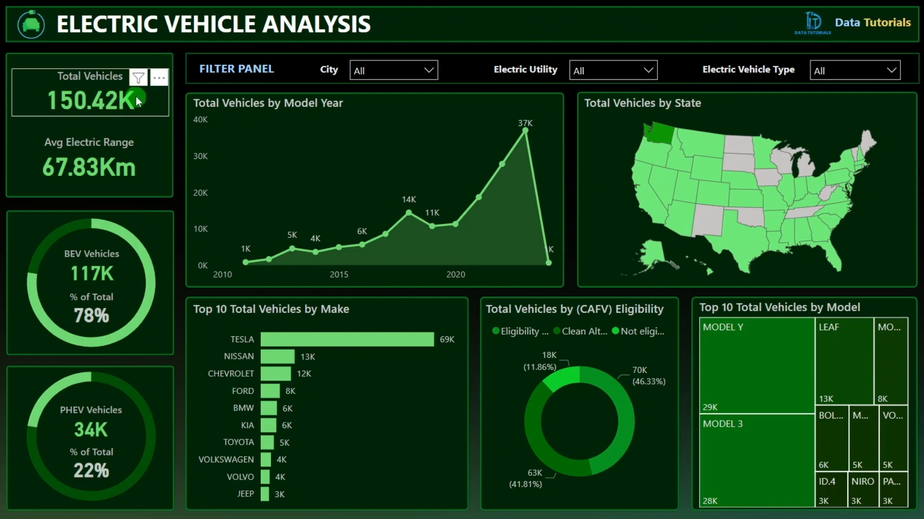
pyautogui.click(33, 65)
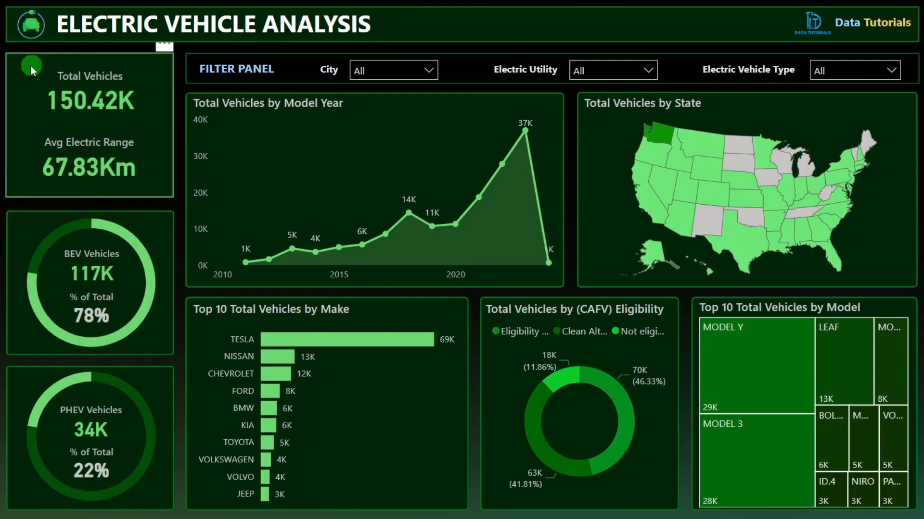
pyautogui.click(133, 62)
pyautogui.click(100, 113)
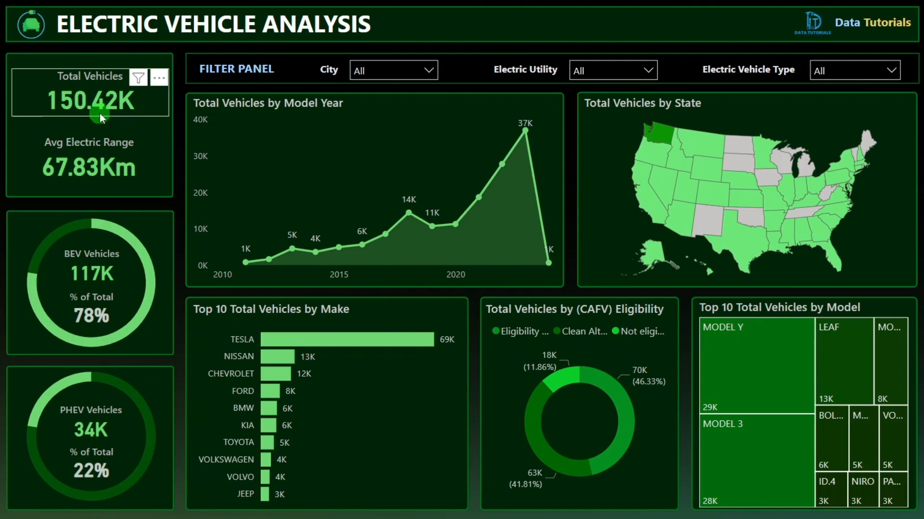
pyautogui.click(122, 227)
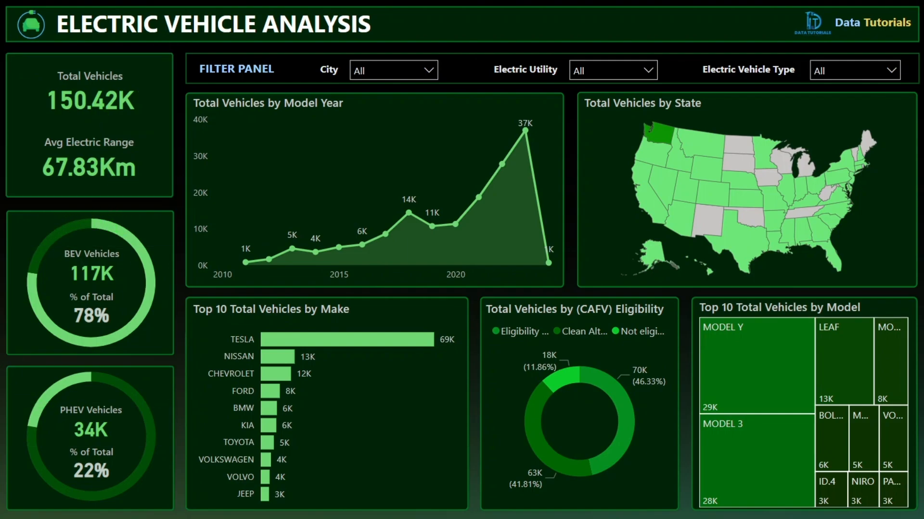
pyautogui.click(70, 91)
pyautogui.click(78, 160)
pyautogui.click(906, 127)
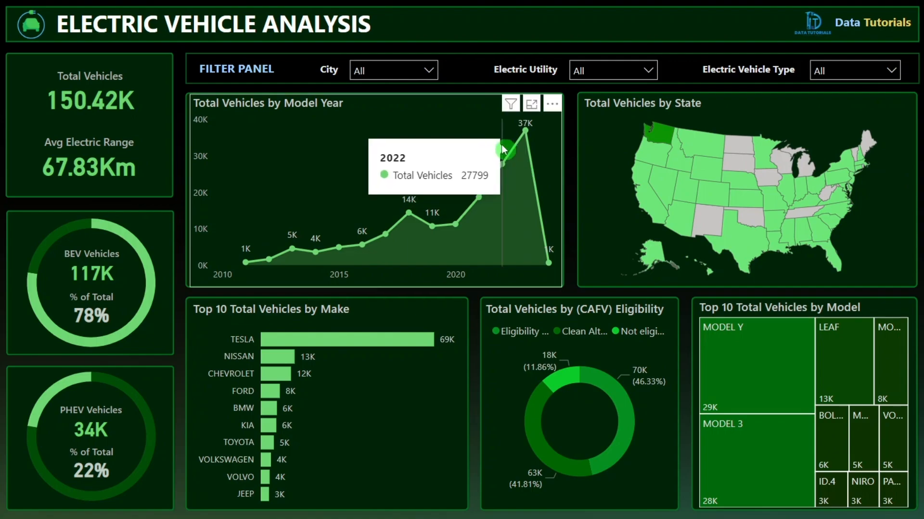
# Step: Filter the dashboard by the cities Acme, Addy and Alameda one at a time, clearing each selection
pyautogui.click(402, 67)
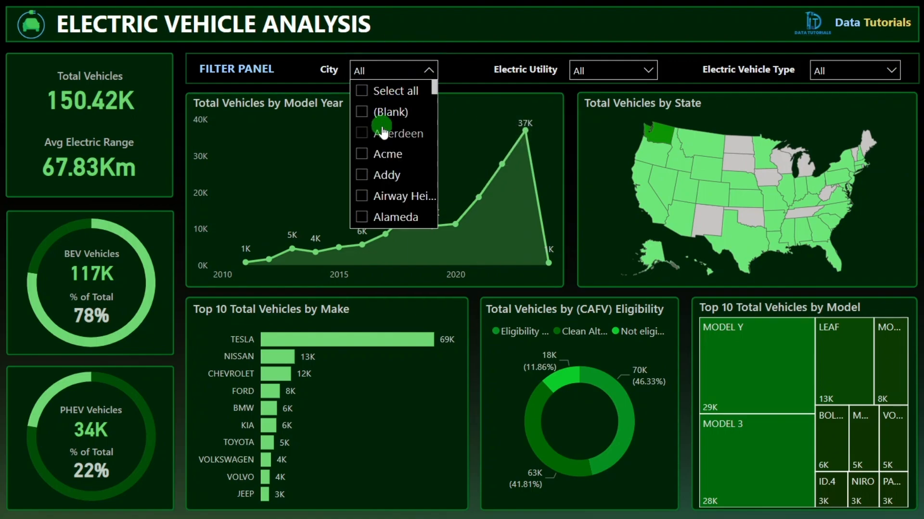
pyautogui.scroll(-1, 399, 144)
pyautogui.click(365, 138)
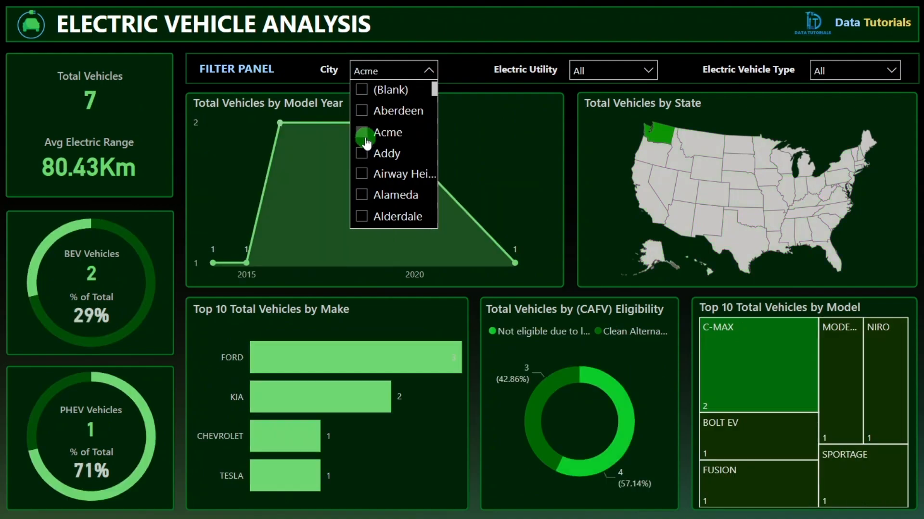
pyautogui.click(365, 139)
pyautogui.click(366, 154)
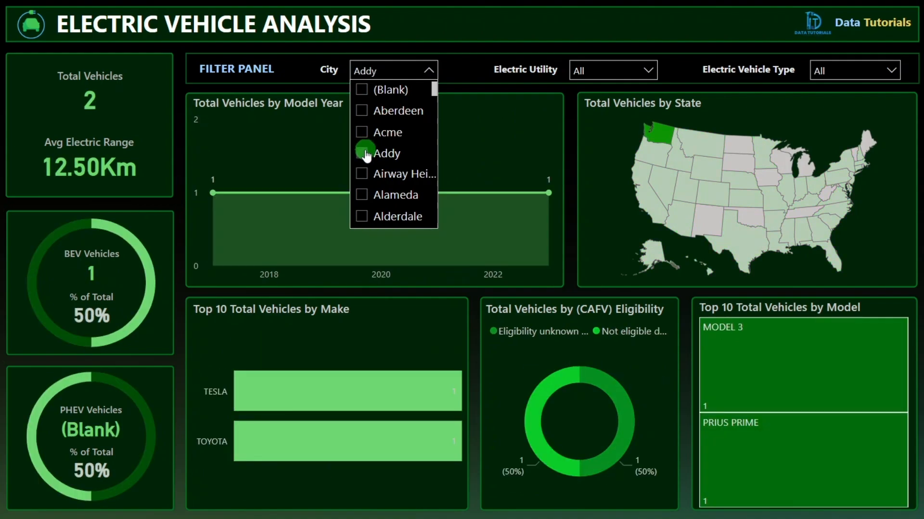
pyautogui.click(366, 154)
pyautogui.click(365, 202)
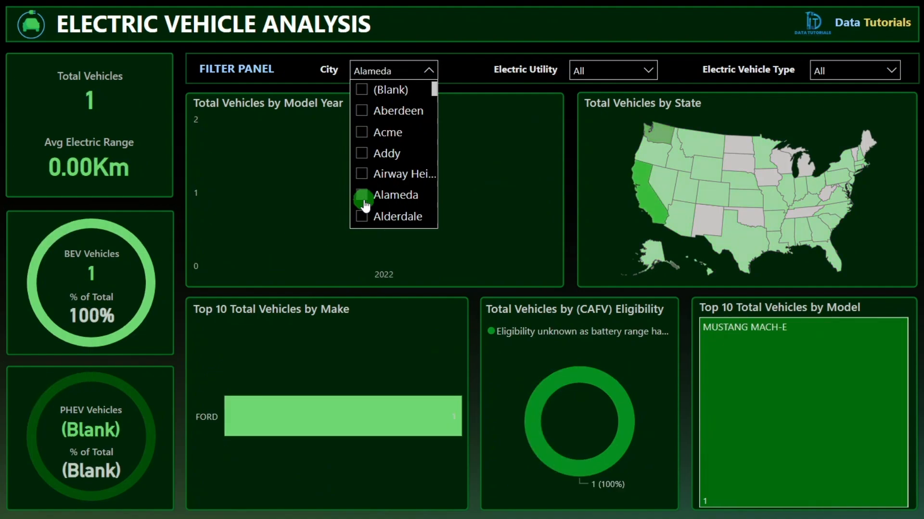
pyautogui.click(365, 202)
# Step: Filter the dashboard by the city Alhambra and separately by Aberdeen, clearing each selection
pyautogui.scroll(-3, 364, 200)
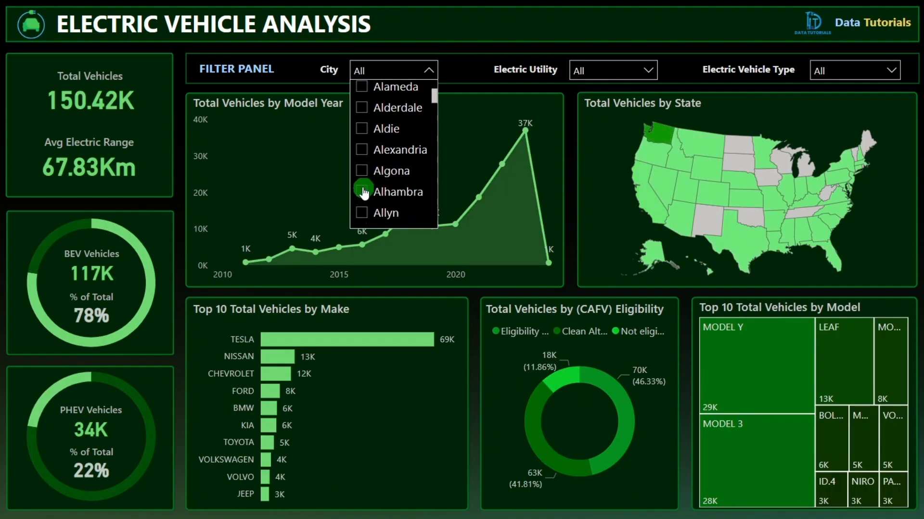
pyautogui.click(362, 195)
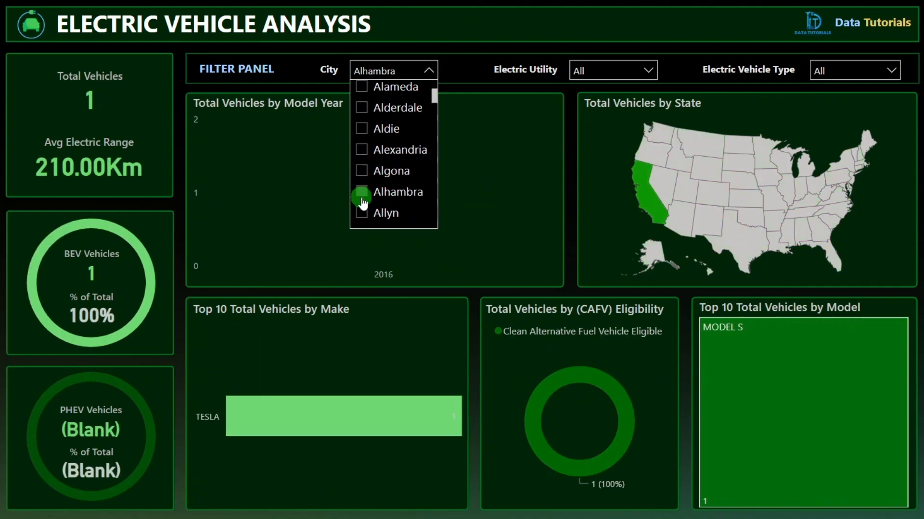
pyautogui.click(362, 201)
pyautogui.scroll(3, 385, 175)
pyautogui.click(366, 137)
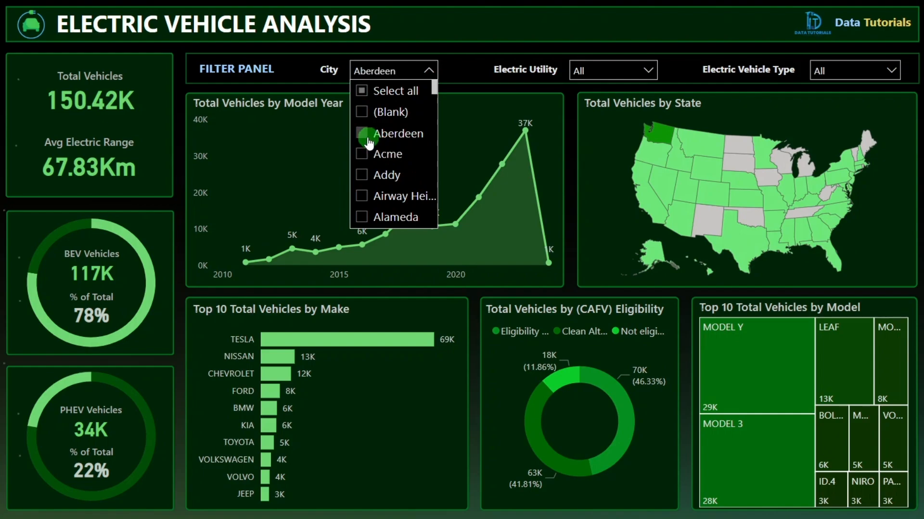
pyautogui.click(368, 139)
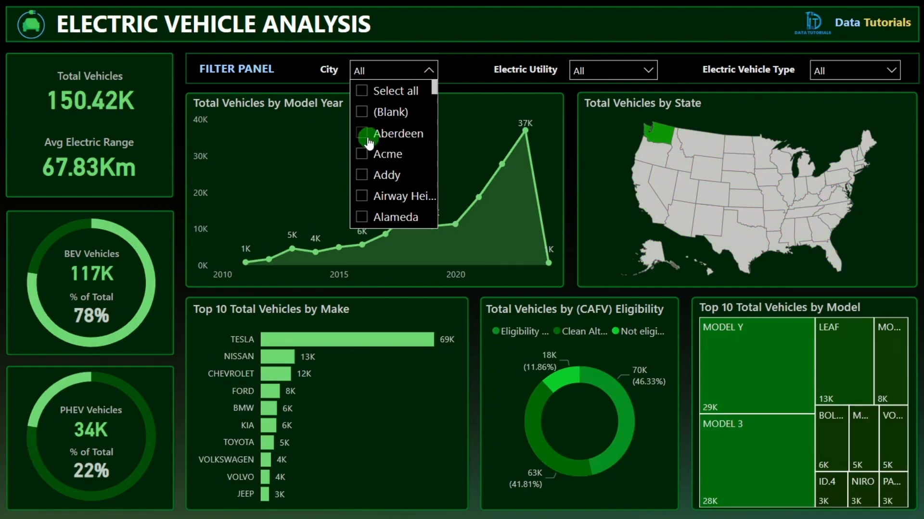
# Step: Filter the dashboard by Aberdeen, Acme and Addy together, and reset the city filter to select all
pyautogui.click(390, 69)
pyautogui.click(390, 69)
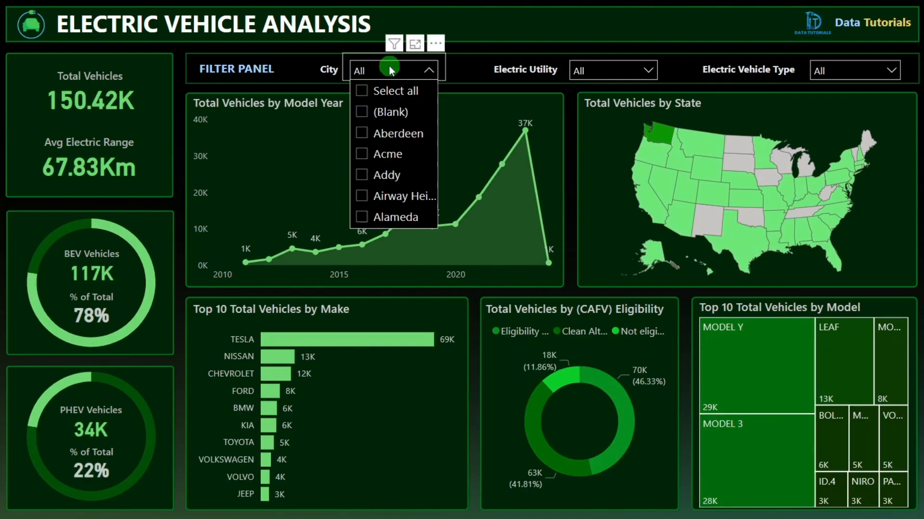
pyautogui.click(367, 137)
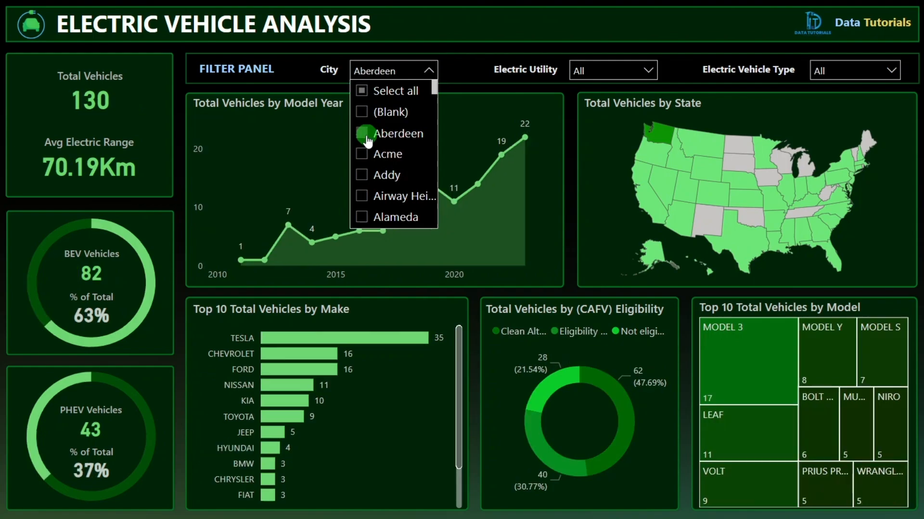
pyautogui.click(367, 153)
pyautogui.click(394, 174)
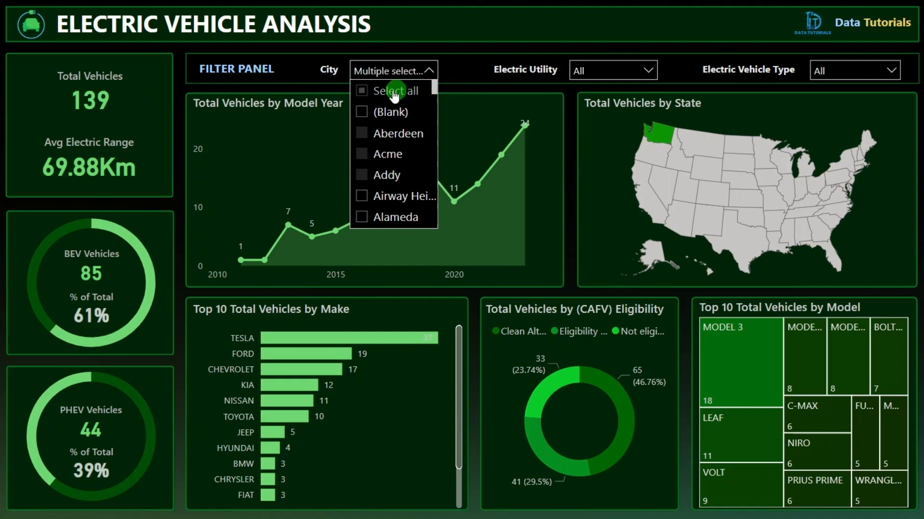
pyautogui.click(364, 91)
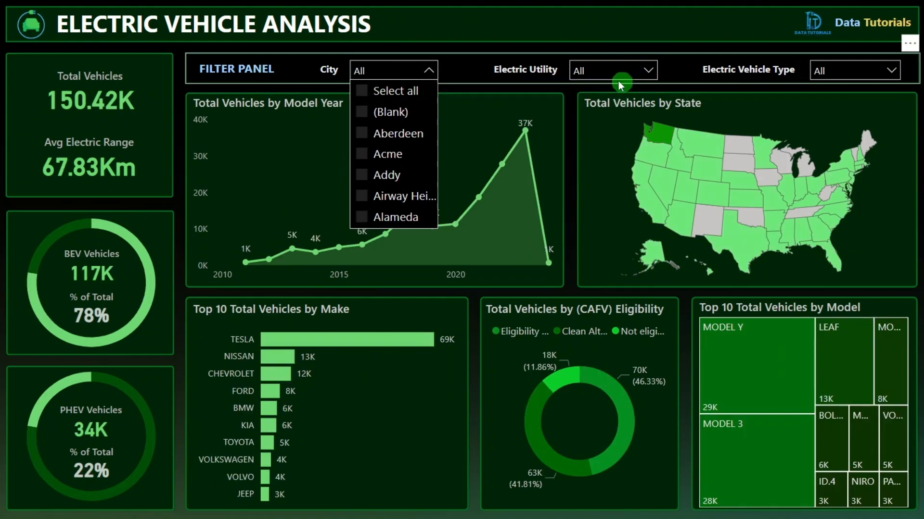
# Step: Exclude two Bonneville utilities from the Electric Utility filter, and clear the filter's selection
pyautogui.click(600, 74)
pyautogui.scroll(-2, 600, 126)
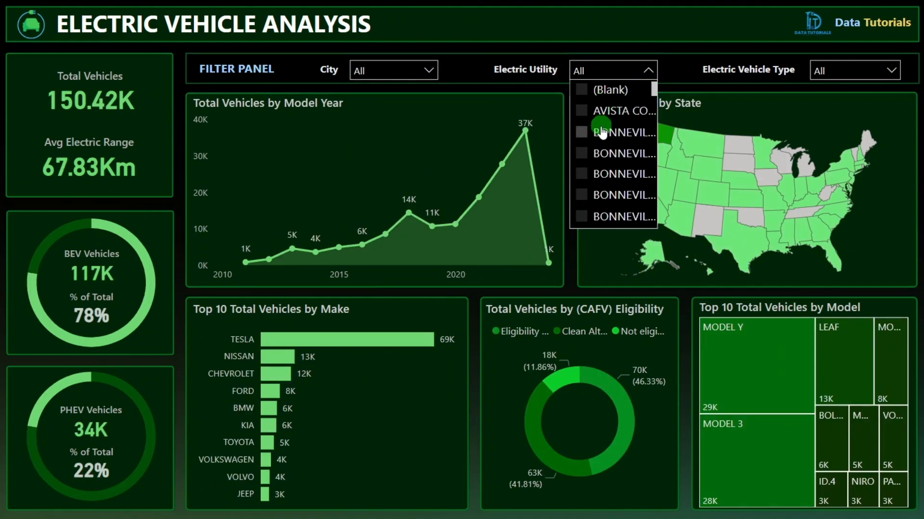
pyautogui.click(584, 177)
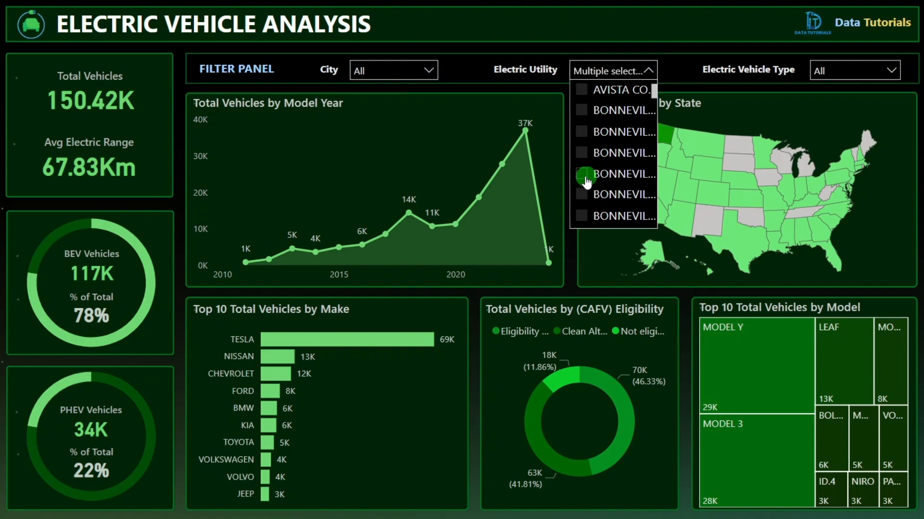
pyautogui.click(588, 131)
pyautogui.scroll(2, 587, 115)
pyautogui.click(585, 95)
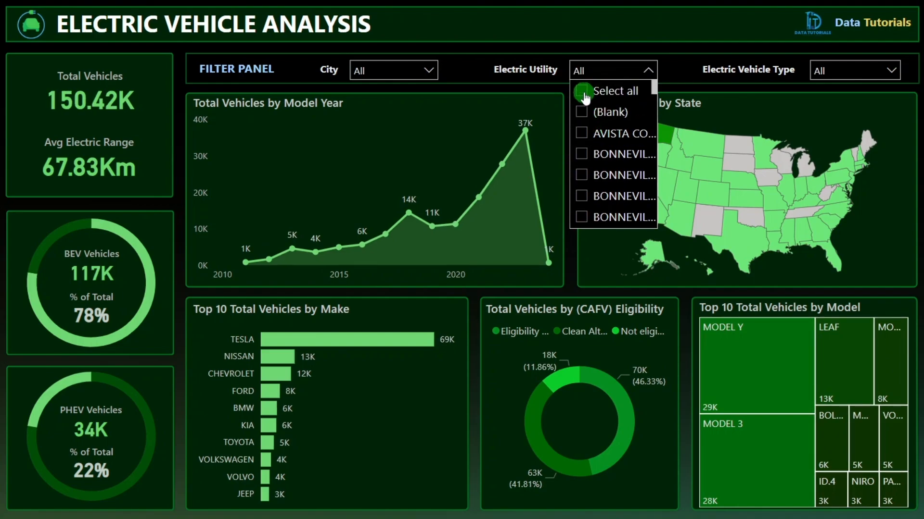
# Step: Filter the dashboard by the first two Bonneville utilities, and reset the Electric Utility filter to select all
pyautogui.click(583, 154)
pyautogui.click(584, 174)
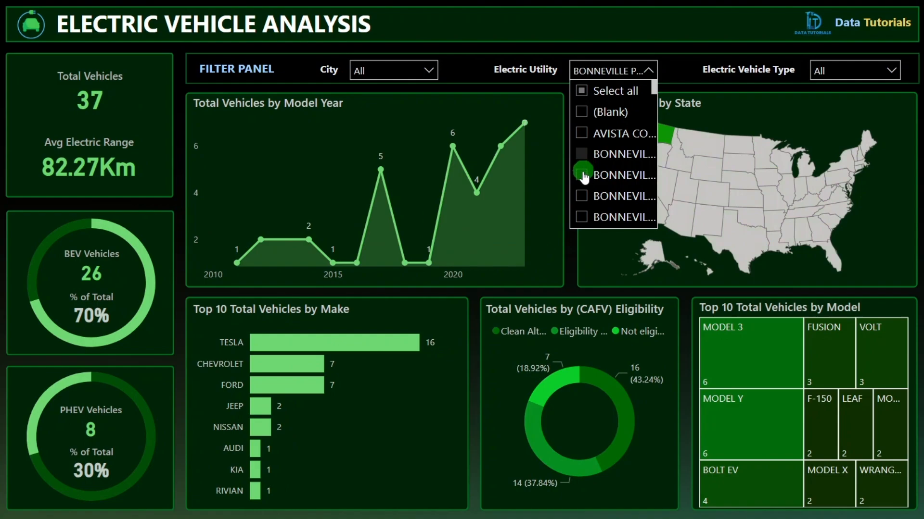
pyautogui.click(581, 92)
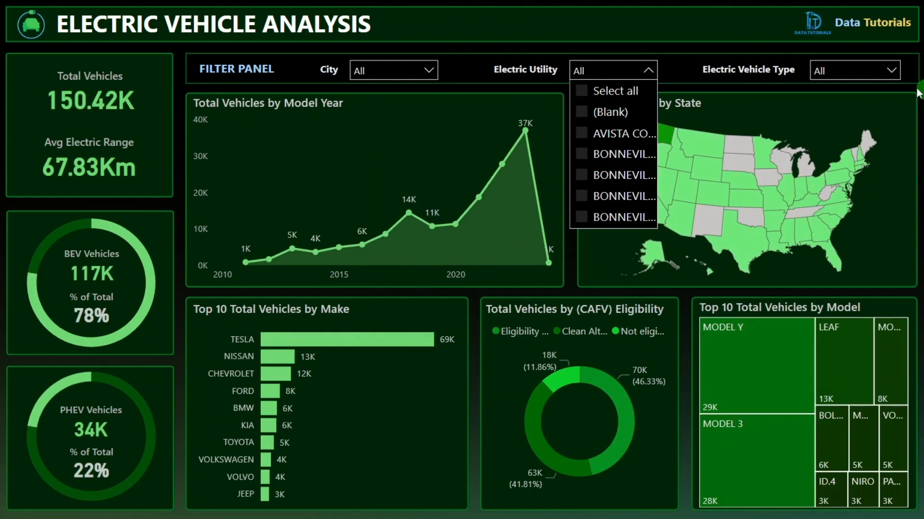
# Step: Exclude battery electric vehicles and then plug-in hybrids from the Electric Vehicle Type filter, restoring each type
pyautogui.click(835, 71)
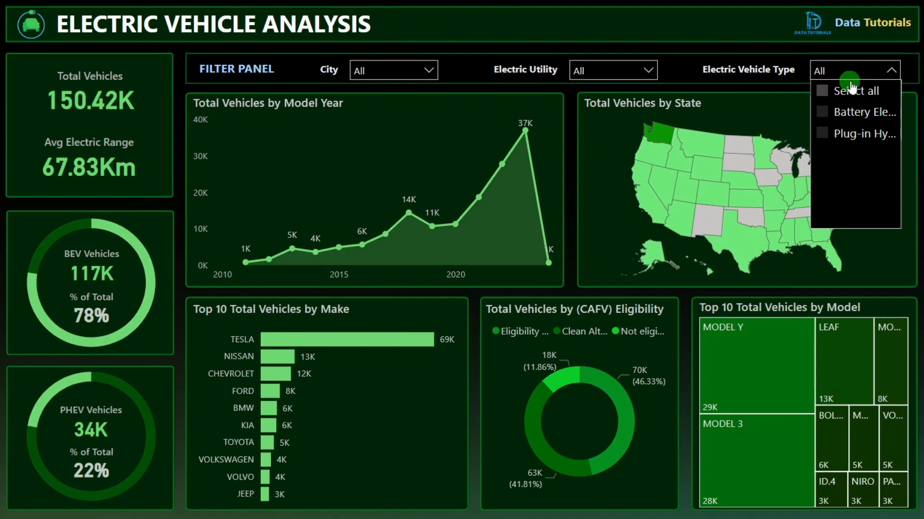
pyautogui.click(823, 114)
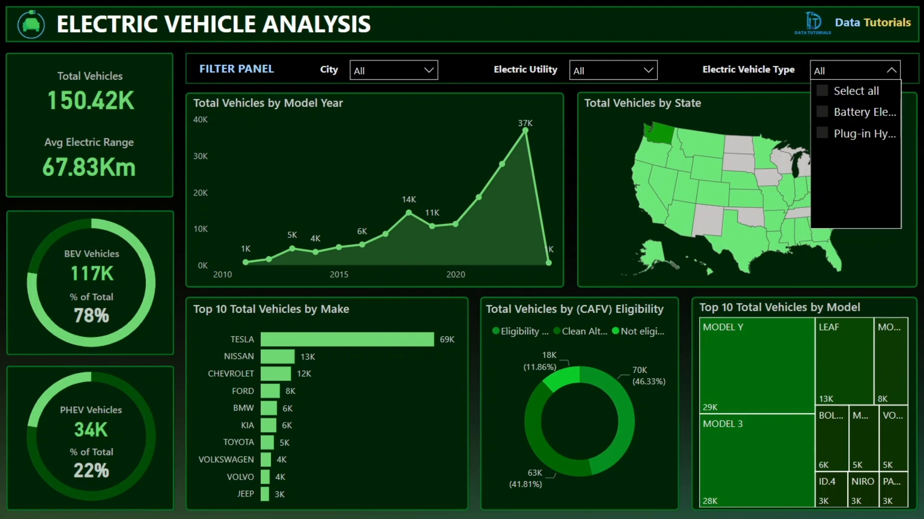
pyautogui.click(832, 119)
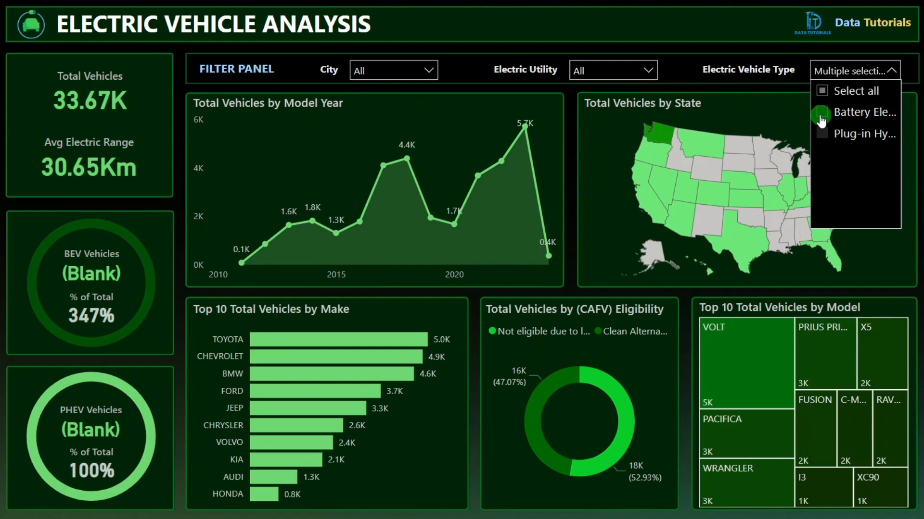
pyautogui.click(821, 119)
pyautogui.click(824, 135)
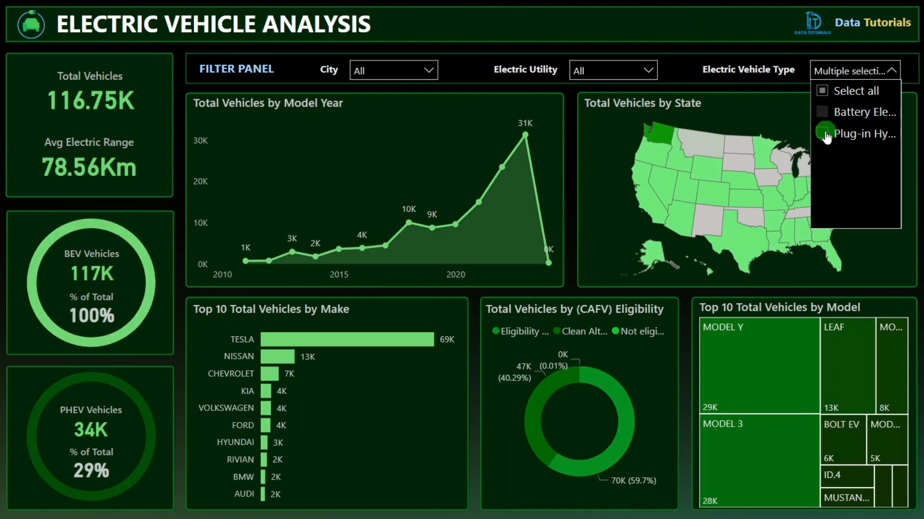
pyautogui.click(826, 136)
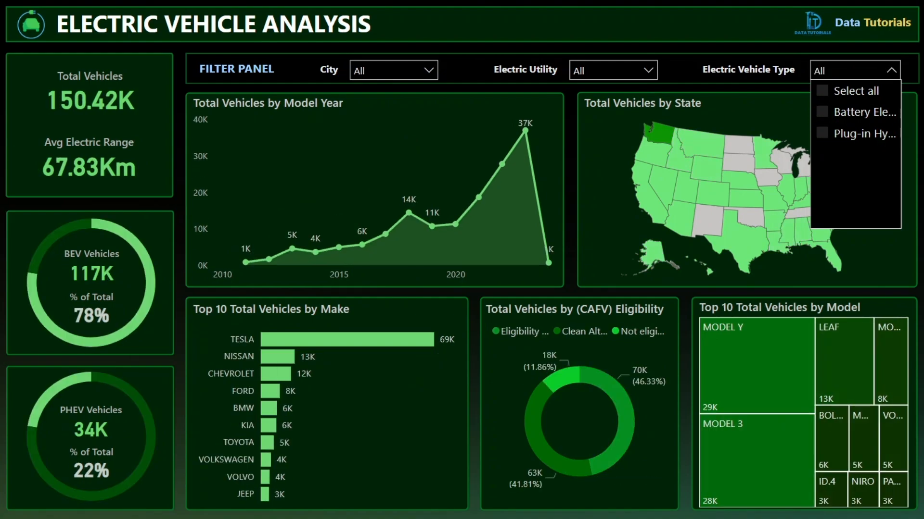
pyautogui.click(801, 137)
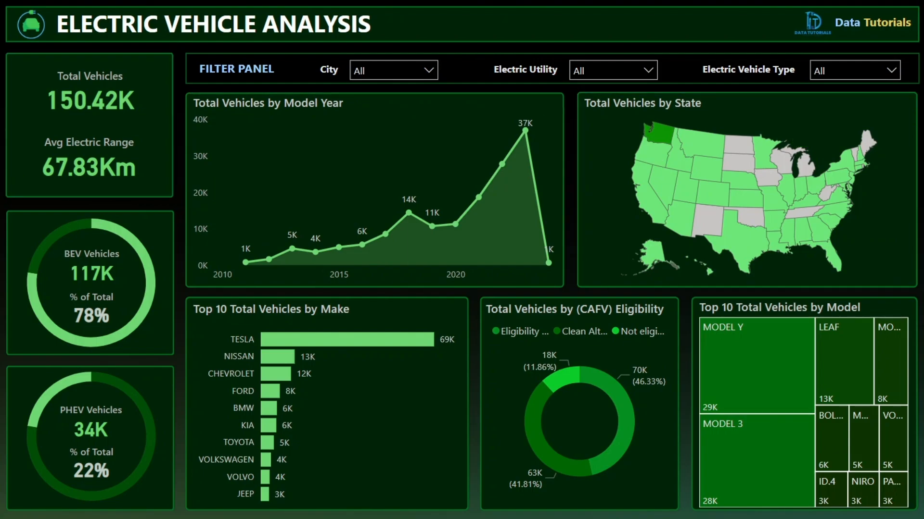
pyautogui.click(217, 57)
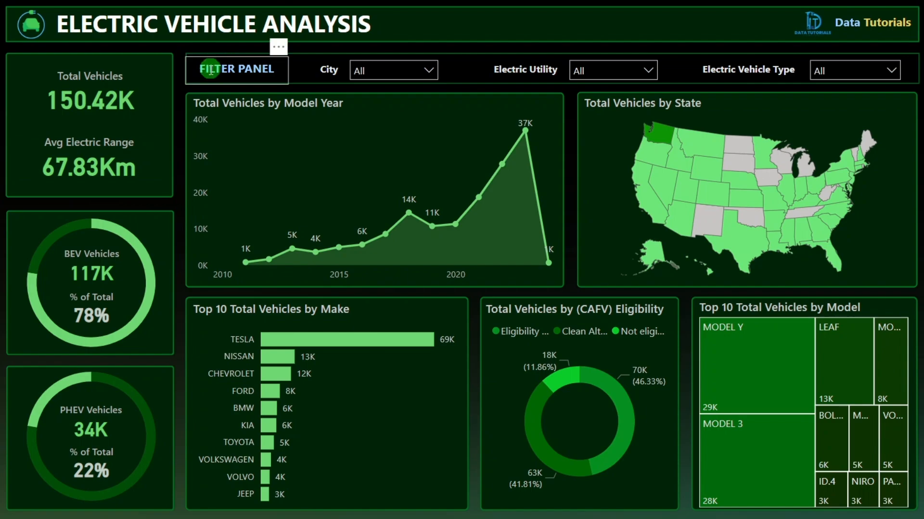
pyautogui.click(297, 86)
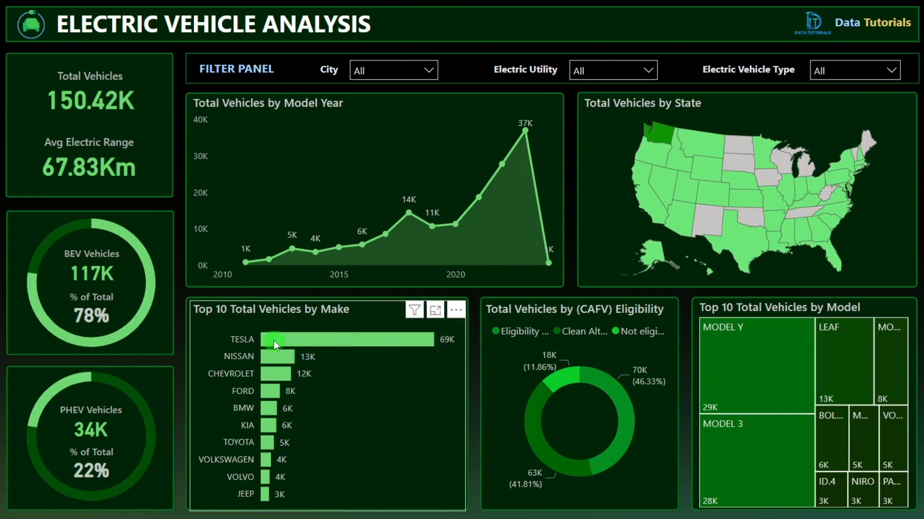
# Step: Cross-filter the dashboard by the make Tesla and examine its 2023 peak and the Model Y and Model 3 totals
pyautogui.click(319, 341)
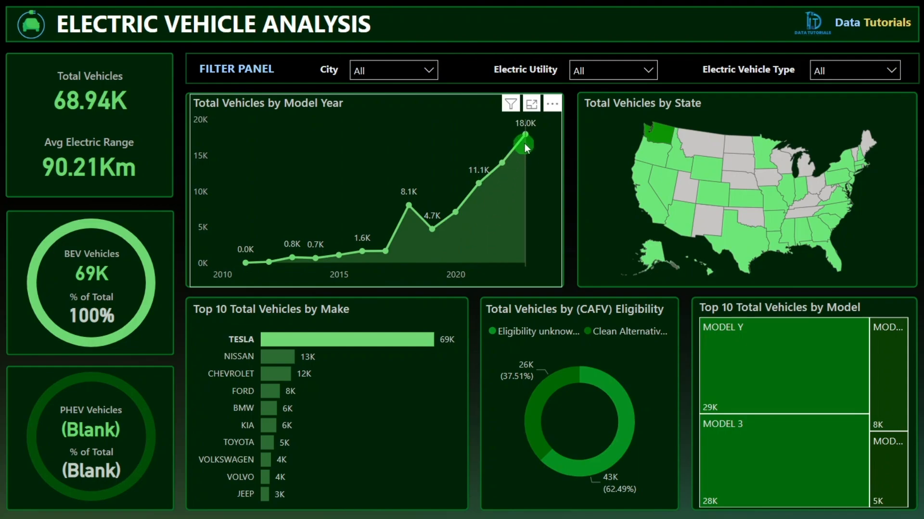
pyautogui.moveTo(526, 141)
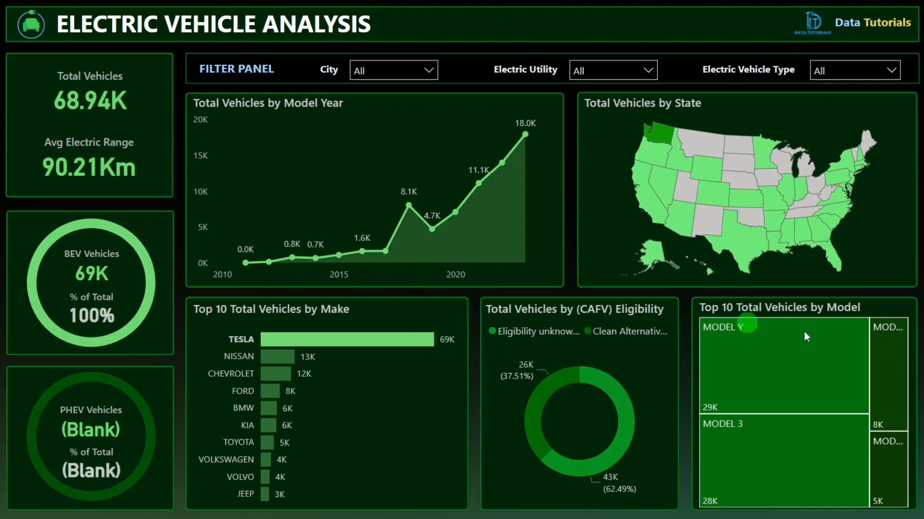
pyautogui.moveTo(800, 356)
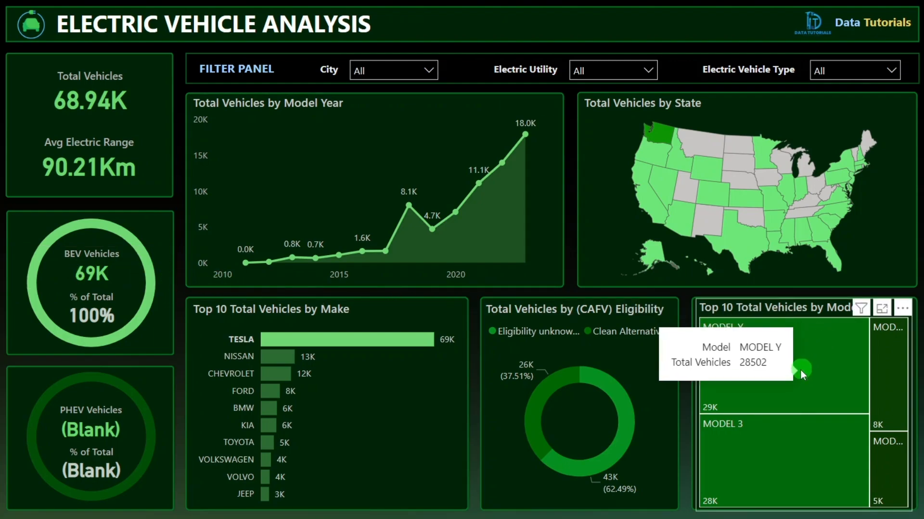
pyautogui.moveTo(799, 465)
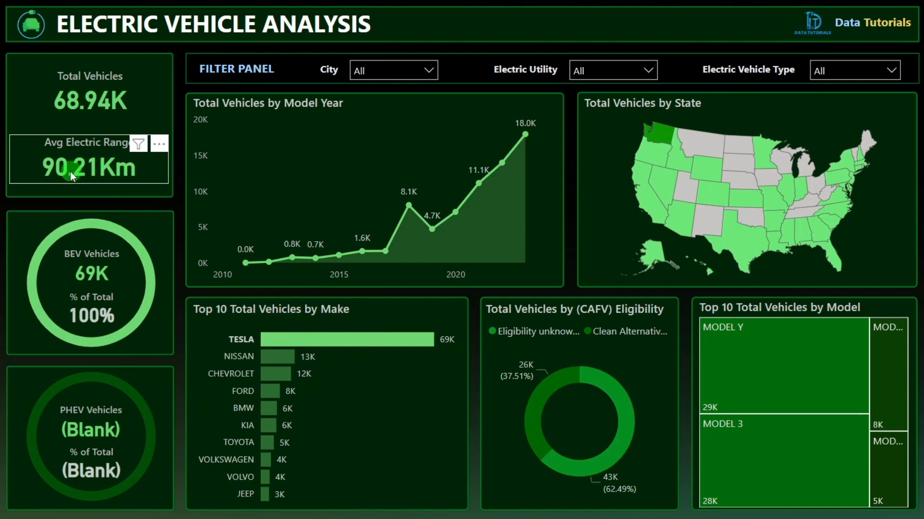
# Step: Clear the Tesla selection and cross-filter the dashboard by Nissan and then by Chevrolet
pyautogui.click(376, 375)
pyautogui.click(276, 359)
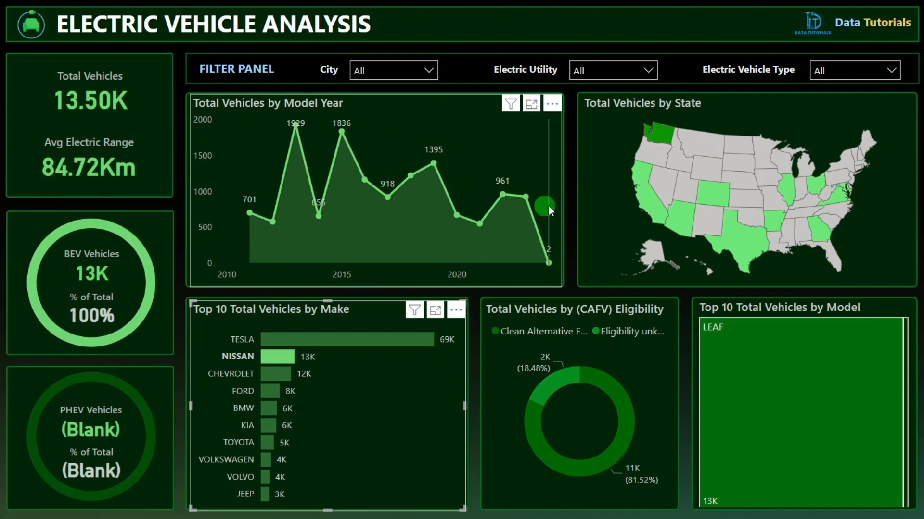
pyautogui.click(278, 373)
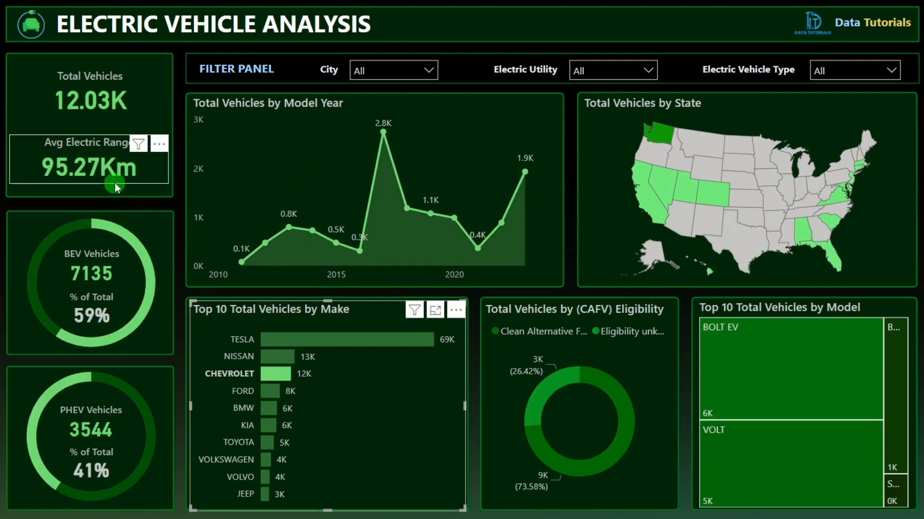
# Step: Cross-filter the dashboard by the make Ford and then by BMW, and clear the make selection
pyautogui.click(268, 392)
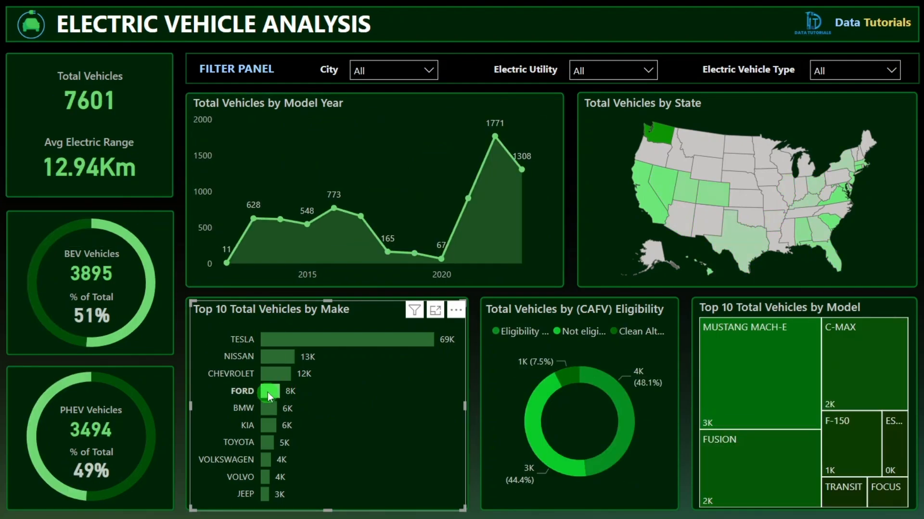
pyautogui.click(267, 409)
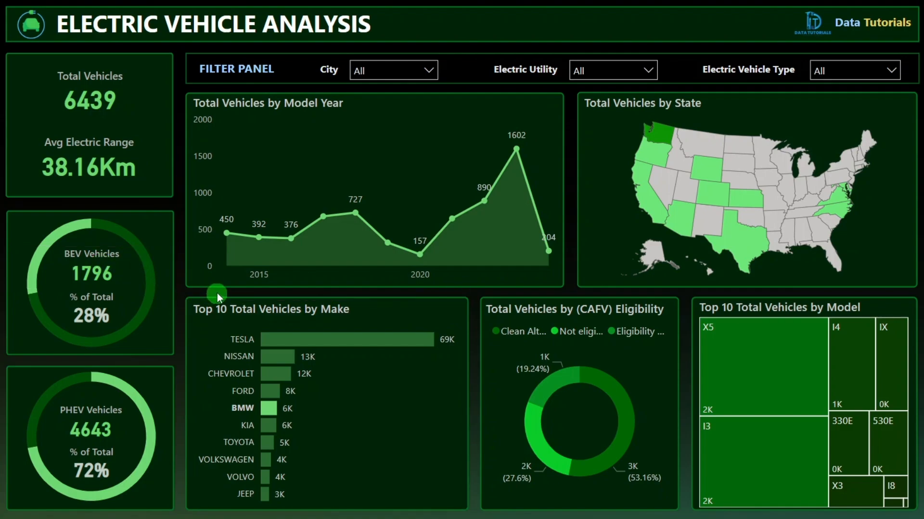
pyautogui.click(438, 412)
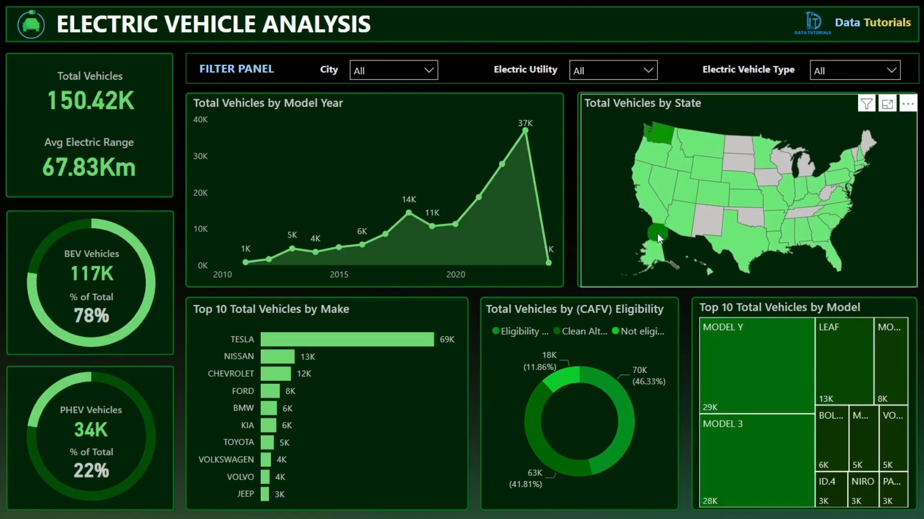
# Step: Cross-filter the dashboard by California and then by Washington on the state map, clearing each state selection
pyautogui.click(645, 200)
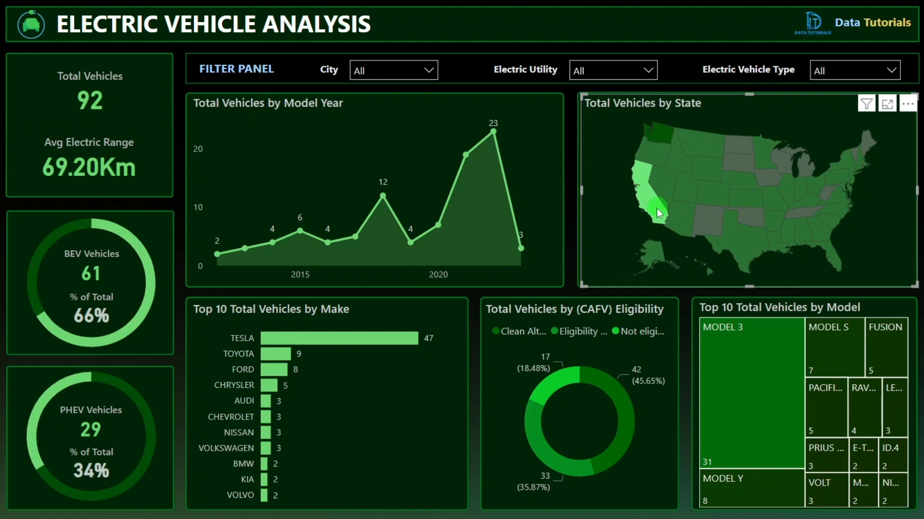
pyautogui.moveTo(657, 208)
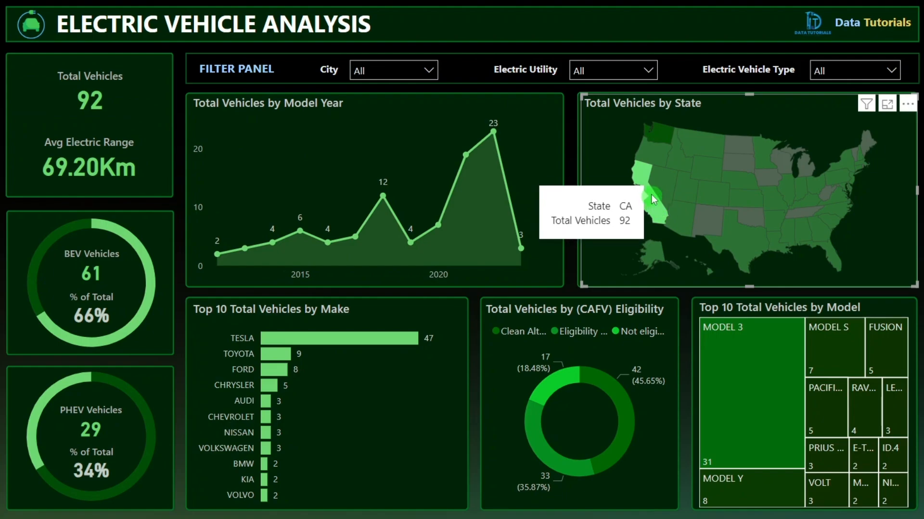
pyautogui.click(650, 192)
pyautogui.click(663, 132)
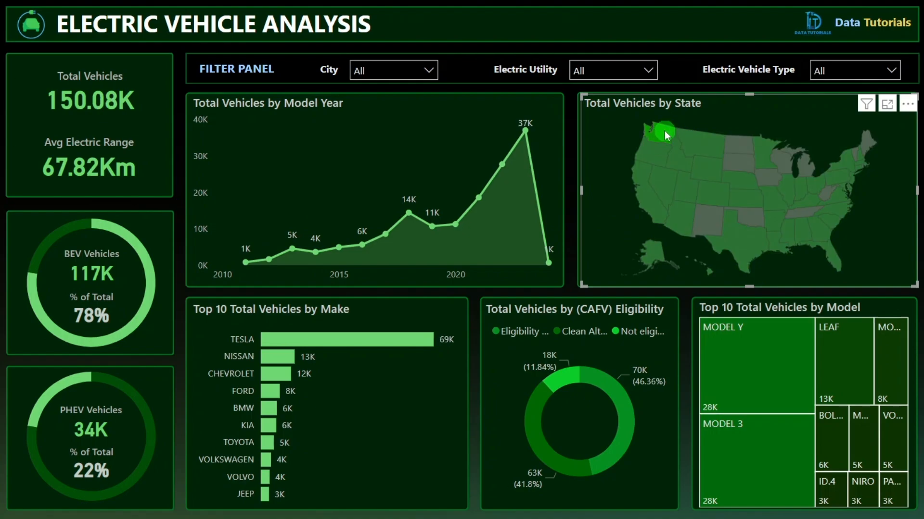
pyautogui.moveTo(665, 131)
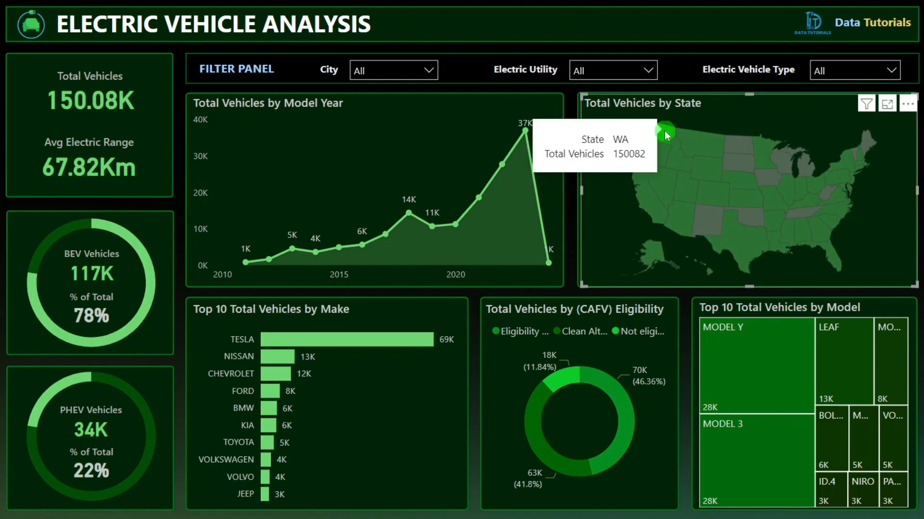
pyautogui.click(666, 136)
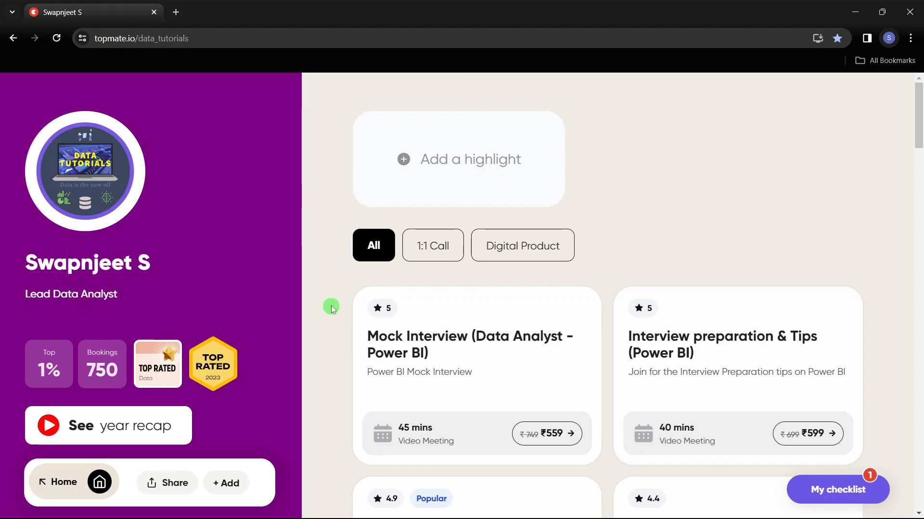
# Step: Switch to the data_tutorials Topmate page in the browser and review its interview, mentorship, Power BI and SQL offerings
pyautogui.scroll(-6, 327, 296)
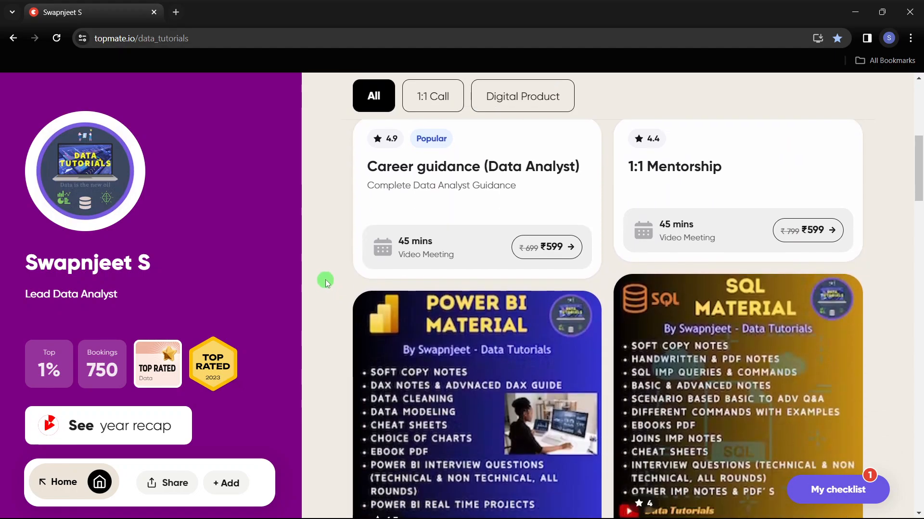
pyautogui.scroll(-3, 325, 283)
pyautogui.scroll(7, 326, 282)
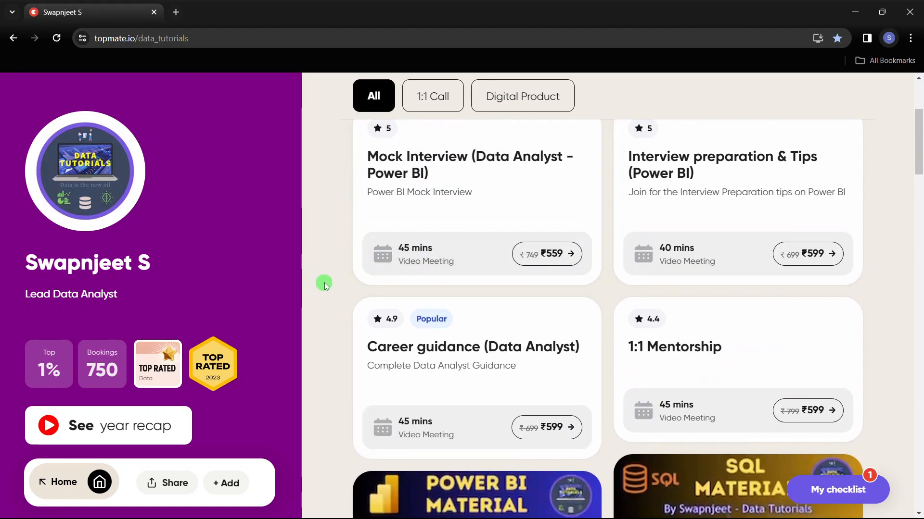
pyautogui.scroll(-7, 325, 284)
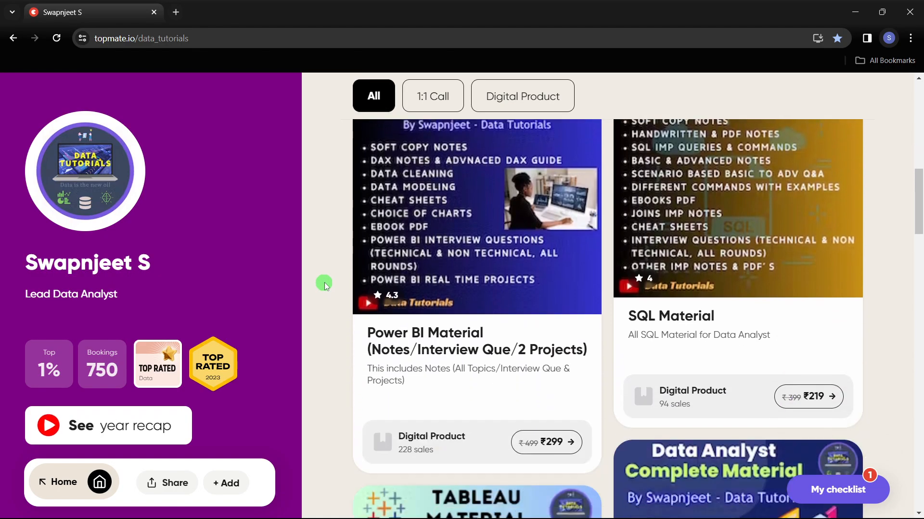
pyautogui.scroll(1, 325, 285)
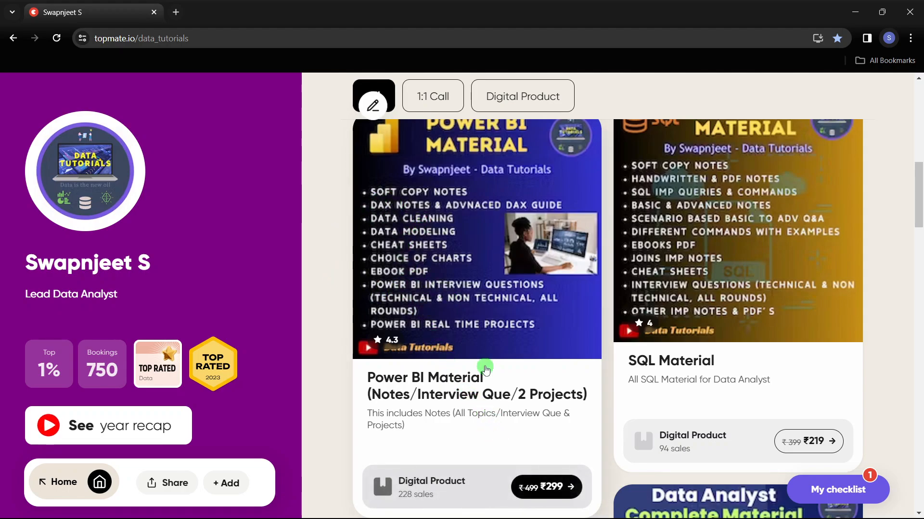
# Step: View the Power BI Material product page, return to the offerings list and dismiss the Top Rated 2023 badge pop-up
pyautogui.click(530, 440)
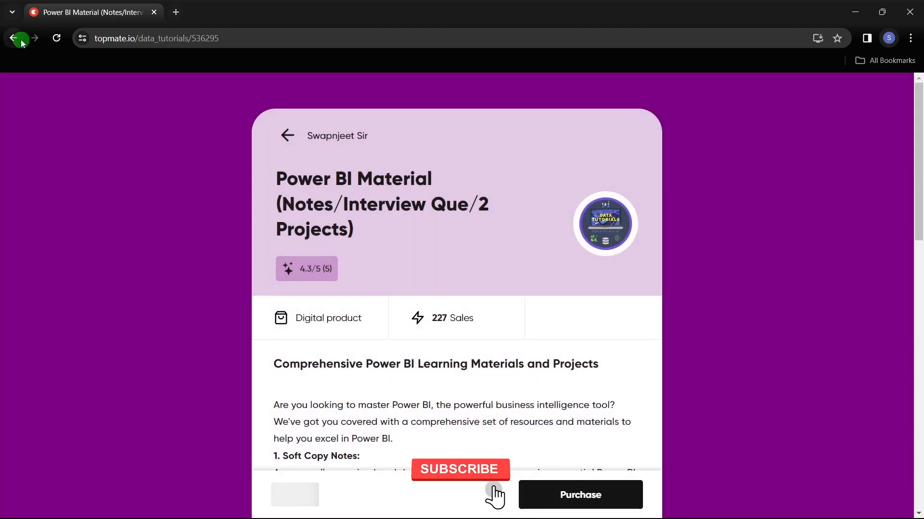
pyautogui.click(21, 42)
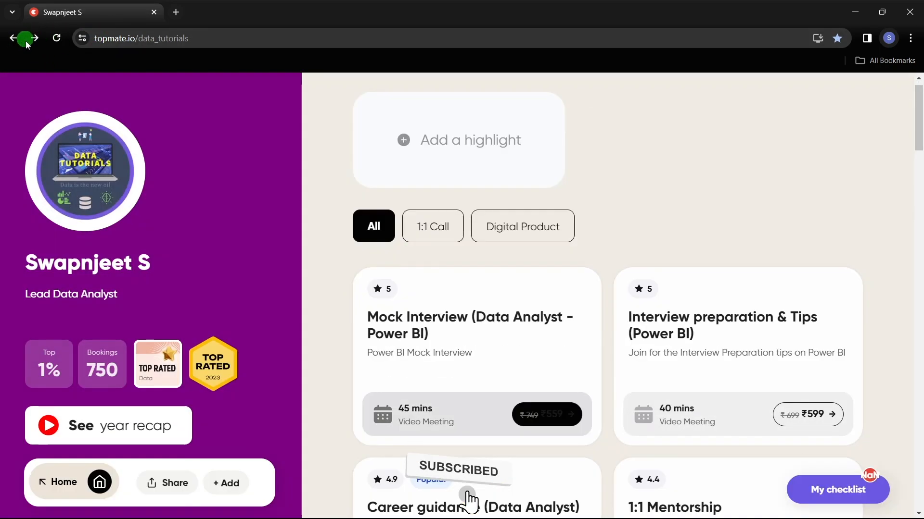
pyautogui.scroll(-10, 649, 301)
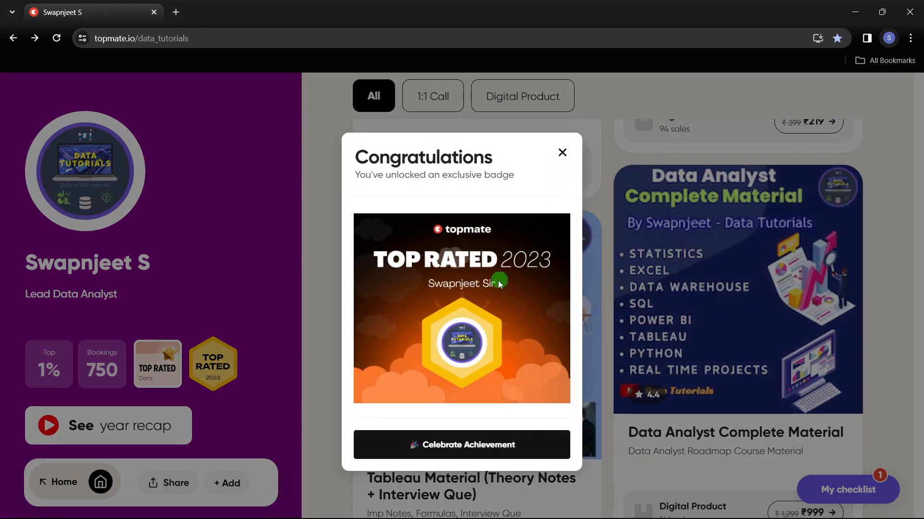
pyautogui.click(562, 152)
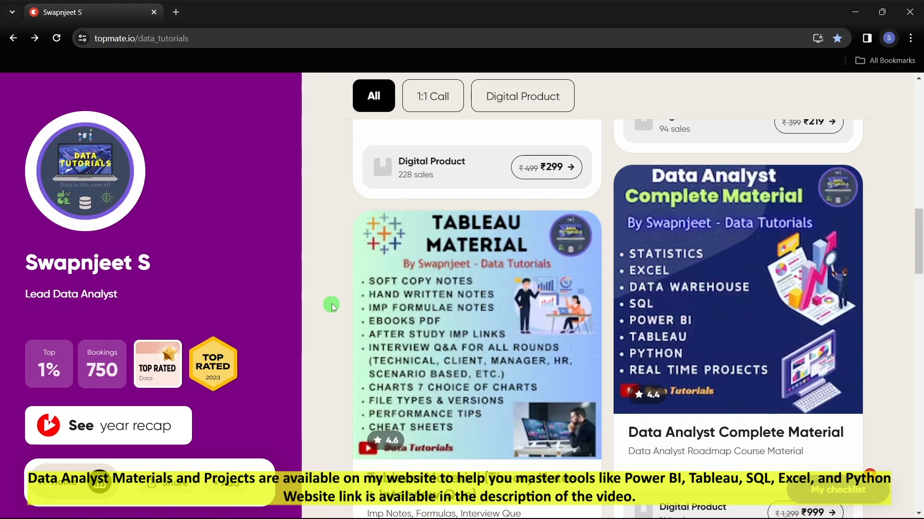
# Step: Review the remaining Tableau and Power BI products, the ratings and feedback, and the About me section, and return to the Power BI and SQL materials
pyautogui.scroll(-6, 332, 305)
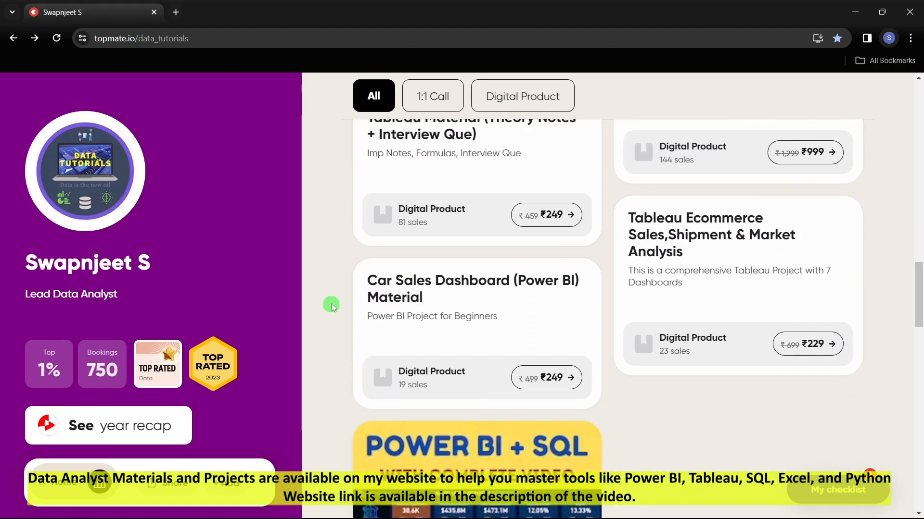
pyautogui.scroll(-3, 332, 305)
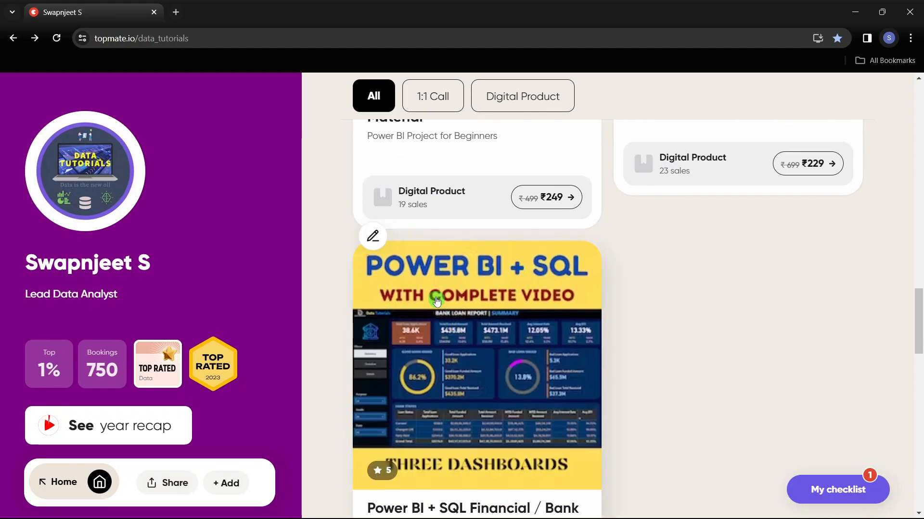
pyautogui.scroll(-2, 518, 291)
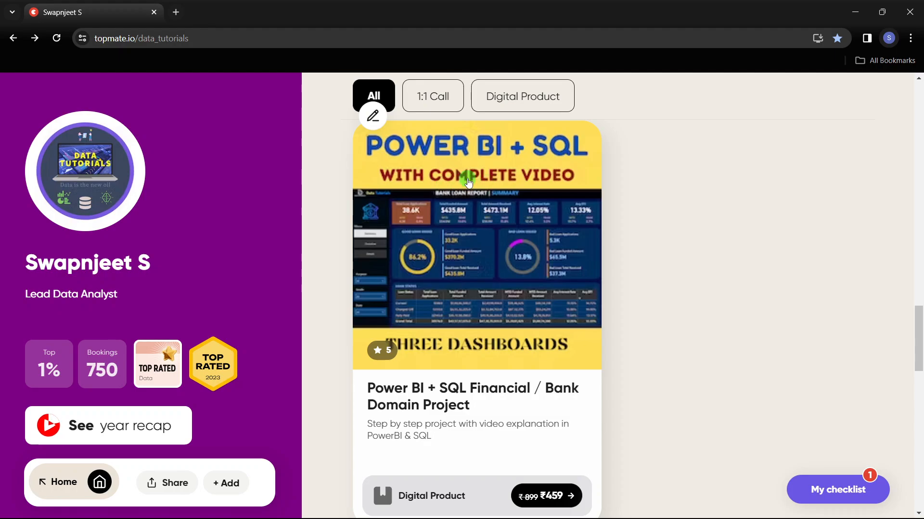
pyautogui.scroll(-4, 649, 335)
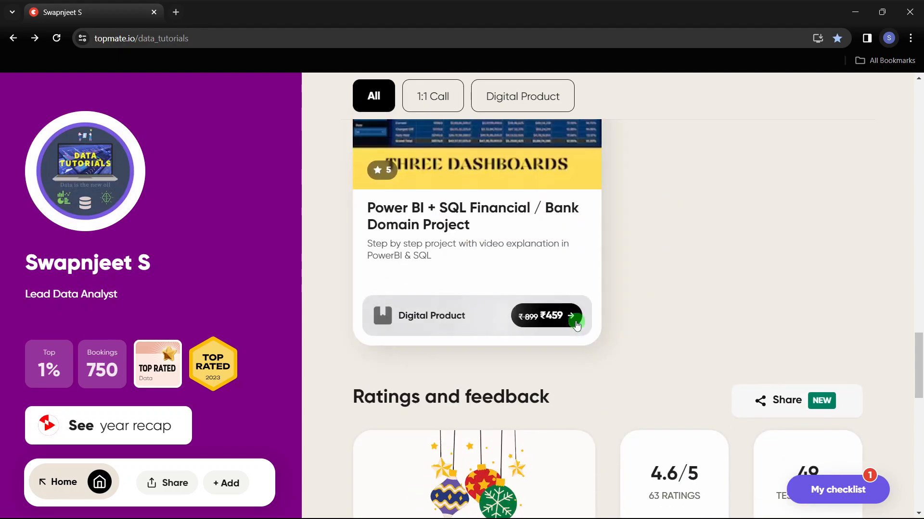
pyautogui.scroll(-8, 655, 338)
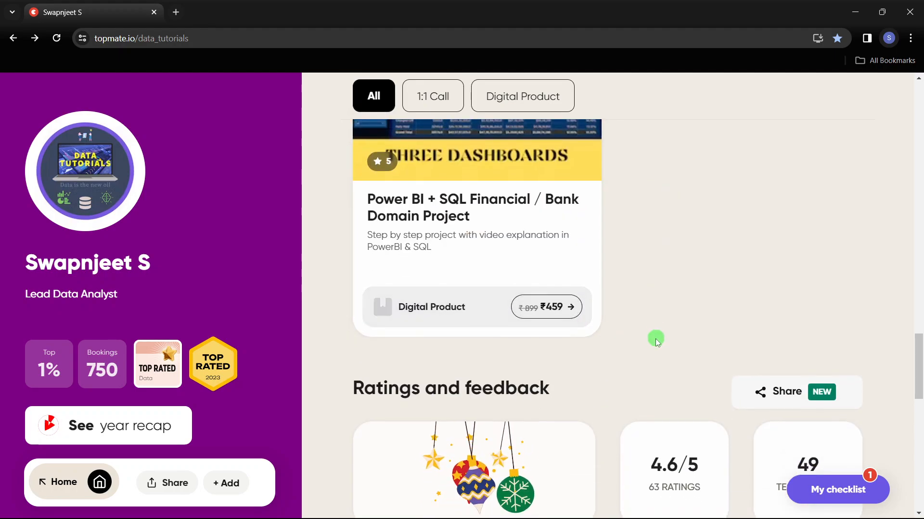
pyautogui.scroll(-1, 616, 317)
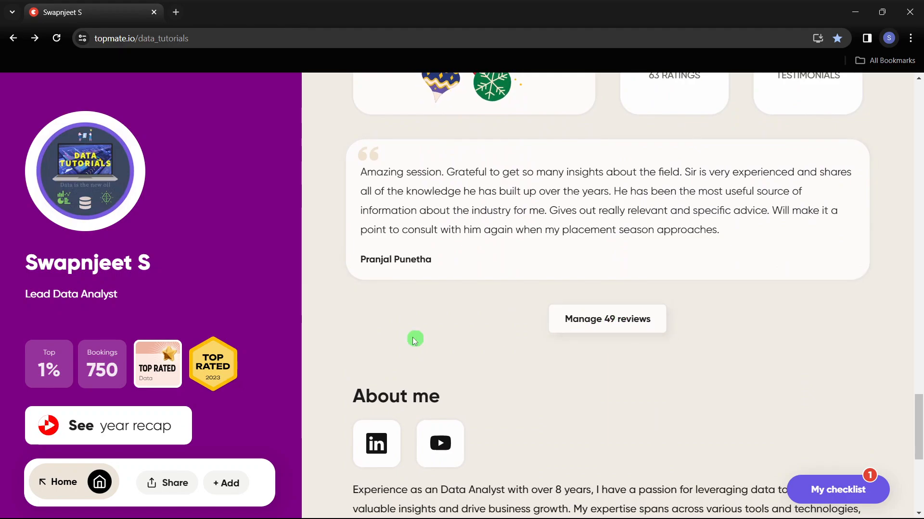
pyautogui.scroll(-5, 349, 347)
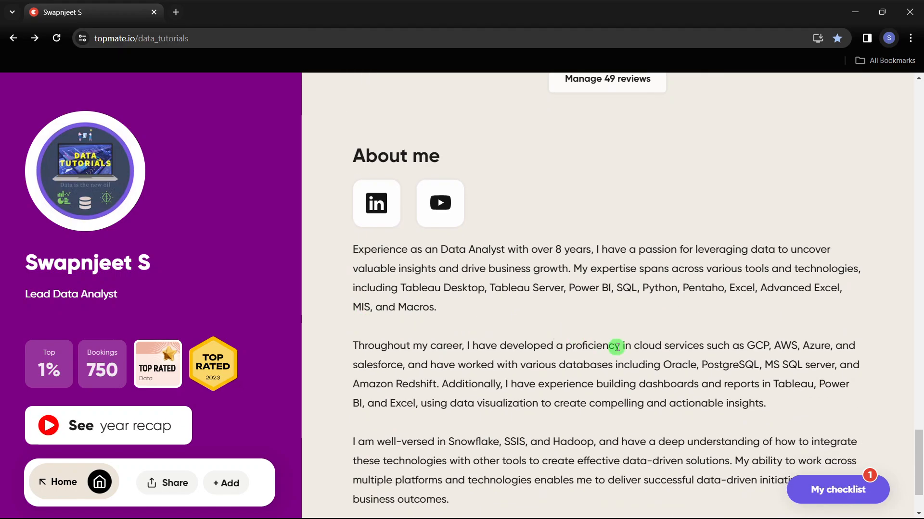
pyautogui.scroll(20, 616, 347)
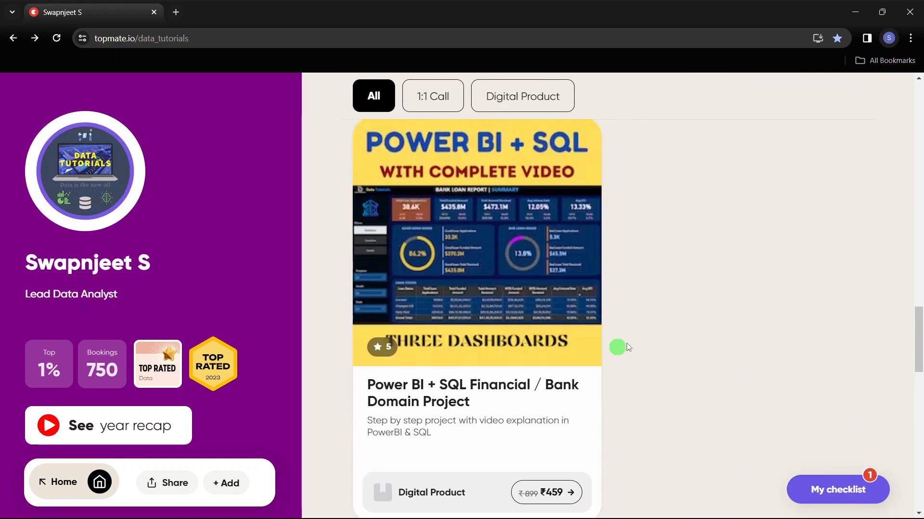
pyautogui.scroll(5, 877, 235)
pyautogui.scroll(6, 876, 235)
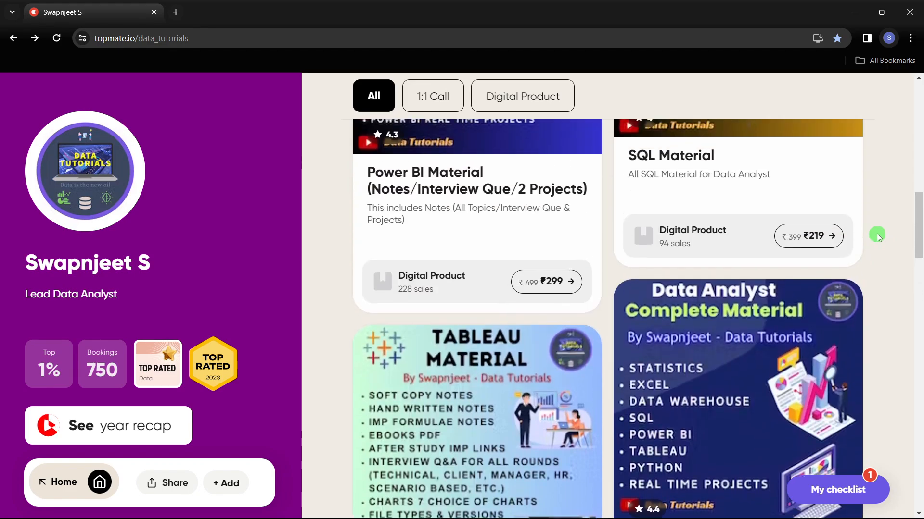
pyautogui.scroll(5, 877, 234)
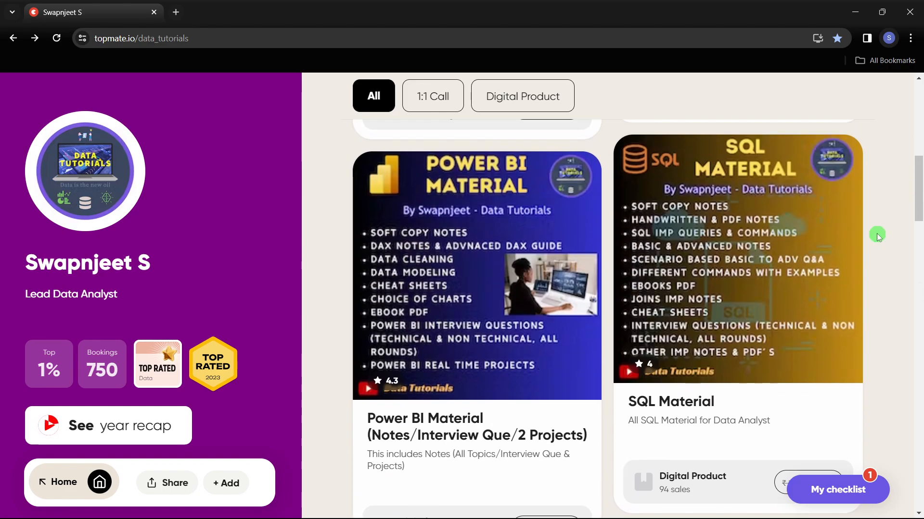
# Step: Switch to the Electric Vehicle Presentation in PowerPoint and start its slide show at the Problem Statement slide with the KPI requirements
pyautogui.click(635, 503)
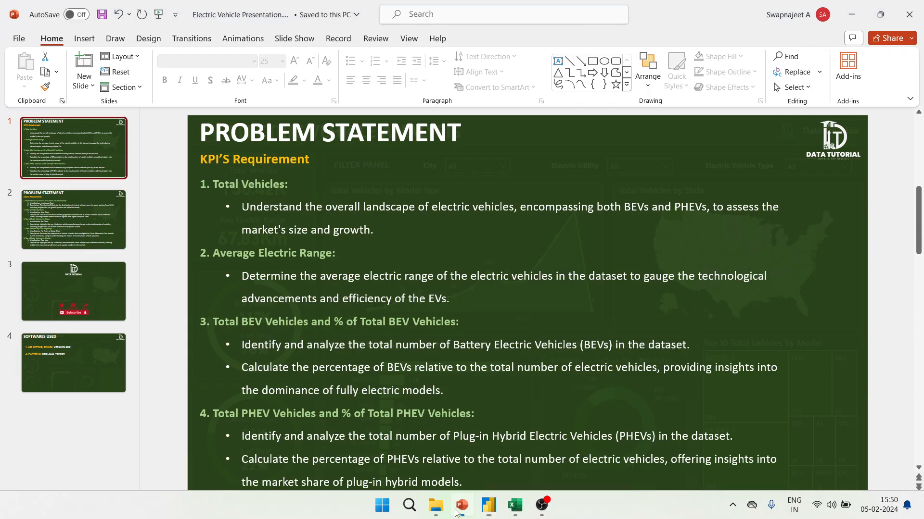
pyautogui.click(157, 14)
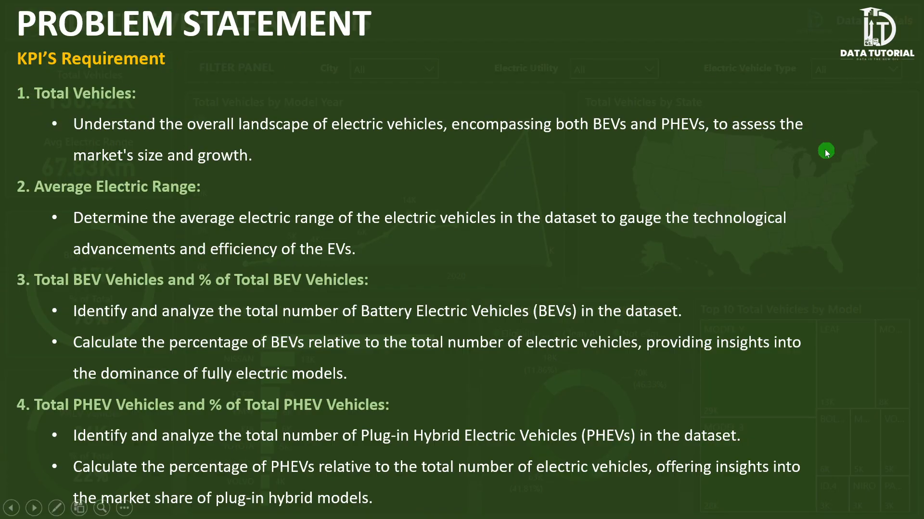
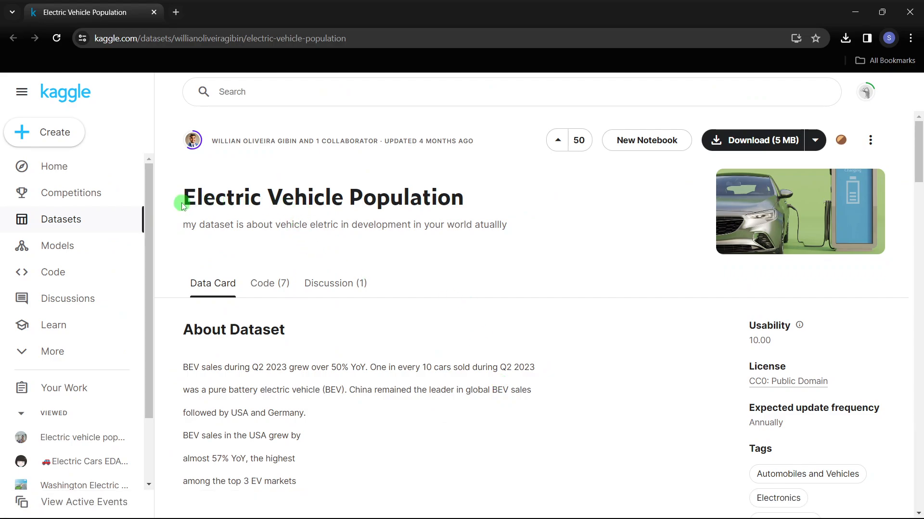
# Step: Switch to the Electric Vehicle Population dataset page on Kaggle and examine its title, description and CSV data preview
pyautogui.moveTo(182, 201); pyautogui.dragTo(528, 194)
pyautogui.click(536, 202)
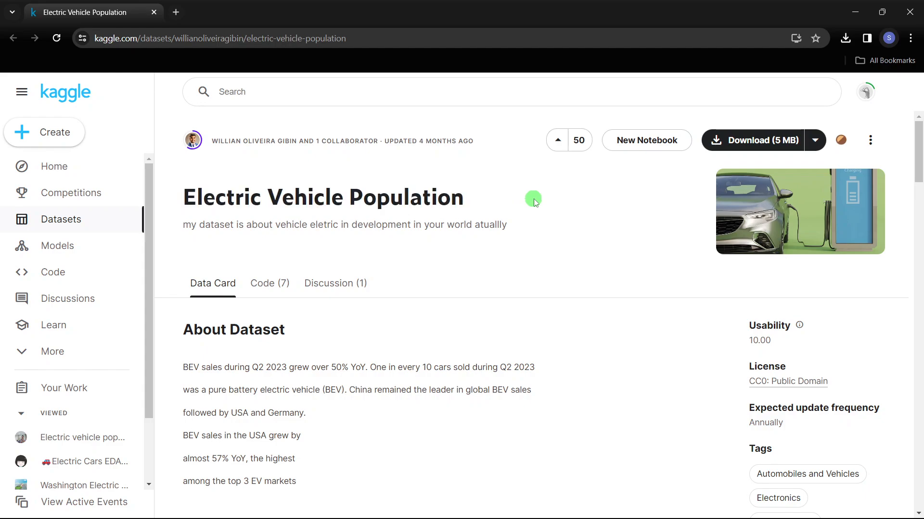
pyautogui.scroll(-10, 534, 206)
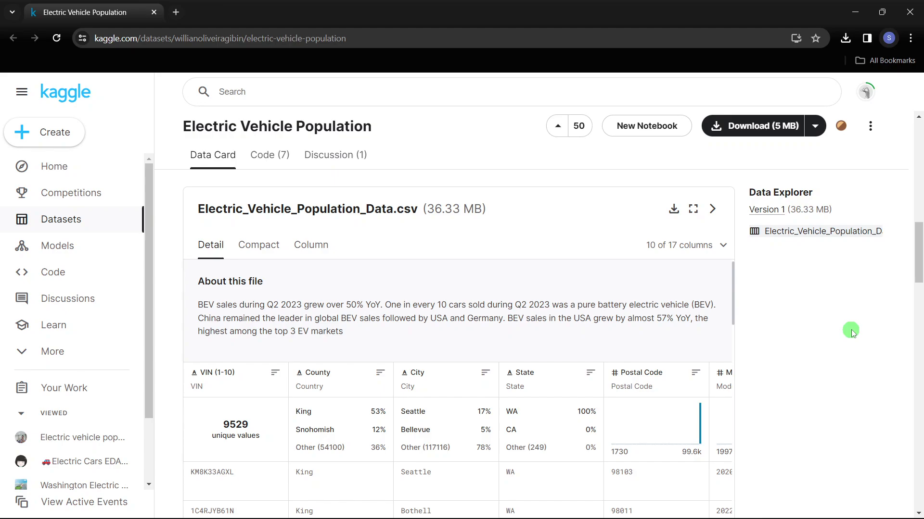
pyautogui.scroll(10, 850, 332)
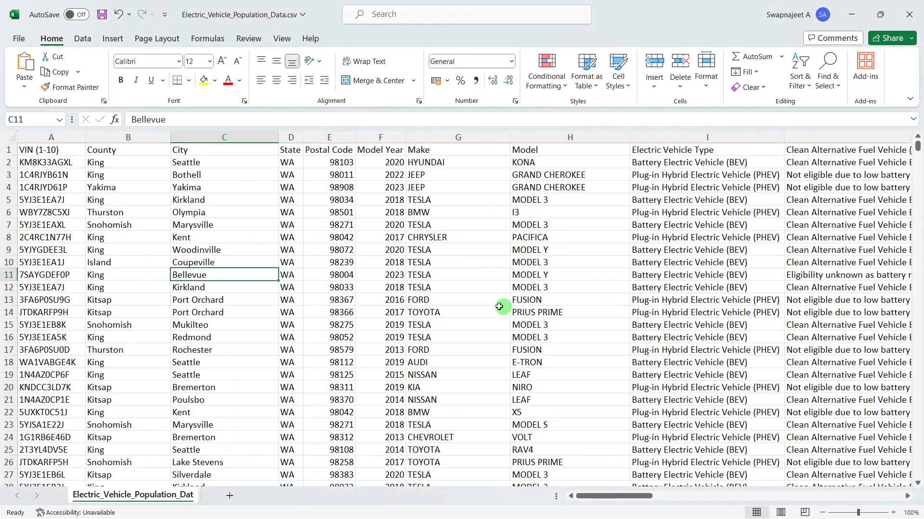
# Step: Check the row count of the Electric_Vehicle_Population_Data sheet using the VIN (1-10) column and its column count using the header row
pyautogui.click(498, 307)
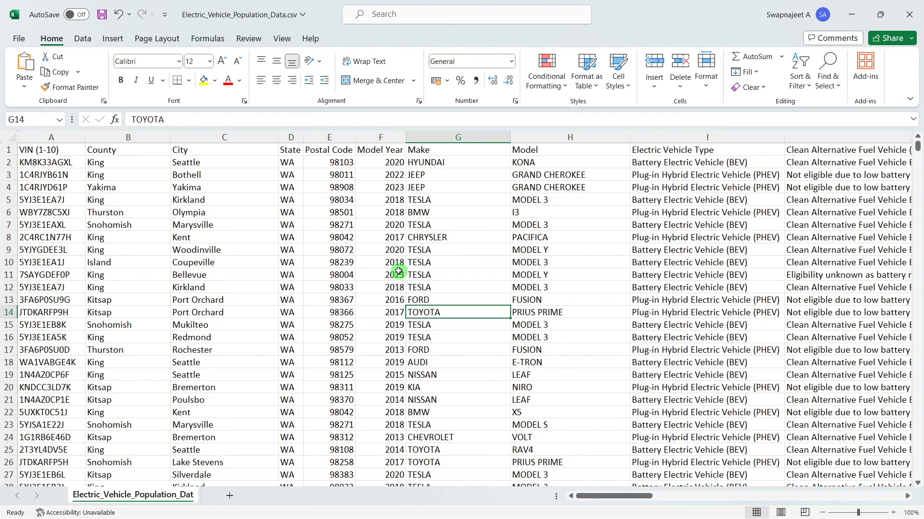
pyautogui.click(231, 235)
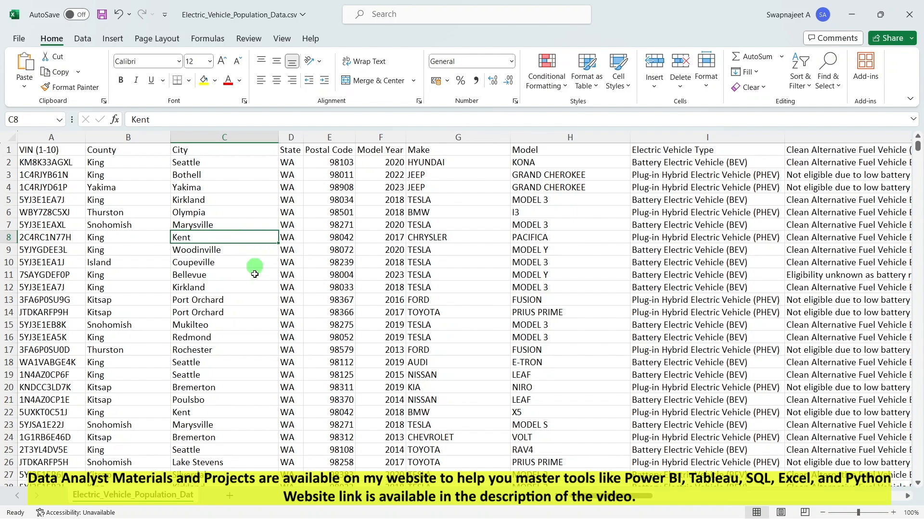
pyautogui.click(164, 289)
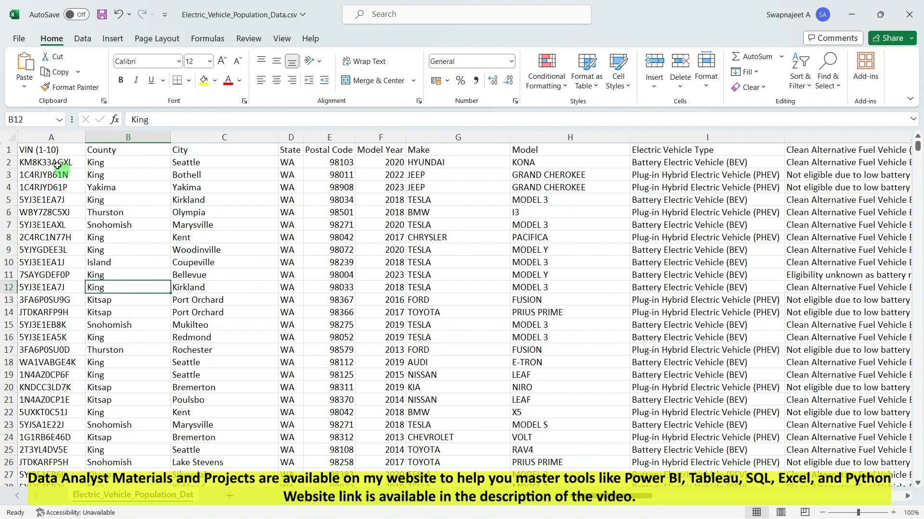
pyautogui.click(39, 141)
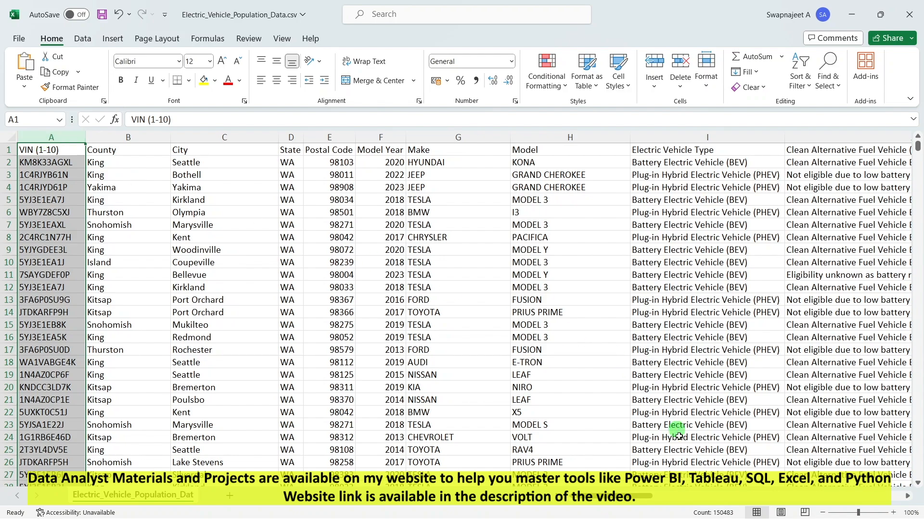
pyautogui.click(735, 514)
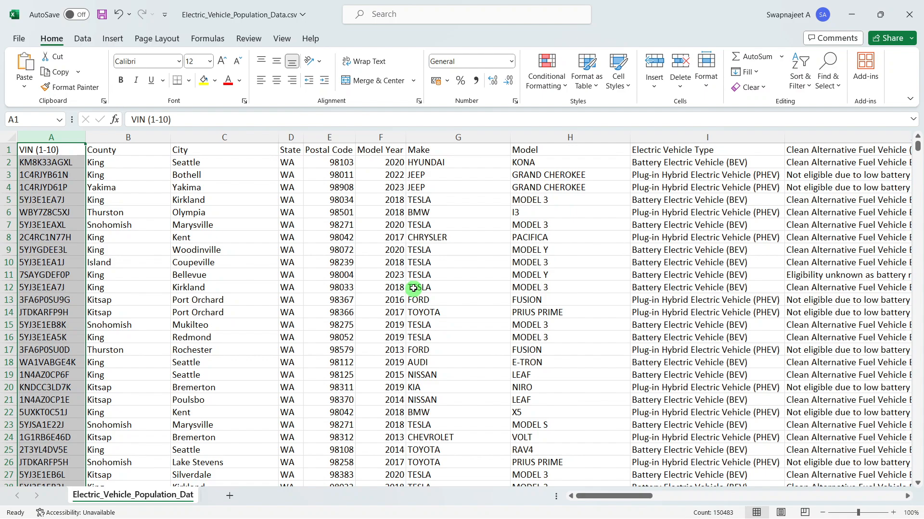
pyautogui.click(282, 204)
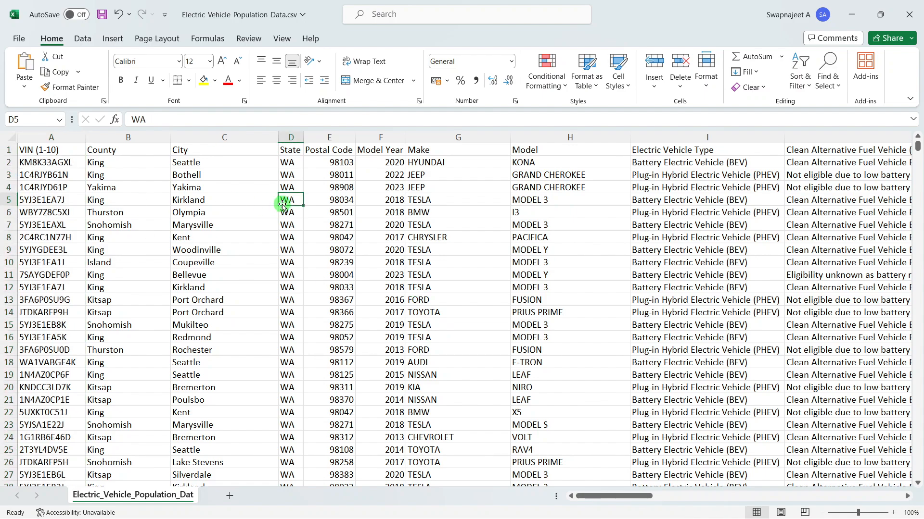
pyautogui.click(9, 150)
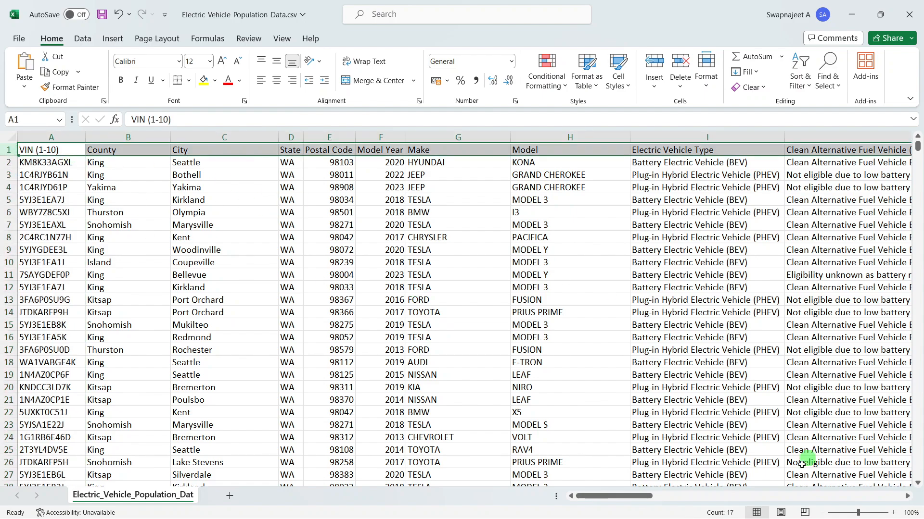
pyautogui.click(211, 250)
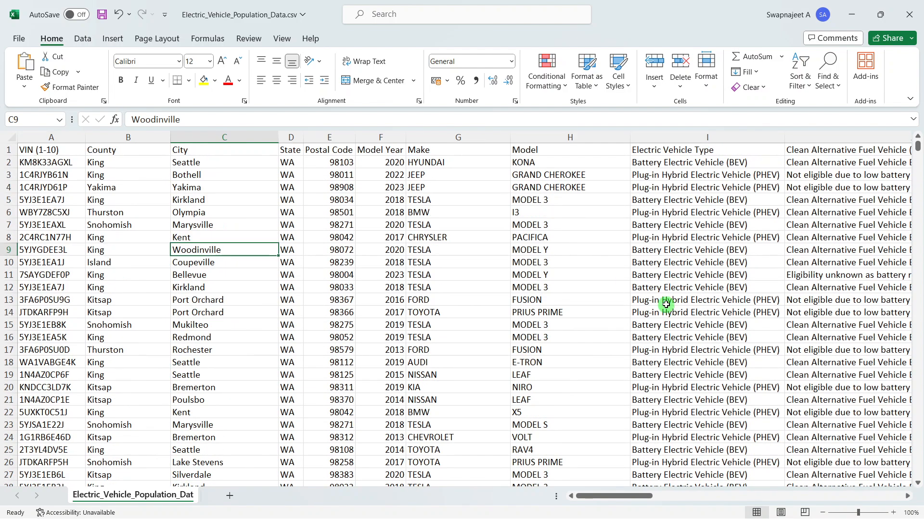
# Step: Examine the VIN (1-10) column, from its header through the vehicle identifiers below it
pyautogui.click(142, 262)
pyautogui.click(46, 153)
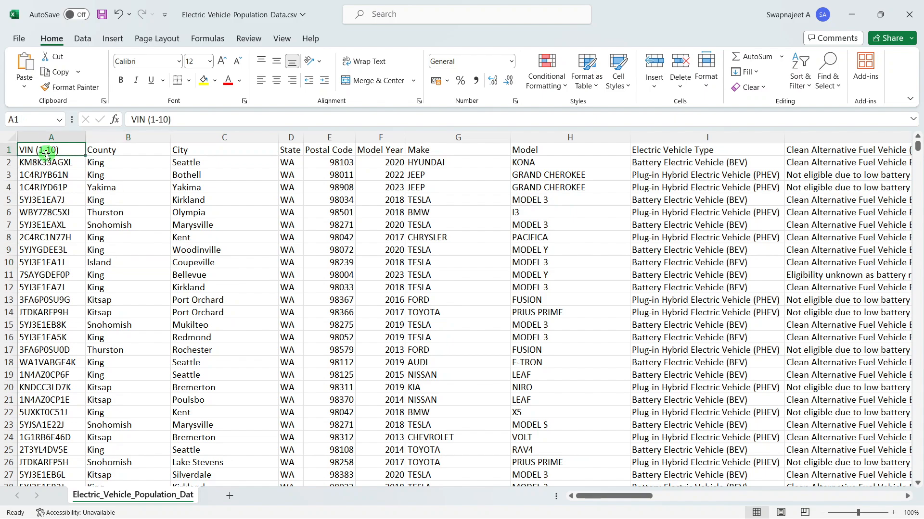
pyautogui.click(48, 188)
pyautogui.click(35, 153)
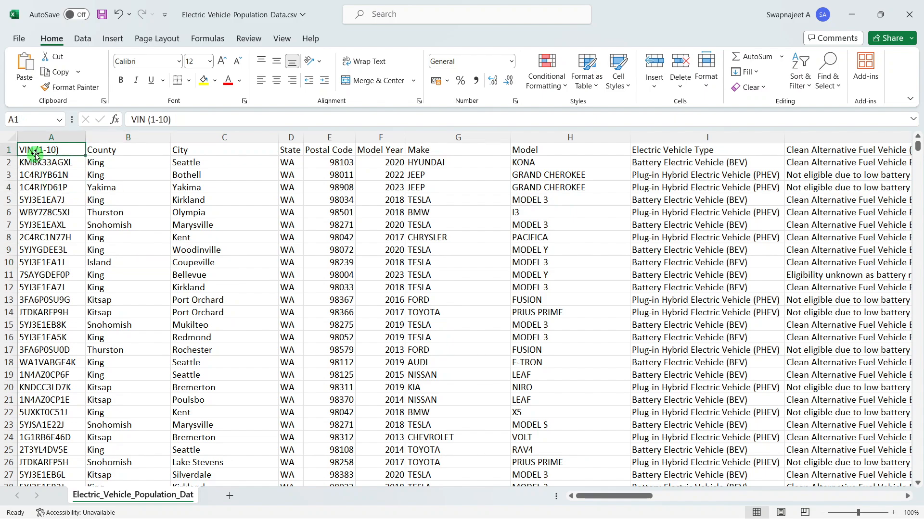
pyautogui.click(50, 224)
pyautogui.click(52, 138)
pyautogui.click(136, 200)
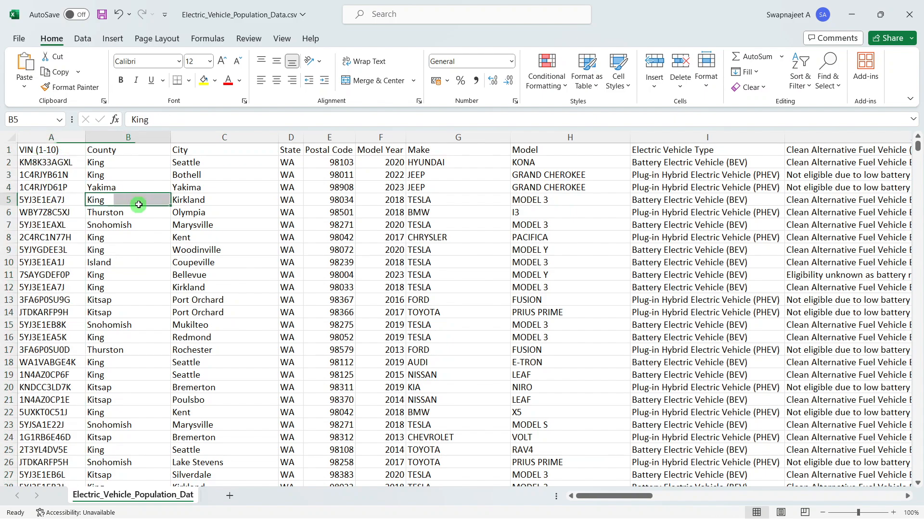
# Step: Examine the County column and look through the different county names it contains
pyautogui.click(122, 158)
pyautogui.click(123, 150)
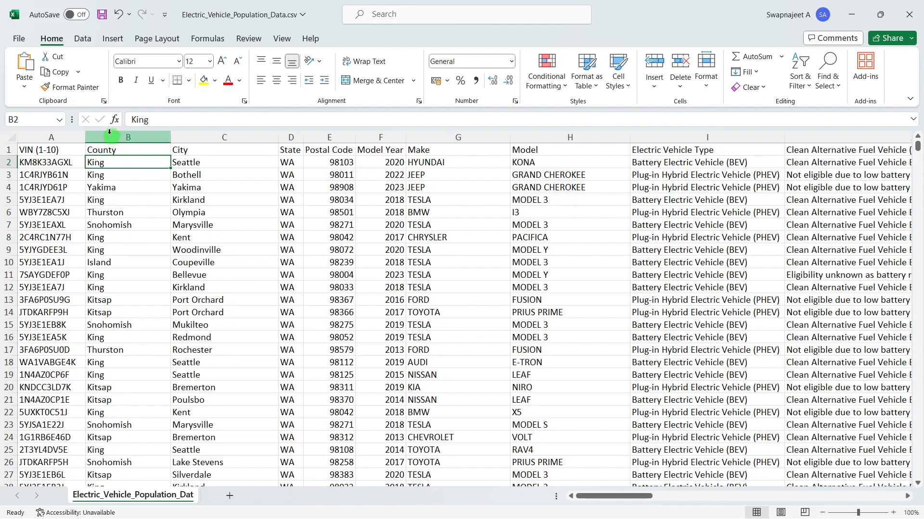
pyautogui.hotkey('ctrl', 'shift', 'Down')
pyautogui.click(125, 227)
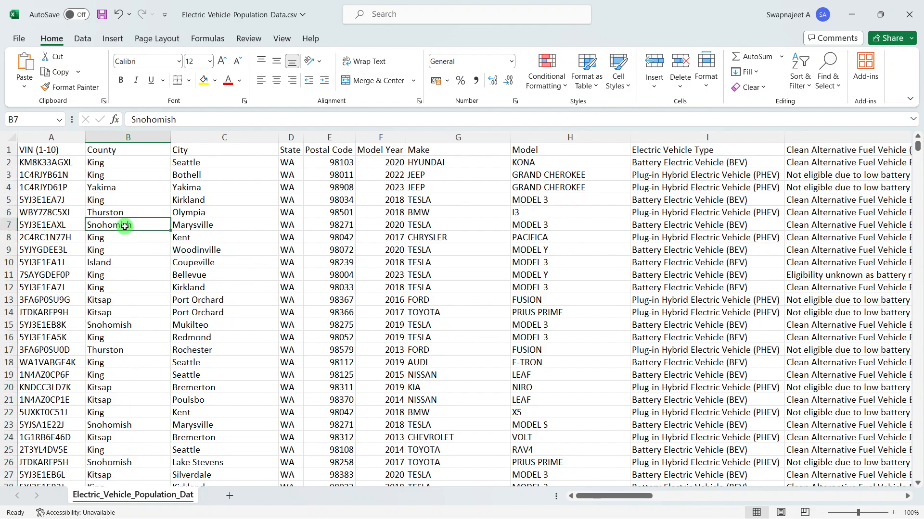
pyautogui.scroll(-2, 124, 226)
pyautogui.scroll(2, 125, 227)
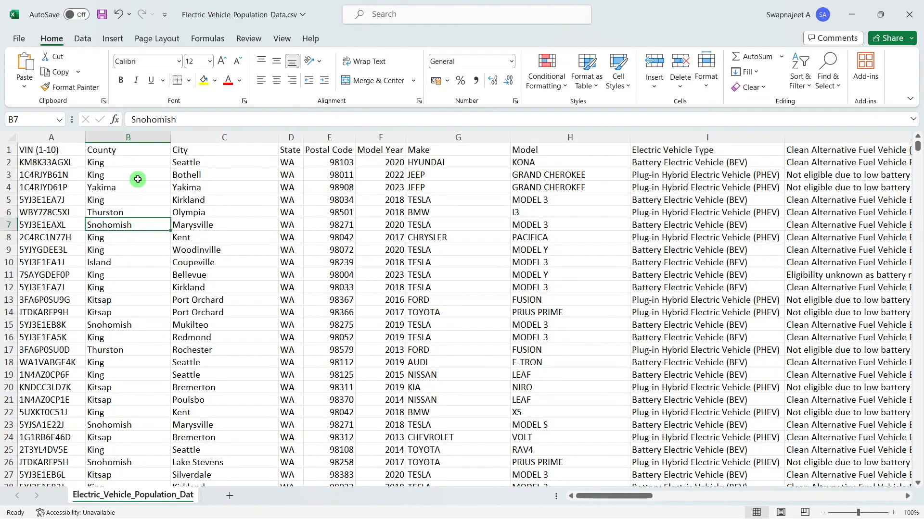
pyautogui.moveTo(136, 175); pyautogui.dragTo(140, 236)
pyautogui.click(129, 277)
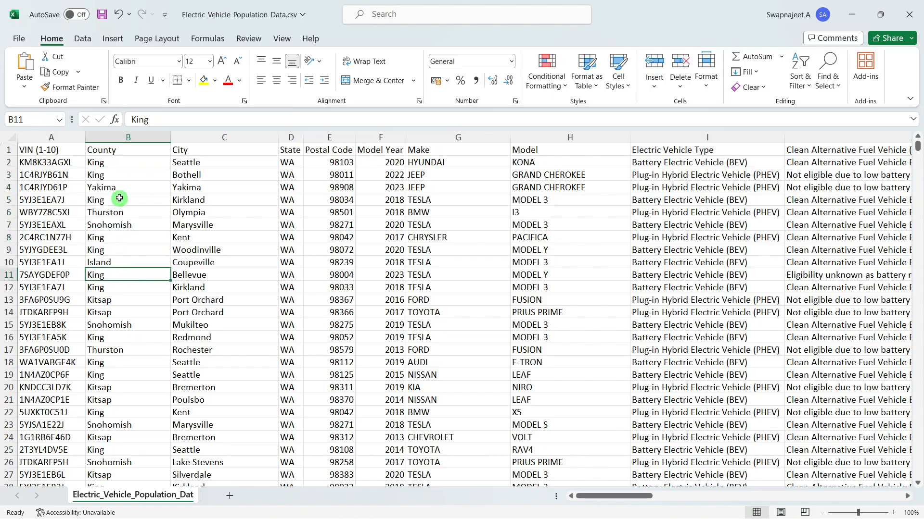
pyautogui.click(118, 192)
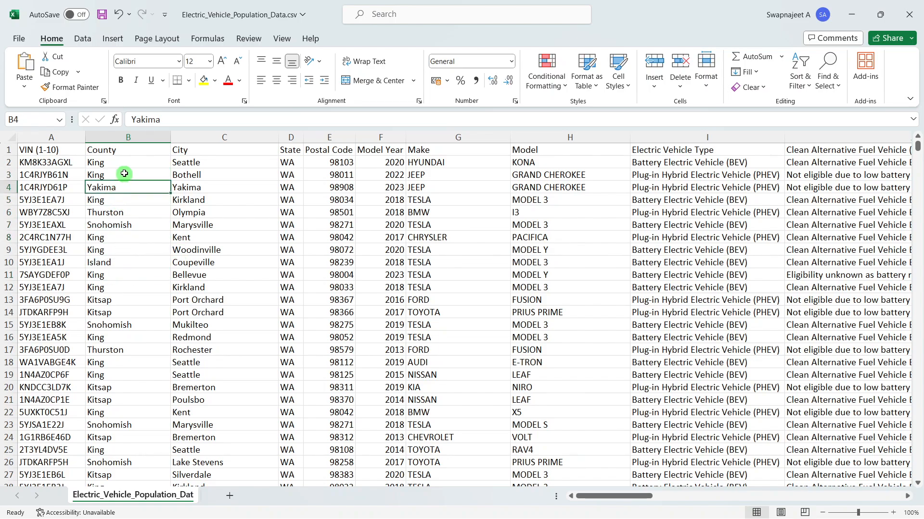
pyautogui.click(130, 270)
pyautogui.click(130, 354)
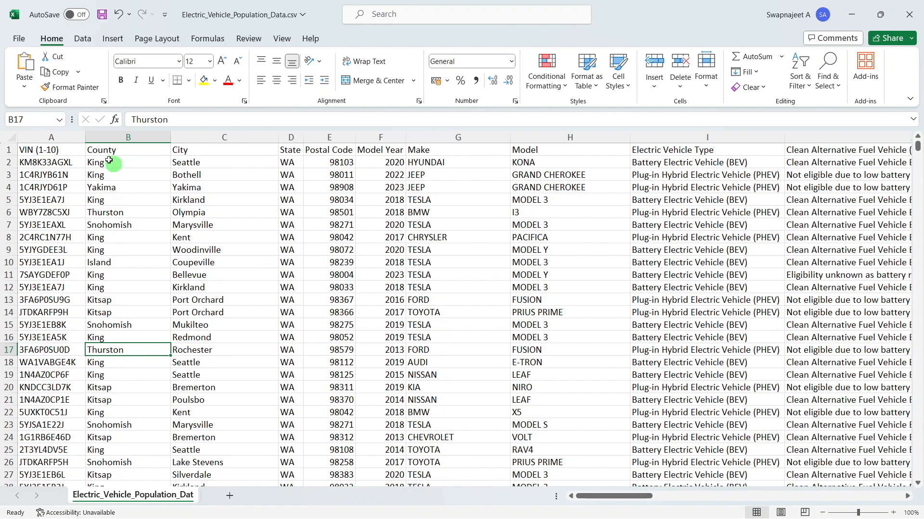
pyautogui.moveTo(76, 139); pyautogui.dragTo(116, 138)
# Step: Go through the City, State, Postal Code and Model Year columns of the dataset
pyautogui.click(290, 221)
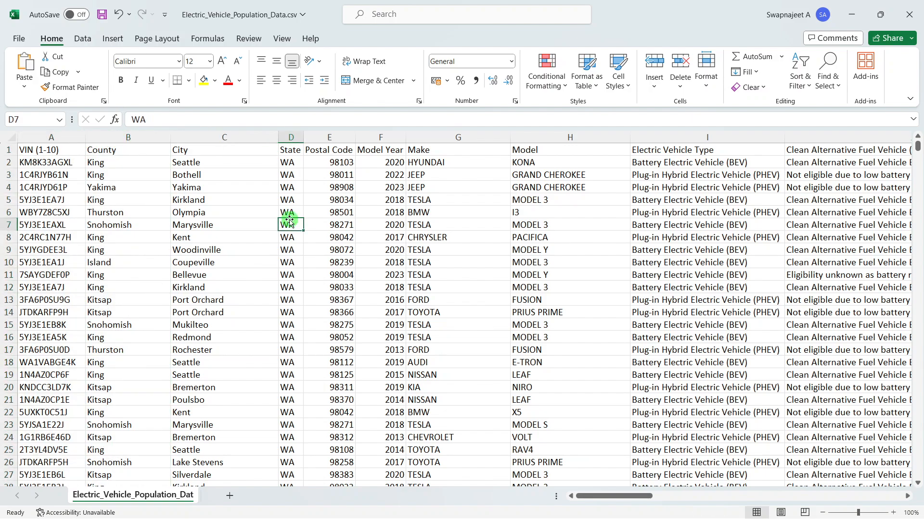
pyautogui.click(202, 171)
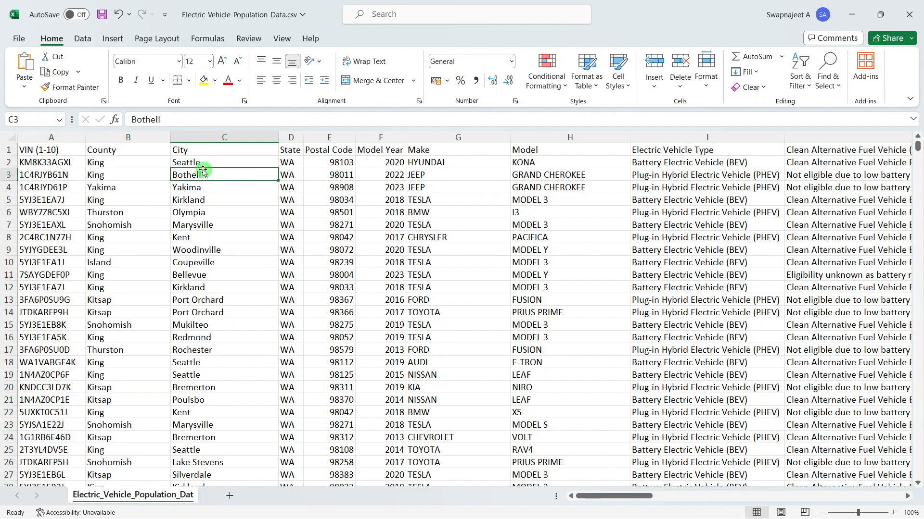
pyautogui.click(291, 176)
pyautogui.click(353, 174)
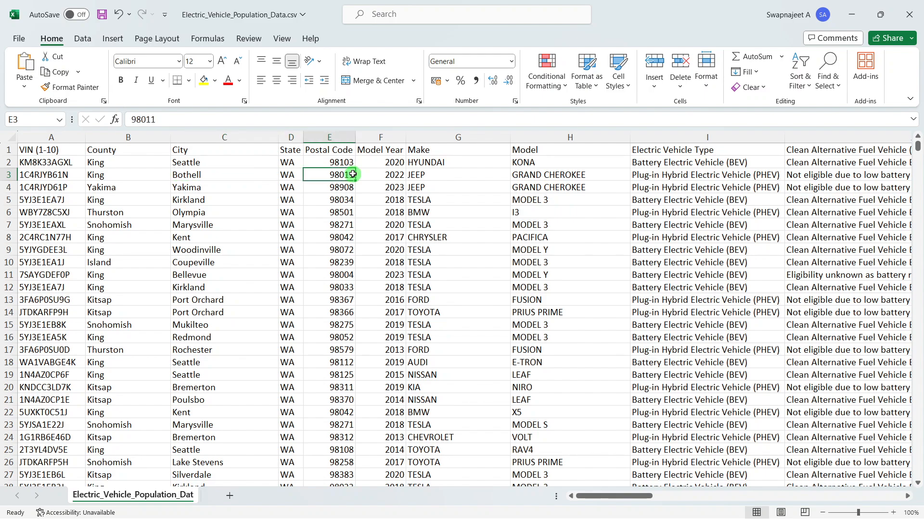
pyautogui.click(397, 176)
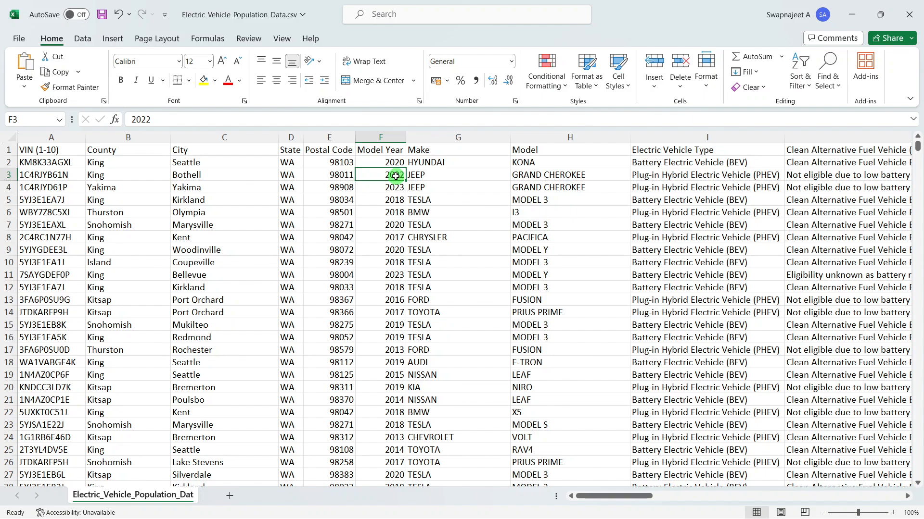
# Step: Examine the Make and Model columns, comparing the manufacturers with their vehicle models
pyautogui.moveTo(618, 496); pyautogui.dragTo(672, 496)
pyautogui.click(179, 171)
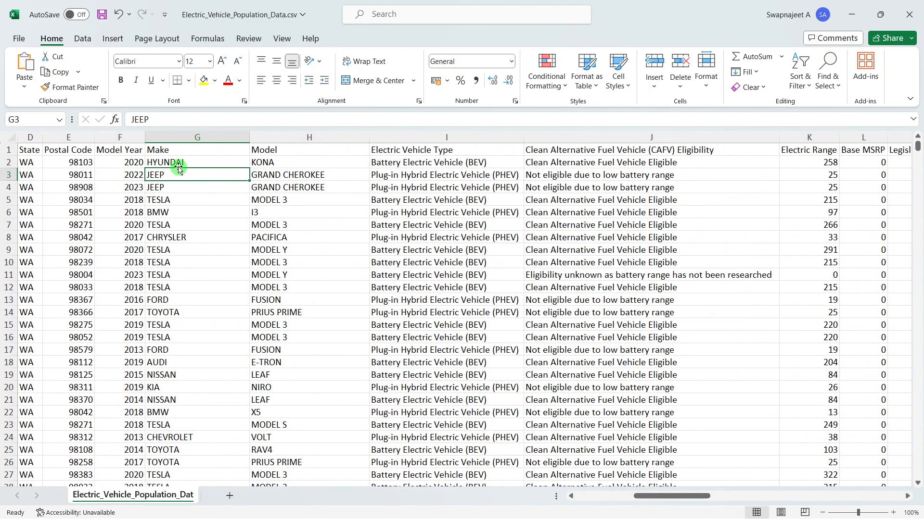
pyautogui.click(179, 159)
pyautogui.click(176, 148)
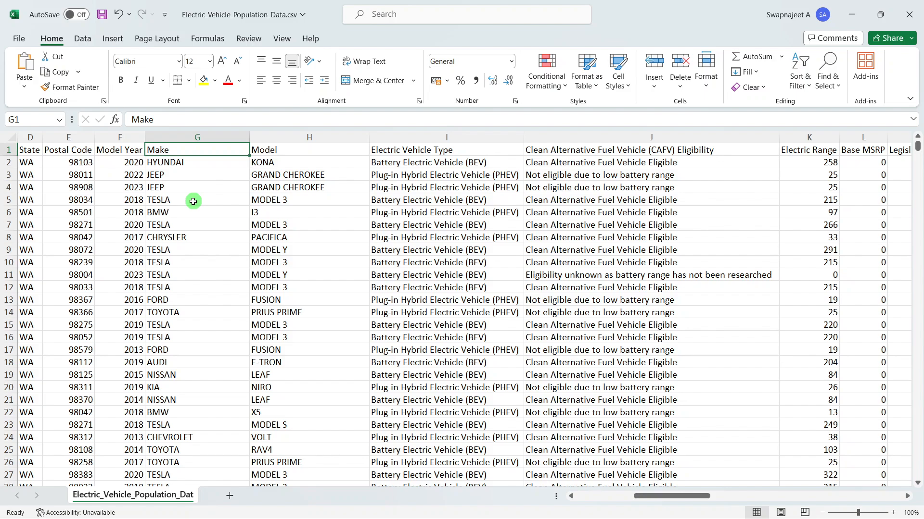
pyautogui.click(318, 212)
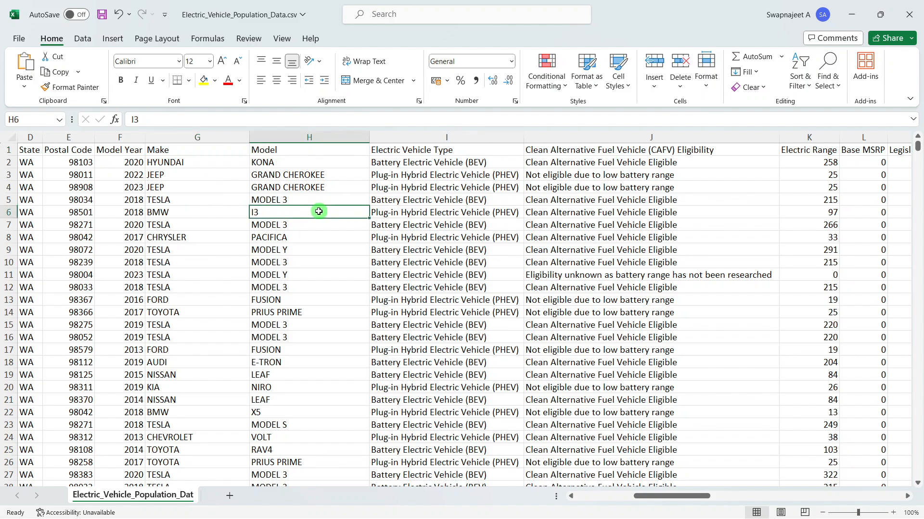
pyautogui.click(290, 184)
pyautogui.click(280, 158)
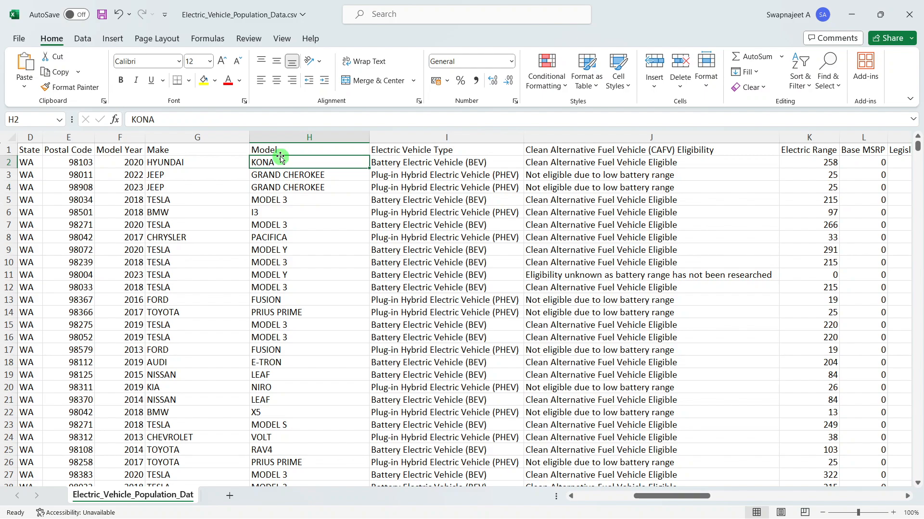
# Step: Examine the battery and plug-in hybrid categories in Electric Vehicle Type and the entries in Clean Alternative Fuel Vehicle (CAFV) Eligibility
pyautogui.click(437, 164)
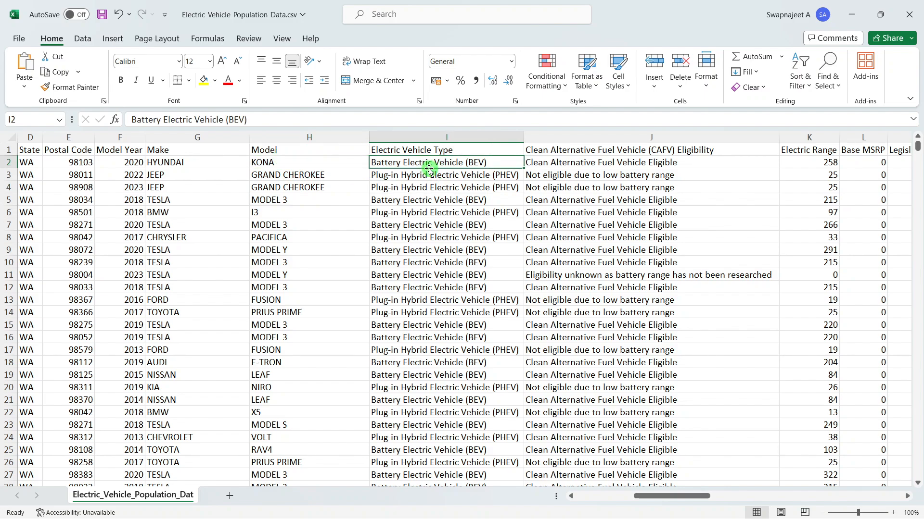
pyautogui.click(428, 177)
pyautogui.click(426, 164)
pyautogui.click(393, 182)
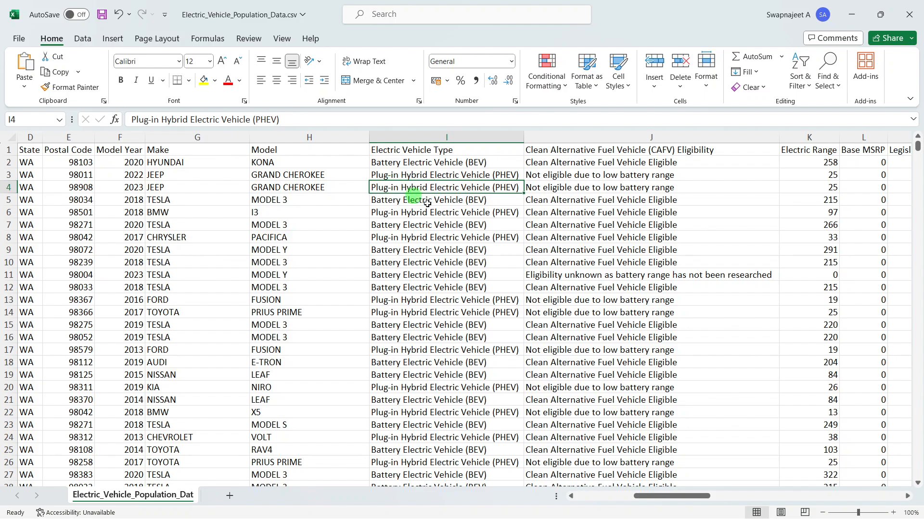
pyautogui.click(585, 186)
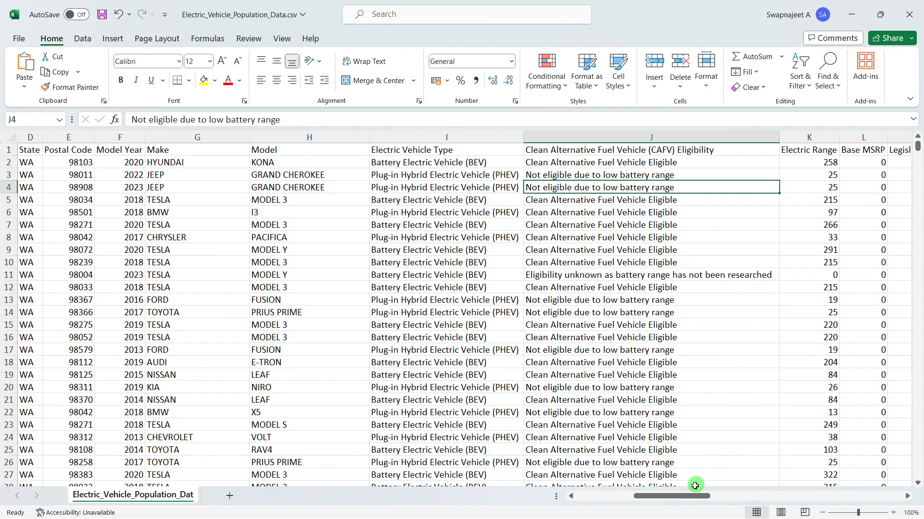
# Step: Bring the remaining columns of the sheet into view and examine the Electric Range values
pyautogui.moveTo(688, 496); pyautogui.dragTo(792, 493)
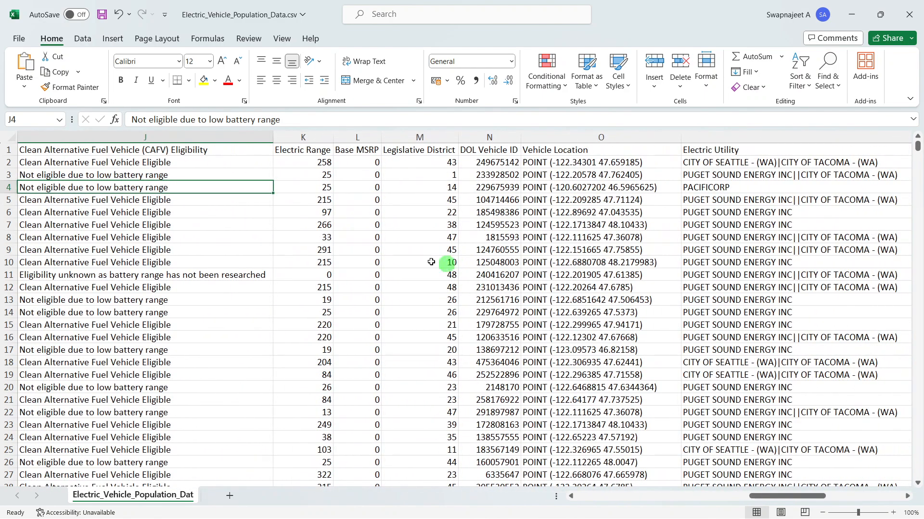
pyautogui.click(295, 159)
pyautogui.click(306, 283)
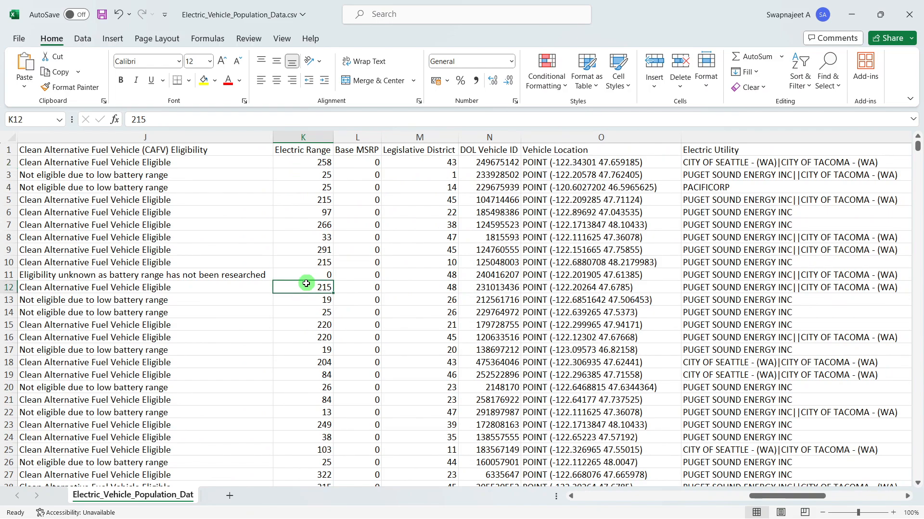
pyautogui.click(304, 237)
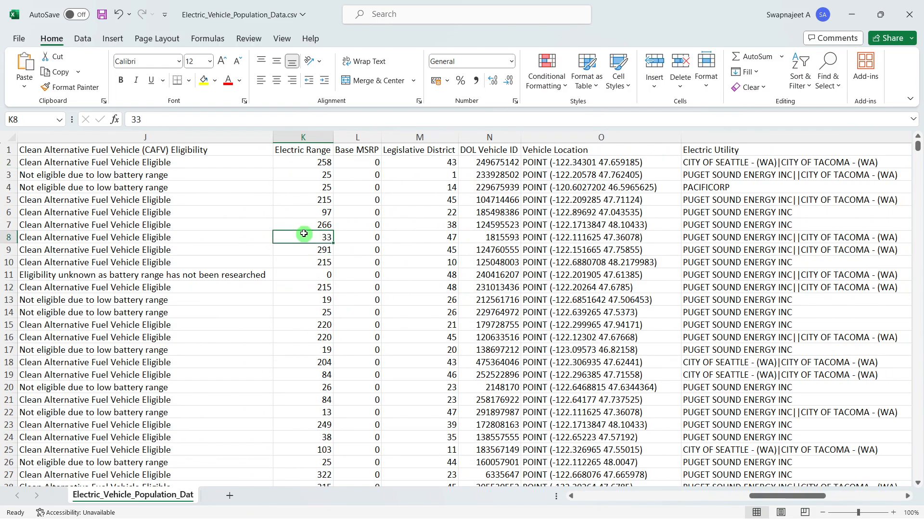
pyautogui.click(303, 208)
# Step: Look through the rows around Legislative District and examine the Base MSRP column's values
pyautogui.click(391, 225)
pyautogui.scroll(-4, 356, 342)
pyautogui.scroll(2, 357, 342)
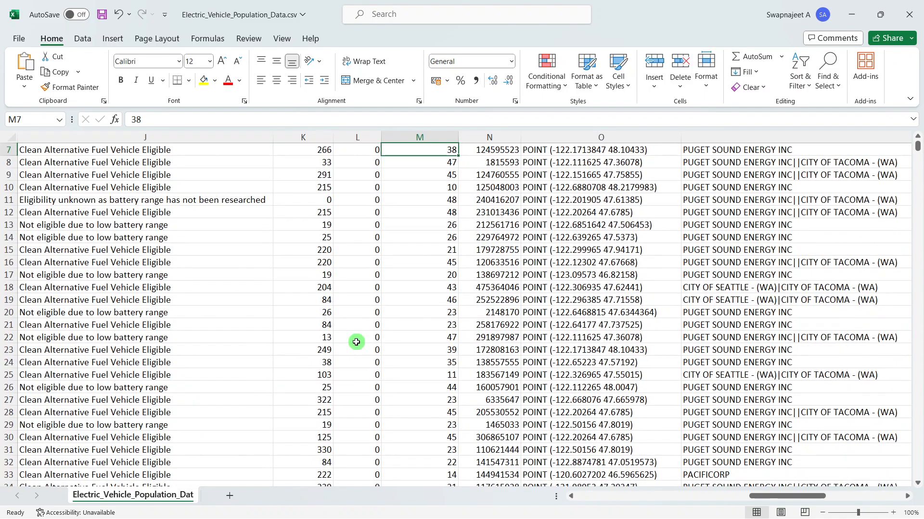
pyautogui.scroll(2, 356, 342)
pyautogui.click(363, 261)
pyautogui.click(361, 202)
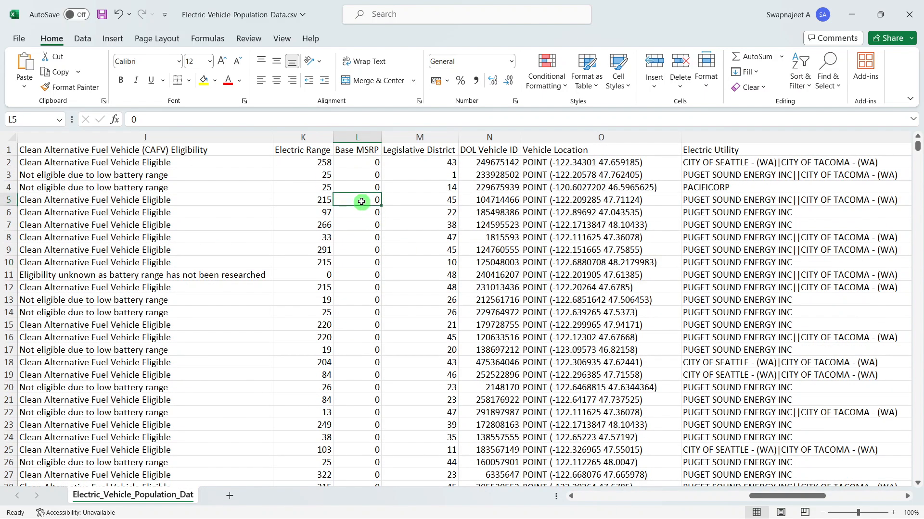
pyautogui.click(366, 259)
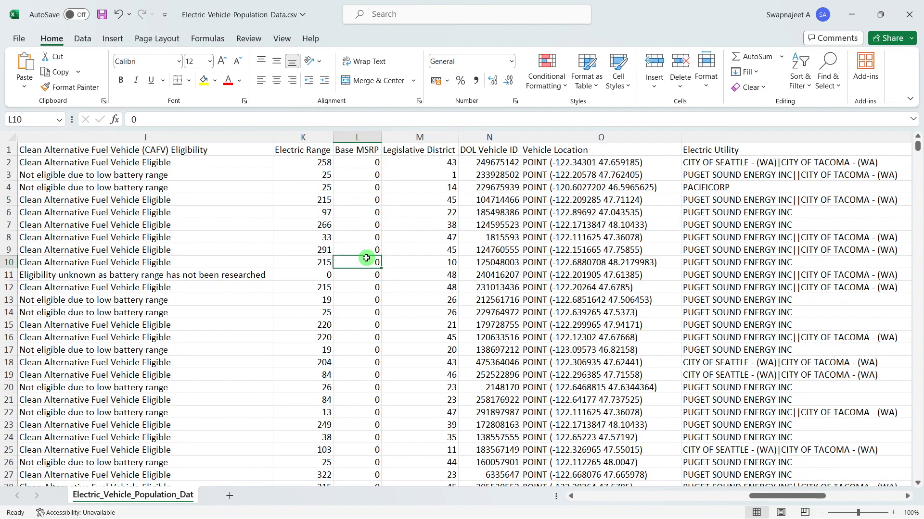
pyautogui.moveTo(363, 186); pyautogui.dragTo(367, 288)
pyautogui.click(363, 174)
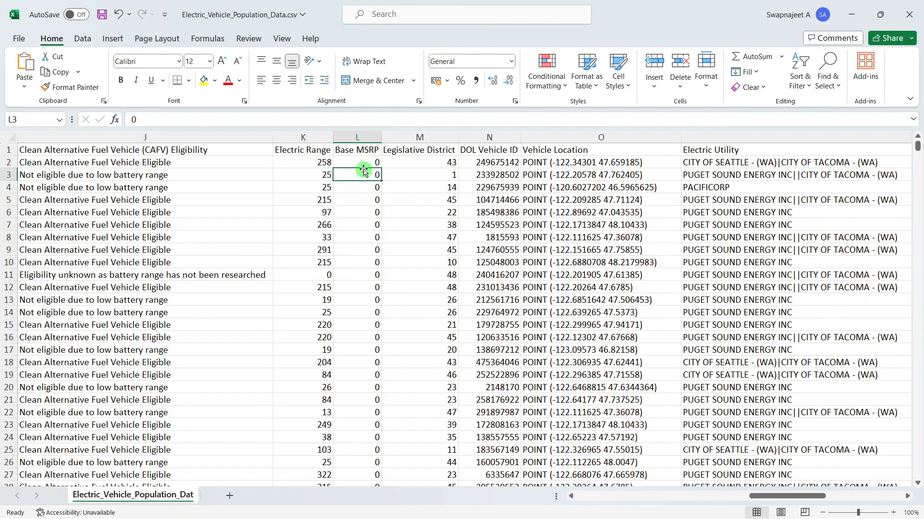
# Step: Examine the entries in the Legislative District, DOL Vehicle ID, Vehicle Location and Electric Utility columns
pyautogui.click(438, 215)
pyautogui.click(488, 201)
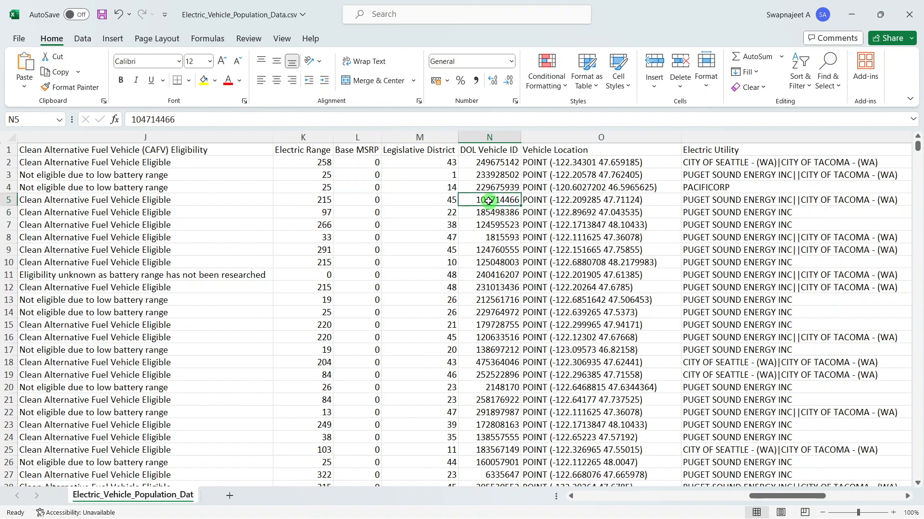
pyautogui.moveTo(797, 496); pyautogui.dragTo(821, 495)
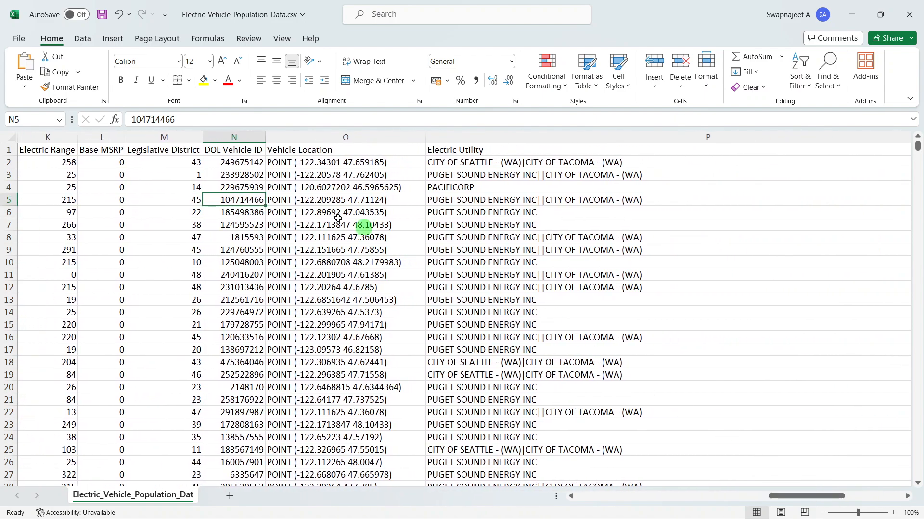
pyautogui.click(298, 187)
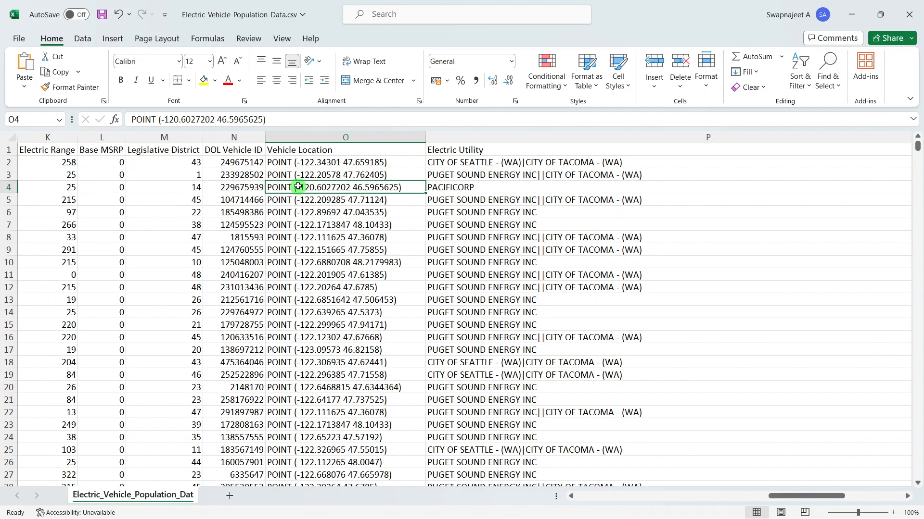
pyautogui.click(497, 187)
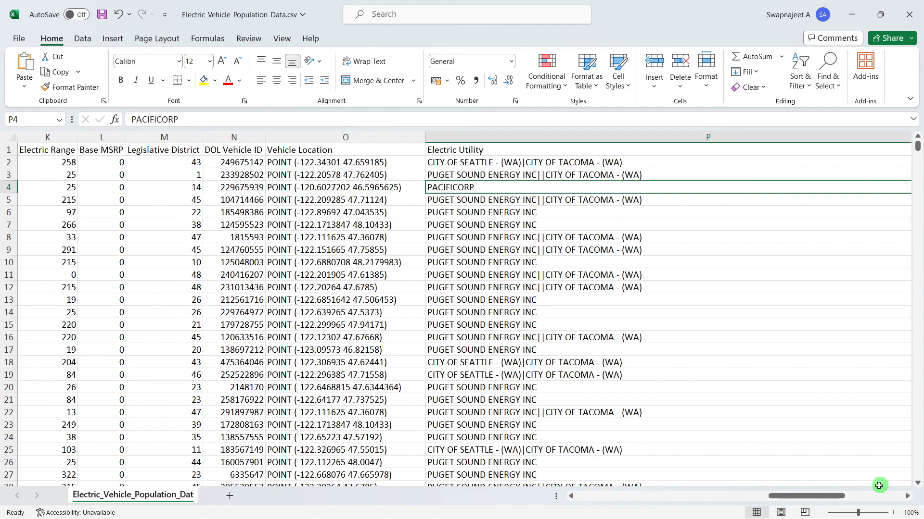
# Step: Check the 2020 Census Tract column at the end of the sheet and return to the first columns
pyautogui.moveTo(825, 494); pyautogui.dragTo(920, 498)
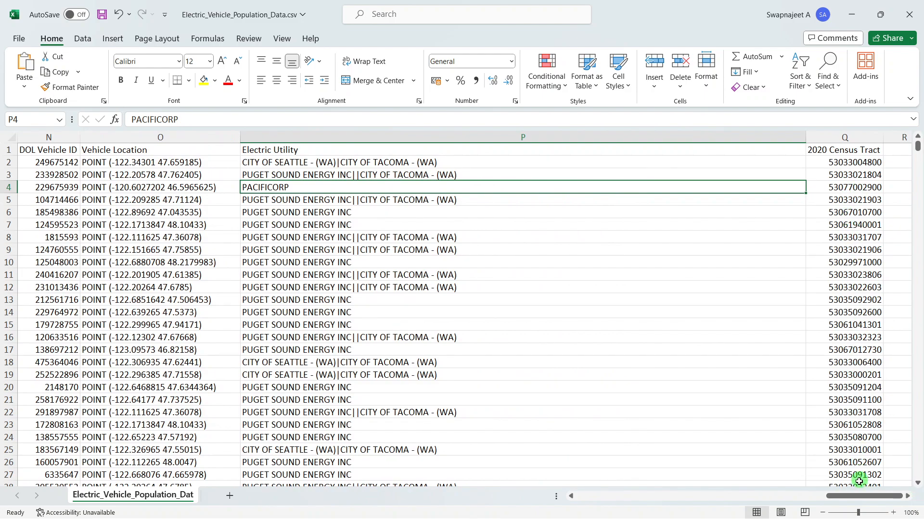
pyautogui.moveTo(860, 495); pyautogui.dragTo(512, 475)
pyautogui.click(329, 299)
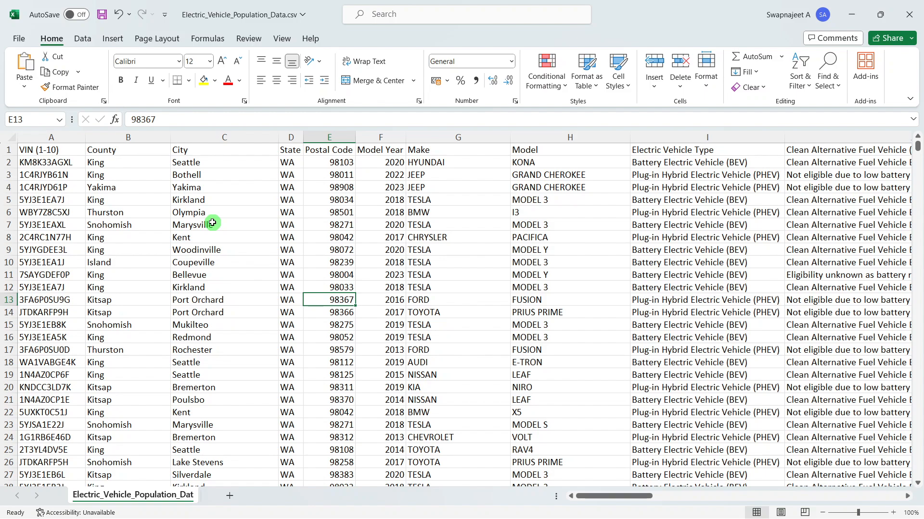
# Step: Switch to the blank Power BI Desktop report and expand its compact ribbon to the full layout
pyautogui.moveTo(573, 518)
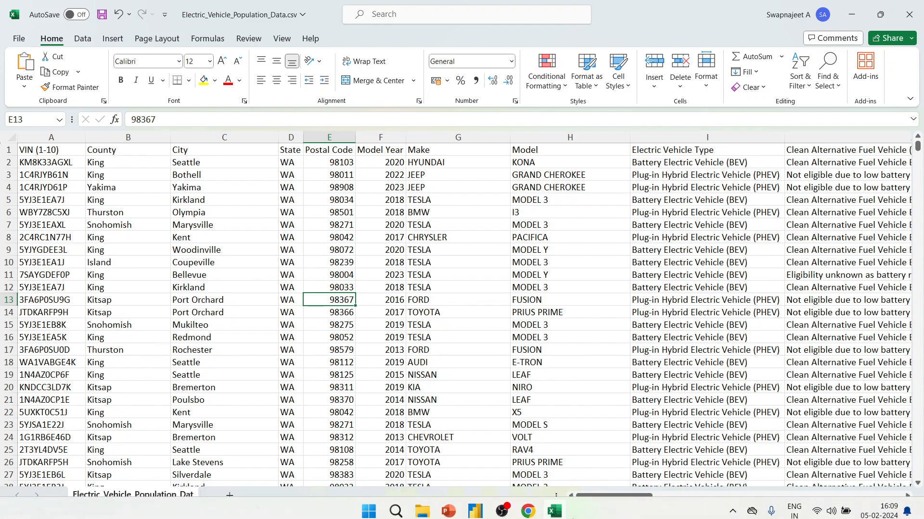
pyautogui.moveTo(475, 509)
pyautogui.click(498, 477)
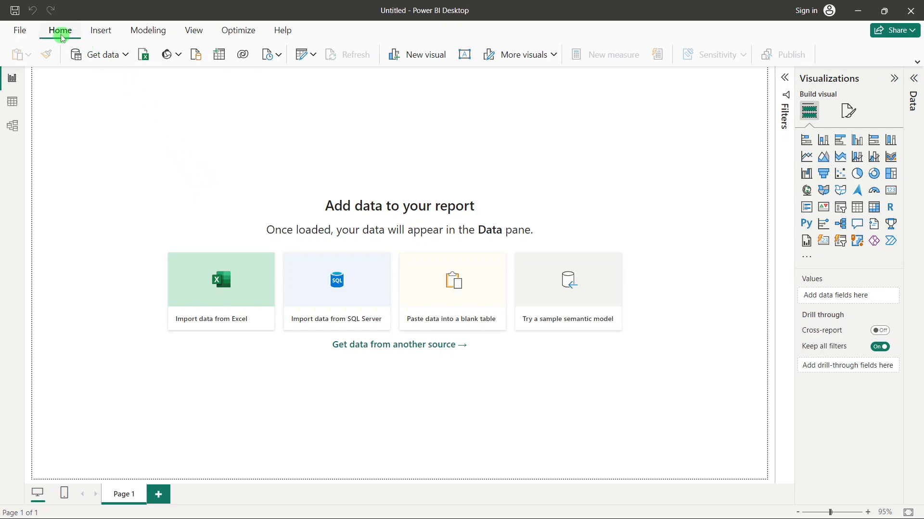
pyautogui.click(917, 62)
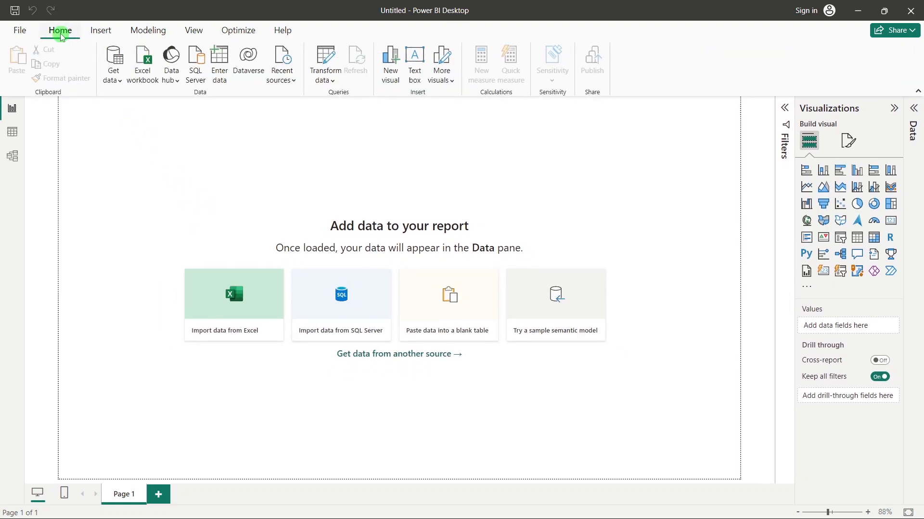
# Step: Get data from the Text/CSV file Electric_Vehicle_Population_Data.csv in the Electric Vehicle Data folder
pyautogui.click(126, 76)
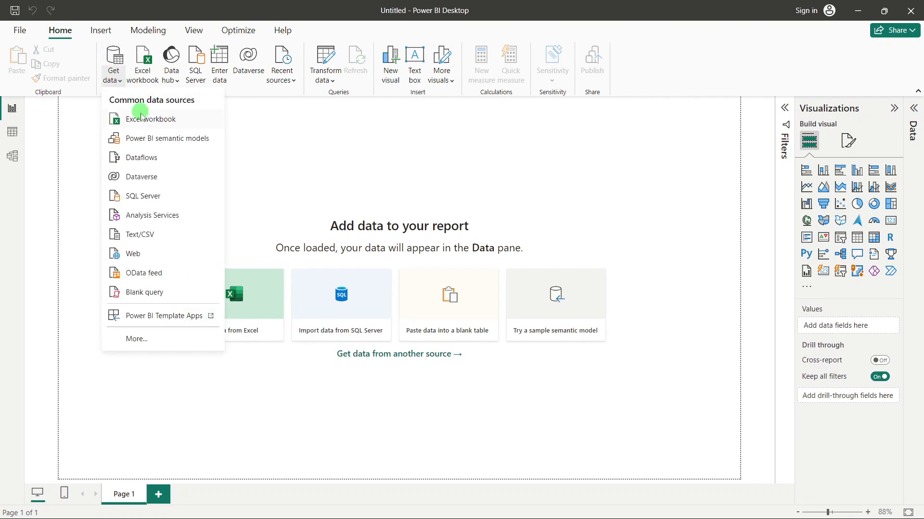
pyautogui.click(145, 235)
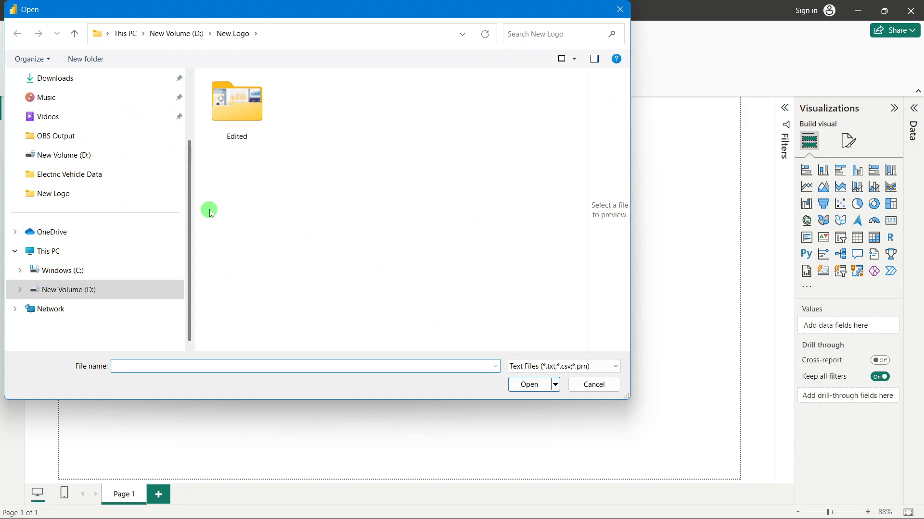
pyautogui.click(62, 176)
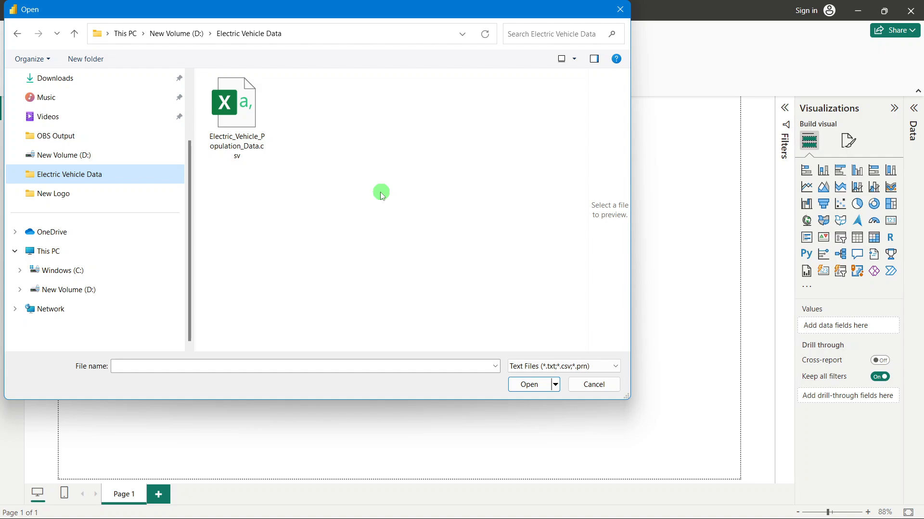
pyautogui.click(248, 133)
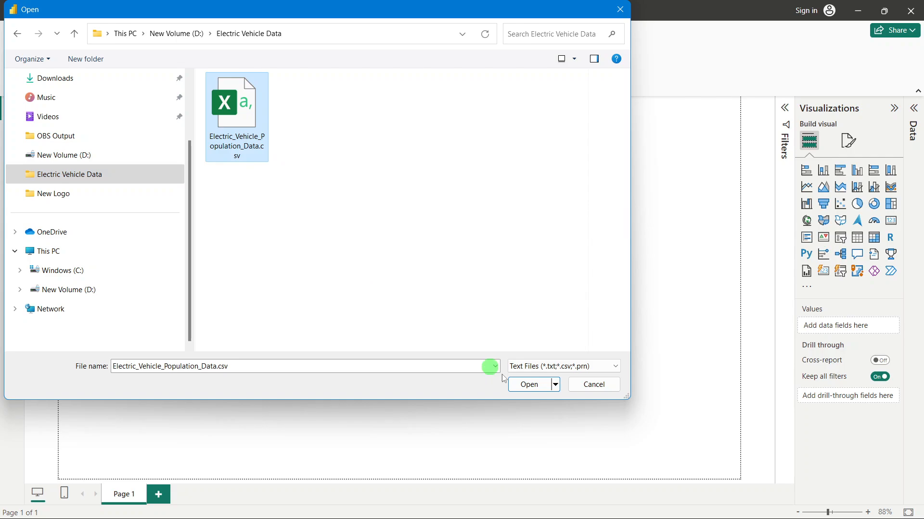
pyautogui.click(534, 386)
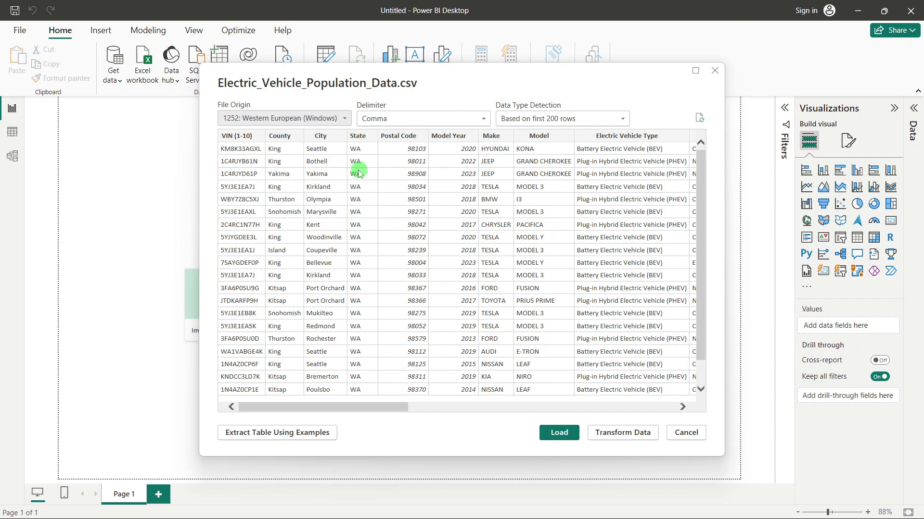
# Step: Review the data type detection options and preview rows, and load the CSV with detection based on the first 200 rows
pyautogui.click(571, 120)
pyautogui.click(571, 121)
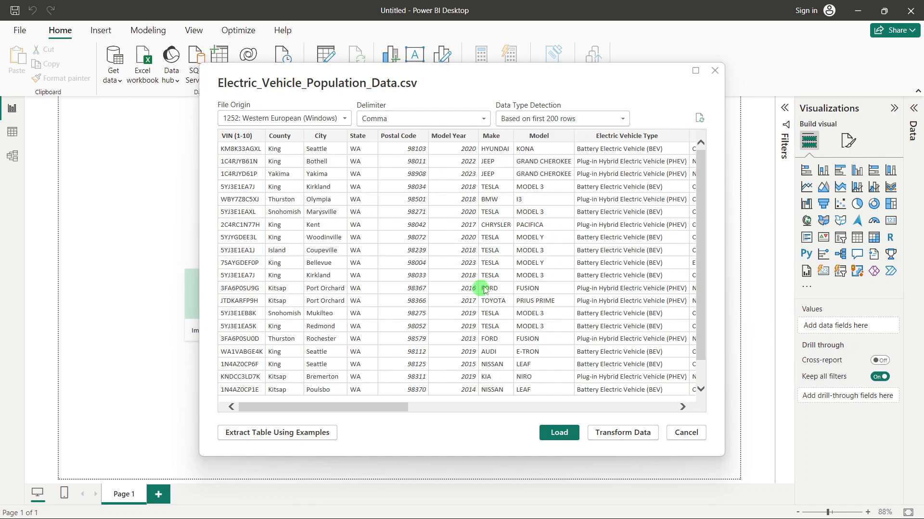
pyautogui.click(560, 119)
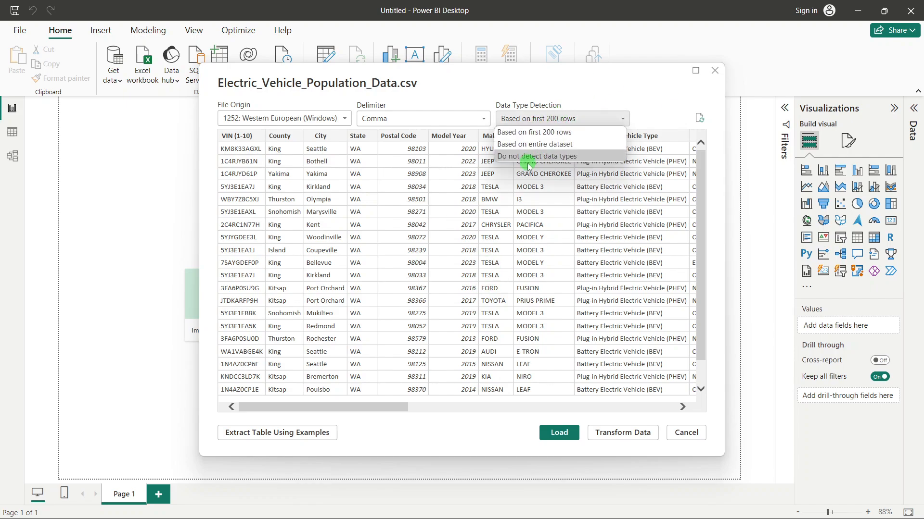
pyautogui.click(445, 214)
pyautogui.scroll(-1, 318, 327)
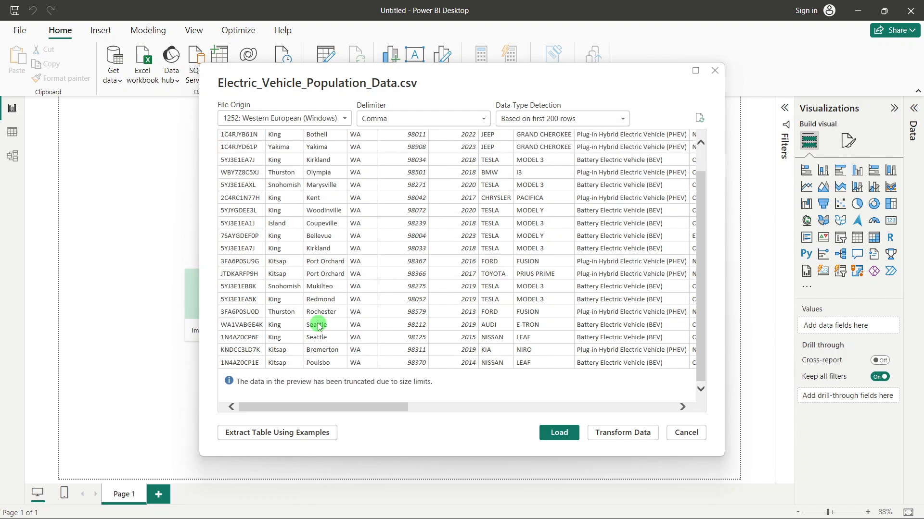
pyautogui.scroll(1, 318, 327)
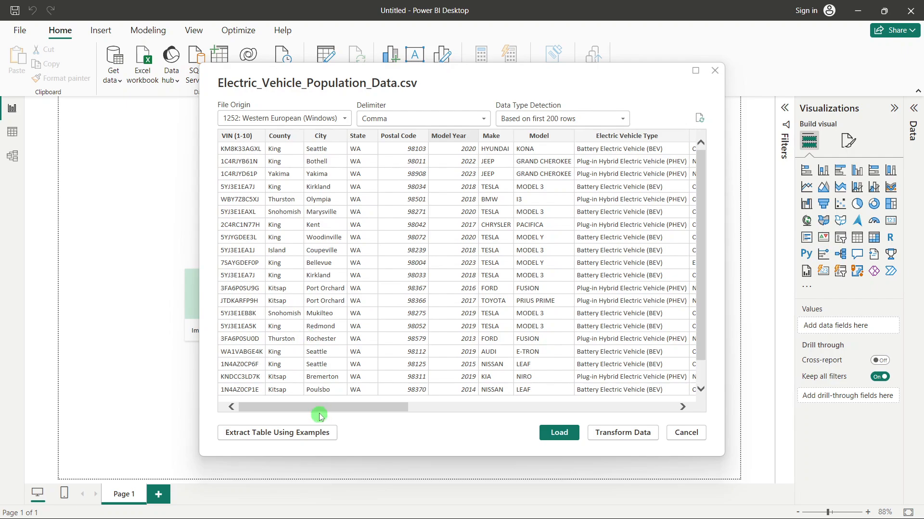
pyautogui.moveTo(320, 415); pyautogui.dragTo(169, 400)
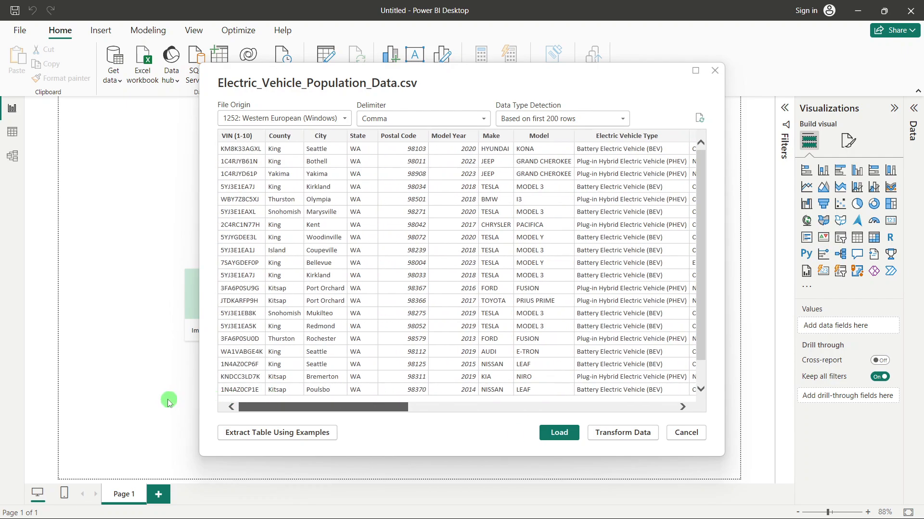
pyautogui.click(559, 433)
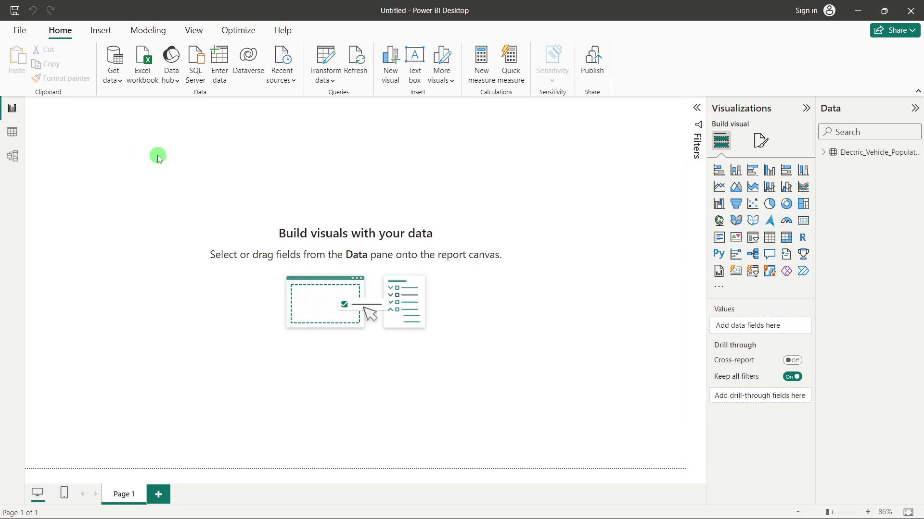
# Step: Show the loaded table's data, expand its field list, and look through all columns from VIN (1-10) to 2020 Census Tract
pyautogui.click(13, 132)
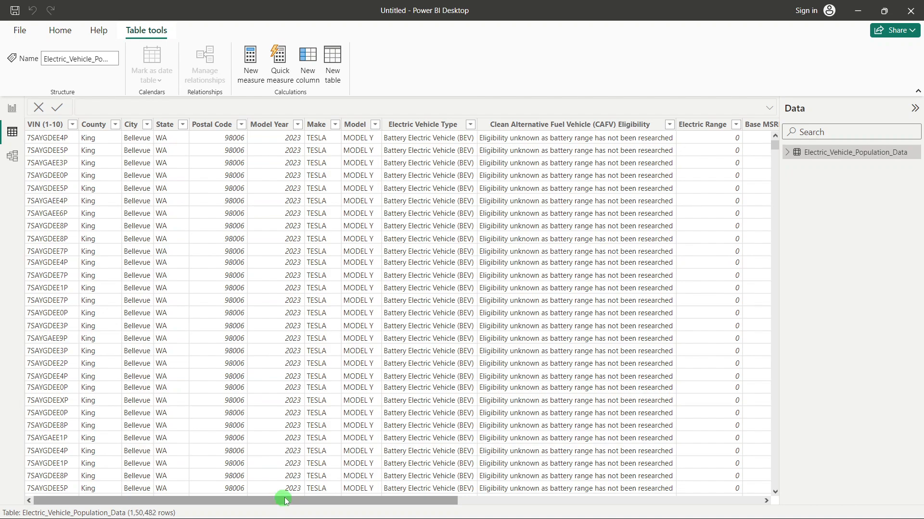
pyautogui.click(788, 154)
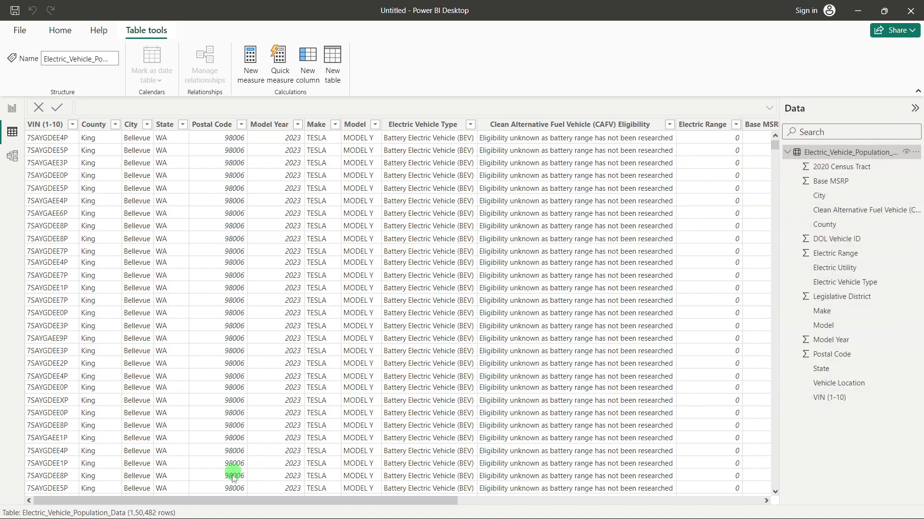
pyautogui.moveTo(223, 501); pyautogui.dragTo(85, 464)
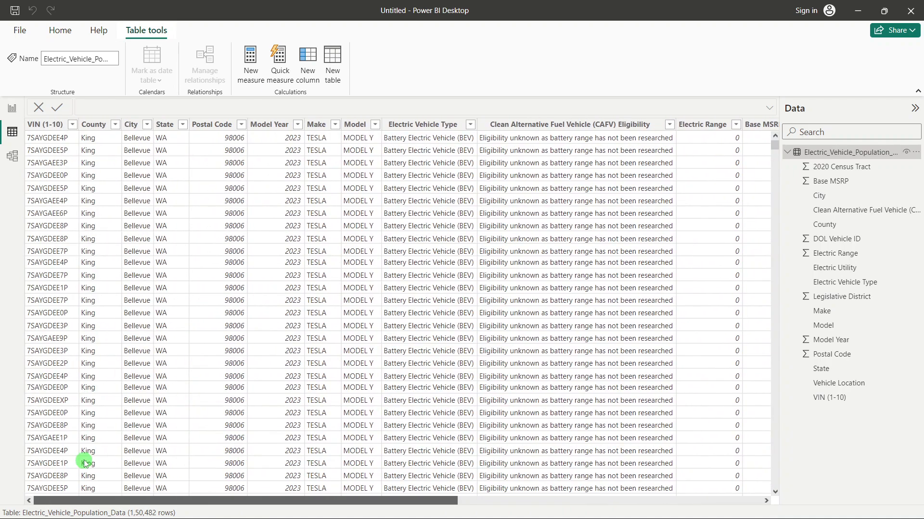
pyautogui.moveTo(127, 501); pyautogui.dragTo(495, 494)
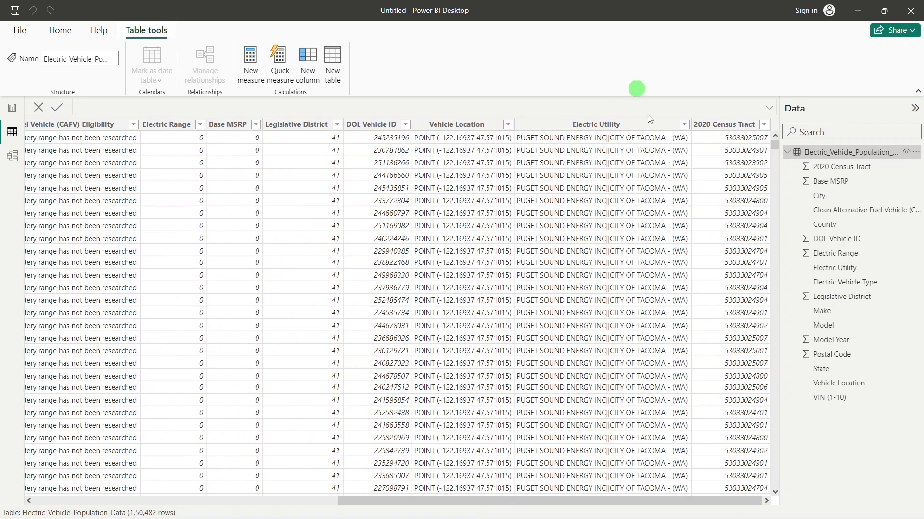
pyautogui.moveTo(595, 493); pyautogui.dragTo(62, 470)
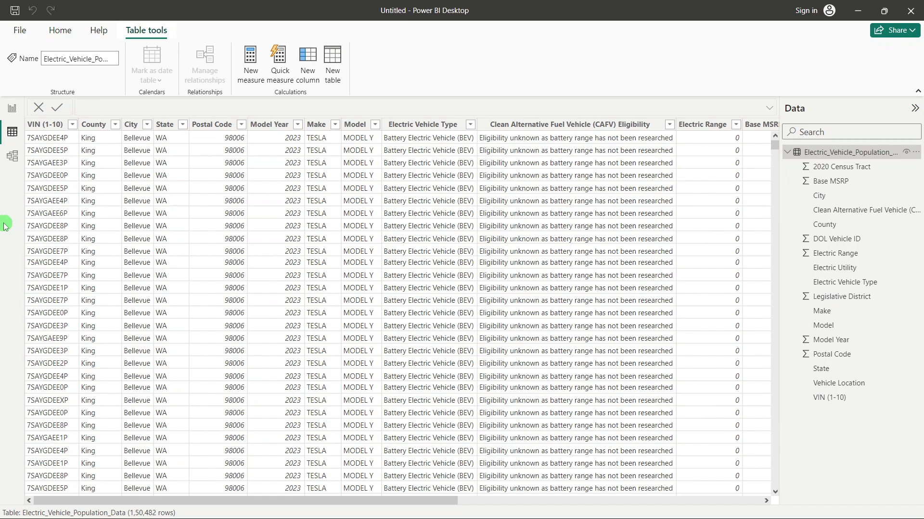
pyautogui.moveTo(449, 500); pyautogui.dragTo(752, 514)
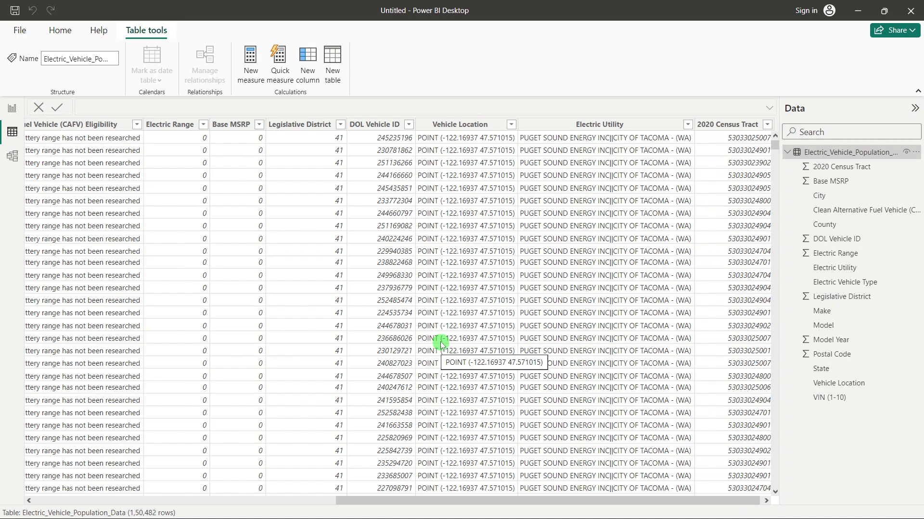
pyautogui.click(321, 501)
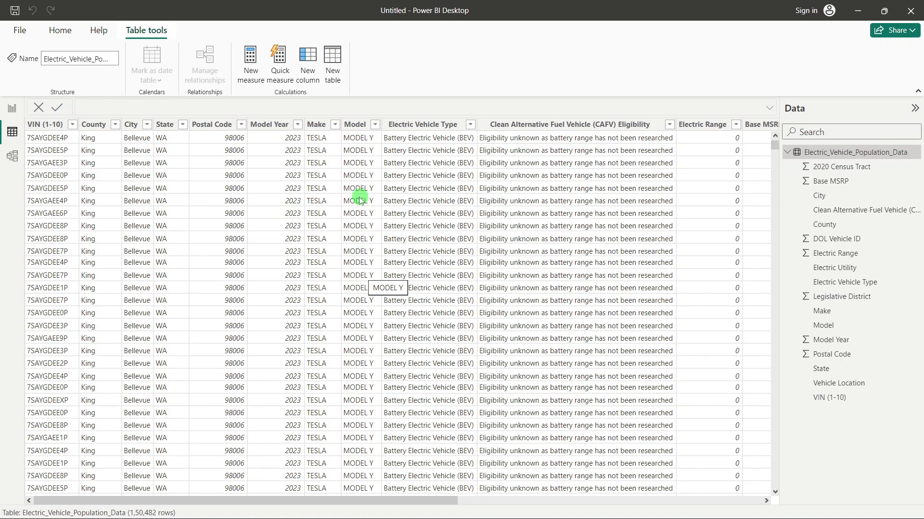
# Step: Open the table in Power Query Editor and turn off the Column quality and Column distribution previews
pyautogui.click(61, 30)
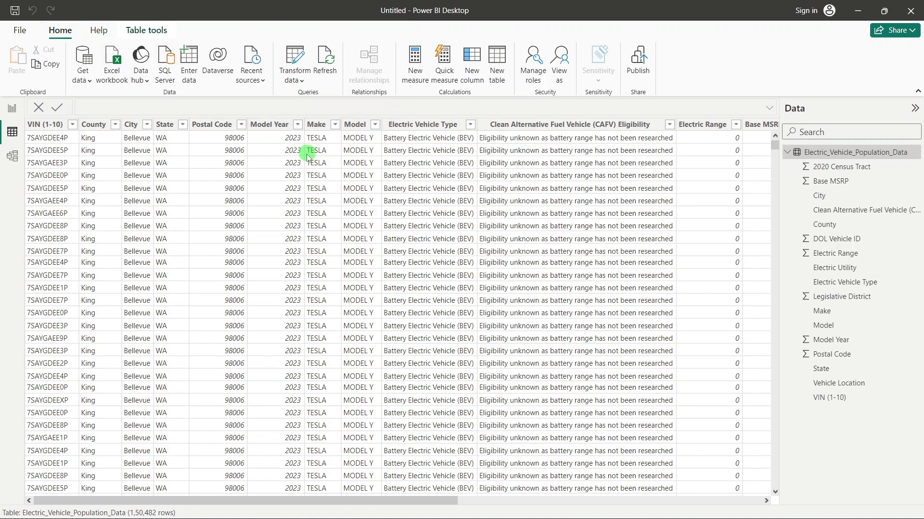
pyautogui.click(294, 58)
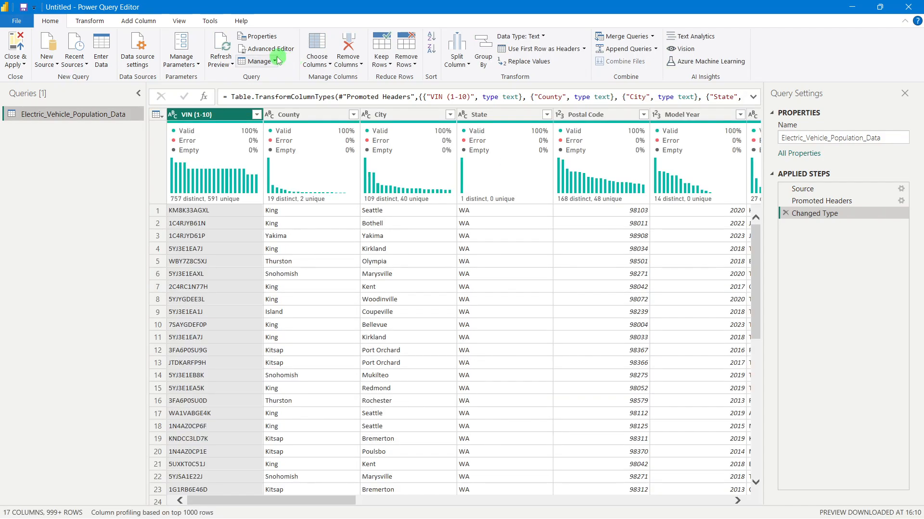
pyautogui.click(191, 22)
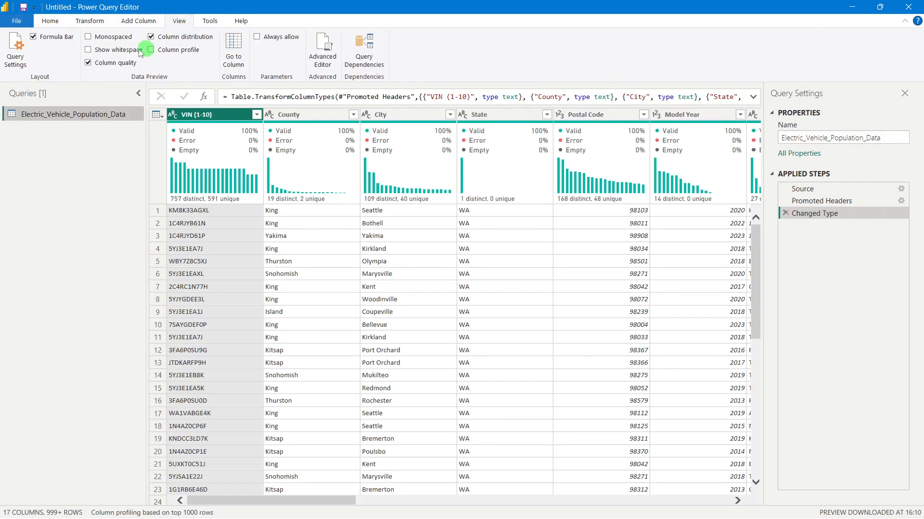
pyautogui.click(88, 63)
pyautogui.click(161, 38)
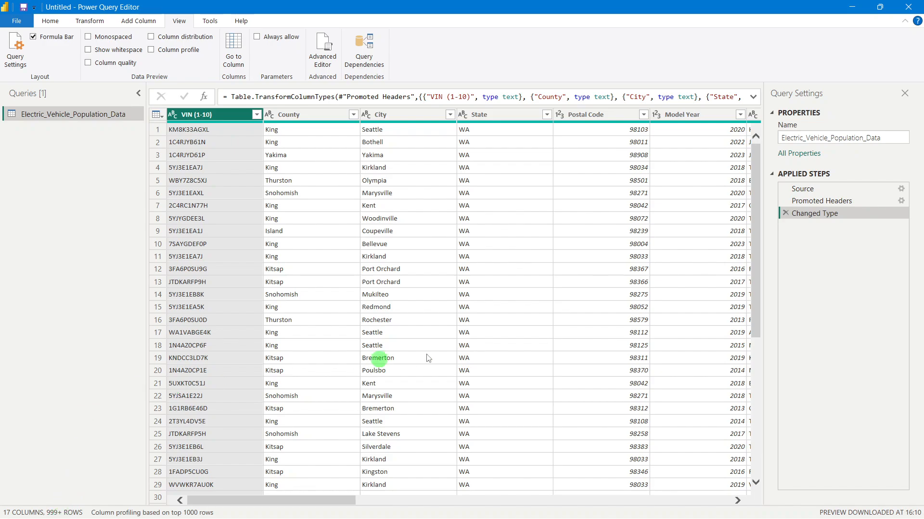
# Step: Remove the VIN (1-10) and County columns from the Electric_Vehicle_Population_Data query
pyautogui.scroll(-7, 426, 354)
pyautogui.scroll(7, 426, 355)
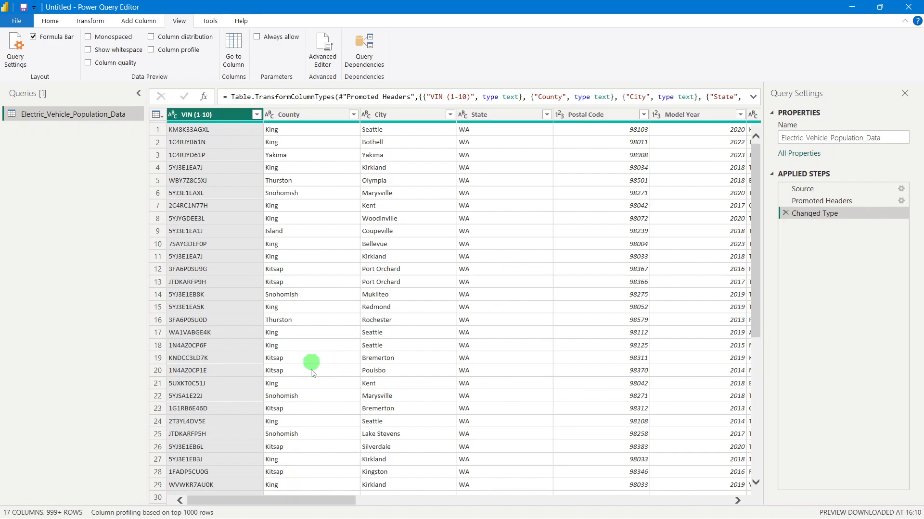
pyautogui.click(324, 116)
pyautogui.click(201, 116)
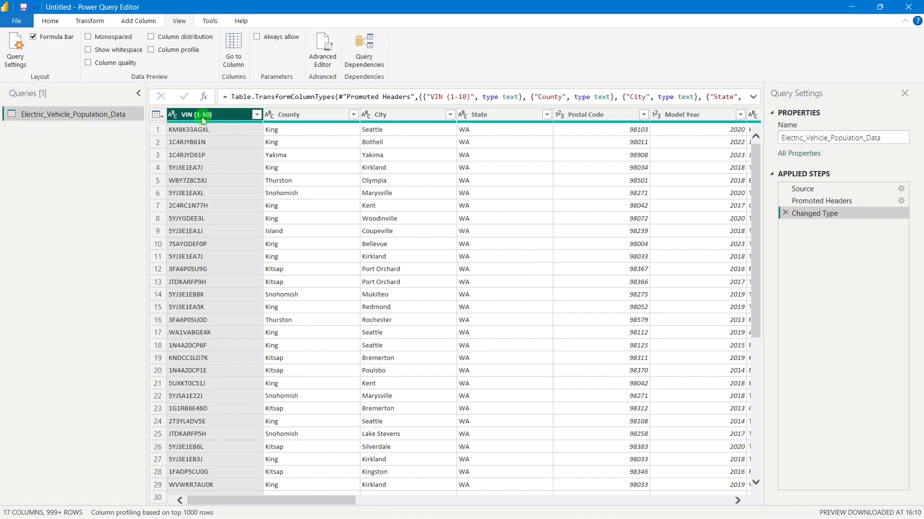
pyautogui.click(296, 120)
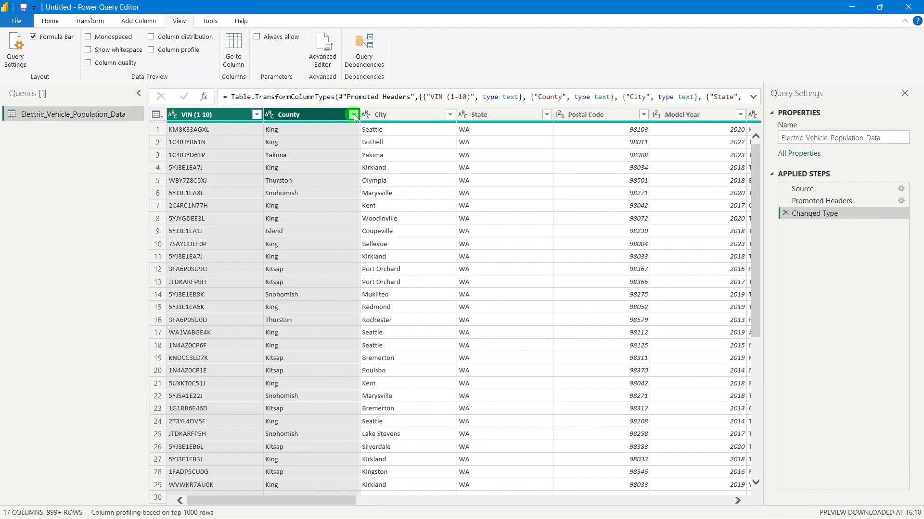
pyautogui.rightClick(324, 119)
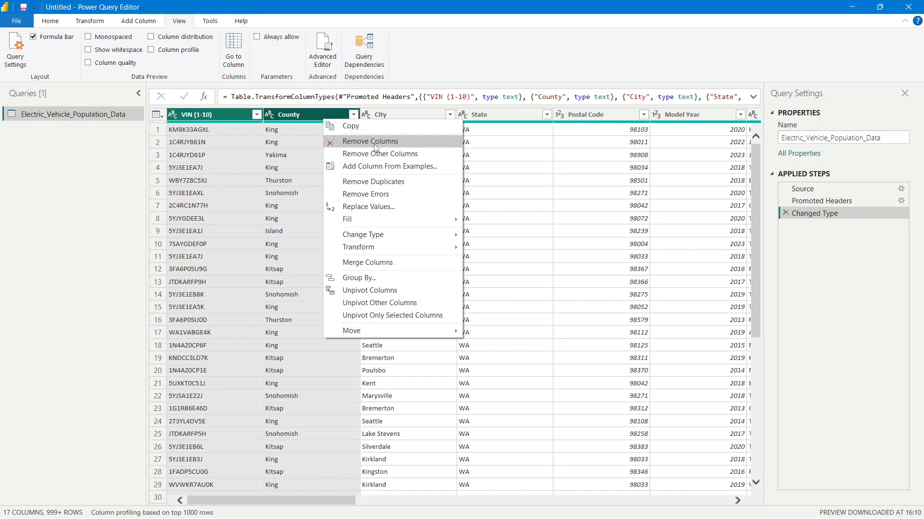
pyautogui.click(358, 143)
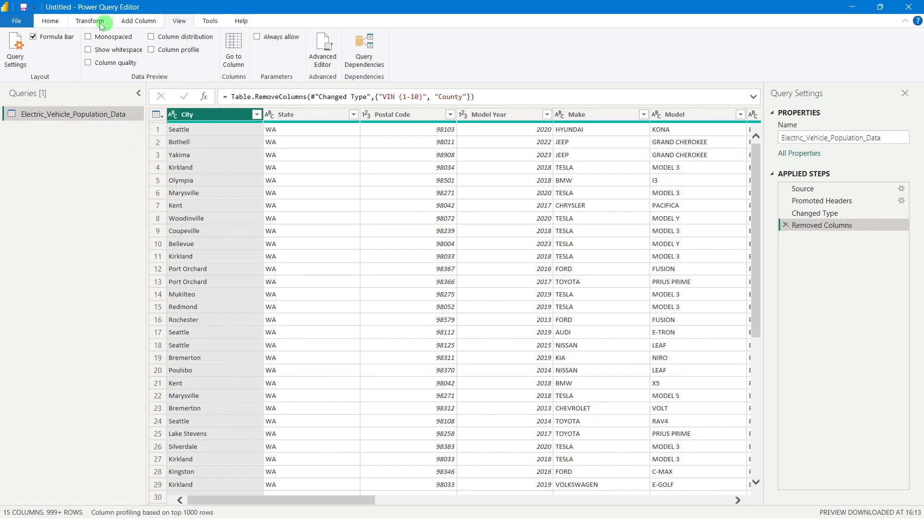
# Step: Turn on the Column quality and Column distribution previews and examine the City column's validity, distinct and unique statistics
pyautogui.click(48, 24)
pyautogui.click(179, 21)
pyautogui.click(102, 64)
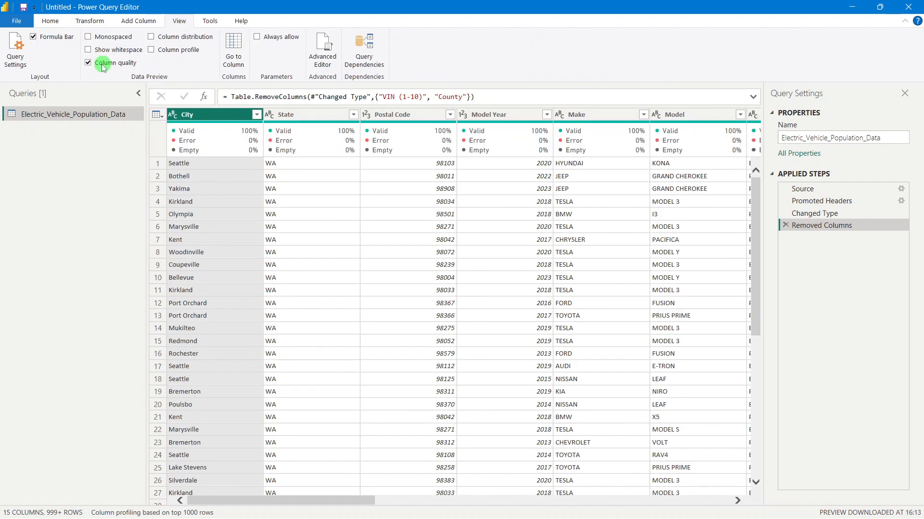
pyautogui.click(168, 37)
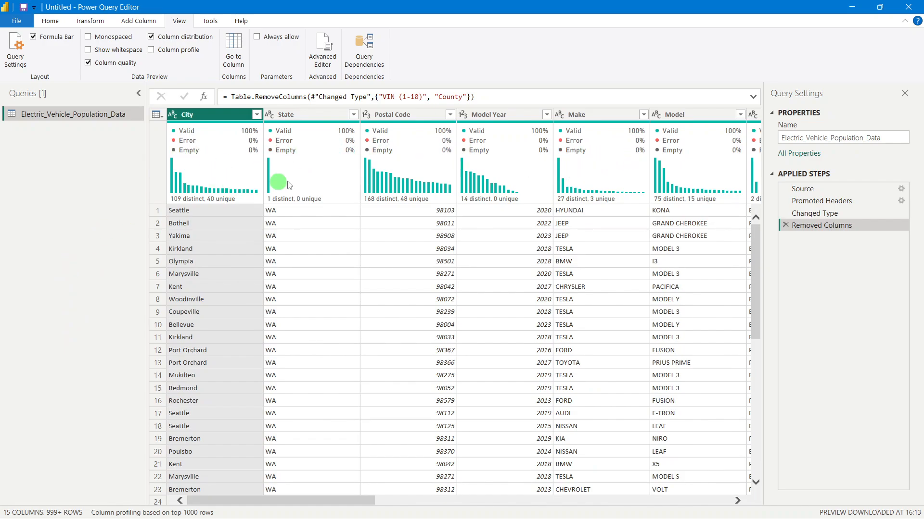
pyautogui.moveTo(187, 178)
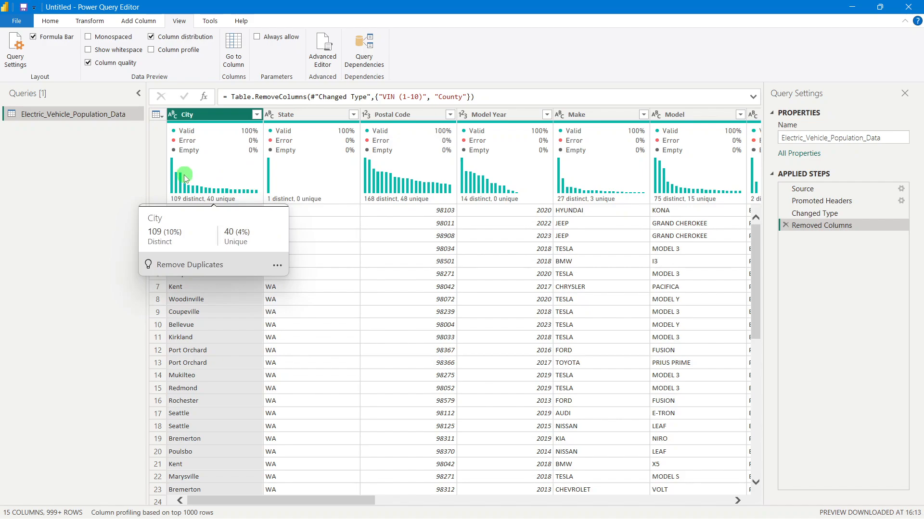
pyautogui.moveTo(233, 155)
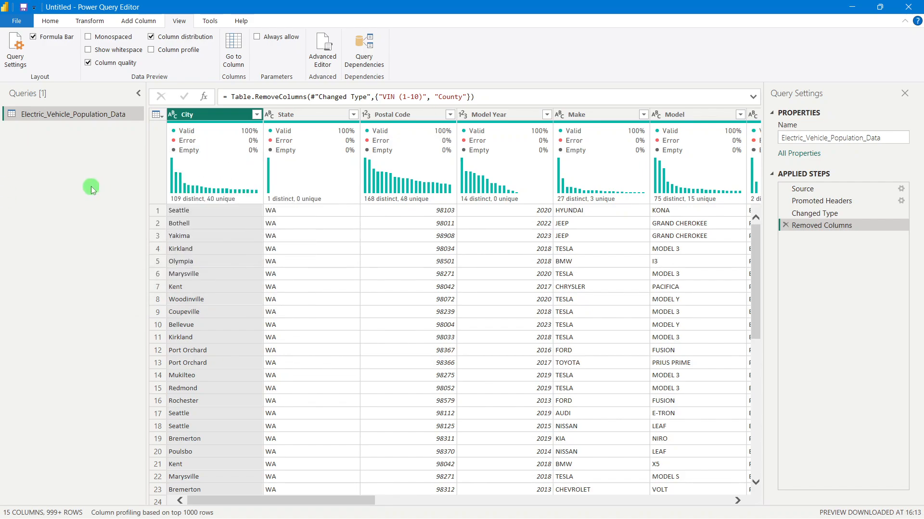
pyautogui.moveTo(190, 142)
pyautogui.moveTo(176, 207)
pyautogui.scroll(-1, 212, 318)
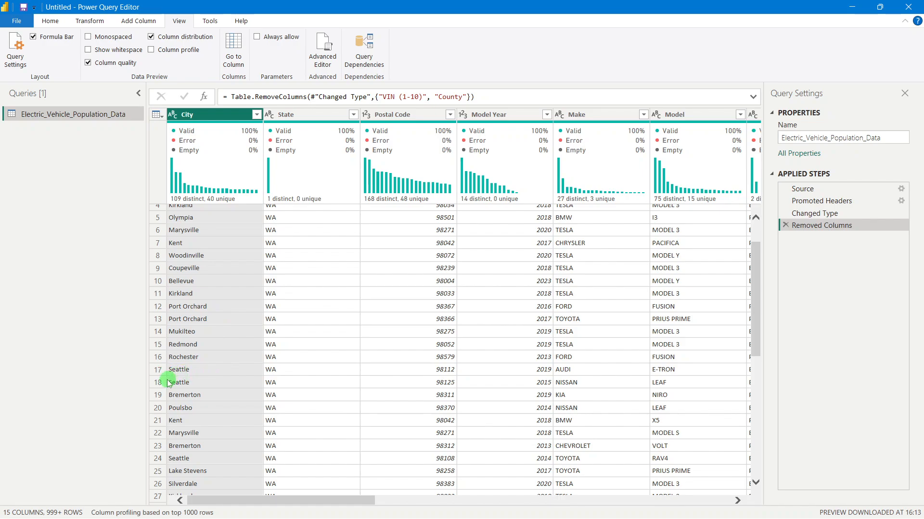
pyautogui.scroll(1, 202, 380)
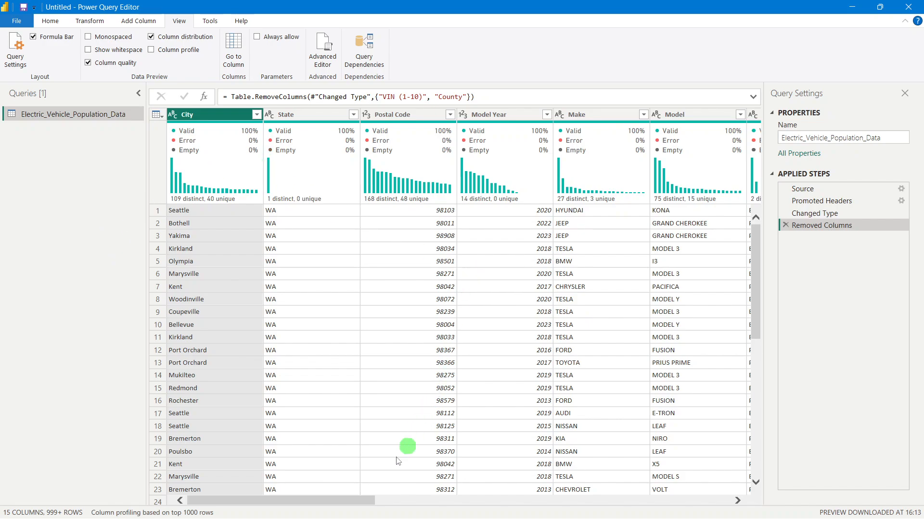
# Step: Examine the DOL Vehicle ID column's values and its distinct and unique statistics
pyautogui.moveTo(318, 497); pyautogui.dragTo(633, 497)
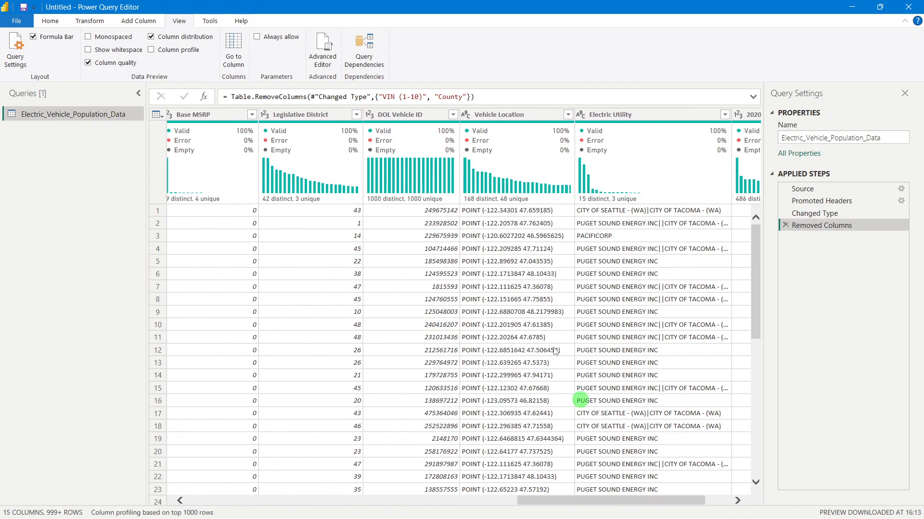
pyautogui.click(408, 117)
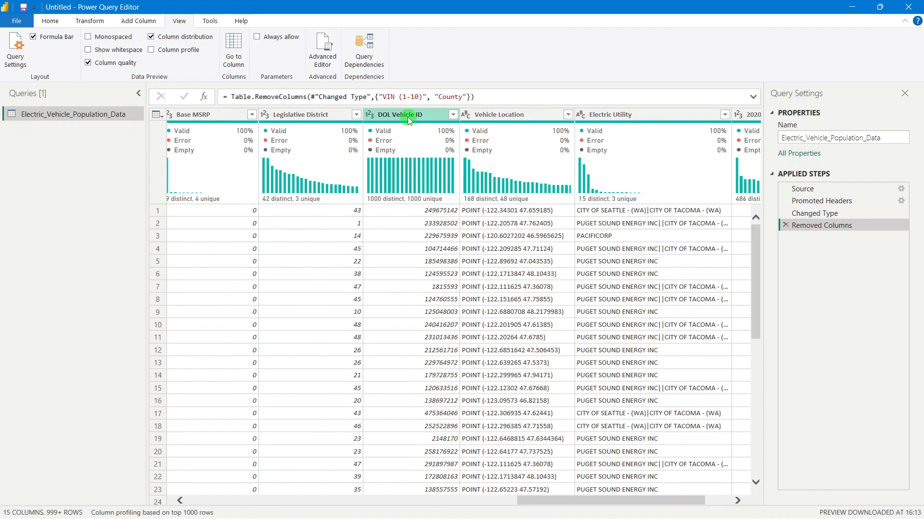
pyautogui.scroll(-3, 430, 289)
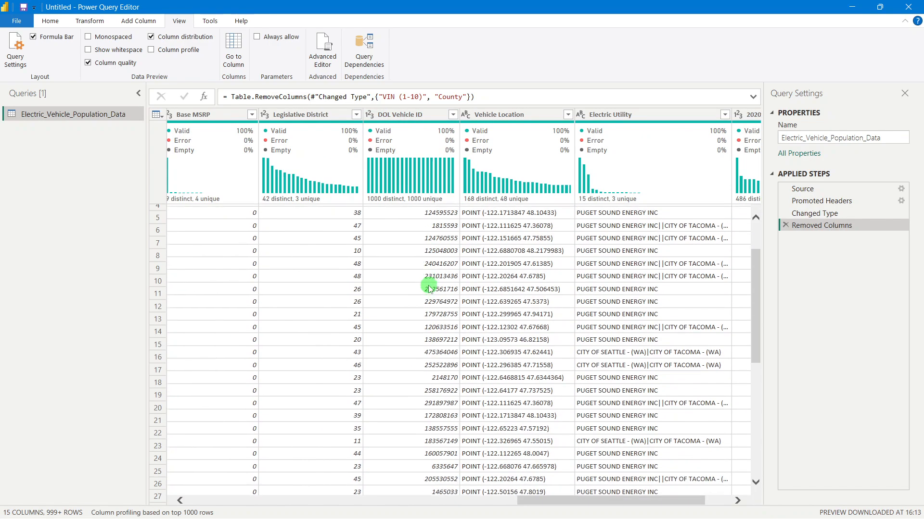
pyautogui.scroll(3, 430, 288)
pyautogui.moveTo(394, 202)
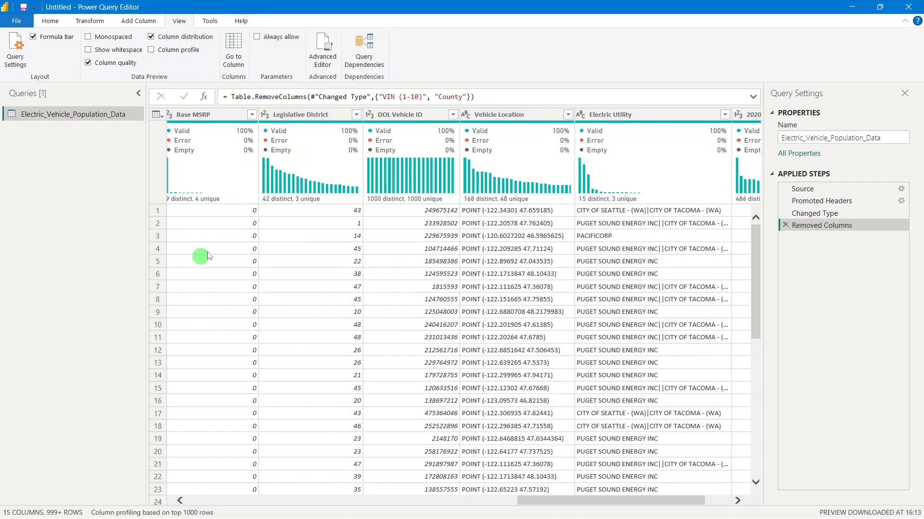
pyautogui.moveTo(404, 192)
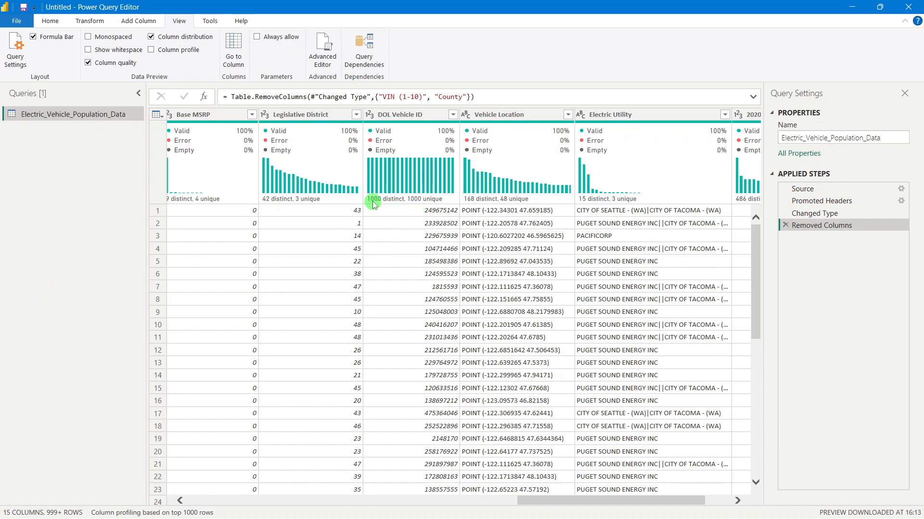
pyautogui.click(409, 115)
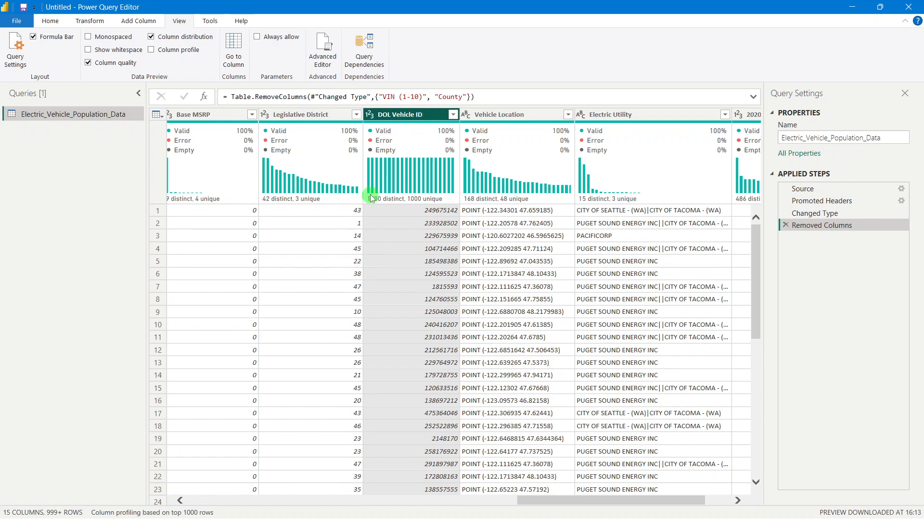
pyautogui.moveTo(371, 199)
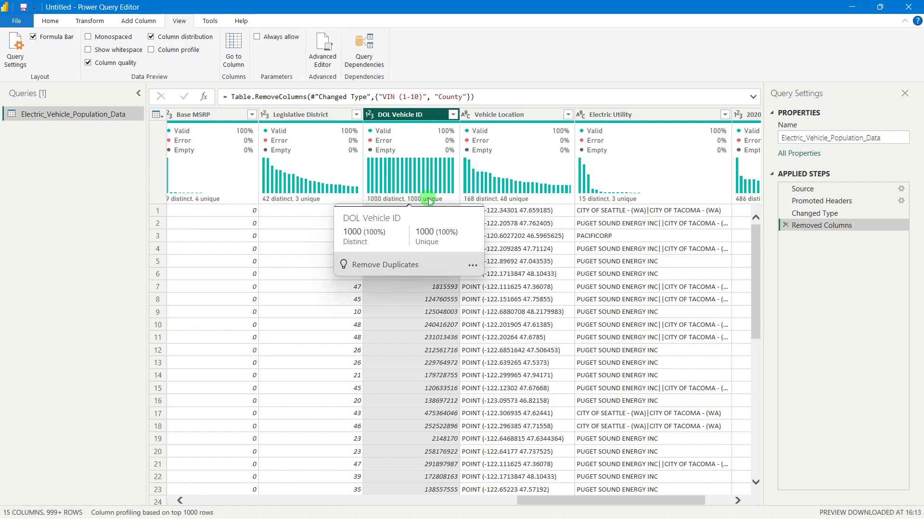
# Step: Go through individual DOL Vehicle ID values in the first ten rows to check whether any repeat
pyautogui.click(439, 324)
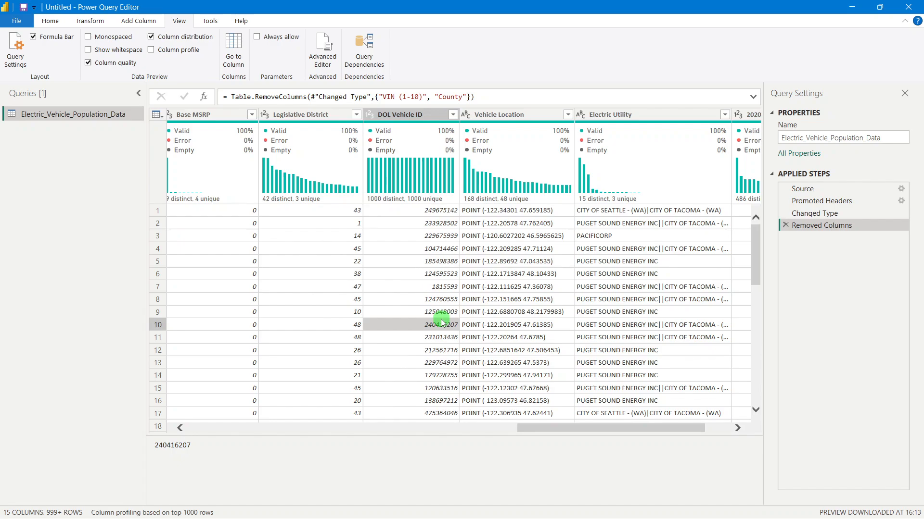
pyautogui.click(435, 212)
pyautogui.click(437, 224)
pyautogui.click(438, 237)
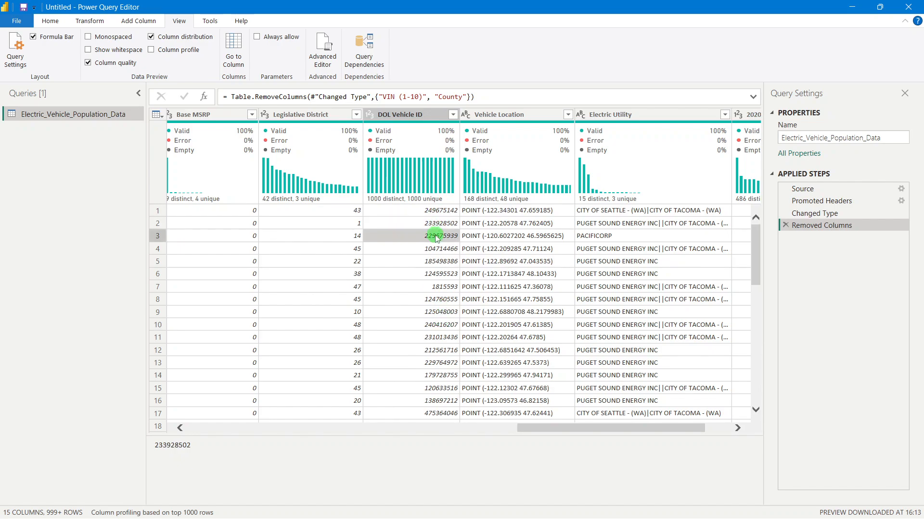
pyautogui.click(438, 249)
pyautogui.click(437, 274)
pyautogui.click(436, 299)
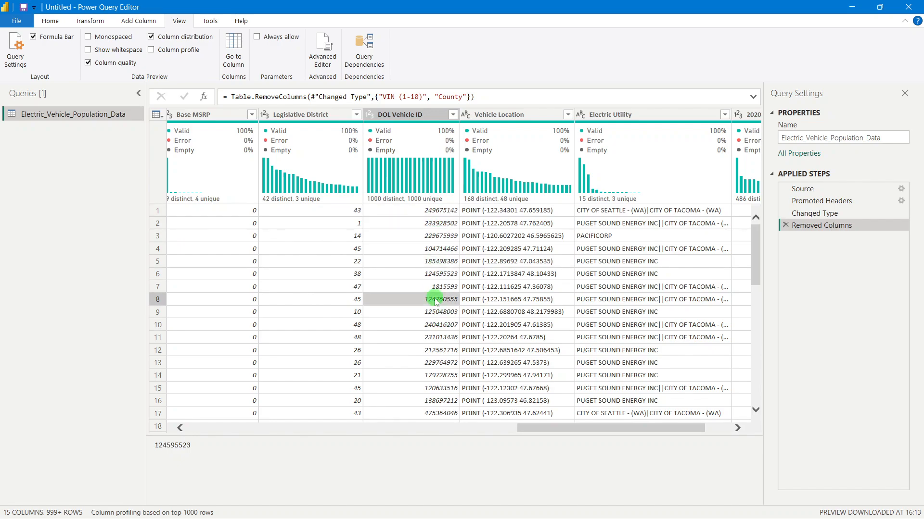
pyautogui.click(419, 212)
pyautogui.click(429, 226)
pyautogui.click(430, 236)
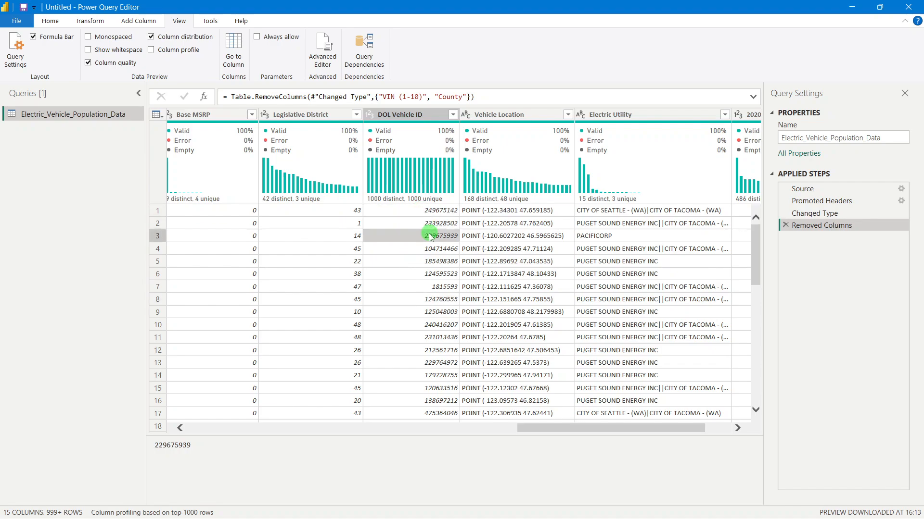
pyautogui.click(429, 223)
pyautogui.click(429, 211)
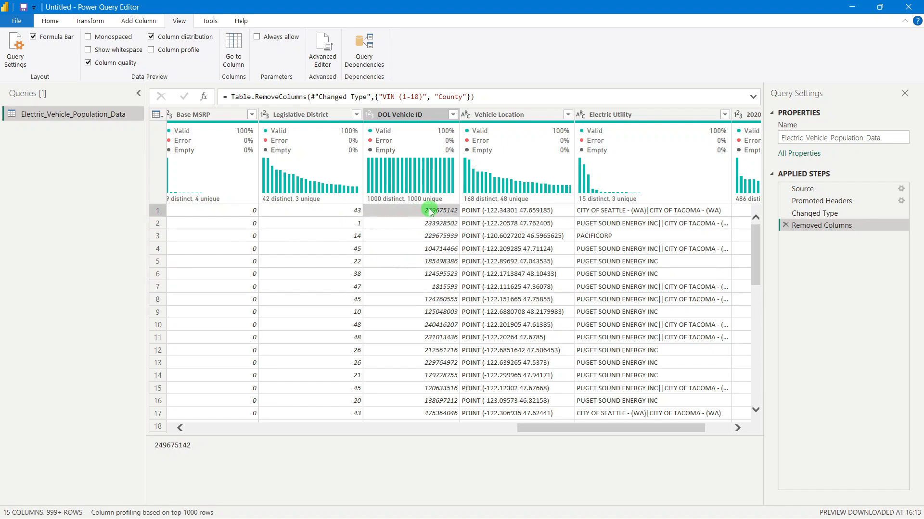
pyautogui.click(430, 224)
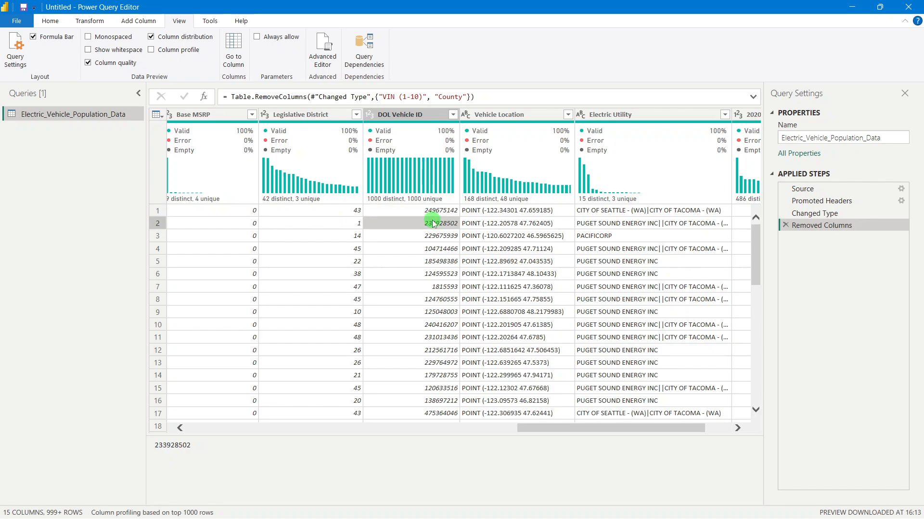
pyautogui.click(435, 236)
pyautogui.click(434, 250)
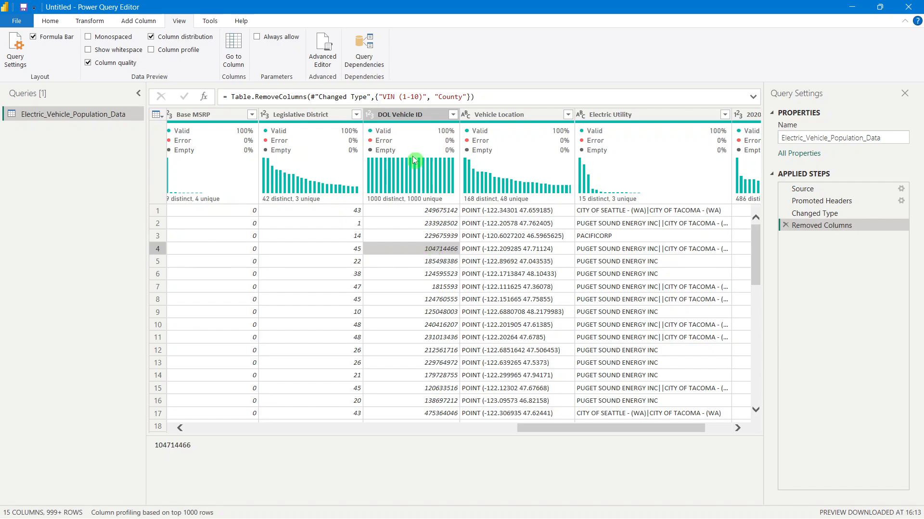
pyautogui.moveTo(397, 145)
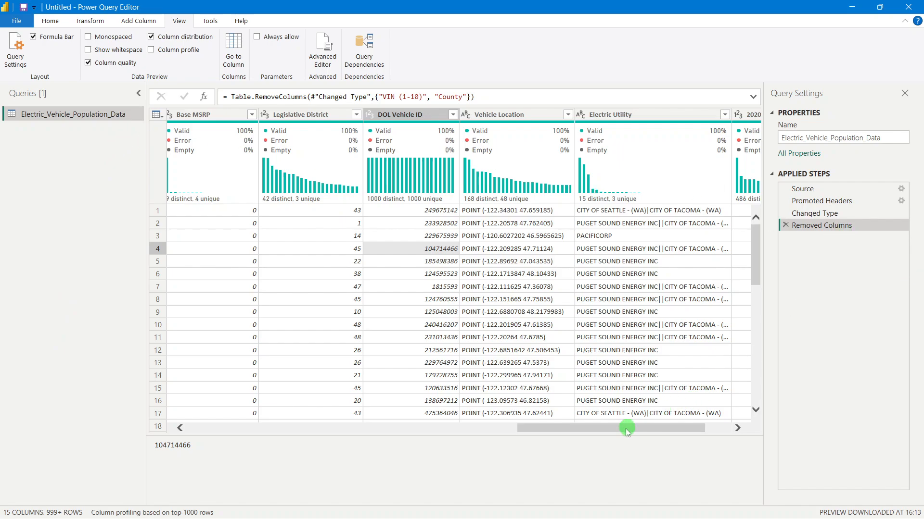
# Step: Remove the 2020 Census Tract column and return to the first columns of the table
pyautogui.moveTo(684, 428); pyautogui.dragTo(756, 428)
pyautogui.click(694, 115)
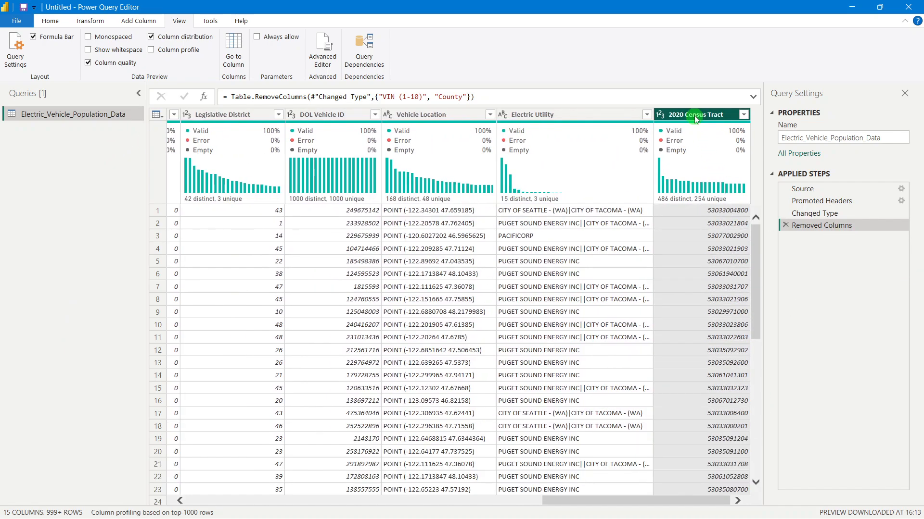
pyautogui.rightClick(694, 114)
pyautogui.click(723, 138)
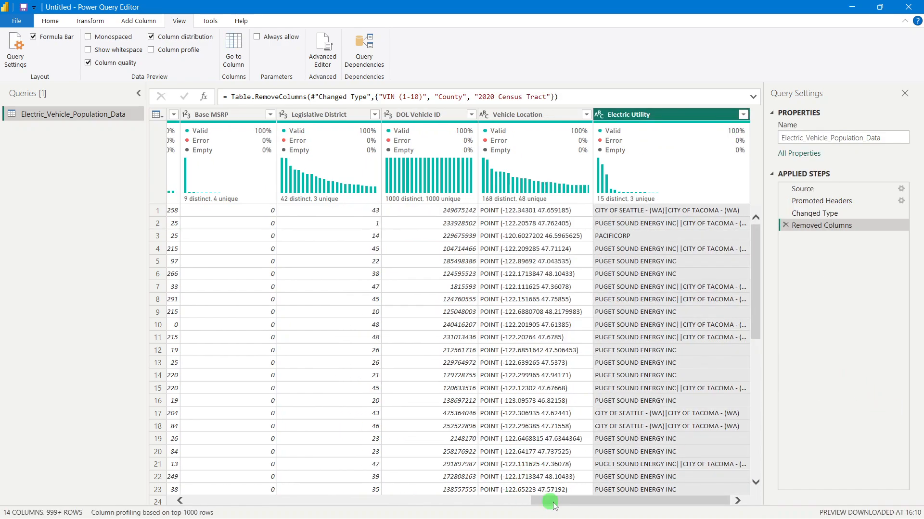
pyautogui.moveTo(553, 500); pyautogui.dragTo(176, 500)
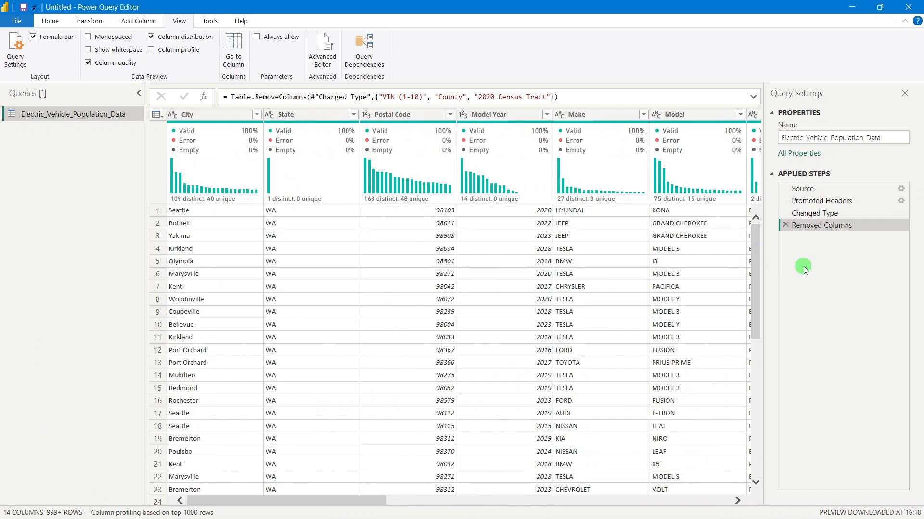
# Step: Apply the query changes, close Power Query Editor and check the reloaded table's row count
pyautogui.click(50, 20)
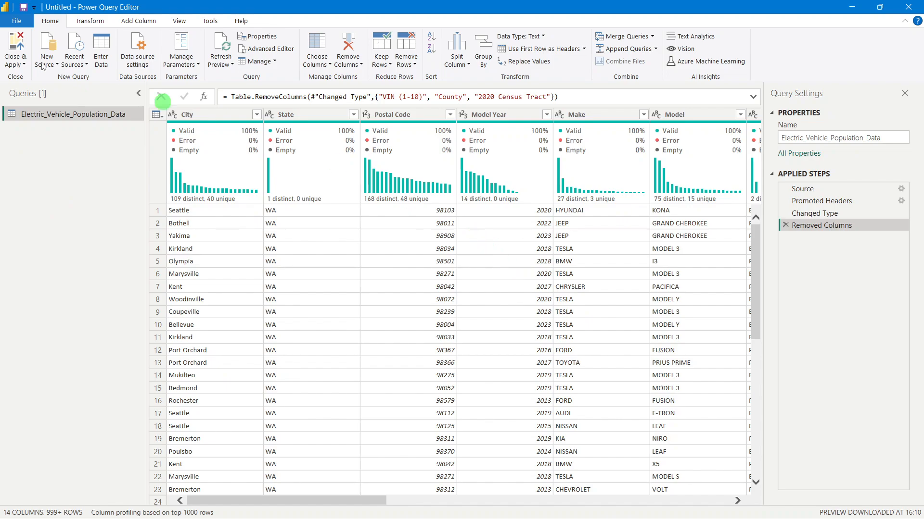
pyautogui.click(16, 41)
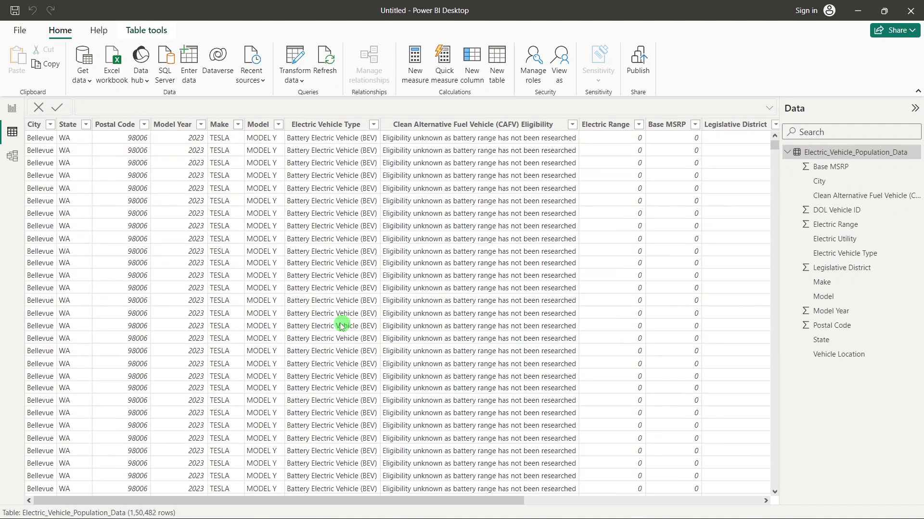
pyautogui.moveTo(175, 506); pyautogui.dragTo(6, 303)
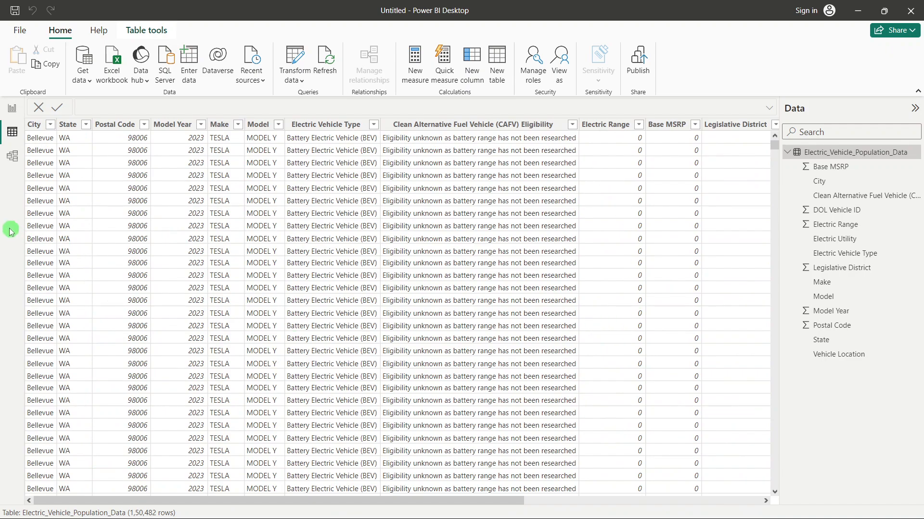
# Step: In the report view, set Background.jpg as the page's canvas background image with 0% transparency
pyautogui.click(14, 112)
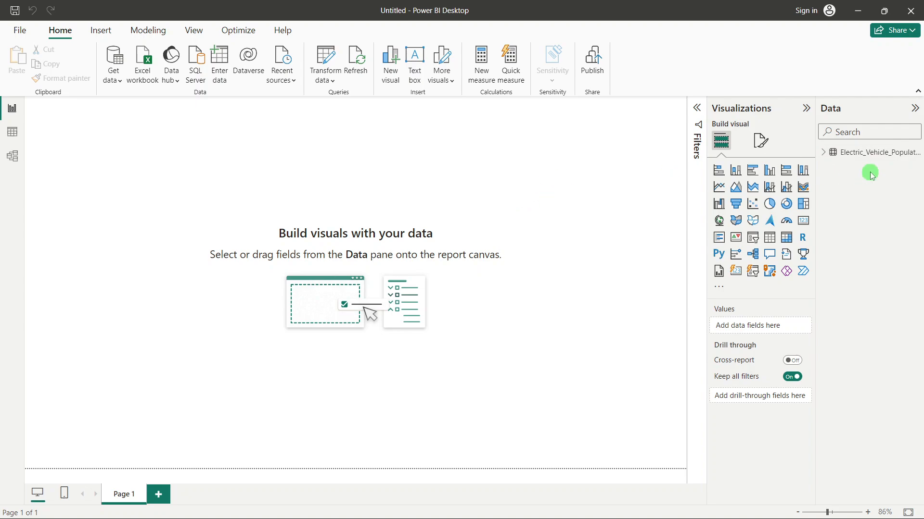
pyautogui.click(765, 149)
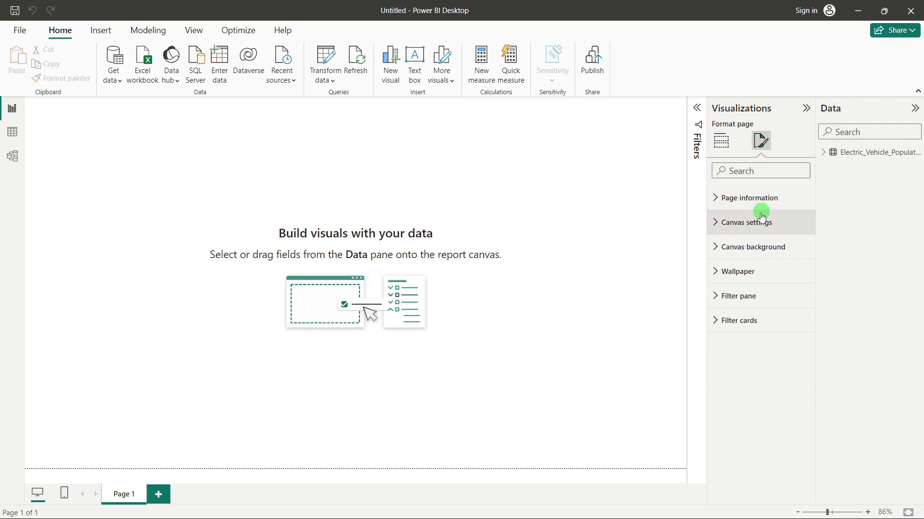
pyautogui.click(757, 245)
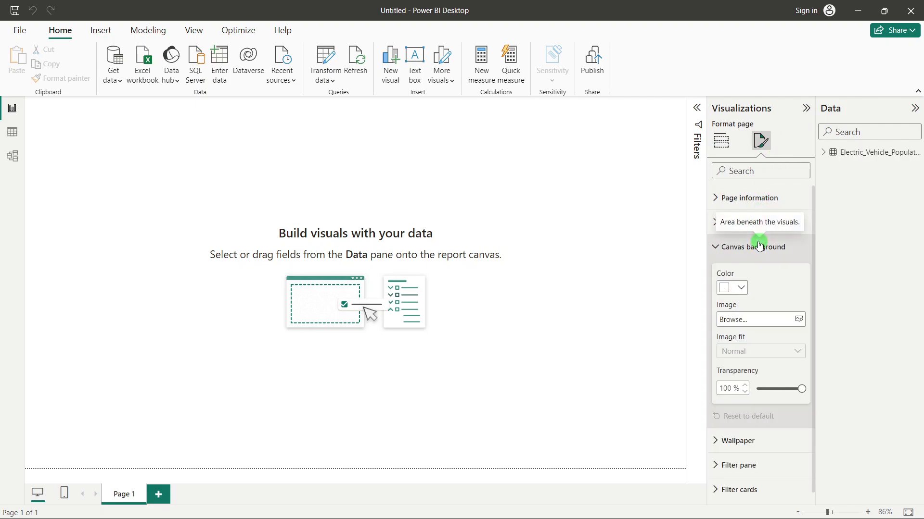
pyautogui.click(731, 320)
pyautogui.click(226, 124)
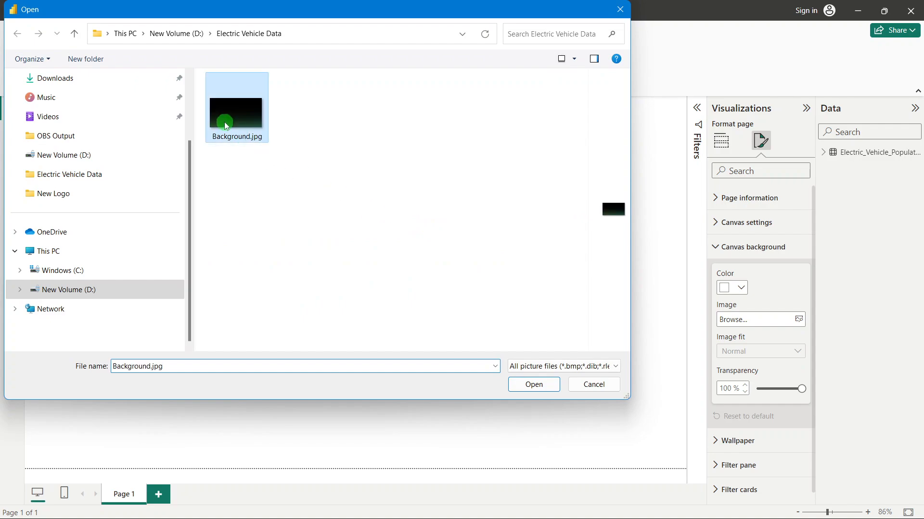
pyautogui.click(387, 164)
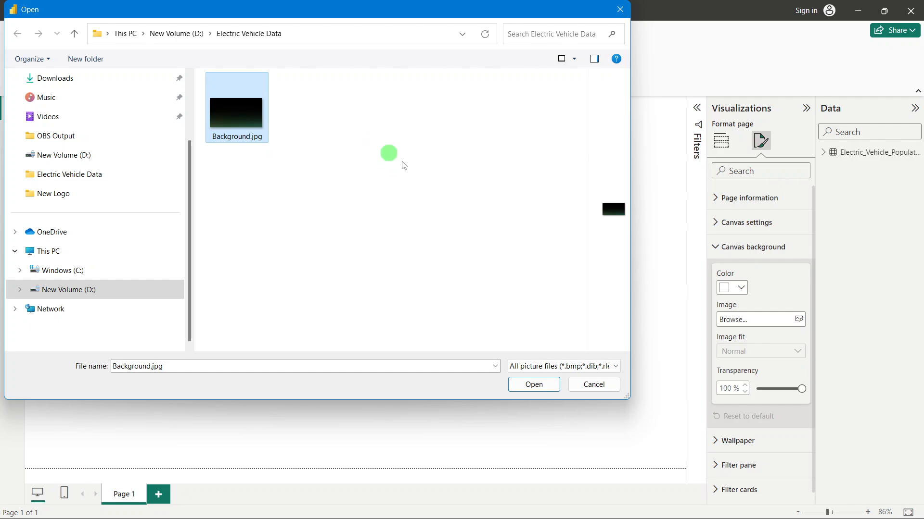
pyautogui.click(533, 385)
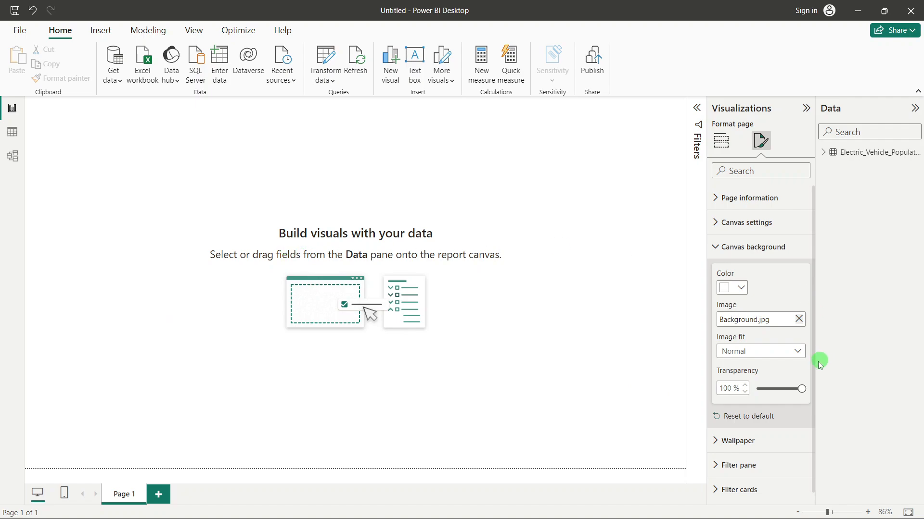
pyautogui.moveTo(801, 389); pyautogui.dragTo(724, 392)
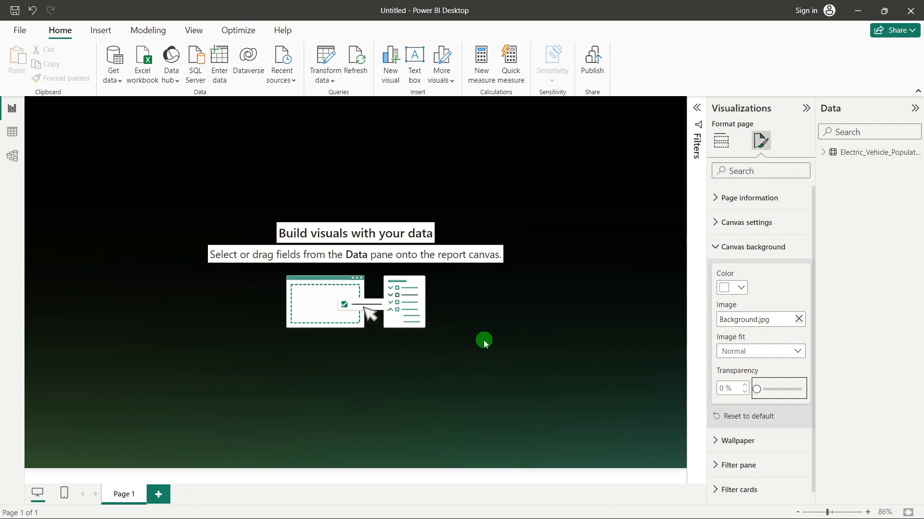
# Step: Set the page canvas's vertical alignment to Middle and collapse the formatting pane
pyautogui.click(743, 223)
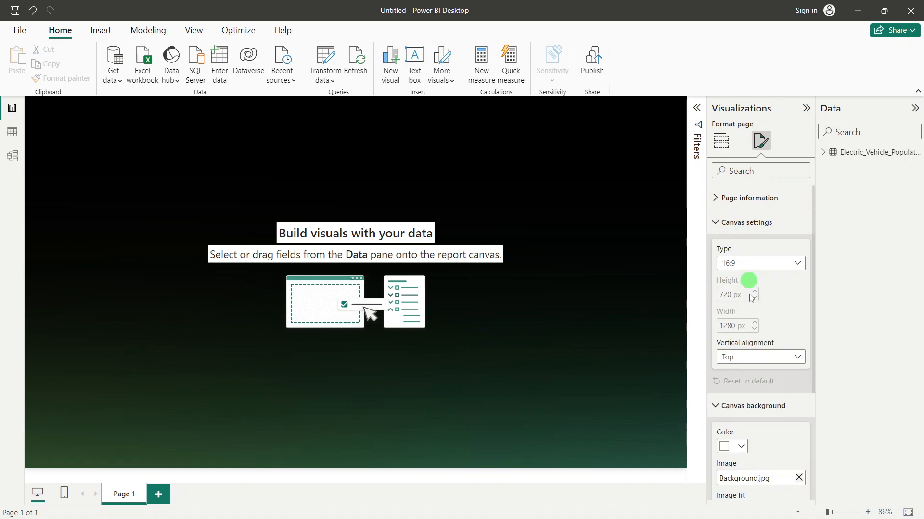
pyautogui.click(735, 357)
pyautogui.click(741, 385)
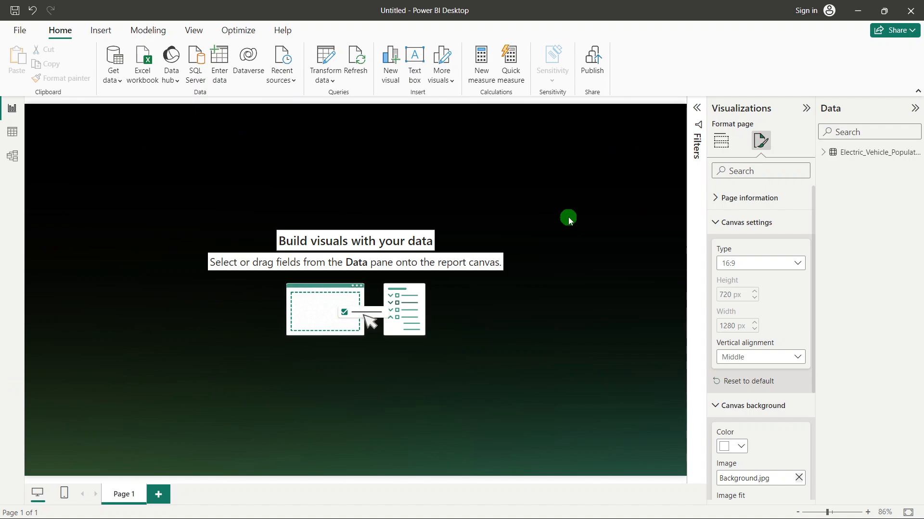
pyautogui.click(805, 109)
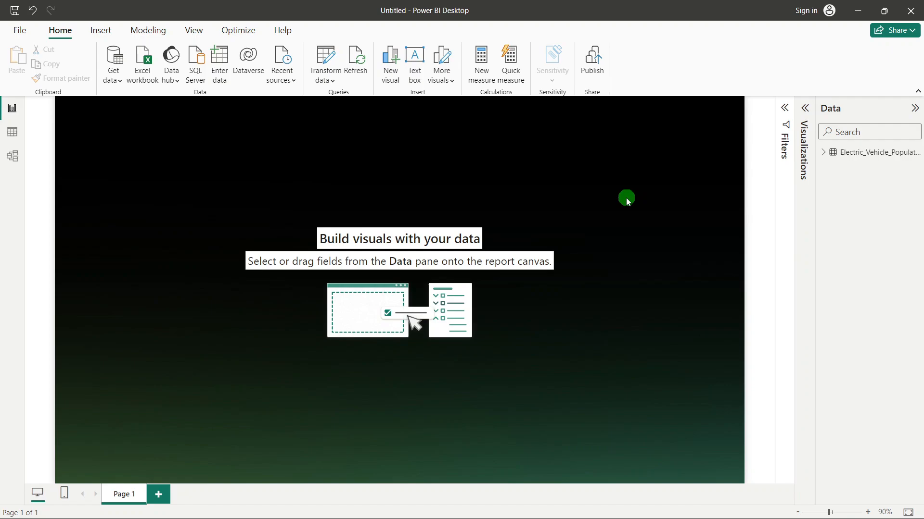
# Step: Switch to the finished Electric Vehicle dashboard window to examine its title banner, and return to the untitled report
pyautogui.hotkey('alt', 'Tab')
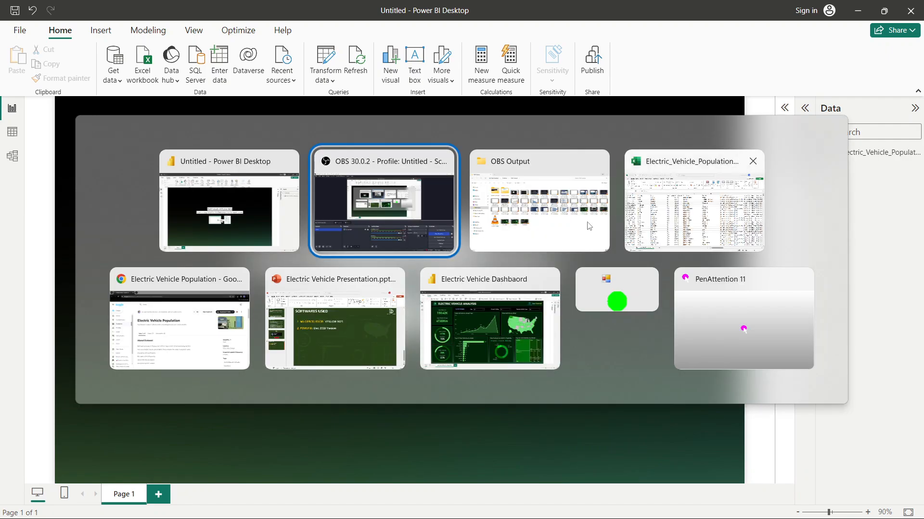
pyautogui.click(479, 289)
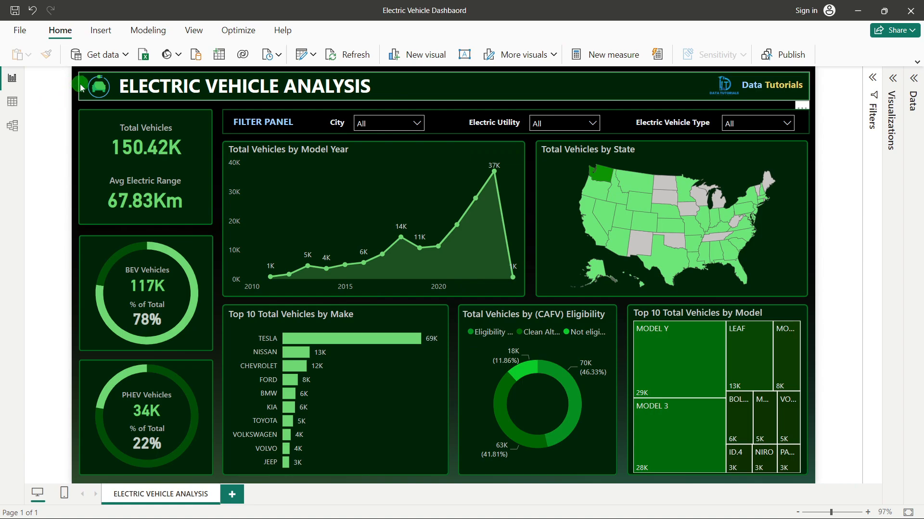
pyautogui.hotkey('alt', 'Tab')
pyautogui.hotkey('alt', 'Tab')
pyautogui.hotkey('alt', 'Tab')
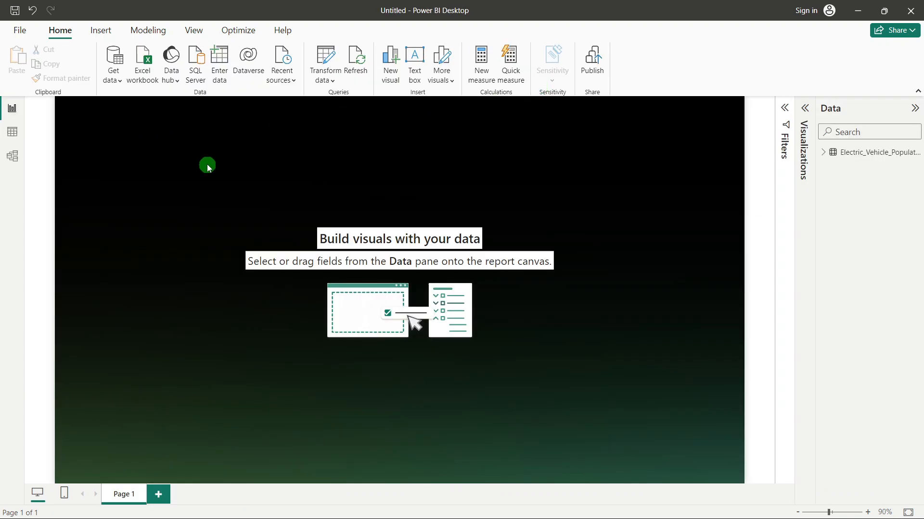
# Step: Insert a rounded rectangle shape, place it near the page's upper-left corner and collapse the Filters pane
pyautogui.click(116, 32)
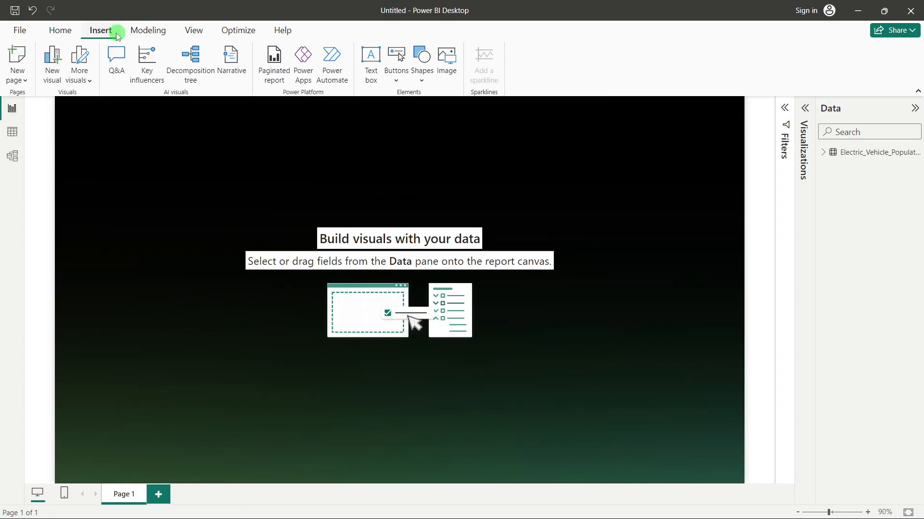
pyautogui.click(431, 76)
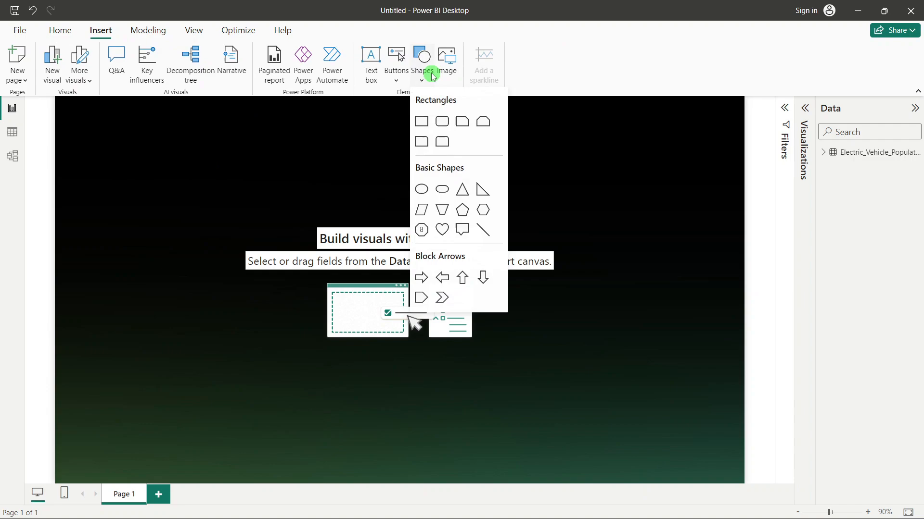
pyautogui.click(442, 122)
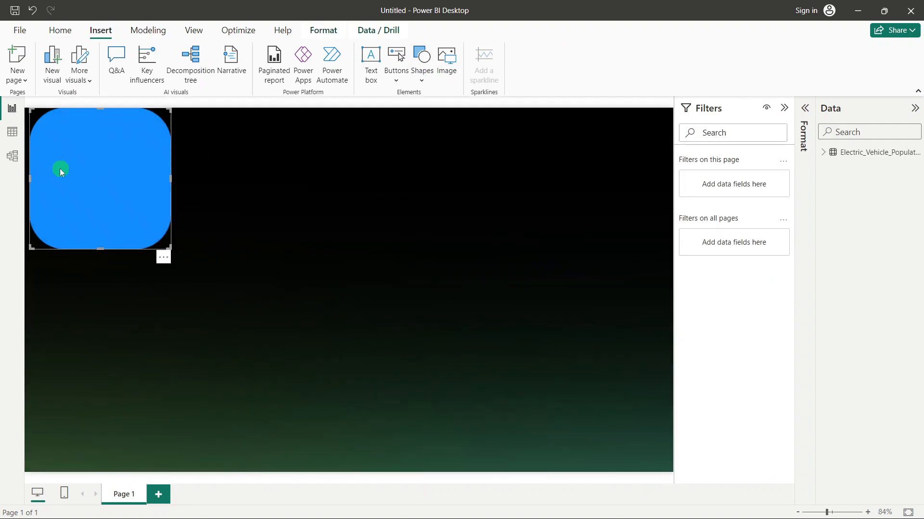
pyautogui.moveTo(60, 169); pyautogui.dragTo(71, 181)
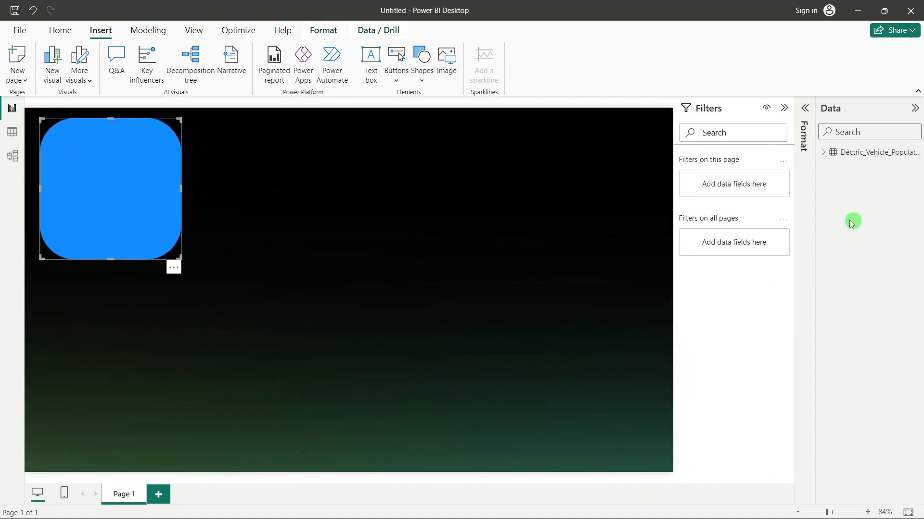
pyautogui.click(784, 108)
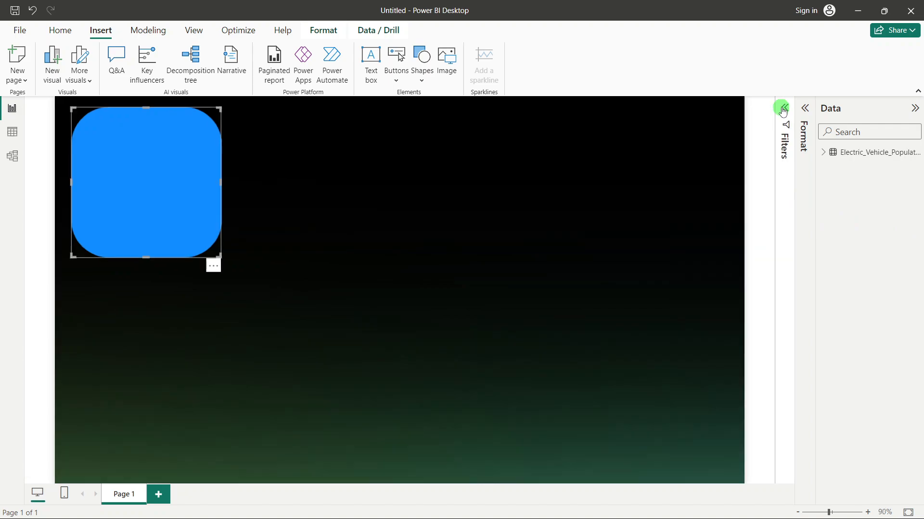
# Step: Resize the rounded rectangle to height 50 and width 1250 and centre it along the page's upper edge as a banner
pyautogui.click(805, 108)
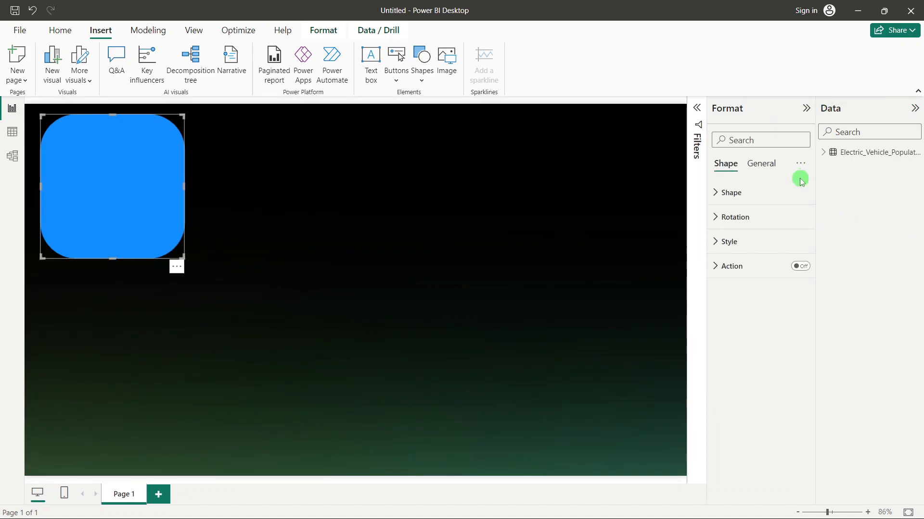
pyautogui.click(766, 167)
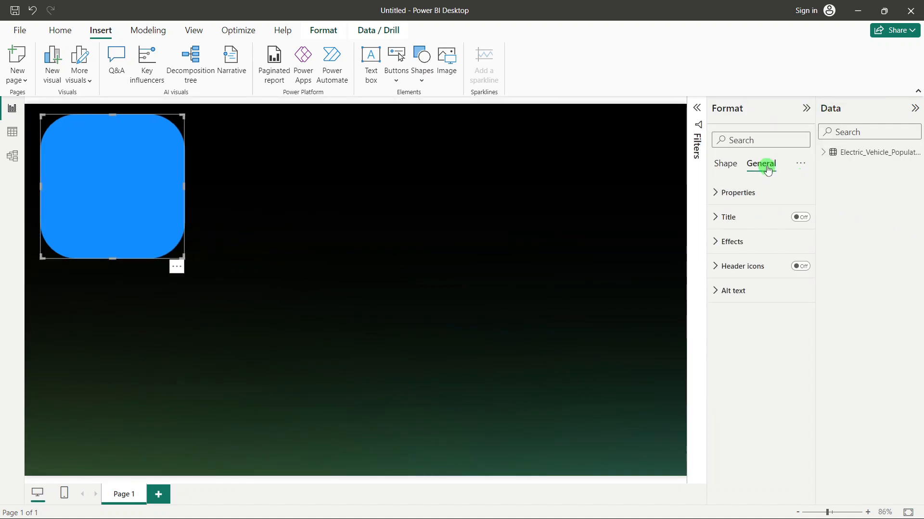
pyautogui.click(748, 193)
pyautogui.click(742, 253)
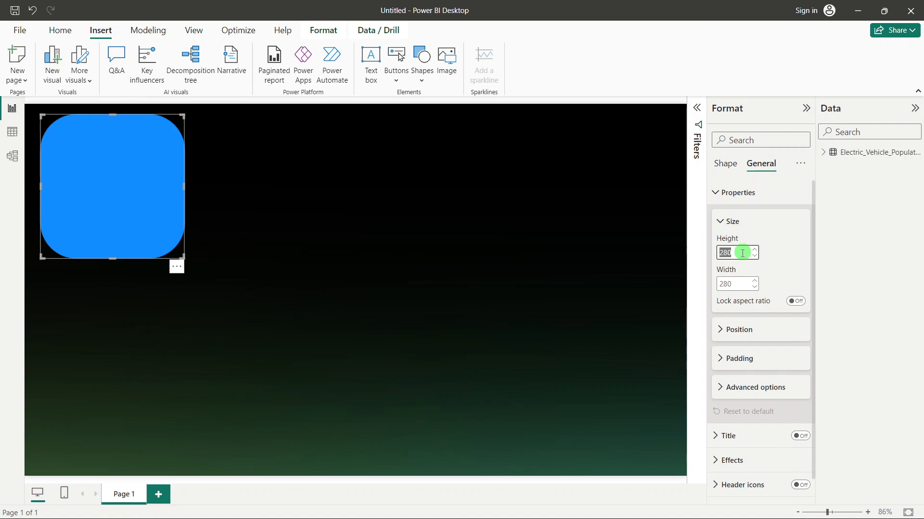
pyautogui.write('50')
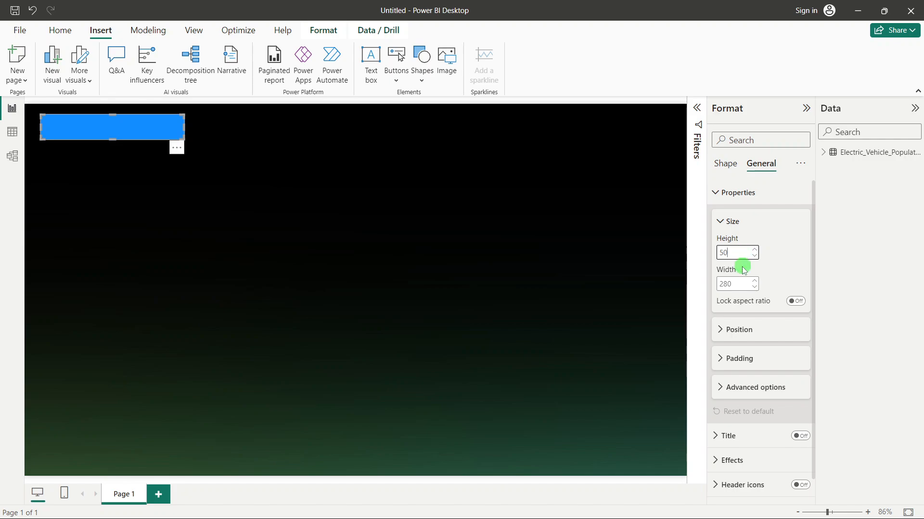
pyautogui.click(740, 284)
pyautogui.write('60')
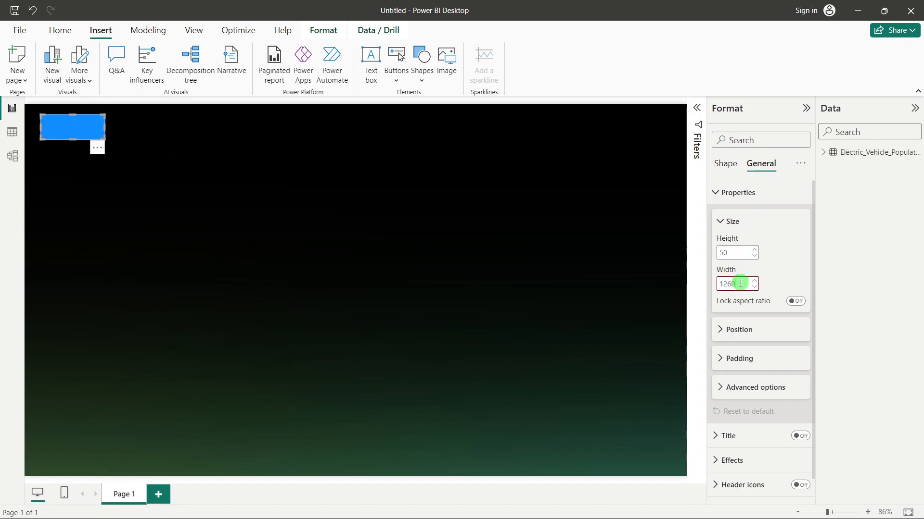
pyautogui.press('Return')
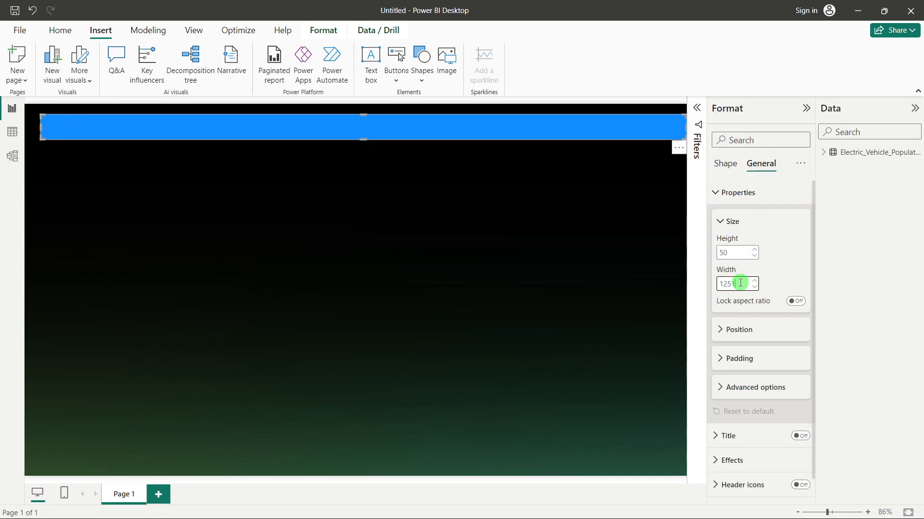
pyautogui.moveTo(241, 133); pyautogui.dragTo(229, 127)
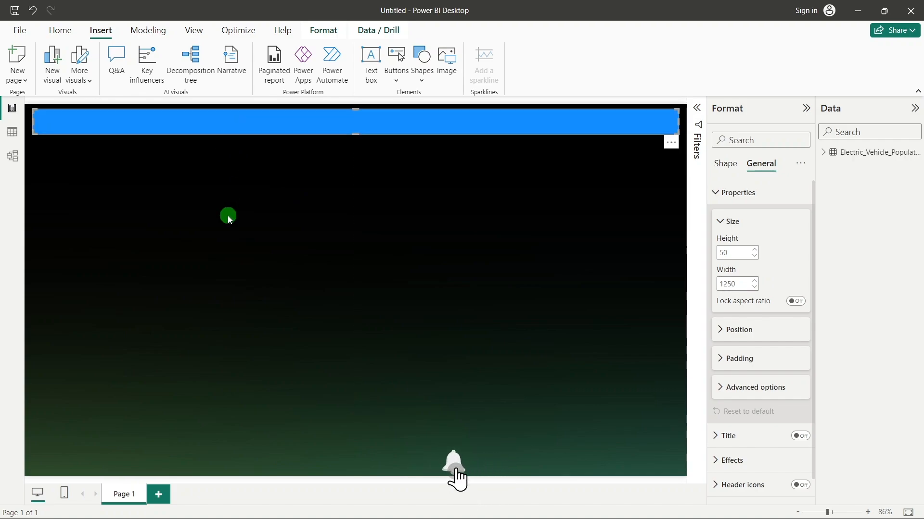
# Step: Set the banner shape's fill to the custom colour #002407
pyautogui.click(727, 165)
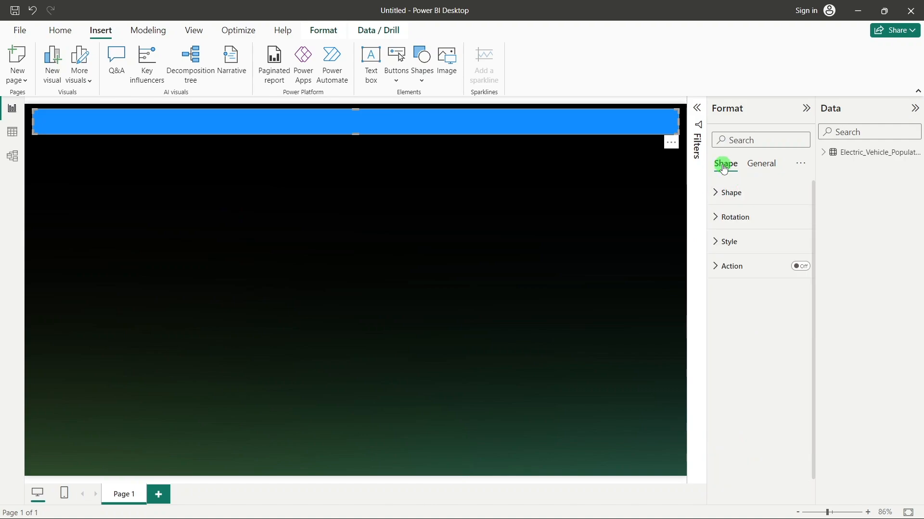
pyautogui.click(736, 242)
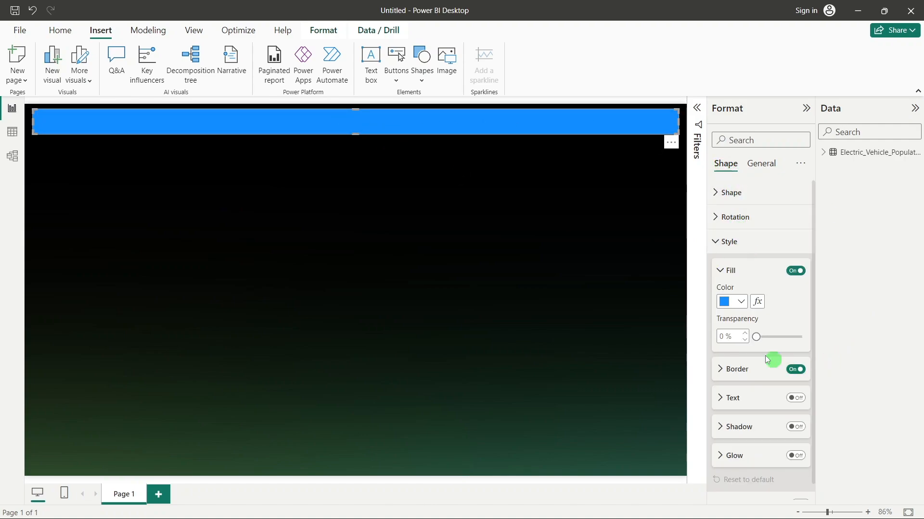
pyautogui.click(728, 301)
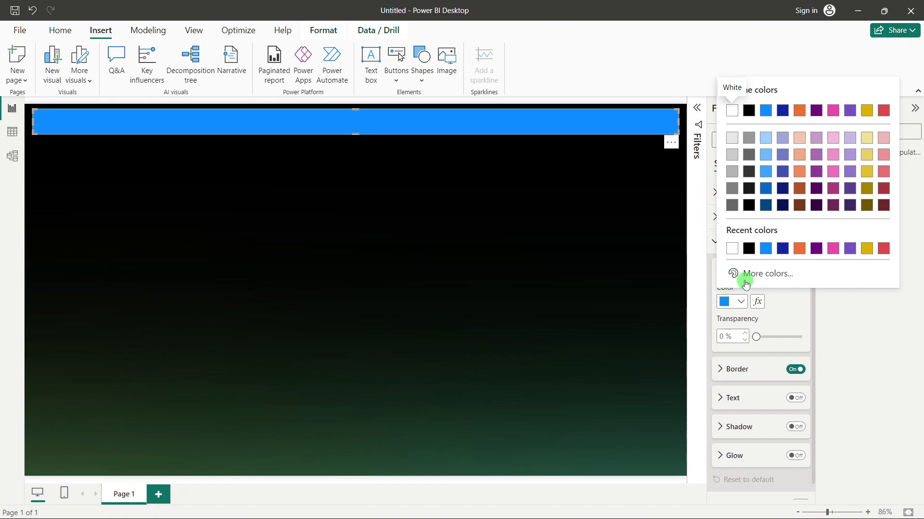
pyautogui.click(760, 273)
pyautogui.click(756, 271)
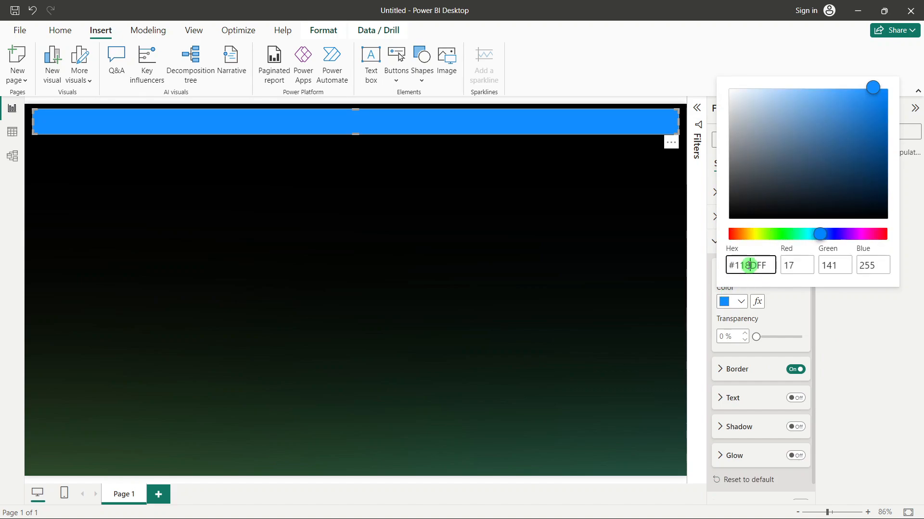
pyautogui.press('BackSpace')
pyautogui.press('BackSpace')
pyautogui.press('BackSpace')
pyautogui.press('BackSpace')
pyautogui.press('BackSpace')
pyautogui.press('BackSpace')
pyautogui.write('002407')
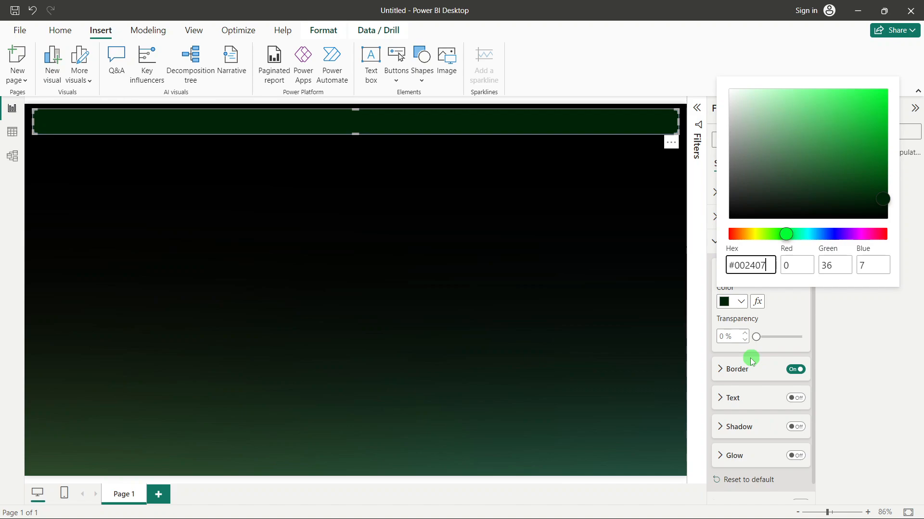
# Step: Give the banner shape a 2 px border in the custom colour #006E1F
pyautogui.click(747, 373)
pyautogui.click(747, 372)
pyautogui.scroll(-2, 746, 369)
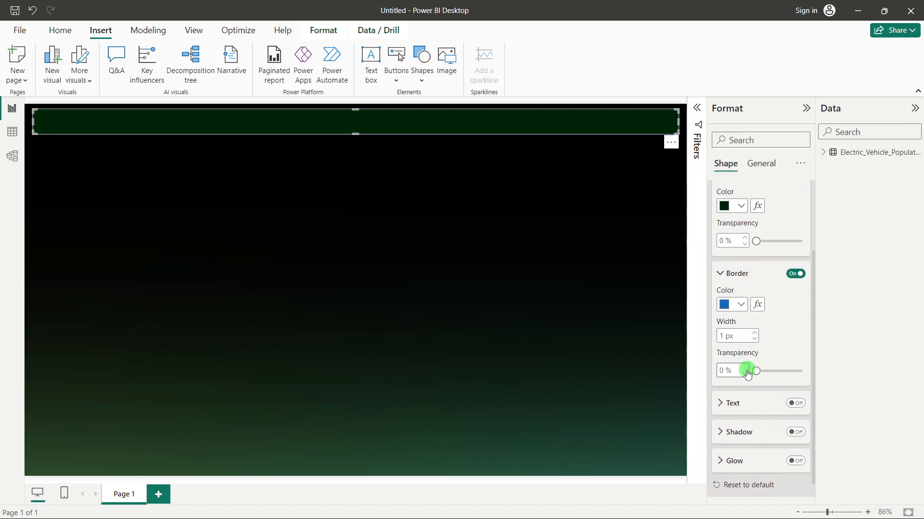
pyautogui.click(755, 334)
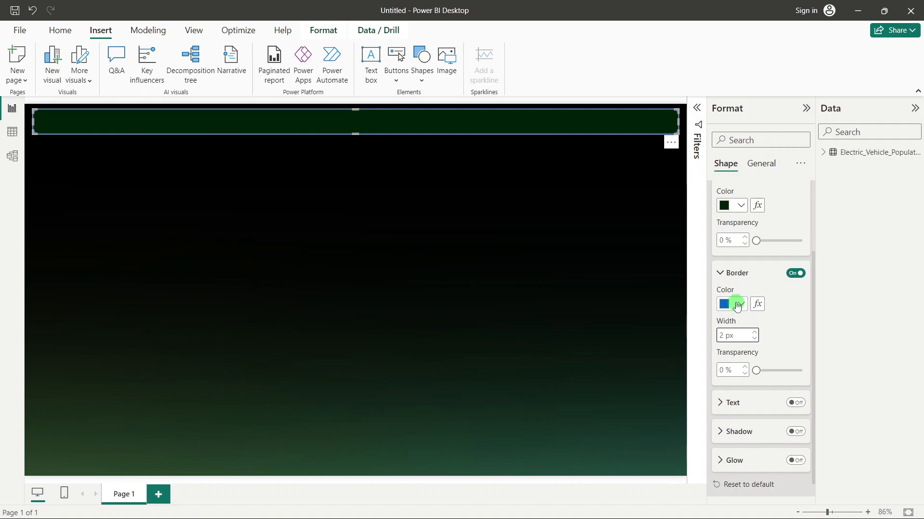
pyautogui.click(741, 304)
pyautogui.click(742, 279)
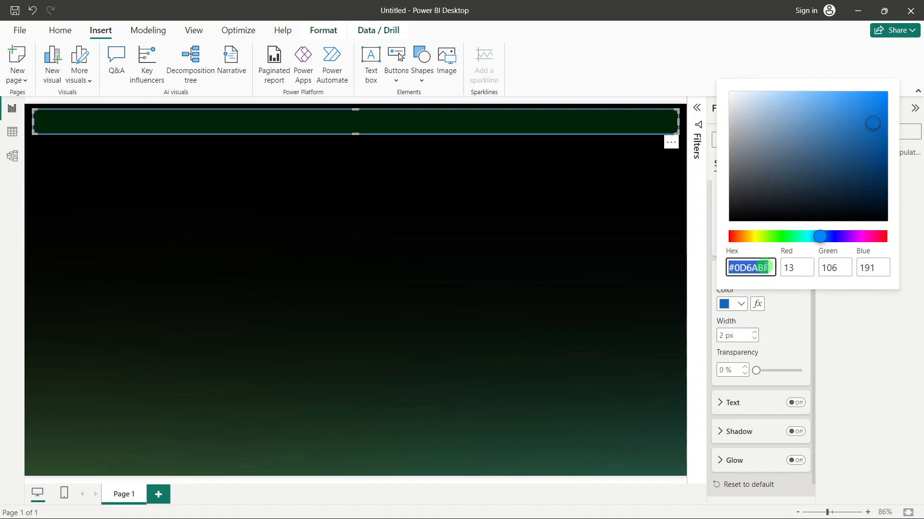
pyautogui.press('Right')
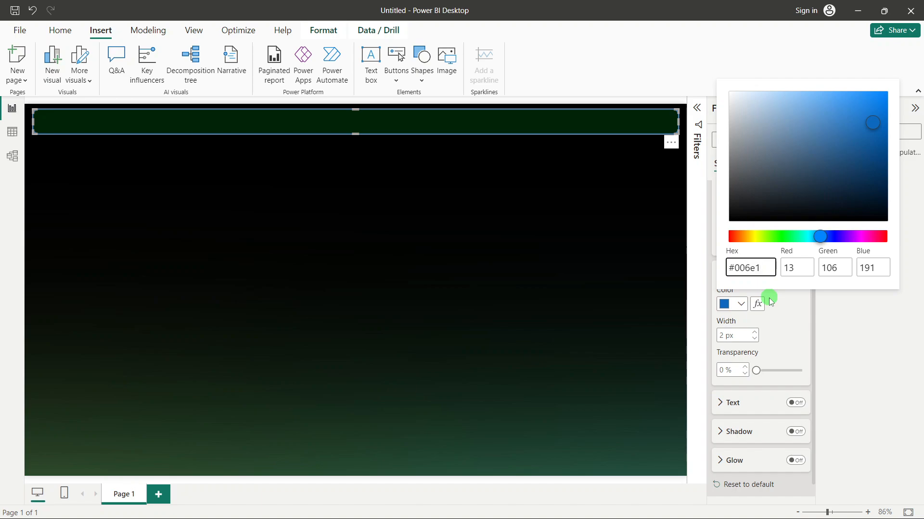
pyautogui.write('006e1f')
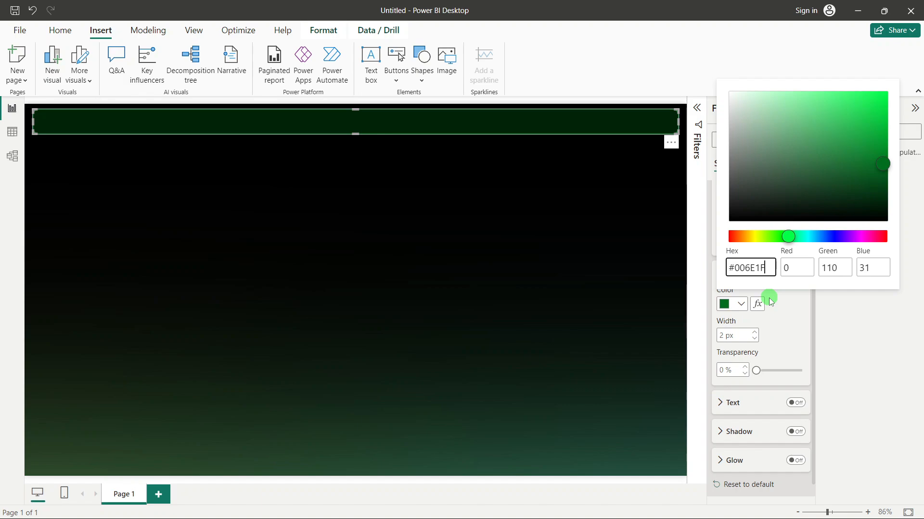
# Step: Set the banner shape's rounded corners to 5%
pyautogui.click(534, 268)
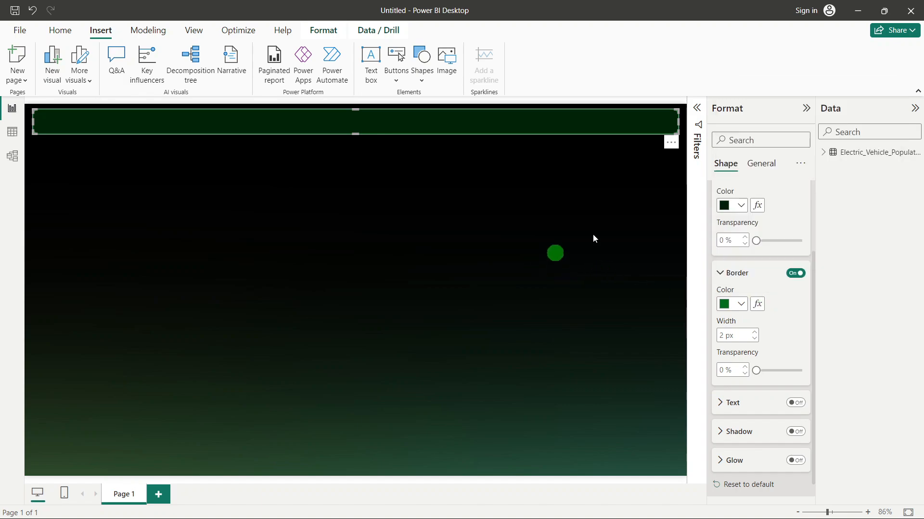
pyautogui.click(632, 181)
pyautogui.click(89, 123)
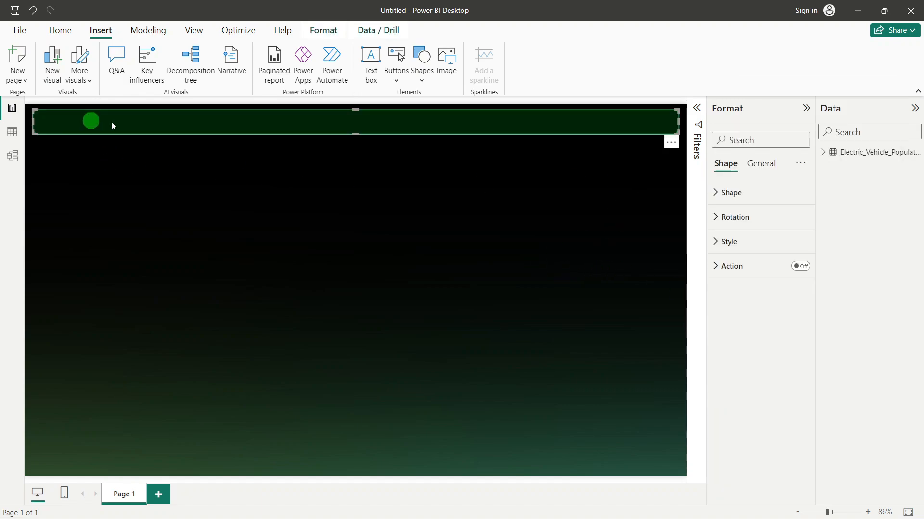
pyautogui.click(740, 201)
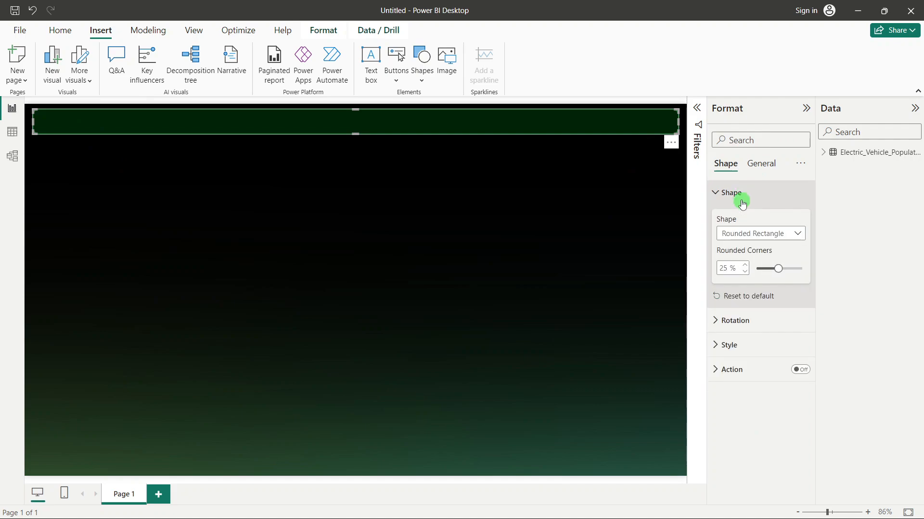
pyautogui.doubleClick(723, 268)
pyautogui.write('5')
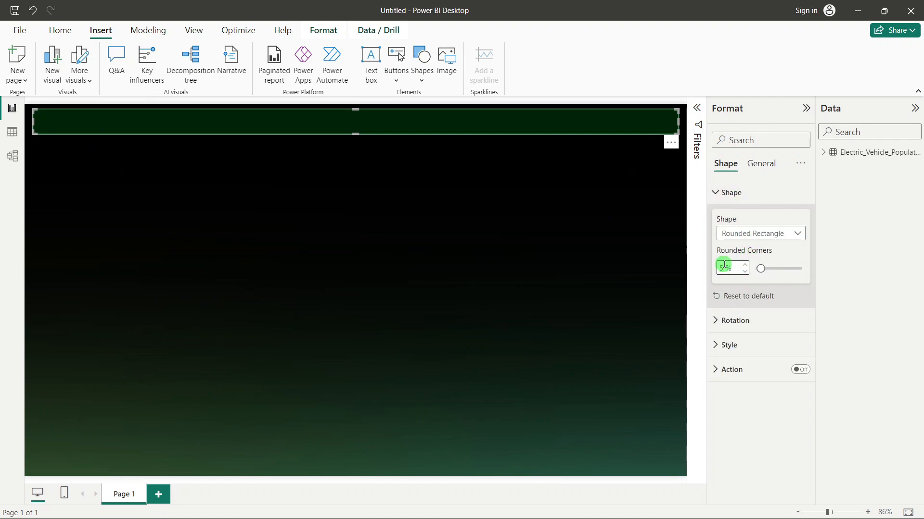
pyautogui.click(656, 219)
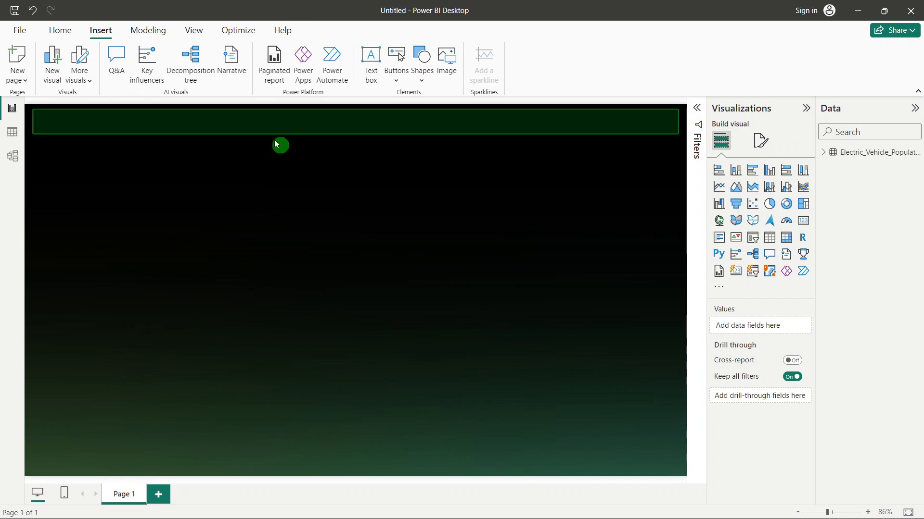
# Step: Insert a text box reading "ELECTRIC VEHICLE ANALYSIS" and turn off its background
pyautogui.click(375, 59)
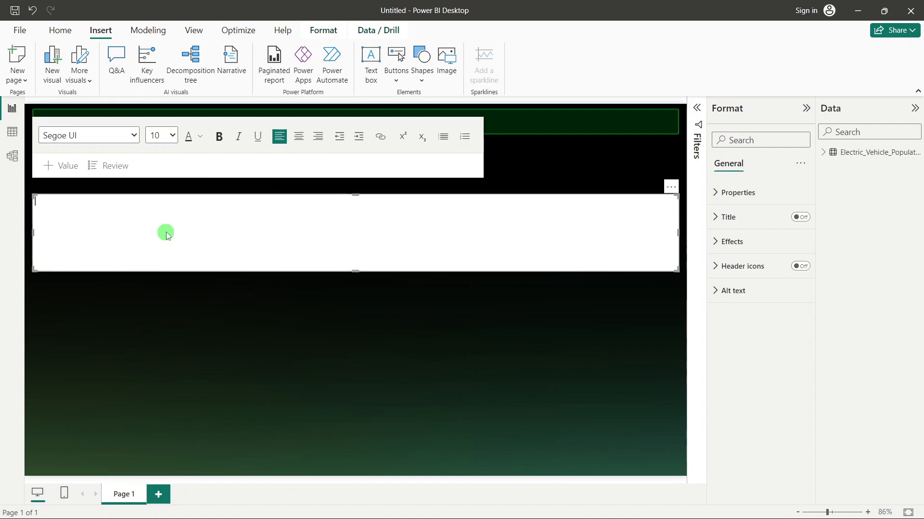
pyautogui.write('ELECTRIC VEHICLE ANALYSIS')
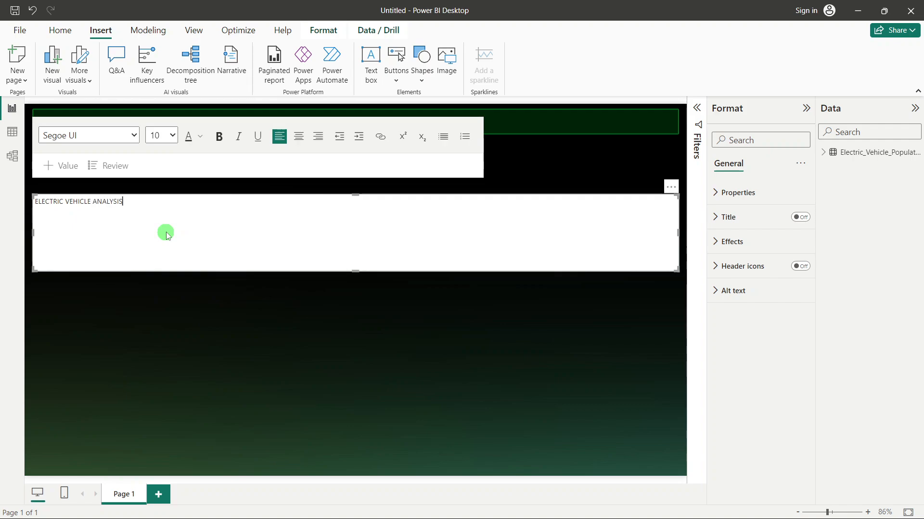
pyautogui.click(202, 317)
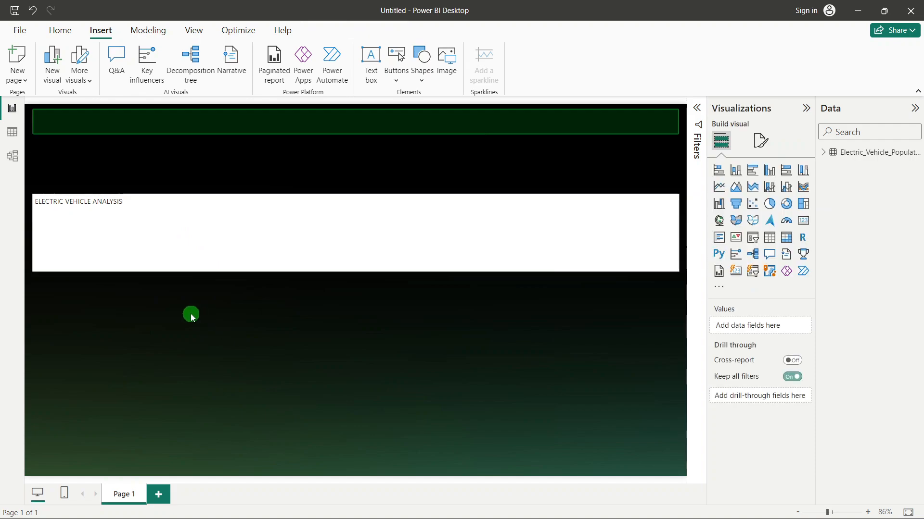
pyautogui.click(132, 270)
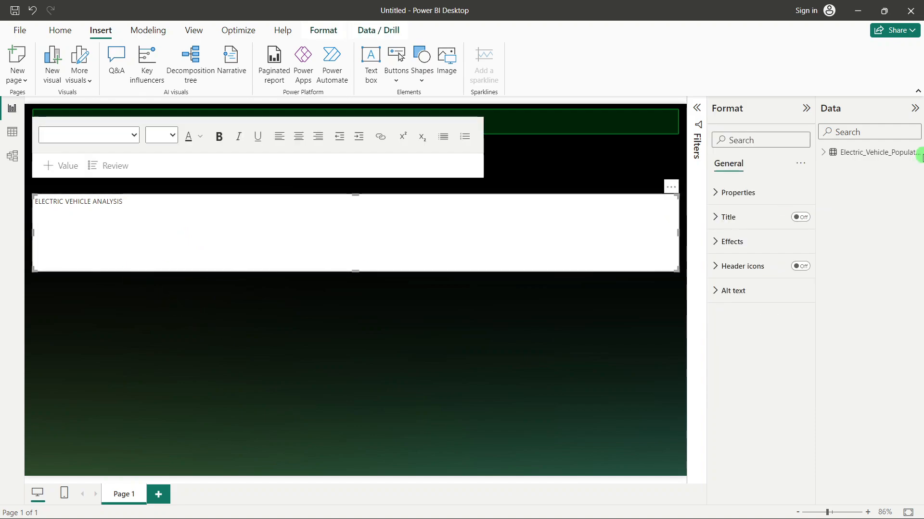
pyautogui.click(750, 241)
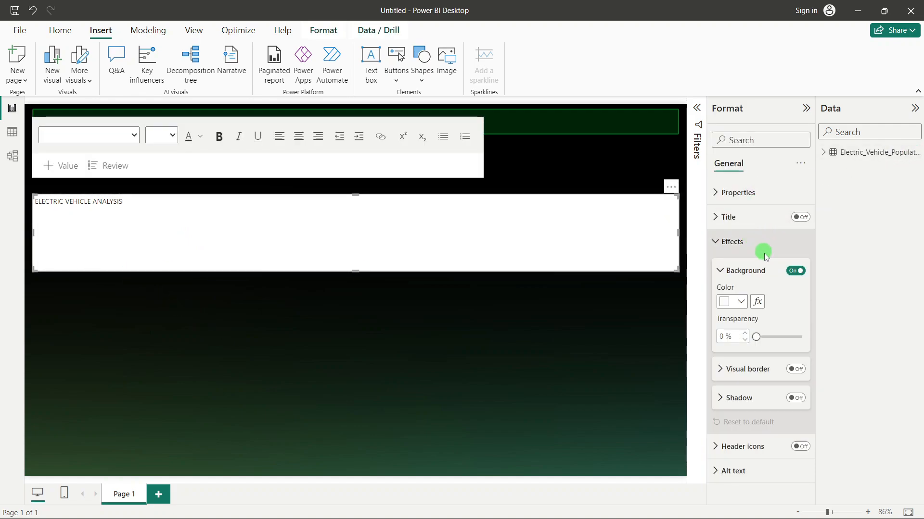
pyautogui.click(796, 271)
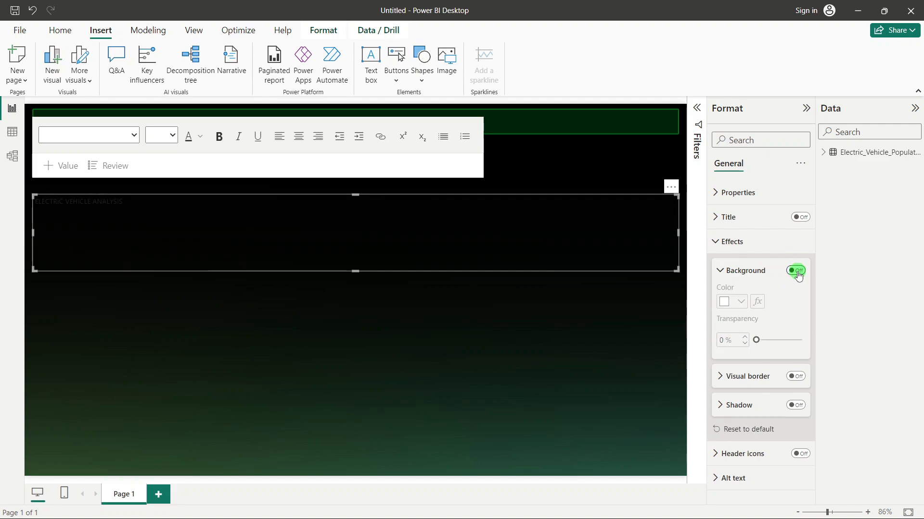
# Step: Format the title text in the text box as 24 pt, bold and white
pyautogui.tripleClick(94, 201)
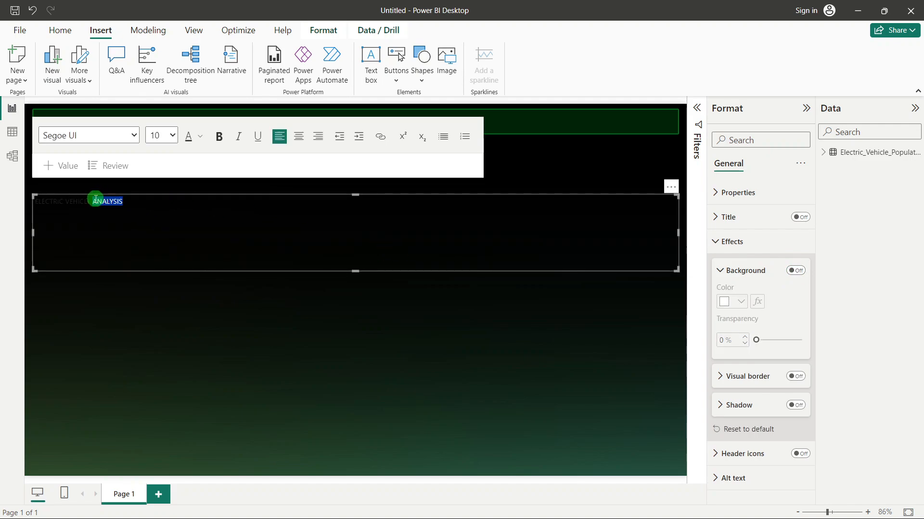
pyautogui.click(172, 135)
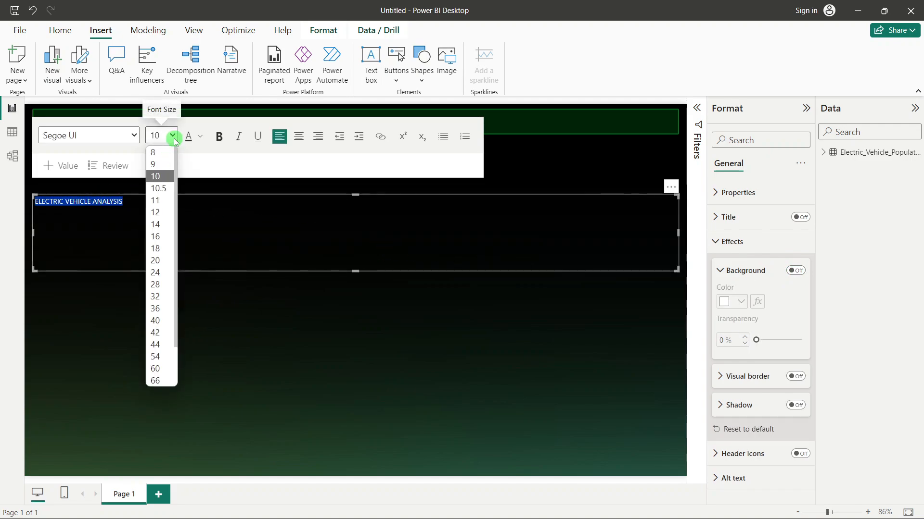
pyautogui.click(154, 272)
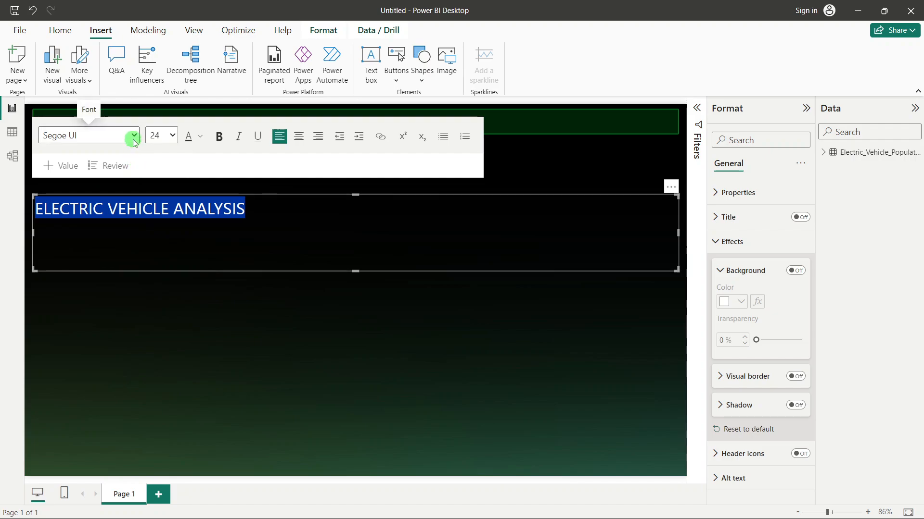
pyautogui.click(217, 144)
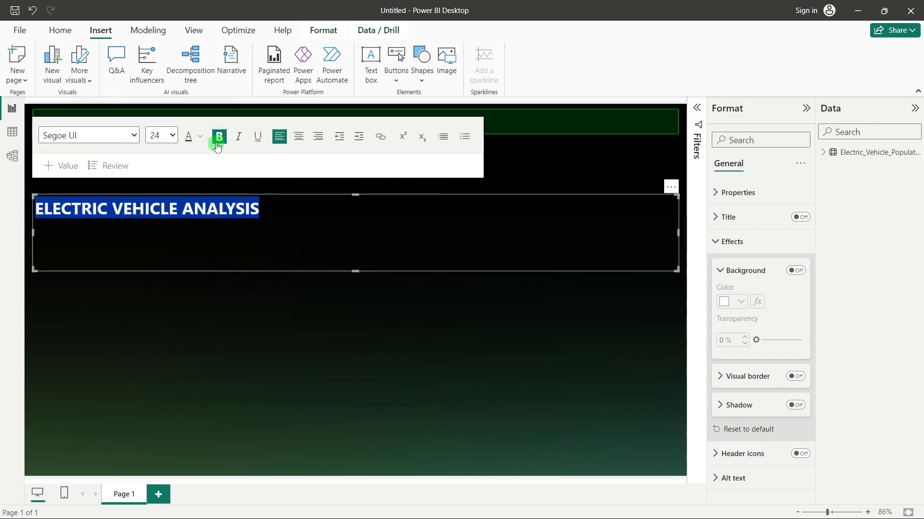
pyautogui.click(200, 136)
pyautogui.click(215, 181)
pyautogui.click(267, 287)
pyautogui.click(259, 247)
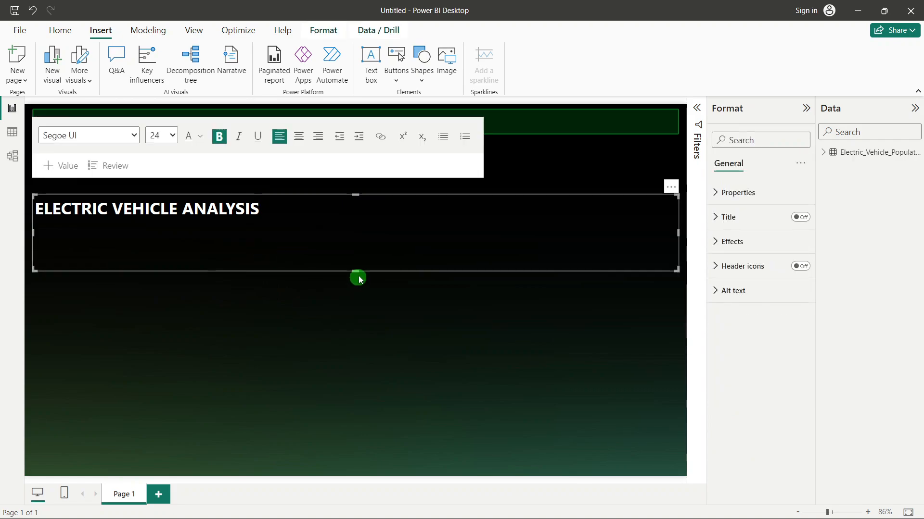
# Step: Shrink the title text box to fit its text and move it onto the left part of the banner
pyautogui.moveTo(355, 273); pyautogui.dragTo(349, 225)
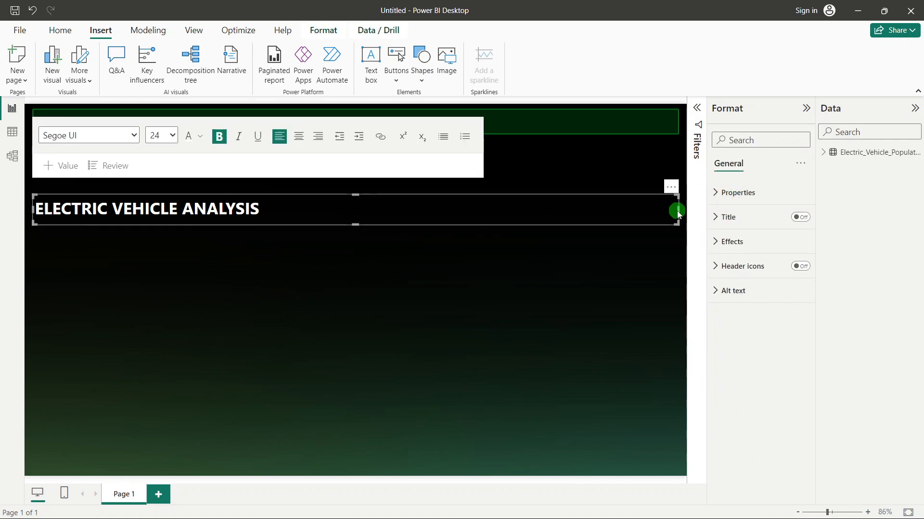
pyautogui.moveTo(678, 213); pyautogui.dragTo(274, 211)
pyautogui.moveTo(192, 219); pyautogui.dragTo(214, 139)
pyautogui.click(259, 325)
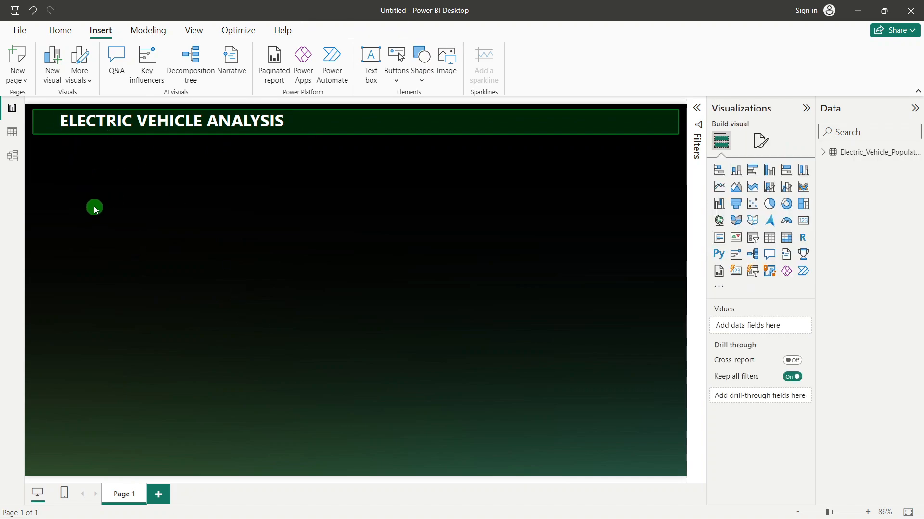
# Step: Switch to the PowerPoint presentation and review the KPI requirements on the first Problem Statement slide
pyautogui.hotkey('alt', 'Tab')
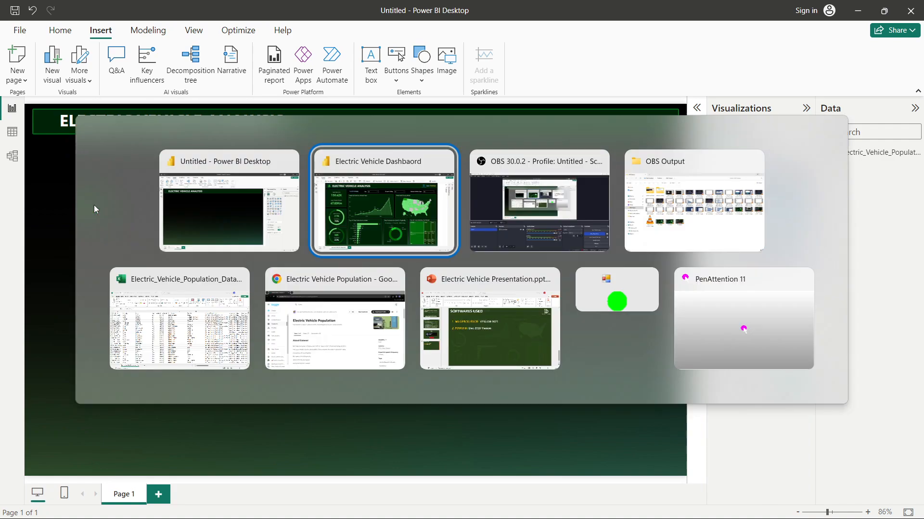
pyautogui.hotkey('alt', 'Tab')
pyautogui.hotkey('alt', 'Tab')
pyautogui.hotkey('alt', 'Tab')
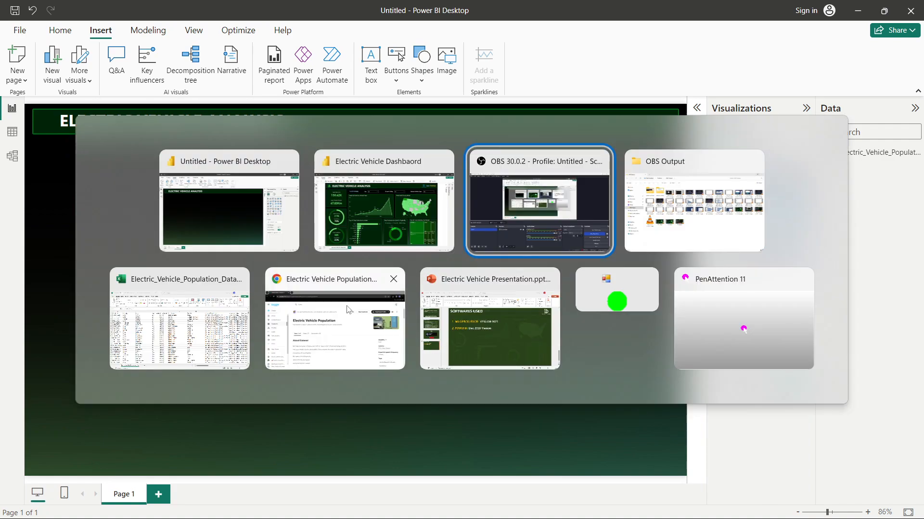
pyautogui.hotkey('alt', 'Tab')
pyautogui.hotkey('alt', 'Tab')
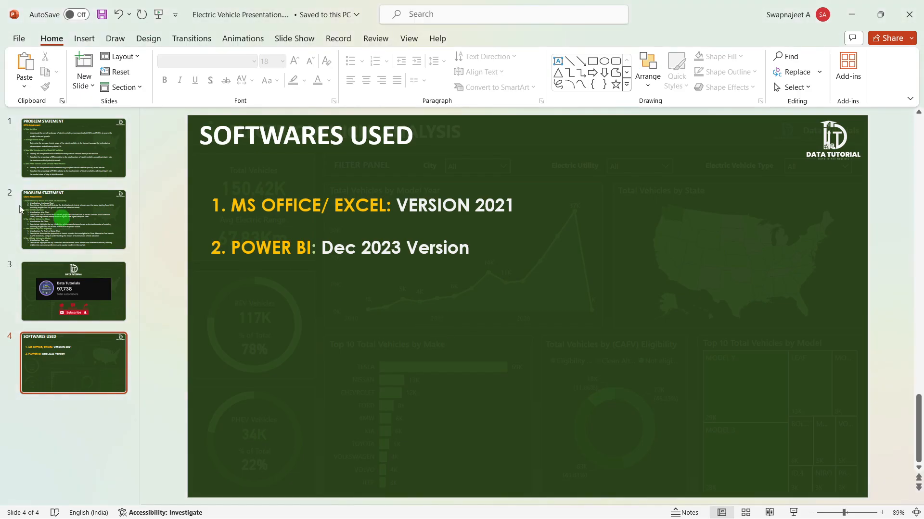
pyautogui.click(52, 159)
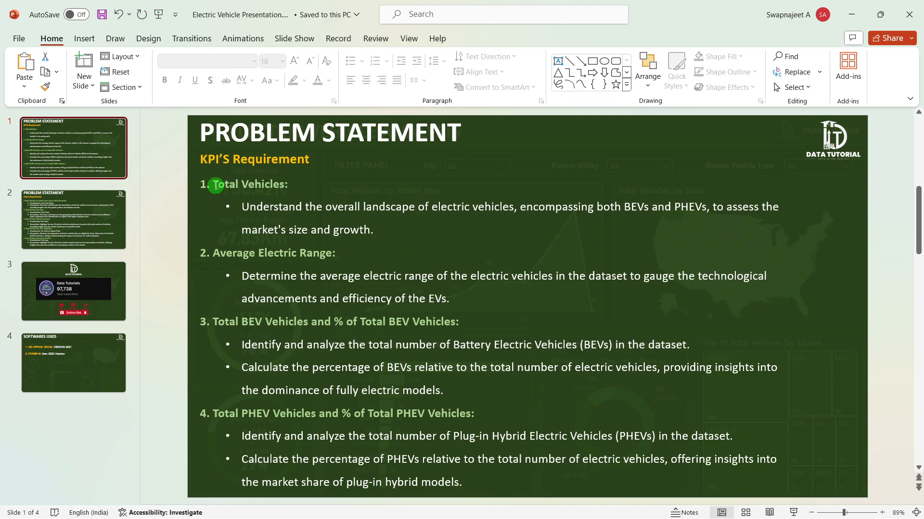
pyautogui.moveTo(213, 184); pyautogui.dragTo(287, 188)
pyautogui.click(144, 202)
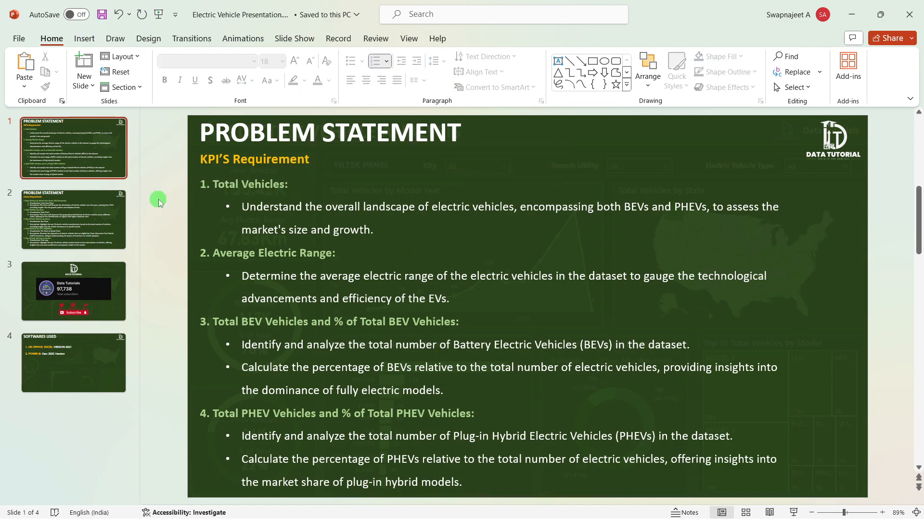
# Step: Examine the KPI card layout in the finished Electric Vehicle dashboard and return to the untitled Power BI report
pyautogui.hotkey('alt', 'Tab')
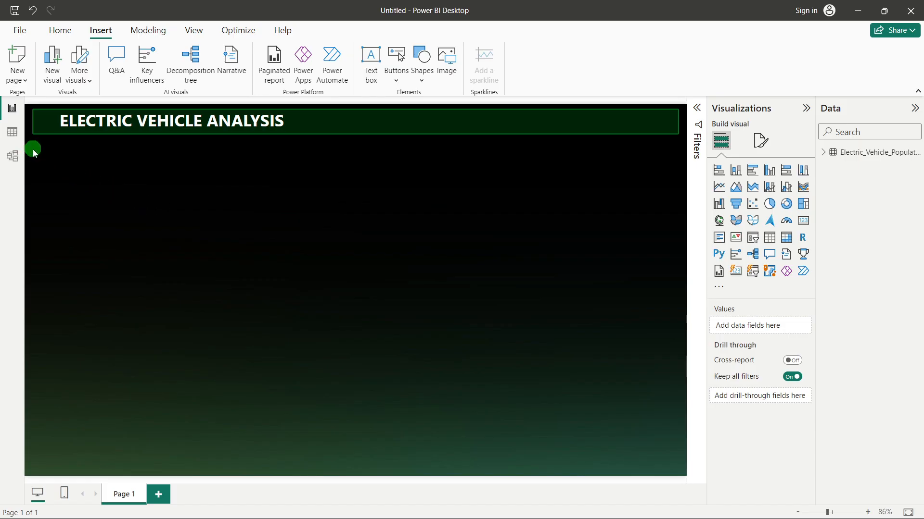
pyautogui.hotkey('alt', 'Tab')
pyautogui.hotkey('alt', 'Tab')
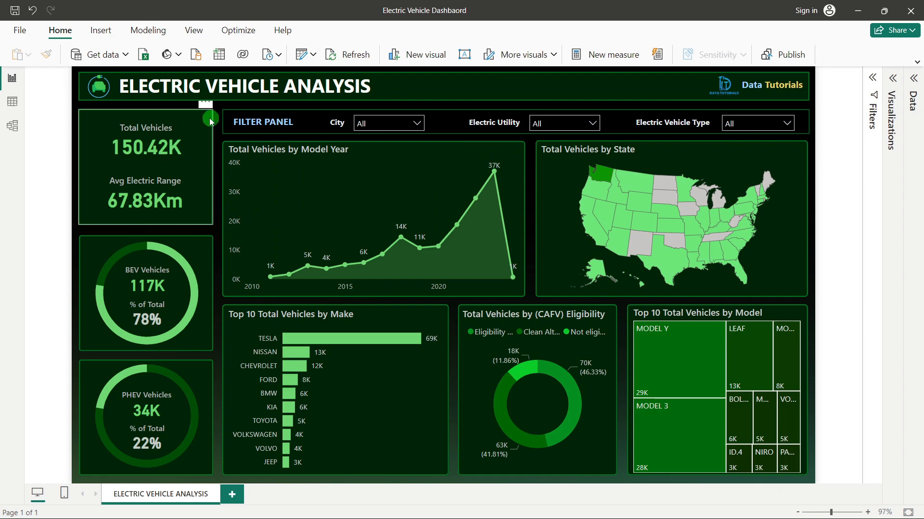
pyautogui.hotkey('alt', 'Tab')
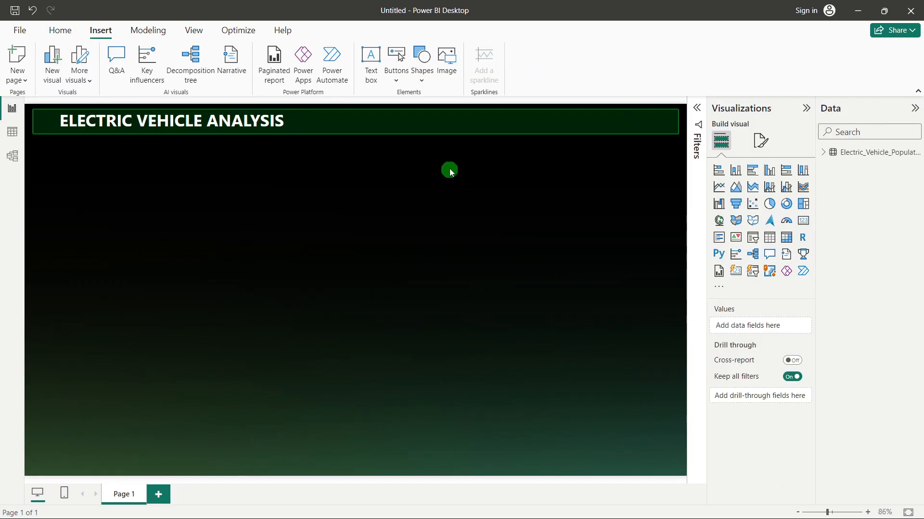
# Step: Duplicate the banner shape and place the copy directly below the title banner, aligned with its side edges
pyautogui.click(443, 140)
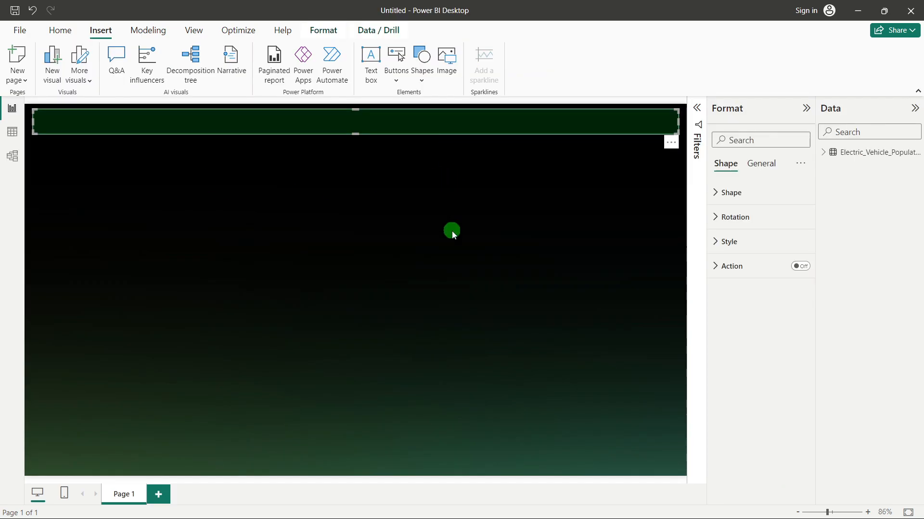
pyautogui.hotkey('ctrl', 'v')
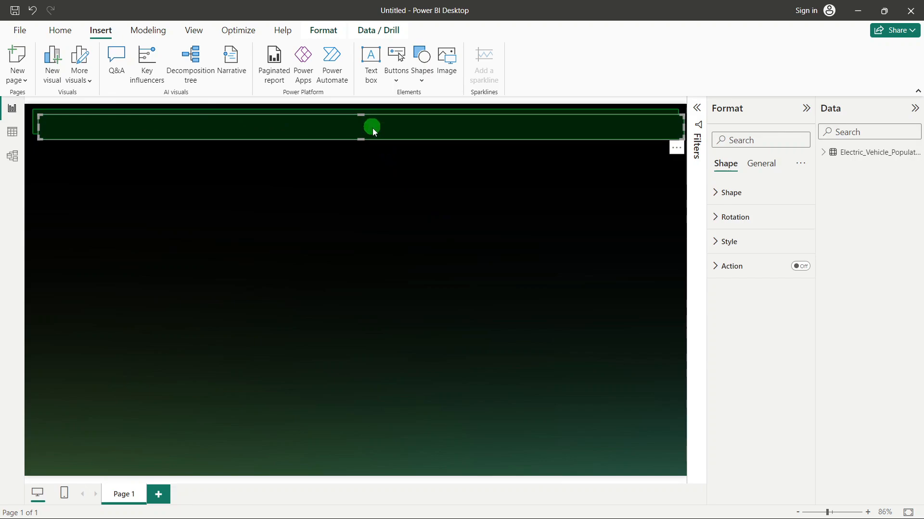
pyautogui.moveTo(373, 127); pyautogui.dragTo(366, 155)
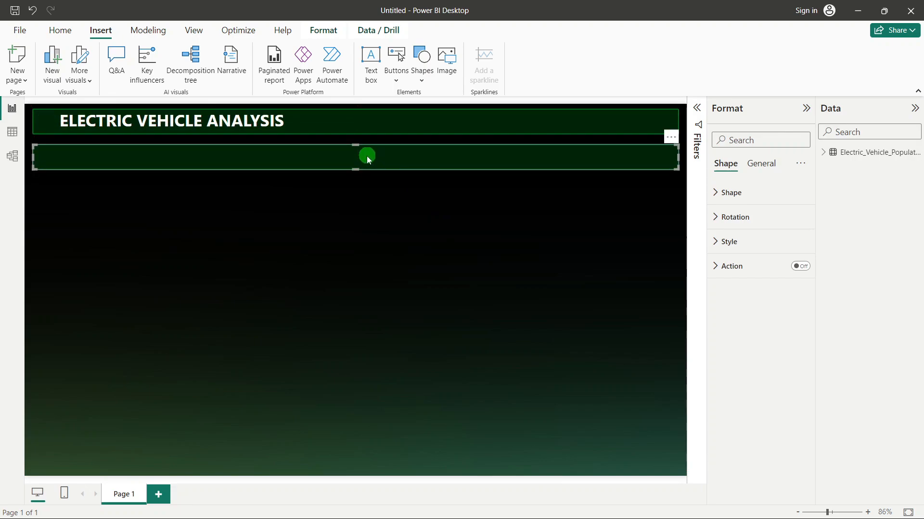
pyautogui.hotkey('alt', 'Tab')
pyautogui.hotkey('alt', 'Tab')
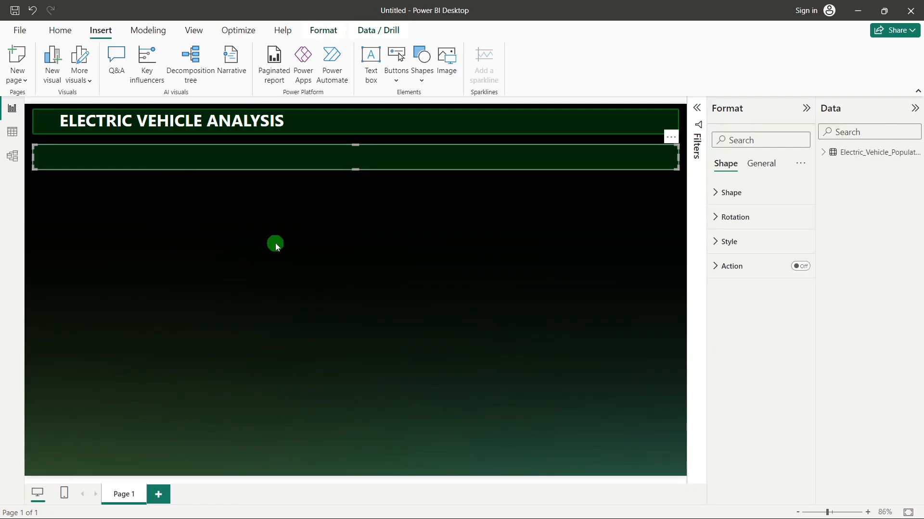
pyautogui.press('Up')
pyautogui.press('Up')
pyautogui.press('Up')
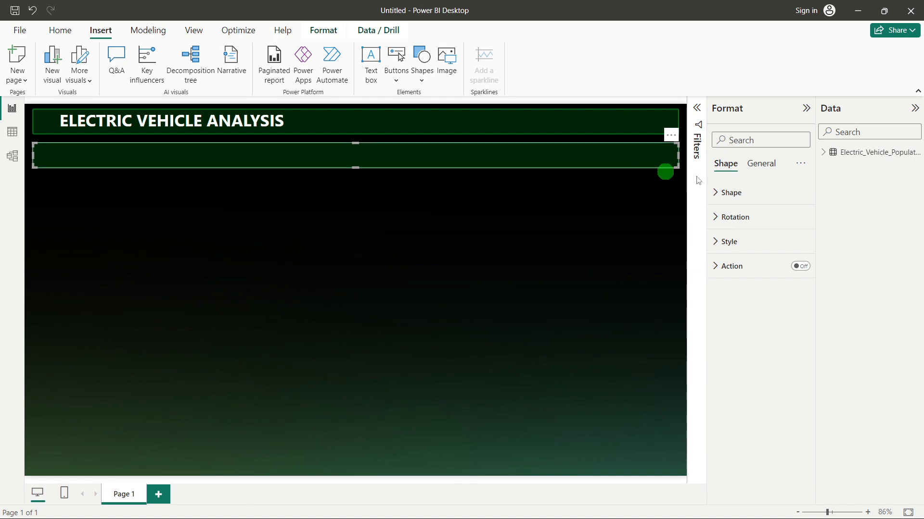
# Step: Set the height of the copied rectangle below the banner to 200
pyautogui.click(772, 165)
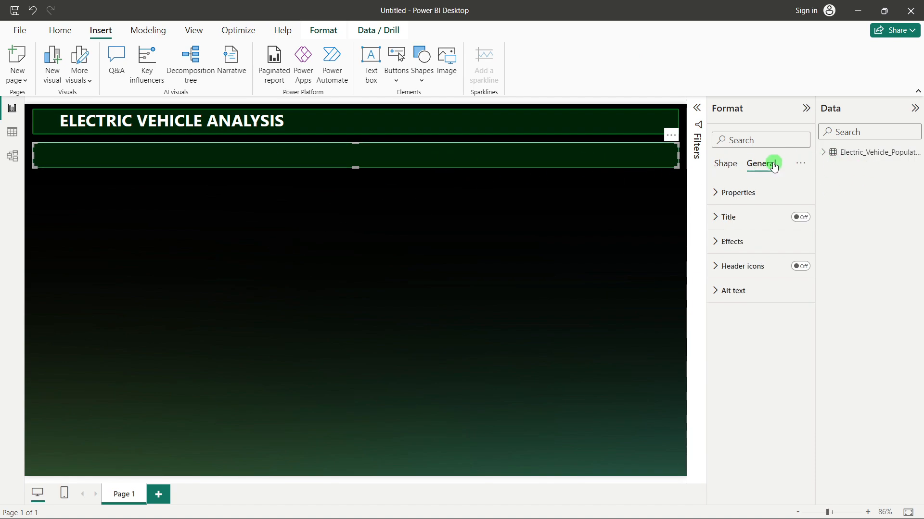
pyautogui.click(770, 190)
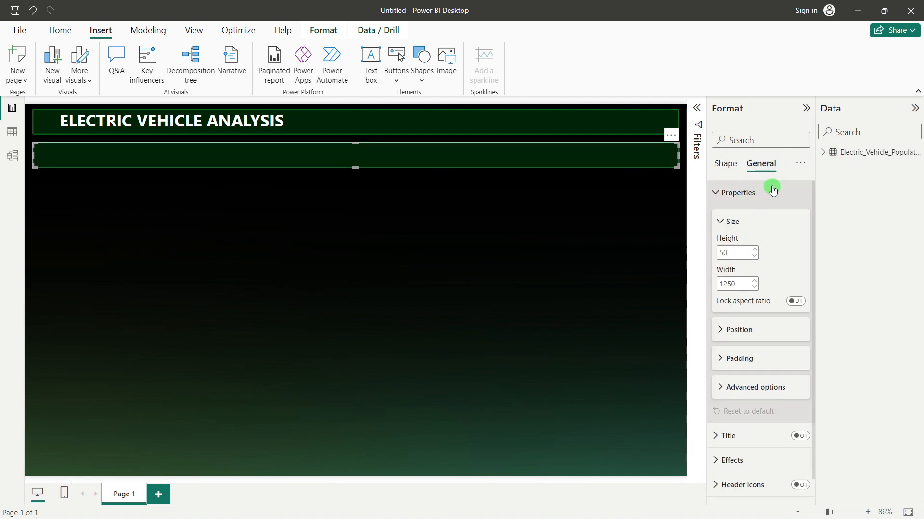
pyautogui.doubleClick(739, 253)
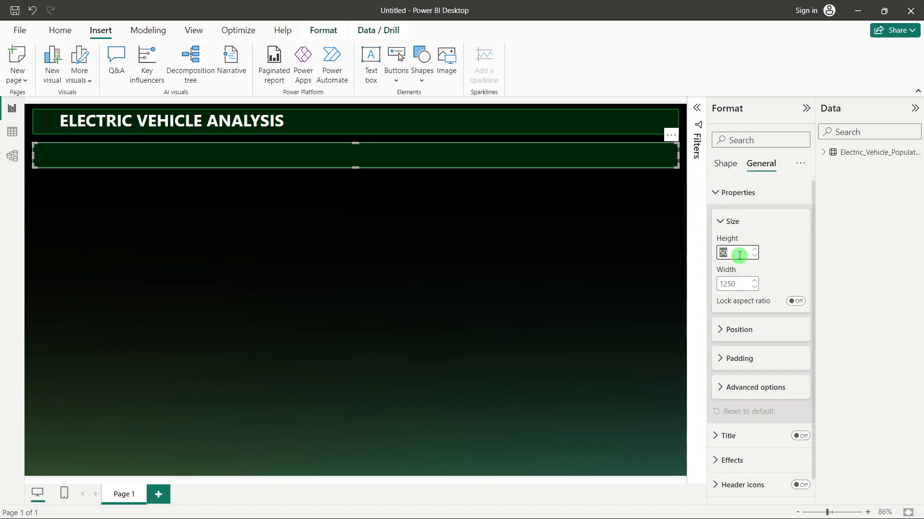
pyautogui.write('200')
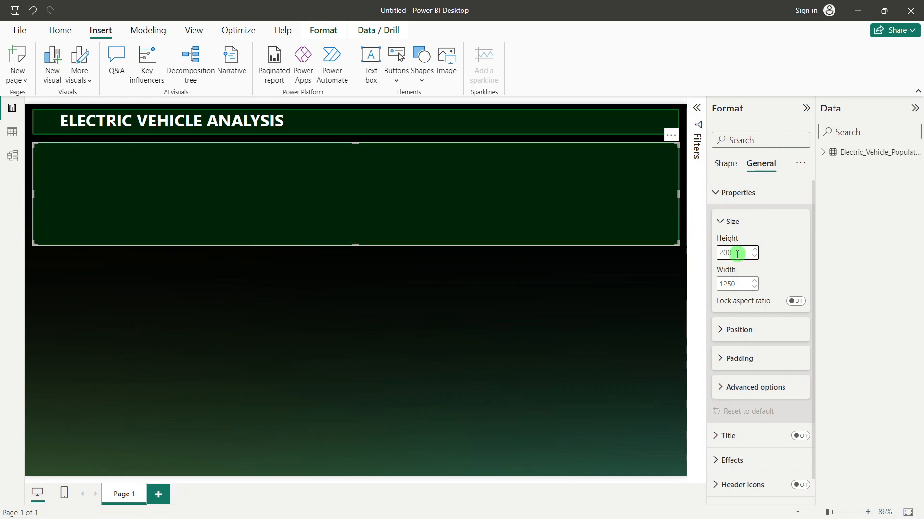
# Step: Set the width of the rectangle below the banner to 231 and its rounded corners to 4%
pyautogui.doubleClick(728, 284)
pyautogui.write('231')
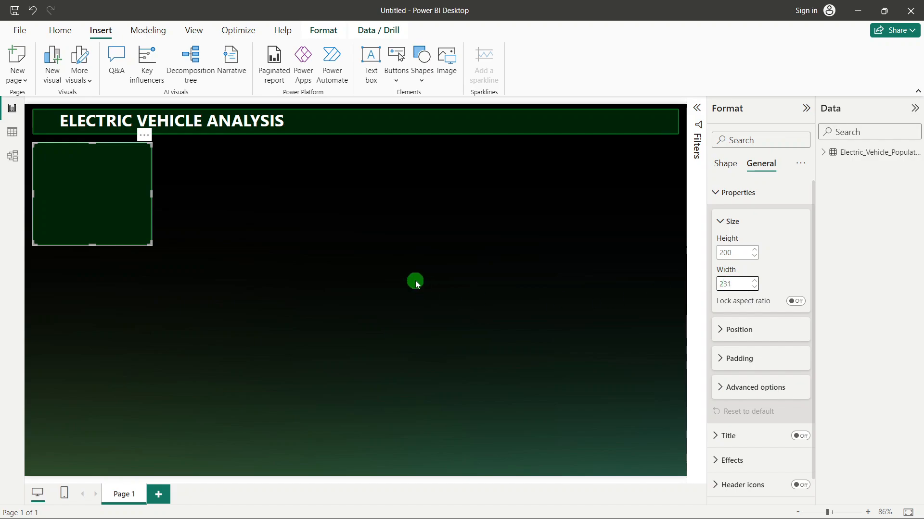
pyautogui.click(414, 281)
pyautogui.click(131, 207)
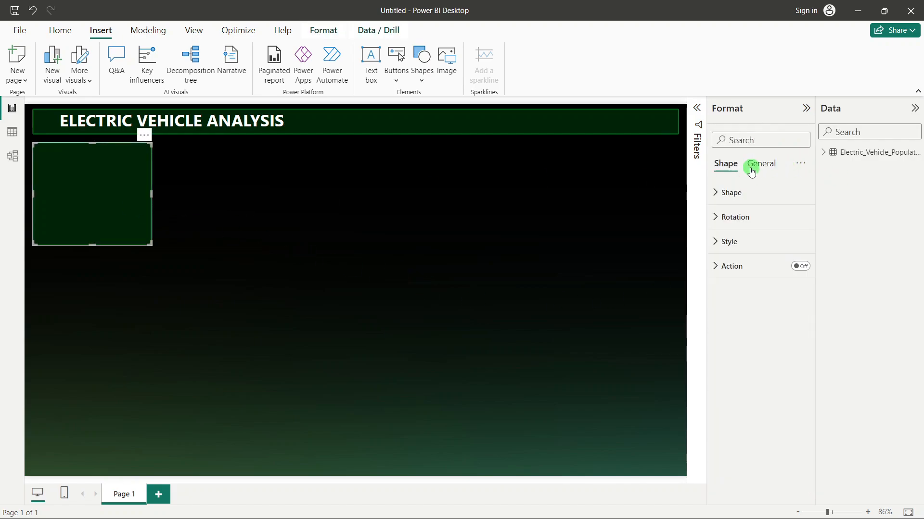
pyautogui.click(736, 192)
pyautogui.click(745, 273)
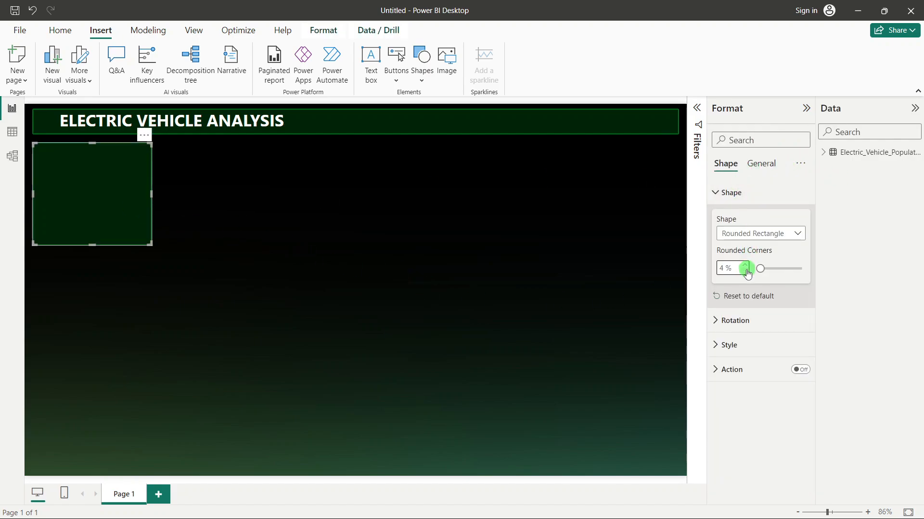
pyautogui.click(416, 229)
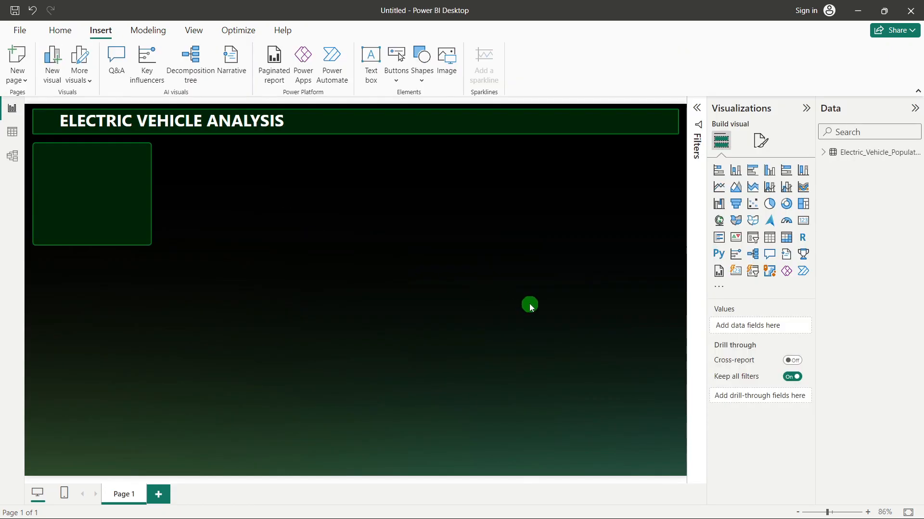
# Step: Expand the Electric_Vehicle_Population_Data table and create a new measure in it named Total Vehicles
pyautogui.click(823, 152)
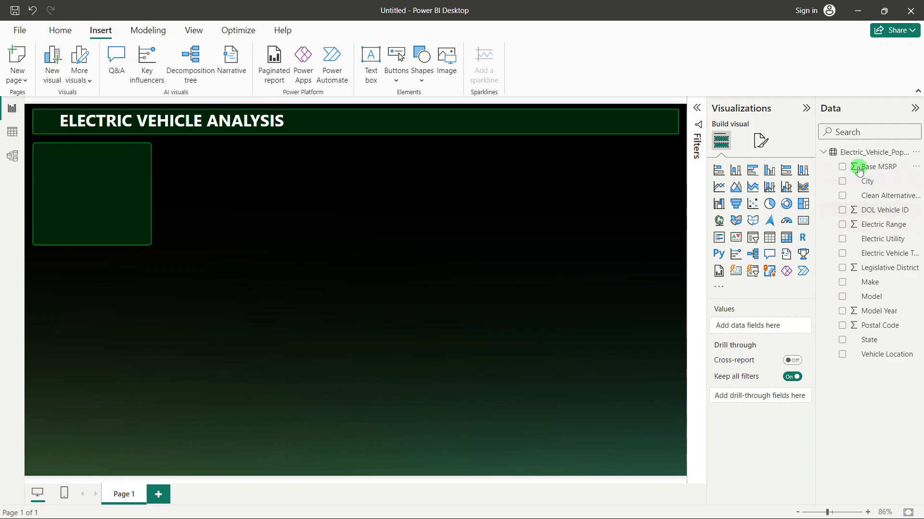
pyautogui.click(875, 212)
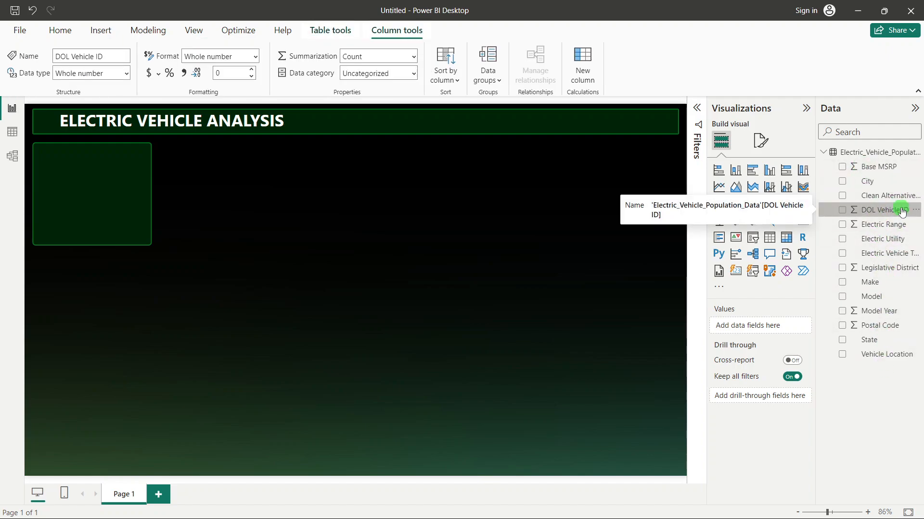
pyautogui.moveTo(901, 212); pyautogui.dragTo(293, 374)
pyautogui.rightClick(879, 212)
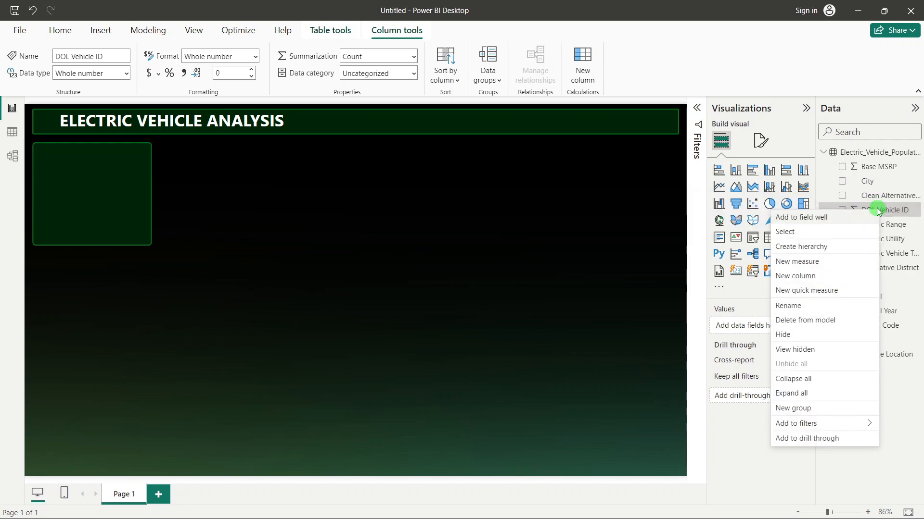
pyautogui.click(809, 260)
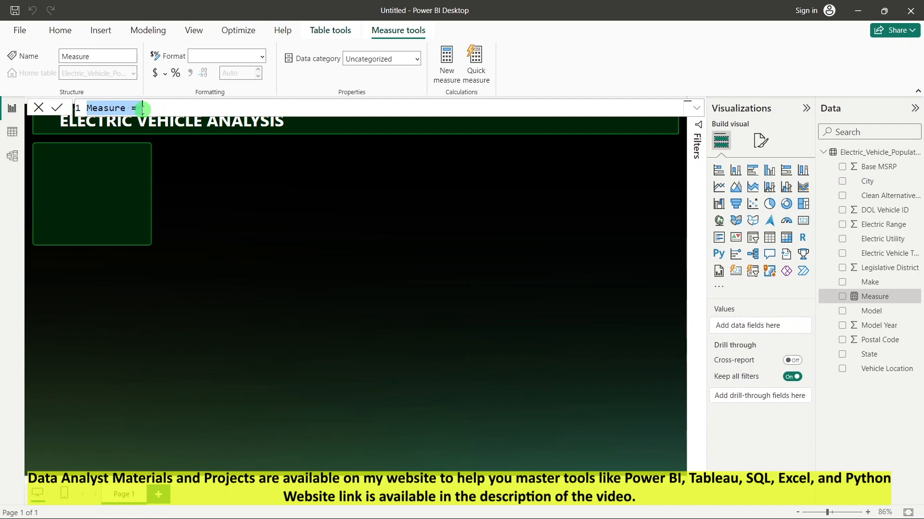
pyautogui.keyDown('ctrl'); pyautogui.scroll(3, 143, 110); pyautogui.keyUp('ctrl')
pyautogui.doubleClick(111, 110)
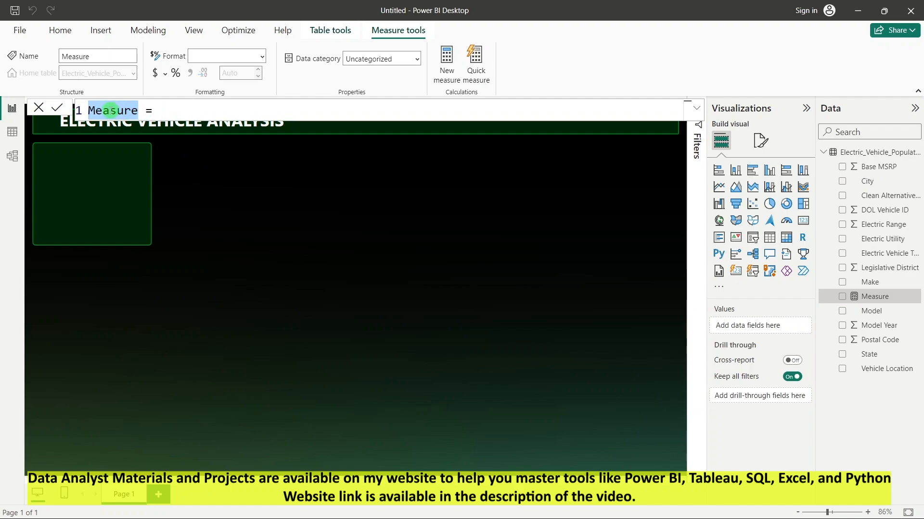
pyautogui.write('totl')
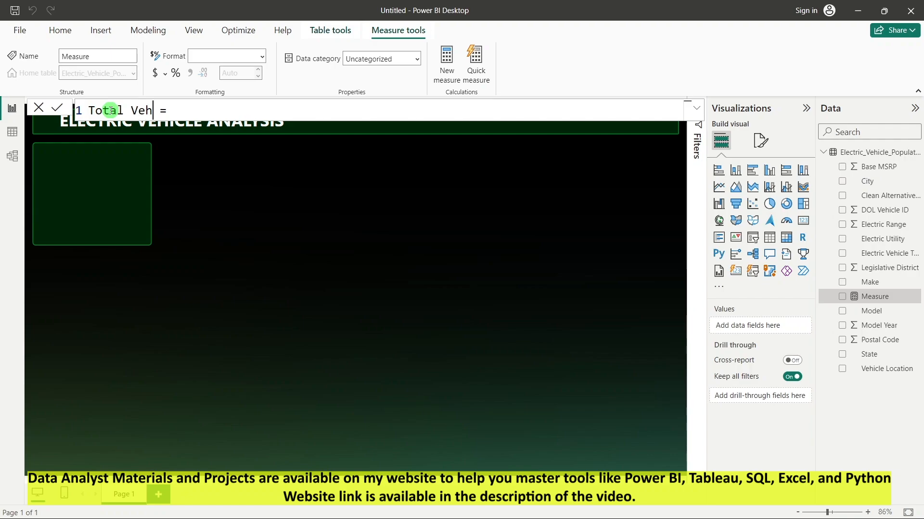
pyautogui.click(187, 113)
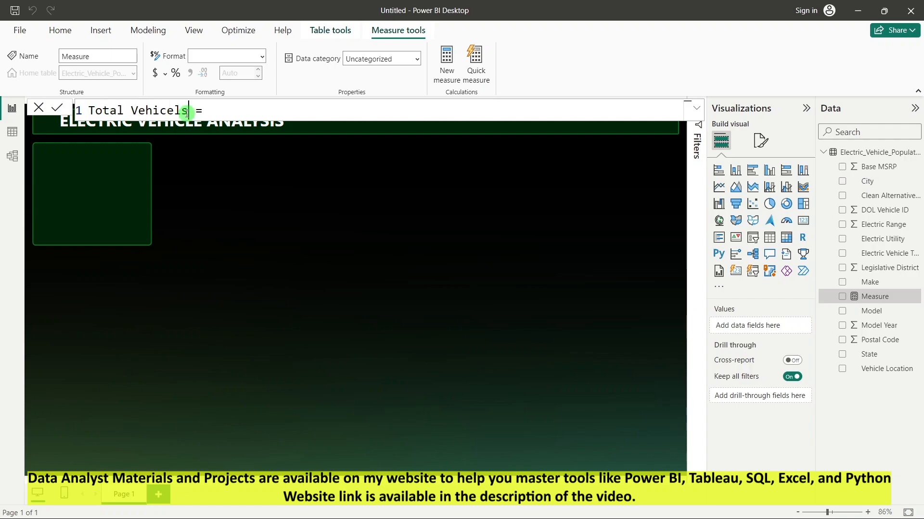
pyautogui.press('BackSpace')
pyautogui.press('BackSpace')
pyautogui.press('BackSpace')
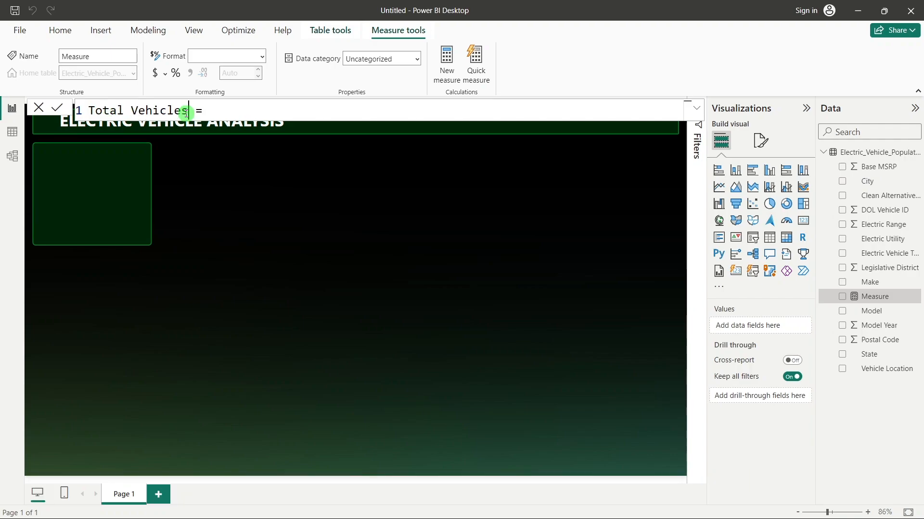
# Step: Define the Total Vehicles measure as DISTINCTCOUNT(Electric_Vehicle_Population_Data[DOL Vehicle ID]) and commit it
pyautogui.click(210, 110)
pyautogui.write('coun')
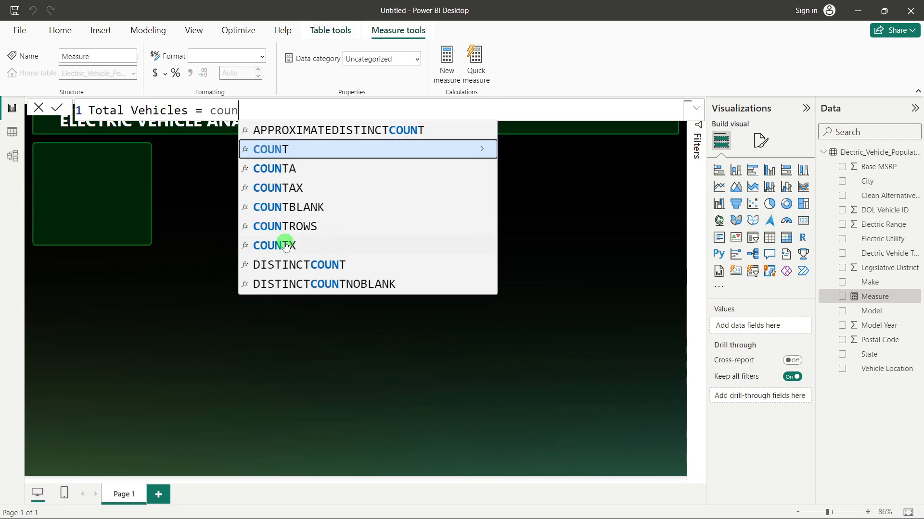
pyautogui.click(291, 265)
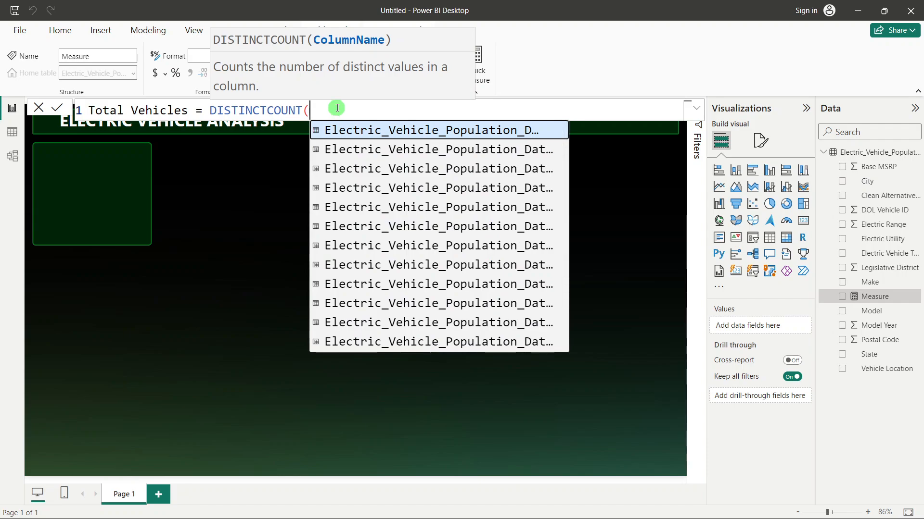
pyautogui.write('dol')
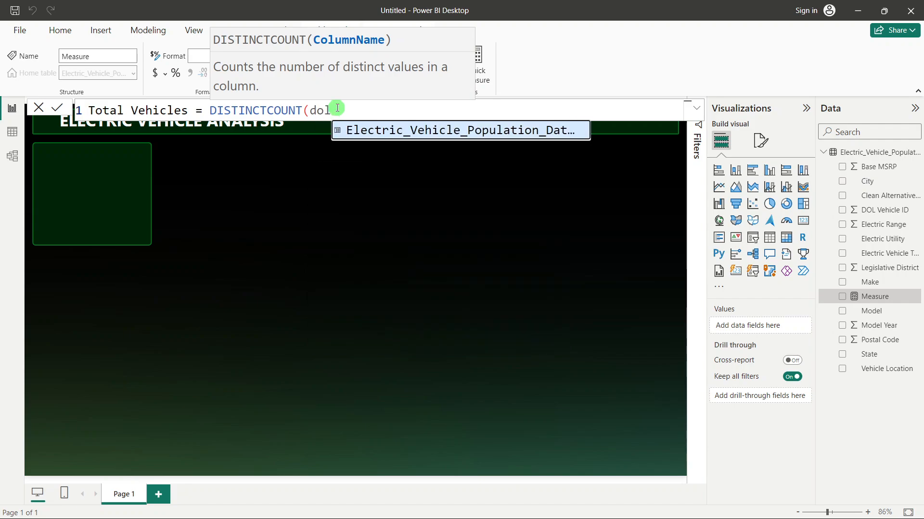
pyautogui.press('Tab')
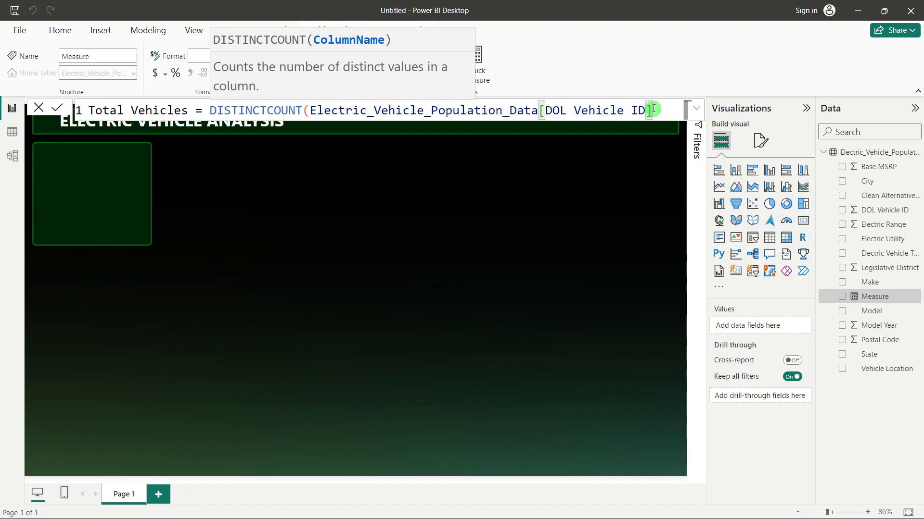
pyautogui.write(')')
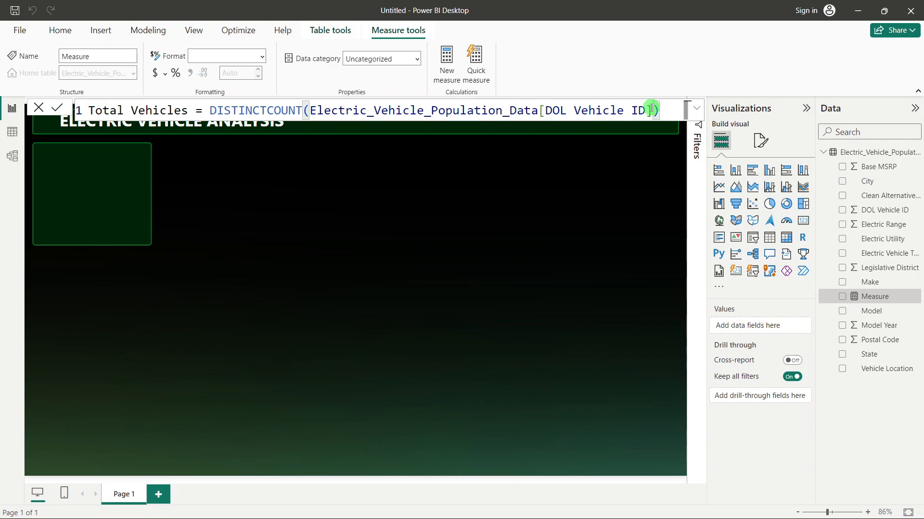
pyautogui.press('Return')
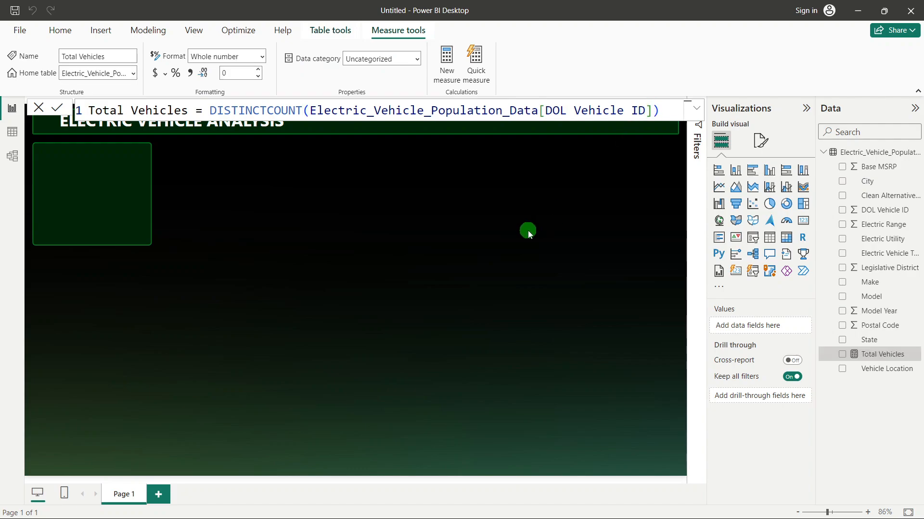
pyautogui.click(533, 233)
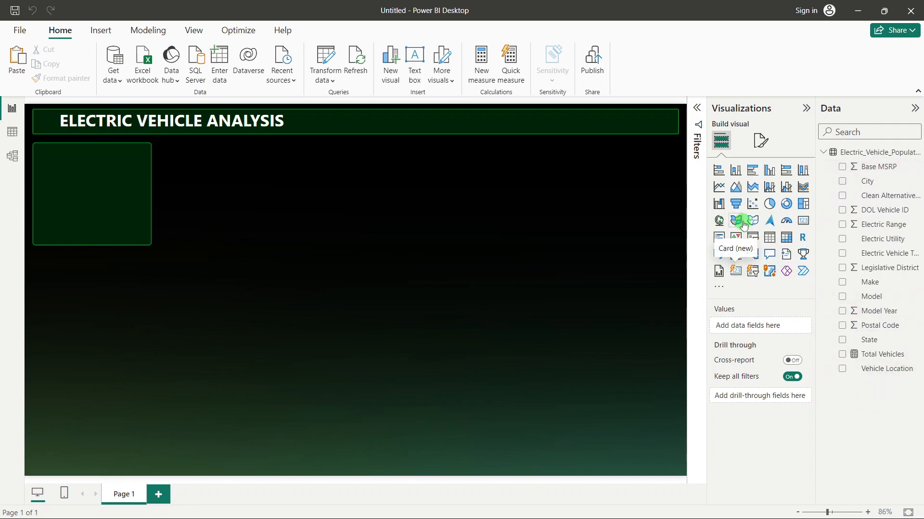
# Step: Add a card visual showing Total Vehicles on the empty canvas to the right of the KPI container and reduce its height
pyautogui.click(803, 221)
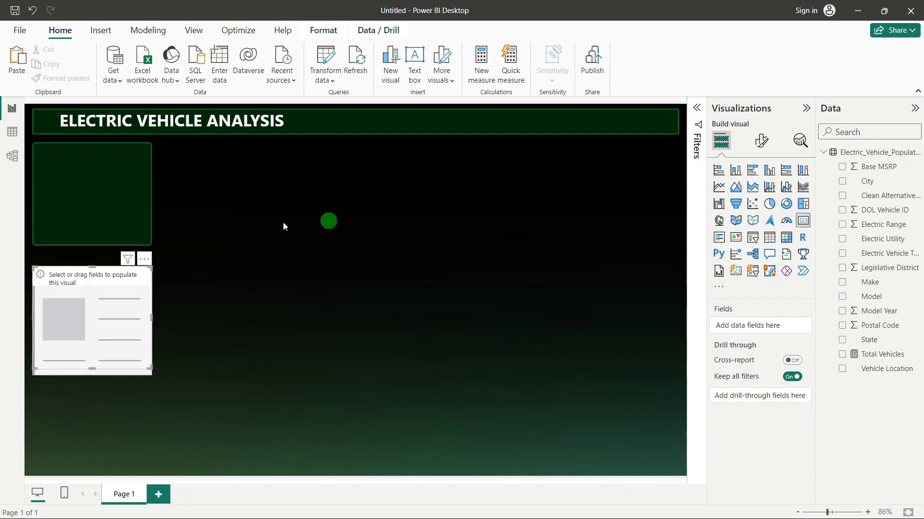
pyautogui.moveTo(83, 285); pyautogui.dragTo(461, 213)
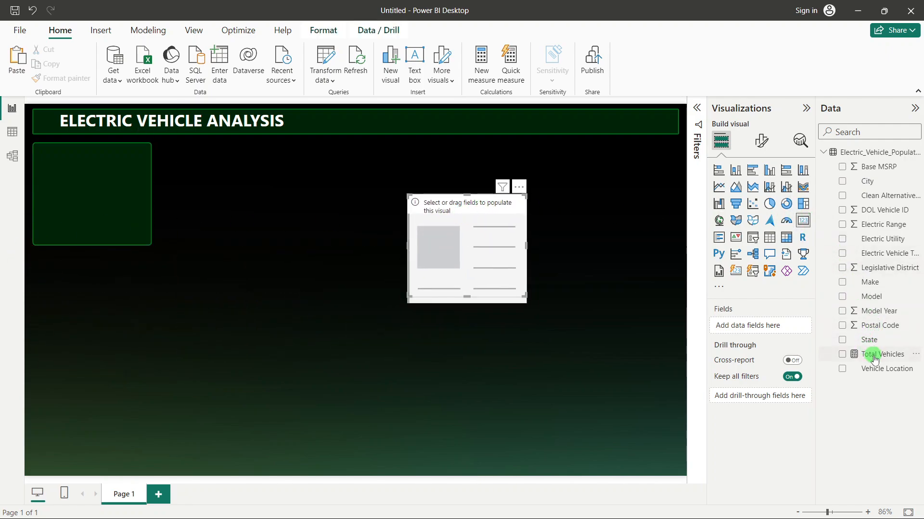
pyautogui.moveTo(874, 359); pyautogui.dragTo(771, 324)
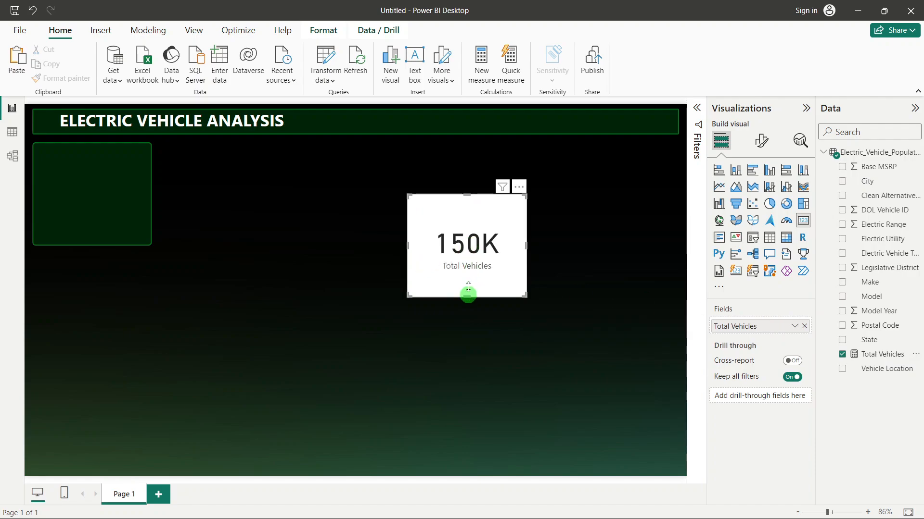
pyautogui.moveTo(468, 287); pyautogui.dragTo(468, 258)
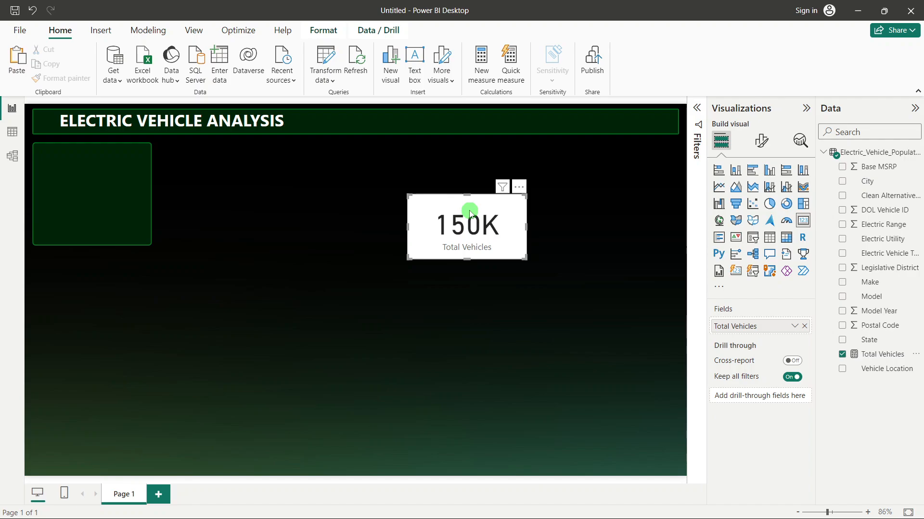
# Step: Switch to the Electric_Vehicle_Population_Data.csv workbook in Excel and convert the data range to a table with headers
pyautogui.hotkey('alt', 'Tab')
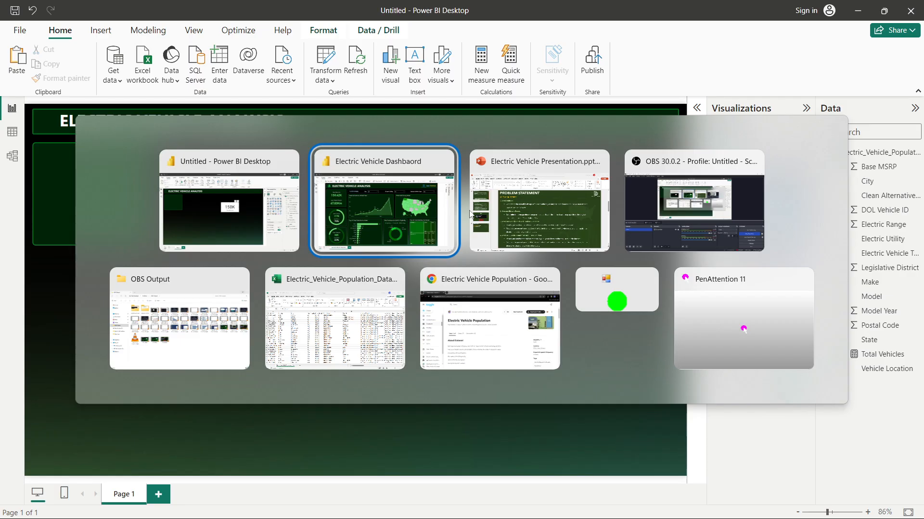
pyautogui.click(344, 321)
pyautogui.click(97, 208)
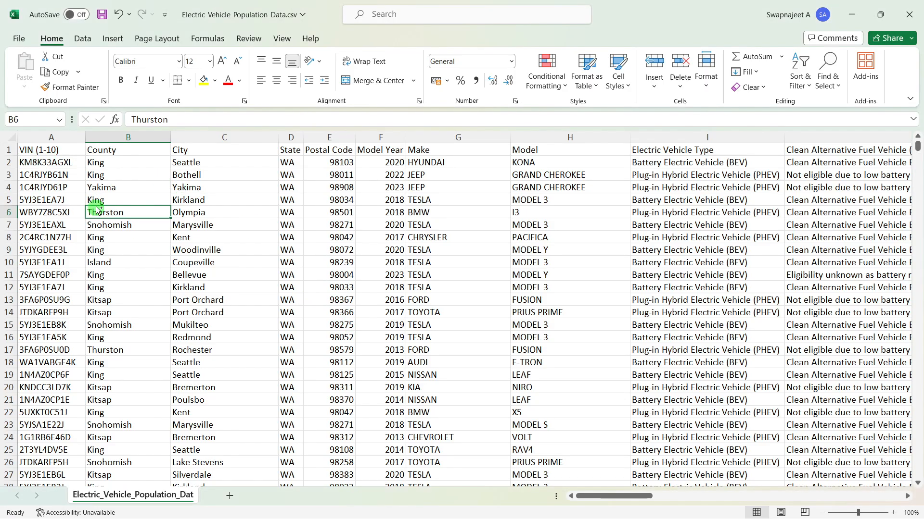
pyautogui.hotkey('ctrl', 't')
pyautogui.click(398, 310)
pyautogui.click(531, 238)
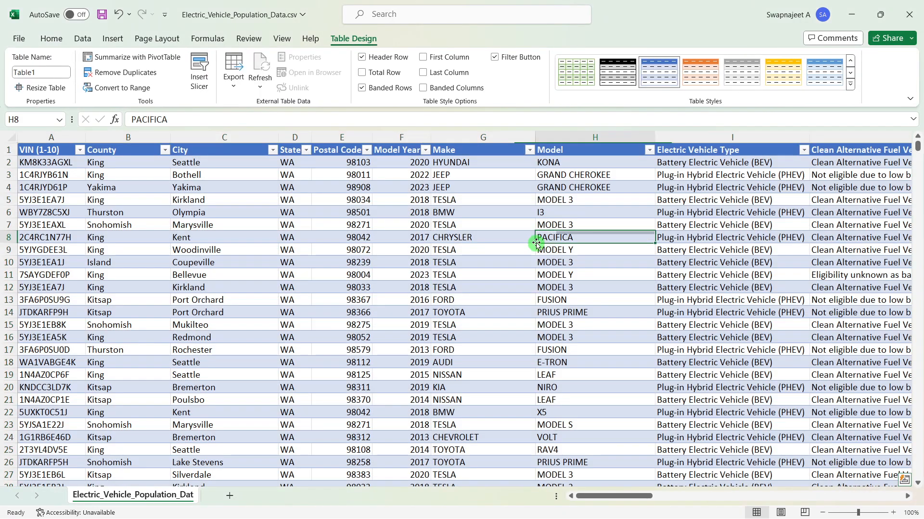
# Step: Review the full list of years in the Model Year column's filter and return to the untitled Power BI report
pyautogui.click(425, 150)
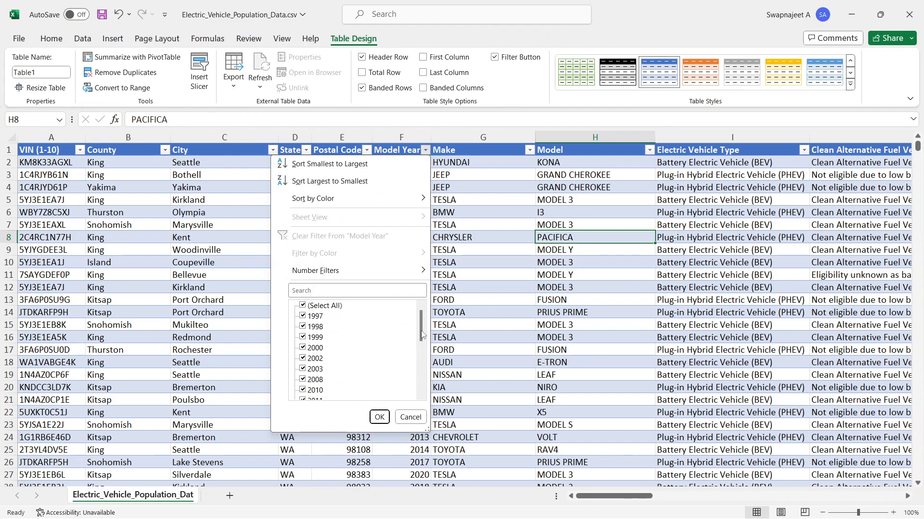
pyautogui.moveTo(422, 334); pyautogui.dragTo(422, 383)
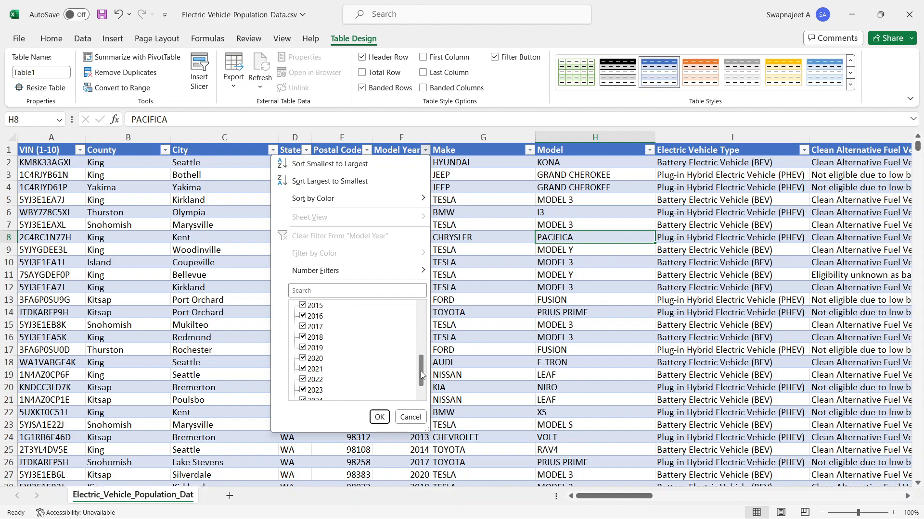
pyautogui.moveTo(420, 370); pyautogui.dragTo(424, 401)
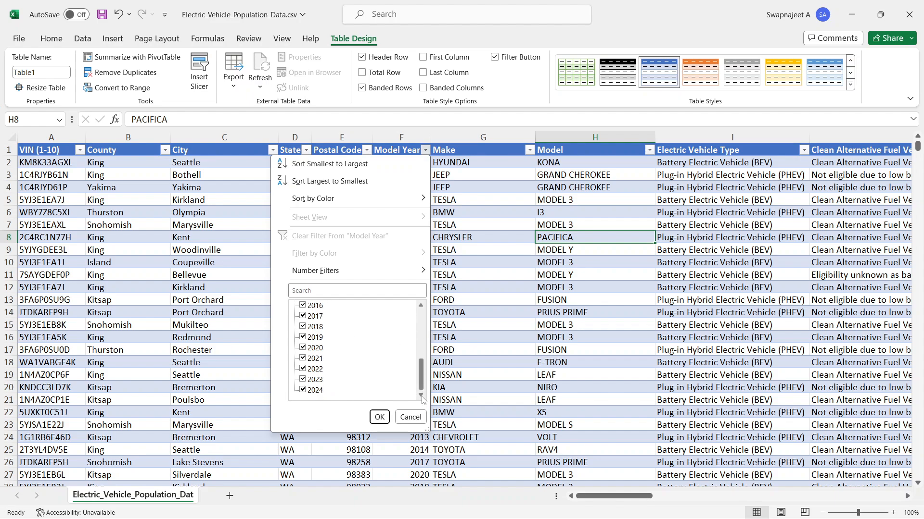
pyautogui.click(380, 417)
pyautogui.hotkey('alt', 'Tab')
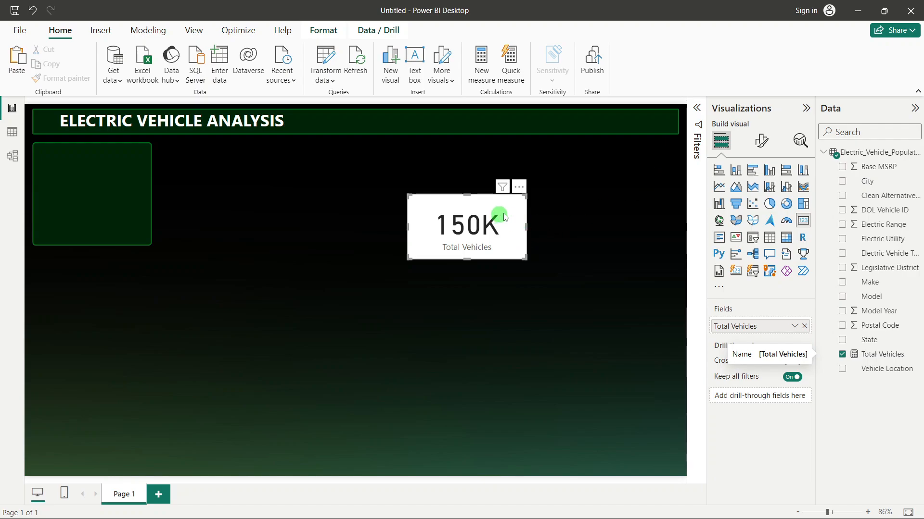
# Step: Move the Total Vehicles card slightly left on the canvas and add Model Year as a filter on this page
pyautogui.moveTo(499, 213); pyautogui.dragTo(450, 220)
pyautogui.click(696, 108)
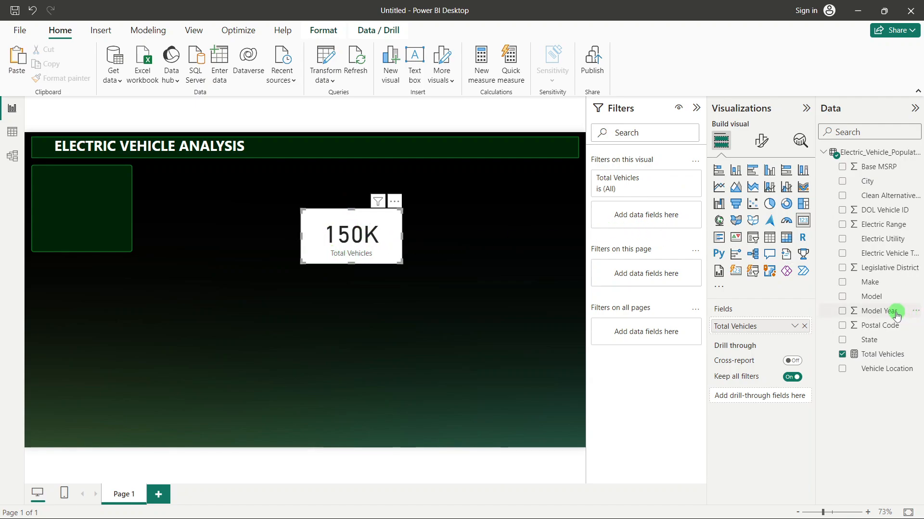
pyautogui.moveTo(869, 308); pyautogui.dragTo(660, 274)
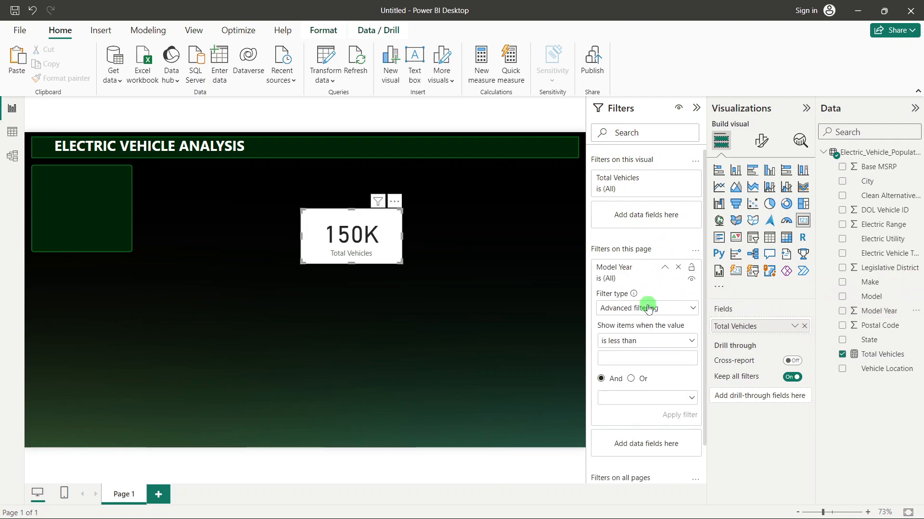
# Step: Set the Model Year page filter to show values that are greater than 2010, apply it and collapse the filter pane
pyautogui.click(620, 342)
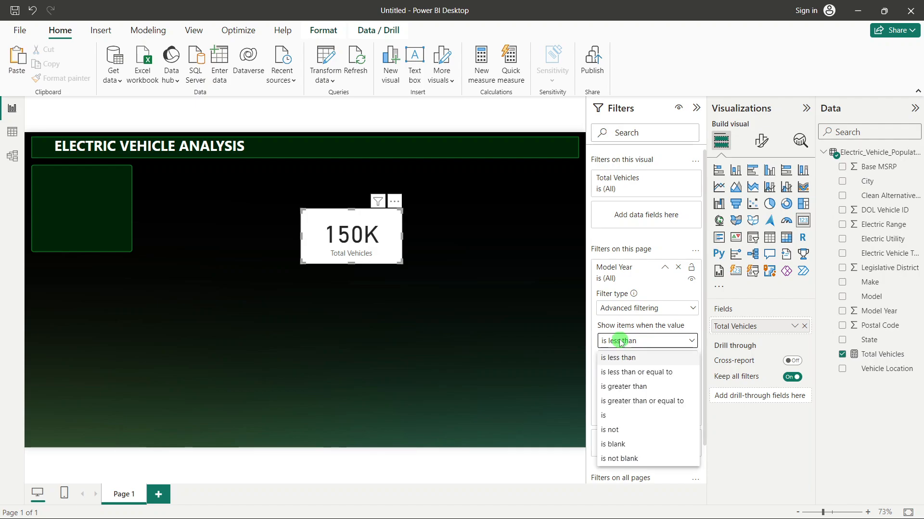
pyautogui.click(625, 386)
pyautogui.click(611, 360)
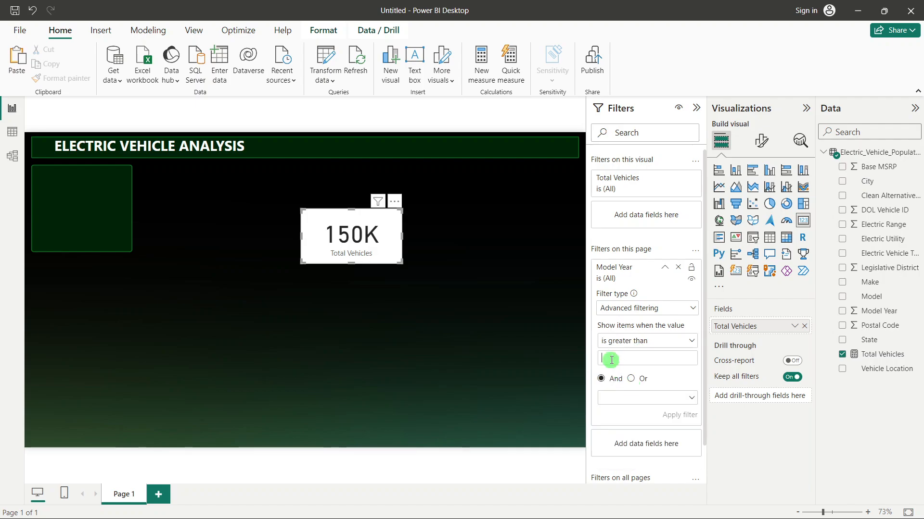
pyautogui.write('2010')
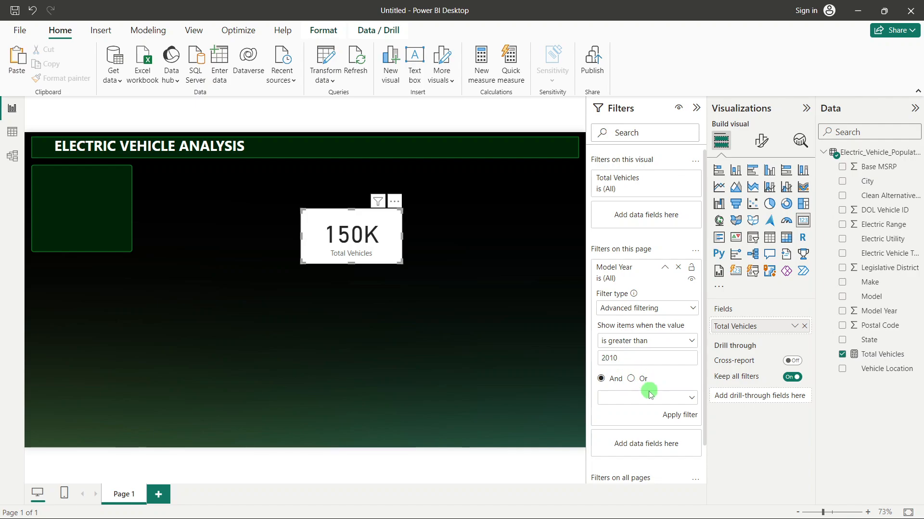
pyautogui.click(672, 415)
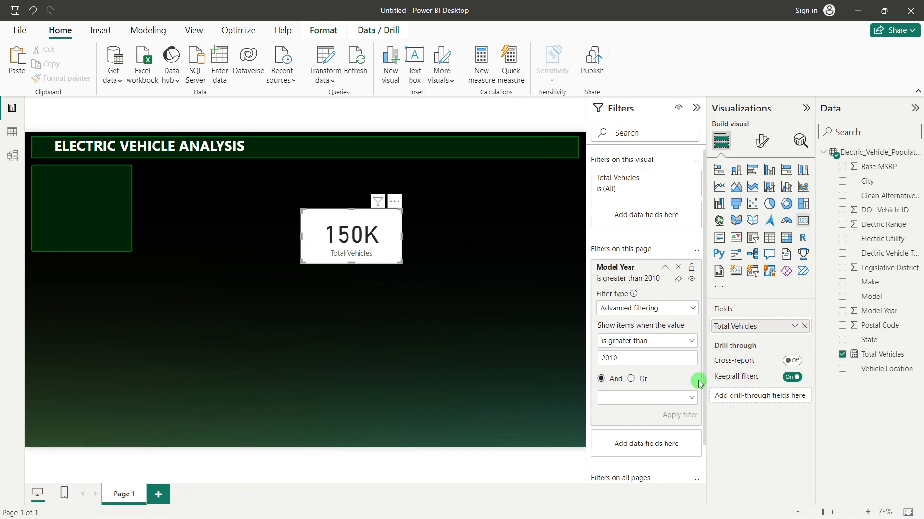
pyautogui.click(445, 241)
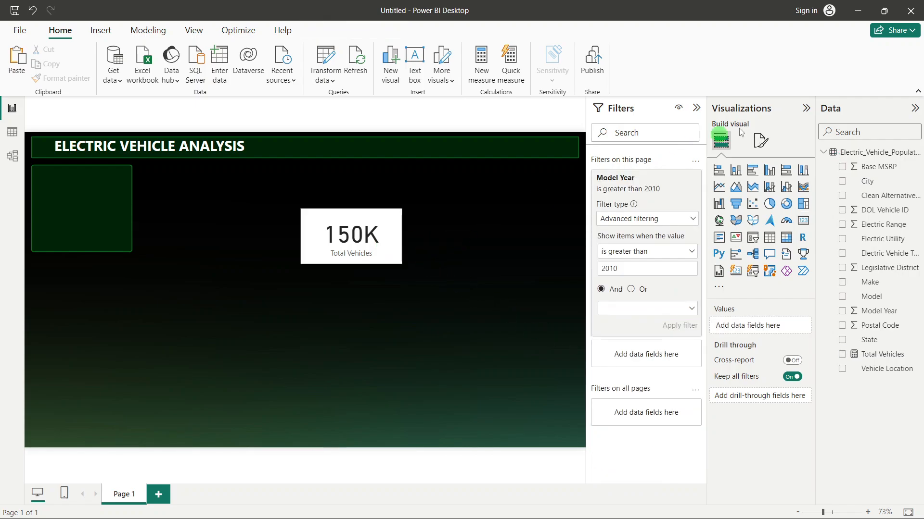
pyautogui.click(696, 108)
# Step: Switch to the finished Electric Vehicle Dashbaord report to check its Total Vehicles card, and return to the untitled report
pyautogui.hotkey('alt', 'Tab')
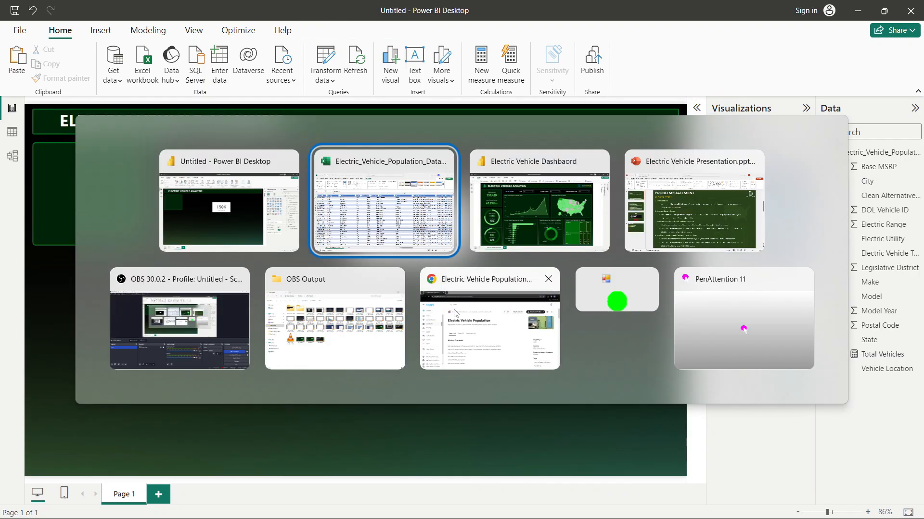
pyautogui.hotkey('alt', 'Tab')
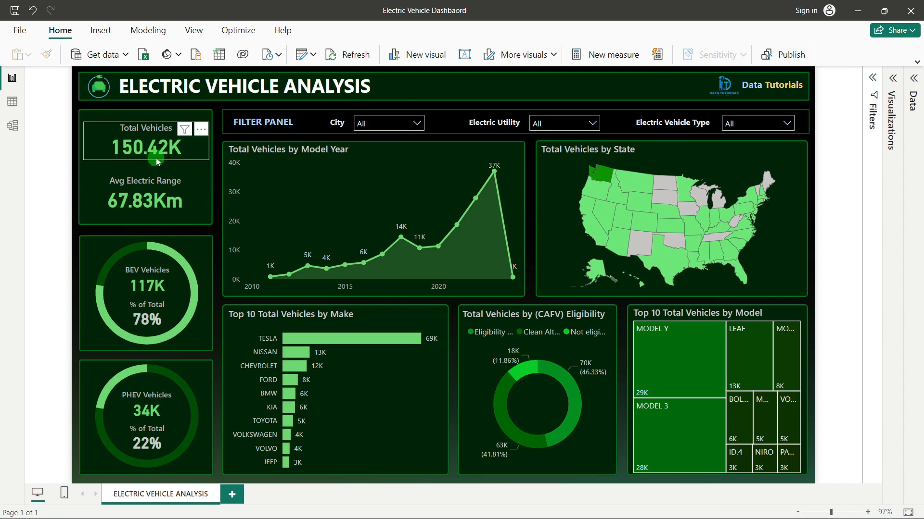
pyautogui.hotkey('alt', 'Tab')
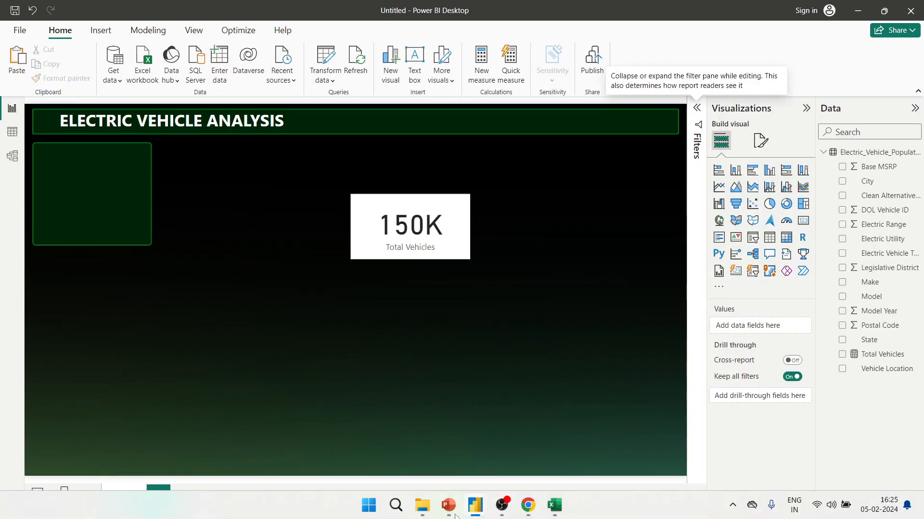
# Step: Switch to the Electric_Vehicle_Population_Data.csv workbook in Excel and filter the Model Year column to the years 2011 through 2024
pyautogui.click(555, 506)
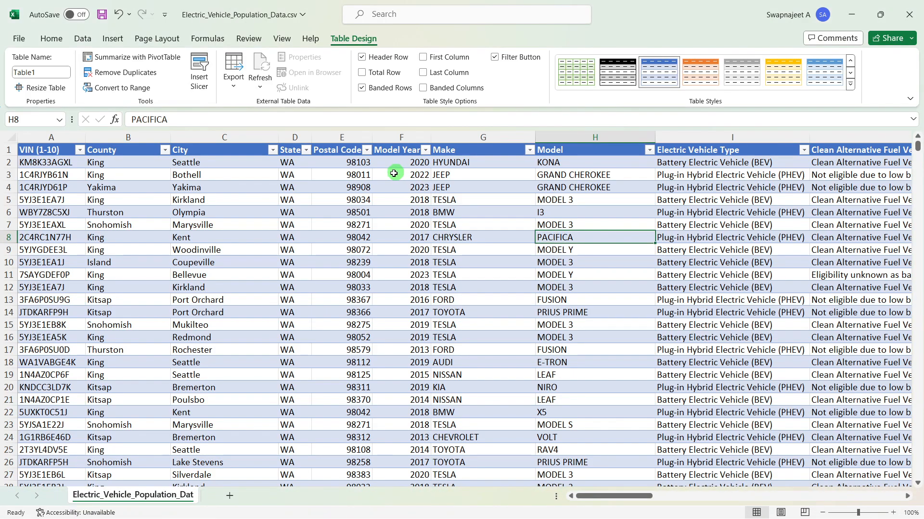
pyautogui.click(425, 150)
pyautogui.click(303, 305)
pyautogui.scroll(-5, 356, 365)
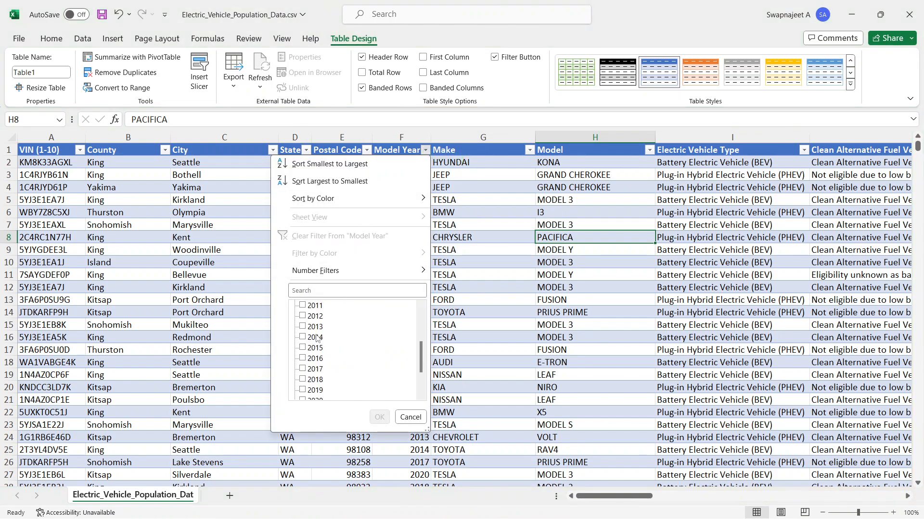
pyautogui.scroll(2, 371, 383)
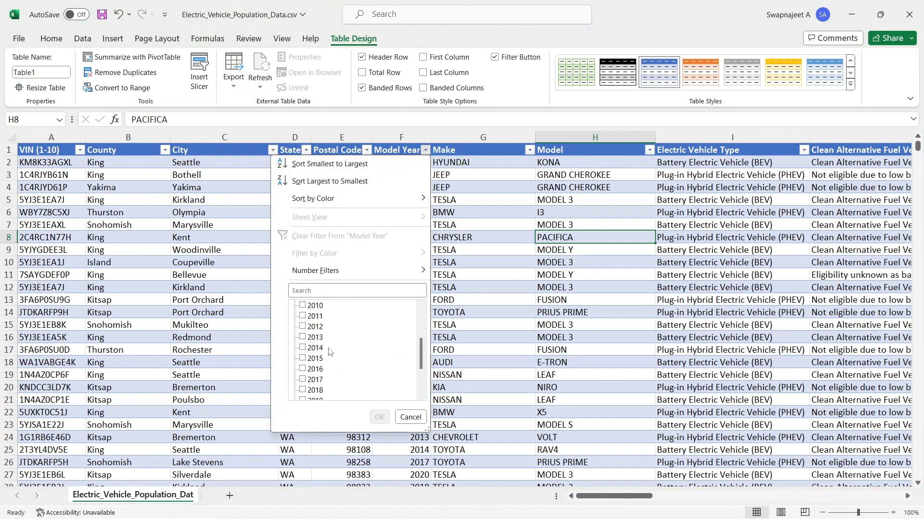
pyautogui.click(302, 316)
pyautogui.click(302, 327)
pyautogui.click(302, 337)
pyautogui.click(302, 348)
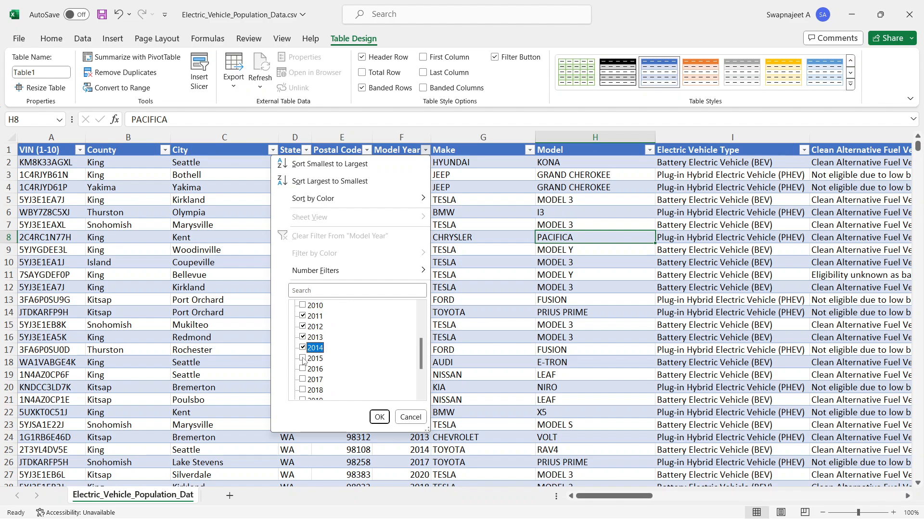
pyautogui.click(303, 359)
pyautogui.scroll(-2, 303, 362)
pyautogui.scroll(1, 302, 356)
pyautogui.click(302, 347)
pyautogui.click(303, 358)
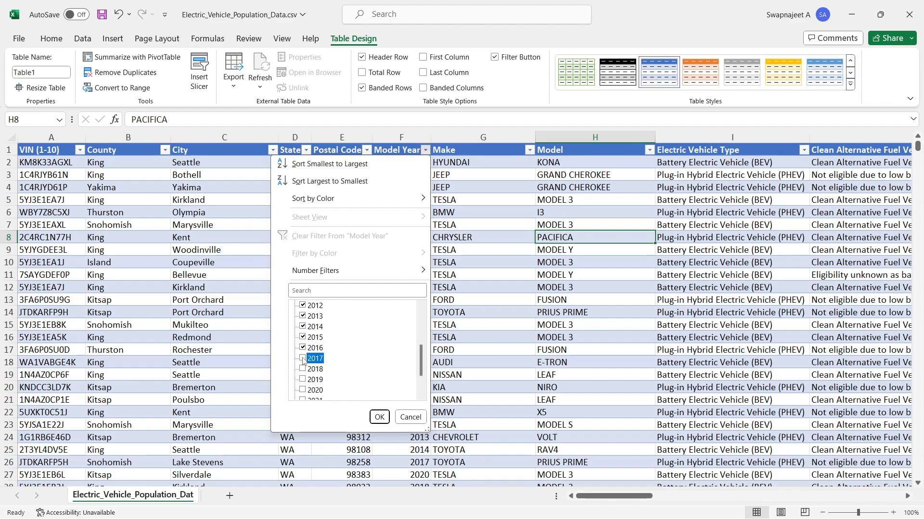
pyautogui.scroll(-1, 317, 372)
pyautogui.click(303, 326)
pyautogui.click(303, 337)
pyautogui.click(302, 348)
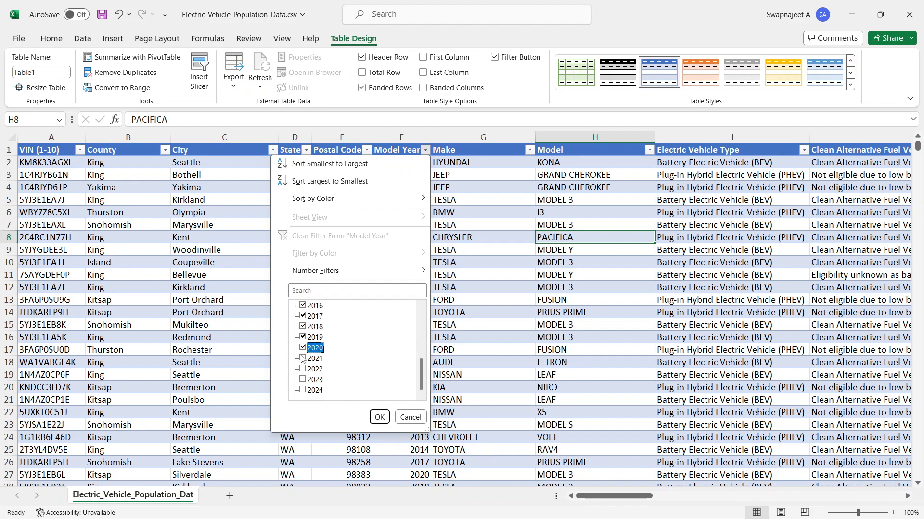
pyautogui.click(303, 359)
pyautogui.click(303, 369)
pyautogui.click(302, 380)
pyautogui.click(303, 390)
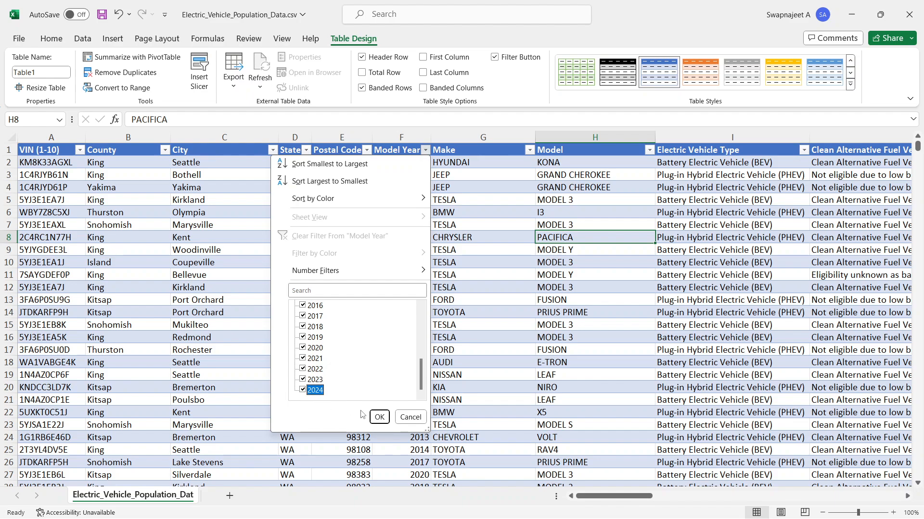
pyautogui.click(379, 417)
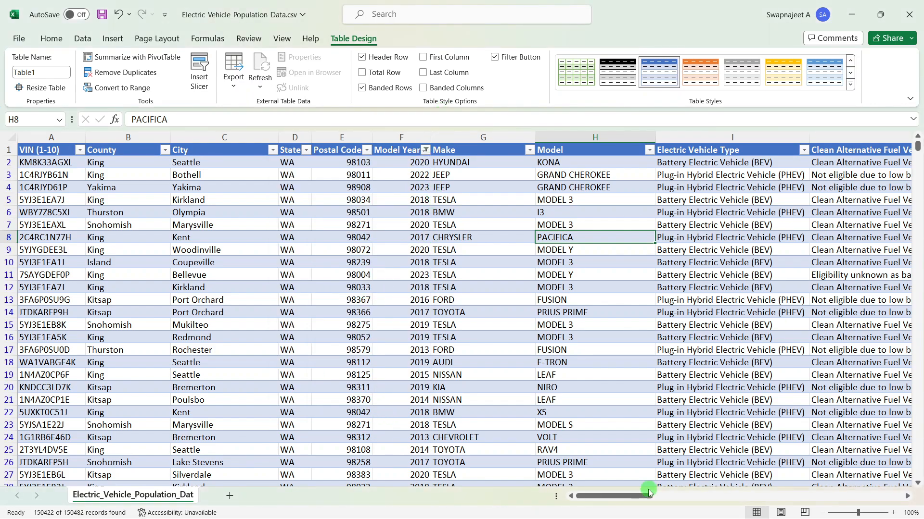
# Step: Select the DOL Vehicle ID column to check its count for the filtered years, and return to the first columns
pyautogui.moveTo(648, 496); pyautogui.dragTo(809, 497)
pyautogui.click(659, 137)
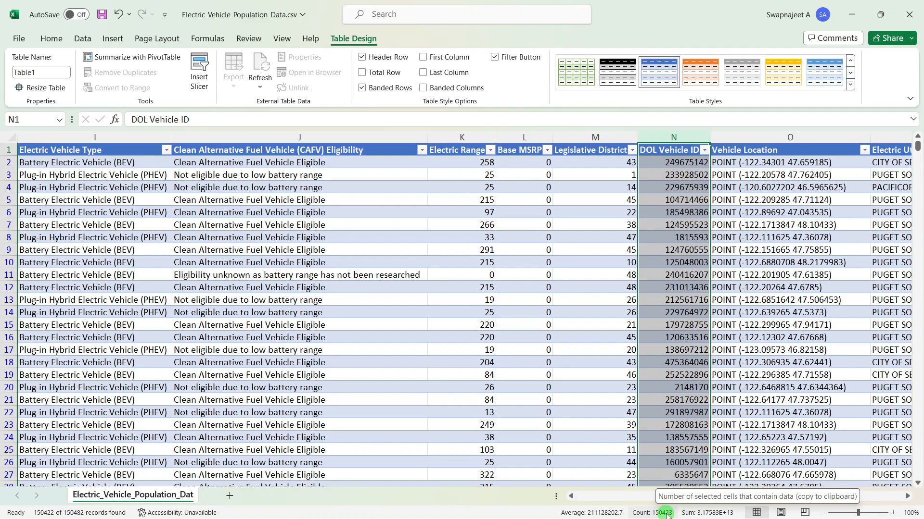
pyautogui.click(548, 287)
pyautogui.moveTo(770, 496); pyautogui.dragTo(611, 496)
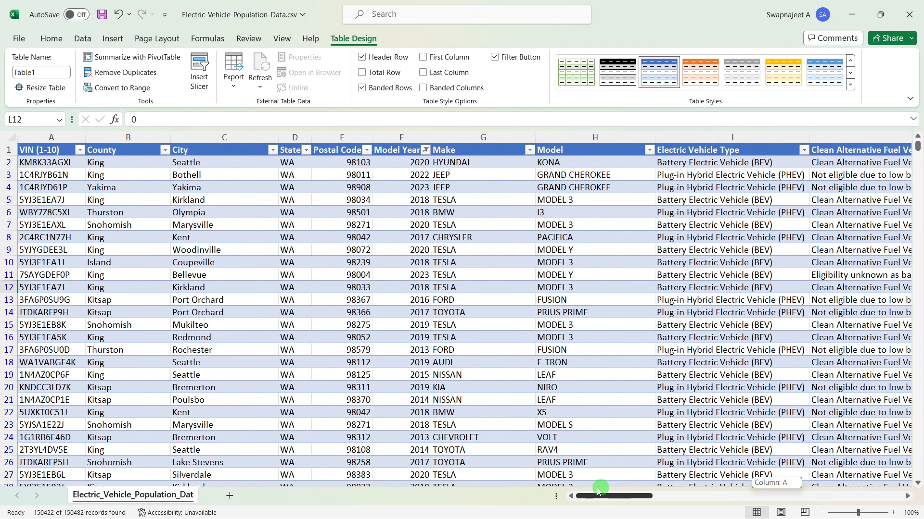
# Step: Change the Model Year filter to include only the listed years from 1997 through 2010
pyautogui.click(425, 149)
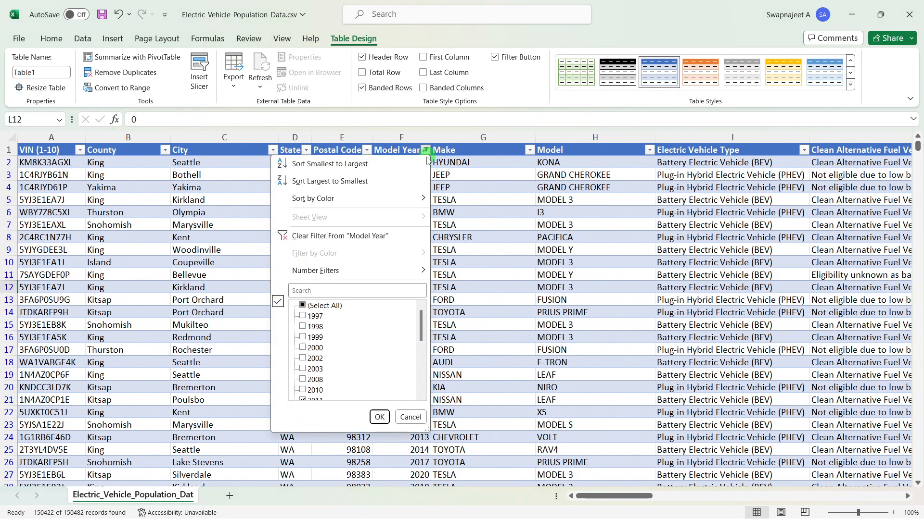
pyautogui.click(303, 316)
pyautogui.click(302, 336)
pyautogui.click(303, 337)
pyautogui.click(303, 358)
pyautogui.click(306, 369)
pyautogui.scroll(-3, 304, 331)
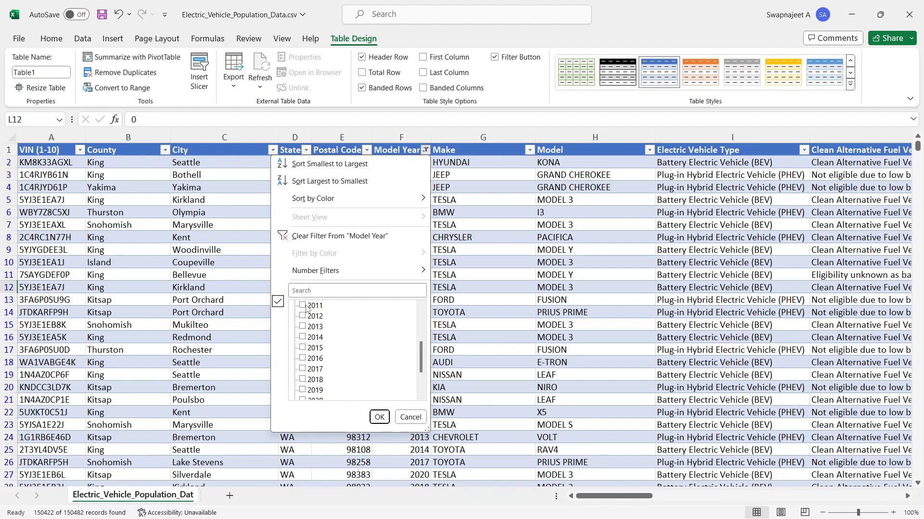
pyautogui.scroll(1, 313, 317)
pyautogui.click(303, 316)
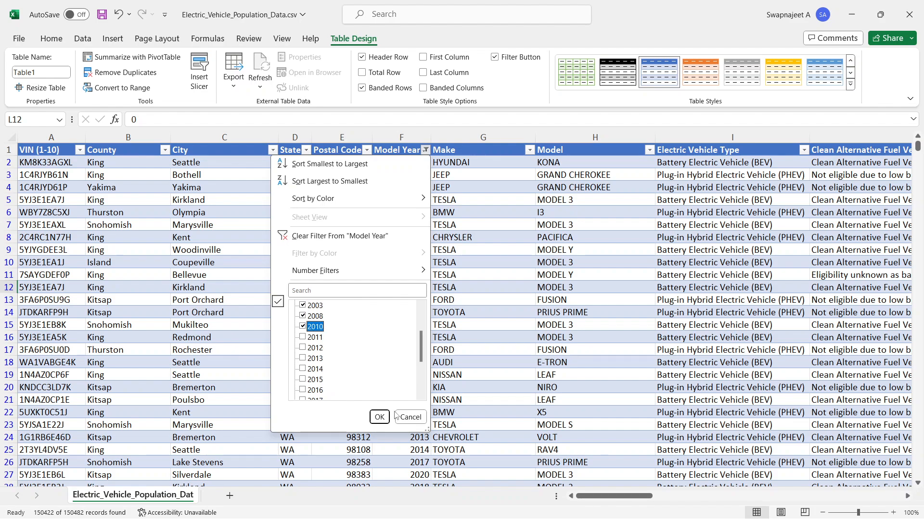
pyautogui.click(379, 417)
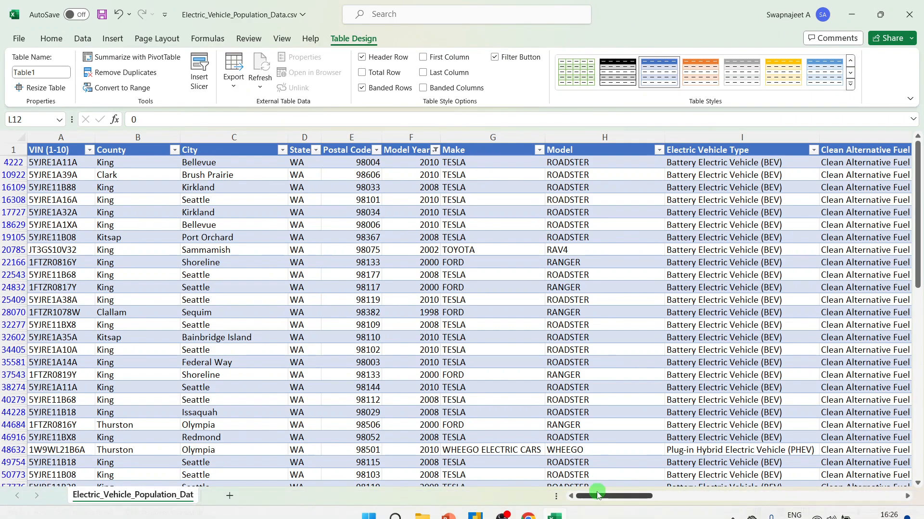
# Step: Select the DOL Vehicle ID column to check its count for the older model years and look through the filtered rows
pyautogui.moveTo(597, 496); pyautogui.dragTo(753, 495)
pyautogui.click(684, 138)
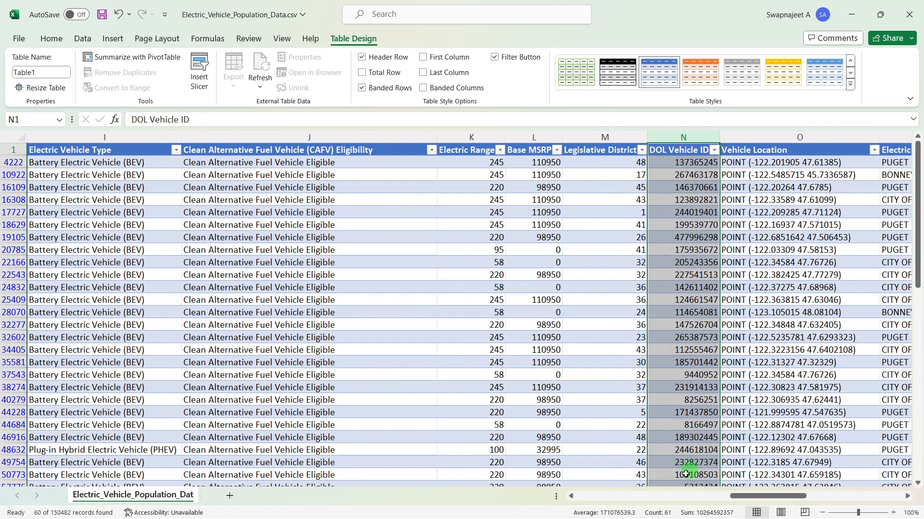
pyautogui.scroll(-1, 522, 268)
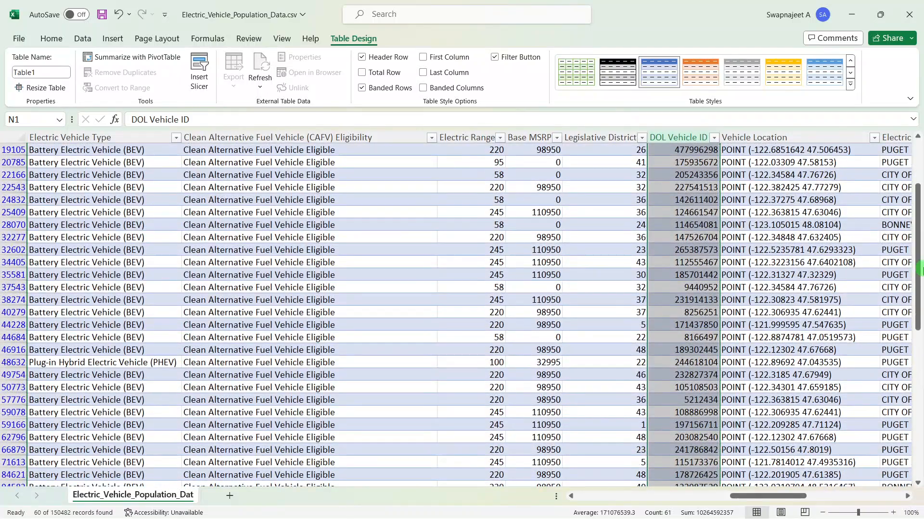
pyautogui.moveTo(918, 254); pyautogui.dragTo(888, 72)
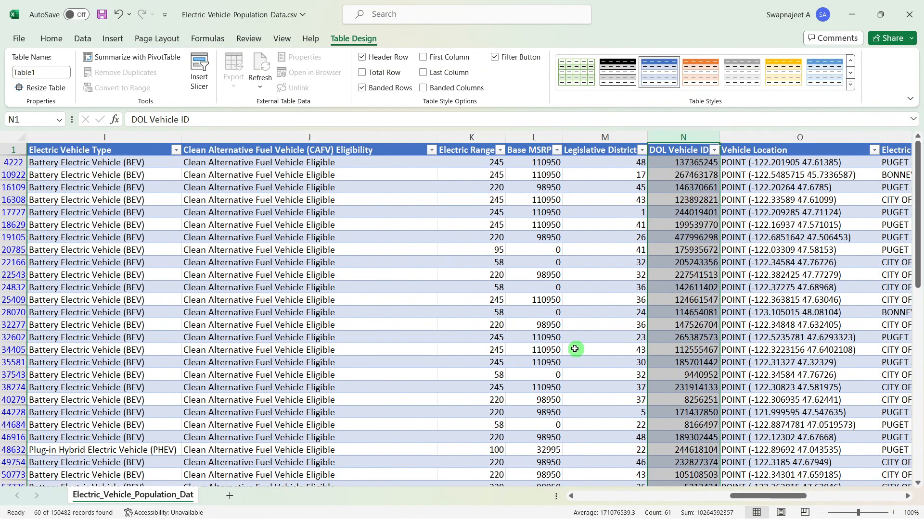
pyautogui.click(543, 350)
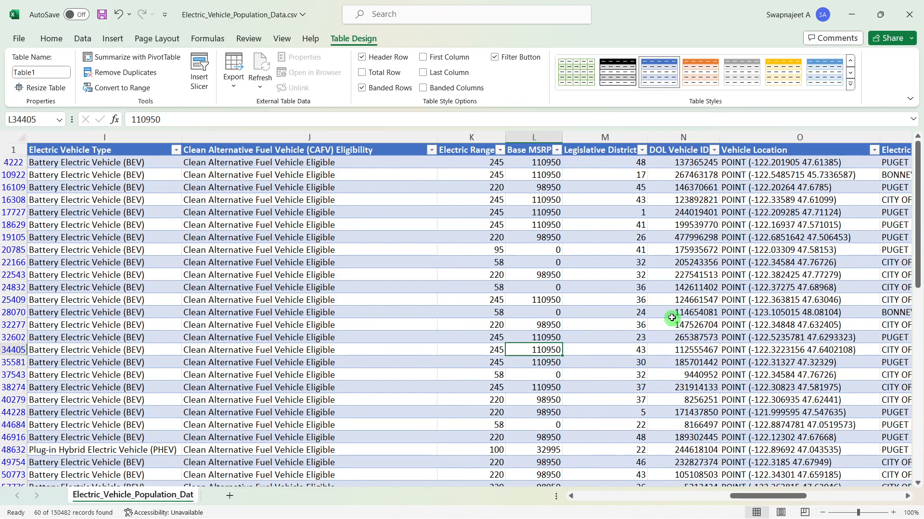
# Step: Reset the Model Year filter to include all years again
pyautogui.moveTo(769, 496); pyautogui.dragTo(546, 493)
pyautogui.click(434, 150)
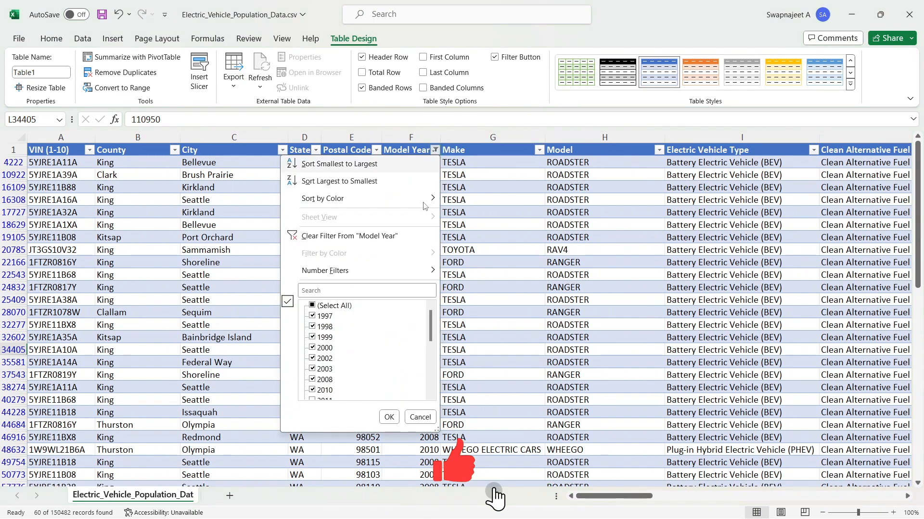
pyautogui.click(390, 417)
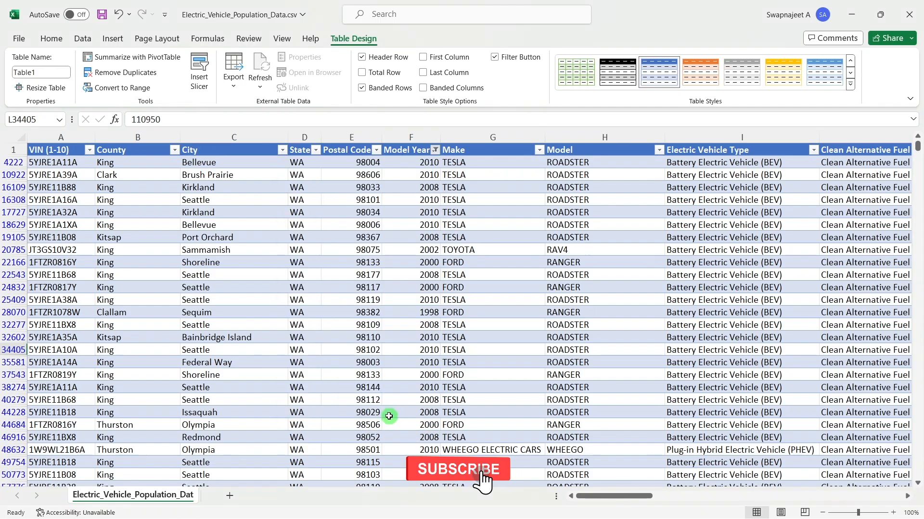
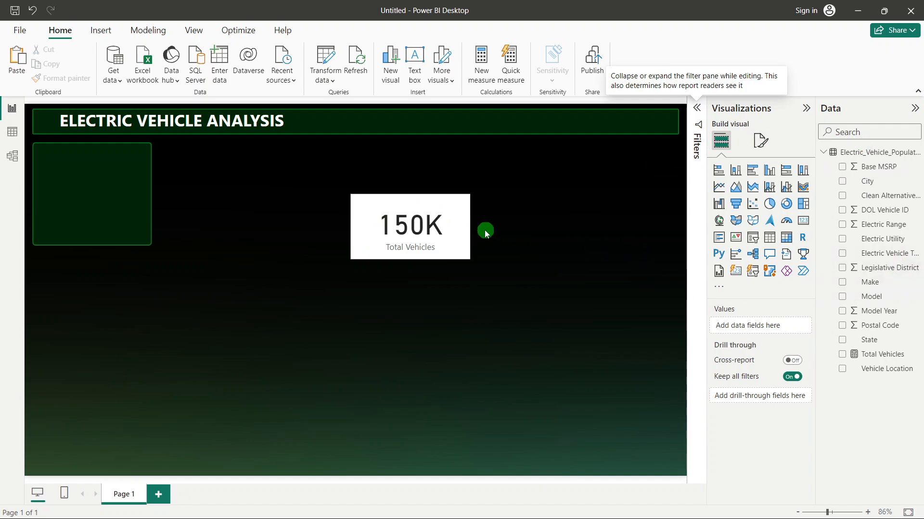
# Step: In the untitled Power BI report, move the Total Vehicles card closer to the KPI container and open its visual formatting options
pyautogui.moveTo(452, 220); pyautogui.dragTo(366, 205)
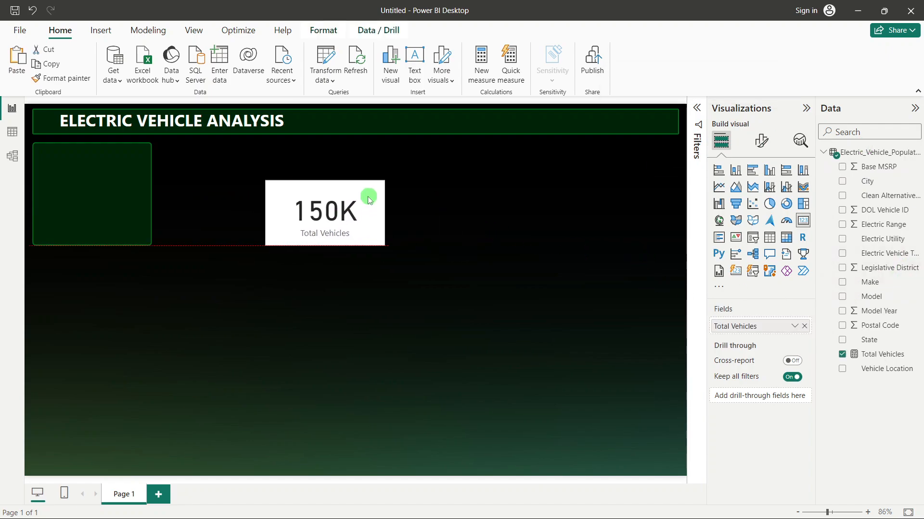
pyautogui.click(767, 145)
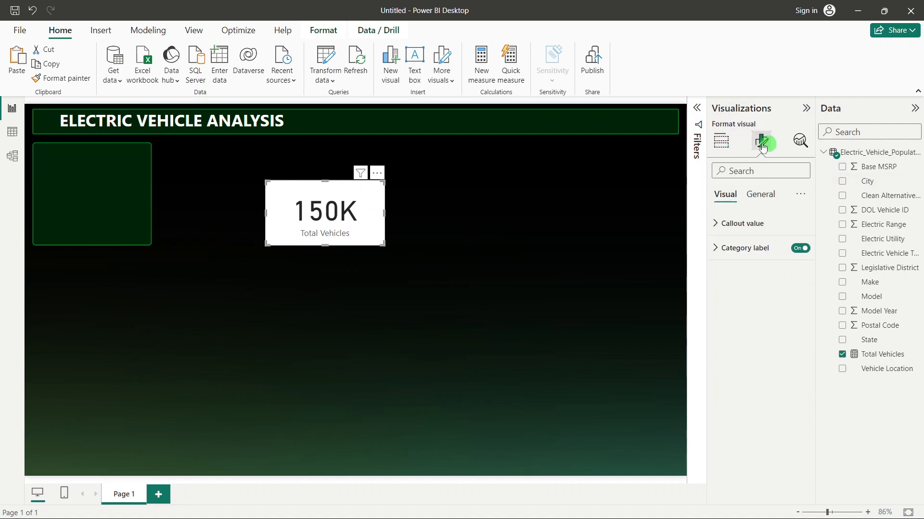
pyautogui.hotkey('alt', 'Tab')
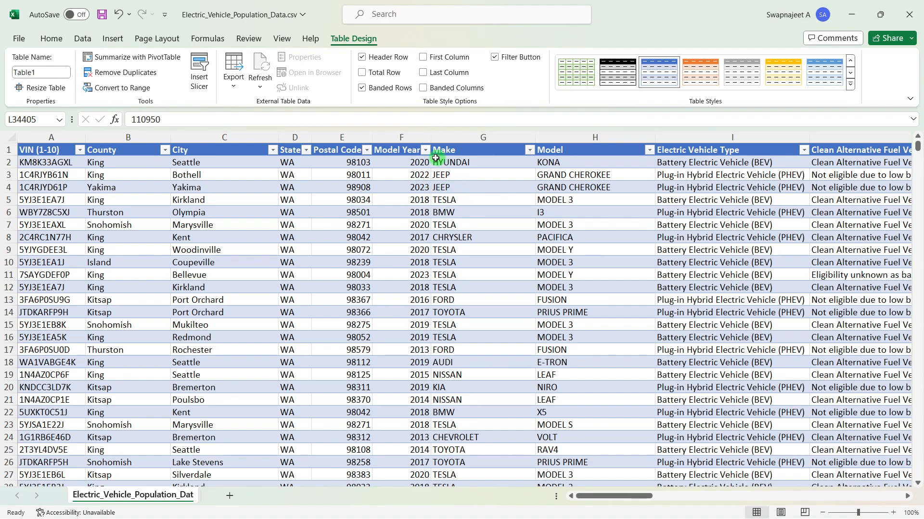
pyautogui.hotkey('alt', 'Tab')
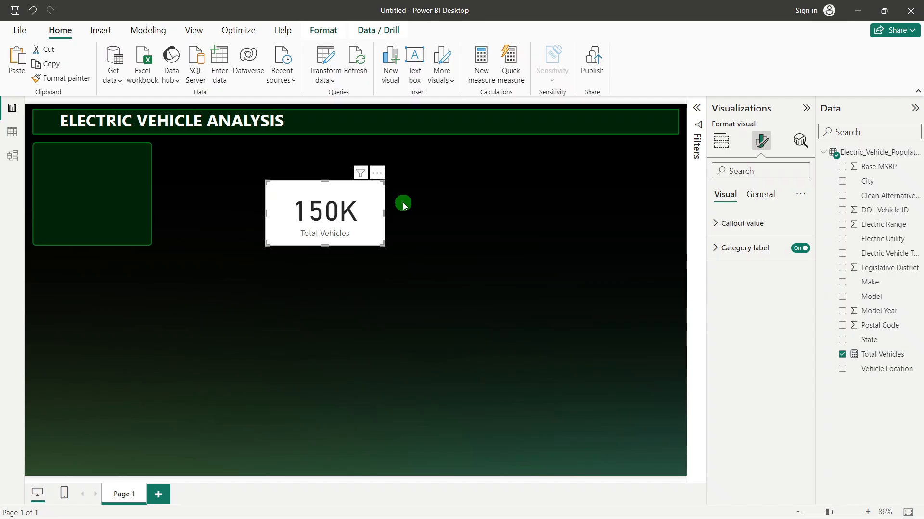
# Step: Move the Total Vehicles card closer to the KPI container and deselect it
pyautogui.moveTo(348, 192); pyautogui.dragTo(319, 202)
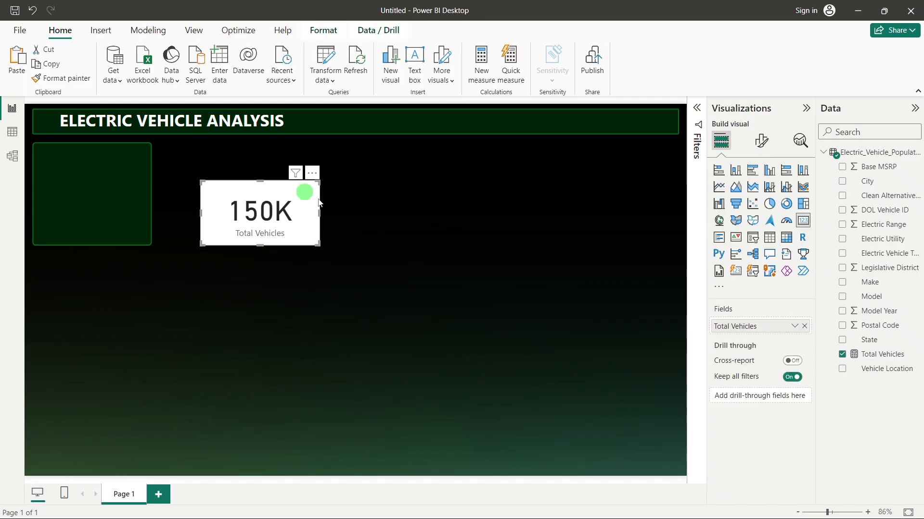
pyautogui.click(463, 254)
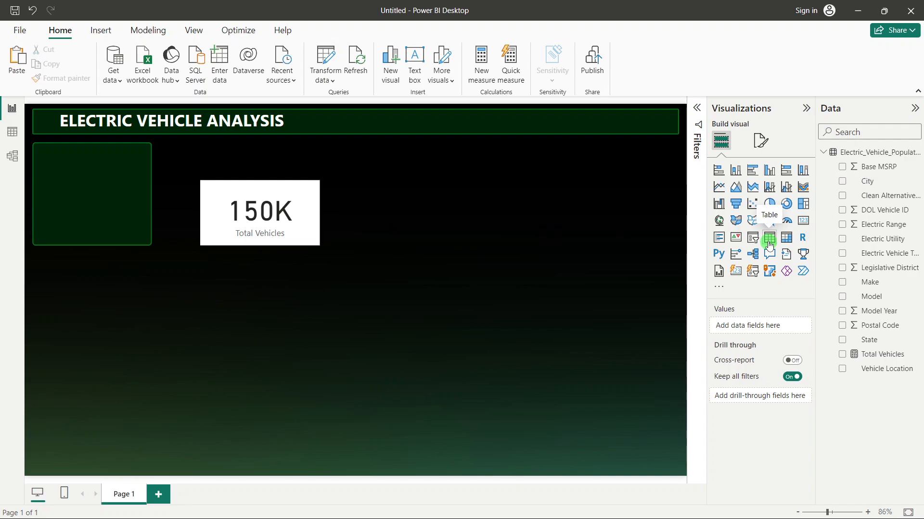
# Step: Add a table visual with unsummarized Model Year and the Total Vehicles measure, and enlarge it to fit all listed years
pyautogui.click(769, 239)
pyautogui.moveTo(74, 280); pyautogui.dragTo(580, 231)
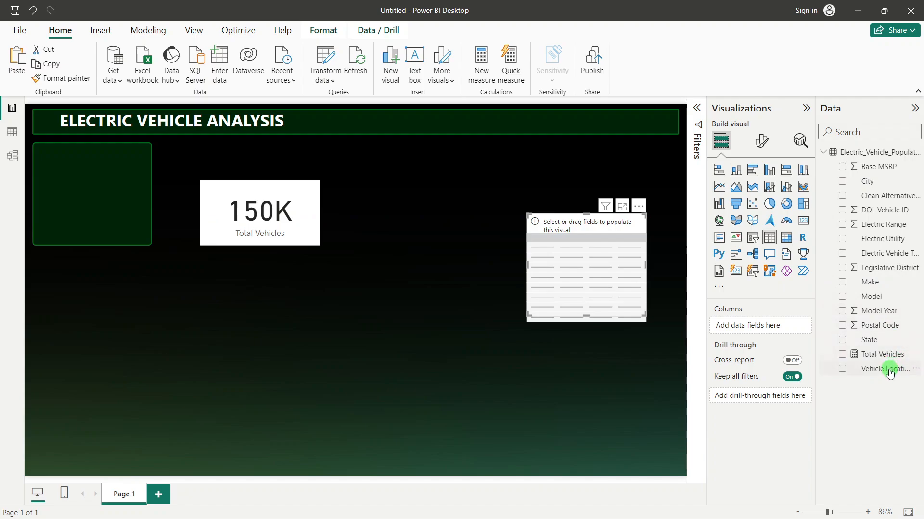
pyautogui.moveTo(877, 311); pyautogui.dragTo(581, 260)
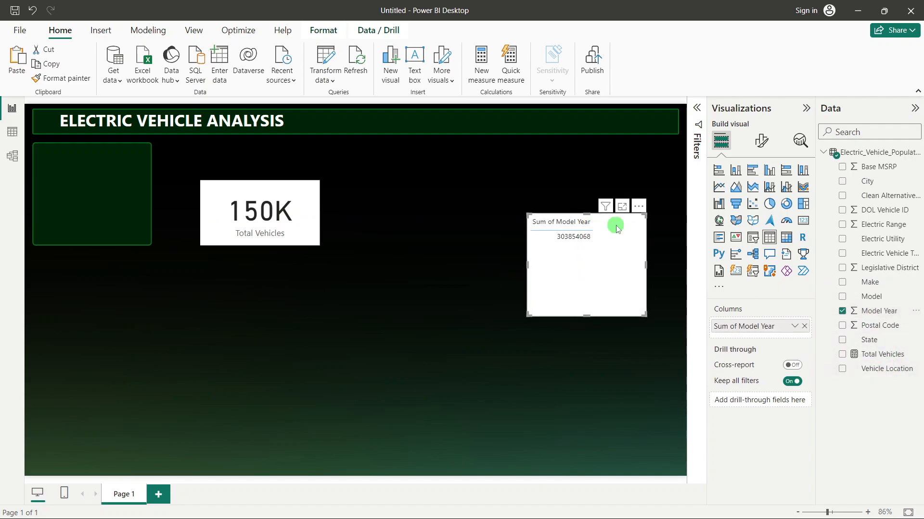
pyautogui.click(795, 327)
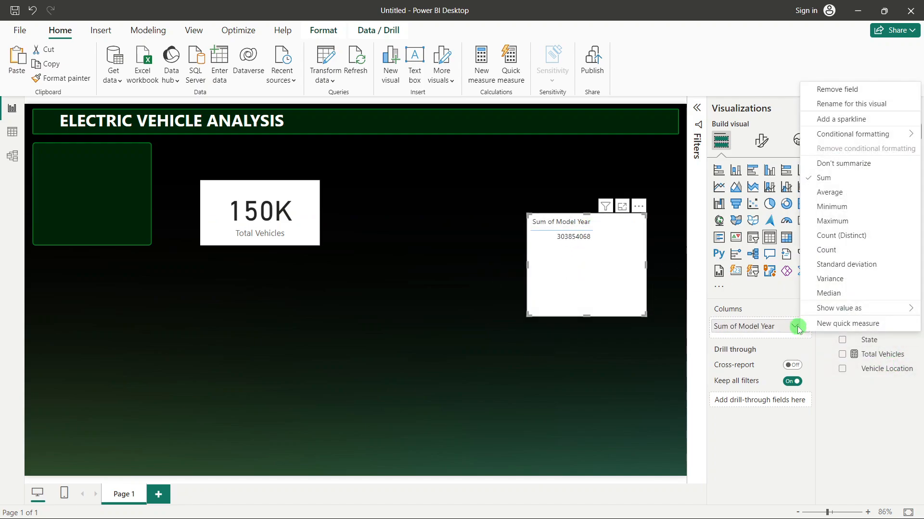
pyautogui.click(843, 163)
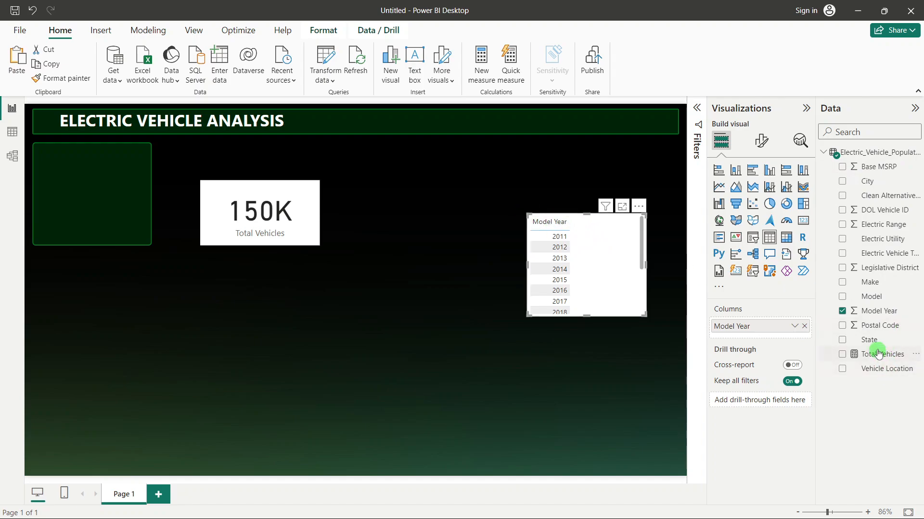
pyautogui.moveTo(885, 354); pyautogui.dragTo(760, 348)
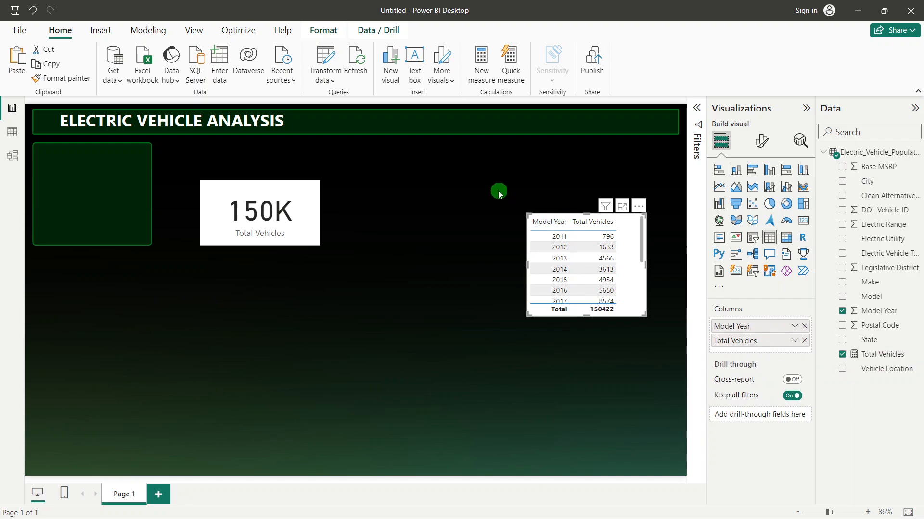
pyautogui.moveTo(586, 315); pyautogui.dragTo(608, 426)
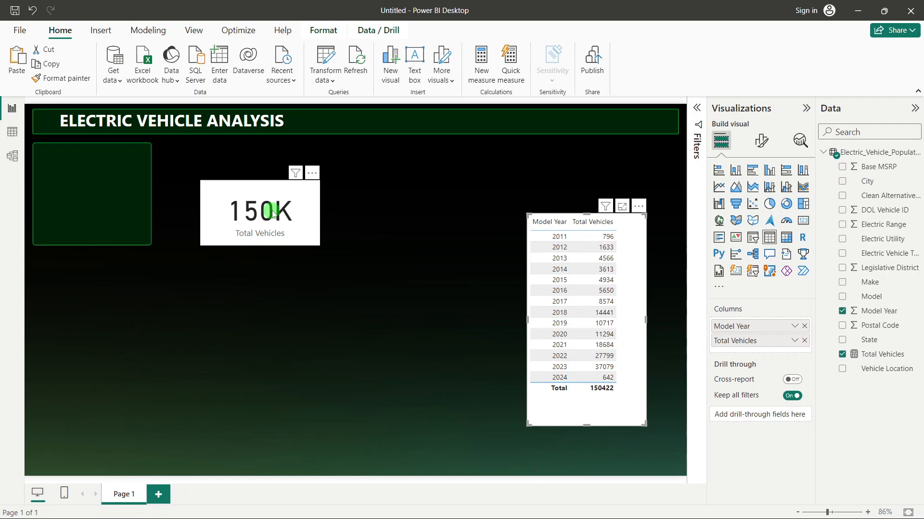
# Step: Remove the page-level Model Year filter to compare the table's vehicle counts, and undo the removal
pyautogui.click(697, 108)
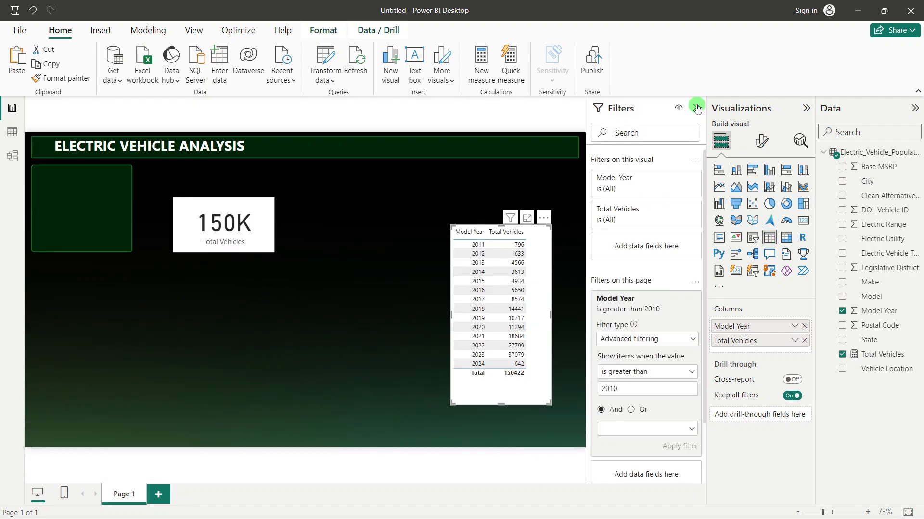
pyautogui.click(678, 299)
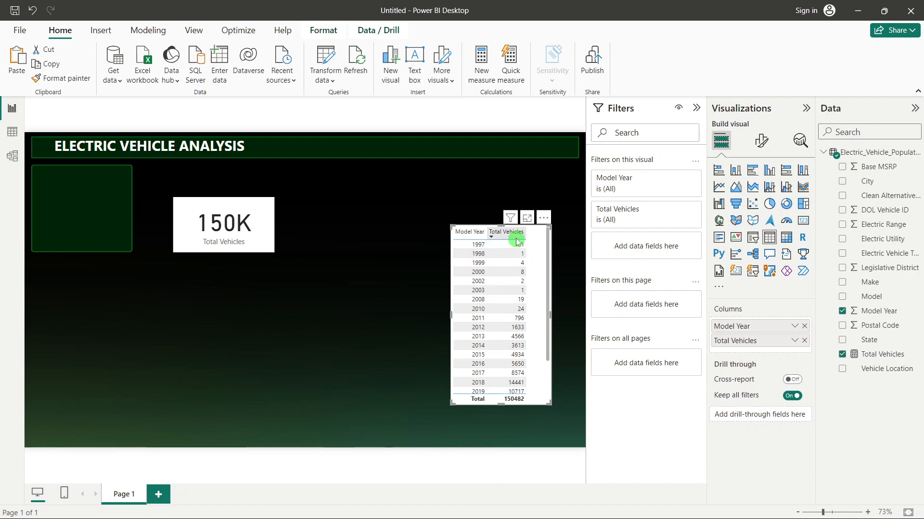
pyautogui.click(32, 10)
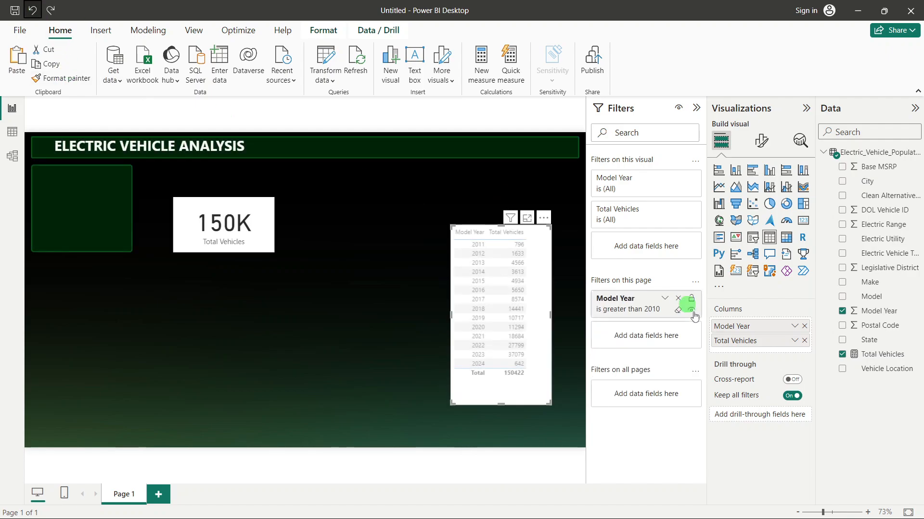
# Step: Delete the Model Year table from the page and collapse the filter options
pyautogui.click(544, 217)
pyautogui.click(572, 261)
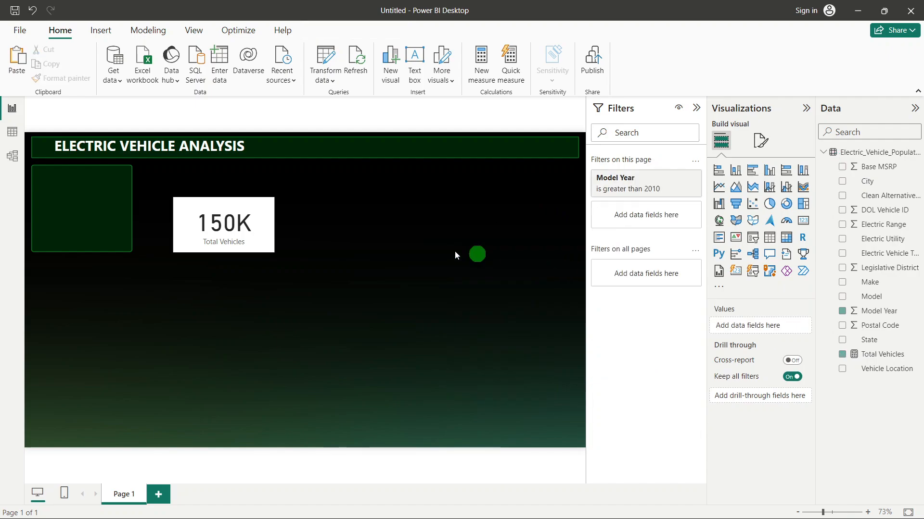
pyautogui.click(696, 108)
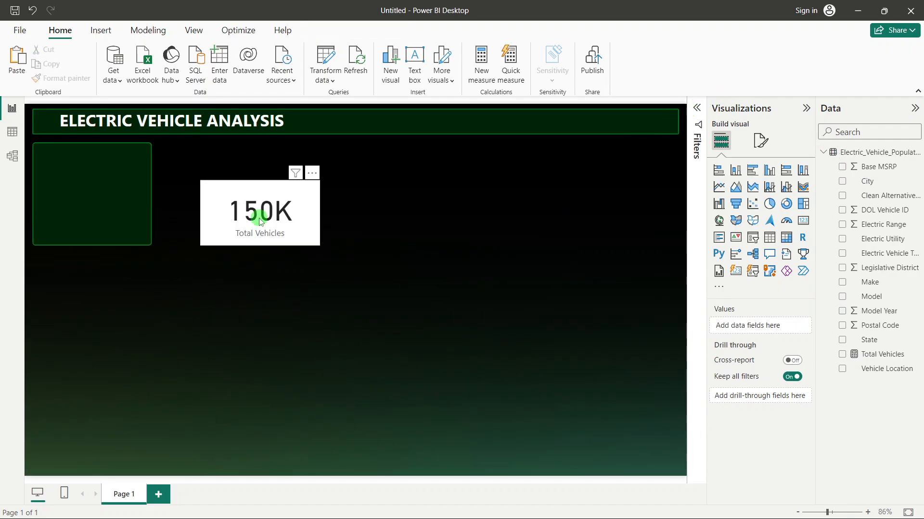
# Step: Turn off the background and the category label of the Total Vehicles card
pyautogui.click(297, 198)
pyautogui.click(762, 141)
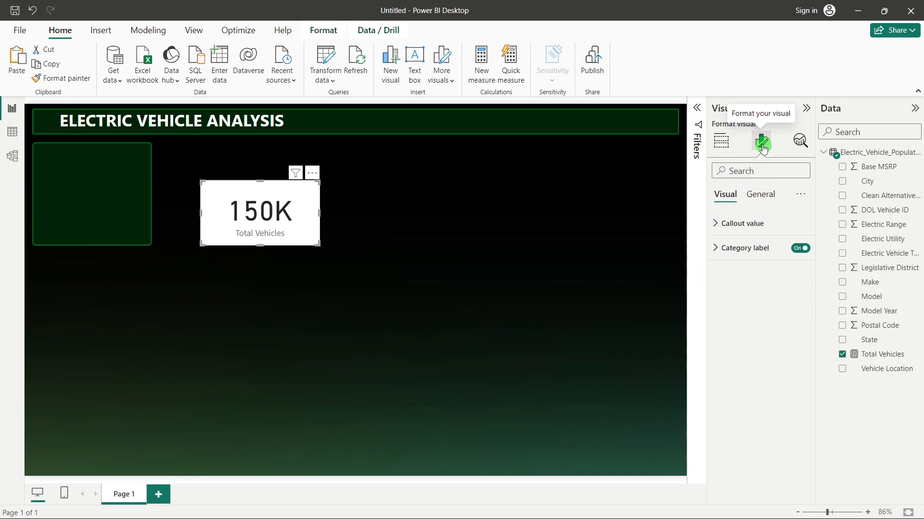
pyautogui.click(766, 197)
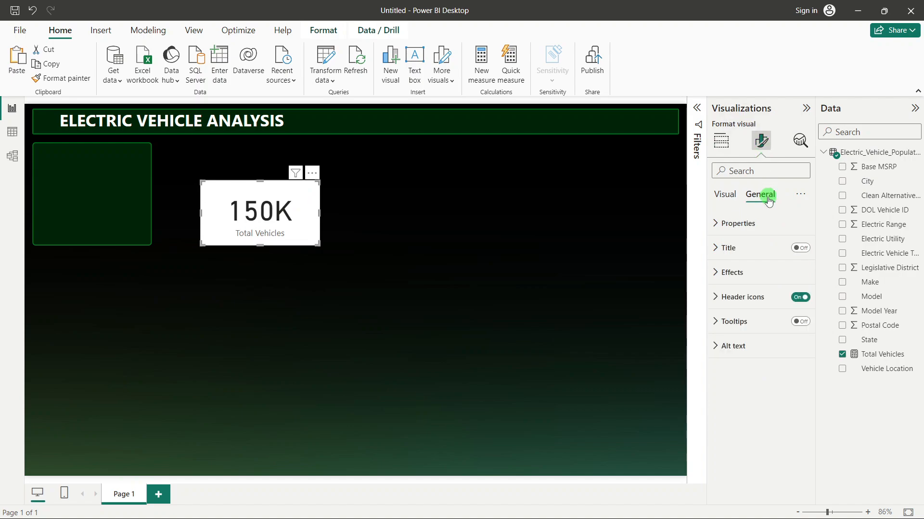
pyautogui.click(757, 272)
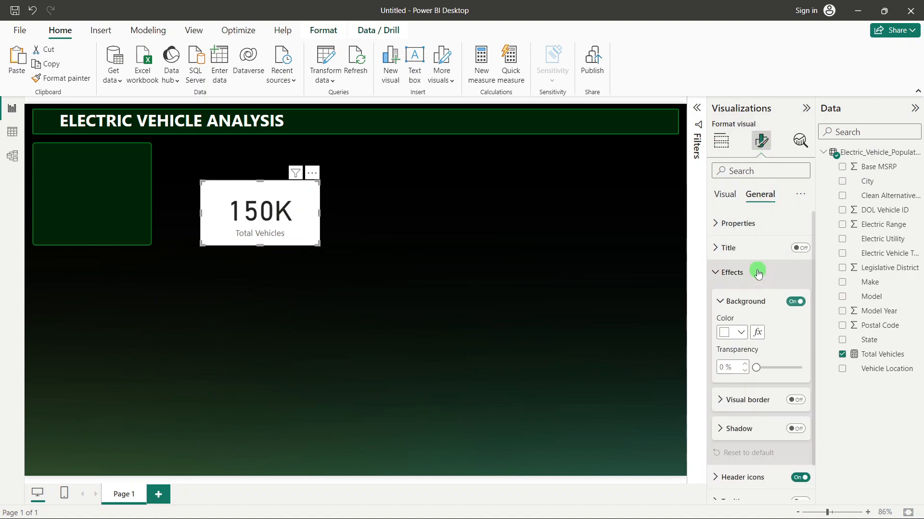
pyautogui.click(797, 302)
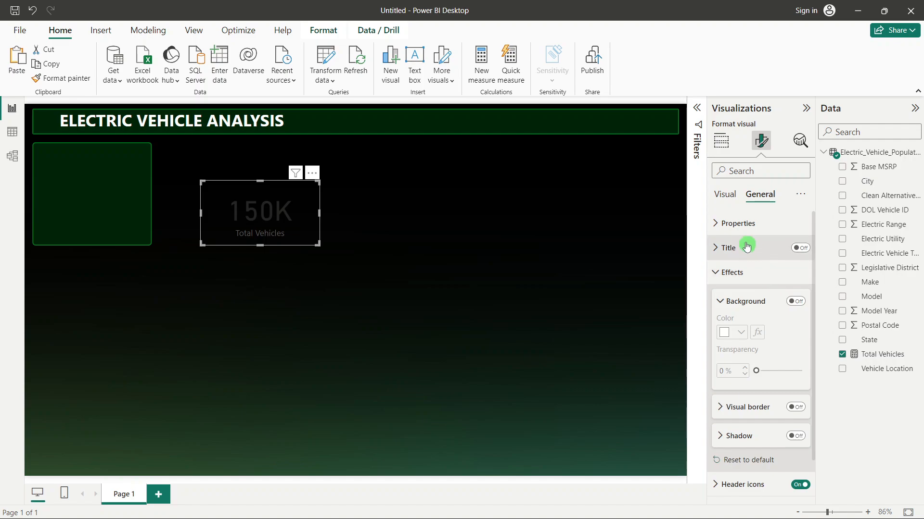
pyautogui.click(721, 202)
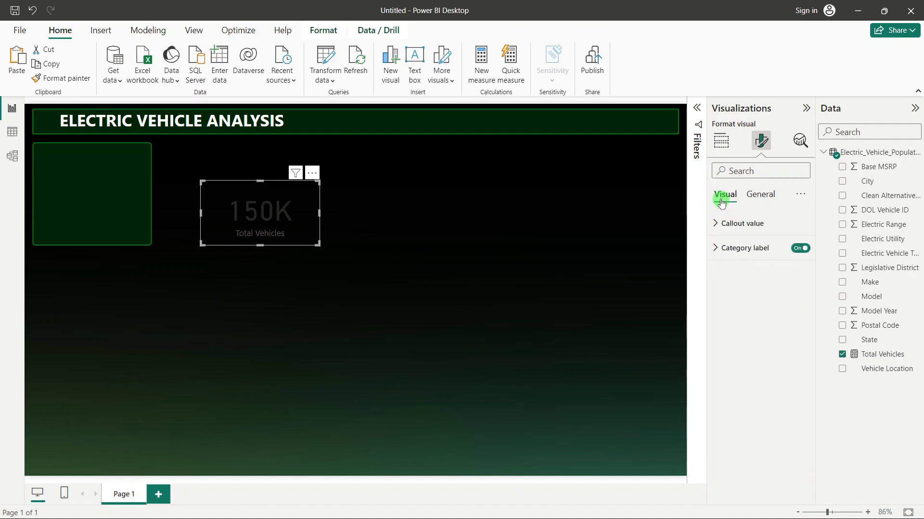
pyautogui.click(801, 250)
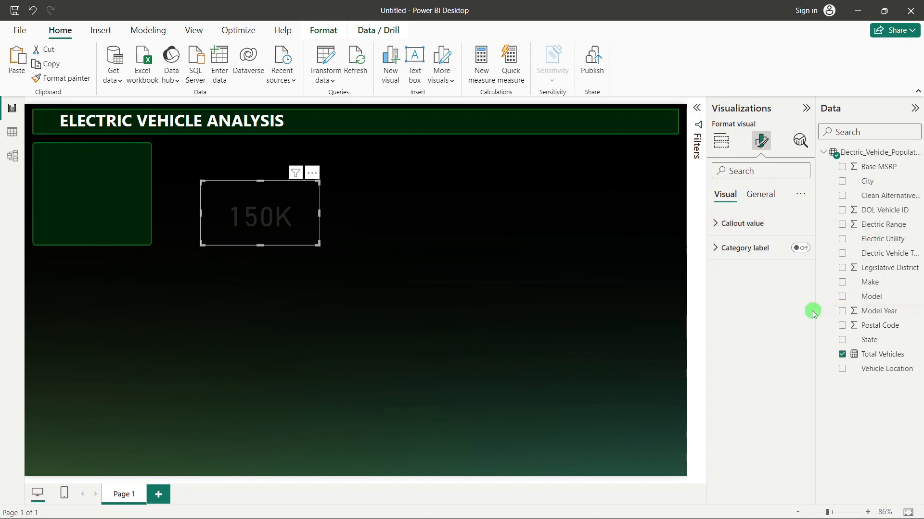
# Step: Format the Total Vehicles card's callout value as size 28, bold, colour #6FD771, with 2 decimal places
pyautogui.click(745, 230)
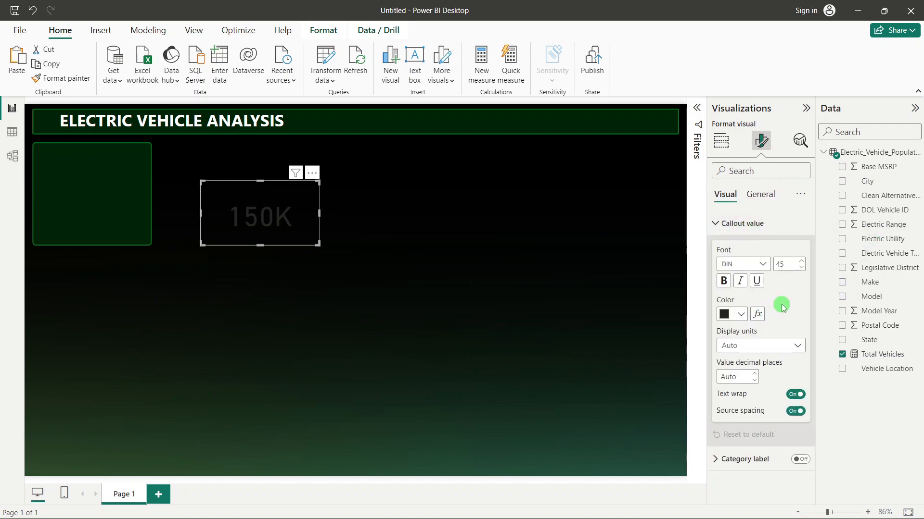
pyautogui.doubleClick(789, 264)
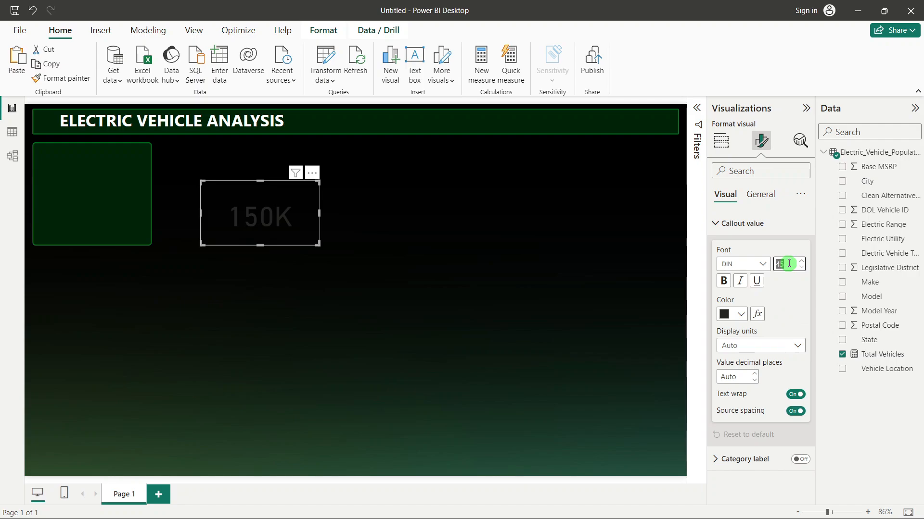
pyautogui.write('28')
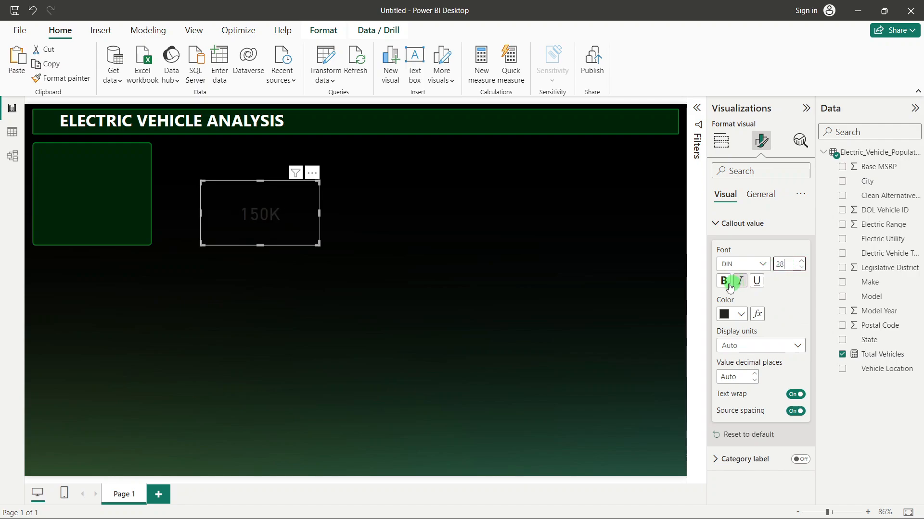
pyautogui.click(740, 314)
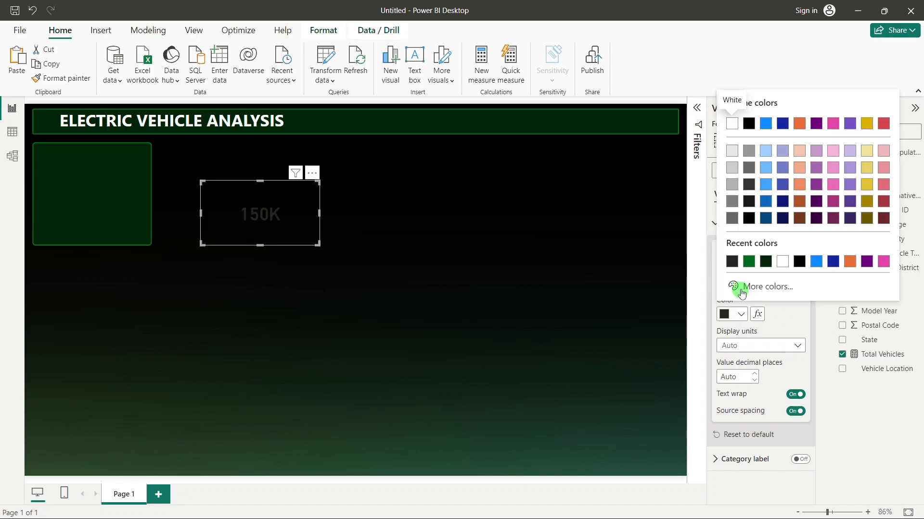
pyautogui.click(760, 287)
pyautogui.click(768, 278)
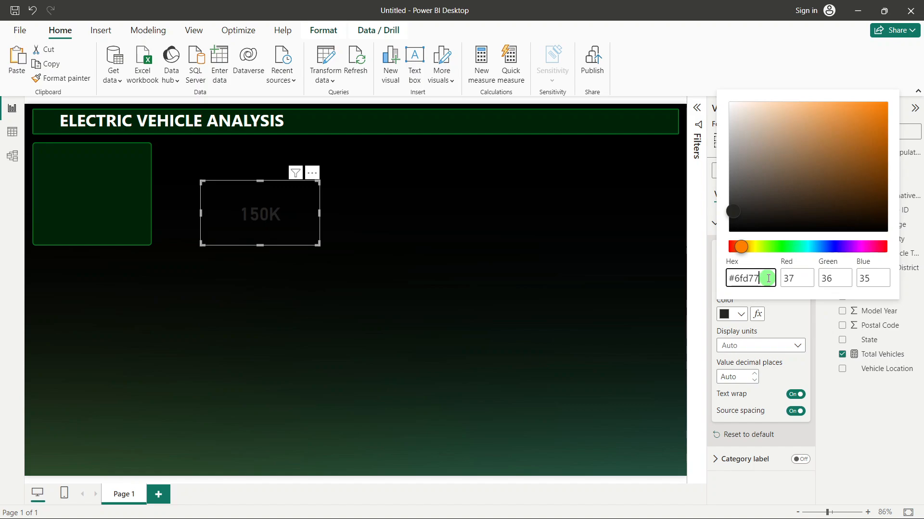
pyautogui.write('1')
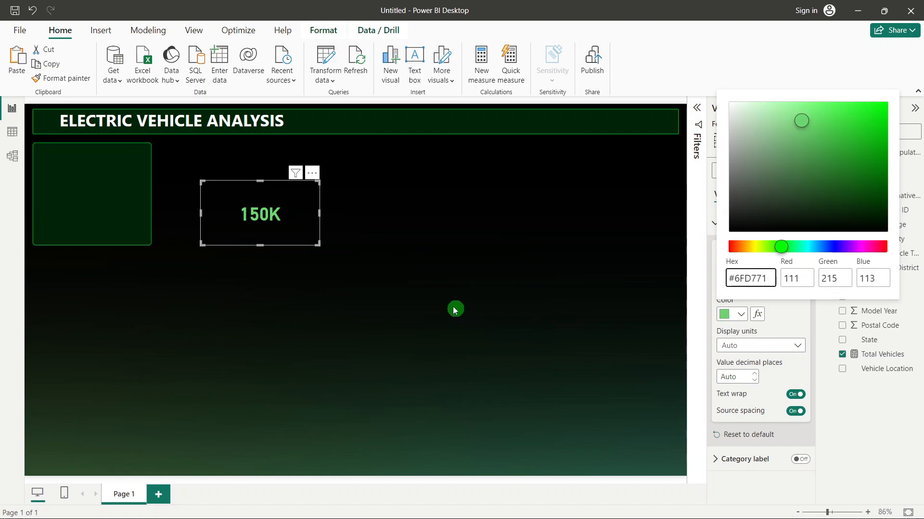
pyautogui.click(616, 193)
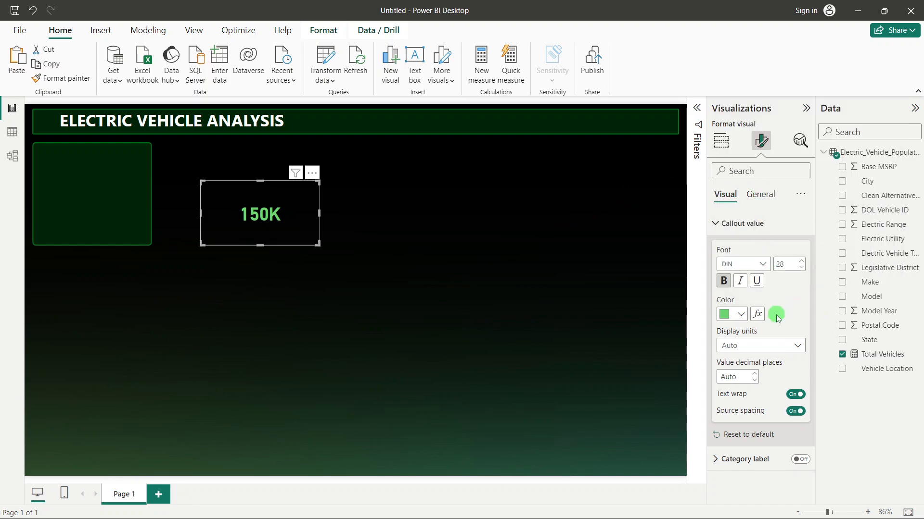
pyautogui.click(756, 374)
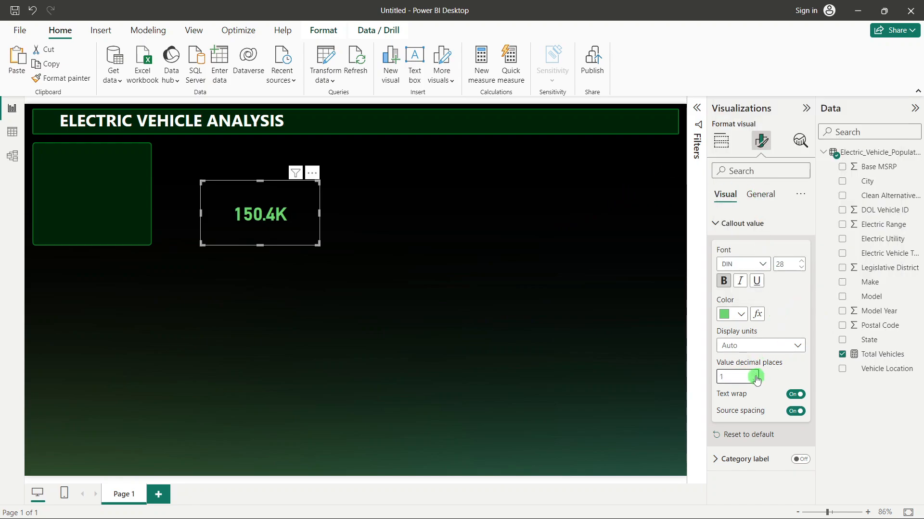
pyautogui.click(756, 375)
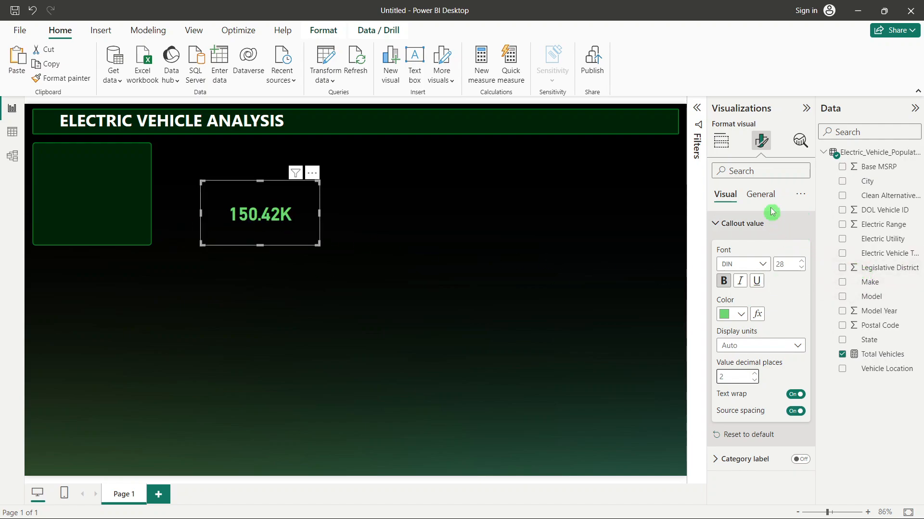
# Step: Turn on the card's title, set its text to "Total Vehicles" and center it
pyautogui.click(763, 195)
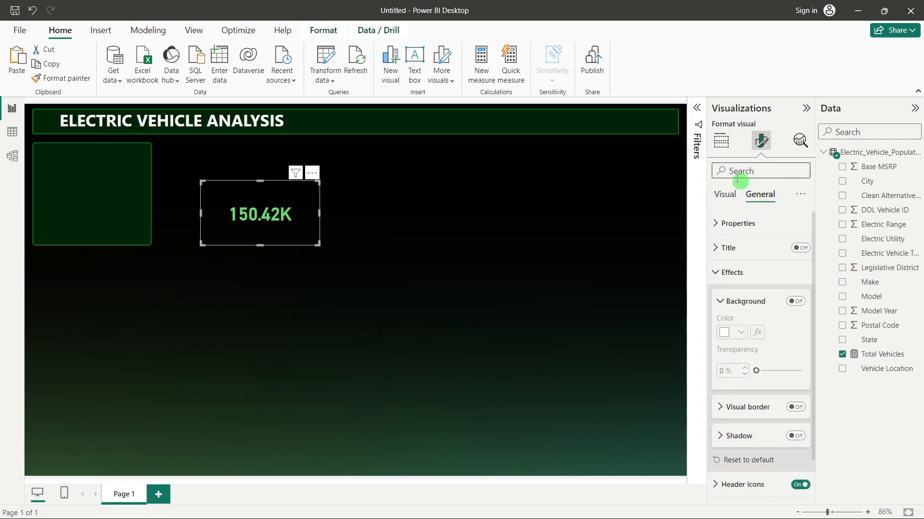
pyautogui.click(741, 263)
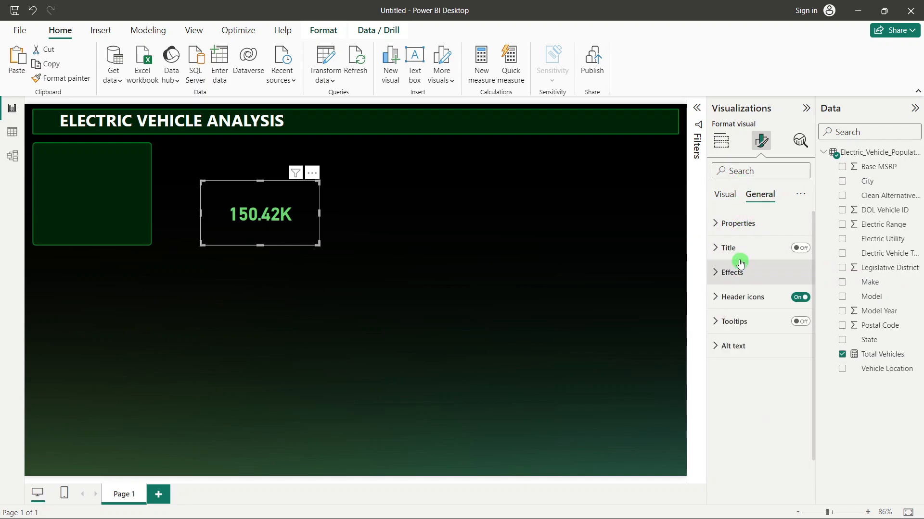
pyautogui.click(734, 247)
pyautogui.click(798, 248)
pyautogui.click(736, 305)
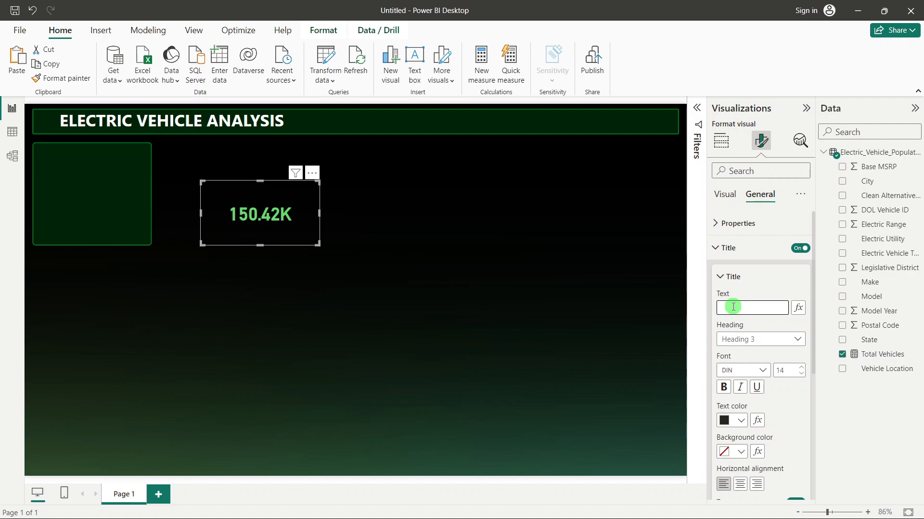
pyautogui.write('Total Vehicels')
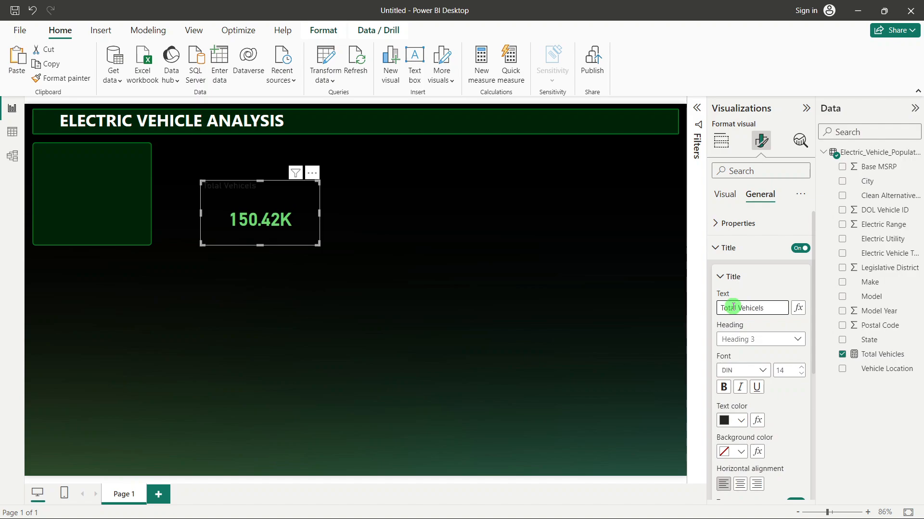
pyautogui.click(760, 308)
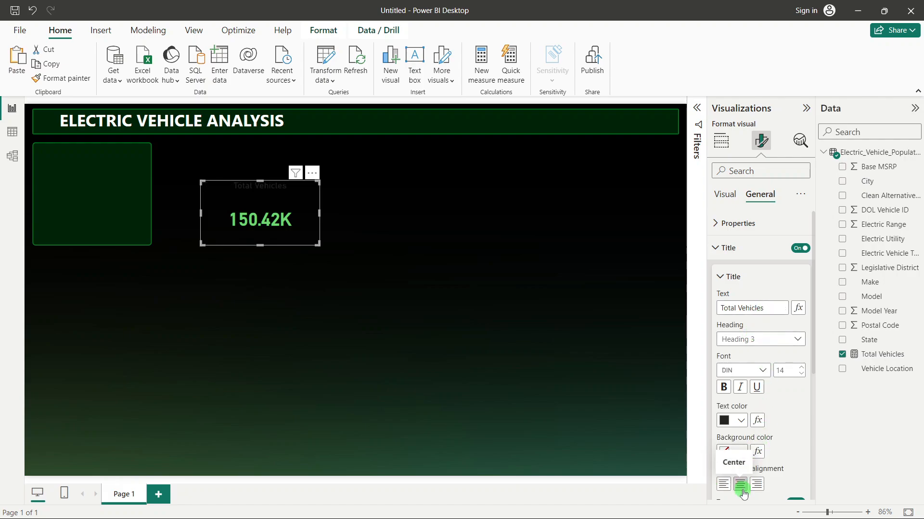
# Step: Format the Total Vehicles card's title in light gray, size 11, with the Segoe UI Semibold font
pyautogui.scroll(-1, 770, 387)
pyautogui.click(741, 377)
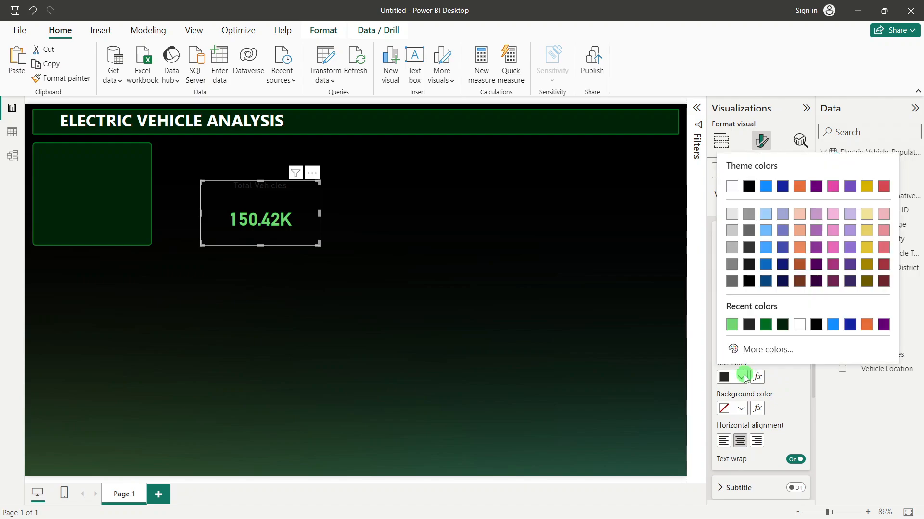
pyautogui.click(736, 262)
pyautogui.click(802, 330)
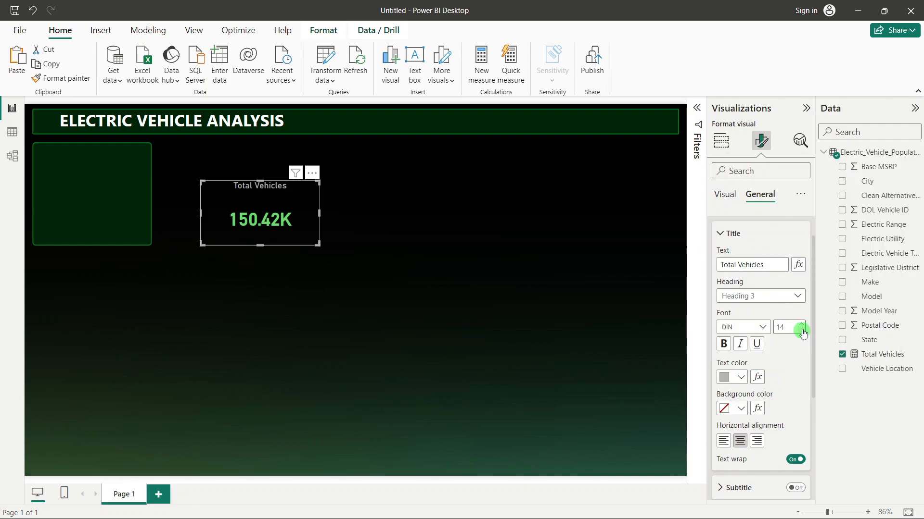
pyautogui.click(803, 331)
pyautogui.click(802, 330)
pyautogui.click(802, 330)
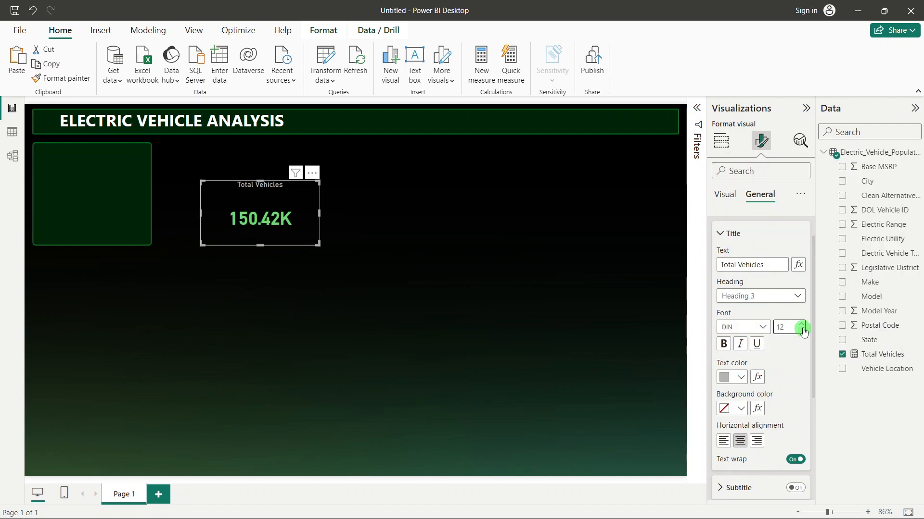
pyautogui.click(762, 331)
pyautogui.scroll(-2, 758, 303)
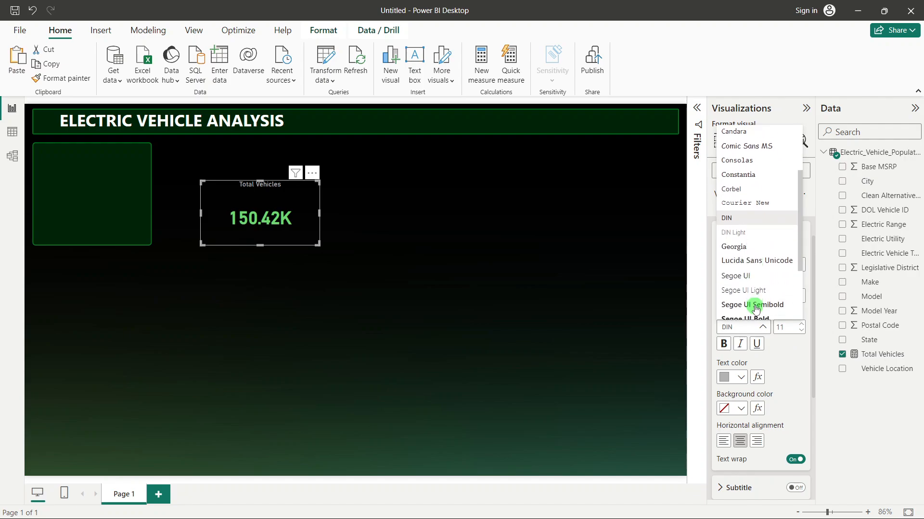
pyautogui.click(779, 306)
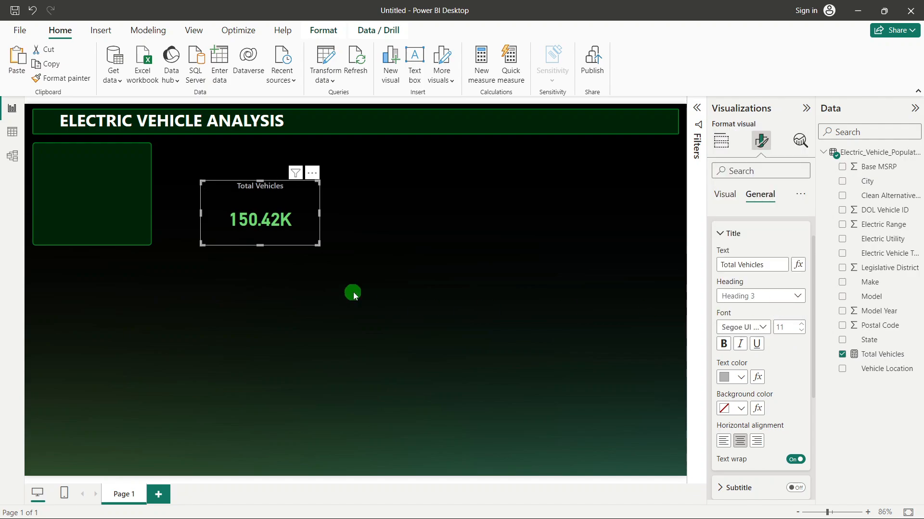
# Step: Shorten the Total Vehicles card to fit its title and value, and place it in the upper part of the green KPI container
pyautogui.moveTo(258, 246); pyautogui.dragTo(259, 215)
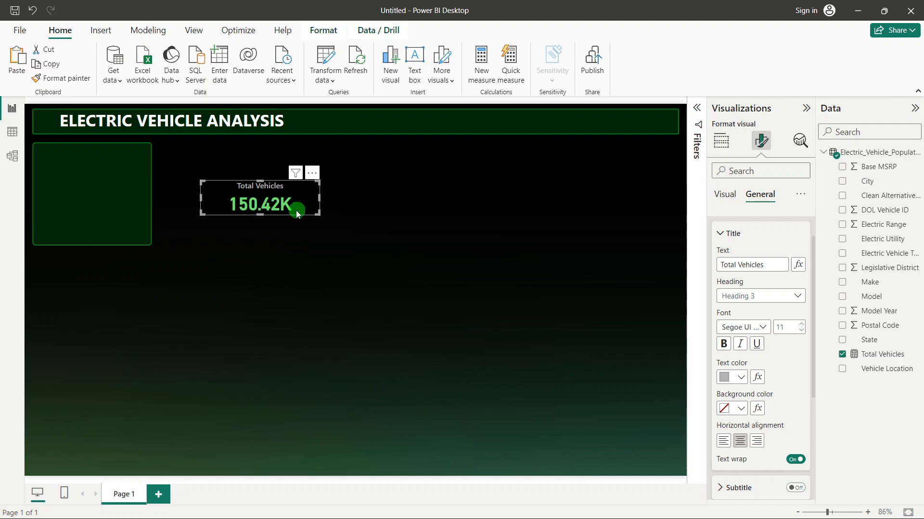
pyautogui.moveTo(319, 197); pyautogui.dragTo(136, 187)
pyautogui.click(425, 218)
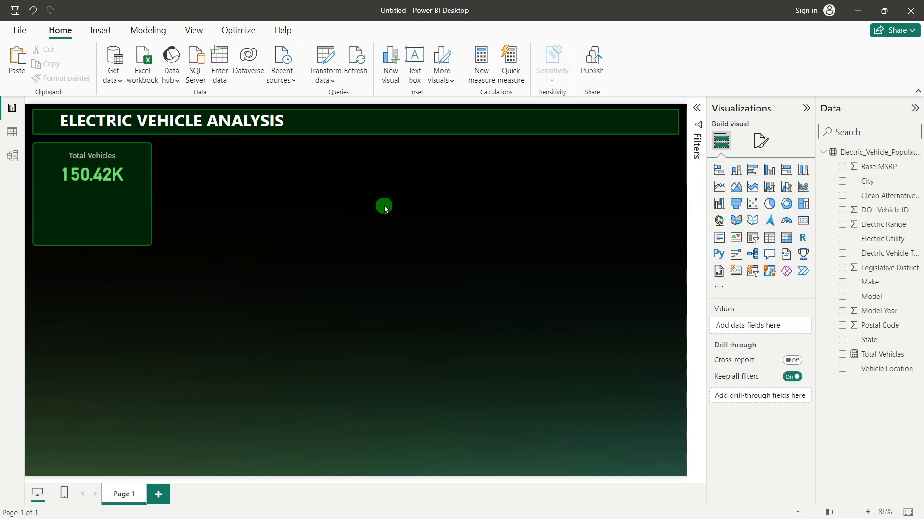
# Step: Review the Average Electric Range requirement in the PowerPoint problem statement, and locate the Electric Range field back in the Power BI report
pyautogui.hotkey('alt', 'Tab')
pyautogui.hotkey('alt', 'Tab')
pyautogui.hotkey('alt', 'Tab')
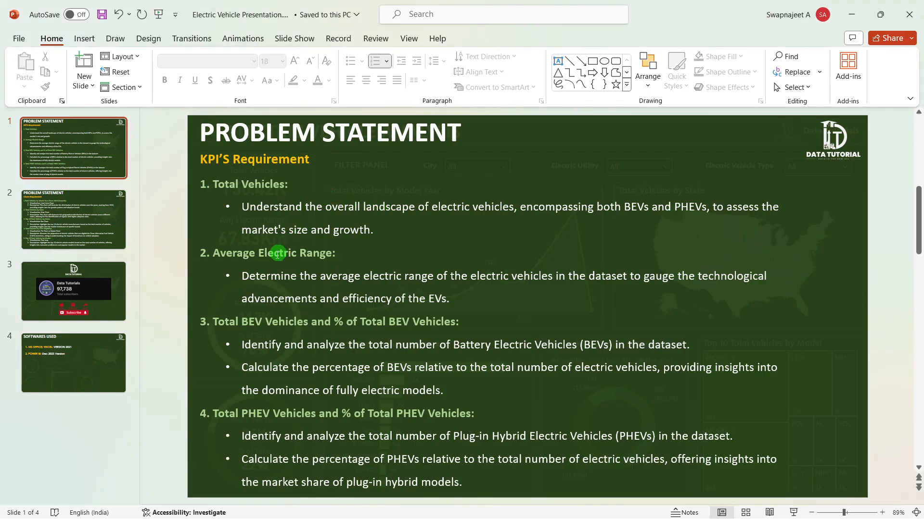
pyautogui.moveTo(220, 257); pyautogui.dragTo(336, 254)
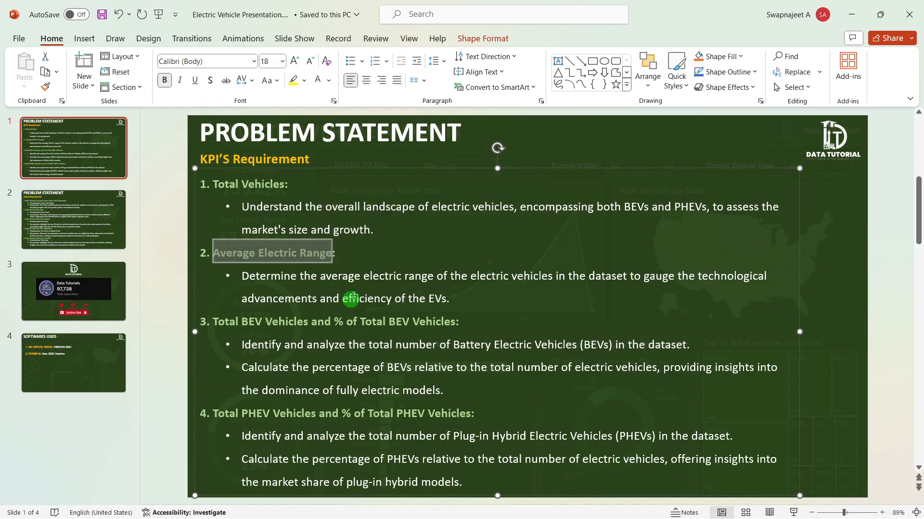
pyautogui.hotkey('alt', 'Tab')
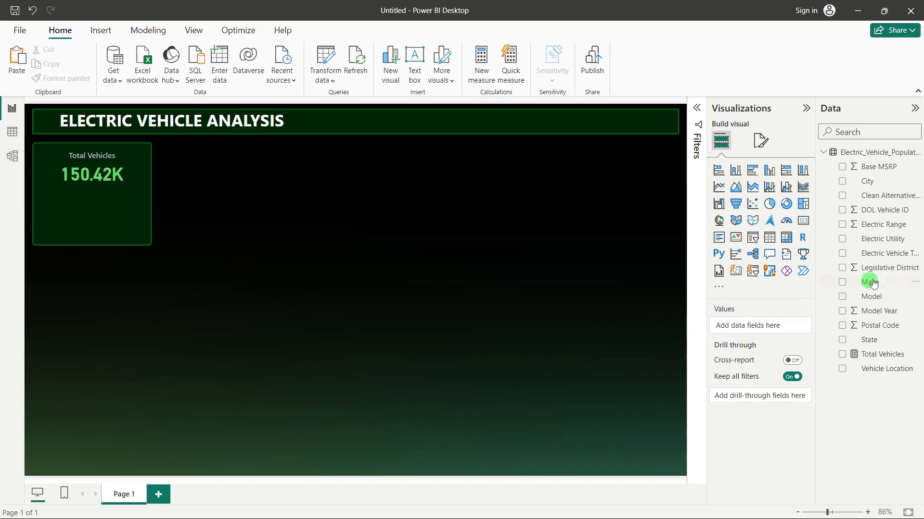
pyautogui.click(880, 226)
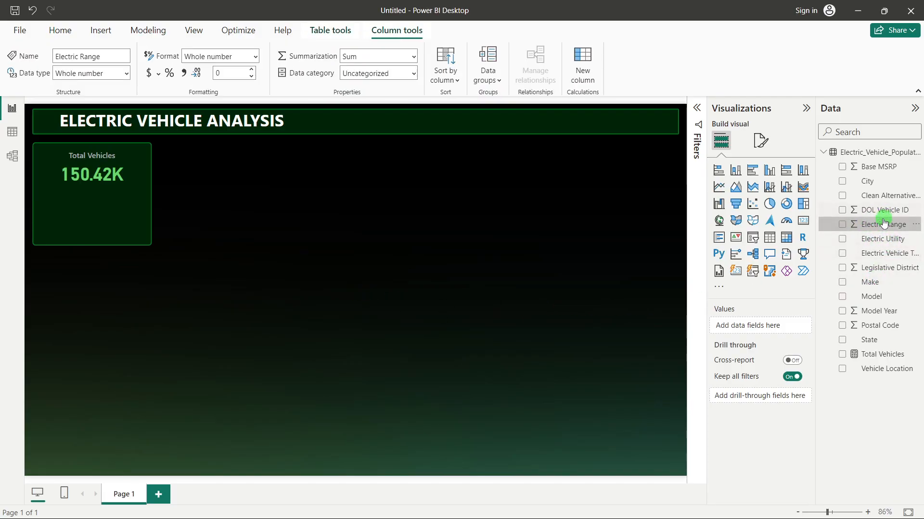
pyautogui.click(506, 255)
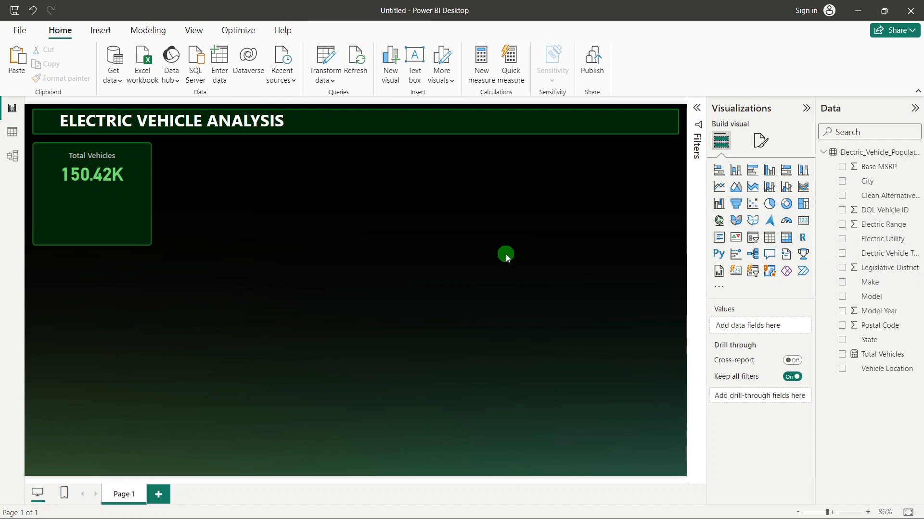
# Step: Duplicate the Total Vehicles card onto the empty canvas and replace the copy's field with Electric Range, summarized as Average
pyautogui.click(84, 174)
pyautogui.moveTo(85, 174); pyautogui.dragTo(322, 254)
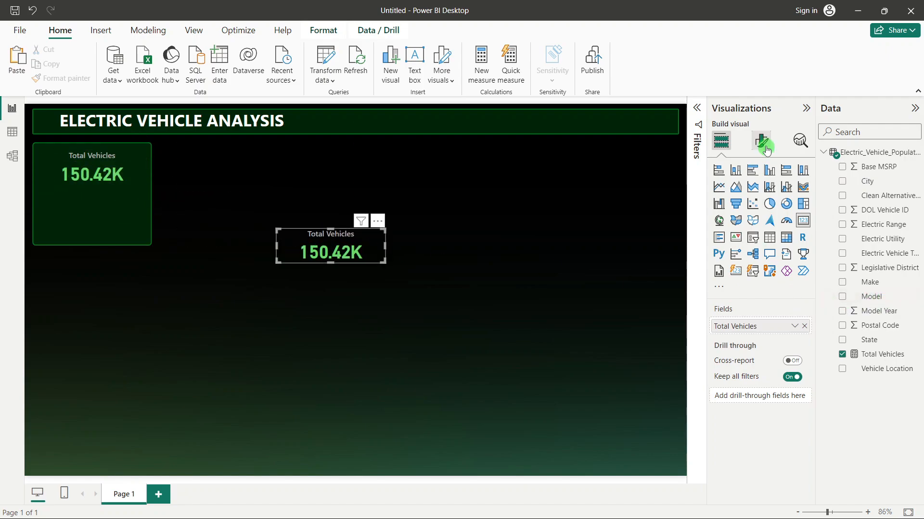
pyautogui.click(804, 327)
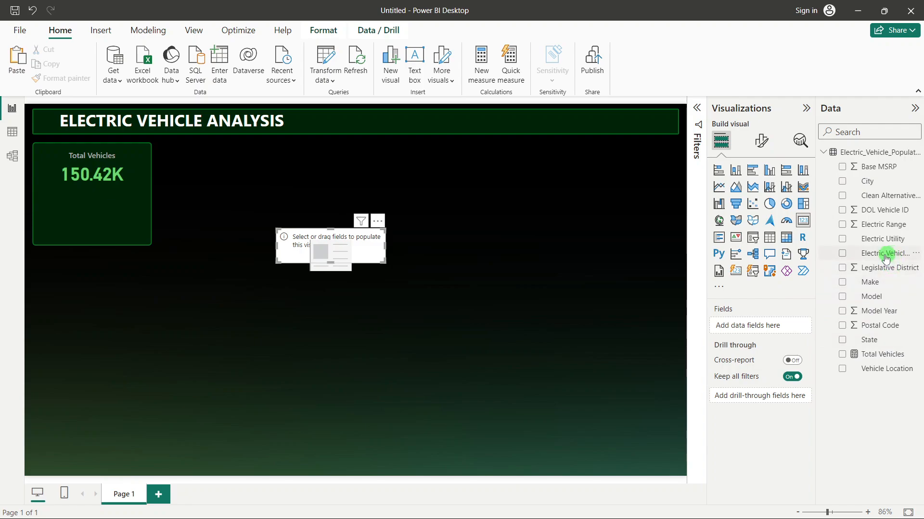
pyautogui.moveTo(882, 225); pyautogui.dragTo(777, 327)
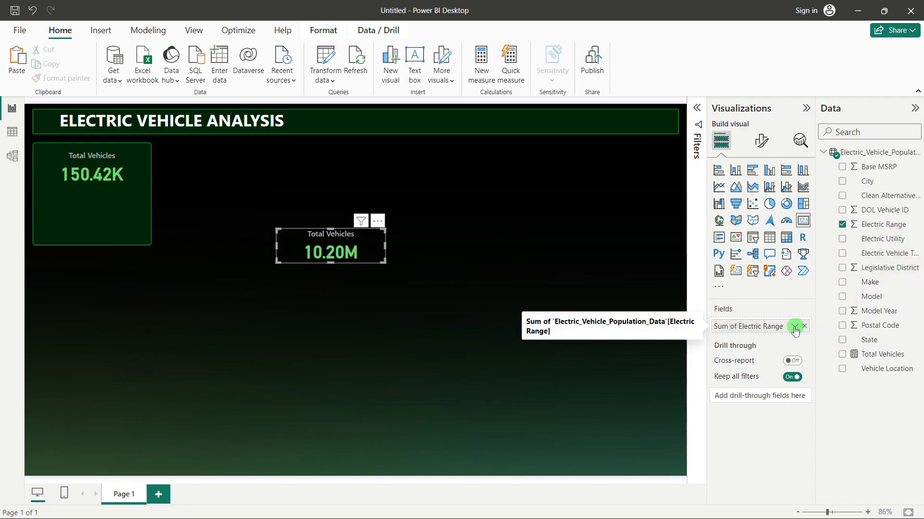
pyautogui.click(795, 327)
pyautogui.click(835, 373)
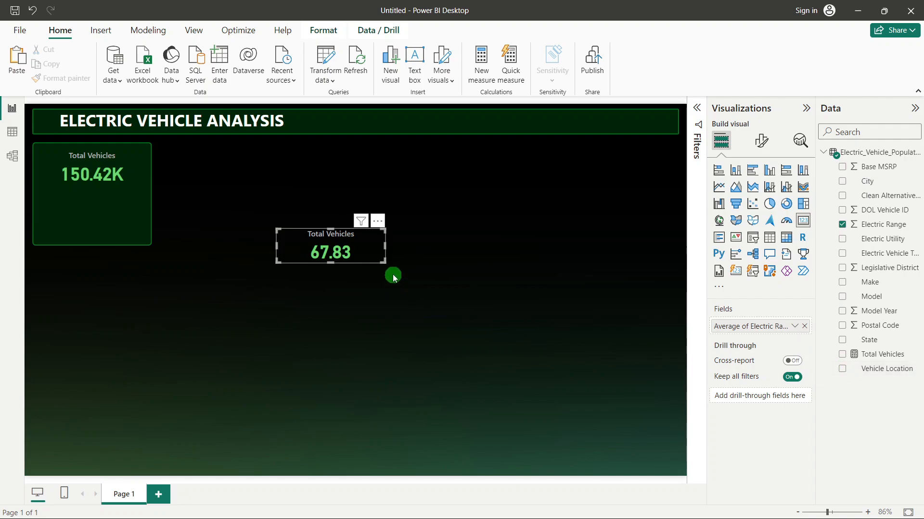
# Step: Switch to the finished Electric Vehicle dashboard to examine its Avg Electric Range card, and return to the report being built
pyautogui.hotkey('alt', 'Tab')
pyautogui.hotkey('alt', 'Tab')
pyautogui.hotkey('alt', 'Tab')
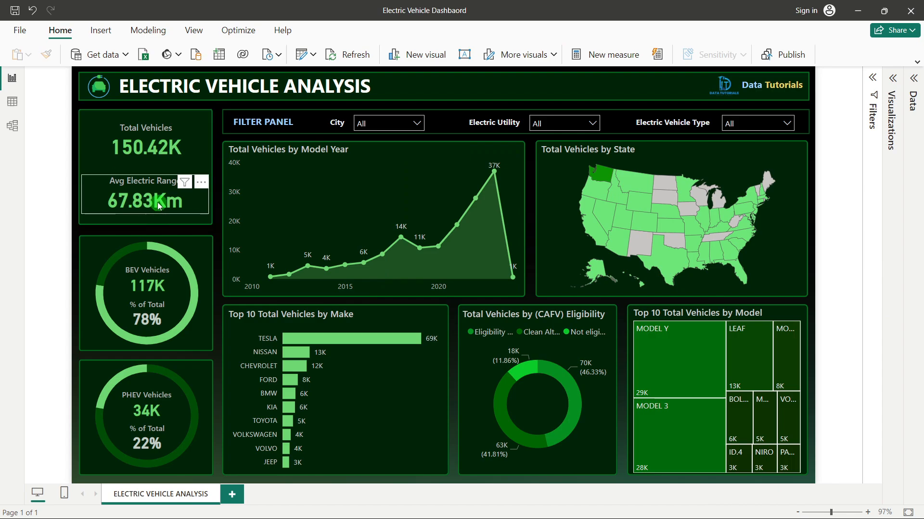
pyautogui.hotkey('alt', 'Tab')
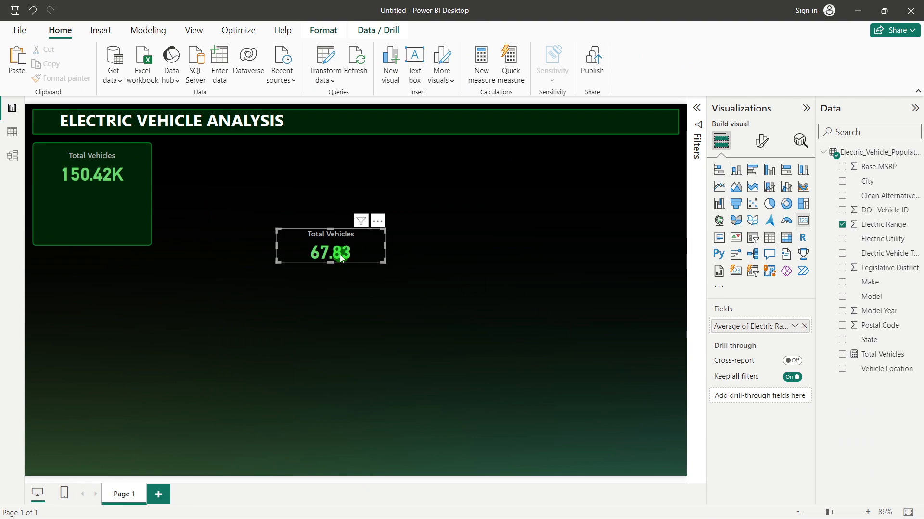
pyautogui.click(410, 290)
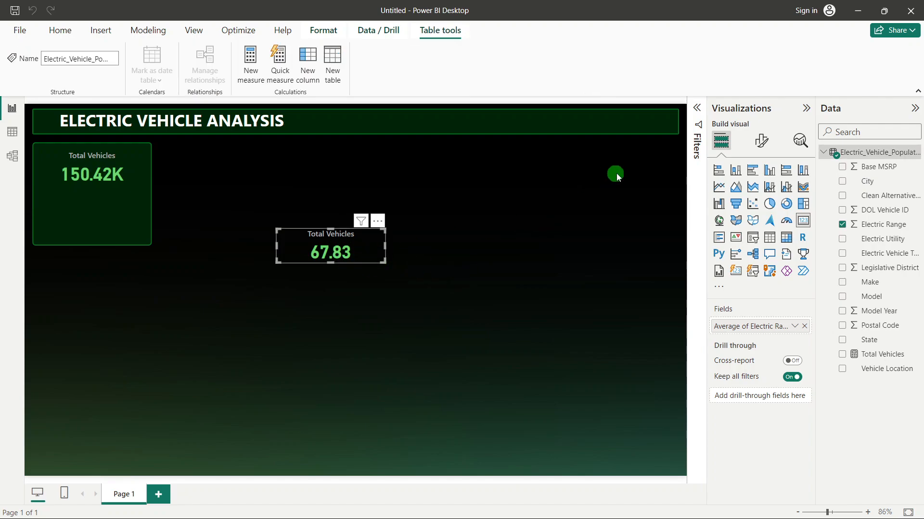
# Step: Create a new measure named Avg Range in the Electric_Vehicle_Population_Data table, starting its formula with the CONCATENATE function
pyautogui.rightClick(885, 195)
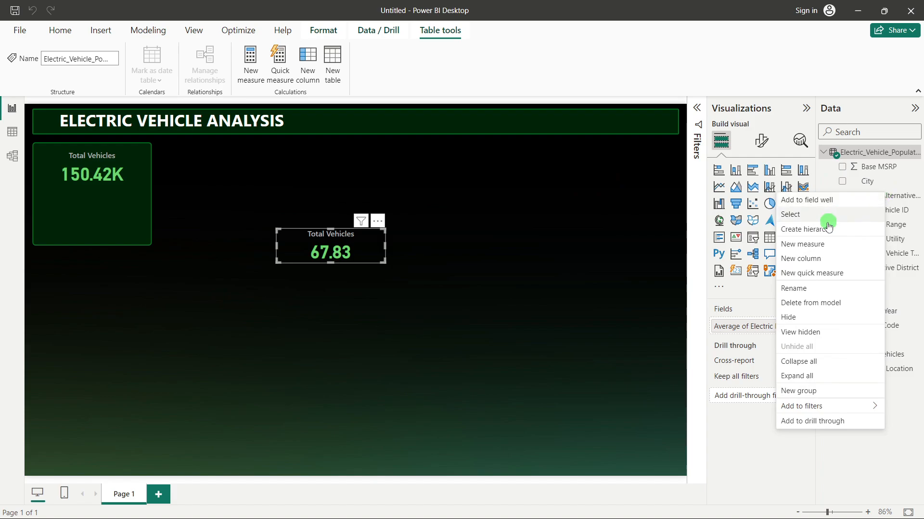
pyautogui.click(808, 244)
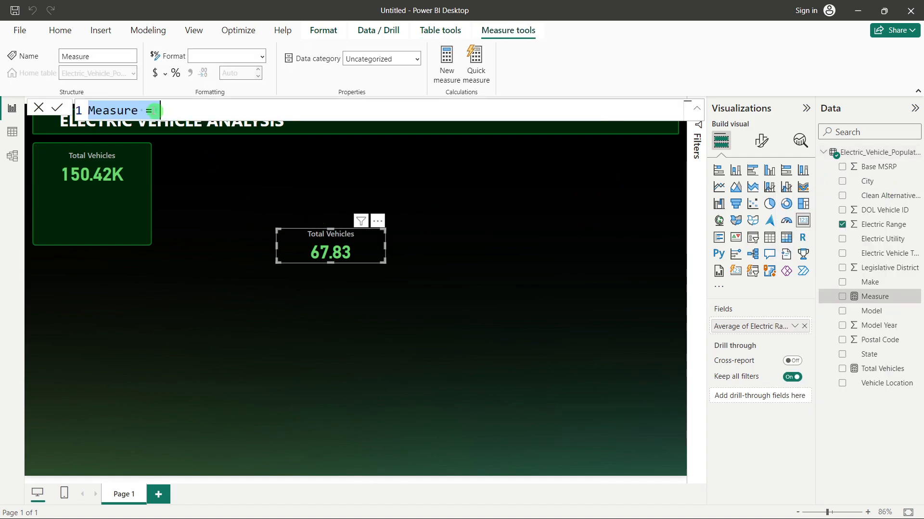
pyautogui.write('Av')
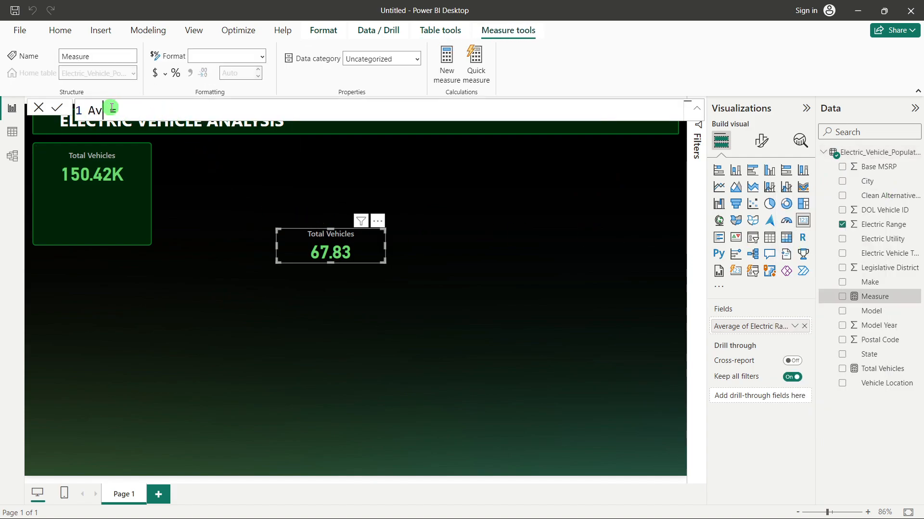
pyautogui.write('g Range =')
pyautogui.click(180, 106)
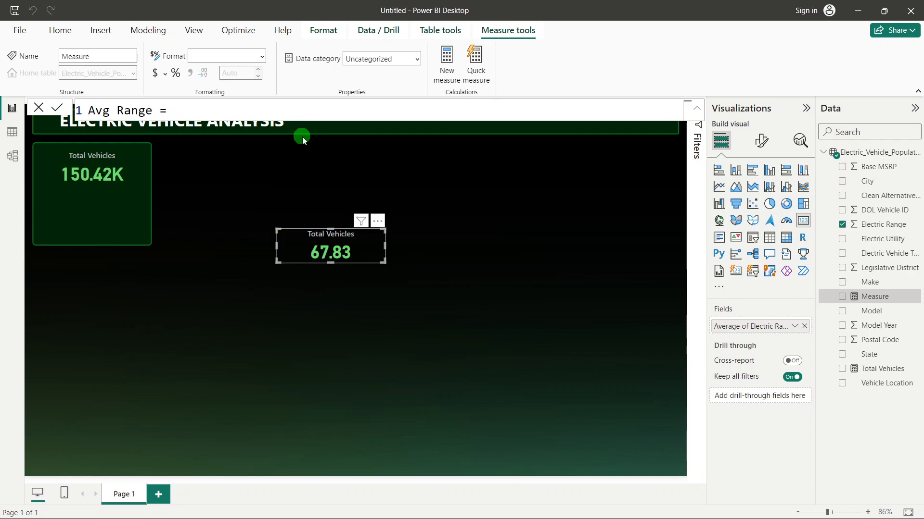
pyautogui.write('conc')
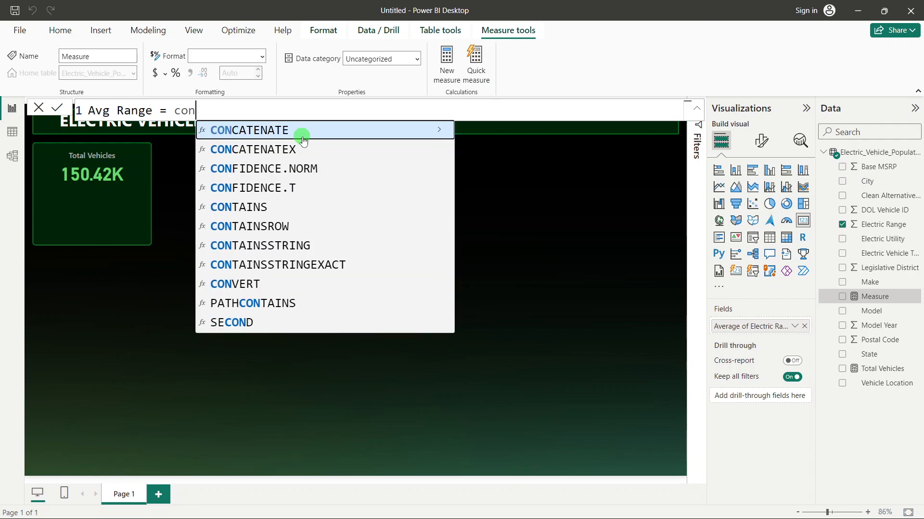
pyautogui.press('Tab')
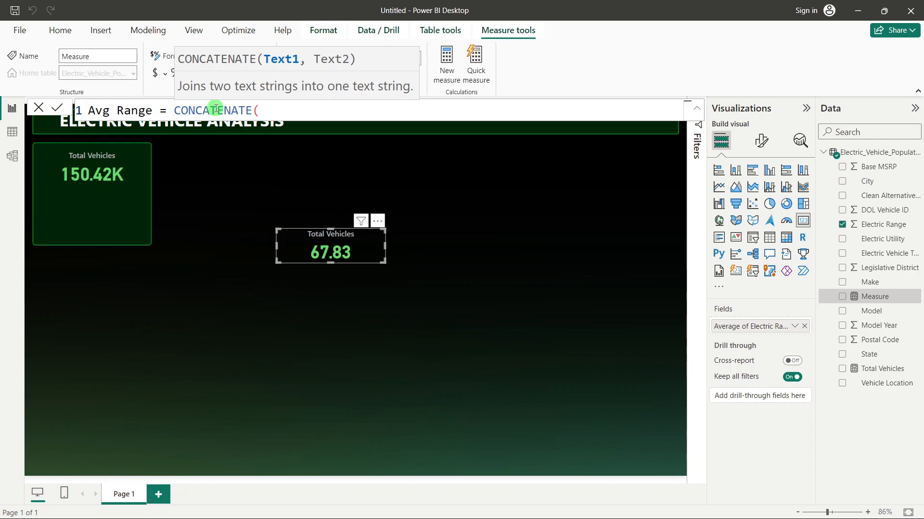
# Step: Enter AVERAGE(Electric_Vehicle_Population_Data[Electric Range]) as the first CONCATENATE argument of the Avg Range measure
pyautogui.write('ave')
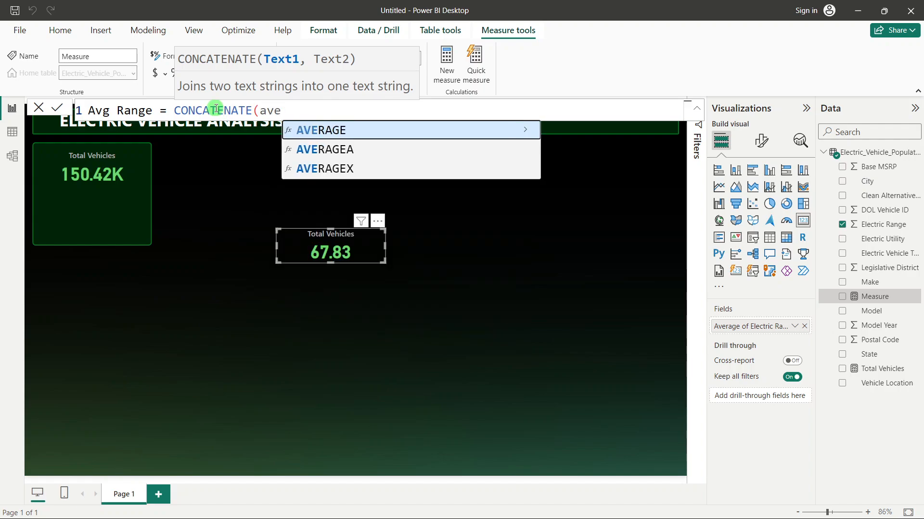
pyautogui.press('Tab')
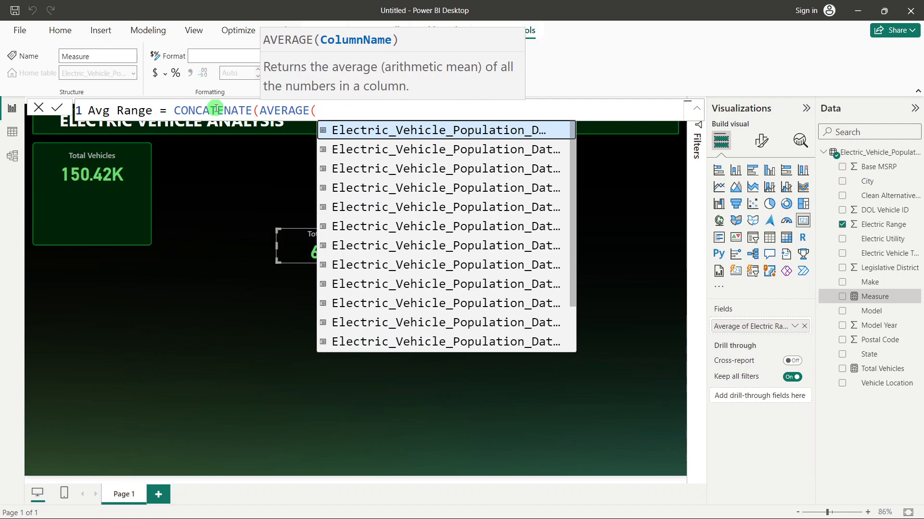
pyautogui.write('ele')
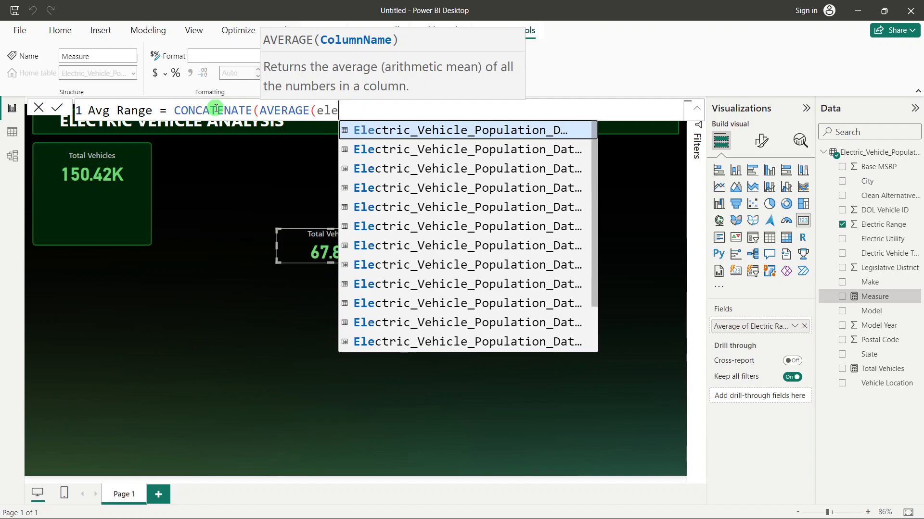
pyautogui.write('ctr')
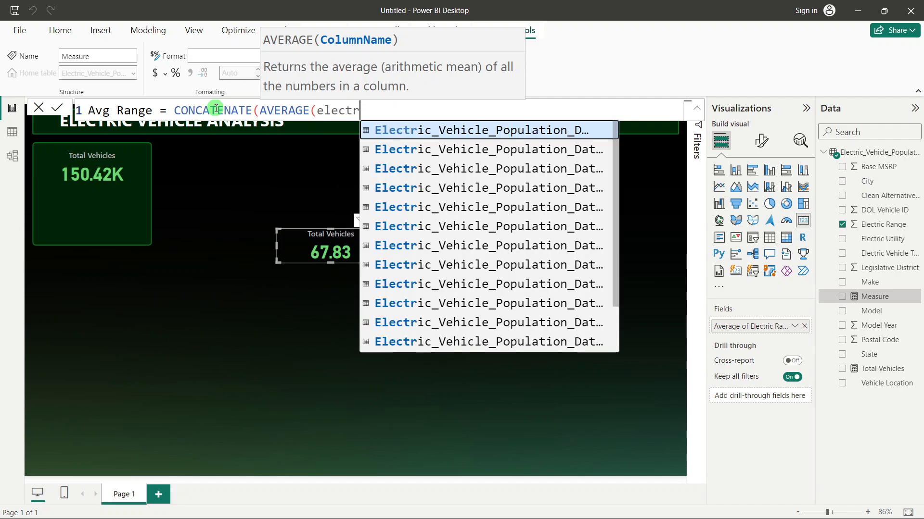
pyautogui.write('ic ra')
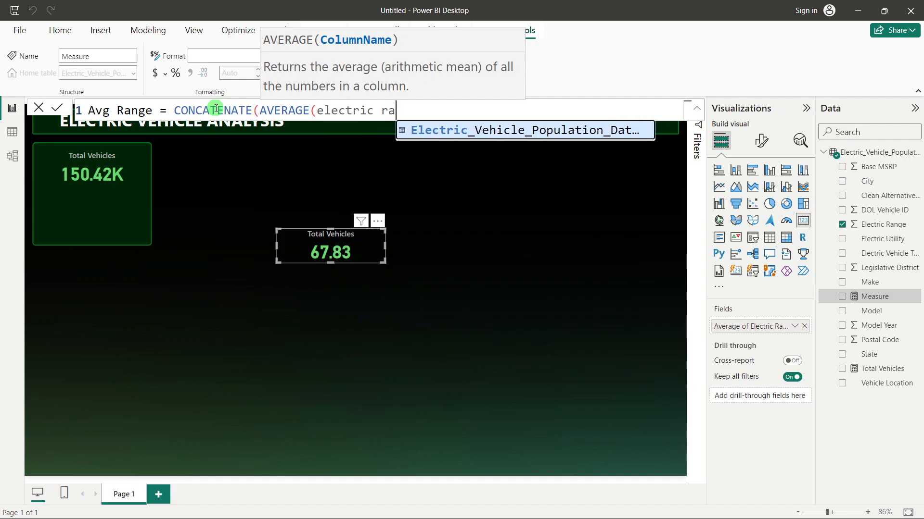
pyautogui.press('Tab')
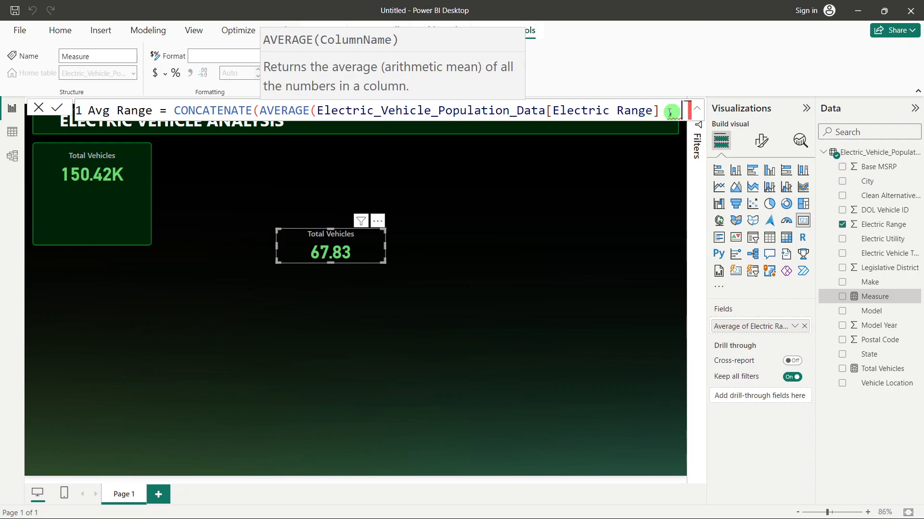
pyautogui.write(',')
pyautogui.press('BackSpace')
pyautogui.press('BackSpace')
pyautogui.press('BackSpace')
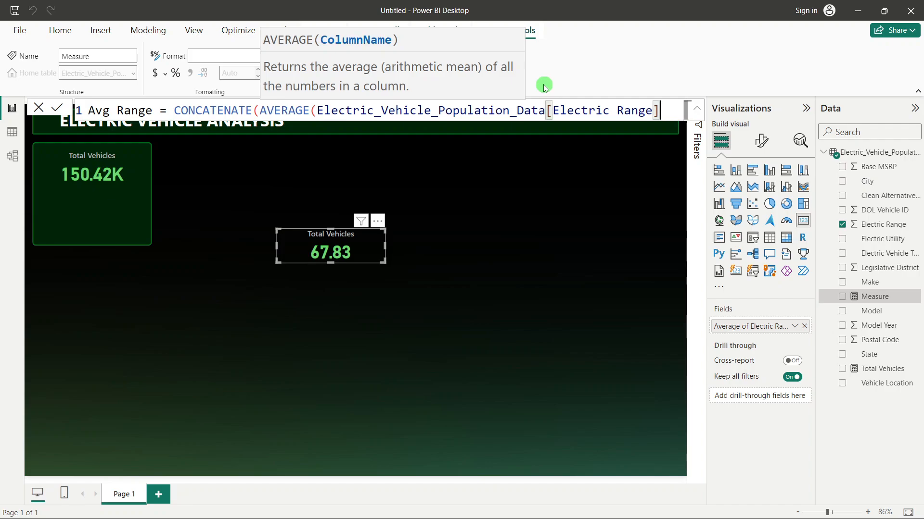
pyautogui.write(')')
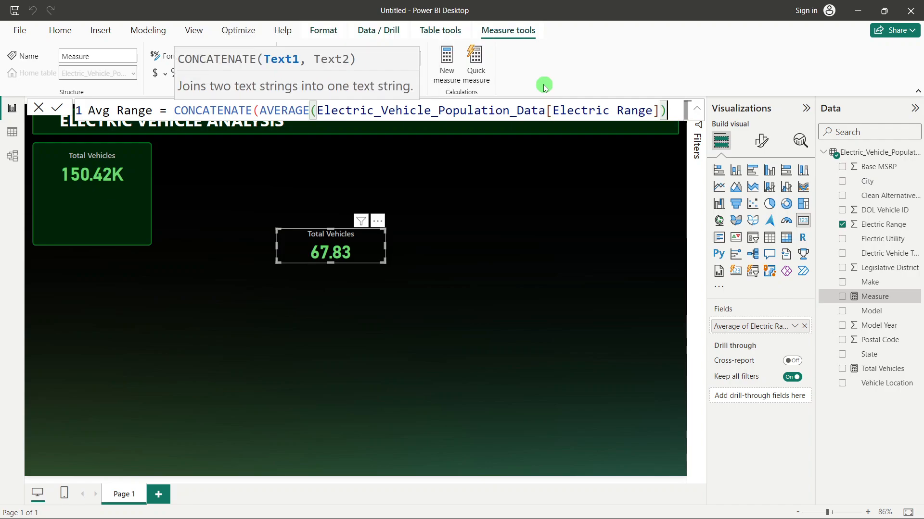
# Step: Complete the Avg Range measure with "Km" as the second CONCATENATE argument and commit the formula
pyautogui.write(',')
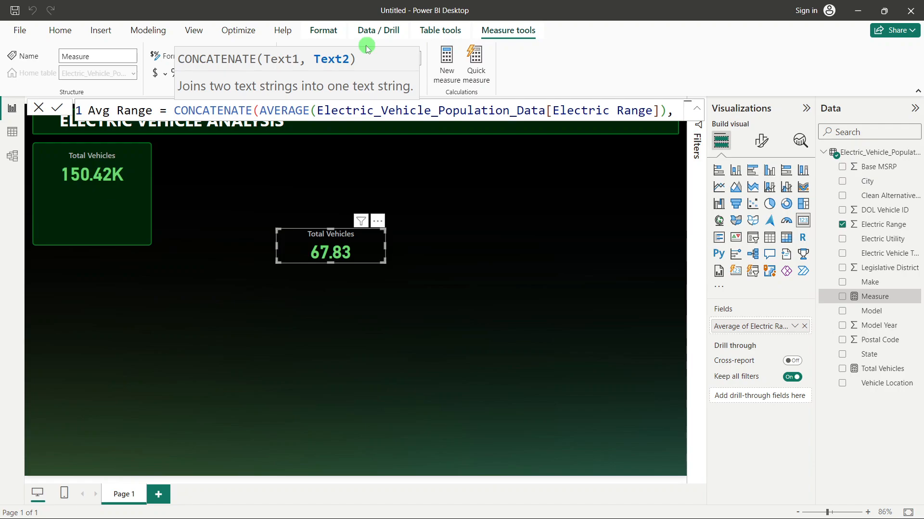
pyautogui.hotkey('shift', 'Return')
pyautogui.write('"Km')
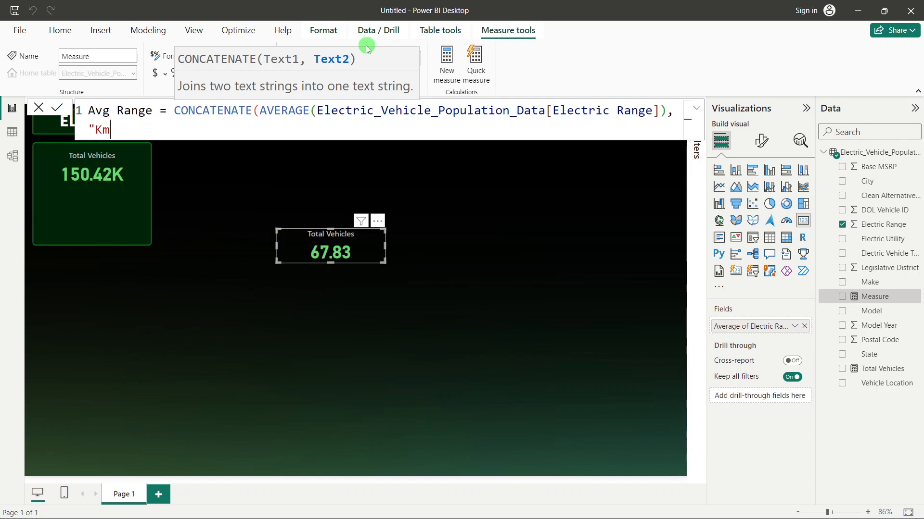
pyautogui.write('")')
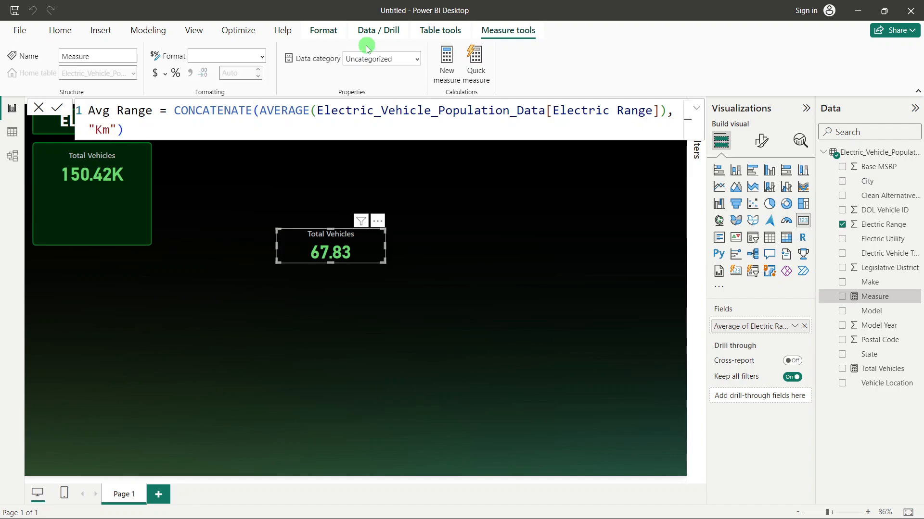
pyautogui.press('Return')
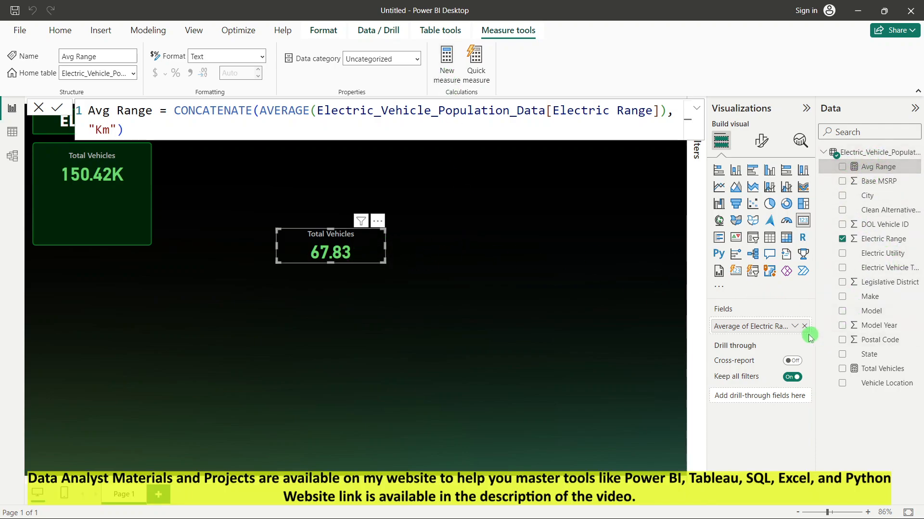
# Step: Replace the copied card's averaged Electric Range field with the Avg Range measure and widen the card to fit its value
pyautogui.click(804, 327)
pyautogui.click(842, 166)
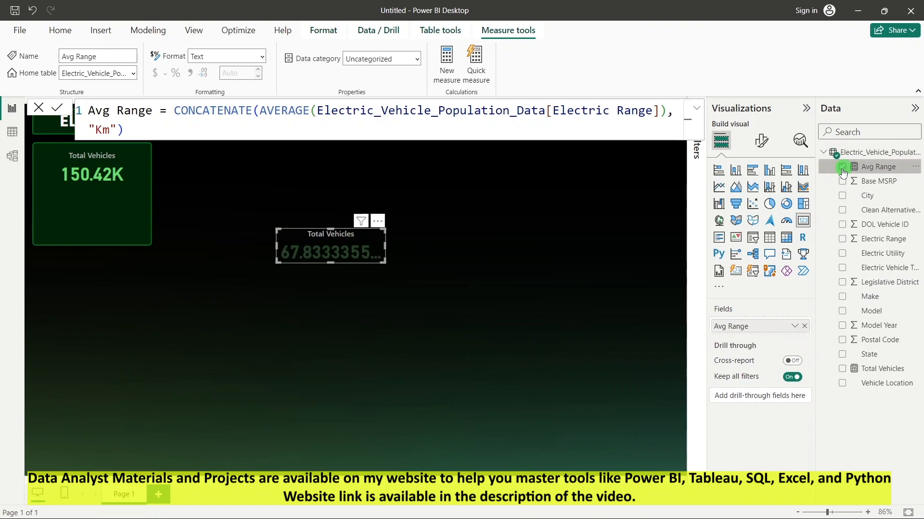
pyautogui.moveTo(385, 246); pyautogui.dragTo(543, 243)
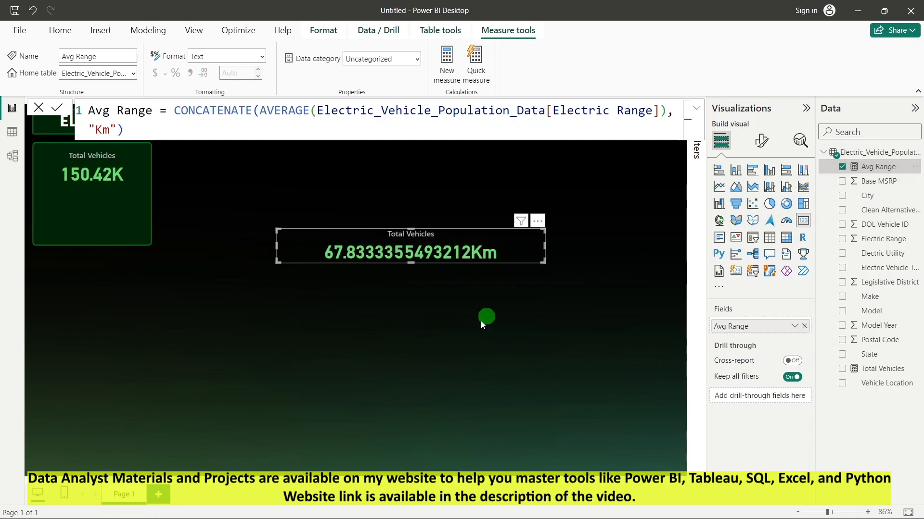
pyautogui.click(348, 268)
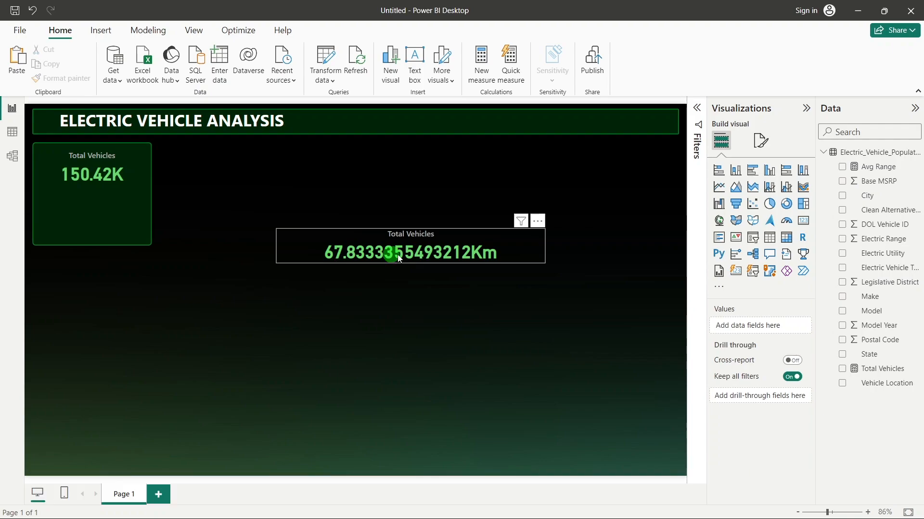
# Step: Wrap the AVERAGE expression of the Avg Range measure in FORMAT with the format string "0.00" and commit the change
pyautogui.click(869, 168)
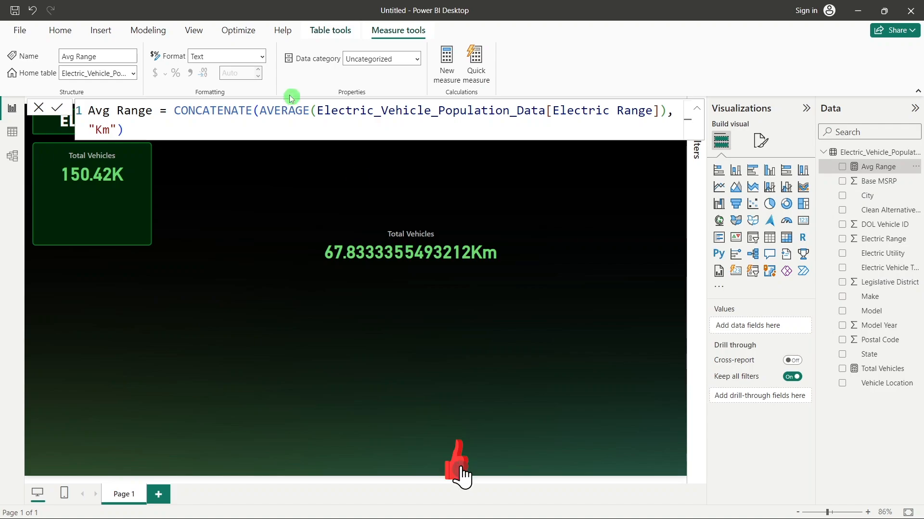
pyautogui.click(258, 113)
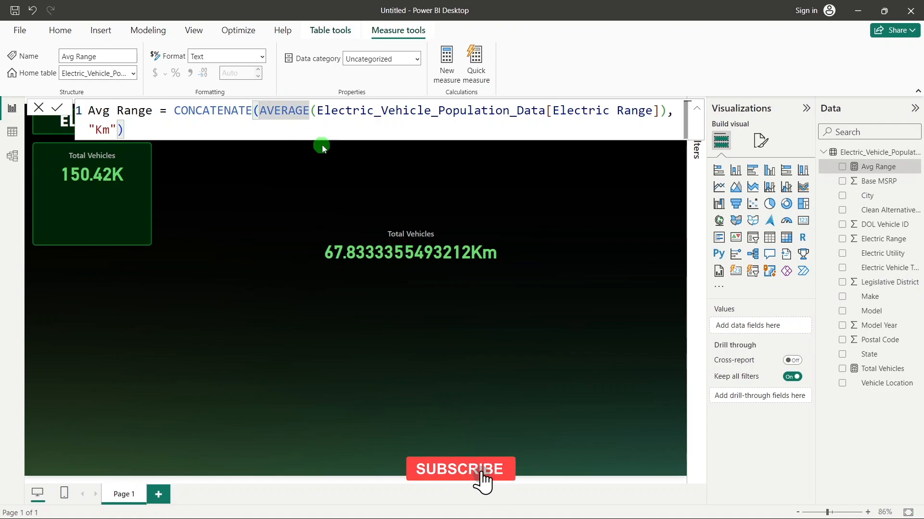
pyautogui.write('FORMAT')
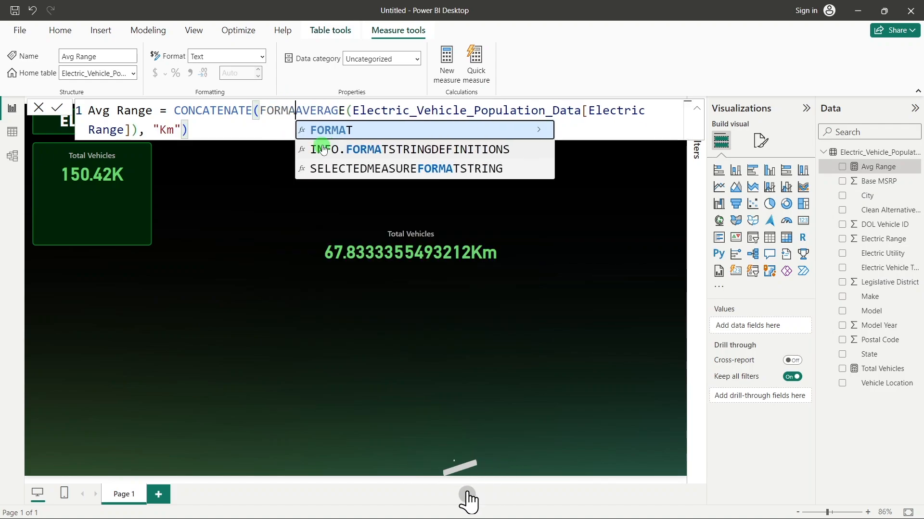
pyautogui.write('(')
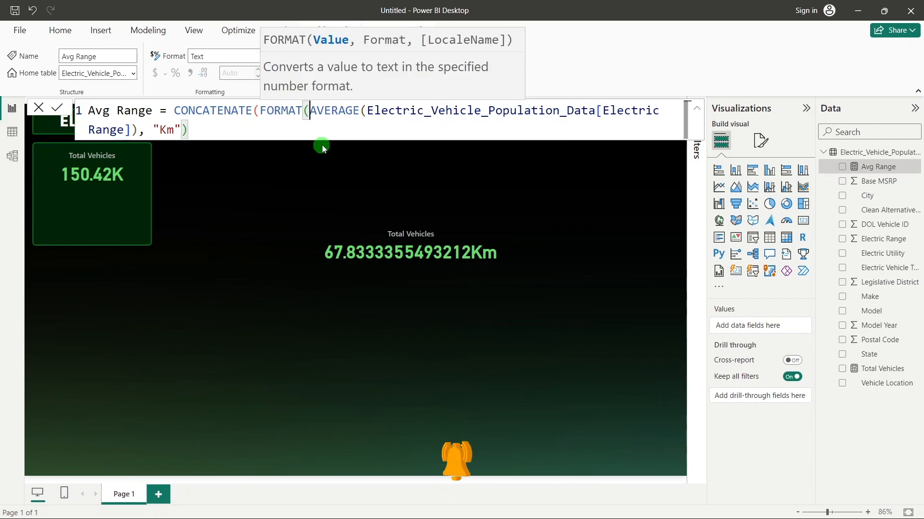
pyautogui.click(139, 130)
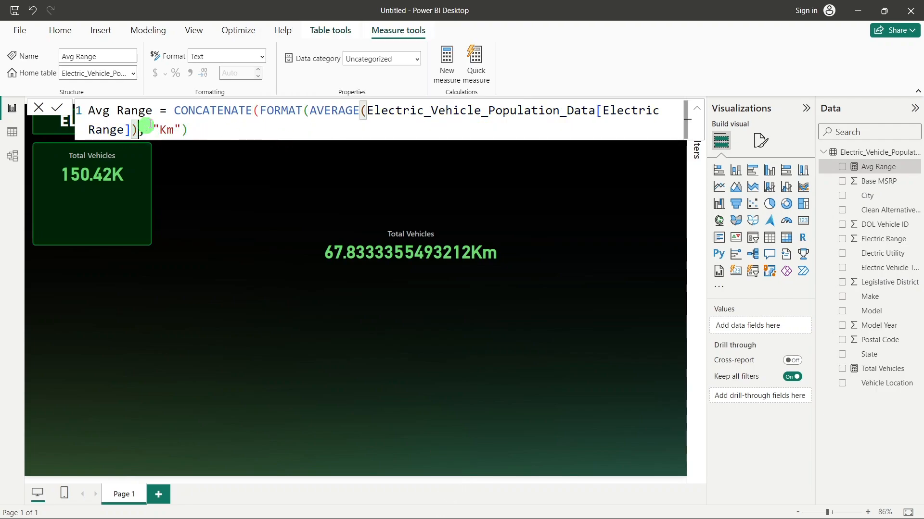
pyautogui.write(',')
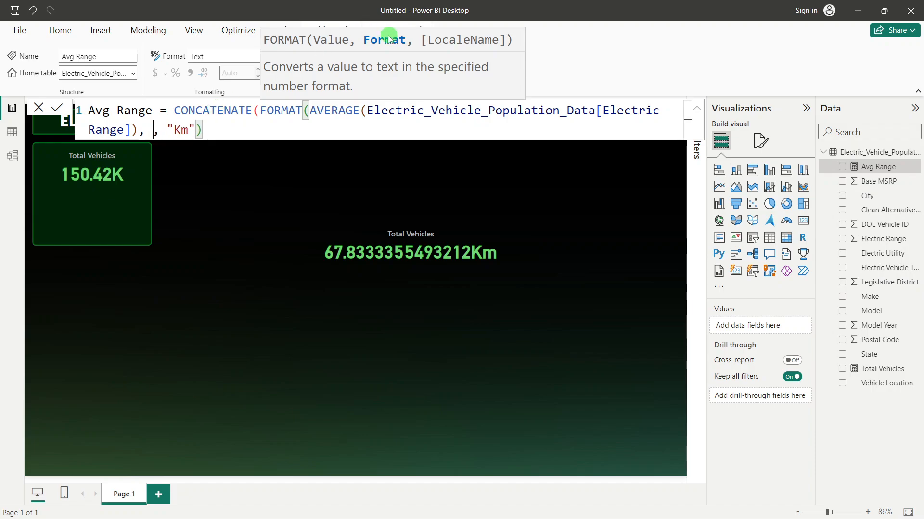
pyautogui.write(' "0.0')
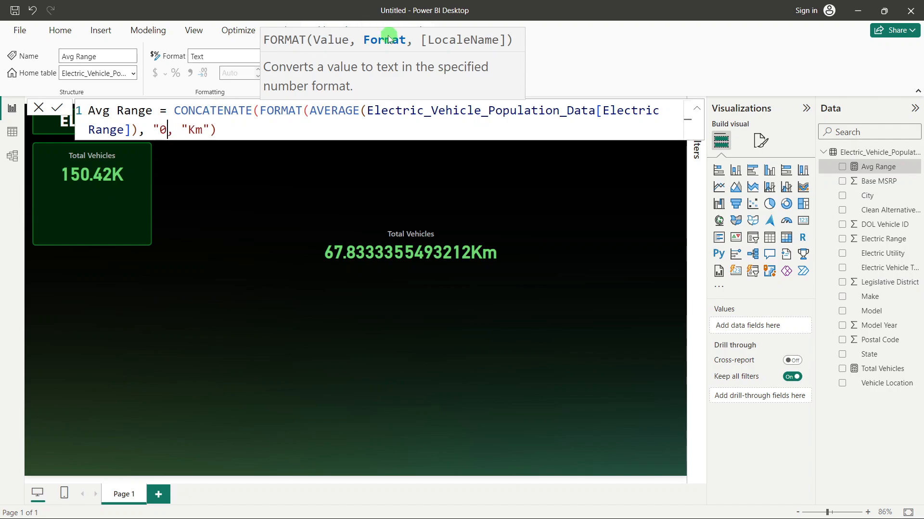
pyautogui.write('0')
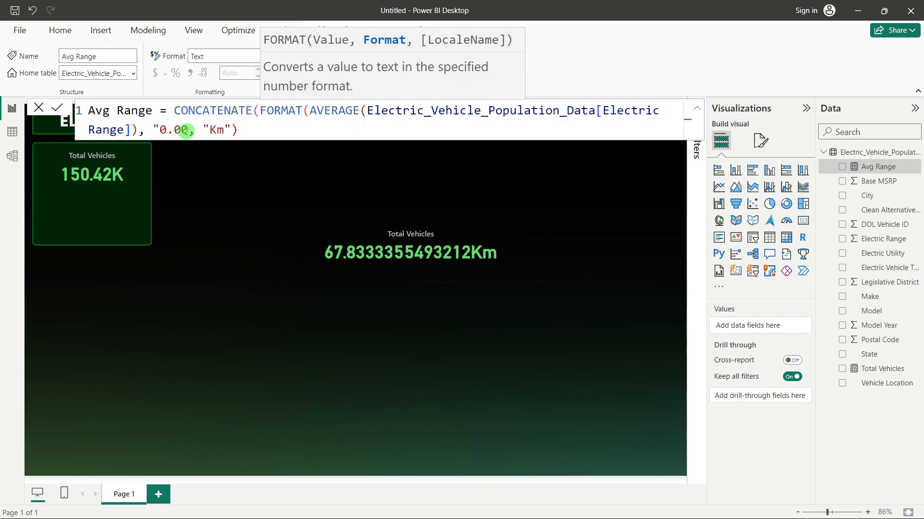
pyautogui.write('")')
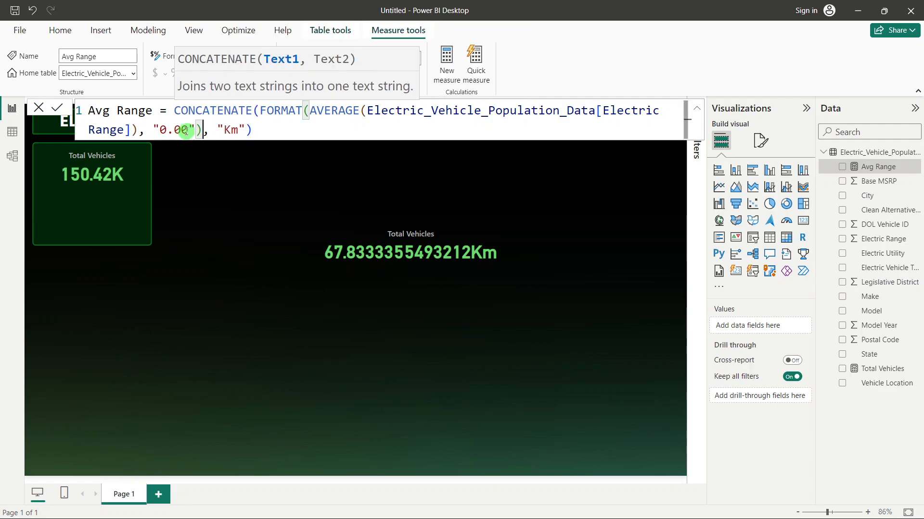
pyautogui.click(57, 108)
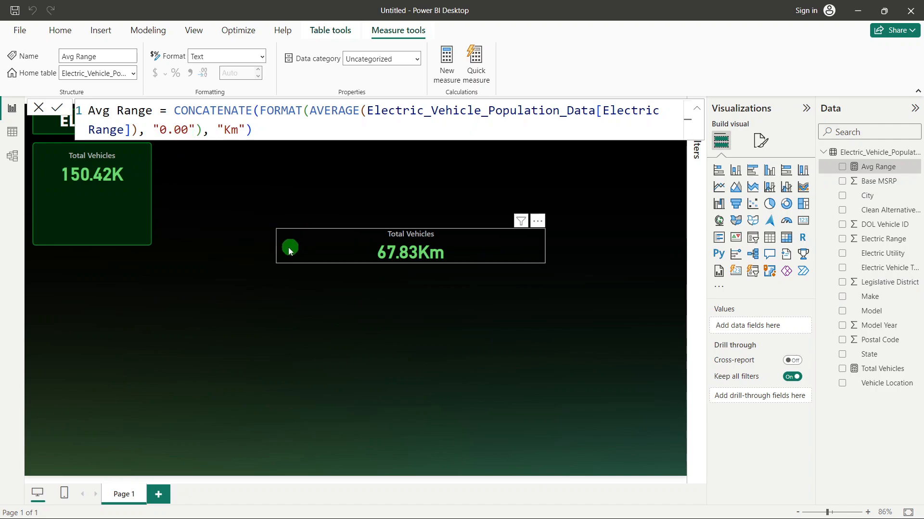
# Step: Replace the Avg Range measure on the copied card with the Electric Range field, summarized as Average
pyautogui.click(400, 257)
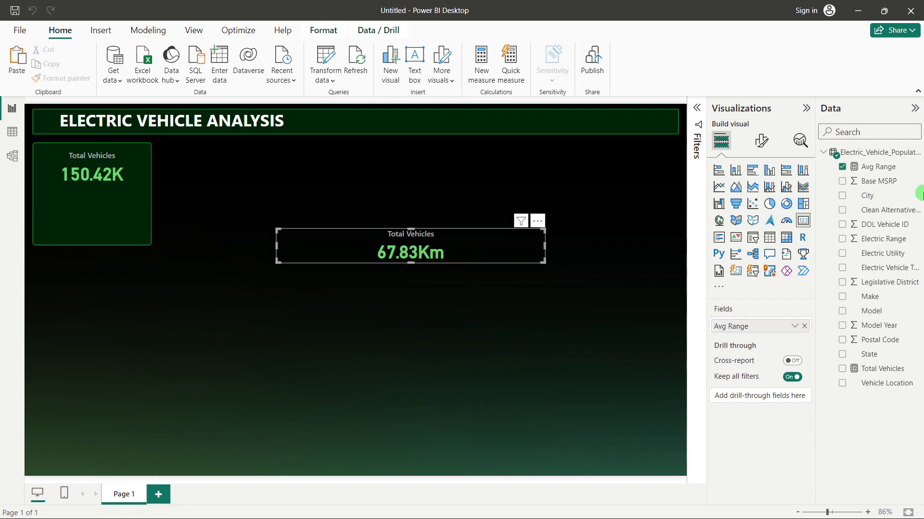
pyautogui.click(803, 327)
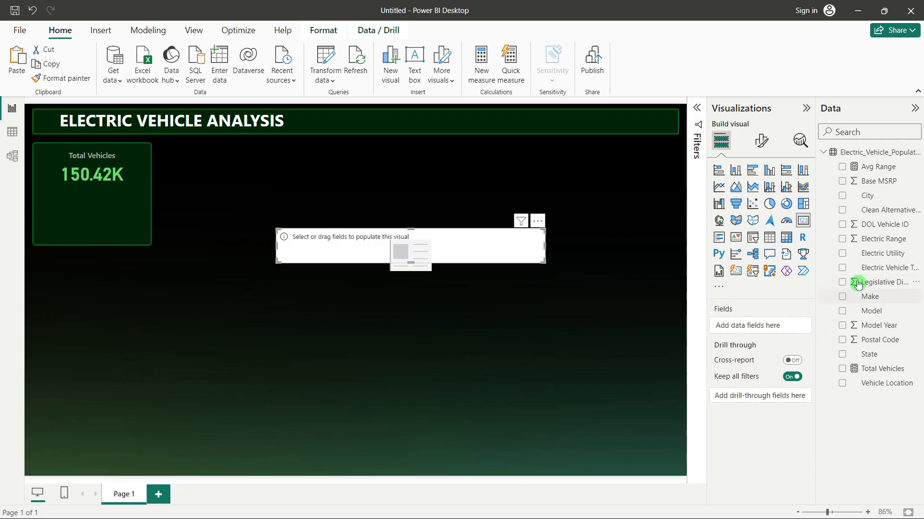
pyautogui.click(842, 239)
pyautogui.click(799, 327)
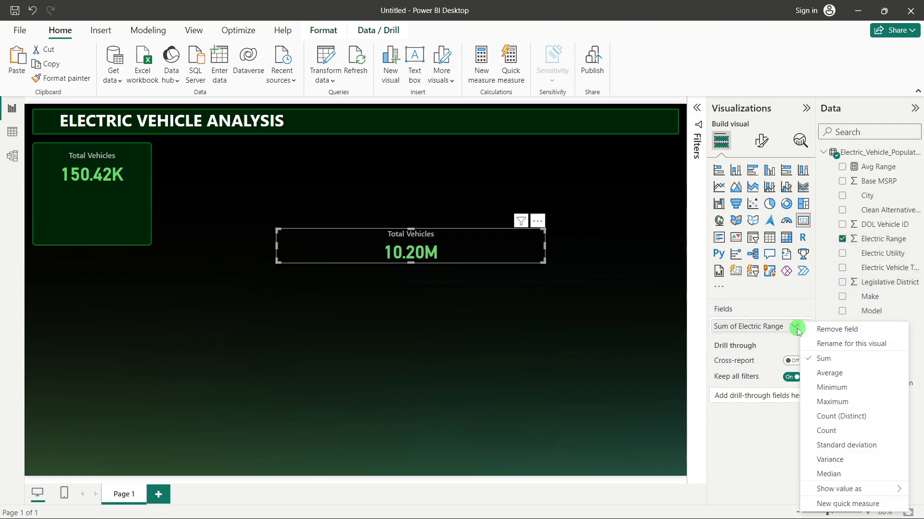
pyautogui.click(820, 376)
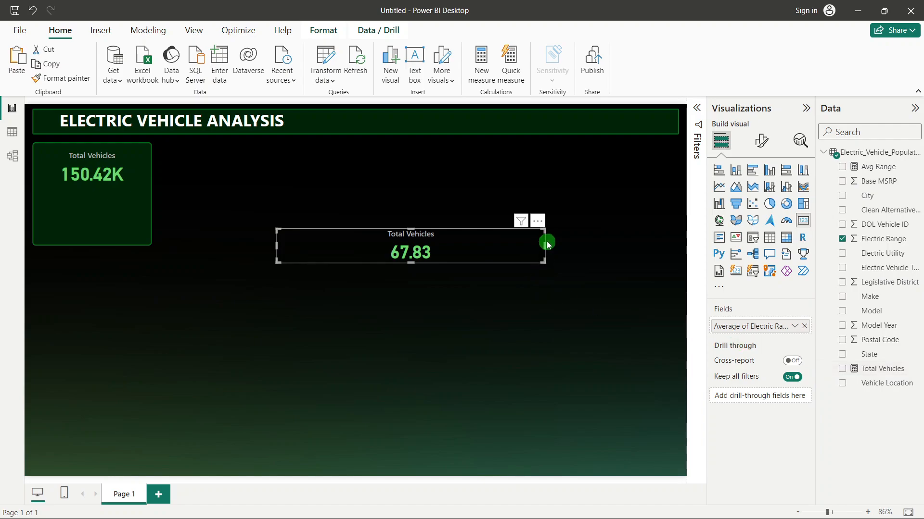
# Step: Narrow the average electric range card and place it below the Total Vehicles card inside the green panel
pyautogui.moveTo(544, 244); pyautogui.dragTo(137, 222)
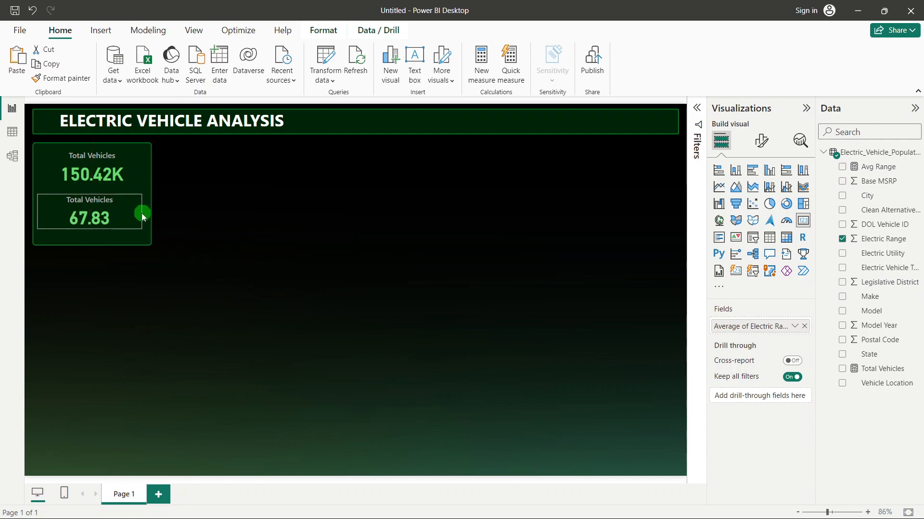
pyautogui.moveTo(141, 215); pyautogui.dragTo(136, 216)
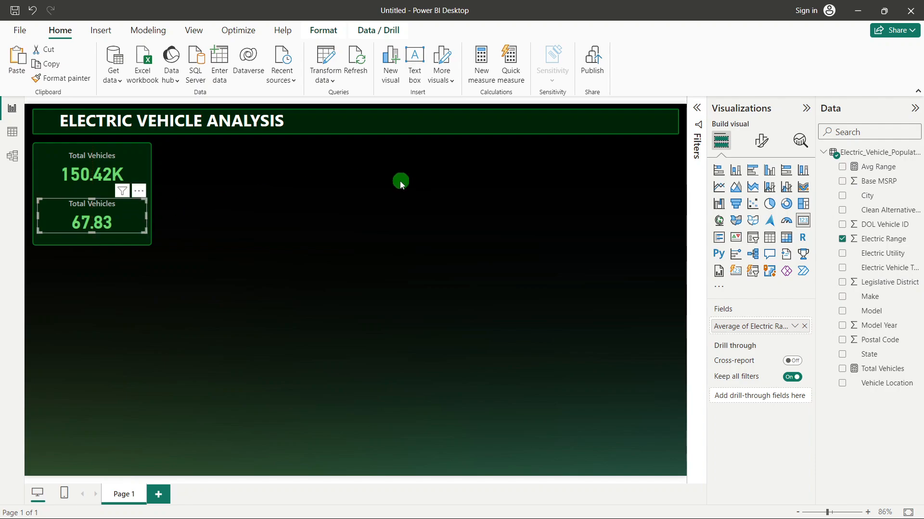
pyautogui.click(400, 181)
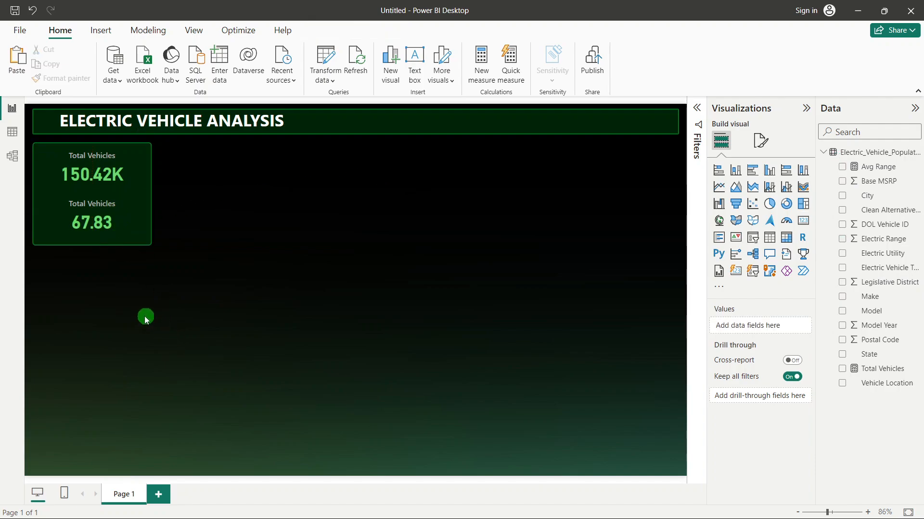
# Step: Change the title text of the lower card to "Avg Electric Range"
pyautogui.click(91, 226)
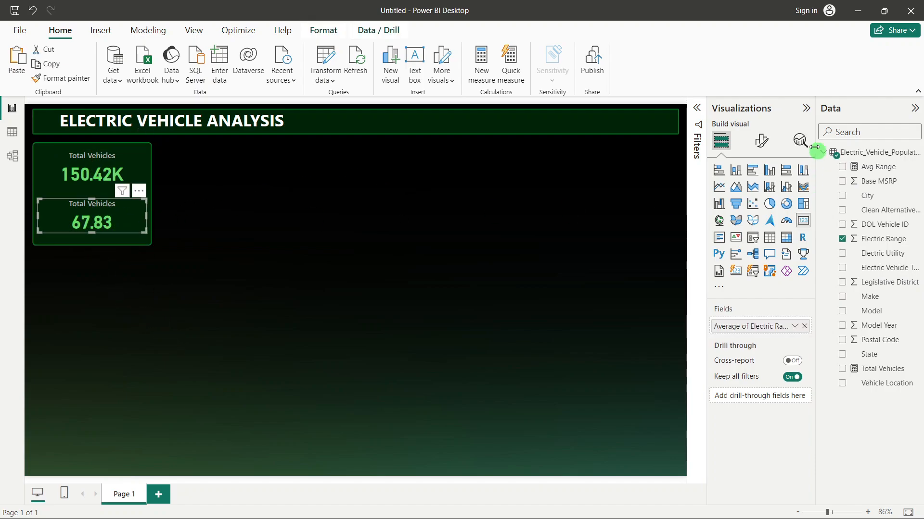
pyautogui.click(761, 141)
pyautogui.click(752, 198)
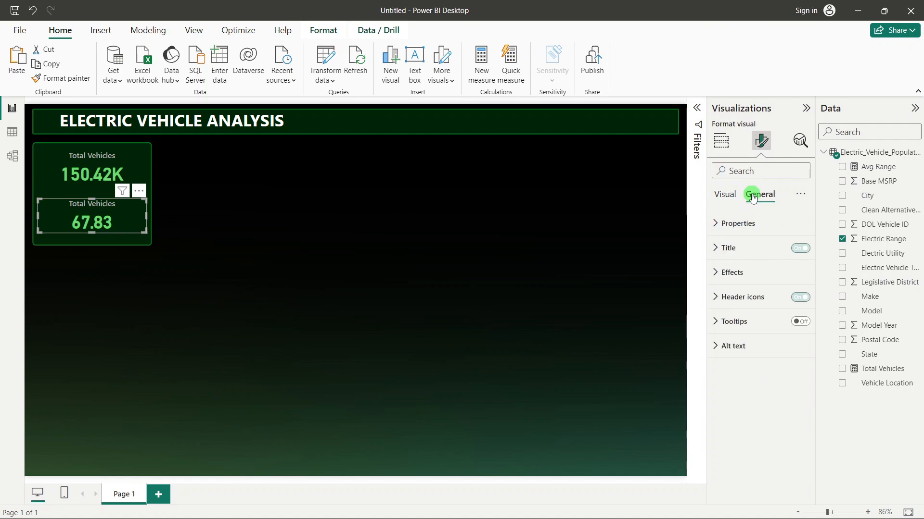
pyautogui.click(749, 247)
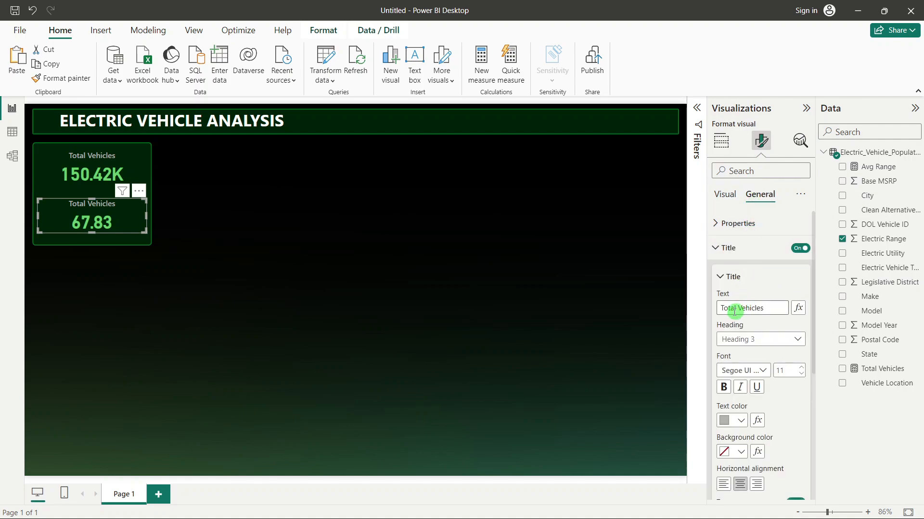
pyautogui.write('Avg Electric Range')
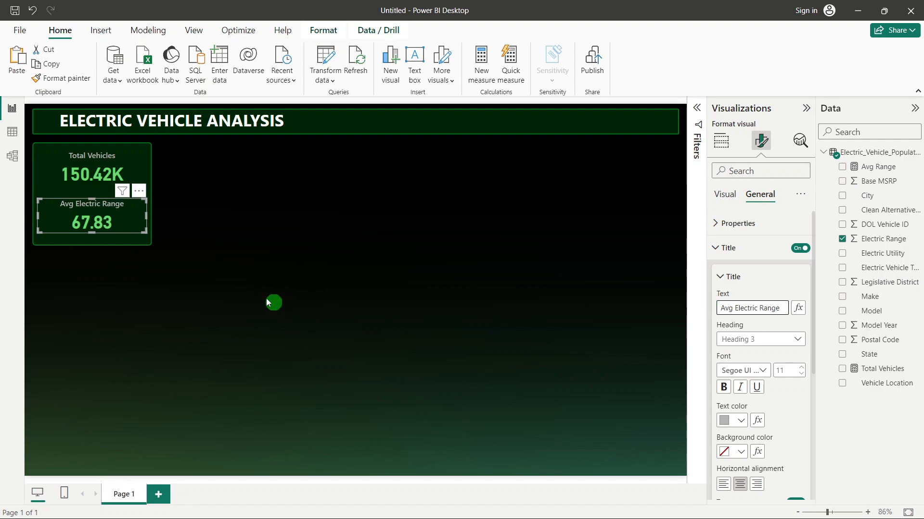
pyautogui.click(237, 284)
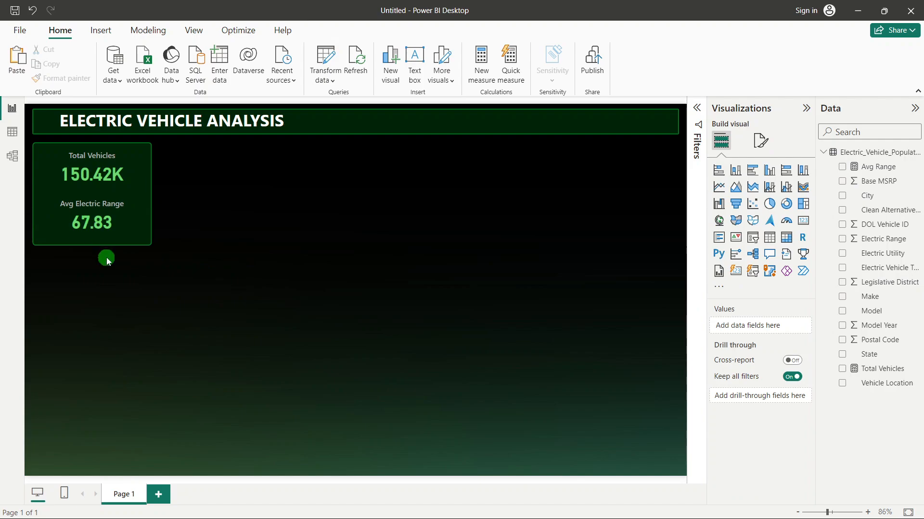
# Step: Nudge the Total Vehicles and Avg Electric Range cards slightly downward inside their background panel
pyautogui.click(89, 208)
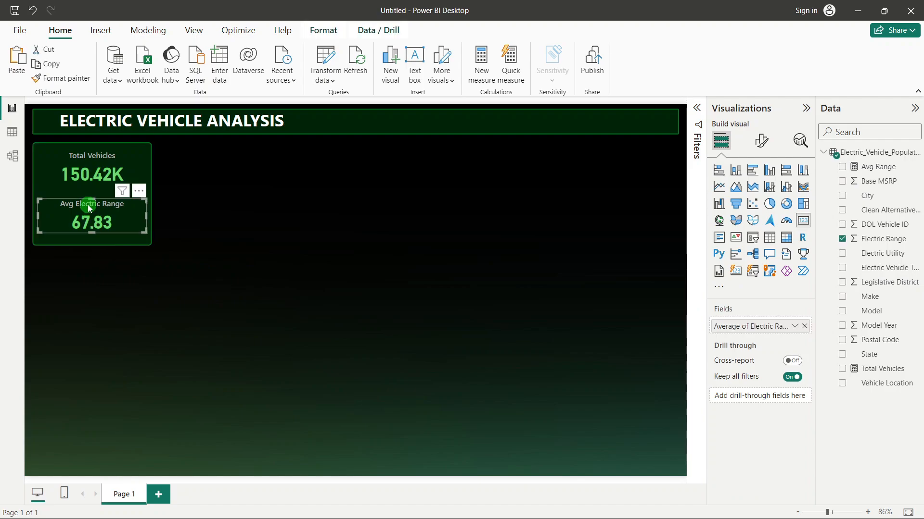
pyautogui.click(96, 174)
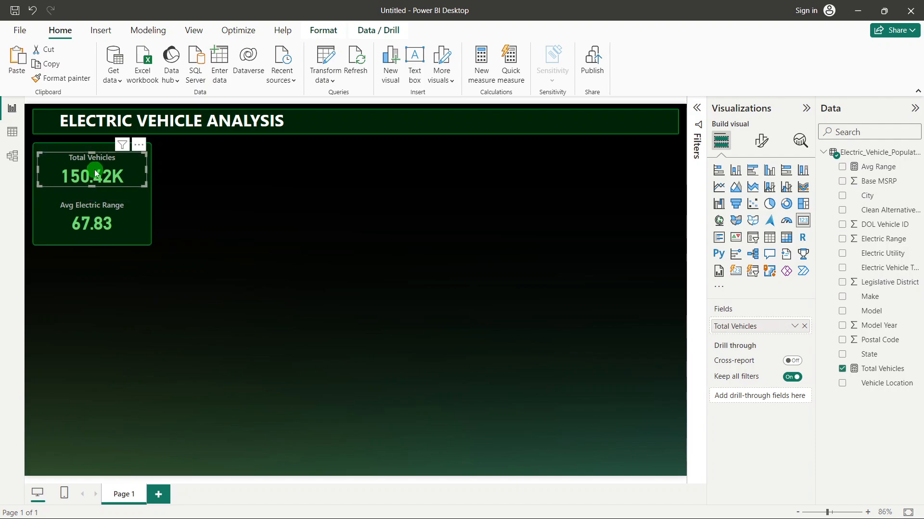
pyautogui.click(279, 233)
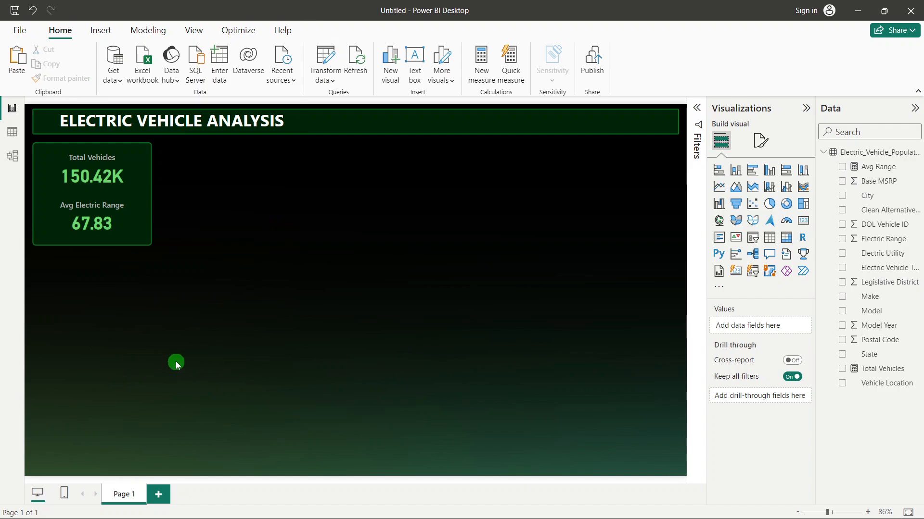
# Step: Review the finished Electric Vehicle dashboard and the BEV and PHEV KPI requirements in the PowerPoint presentation, and return to the untitled report
pyautogui.hotkey('alt', 'Tab')
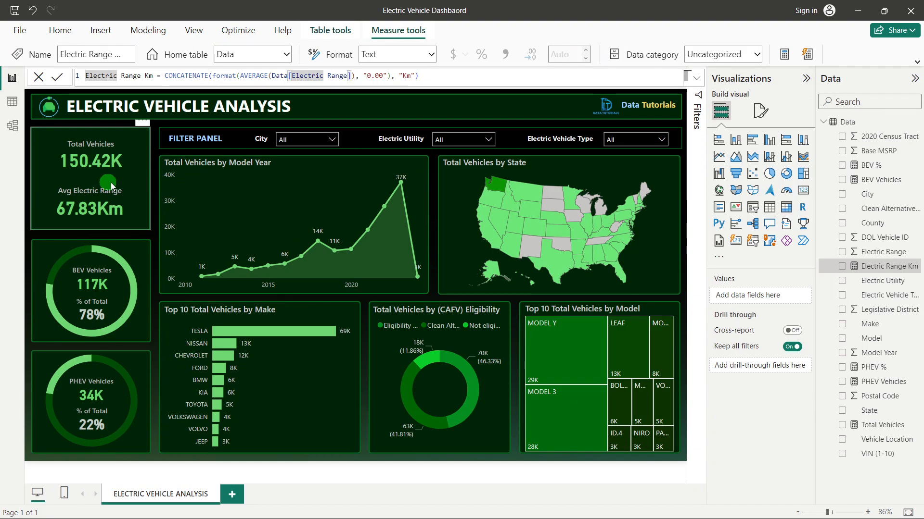
pyautogui.hotkey('alt', 'Tab')
pyautogui.hotkey('alt', 'Tab')
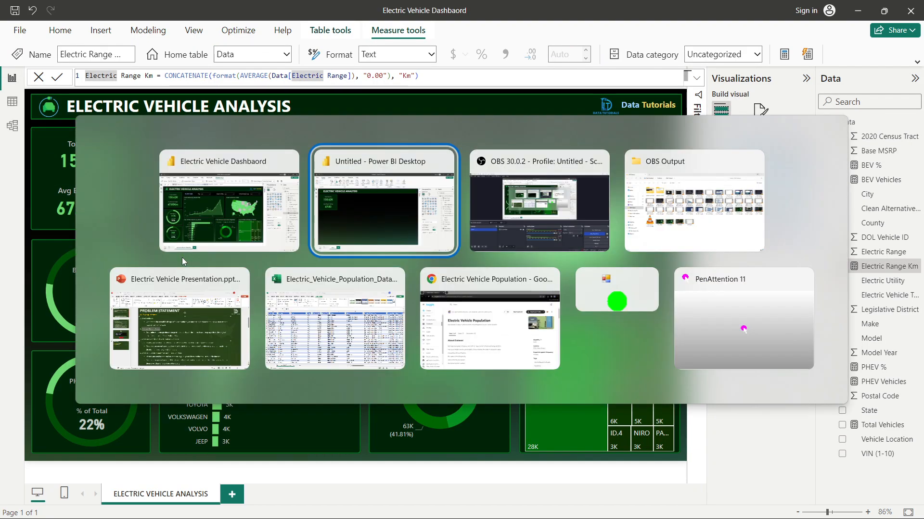
pyautogui.click(196, 350)
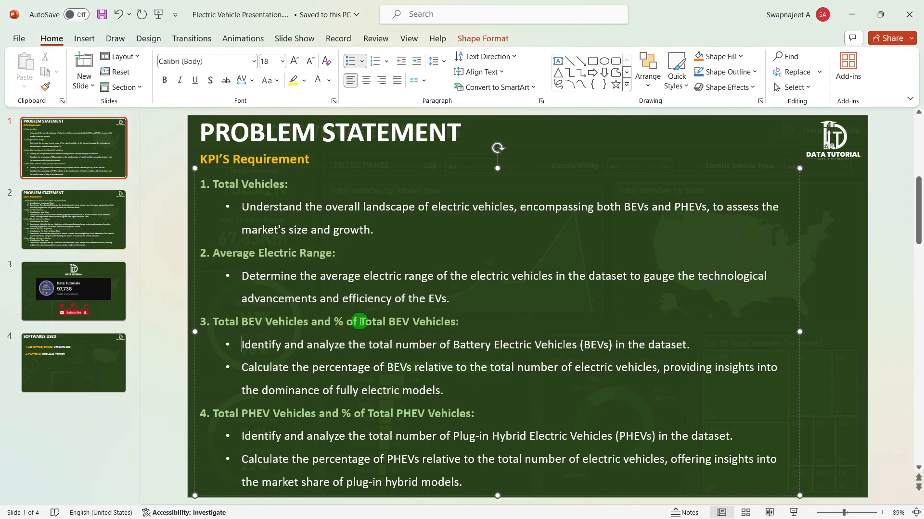
pyautogui.hotkey('alt', 'Tab')
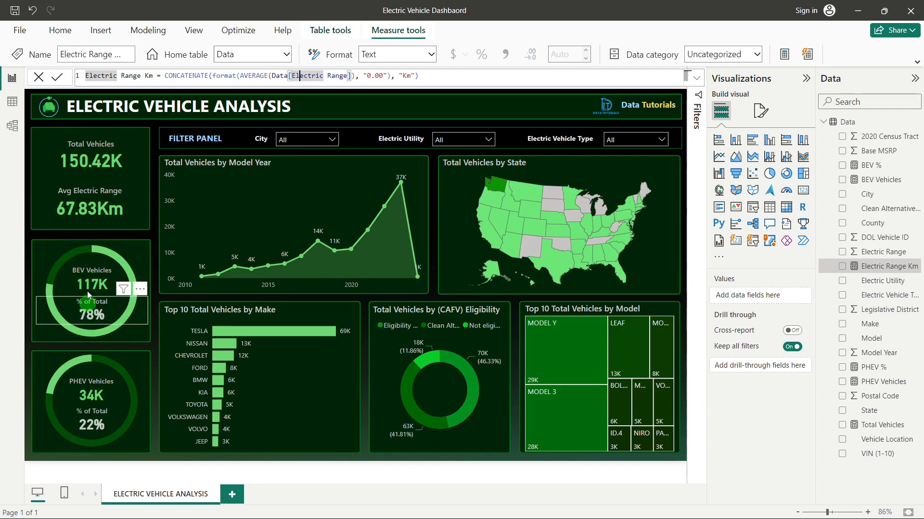
pyautogui.hotkey('alt', 'Tab')
pyautogui.hotkey('alt', 'Tab')
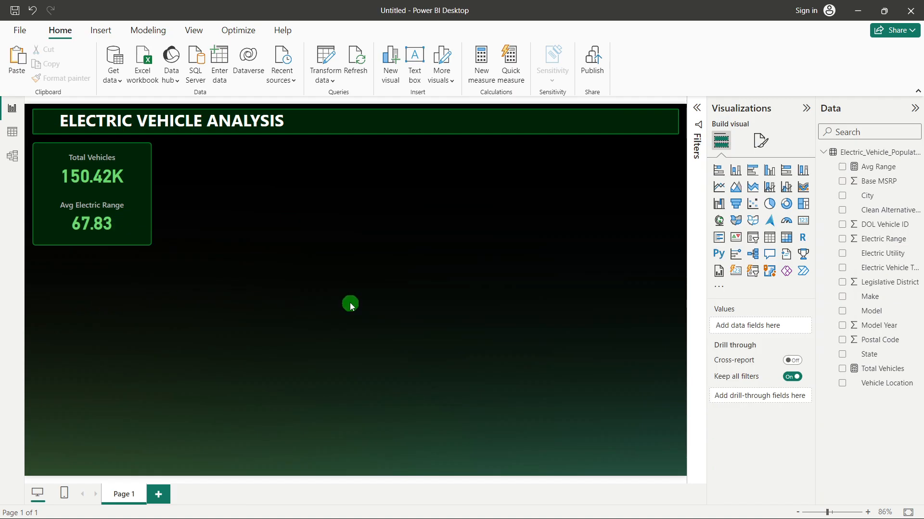
# Step: Duplicate the card background panel and place the copy directly beneath it, aligned to the same edges
pyautogui.click(151, 162)
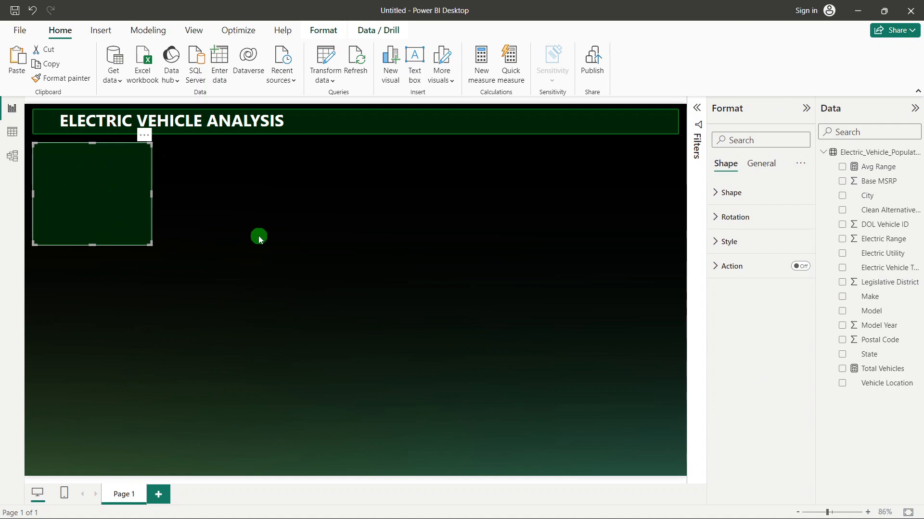
pyautogui.moveTo(122, 215); pyautogui.dragTo(115, 326)
pyautogui.press('Up')
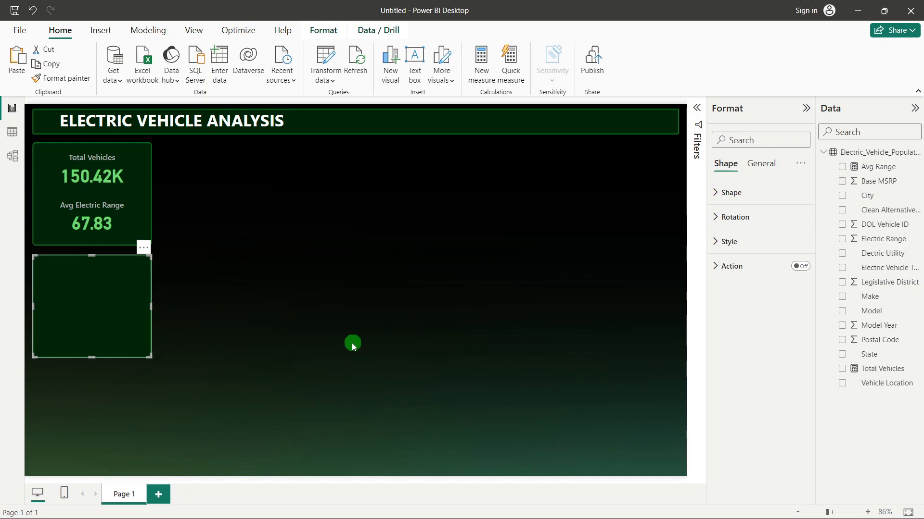
pyautogui.click(352, 344)
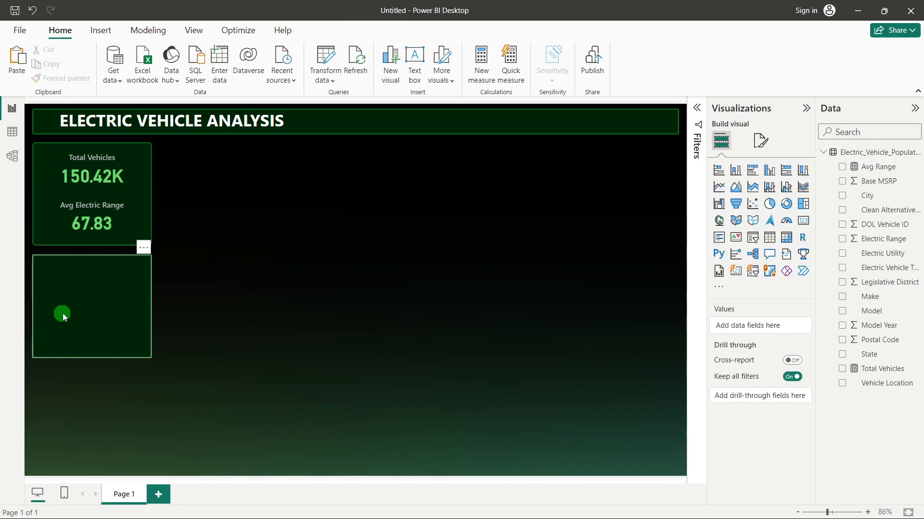
# Step: Paste another copy of the background panel and position it below the second one to complete a column of three
pyautogui.click(62, 313)
pyautogui.hotkey('ctrl', 'v')
pyautogui.moveTo(100, 323); pyautogui.dragTo(94, 426)
# Step: Nudge the middle background panel slightly so the three stacked panels are evenly spaced
pyautogui.click(112, 313)
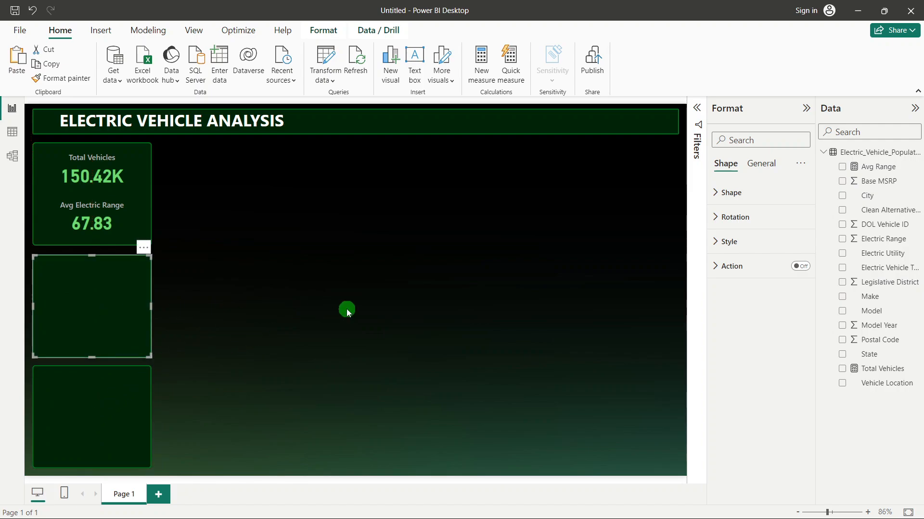
pyautogui.click(336, 300)
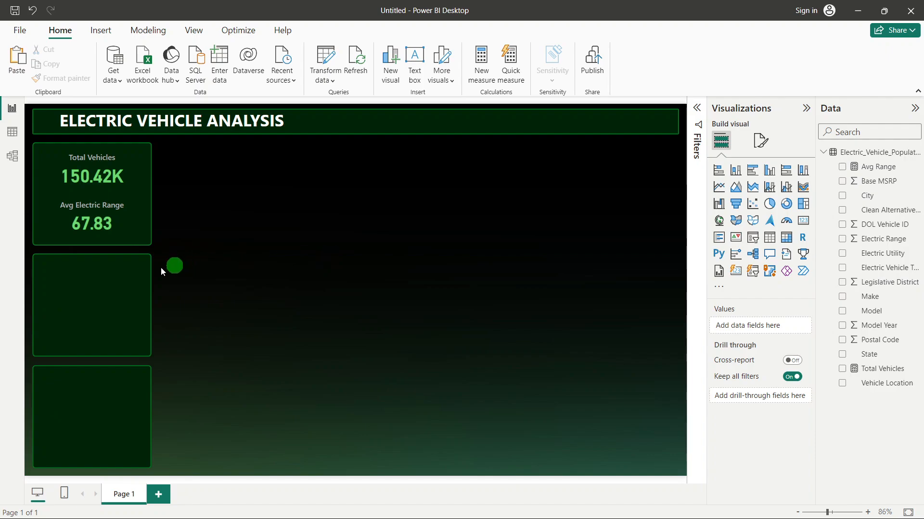
pyautogui.click(126, 279)
pyautogui.click(426, 251)
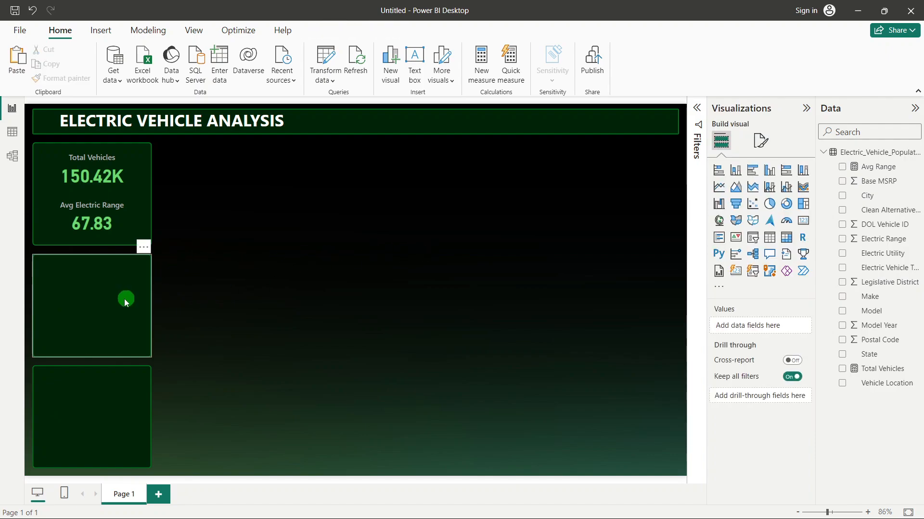
# Step: Insert a donut chart with Electric Vehicle Type as legend and Total Vehicles as values, and check the filters applied to it
pyautogui.click(786, 204)
pyautogui.moveTo(266, 301); pyautogui.dragTo(397, 292)
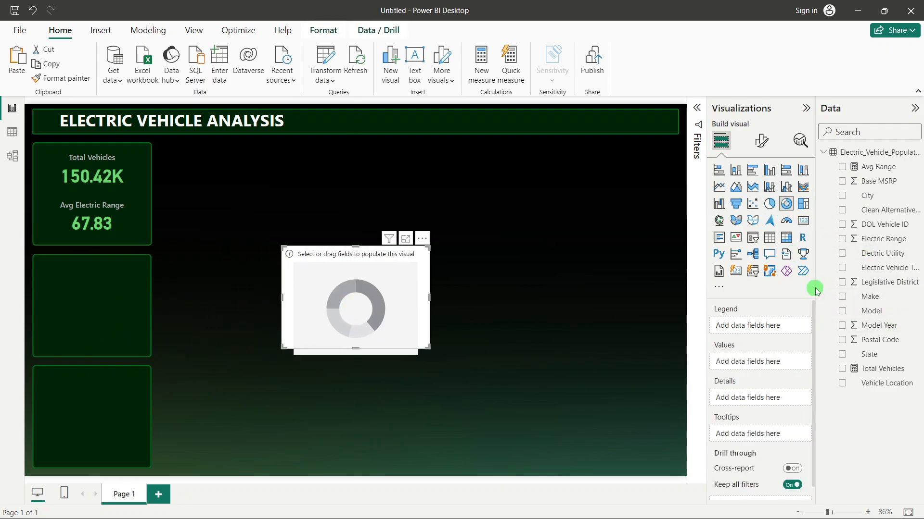
pyautogui.moveTo(815, 291); pyautogui.dragTo(802, 287)
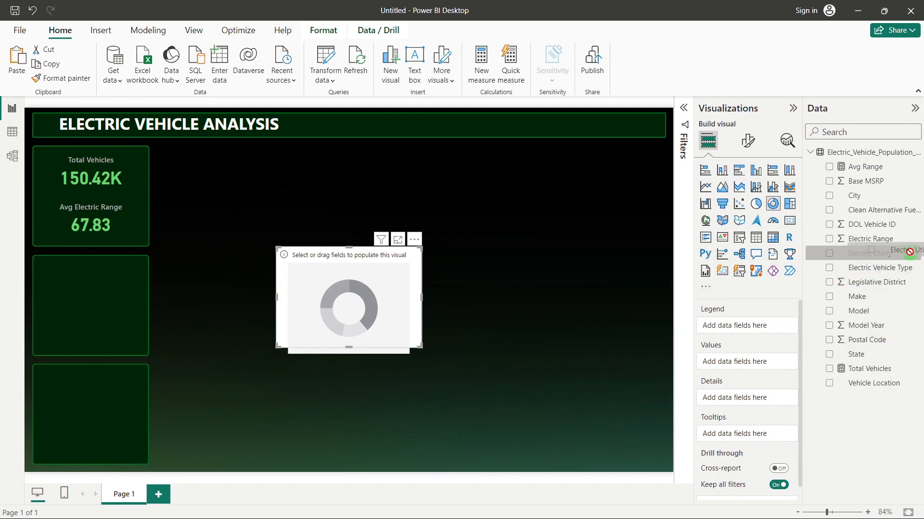
pyautogui.moveTo(887, 274); pyautogui.dragTo(765, 333)
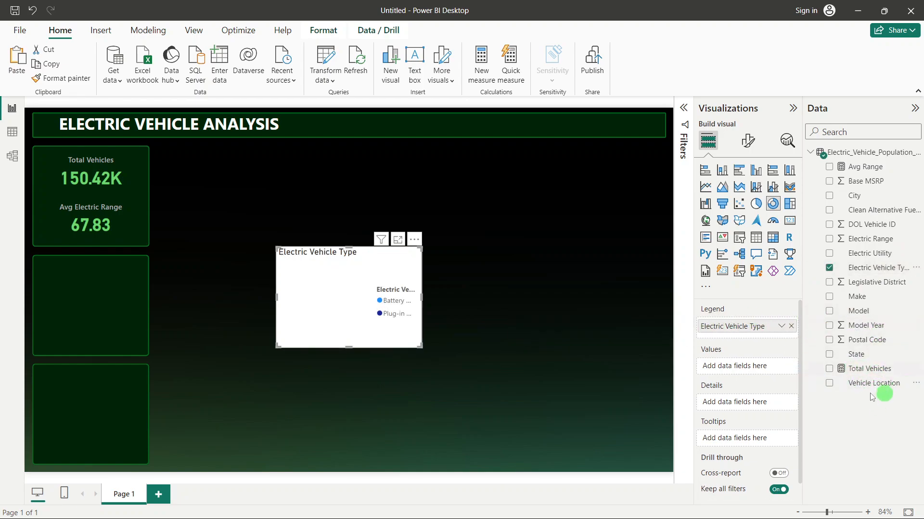
pyautogui.moveTo(882, 369); pyautogui.dragTo(758, 369)
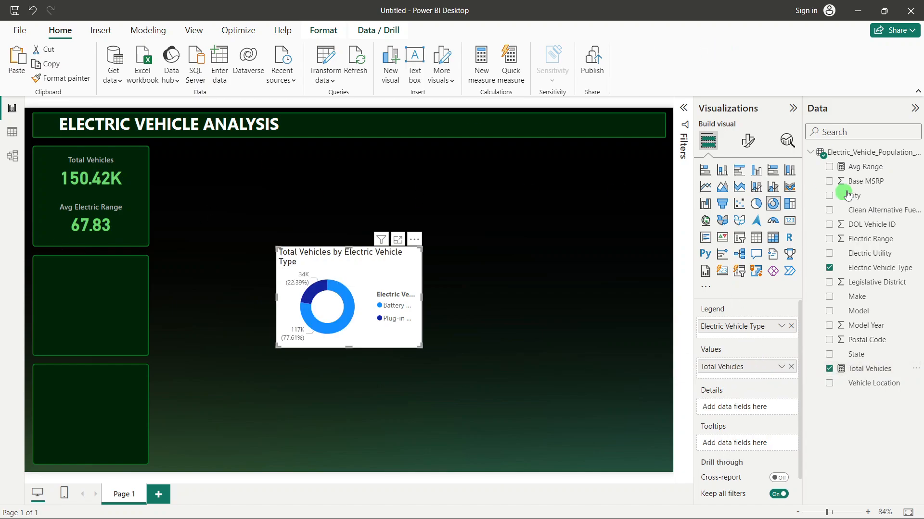
pyautogui.click(682, 115)
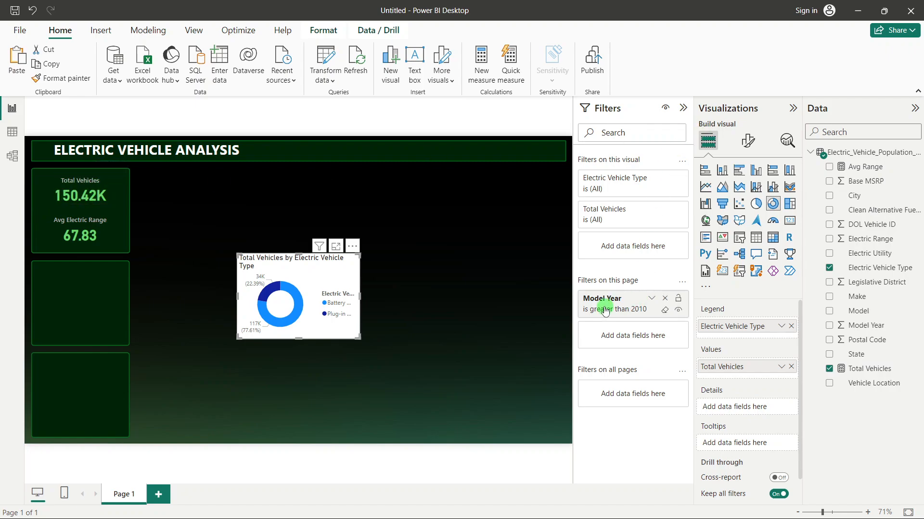
pyautogui.click(683, 107)
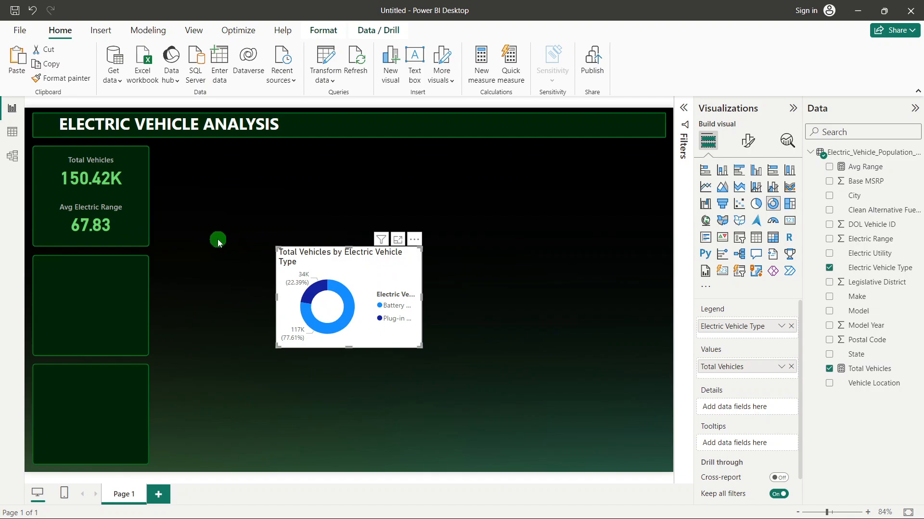
# Step: Copy the Avg Electric Range card's formatting onto the donut chart with Format Painter
pyautogui.click(83, 218)
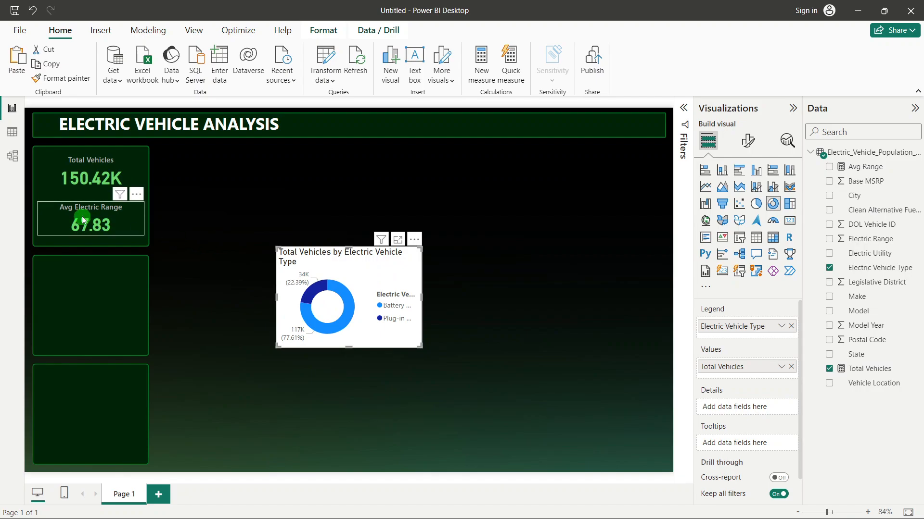
pyautogui.click(84, 83)
pyautogui.click(392, 278)
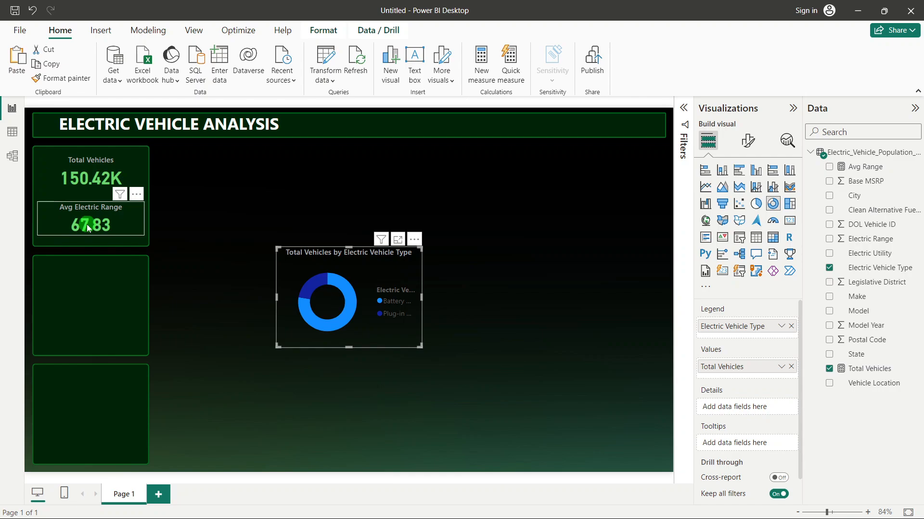
pyautogui.click(351, 207)
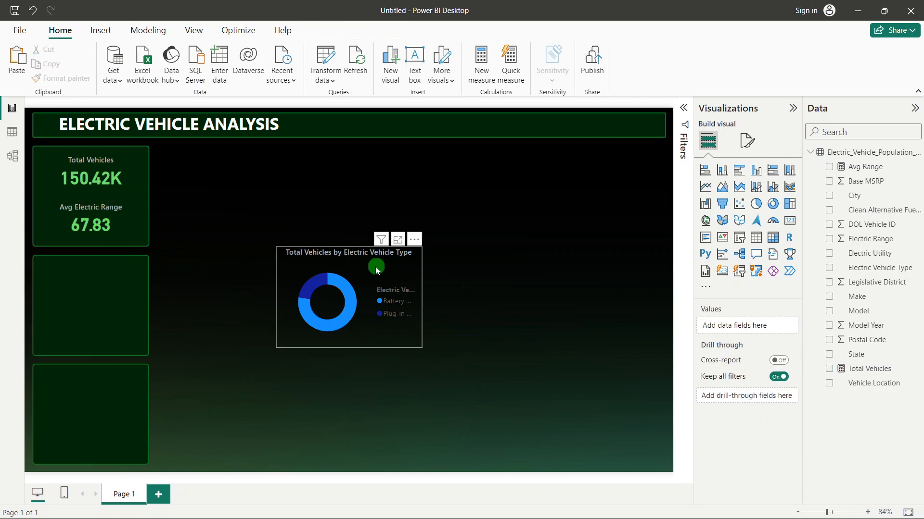
# Step: Turn off the donut chart's legend, detail labels and title
pyautogui.click(344, 258)
pyautogui.click(754, 147)
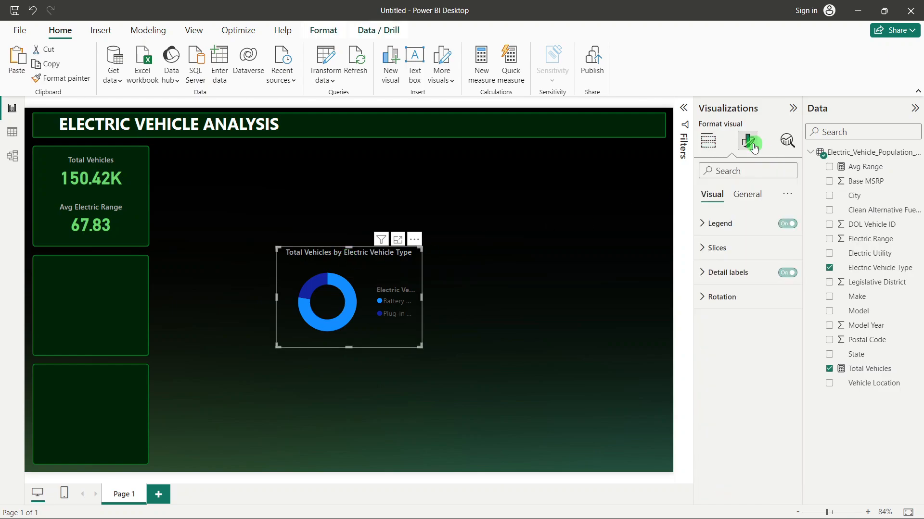
pyautogui.click(794, 224)
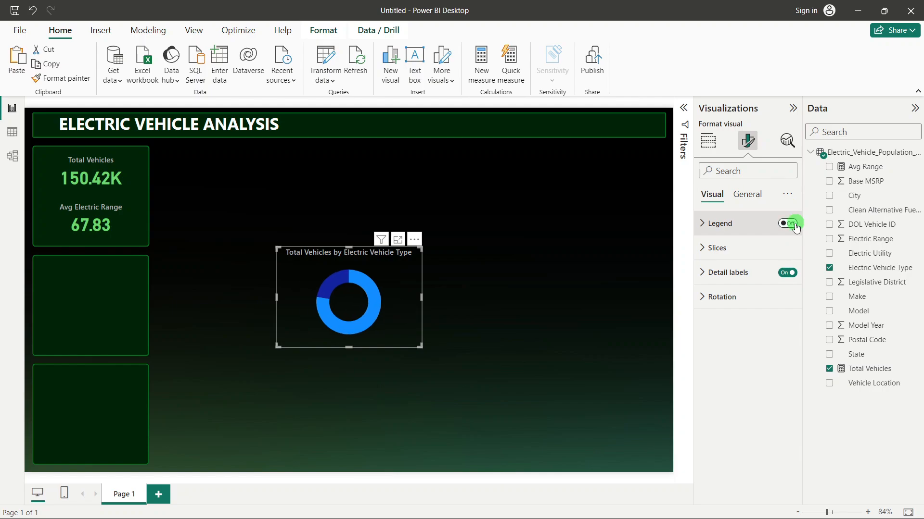
pyautogui.click(791, 273)
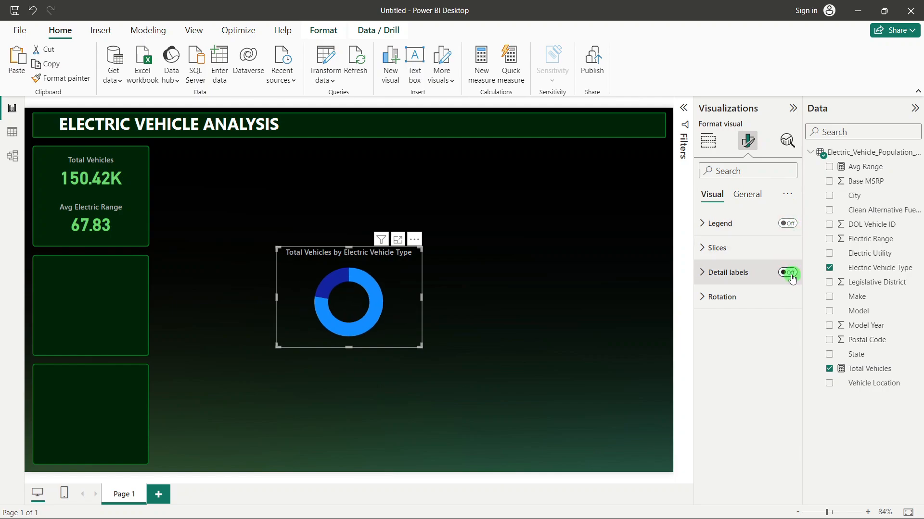
pyautogui.click(747, 194)
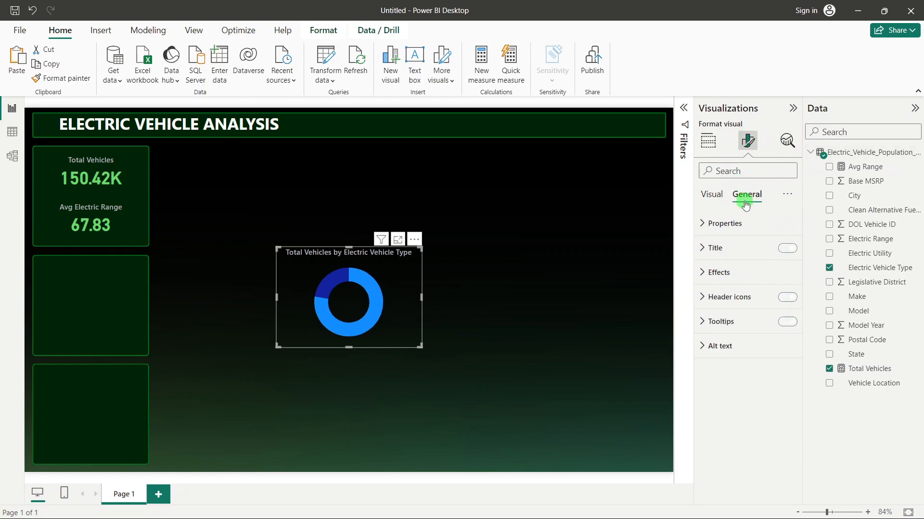
pyautogui.click(786, 248)
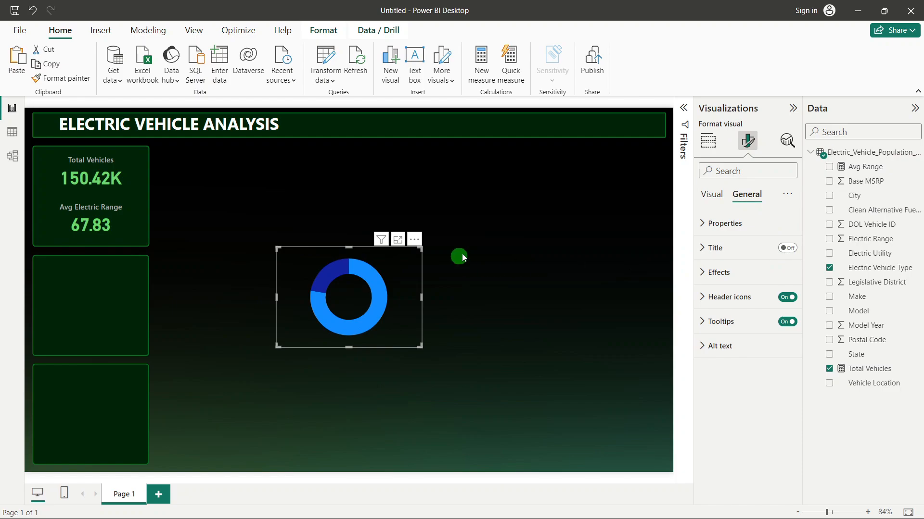
# Step: Set the donut chart's height to 231 and its width to 259
pyautogui.click(738, 222)
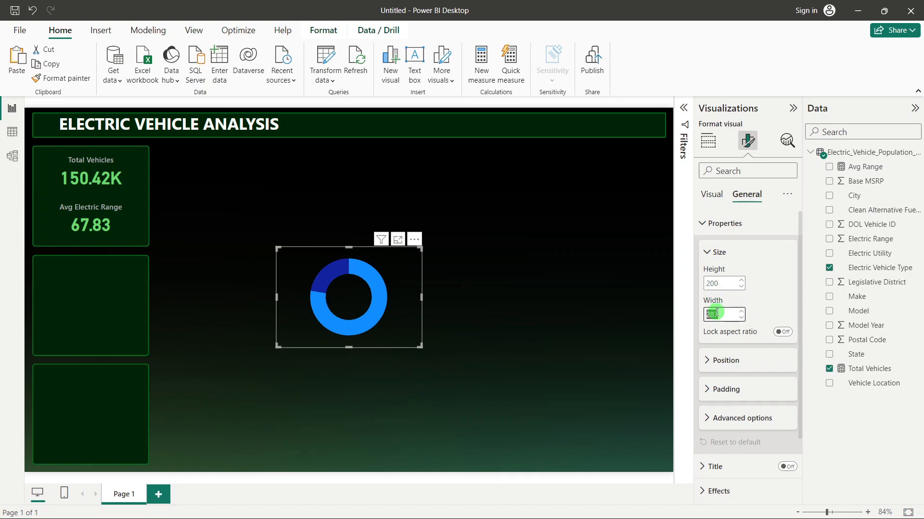
pyautogui.click(714, 287)
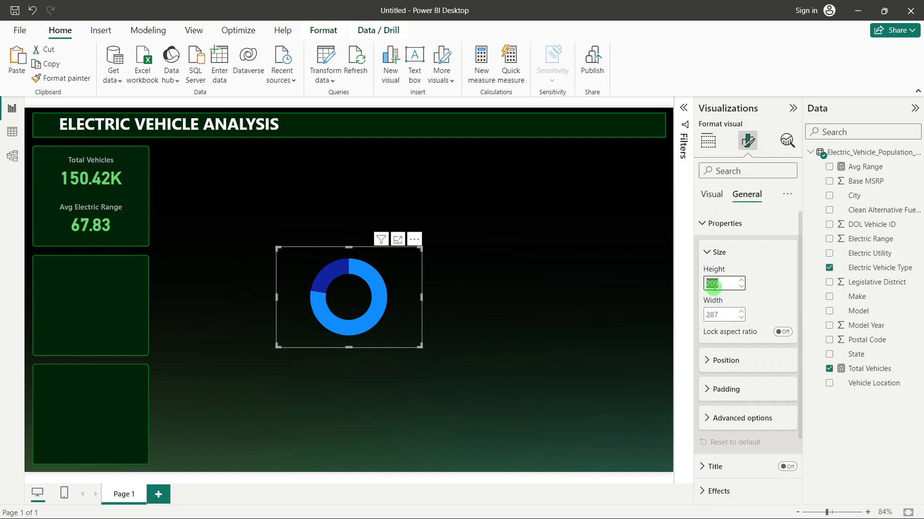
pyautogui.write('231')
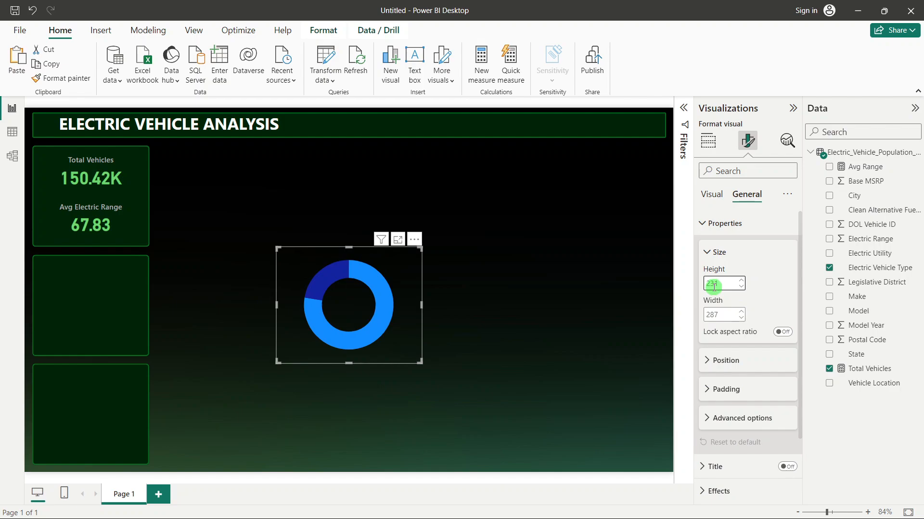
pyautogui.click(725, 310)
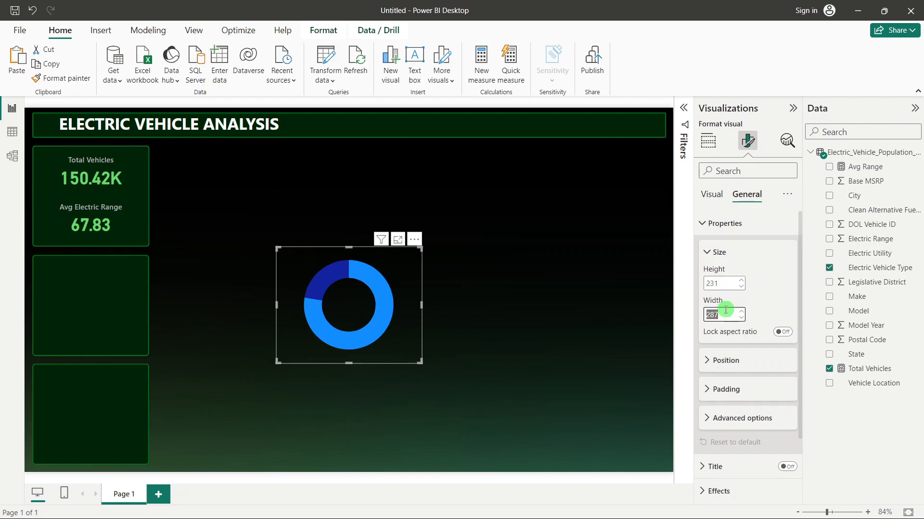
pyautogui.write('259')
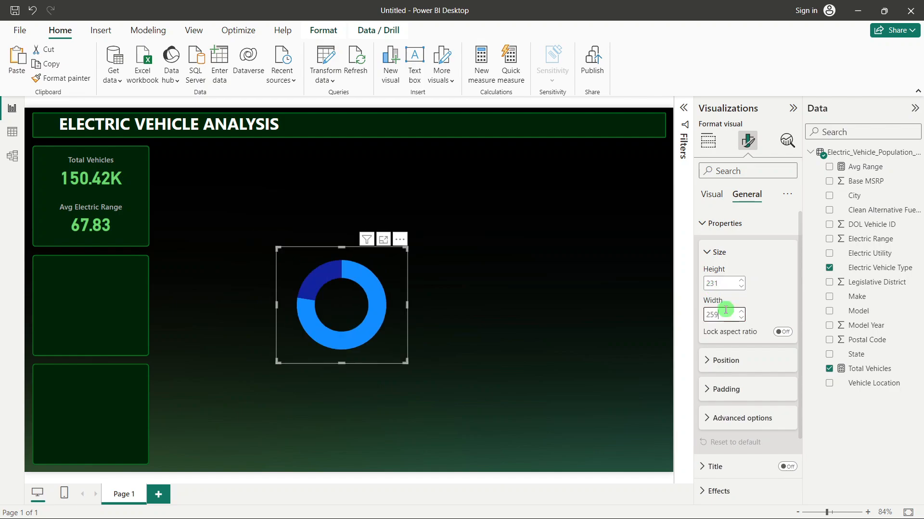
# Step: Set the inner radius of the donut chart's slices to 85%
pyautogui.click(714, 193)
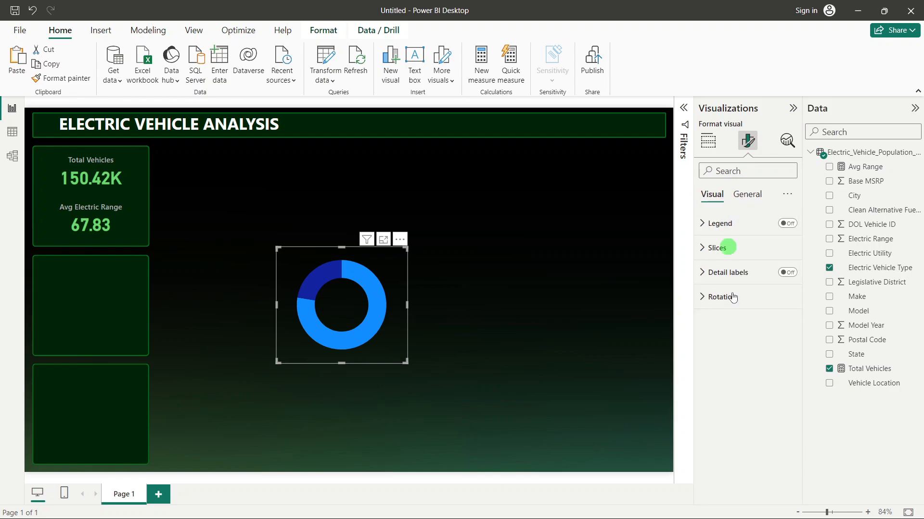
pyautogui.click(717, 247)
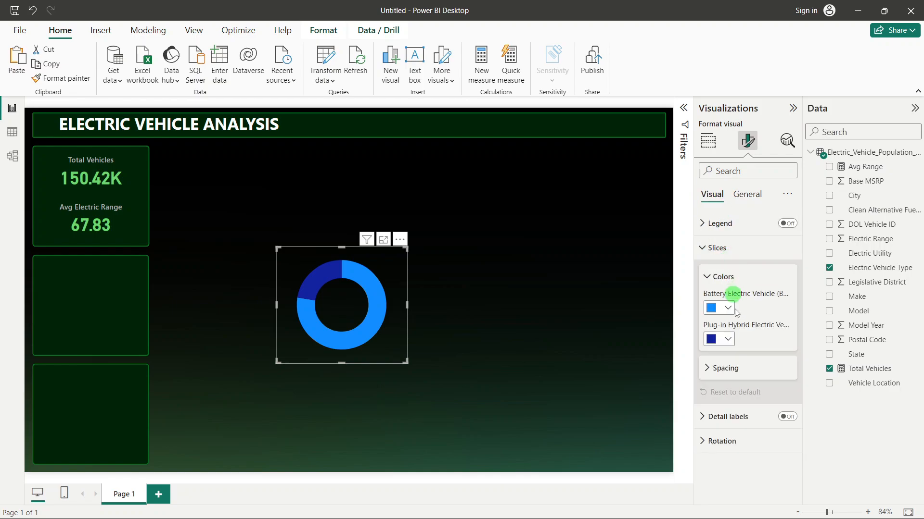
pyautogui.click(724, 367)
pyautogui.doubleClick(711, 402)
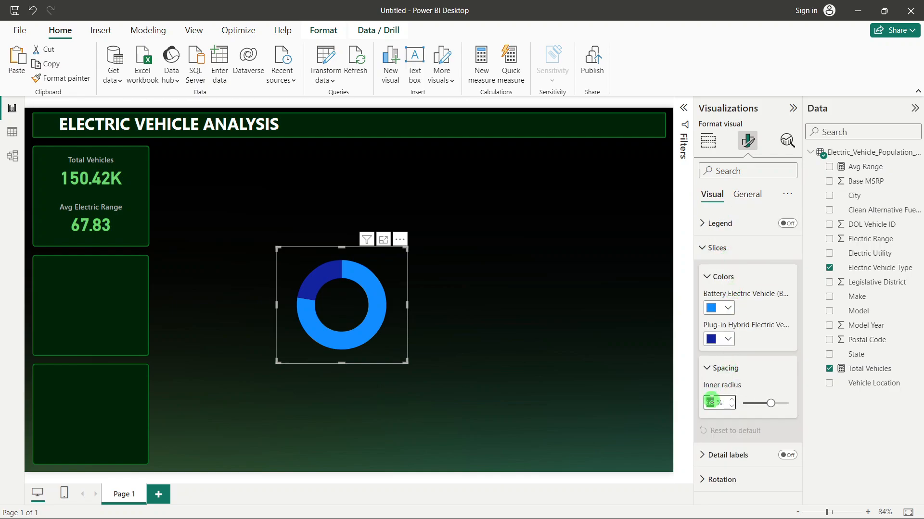
pyautogui.write('85')
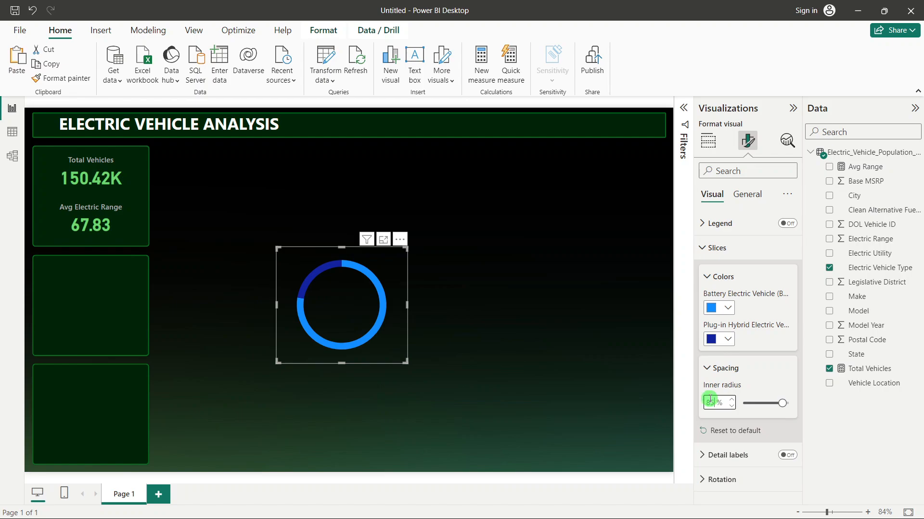
# Step: Color the donut's Battery Electric Vehicle slice with the recently used light green and the Plug-in Hybrid slice with #014D06
pyautogui.click(716, 313)
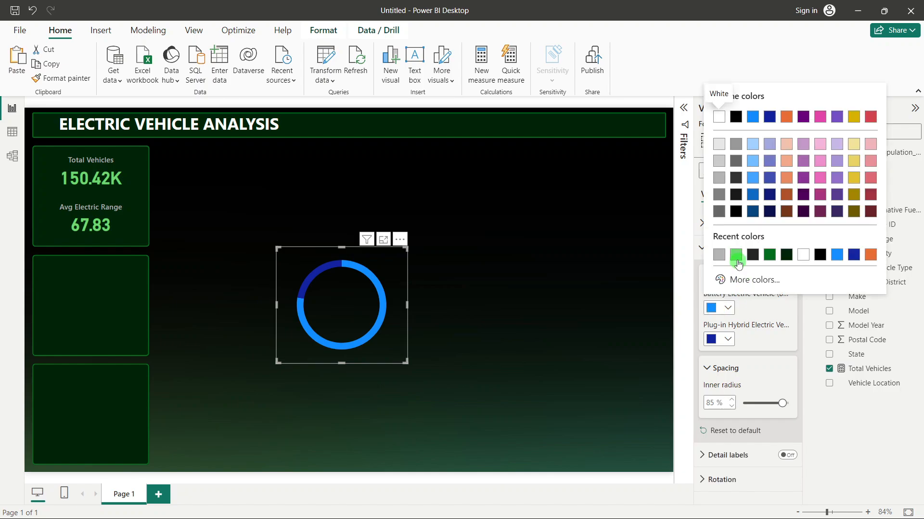
pyautogui.click(736, 255)
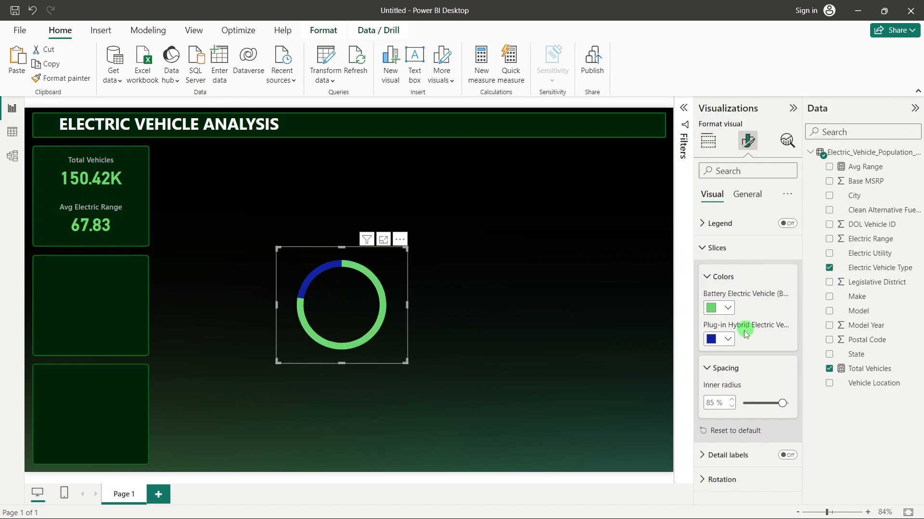
pyautogui.click(722, 339)
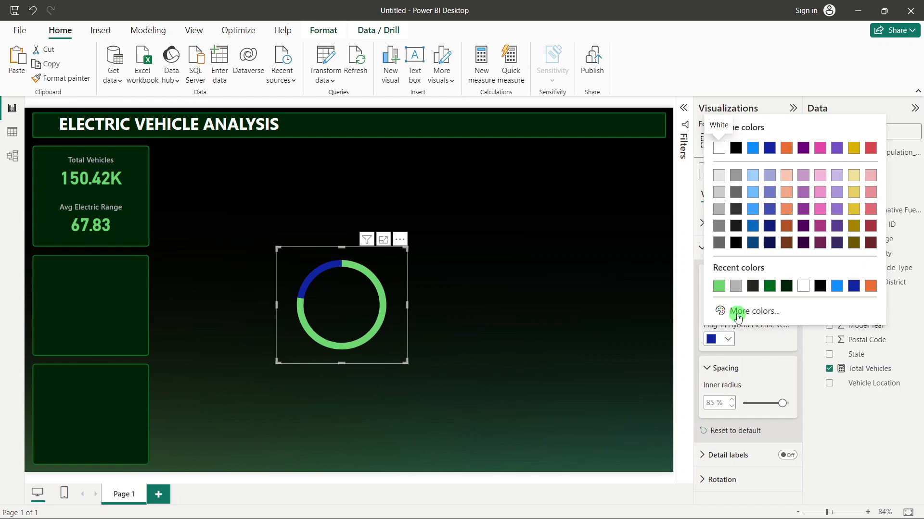
pyautogui.click(738, 312)
pyautogui.click(717, 308)
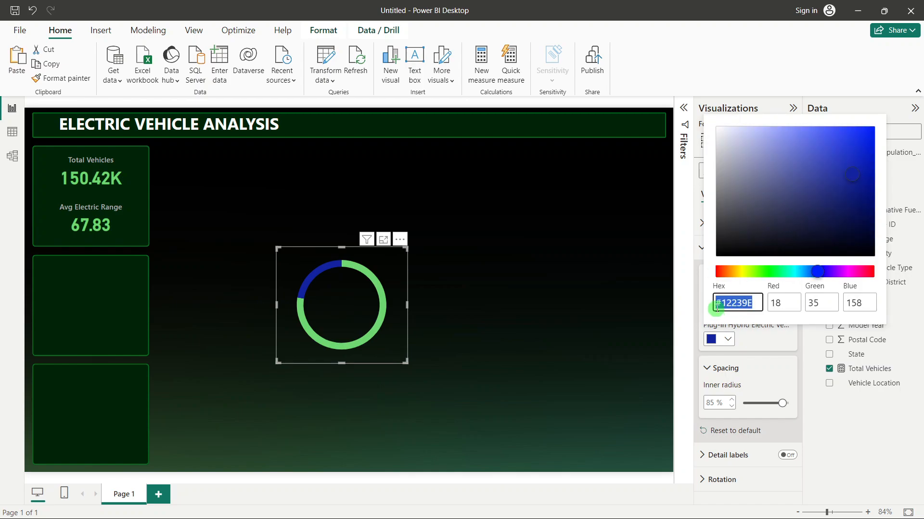
pyautogui.write('#014d')
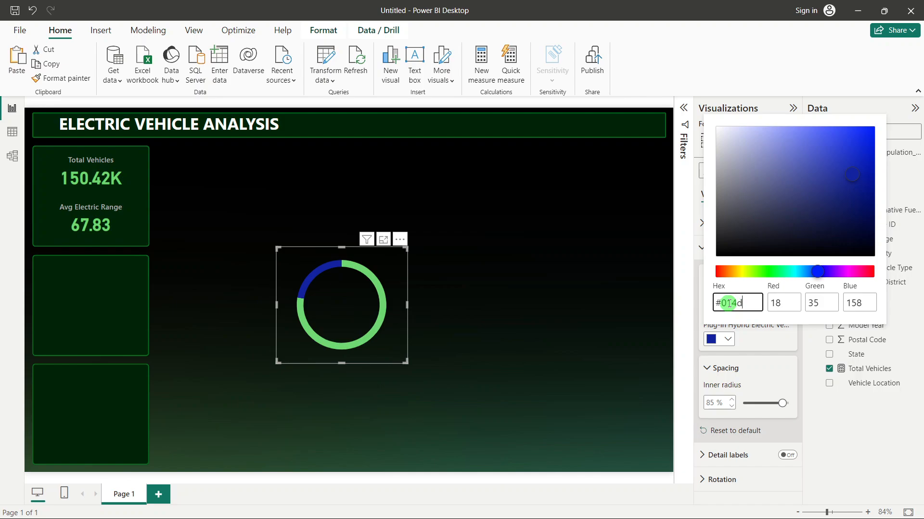
pyautogui.write('06')
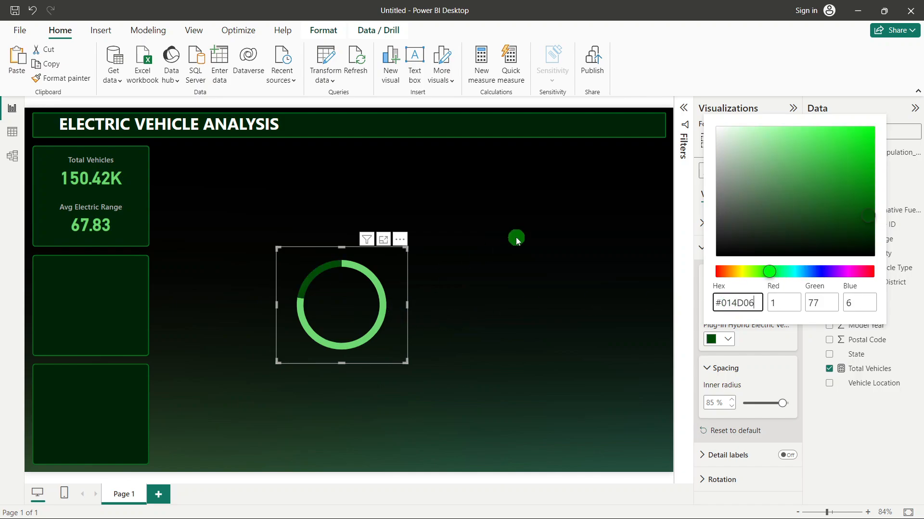
pyautogui.click(510, 260)
# Step: Move the donut chart onto the empty middle panel below the KPI cards and deselect it
pyautogui.moveTo(390, 271); pyautogui.dragTo(137, 284)
pyautogui.click(425, 286)
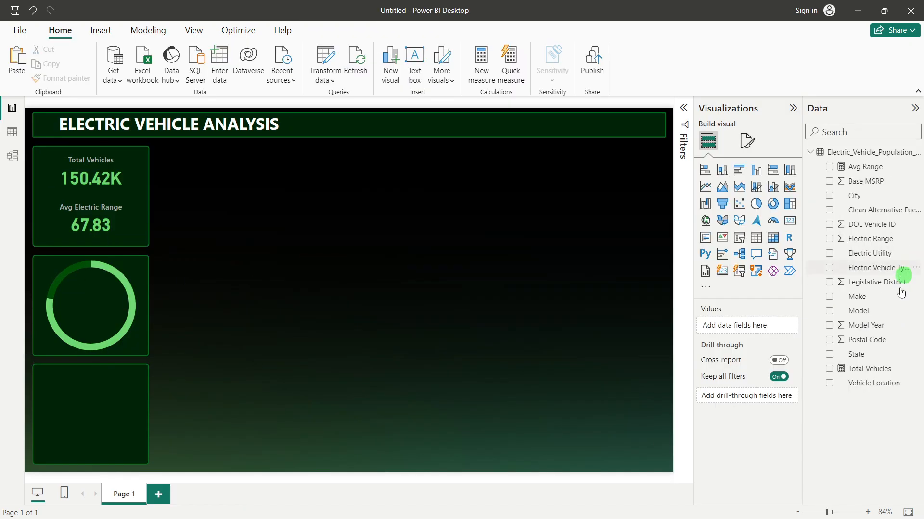
# Step: Create a new measure in the Electric Vehicle Population table and name it BEV Vehicles
pyautogui.rightClick(866, 317)
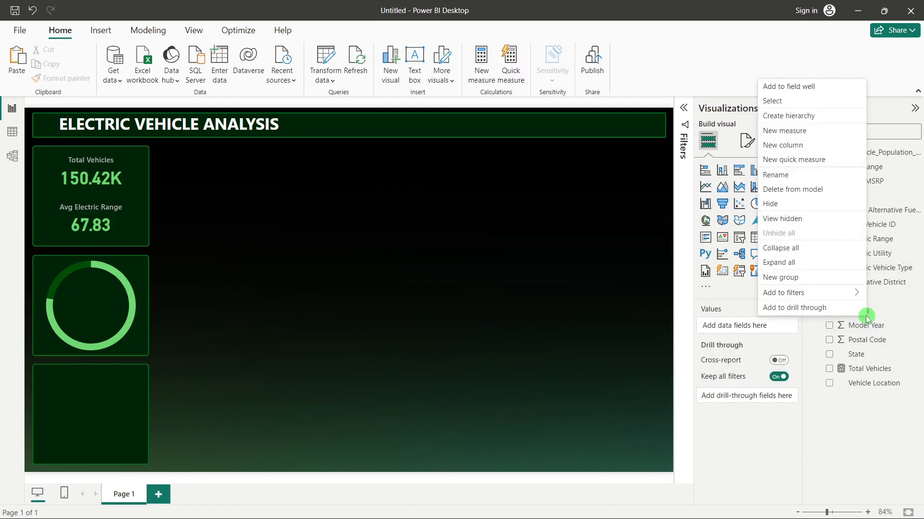
pyautogui.click(794, 131)
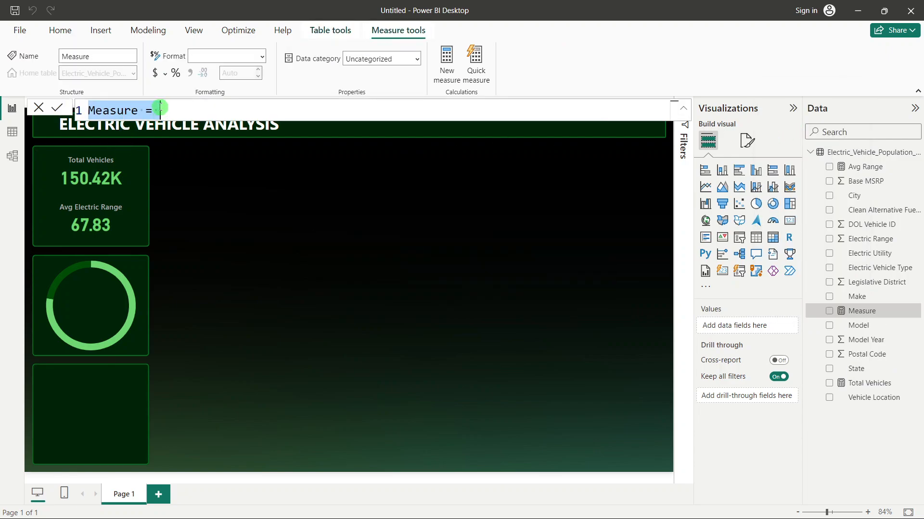
pyautogui.doubleClick(114, 109)
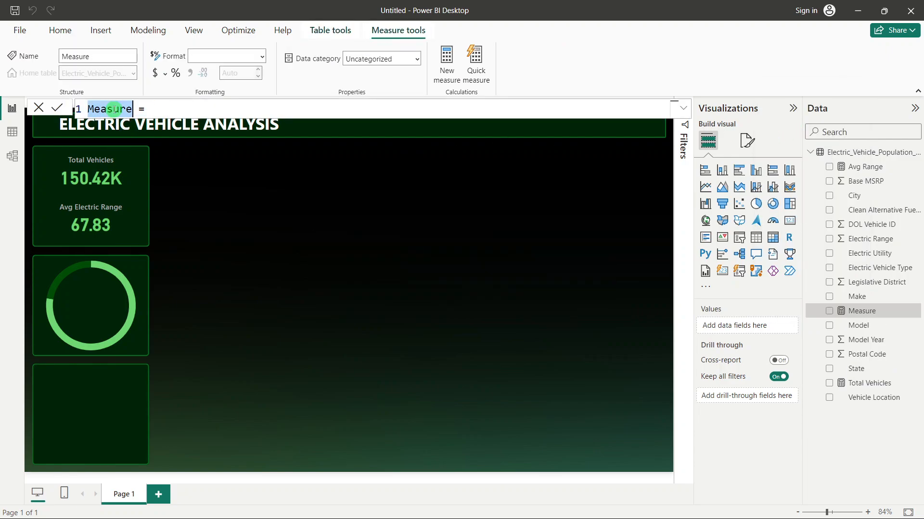
pyautogui.write('BEV ')
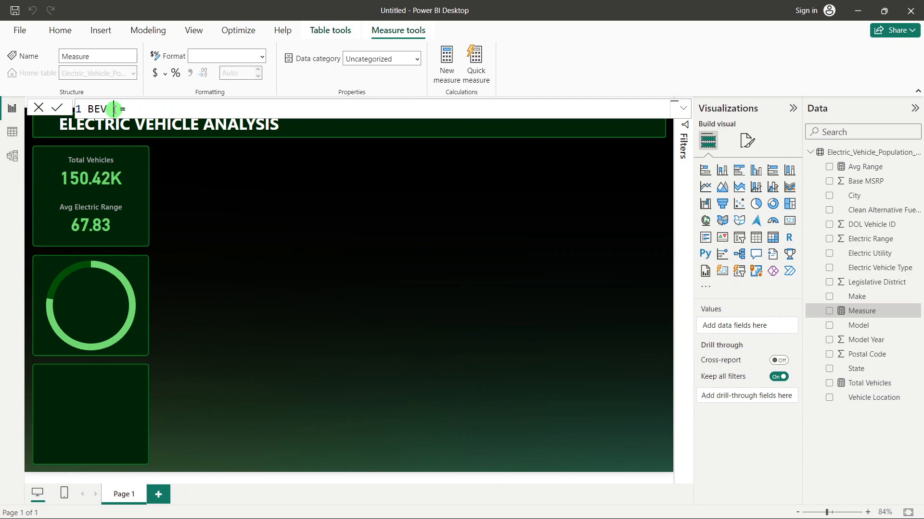
pyautogui.write('Vehicles')
pyautogui.click(199, 114)
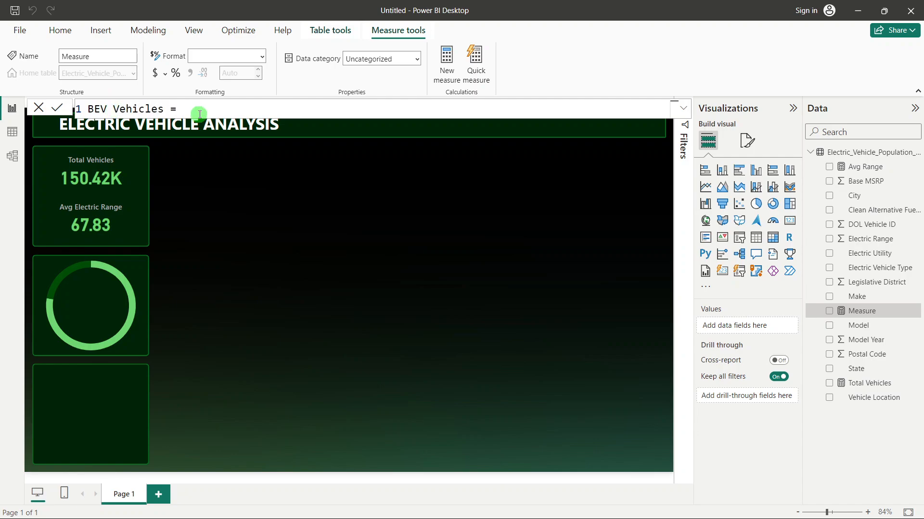
# Step: Start the measure's formula with CALCULATE, using [Total Vehicles] as expression and Electric_Vehicle_Population_Data[Electric Vehicle Type] as the filter column
pyautogui.write('CAL')
pyautogui.press('Tab')
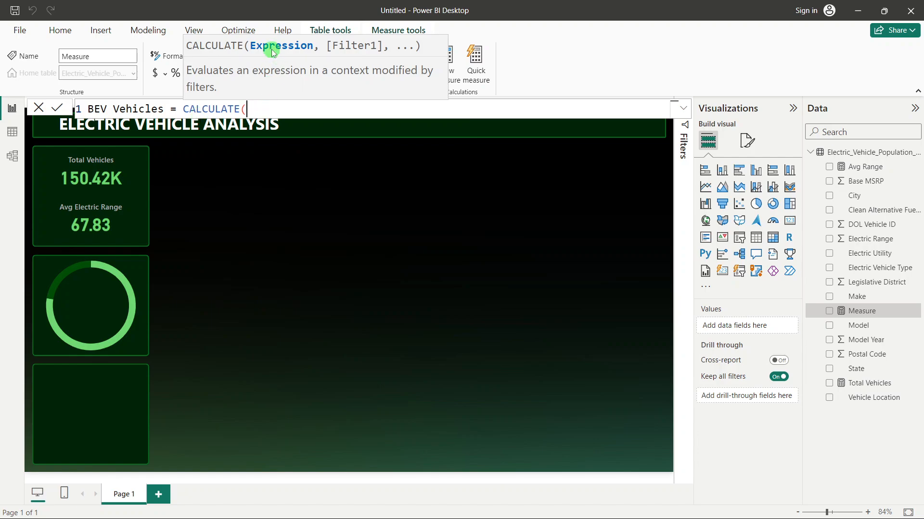
pyautogui.write('tot')
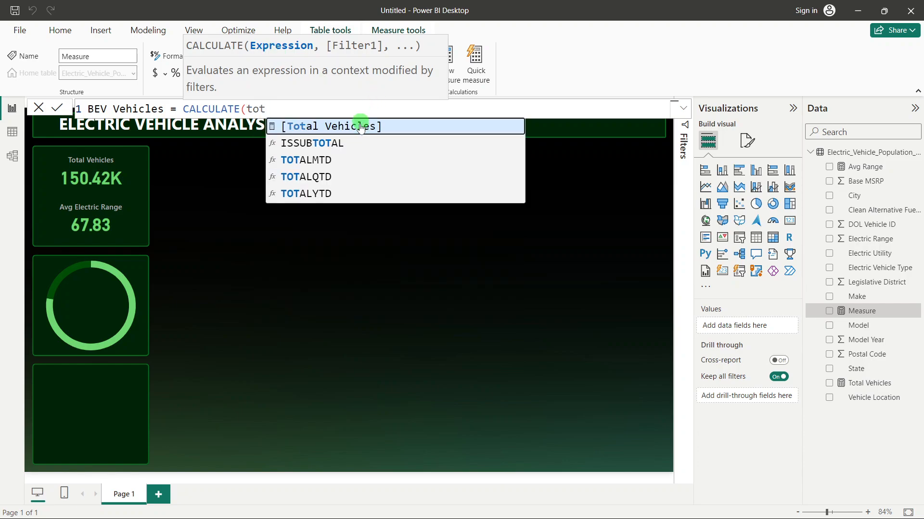
pyautogui.click(361, 127)
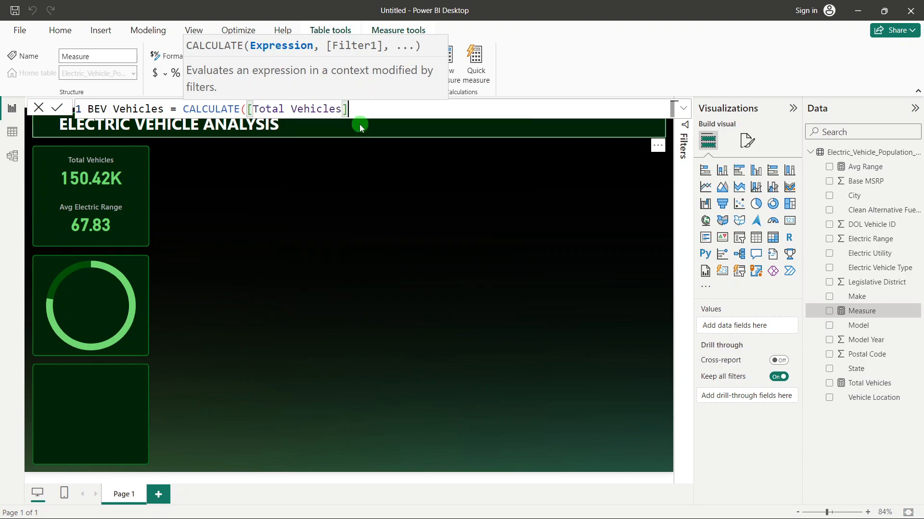
pyautogui.write(', ')
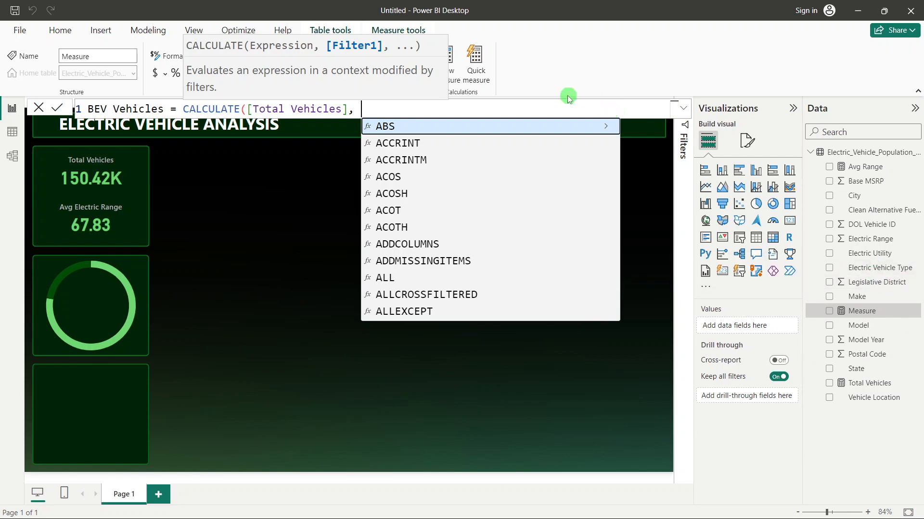
pyautogui.write('type')
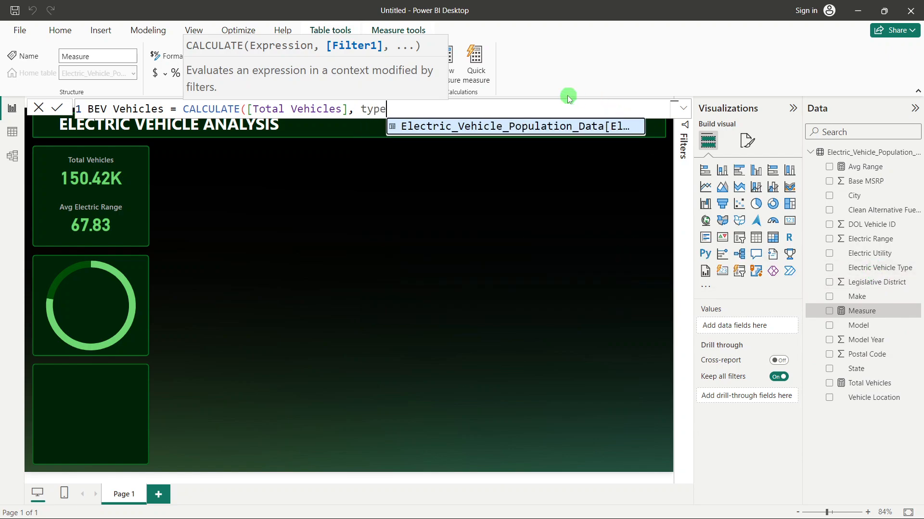
pyautogui.press('Tab')
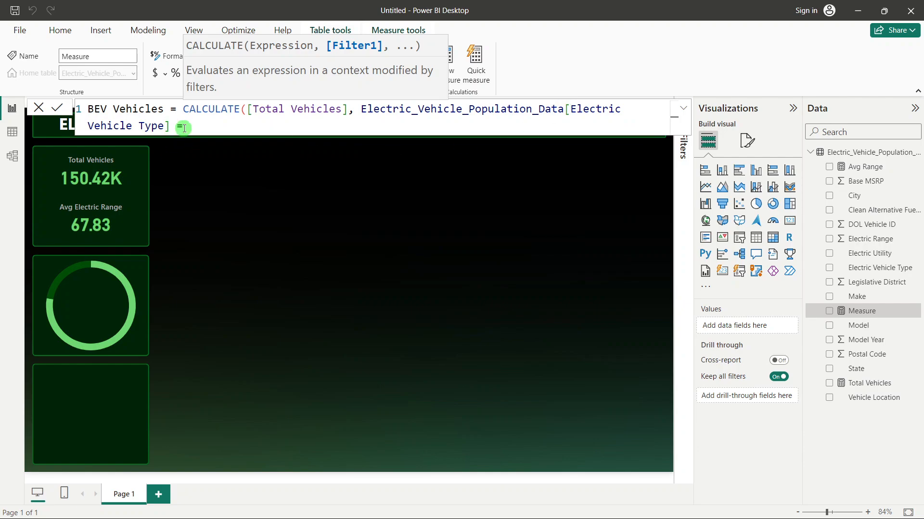
# Step: Switch to Excel, copy "Battery Electric Vehicle (BEV)" from cell I2, and paste it as the filter value in the Power BI formula
pyautogui.hotkey('alt', 'Tab')
pyautogui.hotkey('alt', 'Tab')
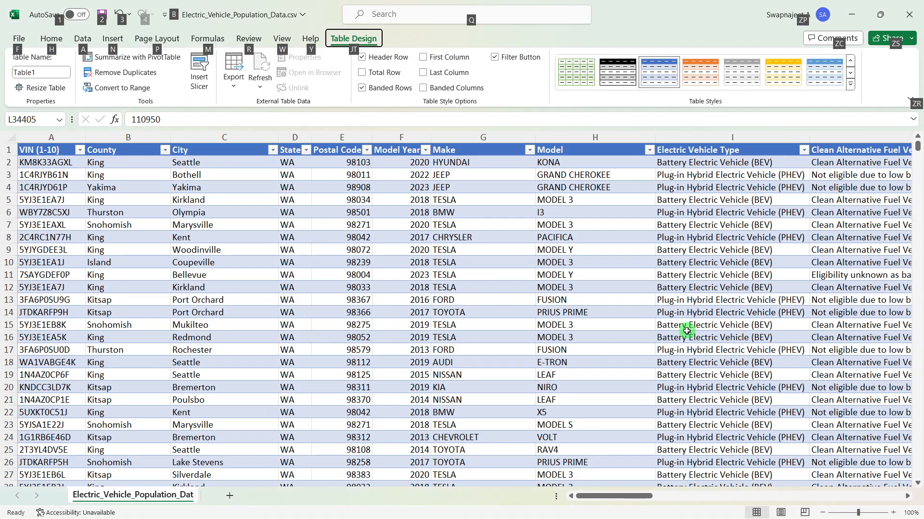
pyautogui.click(743, 163)
pyautogui.moveTo(267, 120); pyautogui.dragTo(125, 120)
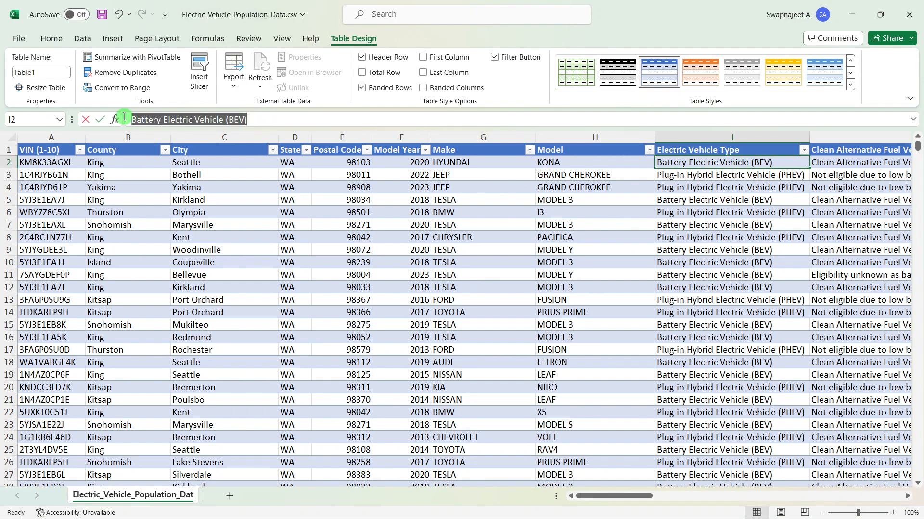
pyautogui.hotkey('ctrl', 'c')
pyautogui.hotkey('alt', 'Tab')
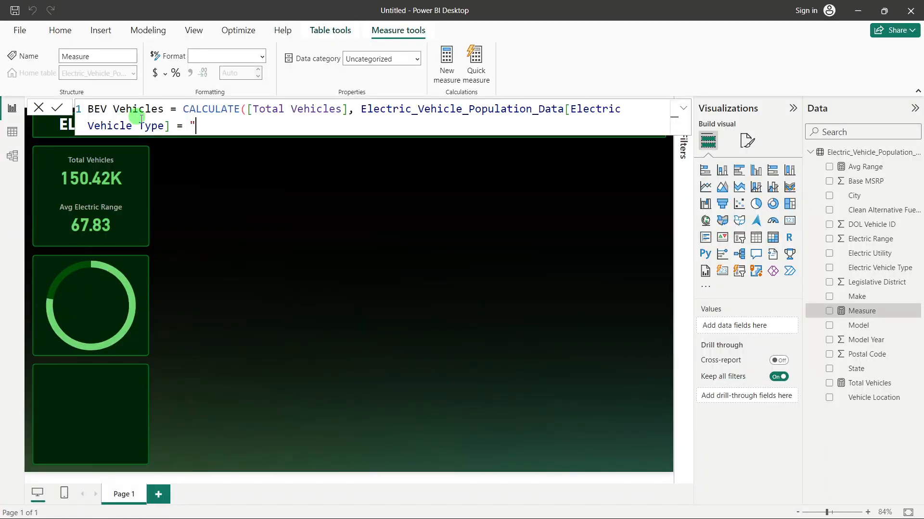
pyautogui.hotkey('ctrl', 'v')
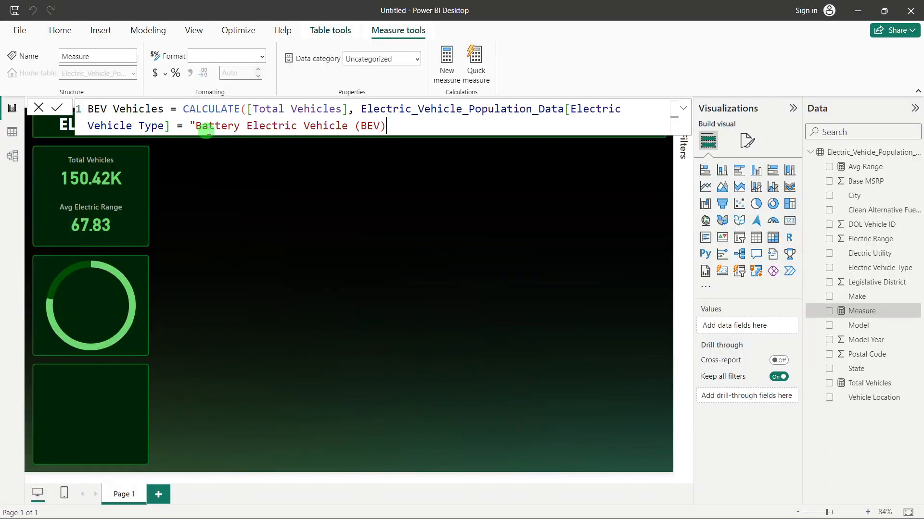
# Step: Recheck the vehicle type text in Excel, and complete the BEV Vehicles formula with the closing quotation mark and parenthesis
pyautogui.hotkey('alt', 'Tab')
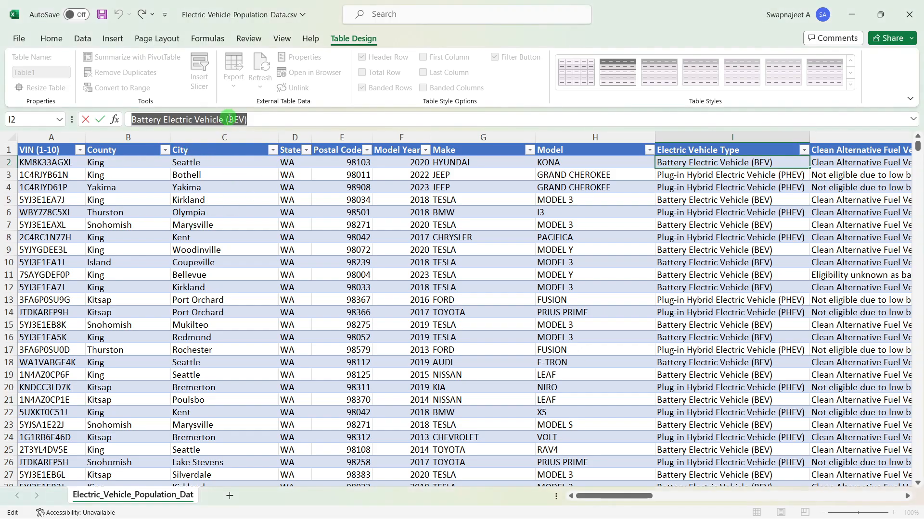
pyautogui.hotkey('alt', 'Tab')
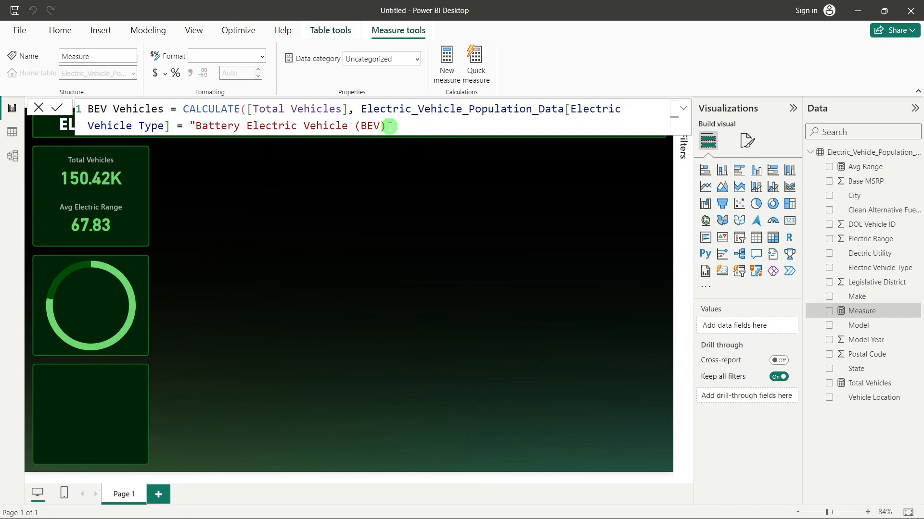
pyautogui.write(')')
pyautogui.scroll(1, 390, 126)
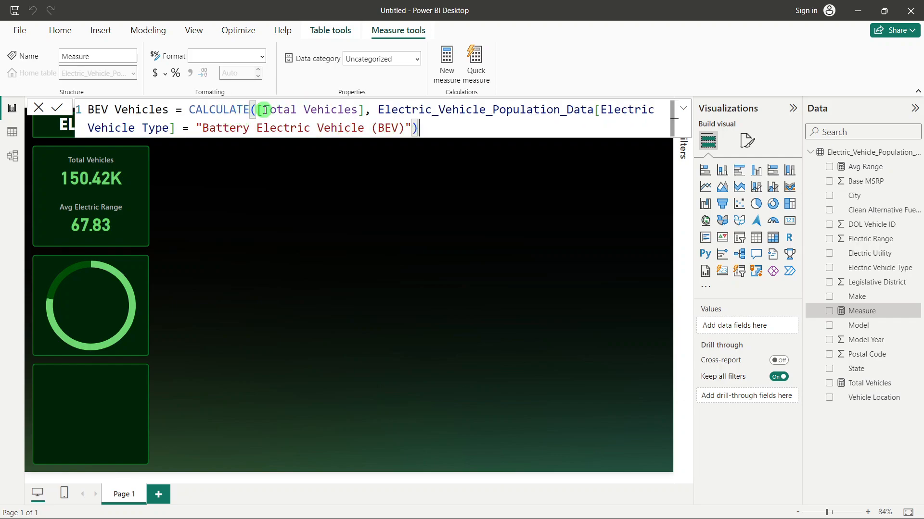
# Step: Review the BEV Vehicles formula's Total Vehicles expression, its Electric Vehicle Type filter column and its filter value
pyautogui.moveTo(265, 111); pyautogui.dragTo(358, 112)
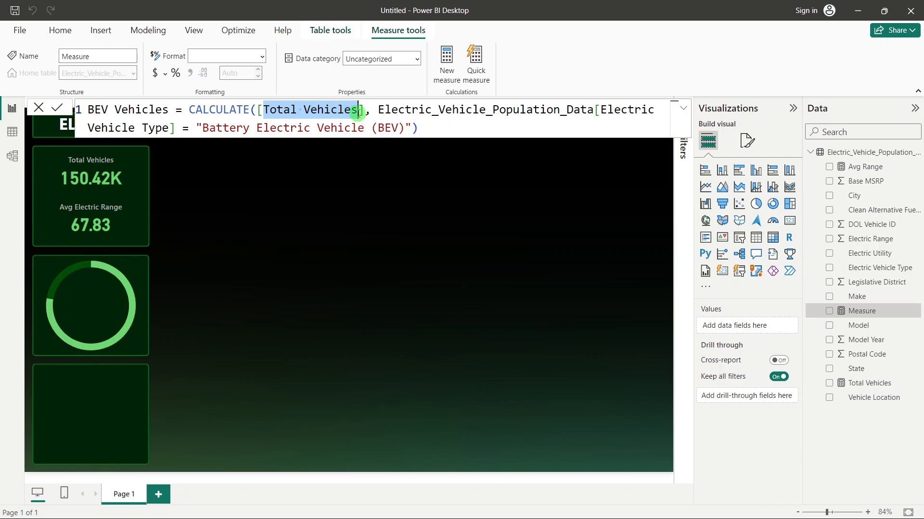
pyautogui.click(362, 110)
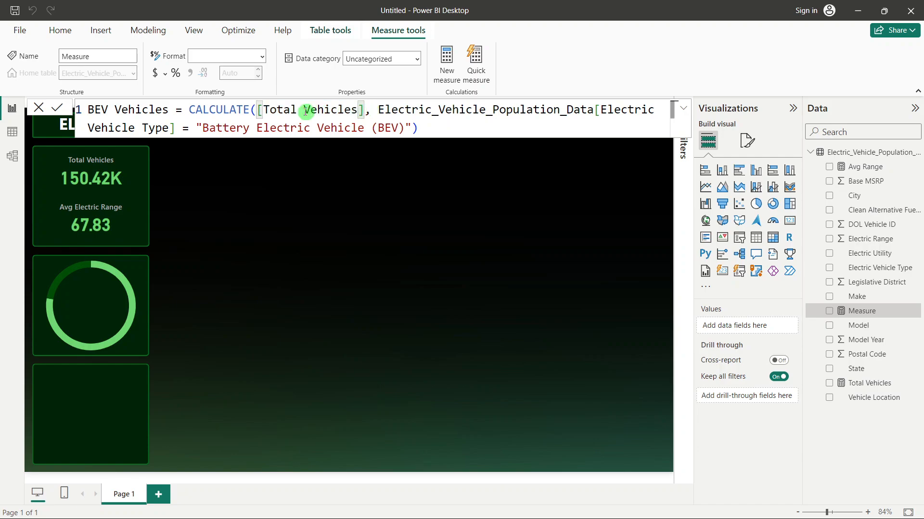
pyautogui.moveTo(258, 110); pyautogui.dragTo(176, 131)
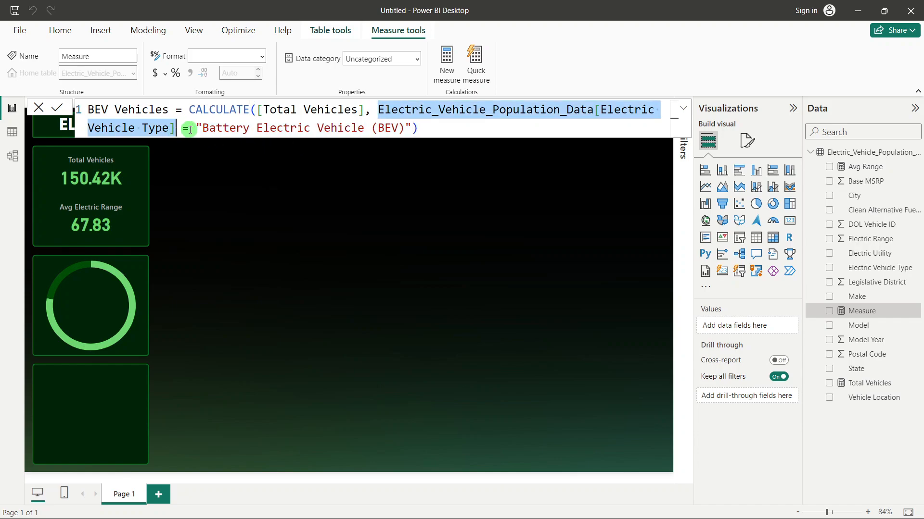
pyautogui.click(195, 129)
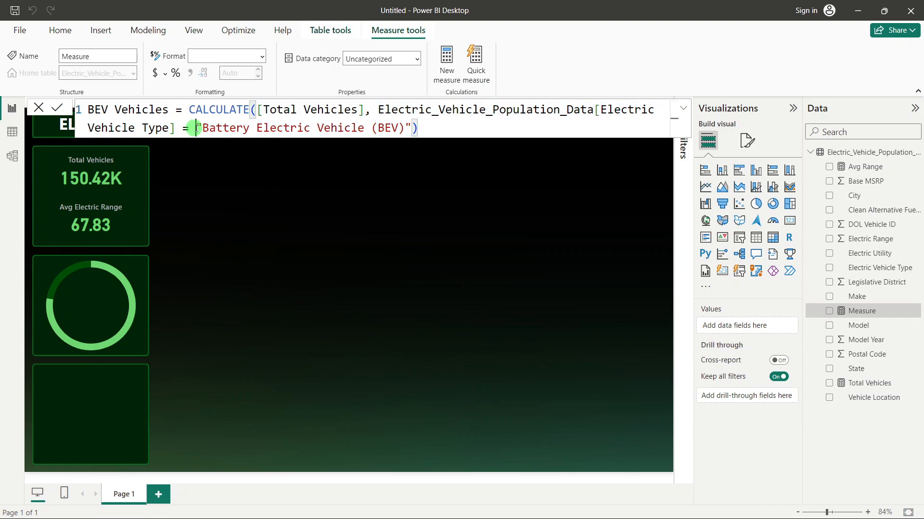
pyautogui.moveTo(196, 129); pyautogui.dragTo(223, 129)
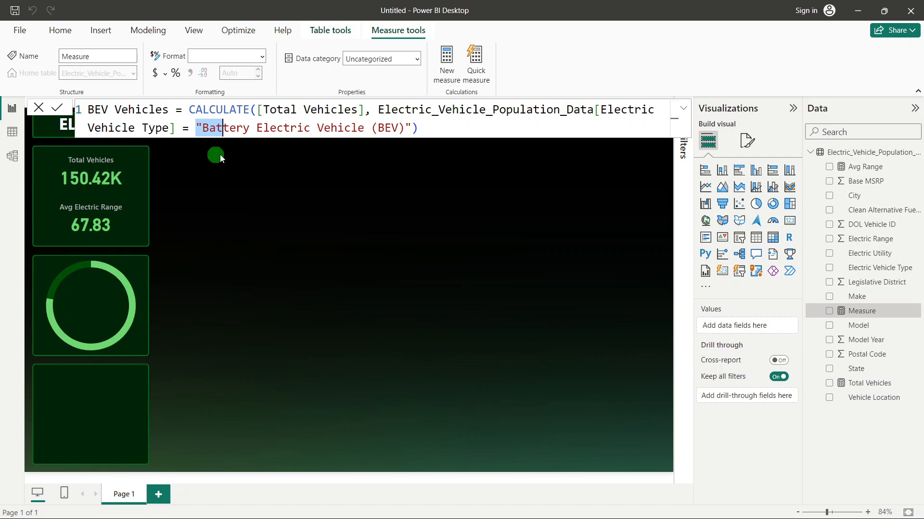
pyautogui.moveTo(378, 129); pyautogui.dragTo(398, 130)
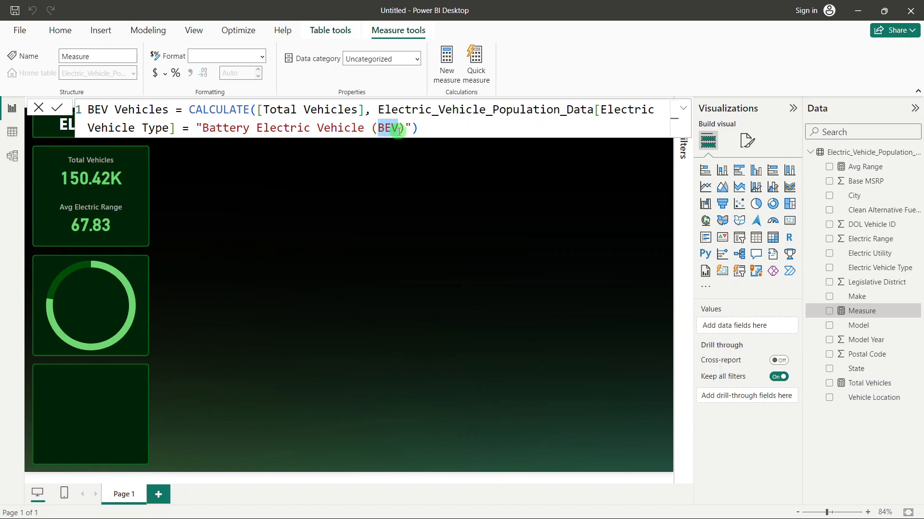
# Step: Commit the BEV Vehicles measure formula and select the new measure in the data table
pyautogui.moveTo(195, 128); pyautogui.dragTo(405, 124)
pyautogui.click(57, 107)
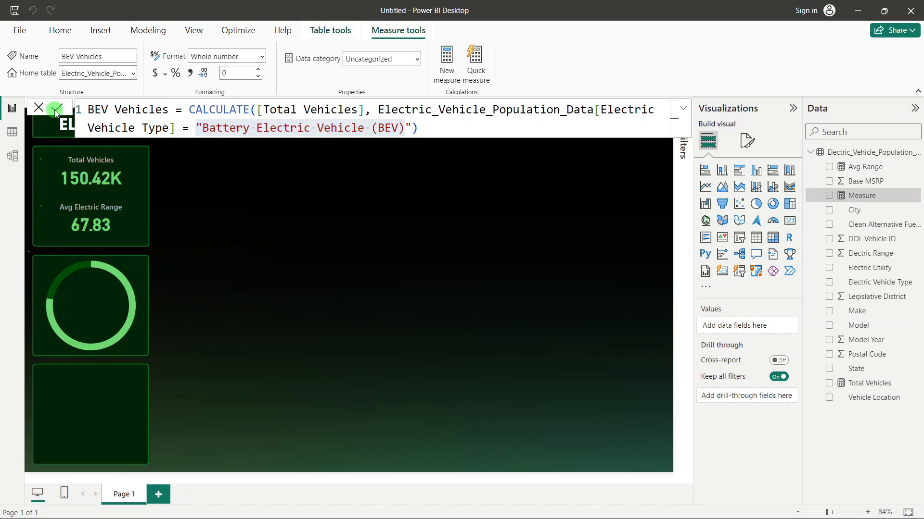
pyautogui.click(873, 202)
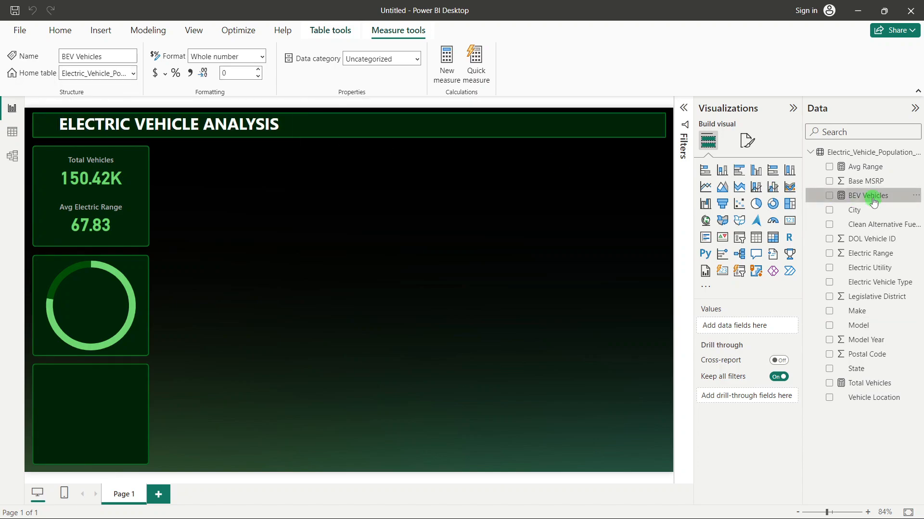
# Step: Duplicate the Total Vehicles card, place the copy in the empty middle of the canvas, and replace its field with BEV Vehicles
pyautogui.moveTo(873, 202); pyautogui.dragTo(107, 178)
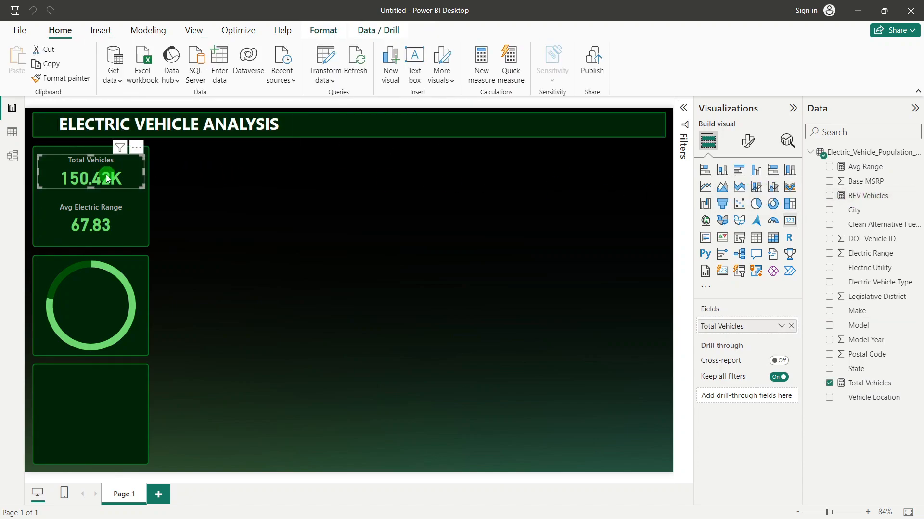
pyautogui.hotkey('ctrl', 'c')
pyautogui.hotkey('ctrl', 'v')
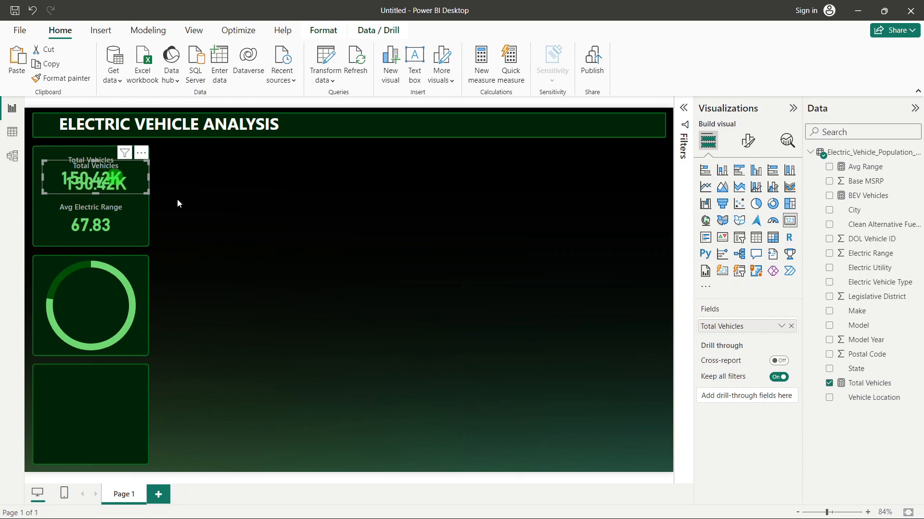
pyautogui.moveTo(103, 175); pyautogui.dragTo(360, 268)
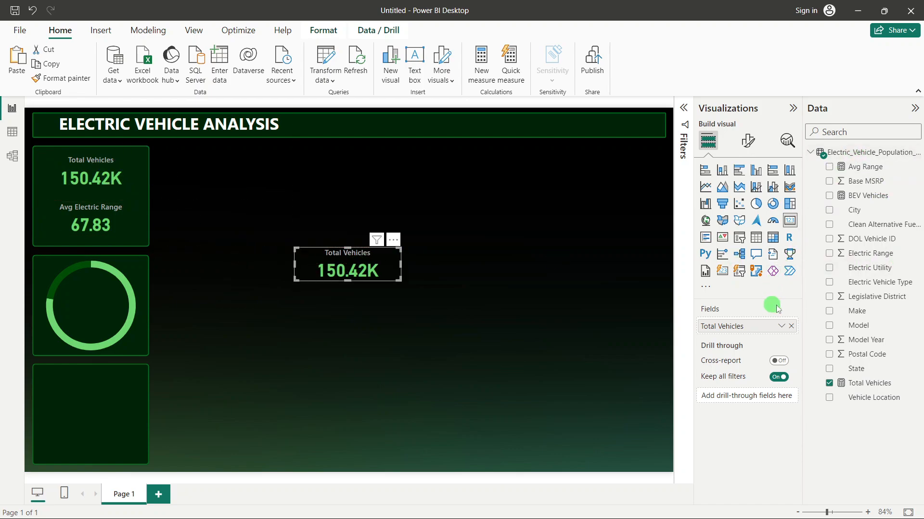
pyautogui.click(792, 327)
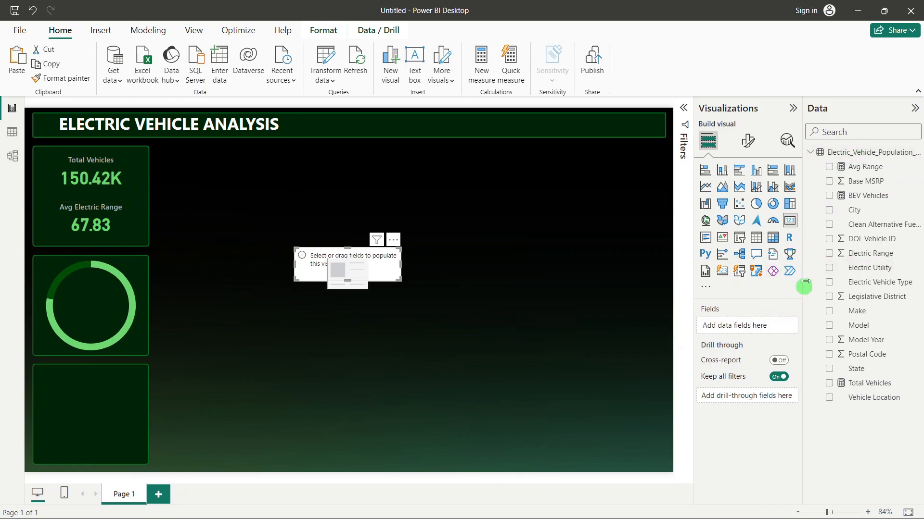
pyautogui.click(829, 196)
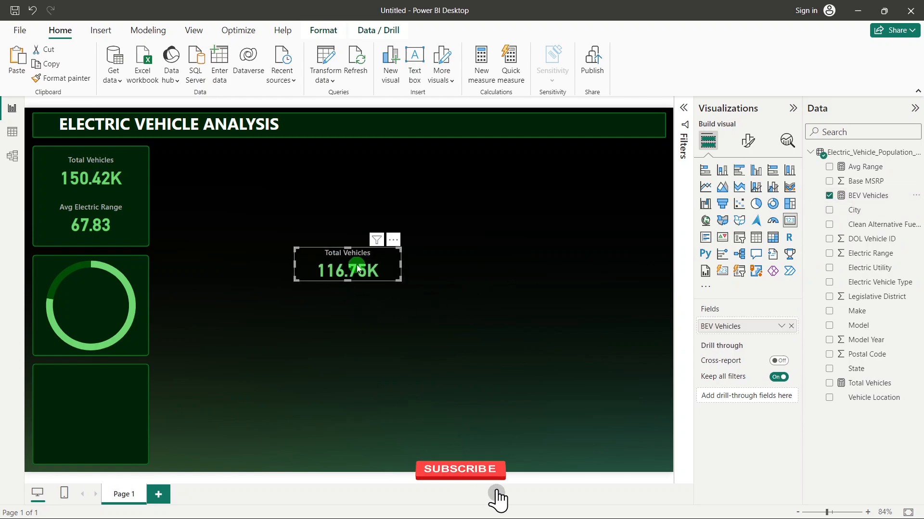
# Step: Set the BEV Vehicles measure's format to decimal number with 0 decimal places
pyautogui.click(854, 196)
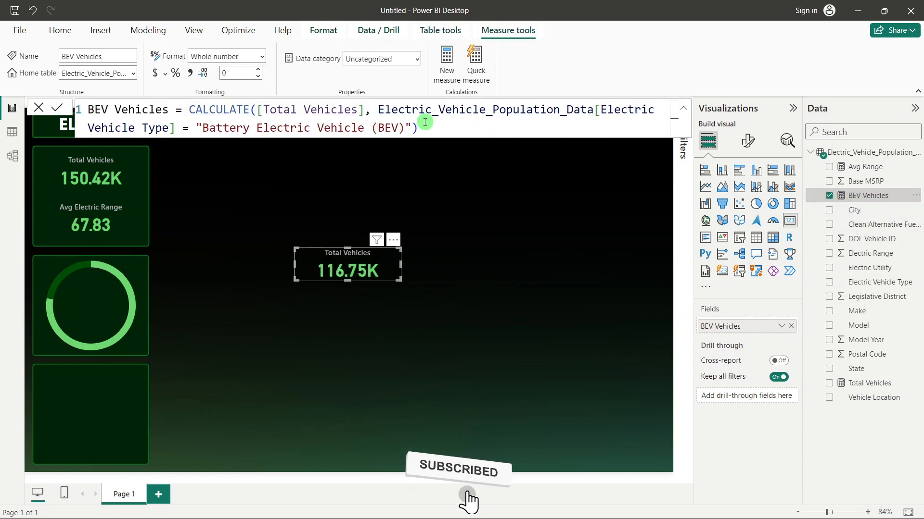
pyautogui.click(258, 77)
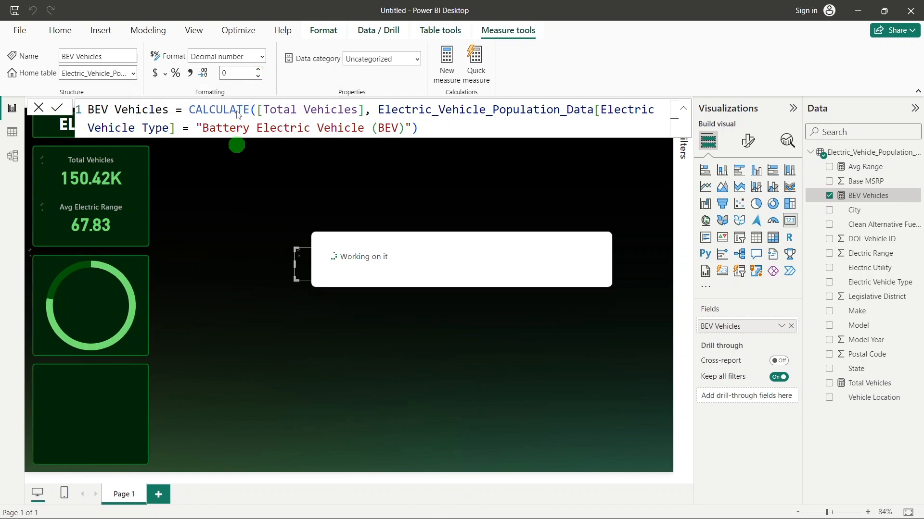
pyautogui.doubleClick(226, 74)
pyautogui.click(355, 305)
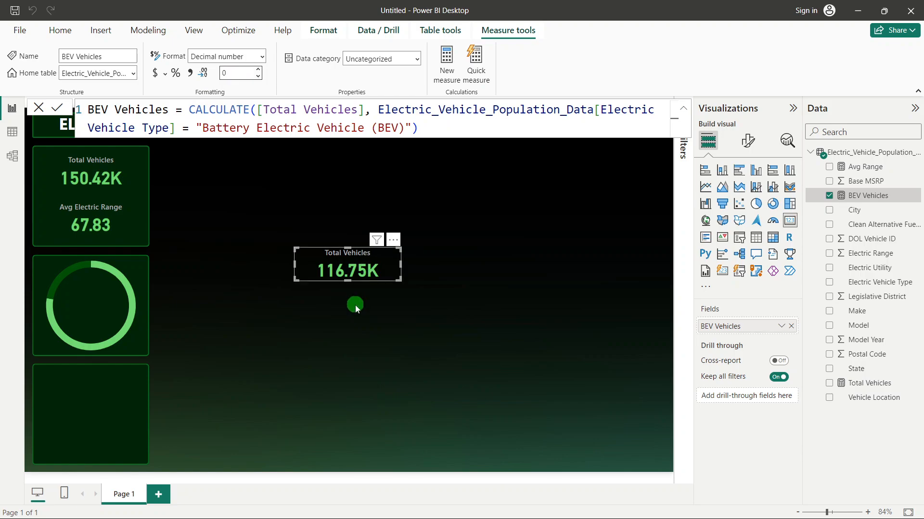
# Step: Set the copied card's callout value to 0 decimal places and its font size to 22
pyautogui.click(380, 262)
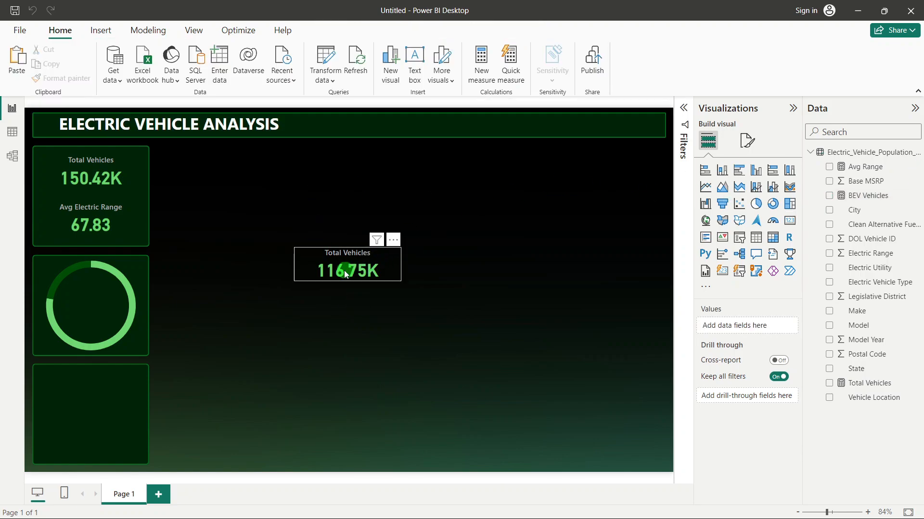
pyautogui.click(749, 140)
pyautogui.click(742, 223)
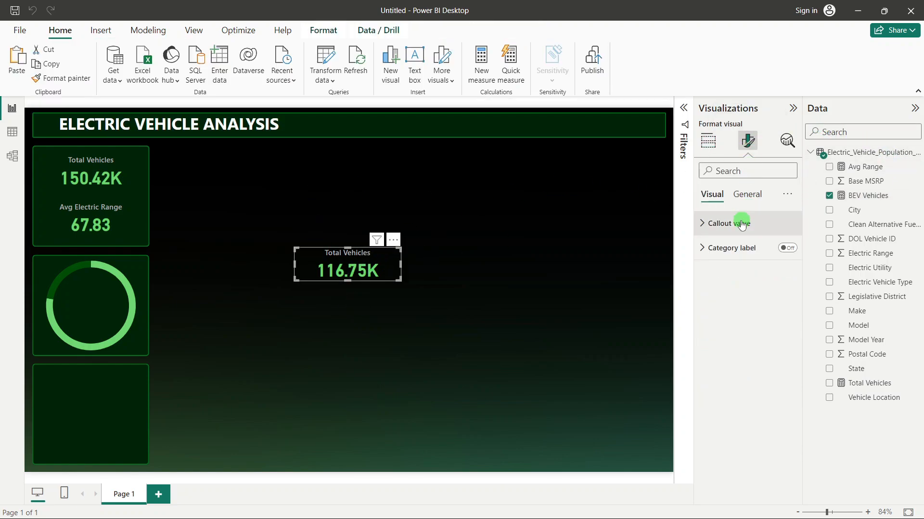
pyautogui.click(741, 381)
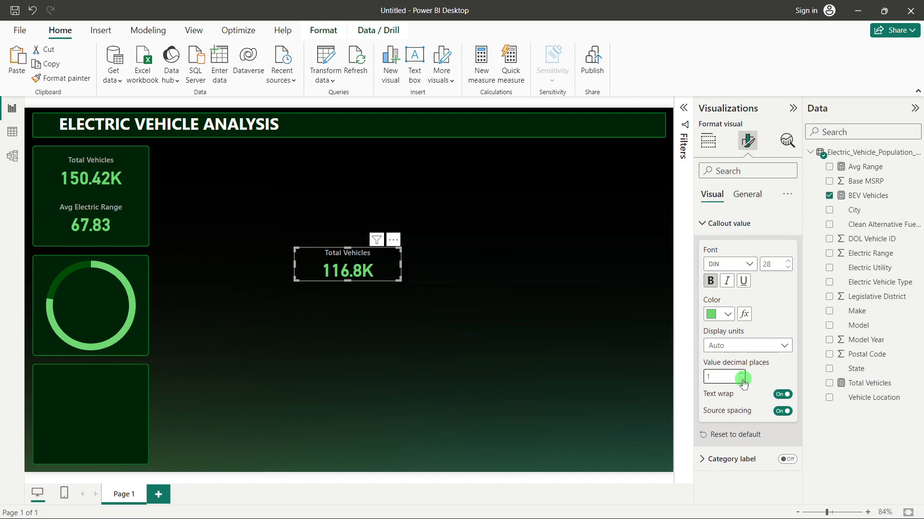
pyautogui.click(741, 380)
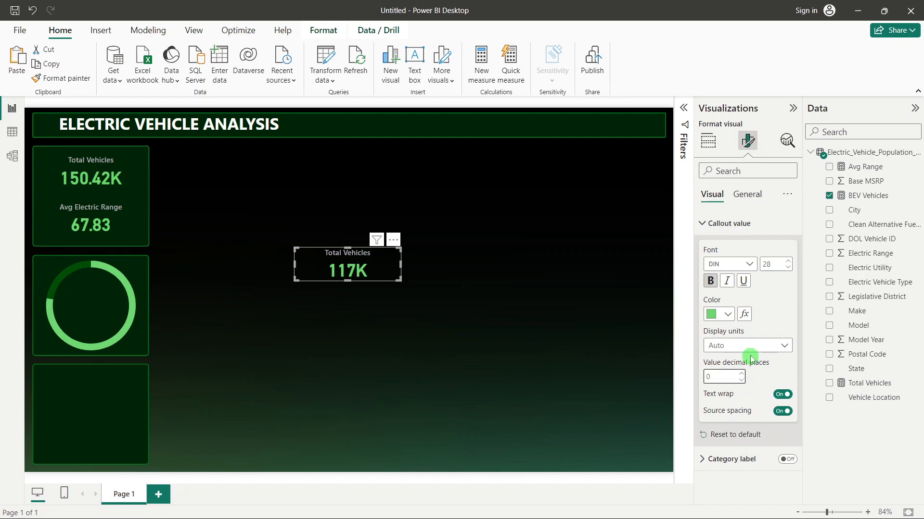
pyautogui.doubleClick(780, 268)
pyautogui.write('22')
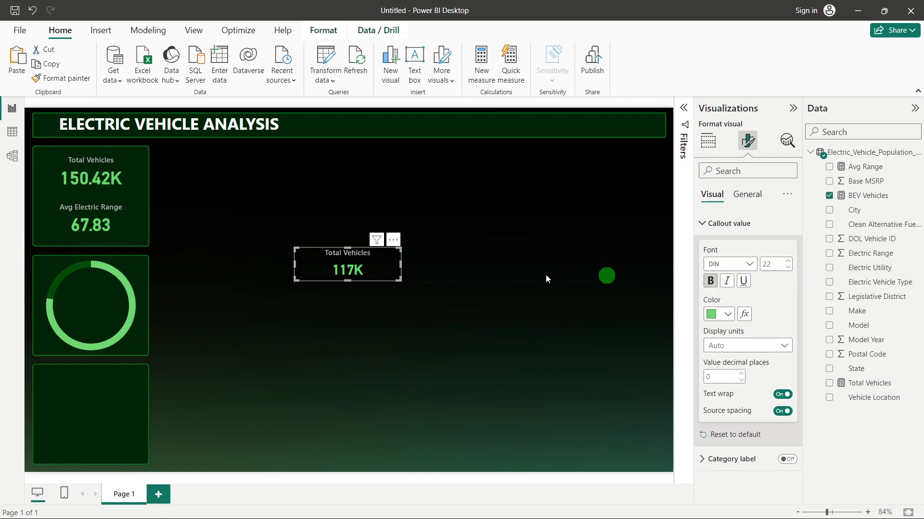
# Step: Change the copied card's title text to "BEV Vehicles"
pyautogui.click(747, 197)
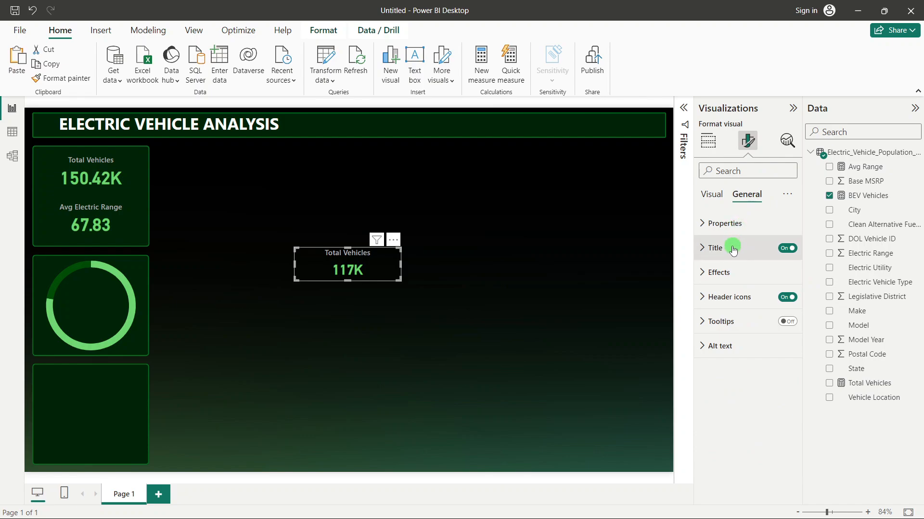
pyautogui.click(731, 247)
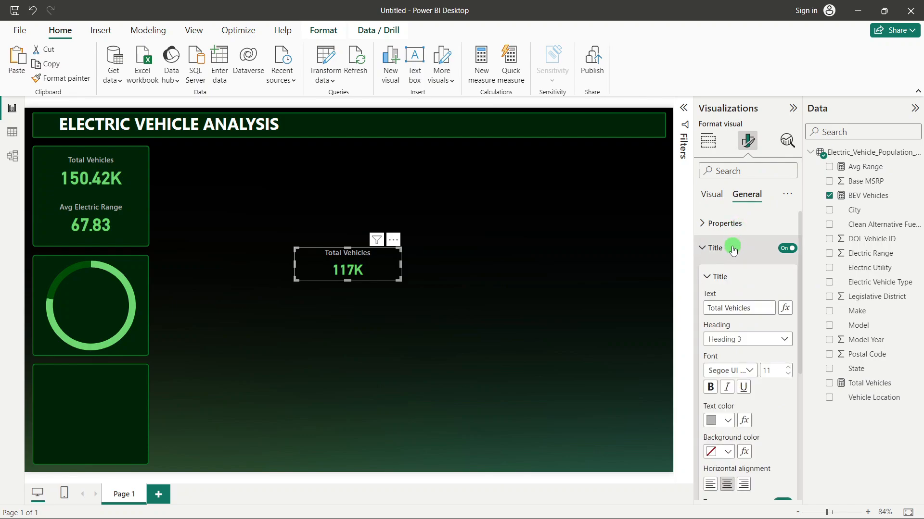
pyautogui.doubleClick(719, 310)
pyautogui.write('B')
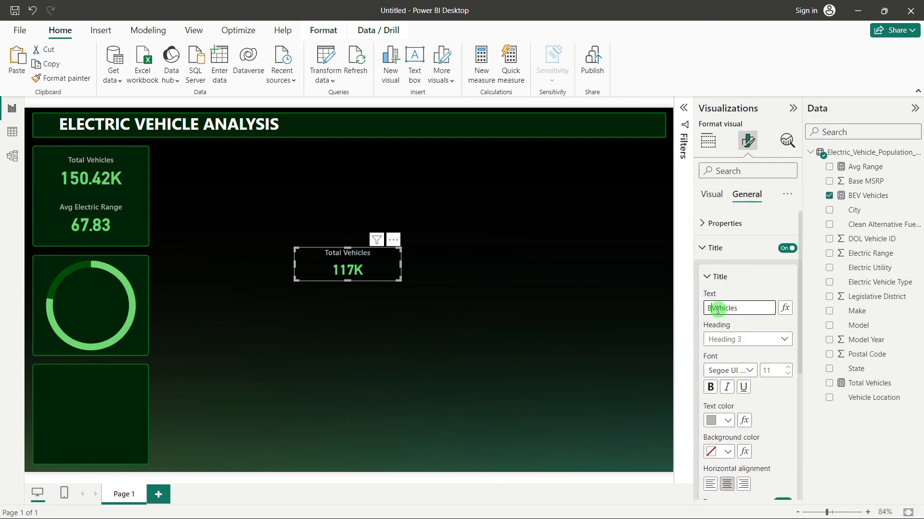
pyautogui.write('EV')
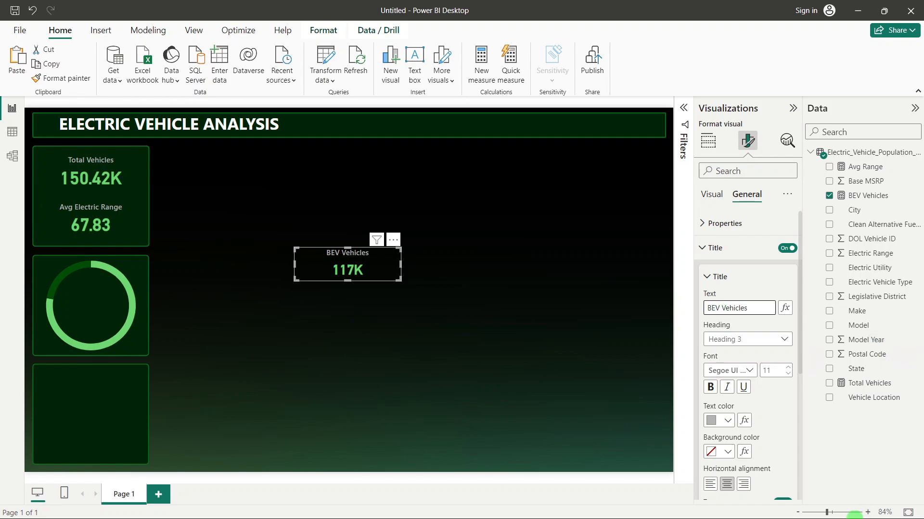
# Step: Reduce the title's font size, and fit the BEV Vehicles card into the upper half of the donut's hole
pyautogui.click(788, 377)
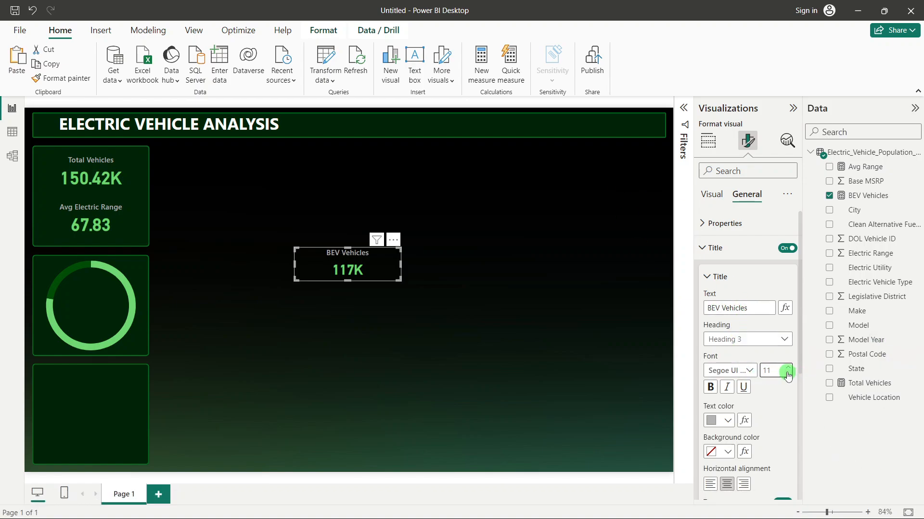
pyautogui.moveTo(353, 285); pyautogui.dragTo(111, 299)
pyautogui.click(388, 280)
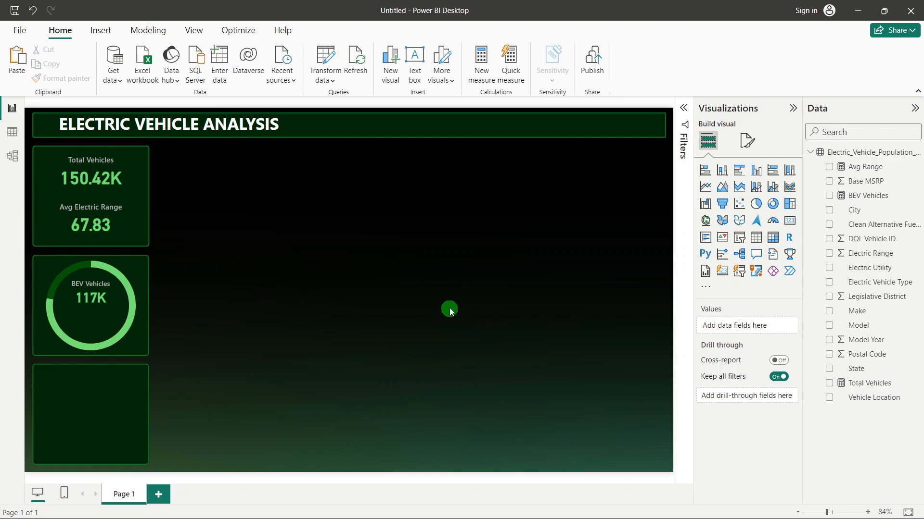
pyautogui.click(863, 195)
pyautogui.click(528, 424)
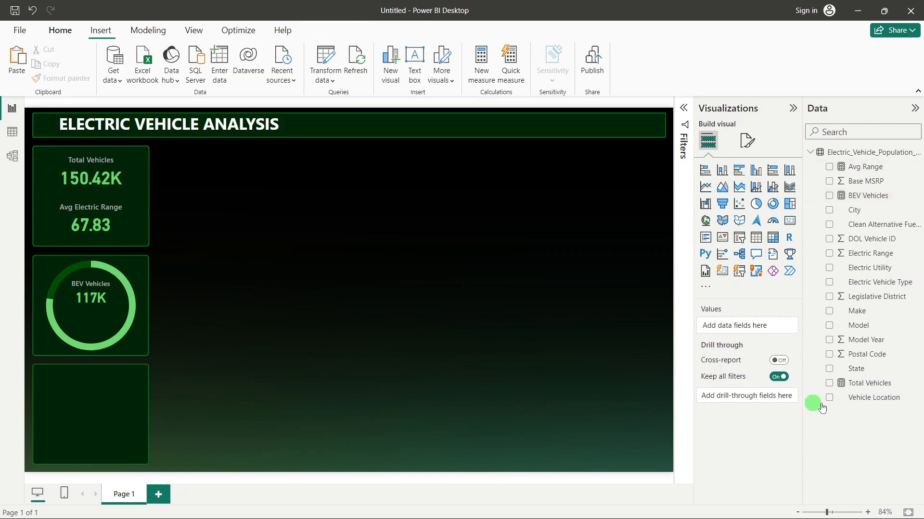
pyautogui.click(861, 383)
pyautogui.click(396, 288)
# Step: Create a new measure in the electric vehicle table and name it "% of BEV"
pyautogui.rightClick(860, 259)
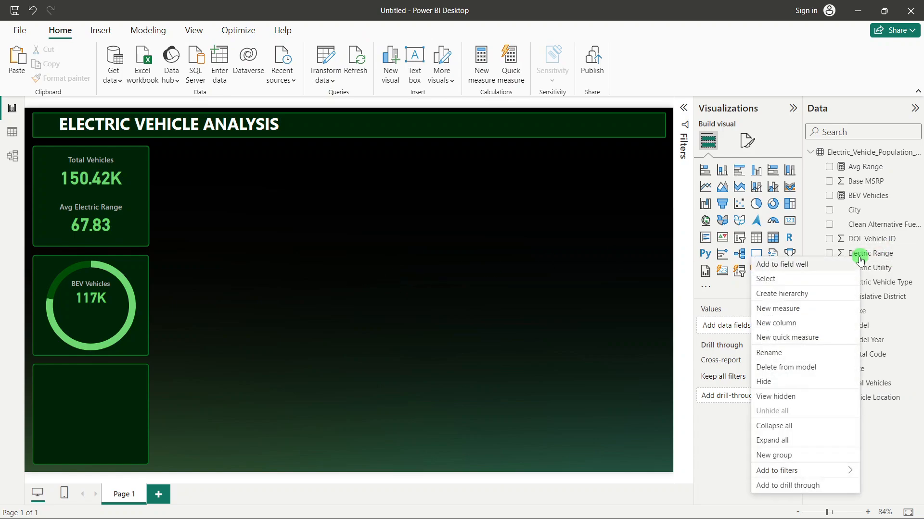
pyautogui.click(777, 308)
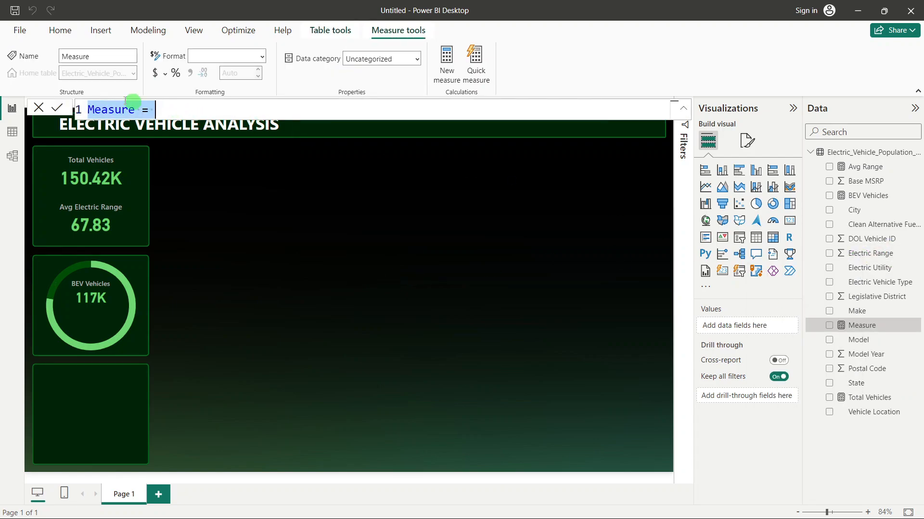
pyautogui.doubleClick(111, 108)
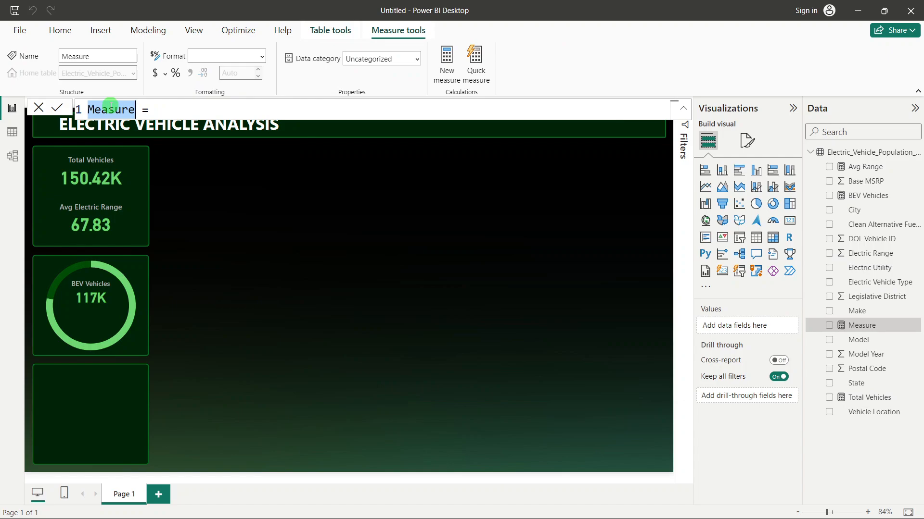
pyautogui.write('% of ')
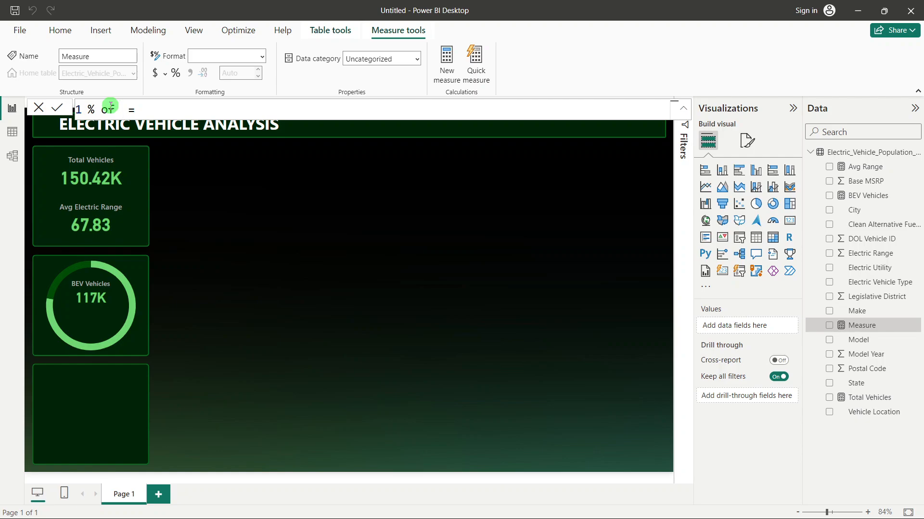
pyautogui.write('BEV')
# Step: Define the % of BEV measure as [BEV Vehicles] / [Total Vehicles] and commit it
pyautogui.click(172, 111)
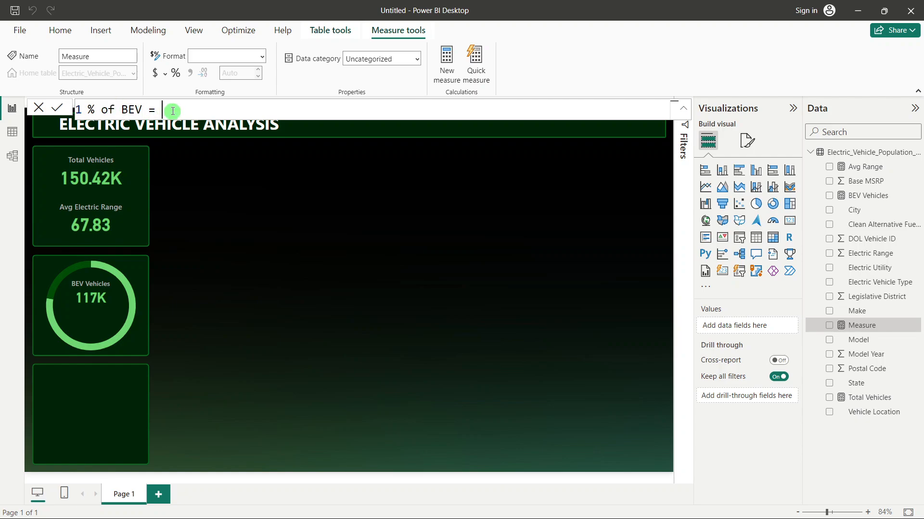
pyautogui.write('bev')
pyautogui.press('Tab')
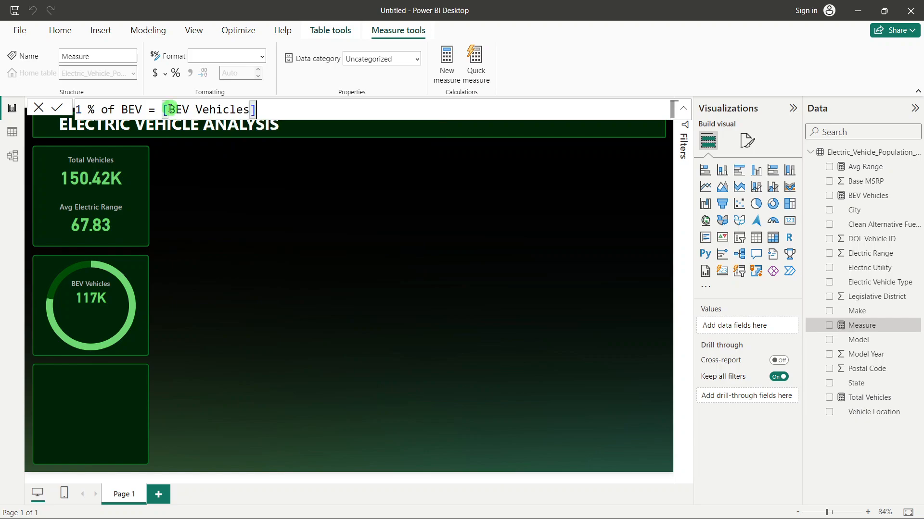
pyautogui.write('/ to')
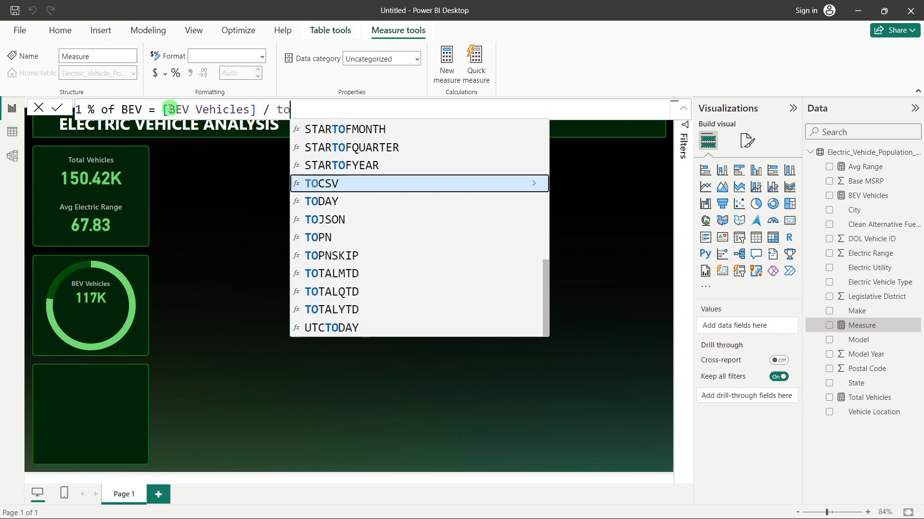
pyautogui.write('t')
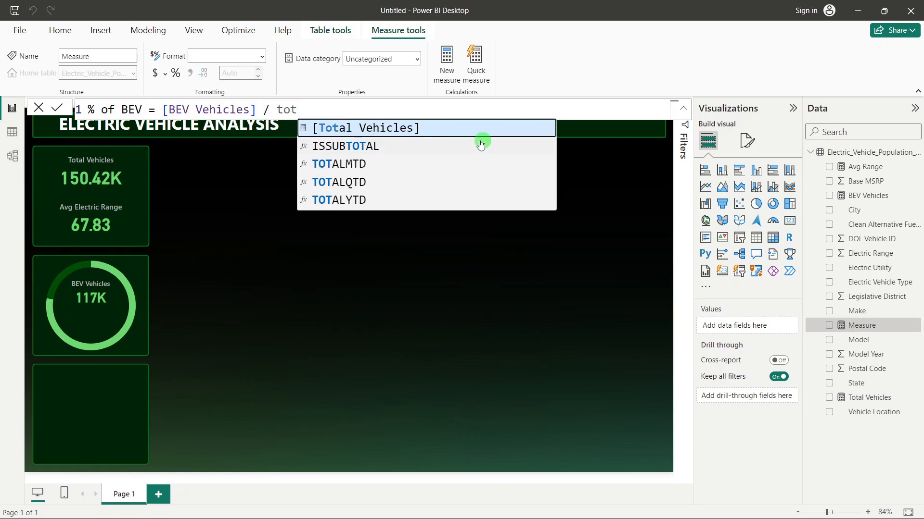
pyautogui.click(434, 129)
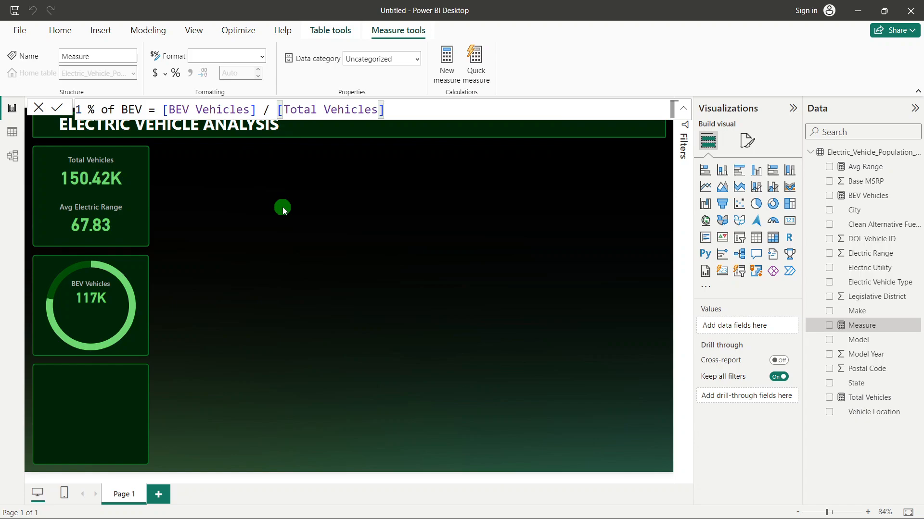
pyautogui.click(282, 208)
# Step: Duplicate the BEV Vehicles card onto the empty canvas beside the donut panel, and replace the copy's field with % of BEV
pyautogui.click(100, 297)
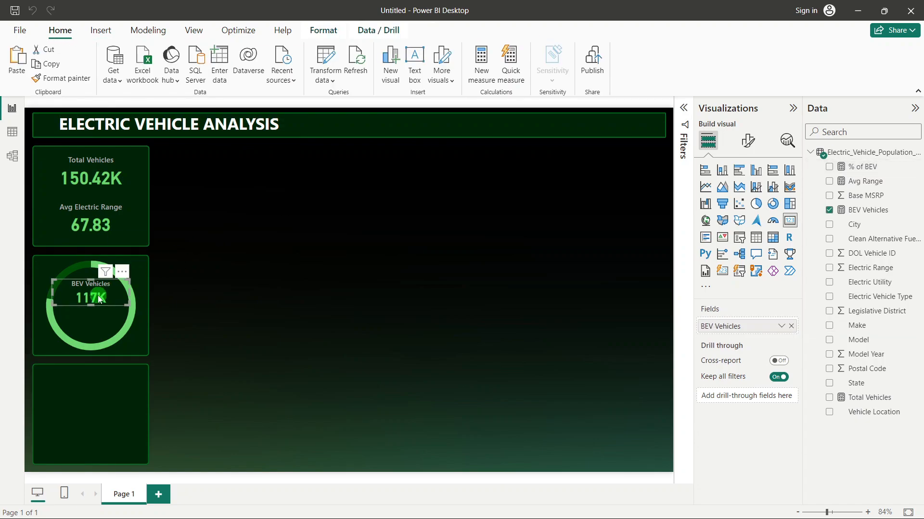
pyautogui.moveTo(100, 297); pyautogui.dragTo(342, 299)
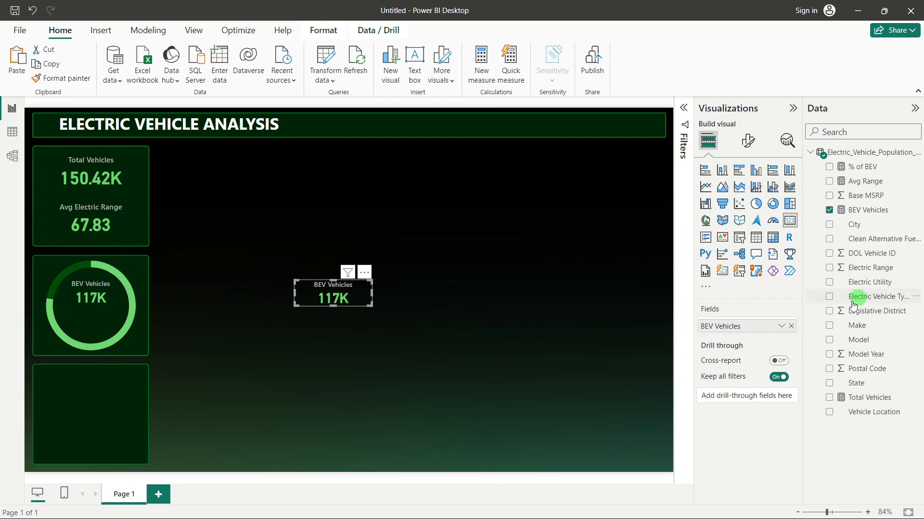
pyautogui.click(791, 326)
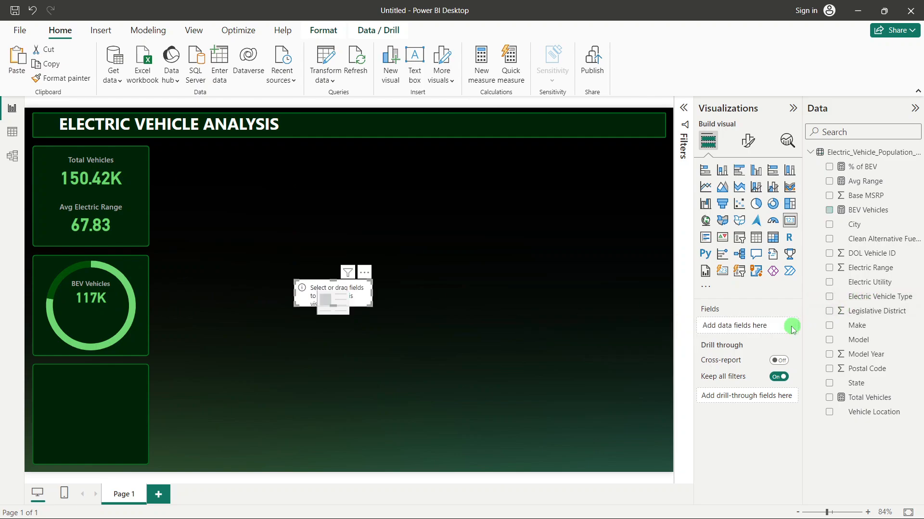
pyautogui.click(842, 171)
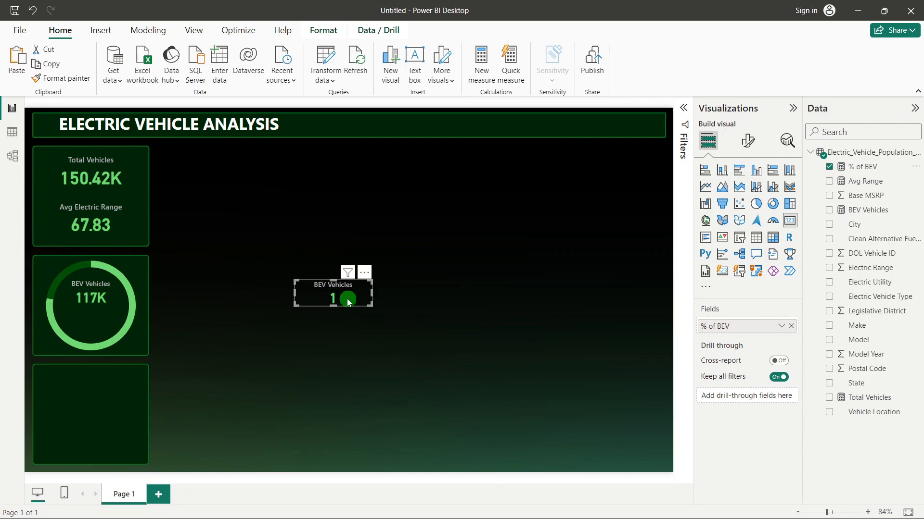
pyautogui.click(684, 110)
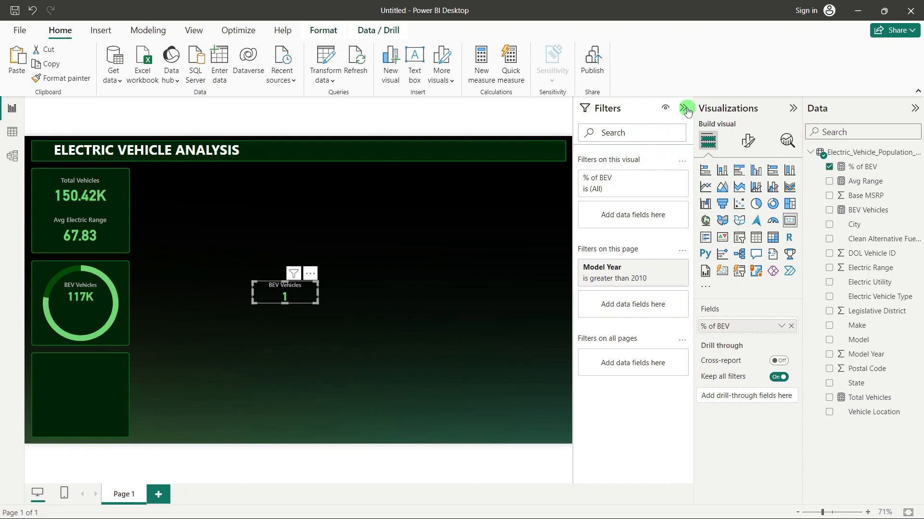
pyautogui.click(684, 109)
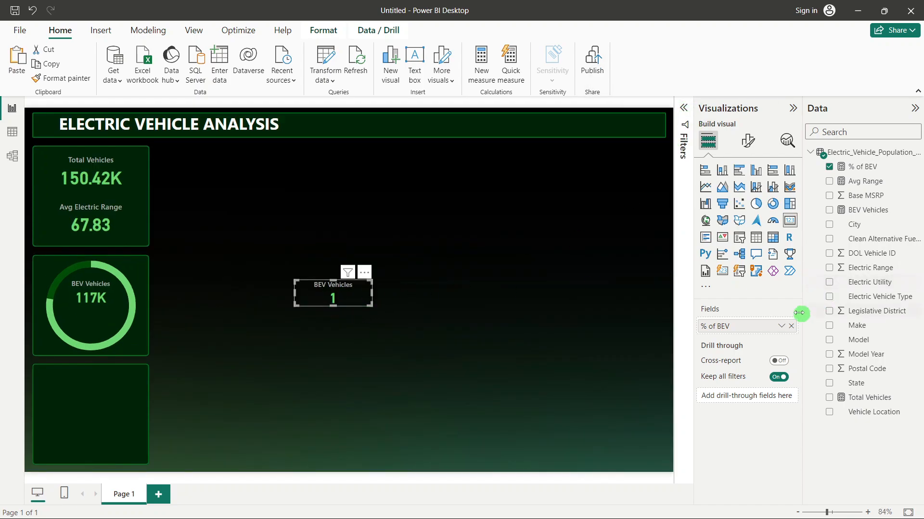
pyautogui.click(748, 146)
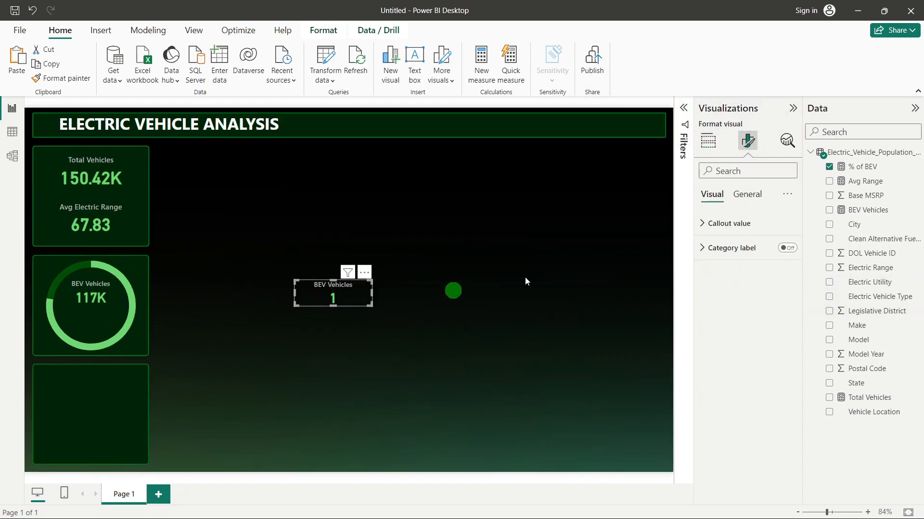
# Step: Format the % of BEV measure as a percentage, and move its card into the lower half of the donut's hole
pyautogui.click(861, 181)
pyautogui.click(859, 167)
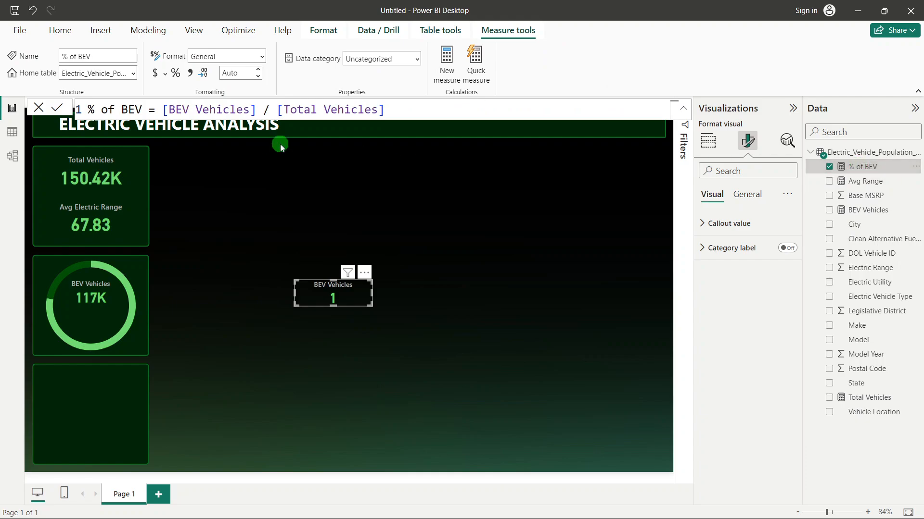
pyautogui.click(176, 72)
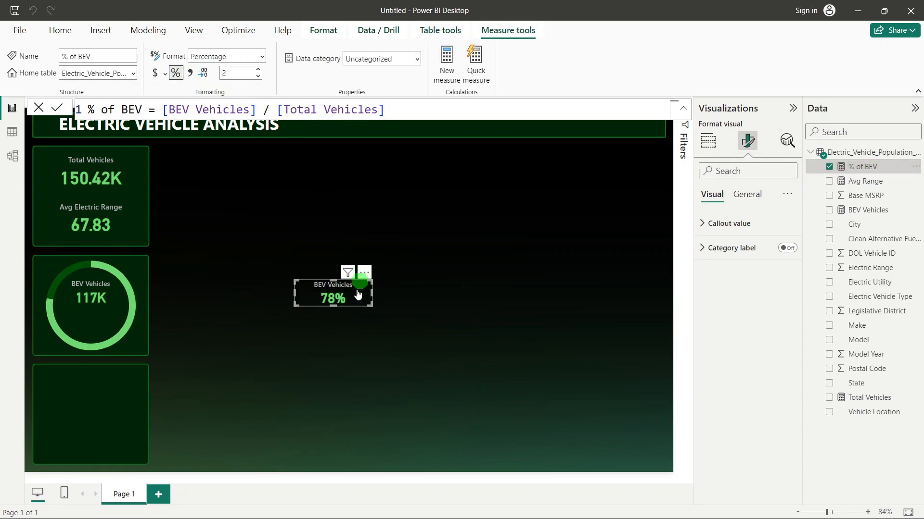
pyautogui.moveTo(366, 296); pyautogui.dragTo(110, 321)
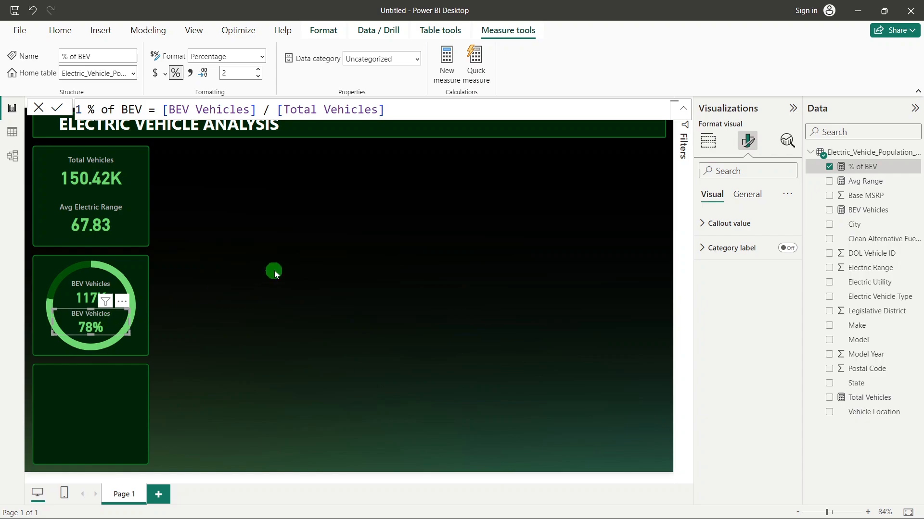
pyautogui.click(275, 272)
# Step: Change the title of the percentage card inside the donut to "% of total"
pyautogui.click(95, 324)
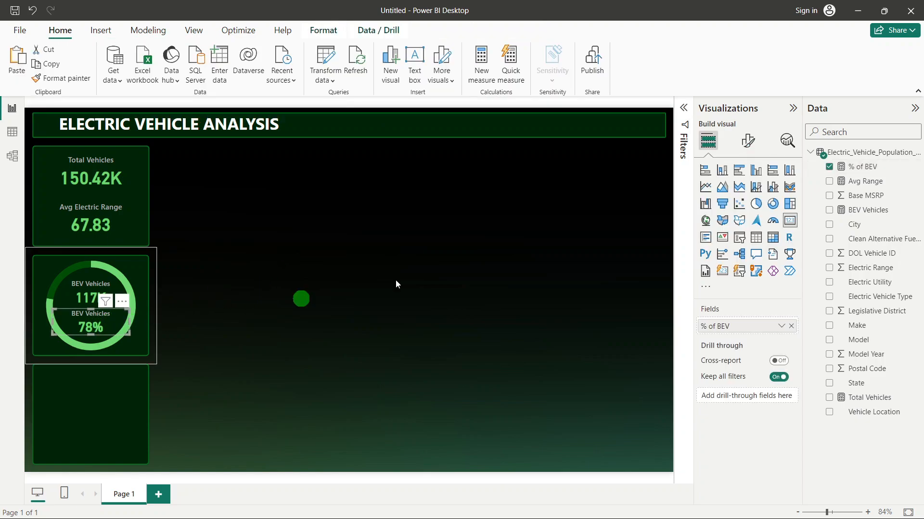
pyautogui.click(742, 147)
pyautogui.hotkey('alt', 'Tab')
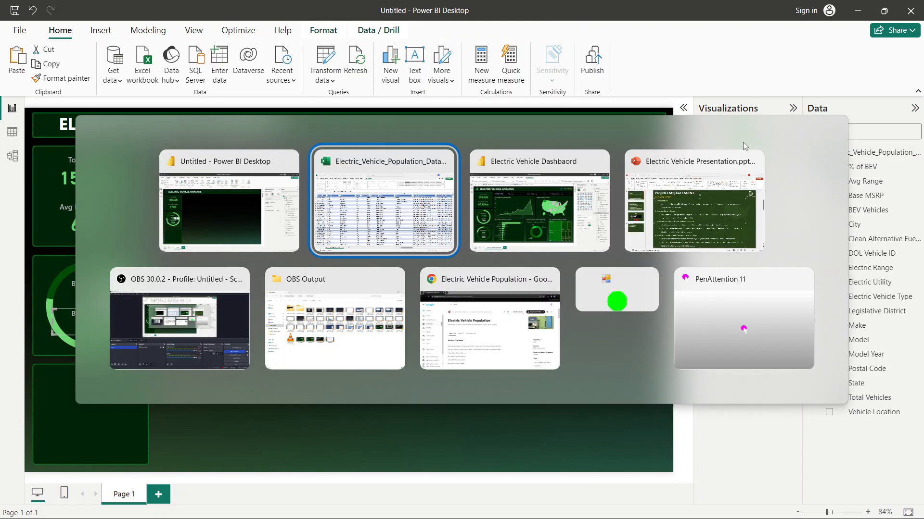
pyautogui.hotkey('alt', 'Tab')
pyautogui.hotkey('alt', 'Tab')
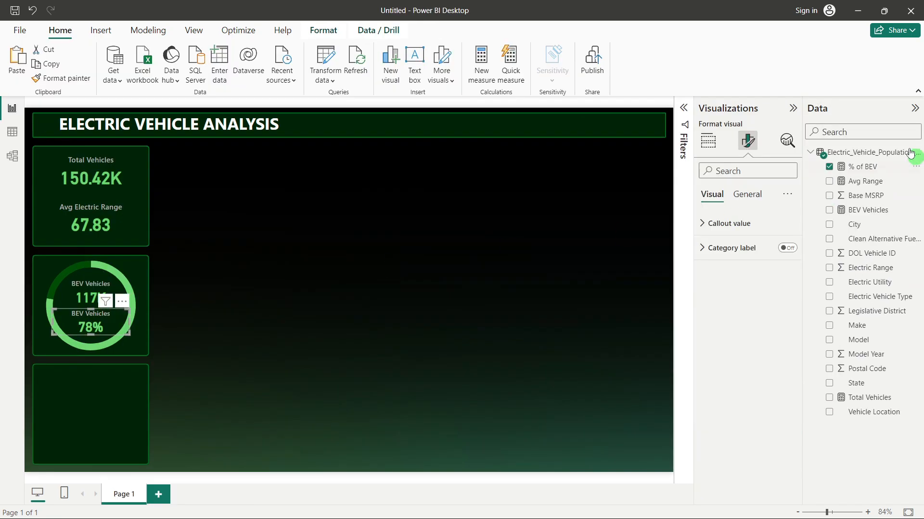
pyautogui.click(736, 223)
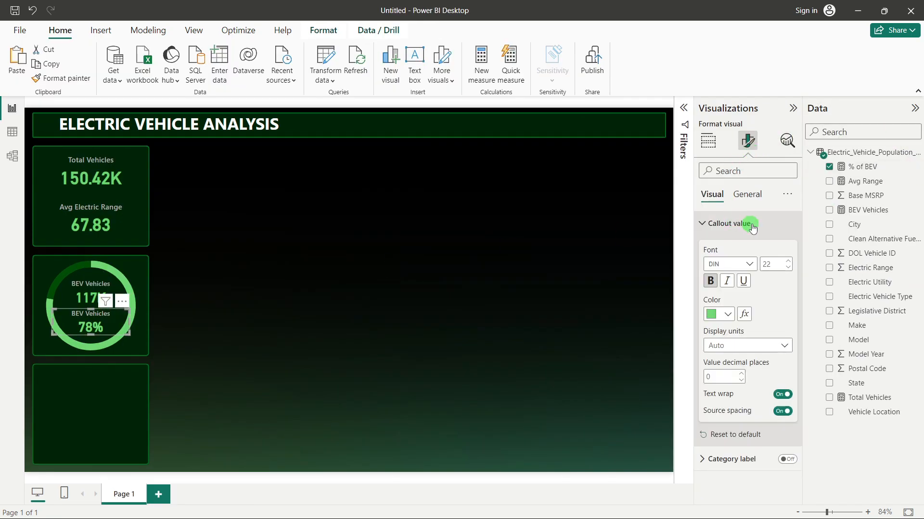
pyautogui.click(746, 194)
pyautogui.click(715, 248)
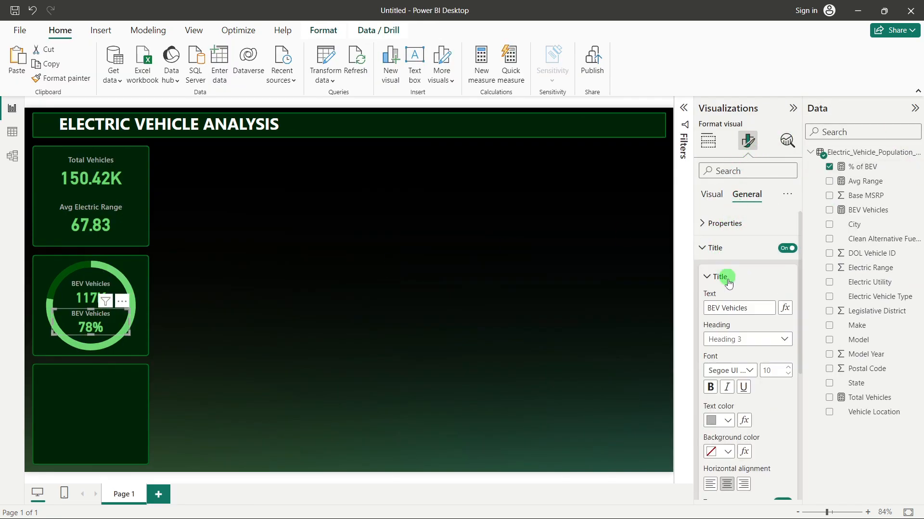
pyautogui.tripleClick(717, 308)
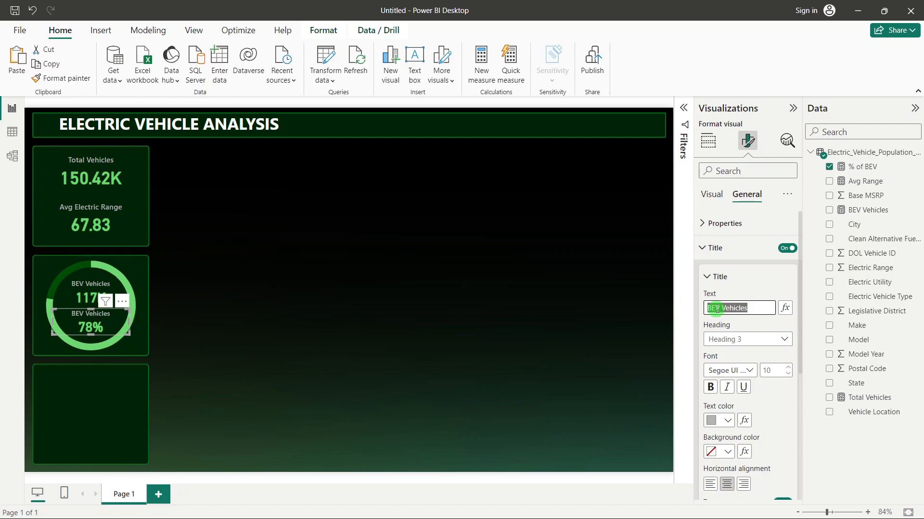
pyautogui.write('% of total')
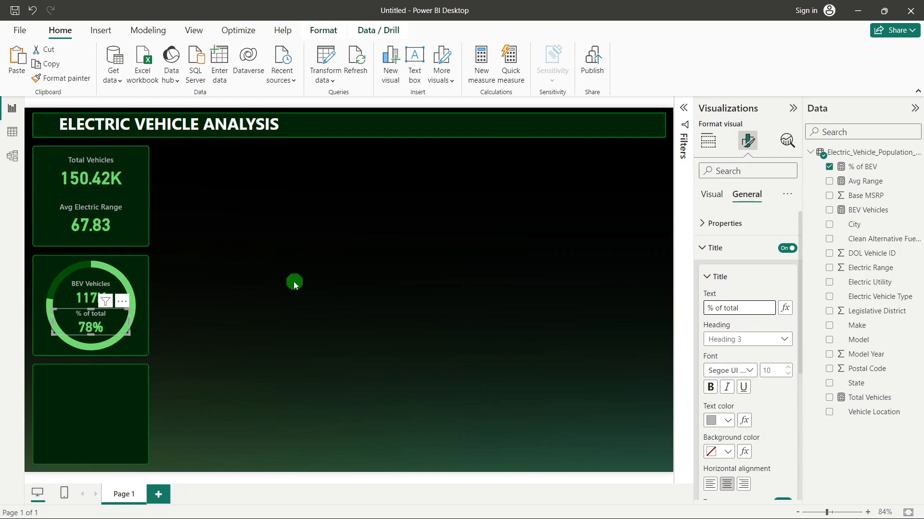
# Step: Capitalize the word "Total" in the percentage card's title
pyautogui.click(228, 306)
pyautogui.click(105, 319)
pyautogui.click(747, 141)
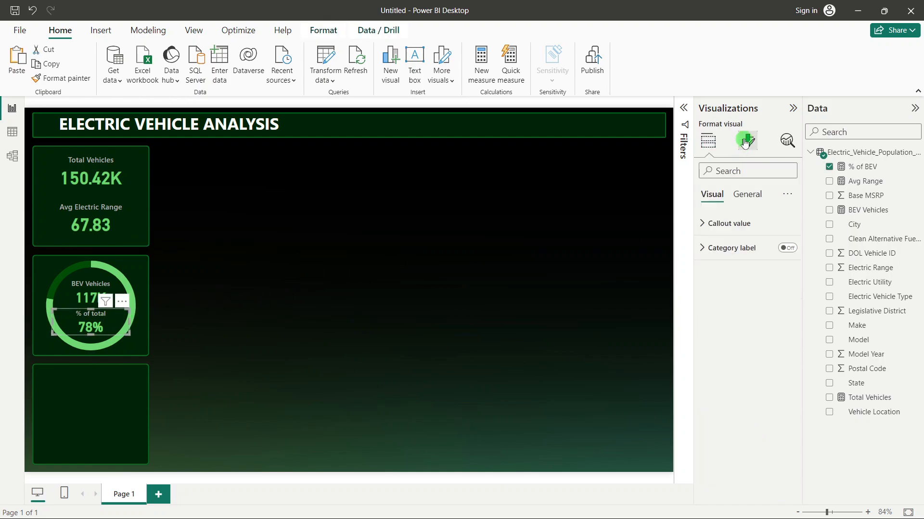
pyautogui.click(736, 195)
pyautogui.click(727, 247)
pyautogui.click(725, 306)
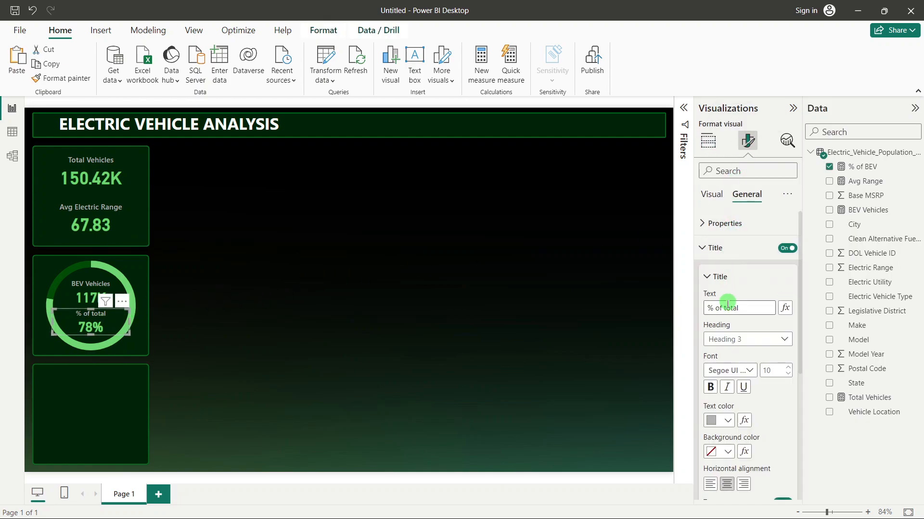
pyautogui.write('T')
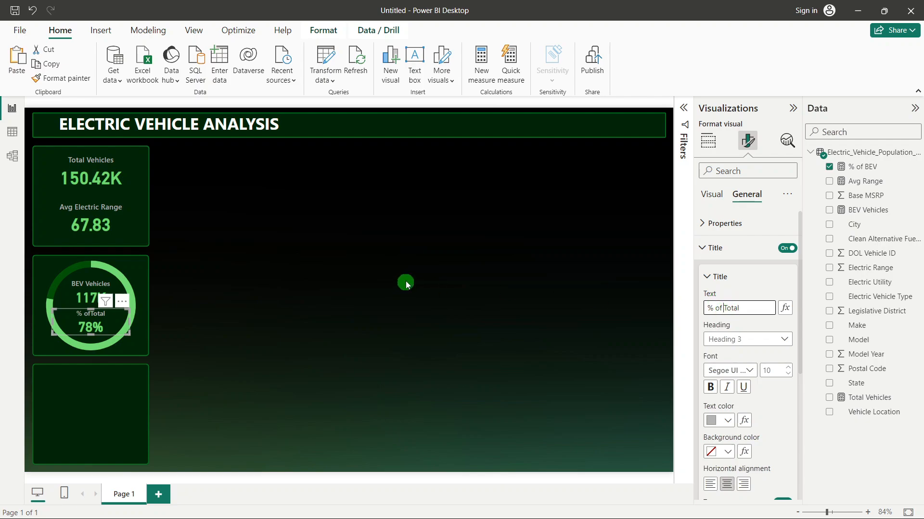
# Step: Insert the missing space in the percentage card's title so it reads "% of Total"
pyautogui.click(409, 282)
pyautogui.click(109, 318)
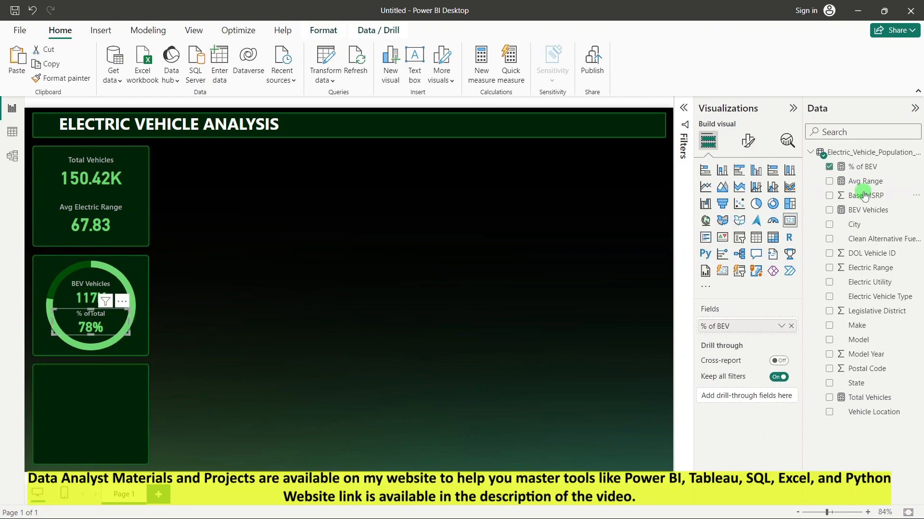
pyautogui.click(747, 141)
pyautogui.click(746, 195)
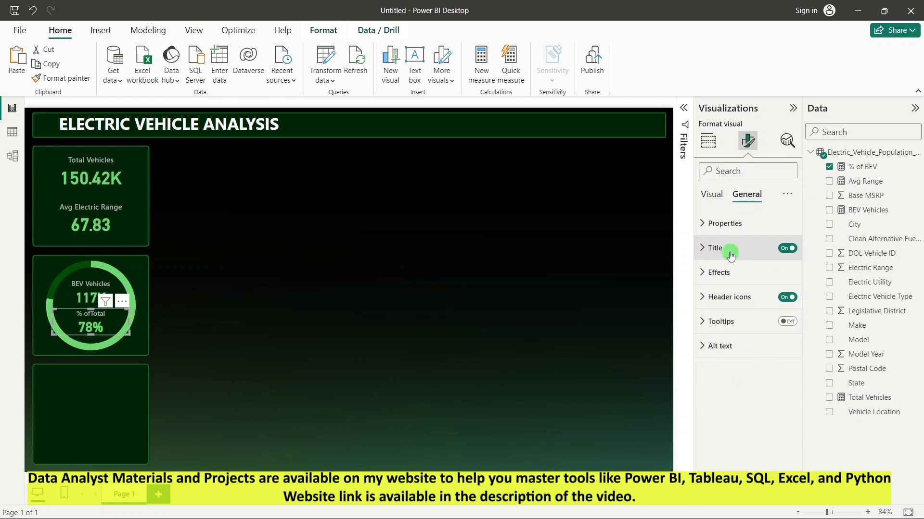
pyautogui.click(714, 248)
pyautogui.click(721, 307)
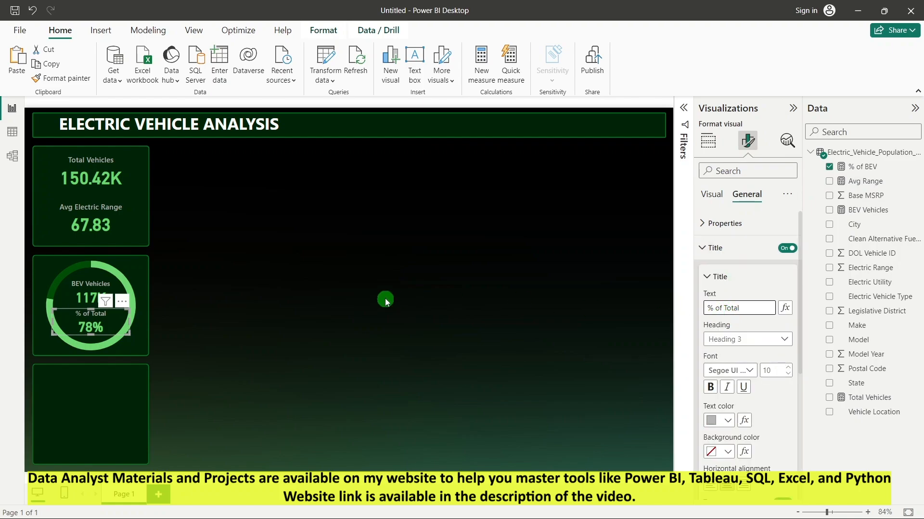
pyautogui.click(384, 298)
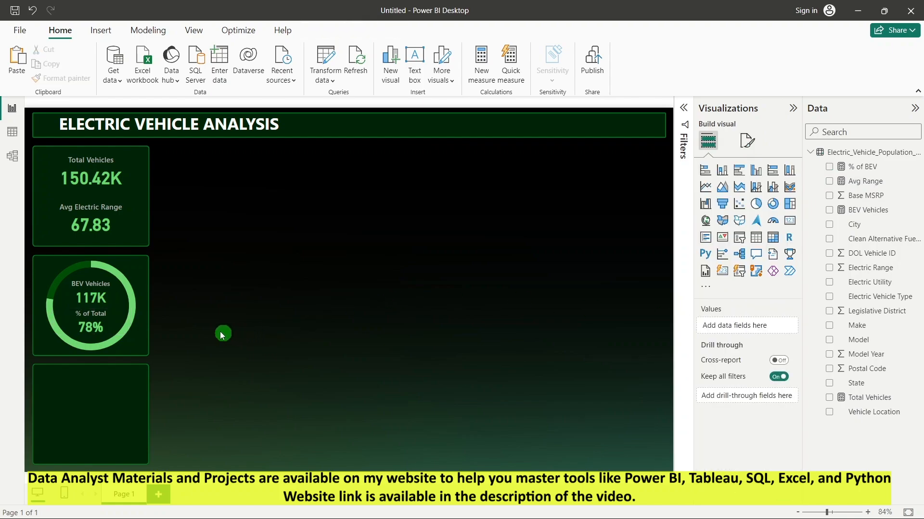
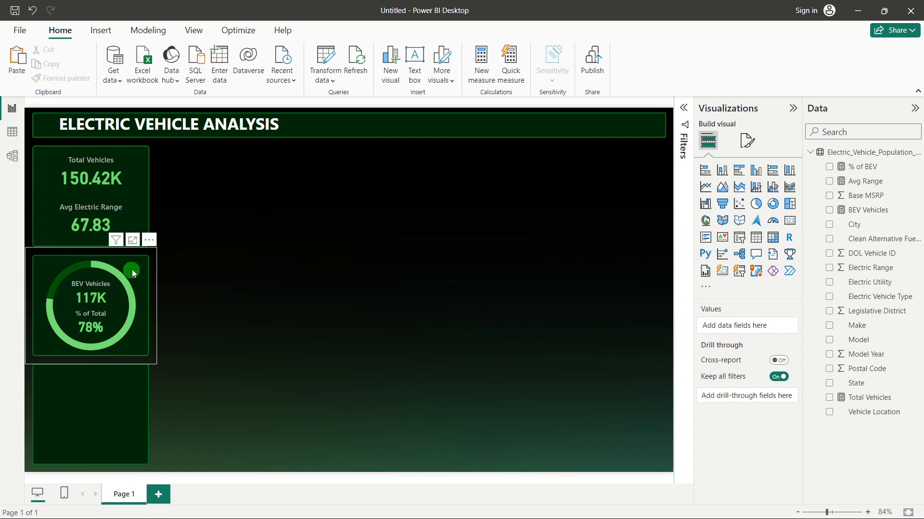
# Step: Duplicate the donut chart onto the empty canvas beside the panels, and open the copy's slice color settings
pyautogui.click(134, 272)
pyautogui.moveTo(135, 271); pyautogui.dragTo(385, 273)
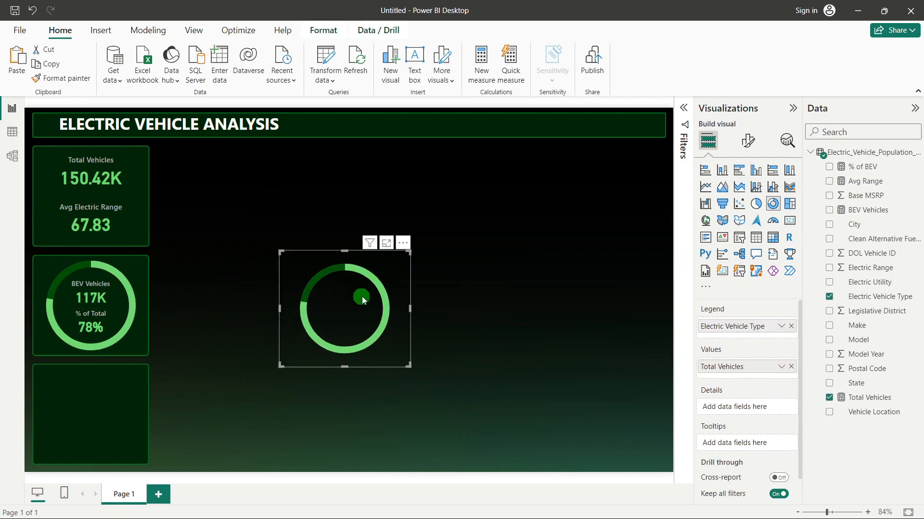
pyautogui.click(747, 140)
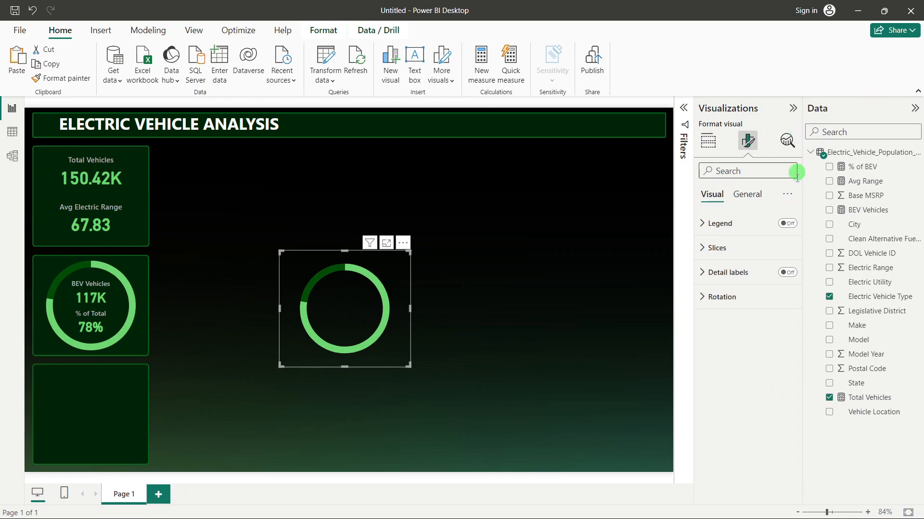
pyautogui.click(742, 246)
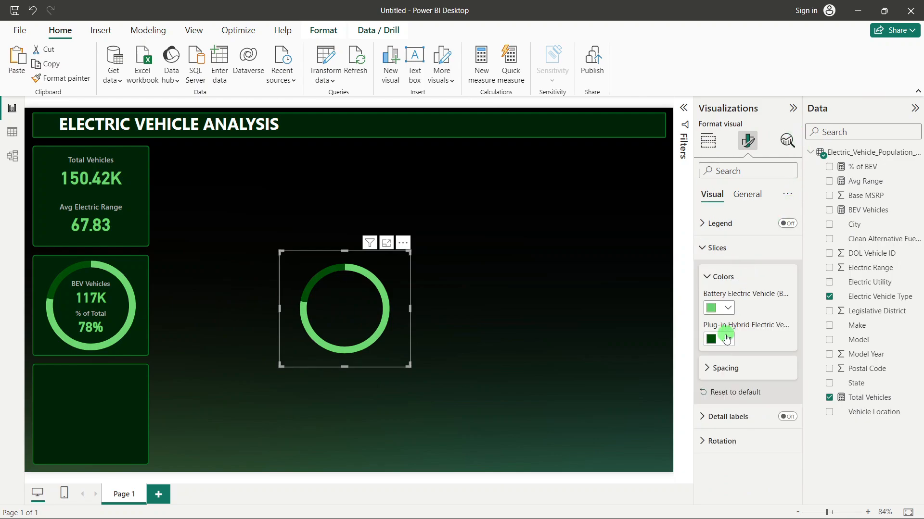
pyautogui.click(719, 310)
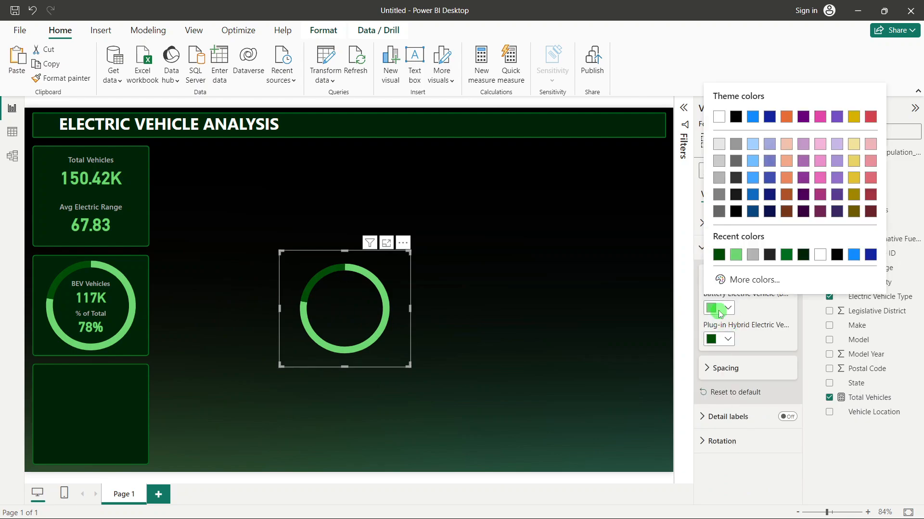
pyautogui.click(718, 255)
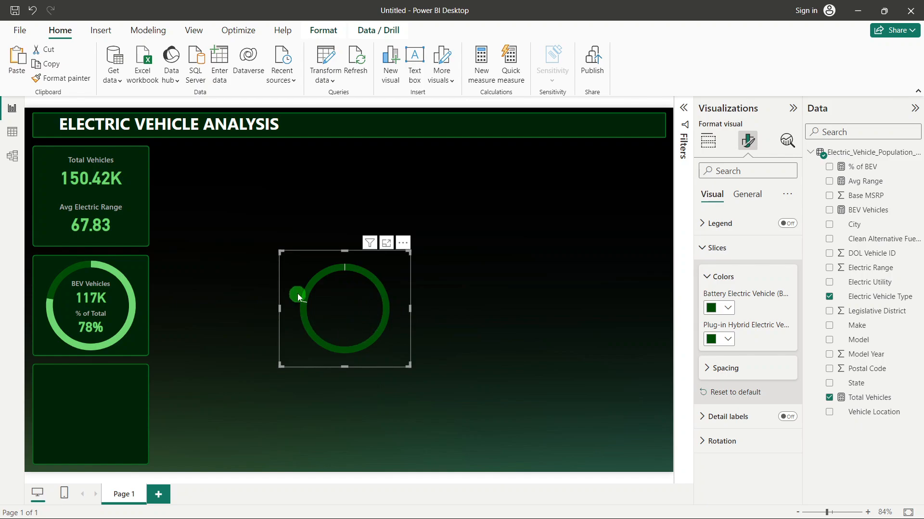
pyautogui.click(727, 308)
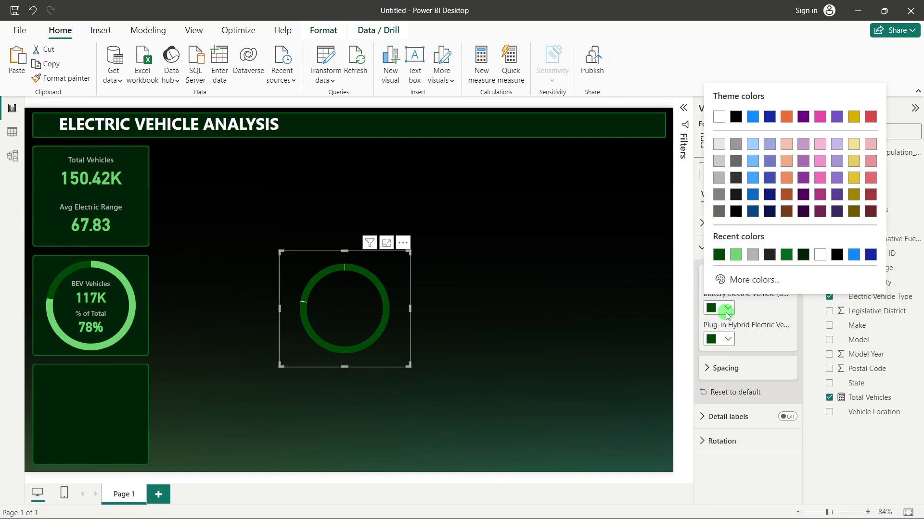
pyautogui.click(741, 255)
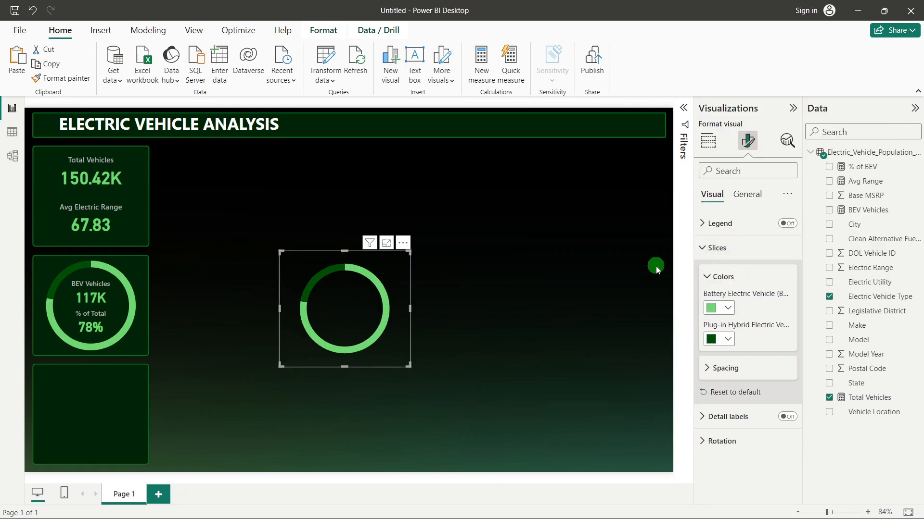
# Step: Color the copied donut's Battery Electric slice dark green and Plug-in Hybrid slice light green, and place the chart in the empty third panel
pyautogui.click(725, 308)
pyautogui.click(735, 255)
pyautogui.click(727, 339)
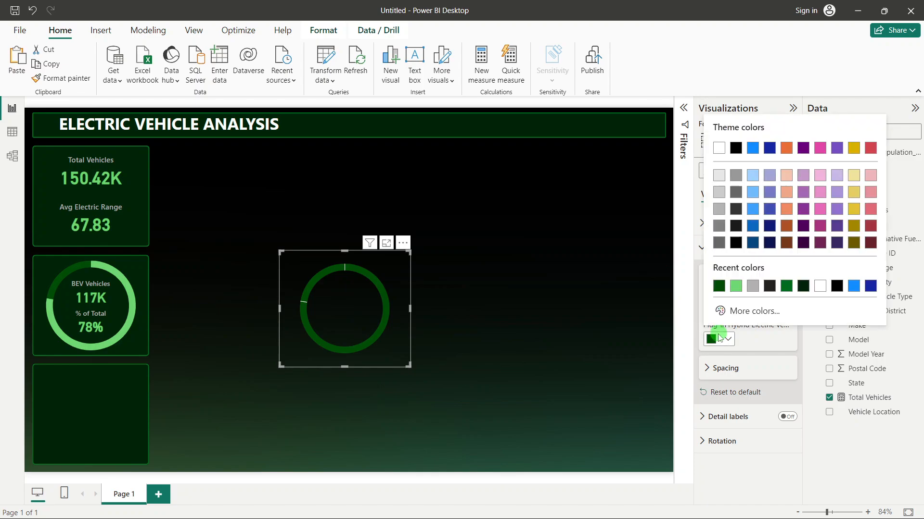
pyautogui.click(736, 285)
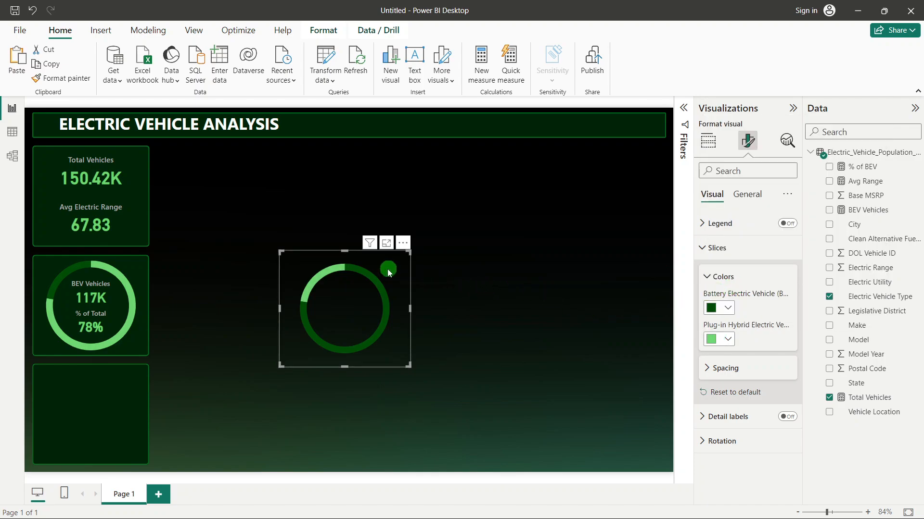
pyautogui.moveTo(388, 269); pyautogui.dragTo(138, 384)
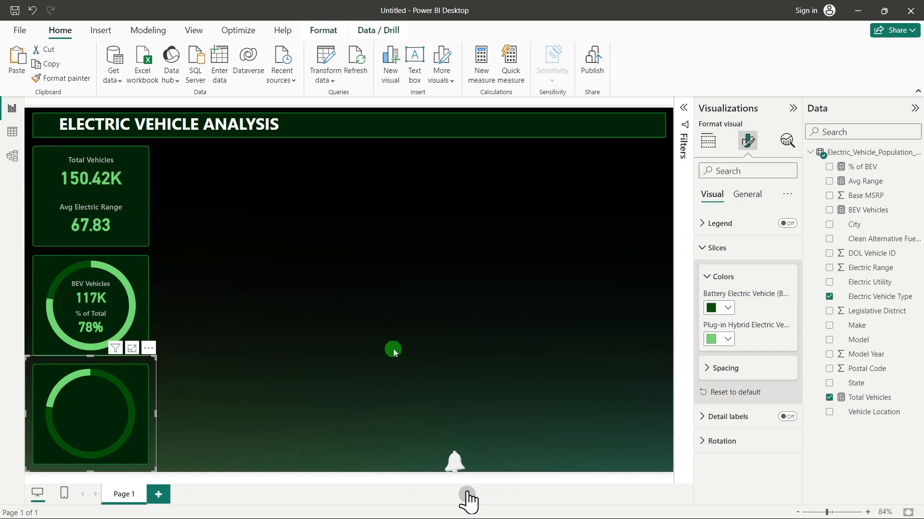
pyautogui.click(394, 348)
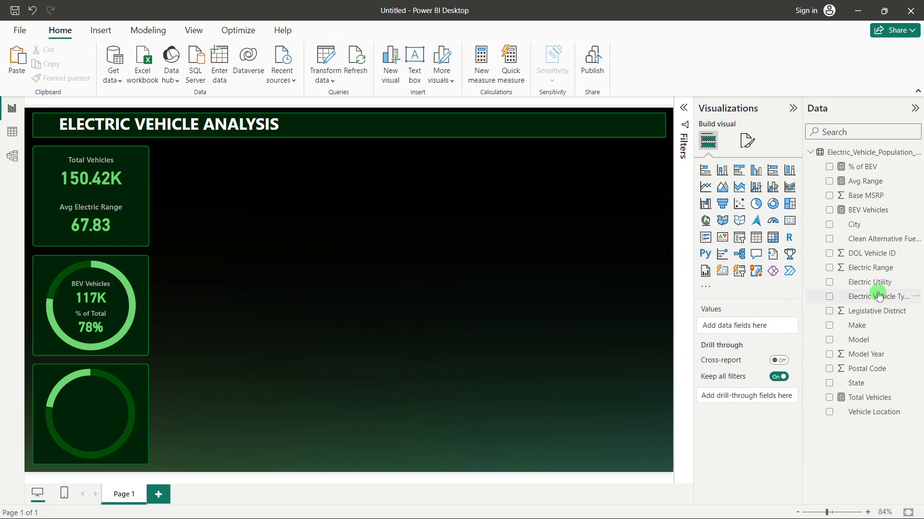
# Step: Copy the BEV Vehicles formula into a new measure and rename the measure PHEV Vehicles
pyautogui.click(868, 210)
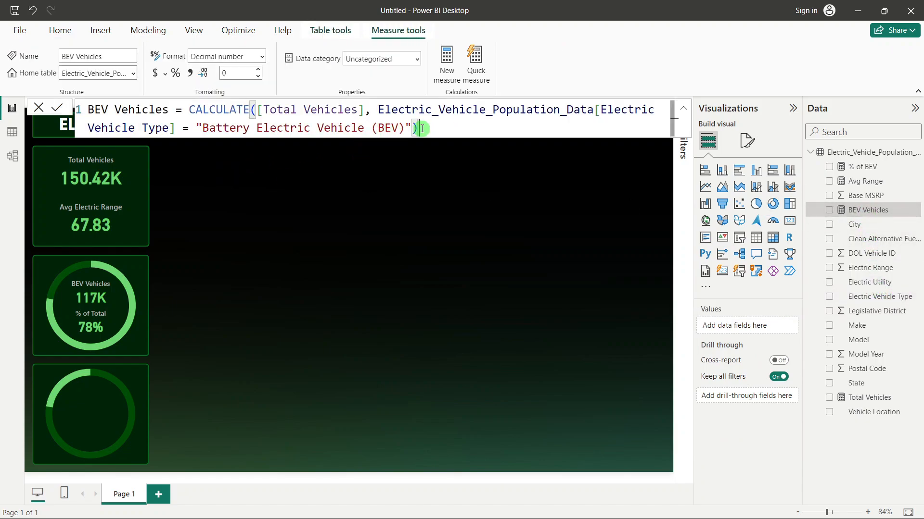
pyautogui.moveTo(419, 128); pyautogui.dragTo(68, 113)
pyautogui.hotkey('ctrl', 'c')
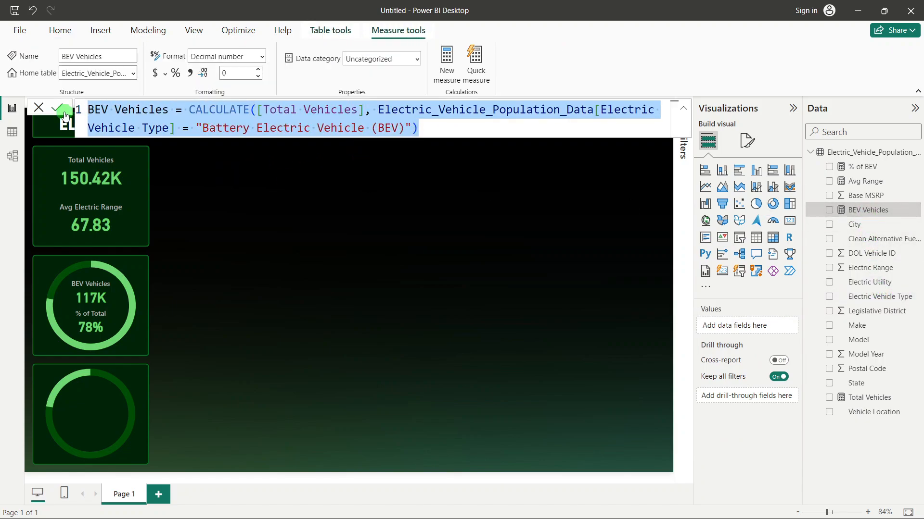
pyautogui.rightClick(854, 226)
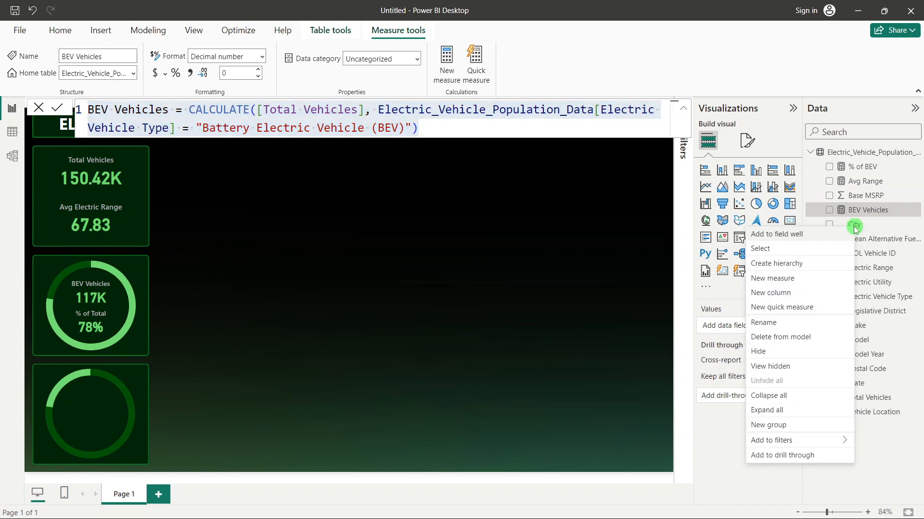
pyautogui.click(775, 278)
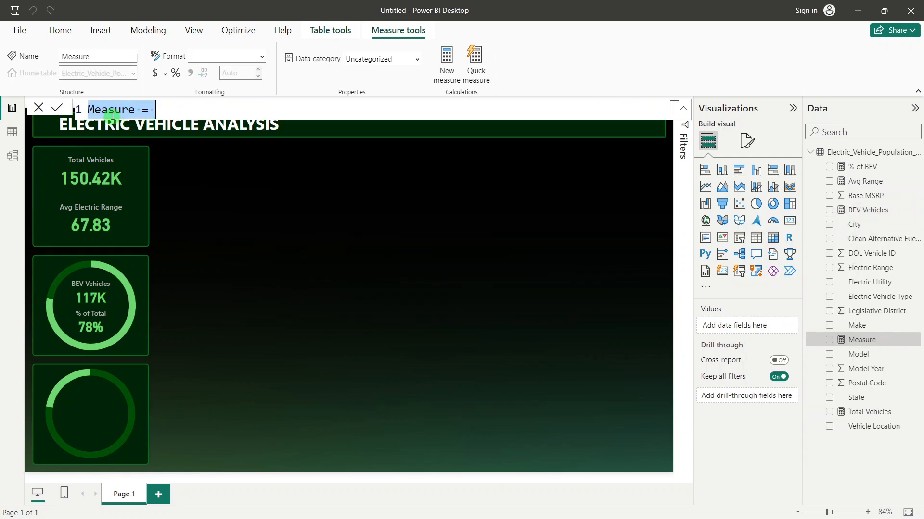
pyautogui.hotkey('ctrl', 'a')
pyautogui.hotkey('ctrl', 'v')
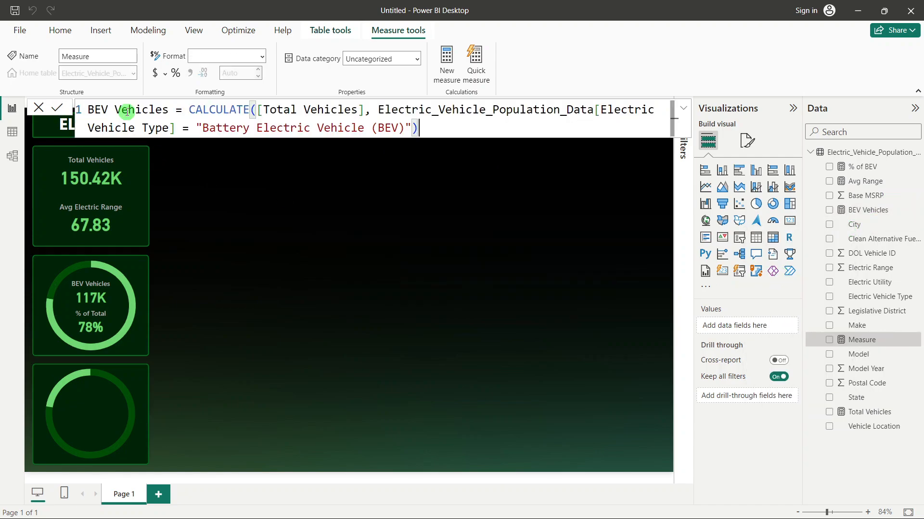
pyautogui.click(89, 110)
pyautogui.write('P')
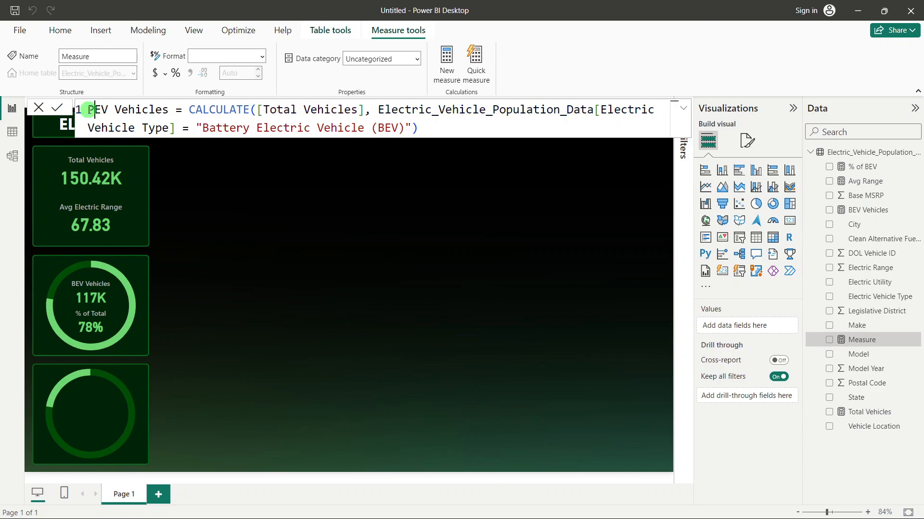
pyautogui.write('H')
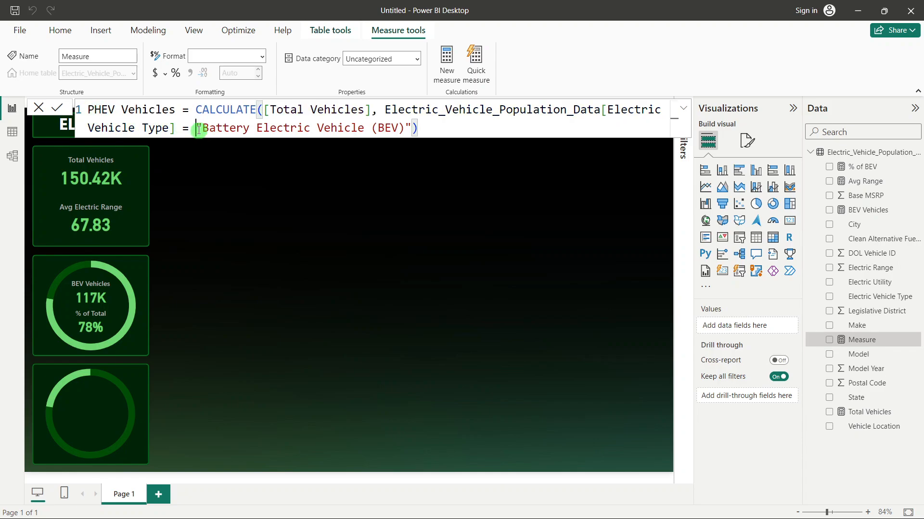
# Step: Switch to Electric_Vehicle_Population_Data.csv in Excel and copy the cell text "Plug-in Hybrid Electric Vehicle (PHEV)" from the Electric Vehicle Type column
pyautogui.moveTo(196, 128); pyautogui.dragTo(413, 131)
pyautogui.hotkey('alt', 'Tab')
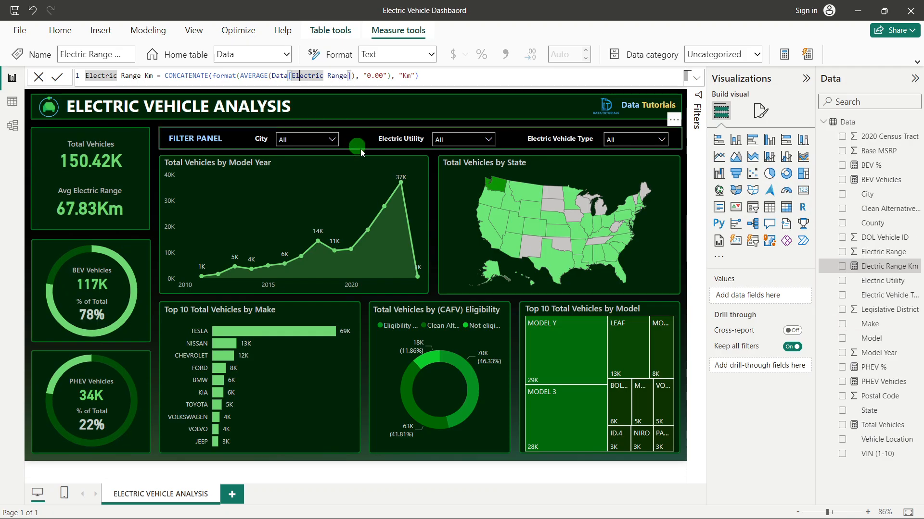
pyautogui.hotkey('alt', 'Tab')
pyautogui.hotkey('alt', 'Tab')
pyautogui.hotkey('alt', 'Tab')
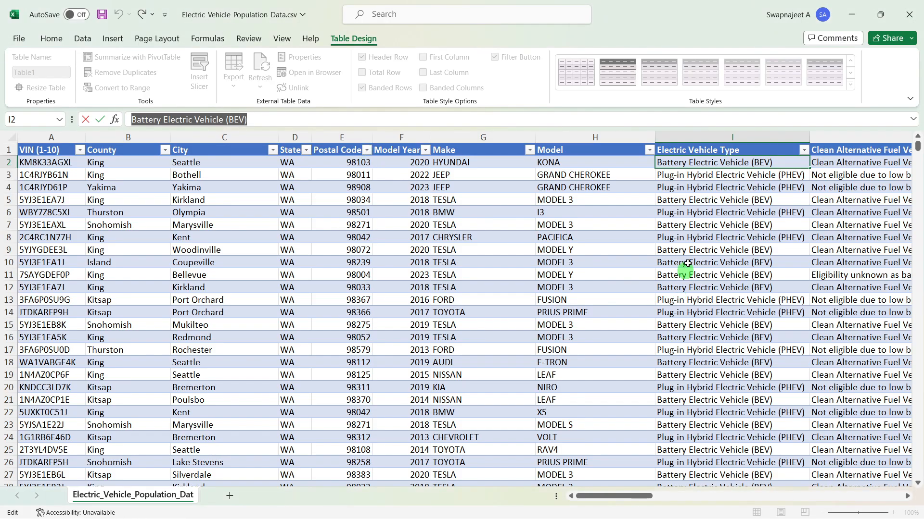
pyautogui.click(688, 175)
pyautogui.moveTo(280, 120); pyautogui.dragTo(128, 126)
pyautogui.hotkey('ctrl', 'c')
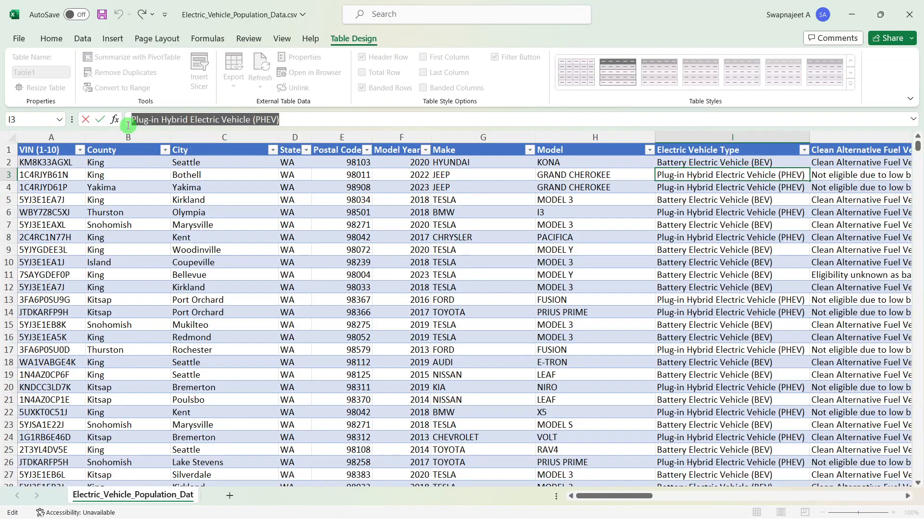
# Step: Back in Power BI, replace the PHEV Vehicles filter text with "Plug-in Hybrid Electric Vehicle (PHEV)" and commit the measure
pyautogui.hotkey('alt', 'Tab')
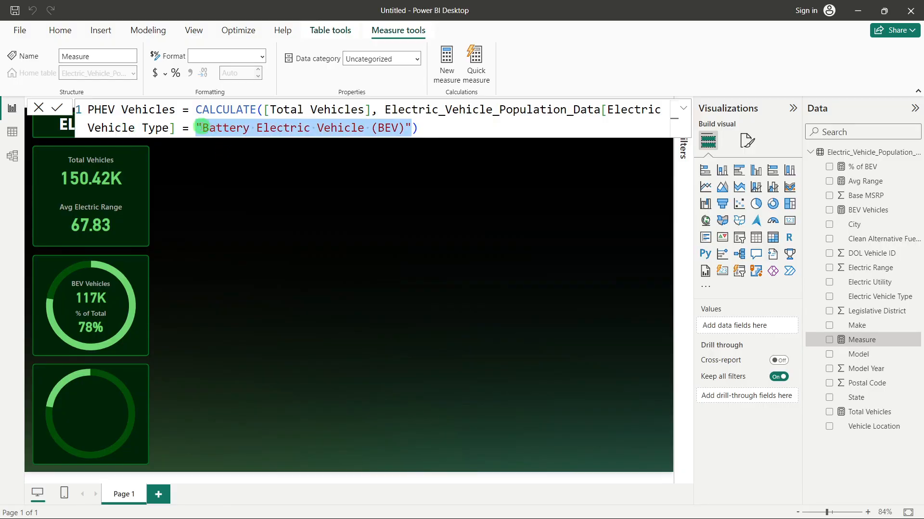
pyautogui.click(202, 128)
pyautogui.moveTo(202, 128); pyautogui.dragTo(407, 123)
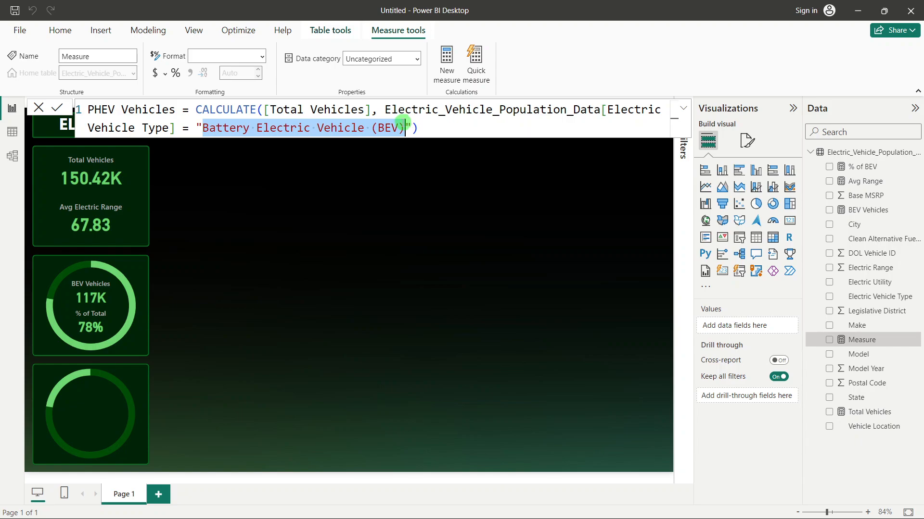
pyautogui.hotkey('ctrl', 'v')
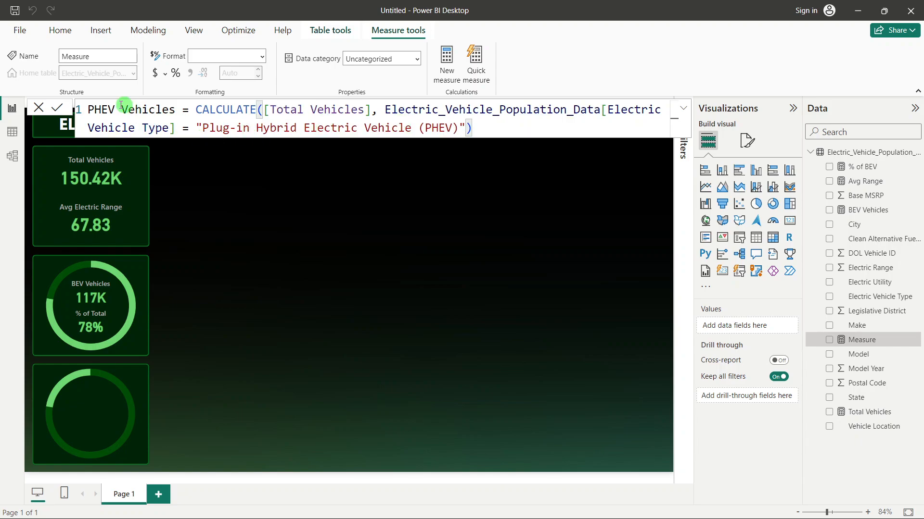
pyautogui.click(57, 107)
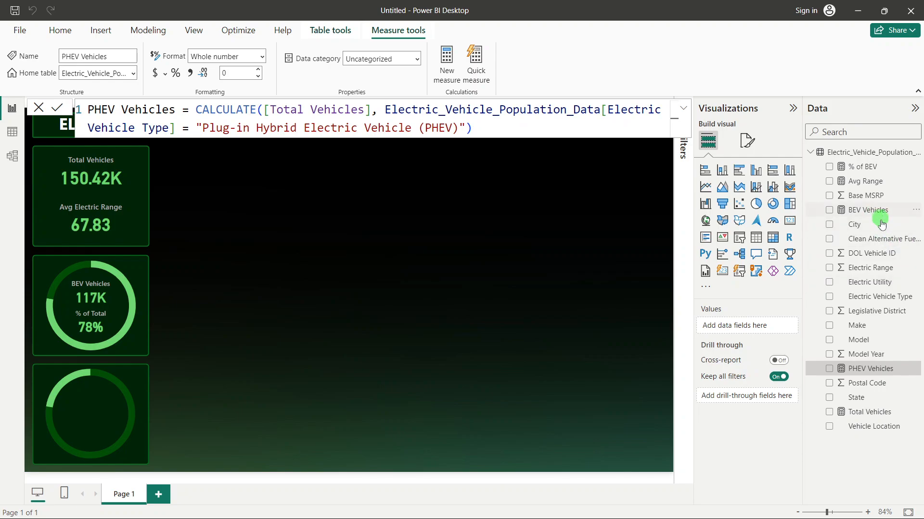
# Step: Copy the % of BEV formula into a new measure and rename the measure % of PHEV
pyautogui.click(860, 168)
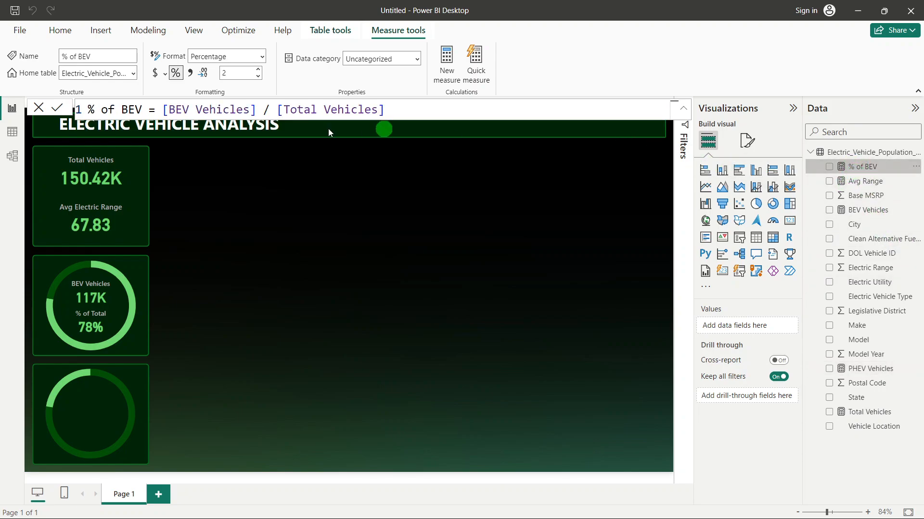
pyautogui.moveTo(439, 109); pyautogui.dragTo(80, 109)
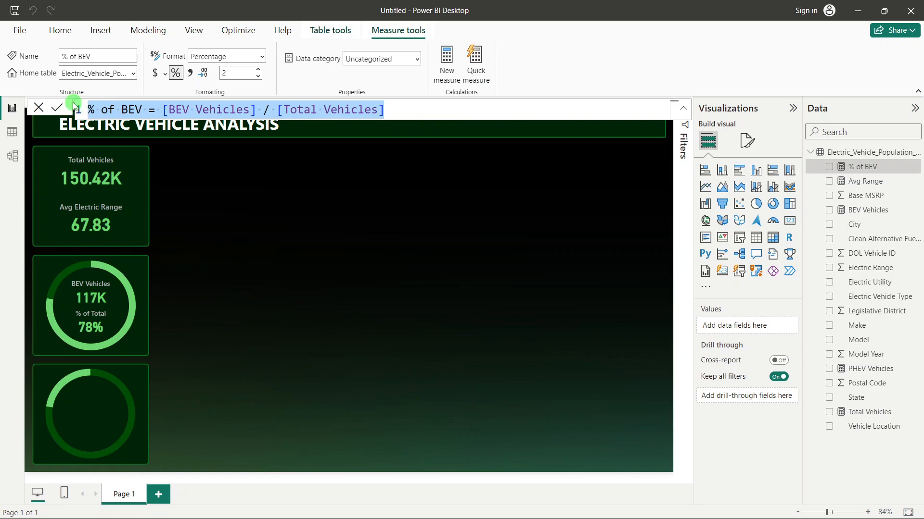
pyautogui.rightClick(861, 243)
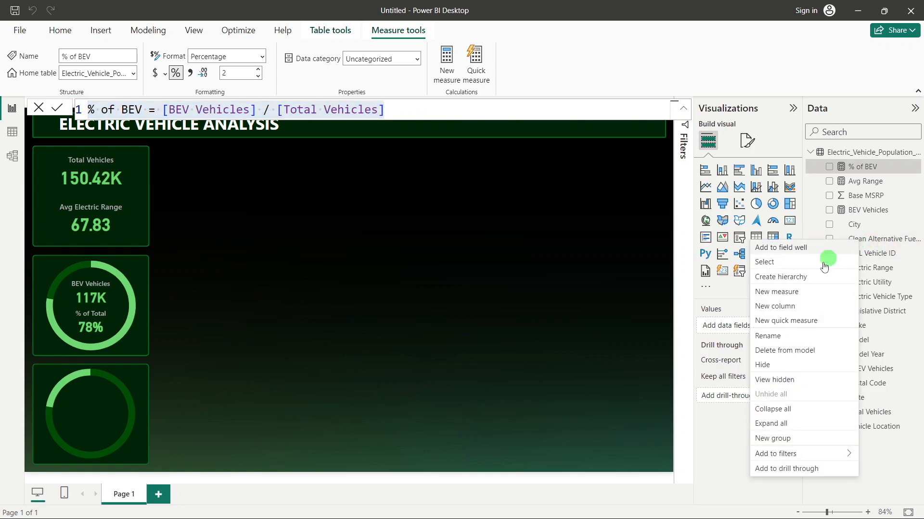
pyautogui.click(782, 297)
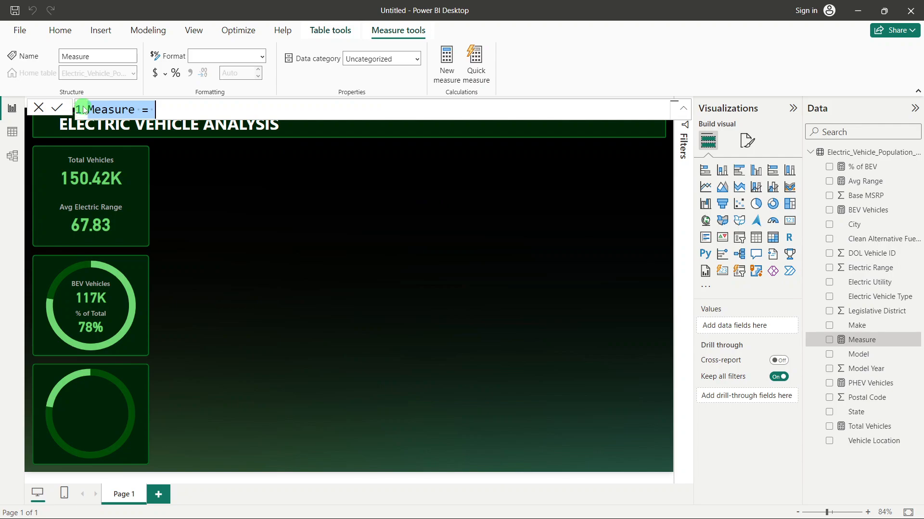
pyautogui.hotkey('ctrl', 'v')
pyautogui.click(126, 111)
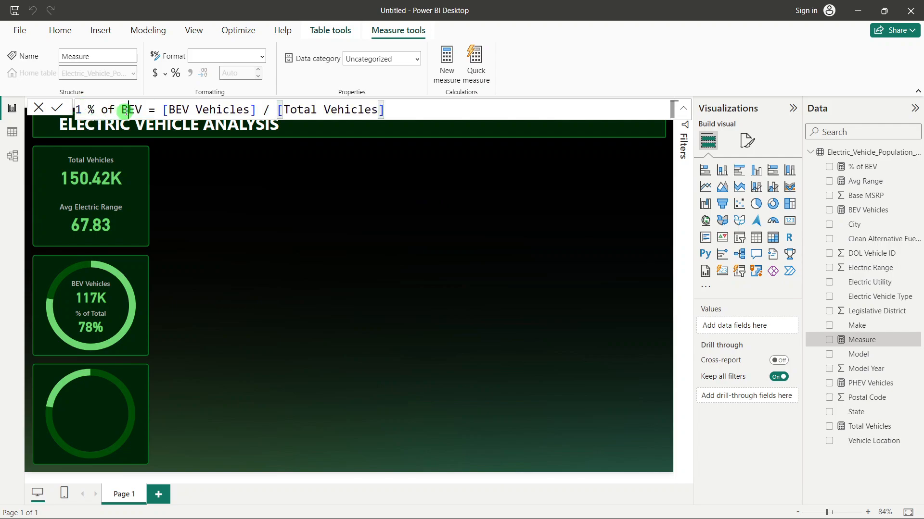
pyautogui.click(124, 110)
pyautogui.write('PH')
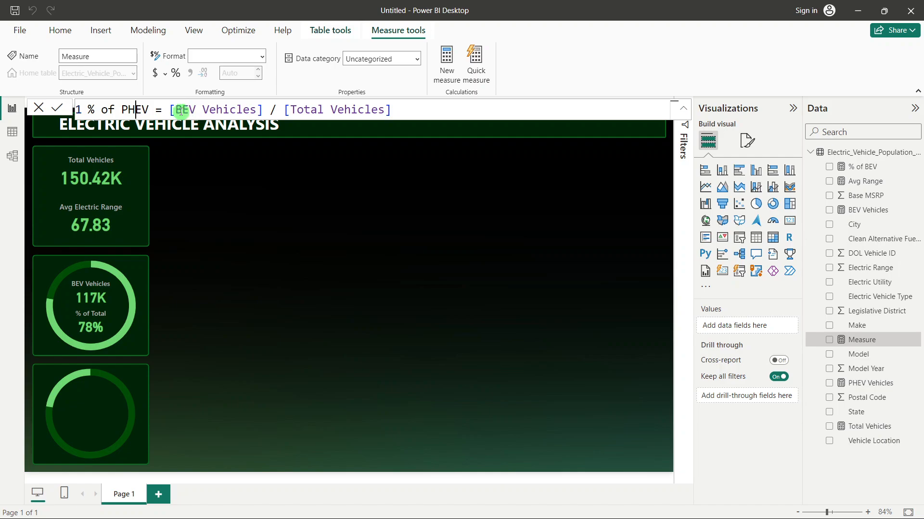
# Step: Change the % of PHEV formula to [PHEV Vehicles] / [Total Vehicles] and commit the measure
pyautogui.moveTo(262, 111); pyautogui.dragTo(169, 102)
pyautogui.write('PH')
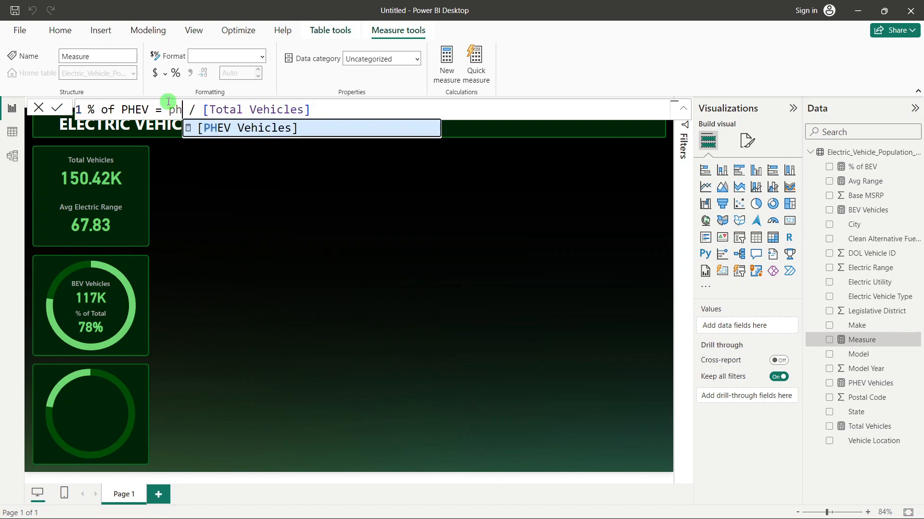
pyautogui.press('Tab')
pyautogui.moveTo(291, 109); pyautogui.dragTo(392, 112)
pyautogui.click(56, 108)
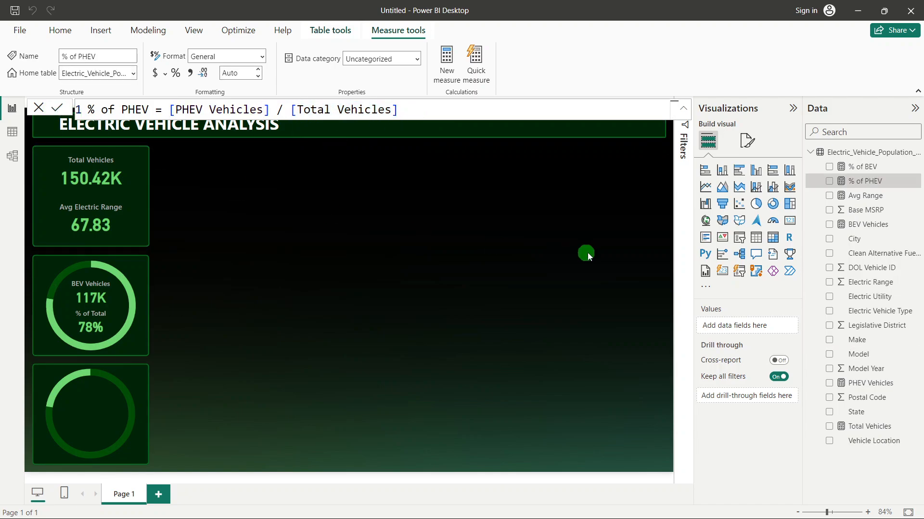
pyautogui.click(512, 267)
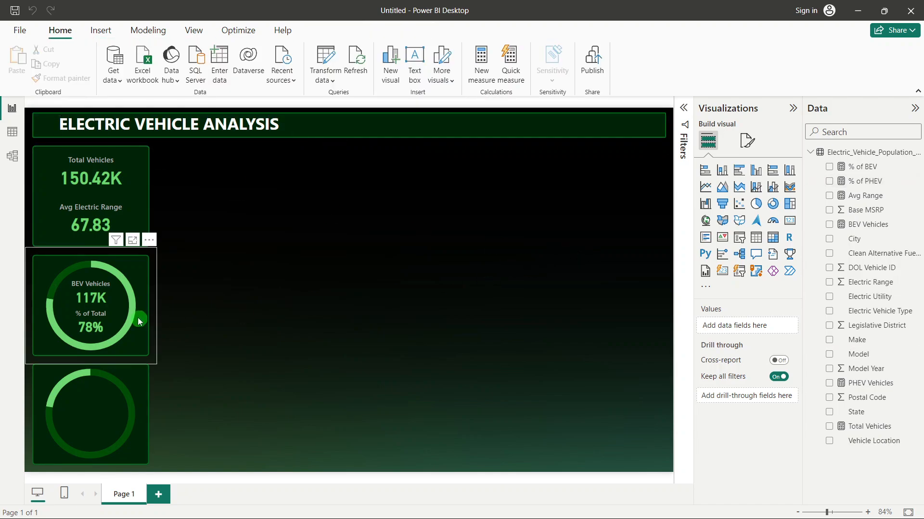
pyautogui.click(94, 289)
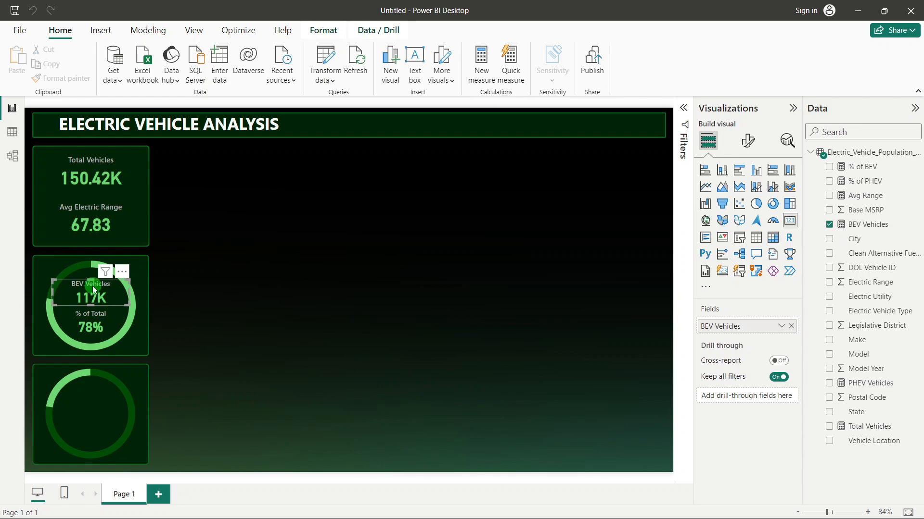
pyautogui.moveTo(92, 294); pyautogui.dragTo(294, 308)
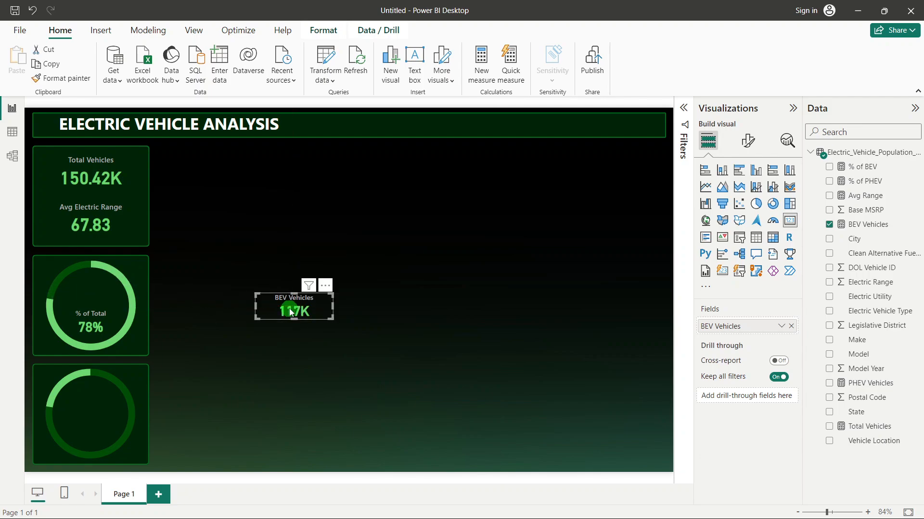
pyautogui.hotkey('ctrl', 'z')
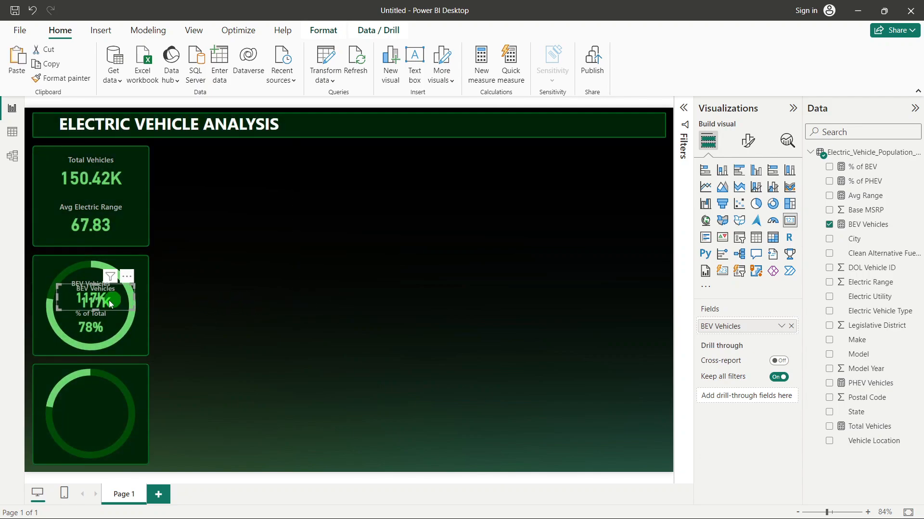
# Step: Duplicate the BEV Vehicles card with PHEV Vehicles as its field, and place the copy in the upper half of the third panel's donut
pyautogui.moveTo(108, 301); pyautogui.dragTo(418, 313)
pyautogui.click(790, 326)
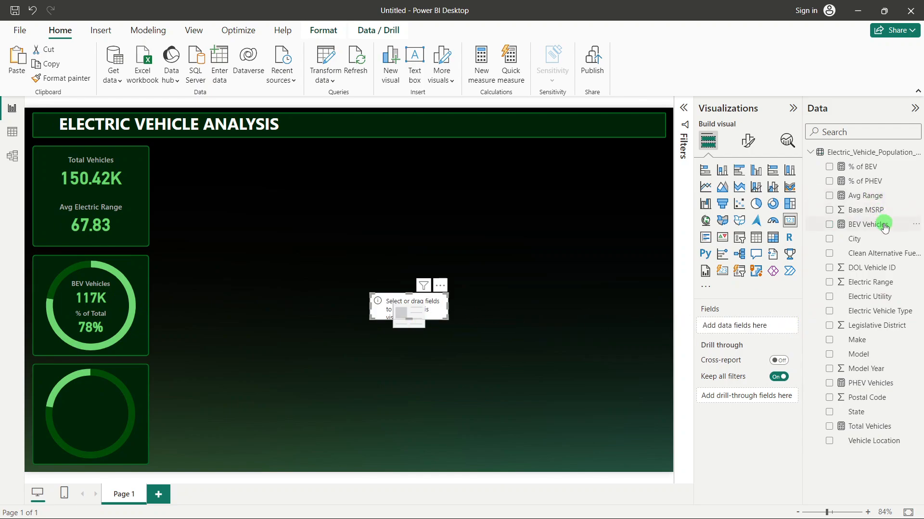
pyautogui.click(829, 383)
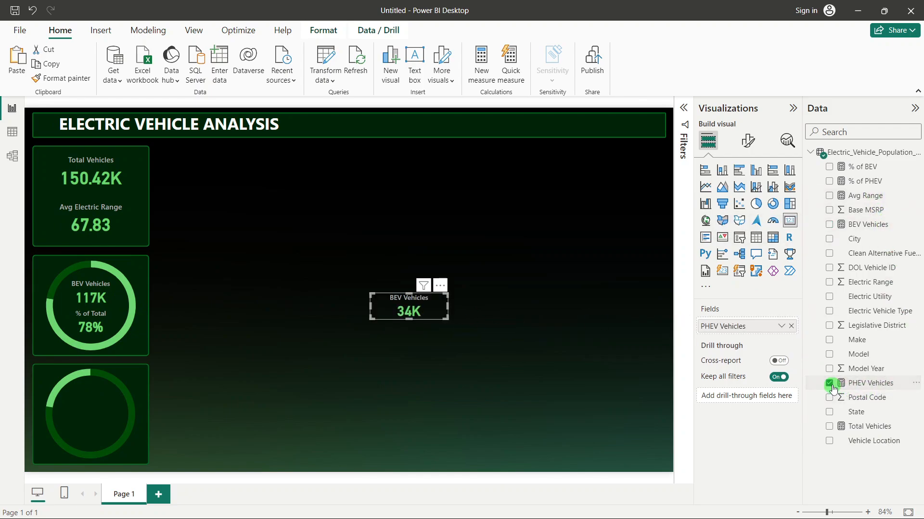
pyautogui.moveTo(428, 315); pyautogui.dragTo(110, 407)
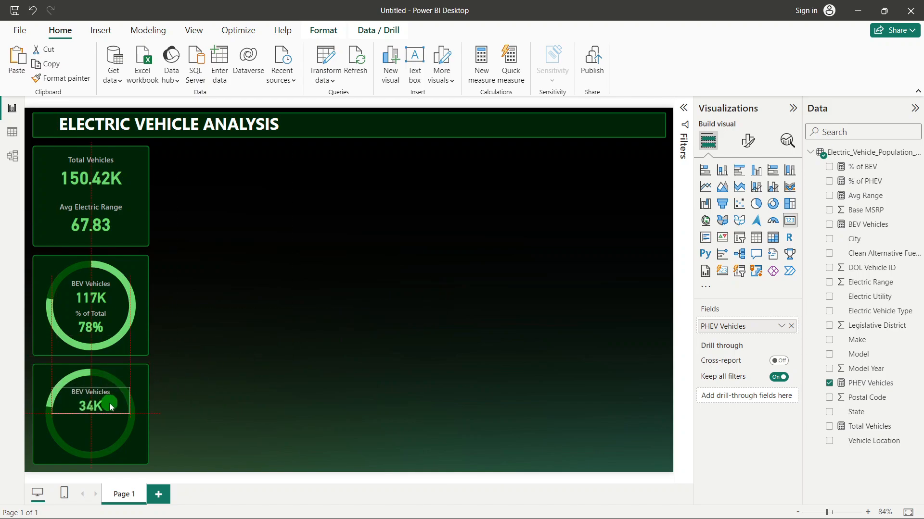
pyautogui.moveTo(110, 408); pyautogui.dragTo(110, 408)
# Step: Change the new card's title text to "PHEV Vehicles"
pyautogui.click(748, 140)
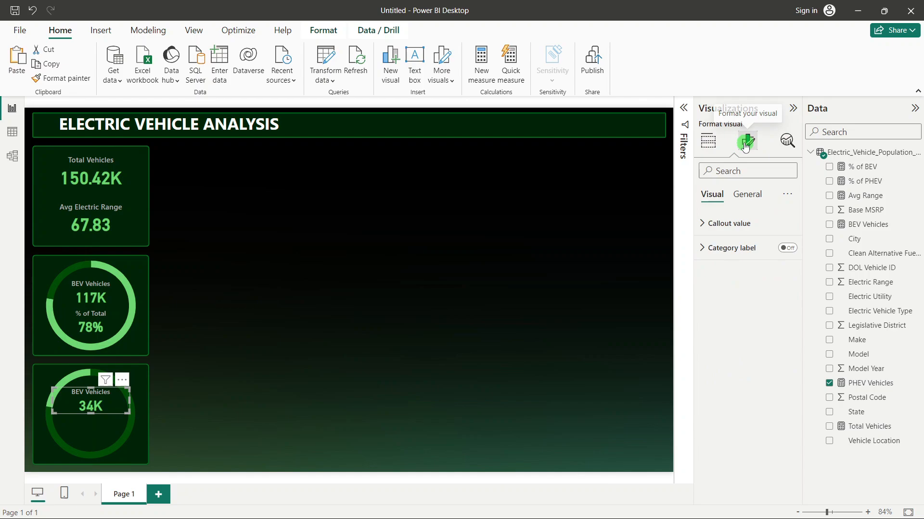
pyautogui.click(748, 197)
pyautogui.click(736, 248)
pyautogui.click(719, 307)
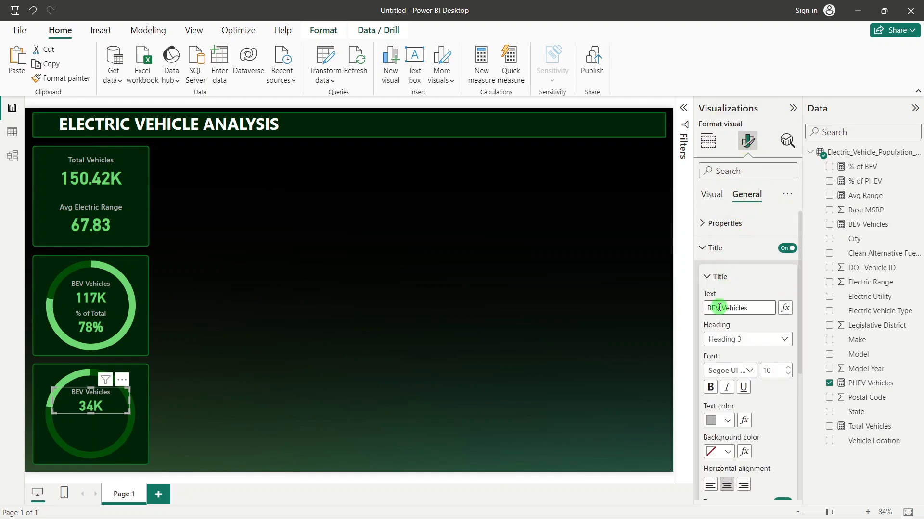
pyautogui.click(713, 309)
pyautogui.write('P')
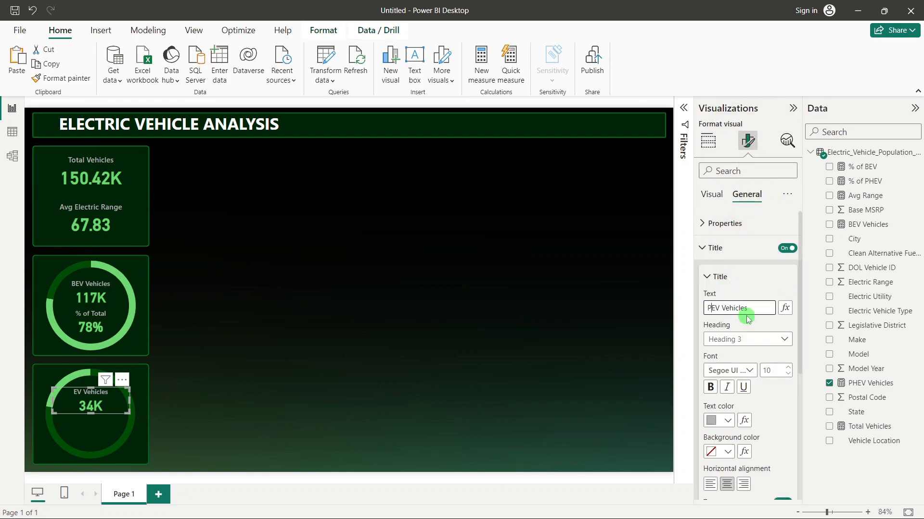
pyautogui.write('H')
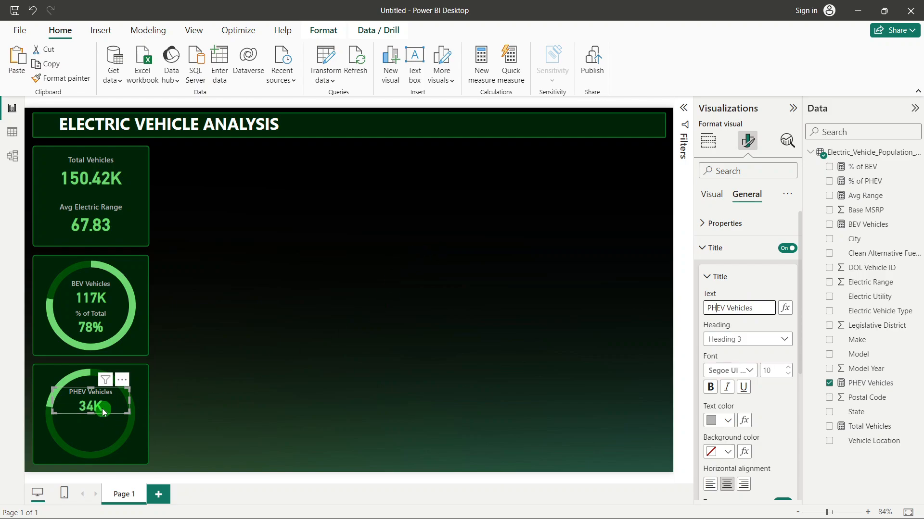
pyautogui.click(293, 398)
# Step: Duplicate the PHEV Vehicles card onto the empty canvas with % of PHEV as its field, and format that measure as a percentage
pyautogui.click(117, 406)
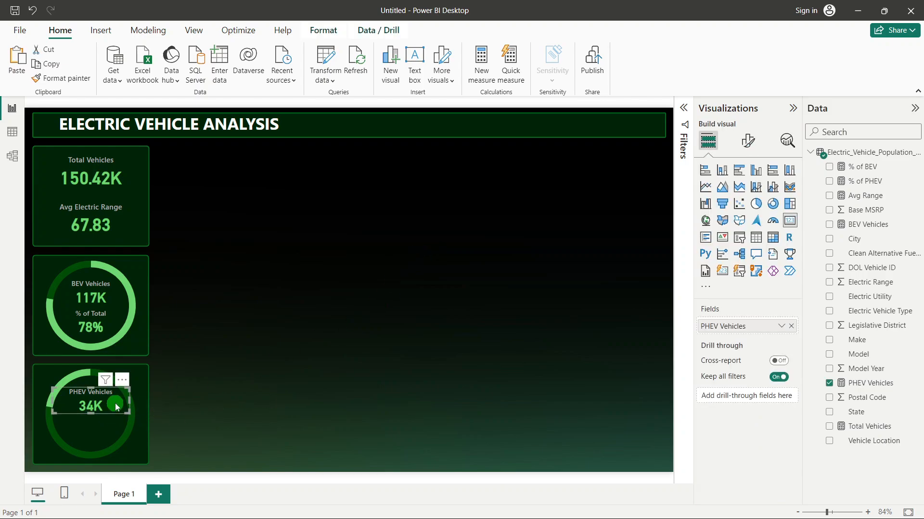
pyautogui.moveTo(117, 406); pyautogui.dragTo(384, 333)
pyautogui.click(791, 326)
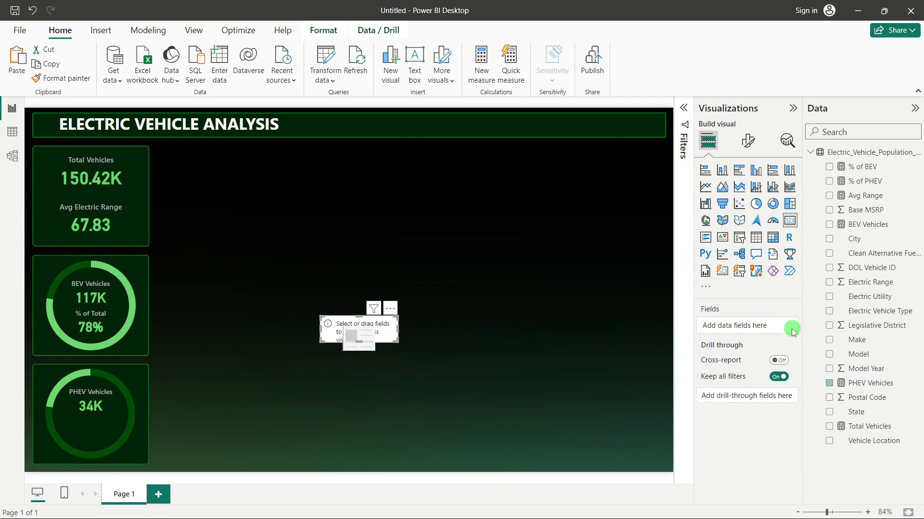
pyautogui.click(829, 181)
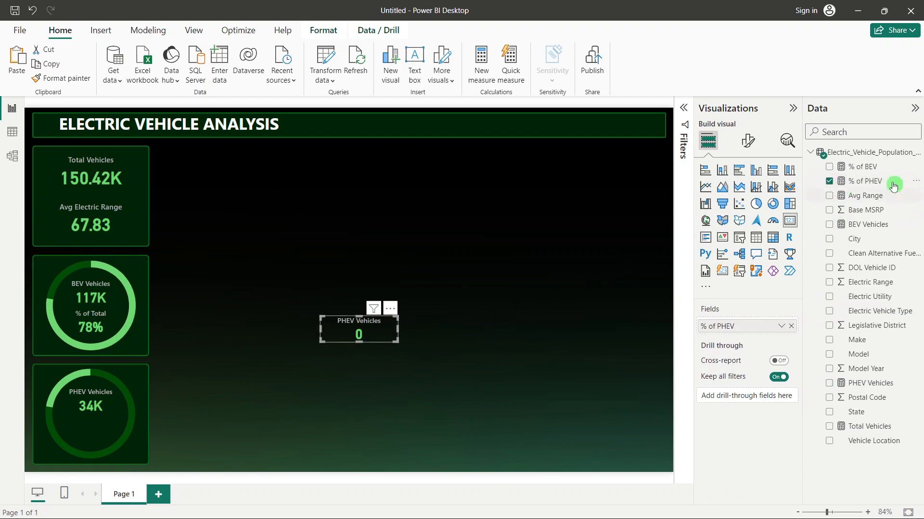
pyautogui.click(854, 181)
pyautogui.click(176, 72)
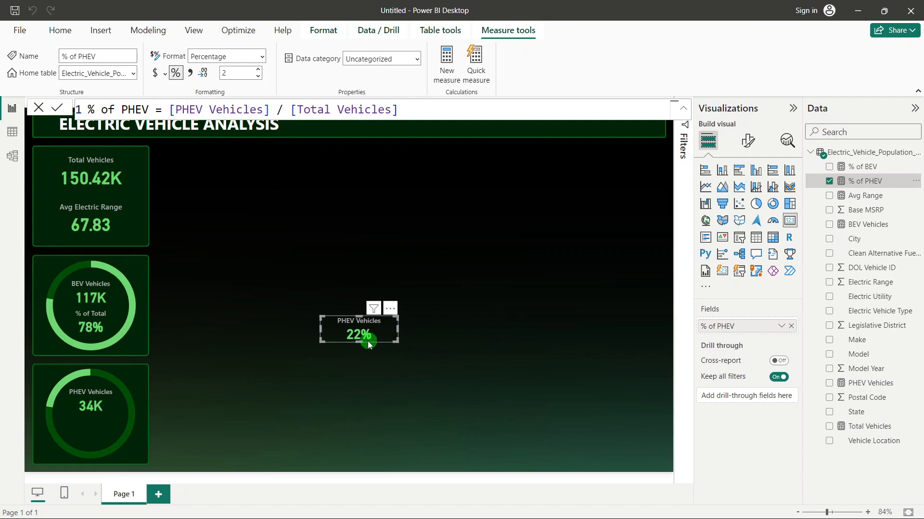
# Step: Change the title text of the % of PHEV card to "% of Total"
pyautogui.click(744, 141)
pyautogui.click(743, 194)
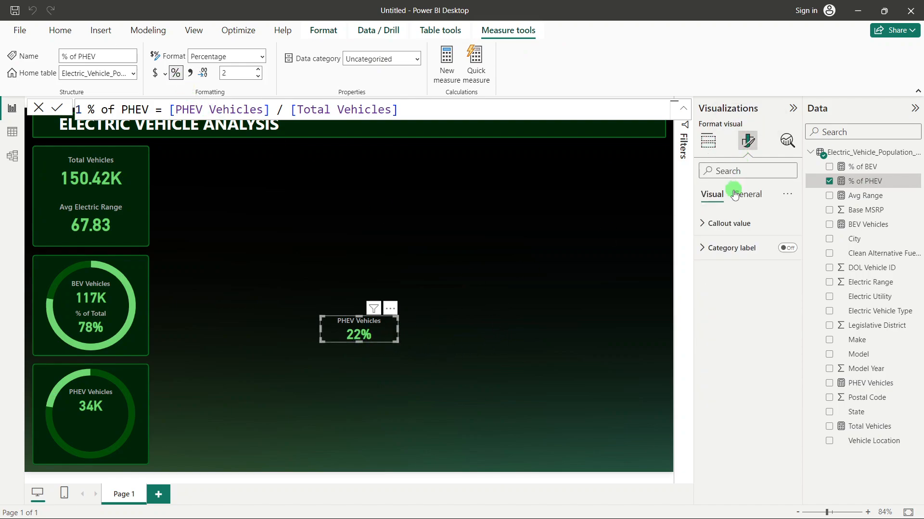
pyautogui.click(735, 248)
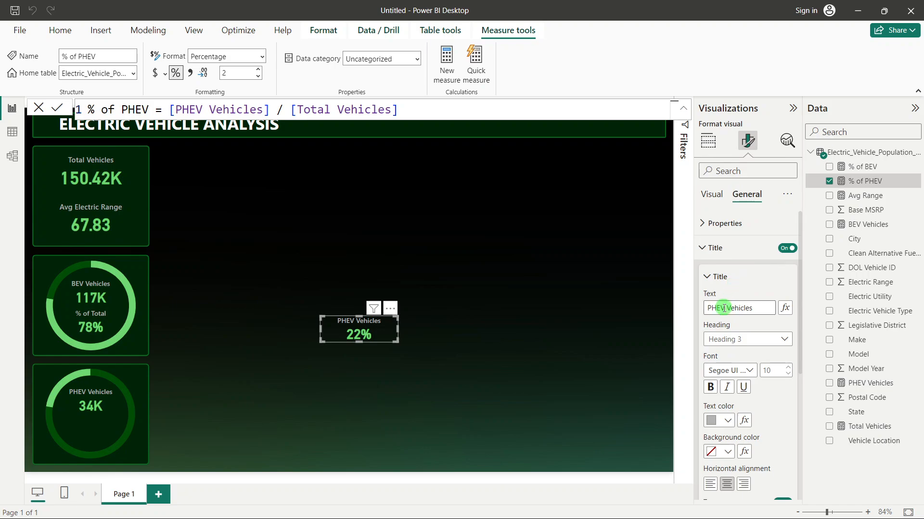
pyautogui.moveTo(731, 308); pyautogui.dragTo(638, 309)
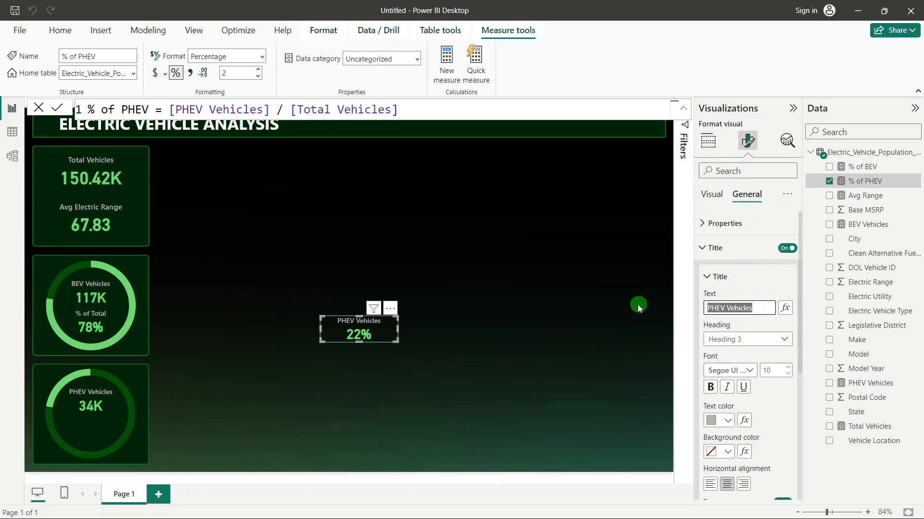
pyautogui.write('% of Total')
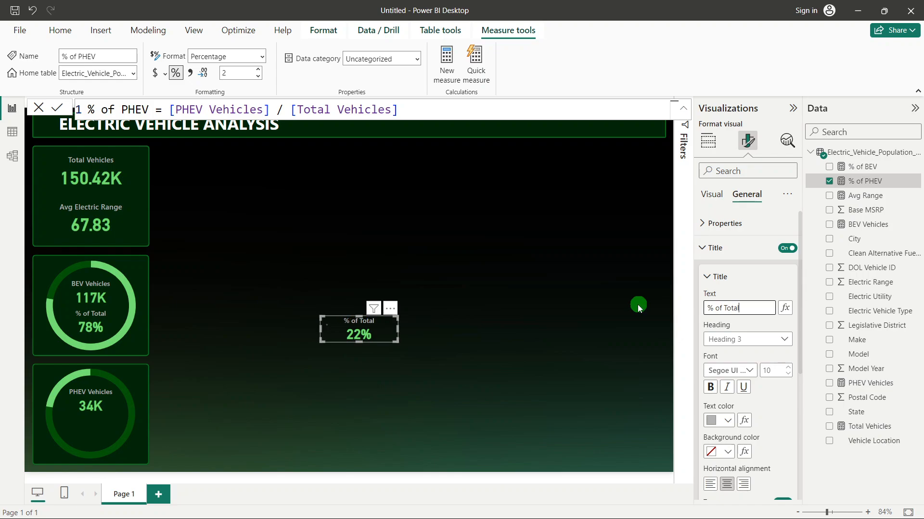
# Step: Place the % of Total card inside the PHEV donut below the PHEV Vehicles card, nudging it up slightly
pyautogui.moveTo(371, 328); pyautogui.dragTo(102, 433)
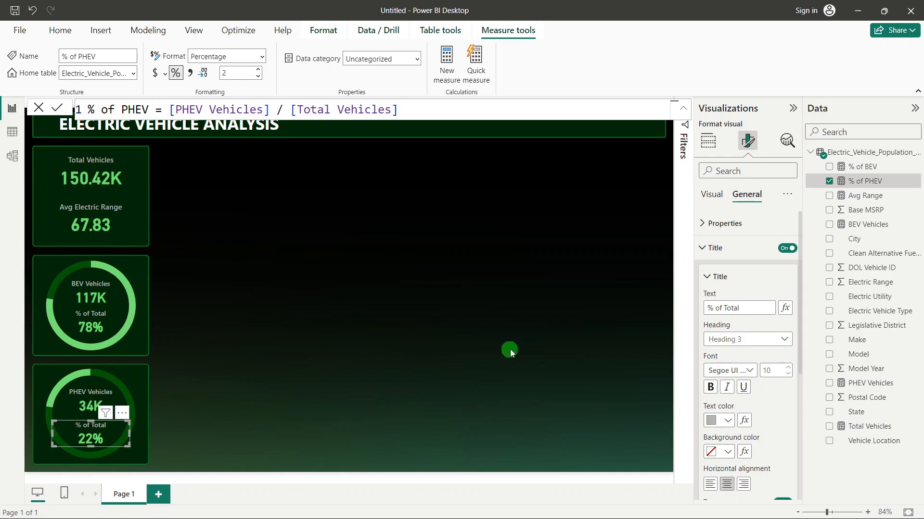
pyautogui.click(507, 330)
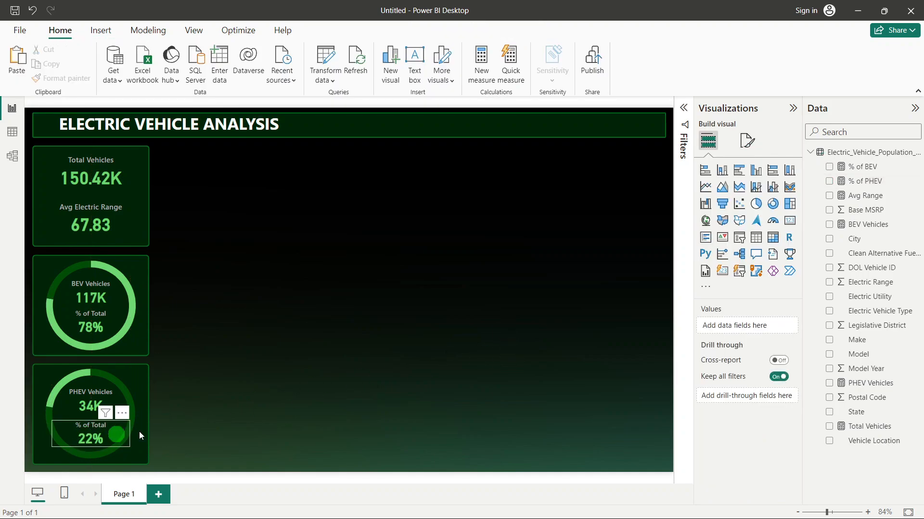
pyautogui.click(116, 434)
pyautogui.press('Up')
pyautogui.press('Up')
pyautogui.press('Up')
pyautogui.click(491, 367)
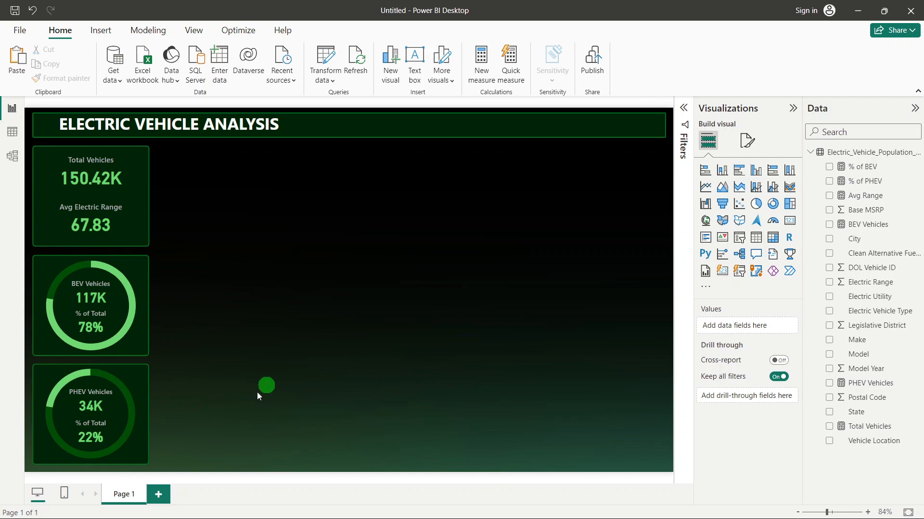
pyautogui.click(90, 311)
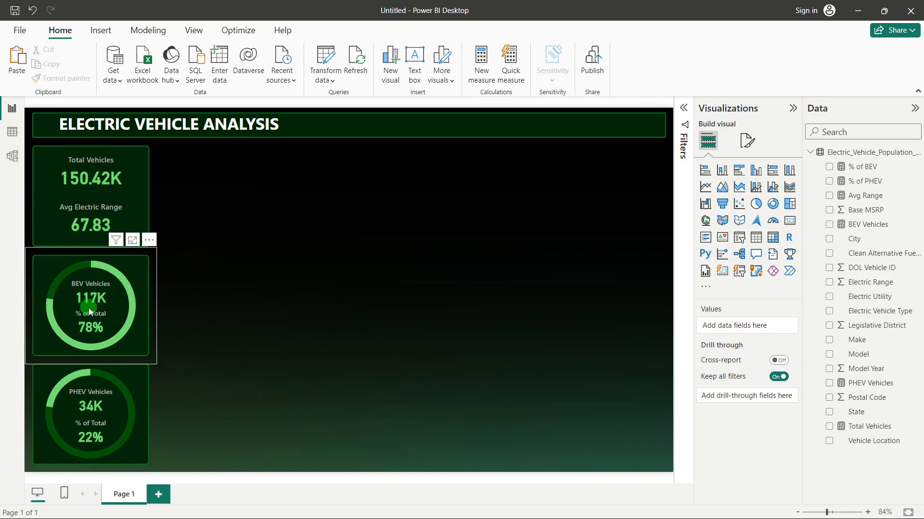
pyautogui.click(357, 337)
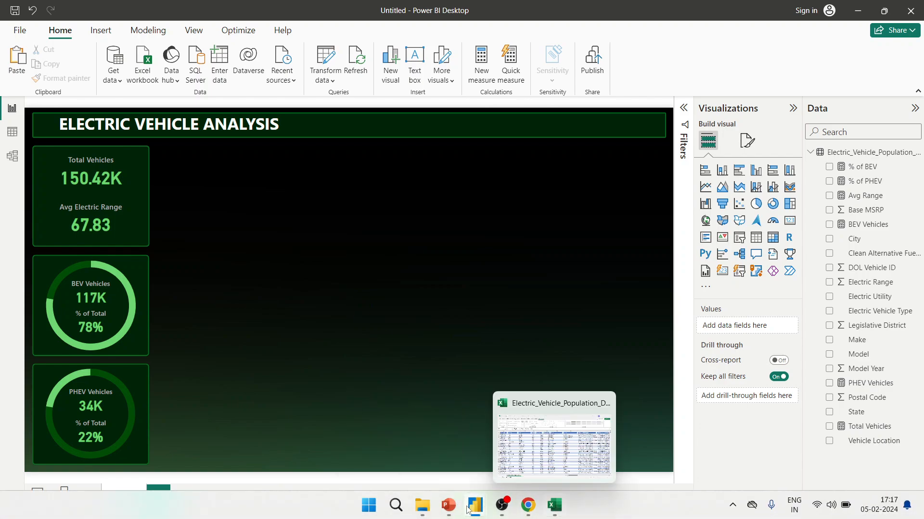
pyautogui.click(448, 505)
pyautogui.click(114, 235)
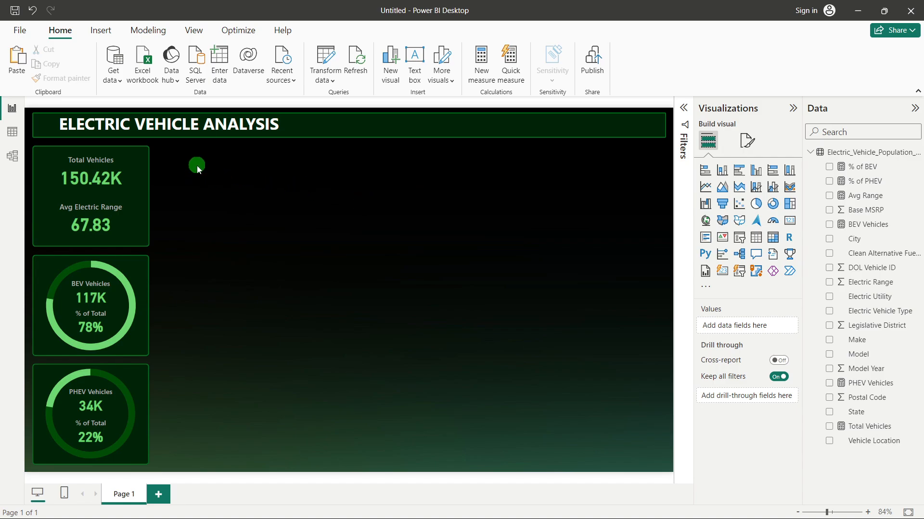
# Step: Duplicate the first panel's background shape as a thin strip beneath the title banner, reaching from beside the first panel to the banner's right edge
pyautogui.click(150, 165)
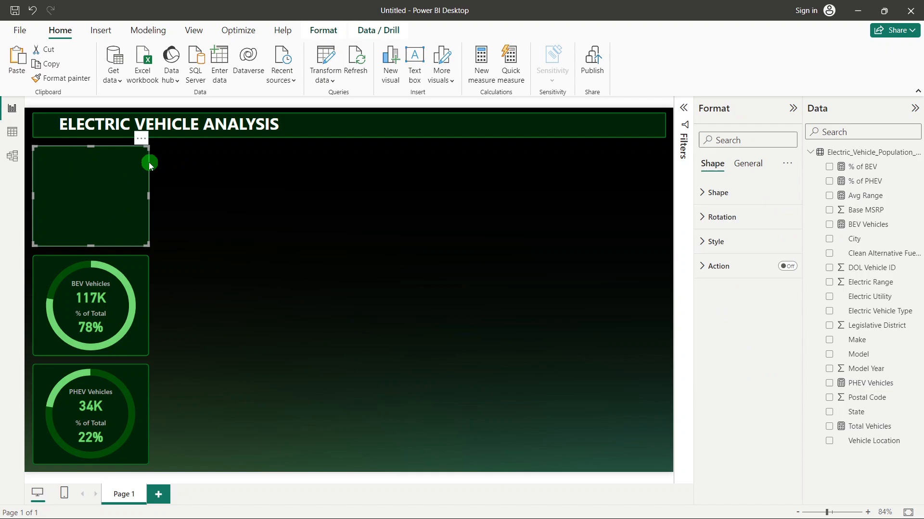
pyautogui.moveTo(148, 178); pyautogui.dragTo(267, 203)
pyautogui.moveTo(210, 189); pyautogui.dragTo(210, 171)
pyautogui.moveTo(218, 212); pyautogui.dragTo(272, 164)
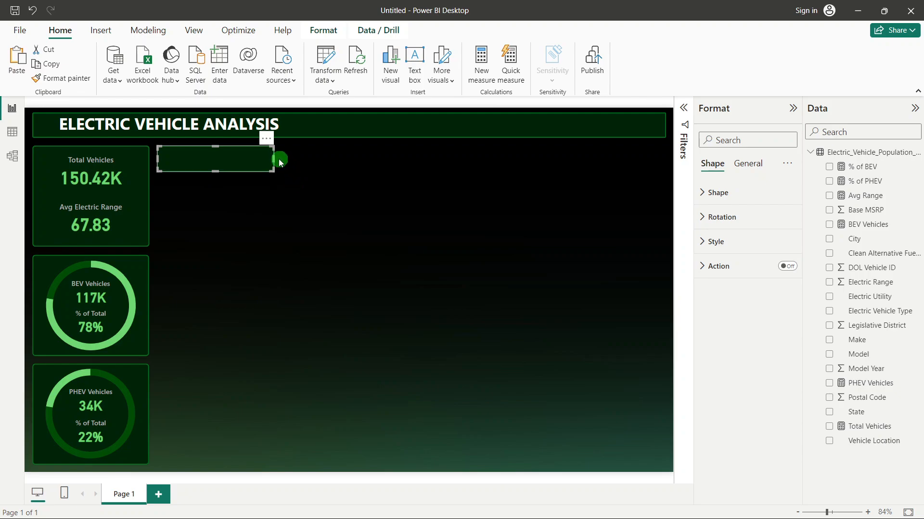
pyautogui.moveTo(273, 159); pyautogui.dragTo(666, 157)
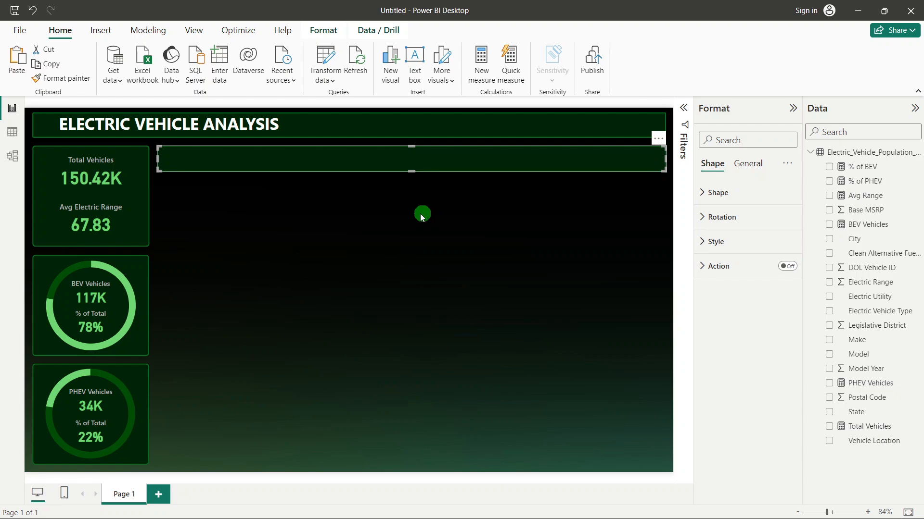
# Step: Duplicate the first panel's background shape again and position the copy just below the thin strip, aligned with its left edge
pyautogui.click(147, 183)
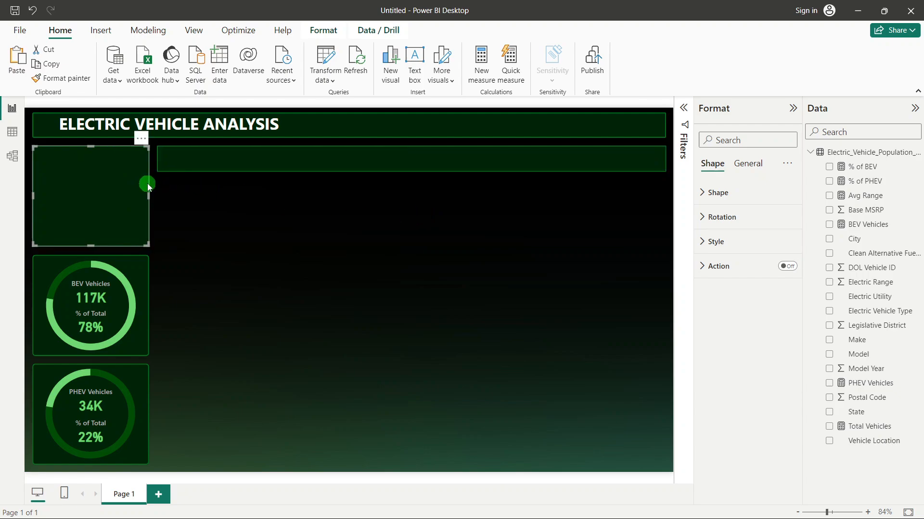
pyautogui.moveTo(148, 183); pyautogui.dragTo(261, 212)
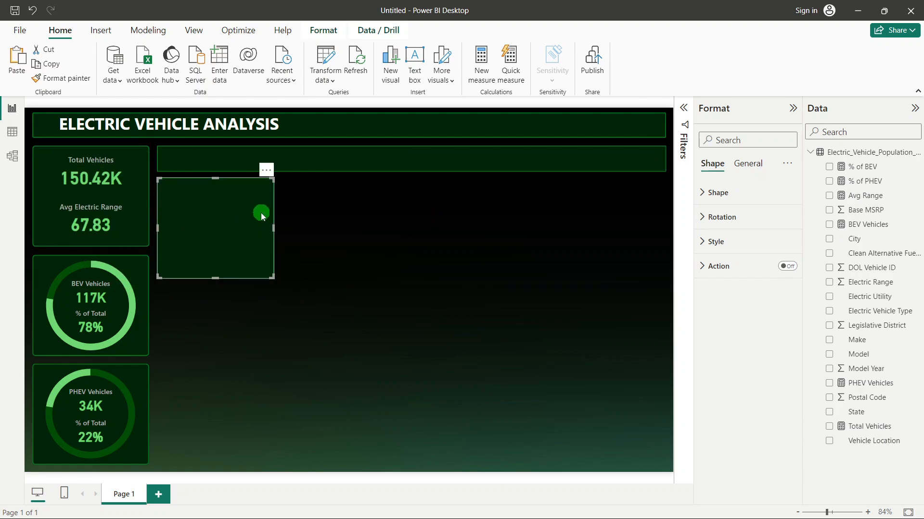
pyautogui.press('Down')
pyautogui.press('Down')
pyautogui.press('Down')
pyautogui.press('Down')
pyautogui.press('Down')
pyautogui.press('Down')
pyautogui.press('Down')
pyautogui.press('Down')
pyautogui.press('Down')
pyautogui.press('Up')
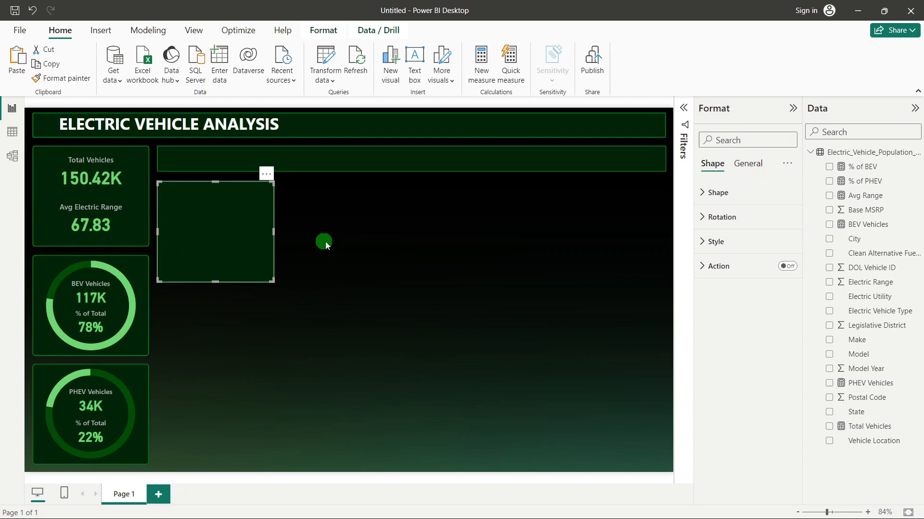
# Step: Set the new panel's height to 270 and width to 520
pyautogui.click(749, 164)
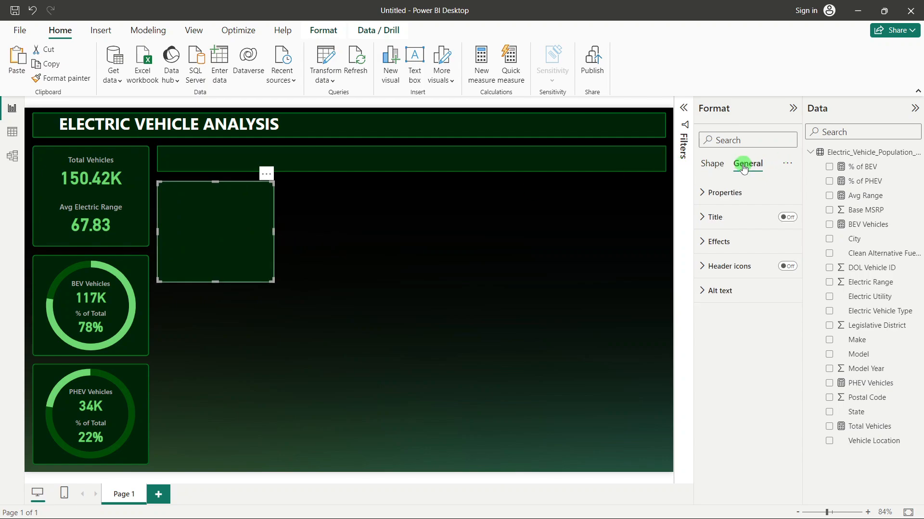
pyautogui.click(724, 192)
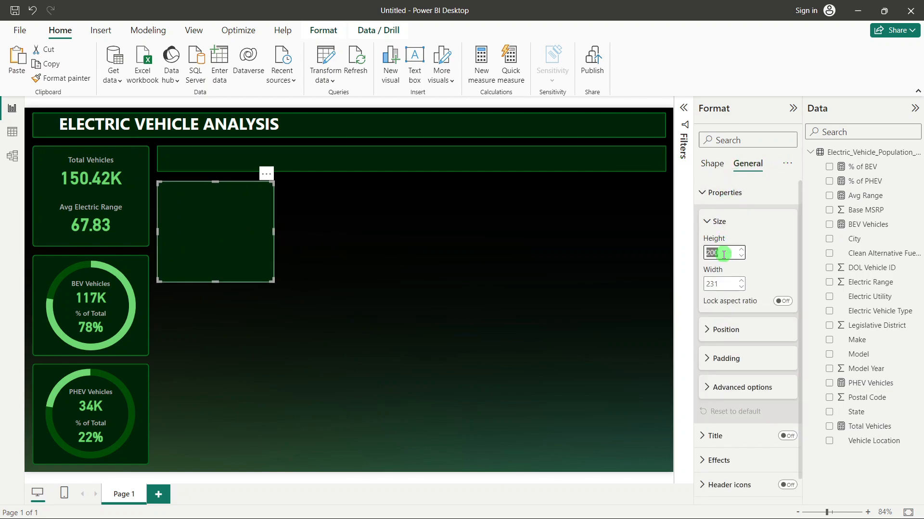
pyautogui.write('70')
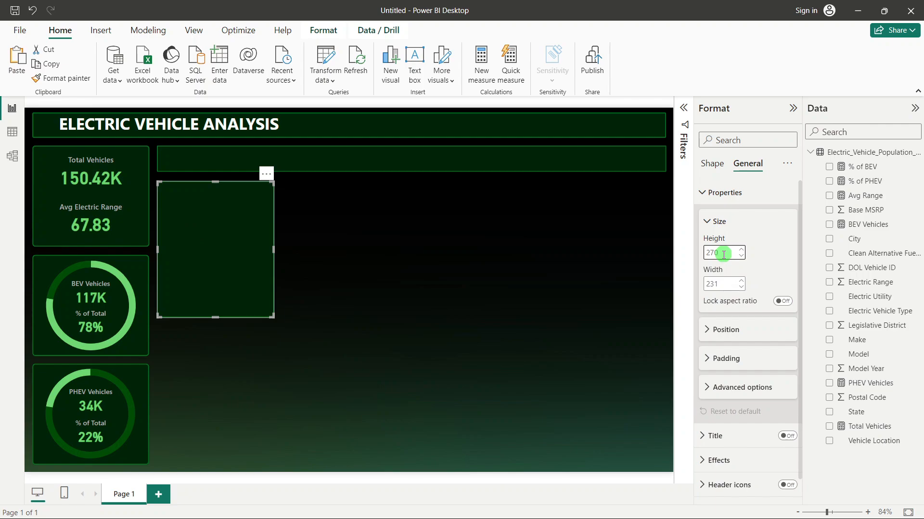
pyautogui.doubleClick(722, 284)
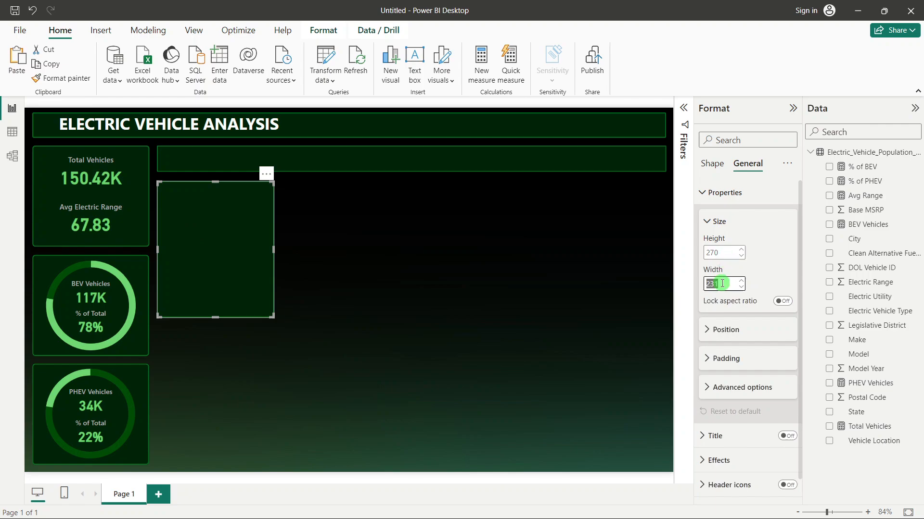
pyautogui.write('520')
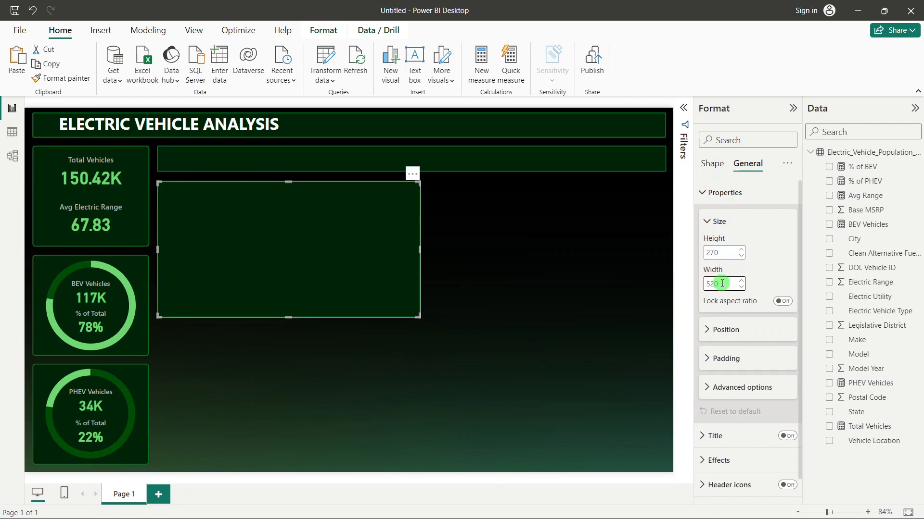
pyautogui.click(562, 243)
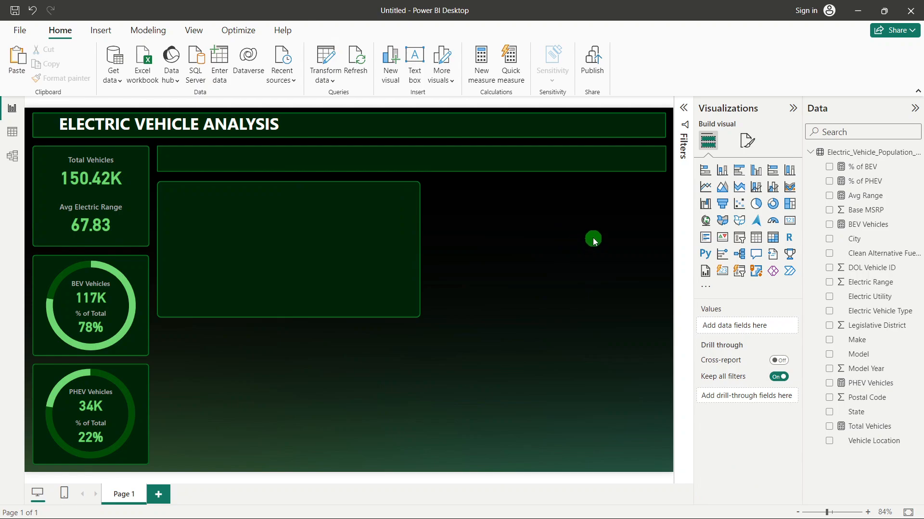
# Step: Add an area chart over the new panel with Model Year on the X-axis and Total Vehicles on the Y-axis
pyautogui.click(723, 187)
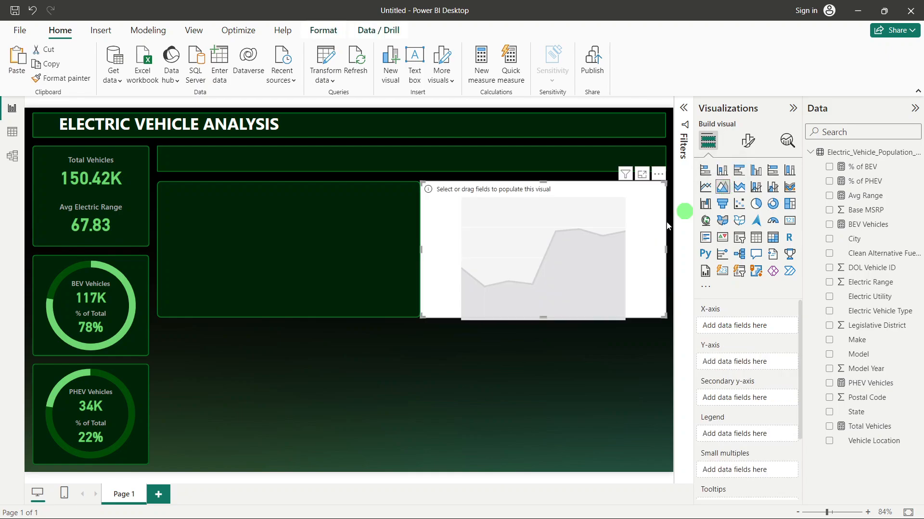
pyautogui.moveTo(538, 238); pyautogui.dragTo(416, 266)
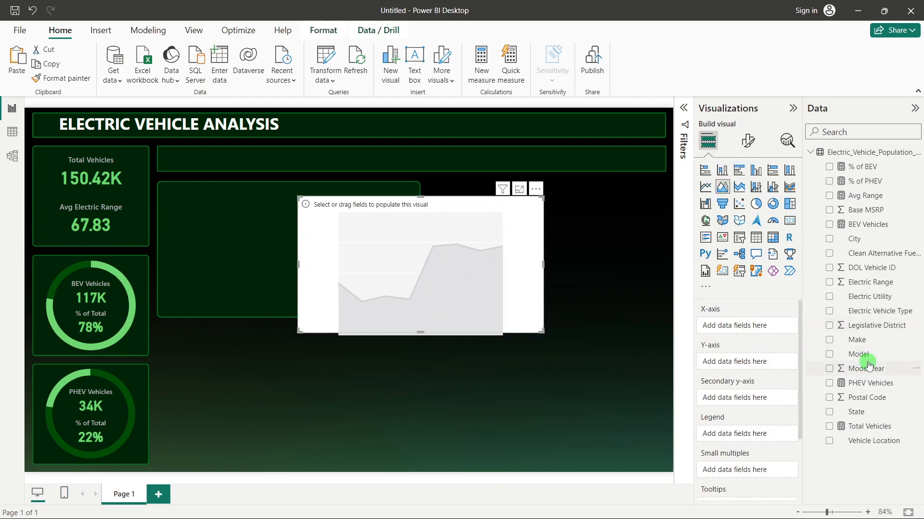
pyautogui.click(830, 370)
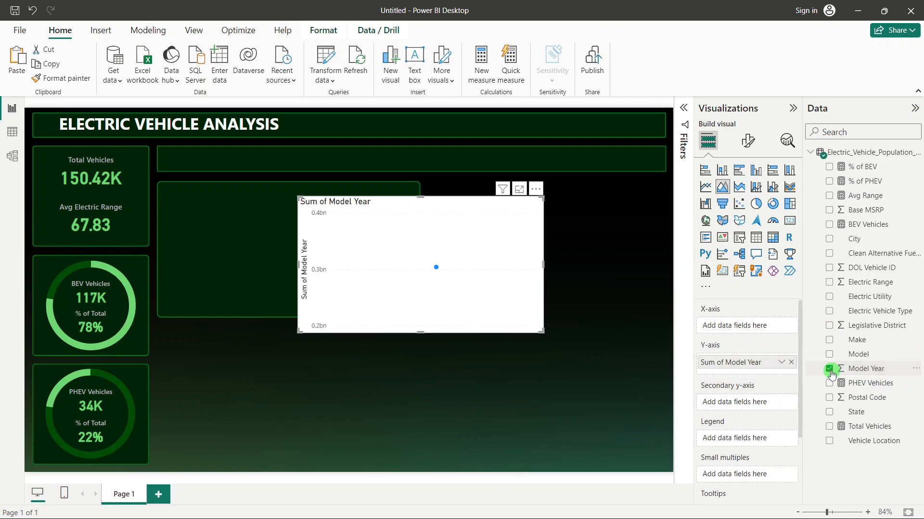
pyautogui.moveTo(755, 363); pyautogui.dragTo(754, 327)
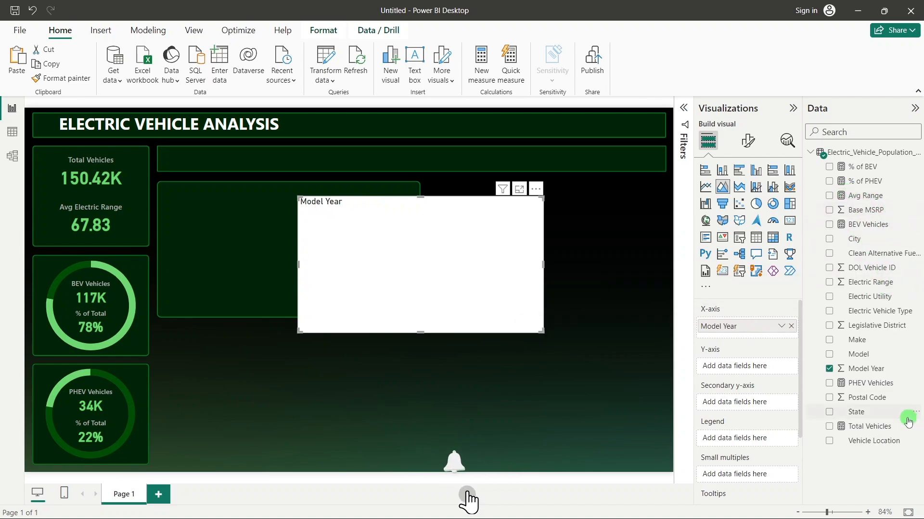
pyautogui.moveTo(884, 430); pyautogui.dragTo(768, 370)
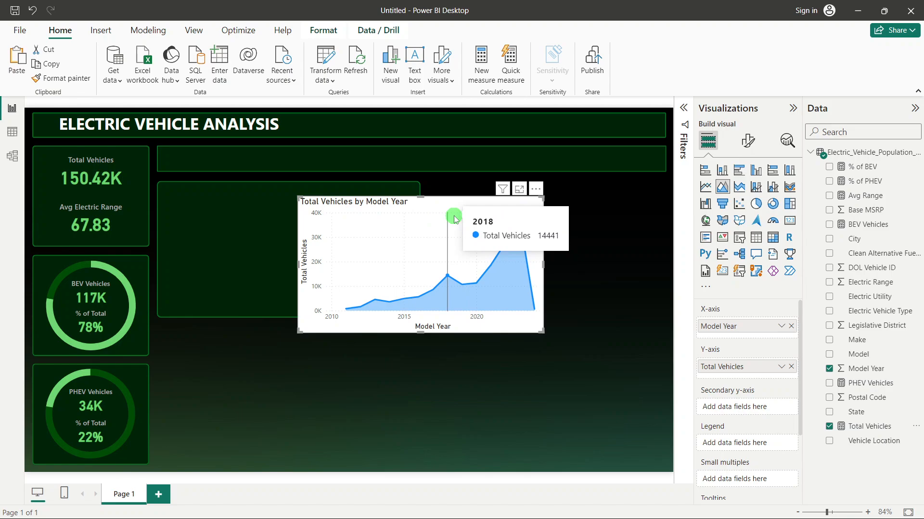
# Step: Copy the BEV donut chart's formatting onto the Total Vehicles by Model Year area chart with Format Painter
pyautogui.click(137, 268)
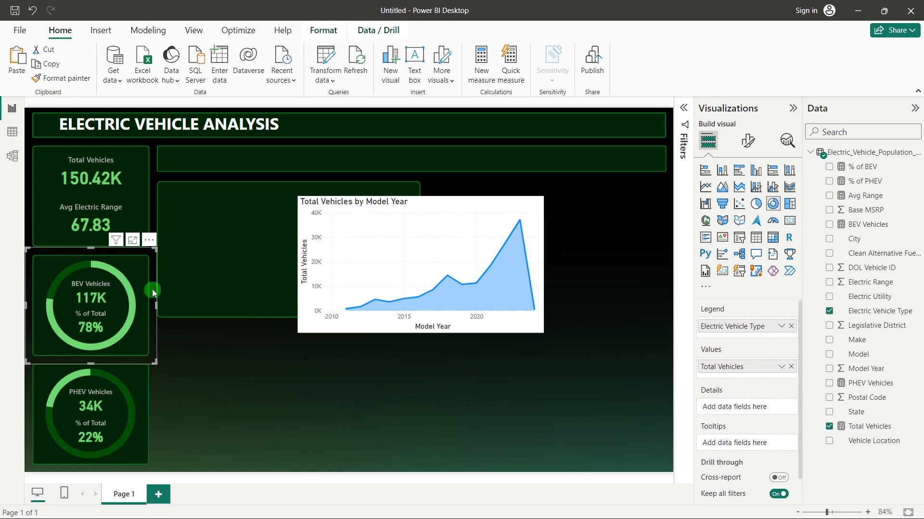
pyautogui.click(61, 78)
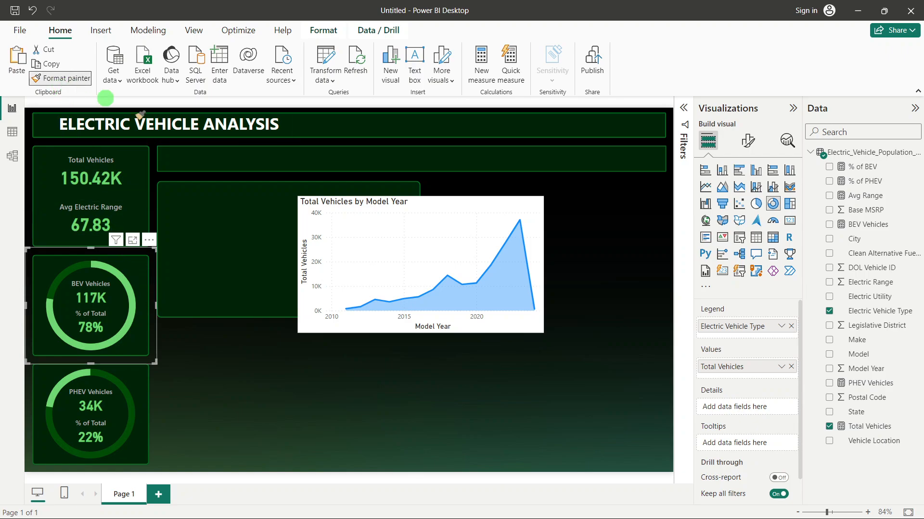
pyautogui.click(454, 198)
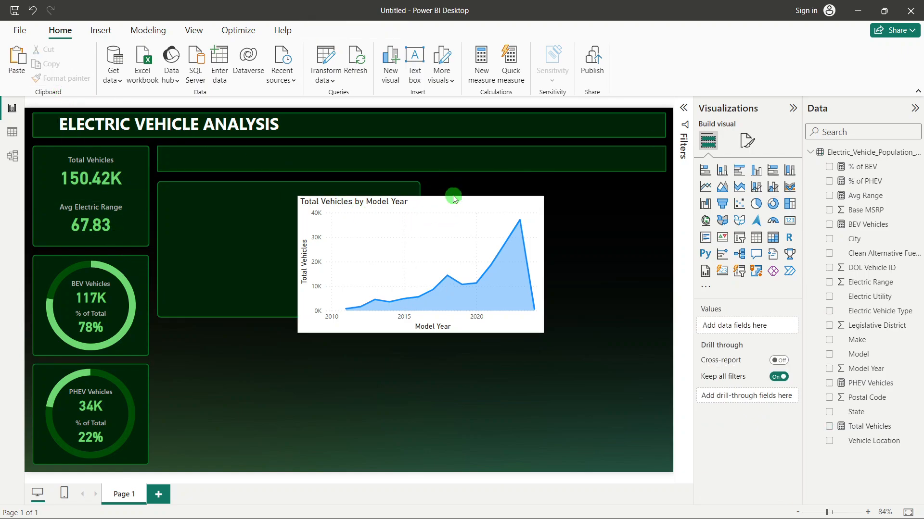
pyautogui.click(141, 256)
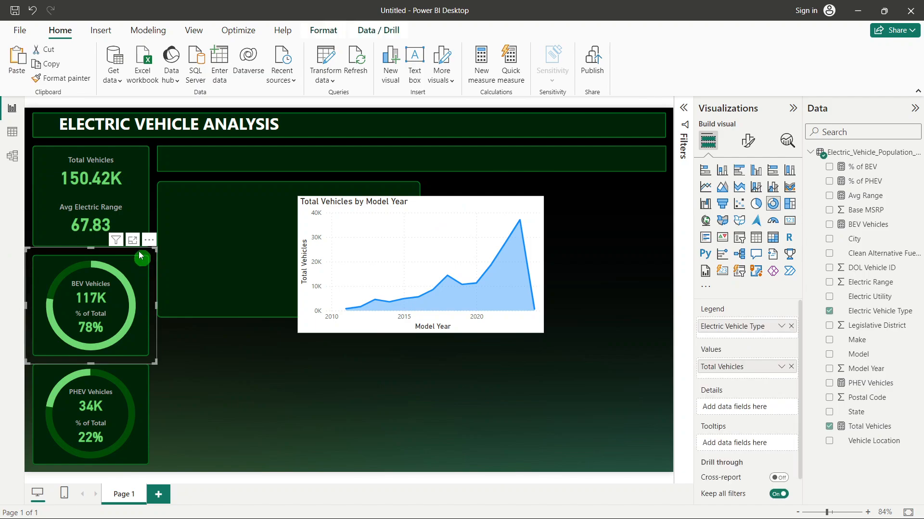
pyautogui.click(61, 78)
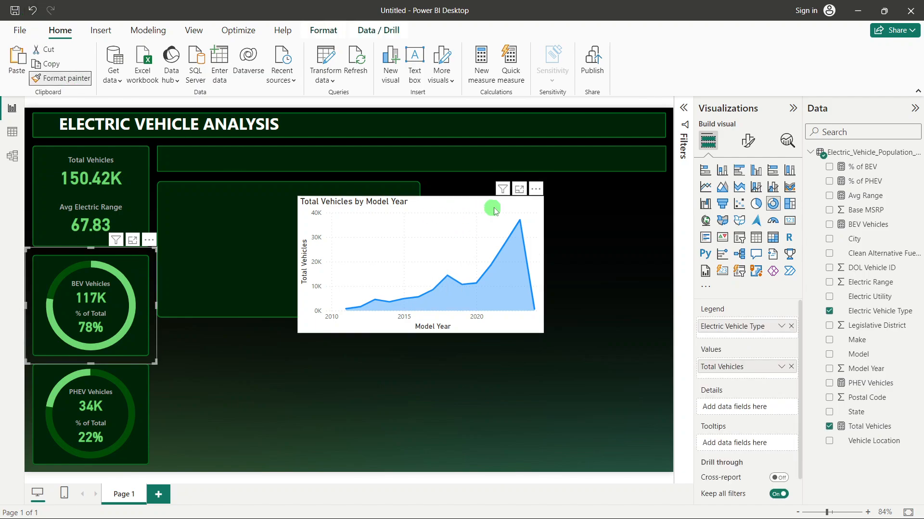
pyautogui.click(518, 202)
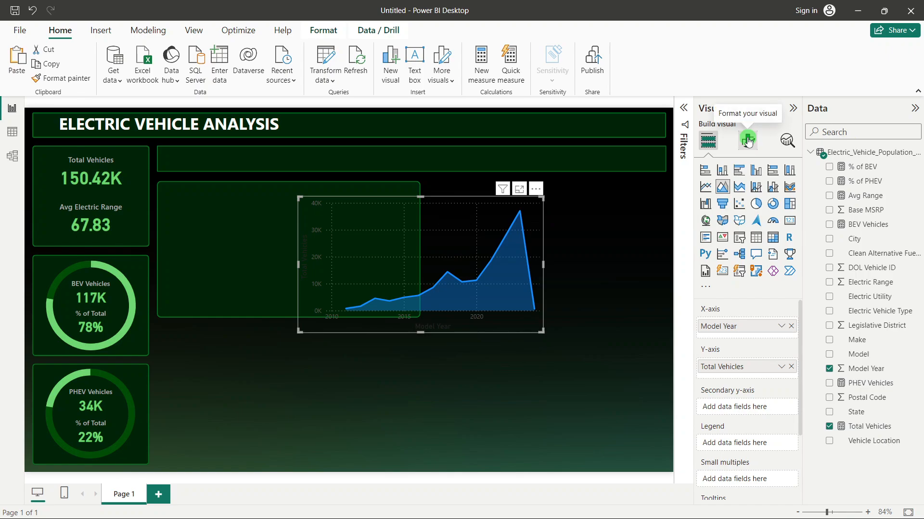
# Step: Turn off the X-axis and Y-axis titles of the area chart
pyautogui.click(747, 142)
pyautogui.click(747, 223)
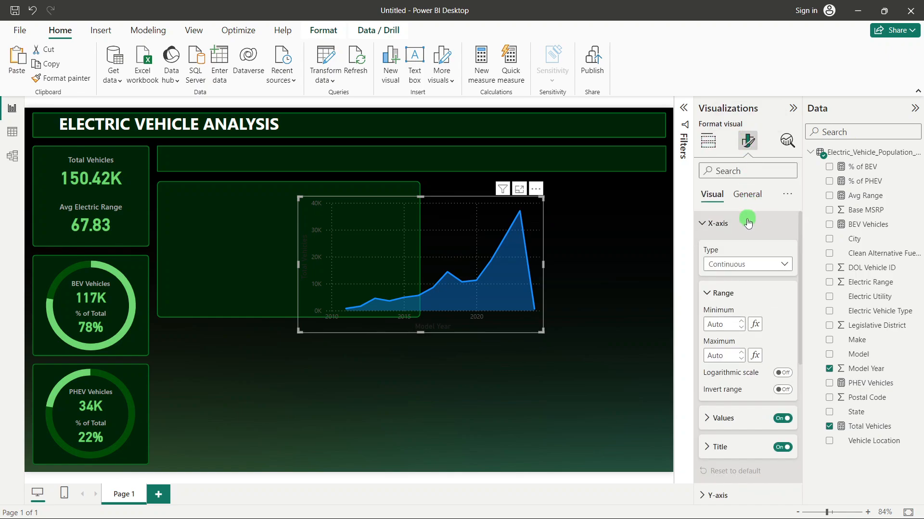
pyautogui.click(787, 440)
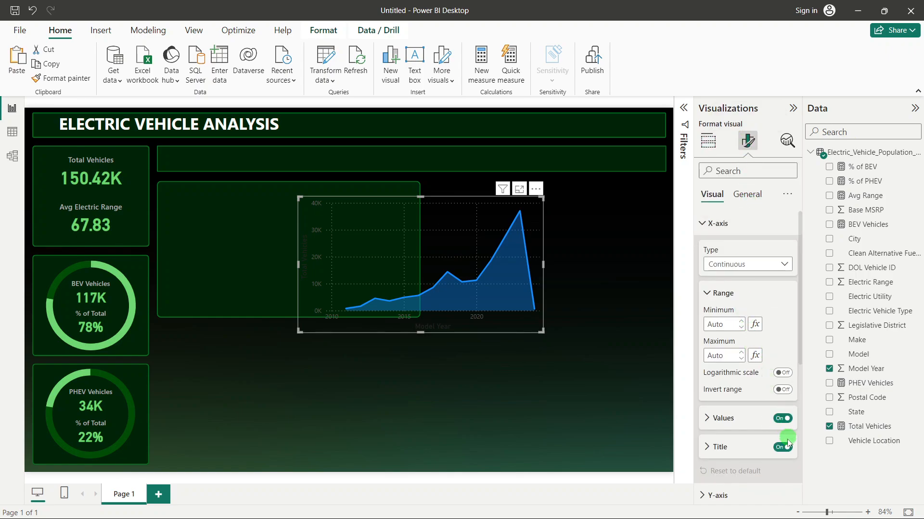
pyautogui.click(712, 222)
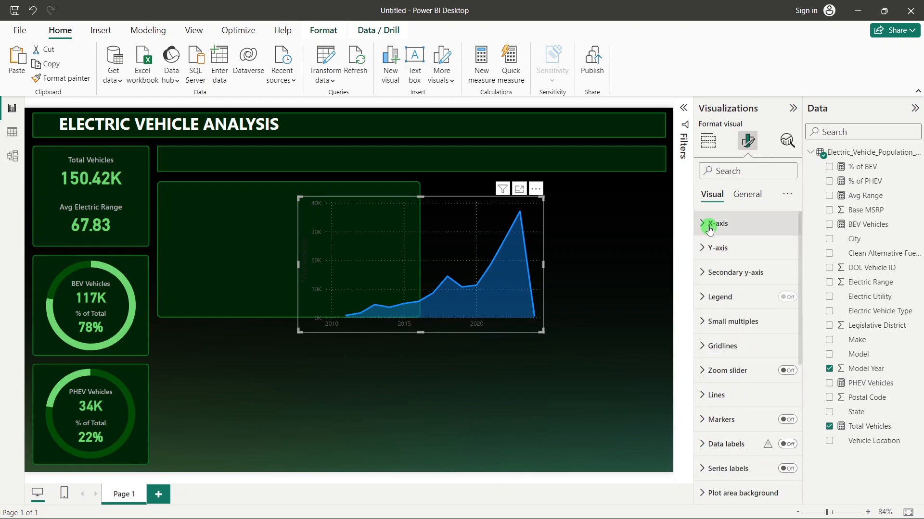
pyautogui.click(717, 248)
pyautogui.click(789, 430)
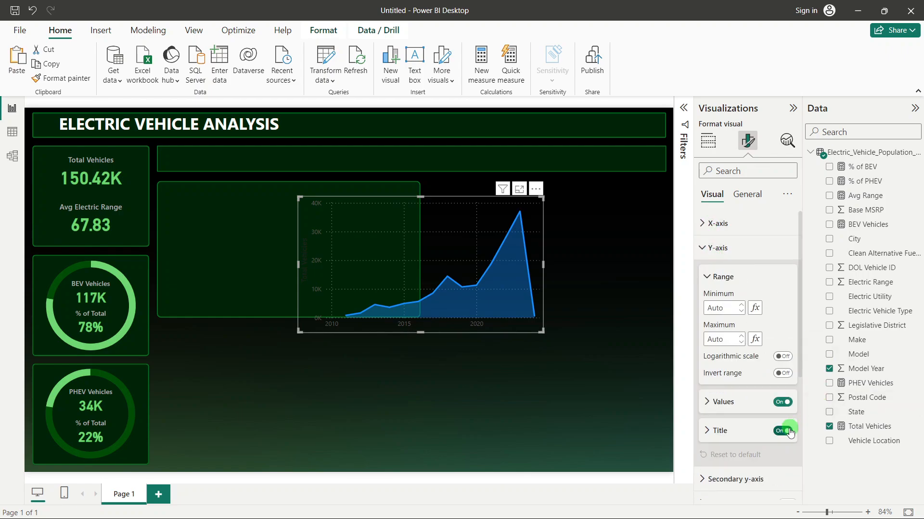
pyautogui.click(722, 248)
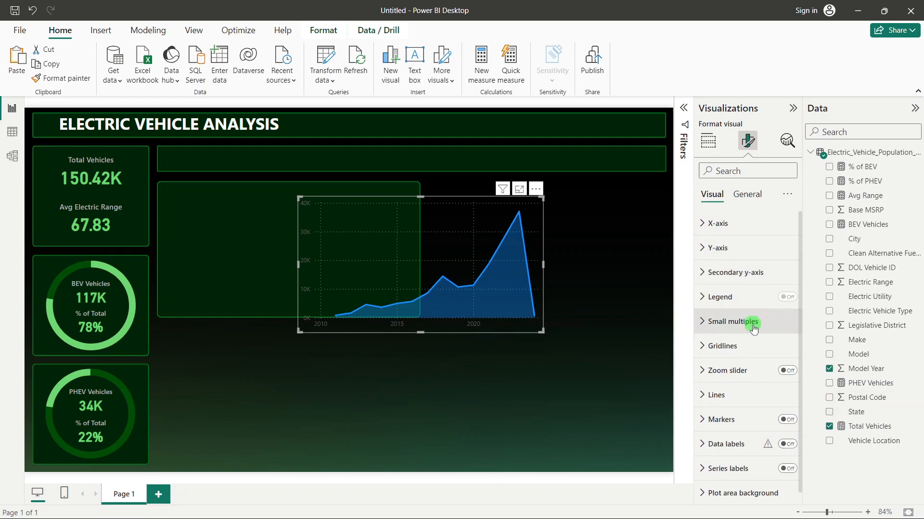
# Step: Turn off the area chart's horizontal and vertical gridlines
pyautogui.click(743, 343)
pyautogui.click(782, 369)
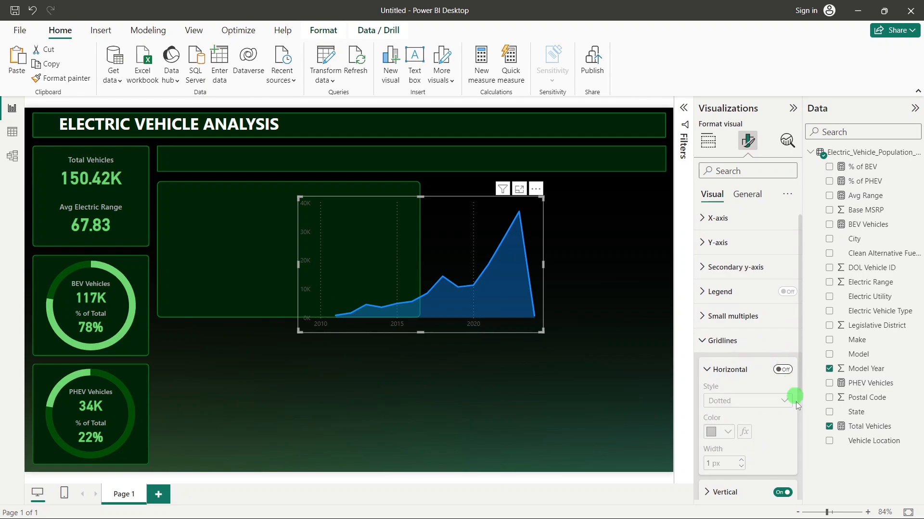
pyautogui.click(781, 493)
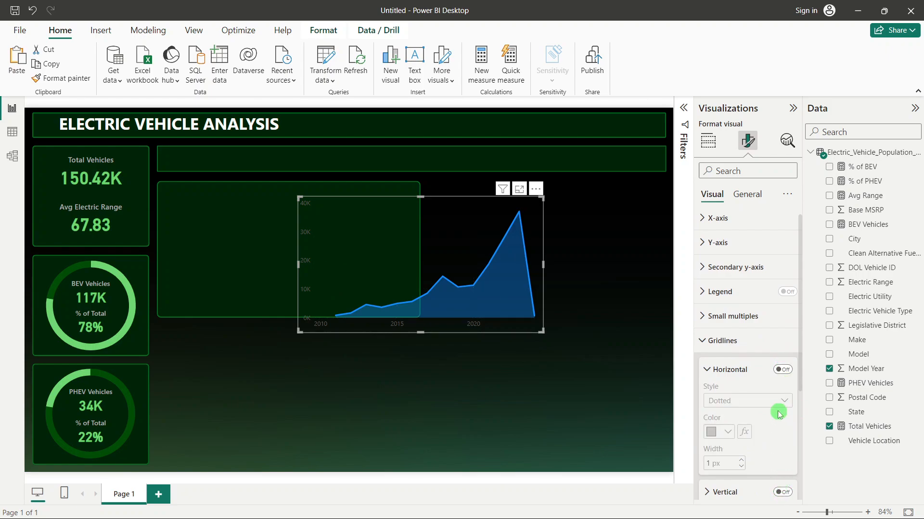
# Step: Move the area chart onto the panel below the thin strip and resize and nudge it to fit within the panel's borders
pyautogui.moveTo(478, 205); pyautogui.dragTo(341, 195)
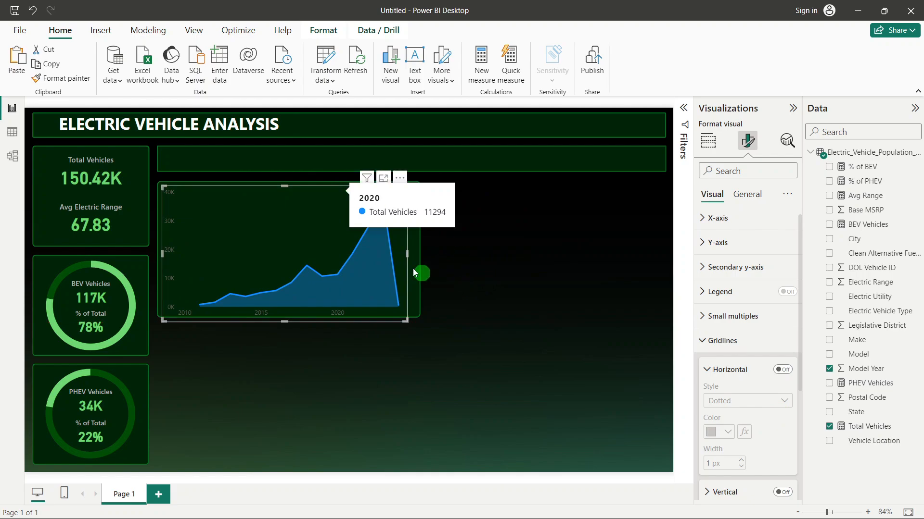
pyautogui.moveTo(406, 252); pyautogui.dragTo(416, 254)
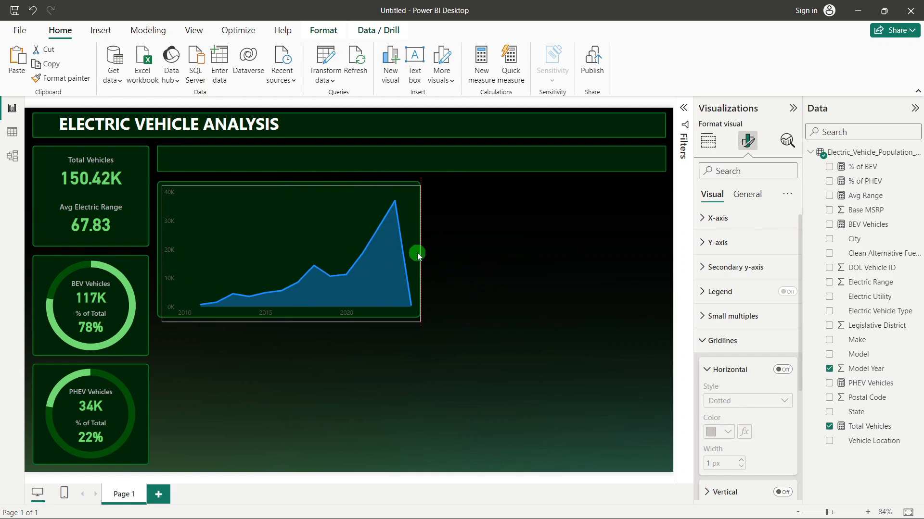
pyautogui.moveTo(291, 320); pyautogui.dragTo(292, 317)
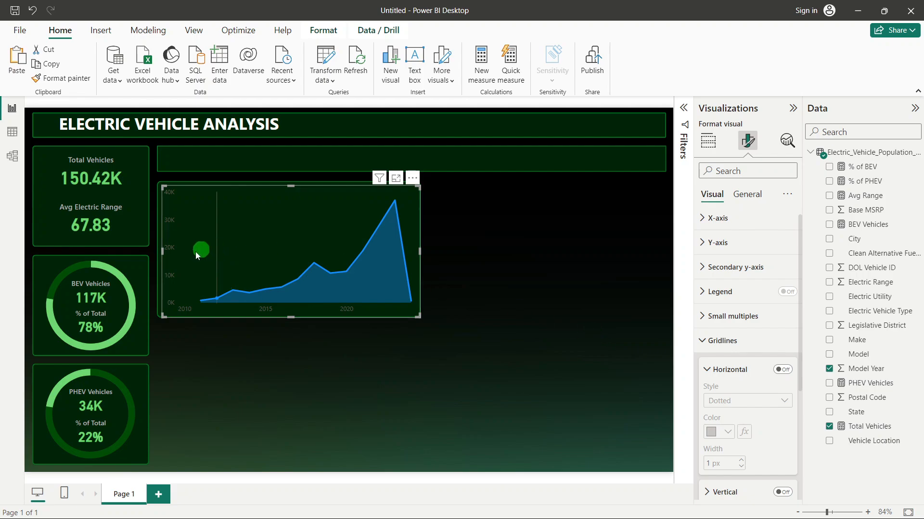
pyautogui.press('Up')
pyautogui.press('Up')
pyautogui.press('Up')
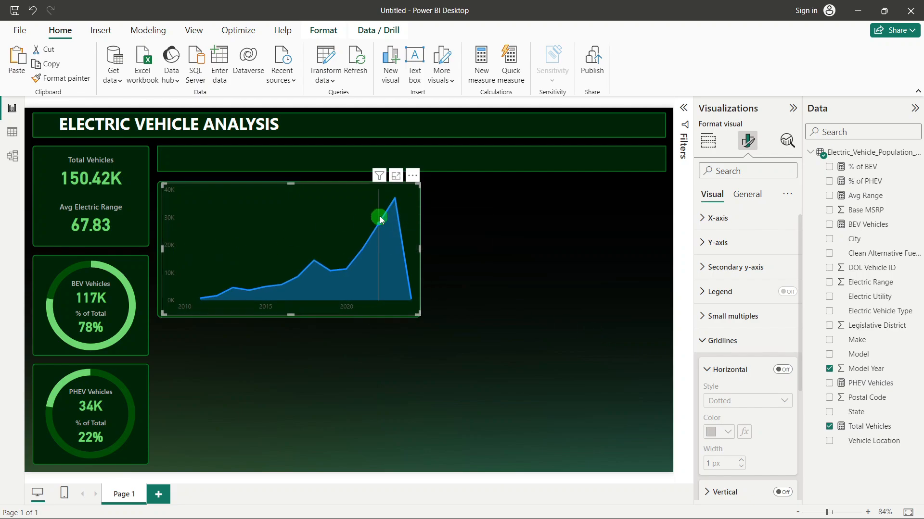
pyautogui.press('Left')
pyautogui.press('Left')
pyautogui.press('Left')
pyautogui.press('Left')
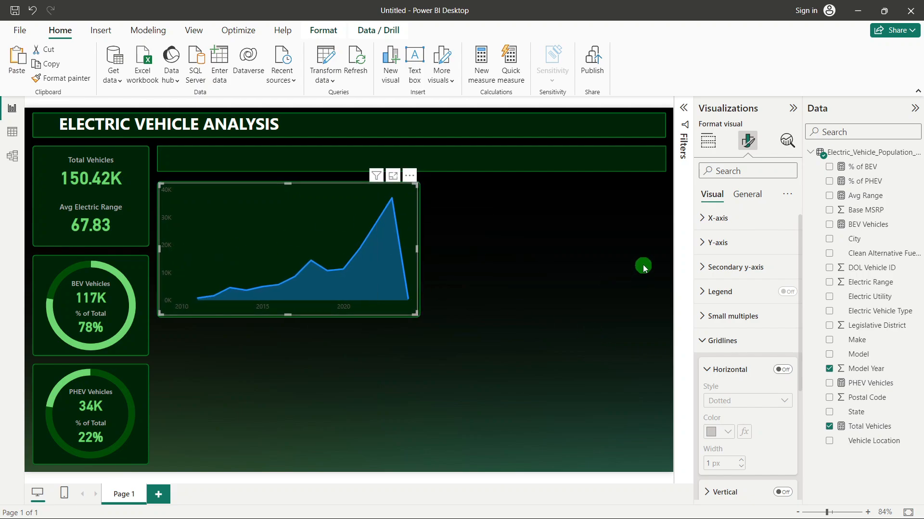
# Step: Set the area chart's Total Vehicles line color to the light green used in the donut charts
pyautogui.click(745, 198)
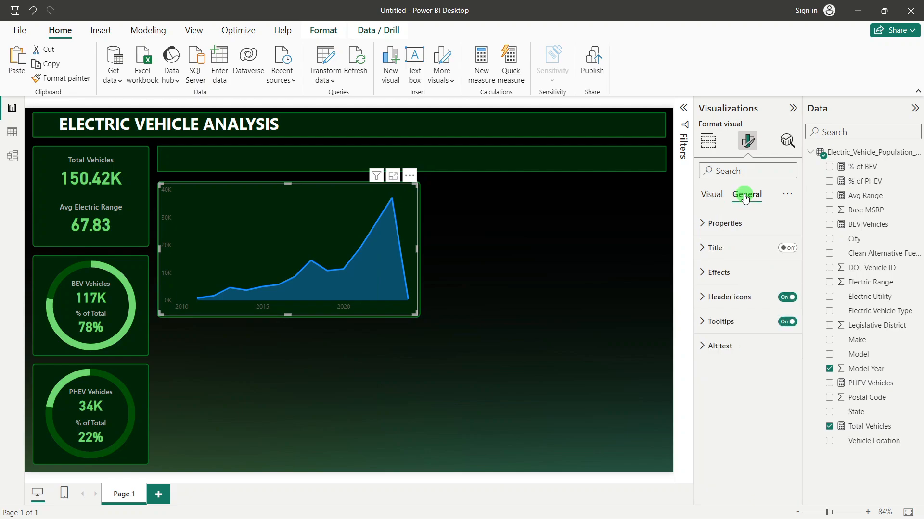
pyautogui.click(711, 194)
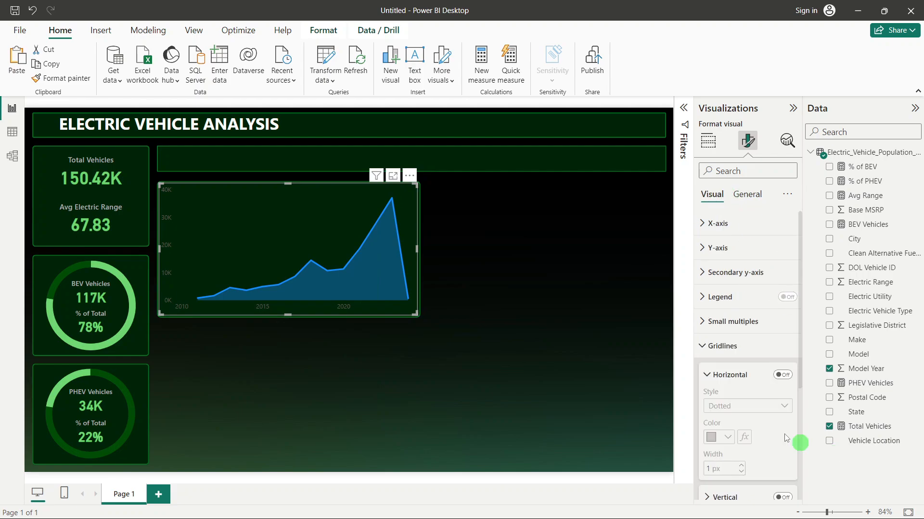
pyautogui.click(729, 350)
pyautogui.click(728, 350)
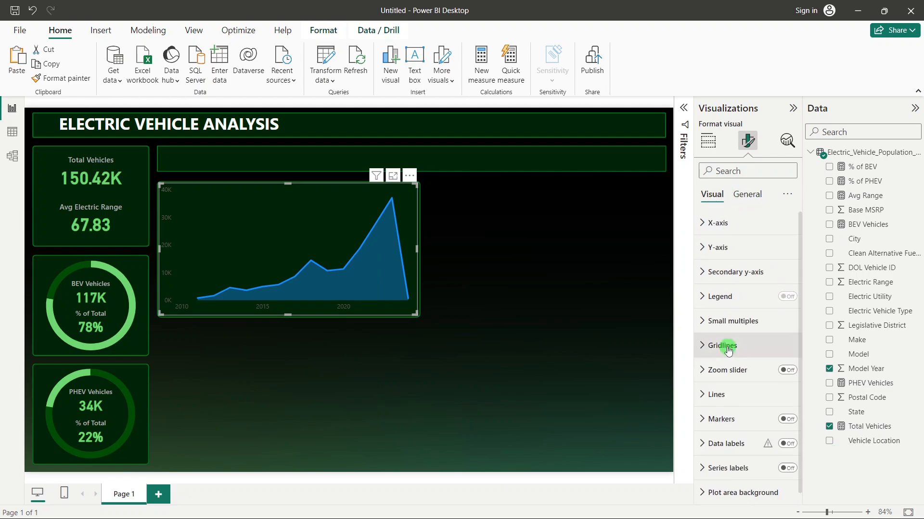
pyautogui.click(726, 388)
pyautogui.scroll(-4, 730, 390)
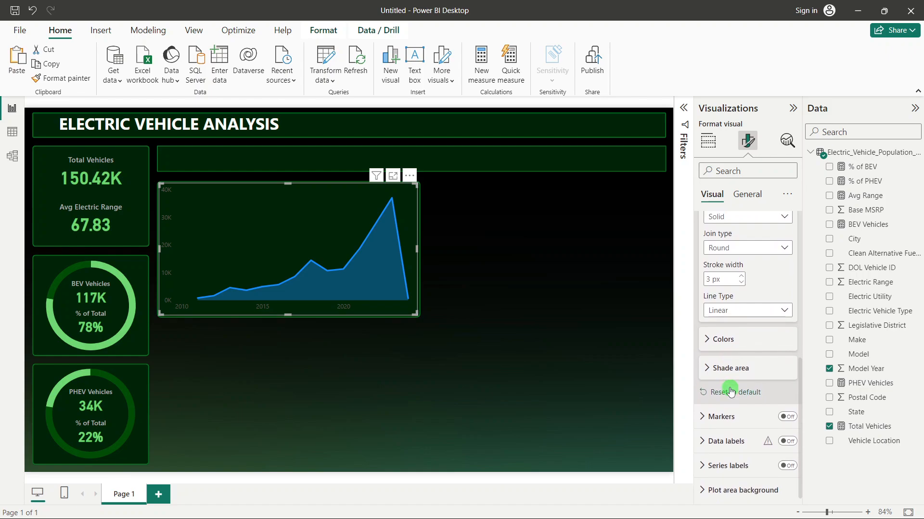
pyautogui.click(738, 377)
pyautogui.click(730, 338)
pyautogui.scroll(-1, 729, 339)
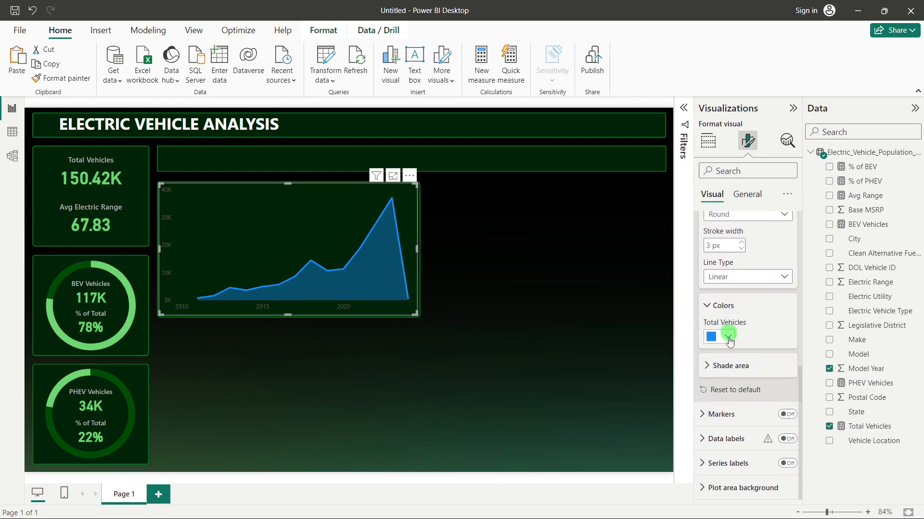
pyautogui.click(728, 339)
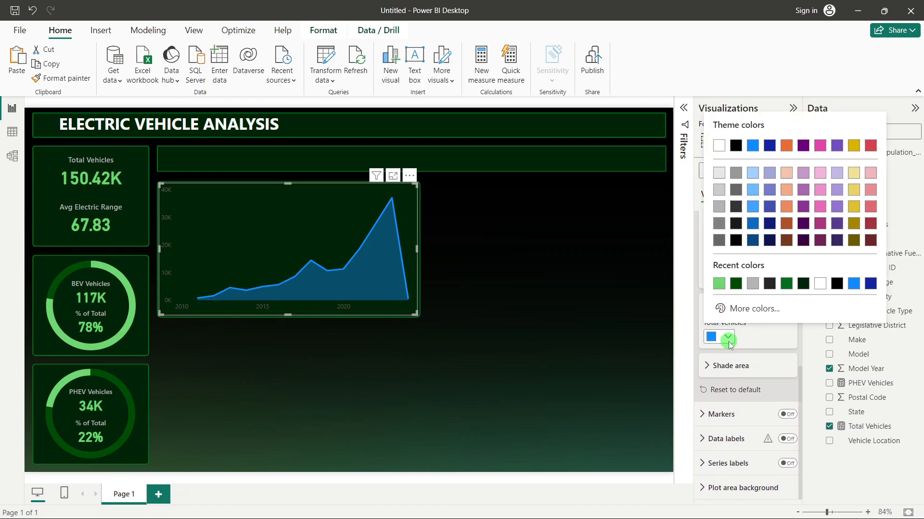
pyautogui.click(718, 284)
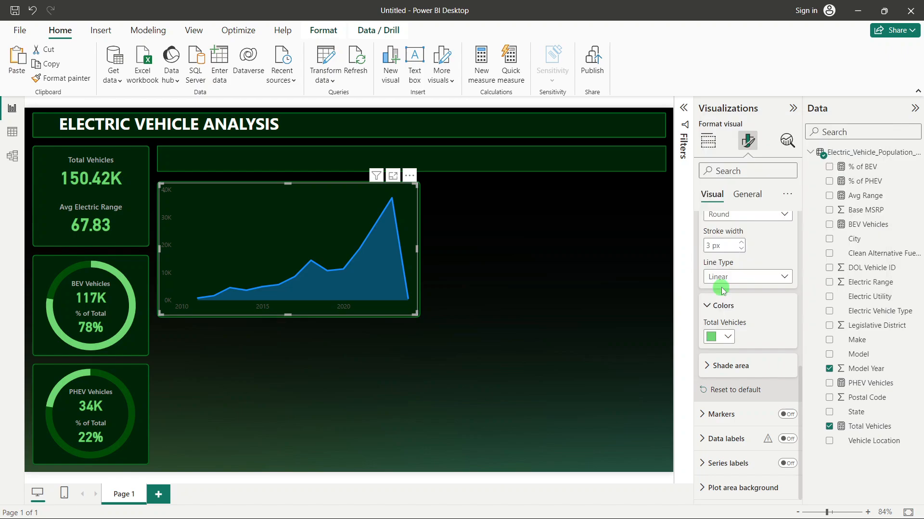
pyautogui.click(93, 186)
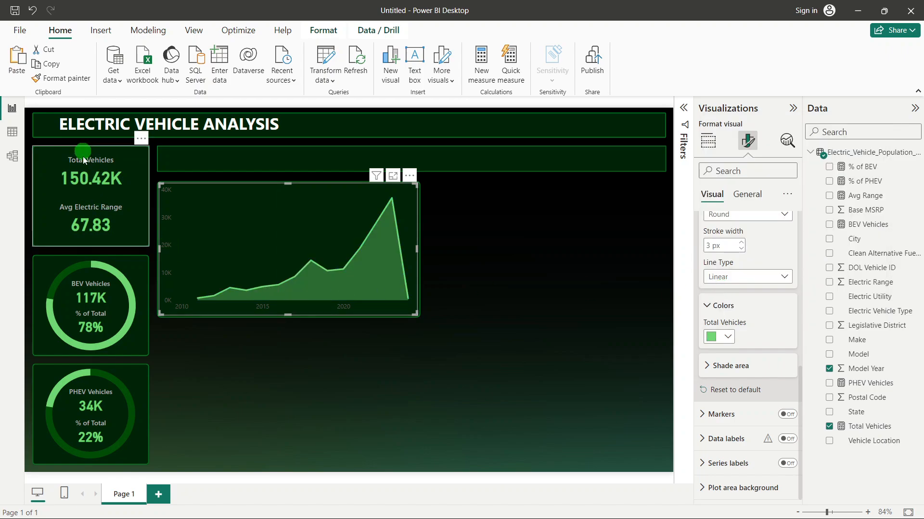
pyautogui.click(83, 210)
pyautogui.click(84, 185)
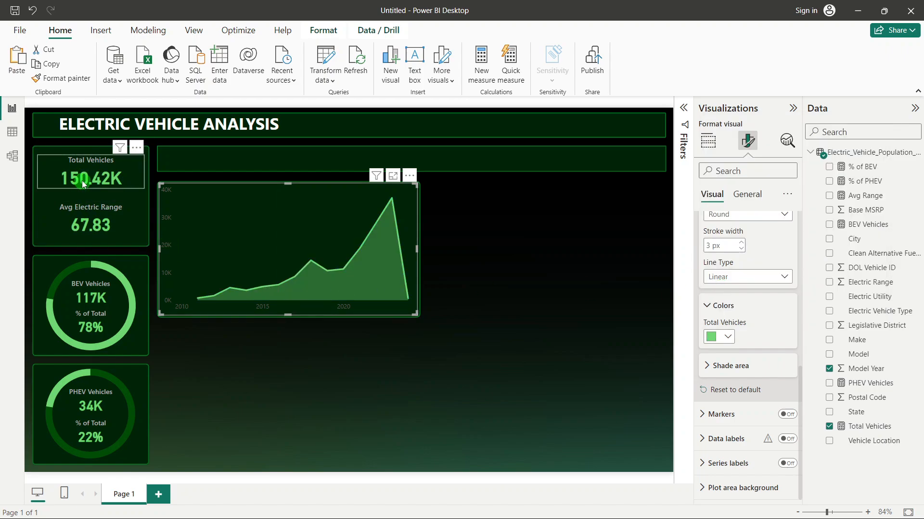
# Step: Set the area chart's shade area transparency to 75% and turn on its markers
pyautogui.click(743, 364)
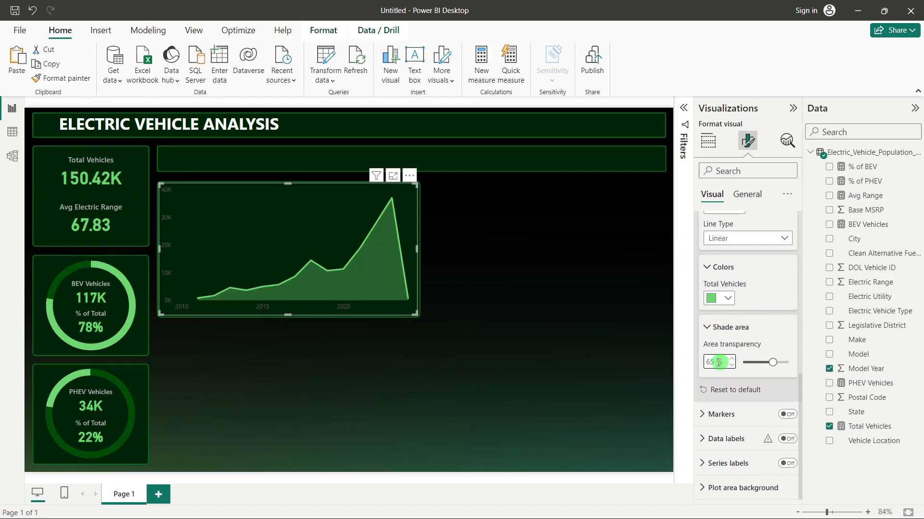
pyautogui.write('75')
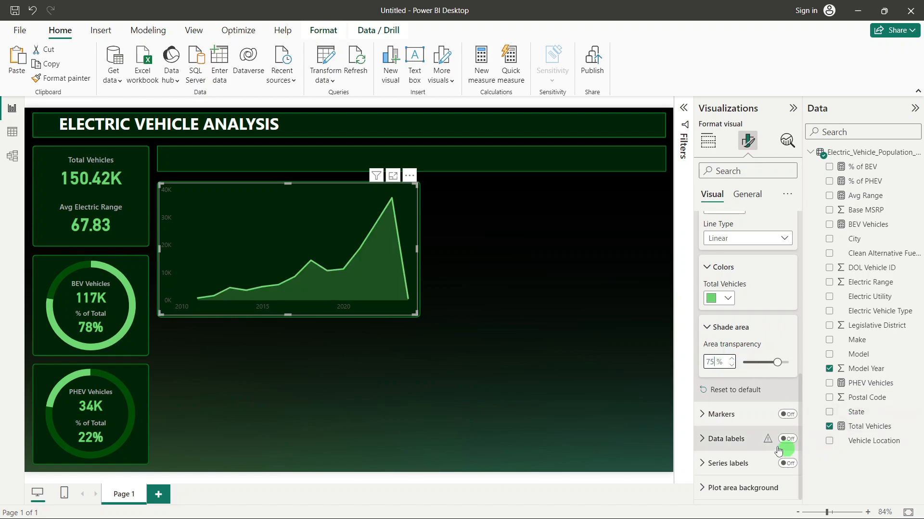
pyautogui.click(789, 416)
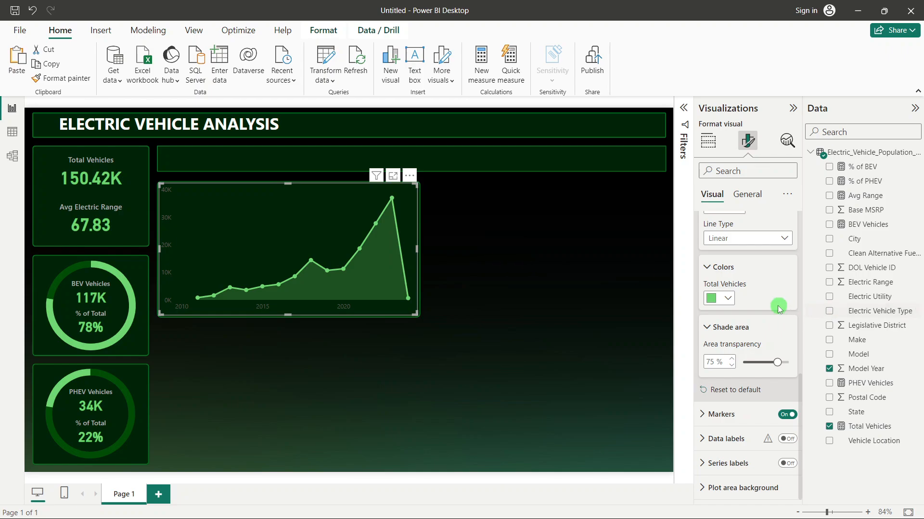
pyautogui.scroll(6, 772, 303)
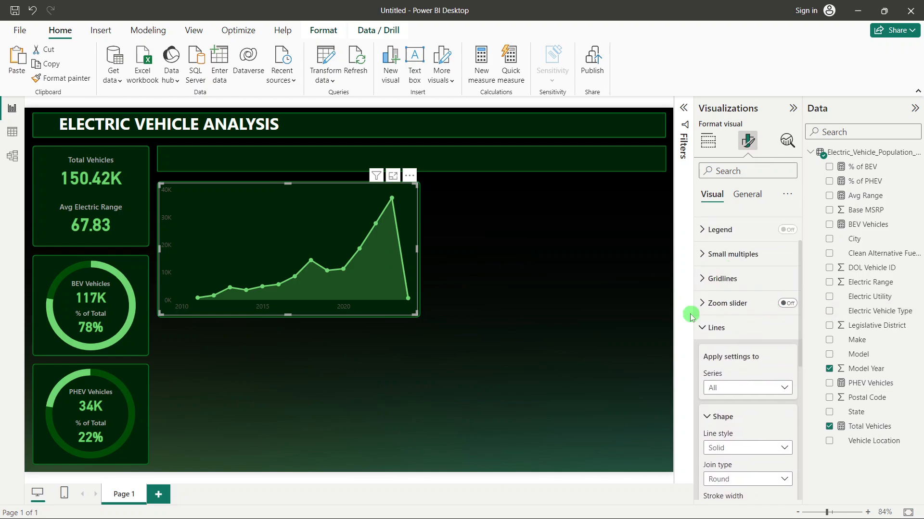
pyautogui.click(715, 328)
# Step: Turn on data labels for the area chart
pyautogui.click(789, 440)
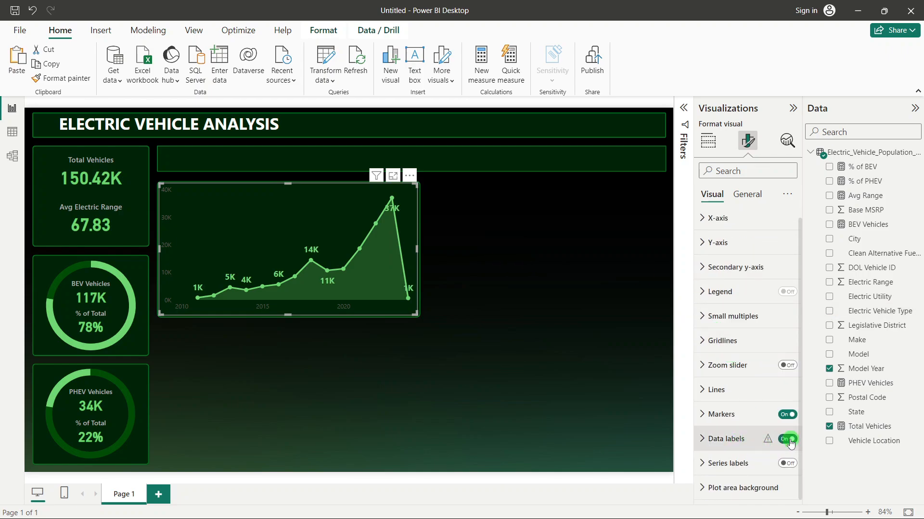
pyautogui.click(733, 439)
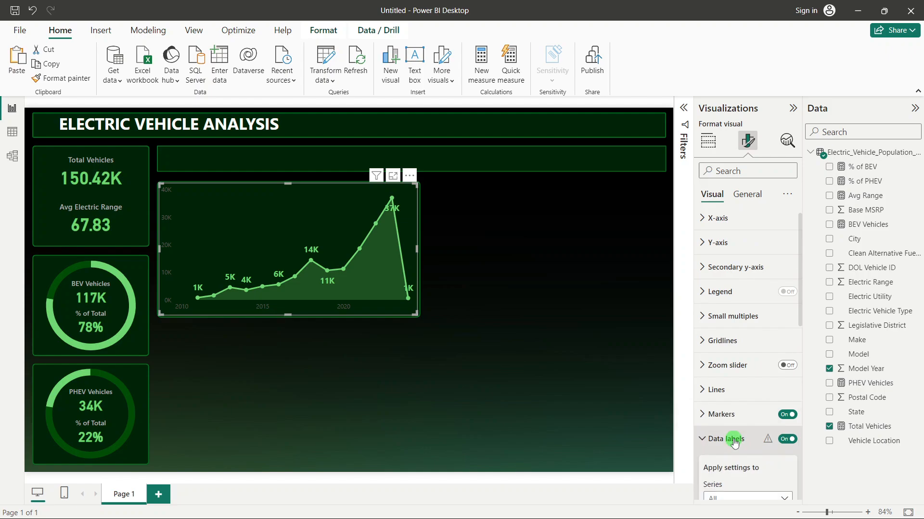
pyautogui.scroll(-5, 735, 439)
pyautogui.scroll(-3, 743, 437)
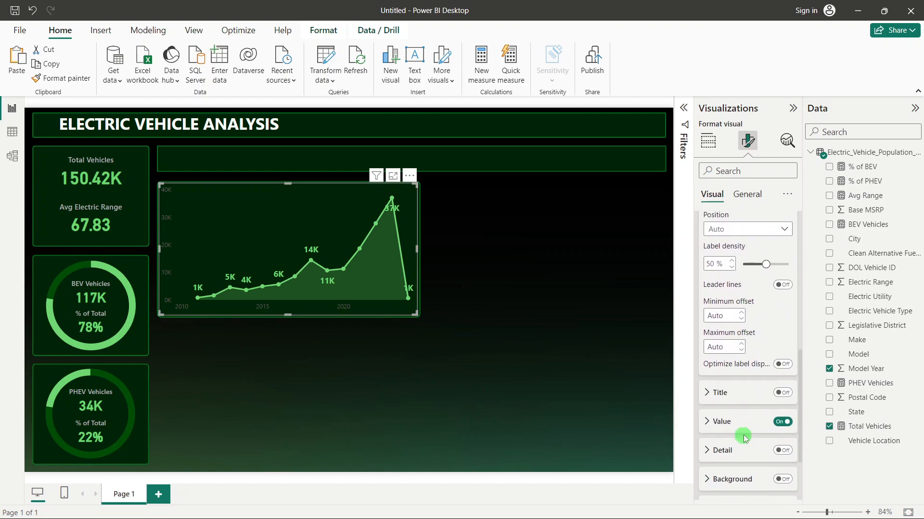
# Step: Format the area chart's data label values in non-bold DIN, size 10, with a light gray color
pyautogui.click(721, 419)
pyautogui.scroll(-2, 725, 427)
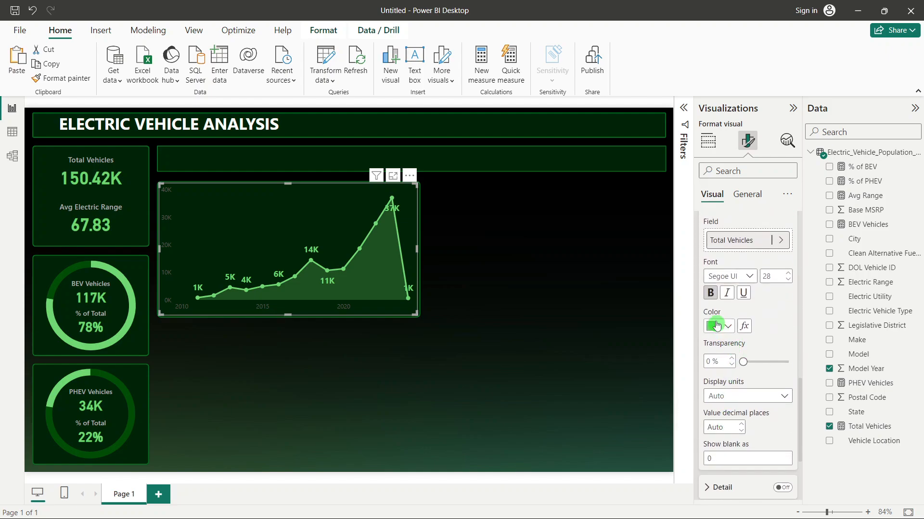
pyautogui.click(710, 293)
pyautogui.click(753, 282)
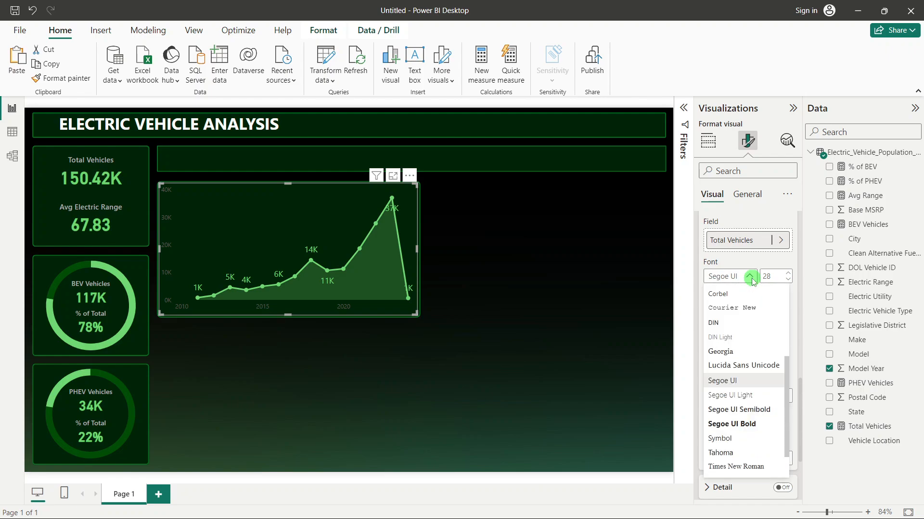
pyautogui.click(739, 408)
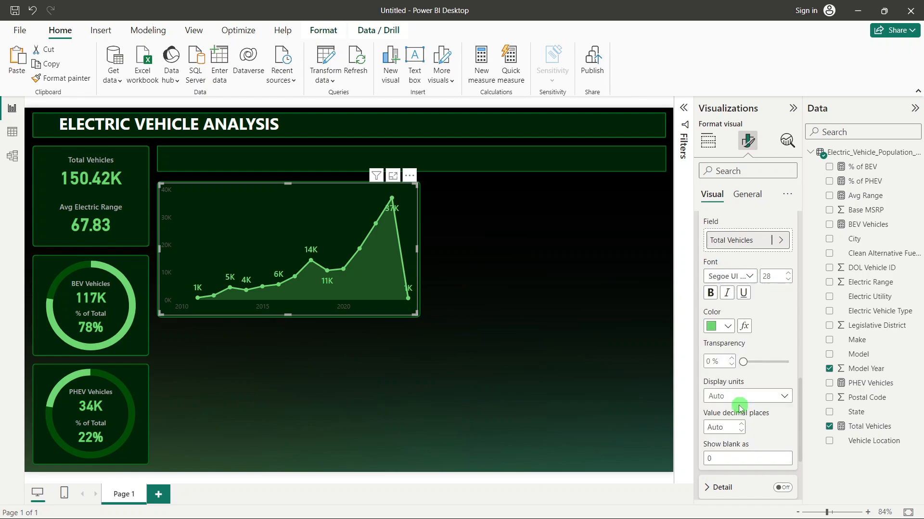
pyautogui.click(749, 278)
pyautogui.click(715, 291)
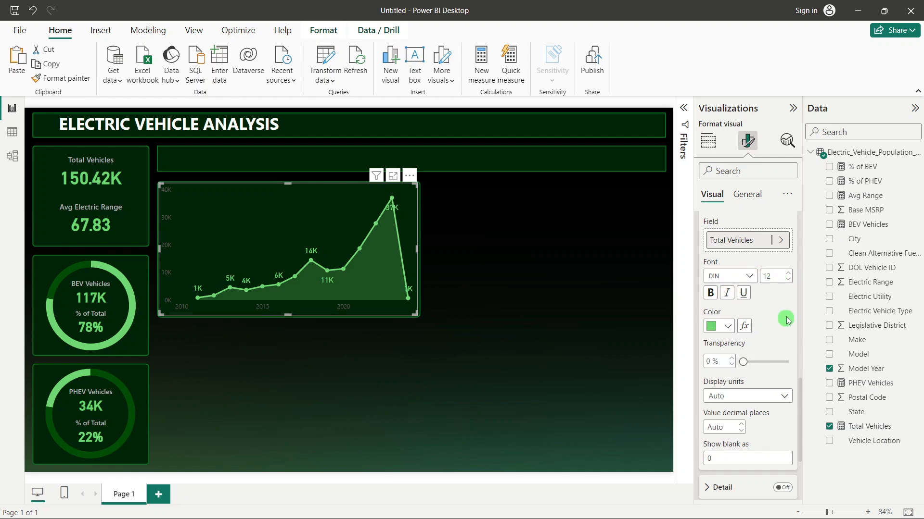
pyautogui.scroll(3, 787, 318)
pyautogui.scroll(-2, 788, 320)
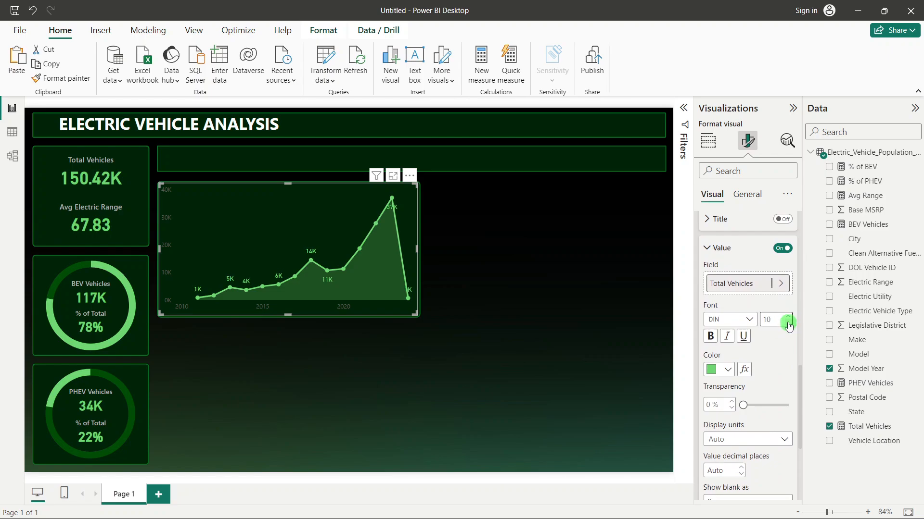
pyautogui.click(722, 369)
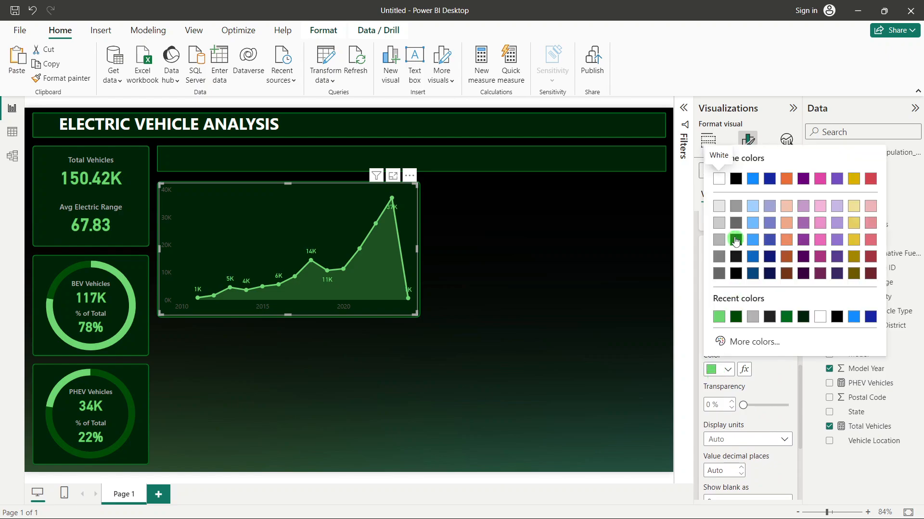
pyautogui.click(721, 226)
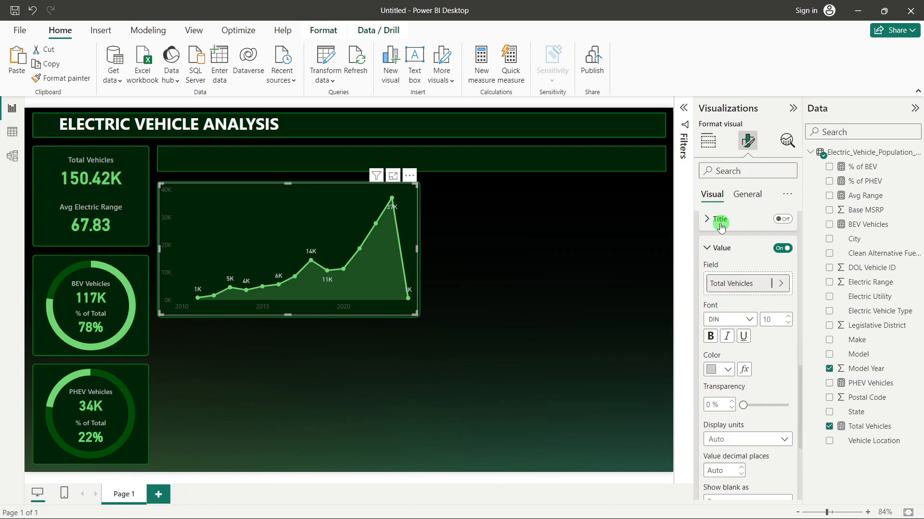
# Step: Set the position of the area chart's data labels to Above
pyautogui.scroll(-4, 773, 385)
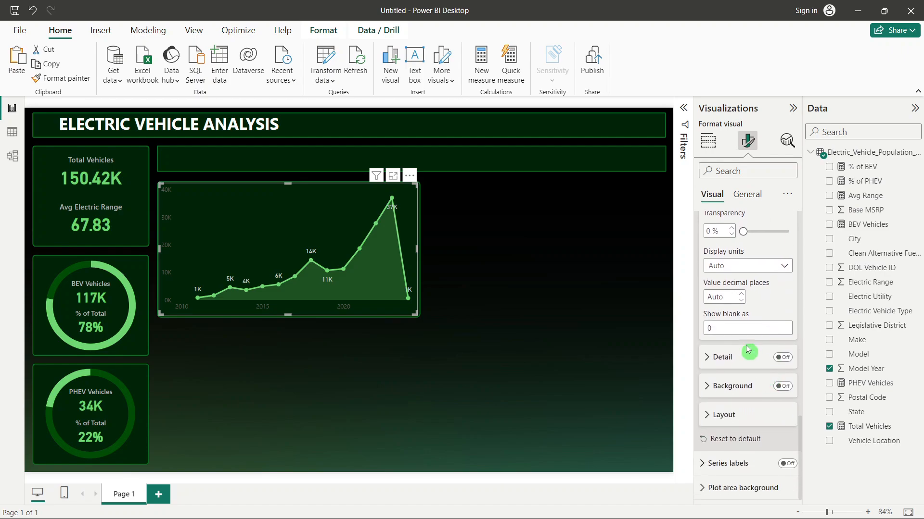
pyautogui.scroll(4, 751, 337)
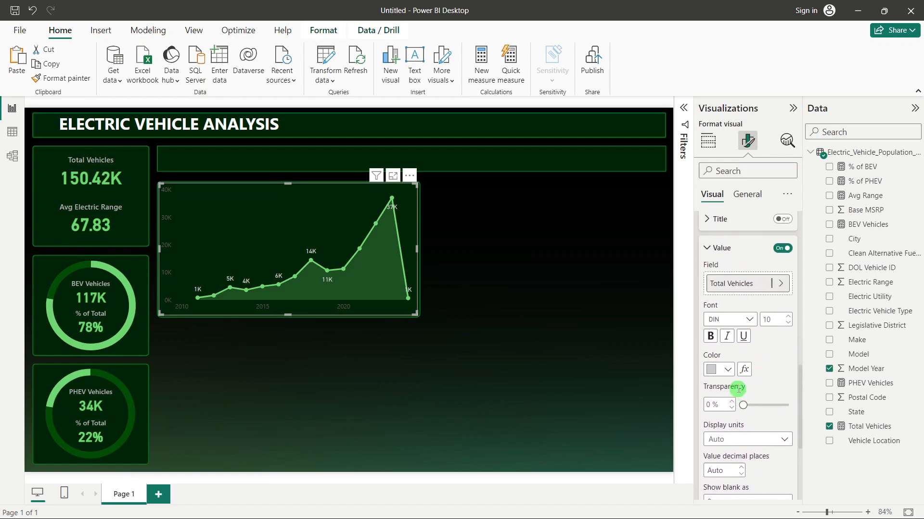
pyautogui.scroll(2, 738, 388)
pyautogui.scroll(-5, 738, 390)
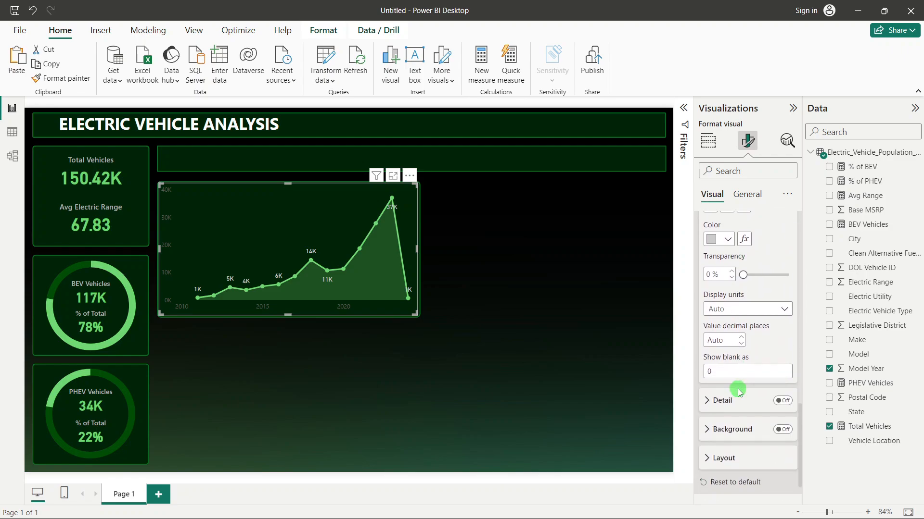
pyautogui.scroll(-2, 739, 392)
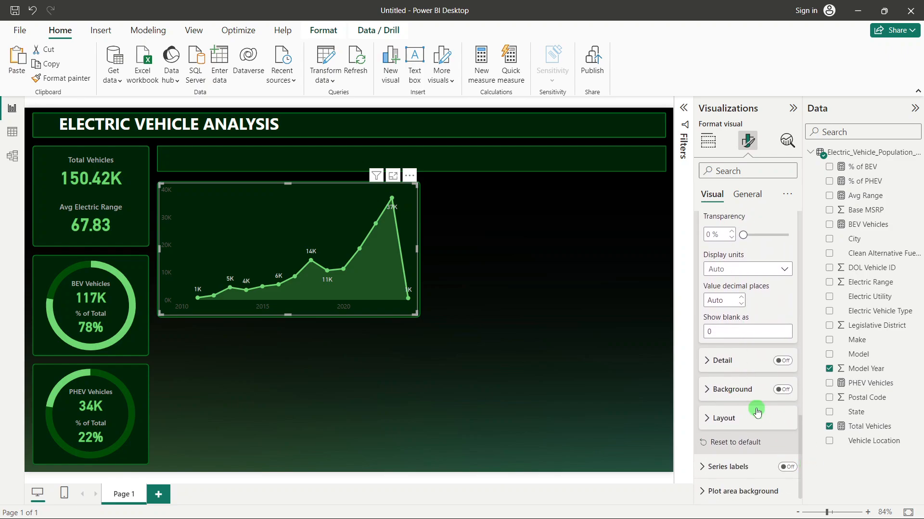
pyautogui.click(727, 422)
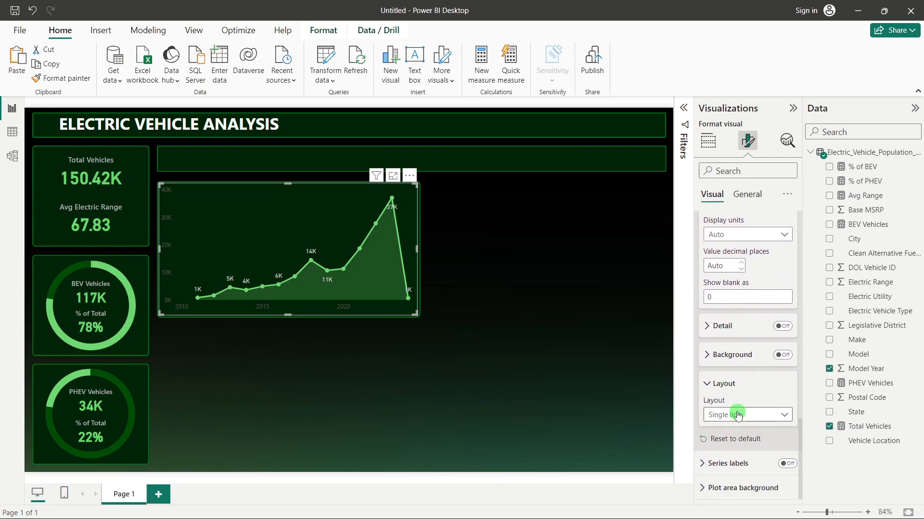
pyautogui.scroll(2, 732, 417)
pyautogui.scroll(6, 732, 417)
pyautogui.scroll(-2, 731, 412)
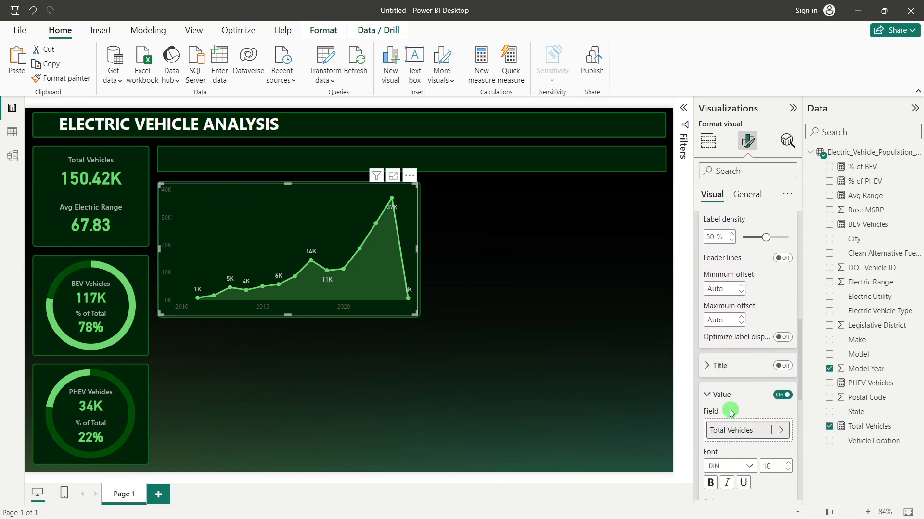
pyautogui.scroll(-4, 750, 433)
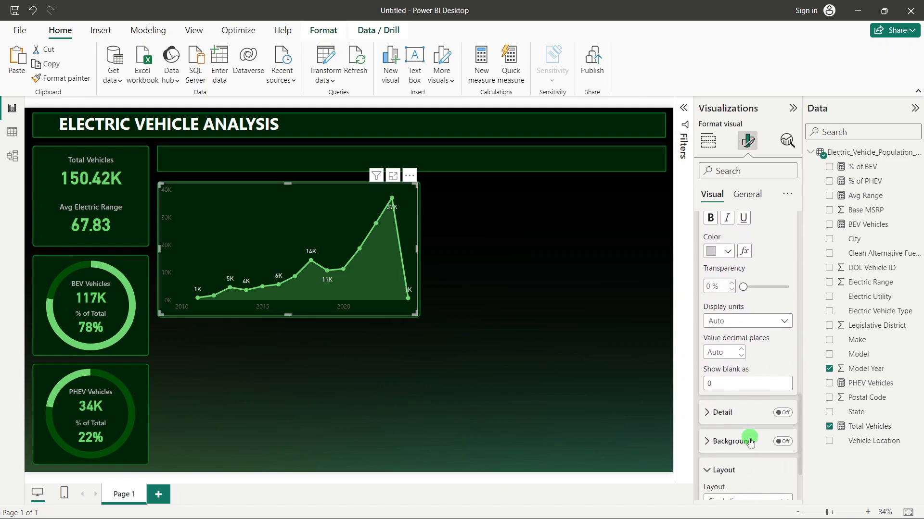
pyautogui.scroll(-3, 750, 438)
pyautogui.scroll(15, 743, 428)
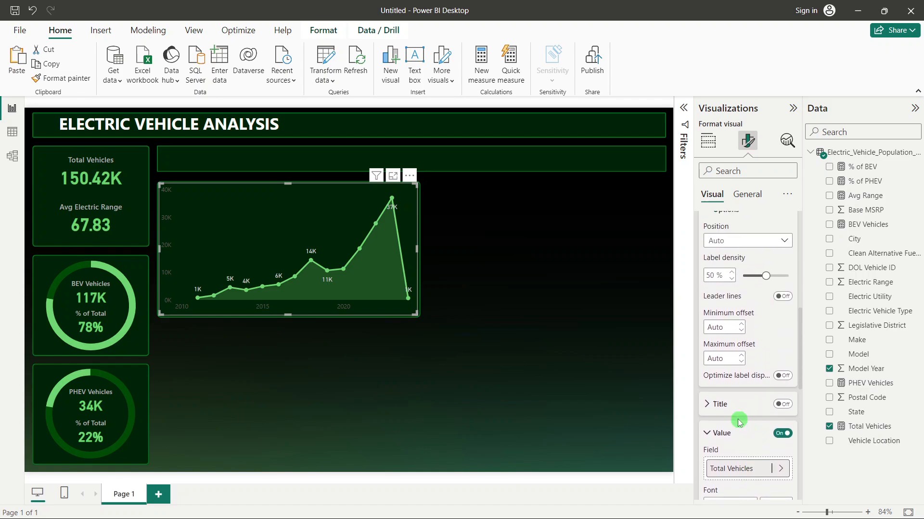
pyautogui.scroll(5, 728, 404)
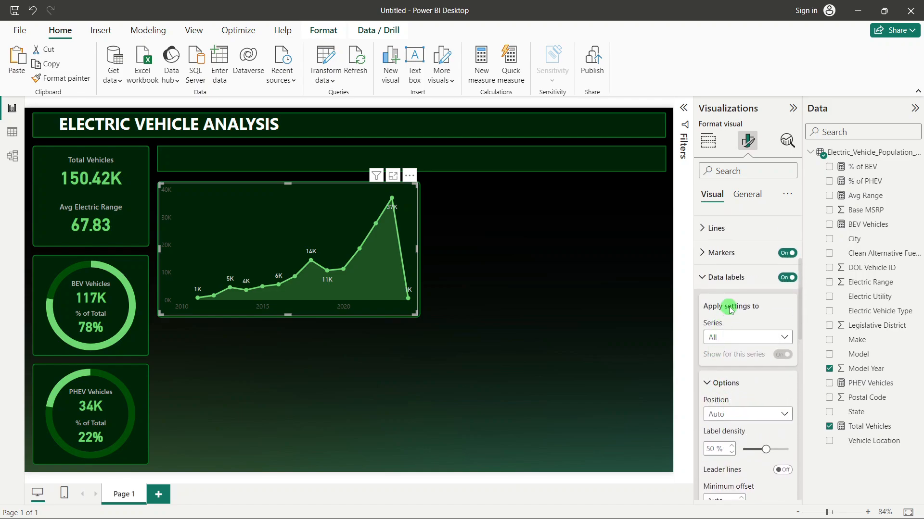
pyautogui.scroll(-2, 734, 336)
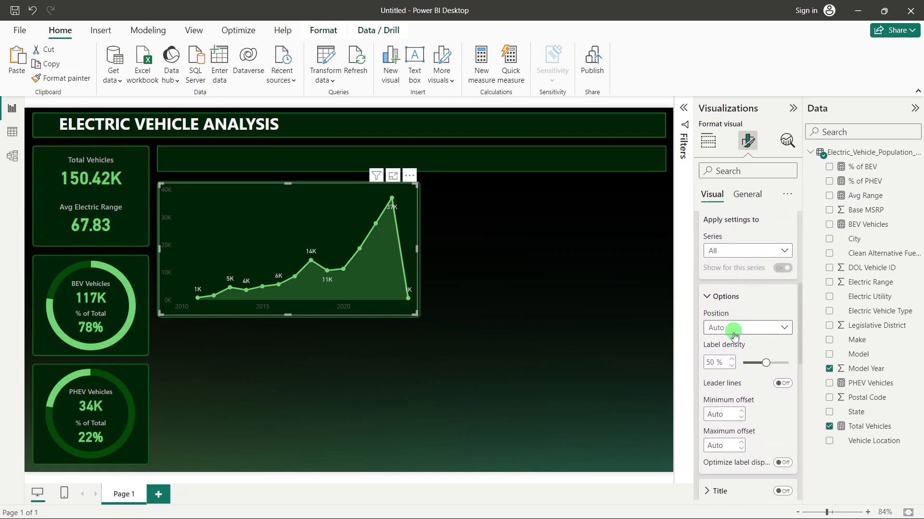
pyautogui.click(717, 327)
pyautogui.click(718, 357)
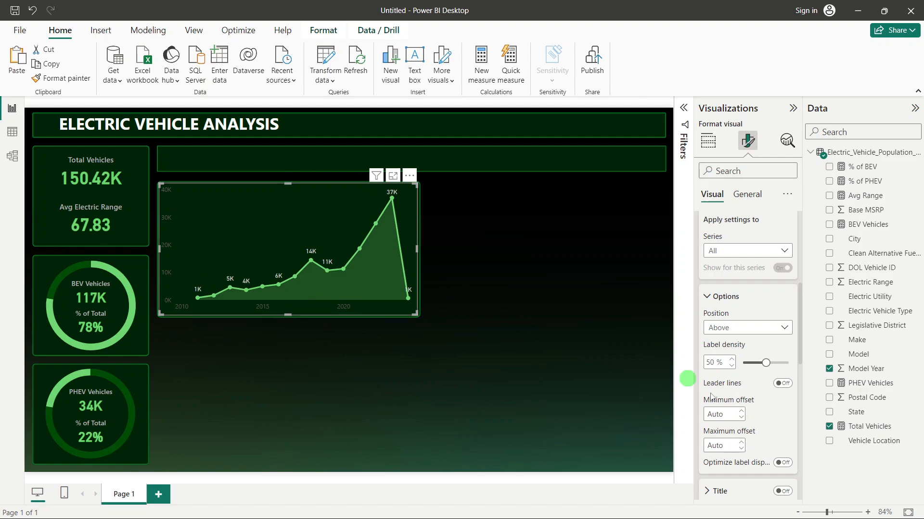
# Step: Change the color of the area chart's X-axis values to light gray
pyautogui.scroll(3, 739, 421)
pyautogui.scroll(2, 741, 423)
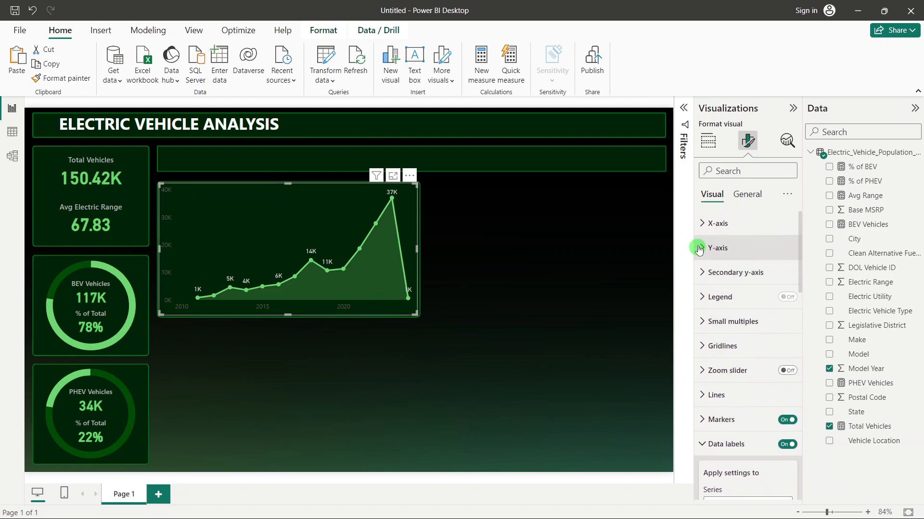
pyautogui.click(706, 224)
pyautogui.click(717, 418)
pyautogui.scroll(-3, 725, 376)
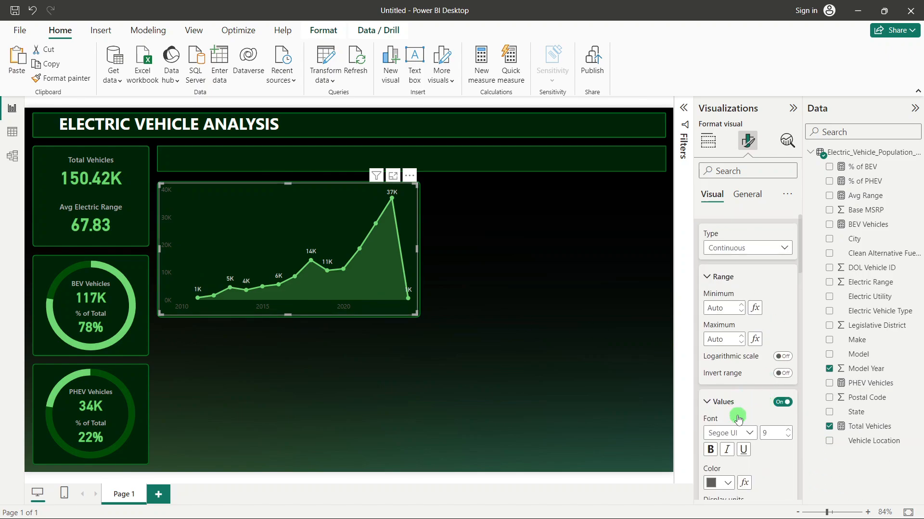
pyautogui.click(727, 370)
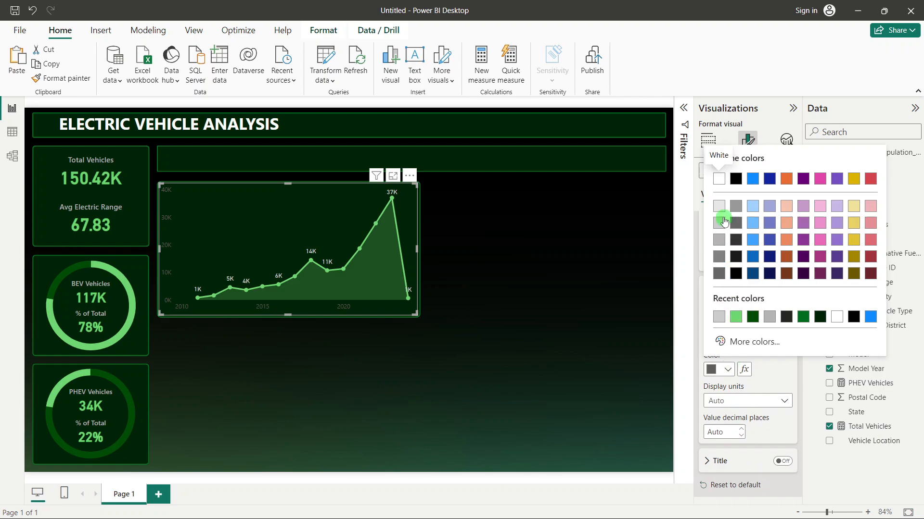
pyautogui.click(719, 225)
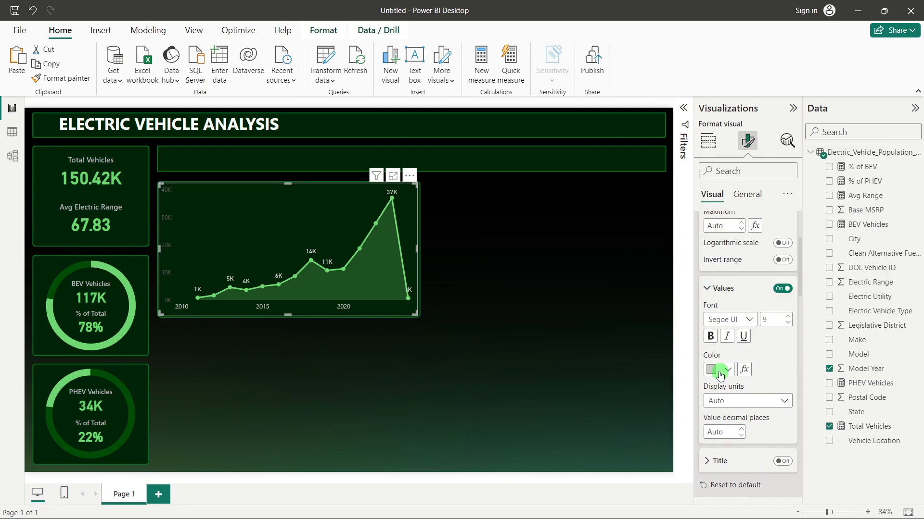
# Step: Change the color of the area chart's Y-axis values to the same light gray as the X-axis
pyautogui.scroll(-2, 725, 361)
pyautogui.click(724, 417)
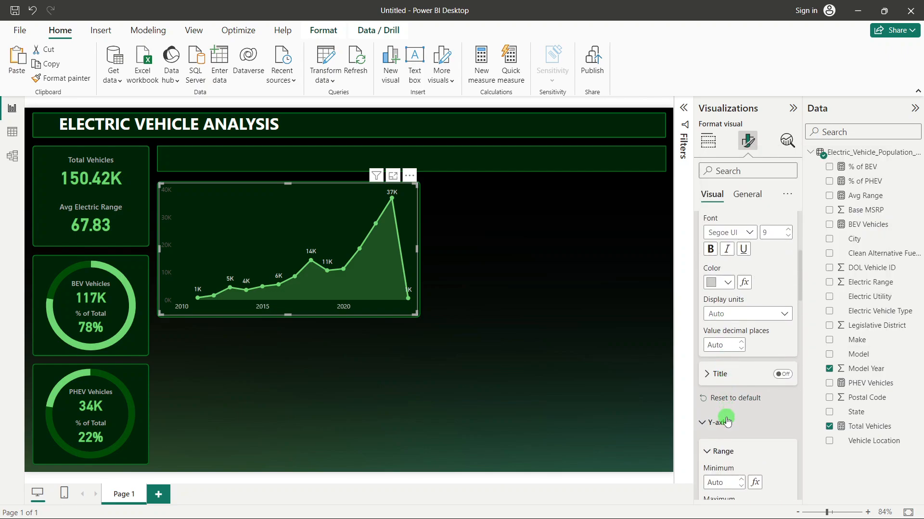
pyautogui.scroll(-3, 726, 420)
pyautogui.scroll(-3, 726, 420)
pyautogui.click(724, 272)
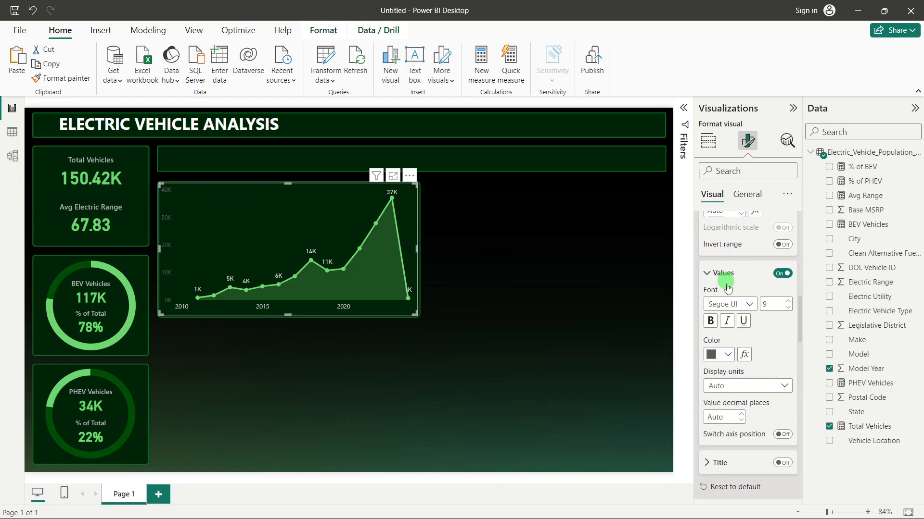
pyautogui.click(726, 360)
pyautogui.click(711, 214)
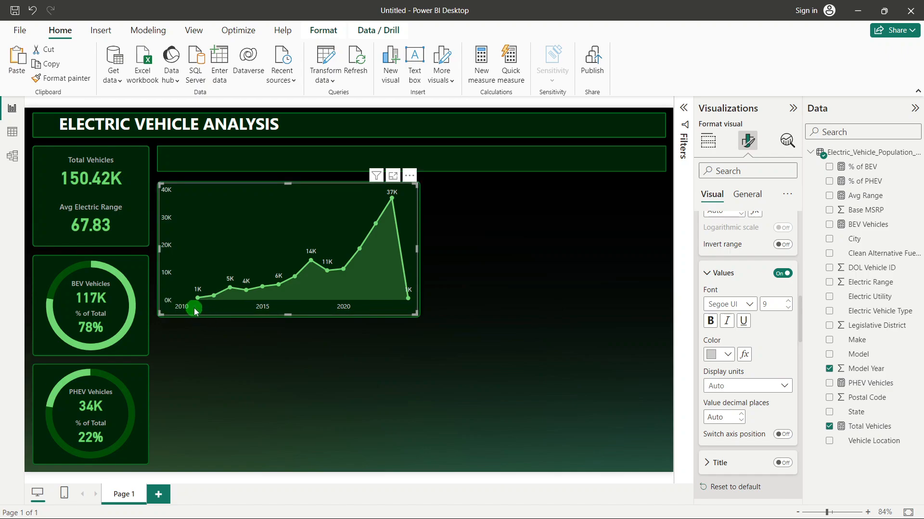
# Step: Set the minimum of the area chart's X-axis range to 2011
pyautogui.scroll(7, 736, 344)
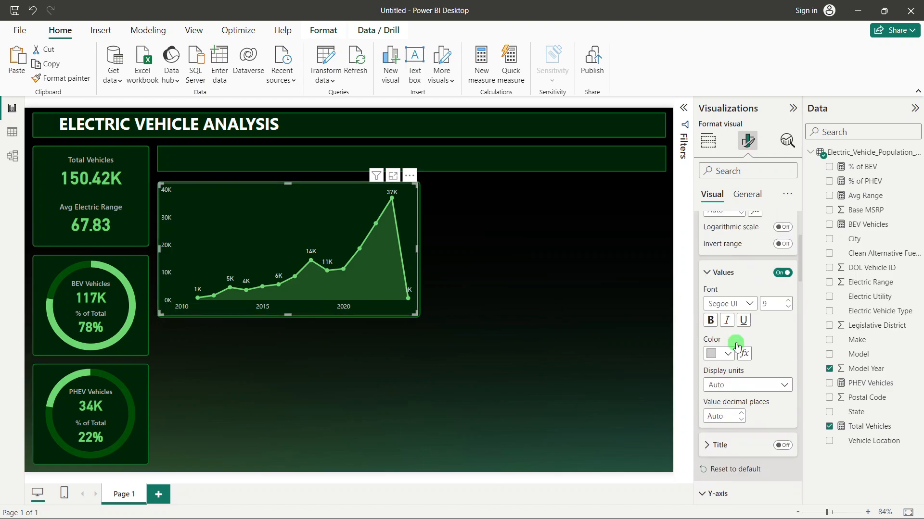
pyautogui.scroll(3, 736, 345)
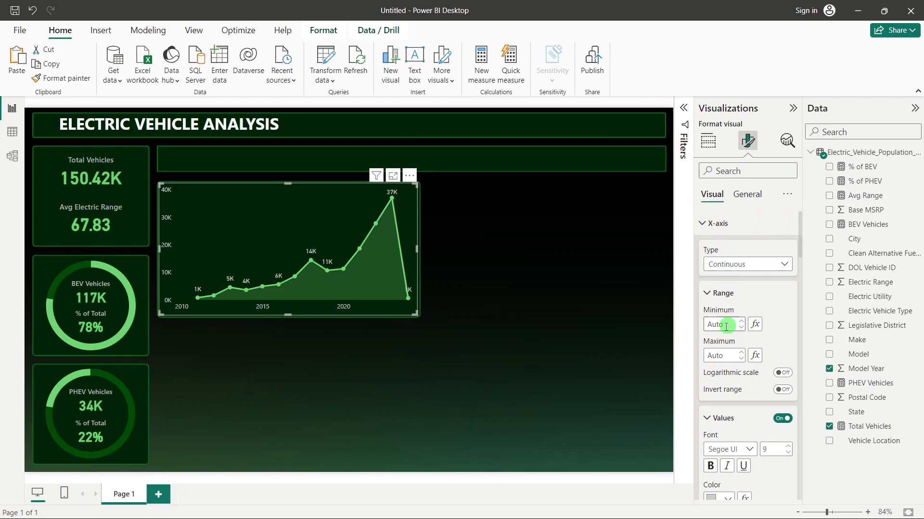
pyautogui.click(725, 327)
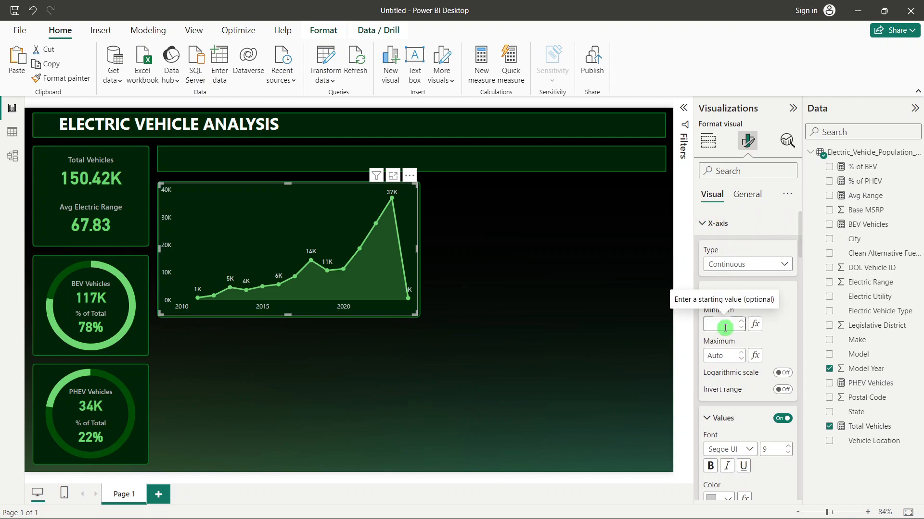
pyautogui.write('2011')
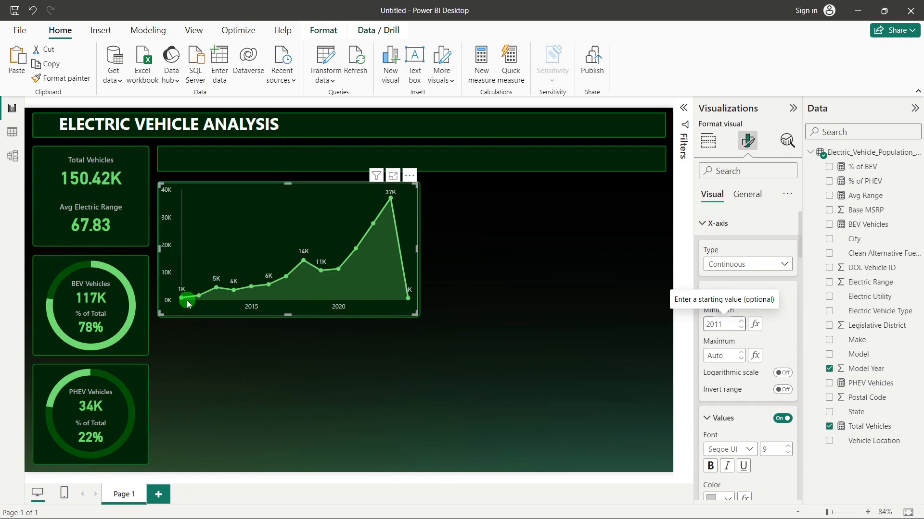
# Step: Review the Charts Requirement slide of the problem statement in PowerPoint and return to the Power BI report
pyautogui.moveTo(188, 304)
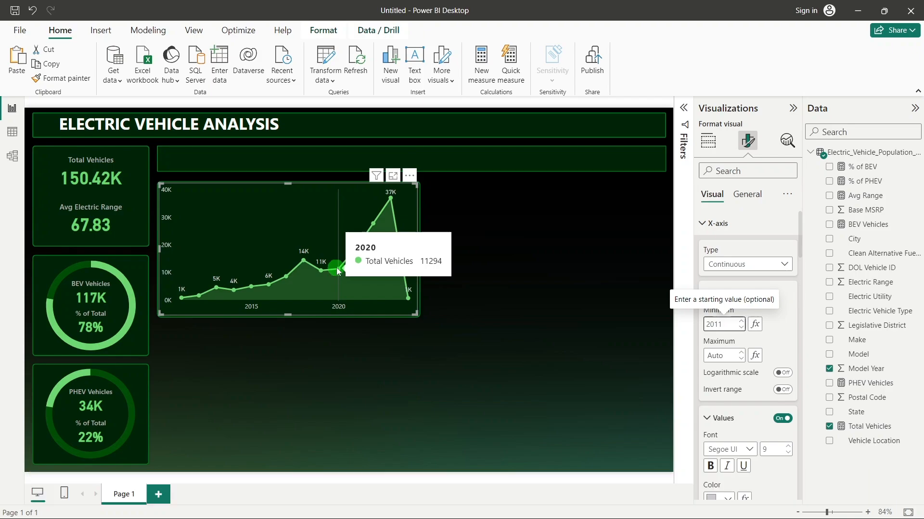
pyautogui.hotkey('alt', 'Tab')
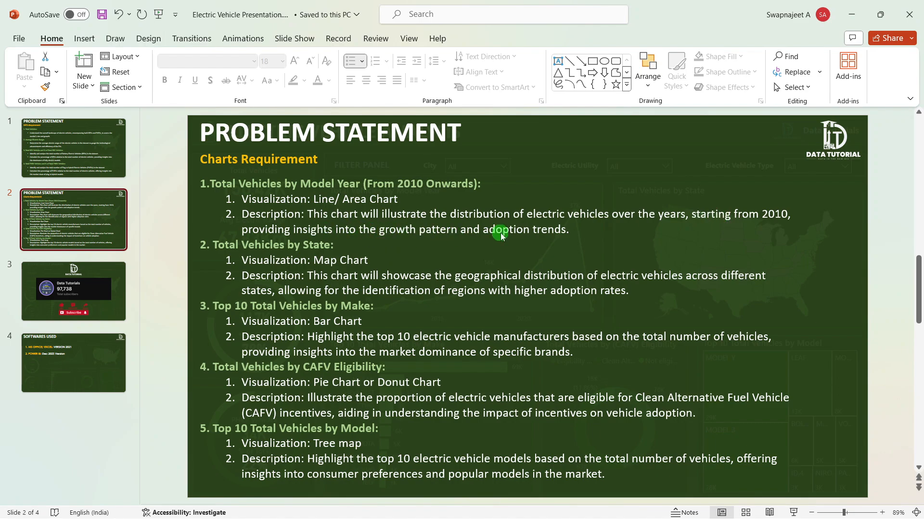
pyautogui.hotkey('alt', 'Tab')
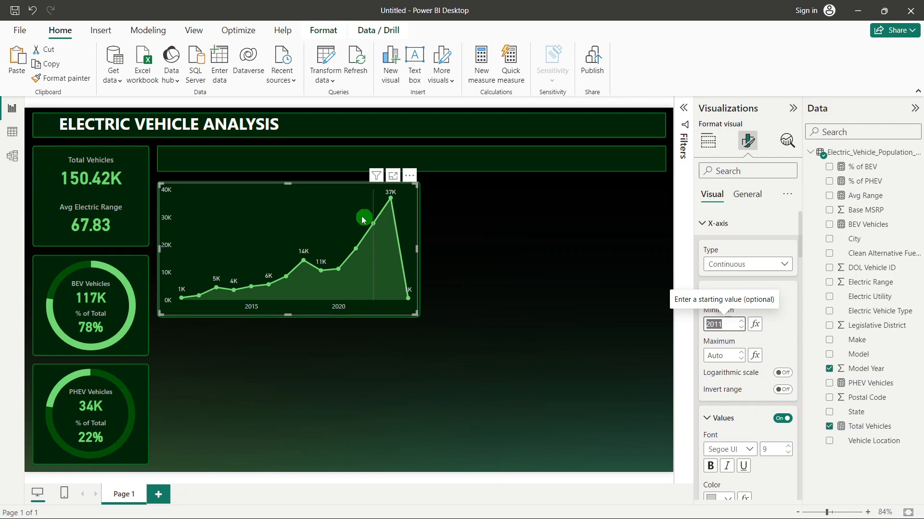
# Step: Turn on the area chart's title and align it to the left
pyautogui.click(746, 194)
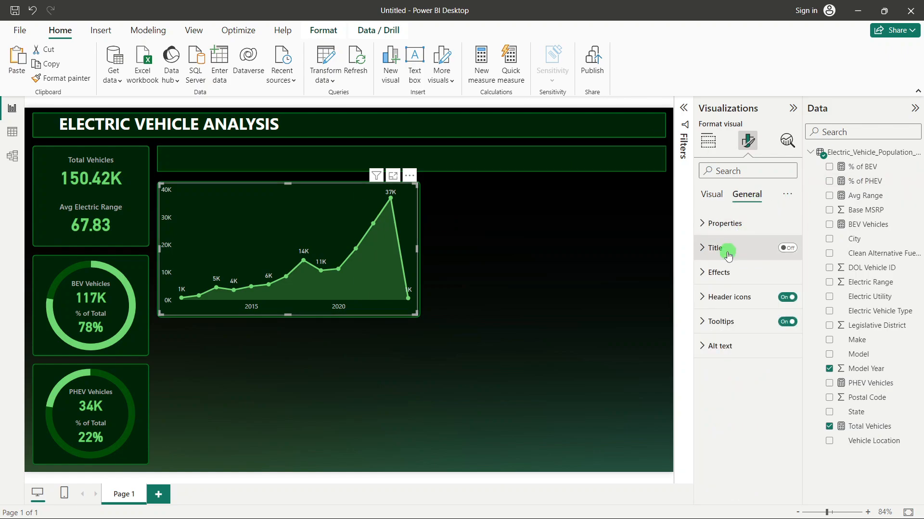
pyautogui.click(787, 248)
pyautogui.click(746, 252)
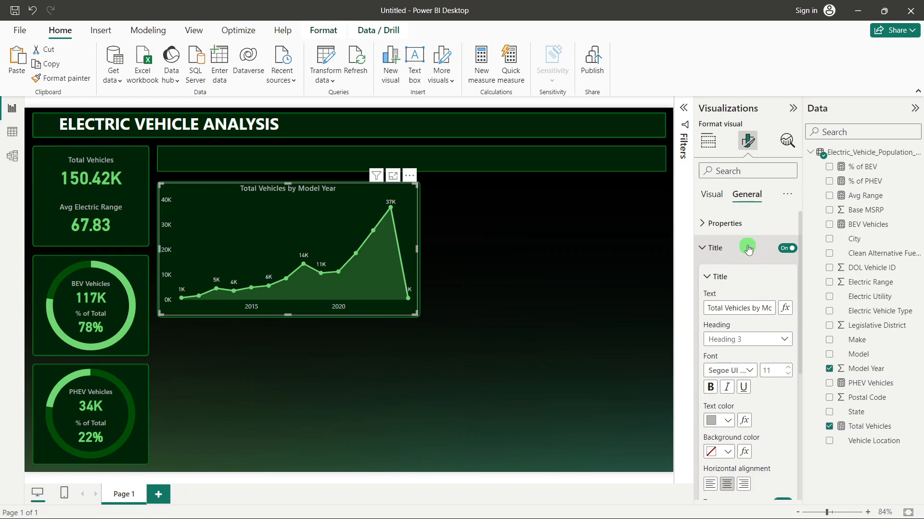
pyautogui.click(710, 484)
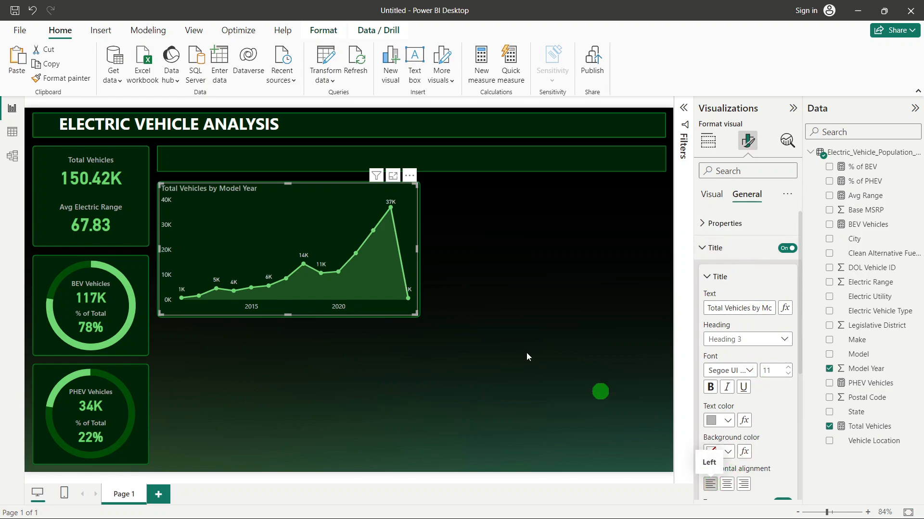
# Step: Set the area chart title's font size to 12 and its text color to a lighter gray
pyautogui.click(789, 368)
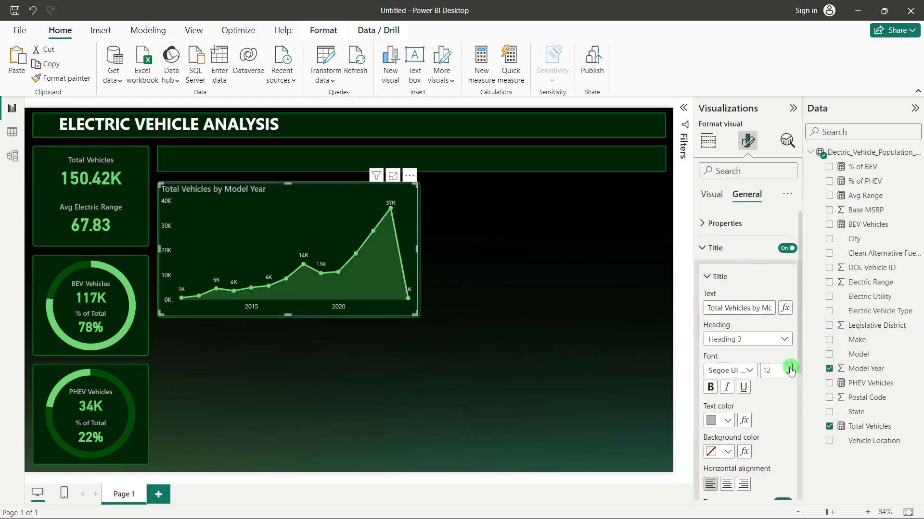
pyautogui.click(719, 422)
pyautogui.click(721, 280)
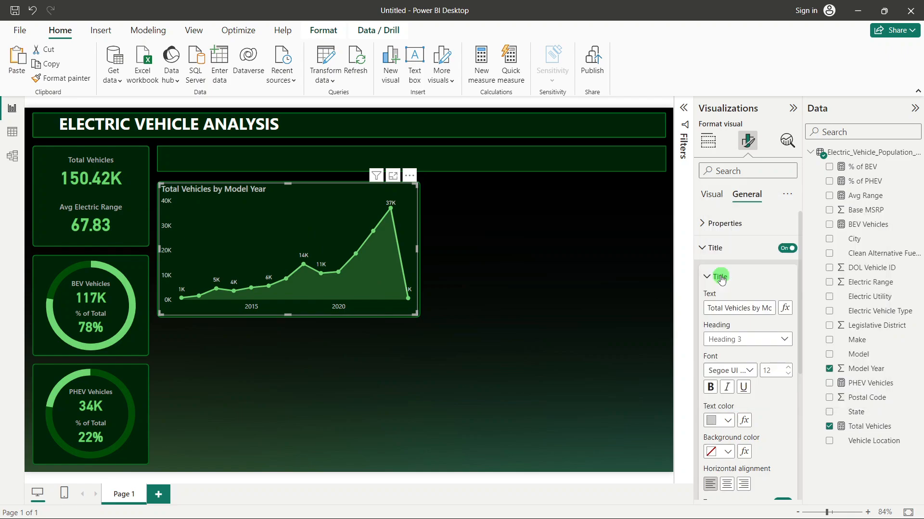
pyautogui.click(644, 268)
pyautogui.click(258, 193)
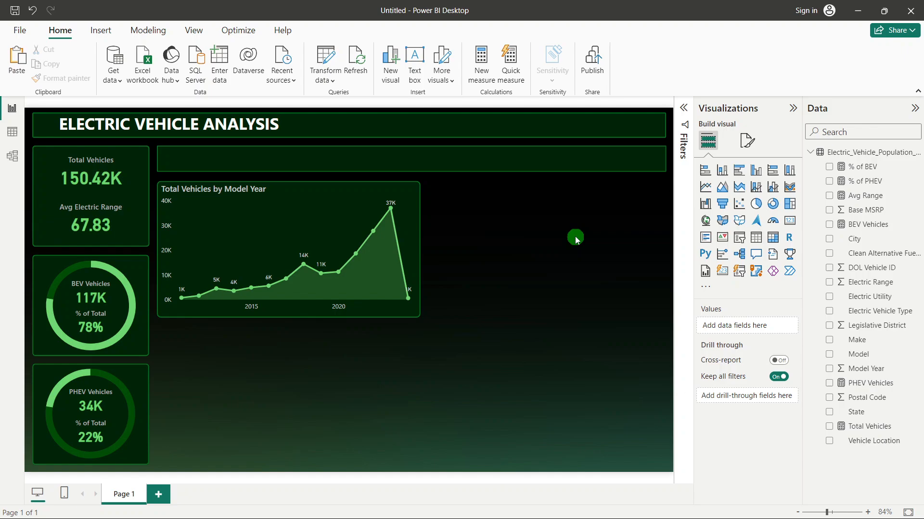
# Step: Check the Total Vehicles by State requirement on the Charts Requirement slide in PowerPoint and return to the Power BI report
pyautogui.hotkey('alt', 'Tab')
pyautogui.hotkey('alt', 'Tab')
pyautogui.hotkey('alt', 'Tab')
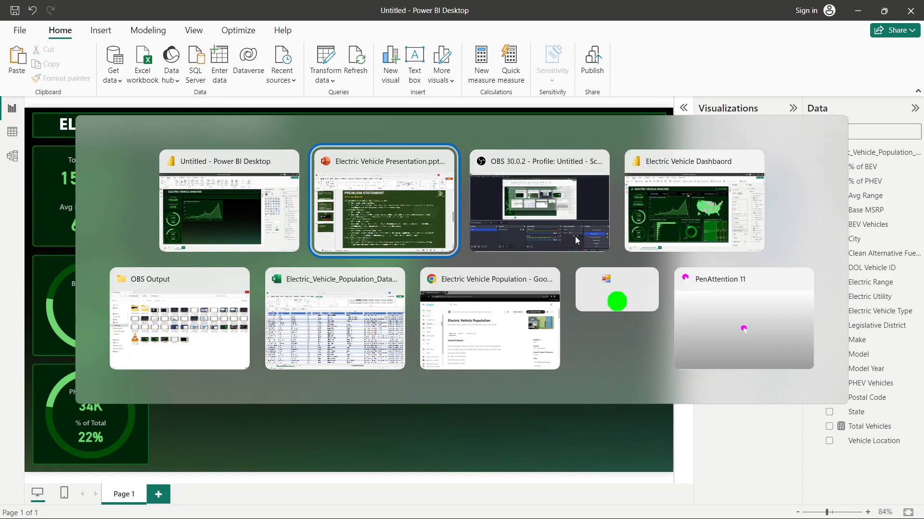
pyautogui.click(426, 218)
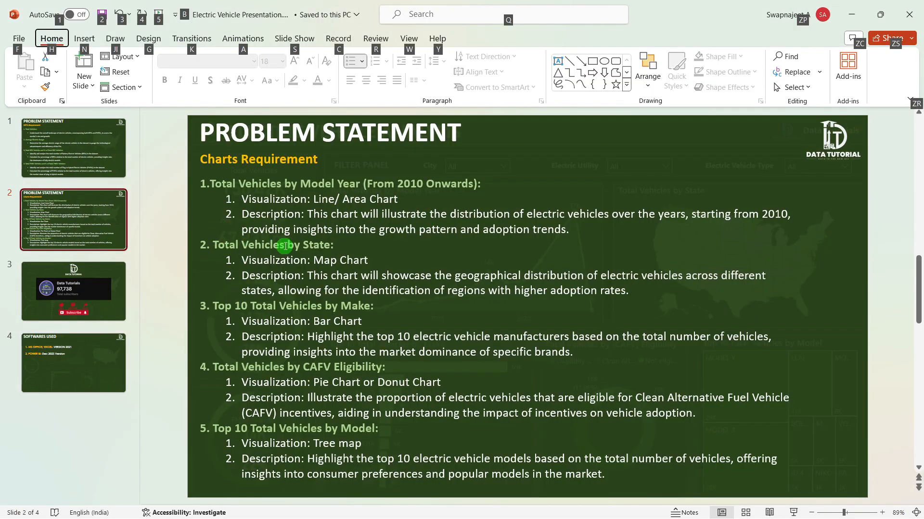
pyautogui.hotkey('alt', 'Tab')
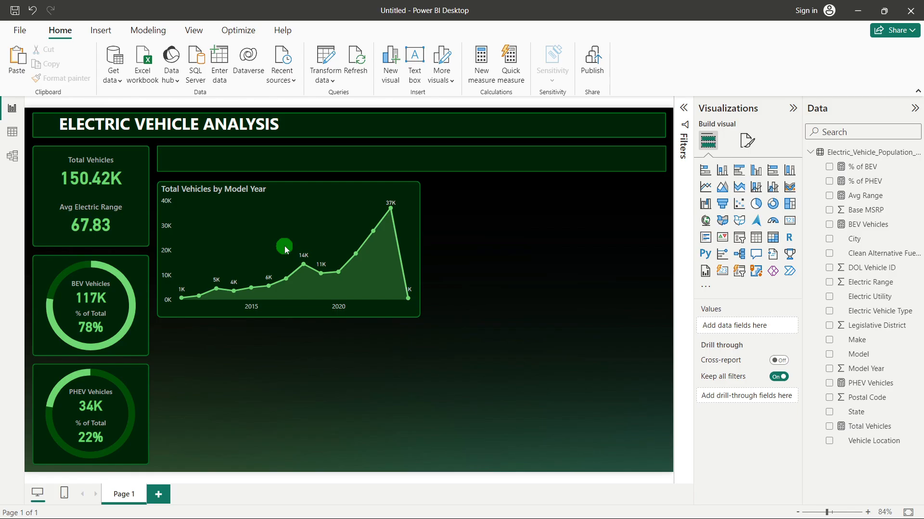
# Step: Duplicate the area chart's background shape, place the copy beside it and narrow it to leave a gap between the two
pyautogui.click(419, 216)
pyautogui.click(501, 240)
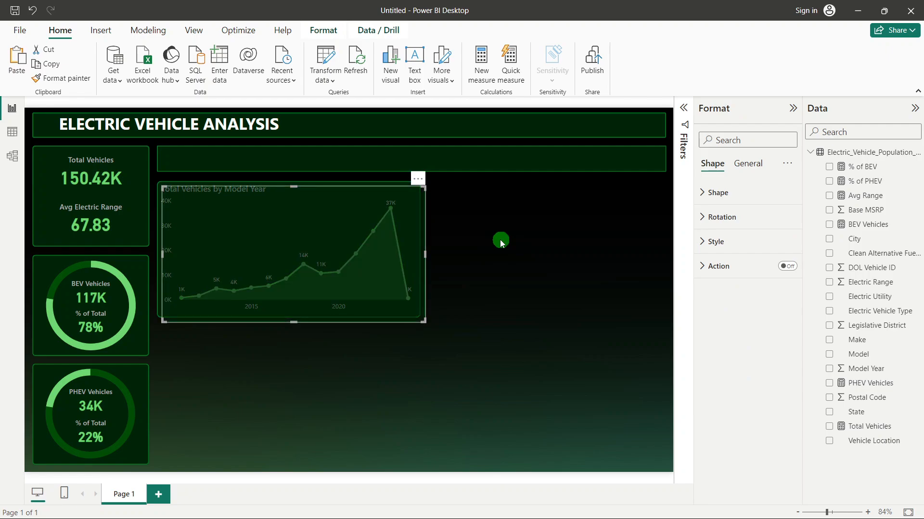
pyautogui.moveTo(386, 240); pyautogui.dragTo(625, 235)
pyautogui.click(382, 251)
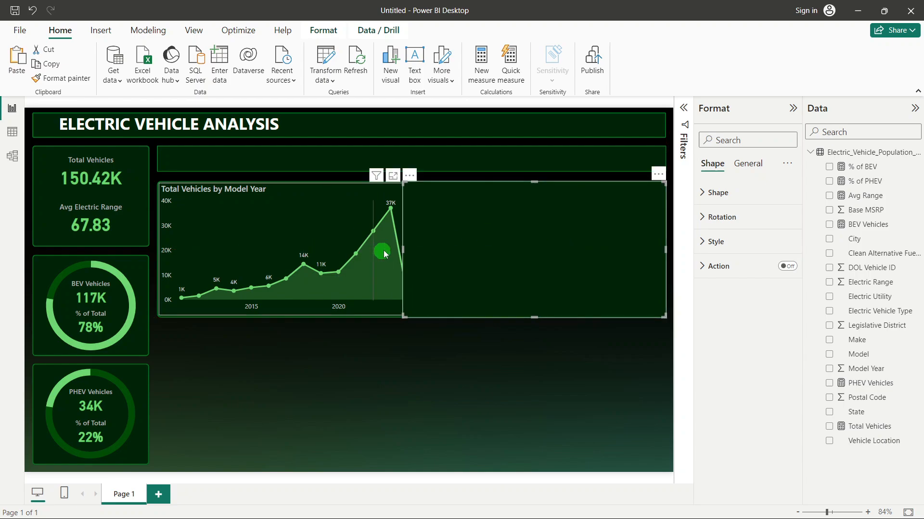
pyautogui.moveTo(402, 251); pyautogui.dragTo(429, 249)
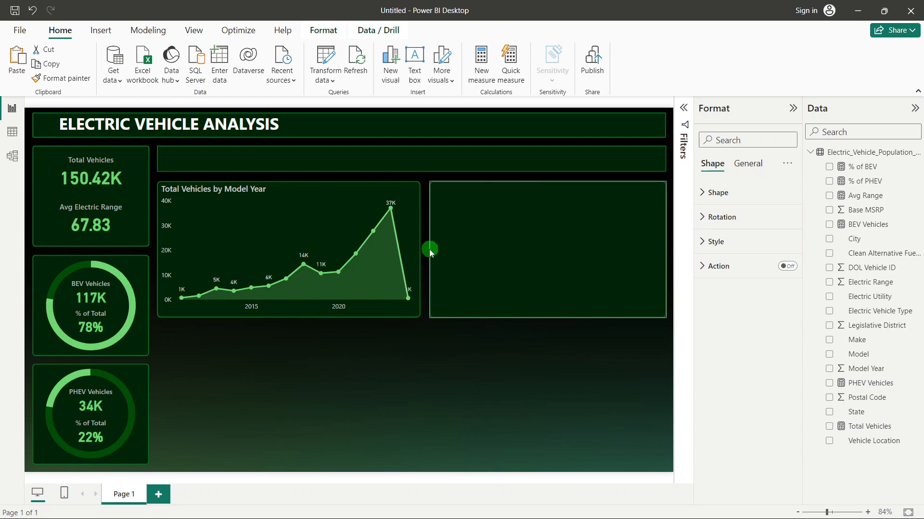
pyautogui.click(427, 349)
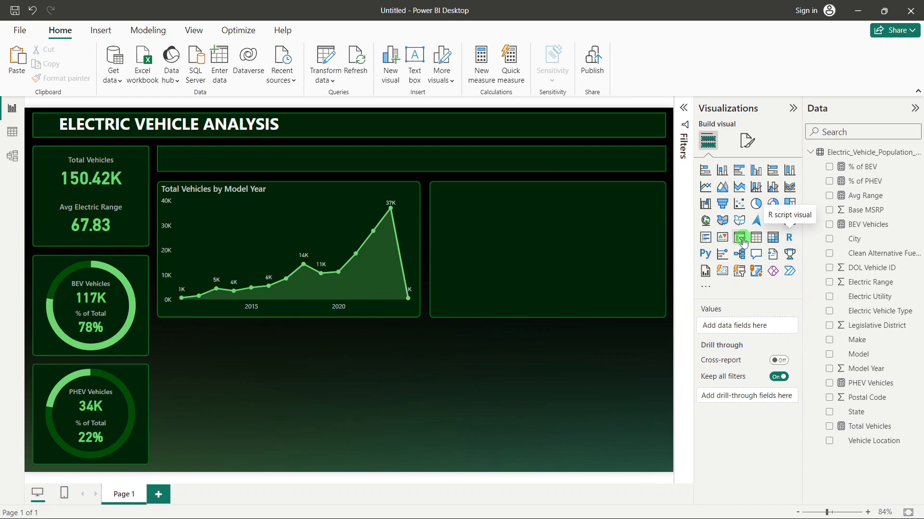
# Step: Insert a filled map in the empty area below the charts with State as its location
pyautogui.click(727, 223)
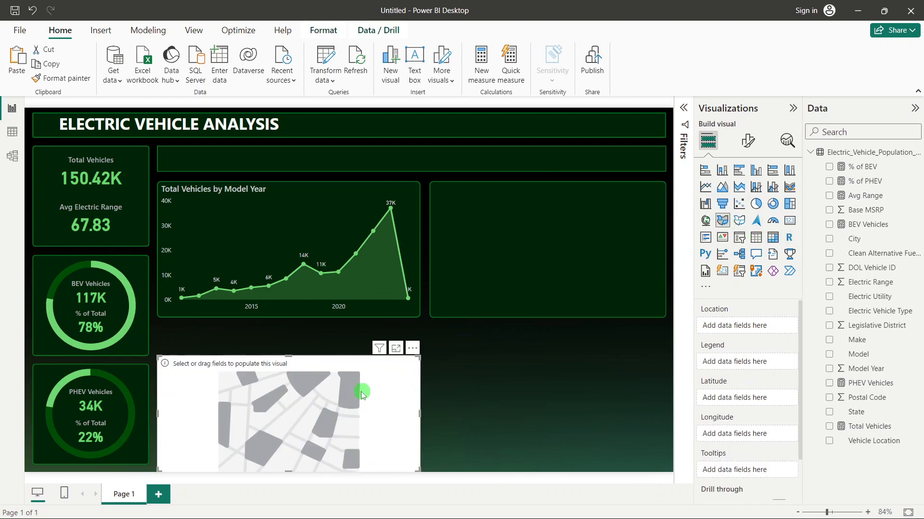
pyautogui.moveTo(361, 391); pyautogui.dragTo(496, 367)
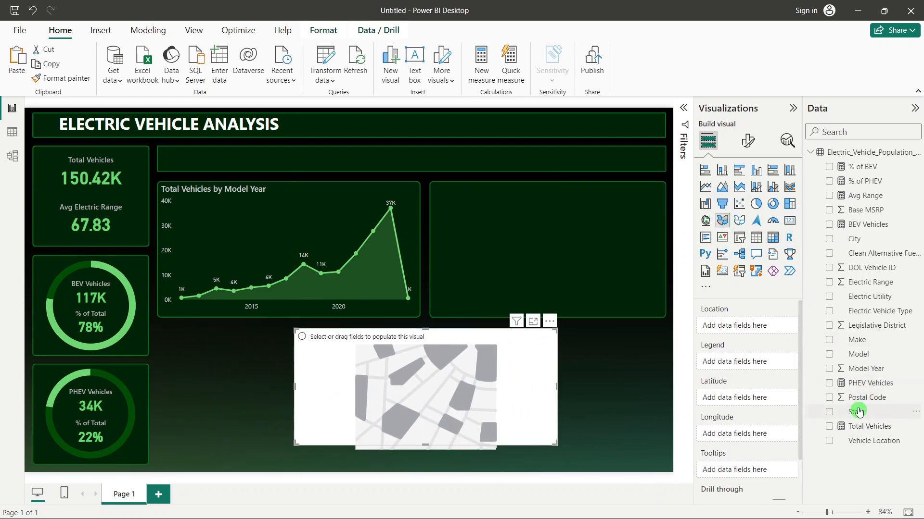
pyautogui.moveTo(859, 413); pyautogui.dragTo(756, 327)
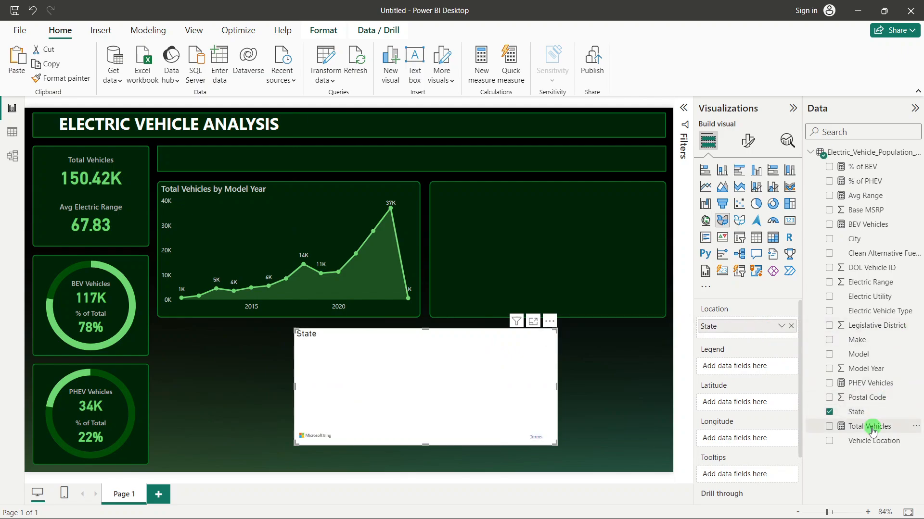
# Step: Add the Total Vehicles measure to the State map and convert it to a Shape map
pyautogui.moveTo(872, 429); pyautogui.dragTo(757, 366)
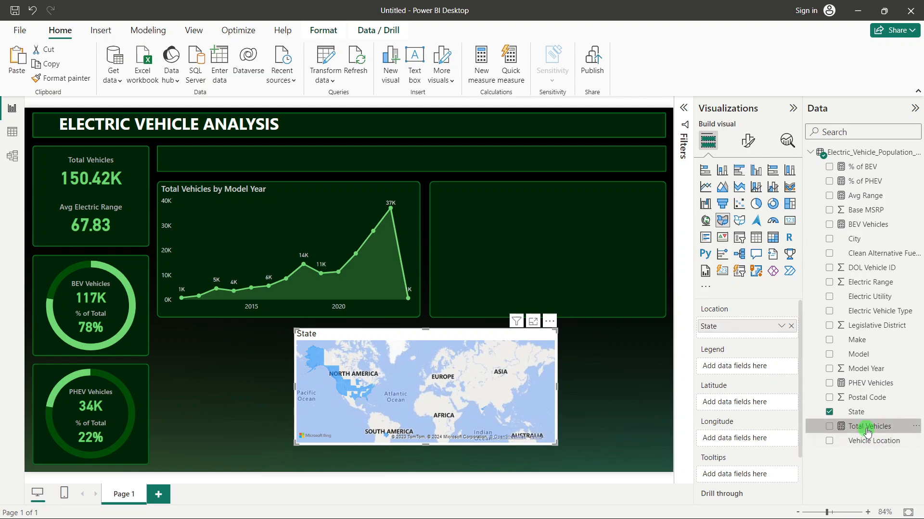
pyautogui.moveTo(867, 432); pyautogui.dragTo(747, 369)
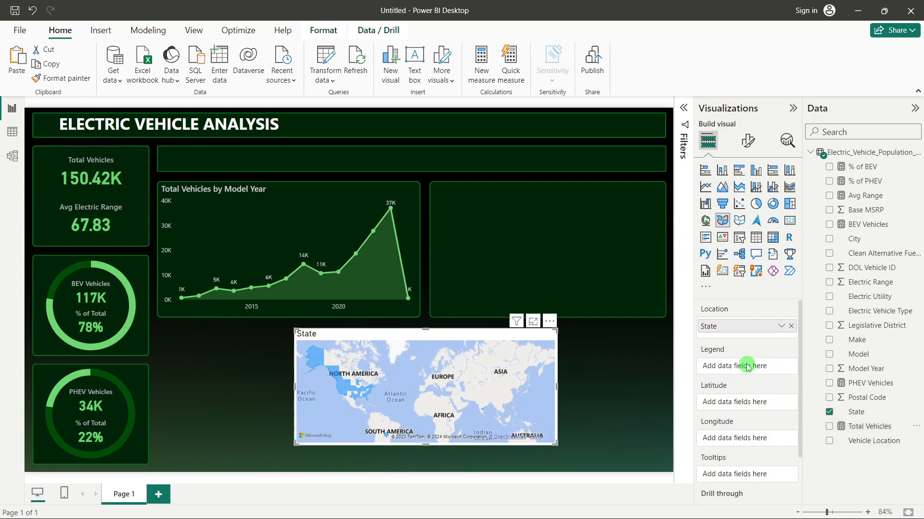
pyautogui.click(829, 427)
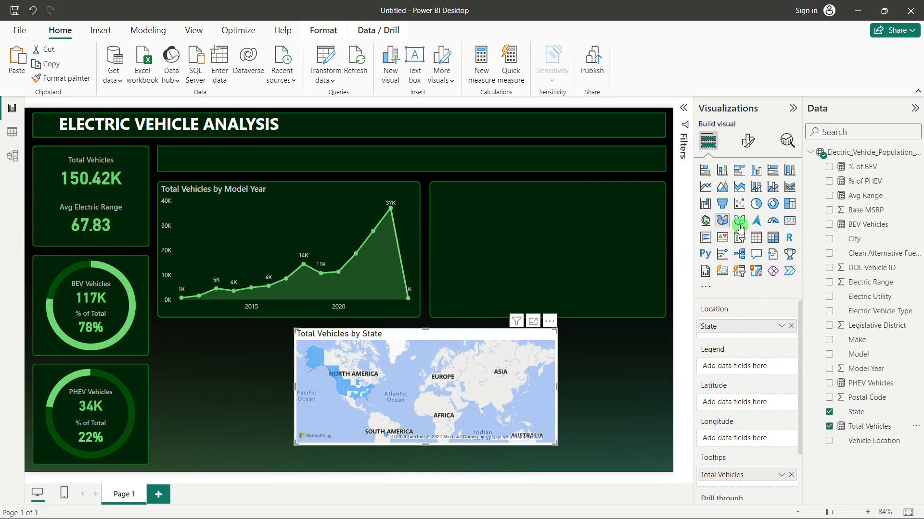
pyautogui.click(739, 222)
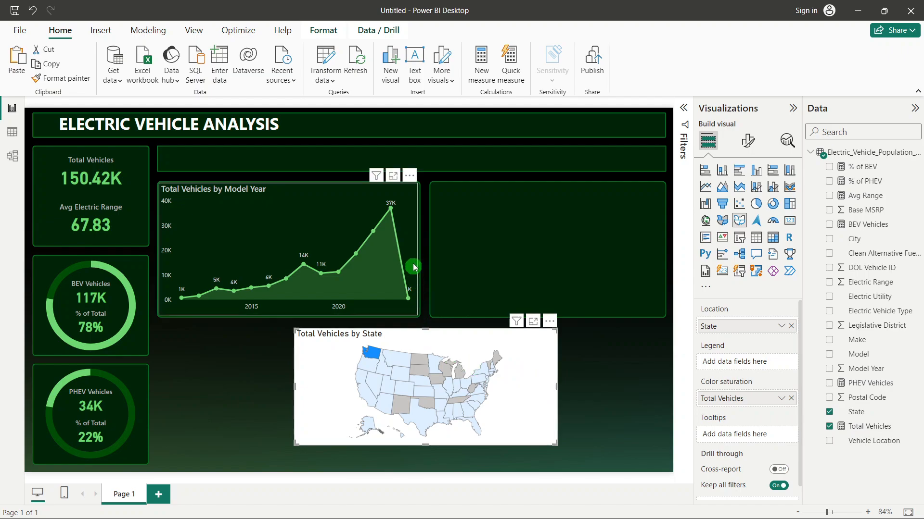
# Step: Copy the area chart's formatting onto the Total Vehicles by State map with Format painter
pyautogui.click(282, 190)
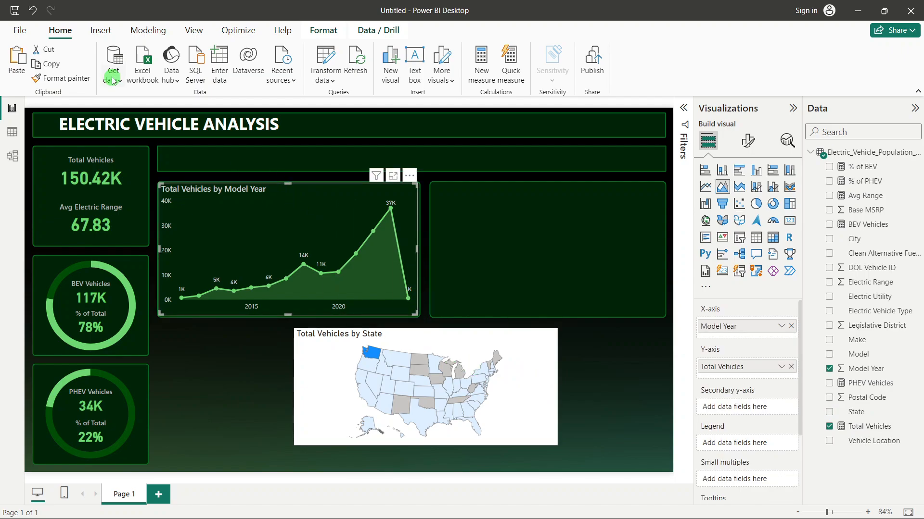
pyautogui.click(62, 78)
pyautogui.click(540, 370)
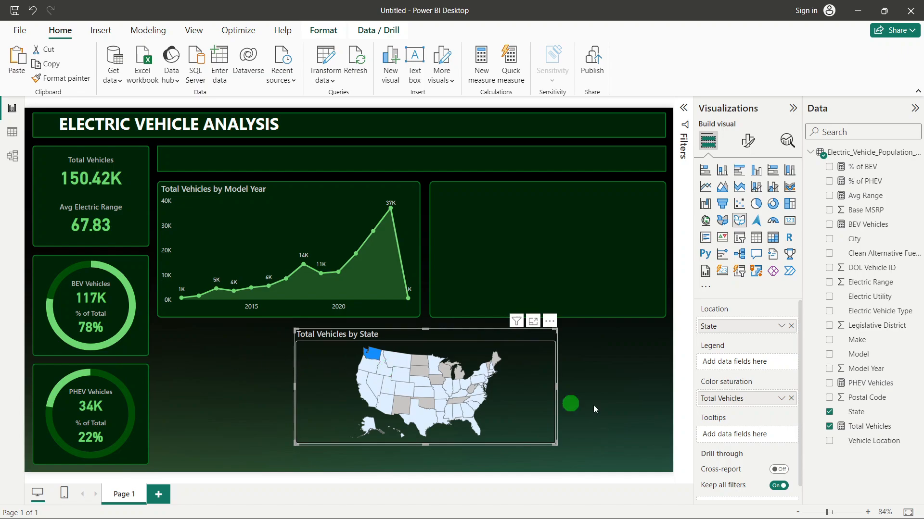
pyautogui.click(602, 358)
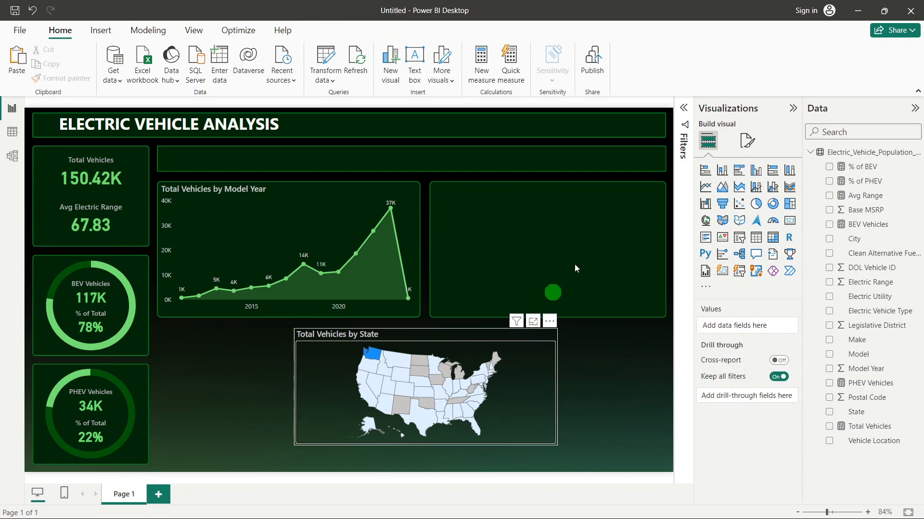
# Step: Move the State map onto the empty panel beside the area chart and resize it to fit inside
pyautogui.moveTo(532, 336); pyautogui.dragTo(612, 204)
pyautogui.click(403, 240)
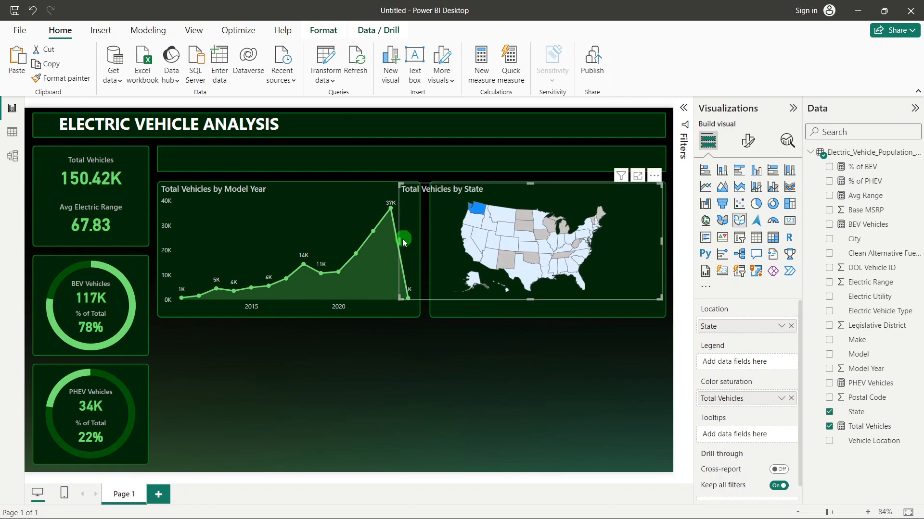
pyautogui.moveTo(399, 240); pyautogui.dragTo(433, 243)
pyautogui.moveTo(545, 300); pyautogui.dragTo(545, 318)
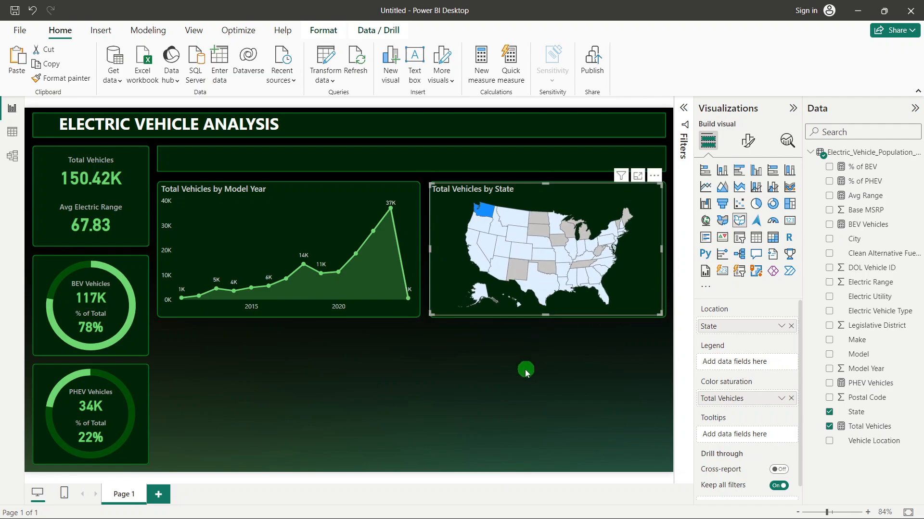
pyautogui.click(531, 357)
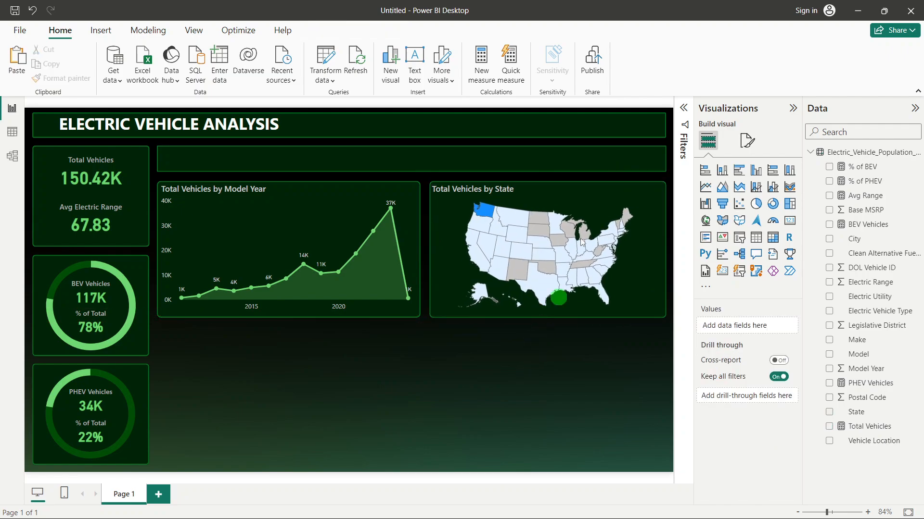
# Step: Nudge the State map slightly to the right within its panel
pyautogui.click(602, 195)
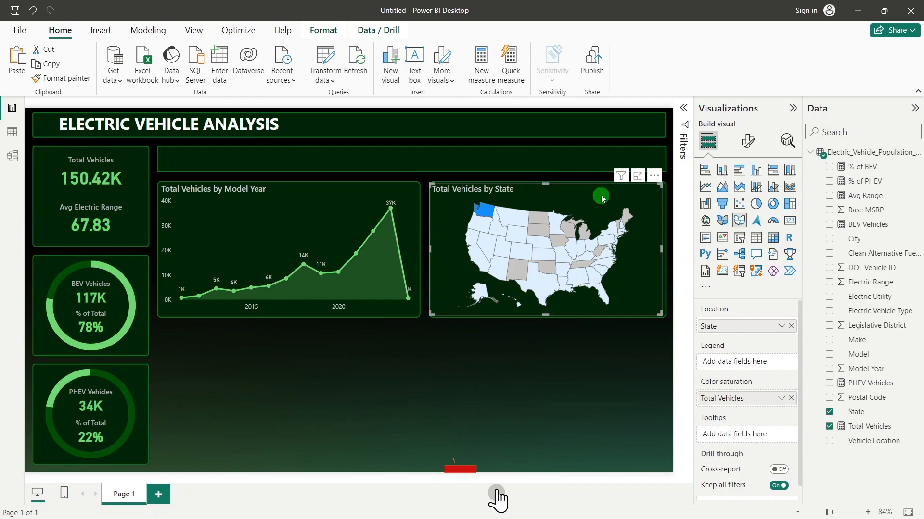
pyautogui.press('Right')
pyautogui.press('Right')
pyautogui.press('Right')
pyautogui.press('Right')
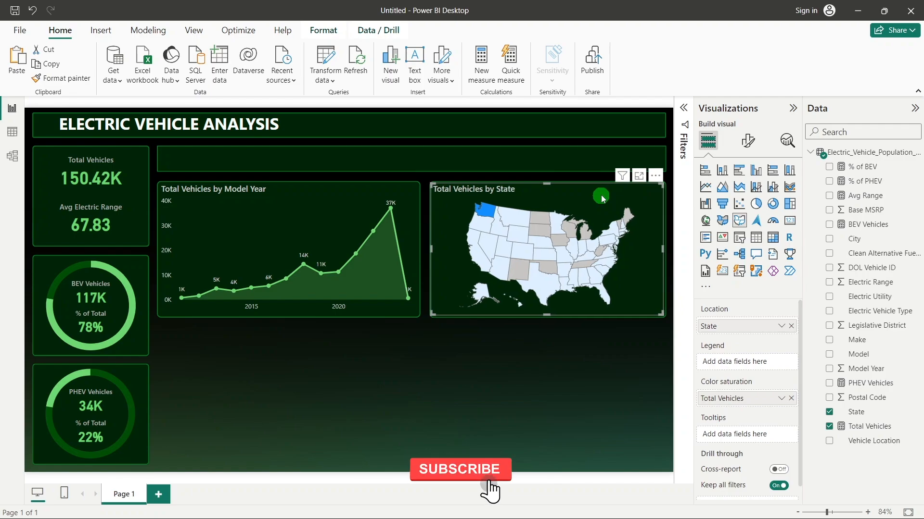
# Step: Set the State map's minimum fill color to light green and turn on the gradient with a center color
pyautogui.click(748, 139)
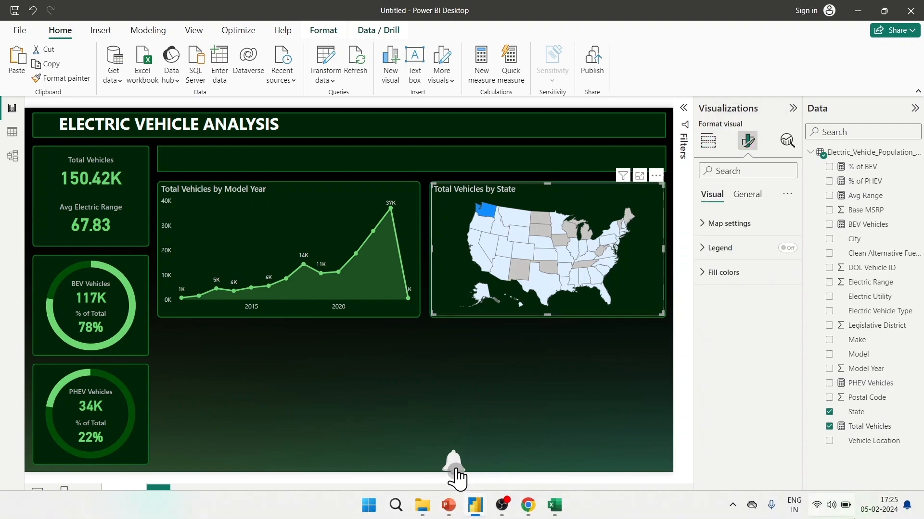
pyautogui.click(723, 272)
pyautogui.scroll(-1, 760, 320)
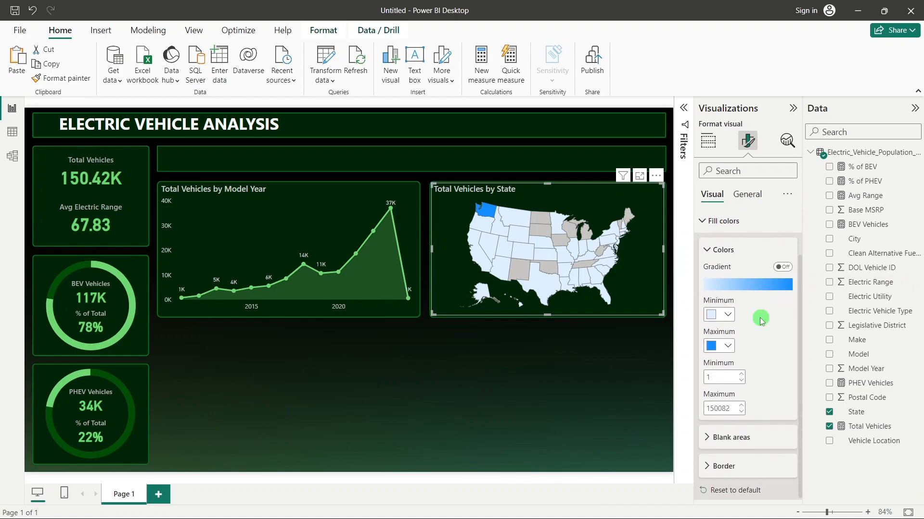
pyautogui.click(721, 315)
pyautogui.click(737, 260)
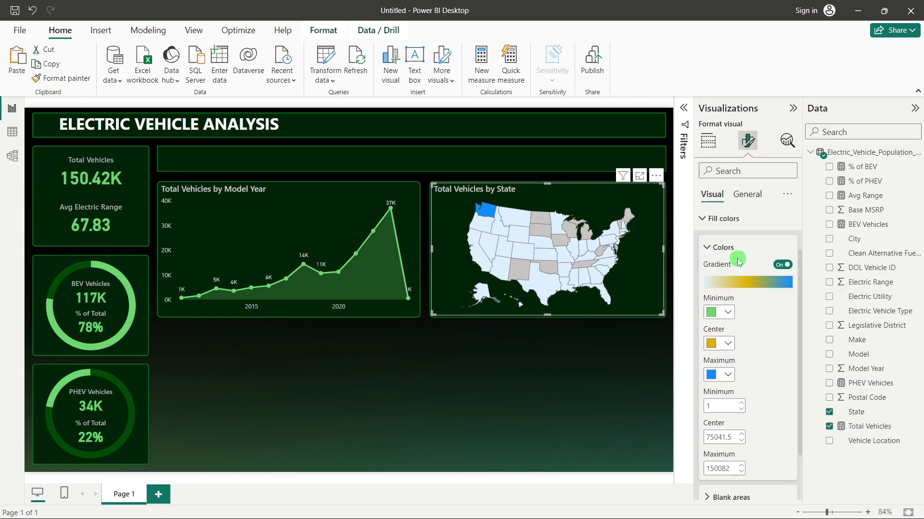
# Step: Set the gradient's center fill color on the State map to a custom deeper green
pyautogui.click(721, 343)
pyautogui.click(737, 315)
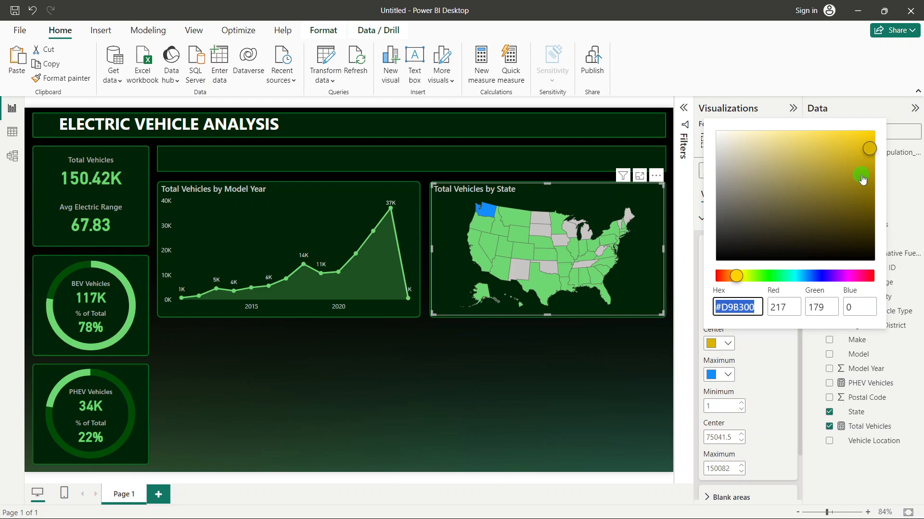
pyautogui.click(767, 276)
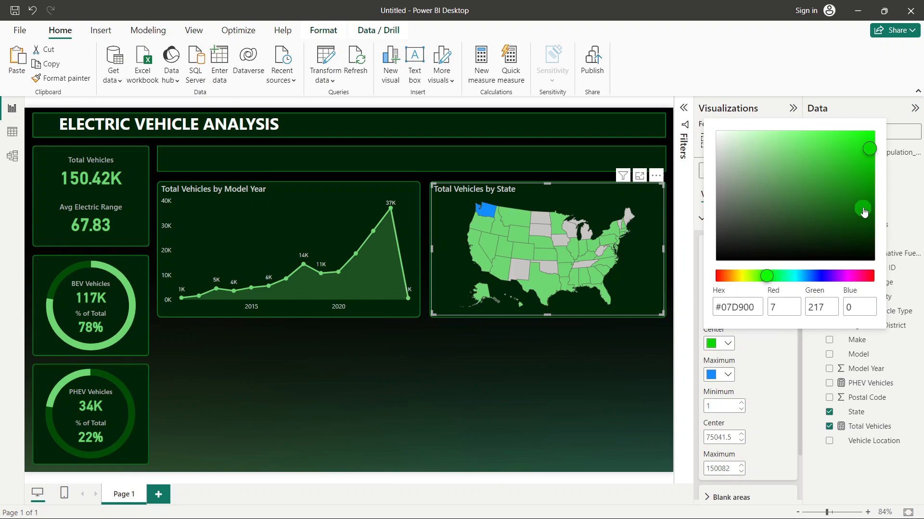
pyautogui.click(869, 150)
pyautogui.moveTo(870, 152); pyautogui.dragTo(877, 164)
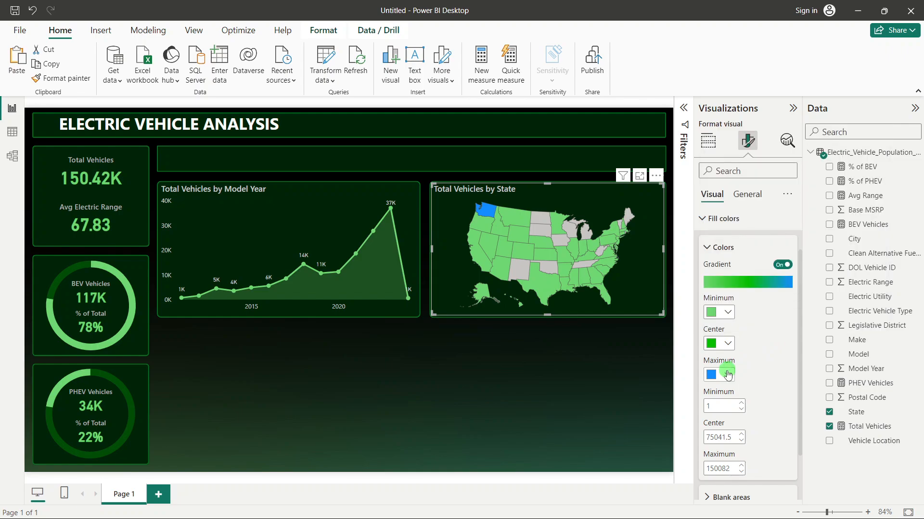
# Step: Set the maximum fill color of the State map's gradient to dark green #007B08 and deselect the map
pyautogui.click(727, 375)
pyautogui.click(728, 375)
pyautogui.click(732, 348)
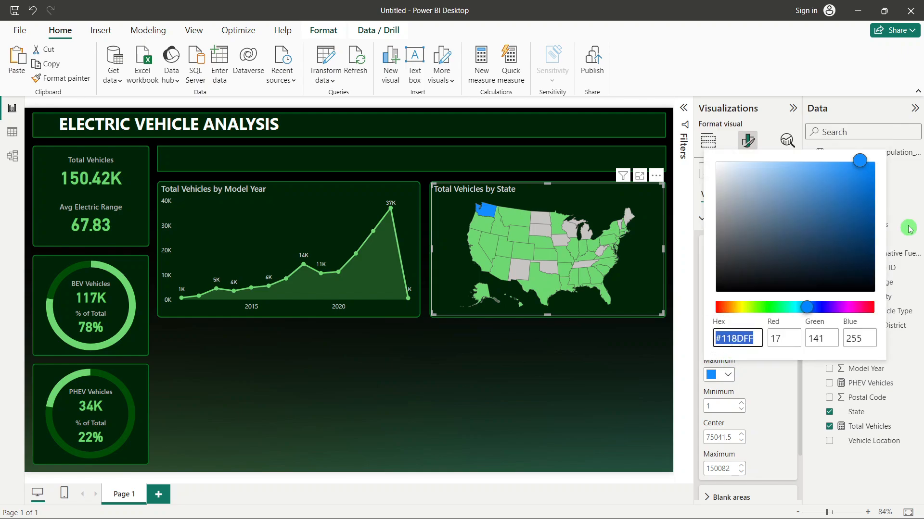
pyautogui.click(770, 308)
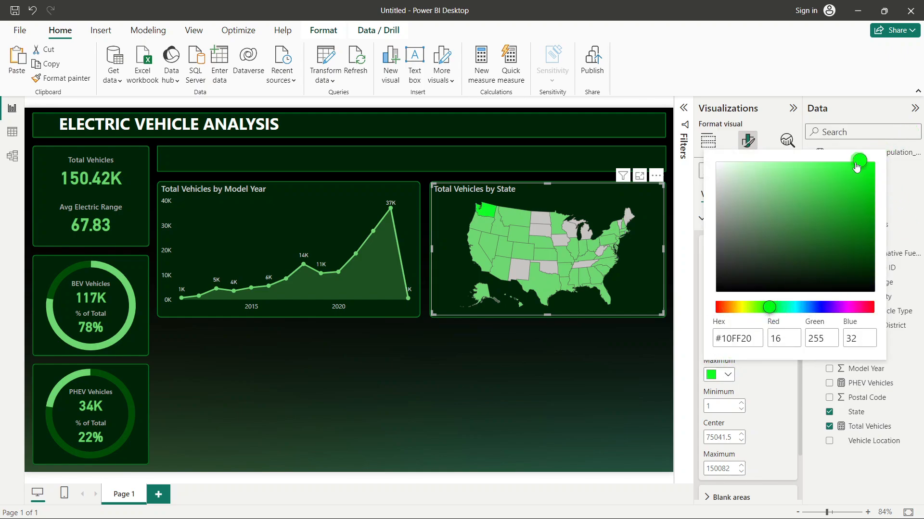
pyautogui.moveTo(860, 163); pyautogui.dragTo(878, 233)
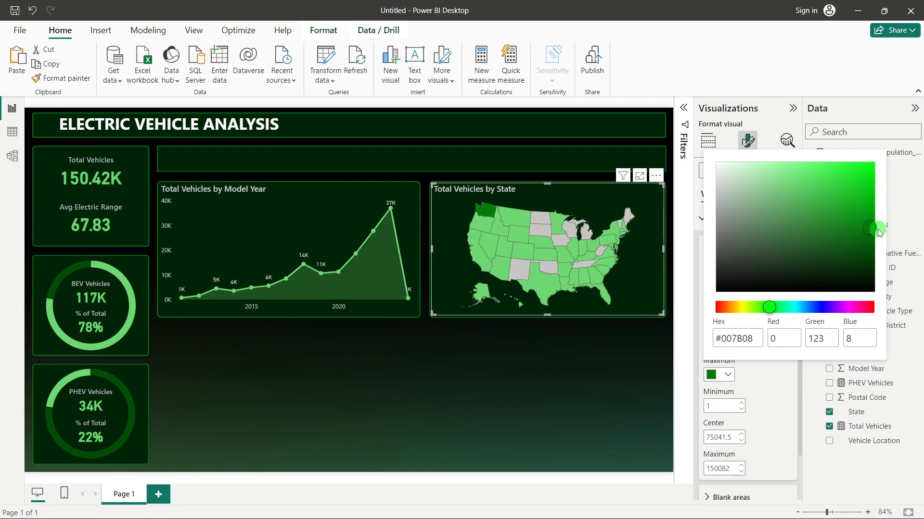
pyautogui.click(783, 399)
pyautogui.click(612, 402)
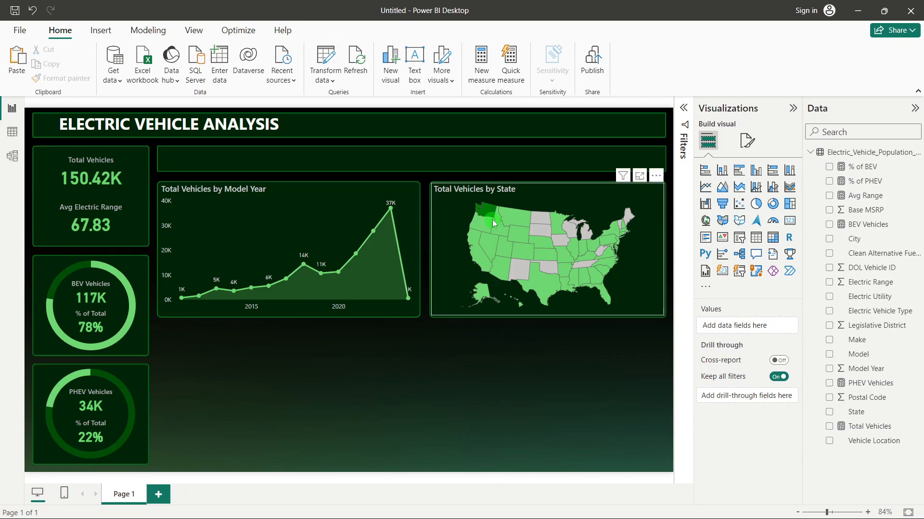
# Step: Examine Washington's value on the State map, cross-filter the page by California, and clear that selection
pyautogui.moveTo(489, 215)
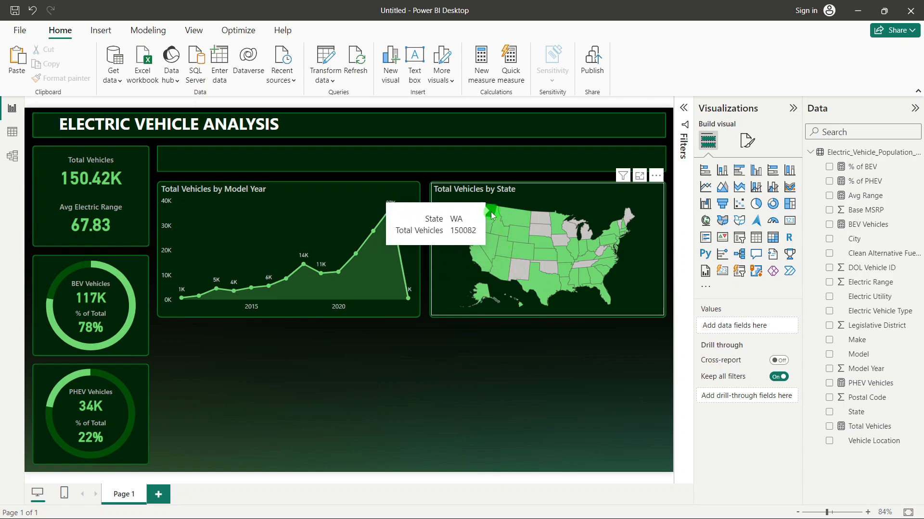
pyautogui.click(484, 257)
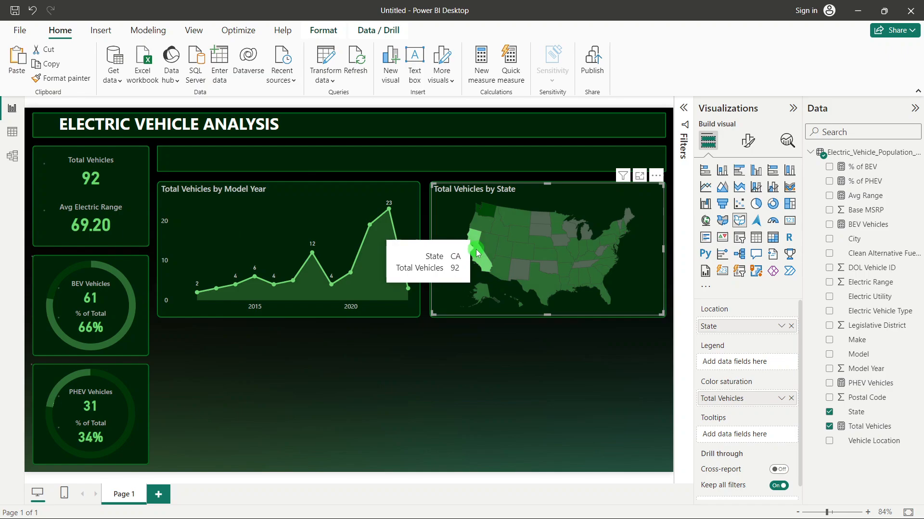
pyautogui.click(477, 250)
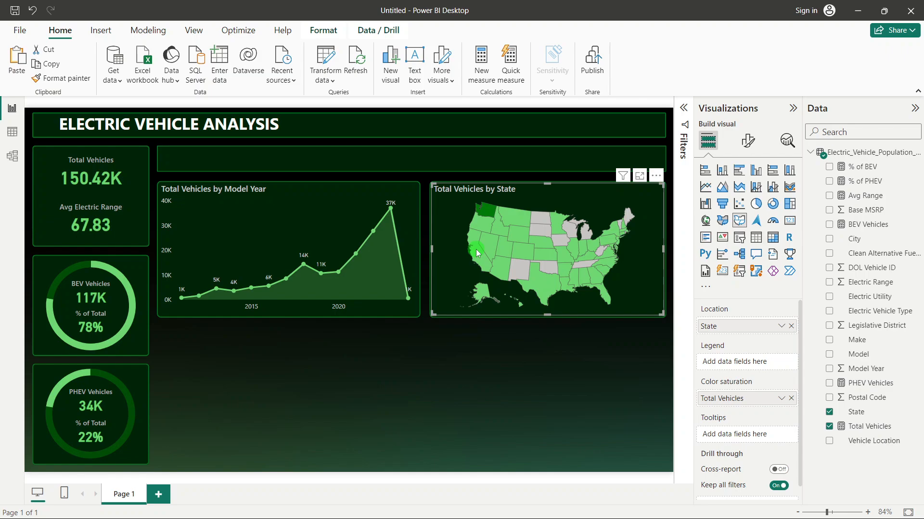
pyautogui.click(477, 377)
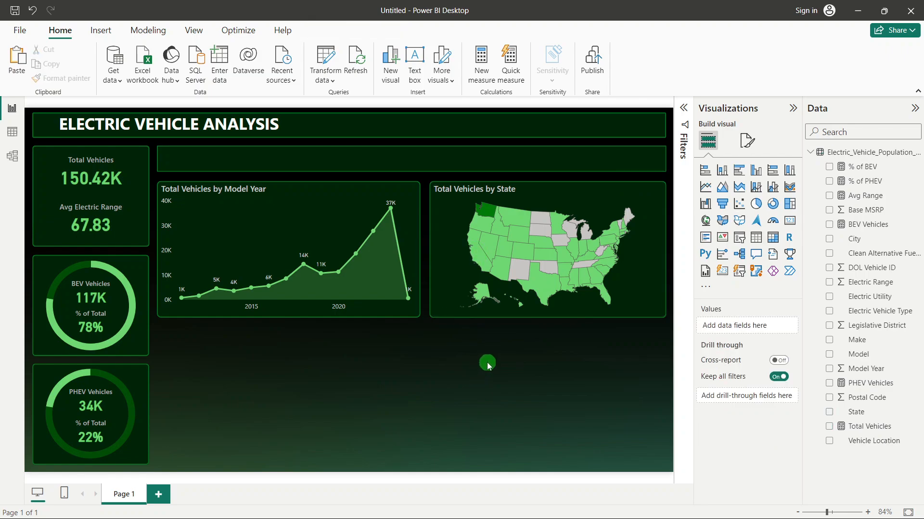
pyautogui.moveTo(215, 295)
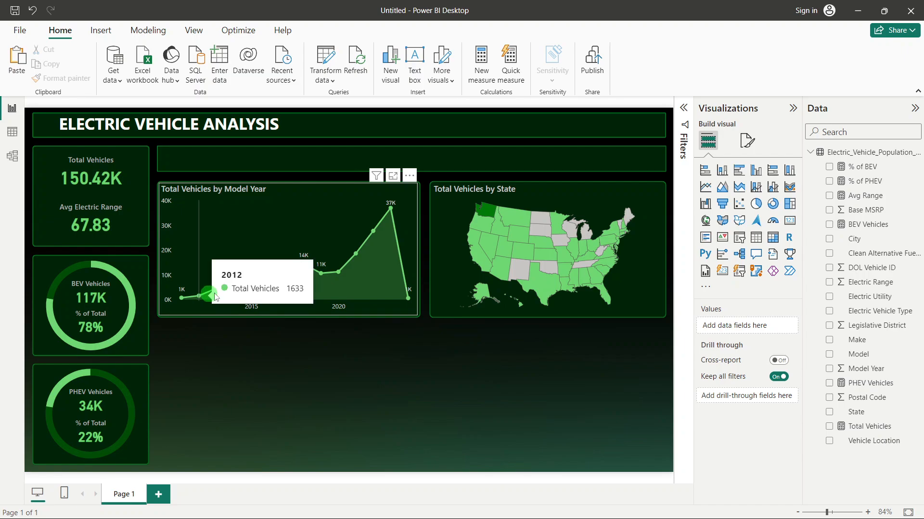
# Step: Widen the Total Vehicles by Model Year area chart slightly so it reaches its background panel's edge
pyautogui.moveTo(411, 239)
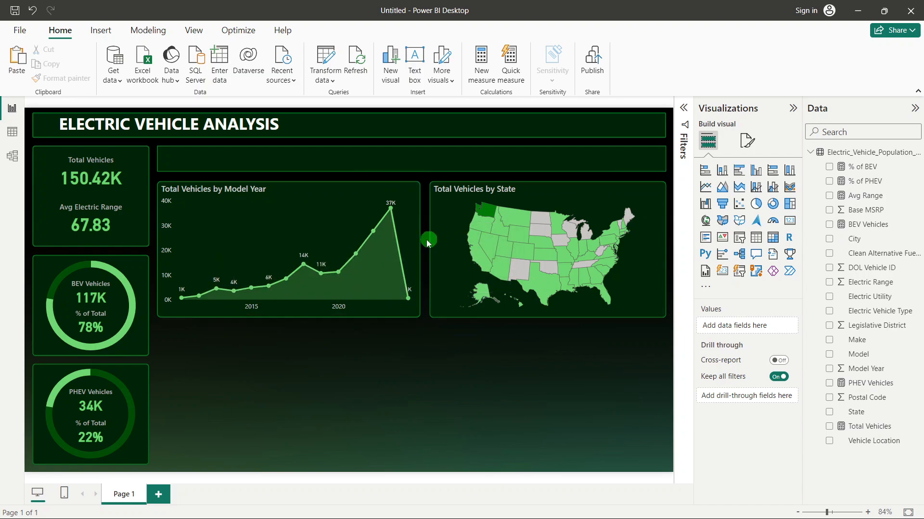
pyautogui.click(417, 244)
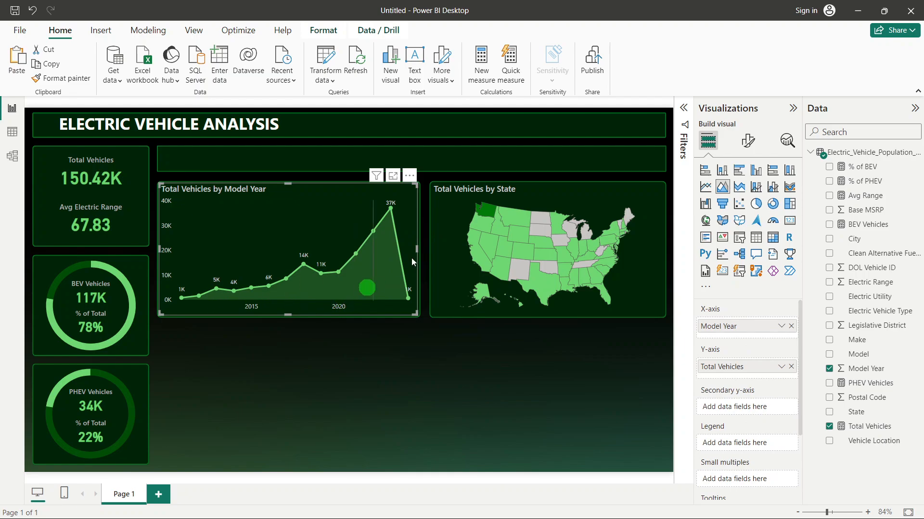
pyautogui.moveTo(416, 248)
pyautogui.mouseDown()
pyautogui.moveTo(610, 250)
pyautogui.moveTo(420, 250)
pyautogui.mouseUp()
pyautogui.click(431, 370)
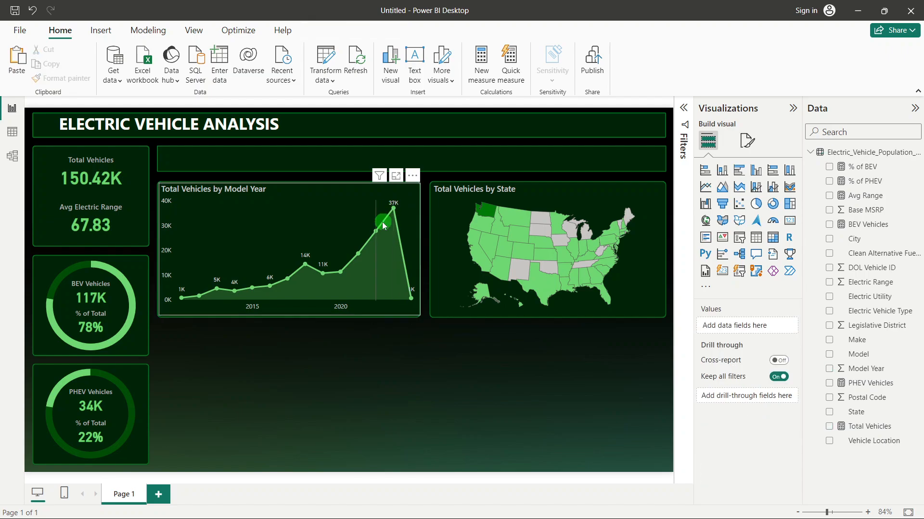
pyautogui.moveTo(379, 227)
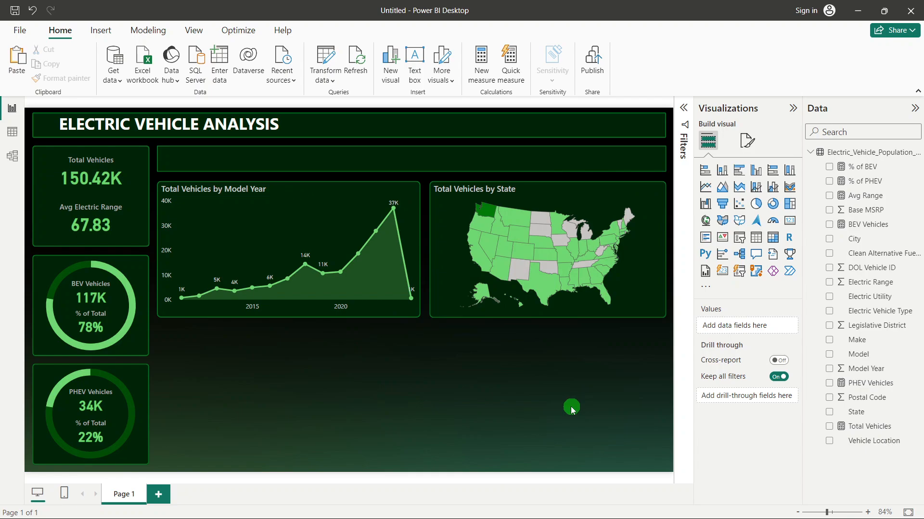
# Step: Duplicate the State map's background panel below the area chart, aligned with its left edge, and extend the copy slightly upward
pyautogui.hotkey('alt', 'Tab')
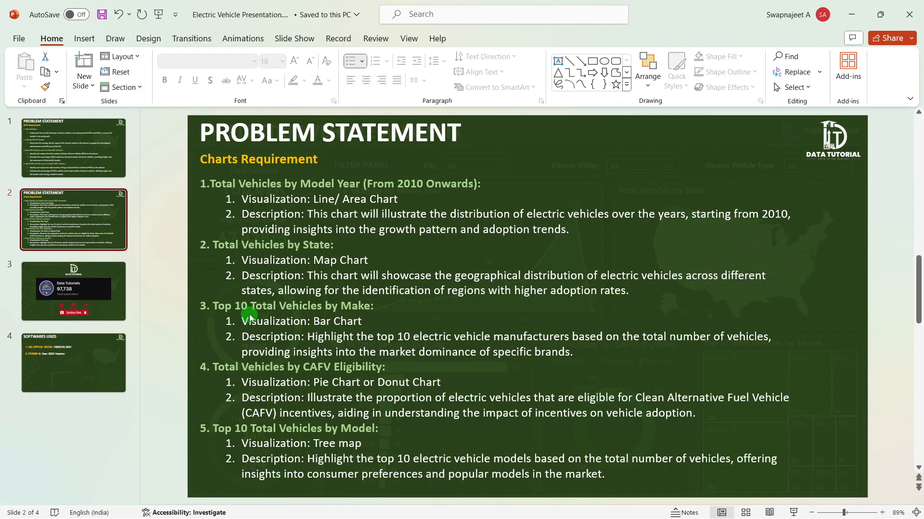
pyautogui.hotkey('alt', 'Tab')
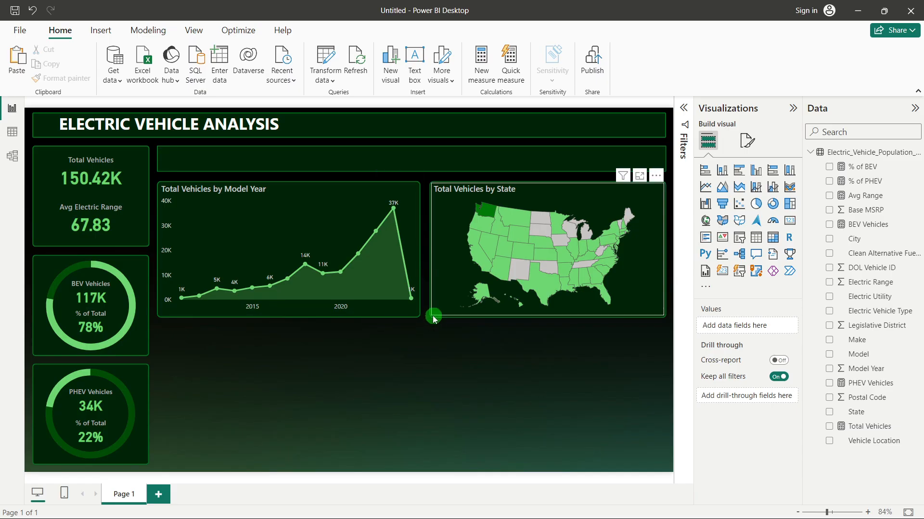
pyautogui.click(433, 316)
pyautogui.click(432, 318)
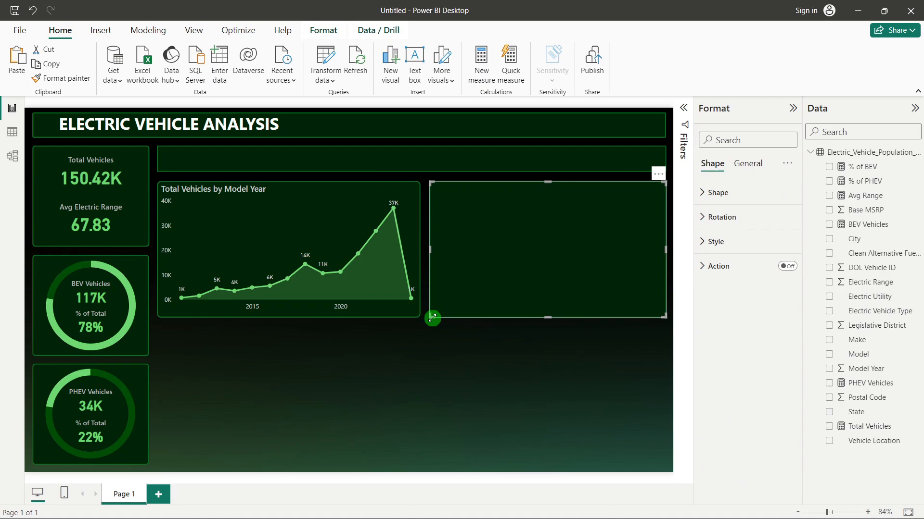
pyautogui.moveTo(494, 276); pyautogui.dragTo(221, 424)
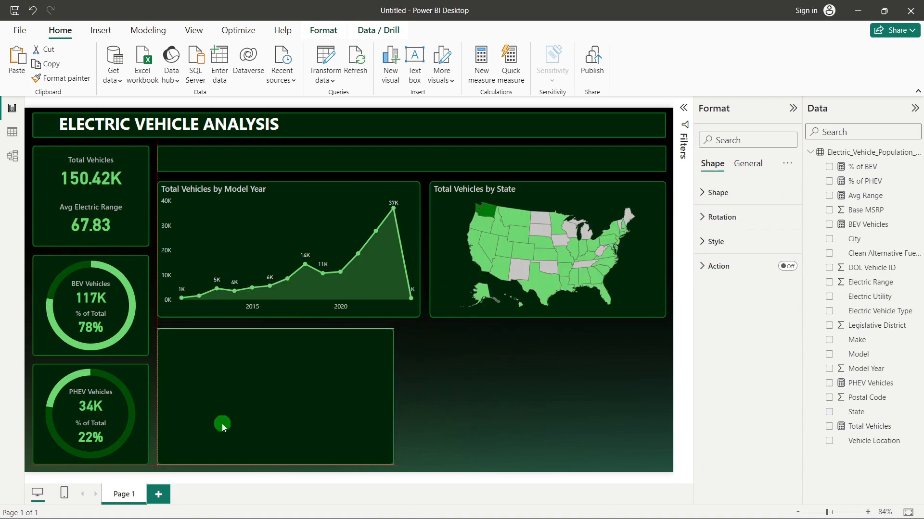
pyautogui.moveTo(270, 331)
pyautogui.mouseDown()
pyautogui.moveTo(276, 317)
pyautogui.moveTo(277, 328)
pyautogui.mouseUp()
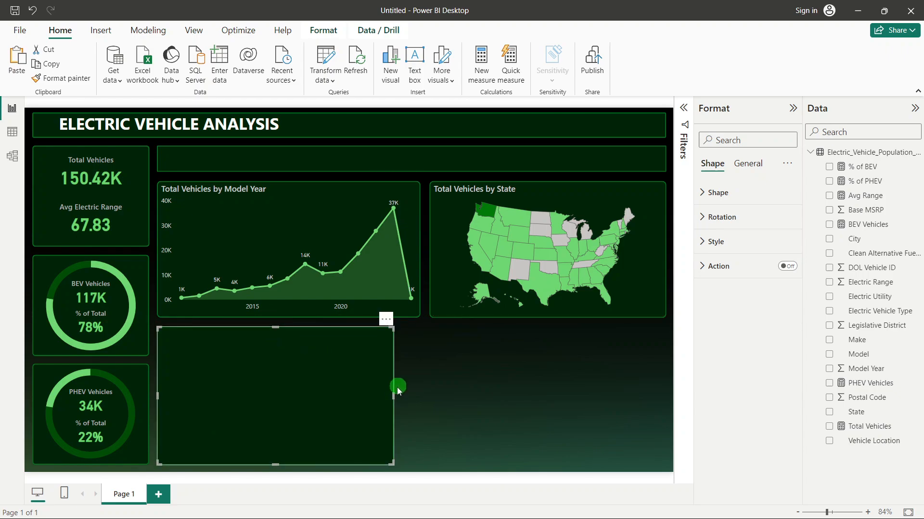
# Step: Narrow the duplicated panel from its right side to about two-thirds of the area chart's width
pyautogui.click(394, 395)
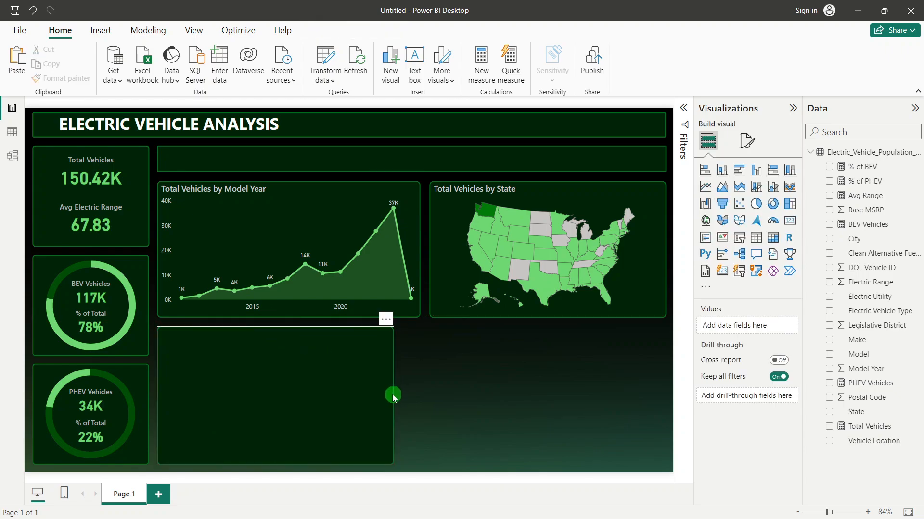
pyautogui.click(391, 394)
pyautogui.moveTo(391, 394); pyautogui.dragTo(336, 393)
pyautogui.click(515, 398)
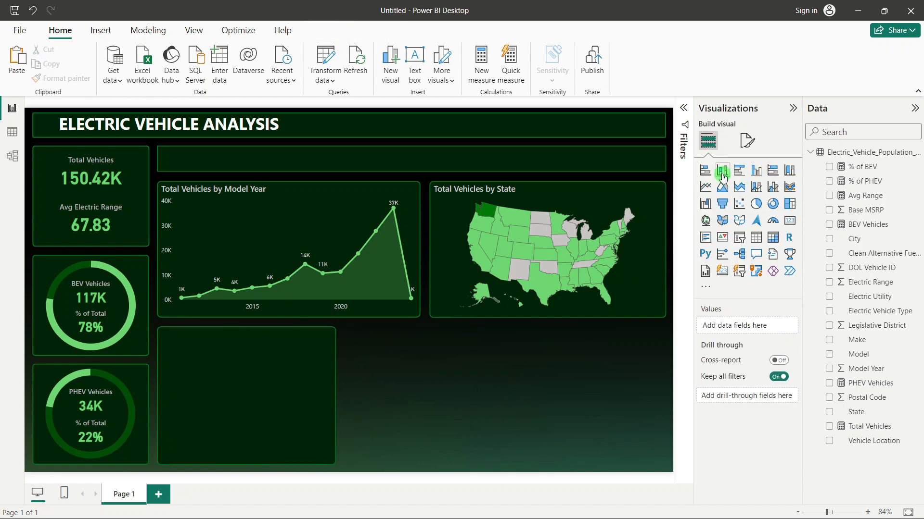
# Step: Add a stacked bar chart of Total Vehicles by Make beside the new panel and widen it
pyautogui.click(706, 172)
pyautogui.moveTo(382, 374); pyautogui.dragTo(425, 374)
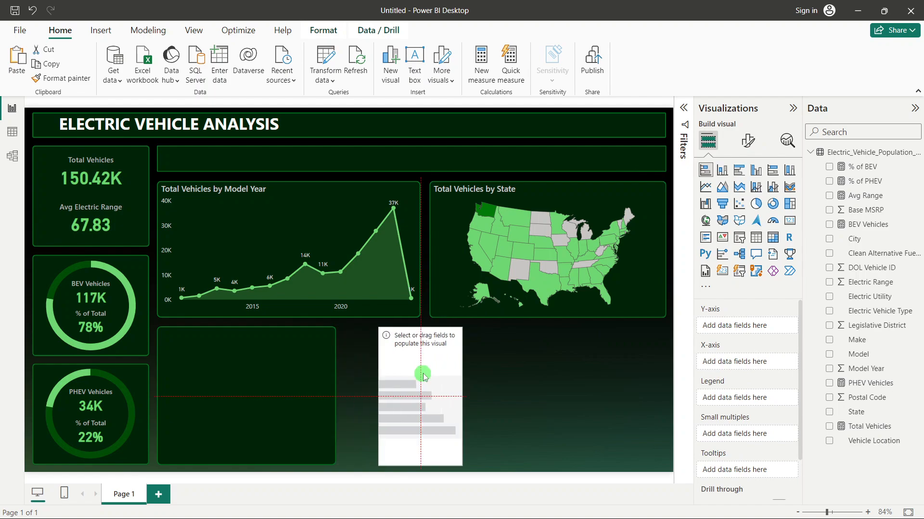
pyautogui.moveTo(459, 403); pyautogui.dragTo(547, 403)
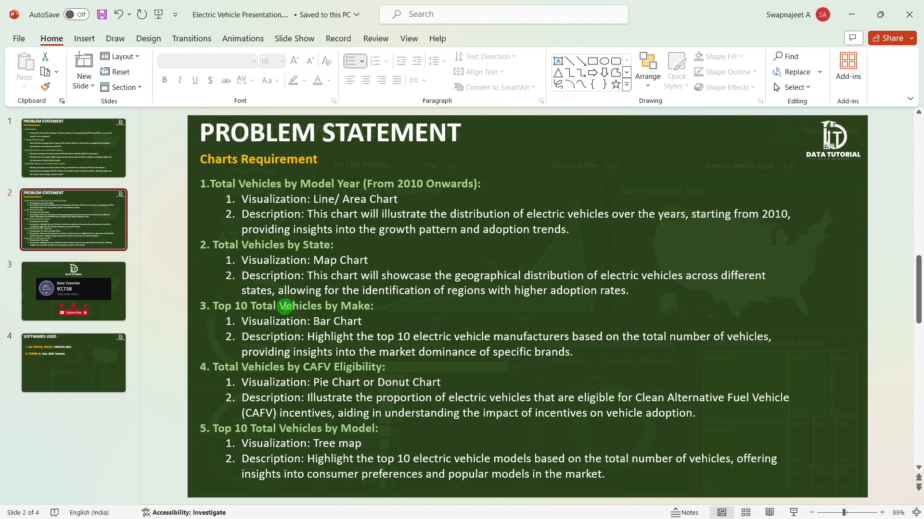
pyautogui.hotkey('alt', 'Tab')
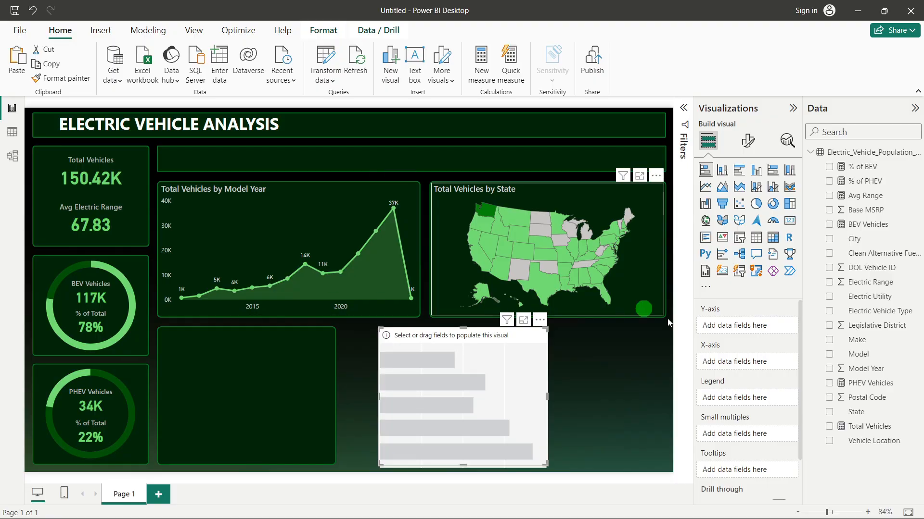
pyautogui.click(829, 340)
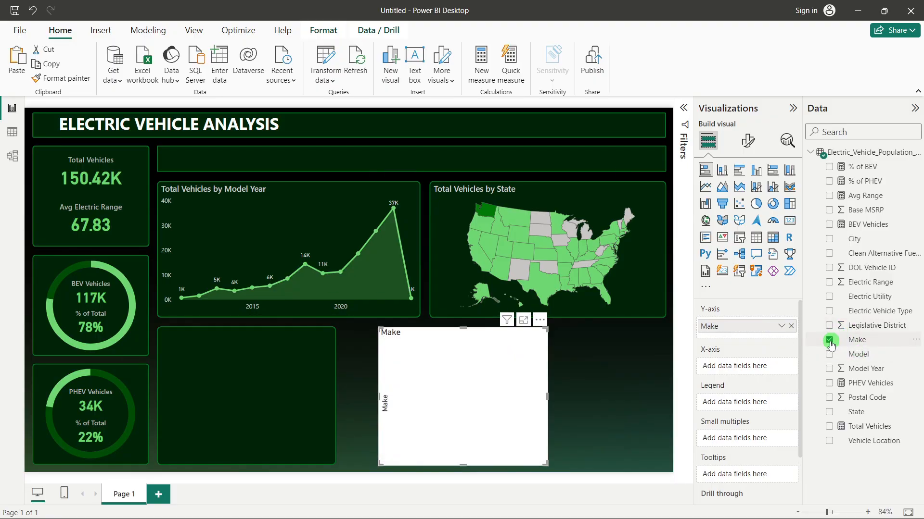
pyautogui.click(830, 427)
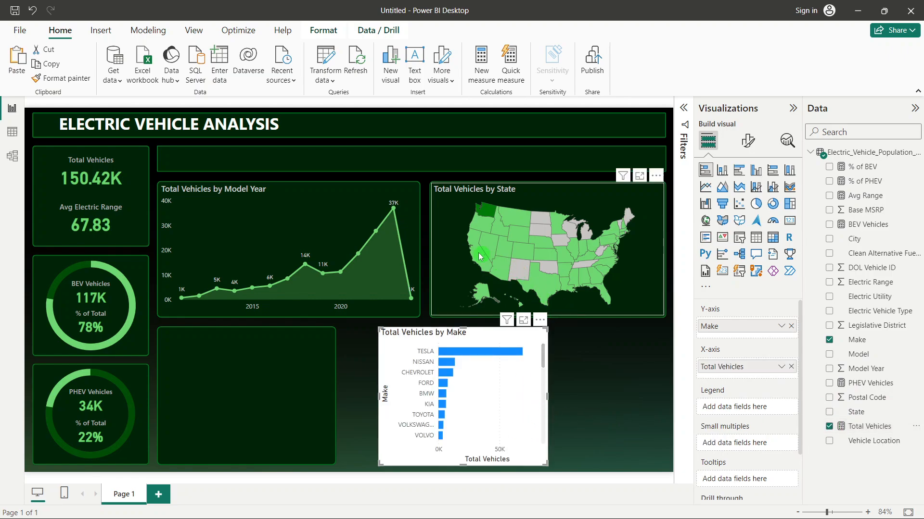
# Step: Copy the Model Year area chart's formatting onto the Total Vehicles by Make bar chart with Format painter
pyautogui.click(265, 196)
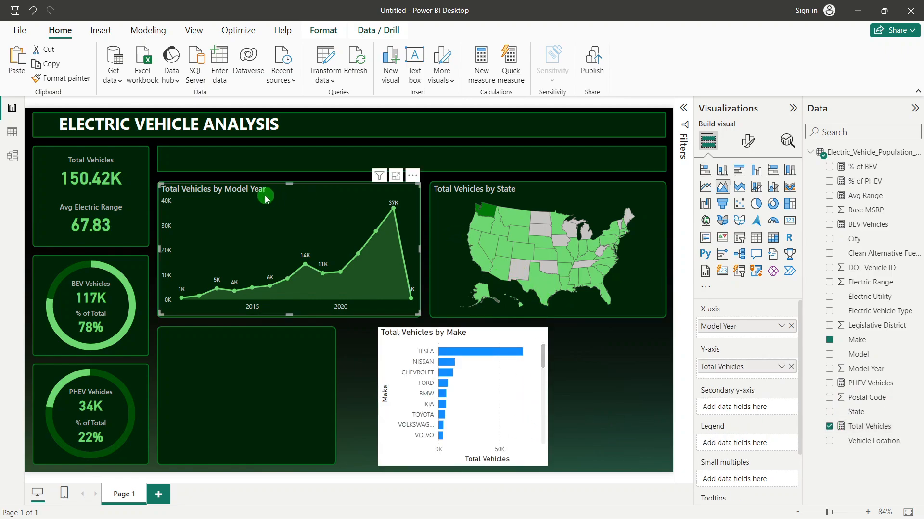
pyautogui.click(62, 78)
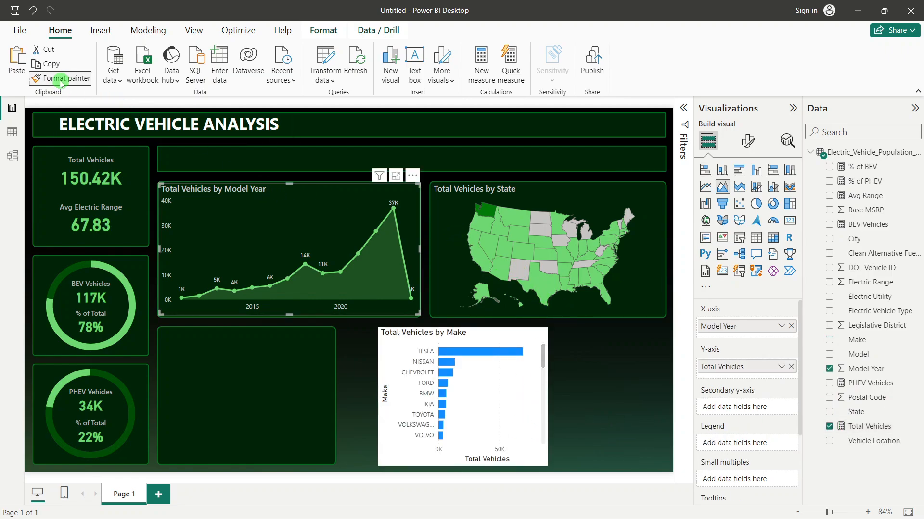
pyautogui.click(535, 334)
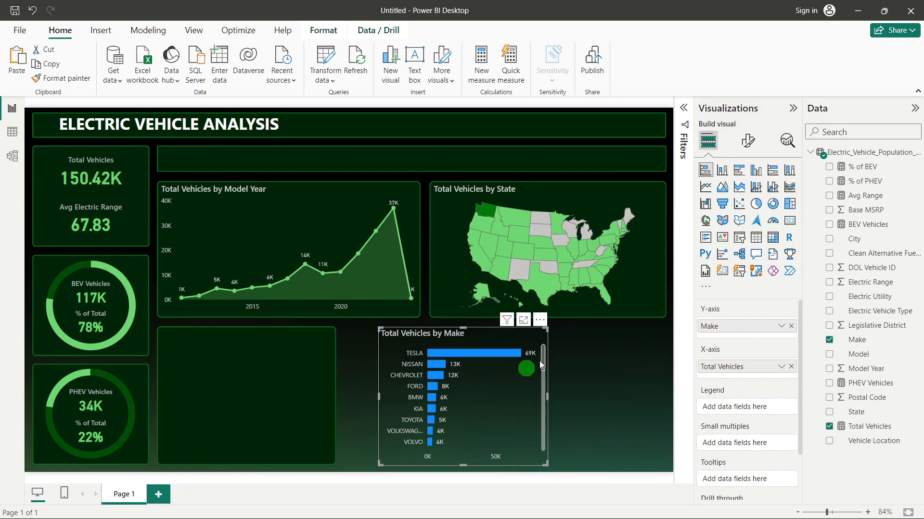
# Step: Filter the Make bar chart with a Top N filter showing the top 10 makes by Total Vehicles
pyautogui.click(683, 109)
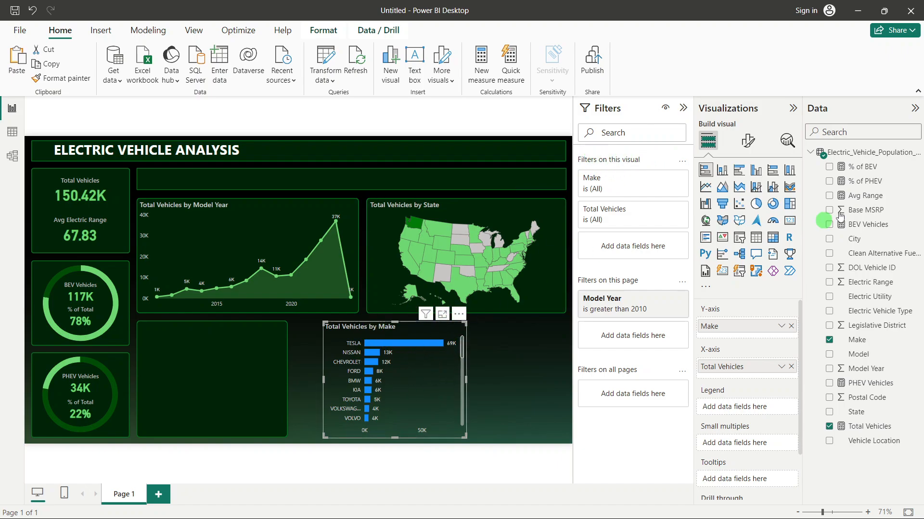
pyautogui.click(665, 179)
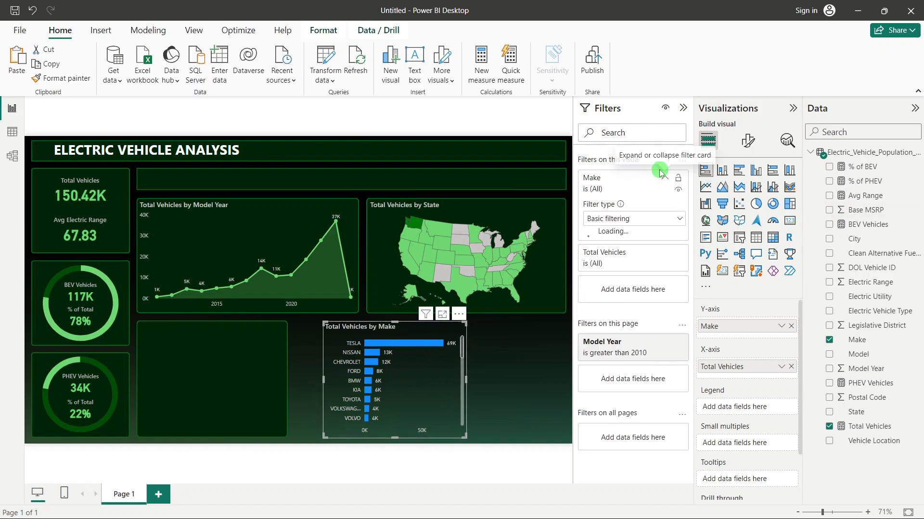
pyautogui.click(620, 218)
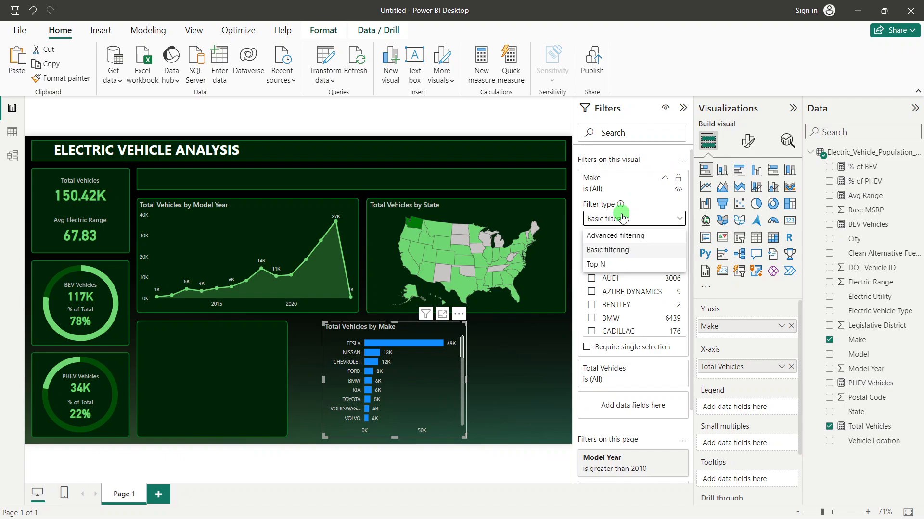
pyautogui.click(610, 264)
pyautogui.click(652, 253)
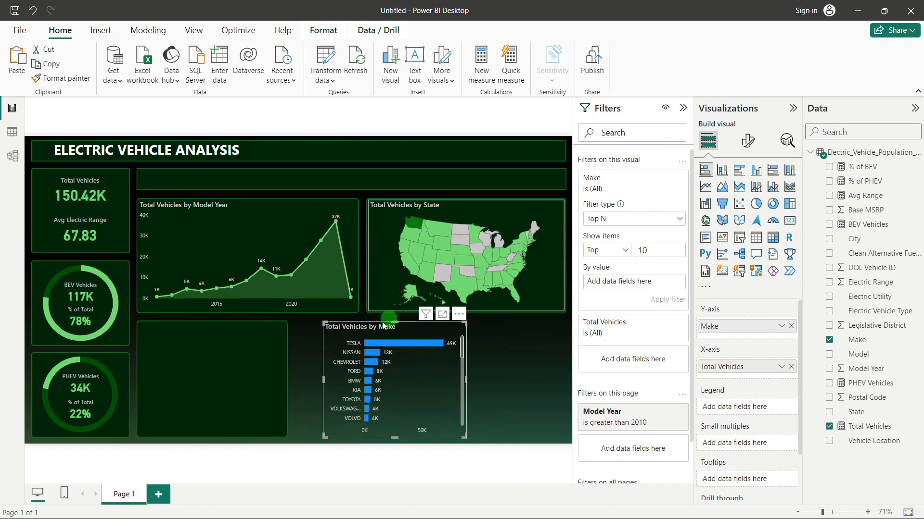
pyautogui.moveTo(867, 431); pyautogui.dragTo(634, 287)
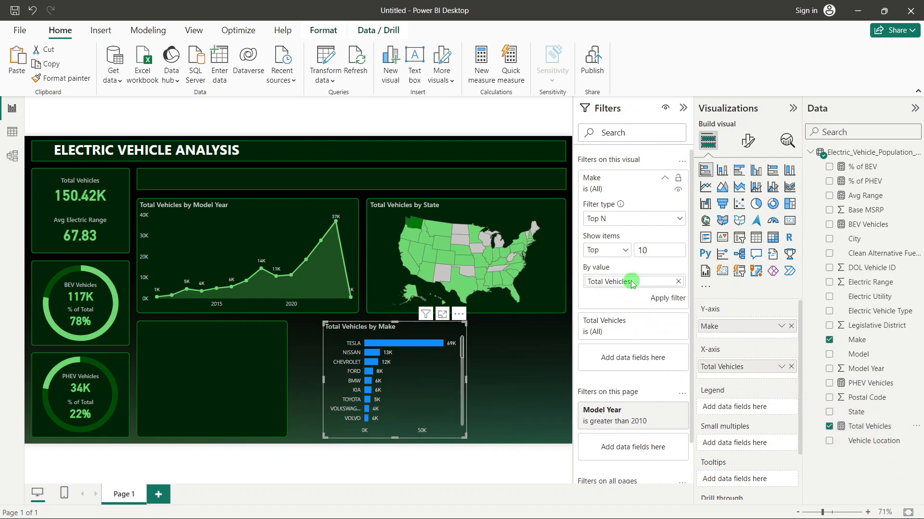
pyautogui.click(662, 299)
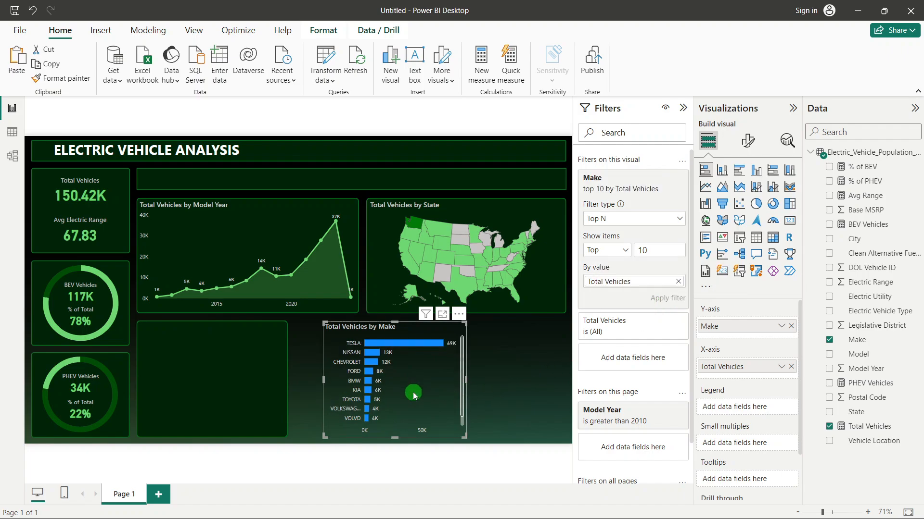
pyautogui.click(683, 108)
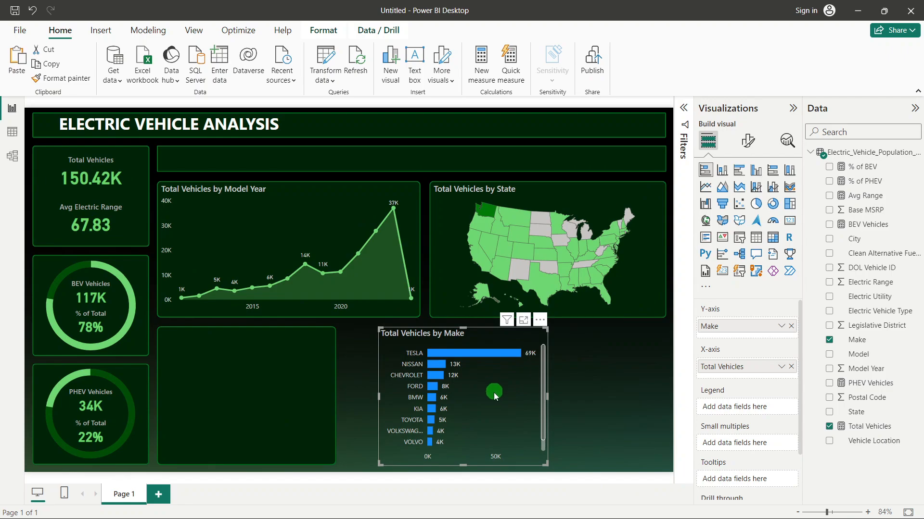
# Step: Turn off the X-axis values of the Total Vehicles by Make bar chart
pyautogui.click(741, 147)
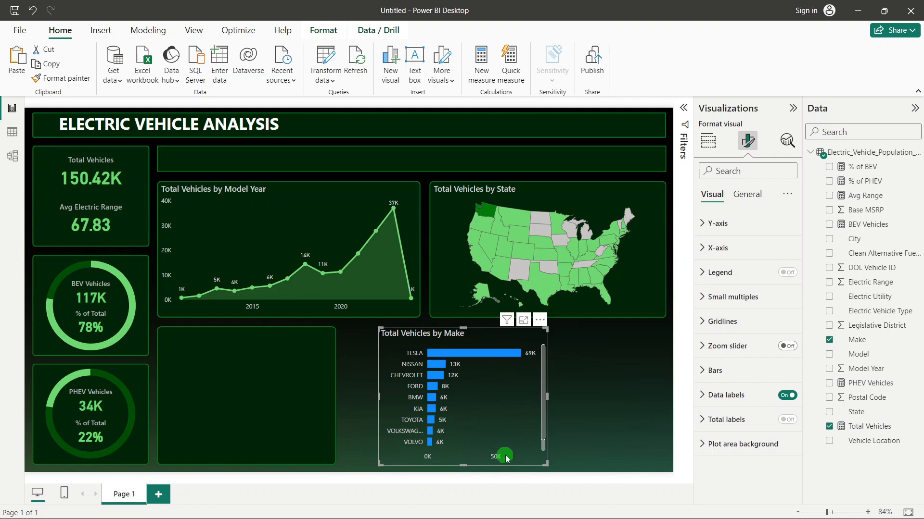
pyautogui.click(708, 248)
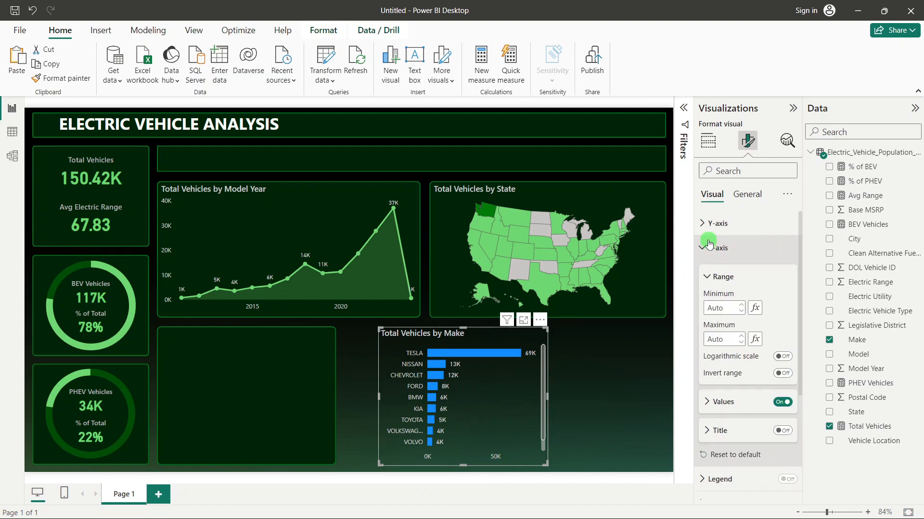
pyautogui.click(781, 403)
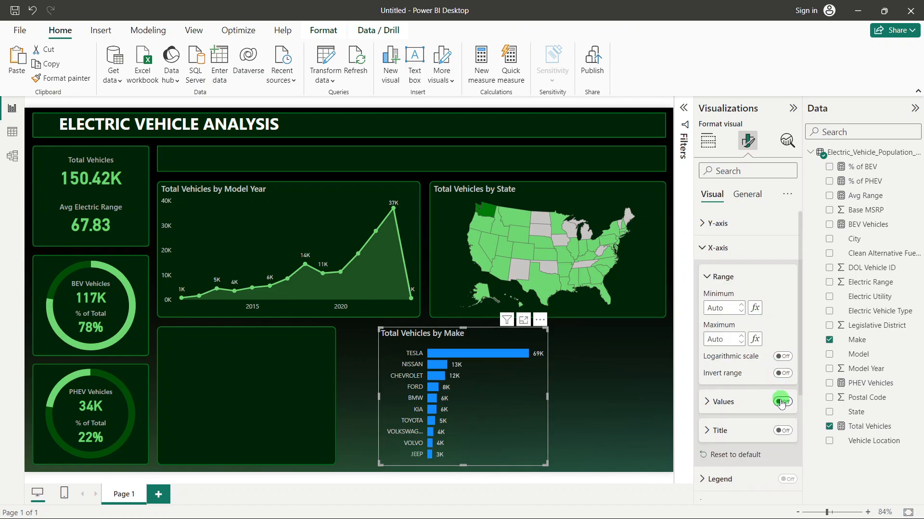
pyautogui.click(717, 248)
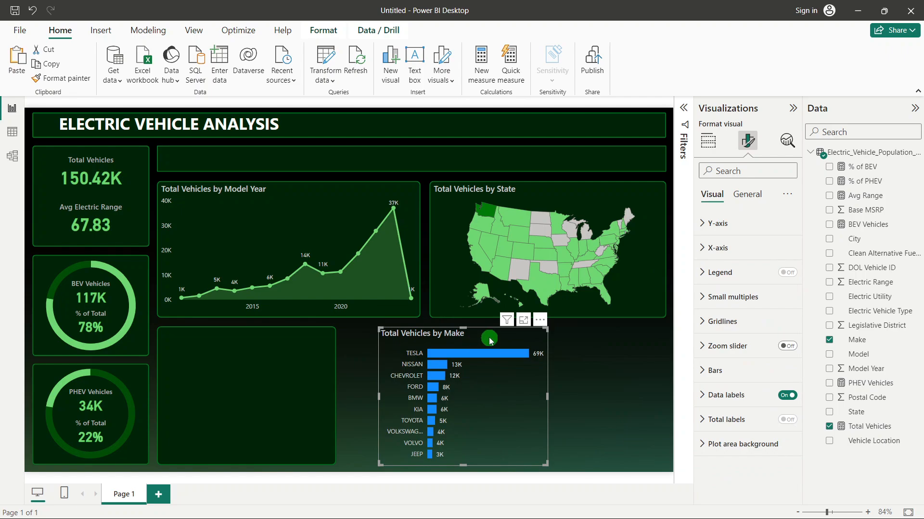
# Step: Move the Make bar chart onto the empty panel beneath the area chart and widen it to fit the panel
pyautogui.moveTo(490, 341); pyautogui.dragTo(271, 339)
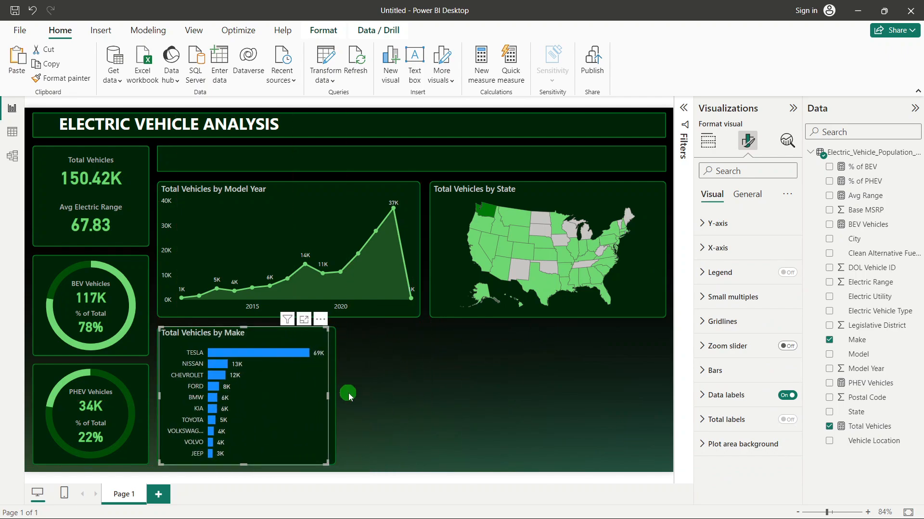
pyautogui.moveTo(328, 397); pyautogui.dragTo(332, 399)
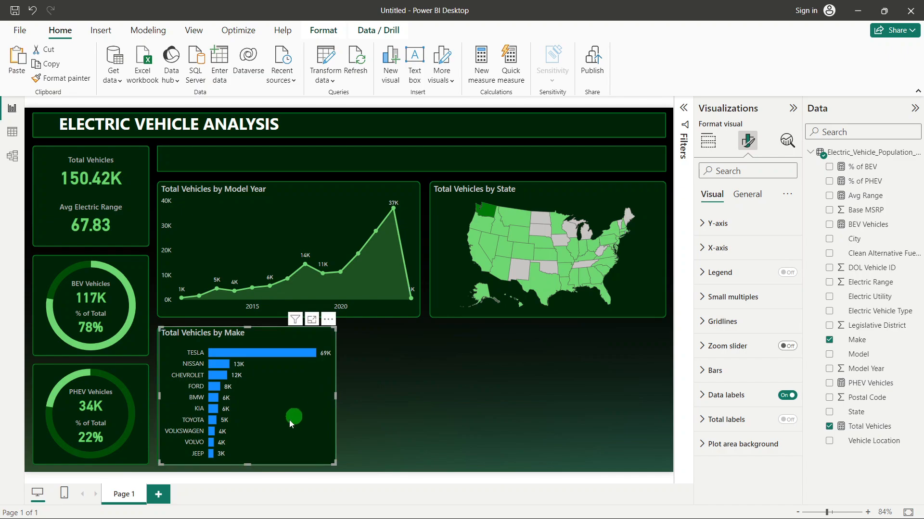
pyautogui.click(463, 400)
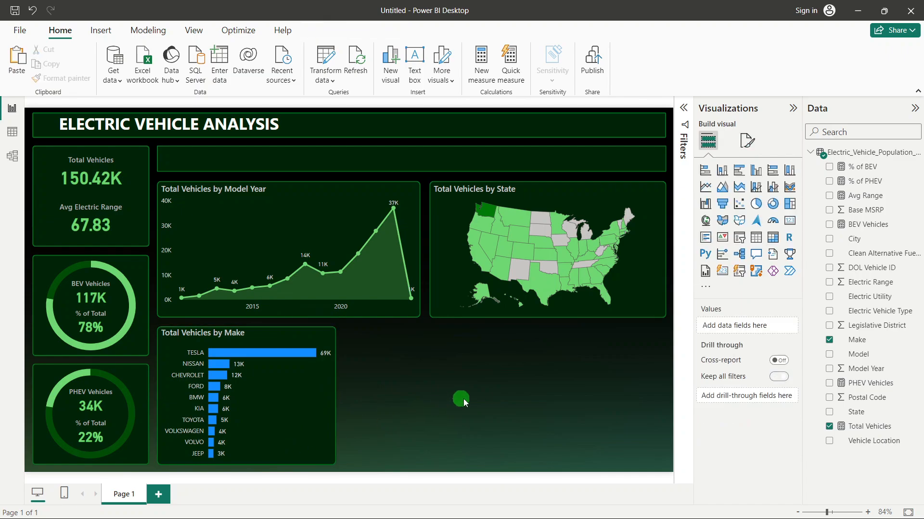
# Step: Set the bar color of the Make chart to the light green used in the other visuals
pyautogui.click(302, 410)
pyautogui.click(749, 140)
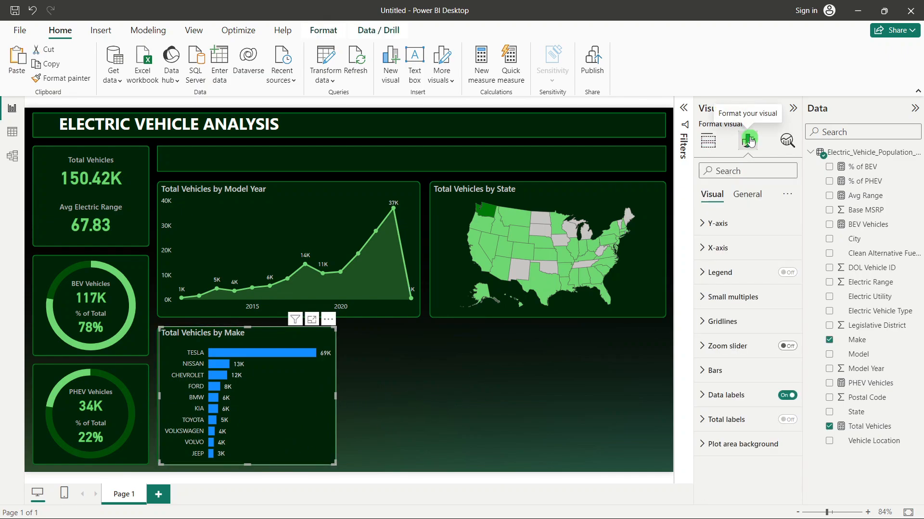
pyautogui.click(737, 374)
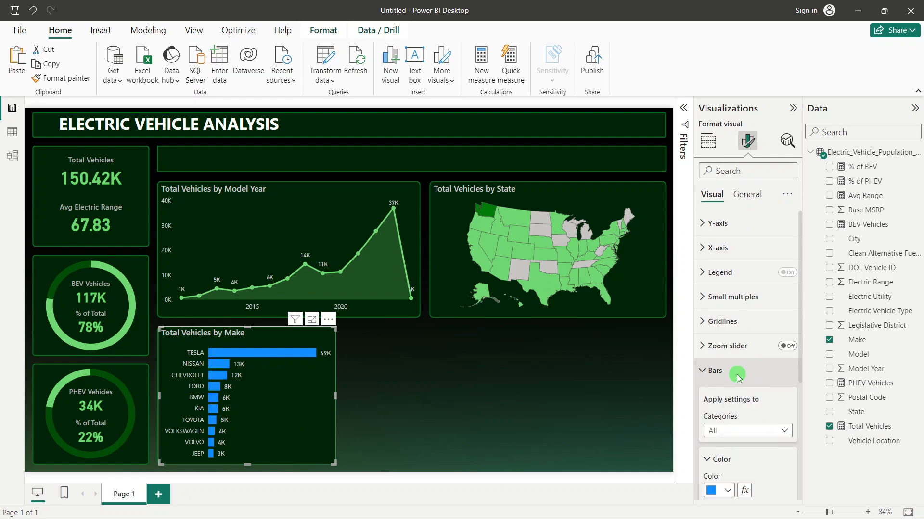
pyautogui.scroll(-3, 737, 366)
pyautogui.click(727, 317)
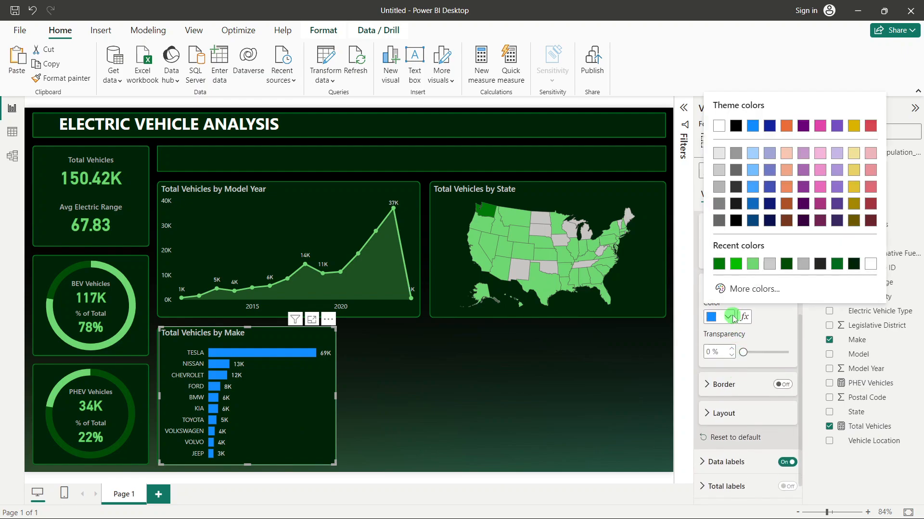
pyautogui.click(753, 265)
pyautogui.click(410, 346)
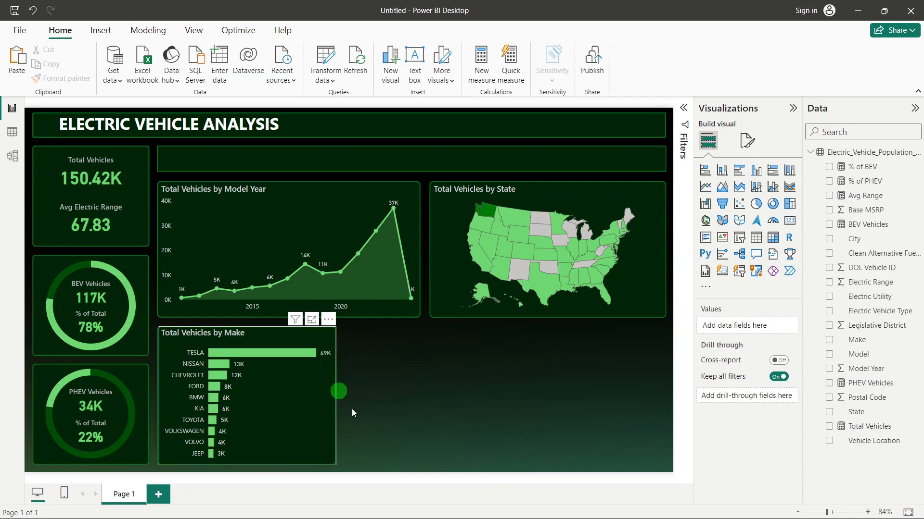
# Step: Edit the Make chart's interactions so that it filters the BEV and PHEV donuts instead of highlighting them
pyautogui.click(288, 360)
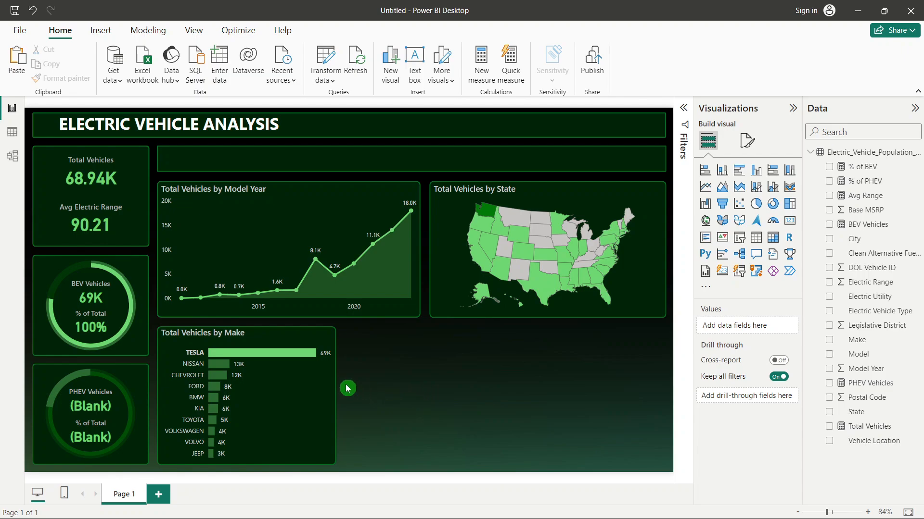
pyautogui.click(310, 353)
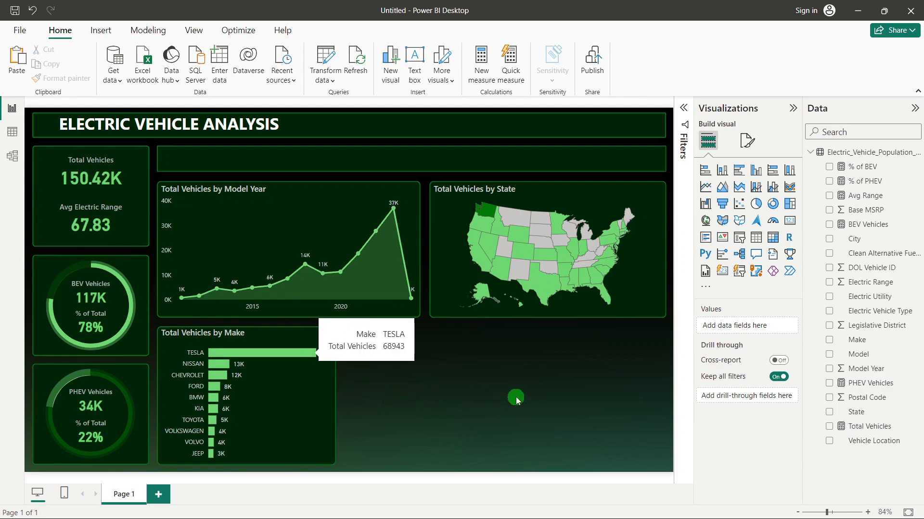
pyautogui.click(290, 339)
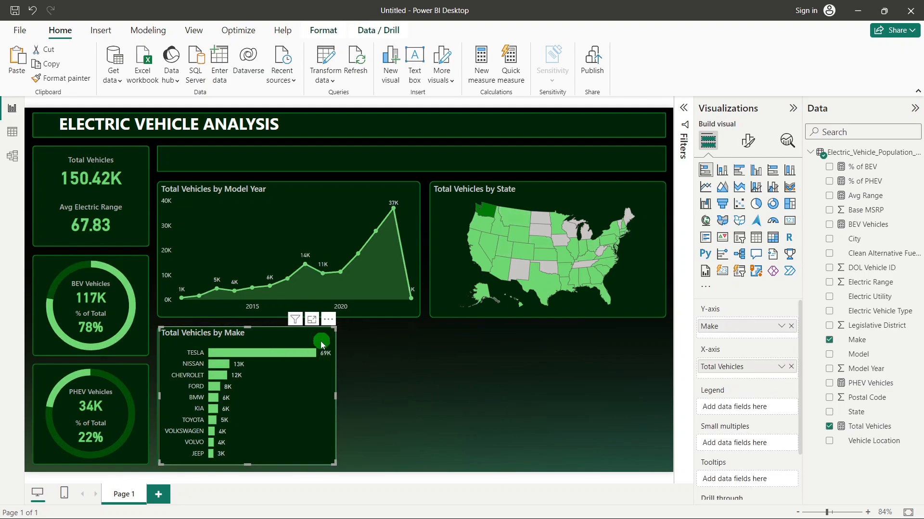
pyautogui.click(322, 30)
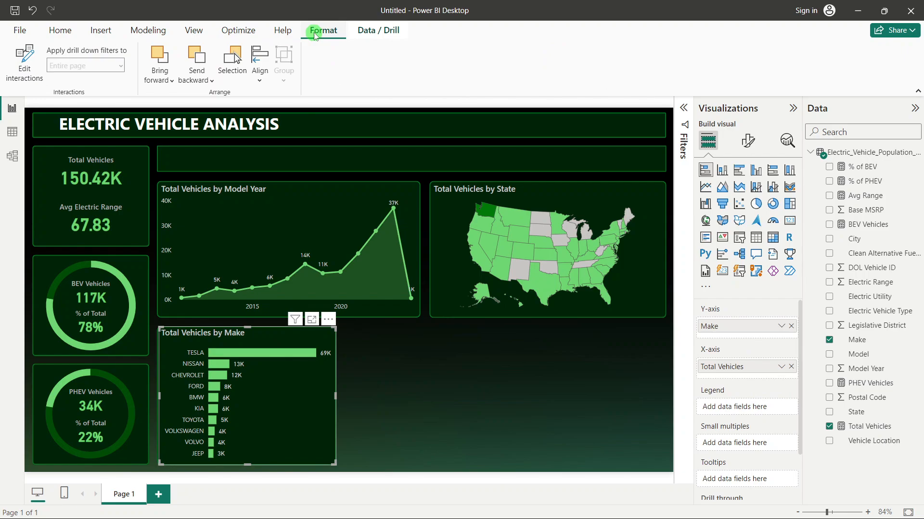
pyautogui.click(25, 63)
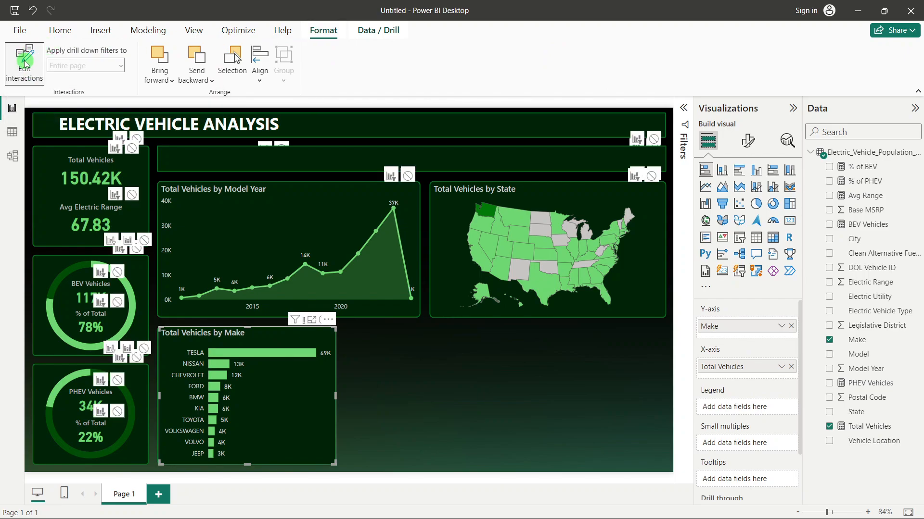
pyautogui.click(129, 240)
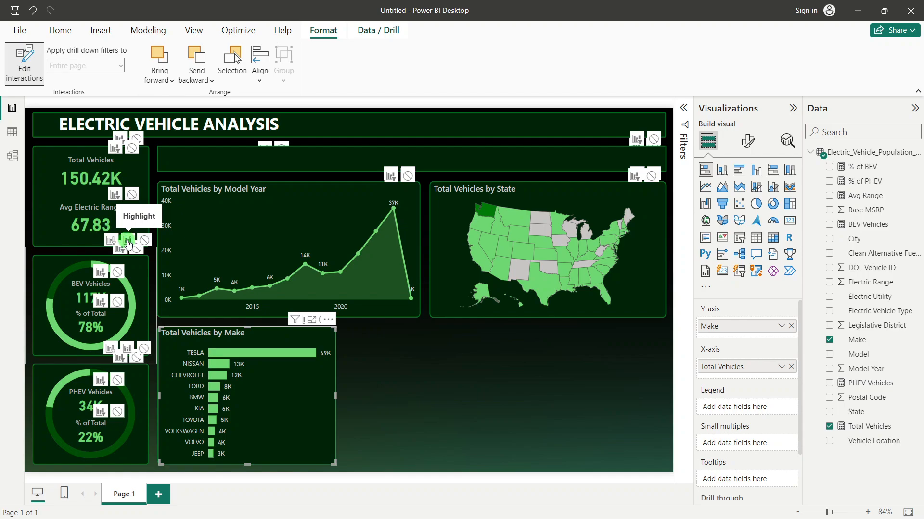
pyautogui.click(110, 240)
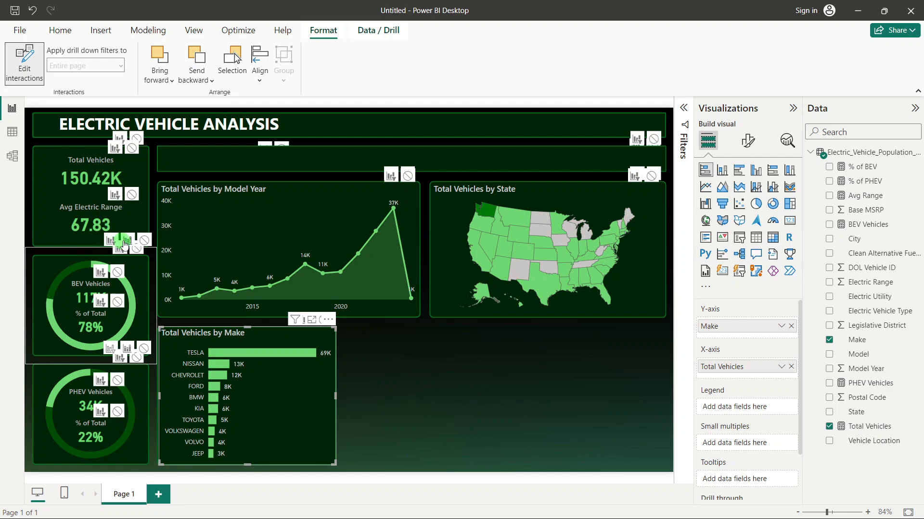
pyautogui.click(127, 241)
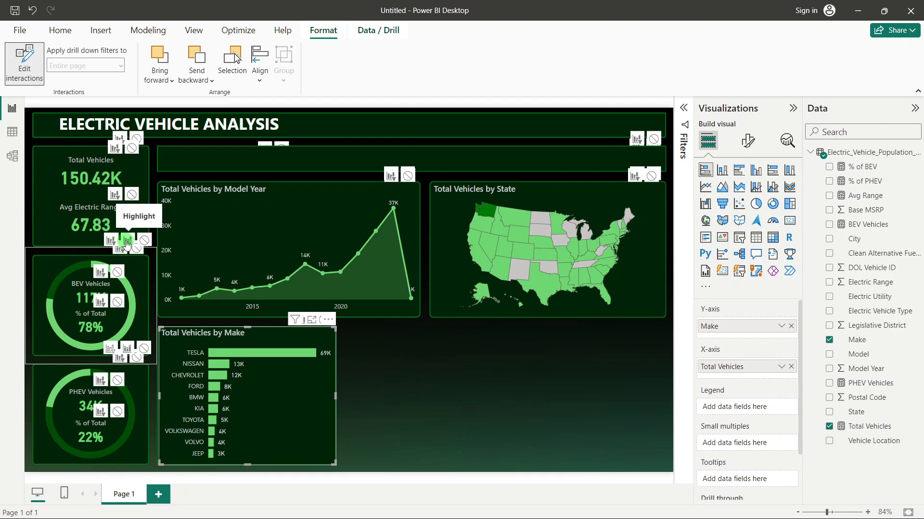
pyautogui.click(114, 354)
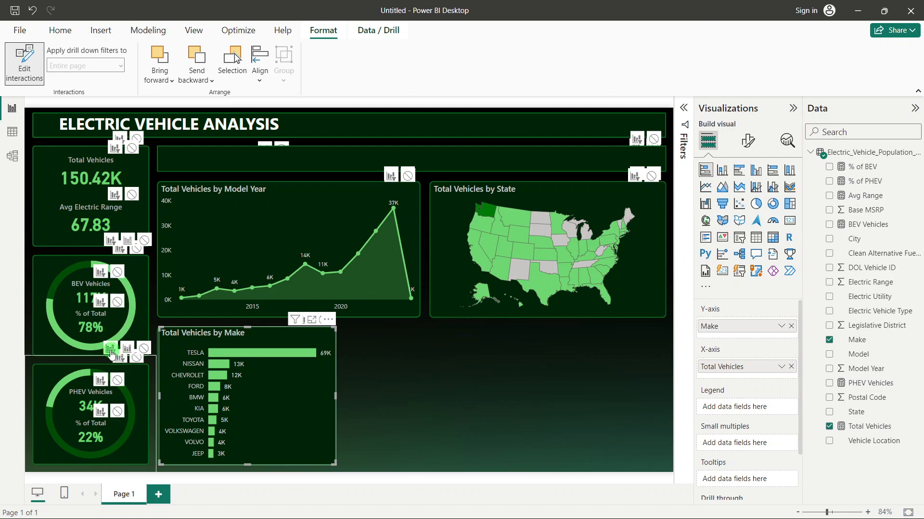
# Step: Test the cross-filtering by selecting and clearing the Tesla, Nissan and Ford bars, and leave interaction editing
pyautogui.click(265, 354)
pyautogui.click(265, 354)
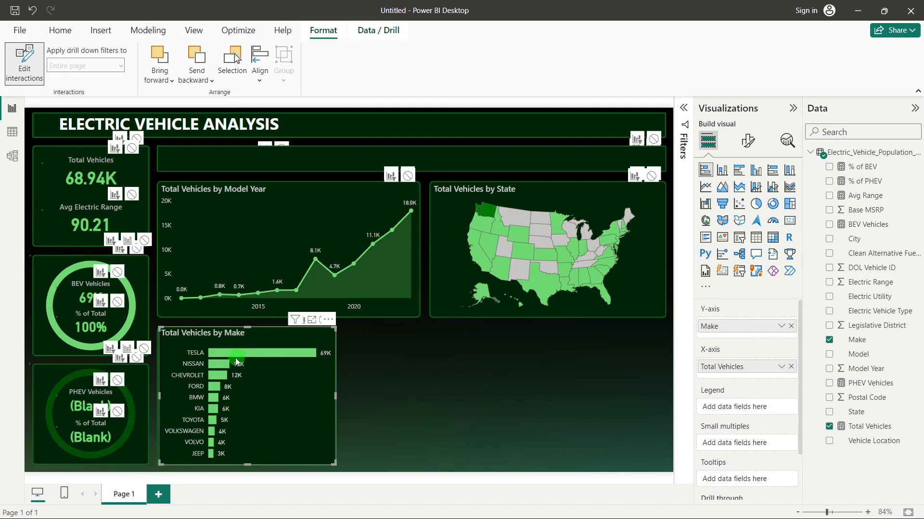
pyautogui.click(225, 365)
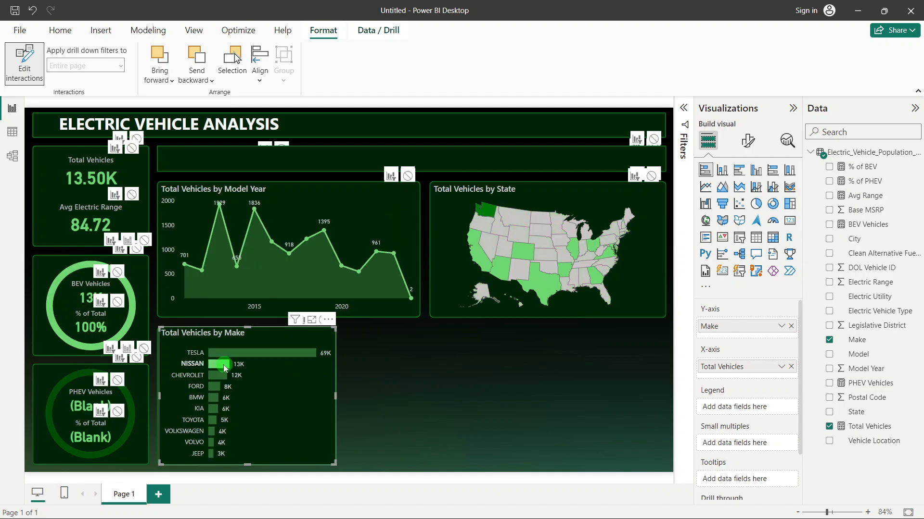
pyautogui.click(225, 367)
pyautogui.click(215, 388)
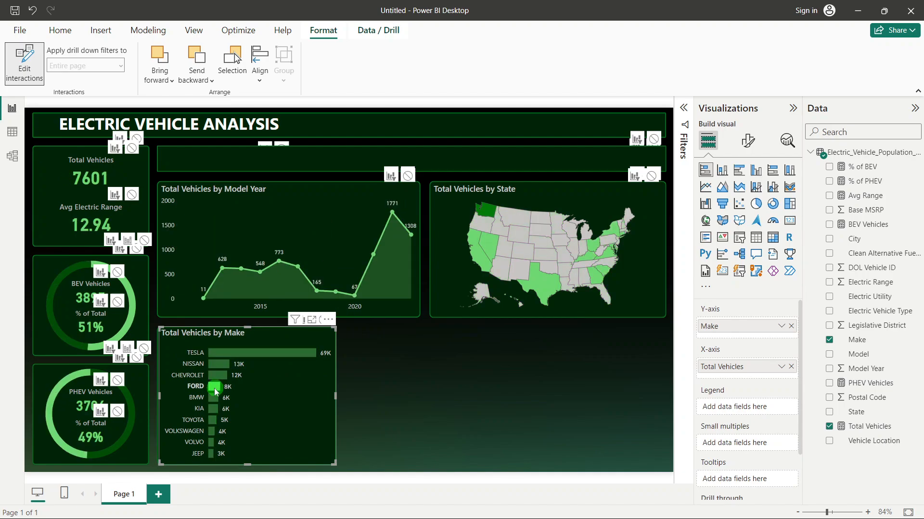
pyautogui.click(215, 389)
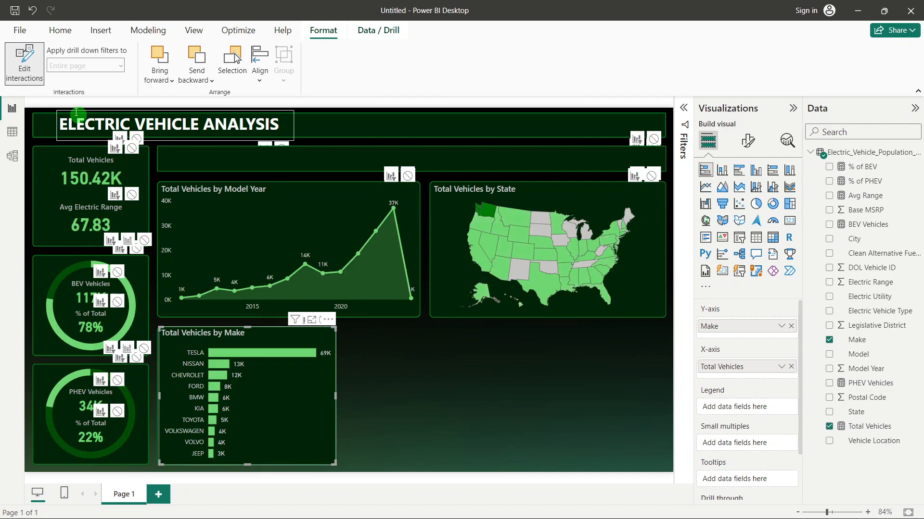
pyautogui.click(35, 73)
pyautogui.click(449, 383)
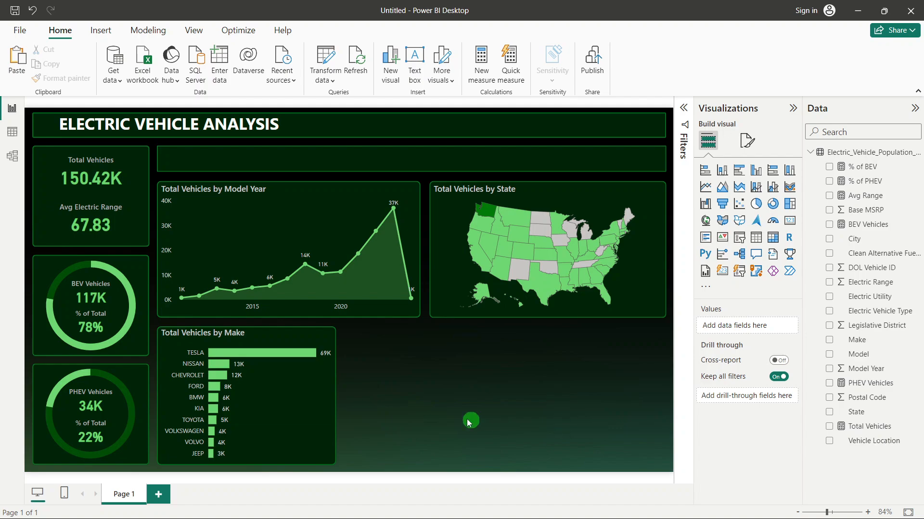
# Step: Switch to PowerPoint to read the Charts Requirement slide for the next chart, and return to Power BI
pyautogui.hotkey('alt', 'Tab')
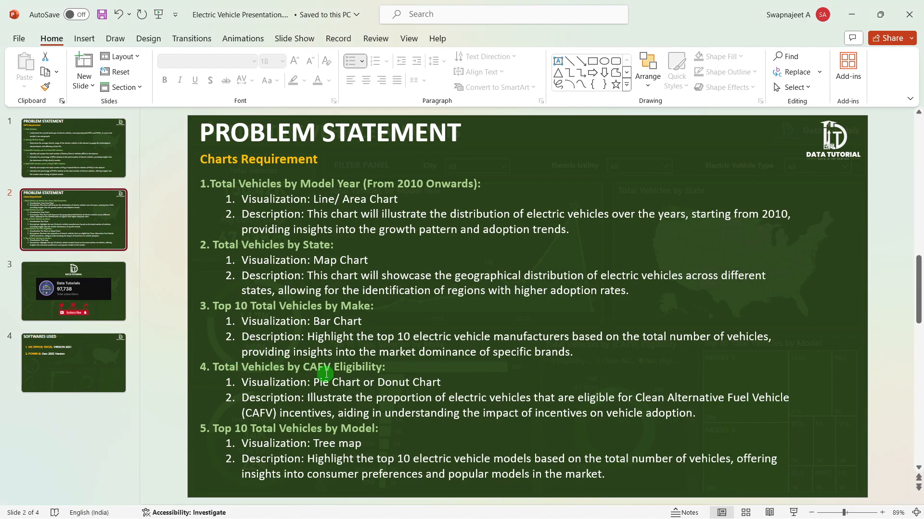
pyautogui.hotkey('alt', 'Tab')
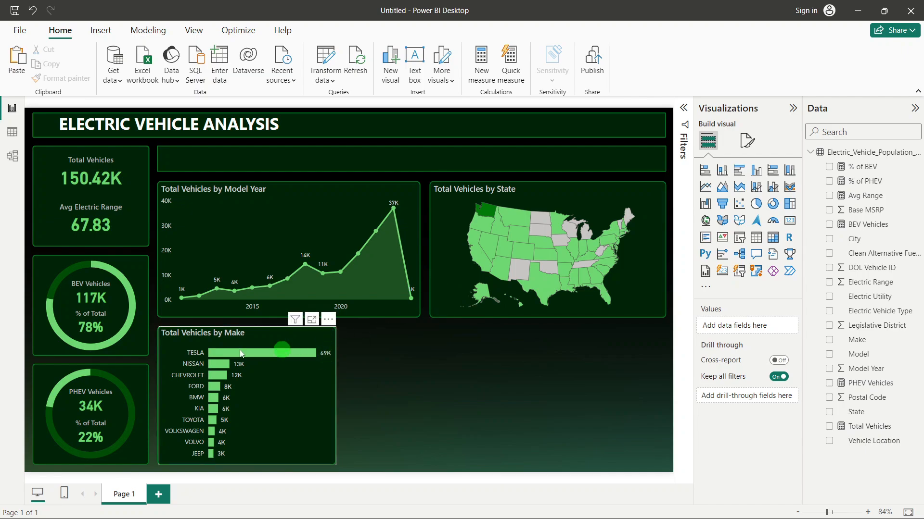
# Step: Duplicate the Make chart's background panel to its right, nudge it closer, and narrow it from its right side
pyautogui.click(158, 353)
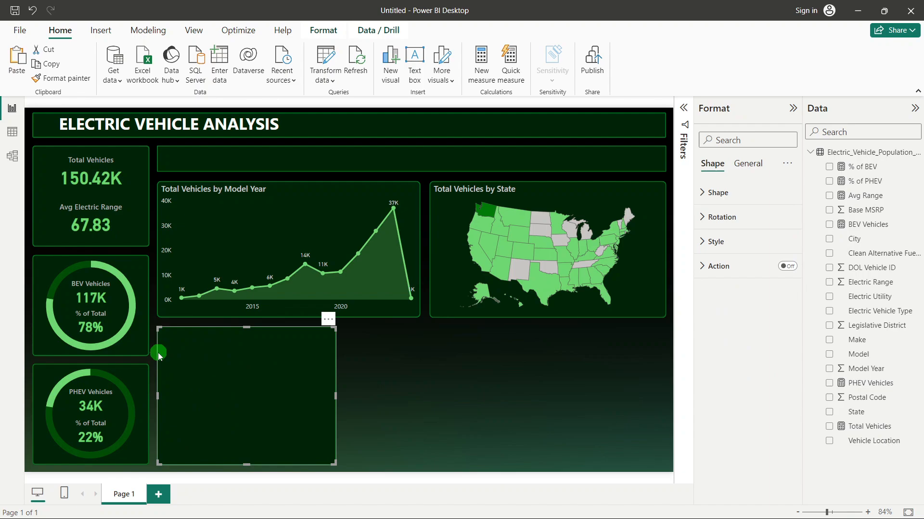
pyautogui.moveTo(157, 353); pyautogui.dragTo(385, 381)
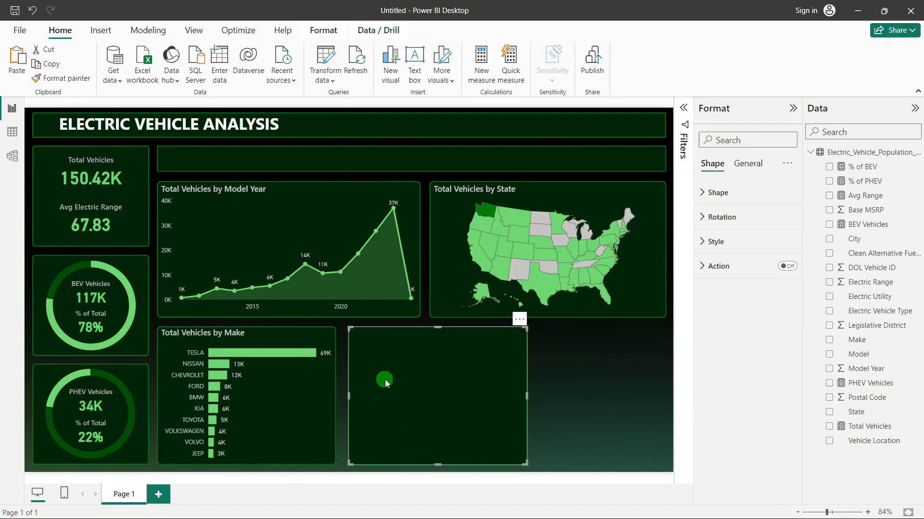
pyautogui.press('Left')
pyautogui.press('Left')
pyautogui.press('Left')
pyautogui.press('Left')
pyautogui.press('Left')
pyautogui.press('Left')
pyautogui.press('Left')
pyautogui.press('Left')
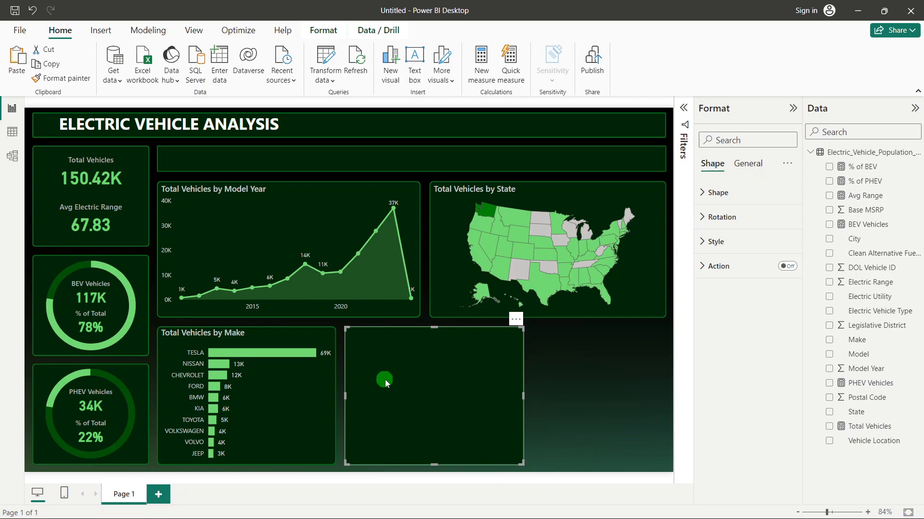
pyautogui.press('Left')
pyautogui.press('Left')
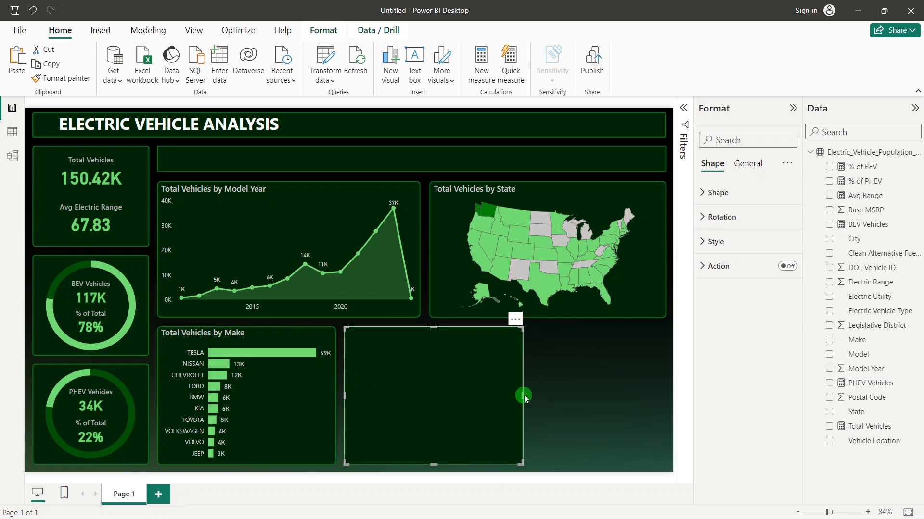
pyautogui.moveTo(524, 395); pyautogui.dragTo(490, 395)
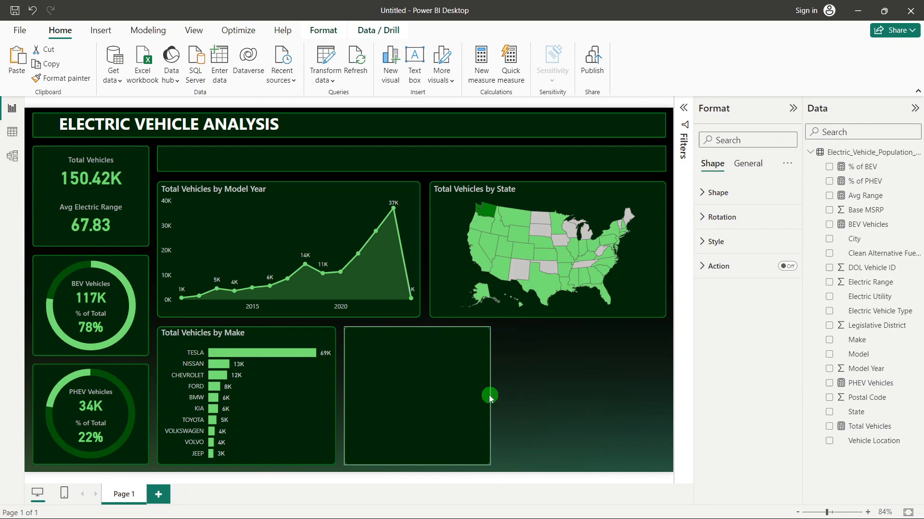
# Step: Add a donut chart with Clean Alternative Fuel Vehicle (CAFV) Eligibility as the legend and Total Vehicles as the values
pyautogui.click(544, 386)
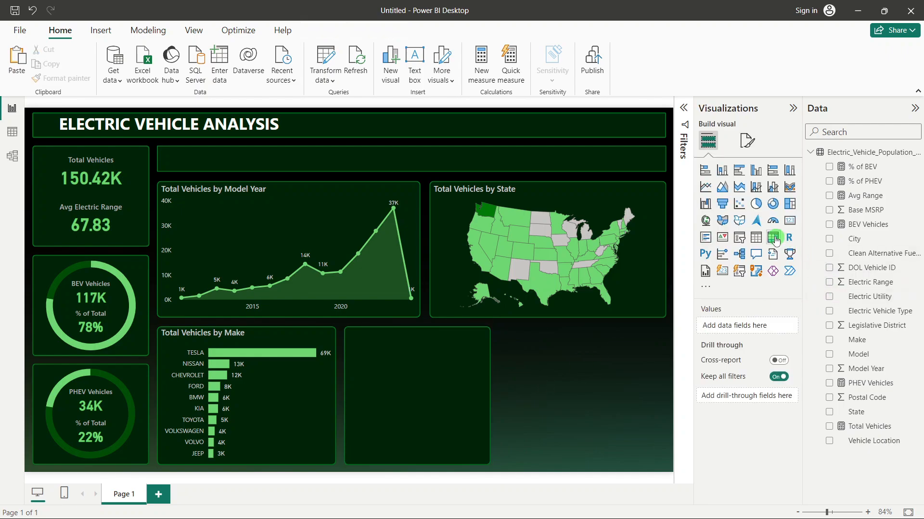
pyautogui.click(767, 206)
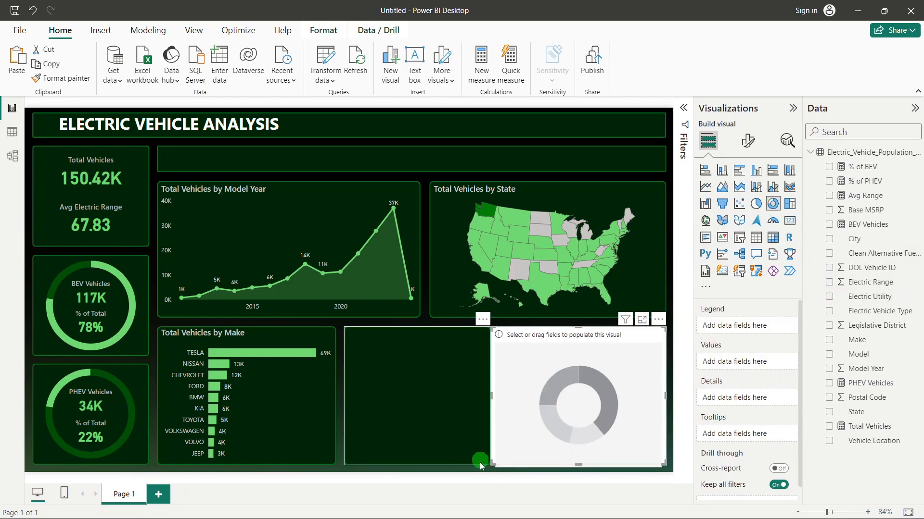
pyautogui.moveTo(546, 416); pyautogui.dragTo(456, 411)
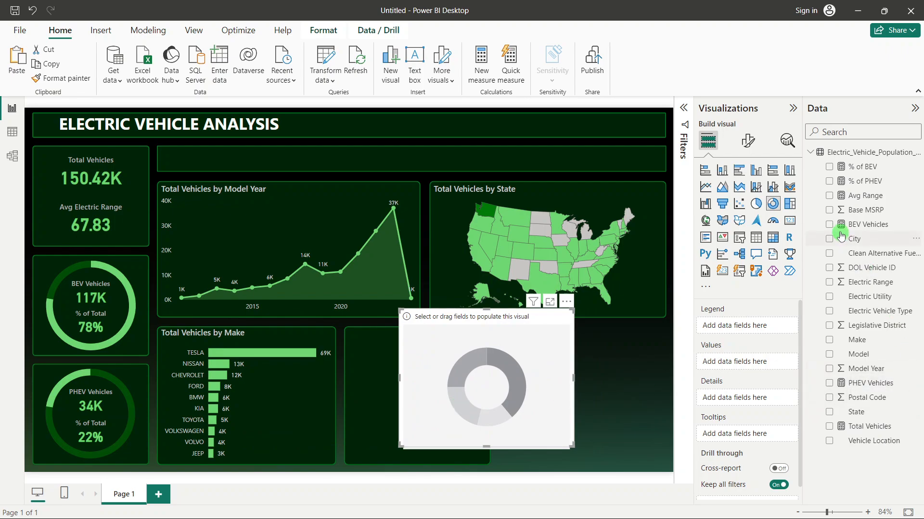
pyautogui.click(830, 255)
pyautogui.click(829, 426)
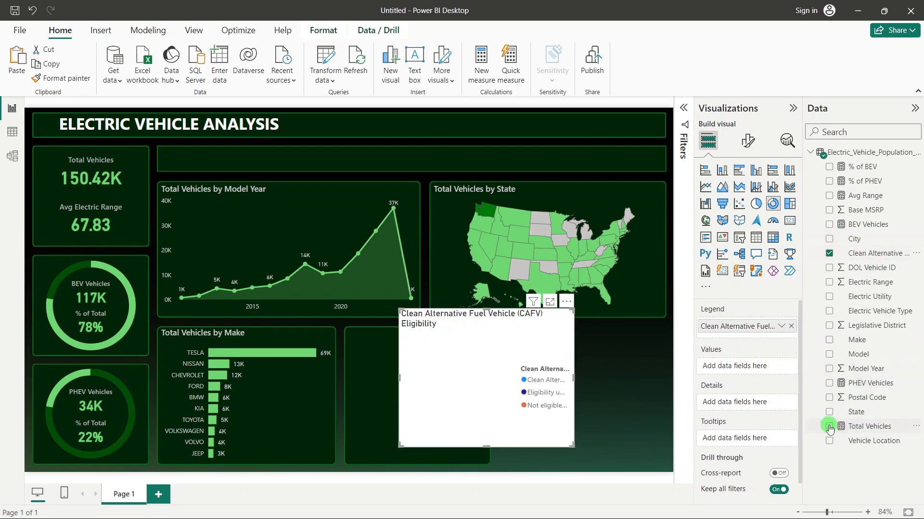
# Step: Copy the Make chart's formatting onto the new CAFV eligibility donut with Format painter
pyautogui.click(315, 381)
pyautogui.click(65, 73)
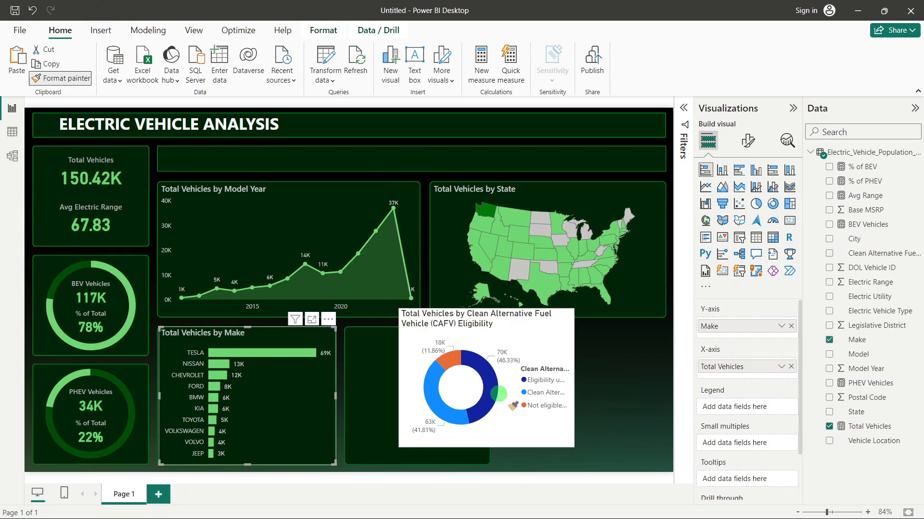
pyautogui.click(551, 331)
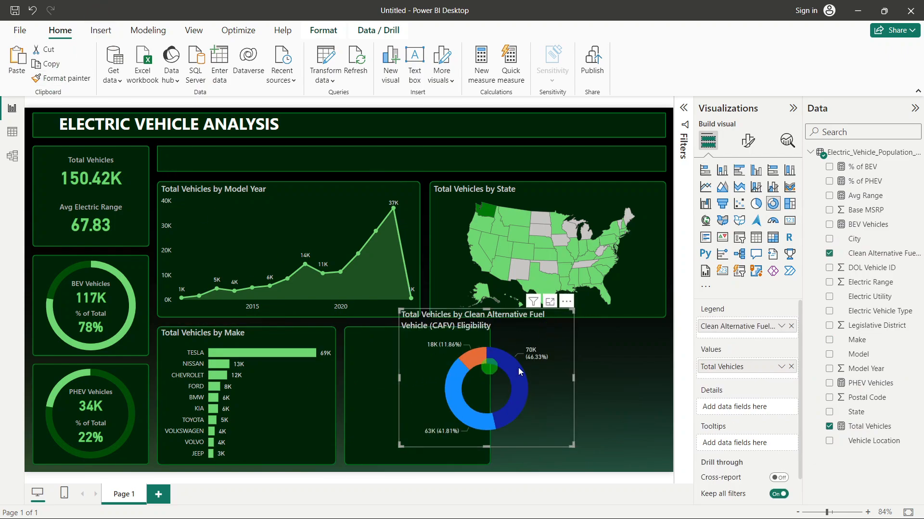
# Step: Move the CAFV donut onto the empty panel beside the Make chart and narrow it to fit the panel
pyautogui.moveTo(532, 338); pyautogui.dragTo(483, 359)
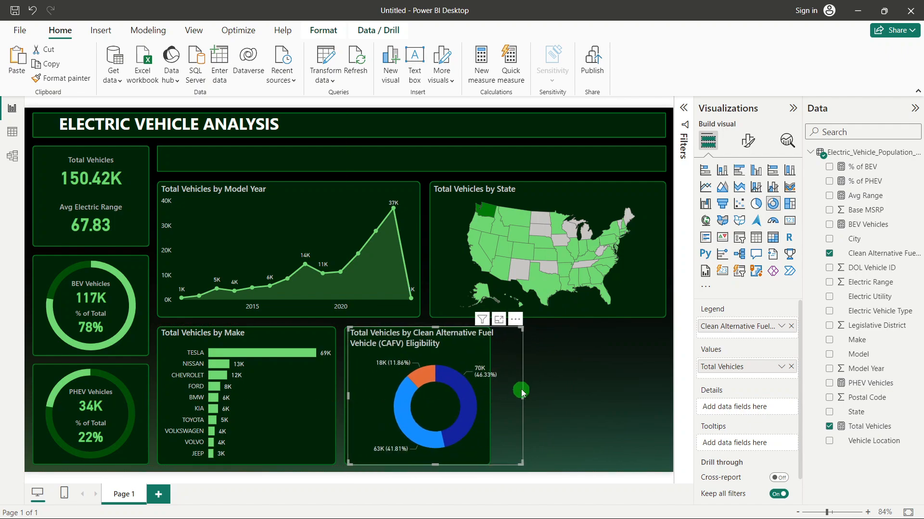
pyautogui.moveTo(521, 392); pyautogui.dragTo(483, 402)
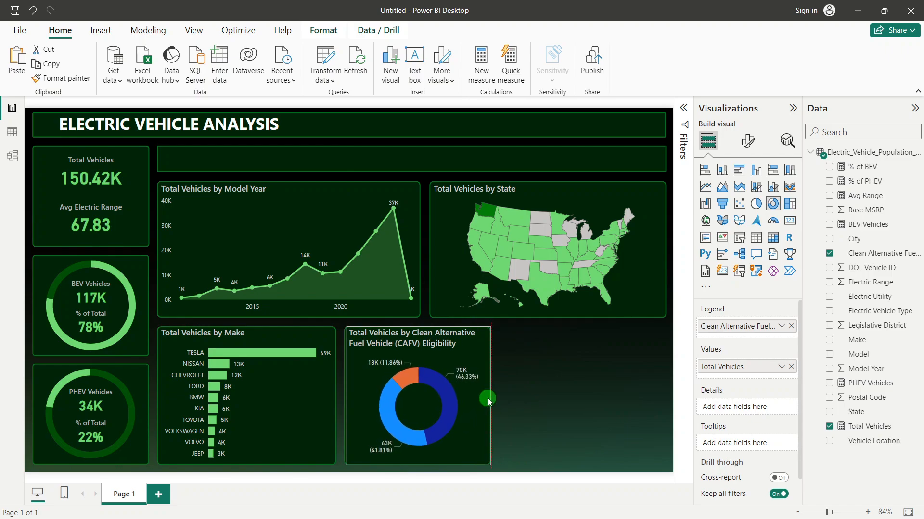
pyautogui.press('Left')
pyautogui.click(558, 372)
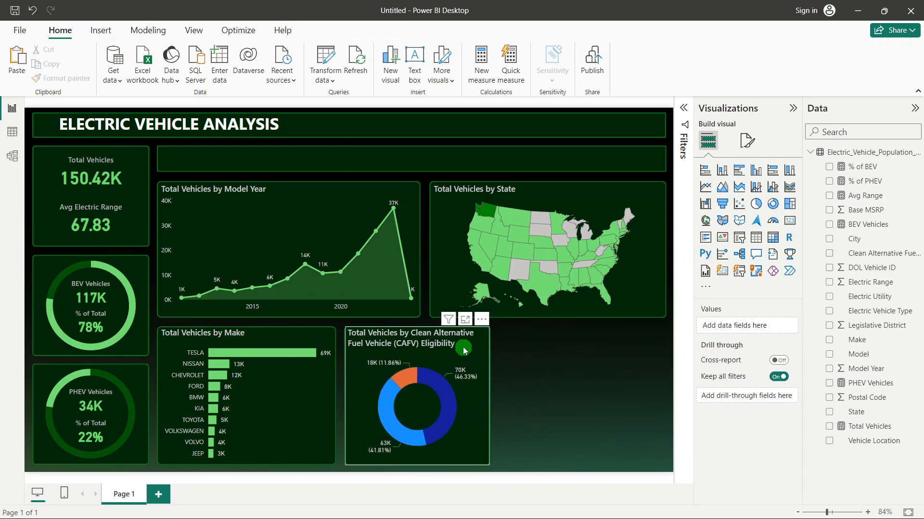
# Step: Shorten the CAFV donut's title to "Total Vehicles by (CAFV) Eligibility"
pyautogui.click(462, 347)
pyautogui.click(753, 151)
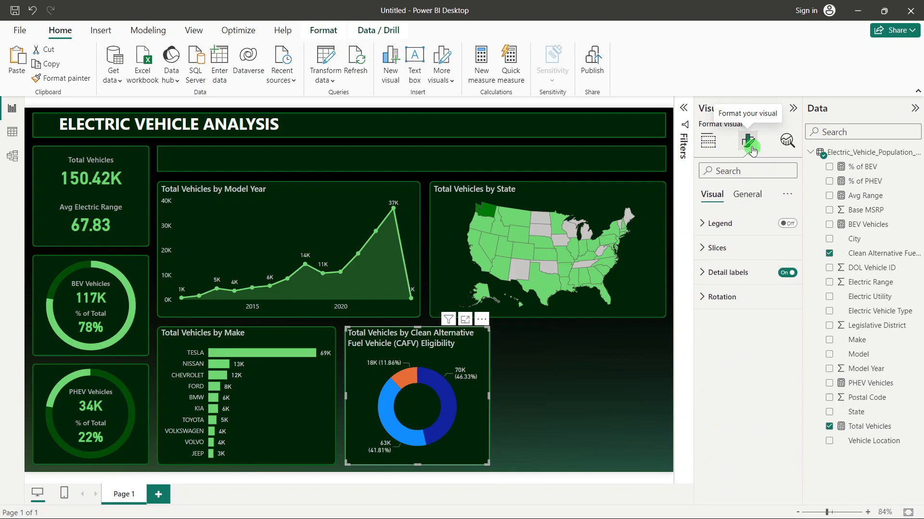
pyautogui.click(746, 194)
pyautogui.click(731, 247)
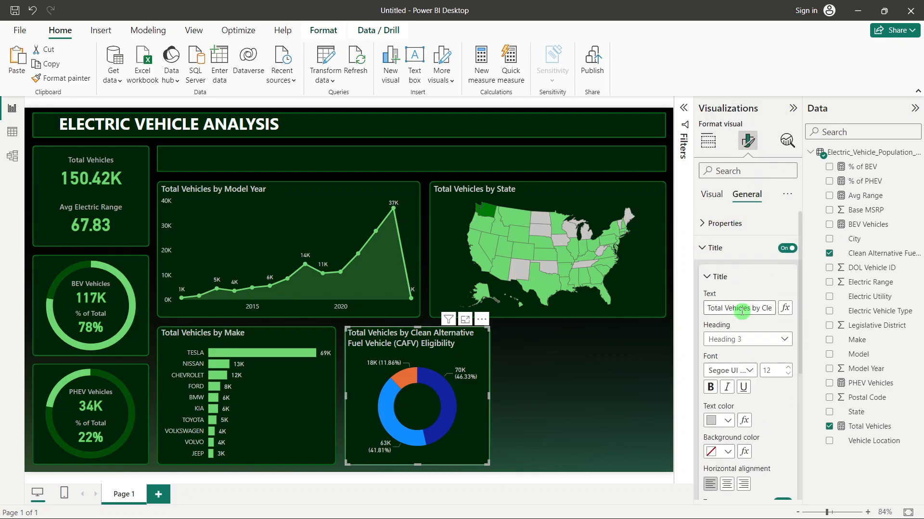
pyautogui.moveTo(759, 308); pyautogui.dragTo(717, 309)
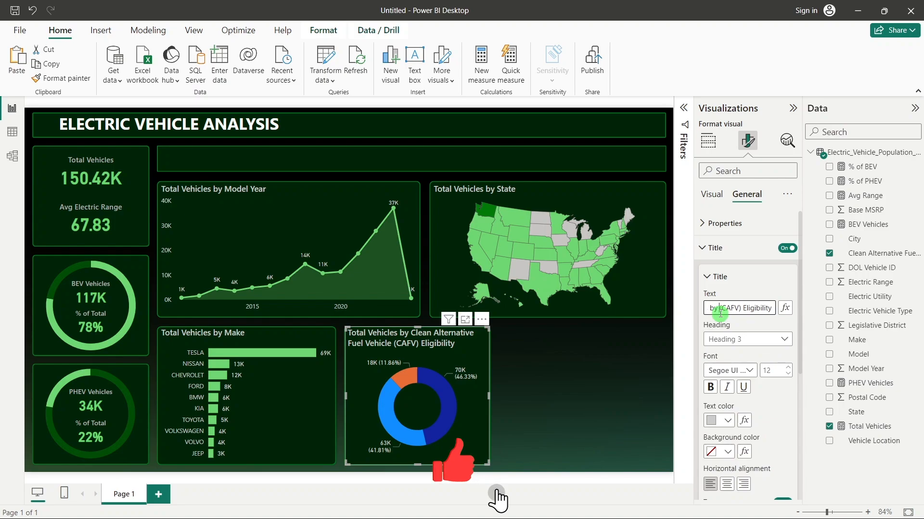
pyautogui.press('BackSpace')
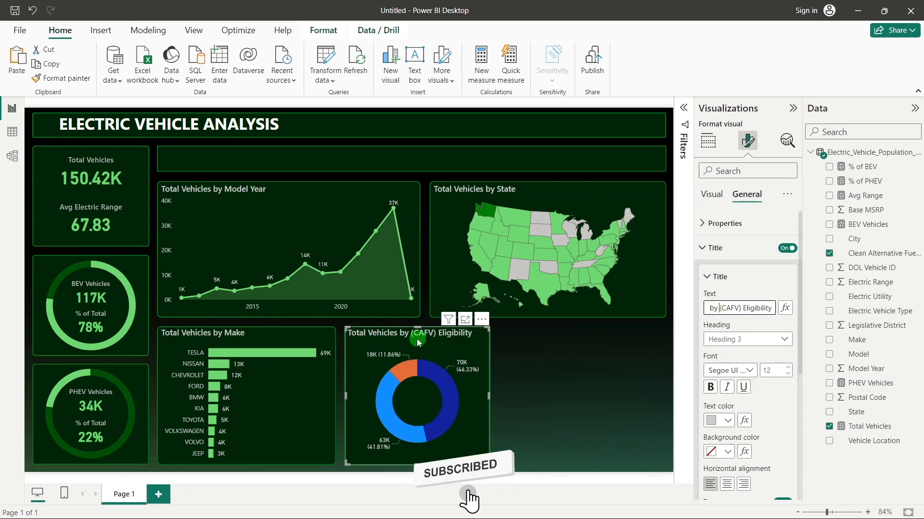
pyautogui.click(552, 360)
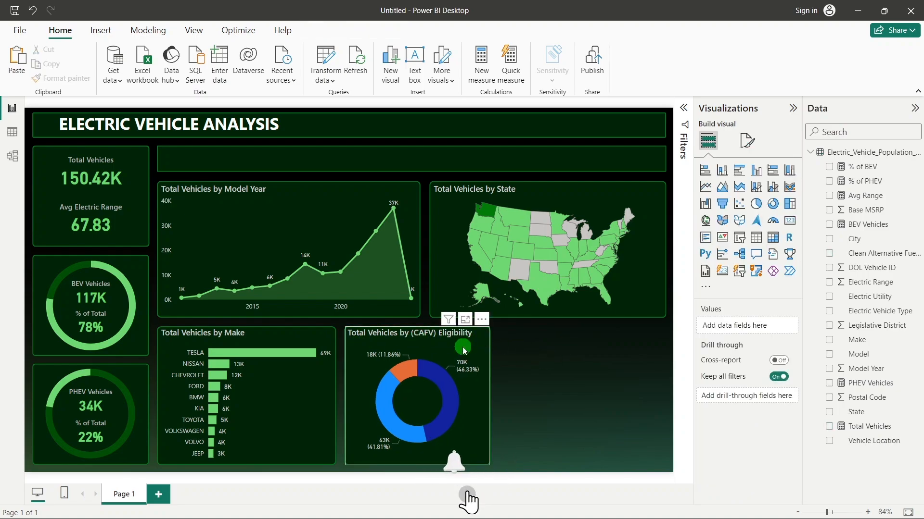
# Step: Set the inner radius of the CAFV donut's slices to 70%
pyautogui.click(452, 462)
pyautogui.click(745, 141)
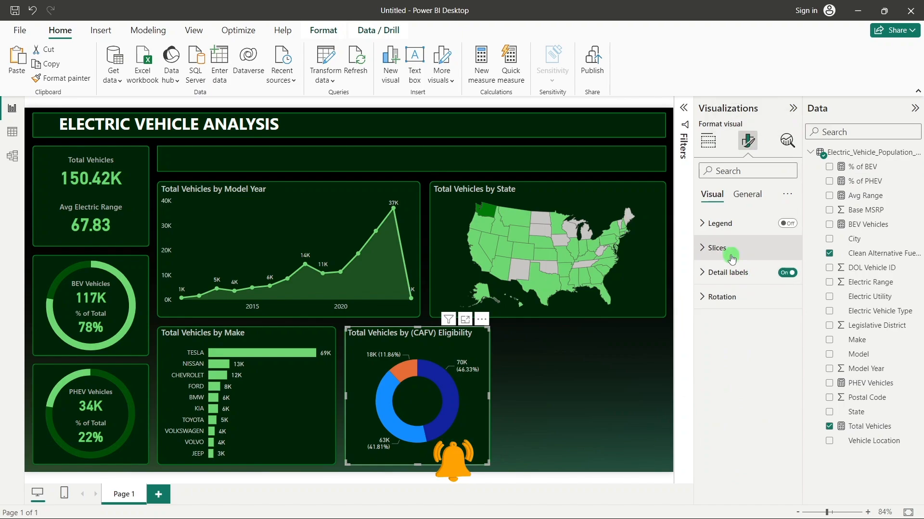
pyautogui.click(719, 248)
pyautogui.click(726, 399)
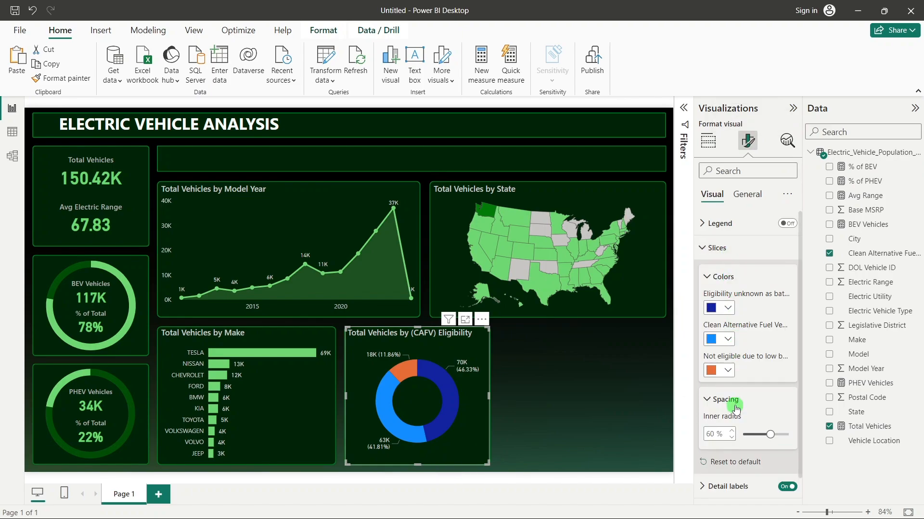
pyautogui.scroll(-1, 732, 419)
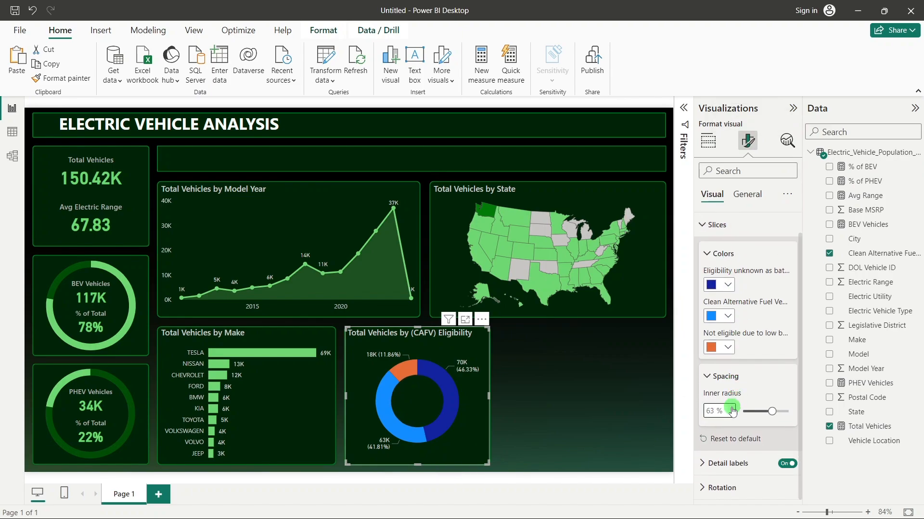
pyautogui.click(732, 410)
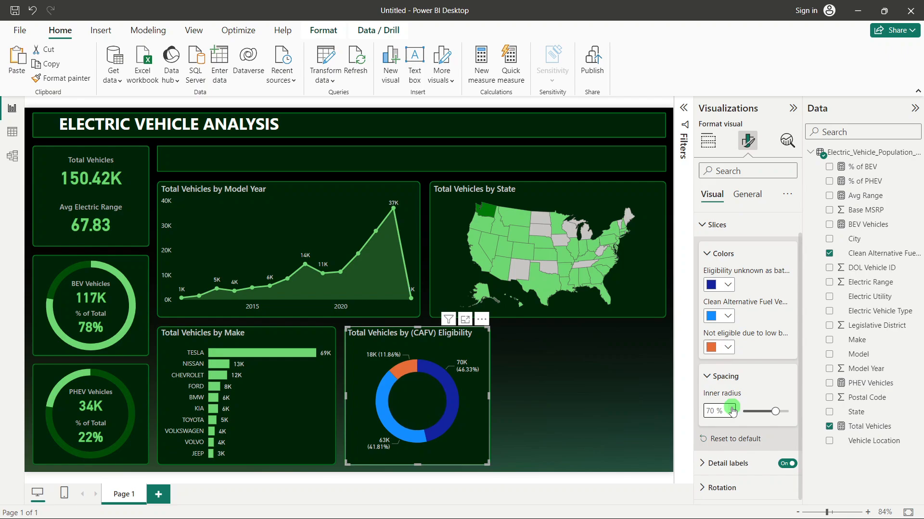
# Step: Recolor the CAFV slices from the recent colors: light green for eligibility unknown, dark green for Clean Alternative Fuel Vehicle, bright green for not eligible
pyautogui.click(725, 284)
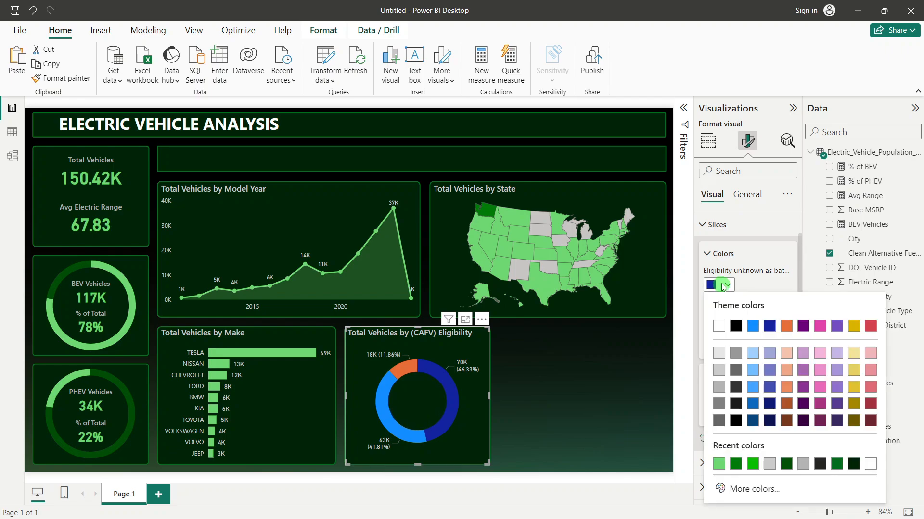
pyautogui.click(720, 464)
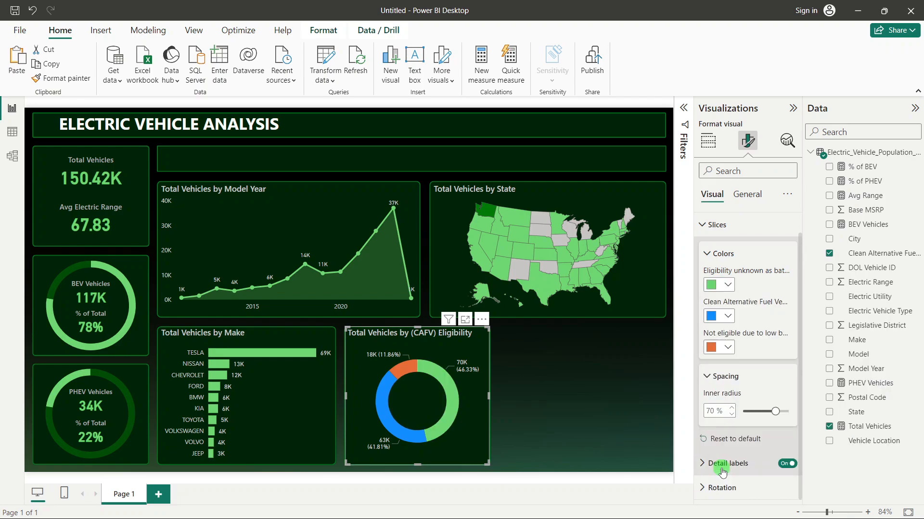
pyautogui.click(726, 315)
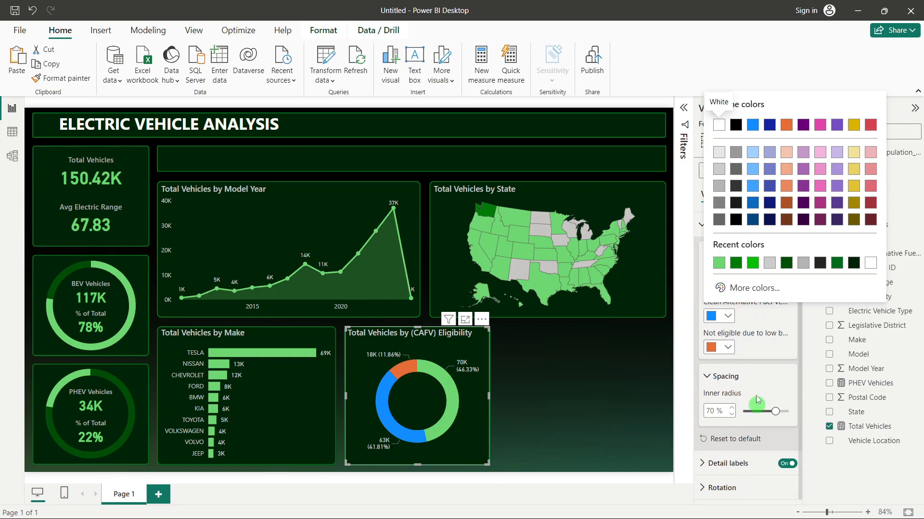
pyautogui.click(736, 263)
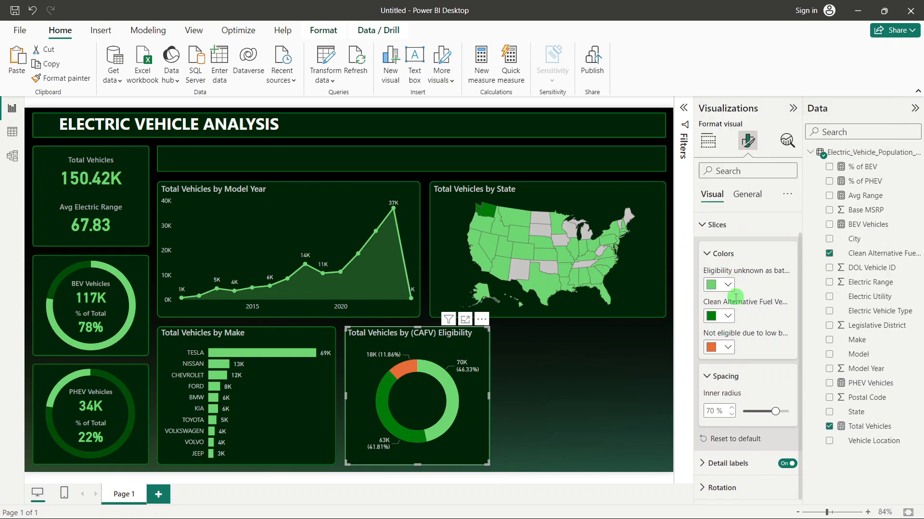
pyautogui.click(727, 346)
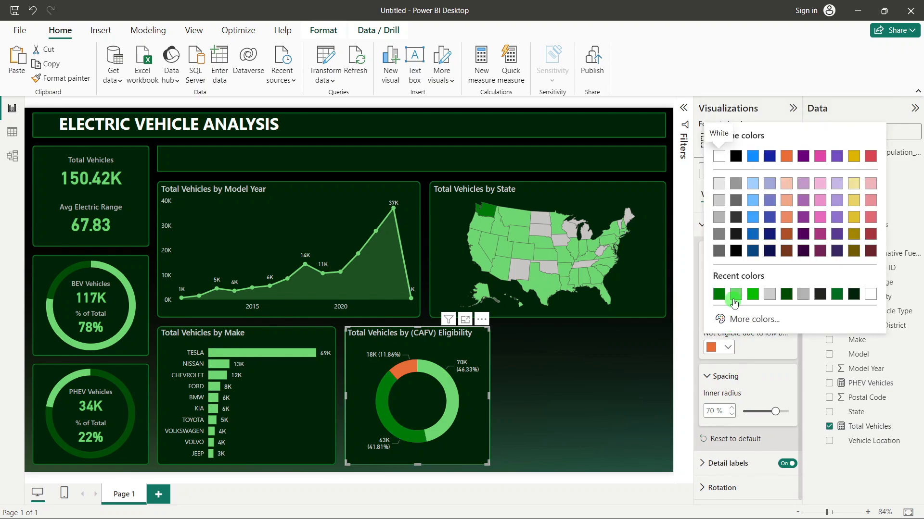
pyautogui.click(758, 298)
pyautogui.click(596, 383)
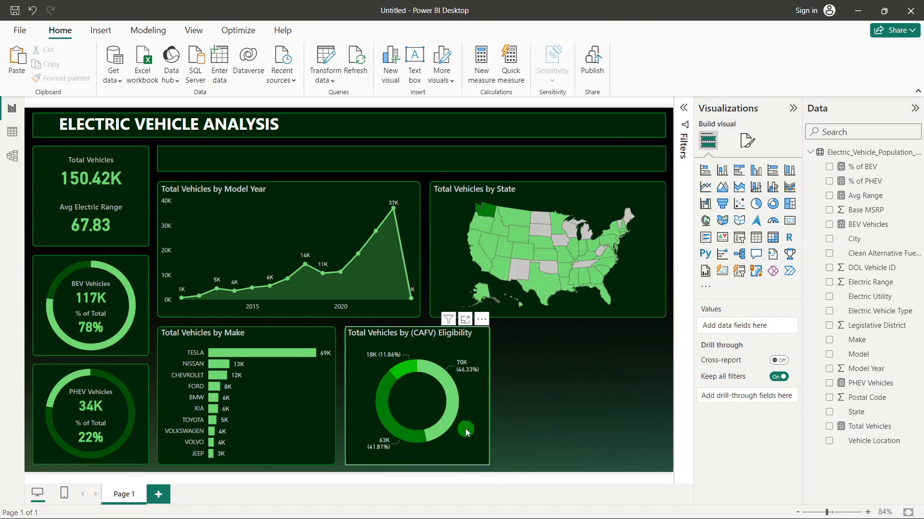
# Step: Turn on the CAFV donut's legend and set its position to Top center
pyautogui.click(485, 391)
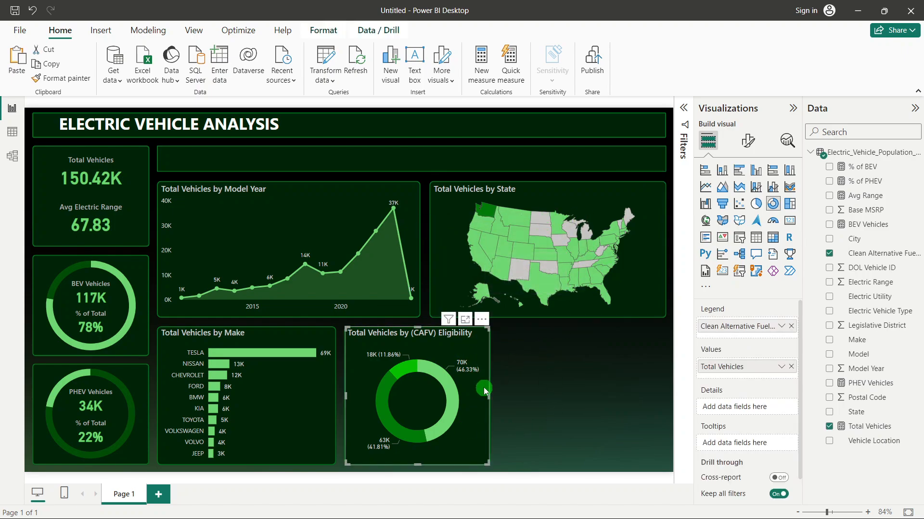
pyautogui.click(744, 151)
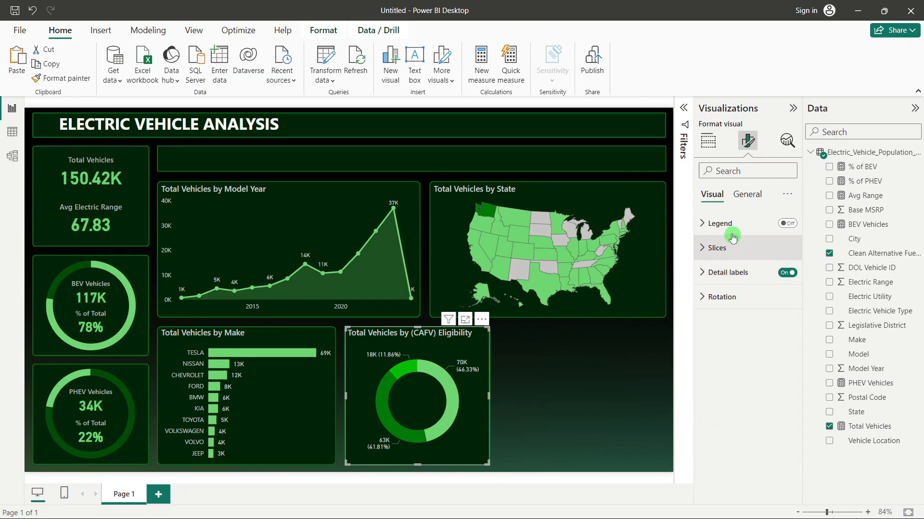
pyautogui.click(765, 224)
pyautogui.click(789, 224)
pyautogui.click(726, 253)
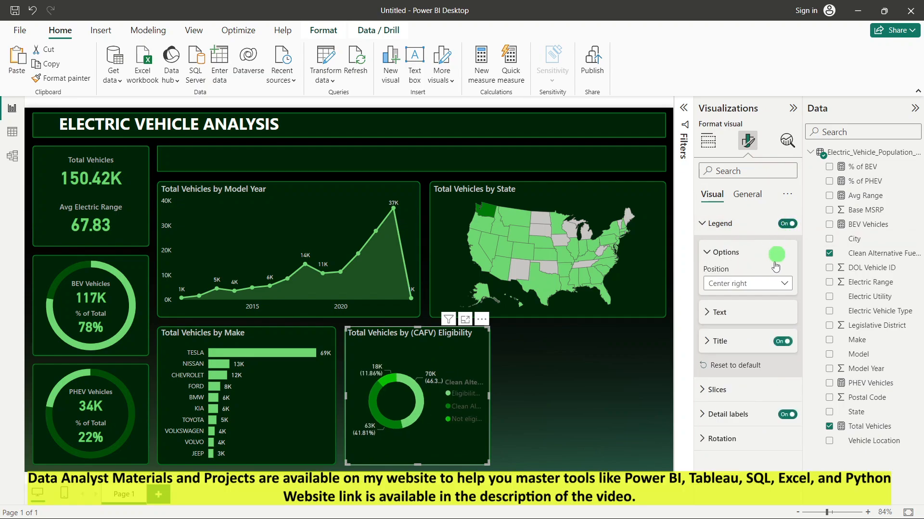
pyautogui.click(741, 285)
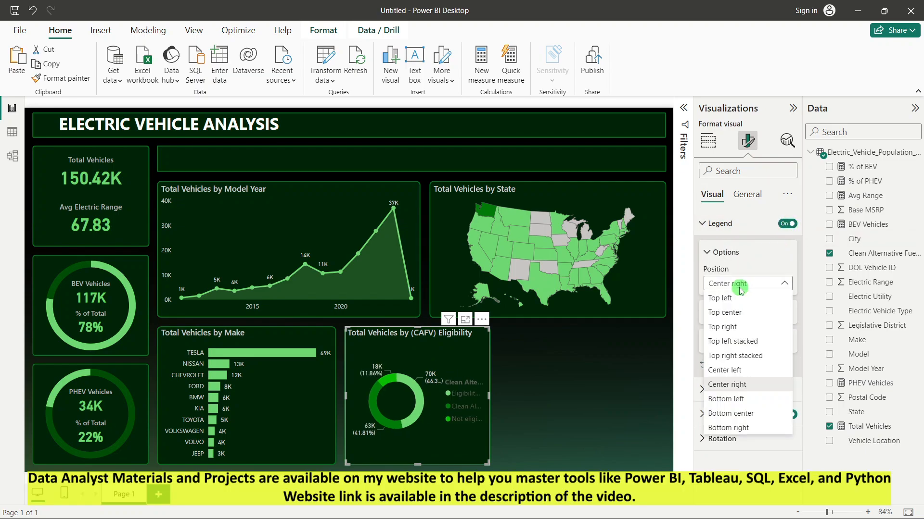
pyautogui.click(727, 313)
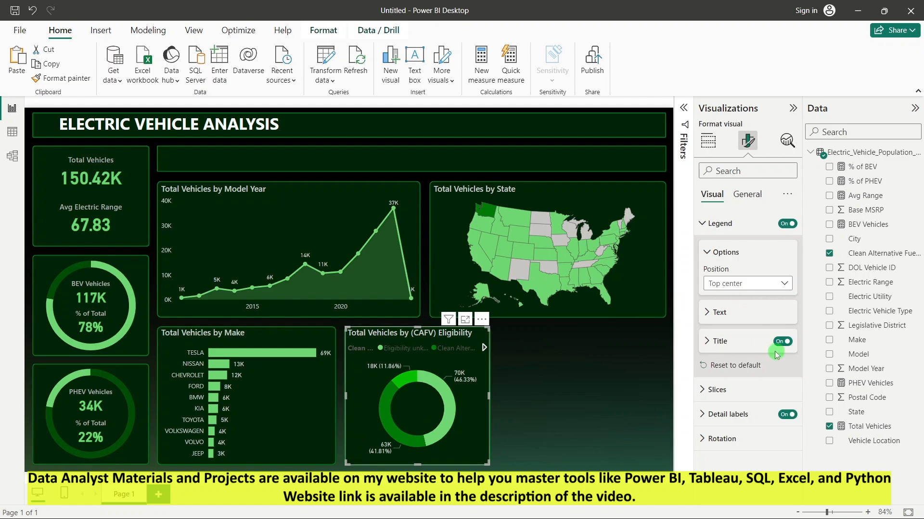
# Step: Set the legend text of the CAFV Eligibility donut chart to light gray and turn off its legend title
pyautogui.click(726, 313)
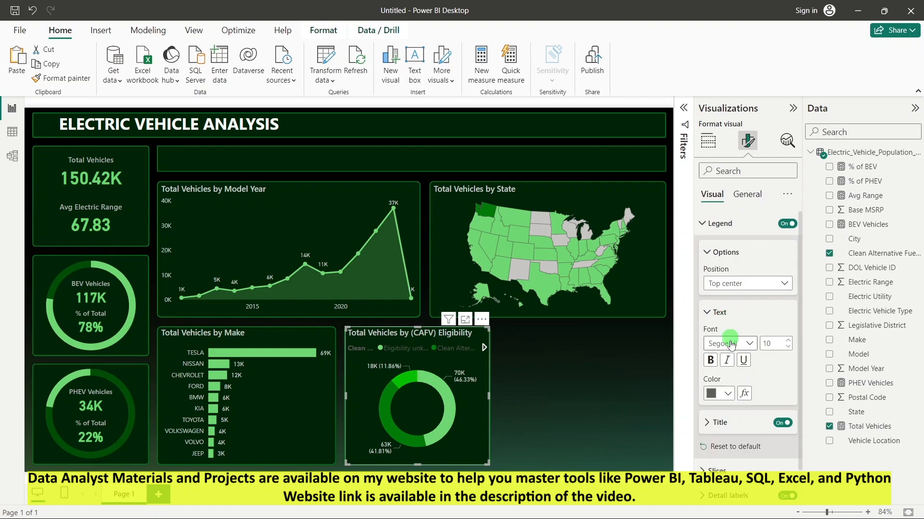
pyautogui.click(720, 393)
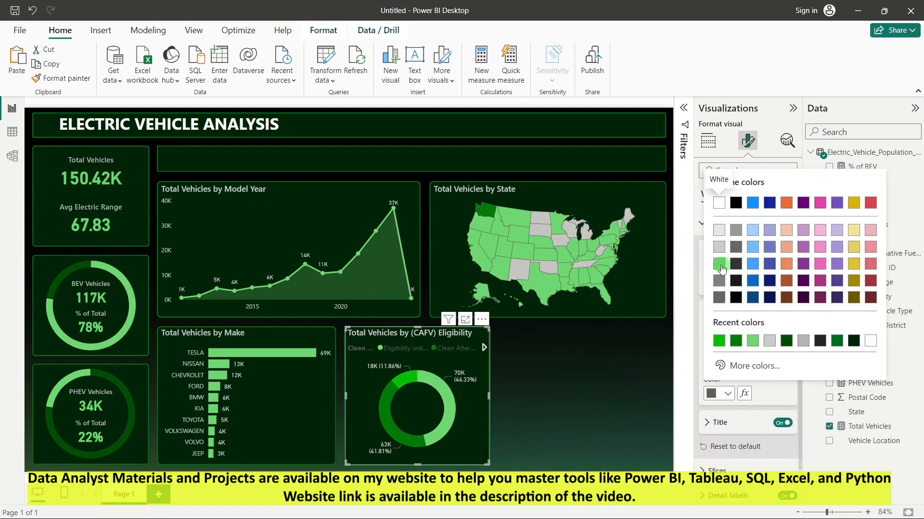
pyautogui.click(719, 264)
pyautogui.click(719, 393)
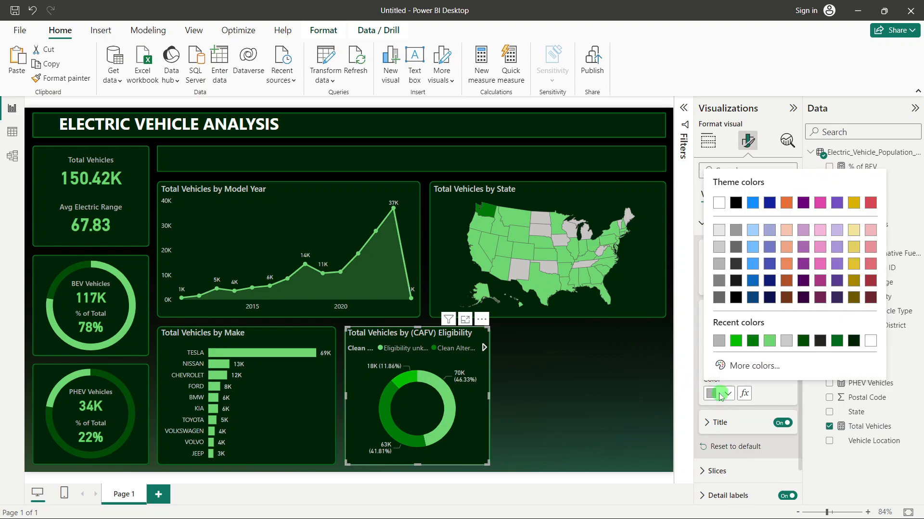
pyautogui.click(718, 253)
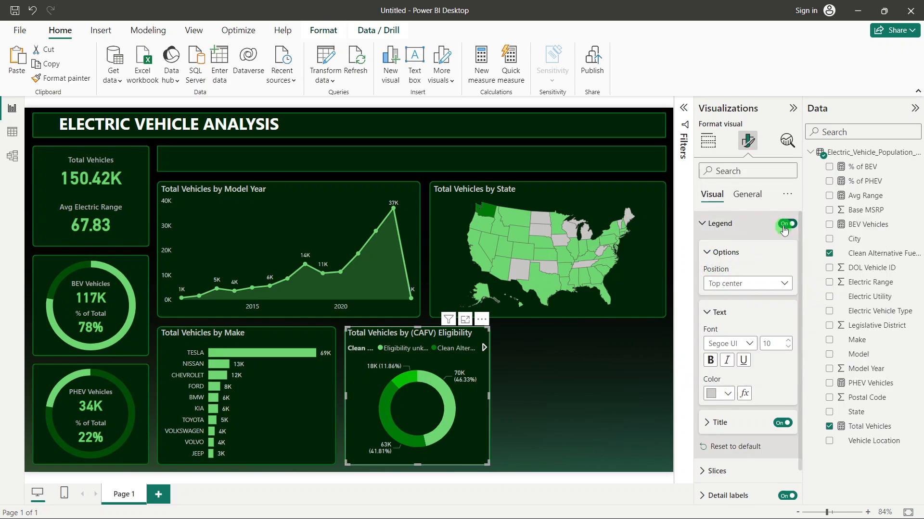
pyautogui.click(784, 423)
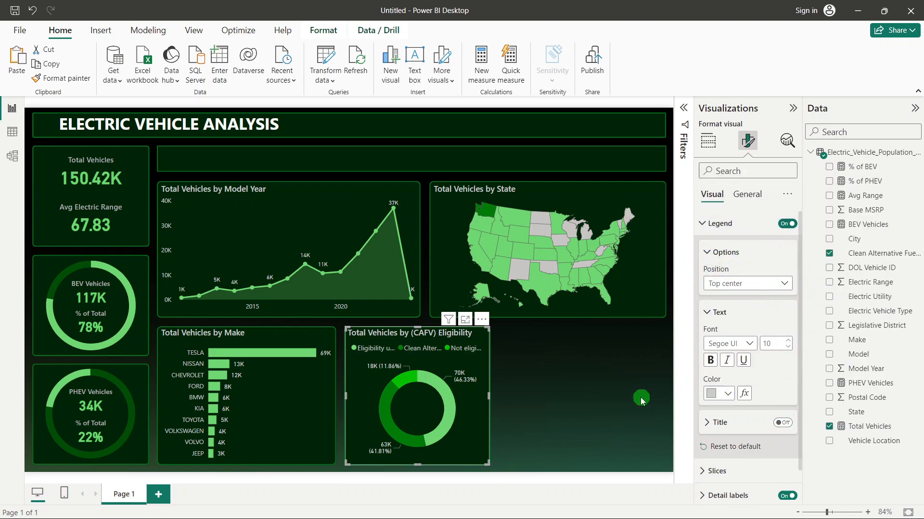
pyautogui.click(628, 383)
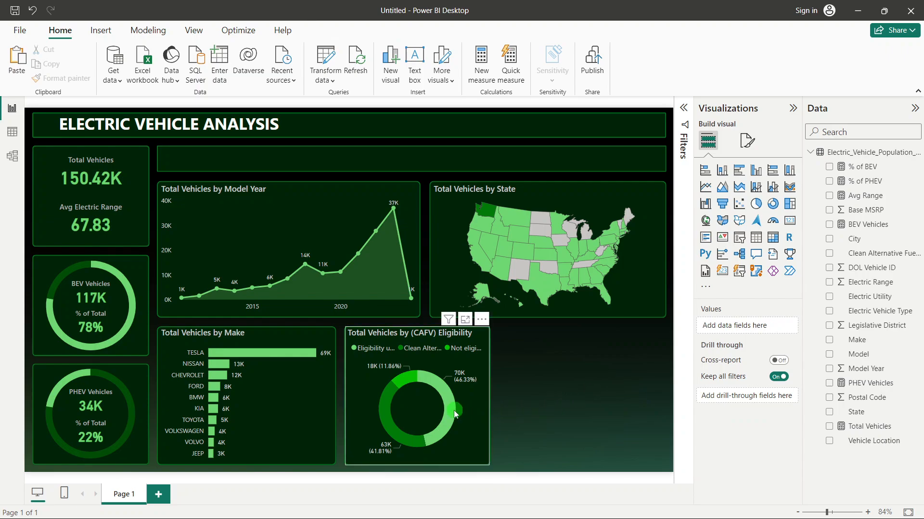
# Step: Examine the CAFV Eligibility slices and how selecting each one affects the dashboard's cards, charts and map
pyautogui.moveTo(456, 415)
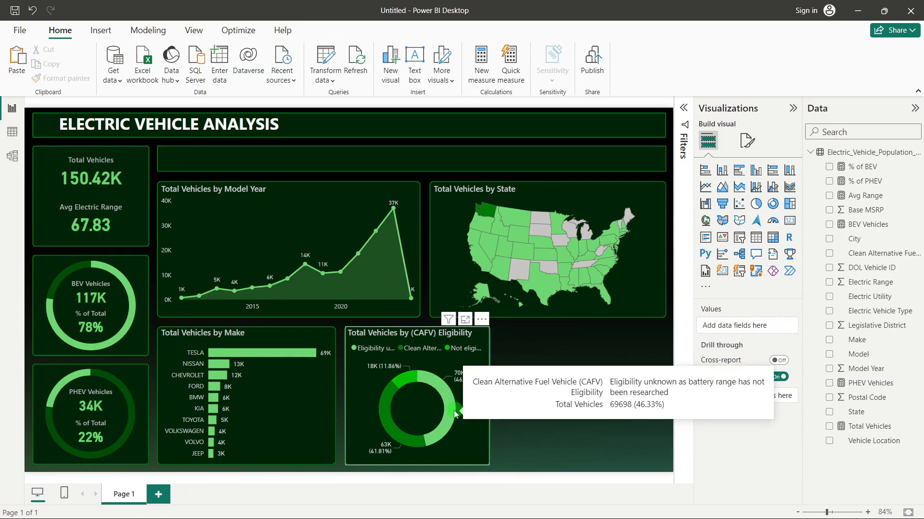
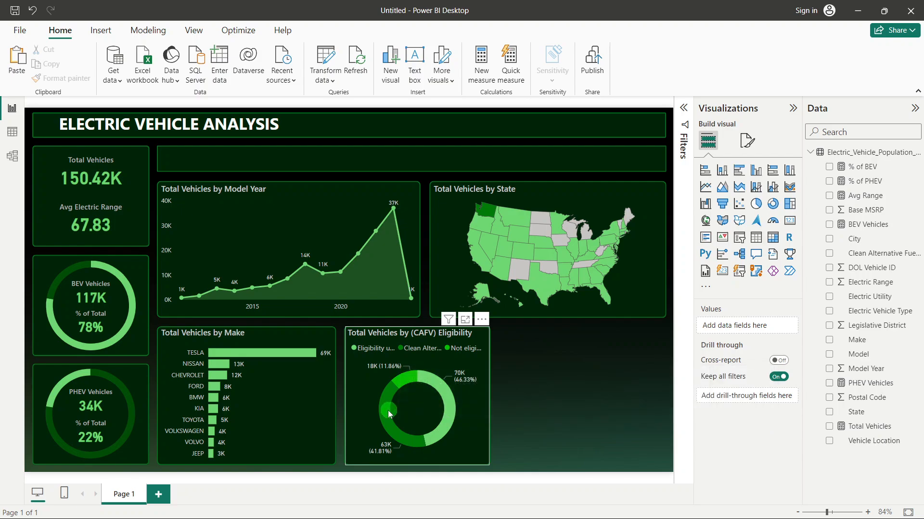
pyautogui.moveTo(390, 414)
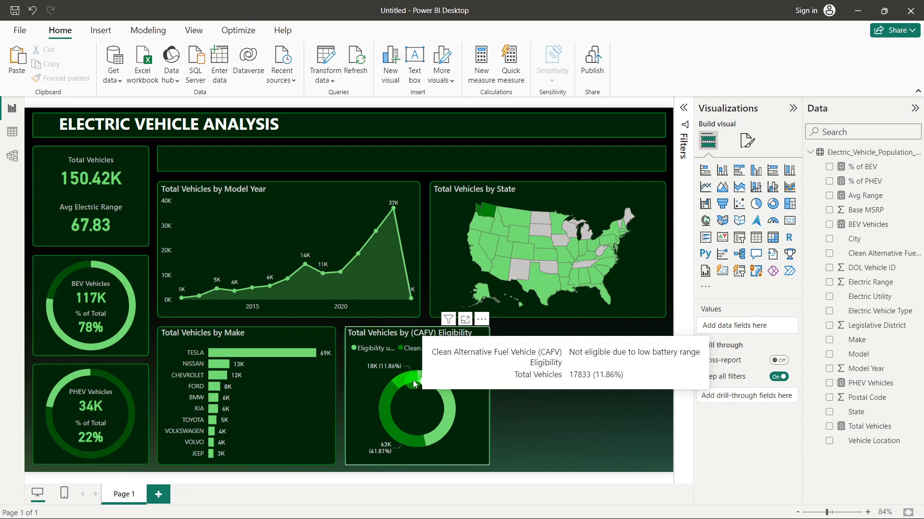
pyautogui.click(414, 384)
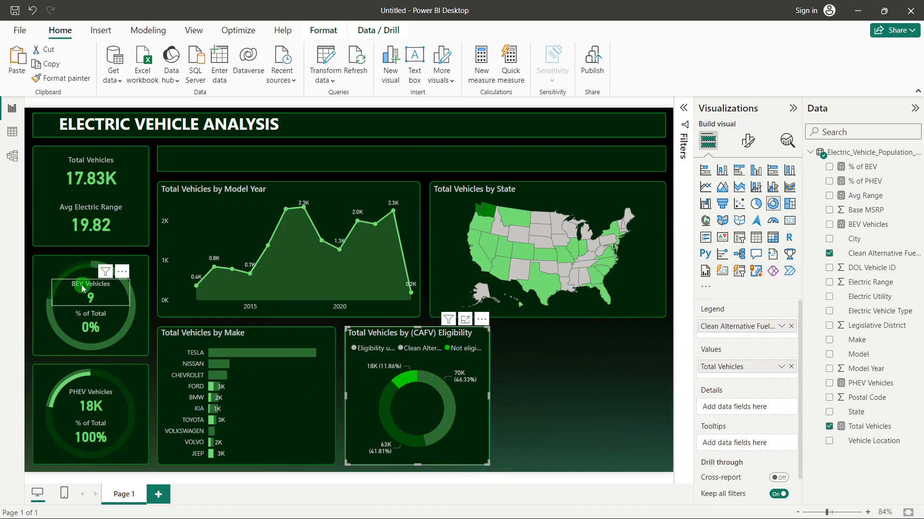
pyautogui.moveTo(404, 385)
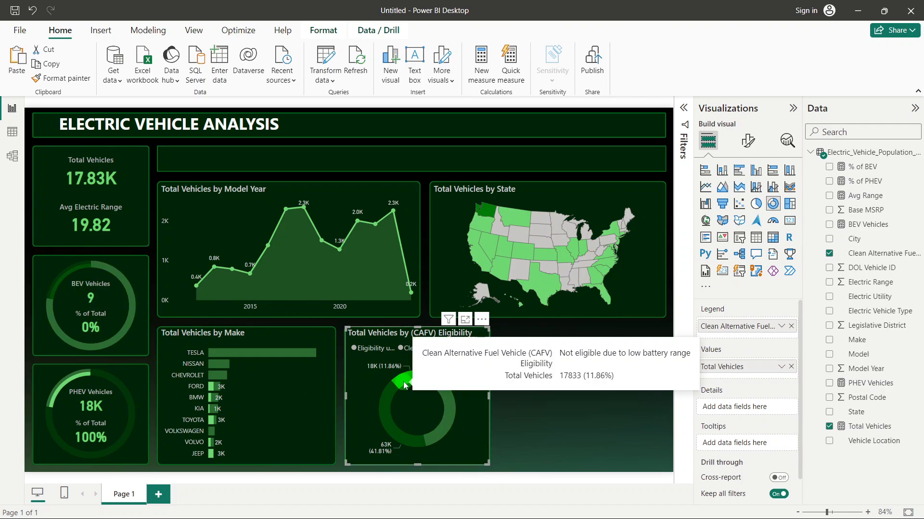
pyautogui.click(385, 416)
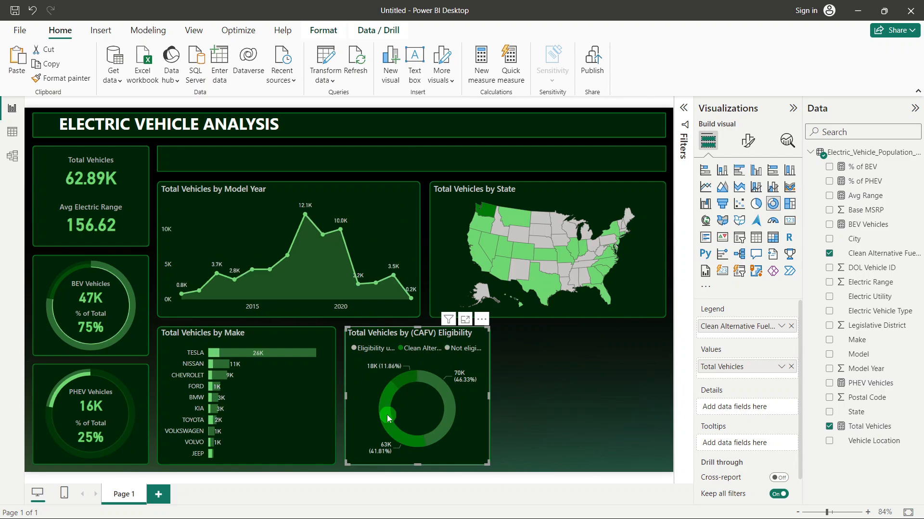
pyautogui.click(451, 403)
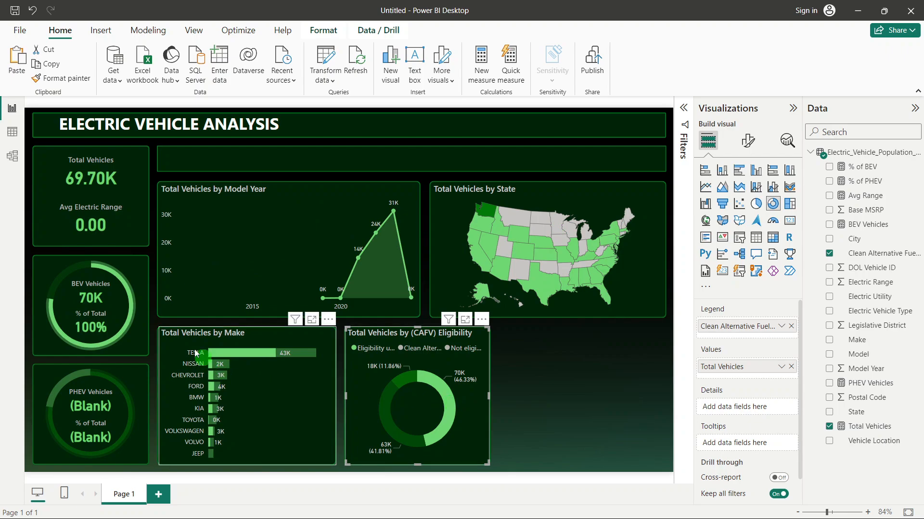
pyautogui.click(450, 405)
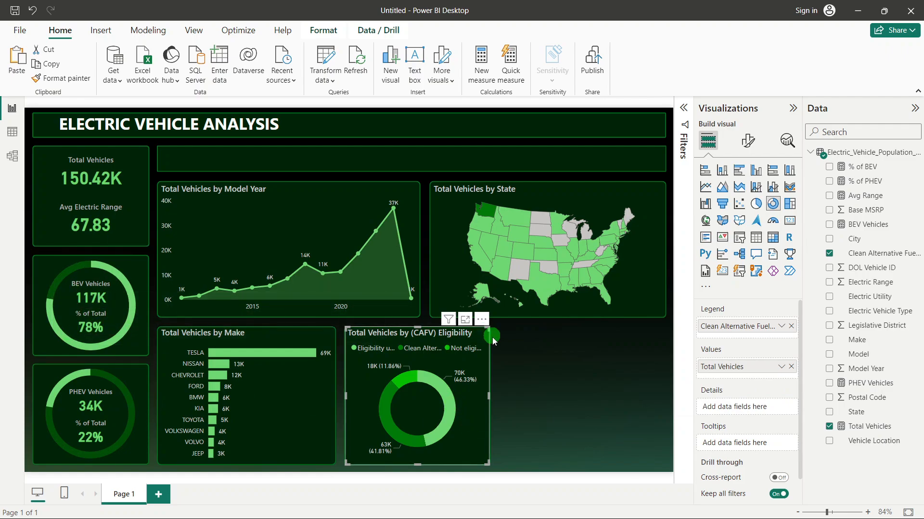
# Step: Edit the CAFV Eligibility donut's interactions so it filters rather than highlights the BEV donut, PHEV donut and Total Vehicles by Make chart
pyautogui.click(332, 32)
pyautogui.click(449, 394)
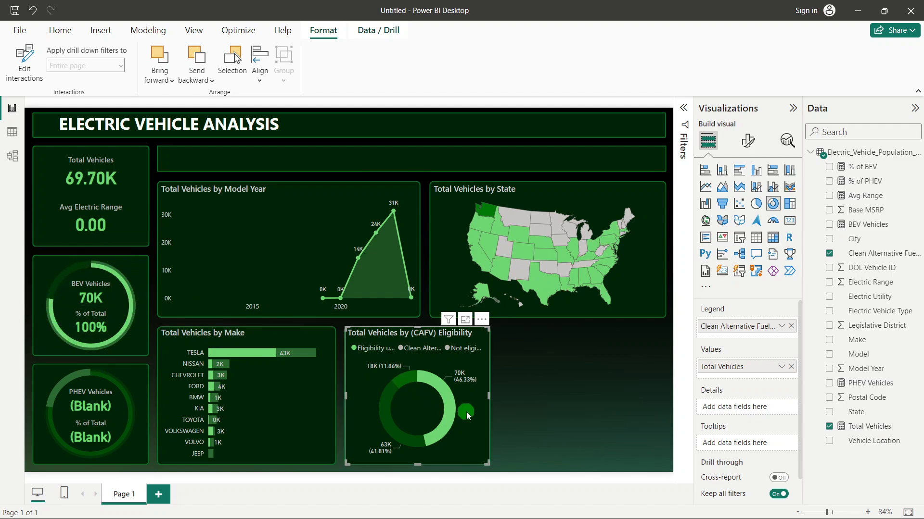
pyautogui.click(451, 411)
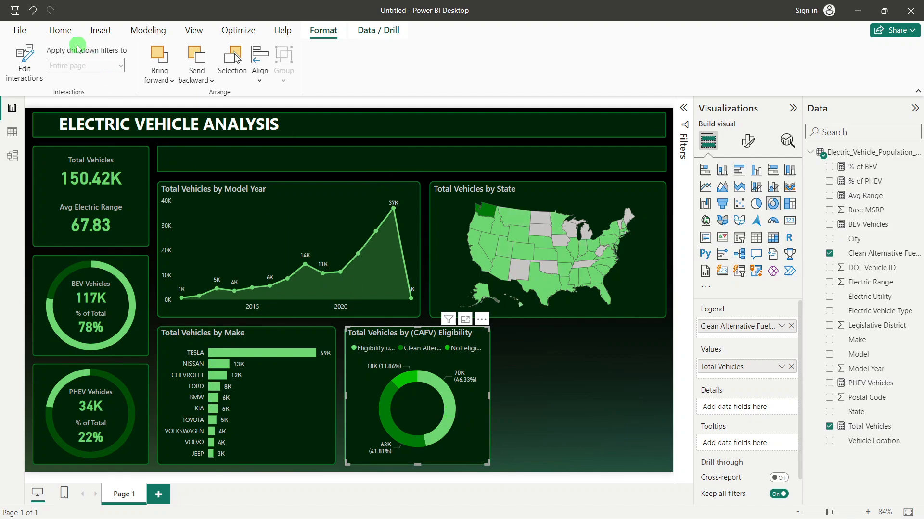
pyautogui.click(30, 58)
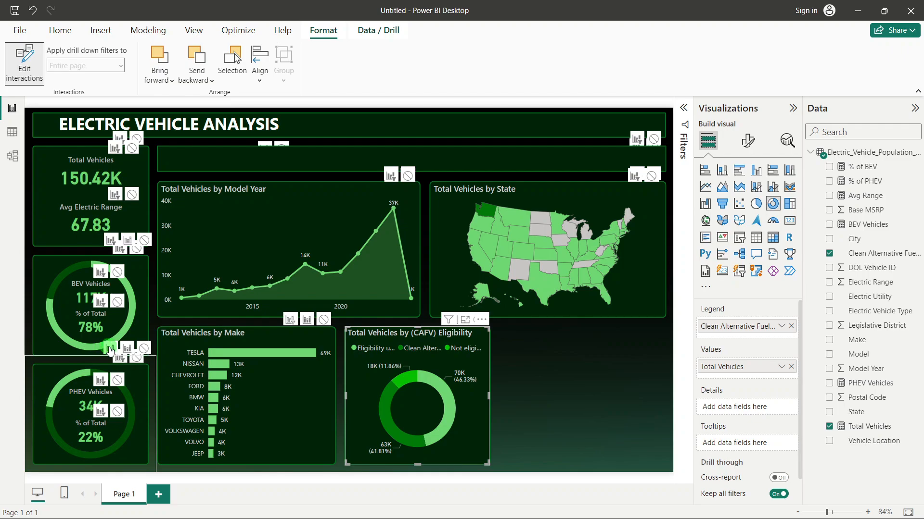
pyautogui.click(290, 320)
pyautogui.click(291, 322)
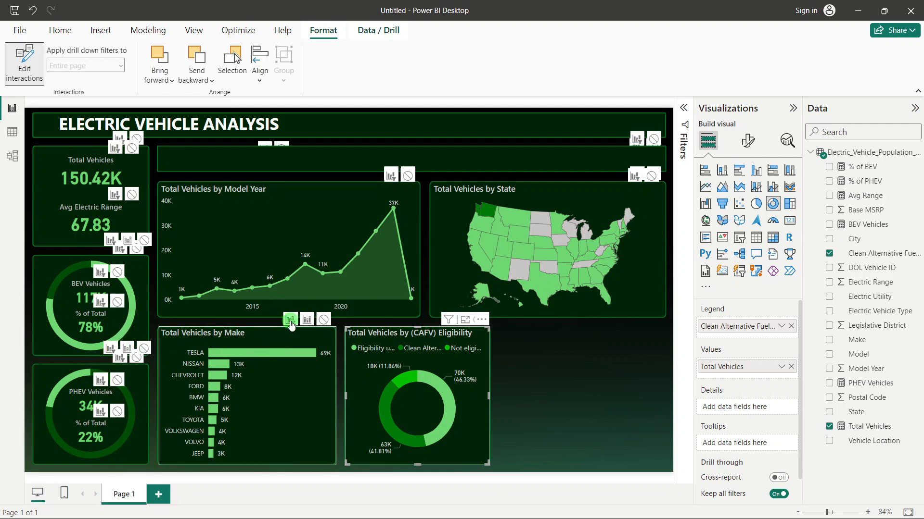
pyautogui.click(564, 358)
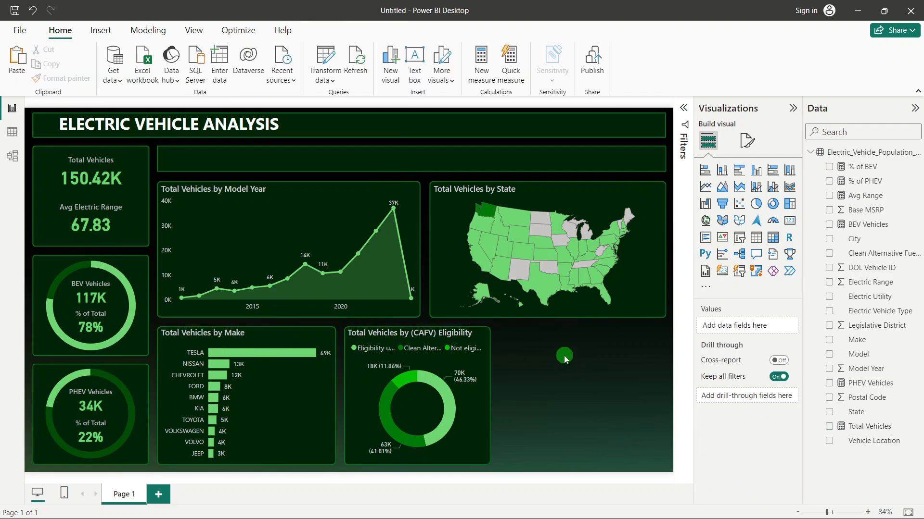
pyautogui.click(484, 406)
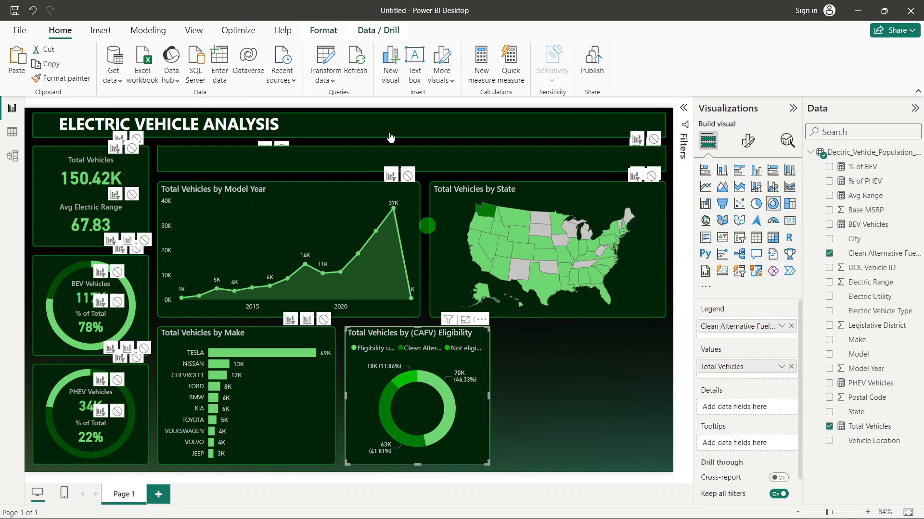
pyautogui.click(323, 30)
pyautogui.click(24, 67)
pyautogui.click(24, 68)
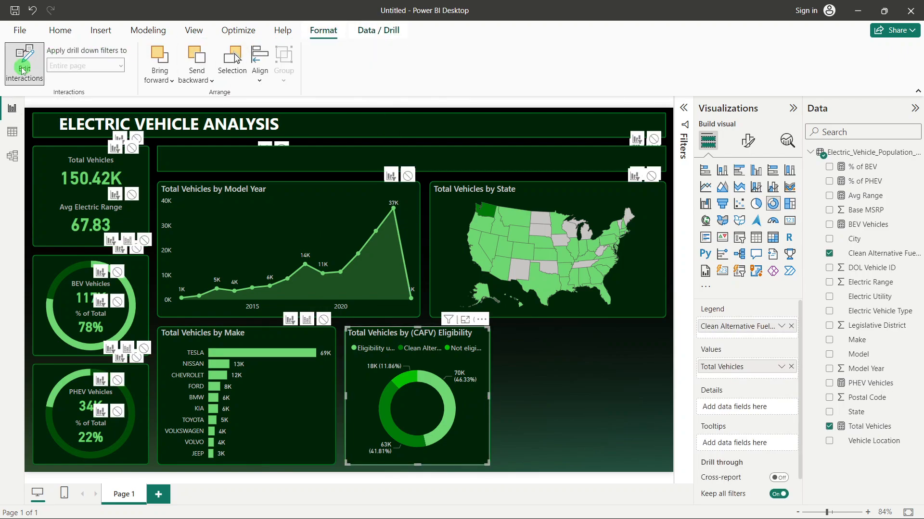
# Step: Check how each CAFV Eligibility slice filters the BEV and PHEV donuts and the Make chart, and clear the selection
pyautogui.click(452, 403)
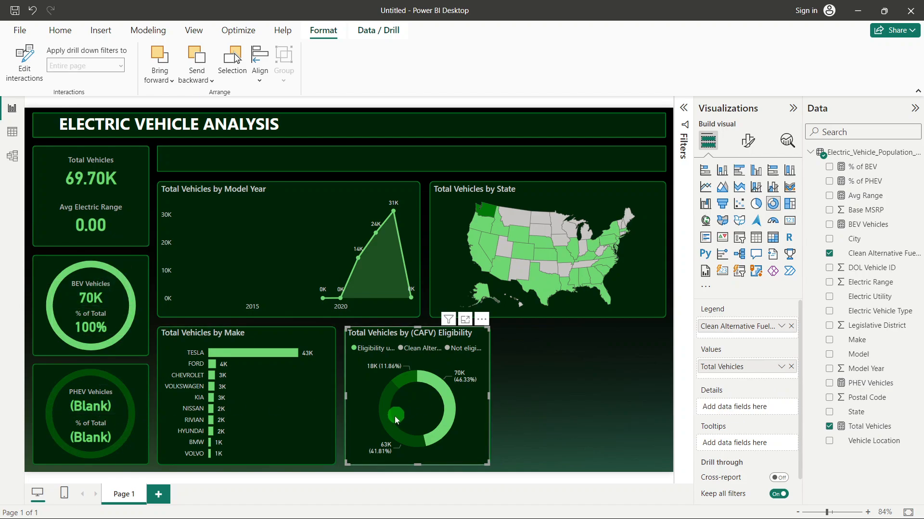
pyautogui.click(402, 375)
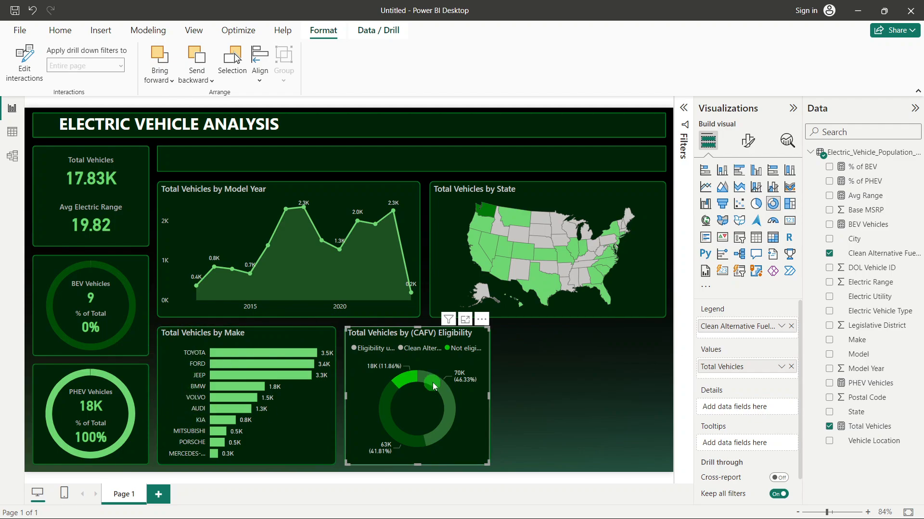
pyautogui.moveTo(410, 385)
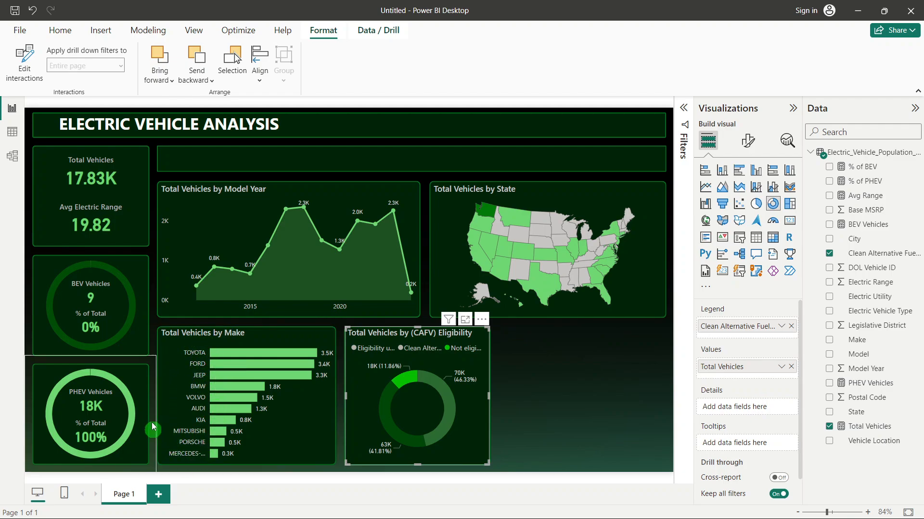
pyautogui.click(391, 432)
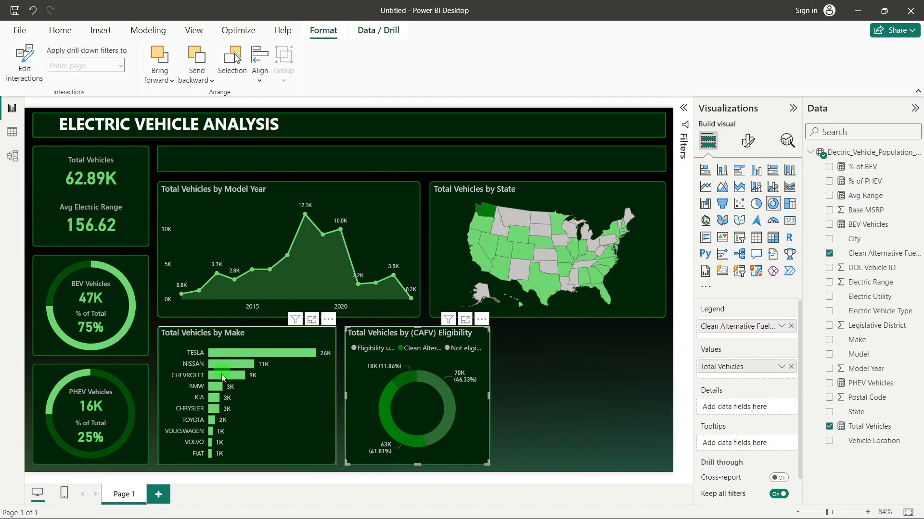
pyautogui.moveTo(222, 378)
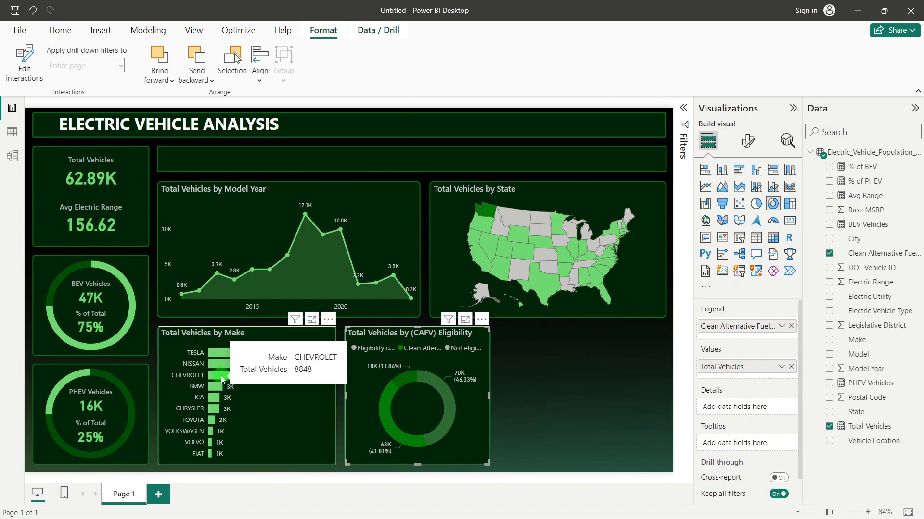
pyautogui.click(451, 410)
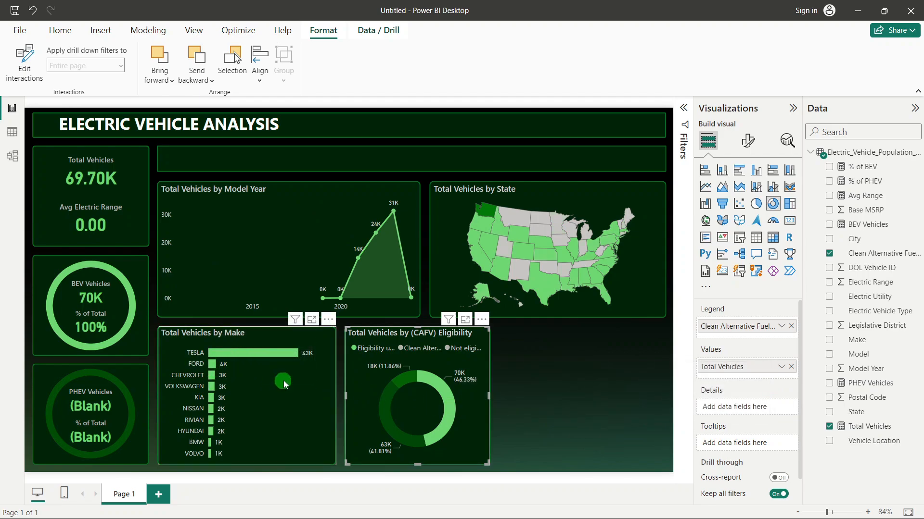
pyautogui.click(533, 380)
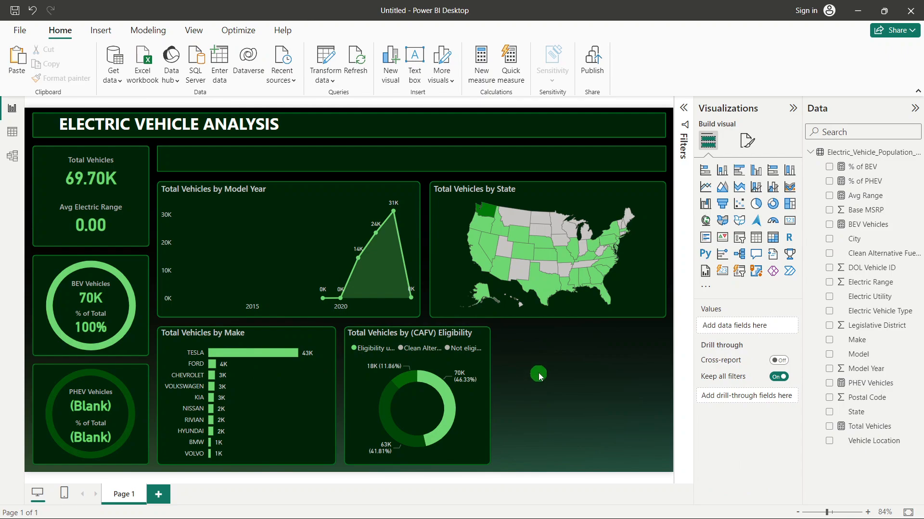
pyautogui.click(448, 417)
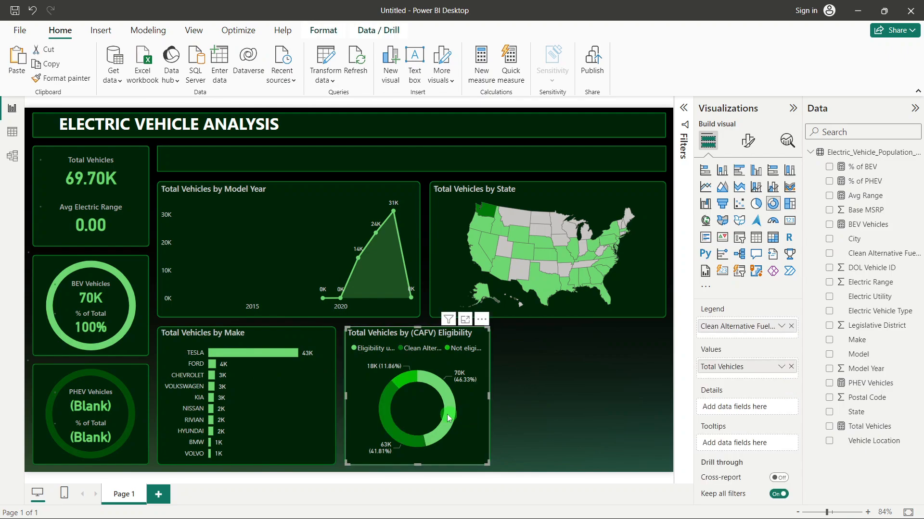
pyautogui.click(585, 384)
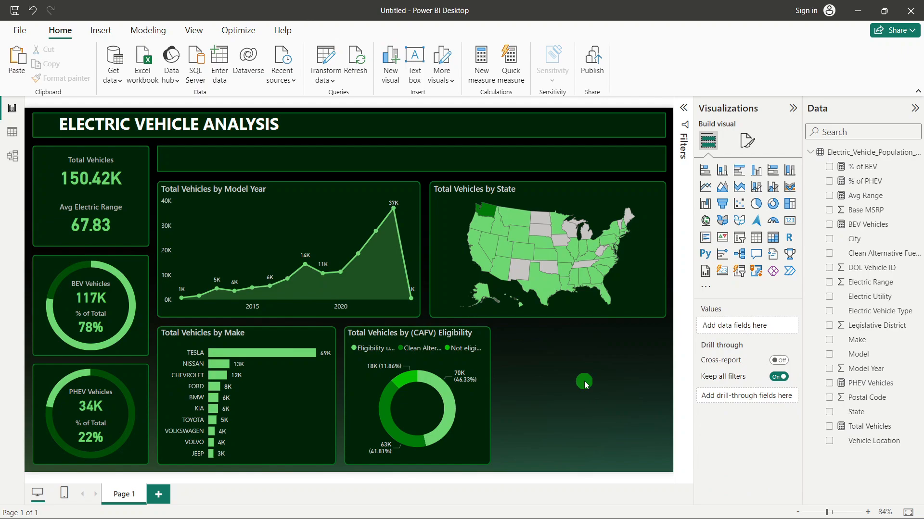
# Step: Select the TESLA bar in the Make chart and examine its effect on the BEV and PHEV donuts
pyautogui.click(278, 357)
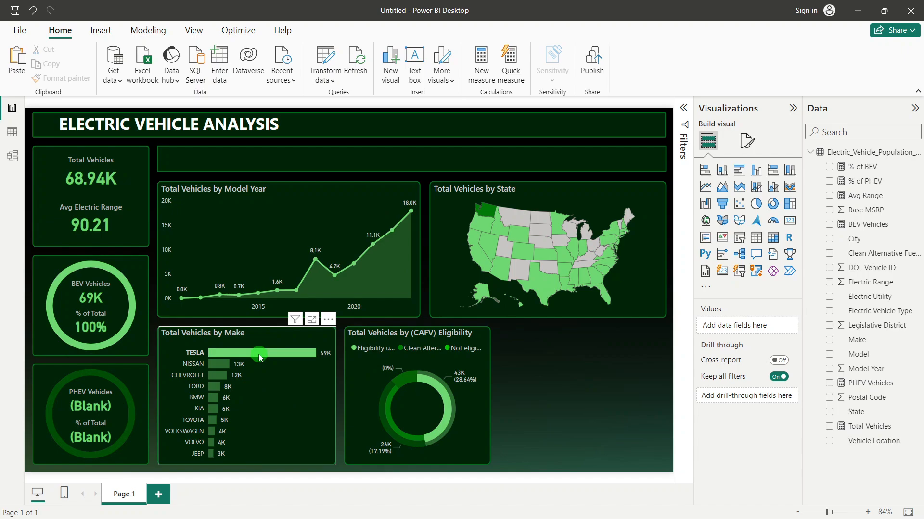
pyautogui.click(85, 334)
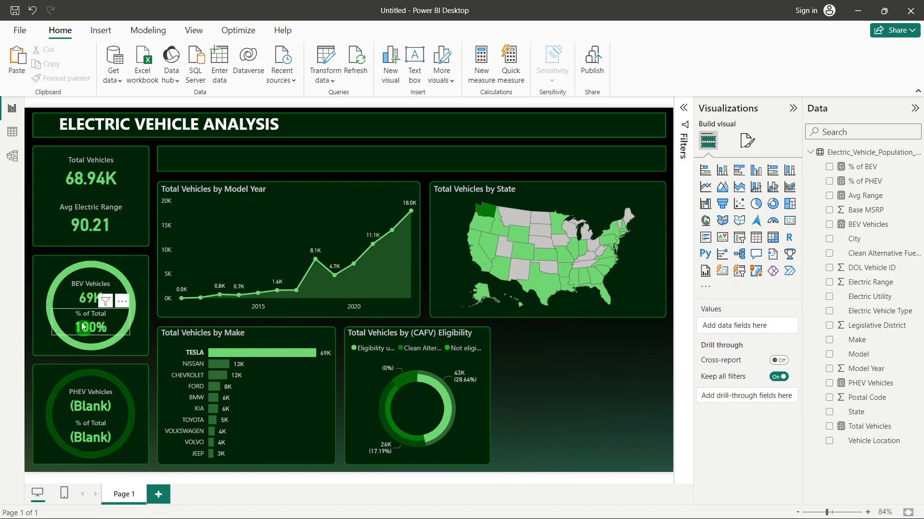
pyautogui.click(110, 287)
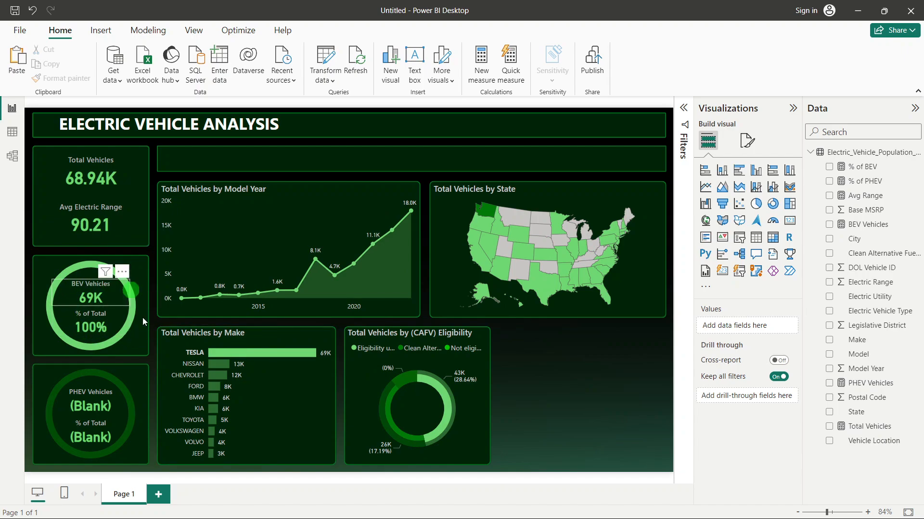
pyautogui.click(73, 297)
pyautogui.click(224, 364)
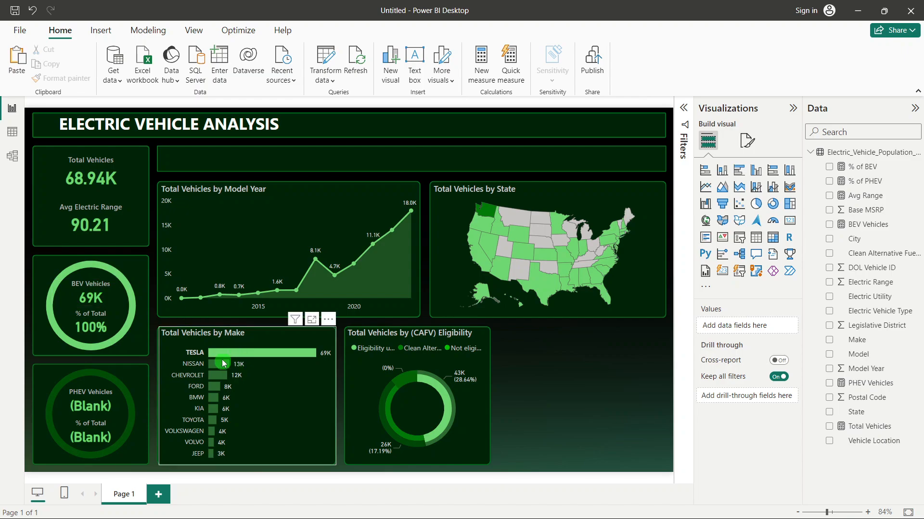
pyautogui.click(120, 323)
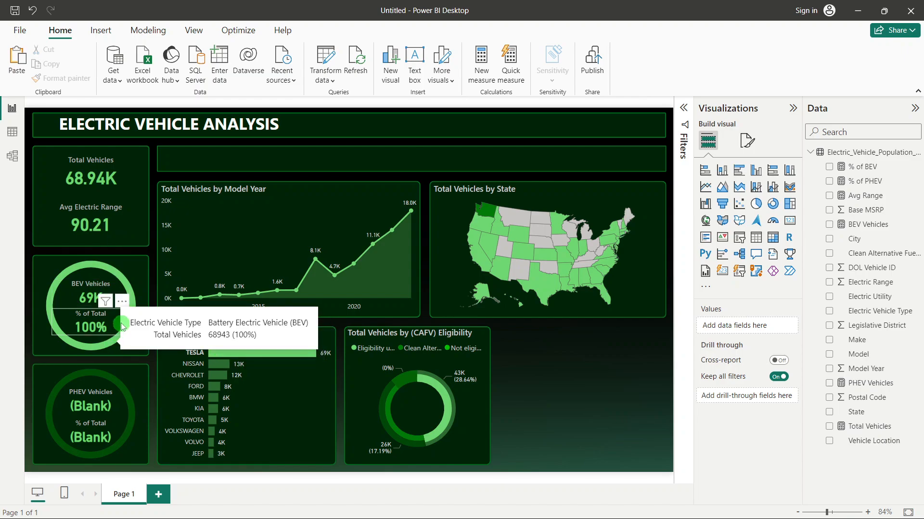
# Step: Check how selecting the NISSAN and CHEVROLET bars in the Make chart affects the BEV and PHEV donuts, and clear the selection
pyautogui.click(108, 408)
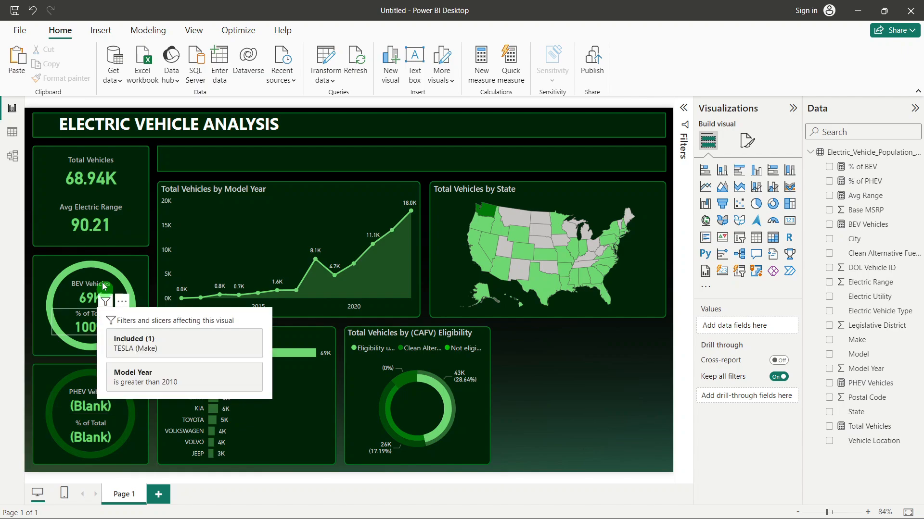
pyautogui.click(98, 229)
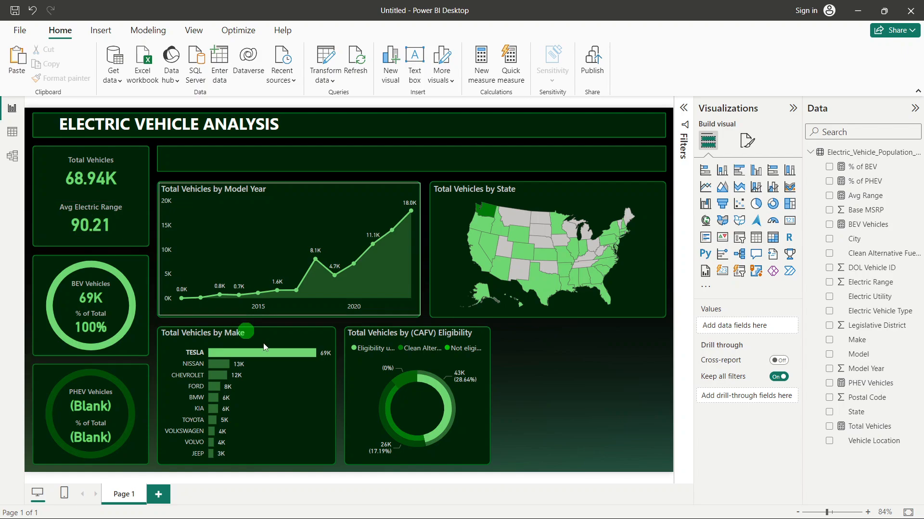
pyautogui.click(206, 366)
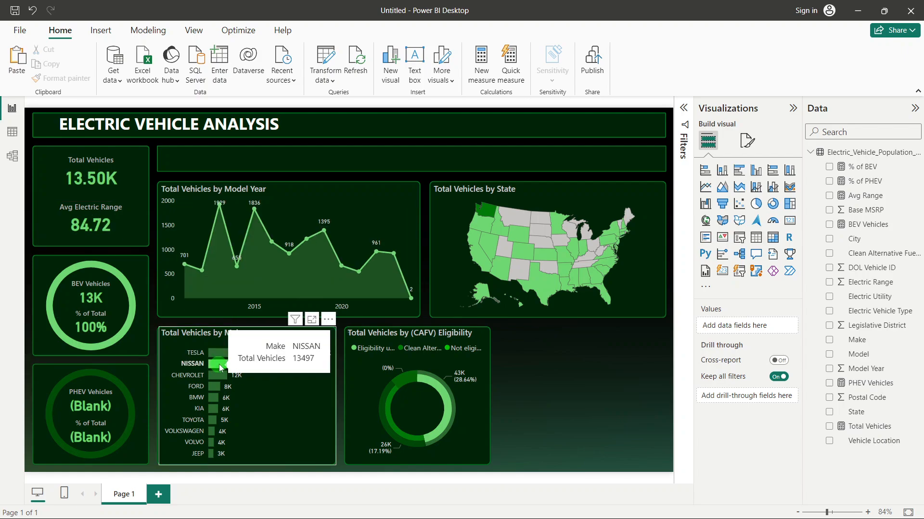
pyautogui.click(103, 340)
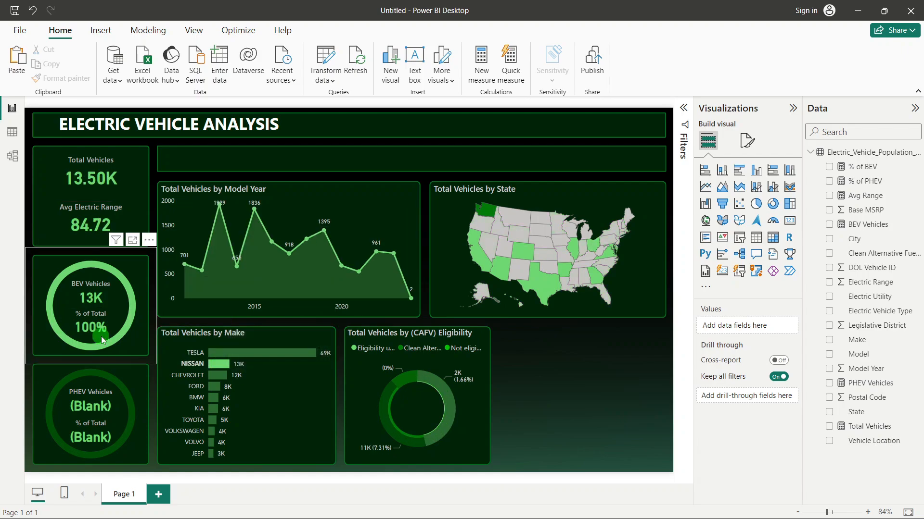
pyautogui.click(217, 379)
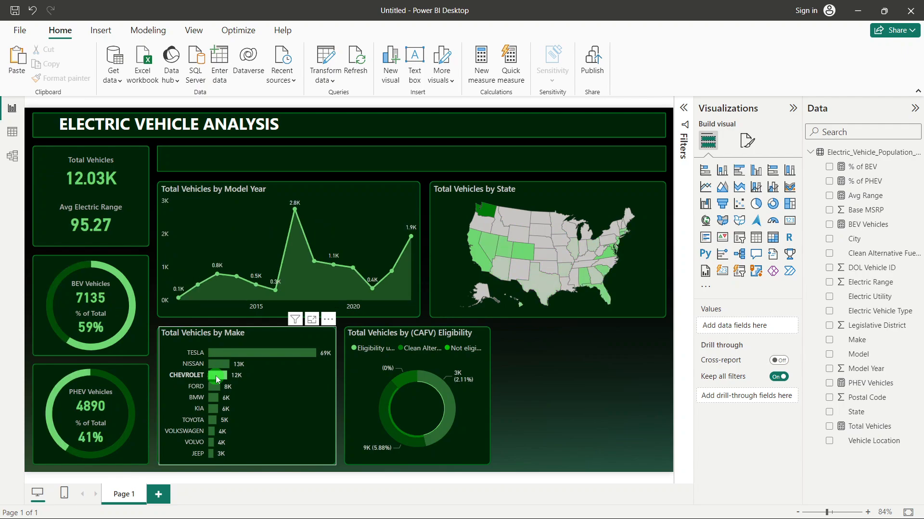
pyautogui.click(99, 332)
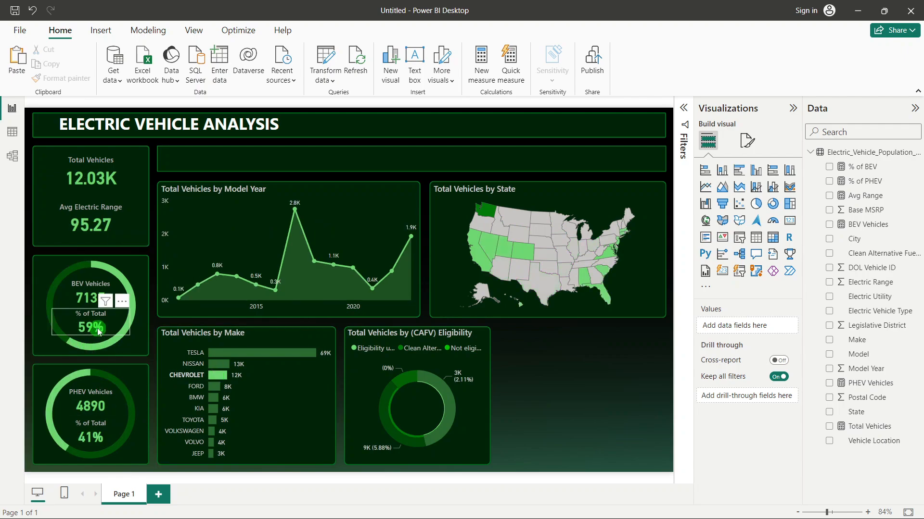
pyautogui.click(93, 286)
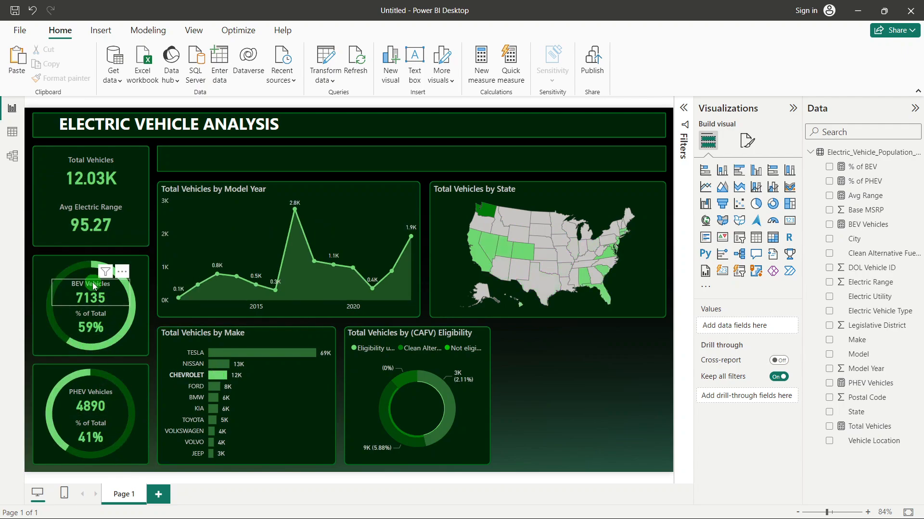
pyautogui.click(100, 416)
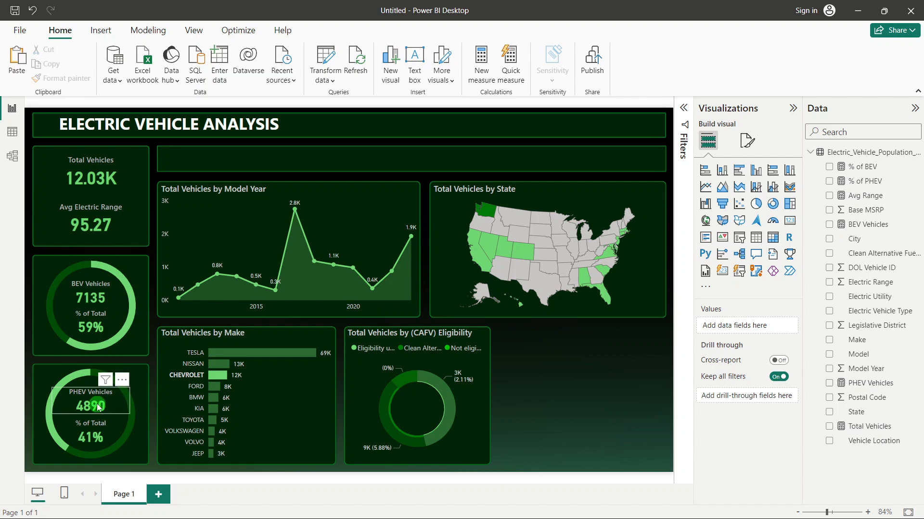
pyautogui.click(219, 375)
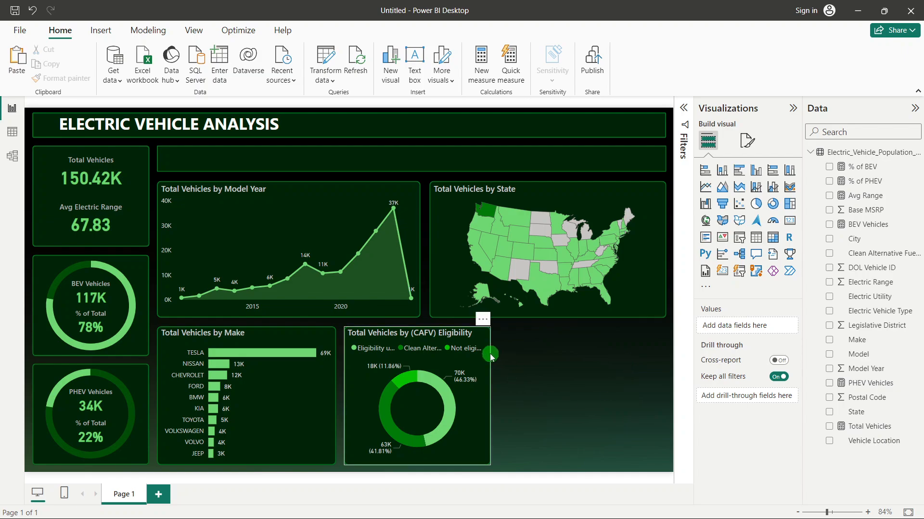
# Step: Check the Model chart requirement in the PowerPoint problem statement and place a widened copy of the background panel beside the CAFV Eligibility donut
pyautogui.hotkey('alt', 'Tab')
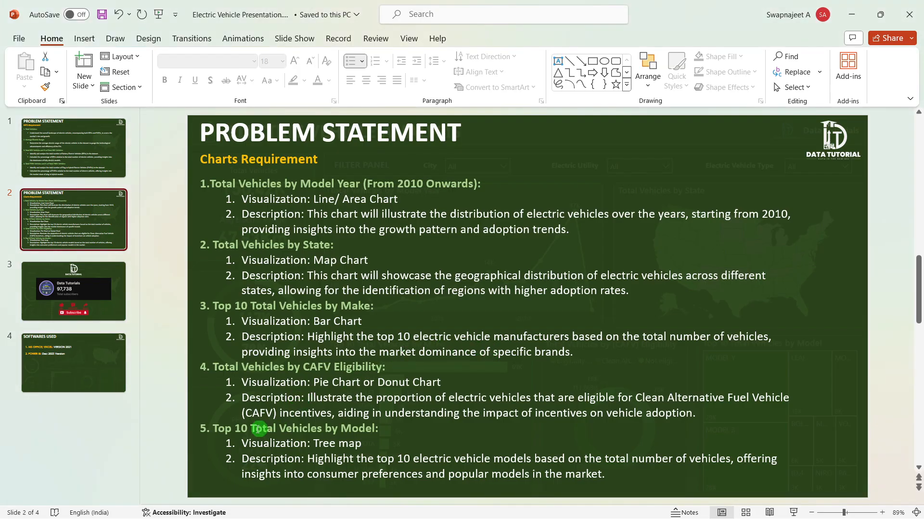
pyautogui.hotkey('alt', 'Tab')
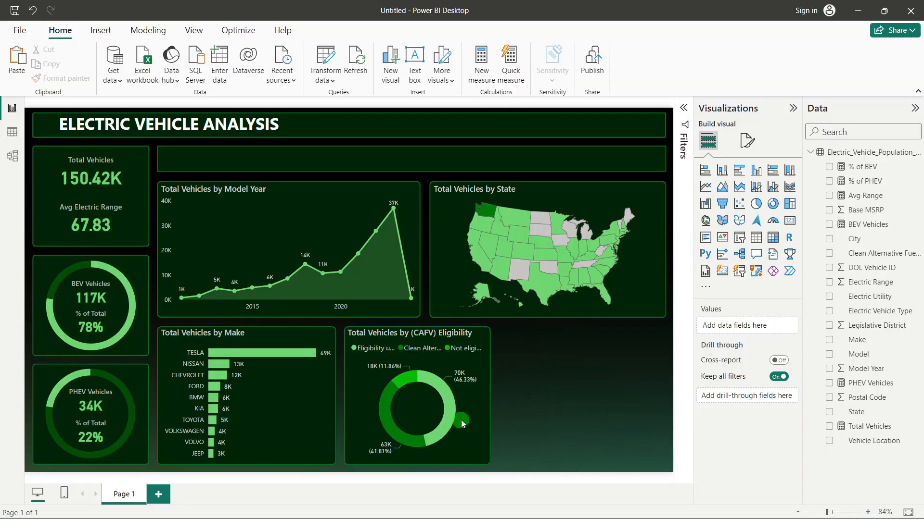
pyautogui.click(490, 397)
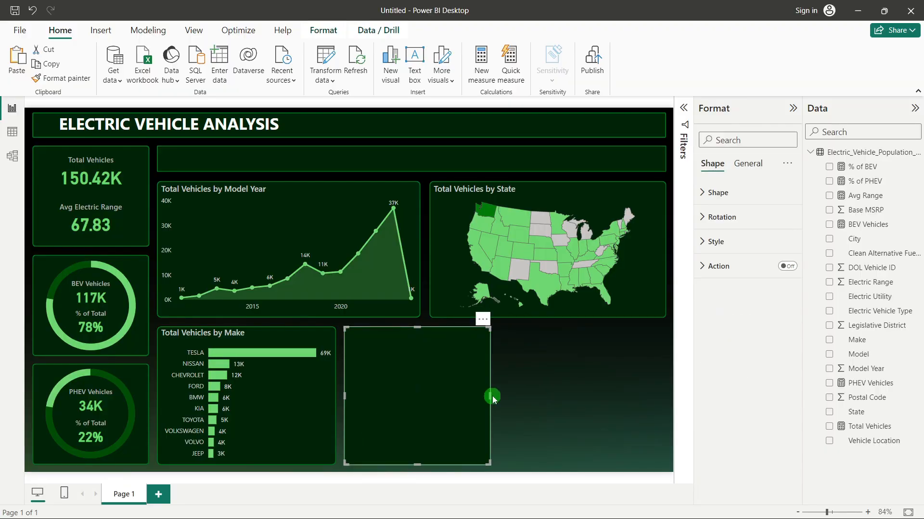
pyautogui.moveTo(486, 394); pyautogui.dragTo(582, 388)
pyautogui.moveTo(645, 395); pyautogui.dragTo(666, 392)
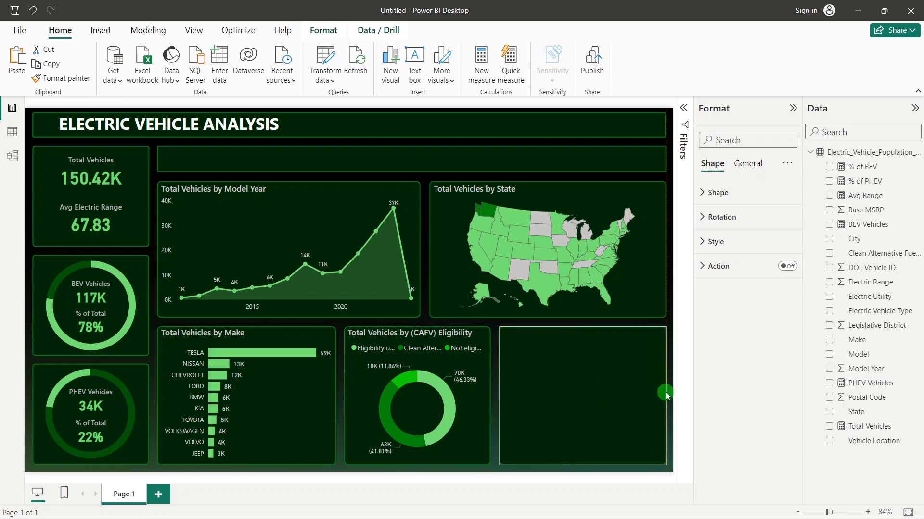
pyautogui.click(671, 314)
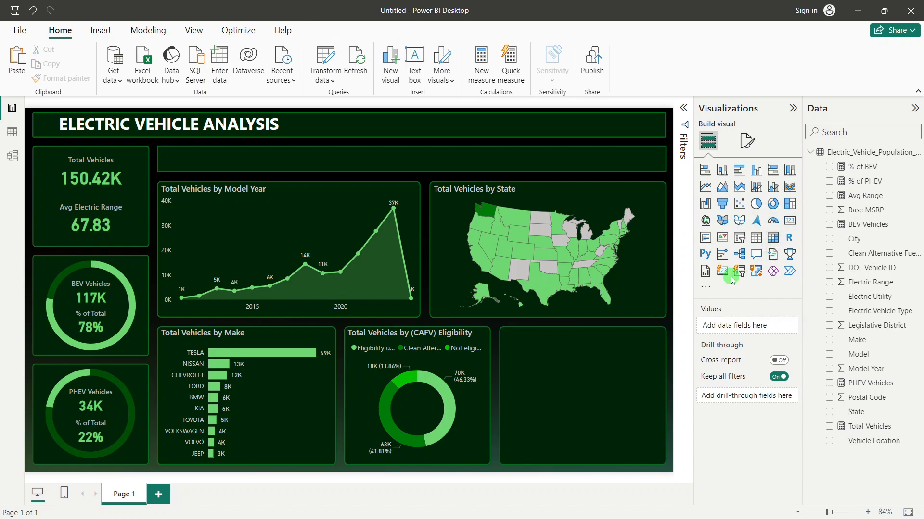
# Step: Add a treemap over the new panel with Model as the category and Total Vehicles as the values
pyautogui.click(789, 207)
pyautogui.moveTo(148, 217); pyautogui.dragTo(581, 355)
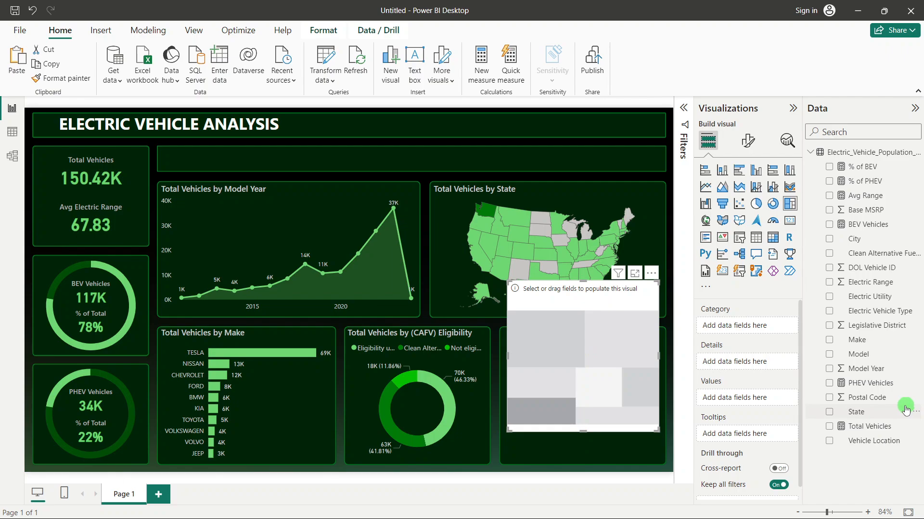
pyautogui.click(829, 355)
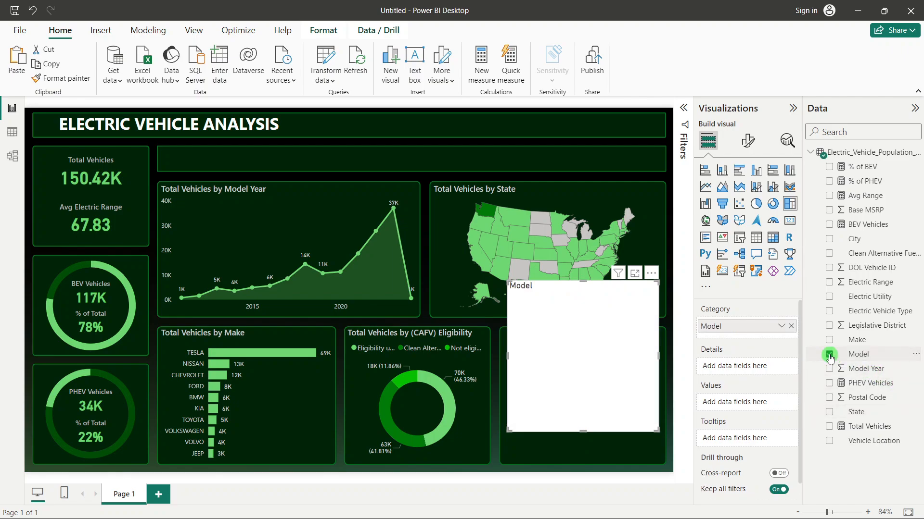
pyautogui.click(829, 427)
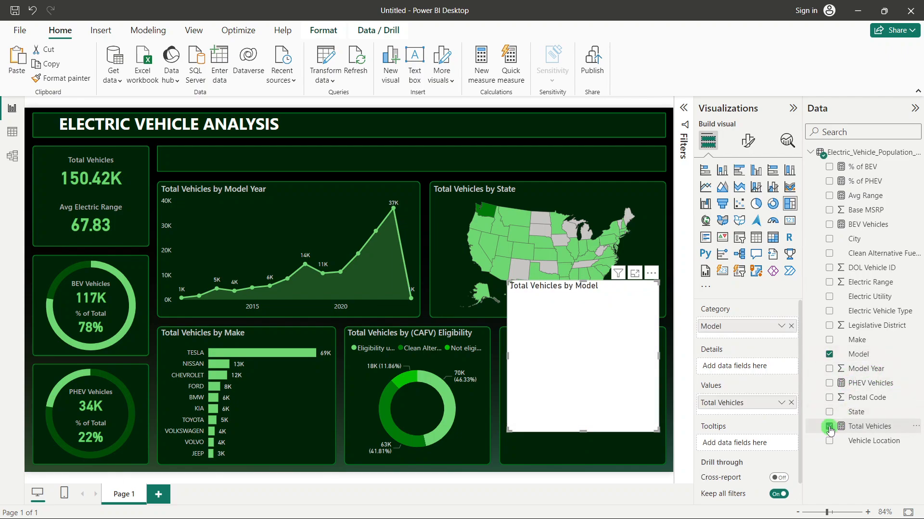
pyautogui.moveTo(619, 312)
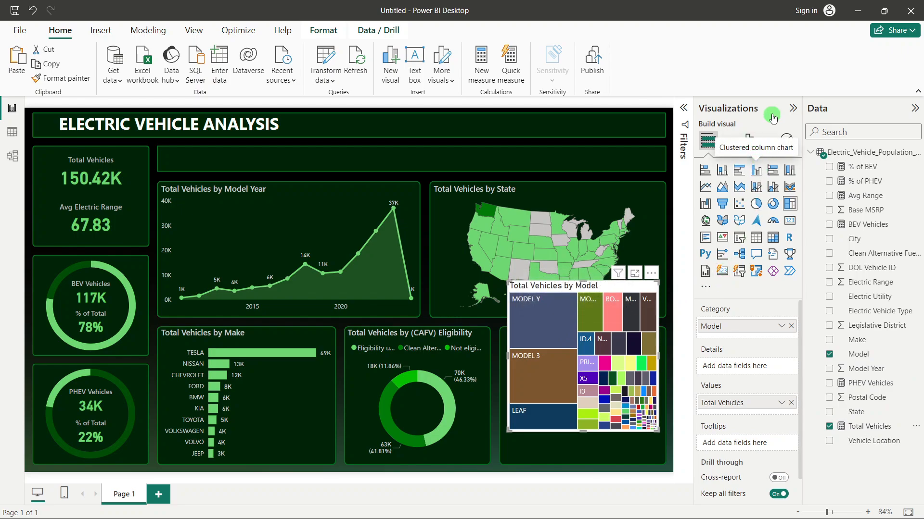
# Step: Filter the treemap's Model field to the Top 10 by Total Vehicles using a Top N filter
pyautogui.click(749, 140)
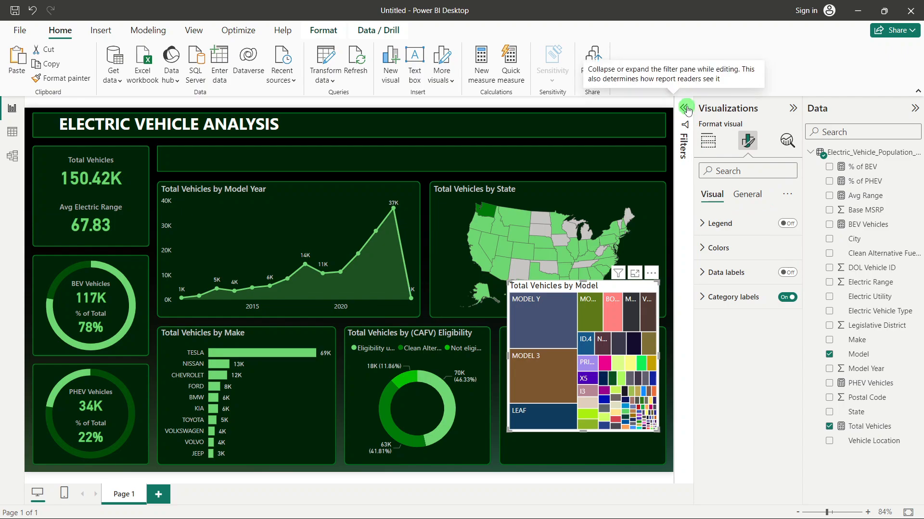
pyautogui.click(687, 122)
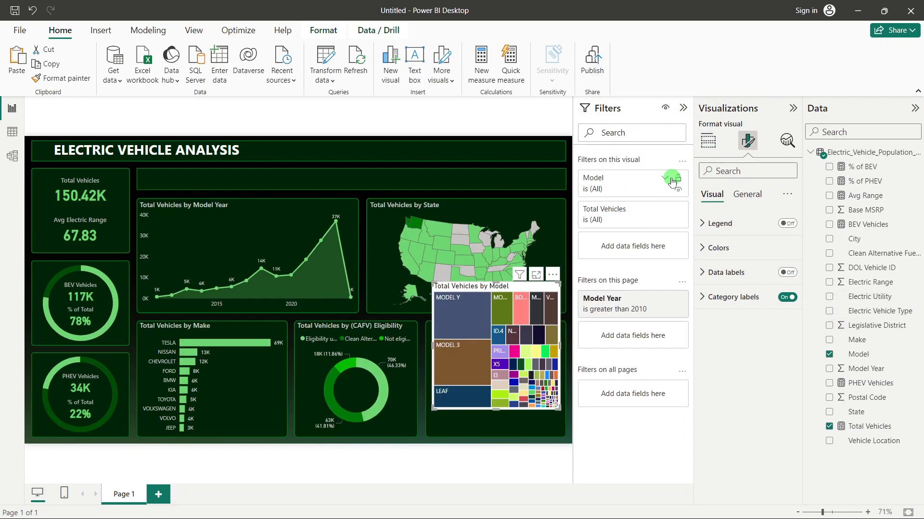
pyautogui.click(666, 179)
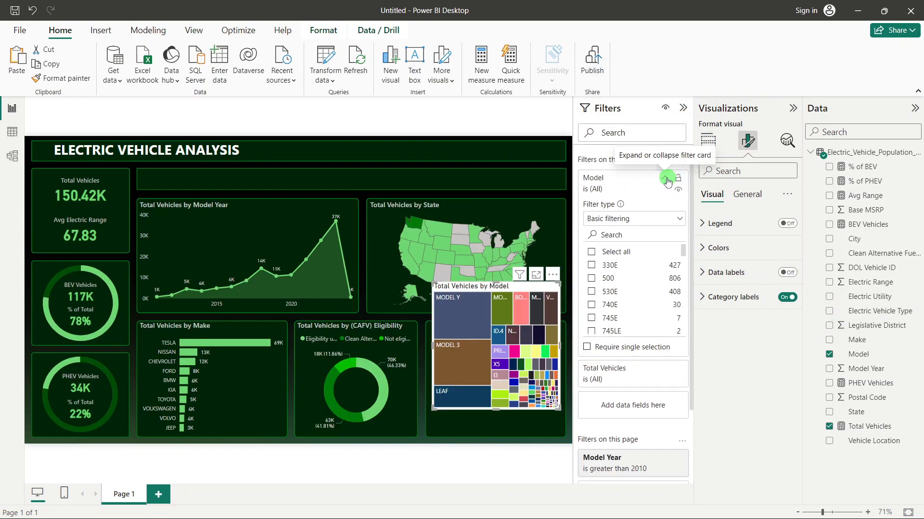
pyautogui.click(610, 223)
pyautogui.click(607, 264)
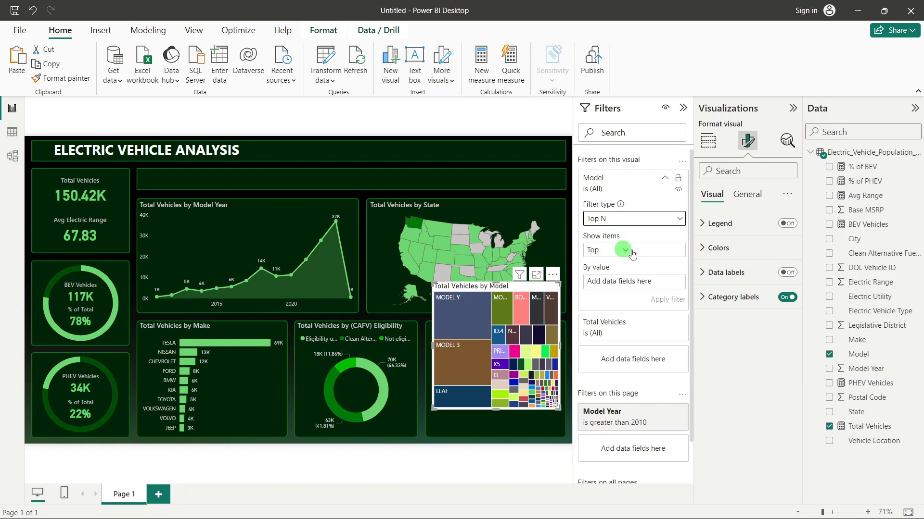
pyautogui.click(652, 246)
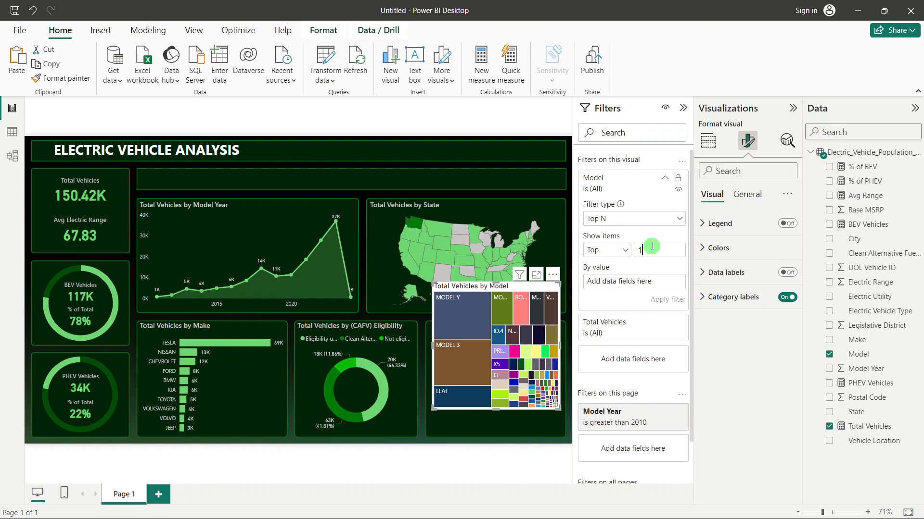
pyautogui.write('10')
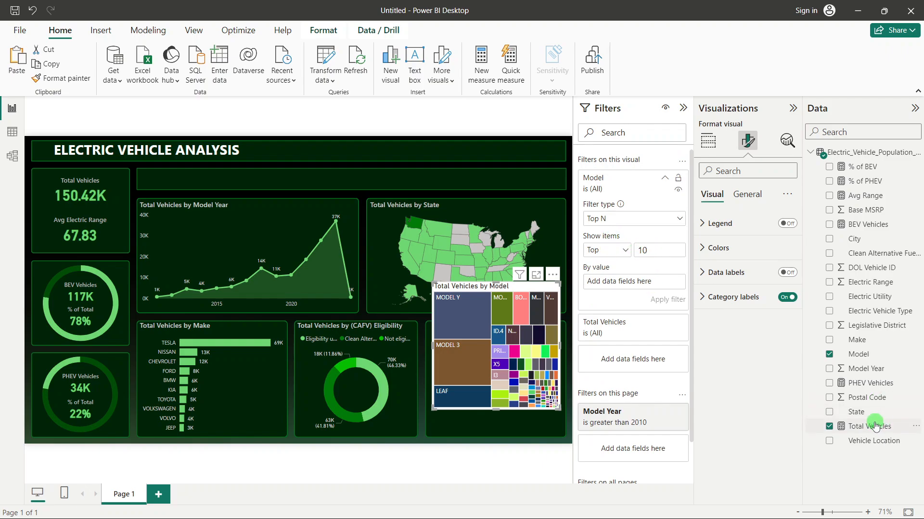
pyautogui.moveTo(869, 426); pyautogui.dragTo(649, 281)
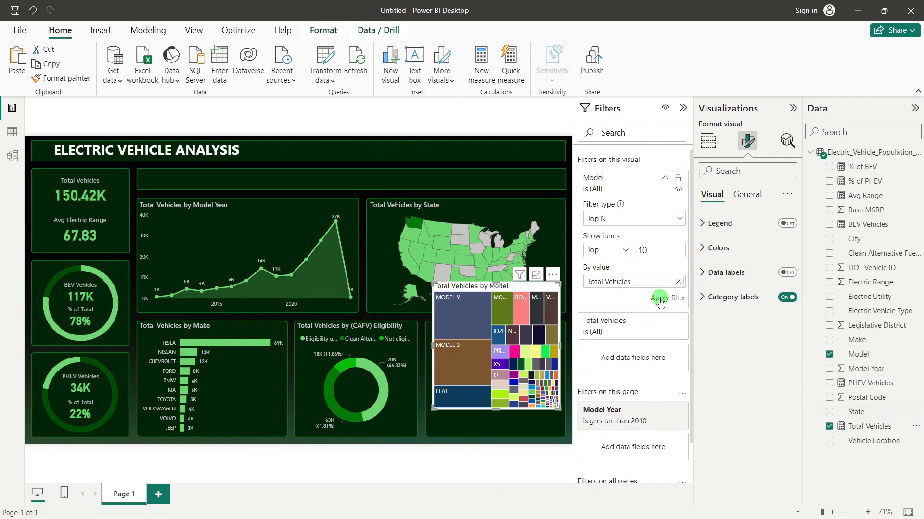
pyautogui.click(661, 299)
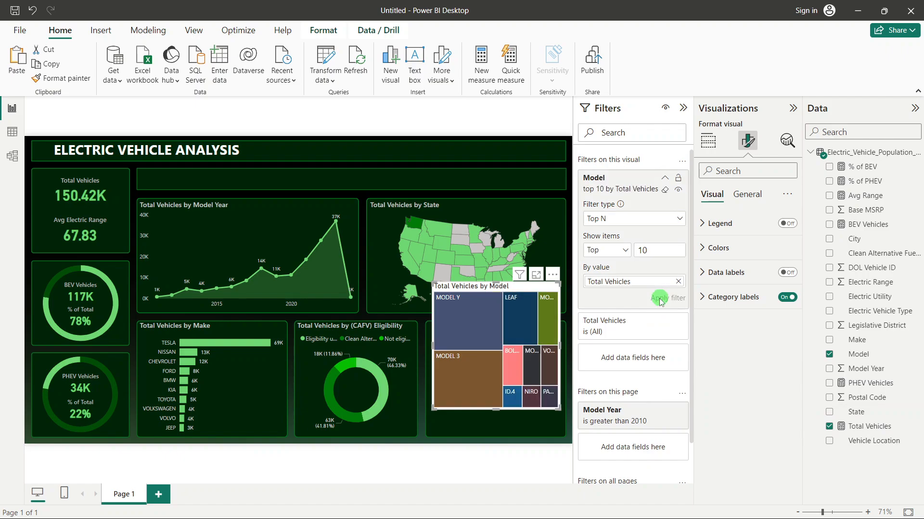
pyautogui.click(683, 108)
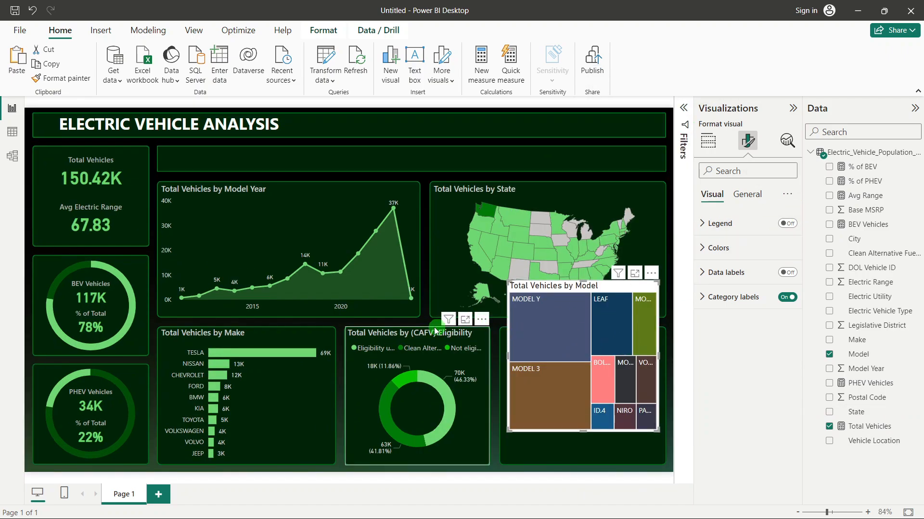
# Step: Copy the formatting of the Total Vehicles by Make chart onto the Total Vehicles by Model treemap with Format Painter
pyautogui.click(299, 338)
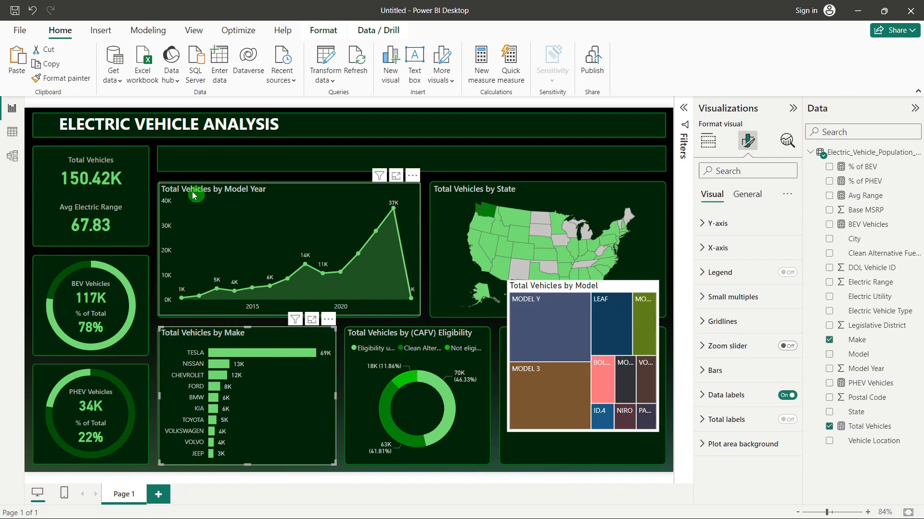
pyautogui.click(68, 79)
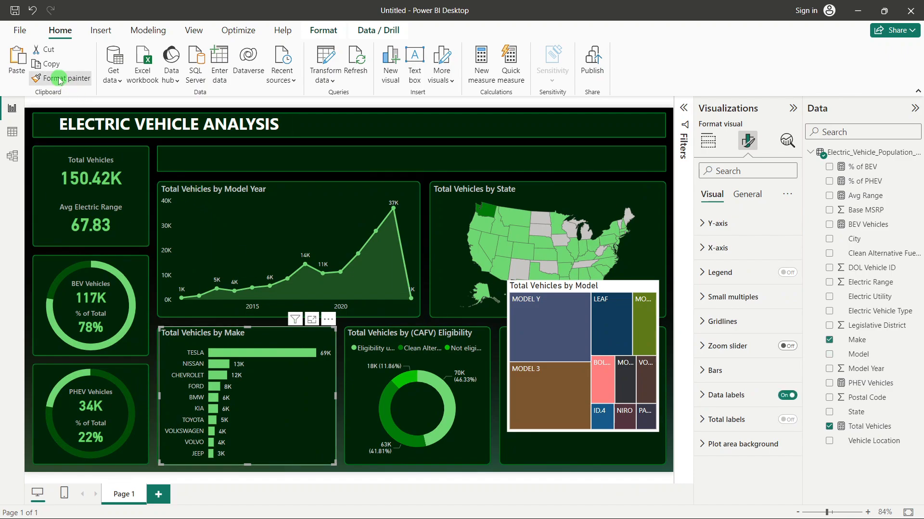
pyautogui.click(609, 285)
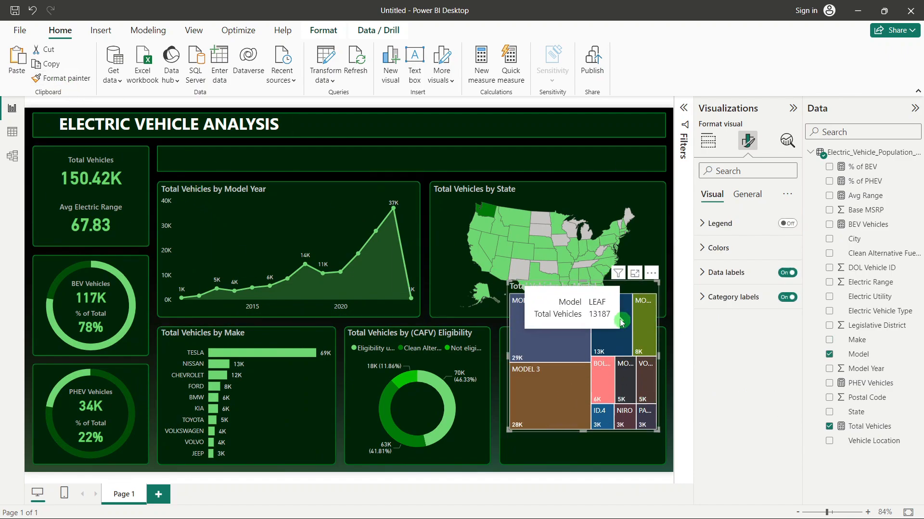
# Step: Set the treemap's default colour to conditional formatting with the Gradient style based on Total Vehicles
pyautogui.click(734, 249)
pyautogui.scroll(-3, 781, 310)
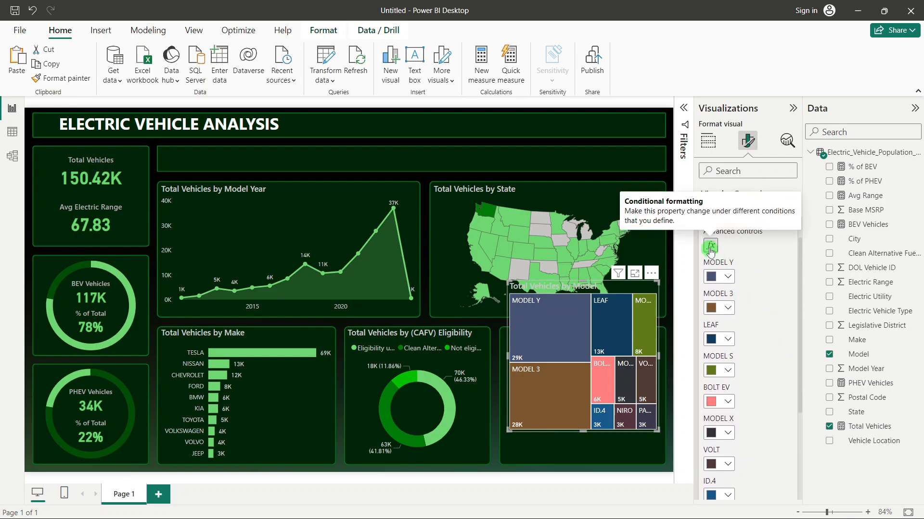
pyautogui.click(710, 246)
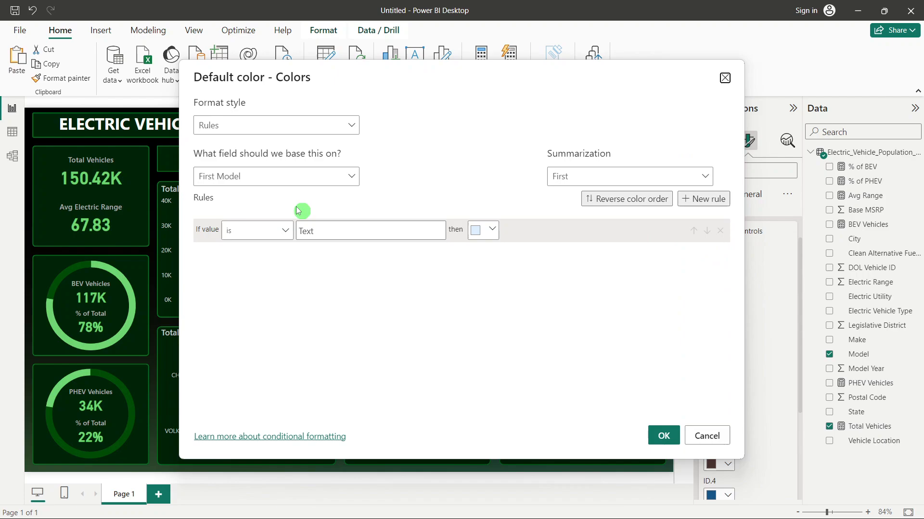
pyautogui.click(233, 122)
pyautogui.click(225, 143)
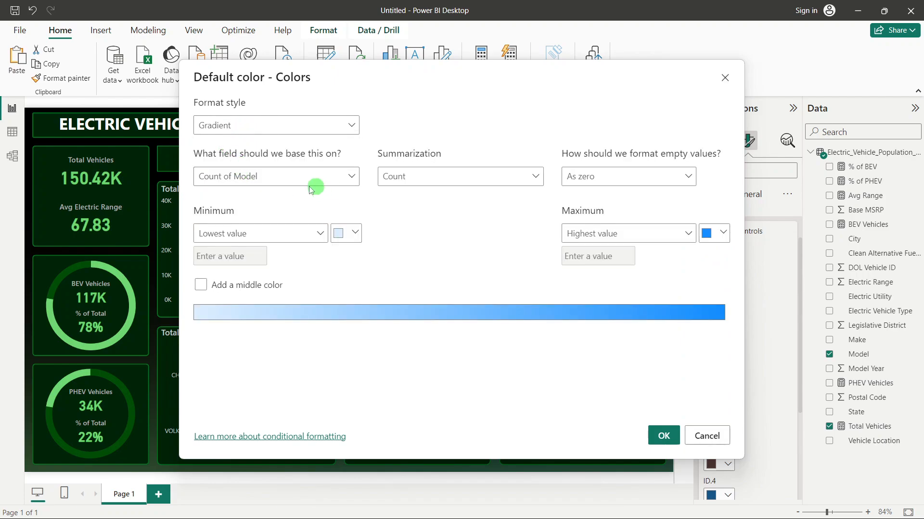
pyautogui.click(258, 177)
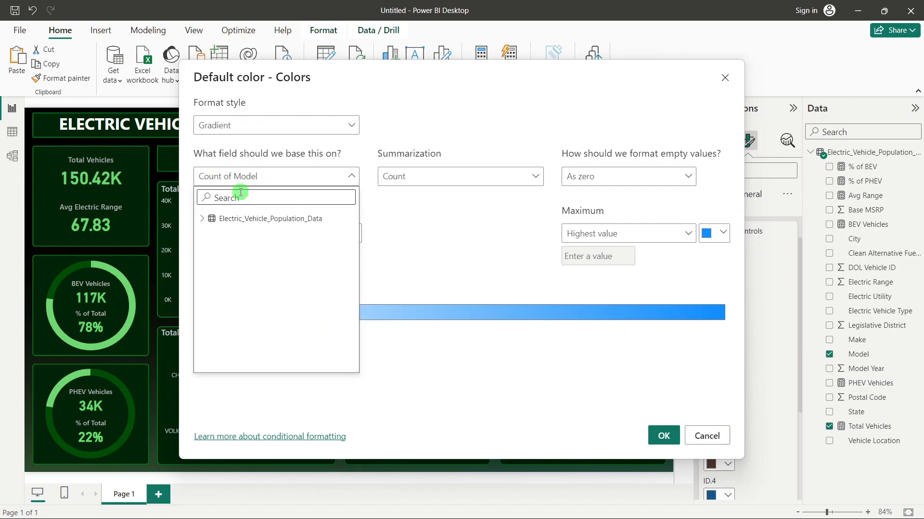
pyautogui.write('tot')
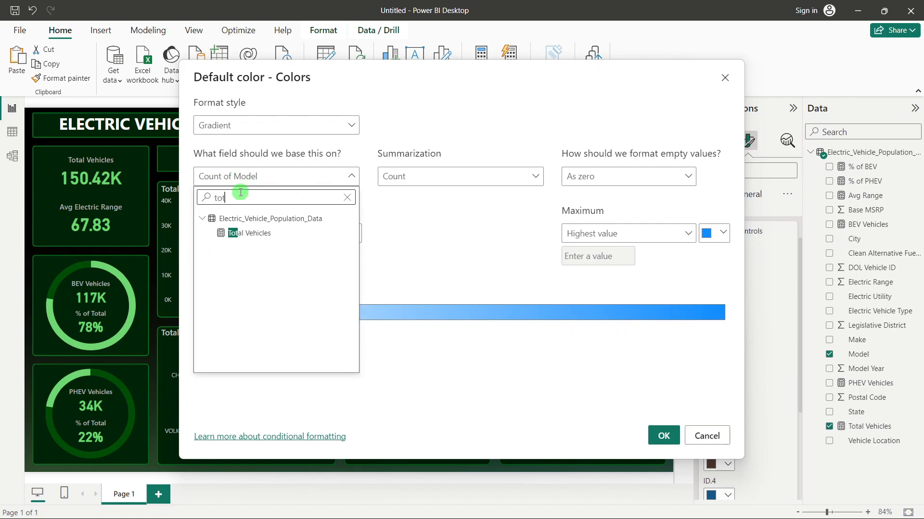
pyautogui.click(261, 231)
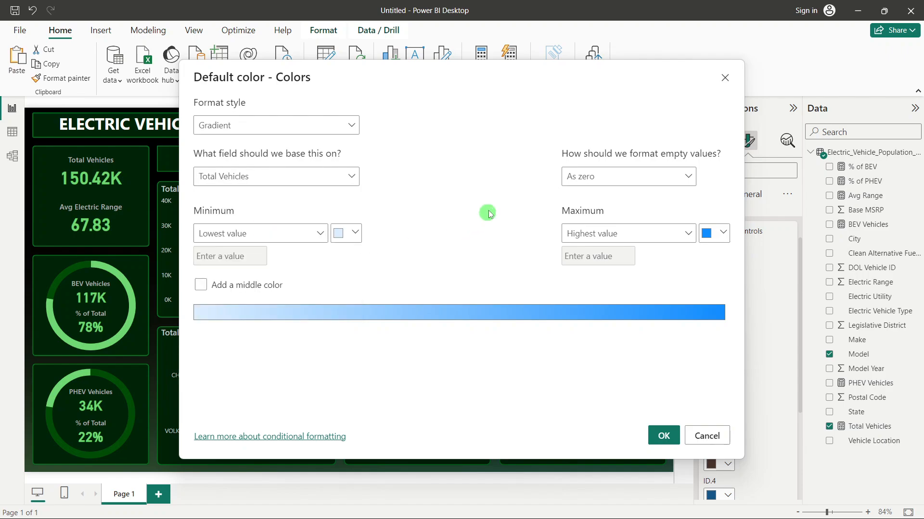
# Step: Set the gradient's minimum colour to the custom green #037D0B
pyautogui.click(354, 237)
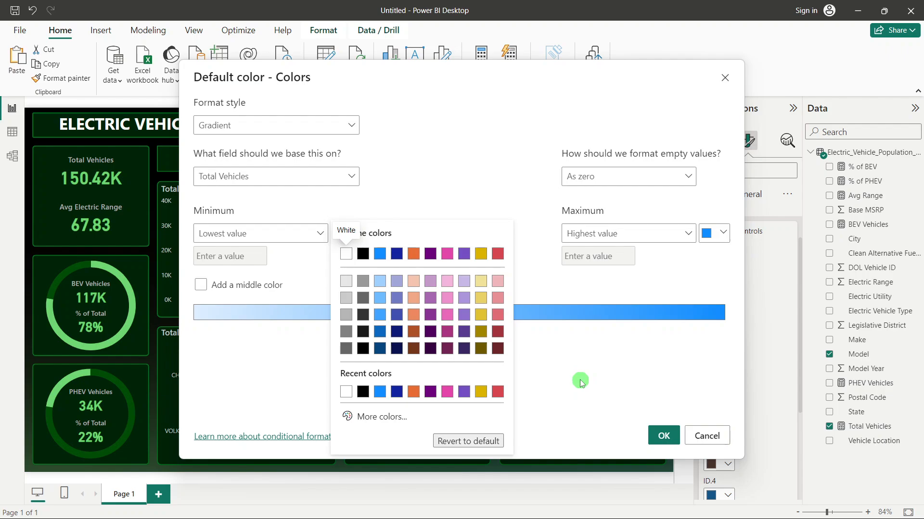
pyautogui.click(385, 417)
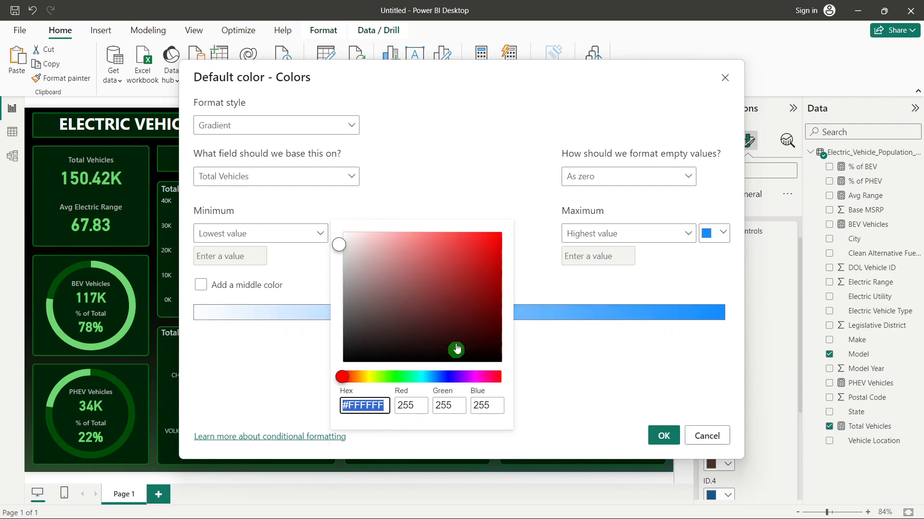
pyautogui.click(396, 377)
pyautogui.click(493, 302)
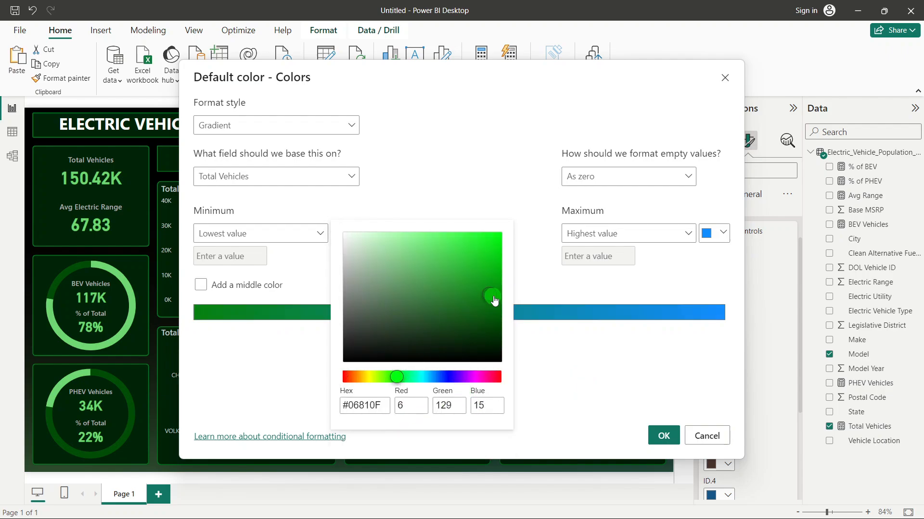
pyautogui.moveTo(497, 299); pyautogui.dragTo(498, 299)
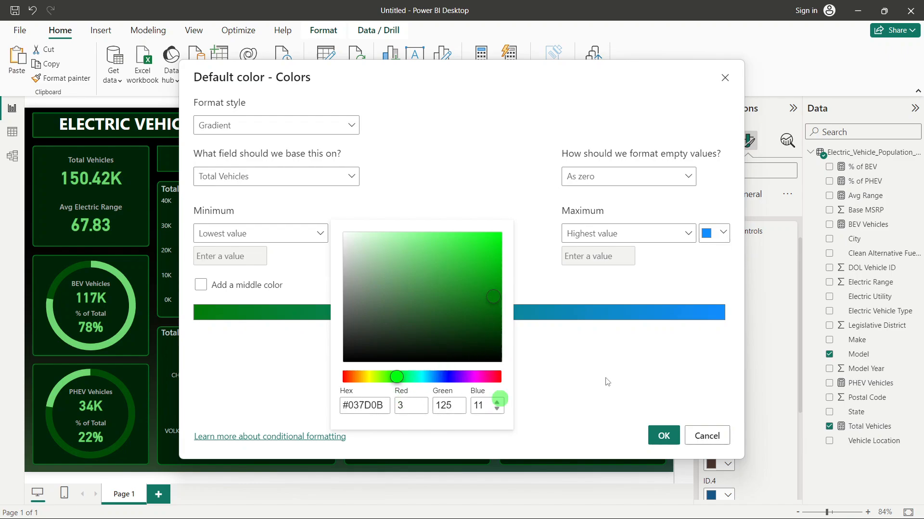
pyautogui.click(626, 339)
# Step: Set the gradient's maximum colour to the custom brighter green #01B310 and apply the gradient to the treemap
pyautogui.click(717, 233)
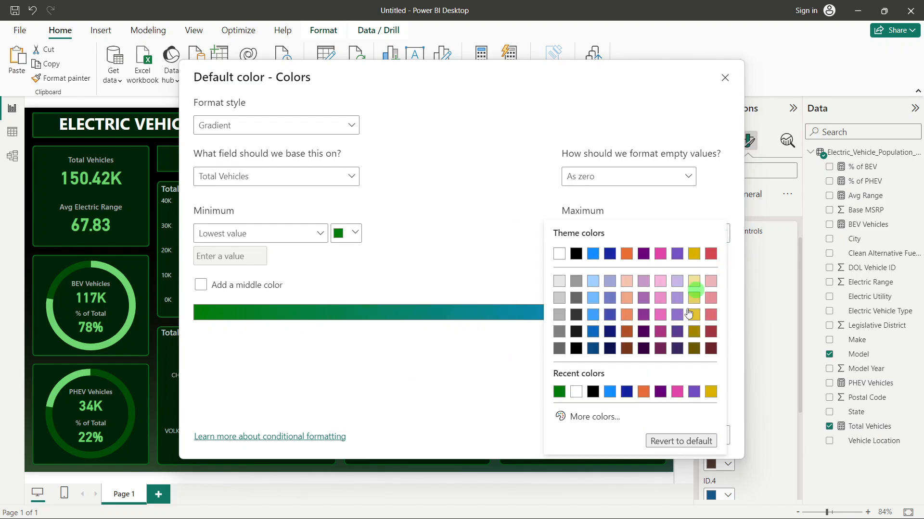
pyautogui.click(597, 418)
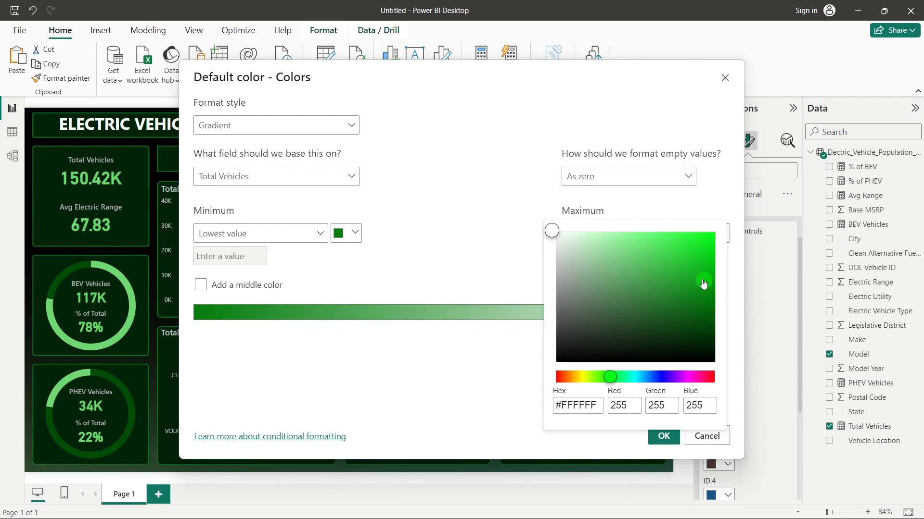
pyautogui.moveTo(703, 283); pyautogui.dragTo(713, 275)
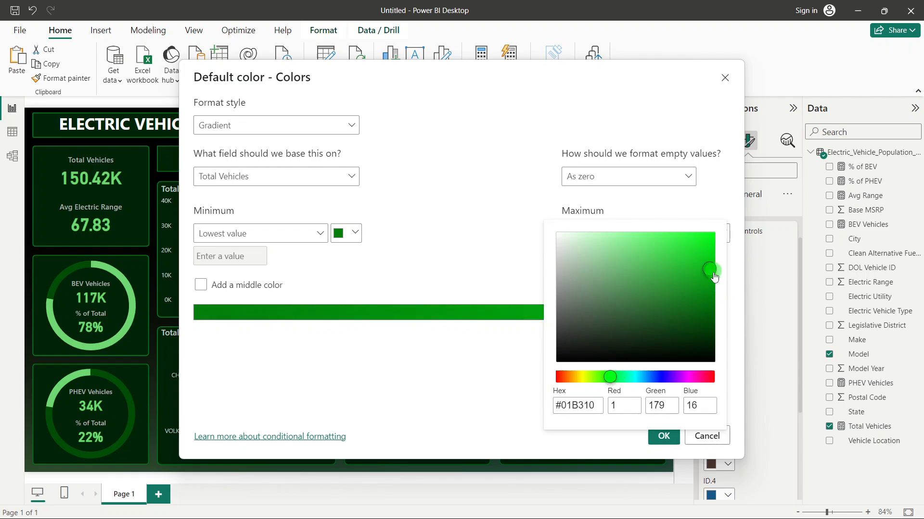
pyautogui.click(533, 345)
pyautogui.click(662, 434)
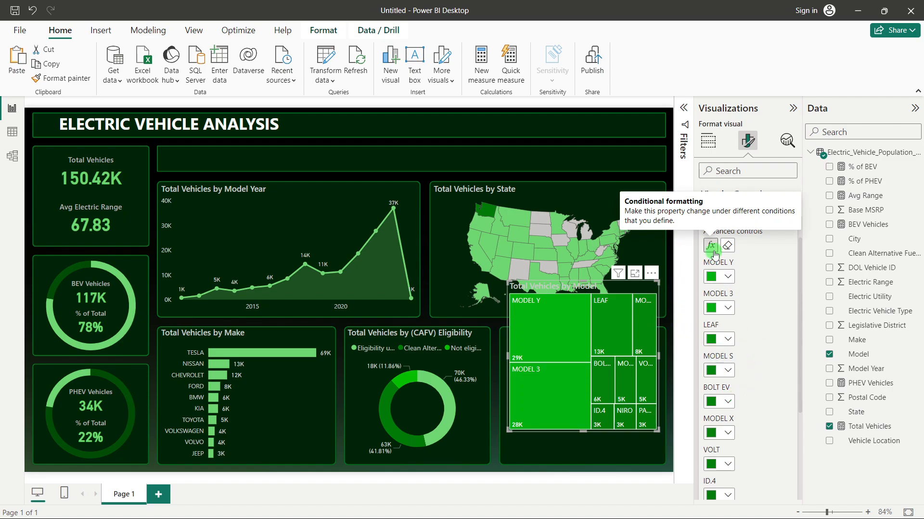
# Step: Reopen the treemap's colour gradient settings and darken the maximum colour to a medium green
pyautogui.click(711, 246)
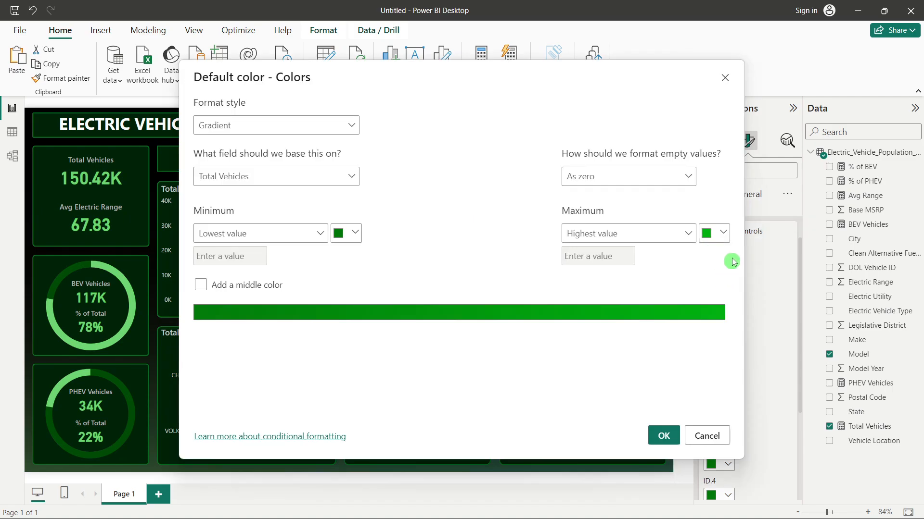
pyautogui.click(726, 235)
pyautogui.click(602, 417)
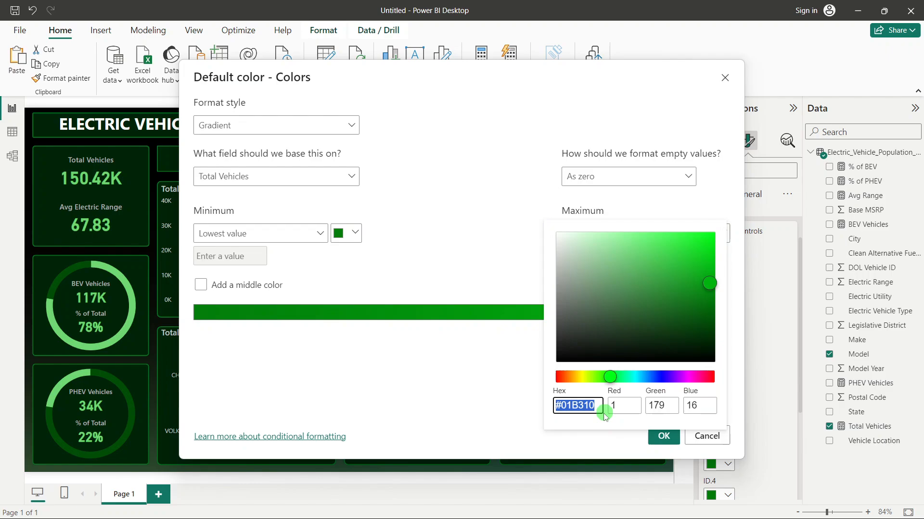
pyautogui.click(714, 286)
pyautogui.click(506, 410)
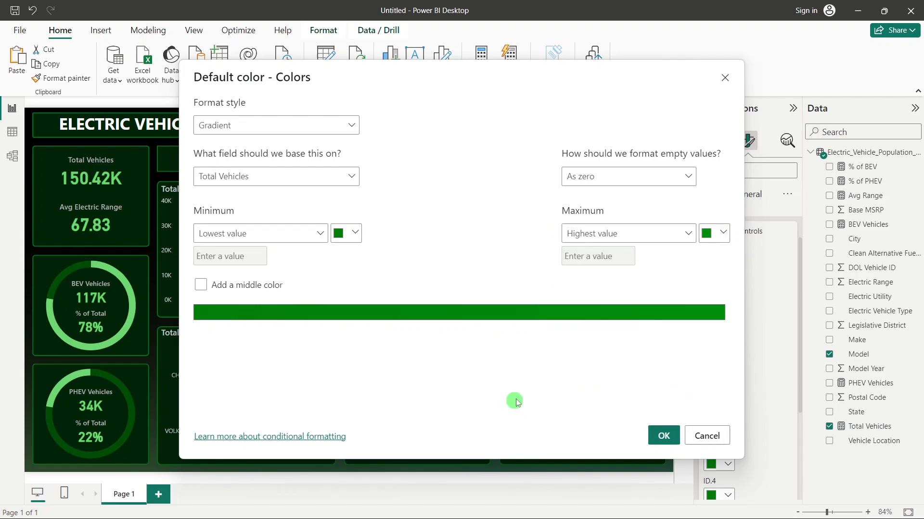
# Step: Darken the gradient's minimum colour to a very dark green and apply the revised gradient to the treemap
pyautogui.click(342, 236)
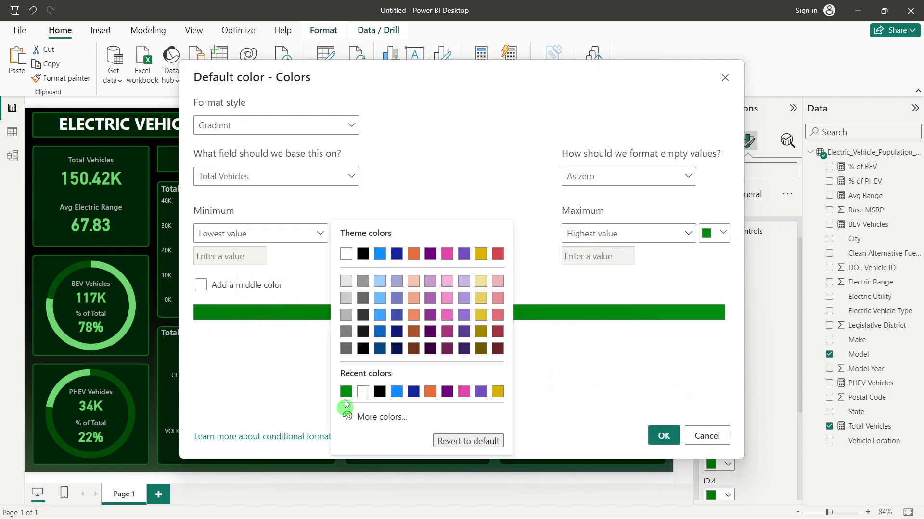
pyautogui.click(362, 418)
pyautogui.moveTo(481, 310); pyautogui.dragTo(505, 324)
pyautogui.click(628, 368)
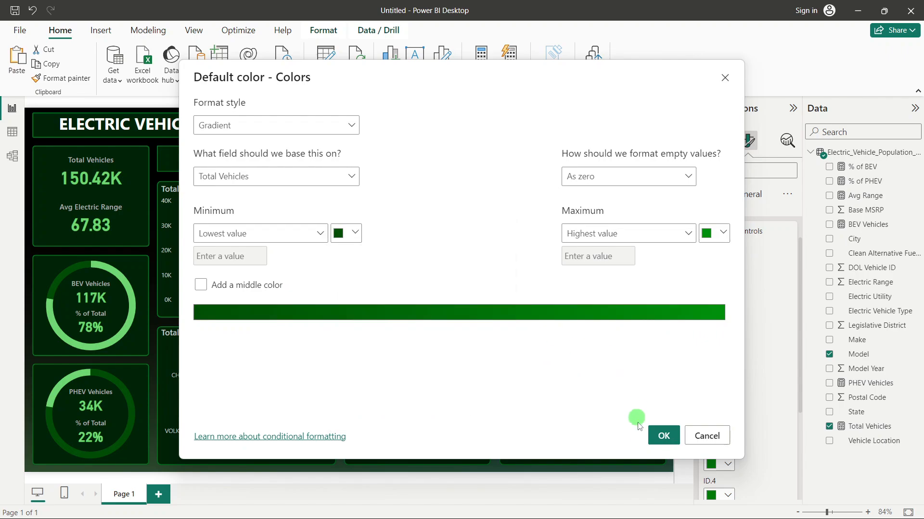
pyautogui.click(664, 435)
pyautogui.click(670, 260)
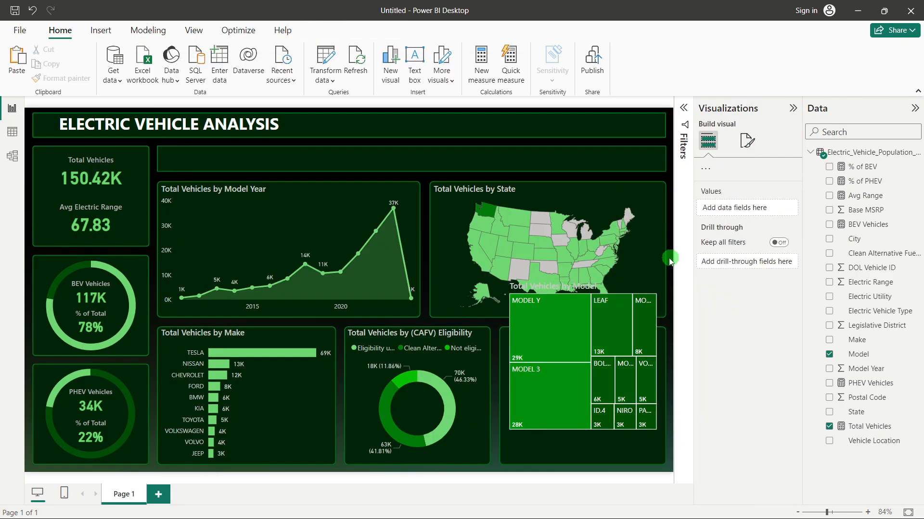
# Step: Move the Total Vehicles by Model treemap onto the panel beside the CAFV Eligibility donut and resize it to fit inside
pyautogui.moveTo(572, 302)
pyautogui.mouseDown()
pyautogui.moveTo(569, 326)
pyautogui.moveTo(567, 318)
pyautogui.mouseUp()
pyautogui.moveTo(651, 387); pyautogui.dragTo(663, 387)
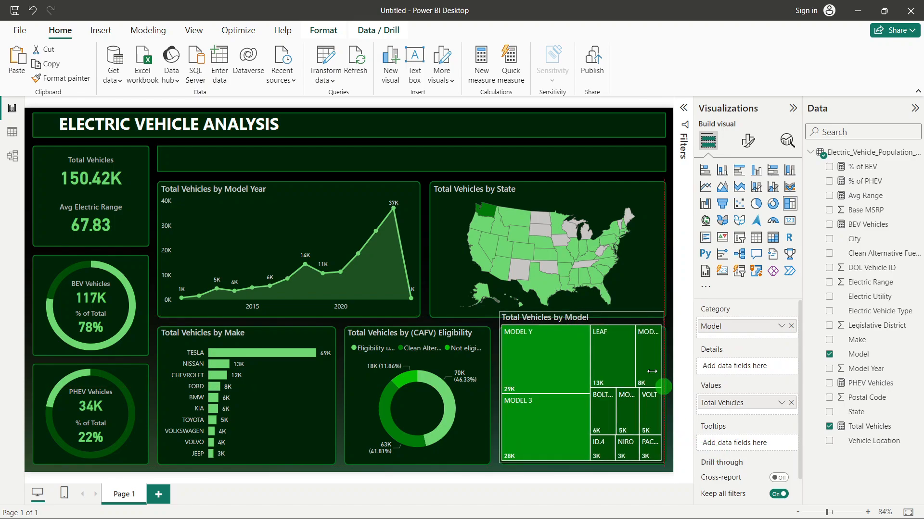
pyautogui.moveTo(583, 313); pyautogui.dragTo(584, 327)
pyautogui.click(578, 321)
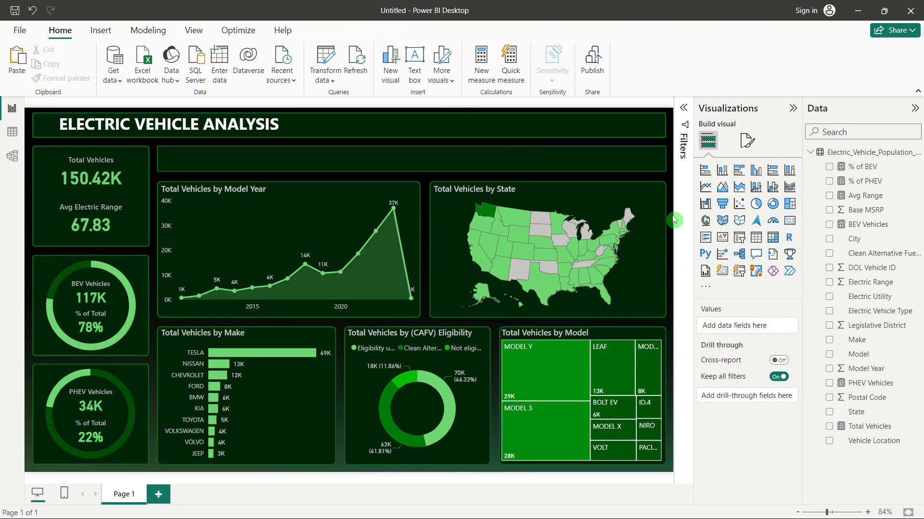
pyautogui.click(659, 338)
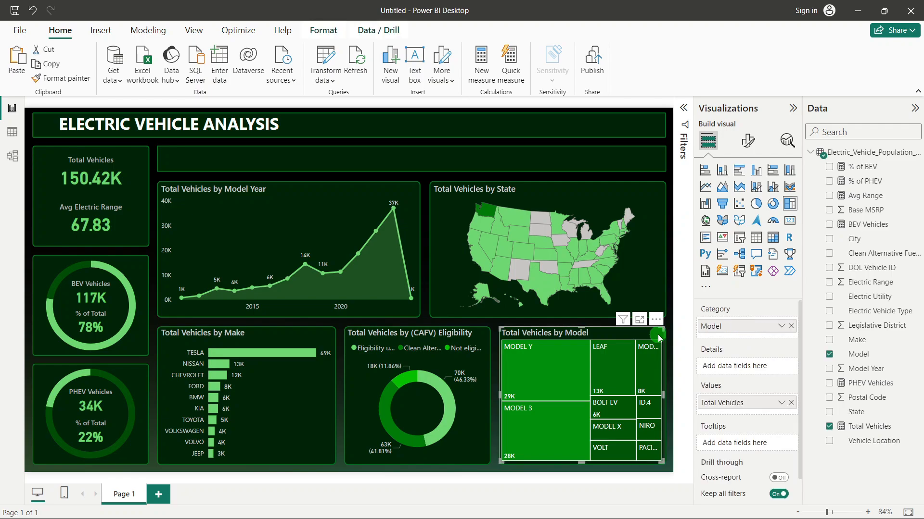
pyautogui.click(489, 386)
pyautogui.click(497, 388)
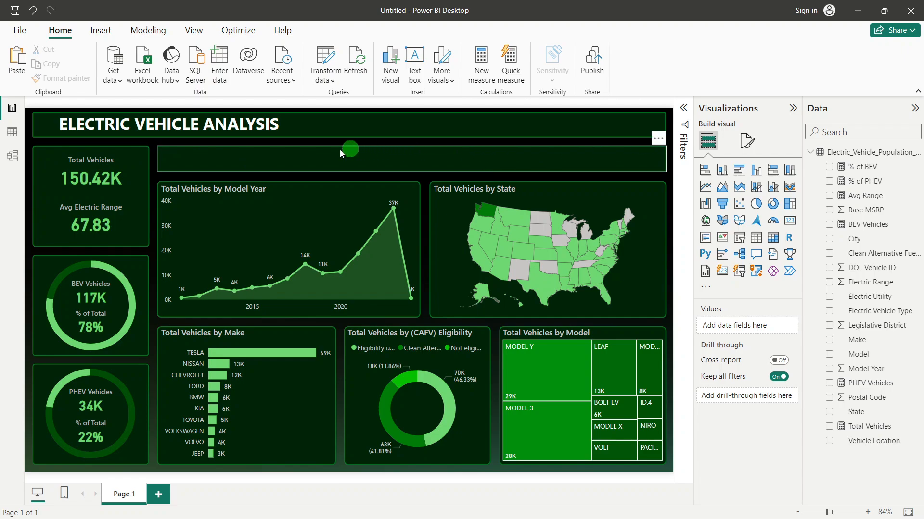
# Step: Fill the empty wide rectangle under the dashboard title with a very dark grey
pyautogui.click(286, 160)
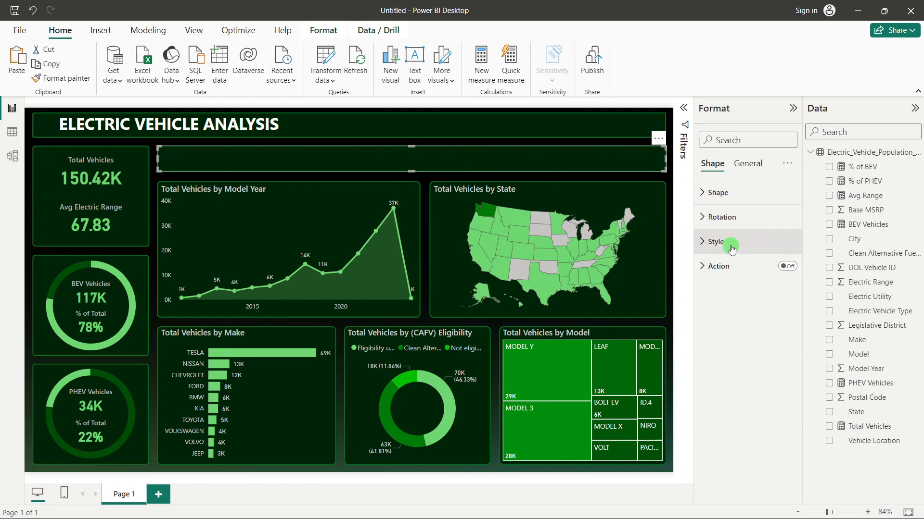
pyautogui.click(777, 241)
pyautogui.click(728, 301)
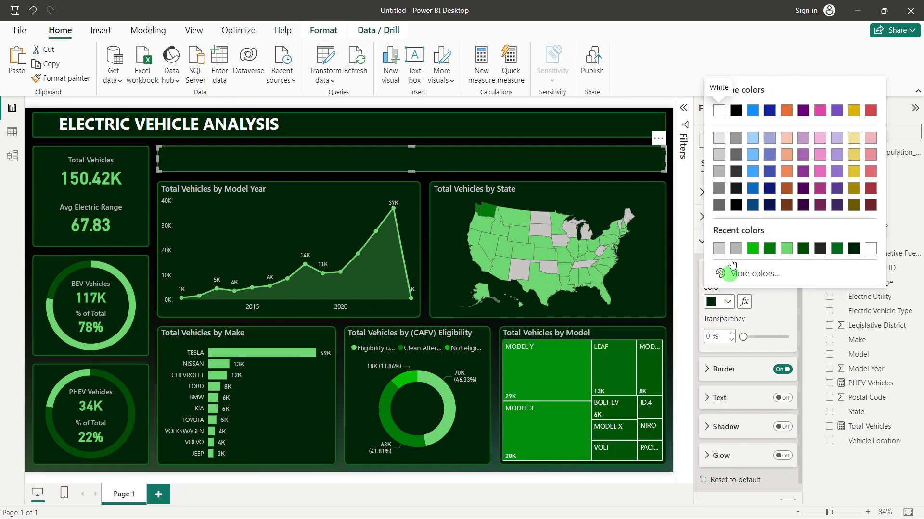
pyautogui.click(731, 193)
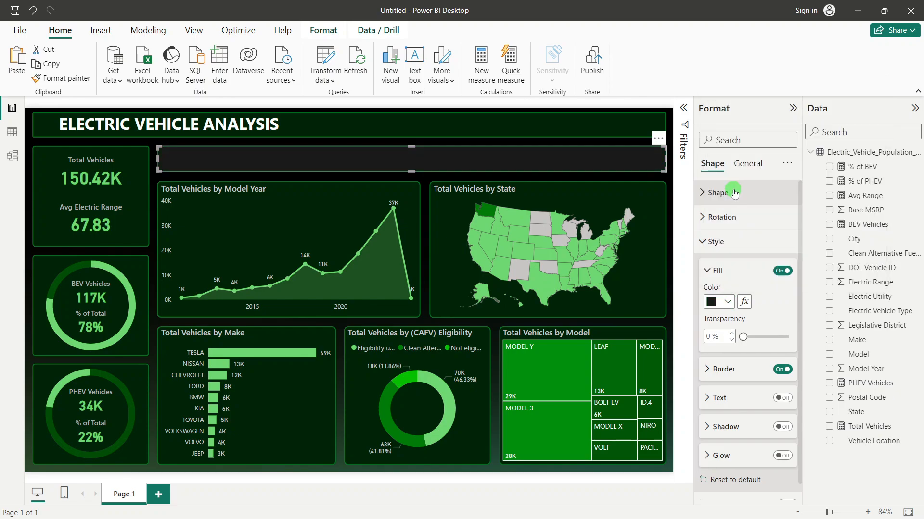
pyautogui.click(666, 180)
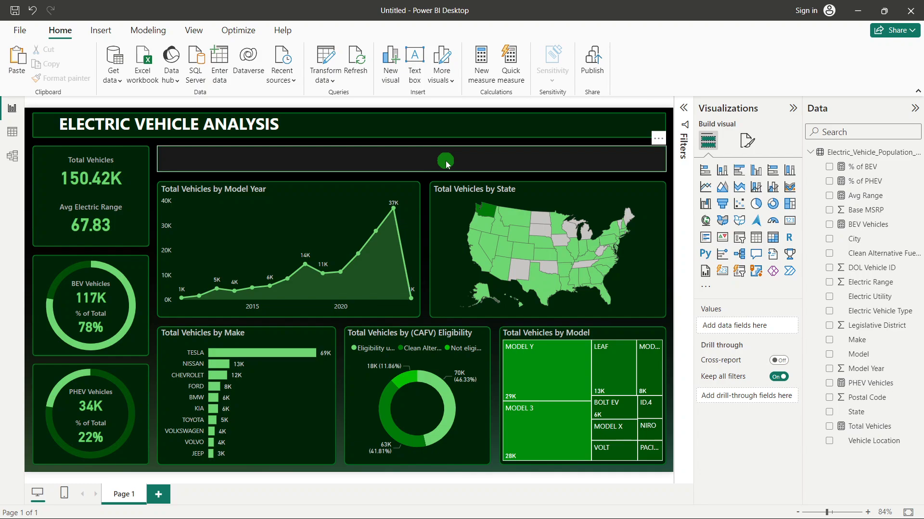
# Step: Duplicate the dashboard title text box onto the dark grey bar and replace its text with FILTER PANEL
pyautogui.click(254, 141)
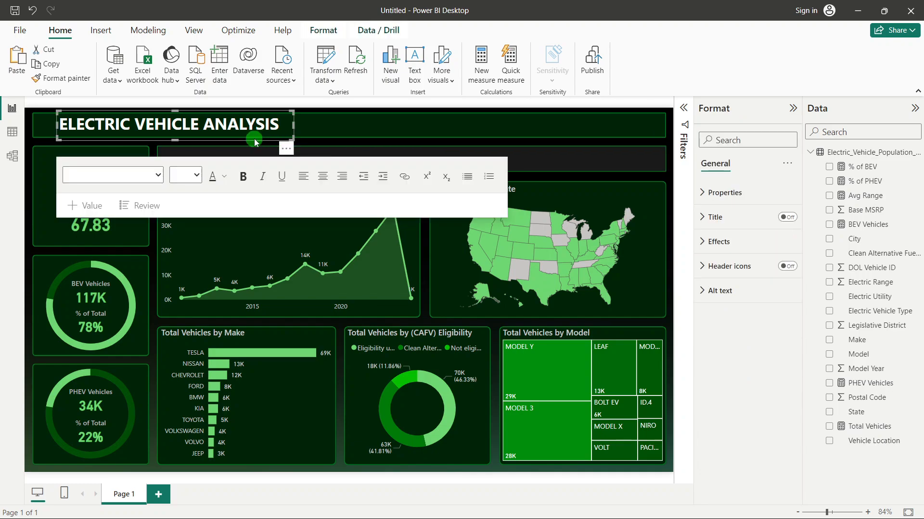
pyautogui.moveTo(254, 141); pyautogui.dragTo(320, 179)
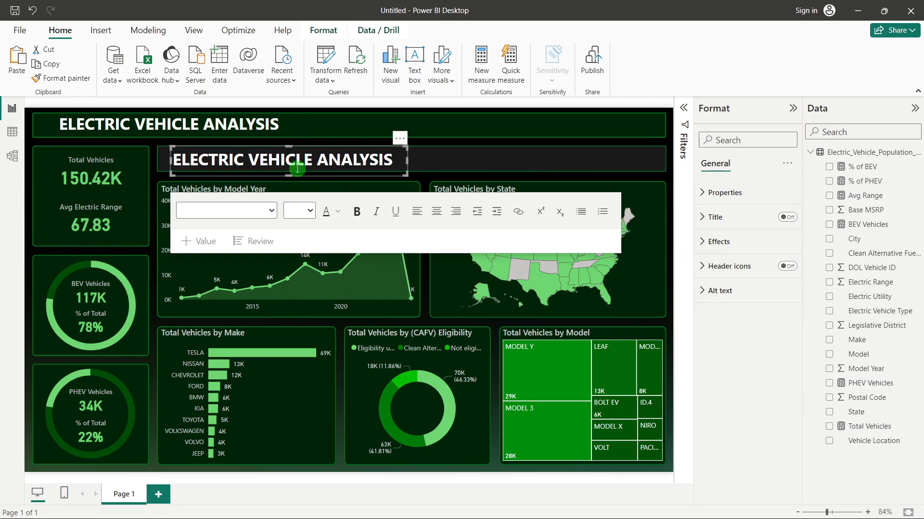
pyautogui.tripleClick(297, 168)
pyautogui.write('FILTER PANEL')
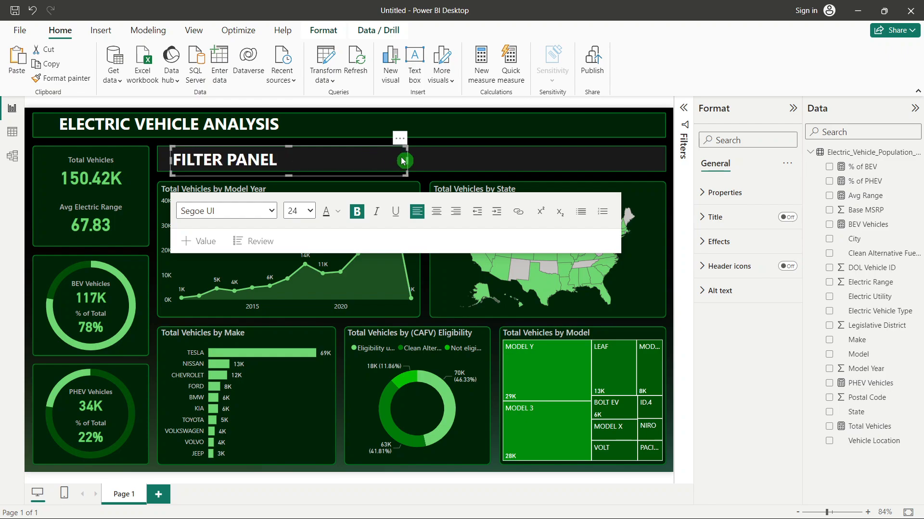
# Step: Set the FILTER PANEL text to font size 12 and reduce the height of its text box
pyautogui.moveTo(337, 160); pyautogui.dragTo(172, 158)
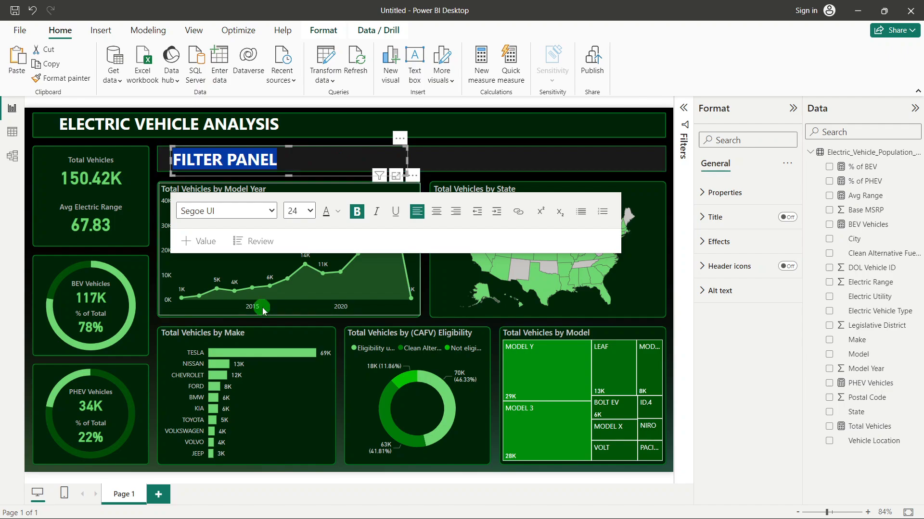
pyautogui.click(312, 212)
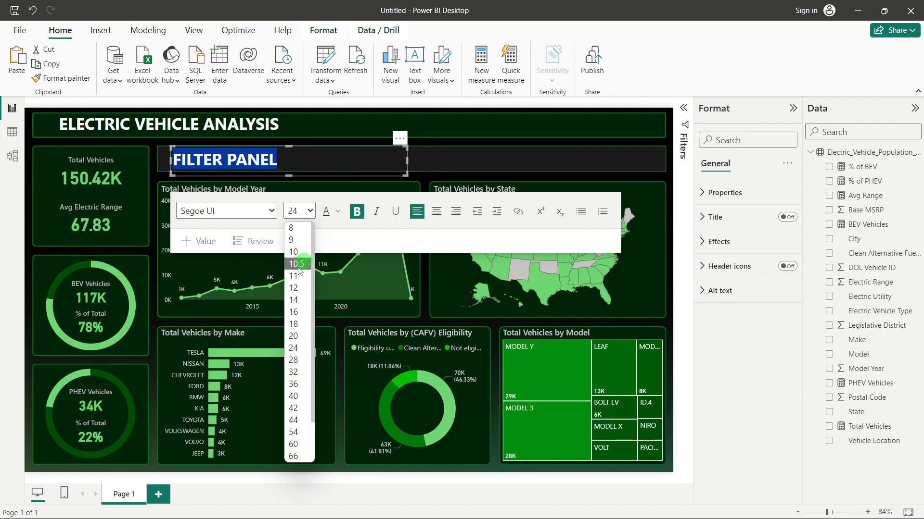
pyautogui.click(292, 286)
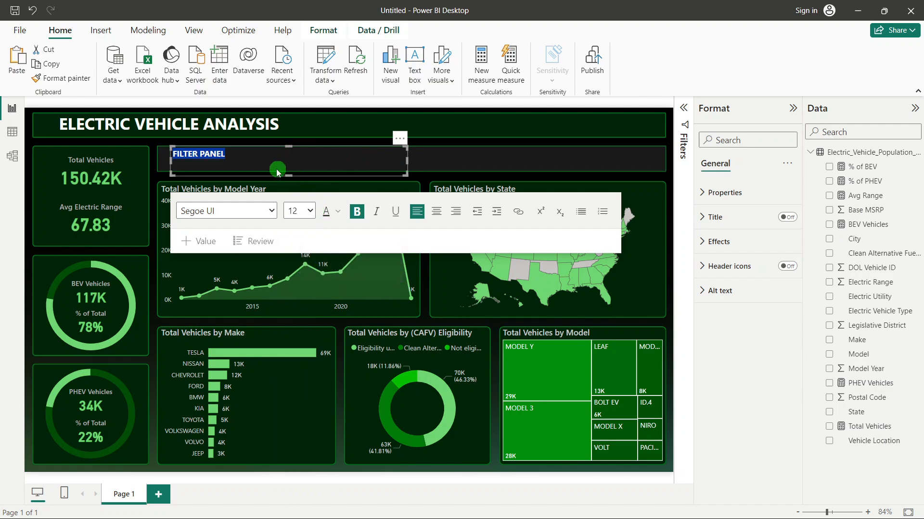
pyautogui.moveTo(287, 173); pyautogui.dragTo(289, 165)
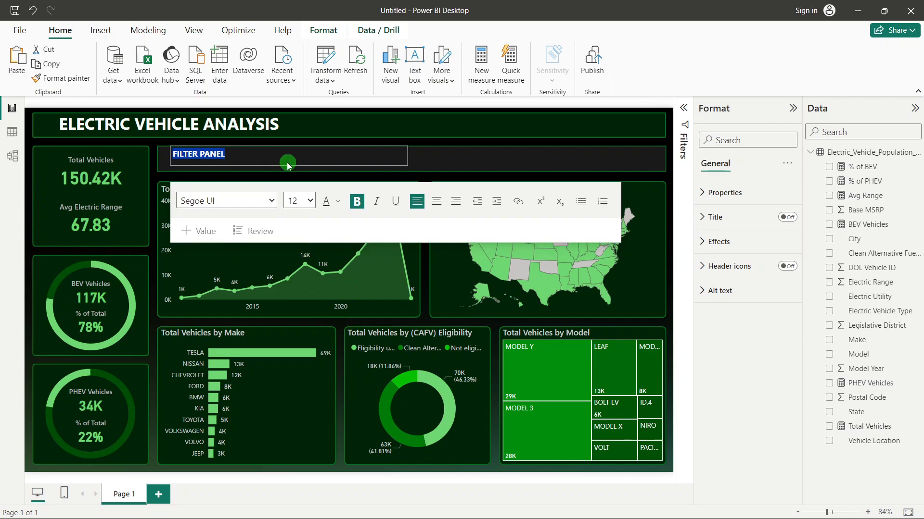
# Step: Narrow the FILTER PANEL text box to fit its text and place it vertically centred at the start of the dark grey bar
pyautogui.moveTo(406, 155); pyautogui.dragTo(205, 170)
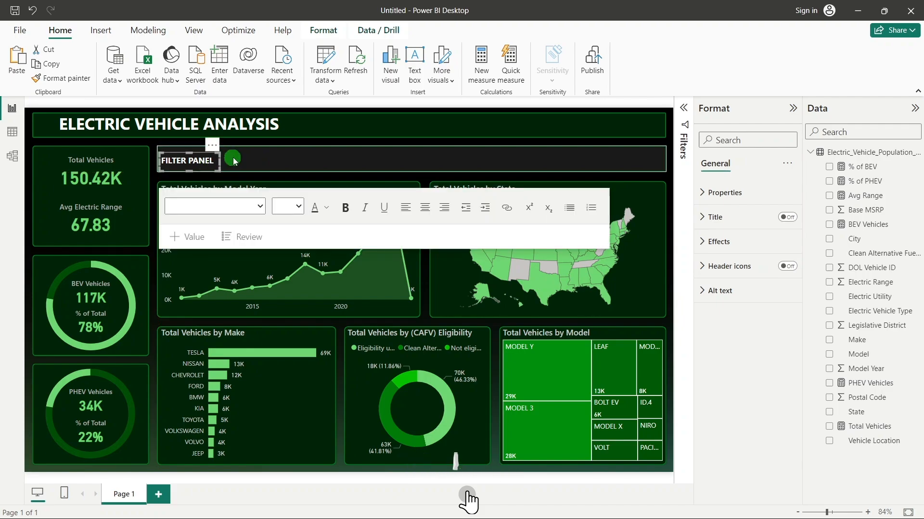
pyautogui.press('Up')
pyautogui.press('Up')
pyautogui.press('Up')
pyautogui.press('Up')
pyautogui.press('Up')
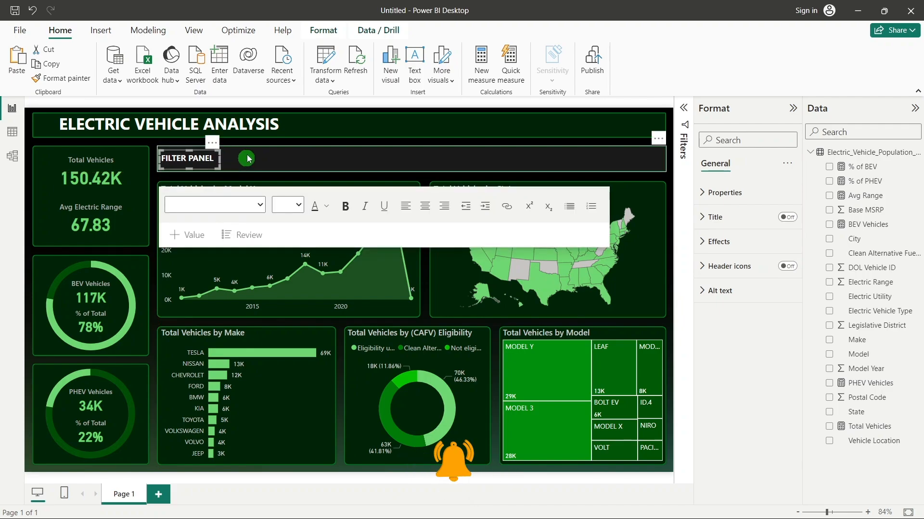
pyautogui.click(245, 148)
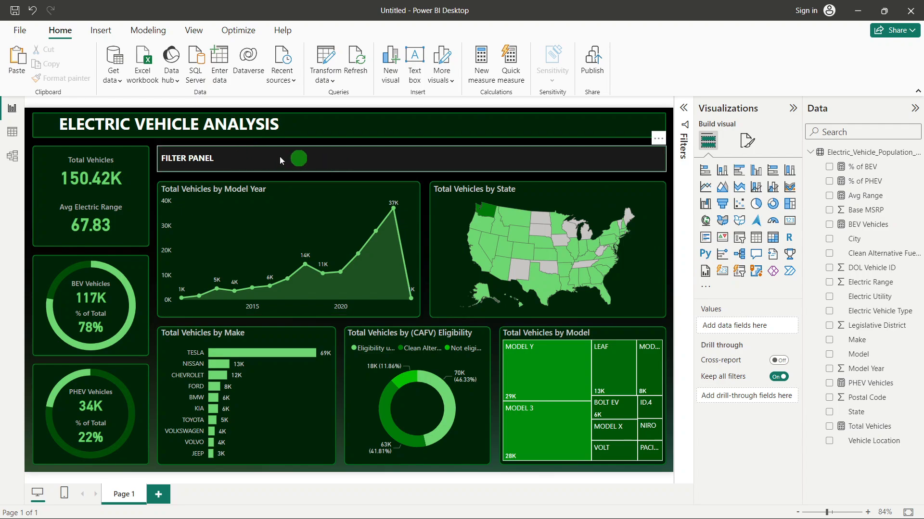
# Step: Change the FILTER PANEL text color to light blue
pyautogui.doubleClick(190, 163)
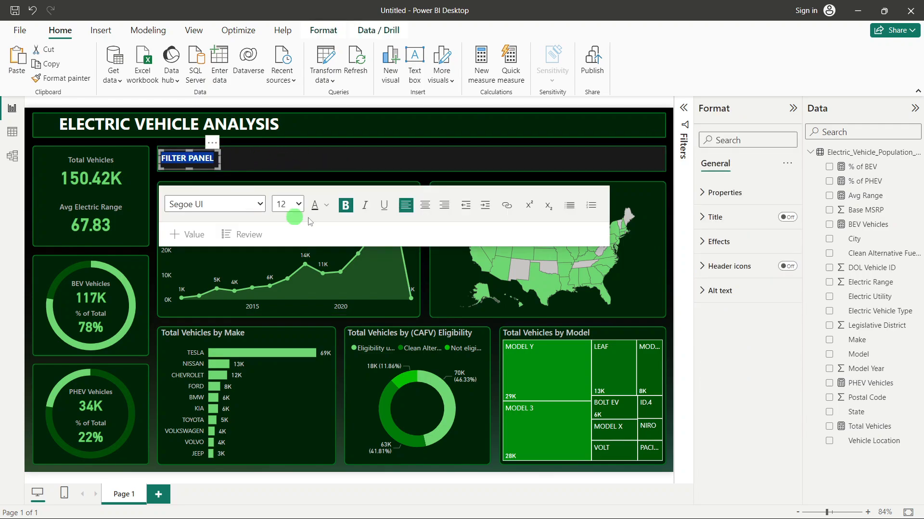
pyautogui.click(326, 208)
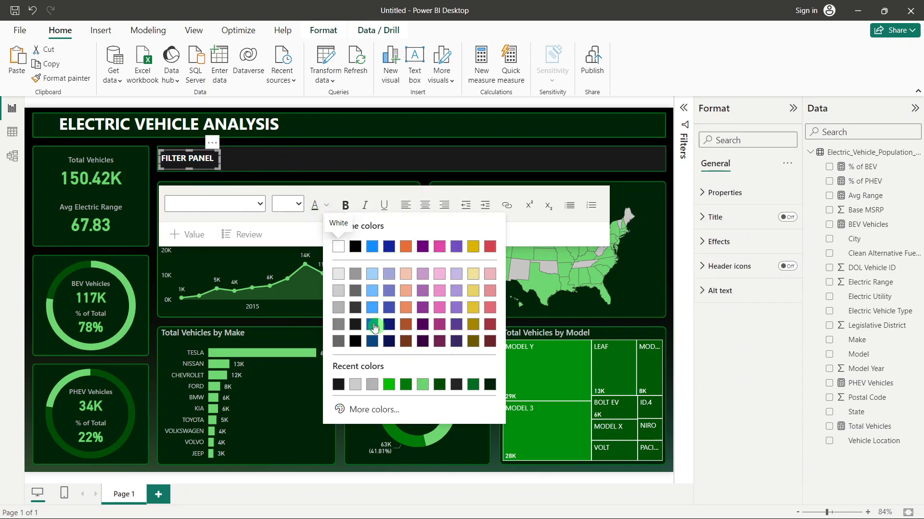
pyautogui.click(367, 301)
pyautogui.click(231, 141)
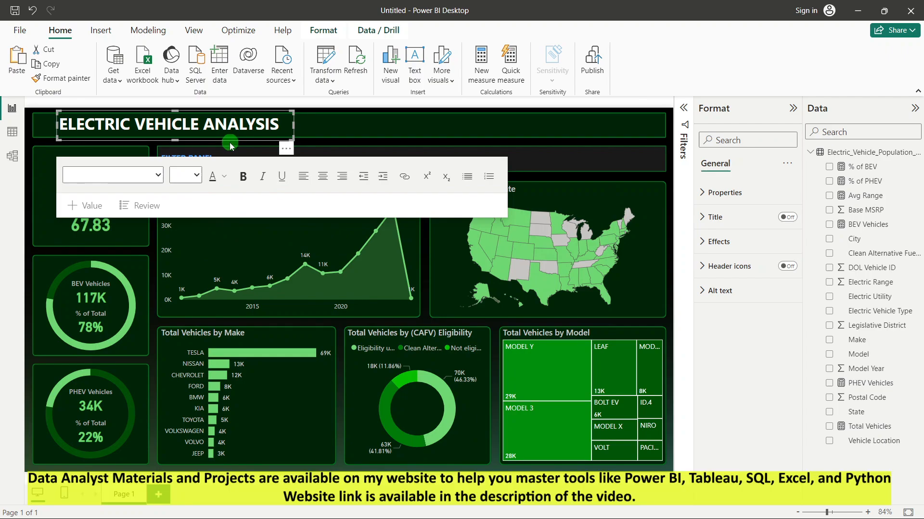
pyautogui.click(230, 143)
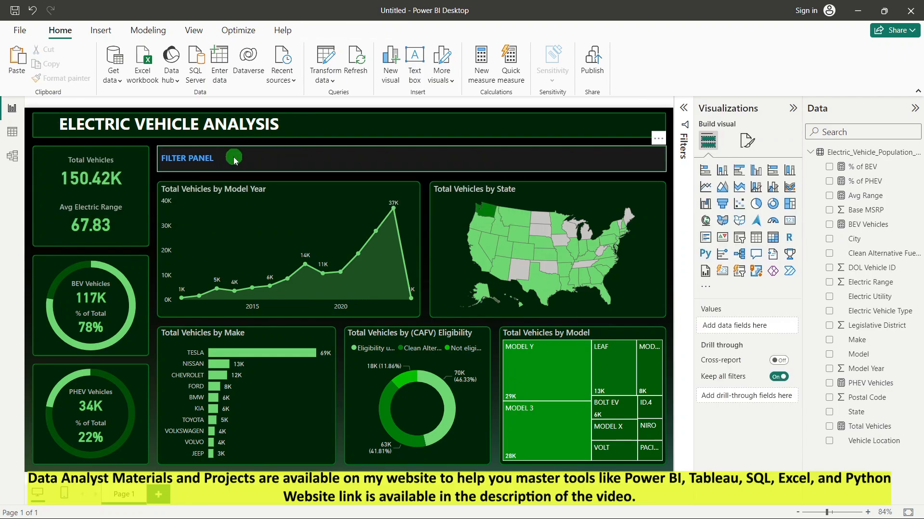
# Step: Add a slicer to the report, move it over the charts, and assign the City field to it
pyautogui.click(739, 239)
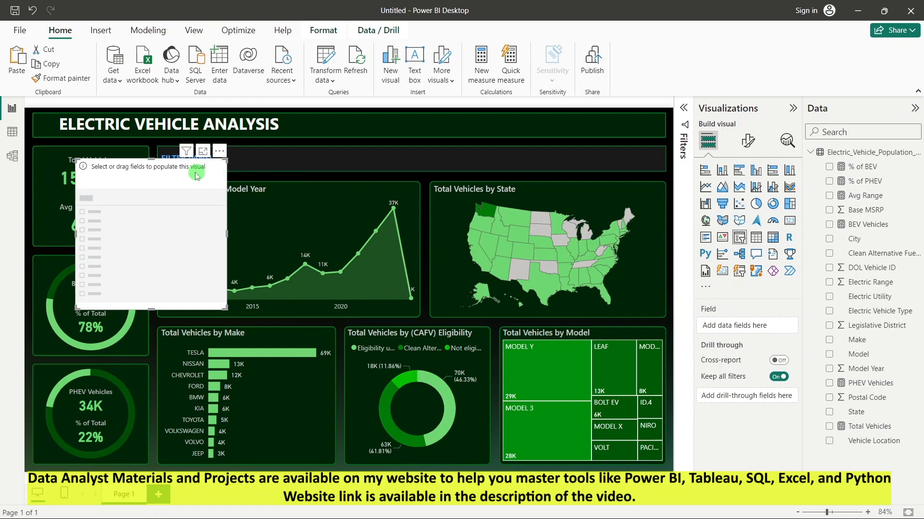
pyautogui.moveTo(200, 170); pyautogui.dragTo(490, 207)
pyautogui.hotkey('alt', 'Tab')
pyautogui.hotkey('alt', 'Tab')
pyautogui.hotkey('alt', 'Tab')
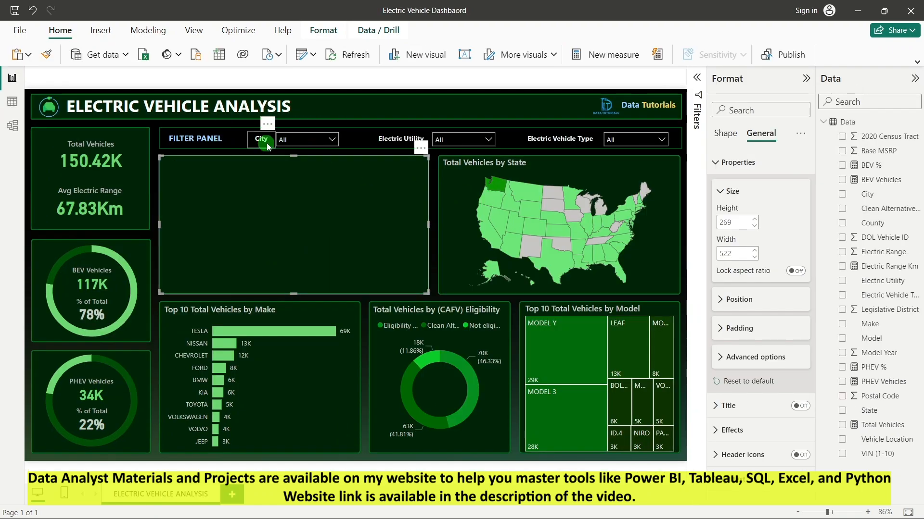
pyautogui.hotkey('alt', 'Tab')
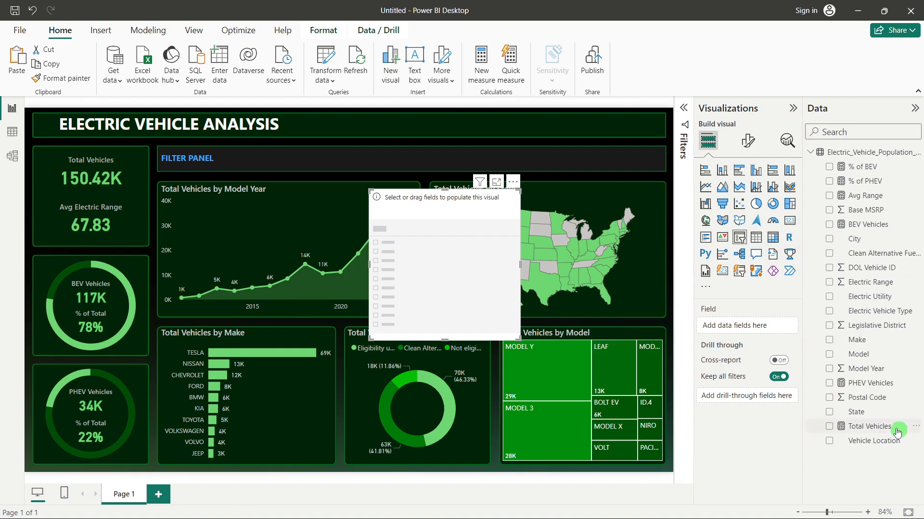
pyautogui.moveTo(854, 239); pyautogui.dragTo(739, 328)
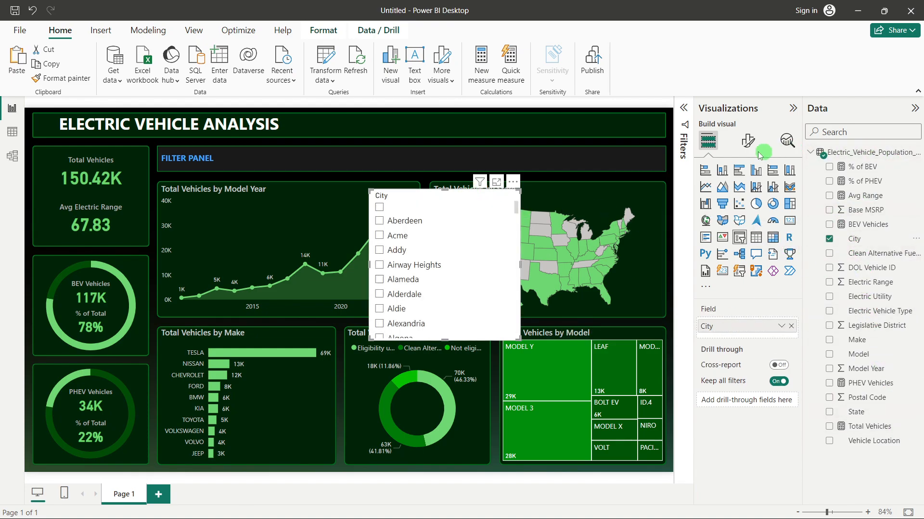
# Step: Set the City slicer to Dropdown style with the "Select all" option on and the slicer header off
pyautogui.click(751, 148)
pyautogui.click(741, 223)
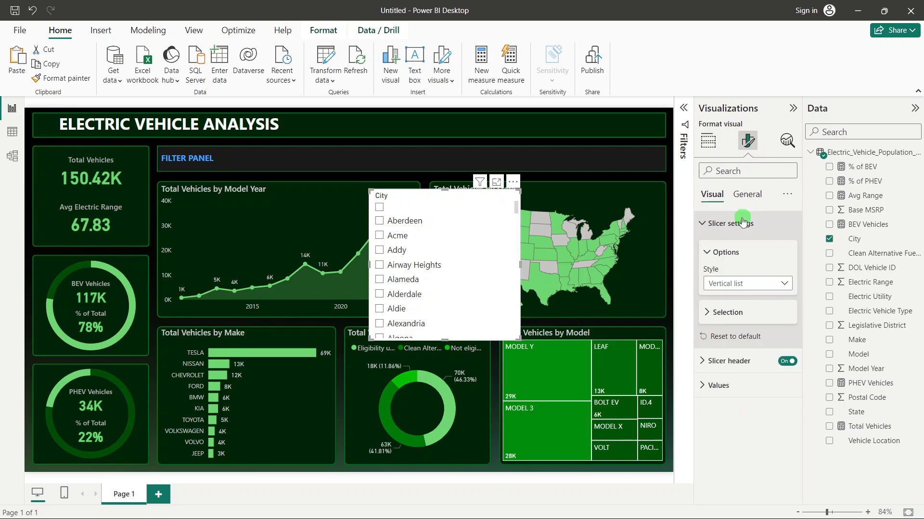
pyautogui.click(741, 288)
pyautogui.click(729, 325)
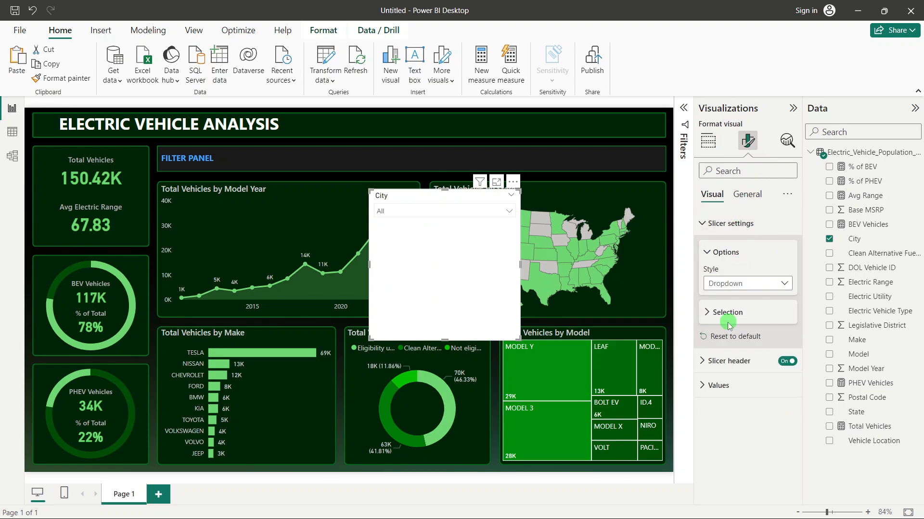
pyautogui.click(730, 313)
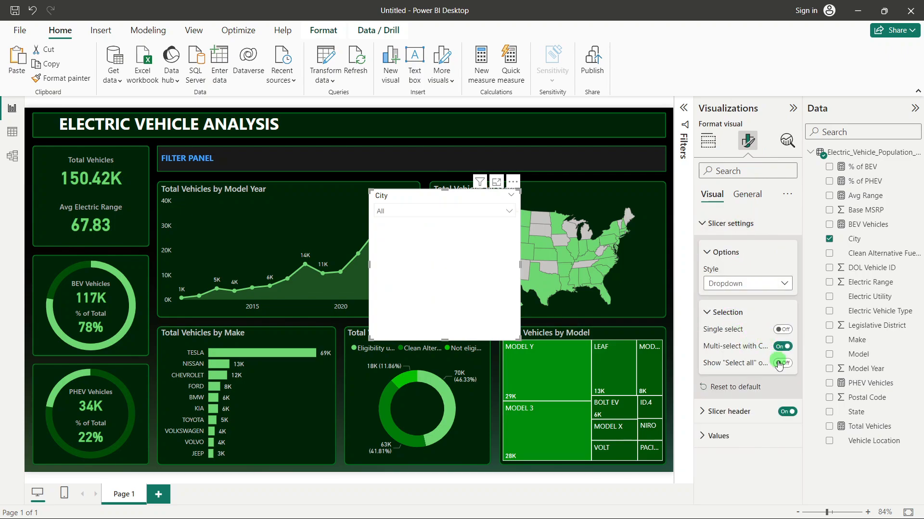
pyautogui.click(746, 283)
pyautogui.click(787, 414)
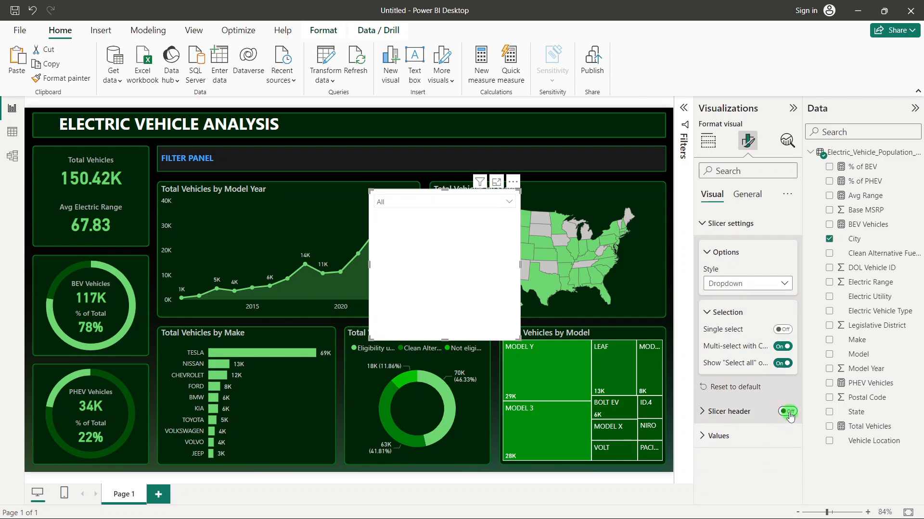
# Step: Format the City slicer values with a very dark grey background, 0 px padding and a light grey font color
pyautogui.click(735, 436)
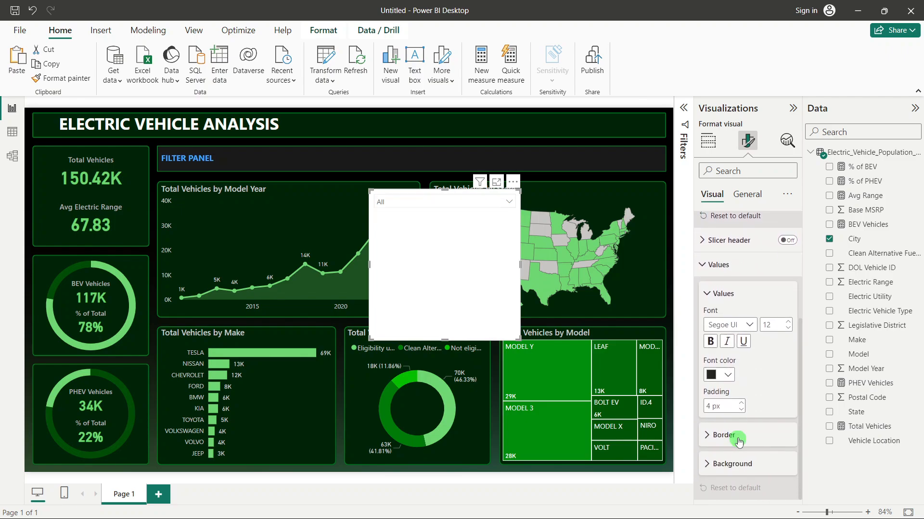
pyautogui.click(732, 463)
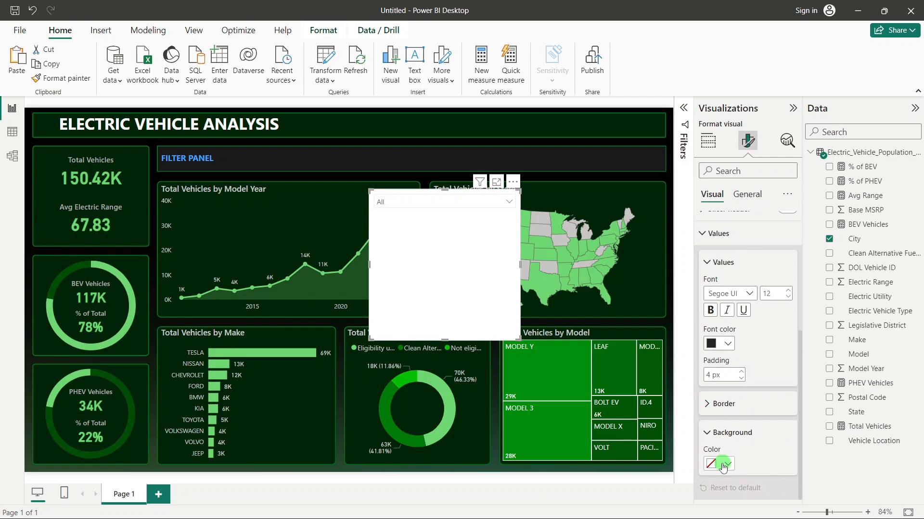
pyautogui.click(726, 463)
pyautogui.click(735, 410)
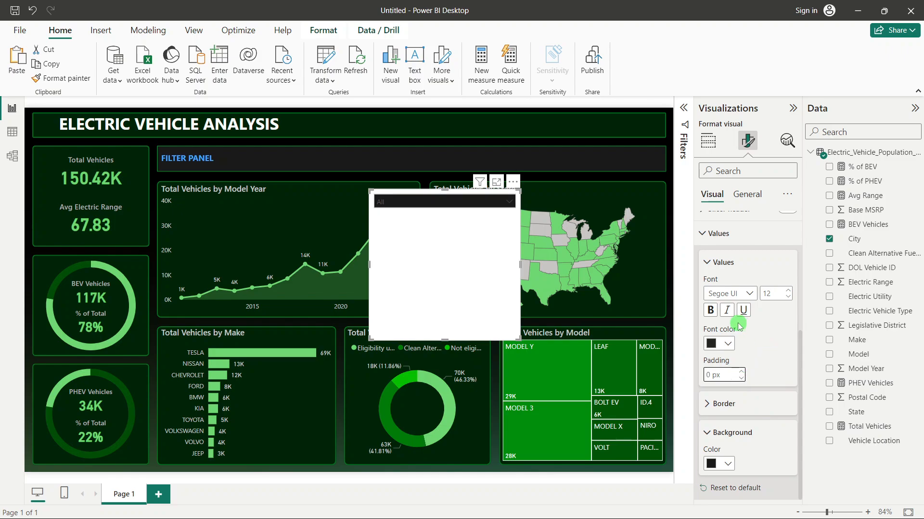
pyautogui.click(728, 345)
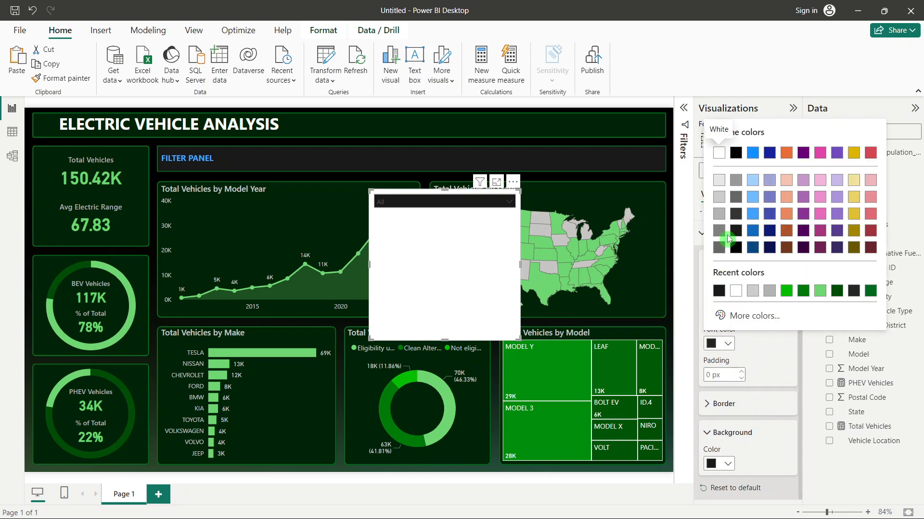
pyautogui.click(717, 199)
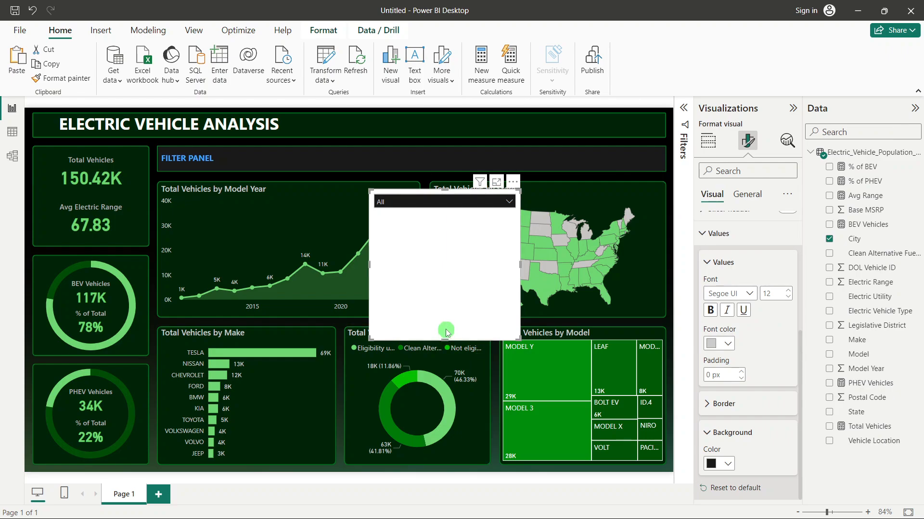
# Step: Shrink the City slicer to its dropdown box, turn off its background, and place it on the filter panel bar
pyautogui.moveTo(442, 340); pyautogui.dragTo(464, 211)
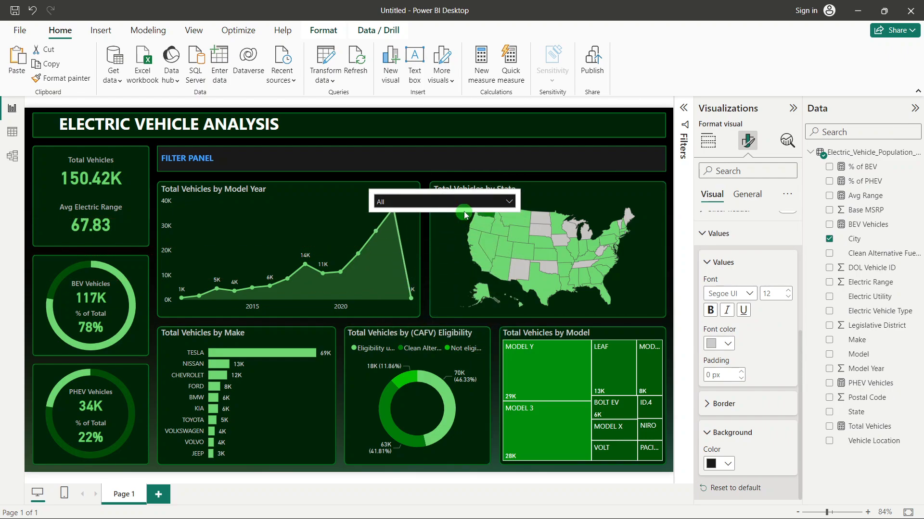
pyautogui.click(760, 192)
pyautogui.click(758, 272)
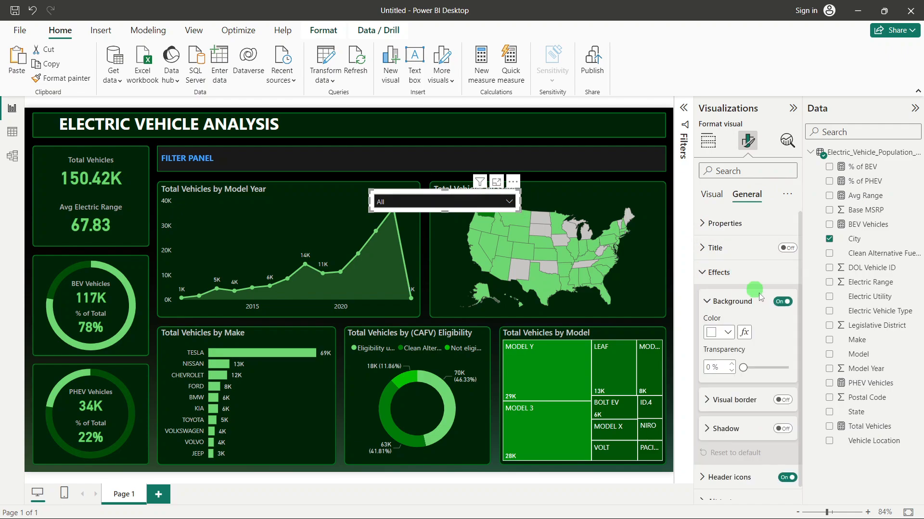
pyautogui.click(781, 302)
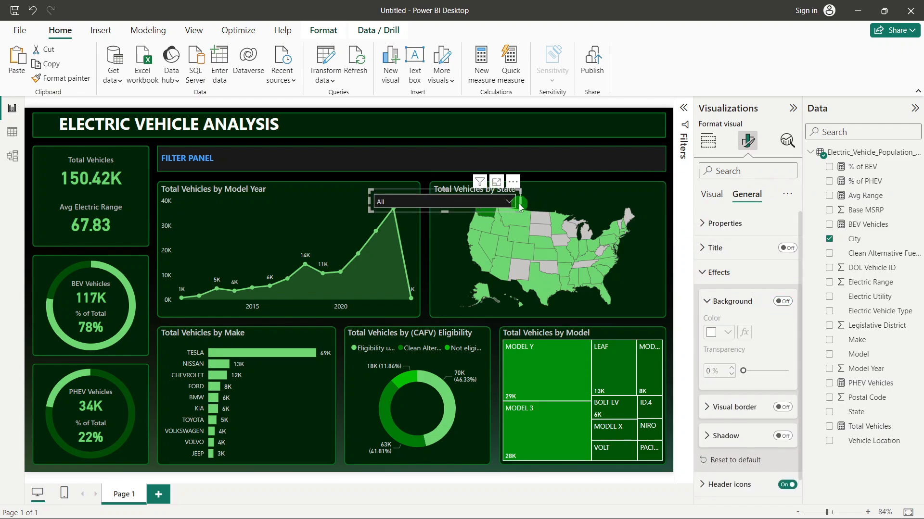
pyautogui.moveTo(520, 207); pyautogui.dragTo(358, 150)
pyautogui.click(333, 143)
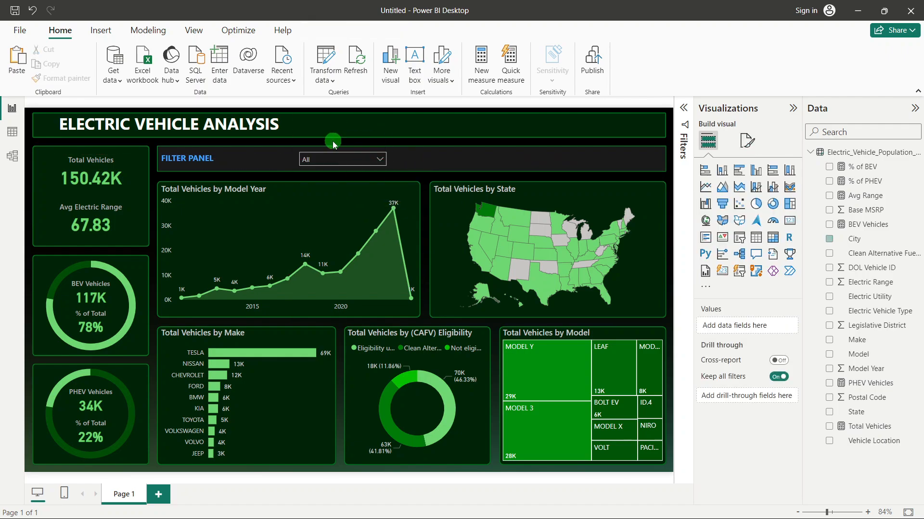
# Step: Duplicate the FILTER PANEL text box beside the City slicer, replace its text with City, and color it white
pyautogui.click(204, 160)
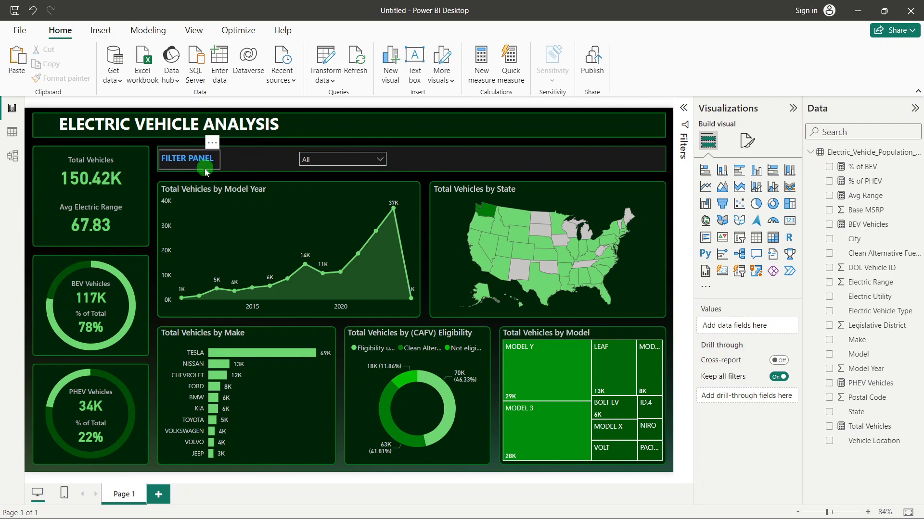
pyautogui.moveTo(205, 169); pyautogui.dragTo(271, 173)
pyautogui.click(269, 157)
pyautogui.tripleClick(269, 157)
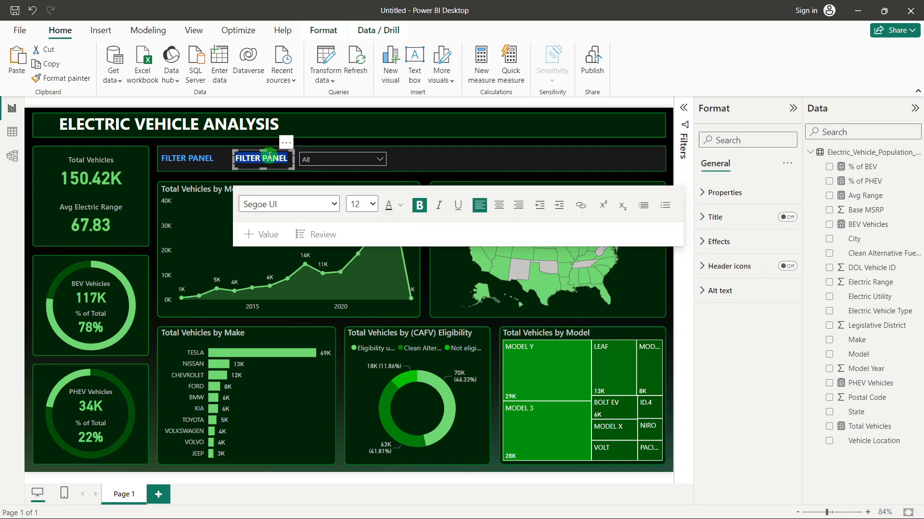
pyautogui.write('City')
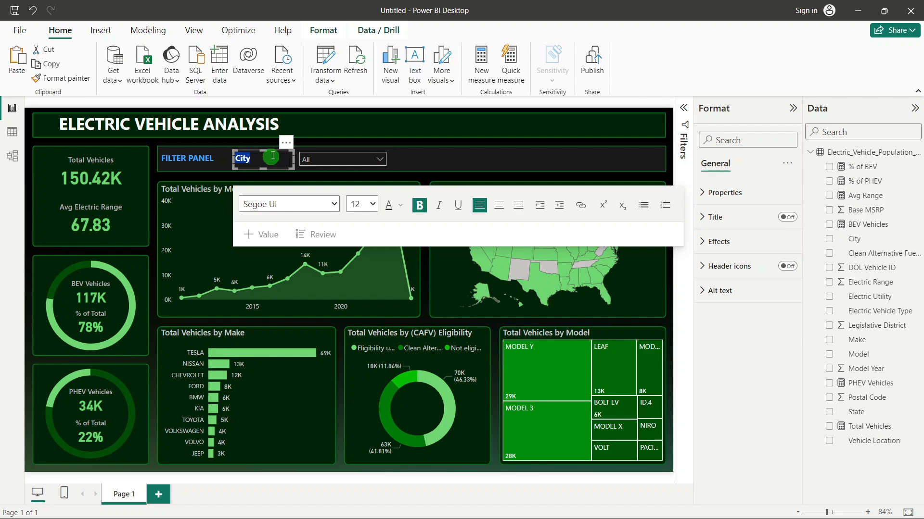
pyautogui.click(400, 205)
pyautogui.click(414, 280)
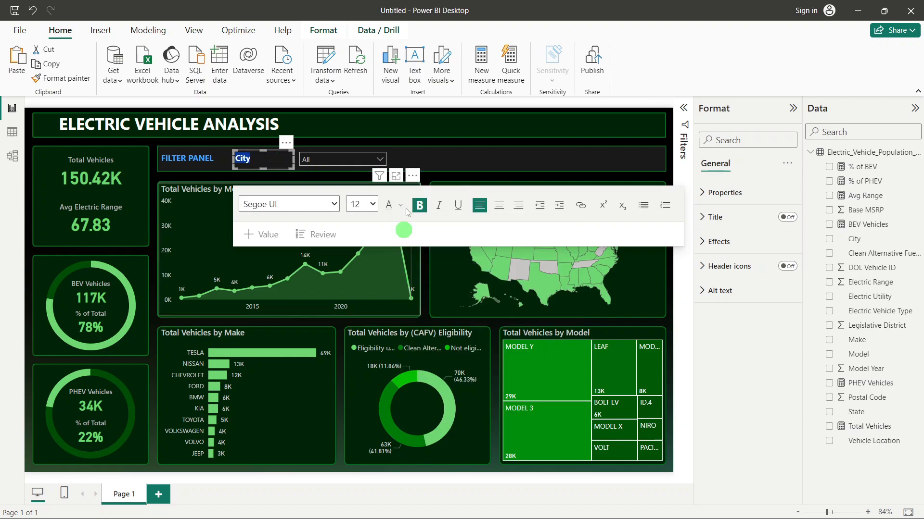
# Step: Narrow the City text box so that it fits its text right beside the slicer
pyautogui.click(389, 140)
pyautogui.click(263, 156)
pyautogui.click(236, 159)
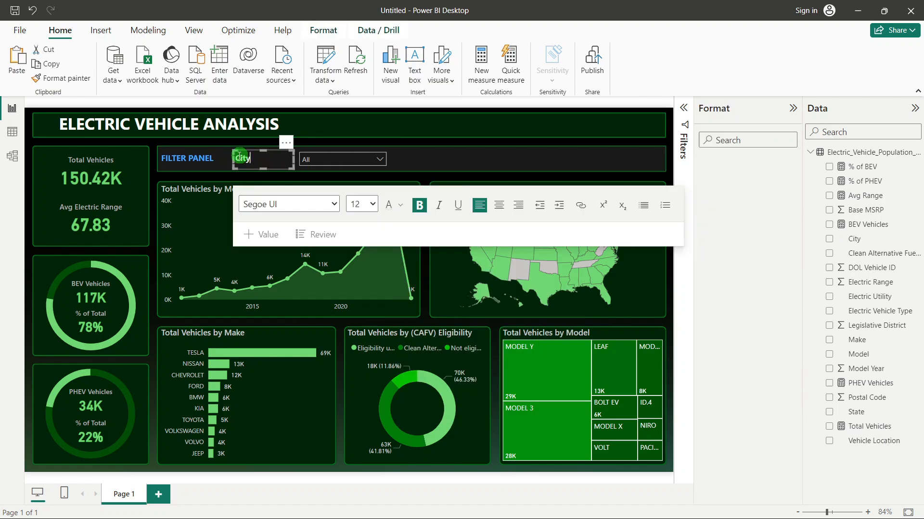
pyautogui.moveTo(235, 158); pyautogui.dragTo(255, 161)
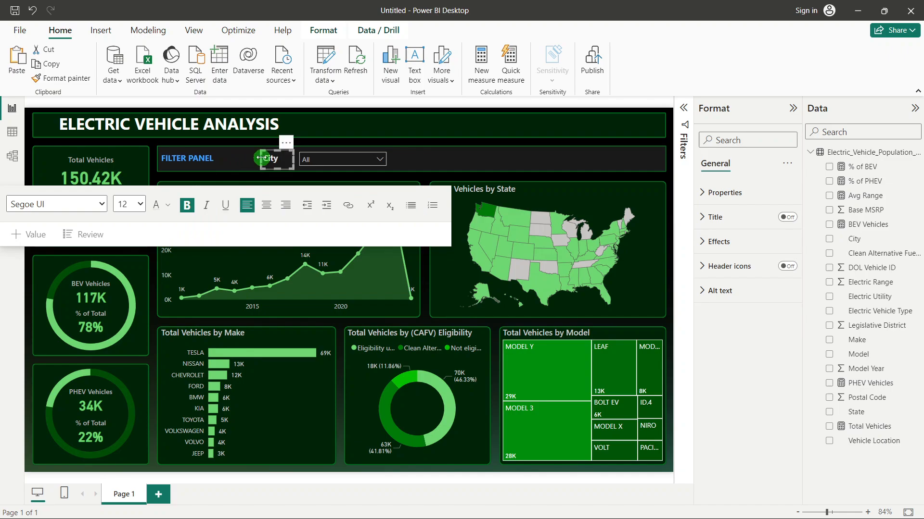
pyautogui.click(260, 163)
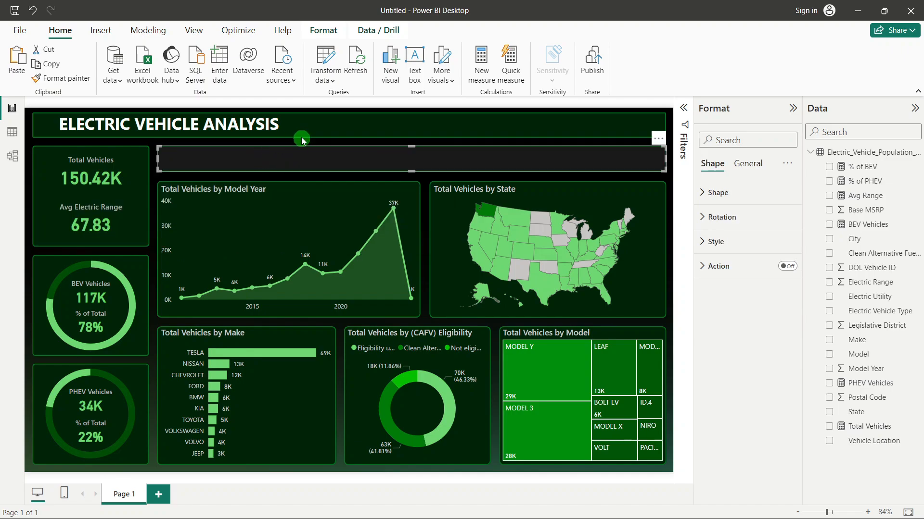
pyautogui.click(264, 164)
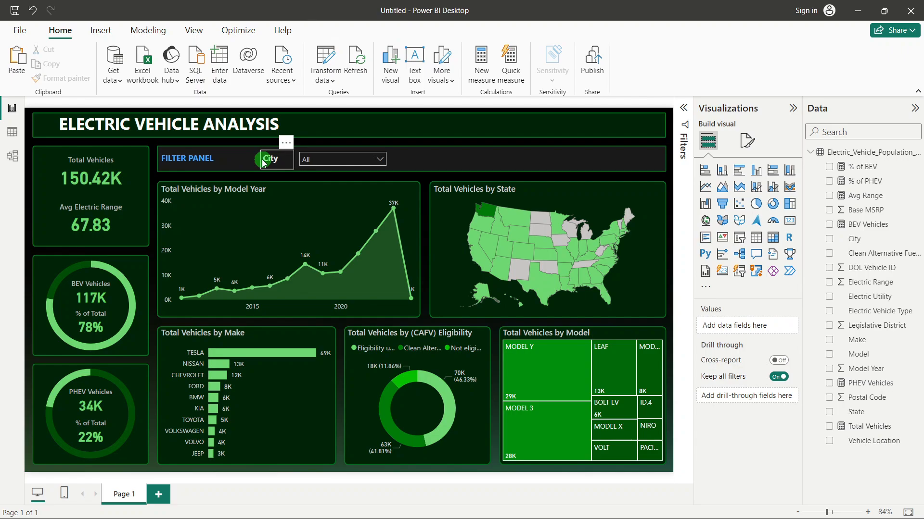
# Step: Shift the City label and its slicer together closer to the FILTER PANEL heading
pyautogui.click(264, 163)
pyautogui.click(348, 169)
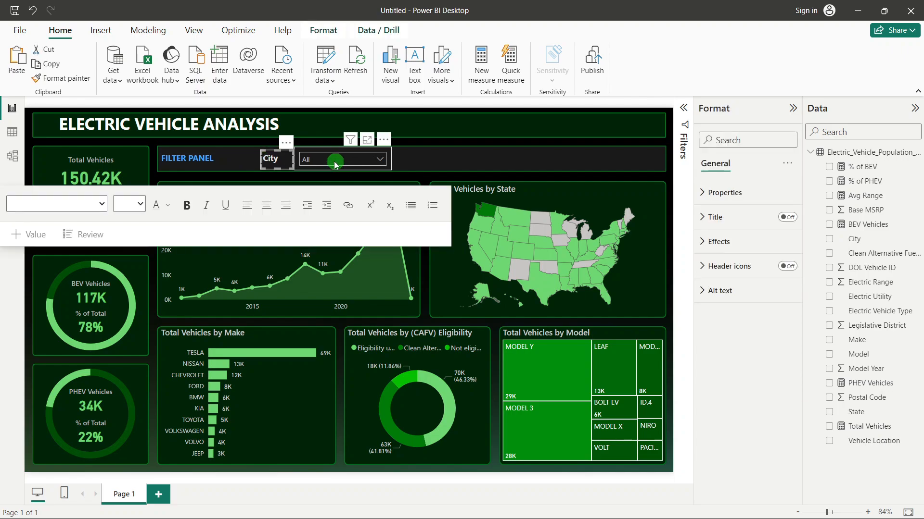
pyautogui.click(335, 164)
pyautogui.click(312, 153)
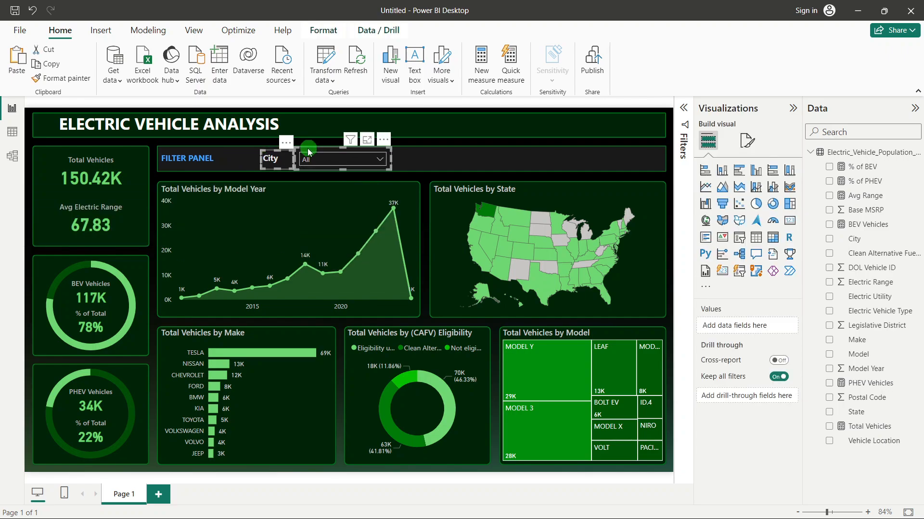
pyautogui.press('Left')
pyautogui.press('Left')
pyautogui.press('Left')
pyautogui.press('Left')
pyautogui.press('Left')
pyautogui.press('Left')
pyautogui.press('Left')
pyautogui.press('Left')
pyautogui.press('Left')
pyautogui.press('Left')
pyautogui.press('Left')
pyautogui.press('Left')
pyautogui.press('Left')
pyautogui.press('Left')
pyautogui.press('Left')
pyautogui.press('Left')
pyautogui.press('Left')
pyautogui.press('Left')
pyautogui.press('Left')
pyautogui.press('Left')
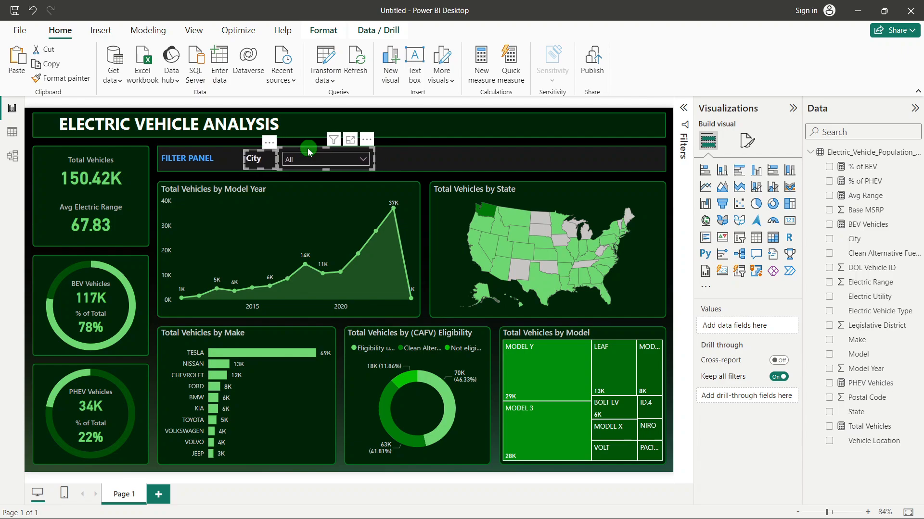
# Step: Nudge the selected City label and slicer slightly further toward the FILTER PANEL heading
pyautogui.press('Left')
pyautogui.press('Left')
pyautogui.press('Left')
pyautogui.press('Left')
pyautogui.press('Left')
pyautogui.press('Left')
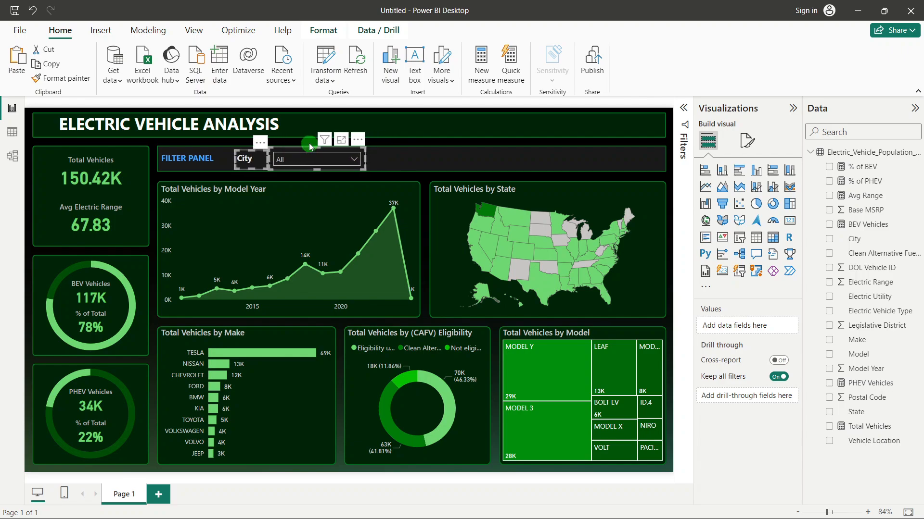
pyautogui.click(307, 143)
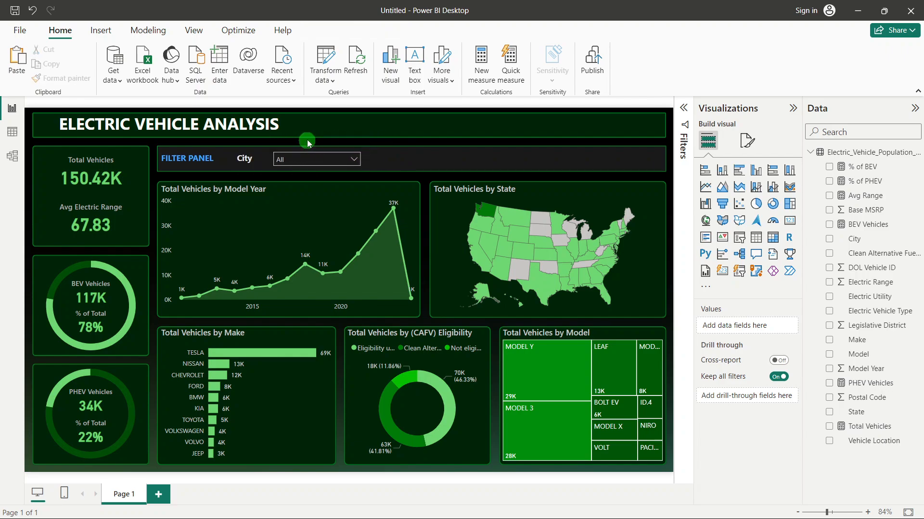
# Step: Center the text inside the City label's text box
pyautogui.click(254, 165)
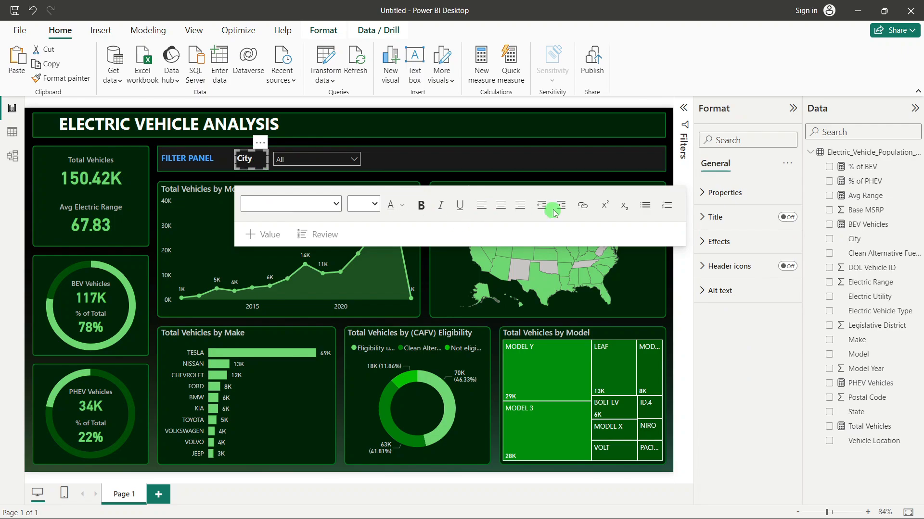
pyautogui.click(500, 205)
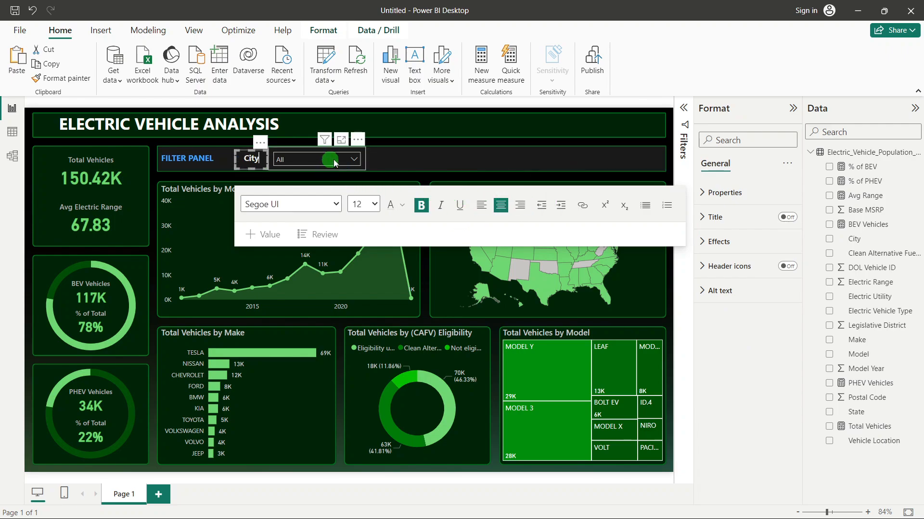
pyautogui.click(289, 142)
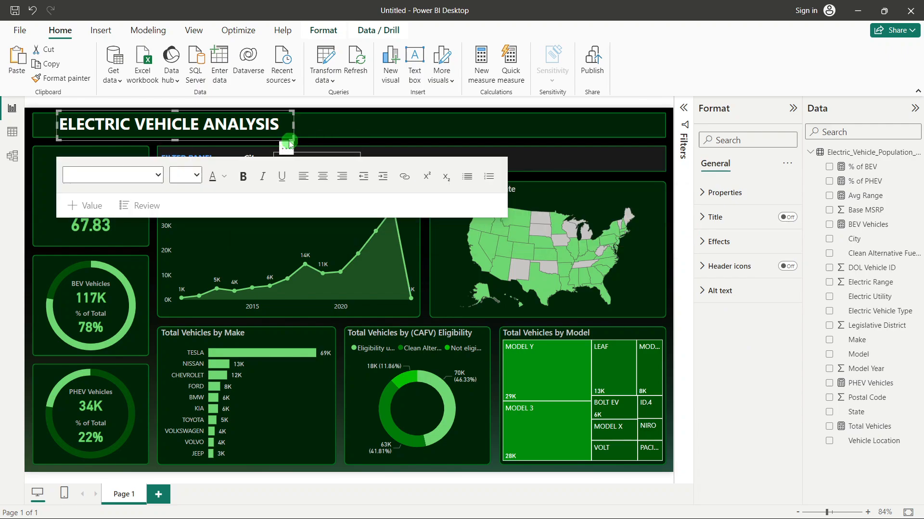
pyautogui.click(347, 142)
pyautogui.click(231, 182)
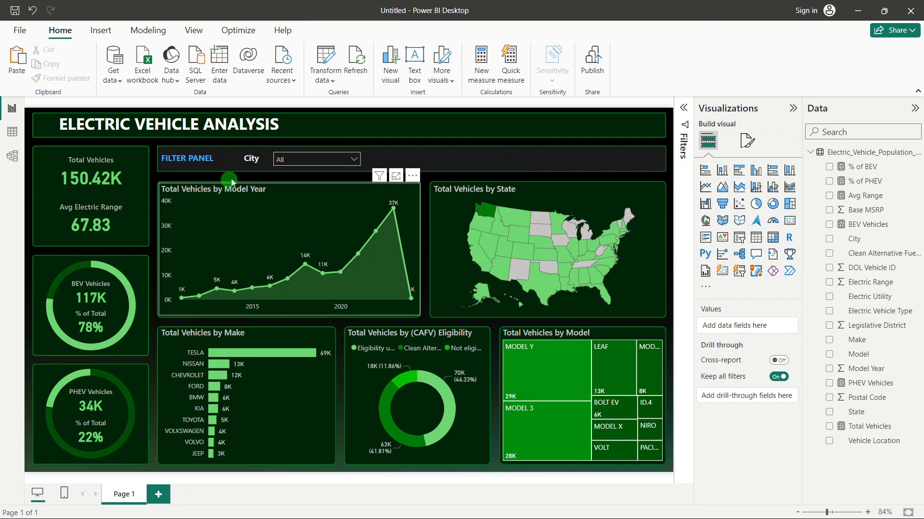
# Step: Move the City label's text box closer to the City slicer's dropdown
pyautogui.click(264, 167)
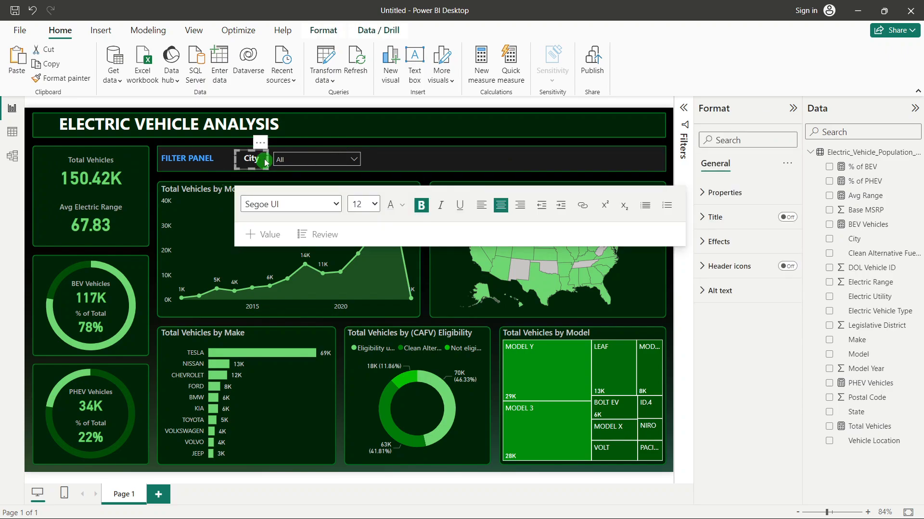
pyautogui.click(278, 141)
pyautogui.click(262, 157)
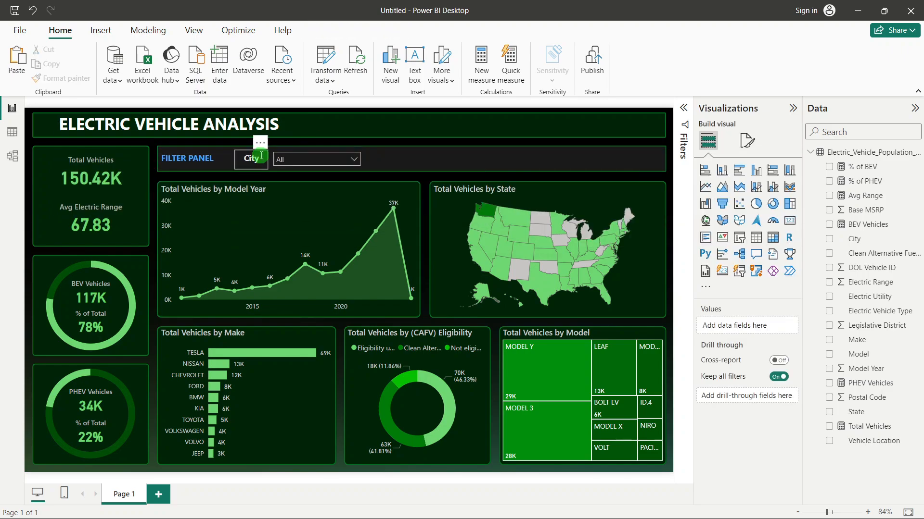
pyautogui.moveTo(268, 158); pyautogui.dragTo(269, 162)
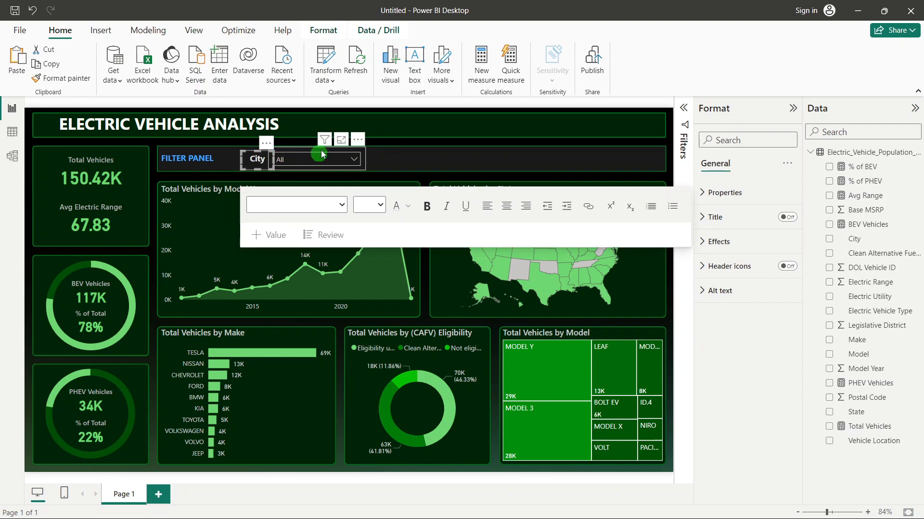
pyautogui.click(295, 143)
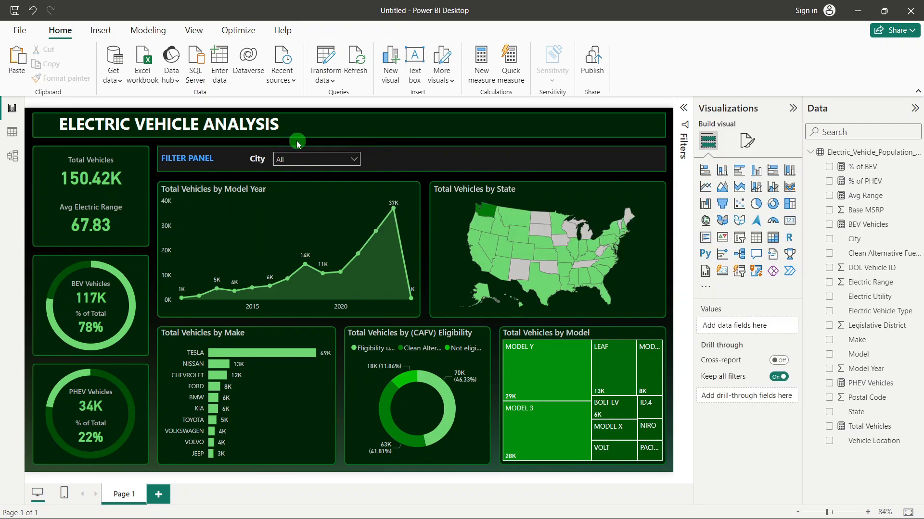
# Step: Narrow the City slicer slightly by pulling in its far edge
pyautogui.click(295, 155)
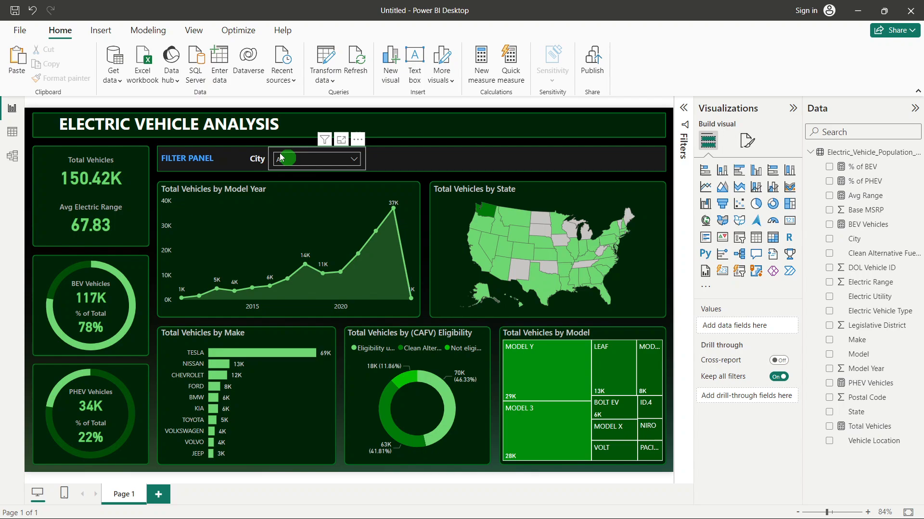
pyautogui.click(367, 164)
pyautogui.click(362, 163)
pyautogui.click(365, 137)
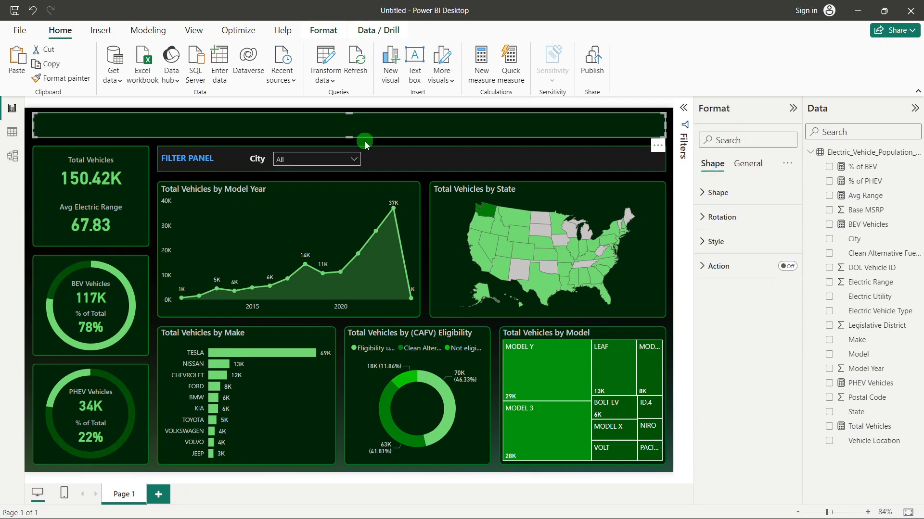
pyautogui.click(365, 141)
pyautogui.click(358, 159)
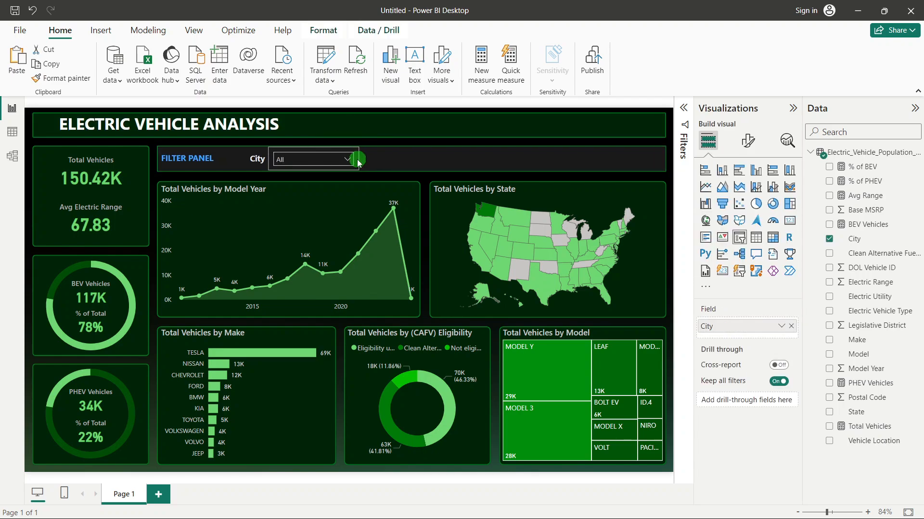
# Step: Test the City slicer by filtering on Aberdeen and Acme, and restore it to all cities
pyautogui.click(342, 160)
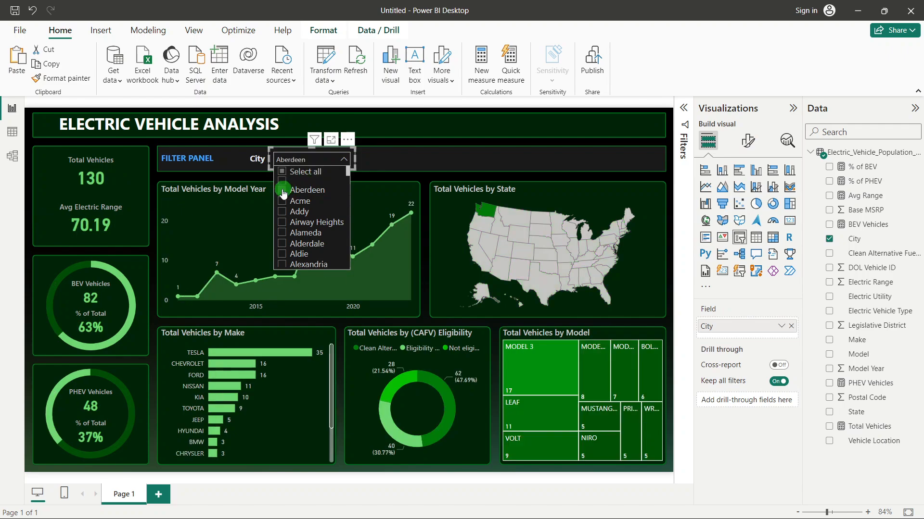
pyautogui.click(283, 192)
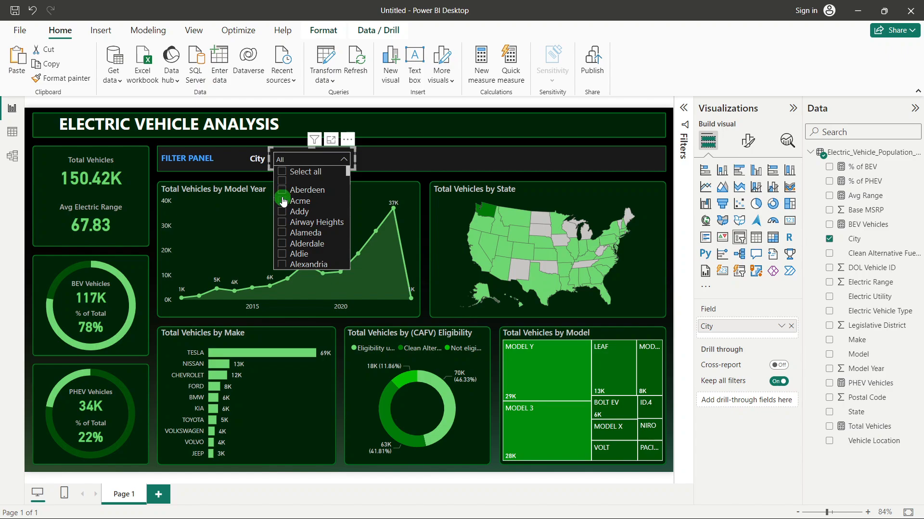
pyautogui.click(283, 197)
pyautogui.click(284, 201)
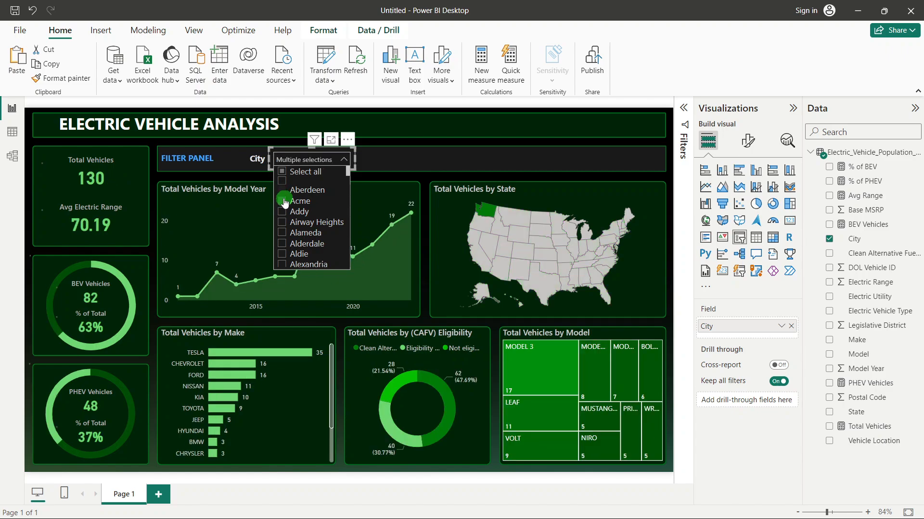
pyautogui.click(282, 174)
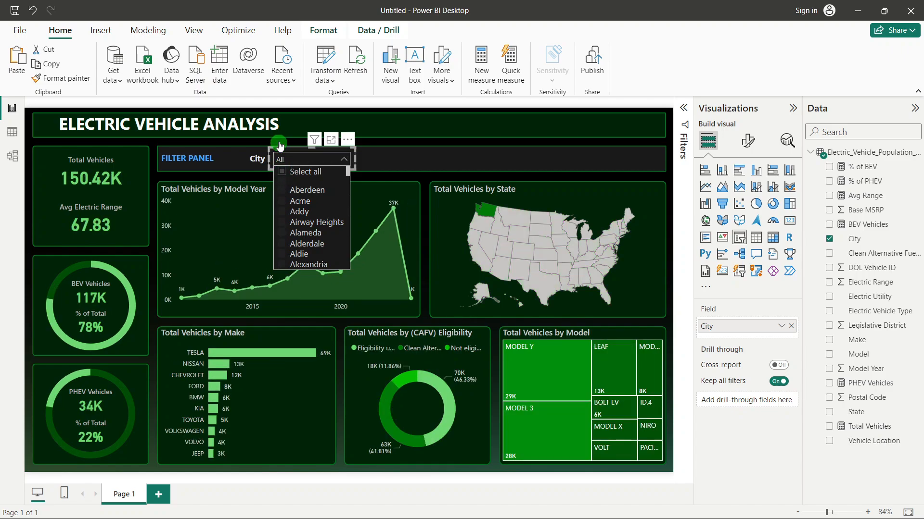
pyautogui.click(279, 145)
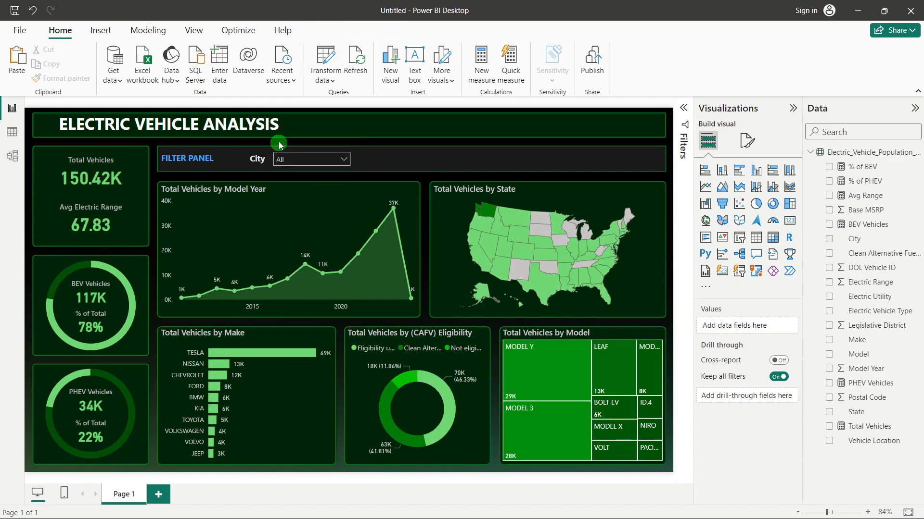
# Step: Select the City slicer together with its label and duplicate the pair
pyautogui.click(302, 152)
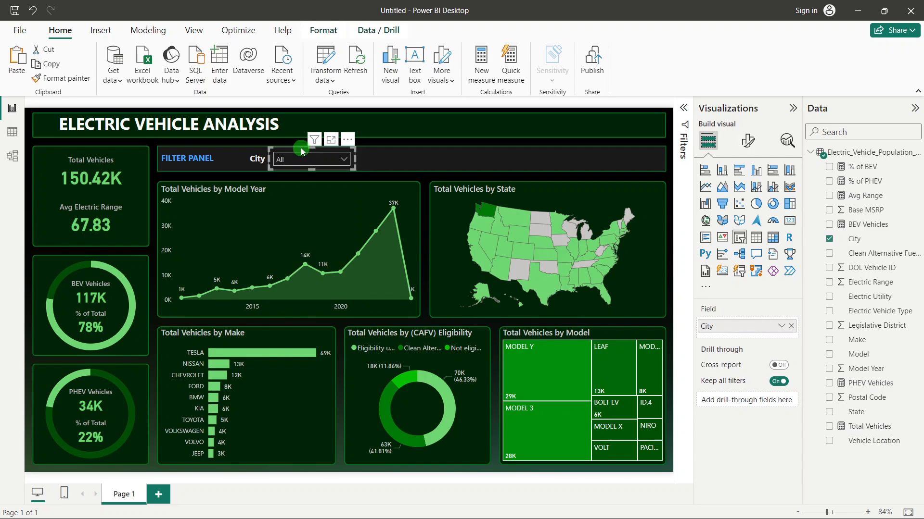
pyautogui.keyDown('ctrl'); pyautogui.click(257, 162); pyautogui.keyUp('ctrl')
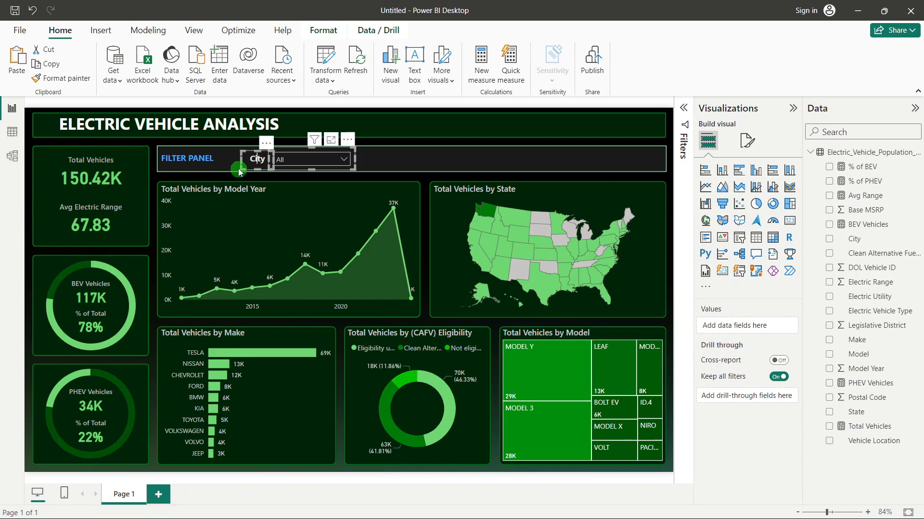
pyautogui.keyDown('ctrl'); pyautogui.click(247, 152); pyautogui.keyUp('ctrl')
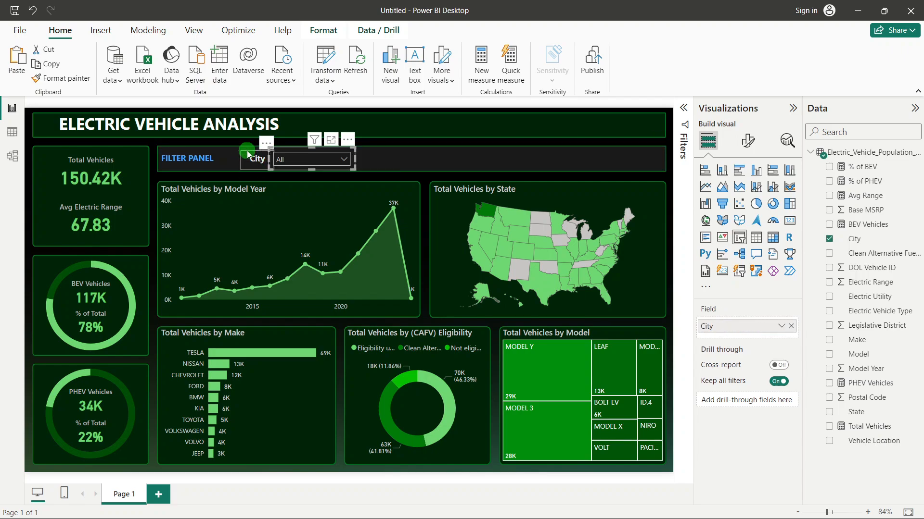
pyautogui.keyDown('ctrl'); pyautogui.click(248, 154); pyautogui.keyUp('ctrl')
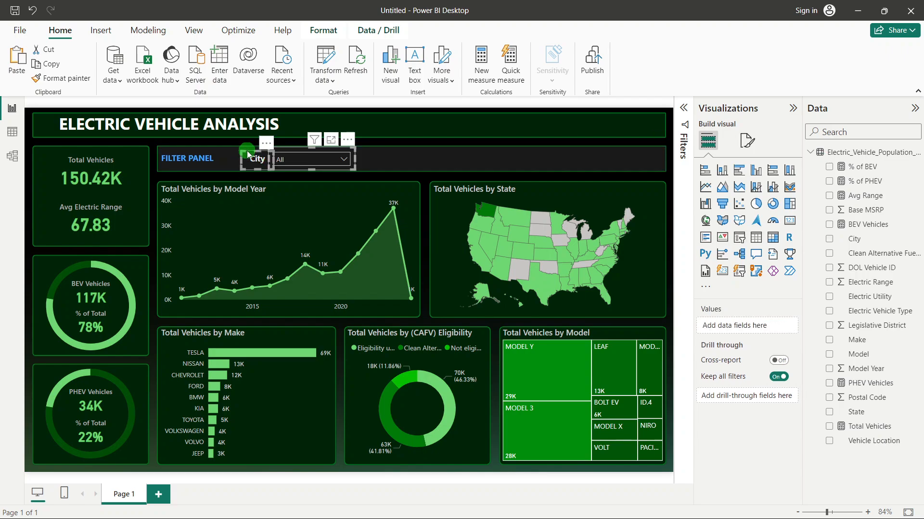
pyautogui.hotkey('ctrl', 'c')
pyautogui.hotkey('ctrl', 'v')
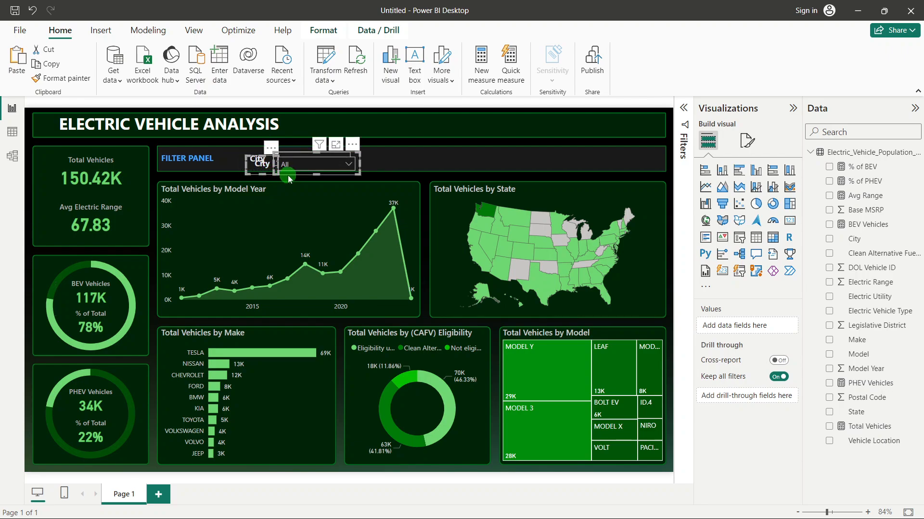
# Step: Place the duplicated City label and slicer further along the filter panel bar, level with the original pair
pyautogui.click(421, 174)
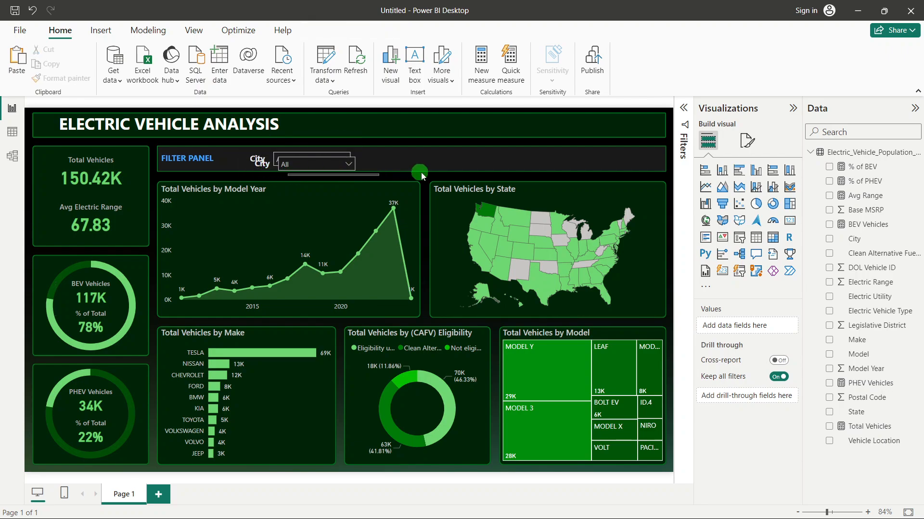
pyautogui.click(273, 177)
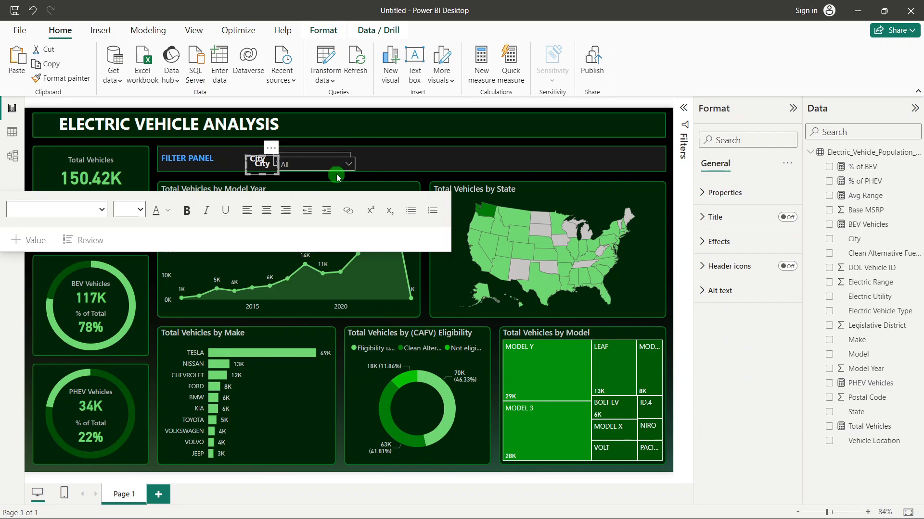
pyautogui.keyDown('ctrl'); pyautogui.click(333, 171); pyautogui.keyUp('ctrl')
pyautogui.moveTo(332, 176); pyautogui.dragTo(470, 173)
pyautogui.click(471, 172)
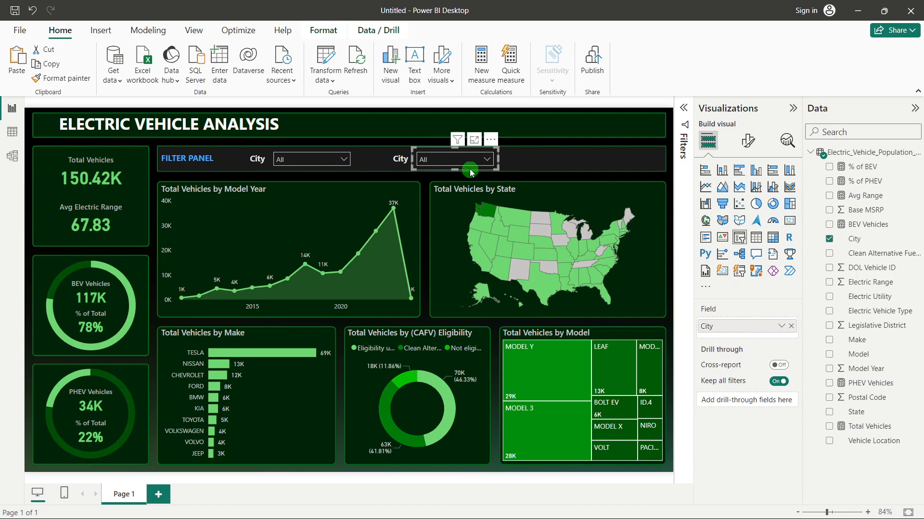
pyautogui.press('Up')
pyautogui.press('Up')
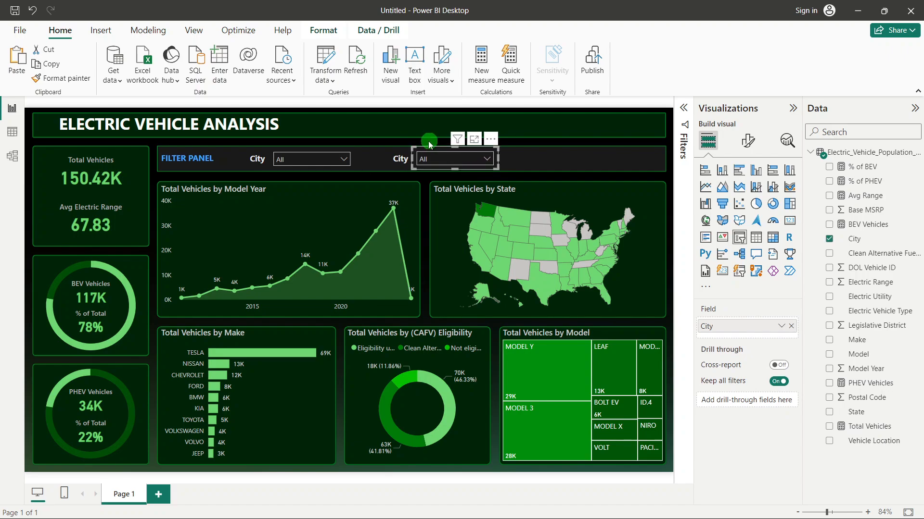
# Step: Replace the duplicated slicer's City field with Electric Utility and change its label text to Electric Utility
pyautogui.click(791, 326)
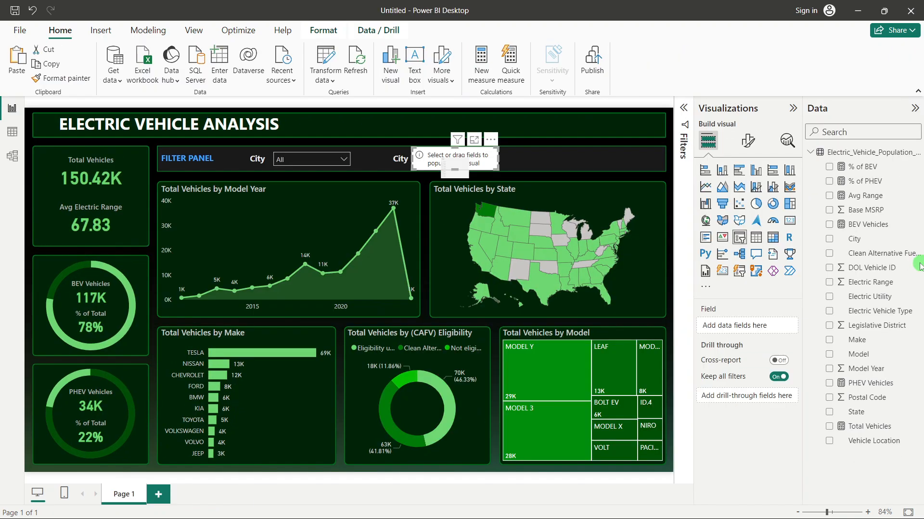
pyautogui.moveTo(897, 296); pyautogui.dragTo(750, 325)
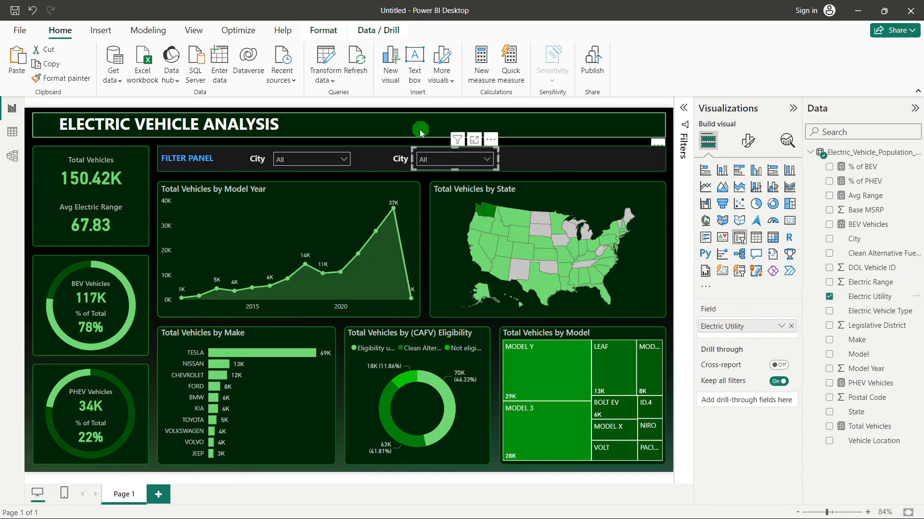
pyautogui.click(399, 158)
pyautogui.click(401, 157)
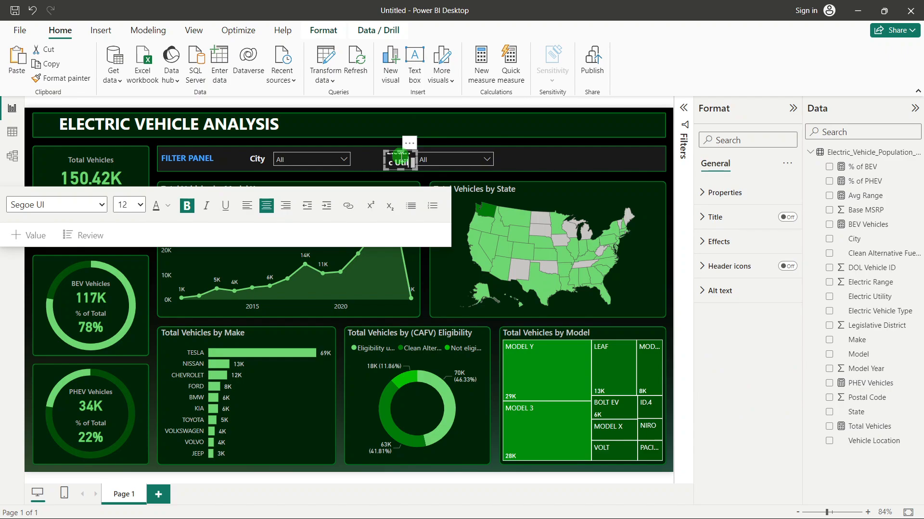
# Step: Widen the Electric Utility text box to fit its text on one line, and shift its slicer along to make room
pyautogui.moveTo(385, 158); pyautogui.dragTo(363, 159)
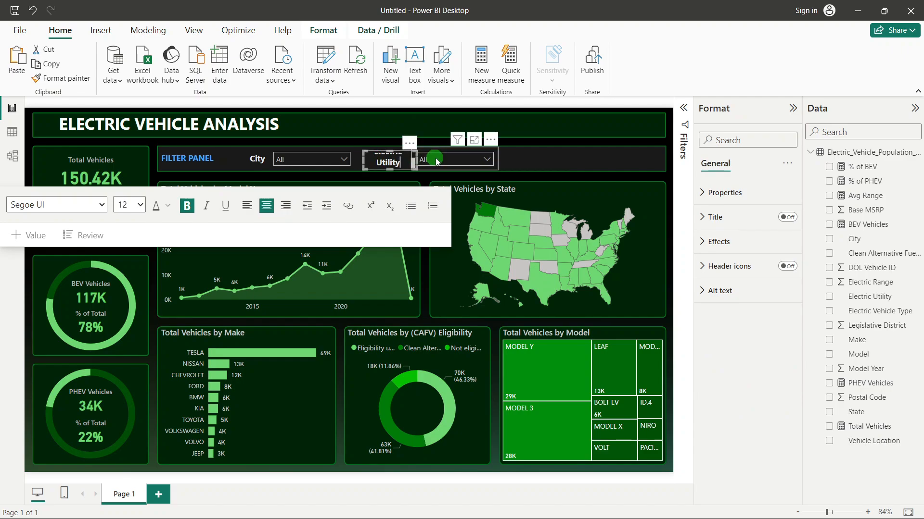
pyautogui.click(497, 161)
pyautogui.press('Right')
pyautogui.press('Right')
pyautogui.press('Right')
pyautogui.press('Right')
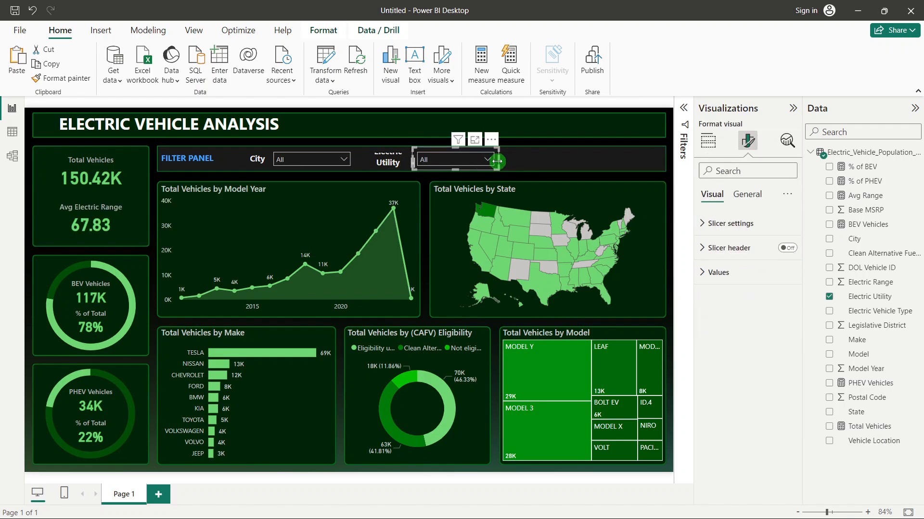
pyautogui.click(408, 162)
pyautogui.moveTo(417, 162); pyautogui.dragTo(437, 162)
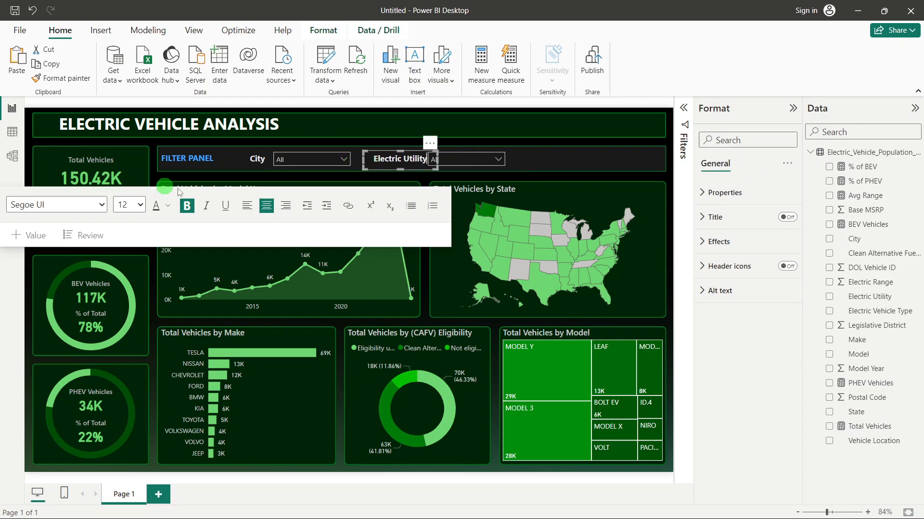
pyautogui.moveTo(437, 163); pyautogui.dragTo(428, 163)
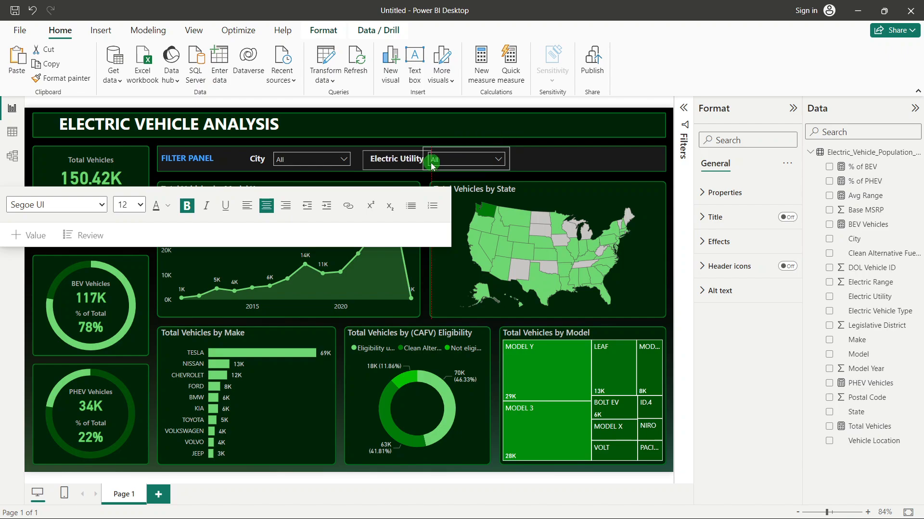
pyautogui.click(454, 143)
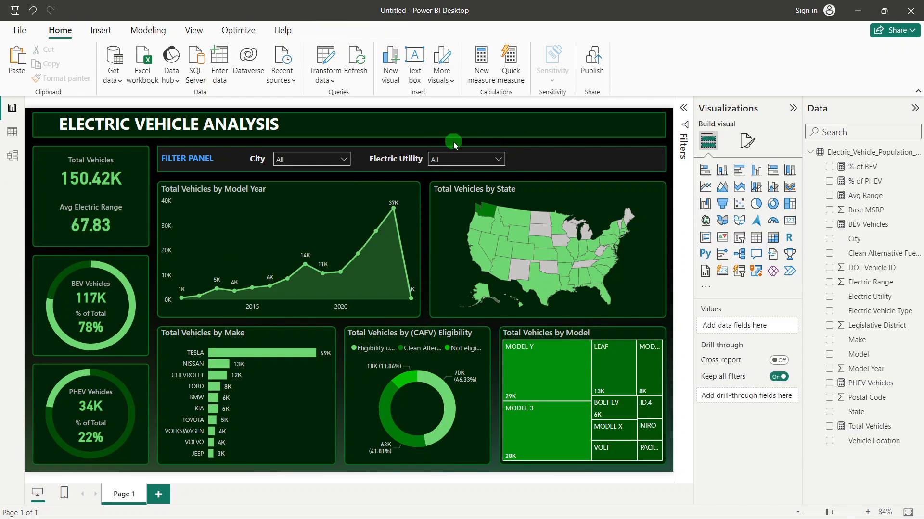
# Step: Duplicate the Electric Utility slicer at the far end of the filter panel bar and replace its field with Electric Vehicle Type
pyautogui.click(455, 149)
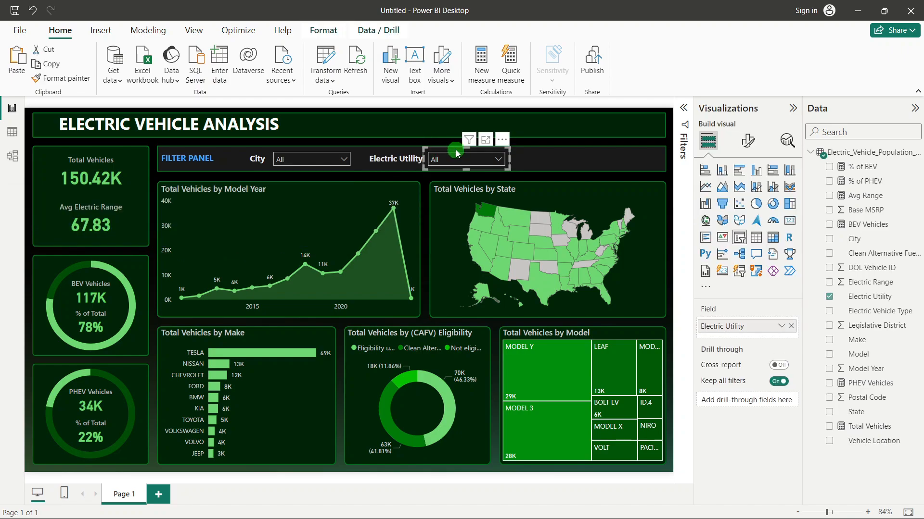
pyautogui.moveTo(455, 149); pyautogui.dragTo(612, 173)
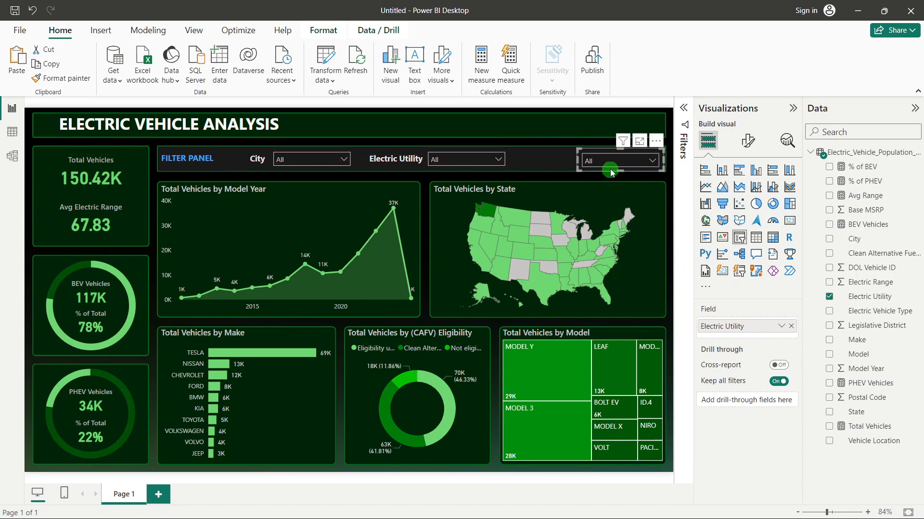
pyautogui.click(829, 298)
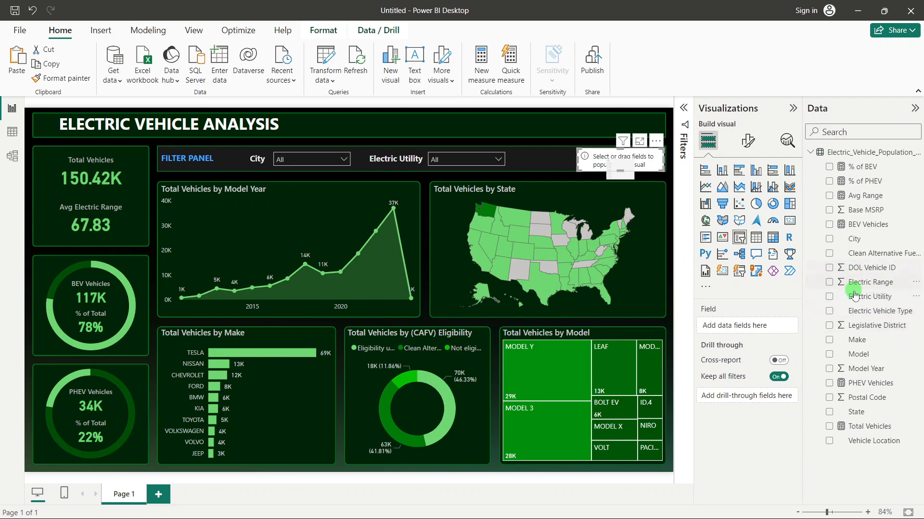
pyautogui.click(829, 311)
pyautogui.click(600, 160)
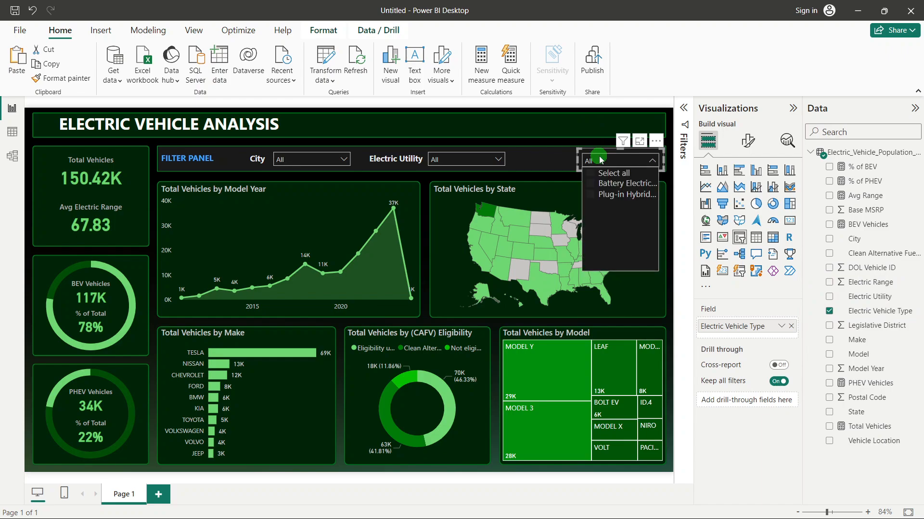
pyautogui.click(599, 160)
# Step: Duplicate the Electric Utility label and place the copy directly in front of the Electric Vehicle Type slicer
pyautogui.click(376, 160)
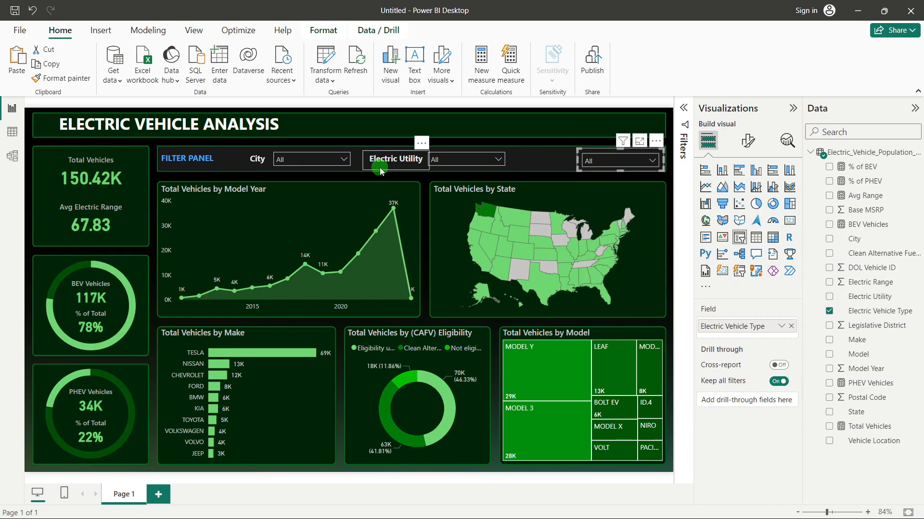
pyautogui.click(379, 168)
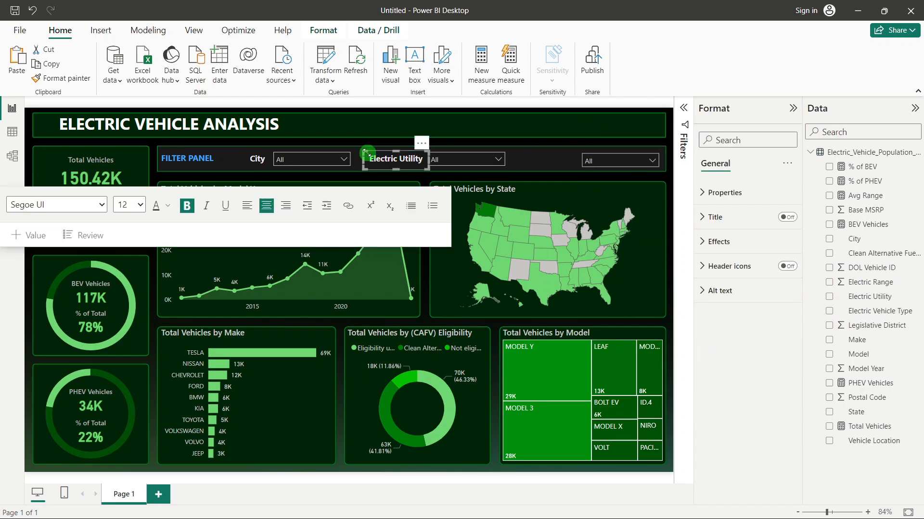
pyautogui.click(376, 153)
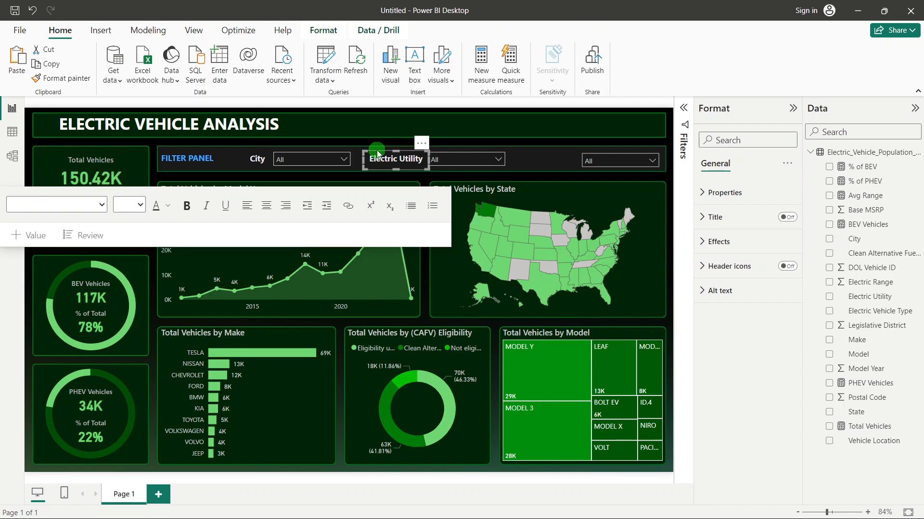
pyautogui.moveTo(377, 154); pyautogui.dragTo(413, 182)
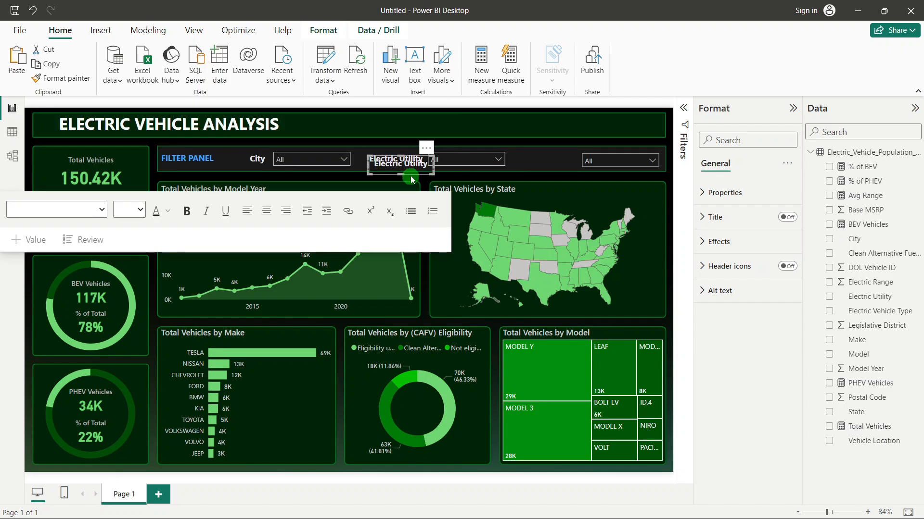
pyautogui.click(413, 176)
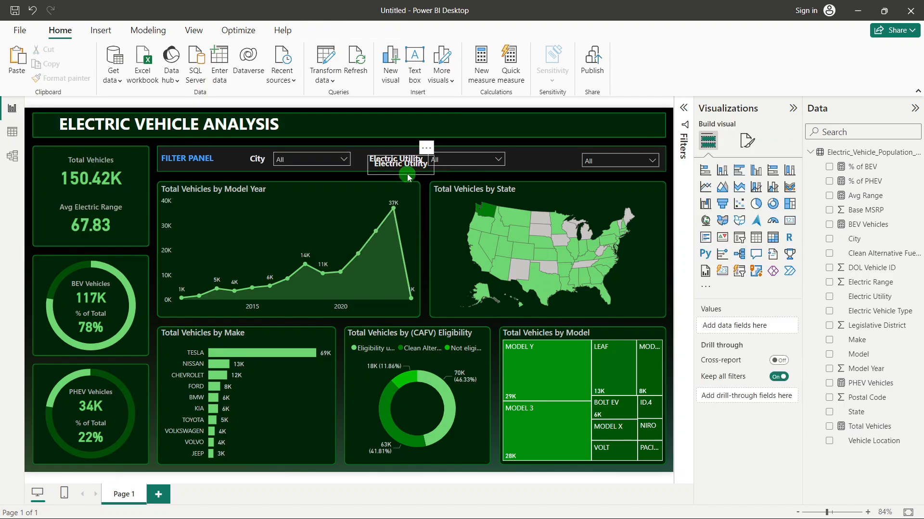
pyautogui.moveTo(408, 177); pyautogui.dragTo(553, 169)
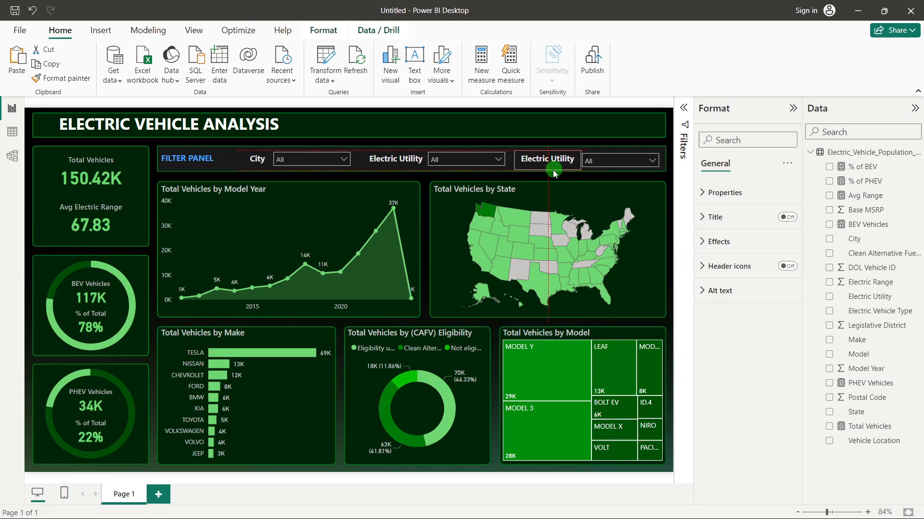
# Step: Change the duplicated label's text to Electric Vehicle Type
pyautogui.click(553, 169)
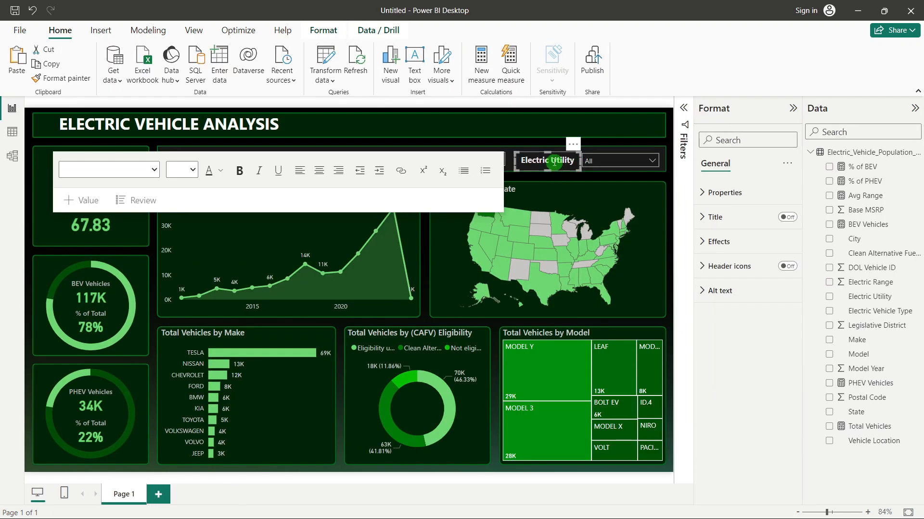
pyautogui.doubleClick(554, 161)
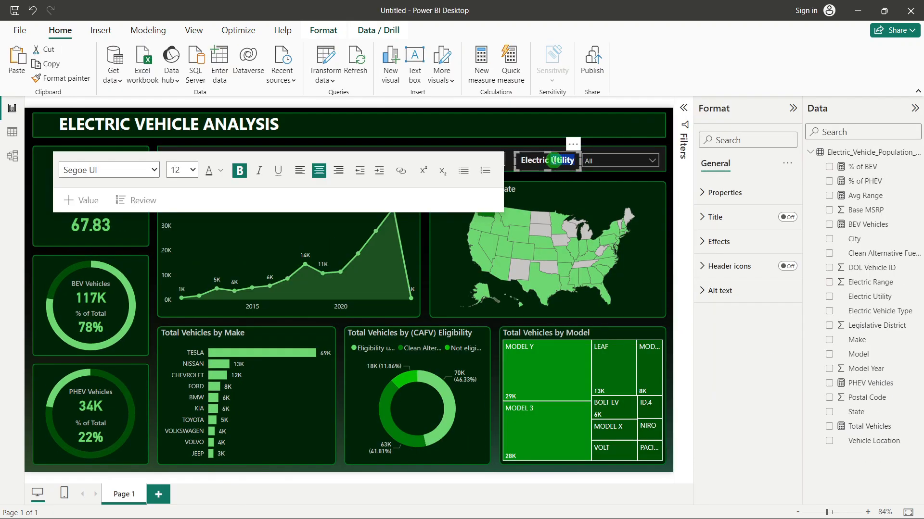
pyautogui.write('Vehicle Type')
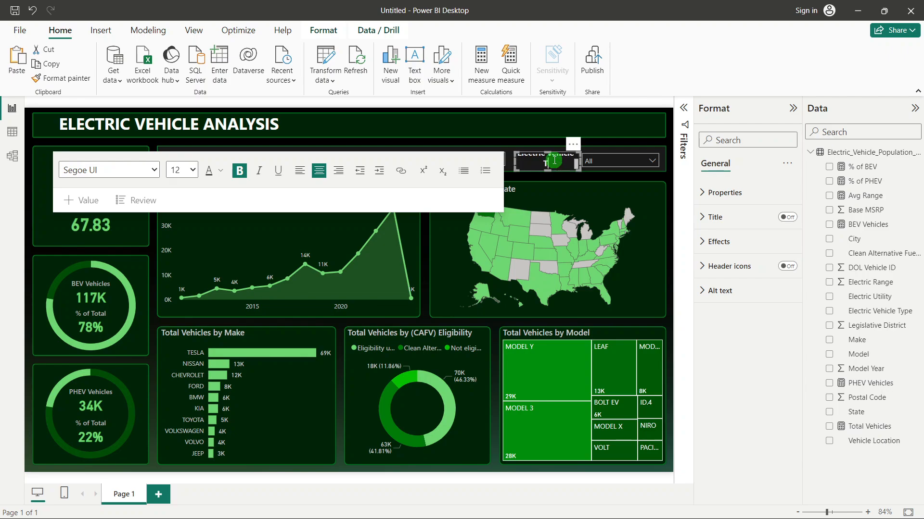
pyautogui.click(671, 174)
# Step: Nudge the Electric Utility slicer slightly closer to its label
pyautogui.click(535, 165)
pyautogui.click(262, 157)
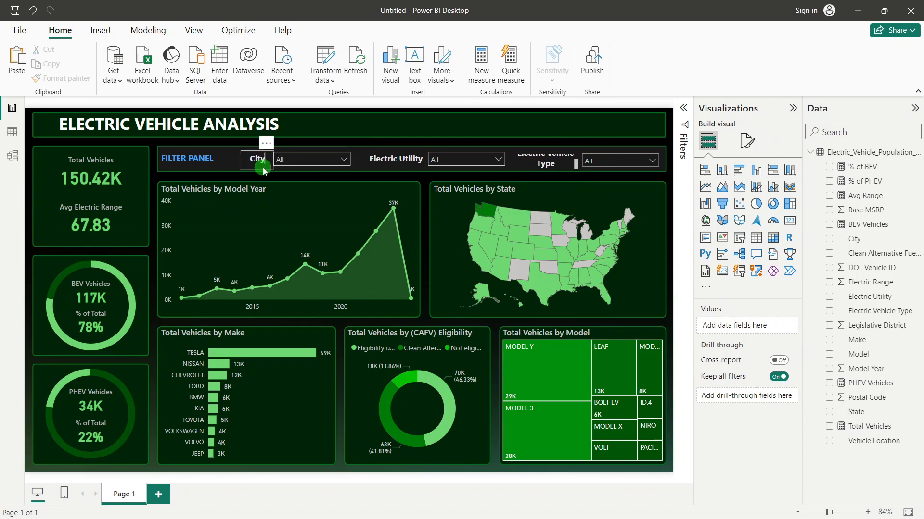
pyautogui.click(263, 169)
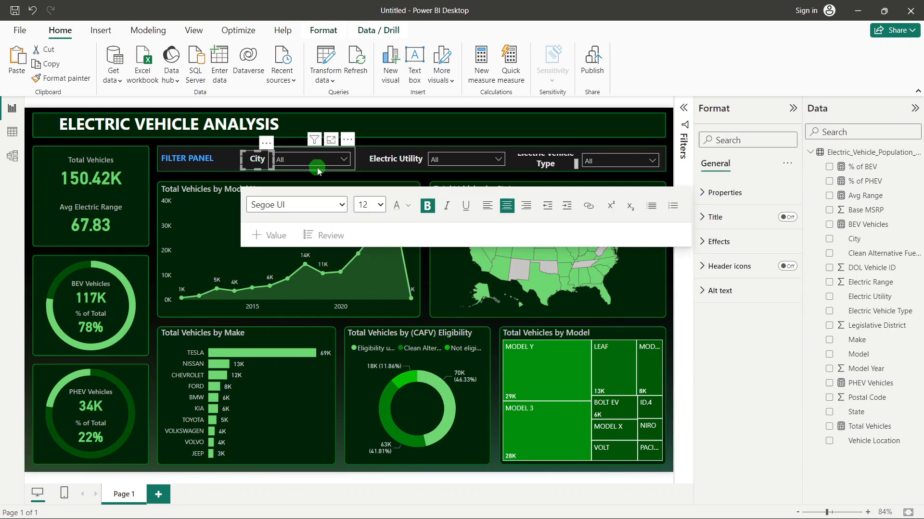
pyautogui.click(300, 159)
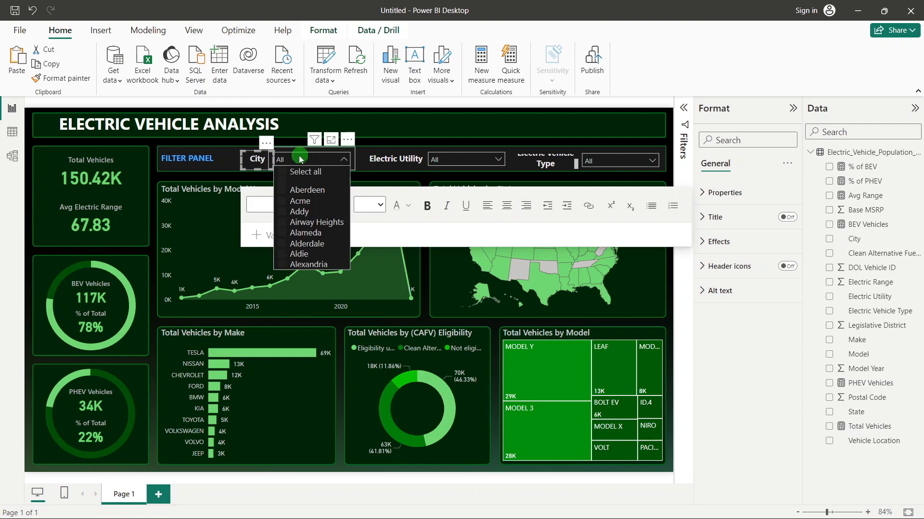
pyautogui.click(300, 159)
pyautogui.click(267, 156)
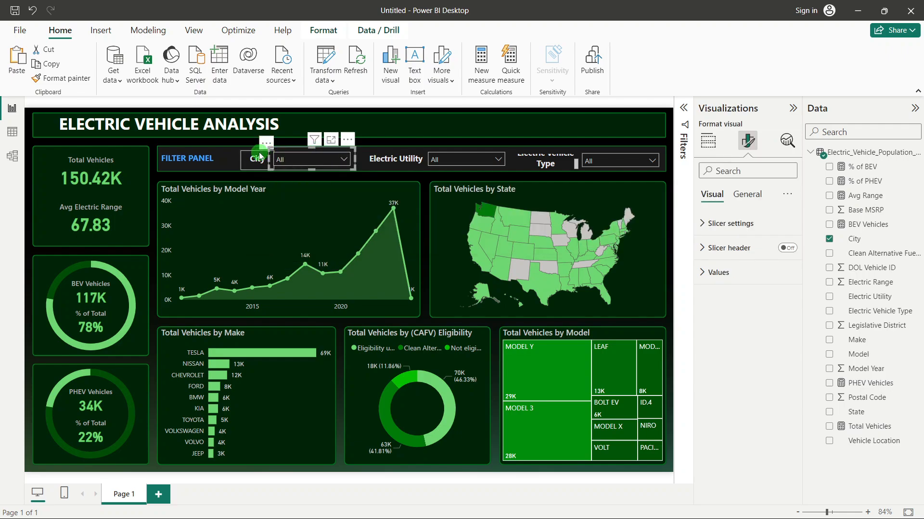
pyautogui.keyDown('ctrl'); pyautogui.click(259, 156); pyautogui.keyUp('ctrl')
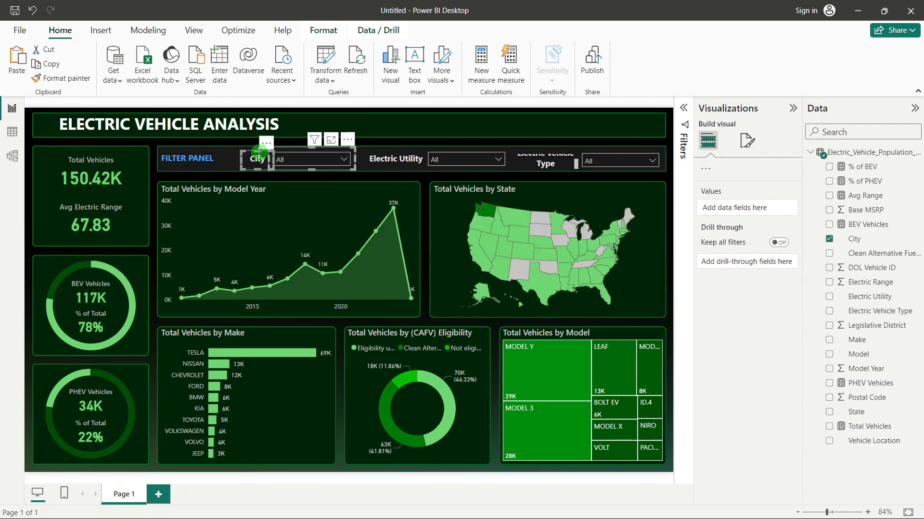
pyautogui.keyDown('ctrl'); pyautogui.click(402, 155); pyautogui.keyUp('ctrl')
pyautogui.keyDown('ctrl'); pyautogui.click(474, 153); pyautogui.keyUp('ctrl')
pyautogui.keyDown('ctrl'); pyautogui.click(475, 150); pyautogui.keyUp('ctrl')
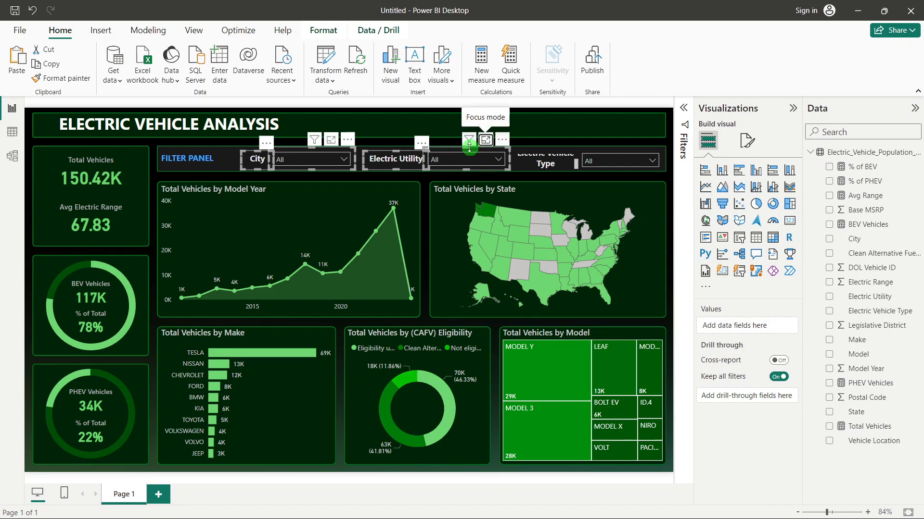
pyautogui.click(442, 150)
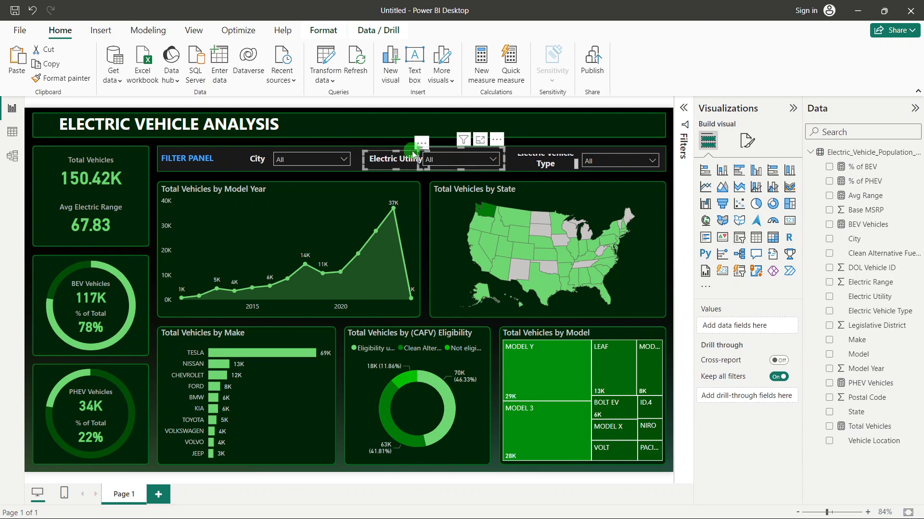
# Step: Select the City and Electric Utility labels and slicers together and shift them toward the FILTER PANEL heading
pyautogui.doubleClick(398, 153)
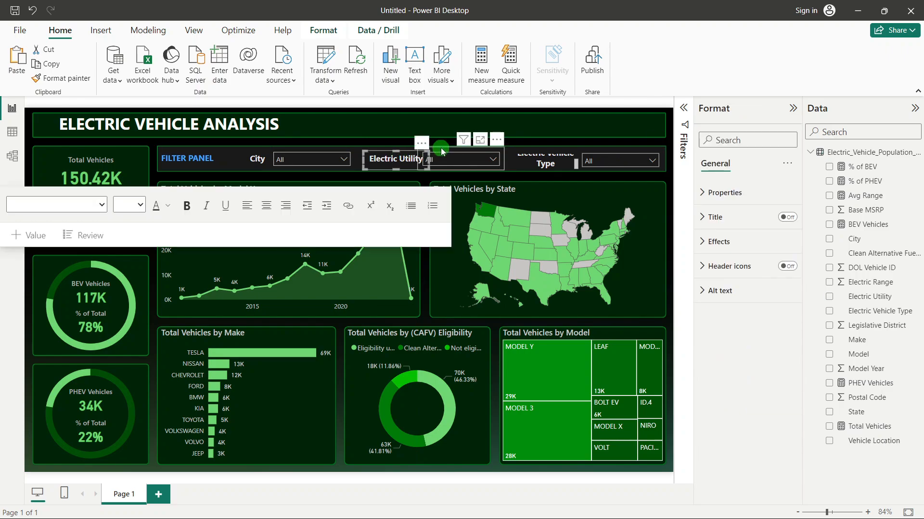
pyautogui.keyDown('ctrl'); pyautogui.click(442, 151); pyautogui.keyUp('ctrl')
pyautogui.keyDown('ctrl'); pyautogui.click(319, 151); pyautogui.keyUp('ctrl')
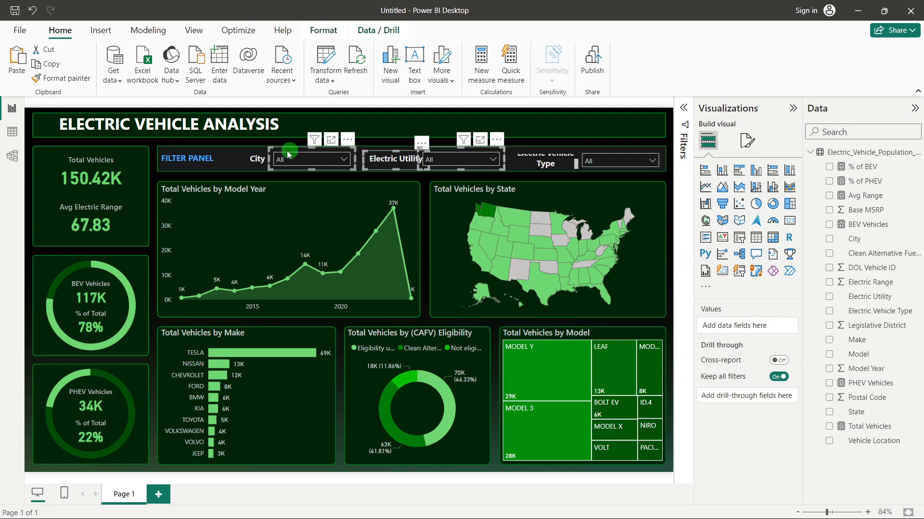
pyautogui.keyDown('ctrl'); pyautogui.click(258, 155); pyautogui.keyUp('ctrl')
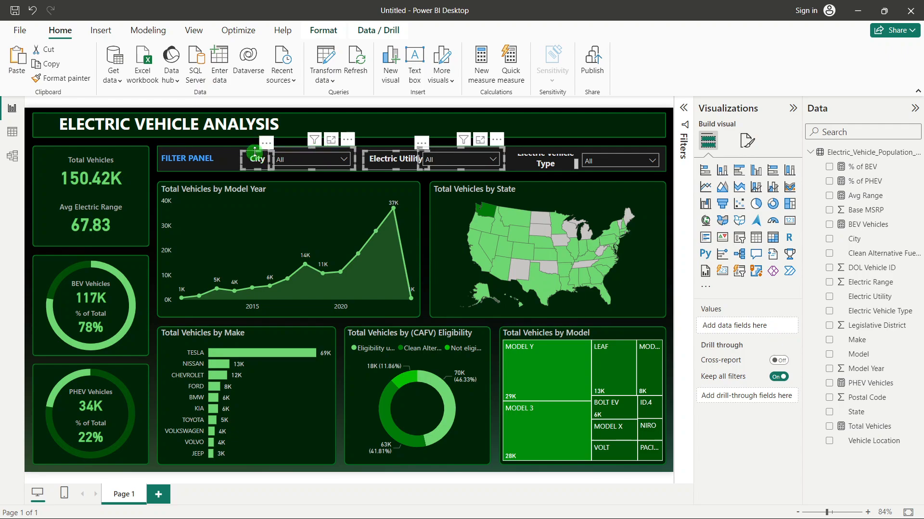
pyautogui.press('Left')
pyautogui.press('Left')
pyautogui.press('Left')
pyautogui.press('Left')
pyautogui.press('Left')
pyautogui.press('Left')
pyautogui.press('Left')
pyautogui.press('Left')
pyautogui.press('Left')
pyautogui.press('Left')
pyautogui.press('Left')
pyautogui.press('Left')
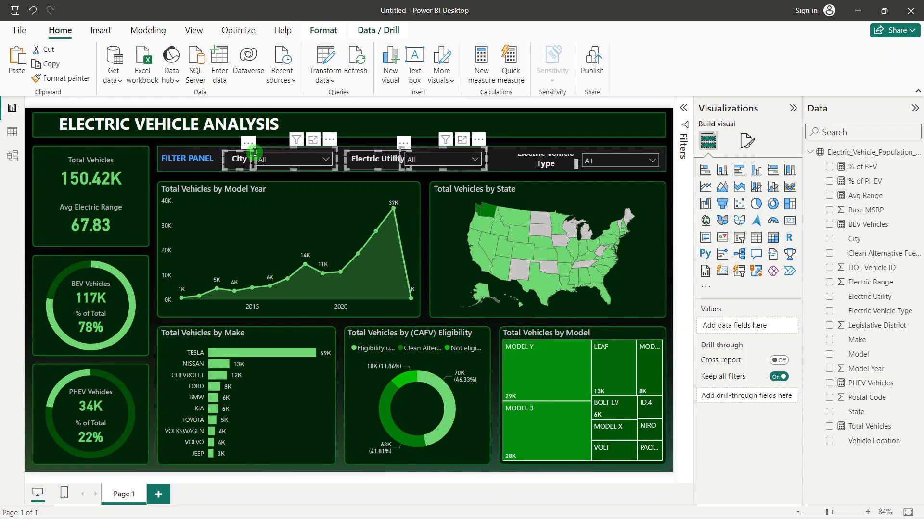
# Step: Widen the Electric Vehicle Type text box toward the Electric Utility slicer so its text fits on one line
pyautogui.doubleClick(501, 163)
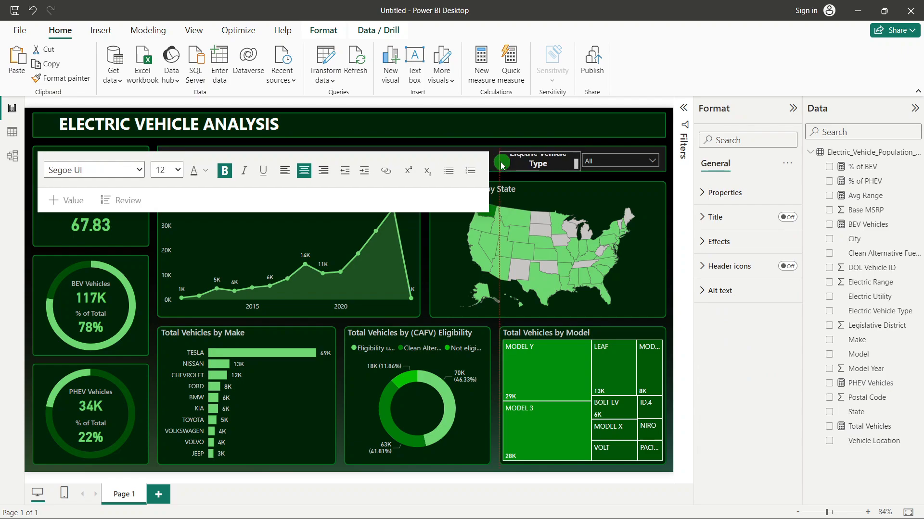
pyautogui.moveTo(501, 164); pyautogui.dragTo(493, 164)
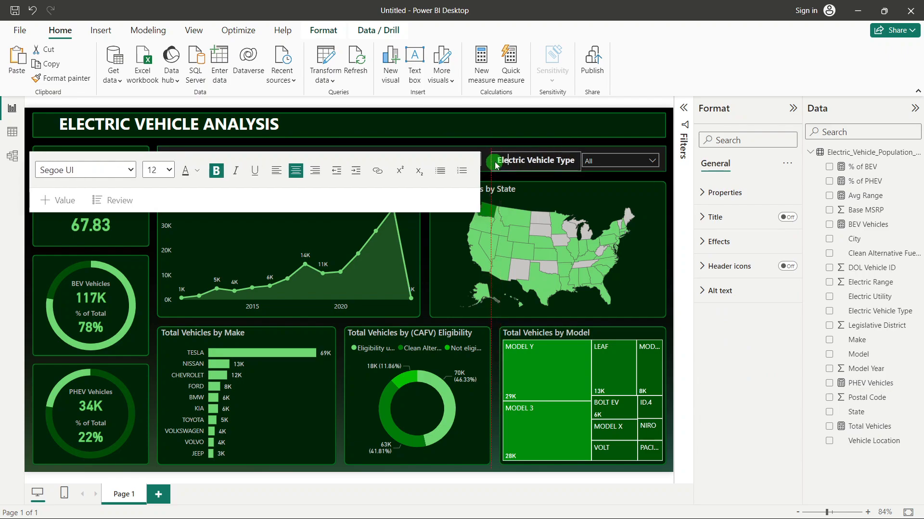
pyautogui.click(673, 172)
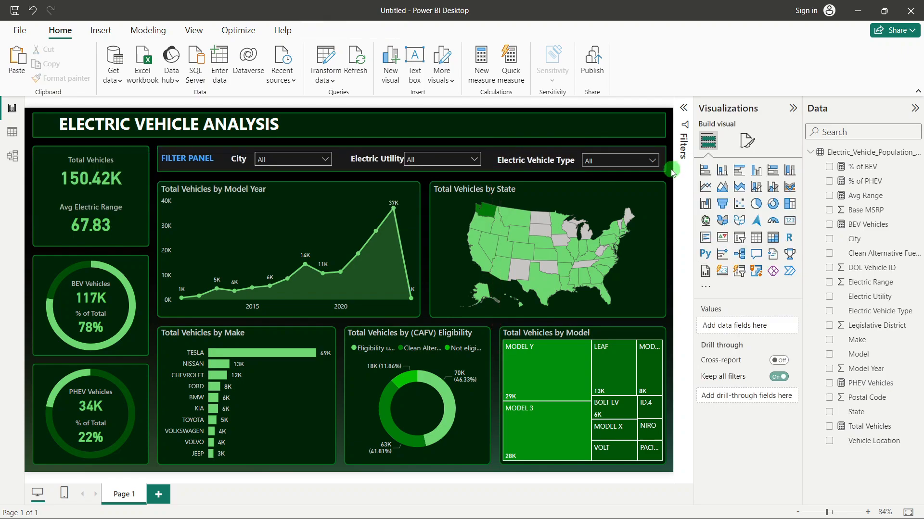
# Step: Nudge the Electric Utility label away from its slicer, and align the Electric Vehicle Type label and slicer level with the other filters
pyautogui.click(366, 173)
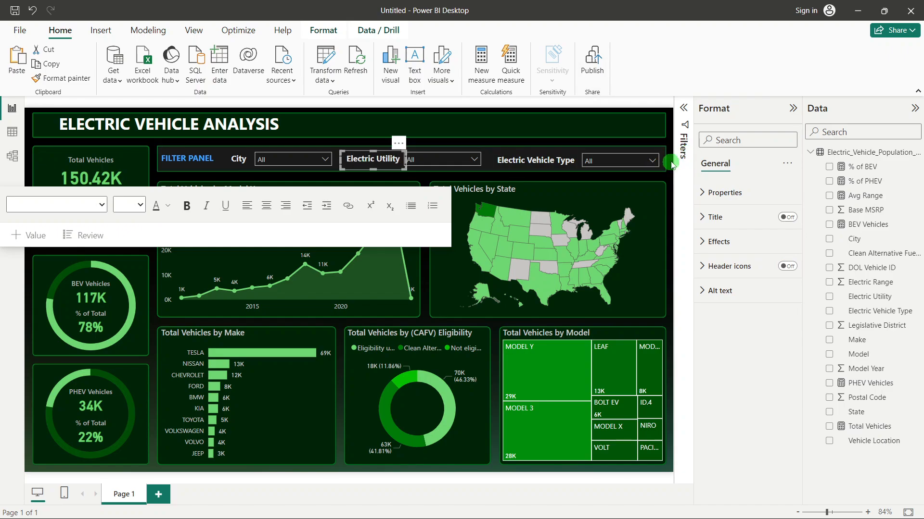
pyautogui.click(640, 163)
pyautogui.click(568, 158)
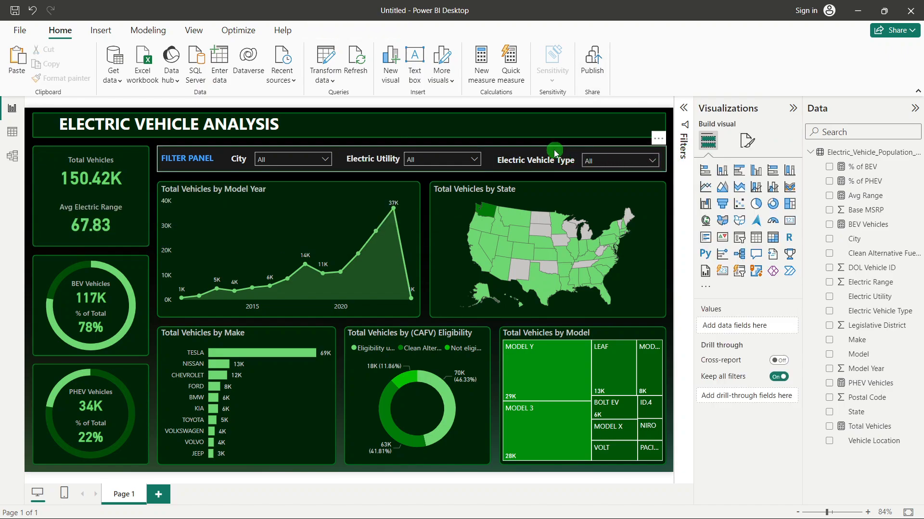
pyautogui.click(546, 157)
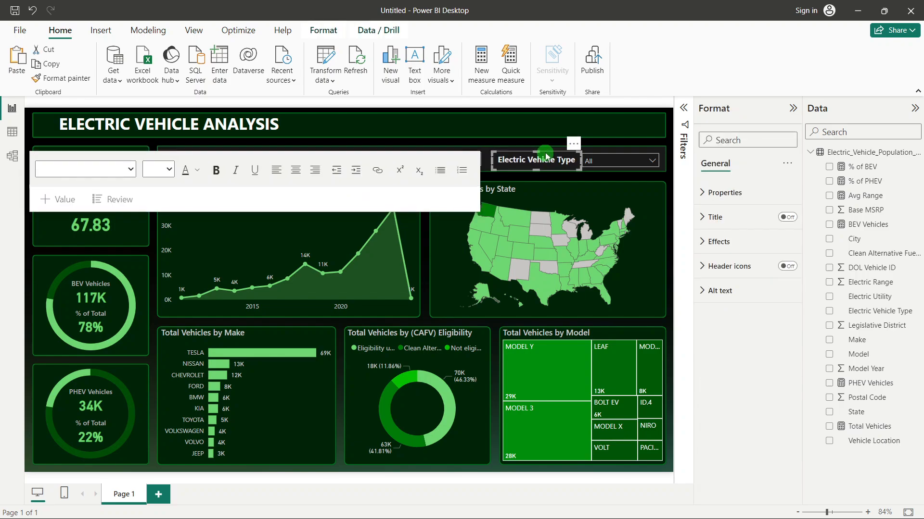
pyautogui.click(670, 180)
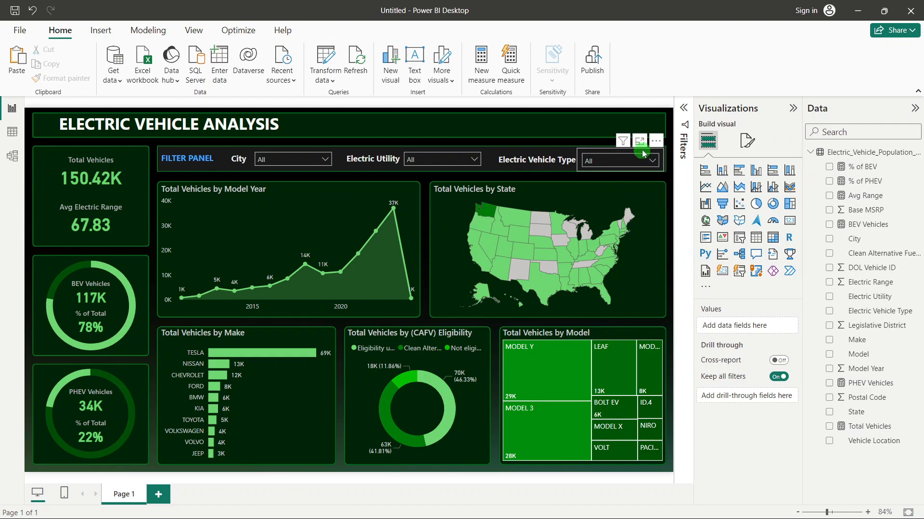
pyautogui.click(643, 153)
pyautogui.click(672, 193)
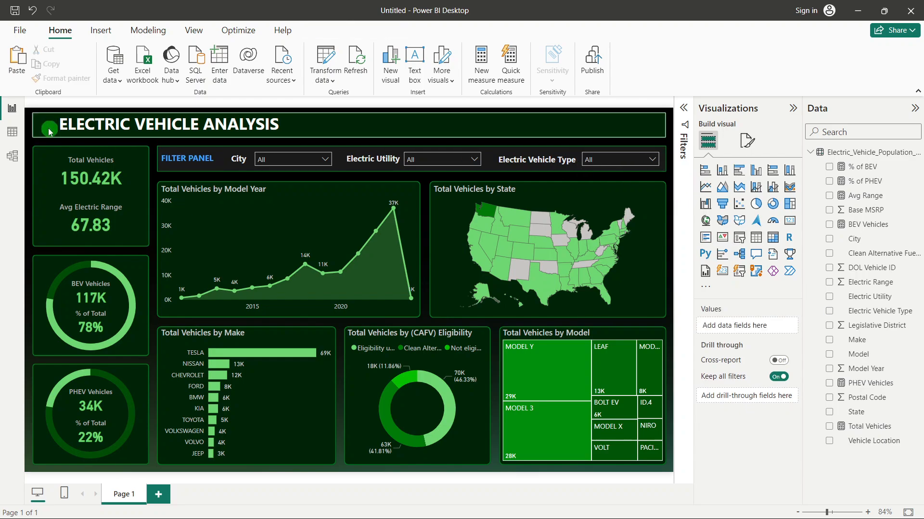
# Step: Insert the power-supply.png image from the Downloads folder onto the report page
pyautogui.click(101, 31)
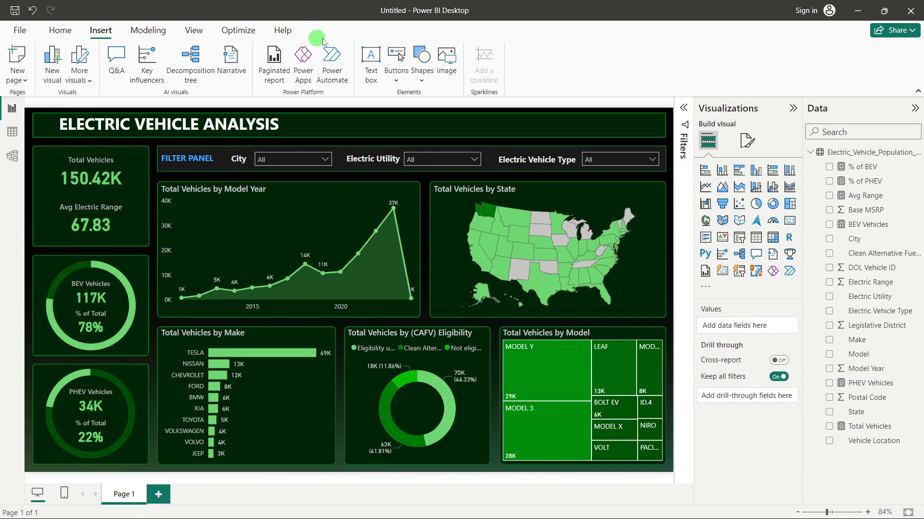
pyautogui.click(443, 59)
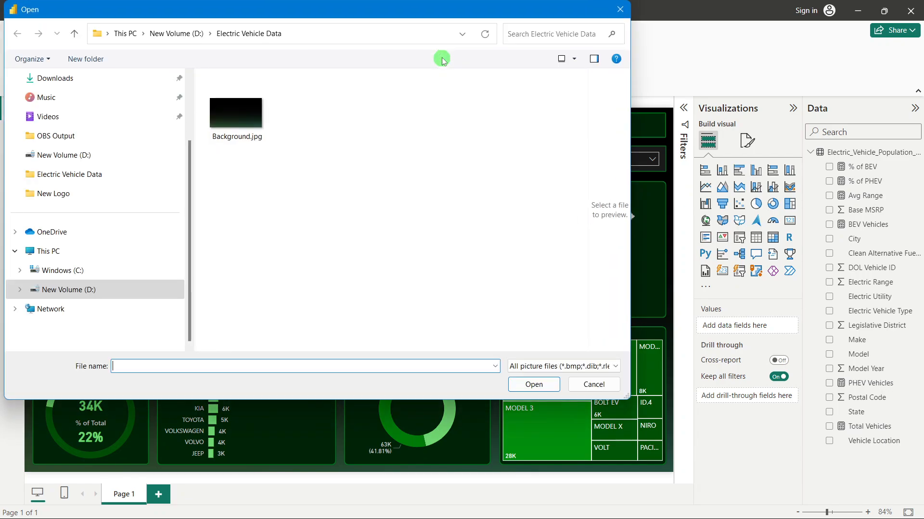
pyautogui.scroll(2, 86, 189)
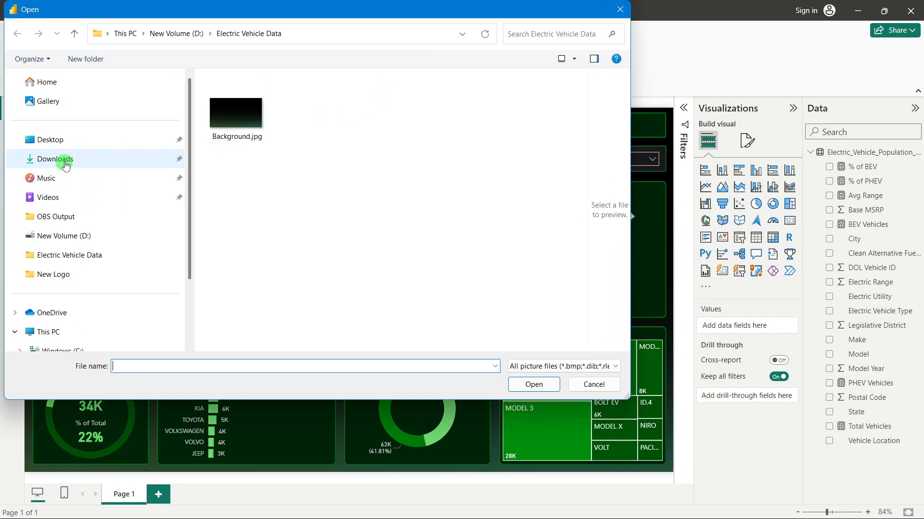
pyautogui.click(63, 160)
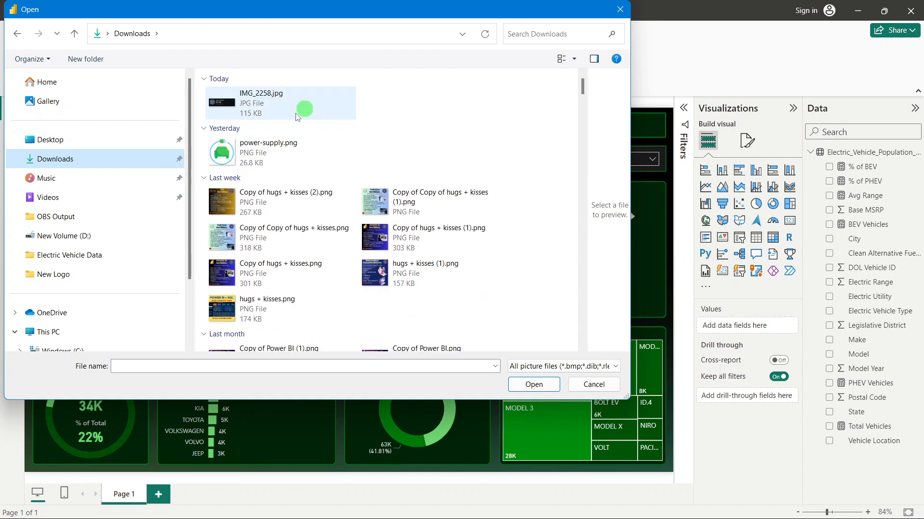
pyautogui.doubleClick(272, 144)
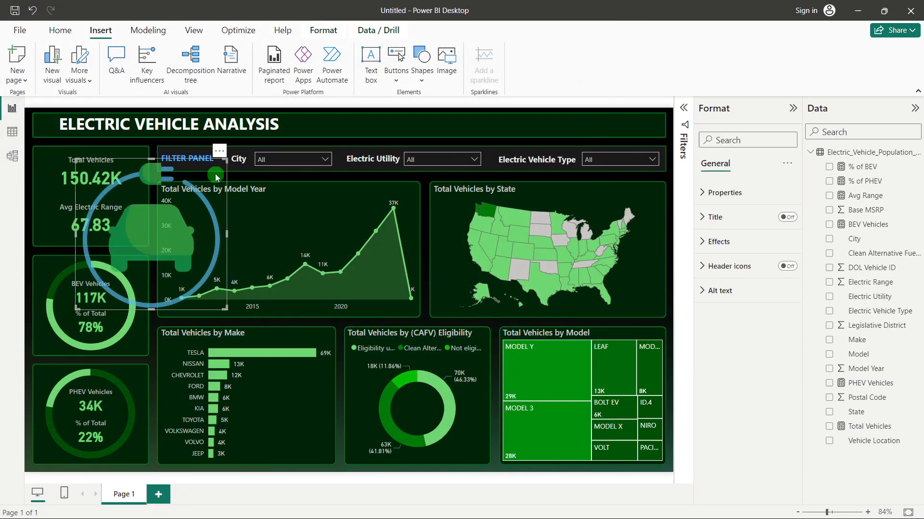
# Step: Shrink the electric car image to icon size and place it in the title banner just before ELECTRIC VEHICLE ANALYSIS
pyautogui.moveTo(102, 183); pyautogui.dragTo(49, 128)
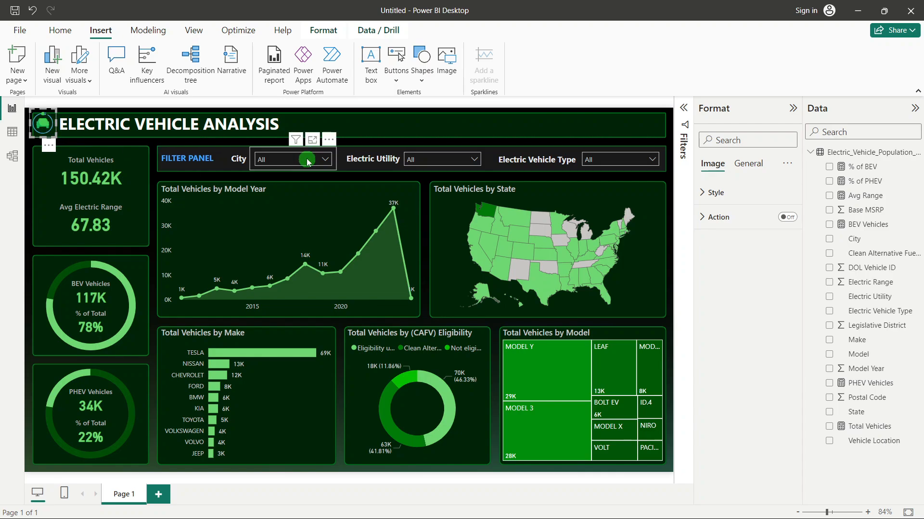
pyautogui.click(670, 204)
pyautogui.click(51, 128)
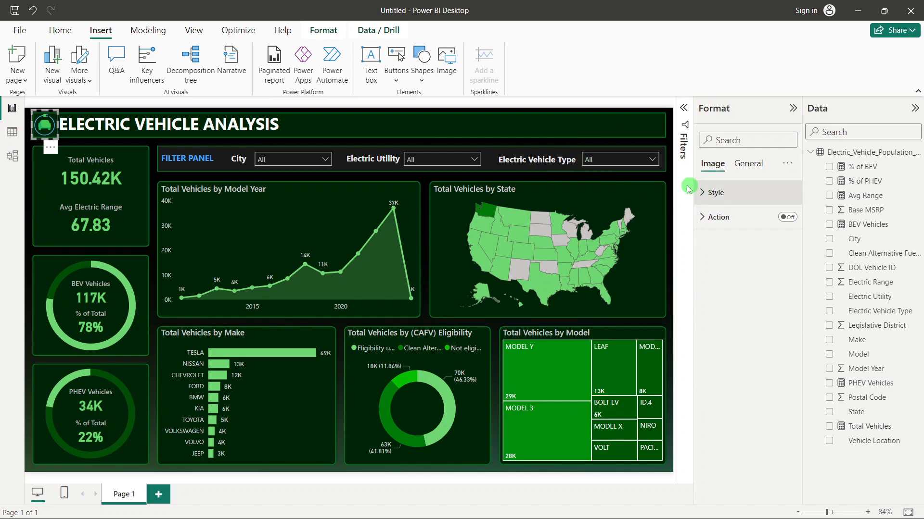
pyautogui.click(670, 190)
# Step: Collapse the Visualizations and Data panes and the ribbon to give the finished dashboard more room
pyautogui.click(792, 108)
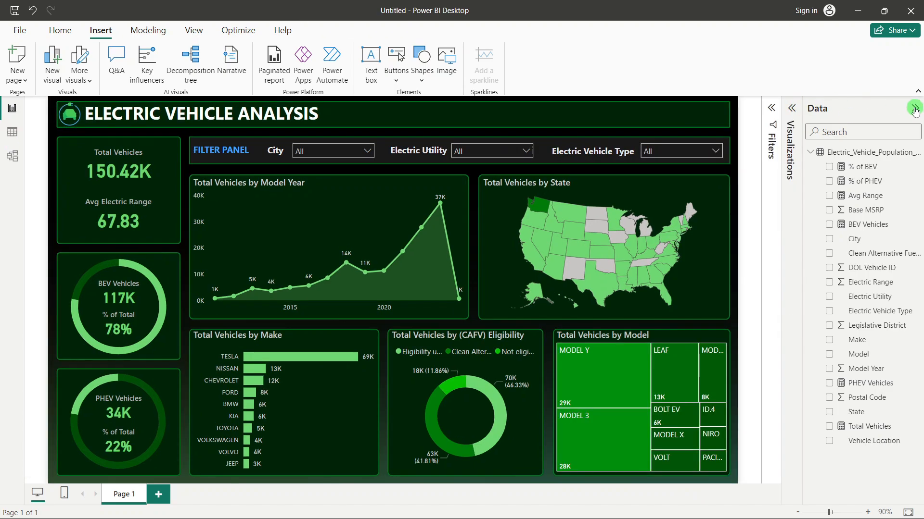
pyautogui.click(914, 108)
pyautogui.click(917, 89)
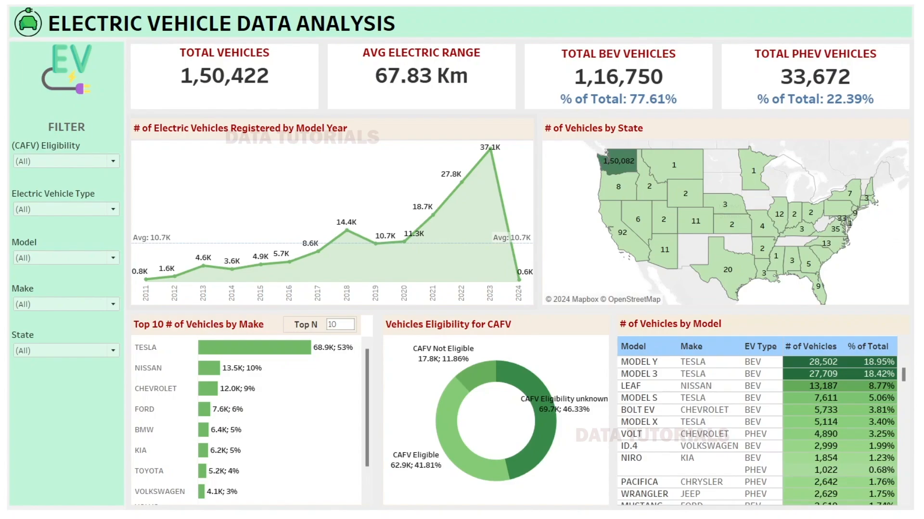
# Step: Switch to the Tableau dashboard and review its total vehicles, average electric range, BEV and PHEV cards
pyautogui.moveTo(168, 91)
pyautogui.moveTo(463, 60)
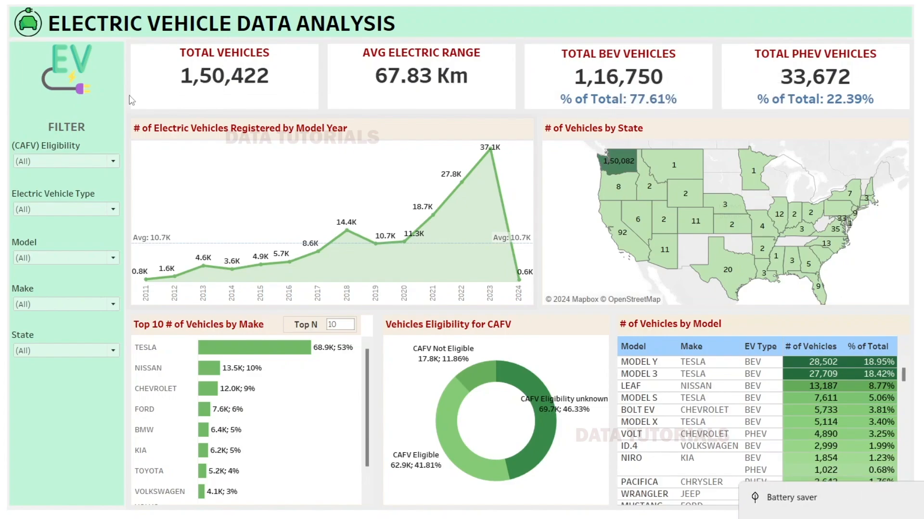
pyautogui.moveTo(183, 79)
pyautogui.moveTo(414, 80)
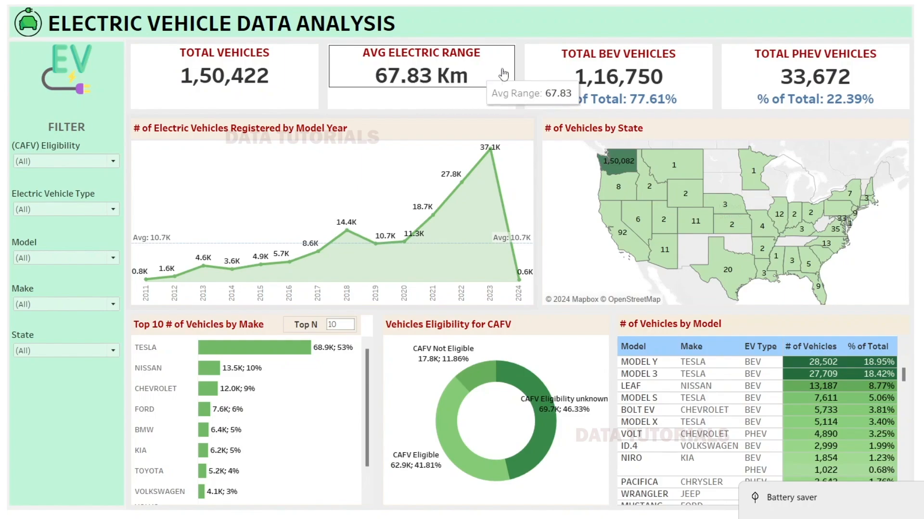
pyautogui.moveTo(559, 71)
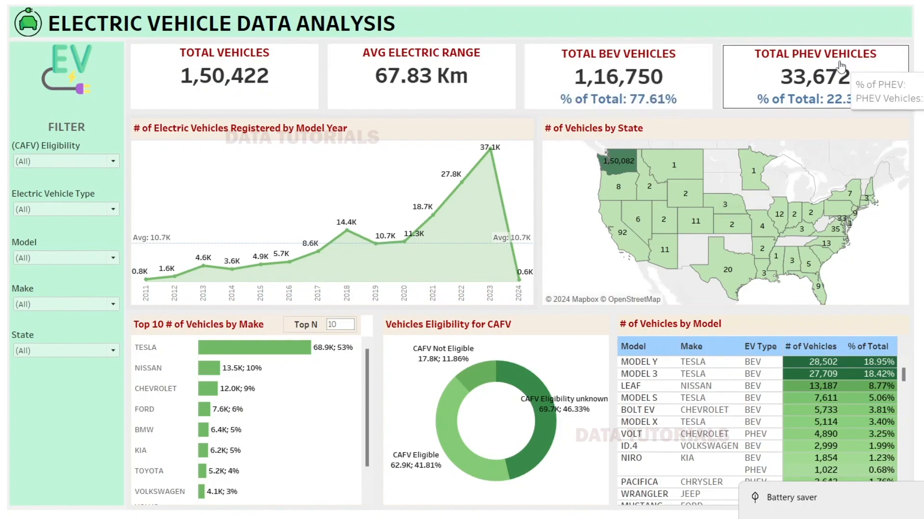
pyautogui.moveTo(692, 80)
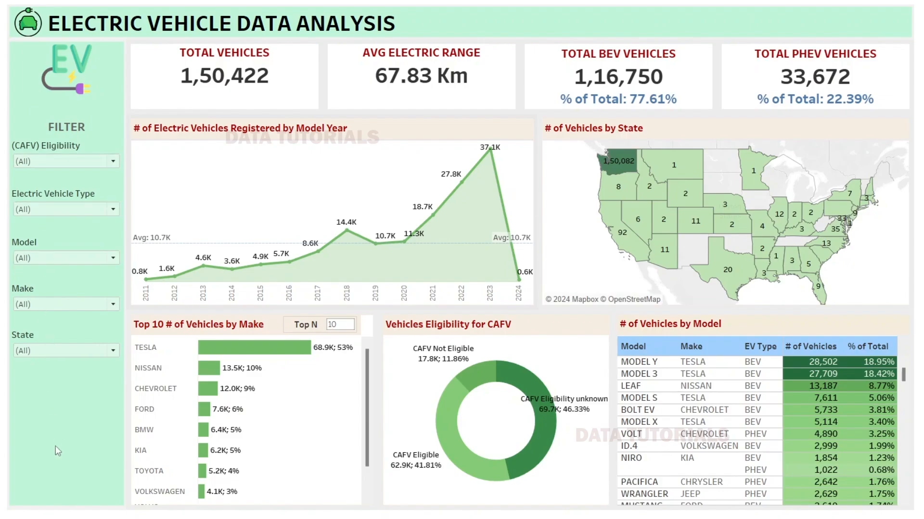
# Step: Filter the dashboard by (CAFV) Eligibility down to CAFV Not Eligible, and restore all eligibility values
pyautogui.click(53, 165)
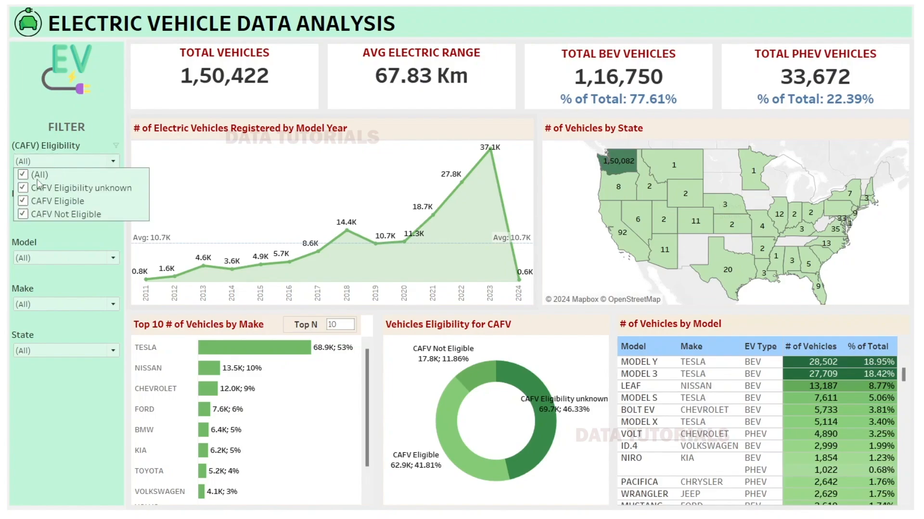
pyautogui.click(27, 191)
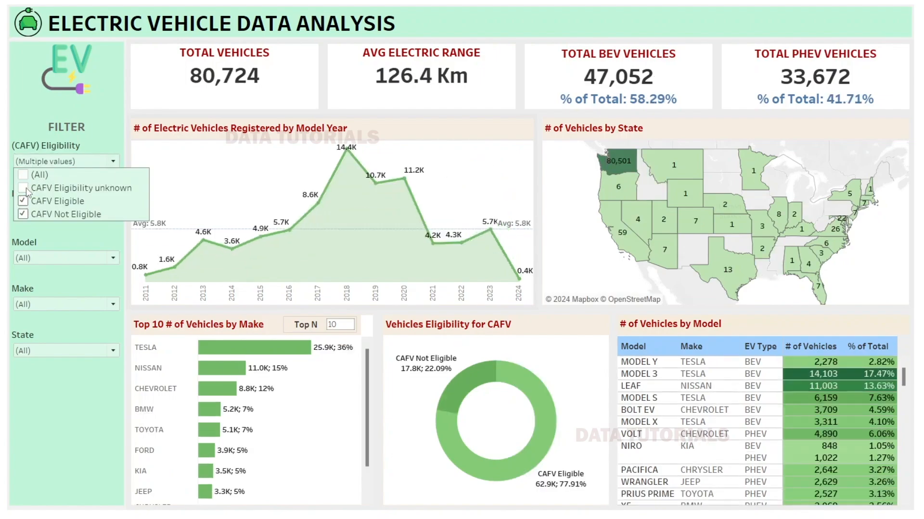
pyautogui.click(25, 202)
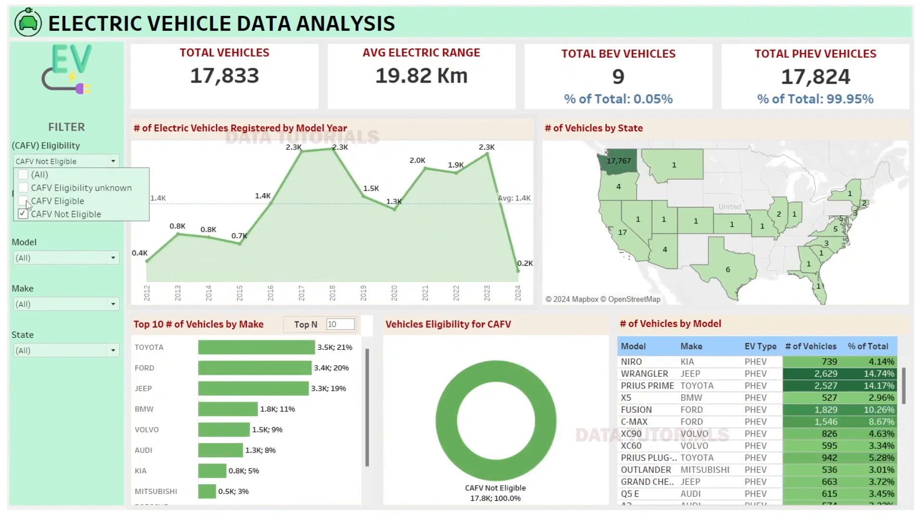
pyautogui.click(22, 176)
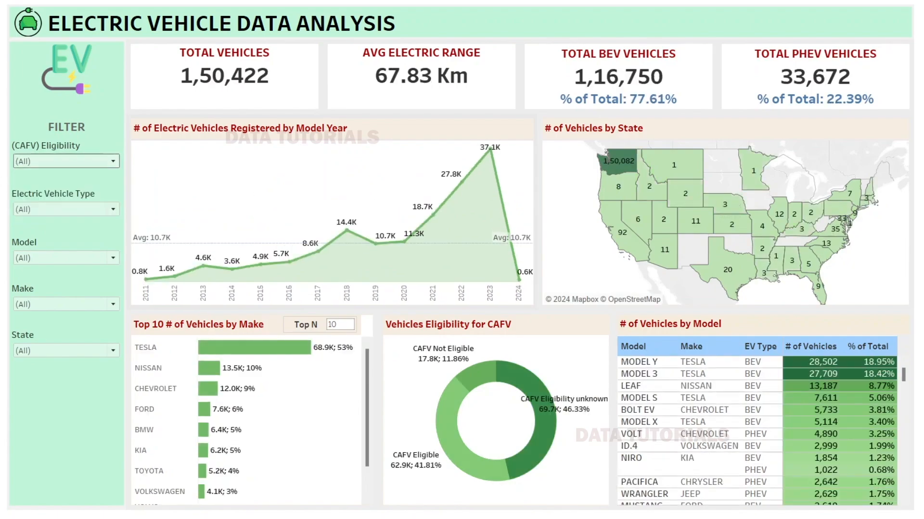
# Step: Filter the dashboard by Electric Vehicle Type to PHEV only, and restore all vehicle types
pyautogui.click(25, 208)
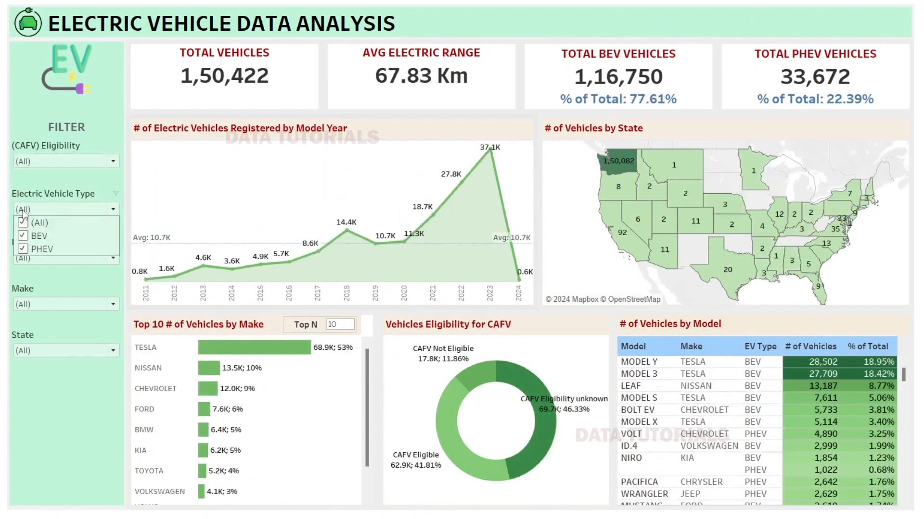
pyautogui.click(24, 236)
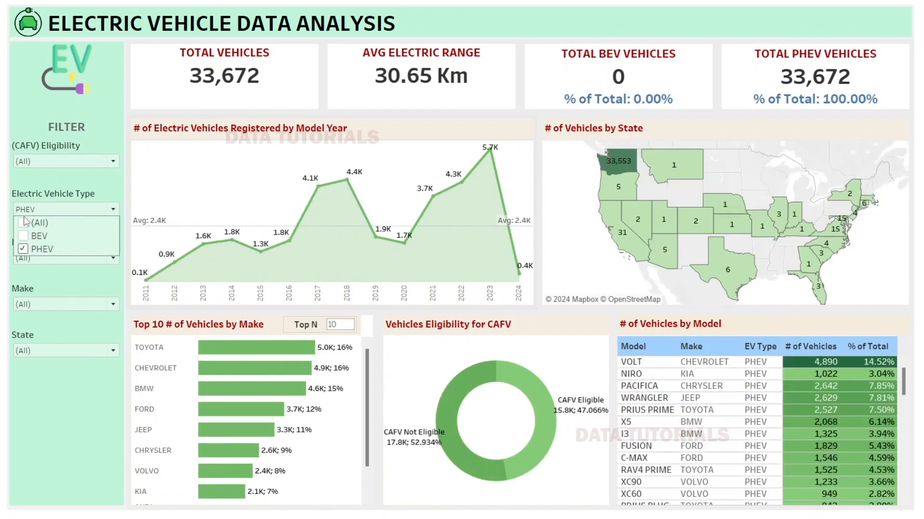
pyautogui.click(22, 223)
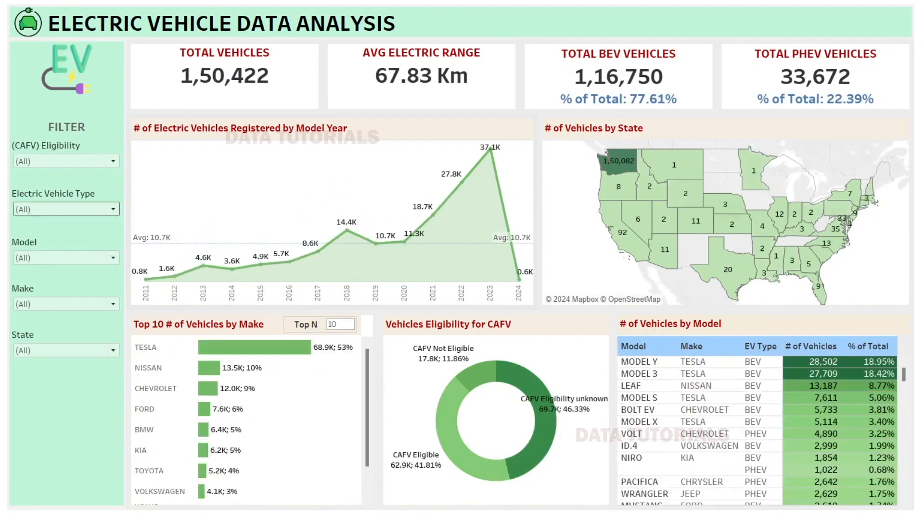
# Step: Deselect all makes in the Make filter, show only FORD on the dashboard, and clear that selection
pyautogui.click(25, 259)
pyautogui.click(25, 259)
pyautogui.click(38, 304)
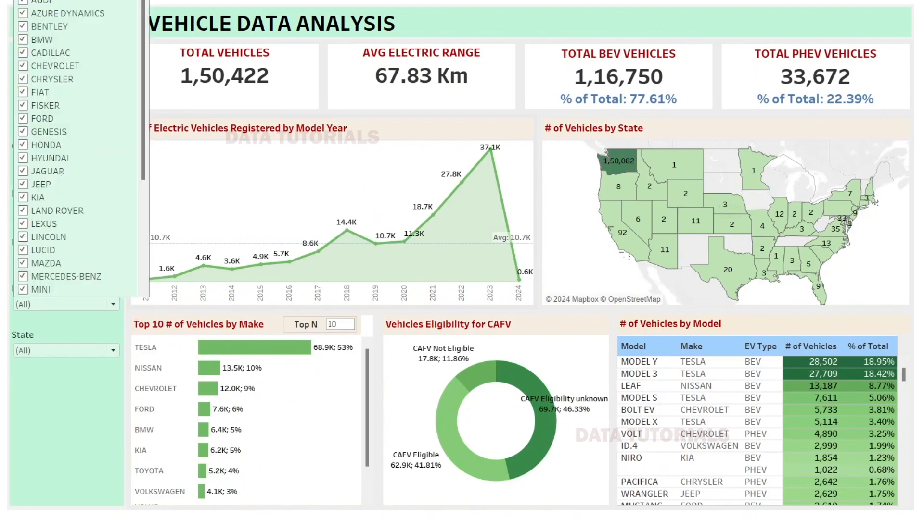
pyautogui.click(23, 0)
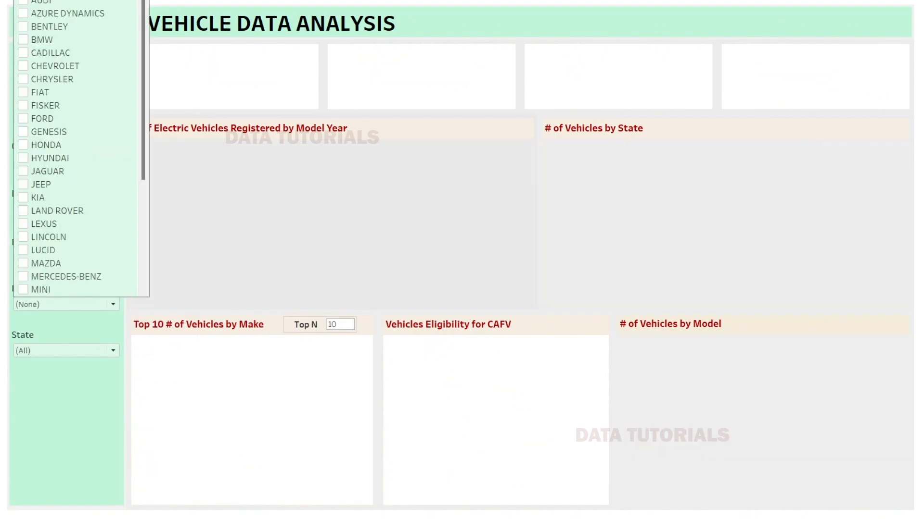
pyautogui.click(23, 119)
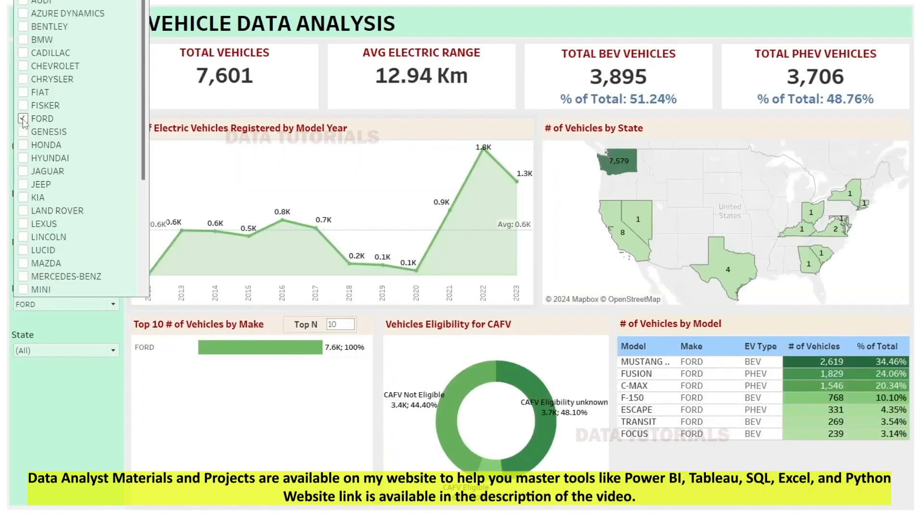
pyautogui.click(23, 119)
# Step: Show only MERCEDES-BENZ through the Make filter, clear it, and restore all makes
pyautogui.scroll(-4, 29, 139)
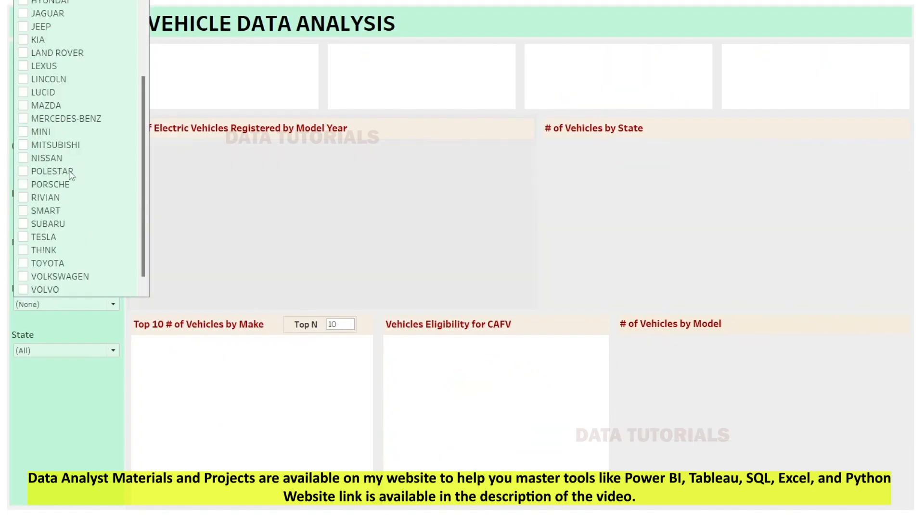
pyautogui.click(23, 119)
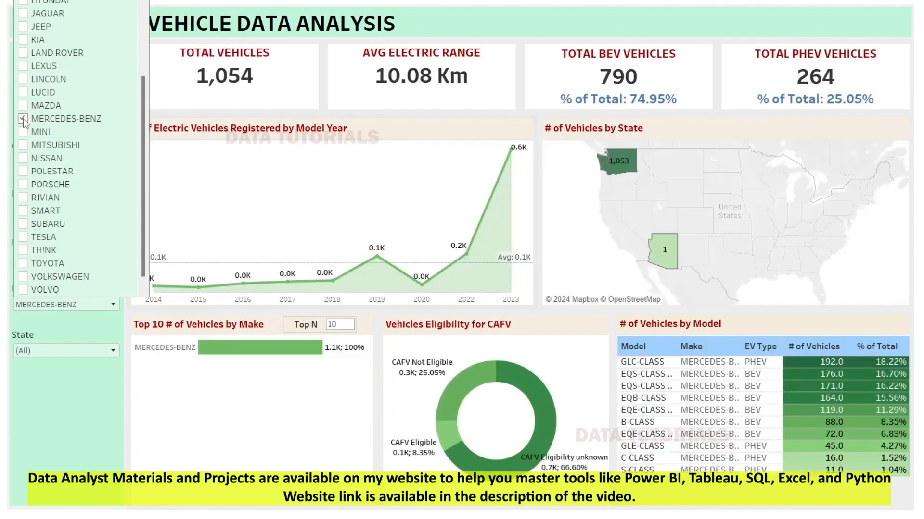
pyautogui.click(23, 119)
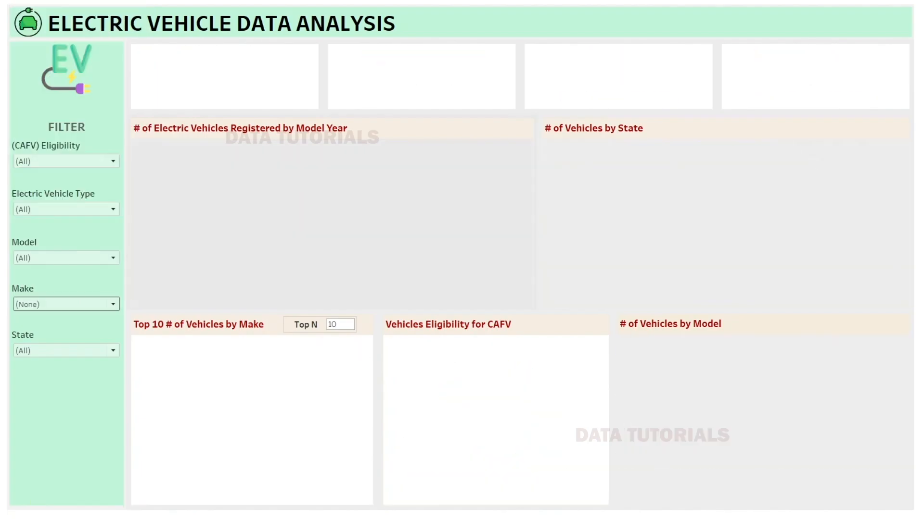
pyautogui.click(35, 303)
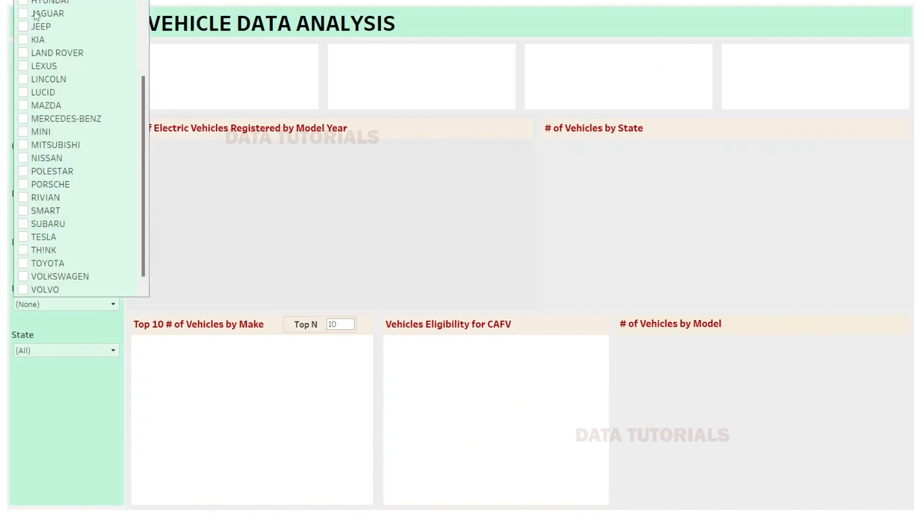
pyautogui.scroll(3, 22, 77)
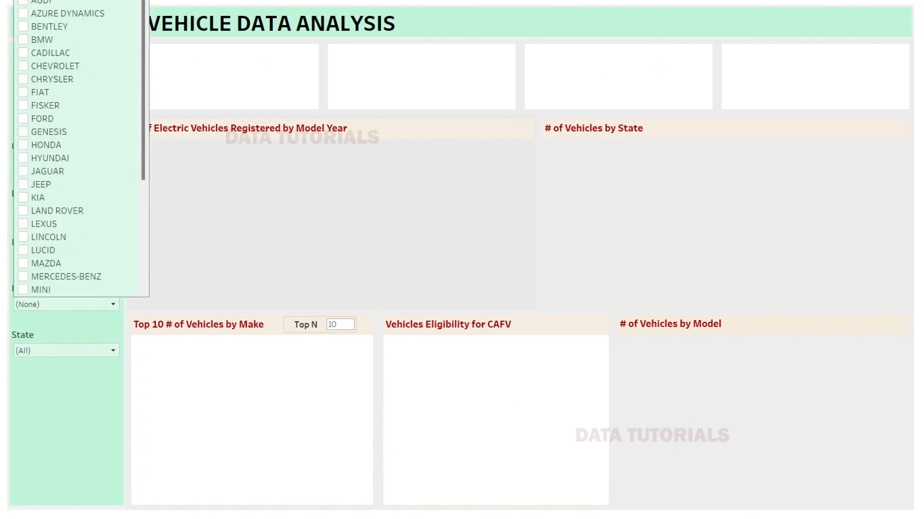
pyautogui.click(22, 0)
pyautogui.press('Escape')
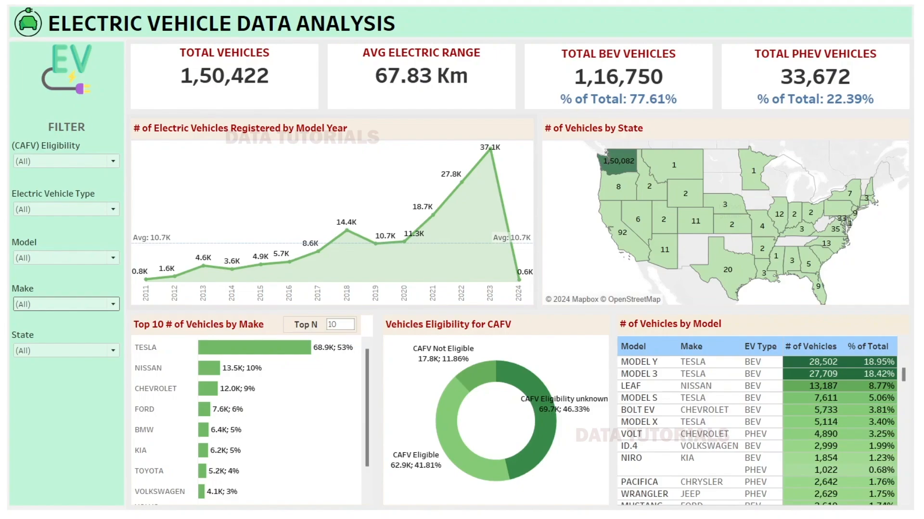
# Step: Look through the values offered by the State filter, leaving all states selected
pyautogui.click(35, 355)
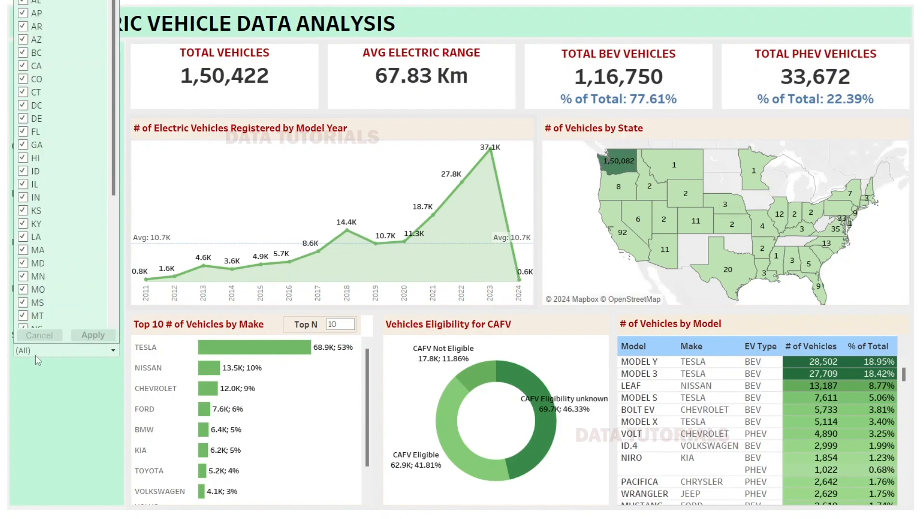
pyautogui.scroll(-5, 62, 164)
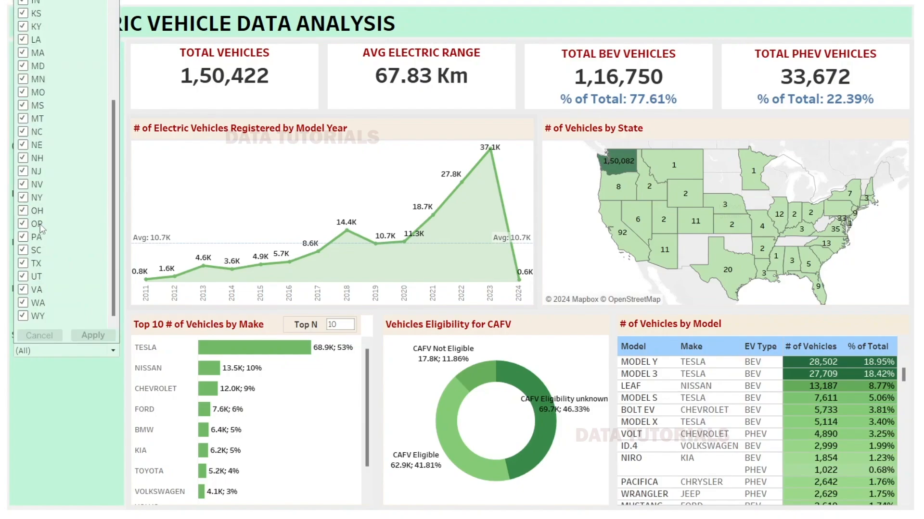
pyautogui.press('Escape')
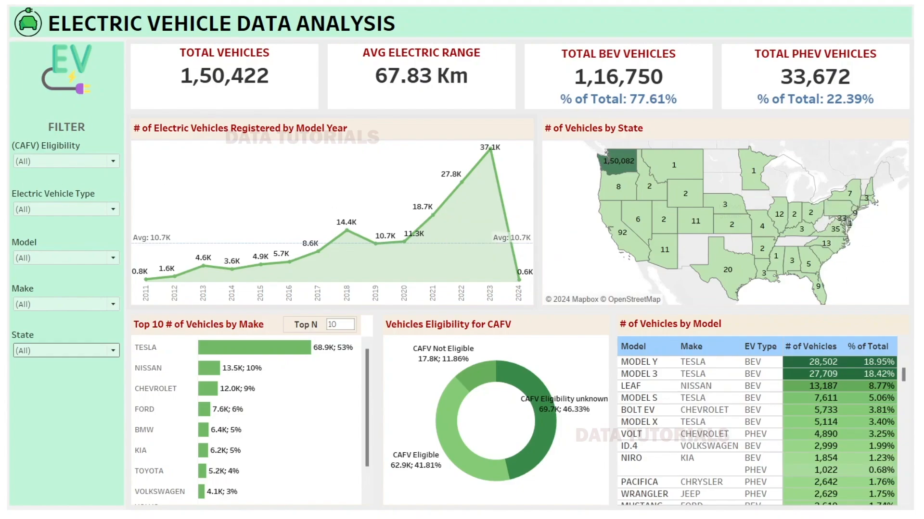
pyautogui.click(31, 352)
pyautogui.click(40, 352)
pyautogui.click(31, 361)
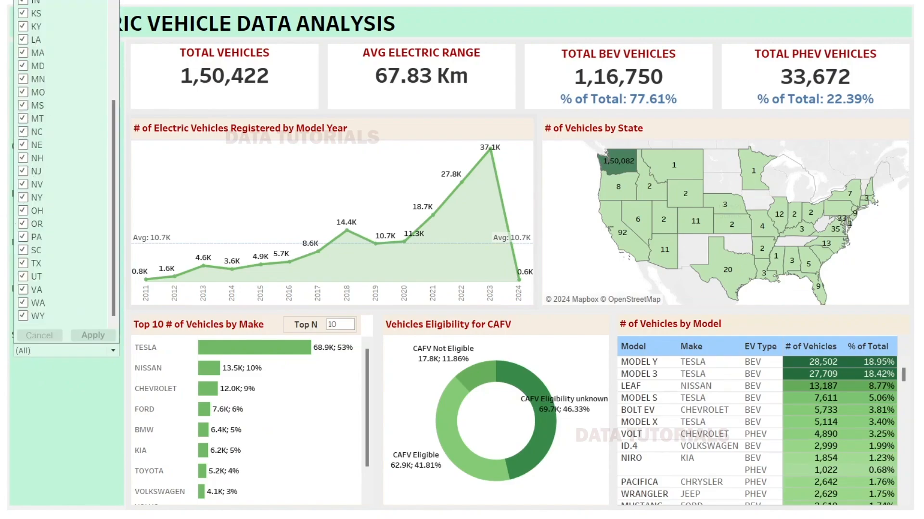
pyautogui.click(12, 223)
# Step: Filter the dashboard to Washington state from the # of Vehicles by State map
pyautogui.moveTo(618, 179)
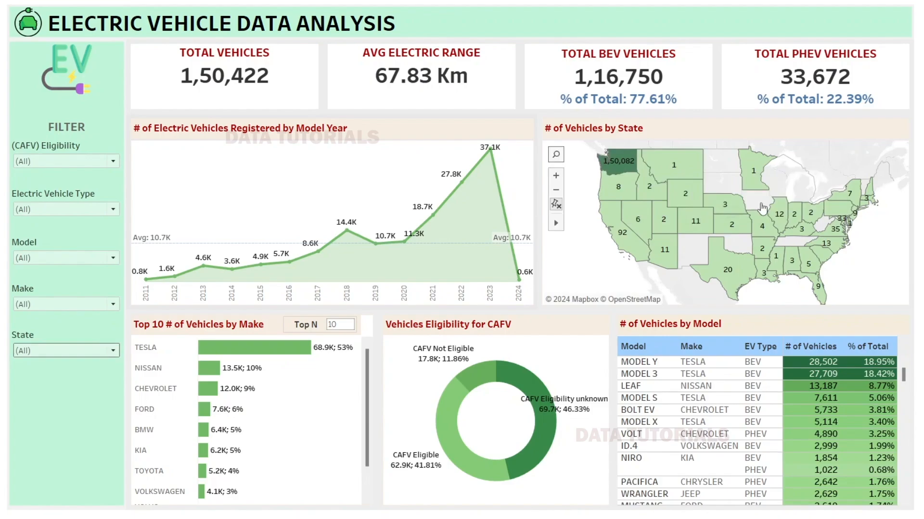
pyautogui.click(623, 164)
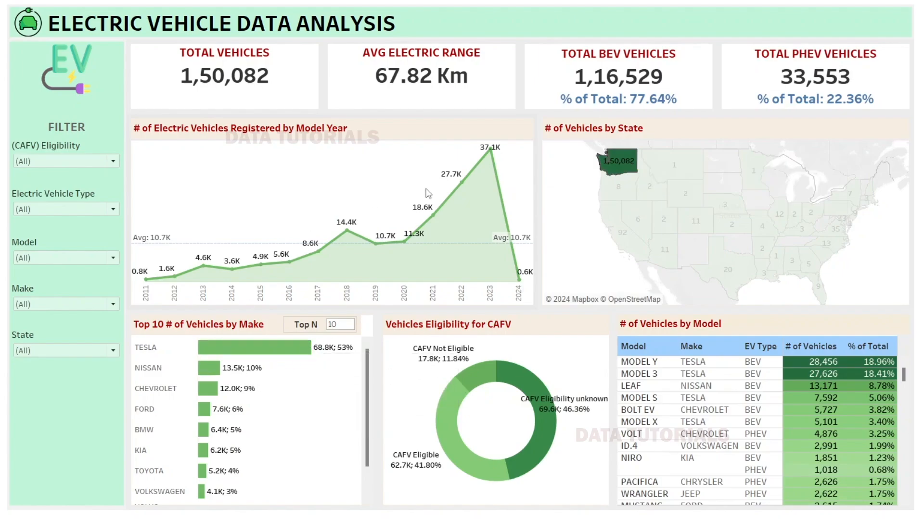
# Step: Clear the Washington selection on the # of Vehicles by State map, filter the dashboard to California, and clear that selection
pyautogui.moveTo(611, 163)
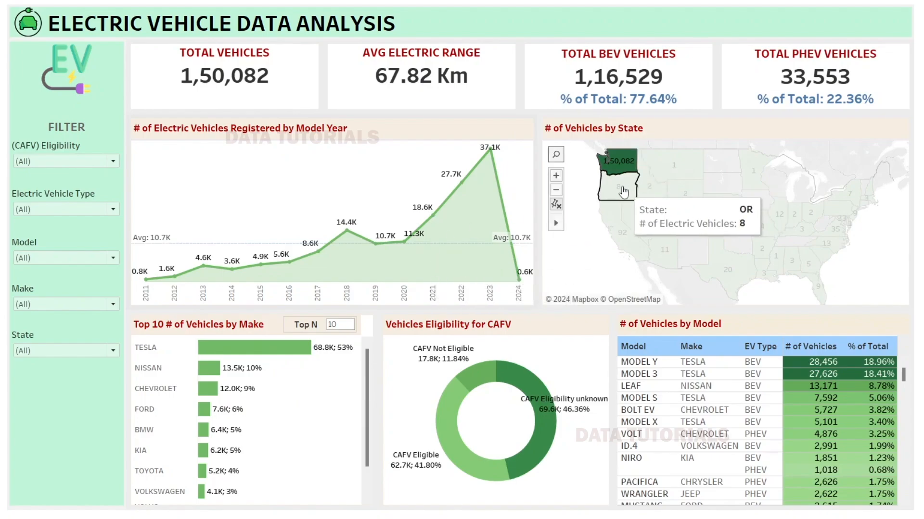
pyautogui.click(623, 162)
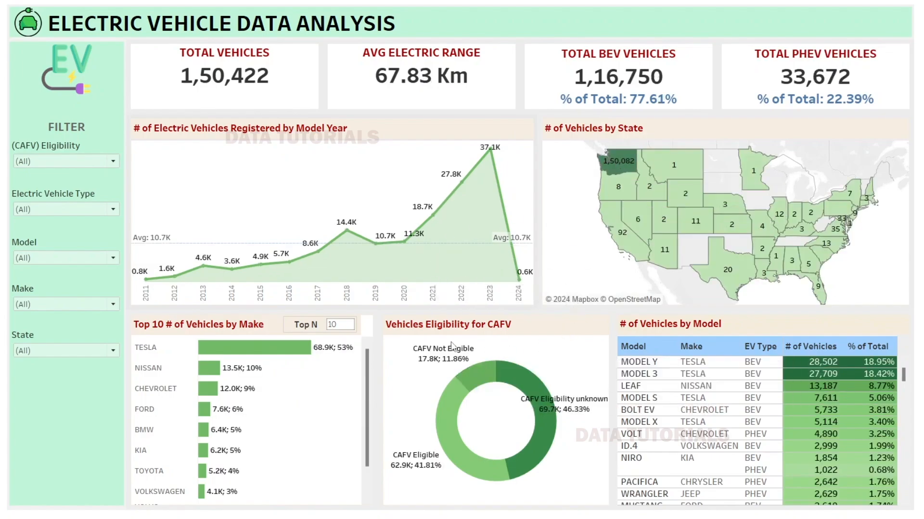
pyautogui.click(632, 240)
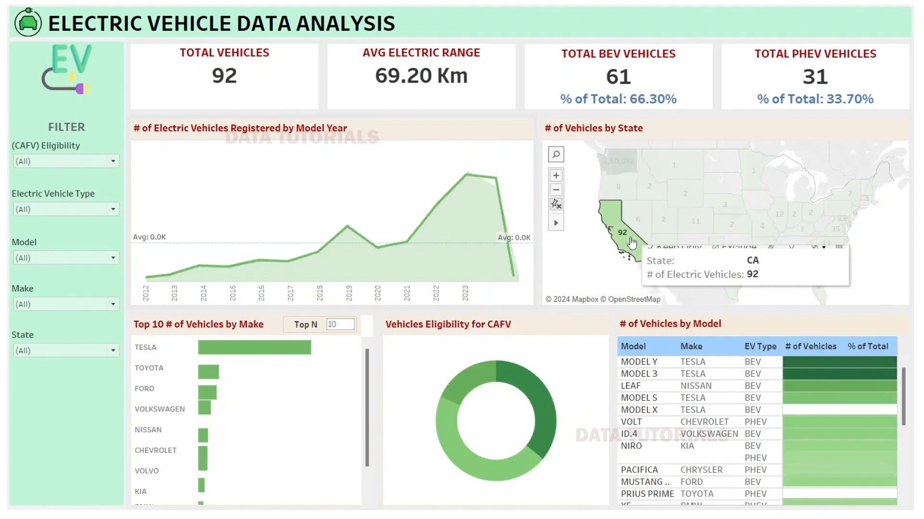
pyautogui.click(632, 240)
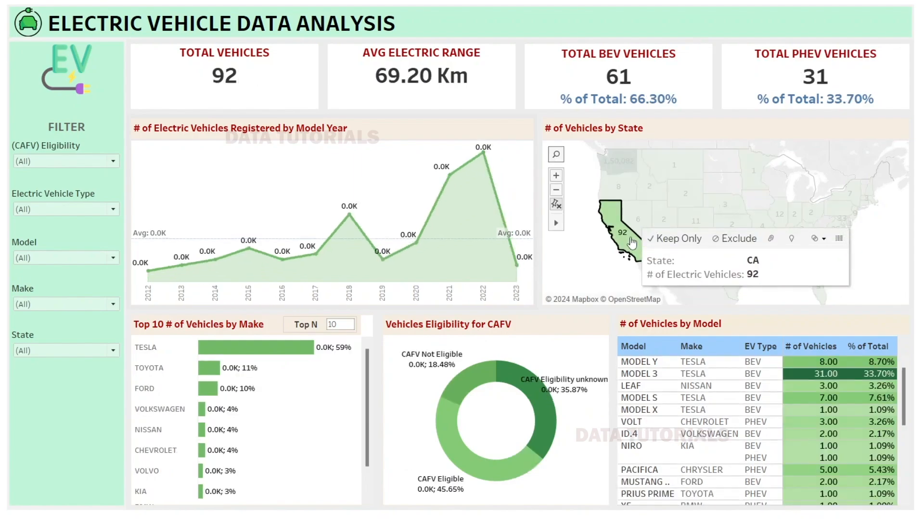
# Step: Filter the dashboard to TESLA and to NISSAN from the Top 10 # of Vehicles by Make chart, clearing each selection
pyautogui.moveTo(274, 346)
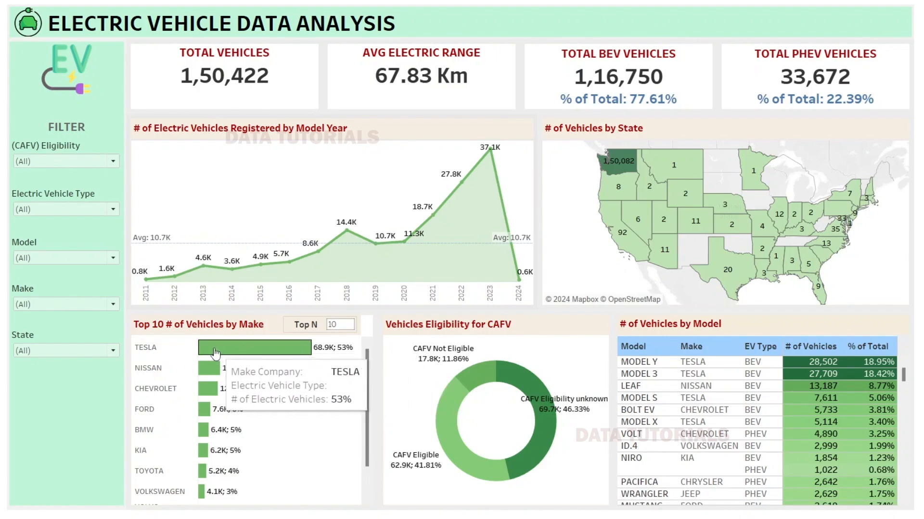
pyautogui.click(263, 353)
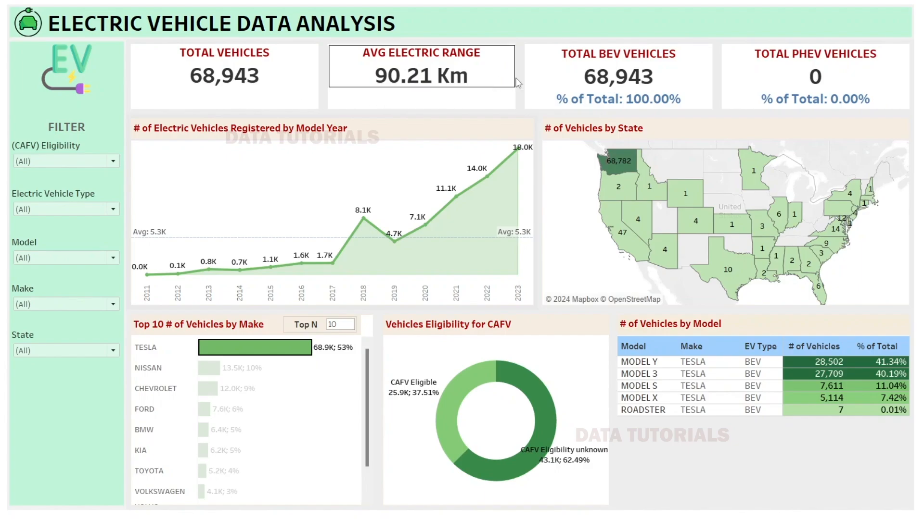
pyautogui.moveTo(628, 83)
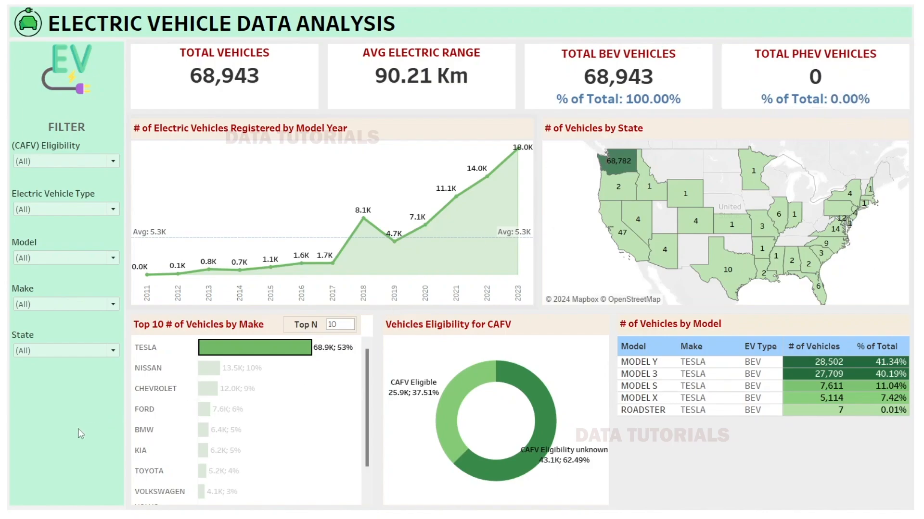
pyautogui.click(277, 356)
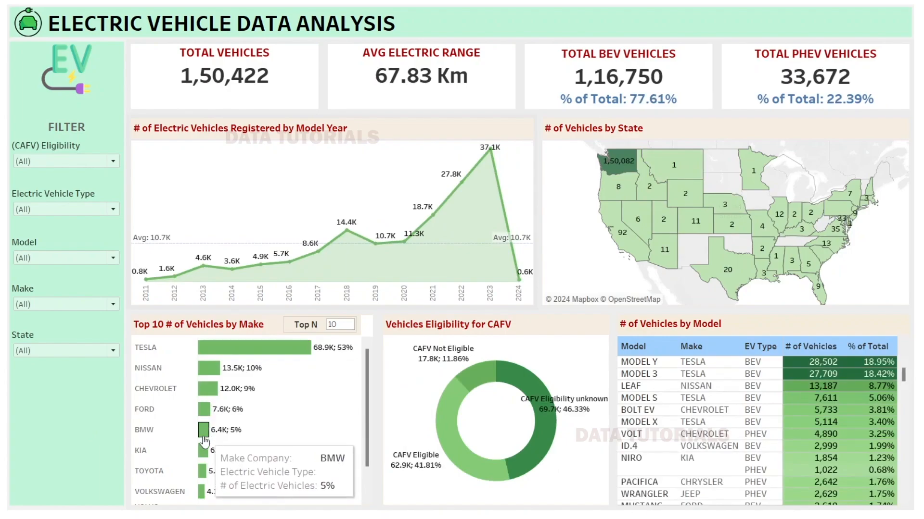
pyautogui.click(212, 372)
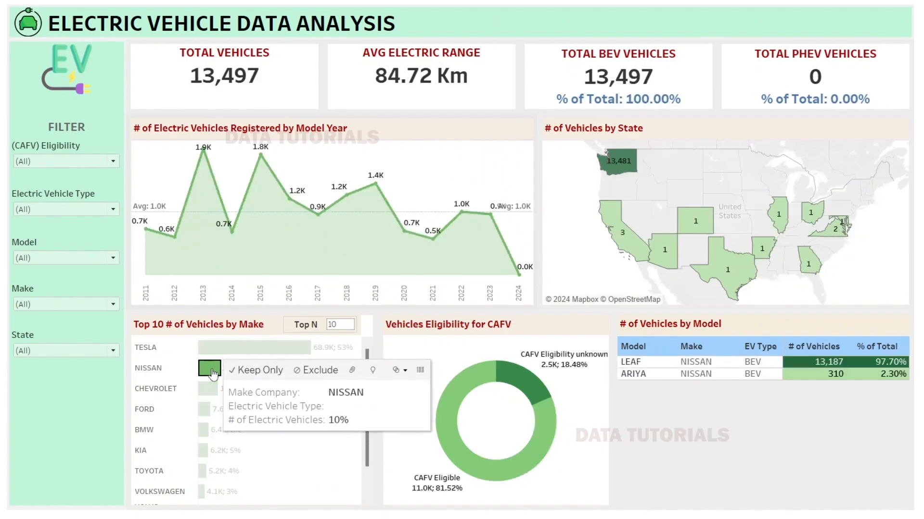
pyautogui.click(212, 369)
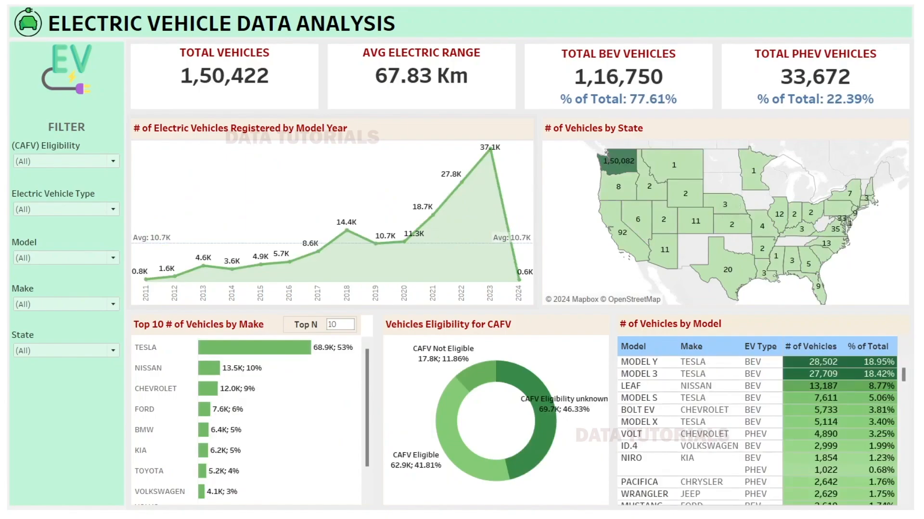
# Step: Filter the dashboard to CAFV Eligible from the Vehicles Eligibility for CAFV chart and clear that selection
pyautogui.moveTo(448, 452)
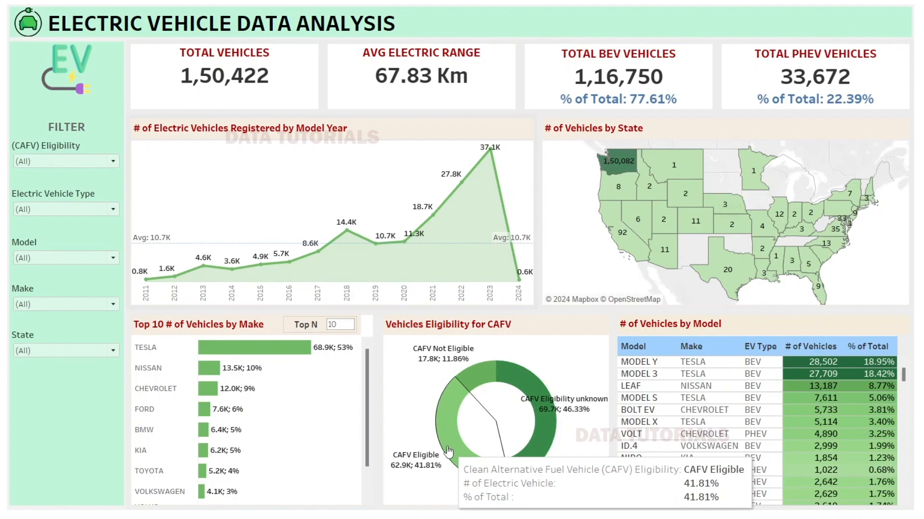
pyautogui.click(449, 452)
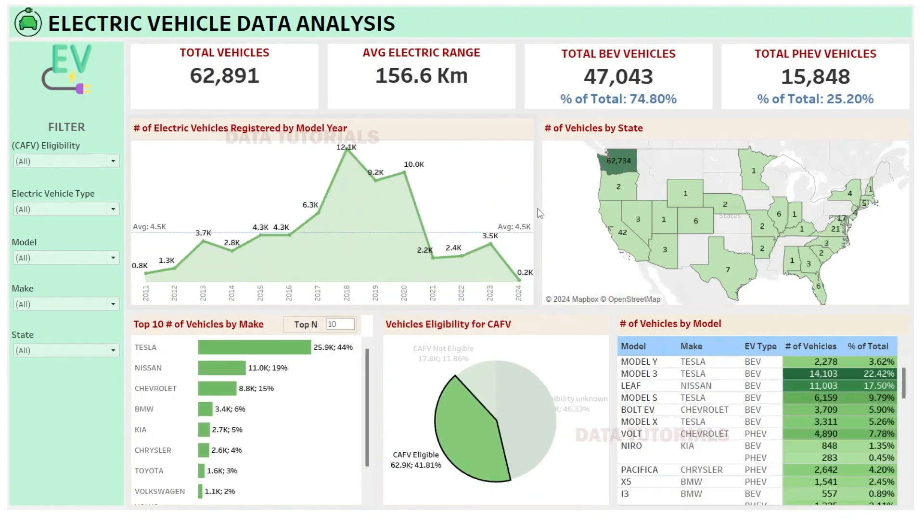
pyautogui.click(475, 419)
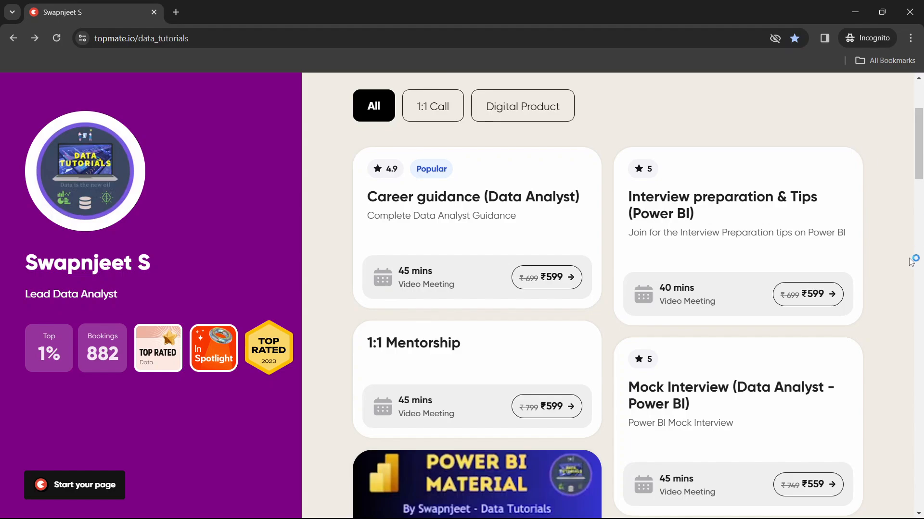
# Step: Switch to the Data Tutorials Topmate page in the browser and look through its calls and digital products
pyautogui.scroll(-2, 856, 287)
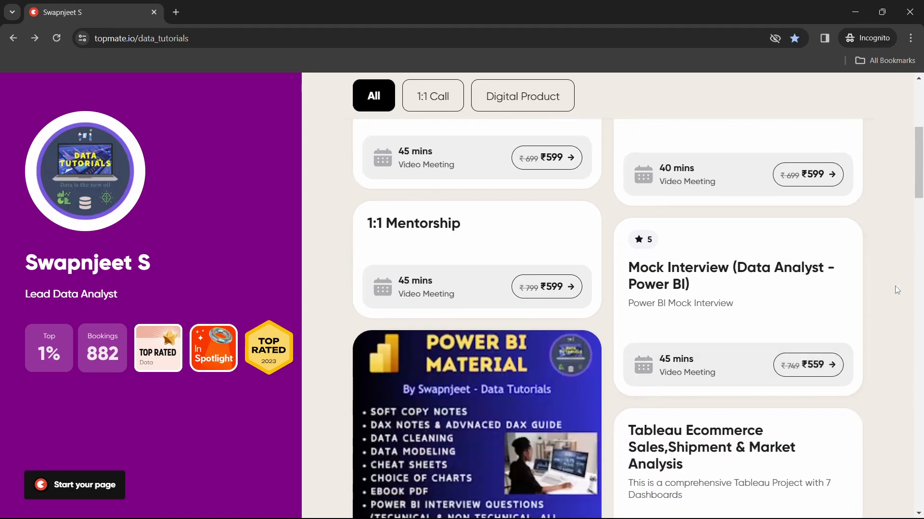
pyautogui.scroll(-4, 895, 286)
pyautogui.scroll(1, 893, 286)
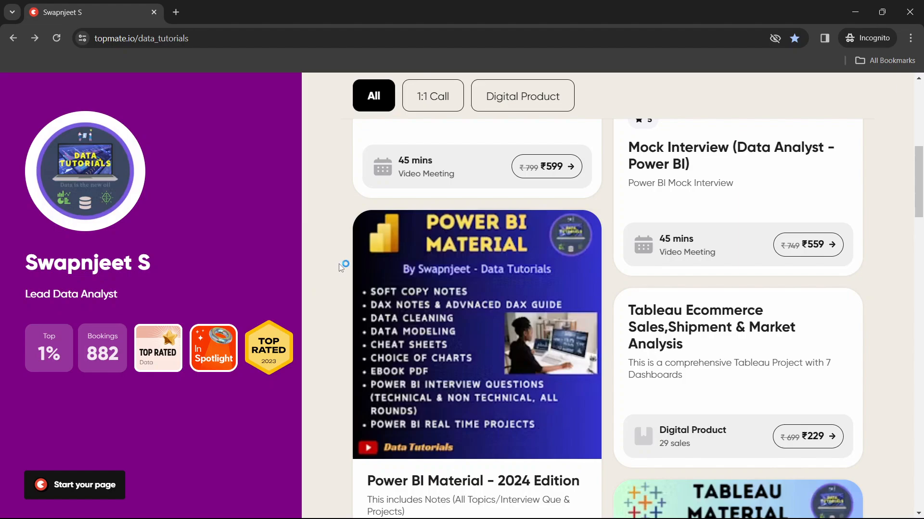
pyautogui.scroll(-6, 338, 263)
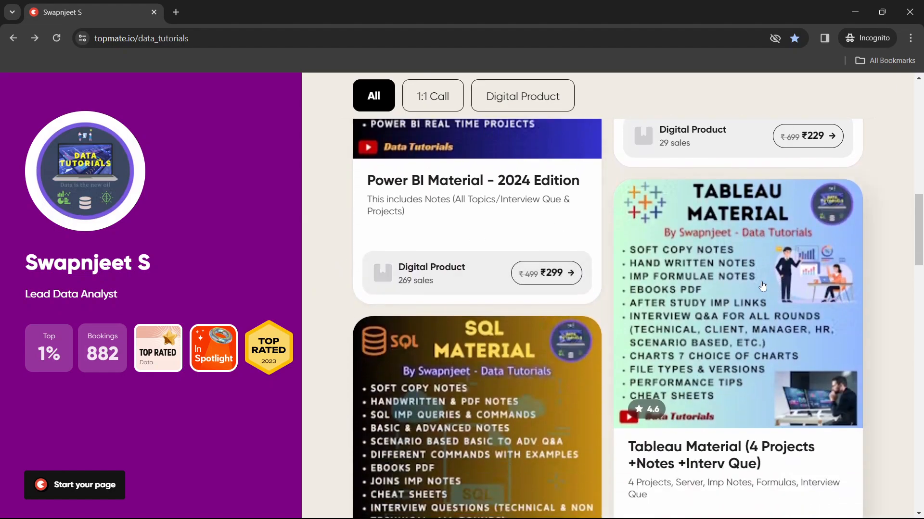
pyautogui.scroll(-3, 478, 364)
pyautogui.scroll(-8, 478, 363)
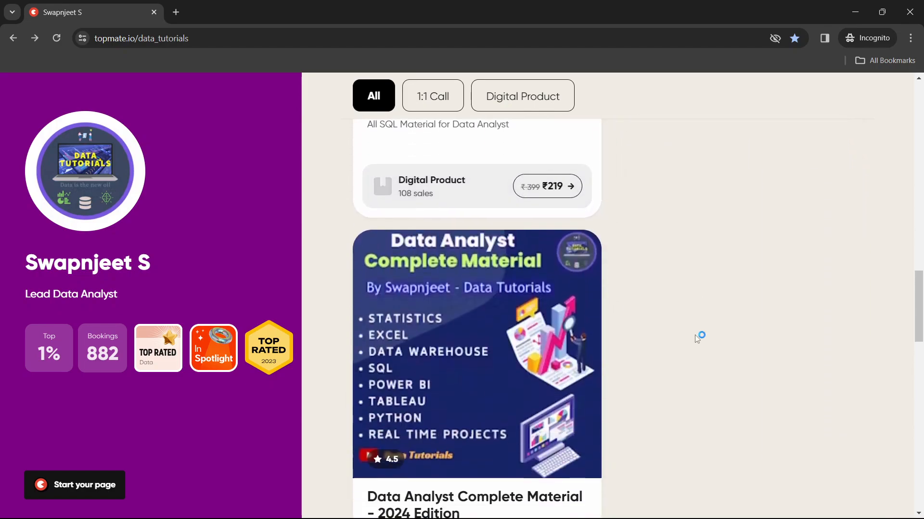
pyautogui.scroll(-1, 694, 334)
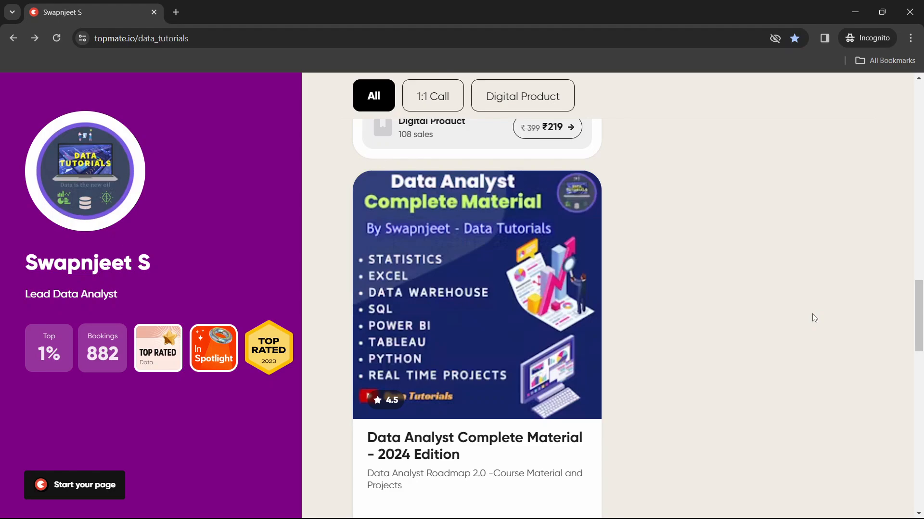
# Step: Open the Data Analyst Complete Material - 2024 Edition product, read its SQL and Tableau Desktop contents, and return to the profile page
pyautogui.click(562, 416)
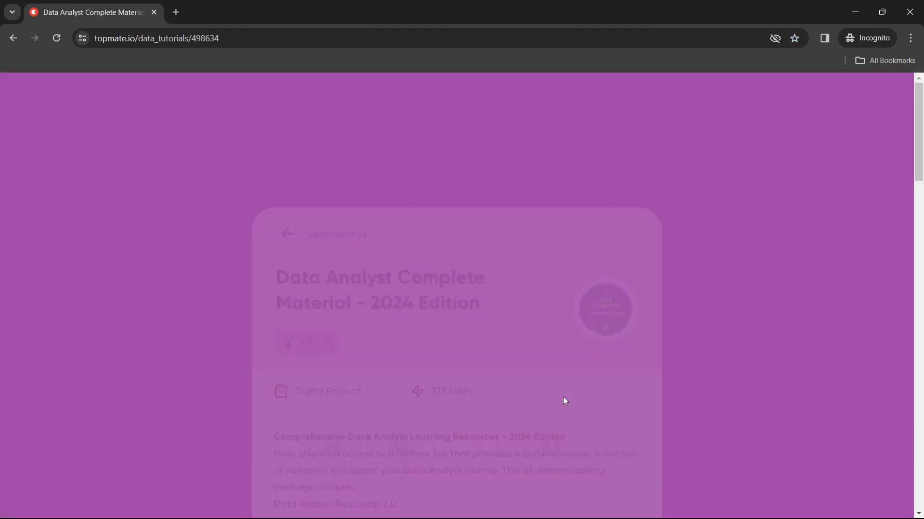
pyautogui.scroll(-9, 469, 339)
pyautogui.scroll(-4, 468, 339)
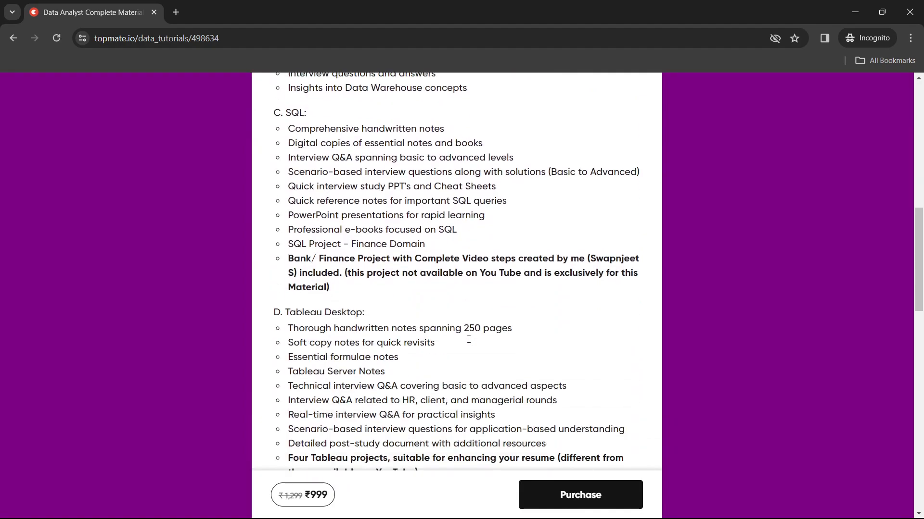
pyautogui.scroll(-4, 431, 324)
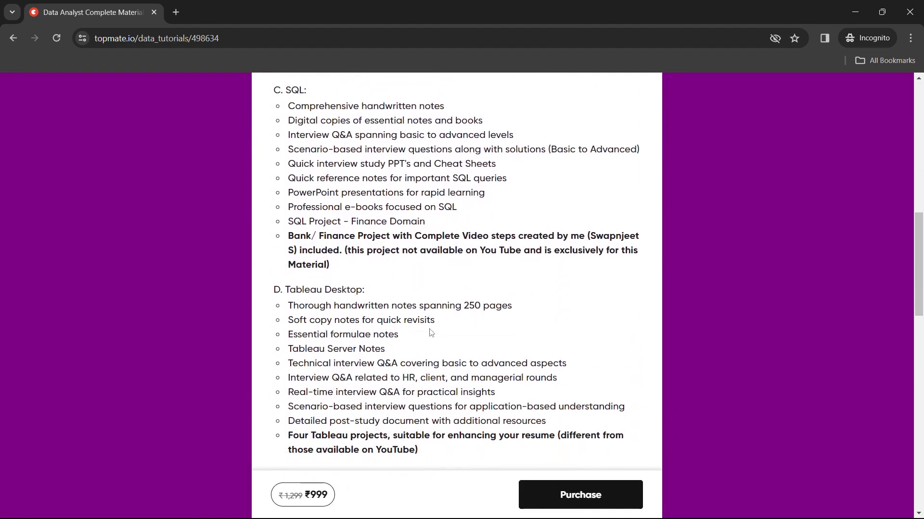
pyautogui.click(13, 41)
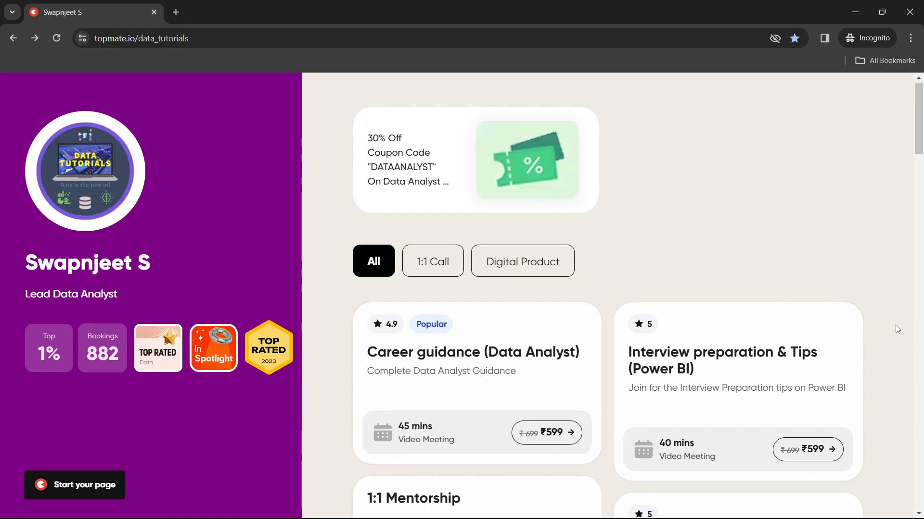
# Step: Browse the full profile page, covering the coupon offer, product cards, ratings and feedback, and the About me section
pyautogui.scroll(-7, 912, 277)
pyautogui.scroll(-5, 913, 278)
pyautogui.scroll(12, 913, 278)
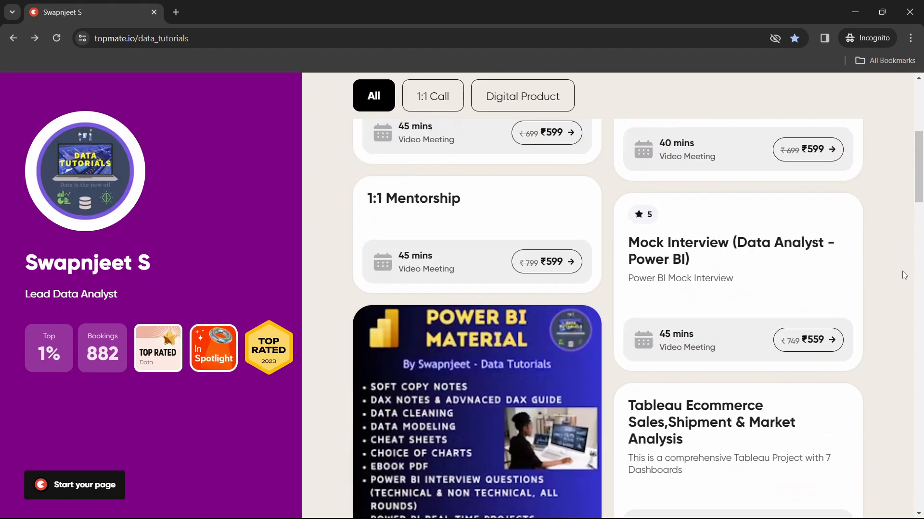
pyautogui.scroll(-12, 864, 244)
pyautogui.scroll(-4, 529, 337)
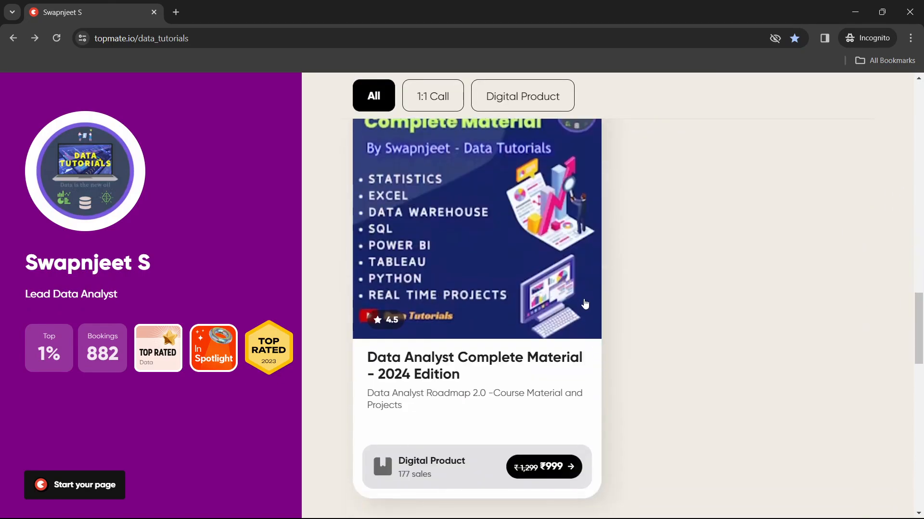
pyautogui.scroll(1, 618, 291)
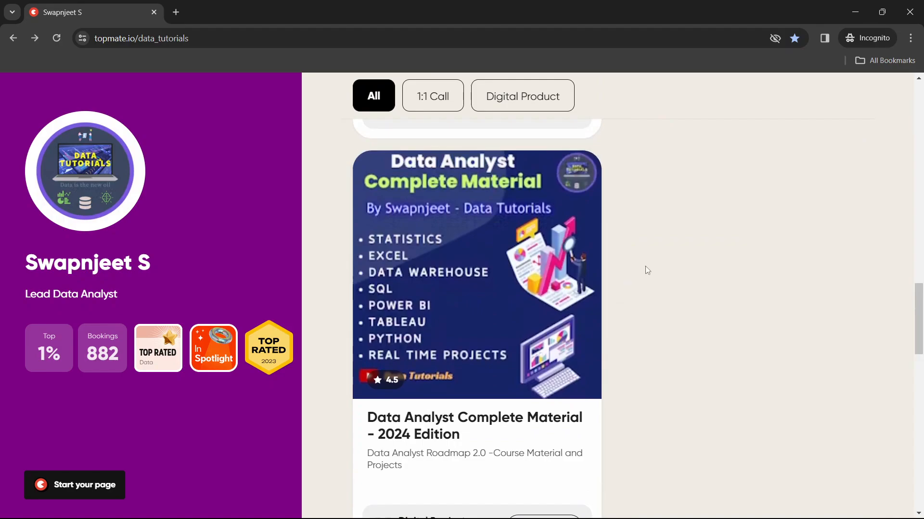
pyautogui.scroll(-5, 658, 262)
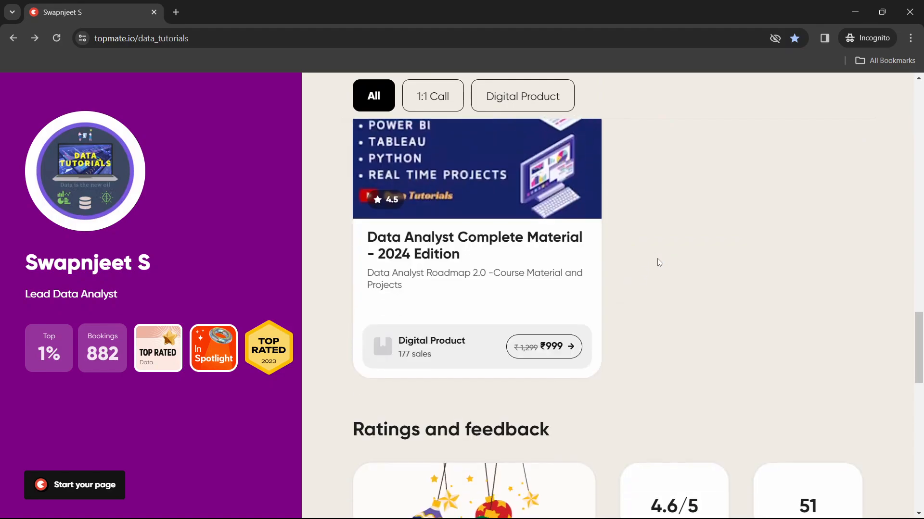
pyautogui.scroll(-15, 858, 373)
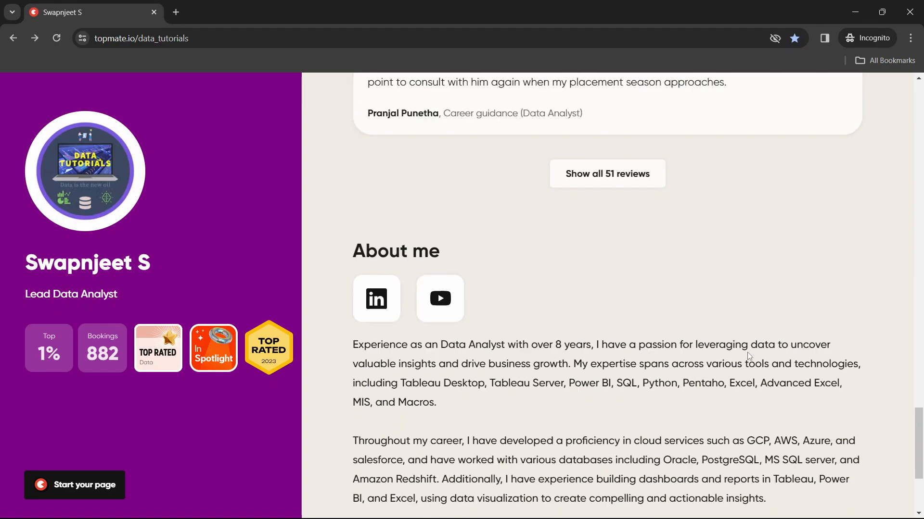
pyautogui.scroll(-1, 748, 355)
pyautogui.scroll(15, 698, 326)
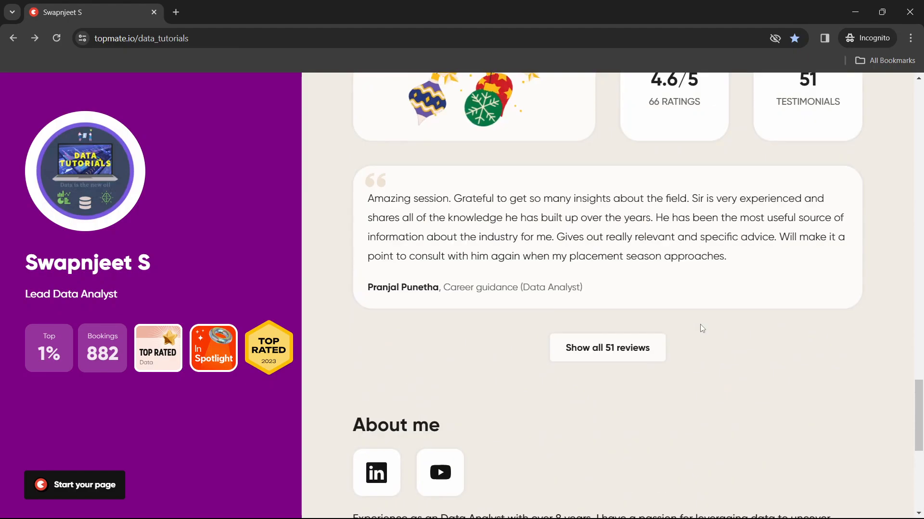
pyautogui.scroll(4, 703, 329)
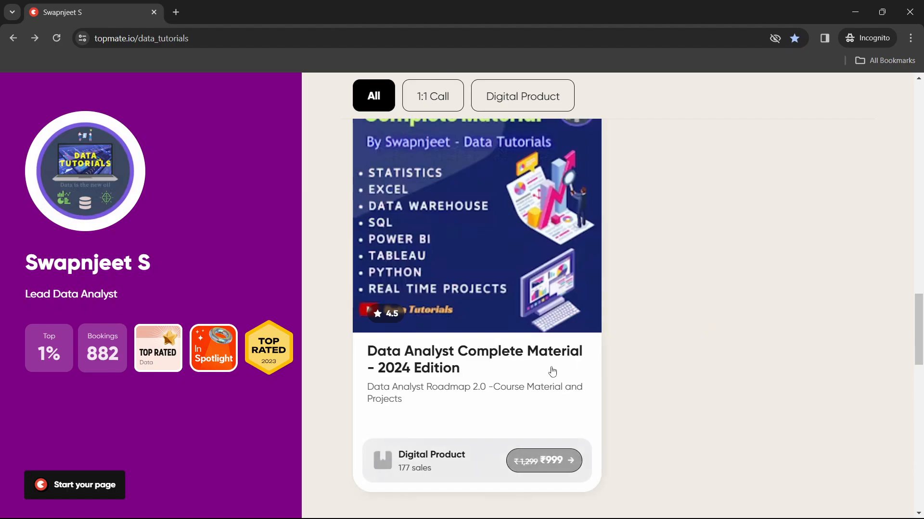
# Step: Reopen the Data Analyst Complete Material - 2024 Edition product, read through to its notes, and highlight the WhatsApp contact number
pyautogui.click(525, 373)
pyautogui.scroll(-5, 479, 326)
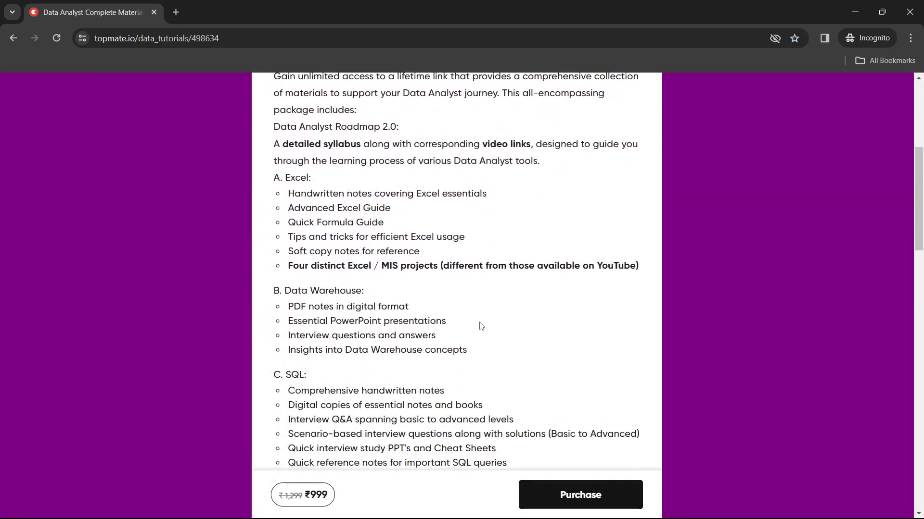
pyautogui.scroll(-15, 481, 327)
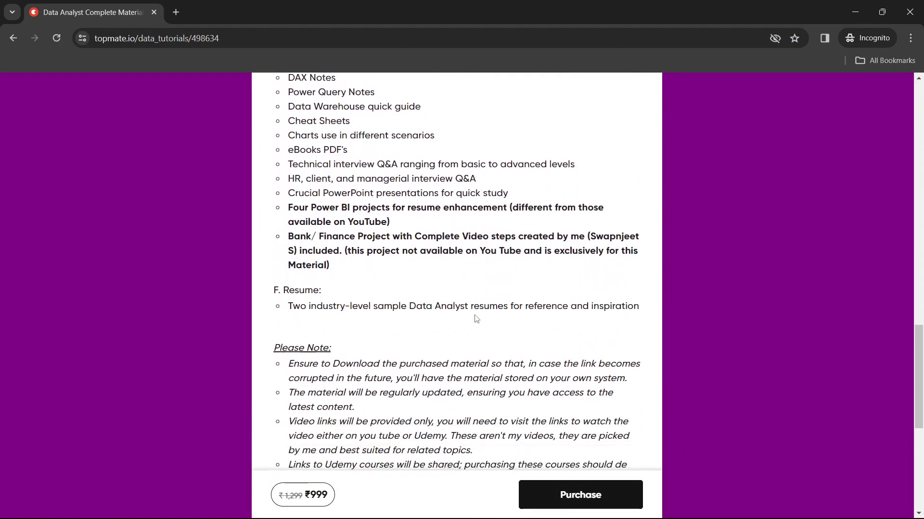
pyautogui.scroll(-7, 476, 318)
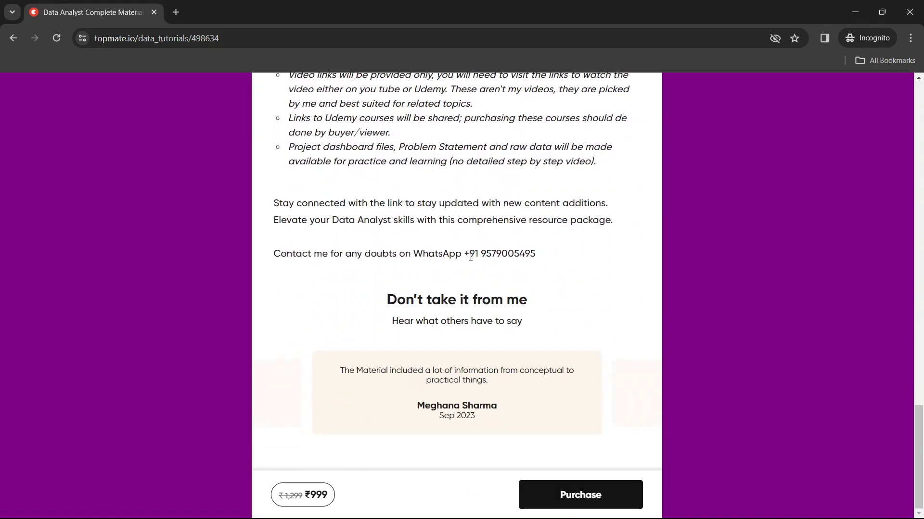
pyautogui.moveTo(464, 255); pyautogui.dragTo(558, 256)
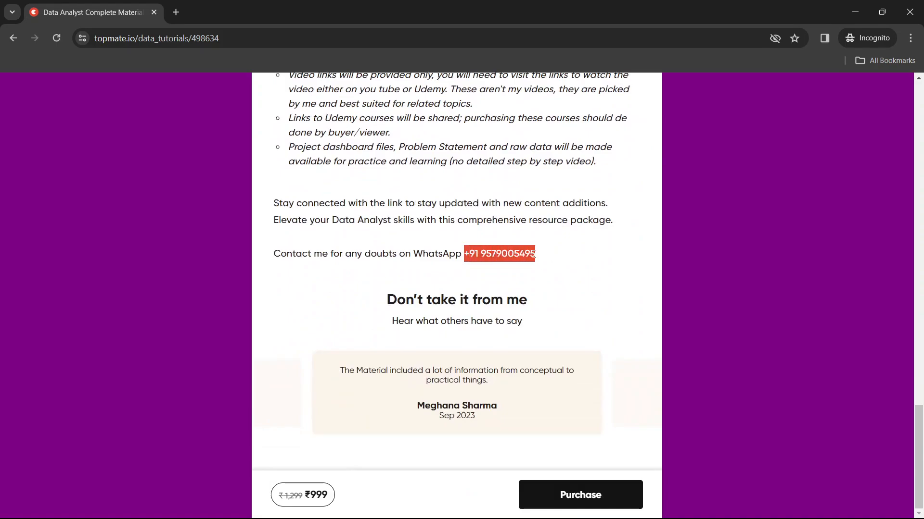
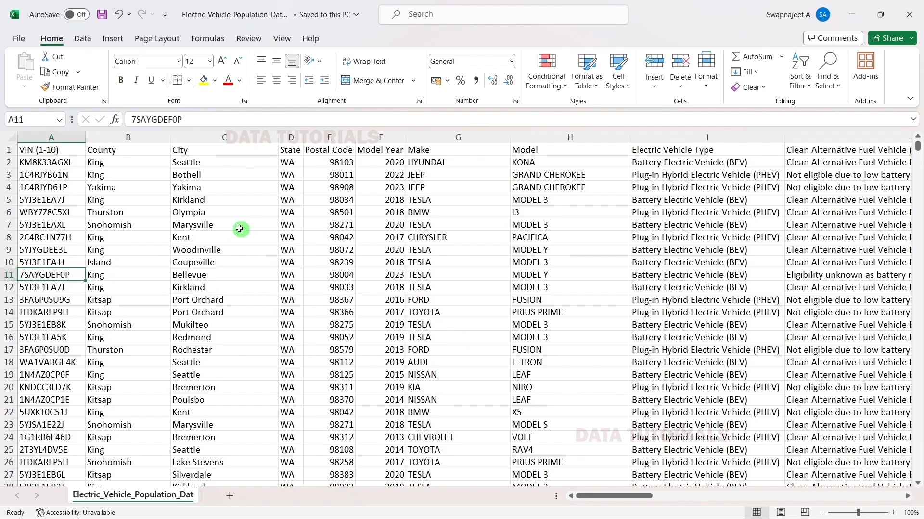
# Step: Check the dataset's size by selecting the VIN (1-10) column for the record count and the header row for the field count
pyautogui.click(253, 212)
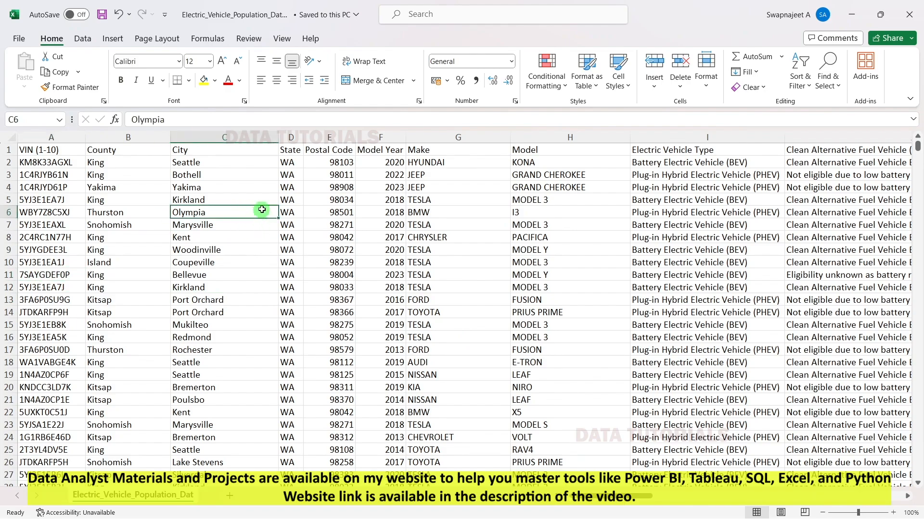
pyautogui.click(537, 238)
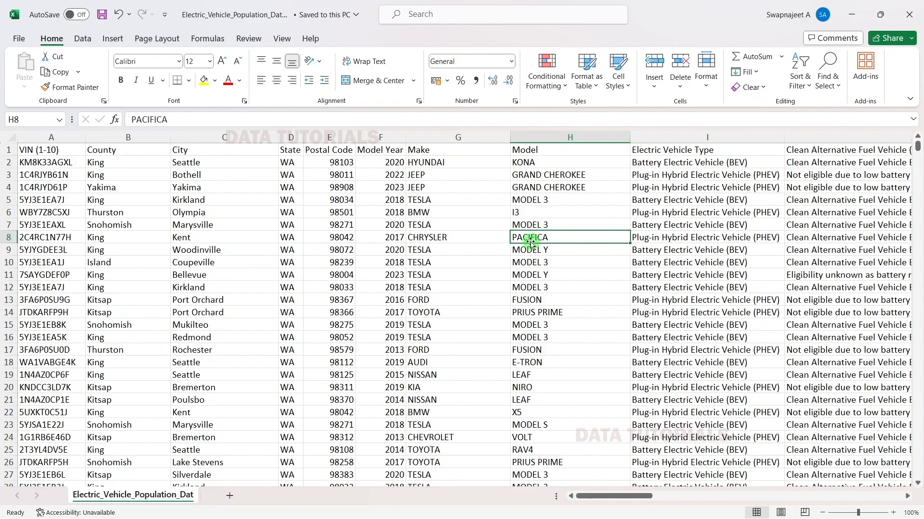
pyautogui.click(442, 304)
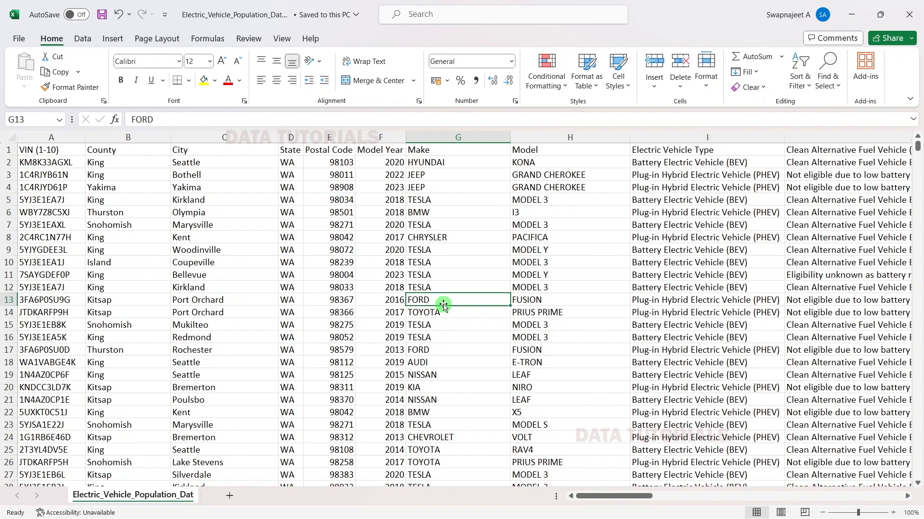
pyautogui.click(61, 136)
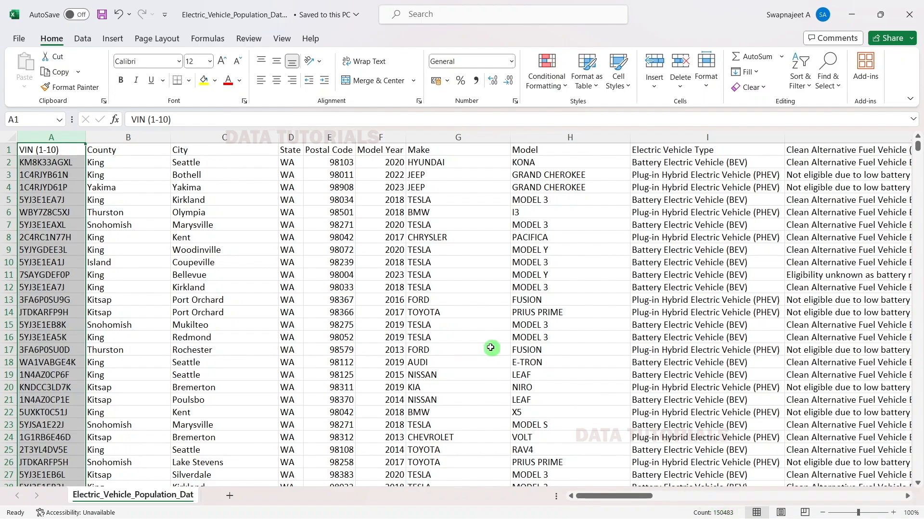
pyautogui.click(373, 233)
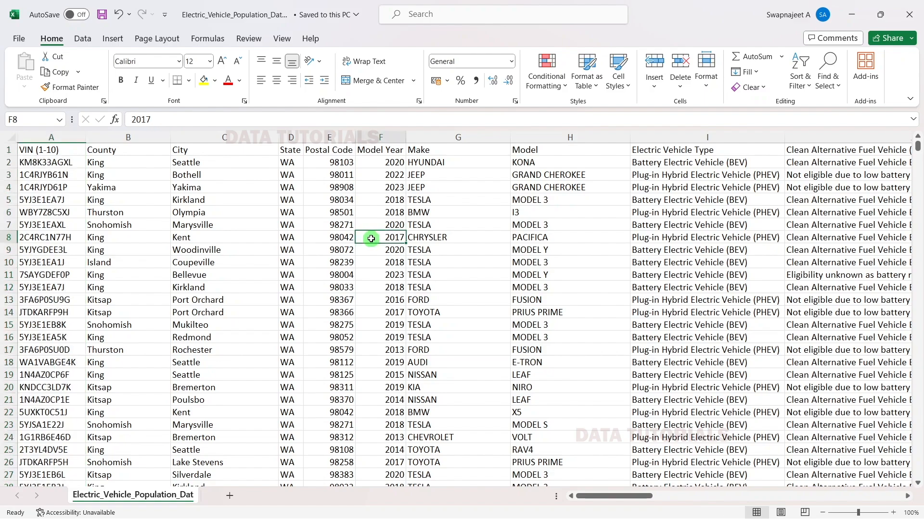
pyautogui.click(8, 150)
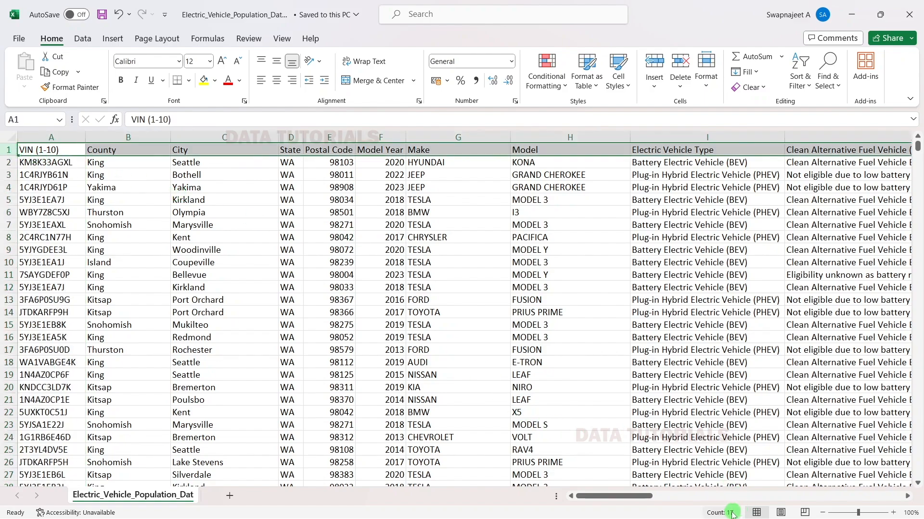
pyautogui.click(112, 225)
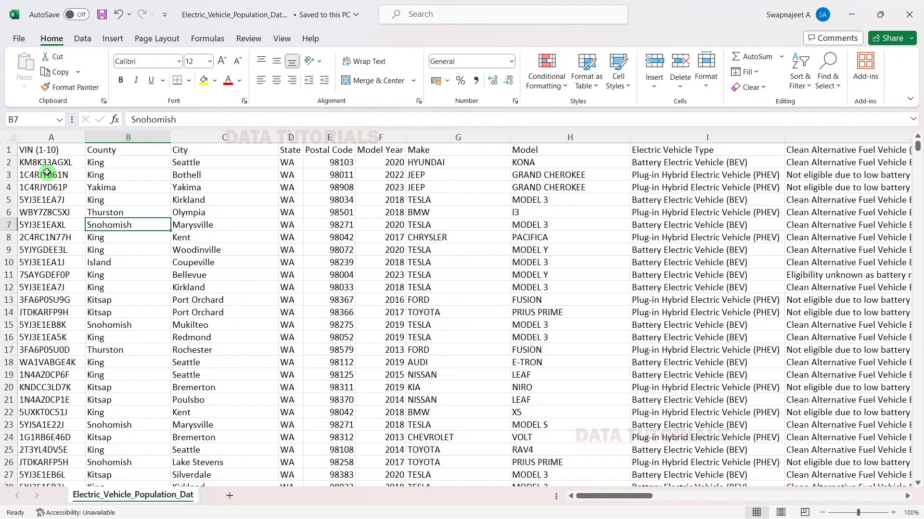
# Step: Review the VIN (1-10) column and the County column of the electric vehicle dataset
pyautogui.click(48, 137)
pyautogui.click(33, 223)
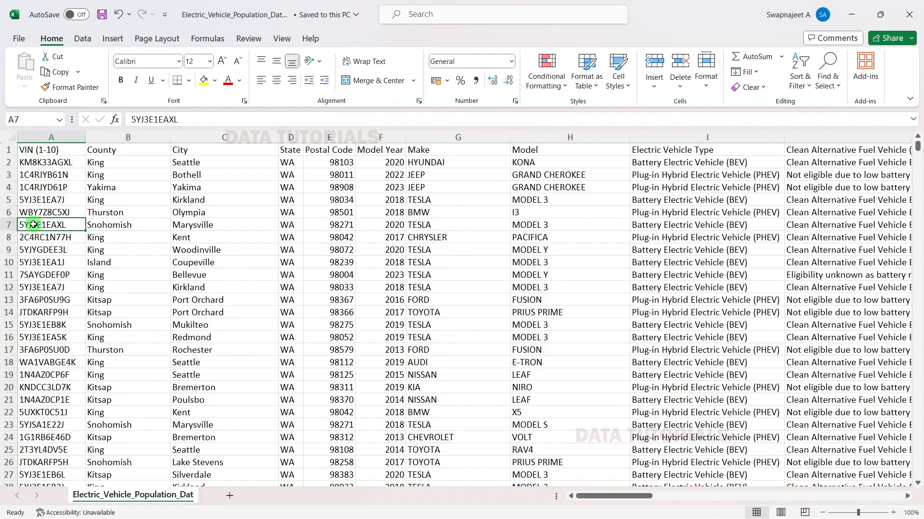
pyautogui.click(38, 140)
pyautogui.click(153, 215)
pyautogui.click(120, 140)
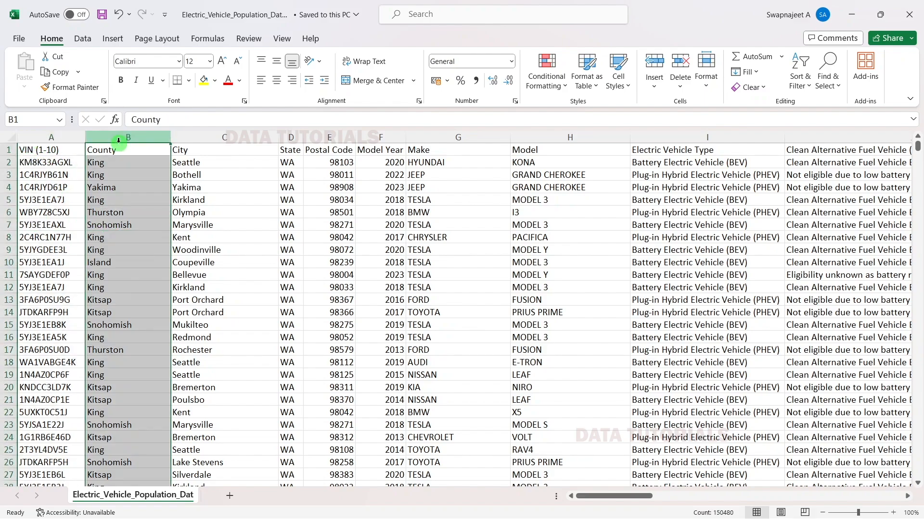
pyautogui.click(133, 210)
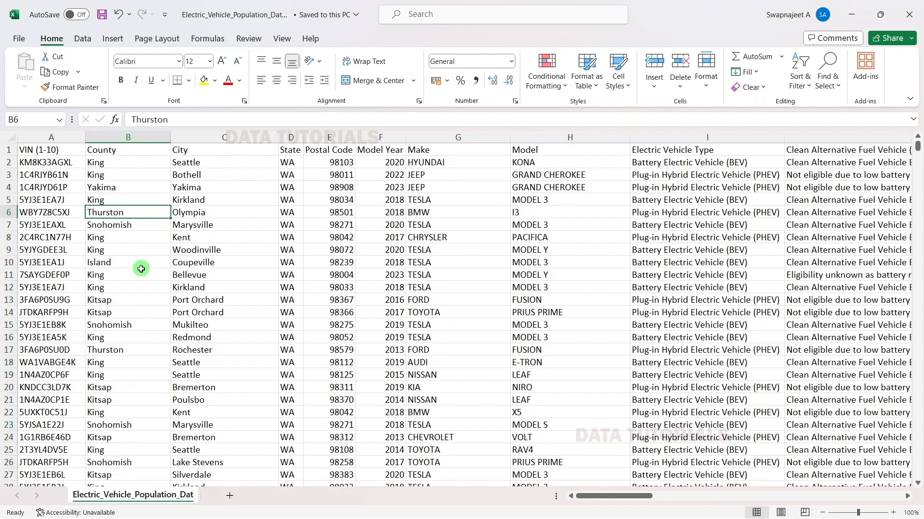
pyautogui.scroll(-4, 140, 267)
pyautogui.scroll(4, 143, 271)
# Step: Highlight the City column, and select the VIN (1-10) and County columns together to review them again
pyautogui.click(282, 241)
pyautogui.click(219, 133)
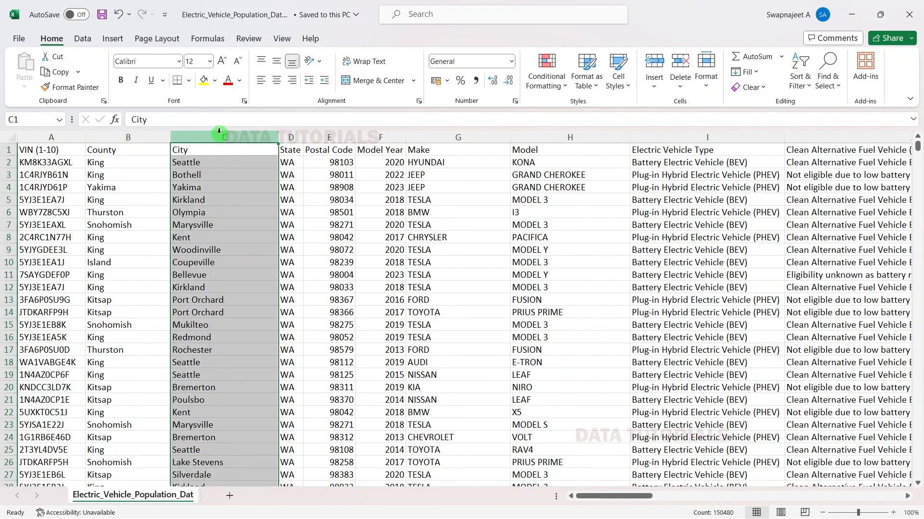
pyautogui.moveTo(61, 137); pyautogui.dragTo(126, 137)
pyautogui.click(118, 188)
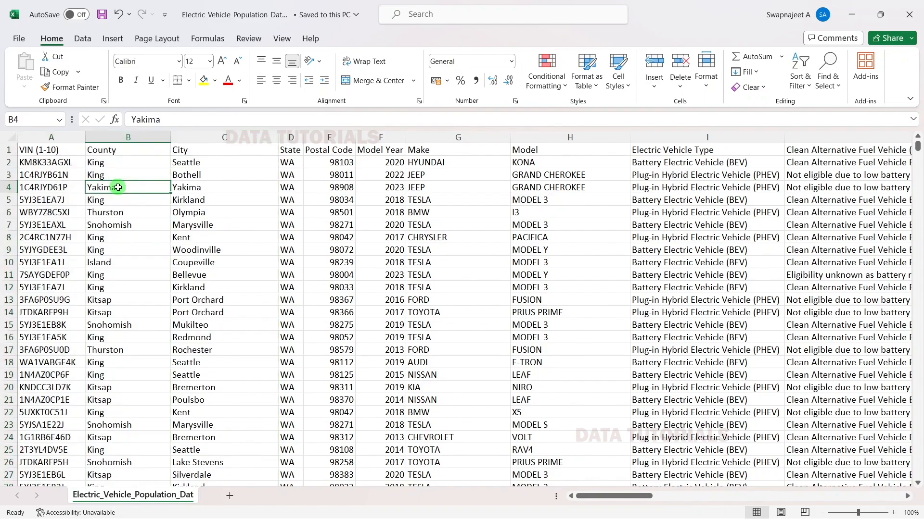
pyautogui.moveTo(62, 138); pyautogui.dragTo(126, 137)
pyautogui.click(236, 232)
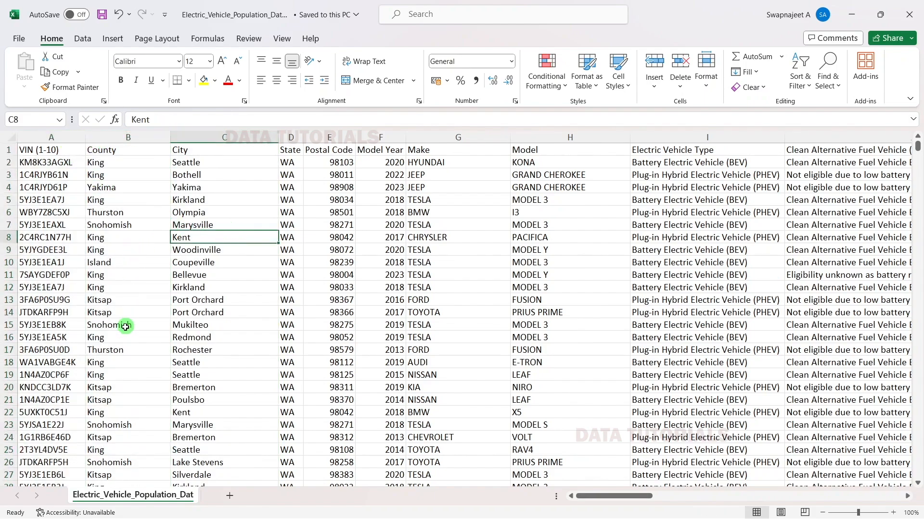
# Step: Look through the County values further down the sheet and return to the first records
pyautogui.scroll(-4, 125, 327)
pyautogui.click(124, 374)
pyautogui.scroll(-6, 124, 374)
pyautogui.scroll(5, 124, 373)
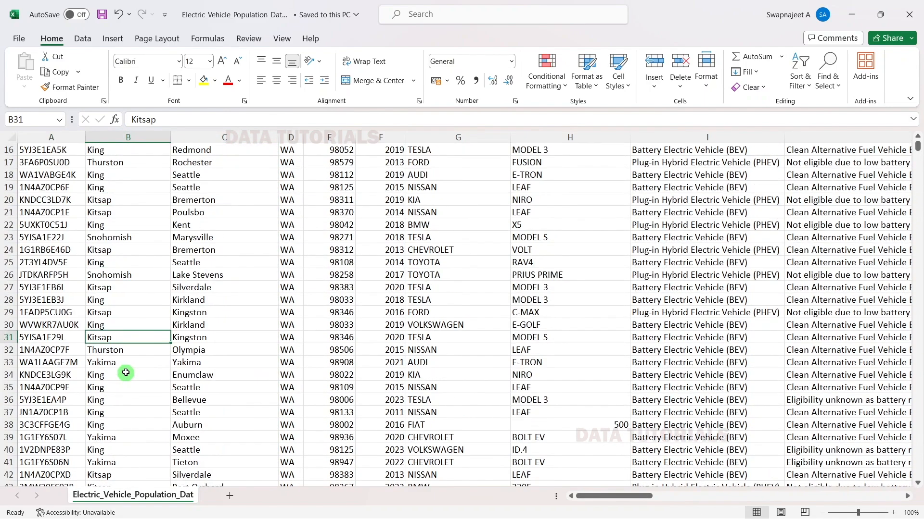
pyautogui.scroll(5, 126, 373)
pyautogui.click(151, 179)
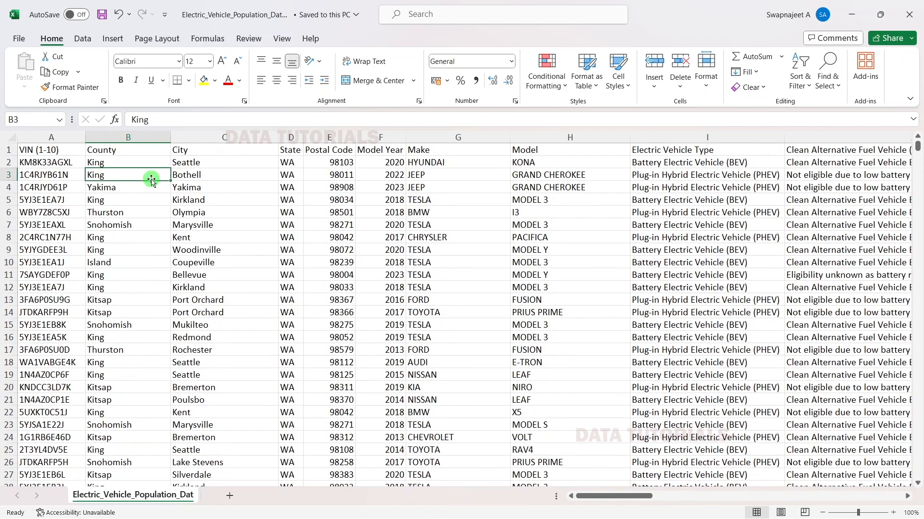
pyautogui.click(148, 200)
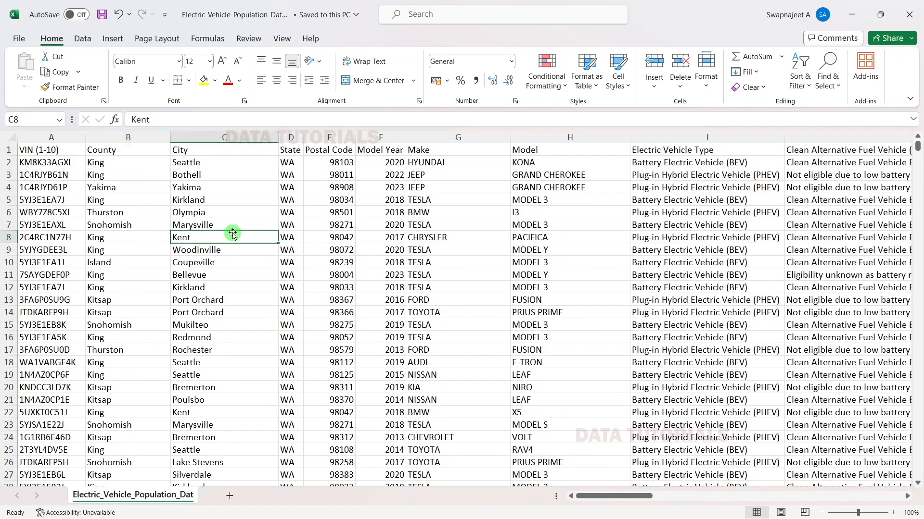
# Step: Review the City, State, Postal Code and Model Year columns by selecting each one in turn
pyautogui.click(206, 138)
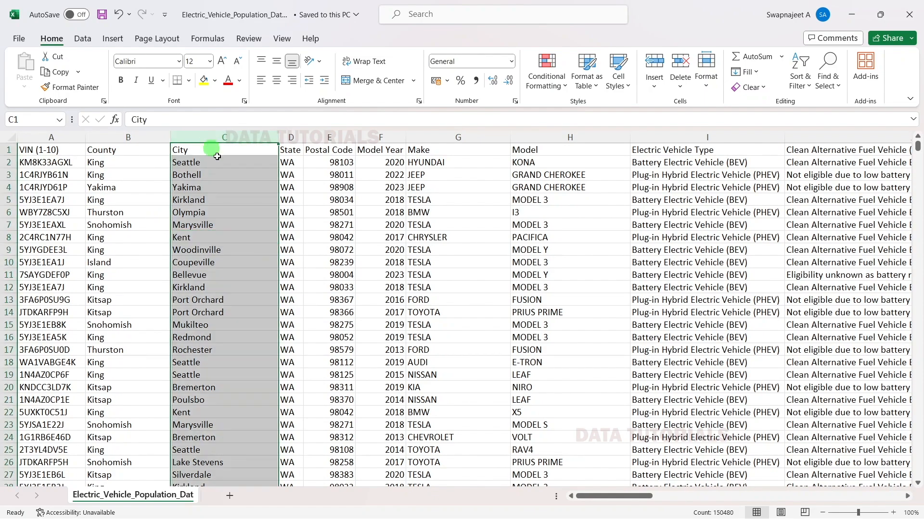
pyautogui.click(305, 199)
pyautogui.click(294, 199)
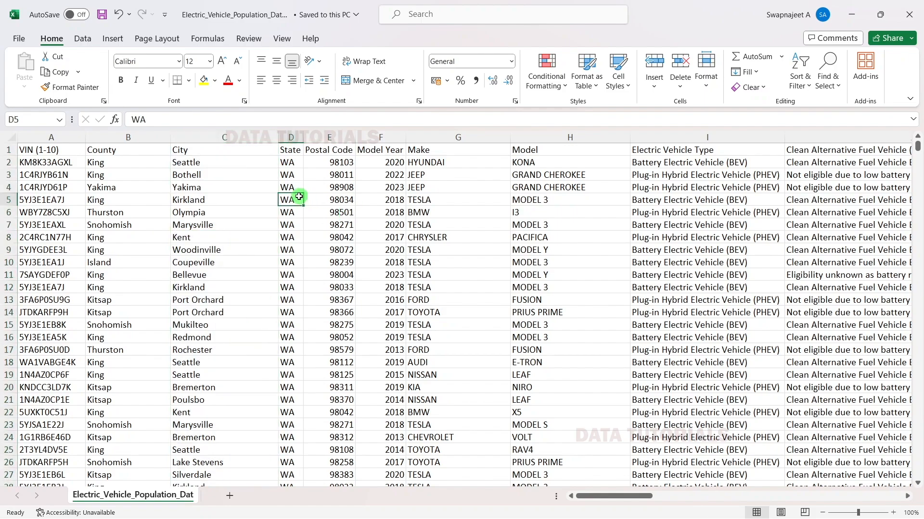
pyautogui.click(289, 138)
pyautogui.click(341, 137)
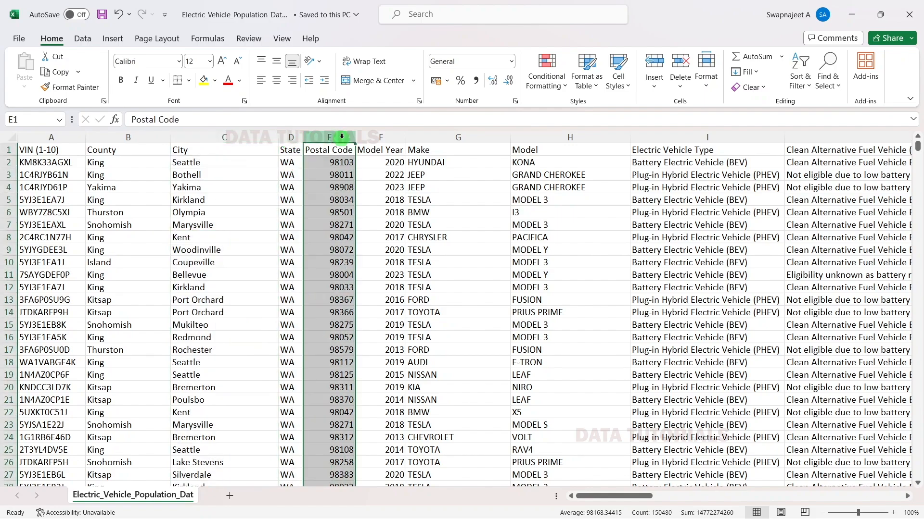
pyautogui.click(383, 139)
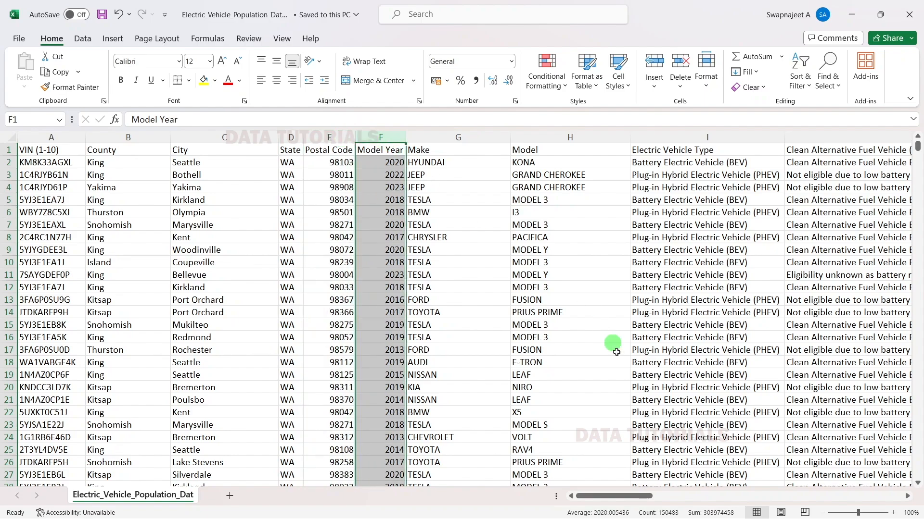
# Step: Review the Make column and examine sample manufacturer entries such as TESLA
pyautogui.moveTo(614, 503); pyautogui.dragTo(672, 496)
pyautogui.click(238, 299)
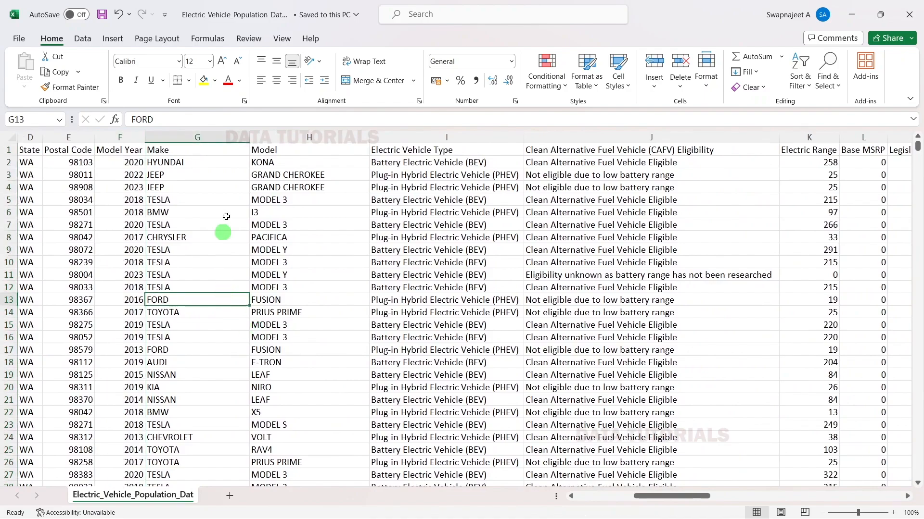
pyautogui.click(227, 137)
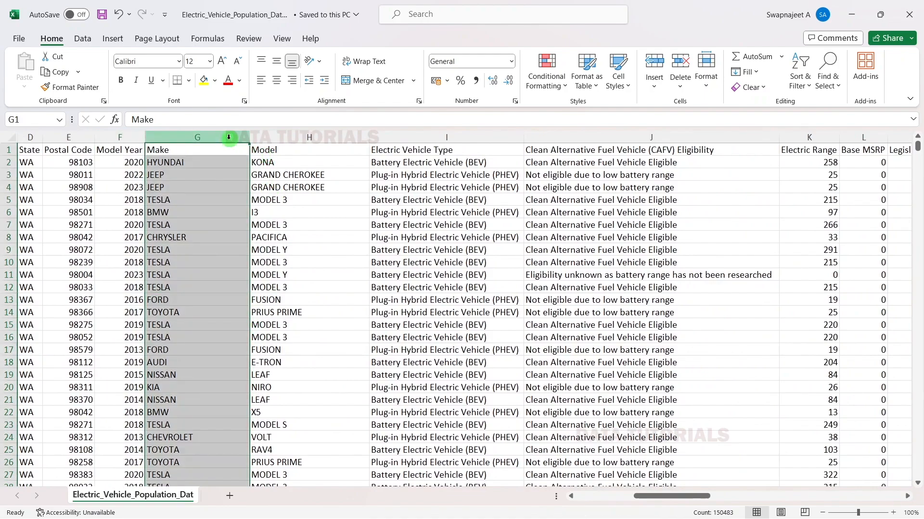
pyautogui.click(222, 189)
pyautogui.click(222, 249)
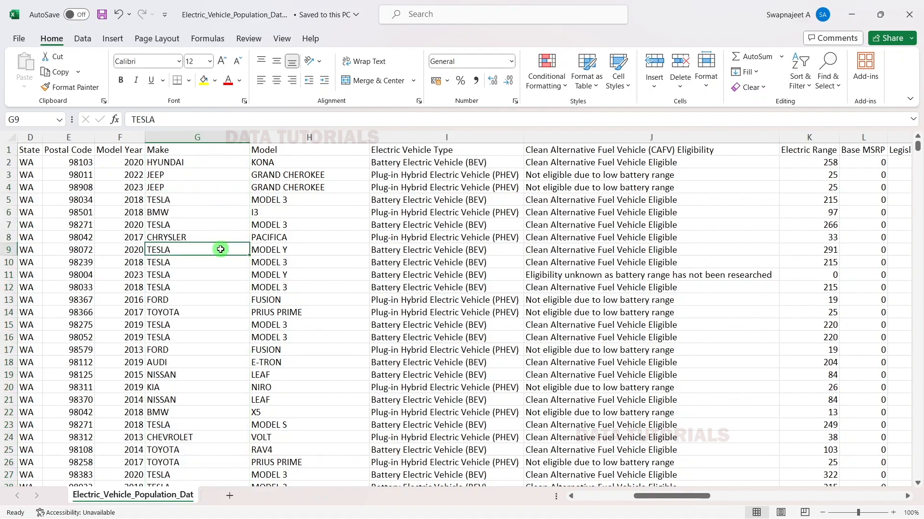
pyautogui.click(193, 225)
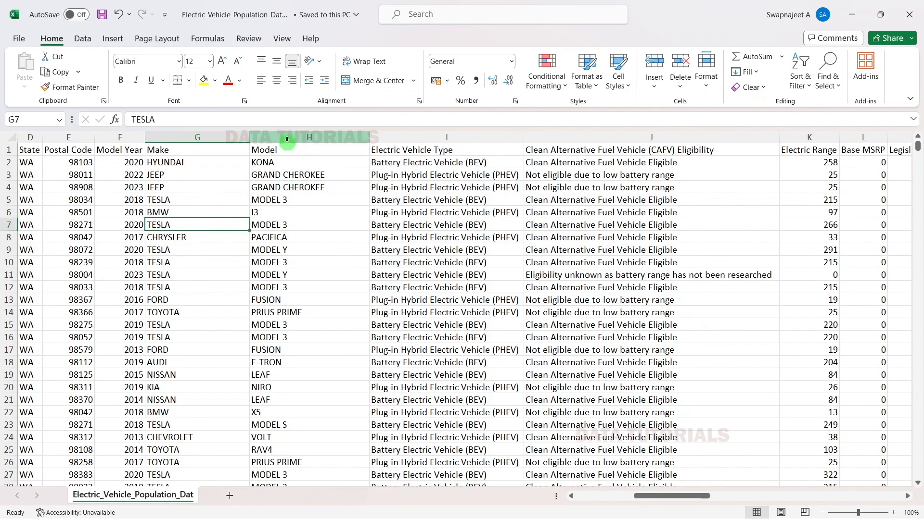
# Step: Compare the Make and Model columns using the HYUNDAI KONA record in row 2
pyautogui.moveTo(286, 139); pyautogui.dragTo(153, 172)
pyautogui.click(154, 153)
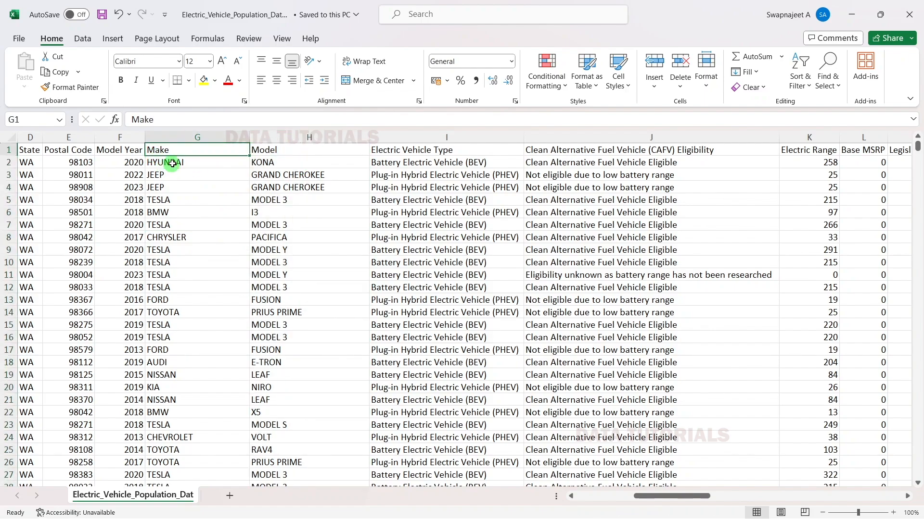
pyautogui.click(173, 164)
pyautogui.click(285, 163)
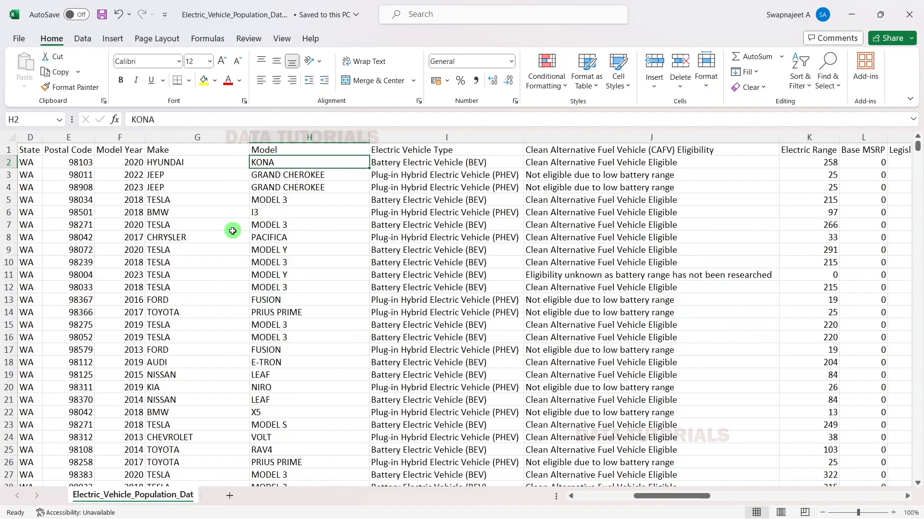
# Step: Examine the Electric Vehicle Type column, comparing the Battery Electric Vehicle (BEV) and Plug-in Hybrid Electric Vehicle (PHEV) entries
pyautogui.click(409, 175)
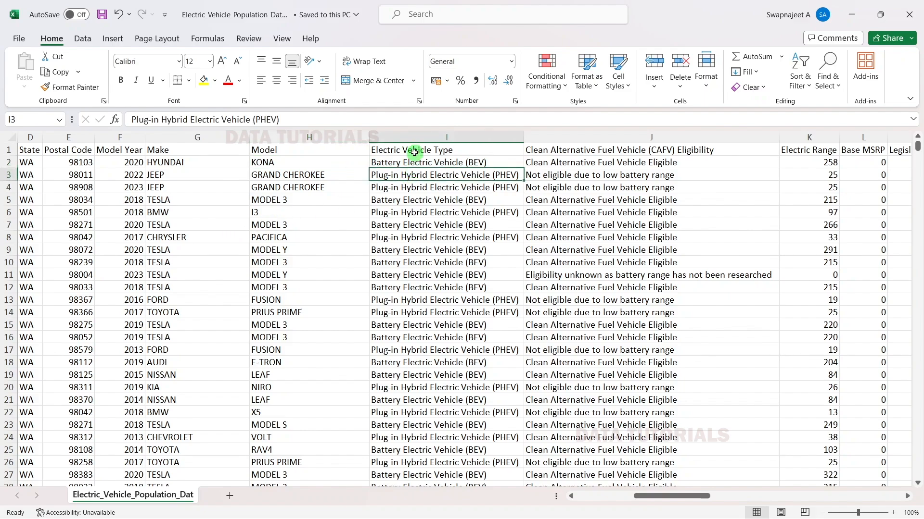
pyautogui.click(418, 160)
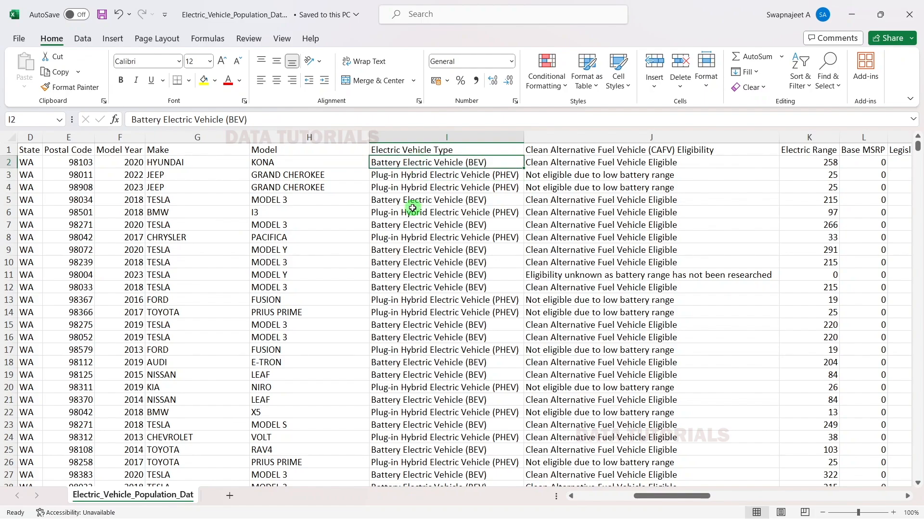
pyautogui.click(416, 176)
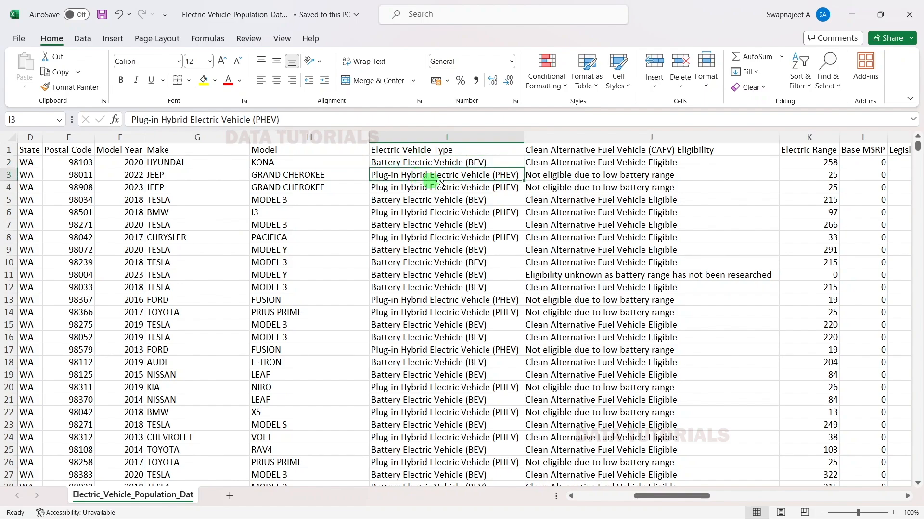
pyautogui.click(412, 162)
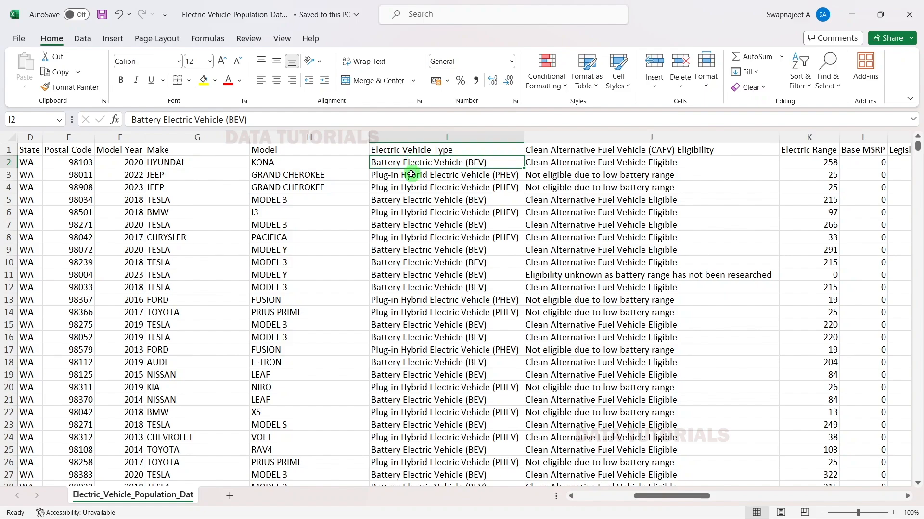
pyautogui.click(410, 176)
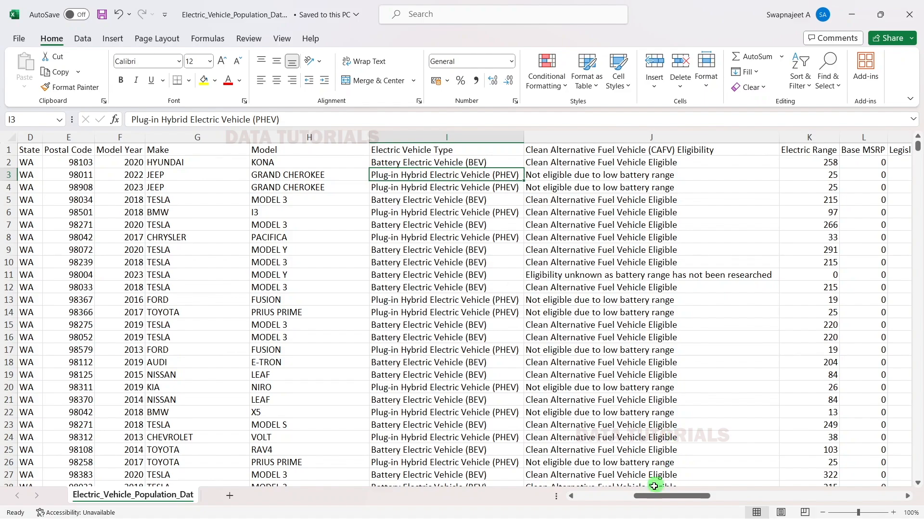
# Step: Examine the eligible, not eligible and eligibility unknown categories in the Clean Alternative Fuel Vehicle (CAFV) Eligibility column
pyautogui.moveTo(649, 496); pyautogui.dragTo(704, 478)
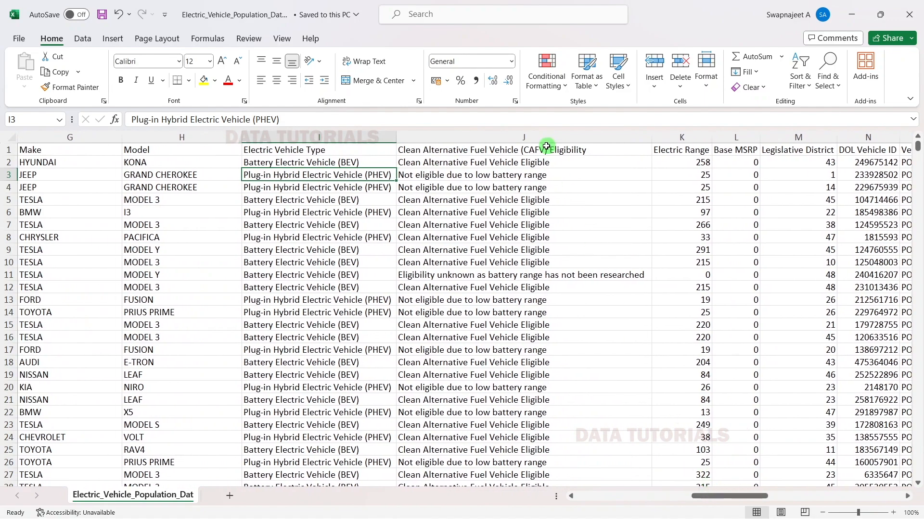
pyautogui.click(452, 165)
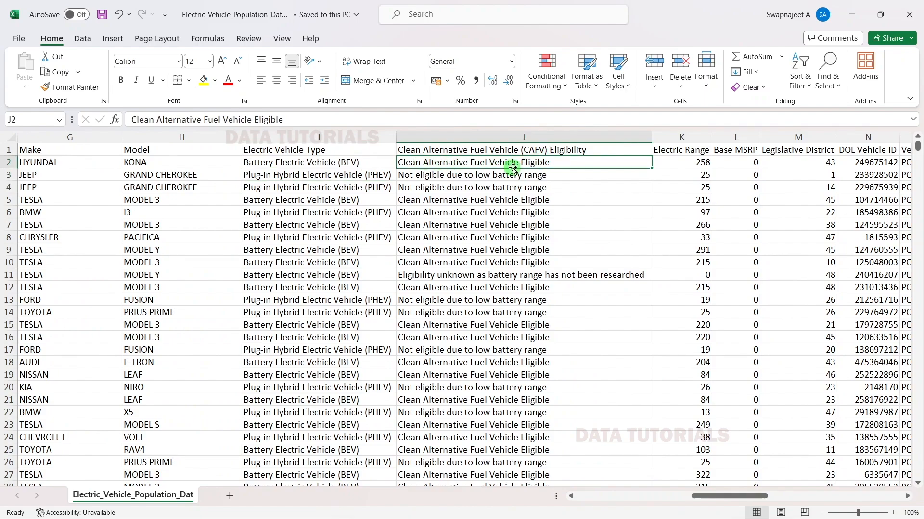
pyautogui.click(391, 177)
pyautogui.click(421, 179)
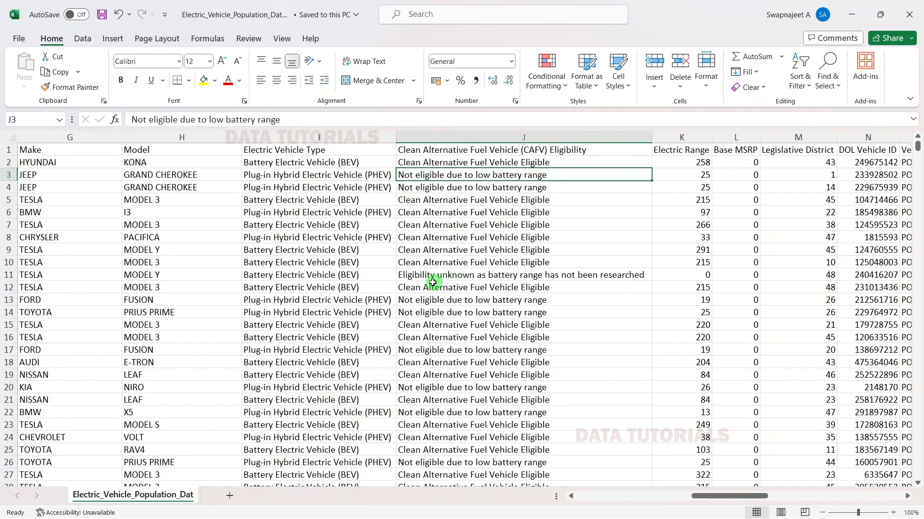
pyautogui.click(445, 275)
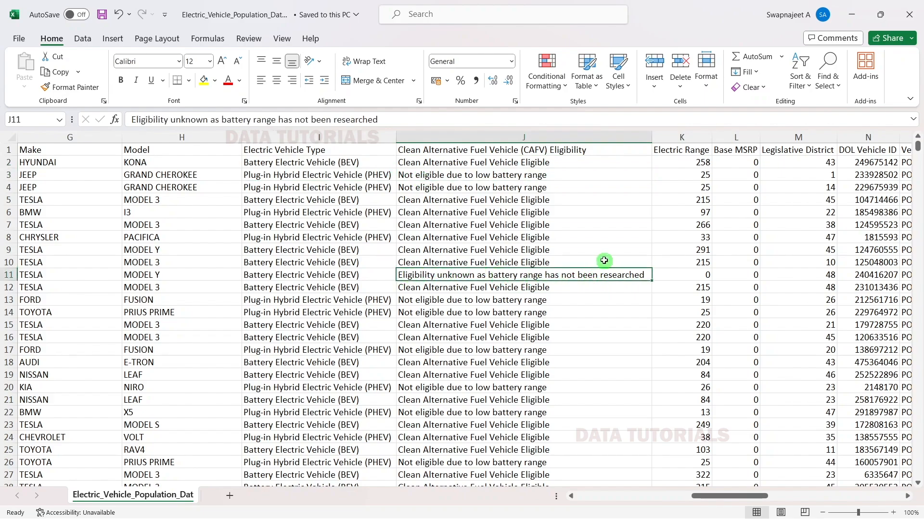
# Step: Examine the Electric Range column and sample several of its values alongside the CAFV eligibility entries
pyautogui.moveTo(743, 496); pyautogui.dragTo(801, 499)
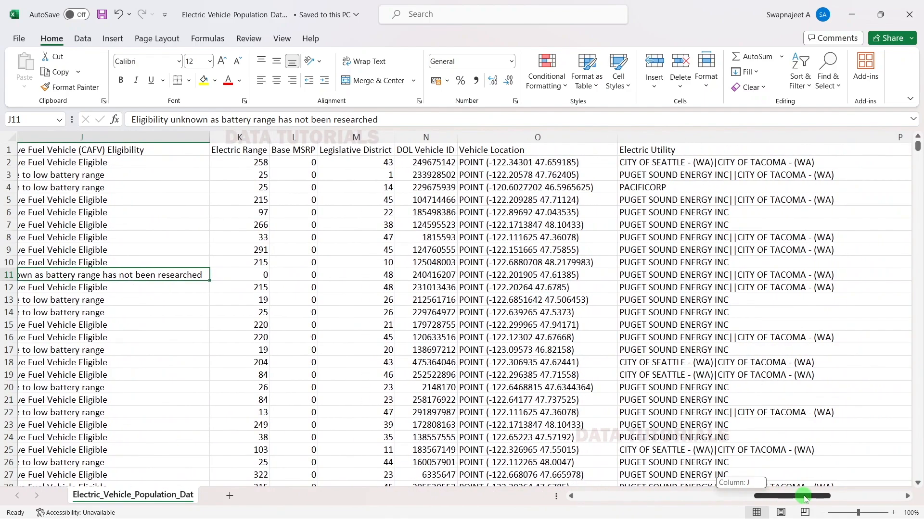
pyautogui.click(326, 199)
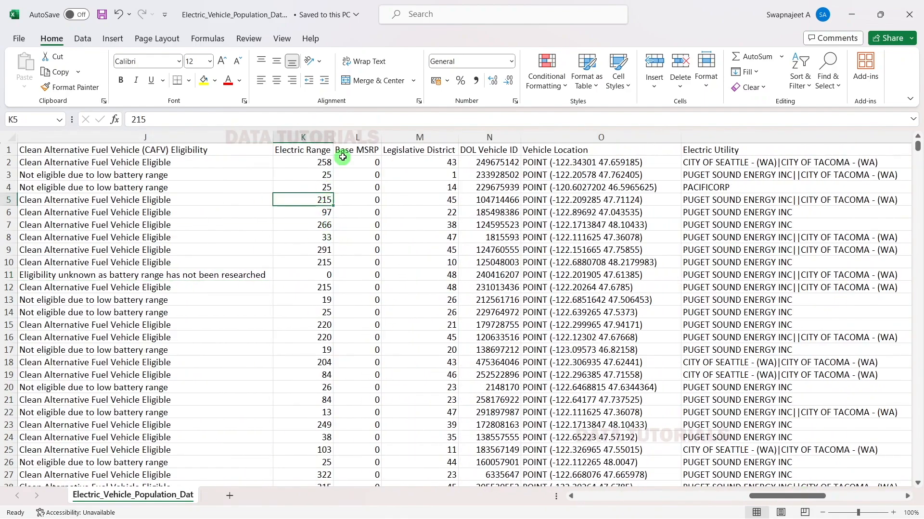
pyautogui.scroll(-4, 298, 241)
pyautogui.click(304, 290)
pyautogui.scroll(1, 304, 292)
pyautogui.scroll(4, 304, 291)
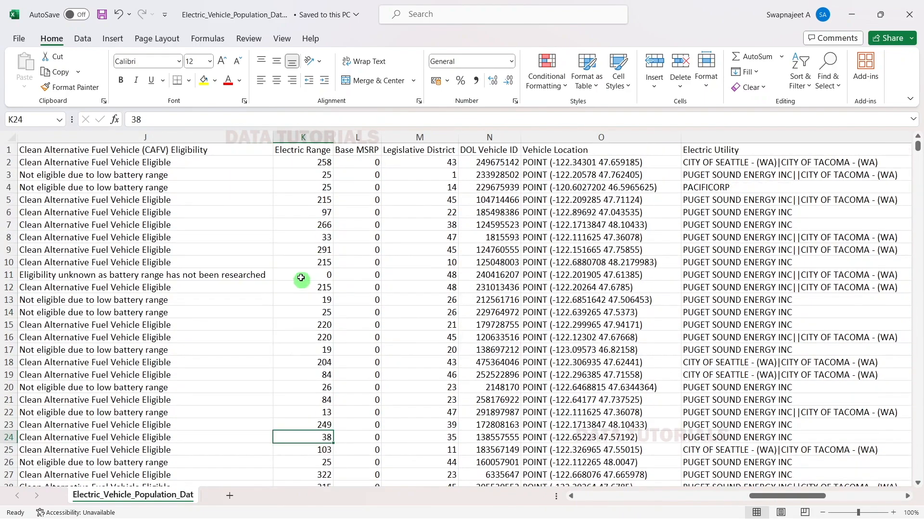
pyautogui.click(299, 227)
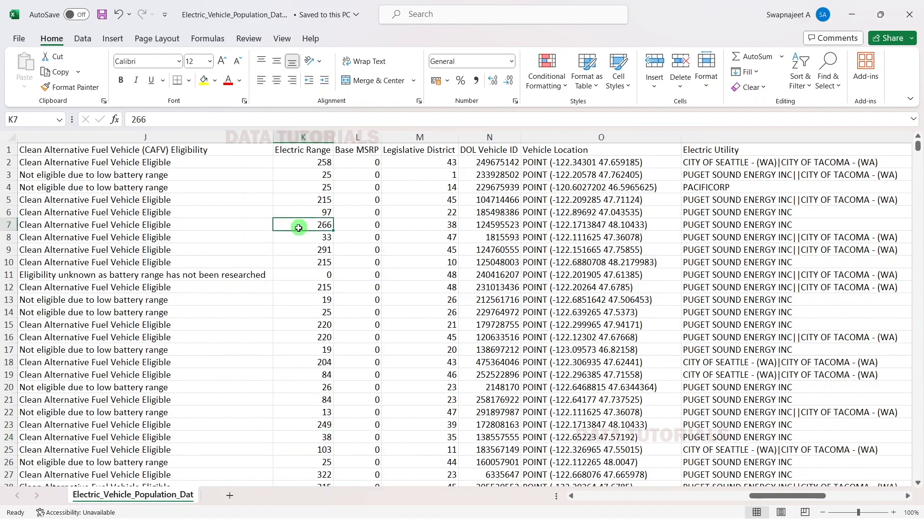
# Step: Look through the Base MSRP column for non-zero prices and compare them with the zero entries at the start of the dataset
pyautogui.click(343, 222)
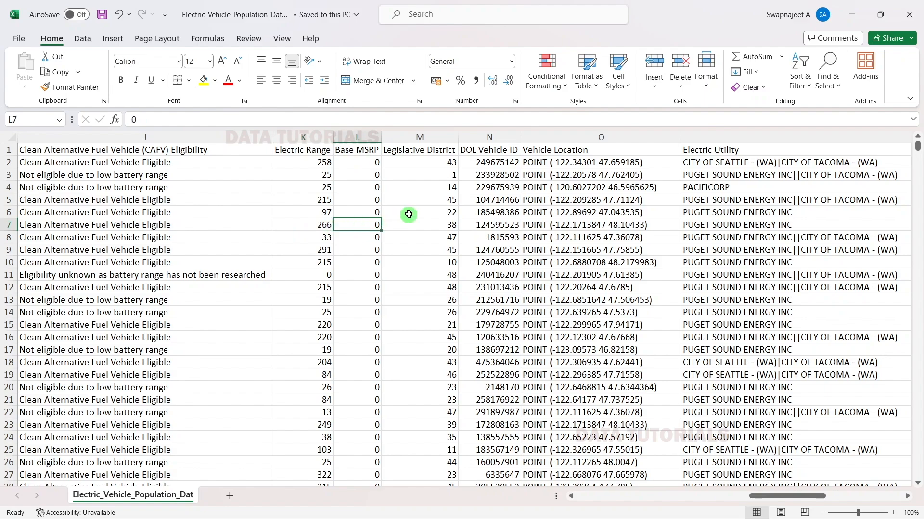
pyautogui.scroll(-6, 409, 217)
pyautogui.scroll(6, 409, 218)
pyautogui.scroll(-10, 352, 200)
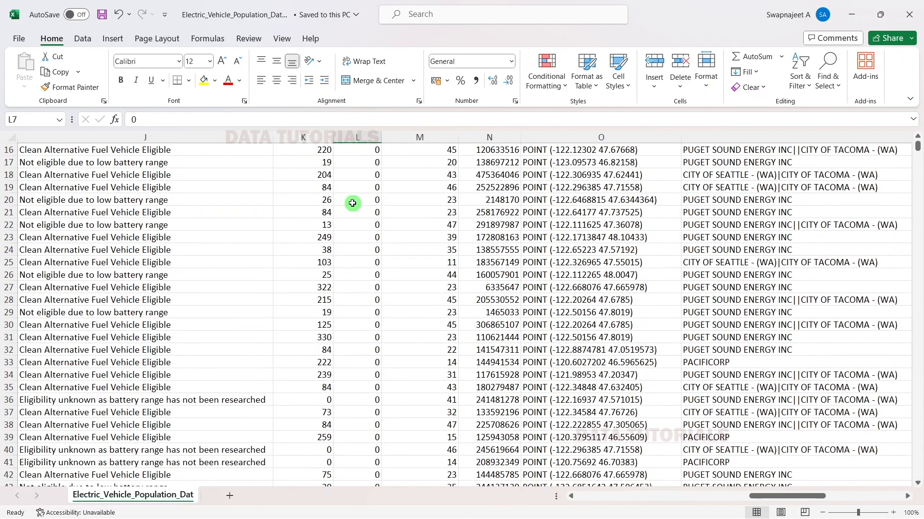
pyautogui.scroll(-10, 394, 290)
pyautogui.click(366, 287)
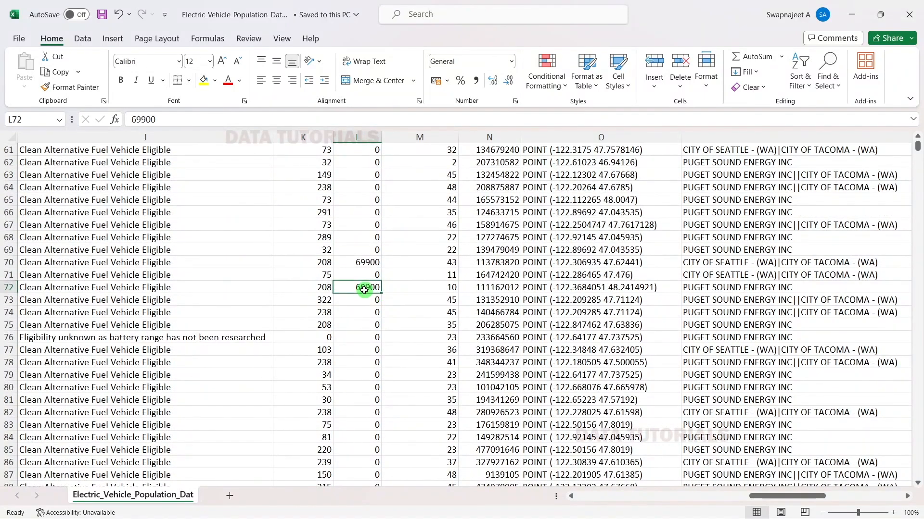
pyautogui.click(358, 261)
pyautogui.scroll(18, 377, 296)
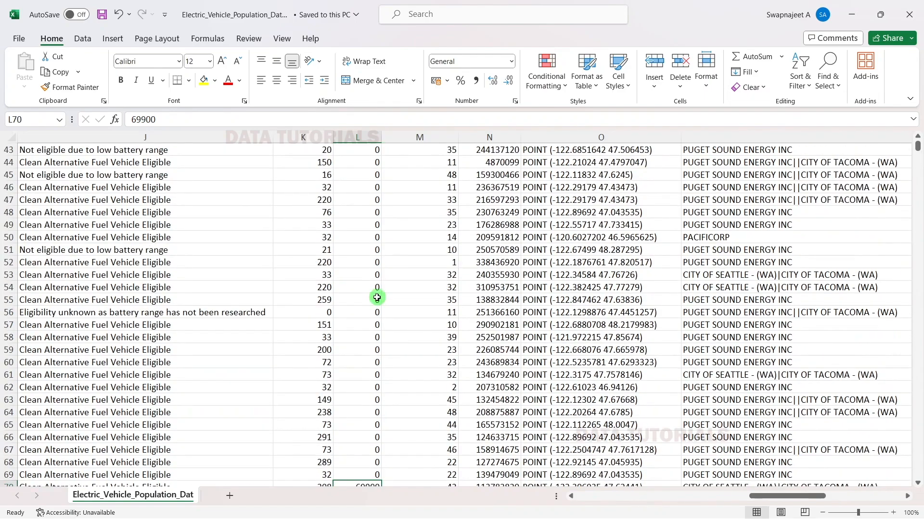
pyautogui.scroll(2, 377, 298)
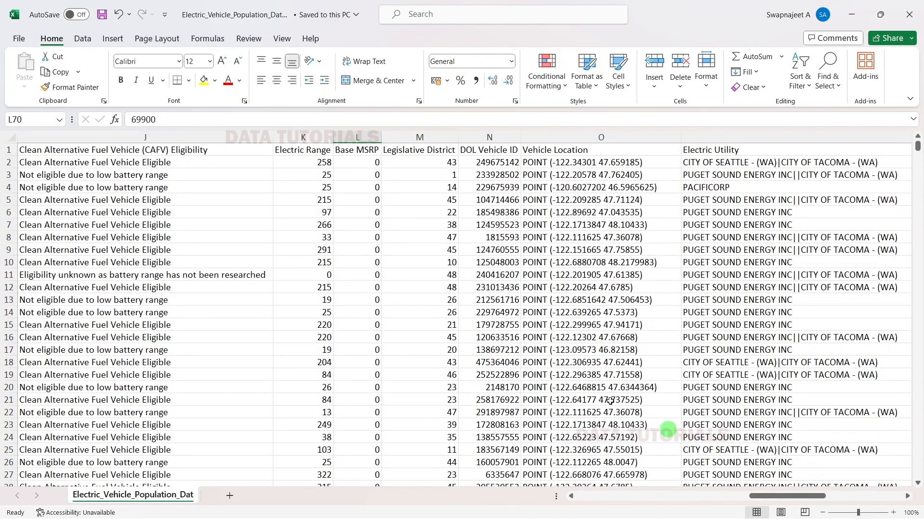
pyautogui.moveTo(365, 174); pyautogui.dragTo(367, 284)
# Step: Review the Legislative District column and the first entries of the DOL Vehicle ID column
pyautogui.click(415, 250)
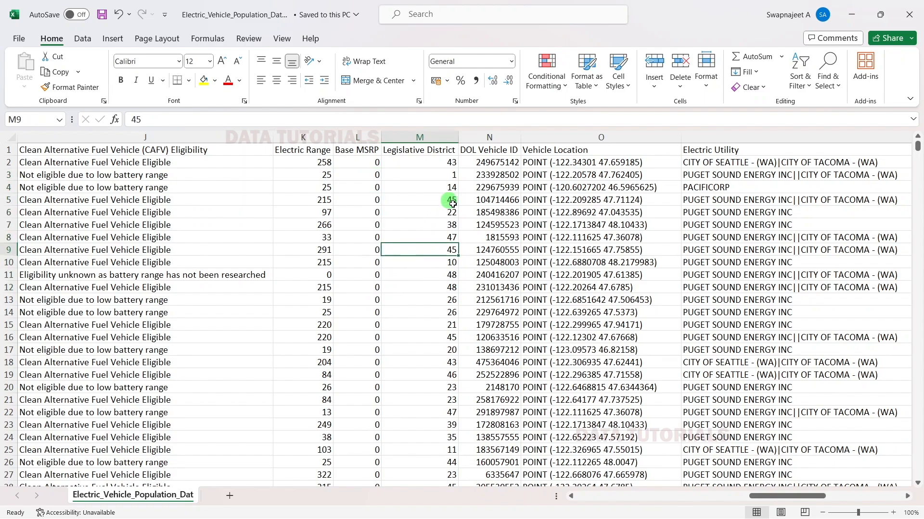
pyautogui.click(493, 207)
pyautogui.moveTo(493, 162); pyautogui.dragTo(494, 287)
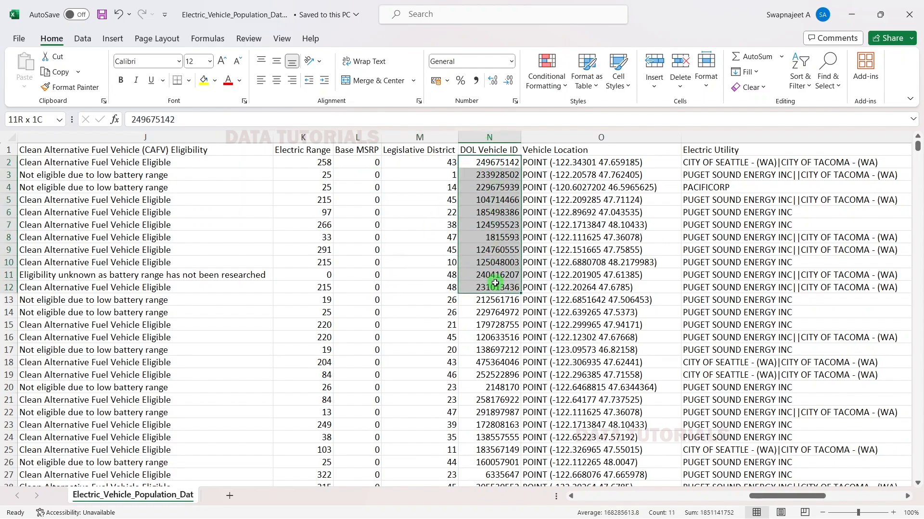
pyautogui.click(491, 200)
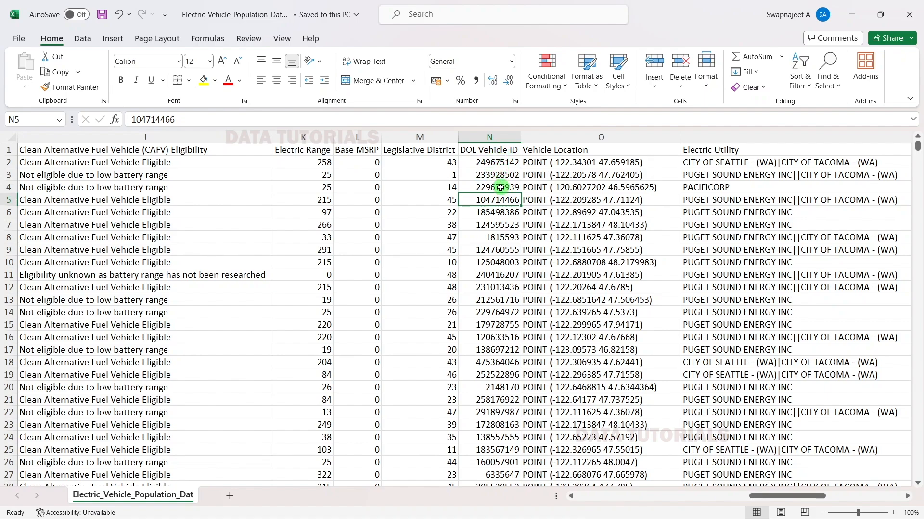
pyautogui.click(502, 133)
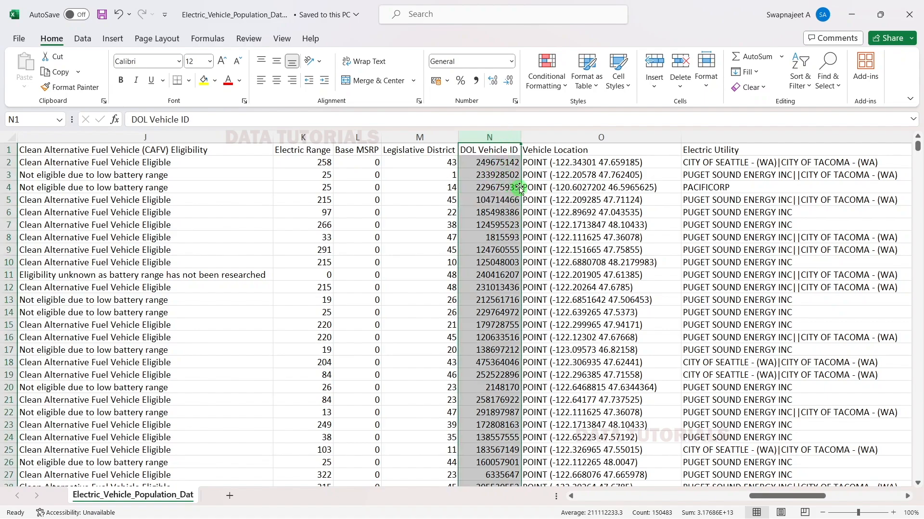
pyautogui.click(506, 263)
pyautogui.click(504, 164)
pyautogui.moveTo(503, 164); pyautogui.dragTo(501, 222)
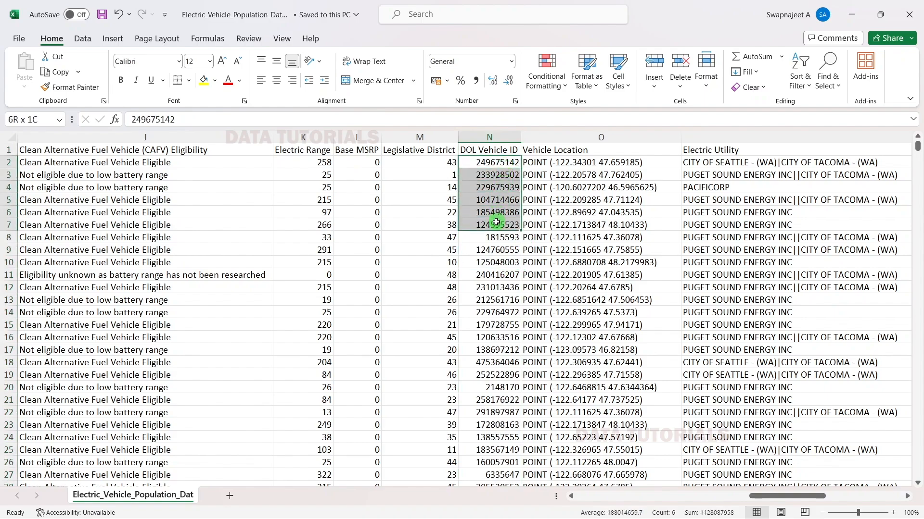
pyautogui.click(501, 248)
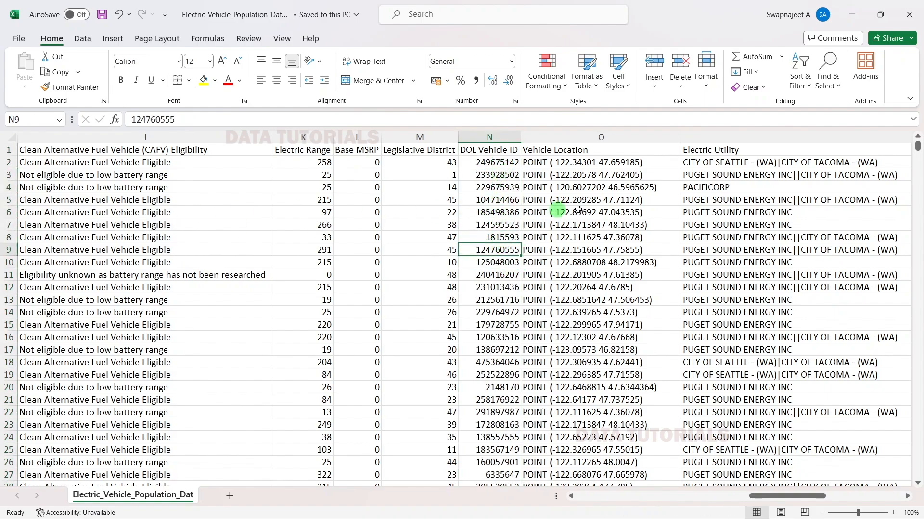
# Step: Compare individual DOL Vehicle ID entries row by row to check whether each identifies a separate vehicle
pyautogui.click(500, 138)
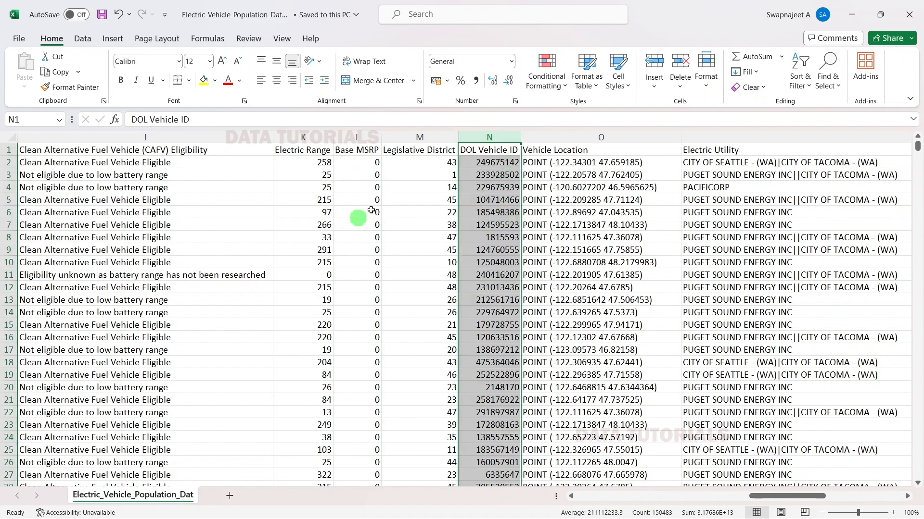
pyautogui.click(527, 201)
pyautogui.click(502, 159)
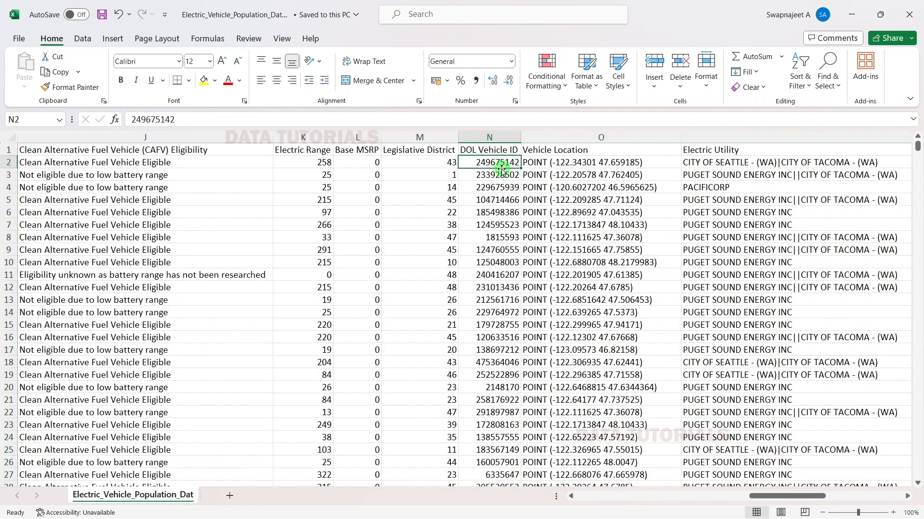
pyautogui.moveTo(488, 165); pyautogui.dragTo(502, 224)
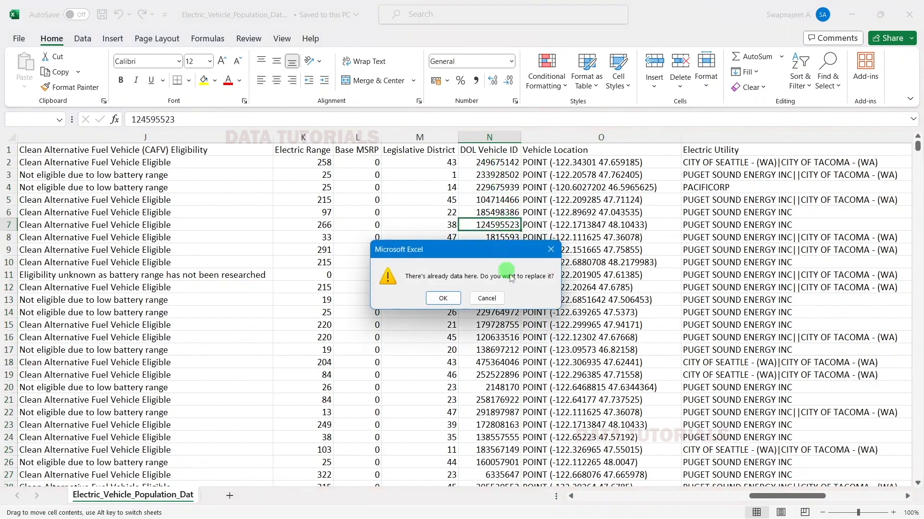
pyautogui.click(485, 298)
pyautogui.click(499, 179)
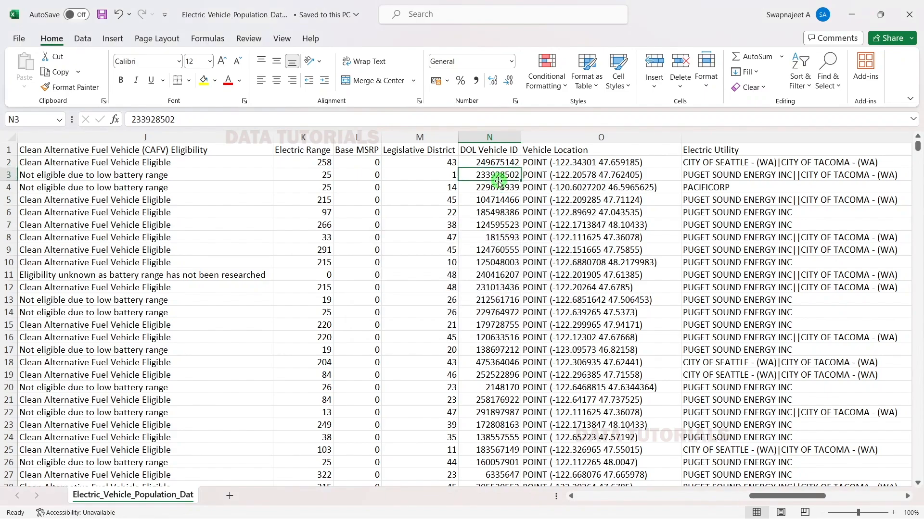
pyautogui.click(498, 212)
pyautogui.click(486, 163)
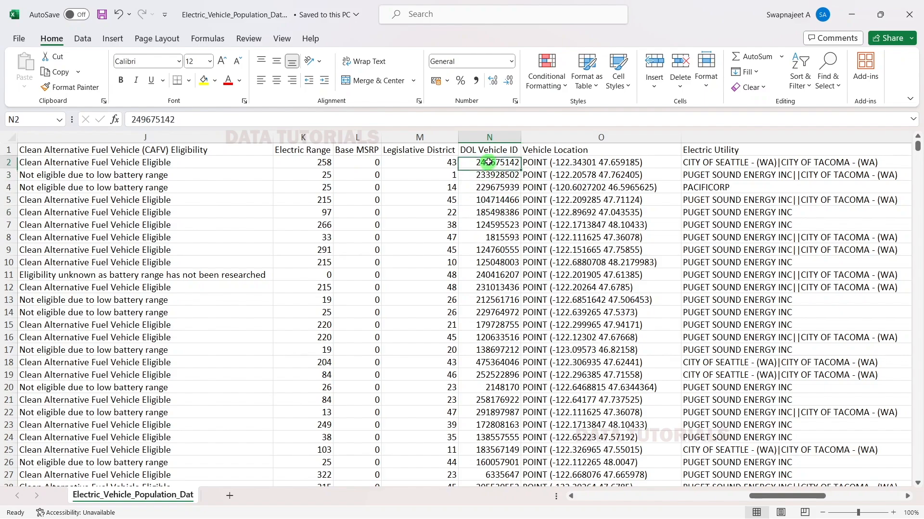
pyautogui.scroll(-3, 488, 264)
pyautogui.scroll(3, 488, 263)
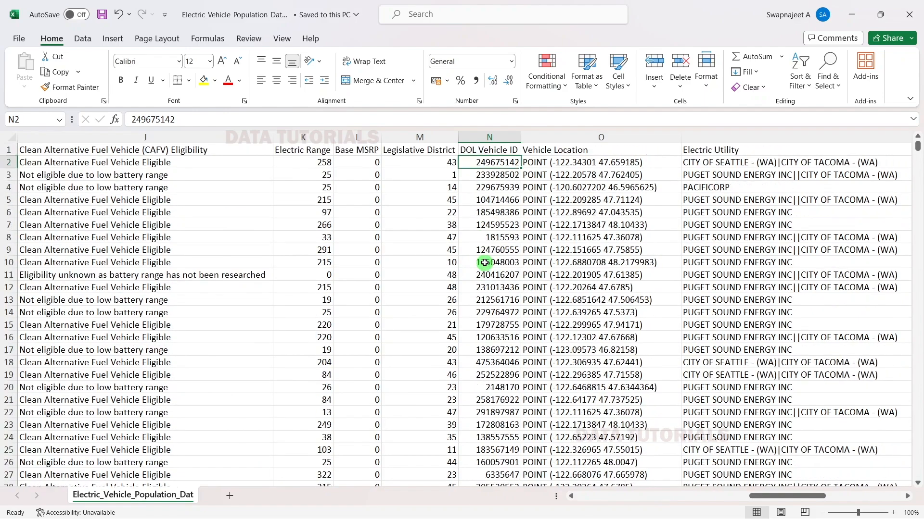
pyautogui.click(506, 187)
pyautogui.click(504, 176)
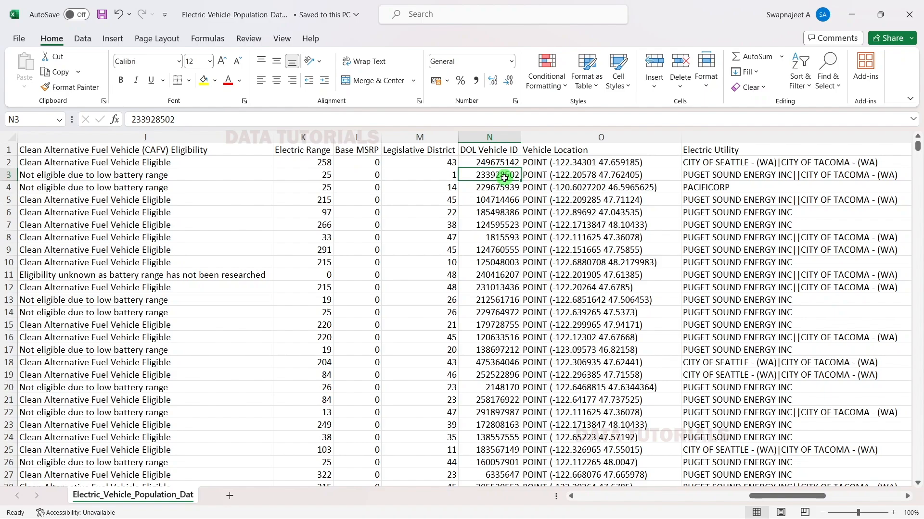
# Step: Examine the point coordinates in the Vehicle Location column and the provider names in the Electric Utility column
pyautogui.moveTo(621, 276); pyautogui.dragTo(618, 263)
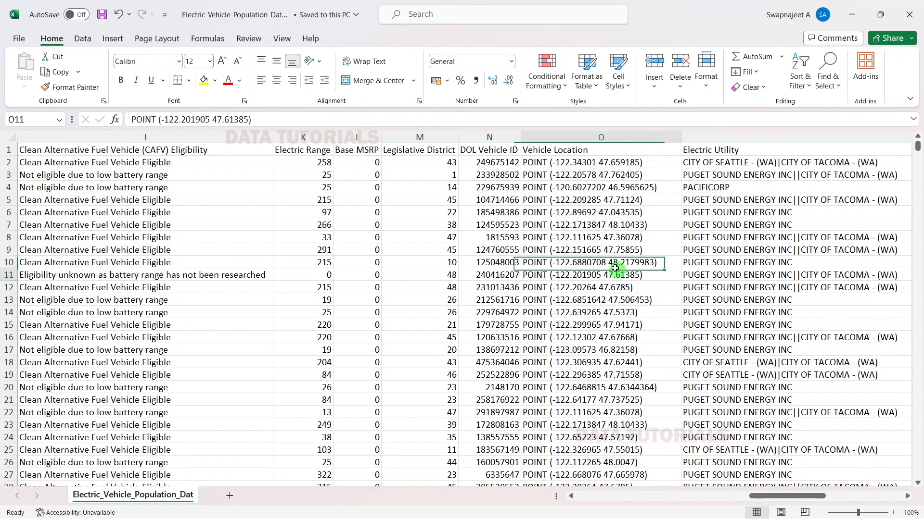
pyautogui.moveTo(776, 498); pyautogui.dragTo(853, 497)
pyautogui.click(293, 288)
pyautogui.scroll(-10, 449, 369)
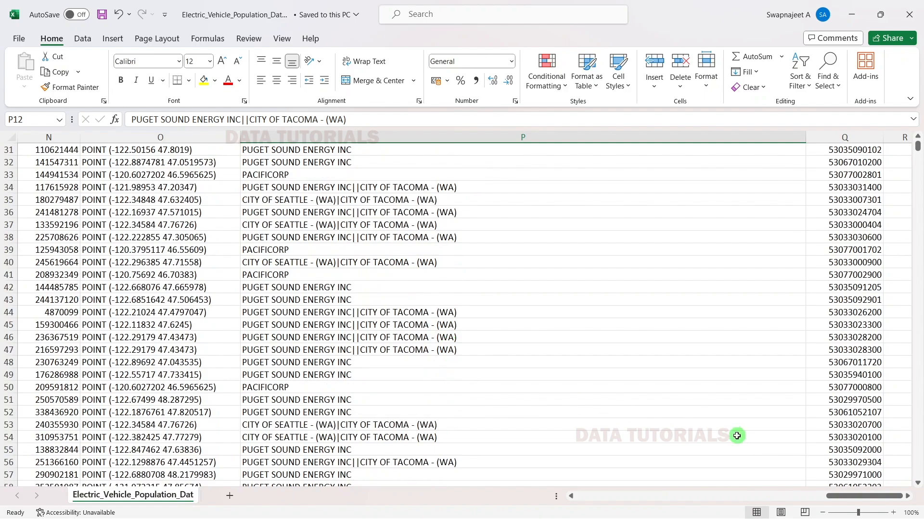
pyautogui.scroll(10, 745, 438)
# Step: Inspect the 2020 Census Tract column and return to the first columns of the dataset
pyautogui.click(849, 162)
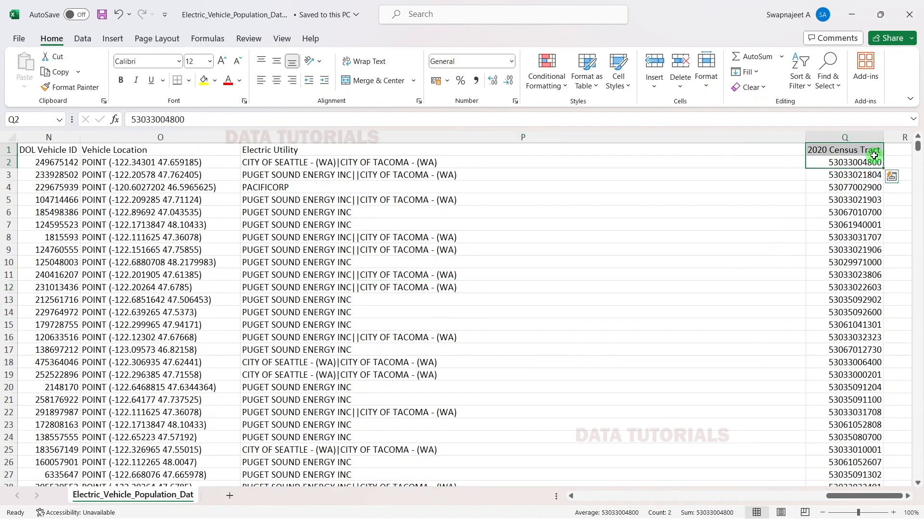
pyautogui.click(861, 237)
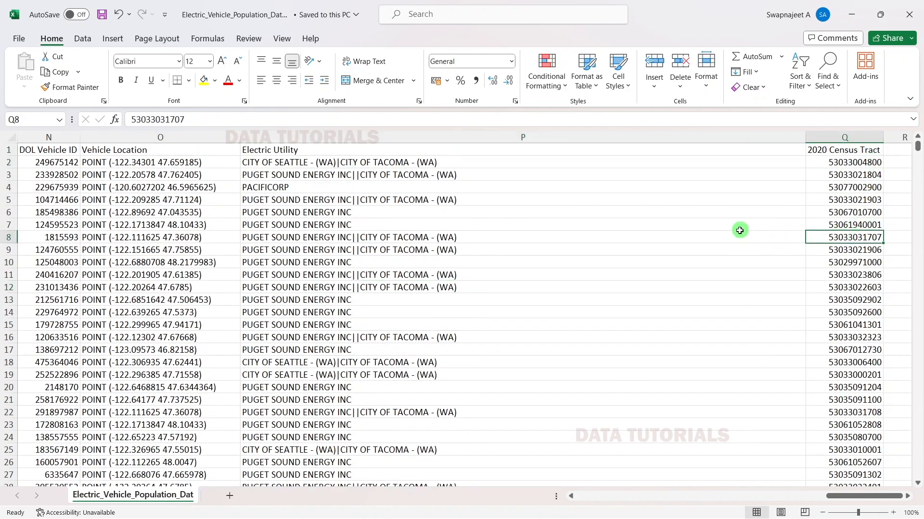
pyautogui.moveTo(846, 500); pyautogui.dragTo(620, 499)
pyautogui.click(309, 280)
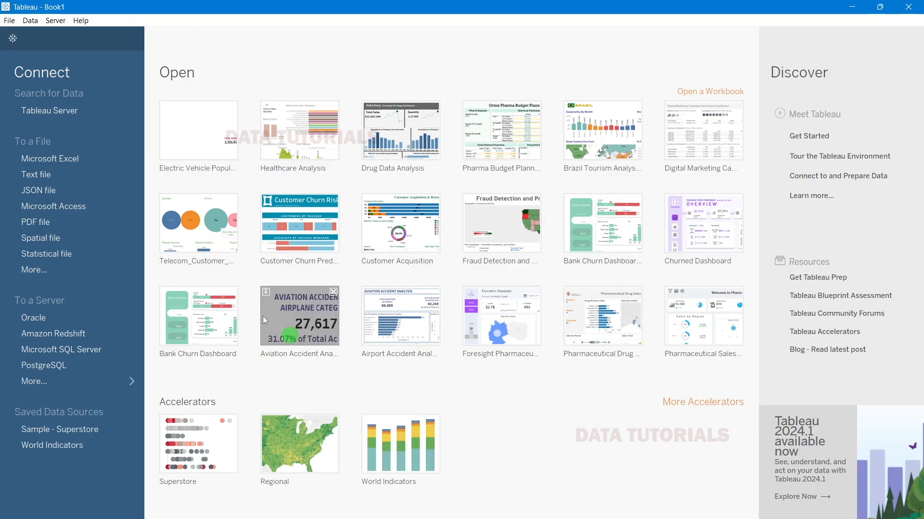
# Step: View the available data connectors from Tableau's blank worksheet and return to the start page
pyautogui.click(13, 38)
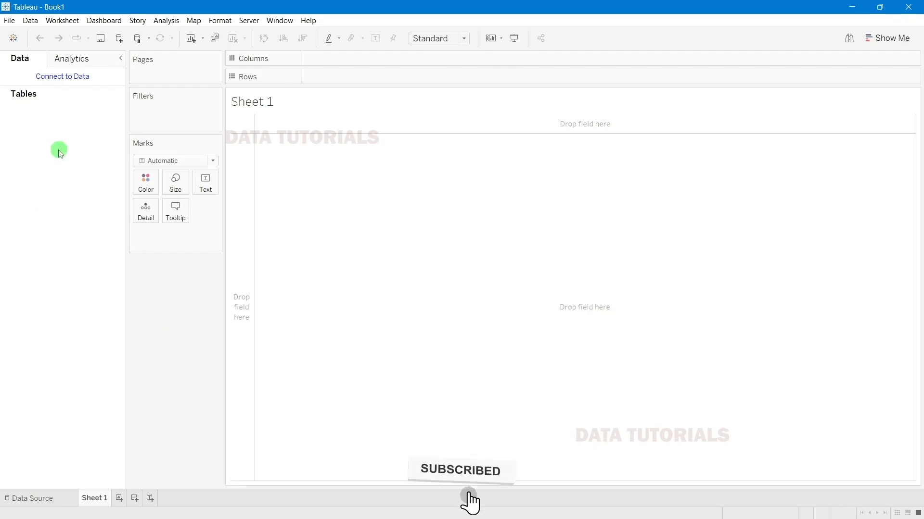
pyautogui.click(65, 76)
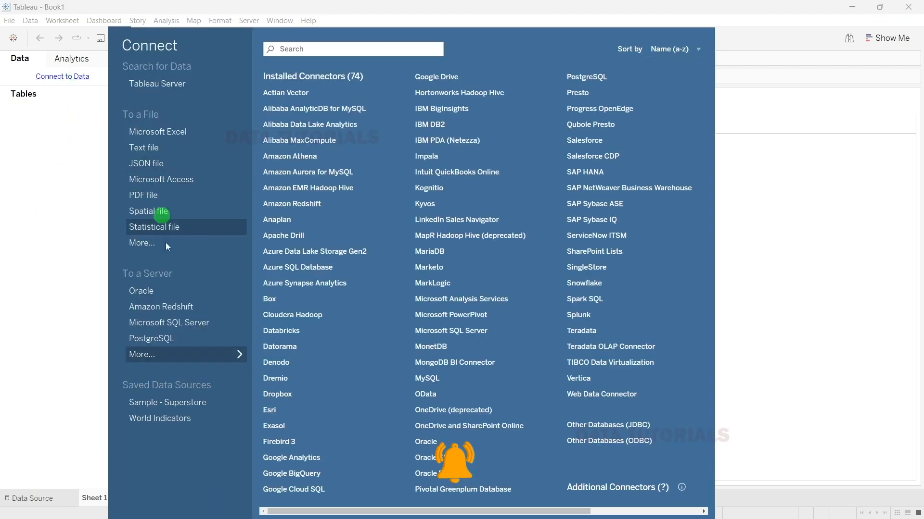
pyautogui.click(66, 145)
pyautogui.click(19, 44)
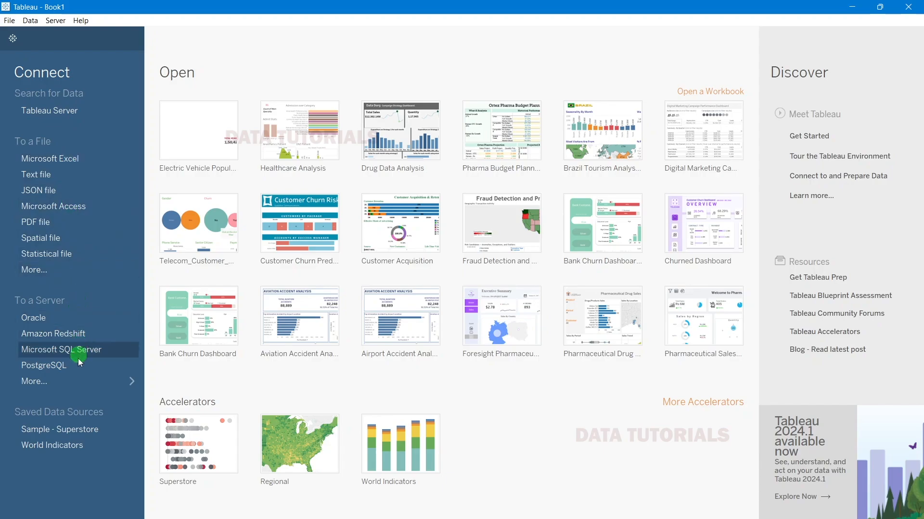
# Step: Connect to the text file Electric_Vehicle_Population_Data.csv in the Electric Vehicle Data > Tableau folder as the data source
pyautogui.click(66, 386)
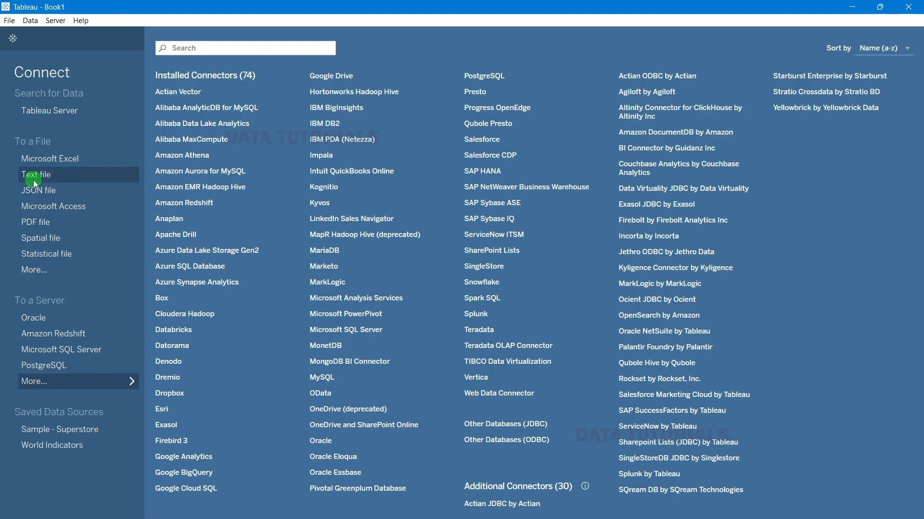
pyautogui.click(48, 181)
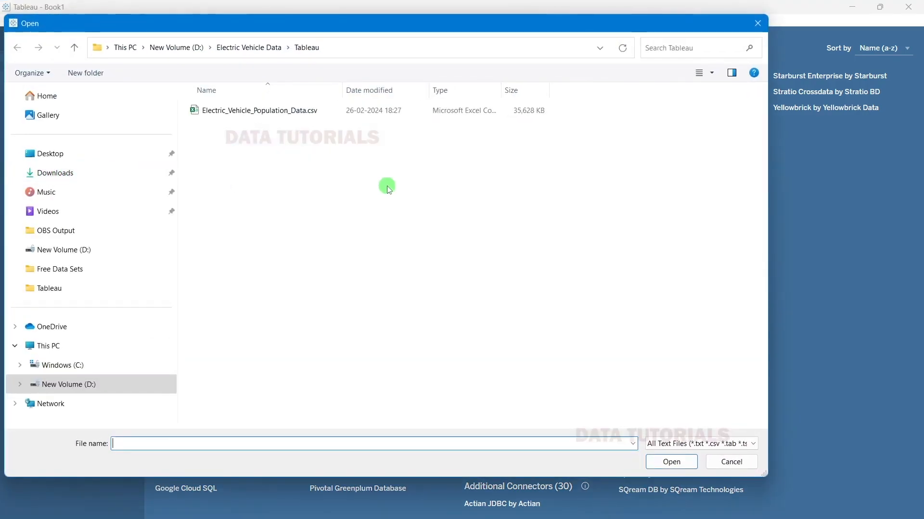
pyautogui.click(306, 113)
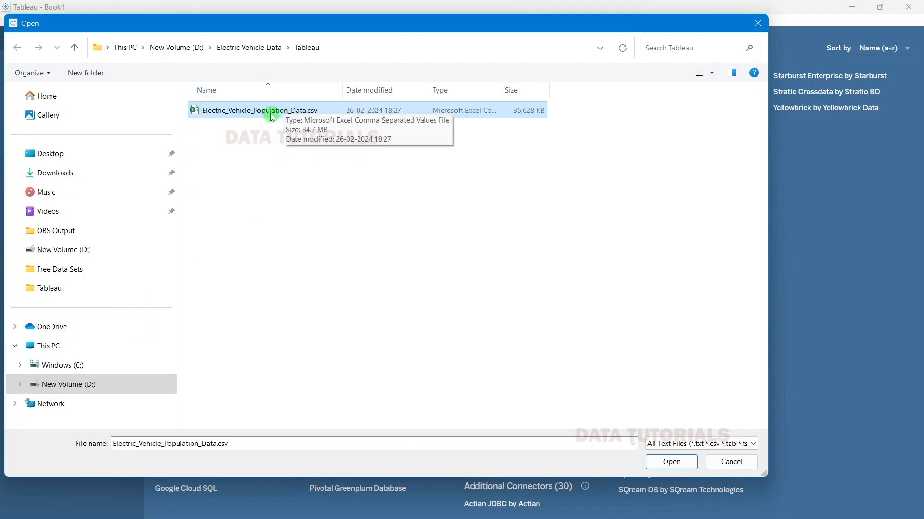
pyautogui.click(666, 461)
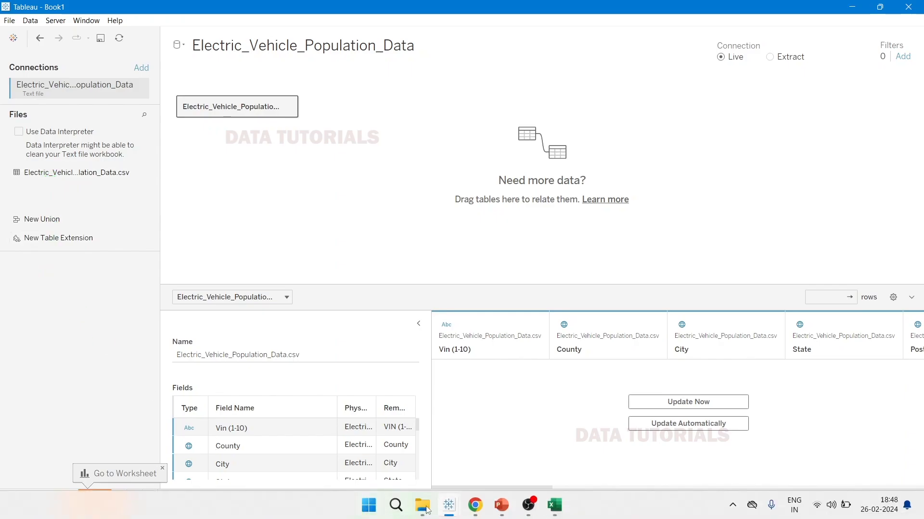
# Step: Switch to the Excel workbook to look over the source data columns and return to Tableau
pyautogui.click(554, 512)
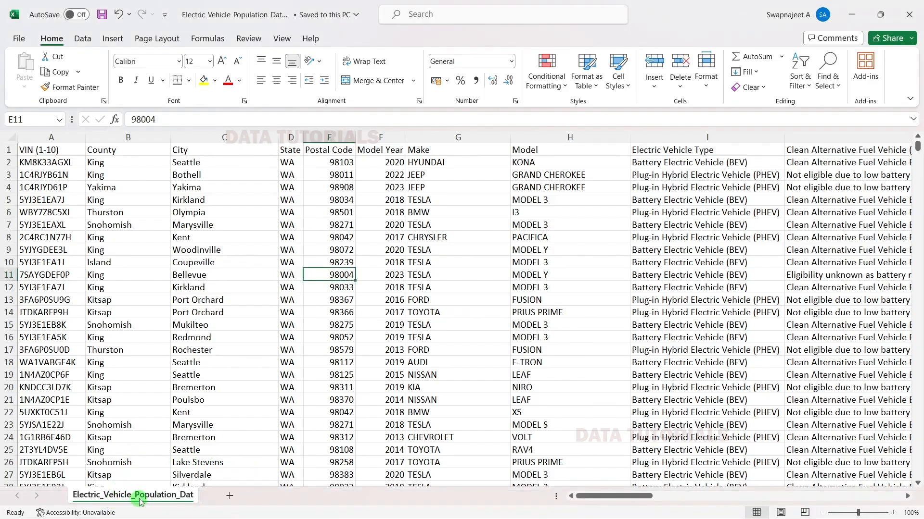
pyautogui.click(373, 262)
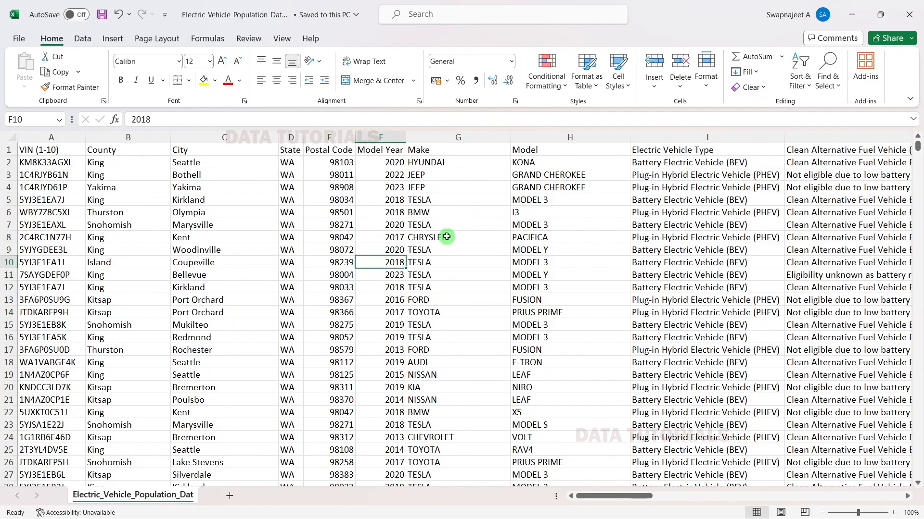
pyautogui.hotkey('alt', 'Tab')
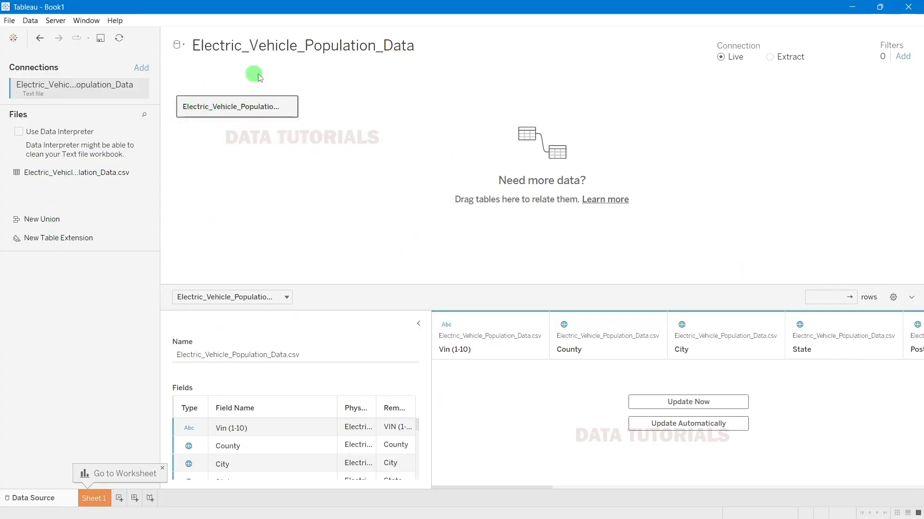
# Step: Remove the Electric_Vehicle_Population_Data.csv table from the data source canvas and add it back from the connected files
pyautogui.click(289, 107)
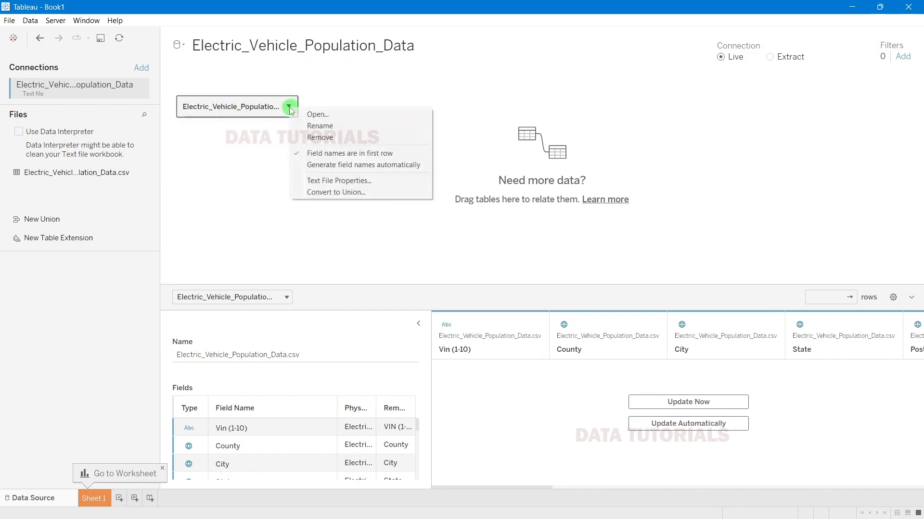
pyautogui.click(306, 138)
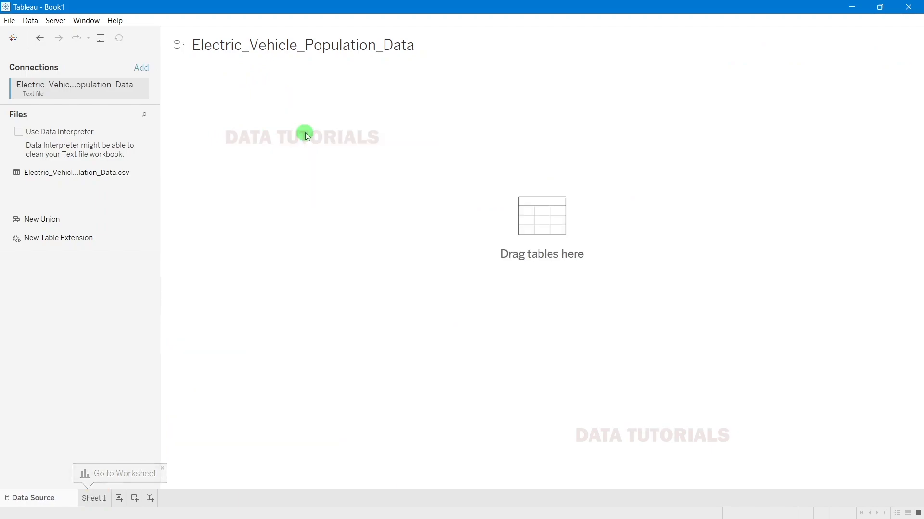
pyautogui.click(72, 174)
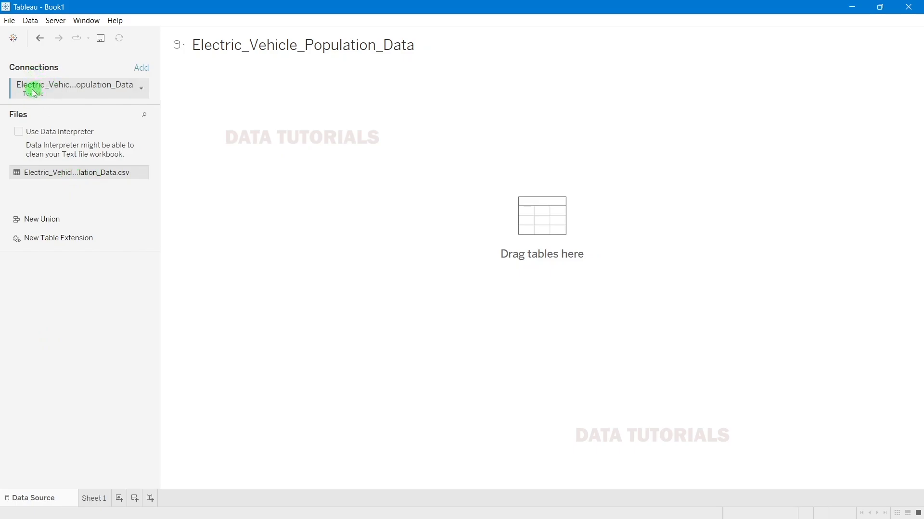
pyautogui.moveTo(56, 172); pyautogui.dragTo(288, 113)
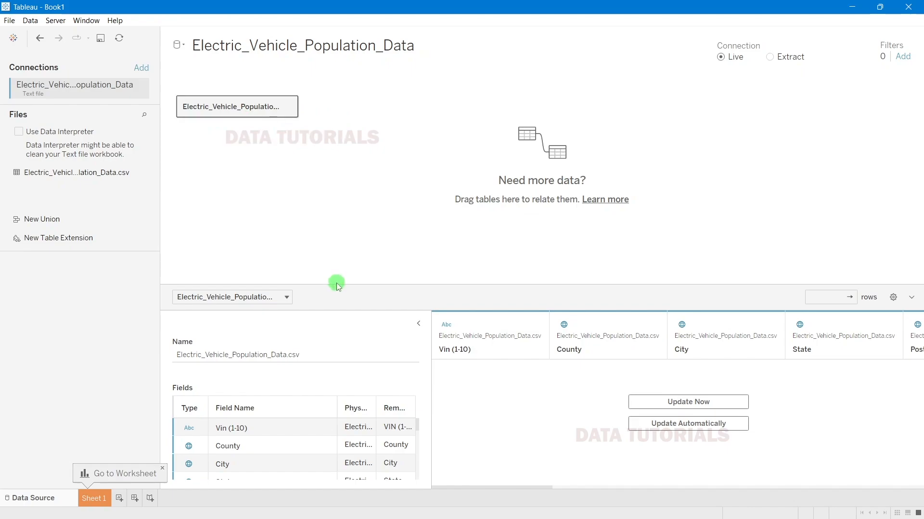
# Step: Enlarge the data preview area and inspect the physical table behind Electric_Vehicle_Population_Data.csv on the canvas
pyautogui.moveTo(337, 288); pyautogui.dragTo(343, 233)
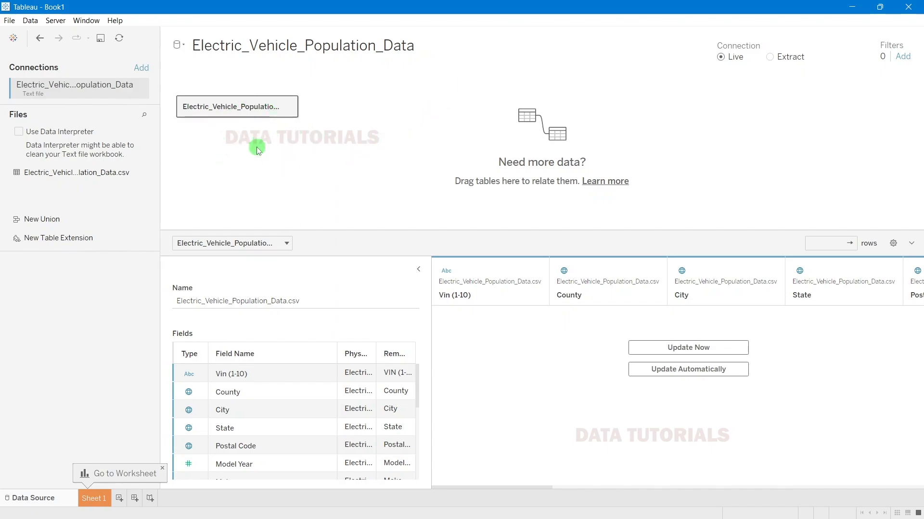
pyautogui.doubleClick(242, 115)
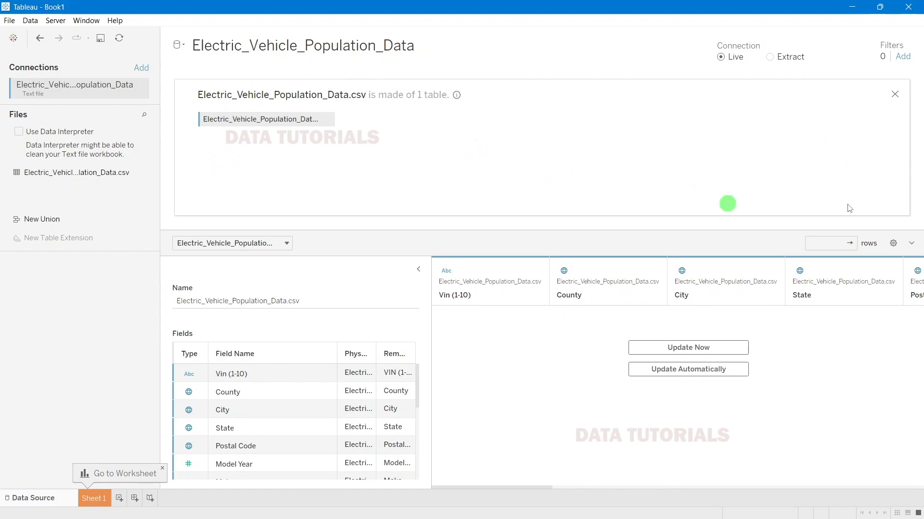
pyautogui.click(894, 94)
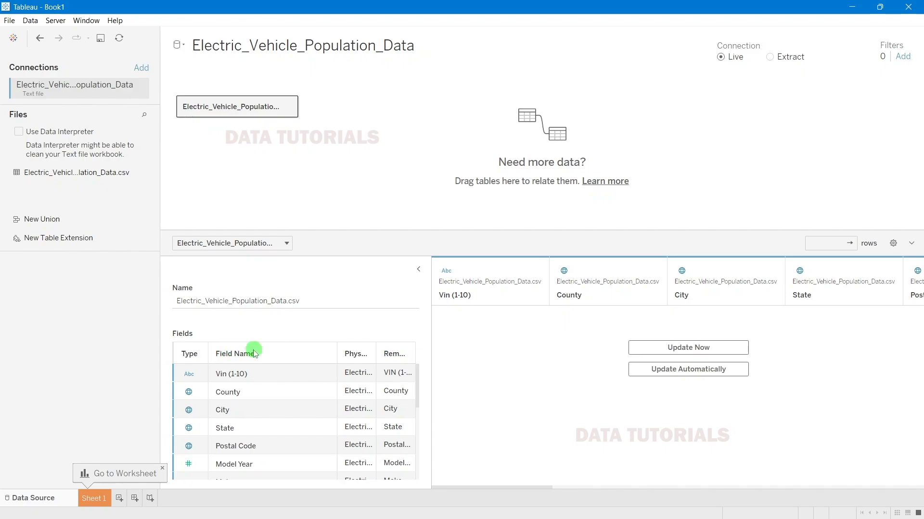
# Step: Adjust the field list's column widths to make room for the Physical Table and Remote Field Name columns
pyautogui.moveTo(337, 358); pyautogui.dragTo(297, 359)
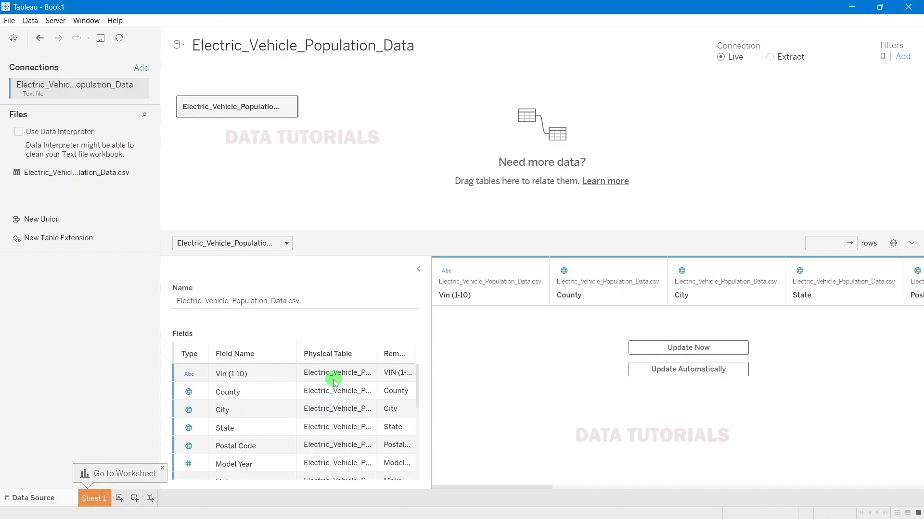
pyautogui.moveTo(376, 355); pyautogui.dragTo(274, 361)
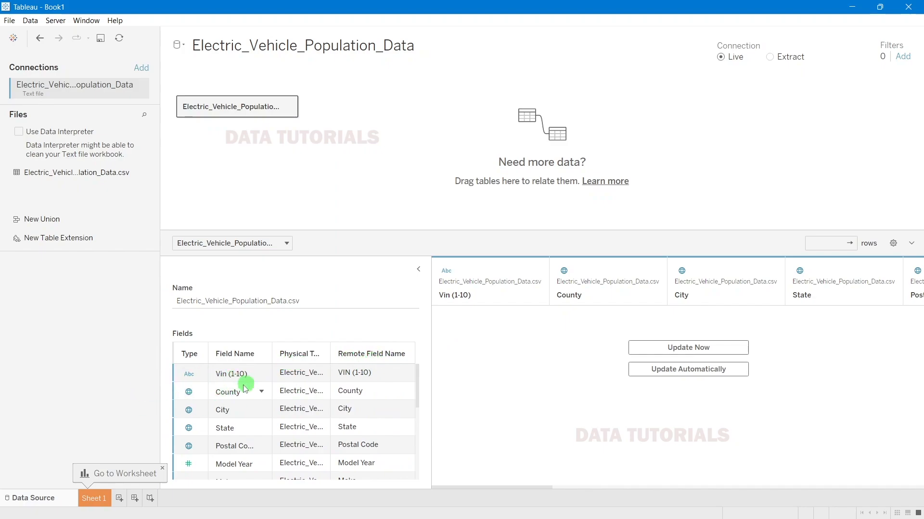
# Step: Rename the Vin (1-10) field as id
pyautogui.click(462, 299)
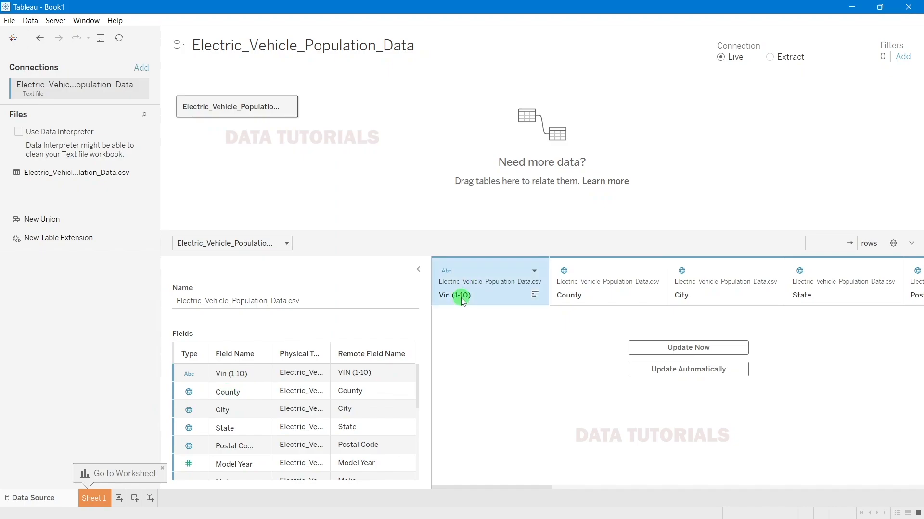
pyautogui.rightClick(461, 299)
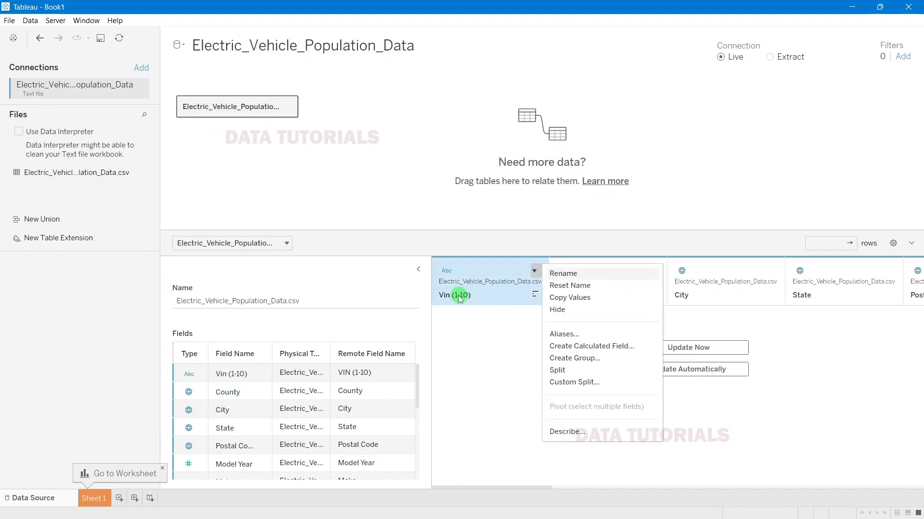
pyautogui.click(567, 275)
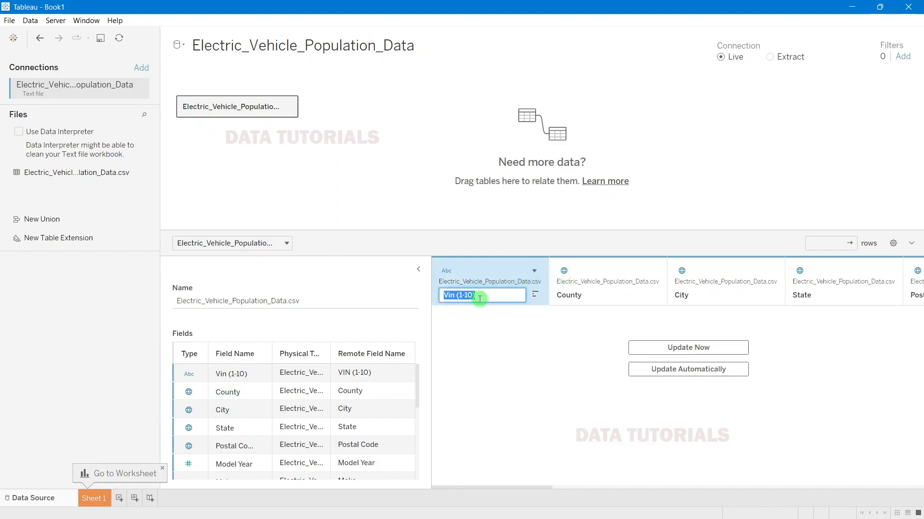
pyautogui.write('id')
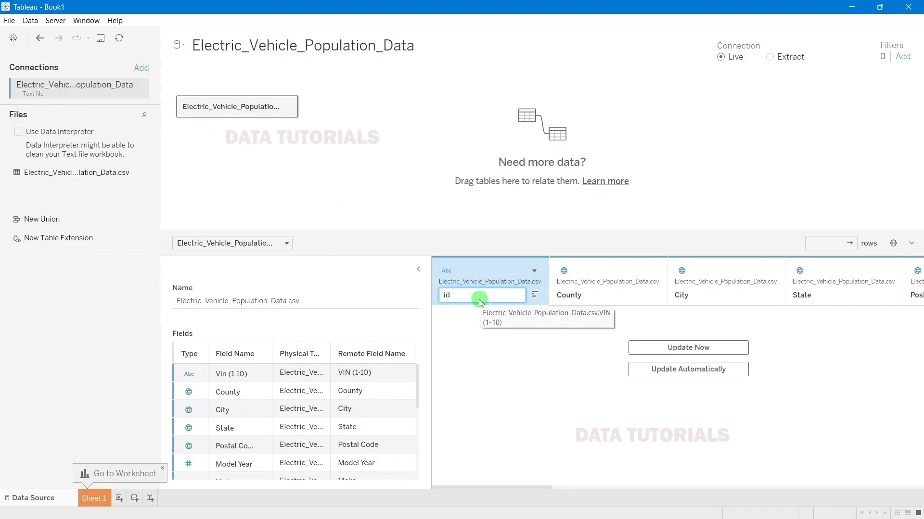
pyautogui.press('Return')
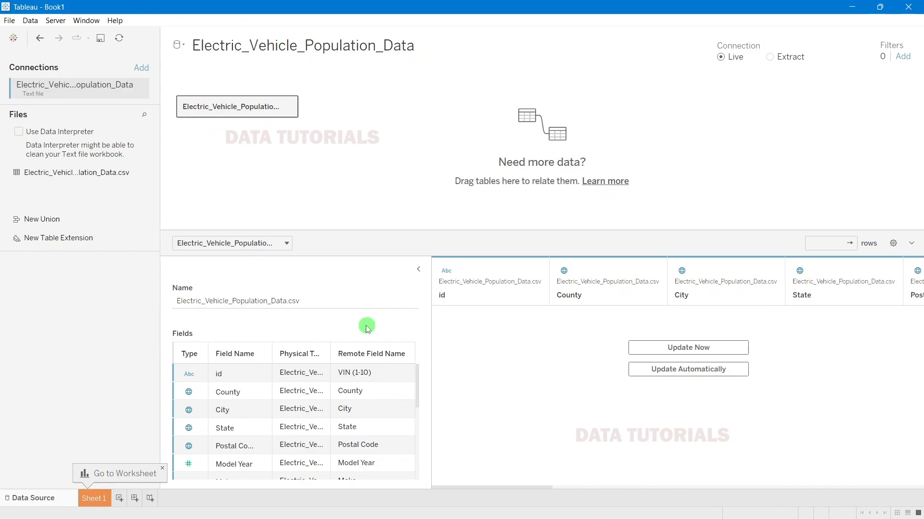
# Step: Look through the field list, collapse the table details and load the data preview
pyautogui.scroll(-2, 260, 385)
pyautogui.scroll(2, 260, 385)
pyautogui.click(418, 271)
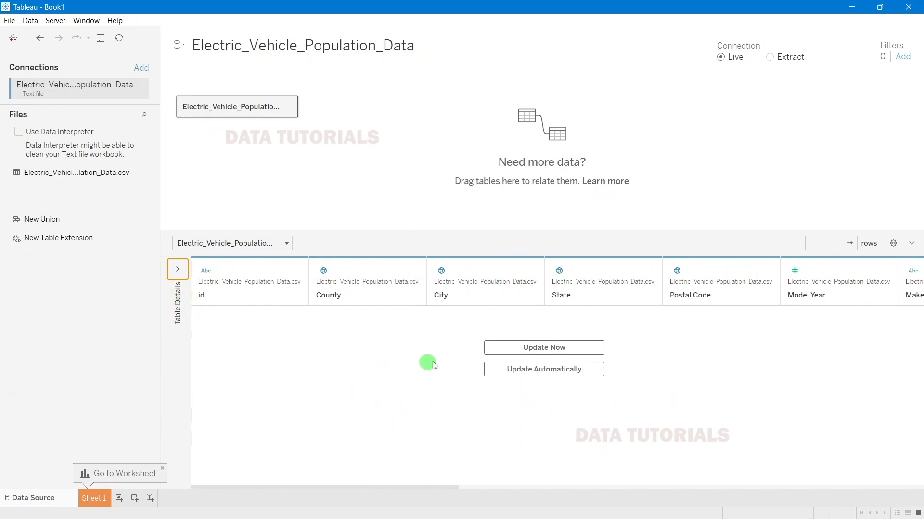
pyautogui.click(522, 352)
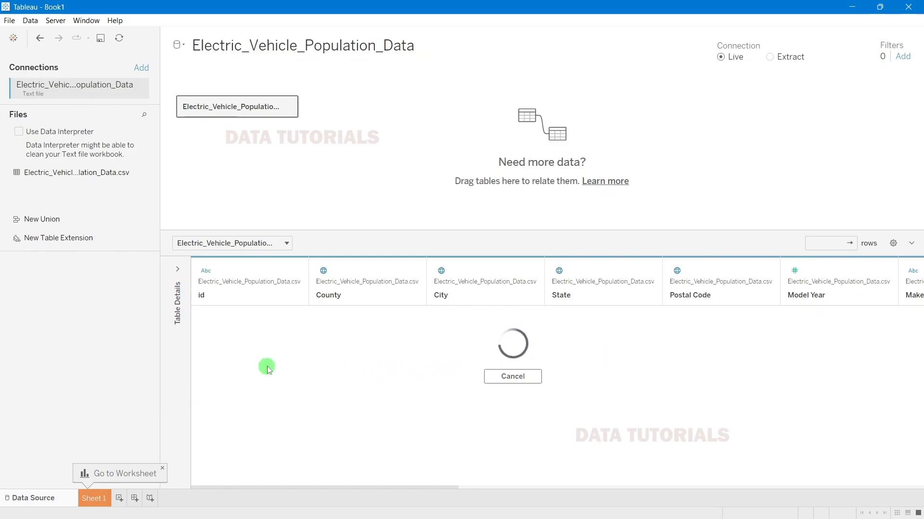
# Step: Examine the preview's row limit, its rows and its columns through 2020 Census Tract, and check the field and row totals
pyautogui.doubleClick(813, 243)
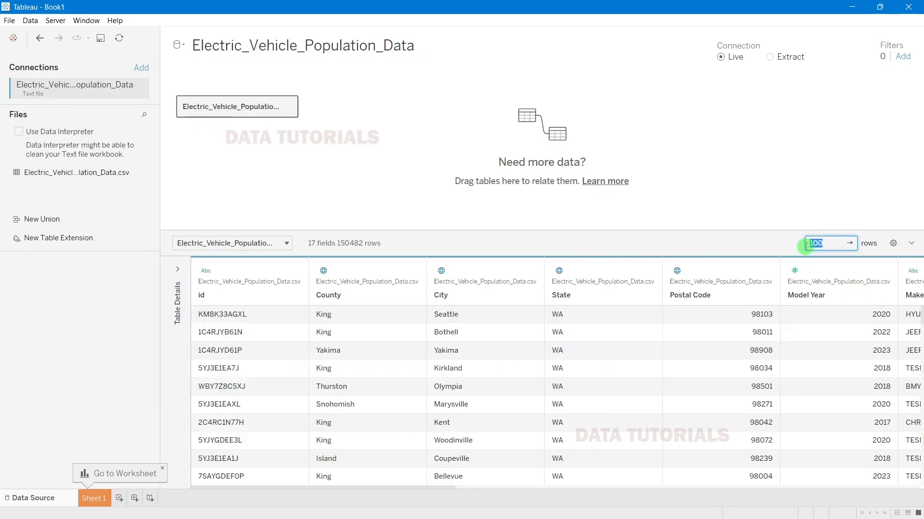
pyautogui.click(708, 250)
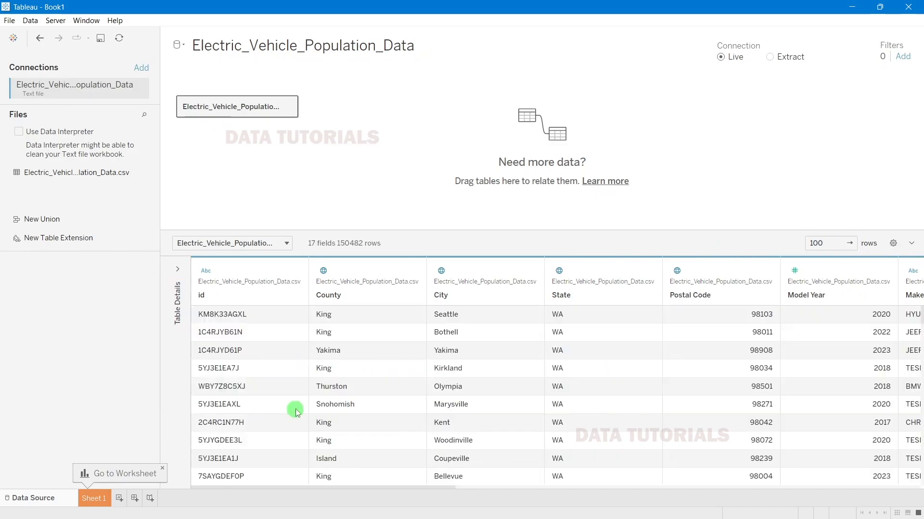
pyautogui.scroll(-2, 297, 414)
pyautogui.scroll(-4, 298, 414)
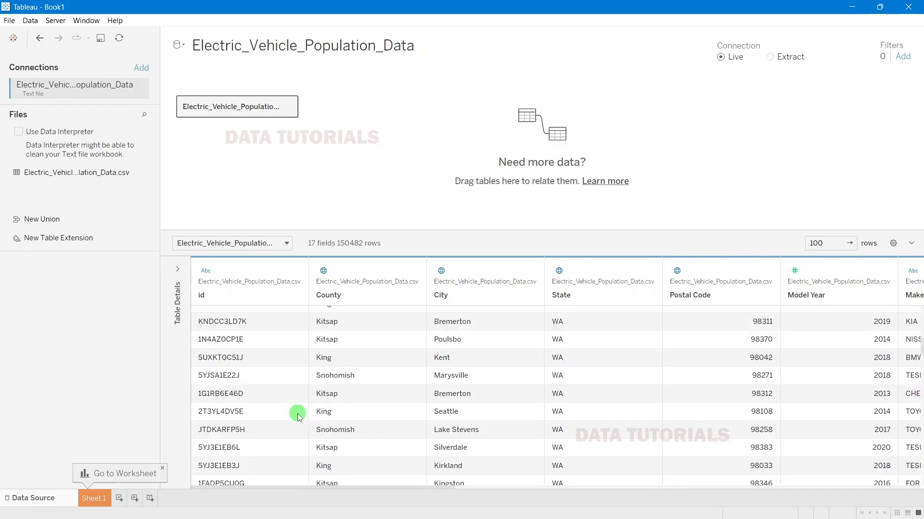
pyautogui.scroll(6, 298, 413)
pyautogui.scroll(1, 240, 479)
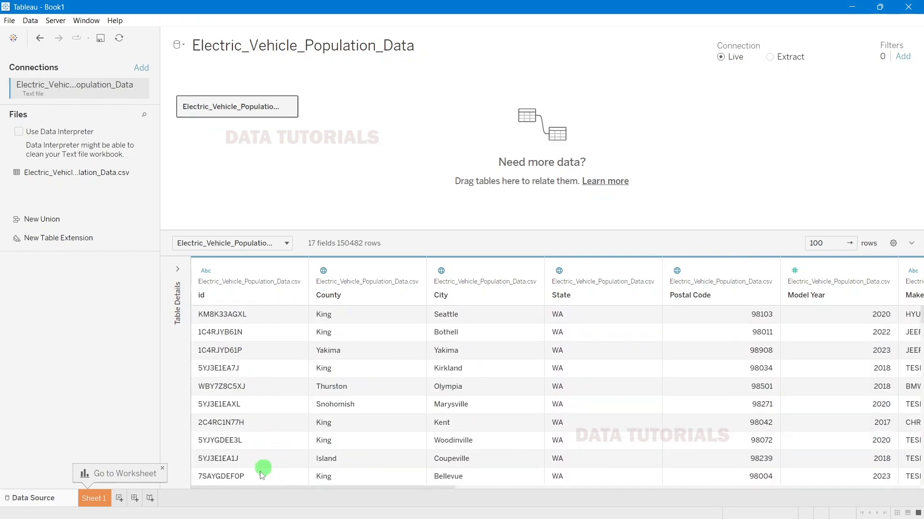
pyautogui.moveTo(306, 487); pyautogui.dragTo(910, 466)
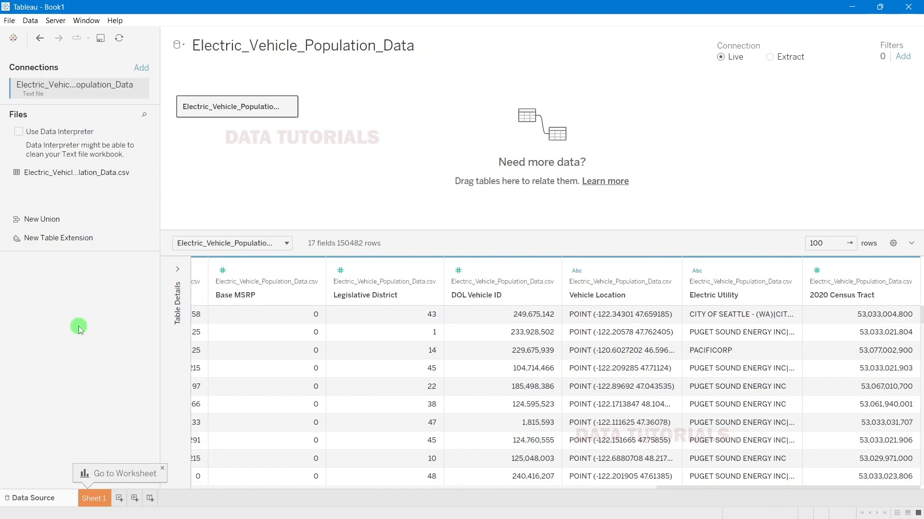
pyautogui.click(313, 246)
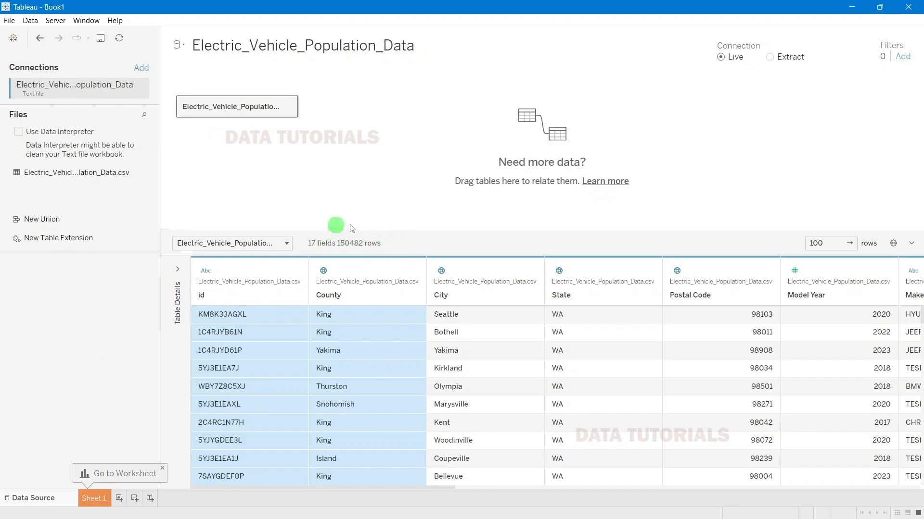
# Step: Set the data preview to show 1000 rows and check through the loaded records
pyautogui.doubleClick(820, 243)
pyautogui.click(829, 241)
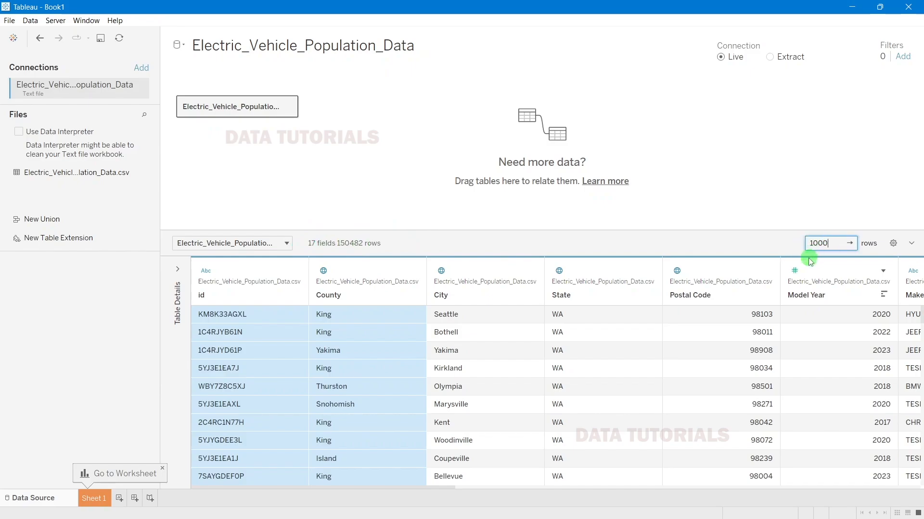
pyautogui.press('Return')
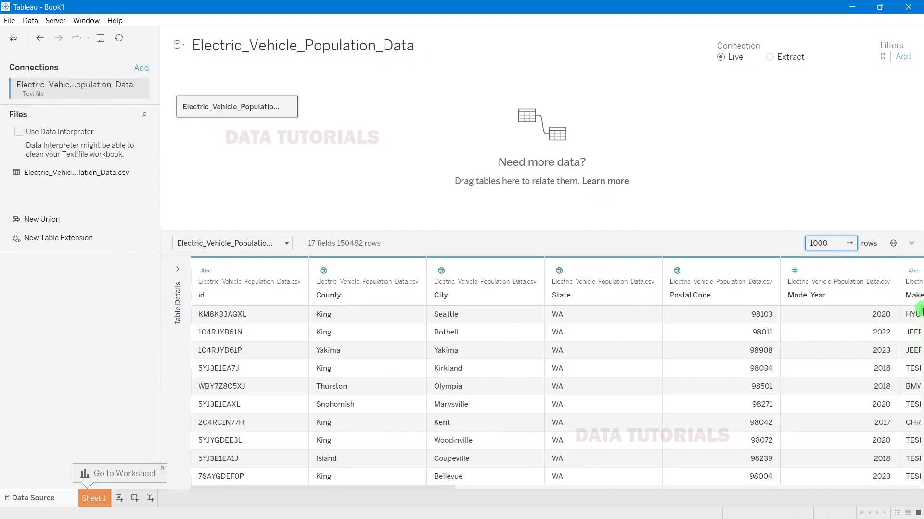
pyautogui.scroll(-5, 914, 310)
pyautogui.moveTo(922, 323); pyautogui.dragTo(920, 262)
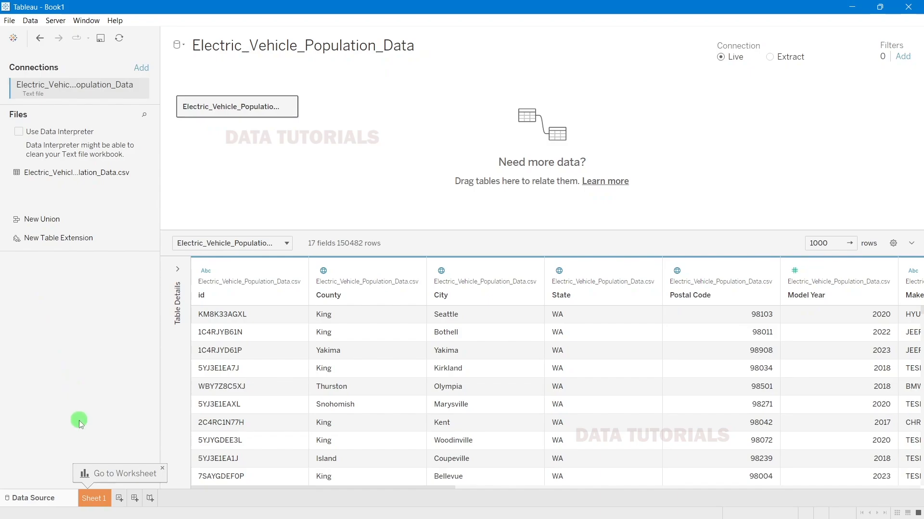
# Step: Open the Sheet 1 worksheet and review the Total Vehicles KPI requirement on the first slide of the PowerPoint presentation
pyautogui.click(93, 500)
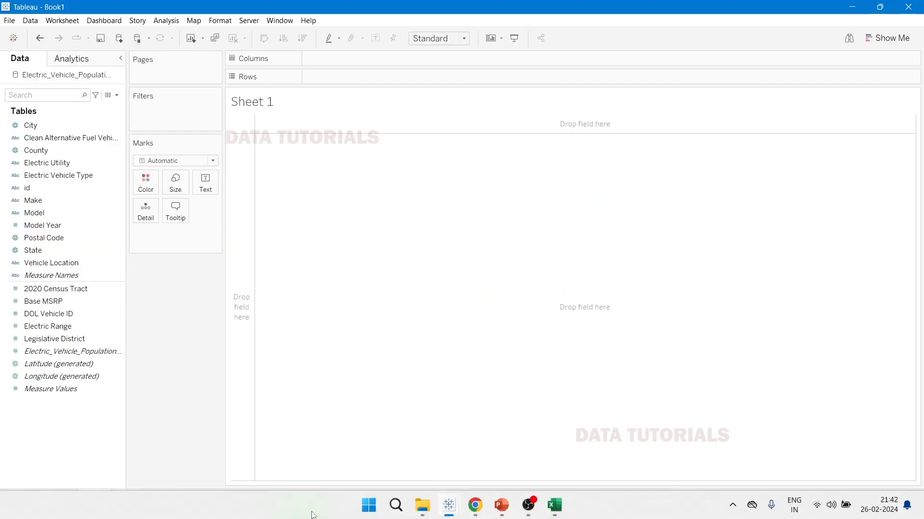
pyautogui.moveTo(507, 511)
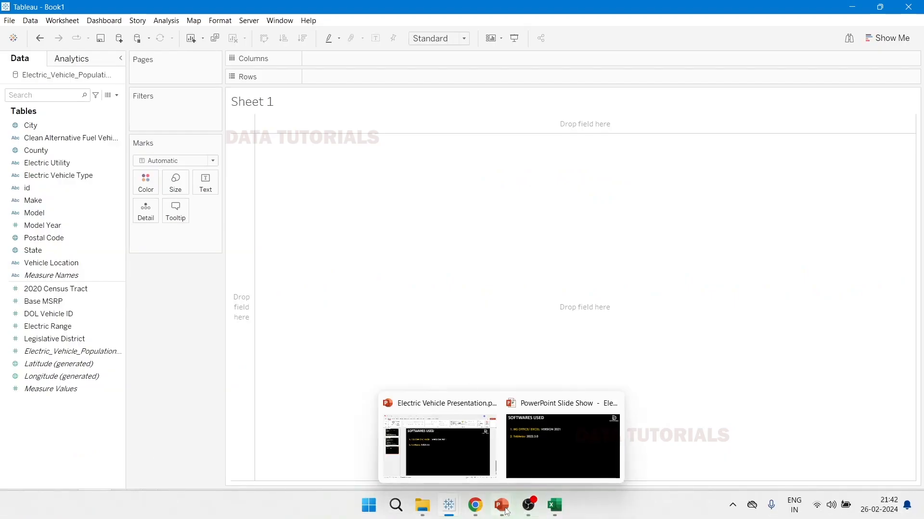
pyautogui.click(462, 445)
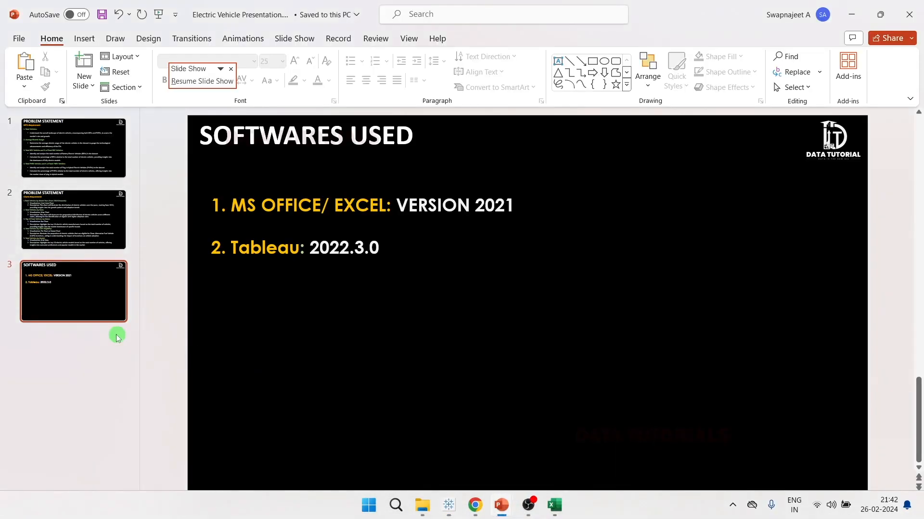
pyautogui.click(71, 153)
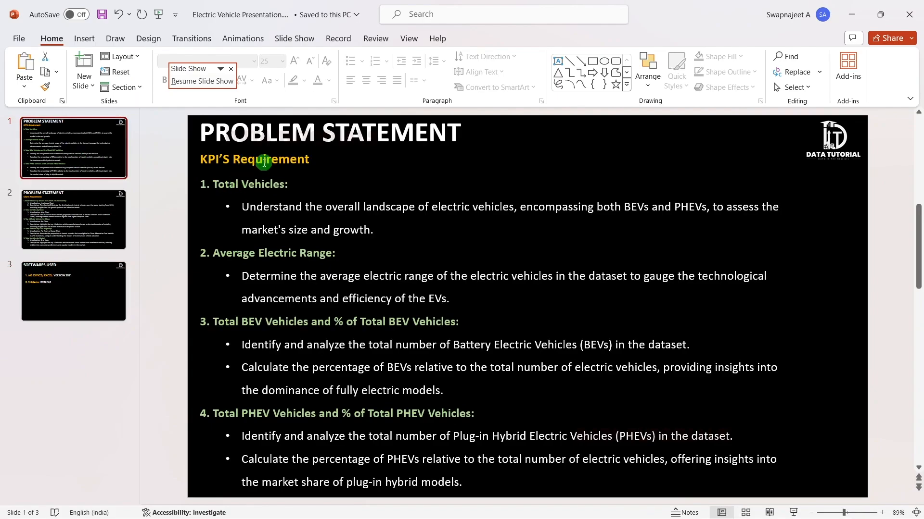
pyautogui.moveTo(217, 183); pyautogui.dragTo(272, 186)
pyautogui.hotkey('alt', 'Tab')
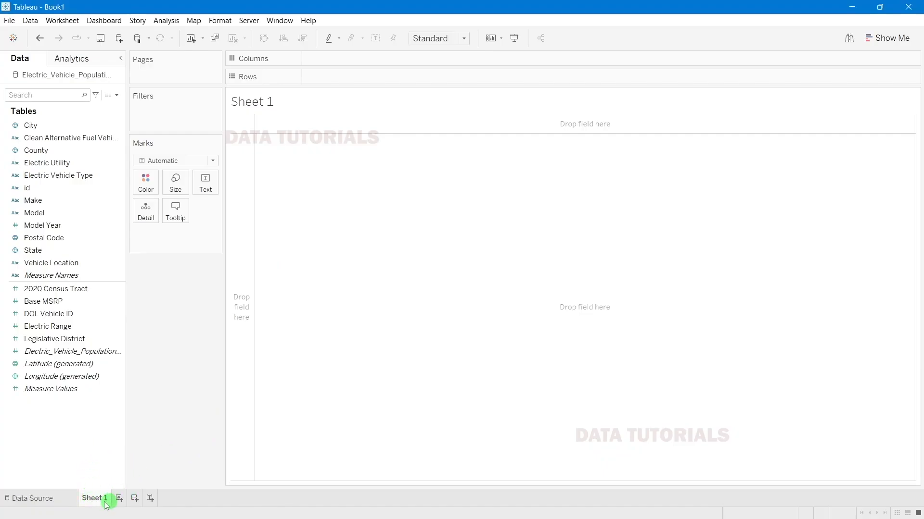
# Step: Rename the Sheet 1 worksheet as Total Vehicles
pyautogui.doubleClick(99, 502)
pyautogui.write('Tot')
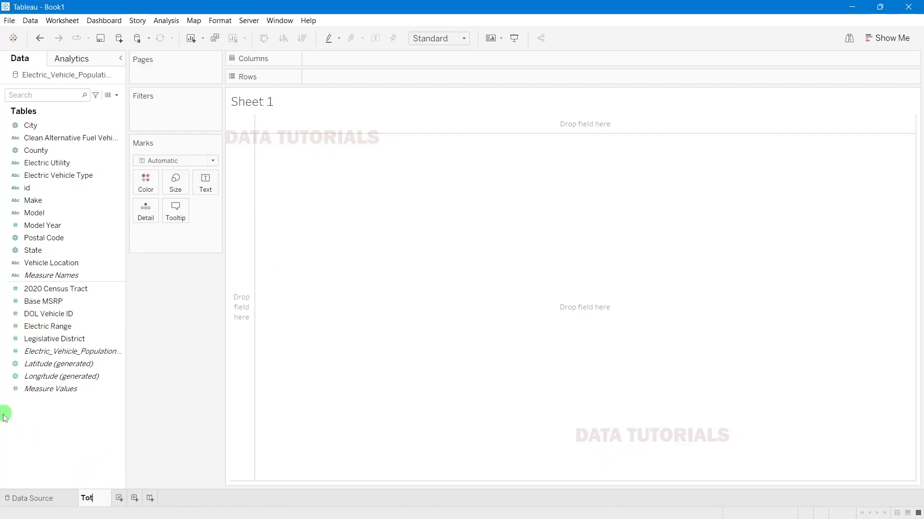
pyautogui.write('al CV')
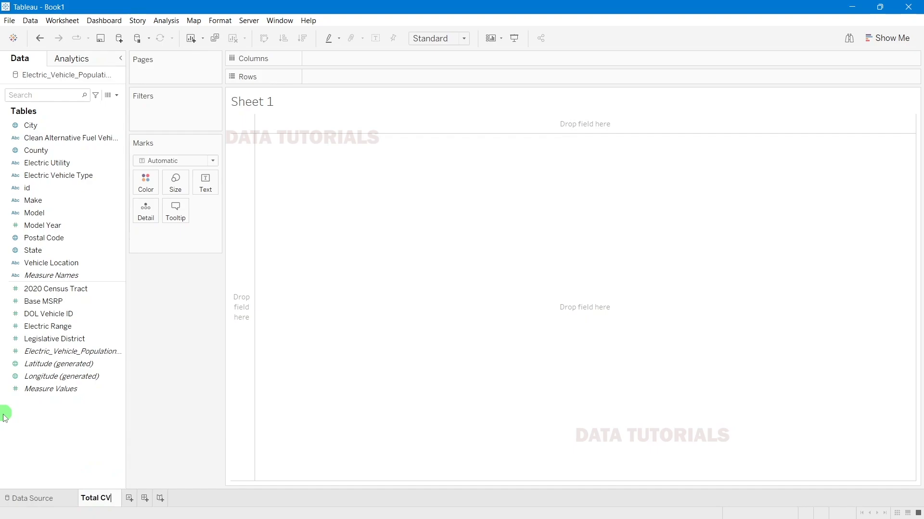
pyautogui.press('BackSpace')
pyautogui.press('BackSpace')
pyautogui.write('Vehicles')
pyautogui.click(57, 378)
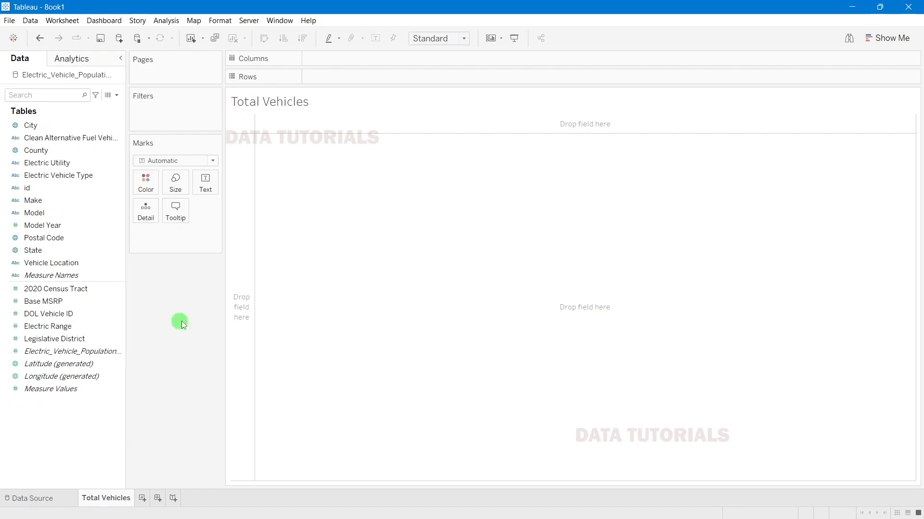
# Step: Recheck the KPI requirements on the problem statement slide in PowerPoint and return to the Total Vehicles worksheet in Tableau
pyautogui.hotkey('alt', 'Tab')
pyautogui.click(150, 366)
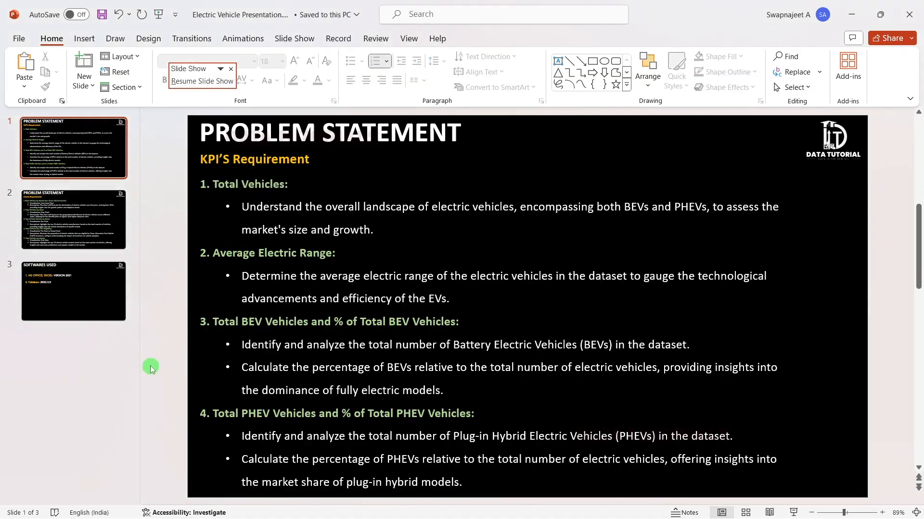
pyautogui.hotkey('alt', 'Tab')
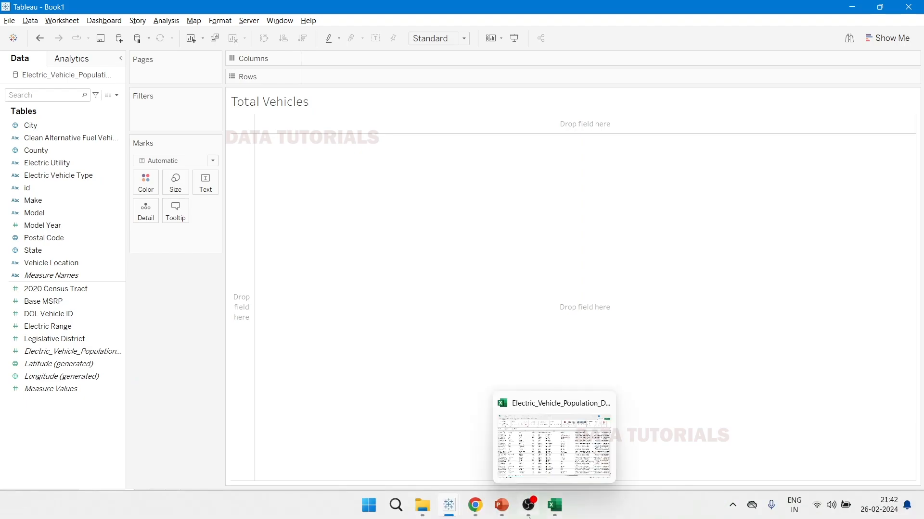
# Step: Switch to the electric vehicle population file in Excel and examine the DOL Vehicle ID column and several of its entries
pyautogui.click(554, 506)
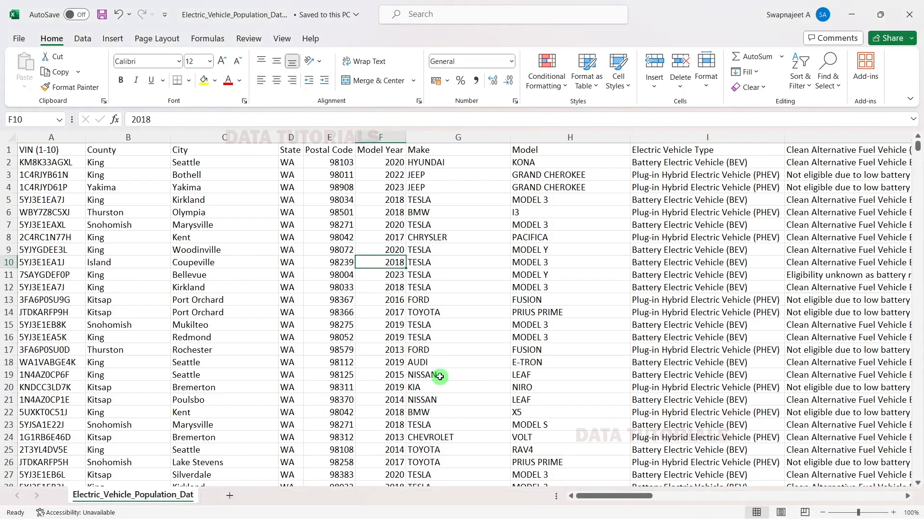
pyautogui.moveTo(596, 496); pyautogui.dragTo(772, 499)
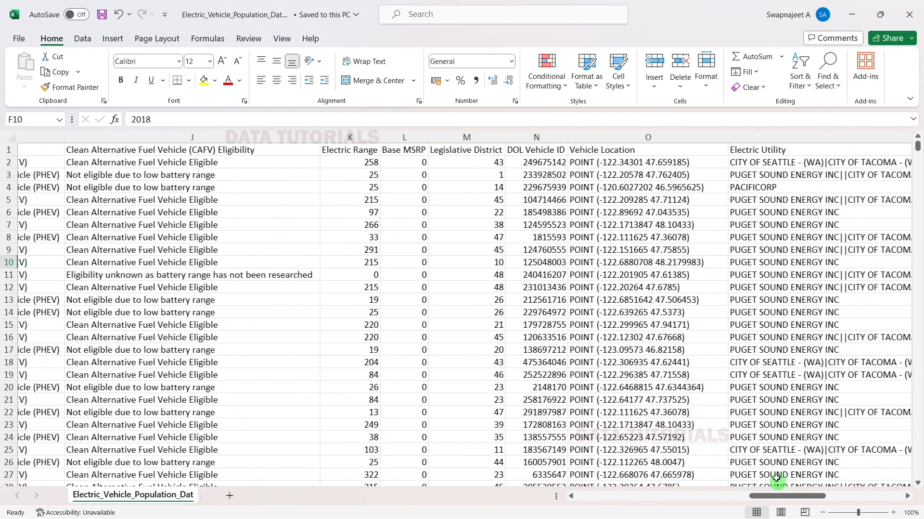
pyautogui.click(516, 138)
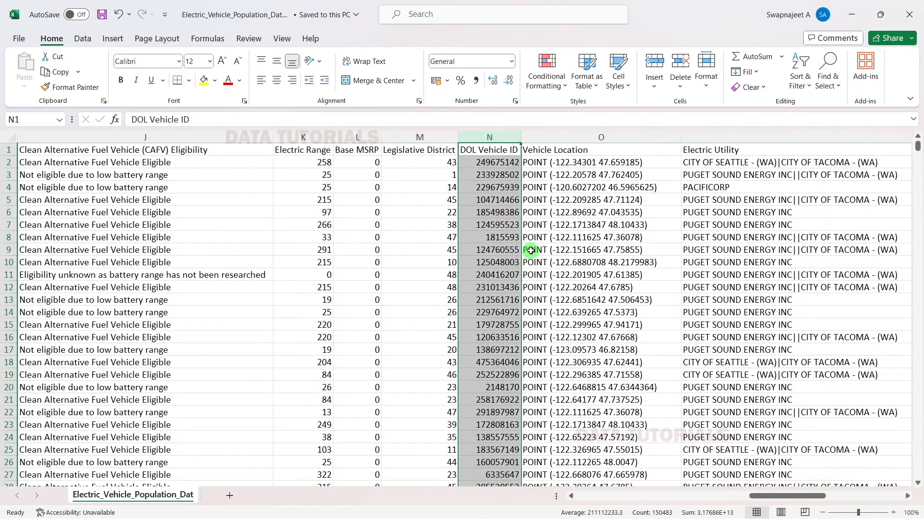
pyautogui.click(503, 237)
pyautogui.click(503, 162)
pyautogui.click(503, 188)
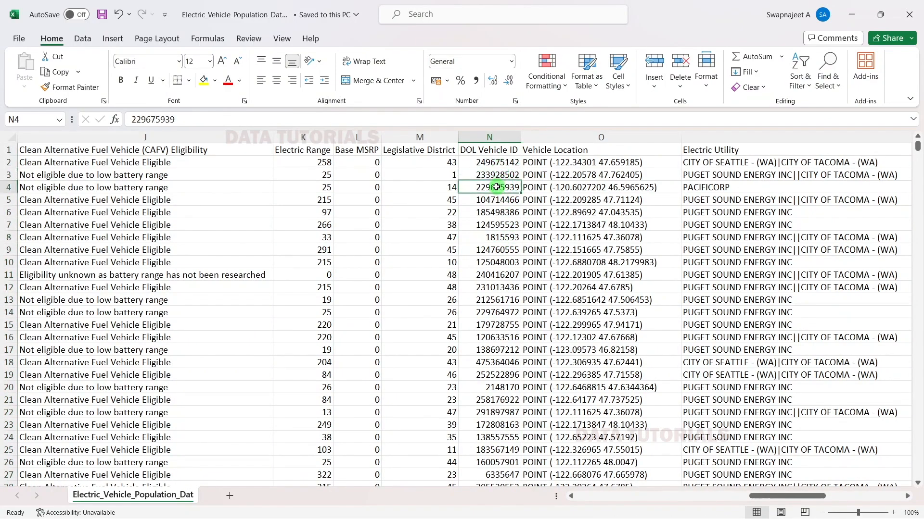
pyautogui.click(500, 225)
pyautogui.click(484, 300)
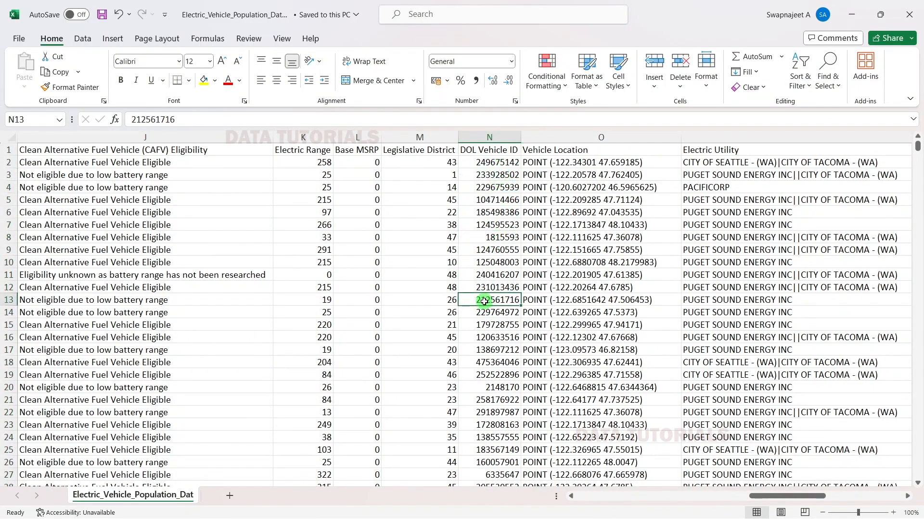
# Step: Compare individual DOL Vehicle ID values in rows 2 to 13, especially the neighbouring entries in rows 7 and 8
pyautogui.click(500, 137)
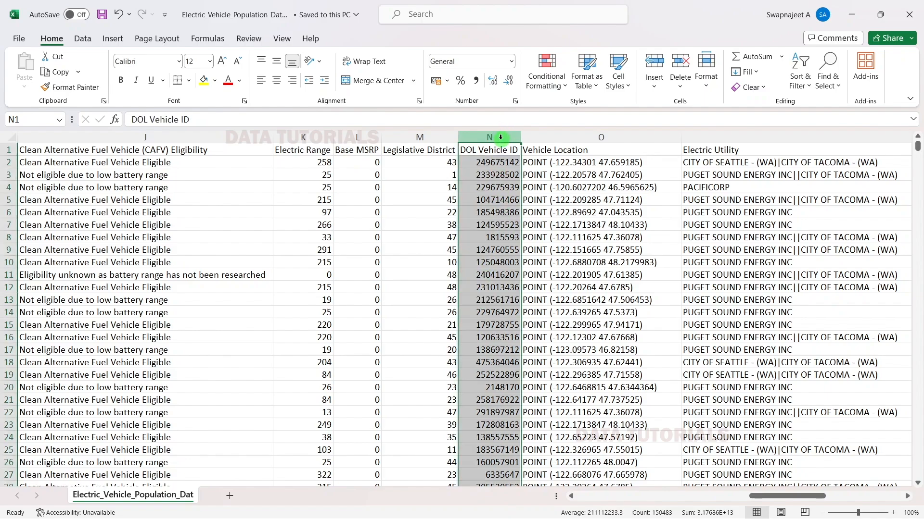
pyautogui.click(506, 225)
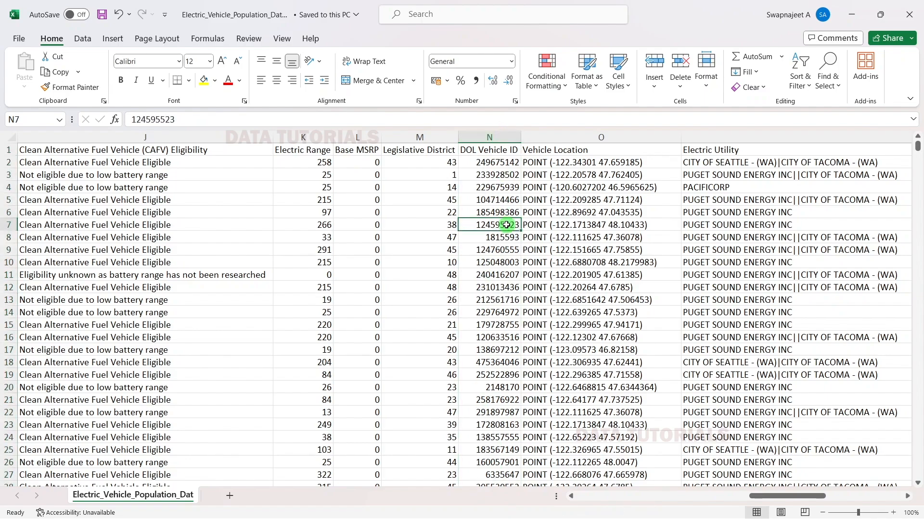
pyautogui.moveTo(495, 163); pyautogui.dragTo(495, 295)
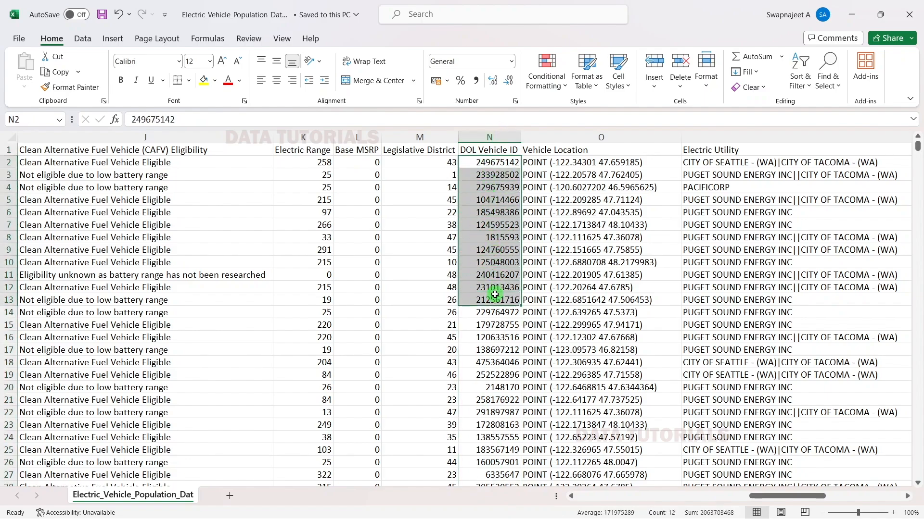
pyautogui.click(495, 225)
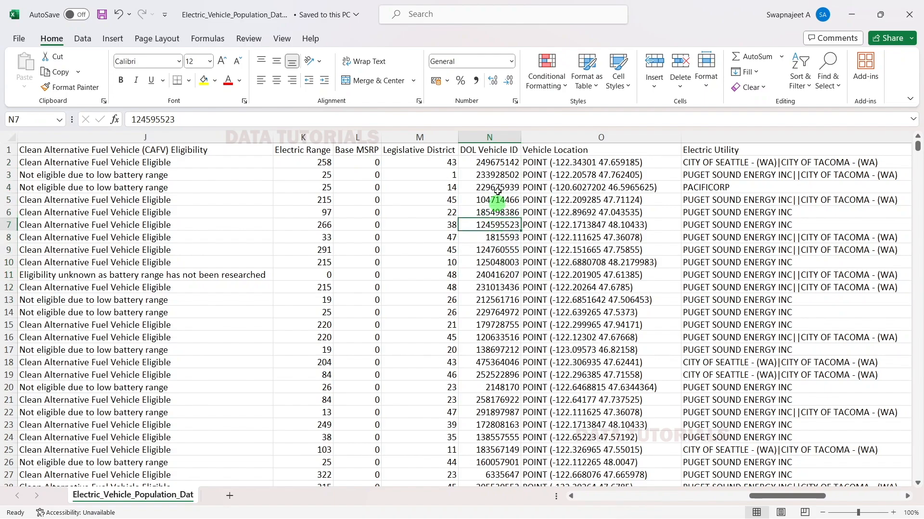
pyautogui.moveTo(499, 164); pyautogui.dragTo(502, 176)
pyautogui.click(497, 214)
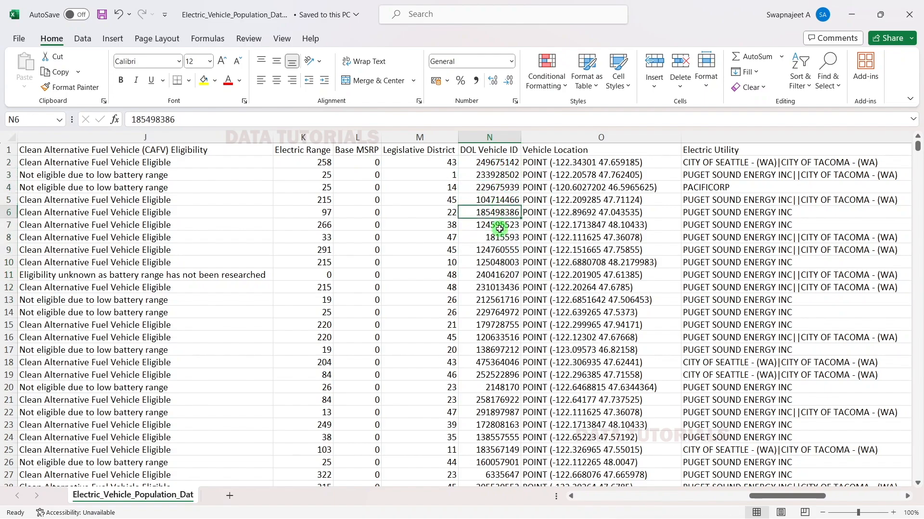
pyautogui.click(500, 248)
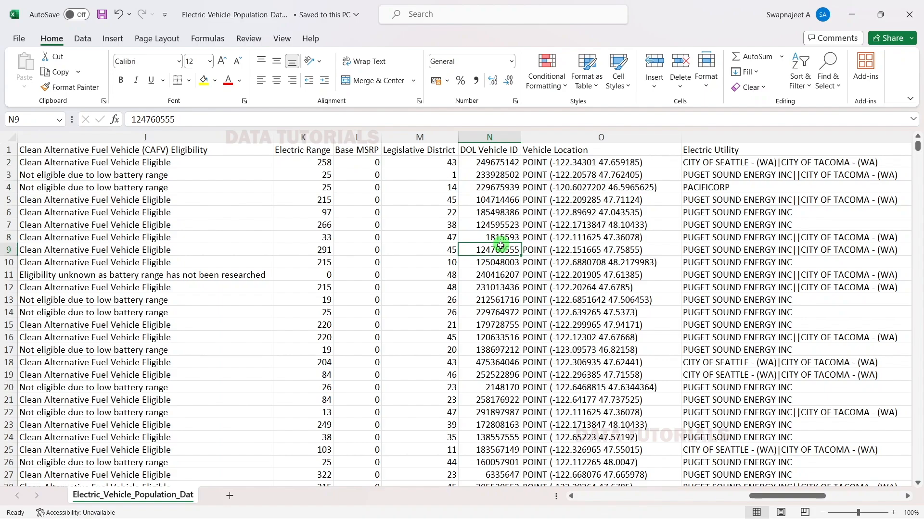
pyautogui.click(501, 226)
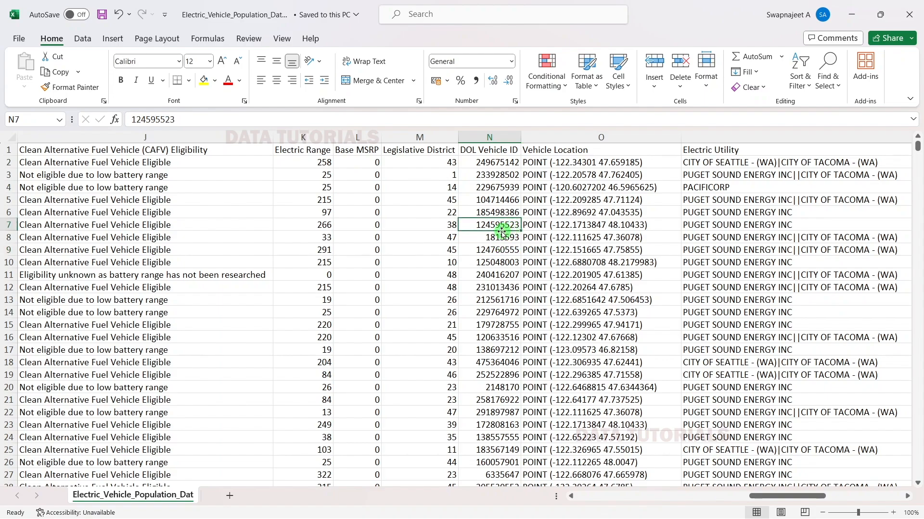
pyautogui.click(499, 237)
pyautogui.click(496, 226)
pyautogui.click(497, 238)
pyautogui.click(496, 225)
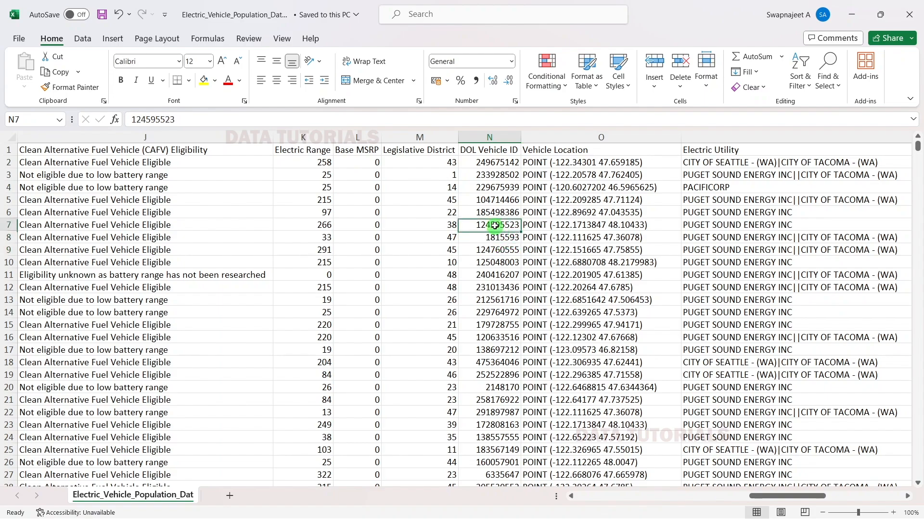
pyautogui.moveTo(495, 226); pyautogui.dragTo(492, 239)
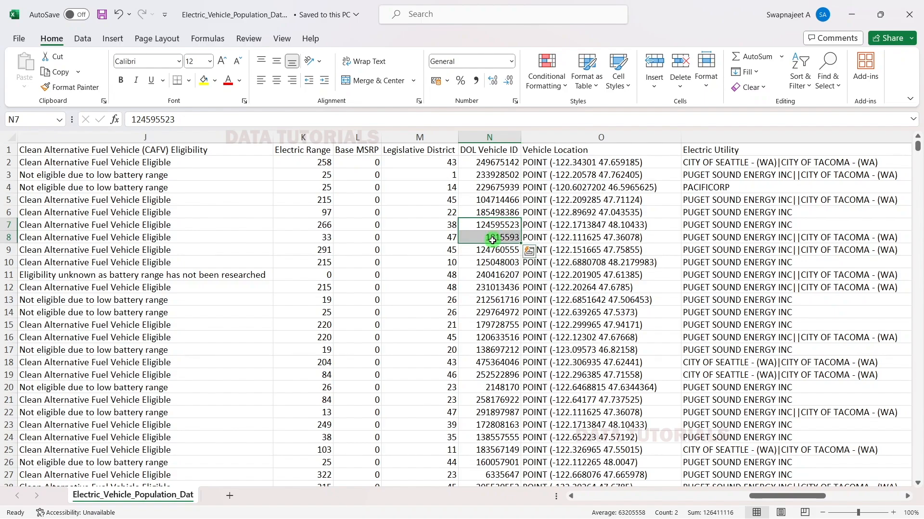
pyautogui.moveTo(501, 225); pyautogui.dragTo(504, 235)
pyautogui.click(545, 272)
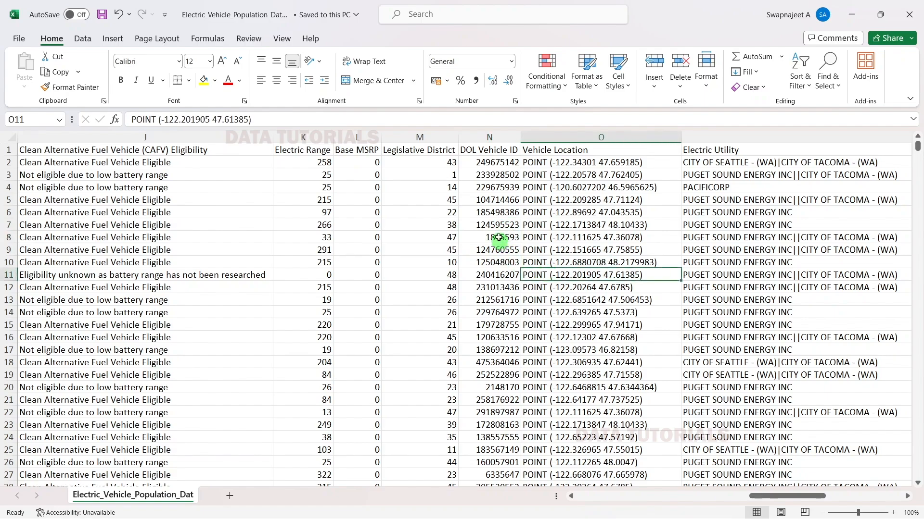
pyautogui.moveTo(504, 163); pyautogui.dragTo(504, 300)
pyautogui.click(499, 225)
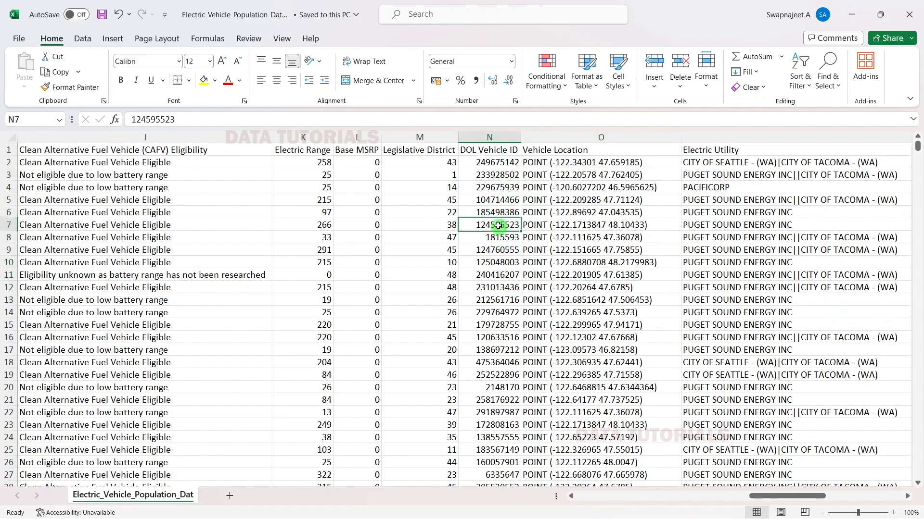
# Step: Examine several DOL Vehicle ID values in the electric vehicle spreadsheet
pyautogui.click(496, 237)
pyautogui.click(494, 262)
pyautogui.click(495, 287)
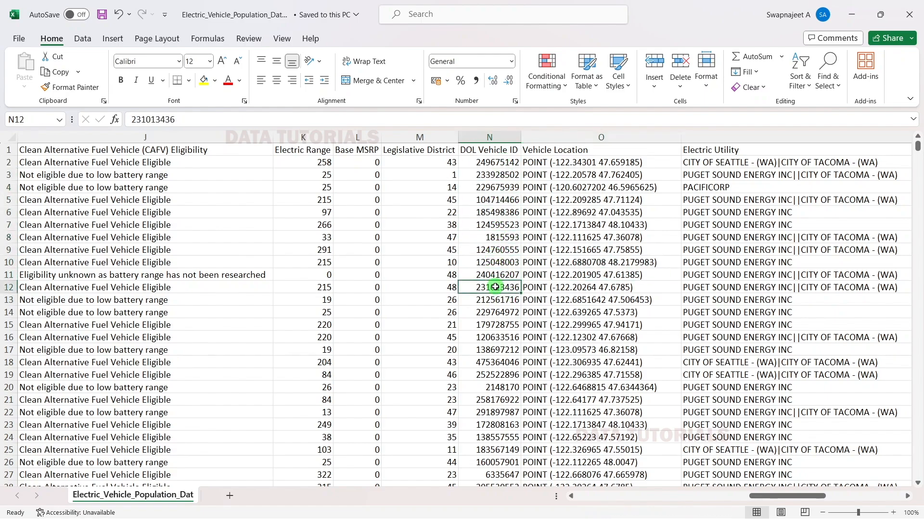
pyautogui.moveTo(497, 225); pyautogui.dragTo(500, 240)
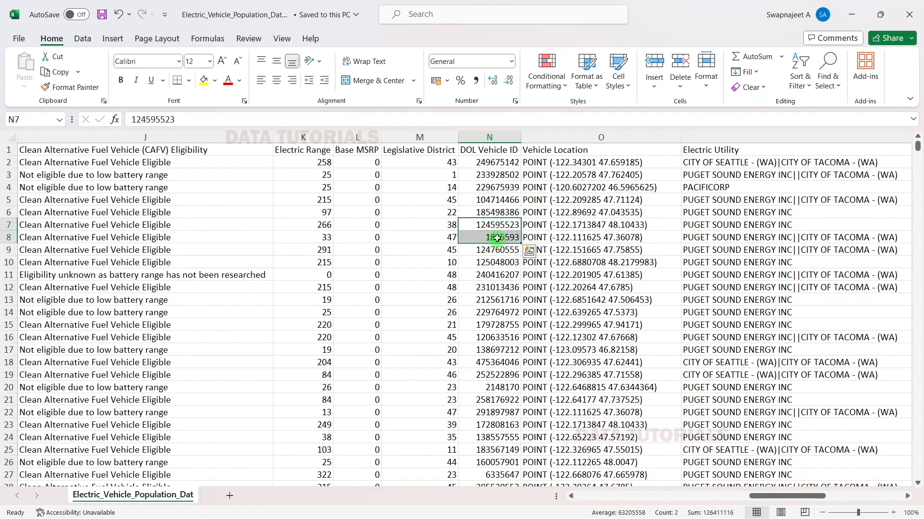
# Step: Switch to Tableau and create a calculated field named Total Vehicles with the formula COUNTD([DOL Vehicle ID])
pyautogui.hotkey('alt', 'Tab')
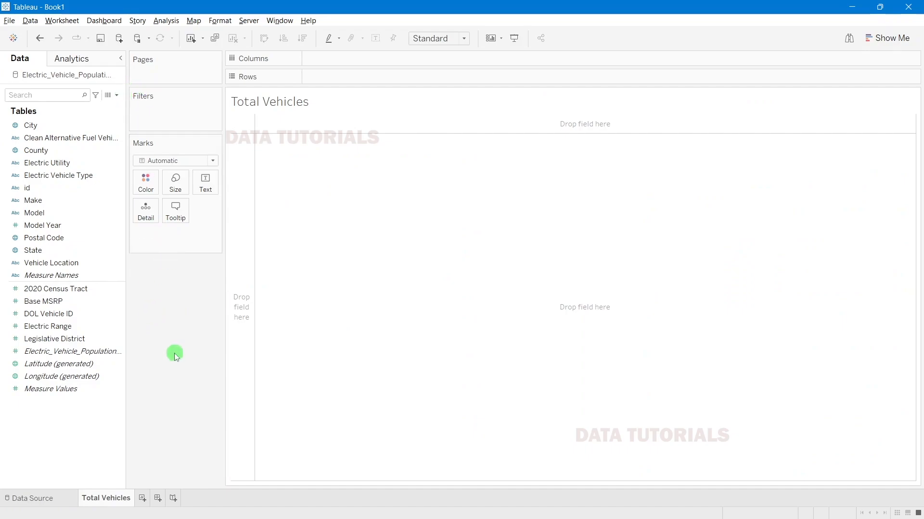
pyautogui.click(116, 95)
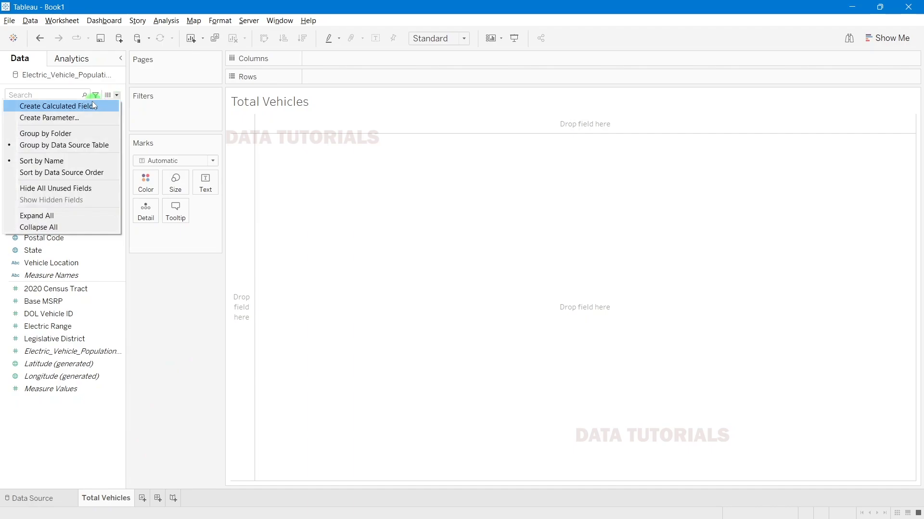
pyautogui.click(93, 105)
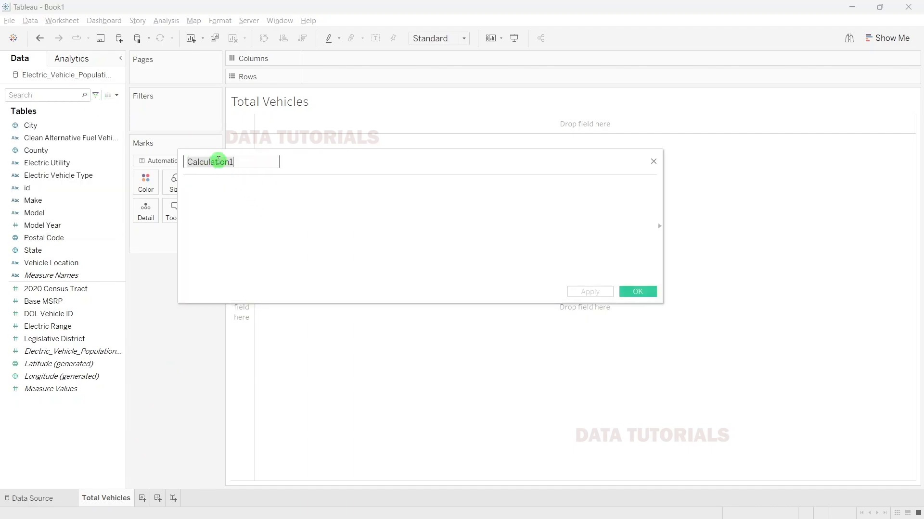
pyautogui.write('Total Vehicles')
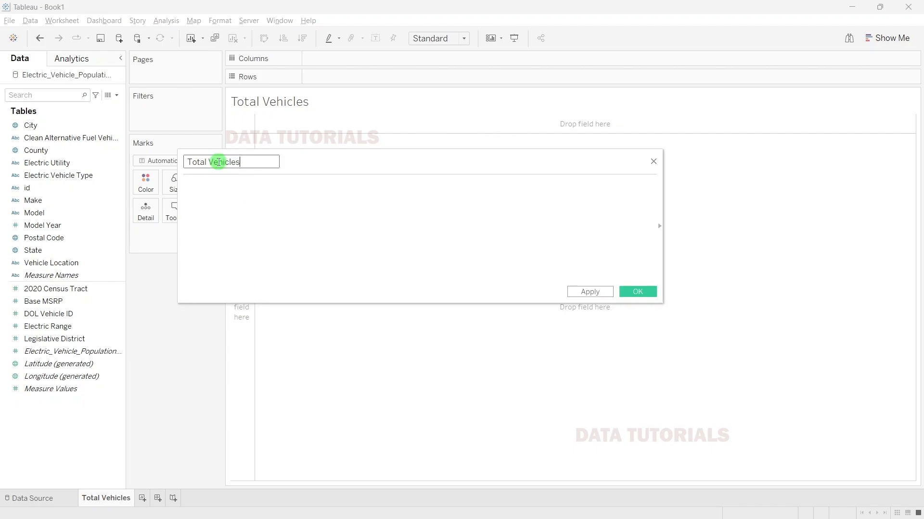
pyautogui.click(272, 188)
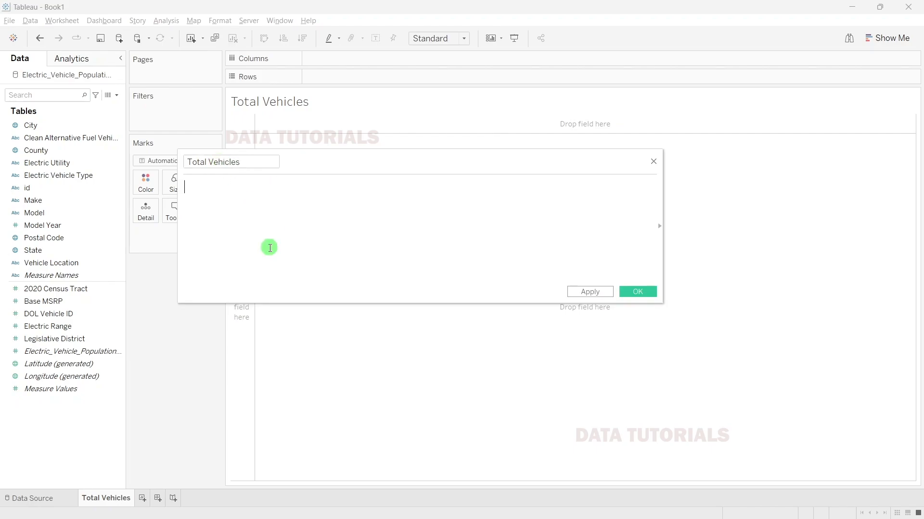
pyautogui.write('coun')
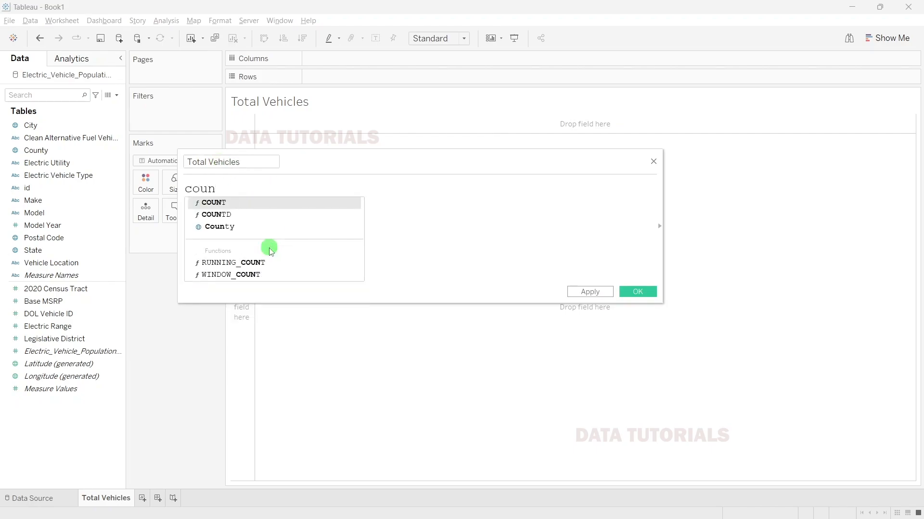
pyautogui.click(236, 215)
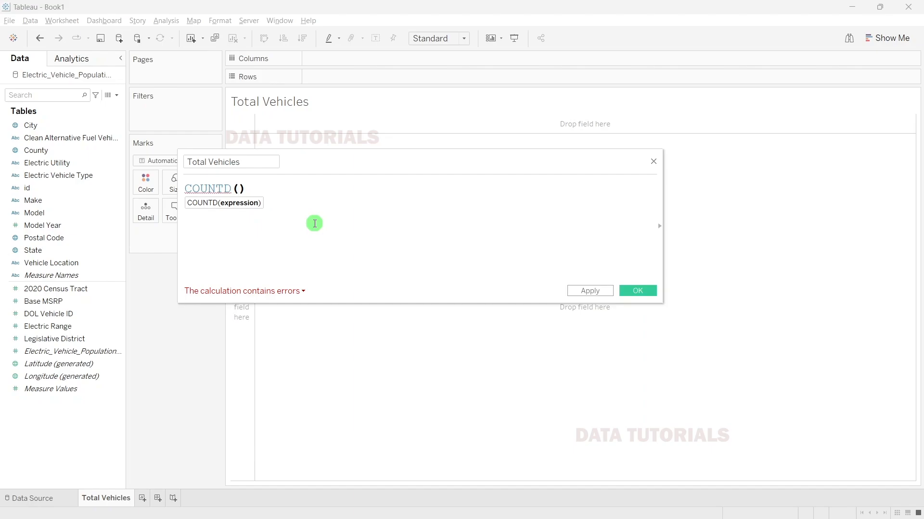
pyautogui.write('dol')
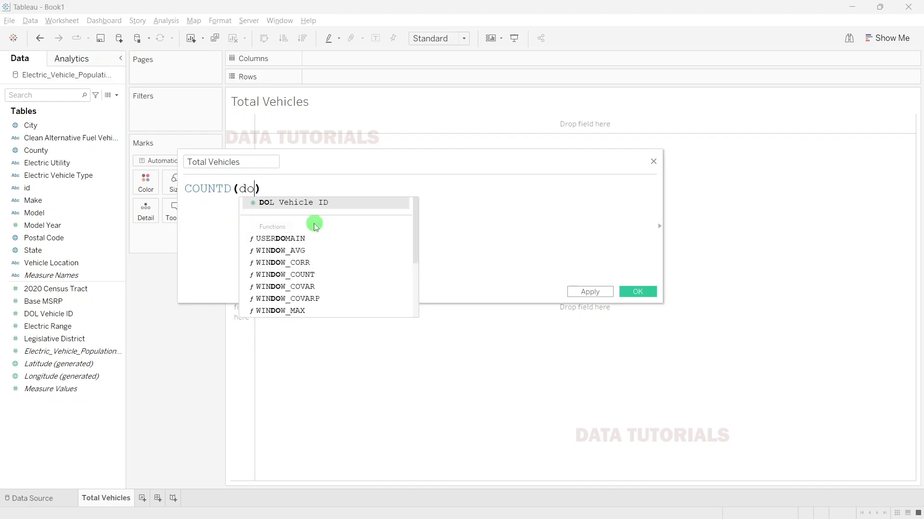
pyautogui.click(299, 205)
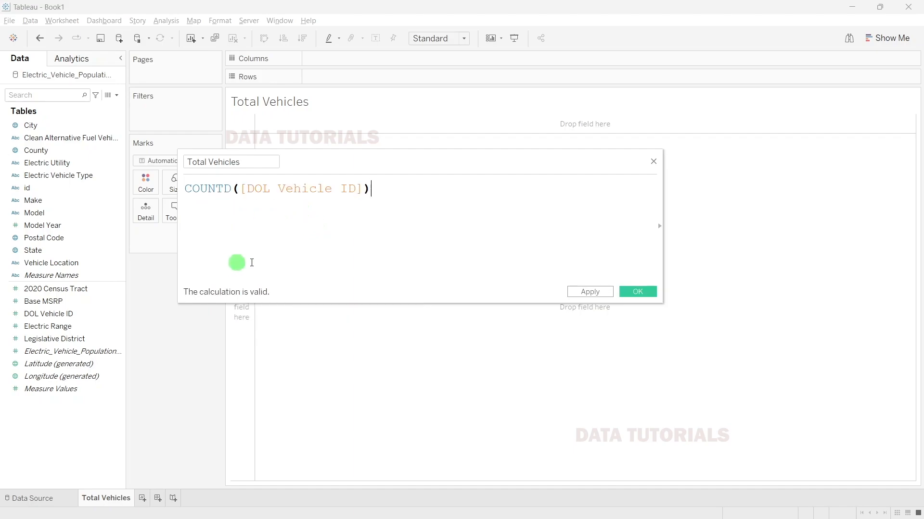
pyautogui.click(647, 292)
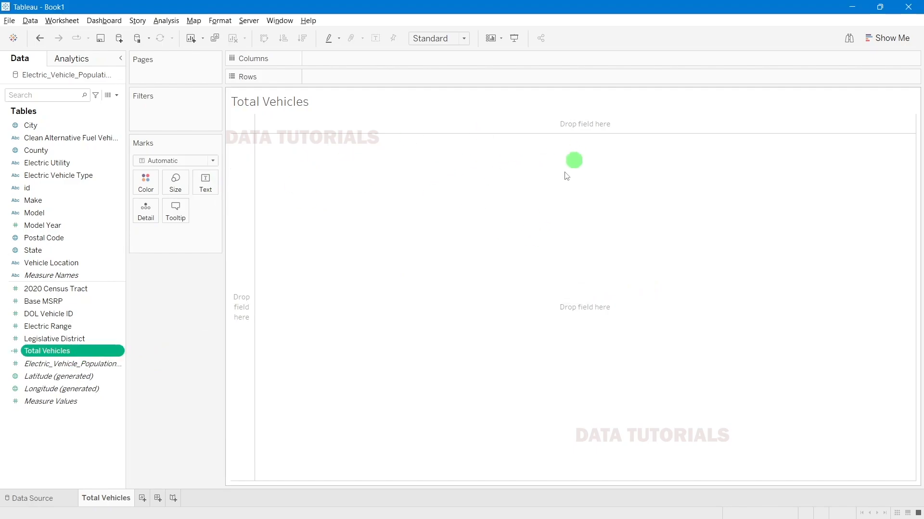
# Step: Show the Total Vehicles measure as text on the sheet and compare it with the data source's row count
pyautogui.moveTo(94, 355); pyautogui.dragTo(210, 187)
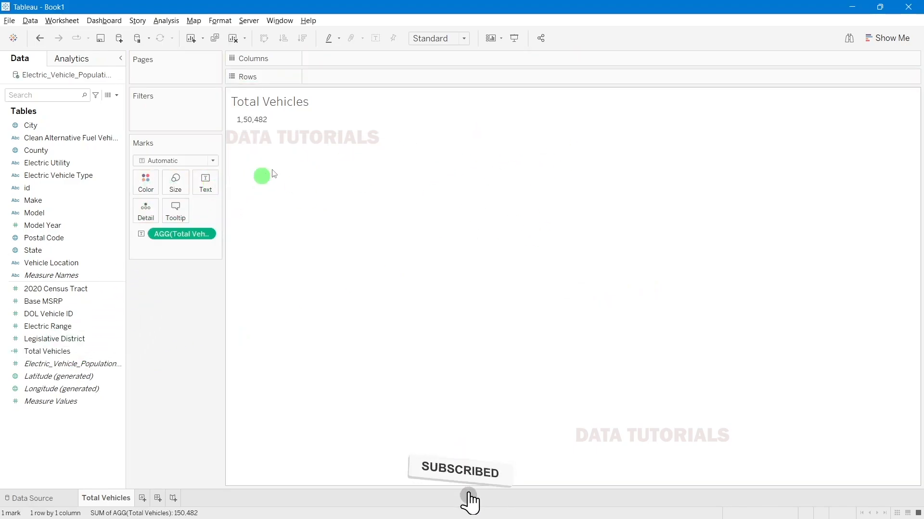
pyautogui.moveTo(258, 120)
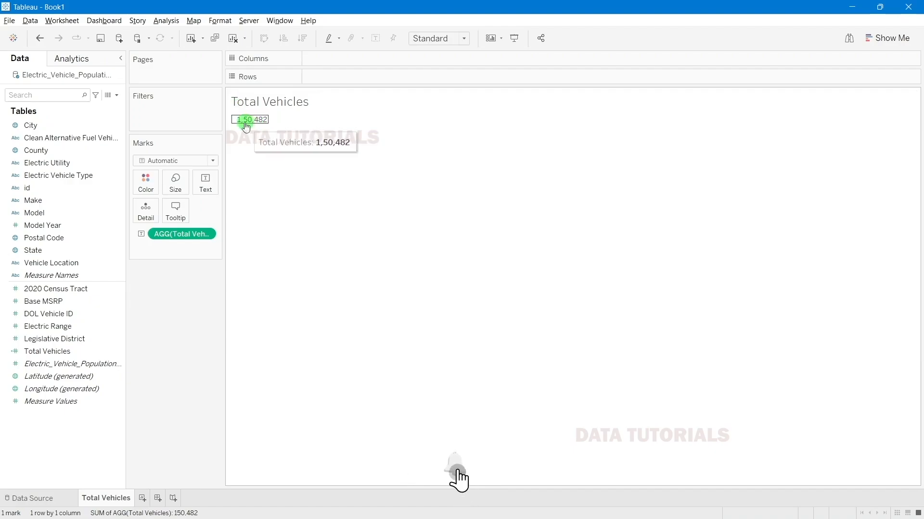
pyautogui.click(45, 499)
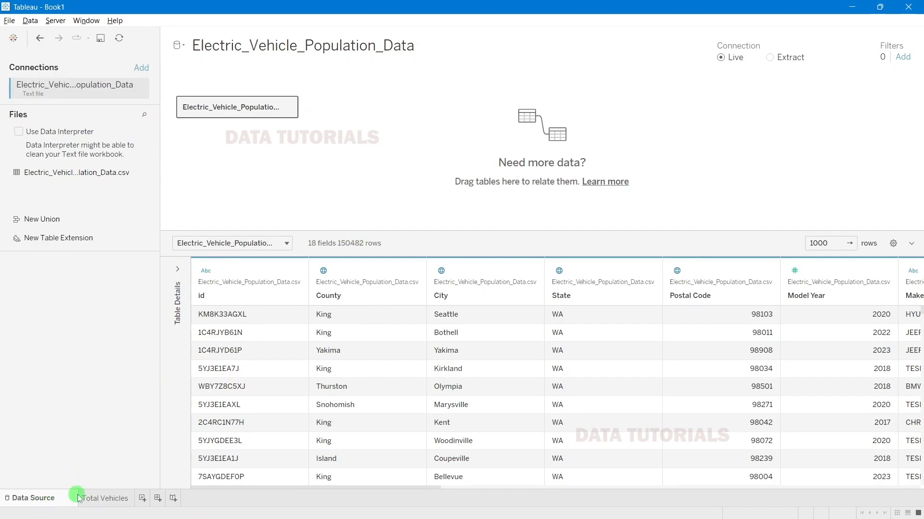
pyautogui.click(105, 498)
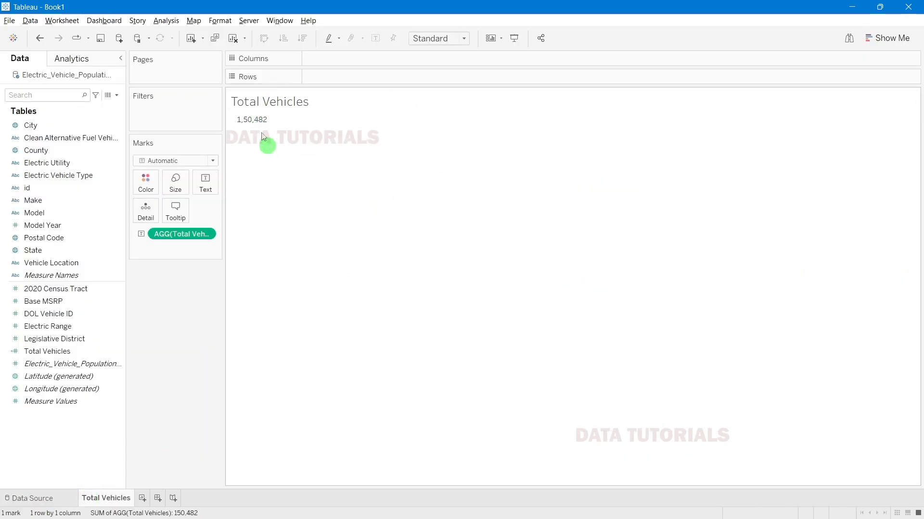
pyautogui.moveTo(259, 126)
# Step: Format the AGG(Total Vehicles) text in the label as Tableau Bold, size 22
pyautogui.click(215, 189)
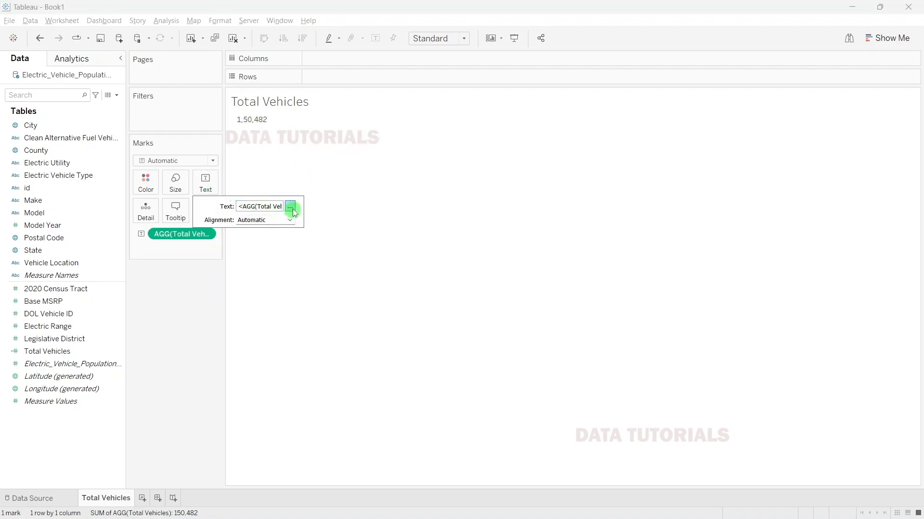
pyautogui.click(290, 206)
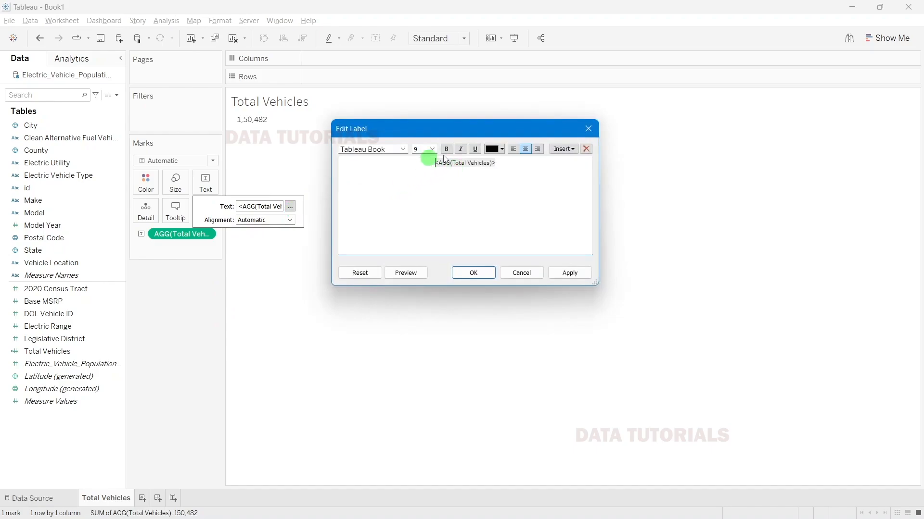
pyautogui.moveTo(499, 163); pyautogui.dragTo(426, 165)
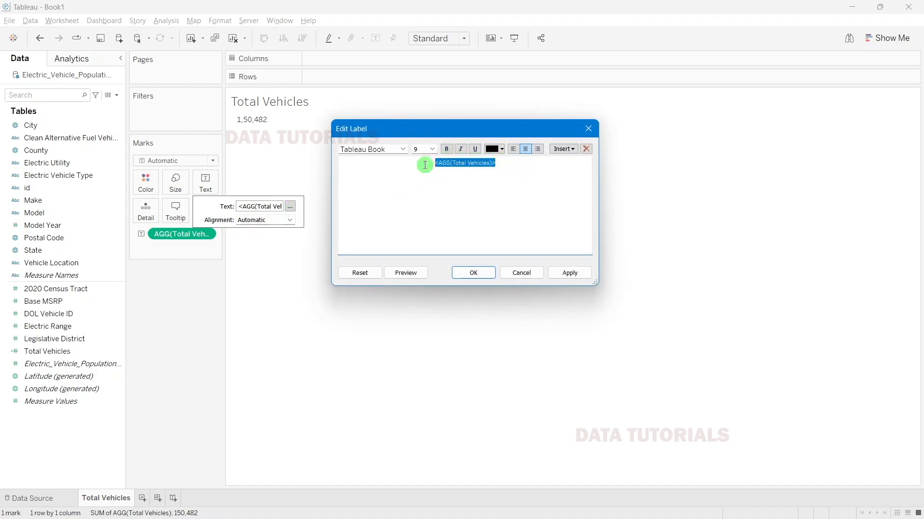
pyautogui.click(432, 149)
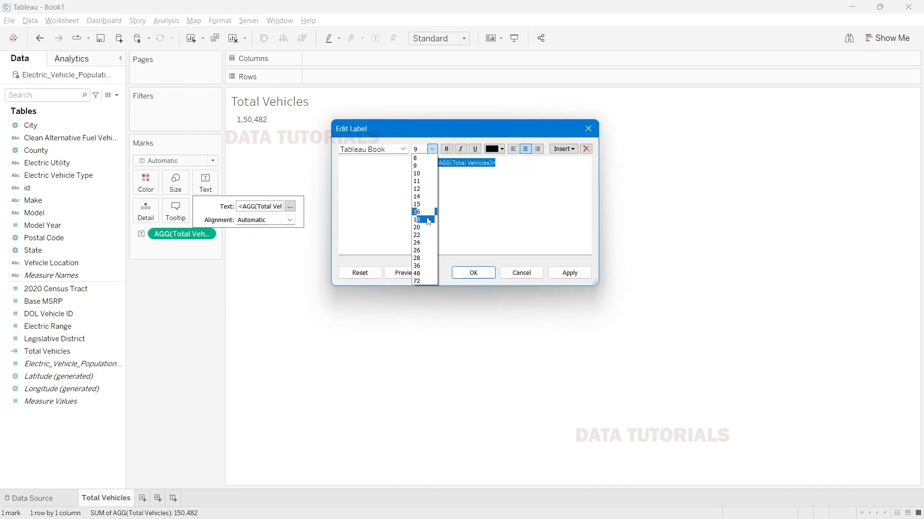
pyautogui.click(425, 234)
pyautogui.click(403, 149)
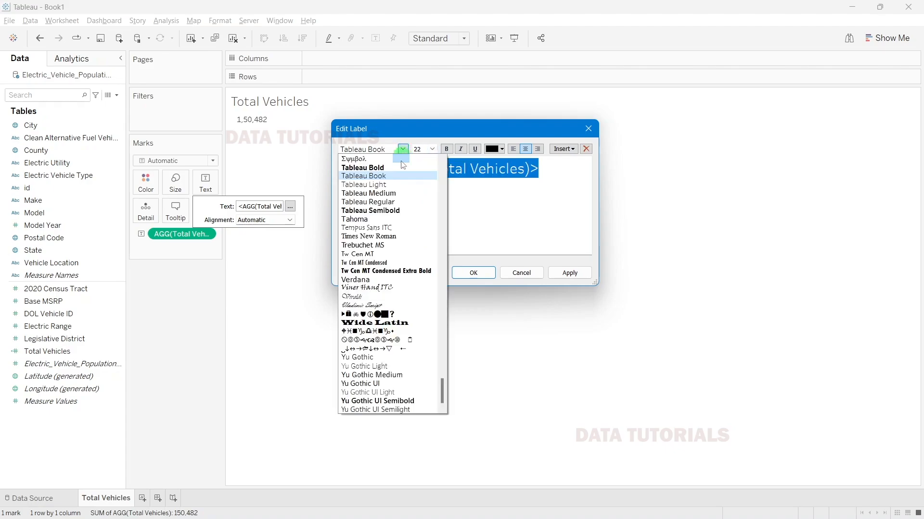
pyautogui.click(403, 167)
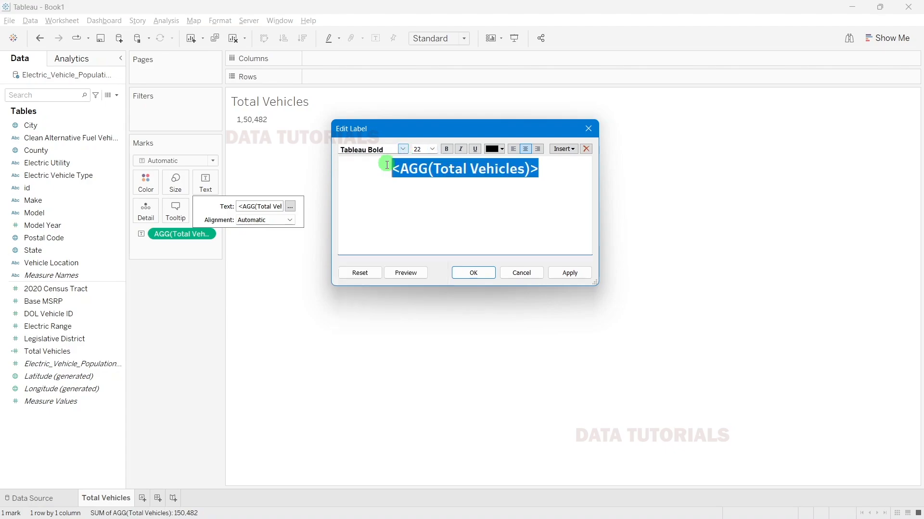
# Step: Add a caption line reading "Total Vehicles" above the value in the label
pyautogui.click(382, 191)
pyautogui.press('Return')
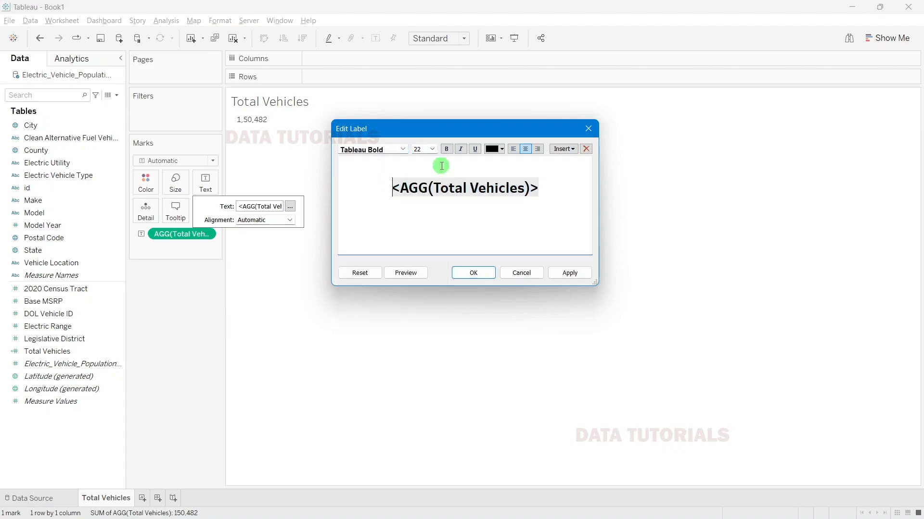
pyautogui.write('Total Vehicles')
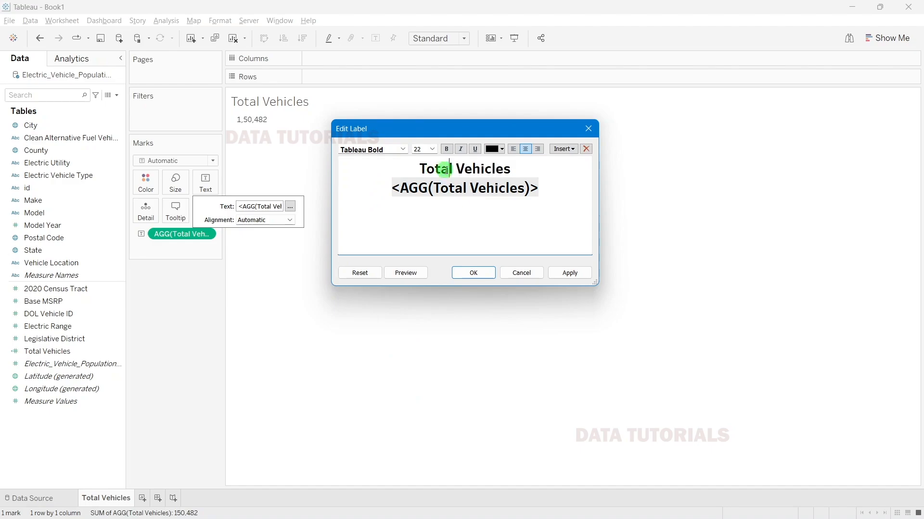
# Step: Color the label's "Total Vehicles" caption line with the custom dark red #aa0000
pyautogui.tripleClick(442, 167)
pyautogui.click(495, 149)
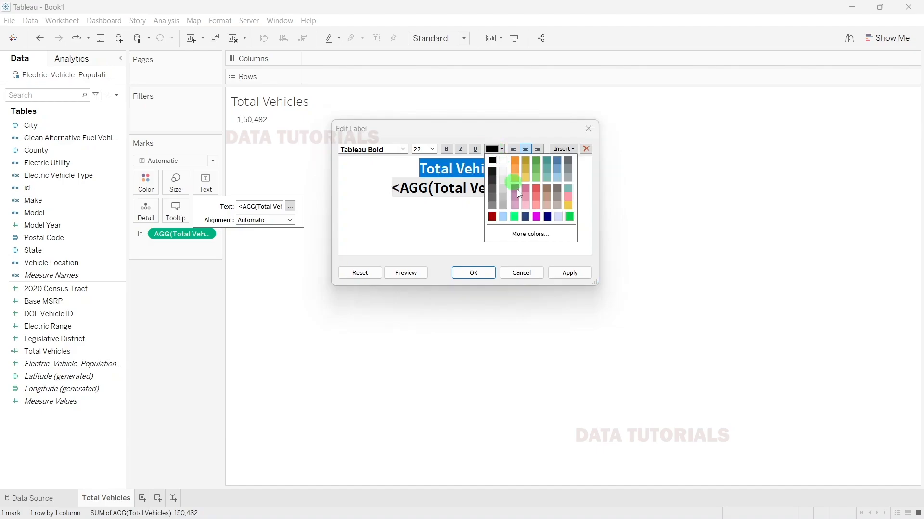
pyautogui.click(521, 231)
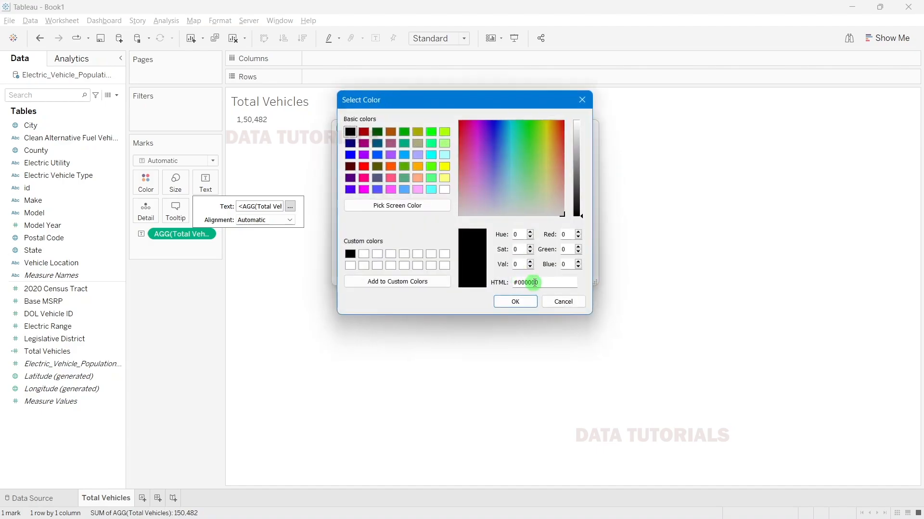
pyautogui.moveTo(524, 283); pyautogui.dragTo(552, 280)
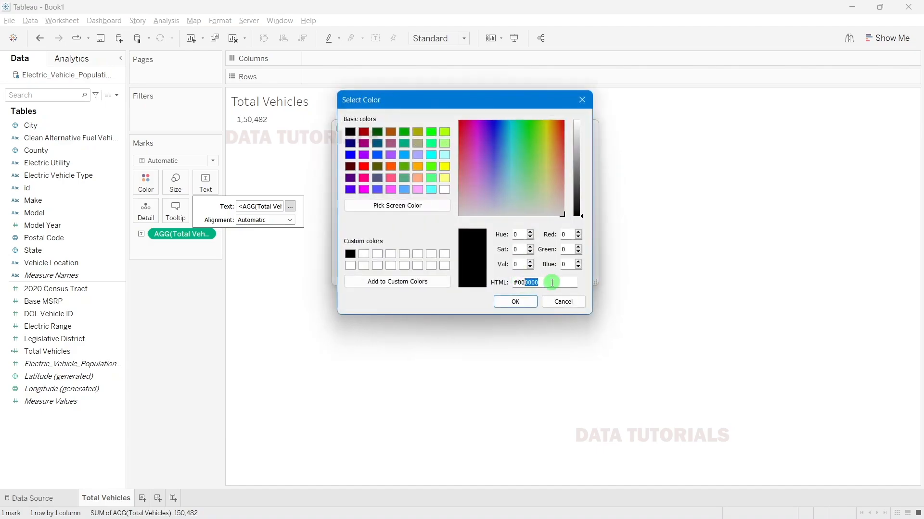
pyautogui.press('BackSpace')
pyautogui.write('aa')
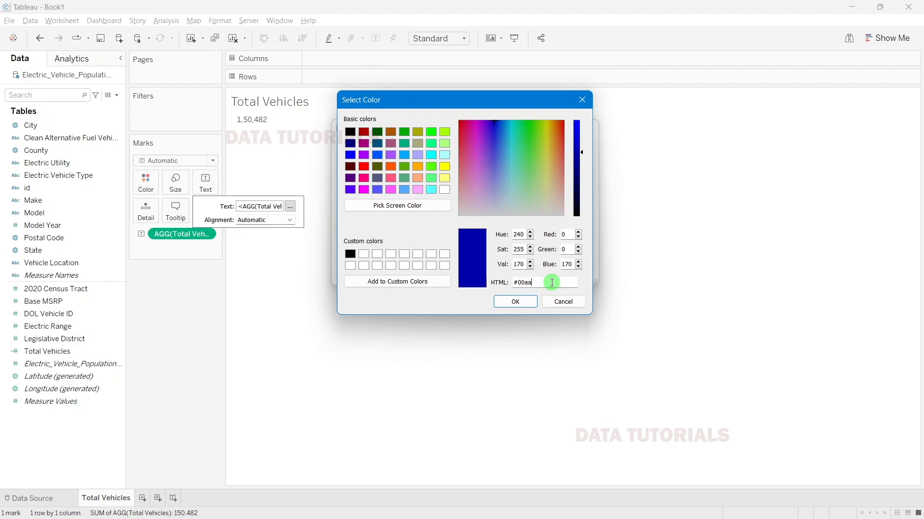
pyautogui.write('aa')
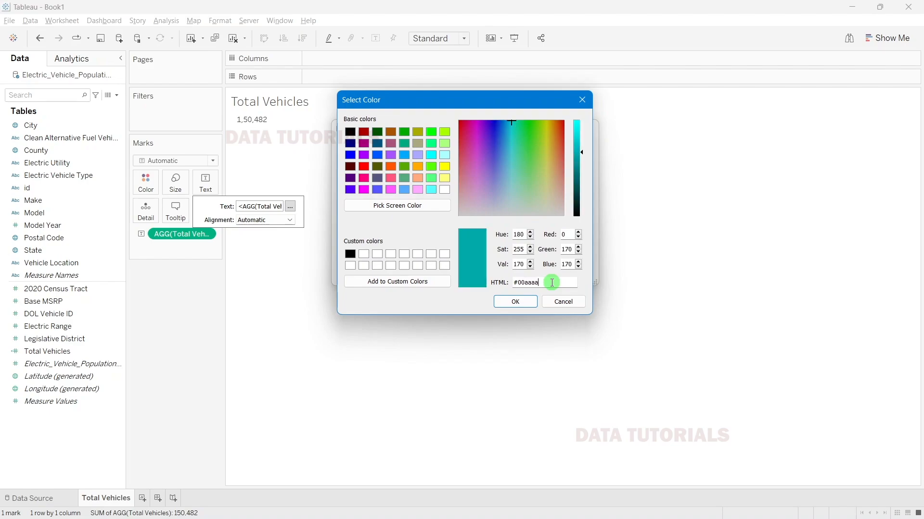
pyautogui.moveTo(552, 282); pyautogui.dragTo(521, 283)
pyautogui.write('aa000')
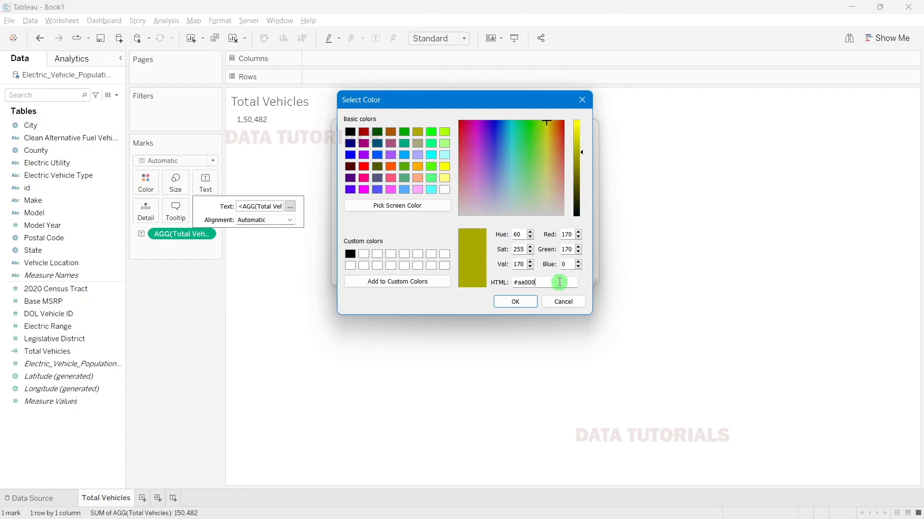
pyautogui.write('0')
pyautogui.click(518, 300)
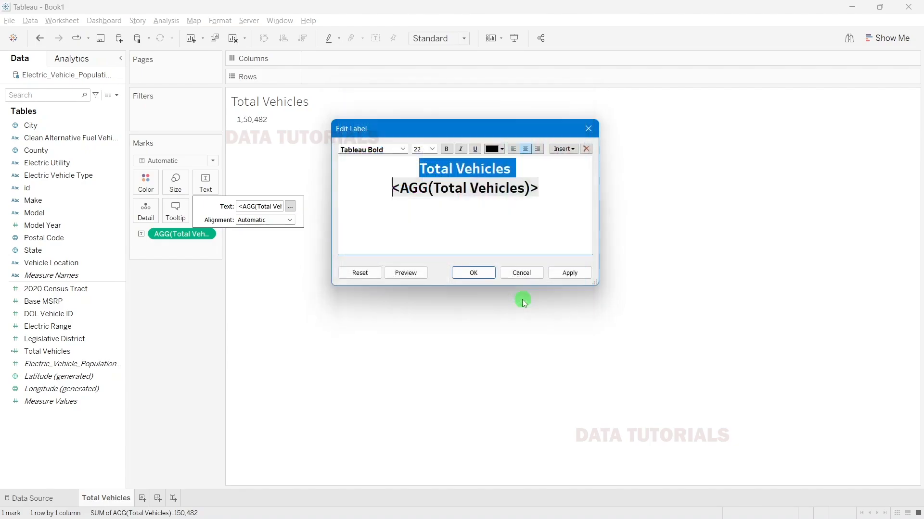
# Step: Set the "Total Vehicles" caption's font size to 12 and apply the label changes to the sheet
pyautogui.click(474, 196)
pyautogui.moveTo(419, 170); pyautogui.dragTo(511, 170)
pyautogui.click(447, 149)
pyautogui.click(432, 150)
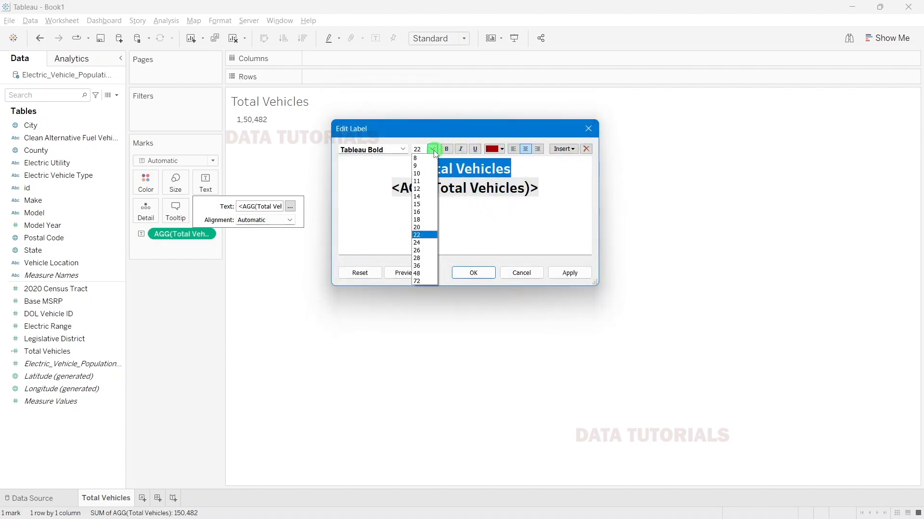
pyautogui.click(427, 190)
pyautogui.click(459, 202)
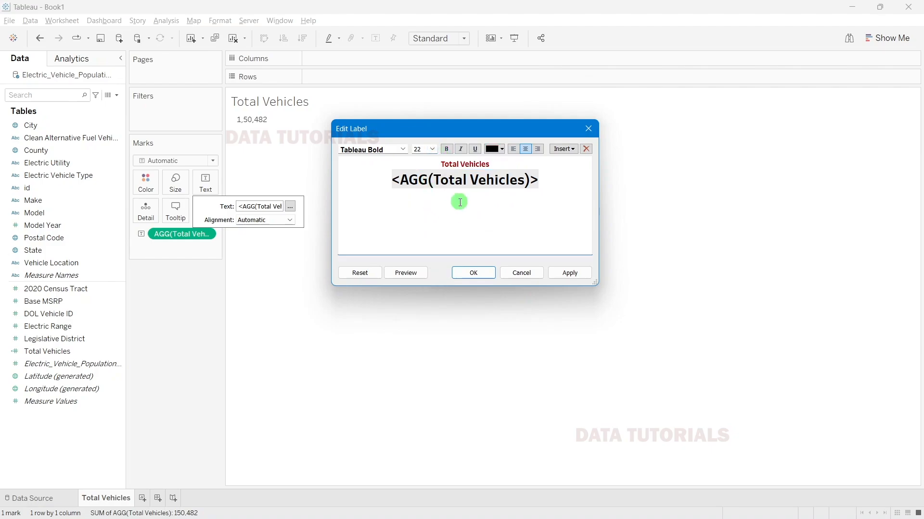
pyautogui.click(570, 273)
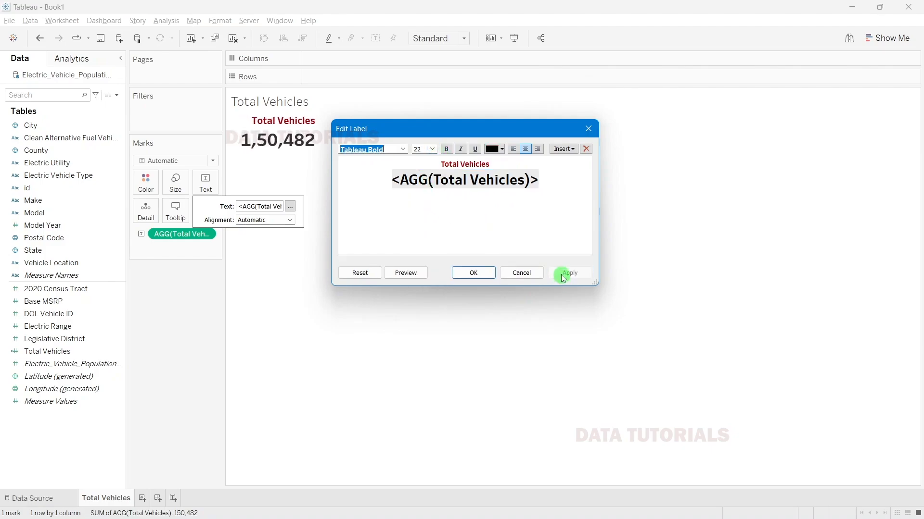
pyautogui.click(474, 273)
pyautogui.click(175, 361)
pyautogui.moveTo(286, 139)
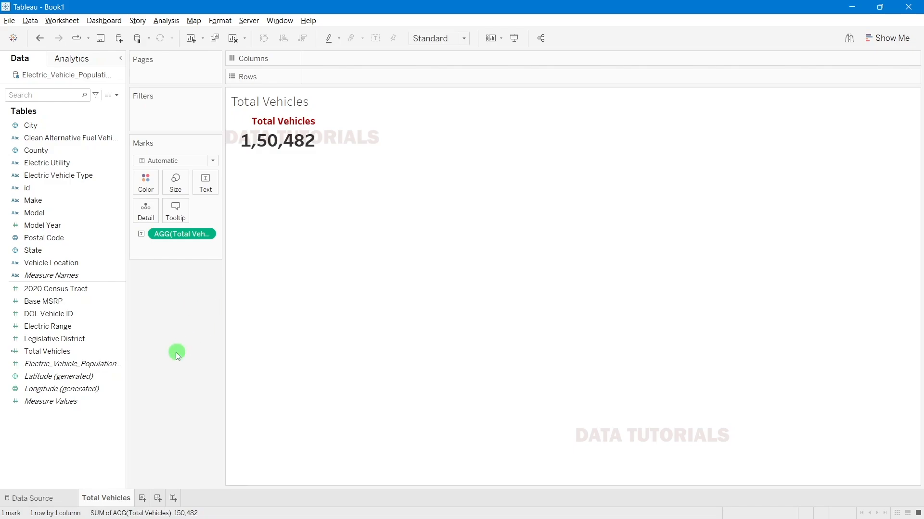
# Step: Review the KPI requirements in the PowerPoint presentation's problem statement and return to Tableau
pyautogui.hotkey('alt', 'Tab')
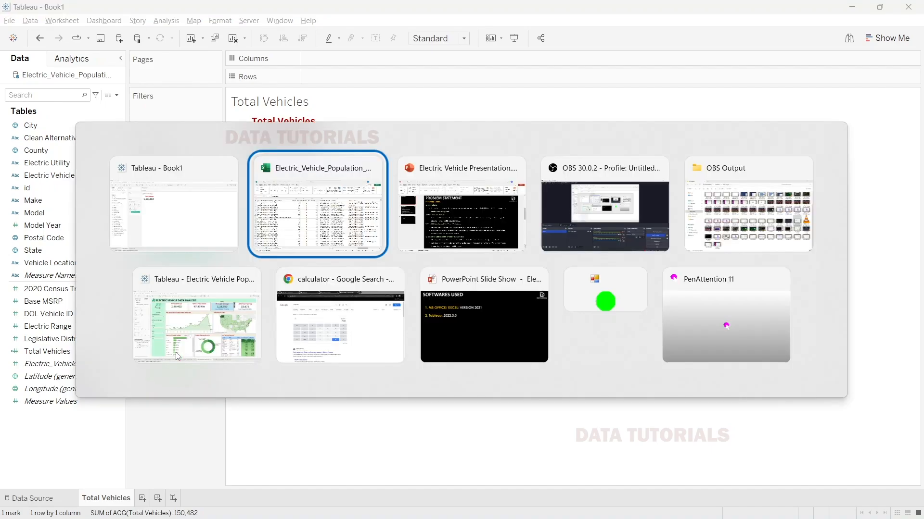
pyautogui.hotkey('alt', 'Tab')
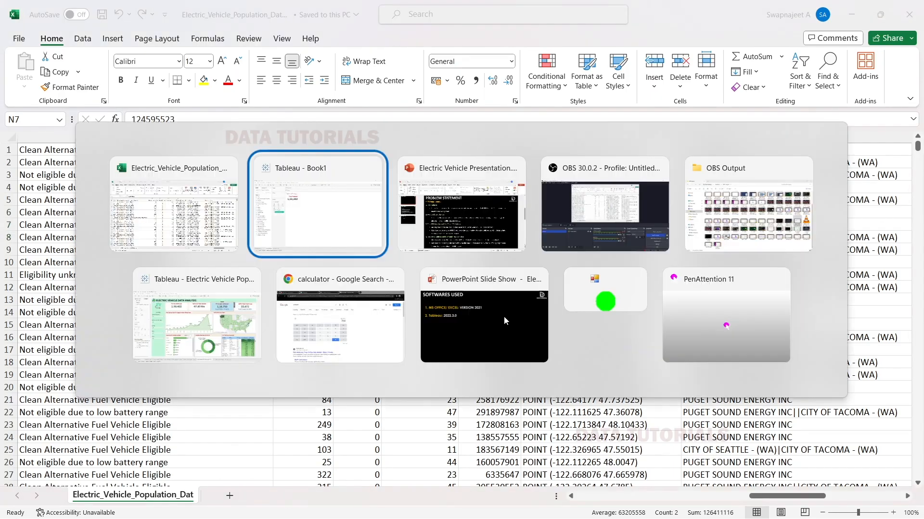
pyautogui.click(488, 308)
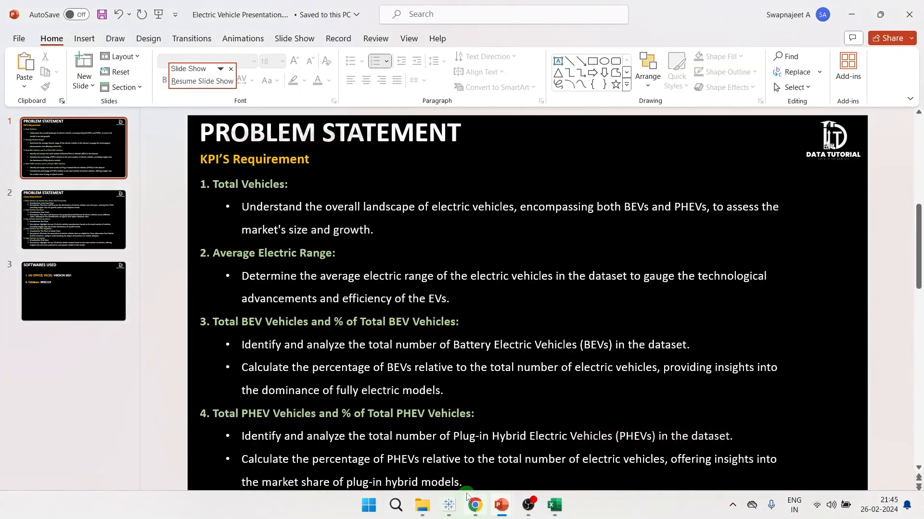
pyautogui.hotkey('alt', 'Tab')
pyautogui.hotkey('alt', 'Tab')
pyautogui.hotkey('alt', 'Tab')
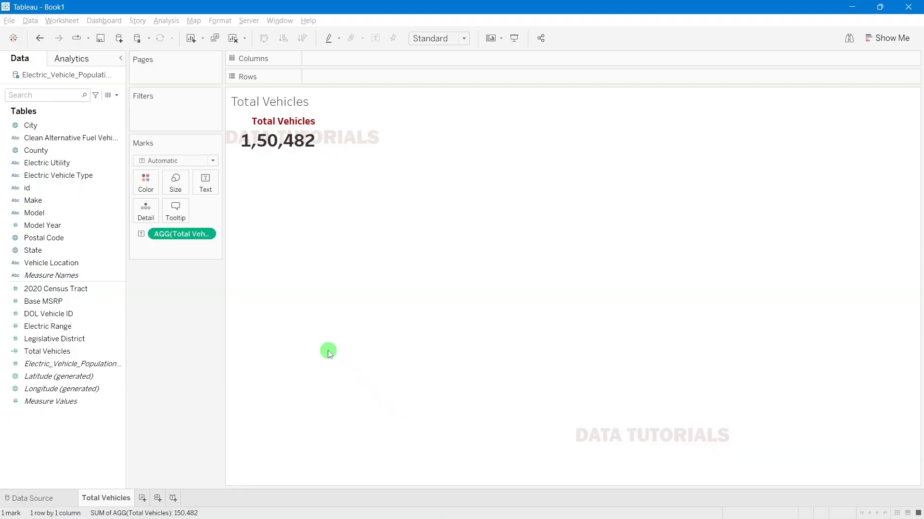
# Step: Add a new worksheet and name it "Avg Electric Range"
pyautogui.click(143, 501)
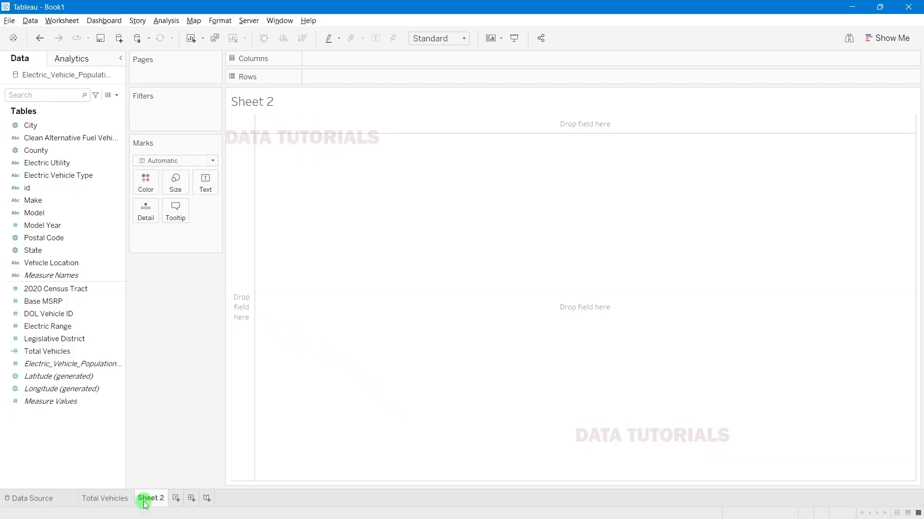
pyautogui.doubleClick(145, 501)
pyautogui.write('Avg Electric Range')
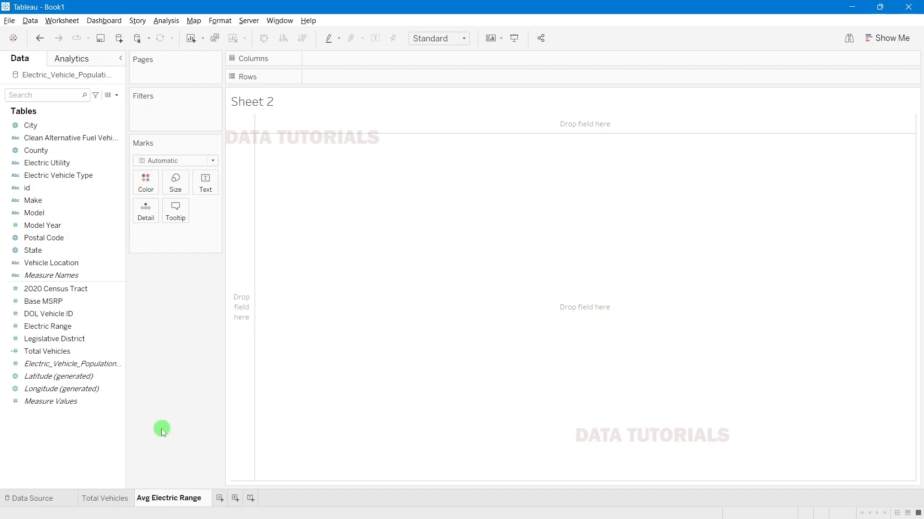
pyautogui.press('Return')
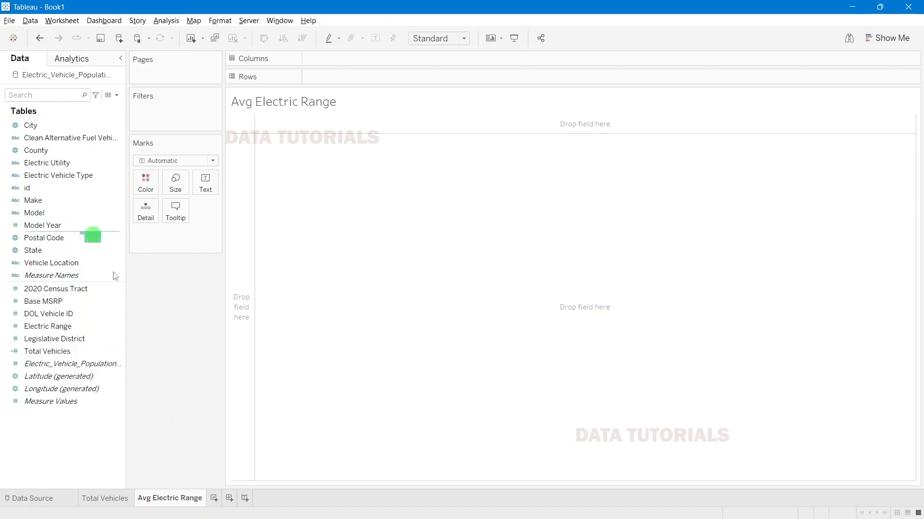
# Step: Examine the Electric Range column's values in the Excel source data and return to Tableau
pyautogui.click(554, 514)
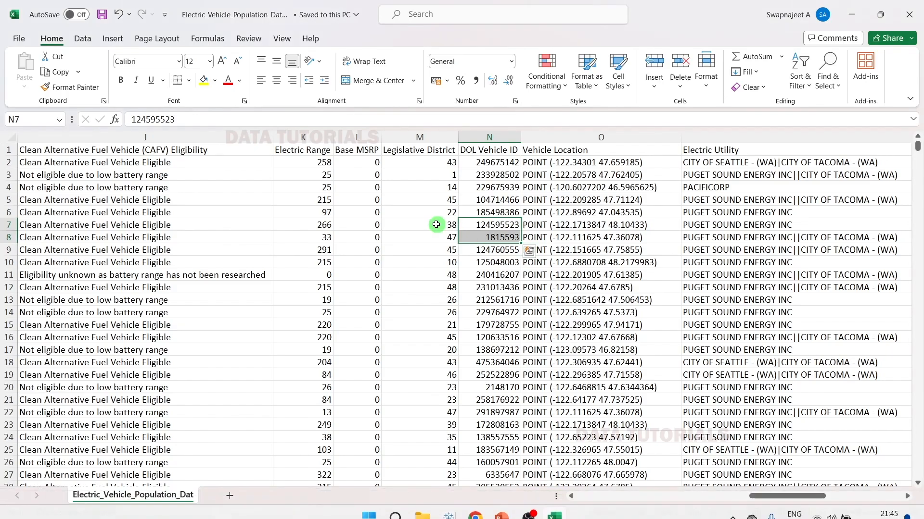
pyautogui.click(305, 138)
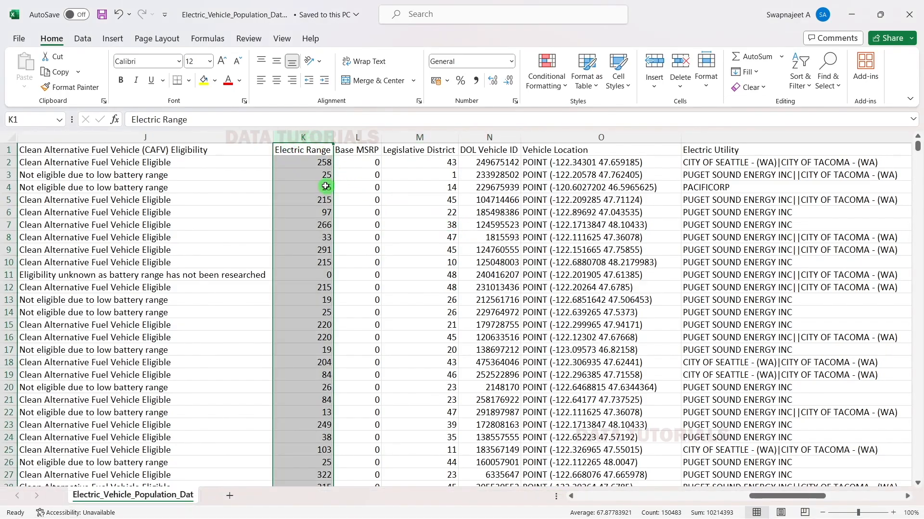
pyautogui.moveTo(310, 163); pyautogui.dragTo(305, 389)
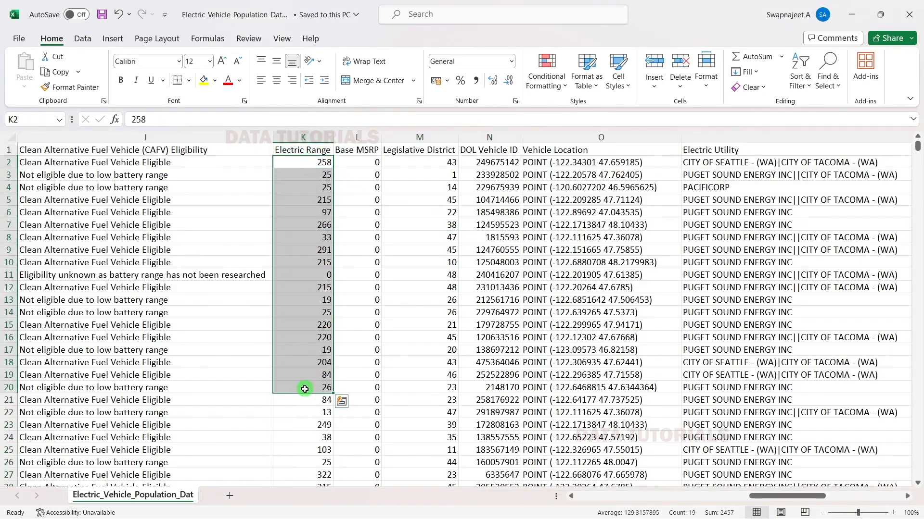
pyautogui.hotkey('alt', 'Tab')
# Step: Create a calculated field named "Avg Electric Range" with the formula AVG([Electric Range])
pyautogui.click(117, 95)
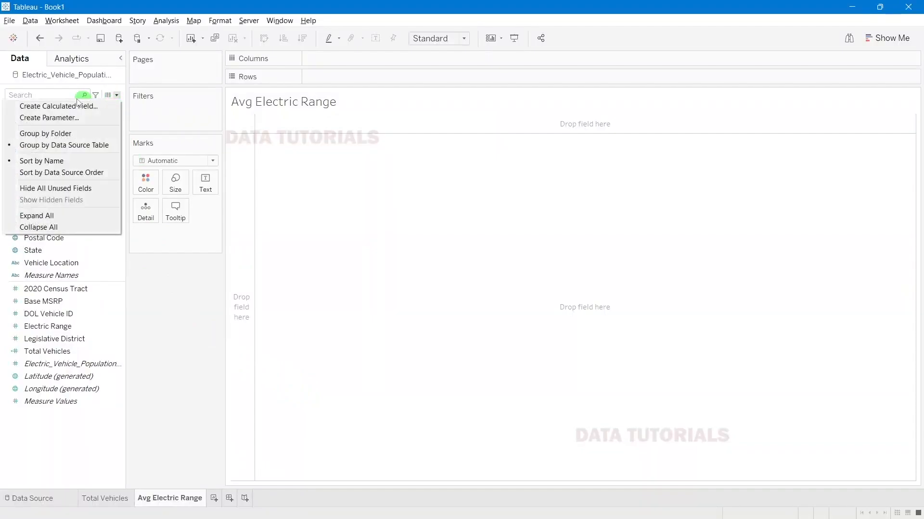
pyautogui.click(67, 107)
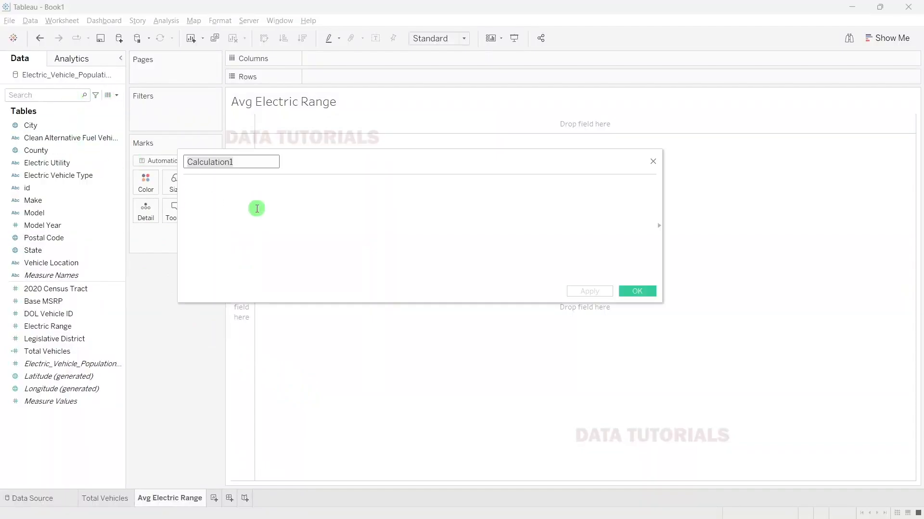
pyautogui.write('Avg Electric')
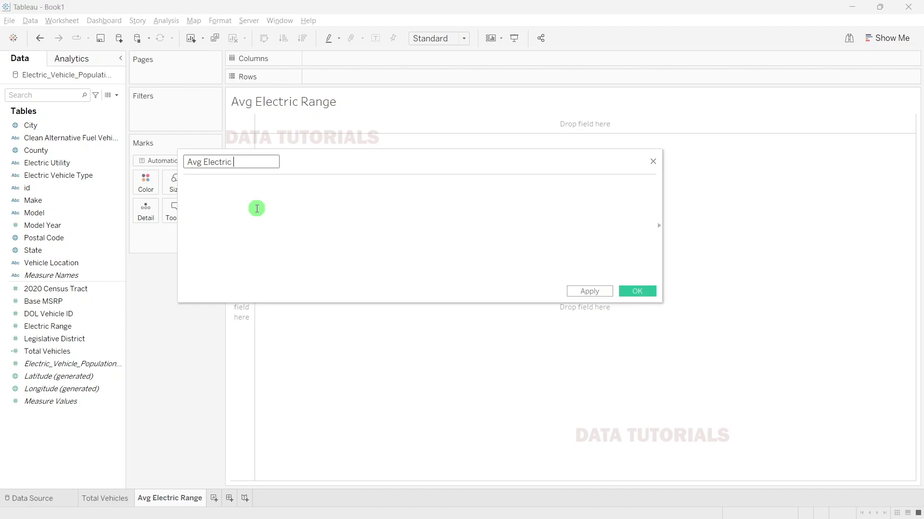
pyautogui.write(' Range')
pyautogui.click(258, 211)
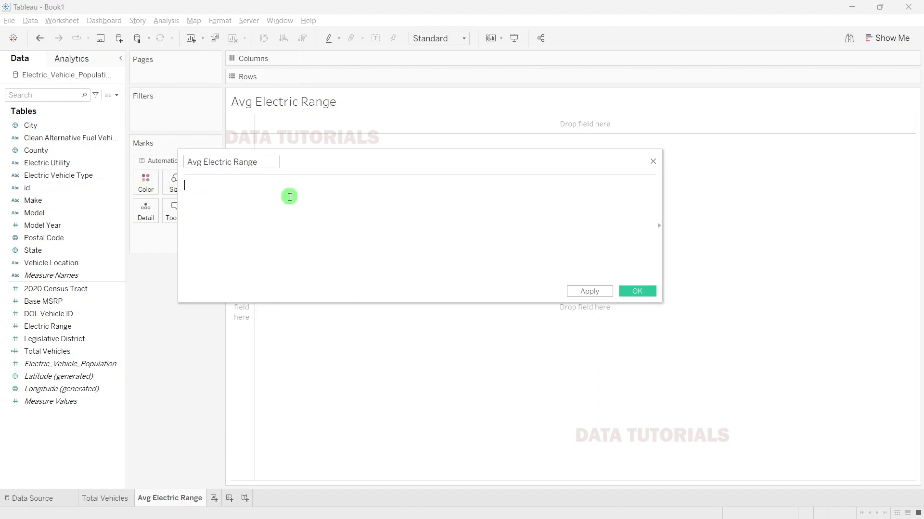
pyautogui.write('AVG')
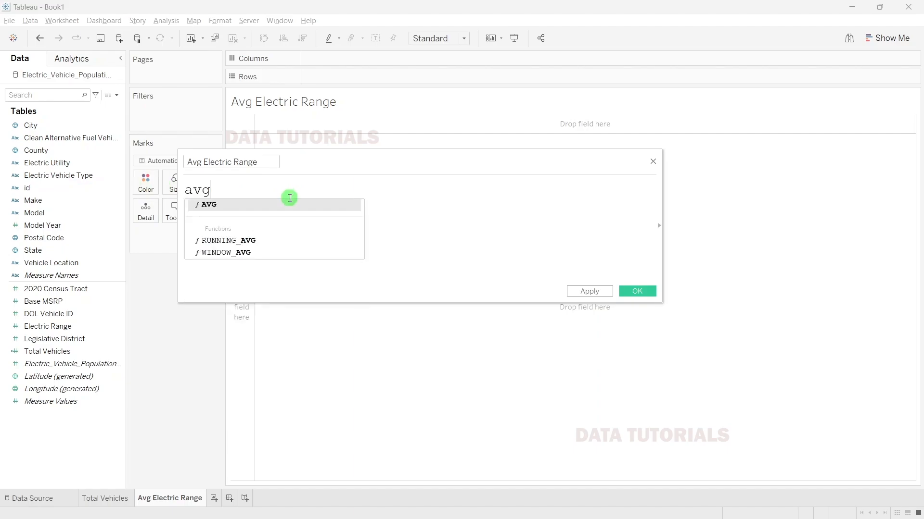
pyautogui.press('Return')
pyautogui.write('[ele')
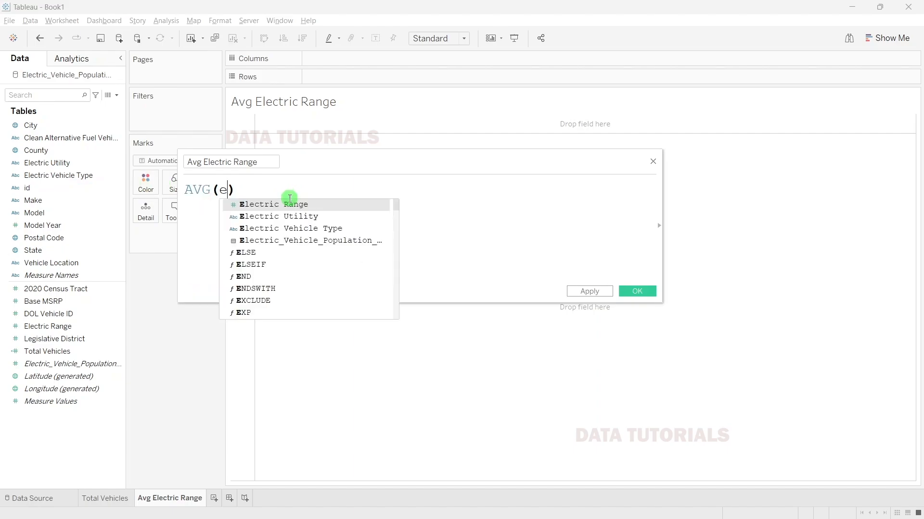
pyautogui.click(282, 201)
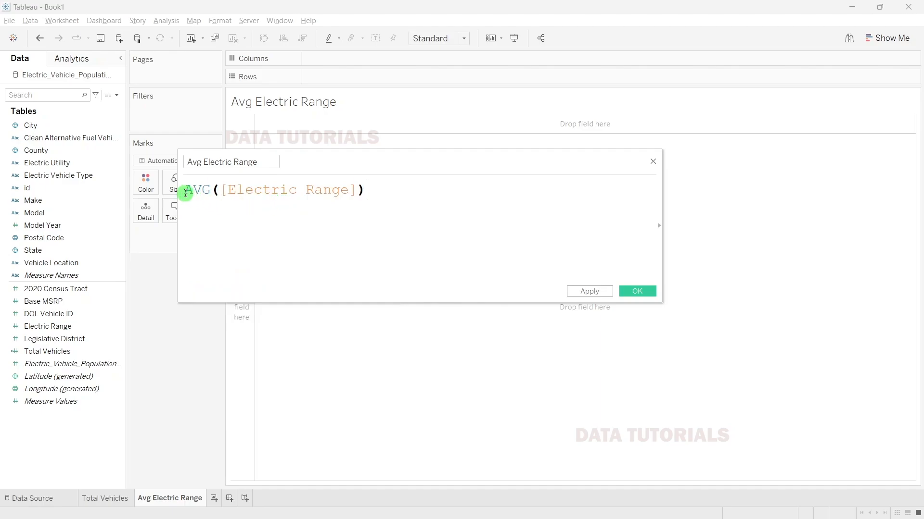
pyautogui.click(638, 291)
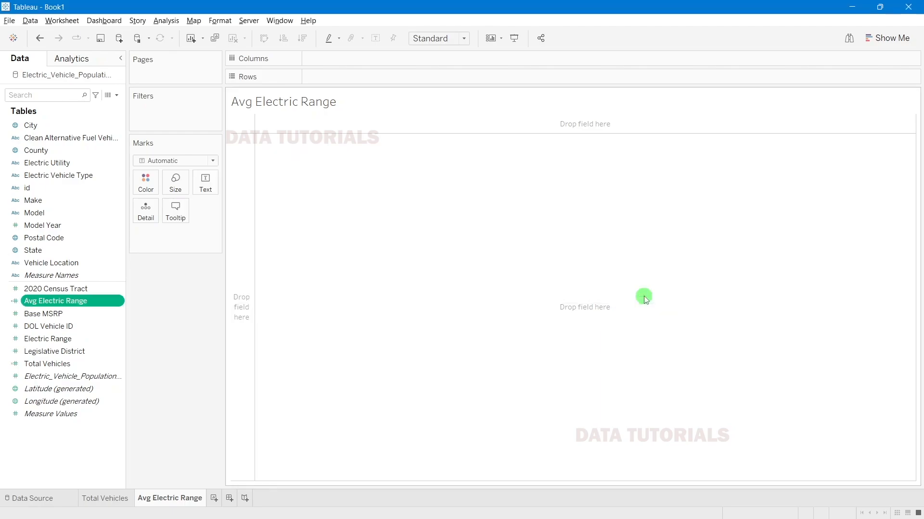
# Step: Try the Avg Electric Range field as the blank sheet's text mark and take it off again
pyautogui.moveTo(94, 305); pyautogui.dragTo(214, 193)
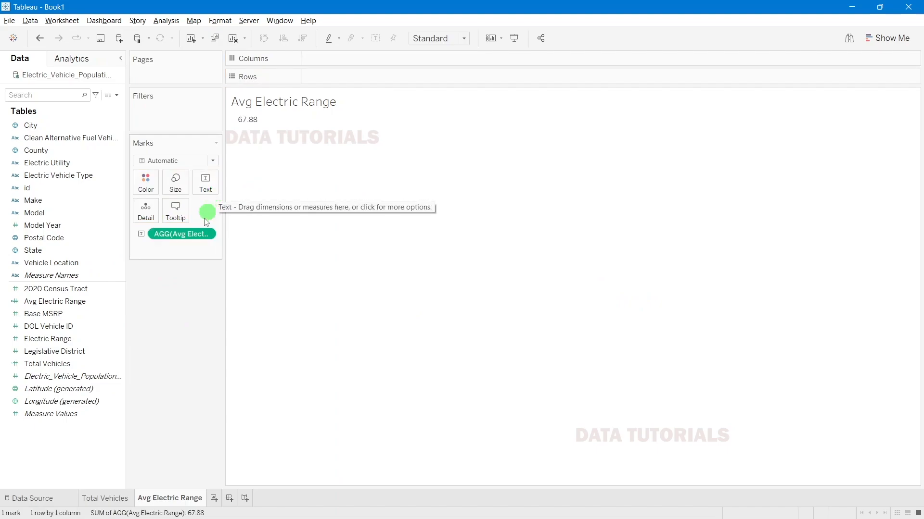
pyautogui.moveTo(252, 119)
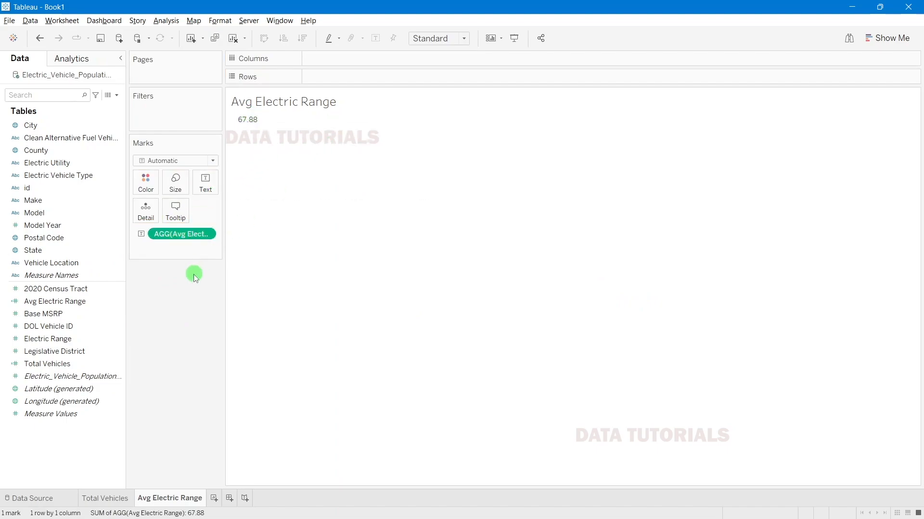
pyautogui.moveTo(187, 234); pyautogui.dragTo(173, 324)
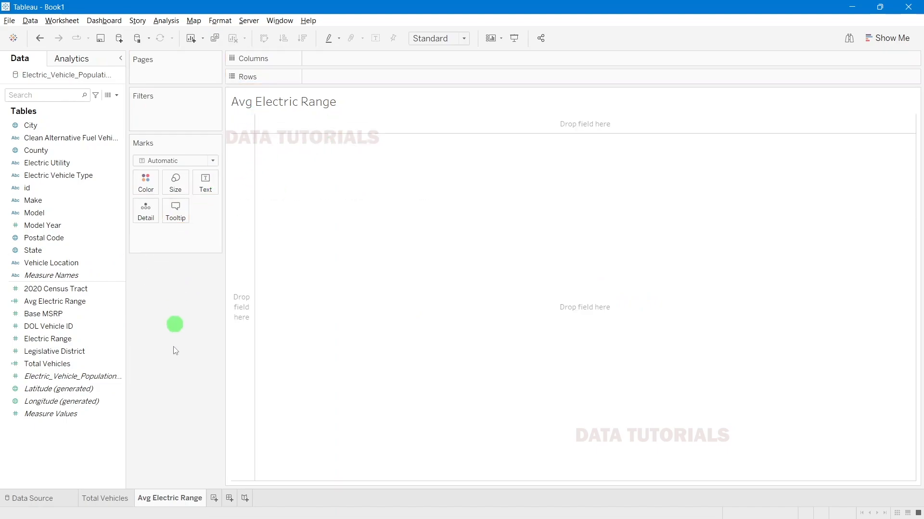
# Step: Delete the empty Avg Electric Range worksheet
pyautogui.doubleClick(153, 499)
pyautogui.press('Escape')
pyautogui.rightClick(169, 494)
pyautogui.click(210, 374)
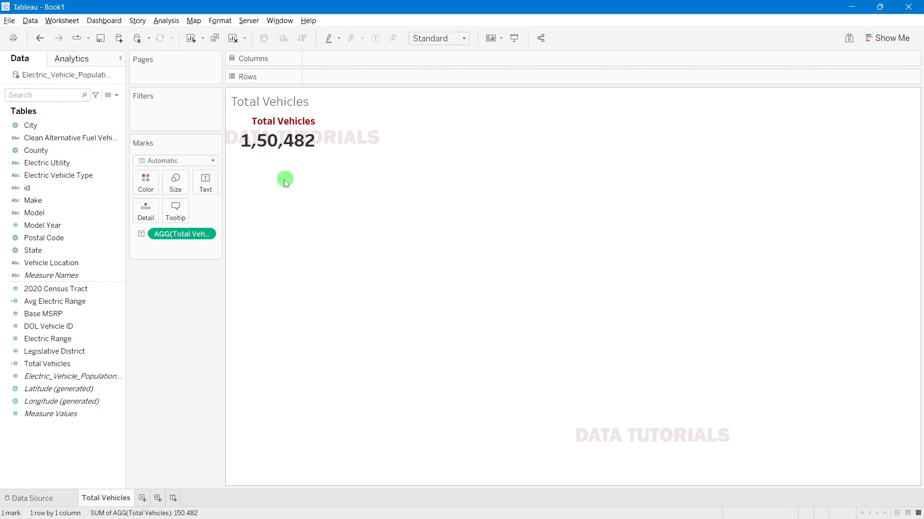
# Step: Duplicate the Total Vehicles sheet and open the copy
pyautogui.rightClick(101, 499)
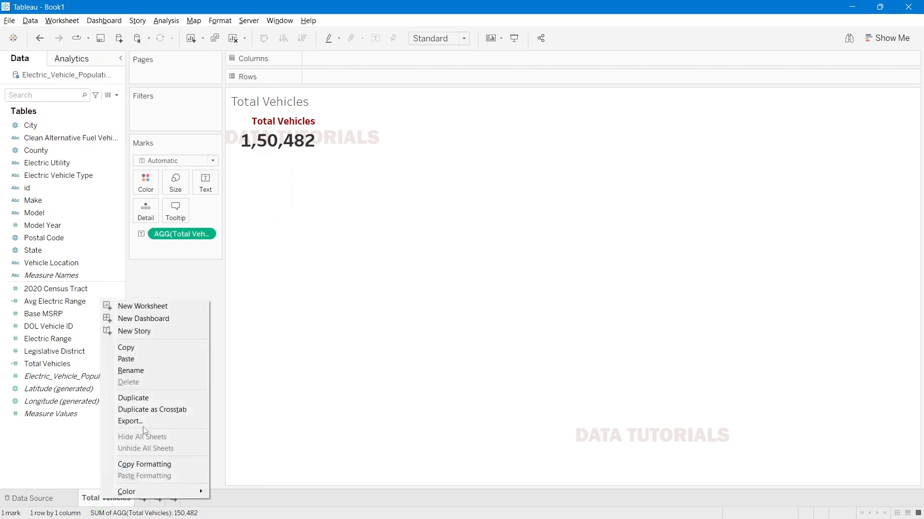
pyautogui.click(144, 398)
pyautogui.click(107, 498)
pyautogui.click(270, 239)
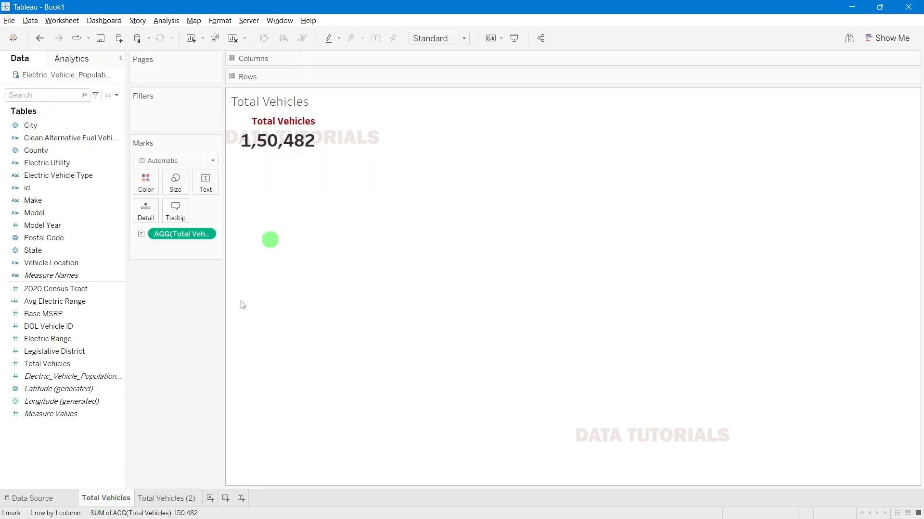
pyautogui.click(167, 498)
pyautogui.click(241, 88)
pyautogui.click(323, 117)
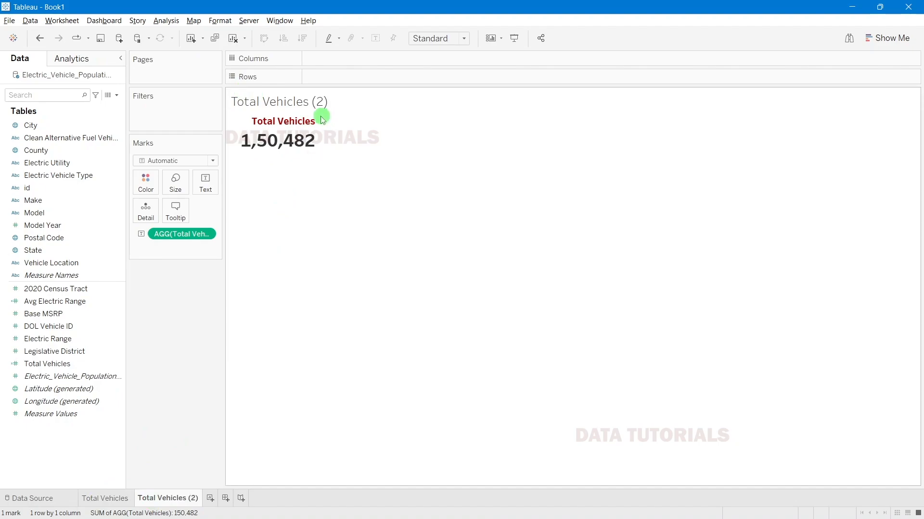
# Step: Rename the duplicated sheet as "Avg Electric Range"
pyautogui.doubleClick(168, 498)
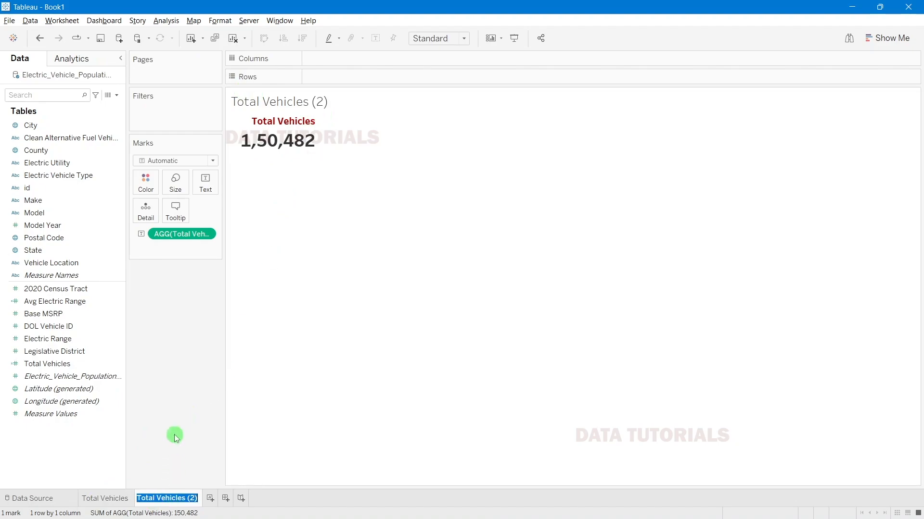
pyautogui.write('Avg Electric Range')
pyautogui.press('Return')
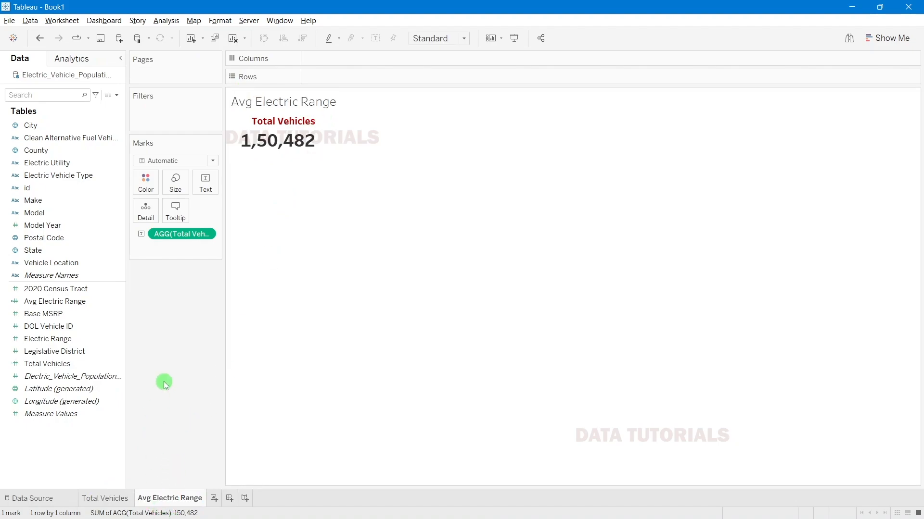
pyautogui.click(295, 99)
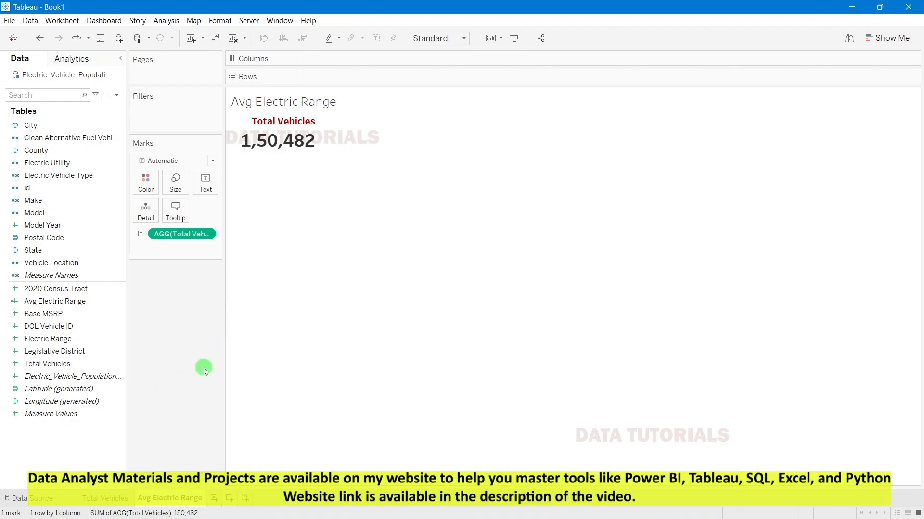
# Step: Replace the AGG(Total Vehicles) text mark with the Avg Electric Range field on the duplicated sheet
pyautogui.moveTo(267, 142)
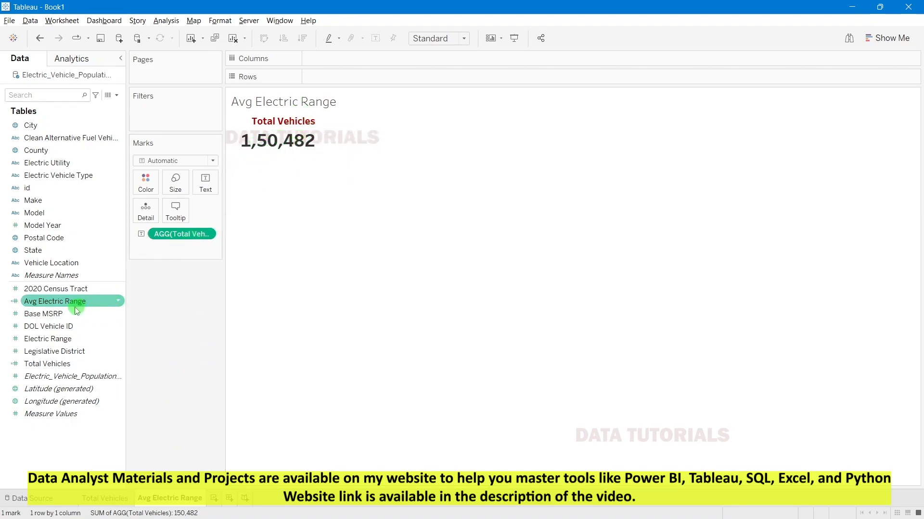
pyautogui.click(61, 306)
pyautogui.moveTo(60, 307); pyautogui.dragTo(195, 235)
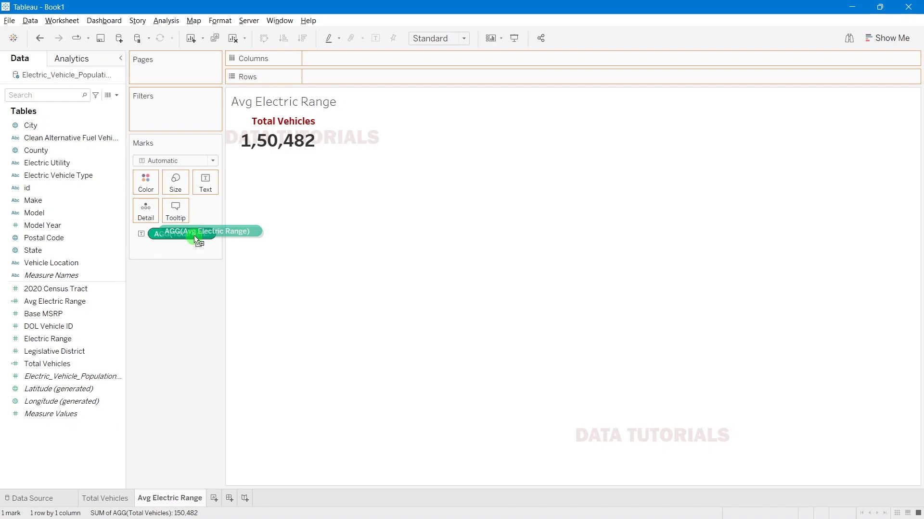
pyautogui.moveTo(195, 236); pyautogui.dragTo(195, 235)
pyautogui.moveTo(263, 154)
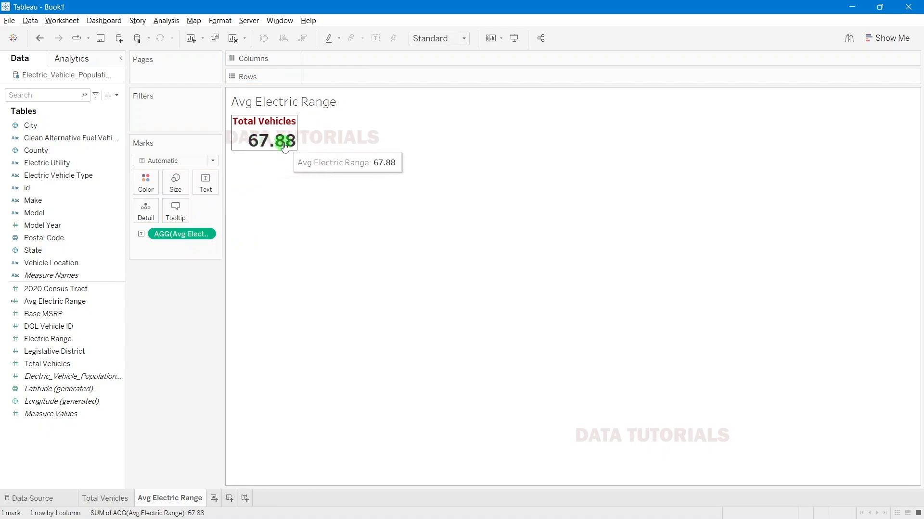
pyautogui.click(270, 154)
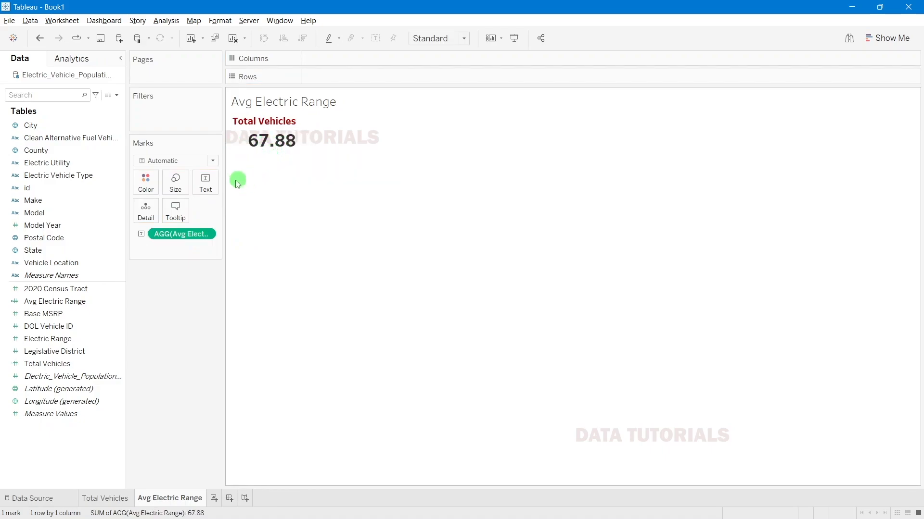
# Step: Change the text label's heading to "Avg Electric Range" and append " Miles" after the AGG(Avg Electric Range) value
pyautogui.click(213, 186)
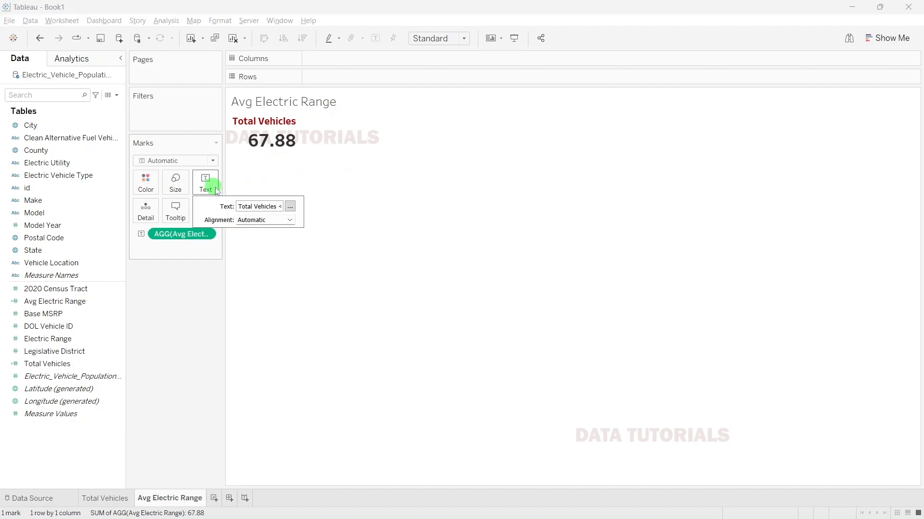
pyautogui.click(290, 206)
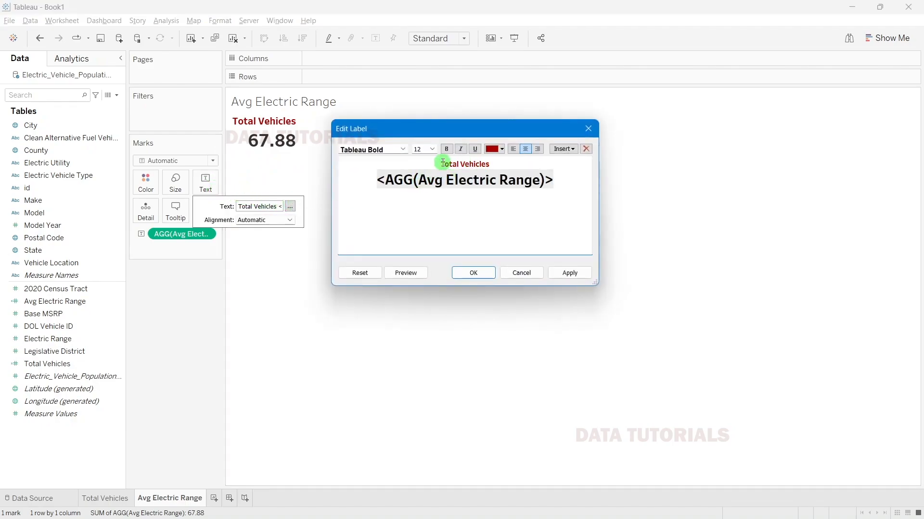
pyautogui.moveTo(440, 164); pyautogui.dragTo(490, 165)
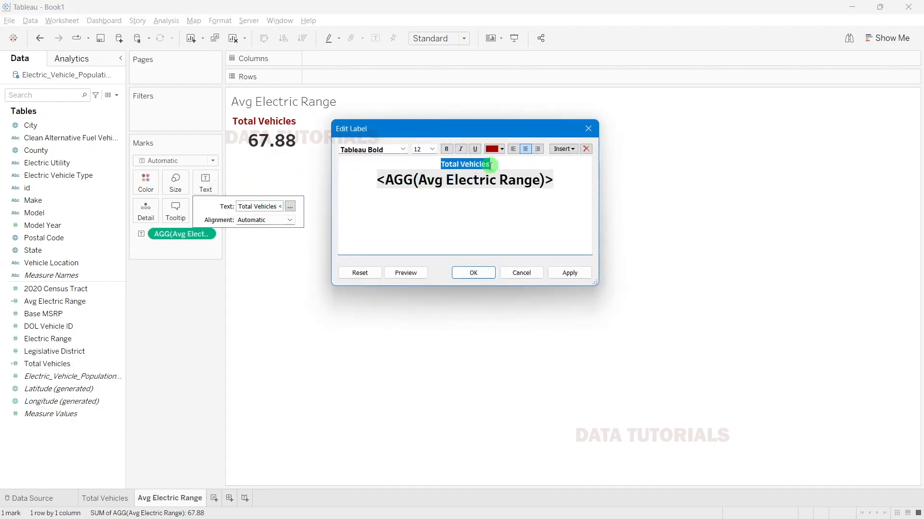
pyautogui.write('Avg El')
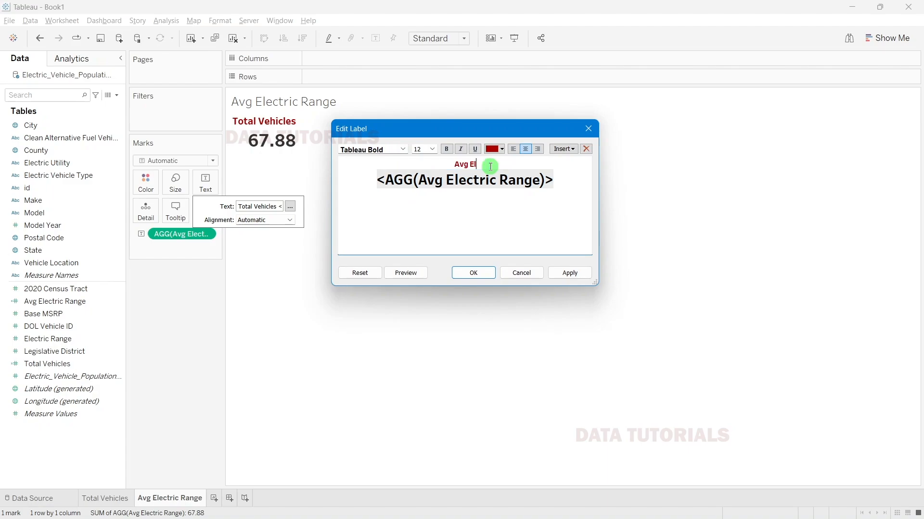
pyautogui.write('ectric Range)>')
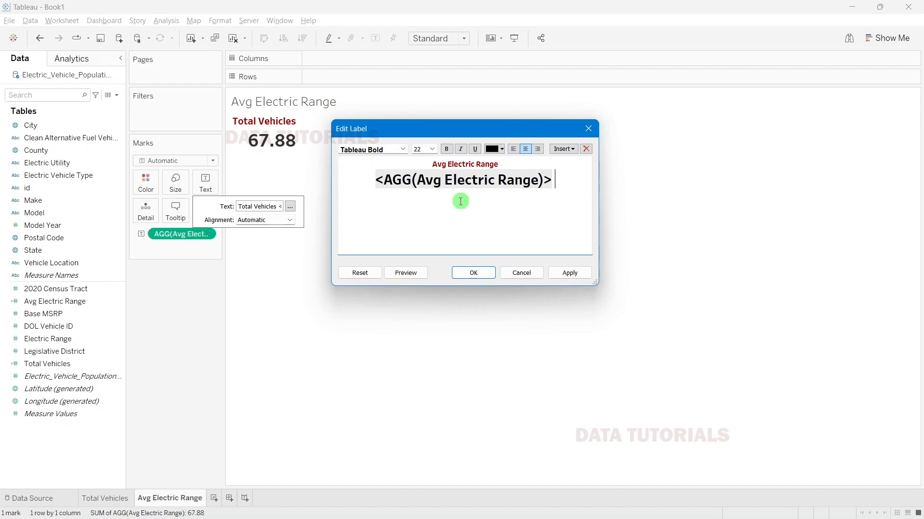
pyautogui.write(' Miles')
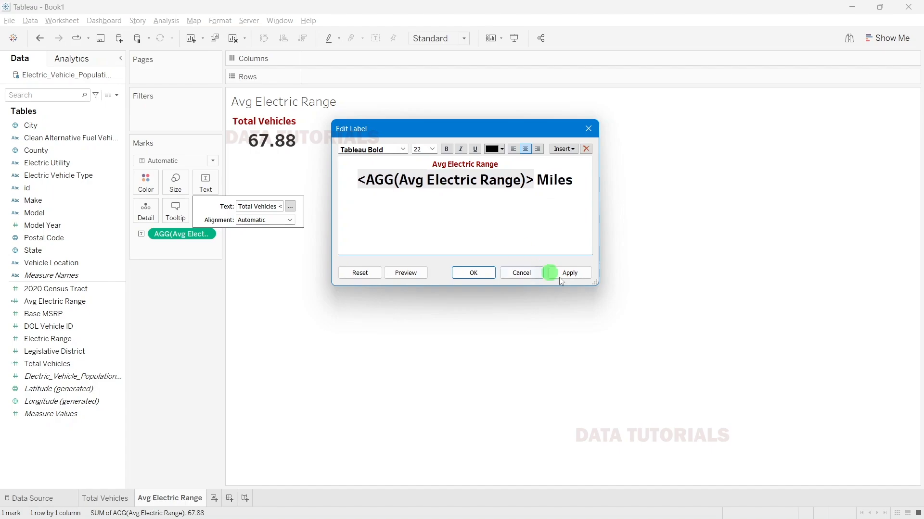
pyautogui.click(571, 273)
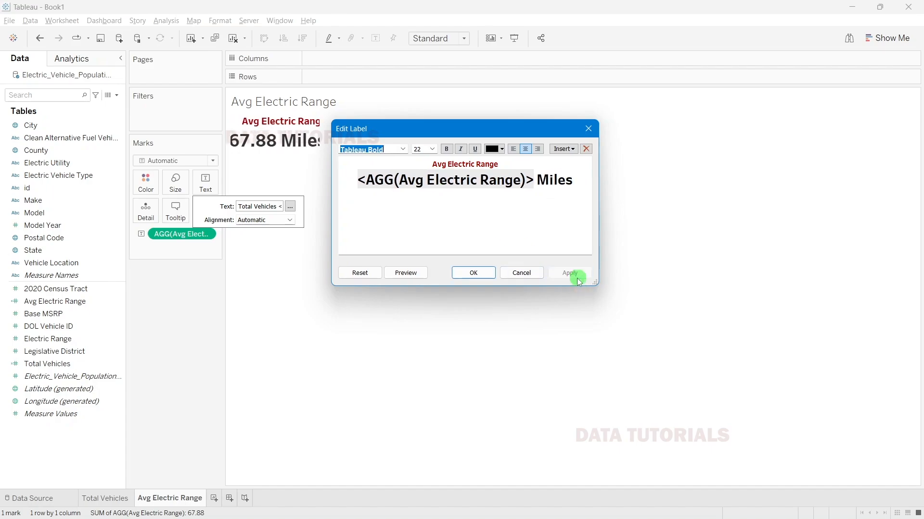
pyautogui.click(463, 271)
pyautogui.moveTo(263, 149)
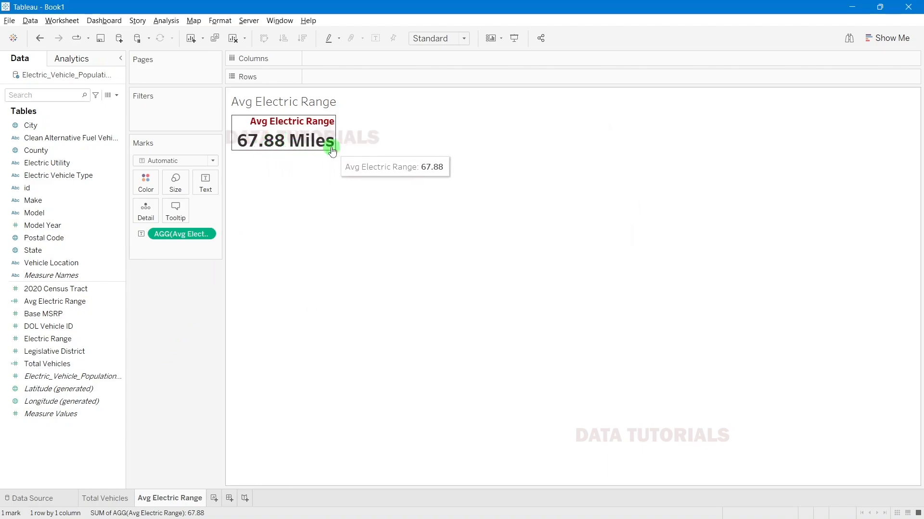
pyautogui.click(181, 315)
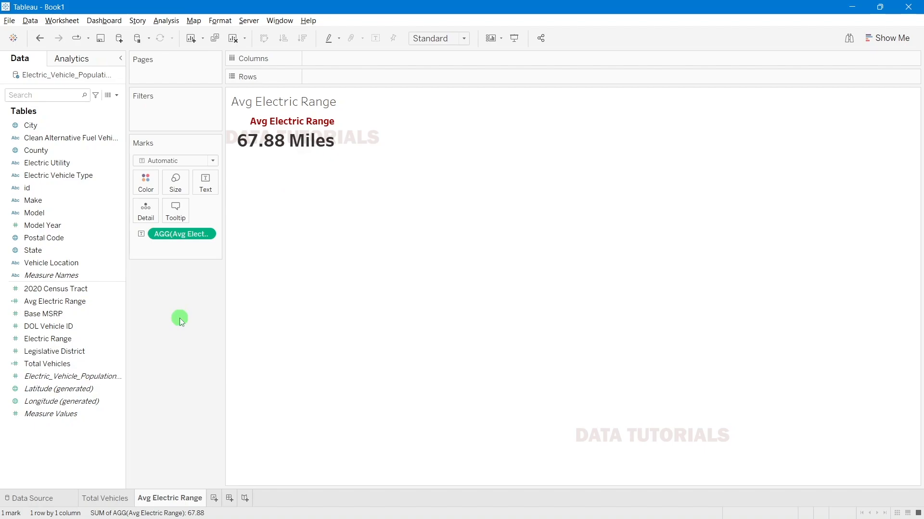
# Step: Switch to the PowerPoint presentation and review the Charts Requirement slide's year condition for Total Vehicles by Model Year
pyautogui.hotkey('alt', 'Tab')
pyautogui.hotkey('alt', 'Tab')
pyautogui.hotkey('alt', 'Tab')
pyautogui.press('Tab')
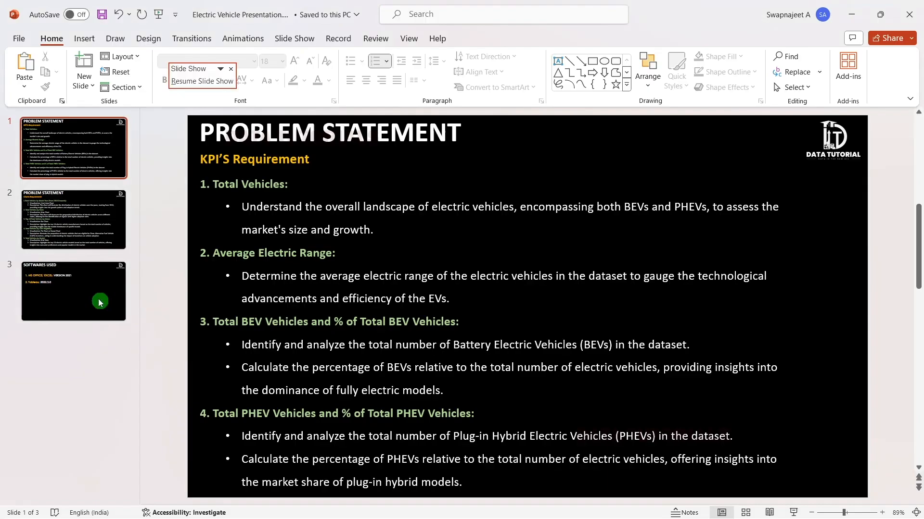
pyautogui.click(83, 240)
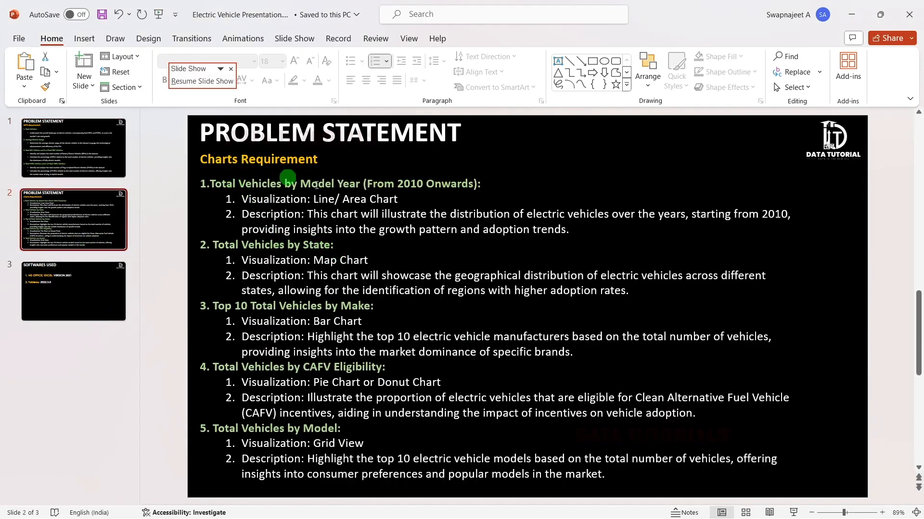
pyautogui.click(373, 184)
pyautogui.moveTo(379, 185); pyautogui.dragTo(474, 184)
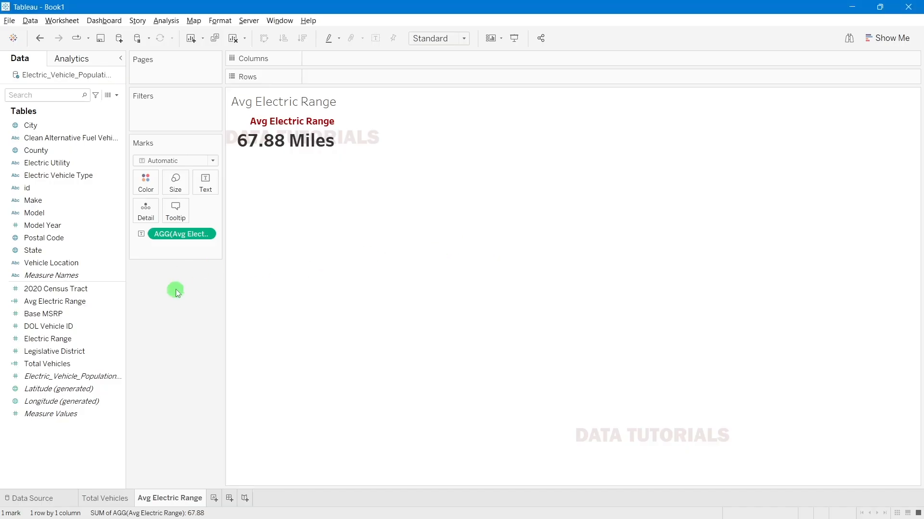
# Step: Open the Total Vehicles sheet in Tableau and add a data source filter on the Model Year field
pyautogui.click(105, 498)
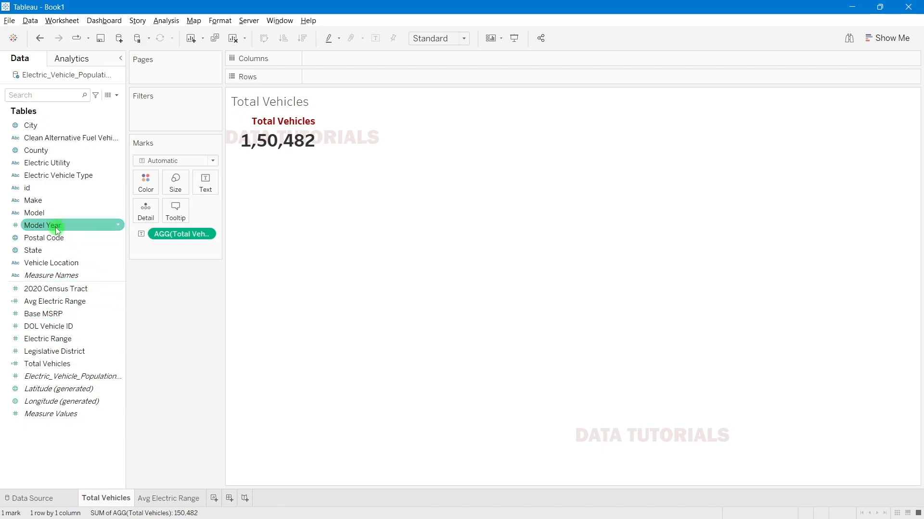
pyautogui.click(39, 229)
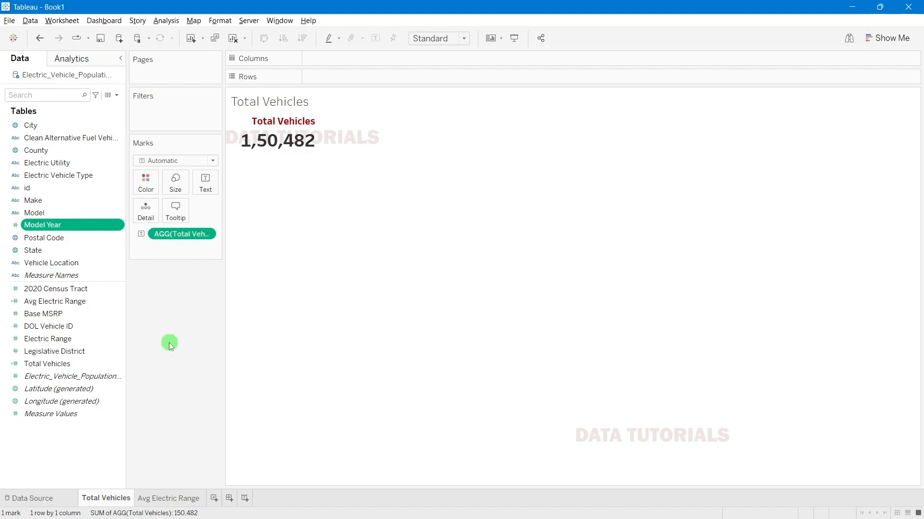
pyautogui.rightClick(80, 78)
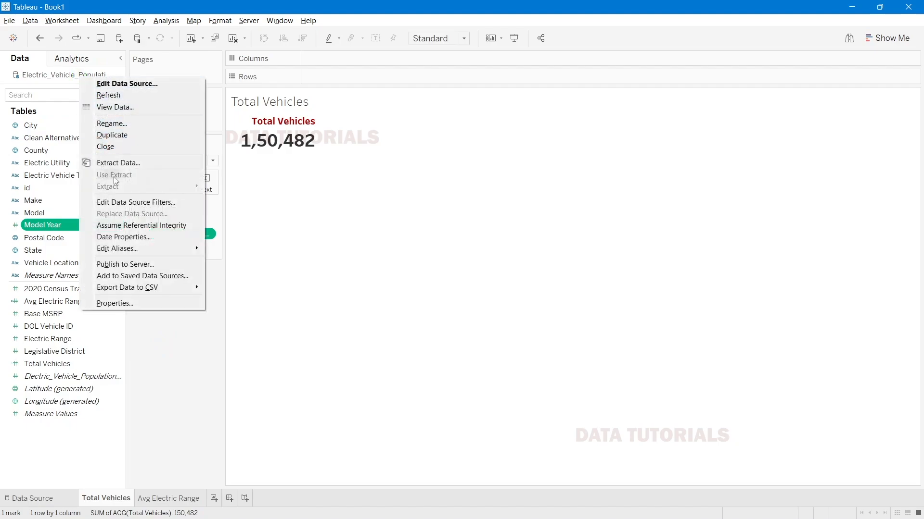
pyautogui.click(140, 202)
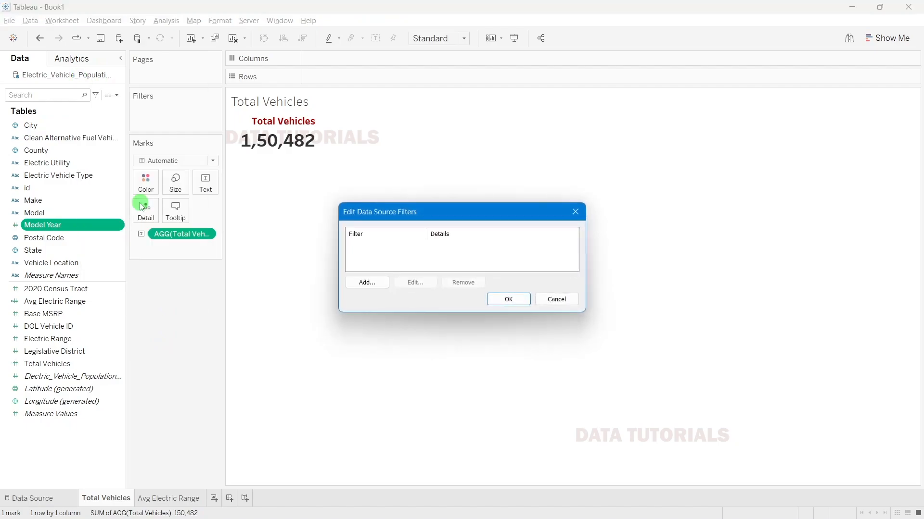
pyautogui.click(366, 282)
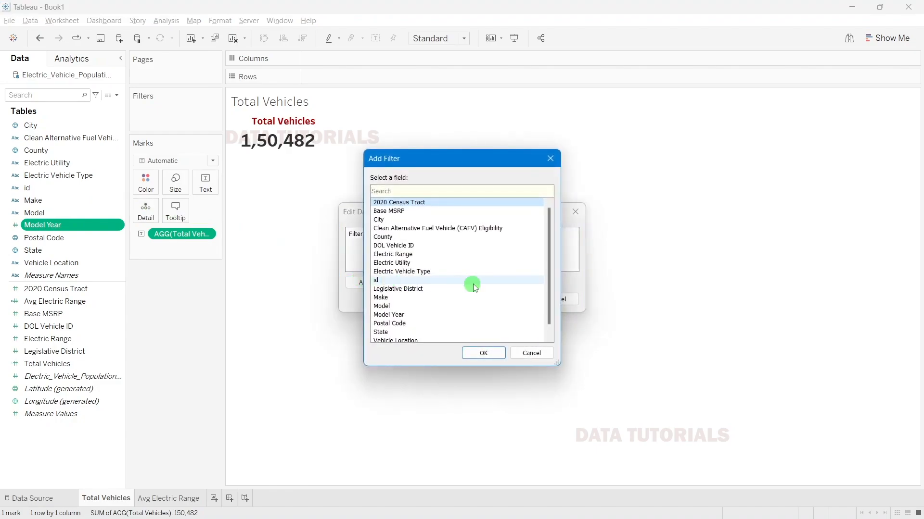
pyautogui.write('mod')
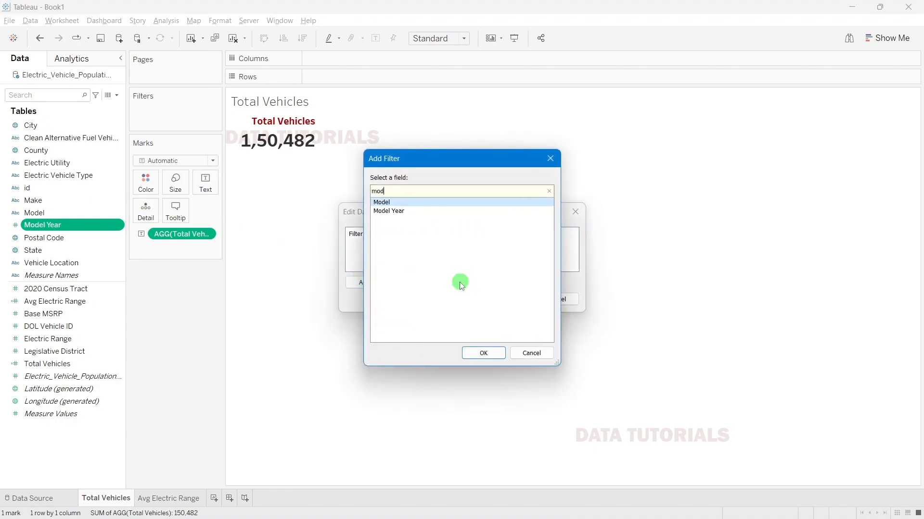
pyautogui.click(400, 211)
pyautogui.click(484, 353)
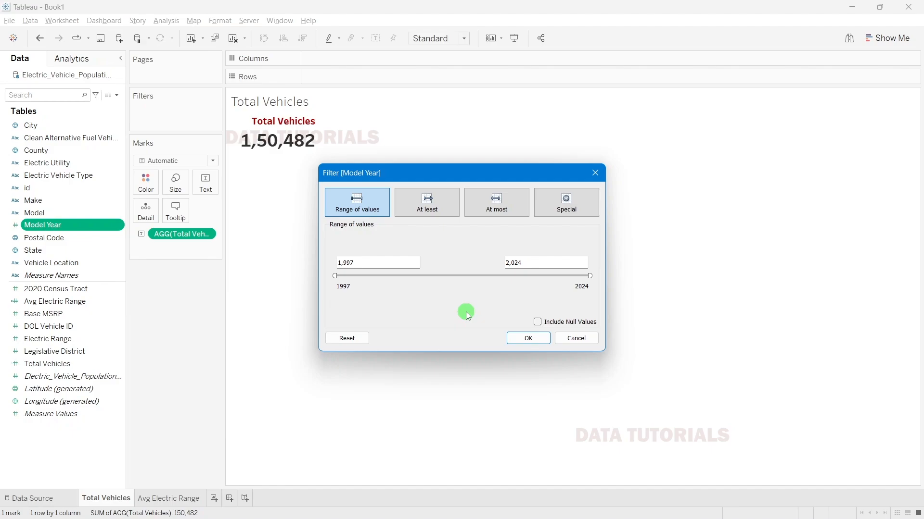
pyautogui.click(494, 212)
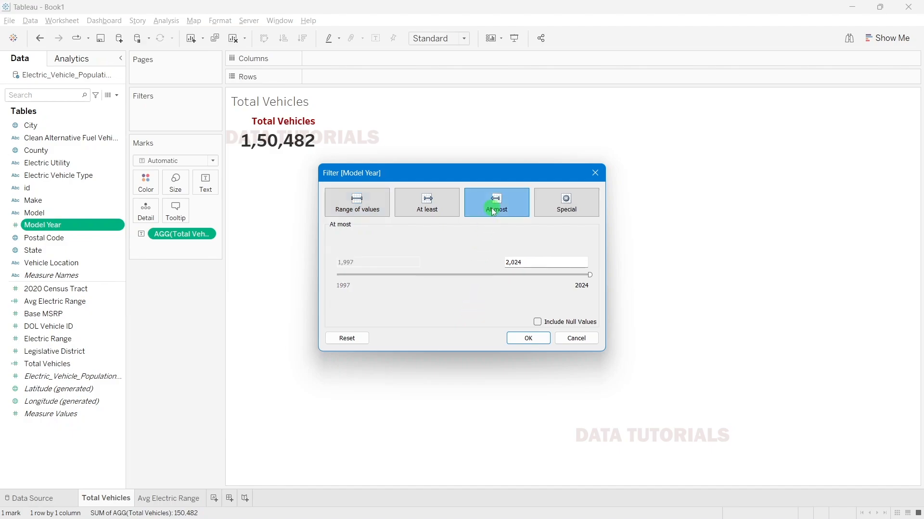
pyautogui.click(407, 208)
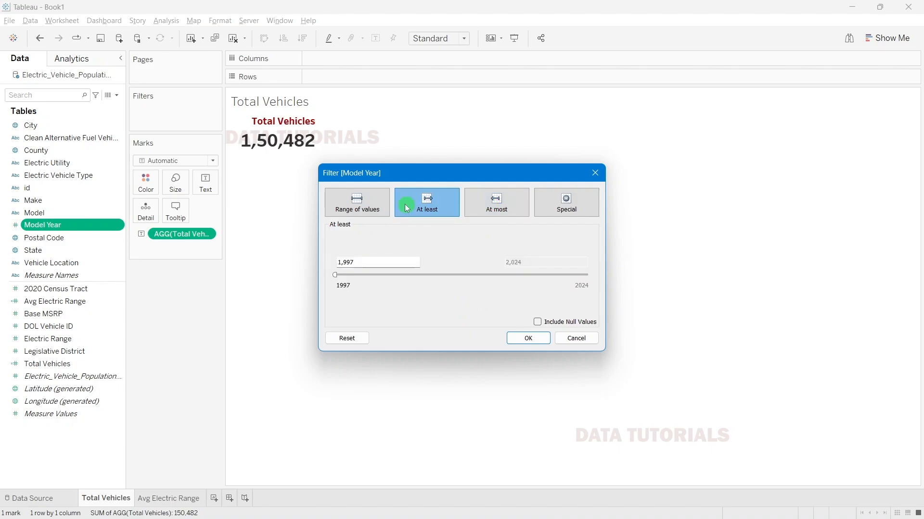
pyautogui.click(364, 265)
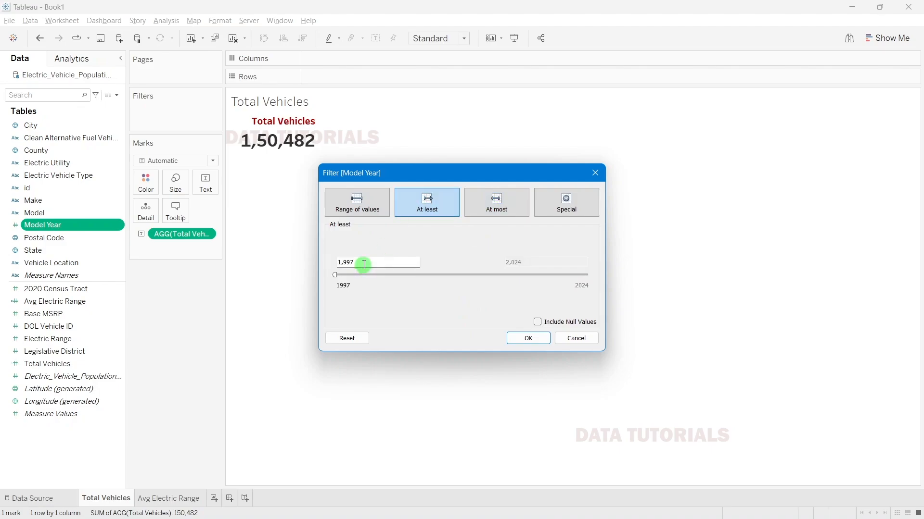
pyautogui.click(355, 211)
pyautogui.moveTo(365, 261); pyautogui.dragTo(320, 263)
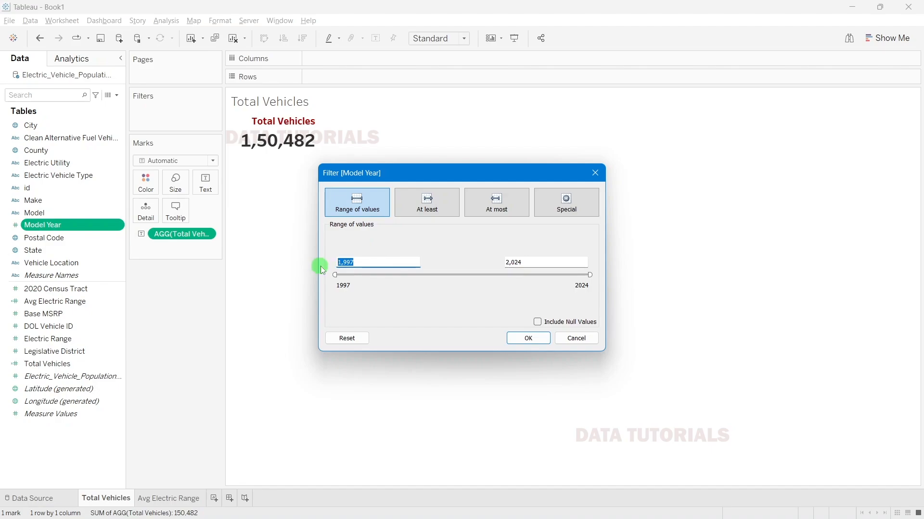
pyautogui.click(417, 248)
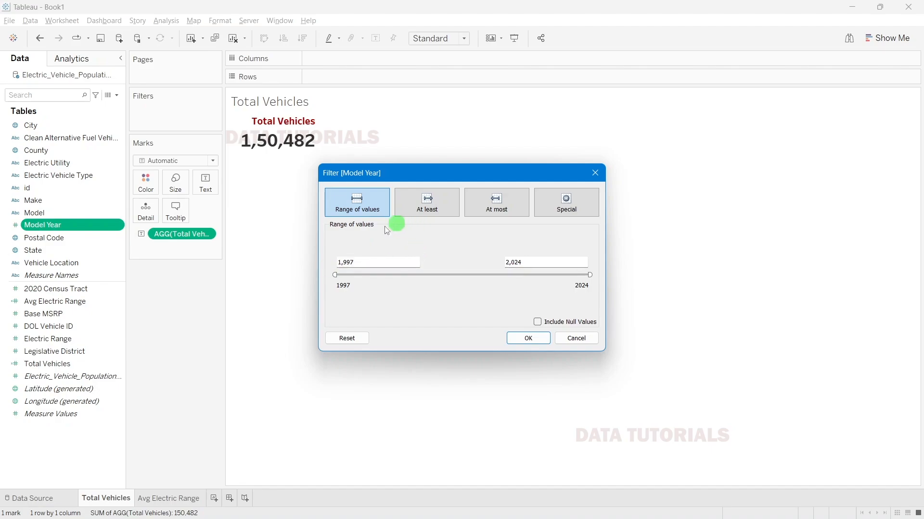
pyautogui.moveTo(347, 263); pyautogui.dragTo(314, 270)
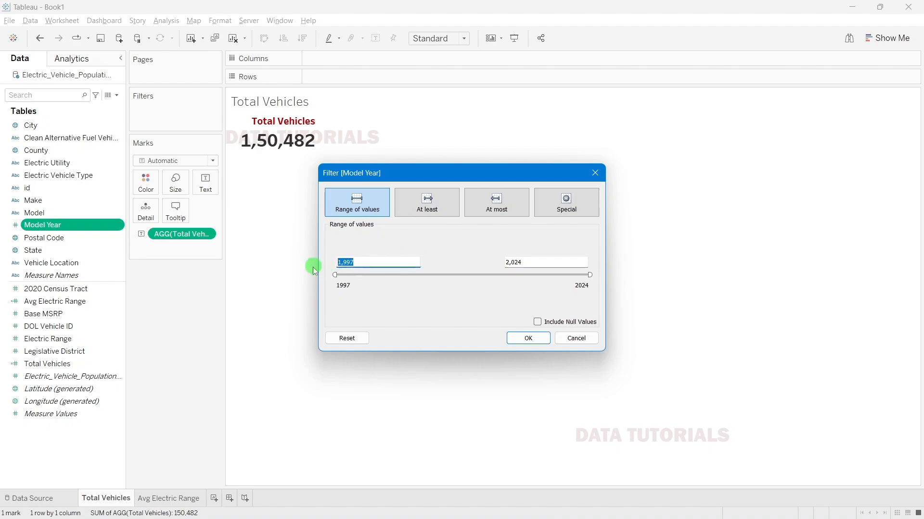
pyautogui.write('2011')
pyautogui.click(409, 311)
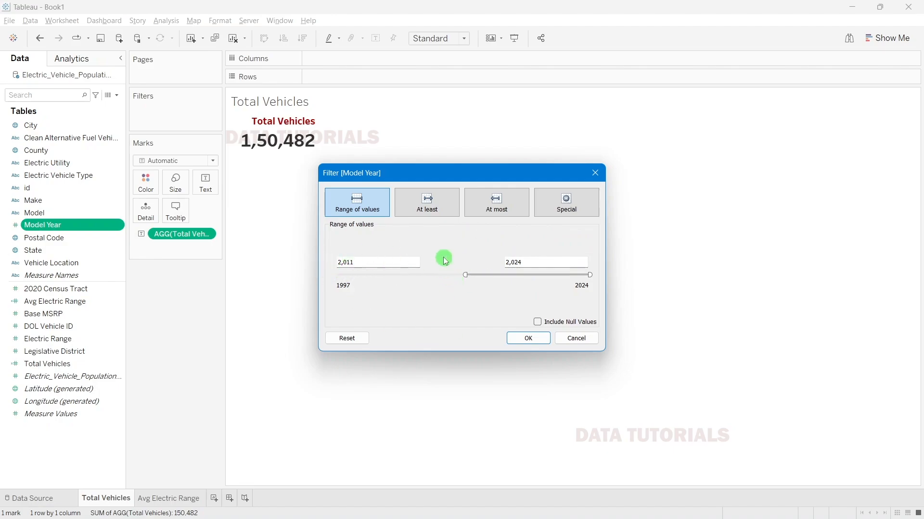
pyautogui.moveTo(465, 275); pyautogui.dragTo(314, 279)
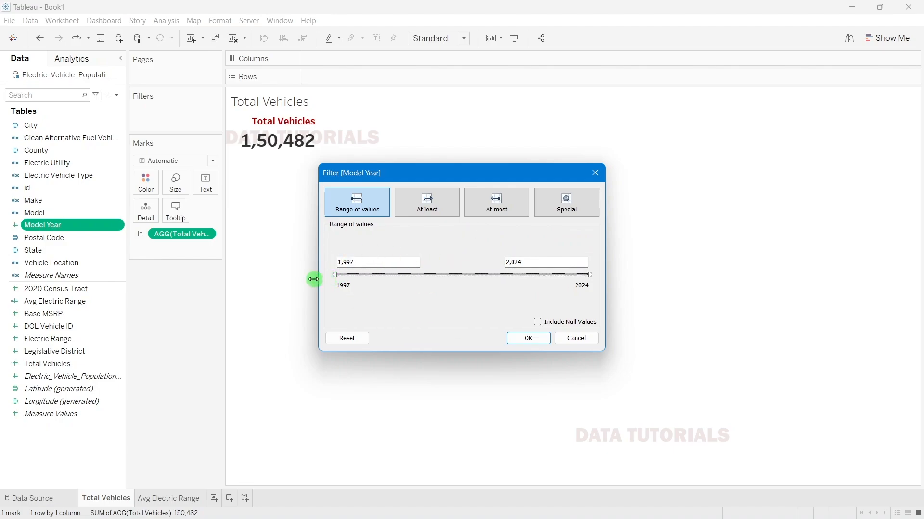
# Step: Set the Model Year filter to at least 2011 and apply it to the data source
pyautogui.click(430, 215)
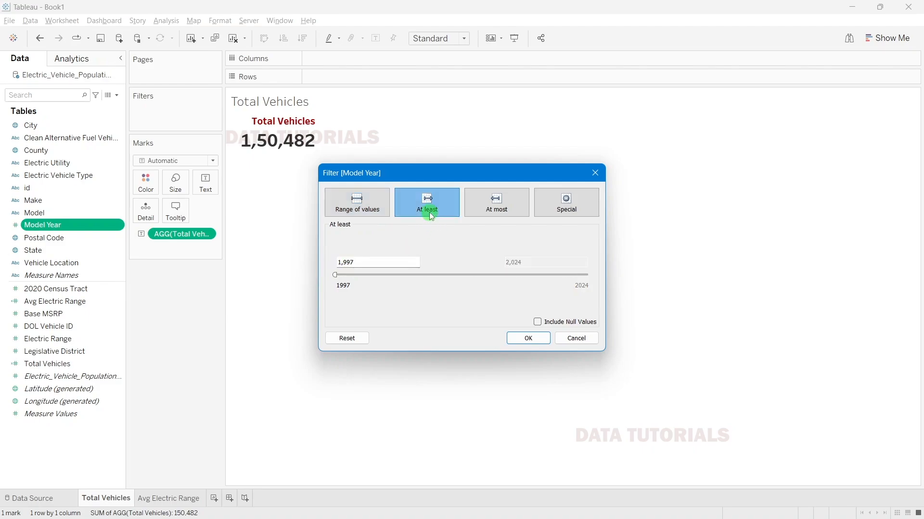
pyautogui.doubleClick(354, 263)
pyautogui.tripleClick(353, 264)
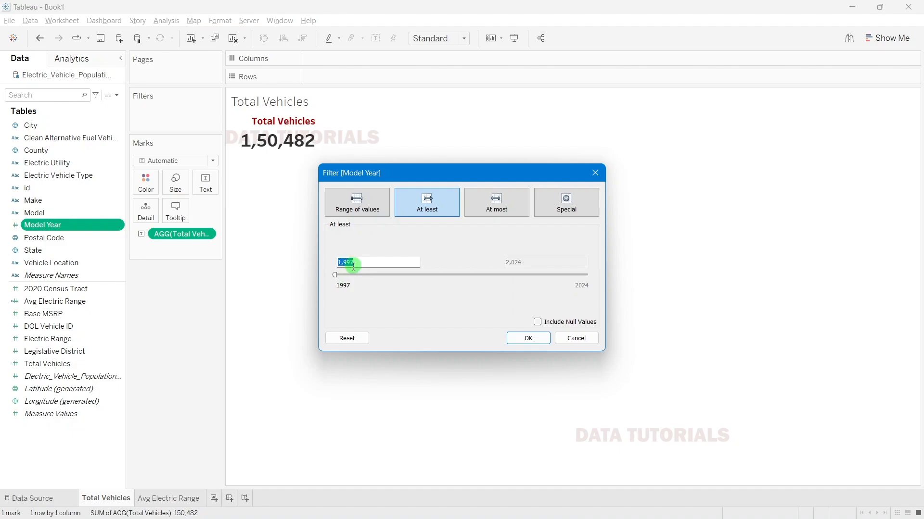
pyautogui.write('2011')
pyautogui.press('Tab')
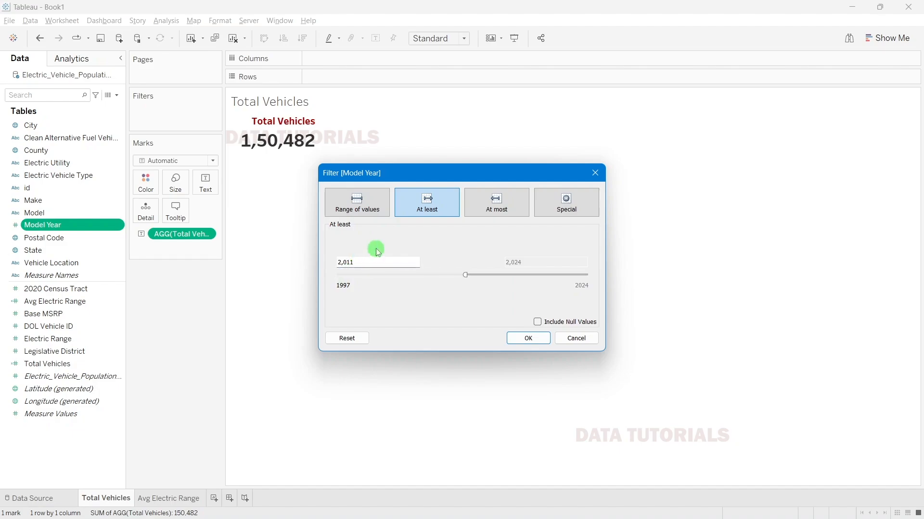
pyautogui.moveTo(354, 261); pyautogui.dragTo(334, 260)
pyautogui.click(353, 261)
pyautogui.moveTo(355, 260); pyautogui.dragTo(331, 257)
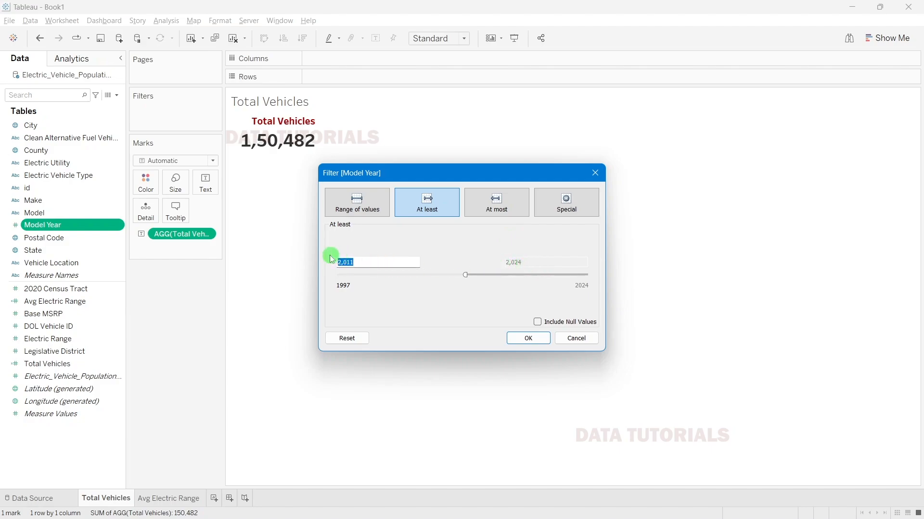
pyautogui.click(351, 239)
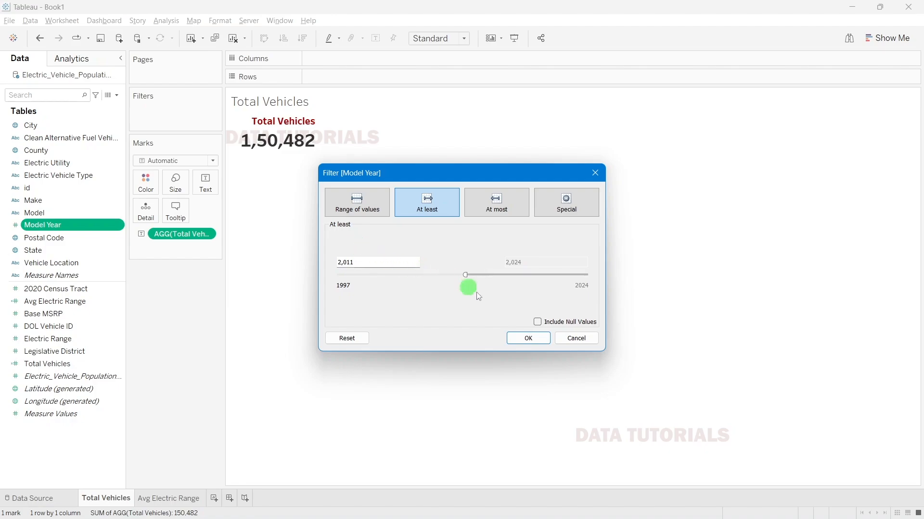
pyautogui.click(528, 339)
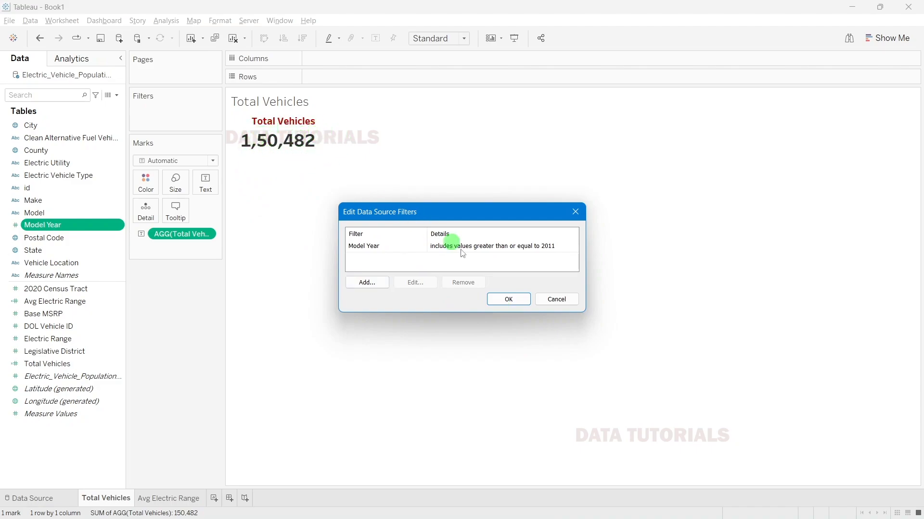
pyautogui.click(497, 298)
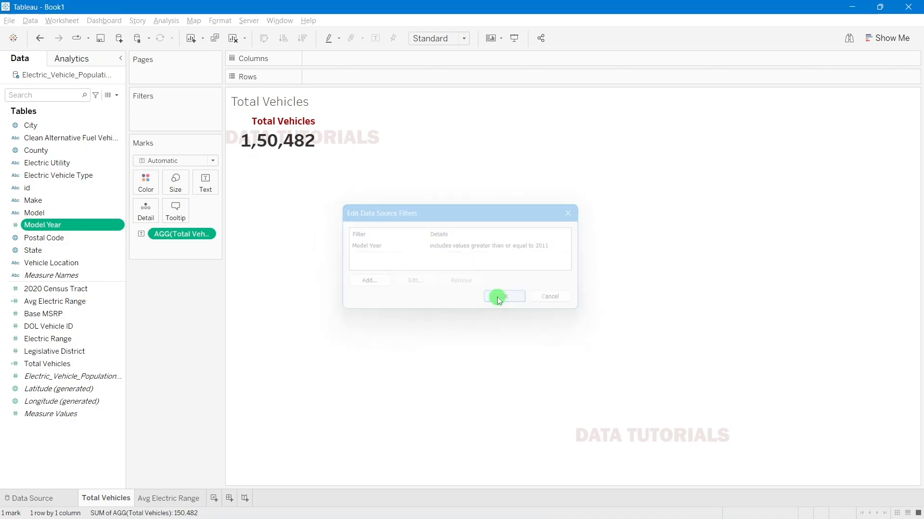
pyautogui.moveTo(301, 144)
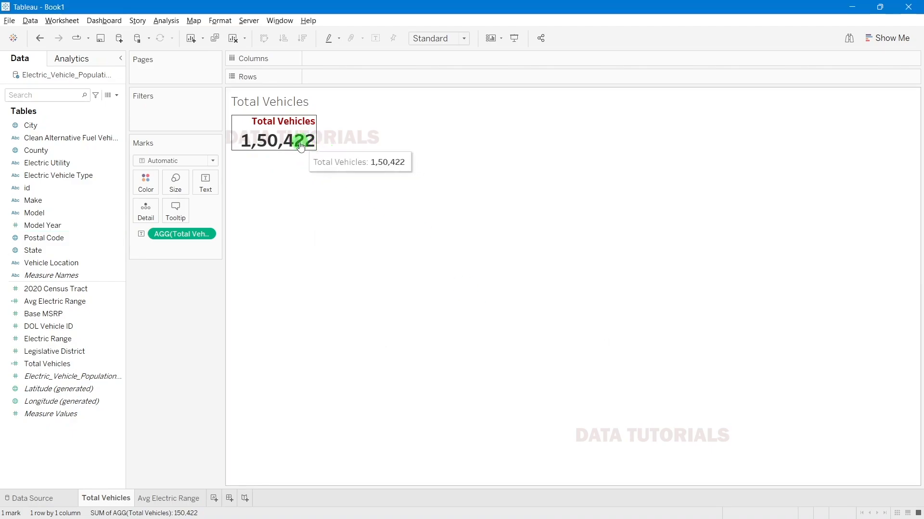
# Step: Check the Model Year range offered by a worksheet filter on the Total Vehicles sheet, and close it without applying
pyautogui.click(85, 228)
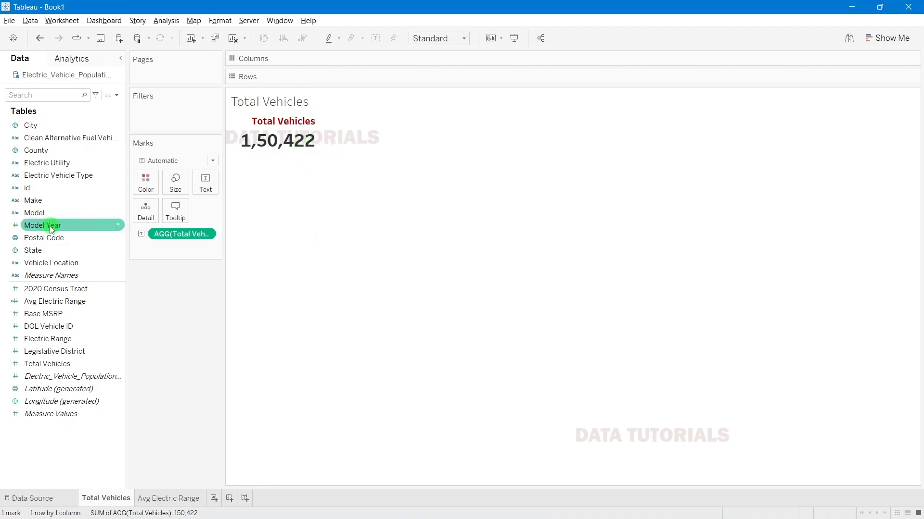
pyautogui.moveTo(52, 229); pyautogui.dragTo(166, 123)
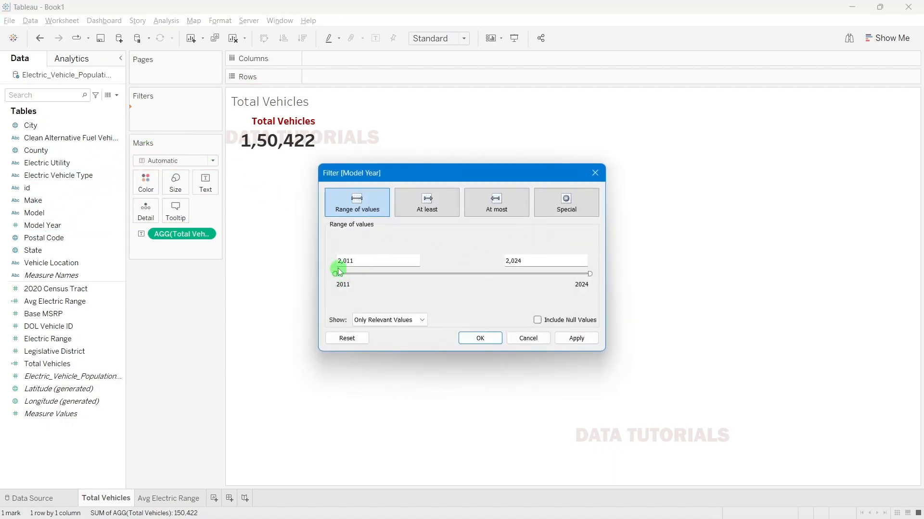
pyautogui.moveTo(354, 260); pyautogui.dragTo(335, 260)
pyautogui.moveTo(540, 256); pyautogui.dragTo(488, 259)
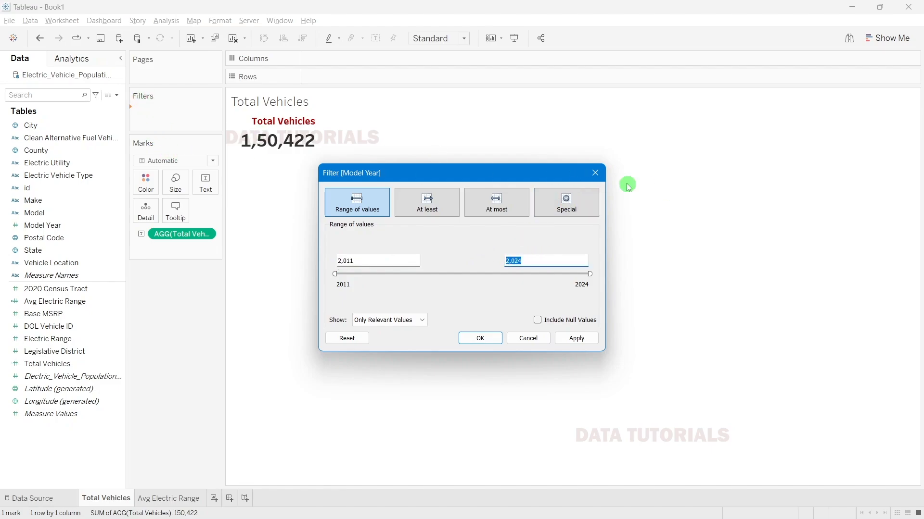
pyautogui.click(601, 176)
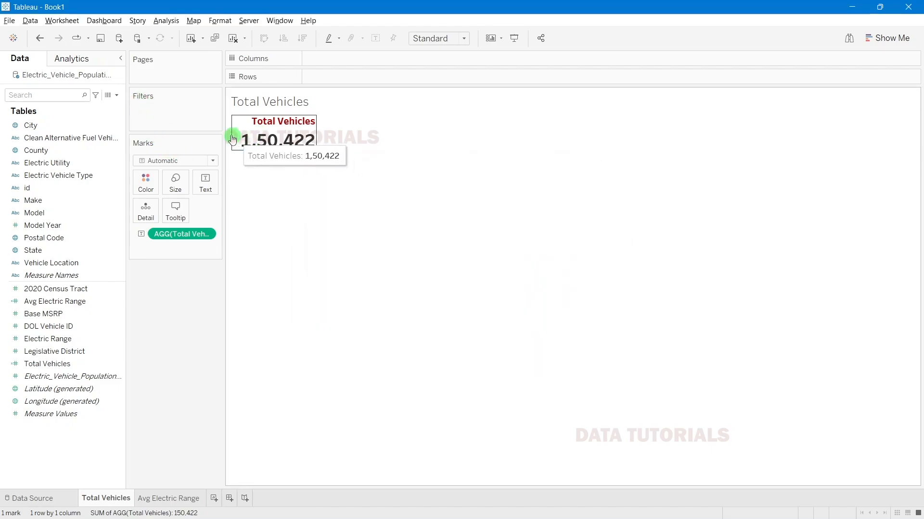
# Step: Review the existing Model Year data source filter and its settings without changing them
pyautogui.rightClick(87, 80)
pyautogui.click(129, 204)
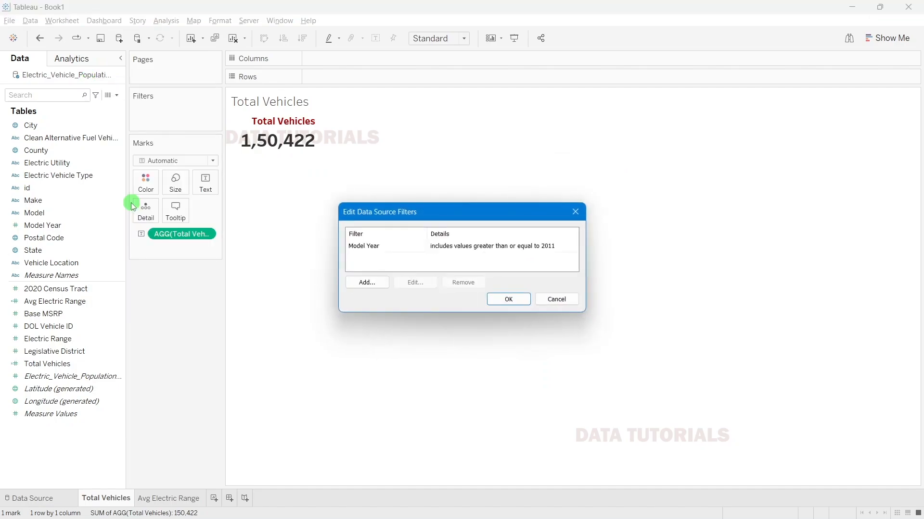
pyautogui.click(378, 248)
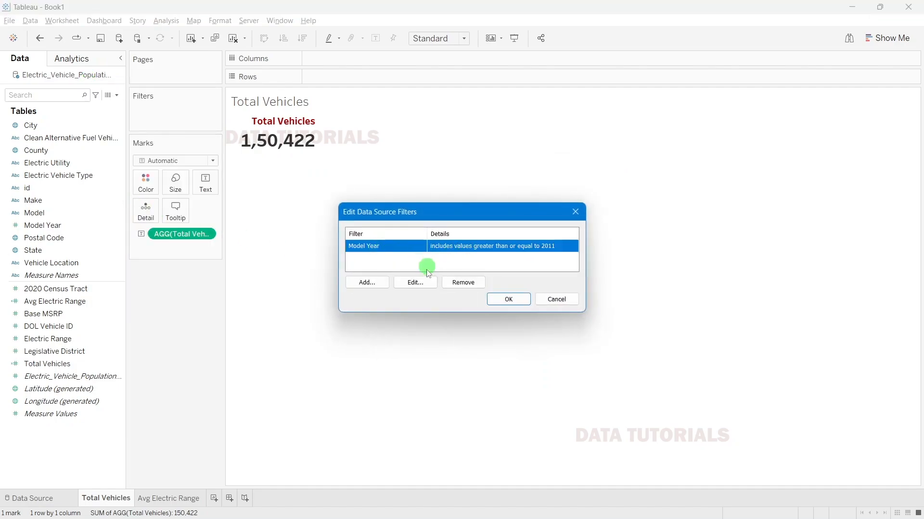
pyautogui.doubleClick(434, 256)
pyautogui.click(595, 173)
pyautogui.click(511, 299)
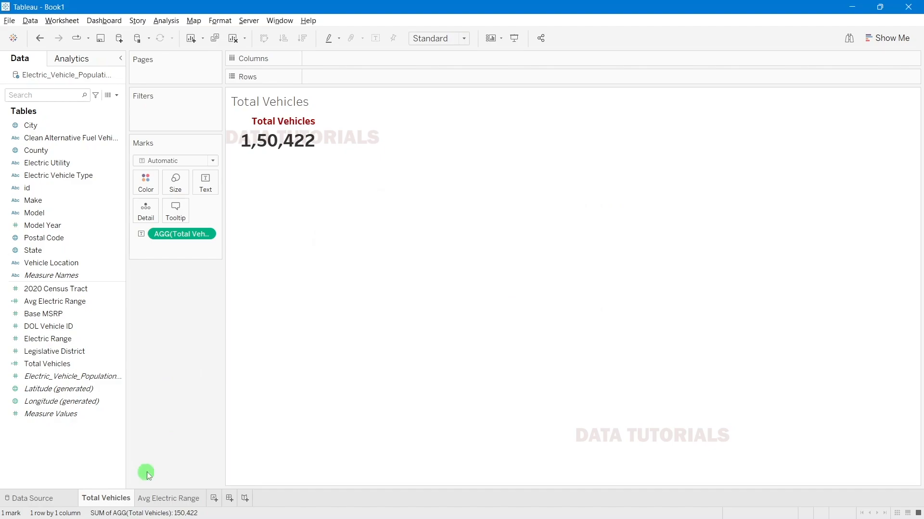
# Step: View the Avg Electric Range sheet, and switch to PowerPoint to read the Total BEV Vehicles item on the KPI's Requirement slide
pyautogui.click(160, 496)
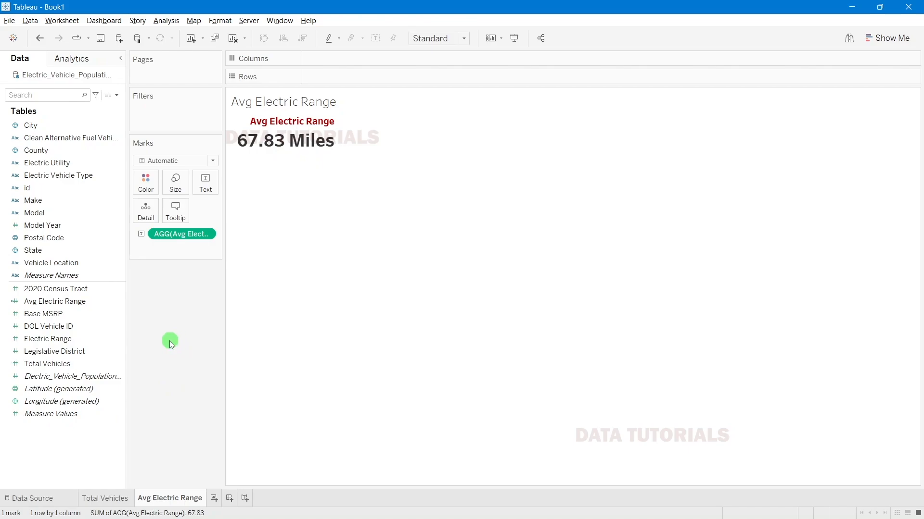
pyautogui.hotkey('alt', 'Tab')
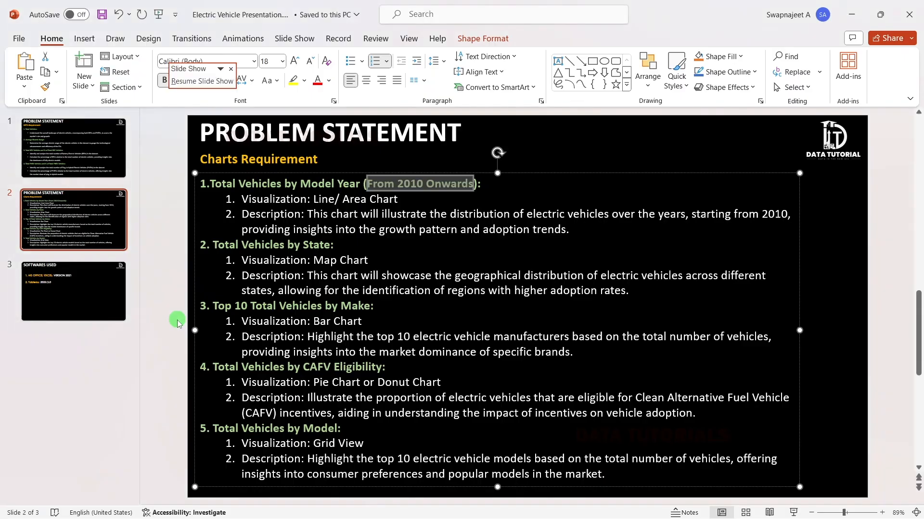
pyautogui.click(314, 260)
pyautogui.click(92, 160)
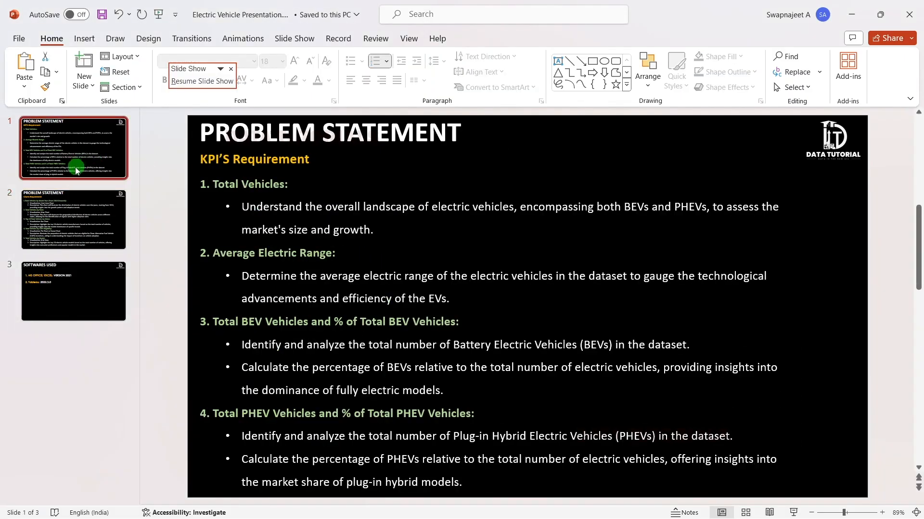
pyautogui.click(215, 323)
pyautogui.moveTo(215, 323); pyautogui.dragTo(468, 319)
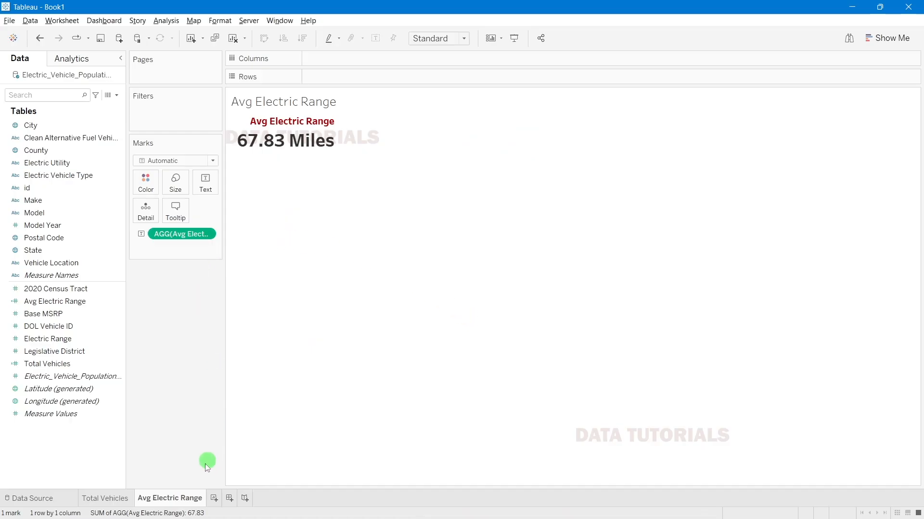
# Step: In Tableau, duplicate the Avg Electric Range sheet and rename the copy "Total BEV Vehicles"
pyautogui.rightClick(164, 505)
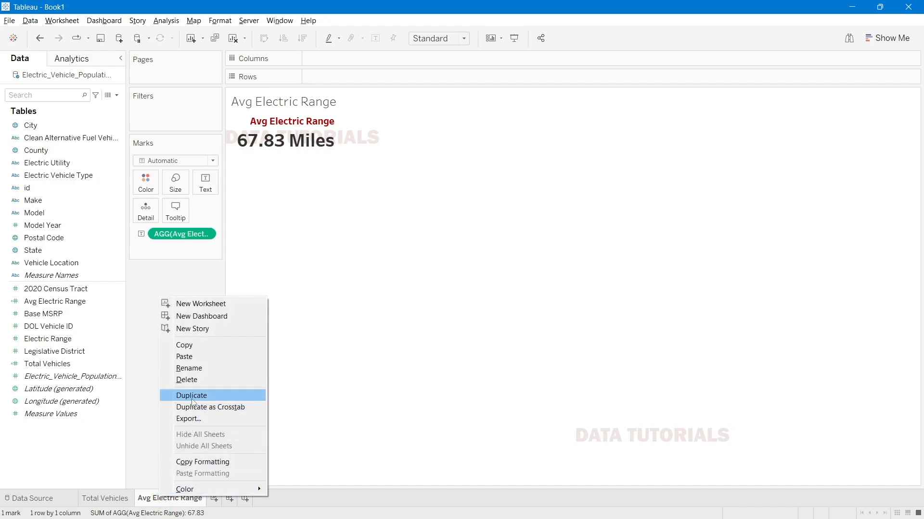
pyautogui.click(211, 394)
pyautogui.doubleClick(243, 498)
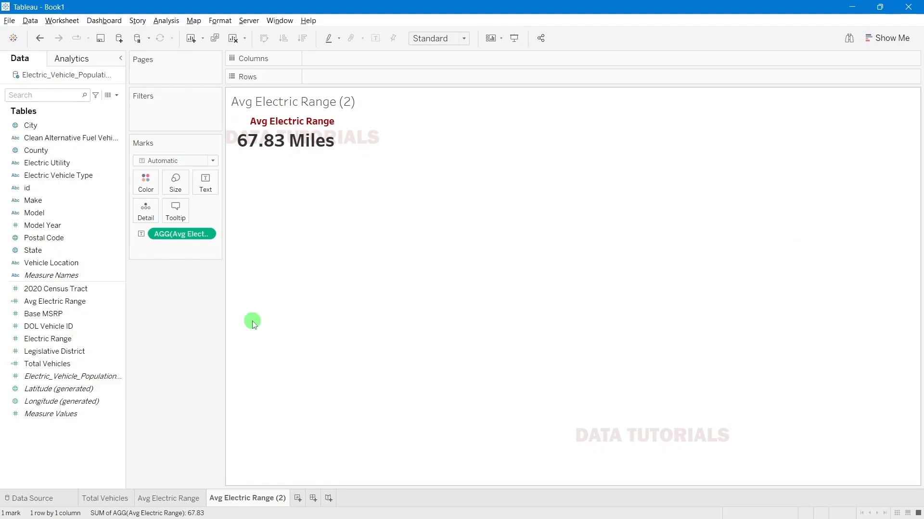
pyautogui.doubleClick(245, 498)
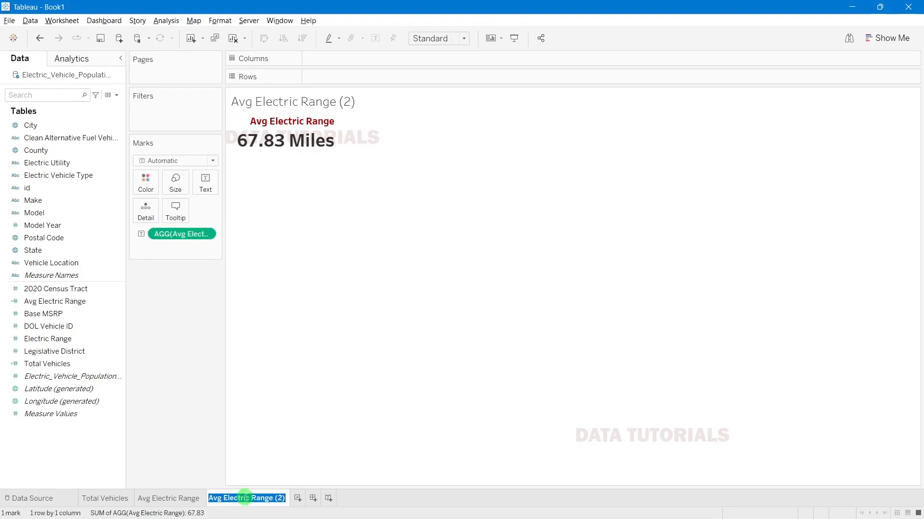
pyautogui.write('To')
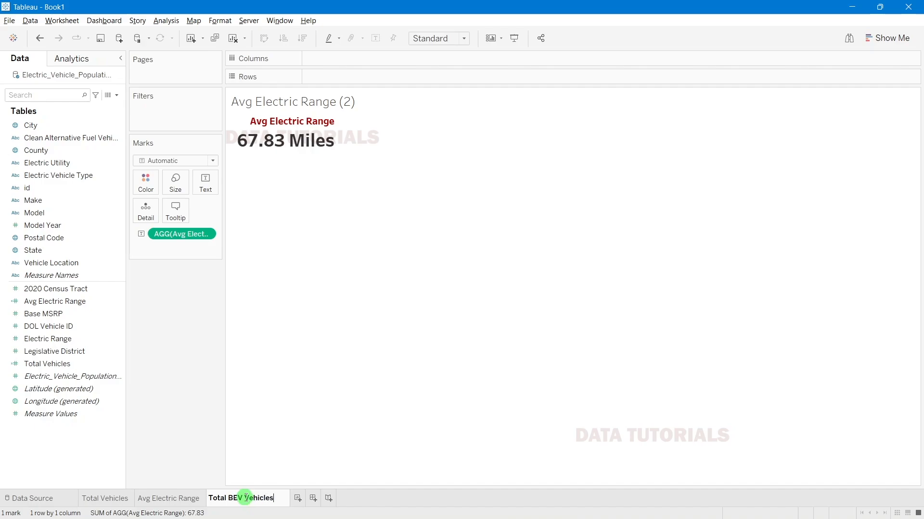
pyautogui.write('tal BEV Vehicles')
pyautogui.press('Return')
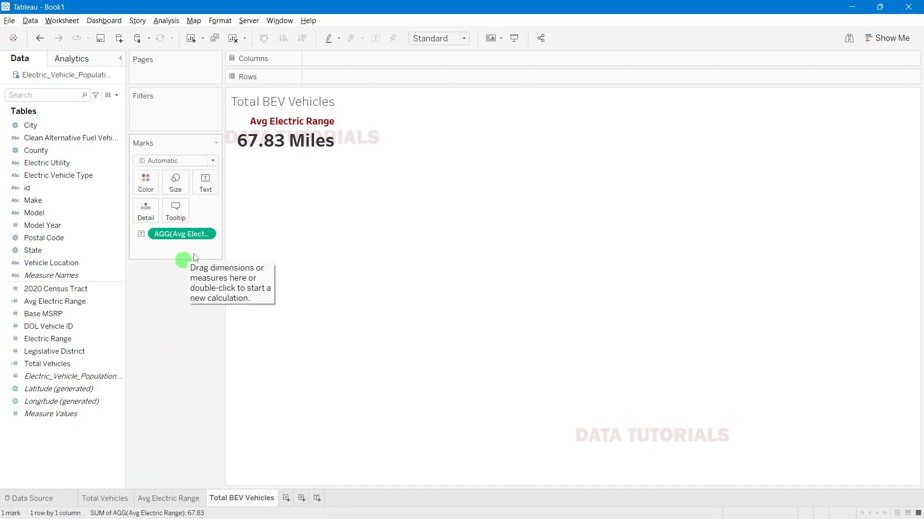
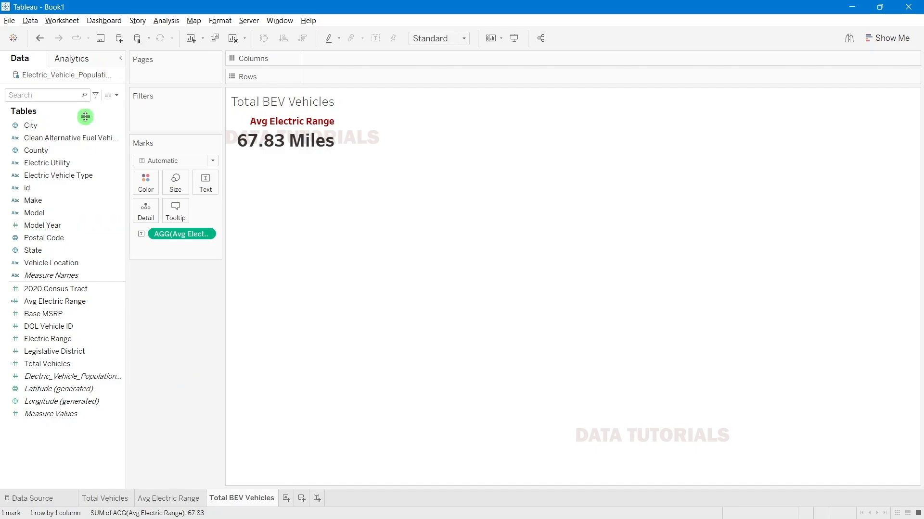
# Step: Create a calculated field named "Total BEV Vehicles" and begin its formula with IF [Electric Vehicle Type]
pyautogui.click(118, 97)
pyautogui.click(105, 103)
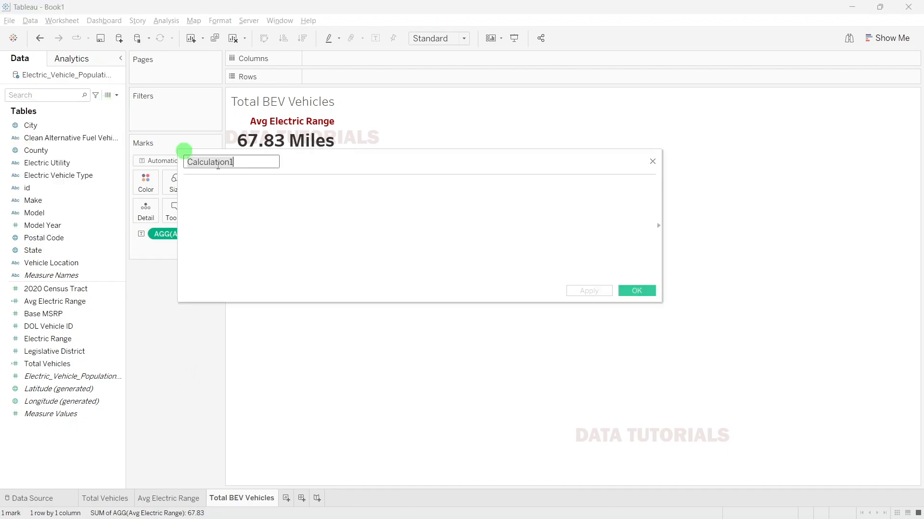
pyautogui.write('Total BEV Vehicel')
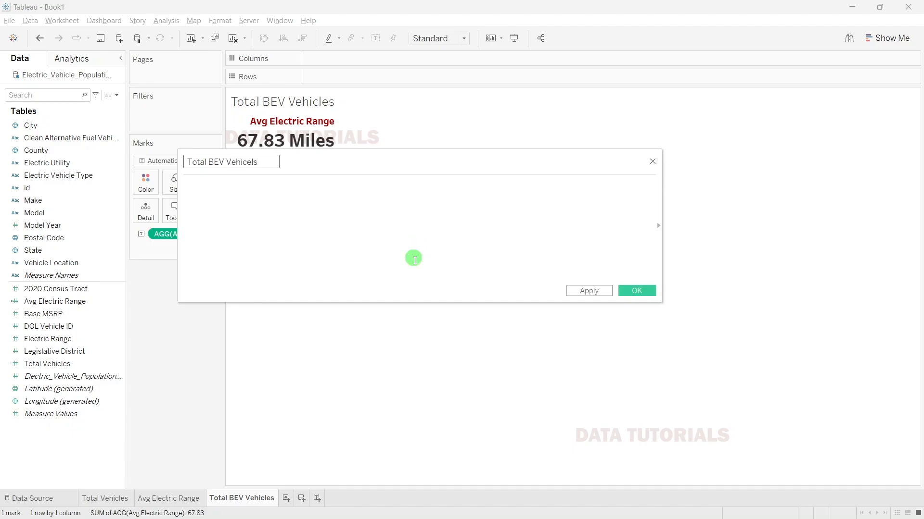
pyautogui.write('s')
pyautogui.click(421, 263)
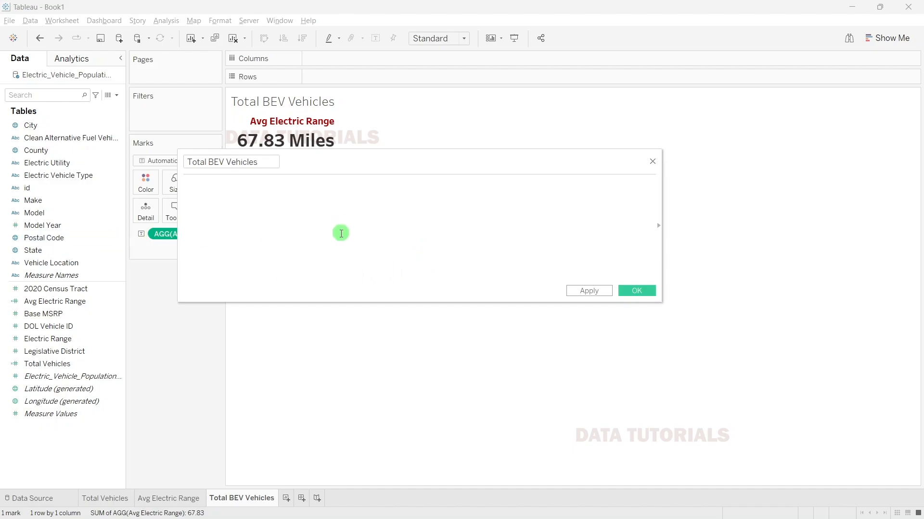
pyautogui.write('IF ele')
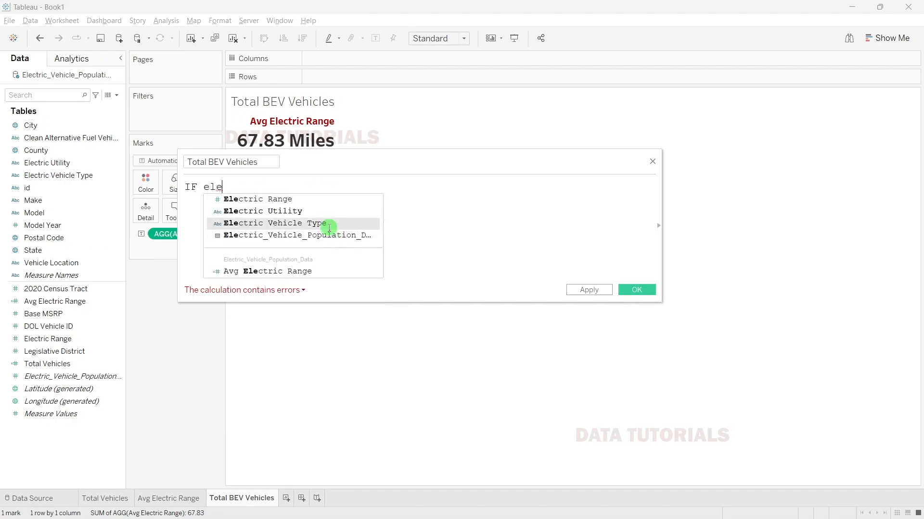
pyautogui.click(325, 223)
# Step: Switch to the Excel workbook and copy the text "Battery Electric Vehicle (BEV)" from the Electric Vehicle Type column
pyautogui.click(555, 515)
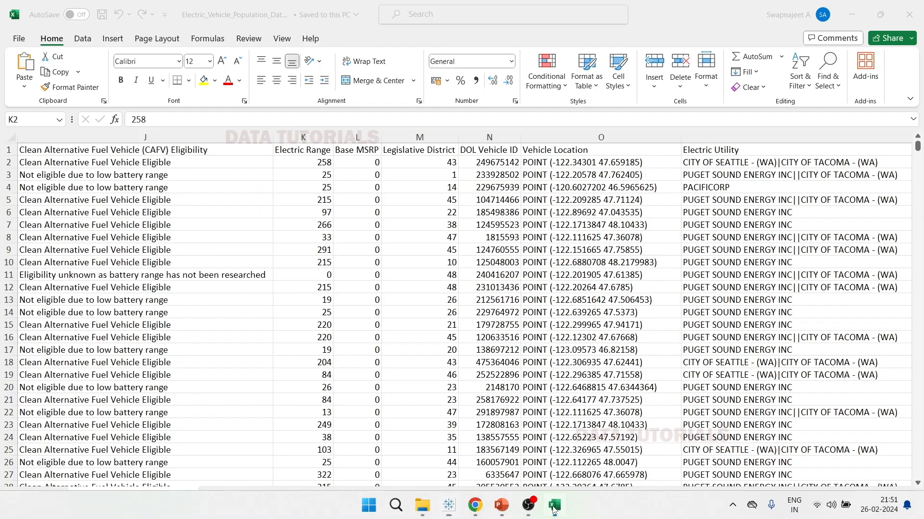
pyautogui.click(421, 284)
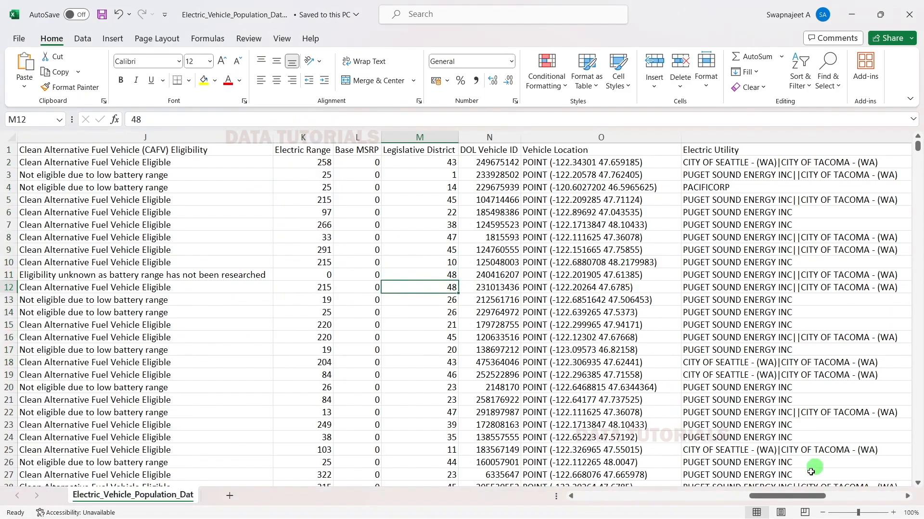
pyautogui.moveTo(794, 495); pyautogui.dragTo(655, 495)
pyautogui.click(519, 186)
pyautogui.click(600, 162)
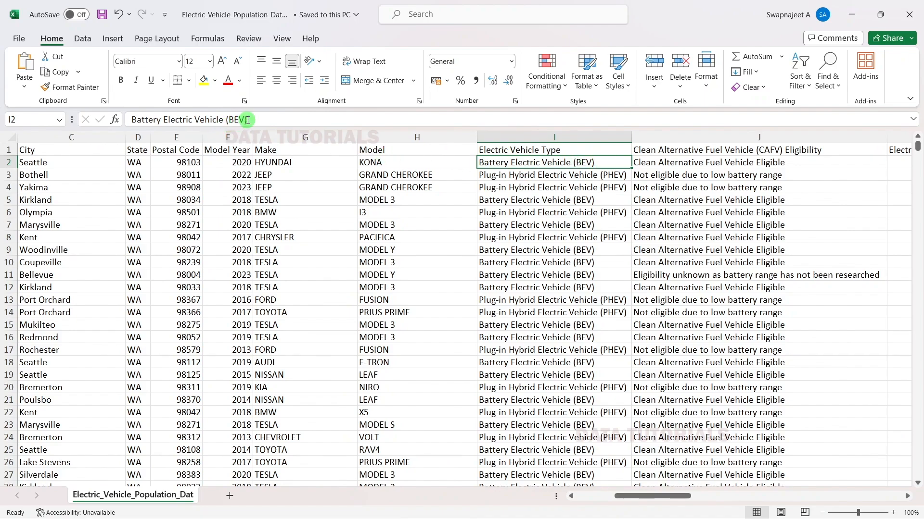
pyautogui.moveTo(247, 120); pyautogui.dragTo(120, 122)
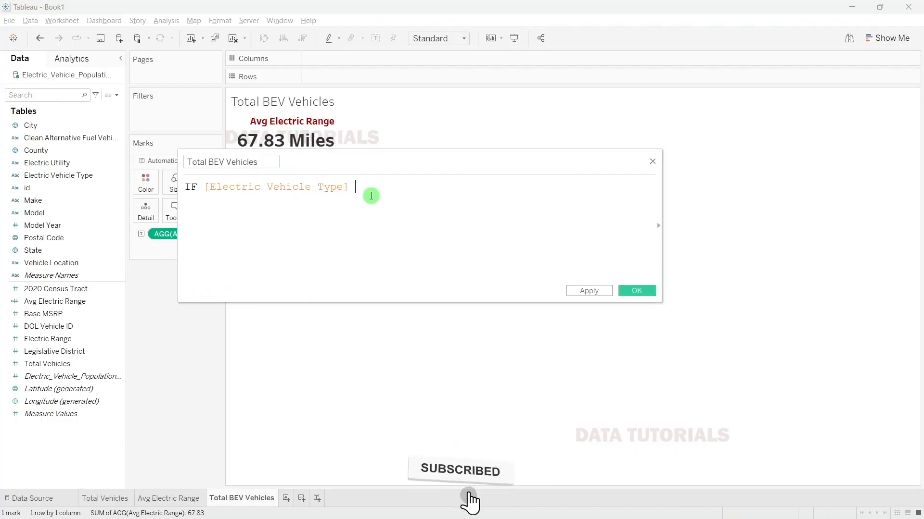
# Step: Back in Tableau, continue the formula with = "Battery Electric Vehicle (BEV)" THEN [DOL Vehicle ID]
pyautogui.write('= "')
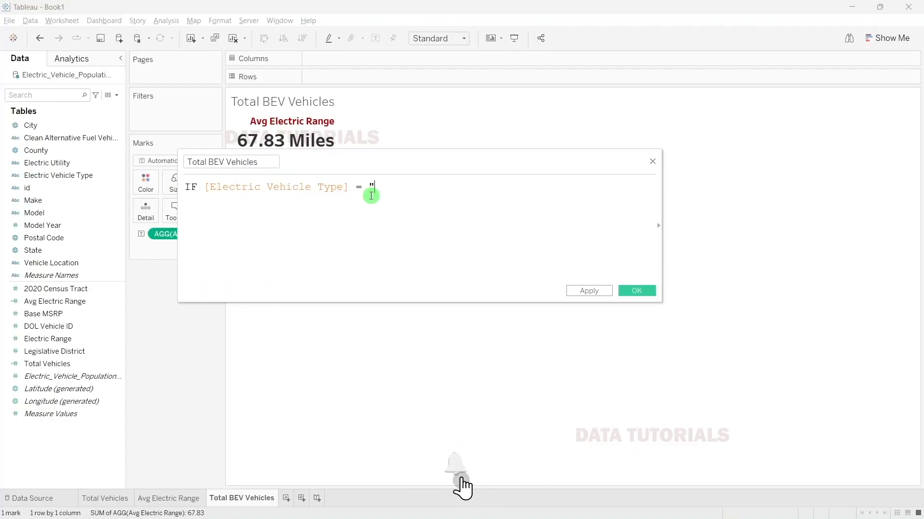
pyautogui.write('Battery Electric Vehicle (BEV)" ')
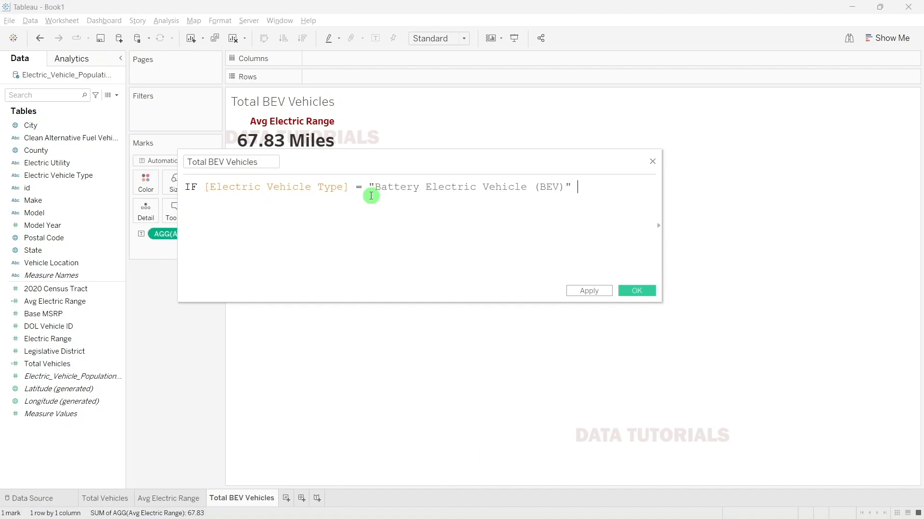
pyautogui.write('THEN')
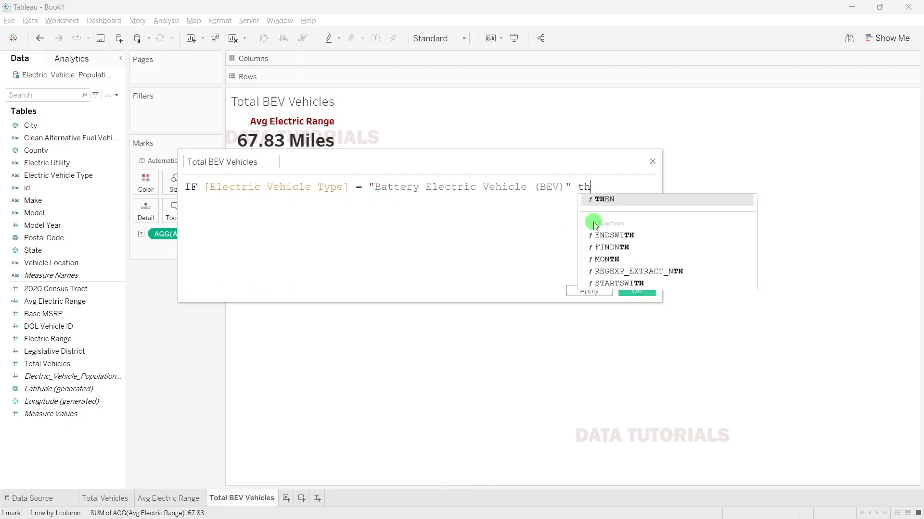
pyautogui.write(' [D')
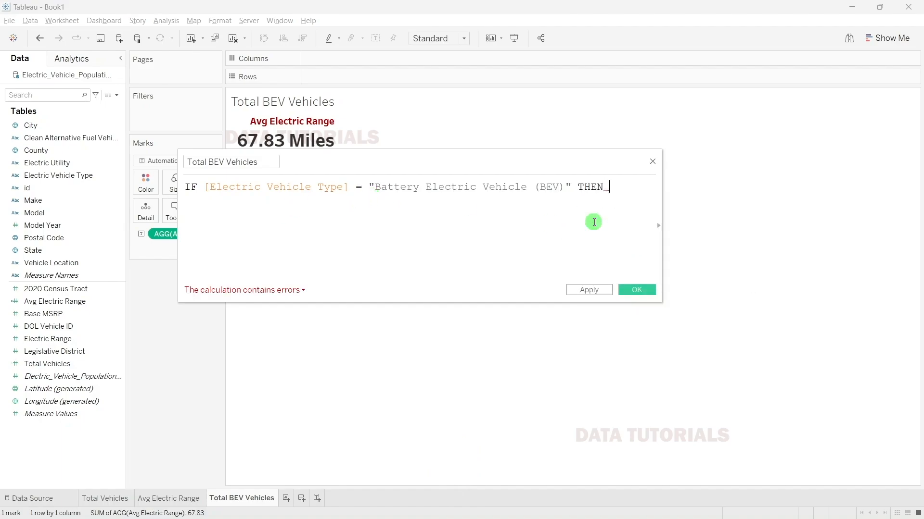
pyautogui.press('Return')
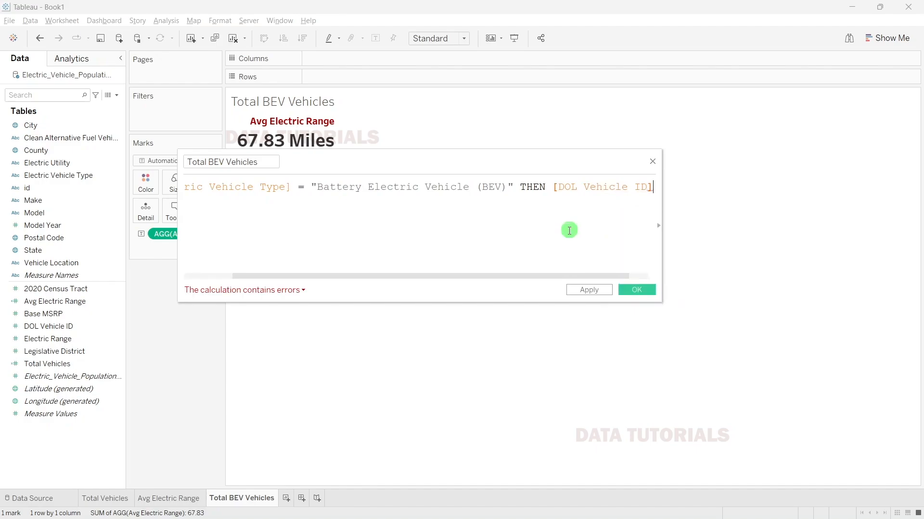
# Step: Move the THEN clause to its own line and close the IF statement with END on a third line
pyautogui.click(521, 188)
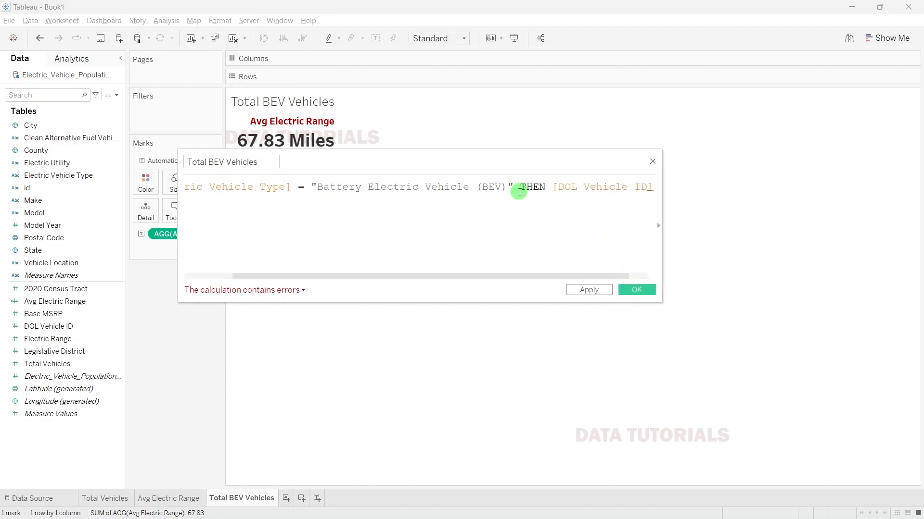
pyautogui.press('Return')
pyautogui.click(419, 199)
pyautogui.press('Return')
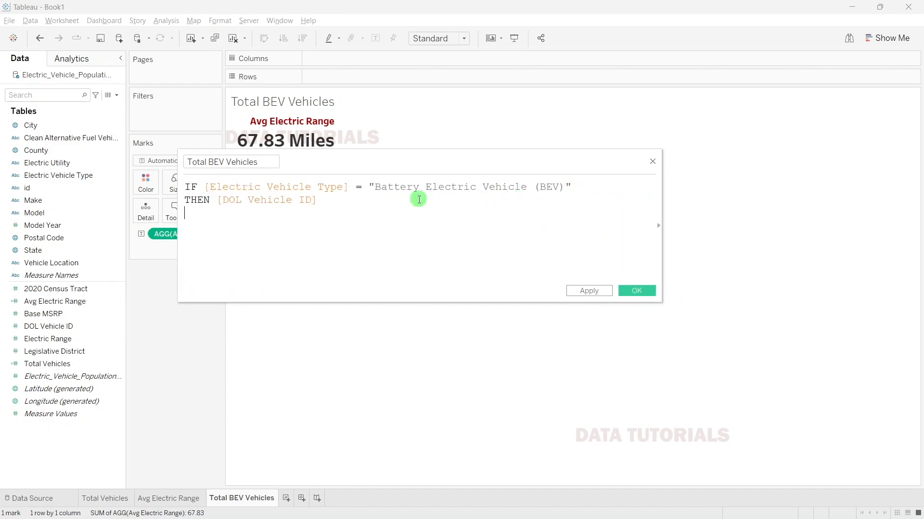
pyautogui.write('END')
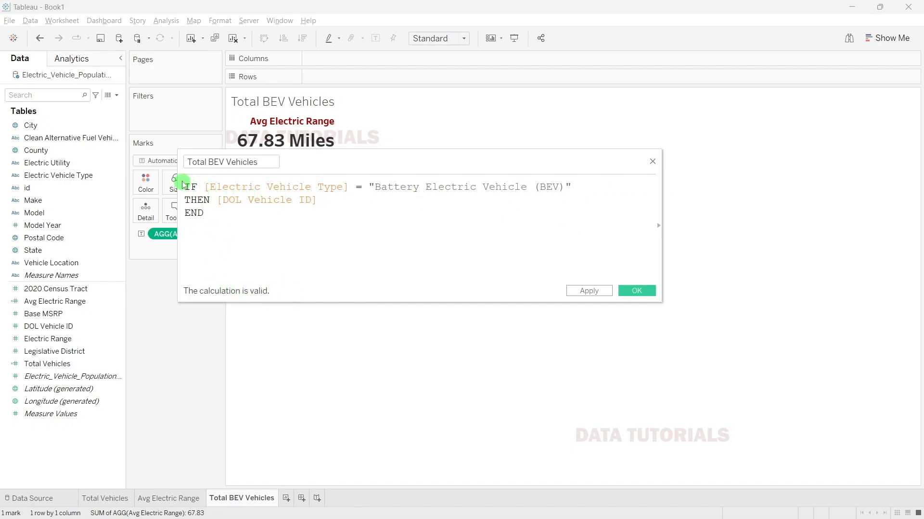
# Step: Insert COUNTD( on its own line above the IF statement in the Total BEV Vehicles formula
pyautogui.moveTo(185, 187); pyautogui.dragTo(191, 188)
pyautogui.press('Return')
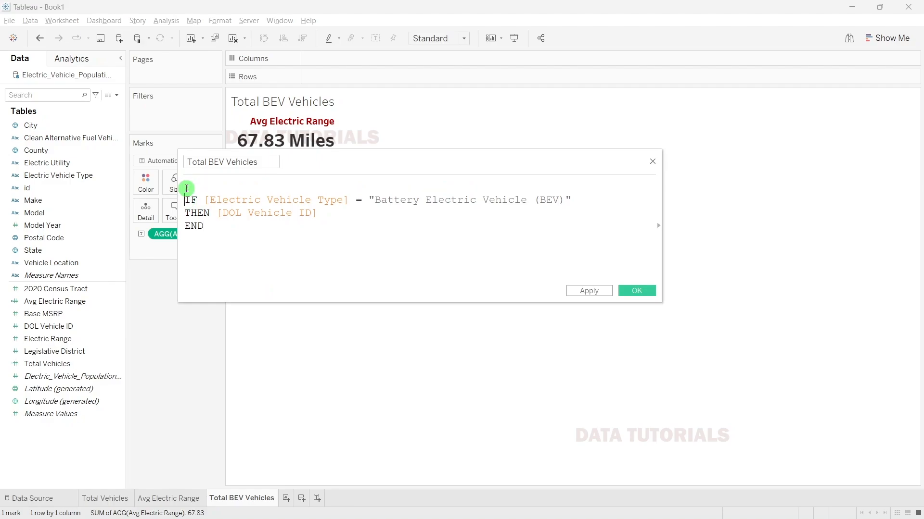
pyautogui.click(188, 187)
pyautogui.write('Cou')
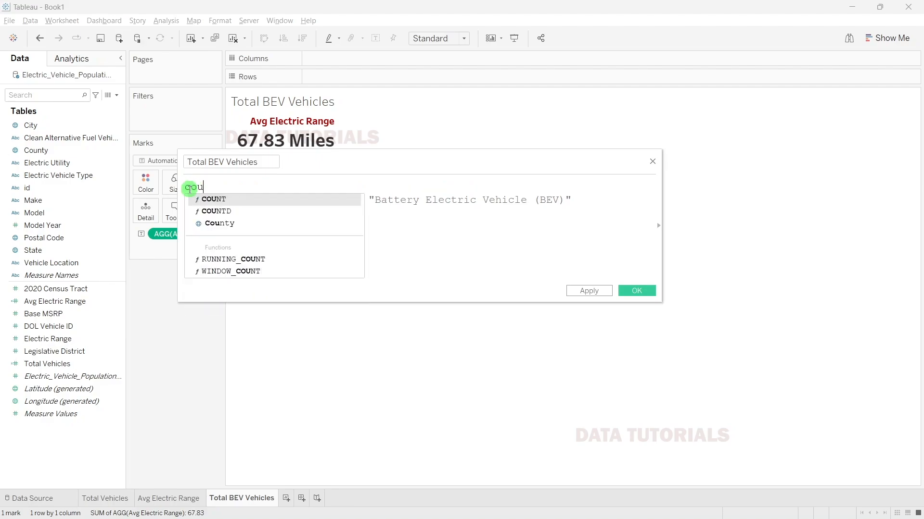
pyautogui.write('n')
pyautogui.press('Down')
pyautogui.press('Return')
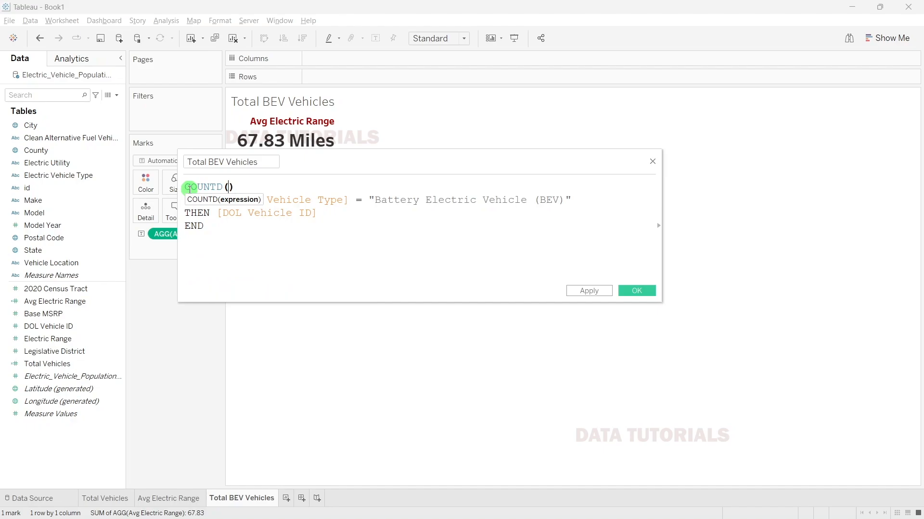
pyautogui.press('Delete')
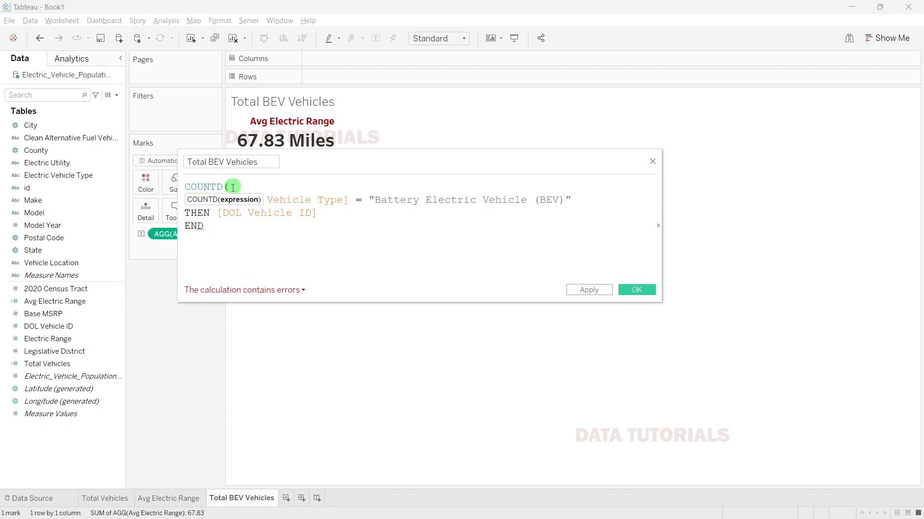
# Step: Close the COUNTD function with a closing parenthesis on a new line after END
pyautogui.click(224, 230)
pyautogui.moveTo(189, 201); pyautogui.dragTo(213, 229)
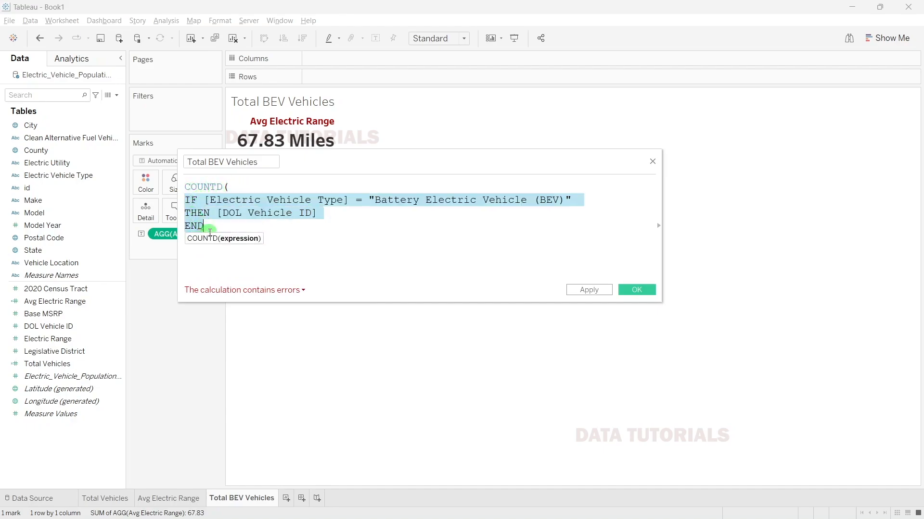
pyautogui.click(220, 232)
pyautogui.press('Return')
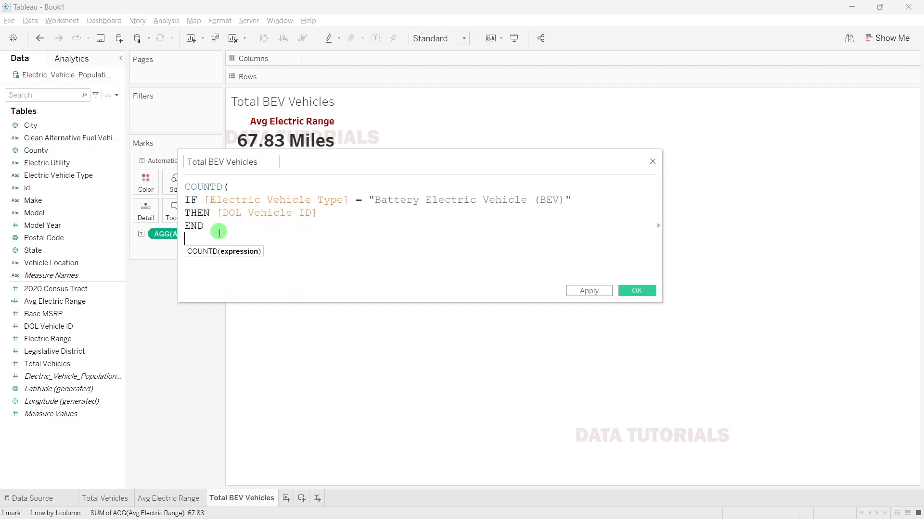
pyautogui.write(')')
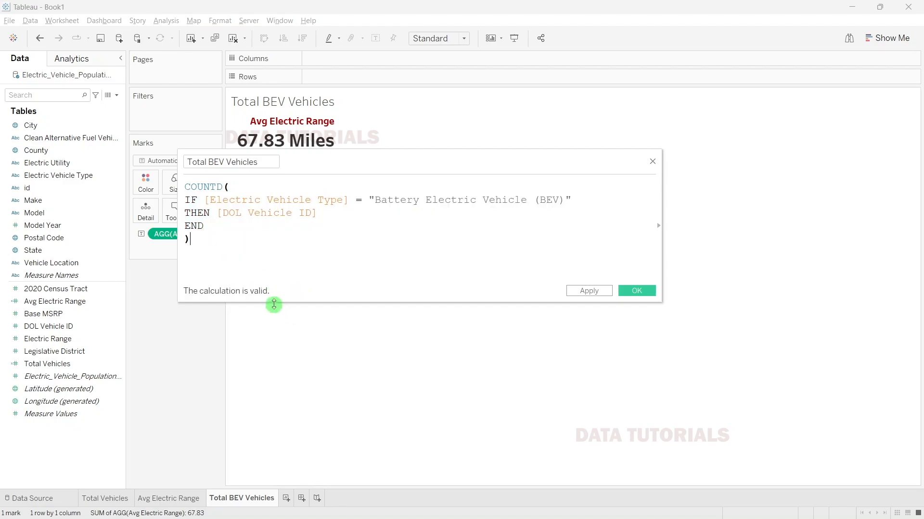
# Step: Review the formula's parts: the BEV condition, the returned DOL Vehicle ID and the COUNTD wrapper
pyautogui.moveTo(186, 200); pyautogui.dragTo(204, 226)
pyautogui.moveTo(191, 186); pyautogui.dragTo(324, 214)
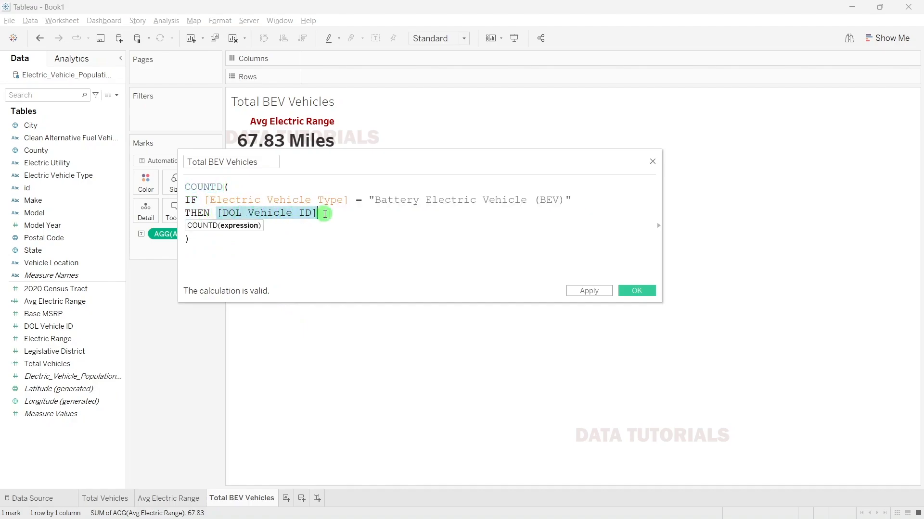
pyautogui.click(276, 224)
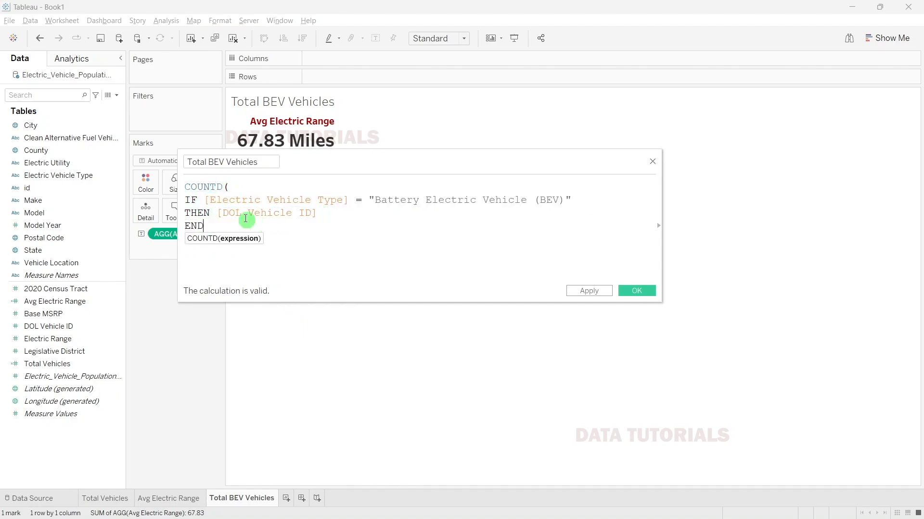
pyautogui.click(213, 201)
pyautogui.moveTo(212, 201); pyautogui.dragTo(405, 210)
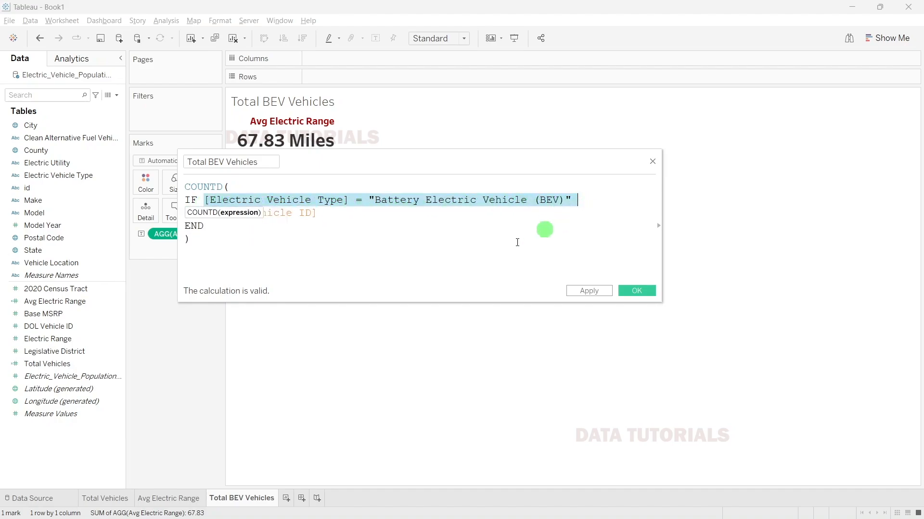
pyautogui.click(484, 258)
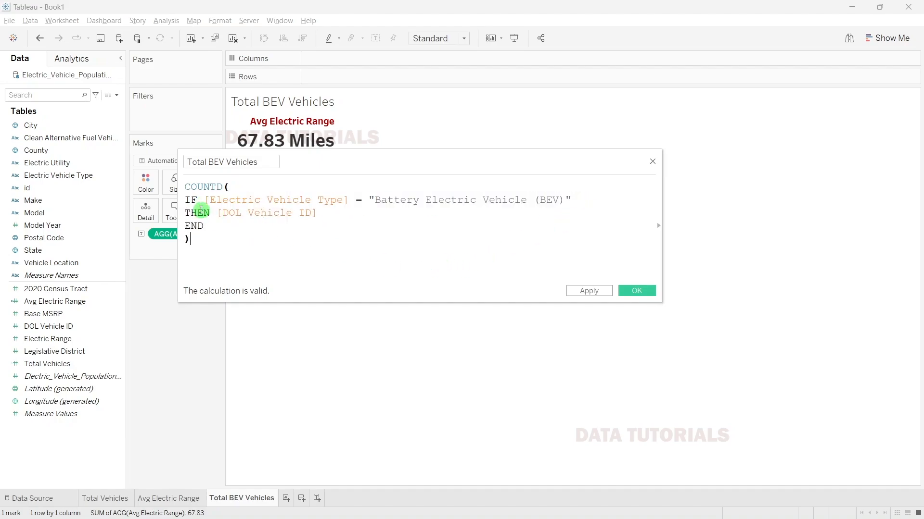
pyautogui.moveTo(209, 200); pyautogui.dragTo(692, 197)
pyautogui.moveTo(599, 204); pyautogui.dragTo(553, 201)
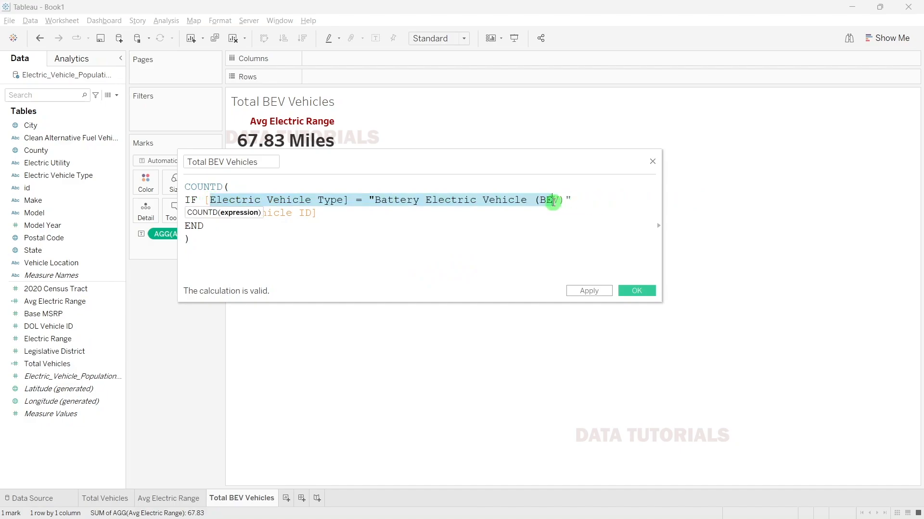
pyautogui.click(201, 242)
pyautogui.moveTo(217, 212); pyautogui.dragTo(326, 210)
pyautogui.moveTo(196, 189); pyautogui.dragTo(214, 188)
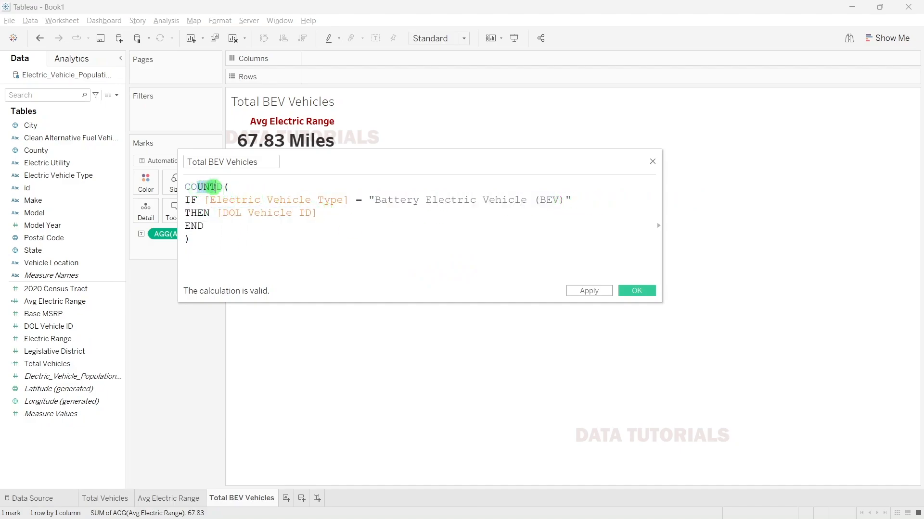
# Step: Save the calculated field and replace the Avg Electric Range measure on the Marks card with Total BEV Vehicles
pyautogui.click(268, 243)
pyautogui.click(636, 291)
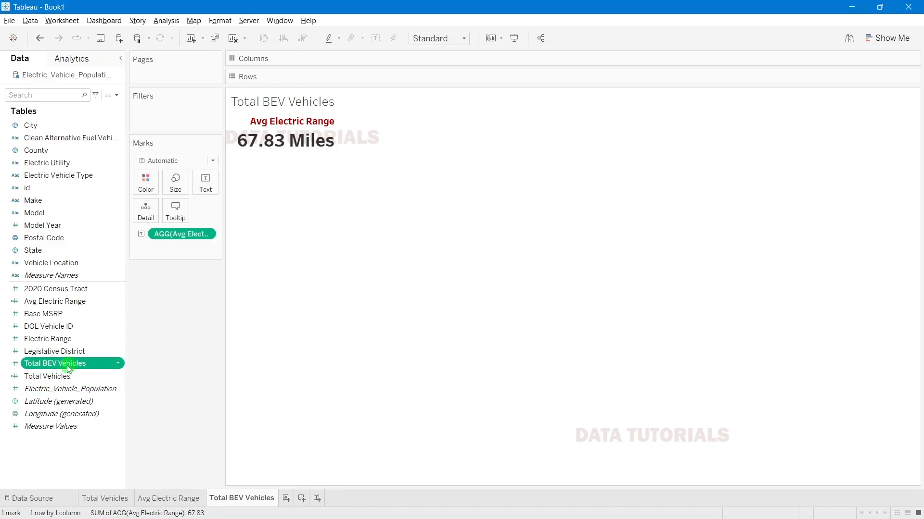
pyautogui.moveTo(69, 368); pyautogui.dragTo(170, 238)
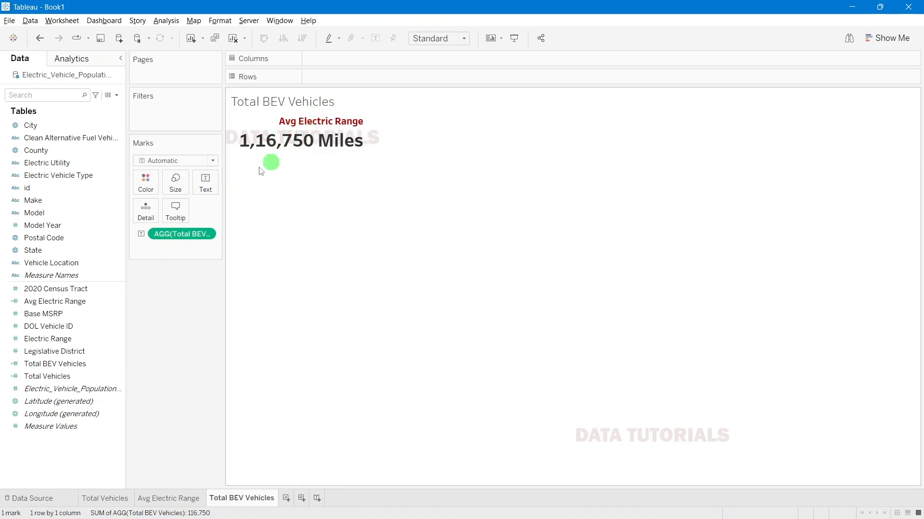
# Step: Change the heading line of the KPI's text label to "Total BEV Vehicles" and apply it
pyautogui.click(205, 183)
pyautogui.click(290, 207)
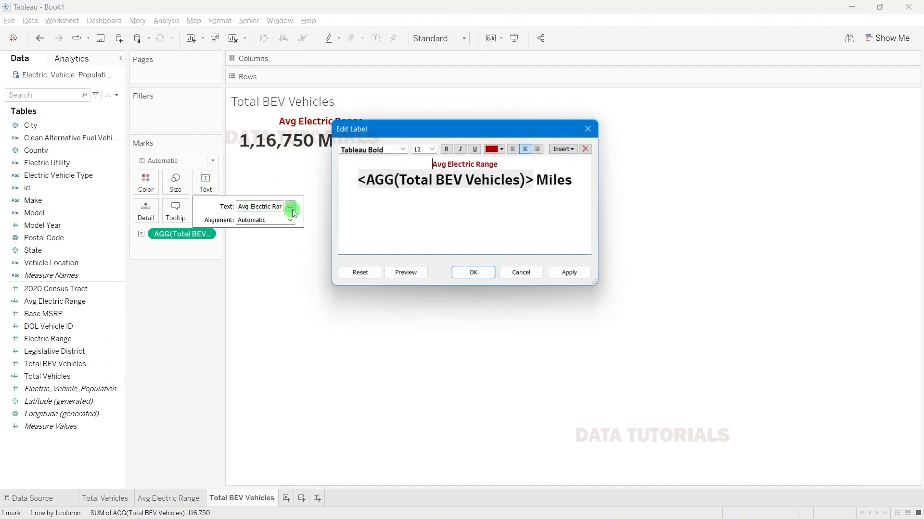
pyautogui.moveTo(432, 164); pyautogui.dragTo(517, 162)
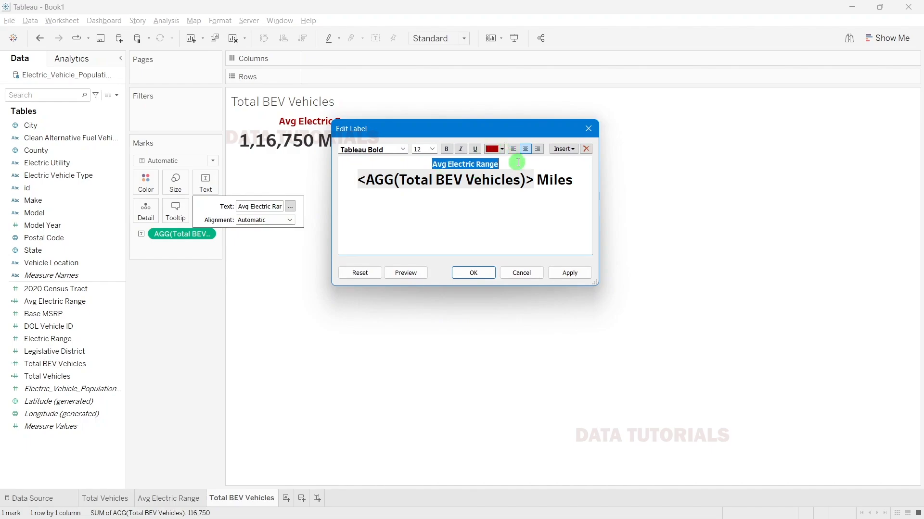
pyautogui.write('Total')
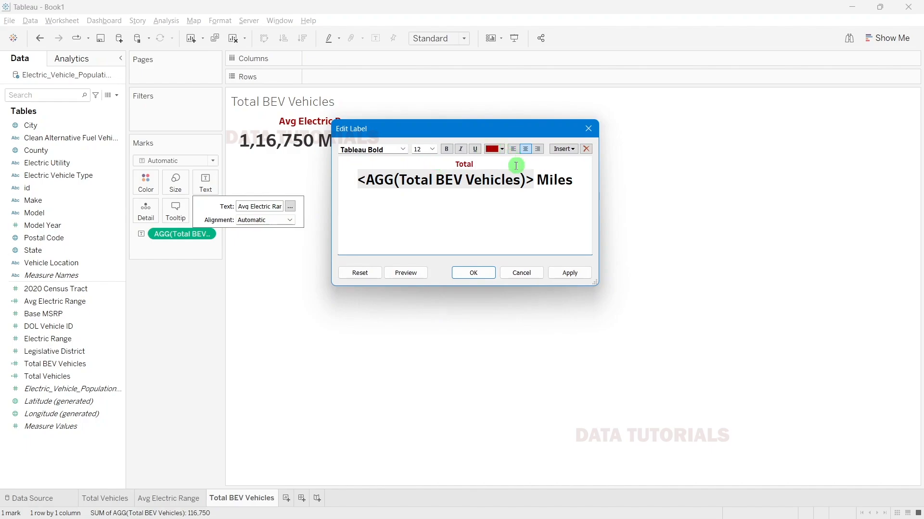
pyautogui.write(' BEV Vehicles')
pyautogui.click(562, 273)
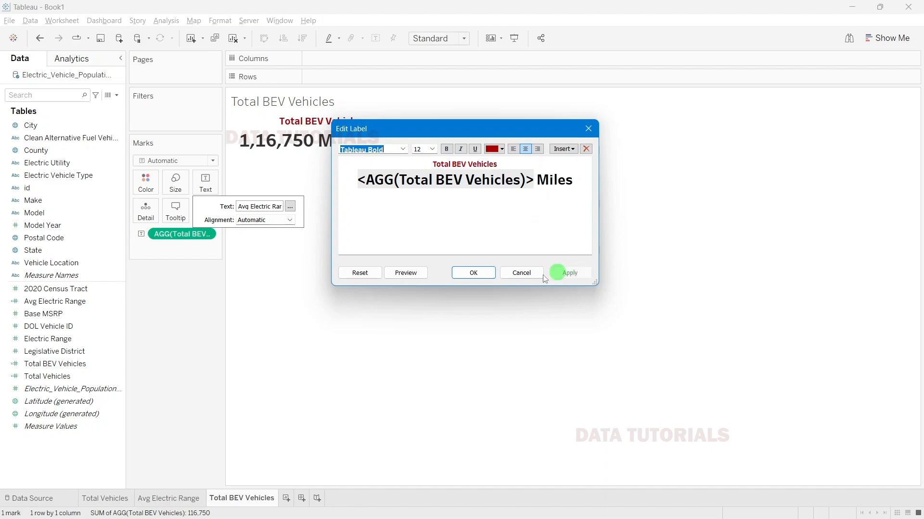
pyautogui.click(472, 272)
# Step: Examine the Total BEV Vehicles KPI in the finished Electric Vehicle Population Data Analysis workbook, then return to Book1
pyautogui.hotkey('alt', 'Tab')
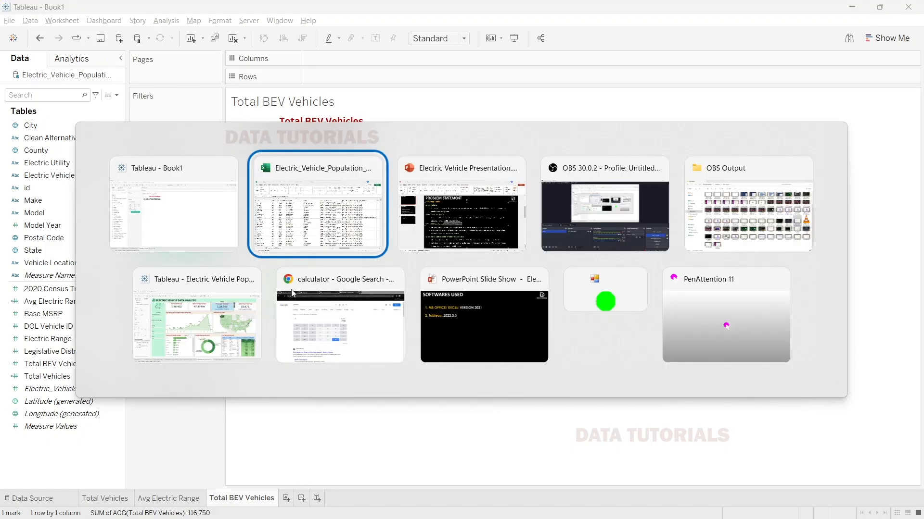
pyautogui.hotkey('alt', 'Tab')
pyautogui.click(235, 312)
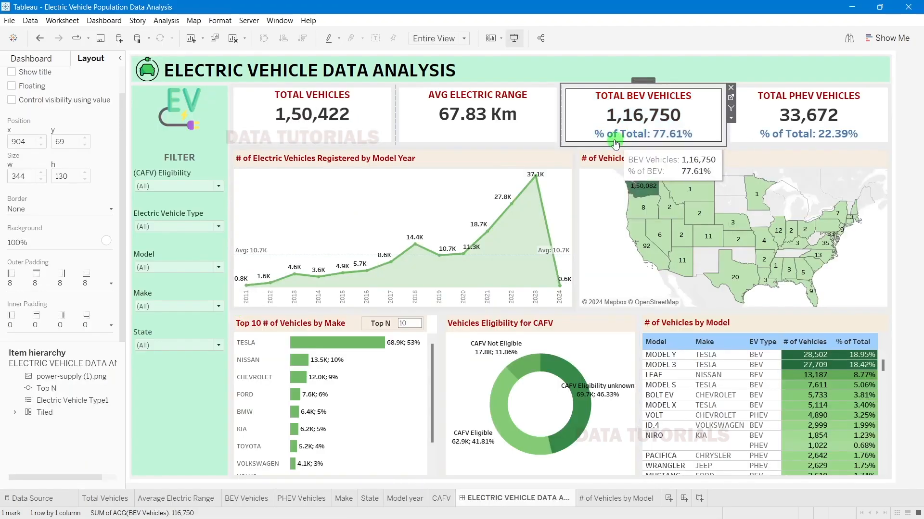
pyautogui.hotkey('alt', 'Tab')
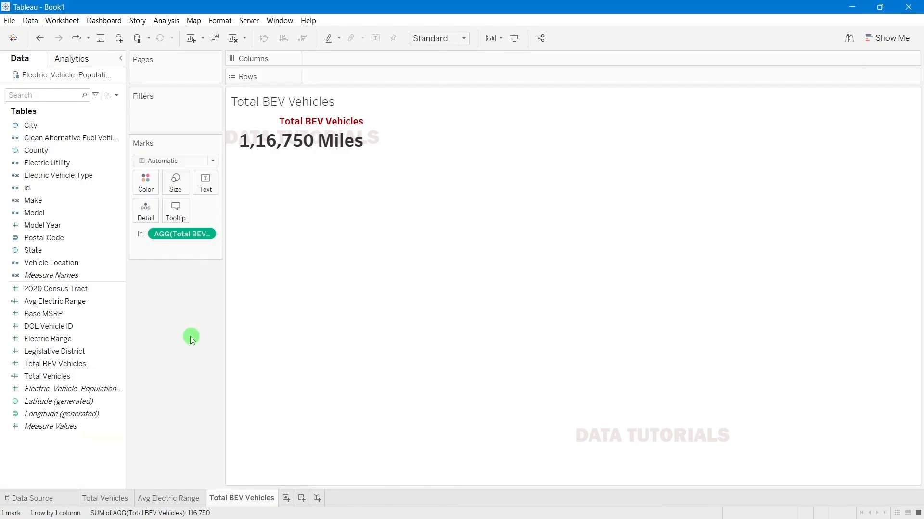
# Step: Create a calculated field named "% of BEV Vehicles" and go to its formula area
pyautogui.click(116, 99)
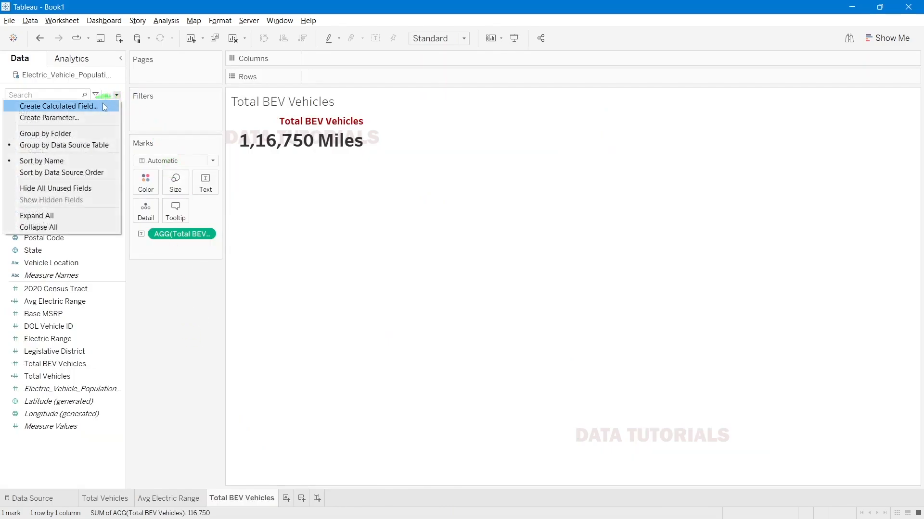
pyautogui.click(58, 104)
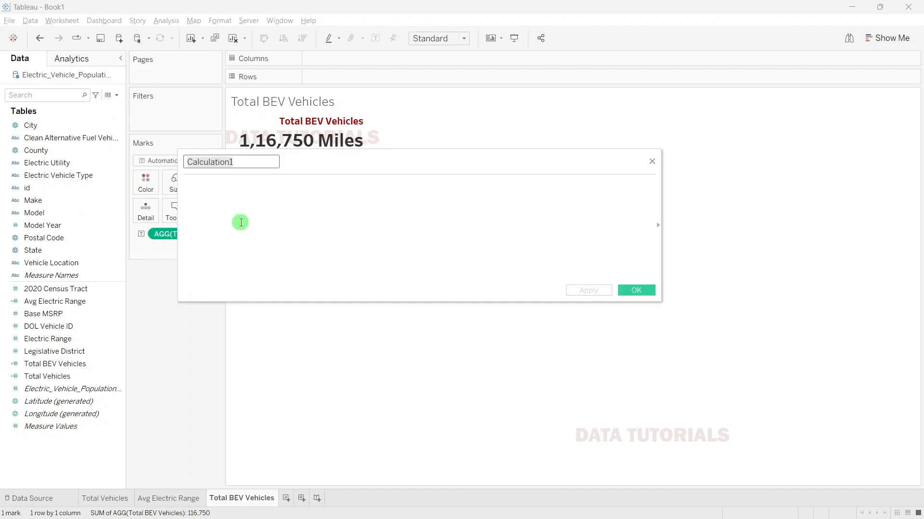
pyautogui.write('% of BEV Vehicles')
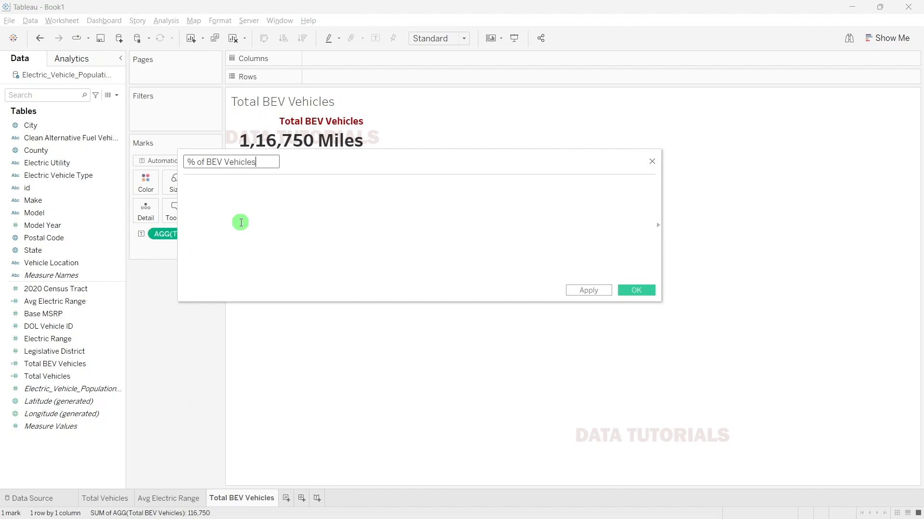
pyautogui.click(242, 223)
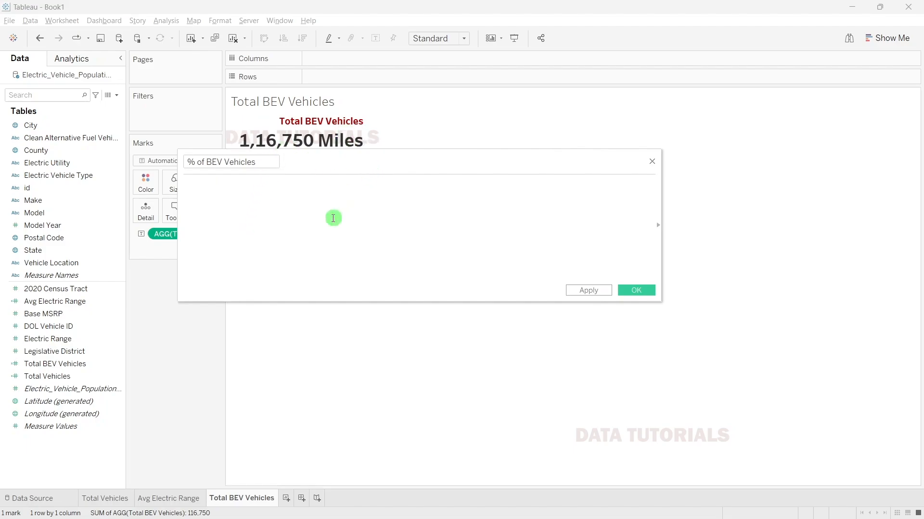
# Step: Define the field as [Total BEV Vehicles] / [Total Vehicles] and save it
pyautogui.write('tota')
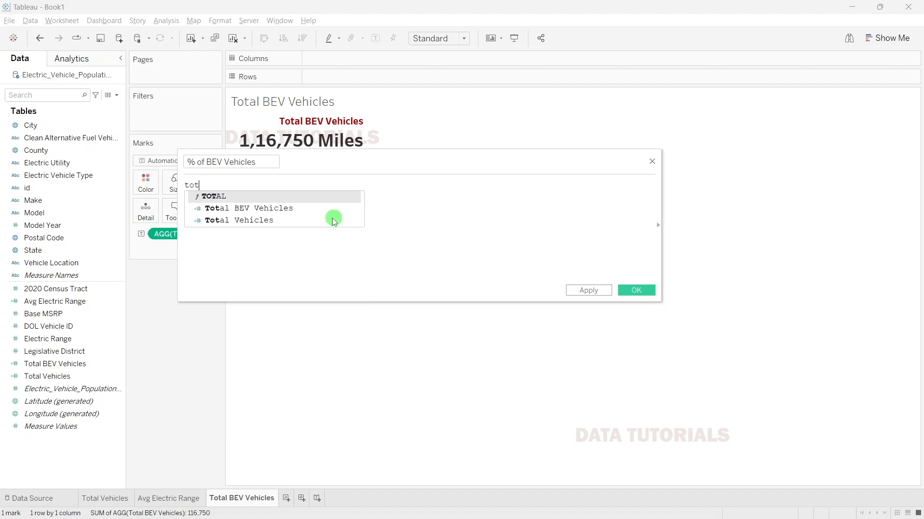
pyautogui.press('Down')
pyautogui.press('Return')
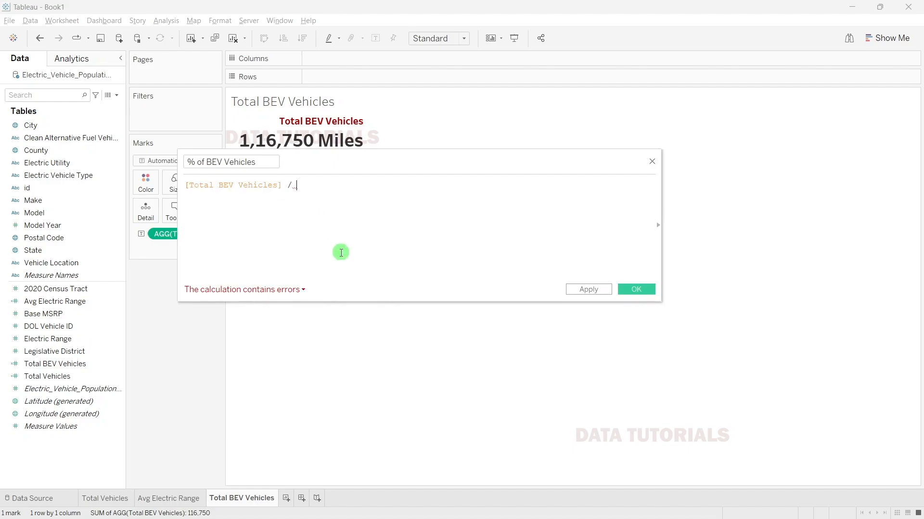
pyautogui.write('tot')
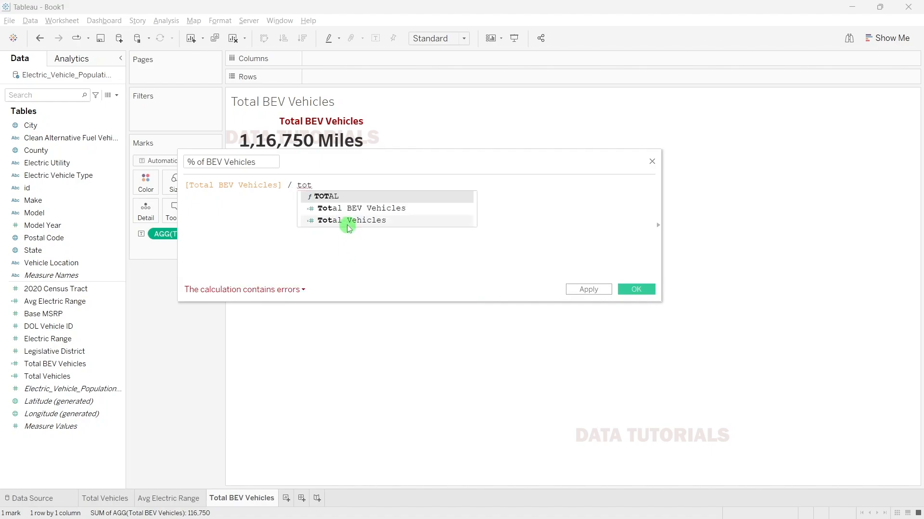
pyautogui.click(348, 222)
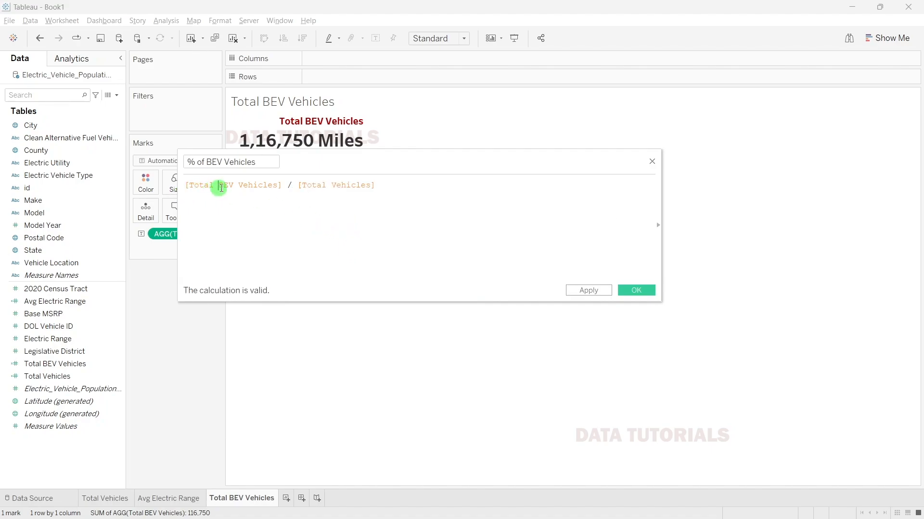
pyautogui.moveTo(332, 185); pyautogui.dragTo(366, 189)
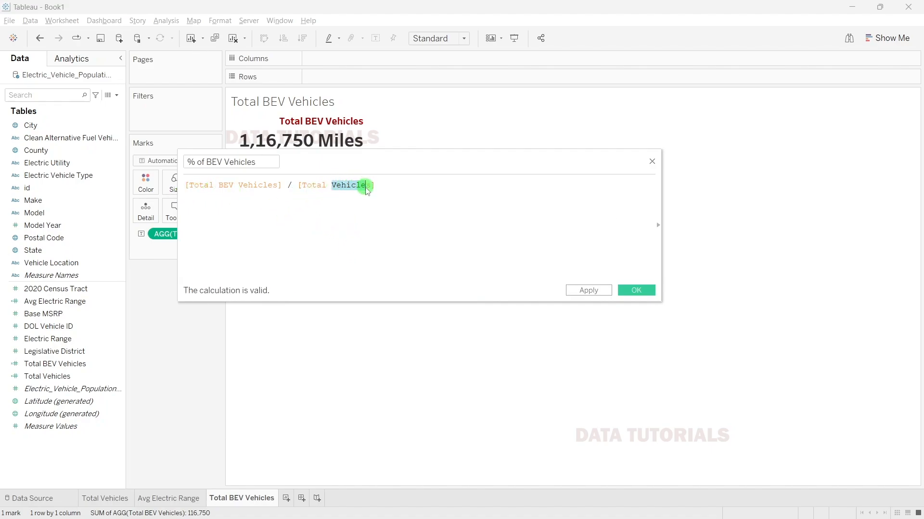
pyautogui.click(366, 188)
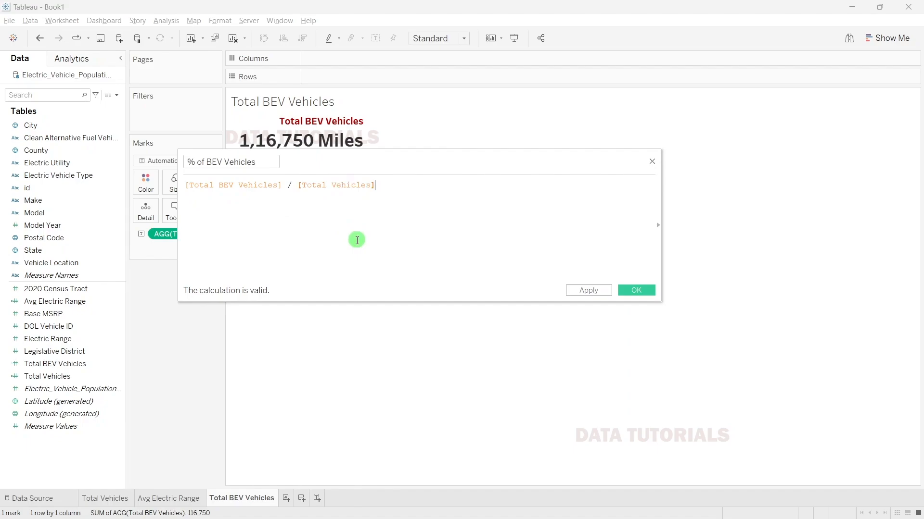
pyautogui.click(642, 290)
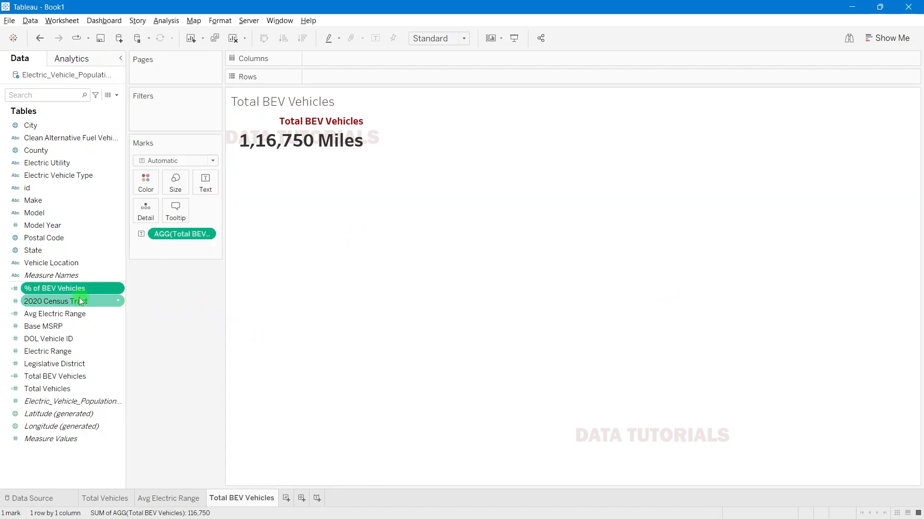
# Step: Show % of BEV Vehicles as text in the Total BEV Vehicles KPI, formatted as a percentage with 1 decimal place
pyautogui.moveTo(72, 288); pyautogui.dragTo(199, 185)
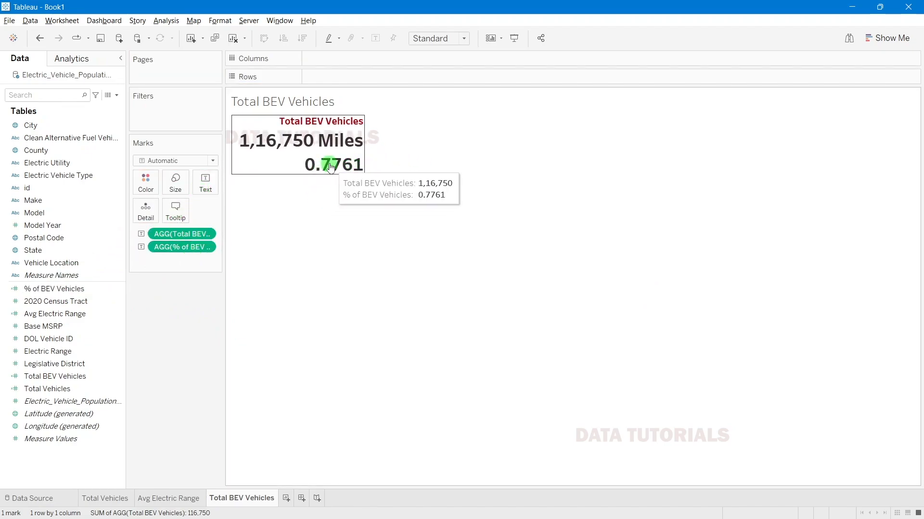
pyautogui.rightClick(174, 250)
pyautogui.click(208, 299)
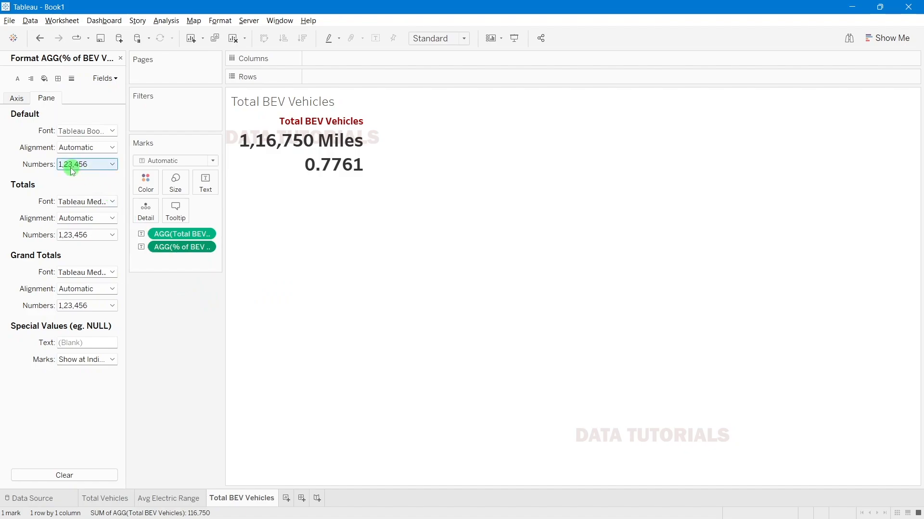
pyautogui.click(72, 171)
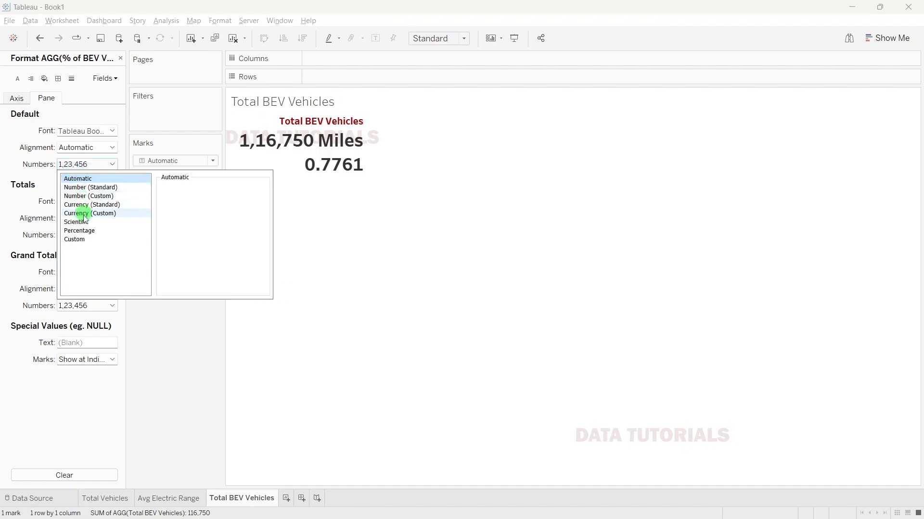
pyautogui.click(88, 231)
pyautogui.click(186, 202)
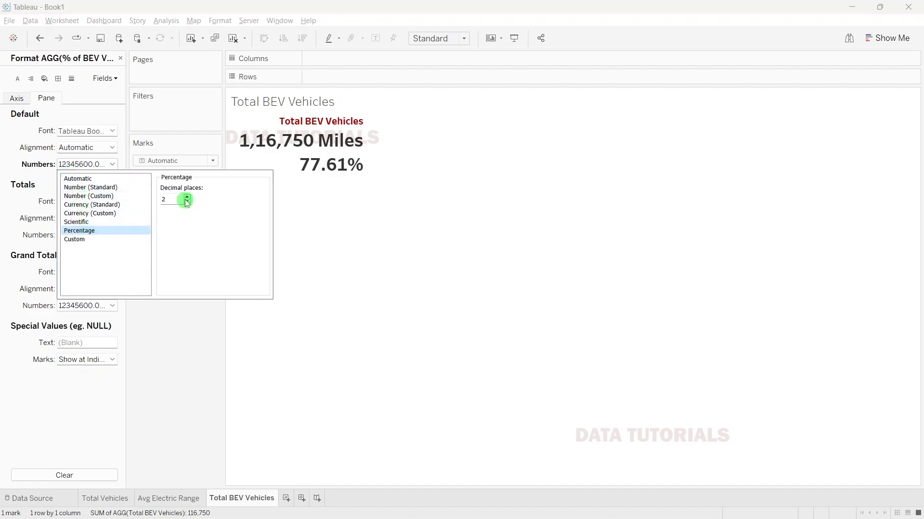
pyautogui.click(187, 202)
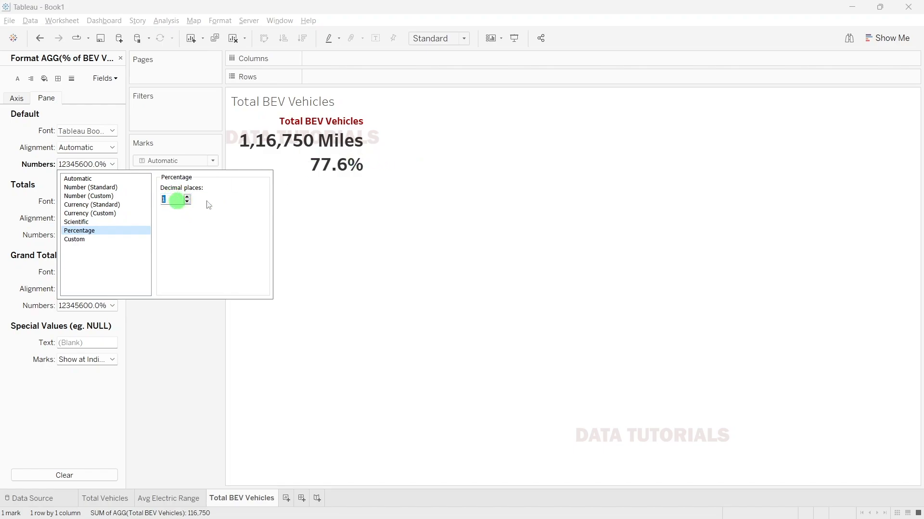
pyautogui.click(169, 371)
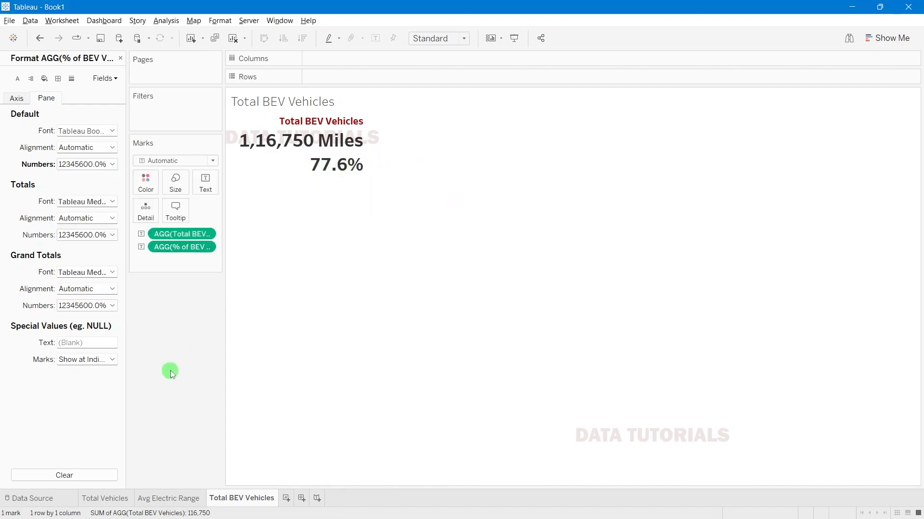
# Step: Insert "% of Total : " before the % of BEV Vehicles field in the KPI's text label
pyautogui.click(204, 182)
pyautogui.click(290, 207)
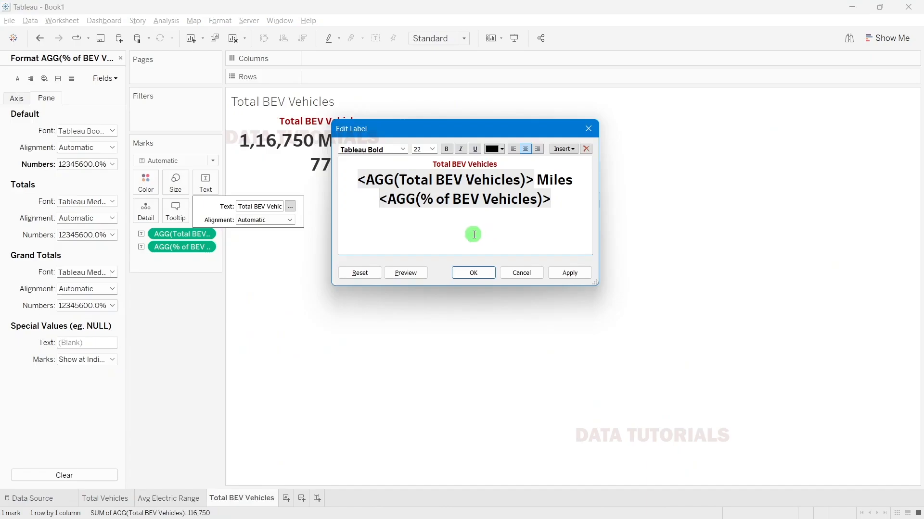
pyautogui.write('% of Tot')
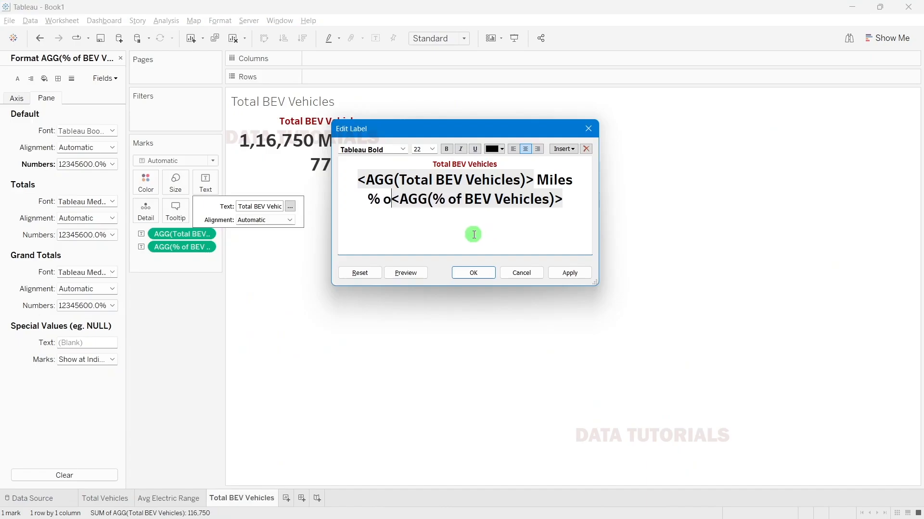
pyautogui.write('al ')
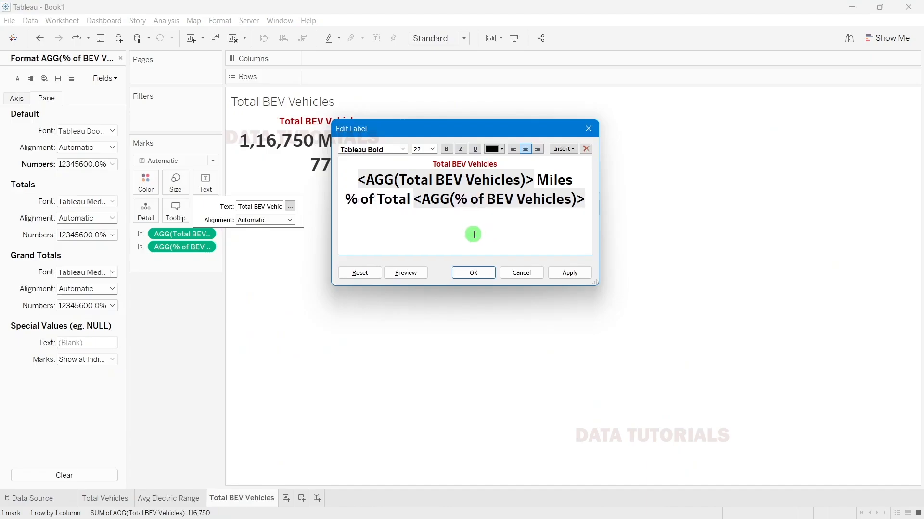
pyautogui.write(':')
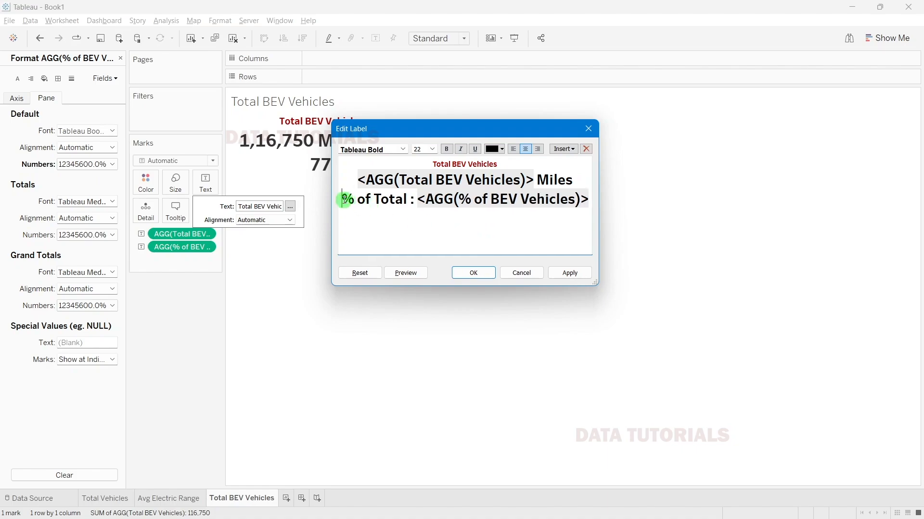
# Step: Set the label's % of Total line to size 14 and blue, apply it, and leave the formatting pane
pyautogui.moveTo(344, 200); pyautogui.dragTo(584, 199)
pyautogui.click(432, 149)
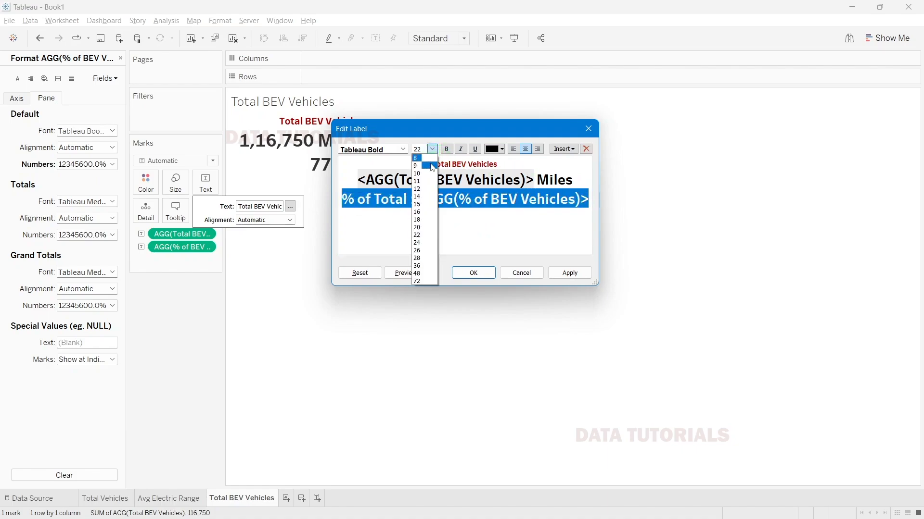
pyautogui.click(417, 197)
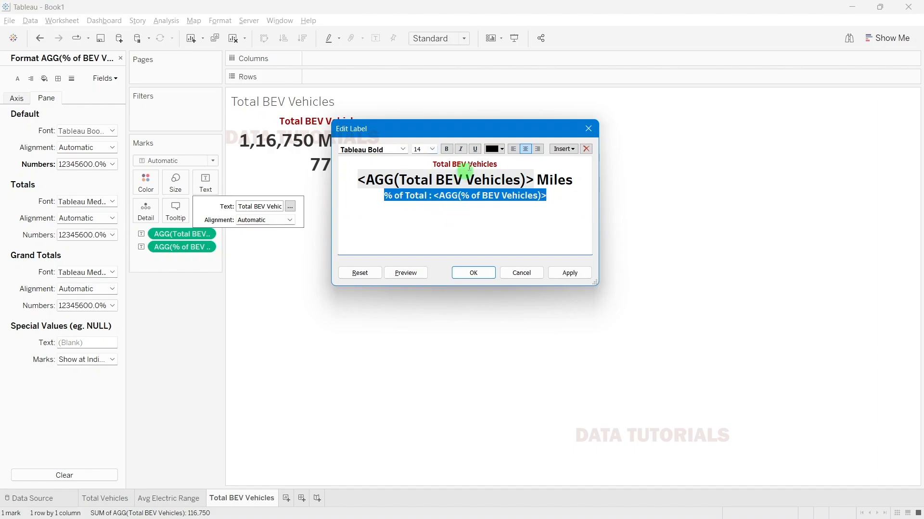
pyautogui.click(494, 149)
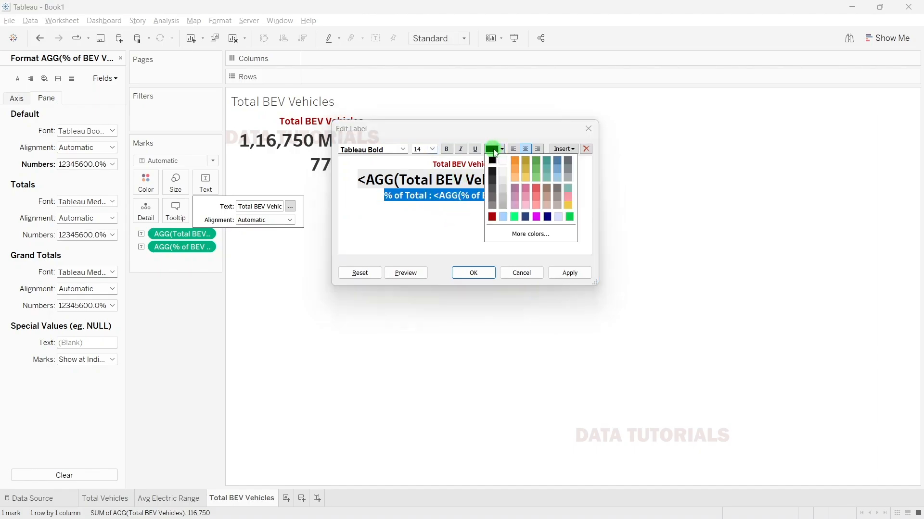
pyautogui.click(557, 166)
pyautogui.click(561, 272)
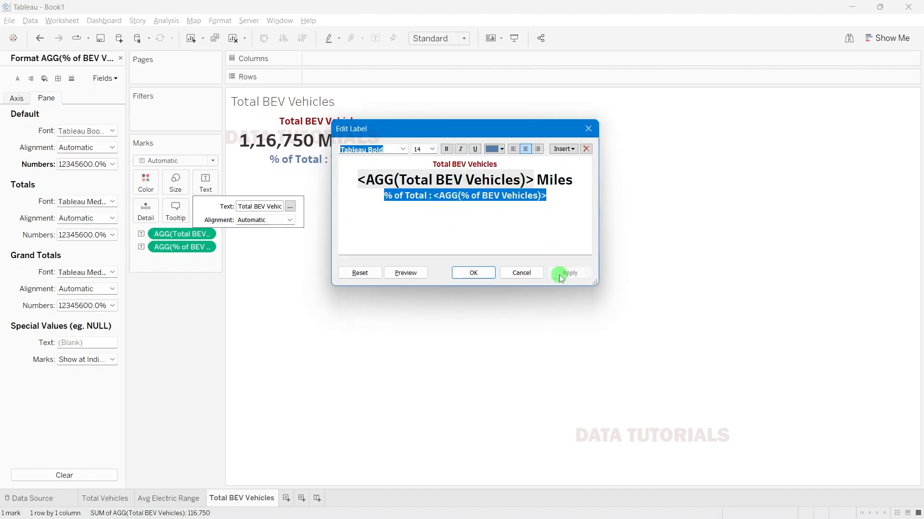
pyautogui.click(474, 273)
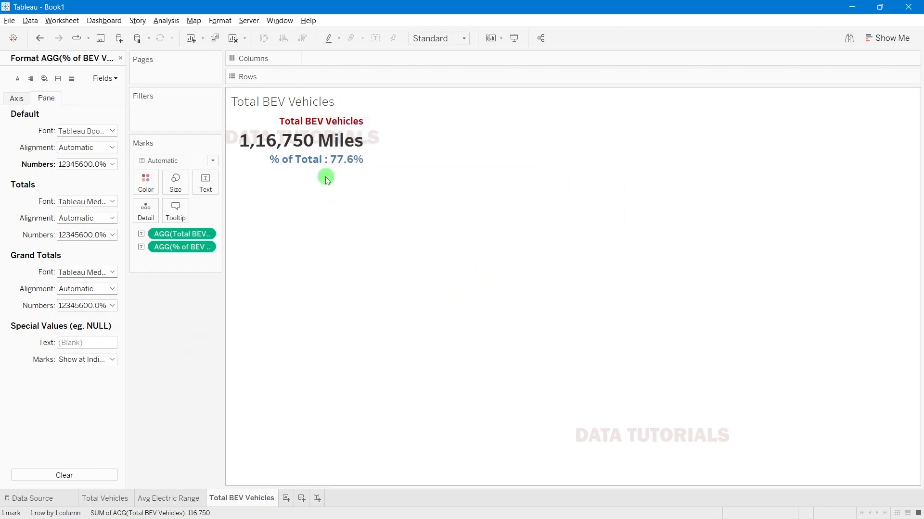
pyautogui.moveTo(267, 160)
pyautogui.click(121, 57)
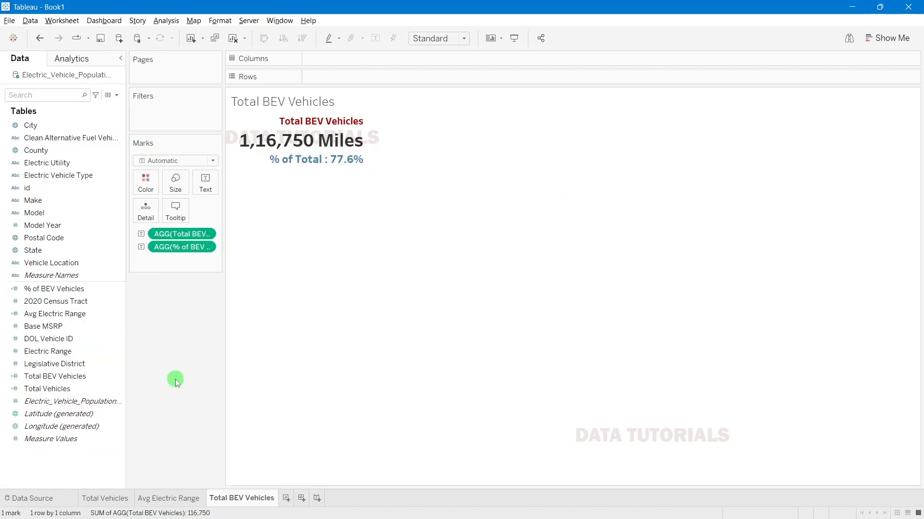
# Step: Add a new worksheet, then consult the Total PHEV Vehicles requirement in the PowerPoint problem statement and return to Tableau
pyautogui.click(286, 498)
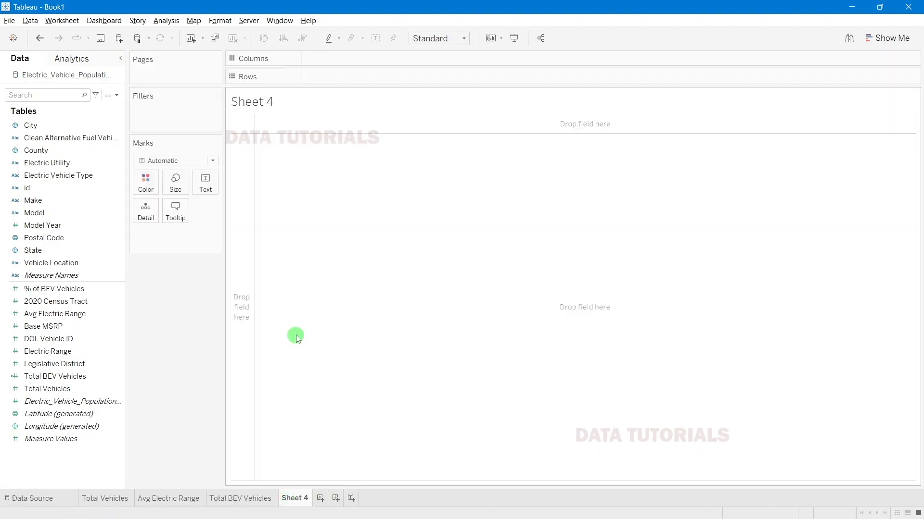
pyautogui.hotkey('alt', 'Tab')
pyautogui.hotkey('alt', 'Tab')
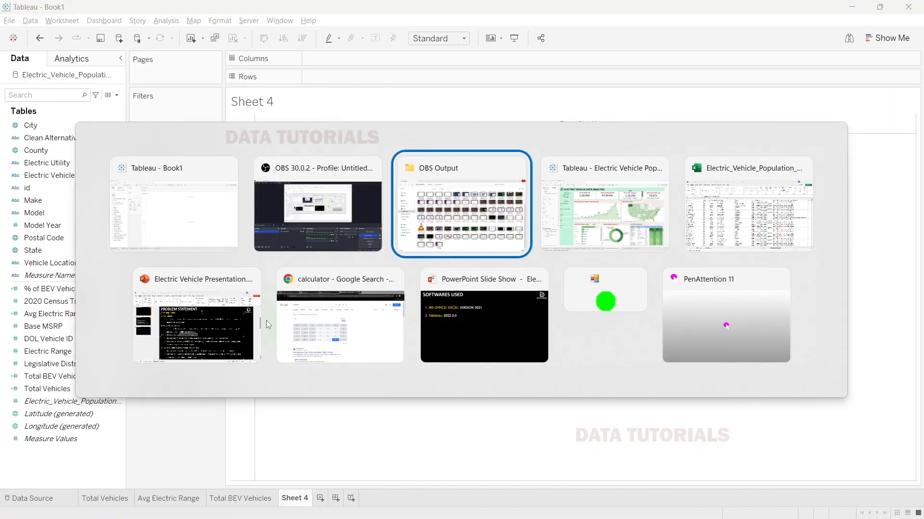
pyautogui.click(203, 341)
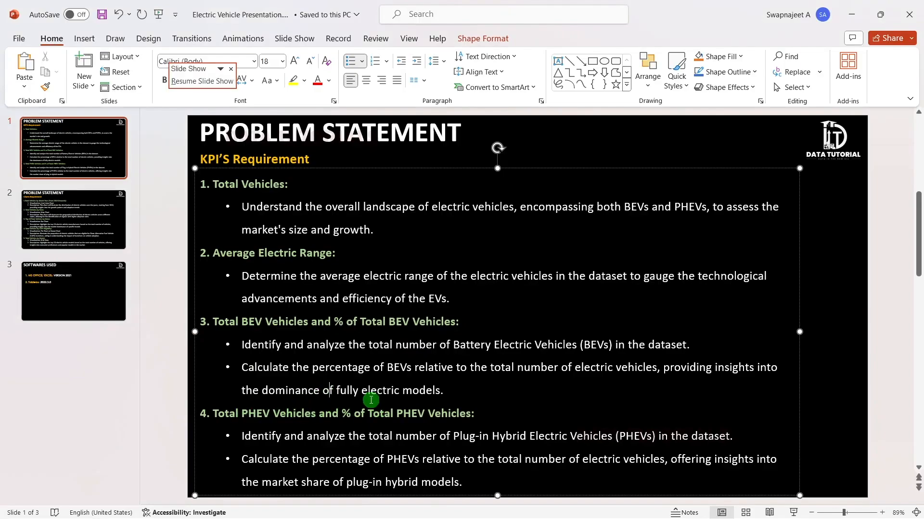
pyautogui.hotkey('alt', 'Tab')
# Step: Duplicate the Total BEV Vehicles sheet and rename the copy "Total PHEV Vehicles"
pyautogui.click(247, 499)
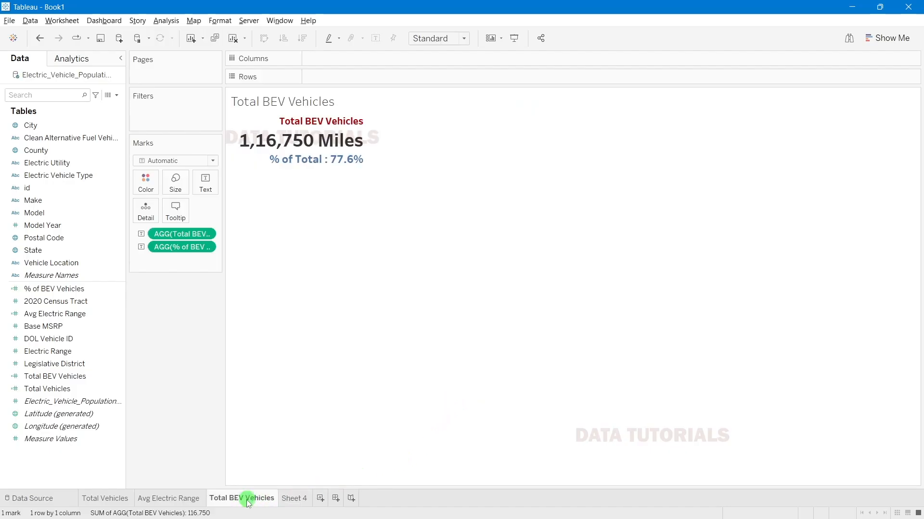
pyautogui.rightClick(247, 499)
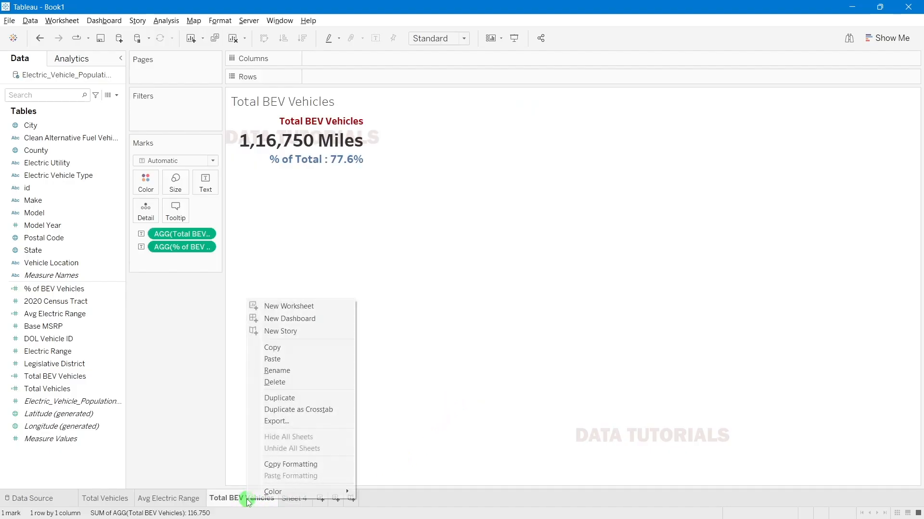
pyautogui.click(277, 398)
pyautogui.doubleClick(319, 499)
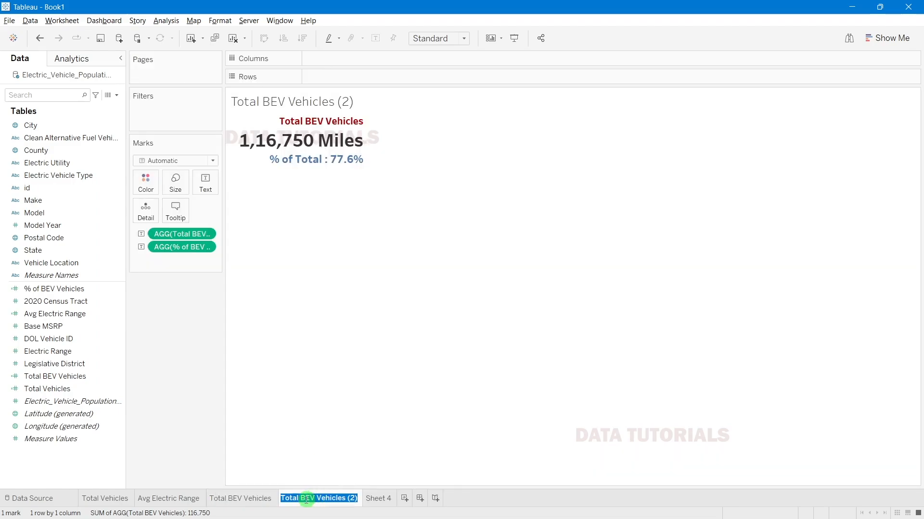
pyautogui.click(310, 499)
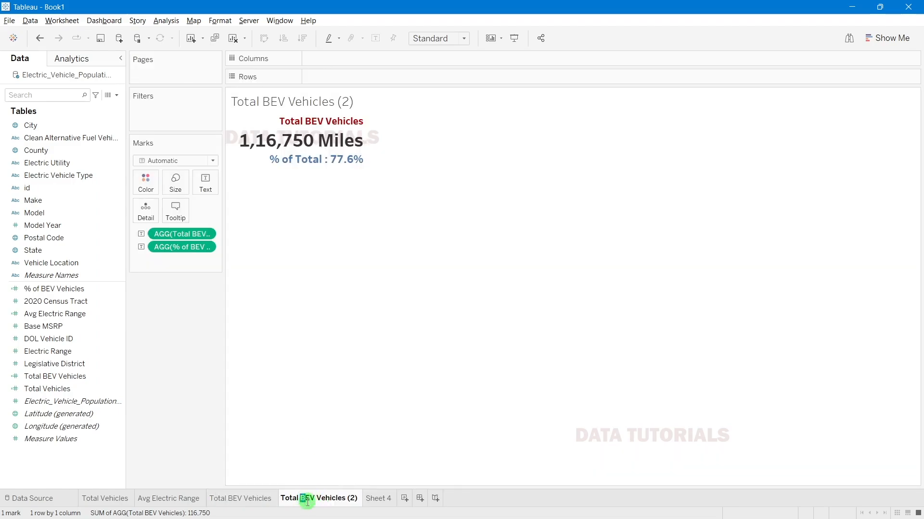
pyautogui.write('PH')
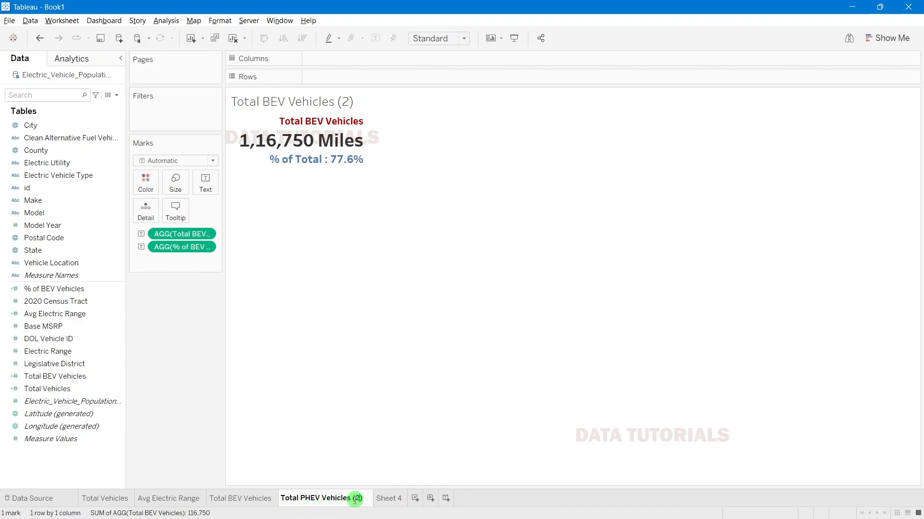
pyautogui.press('BackSpace')
pyautogui.press('BackSpace')
pyautogui.press('BackSpace')
pyautogui.press('Return')
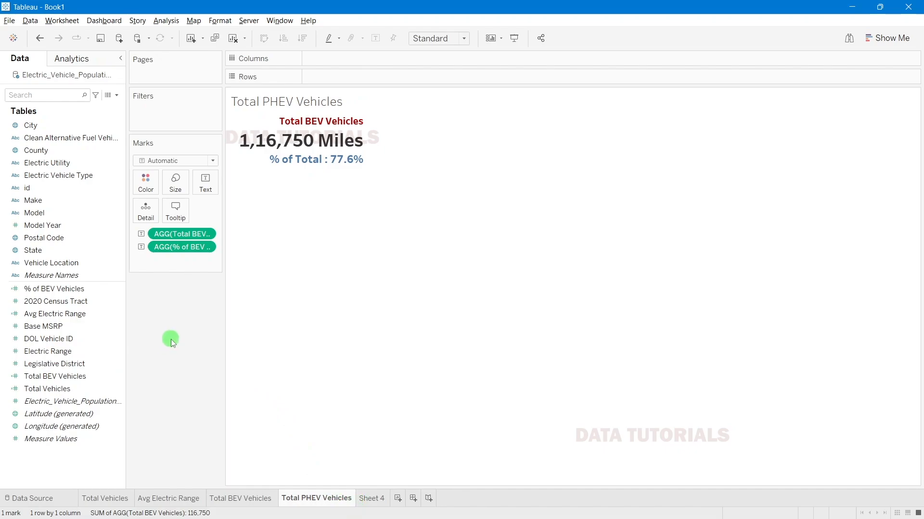
# Step: Create a calculated field named "Total PHEV Vehicles" and go to its formula area
pyautogui.click(116, 95)
pyautogui.click(87, 106)
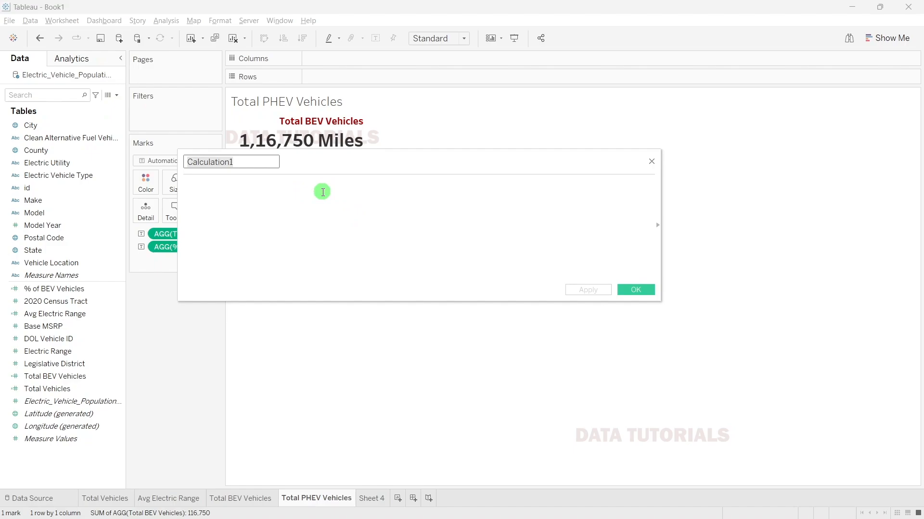
pyautogui.write('Total PHEV Vehicles')
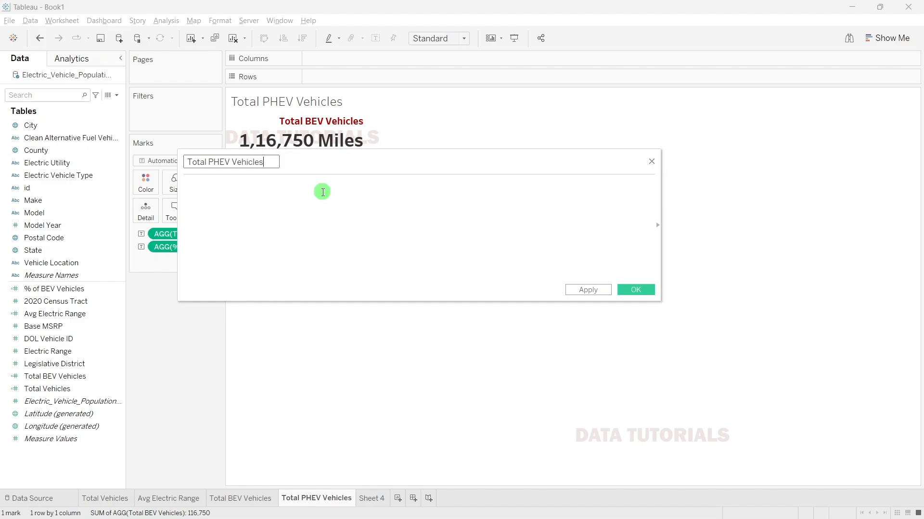
pyautogui.click(319, 221)
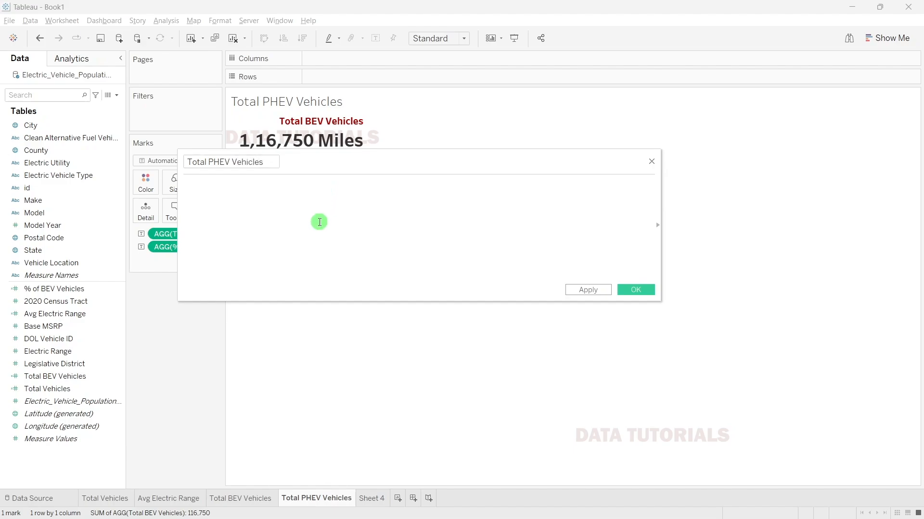
# Step: Begin the field's formula with COUNTD( followed on a new line by IF [Electric Vehicle Type] =
pyautogui.write('count')
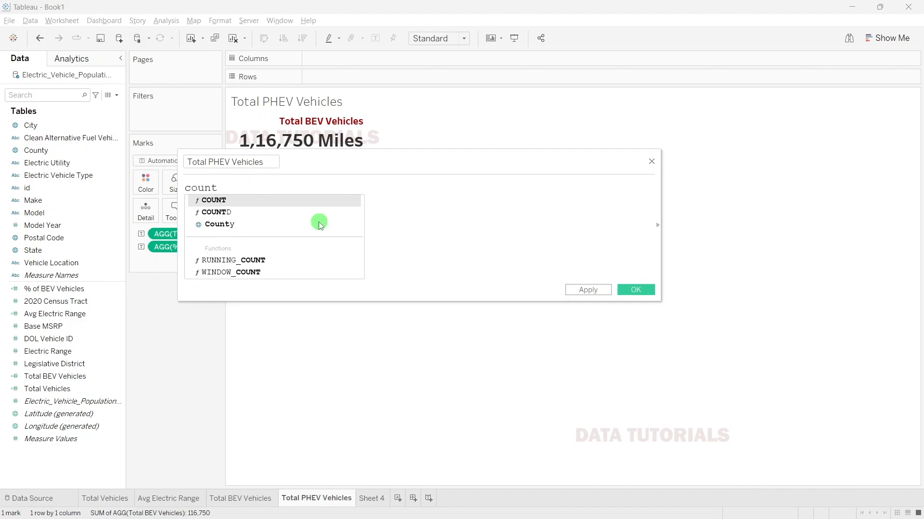
pyautogui.press('Down')
pyautogui.press('Return')
pyautogui.write('\\')
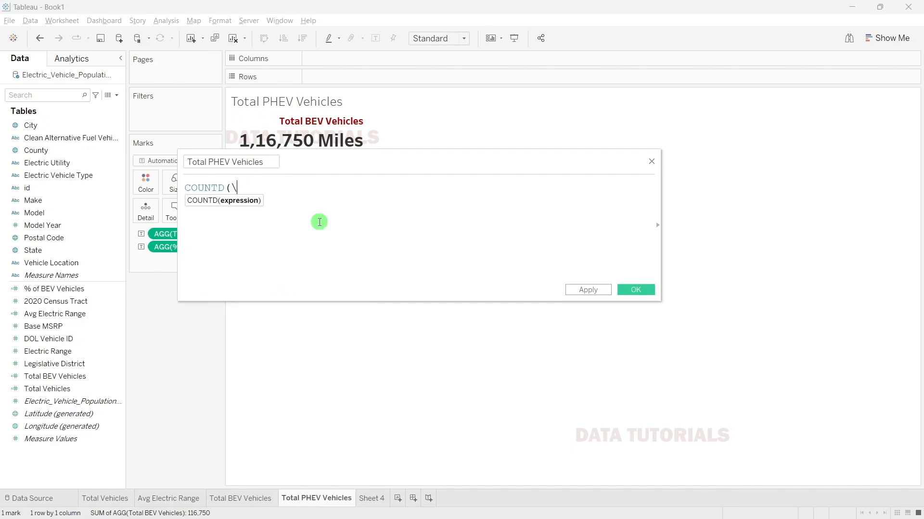
pyautogui.press('Return')
pyautogui.write('IF')
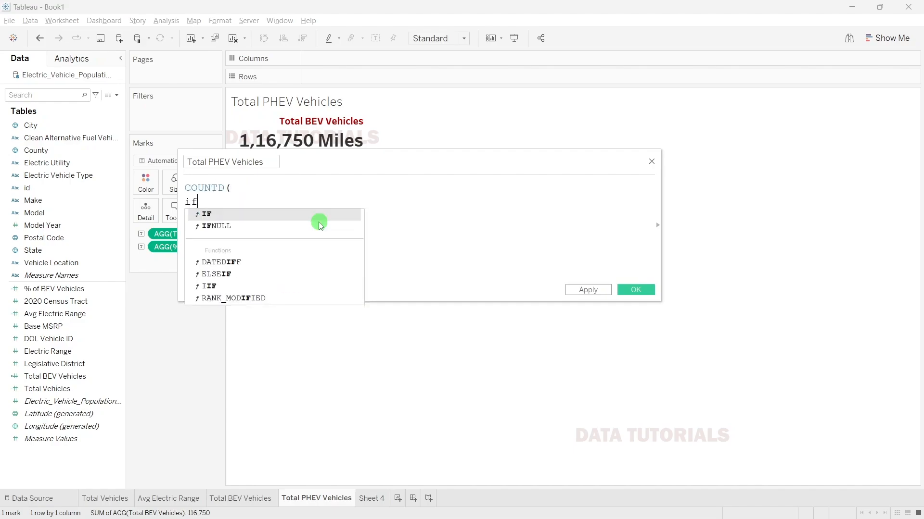
pyautogui.write(' ele')
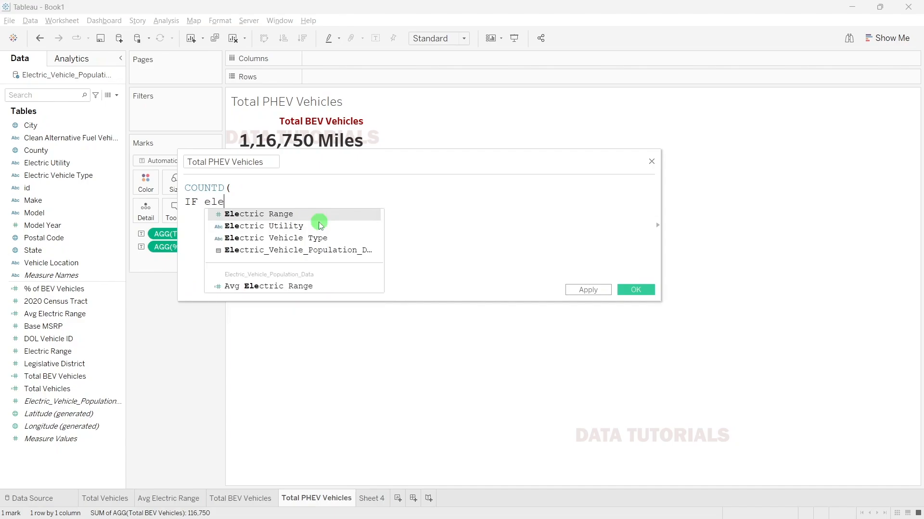
pyautogui.click(313, 238)
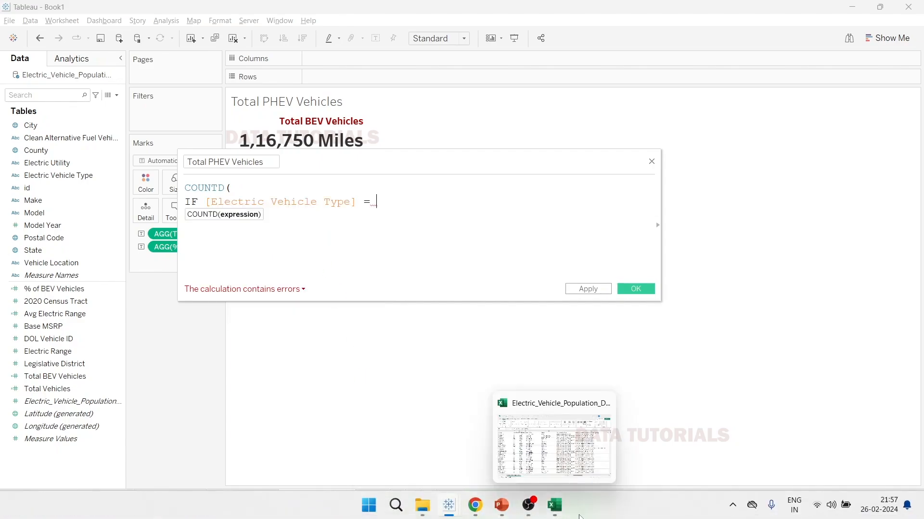
# Step: Switch to Excel, get the type text "Plug-in Hybrid Electric Vehicle (PHEV)" from cell I3, and return to the Tableau calculation
pyautogui.click(554, 503)
pyautogui.click(526, 178)
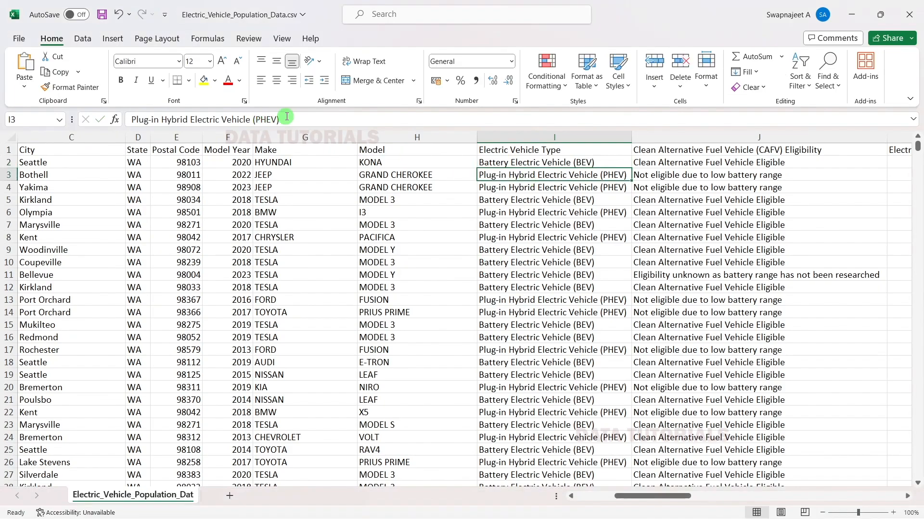
pyautogui.hotkey('alt', 'Tab')
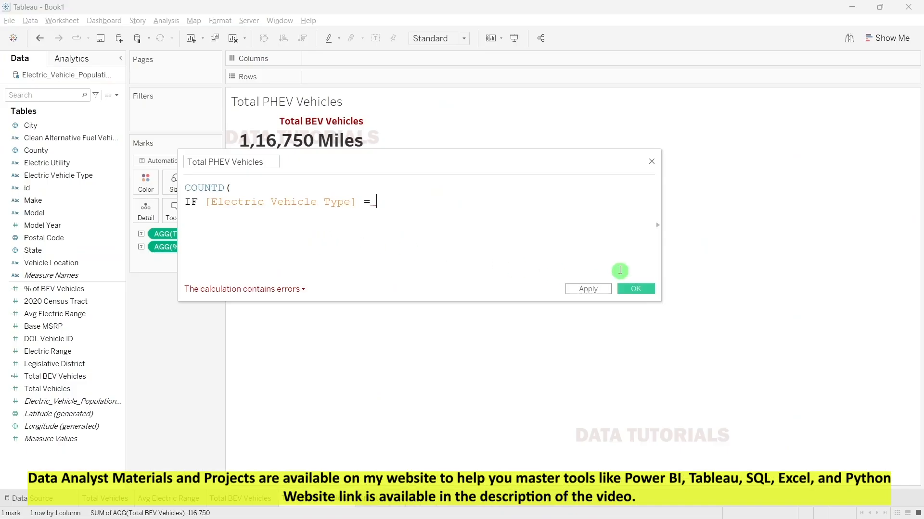
# Step: Complete the IF condition with "Plug-in Hybrid Electric Vehicle (PHEV)" in quotes and add THEN on the following line
pyautogui.write('Plug-in Hybrid Electric Vehicle (PHEV)')
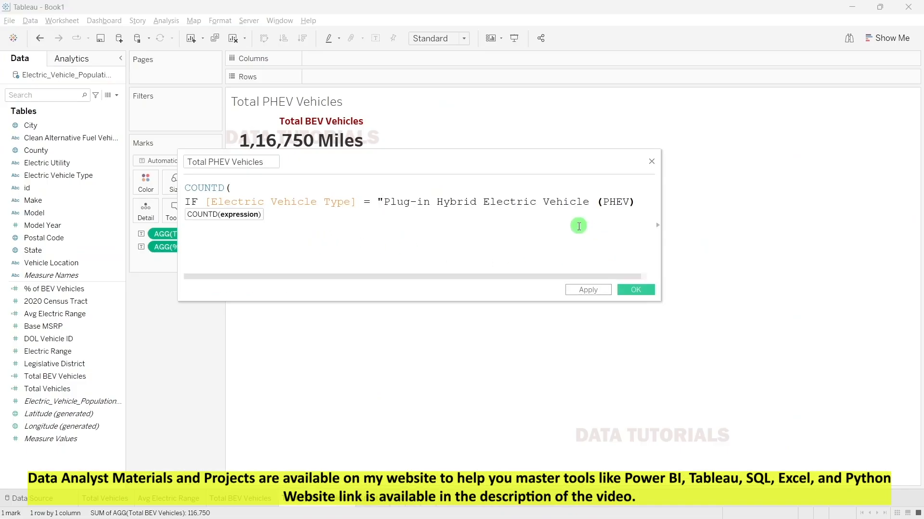
pyautogui.write('"4')
pyautogui.press('BackSpace')
pyautogui.press('Return')
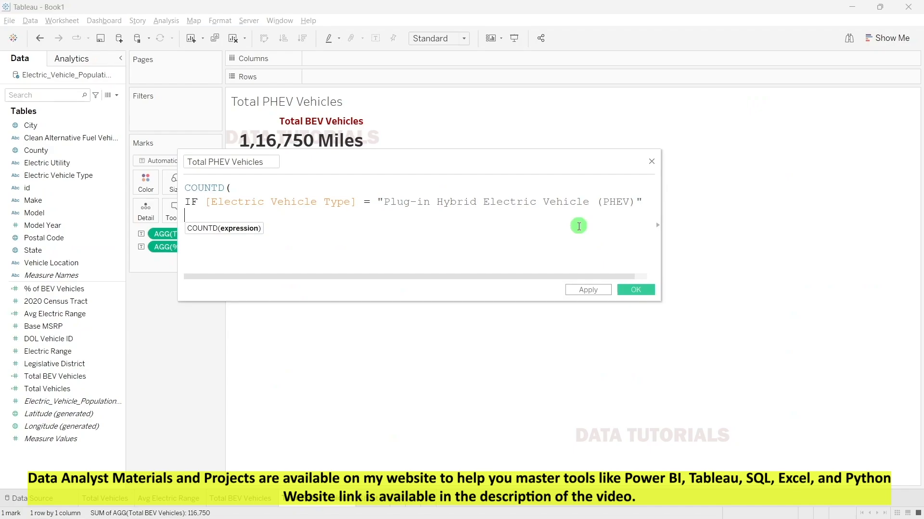
pyautogui.write('THEN')
pyautogui.press('Return')
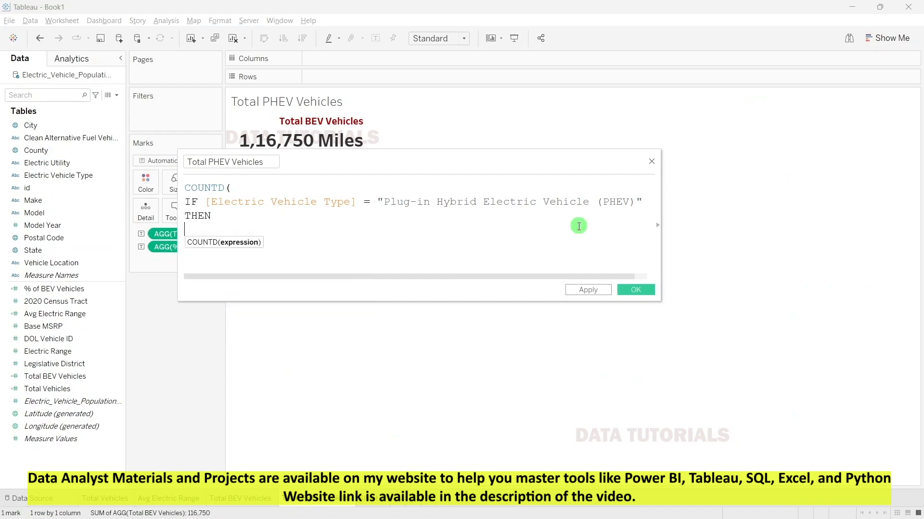
# Step: Add [DOL Vehicle ID], END and a closing parenthesis on separate lines to finish the Total PHEV Vehicles formula
pyautogui.write('do')
pyautogui.press('Return')
pyautogui.press('Return')
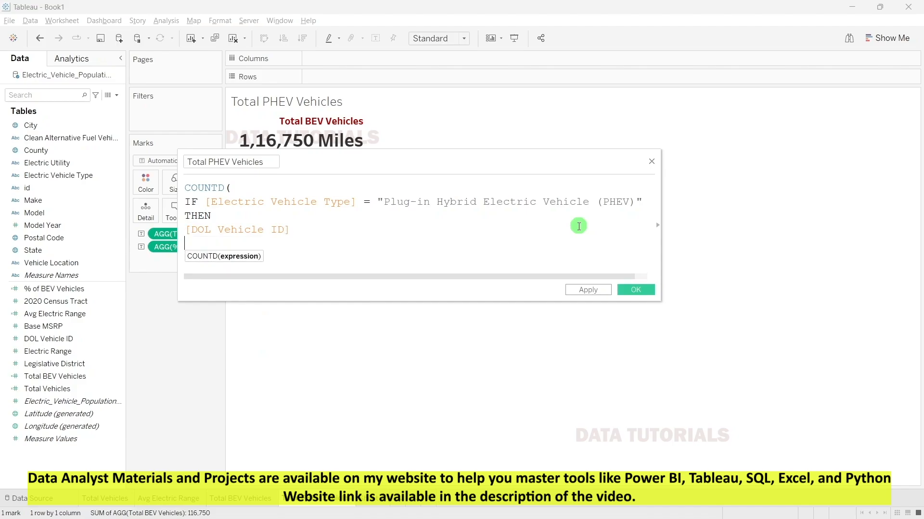
pyautogui.write('END')
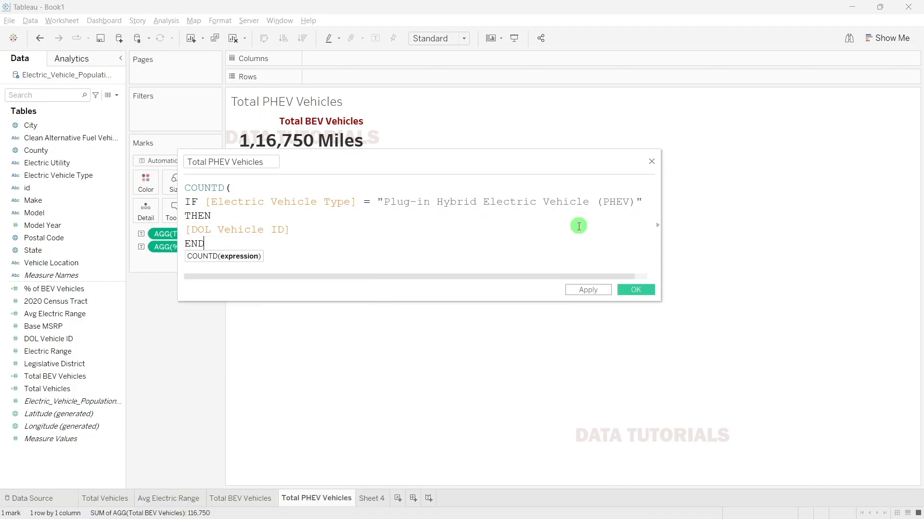
pyautogui.press('Return')
pyautogui.write(')')
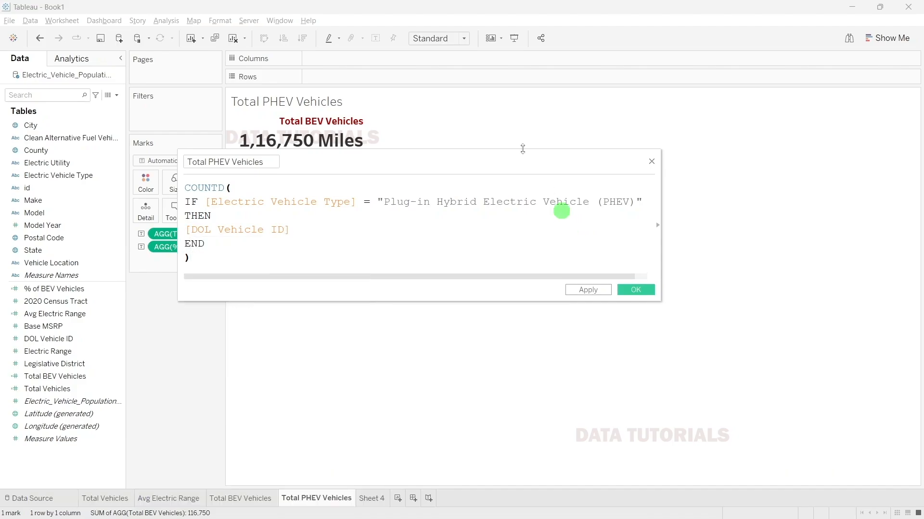
# Step: Save the calculation and replace the Total BEV Vehicles measure on the Marks card with Total PHEV Vehicles
pyautogui.moveTo(255, 303); pyautogui.dragTo(257, 344)
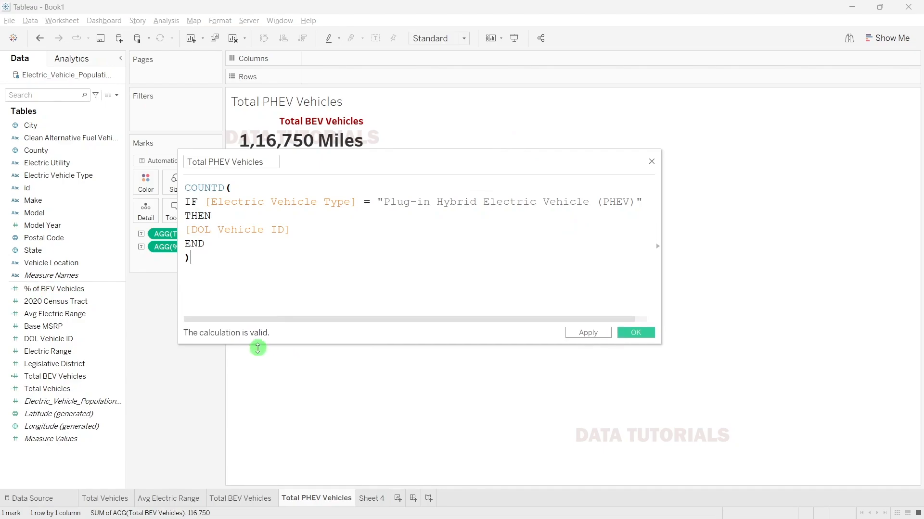
pyautogui.moveTo(585, 319)
pyautogui.mouseDown()
pyautogui.moveTo(624, 319)
pyautogui.moveTo(582, 321)
pyautogui.mouseUp()
pyautogui.click(642, 333)
pyautogui.moveTo(56, 389); pyautogui.dragTo(172, 231)
pyautogui.moveTo(255, 143)
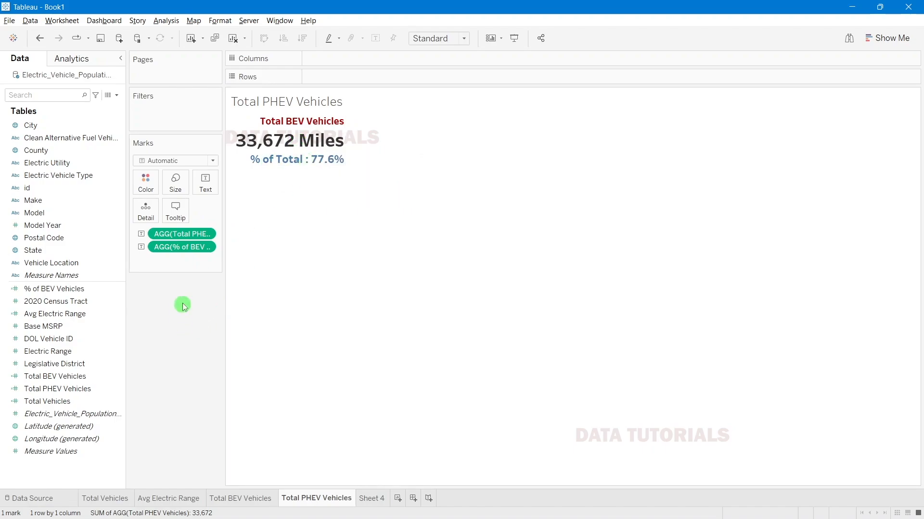
# Step: Create a calculated field named "% of PHEV Vehicles" and go to its formula area
pyautogui.click(116, 95)
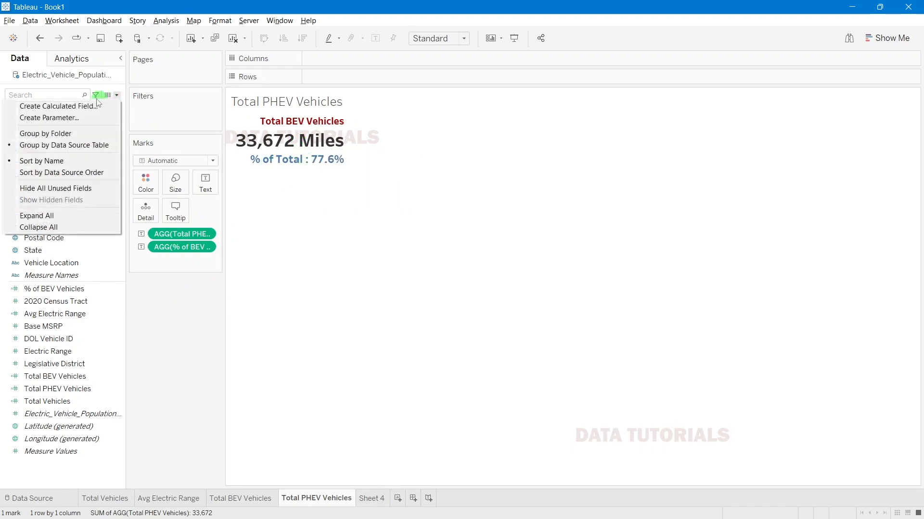
pyautogui.click(79, 104)
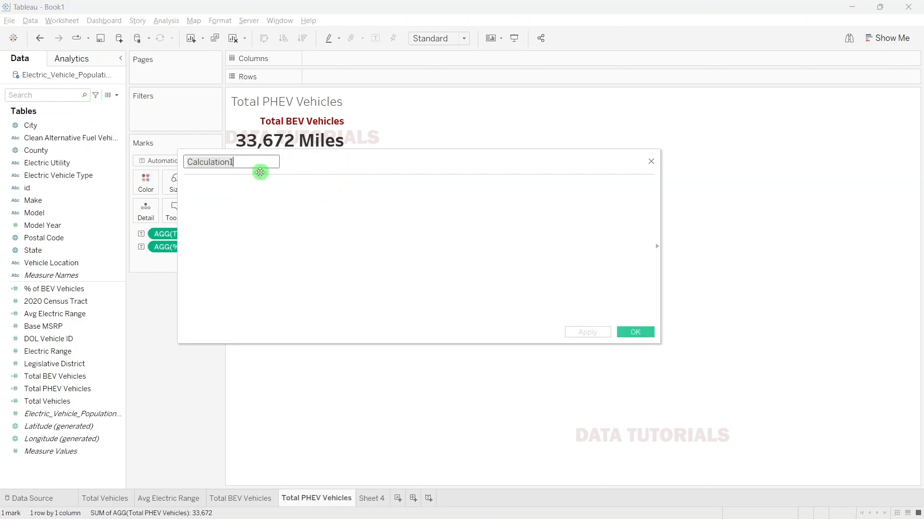
pyautogui.write('% of ')
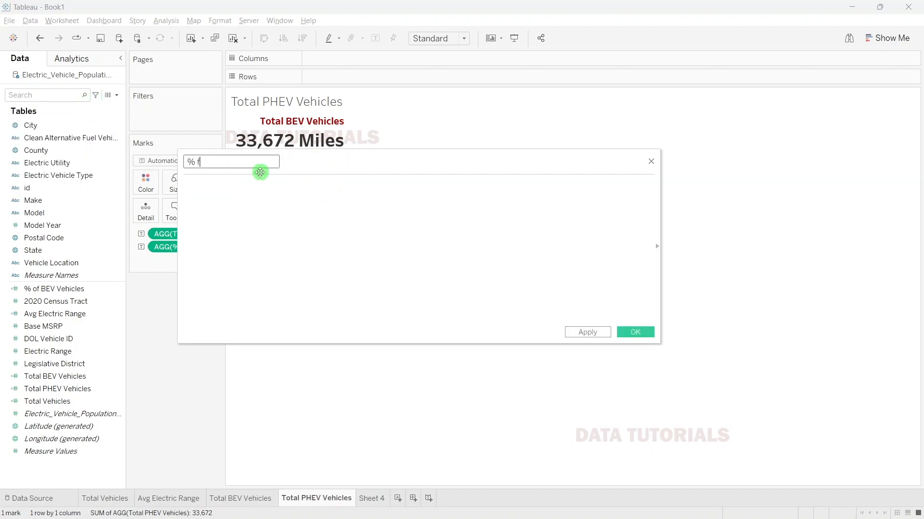
pyautogui.write('PHEV Vehicles')
pyautogui.click(289, 211)
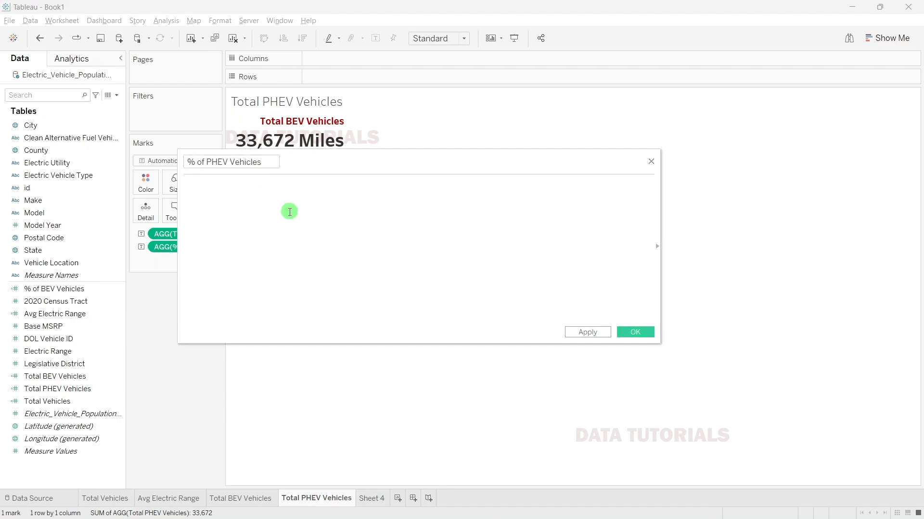
# Step: Set the field's formula to [Total PHEV Vehicles] / [Total Vehicles] and save it
pyautogui.write('Tot')
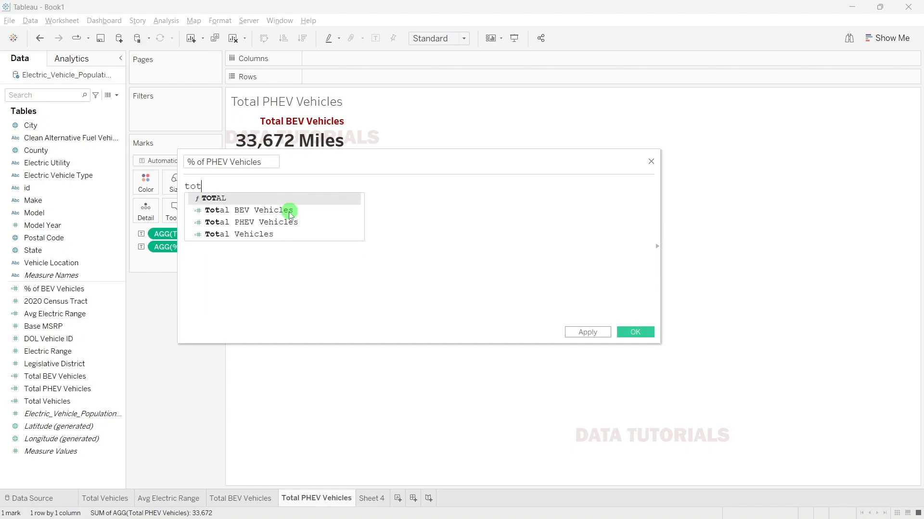
pyautogui.doubleClick(299, 219)
pyautogui.write('/ ')
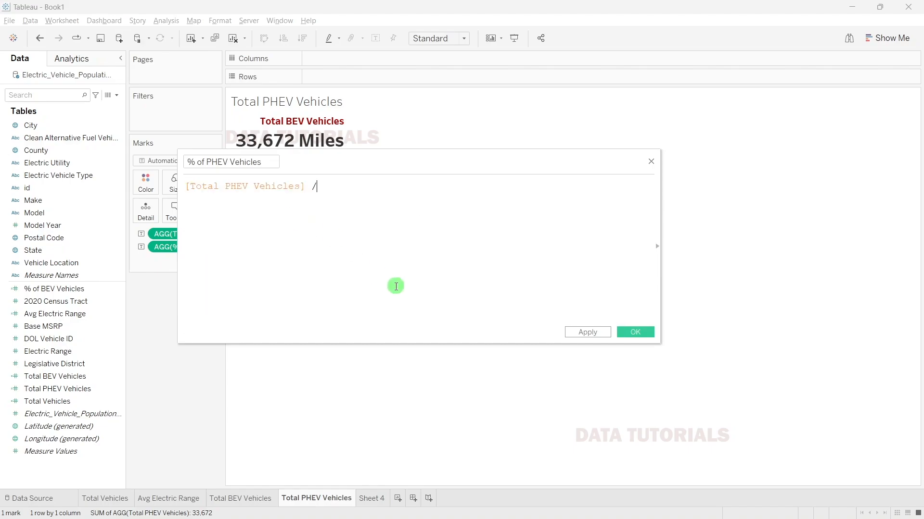
pyautogui.write('tot')
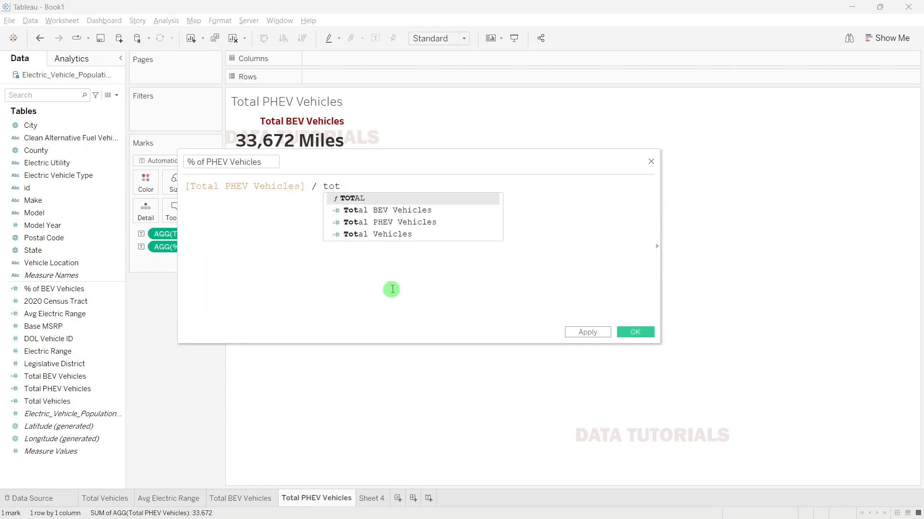
pyautogui.doubleClick(377, 238)
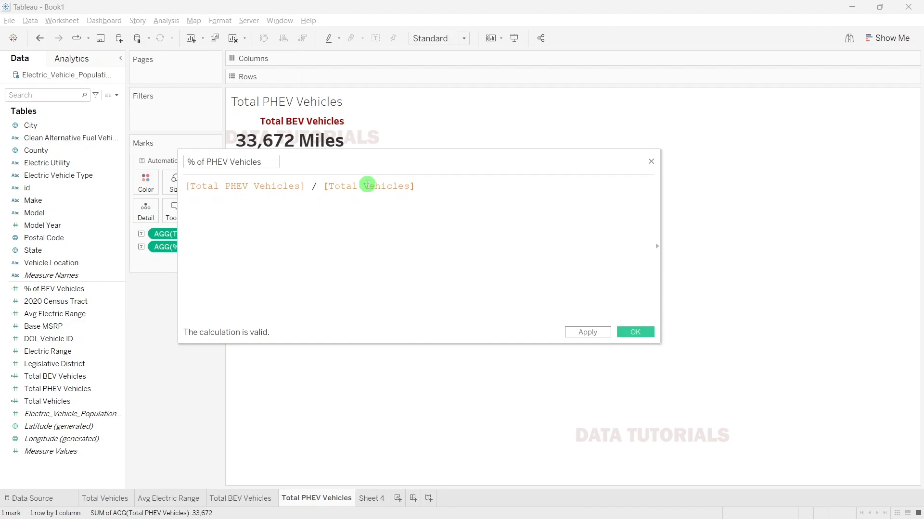
pyautogui.click(635, 332)
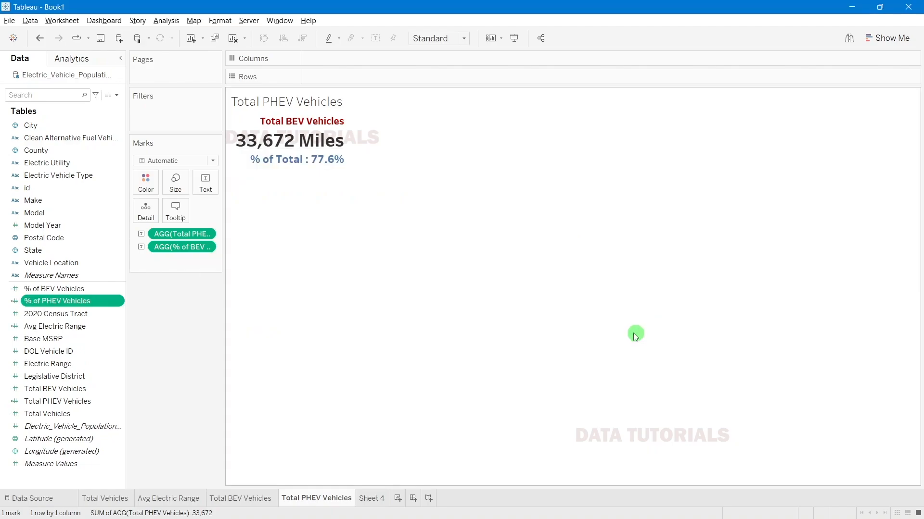
# Step: Replace the % of BEV Vehicles measure on the Marks card with % of PHEV Vehicles and format it as a percentage with 1 decimal place
pyautogui.moveTo(103, 301); pyautogui.dragTo(179, 249)
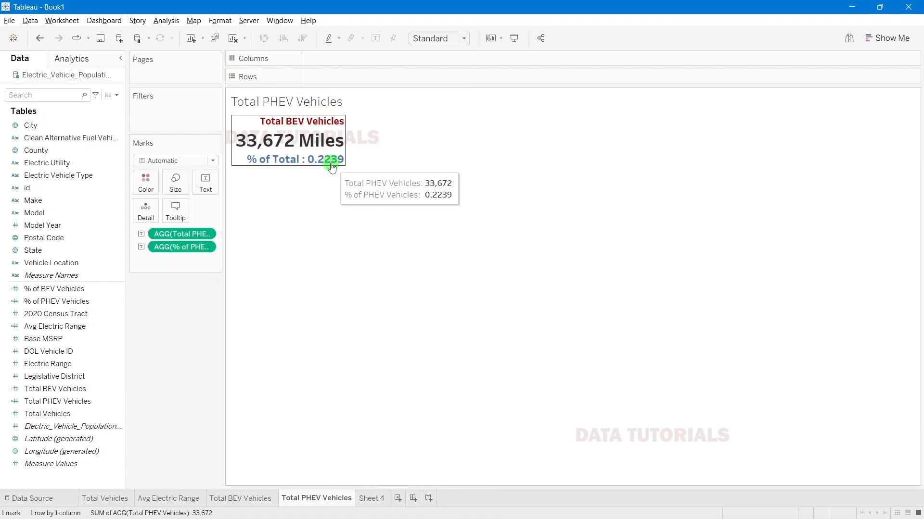
pyautogui.rightClick(180, 248)
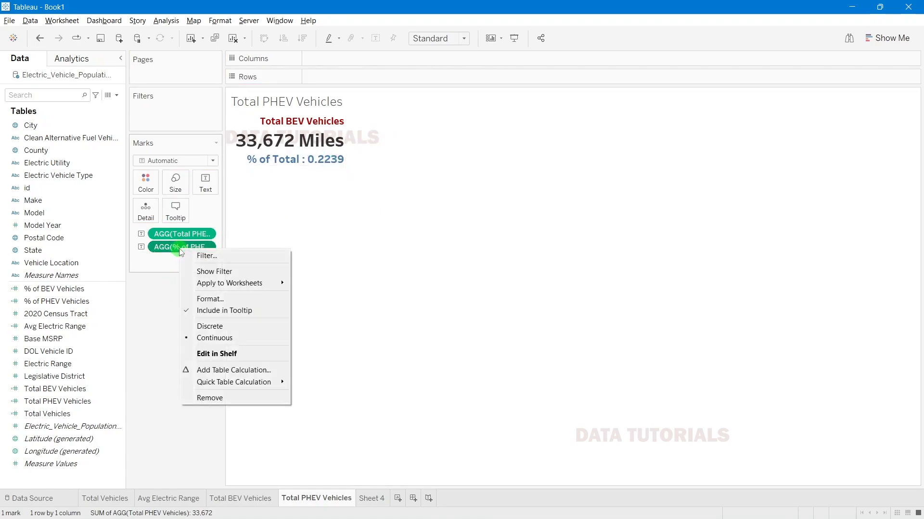
pyautogui.click(210, 299)
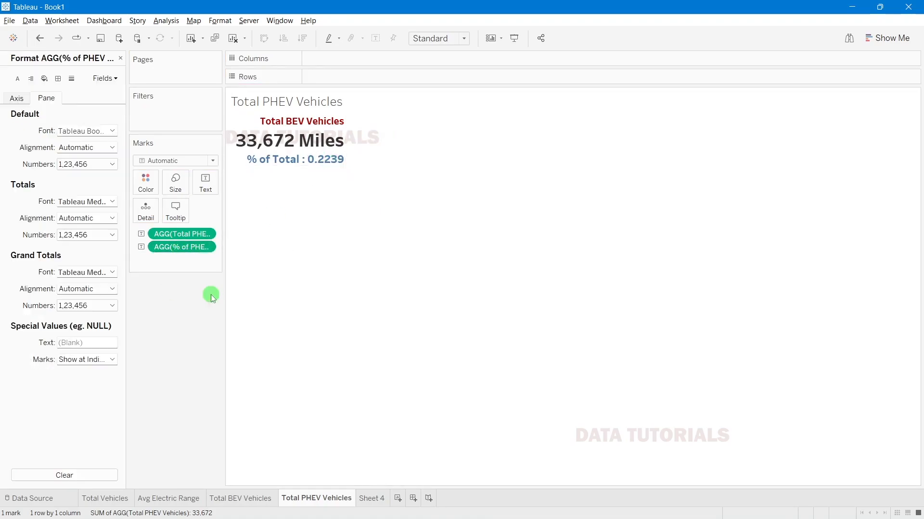
pyautogui.click(81, 164)
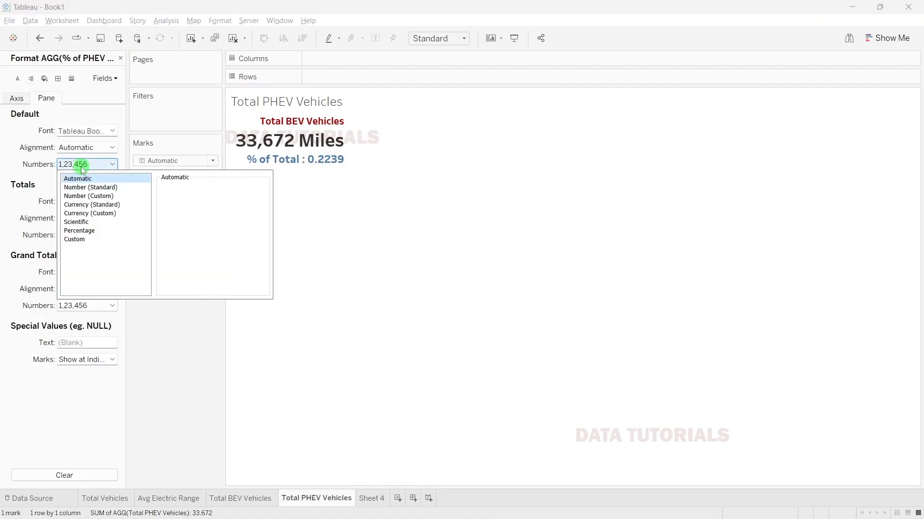
pyautogui.click(79, 231)
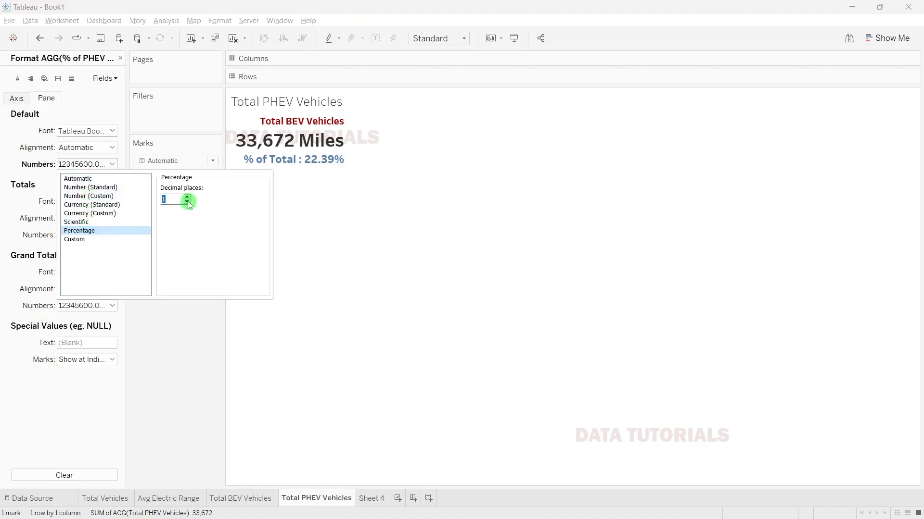
pyautogui.click(179, 382)
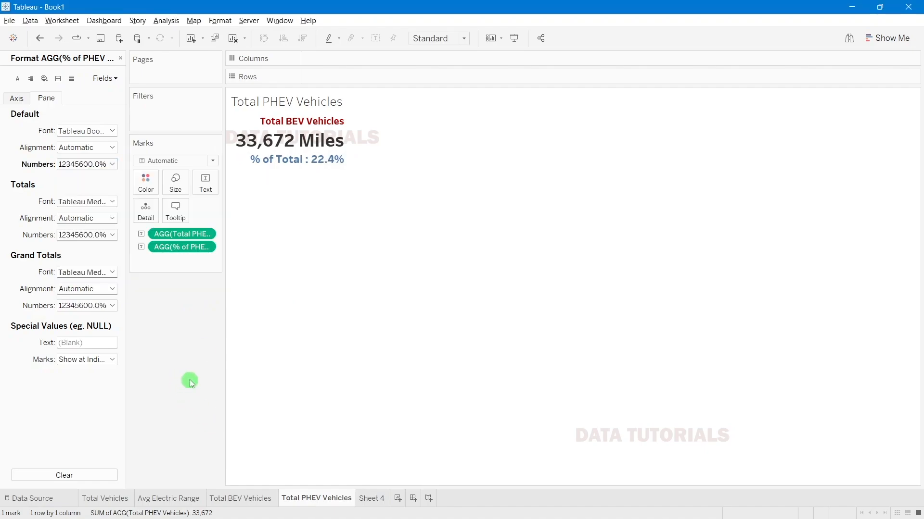
# Step: Review the KPI text on the Total Vehicles, Avg Electric Range, BEV and PHEV sheets, closing the number formatting options along the way
pyautogui.click(118, 498)
pyautogui.click(147, 500)
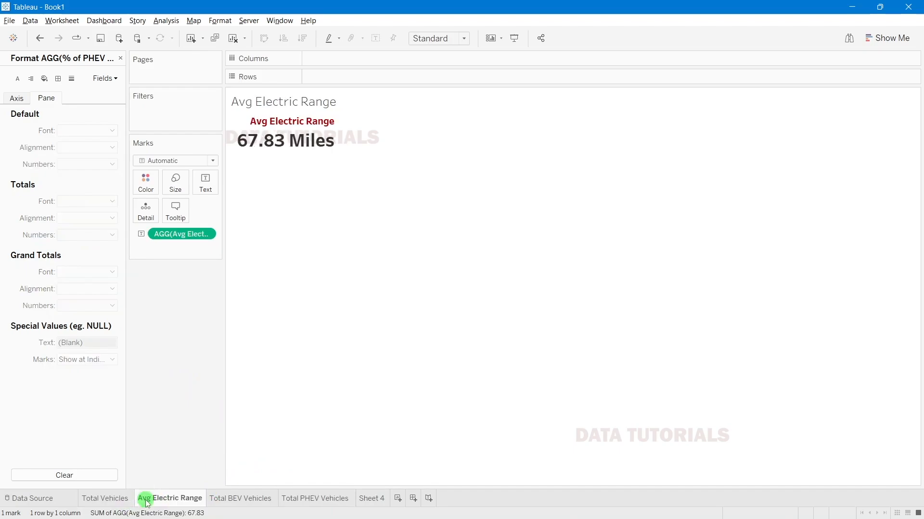
pyautogui.click(219, 501)
pyautogui.click(297, 501)
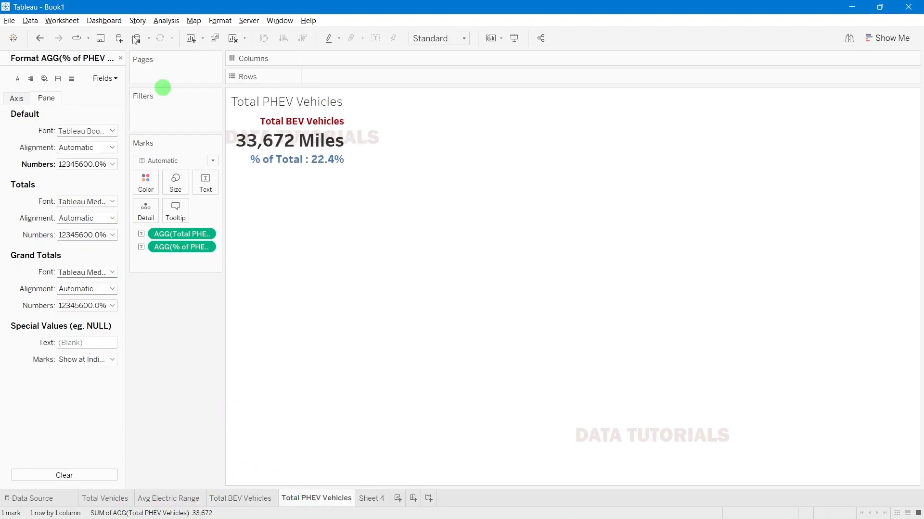
pyautogui.click(122, 58)
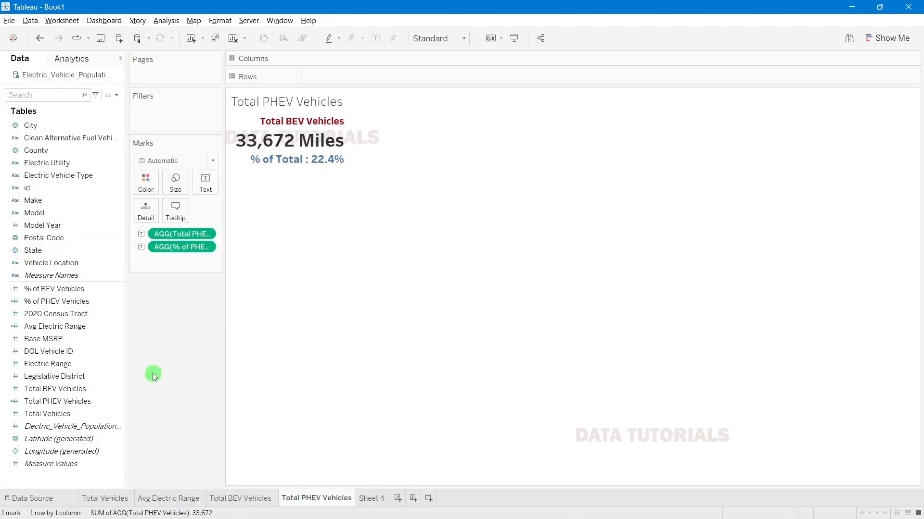
pyautogui.click(121, 499)
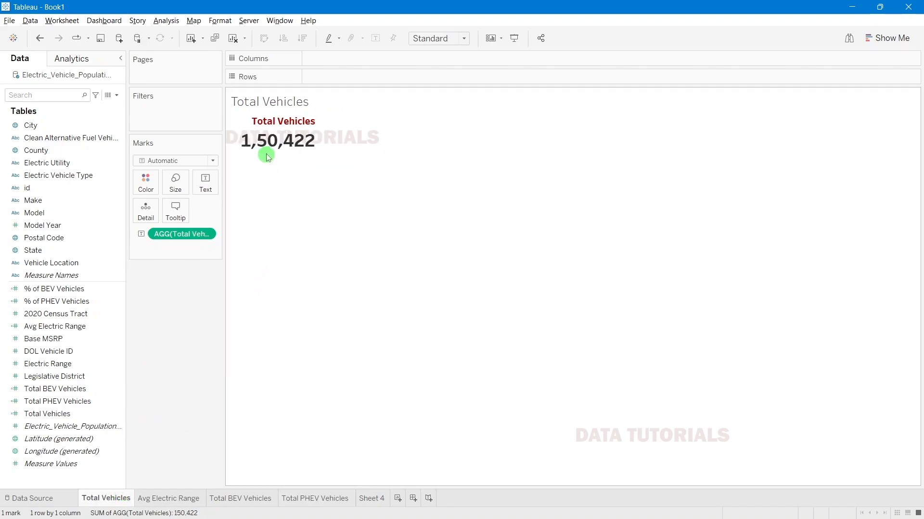
pyautogui.moveTo(264, 152)
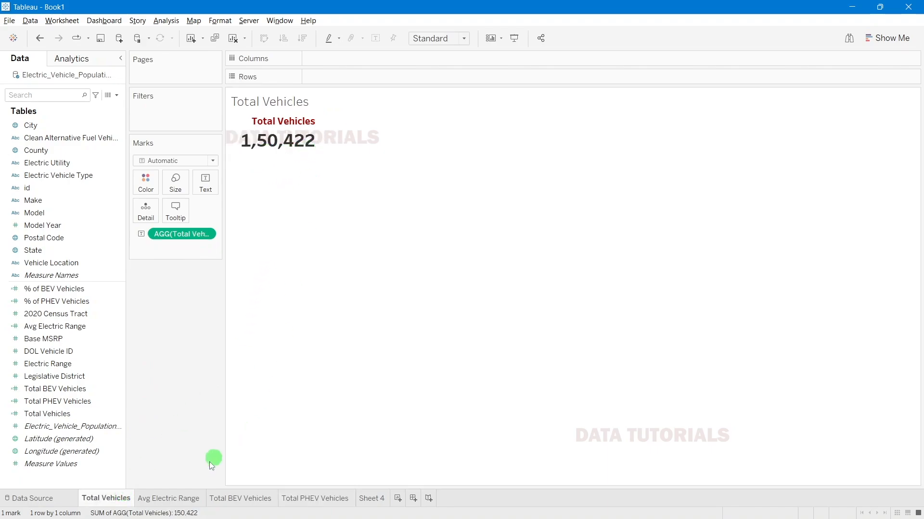
pyautogui.click(167, 498)
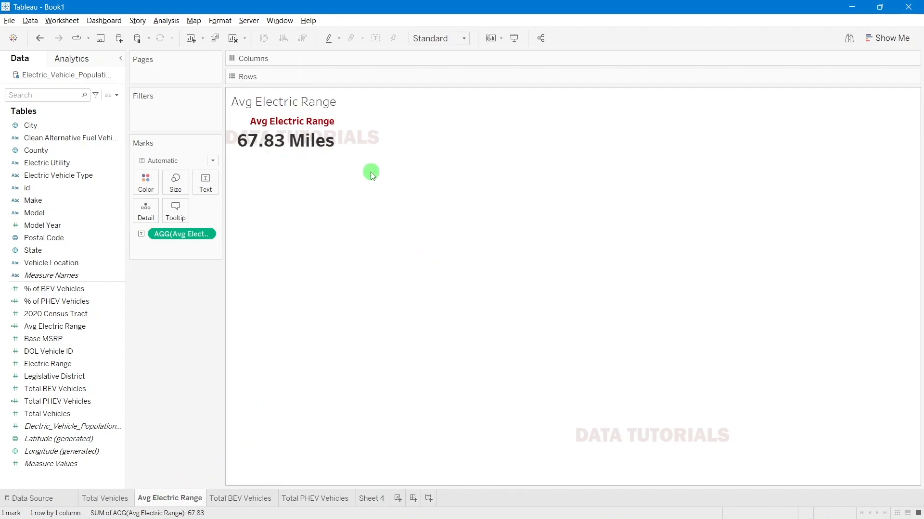
pyautogui.click(118, 498)
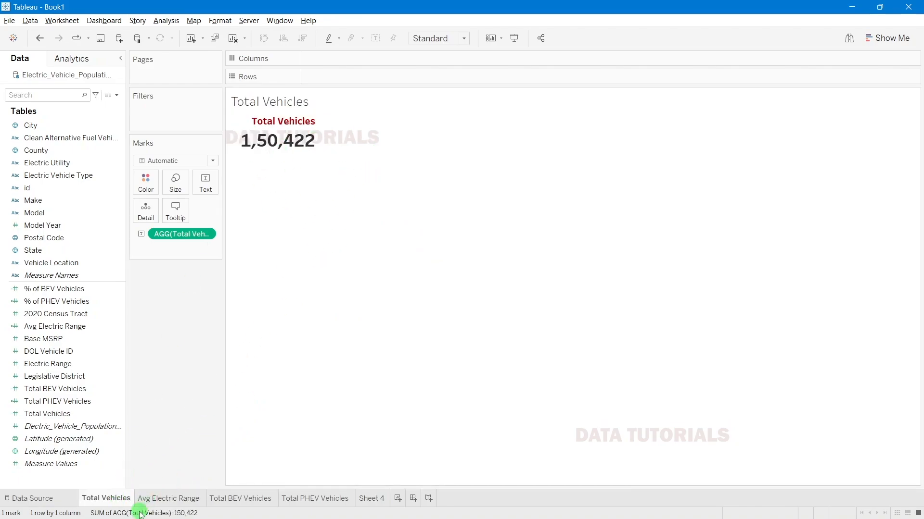
pyautogui.click(161, 498)
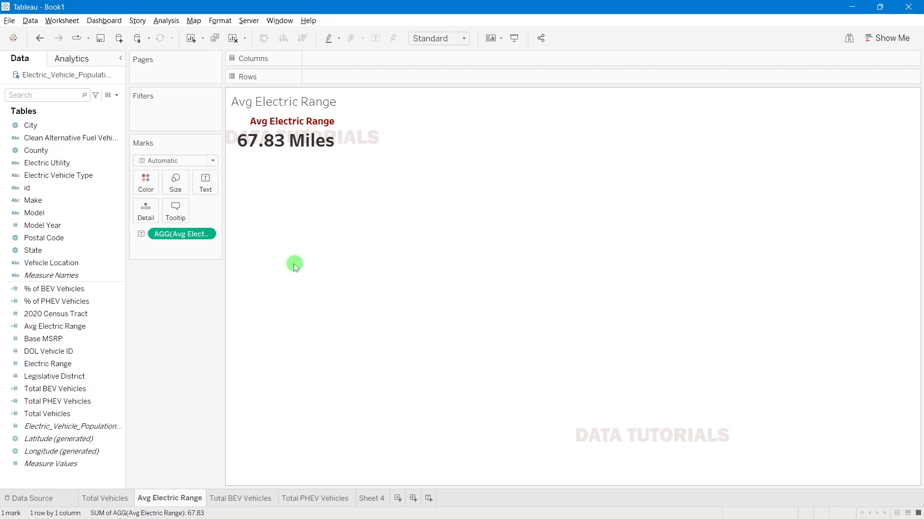
# Step: Remove the word "Miles" from the text label of the Total BEV Vehicles sheet
pyautogui.click(233, 500)
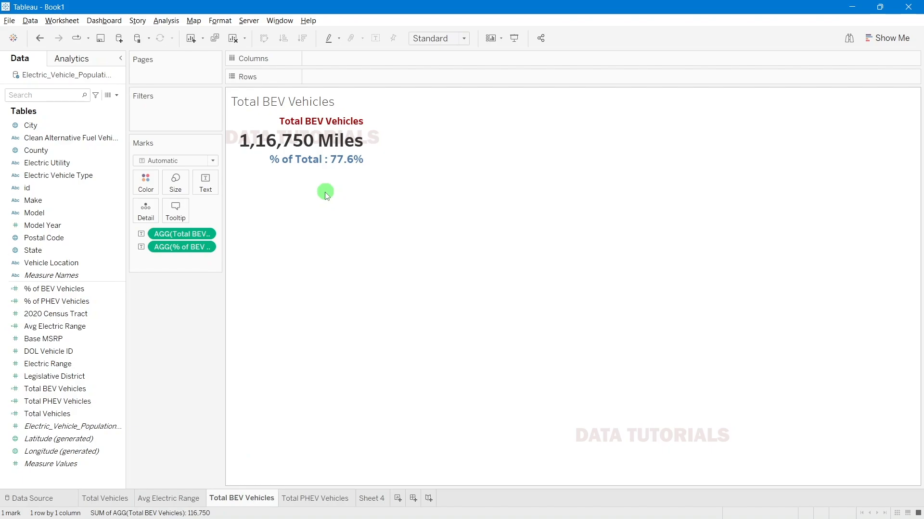
pyautogui.moveTo(282, 159)
pyautogui.click(206, 183)
pyautogui.click(290, 207)
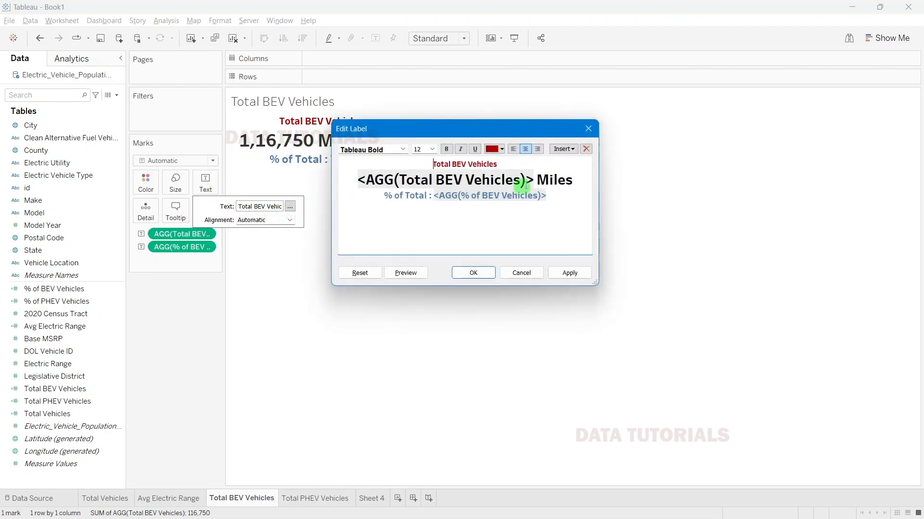
pyautogui.moveTo(575, 181); pyautogui.dragTo(535, 181)
pyautogui.press('BackSpace')
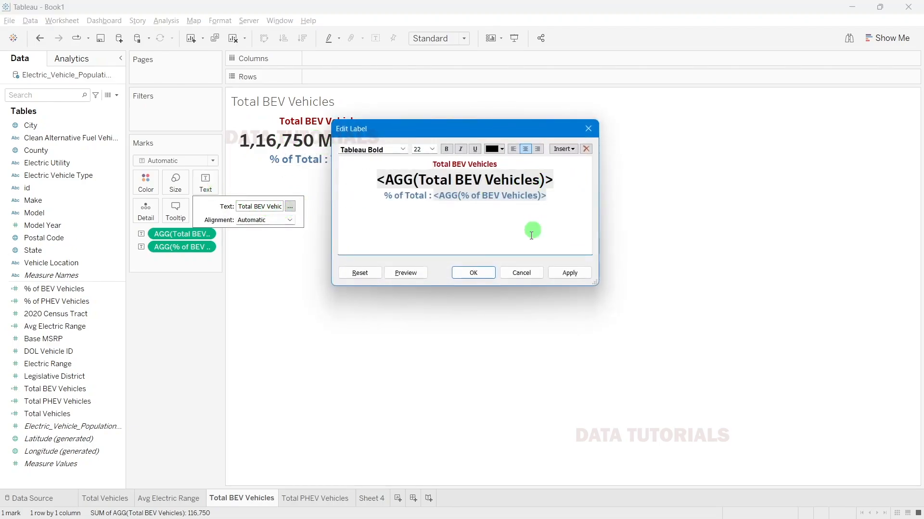
pyautogui.click(473, 273)
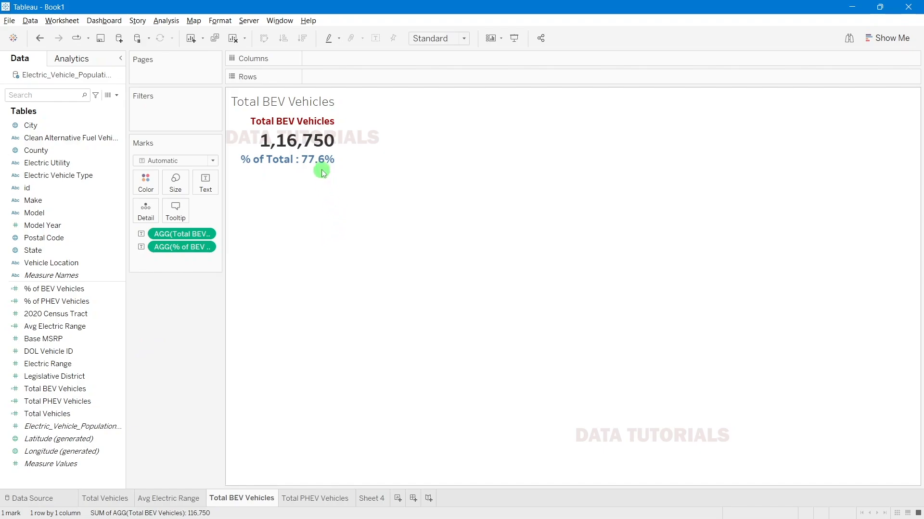
# Step: Remove the word "Miles" from the text label of the Total PHEV Vehicles sheet
pyautogui.moveTo(319, 163)
pyautogui.click(321, 498)
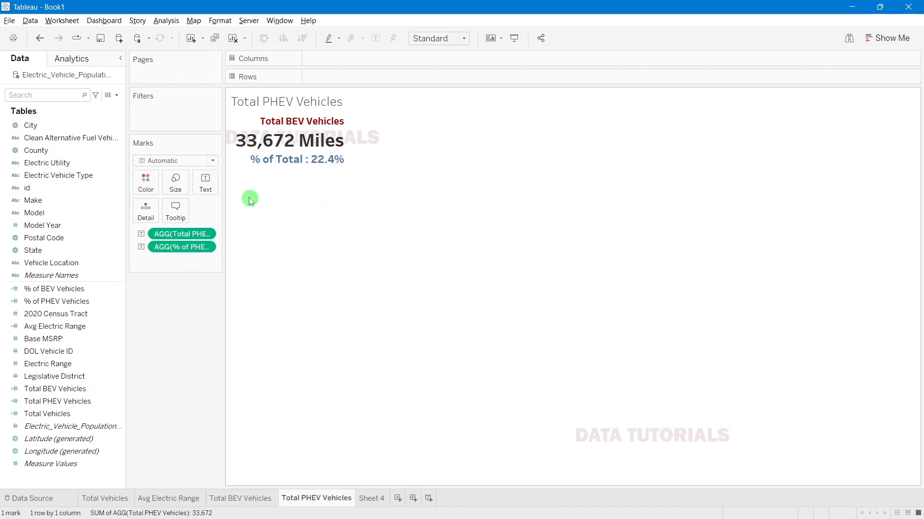
pyautogui.click(205, 183)
pyautogui.click(290, 207)
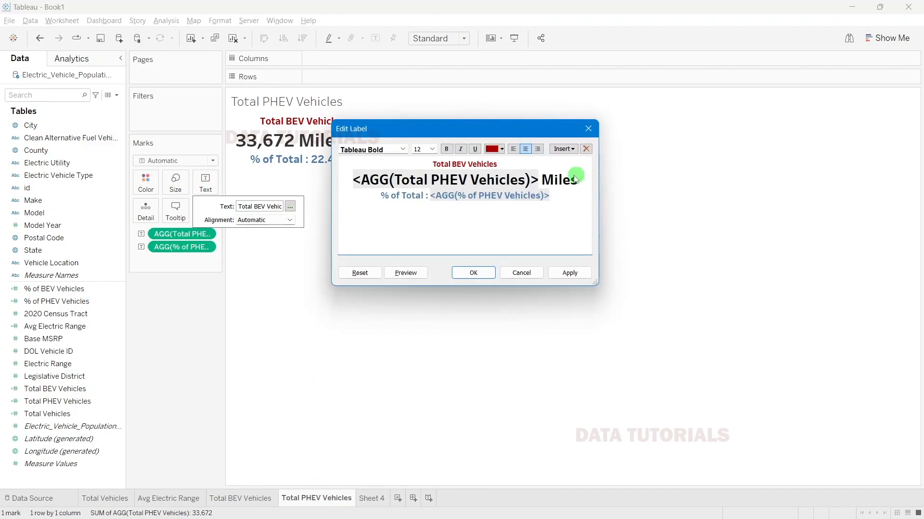
pyautogui.moveTo(576, 179); pyautogui.dragTo(538, 180)
pyautogui.press('BackSpace')
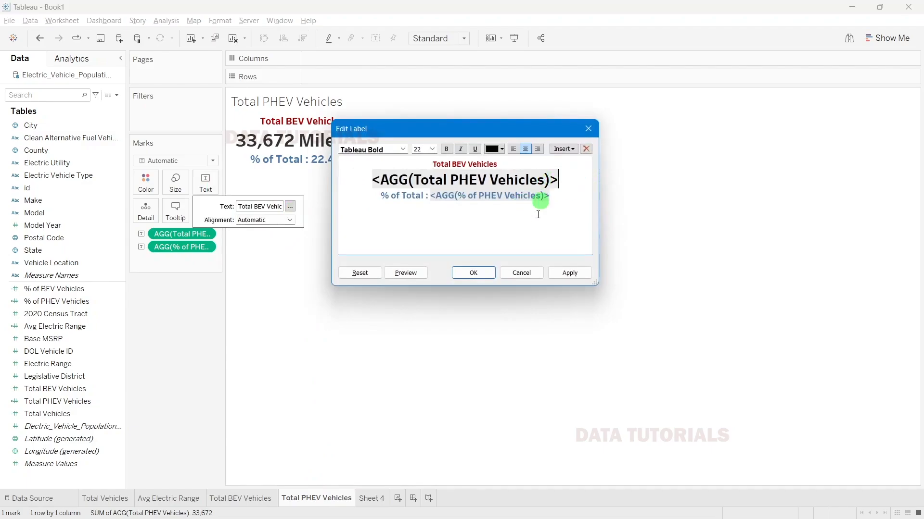
pyautogui.click(473, 273)
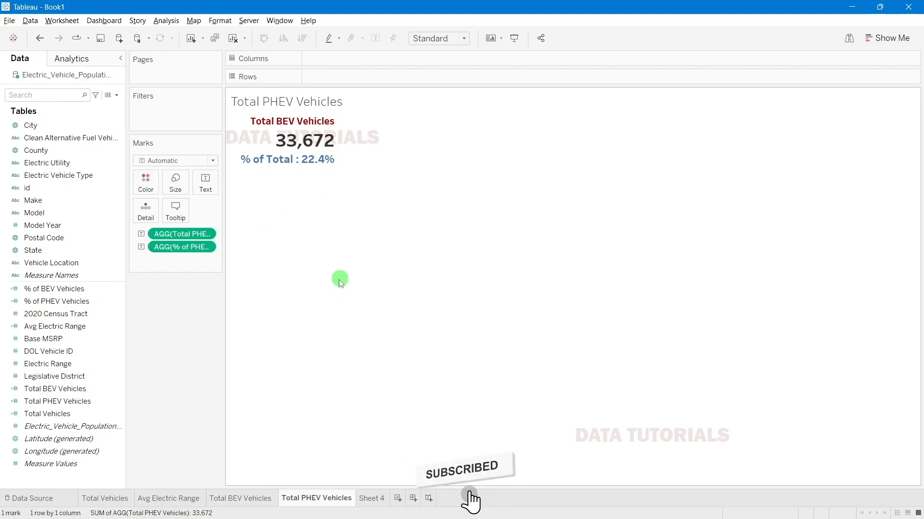
# Step: Correct the heading in the PHEV sheet's text label to "Total PHEV Vehicles"
pyautogui.moveTo(298, 120)
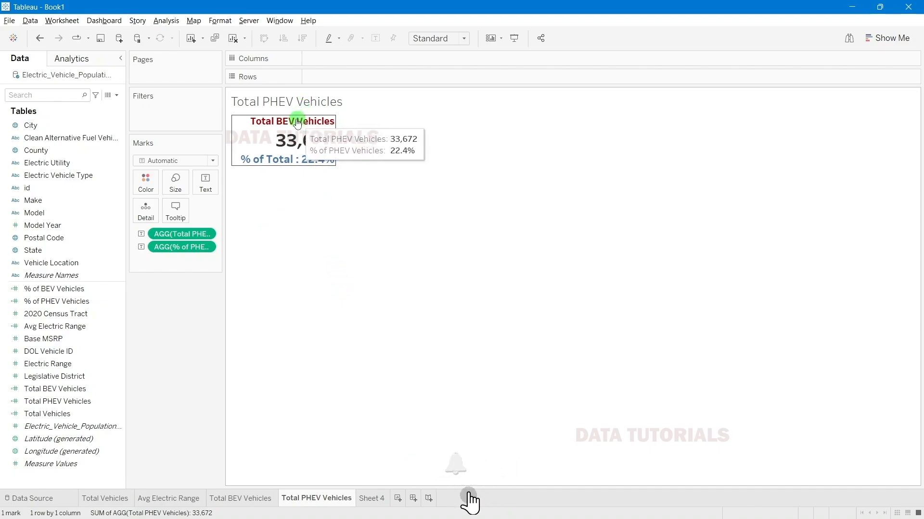
pyautogui.click(206, 186)
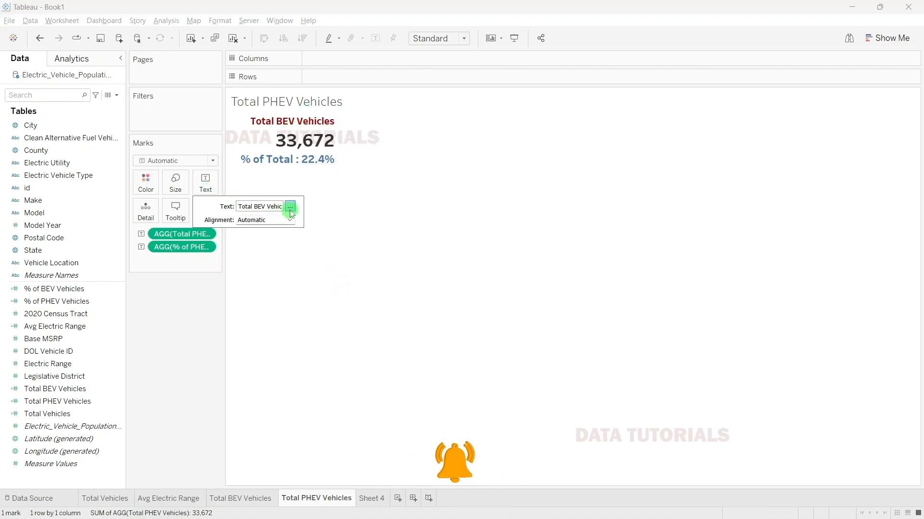
pyautogui.click(290, 206)
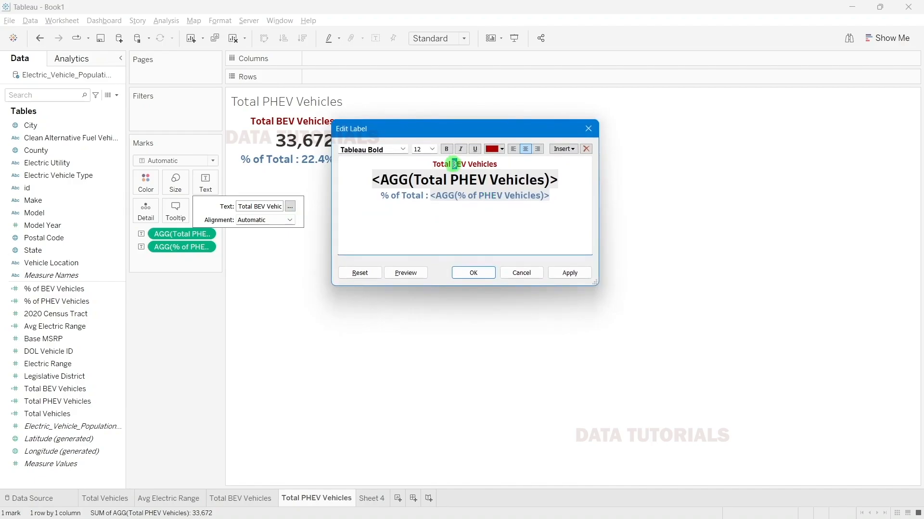
pyautogui.write('PH')
pyautogui.click(473, 273)
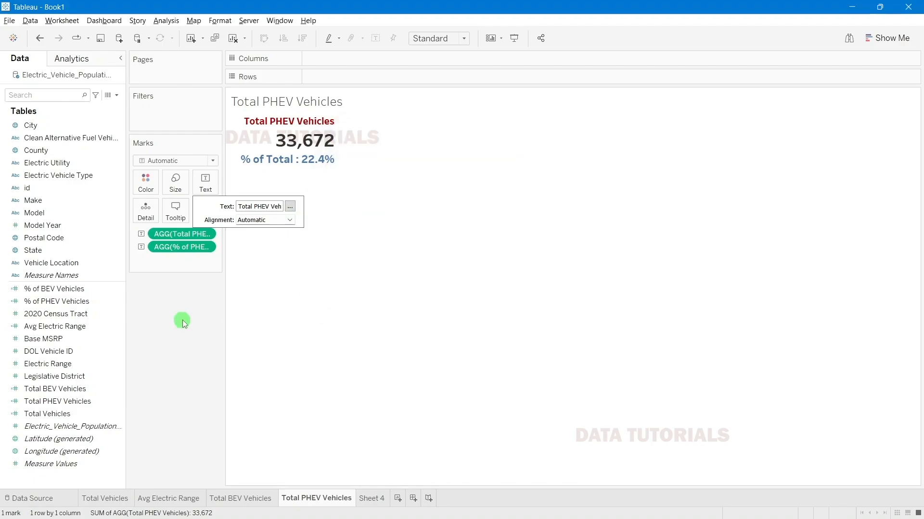
pyautogui.click(183, 323)
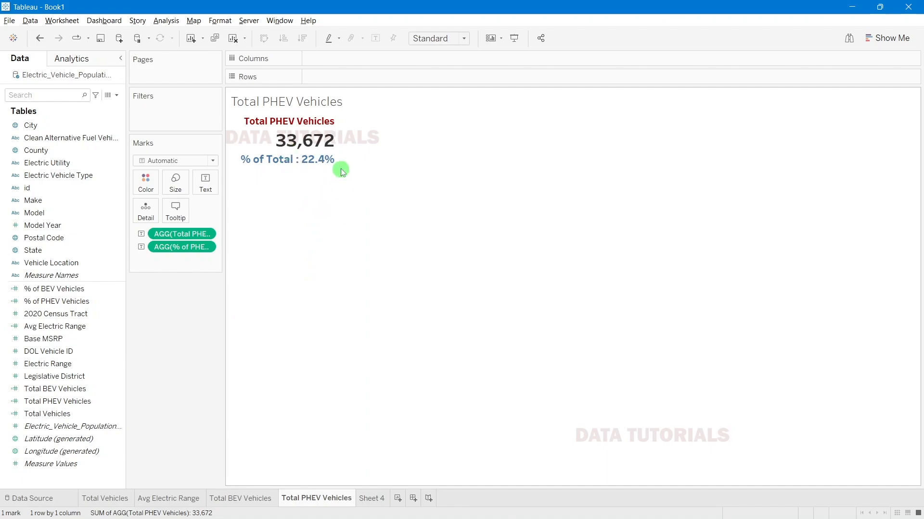
# Step: Switch to the PowerPoint problem statement and copy the title "Total Vehicles by Model Year" from the Charts Requirement slide
pyautogui.hotkey('alt', 'Tab')
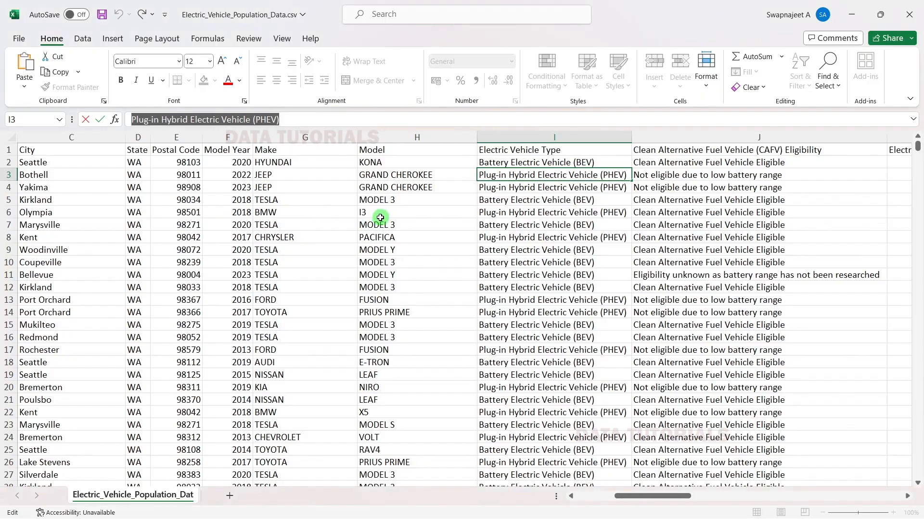
pyautogui.hotkey('alt', 'Tab')
pyautogui.hotkey('alt', 'Tab', 'Tab')
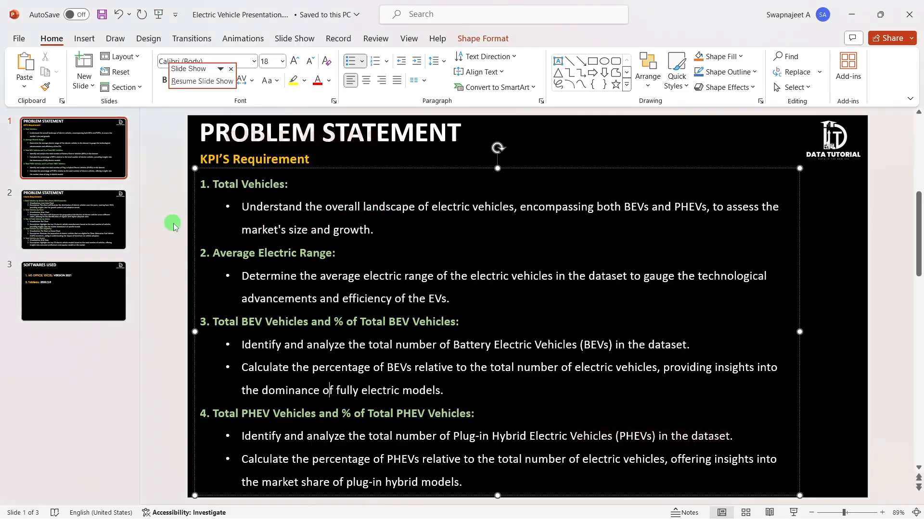
pyautogui.click(80, 230)
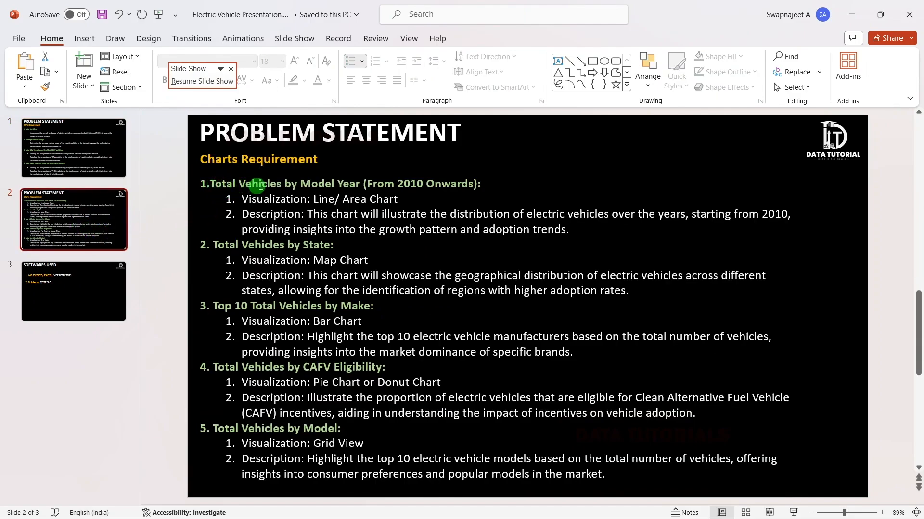
pyautogui.click(214, 186)
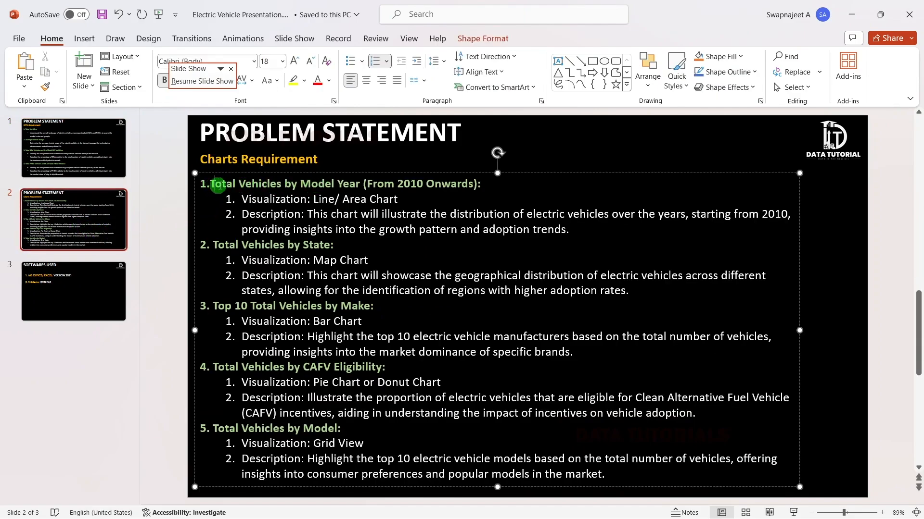
pyautogui.moveTo(217, 184); pyautogui.dragTo(360, 187)
pyautogui.hotkey('ctrl', 'c')
# Step: Back in Tableau, rename Sheet 4 as "Total Vehicles by Model Year" using the copied title
pyautogui.click(187, 223)
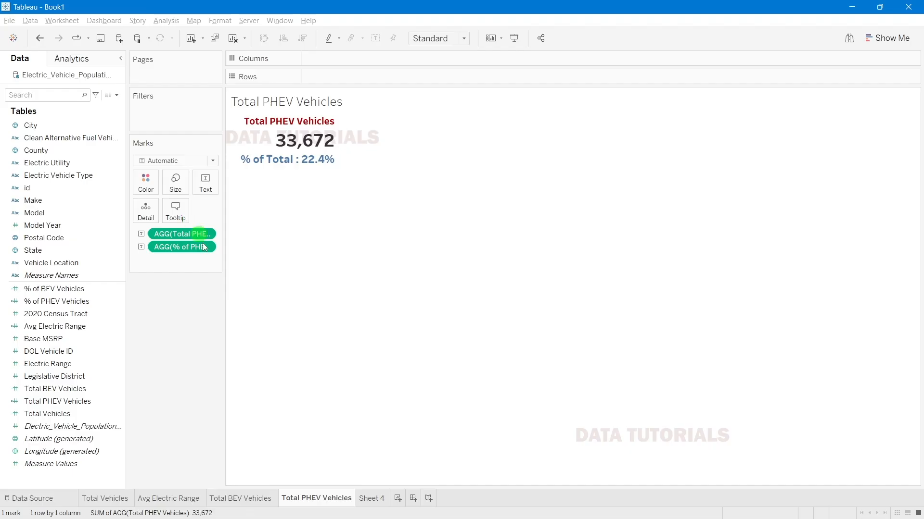
pyautogui.click(372, 499)
pyautogui.doubleClick(372, 499)
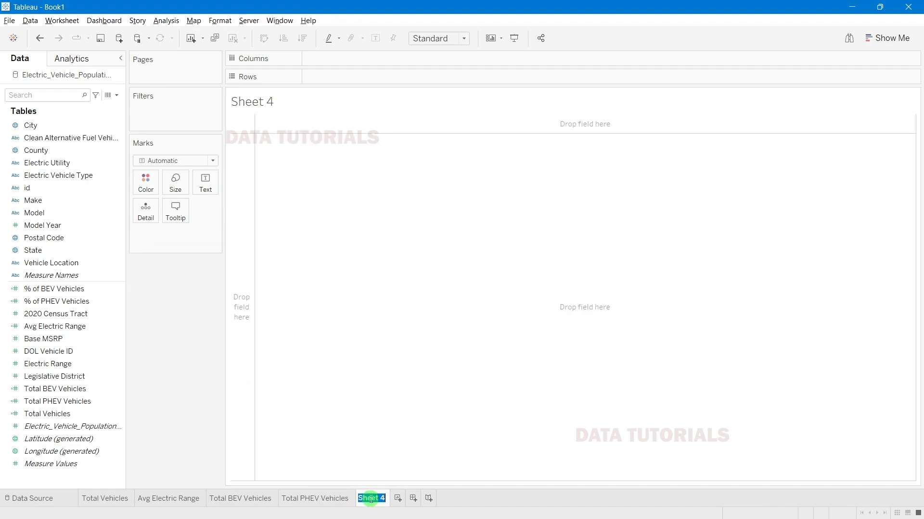
pyautogui.hotkey('ctrl', 'v')
pyautogui.press('Return')
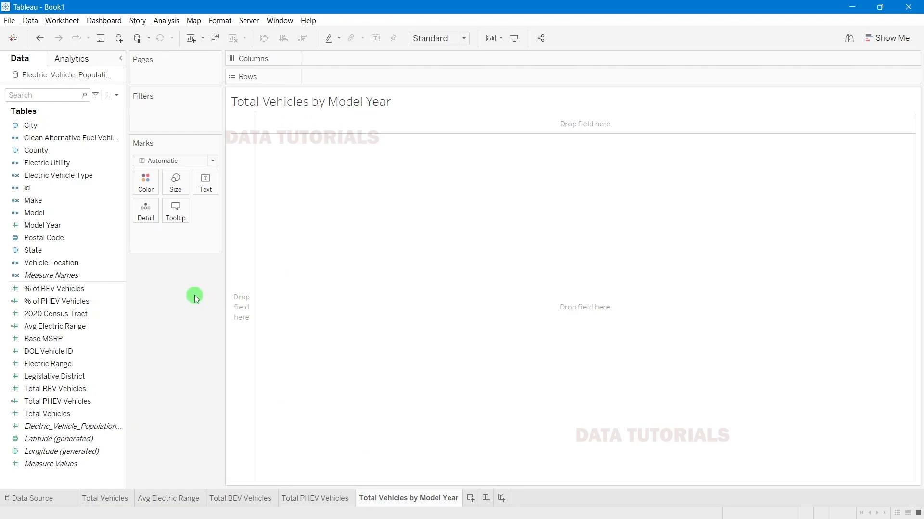
# Step: Check the required chart type in the presentation, then plot Total Vehicles on Rows against Model Year on Columns in Tableau
pyautogui.hotkey('alt', 'Tab')
pyautogui.moveTo(311, 199); pyautogui.dragTo(330, 201)
pyautogui.hotkey('alt', 'Tab')
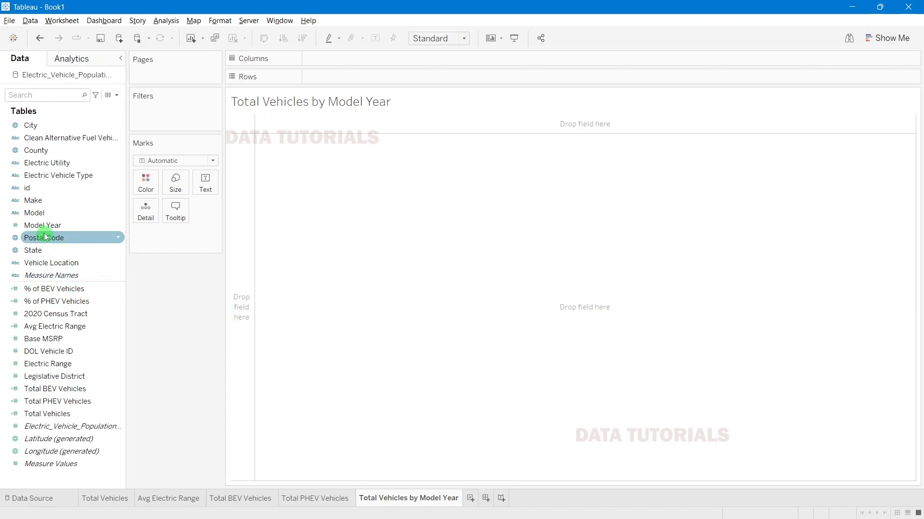
pyautogui.moveTo(42, 227); pyautogui.dragTo(339, 58)
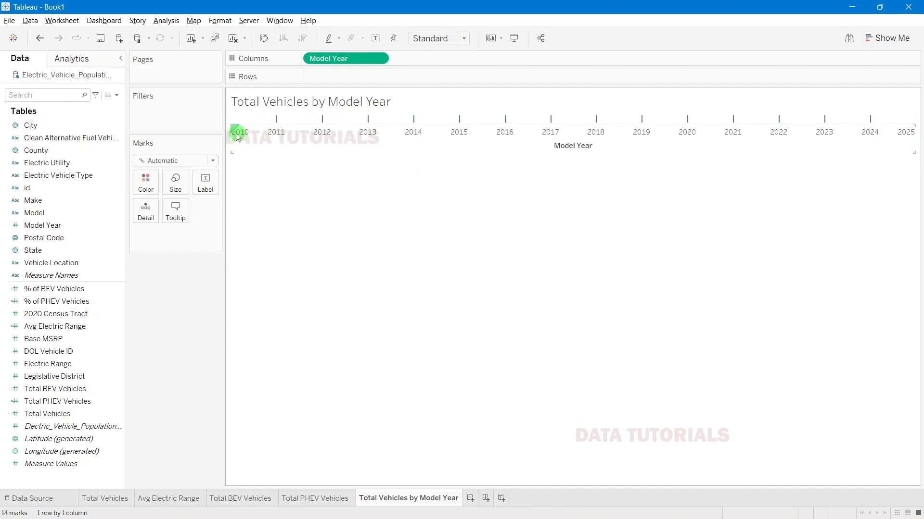
pyautogui.click(50, 368)
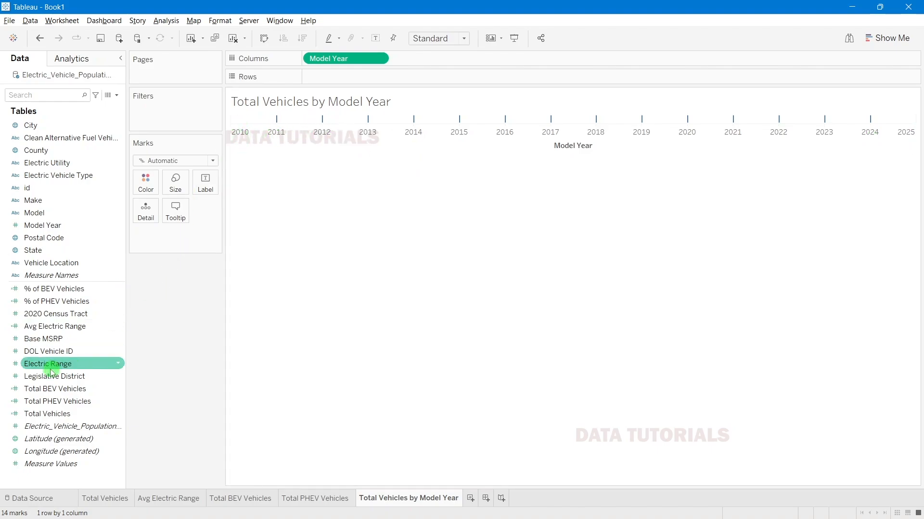
pyautogui.click(48, 402)
pyautogui.moveTo(47, 414); pyautogui.dragTo(346, 82)
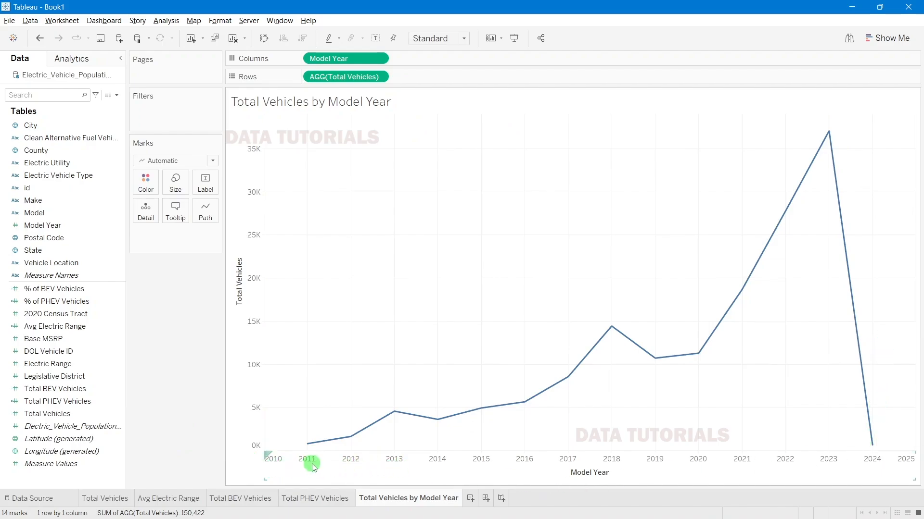
# Step: Set the Model Year axis range to a fixed start of 2011 with an automatic end
pyautogui.doubleClick(346, 465)
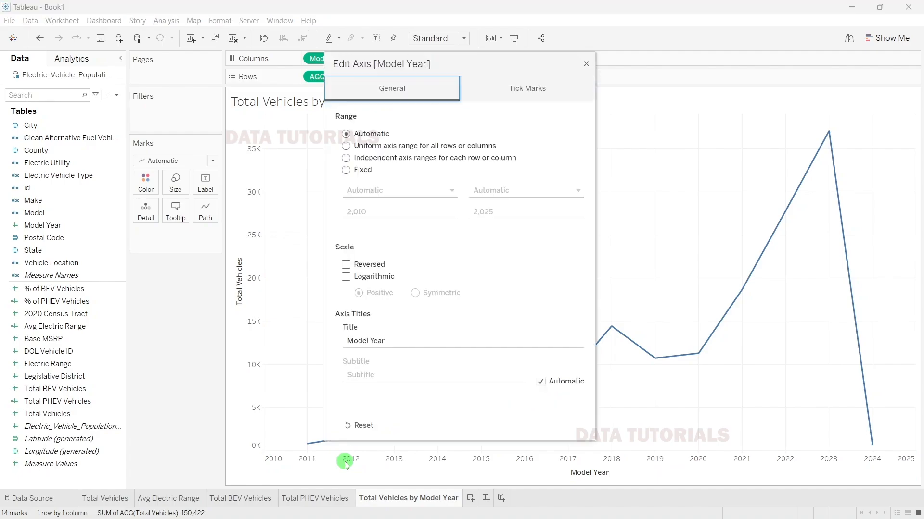
pyautogui.click(363, 171)
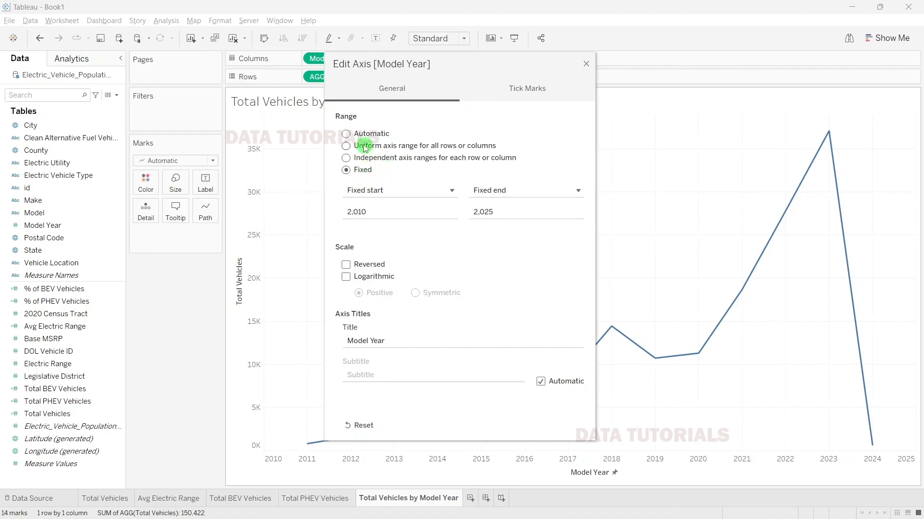
pyautogui.moveTo(368, 209)
pyautogui.mouseDown()
pyautogui.moveTo(345, 210)
pyautogui.moveTo(371, 212)
pyautogui.moveTo(364, 215)
pyautogui.mouseUp()
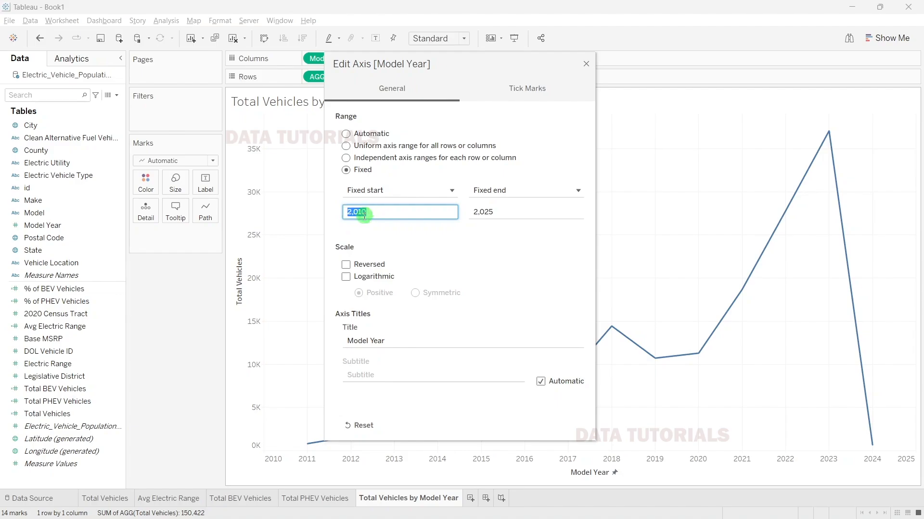
pyautogui.click(514, 191)
pyautogui.click(504, 207)
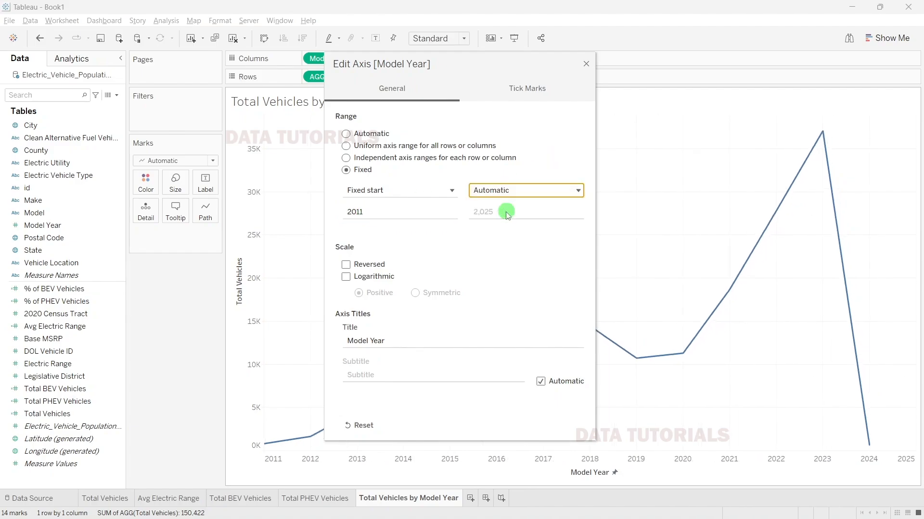
pyautogui.click(371, 190)
pyautogui.click(481, 212)
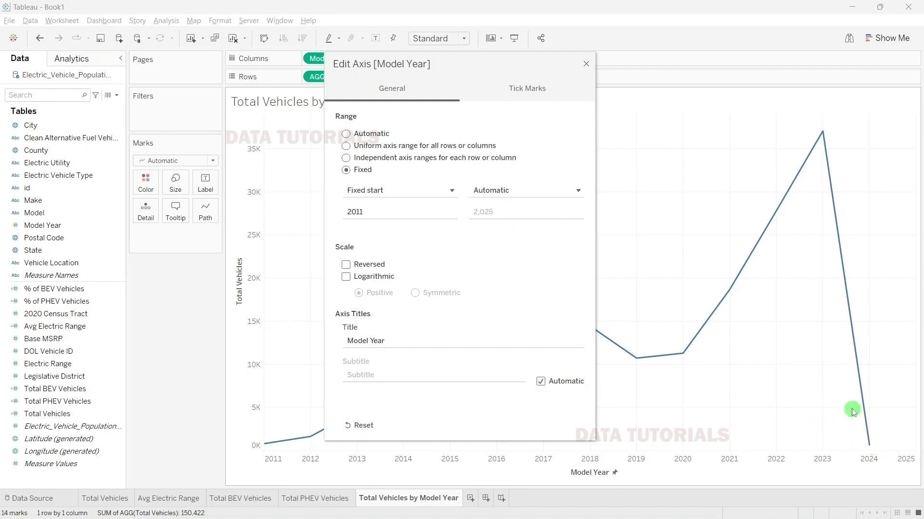
pyautogui.click(586, 60)
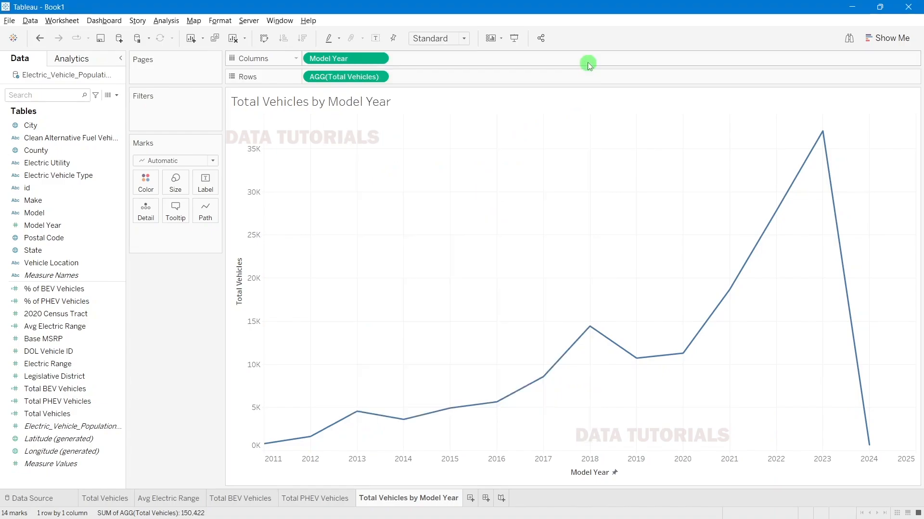
# Step: Convert Model Year on Columns to discrete and set the mark type to Line
pyautogui.rightClick(331, 63)
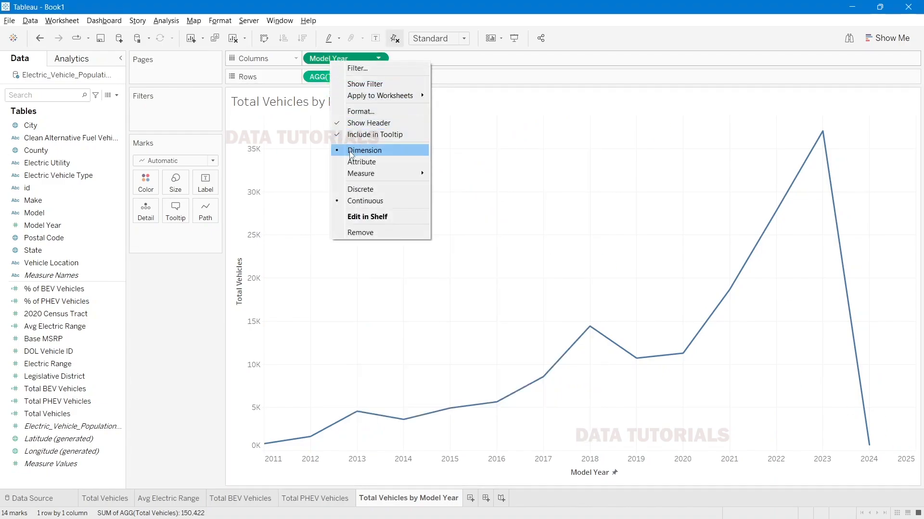
pyautogui.click(367, 189)
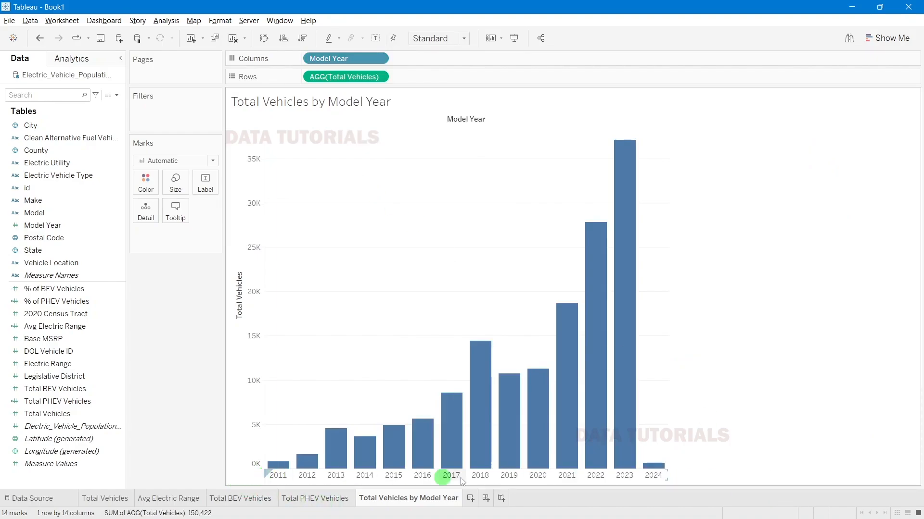
pyautogui.click(161, 160)
pyautogui.click(153, 198)
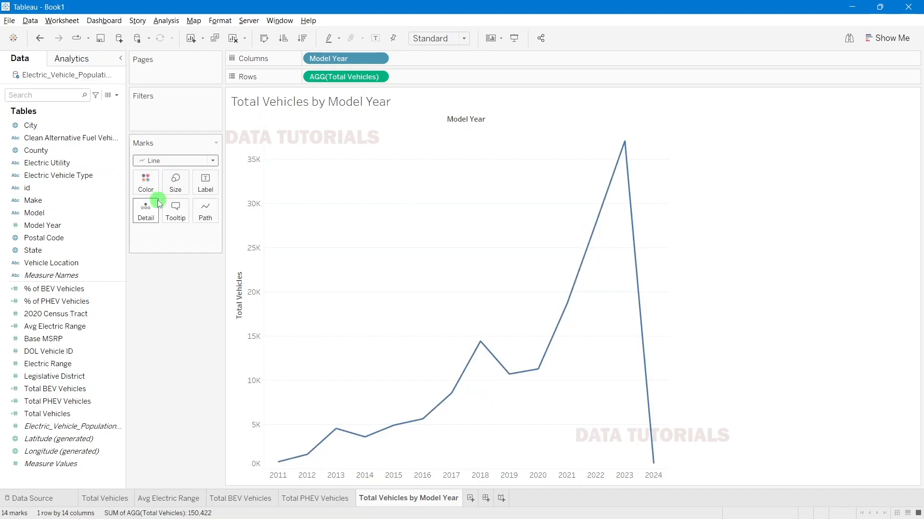
# Step: Fit the chart to Entire View and change its mark type to Area
pyautogui.click(443, 38)
pyautogui.click(435, 83)
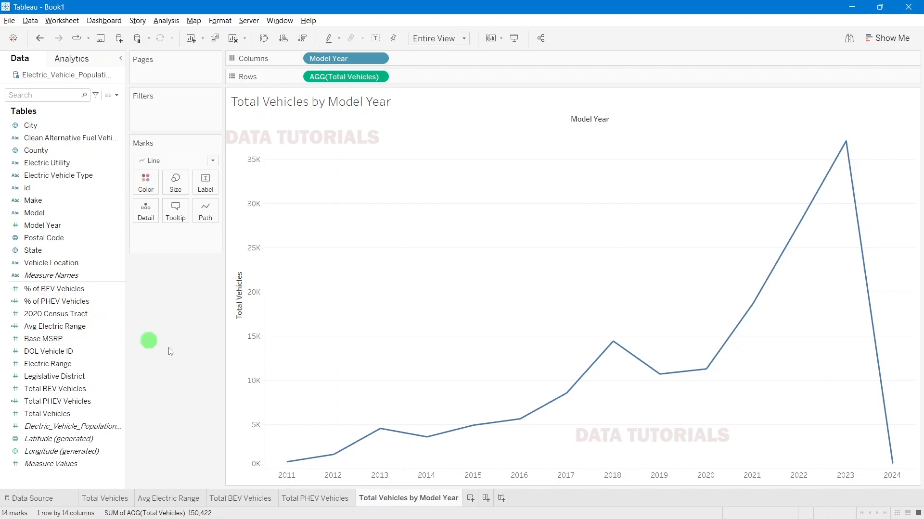
pyautogui.moveTo(288, 466)
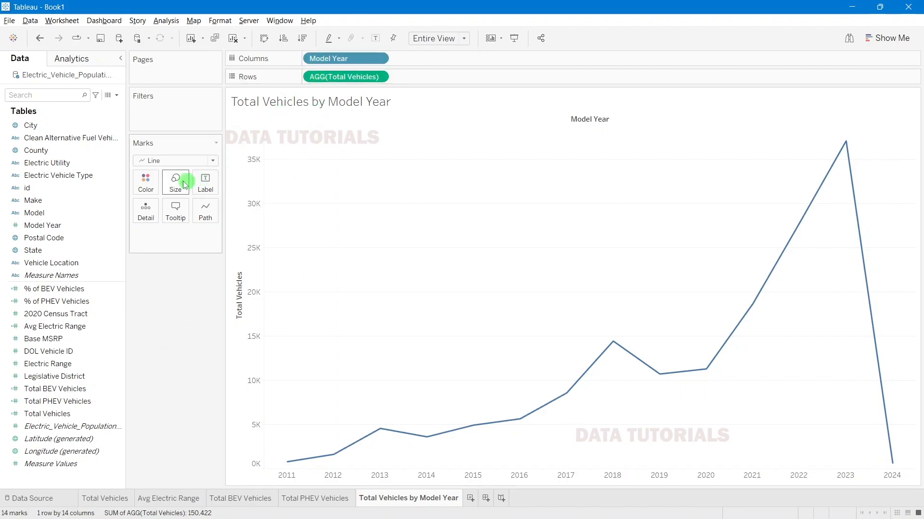
pyautogui.click(168, 161)
pyautogui.click(151, 210)
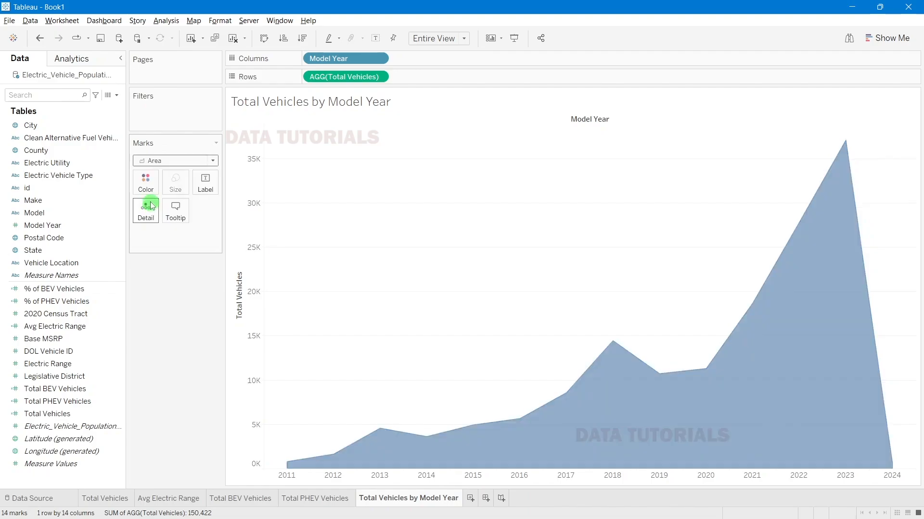
# Step: Color the area chart medium green and lower its opacity slightly
pyautogui.click(147, 188)
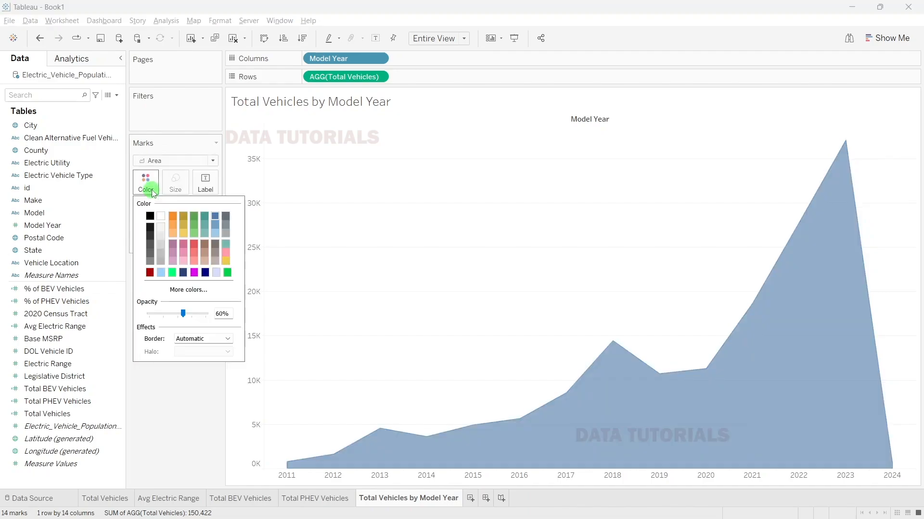
pyautogui.click(194, 234)
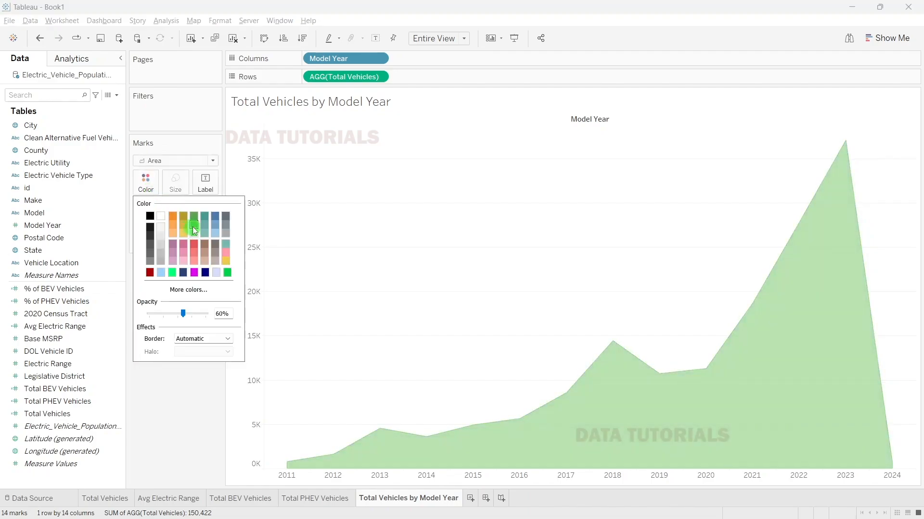
pyautogui.click(193, 227)
pyautogui.moveTo(183, 314); pyautogui.dragTo(177, 314)
pyautogui.click(192, 387)
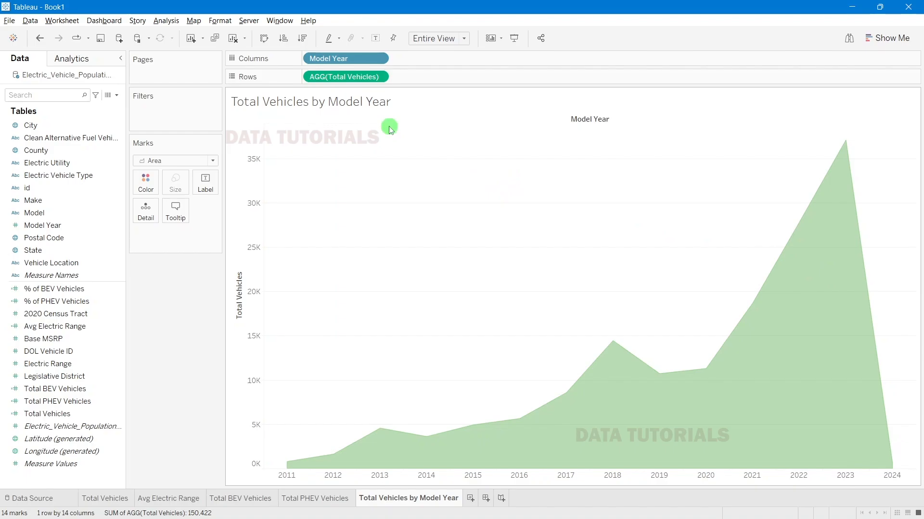
# Step: Duplicate the Total Vehicles measure on Rows to create a second area chart below the first
pyautogui.moveTo(377, 76); pyautogui.dragTo(446, 77)
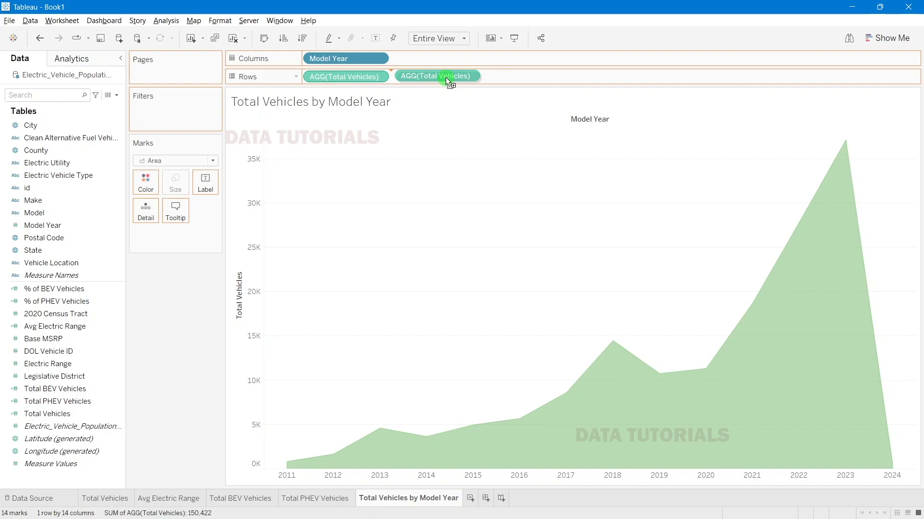
pyautogui.moveTo(446, 77); pyautogui.dragTo(445, 77)
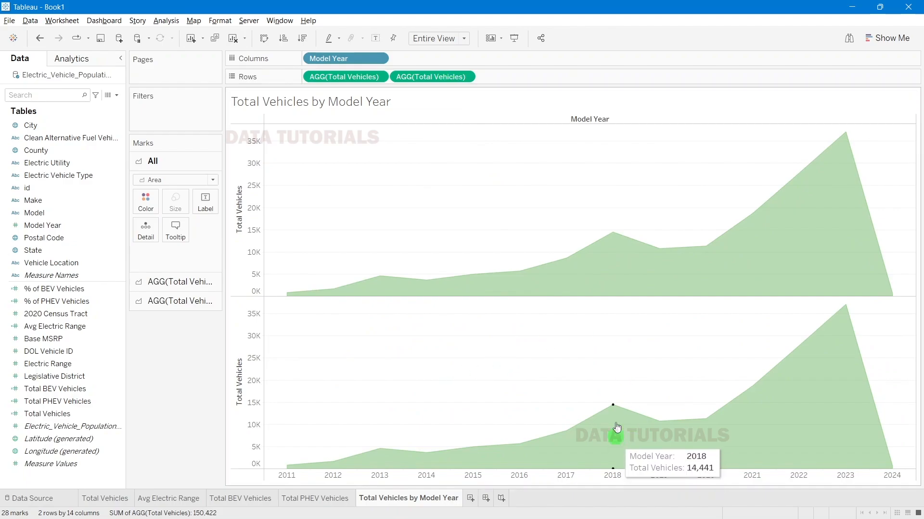
pyautogui.moveTo(620, 290)
# Step: Change the mark type of the second Total Vehicles measure to Line
pyautogui.click(417, 77)
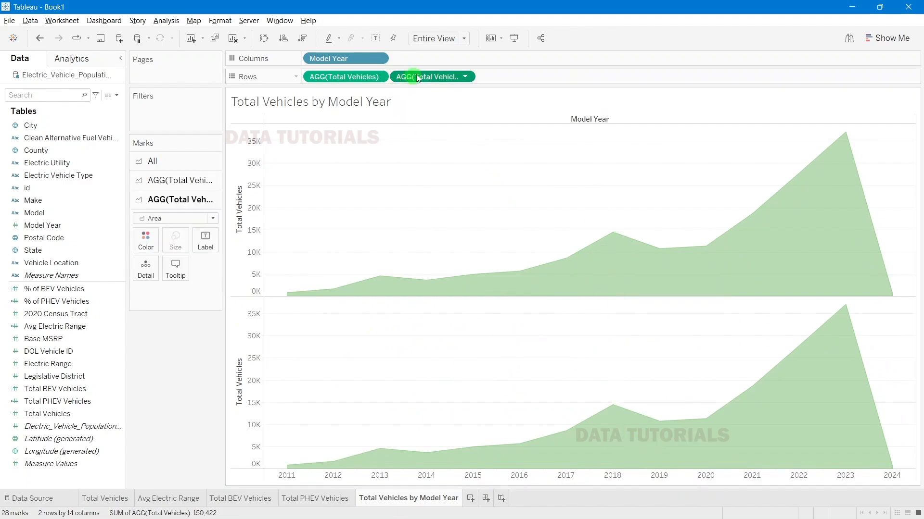
pyautogui.click(153, 181)
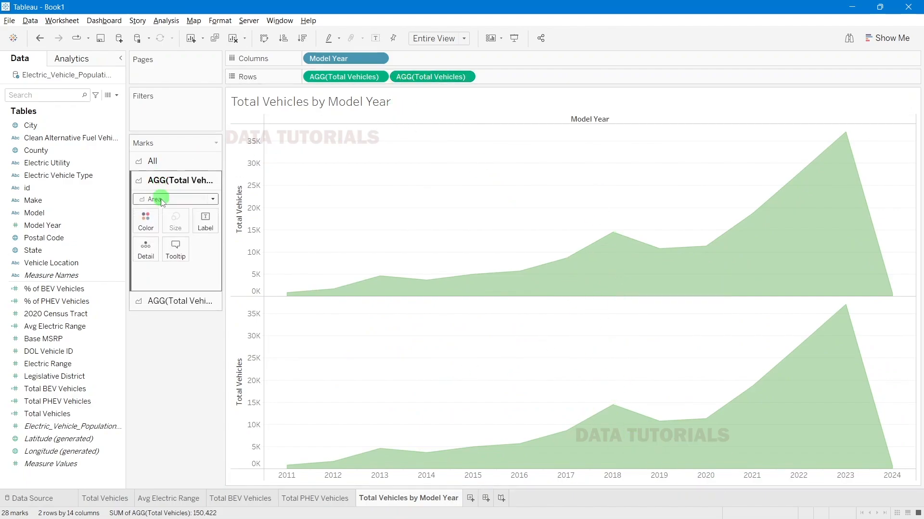
pyautogui.click(145, 300)
pyautogui.click(181, 301)
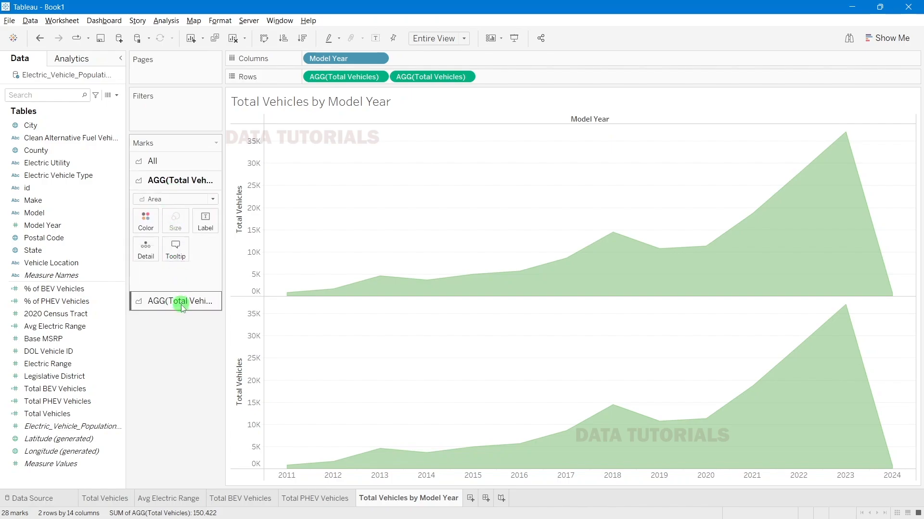
pyautogui.click(171, 180)
pyautogui.click(367, 195)
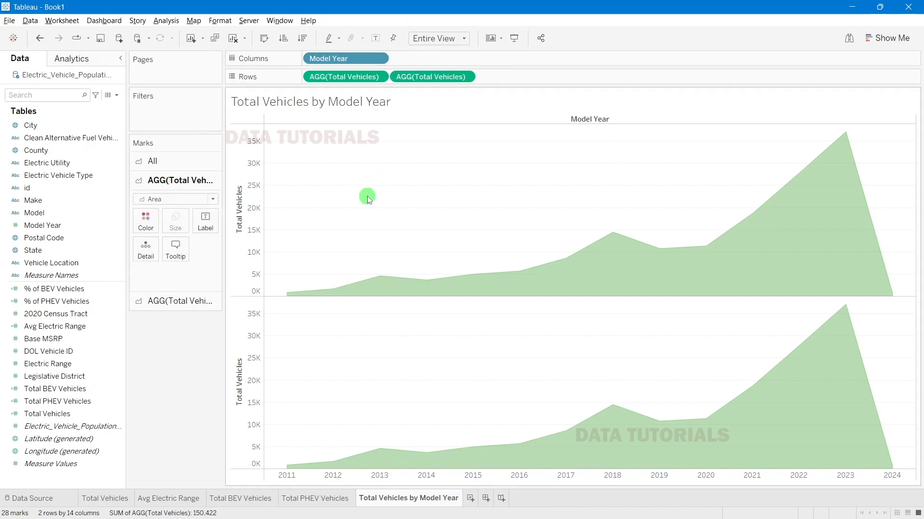
pyautogui.click(177, 300)
pyautogui.click(357, 393)
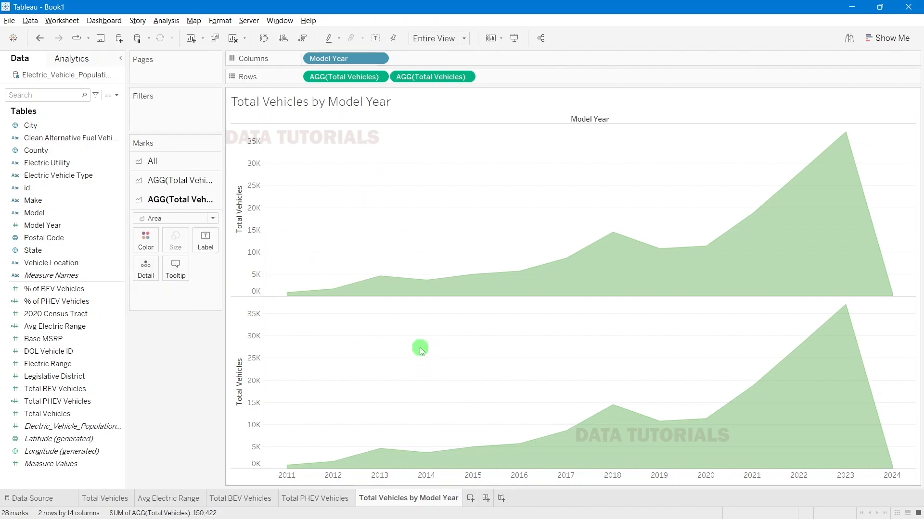
pyautogui.click(183, 210)
pyautogui.click(165, 219)
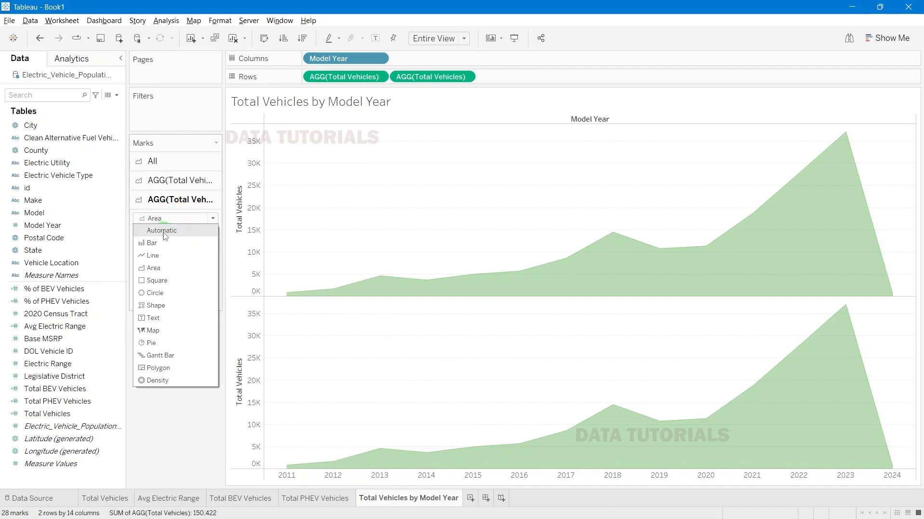
pyautogui.click(164, 254)
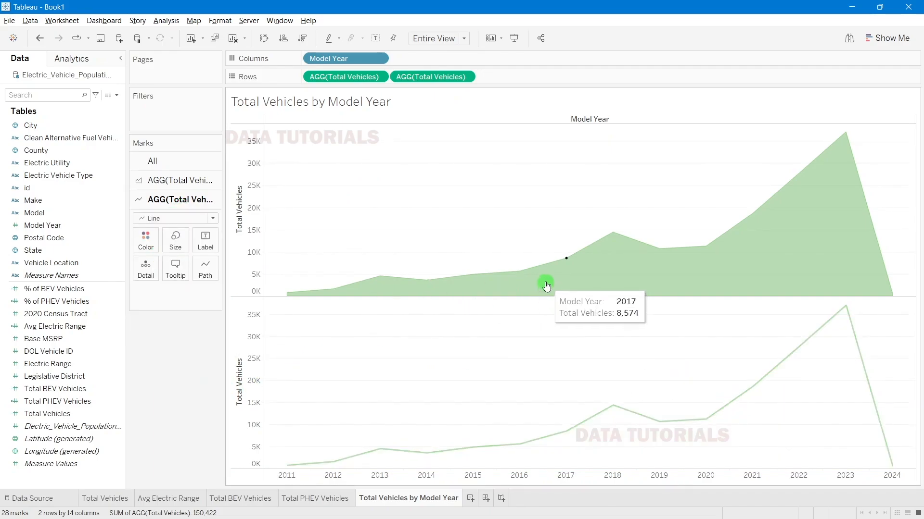
# Step: Combine the two Total Vehicles measures into a dual-axis chart and synchronize the secondary axis
pyautogui.rightClick(449, 78)
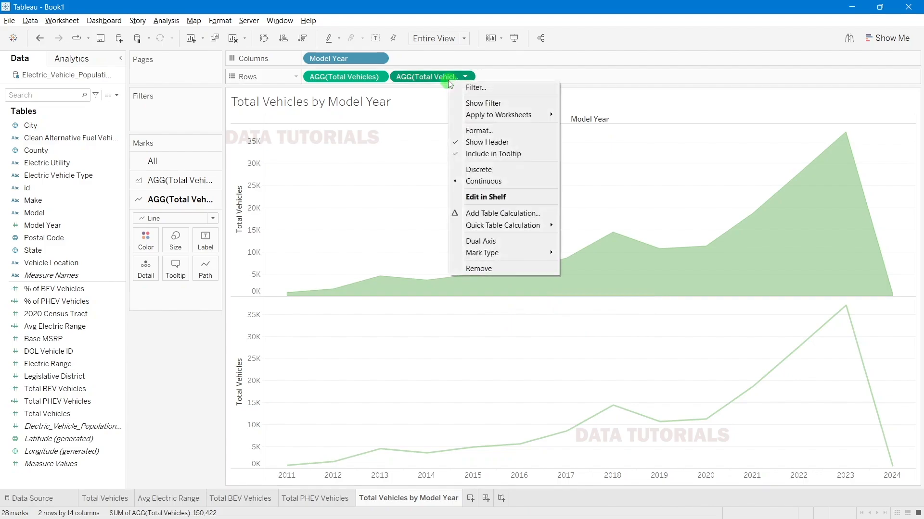
pyautogui.click(481, 241)
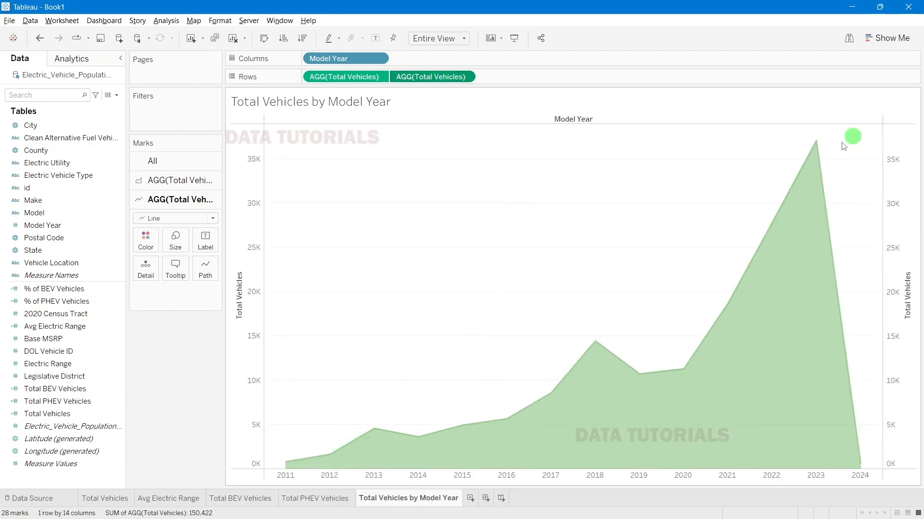
pyautogui.click(904, 205)
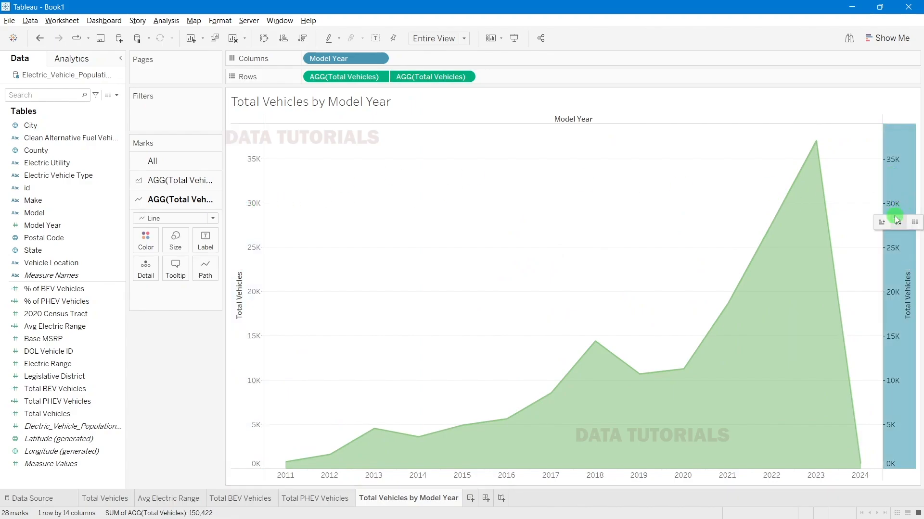
pyautogui.rightClick(899, 183)
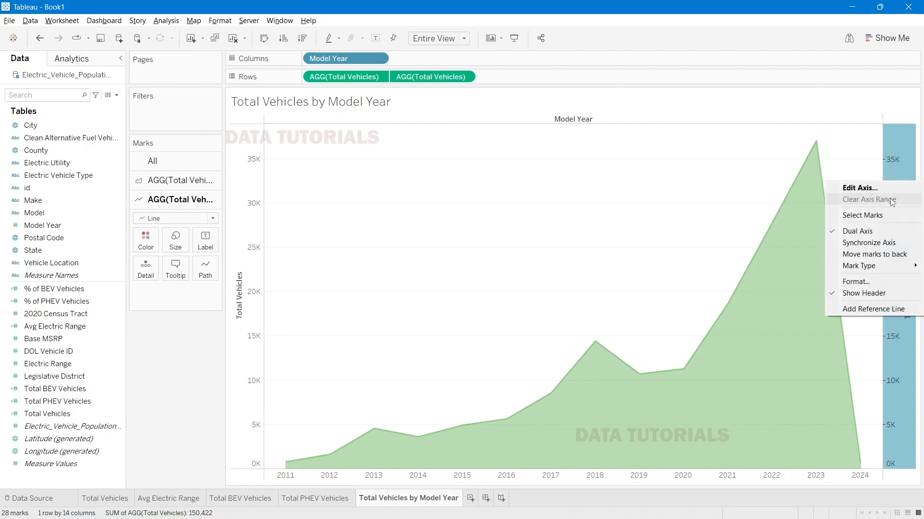
pyautogui.click(868, 243)
pyautogui.click(157, 390)
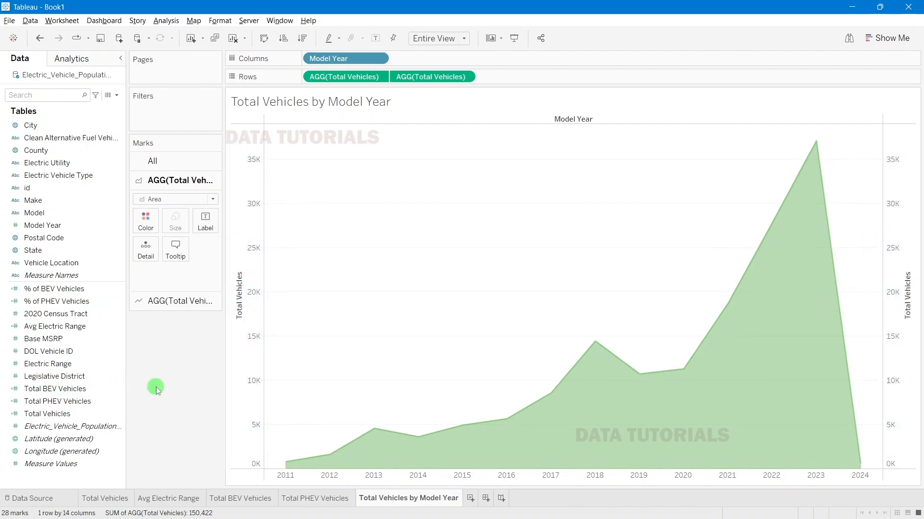
pyautogui.click(254, 413)
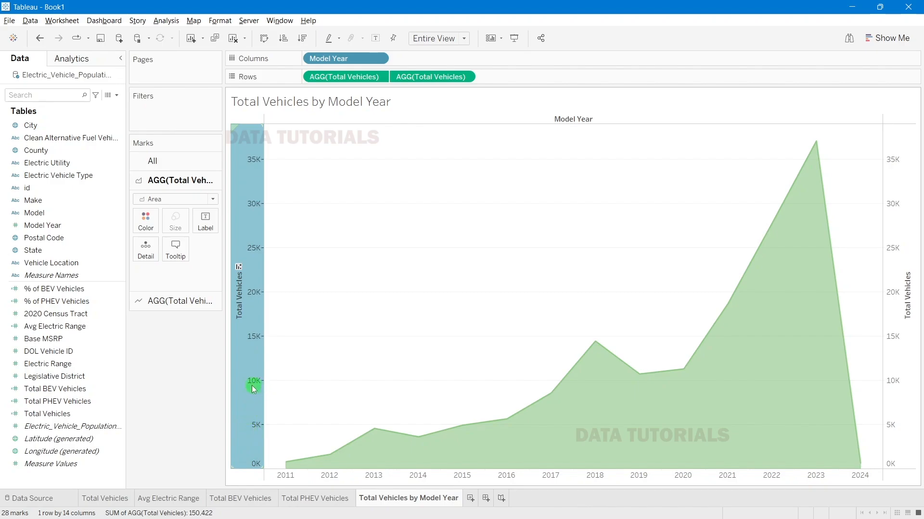
pyautogui.click(898, 460)
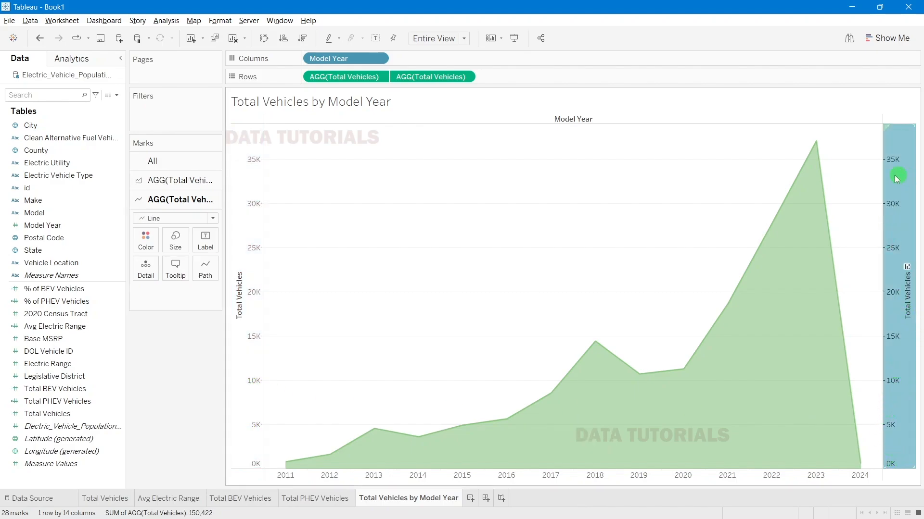
pyautogui.click(506, 275)
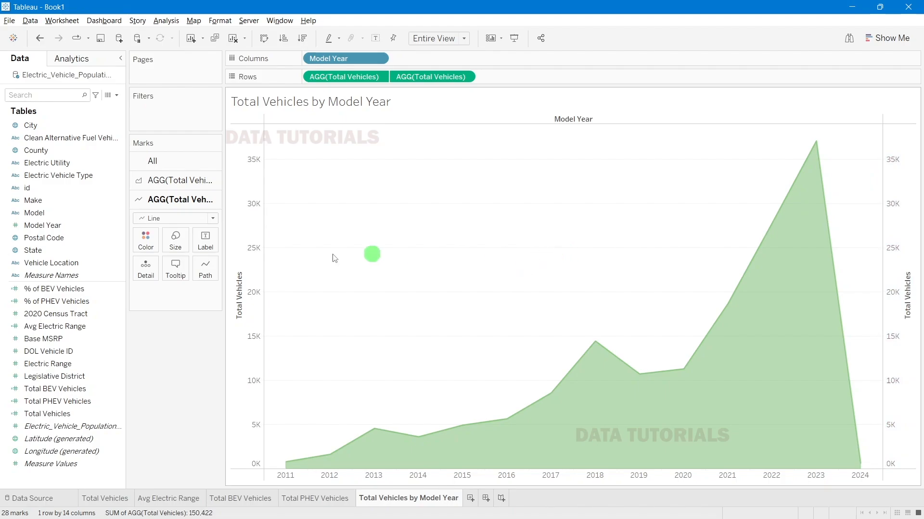
# Step: Hide the header of the chart's secondary Total Vehicles axis
pyautogui.click(907, 211)
pyautogui.rightClick(907, 212)
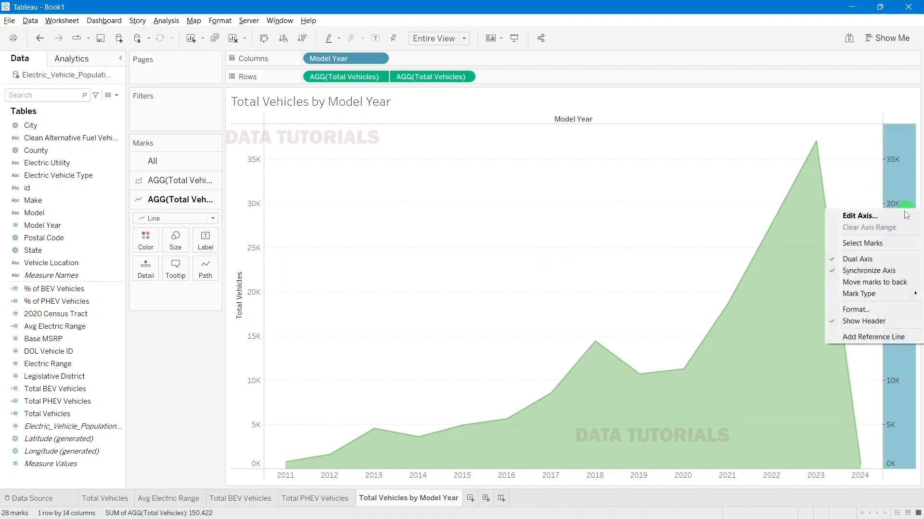
pyautogui.click(858, 320)
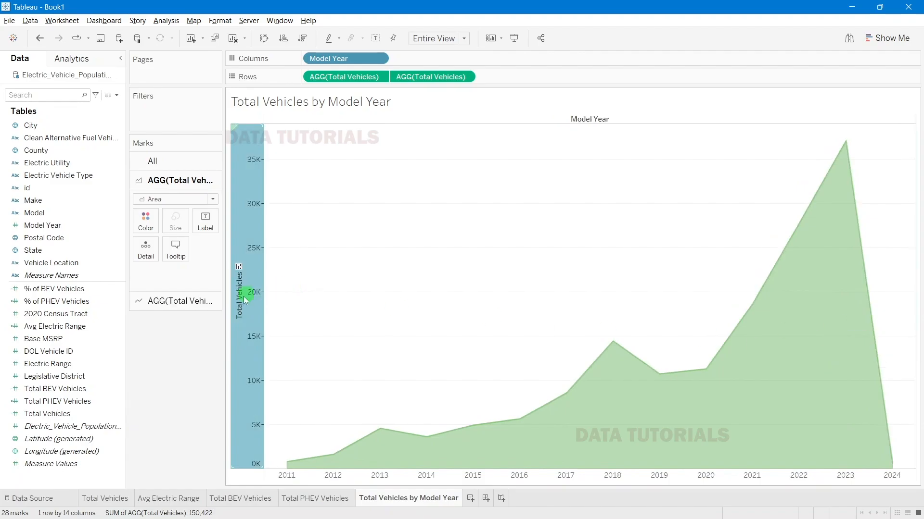
# Step: Hide the remaining Total Vehicles axis header and the Model Year field label above the chart
pyautogui.hotkey('alt', 'Tab')
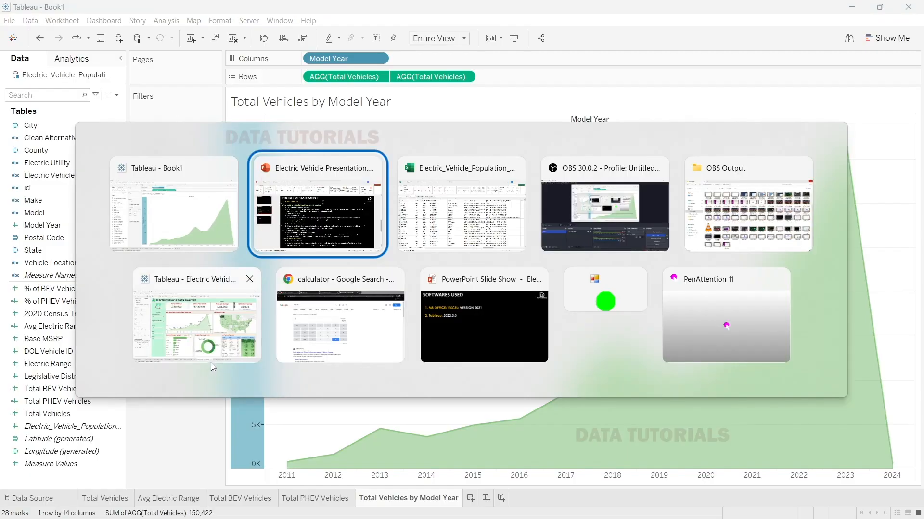
pyautogui.press('Tab')
pyautogui.click(211, 361)
pyautogui.hotkey('alt', 'Tab')
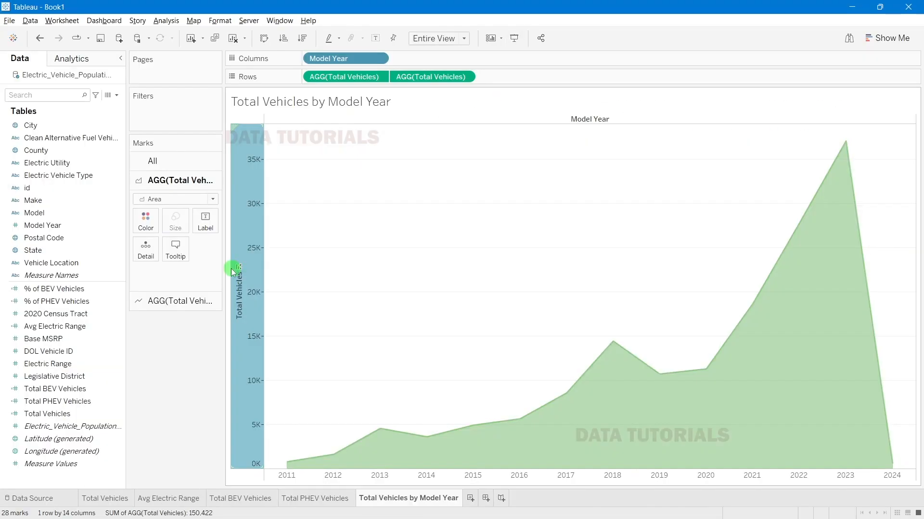
pyautogui.rightClick(246, 254)
pyautogui.click(287, 355)
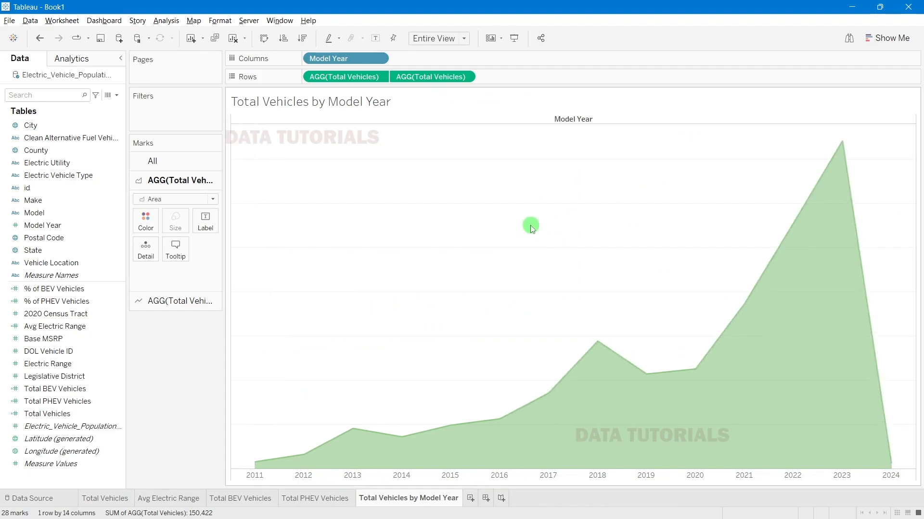
pyautogui.rightClick(559, 118)
pyautogui.click(607, 165)
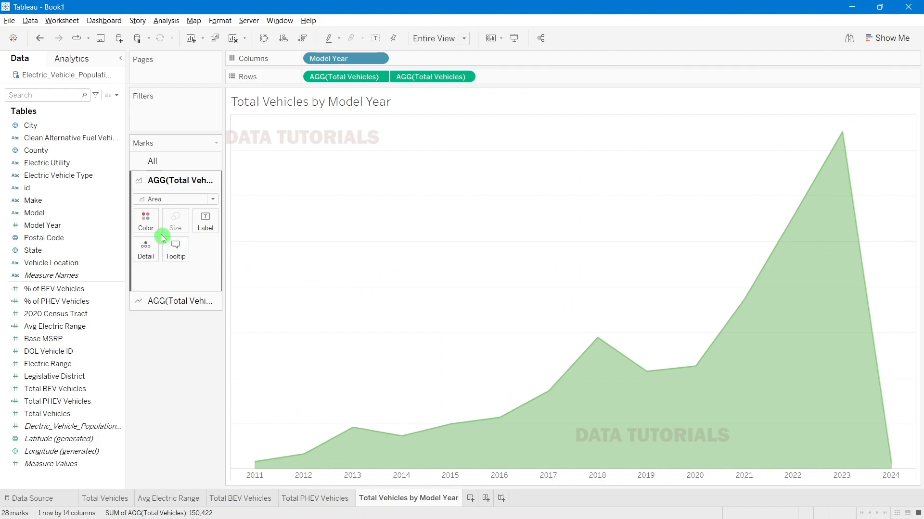
# Step: Slightly increase the thickness of the line on the second Total Vehicles measure
pyautogui.click(166, 300)
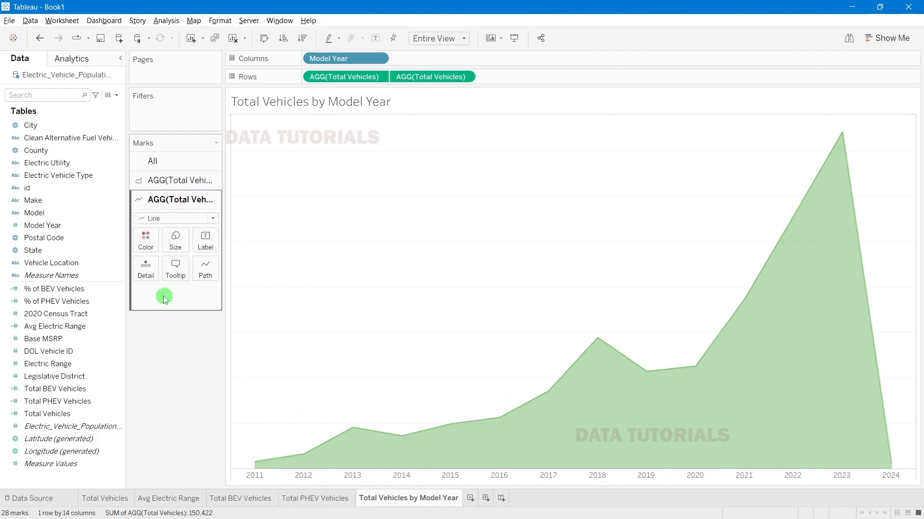
pyautogui.click(152, 249)
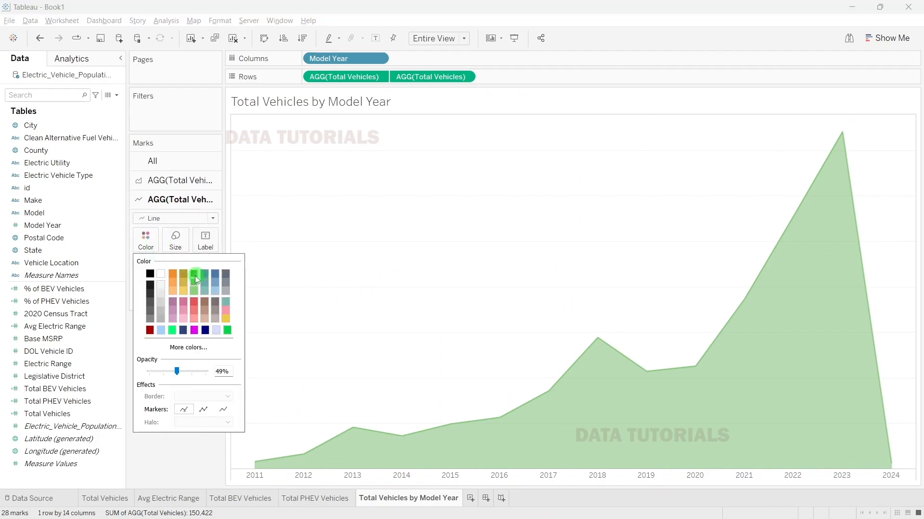
pyautogui.click(182, 250)
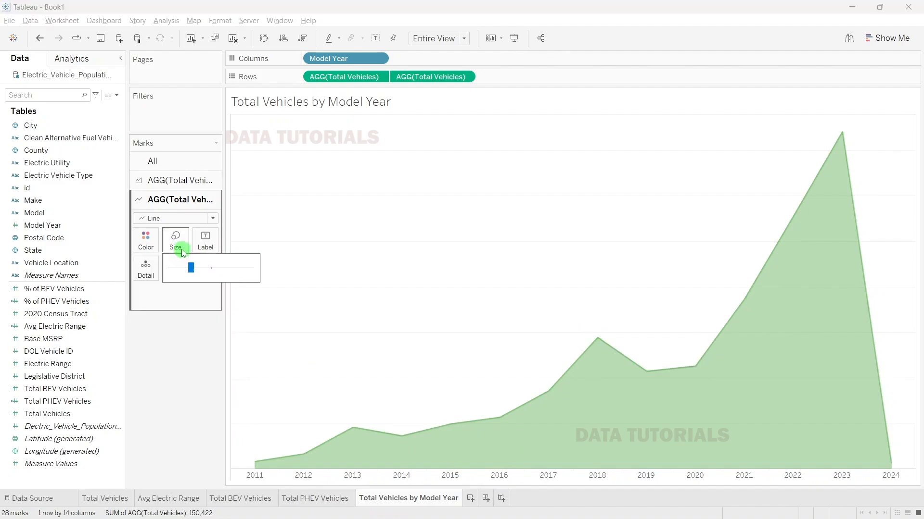
pyautogui.click(191, 272)
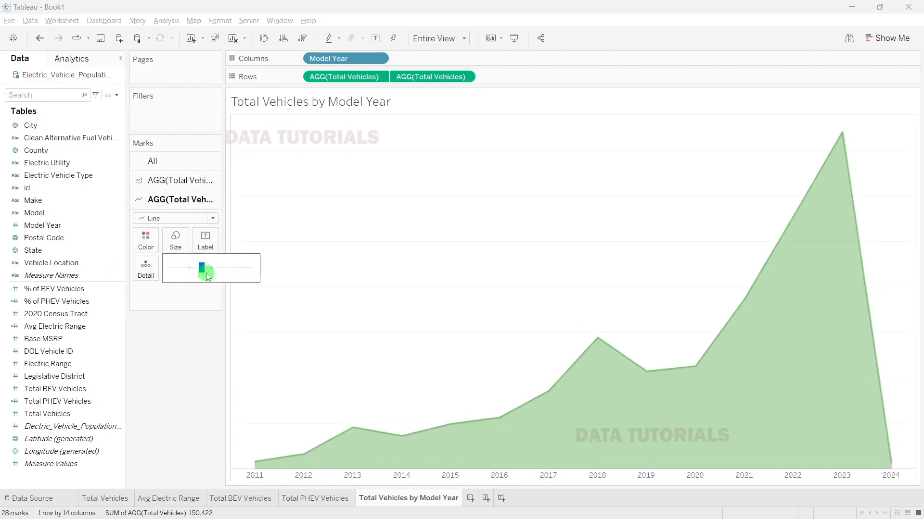
pyautogui.click(173, 366)
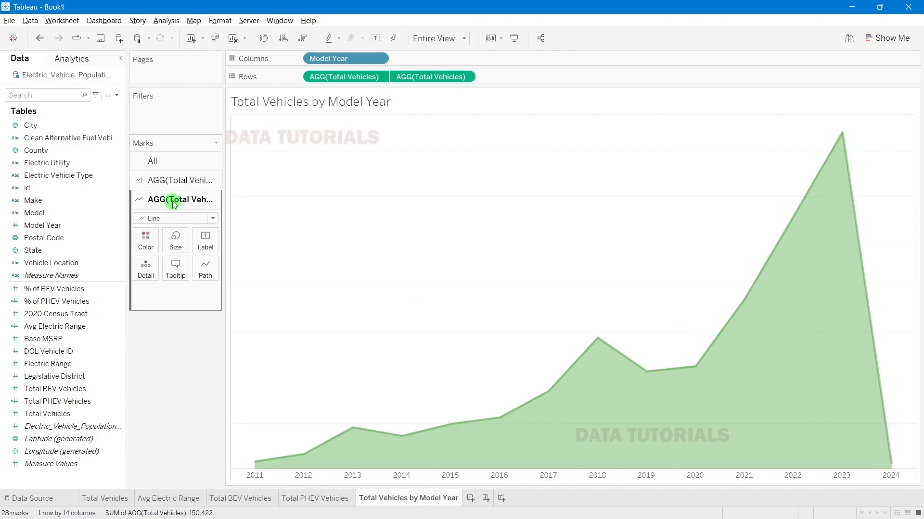
# Step: Label the line marks with Total Vehicles and set the labels' vertical alignment to Top
pyautogui.moveTo(172, 200); pyautogui.dragTo(204, 244)
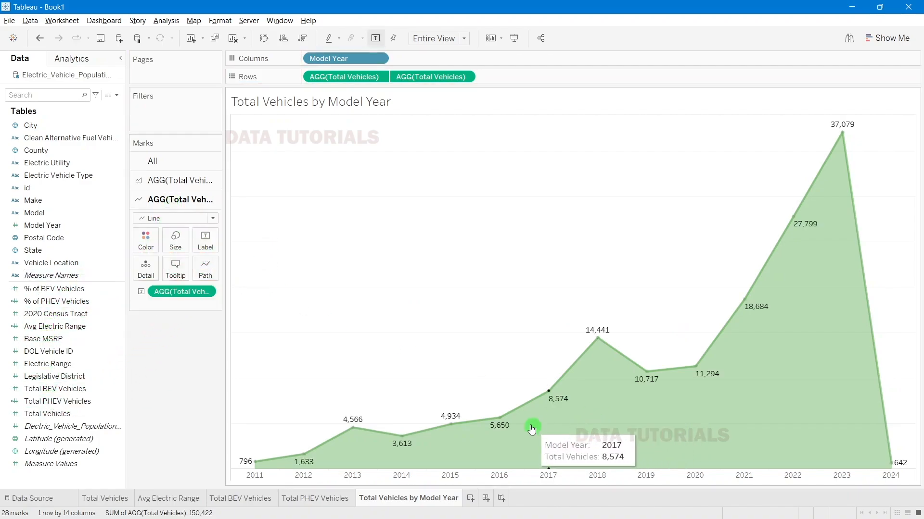
pyautogui.click(207, 245)
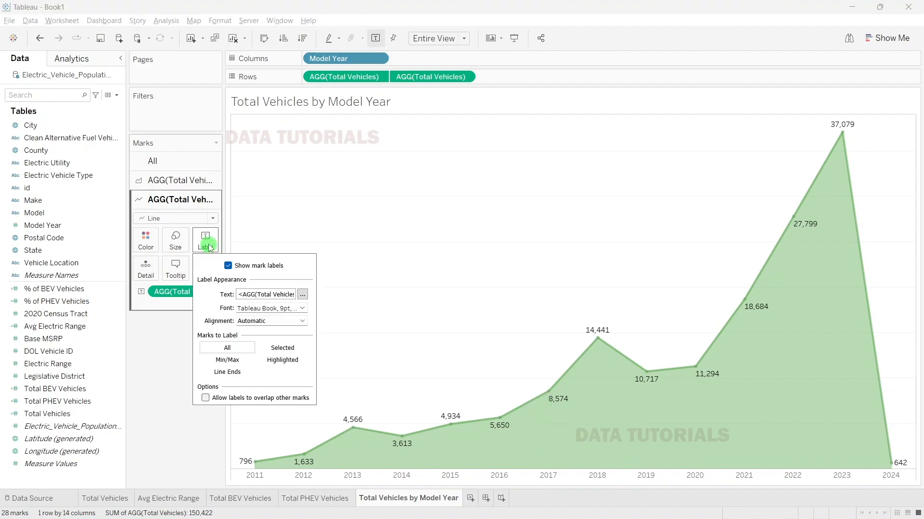
pyautogui.click(270, 321)
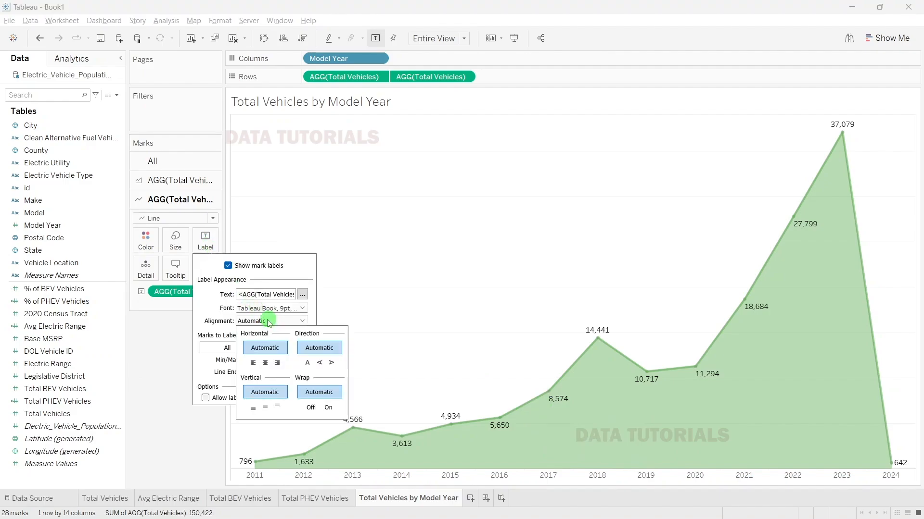
pyautogui.click(278, 408)
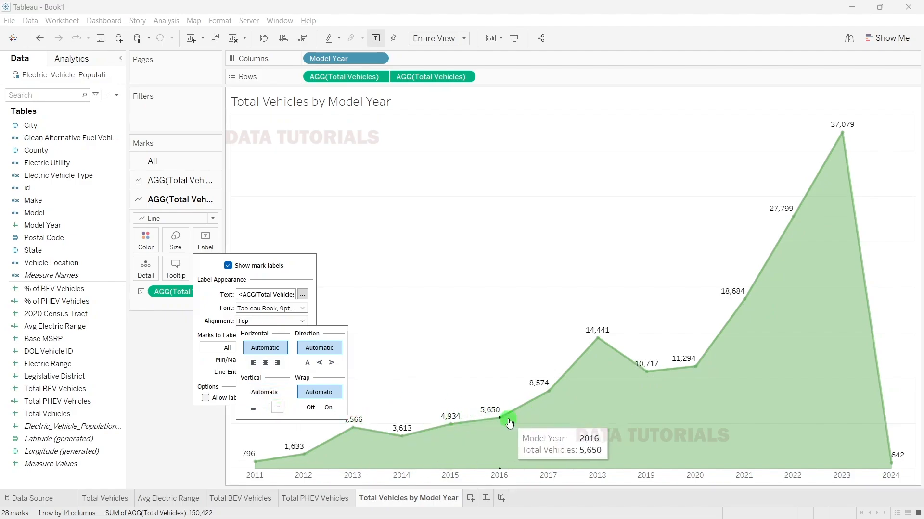
pyautogui.click(182, 408)
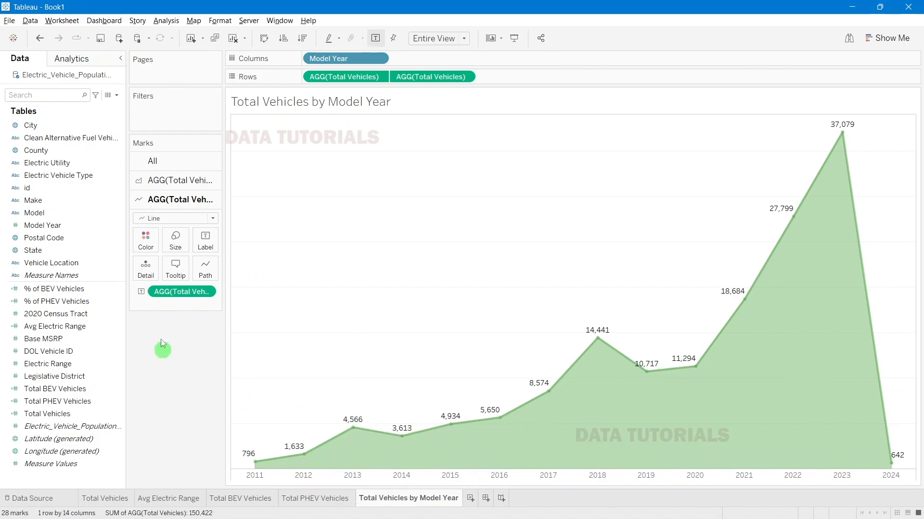
# Step: Format the line's Total Vehicles labels as custom numbers with 1 decimal place, displayed in Thousands (K)
pyautogui.rightClick(159, 297)
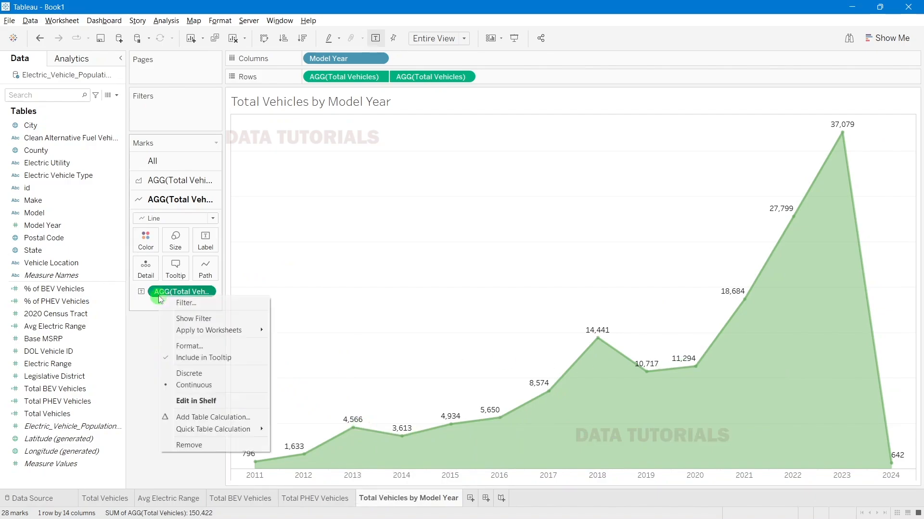
pyautogui.click(185, 345)
pyautogui.click(90, 166)
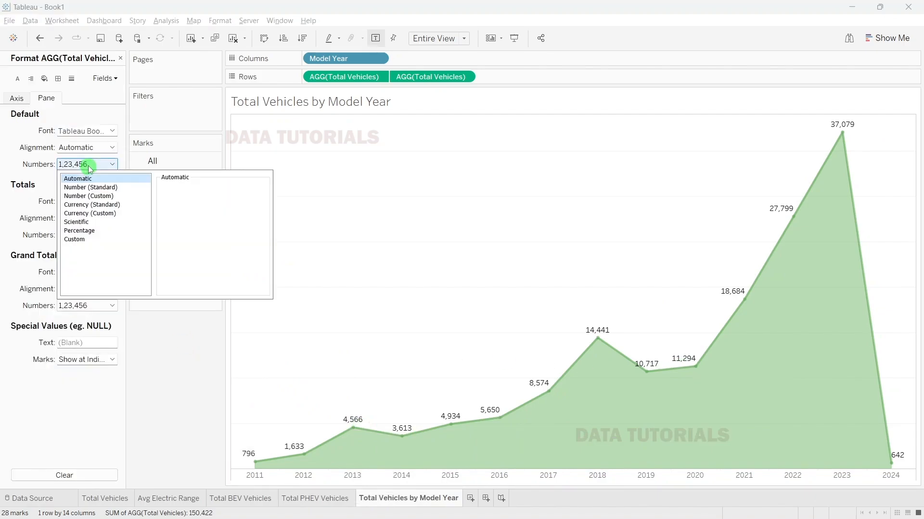
pyautogui.click(89, 197)
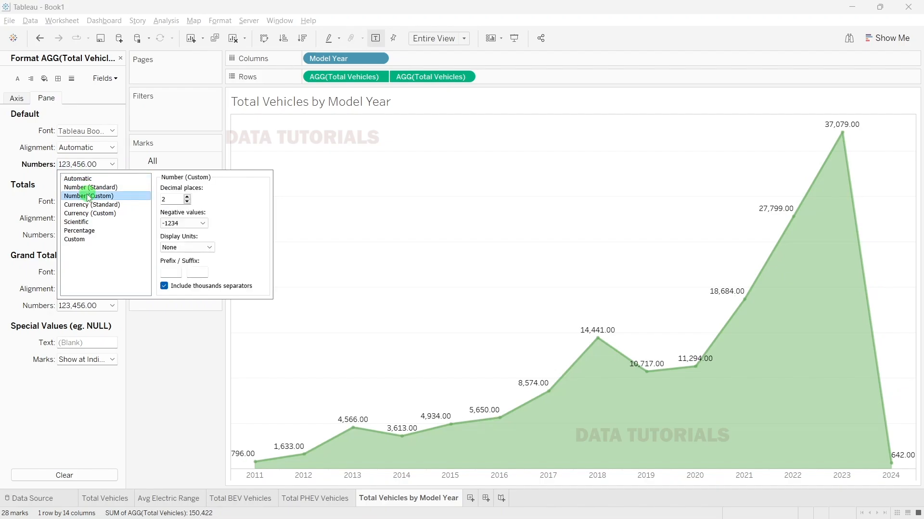
pyautogui.click(187, 202)
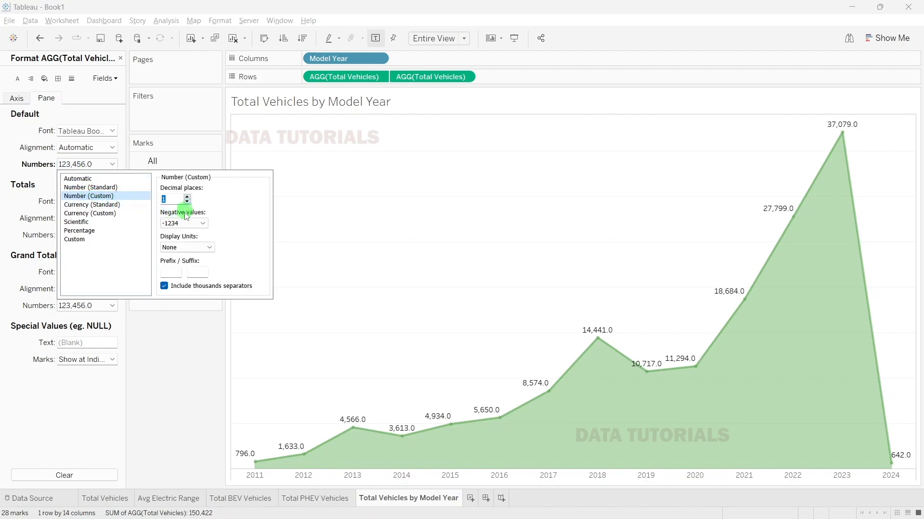
pyautogui.click(187, 247)
pyautogui.click(179, 261)
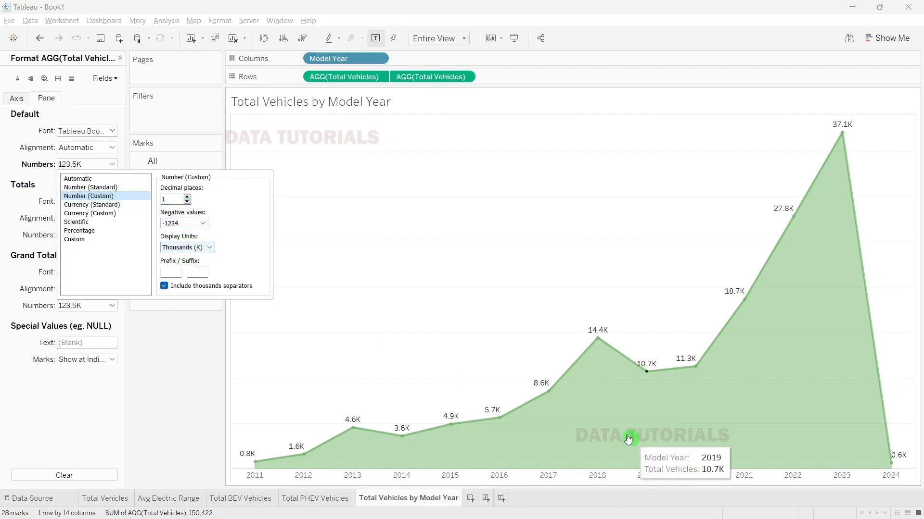
pyautogui.click(399, 339)
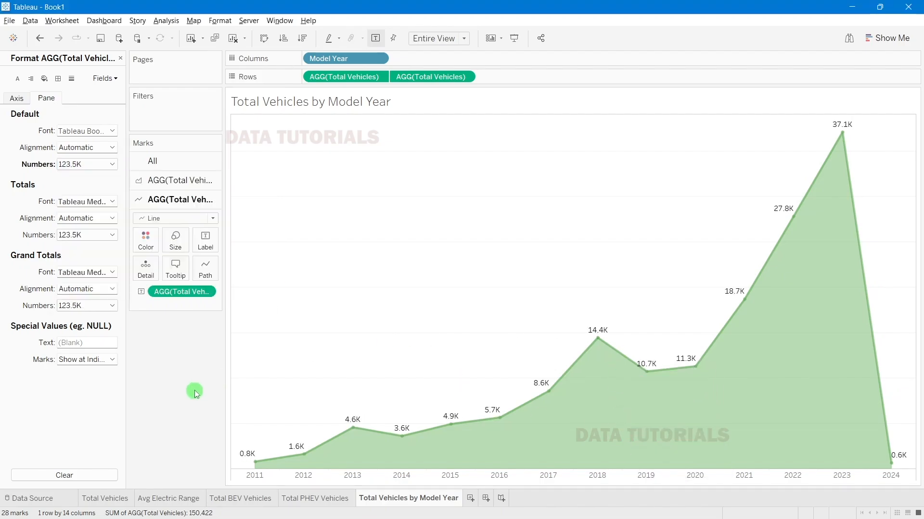
# Step: Set the line's mark label text to Tableau Semibold at size 8, apply it and leave label formatting
pyautogui.click(207, 250)
pyautogui.click(302, 294)
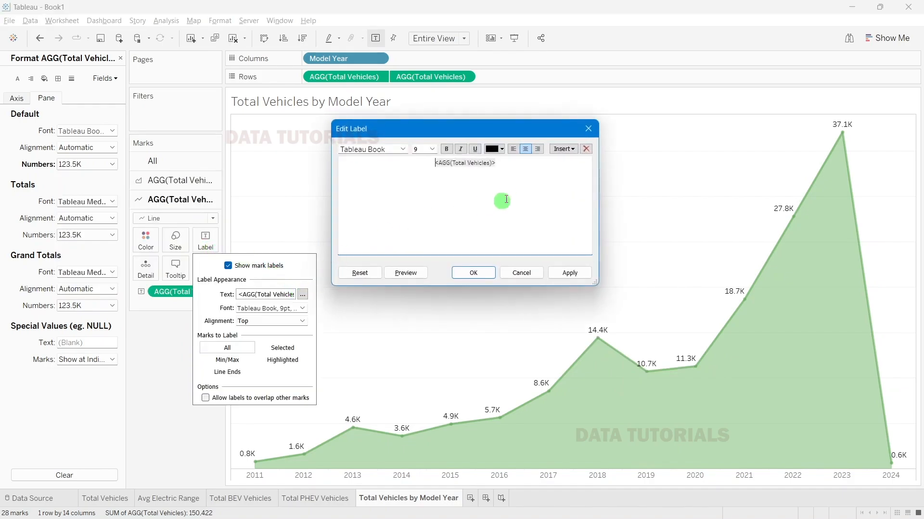
pyautogui.moveTo(496, 163); pyautogui.dragTo(415, 161)
pyautogui.click(432, 150)
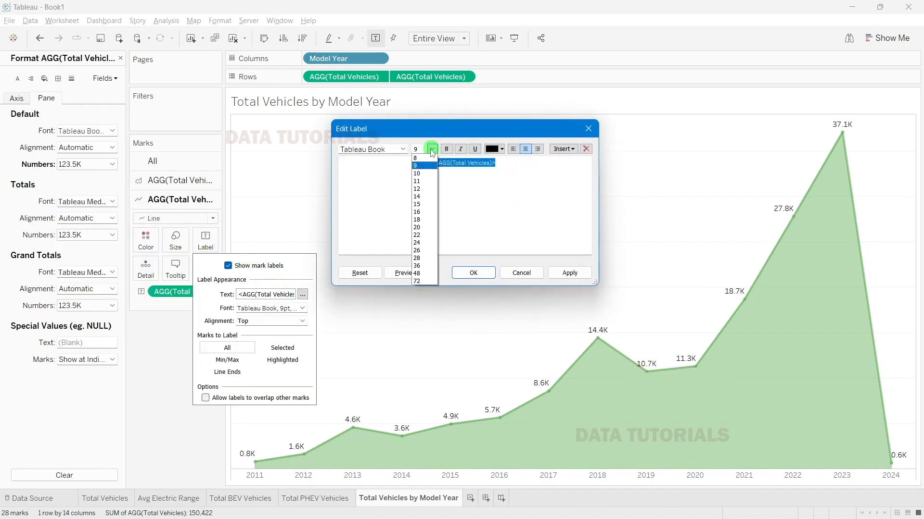
pyautogui.click(418, 158)
pyautogui.click(403, 149)
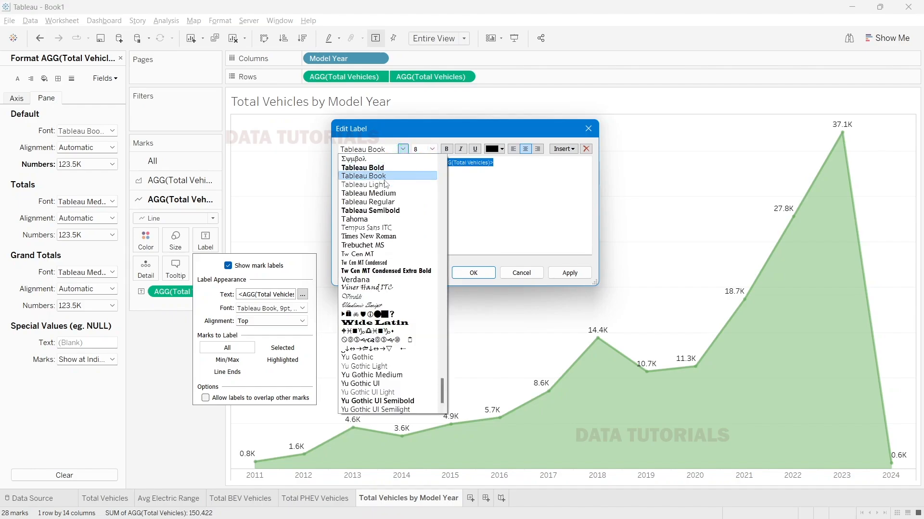
pyautogui.click(386, 210)
pyautogui.click(570, 272)
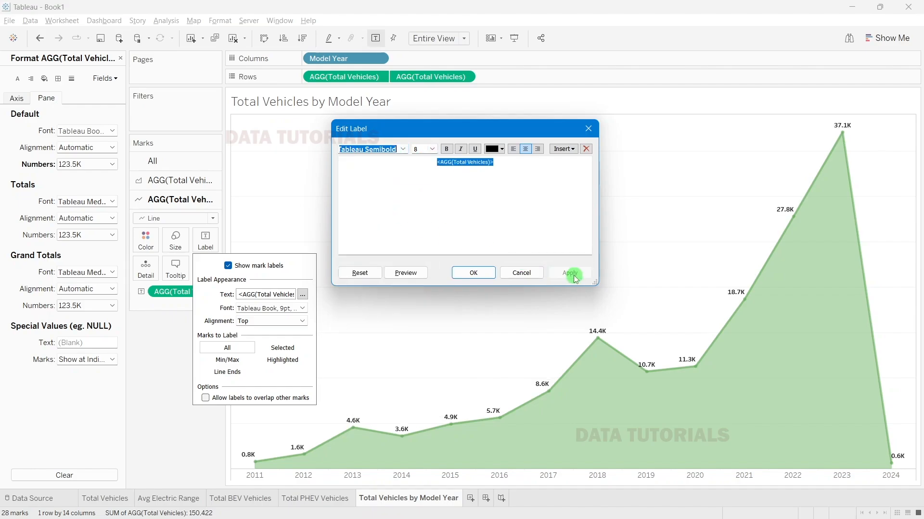
pyautogui.click(473, 273)
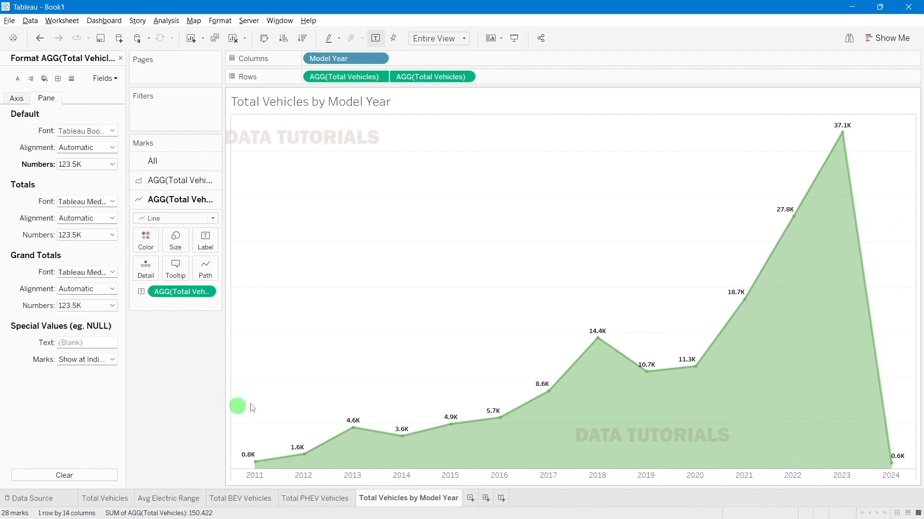
pyautogui.click(120, 58)
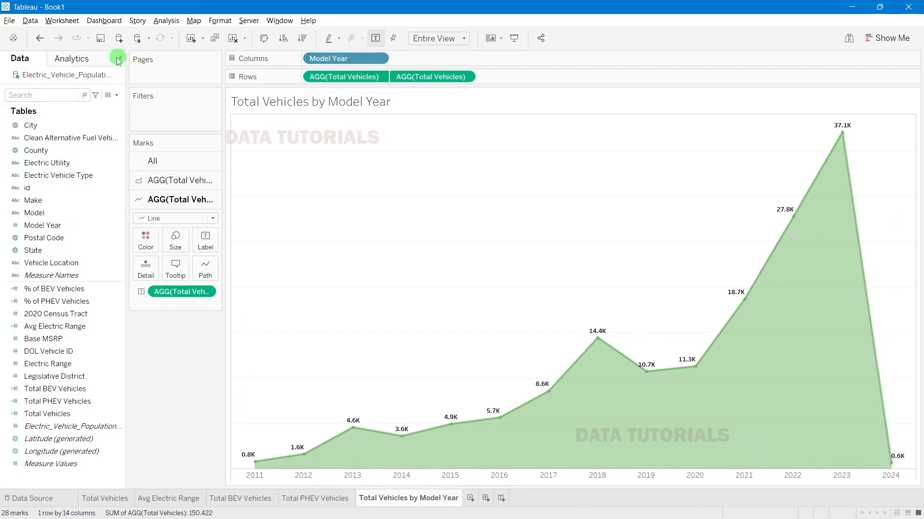
# Step: Add an average line across the entire table of the Total Vehicles by Model Year chart
pyautogui.click(73, 58)
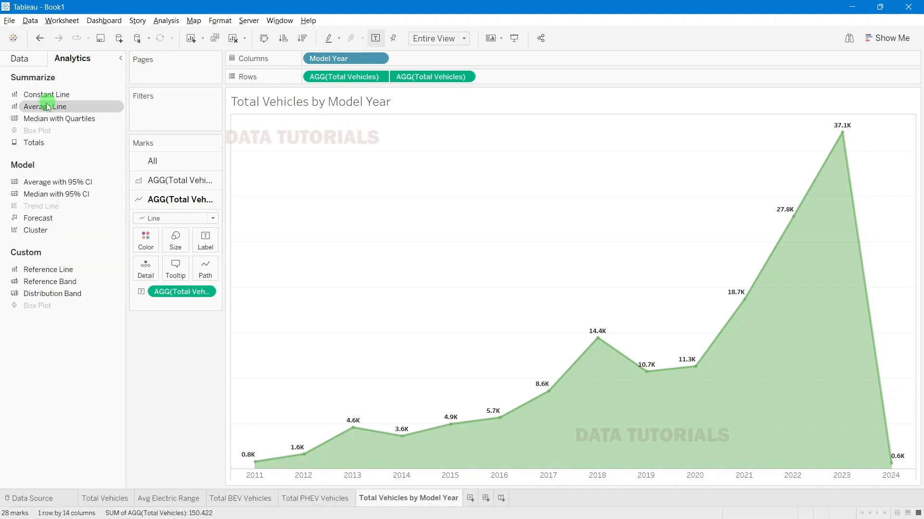
pyautogui.moveTo(38, 110); pyautogui.dragTo(355, 226)
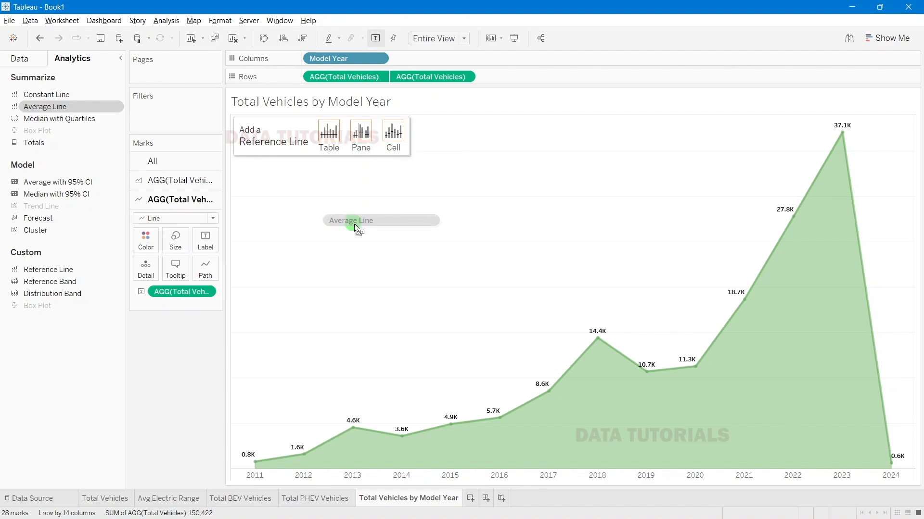
pyautogui.moveTo(354, 224); pyautogui.dragTo(391, 186)
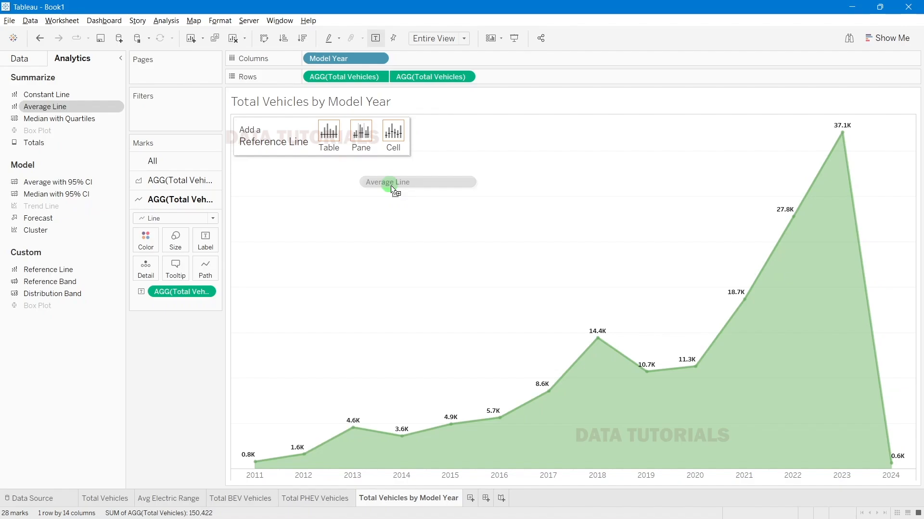
pyautogui.moveTo(390, 188); pyautogui.dragTo(333, 139)
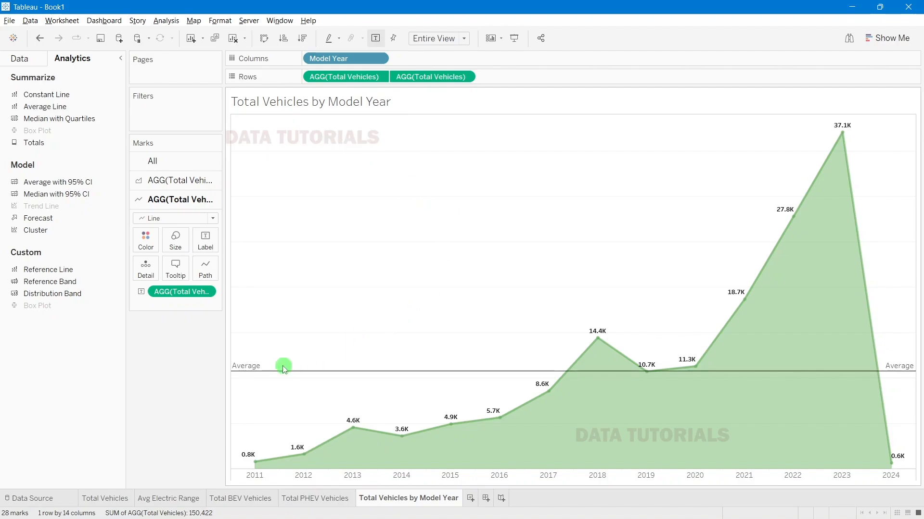
pyautogui.moveTo(290, 378)
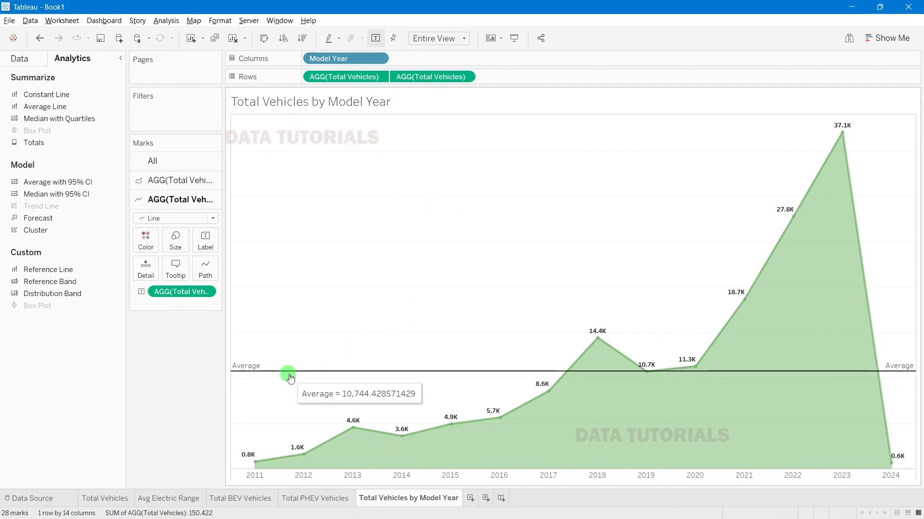
# Step: Give the average reference line a custom label reading "Avg : <Value>"
pyautogui.rightClick(255, 377)
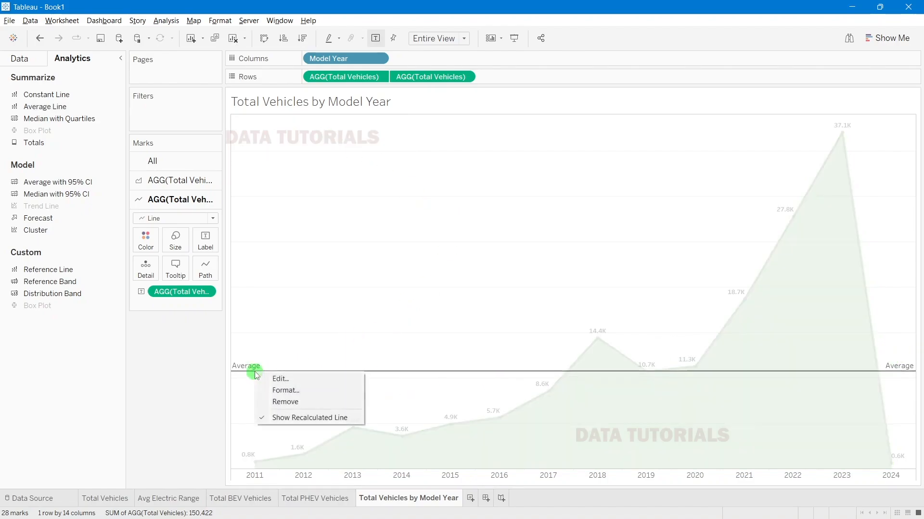
pyautogui.click(302, 388)
pyautogui.rightClick(293, 373)
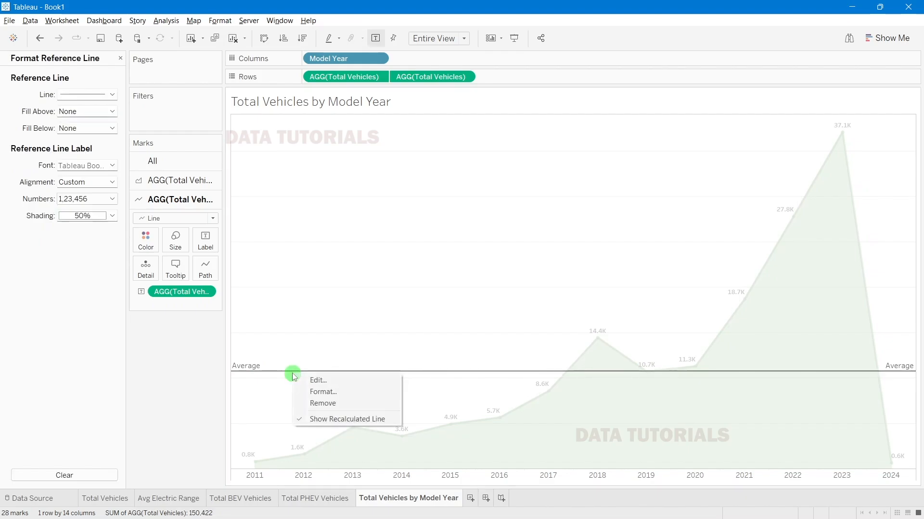
pyautogui.click(318, 380)
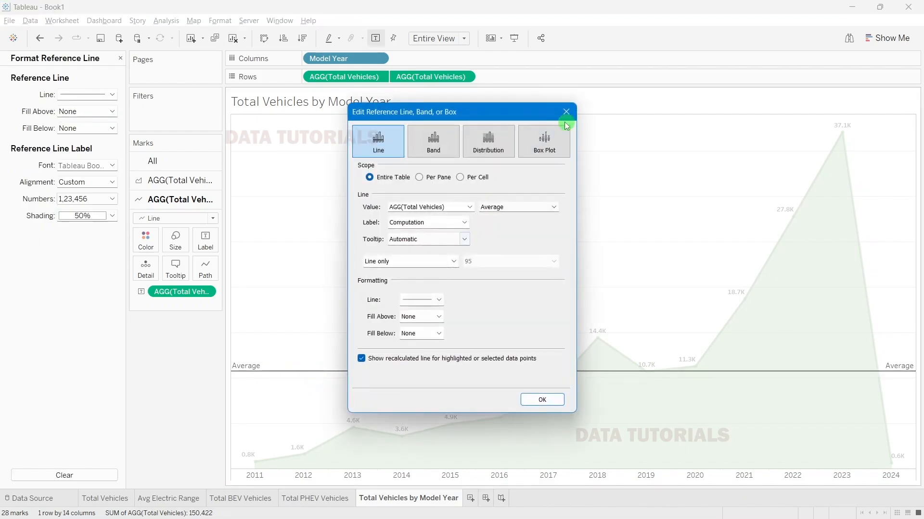
pyautogui.moveTo(466, 116); pyautogui.dragTo(495, 69)
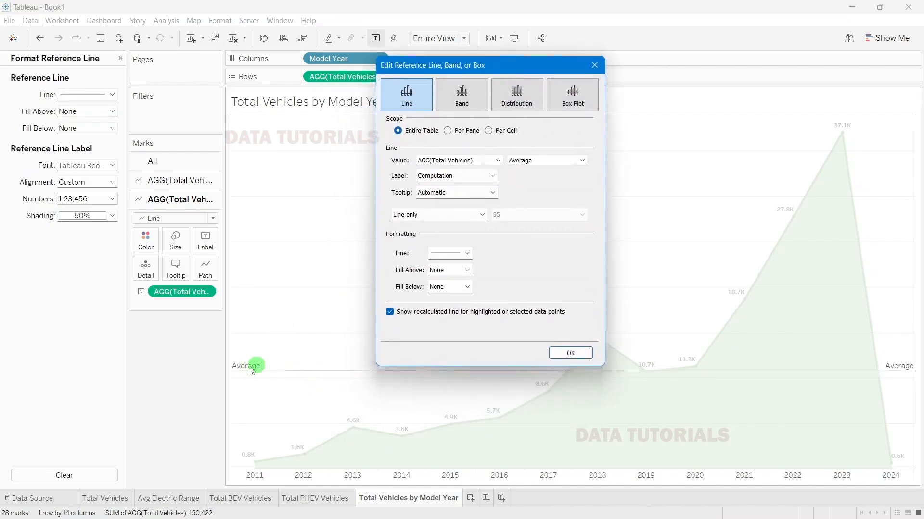
pyautogui.click(524, 166)
pyautogui.click(524, 163)
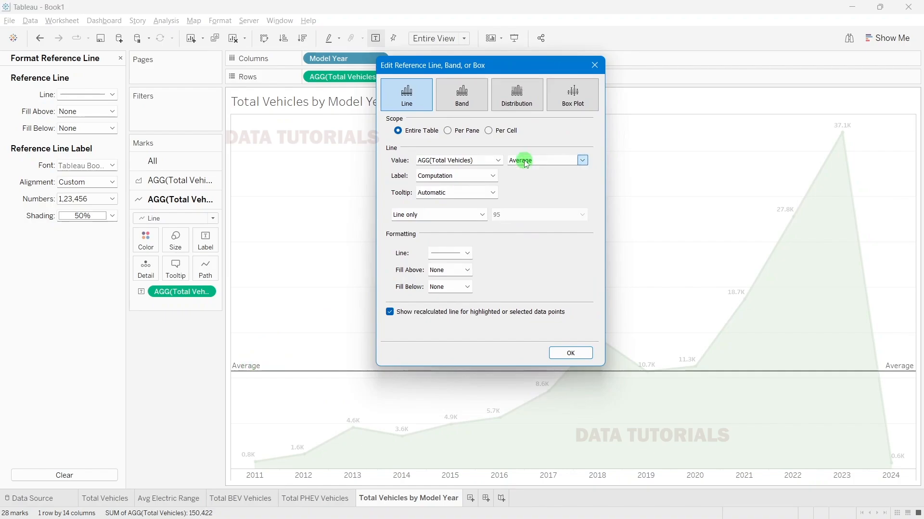
pyautogui.click(427, 177)
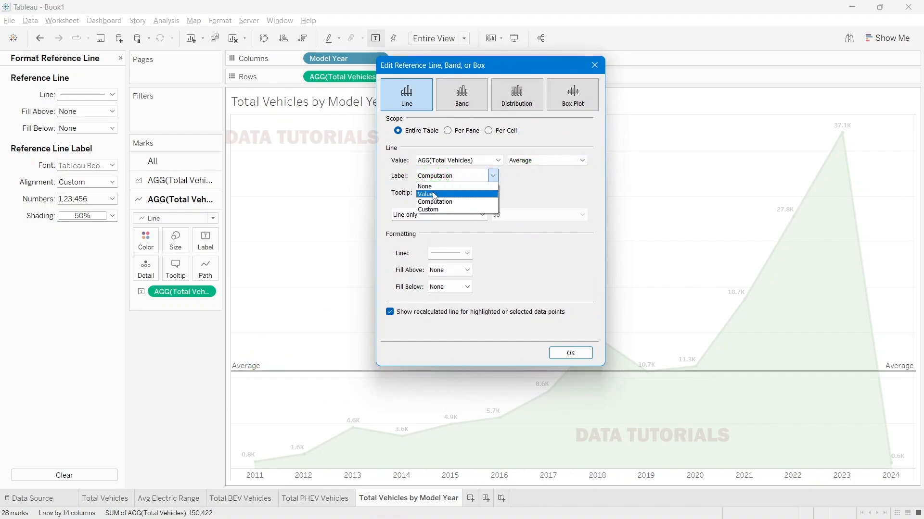
pyautogui.click(434, 194)
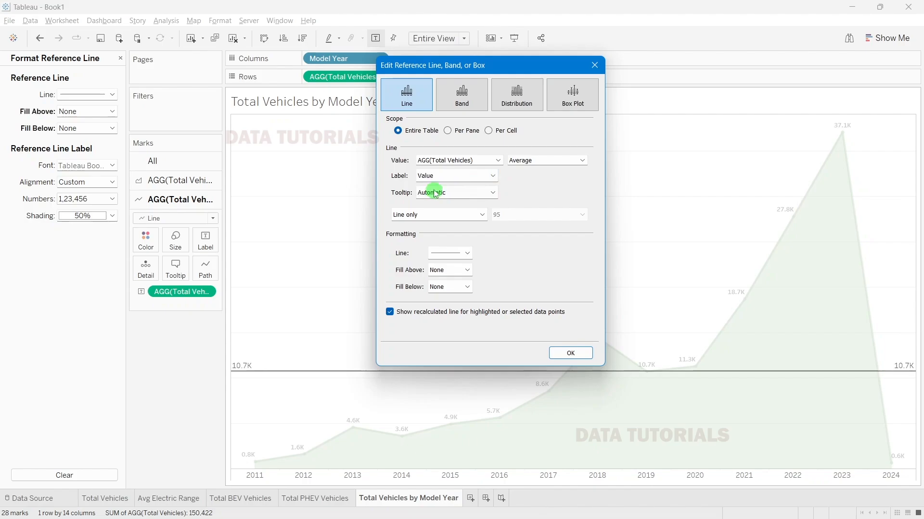
pyautogui.click(438, 176)
pyautogui.click(481, 210)
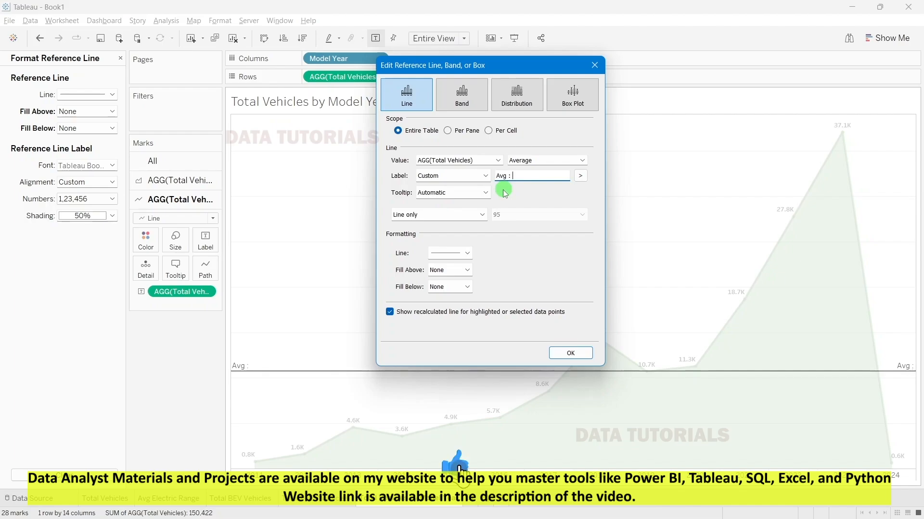
pyautogui.click(581, 177)
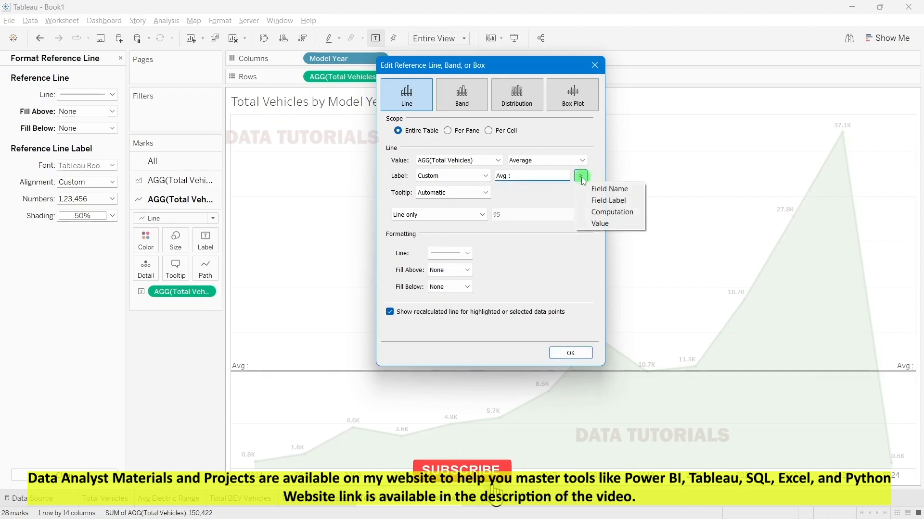
pyautogui.click(606, 223)
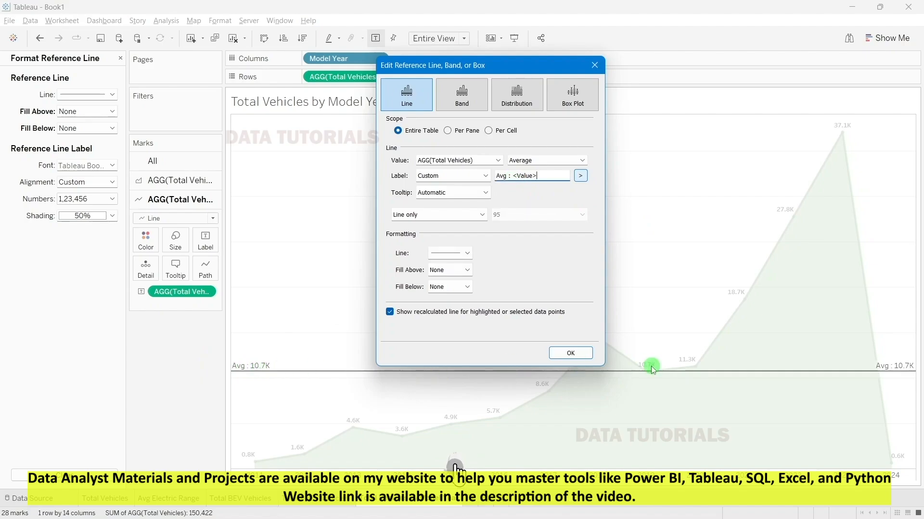
pyautogui.click(577, 353)
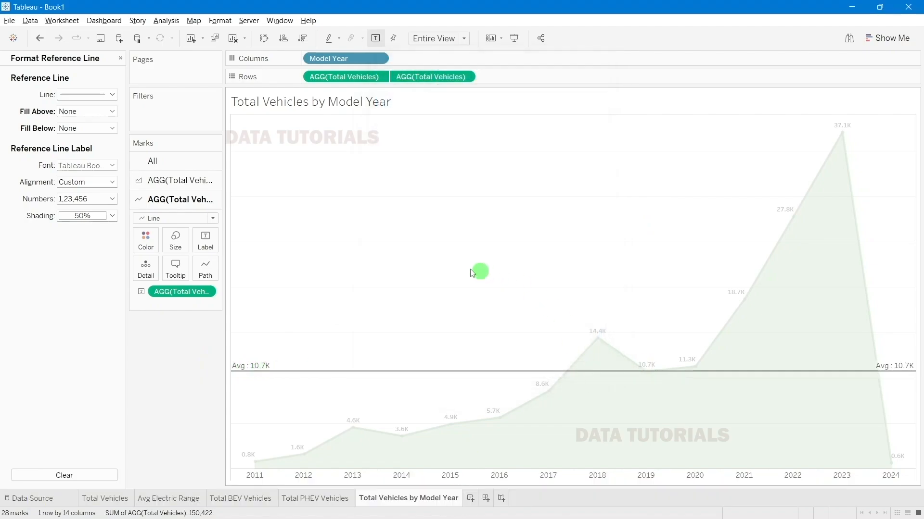
# Step: Format the average reference line as dashed, with the thinnest width and a light blue color
pyautogui.rightClick(260, 372)
pyautogui.click(284, 380)
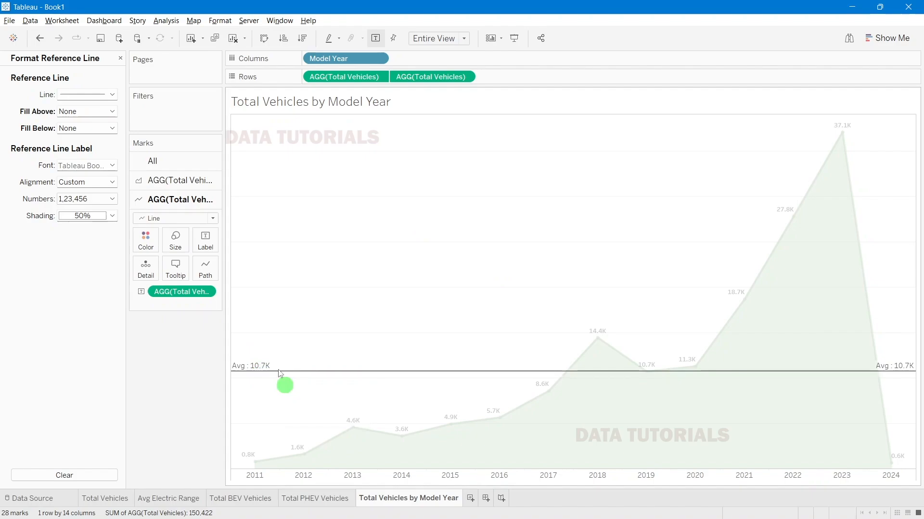
pyautogui.click(85, 95)
pyautogui.click(85, 130)
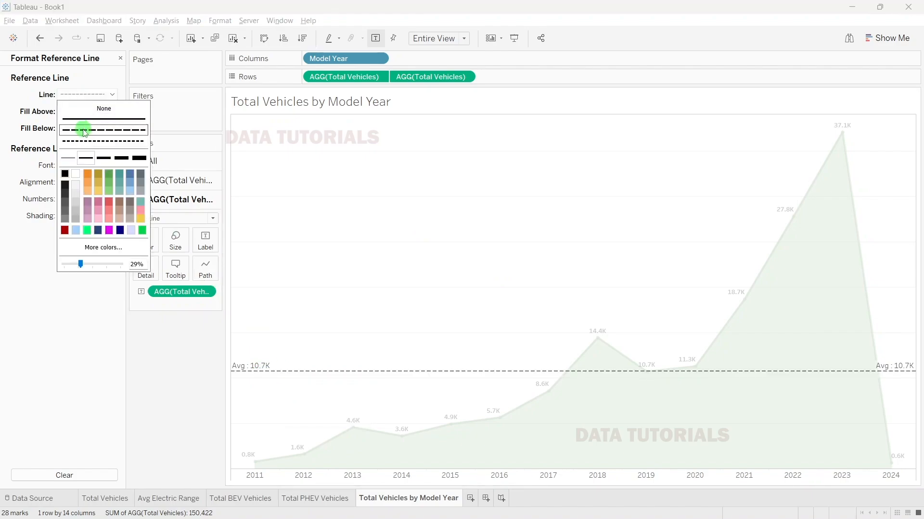
pyautogui.click(72, 157)
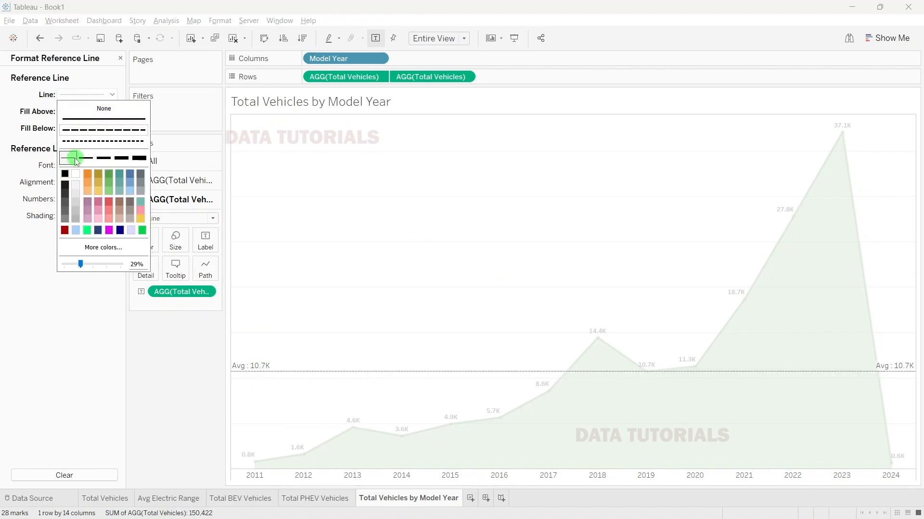
pyautogui.click(104, 179)
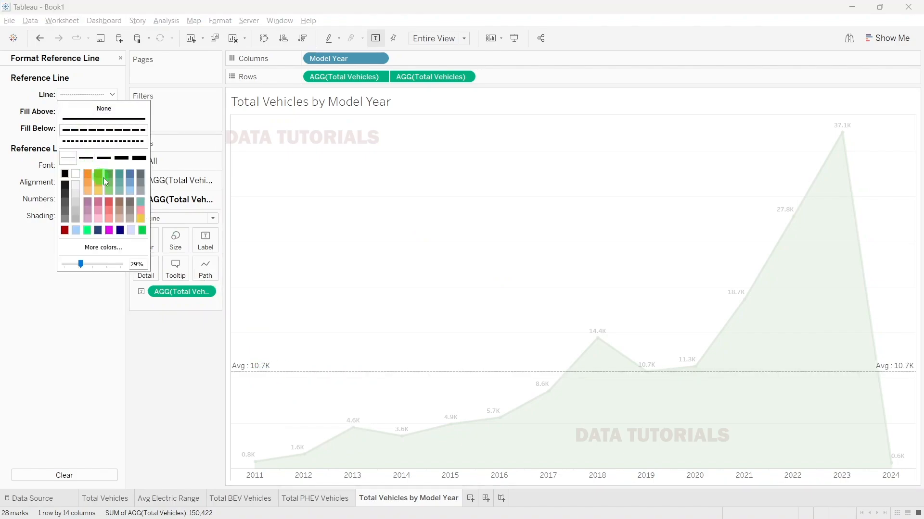
pyautogui.click(129, 193)
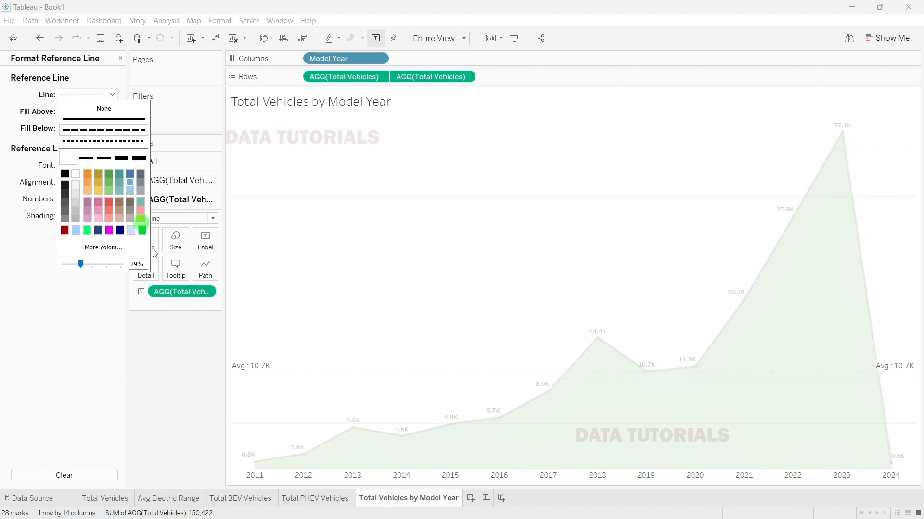
pyautogui.click(150, 360)
pyautogui.click(120, 58)
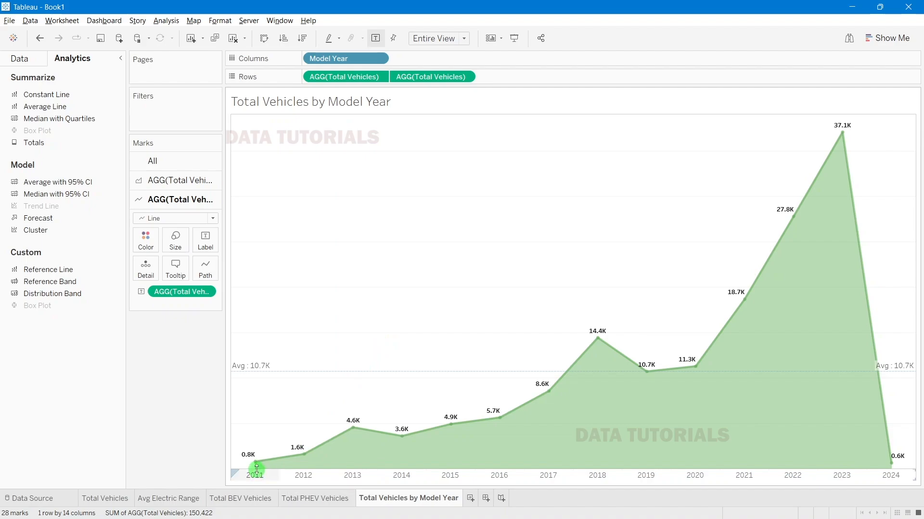
pyautogui.moveTo(260, 468)
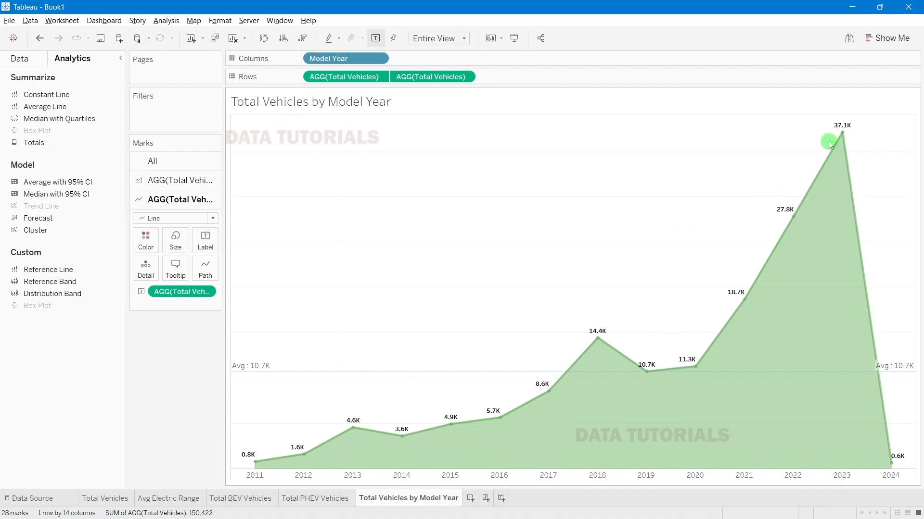
# Step: Inspect the 2023 and 2024 points of the chart, return to the data fields and view the data source's options
pyautogui.moveTo(841, 137)
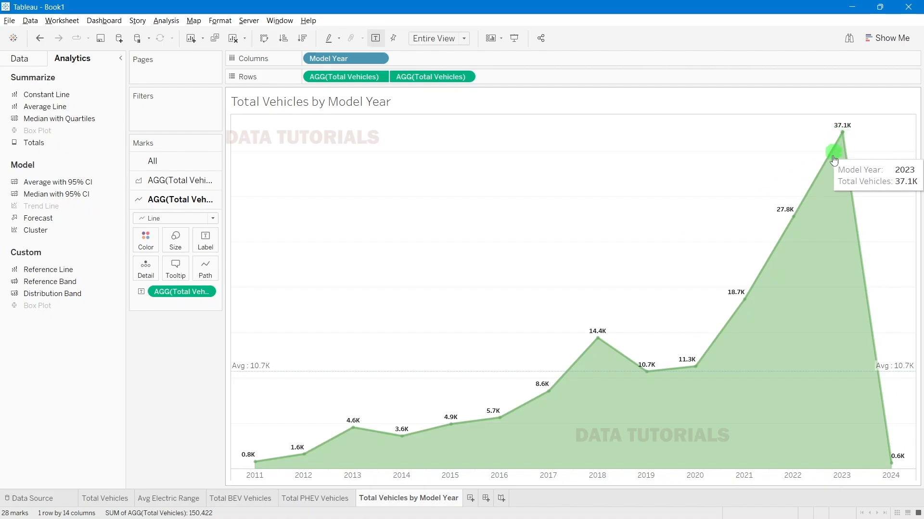
pyautogui.moveTo(893, 472)
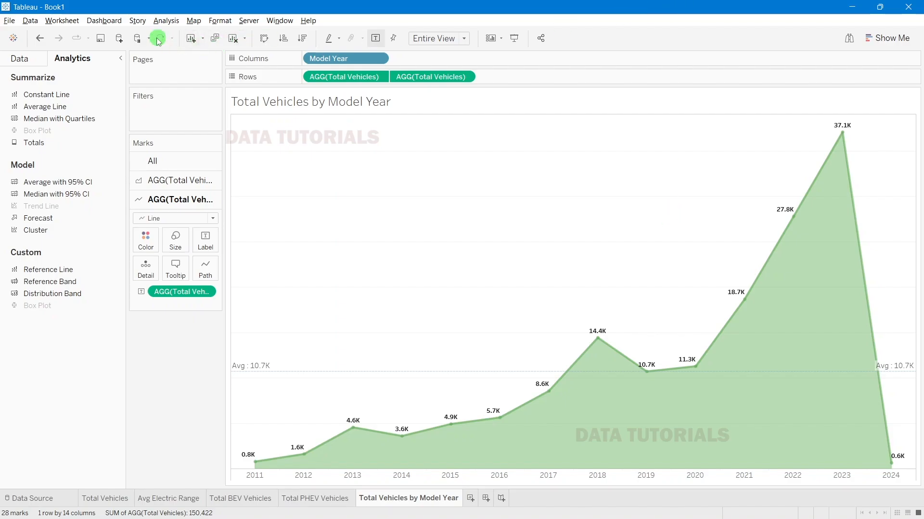
pyautogui.click(19, 58)
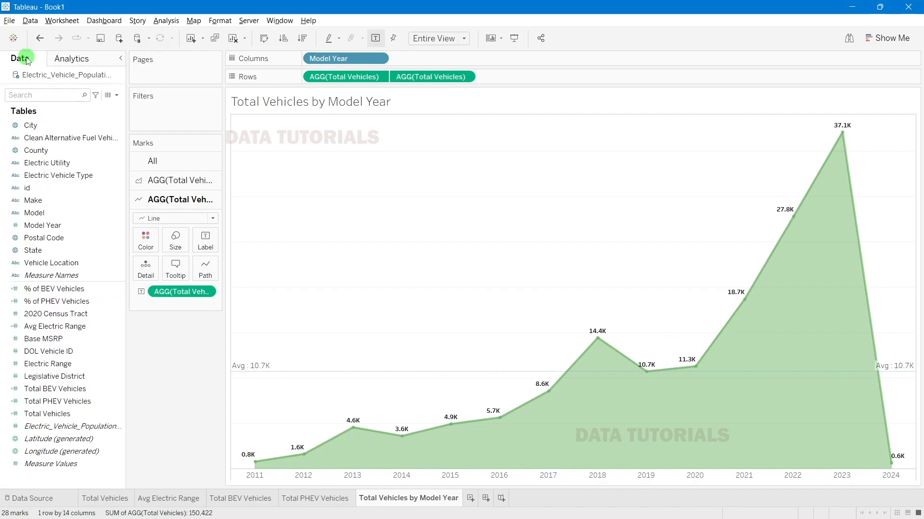
pyautogui.rightClick(46, 73)
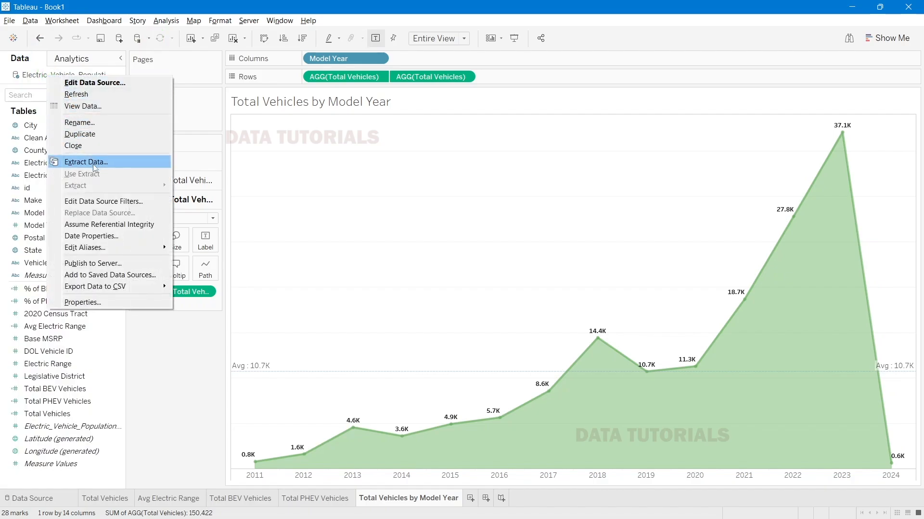
pyautogui.click(170, 448)
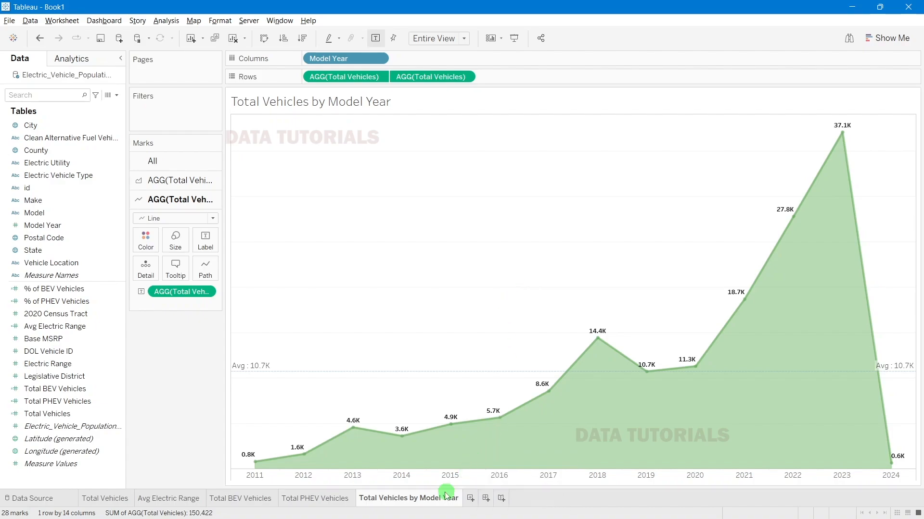
# Step: Switch to the Electric Vehicle presentation in PowerPoint and read the Charts Requirement slide
pyautogui.moveTo(501, 513)
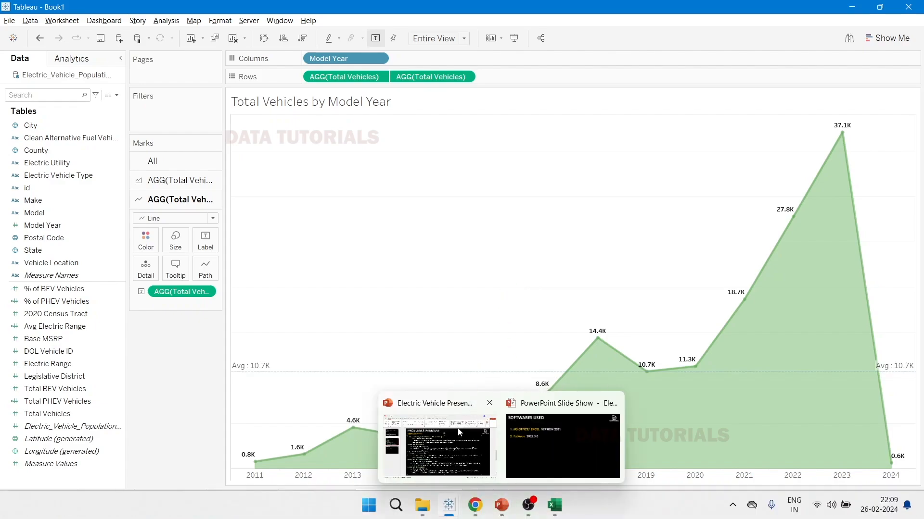
pyautogui.click(434, 429)
pyautogui.click(131, 396)
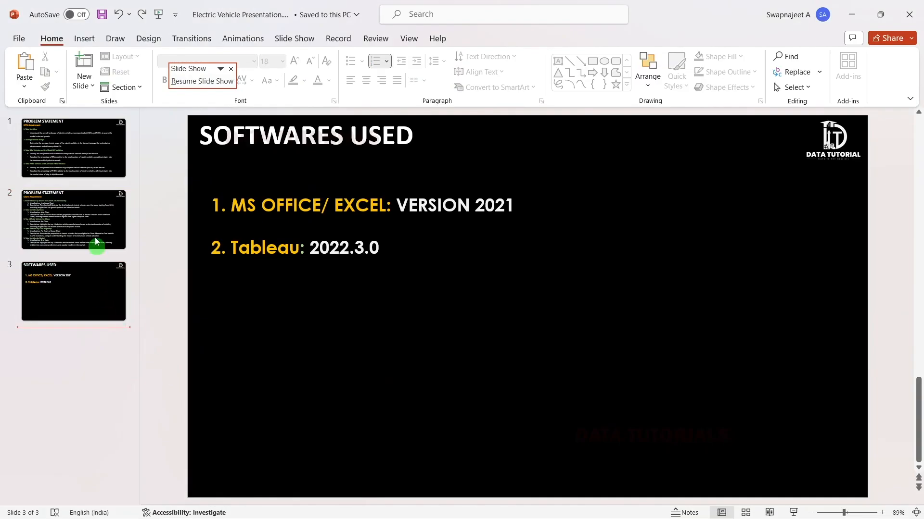
pyautogui.click(93, 218)
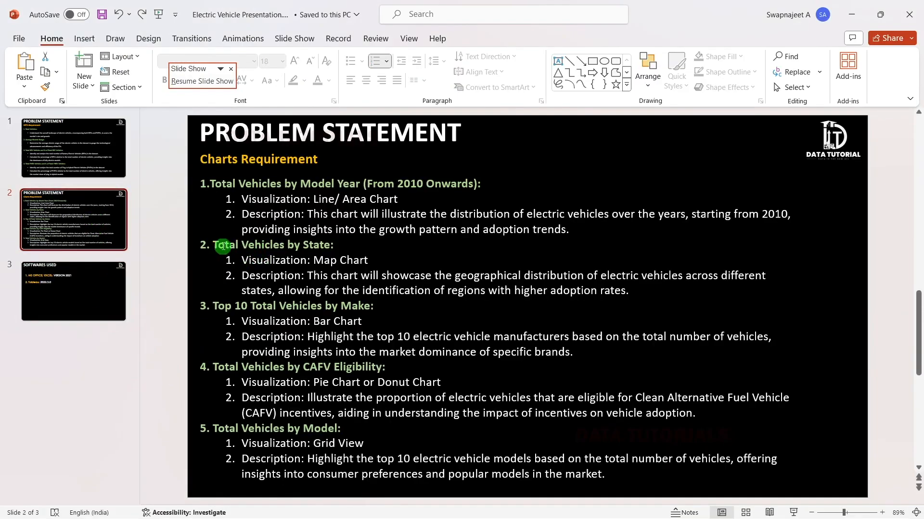
# Step: Add a new worksheet in Tableau and name it "Total Vehicles by State", copying the title from the Charts Requirement slide in PowerPoint
pyautogui.hotkey('alt', 'Tab')
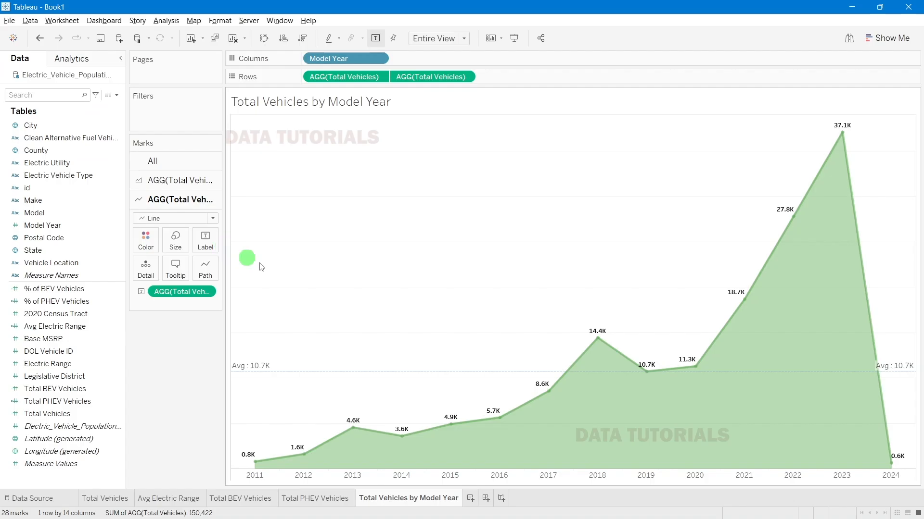
pyautogui.click(470, 499)
pyautogui.hotkey('alt', 'Tab')
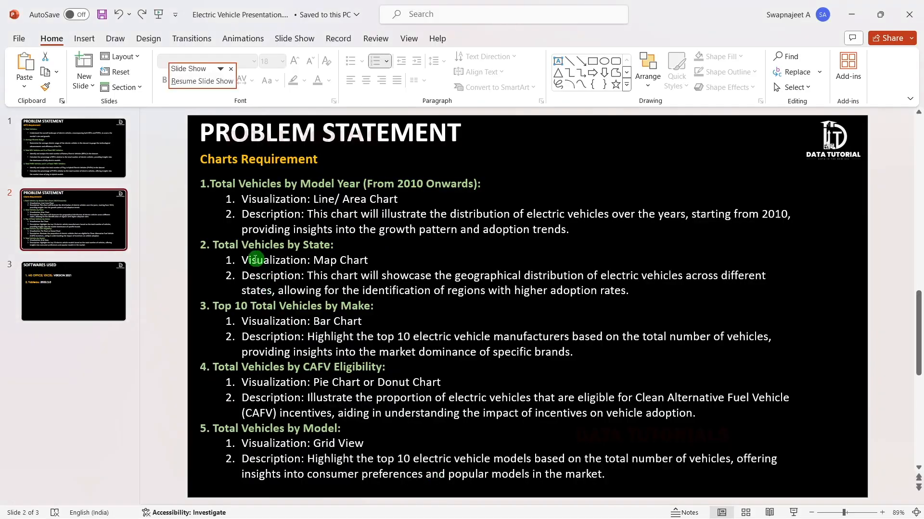
pyautogui.moveTo(211, 246); pyautogui.dragTo(320, 244)
pyautogui.hotkey('ctrl', 'c')
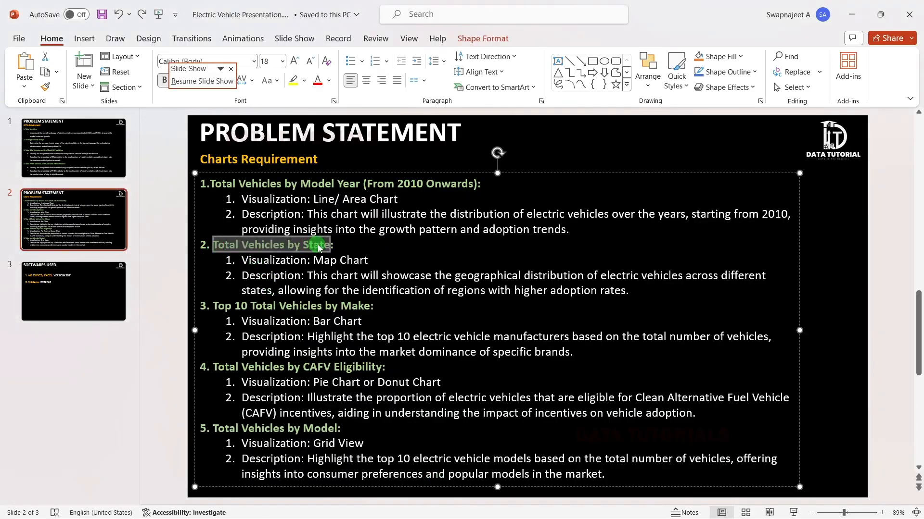
pyautogui.hotkey('alt', 'Tab')
pyautogui.doubleClick(478, 498)
pyautogui.hotkey('ctrl', 'v')
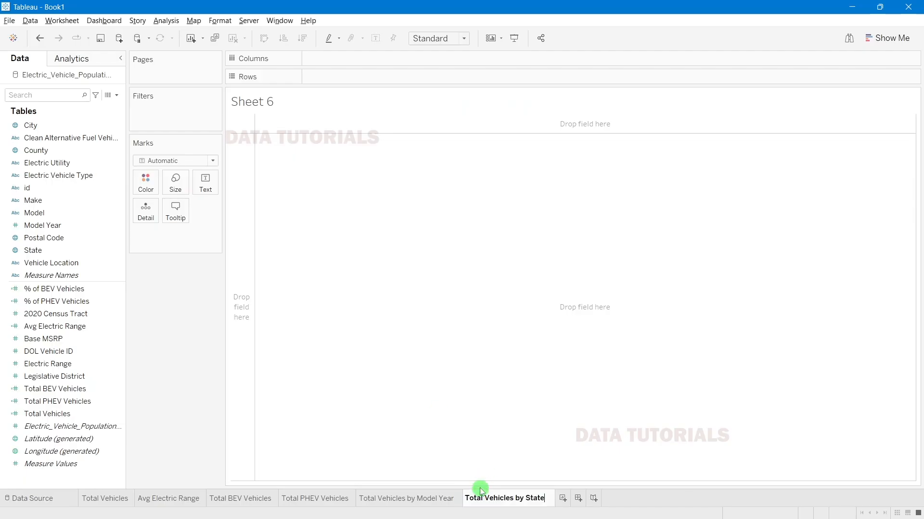
pyautogui.click(177, 391)
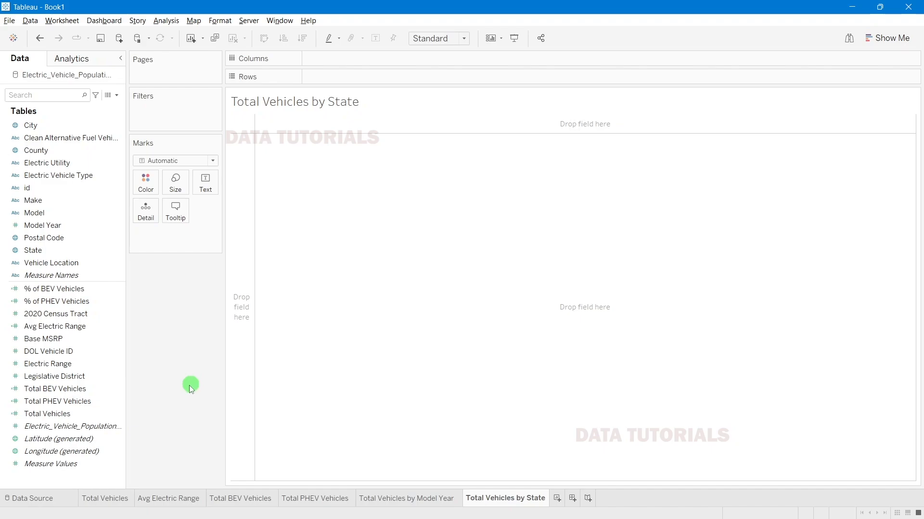
# Step: Build a map with the generated Latitude on Rows and the generated Longitude on Columns, and add State as detail
pyautogui.click(56, 441)
pyautogui.click(55, 453)
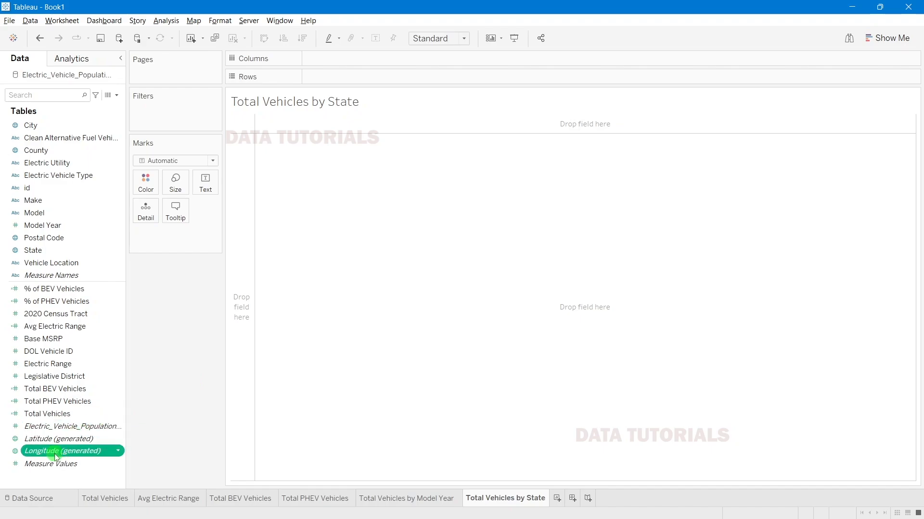
pyautogui.click(53, 439)
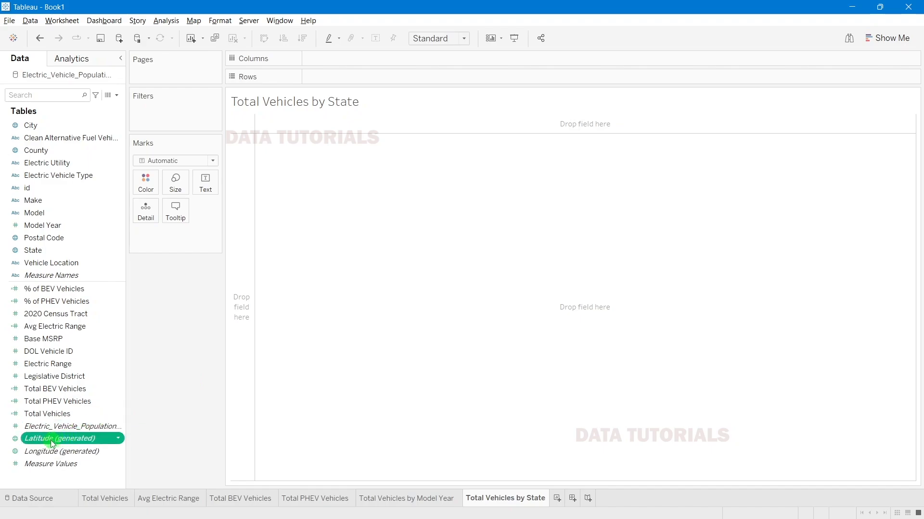
pyautogui.moveTo(53, 439); pyautogui.dragTo(392, 78)
pyautogui.click(59, 427)
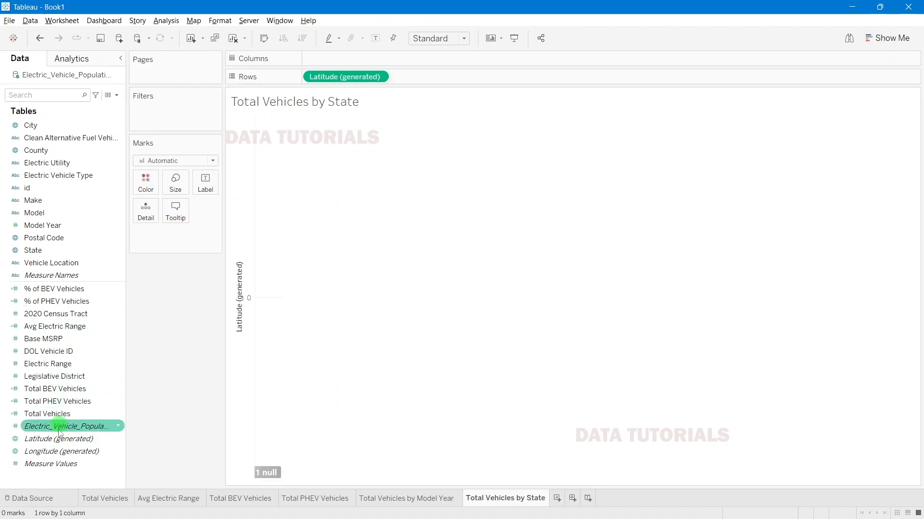
pyautogui.click(58, 438)
pyautogui.keyDown('ctrl'); pyautogui.click(57, 451); pyautogui.keyUp('ctrl')
pyautogui.moveTo(58, 451); pyautogui.dragTo(373, 58)
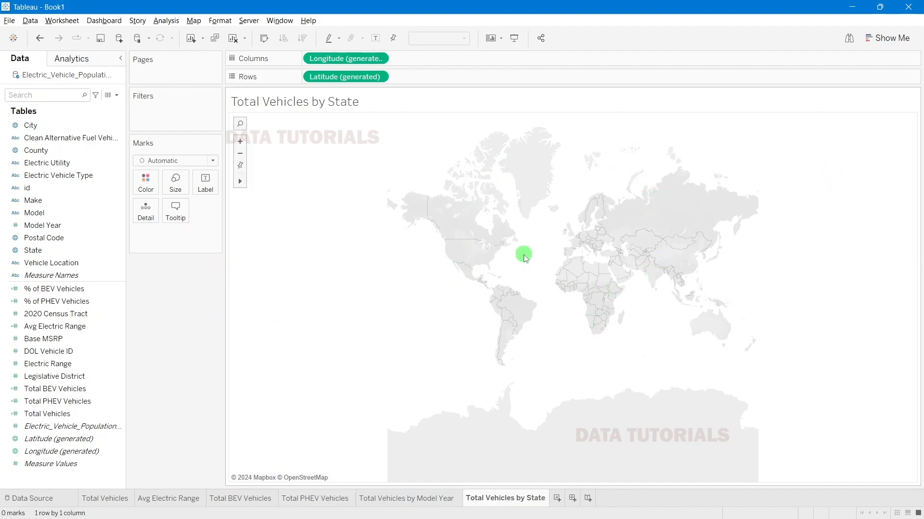
pyautogui.click(50, 250)
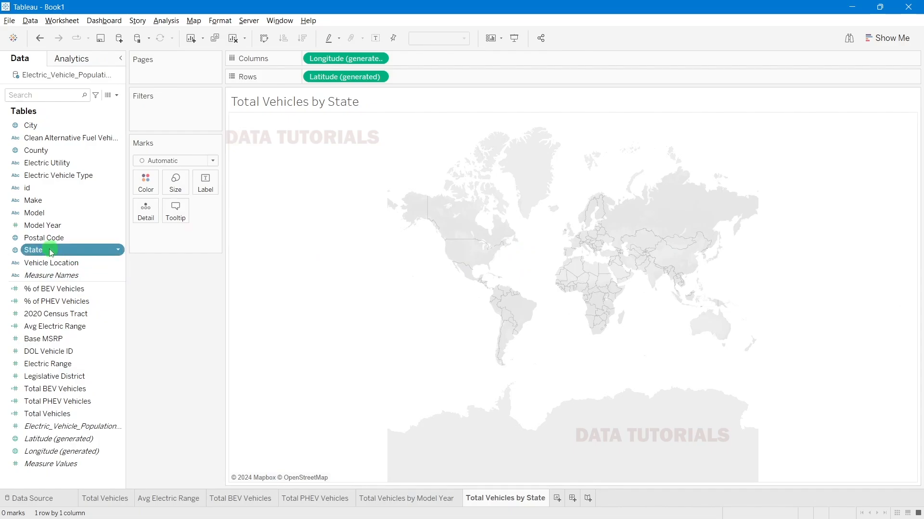
pyautogui.moveTo(56, 249); pyautogui.dragTo(147, 216)
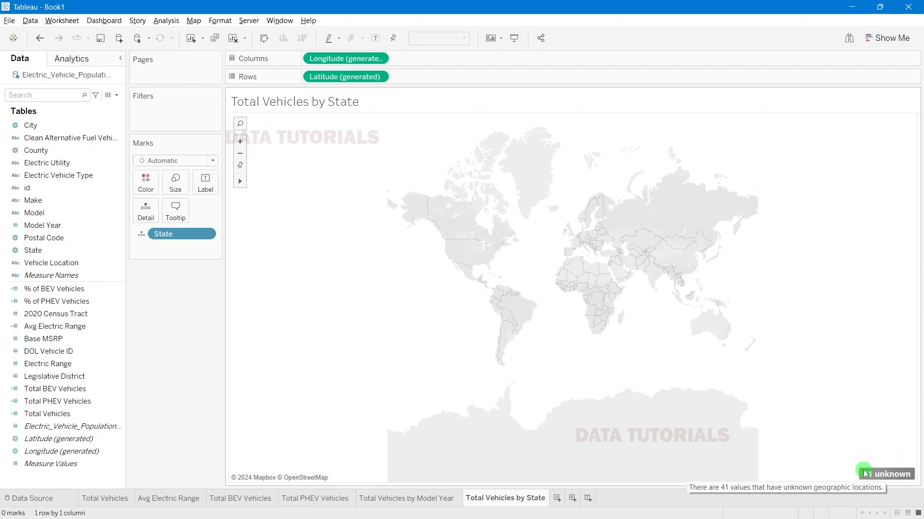
# Step: Edit the unknown locations of the State field, setting the fixed country to United States
pyautogui.rightClick(888, 476)
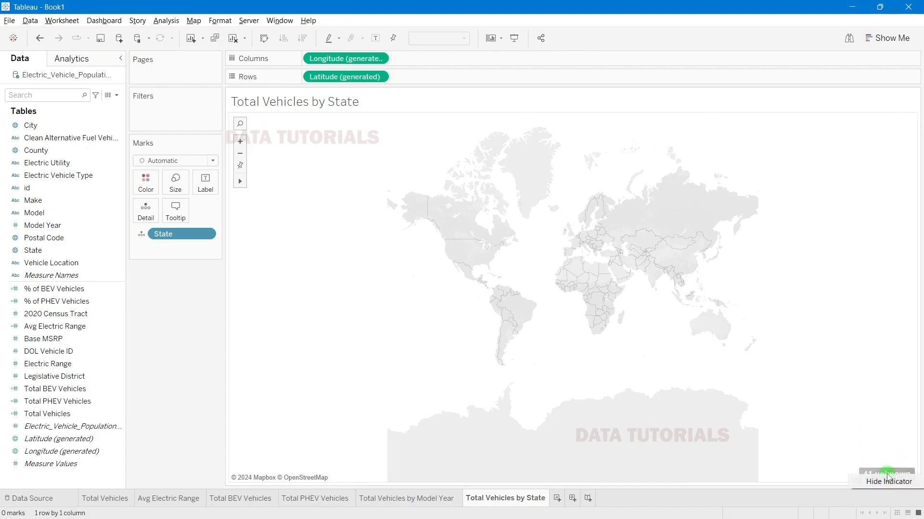
pyautogui.click(880, 475)
pyautogui.click(881, 476)
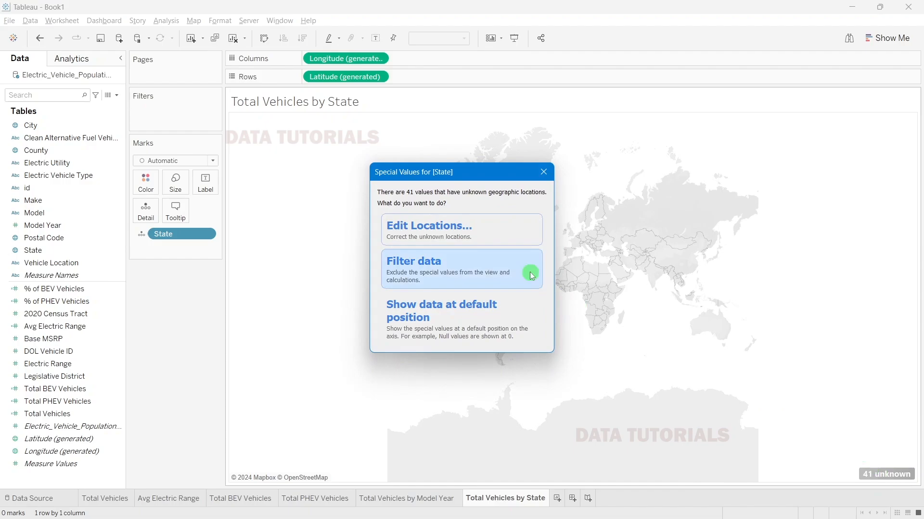
pyautogui.click(437, 236)
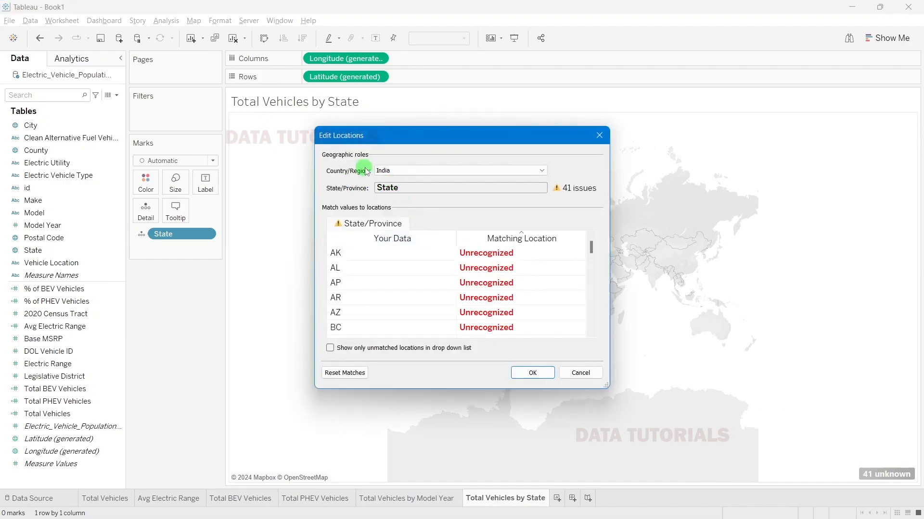
pyautogui.click(380, 171)
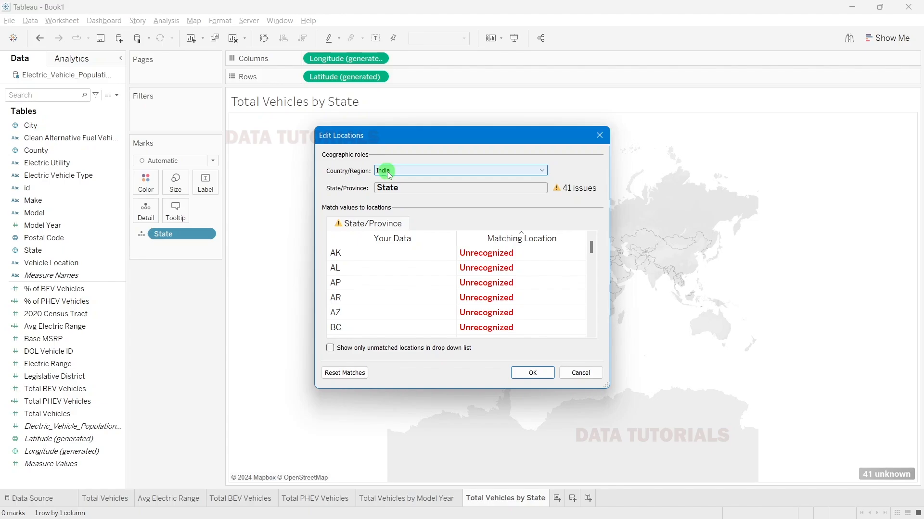
pyautogui.click(388, 172)
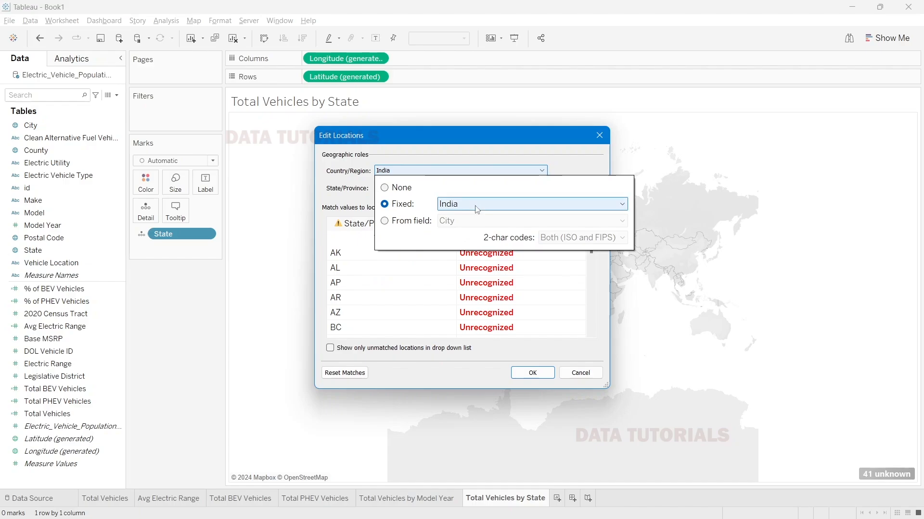
pyautogui.click(387, 172)
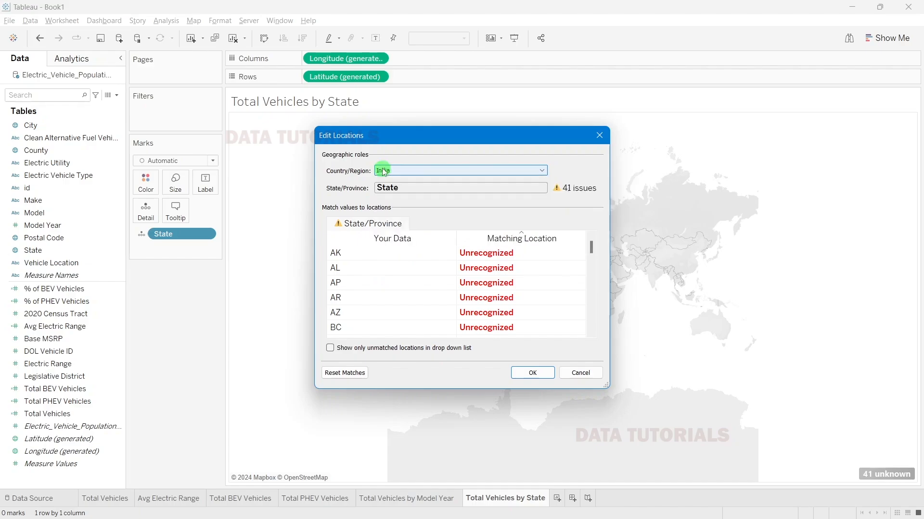
pyautogui.click(387, 172)
pyautogui.click(455, 204)
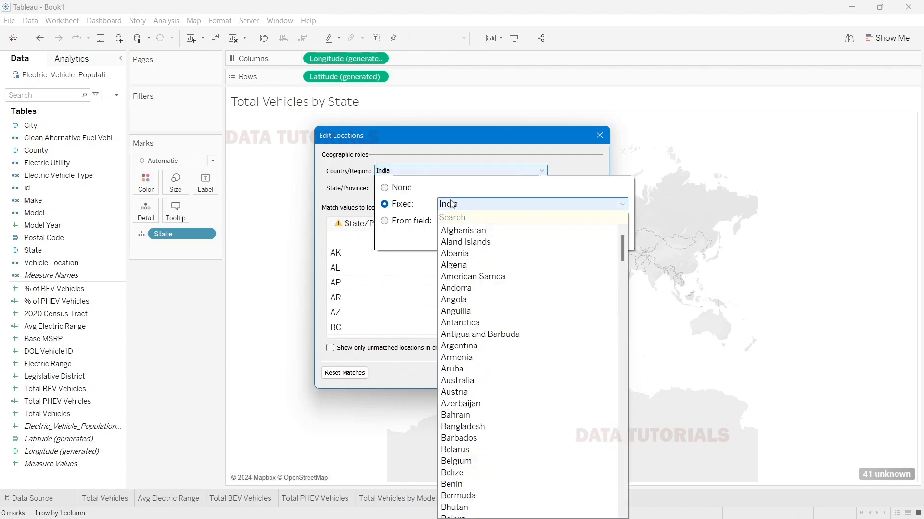
pyautogui.write('nit')
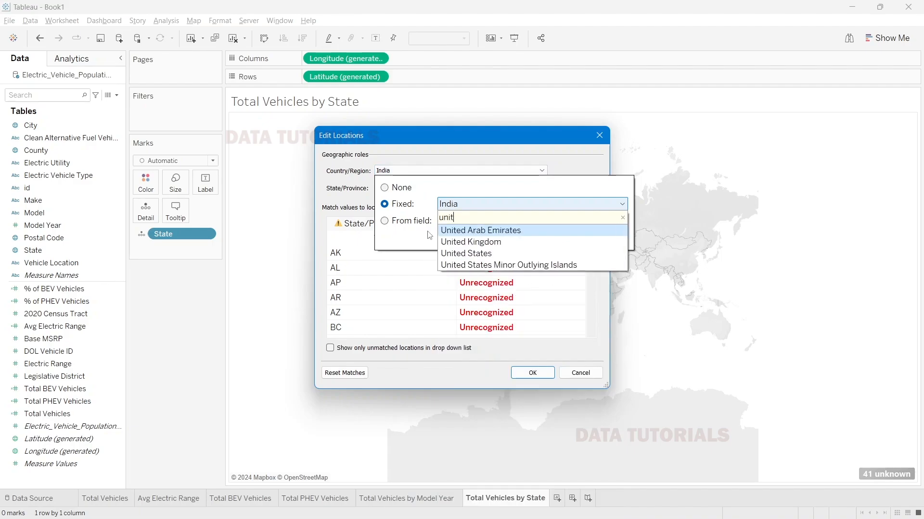
pyautogui.click(500, 254)
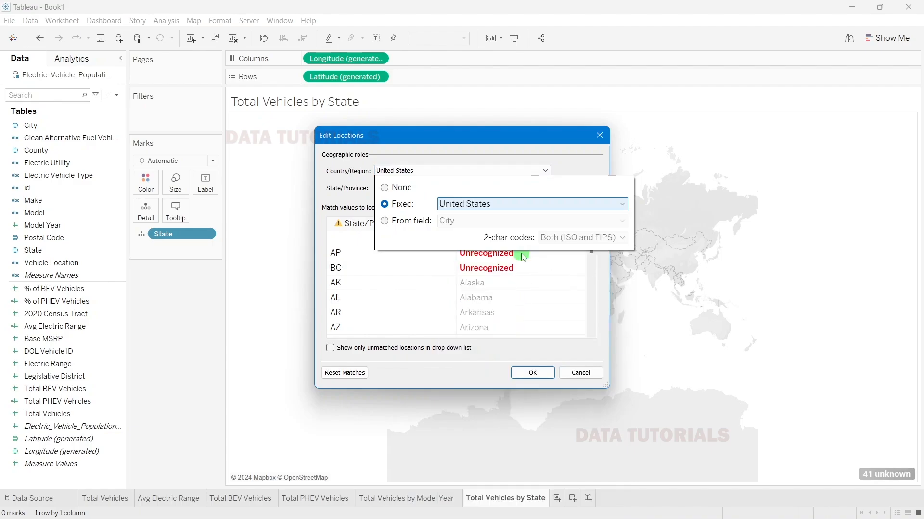
# Step: Apply the state location matches and hide the map's indicator for the remaining unknown locations
pyautogui.click(363, 235)
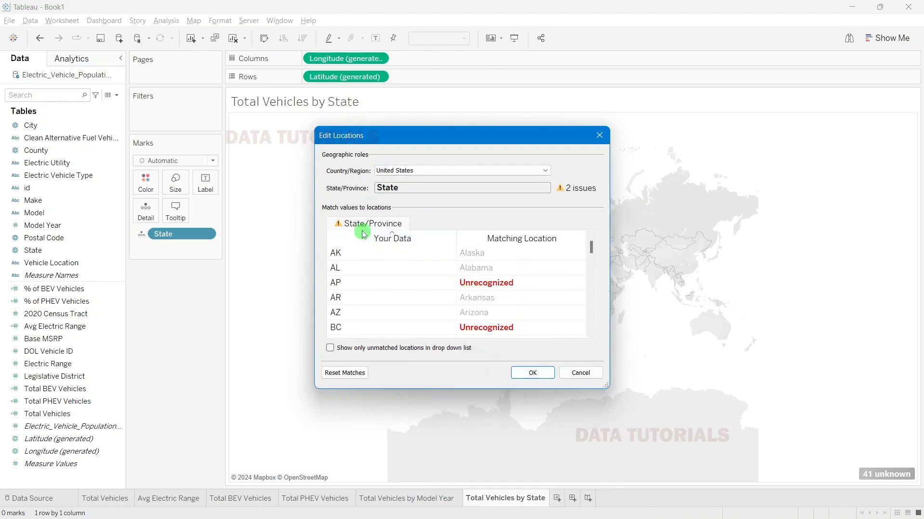
pyautogui.scroll(-4, 447, 242)
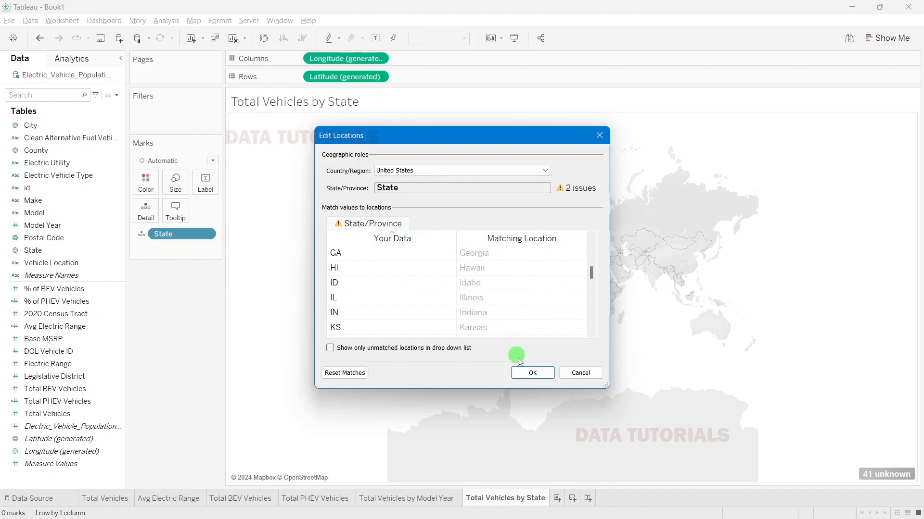
pyautogui.click(529, 374)
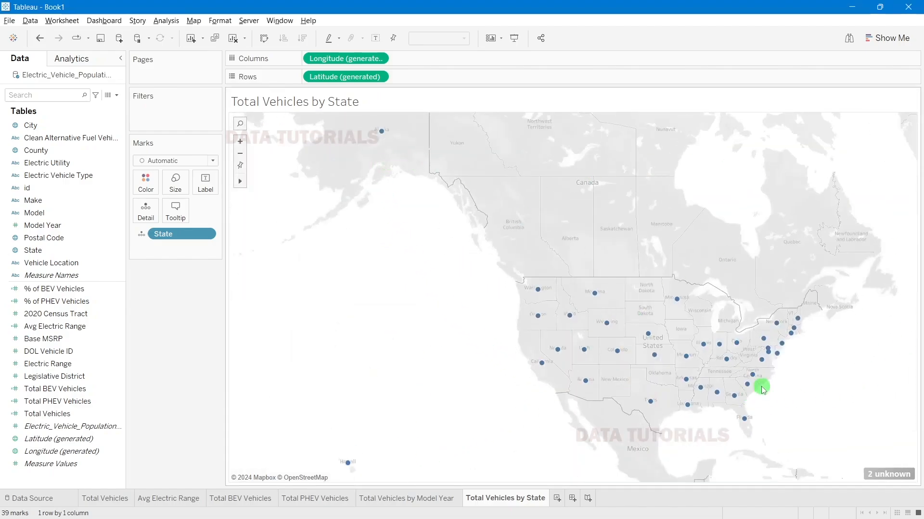
pyautogui.rightClick(888, 474)
pyautogui.click(888, 481)
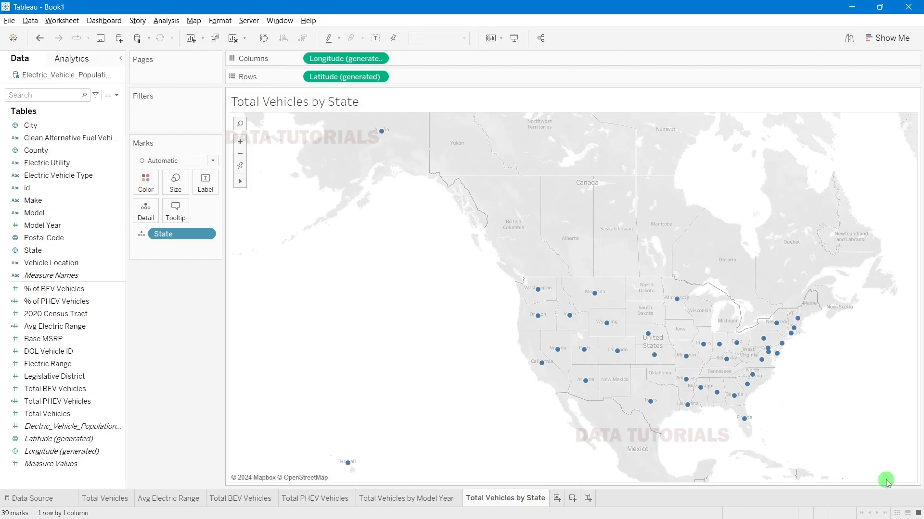
# Step: Try the Shape mark type on the state map and convert the view to a filled map
pyautogui.click(153, 168)
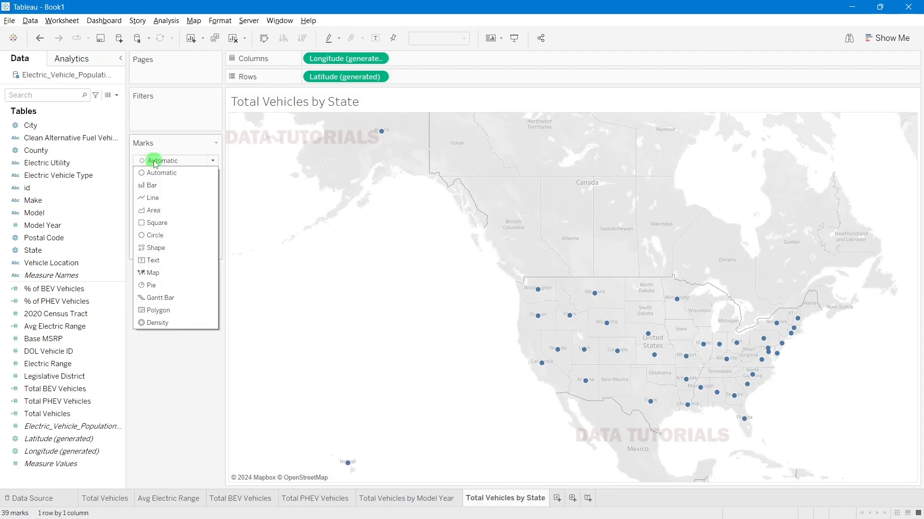
pyautogui.click(161, 247)
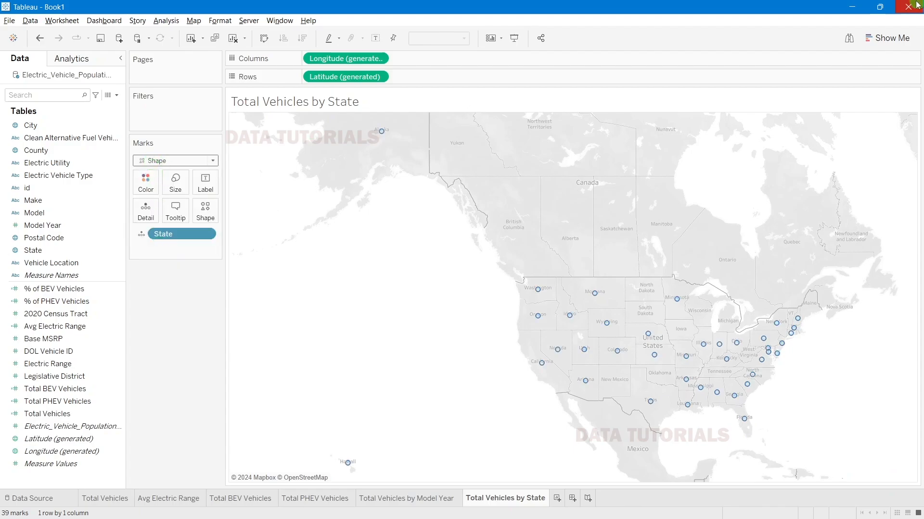
pyautogui.click(889, 38)
pyautogui.click(853, 99)
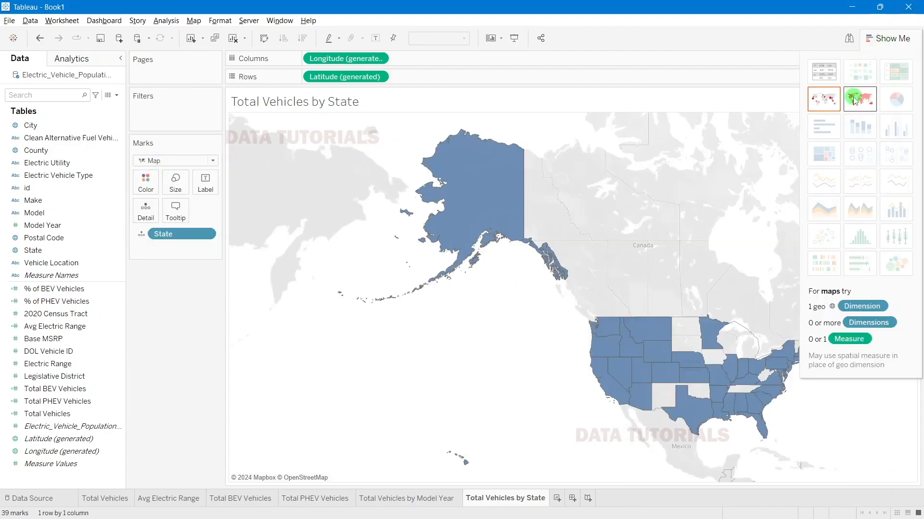
# Step: Color the states on the filled map by Total Vehicles
pyautogui.click(889, 38)
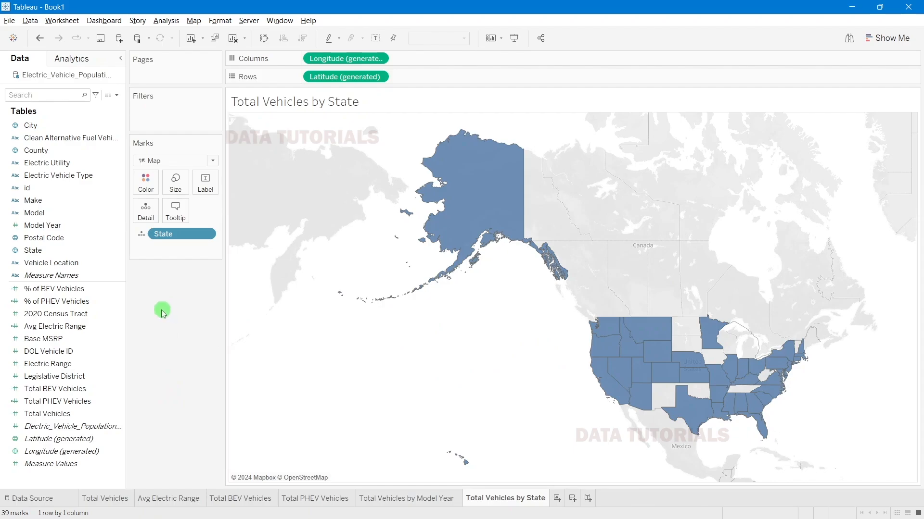
pyautogui.click(58, 420)
pyautogui.moveTo(51, 420); pyautogui.dragTo(148, 191)
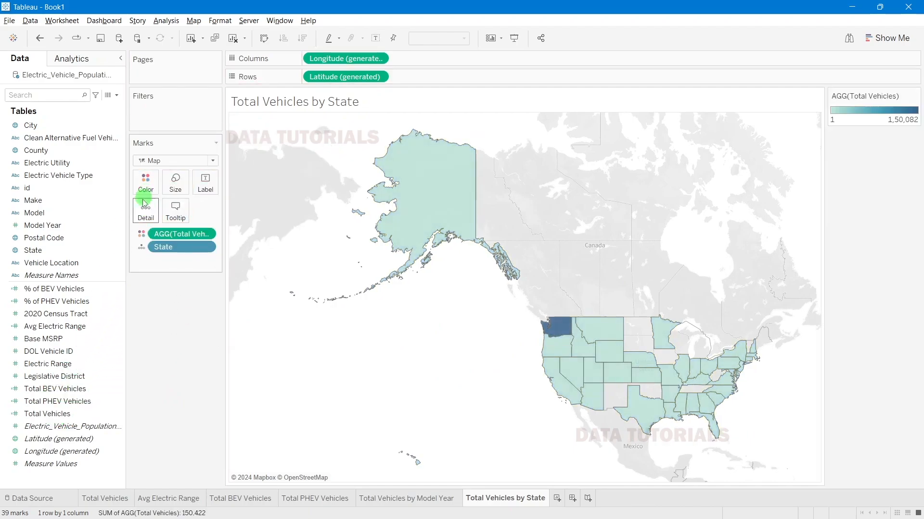
# Step: Exclude Alaska (AK) from the Total Vehicles by State map
pyautogui.moveTo(446, 198)
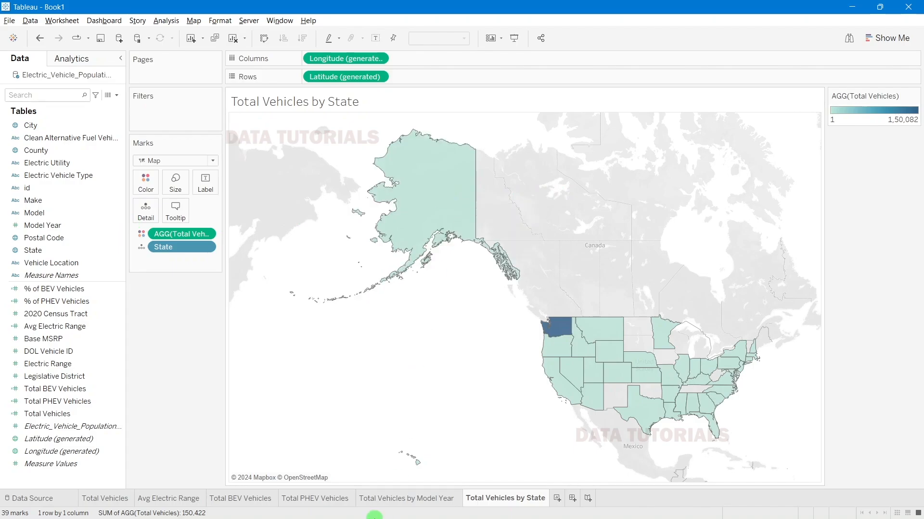
pyautogui.moveTo(419, 464)
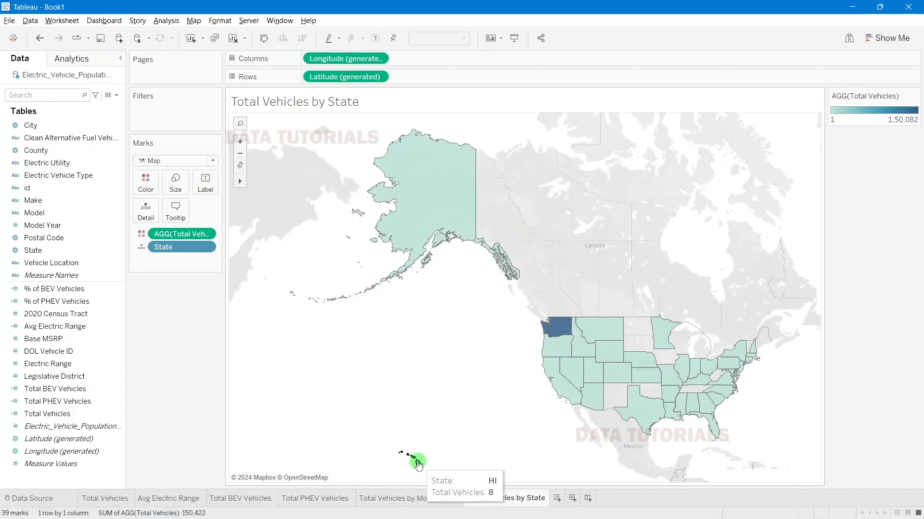
pyautogui.moveTo(434, 157)
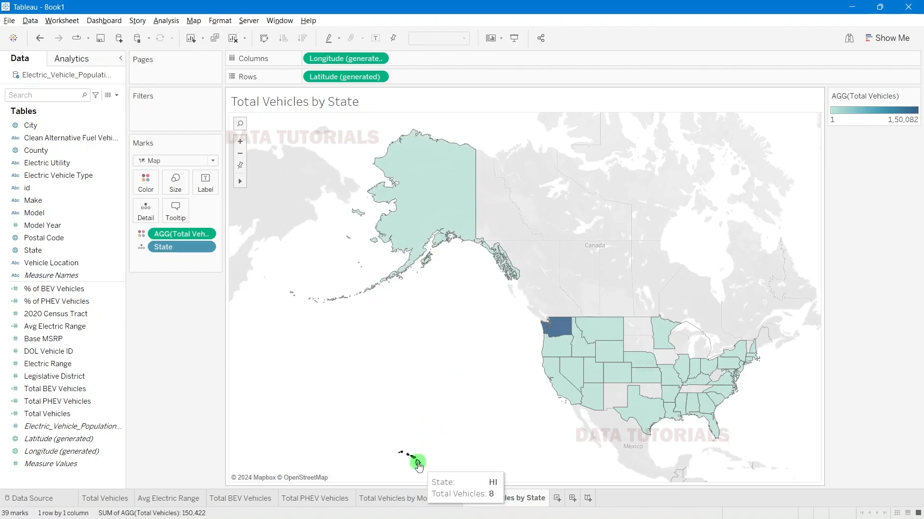
pyautogui.rightClick(452, 182)
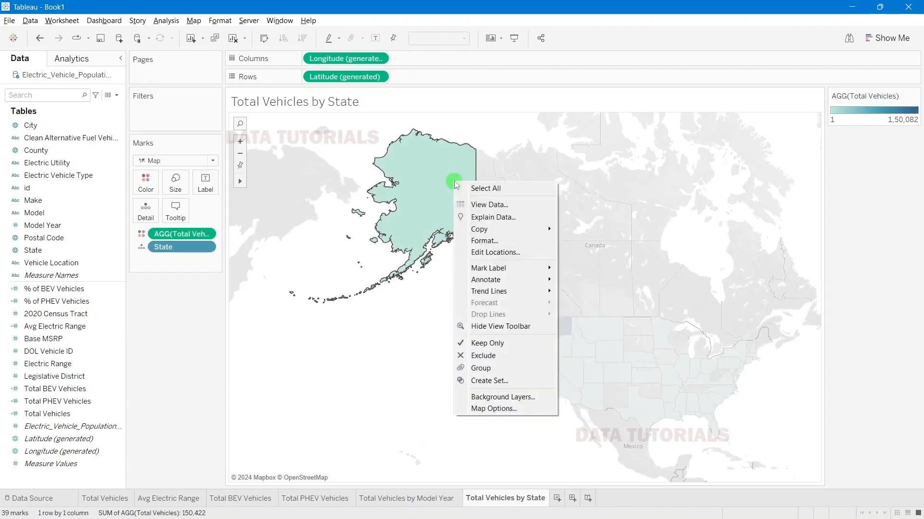
pyautogui.click(440, 189)
pyautogui.scroll(2, 440, 186)
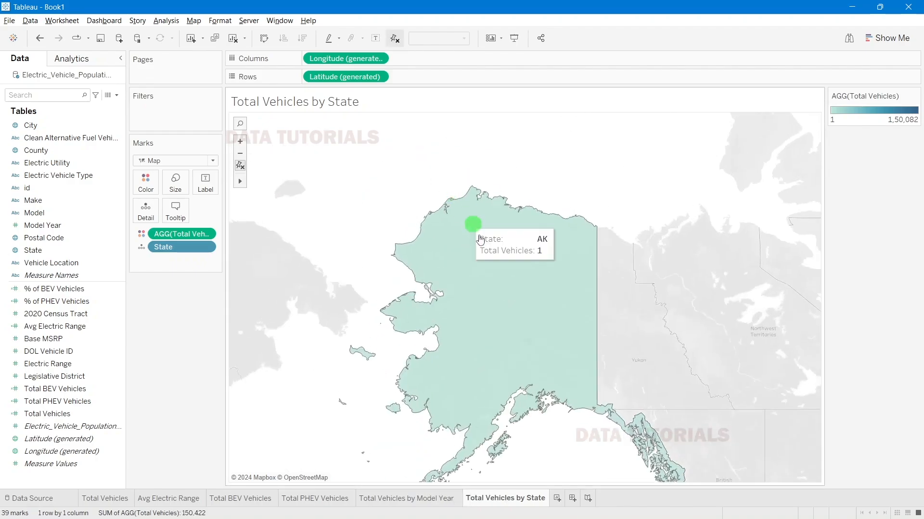
pyautogui.click(490, 249)
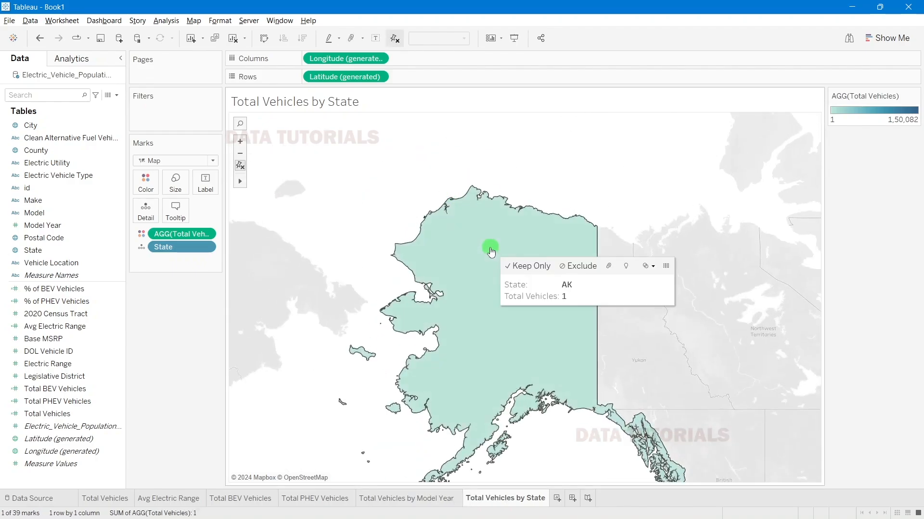
pyautogui.click(576, 267)
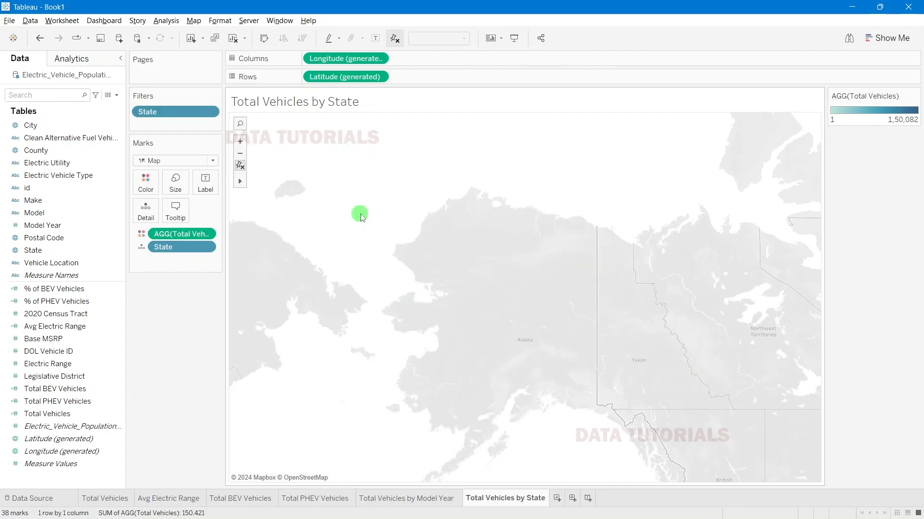
# Step: Reset the map view to fit the remaining states and exclude Hawaii (HI) from the map
pyautogui.click(240, 167)
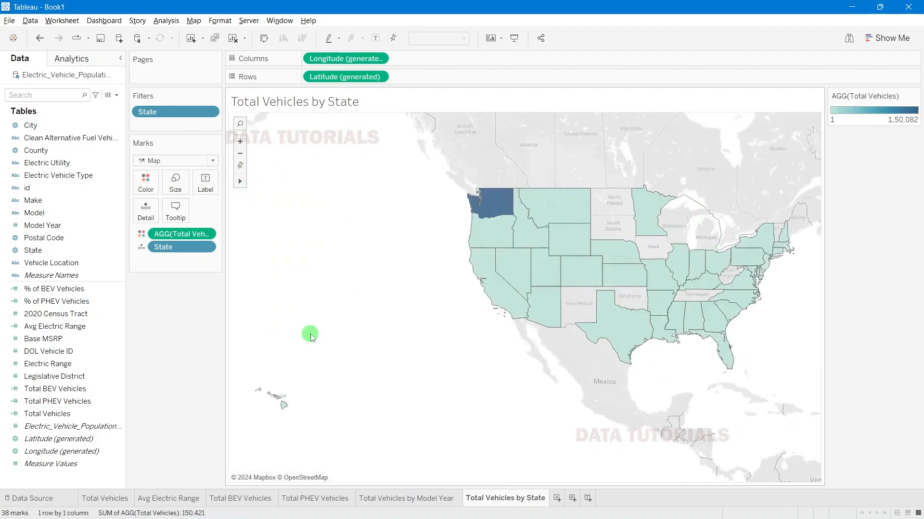
pyautogui.click(284, 407)
pyautogui.click(372, 425)
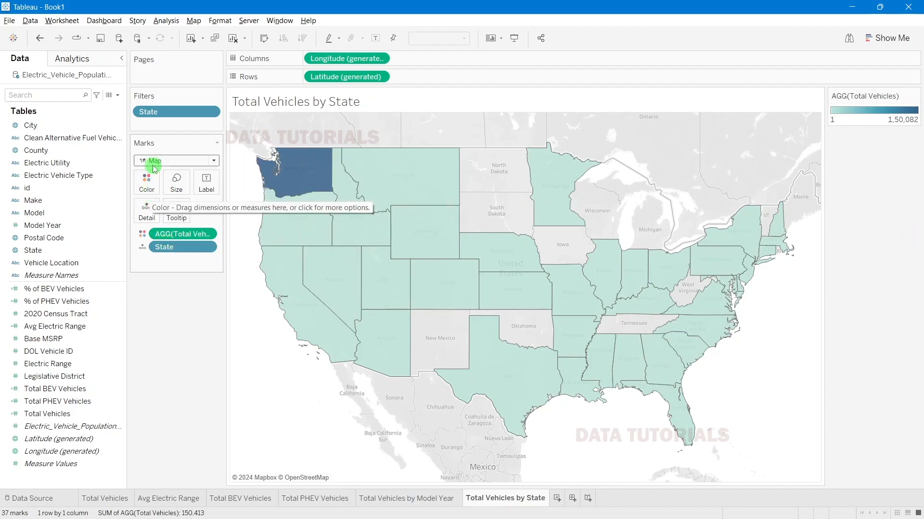
# Step: Change the color palette of the Total Vehicles legend to Green
pyautogui.doubleClick(867, 113)
pyautogui.click(405, 221)
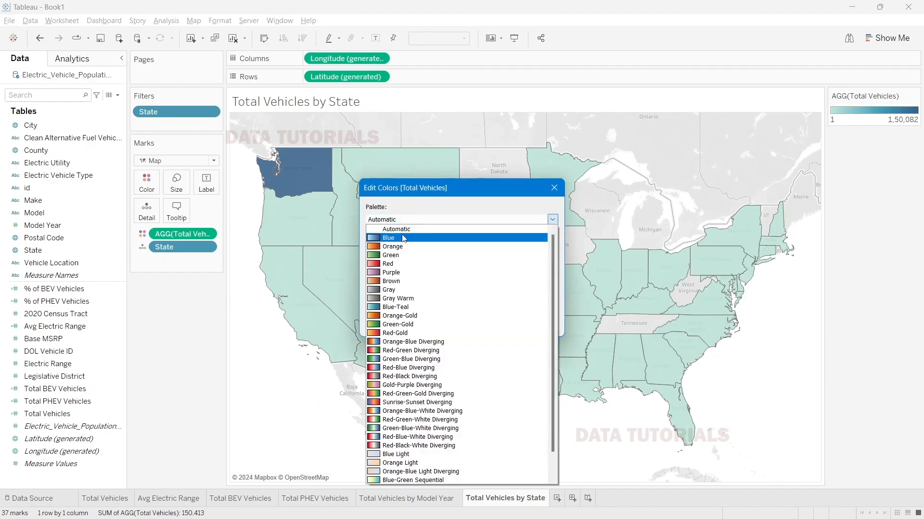
pyautogui.click(399, 253)
pyautogui.click(550, 325)
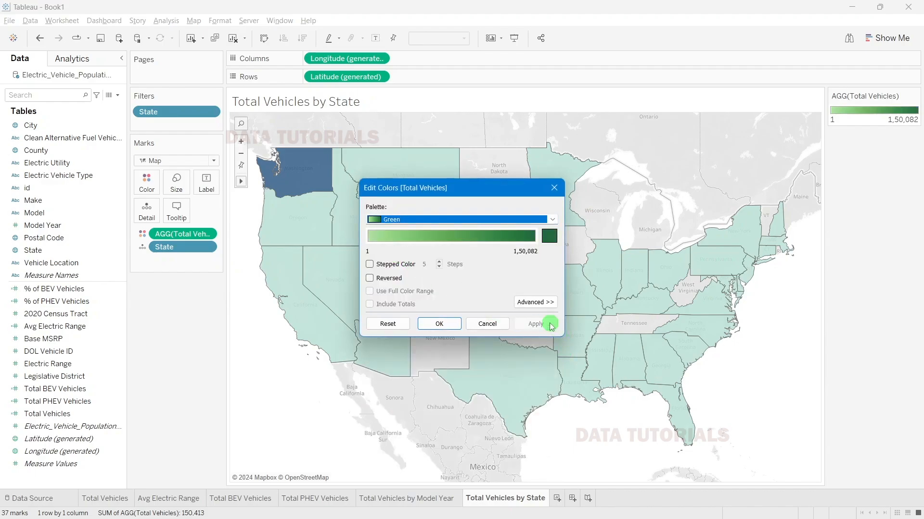
pyautogui.click(431, 325)
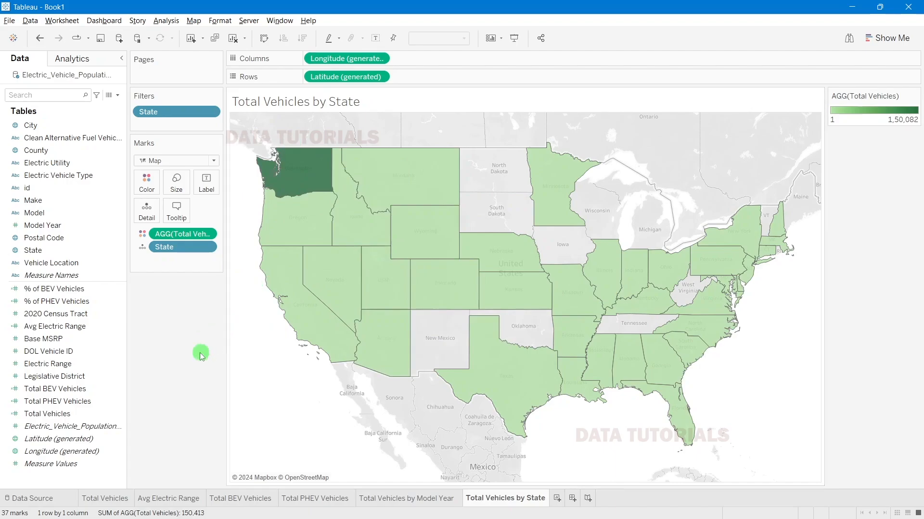
# Step: Add Total Vehicles as the label on each state of the map
pyautogui.click(94, 402)
pyautogui.click(49, 414)
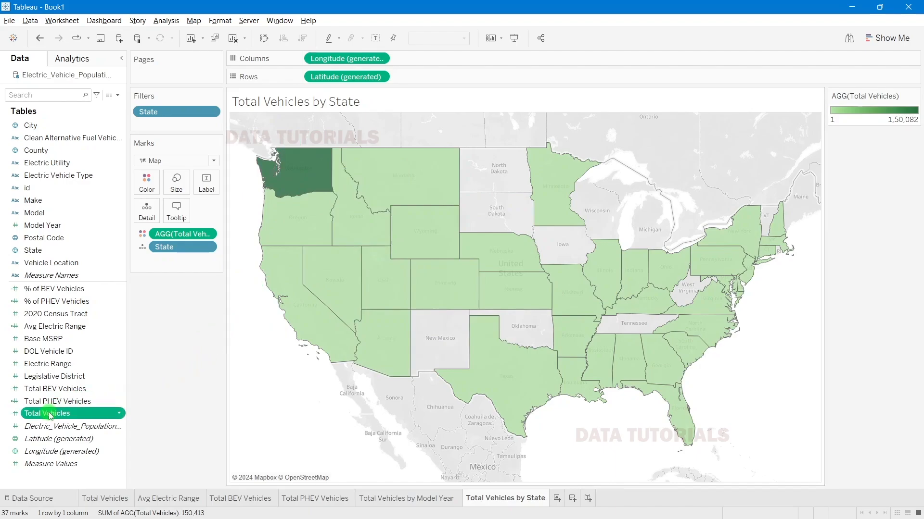
pyautogui.moveTo(48, 413); pyautogui.dragTo(194, 190)
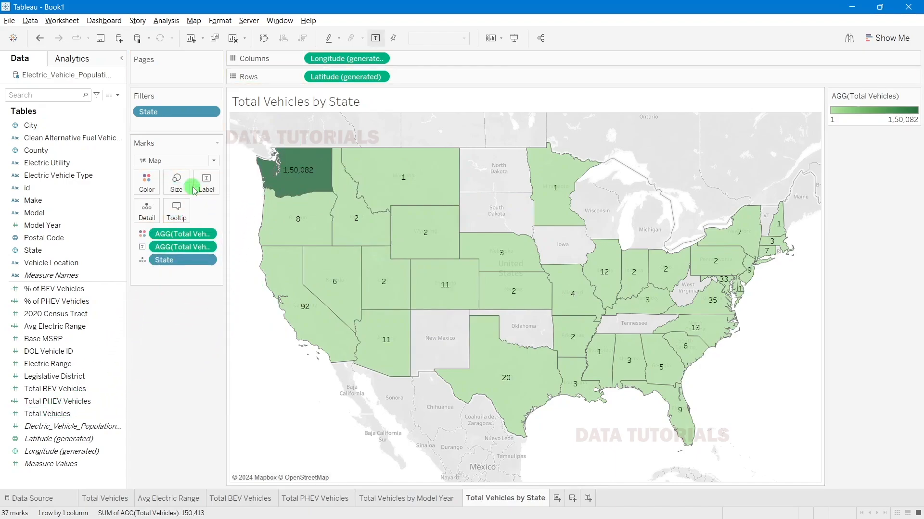
# Step: Set the font size of the Total Vehicles label text to 8 and open its font choices
pyautogui.click(206, 190)
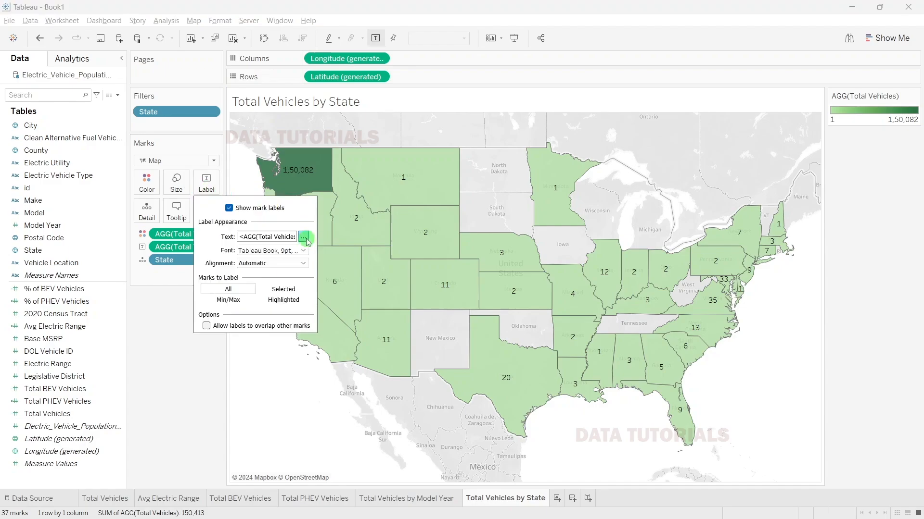
pyautogui.click(303, 237)
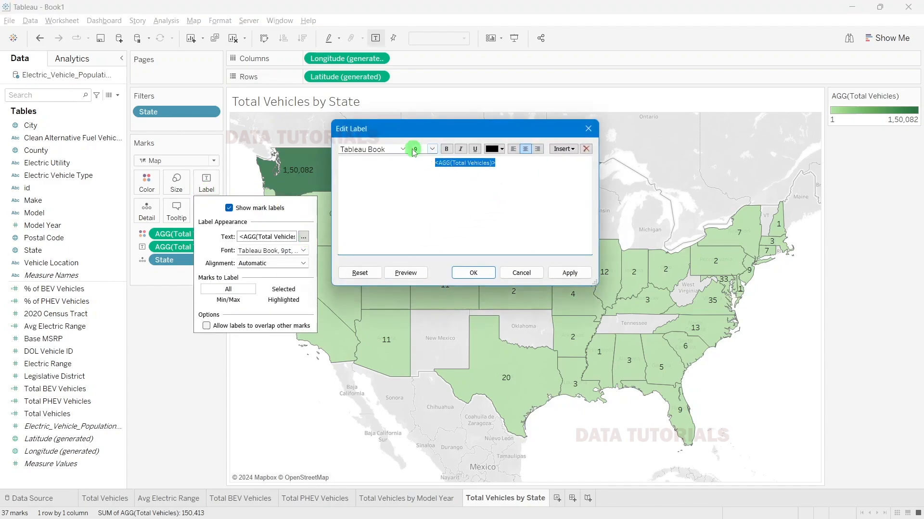
pyautogui.click(432, 149)
pyautogui.click(422, 159)
pyautogui.click(403, 149)
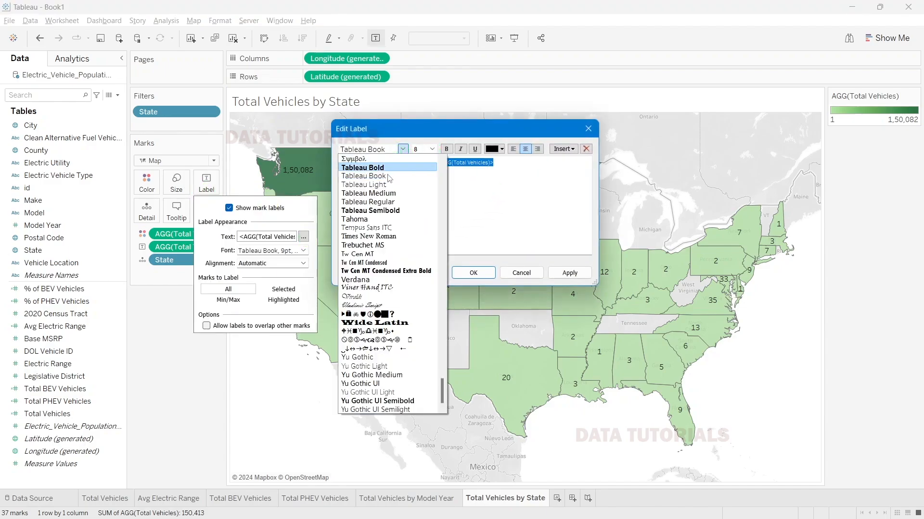
# Step: Set the map's state label font to Tableau Semibold and apply the label change
pyautogui.click(370, 208)
pyautogui.click(566, 273)
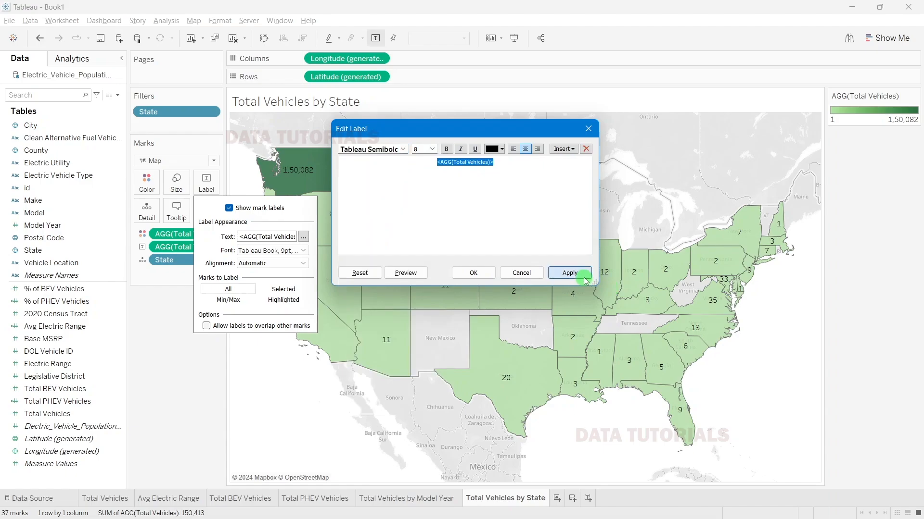
pyautogui.click(481, 272)
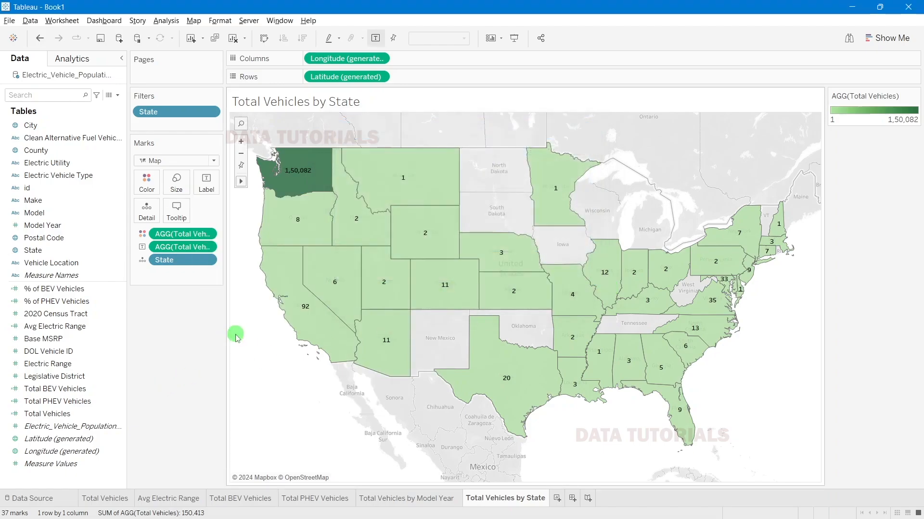
pyautogui.moveTo(320, 166)
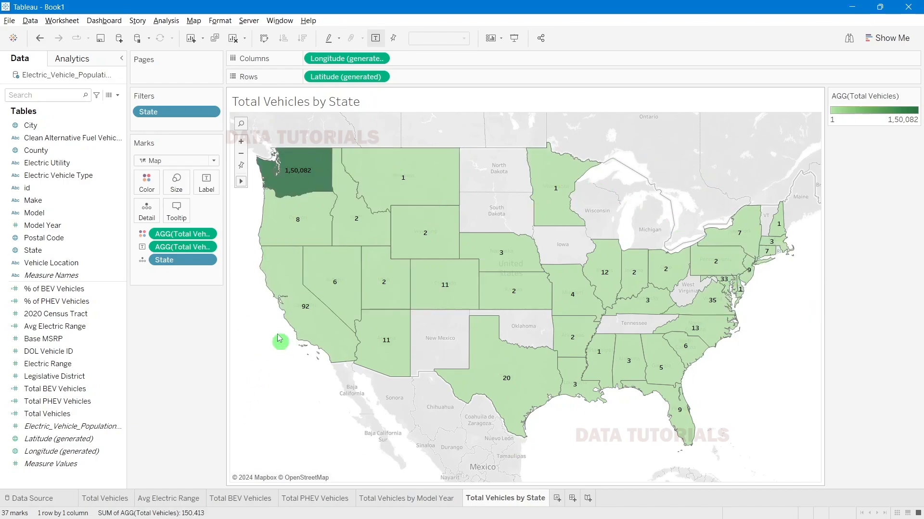
pyautogui.moveTo(298, 193)
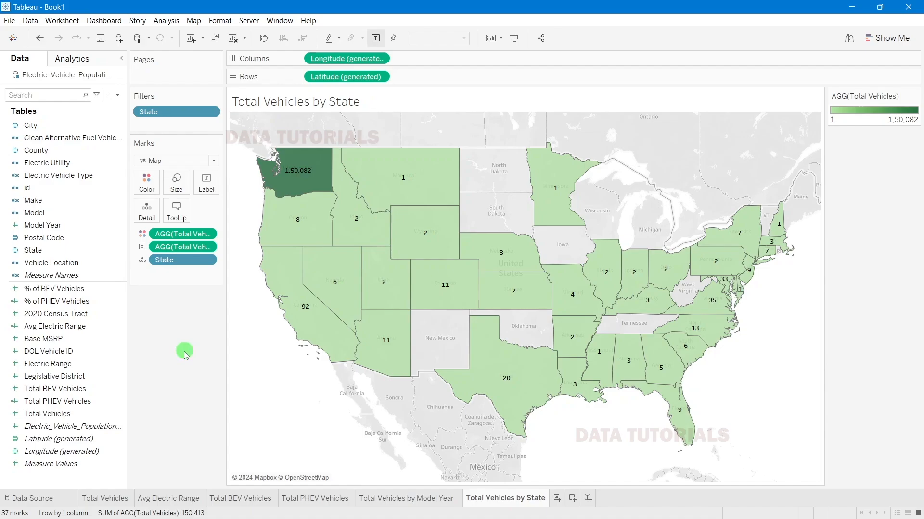
# Step: Check the third chart requirement in the PowerPoint presentation and add a new worksheet to the Tableau workbook
pyautogui.hotkey('alt', 'Tab')
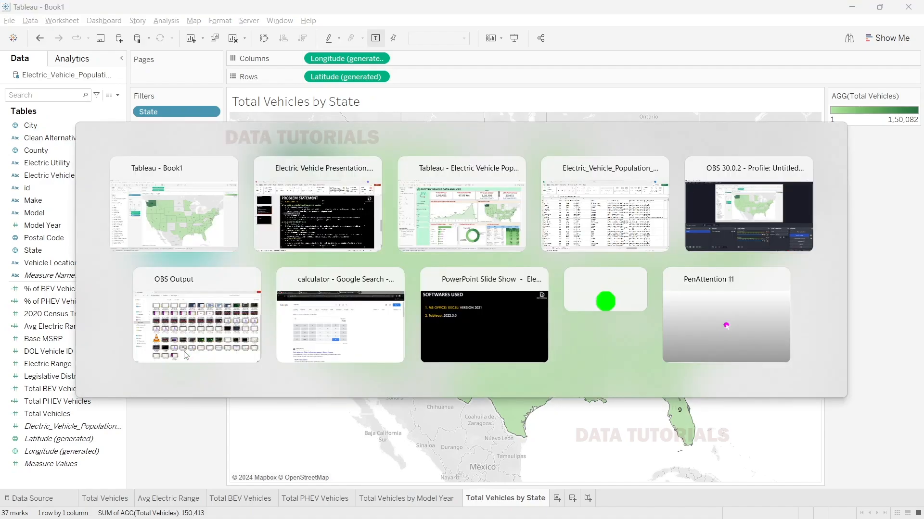
pyautogui.click(258, 322)
pyautogui.moveTo(218, 310); pyautogui.dragTo(263, 308)
pyautogui.click(273, 319)
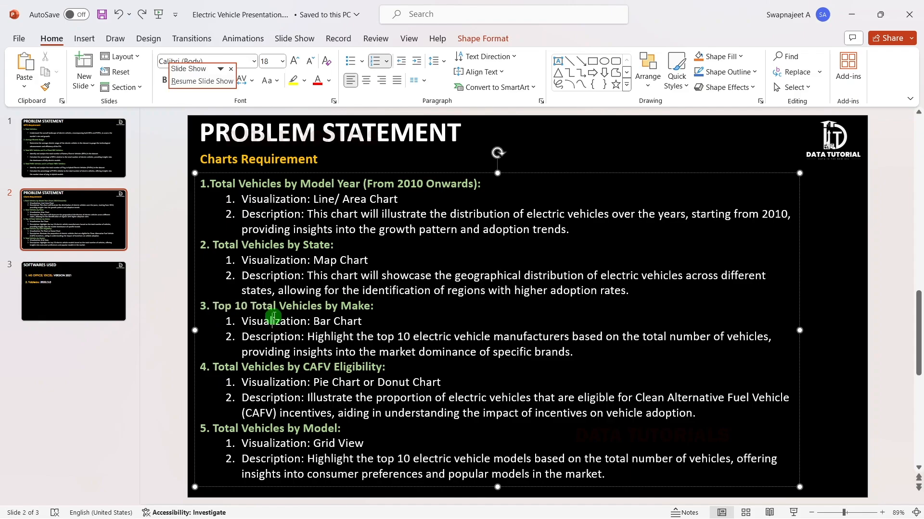
pyautogui.click(348, 312)
pyautogui.hotkey('alt', 'Tab')
pyautogui.click(558, 500)
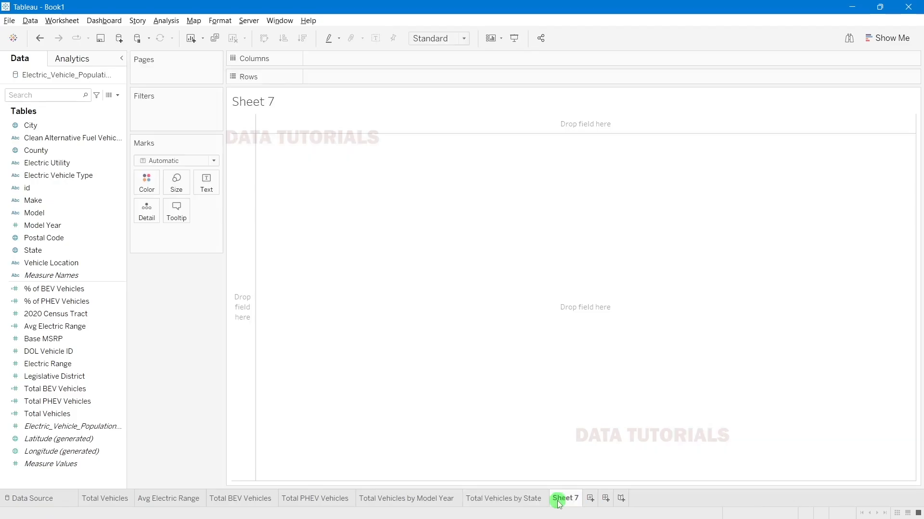
# Step: Copy the heading "Top 10 Total Vehicles by Make" from the PowerPoint slide and rename the new Tableau worksheet with it
pyautogui.hotkey('alt', 'Tab')
pyautogui.moveTo(216, 309); pyautogui.dragTo(371, 310)
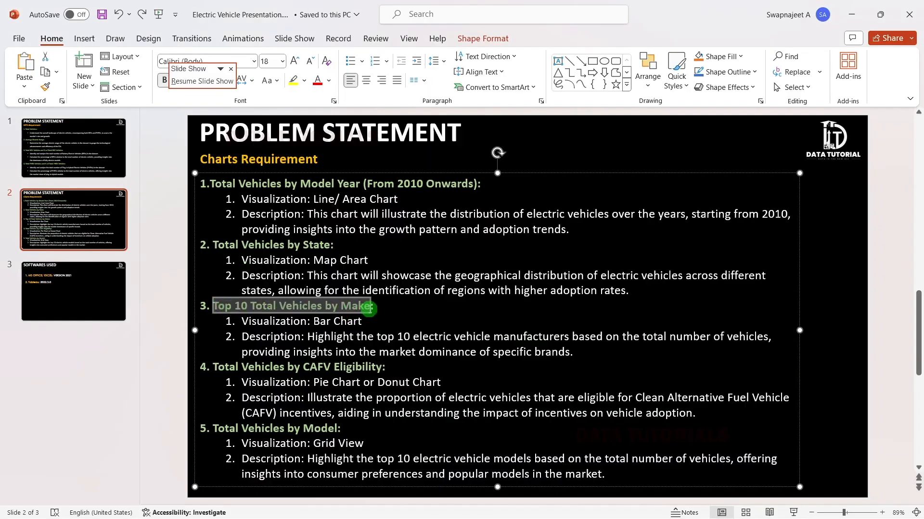
pyautogui.hotkey('alt', 'Tab')
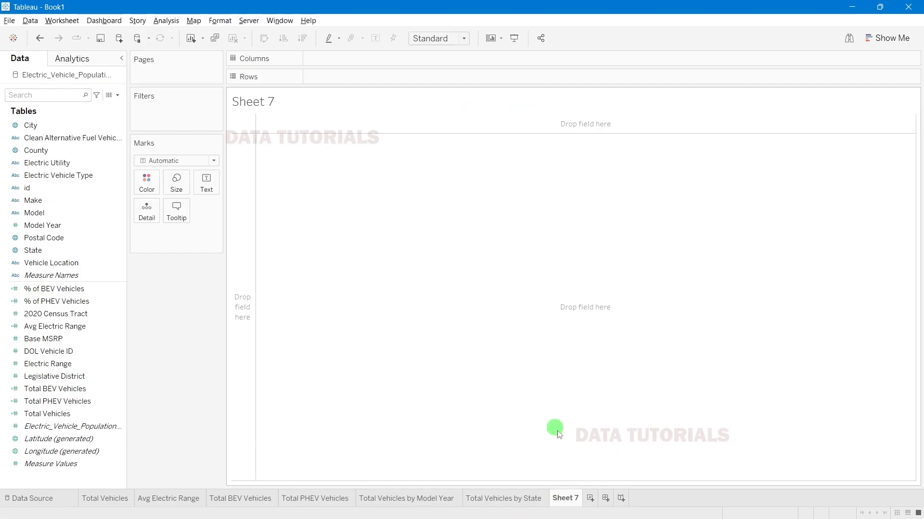
pyautogui.doubleClick(566, 498)
pyautogui.write('Top 10 Total Vehicles by Make')
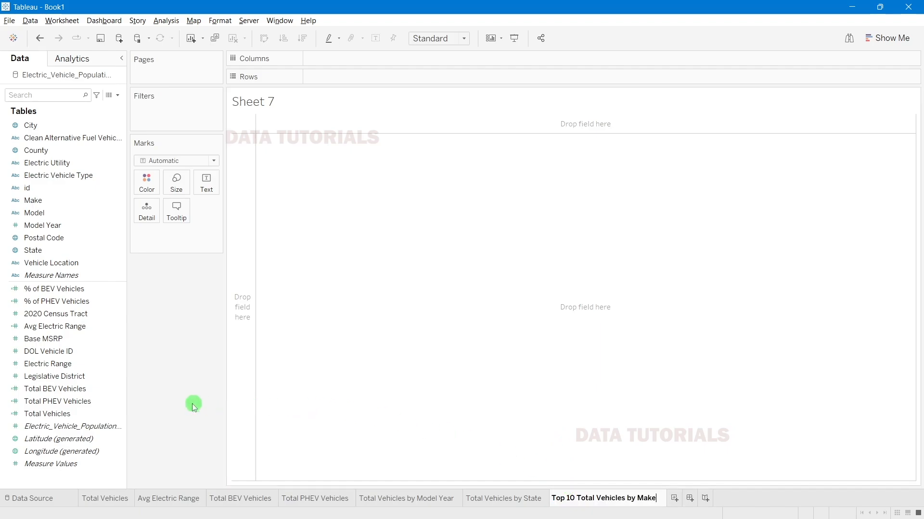
pyautogui.click(192, 402)
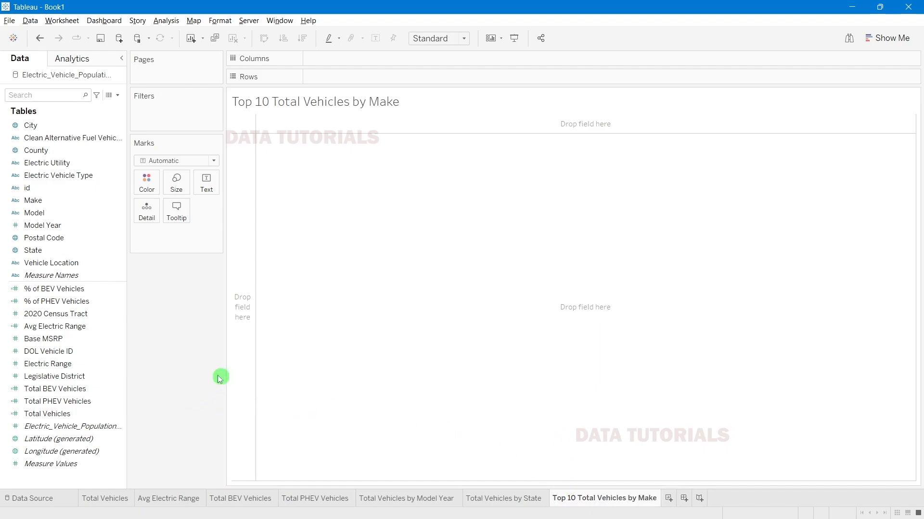
# Step: Build a bar chart with Make on rows and Total Vehicles on columns, sorted in descending order
pyautogui.click(37, 201)
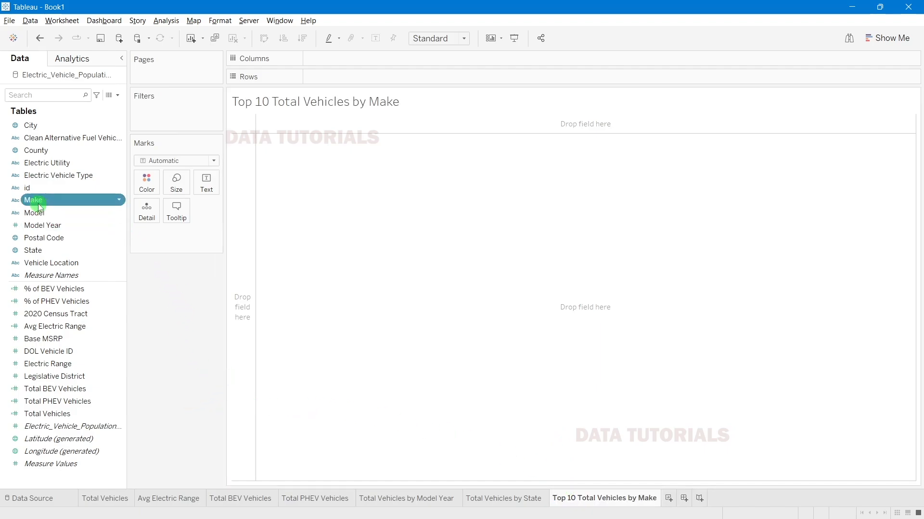
pyautogui.moveTo(34, 204); pyautogui.dragTo(366, 79)
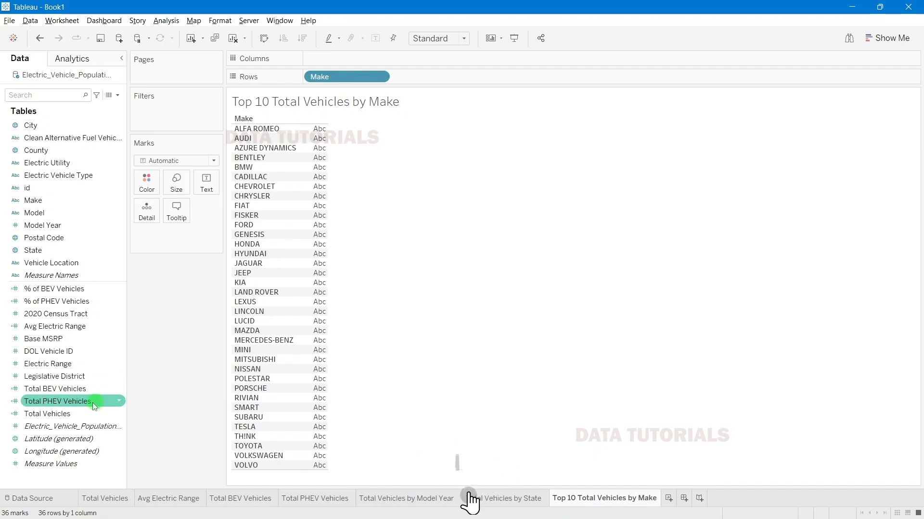
pyautogui.moveTo(92, 413); pyautogui.dragTo(411, 57)
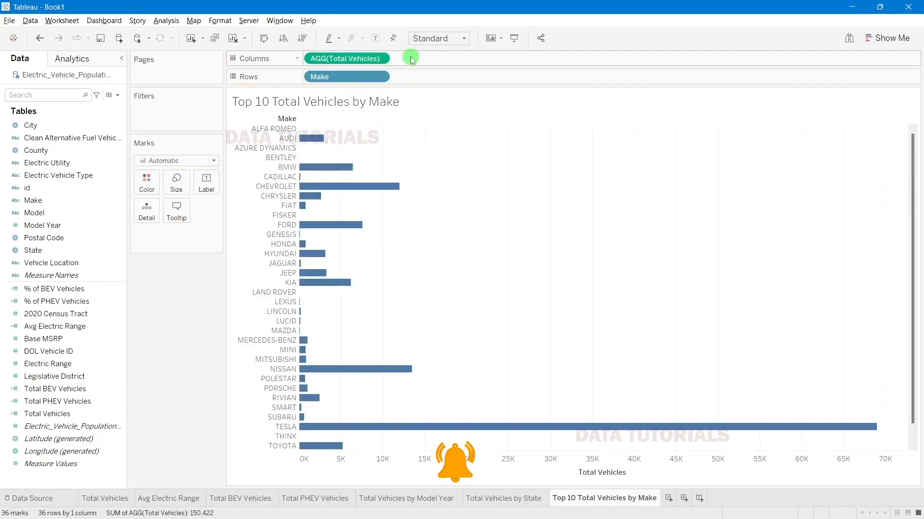
pyautogui.click(302, 43)
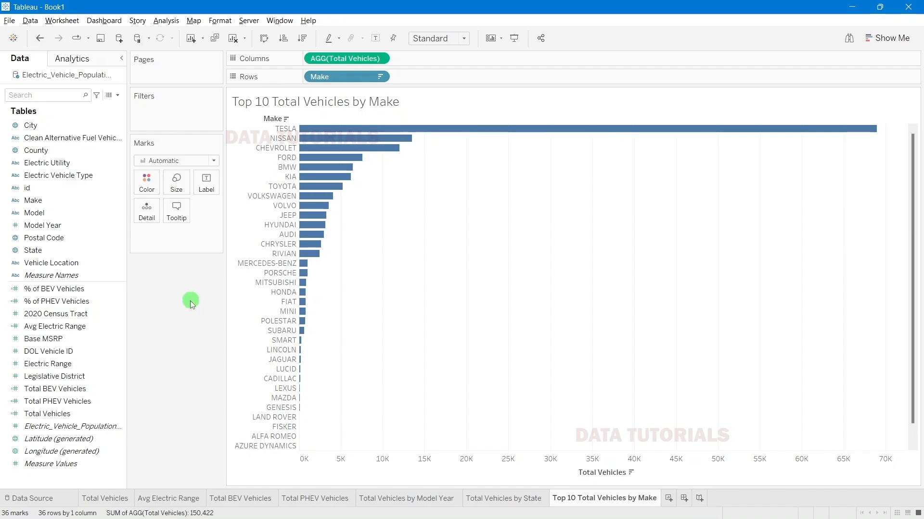
# Step: Add a filter on Make that keeps only the top entries by the Total Vehicles field
pyautogui.moveTo(65, 201); pyautogui.dragTo(182, 115)
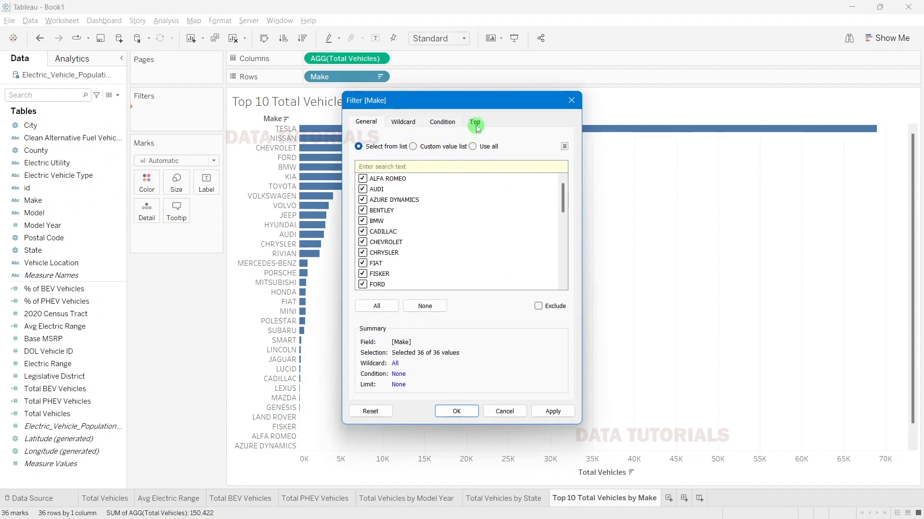
pyautogui.click(475, 124)
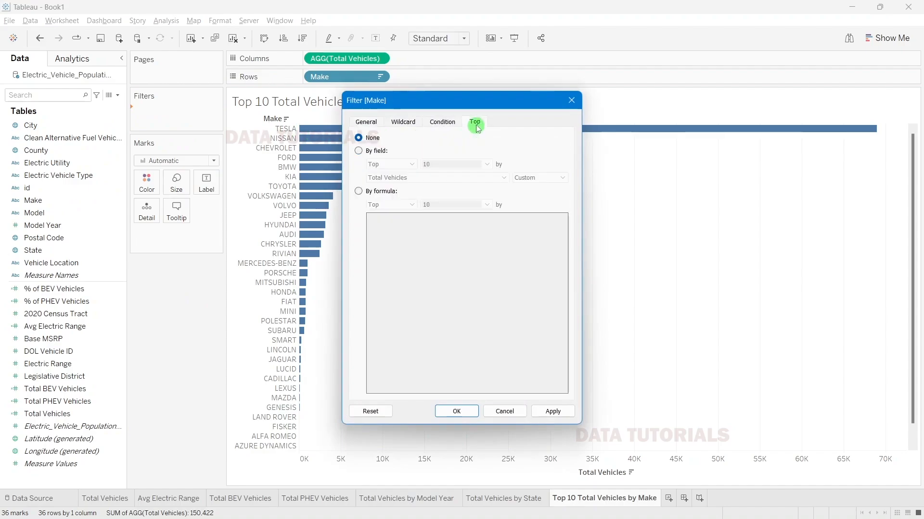
pyautogui.click(362, 152)
pyautogui.moveTo(443, 163); pyautogui.dragTo(412, 165)
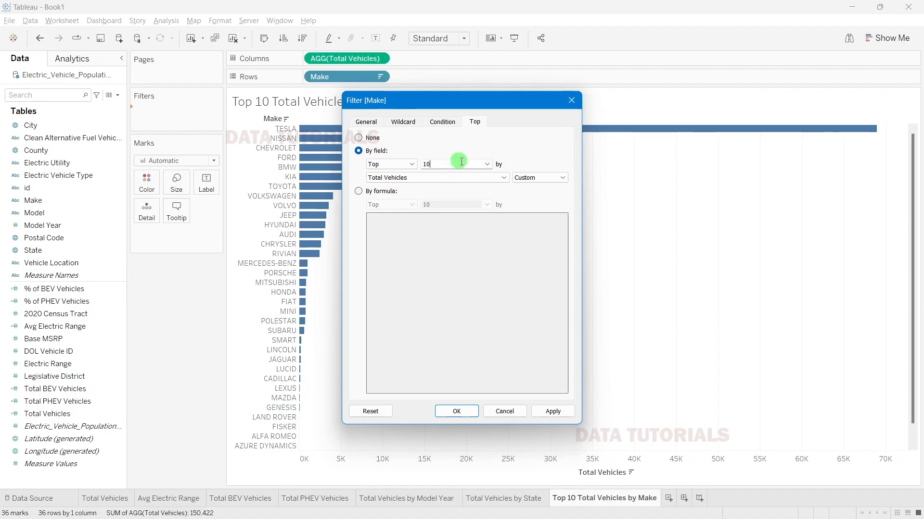
pyautogui.click(487, 164)
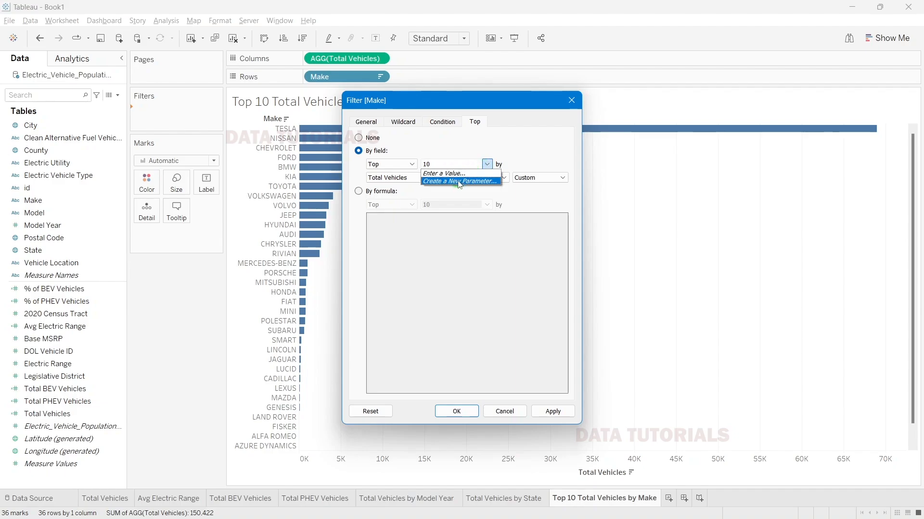
# Step: Create a parameter named Top N with a maximum of 15 and apply it as the Make filter's limit
pyautogui.click(459, 181)
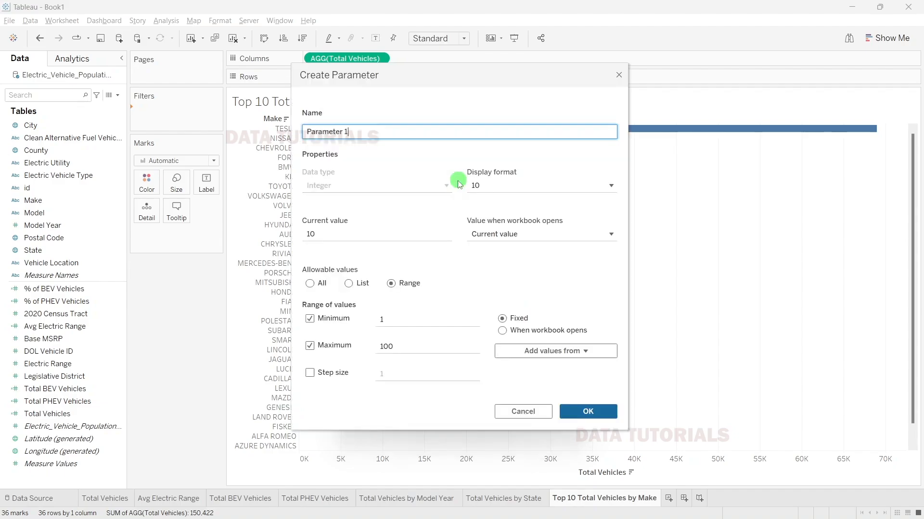
pyautogui.click(357, 132)
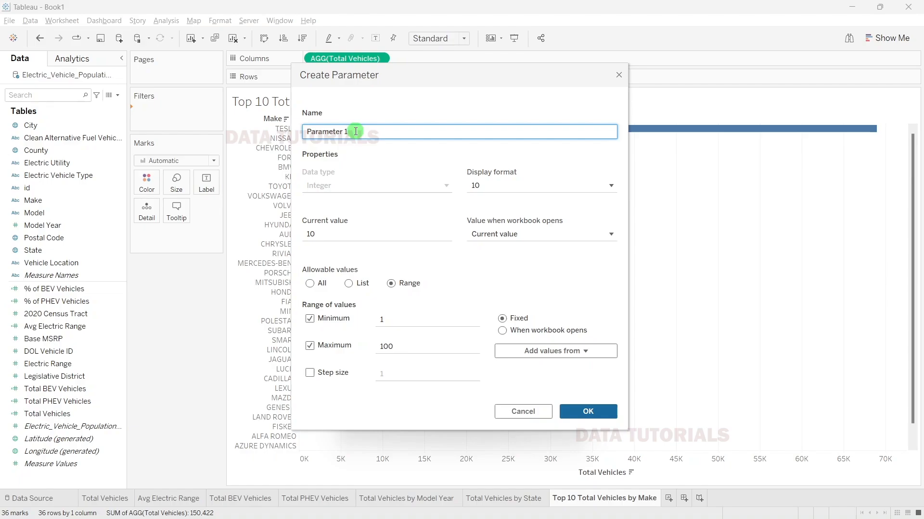
pyautogui.moveTo(355, 131); pyautogui.dragTo(302, 132)
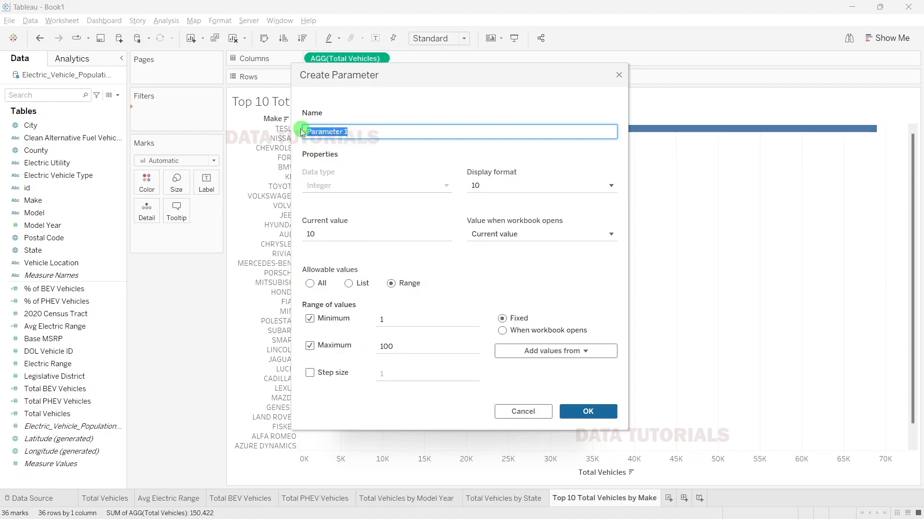
pyautogui.write('Top N')
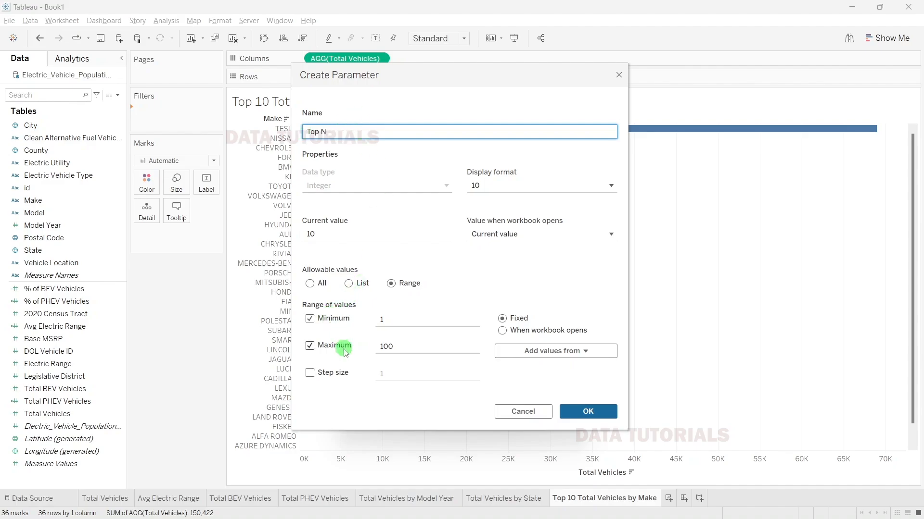
pyautogui.doubleClick(396, 345)
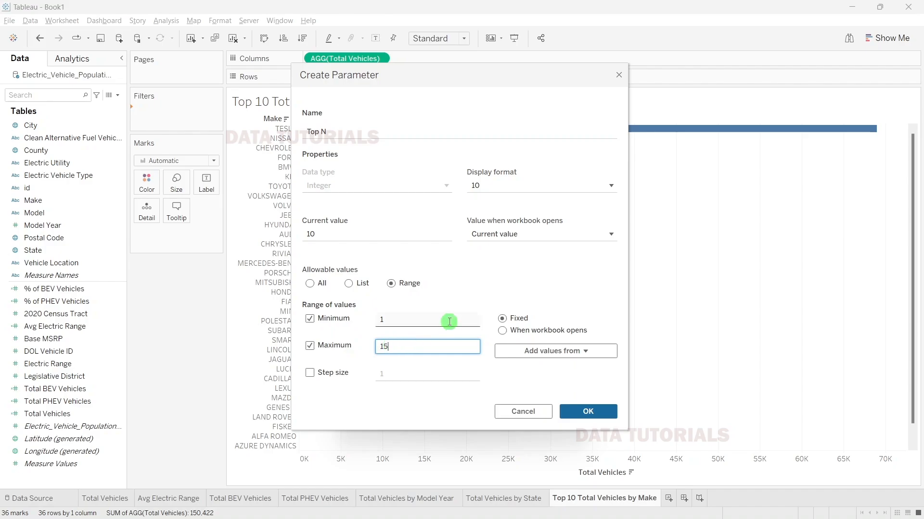
pyautogui.click(430, 320)
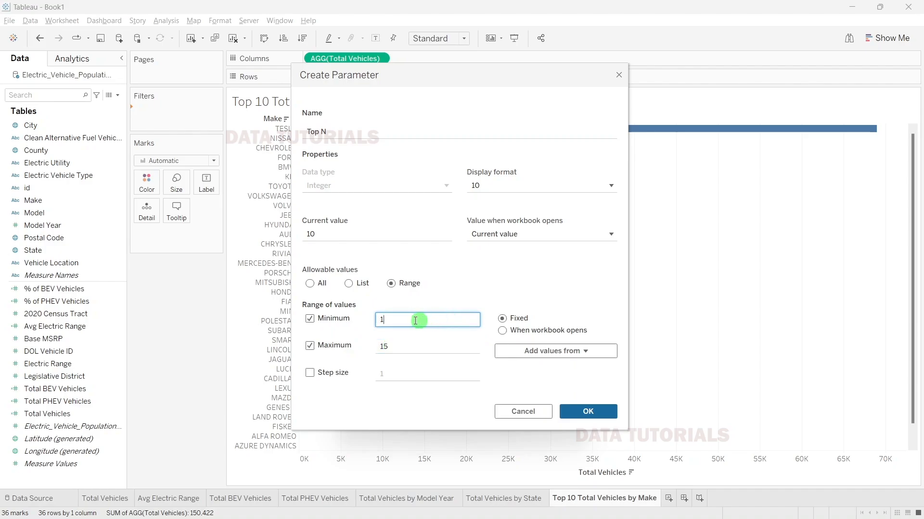
pyautogui.click(389, 348)
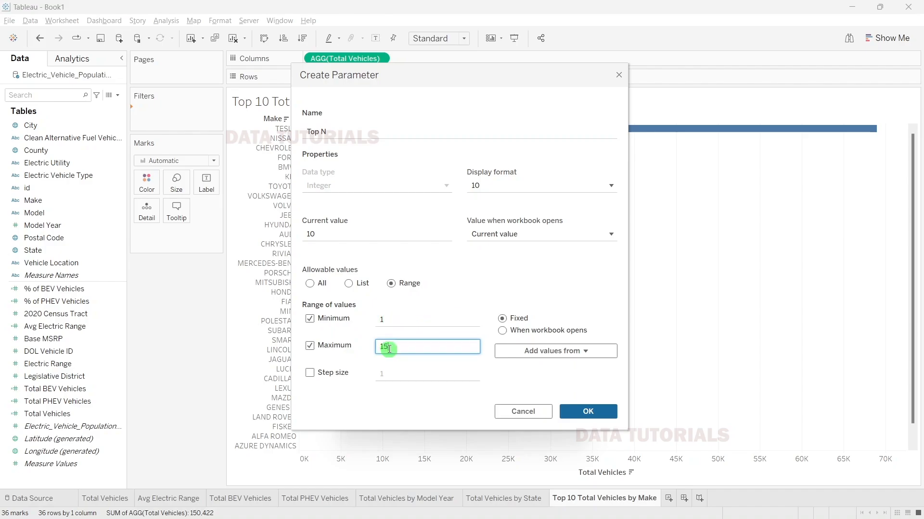
pyautogui.click(320, 238)
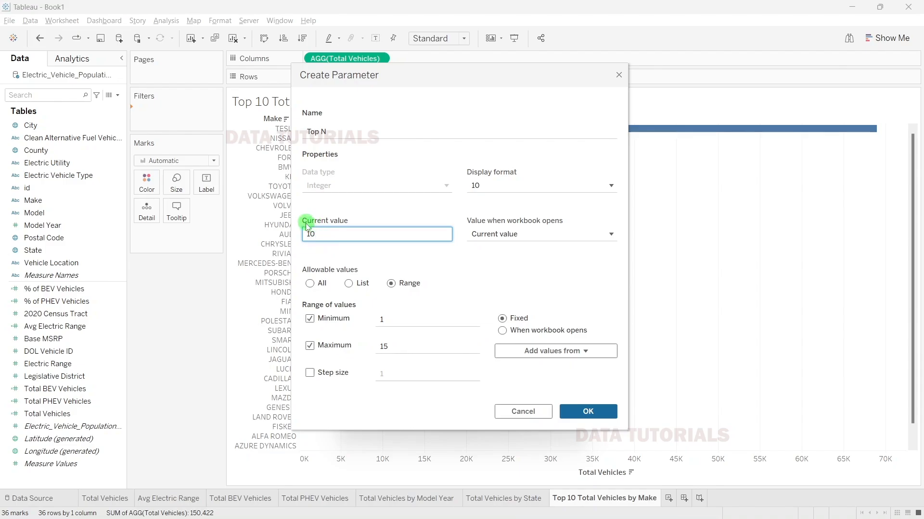
pyautogui.moveTo(319, 231); pyautogui.dragTo(306, 236)
pyautogui.moveTo(314, 234); pyautogui.dragTo(303, 237)
pyautogui.click(579, 411)
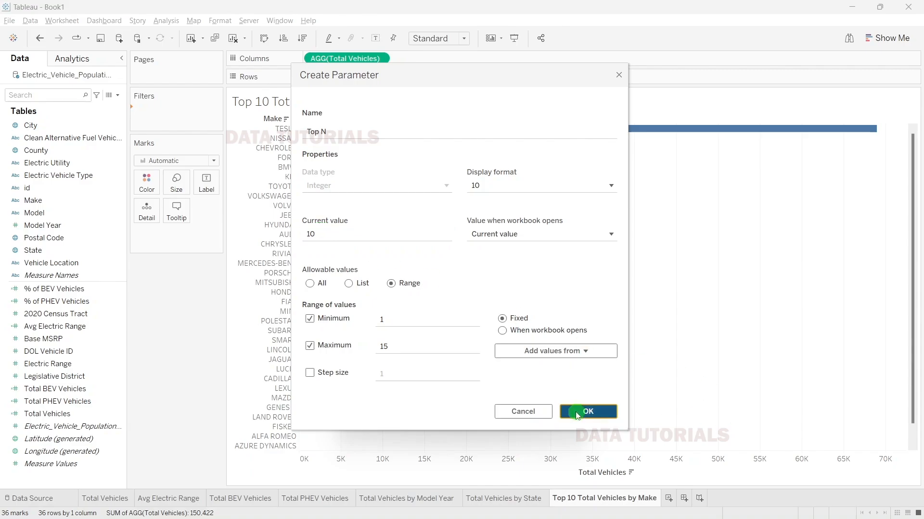
pyautogui.click(558, 411)
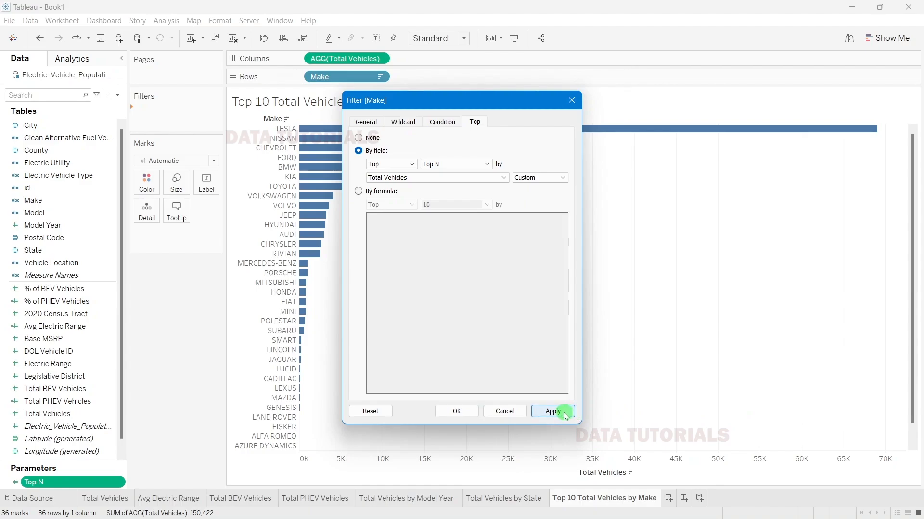
pyautogui.click(459, 411)
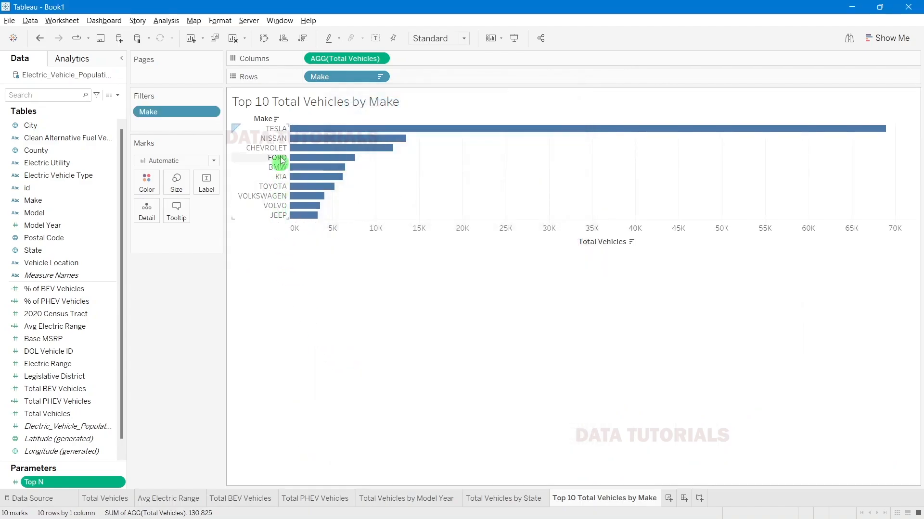
# Step: Fit the bar chart to Entire View and hide the Total Vehicles axis and the Make field label
pyautogui.click(450, 38)
pyautogui.click(434, 83)
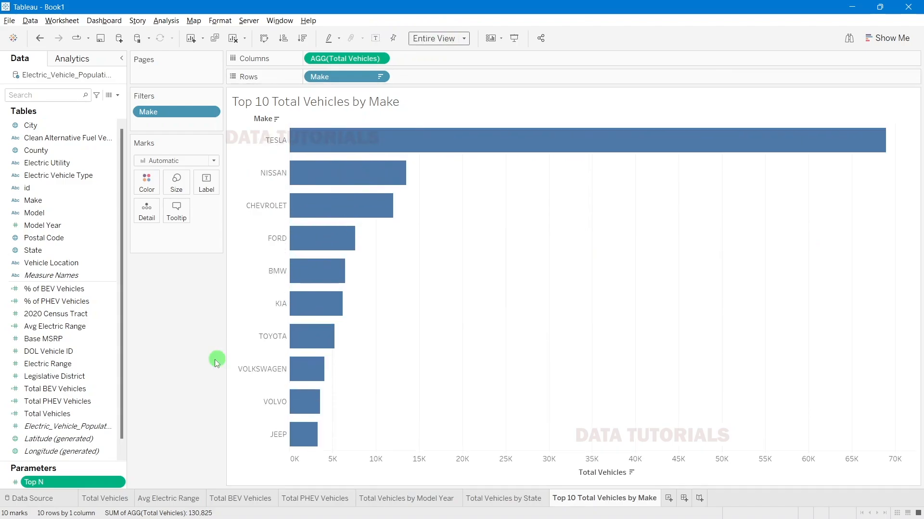
pyautogui.rightClick(434, 476)
pyautogui.click(449, 453)
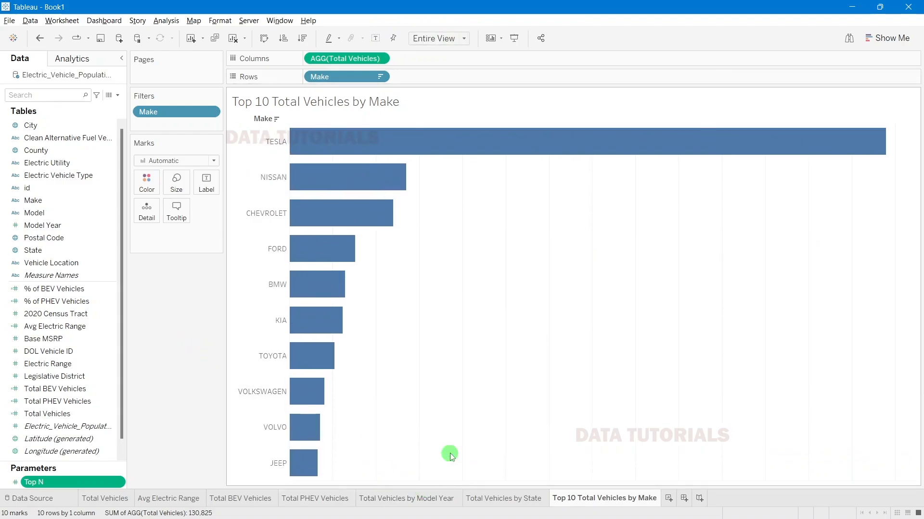
pyautogui.rightClick(262, 121)
pyautogui.click(292, 230)
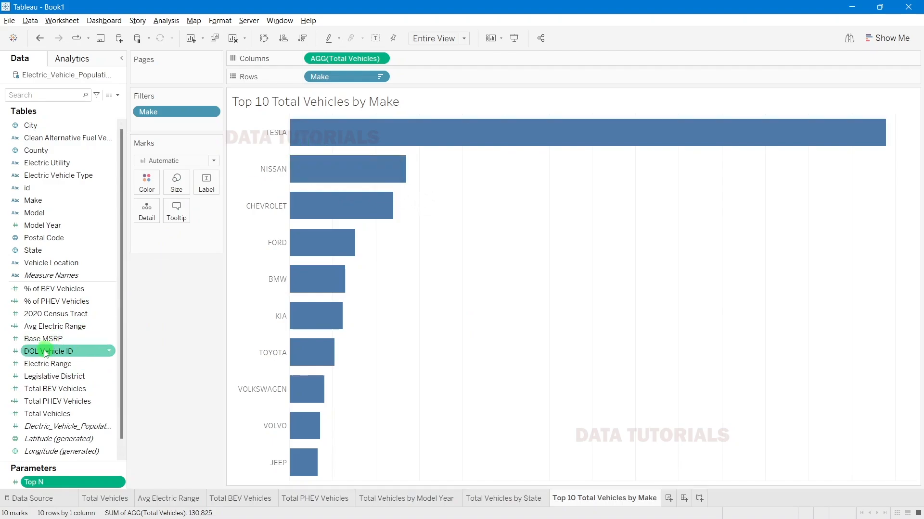
# Step: Label the bars with Total Vehicles and set the label font to Tableau Semibold
pyautogui.moveTo(49, 413); pyautogui.dragTo(195, 200)
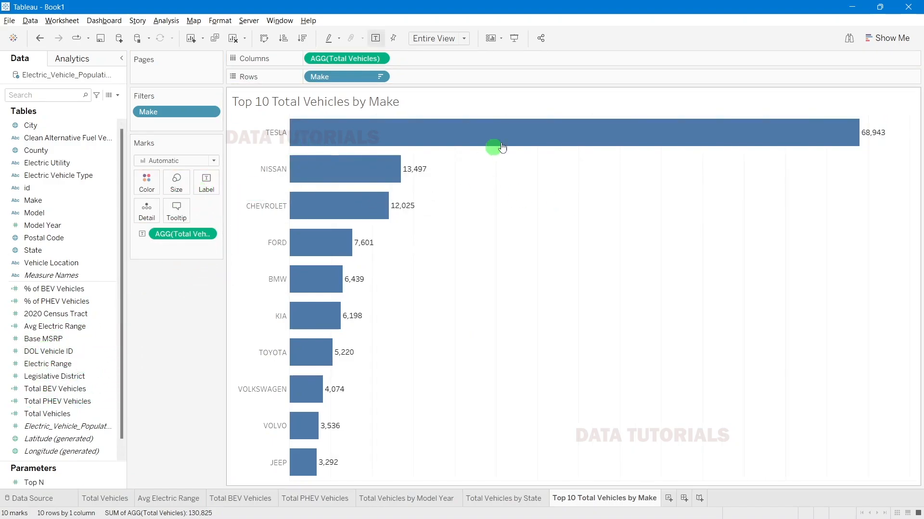
pyautogui.click(212, 182)
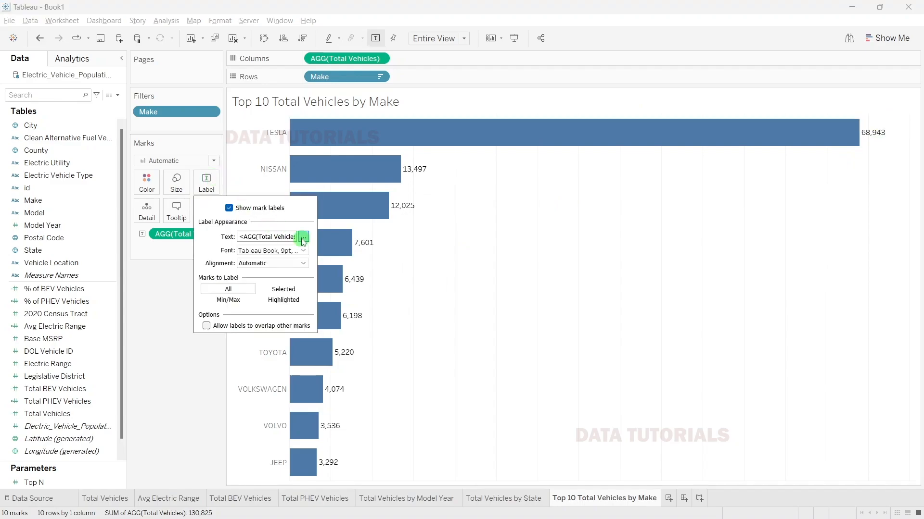
pyautogui.click(303, 236)
pyautogui.moveTo(495, 163); pyautogui.dragTo(436, 163)
pyautogui.click(432, 149)
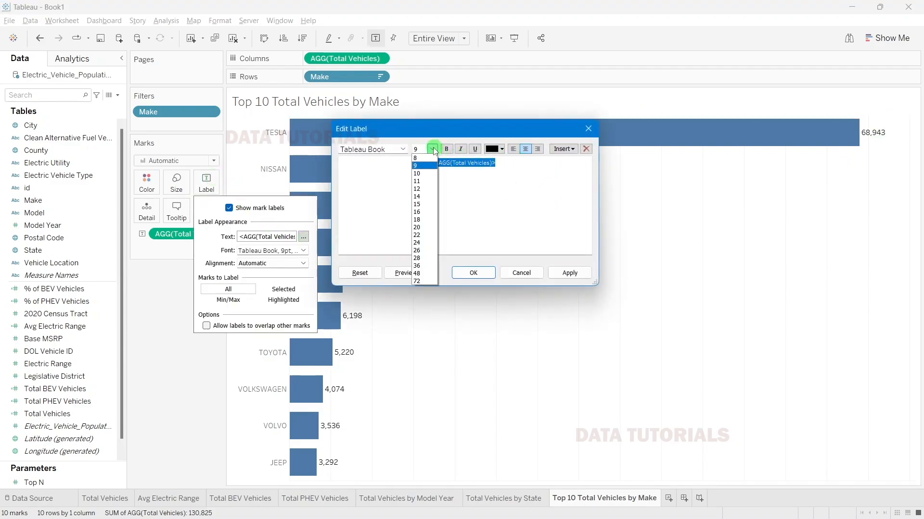
pyautogui.click(403, 150)
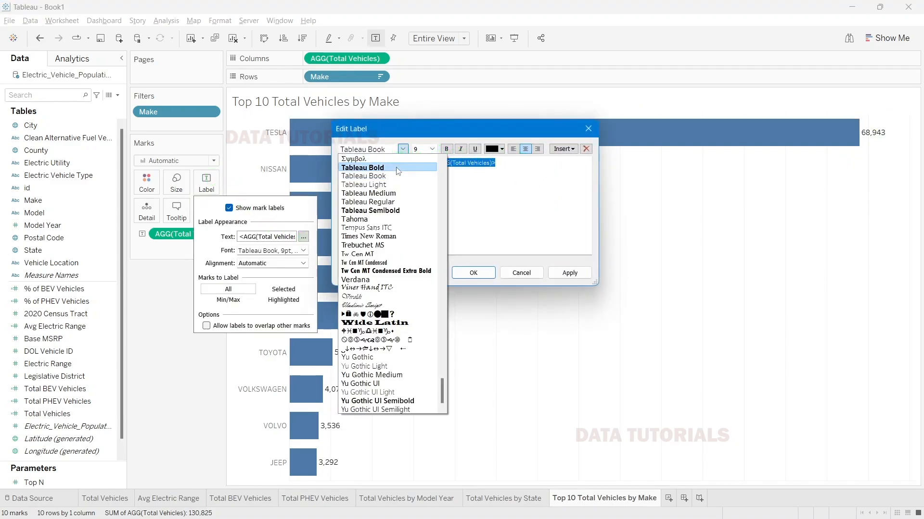
pyautogui.click(389, 206)
pyautogui.click(579, 274)
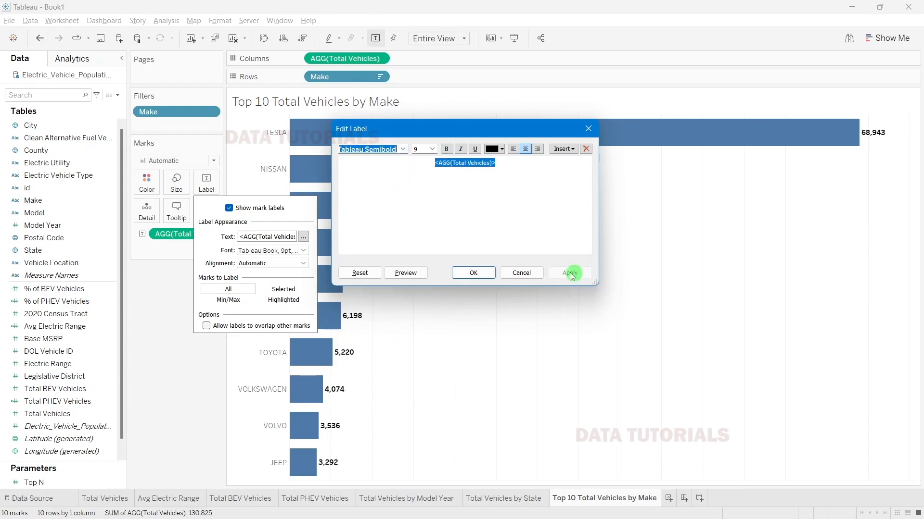
pyautogui.click(484, 273)
pyautogui.click(193, 347)
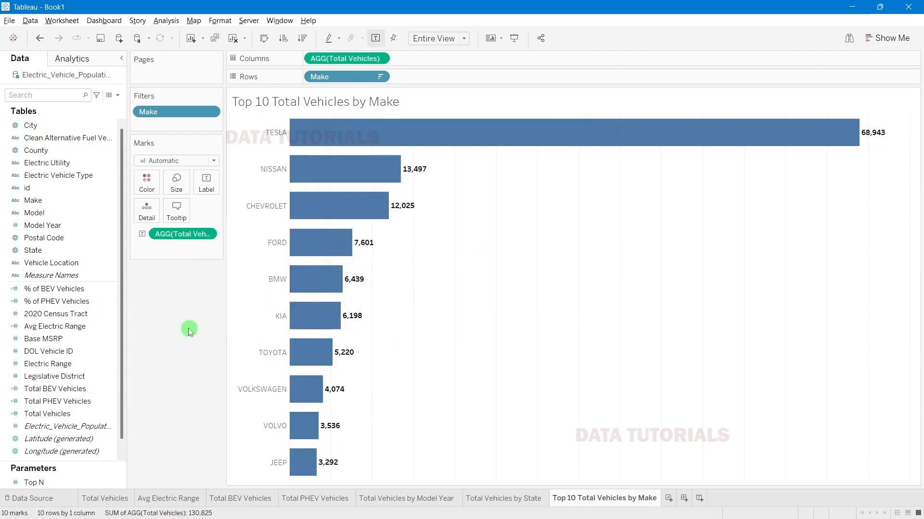
# Step: Change the bar color from the default blue to a medium green
pyautogui.click(147, 182)
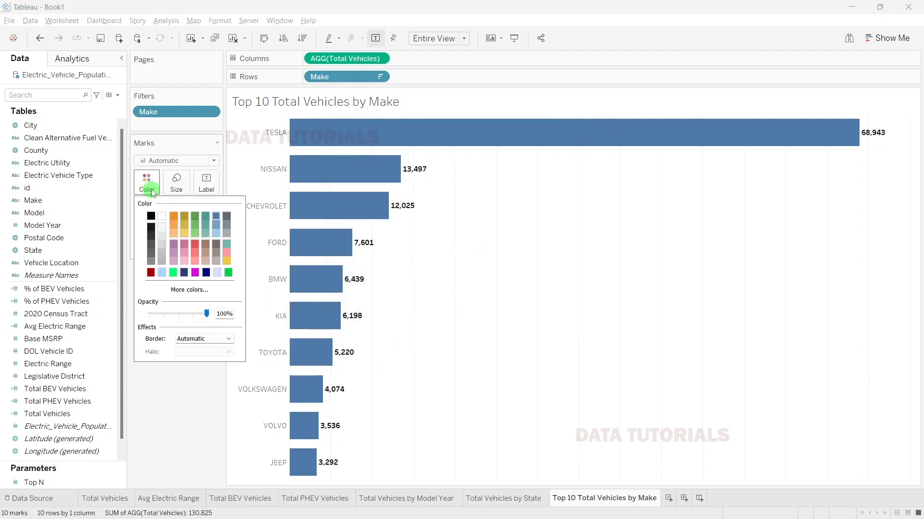
pyautogui.click(195, 226)
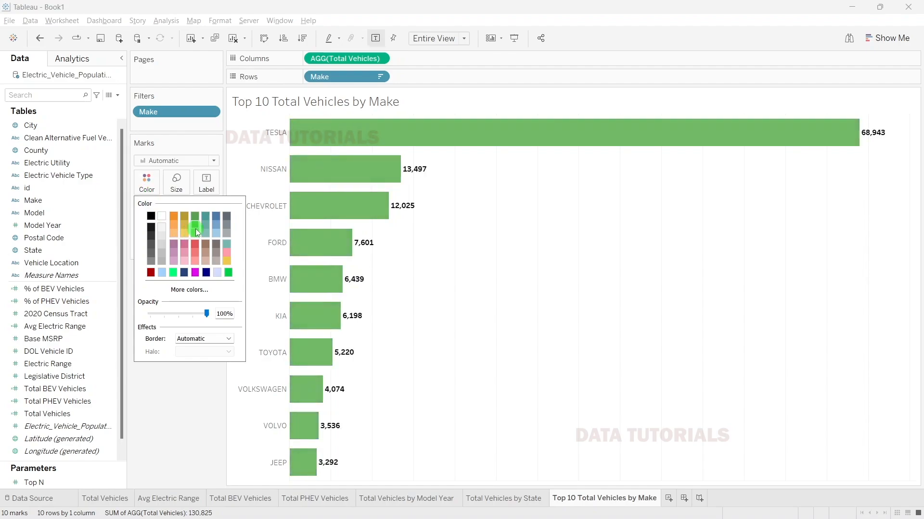
pyautogui.click(175, 415)
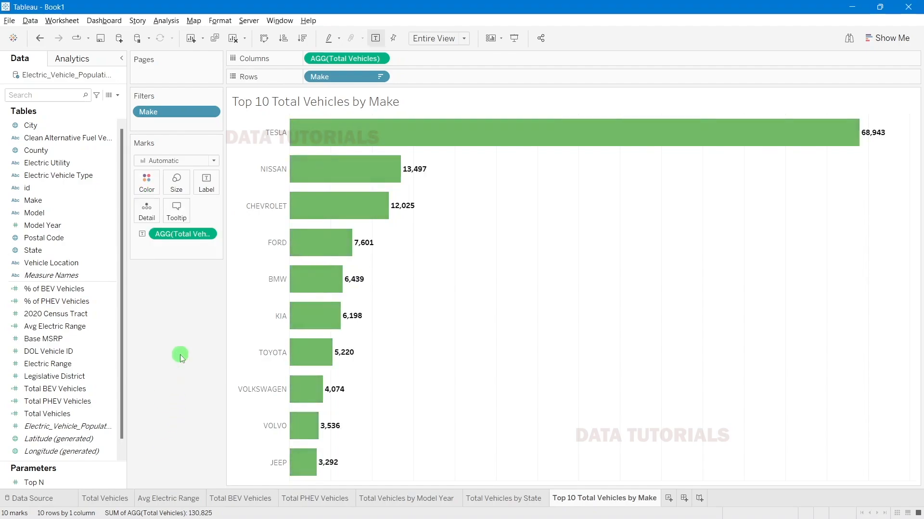
# Step: Review the chart requirements in PowerPoint and the Top 10 by Make chart in the reference Tableau dashboard
pyautogui.hotkey('alt', 'Tab')
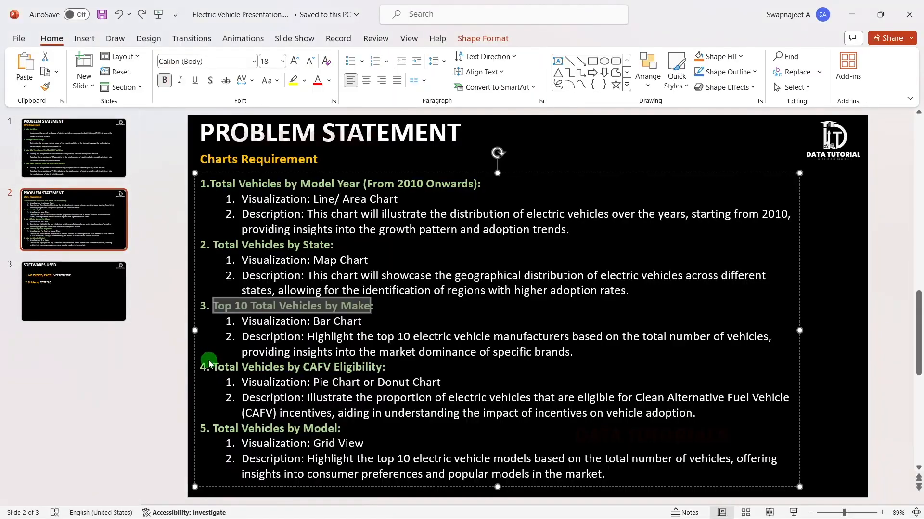
pyautogui.hotkey('alt', 'Tab')
pyautogui.hotkey('alt', 'Tab')
pyautogui.hotkey('alt', 'Tab')
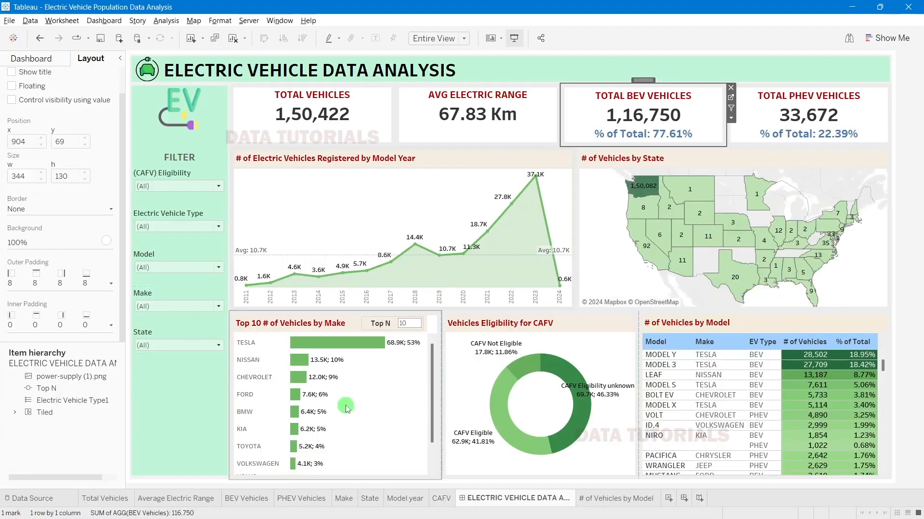
pyautogui.hotkey('alt', 'Tab')
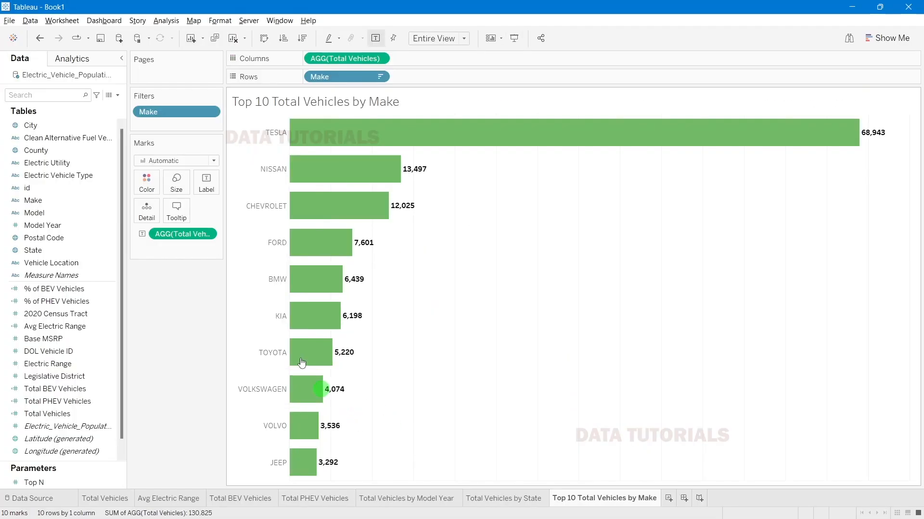
# Step: Change the font of the Total Vehicles bar labels to Tableau Medium
pyautogui.click(206, 183)
pyautogui.click(304, 236)
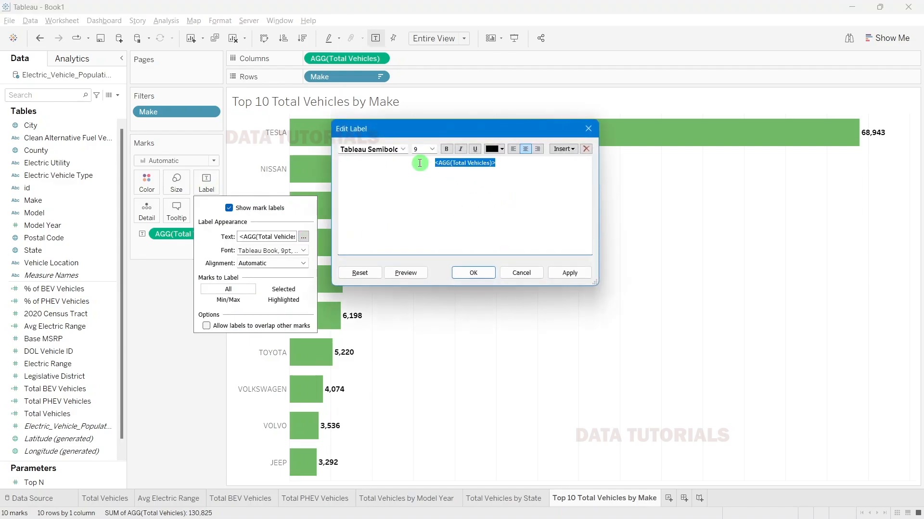
pyautogui.click(403, 149)
pyautogui.click(387, 193)
pyautogui.click(575, 273)
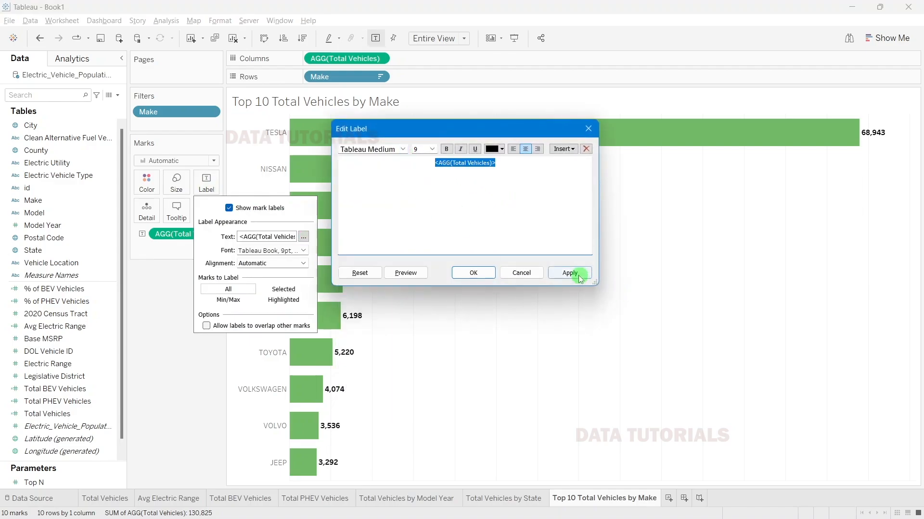
pyautogui.click(459, 275)
pyautogui.click(178, 345)
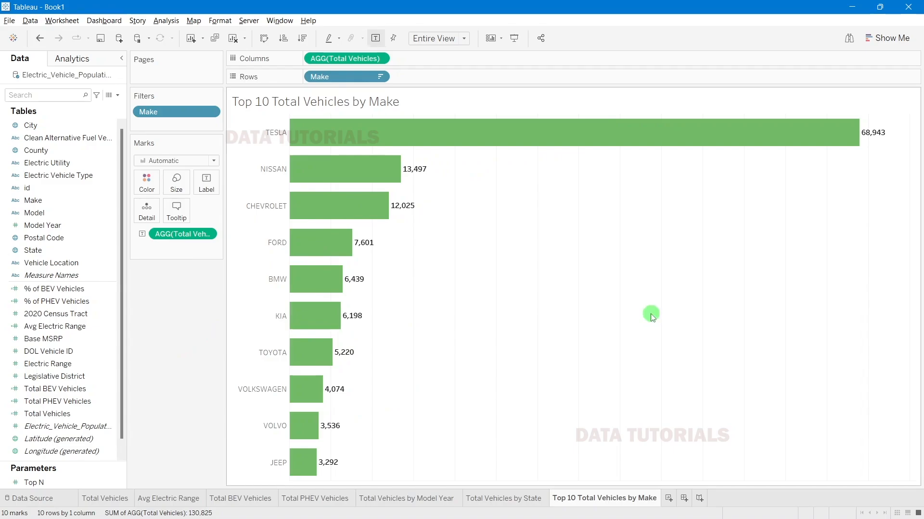
# Step: Apply the Percent of Total quick table calculation to the Total Vehicles label on the bars
pyautogui.moveTo(336, 141)
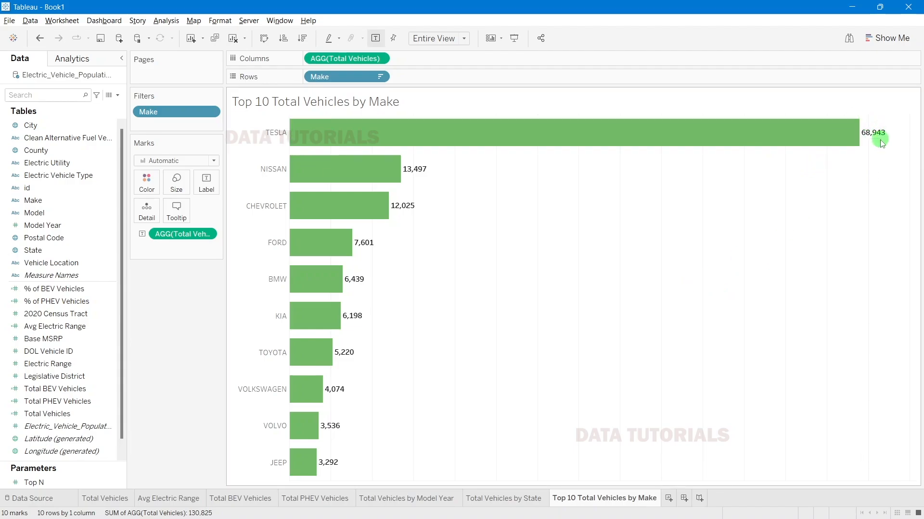
pyautogui.rightClick(157, 240)
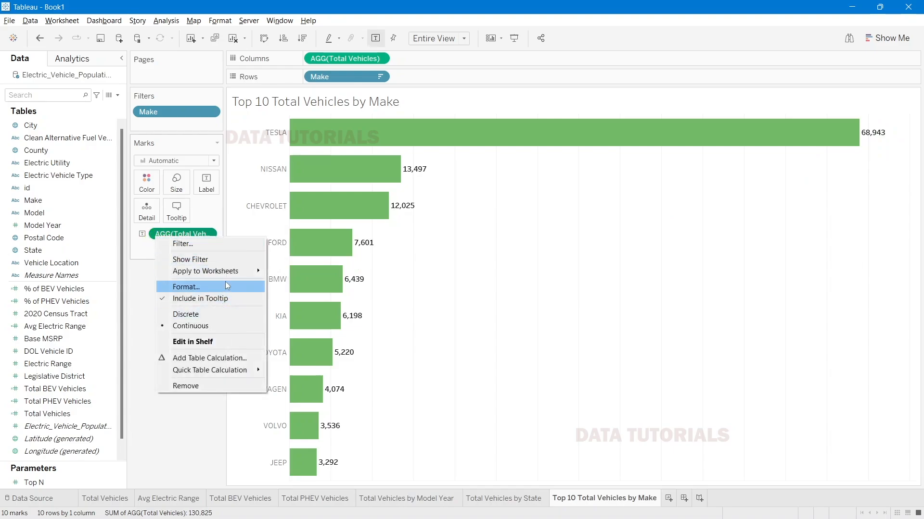
pyautogui.moveTo(245, 372)
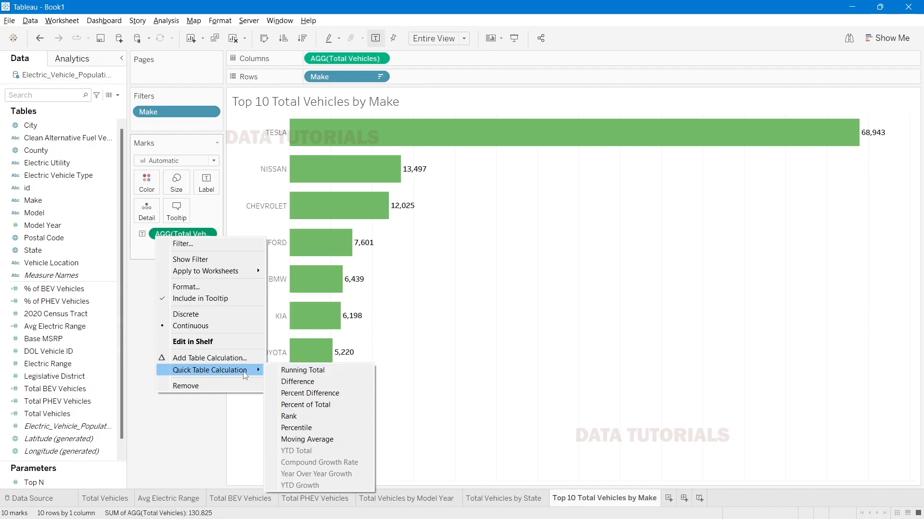
pyautogui.click(307, 405)
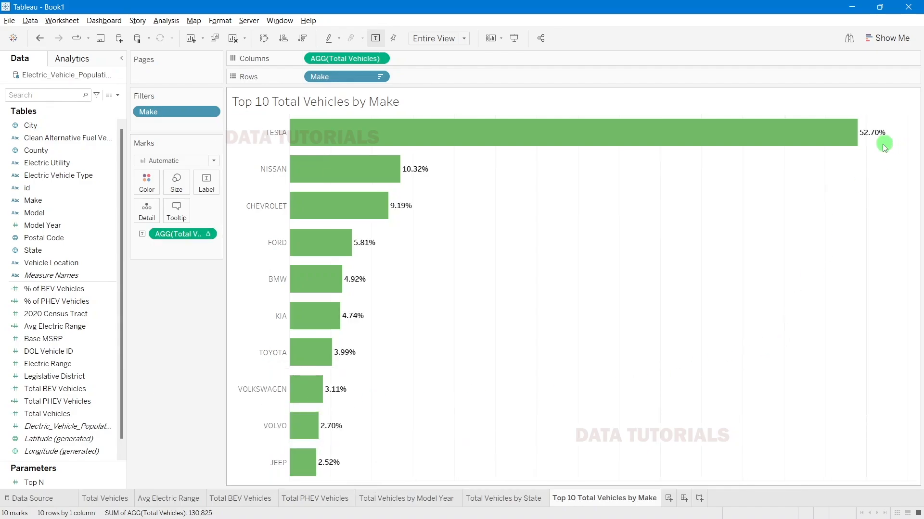
pyautogui.moveTo(879, 141)
pyautogui.moveTo(827, 127)
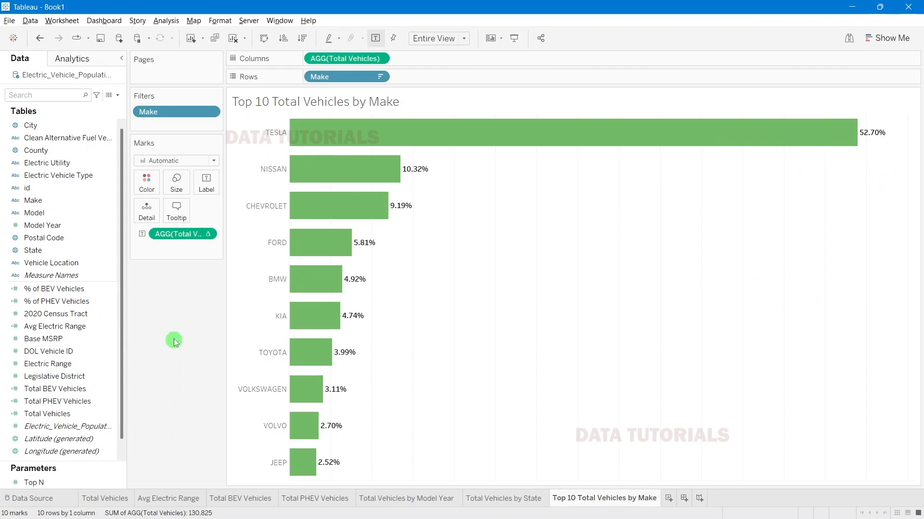
# Step: Add Total Vehicles as a second bar label alongside the percent of total
pyautogui.moveTo(308, 230)
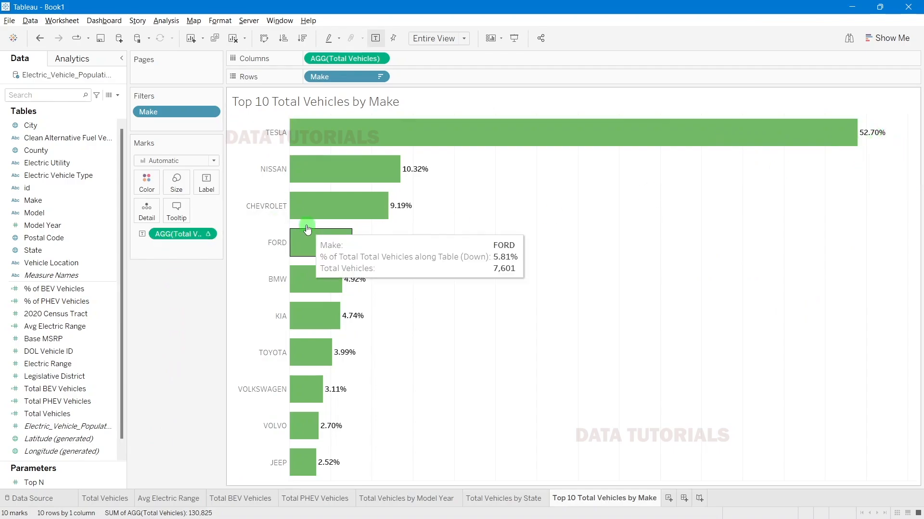
pyautogui.scroll(-1, 58, 363)
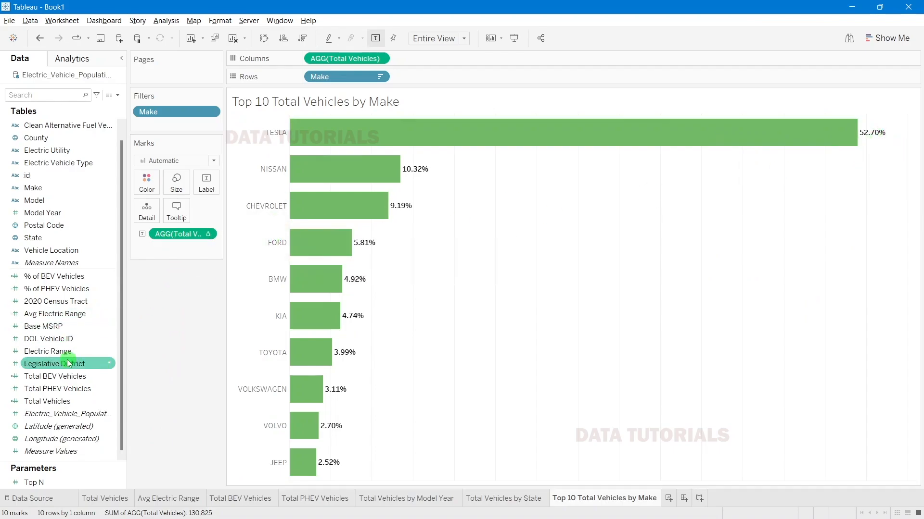
pyautogui.moveTo(37, 407); pyautogui.dragTo(195, 190)
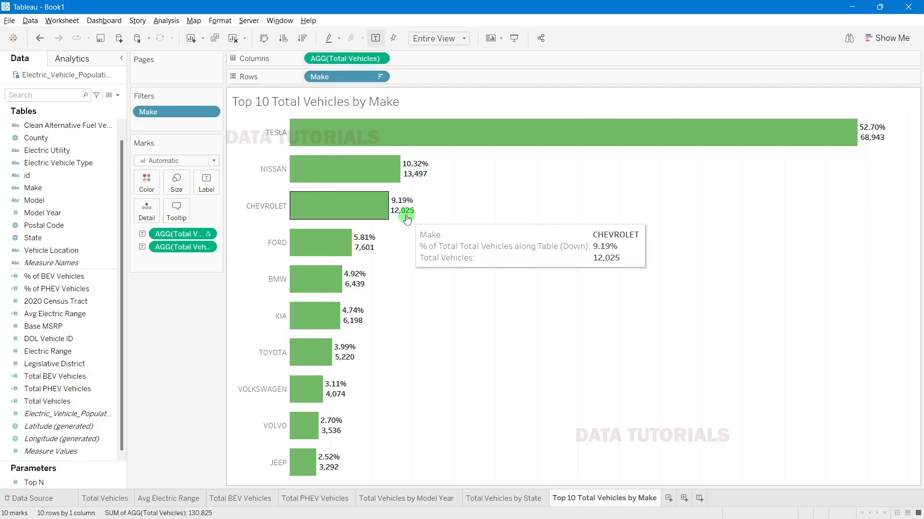
pyautogui.moveTo(412, 166)
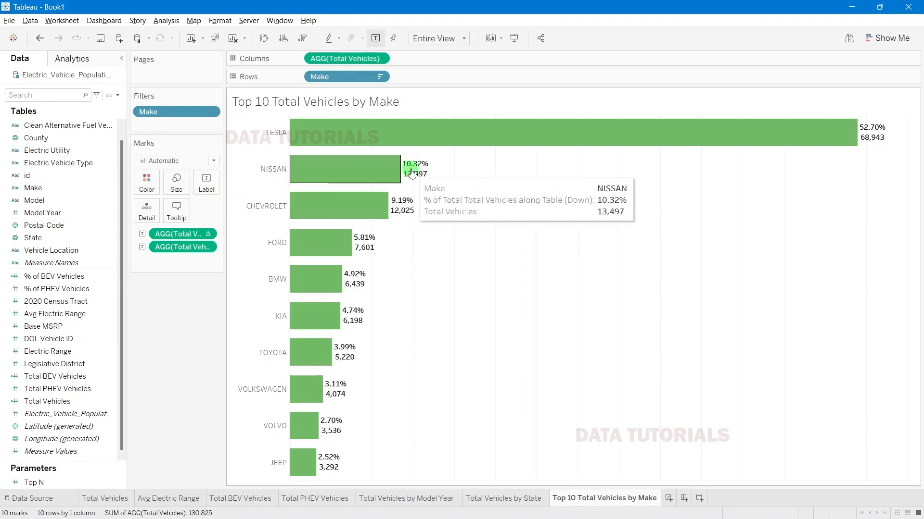
# Step: Rearrange the bar label onto one line as <AGG(Total Vehicles)> ; <% of Total AGG(Total Vehicles)>
pyautogui.click(216, 185)
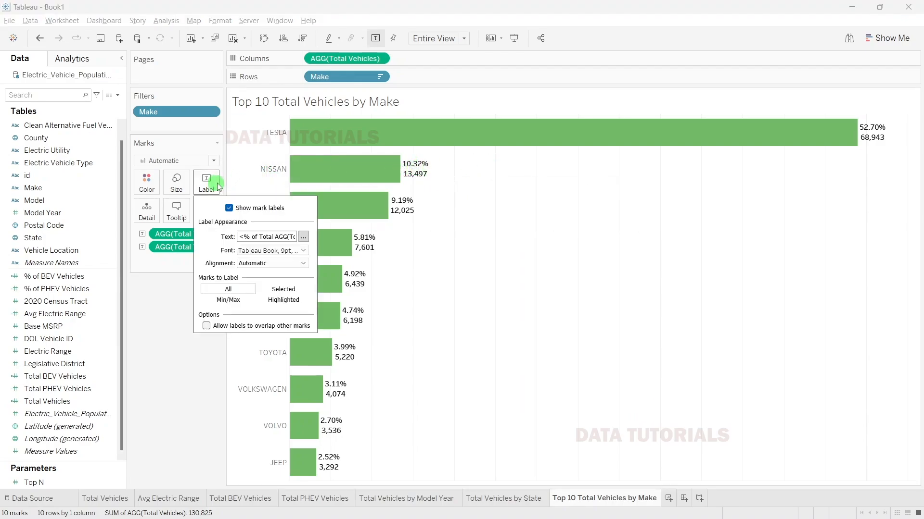
pyautogui.click(304, 237)
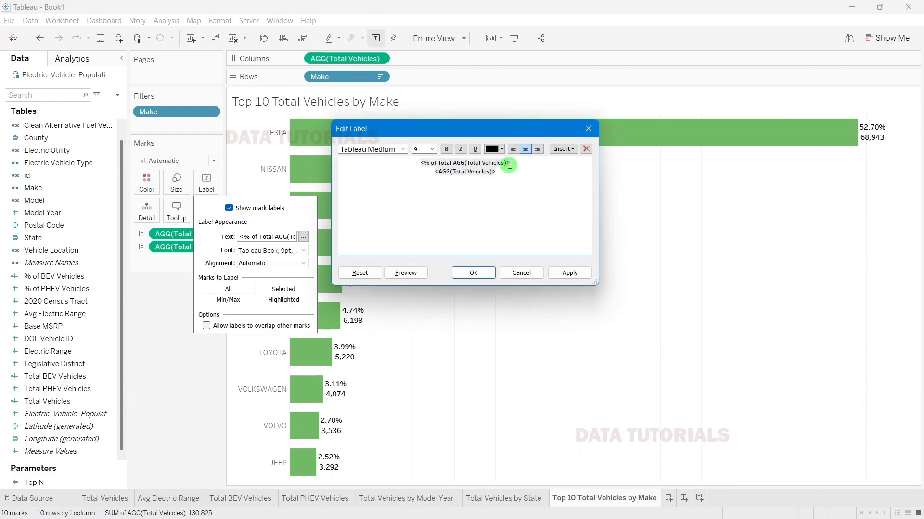
pyautogui.moveTo(510, 163); pyautogui.dragTo(396, 163)
pyautogui.hotkey('ctrl', 'c')
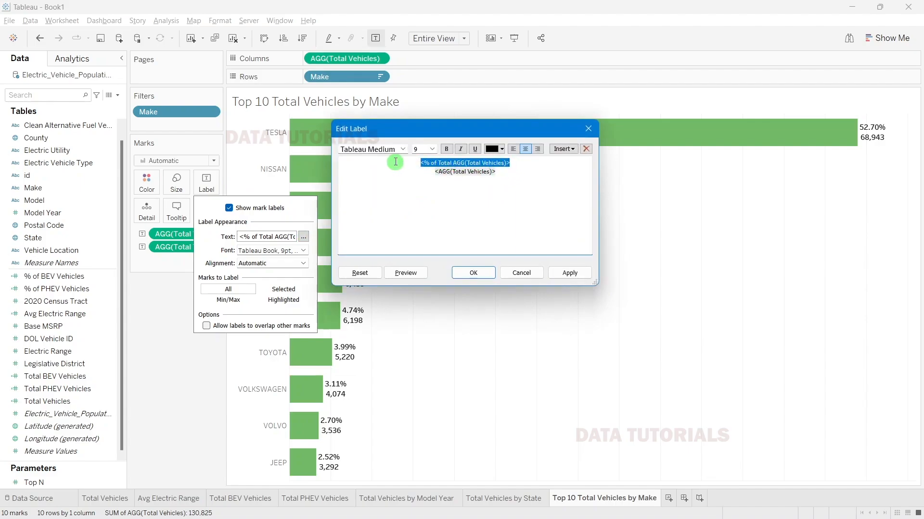
pyautogui.press('Delete')
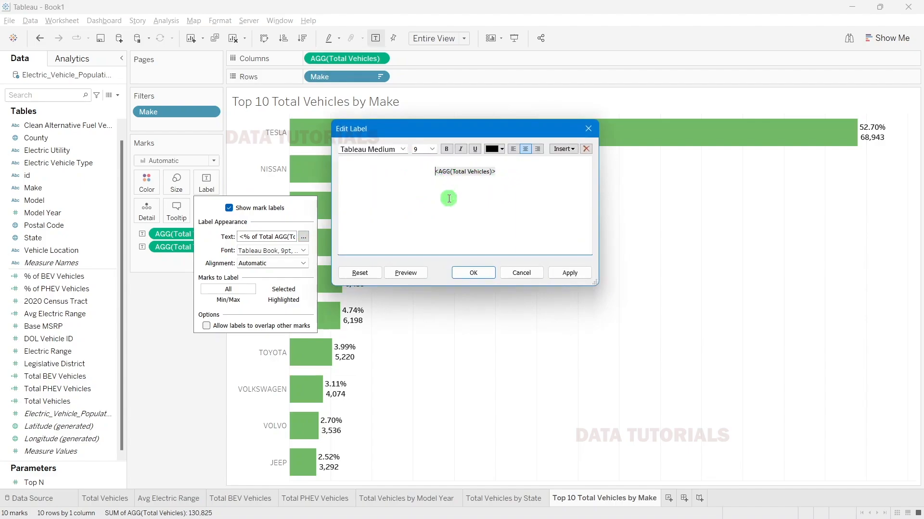
pyautogui.press('BackSpace')
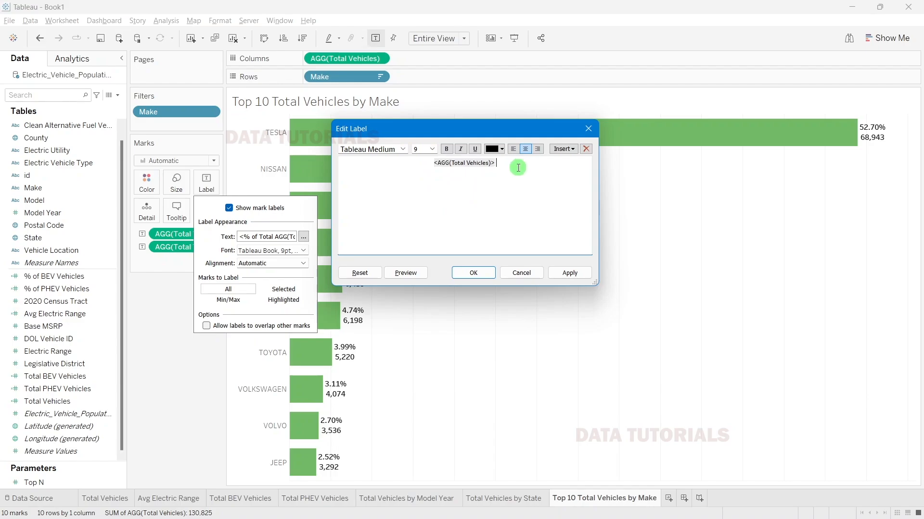
pyautogui.hotkey('ctrl', 'v')
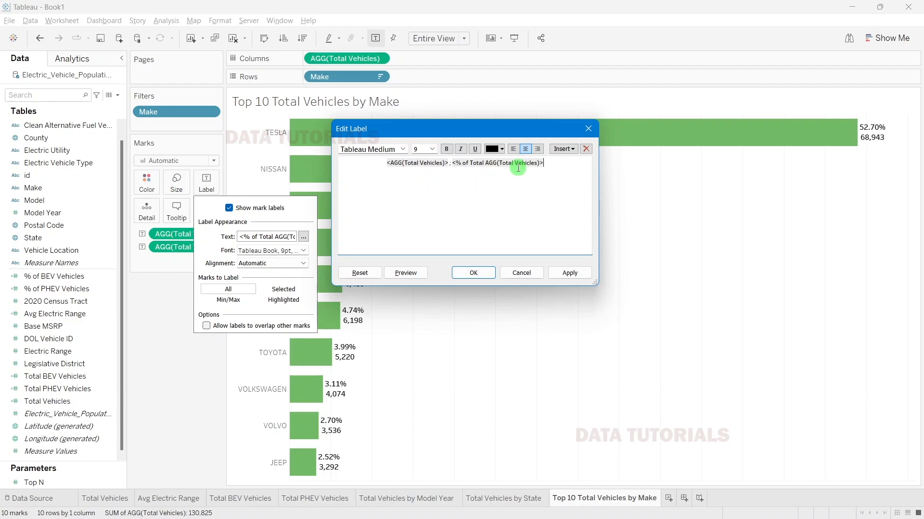
pyautogui.click(568, 272)
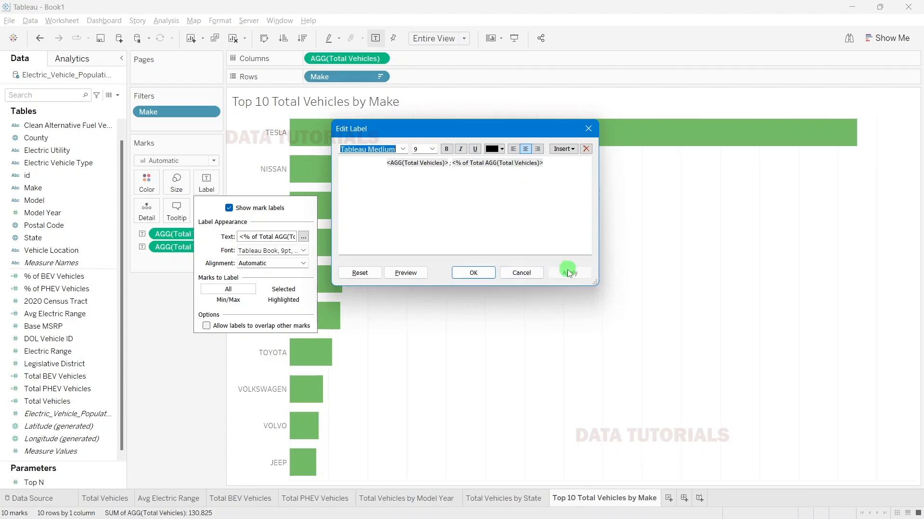
pyautogui.click(466, 276)
pyautogui.click(511, 323)
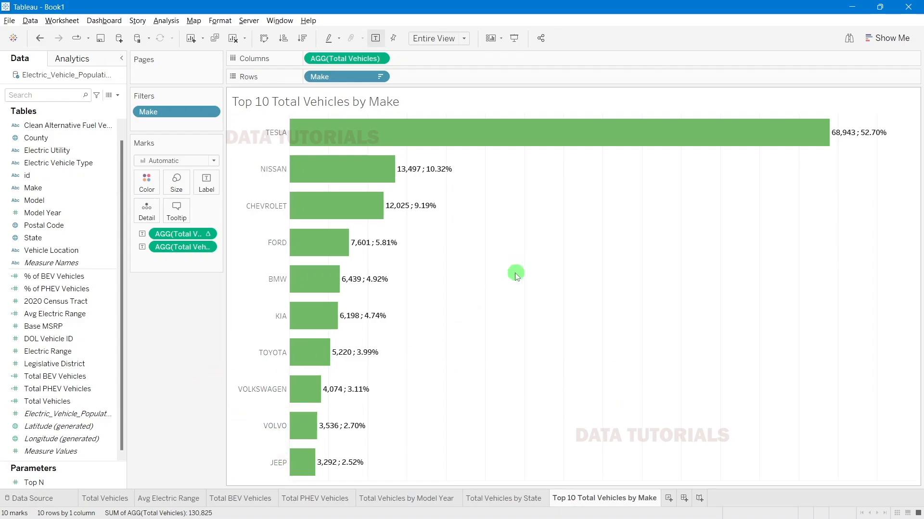
# Step: Show the Top N parameter control on the Top 10 Total Vehicles by Make sheet
pyautogui.click(53, 484)
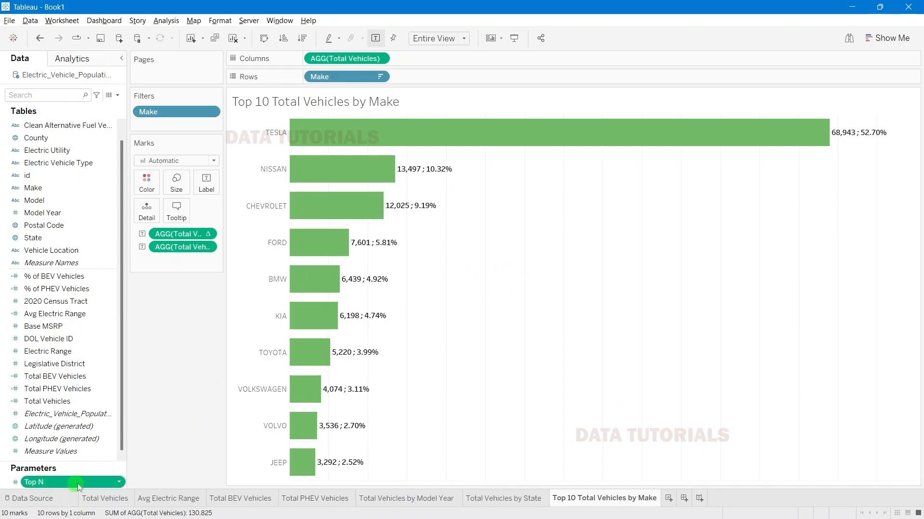
pyautogui.rightClick(49, 483)
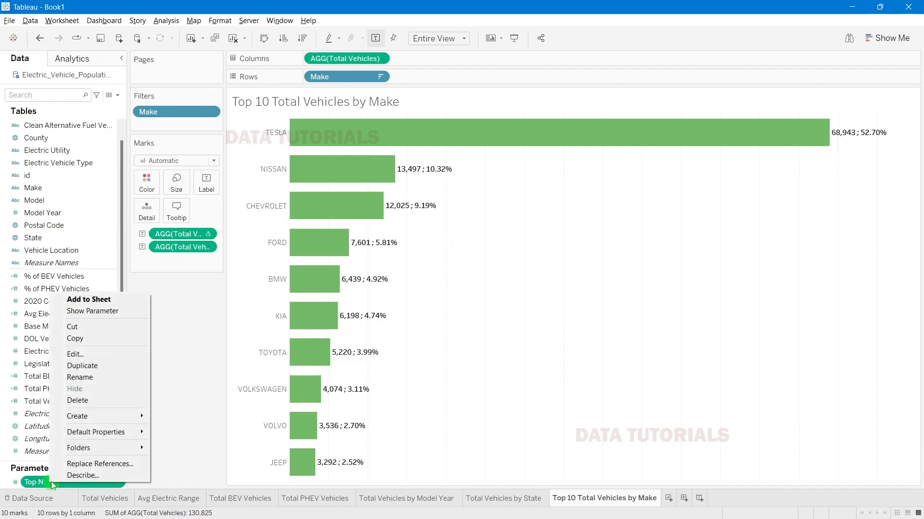
pyautogui.click(112, 312)
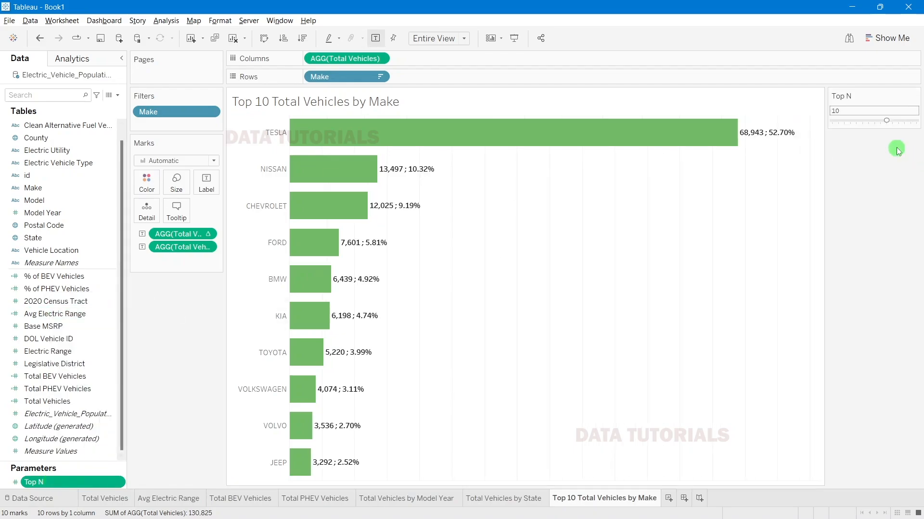
# Step: Switch the Top N parameter control to Type In mode and set it to 15
pyautogui.click(915, 96)
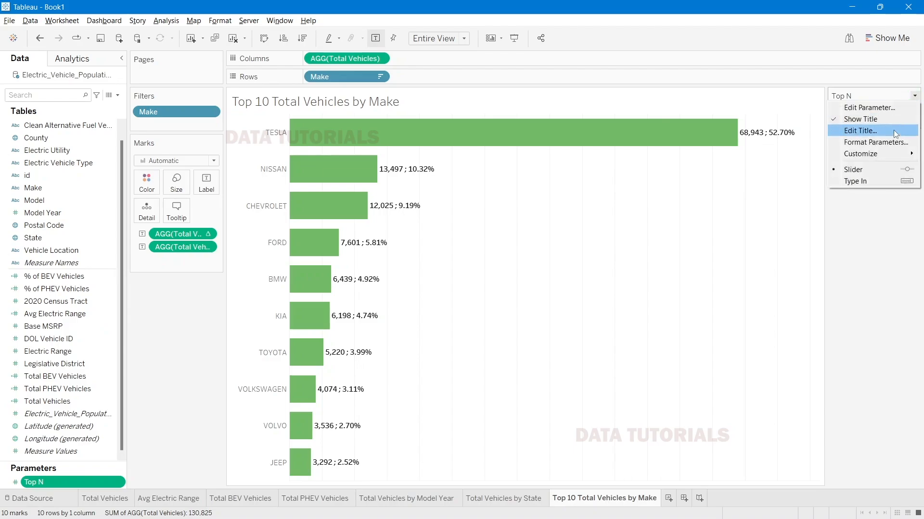
pyautogui.click(884, 181)
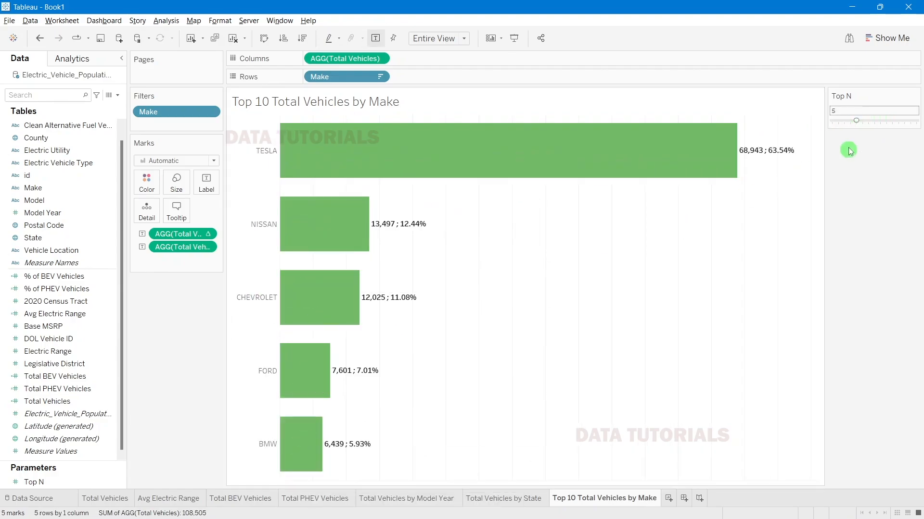
pyautogui.click(914, 96)
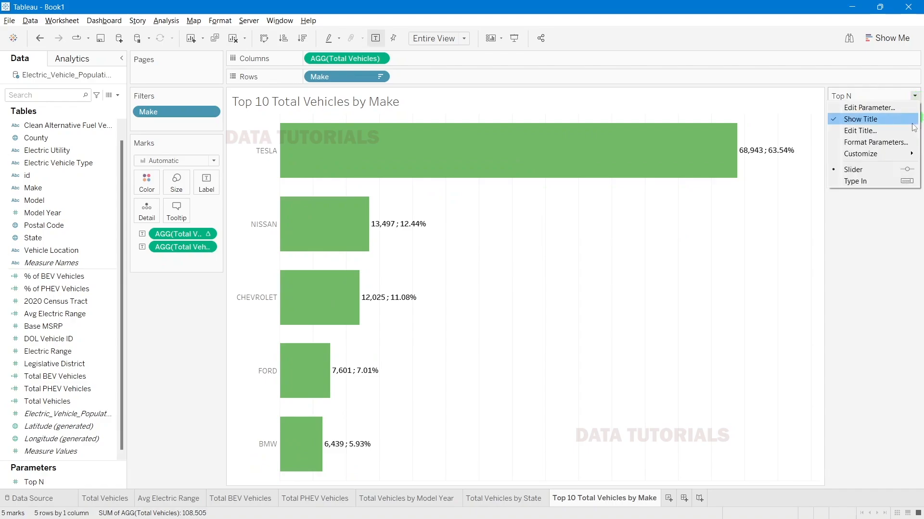
pyautogui.click(873, 180)
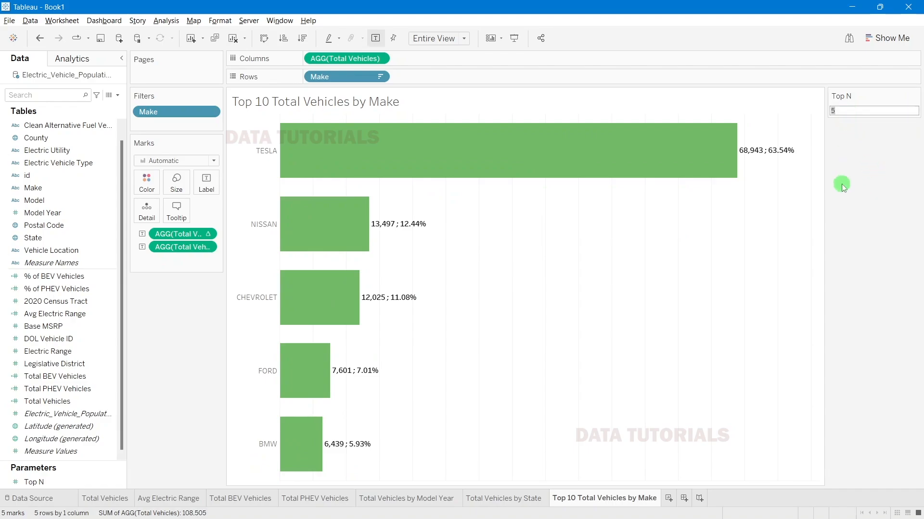
pyautogui.write('15')
pyautogui.press('Return')
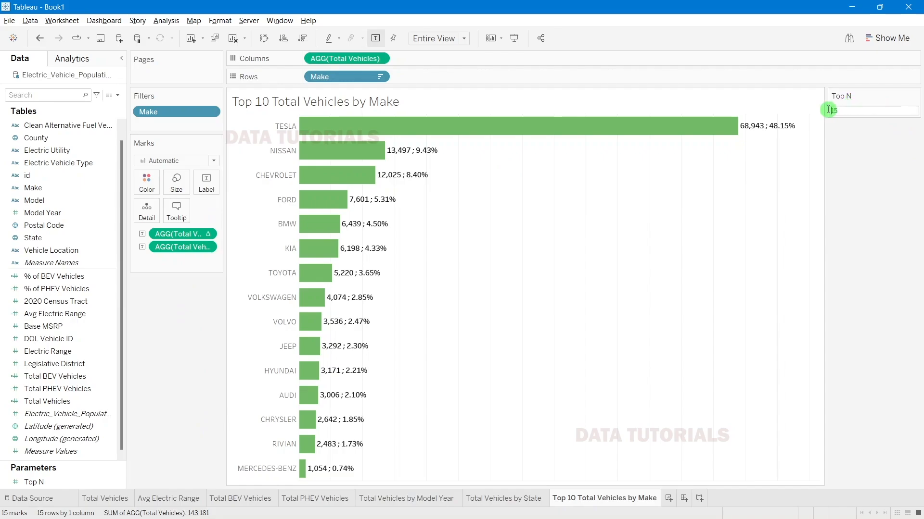
# Step: Replace the <Sheet Name> placeholder in the sheet title with the text Top 10 Total Vehicles by Make
pyautogui.doubleClick(266, 109)
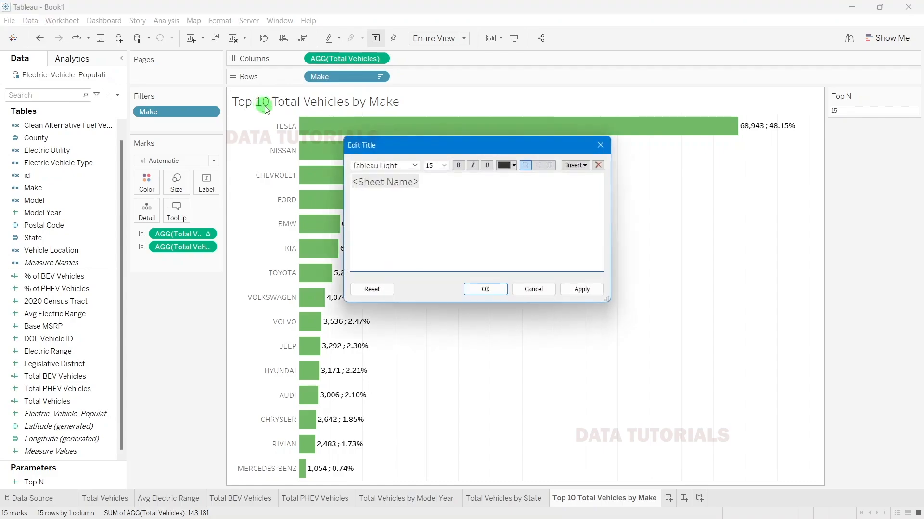
pyautogui.click(600, 145)
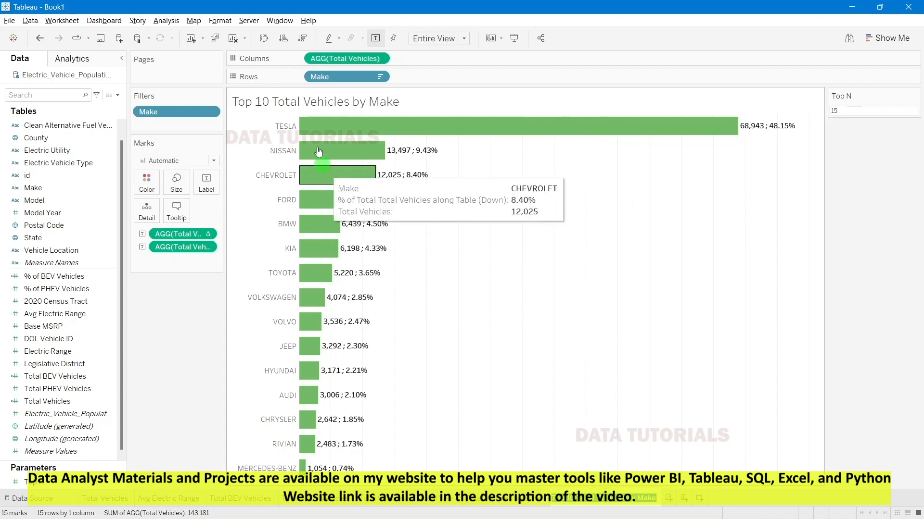
pyautogui.doubleClick(308, 101)
pyautogui.moveTo(423, 182); pyautogui.dragTo(335, 174)
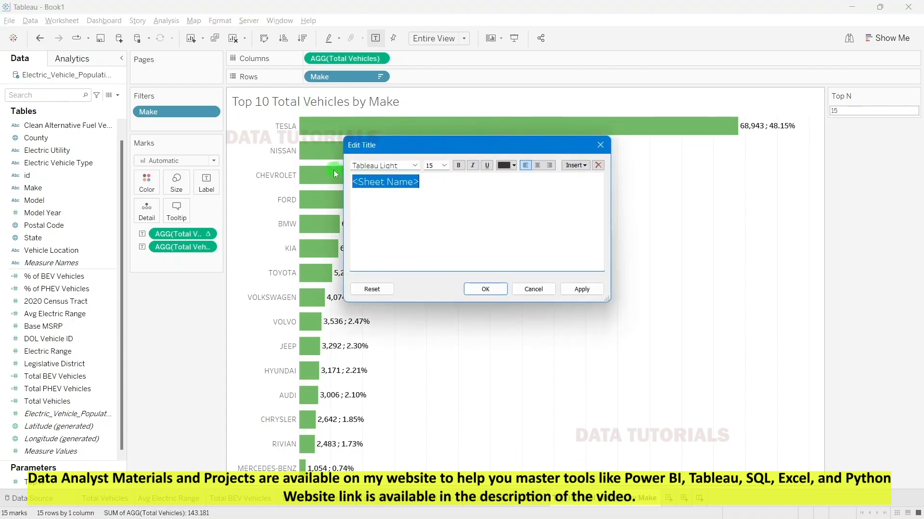
pyautogui.write('Top 10 Total Vehicles by Make')
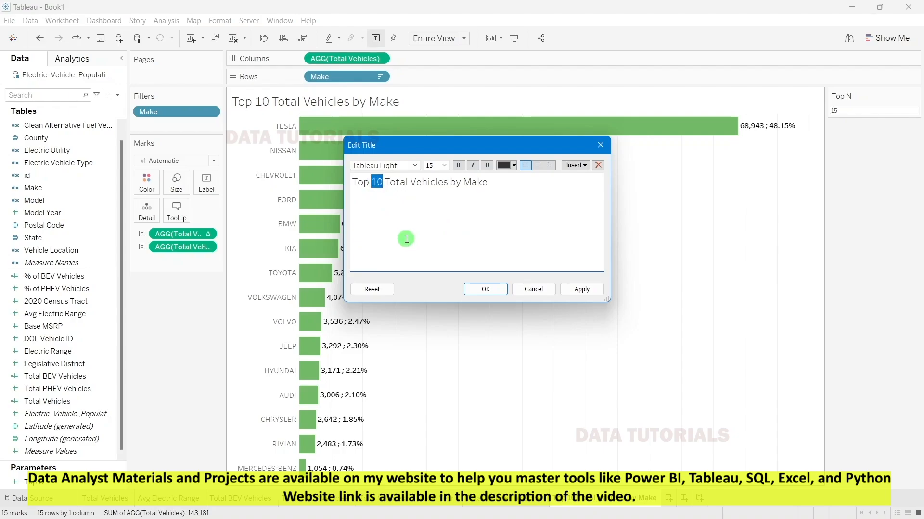
# Step: Replace the 10 in the sheet title with the inserted <Parameters.Top N> value and apply the title
pyautogui.press('BackSpace')
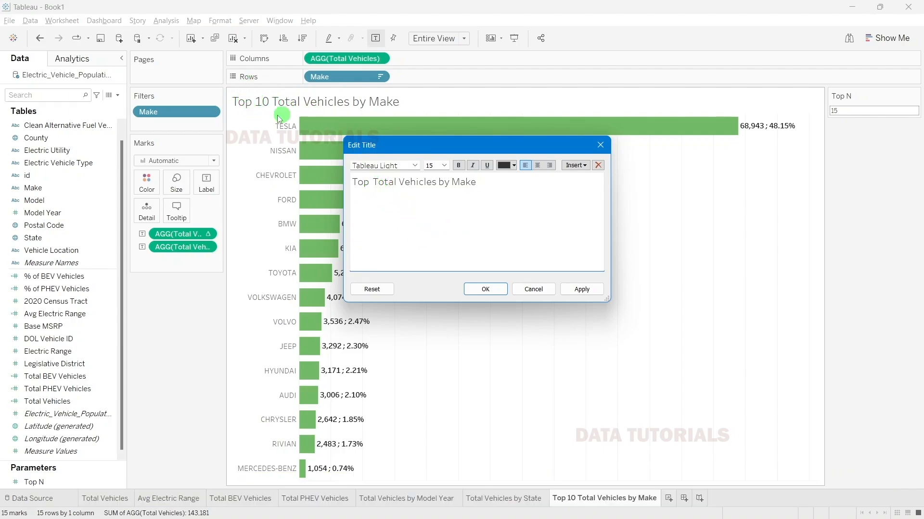
pyautogui.click(369, 192)
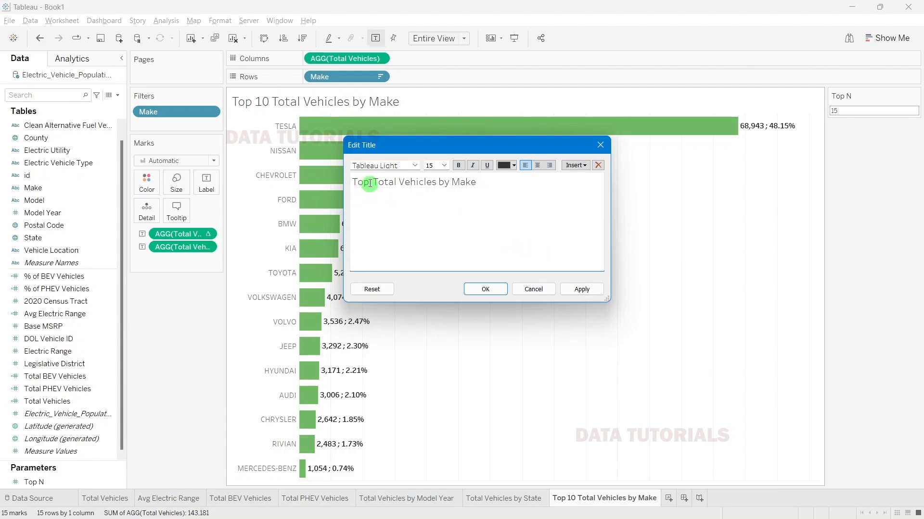
pyautogui.click(576, 165)
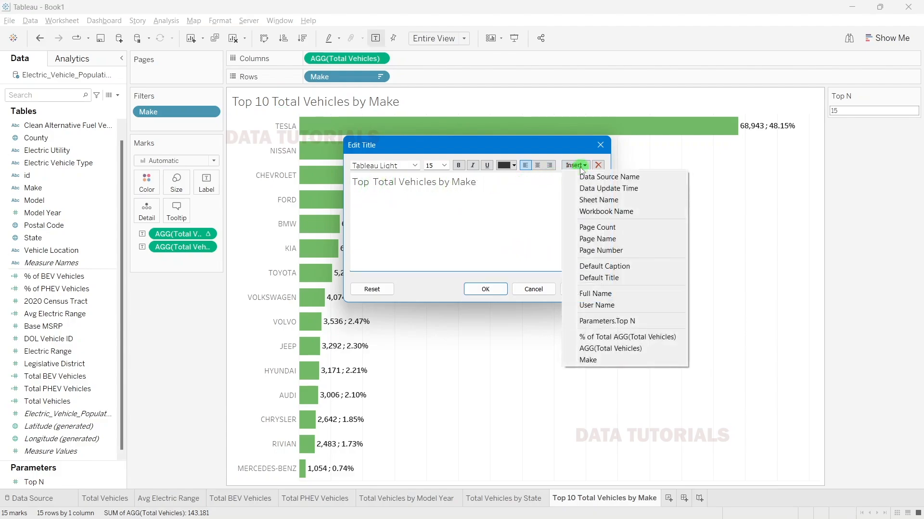
pyautogui.click(625, 321)
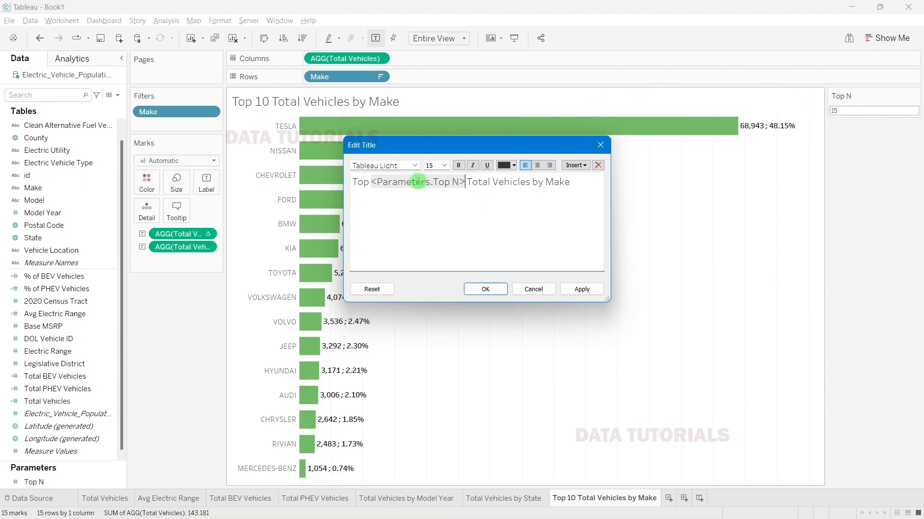
pyautogui.click(588, 289)
pyautogui.click(484, 289)
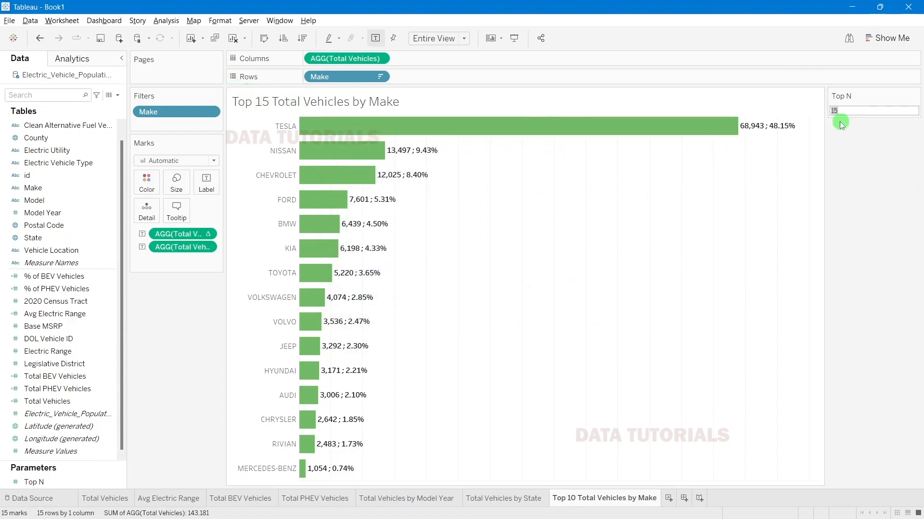
# Step: Test the dynamic title by setting Top N to 8, and return Top N to 10
pyautogui.write('8')
pyautogui.press('Return')
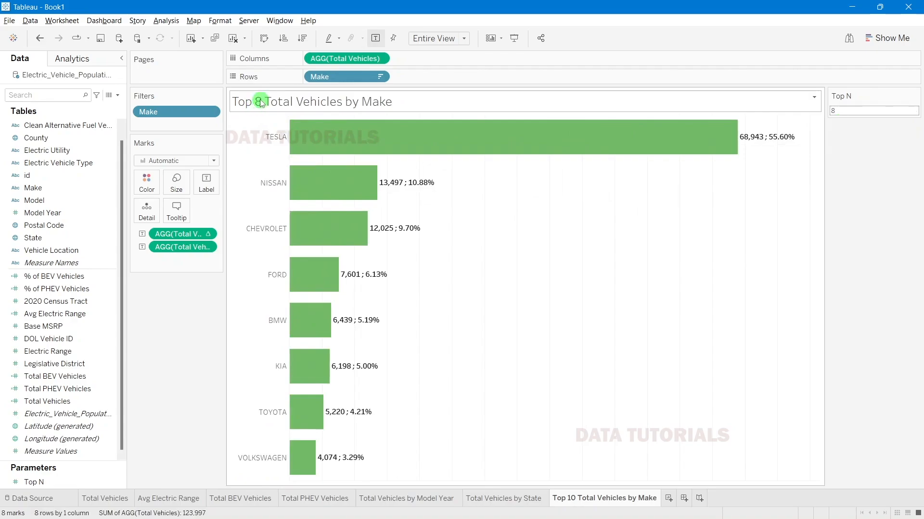
pyautogui.click(858, 111)
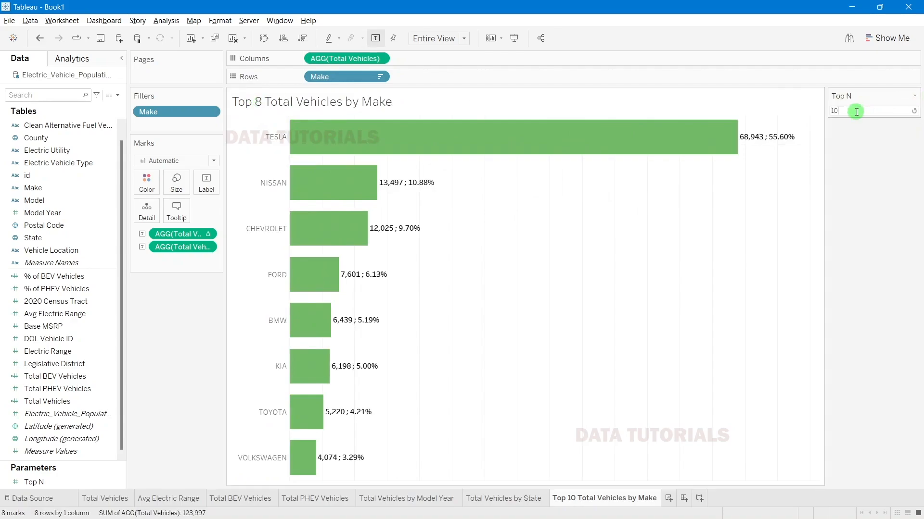
pyautogui.press('Return')
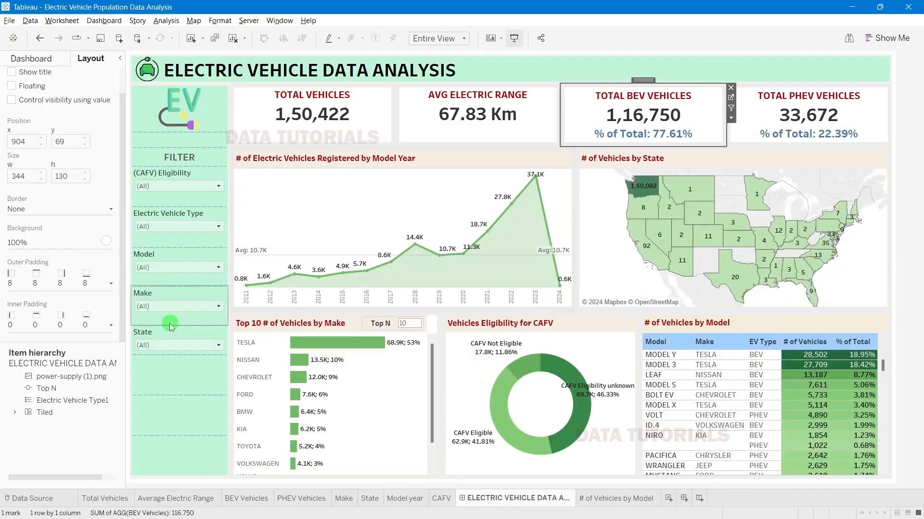
# Step: Review the CAFV Eligibility, Electric Vehicle Type, Model, Make and State filters on the finished Electric Vehicle Data Analysis dashboard
pyautogui.click(168, 176)
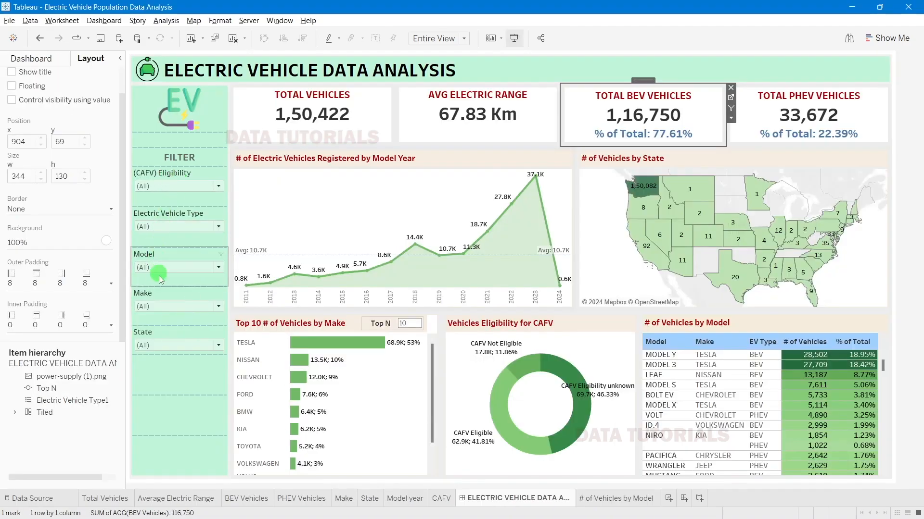
pyautogui.click(170, 234)
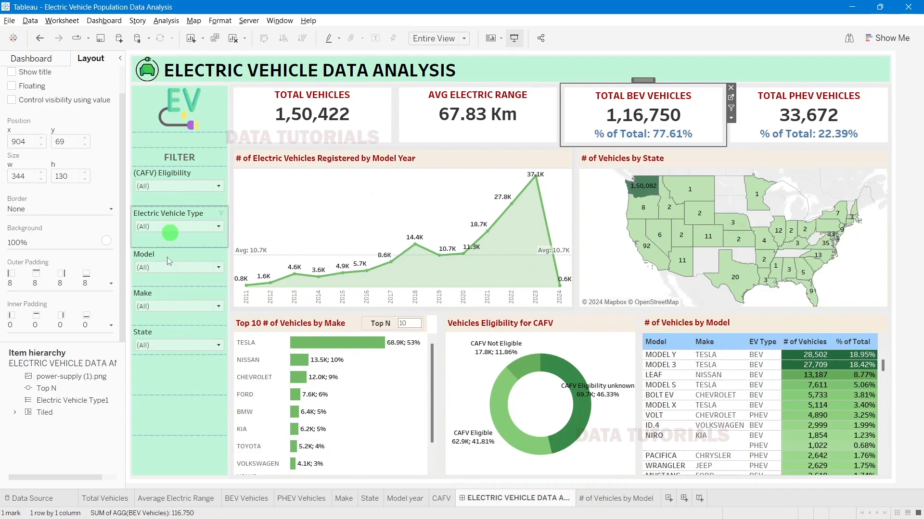
pyautogui.click(155, 333)
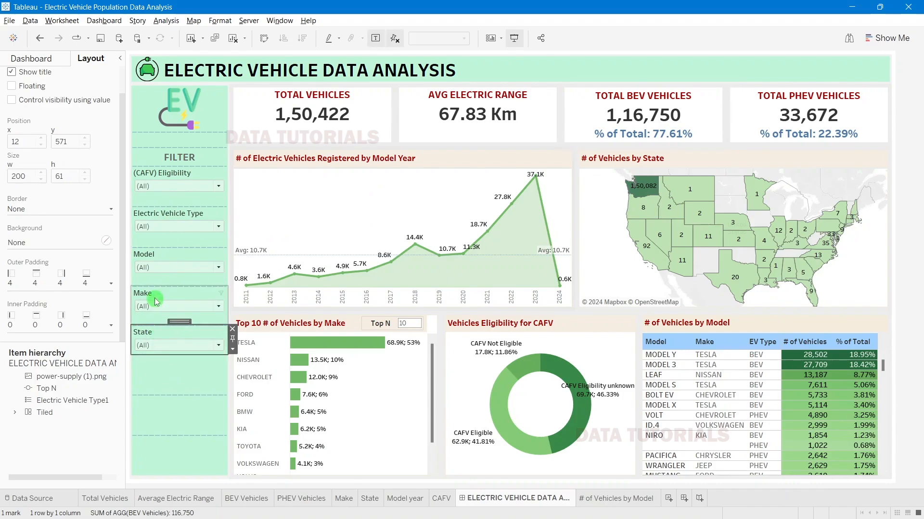
pyautogui.click(161, 173)
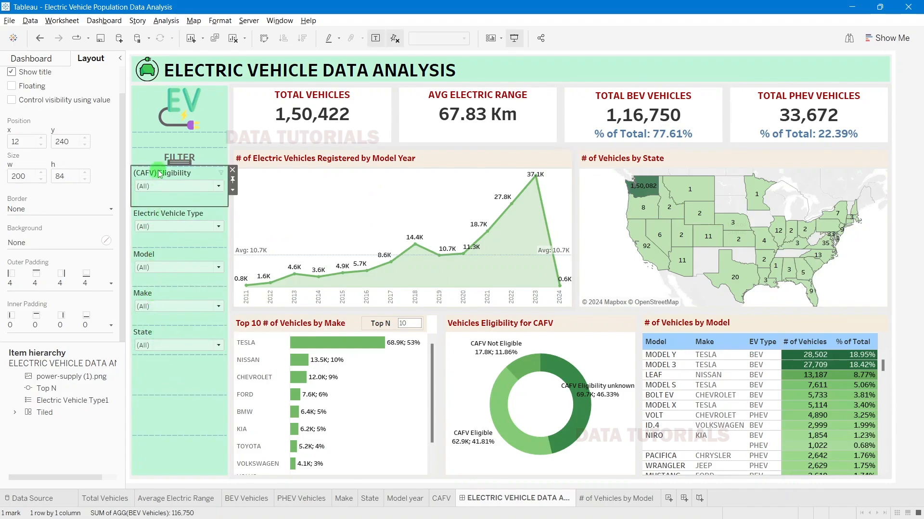
pyautogui.click(149, 214)
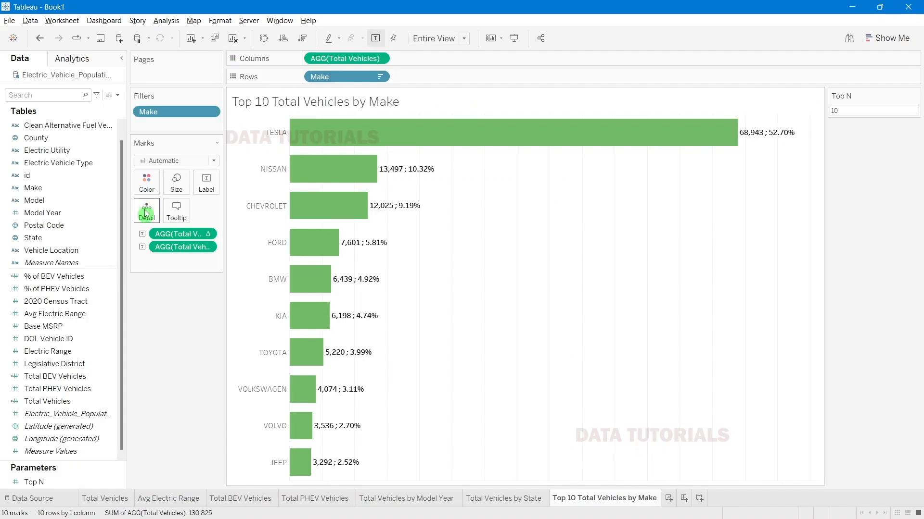
# Step: Find the State field in Book1 and add it as a filter on the Make chart with Use all
pyautogui.scroll(1, 33, 226)
pyautogui.click(53, 162)
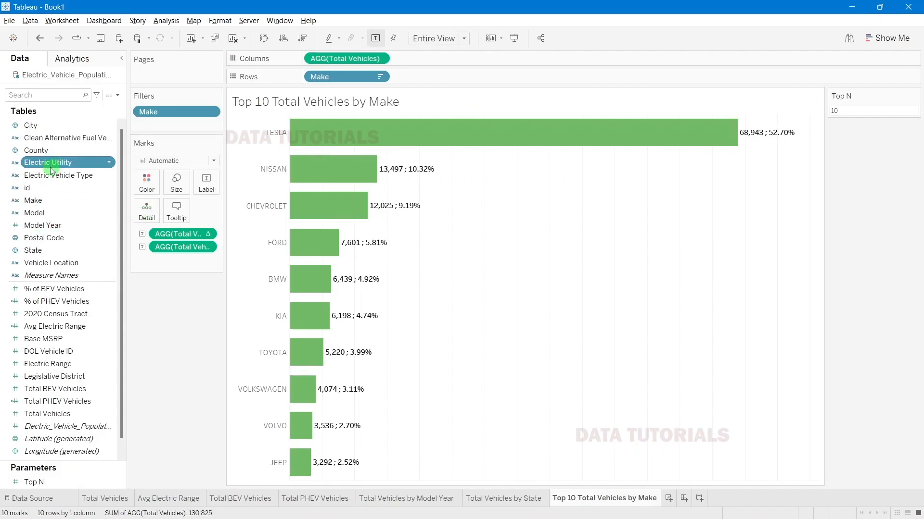
pyautogui.click(40, 96)
pyautogui.write('state')
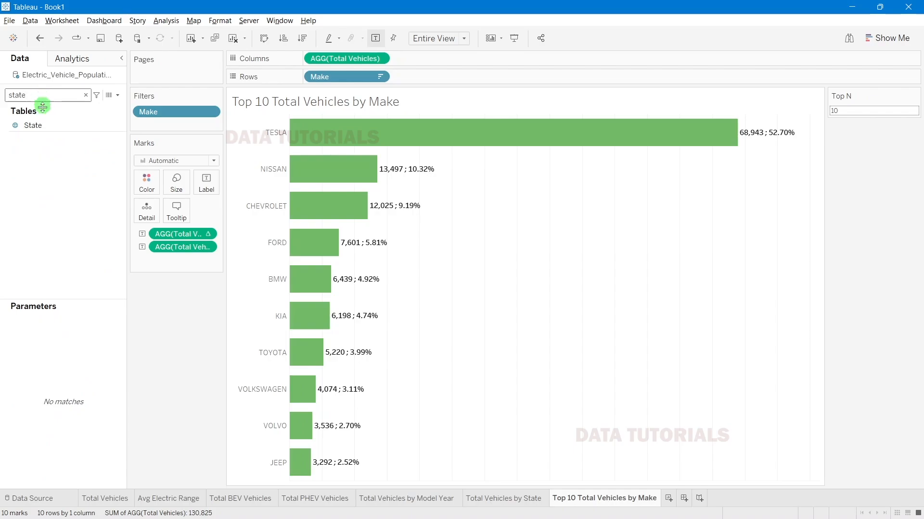
pyautogui.moveTo(34, 125); pyautogui.dragTo(153, 124)
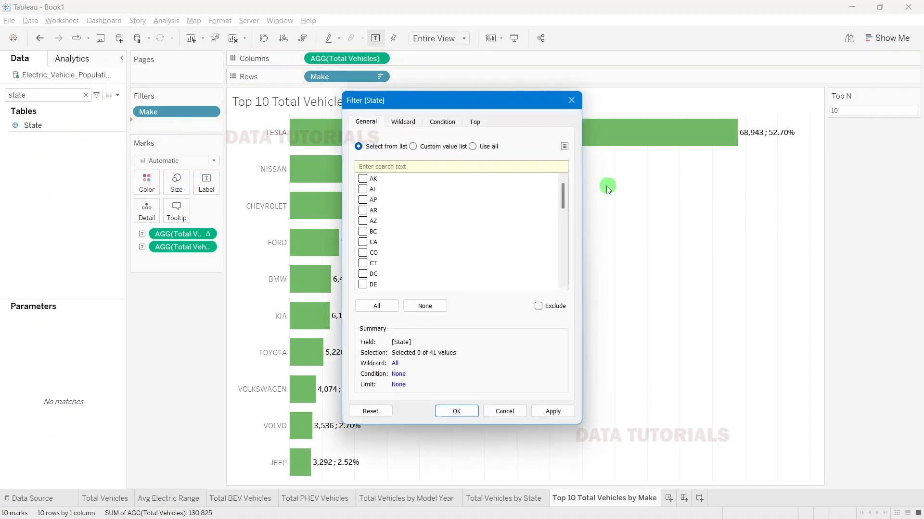
pyautogui.click(473, 147)
pyautogui.click(553, 411)
pyautogui.click(464, 410)
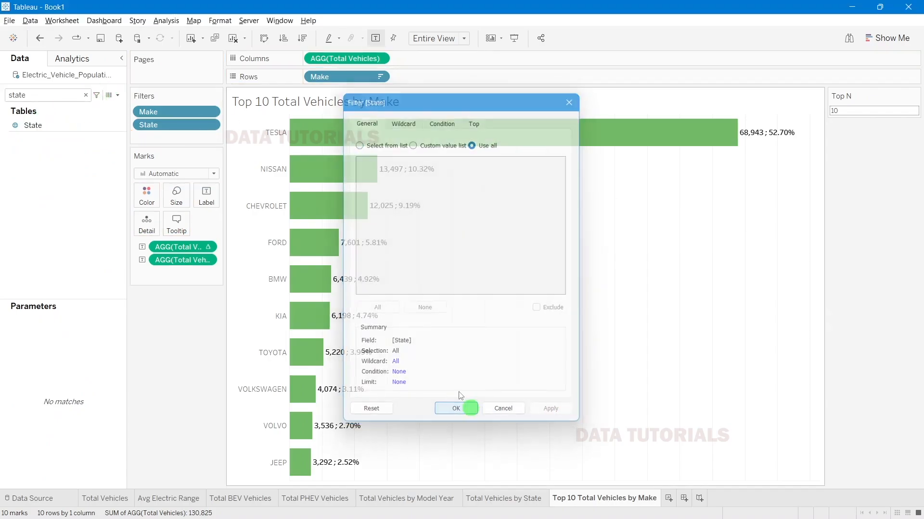
# Step: Clear the field search and show the State filter control on the sheet
pyautogui.click(86, 95)
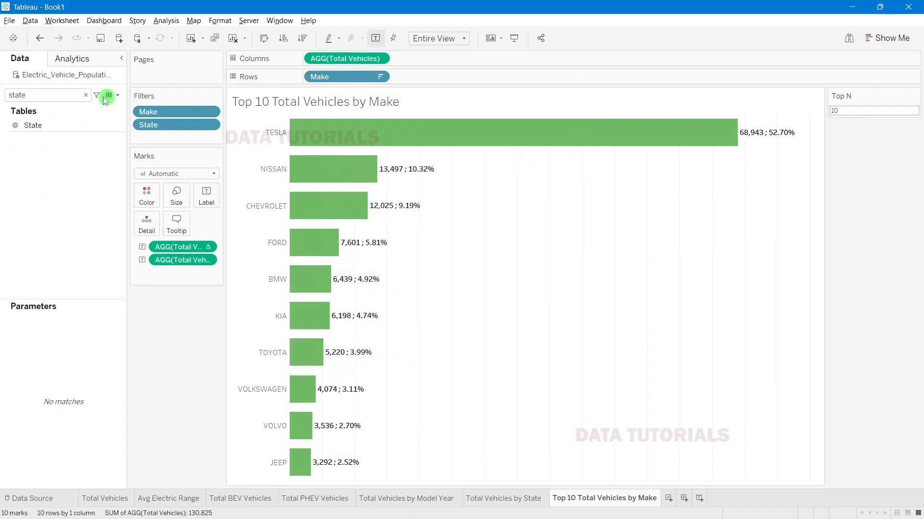
pyautogui.rightClick(178, 126)
pyautogui.click(196, 146)
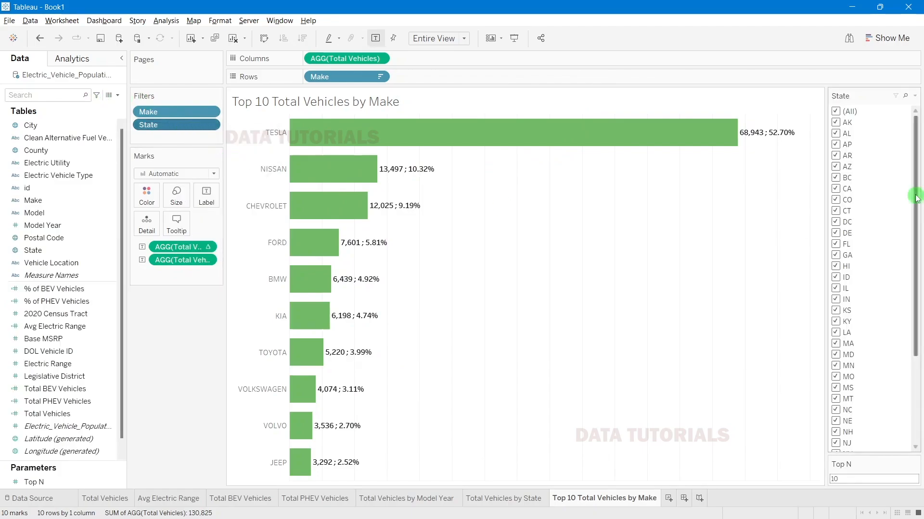
# Step: Test the State filter by limiting the chart to WA, and reselect all states
pyautogui.click(838, 112)
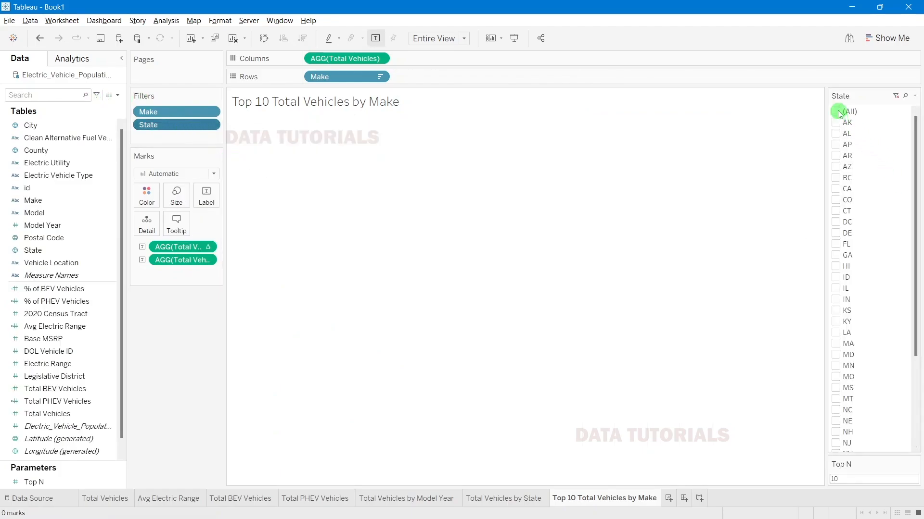
pyautogui.scroll(-4, 883, 284)
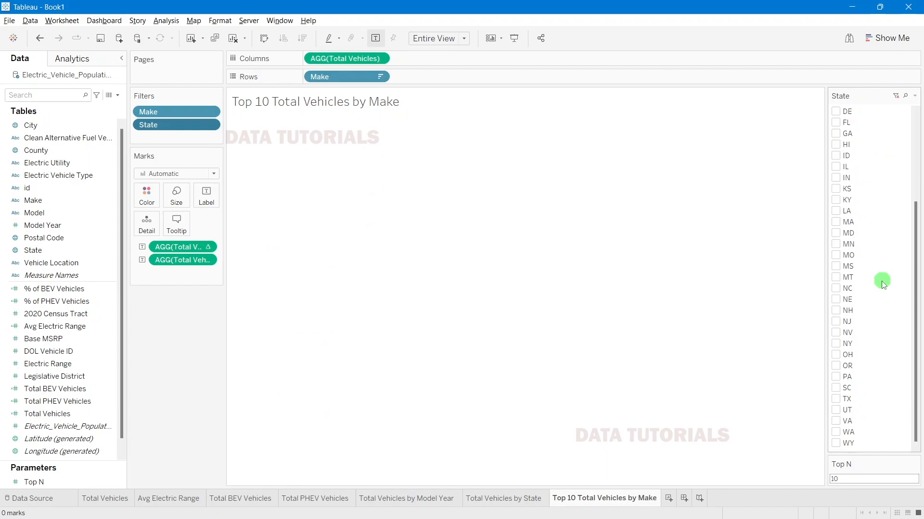
pyautogui.click(837, 432)
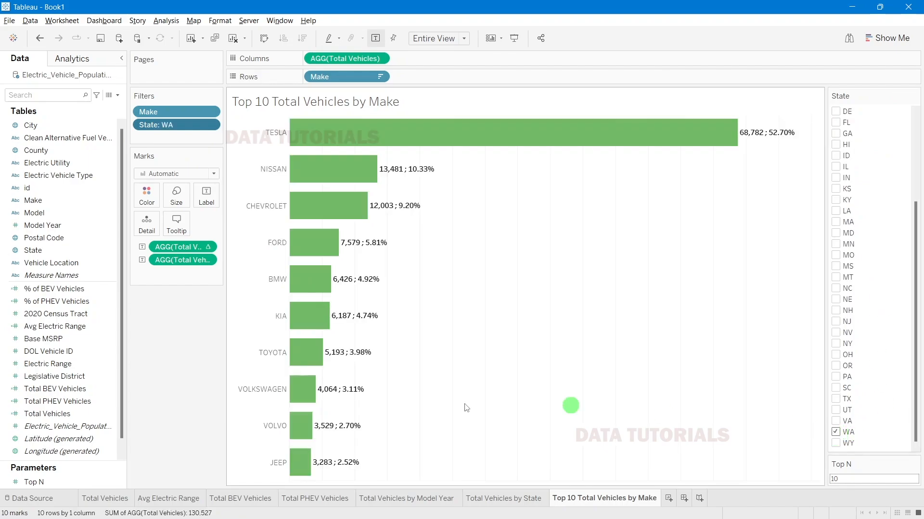
pyautogui.click(837, 433)
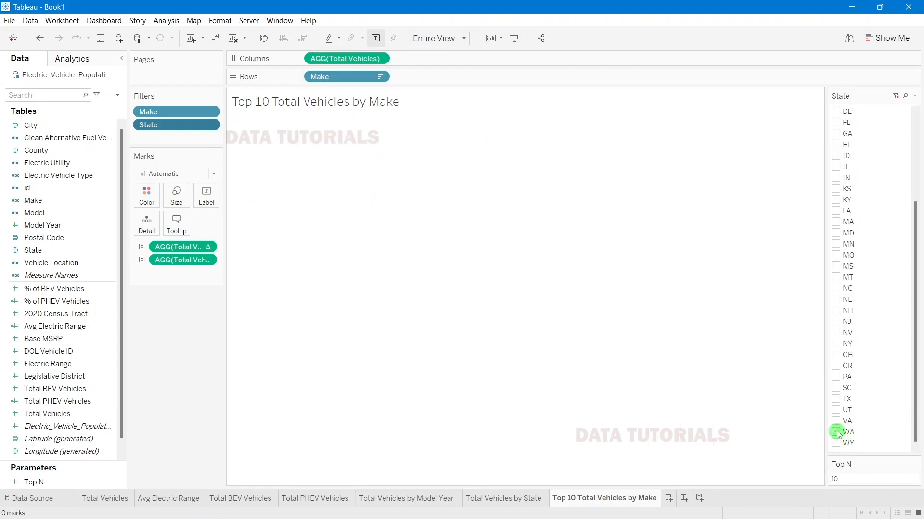
pyautogui.scroll(4, 849, 385)
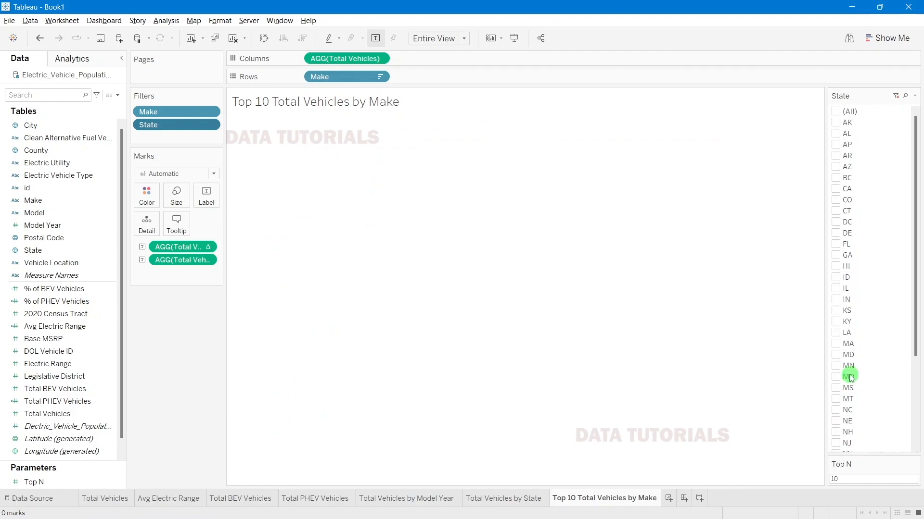
pyautogui.click(837, 190)
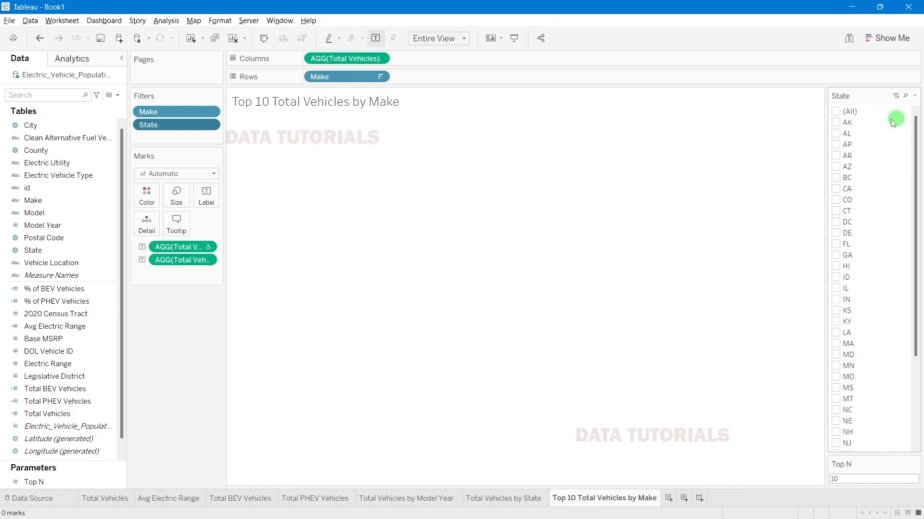
pyautogui.click(836, 112)
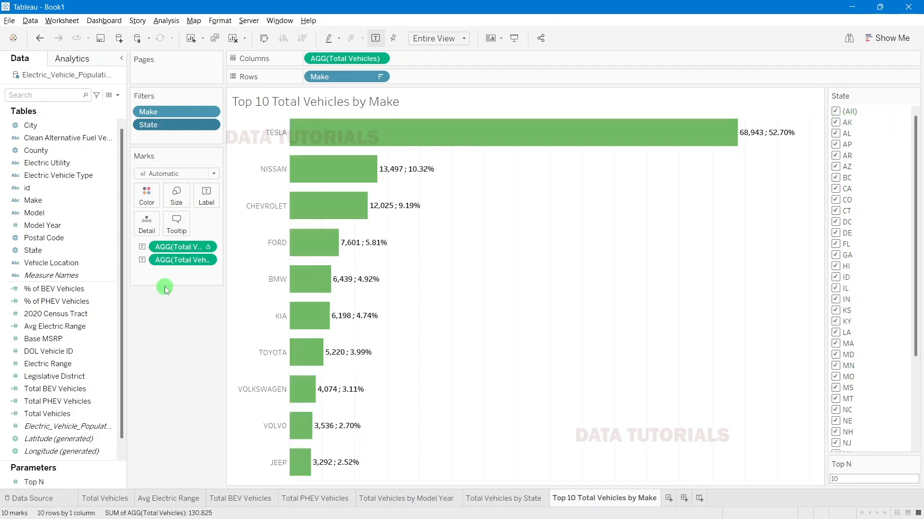
# Step: Check the filters on the finished dashboard, and add Electric Vehicle Type as a filter with Use all to the Book1 Make chart
pyautogui.click(13, 95)
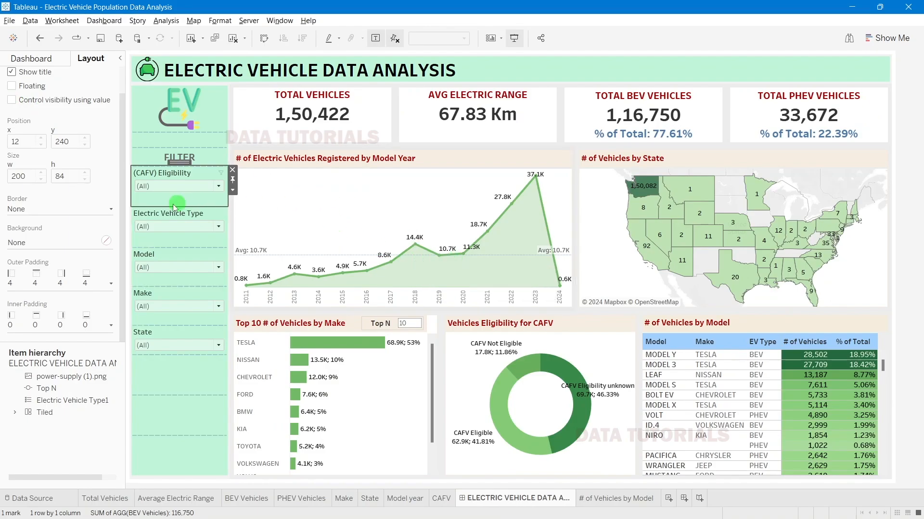
pyautogui.click(183, 245)
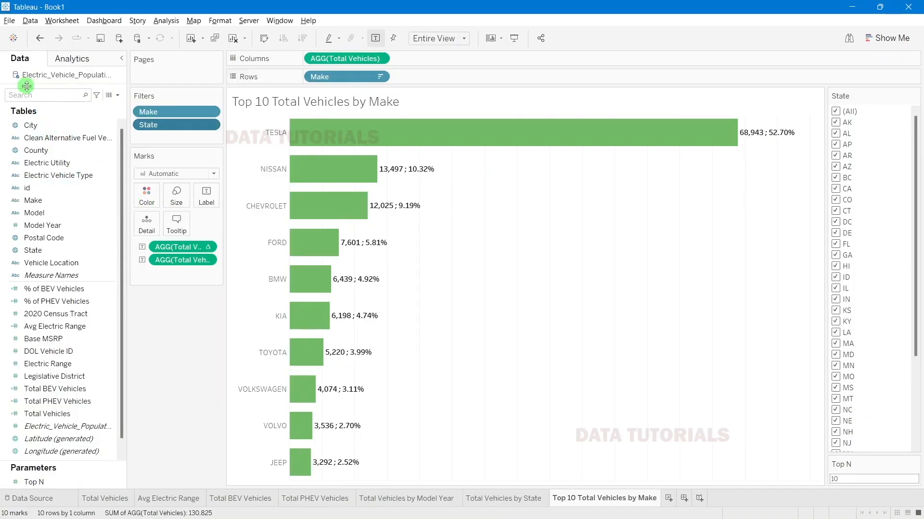
pyautogui.click(30, 97)
pyautogui.write('elec')
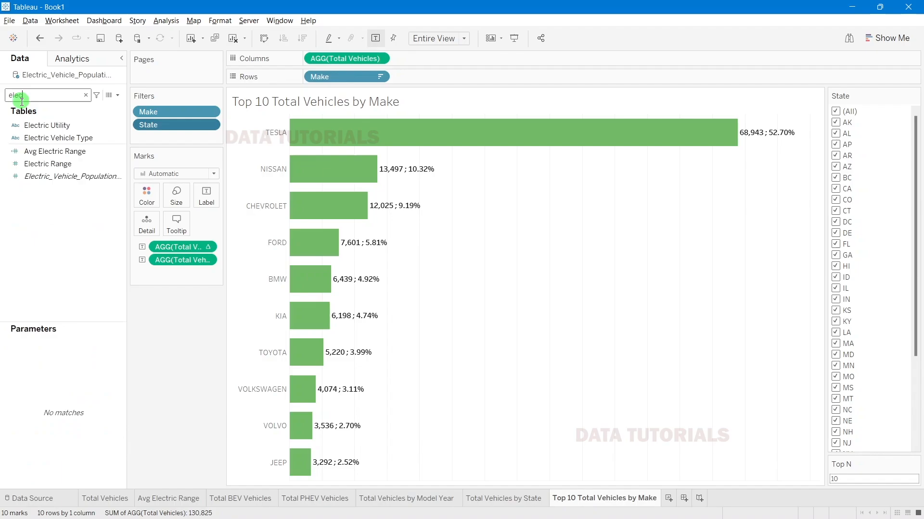
pyautogui.rightClick(58, 138)
pyautogui.moveTo(43, 137); pyautogui.dragTo(169, 134)
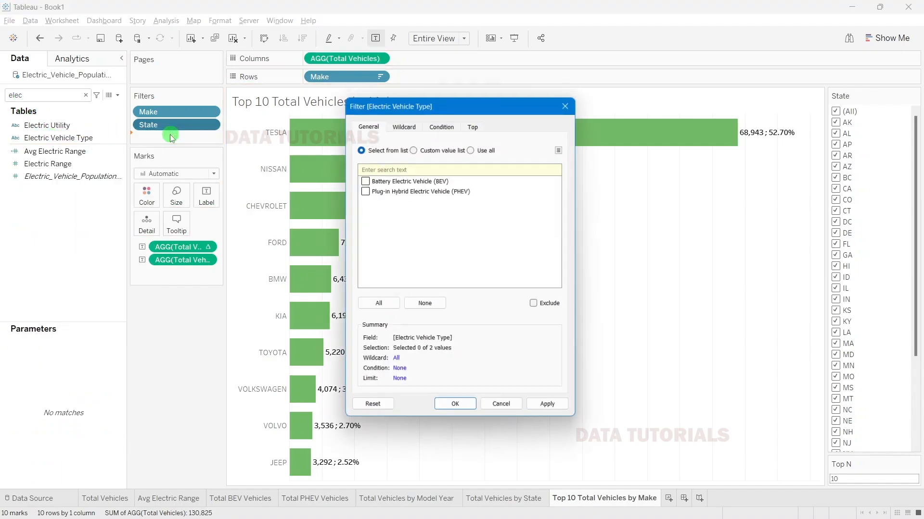
pyautogui.click(493, 145)
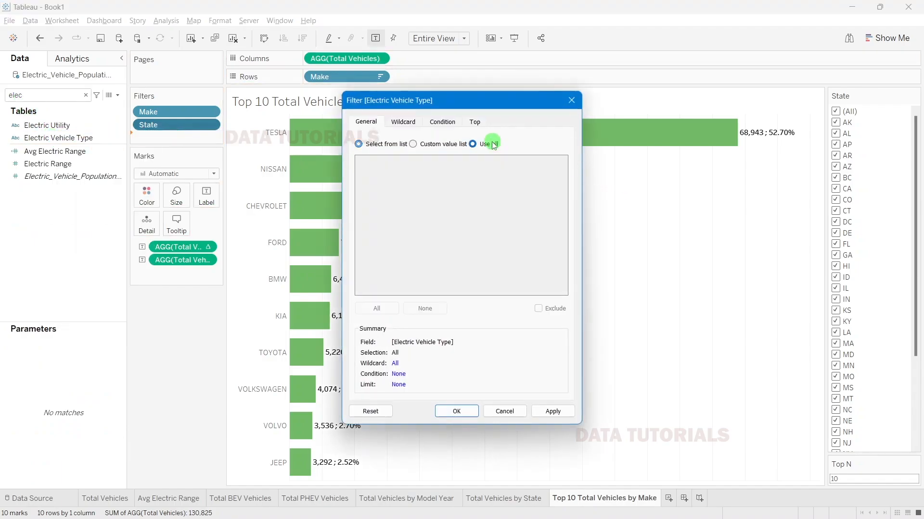
pyautogui.click(553, 411)
pyautogui.click(457, 411)
# Step: Show the Electric Vehicle Type filter control and limit the chart to Plug-in Hybrid Electric Vehicle (PHEV)
pyautogui.rightClick(169, 136)
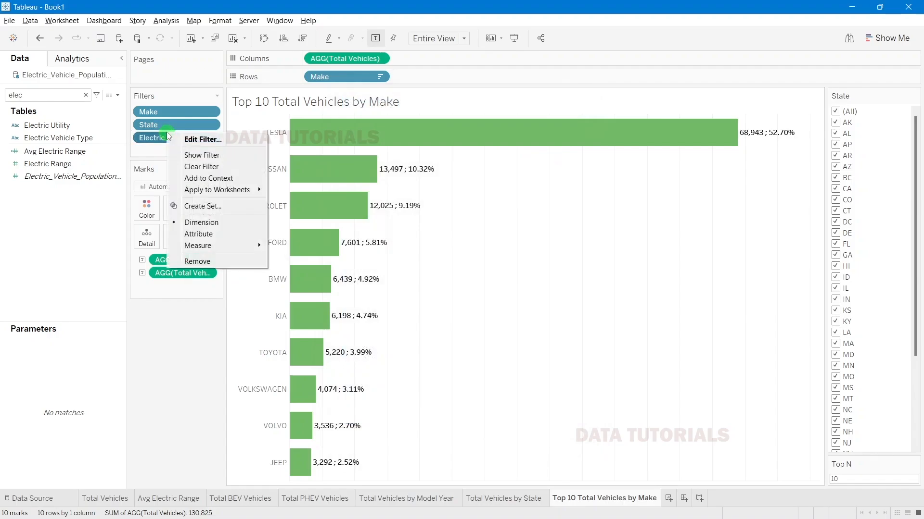
pyautogui.click(185, 155)
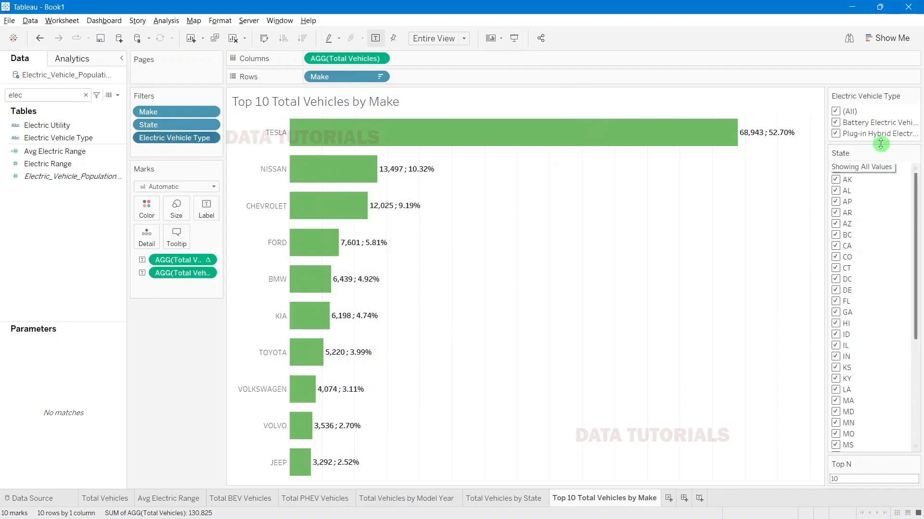
pyautogui.click(836, 123)
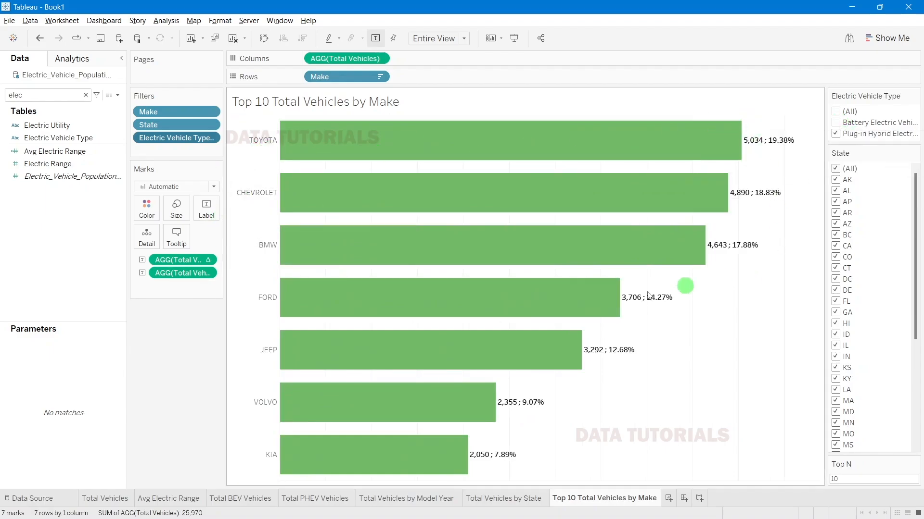
# Step: Move the Top N parameter control above the Electric Vehicle Type and State filter controls
pyautogui.moveTo(852, 463); pyautogui.dragTo(868, 96)
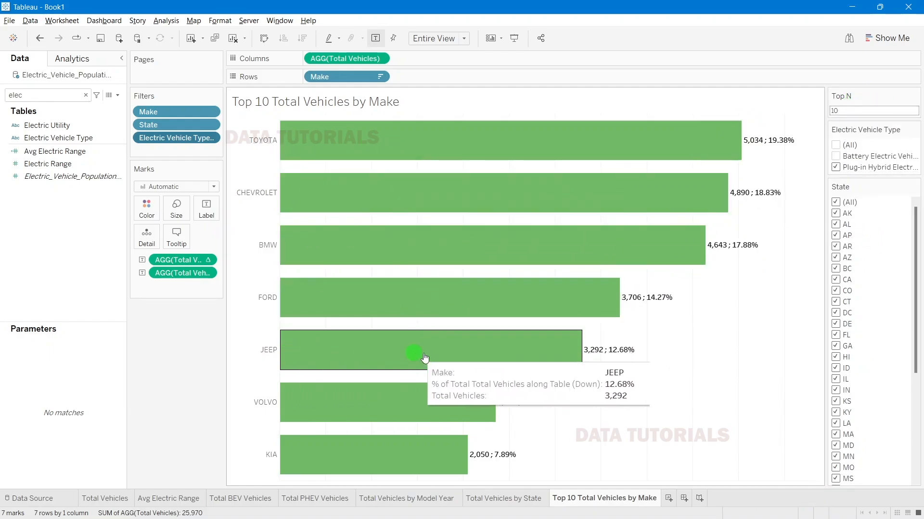
pyautogui.doubleClick(840, 111)
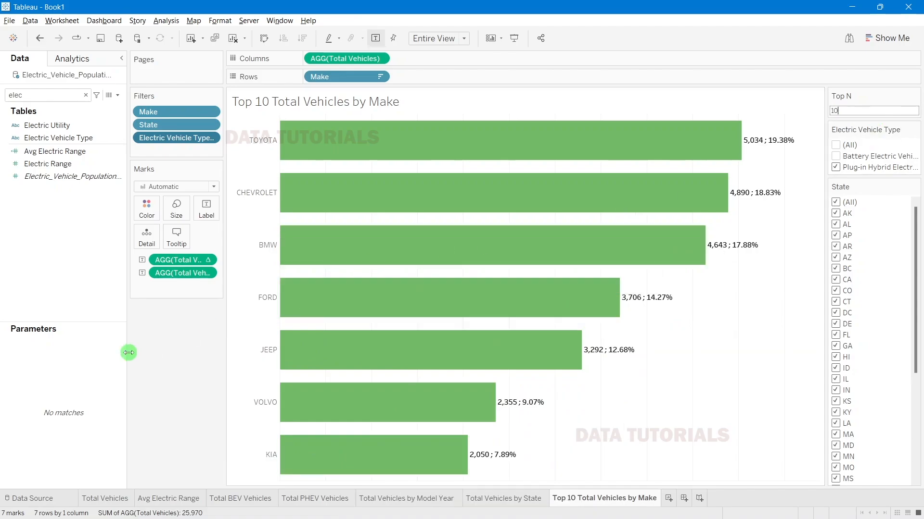
pyautogui.moveTo(128, 350); pyautogui.dragTo(130, 351)
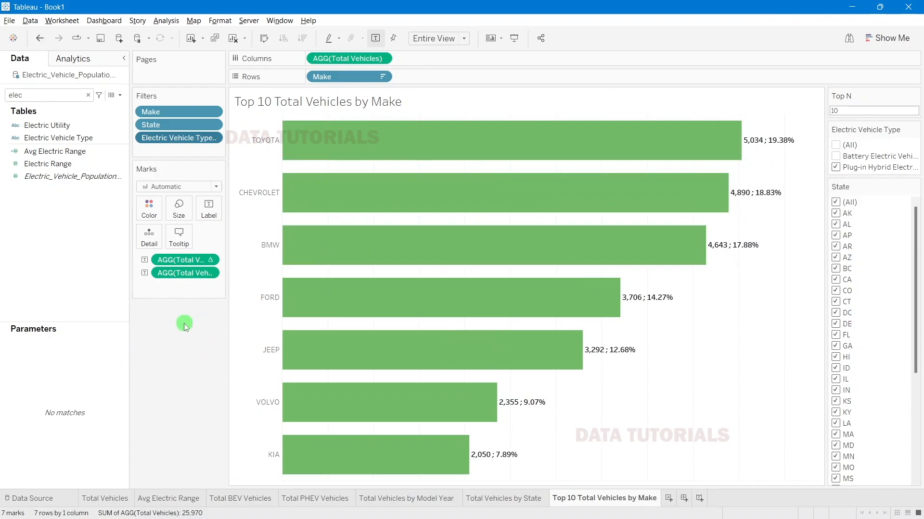
# Step: Switch to Chrome and open a blank new tab in its own separate browser window
pyautogui.moveTo(351, 506)
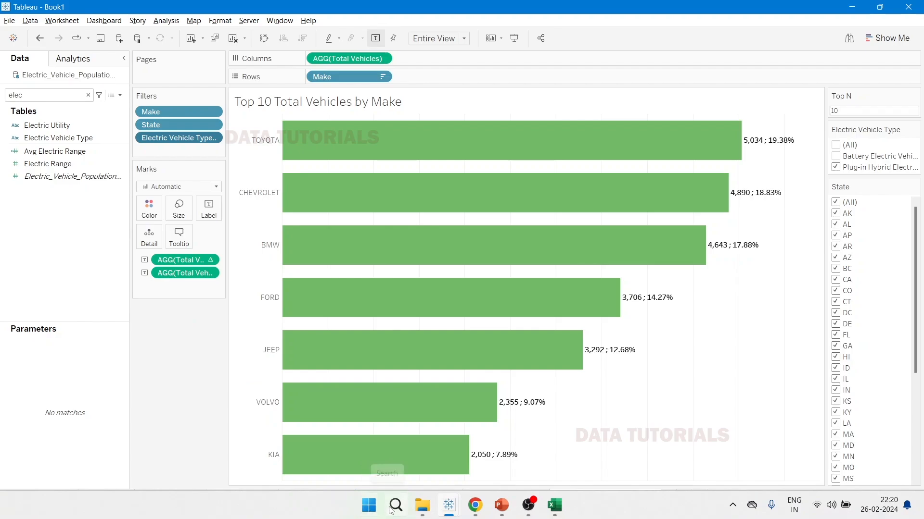
pyautogui.click(475, 505)
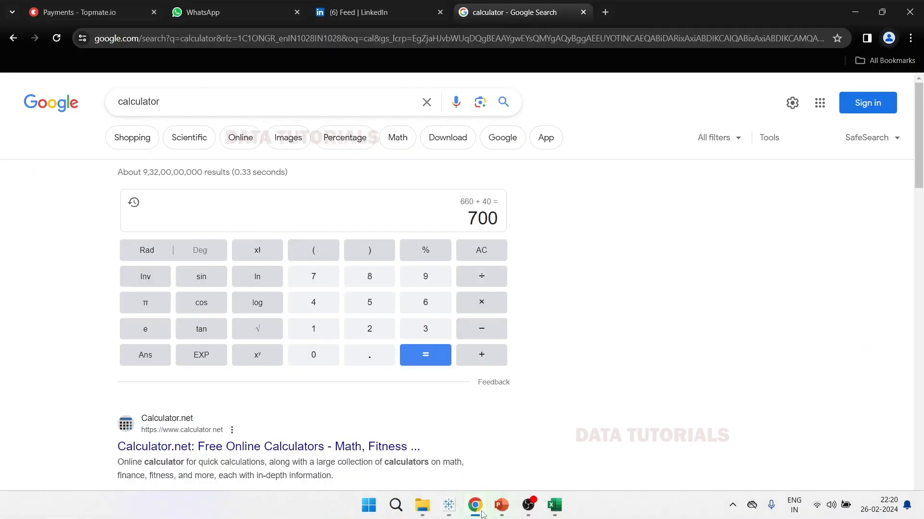
pyautogui.click(605, 12)
pyautogui.moveTo(672, 11); pyautogui.dragTo(331, 49)
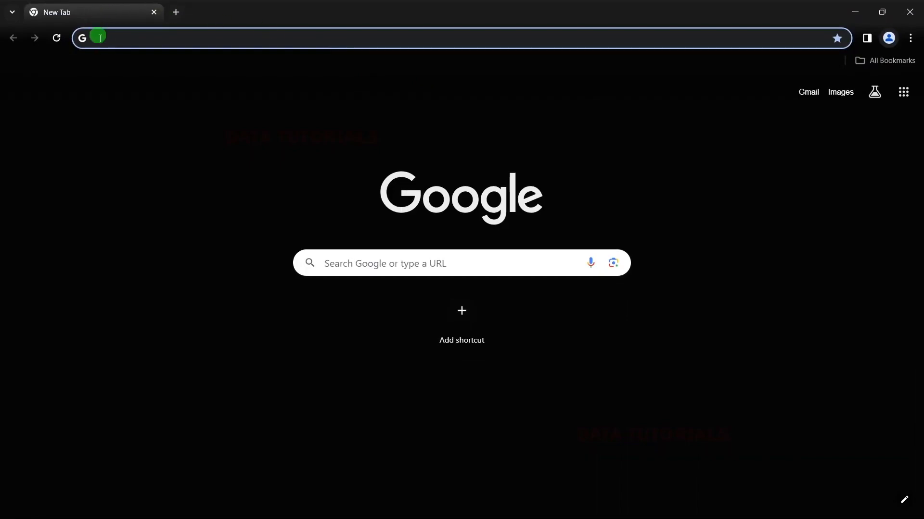
# Step: Search Google for "tableau order of operation of filter"
pyautogui.write('t')
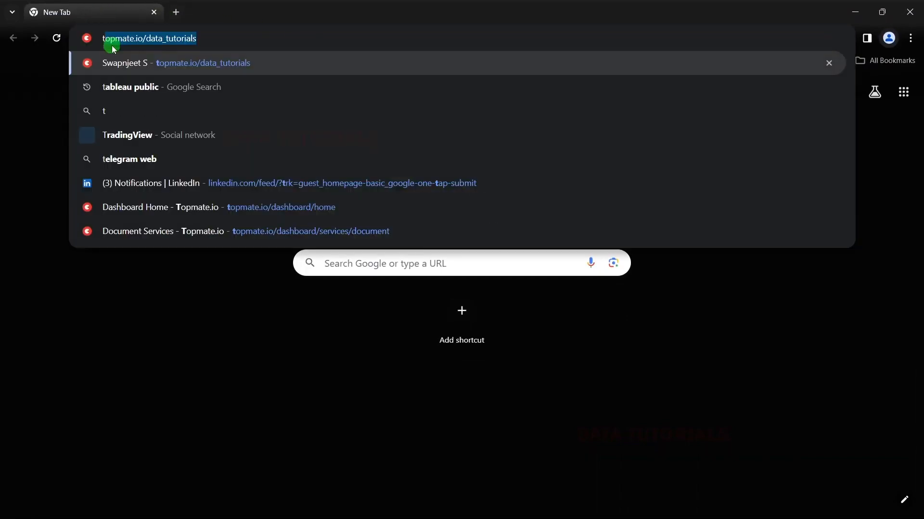
pyautogui.write('ableau foil')
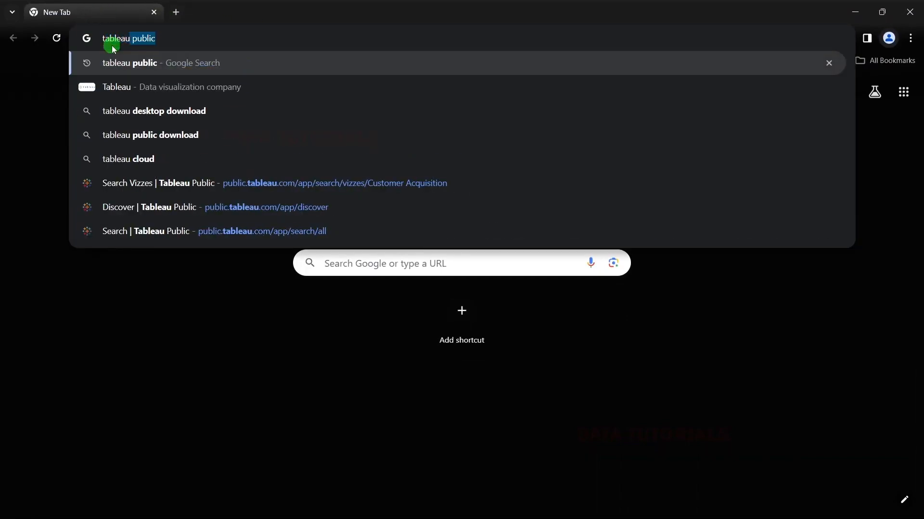
pyautogui.press('BackSpace')
pyautogui.press('BackSpace')
pyautogui.press('BackSpace')
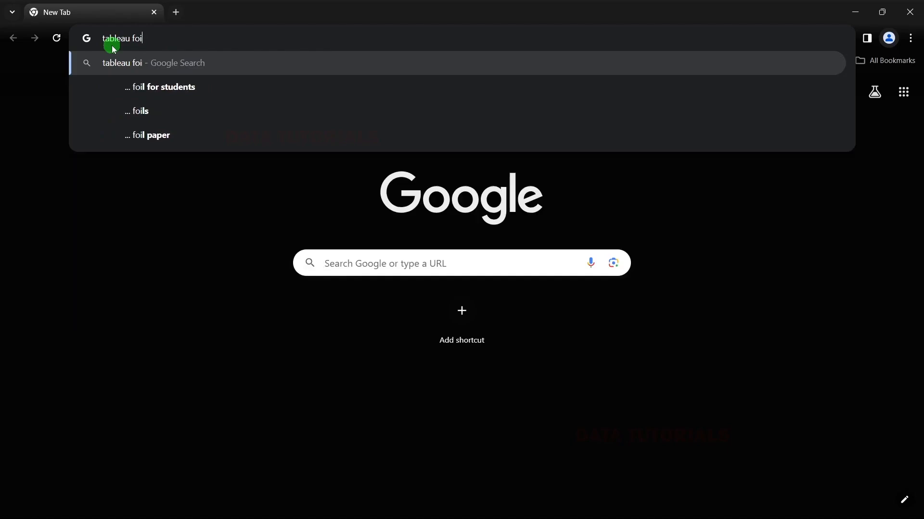
pyautogui.press('BackSpace')
pyautogui.write('ope')
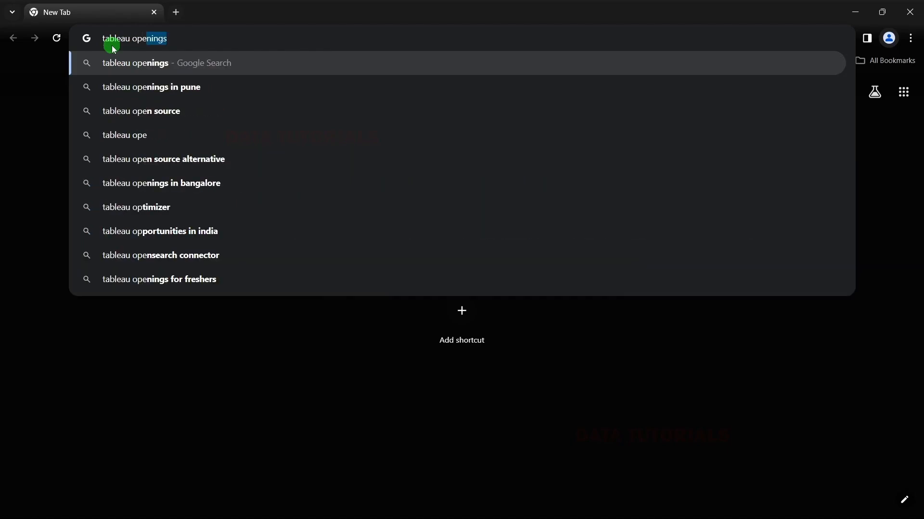
pyautogui.write('rati')
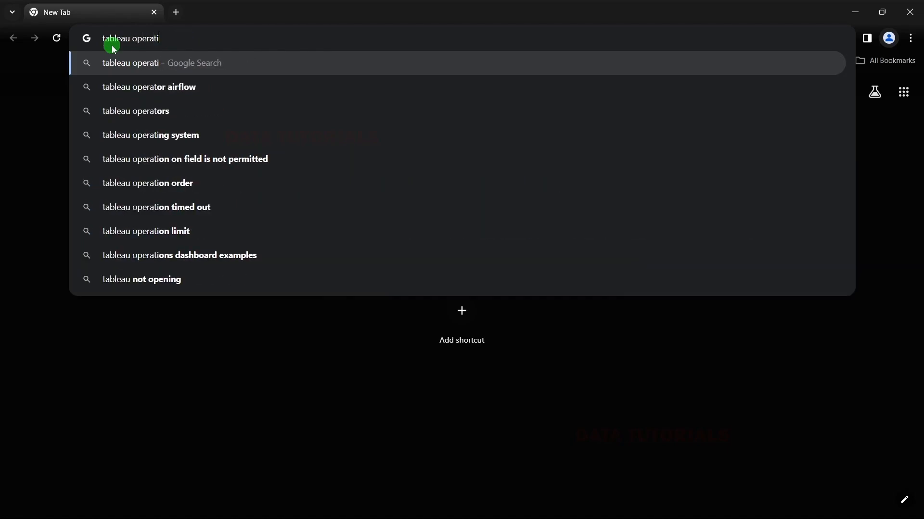
pyautogui.write('on of filter')
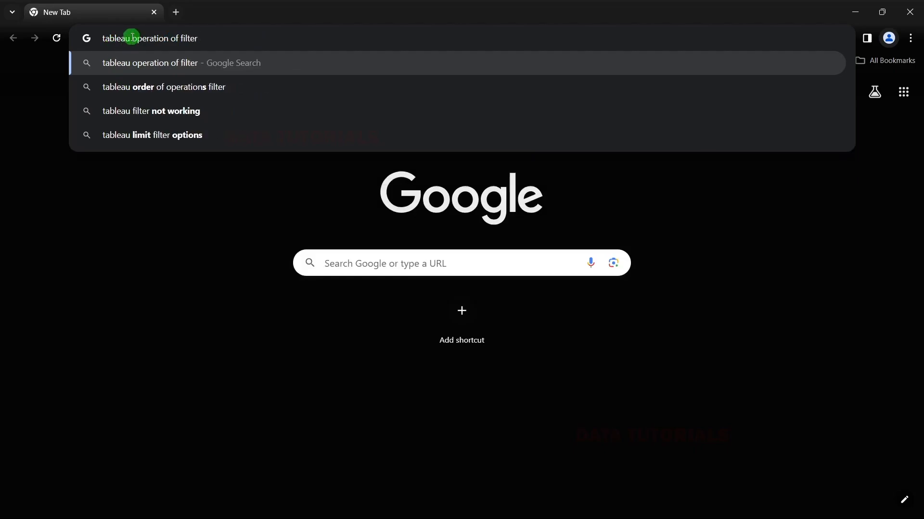
pyautogui.write('order of')
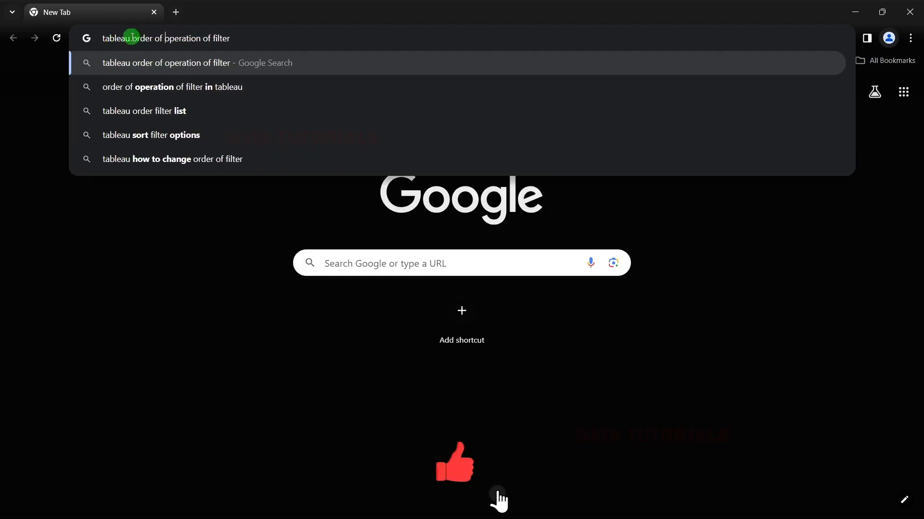
pyautogui.press('Return')
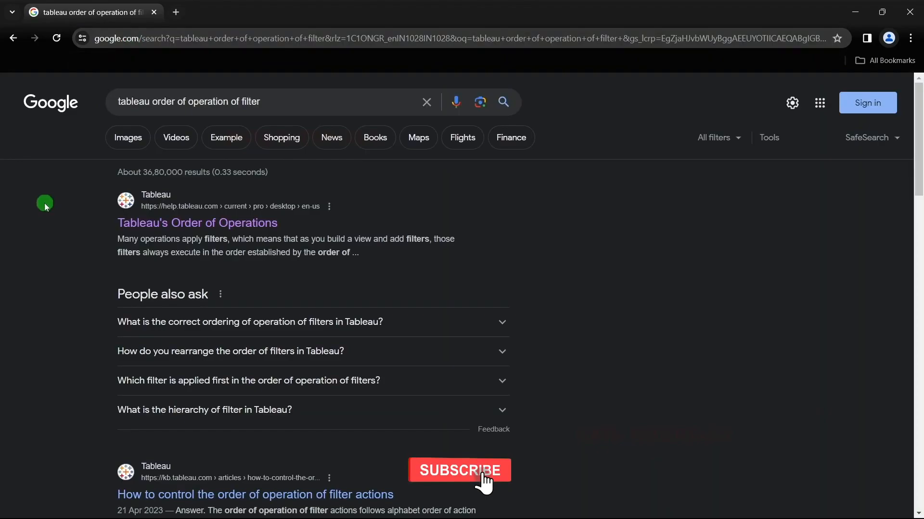
# Step: Open the Tableau's Order of Operations help article and examine where Top N sits in the filter pipeline diagram
pyautogui.click(186, 224)
pyautogui.scroll(-5, 318, 226)
pyautogui.scroll(-7, 330, 233)
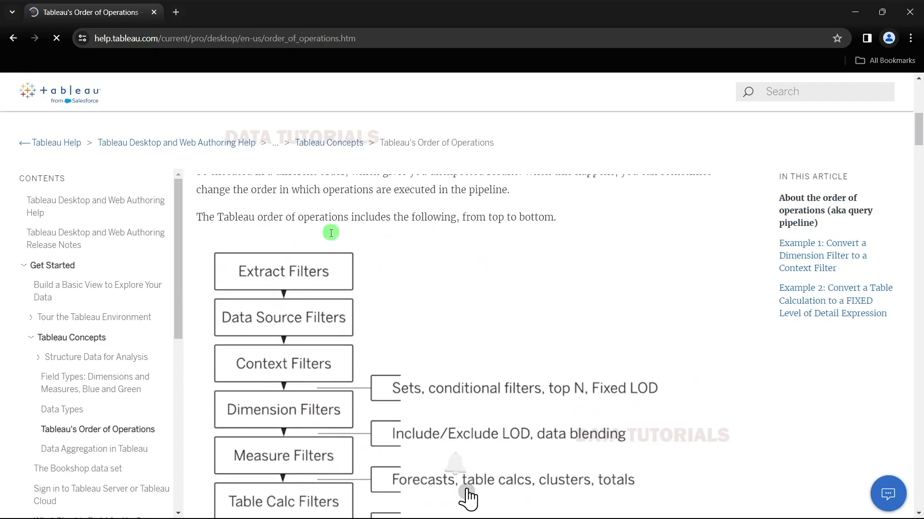
pyautogui.scroll(2, 359, 234)
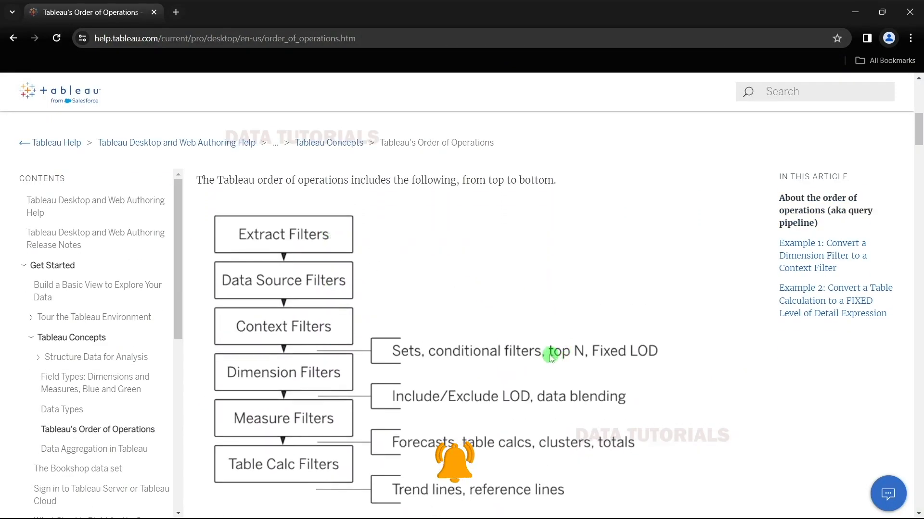
# Step: Switch from the help article back to the Make chart in the Tableau Book1 workbook
pyautogui.hotkey('alt', 'Tab')
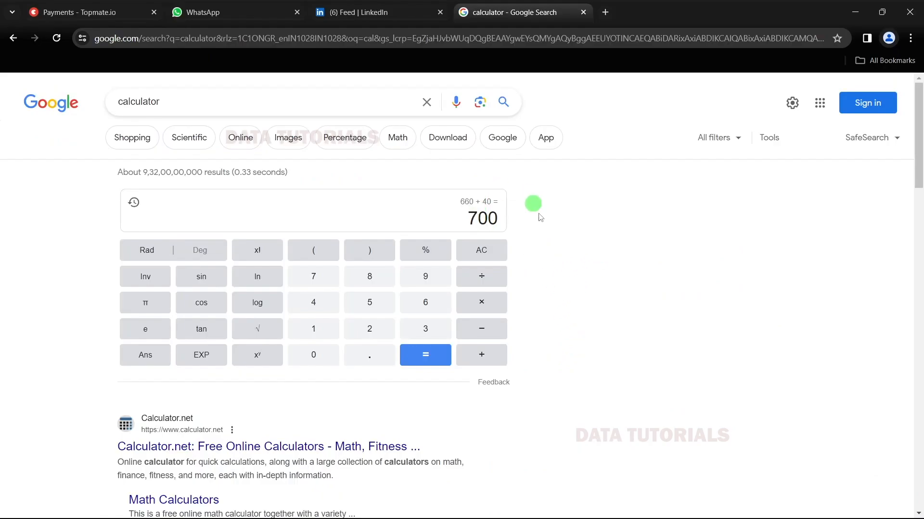
pyautogui.hotkey('alt', 'Tab')
pyautogui.hotkey('alt', 'Tab')
pyautogui.press('Tab')
pyautogui.click(542, 226)
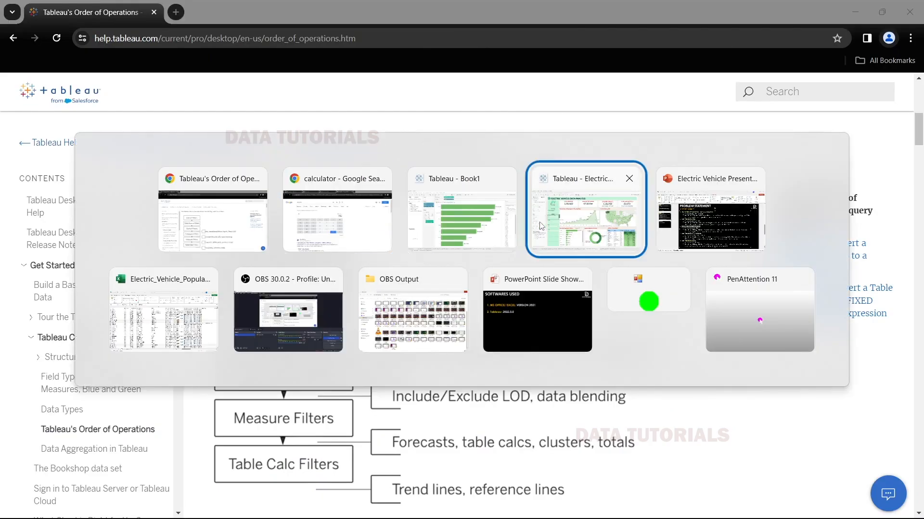
pyautogui.hotkey('alt', 'Tab')
pyautogui.hotkey('alt', 'Tab')
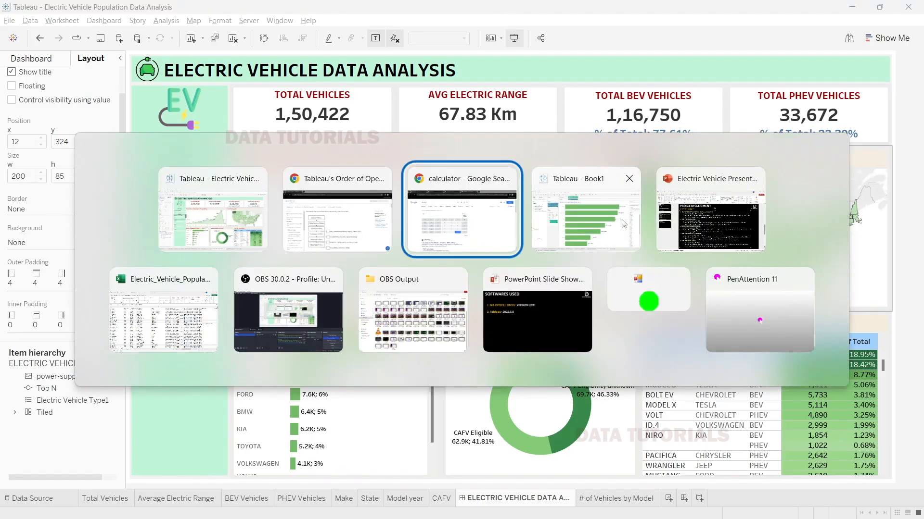
pyautogui.hotkey('alt', 'Tab')
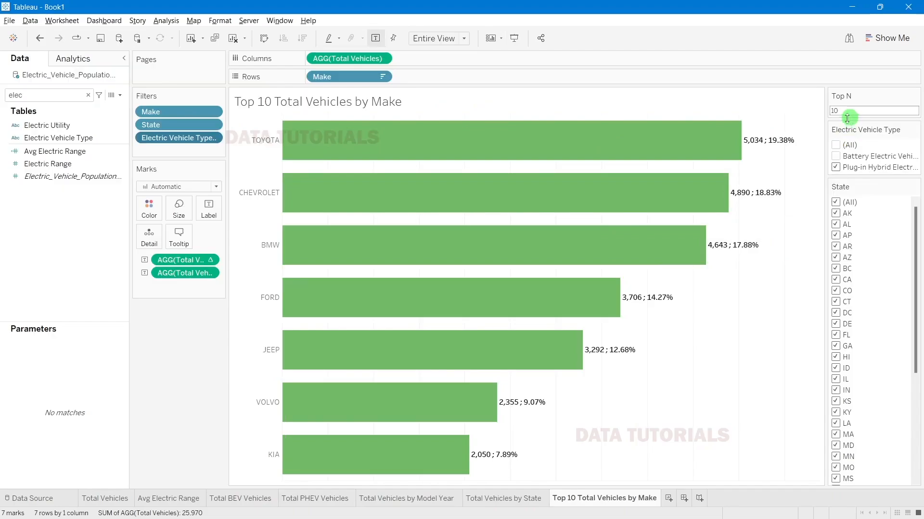
# Step: Compare the Make chart's Top N and dimension filters with the context and dimension filter levels in the help article's diagram
pyautogui.hotkey('alt', 'Tab')
pyautogui.hotkey('alt', 'Tab')
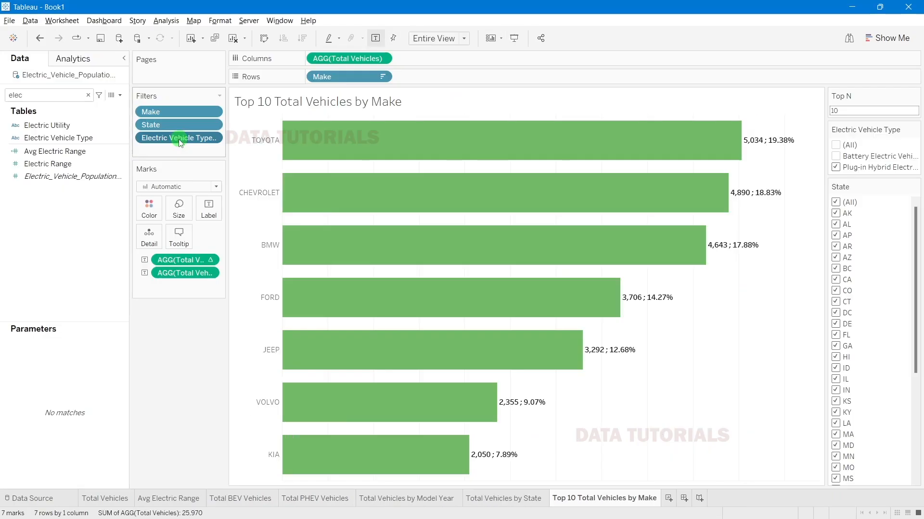
pyautogui.hotkey('alt', 'Tab')
pyautogui.press('Tab')
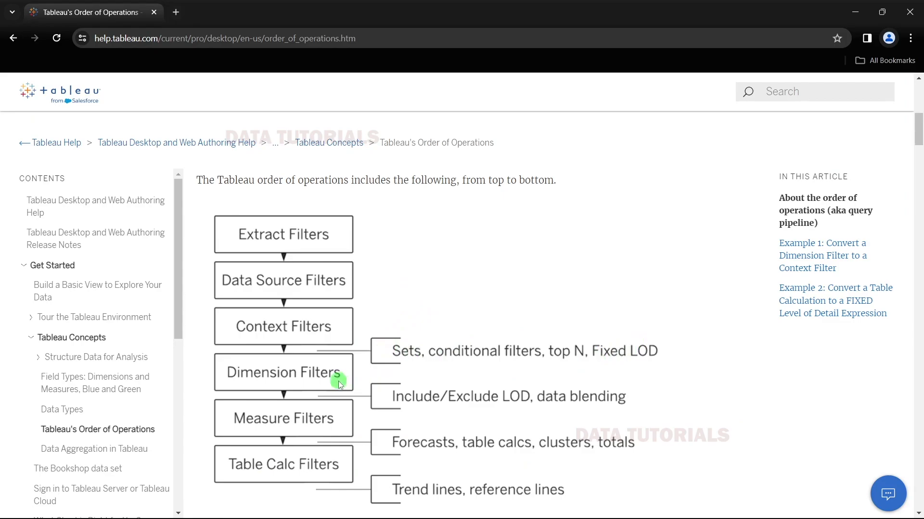
pyautogui.hotkey('alt', 'Tab')
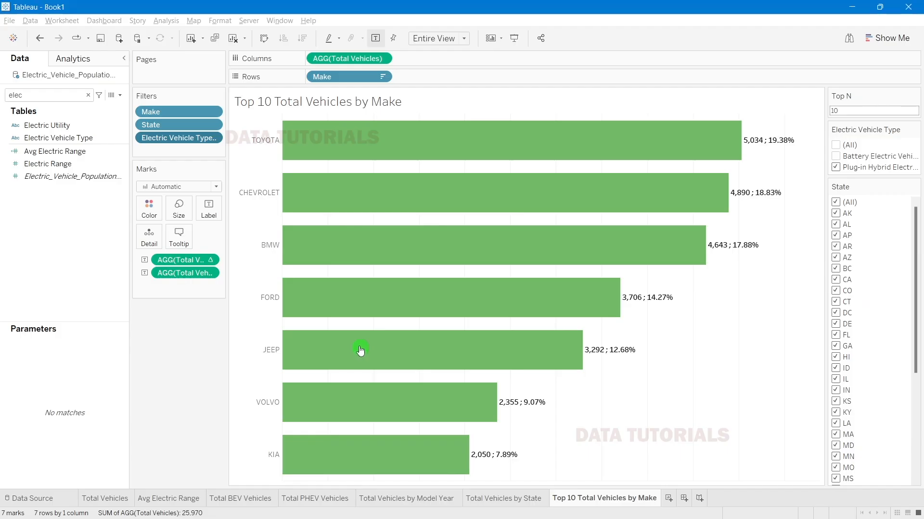
pyautogui.hotkey('alt', 'Tab')
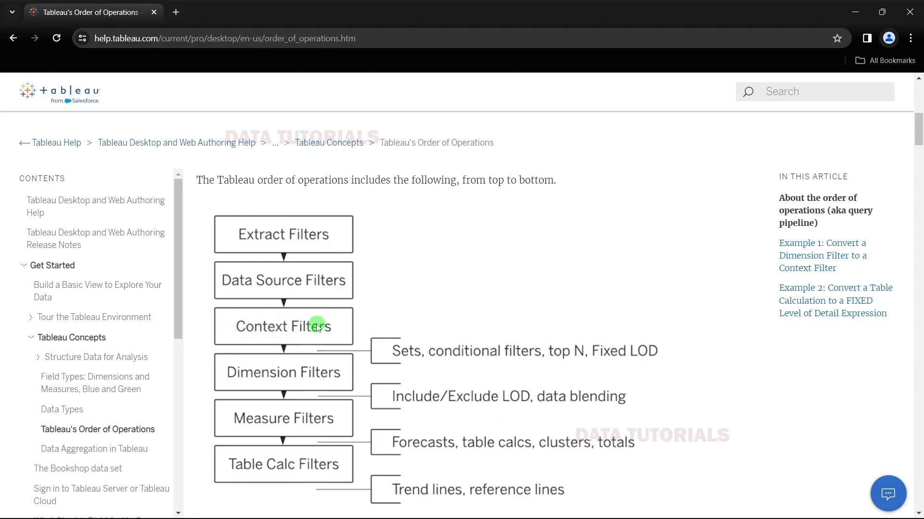
pyautogui.hotkey('alt', 'Tab')
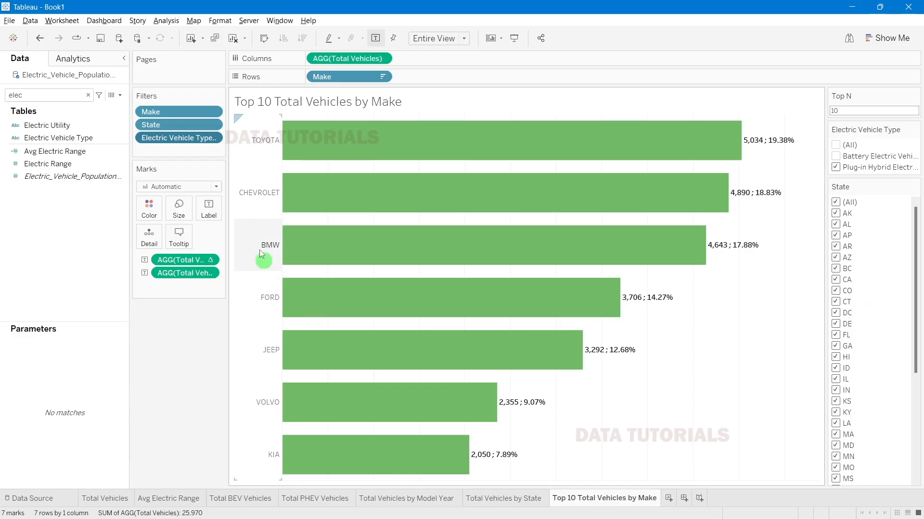
# Step: Clear the field search and add the Electric Vehicle Type filter to the context
pyautogui.click(151, 124)
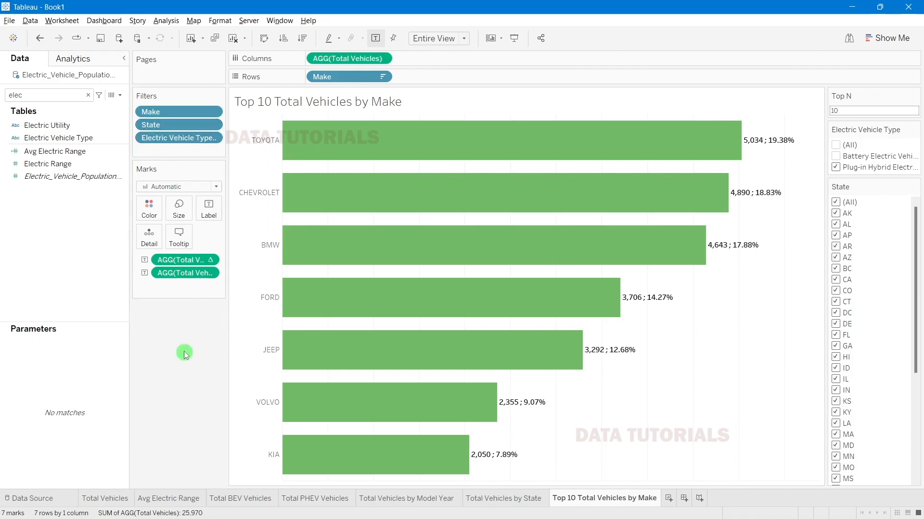
pyautogui.click(142, 126)
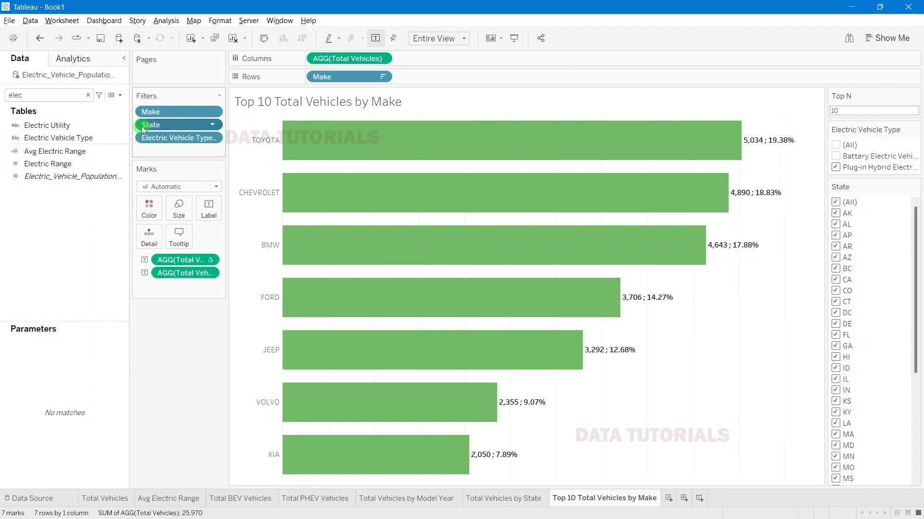
pyautogui.click(88, 95)
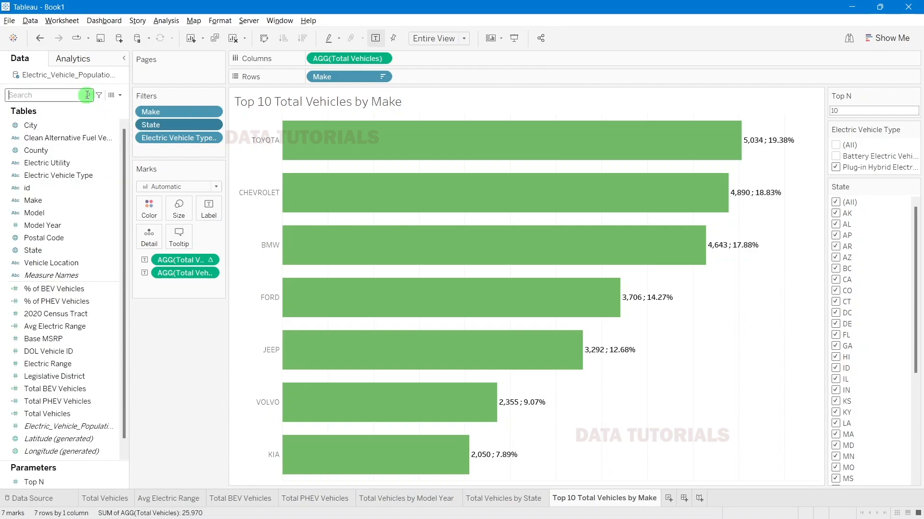
pyautogui.rightClick(169, 141)
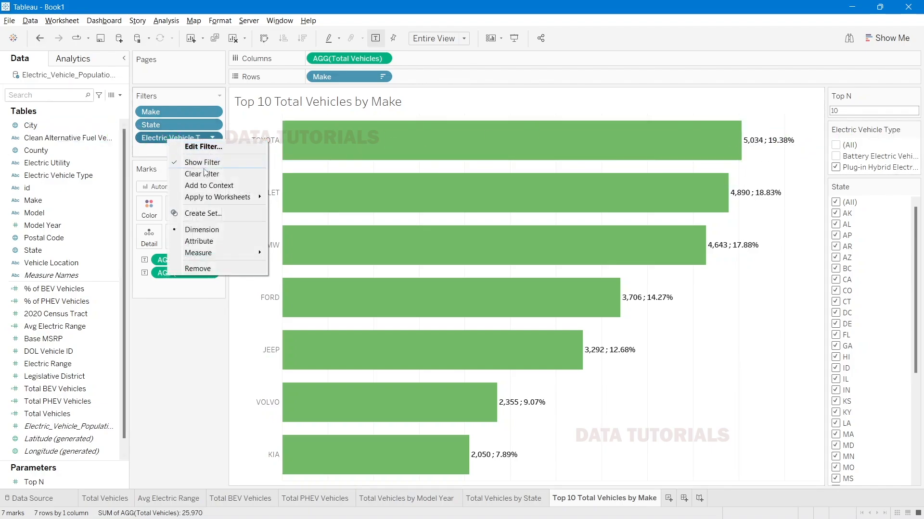
pyautogui.click(207, 186)
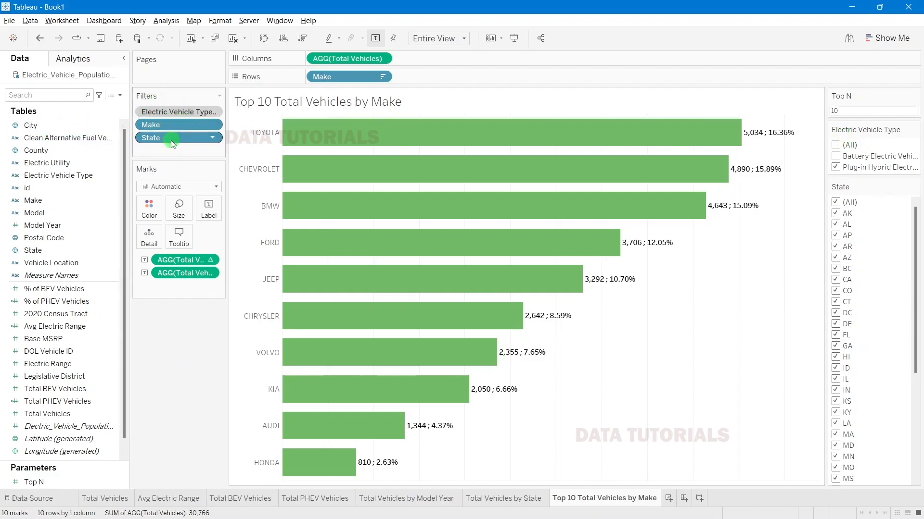
# Step: Glance at the finished Electric Vehicle Data Analysis dashboard, then set the Make chart's Electric Vehicle Type filter to (All)
pyautogui.hotkey('alt', 'Tab')
pyautogui.hotkey('alt', 'Tab')
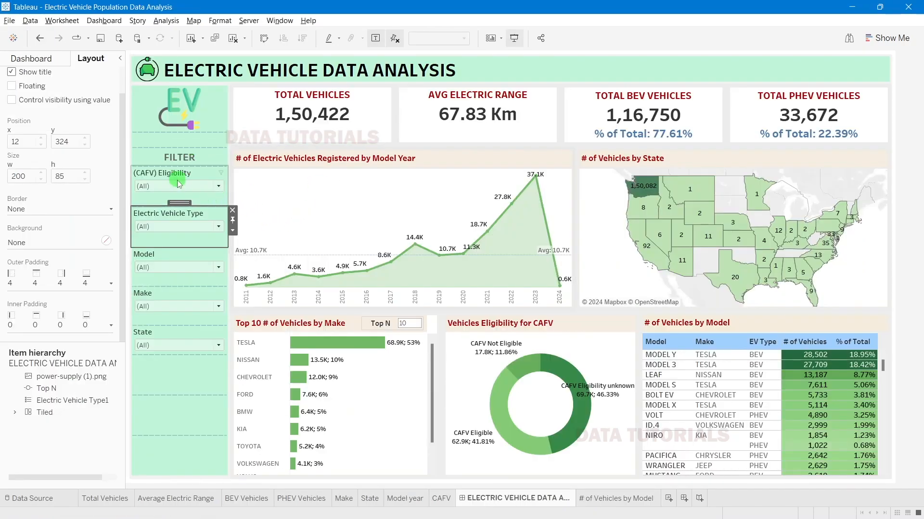
pyautogui.hotkey('alt', 'Tab')
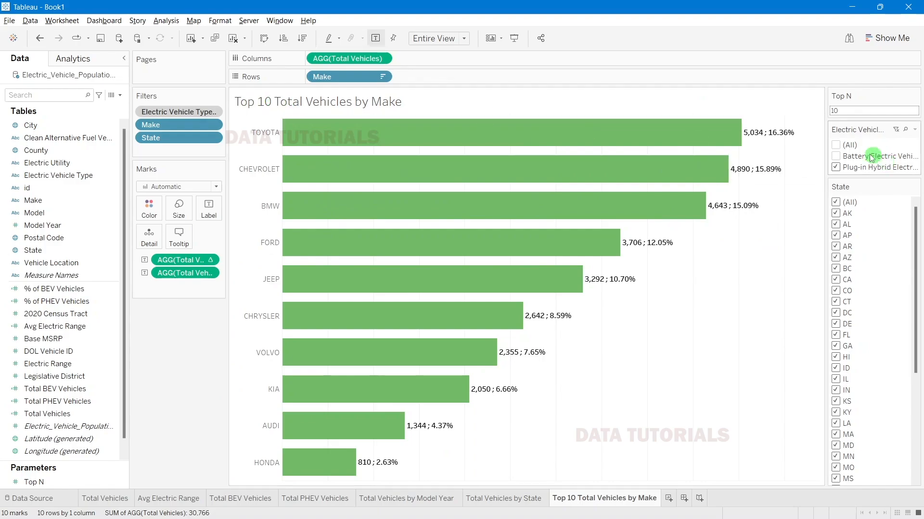
pyautogui.click(837, 145)
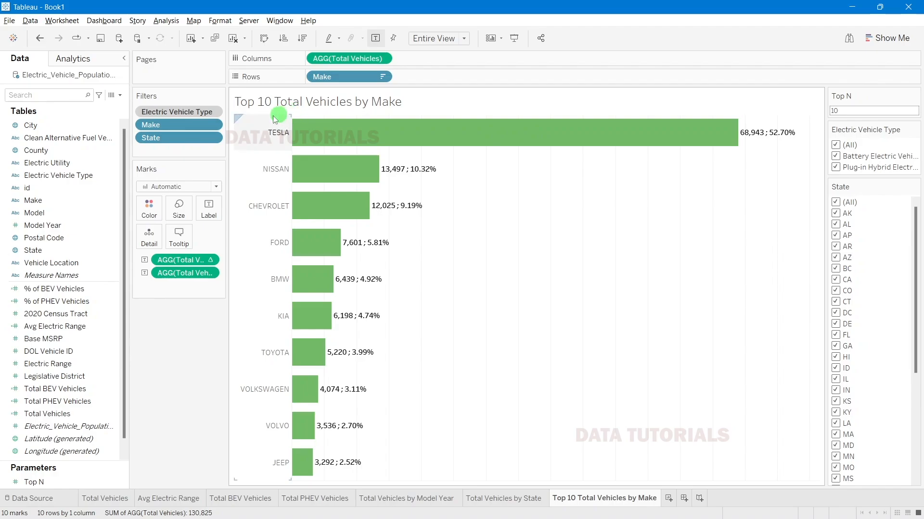
# Step: Add the State filter of the Make chart to the context
pyautogui.click(162, 126)
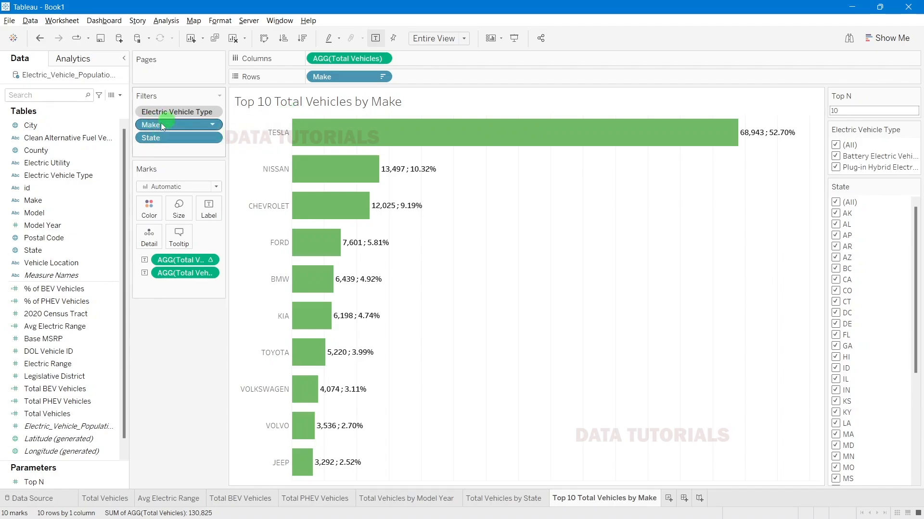
pyautogui.click(338, 78)
pyautogui.click(172, 130)
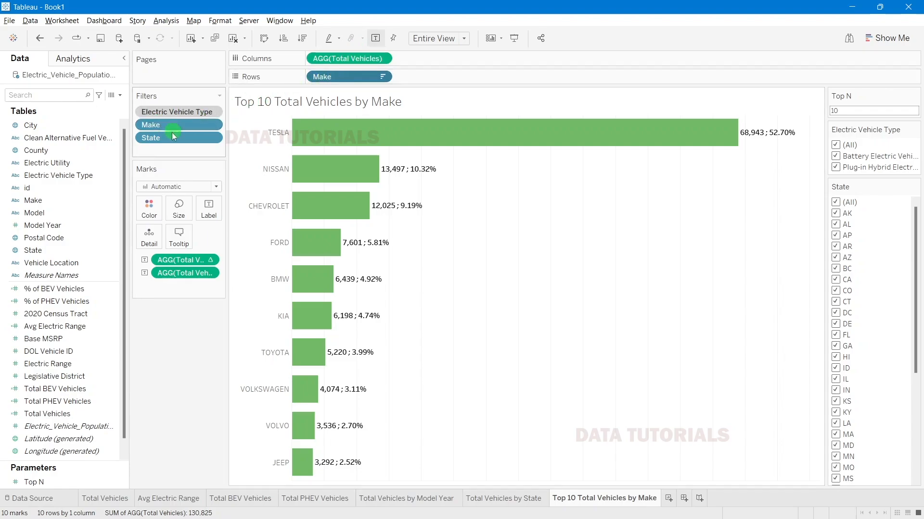
pyautogui.rightClick(158, 144)
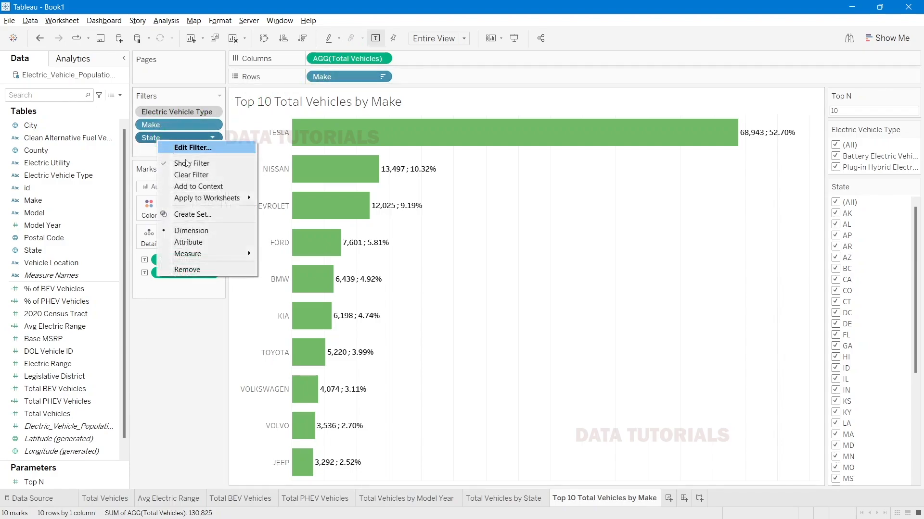
pyautogui.moveTo(210, 198)
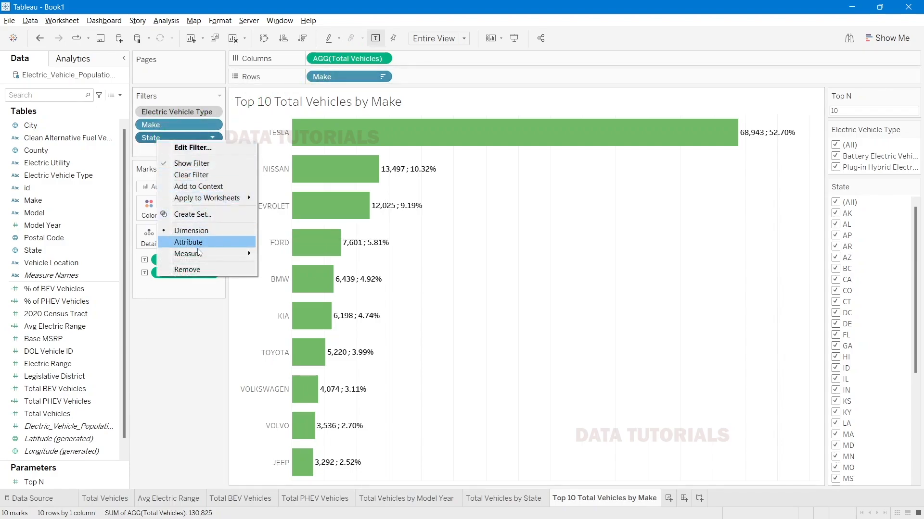
pyautogui.click(198, 186)
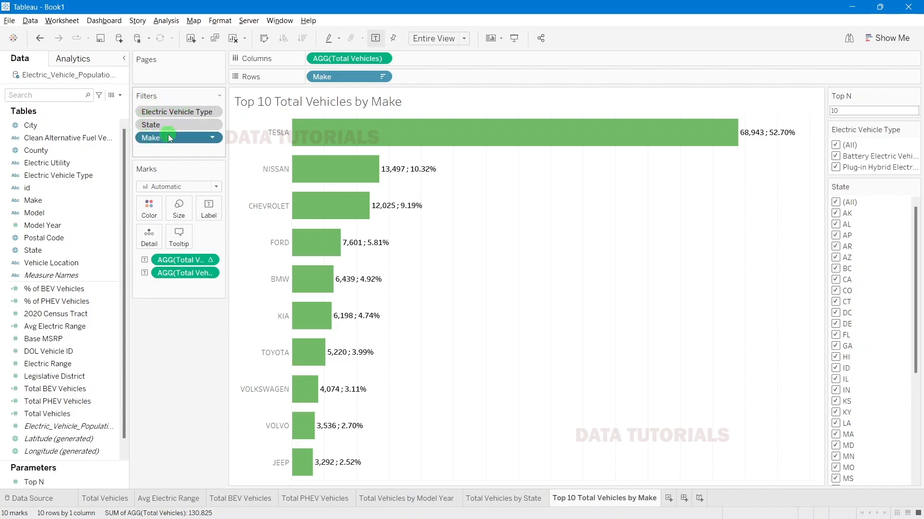
# Step: Review the Make filter's Top settings by field and close them without changes
pyautogui.rightClick(168, 138)
pyautogui.click(190, 140)
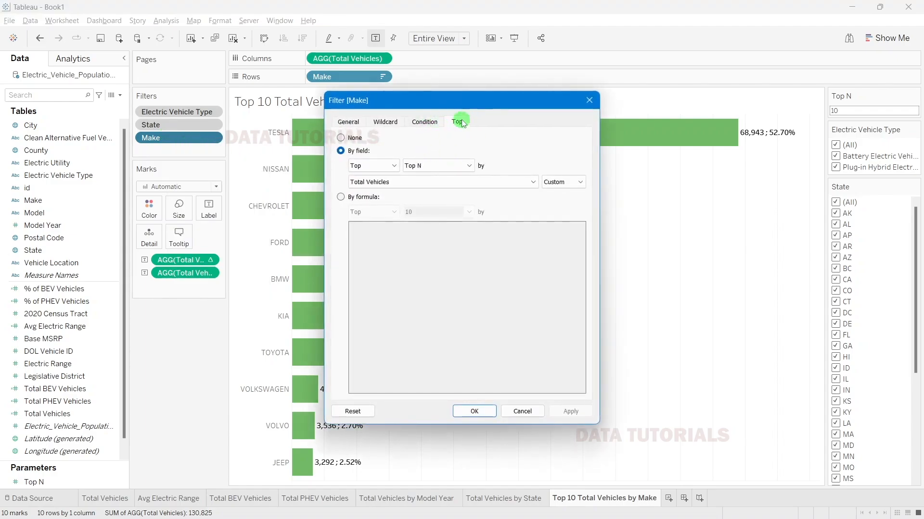
pyautogui.click(589, 100)
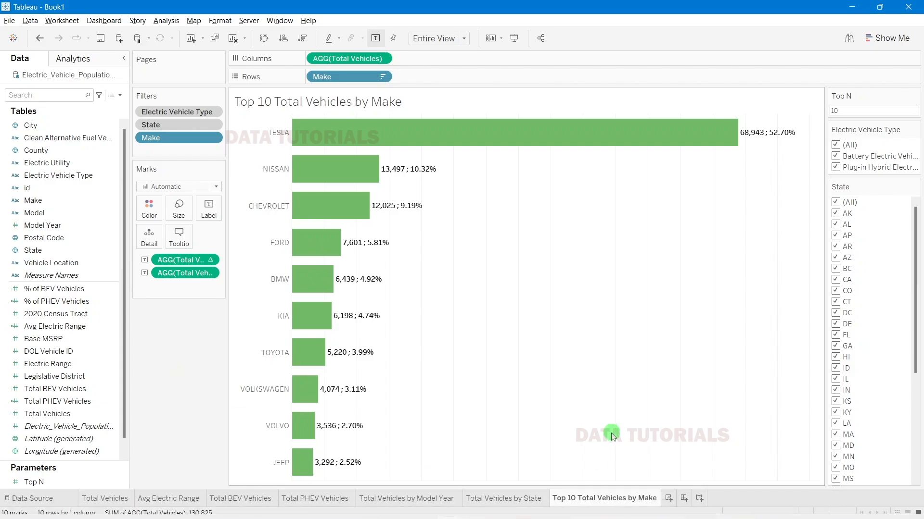
# Step: Switch to the Electric Vehicle presentation in PowerPoint and copy the heading "Total Vehicles by CAFV Eligibility" from the Charts Requirement slide
pyautogui.moveTo(370, 517)
pyautogui.moveTo(496, 509)
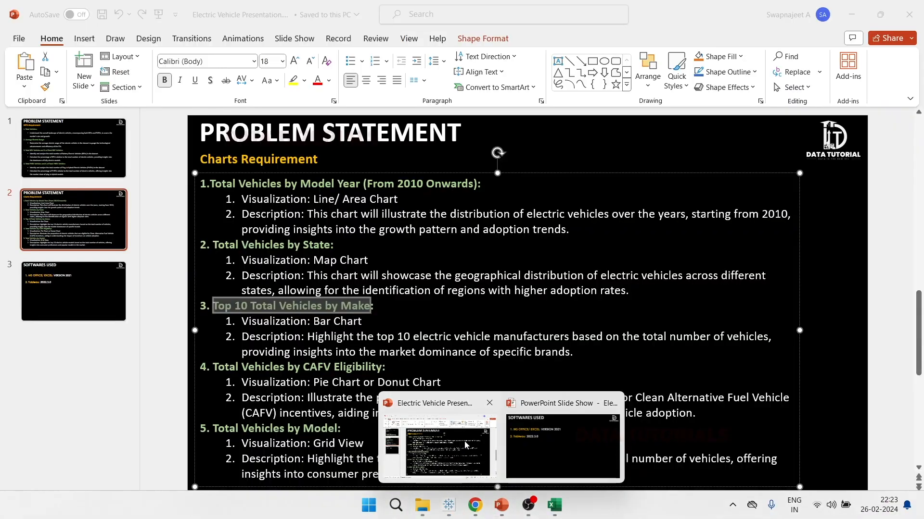
pyautogui.click(463, 440)
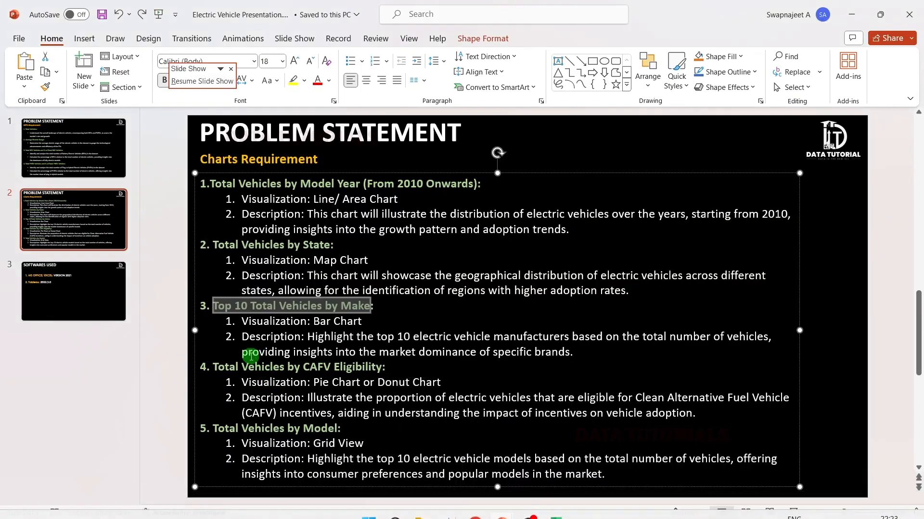
pyautogui.click(224, 364)
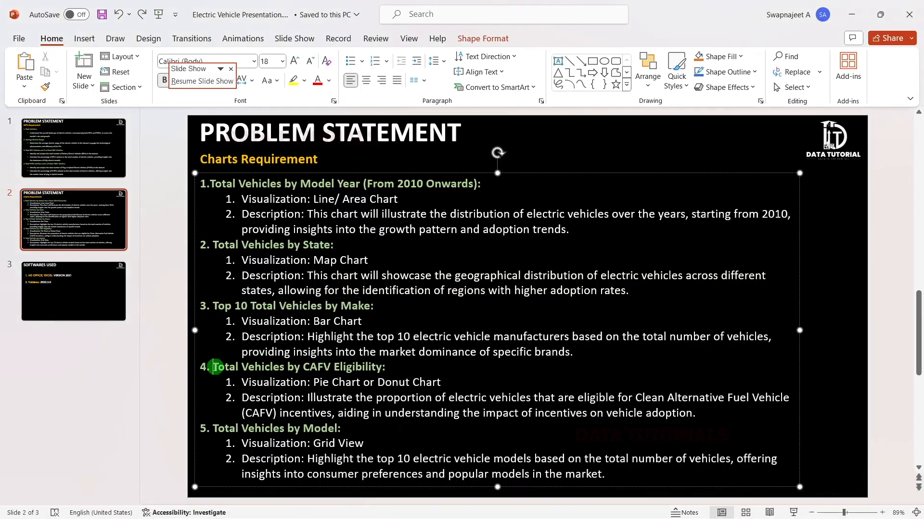
pyautogui.moveTo(214, 367); pyautogui.dragTo(354, 369)
pyautogui.hotkey('ctrl', 'c')
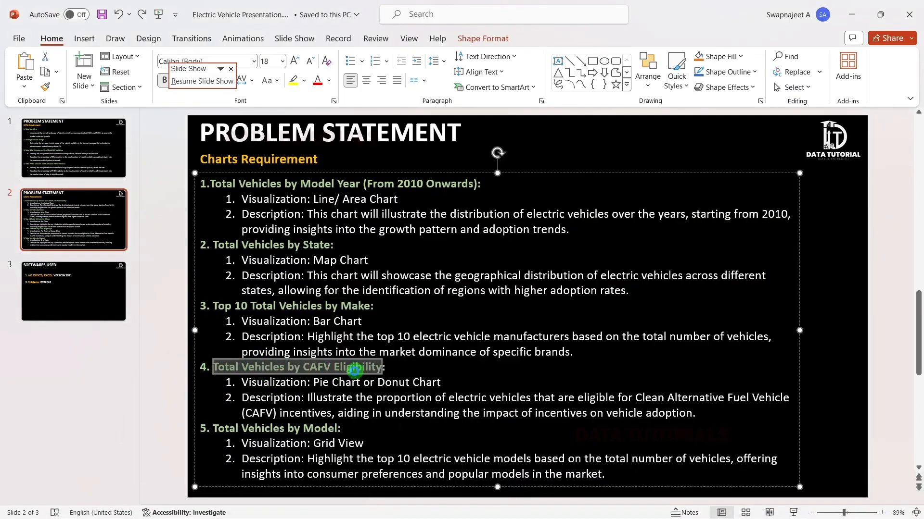
# Step: Switch back to the Tableau workbook, add a new worksheet and name it "Total Vehicles by CAFV Eligibility"
pyautogui.hotkey('alt', 'Tab')
pyautogui.click(675, 499)
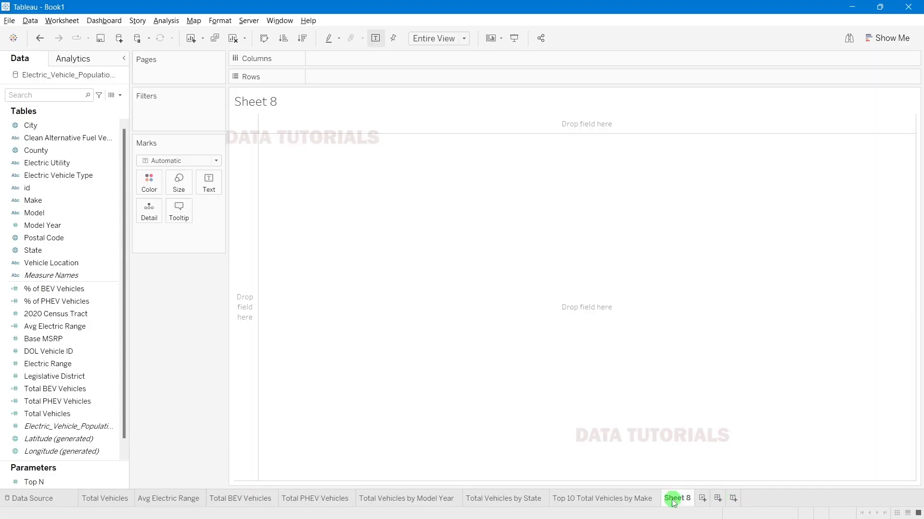
pyautogui.doubleClick(675, 499)
pyautogui.hotkey('ctrl', 'v')
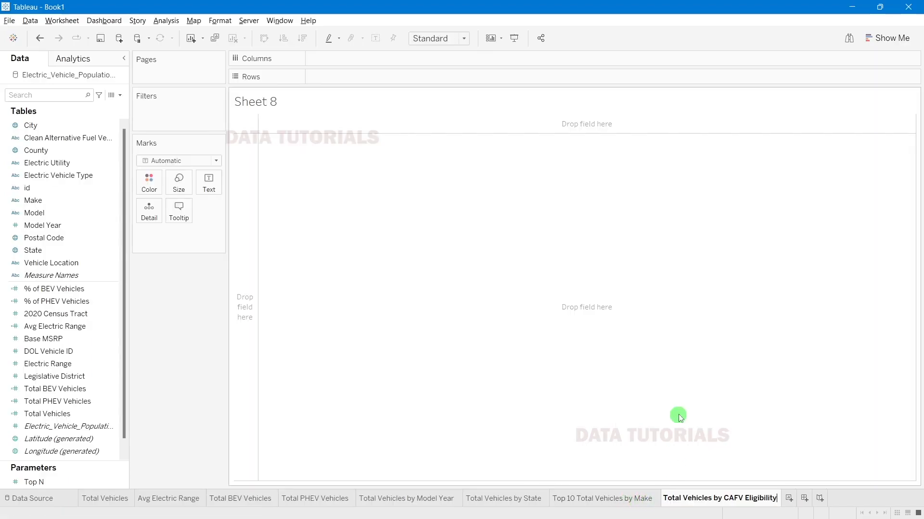
pyautogui.press('Return')
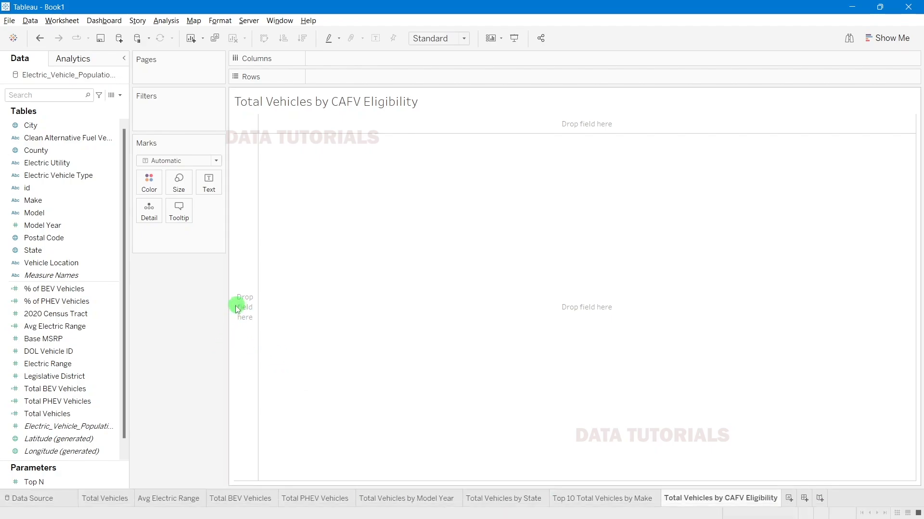
# Step: Recheck the requirement slide, then place the Clean Alternative Fuel Vehicle field on Rows and set the mark type to Pie
pyautogui.hotkey('alt', 'Tab')
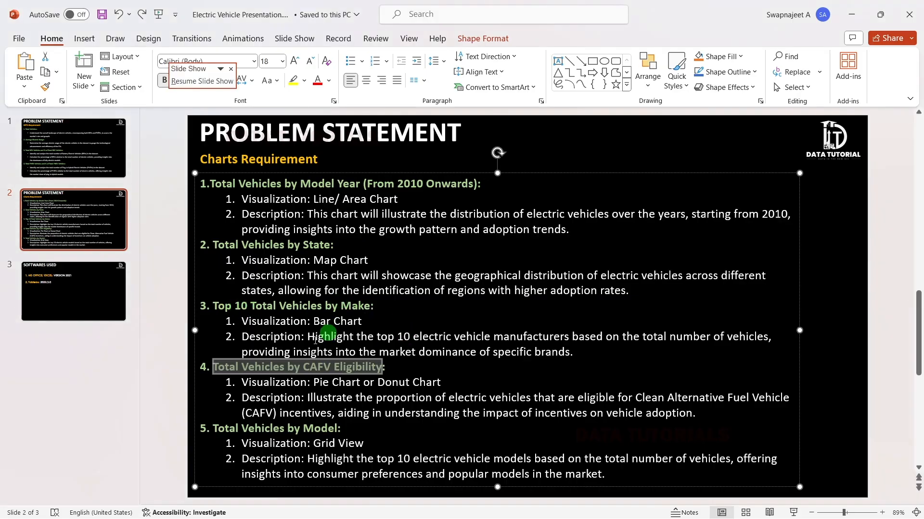
pyautogui.hotkey('alt', 'Tab')
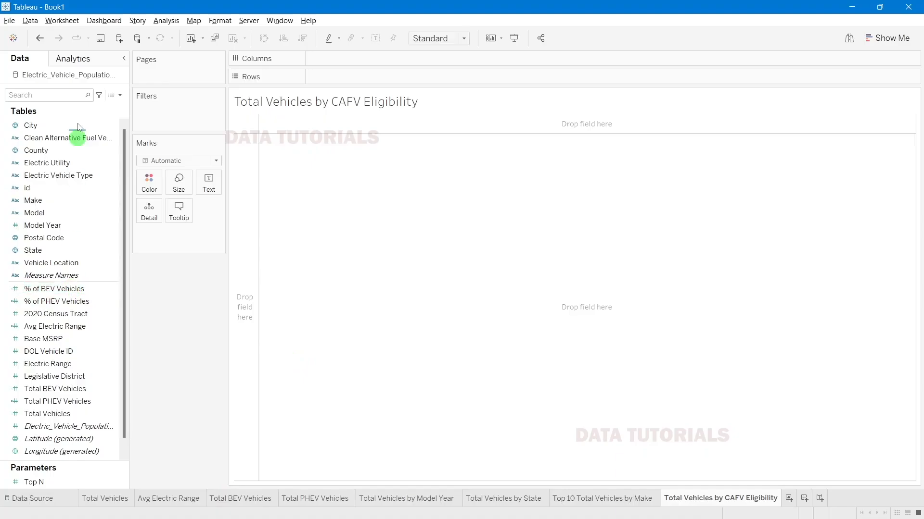
pyautogui.click(91, 138)
pyautogui.click(50, 143)
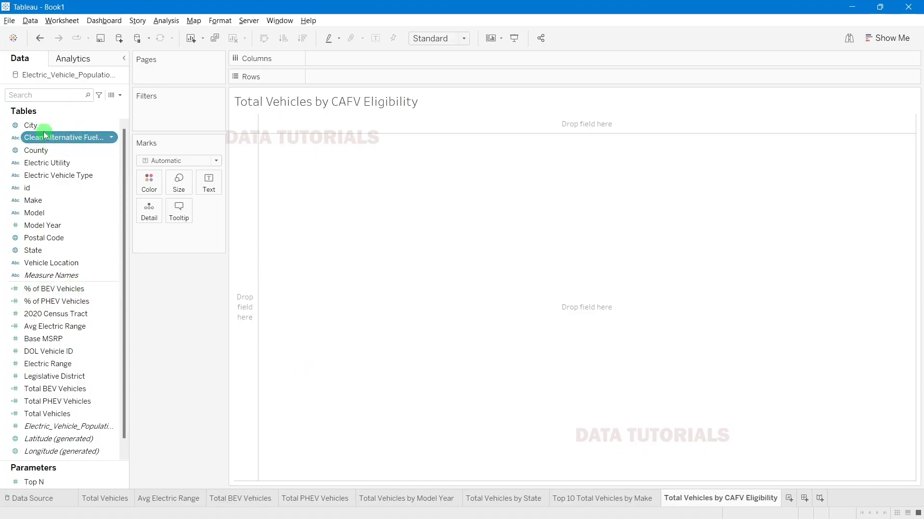
pyautogui.moveTo(45, 135); pyautogui.dragTo(329, 74)
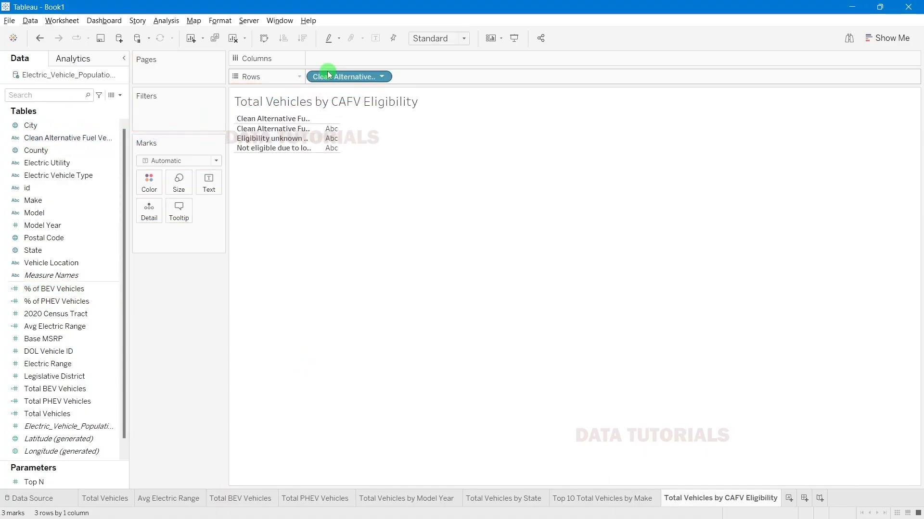
pyautogui.click(189, 160)
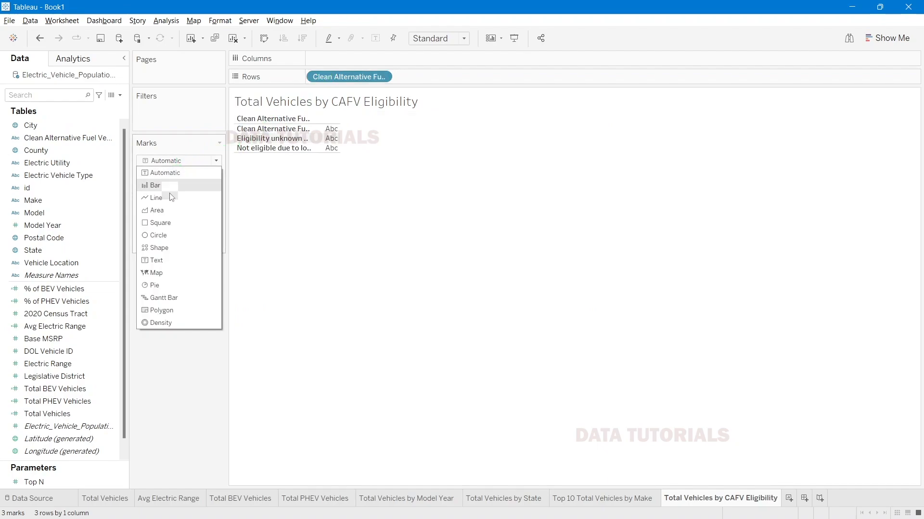
pyautogui.click(155, 285)
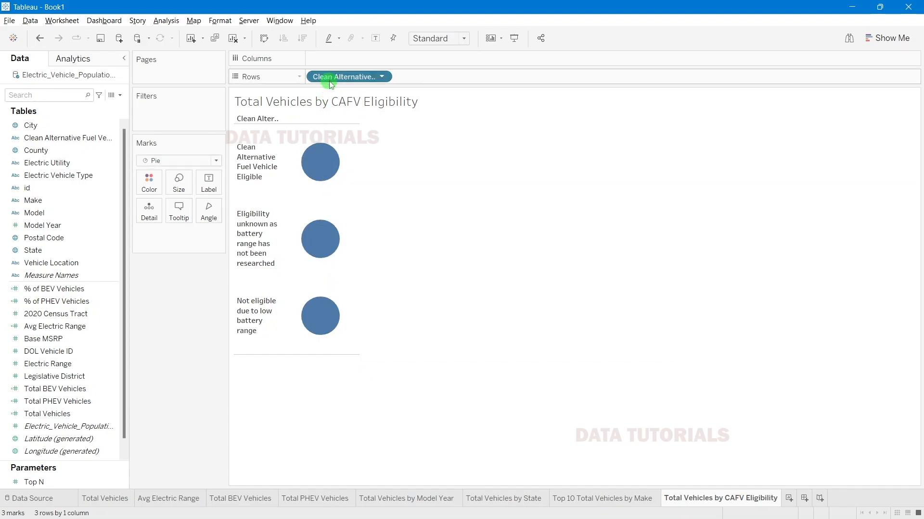
# Step: Move the Clean Alternative Fuel Vehicle field from Rows to Color and fit the chart to Entire View
pyautogui.moveTo(330, 84); pyautogui.dragTo(154, 188)
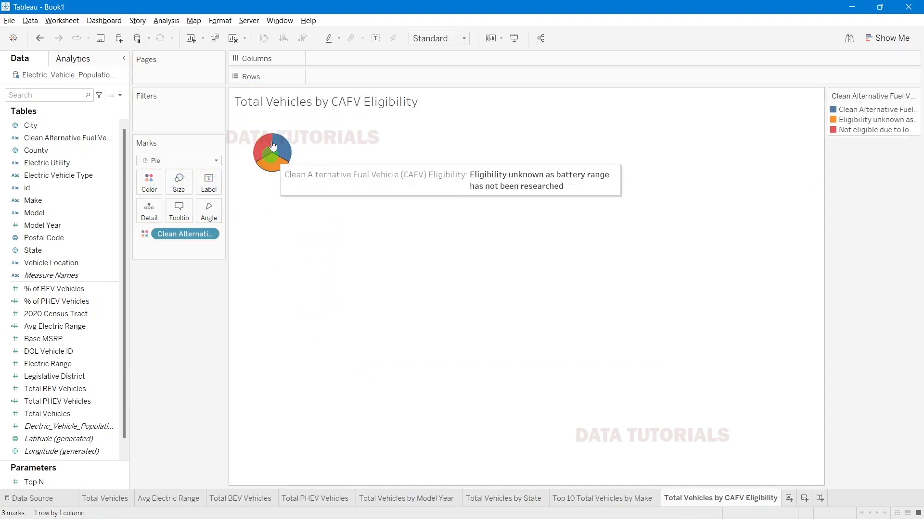
pyautogui.click(441, 39)
pyautogui.click(429, 83)
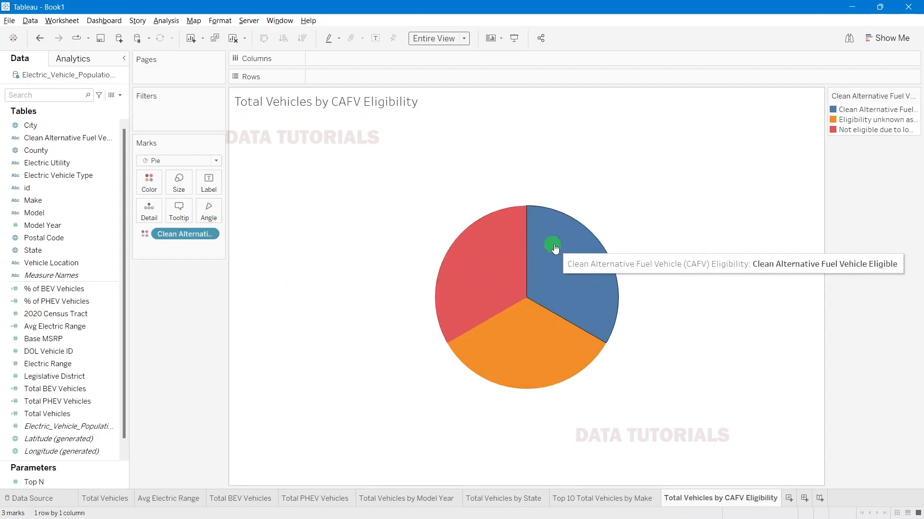
pyautogui.moveTo(571, 263)
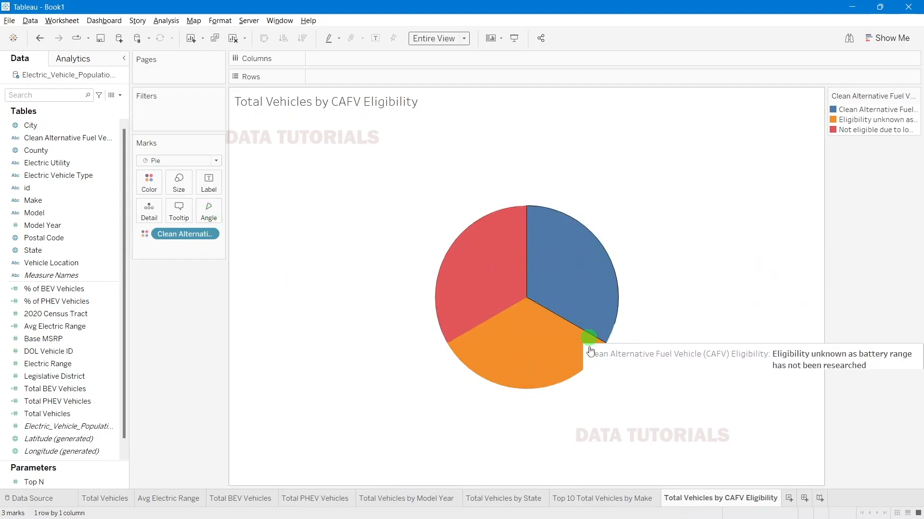
# Step: Recheck the chart requirement in PowerPoint, then assign Total Vehicles to the pie's Angle in Tableau
pyautogui.hotkey('alt', 'Tab')
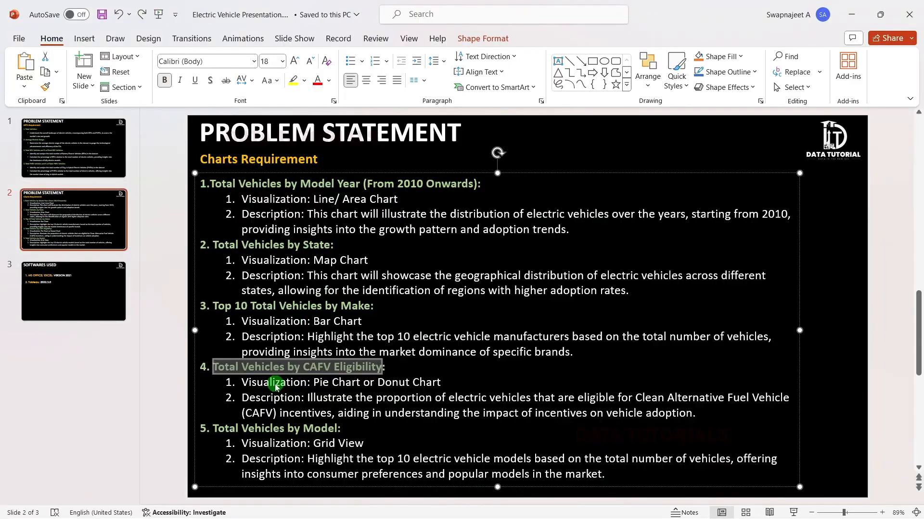
pyautogui.hotkey('alt', 'Tab')
pyautogui.click(77, 415)
pyautogui.moveTo(70, 416); pyautogui.dragTo(211, 213)
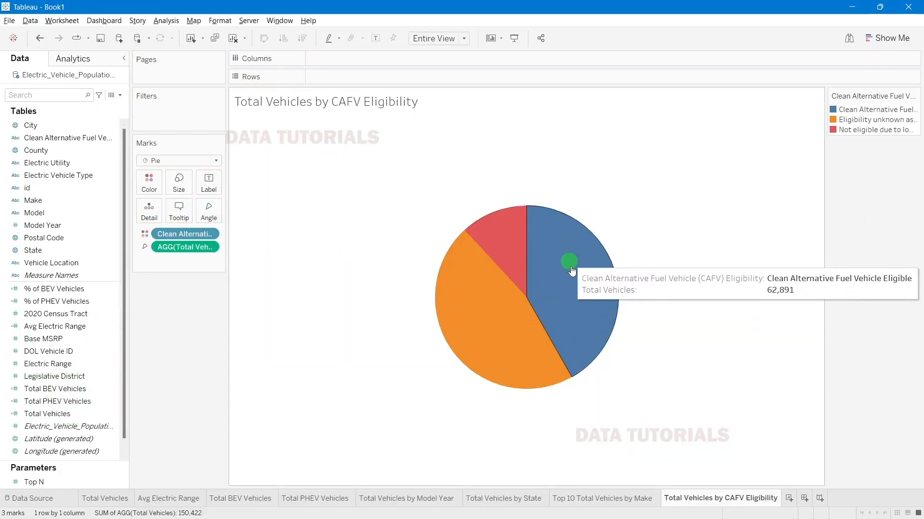
pyautogui.moveTo(492, 363)
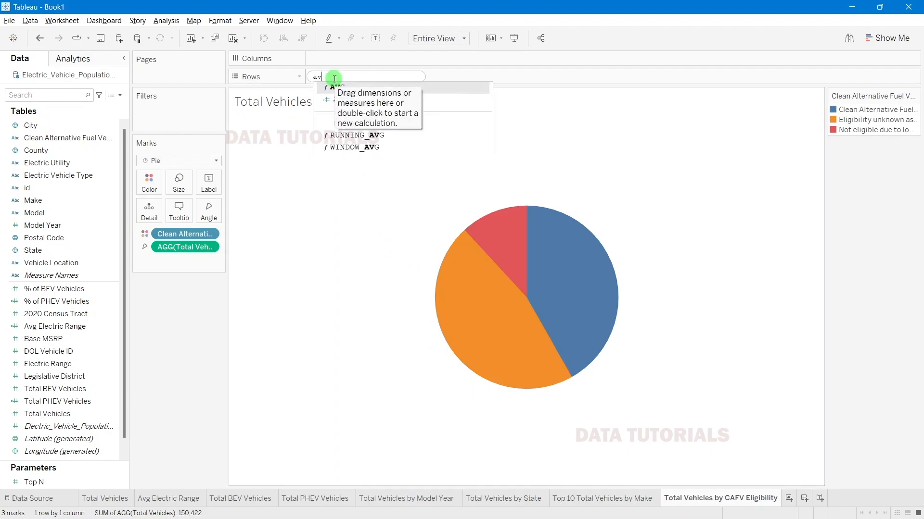
# Step: Add an AVG(0) calculation to Rows and duplicate it beside the original to produce two pies
pyautogui.write('AVG')
pyautogui.press('Return')
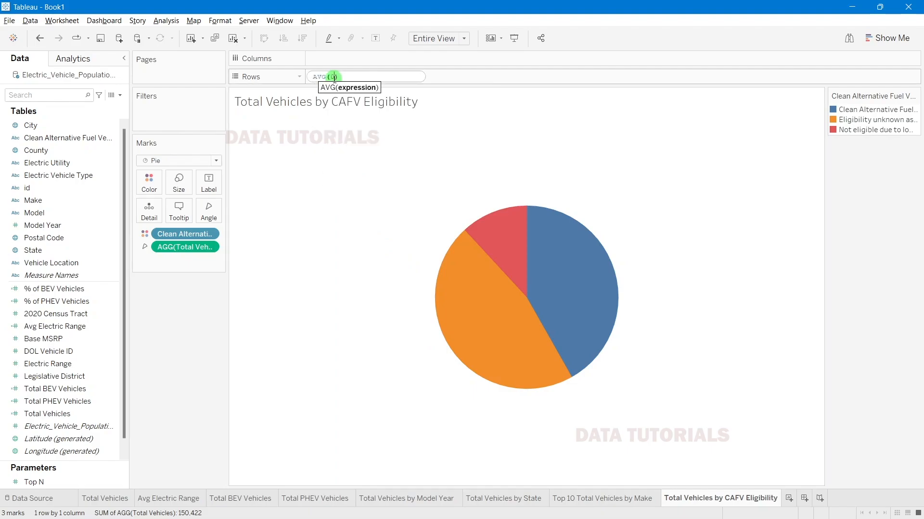
pyautogui.click(360, 170)
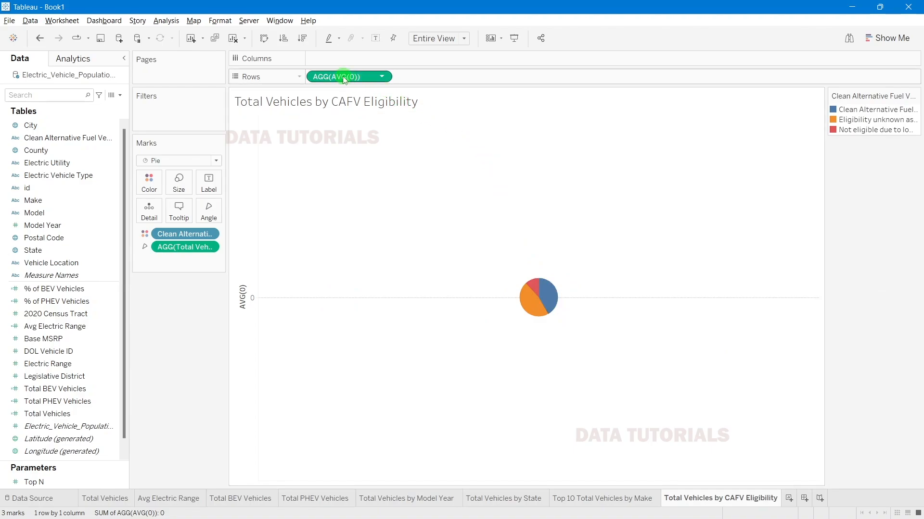
pyautogui.moveTo(330, 77); pyautogui.dragTo(420, 76)
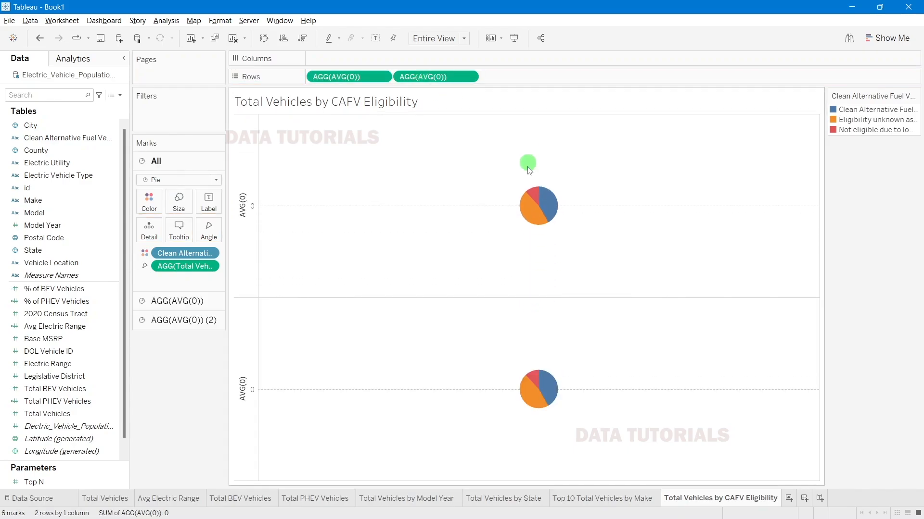
# Step: Remove the Clean Alternative Fuel Vehicle color and Total Vehicles angle from the second AVG(0) pie's marks
pyautogui.click(426, 78)
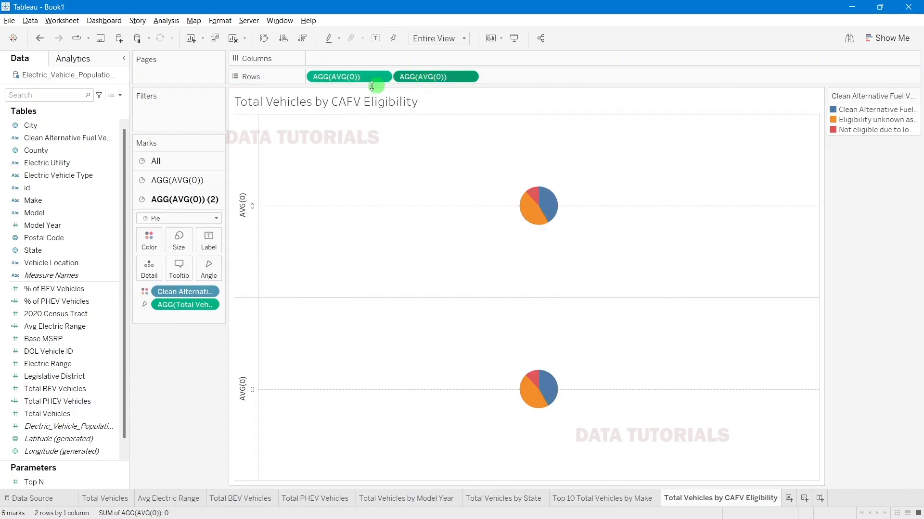
pyautogui.click(380, 77)
pyautogui.click(409, 77)
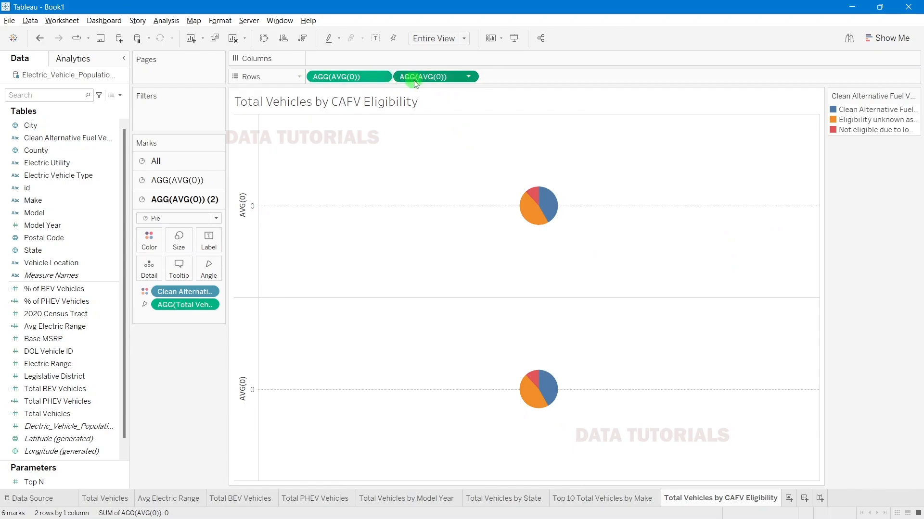
pyautogui.click(160, 179)
pyautogui.click(163, 315)
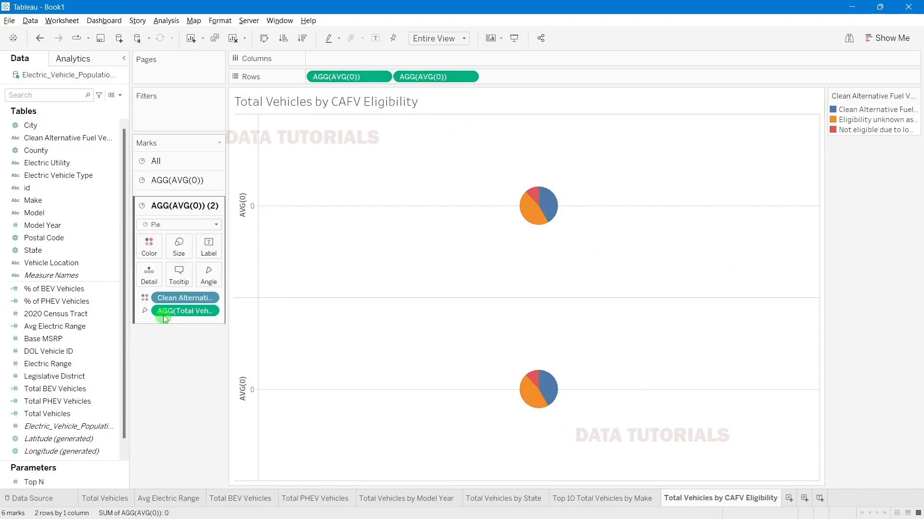
pyautogui.click(445, 107)
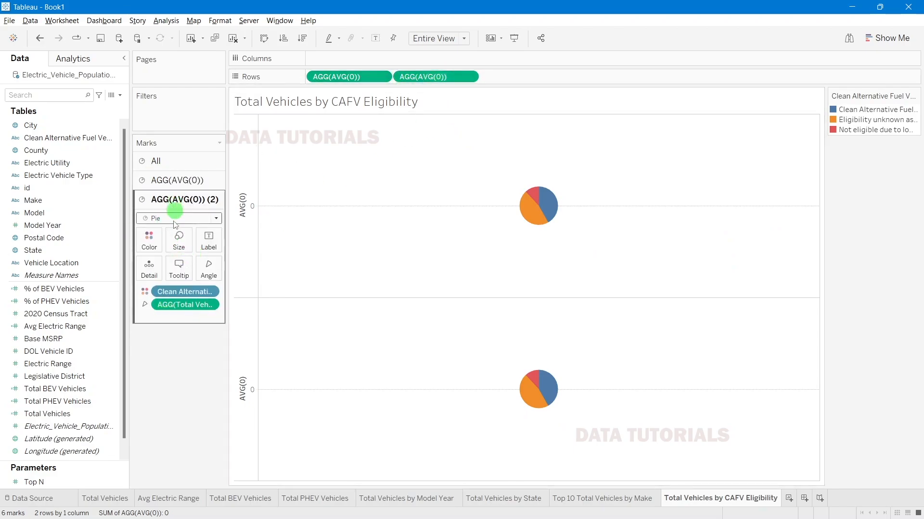
pyautogui.moveTo(169, 291); pyautogui.dragTo(230, 430)
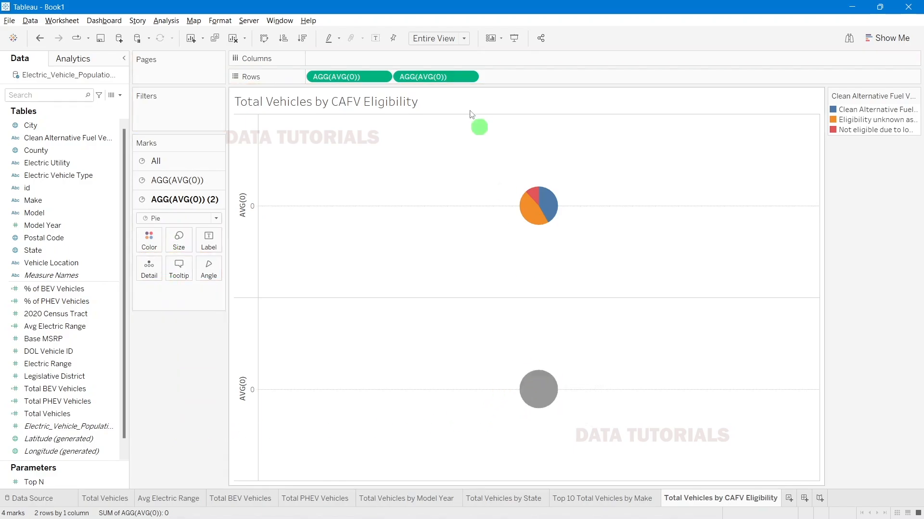
# Step: Combine the two AVG(0) pies on a dual axis and enlarge both, keeping the grey inner circle smaller than the outer pie
pyautogui.rightClick(434, 73)
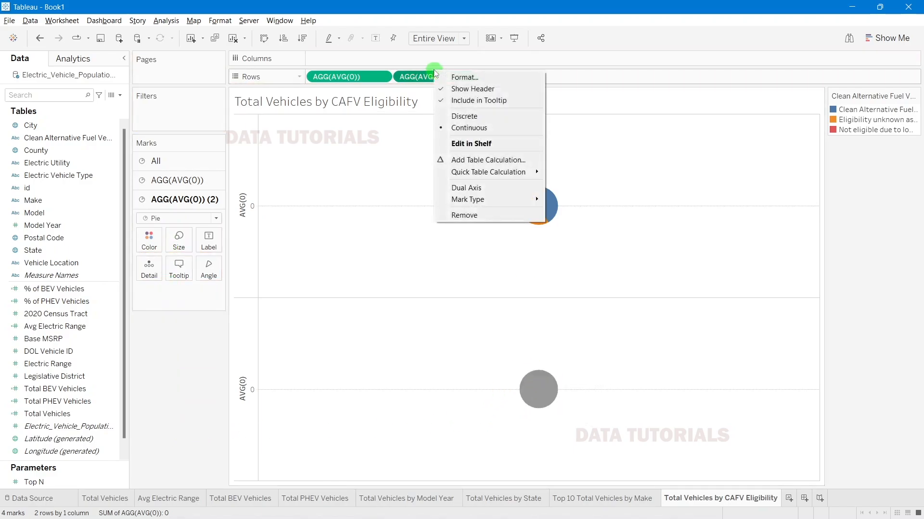
pyautogui.click(466, 188)
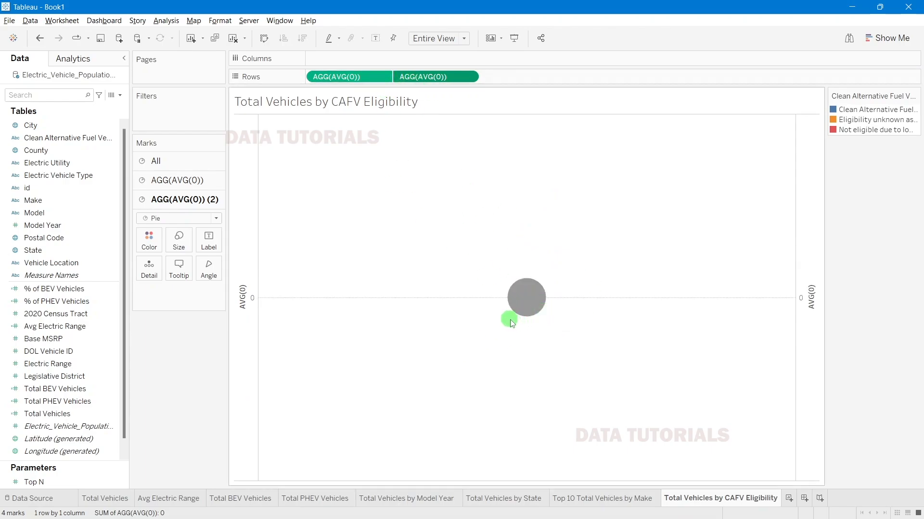
pyautogui.click(178, 183)
pyautogui.click(179, 221)
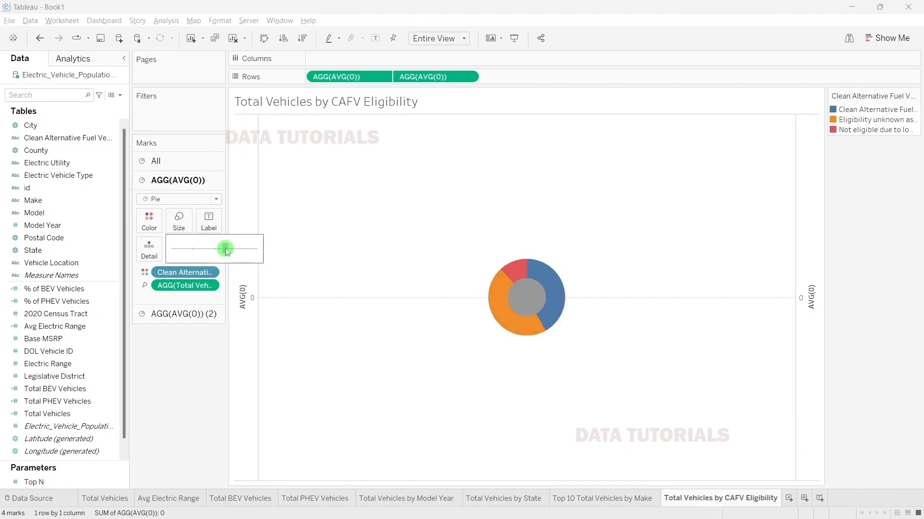
pyautogui.click(162, 319)
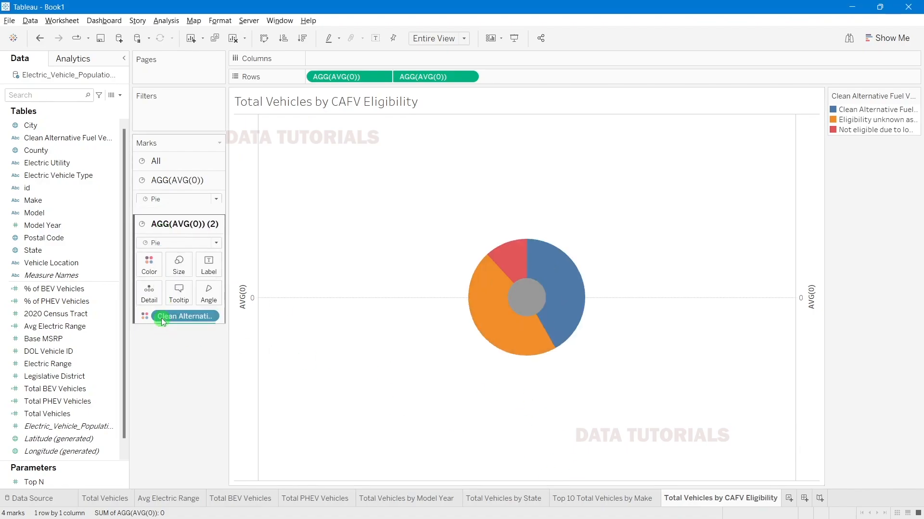
pyautogui.click(178, 240)
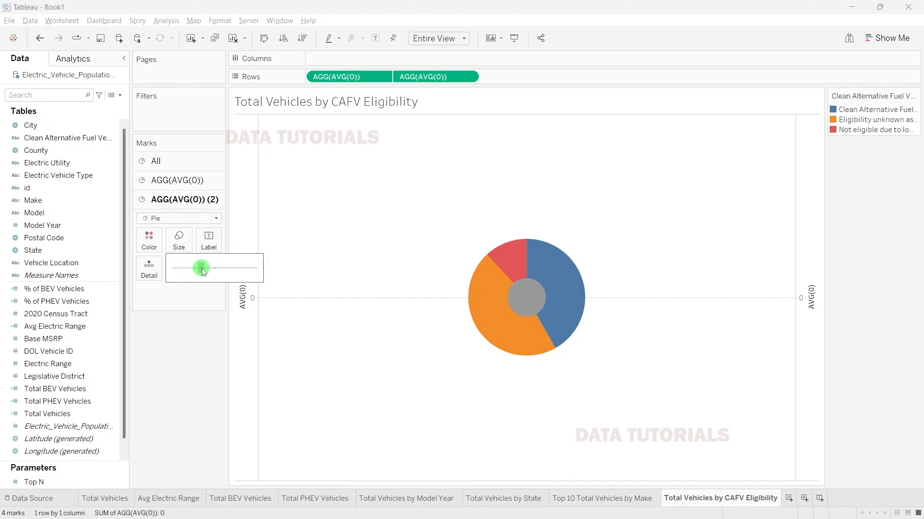
pyautogui.click(214, 268)
pyautogui.click(190, 435)
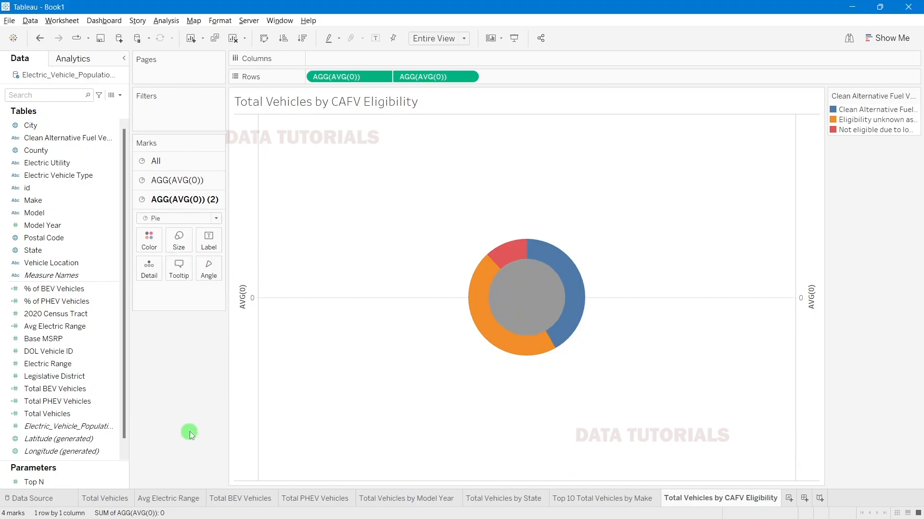
# Step: Hide the AVG(0) axis headers and color the inner circle white to form a donut
pyautogui.rightClick(243, 301)
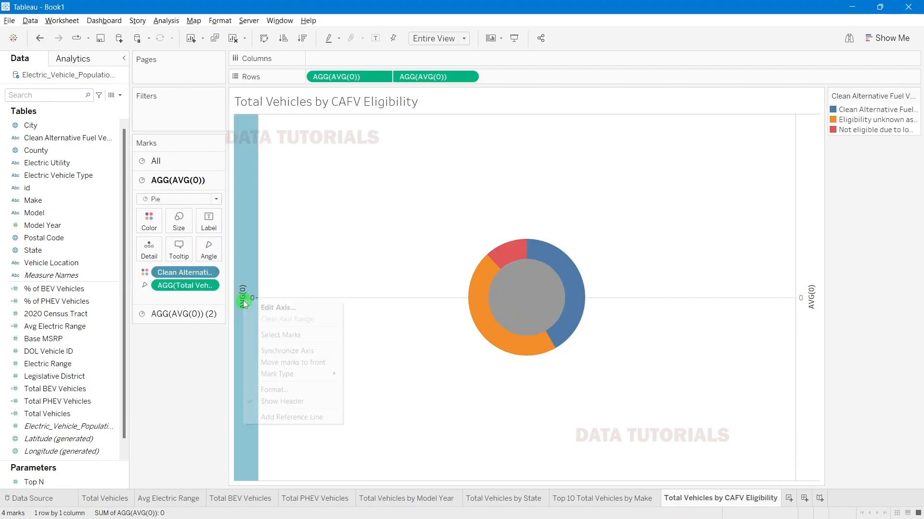
pyautogui.click(283, 401)
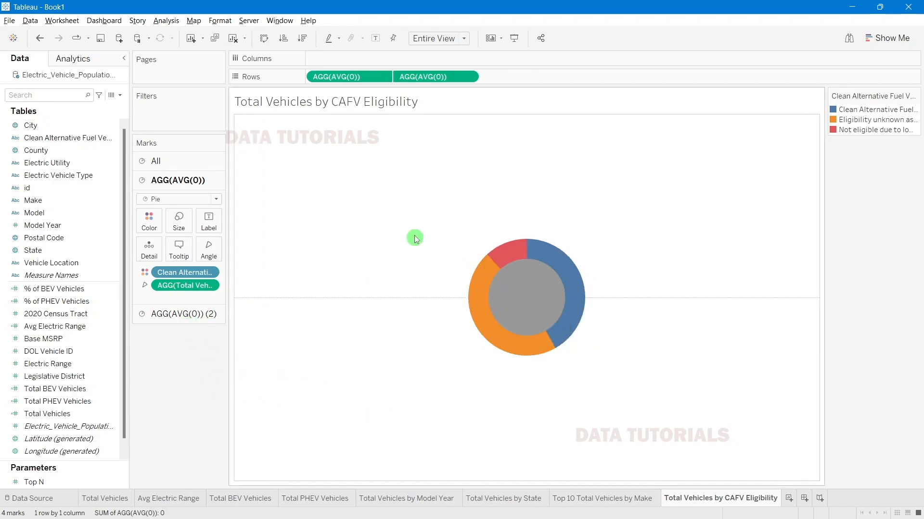
pyautogui.click(517, 296)
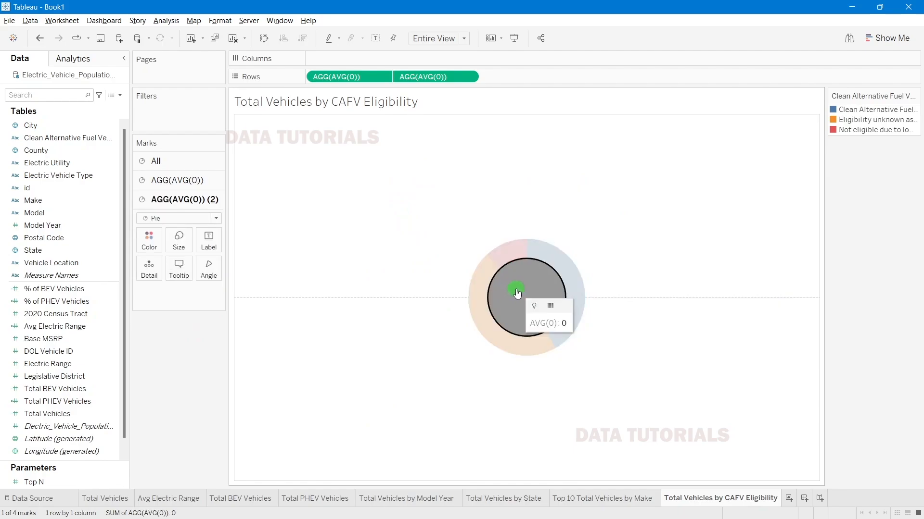
pyautogui.click(558, 298)
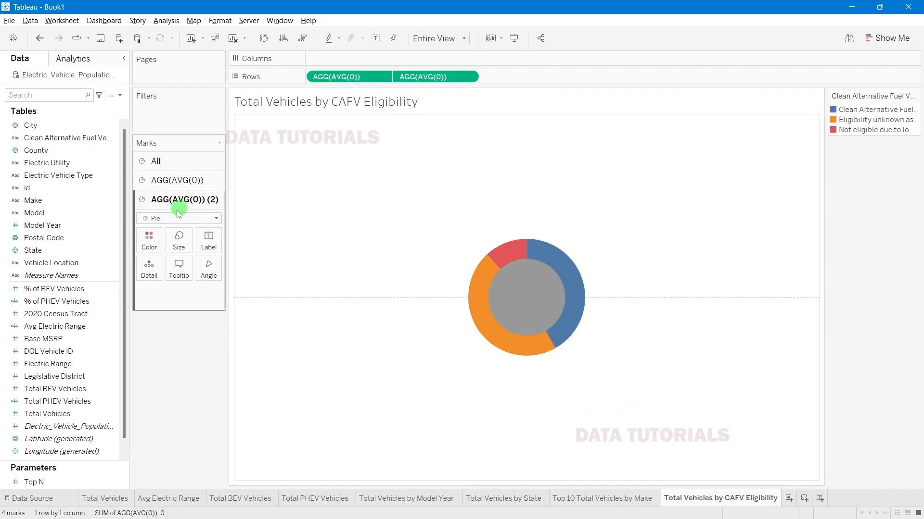
pyautogui.click(157, 239)
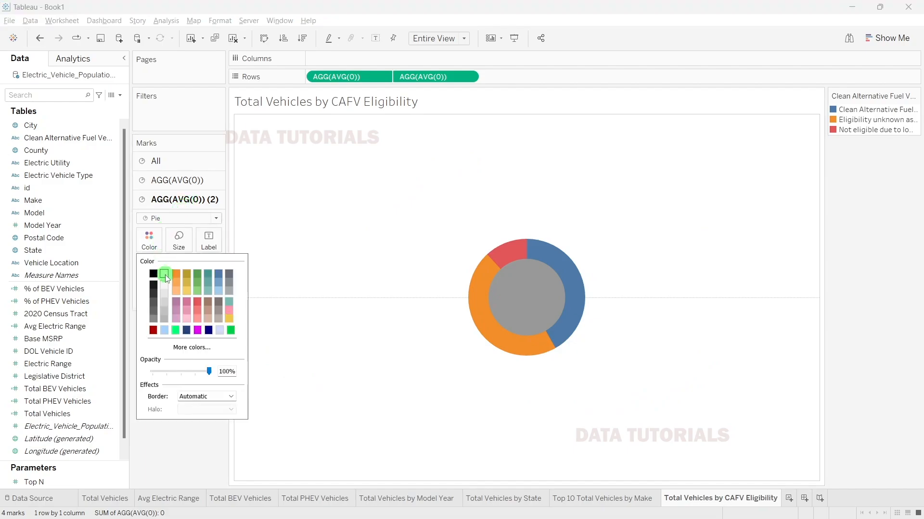
pyautogui.click(165, 275)
pyautogui.click(409, 332)
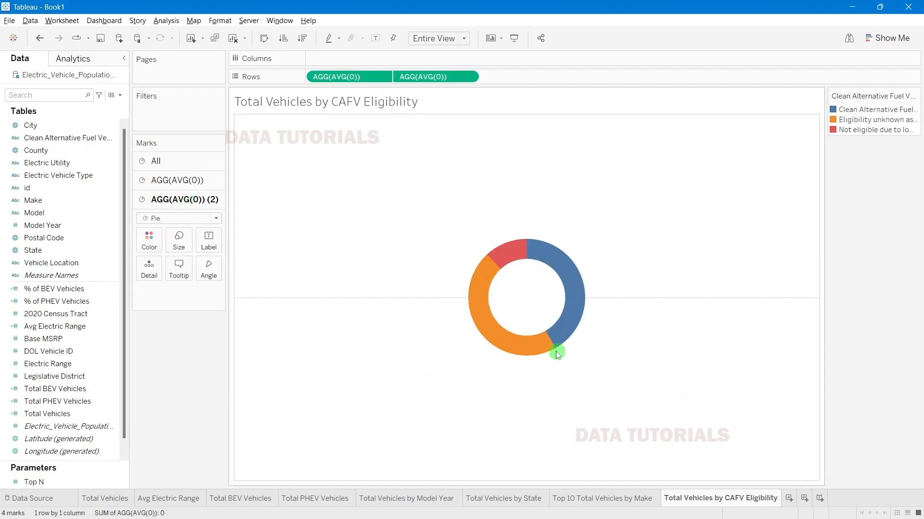
# Step: Label the outer ring with Total Vehicles and apply the Percent of Total quick table calculation to that label
pyautogui.click(173, 182)
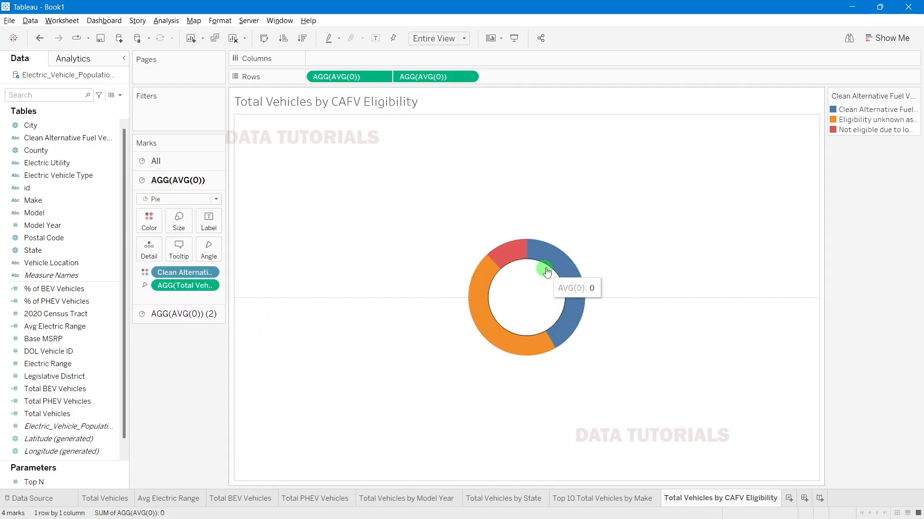
pyautogui.scroll(-1, 53, 385)
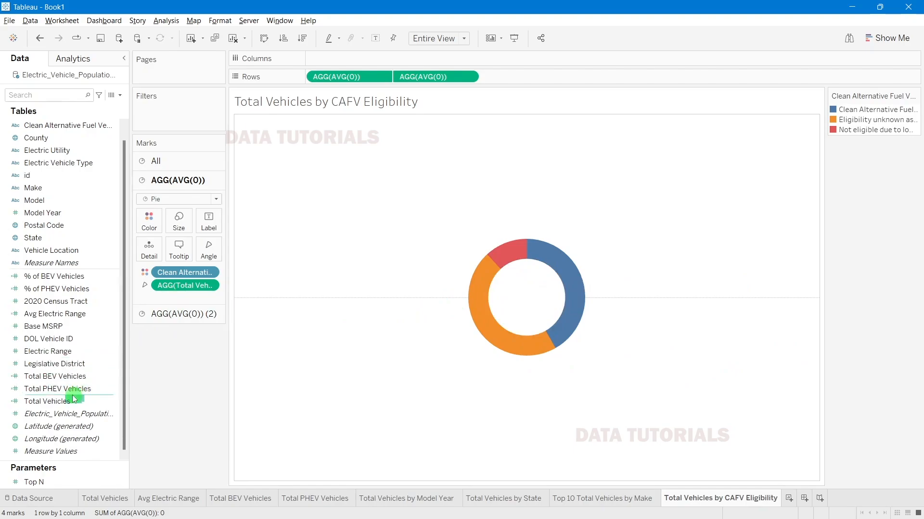
pyautogui.moveTo(60, 405); pyautogui.dragTo(209, 230)
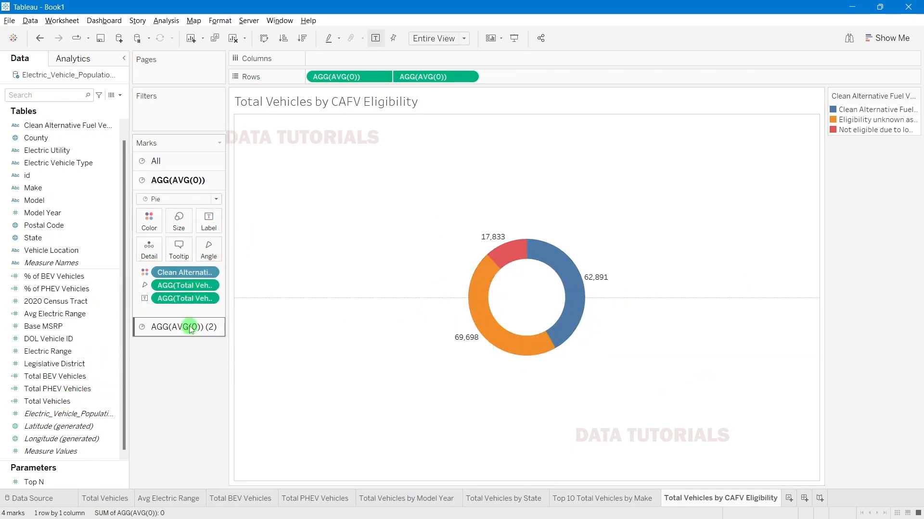
pyautogui.rightClick(173, 300)
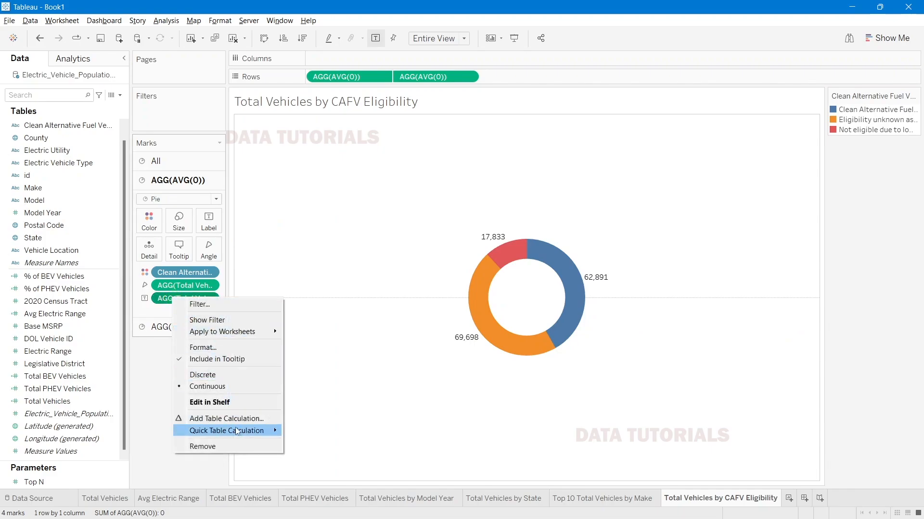
pyautogui.moveTo(237, 432)
pyautogui.click(321, 432)
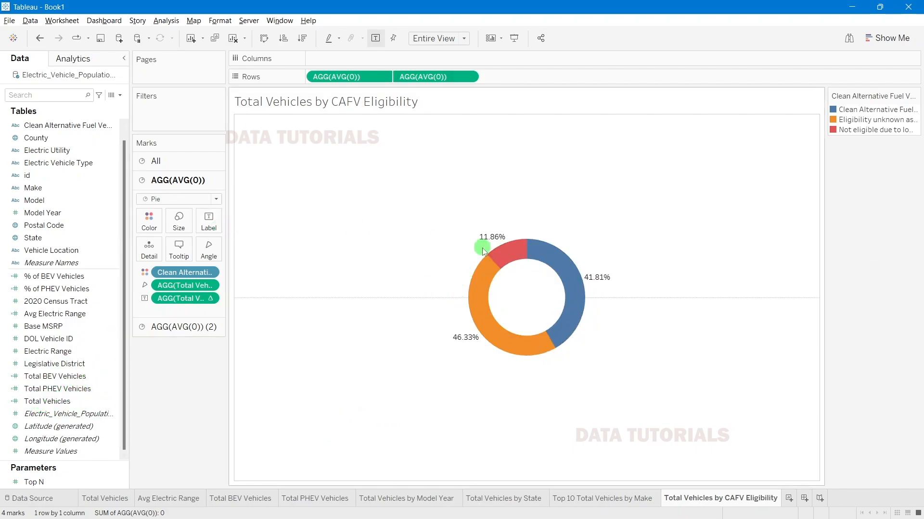
# Step: Add Total Vehicles and, after checking the reference dashboard's donut, the Clean Alternative Fuel Vehicle field to the outer ring's labels
pyautogui.moveTo(54, 404); pyautogui.dragTo(206, 222)
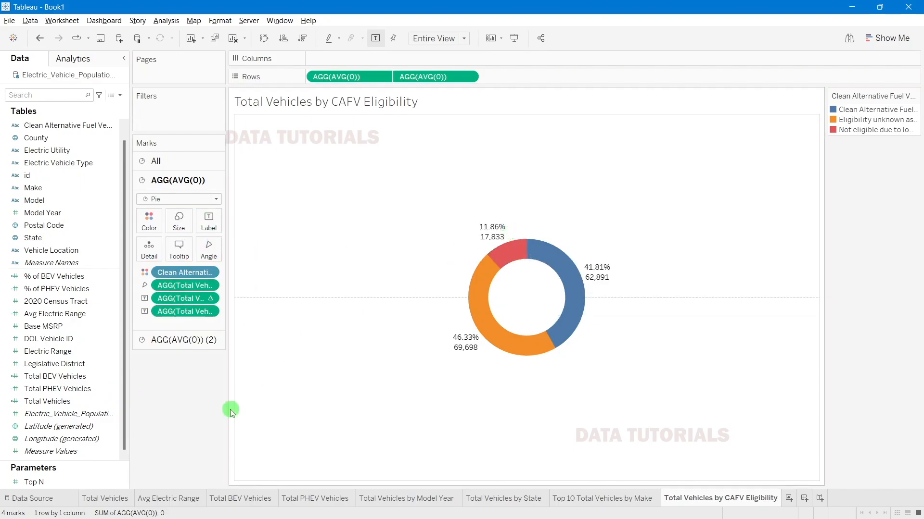
pyautogui.hotkey('alt', 'Tab')
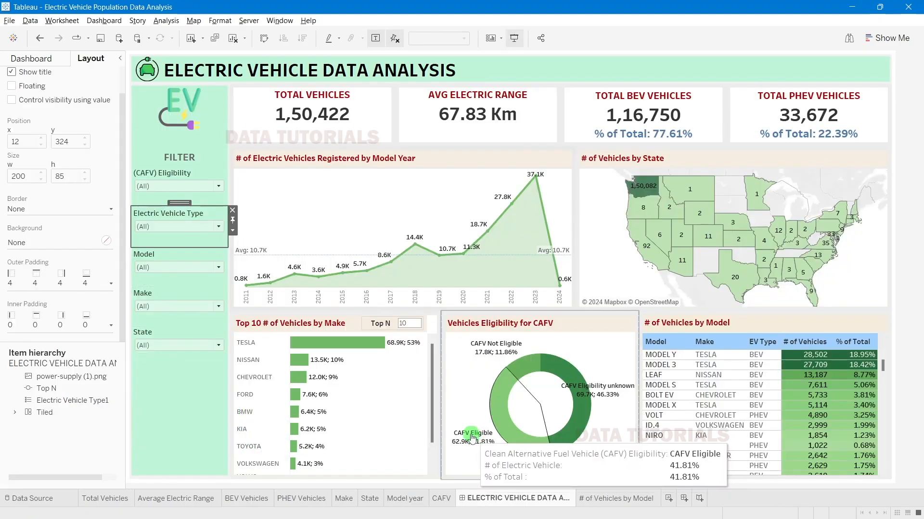
pyautogui.moveTo(503, 346)
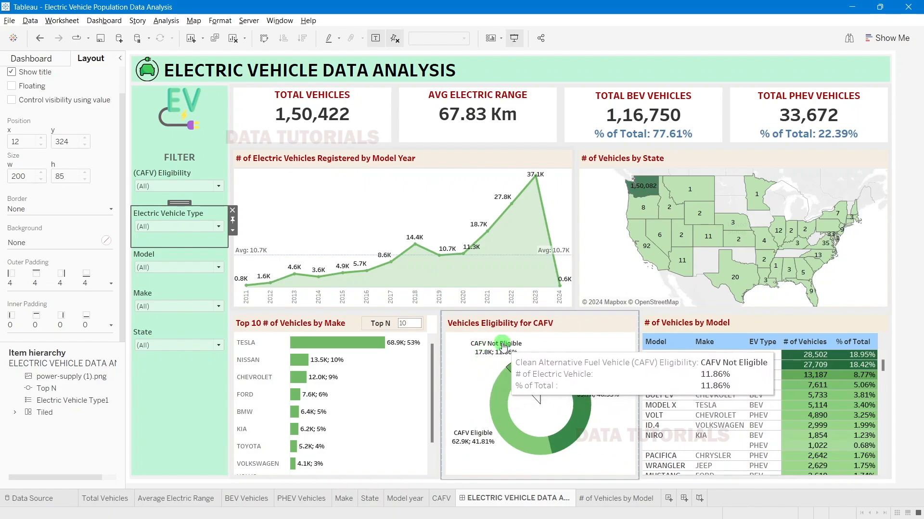
pyautogui.hotkey('alt', 'Tab')
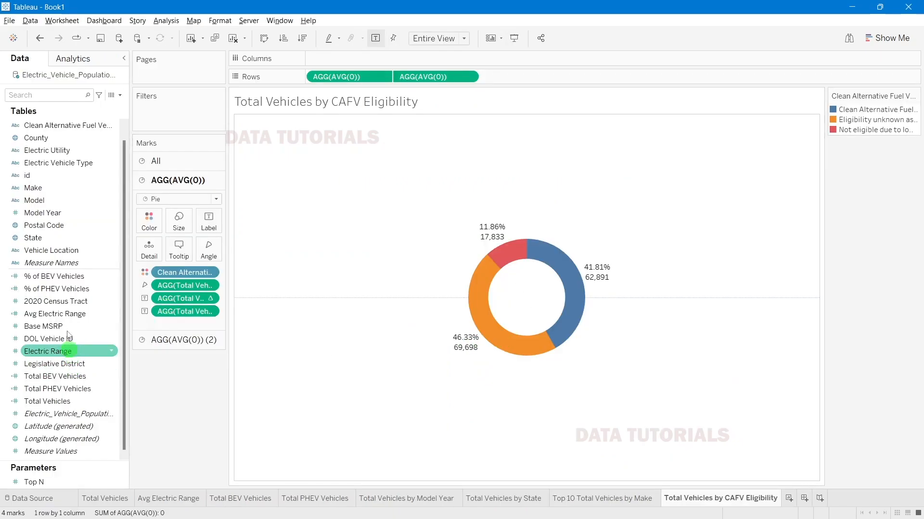
pyautogui.moveTo(62, 125); pyautogui.dragTo(218, 222)
# Step: Alias the Clean Alternative Fuel Vehicle Eligible member of the Clean Alternative Fuel Vehicle (CAFV) Eligibility field as CAFV Eligible
pyautogui.moveTo(396, 241)
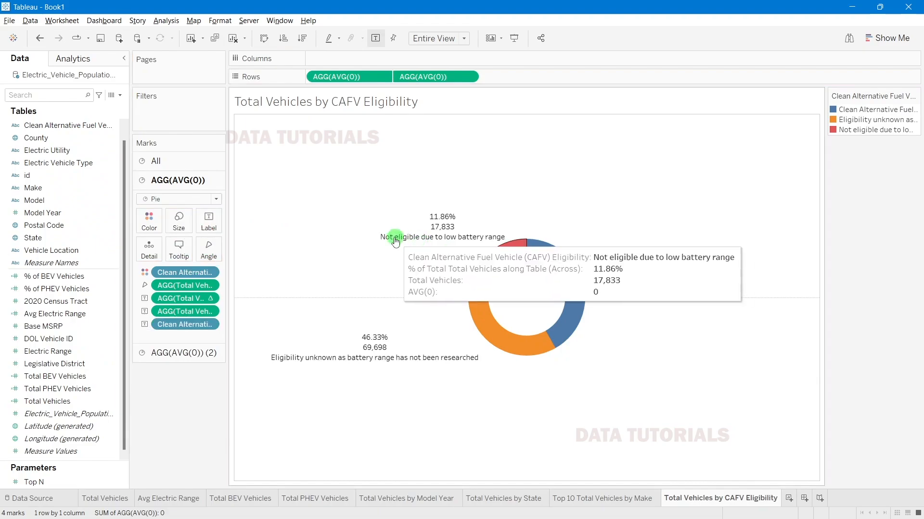
pyautogui.moveTo(308, 364)
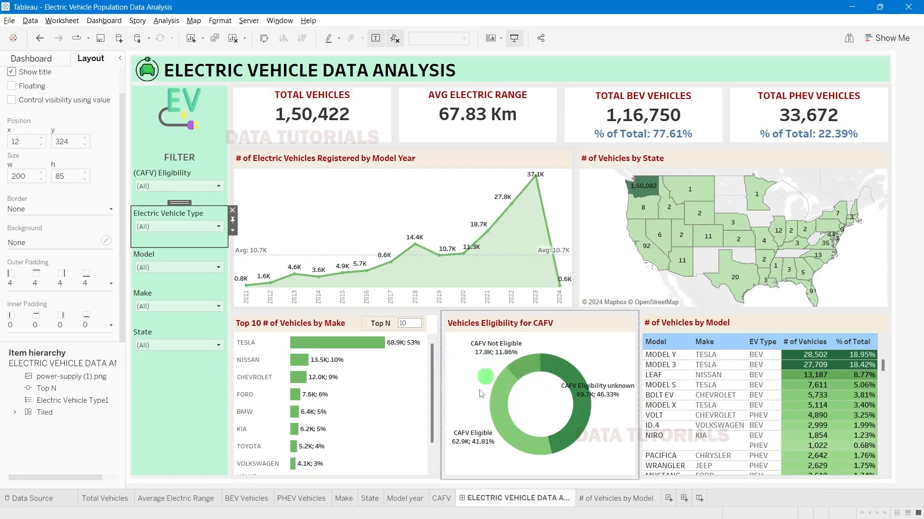
pyautogui.moveTo(481, 437)
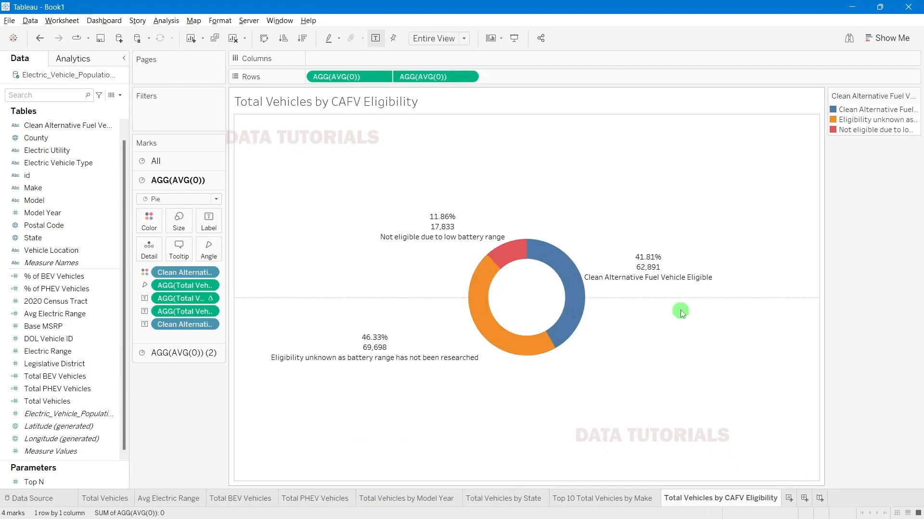
pyautogui.click(57, 127)
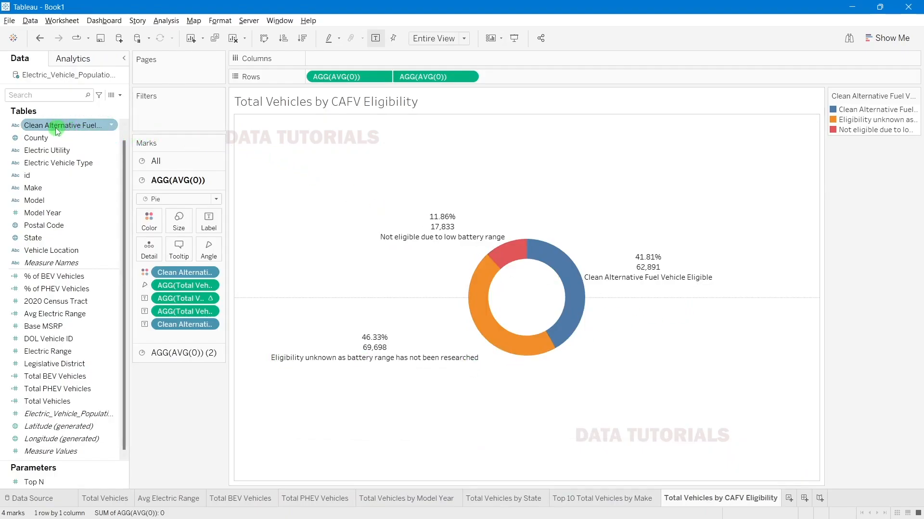
pyautogui.rightClick(43, 127)
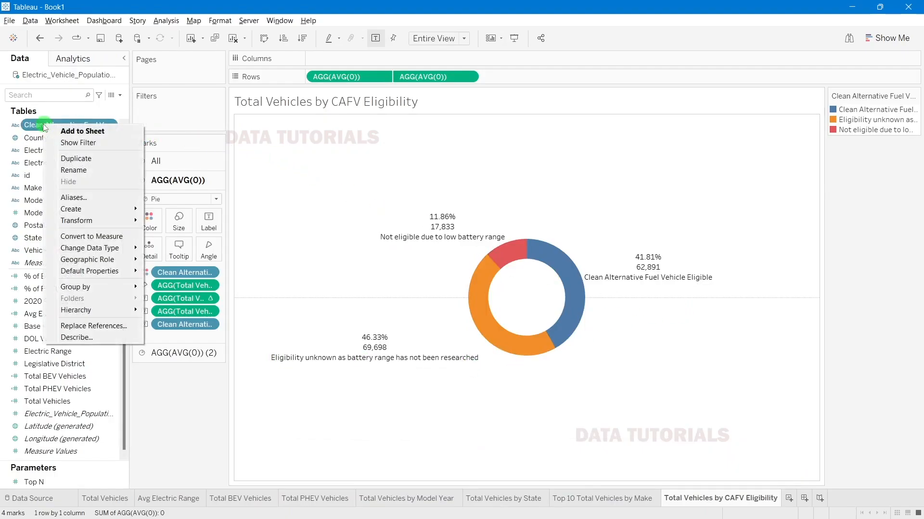
pyautogui.moveTo(86, 210)
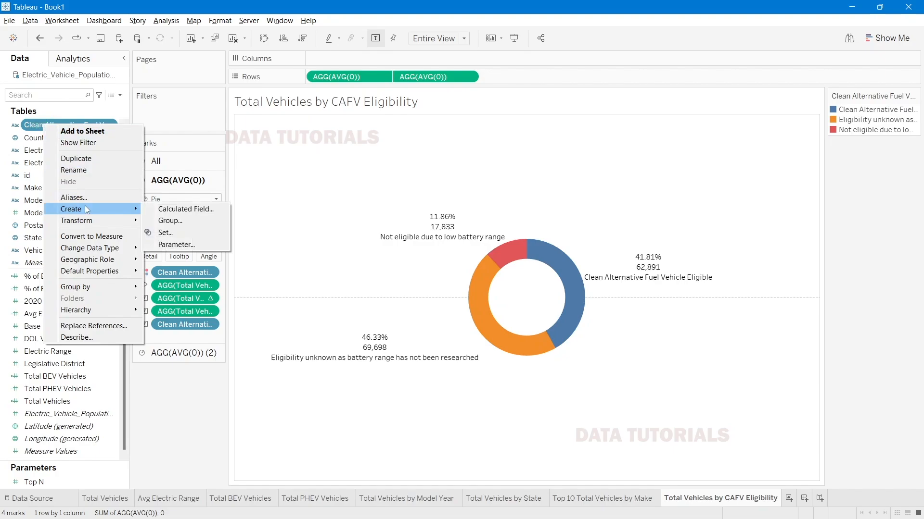
pyautogui.click(82, 197)
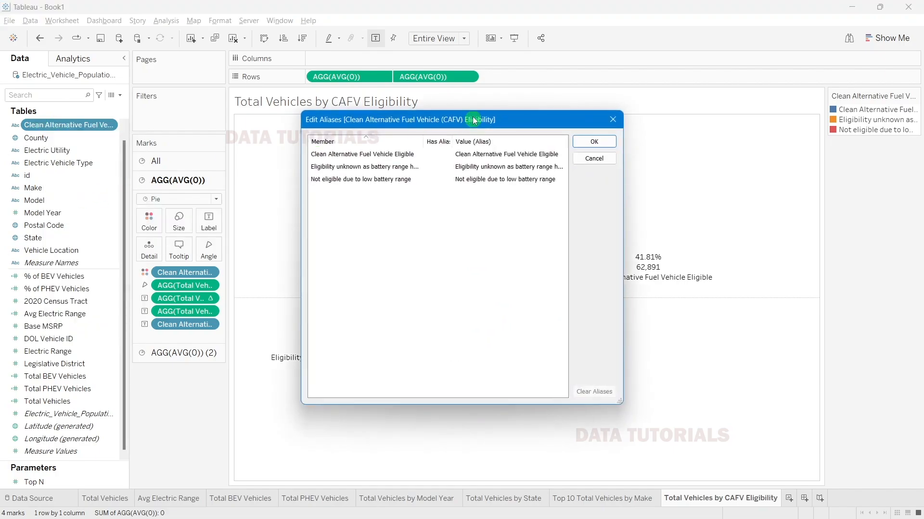
pyautogui.moveTo(474, 120); pyautogui.dragTo(653, 80)
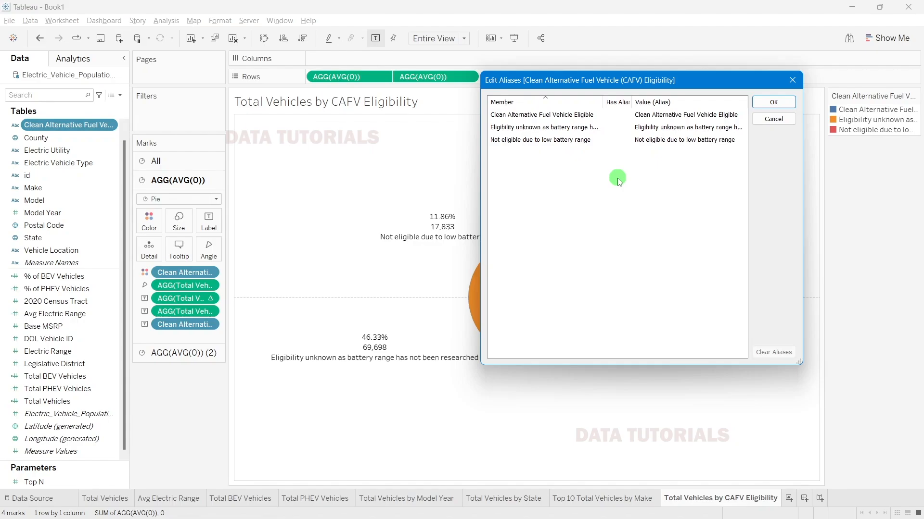
pyautogui.click(510, 119)
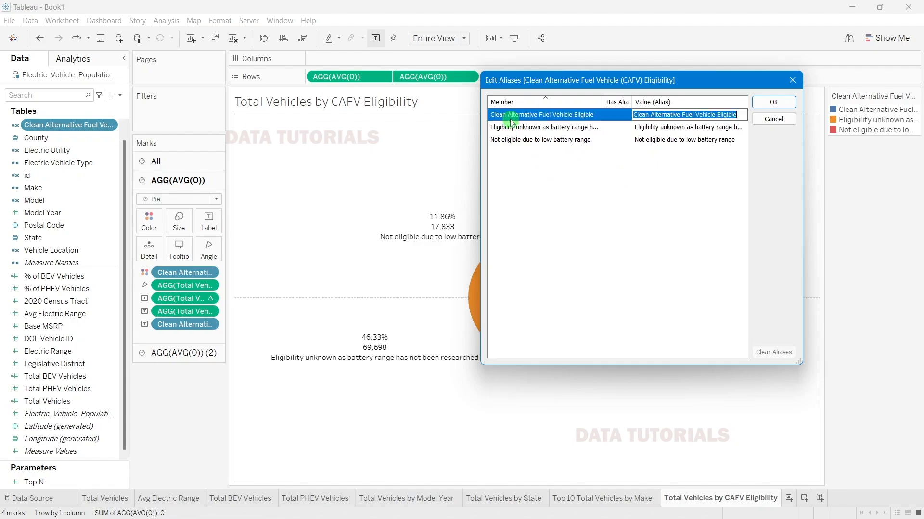
pyautogui.tripleClick(643, 115)
pyautogui.click(709, 117)
pyautogui.moveTo(716, 117); pyautogui.dragTo(630, 116)
pyautogui.write('C')
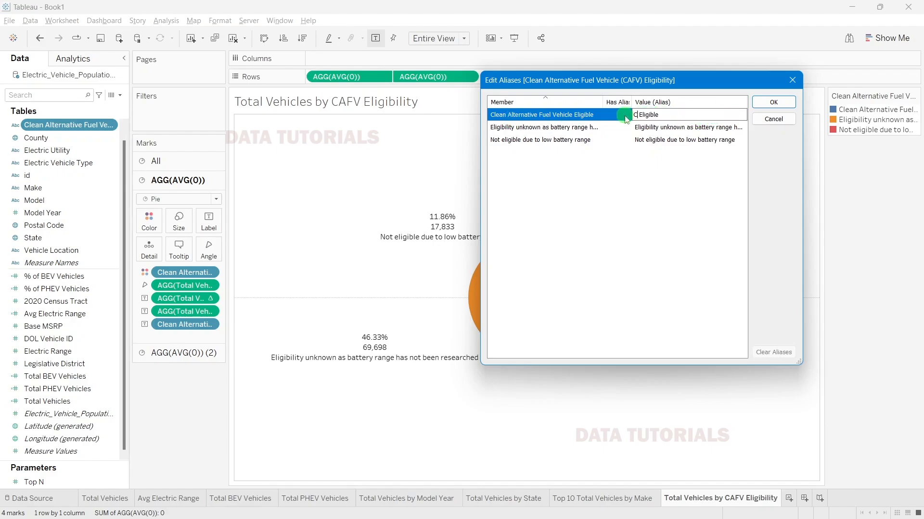
pyautogui.write('AFV')
# Step: Alias the unresearched battery range member as CAFV Unknown and the low battery range member as CAFV Not Eligible, and apply the aliases
pyautogui.click(658, 128)
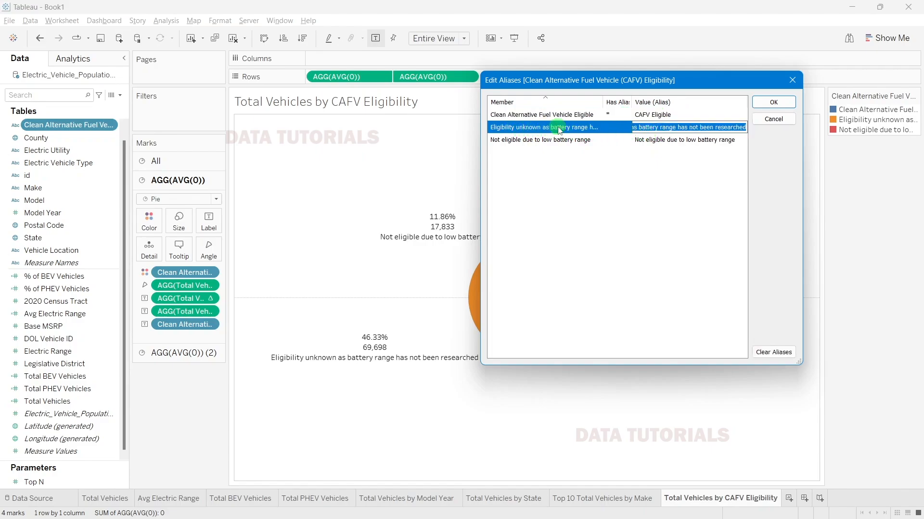
pyautogui.write('CAFV Unknown')
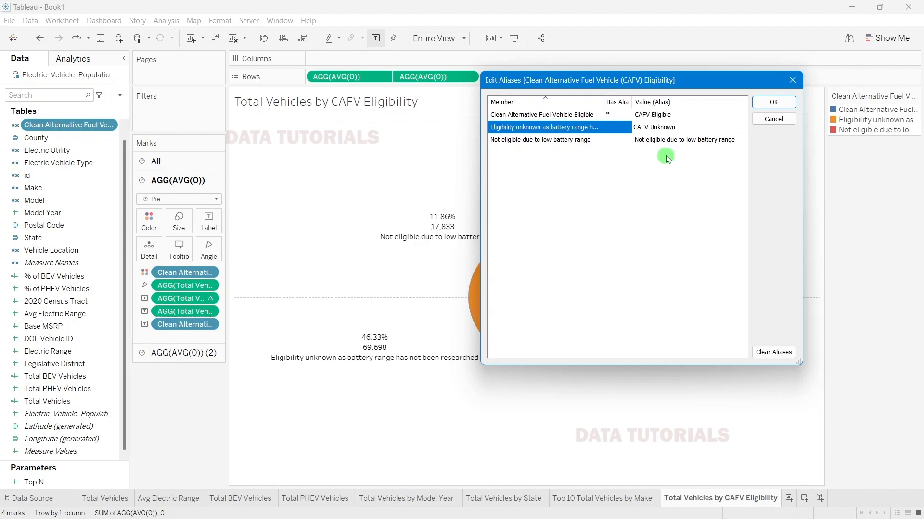
pyautogui.click(670, 140)
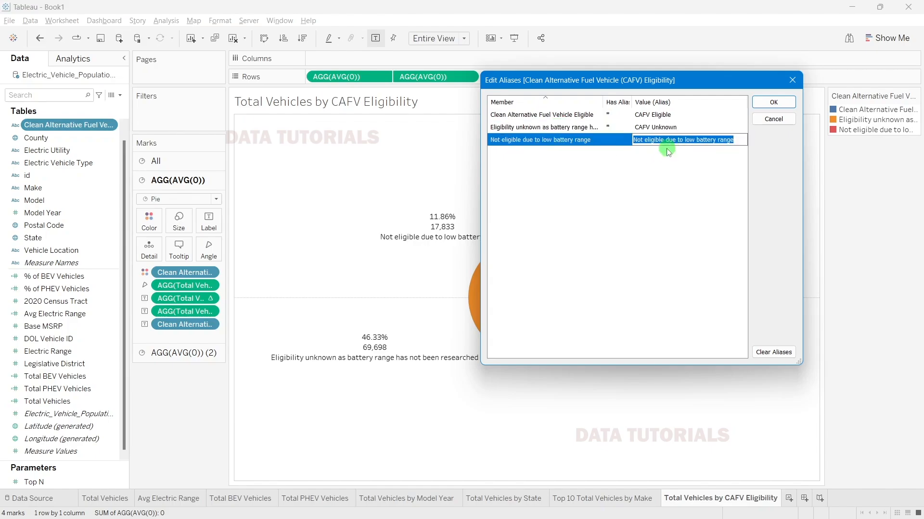
pyautogui.write('CAFV Not Eligible')
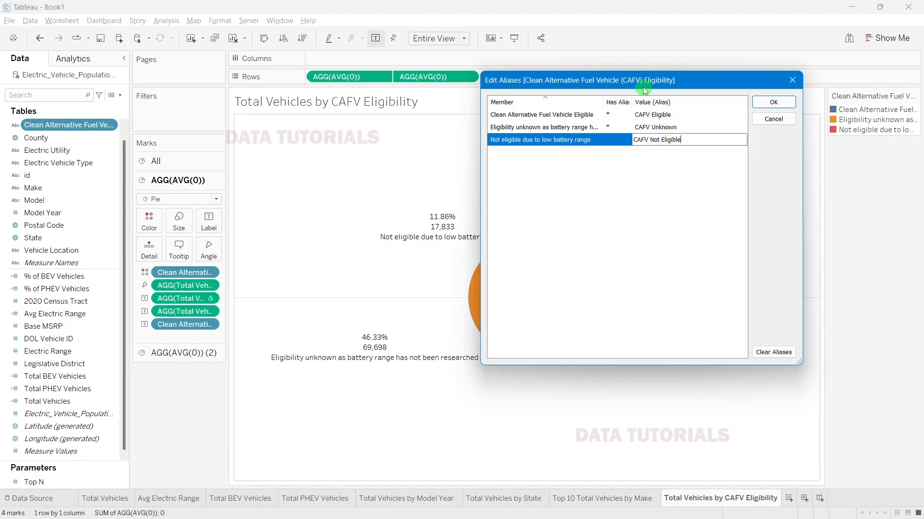
pyautogui.moveTo(647, 78); pyautogui.dragTo(692, 91)
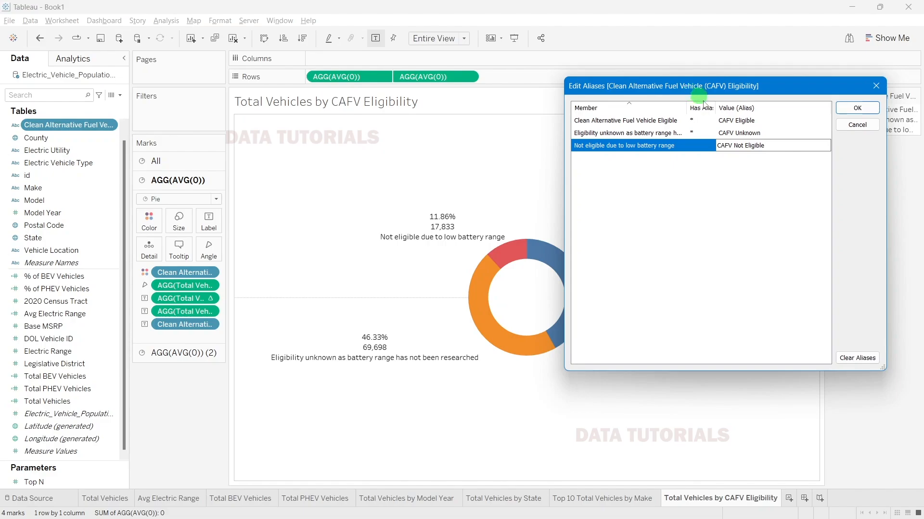
pyautogui.moveTo(720, 371); pyautogui.dragTo(729, 185)
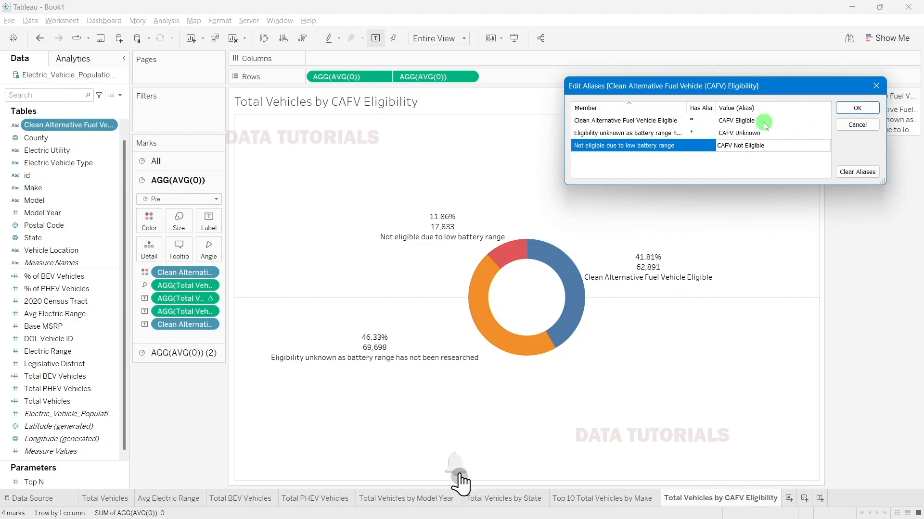
pyautogui.click(852, 110)
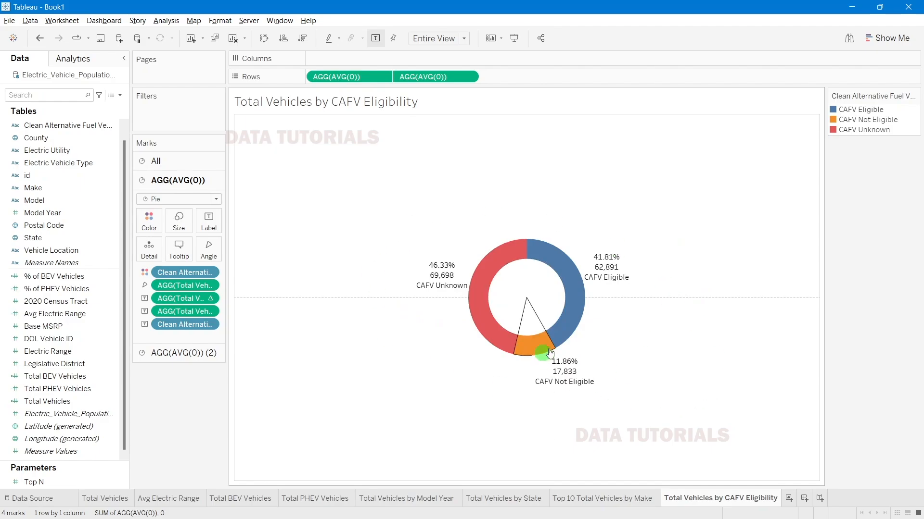
# Step: Rearrange the outer ring's label text so Total Vehicles precedes the percent of total on the second line, separated by a semicolon
pyautogui.click(211, 225)
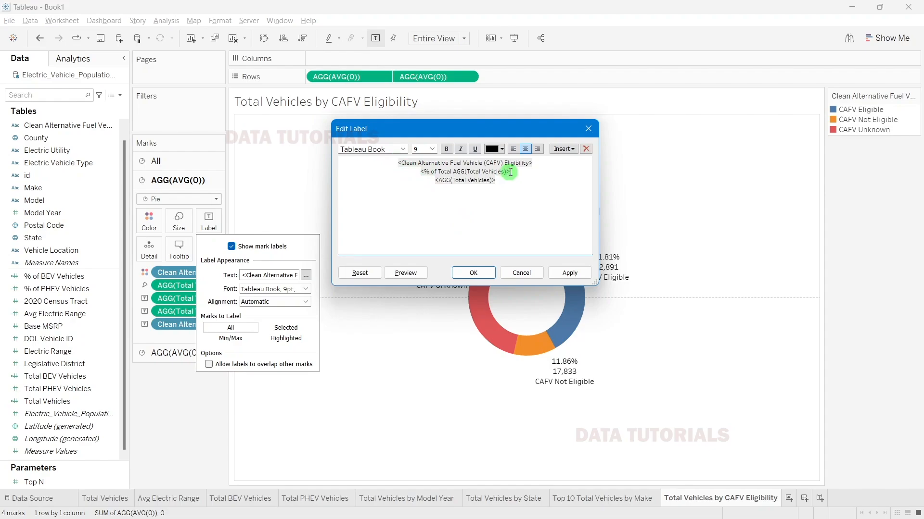
pyautogui.moveTo(510, 172); pyautogui.dragTo(415, 169)
pyautogui.moveTo(502, 181); pyautogui.dragTo(411, 182)
pyautogui.hotkey('ctrl', 'c')
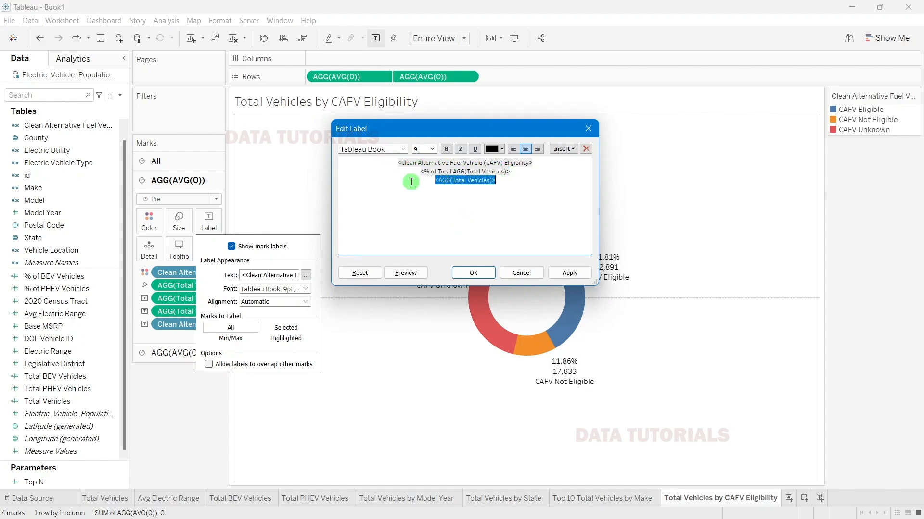
pyautogui.press('BackSpace')
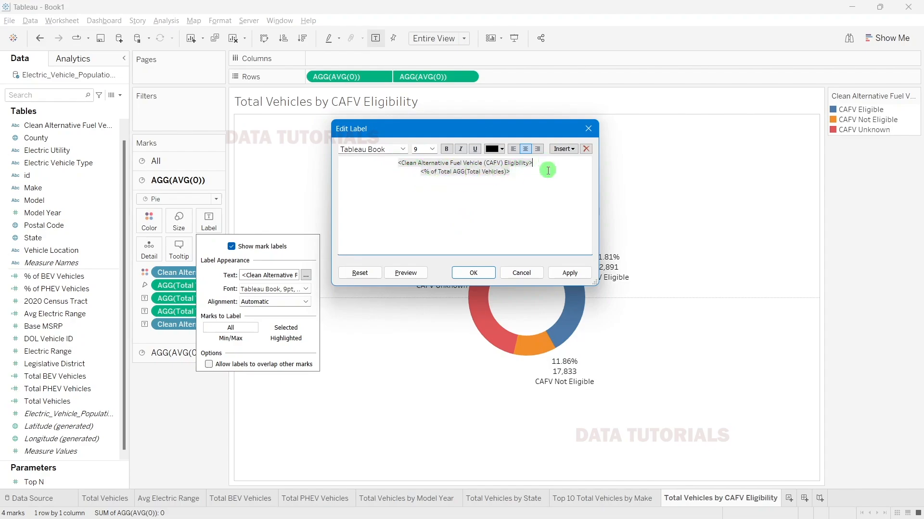
pyautogui.doubleClick(413, 177)
pyautogui.click(413, 176)
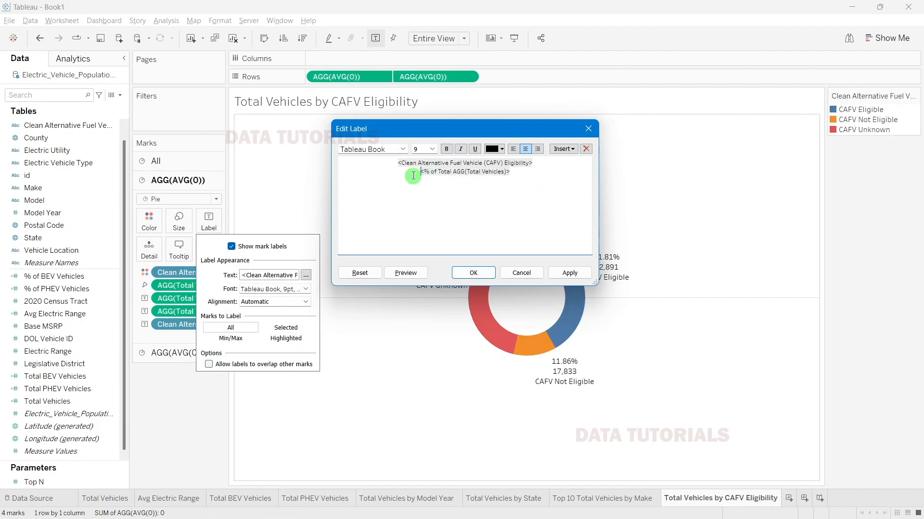
pyautogui.hotkey('ctrl', 'v')
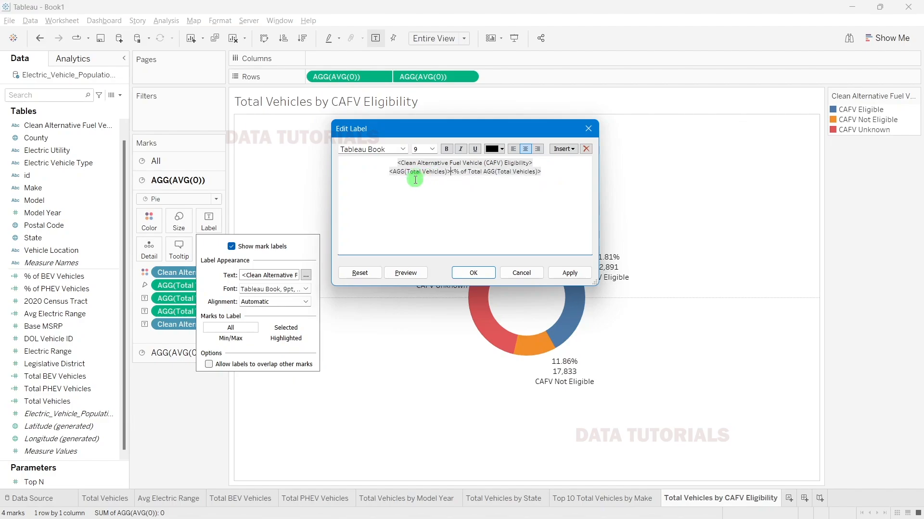
pyautogui.write(';')
# Step: Format the whole label text as Tableau Medium at size 8 and apply it to the donut
pyautogui.hotkey('ctrl', 'a')
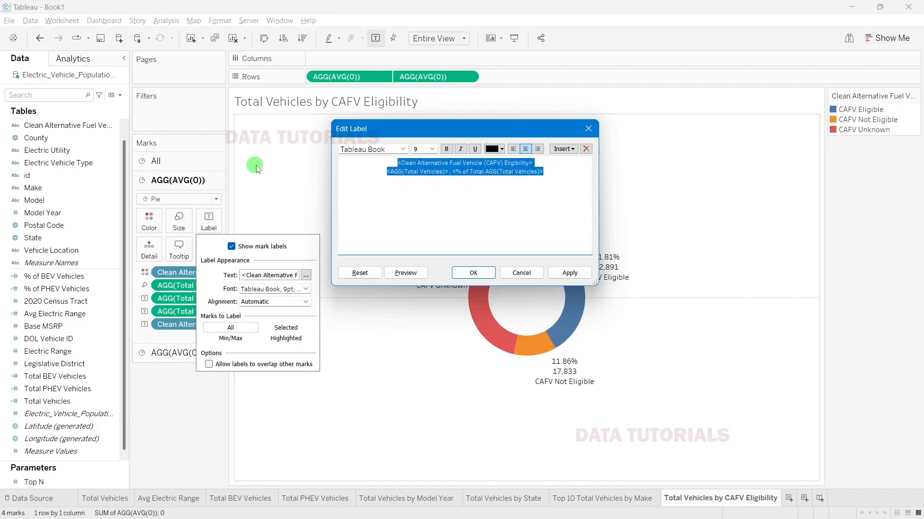
pyautogui.click(432, 149)
pyautogui.click(423, 163)
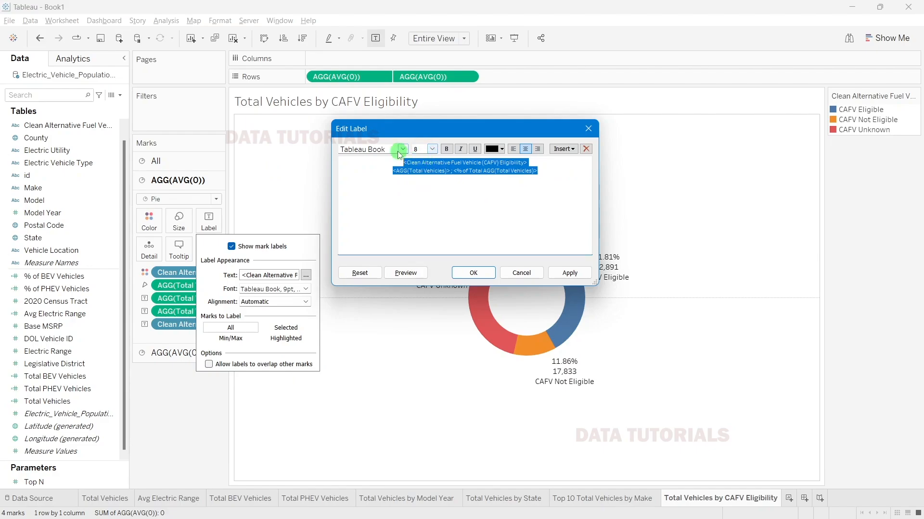
pyautogui.click(402, 149)
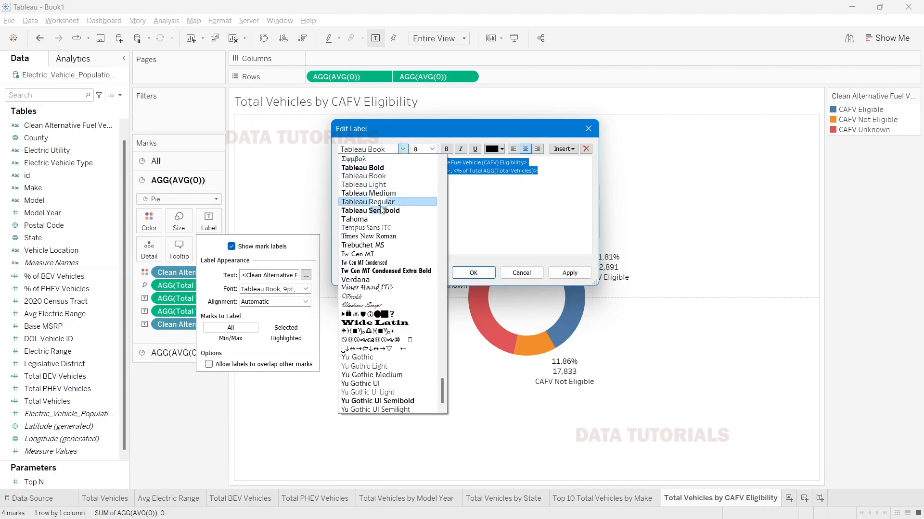
pyautogui.click(368, 193)
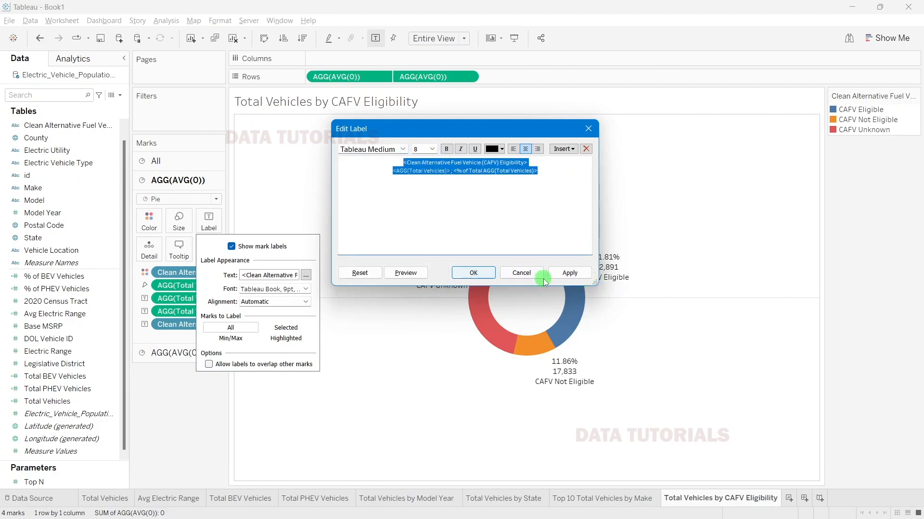
pyautogui.click(562, 274)
pyautogui.click(473, 274)
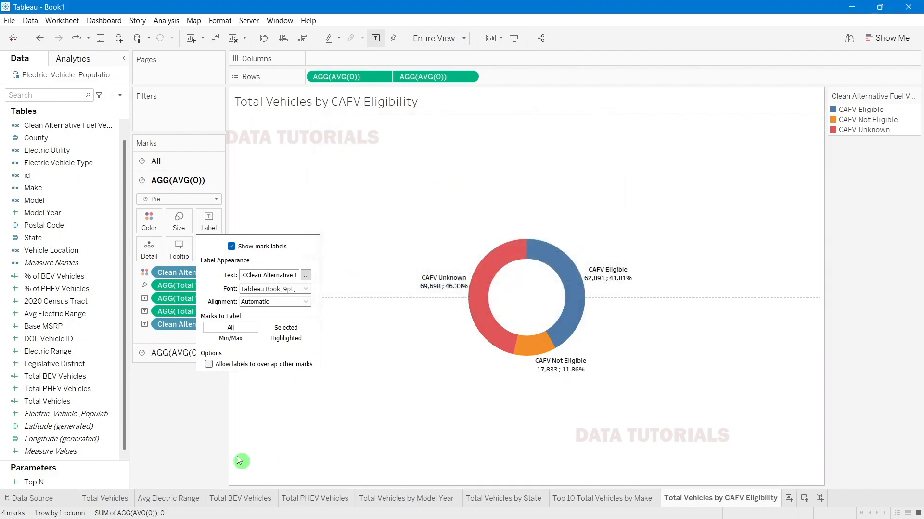
pyautogui.click(239, 461)
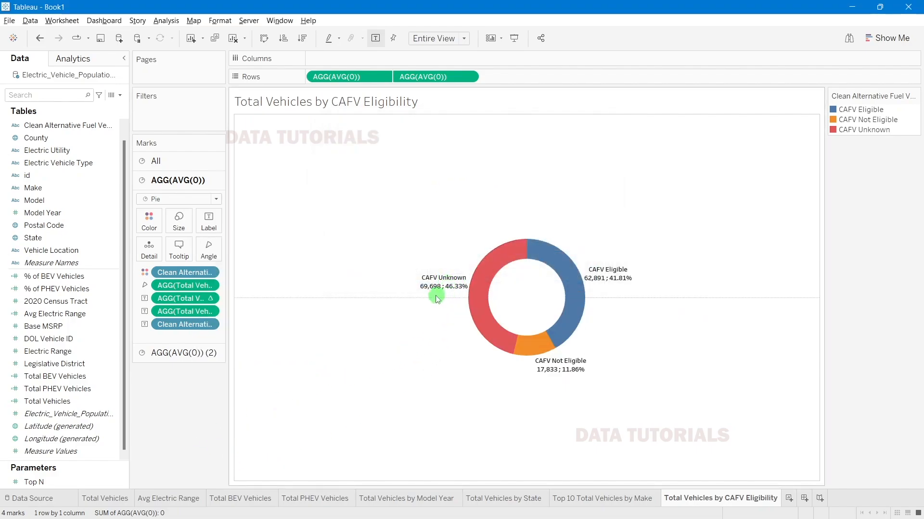
pyautogui.moveTo(452, 289)
pyautogui.moveTo(618, 286)
pyautogui.moveTo(570, 378)
pyautogui.moveTo(542, 357)
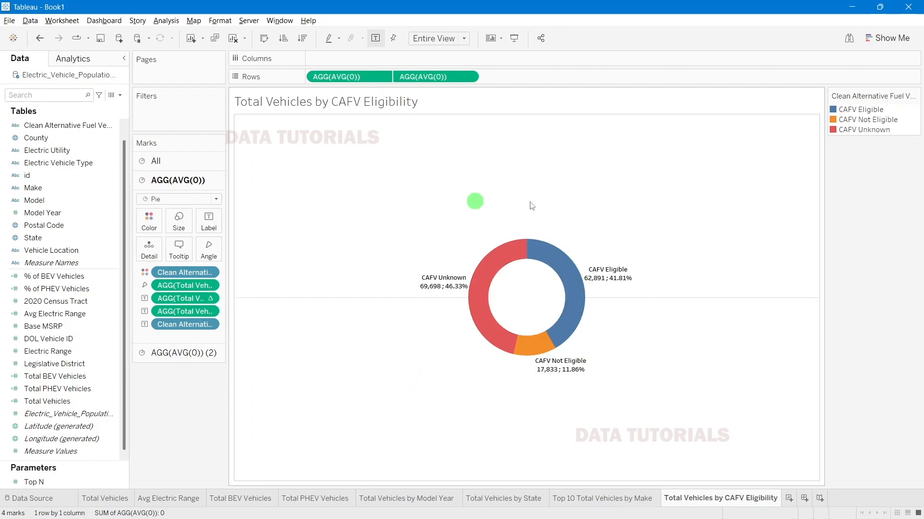
# Step: Edit the colors of the donut's CAFV eligibility categories and choose the Green palette
pyautogui.click(154, 223)
pyautogui.click(178, 256)
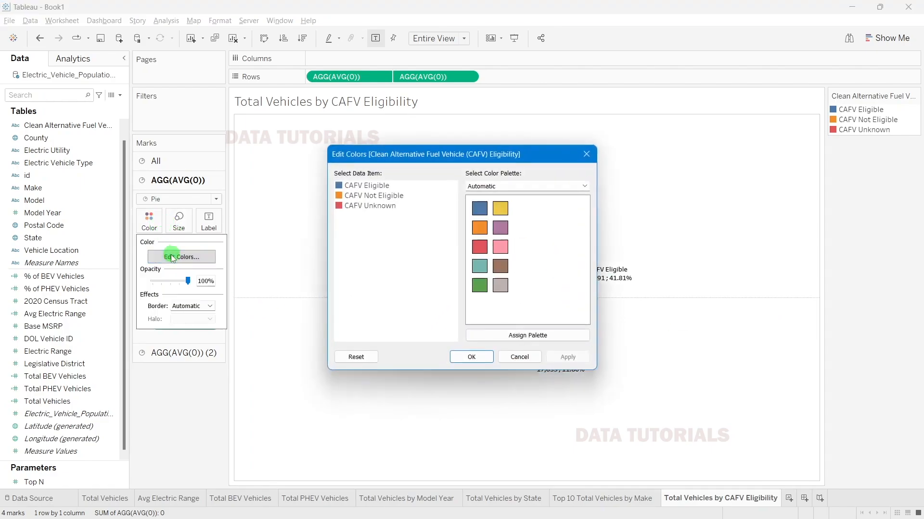
pyautogui.moveTo(499, 157); pyautogui.dragTo(270, 122)
pyautogui.click(289, 150)
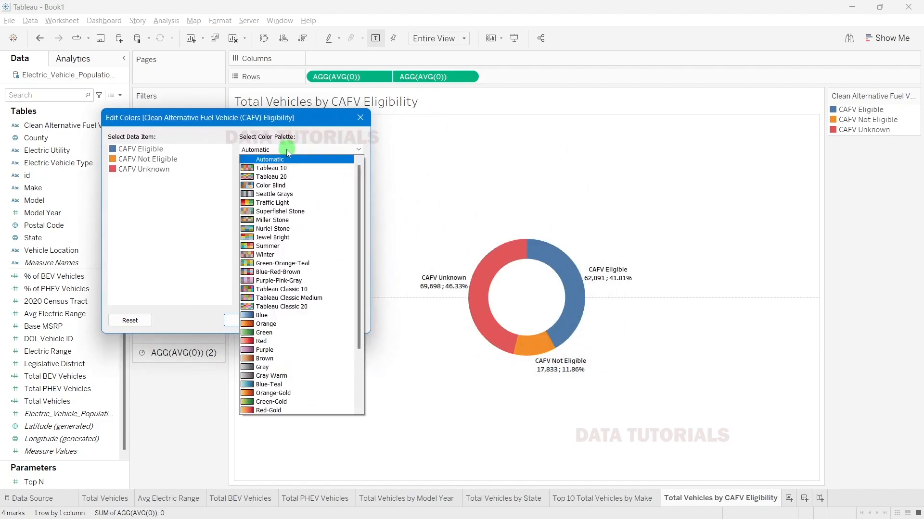
pyautogui.click(262, 331)
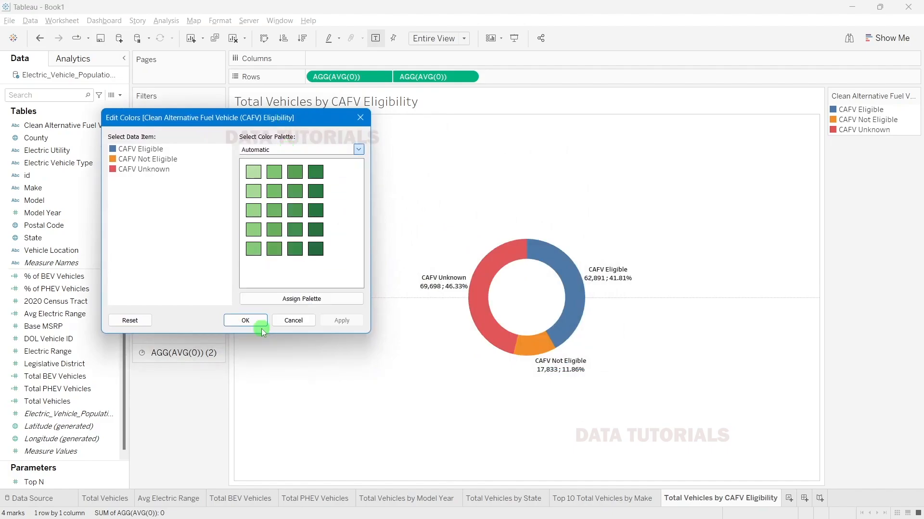
# Step: Assign dark green to CAFV Eligible, light green to CAFV Not Eligible and medium green to CAFV Unknown, and apply the colors
pyautogui.click(140, 150)
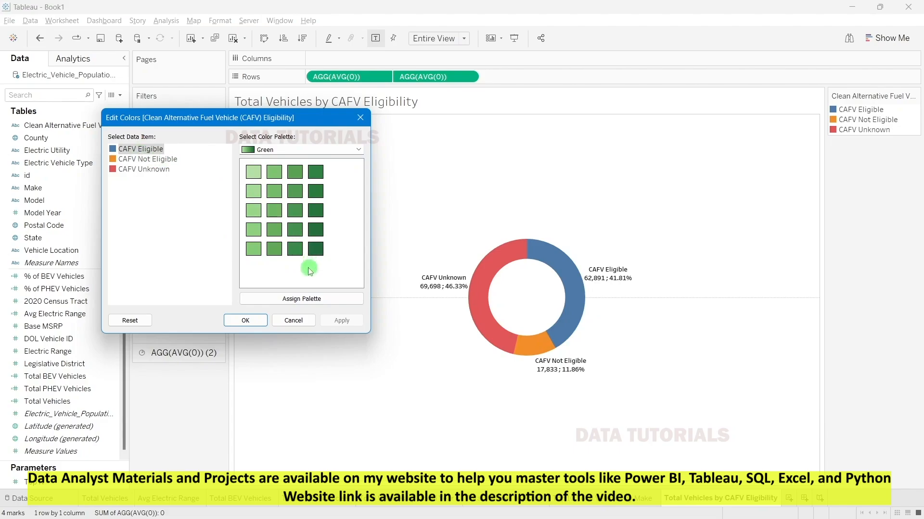
pyautogui.click(296, 251)
pyautogui.click(134, 161)
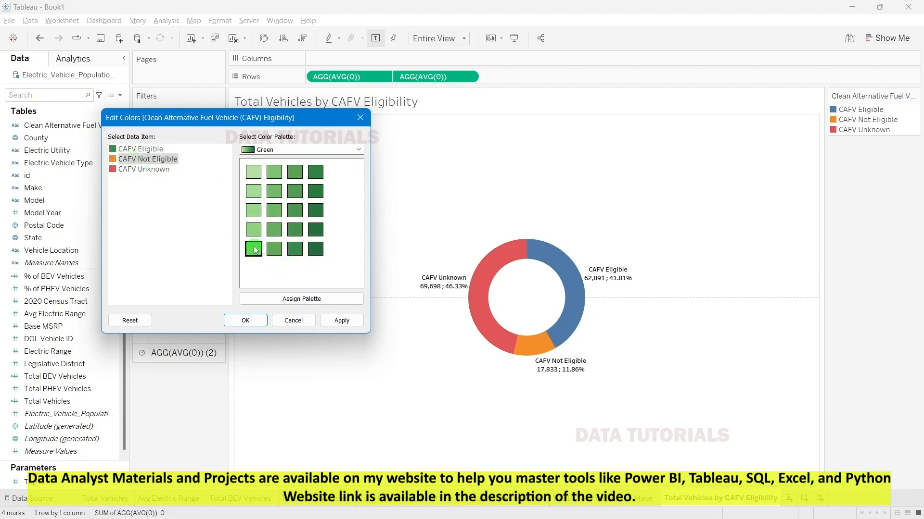
pyautogui.click(255, 249)
pyautogui.click(137, 169)
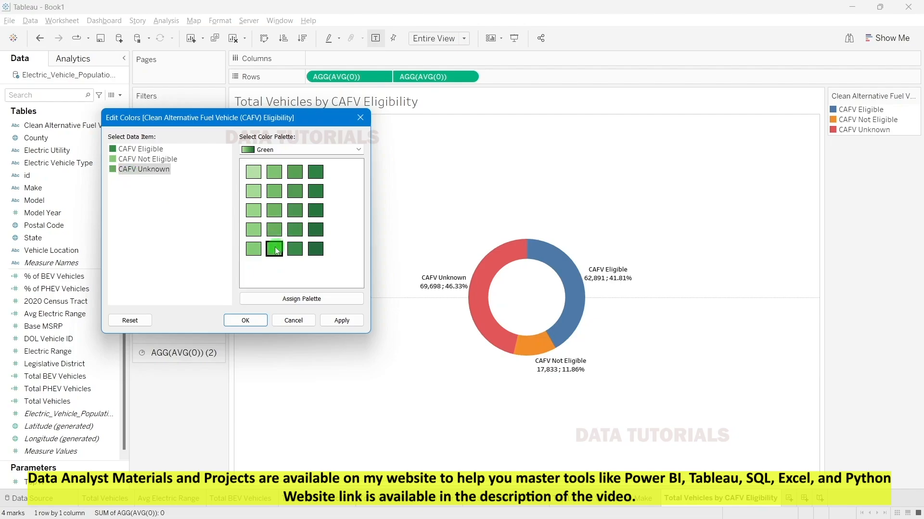
pyautogui.click(342, 320)
pyautogui.click(249, 320)
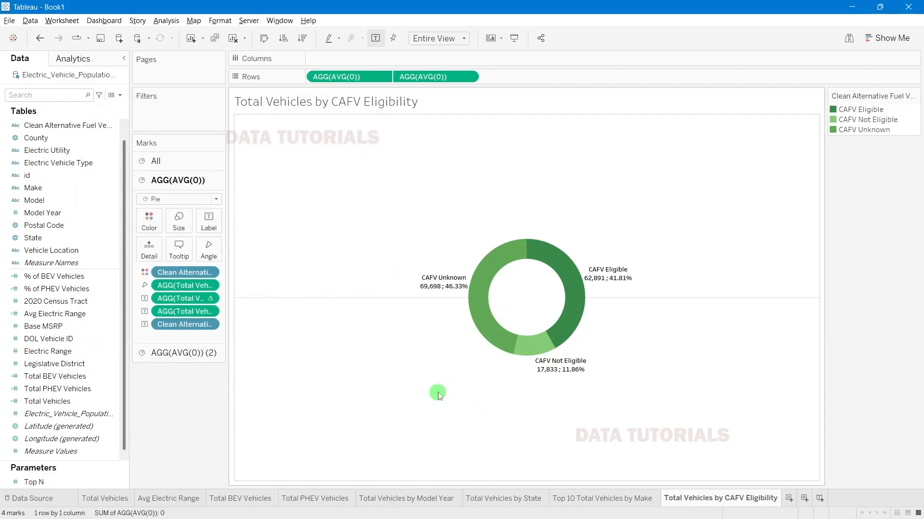
# Step: Switch to the PowerPoint problem statement and copy the fifth chart heading, Total Vehicles by Model, without its colon
pyautogui.hotkey('alt', 'Tab')
pyautogui.hotkey('alt', 'Tab')
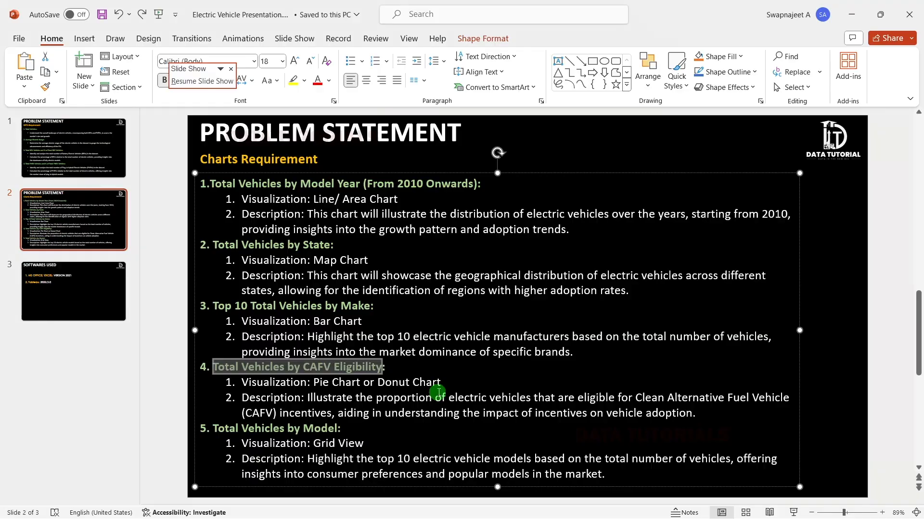
pyautogui.moveTo(215, 430); pyautogui.dragTo(320, 430)
pyautogui.hotkey('ctrl', 'c')
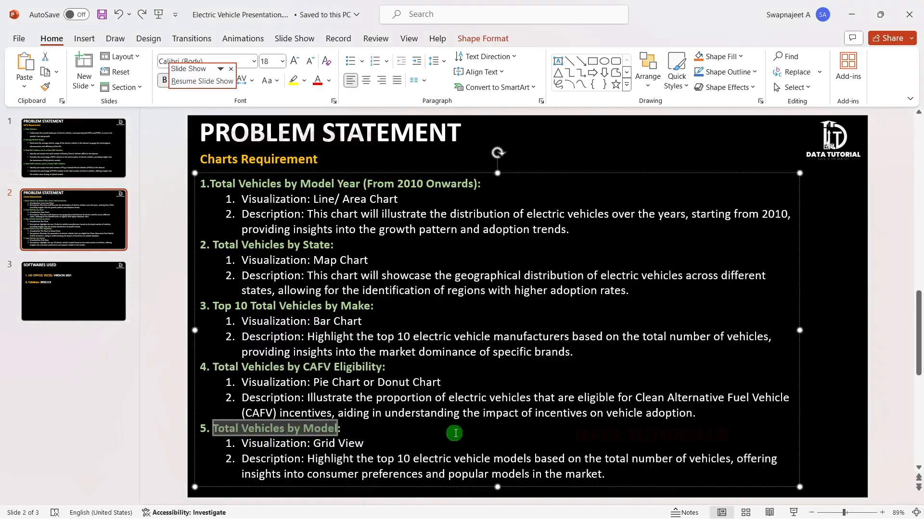
# Step: Return to Tableau, add a new worksheet and name it Total Vehicles by Model
pyautogui.hotkey('alt', 'Tab')
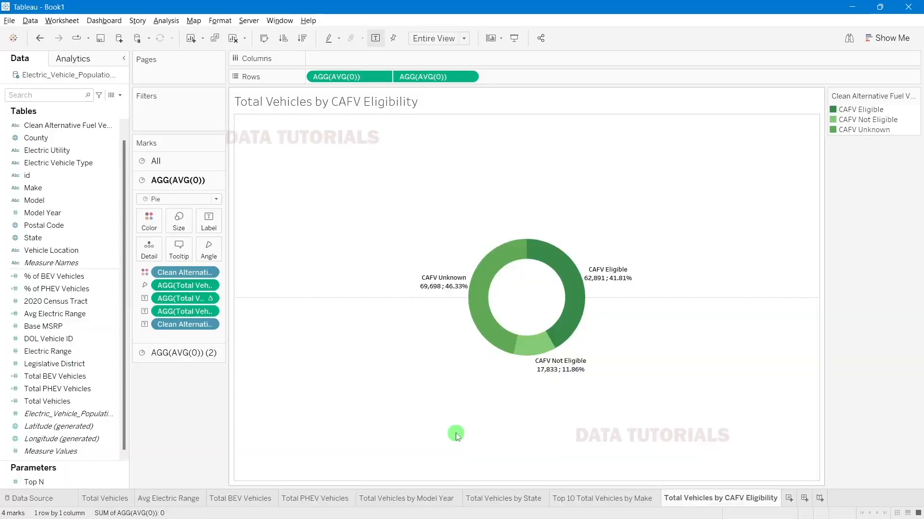
pyautogui.click(789, 499)
pyautogui.hotkey('alt', 'Tab')
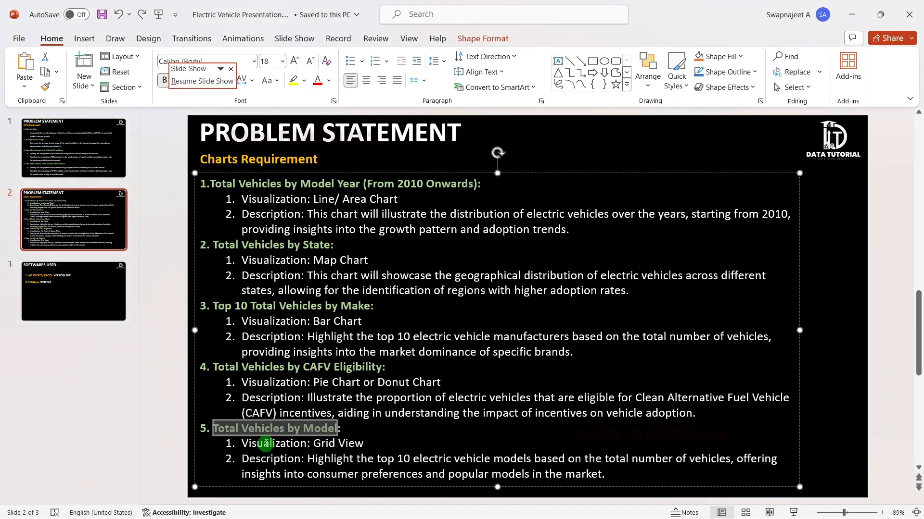
pyautogui.hotkey('alt', 'Tab')
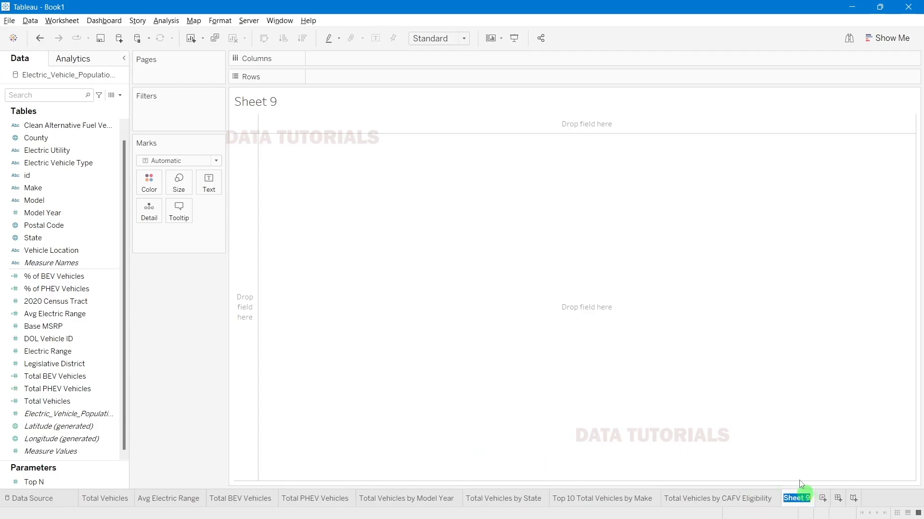
pyautogui.hotkey('ctrl', 'v')
pyautogui.press('Return')
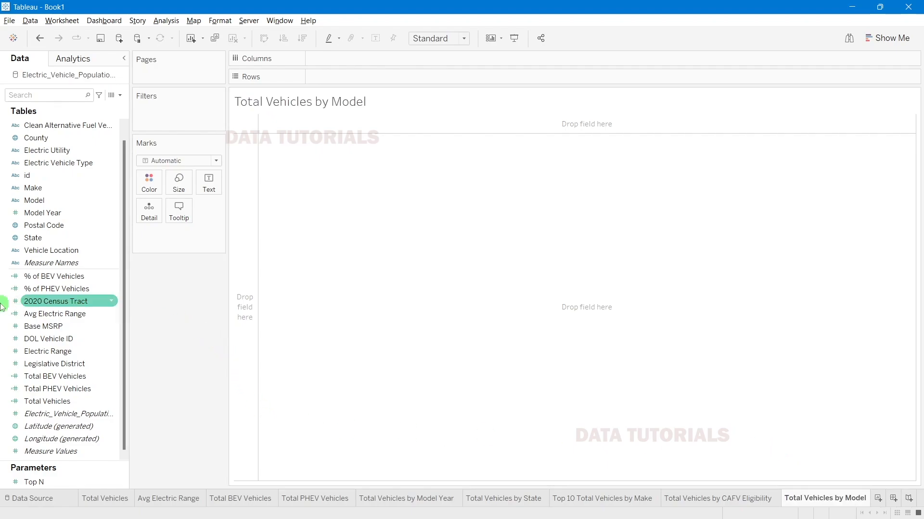
# Step: Place Model, Make and Electric Vehicle Type in that order as row fields of the new sheet
pyautogui.scroll(1, 110, 299)
pyautogui.moveTo(27, 208); pyautogui.dragTo(365, 77)
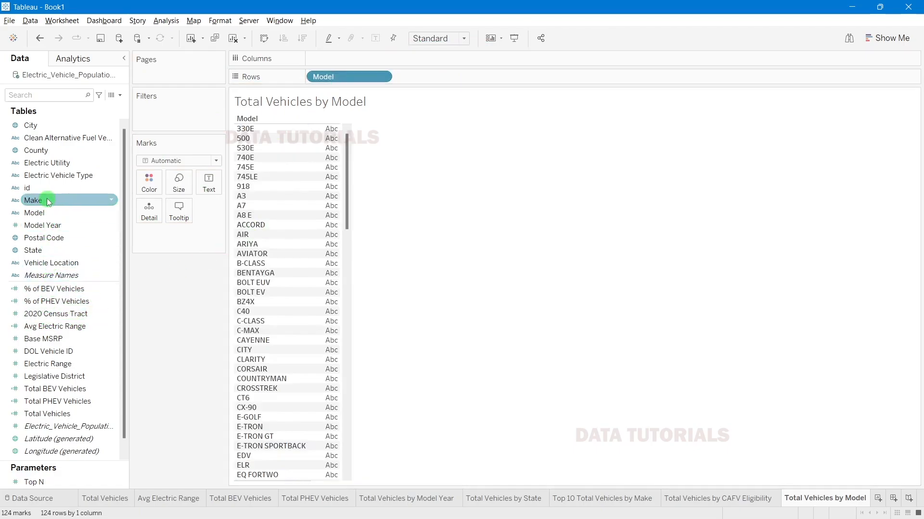
pyautogui.moveTo(49, 202); pyautogui.dragTo(447, 78)
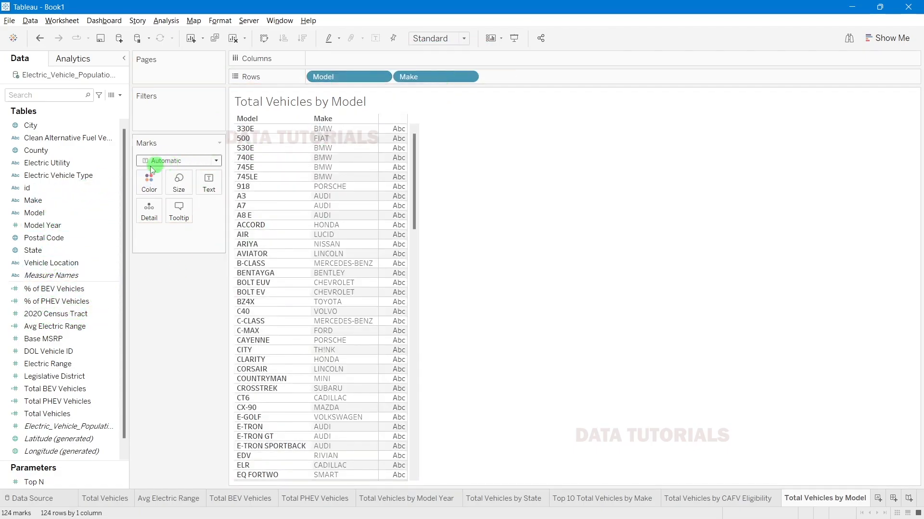
pyautogui.moveTo(66, 166); pyautogui.dragTo(588, 76)
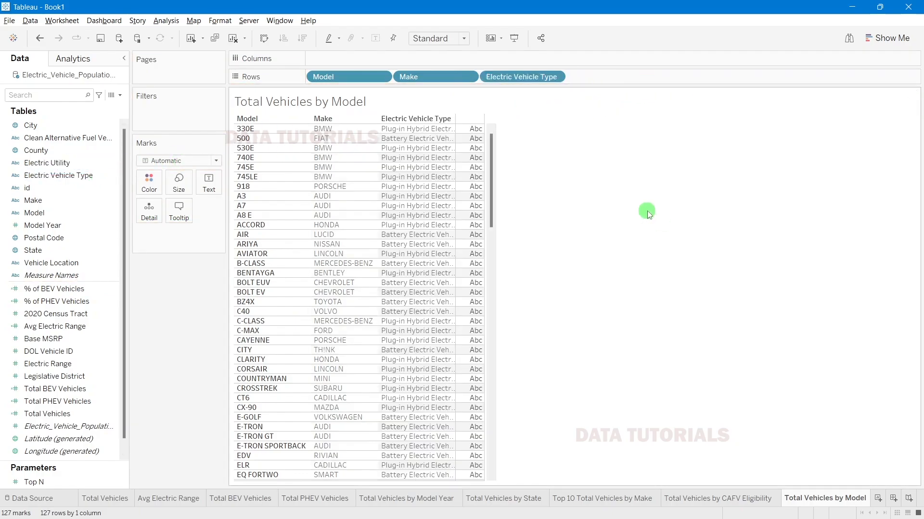
# Step: Show Total Vehicles as the table's text values and apply the Percent of Total quick table calculation to it
pyautogui.scroll(-1, 77, 329)
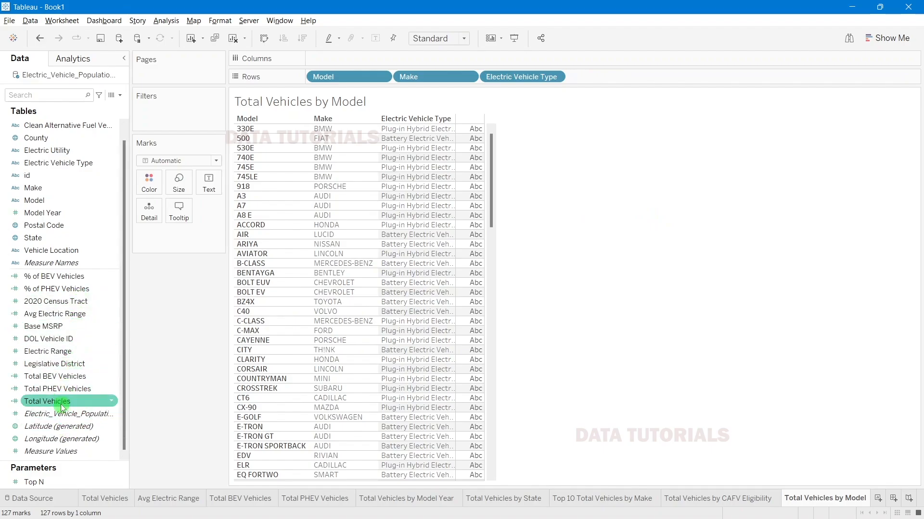
pyautogui.moveTo(62, 406); pyautogui.dragTo(472, 159)
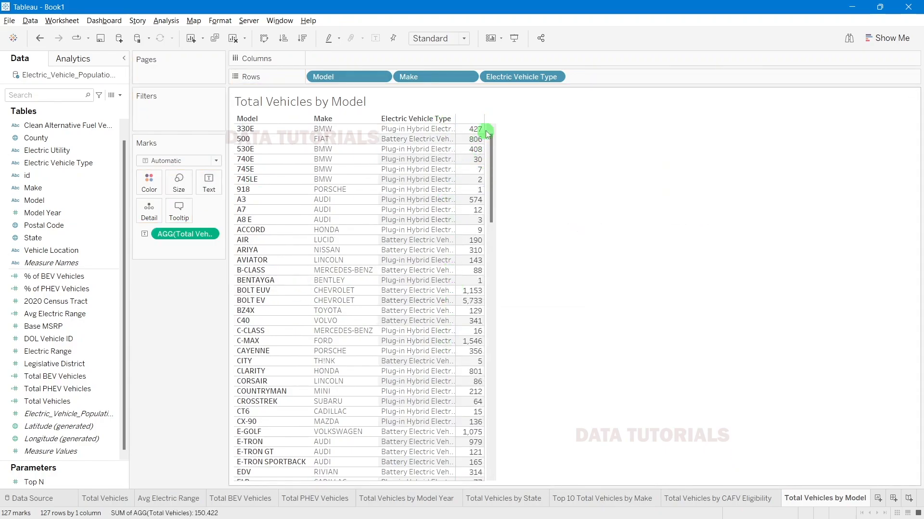
pyautogui.rightClick(174, 236)
pyautogui.moveTo(243, 367)
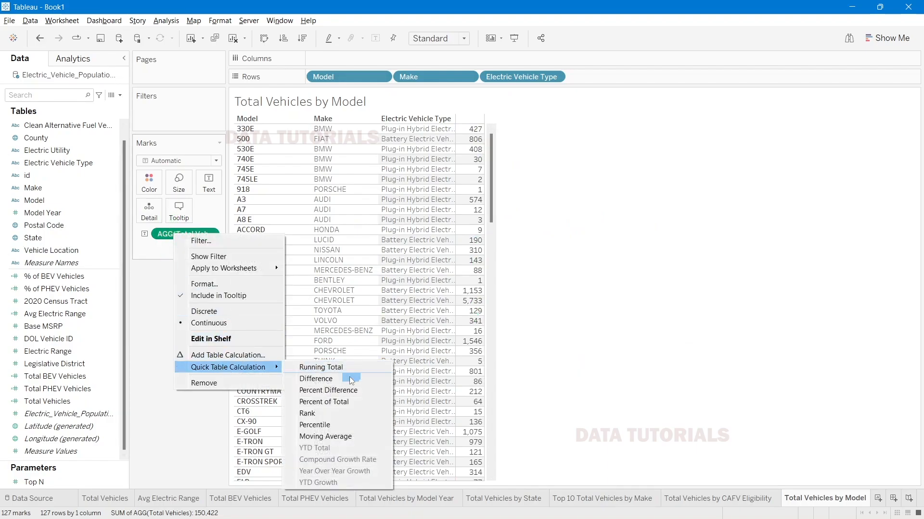
pyautogui.click(336, 402)
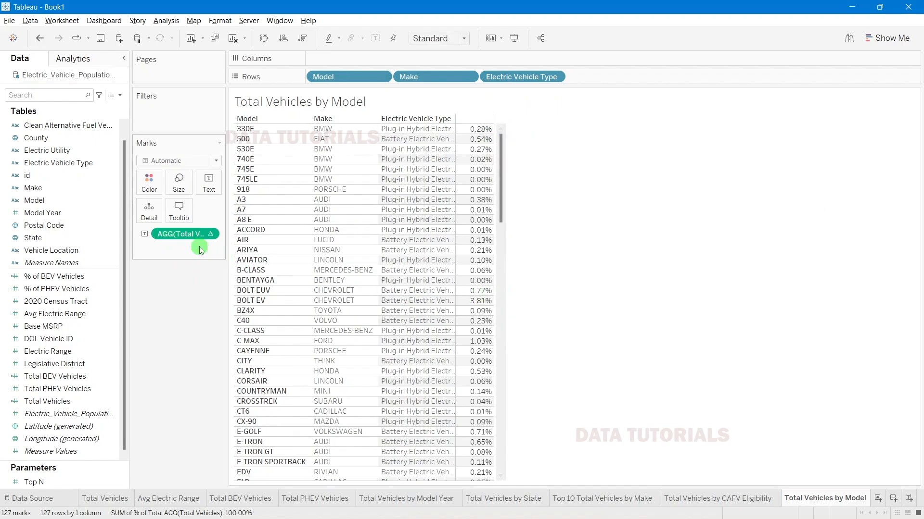
# Step: Add Total Vehicles as a second measure in the table and order it ahead of the percent of total column
pyautogui.click(764, 499)
pyautogui.click(827, 497)
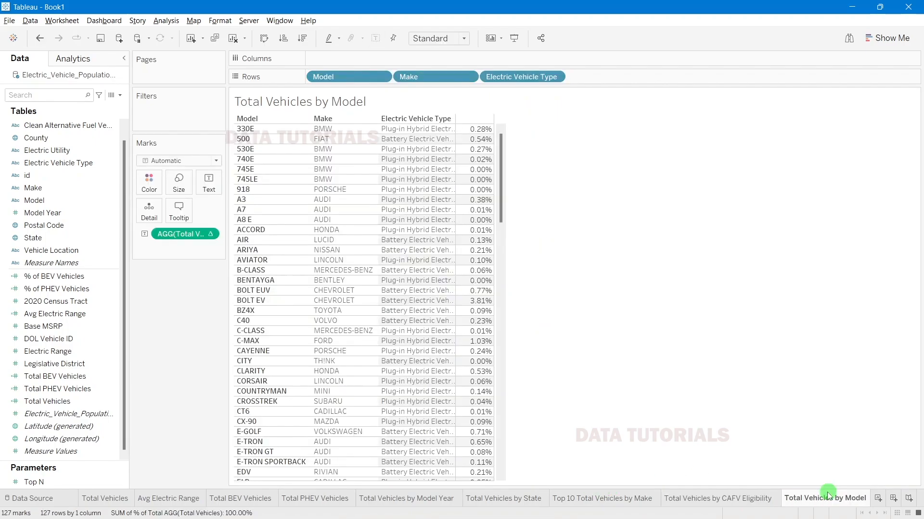
pyautogui.rightClick(188, 240)
pyautogui.click(583, 224)
pyautogui.click(72, 402)
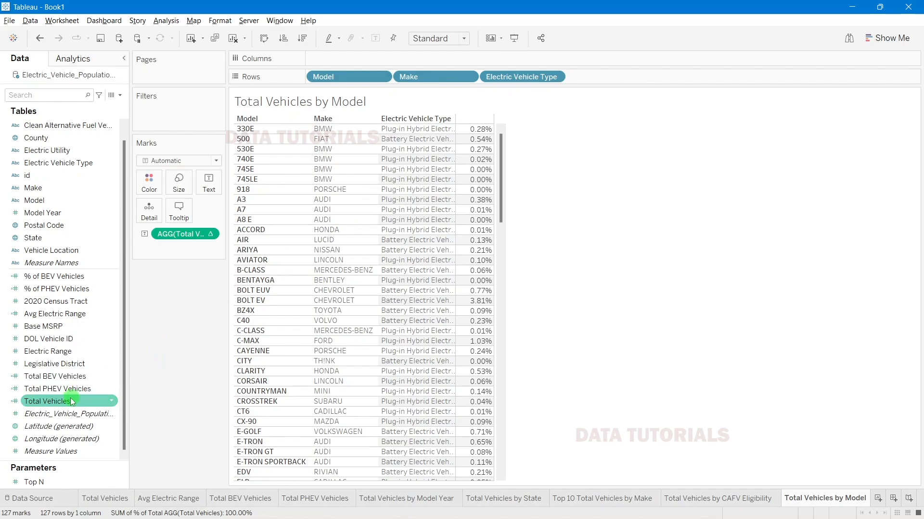
pyautogui.doubleClick(42, 401)
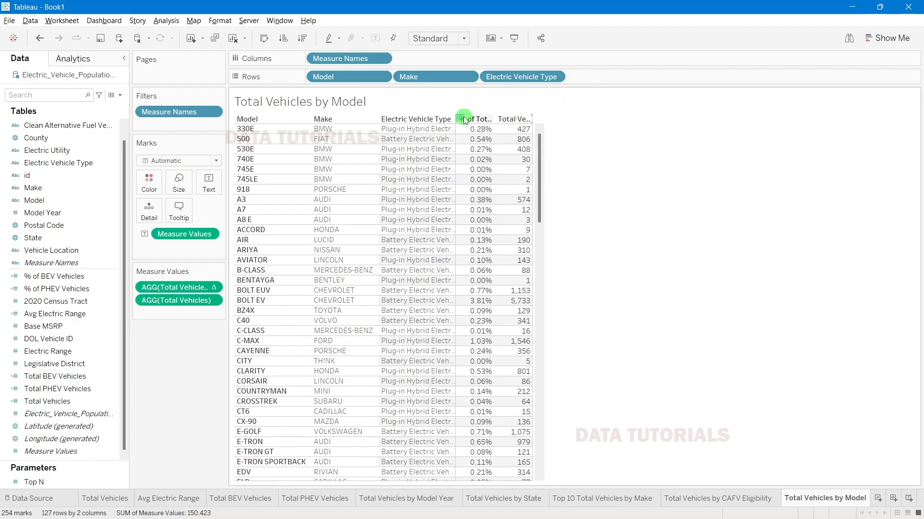
pyautogui.moveTo(159, 287); pyautogui.dragTo(173, 315)
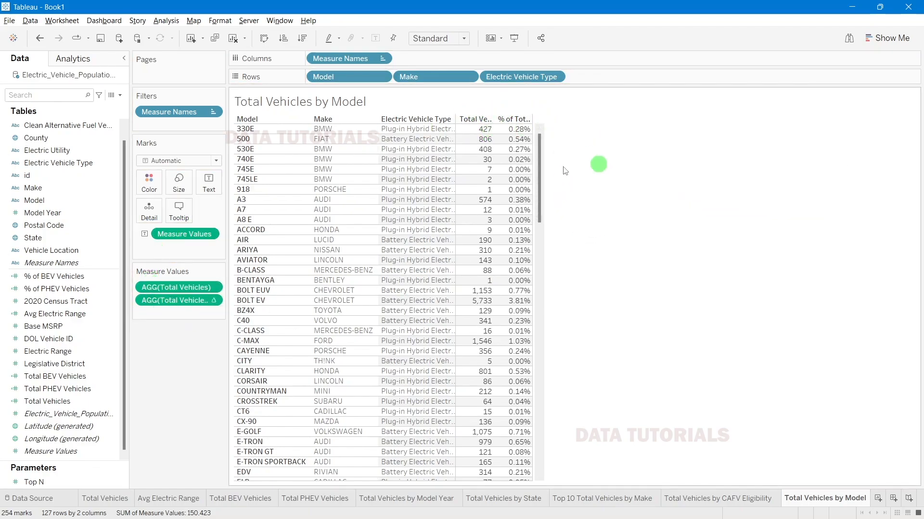
# Step: Sort the Model field in descending order by Total Vehicles and widen the Electric Vehicle Type column
pyautogui.click(350, 80)
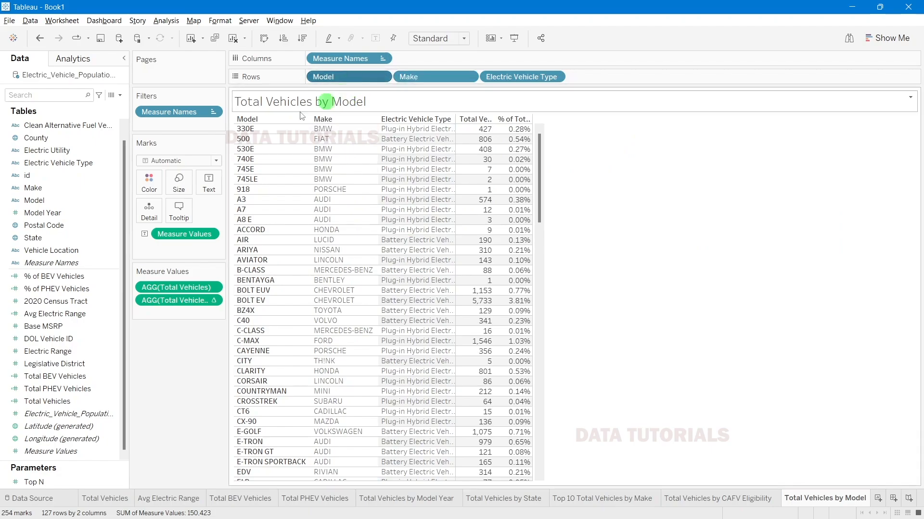
pyautogui.click(301, 41)
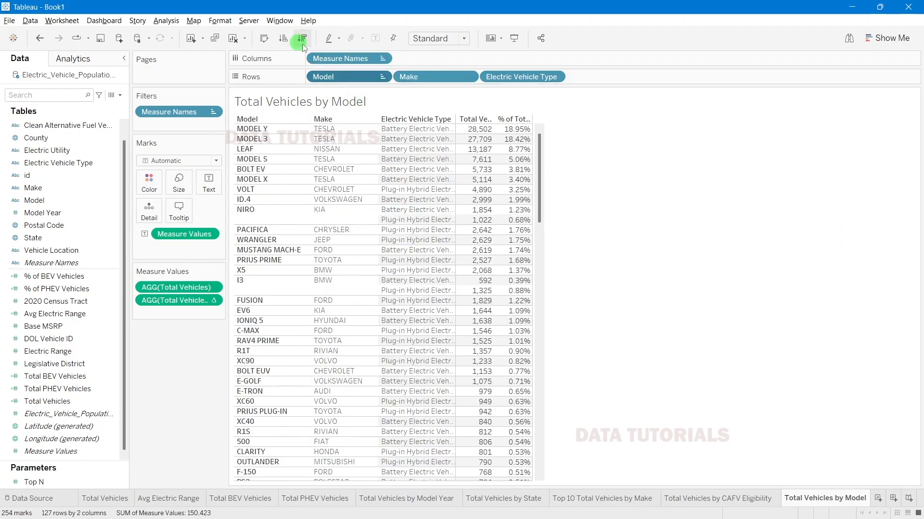
pyautogui.click(625, 127)
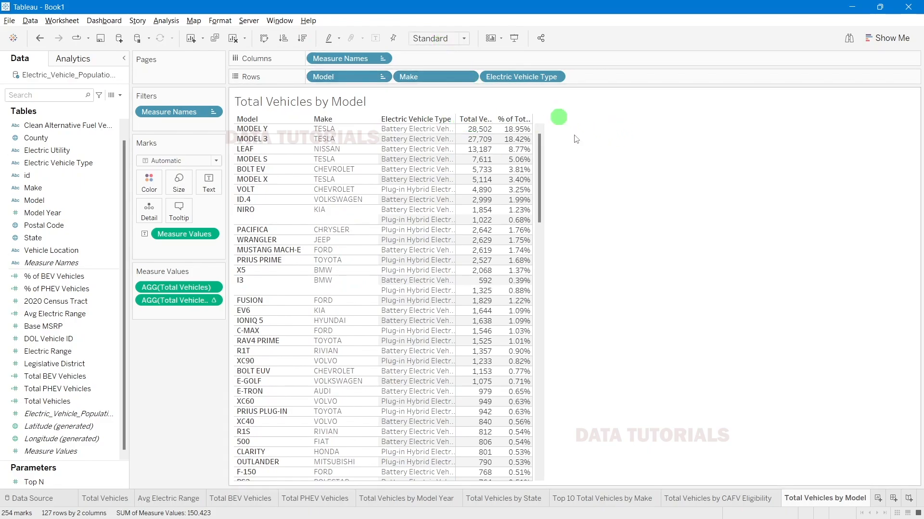
pyautogui.moveTo(461, 172)
pyautogui.moveTo(455, 159); pyautogui.dragTo(484, 157)
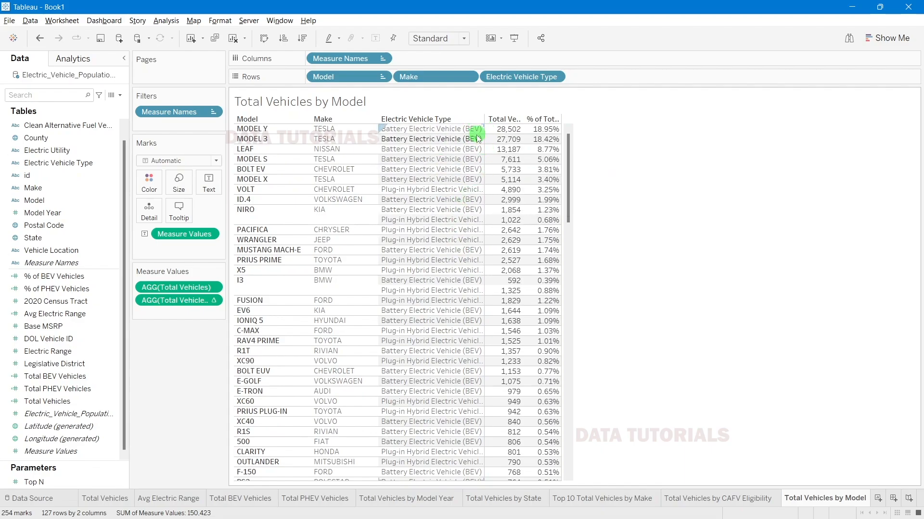
# Step: Set the Electric Vehicle Type aliases to BEV for Battery Electric Vehicle (BEV) and PHEV for Plug-in Hybrid Electric Vehicle (PHEV)
pyautogui.scroll(1, 55, 227)
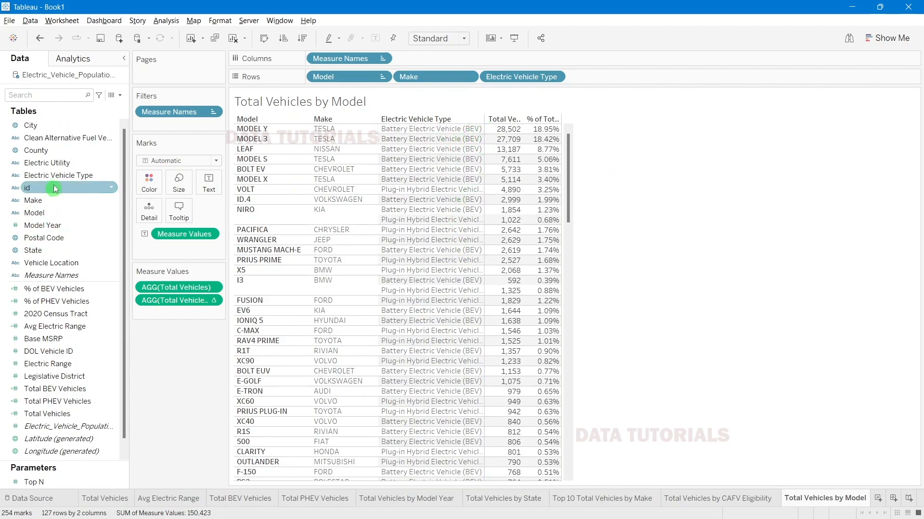
pyautogui.rightClick(56, 178)
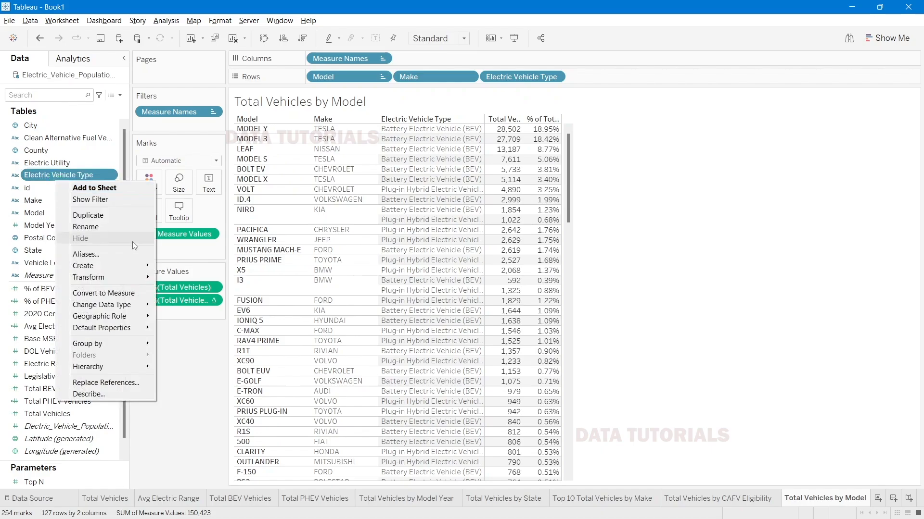
pyautogui.click(86, 254)
pyautogui.click(494, 247)
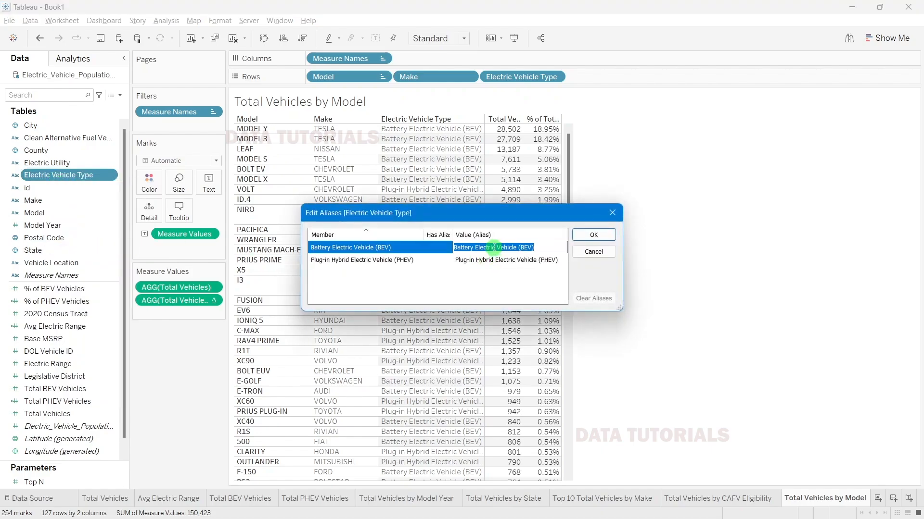
pyautogui.write('BEV')
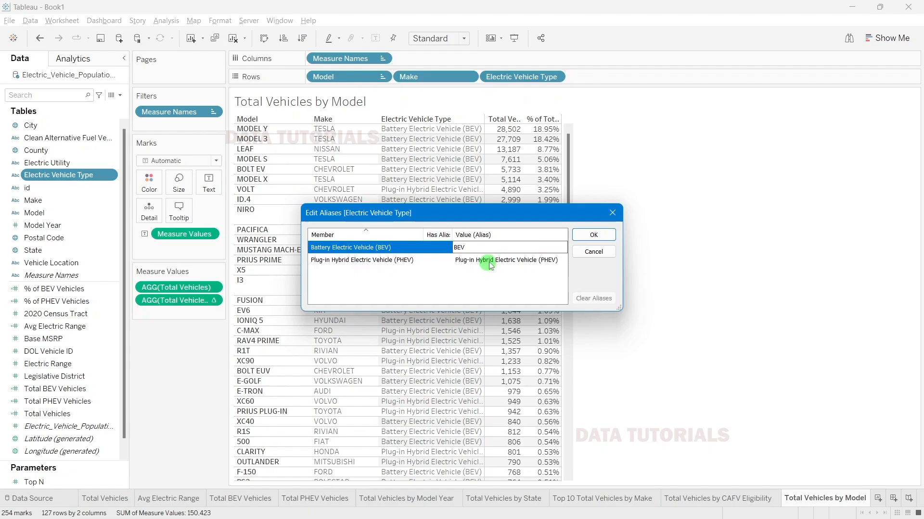
pyautogui.click(487, 265)
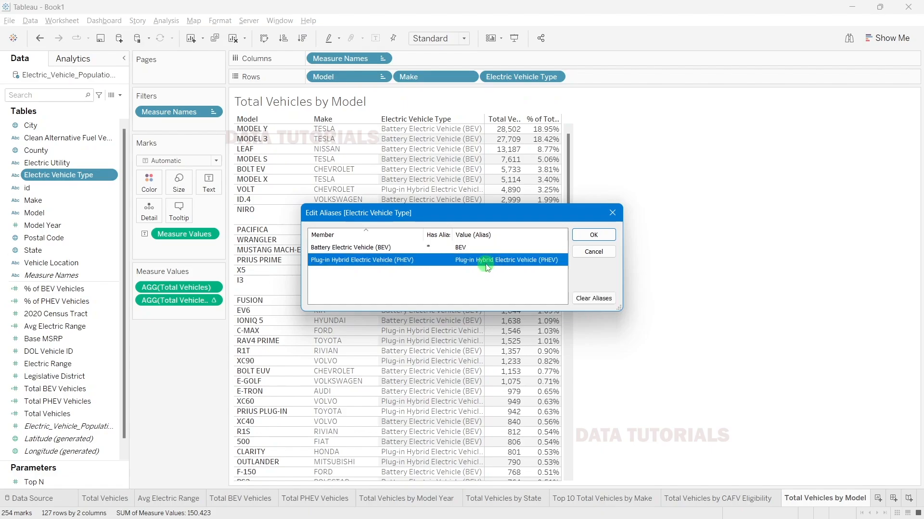
pyautogui.click(487, 262)
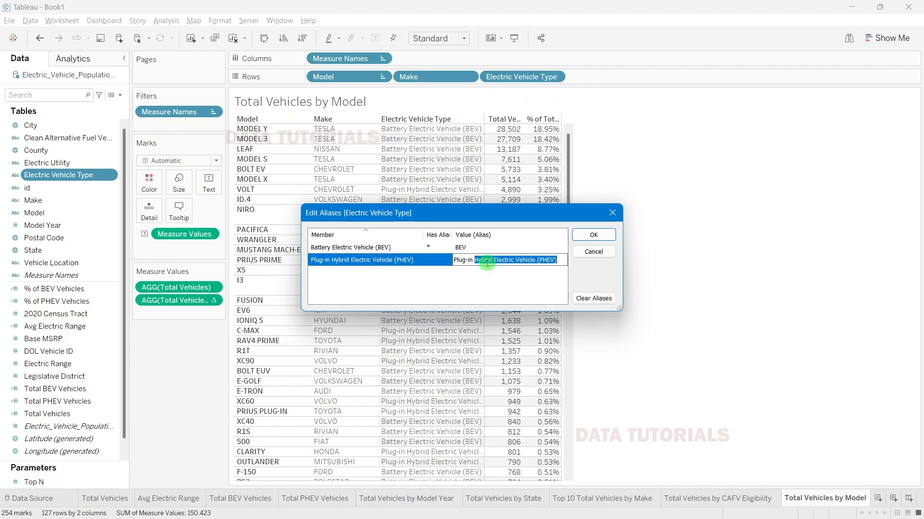
pyautogui.moveTo(557, 263); pyautogui.dragTo(456, 264)
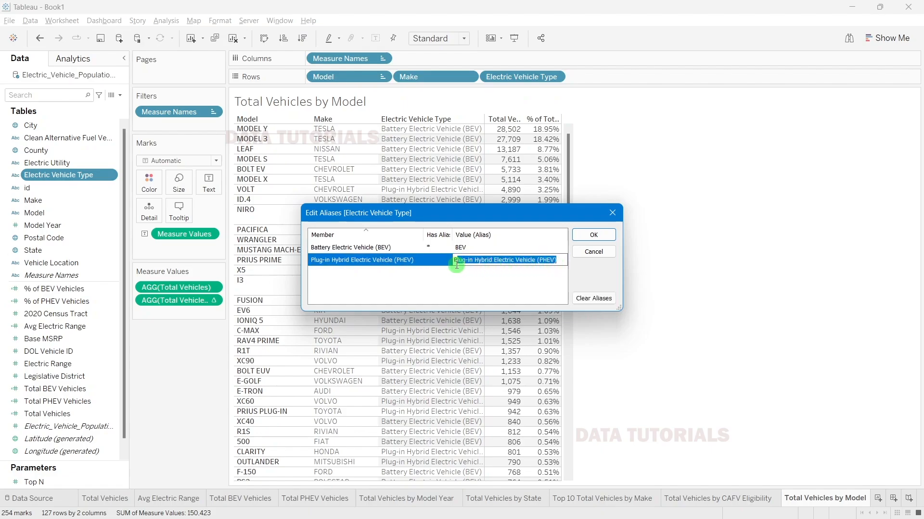
pyautogui.write('EV')
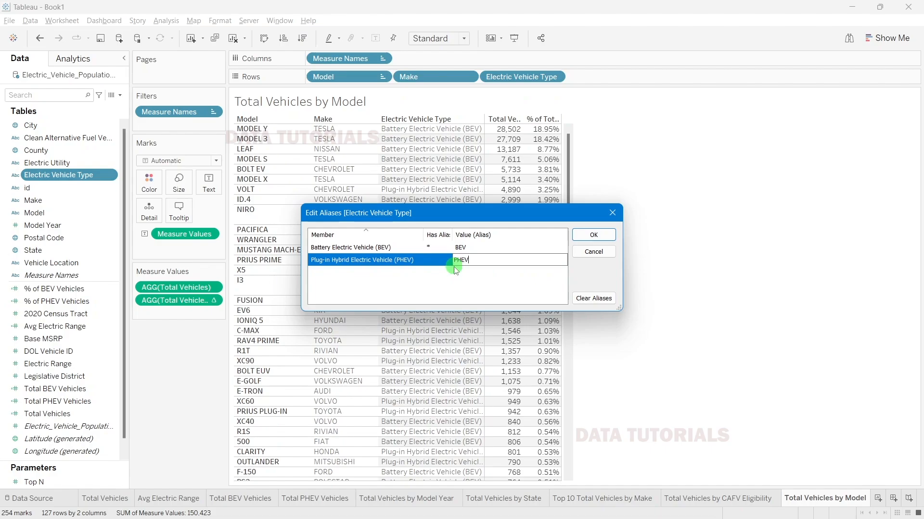
pyautogui.click(608, 237)
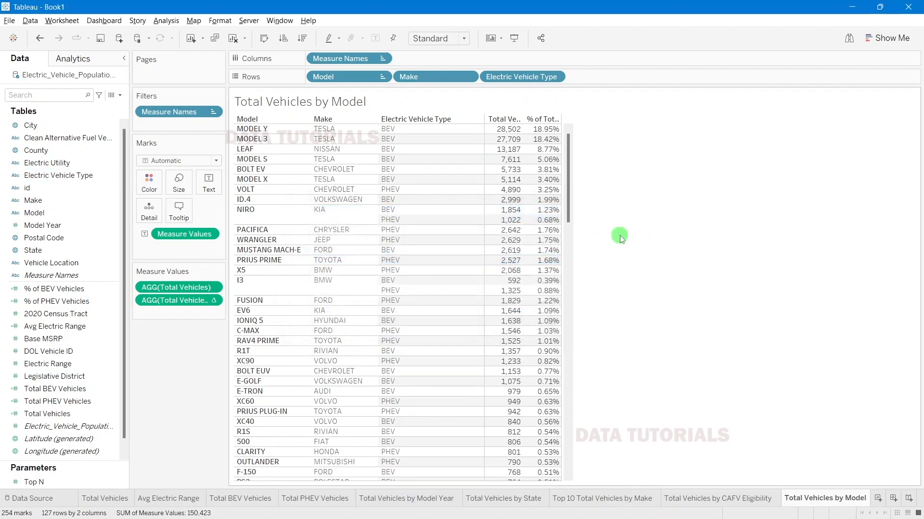
# Step: Check the Total BEV Vehicles sheet after the alias change and return to the Total Vehicles by Model sheet
pyautogui.click(226, 500)
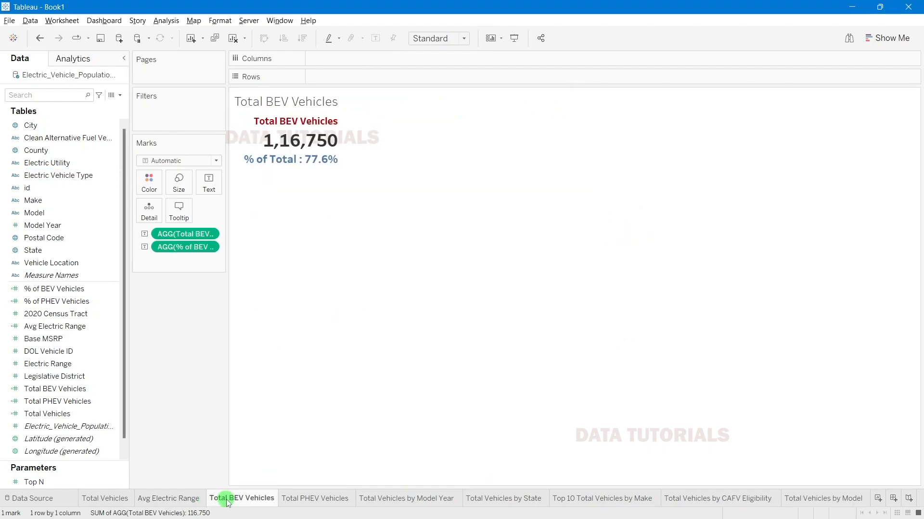
pyautogui.click(824, 499)
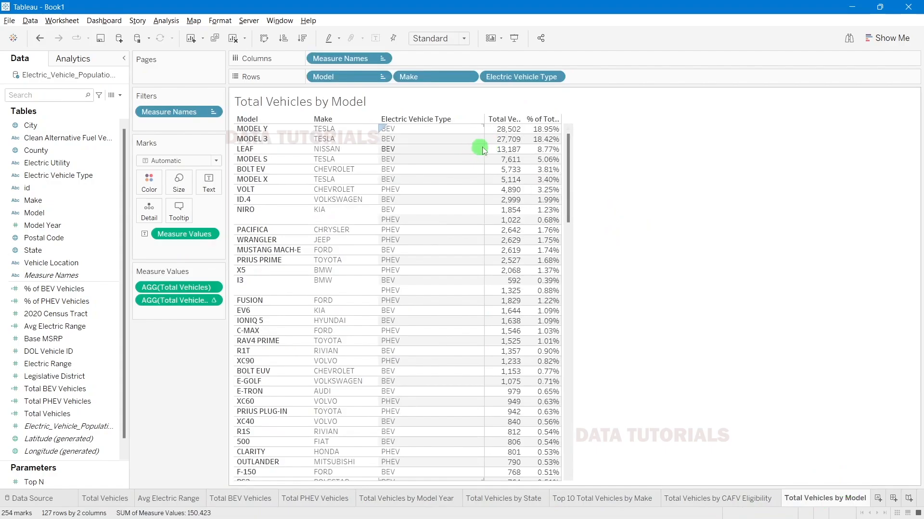
pyautogui.rightClick(420, 122)
pyautogui.press('Escape')
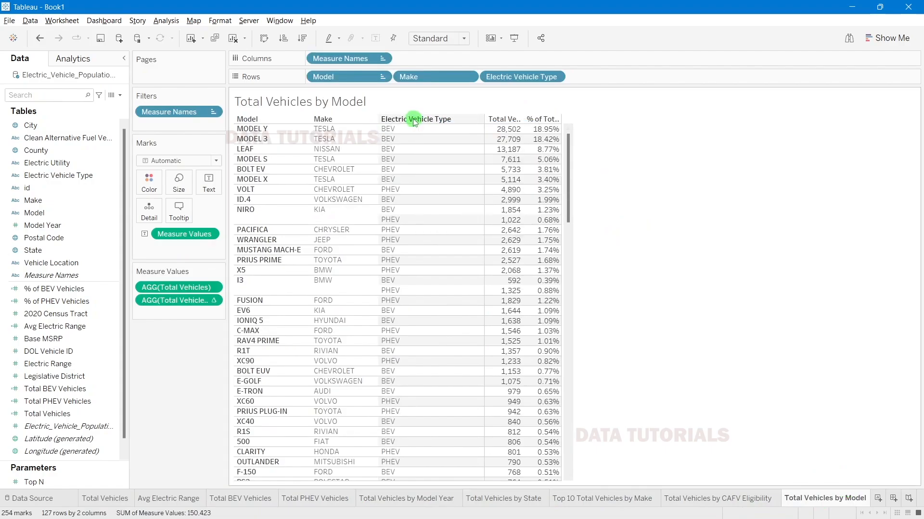
pyautogui.rightClick(414, 123)
pyautogui.press('Escape')
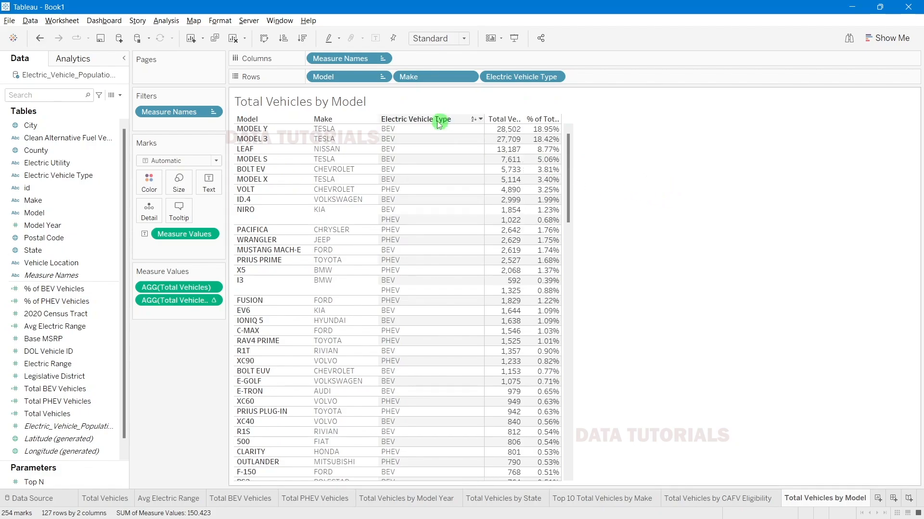
# Step: Rename the Electric Vehicle Type field to EV Type
pyautogui.click(66, 177)
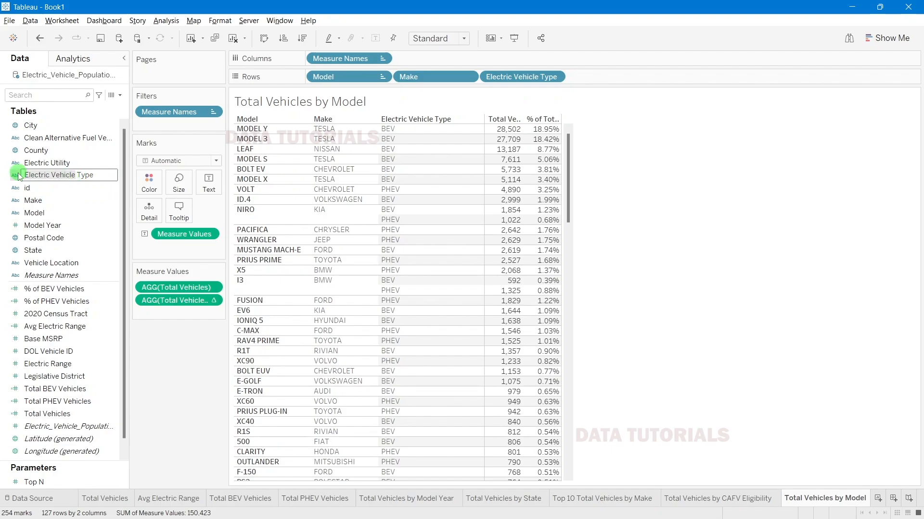
pyautogui.write('EV')
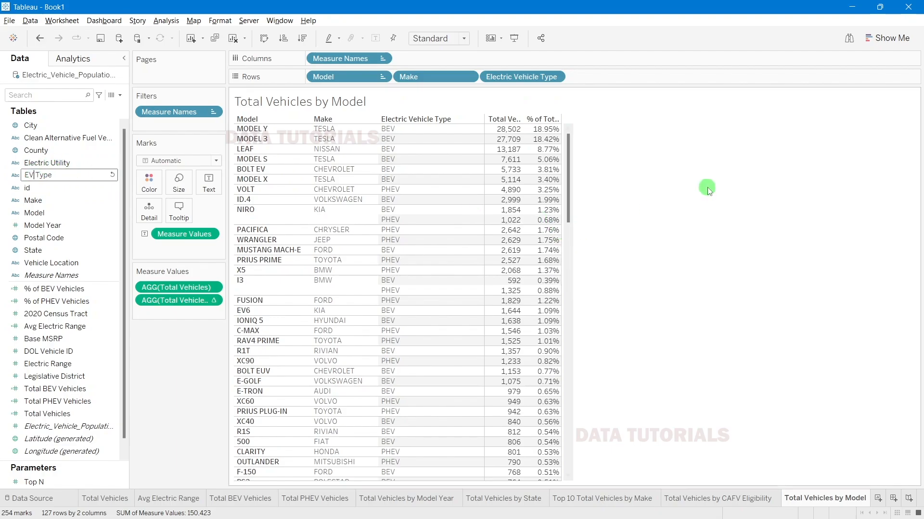
pyautogui.click(705, 179)
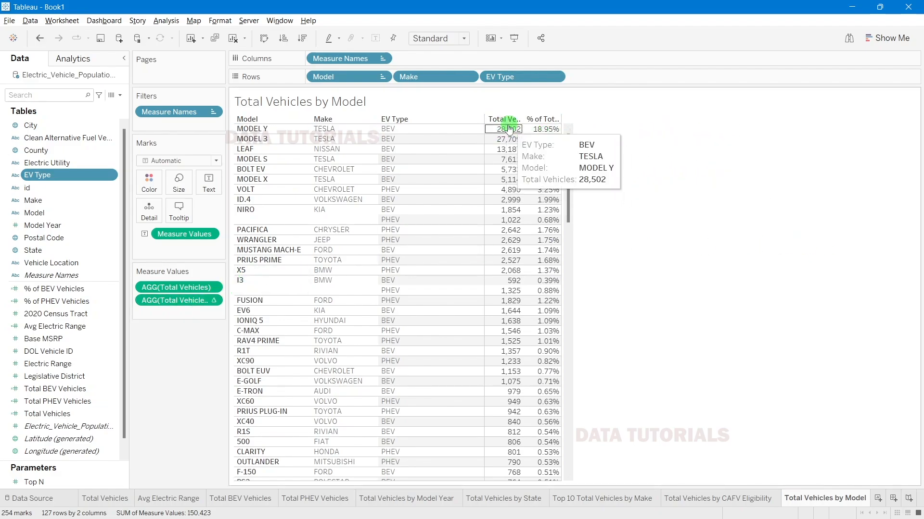
# Step: Color the table's marks by Total Vehicles and change the mark type to Square to create a highlight table
pyautogui.moveTo(533, 130)
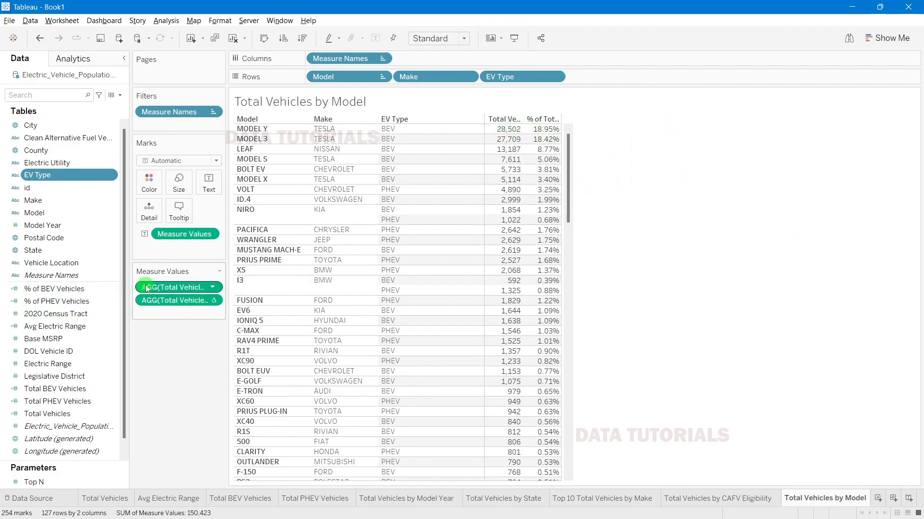
pyautogui.moveTo(164, 303); pyautogui.dragTo(149, 183)
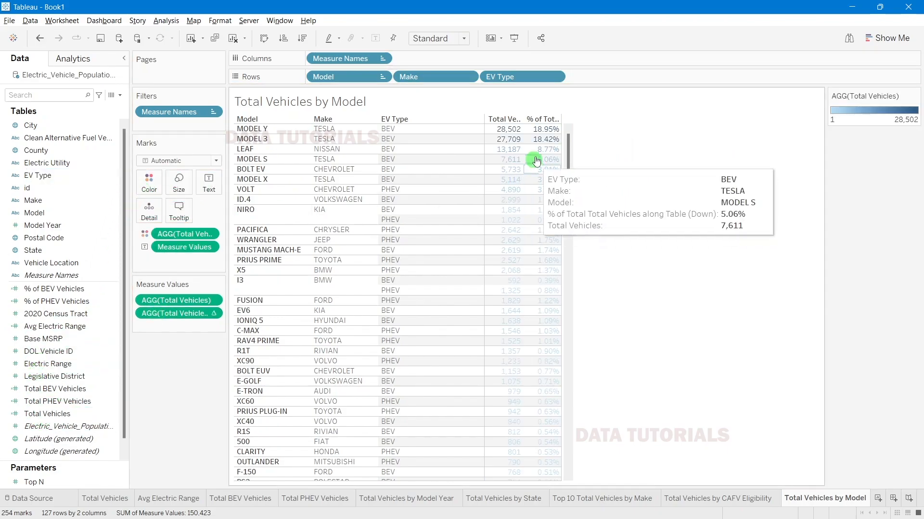
pyautogui.moveTo(494, 136)
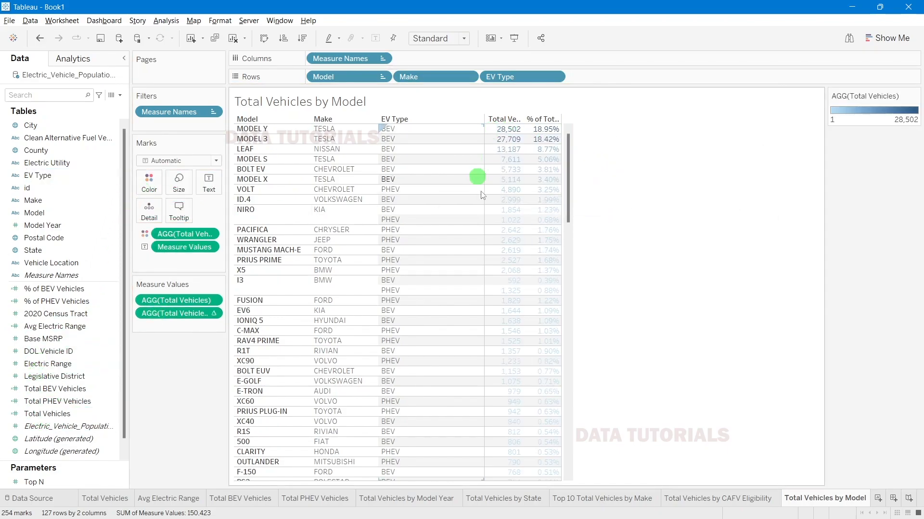
pyautogui.moveTo(529, 179)
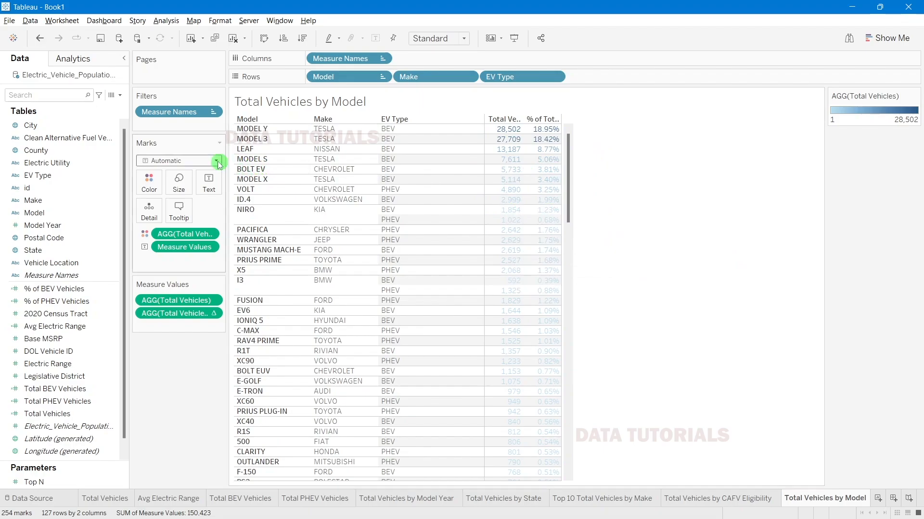
pyautogui.click(166, 163)
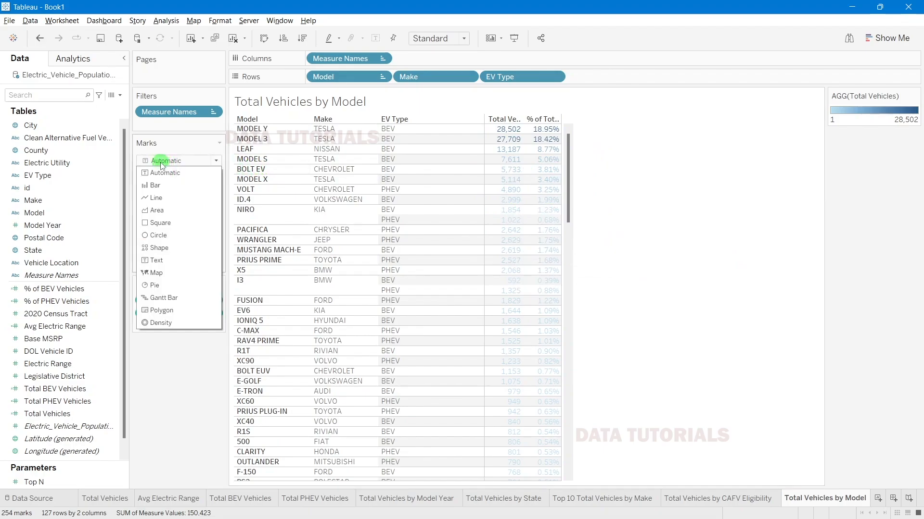
pyautogui.click(159, 223)
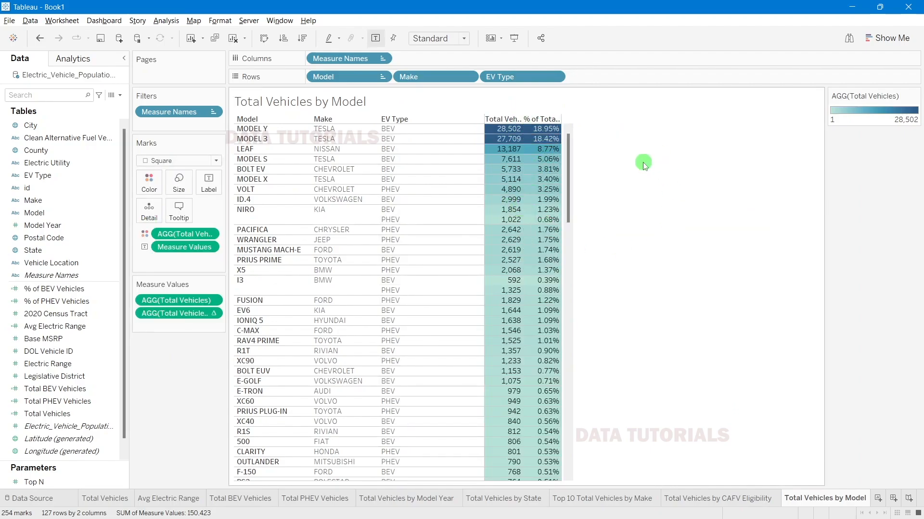
# Step: Apply the Green palette to the Total Vehicles color scale
pyautogui.doubleClick(883, 111)
pyautogui.moveTo(443, 188); pyautogui.dragTo(724, 113)
pyautogui.click(705, 146)
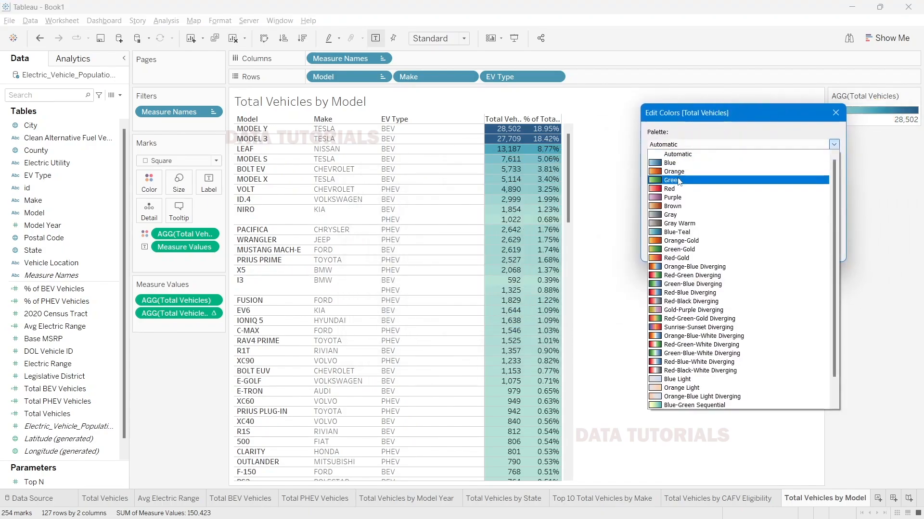
pyautogui.click(680, 180)
pyautogui.click(679, 149)
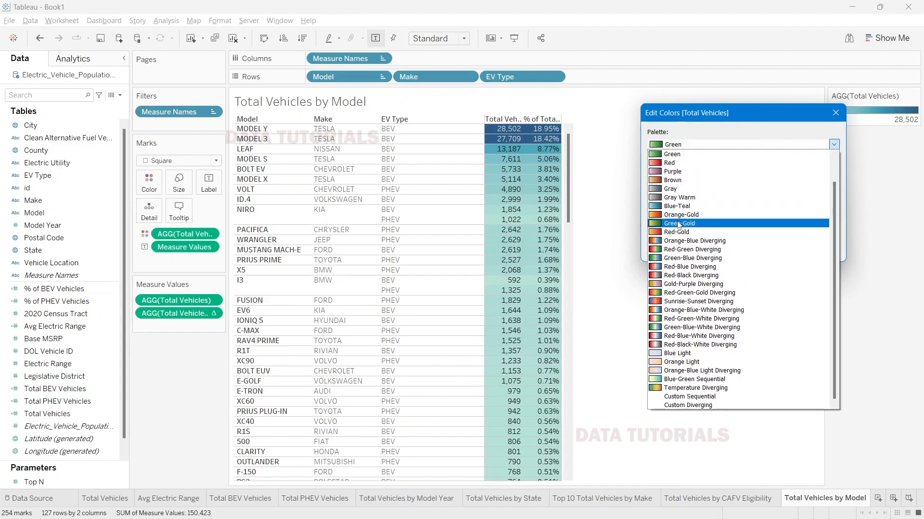
pyautogui.click(666, 148)
pyautogui.click(817, 249)
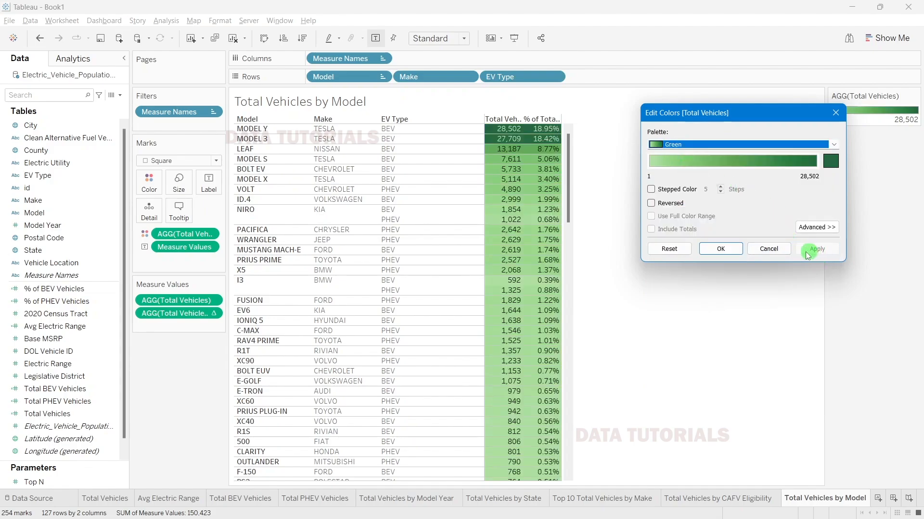
pyautogui.click(721, 249)
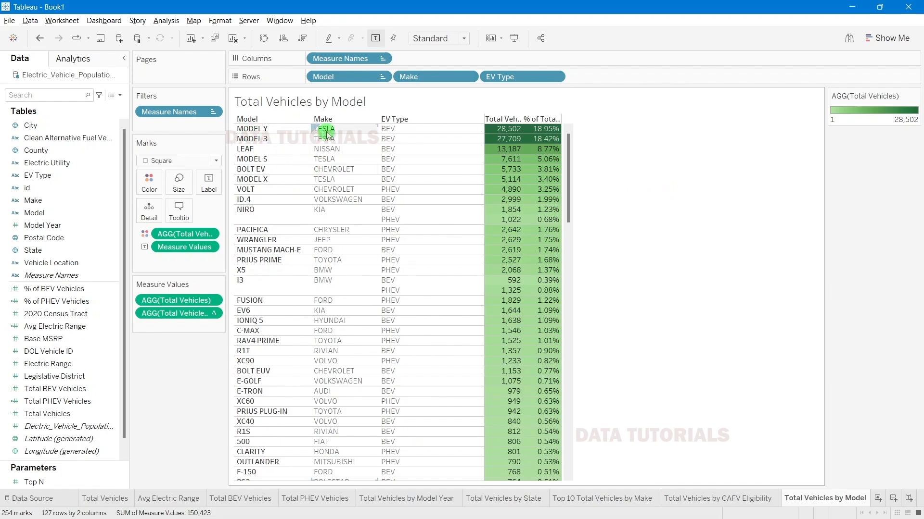
# Step: Narrow the EV Type column so it just fits its header and short aliases
pyautogui.moveTo(505, 137)
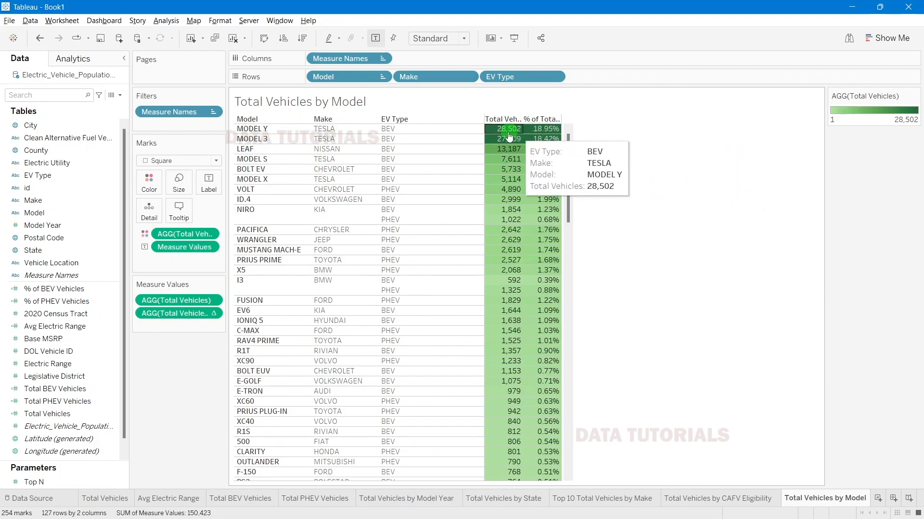
pyautogui.moveTo(545, 133)
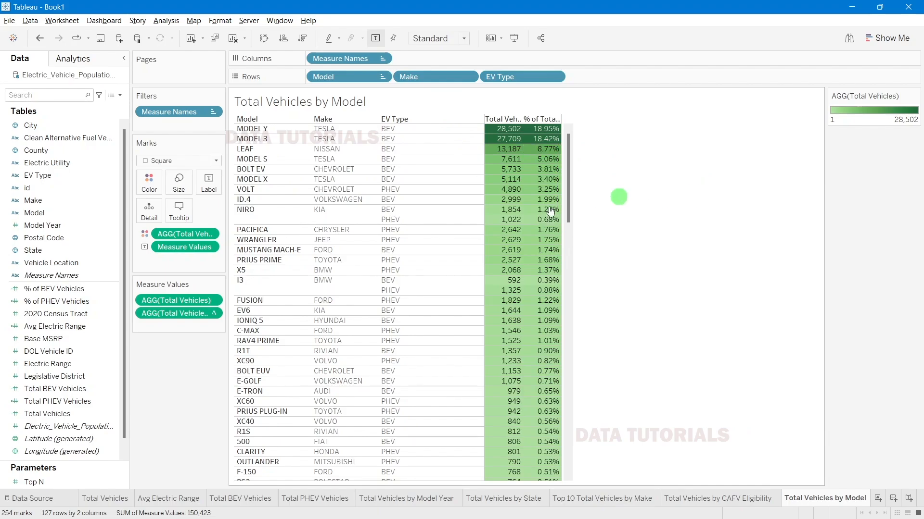
pyautogui.moveTo(421, 214); pyautogui.dragTo(422, 213)
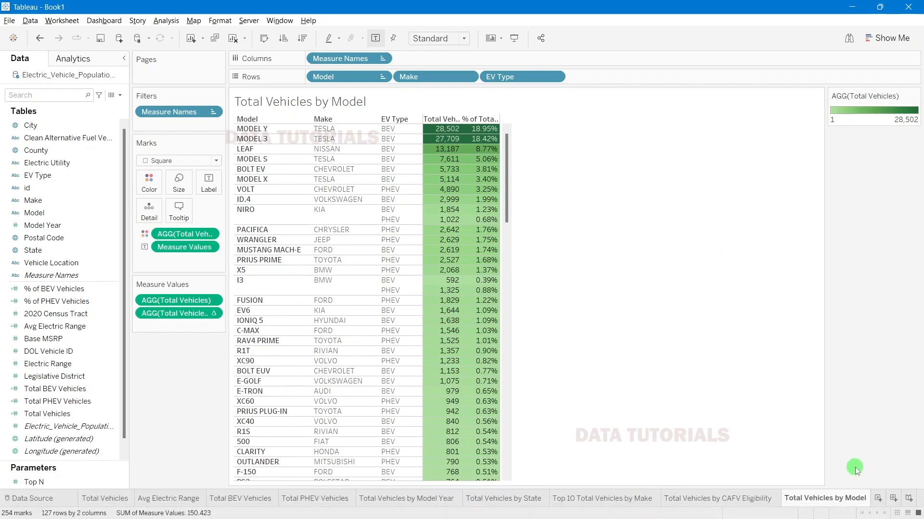
# Step: Create a new dashboard with the fixed size PowerPoint (1600 x 900) and show its title
pyautogui.click(892, 499)
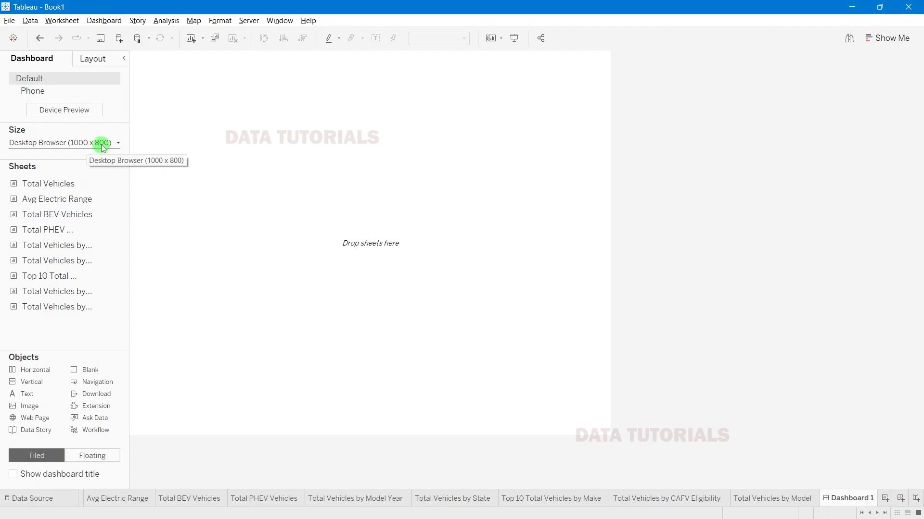
pyautogui.click(75, 144)
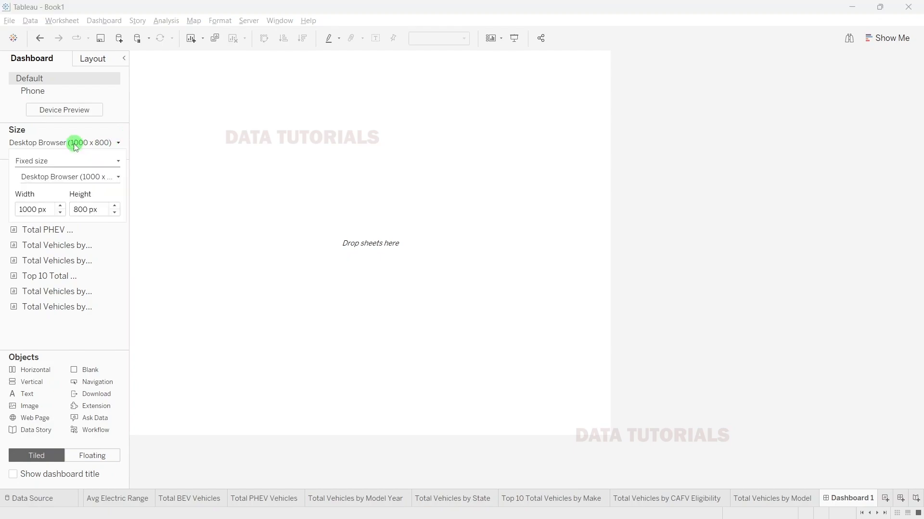
pyautogui.click(53, 177)
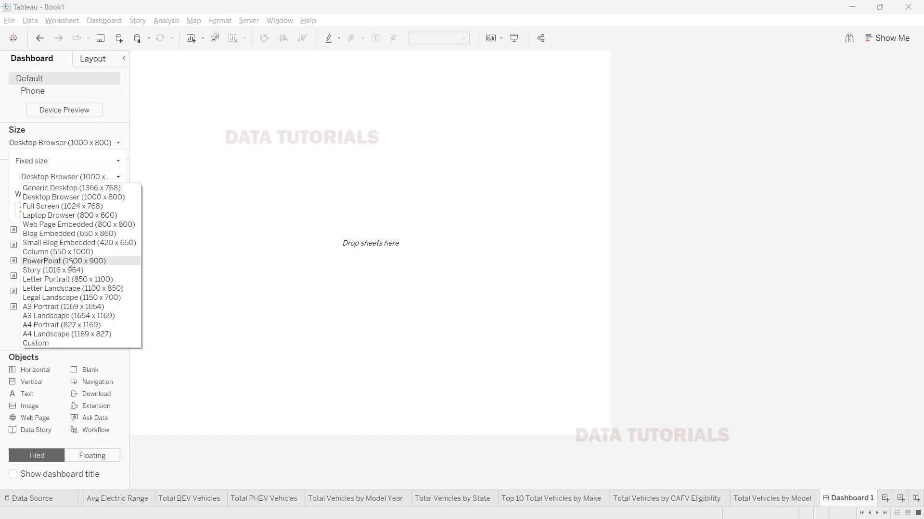
pyautogui.click(91, 262)
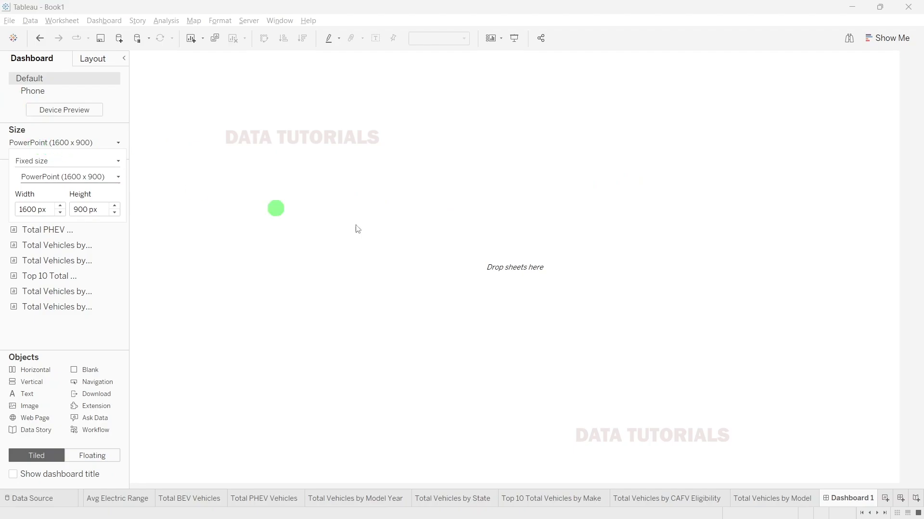
pyautogui.click(470, 237)
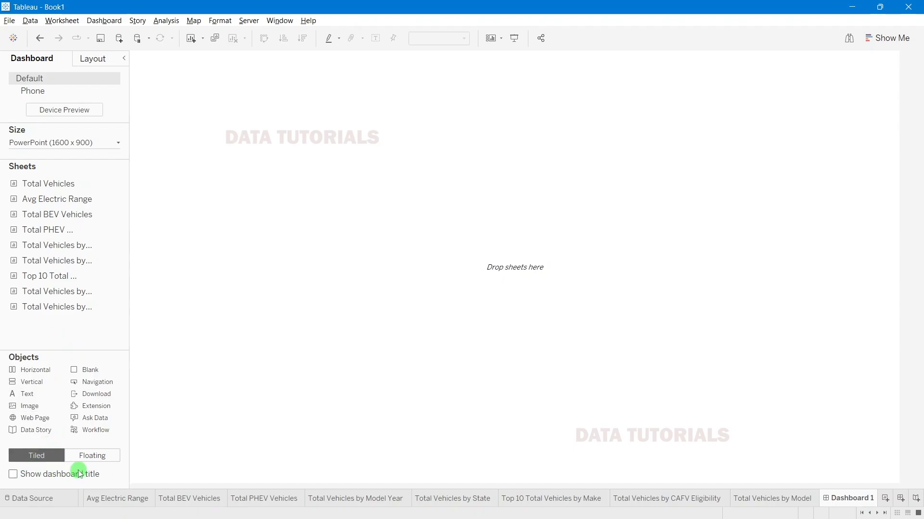
pyautogui.click(13, 476)
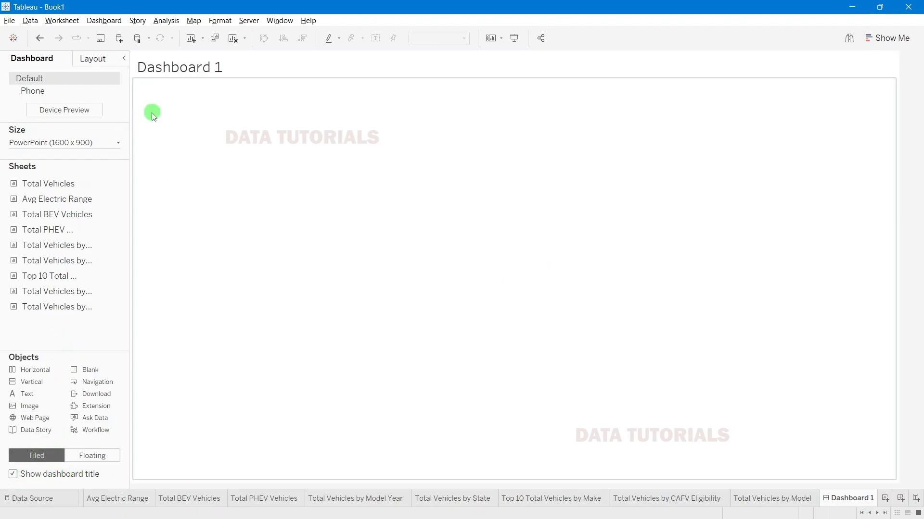
# Step: Copy the title text ELECTRIC VEHICLE DATA ANALYSIS from the finished dashboard in the Electric Vehicle Population Data Analysis workbook
pyautogui.hotkey('alt', 'Tab')
pyautogui.hotkey('alt', 'Tab')
pyautogui.hotkey('alt', 'Tab')
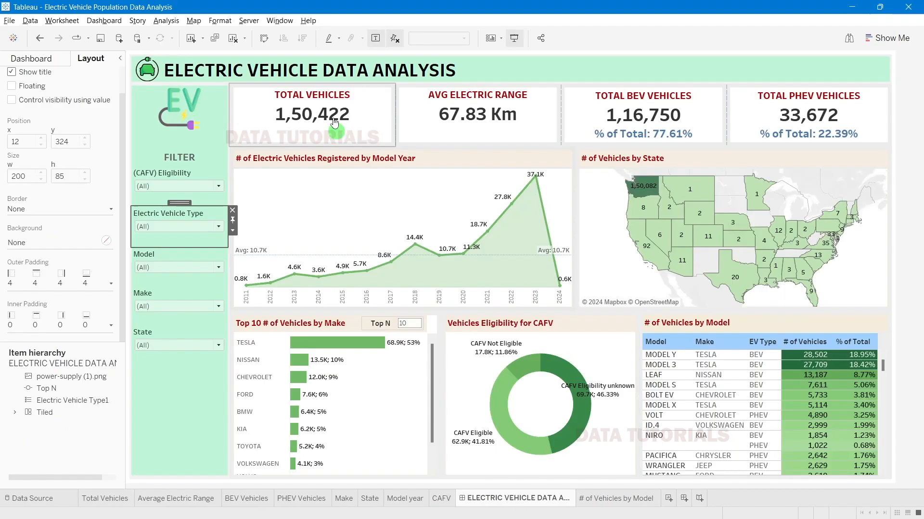
pyautogui.doubleClick(316, 75)
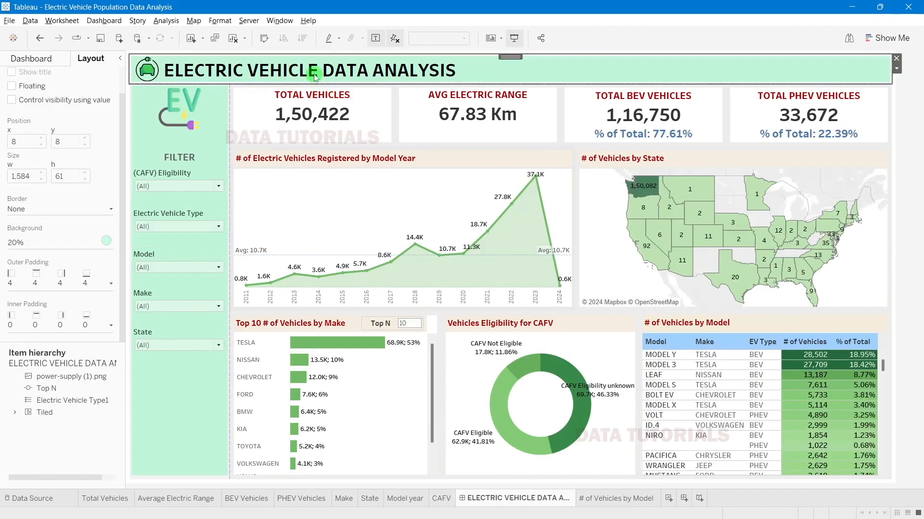
pyautogui.moveTo(376, 185); pyautogui.dragTo(701, 180)
pyautogui.hotkey('ctrl', 'c')
pyautogui.hotkey('alt', 'Tab')
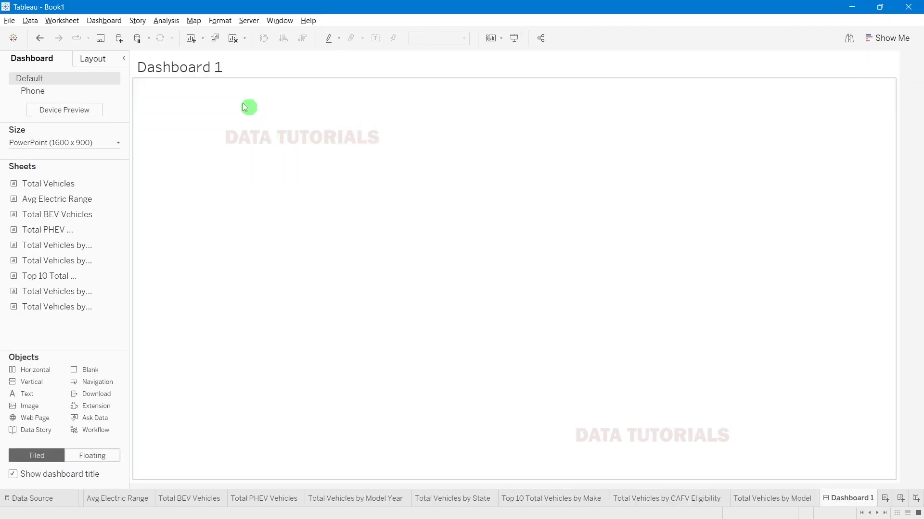
# Step: Replace the new dashboard's title with the copied bold text ELECTRIC VEHICLE DATA ANALYSIS and close the reference workbook's title editor
pyautogui.doubleClick(200, 65)
pyautogui.moveTo(426, 190); pyautogui.dragTo(336, 172)
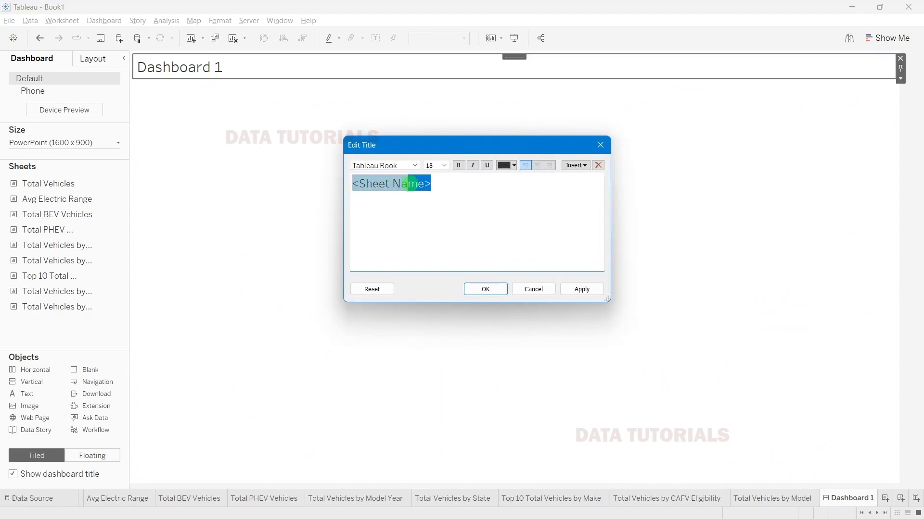
pyautogui.hotkey('ctrl', 'v')
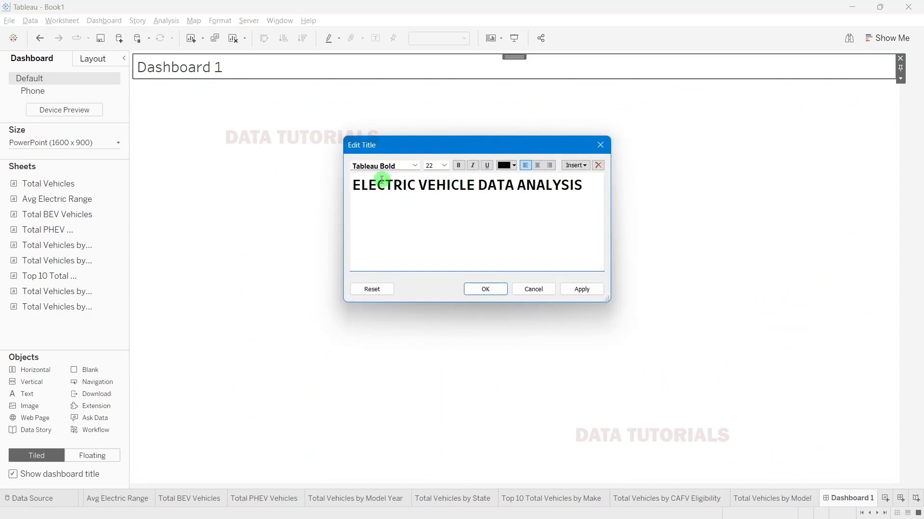
pyautogui.moveTo(369, 185)
pyautogui.mouseDown()
pyautogui.moveTo(542, 185)
pyautogui.moveTo(377, 186)
pyautogui.mouseUp()
pyautogui.click(563, 186)
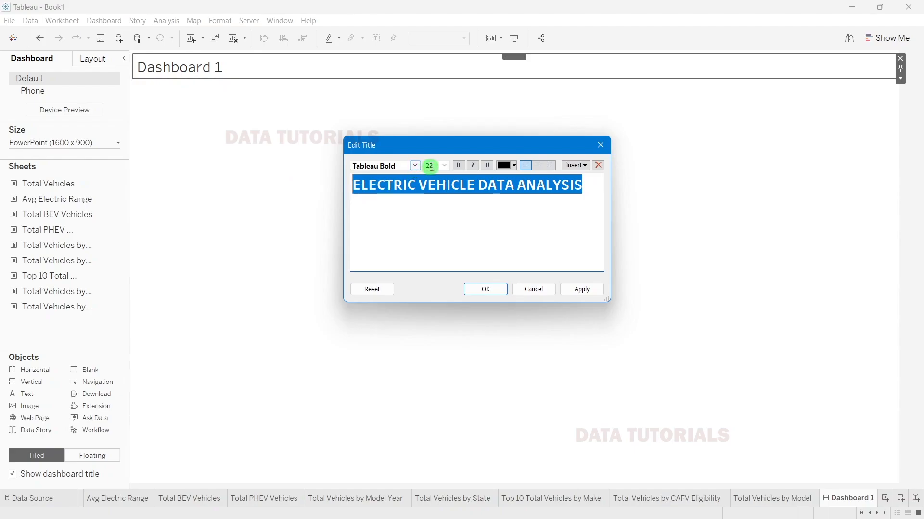
pyautogui.click(580, 289)
pyautogui.click(535, 289)
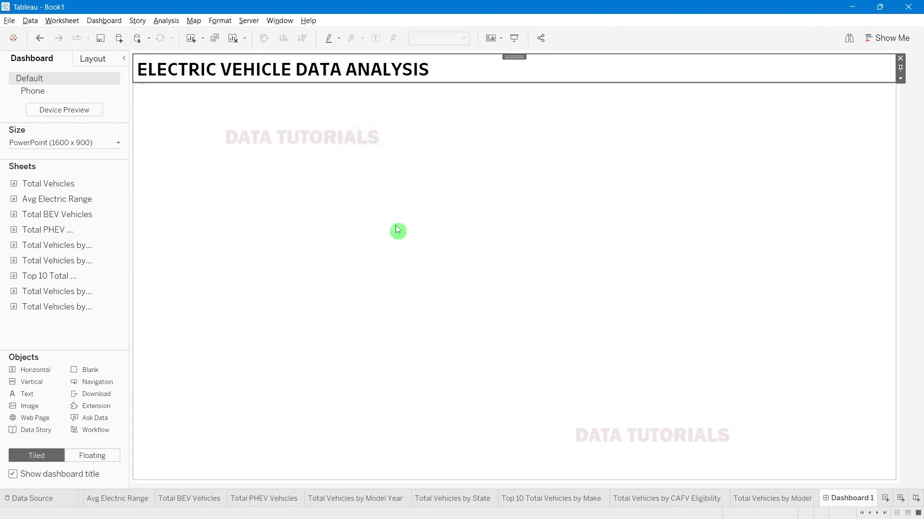
pyautogui.click(398, 210)
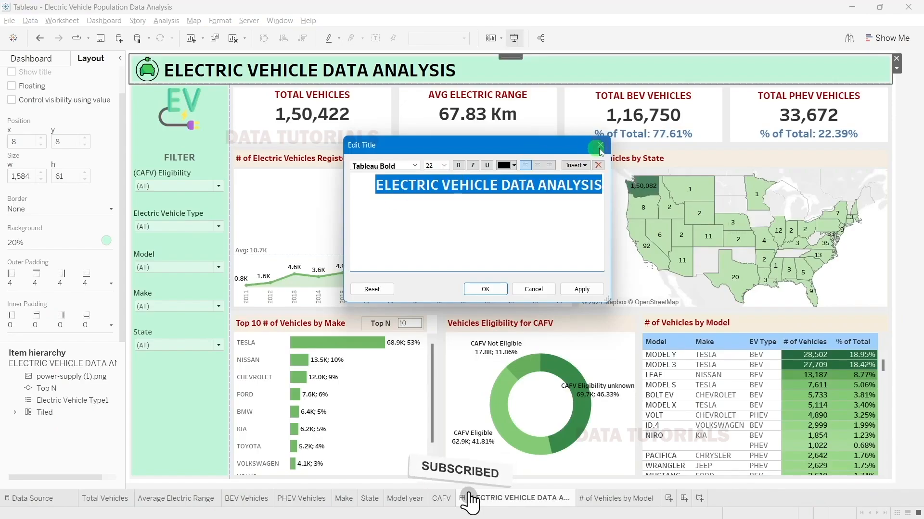
pyautogui.press('Escape')
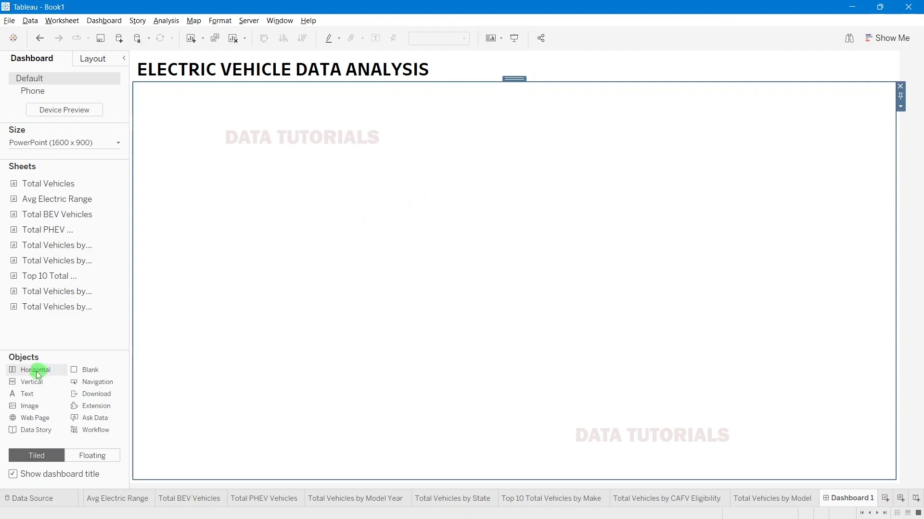
# Step: Add a horizontal container below the dashboard title and a blank object beneath it
pyautogui.moveTo(32, 372); pyautogui.dragTo(358, 205)
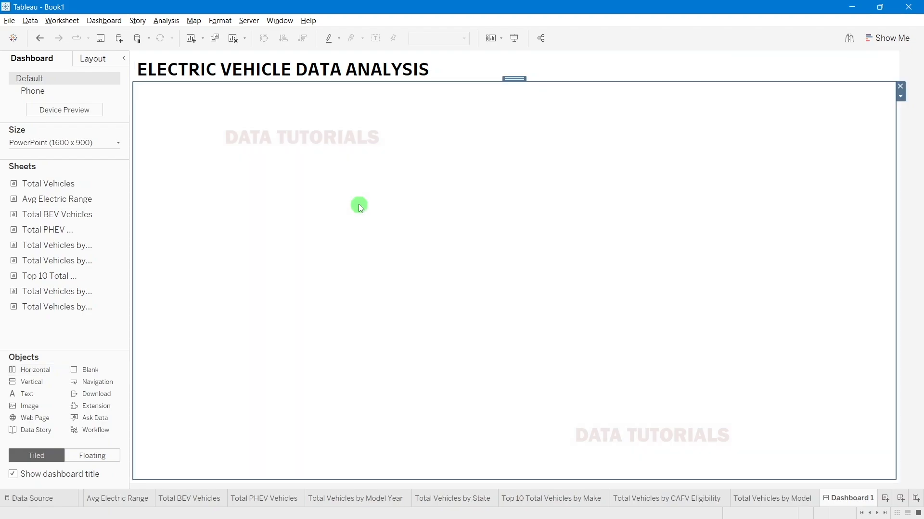
pyautogui.moveTo(82, 279); pyautogui.dragTo(82, 330)
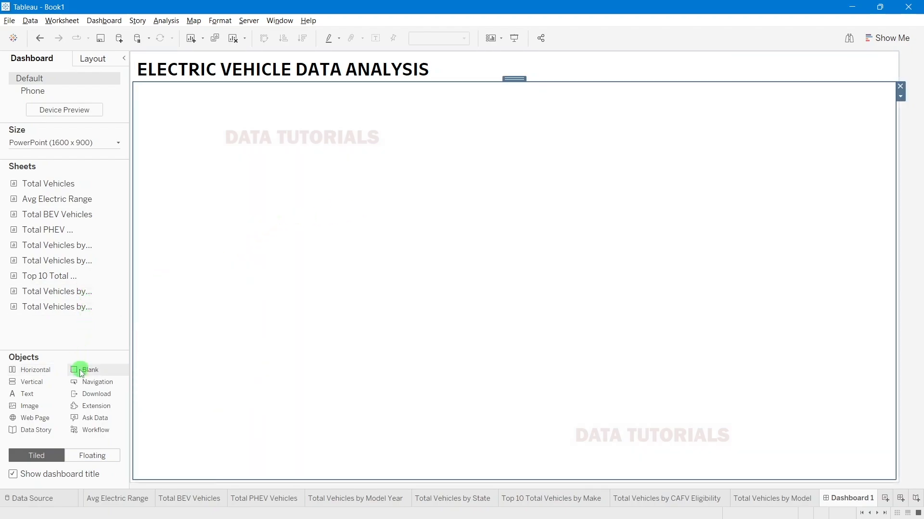
pyautogui.moveTo(78, 371)
pyautogui.mouseDown()
pyautogui.moveTo(328, 456)
pyautogui.moveTo(362, 484)
pyautogui.moveTo(364, 466)
pyautogui.mouseUp()
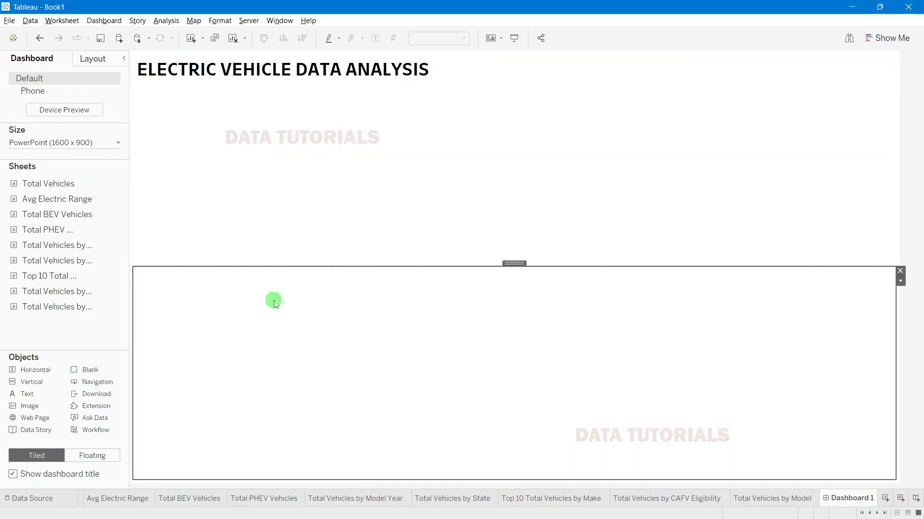
pyautogui.click(663, 163)
pyautogui.click(763, 351)
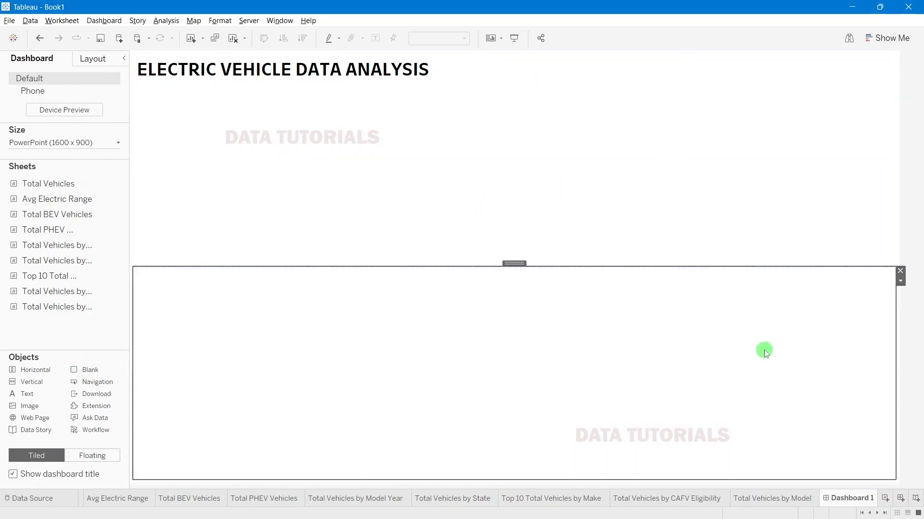
pyautogui.click(920, 143)
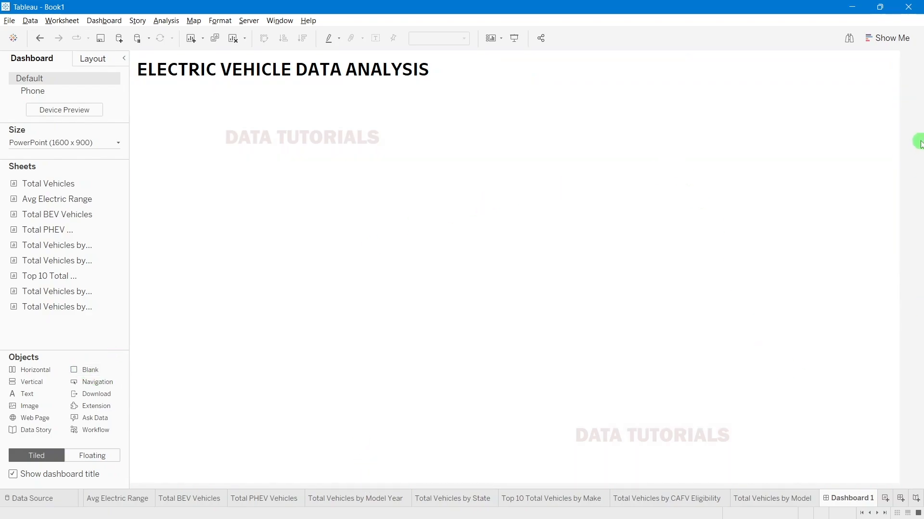
pyautogui.click(448, 387)
pyautogui.click(328, 184)
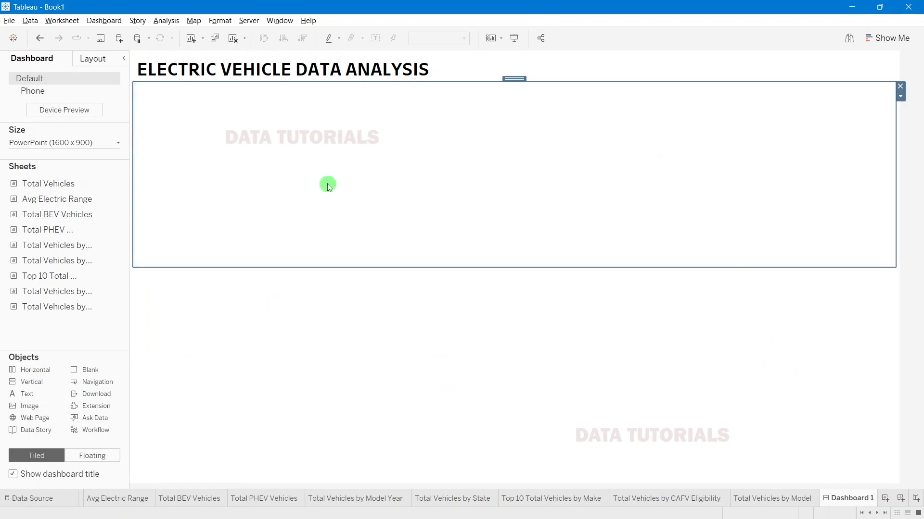
# Step: Examine the dashboard's item hierarchy to see how the title, tiled container, horizontal container and blank object are nested
pyautogui.click(193, 133)
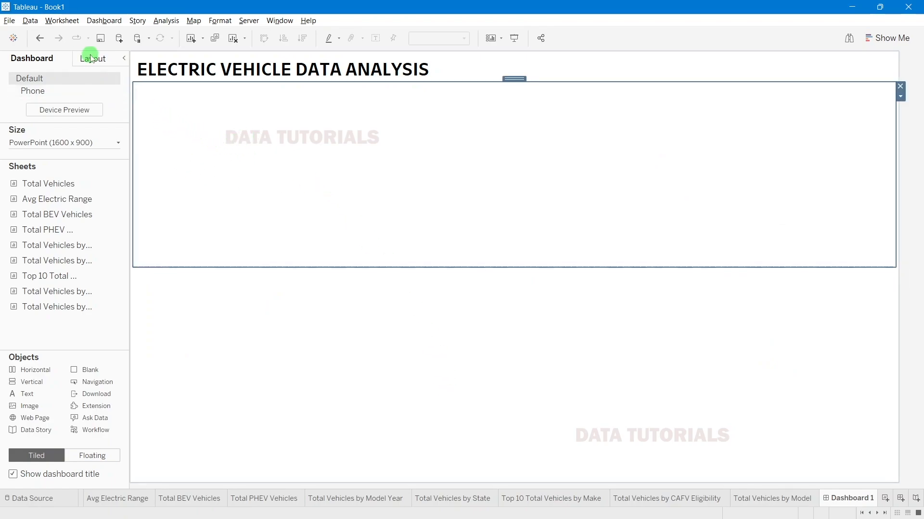
pyautogui.click(92, 59)
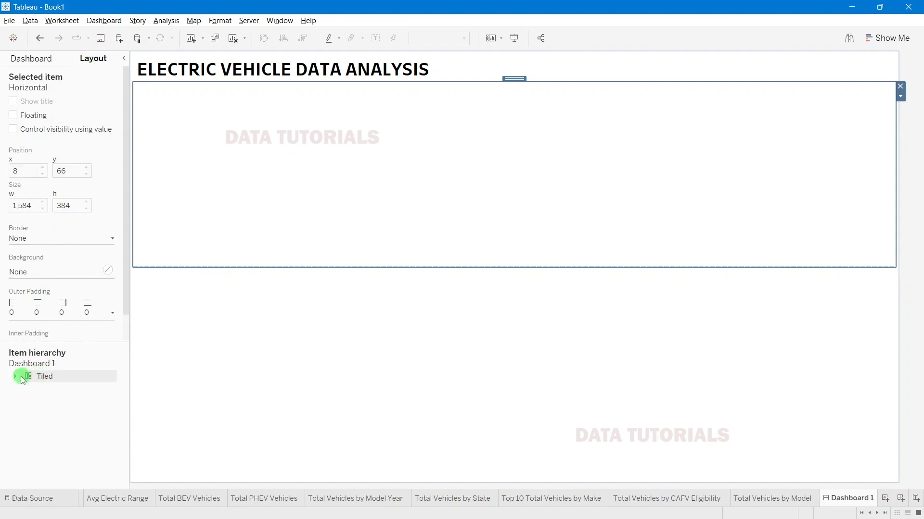
pyautogui.click(27, 388)
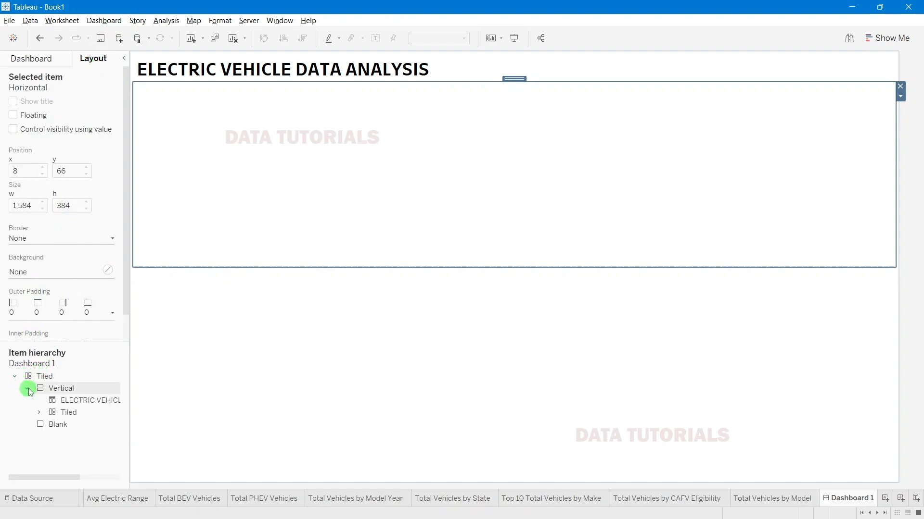
pyautogui.click(69, 402)
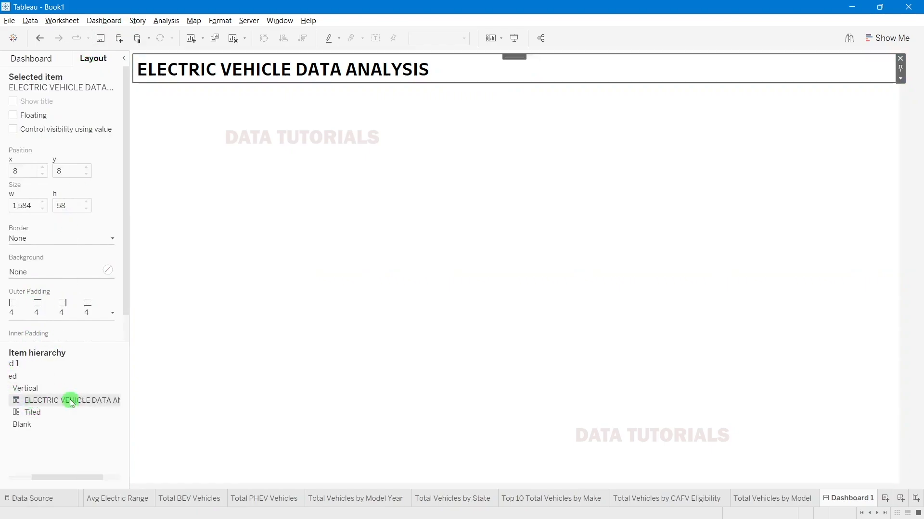
pyautogui.click(48, 413)
pyautogui.moveTo(53, 478); pyautogui.dragTo(14, 477)
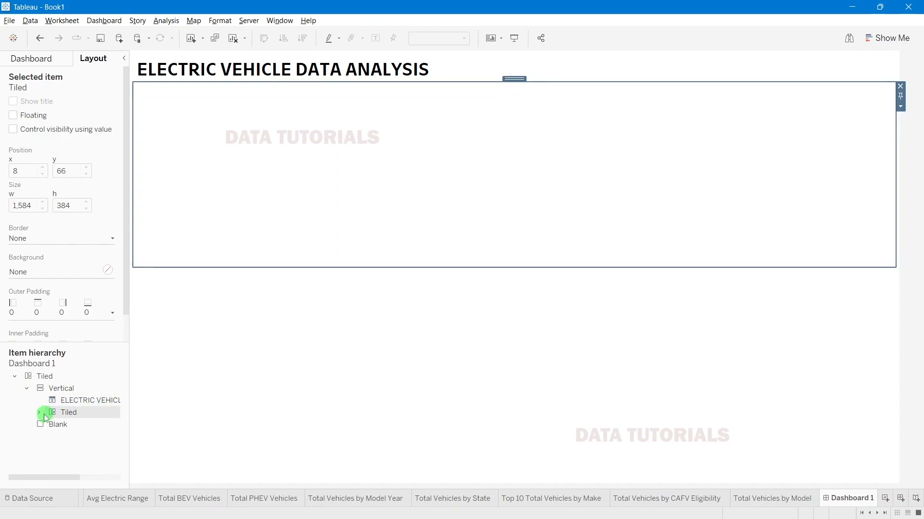
pyautogui.click(69, 425)
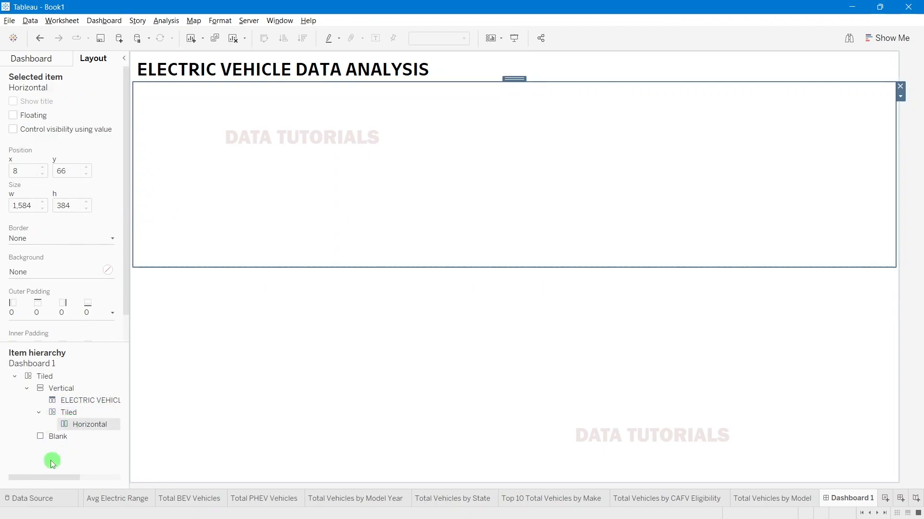
pyautogui.click(48, 438)
# Step: Reduce the horizontal container's height to about 121 pixels
pyautogui.click(210, 165)
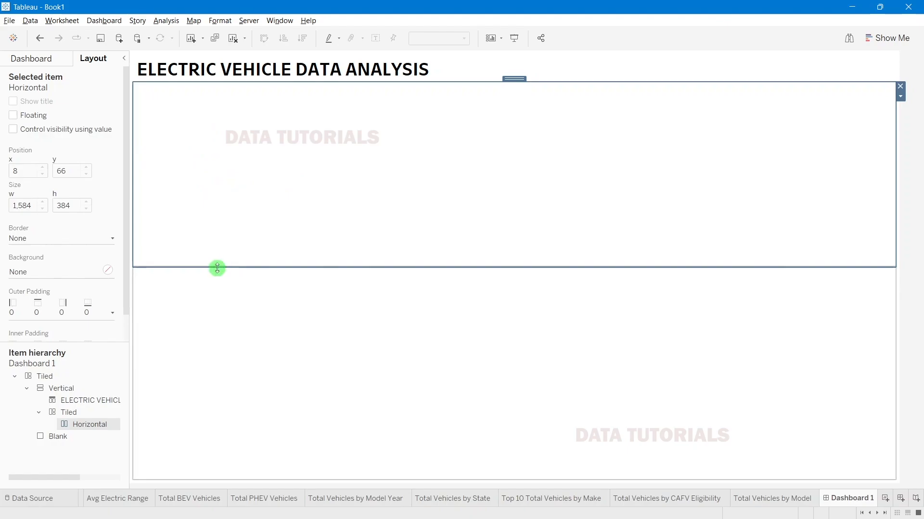
pyautogui.moveTo(217, 268); pyautogui.dragTo(231, 140)
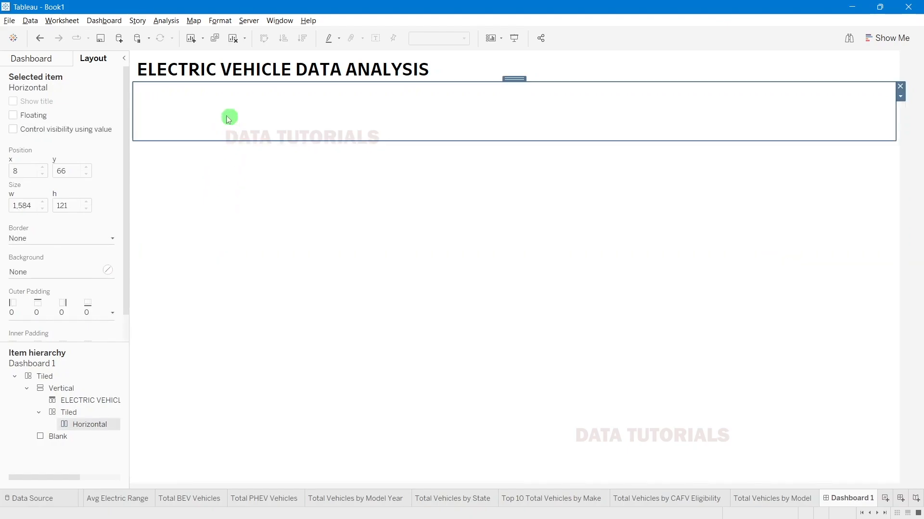
# Step: Place the Avg Electric Range, Total Vehicles, Total BEV Vehicles and Total PHEV Vehicles sheets side by side in the horizontal container
pyautogui.click(33, 61)
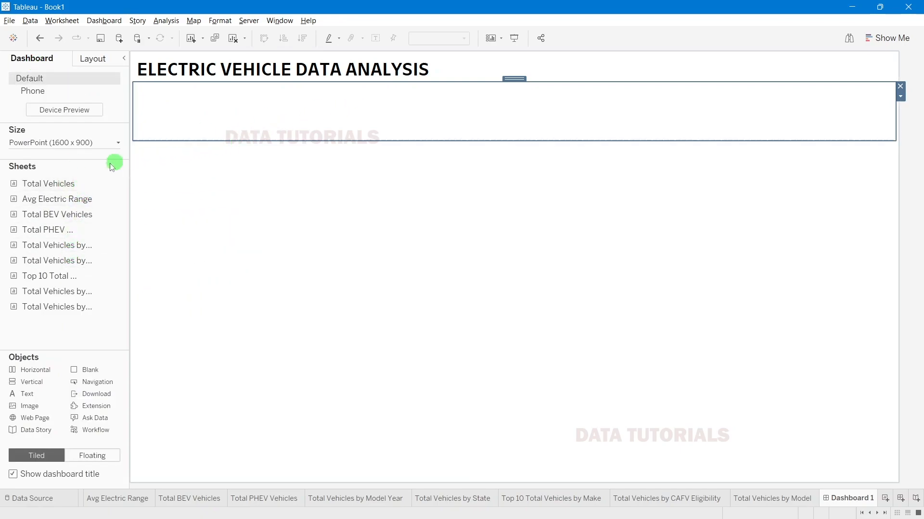
pyautogui.moveTo(51, 183); pyautogui.dragTo(220, 147)
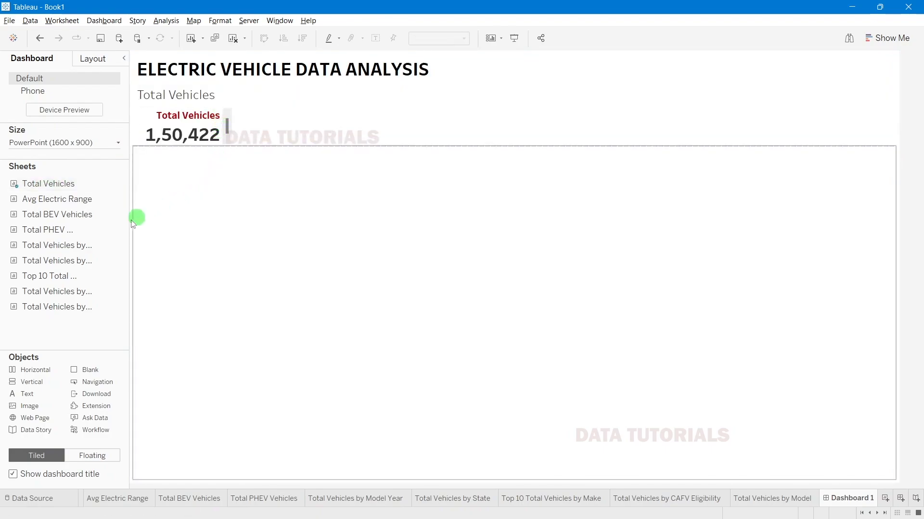
pyautogui.moveTo(61, 208); pyautogui.dragTo(319, 103)
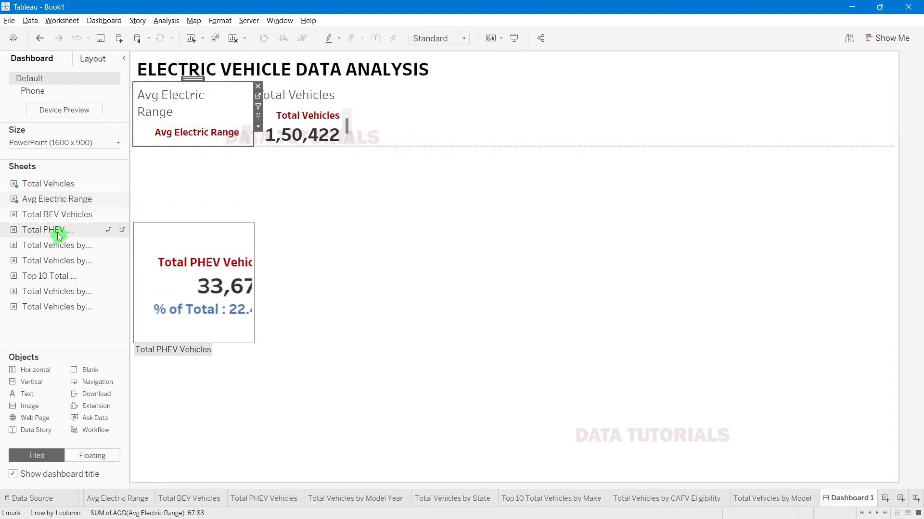
pyautogui.moveTo(54, 216); pyautogui.dragTo(382, 102)
pyautogui.moveTo(74, 230); pyautogui.dragTo(495, 124)
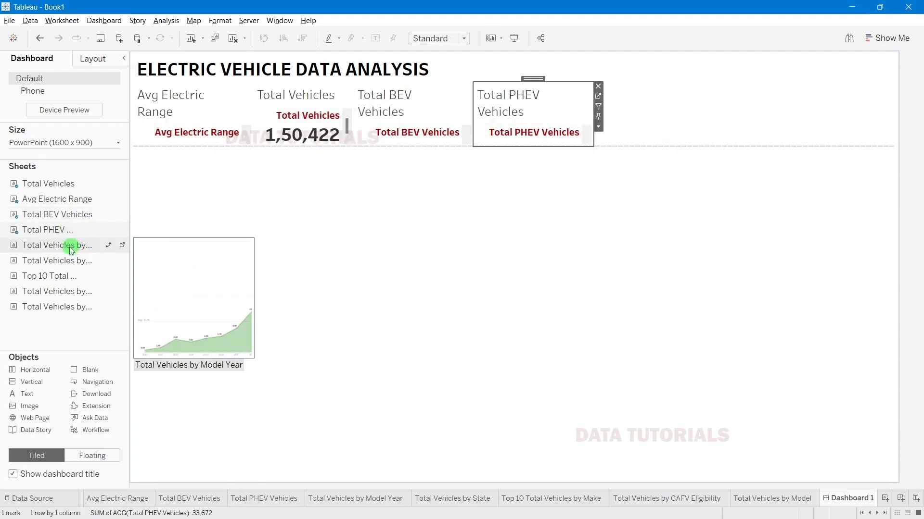
pyautogui.moveTo(71, 250); pyautogui.dragTo(634, 215)
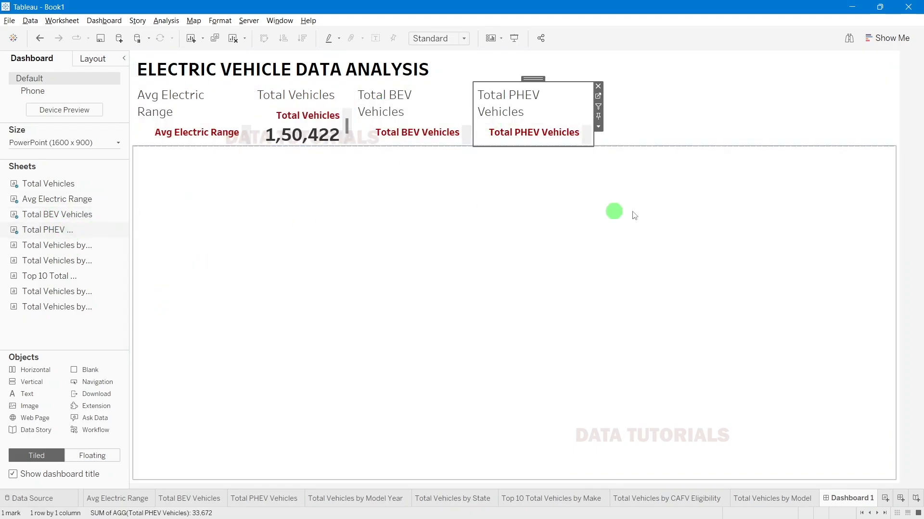
# Step: Distribute the horizontal container's contents evenly so the four KPI sheets share its width equally
pyautogui.click(693, 108)
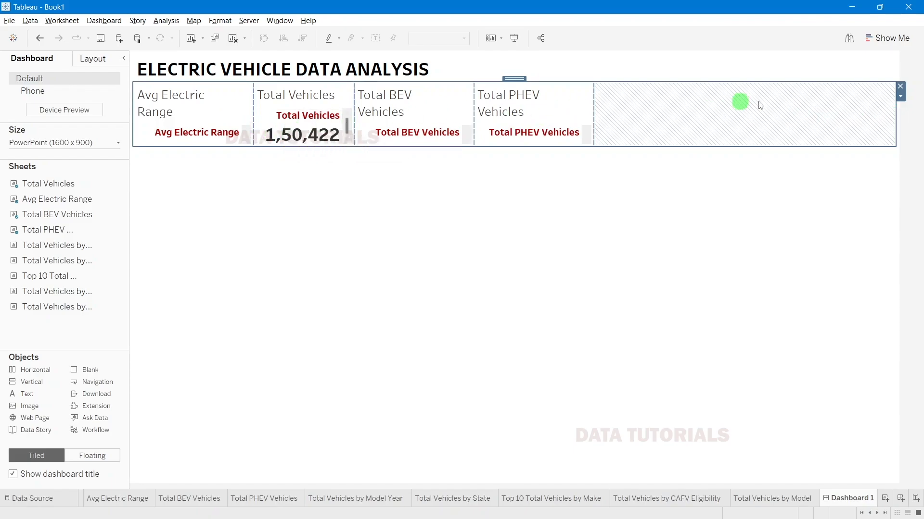
pyautogui.click(900, 96)
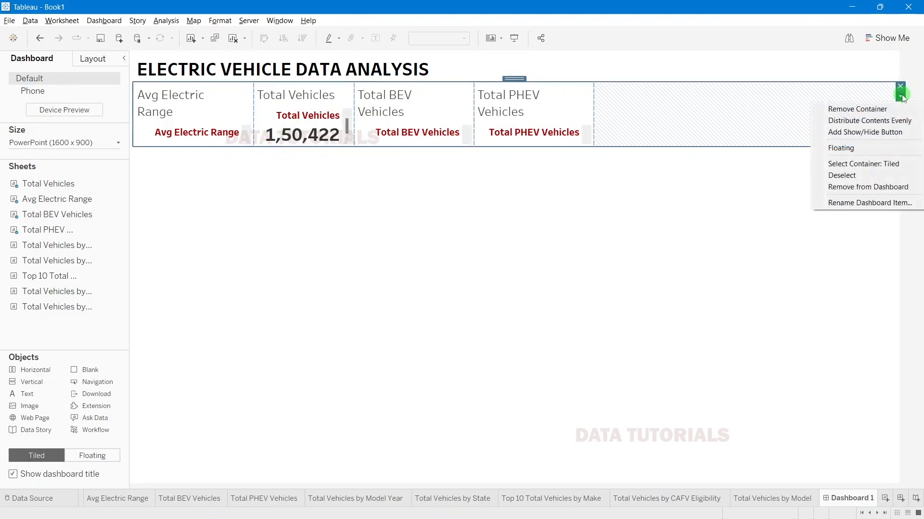
pyautogui.click(880, 121)
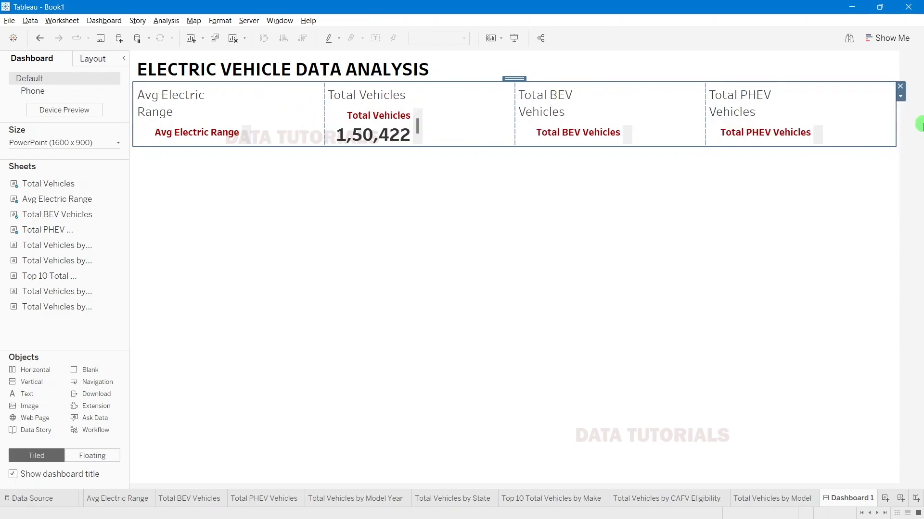
pyautogui.click(301, 126)
pyautogui.click(408, 118)
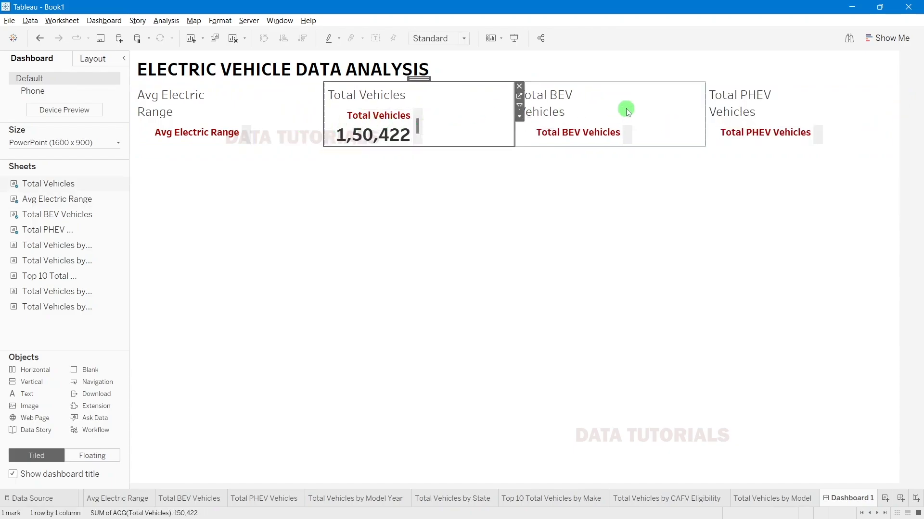
pyautogui.click(627, 110)
pyautogui.click(866, 97)
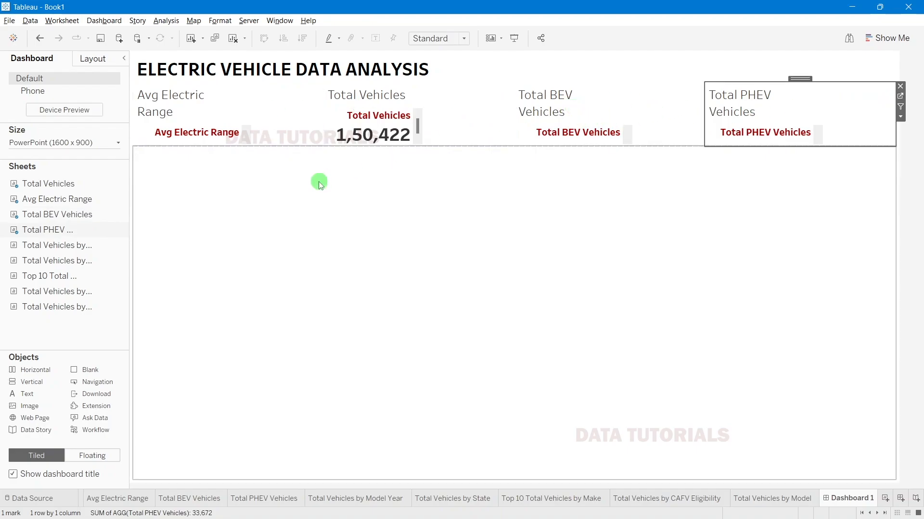
# Step: Hide the titles of the Avg Electric Range and Total Vehicles sheets on the dashboard
pyautogui.click(161, 96)
pyautogui.rightClick(160, 94)
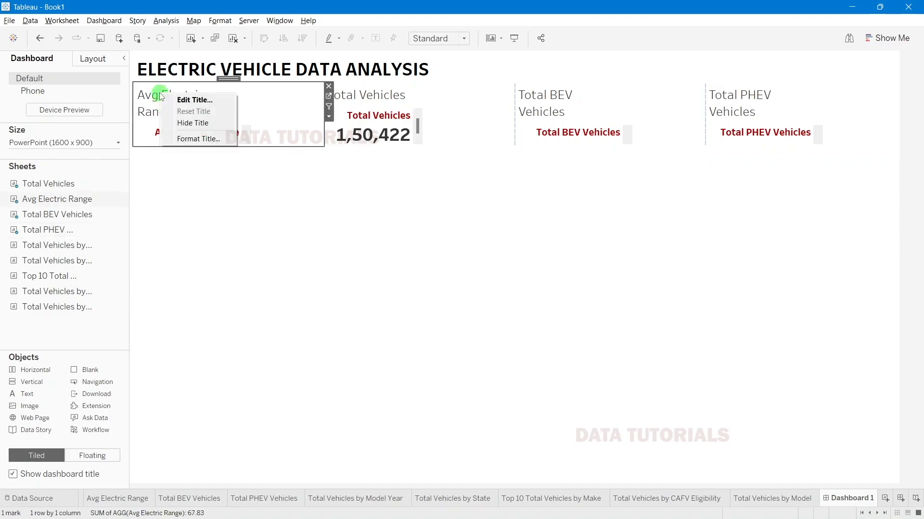
pyautogui.click(191, 122)
pyautogui.click(433, 103)
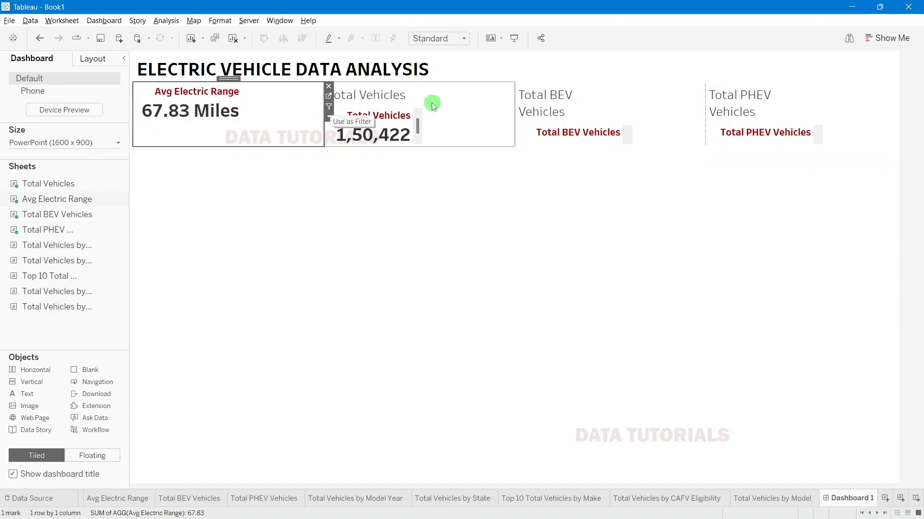
pyautogui.rightClick(375, 96)
pyautogui.click(406, 126)
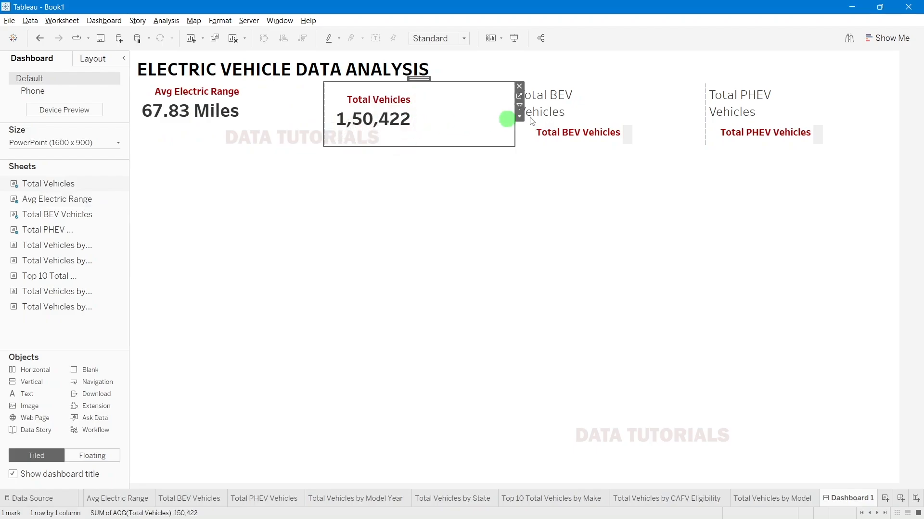
# Step: Hide the titles of the Total BEV Vehicles and Total PHEV Vehicles sheets on the dashboard
pyautogui.click(542, 98)
pyautogui.rightClick(546, 100)
pyautogui.click(602, 132)
pyautogui.click(822, 116)
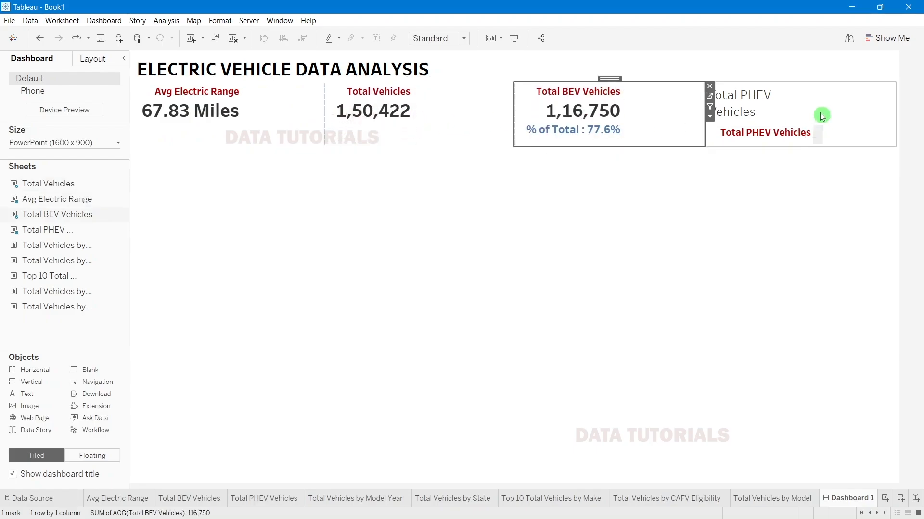
pyautogui.rightClick(767, 100)
pyautogui.click(800, 129)
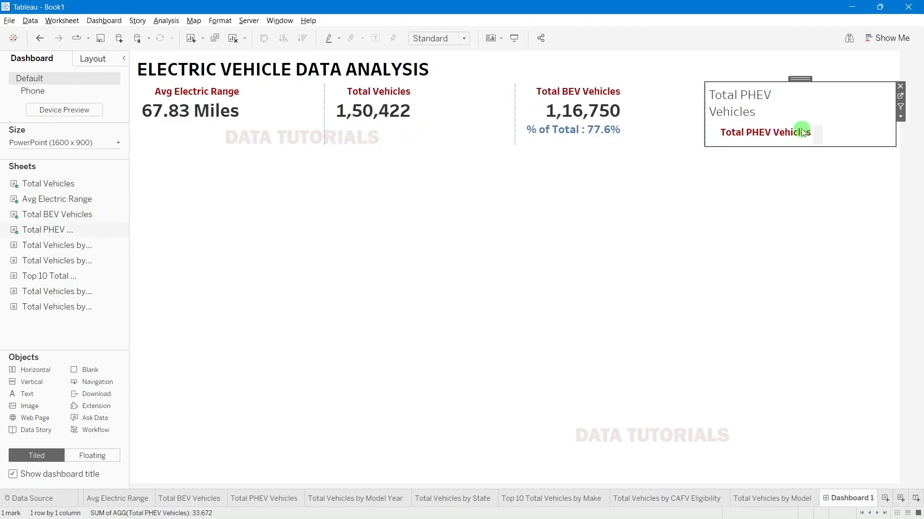
pyautogui.click(918, 137)
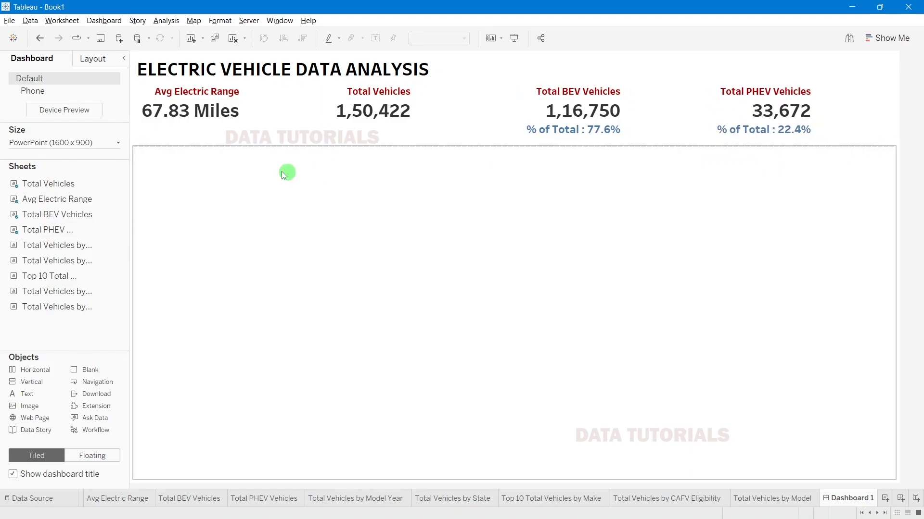
# Step: Try Fit Width and Entire View on the Avg Electric Range sheet, and leave it at Fit Width
pyautogui.click(278, 114)
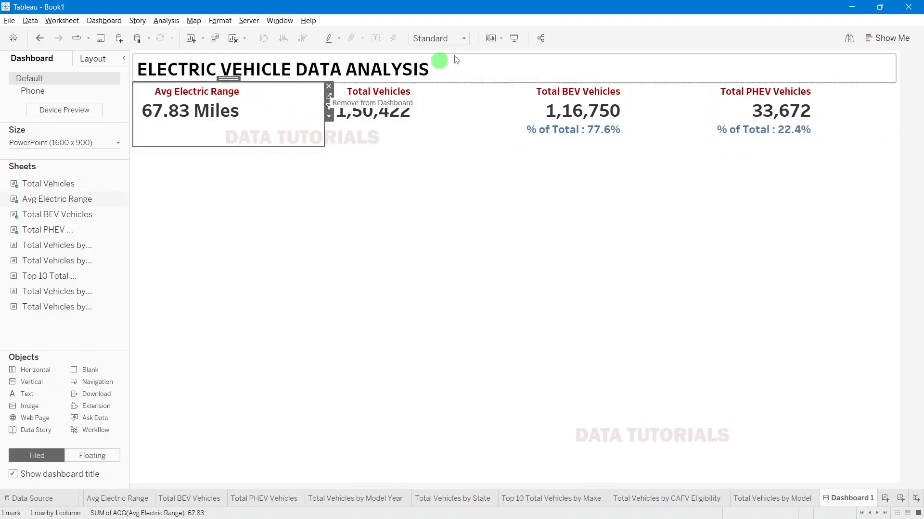
pyautogui.click(454, 41)
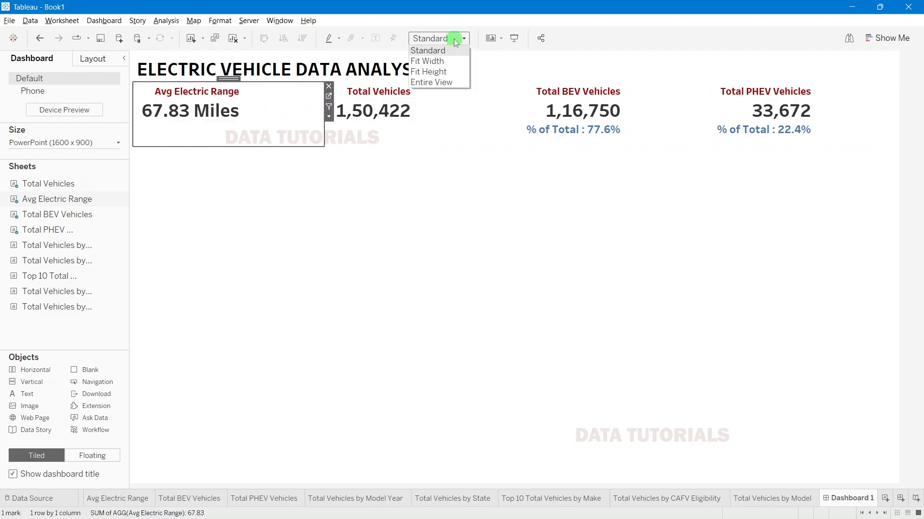
pyautogui.click(442, 62)
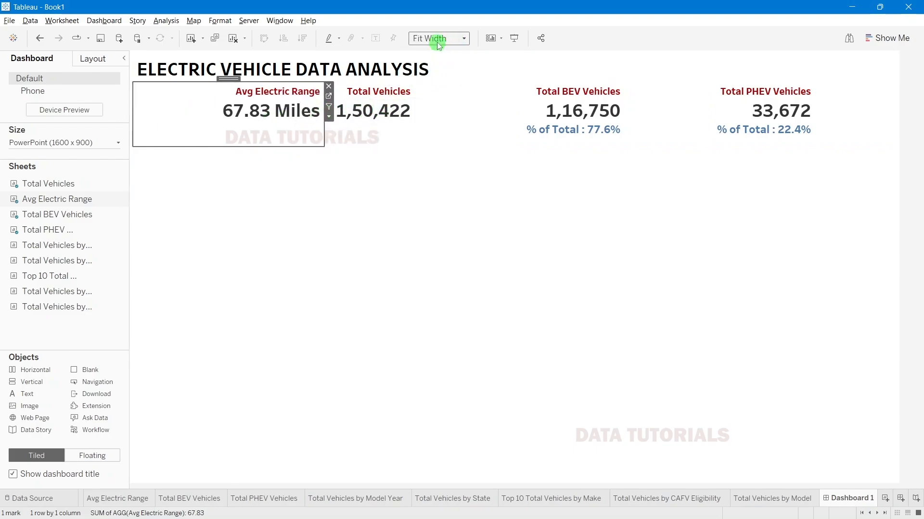
pyautogui.click(438, 42)
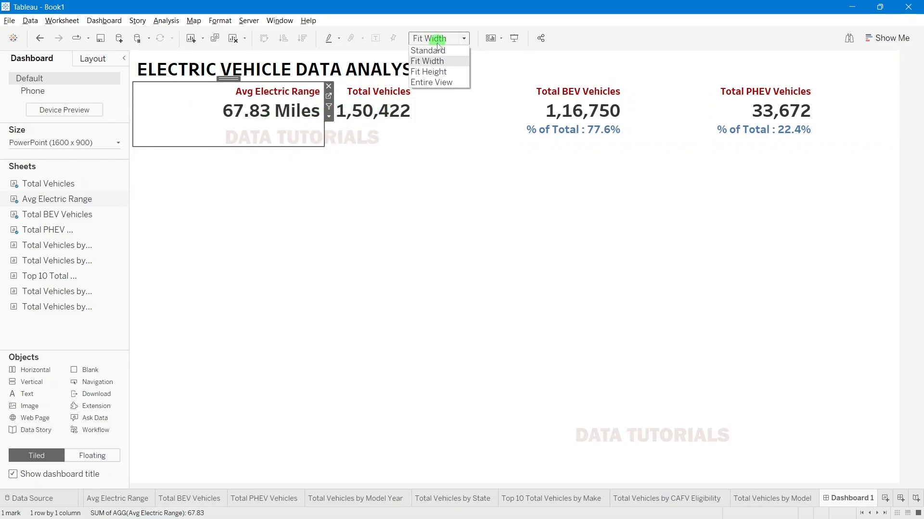
pyautogui.click(430, 82)
pyautogui.click(433, 43)
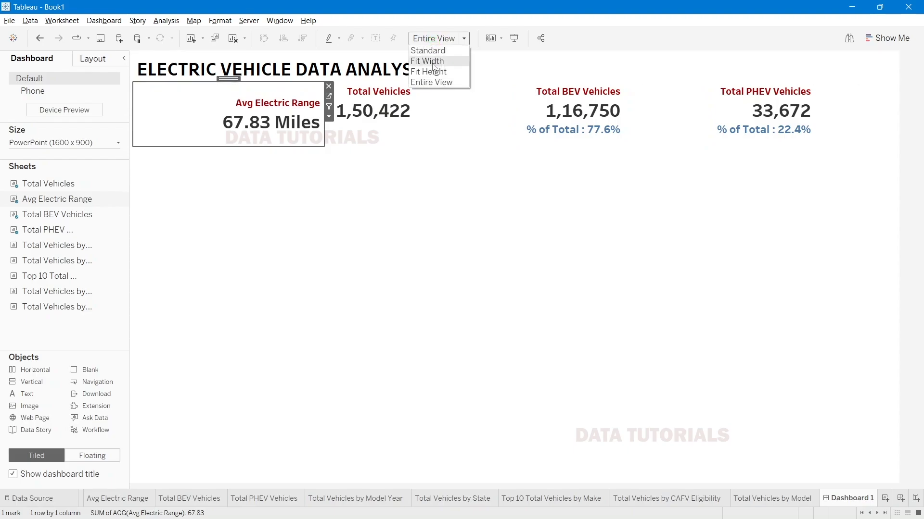
pyautogui.click(437, 62)
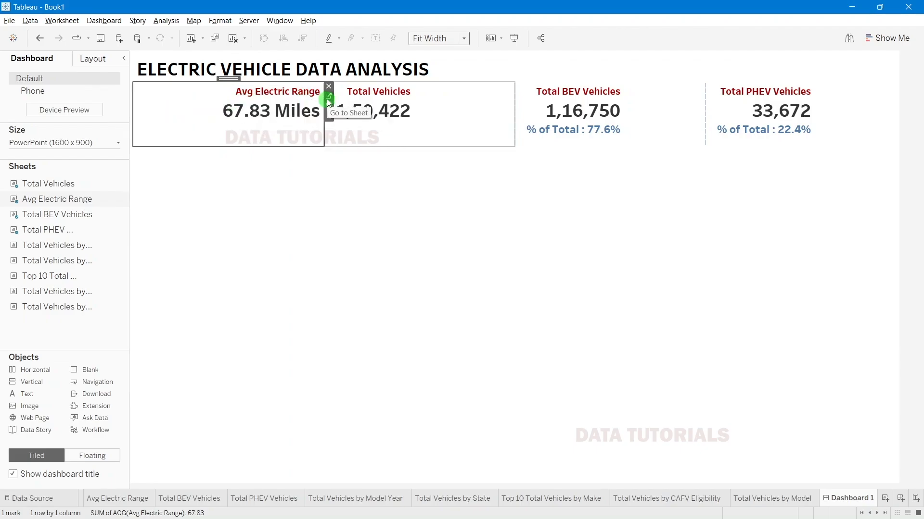
pyautogui.moveTo(109, 245); pyautogui.dragTo(193, 109)
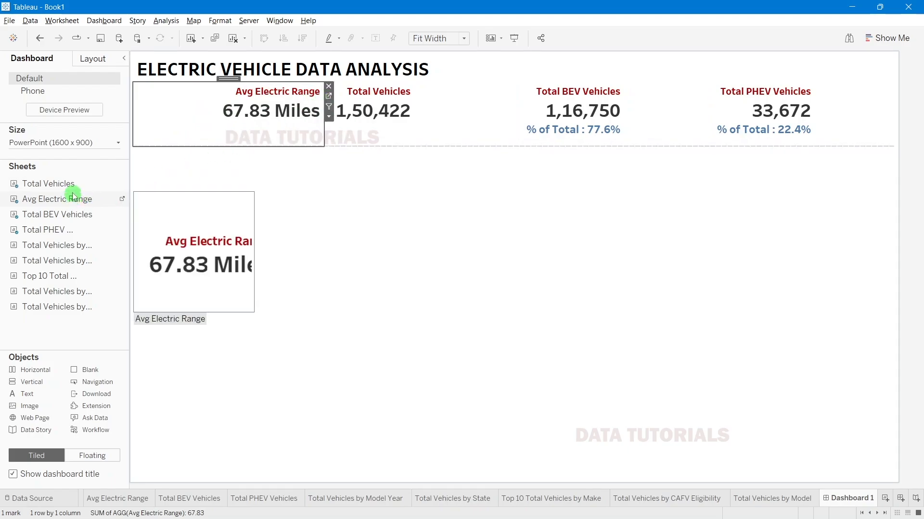
pyautogui.moveTo(71, 218)
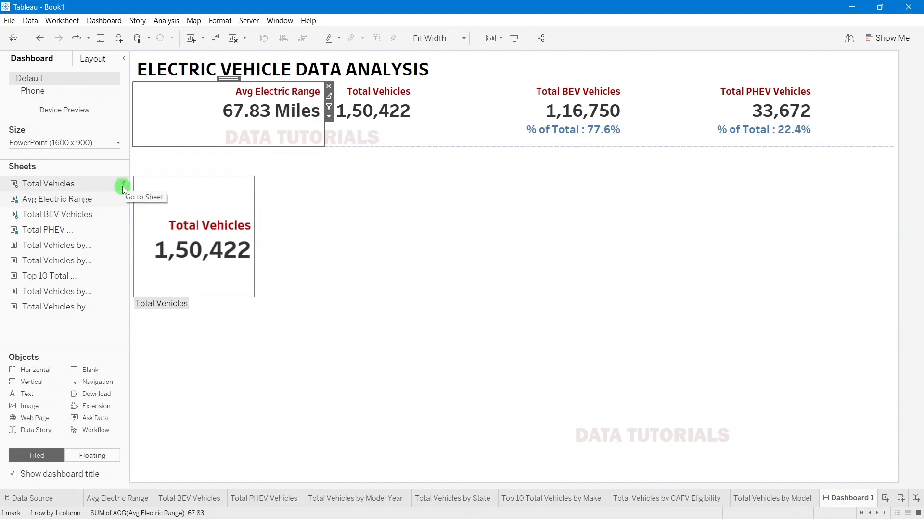
pyautogui.moveTo(122, 187); pyautogui.dragTo(328, 94)
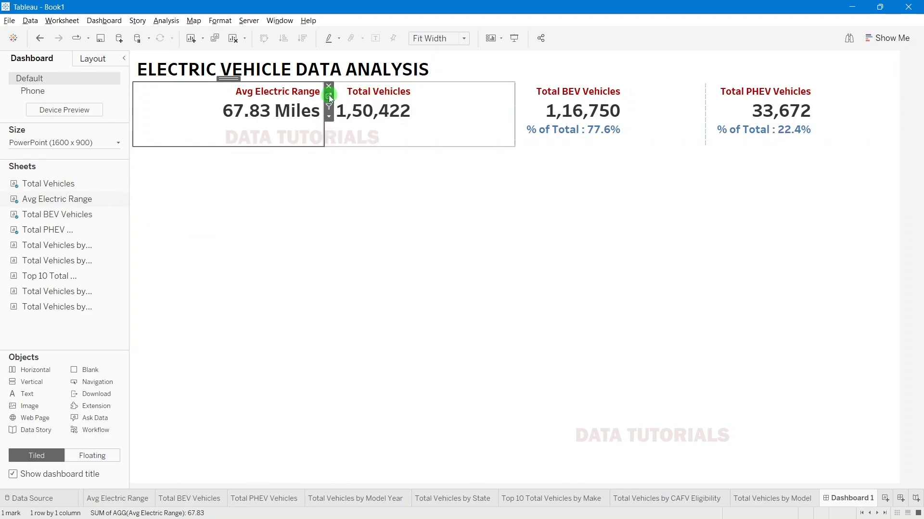
# Step: Open the Avg Electric Range worksheet from the dashboard and set its text mark's horizontal alignment to Center
pyautogui.click(329, 95)
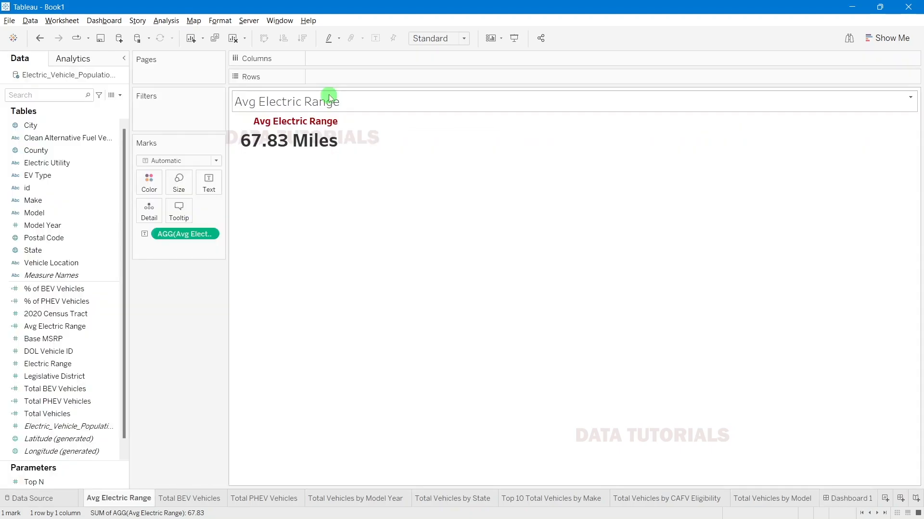
pyautogui.click(219, 189)
pyautogui.click(294, 207)
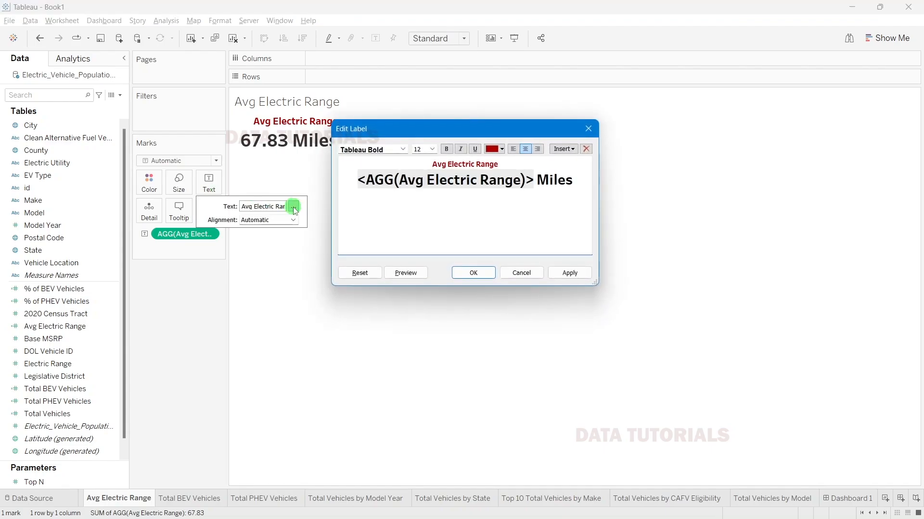
pyautogui.click(514, 150)
pyautogui.click(588, 128)
pyautogui.click(292, 220)
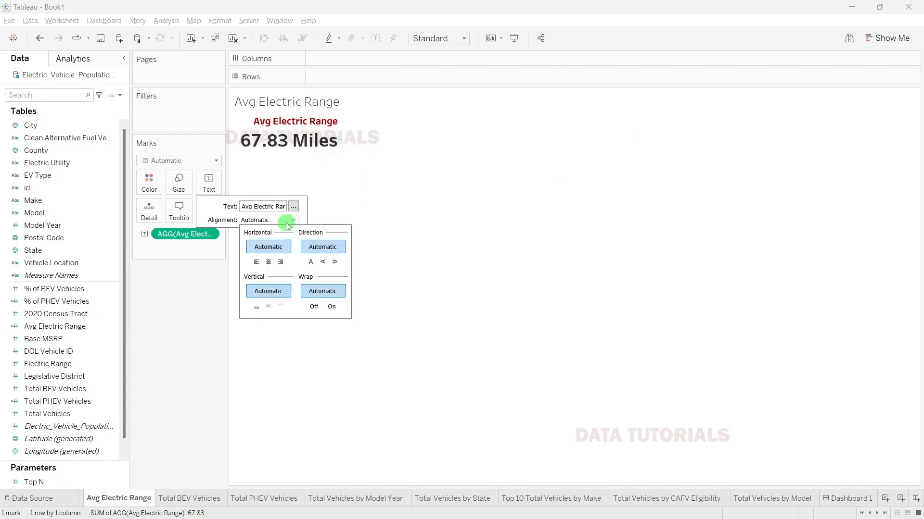
pyautogui.click(269, 262)
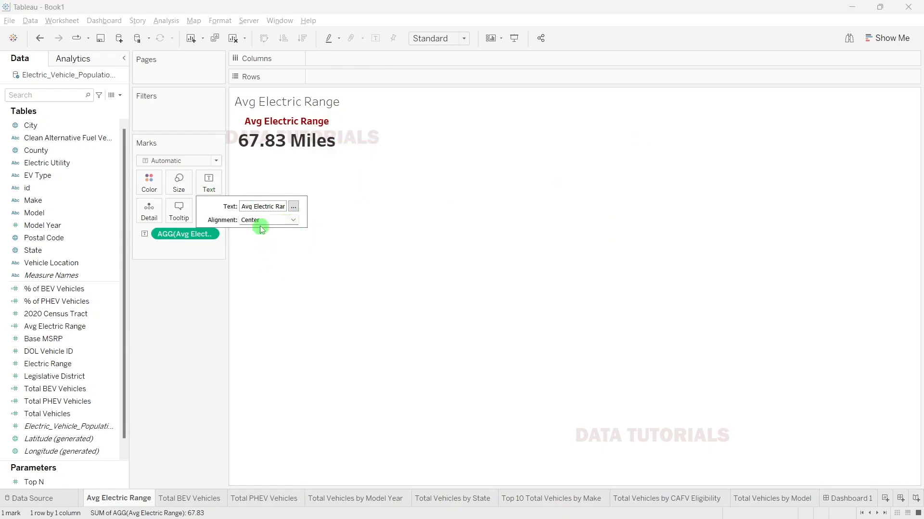
# Step: Set the text marks' horizontal alignment to Center on the Total BEV Vehicles and Total PHEV Vehicles worksheets
pyautogui.click(200, 500)
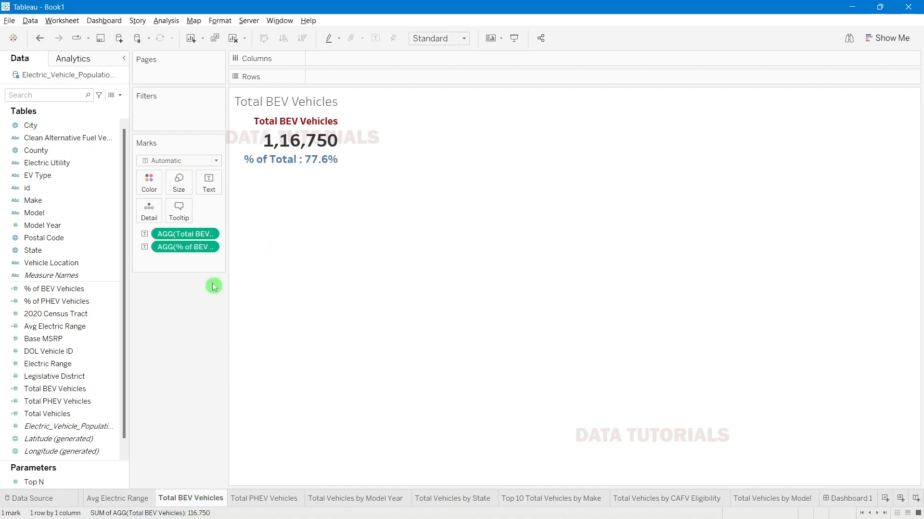
pyautogui.click(208, 183)
pyautogui.click(252, 219)
pyautogui.click(269, 262)
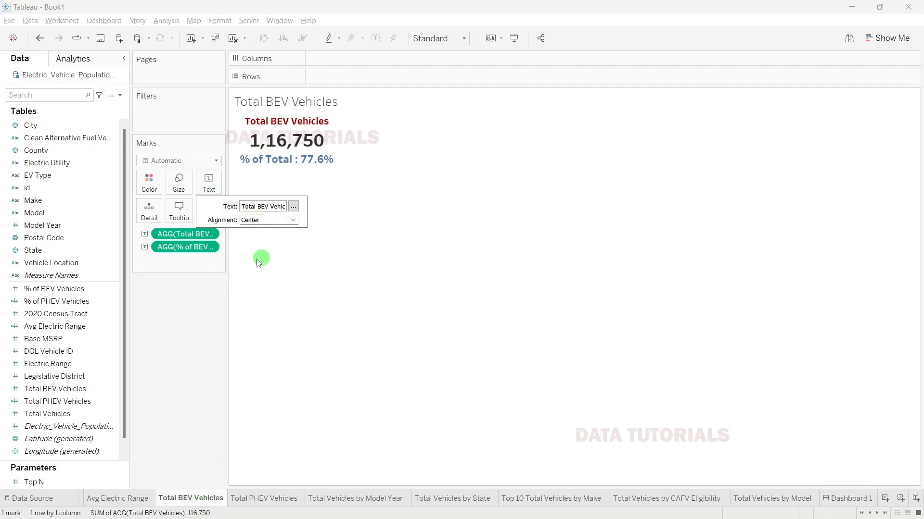
pyautogui.click(241, 498)
pyautogui.click(207, 182)
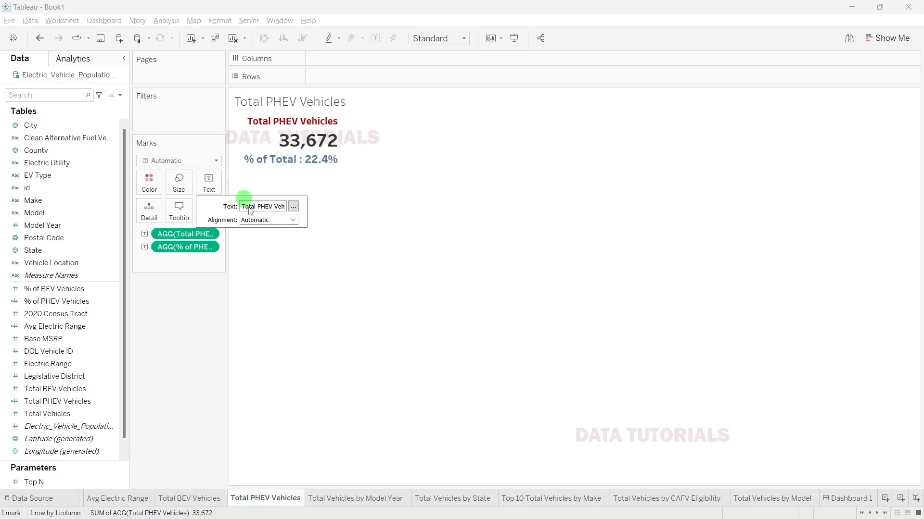
pyautogui.click(266, 219)
pyautogui.click(268, 262)
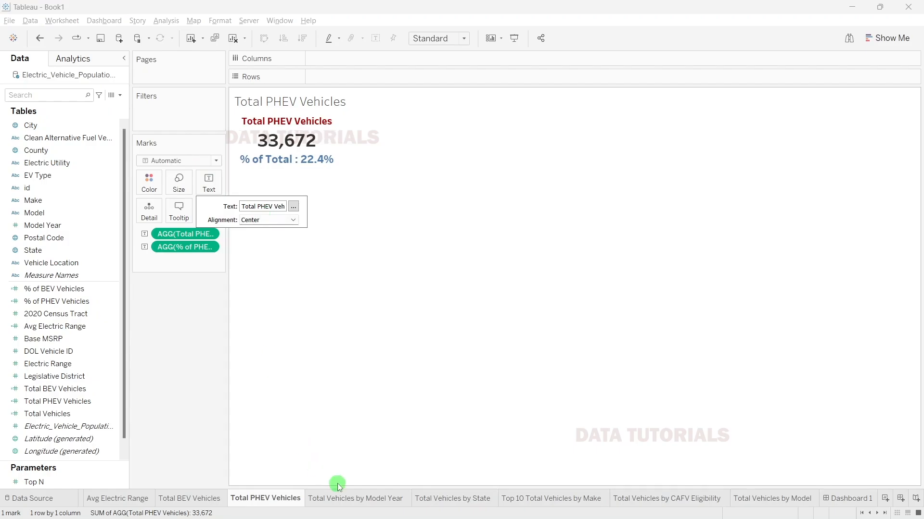
# Step: Go to the Total Vehicles worksheet and set its text mark's horizontal alignment to Center
pyautogui.click(336, 499)
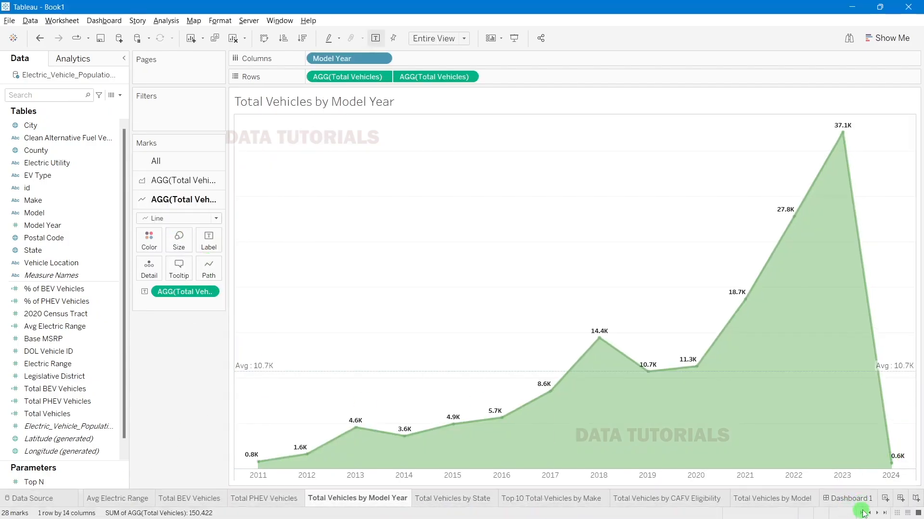
pyautogui.click(864, 514)
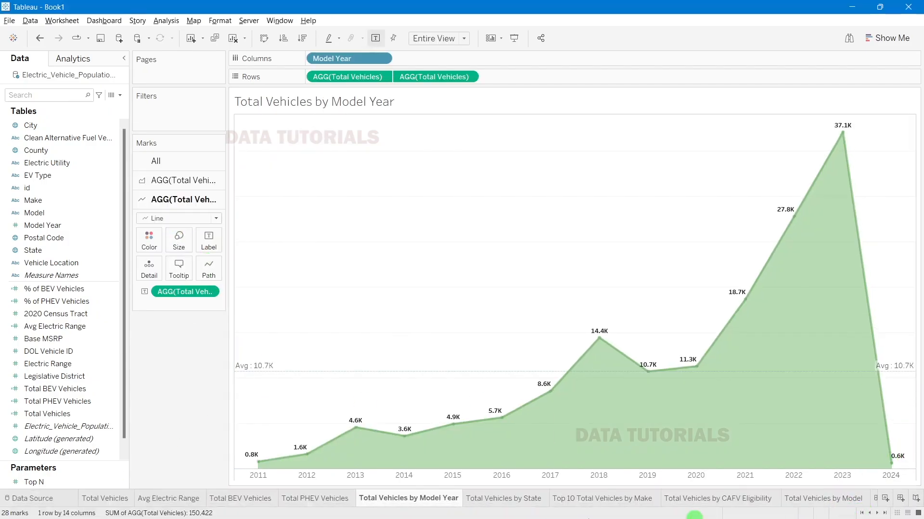
pyautogui.click(128, 500)
pyautogui.click(208, 182)
pyautogui.click(292, 220)
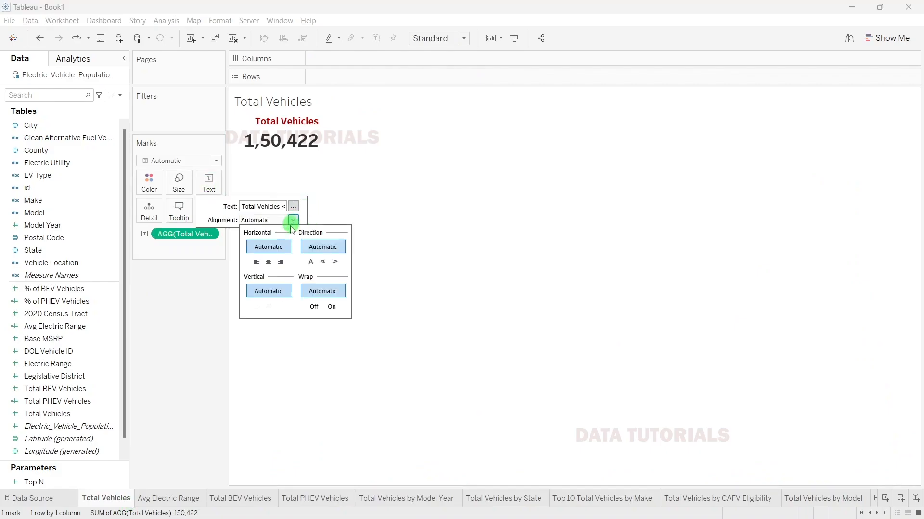
pyautogui.click(269, 262)
pyautogui.click(176, 315)
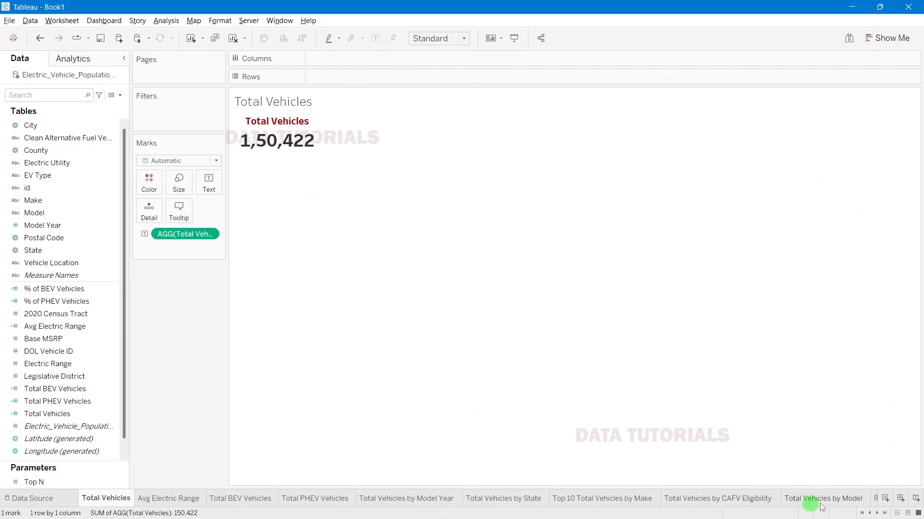
# Step: Return to Dashboard 1 and set the Total Vehicles sheet to Fit Width
pyautogui.click(885, 514)
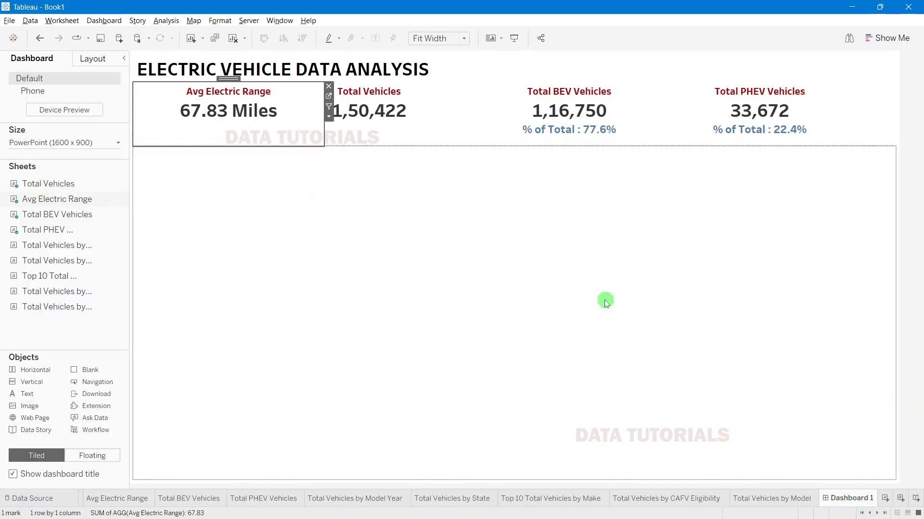
pyautogui.click(425, 224)
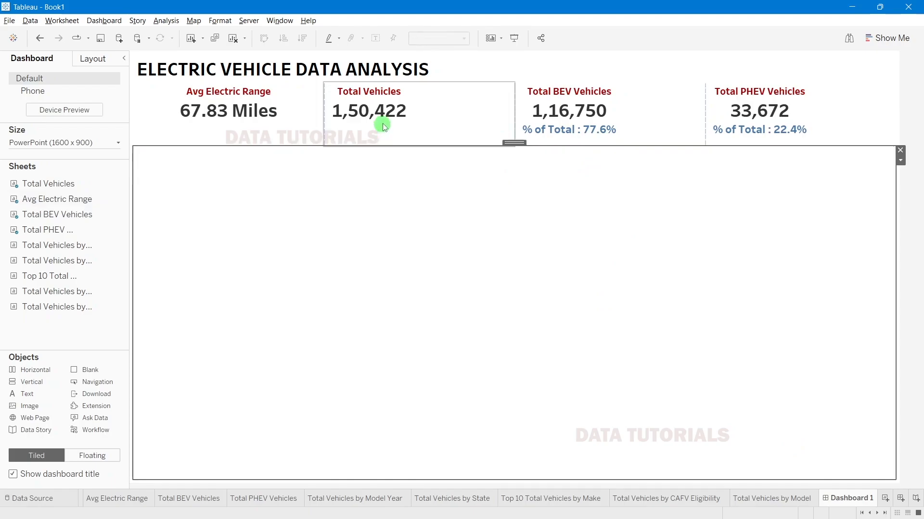
pyautogui.click(504, 113)
pyautogui.click(450, 39)
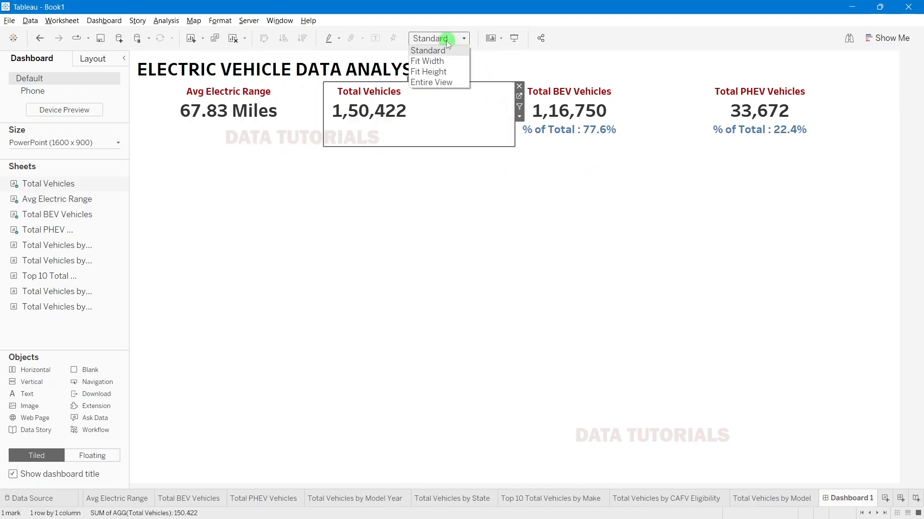
pyautogui.click(438, 71)
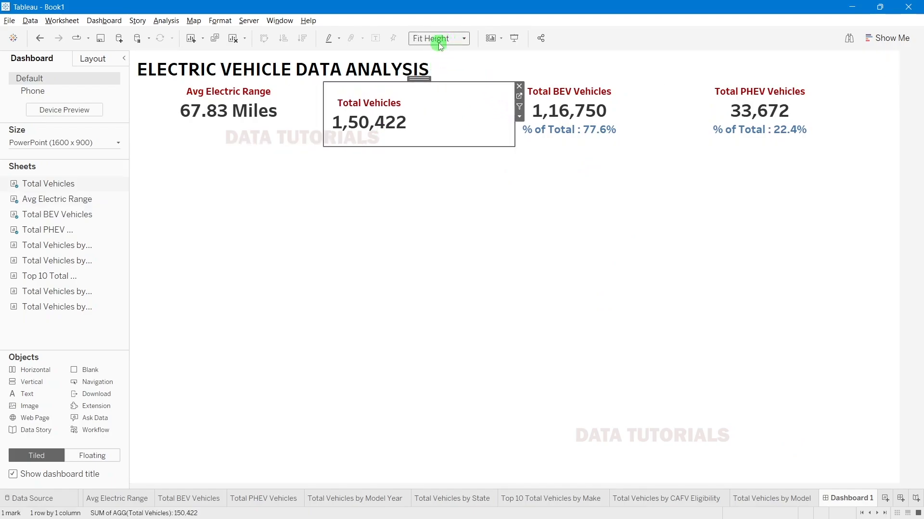
pyautogui.click(439, 39)
pyautogui.click(440, 62)
# Step: Set the Total BEV Vehicles sheet on the dashboard to Fit Width
pyautogui.click(250, 116)
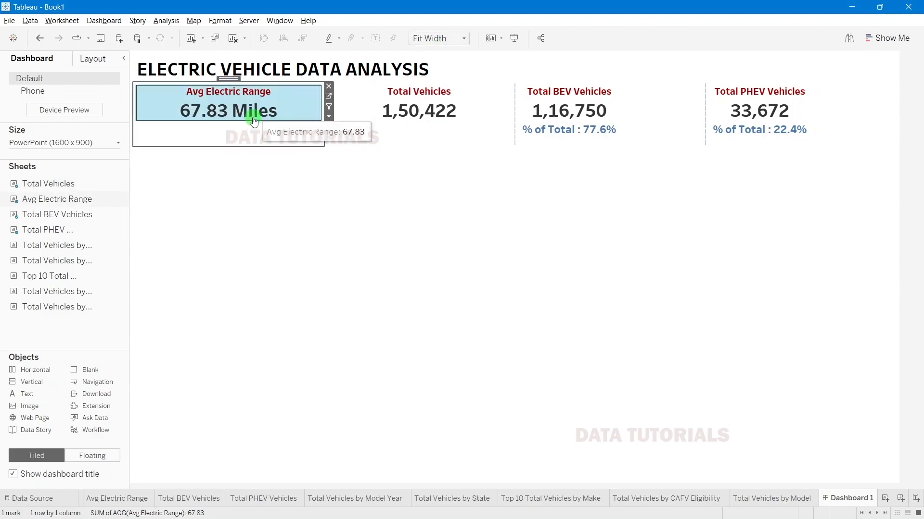
pyautogui.click(602, 91)
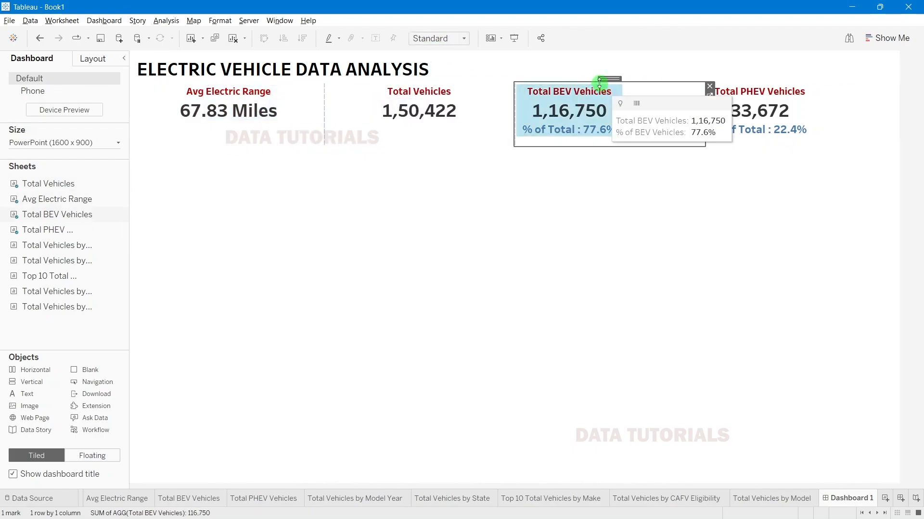
pyautogui.click(463, 38)
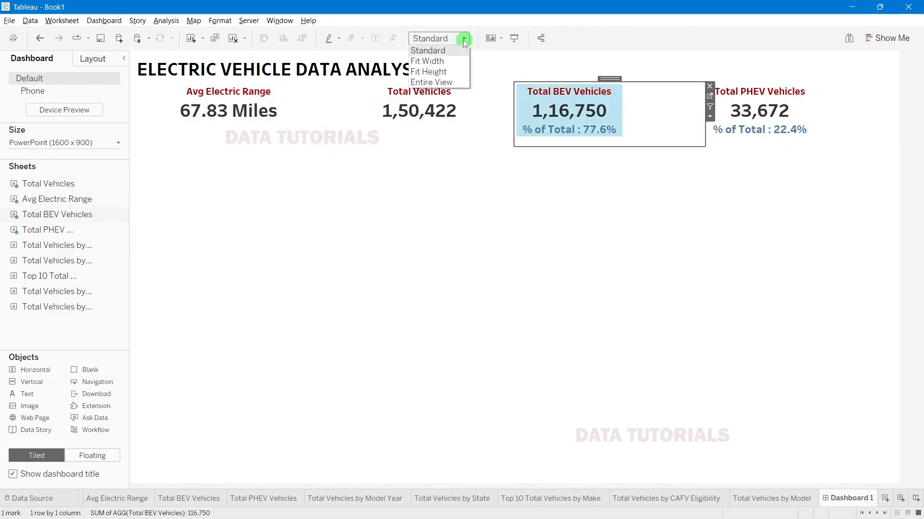
pyautogui.click(441, 61)
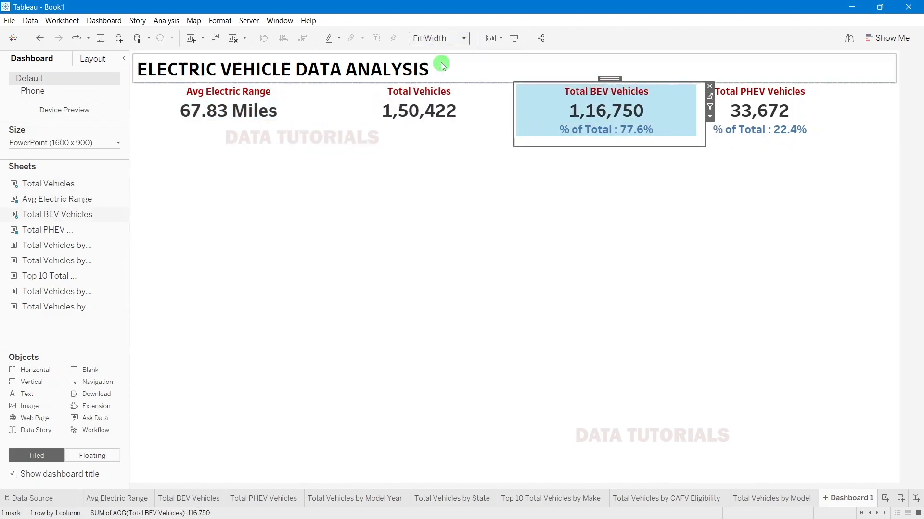
# Step: Set the Total PHEV Vehicles sheet to Fit Width and reduce the KPI row's height to about 118 px
pyautogui.click(759, 90)
pyautogui.click(455, 38)
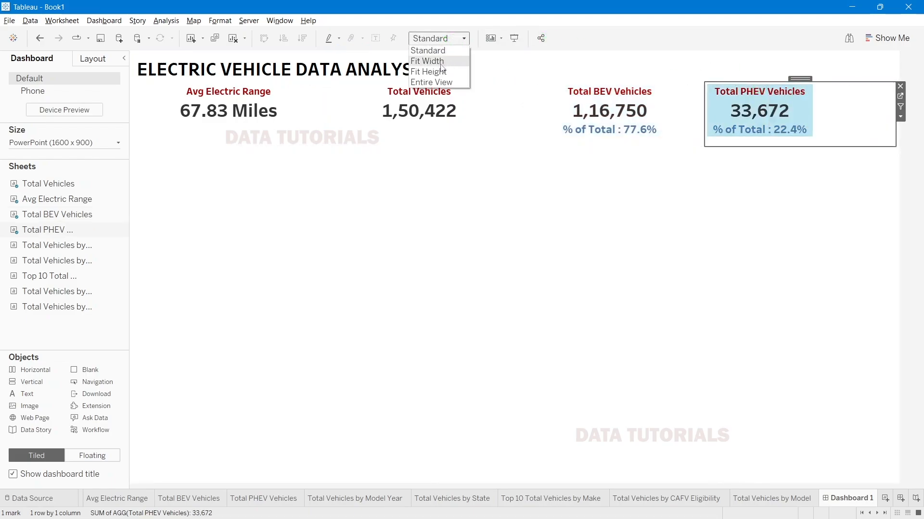
pyautogui.click(440, 62)
pyautogui.click(573, 160)
pyautogui.moveTo(514, 148); pyautogui.dragTo(515, 138)
pyautogui.click(874, 102)
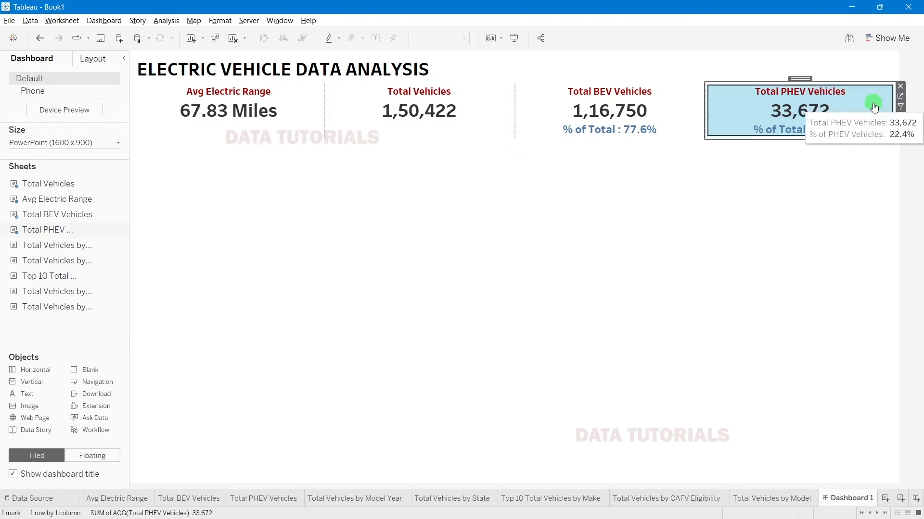
pyautogui.click(920, 148)
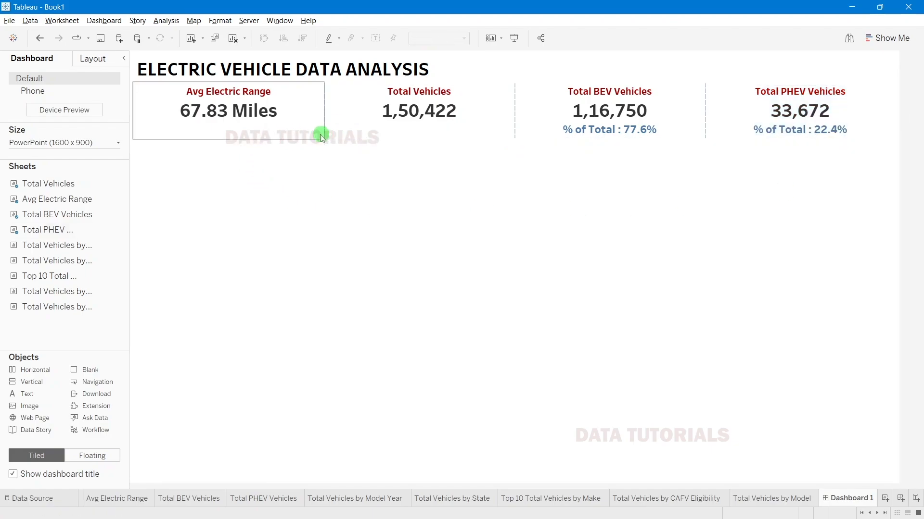
# Step: Give the horizontal container holding the four KPI sheets a light gray background at 50% opacity
pyautogui.click(146, 134)
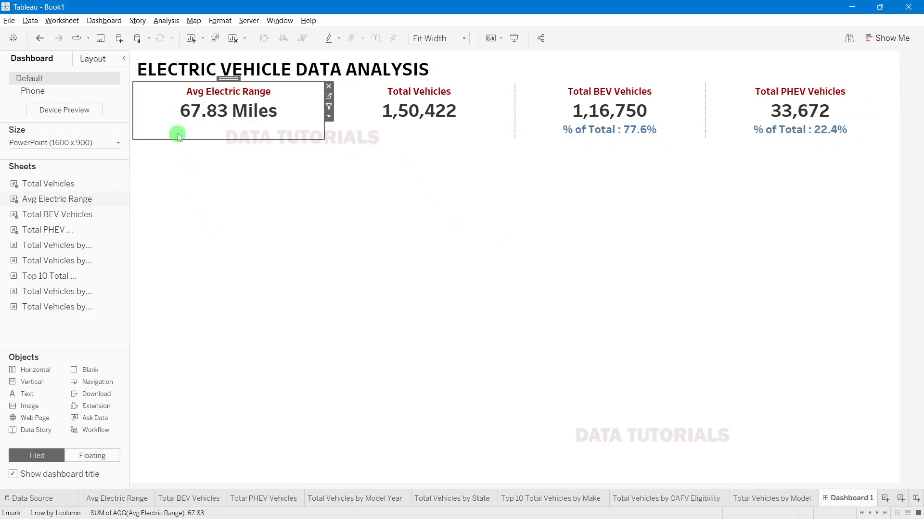
pyautogui.click(505, 115)
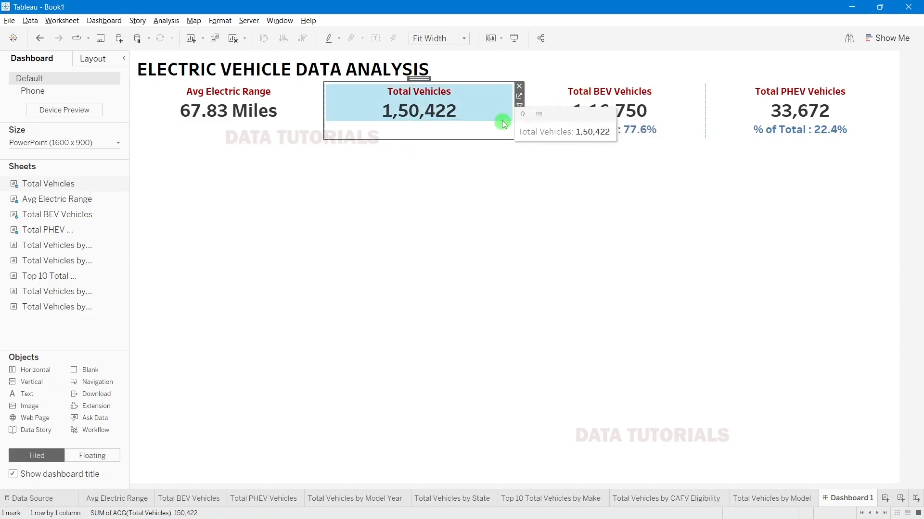
pyautogui.doubleClick(418, 78)
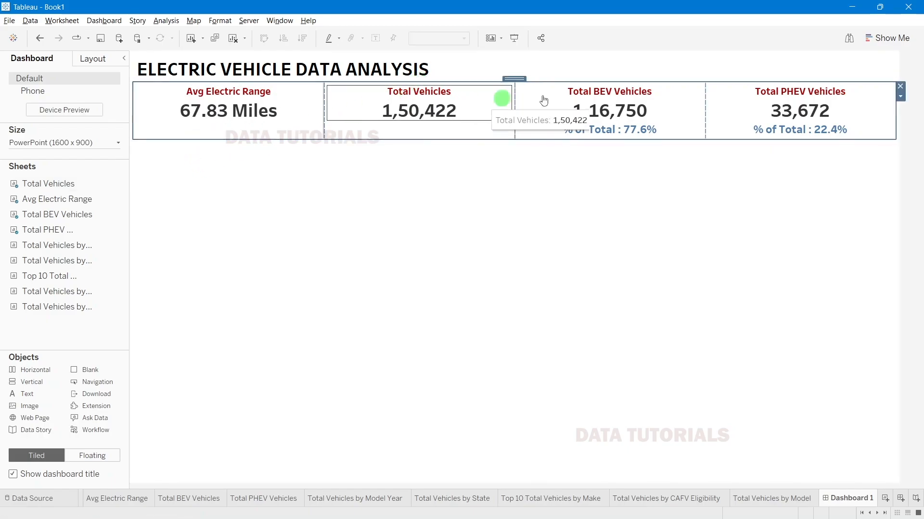
pyautogui.click(196, 154)
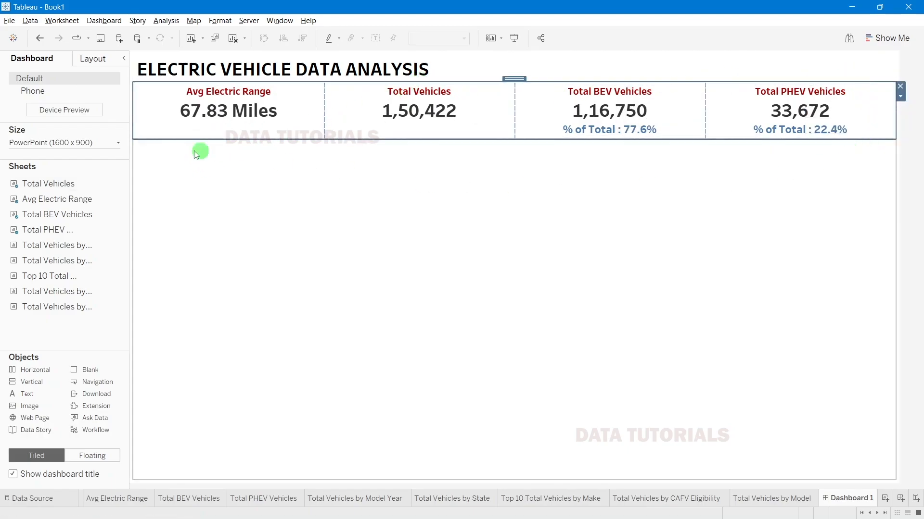
pyautogui.click(138, 144)
pyautogui.click(86, 58)
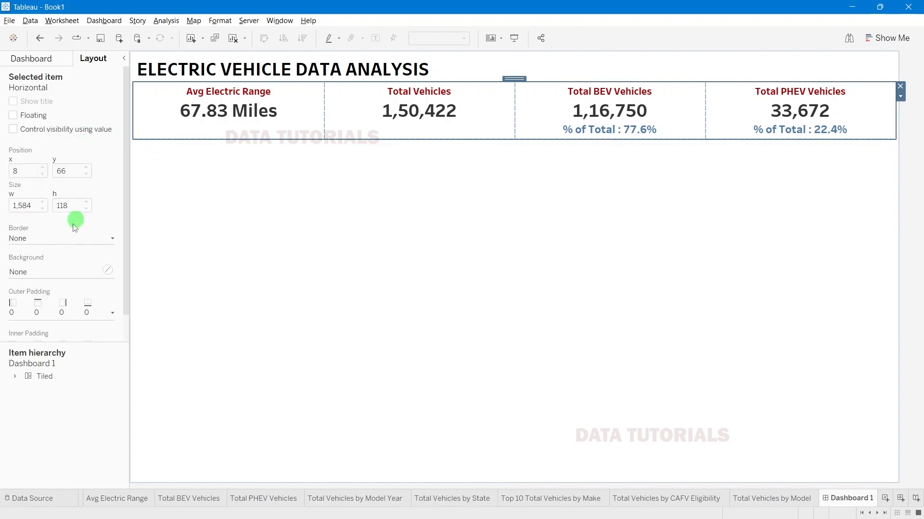
pyautogui.click(46, 274)
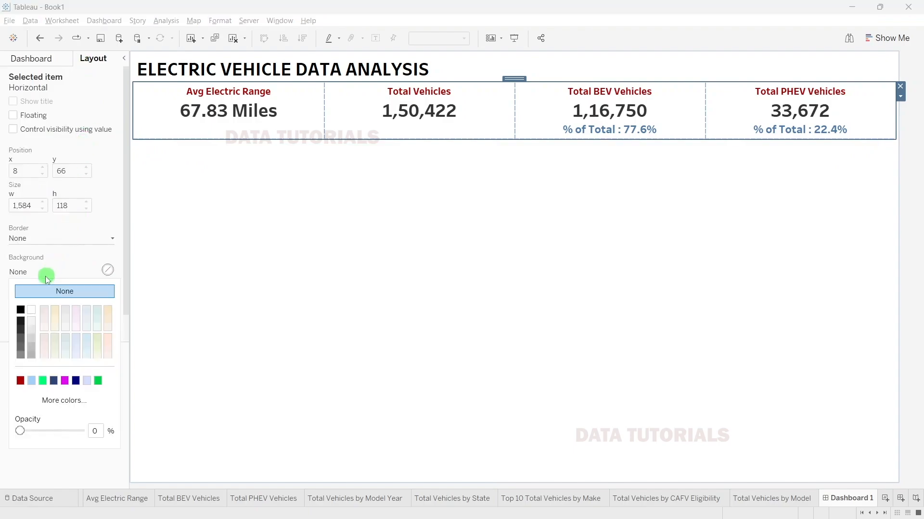
pyautogui.click(35, 330)
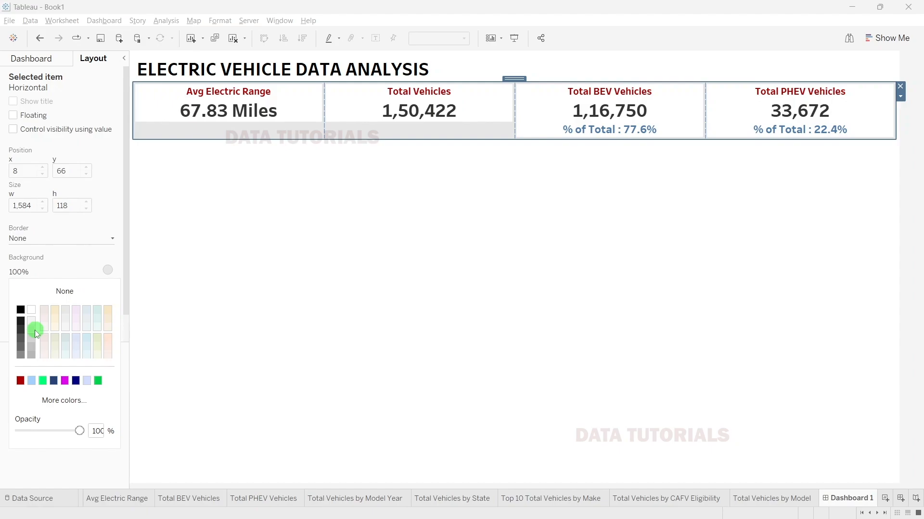
pyautogui.click(101, 431)
pyautogui.press('Return')
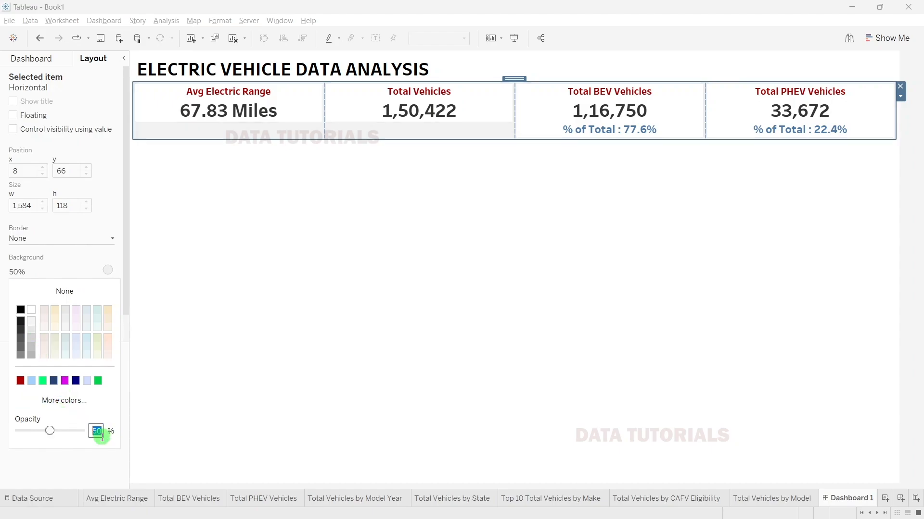
pyautogui.click(919, 178)
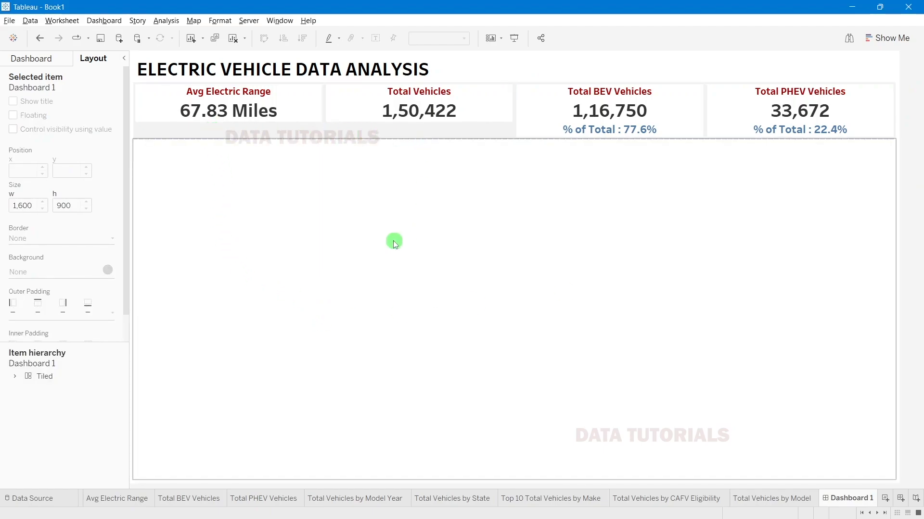
# Step: Set the Avg Electric Range sheet's background to white
pyautogui.click(170, 102)
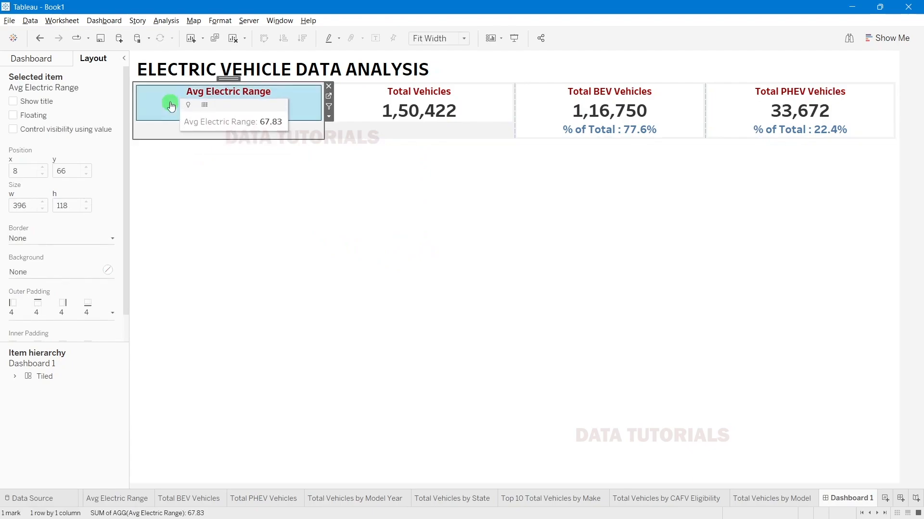
pyautogui.click(38, 273)
pyautogui.click(37, 309)
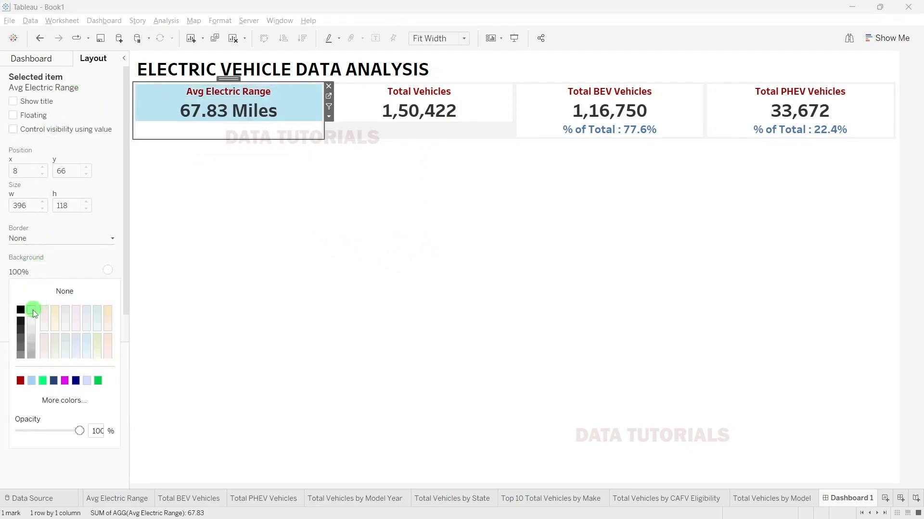
pyautogui.click(383, 268)
# Step: Set the Total Vehicles sheet's background to white
pyautogui.click(370, 131)
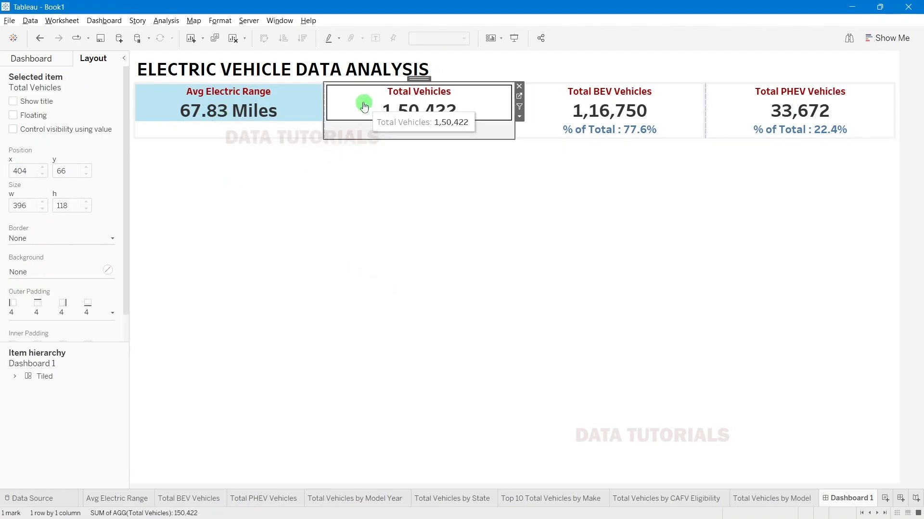
pyautogui.click(34, 273)
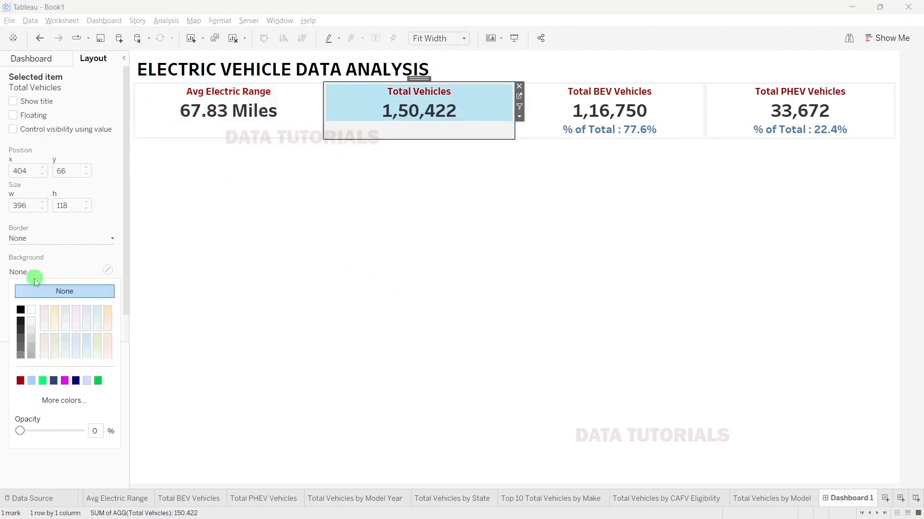
pyautogui.click(31, 311)
pyautogui.click(459, 280)
pyautogui.click(404, 110)
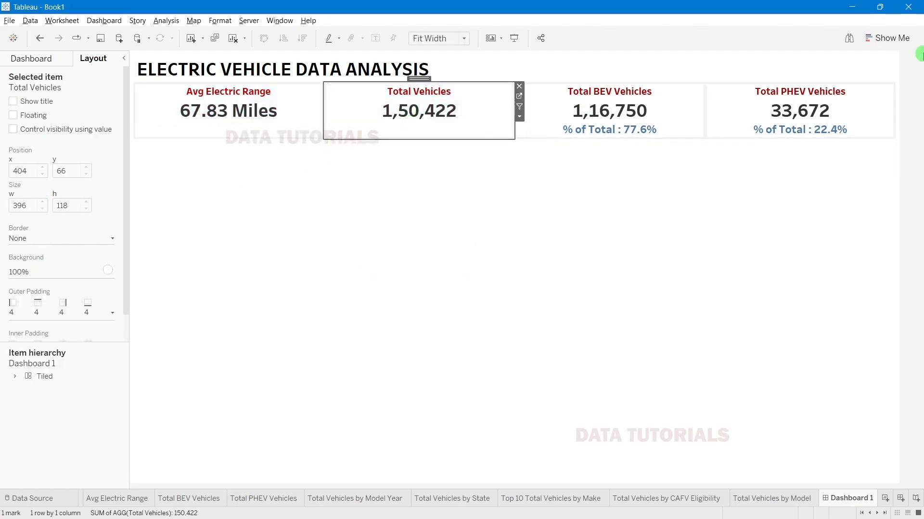
pyautogui.click(920, 54)
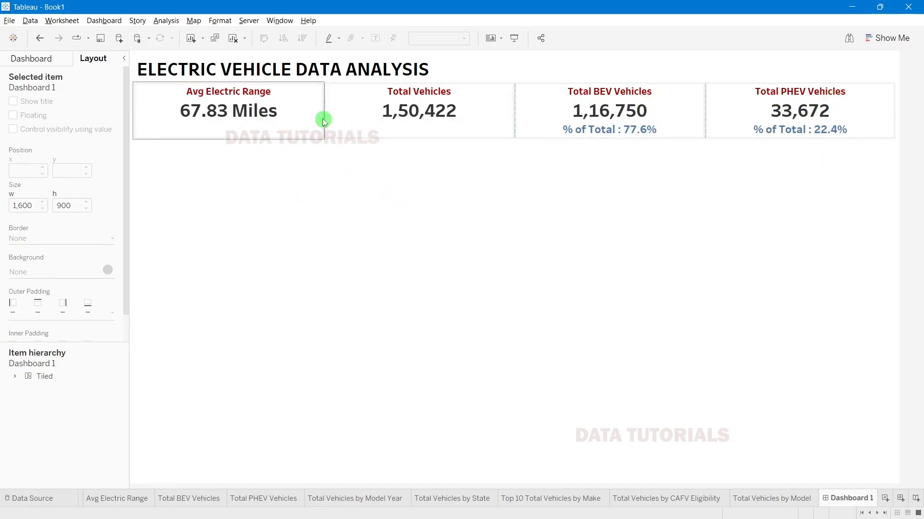
# Step: Increase the Avg Electric Range sheet's outer padding on all sides and set the Total Vehicles sheet's outer padding to 6
pyautogui.click(309, 107)
pyautogui.click(46, 311)
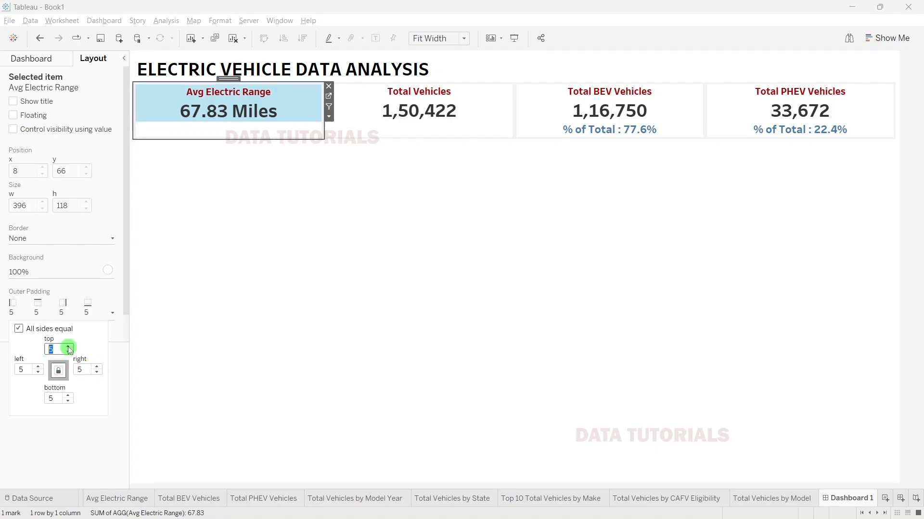
pyautogui.click(378, 119)
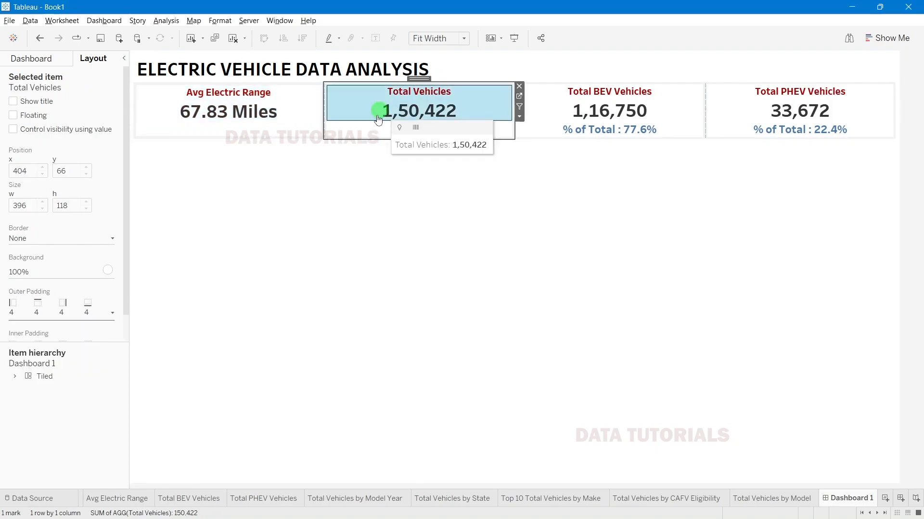
pyautogui.click(58, 315)
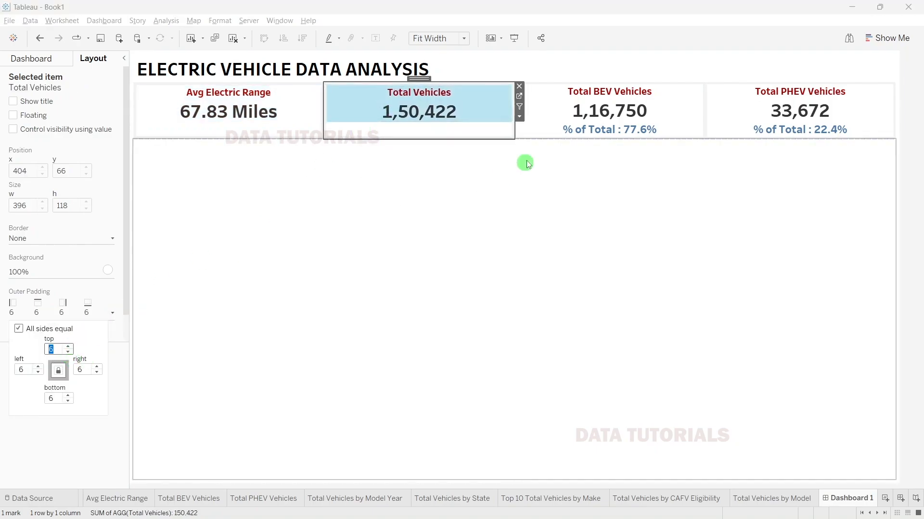
# Step: Set the outer padding of the Total BEV Vehicles and Total PHEV Vehicles sheets to 6 on all sides
pyautogui.click(540, 111)
pyautogui.click(62, 318)
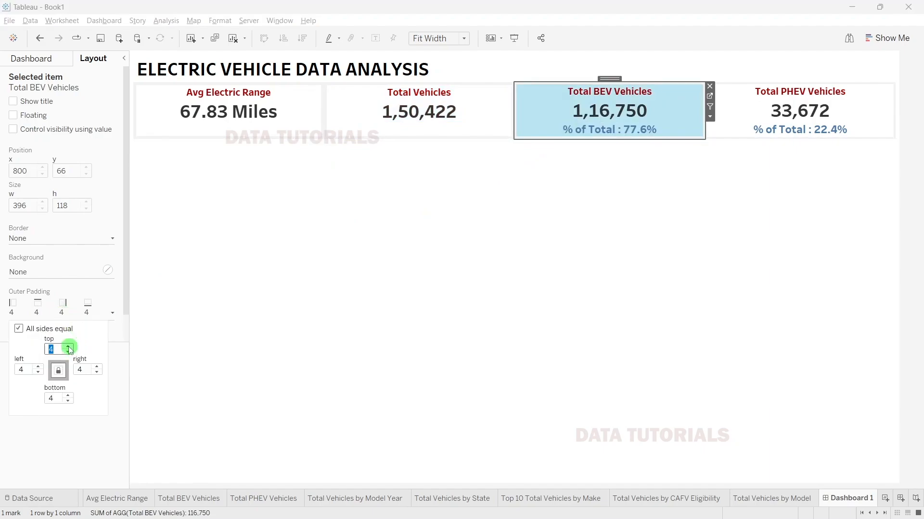
pyautogui.click(782, 114)
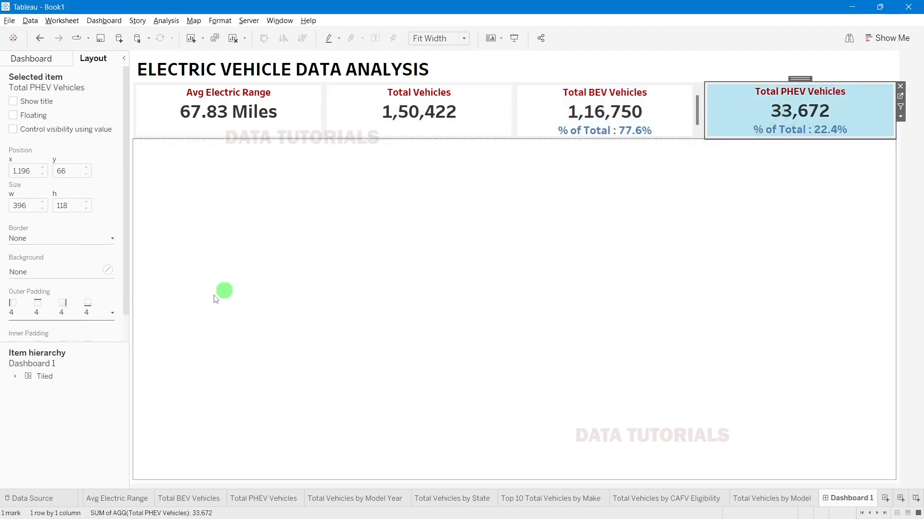
pyautogui.click(90, 313)
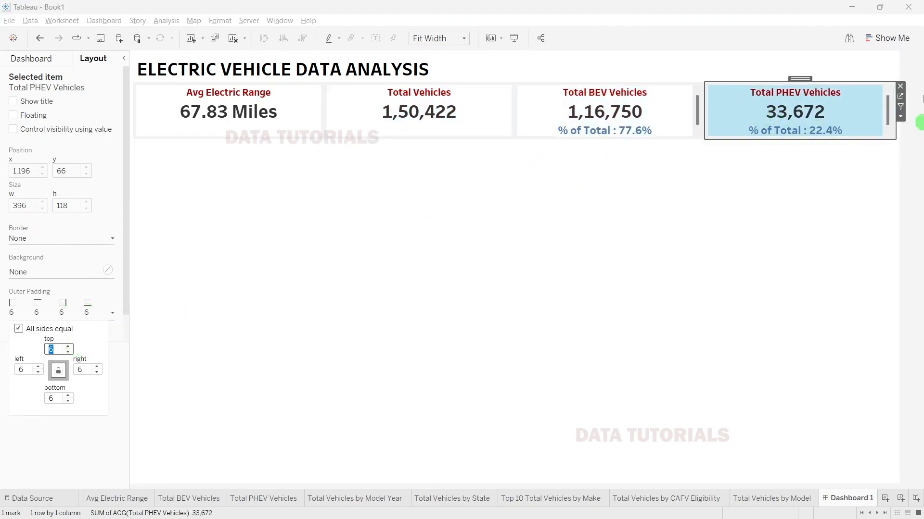
# Step: Increase the height of the KPI row to about 125 px
pyautogui.click(789, 110)
pyautogui.click(850, 143)
pyautogui.click(693, 116)
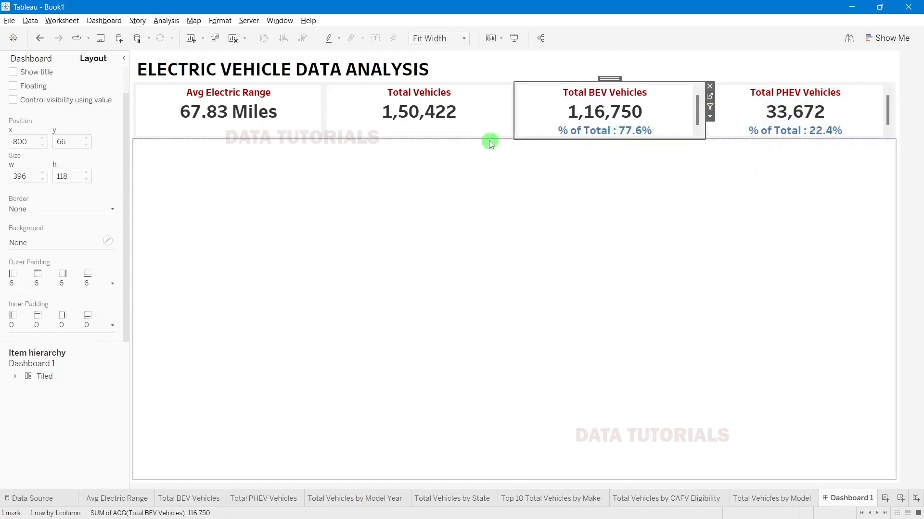
pyautogui.moveTo(488, 140); pyautogui.dragTo(489, 141)
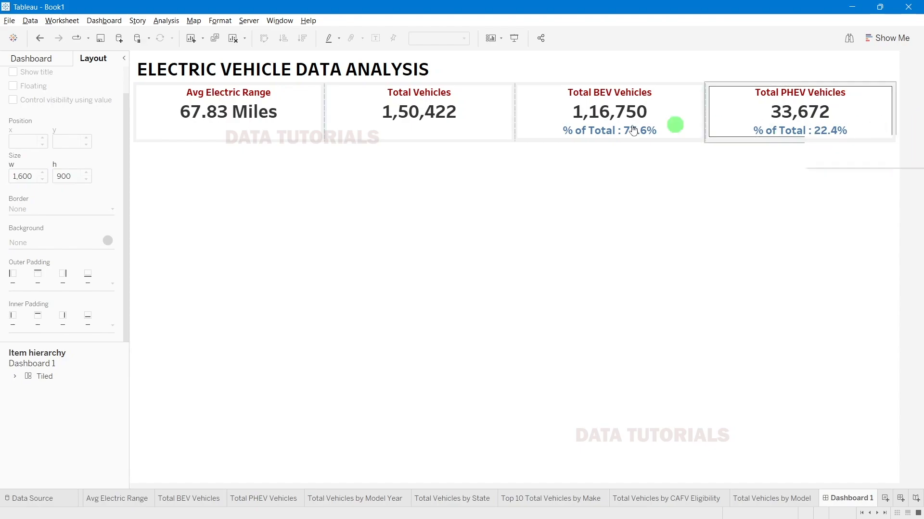
# Step: Set the Total BEV Vehicles sheet on the dashboard to Entire View
pyautogui.click(532, 117)
pyautogui.click(460, 39)
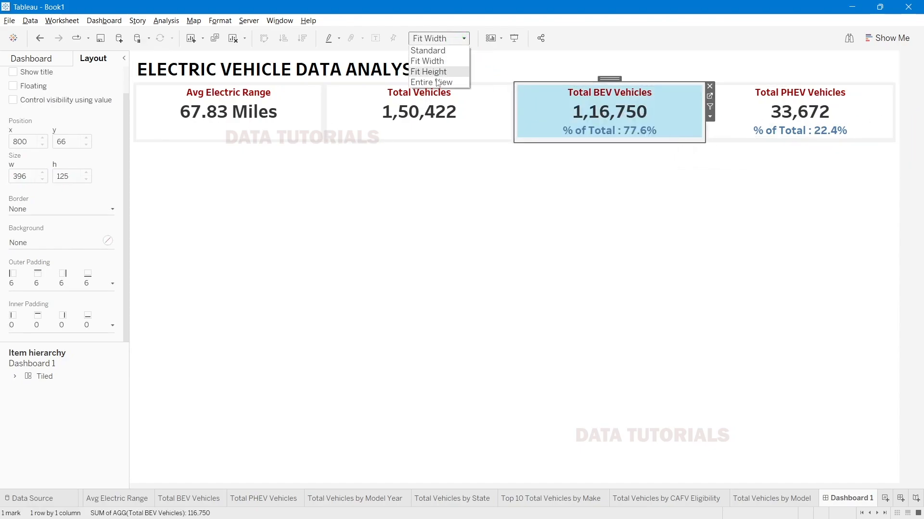
pyautogui.click(433, 83)
# Step: Try the Fit Height option on the Total PHEV Vehicles sheet
pyautogui.click(791, 104)
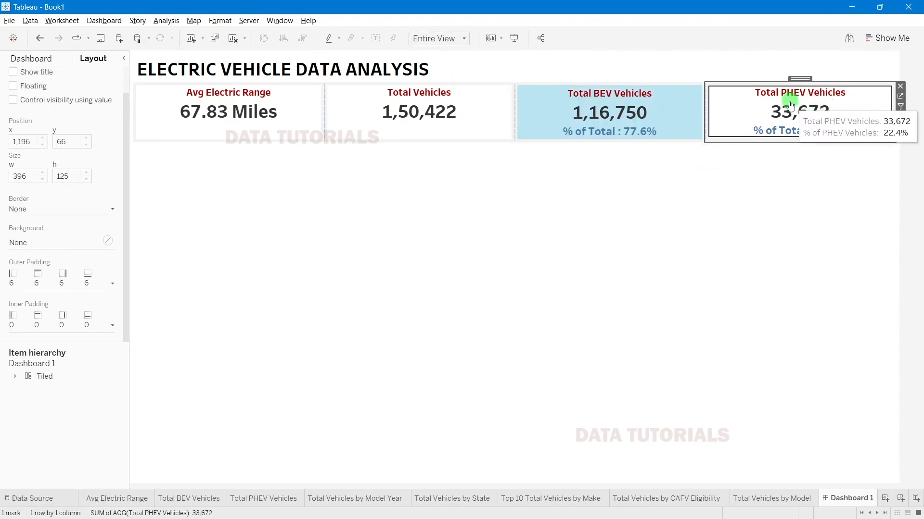
pyautogui.click(420, 39)
pyautogui.click(423, 71)
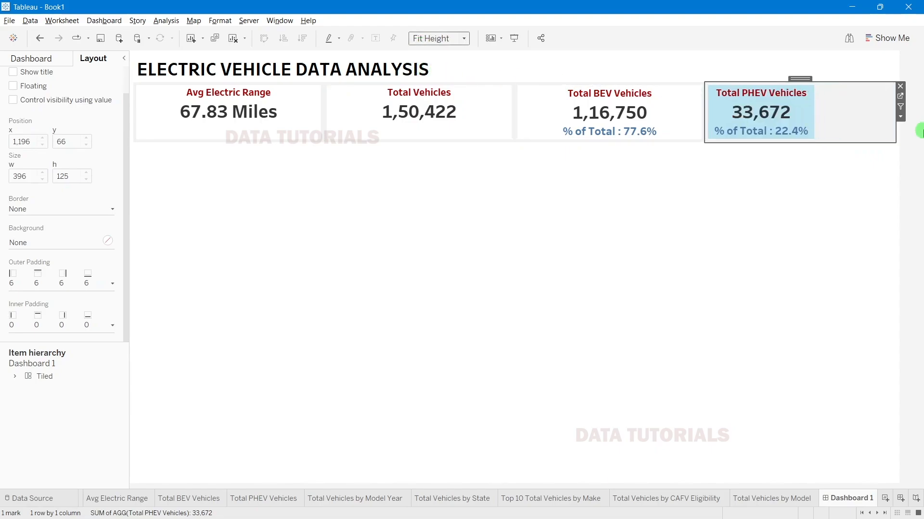
pyautogui.click(666, 103)
# Step: Set the Total PHEV Vehicles sheet on the dashboard to Entire View
pyautogui.click(791, 110)
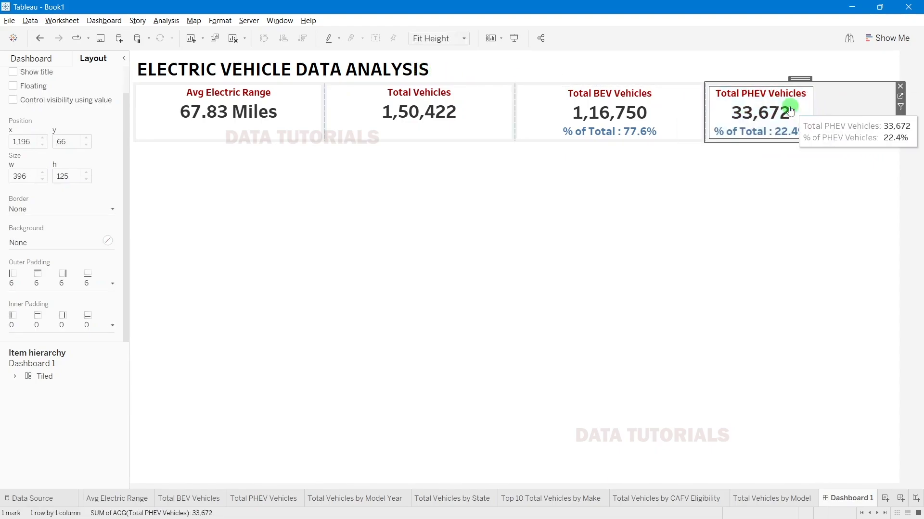
pyautogui.click(439, 38)
pyautogui.click(433, 83)
pyautogui.click(919, 106)
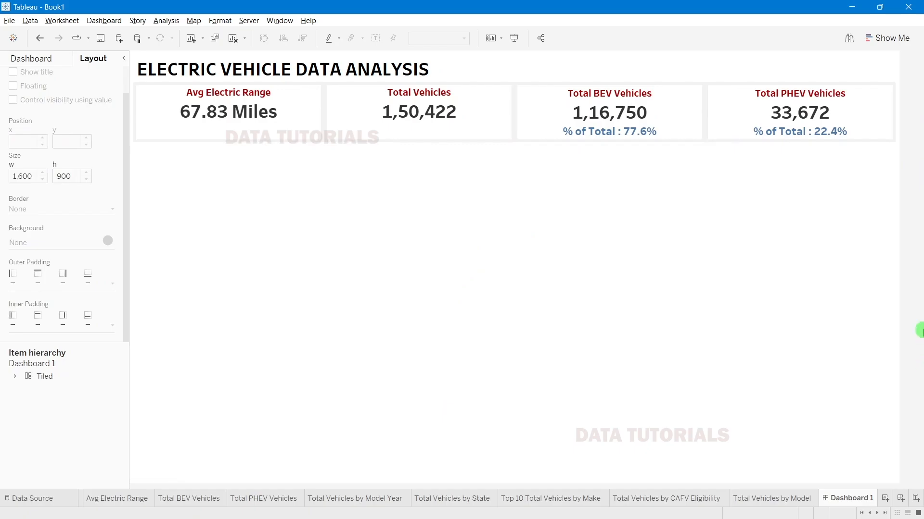
# Step: Switch to the Electric Vehicle Population Data Analysis workbook and compare its logo and filter column layout with the Book1 dashboard
pyautogui.hotkey('alt', 'Tab')
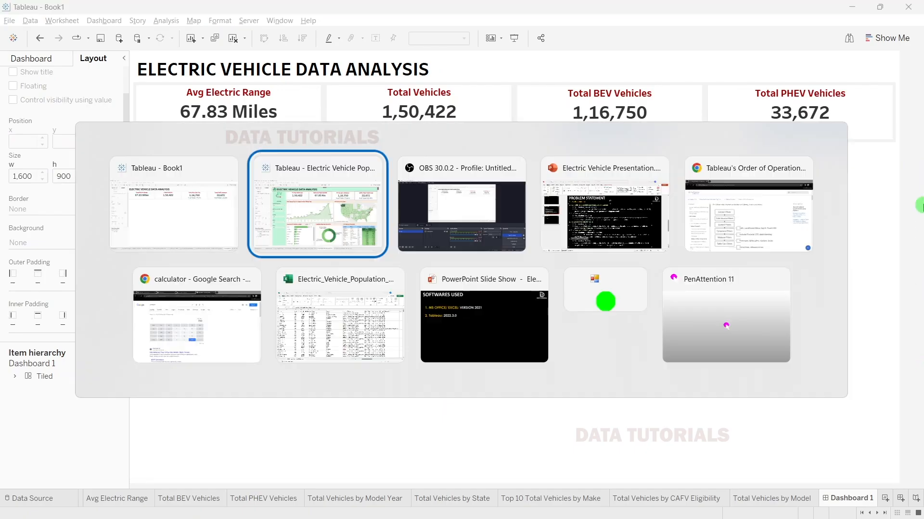
pyautogui.click(186, 112)
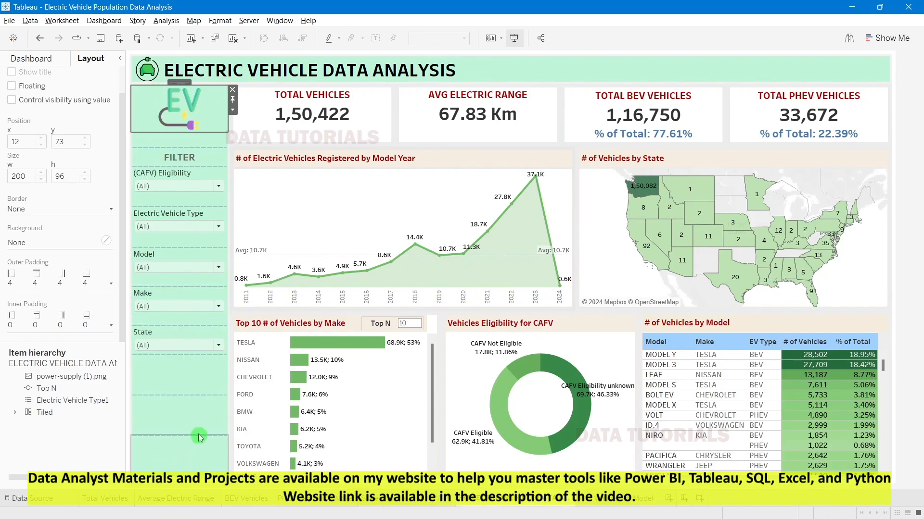
pyautogui.hotkey('alt', 'Tab')
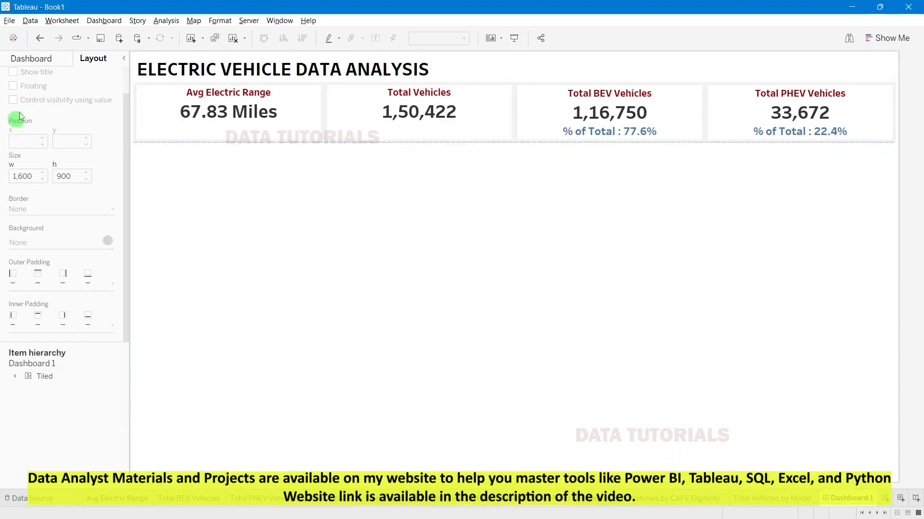
pyautogui.click(39, 64)
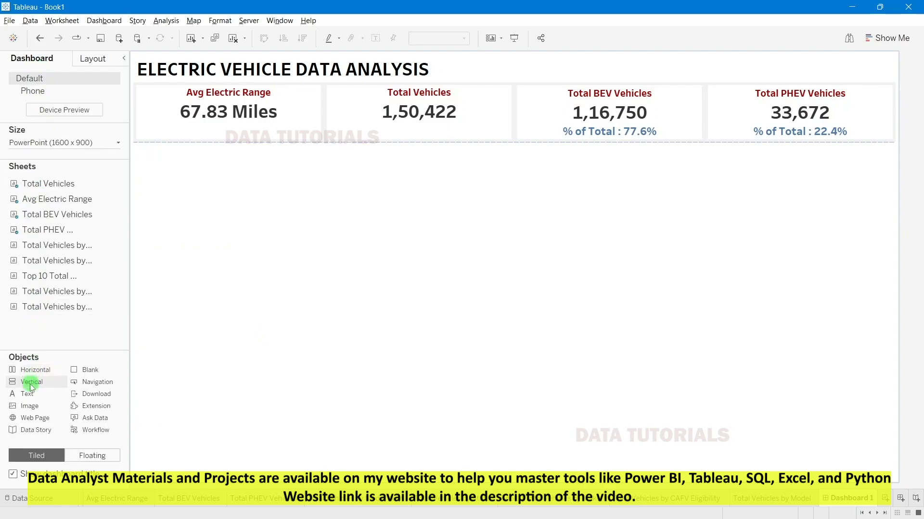
pyautogui.hotkey('alt', 'Tab')
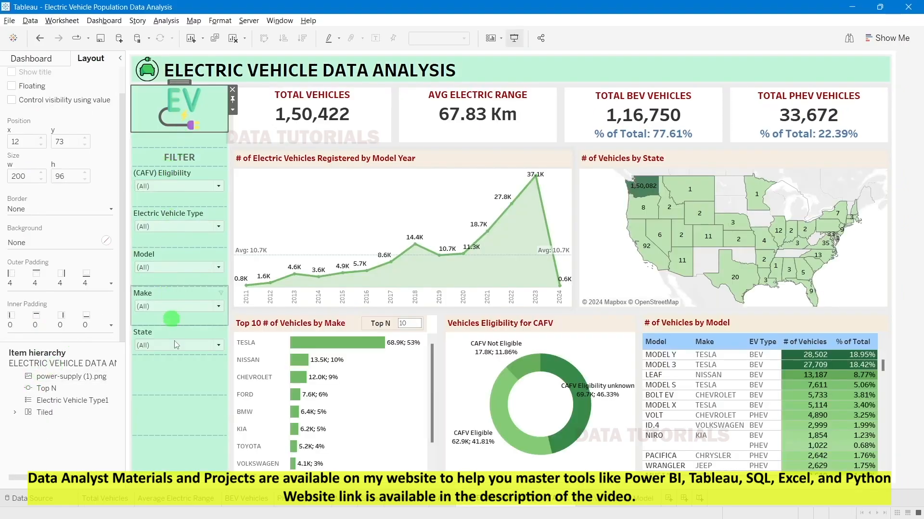
# Step: Switch to the Book1 workbook and add a vertical container along the left side of Dashboard 1
pyautogui.click(182, 427)
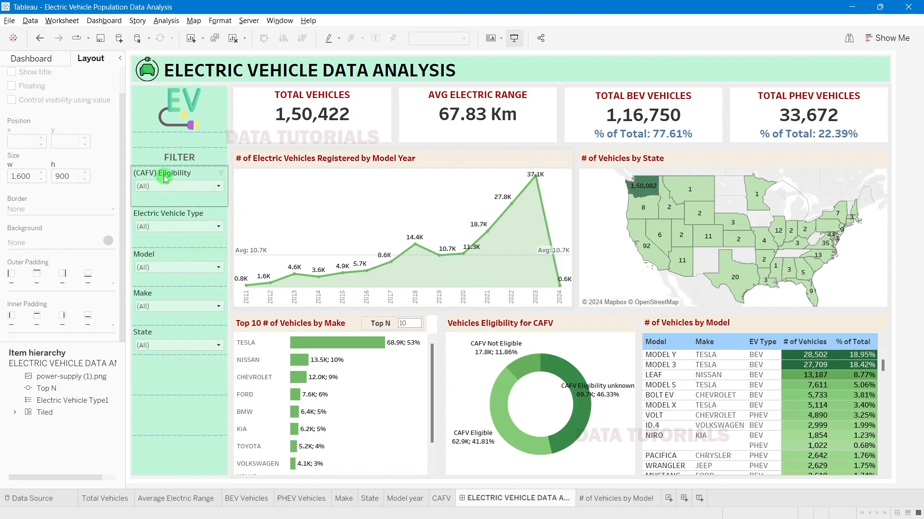
pyautogui.hotkey('alt', 'Tab')
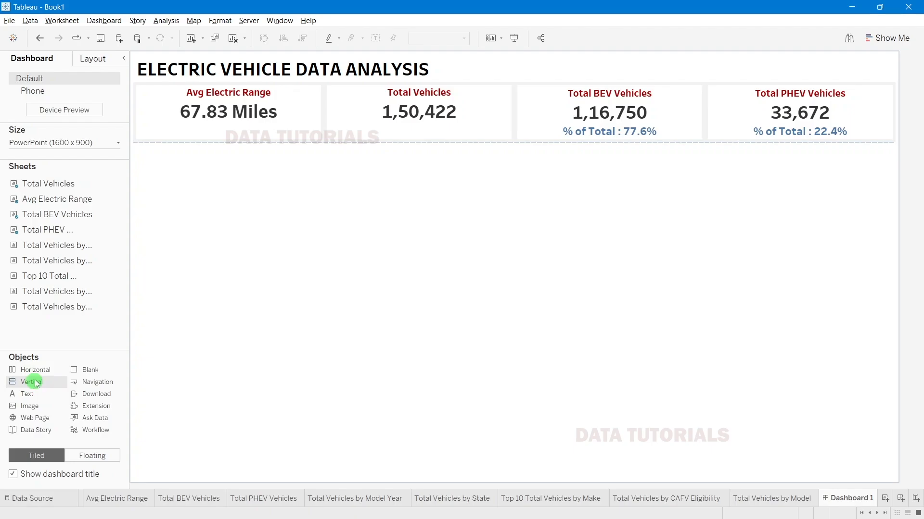
pyautogui.moveTo(106, 287); pyautogui.dragTo(137, 197)
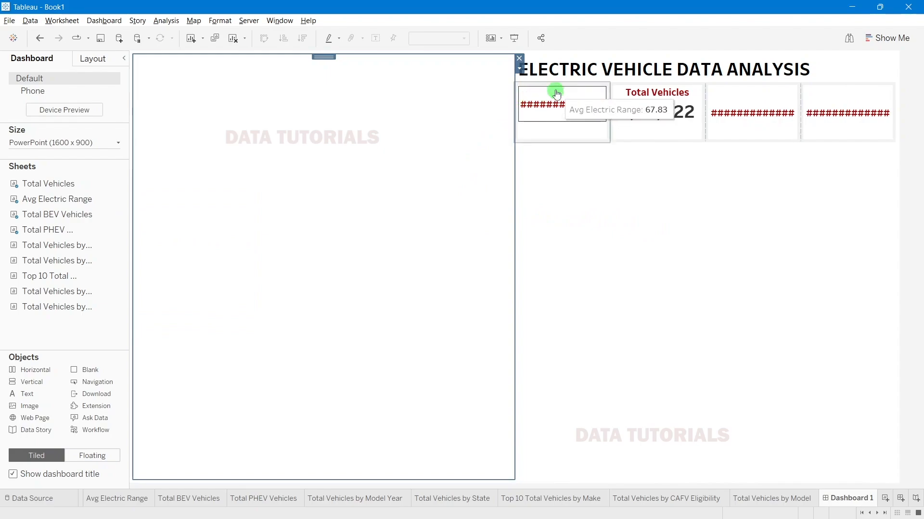
# Step: Move the dashboard title above the new vertical container so that it spans the full dashboard width
pyautogui.click(662, 183)
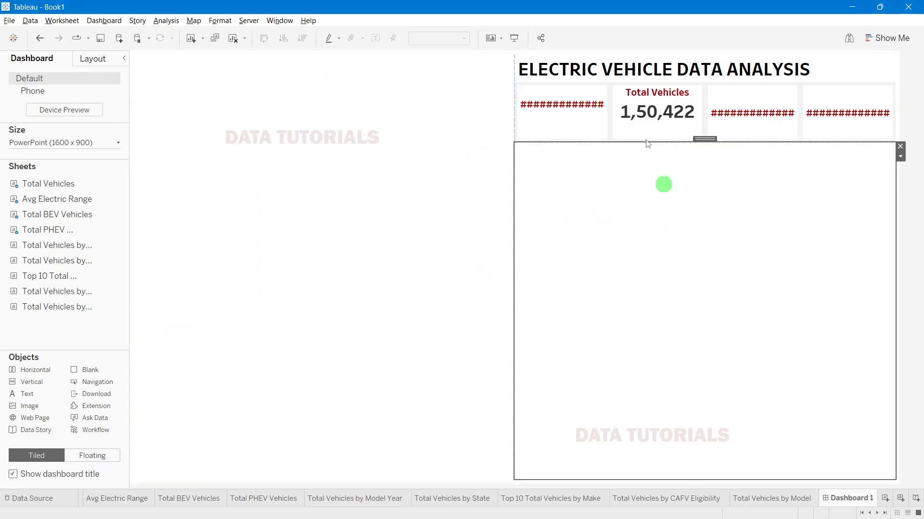
pyautogui.click(600, 68)
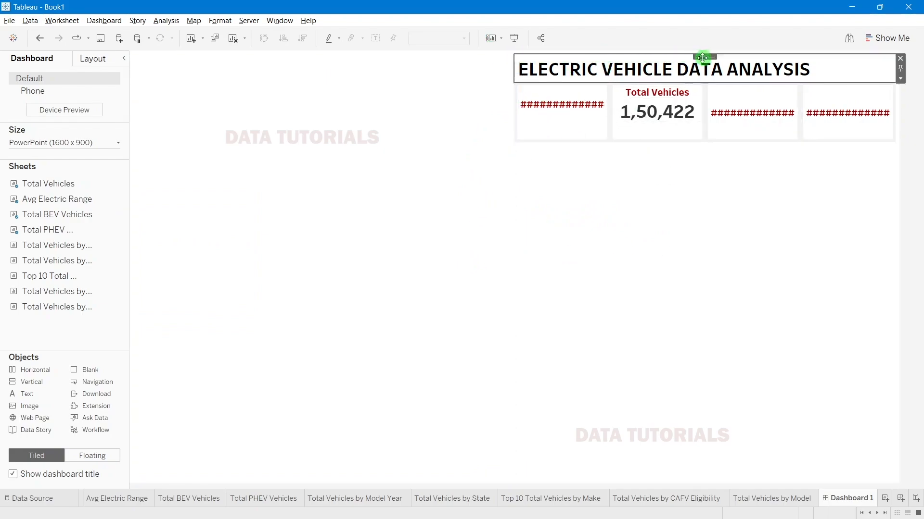
pyautogui.moveTo(702, 57); pyautogui.dragTo(490, 50)
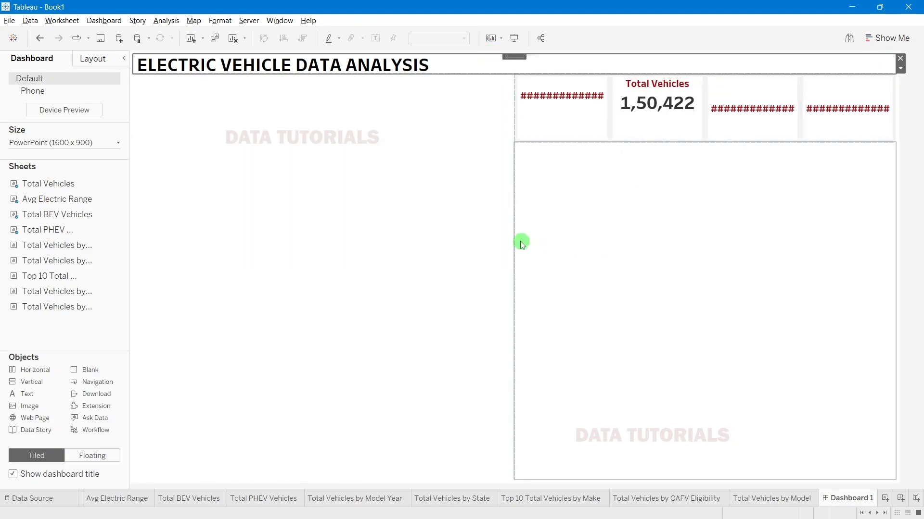
# Step: Narrow the left vertical container to about 225 px and make the title about 61 px high
pyautogui.moveTo(515, 244); pyautogui.dragTo(241, 253)
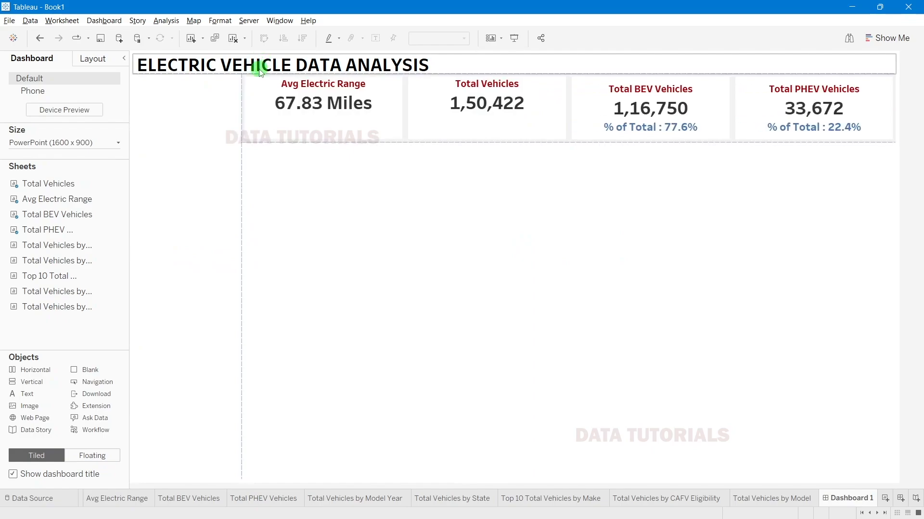
pyautogui.moveTo(258, 72); pyautogui.dragTo(258, 84)
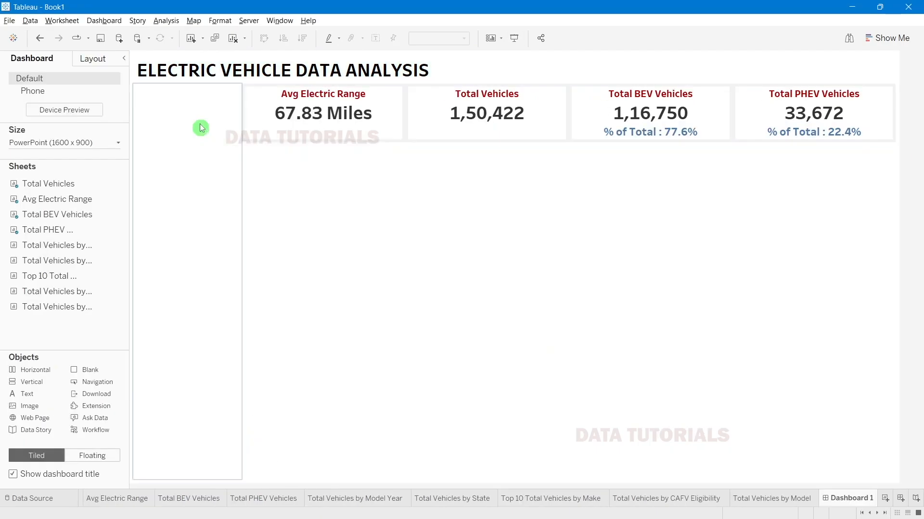
# Step: Select the empty left container and open its background colour setting
pyautogui.click(203, 129)
pyautogui.click(93, 58)
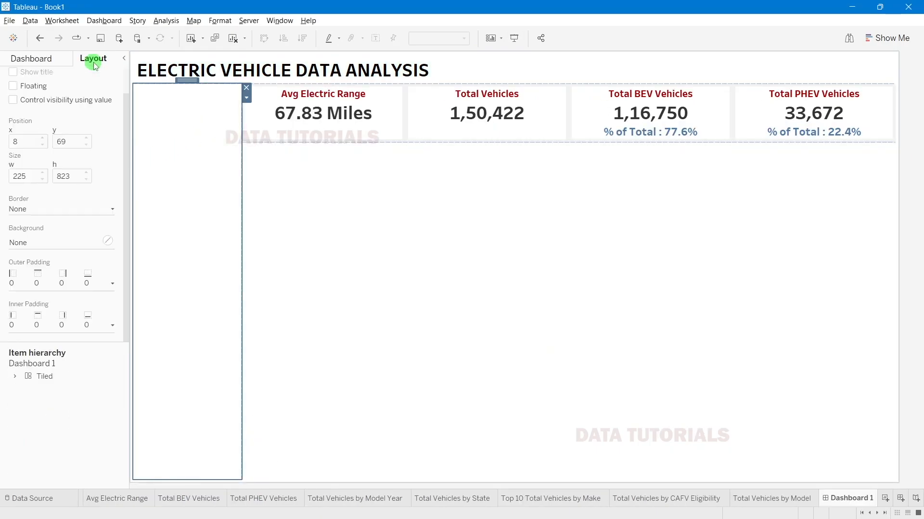
pyautogui.click(57, 243)
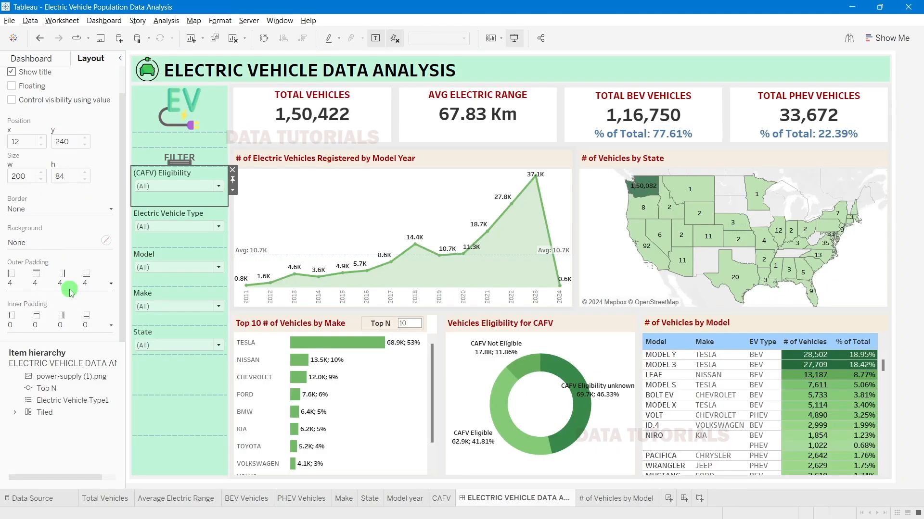
# Step: In the Electric Vehicle Population Data Analysis workbook, copy the filter panel's background colour code #00ff77 and check its opacity
pyautogui.click(183, 111)
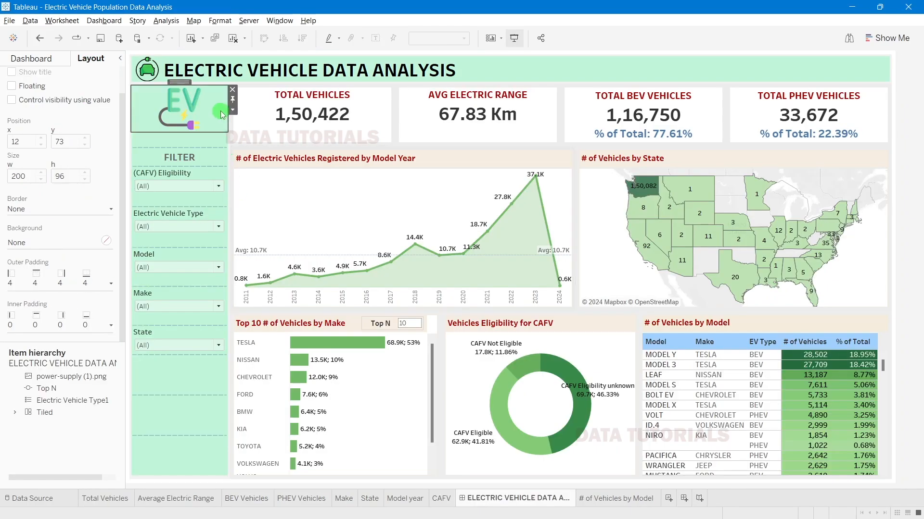
pyautogui.click(197, 465)
pyautogui.doubleClick(180, 432)
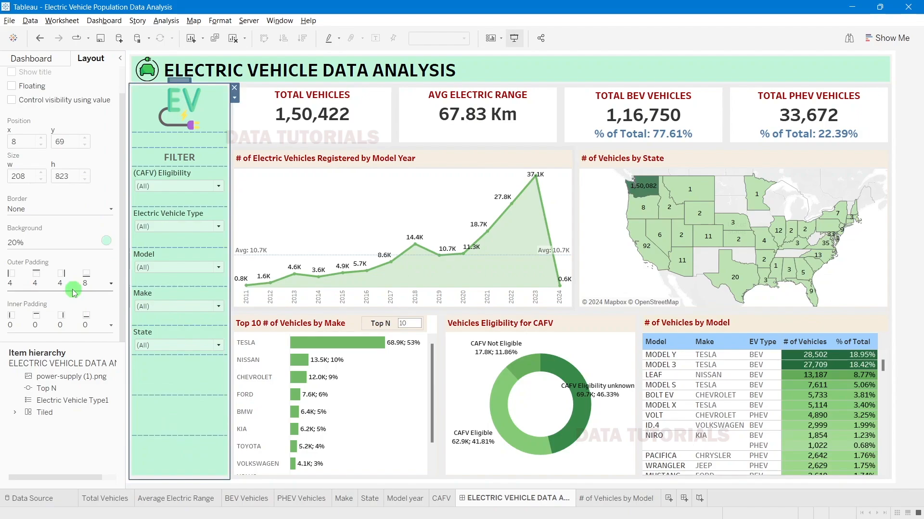
pyautogui.click(39, 245)
pyautogui.click(62, 371)
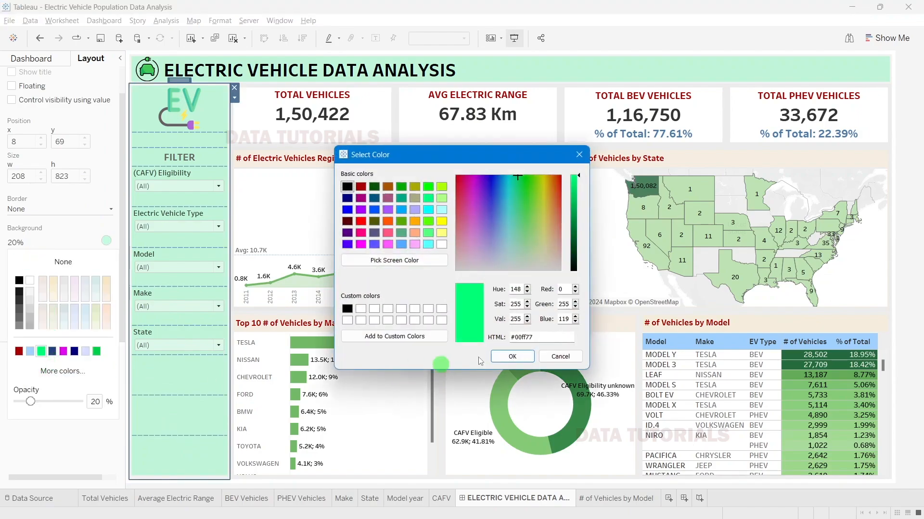
pyautogui.moveTo(548, 336); pyautogui.dragTo(476, 326)
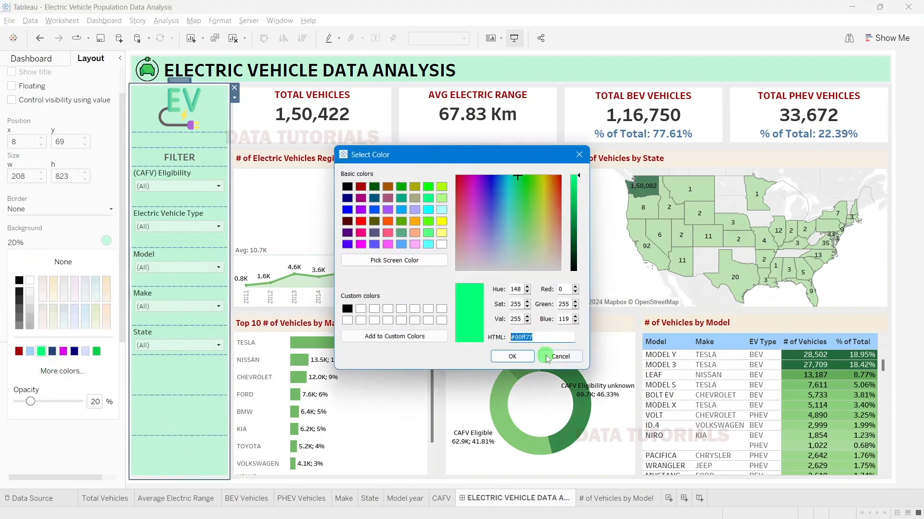
pyautogui.click(512, 356)
pyautogui.click(92, 402)
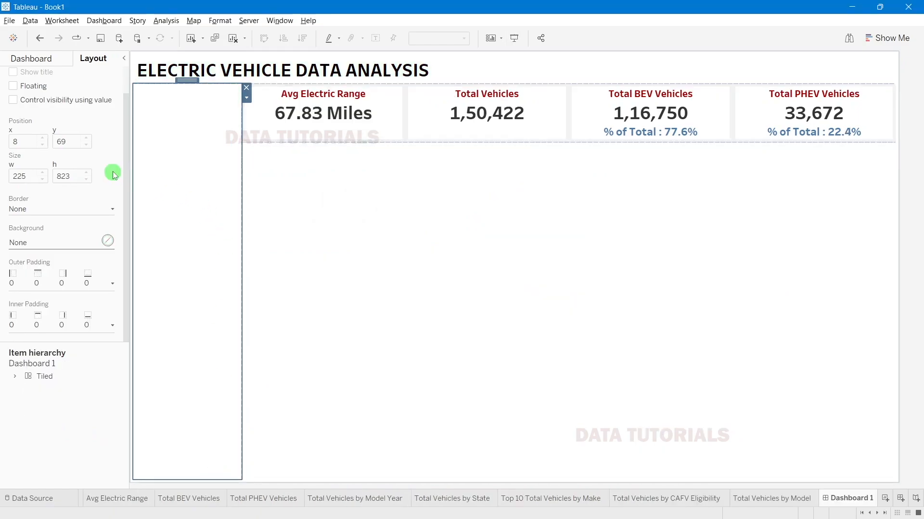
# Step: In Book1, set the left container's background colour to #00ff77 with 20% opacity
pyautogui.click(58, 242)
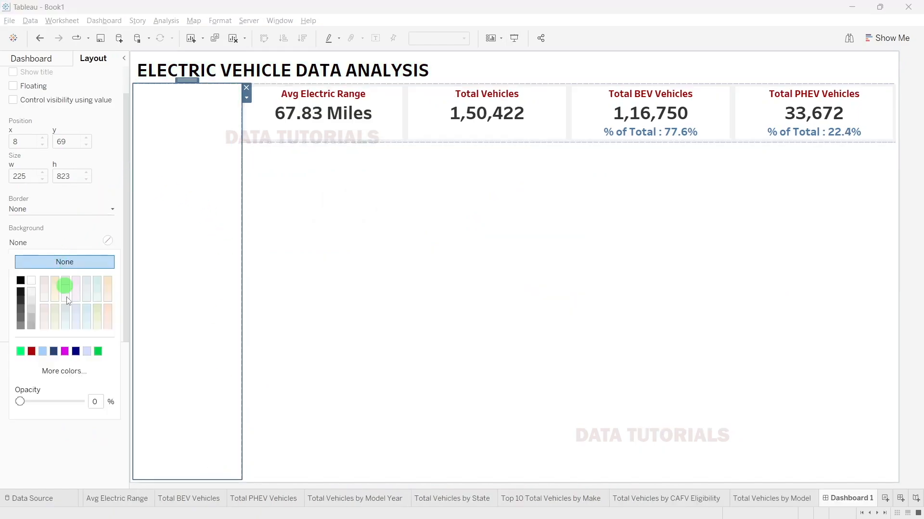
pyautogui.click(62, 371)
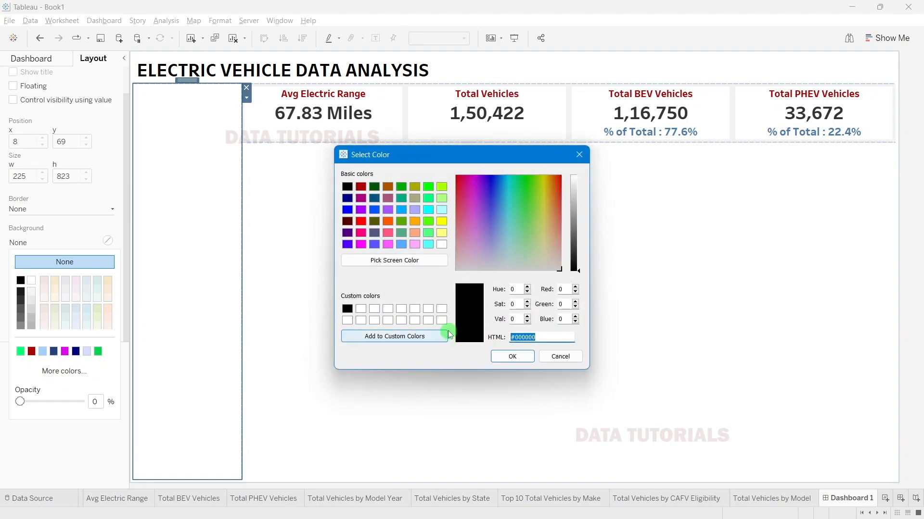
pyautogui.write('#00ff77')
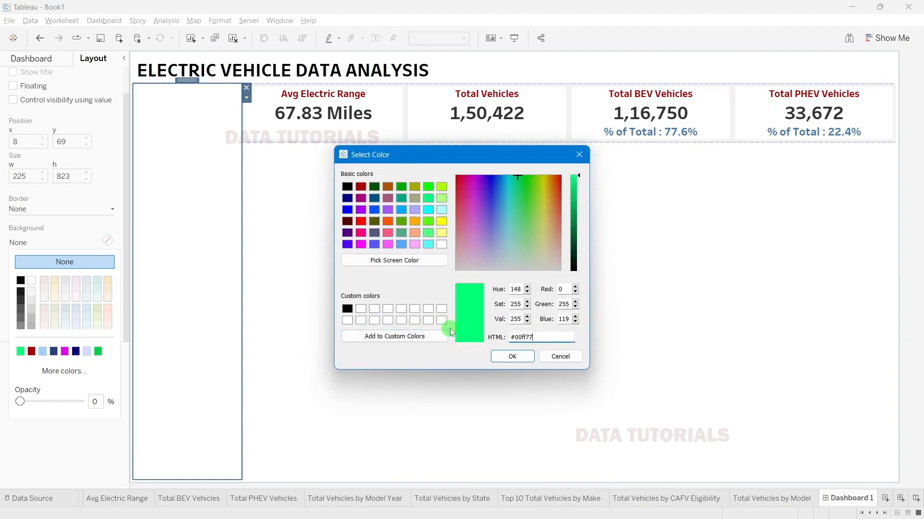
pyautogui.click(523, 352)
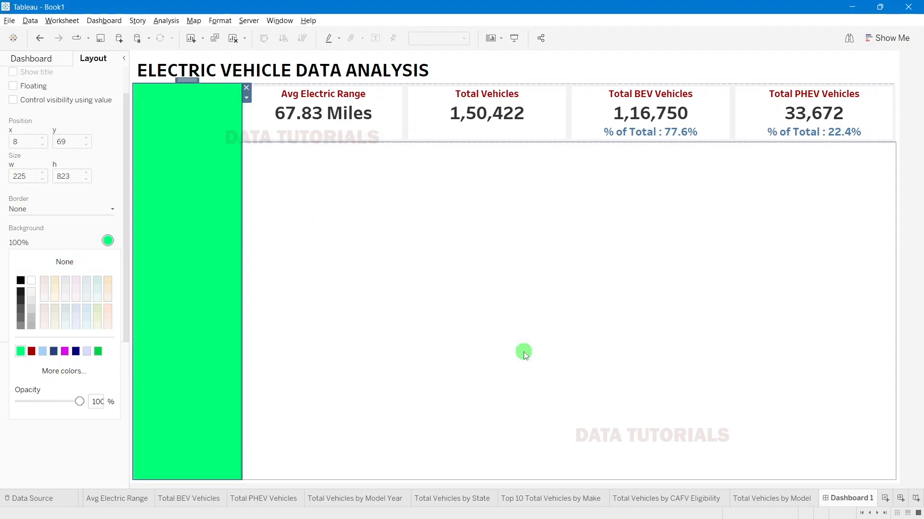
pyautogui.doubleClick(94, 402)
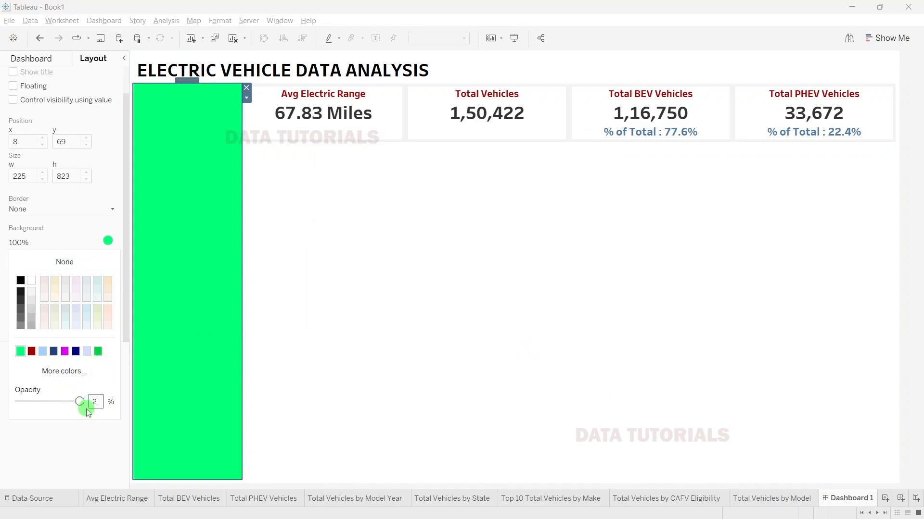
pyautogui.write('20')
pyautogui.press('Return')
pyautogui.click(46, 468)
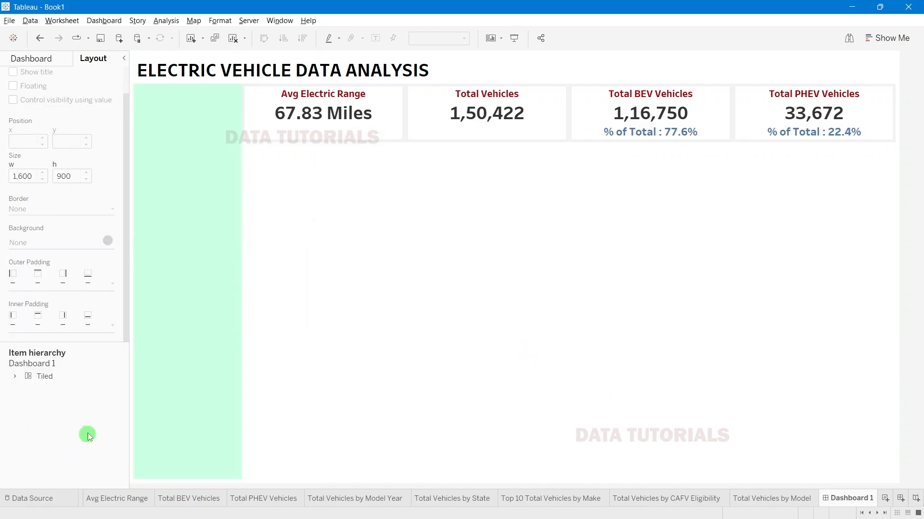
# Step: Give the dashboard title the same green background as the left container, with 20% opacity
pyautogui.click(218, 68)
pyautogui.click(104, 241)
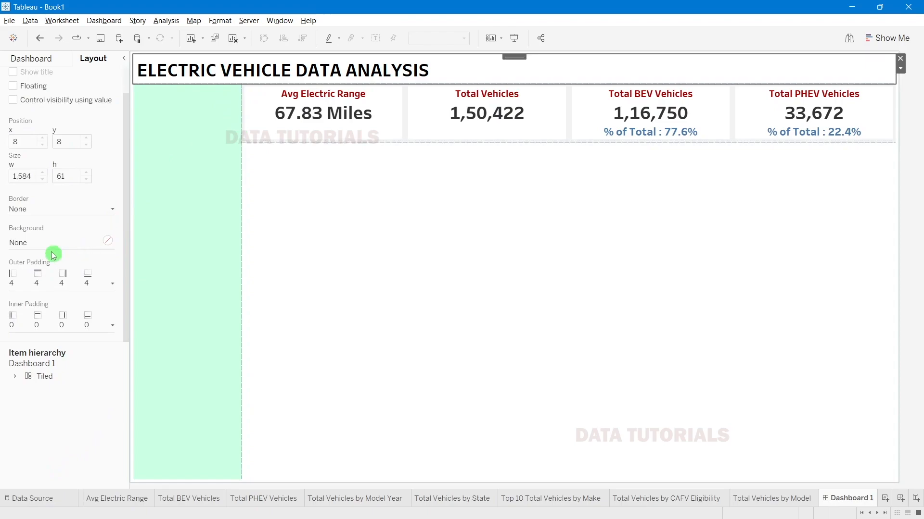
pyautogui.click(20, 351)
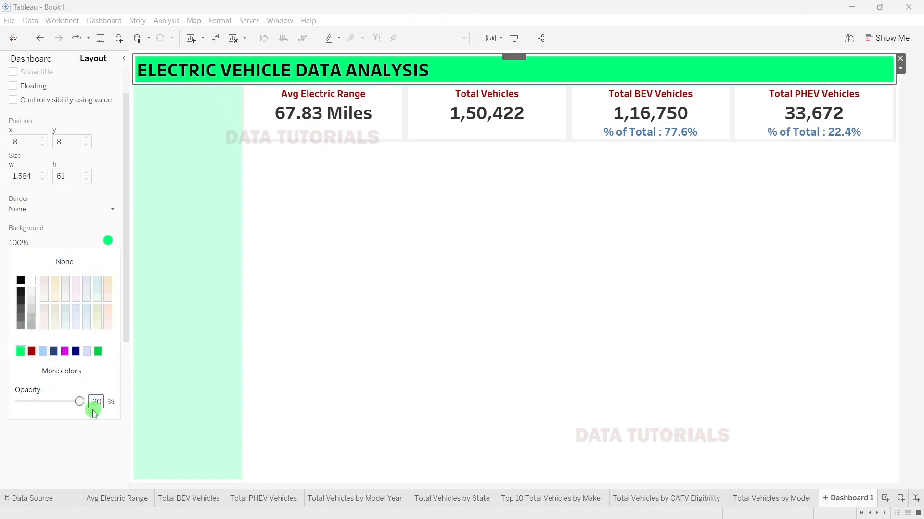
pyautogui.press('Return')
pyautogui.click(919, 65)
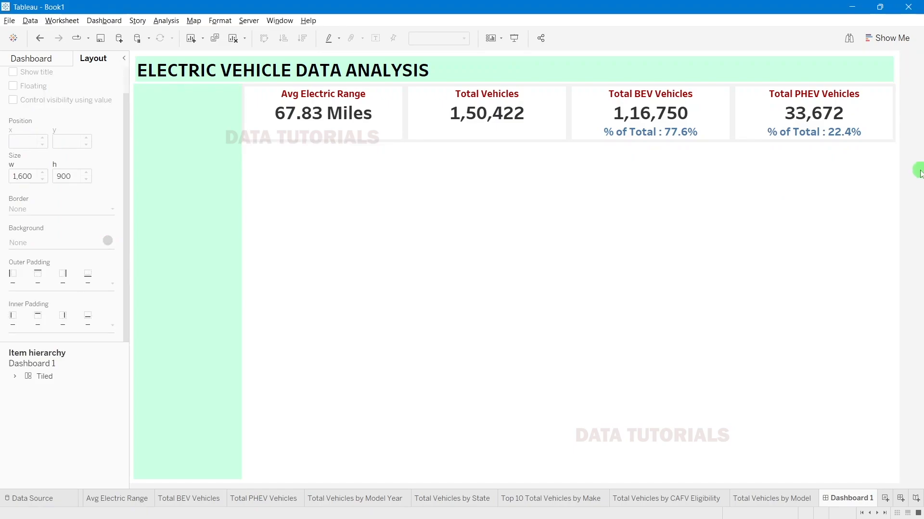
# Step: Set the left container's outer padding to 6 on all sides
pyautogui.click(211, 235)
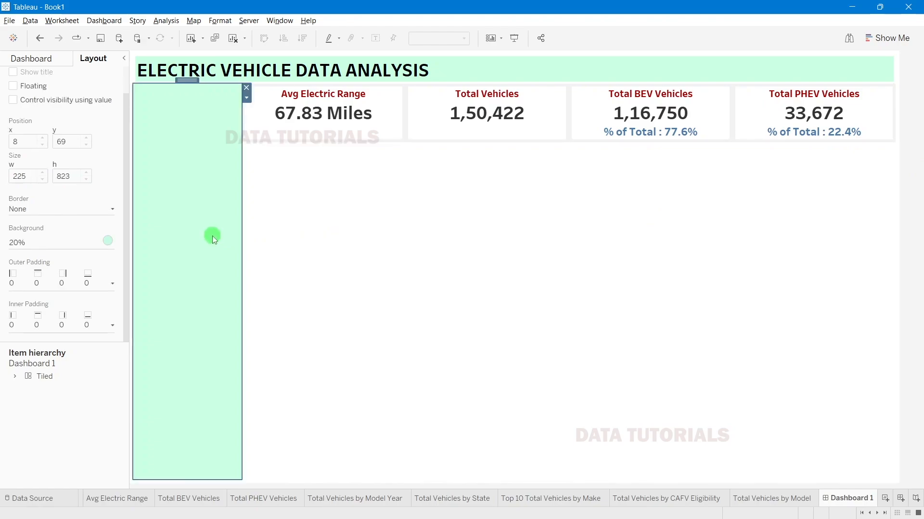
pyautogui.click(55, 307)
pyautogui.click(41, 276)
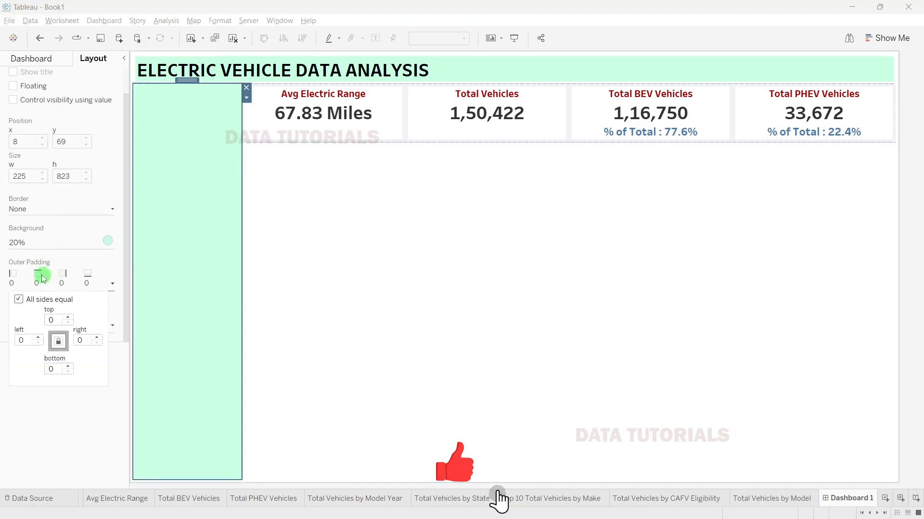
pyautogui.click(45, 279)
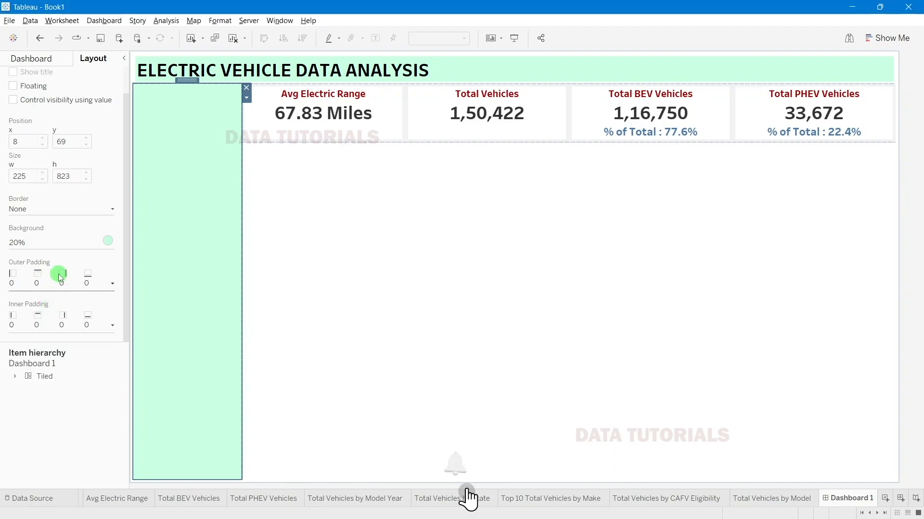
pyautogui.click(60, 274)
pyautogui.click(69, 318)
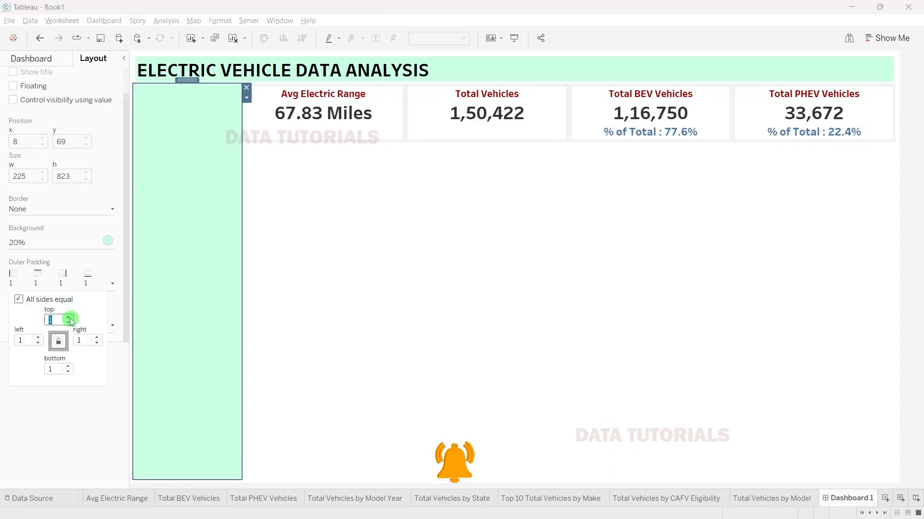
pyautogui.click(70, 317)
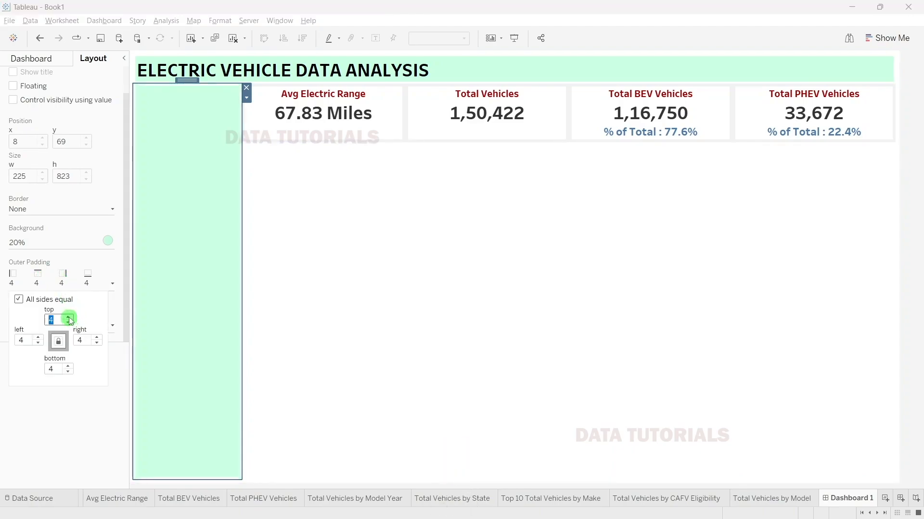
pyautogui.click(921, 166)
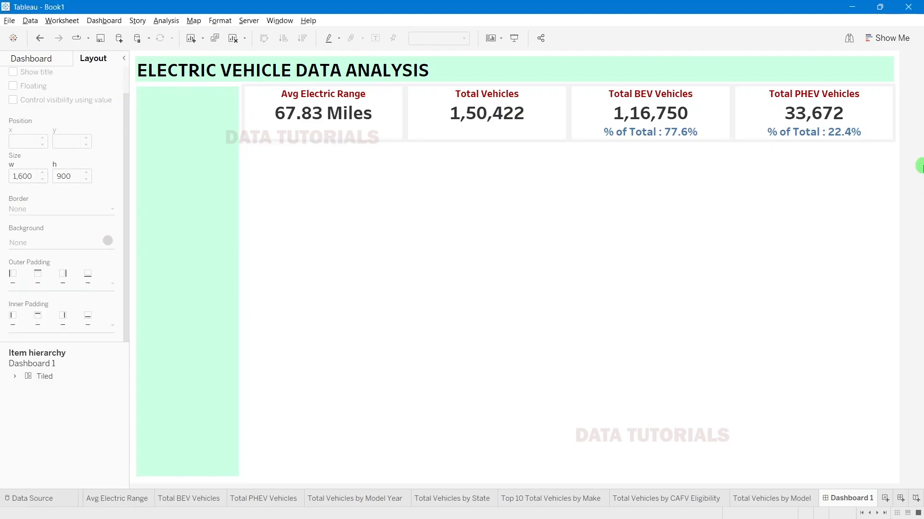
# Step: Turn off equal sides for the left container's outer padding and set its top padding to 0
pyautogui.click(215, 259)
pyautogui.click(49, 288)
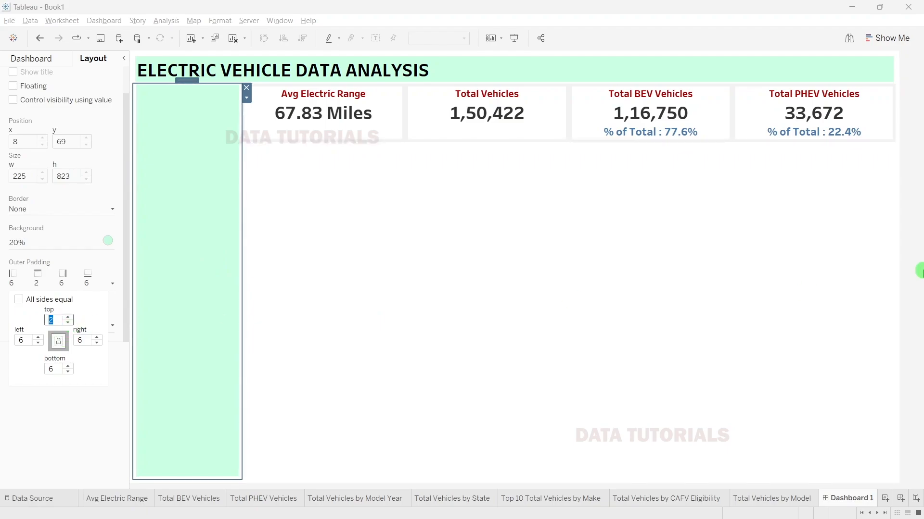
pyautogui.click(919, 271)
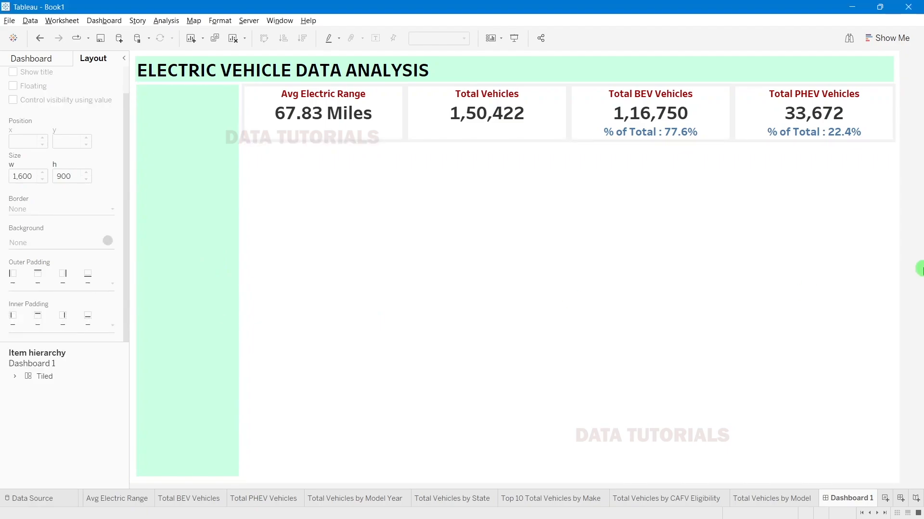
pyautogui.click(71, 289)
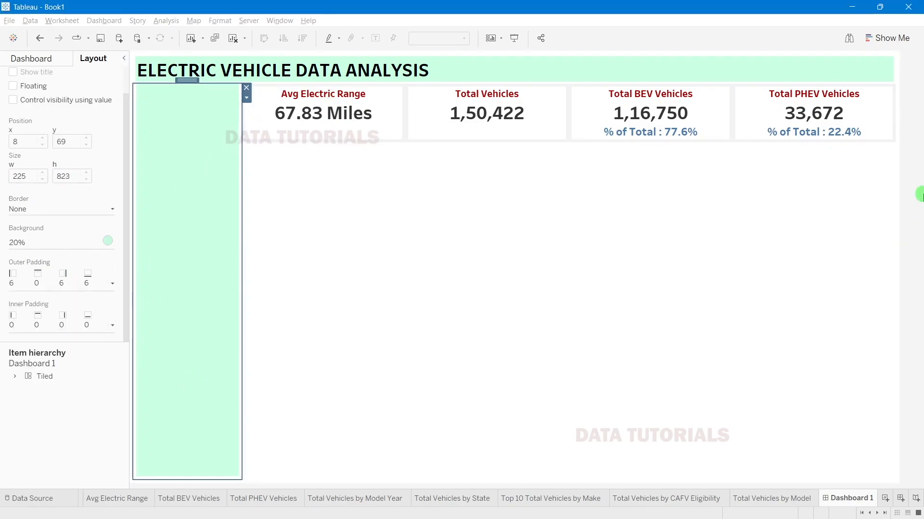
pyautogui.click(891, 171)
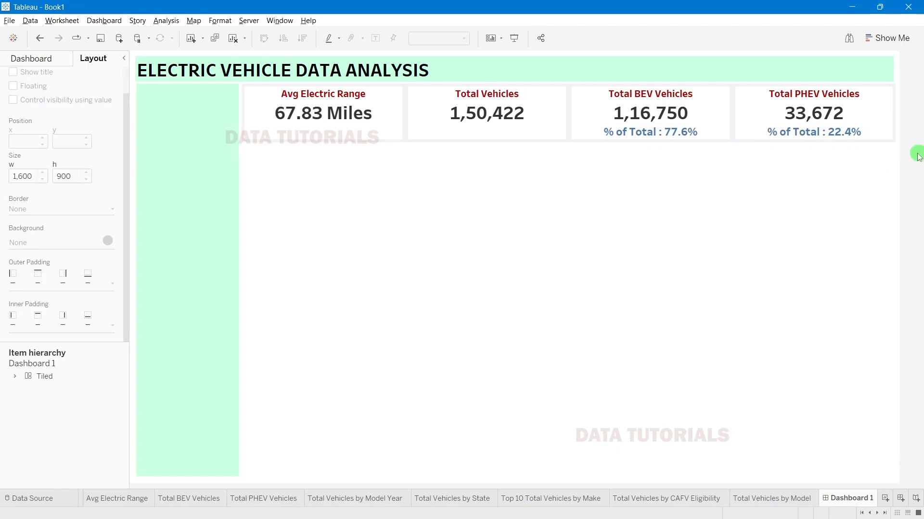
# Step: Compare with the finished reference dashboard, and add a horizontal container to Book1 directly below the KPI row
pyautogui.hotkey('alt', 'Tab')
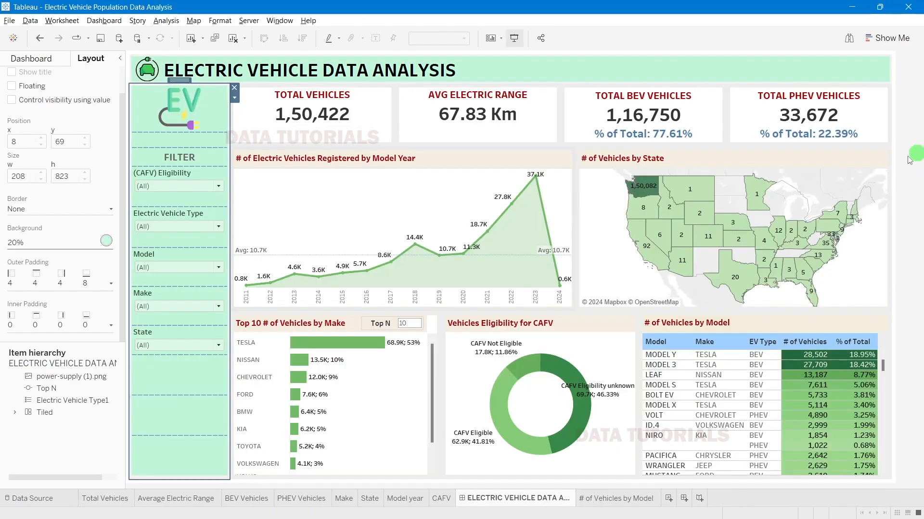
pyautogui.hotkey('alt', 'Tab')
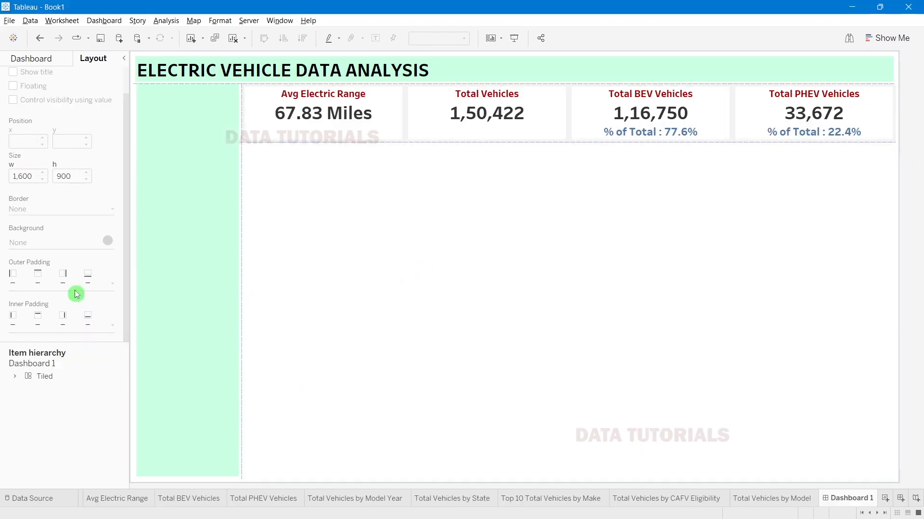
pyautogui.click(32, 58)
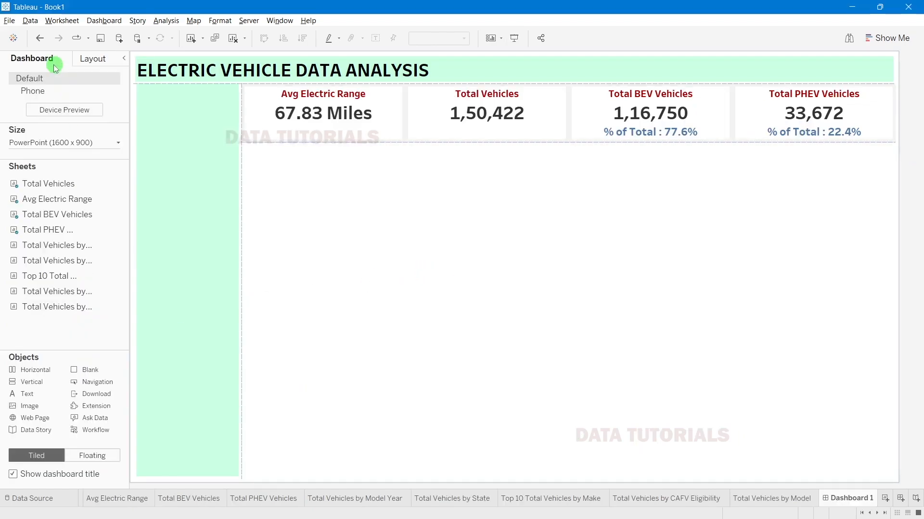
pyautogui.click(92, 60)
pyautogui.click(32, 59)
pyautogui.moveTo(43, 369); pyautogui.dragTo(572, 259)
pyautogui.moveTo(633, 253); pyautogui.dragTo(632, 253)
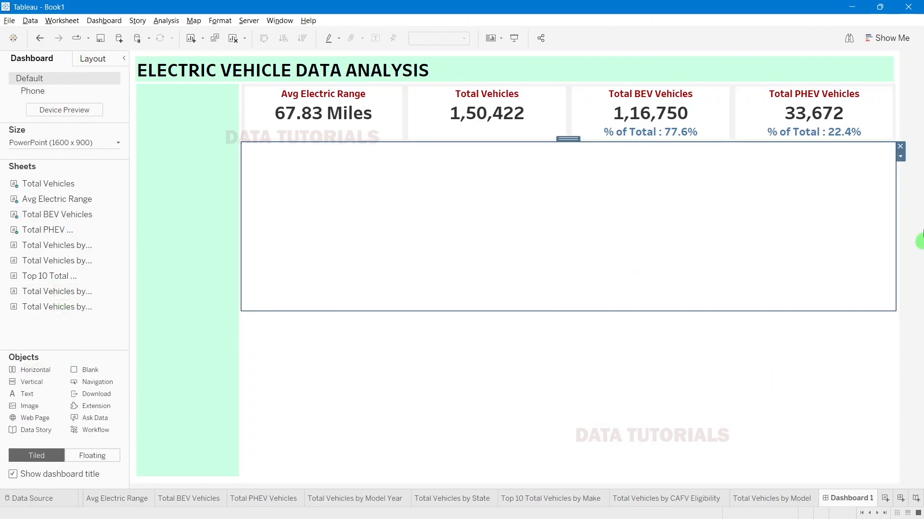
# Step: Place the Total Vehicles by Model Year and Total Vehicles by State sheets side by side in the container below the KPI row
pyautogui.click(818, 367)
pyautogui.click(605, 217)
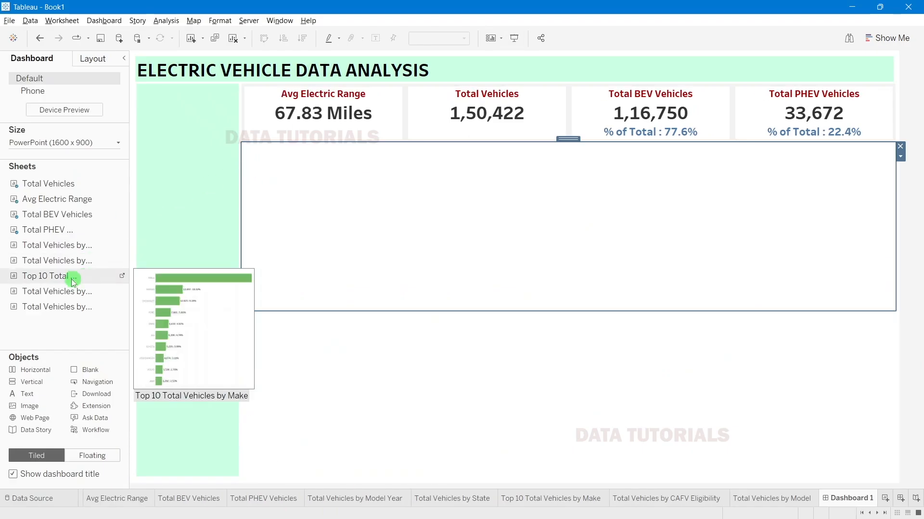
pyautogui.moveTo(41, 244); pyautogui.dragTo(382, 219)
pyautogui.moveTo(87, 261)
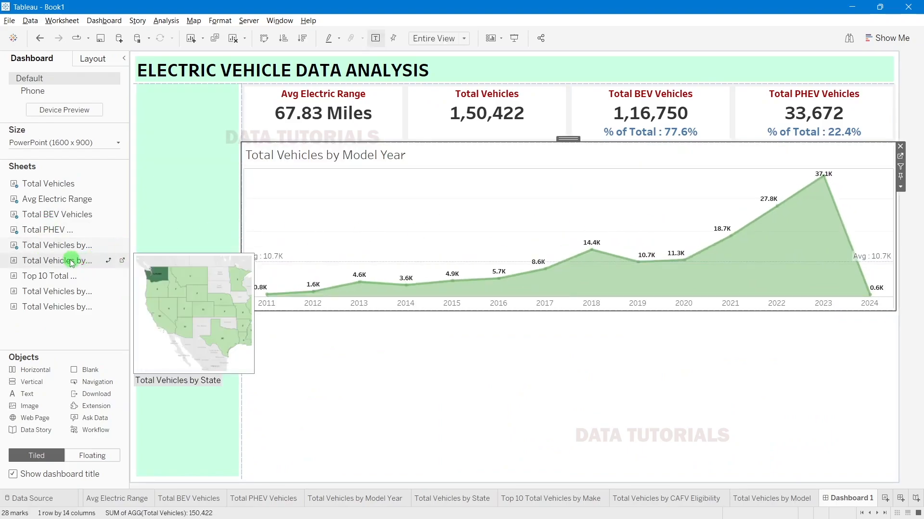
pyautogui.moveTo(71, 263); pyautogui.dragTo(798, 216)
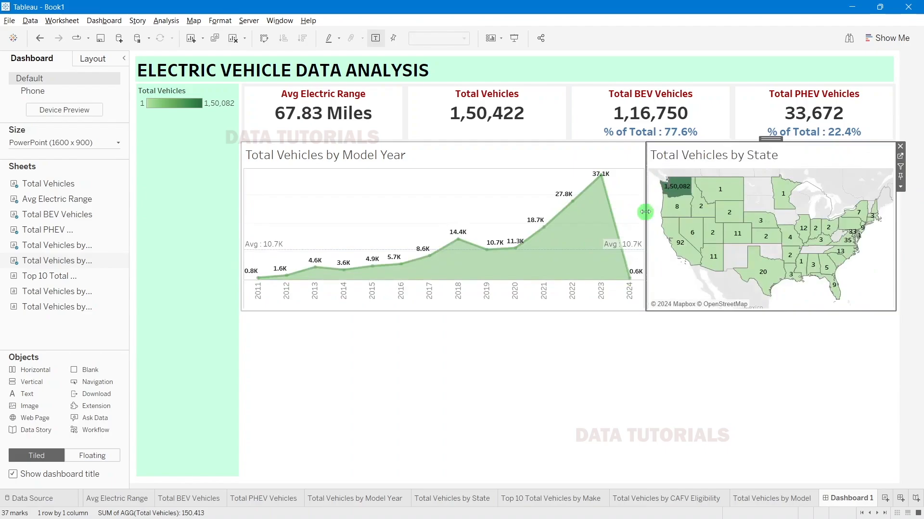
# Step: Make the Model Year chart and the State map equally wide, and increase their row's height slightly
pyautogui.moveTo(645, 211); pyautogui.dragTo(569, 219)
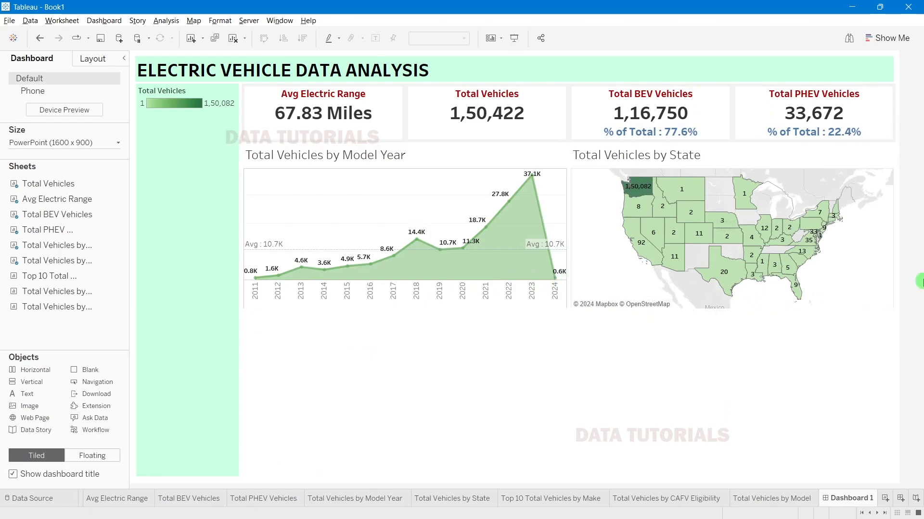
pyautogui.click(475, 317)
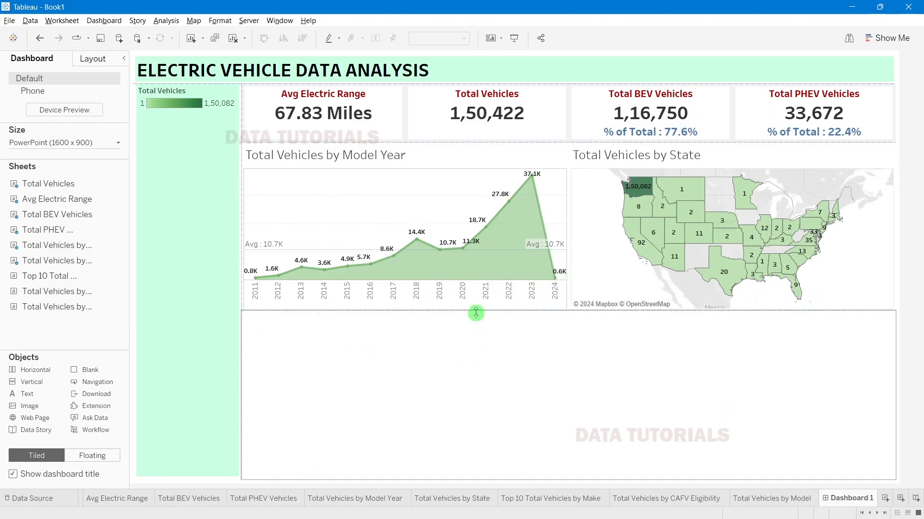
pyautogui.moveTo(476, 313); pyautogui.dragTo(477, 320)
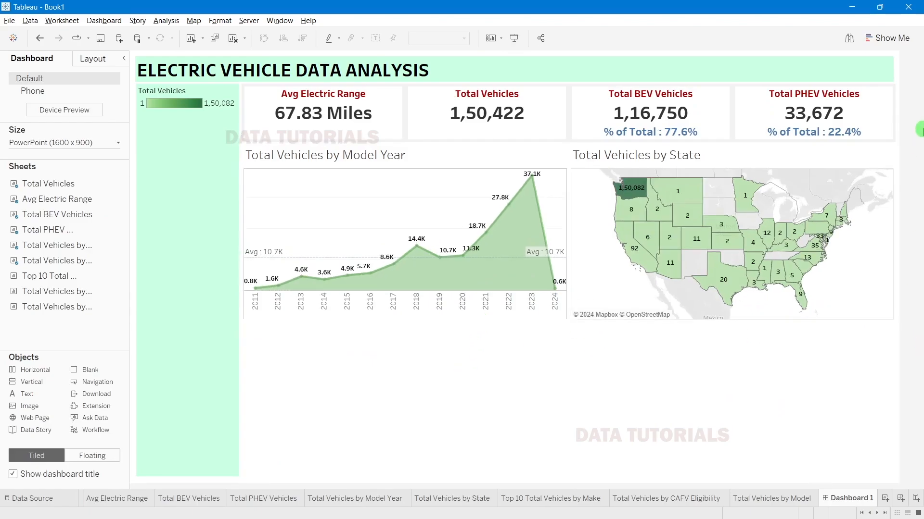
pyautogui.click(528, 209)
pyautogui.click(919, 103)
pyautogui.click(391, 208)
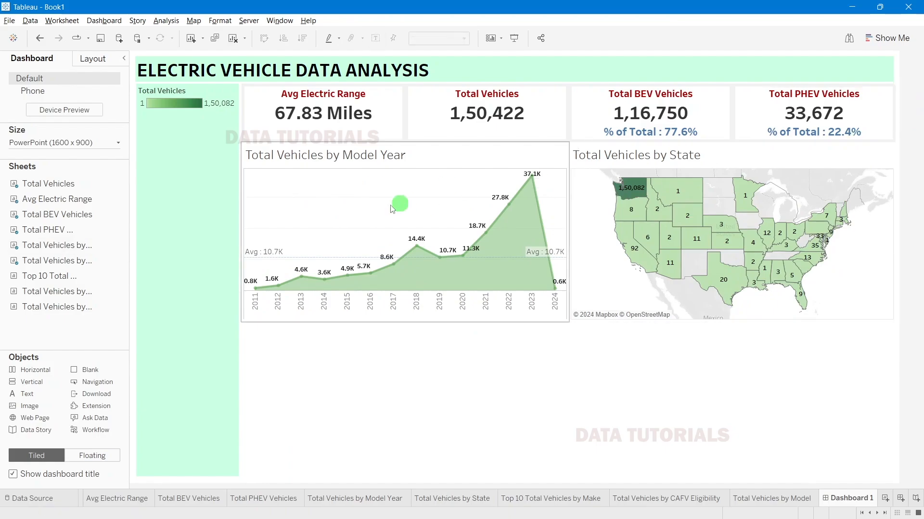
# Step: Set the Total Vehicles by Model Year chart title to Tableau Bold, size 12
pyautogui.doubleClick(291, 154)
pyautogui.doubleClick(417, 182)
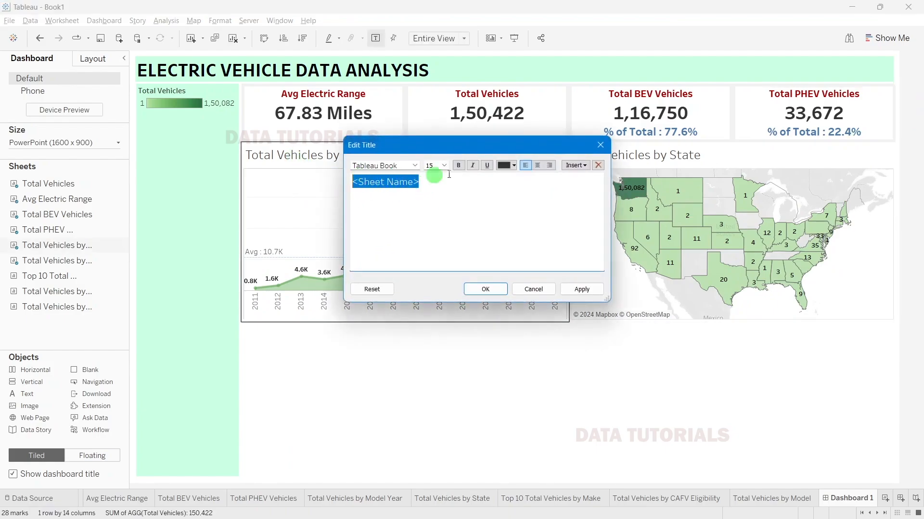
pyautogui.click(444, 166)
pyautogui.click(438, 206)
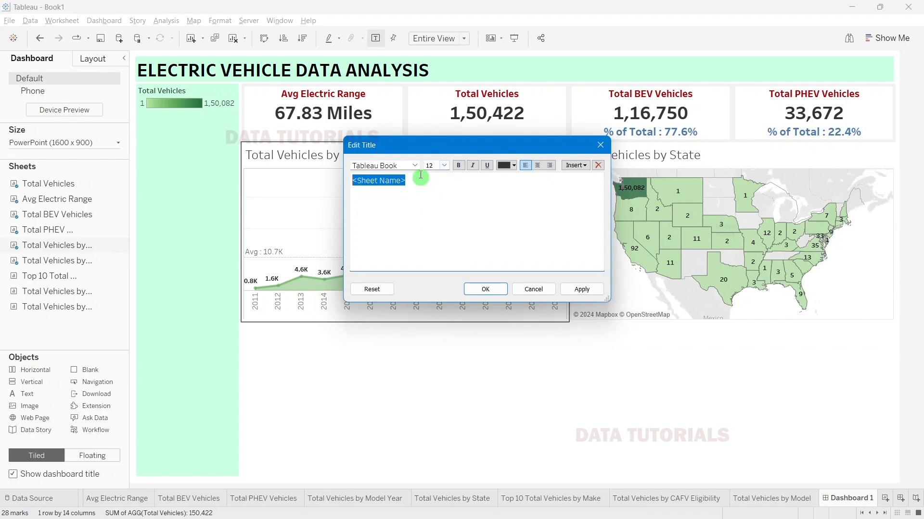
pyautogui.click(415, 165)
pyautogui.click(412, 185)
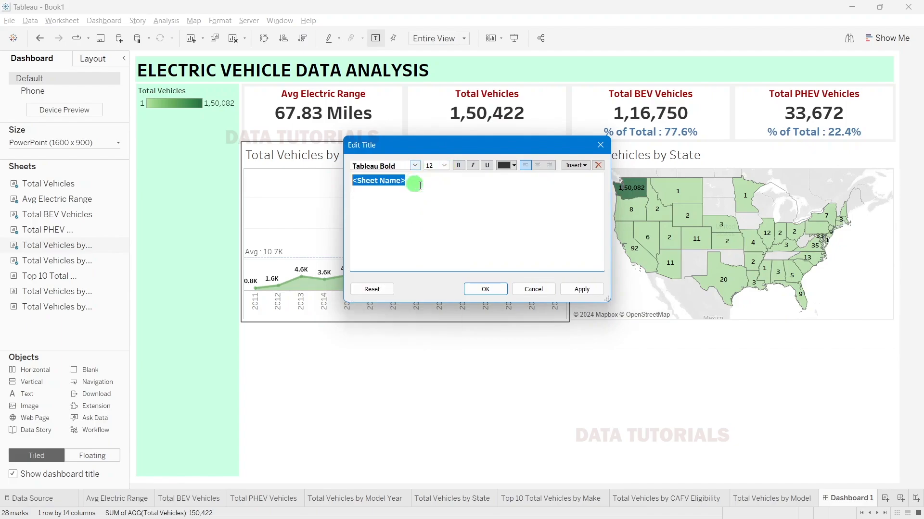
pyautogui.click(596, 289)
pyautogui.click(503, 290)
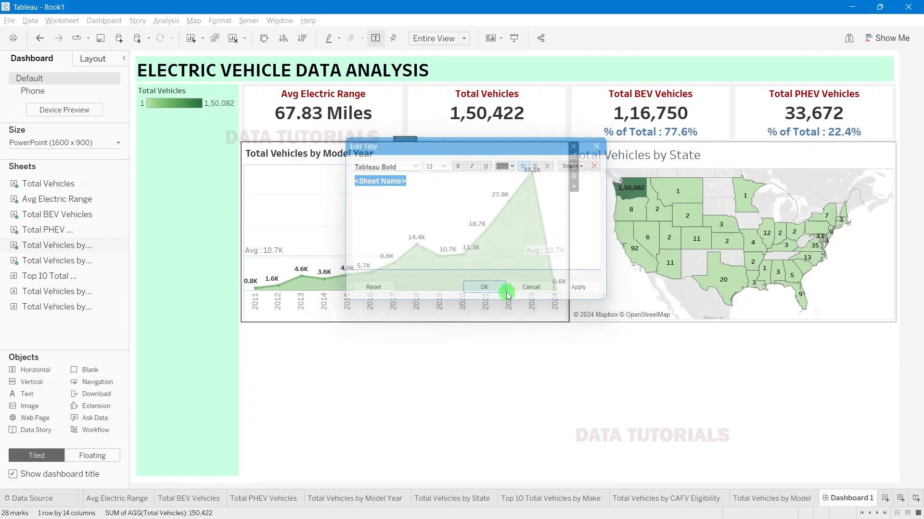
# Step: Shade the title of the Total Vehicles by Model Year chart light beige
pyautogui.rightClick(364, 158)
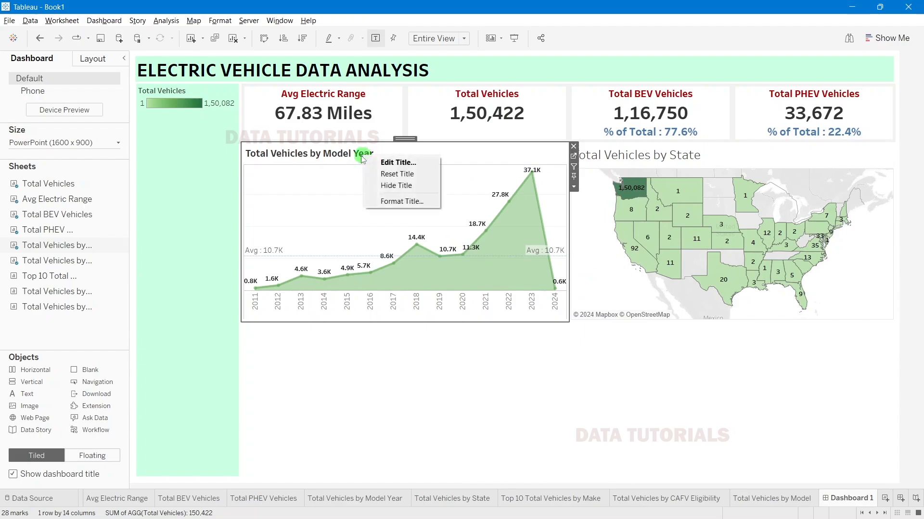
pyautogui.click(398, 201)
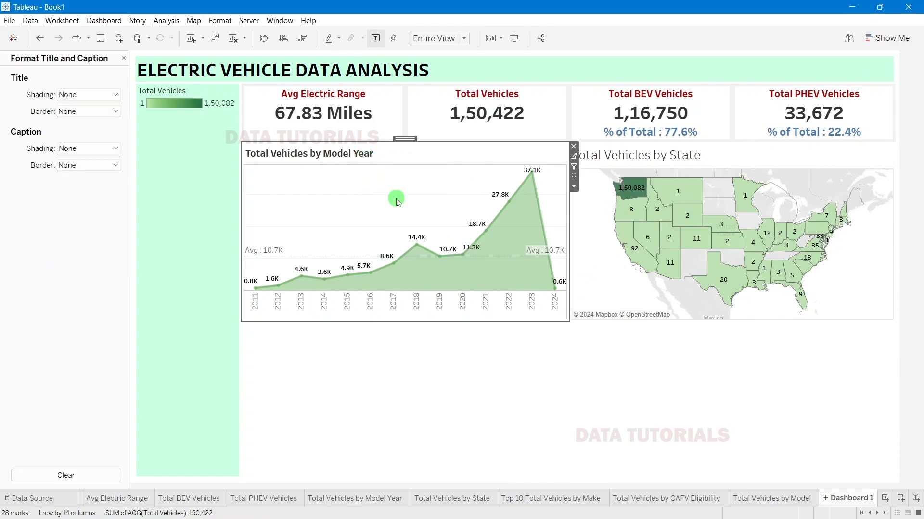
pyautogui.click(73, 99)
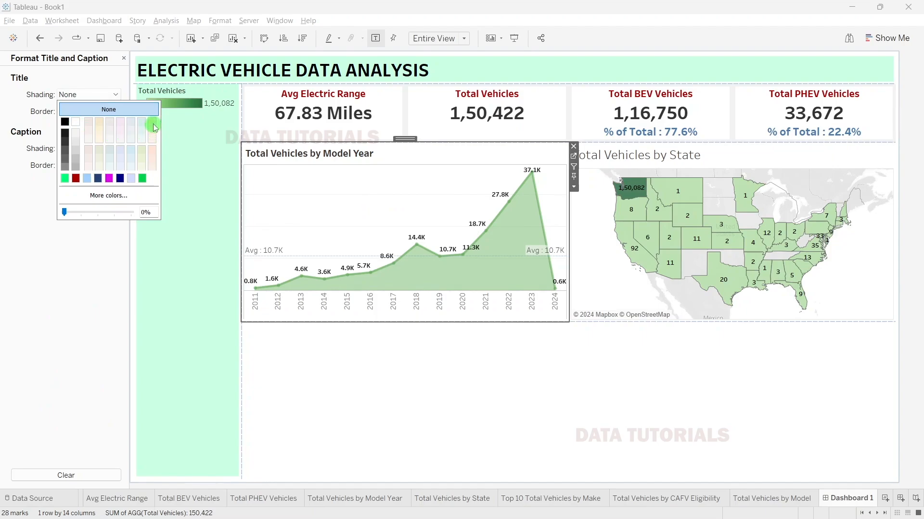
pyautogui.click(100, 124)
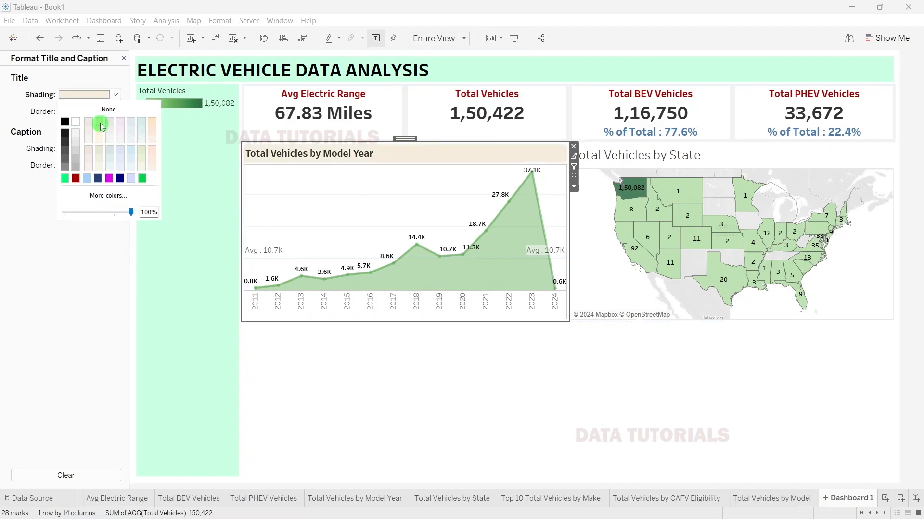
pyautogui.click(922, 159)
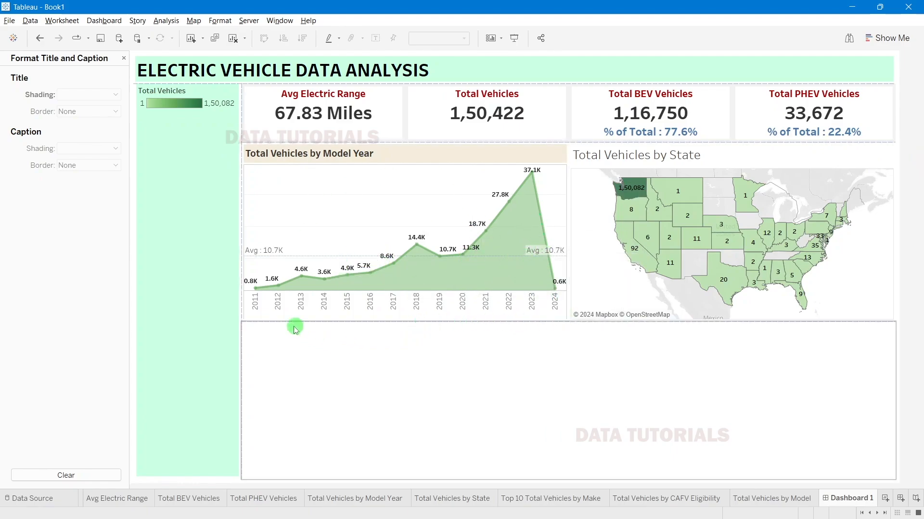
# Step: Set the year labels of the Model Year chart's axis to Tableau Medium, size 8
pyautogui.click(279, 308)
pyautogui.rightClick(280, 310)
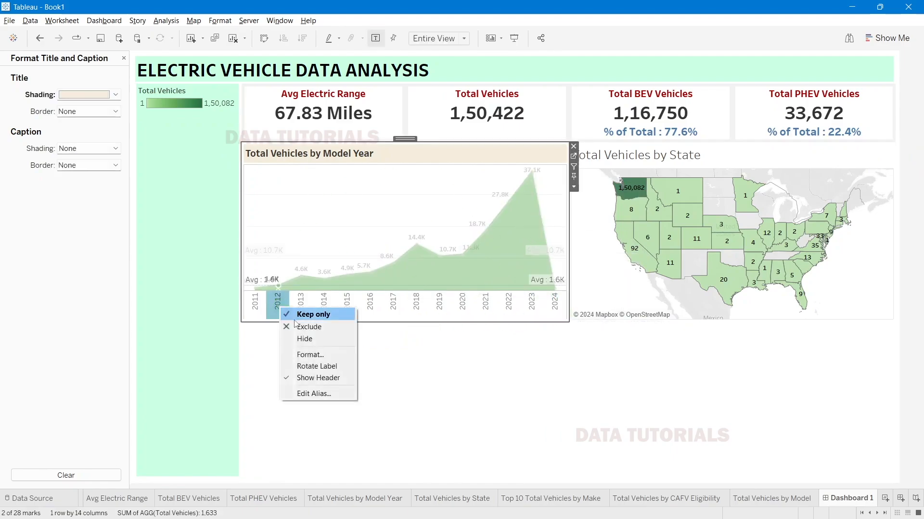
pyautogui.click(307, 354)
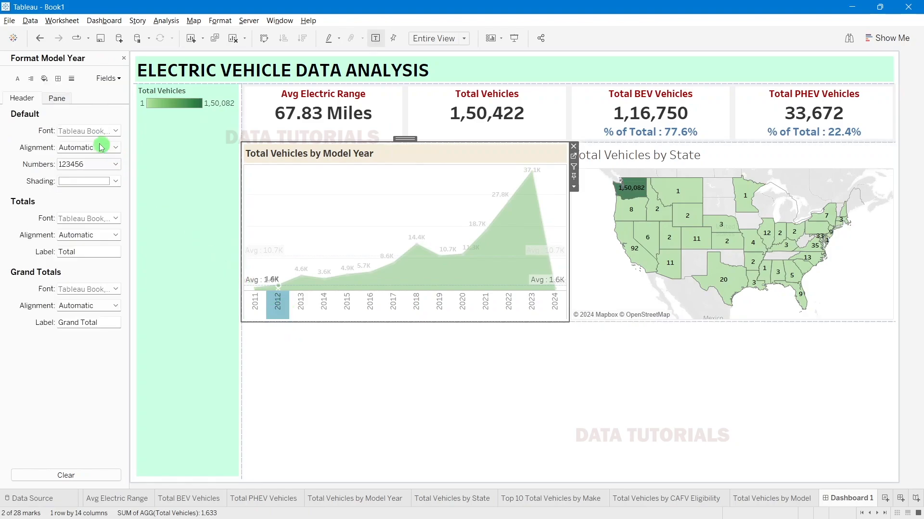
pyautogui.click(83, 131)
pyautogui.click(140, 146)
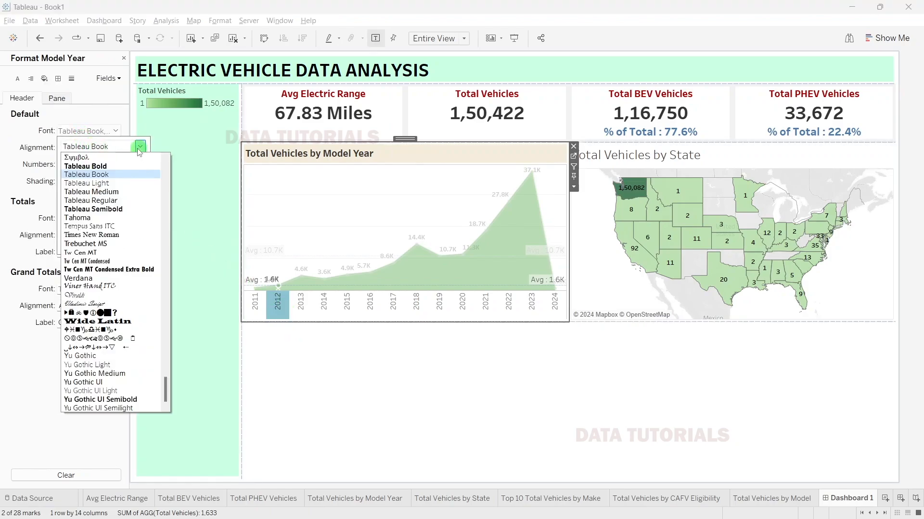
pyautogui.click(110, 191)
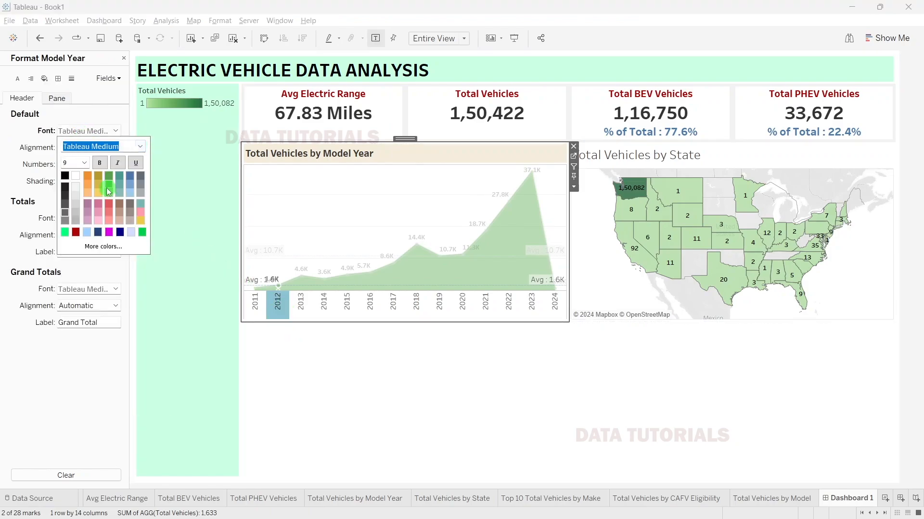
pyautogui.click(85, 163)
pyautogui.click(76, 174)
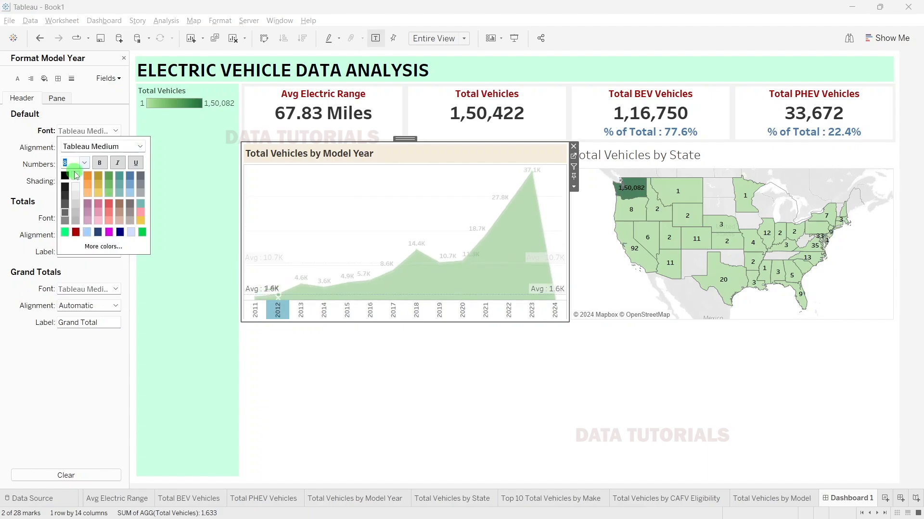
pyautogui.click(280, 313)
pyautogui.click(358, 382)
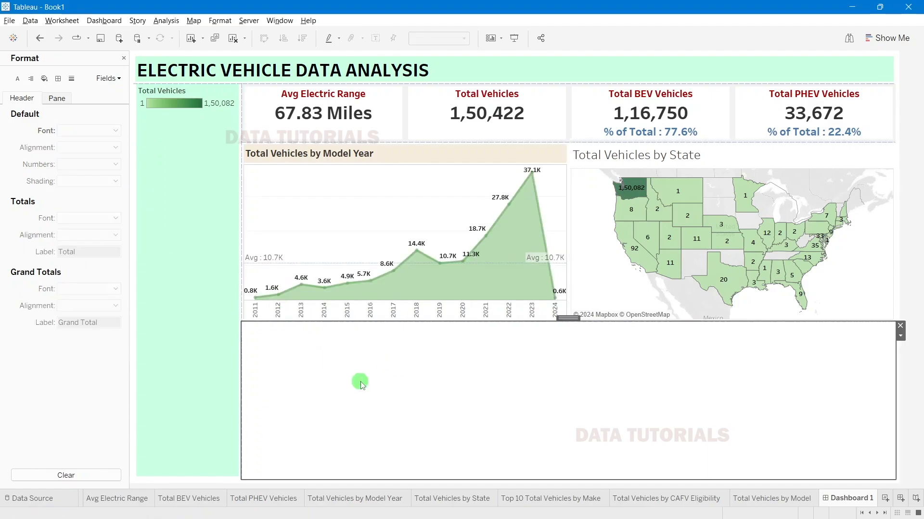
# Step: Set the row divider and column divider borders of the Model Year chart to None
pyautogui.rightClick(348, 196)
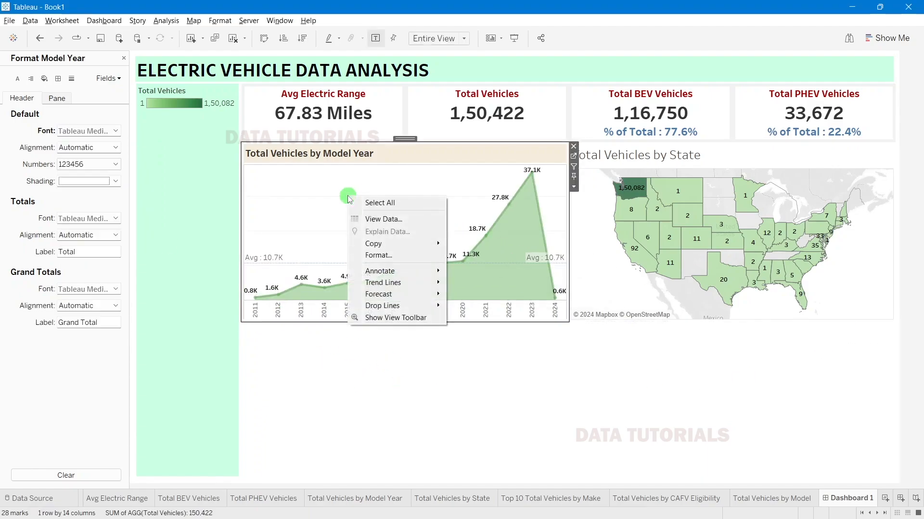
pyautogui.click(378, 256)
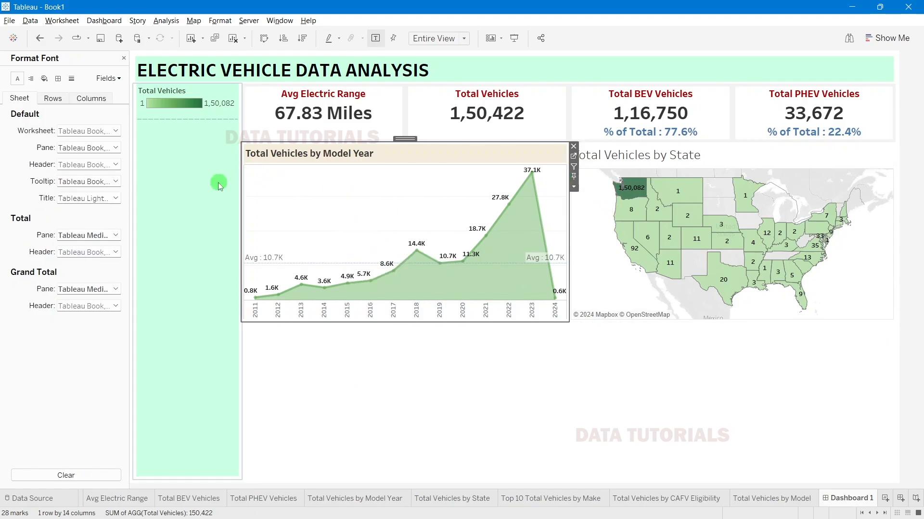
pyautogui.click(58, 80)
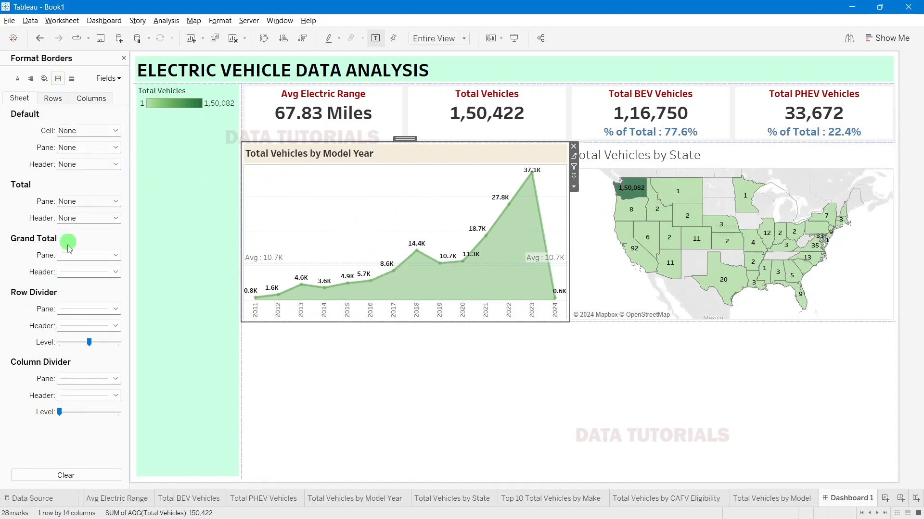
pyautogui.click(72, 309)
pyautogui.click(75, 320)
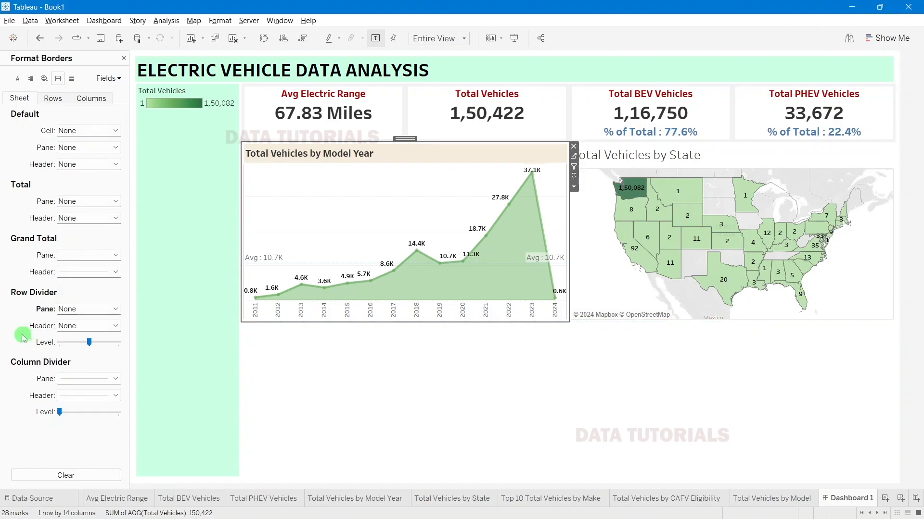
pyautogui.click(80, 379)
pyautogui.click(83, 226)
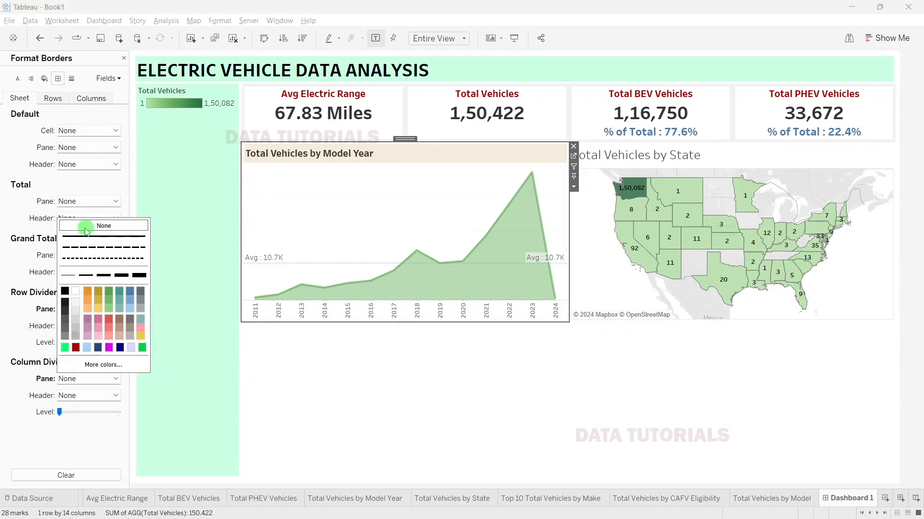
# Step: Set the zero lines and axis ticks of the Total Vehicles by Model Year chart to None
pyautogui.click(73, 79)
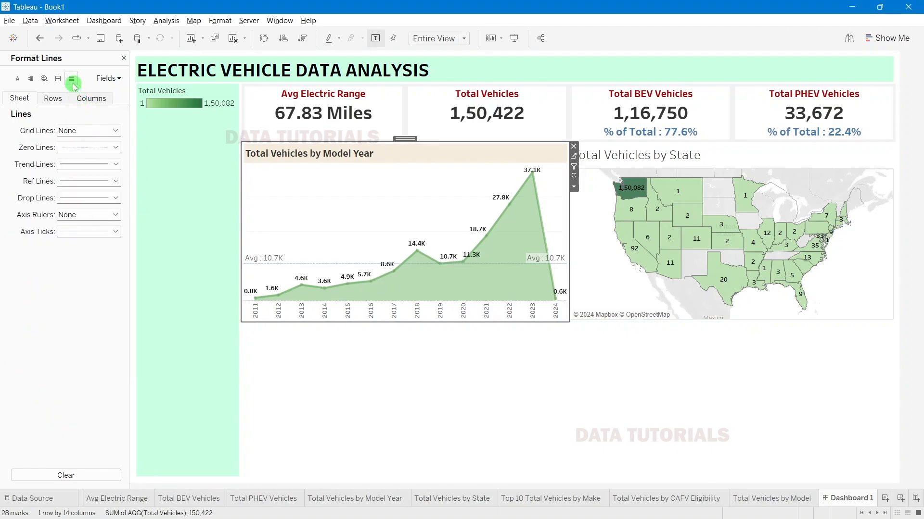
pyautogui.click(66, 152)
pyautogui.click(77, 159)
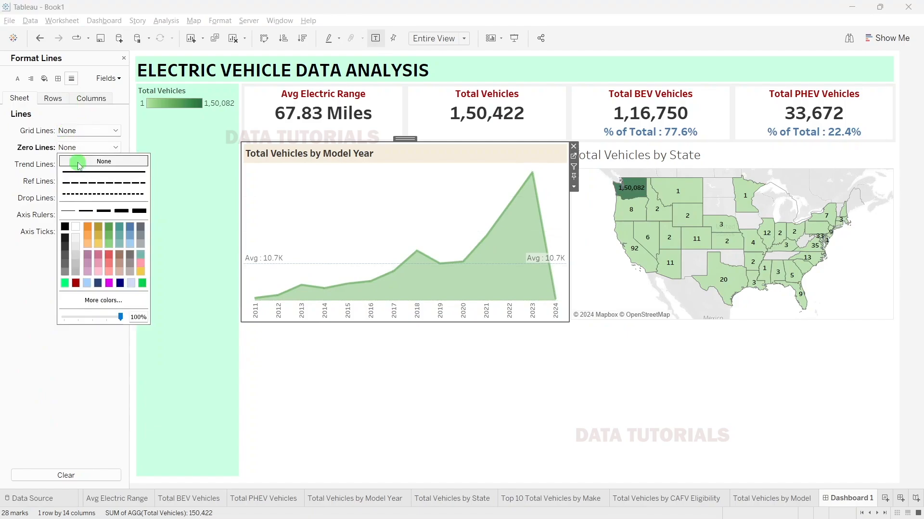
pyautogui.click(35, 255)
pyautogui.click(83, 242)
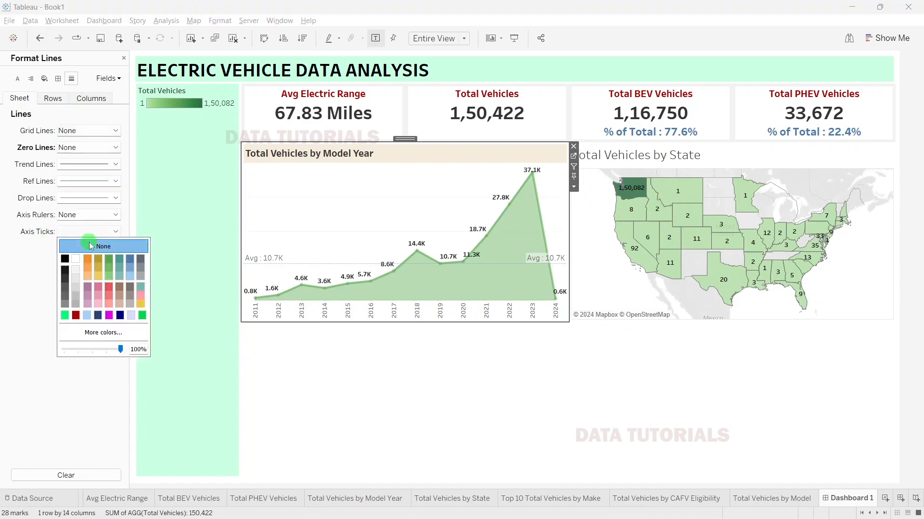
pyautogui.click(99, 244)
pyautogui.click(32, 271)
# Step: Remove the row grid lines from the Total Vehicles by Model Year chart
pyautogui.click(57, 103)
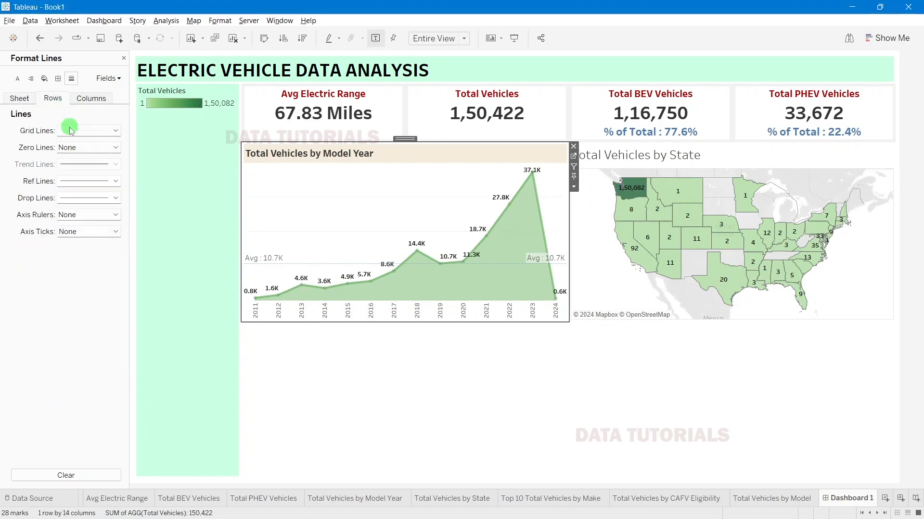
pyautogui.click(79, 134)
pyautogui.click(84, 144)
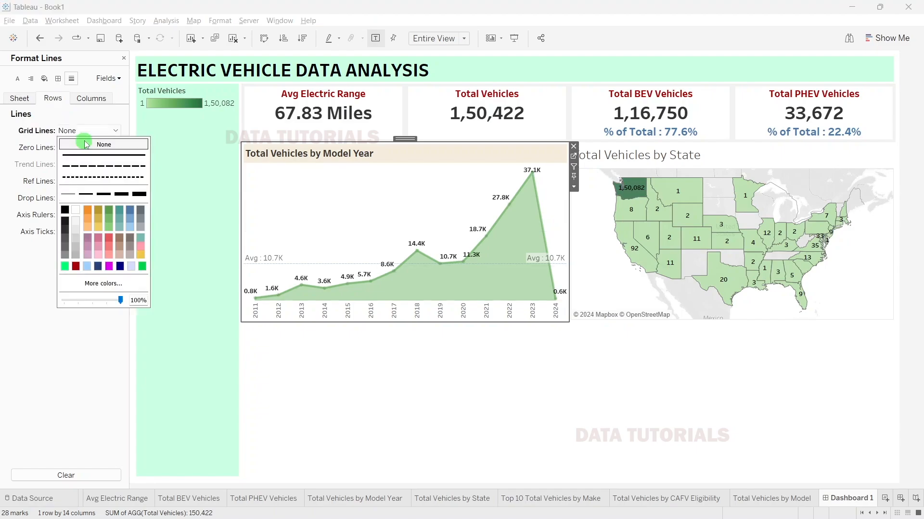
pyautogui.click(783, 195)
pyautogui.click(272, 197)
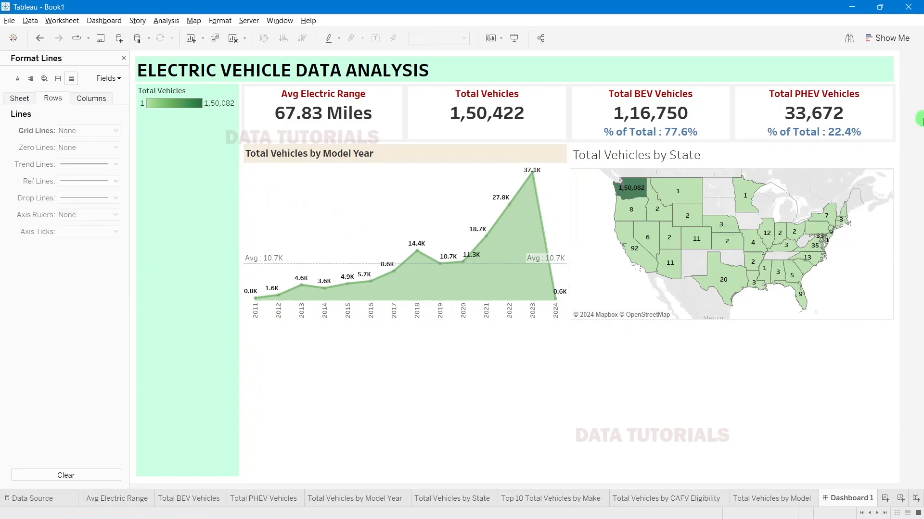
# Step: Set the Total Vehicles by State map title to Tableau Bold, size 12
pyautogui.click(707, 158)
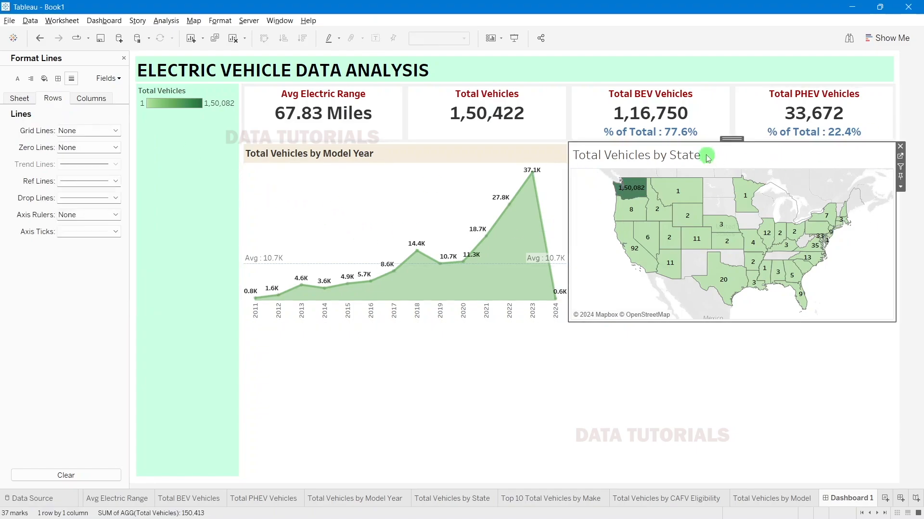
pyautogui.doubleClick(696, 159)
pyautogui.moveTo(411, 193); pyautogui.dragTo(346, 178)
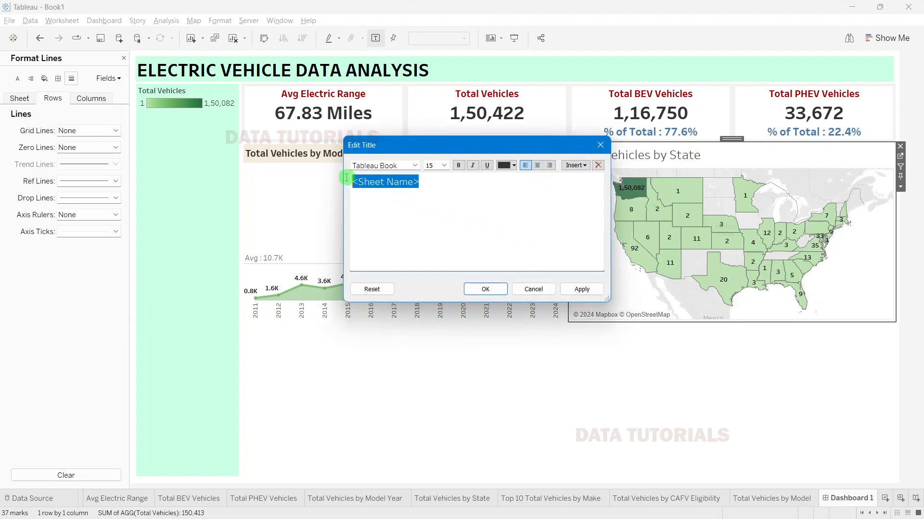
pyautogui.click(444, 172)
pyautogui.click(437, 204)
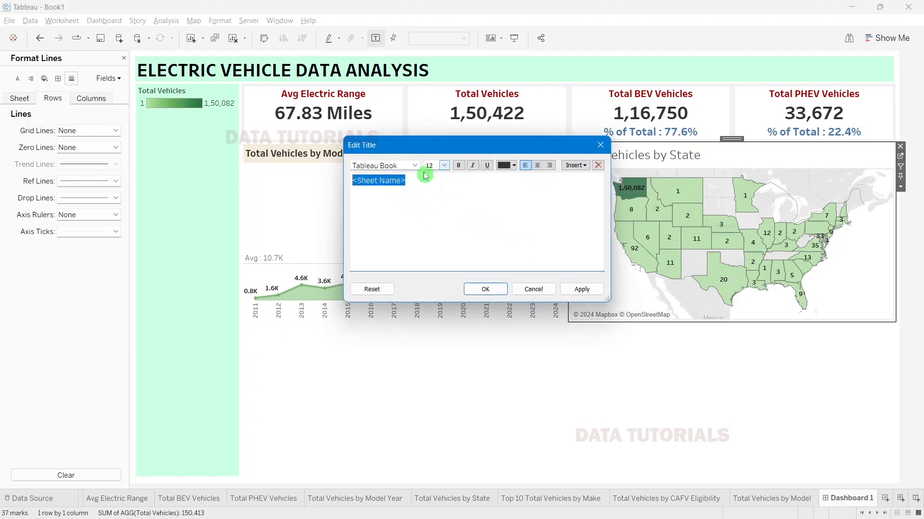
pyautogui.click(415, 165)
pyautogui.click(399, 185)
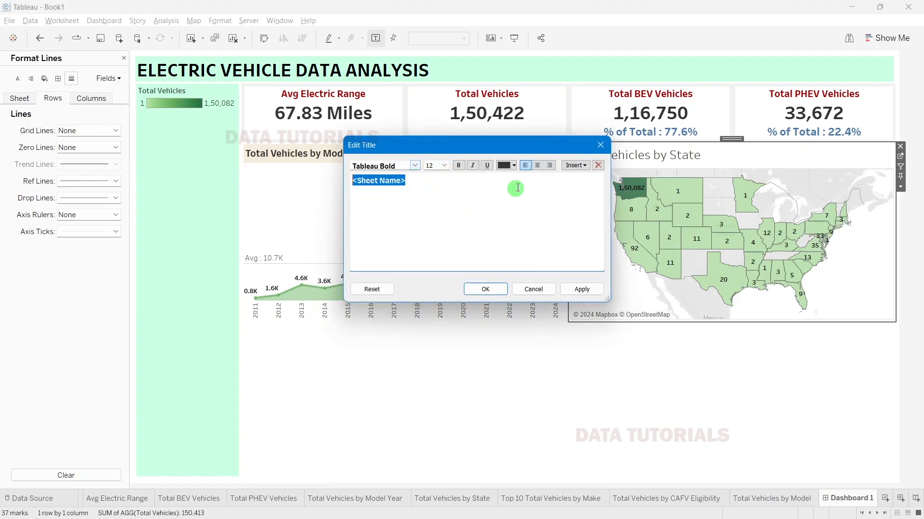
pyautogui.click(582, 289)
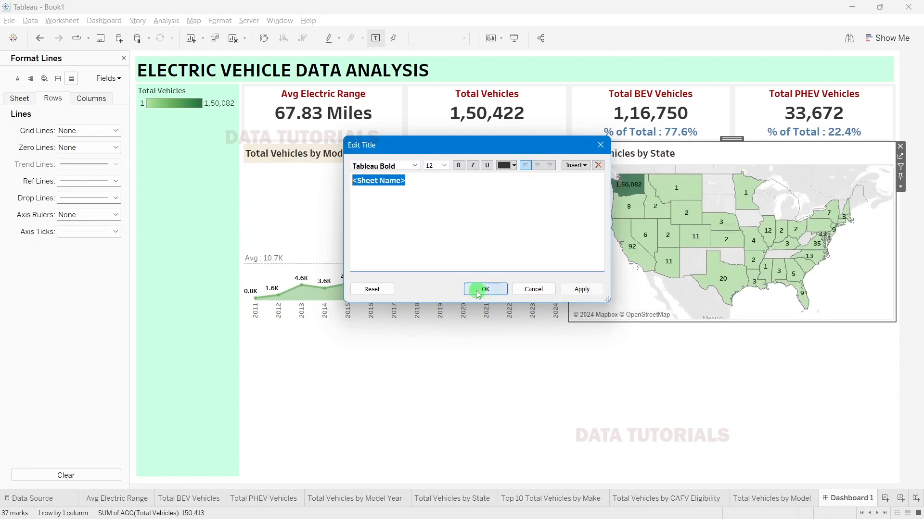
pyautogui.click(486, 289)
# Step: Shade the title of the Total Vehicles by State map light beige
pyautogui.rightClick(615, 156)
pyautogui.click(631, 199)
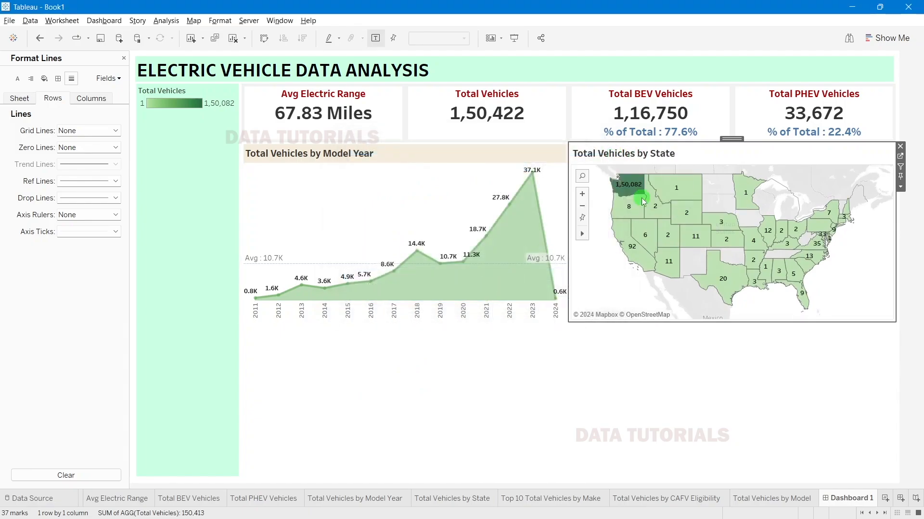
pyautogui.click(80, 95)
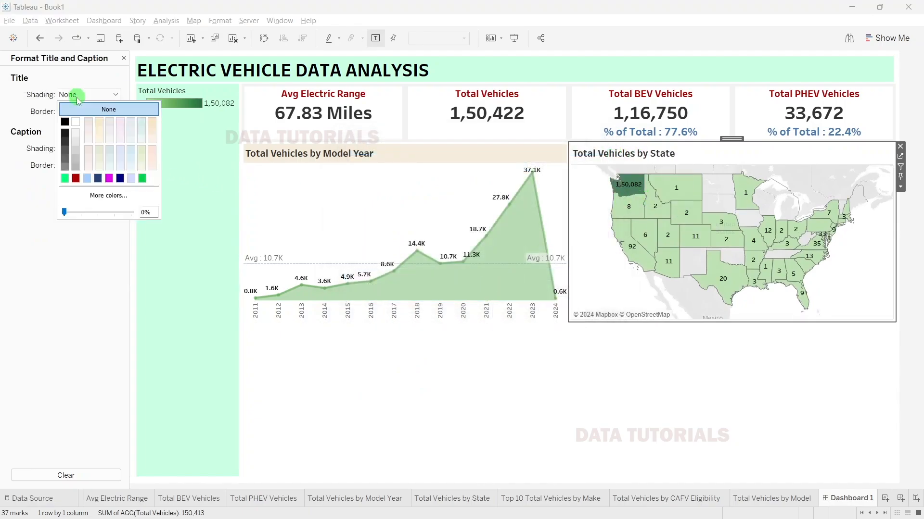
pyautogui.click(99, 123)
pyautogui.click(920, 155)
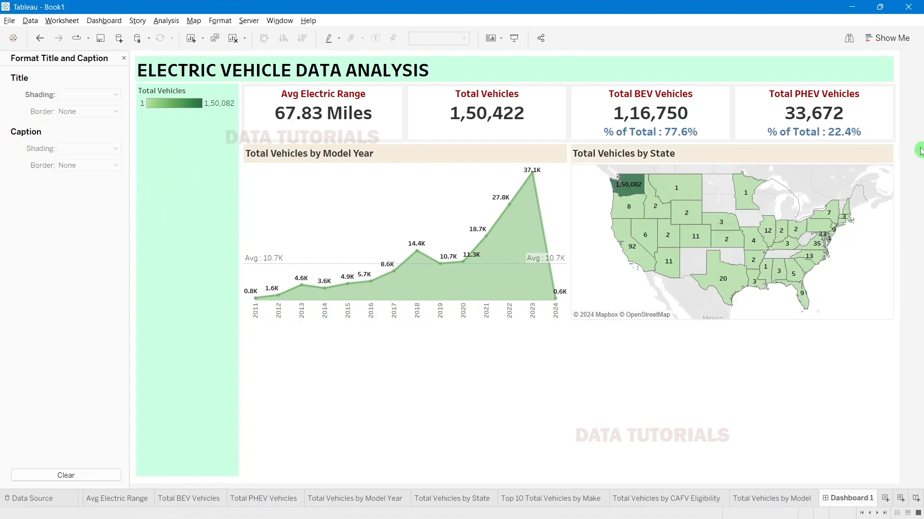
# Step: Color the Total Vehicles by Model Year chart's title text dark red
pyautogui.doubleClick(326, 159)
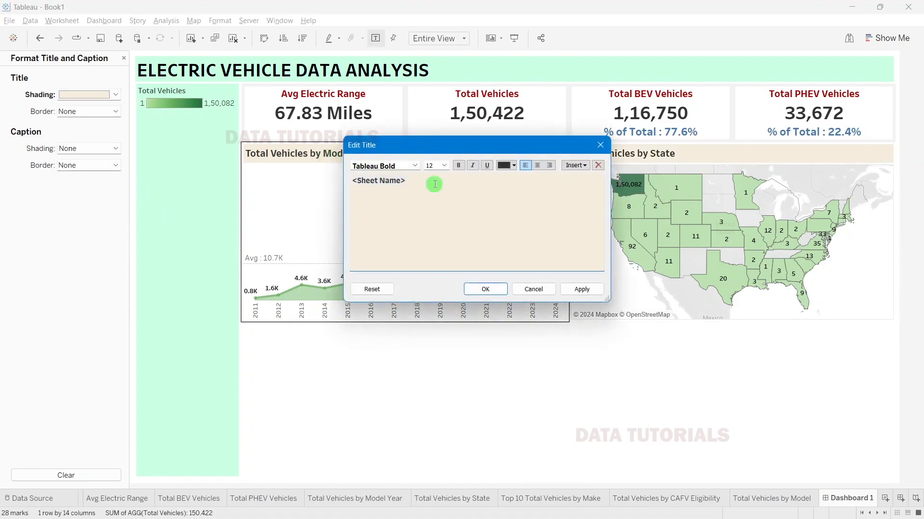
pyautogui.moveTo(433, 182); pyautogui.dragTo(342, 177)
pyautogui.click(515, 165)
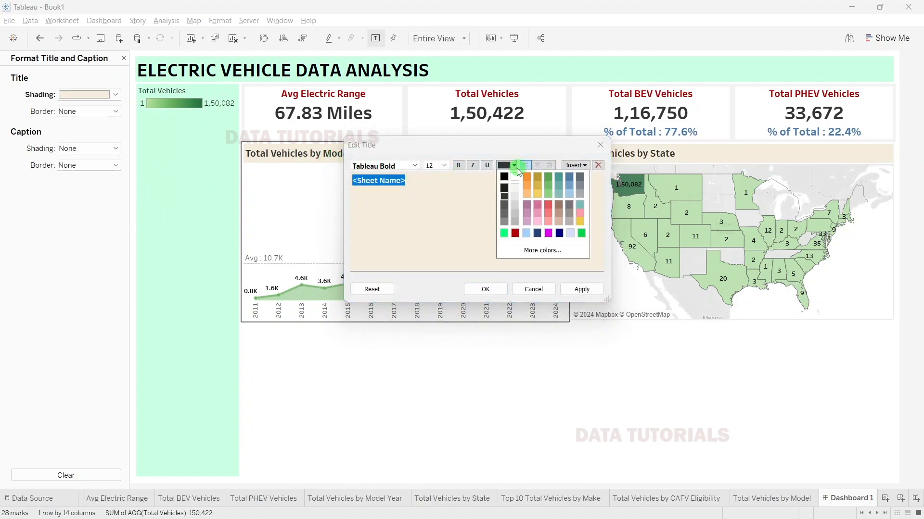
pyautogui.click(515, 233)
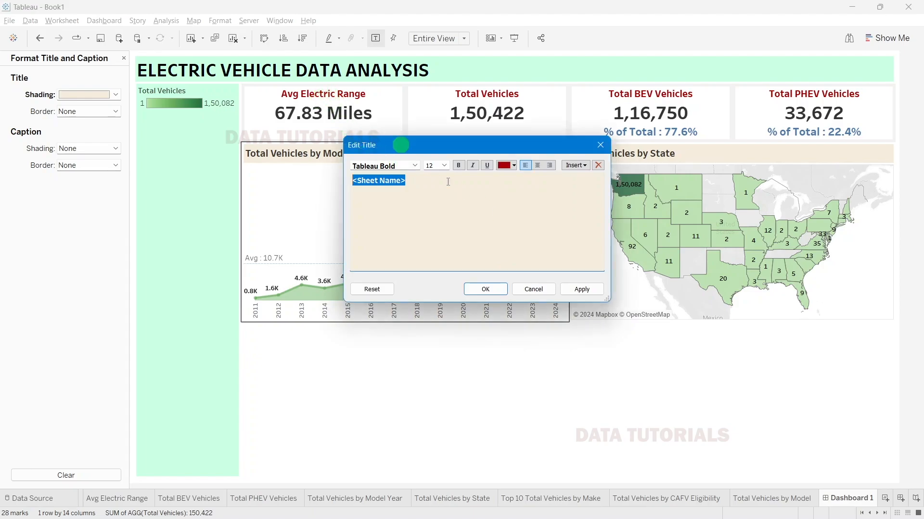
pyautogui.click(582, 289)
pyautogui.click(485, 289)
# Step: Color the Total Vehicles by State map's title text dark red
pyautogui.click(643, 154)
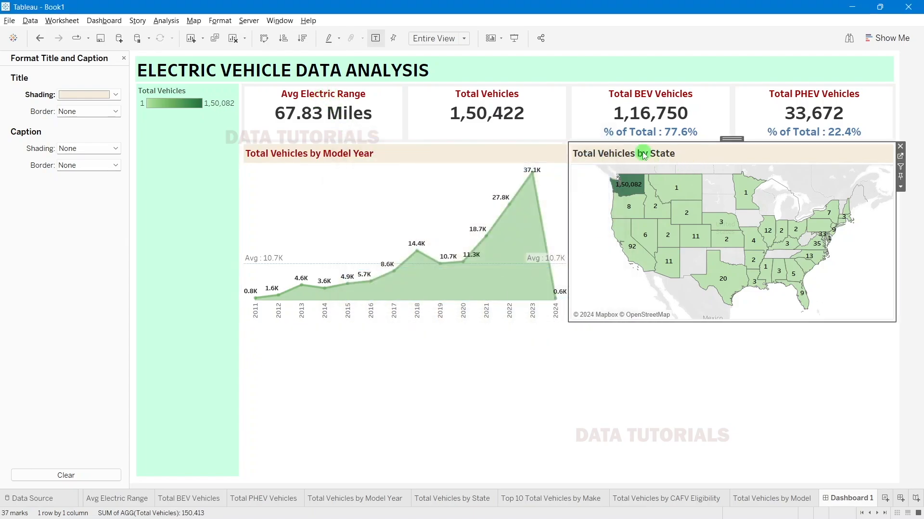
pyautogui.doubleClick(644, 154)
pyautogui.hotkey('ctrl', 'a')
pyautogui.click(506, 166)
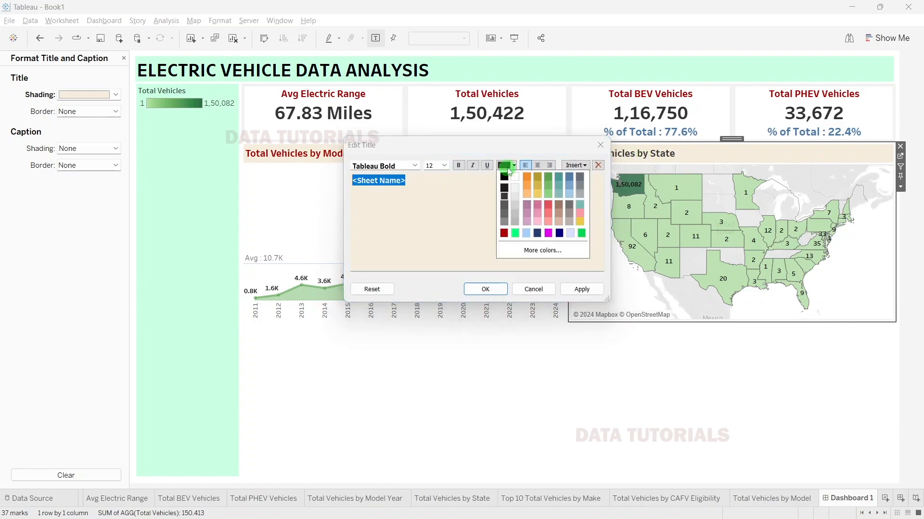
pyautogui.click(505, 231)
pyautogui.click(582, 289)
pyautogui.click(498, 289)
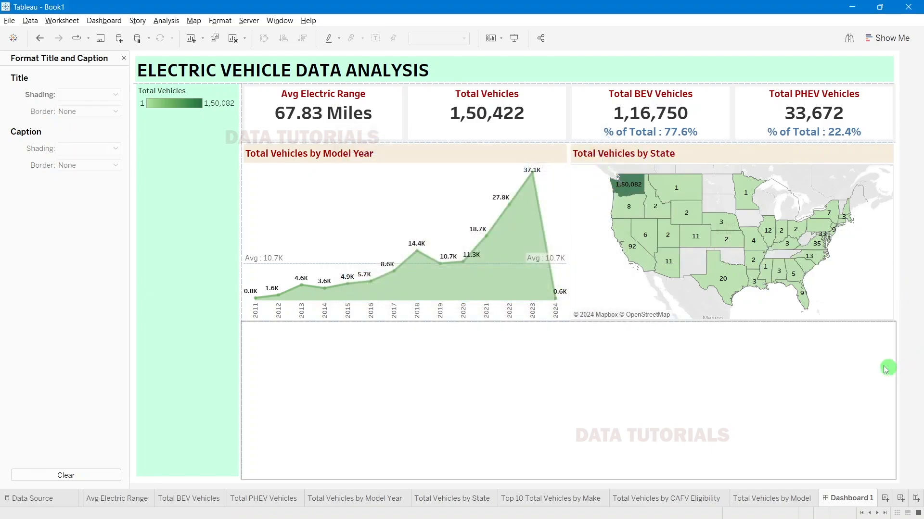
# Step: Set the row divider and column divider pane borders of the Total Vehicles by State map to None
pyautogui.rightClick(606, 287)
pyautogui.click(652, 339)
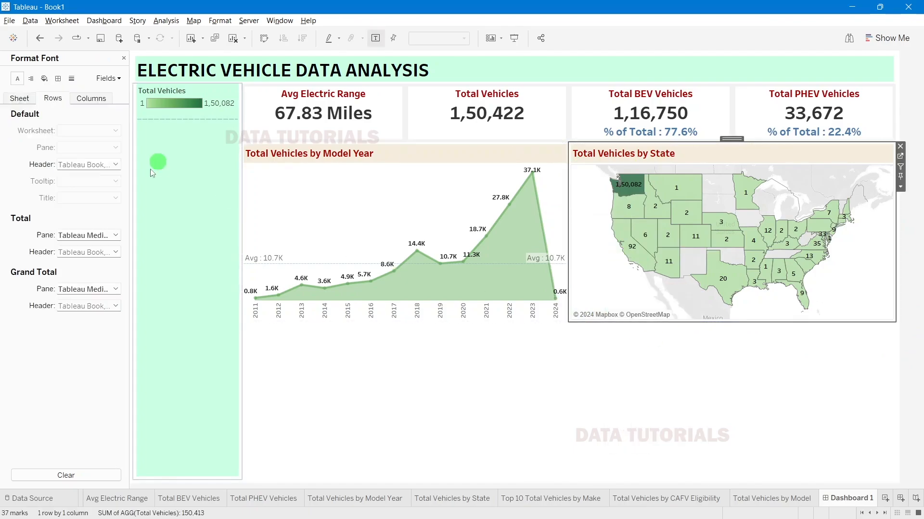
pyautogui.click(58, 78)
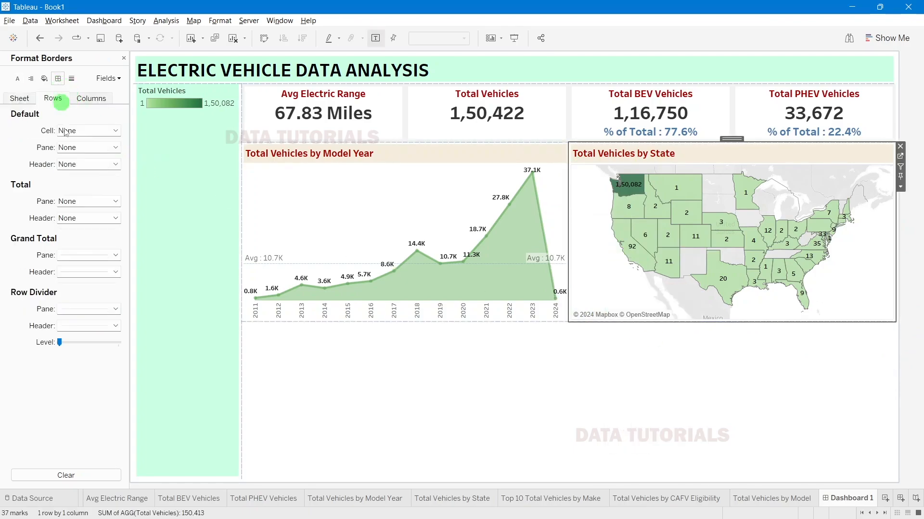
pyautogui.click(69, 301)
pyautogui.click(20, 98)
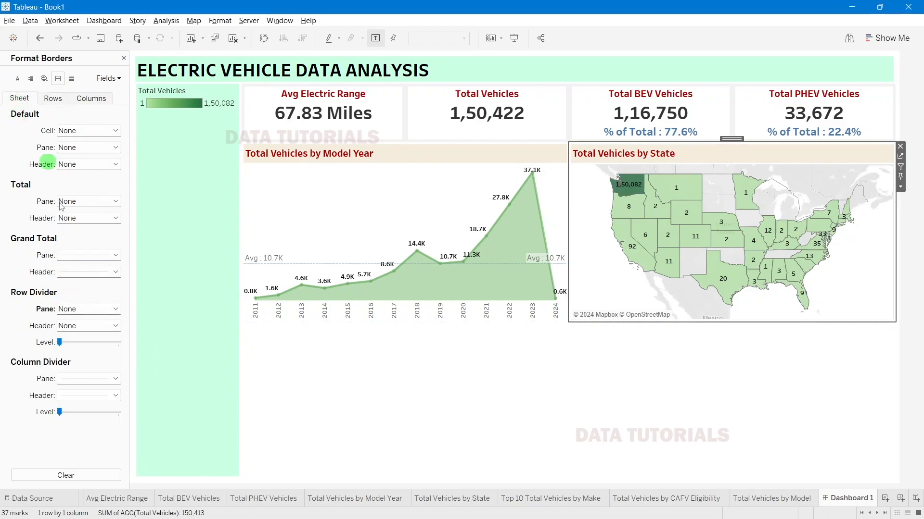
pyautogui.click(86, 379)
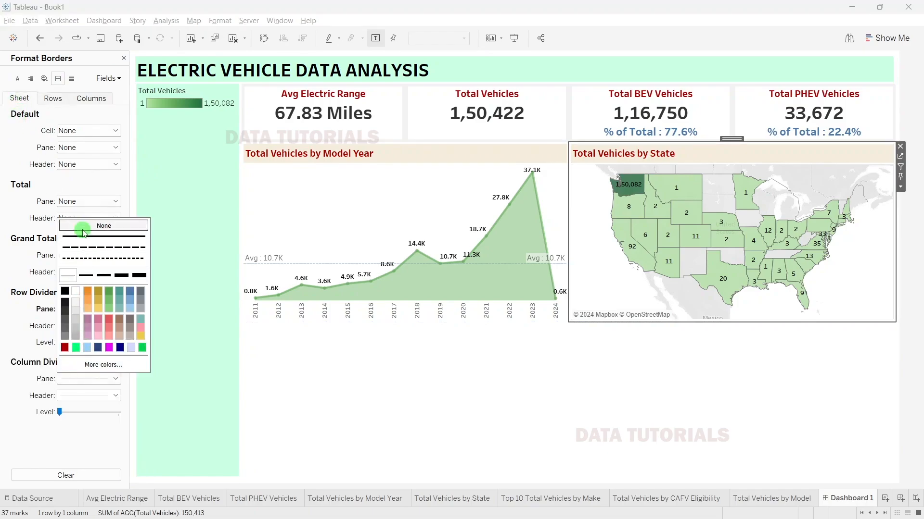
pyautogui.click(123, 57)
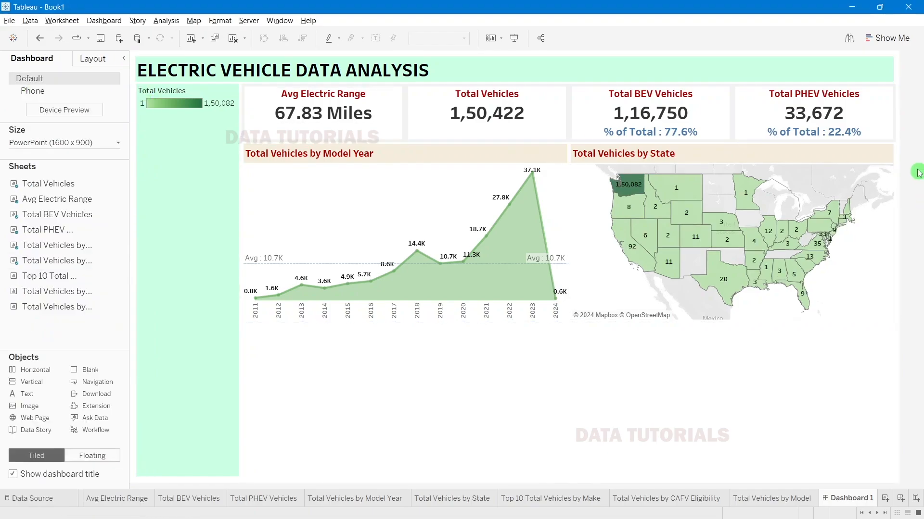
# Step: Give the container holding the Model Year chart and State map a light gray background at 50% opacity
pyautogui.click(446, 176)
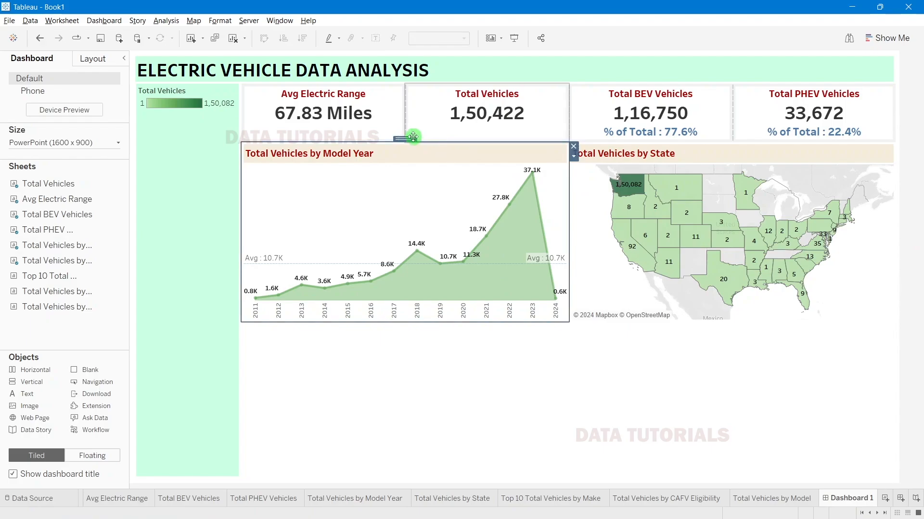
pyautogui.doubleClick(412, 138)
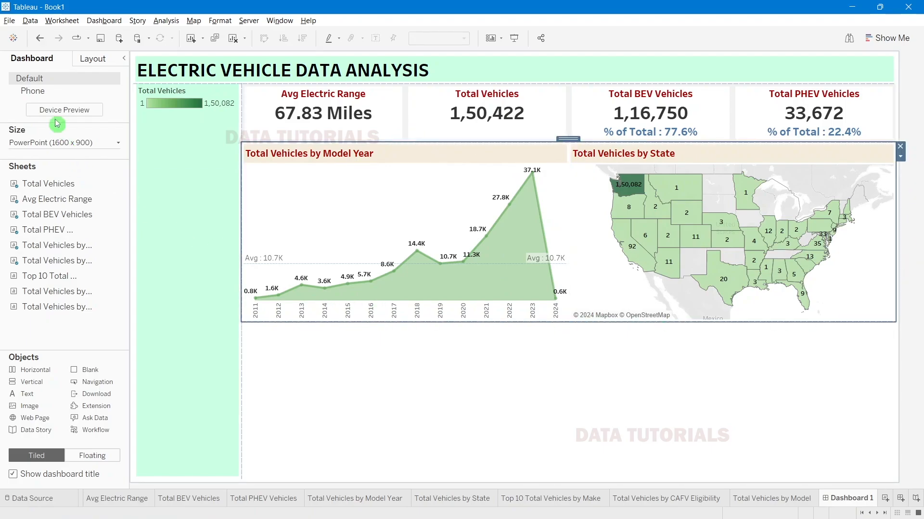
pyautogui.click(93, 59)
pyautogui.click(55, 242)
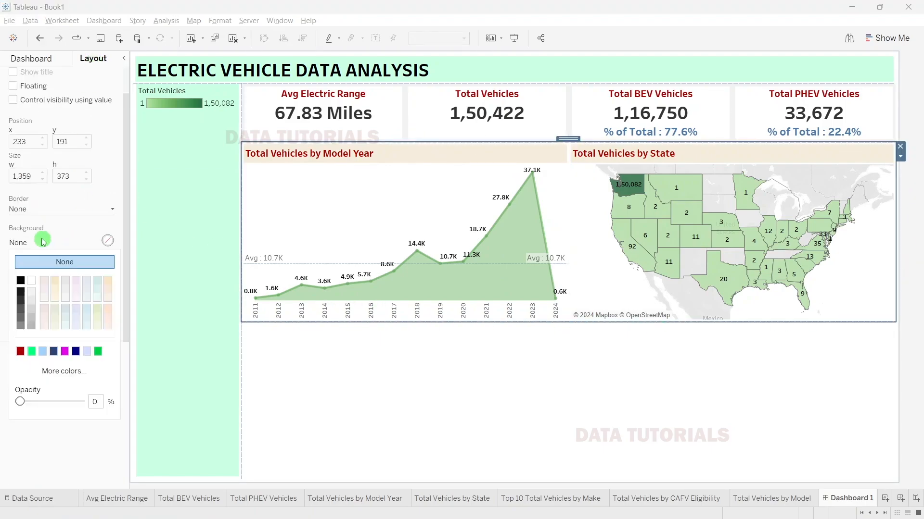
pyautogui.click(32, 303)
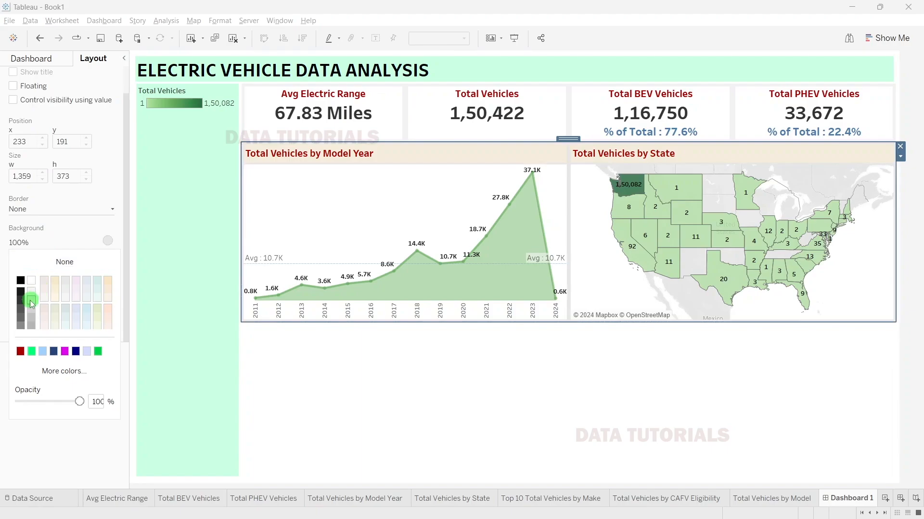
pyautogui.click(89, 403)
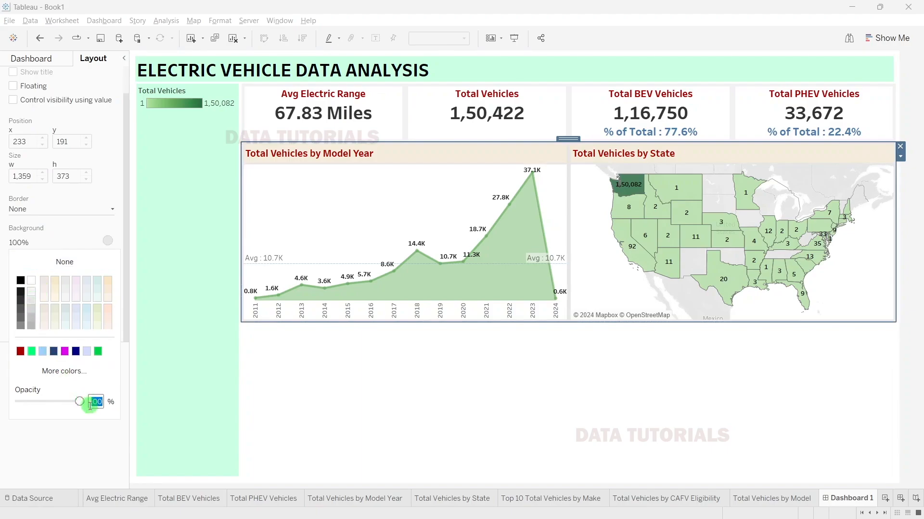
pyautogui.write('50')
pyautogui.press('Return')
pyautogui.click(544, 449)
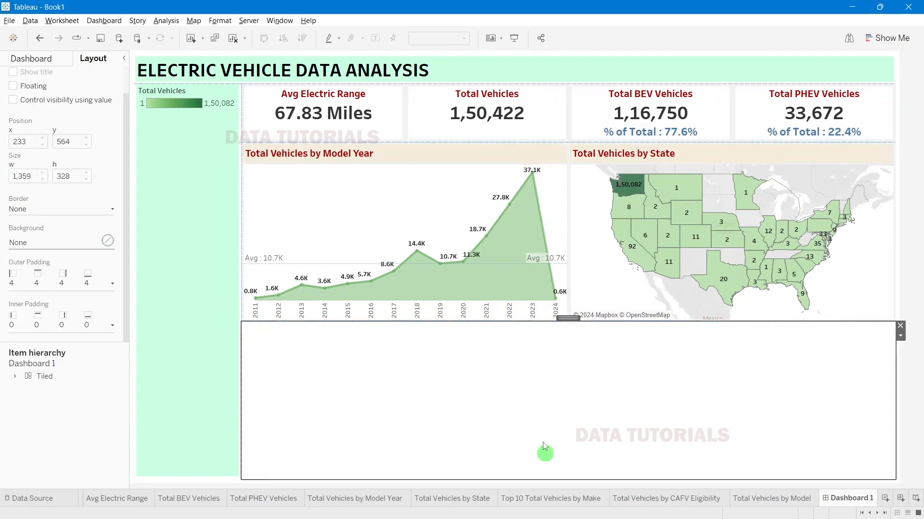
# Step: Increase the outer padding of the Total Vehicles by Model Year chart to 6 on all sides
pyautogui.click(385, 144)
pyautogui.click(38, 279)
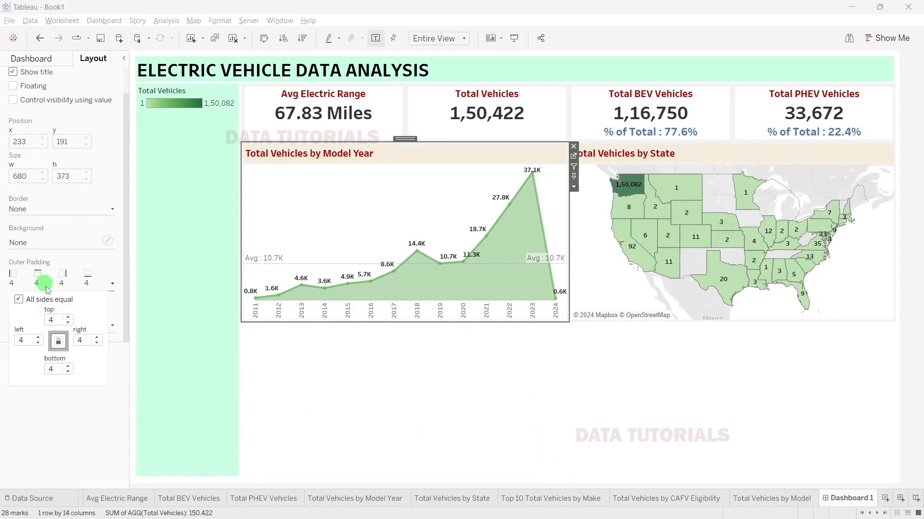
pyautogui.click(96, 338)
pyautogui.click(96, 337)
# Step: Increase the outer padding of the Total Vehicles by State map to 6 on all sides
pyautogui.click(715, 166)
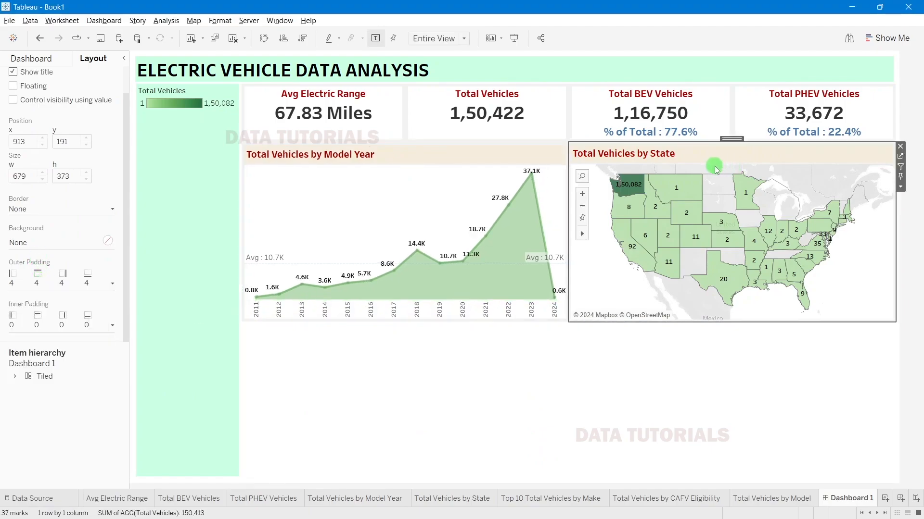
pyautogui.click(48, 278)
pyautogui.click(97, 338)
pyautogui.click(96, 339)
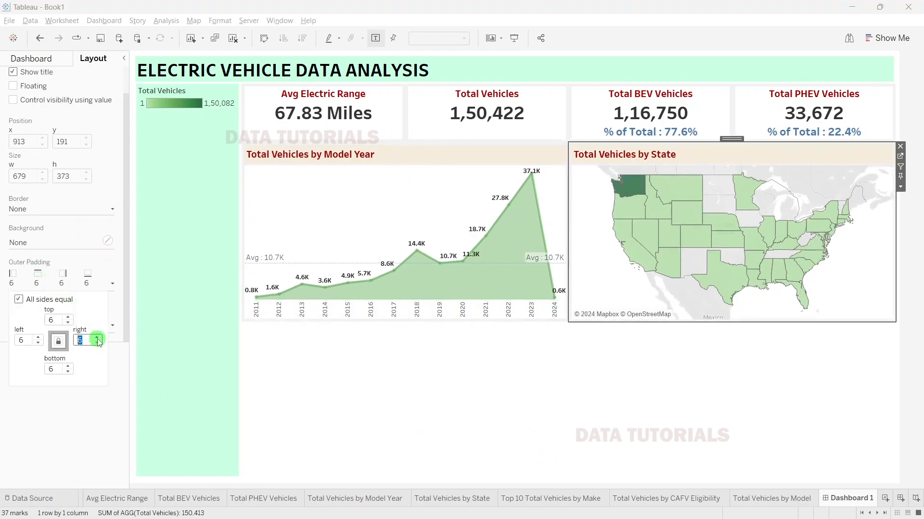
pyautogui.click(920, 139)
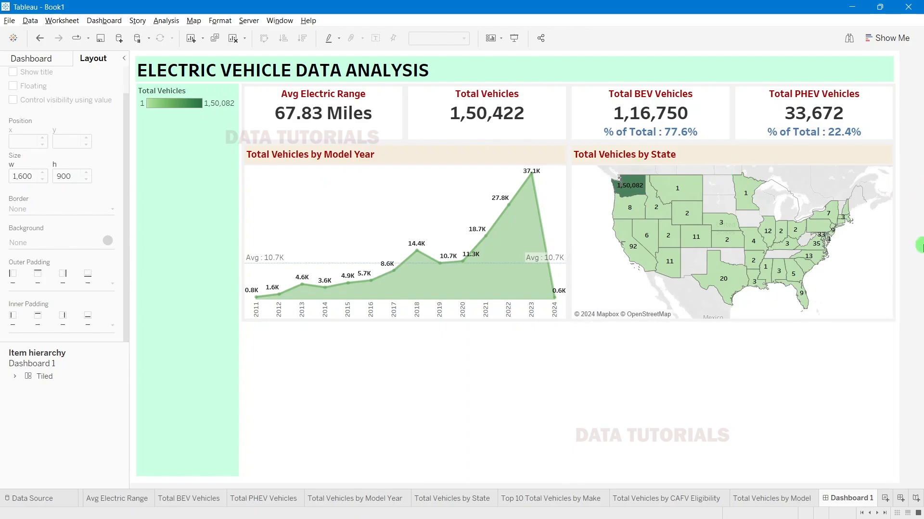
# Step: Add a horizontal container in the empty area below the Model Year chart and State map, and remove the leftover blank area beneath it
pyautogui.click(717, 380)
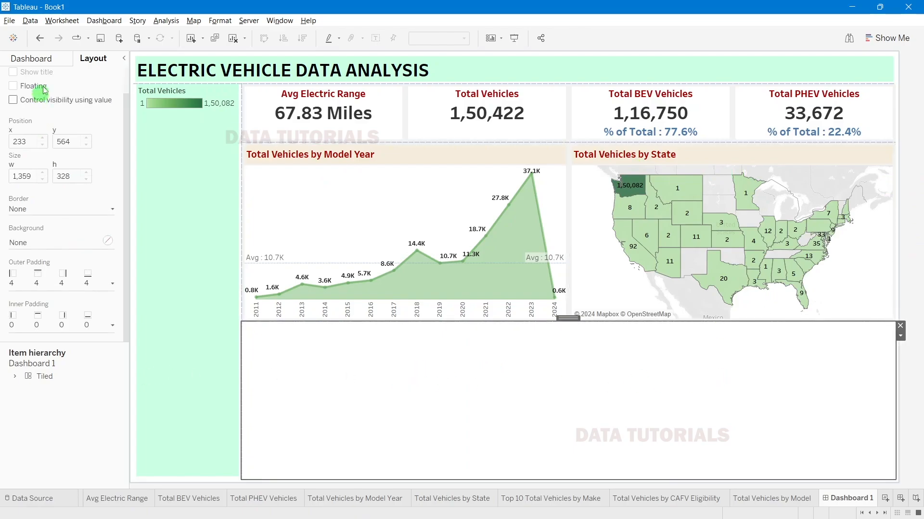
pyautogui.click(41, 65)
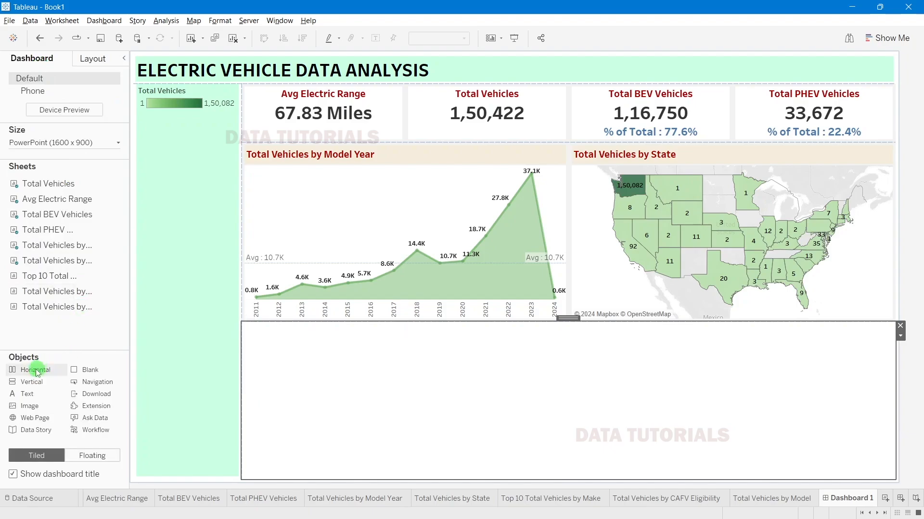
pyautogui.moveTo(29, 370); pyautogui.dragTo(571, 385)
pyautogui.click(532, 440)
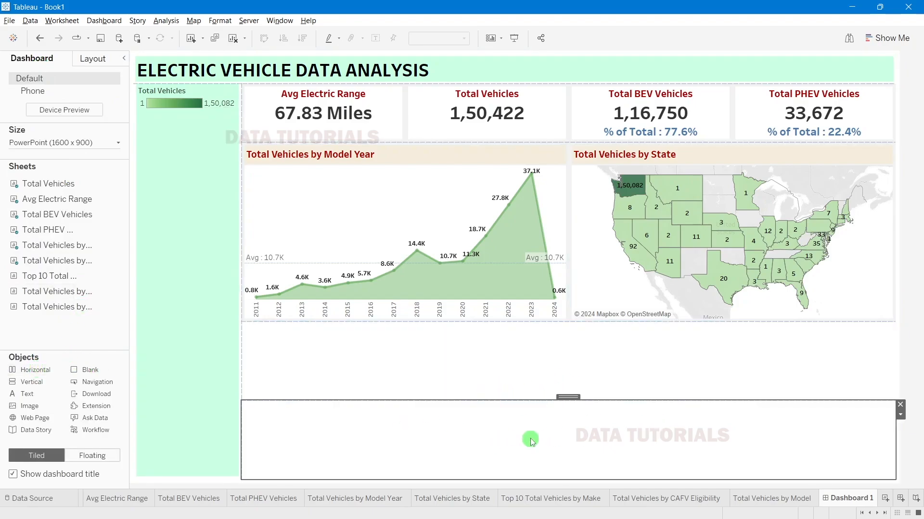
pyautogui.click(516, 388)
pyautogui.click(516, 437)
pyautogui.click(900, 406)
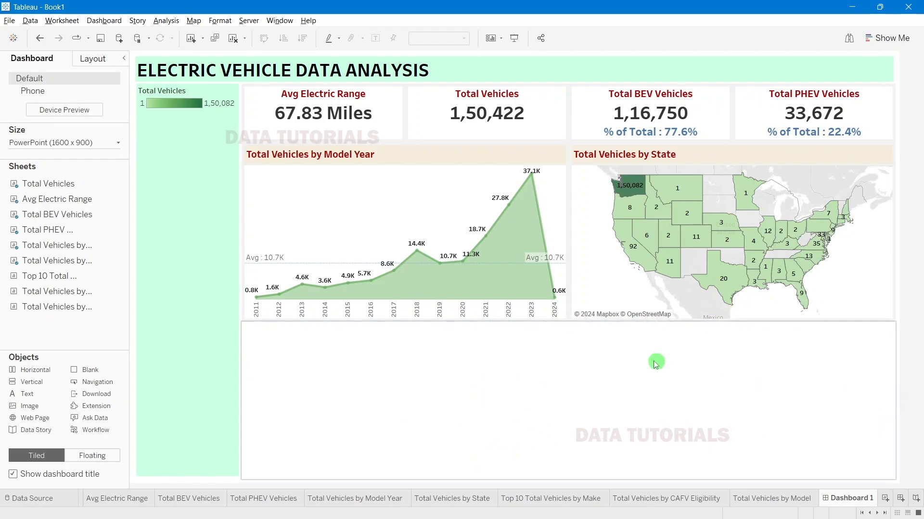
# Step: Place the Top 10 Total Vehicles by Make sheet in the new container and remove the State and EV Type filters added with it
pyautogui.click(627, 375)
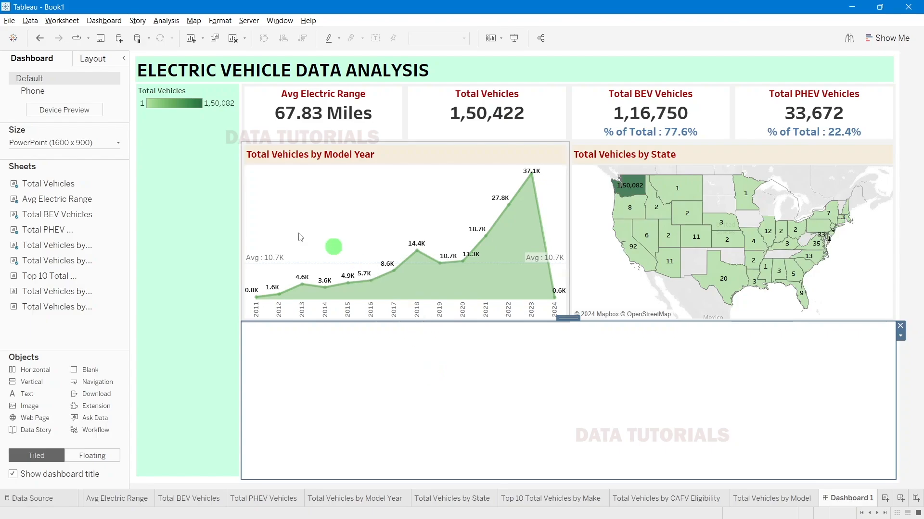
pyautogui.click(93, 59)
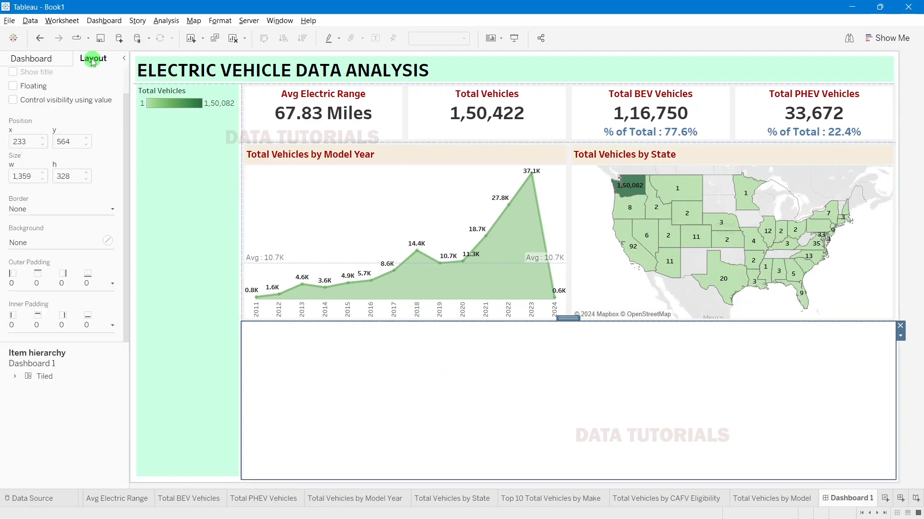
pyautogui.click(42, 57)
pyautogui.moveTo(72, 275); pyautogui.dragTo(336, 383)
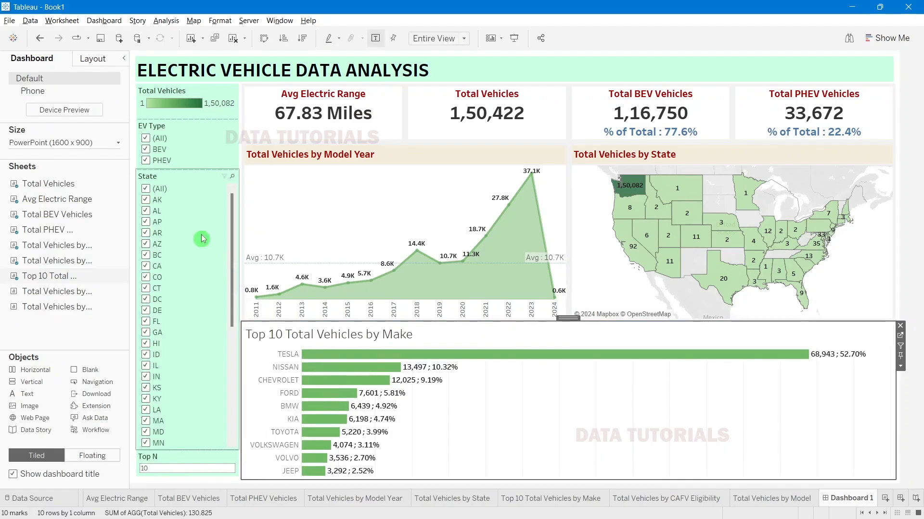
pyautogui.click(244, 173)
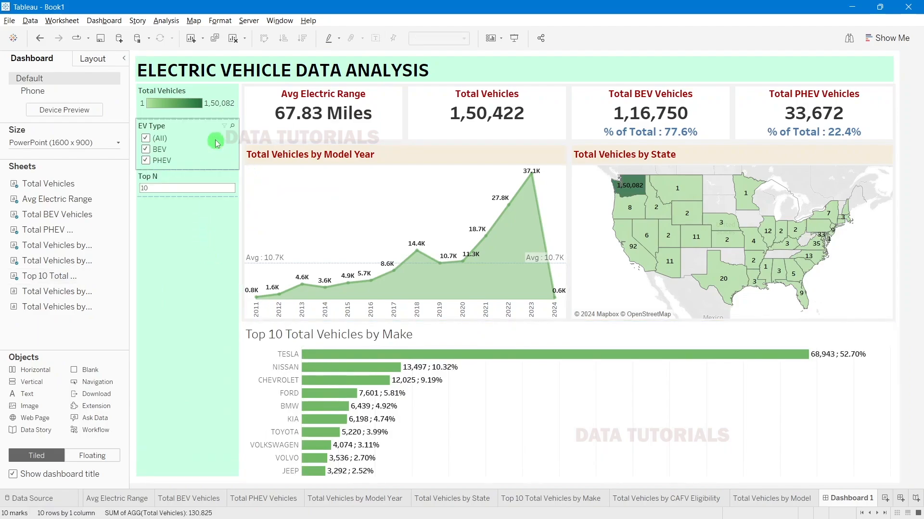
pyautogui.click(243, 123)
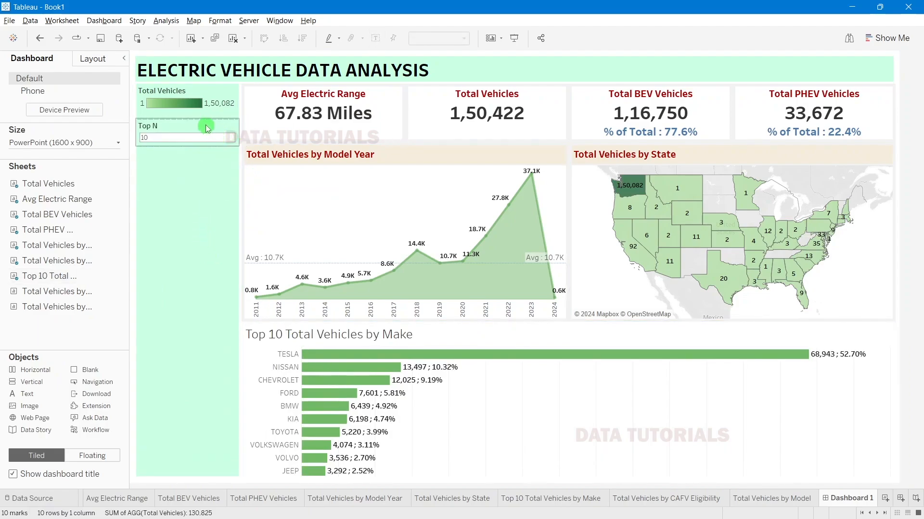
# Step: Add the Total Vehicles by CAFV Eligibility sheet beside the Top 10 Make chart and widen its share of the container
pyautogui.moveTo(64, 217)
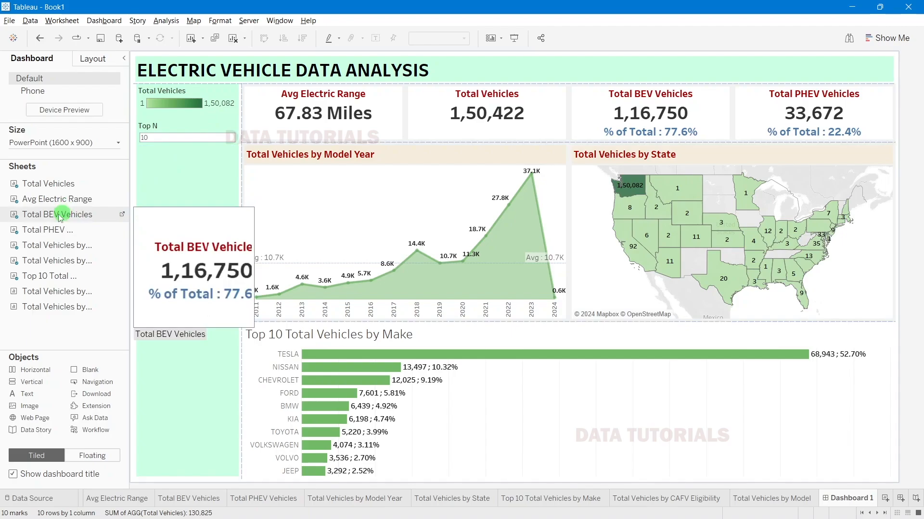
pyautogui.moveTo(62, 290); pyautogui.dragTo(864, 425)
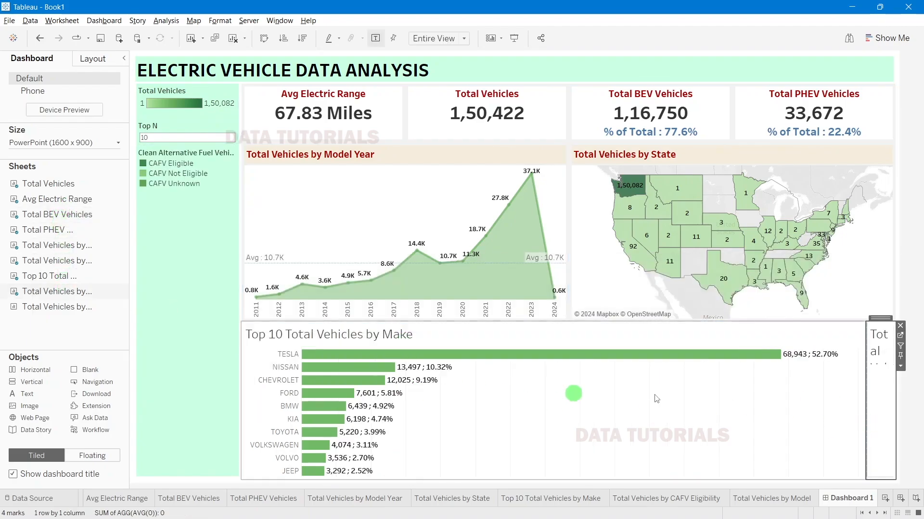
pyautogui.click(872, 391)
pyautogui.moveTo(866, 392); pyautogui.dragTo(608, 397)
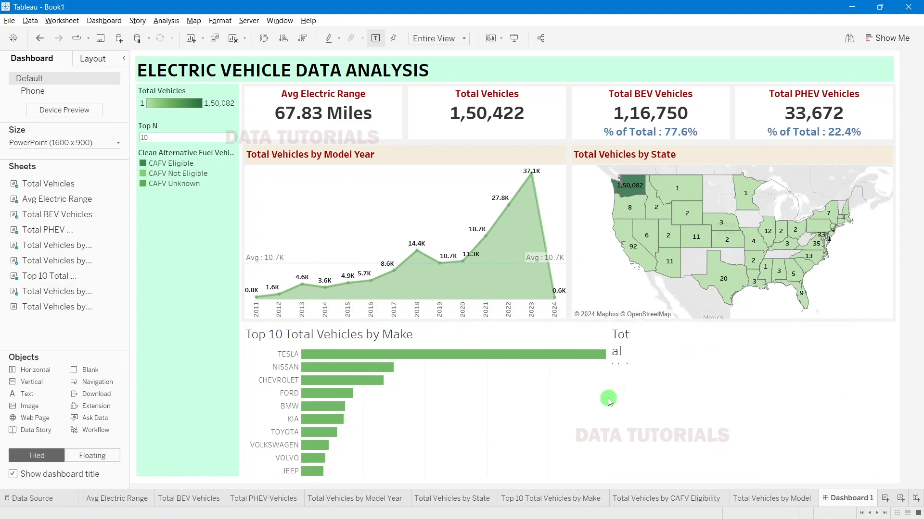
# Step: Add the Total Vehicles by Model table beside the CAFV Eligibility chart and adjust the widths of the three bottom sheets
pyautogui.moveTo(53, 307); pyautogui.dragTo(861, 406)
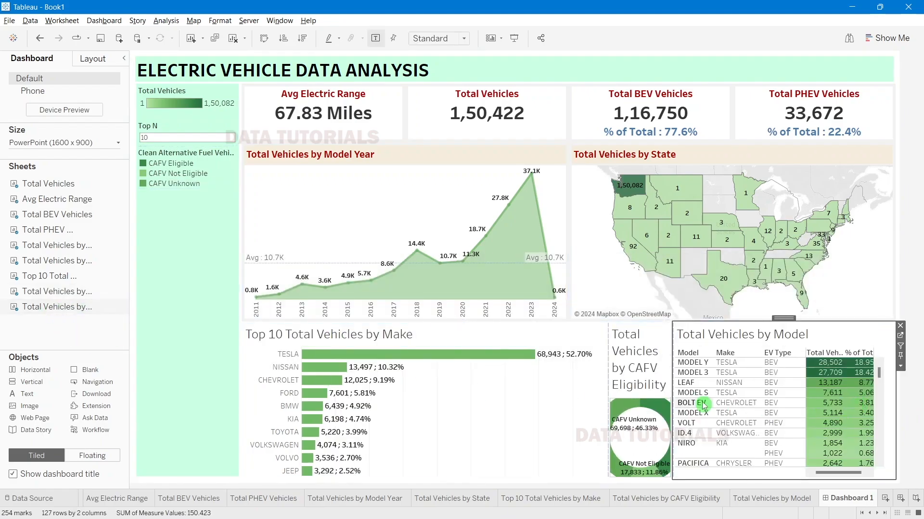
pyautogui.moveTo(609, 412); pyautogui.dragTo(471, 414)
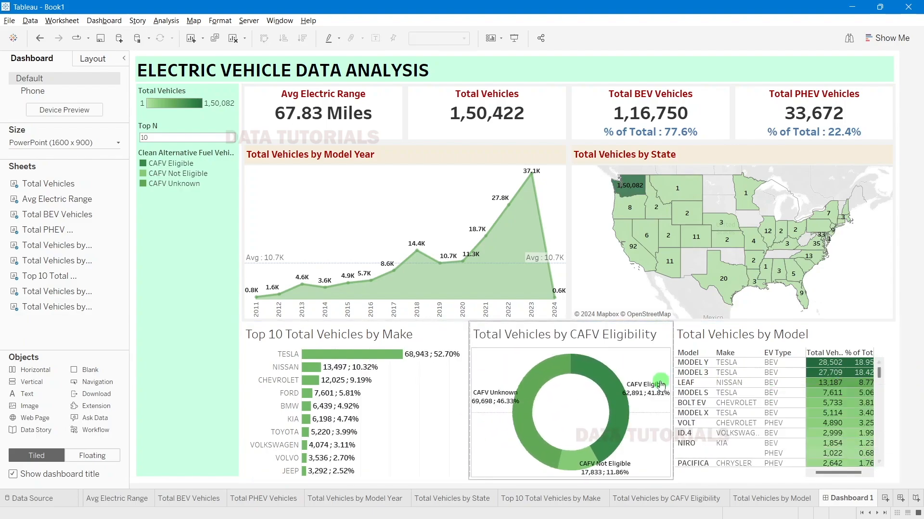
pyautogui.moveTo(672, 383); pyautogui.dragTo(642, 383)
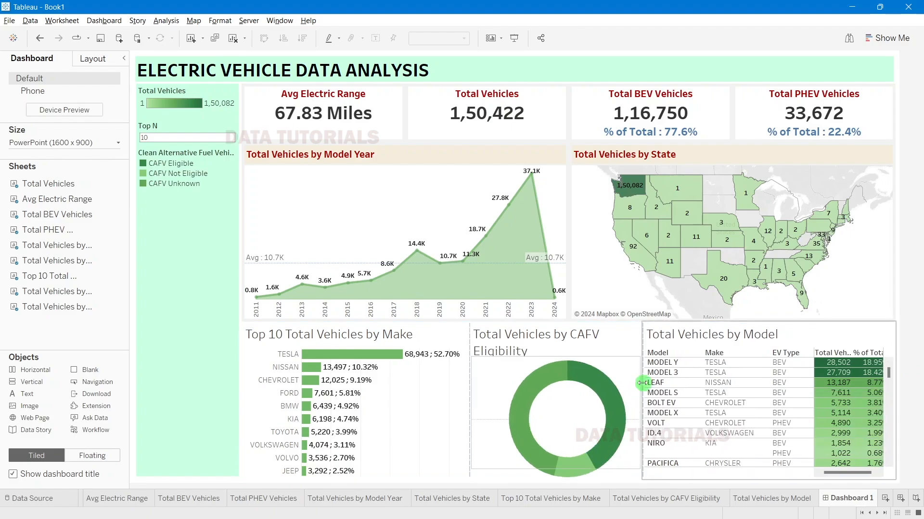
# Step: Open the Total Vehicles by CAFV Eligibility worksheet and reduce the size of the donut's outer pie
pyautogui.click(609, 340)
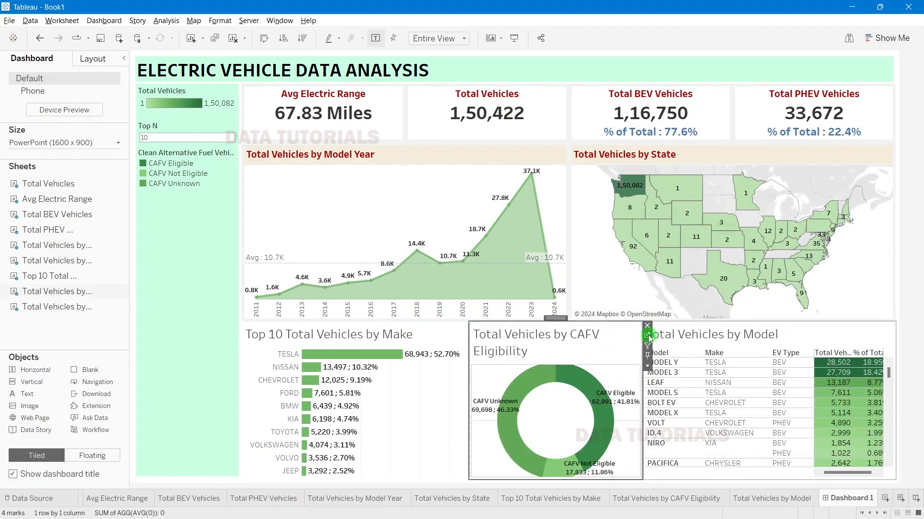
pyautogui.click(648, 337)
pyautogui.click(179, 221)
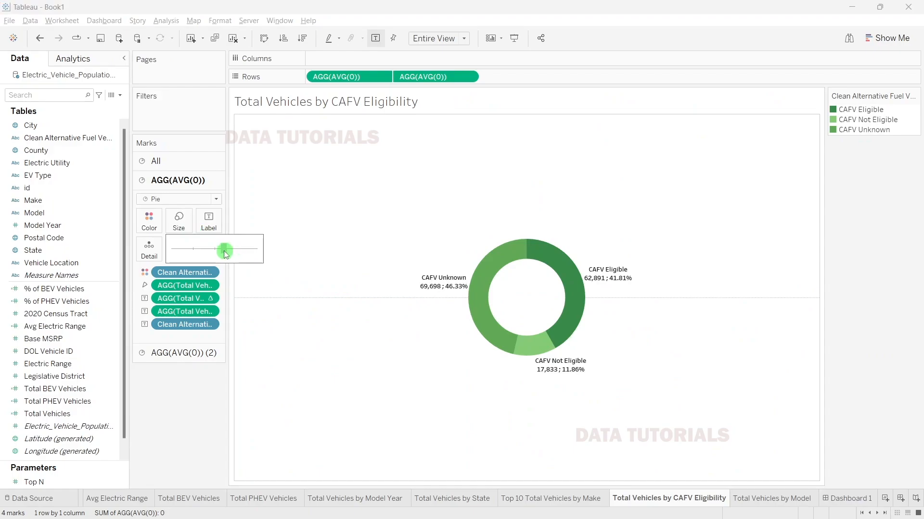
pyautogui.moveTo(219, 251); pyautogui.dragTo(217, 250)
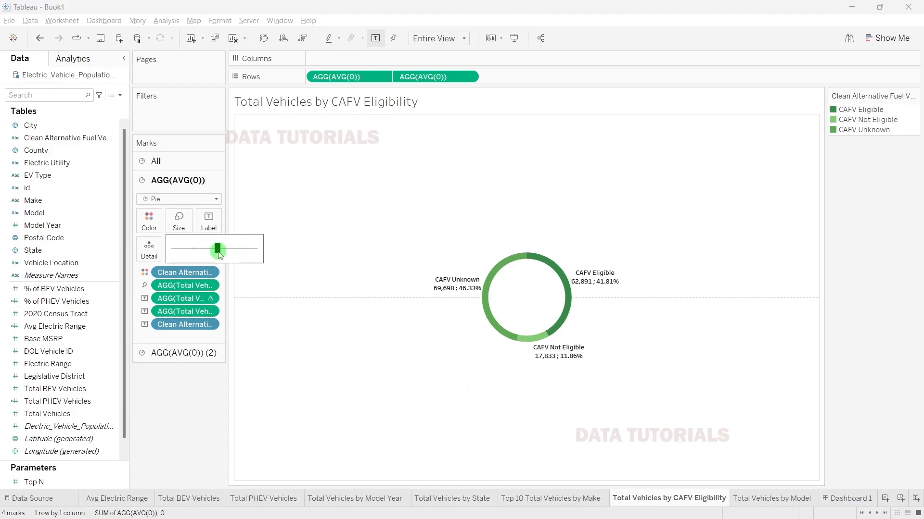
# Step: Shrink the donut's inner pie on the second AGG(AVG(0)) marks to thicken the ring, and return to Dashboard 1
pyautogui.click(188, 354)
pyautogui.click(191, 250)
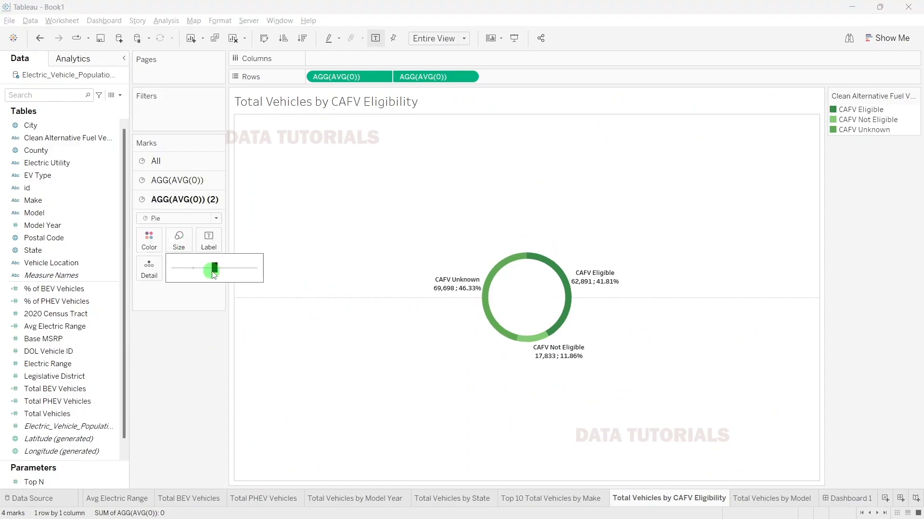
pyautogui.moveTo(209, 274); pyautogui.dragTo(209, 275)
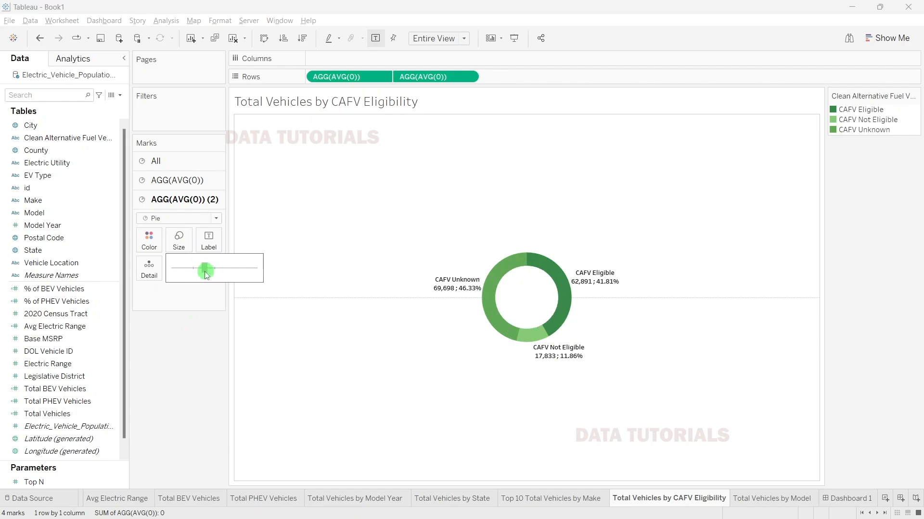
pyautogui.click(583, 487)
pyautogui.click(600, 497)
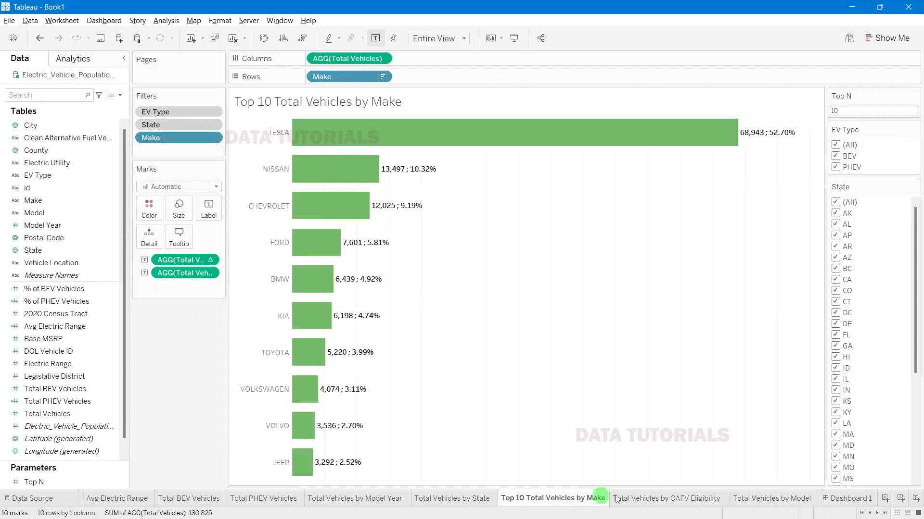
pyautogui.click(845, 504)
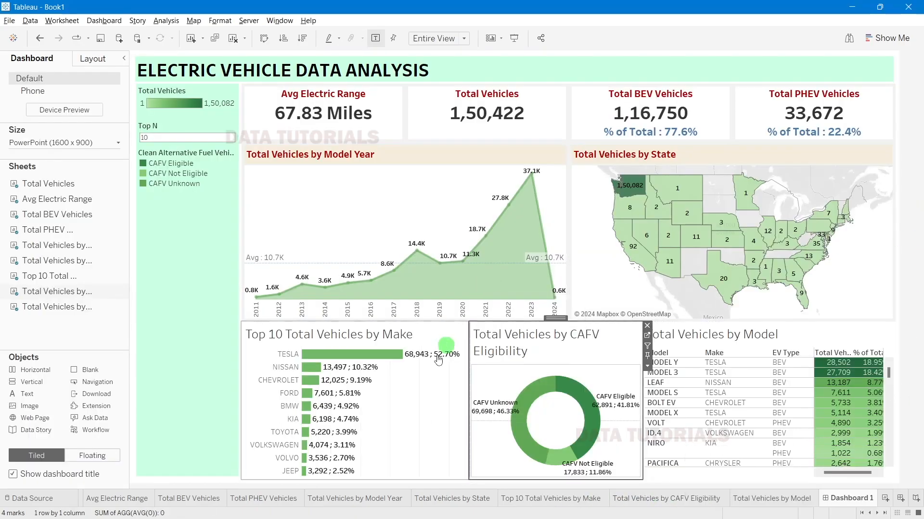
# Step: Format the Top 10 Total Vehicles by Make title as 12 pt Tableau Bold in dark red
pyautogui.doubleClick(334, 341)
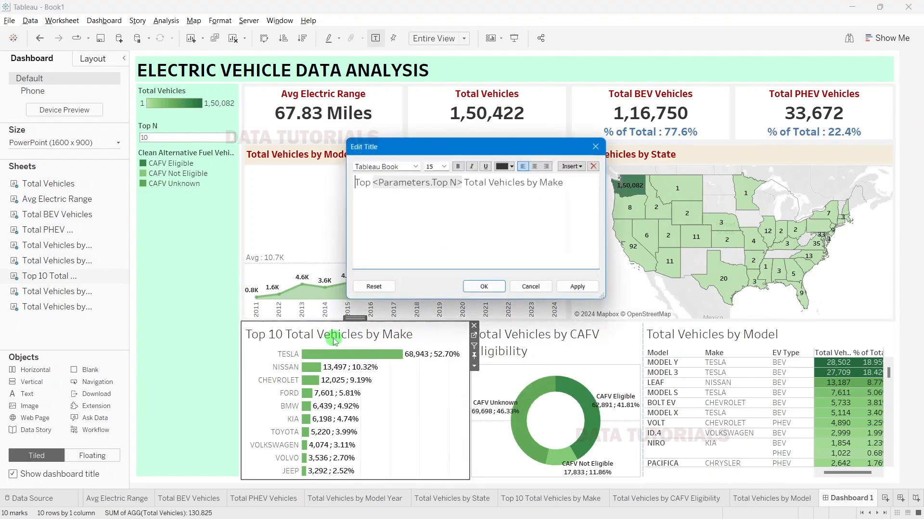
pyautogui.moveTo(531, 211); pyautogui.dragTo(321, 178)
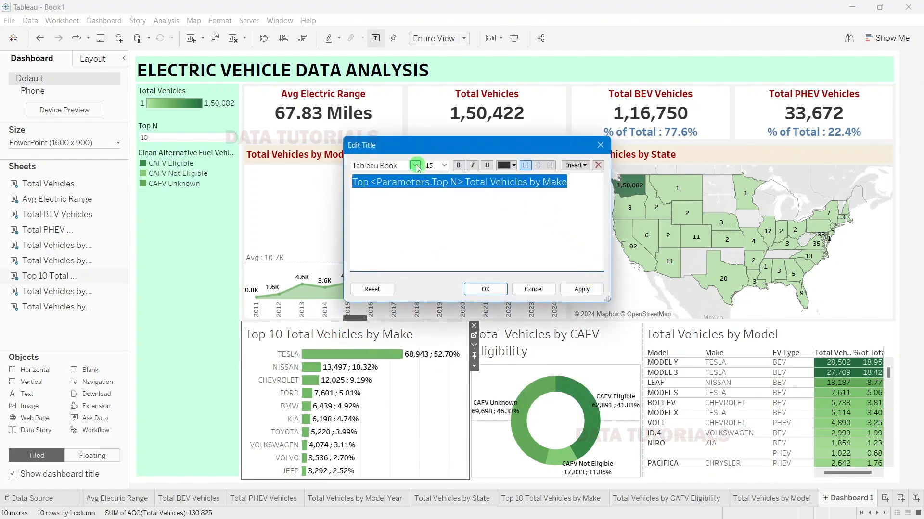
pyautogui.click(443, 165)
pyautogui.click(433, 212)
pyautogui.click(415, 166)
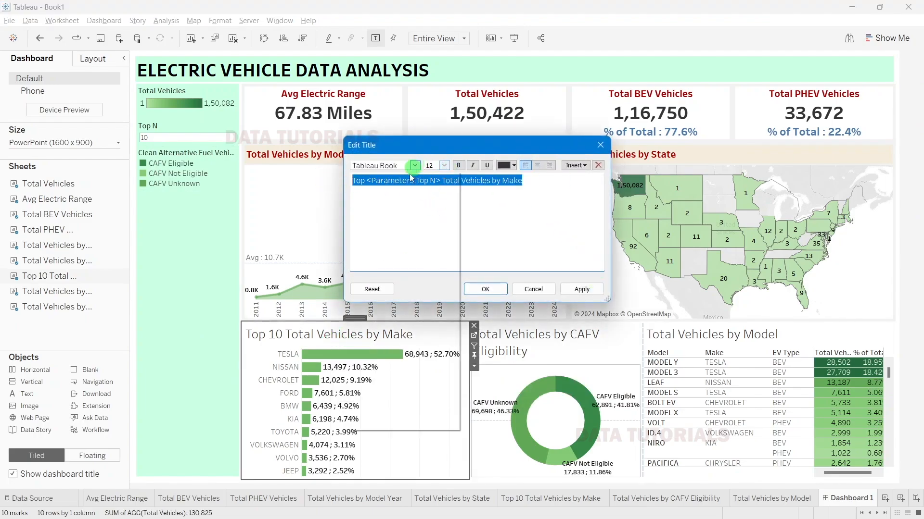
pyautogui.click(424, 182)
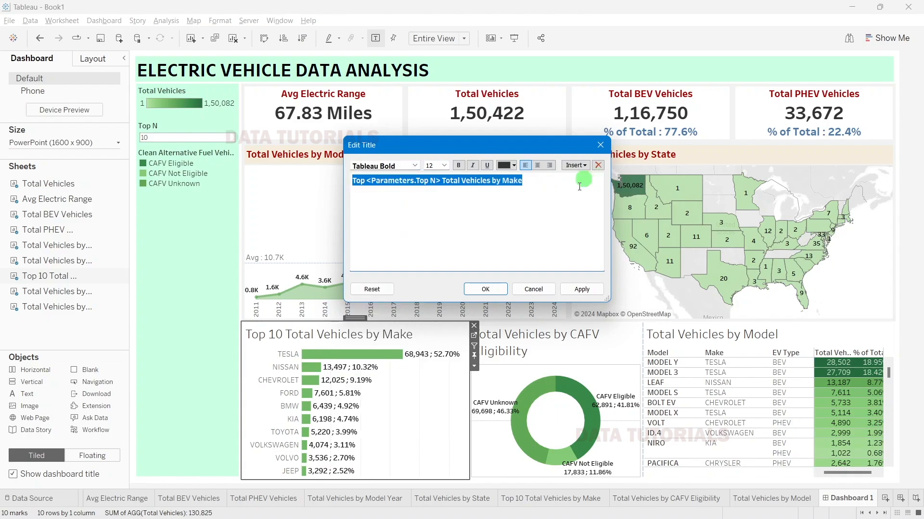
pyautogui.click(503, 166)
pyautogui.click(503, 234)
pyautogui.click(581, 289)
pyautogui.click(485, 289)
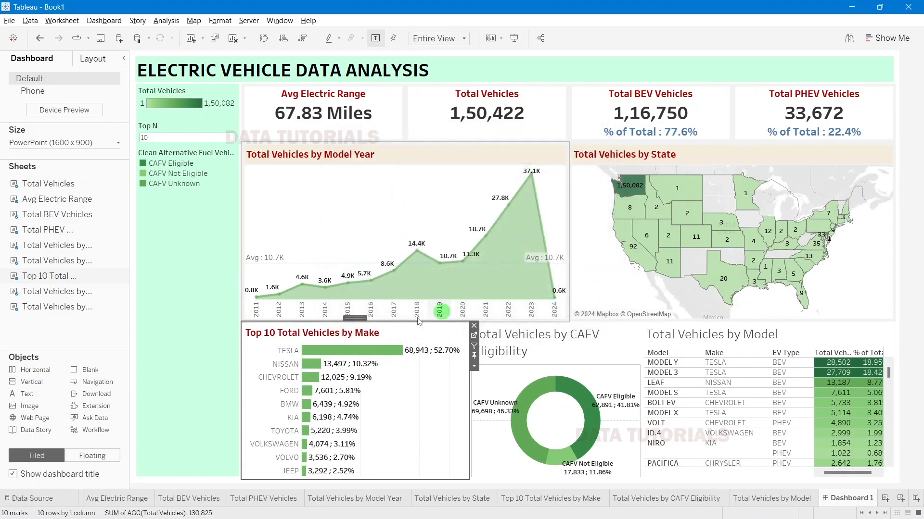
# Step: Give the Top 10 Total Vehicles by Make title a light beige shading
pyautogui.rightClick(331, 333)
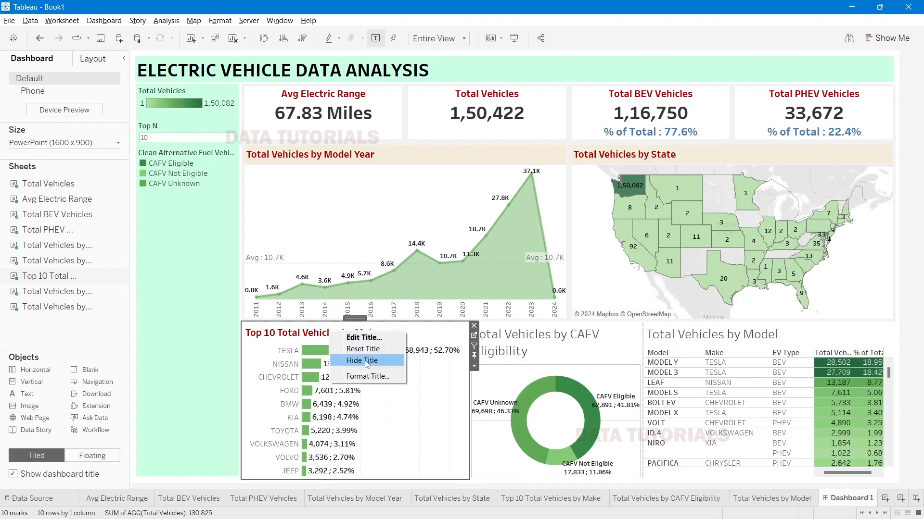
pyautogui.click(366, 377)
pyautogui.click(85, 96)
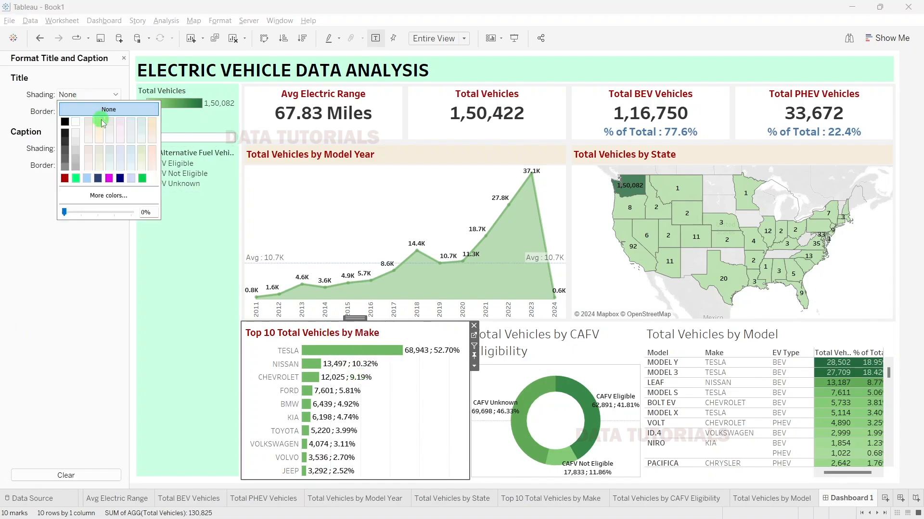
pyautogui.click(100, 122)
# Step: Apply the same light beige shading to the CAFV Eligibility and Total Vehicles by Model titles
pyautogui.click(503, 334)
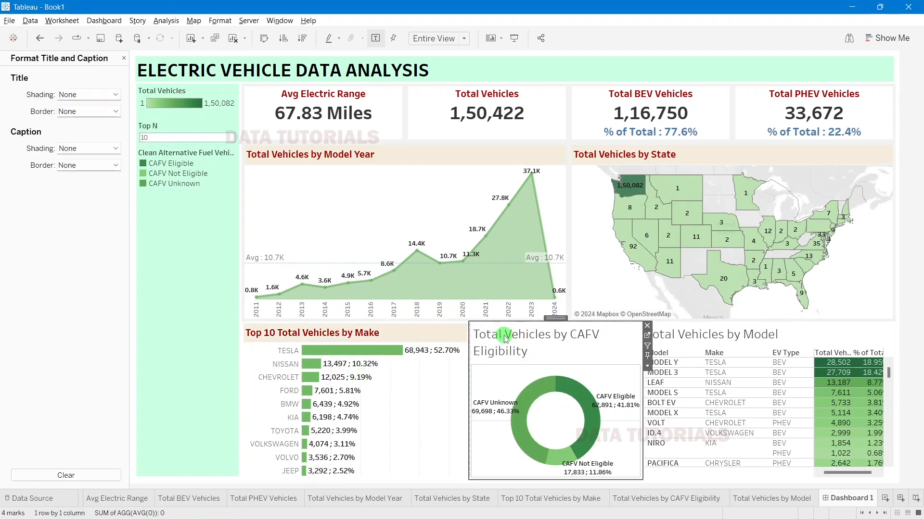
pyautogui.click(92, 95)
pyautogui.click(99, 122)
pyautogui.click(674, 331)
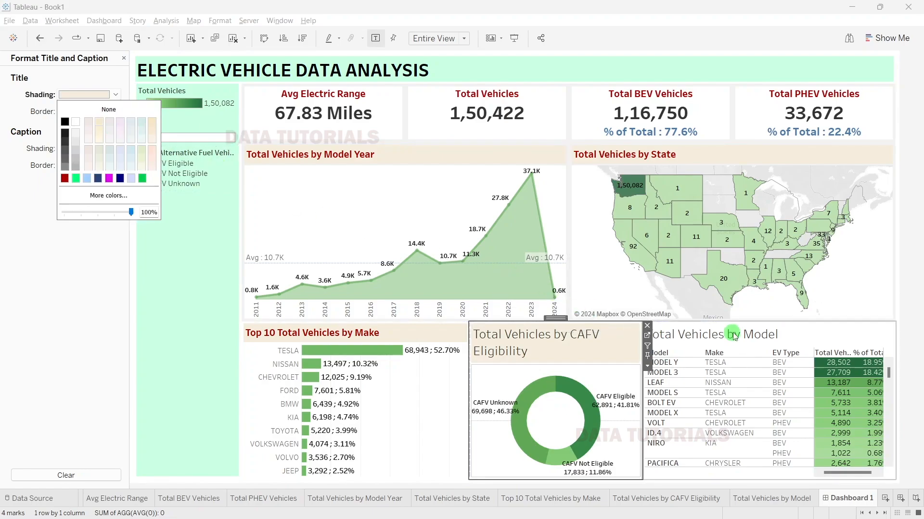
pyautogui.click(72, 94)
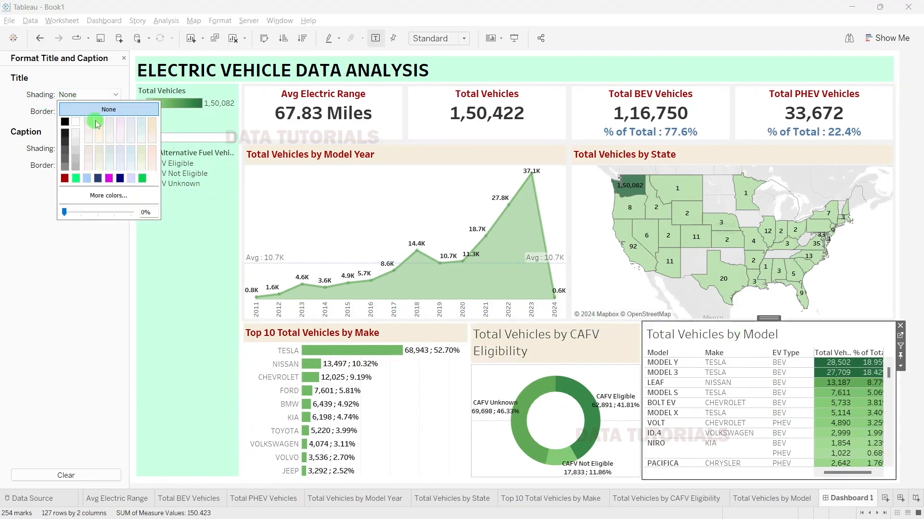
pyautogui.click(99, 122)
# Step: Format the Total Vehicles by CAFV Eligibility title as 12 pt Tableau Bold in dark red
pyautogui.doubleClick(519, 333)
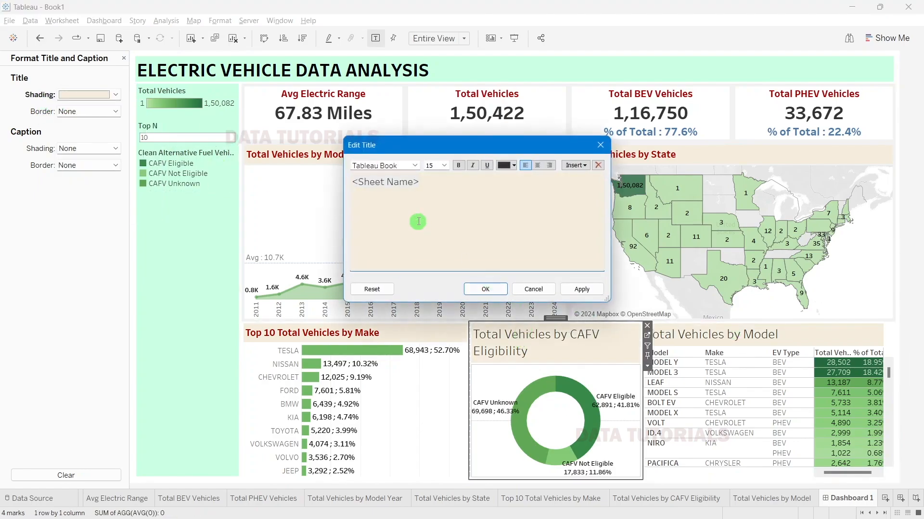
pyautogui.moveTo(452, 207); pyautogui.dragTo(298, 175)
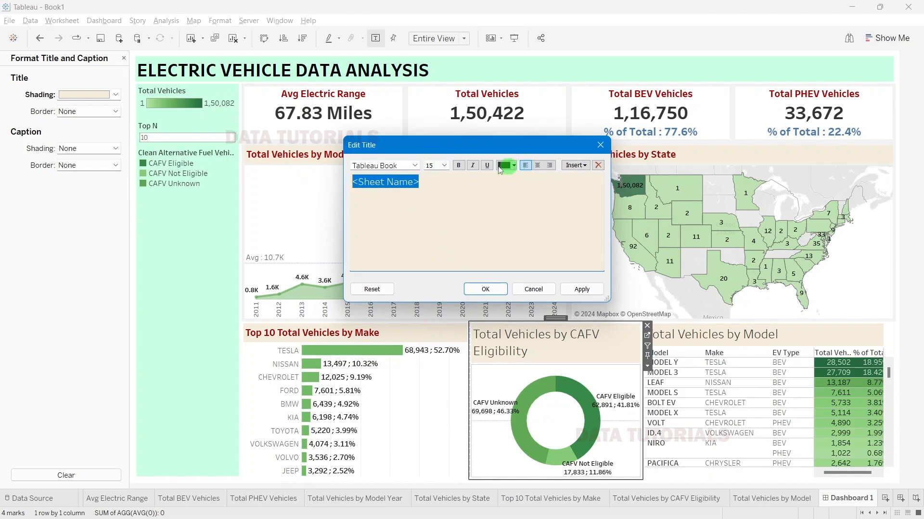
pyautogui.click(445, 166)
pyautogui.click(429, 205)
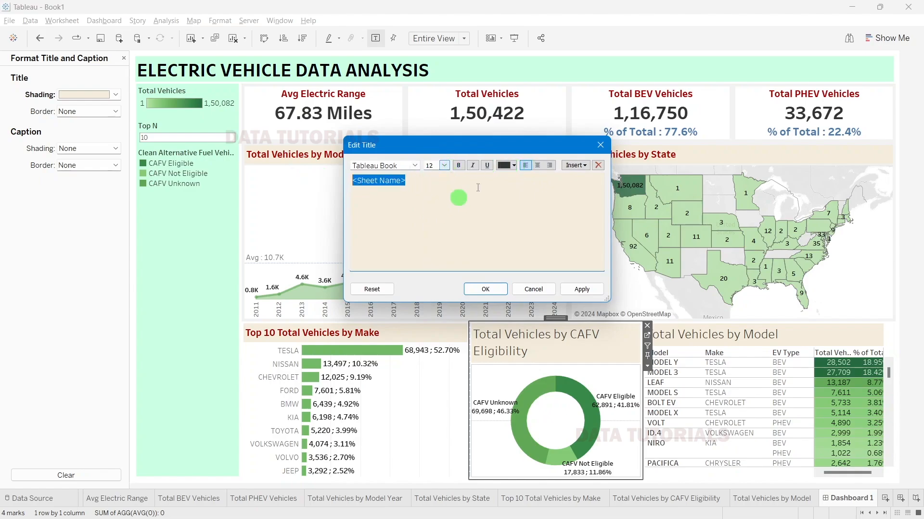
pyautogui.click(513, 165)
pyautogui.click(504, 229)
pyautogui.click(414, 166)
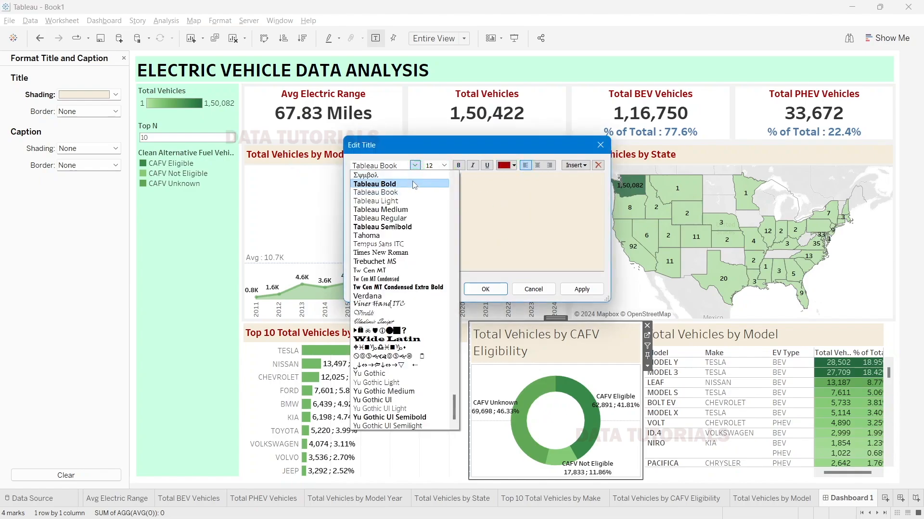
pyautogui.click(406, 182)
pyautogui.click(582, 289)
pyautogui.click(485, 289)
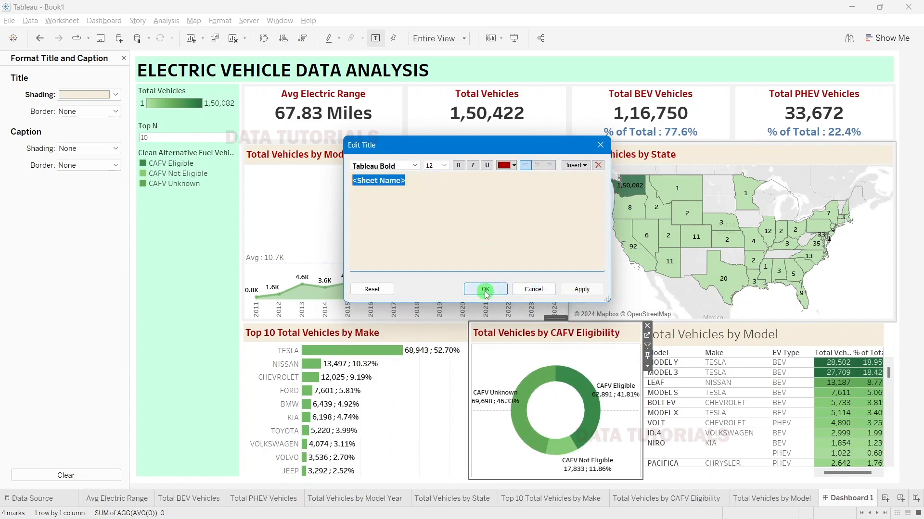
# Step: Format the Total Vehicles by Model title as 12 pt Tableau Bold in dark red
pyautogui.doubleClick(738, 336)
pyautogui.hotkey('ctrl', 'a')
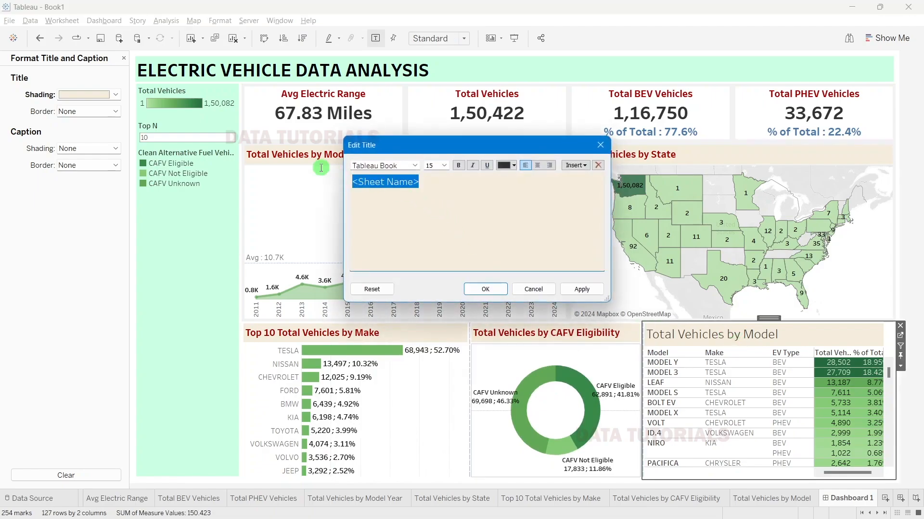
pyautogui.click(444, 166)
pyautogui.click(432, 214)
pyautogui.click(444, 166)
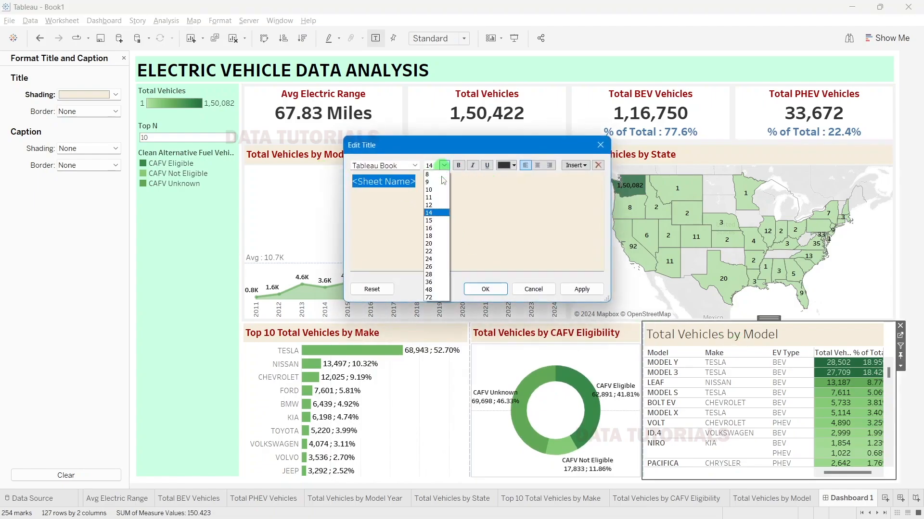
pyautogui.click(440, 205)
pyautogui.click(415, 165)
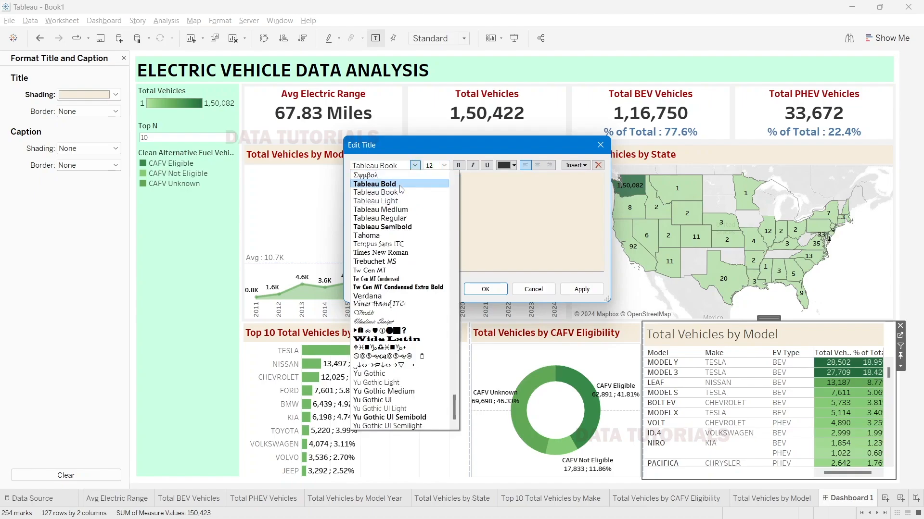
pyautogui.click(397, 177)
pyautogui.click(501, 169)
pyautogui.click(504, 233)
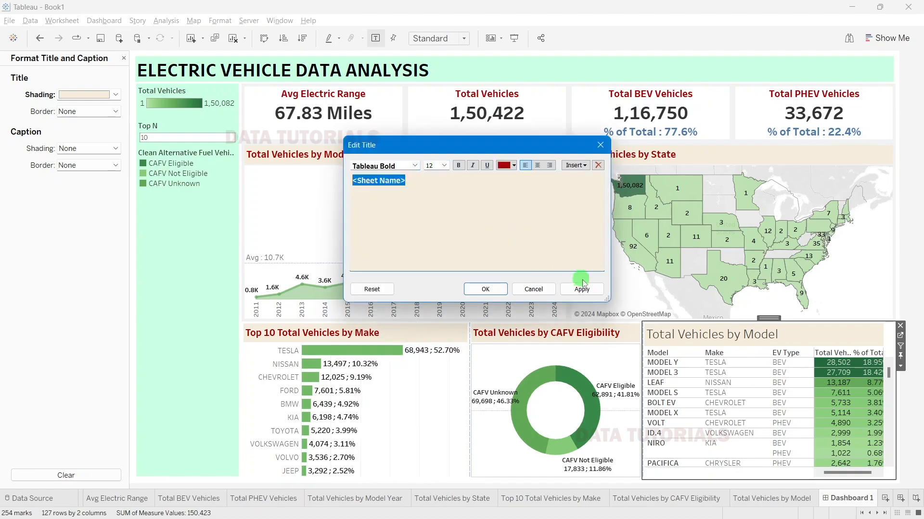
pyautogui.click(582, 289)
pyautogui.click(485, 289)
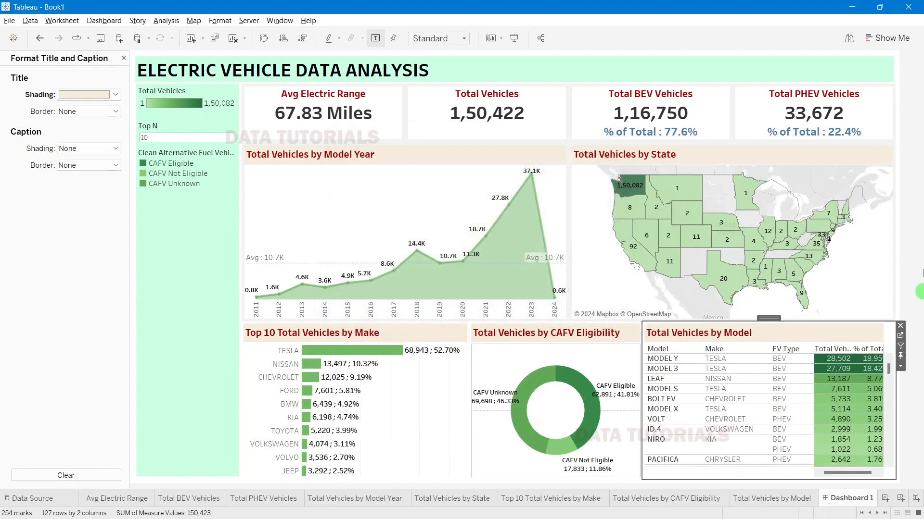
pyautogui.click(919, 257)
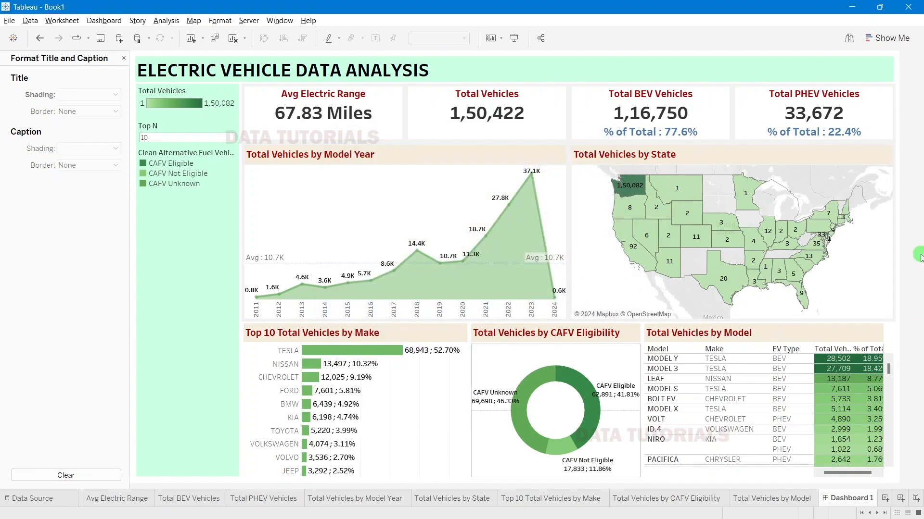
# Step: Remove the column grid lines from the Top 10 Total Vehicles by Make chart
pyautogui.rightClick(423, 405)
pyautogui.click(461, 325)
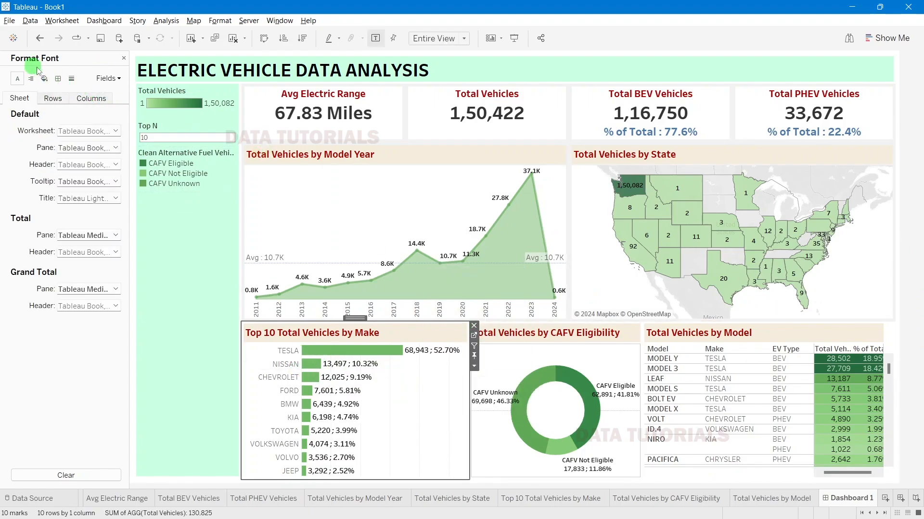
pyautogui.click(72, 79)
pyautogui.click(88, 147)
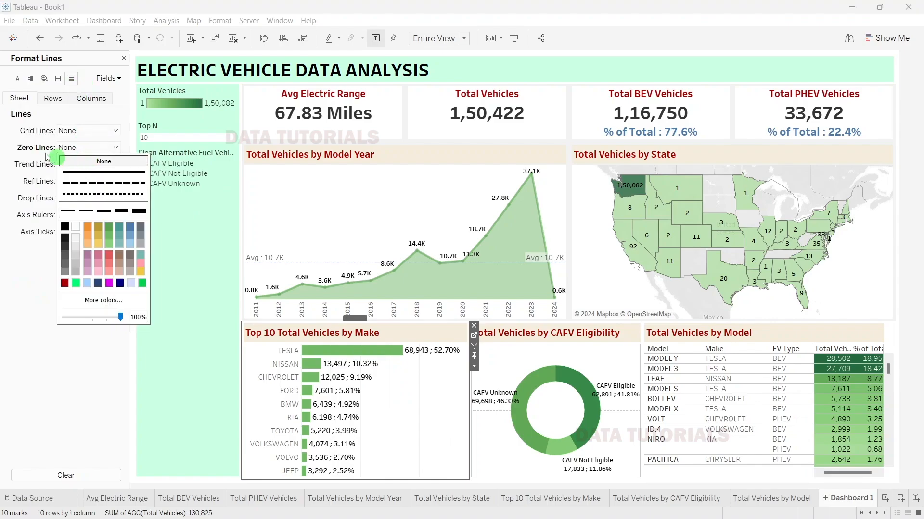
pyautogui.click(47, 99)
pyautogui.click(100, 99)
pyautogui.click(90, 131)
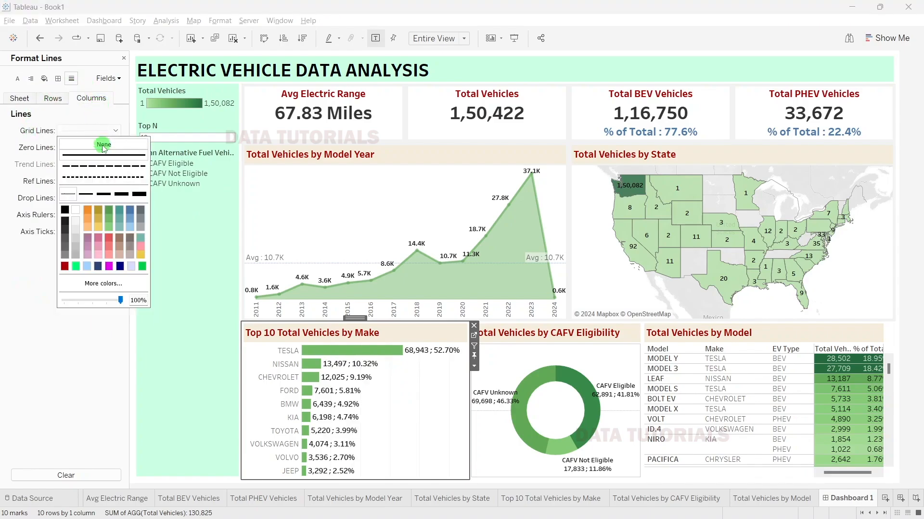
# Step: Set the Make headers in the Top 10 chart to Tableau Medium and align them left
pyautogui.click(271, 377)
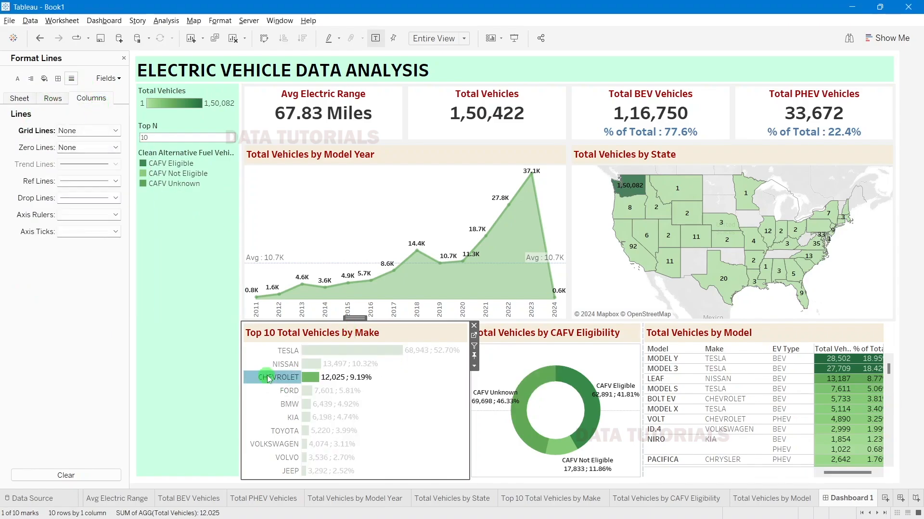
pyautogui.rightClick(270, 377)
pyautogui.click(299, 425)
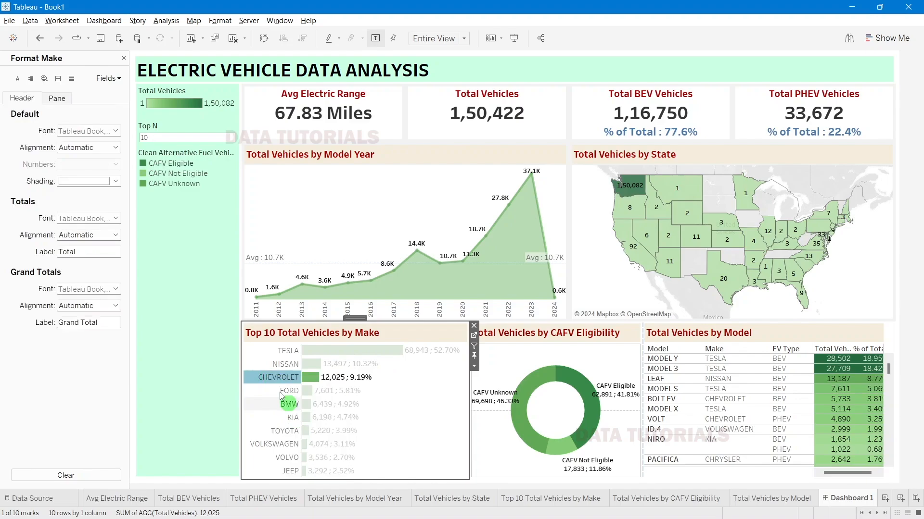
pyautogui.click(87, 131)
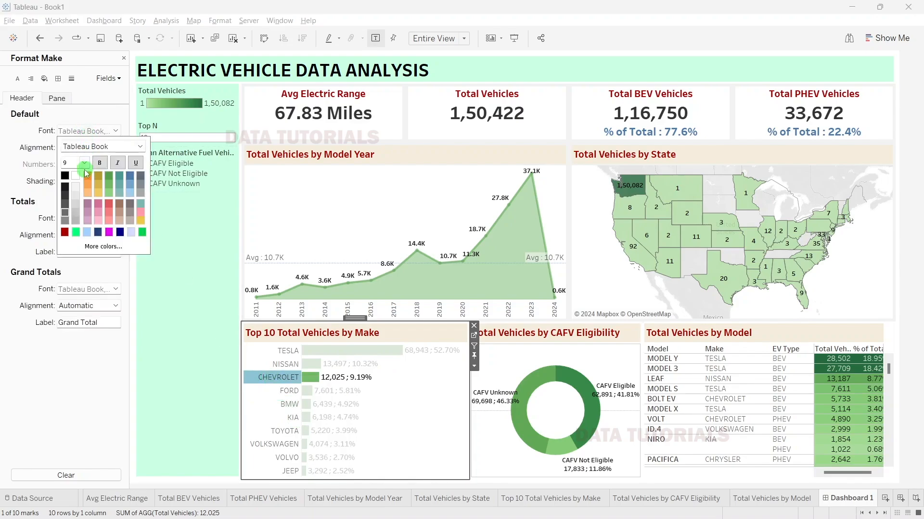
pyautogui.click(140, 147)
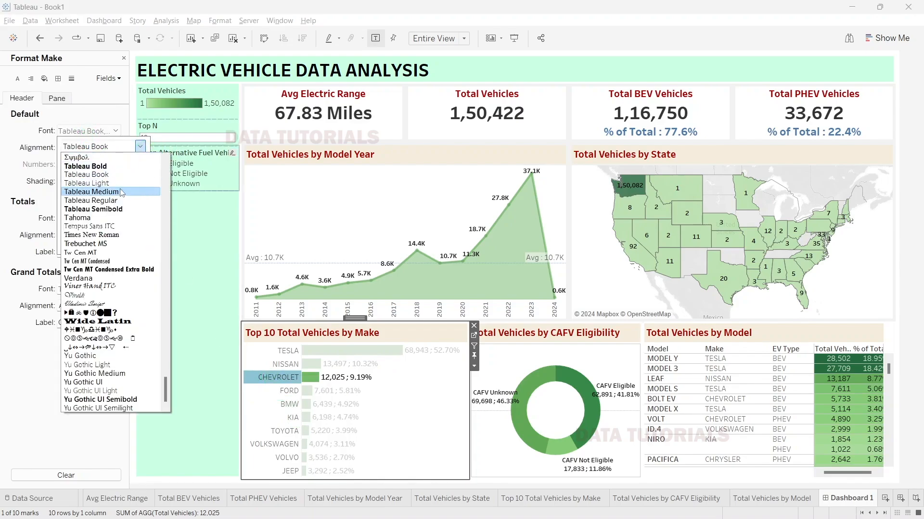
pyautogui.click(112, 189)
pyautogui.click(41, 162)
pyautogui.click(66, 148)
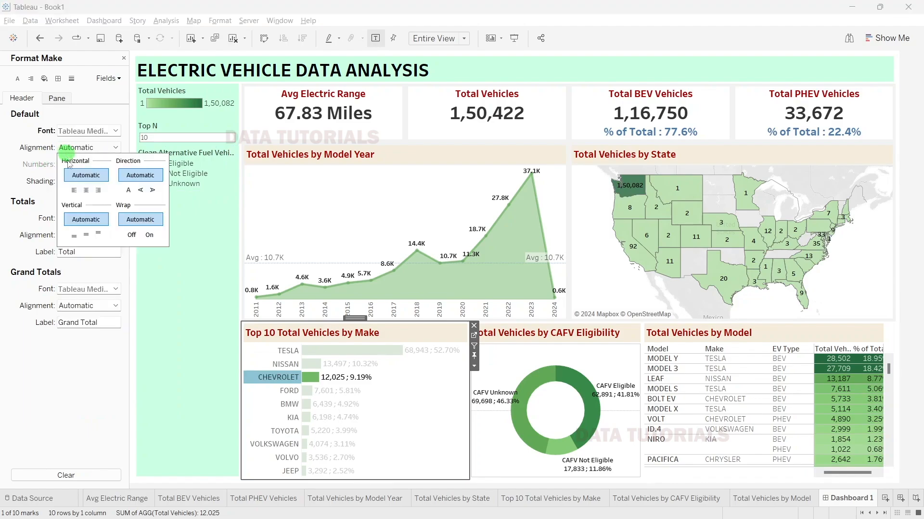
pyautogui.click(74, 190)
pyautogui.click(168, 263)
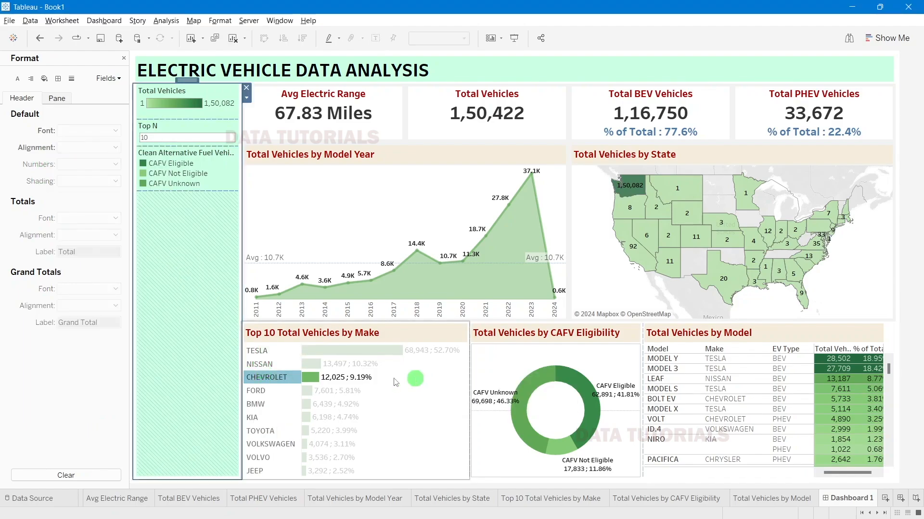
pyautogui.click(180, 371)
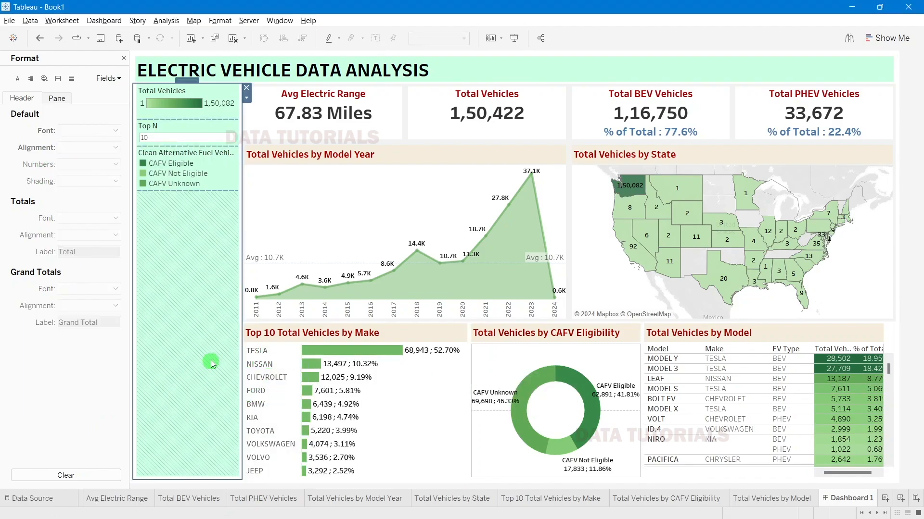
# Step: Set the pane borders of the row and column dividers to None on the CAFV Eligibility donut chart
pyautogui.click(559, 351)
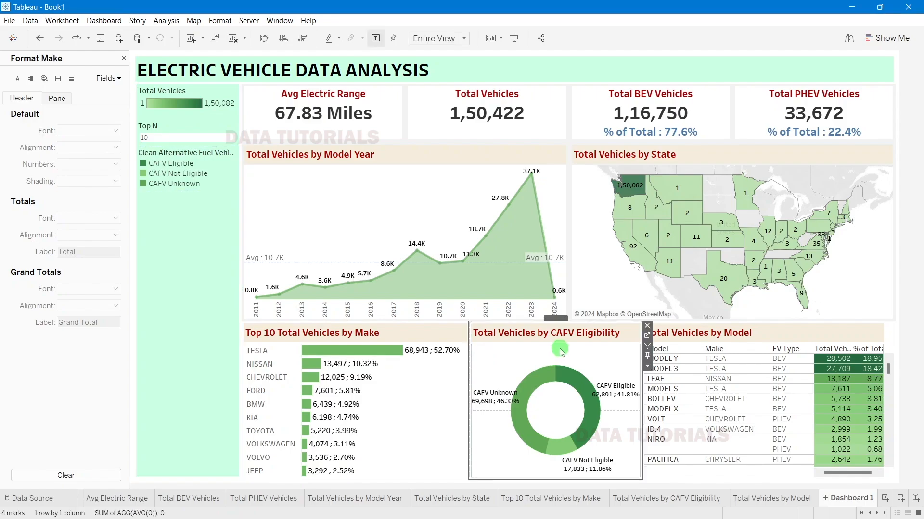
pyautogui.rightClick(561, 353)
pyautogui.click(591, 408)
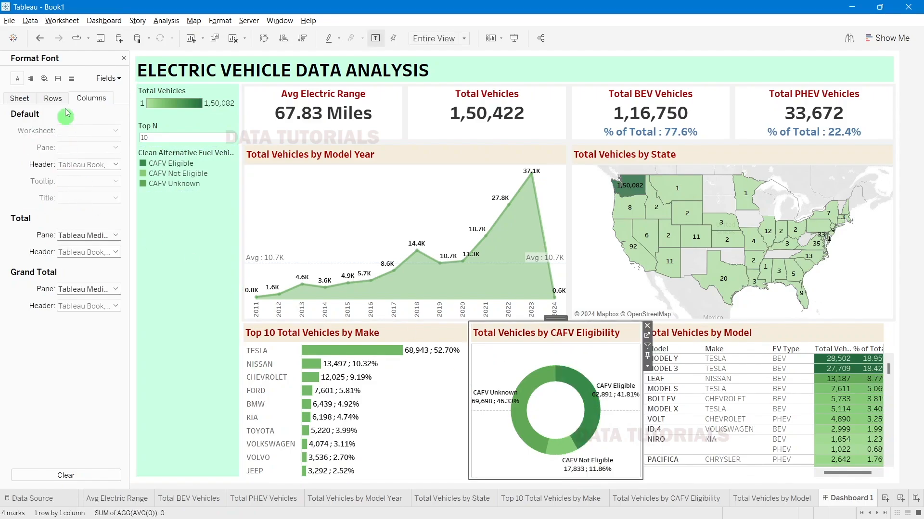
pyautogui.click(61, 83)
pyautogui.click(28, 101)
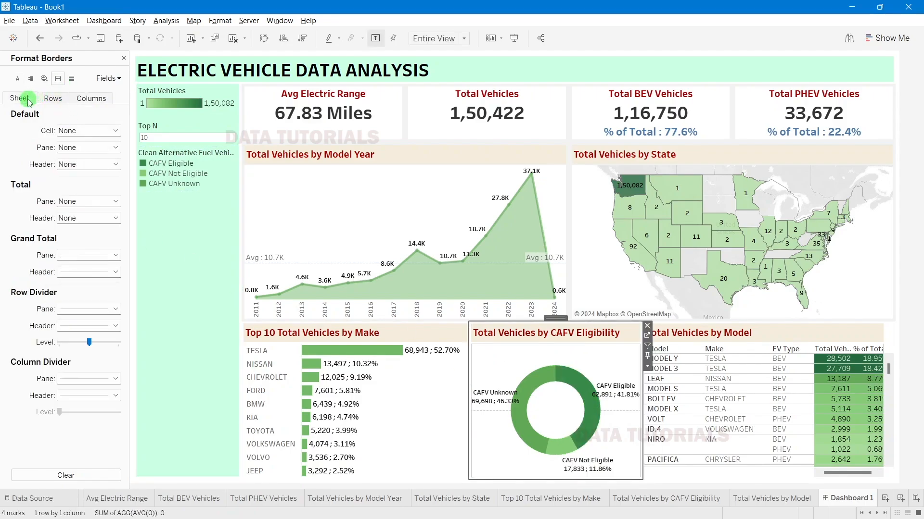
pyautogui.click(66, 311)
pyautogui.click(78, 323)
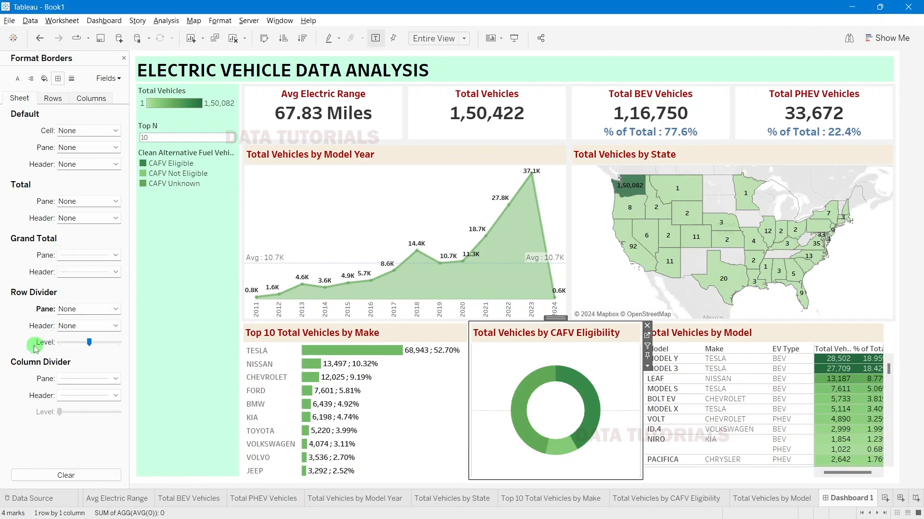
pyautogui.click(82, 381)
# Step: Set the CAFV Eligibility donut's zero lines to None and close the formatting options
pyautogui.click(72, 79)
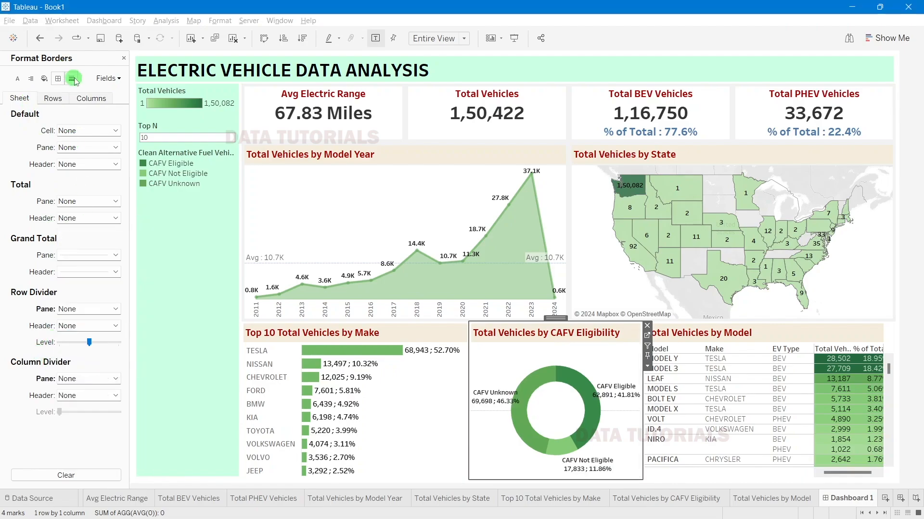
pyautogui.click(89, 147)
pyautogui.click(94, 161)
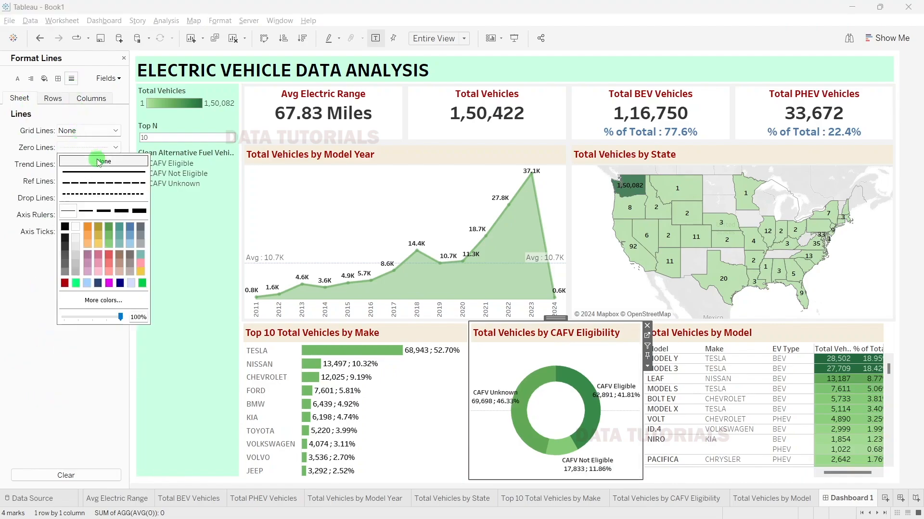
pyautogui.click(1, 393)
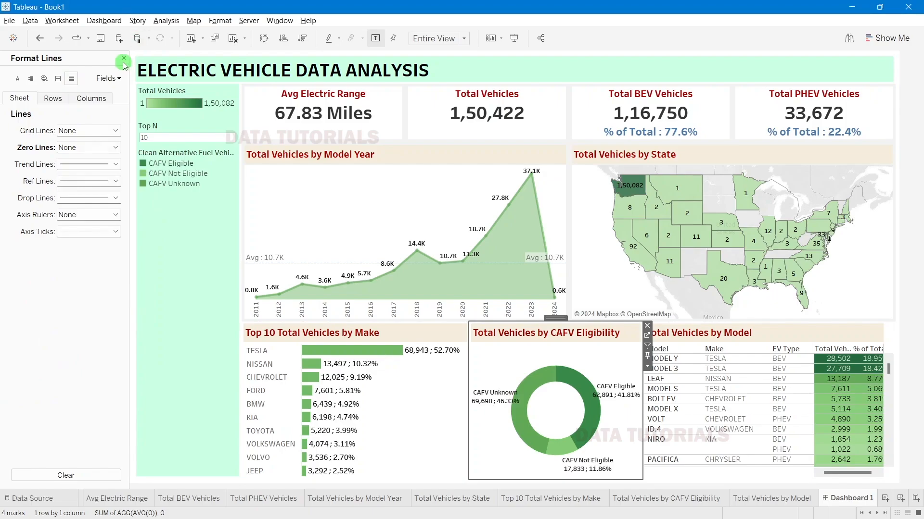
pyautogui.click(123, 59)
# Step: Narrow the Top 10 Total Vehicles by Make chart slightly to widen the neighbouring CAFV Eligibility donut
pyautogui.click(400, 345)
pyautogui.moveTo(468, 382); pyautogui.dragTo(452, 382)
pyautogui.click(425, 384)
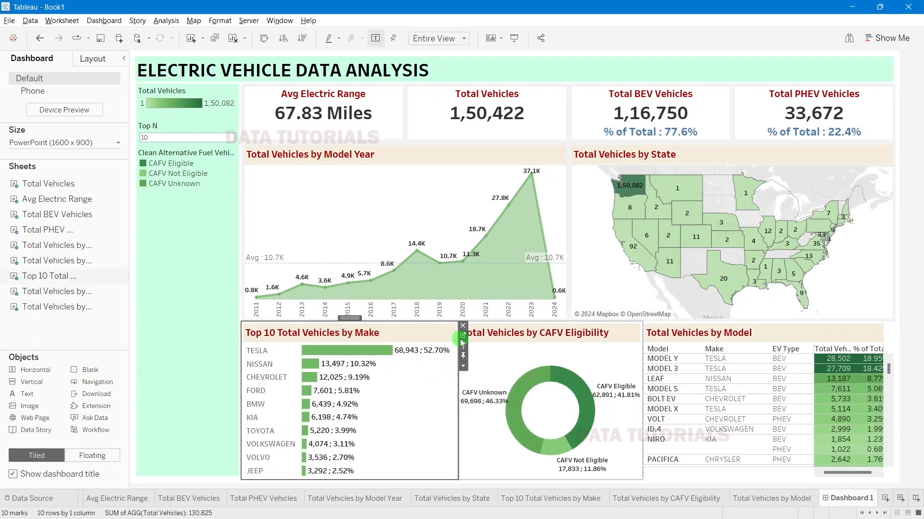
# Step: Reduce the bar labels on the Top 10 Total Vehicles by Make sheet to 8 pt and return to Dashboard 1
pyautogui.click(462, 339)
pyautogui.click(208, 209)
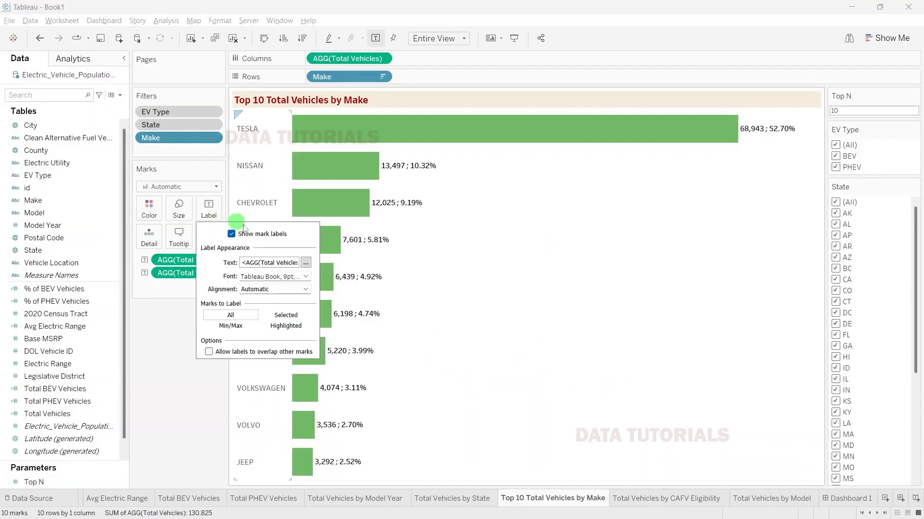
pyautogui.click(306, 263)
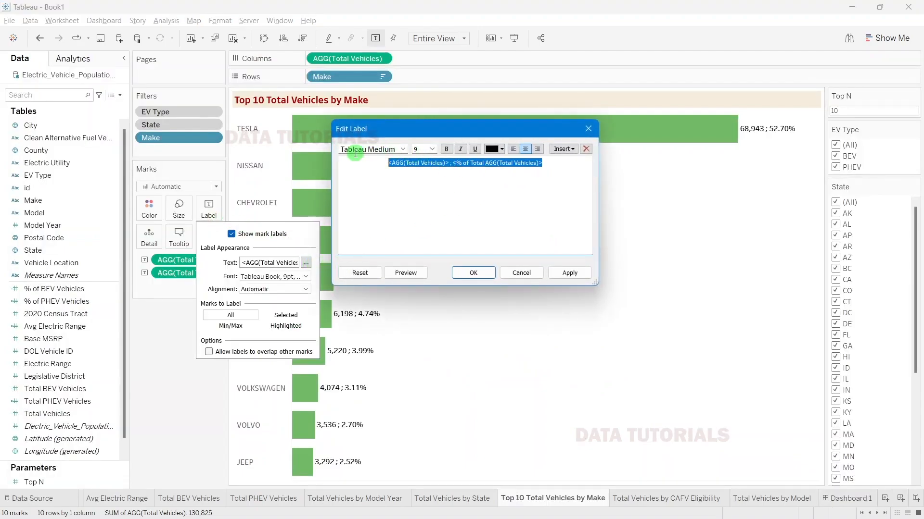
pyautogui.click(431, 149)
pyautogui.click(425, 159)
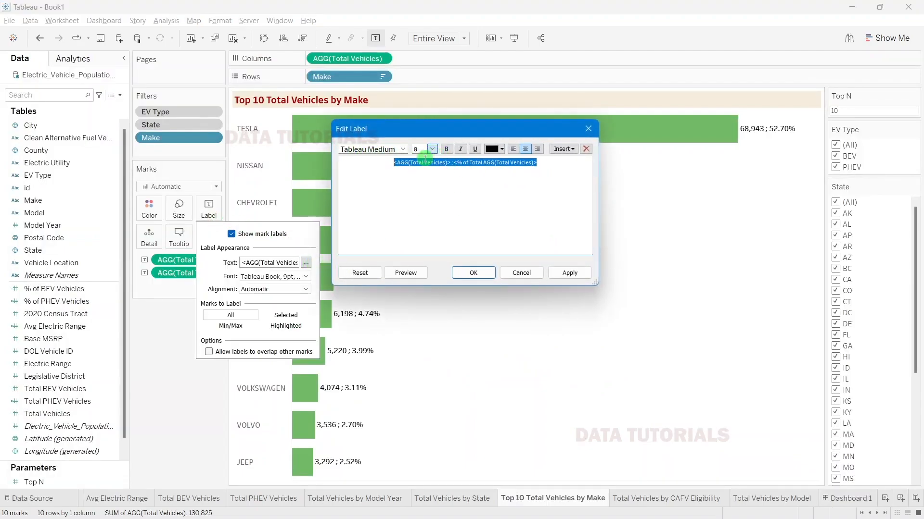
pyautogui.click(572, 274)
pyautogui.click(481, 274)
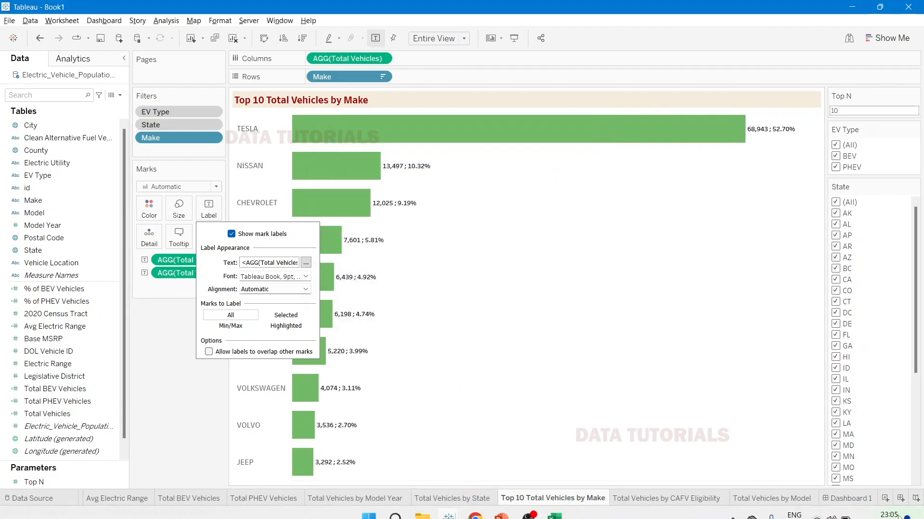
pyautogui.click(845, 498)
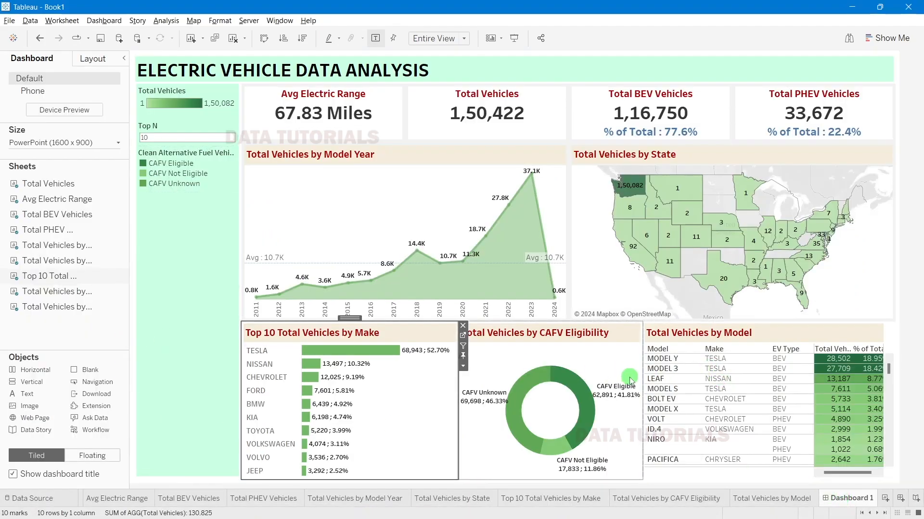
# Step: Set the Total Vehicles by Model table on the dashboard to Fit Width
pyautogui.click(746, 339)
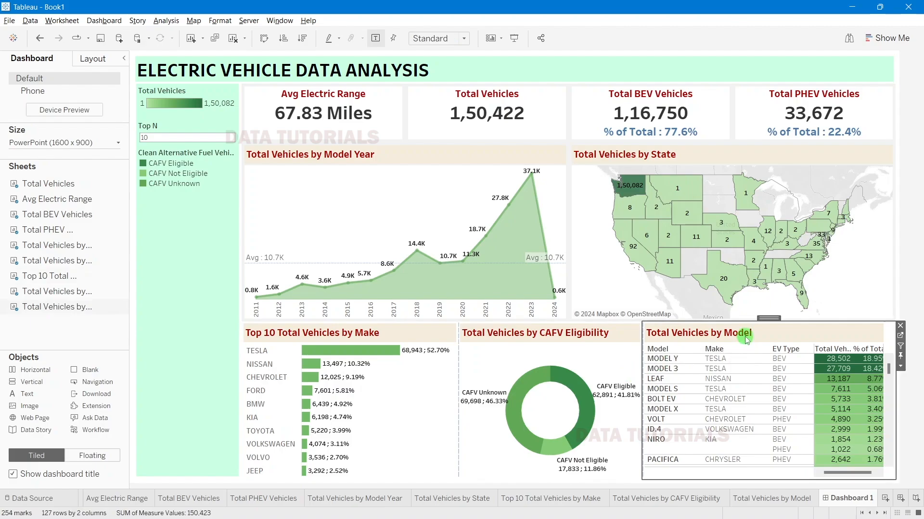
pyautogui.click(449, 38)
pyautogui.click(447, 59)
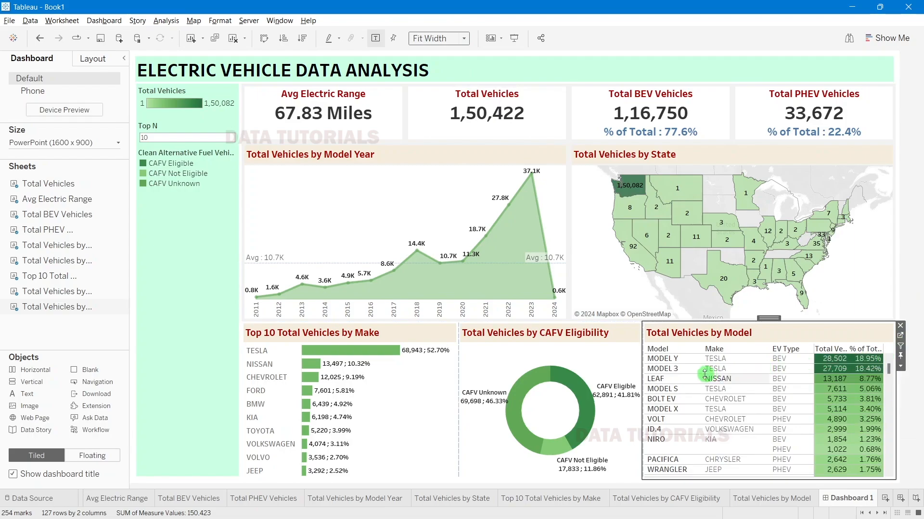
# Step: Narrow the model table's Model, Make and EV Type columns to widen the measure columns, and make its header row slightly taller
pyautogui.moveTo(703, 365); pyautogui.dragTo(693, 365)
pyautogui.moveTo(759, 362); pyautogui.dragTo(784, 363)
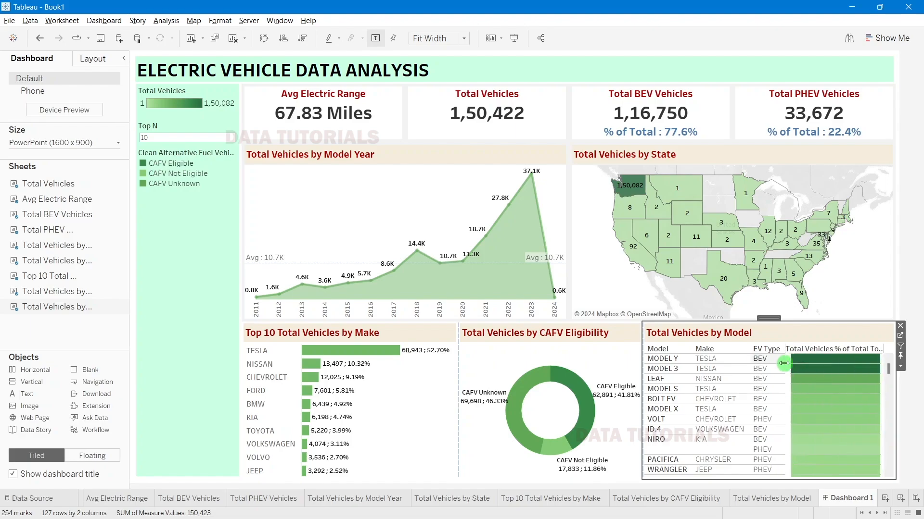
pyautogui.click(921, 291)
pyautogui.click(679, 361)
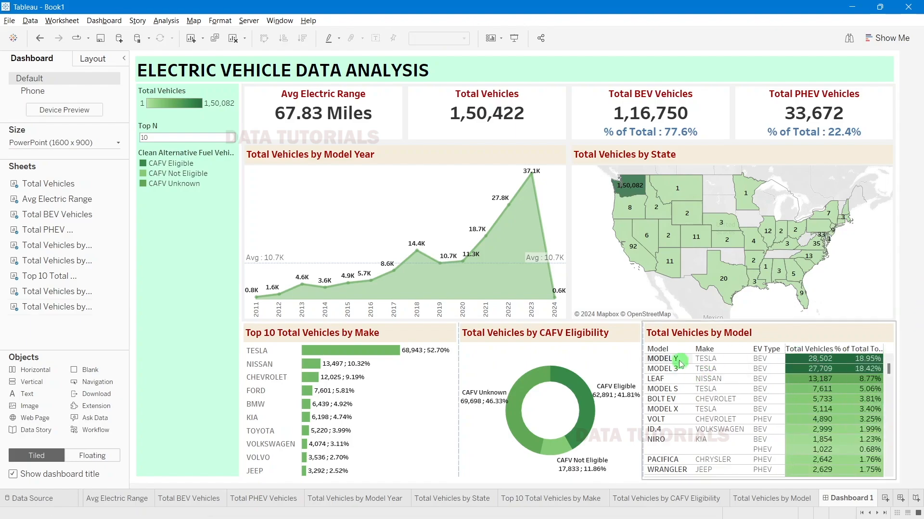
pyautogui.moveTo(679, 354); pyautogui.dragTo(679, 363)
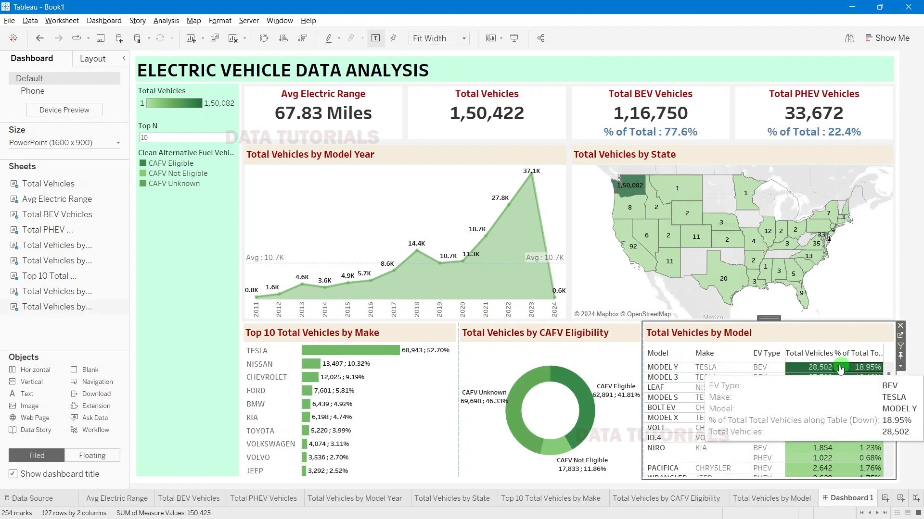
pyautogui.rightClick(805, 352)
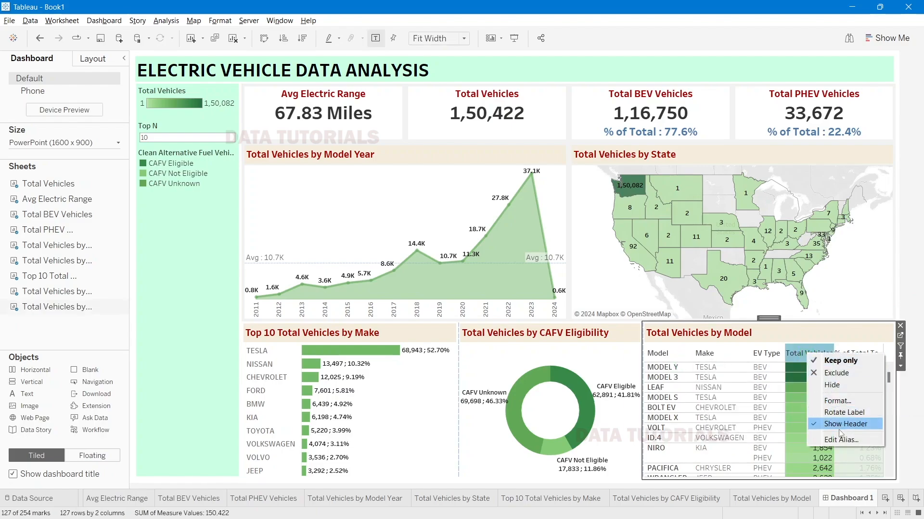
pyautogui.click(839, 438)
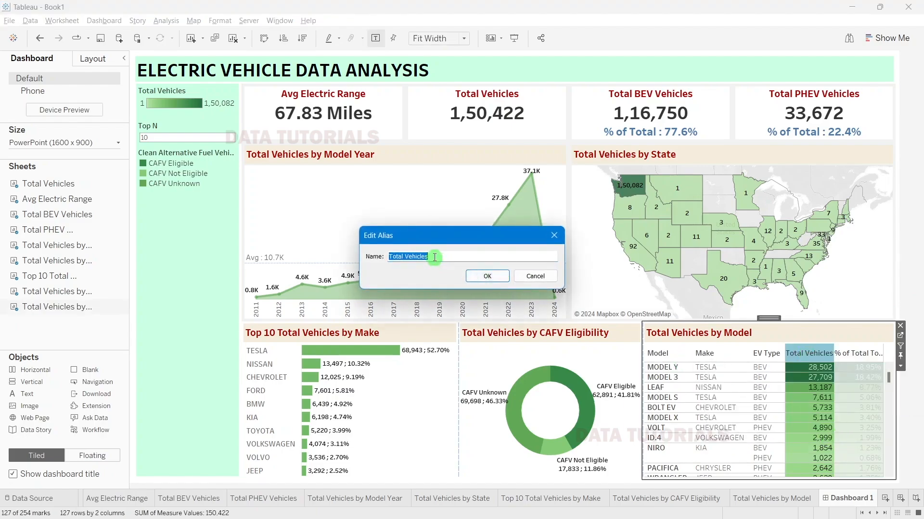
pyautogui.click(485, 277)
# Step: Shorten the alias of the model table's percentage column header to "% of Total" and clear the selection
pyautogui.rightClick(856, 347)
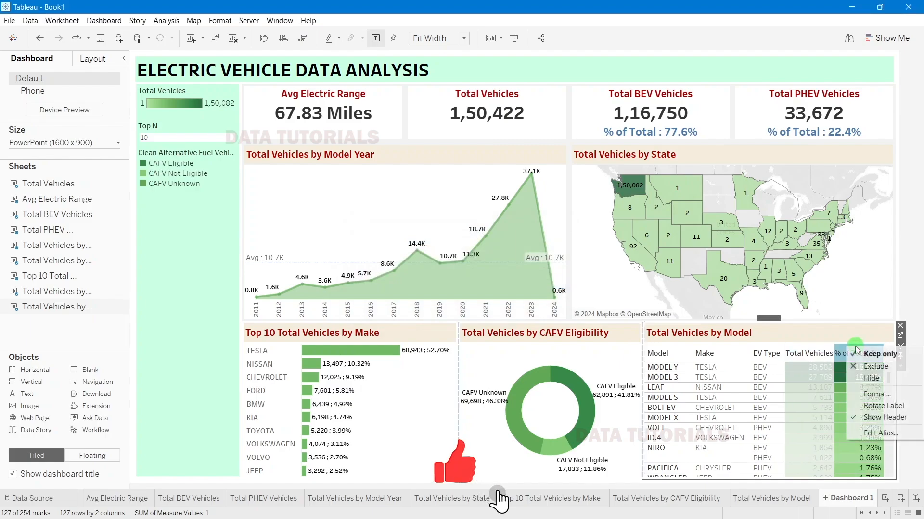
pyautogui.click(880, 433)
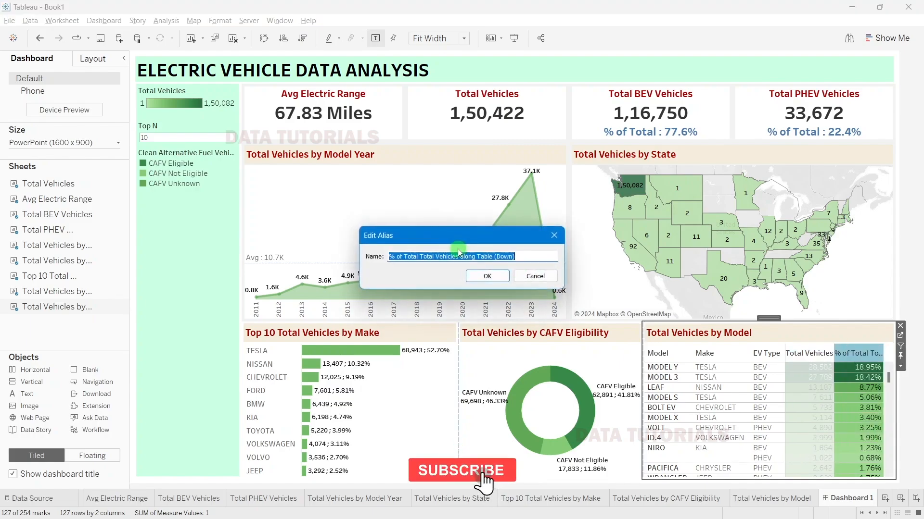
pyautogui.click(422, 255)
pyautogui.moveTo(420, 257); pyautogui.dragTo(526, 260)
pyautogui.press('BackSpace')
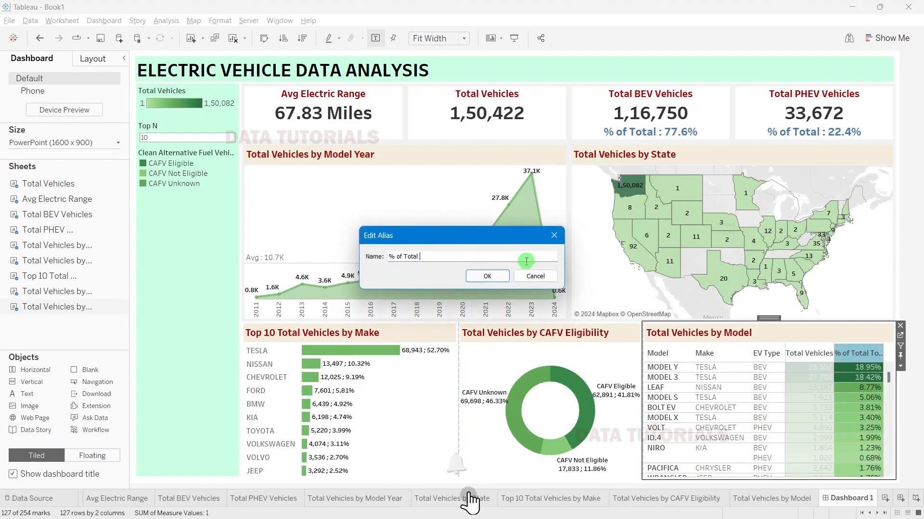
pyautogui.click(487, 276)
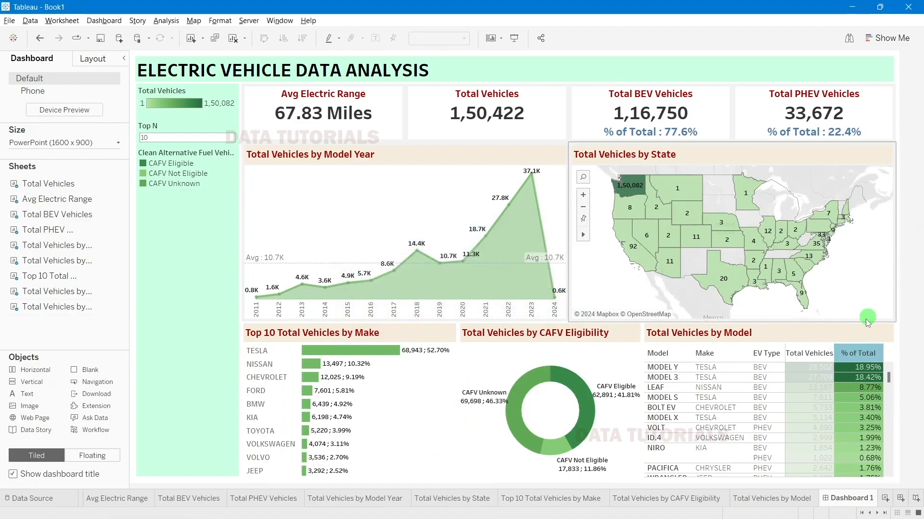
pyautogui.click(920, 284)
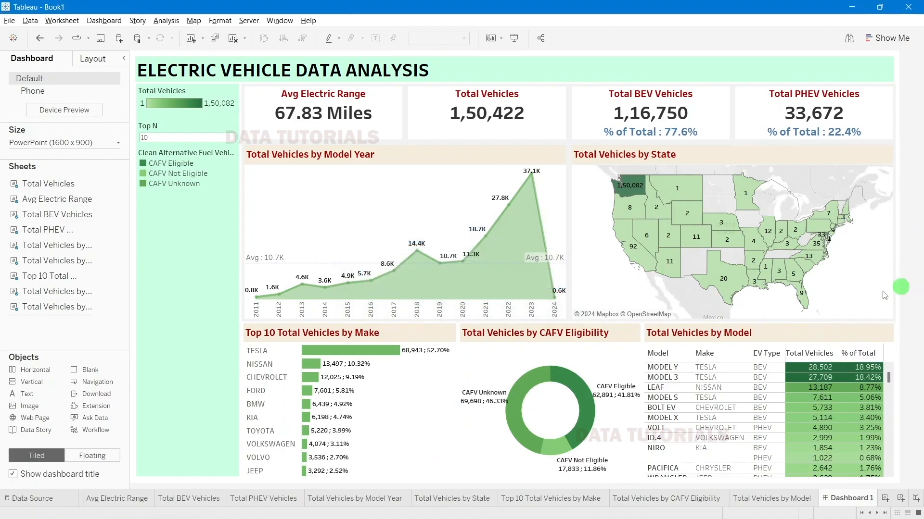
# Step: Change the header font of the Make field in the Total Vehicles by Model table to Tableau Medium
pyautogui.rightClick(715, 403)
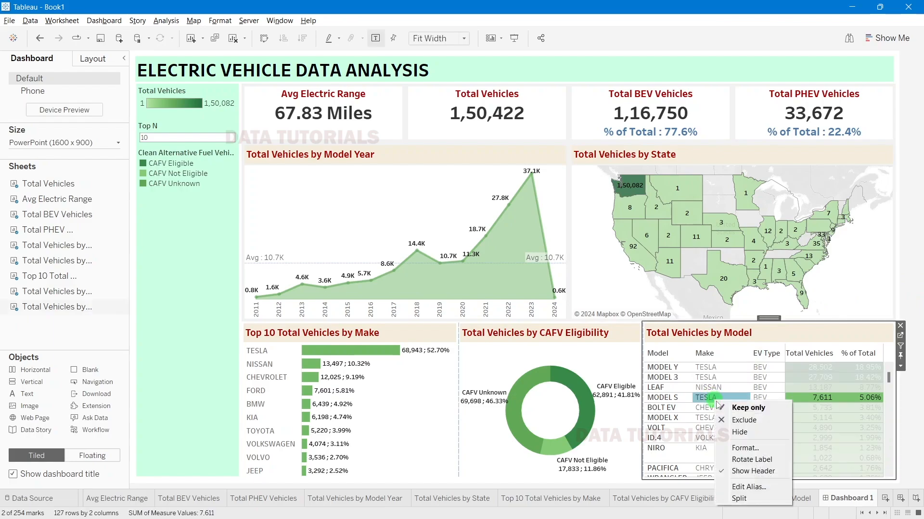
pyautogui.click(720, 436)
pyautogui.click(726, 401)
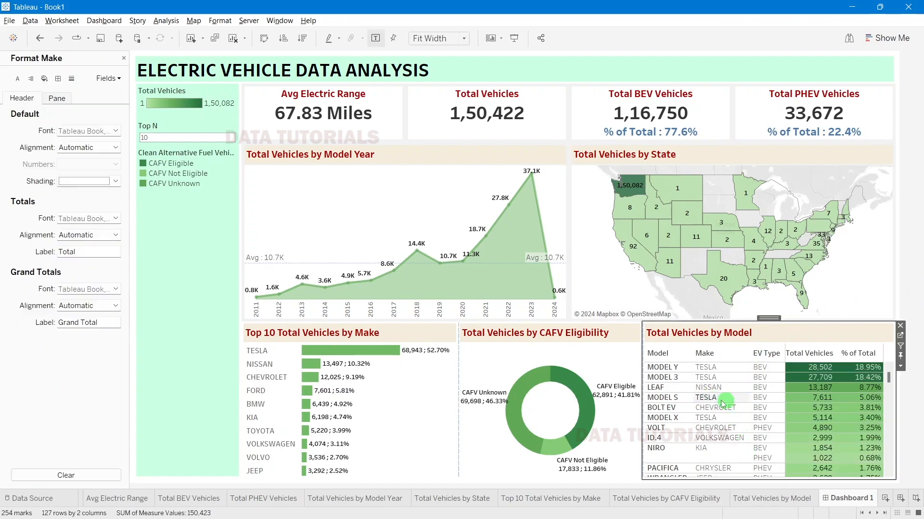
pyautogui.click(80, 132)
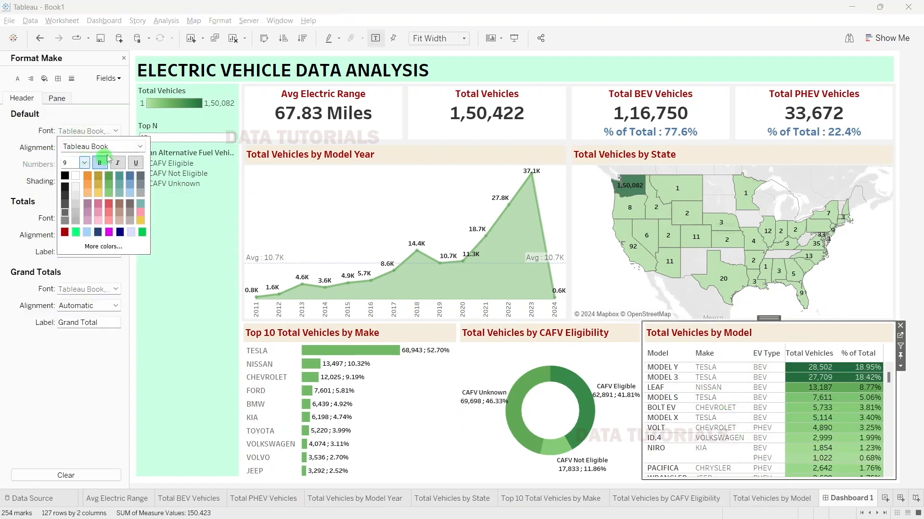
pyautogui.click(142, 147)
pyautogui.click(102, 190)
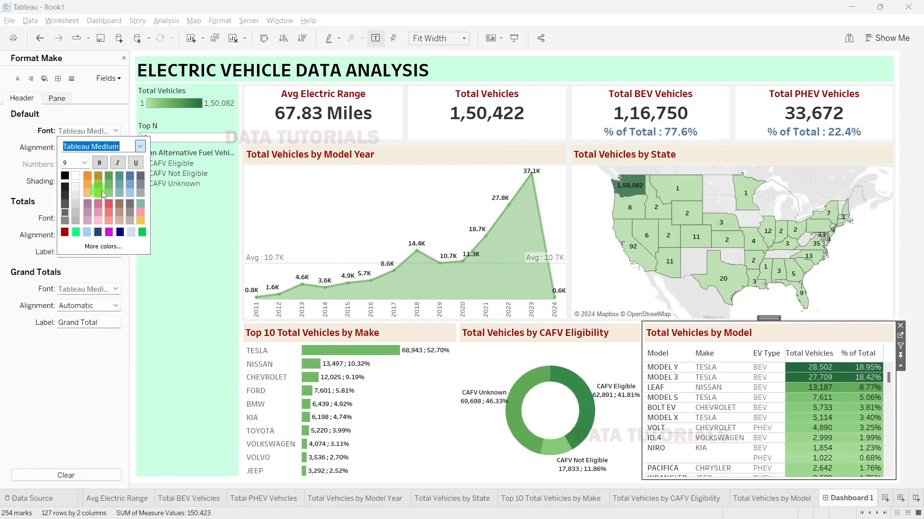
pyautogui.click(764, 381)
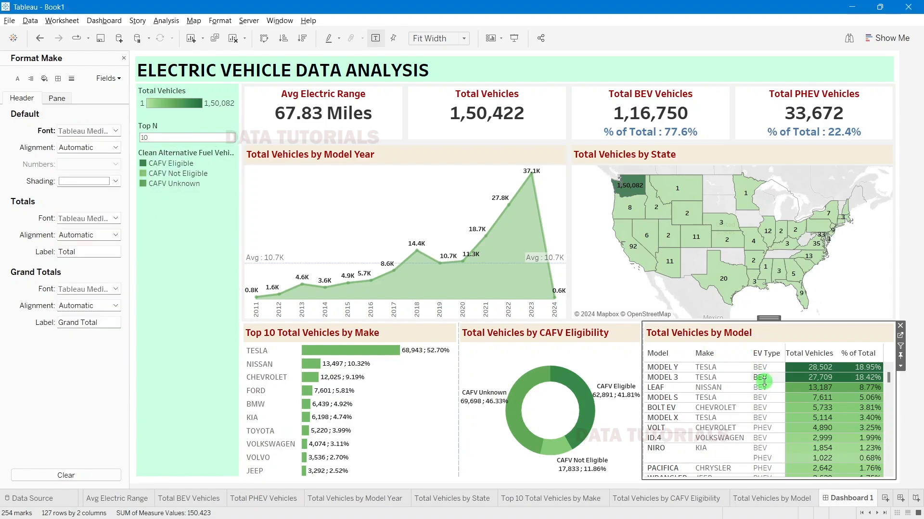
# Step: Change the header font of the EV Type field in the model table to Tableau Medium
pyautogui.click(764, 381)
pyautogui.click(116, 131)
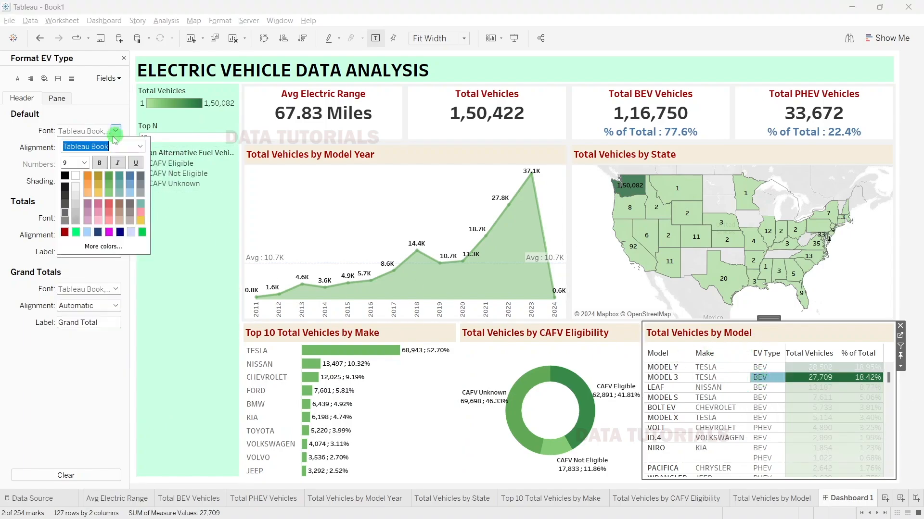
pyautogui.click(142, 147)
pyautogui.click(102, 191)
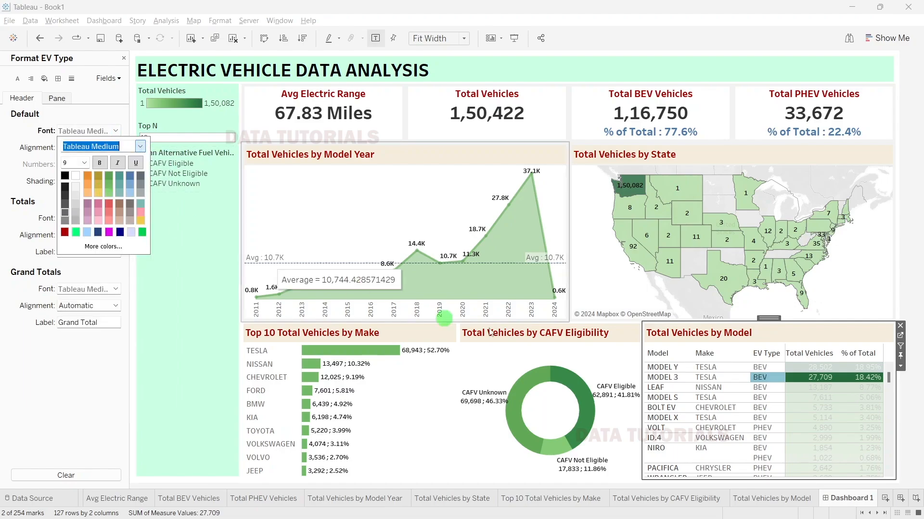
pyautogui.click(796, 379)
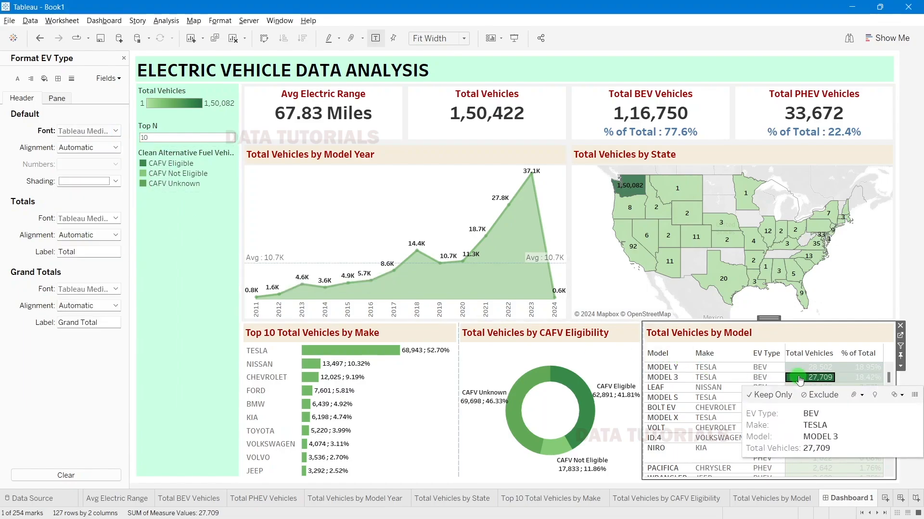
pyautogui.click(107, 78)
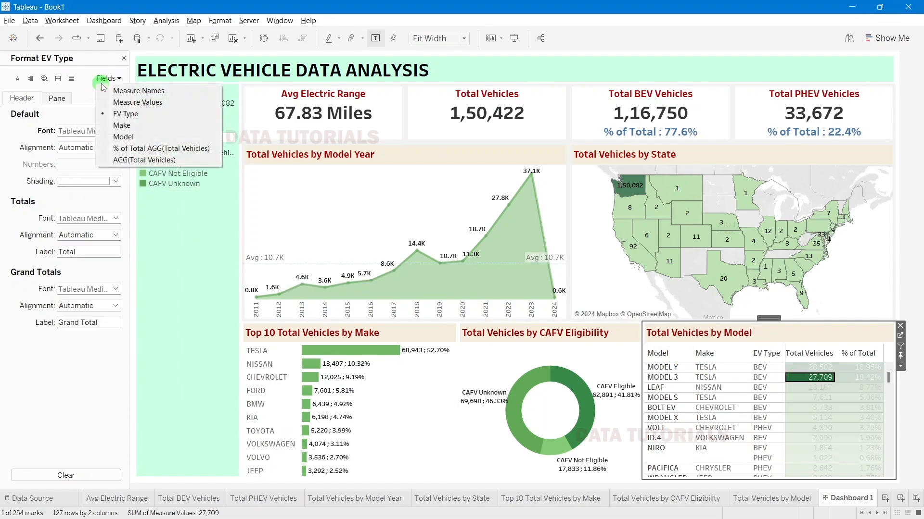
pyautogui.click(76, 132)
pyautogui.click(80, 133)
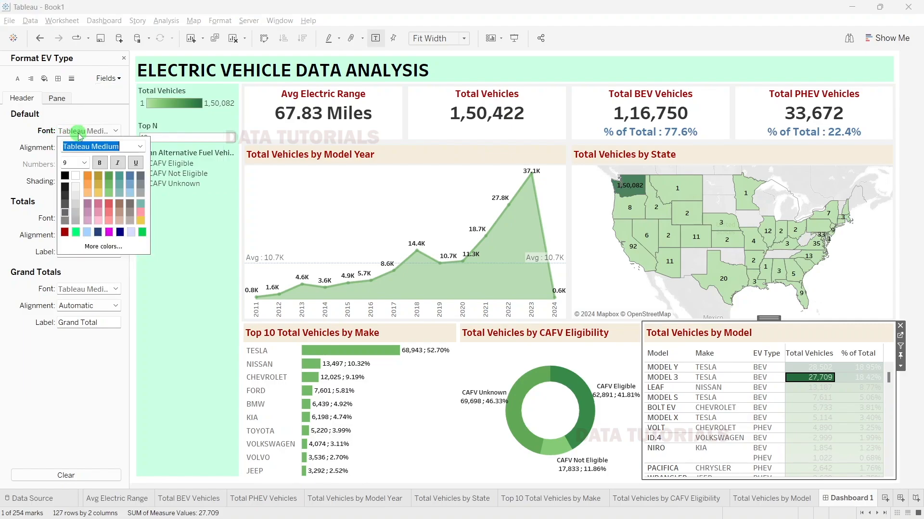
# Step: Set the default worksheet font of the Total Vehicles by Model table to Tableau Medium and close the formatting options
pyautogui.rightClick(813, 378)
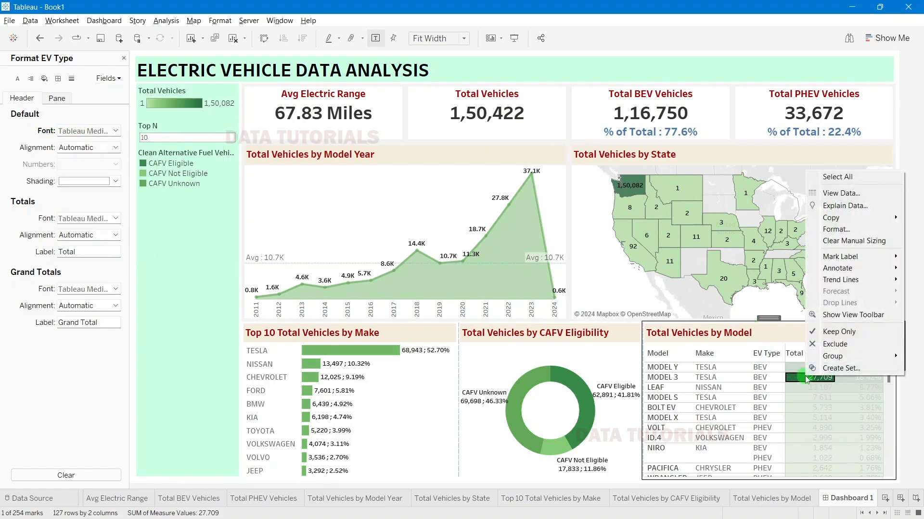
pyautogui.click(836, 228)
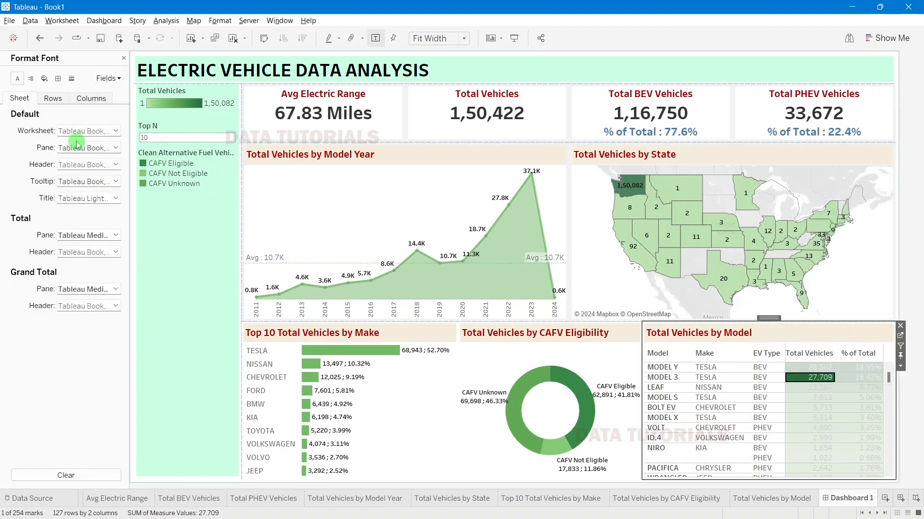
pyautogui.click(75, 139)
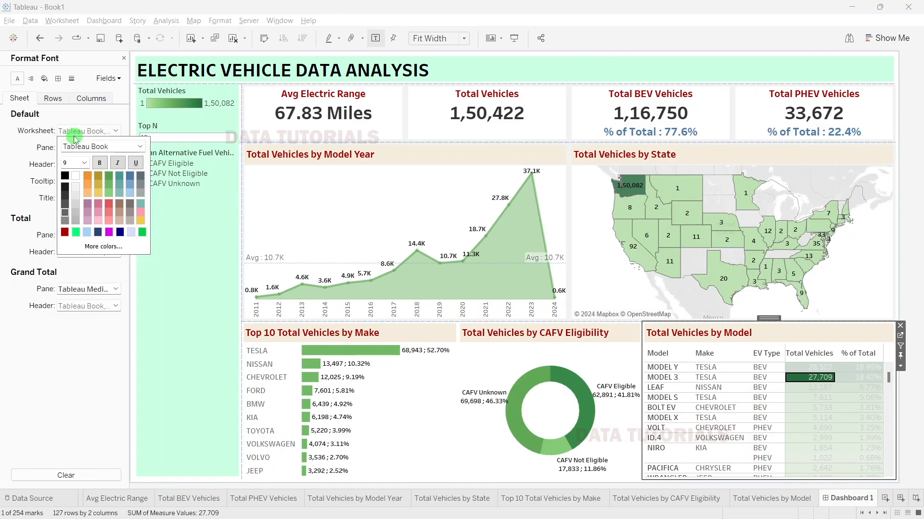
pyautogui.click(140, 146)
pyautogui.click(87, 193)
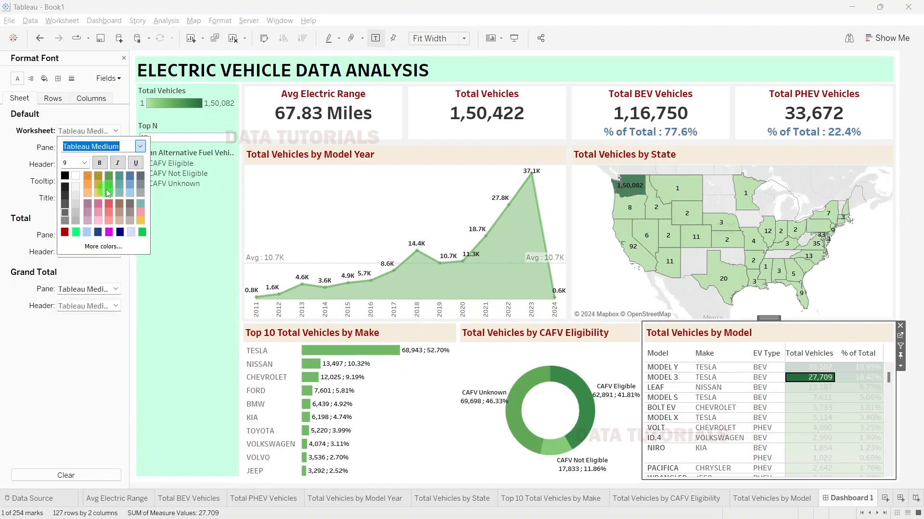
pyautogui.click(847, 381)
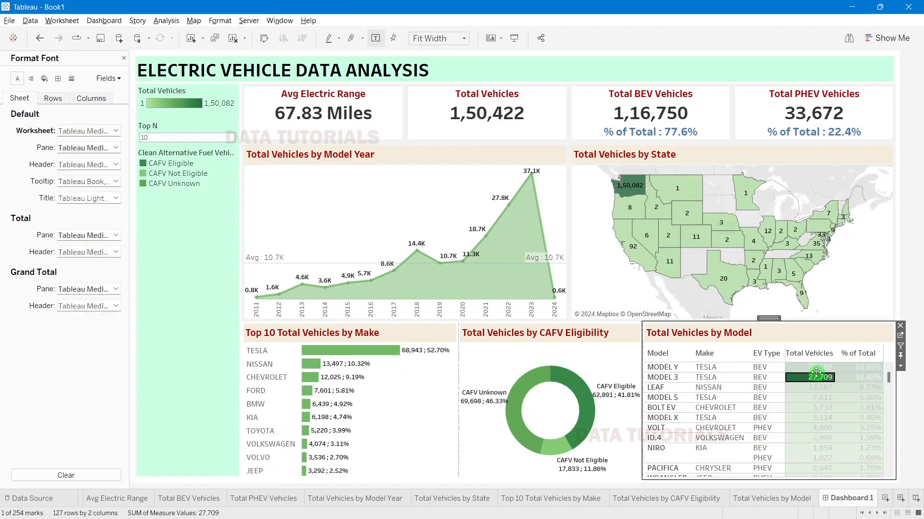
pyautogui.click(816, 386)
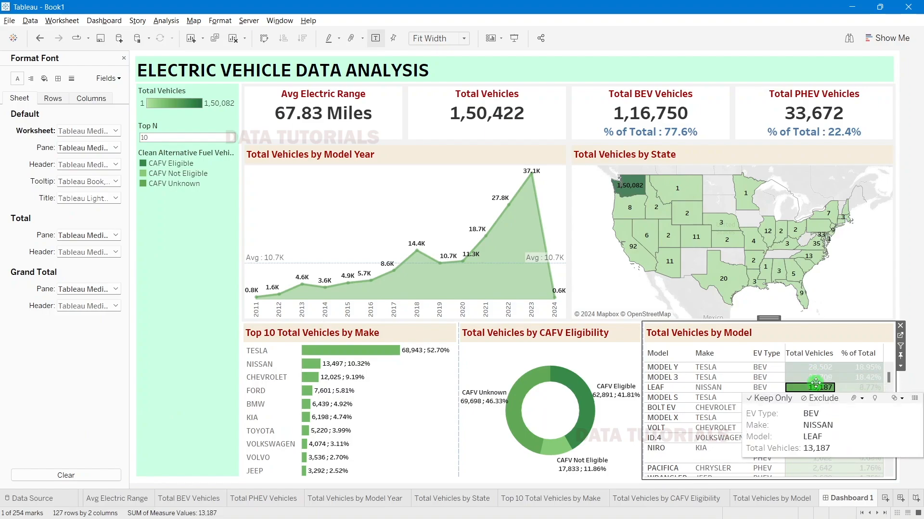
pyautogui.click(707, 389)
pyautogui.click(707, 389)
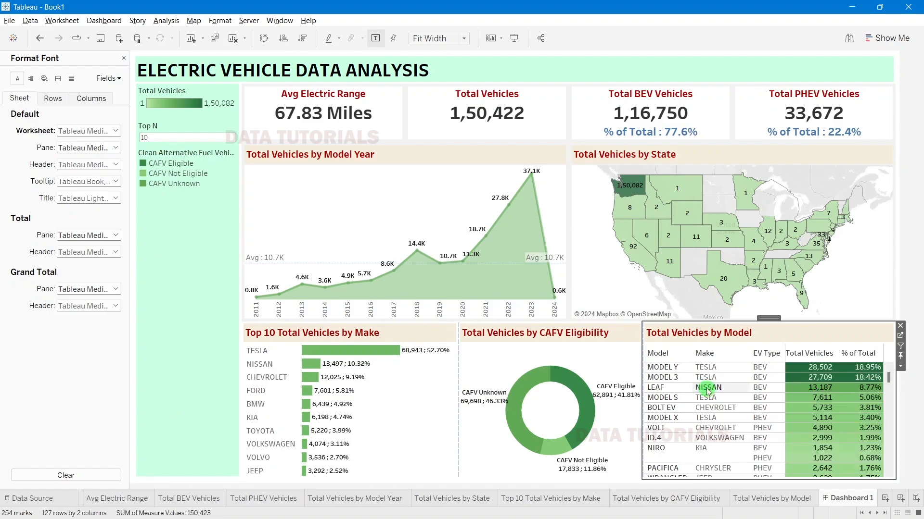
pyautogui.click(922, 157)
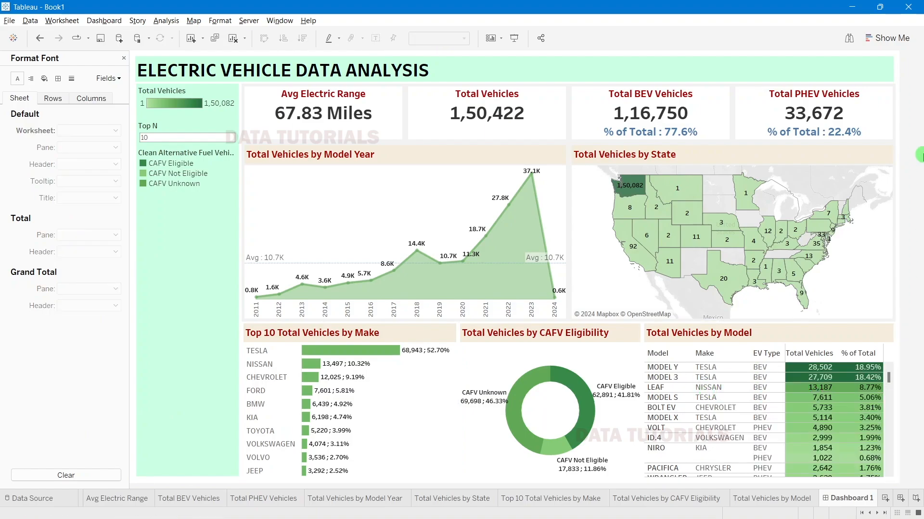
pyautogui.click(123, 59)
# Step: Shade the field labels of the Total Vehicles by Model table with the light blue color #a0d1ff
pyautogui.rightClick(723, 351)
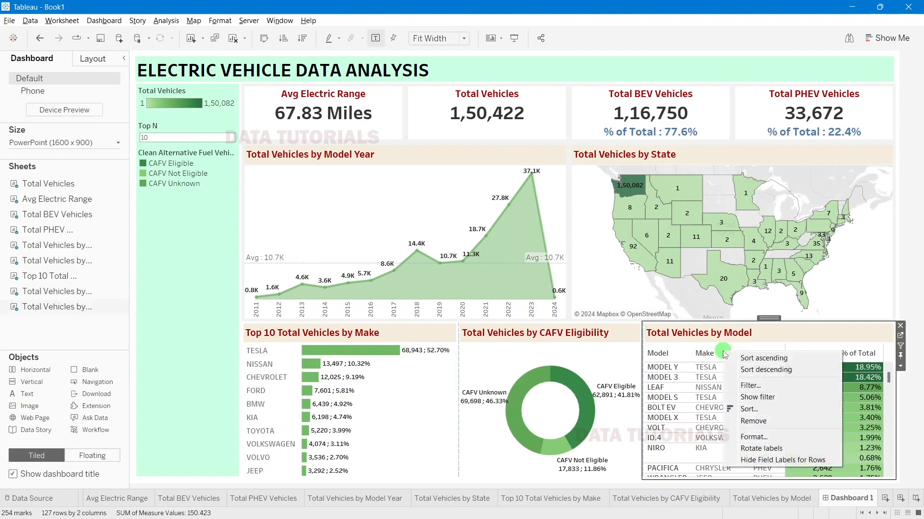
pyautogui.click(753, 437)
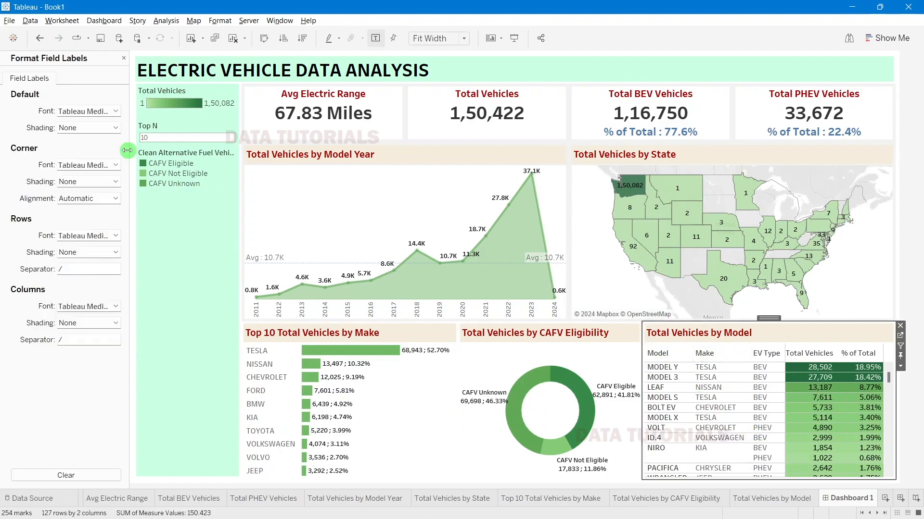
pyautogui.click(88, 128)
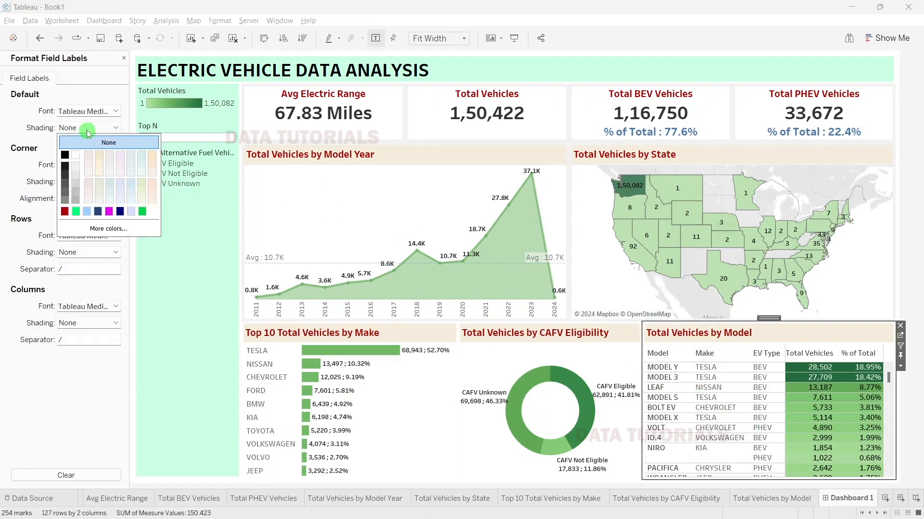
pyautogui.click(89, 212)
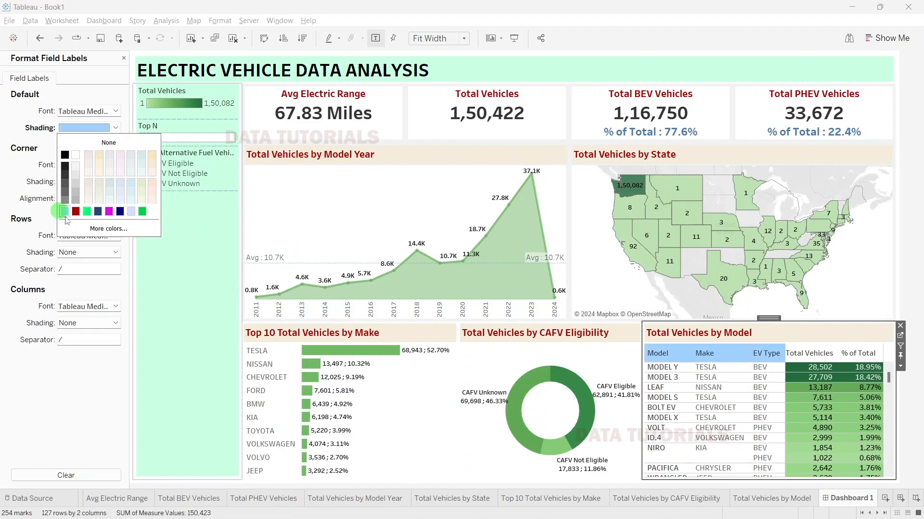
pyautogui.click(109, 228)
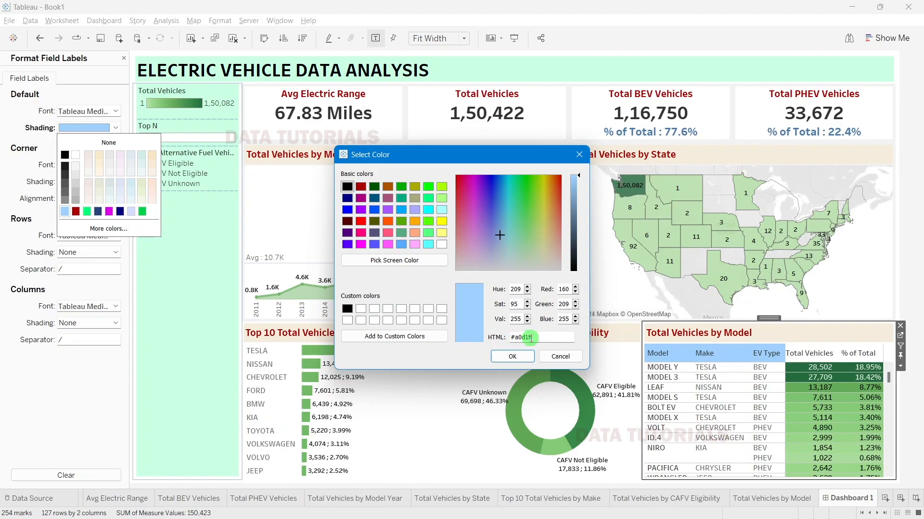
pyautogui.click(513, 356)
# Step: Apply the same light blue shading to the model table's Measure Names headers, clear the selection and close the formatting options
pyautogui.click(812, 355)
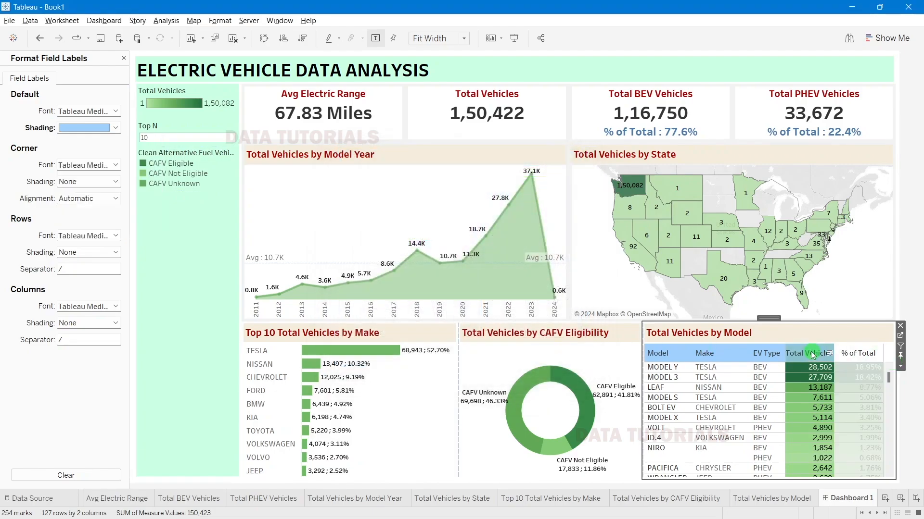
pyautogui.rightClick(812, 354)
pyautogui.click(837, 398)
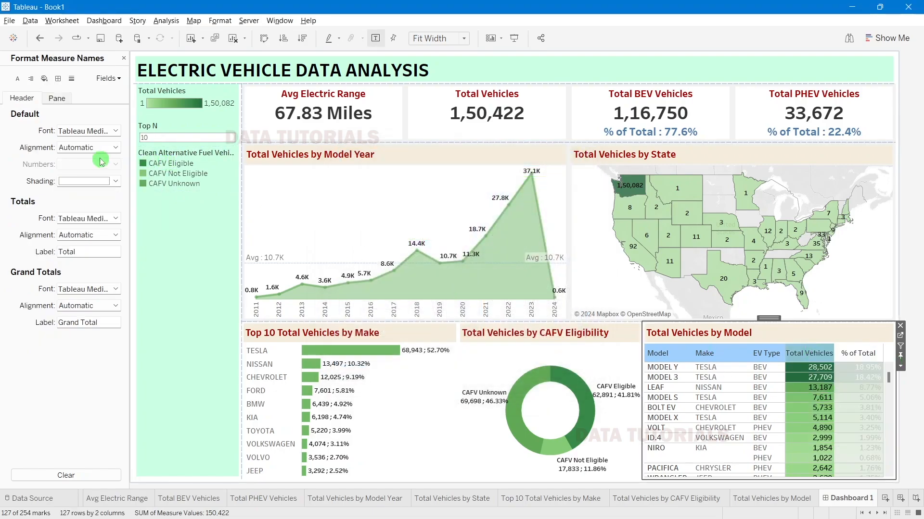
pyautogui.click(86, 181)
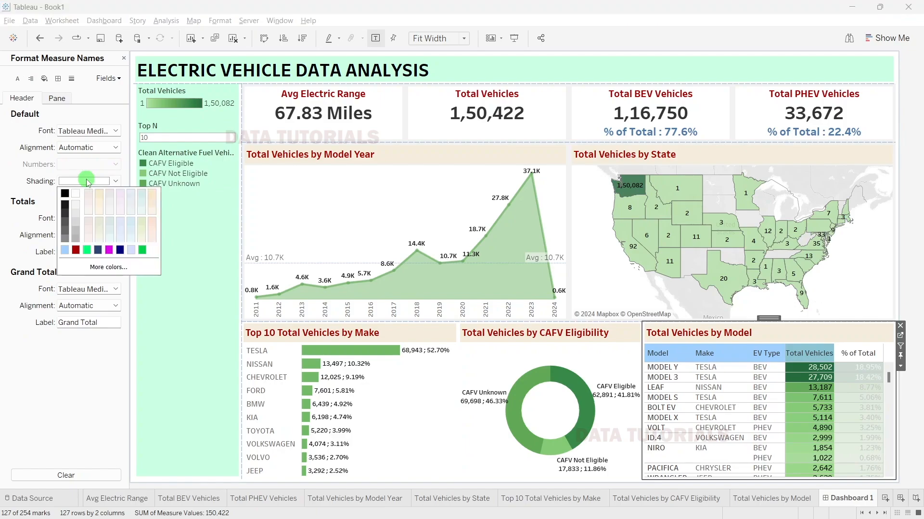
pyautogui.click(65, 253)
pyautogui.click(920, 214)
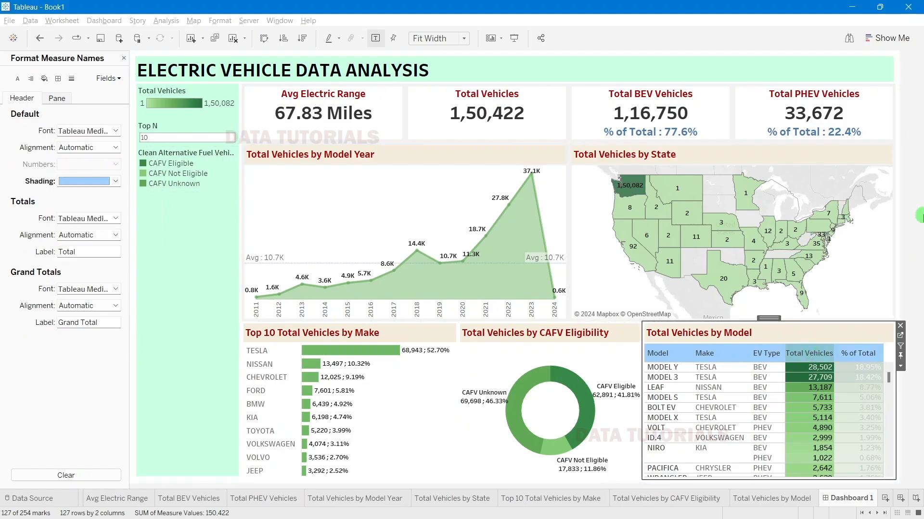
pyautogui.click(801, 357)
pyautogui.click(920, 198)
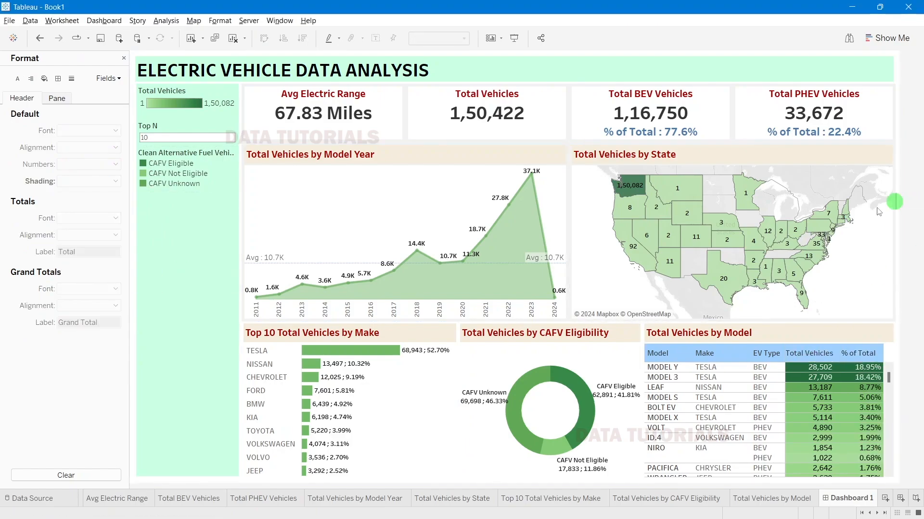
pyautogui.click(123, 59)
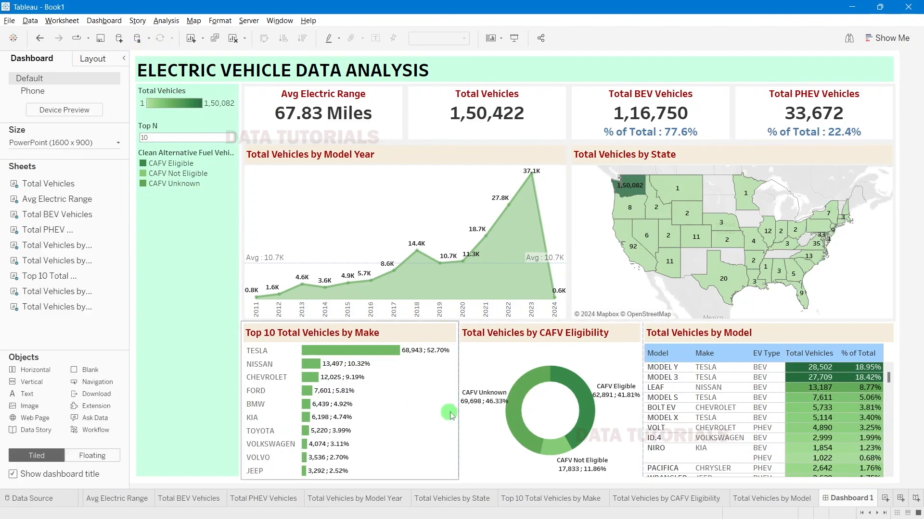
# Step: Widen the CAFV Eligibility chart on both sides and narrow the Model and Make columns of the Total Vehicles by Model table
pyautogui.moveTo(456, 413); pyautogui.dragTo(443, 407)
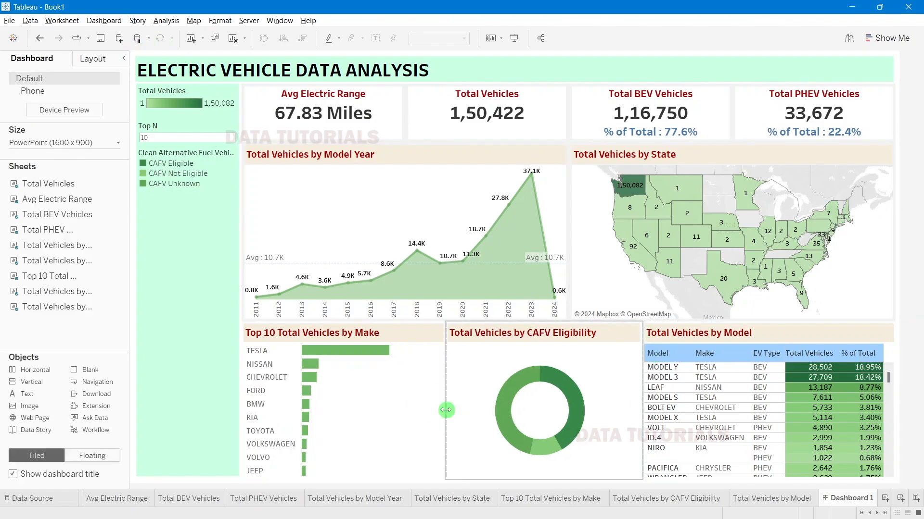
pyautogui.moveTo(644, 393); pyautogui.dragTo(648, 395)
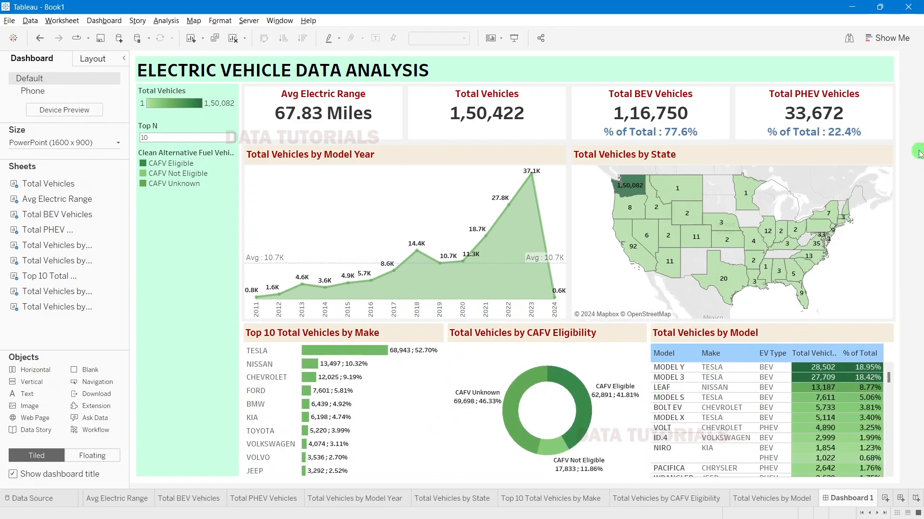
pyautogui.click(754, 375)
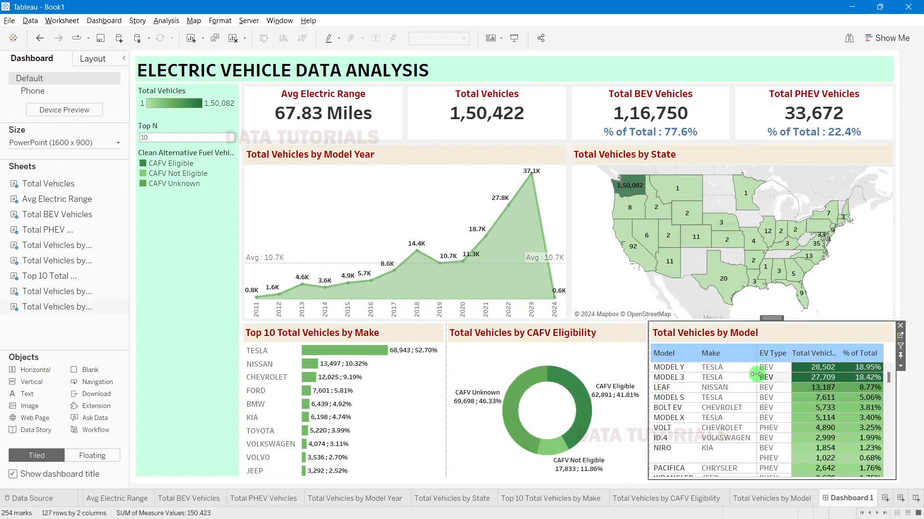
pyautogui.moveTo(752, 375); pyautogui.dragTo(749, 375)
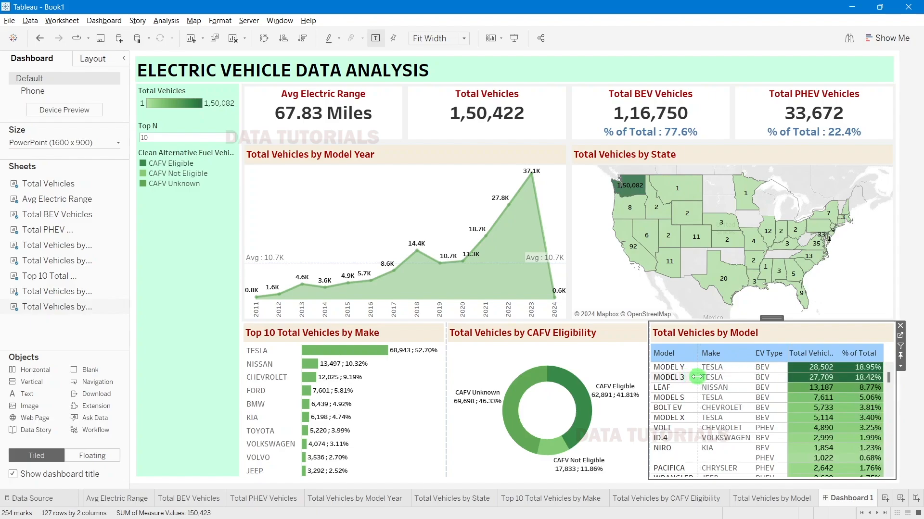
pyautogui.moveTo(697, 378); pyautogui.dragTo(695, 377)
pyautogui.click(906, 154)
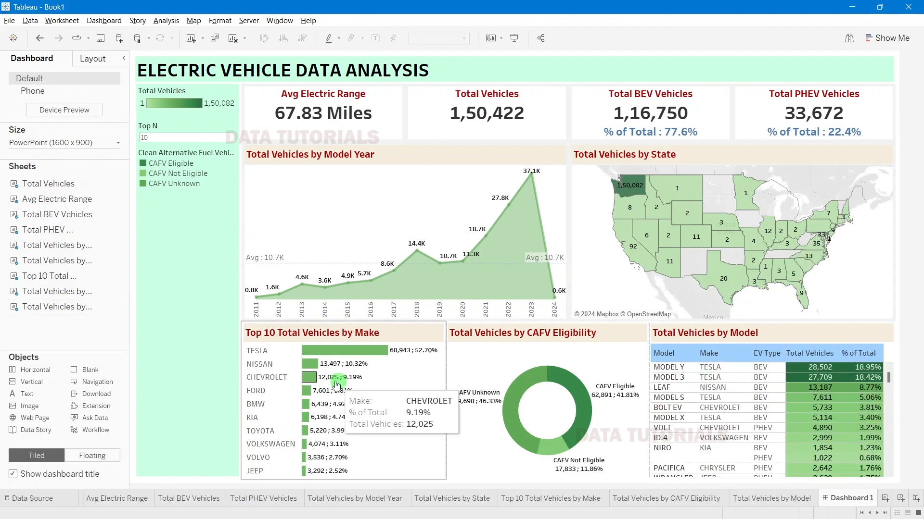
# Step: Give the container holding the Make, CAFV Eligibility and Model views a light gray background at 50% opacity
pyautogui.click(525, 336)
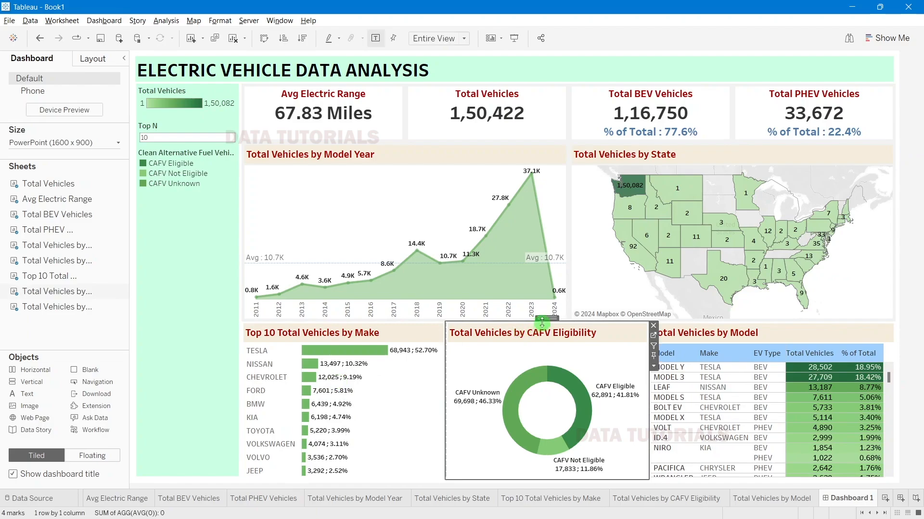
pyautogui.doubleClick(542, 322)
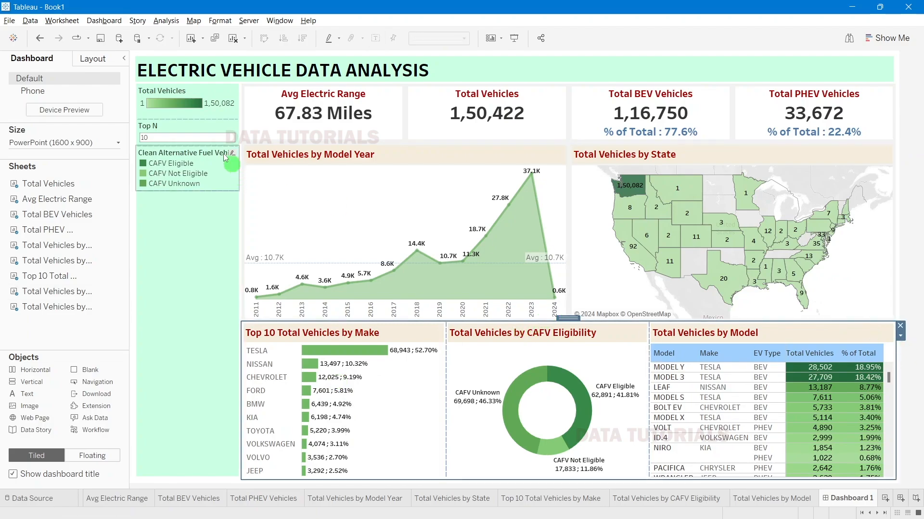
pyautogui.click(87, 58)
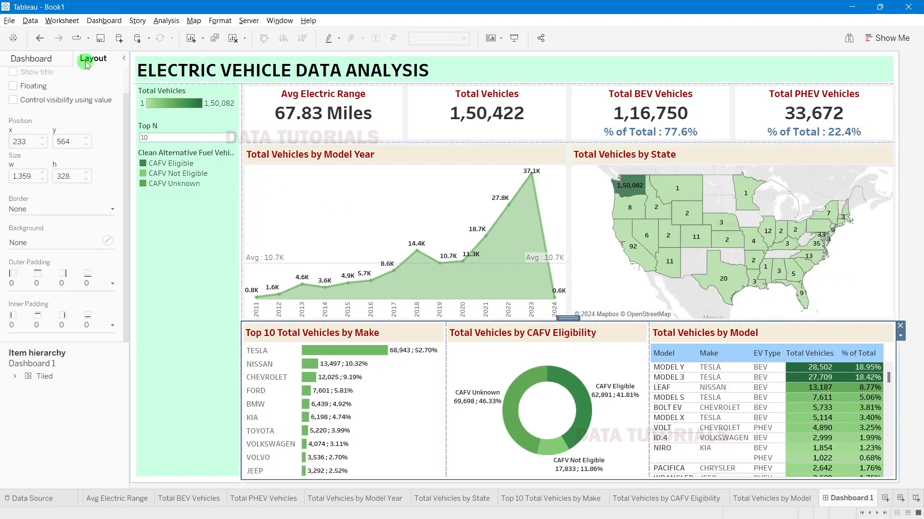
pyautogui.click(49, 244)
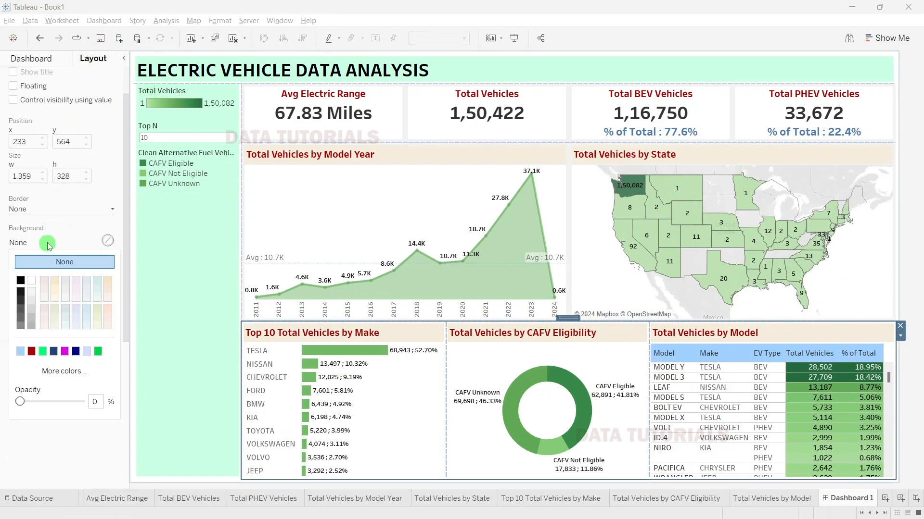
pyautogui.click(31, 303)
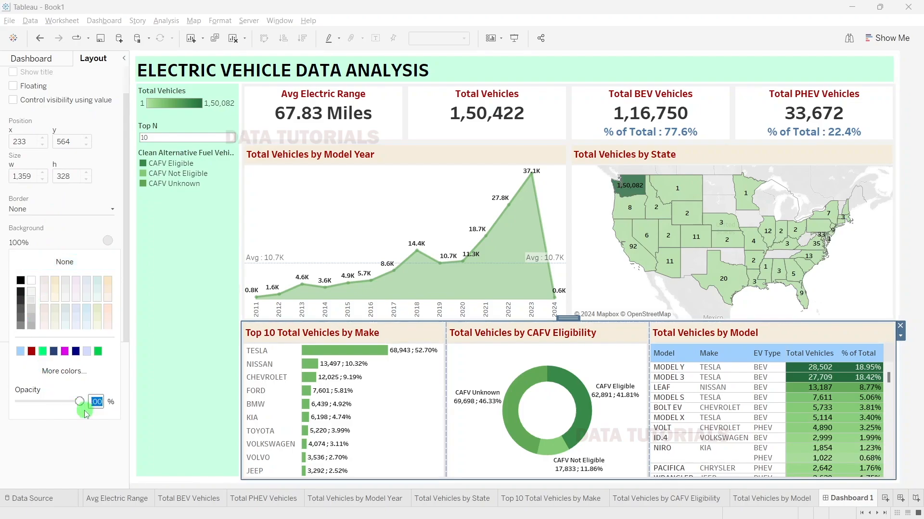
pyautogui.click(157, 377)
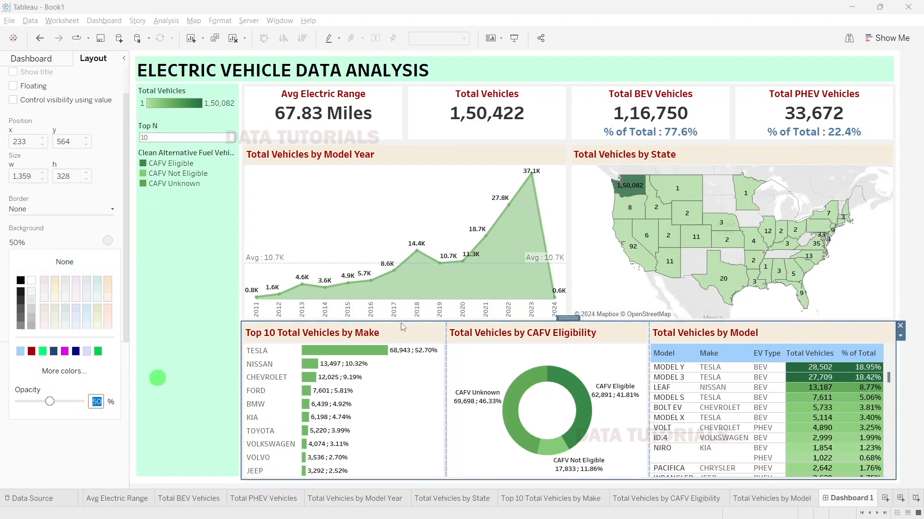
# Step: Set the outer padding of the Top 10 Total Vehicles by Make chart to 7 on all sides
pyautogui.click(287, 341)
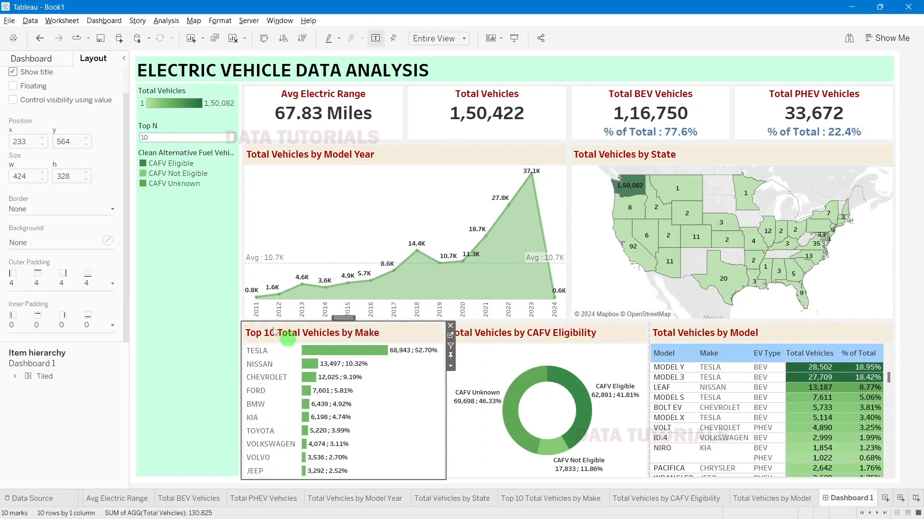
pyautogui.click(42, 279)
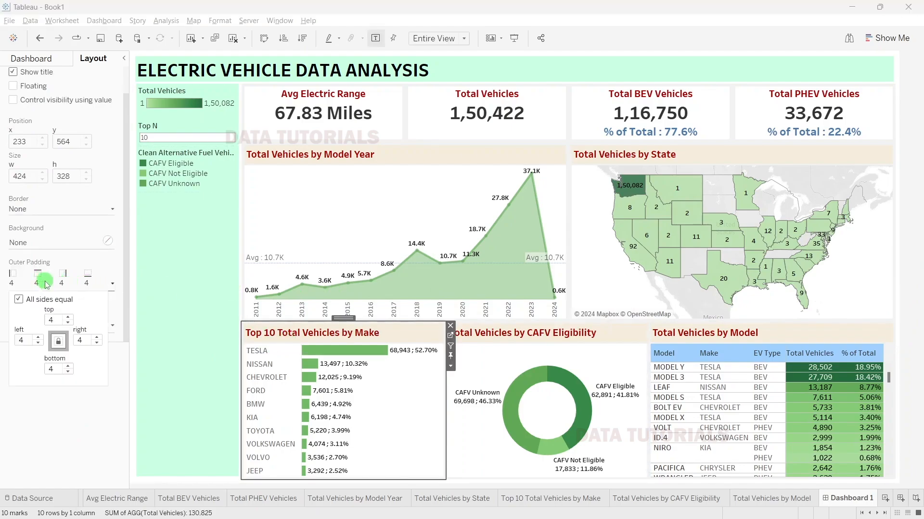
pyautogui.click(97, 337)
pyautogui.click(98, 338)
pyautogui.click(98, 337)
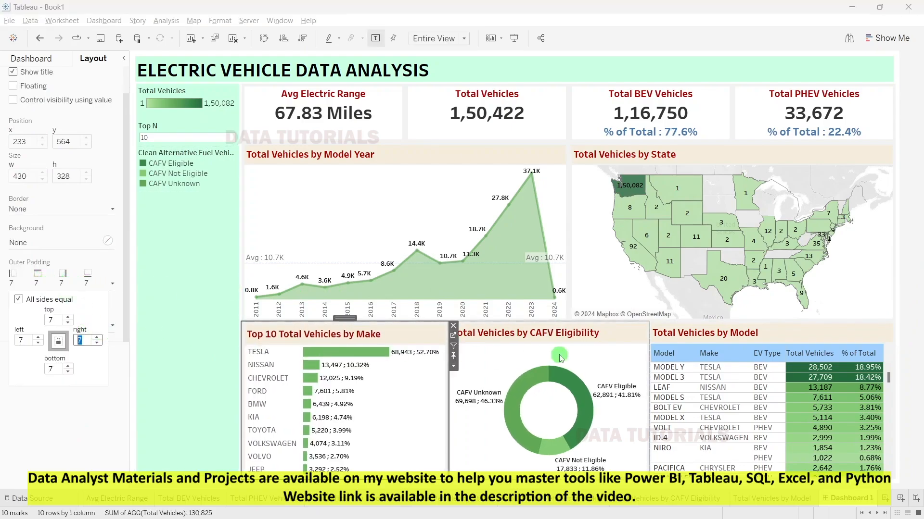
# Step: Increase the outer padding of the Total Vehicles by CAFV Eligibility chart equally on all sides
pyautogui.click(559, 355)
pyautogui.click(67, 280)
pyautogui.click(98, 338)
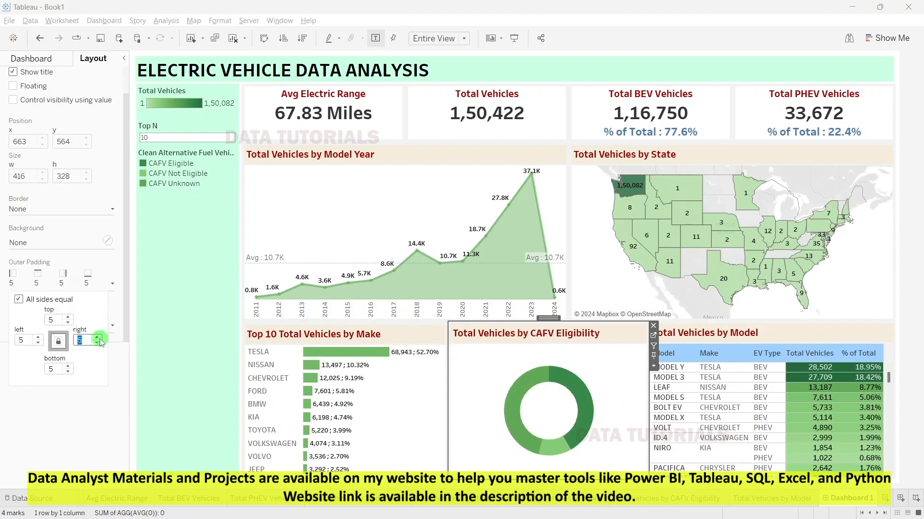
pyautogui.click(99, 338)
pyautogui.click(99, 339)
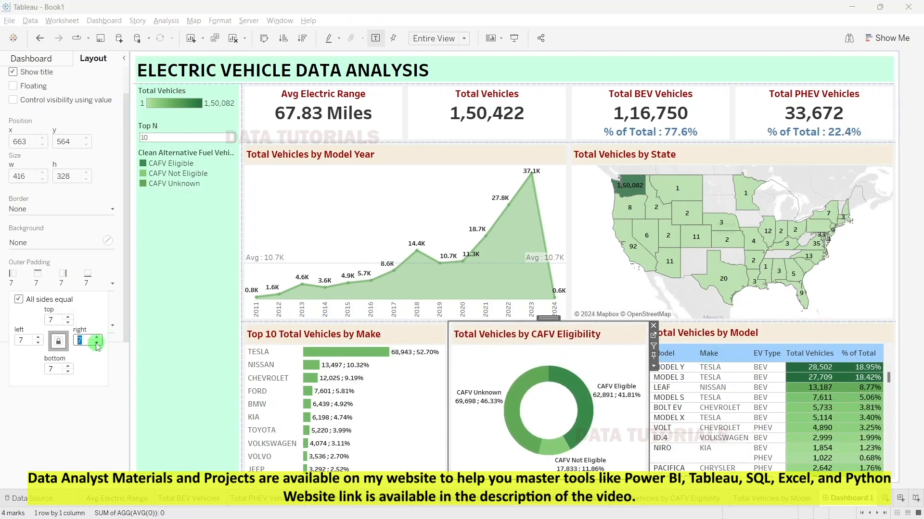
pyautogui.click(97, 343)
# Step: Increase the outer padding of the Total Vehicles by Model table equally on all sides and deselect the table
pyautogui.click(715, 329)
pyautogui.click(61, 283)
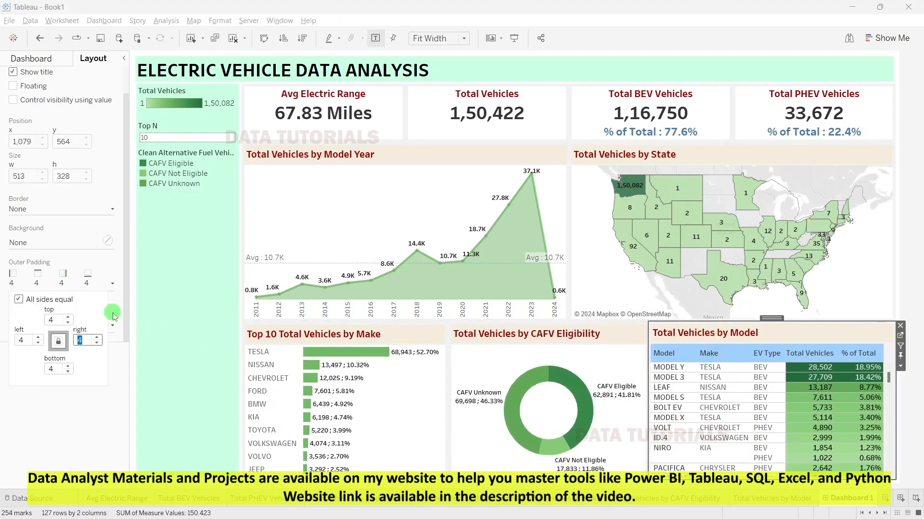
pyautogui.click(97, 337)
pyautogui.click(97, 337)
pyautogui.click(96, 337)
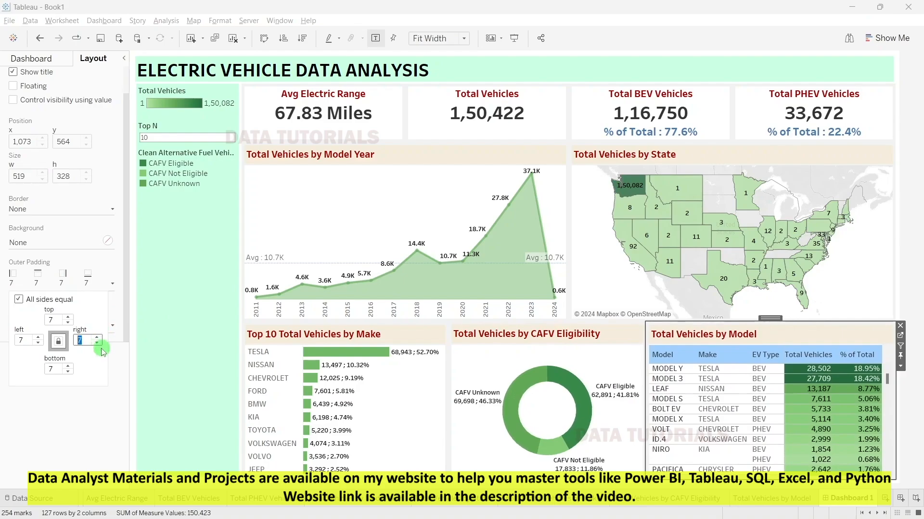
pyautogui.click(96, 344)
pyautogui.click(919, 127)
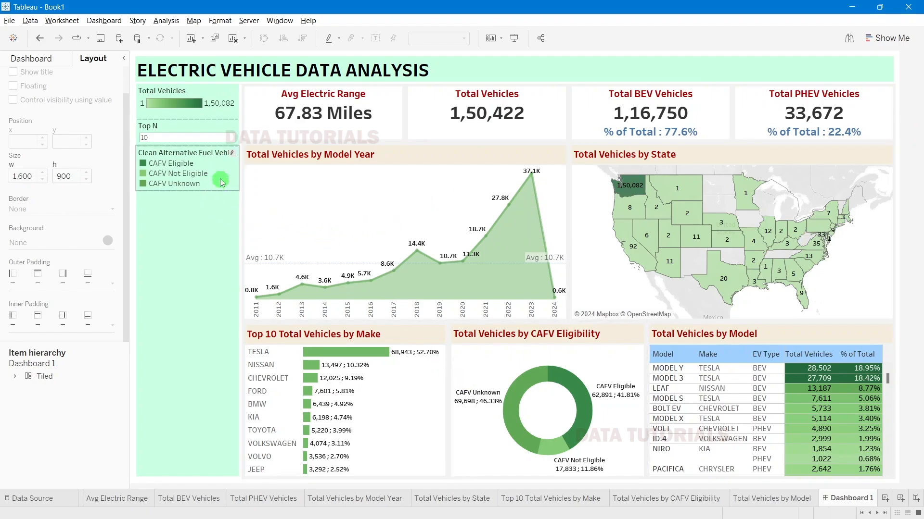
# Step: Remove the Clean Alternative Fuel Vehicle color legend from the green filter panel
pyautogui.click(234, 158)
pyautogui.click(244, 150)
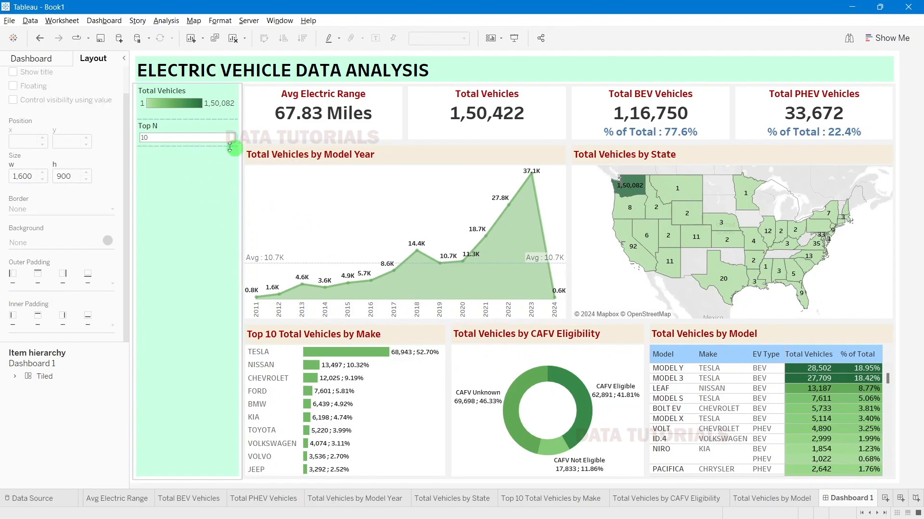
# Step: Make the Top N parameter control floating and place it beside the title of the Top 10 Total Vehicles by Make chart
pyautogui.click(189, 127)
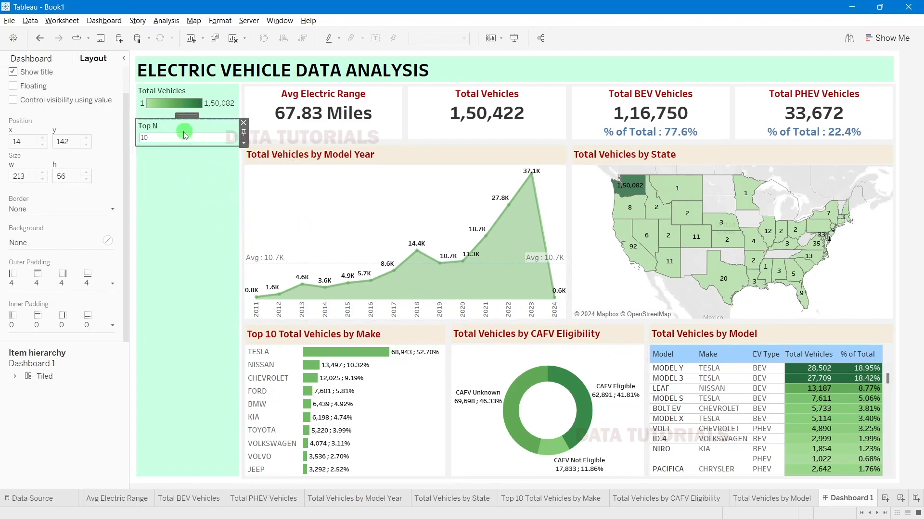
pyautogui.click(243, 143)
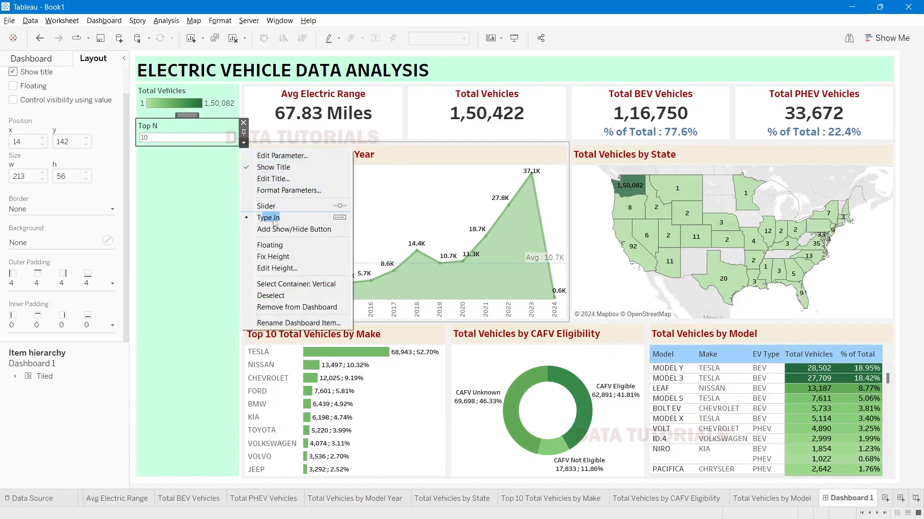
pyautogui.click(270, 245)
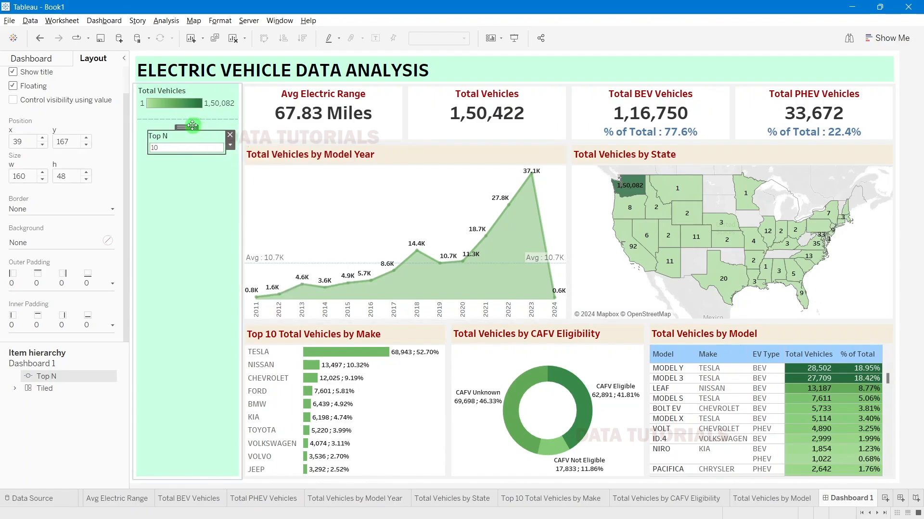
pyautogui.moveTo(192, 126); pyautogui.dragTo(417, 342)
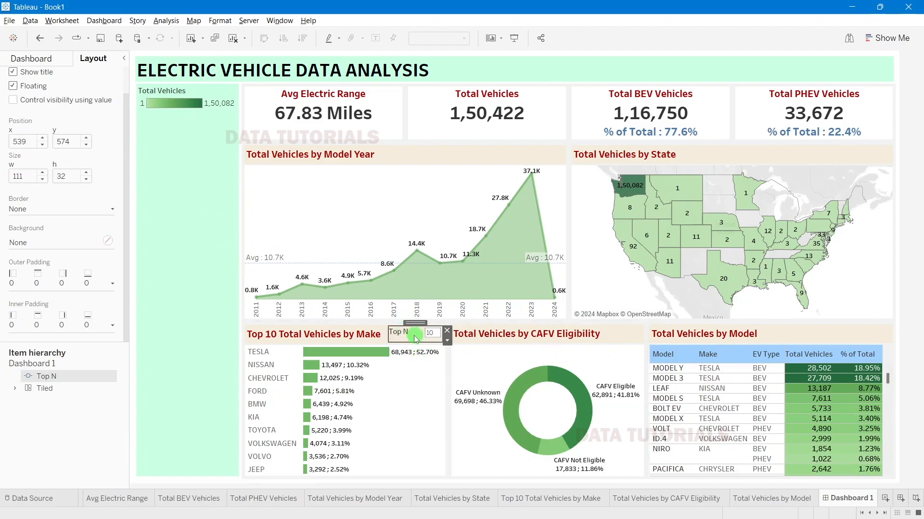
# Step: Add a thin light gray body border to the Top N parameter control
pyautogui.click(447, 342)
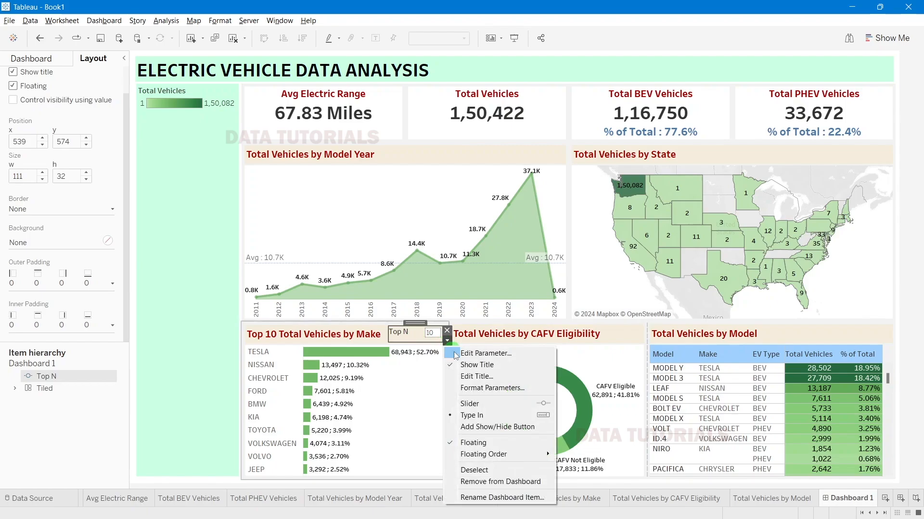
pyautogui.click(486, 388)
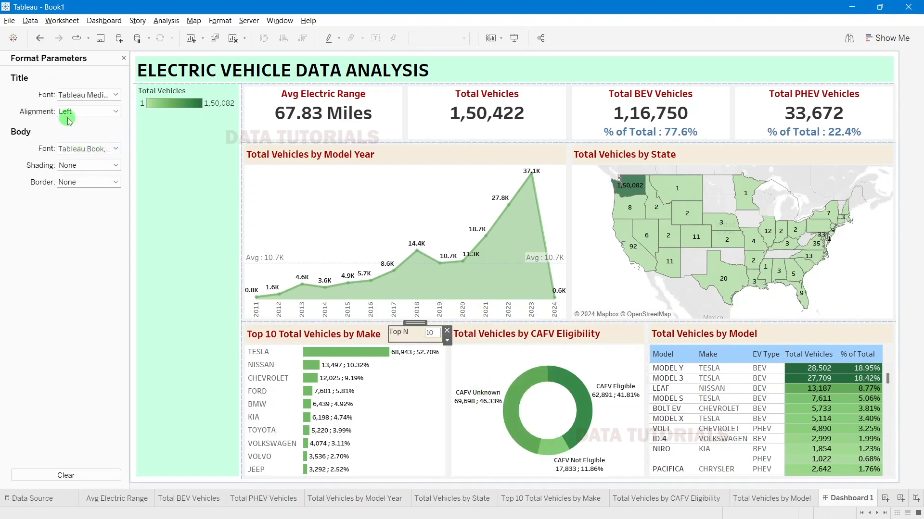
pyautogui.click(73, 184)
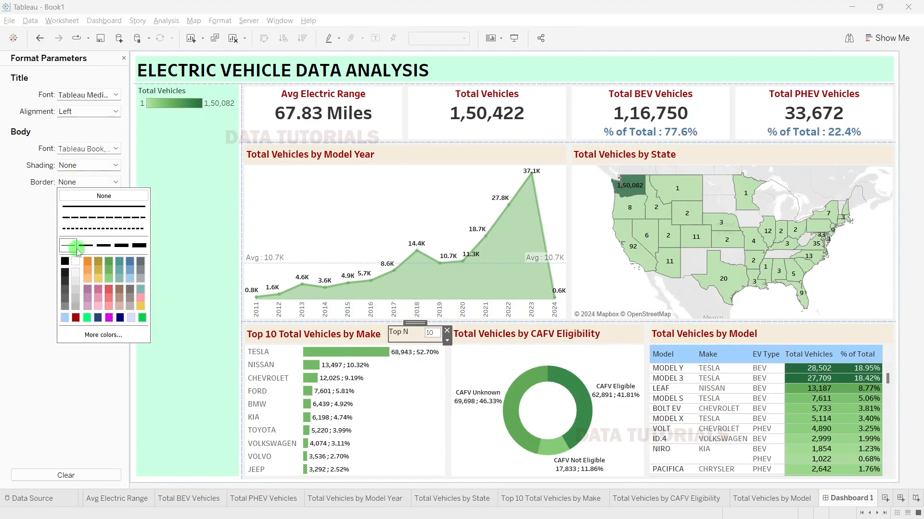
pyautogui.click(75, 290)
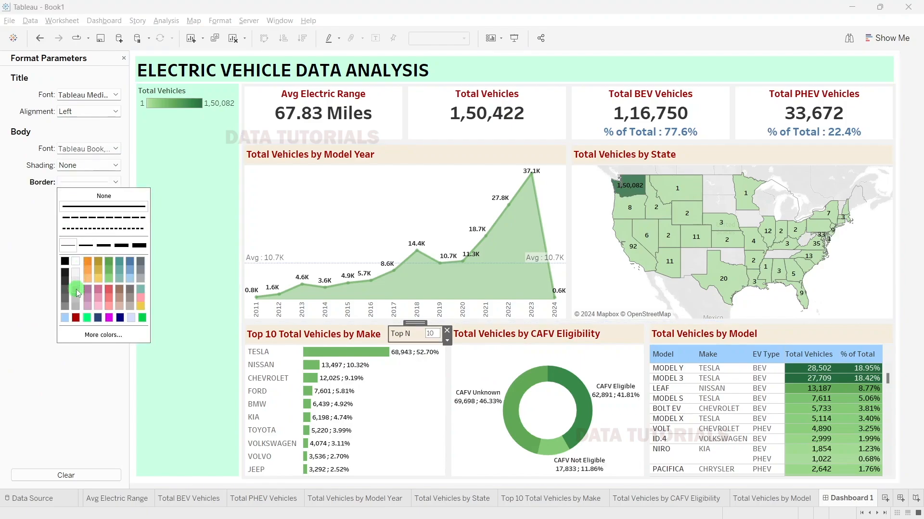
pyautogui.click(57, 408)
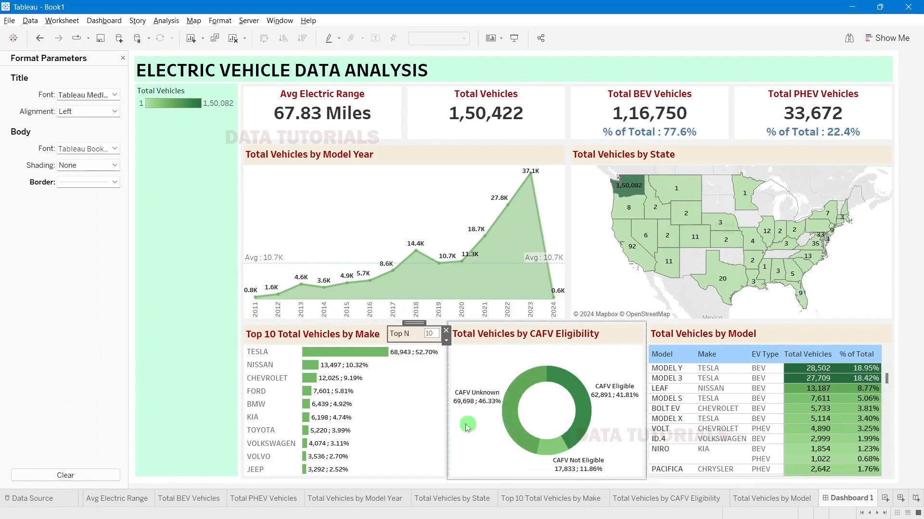
# Step: Try the Top N parameter at 5, leave it set to 8, and close the parameter formatting
pyautogui.click(426, 423)
pyautogui.click(423, 337)
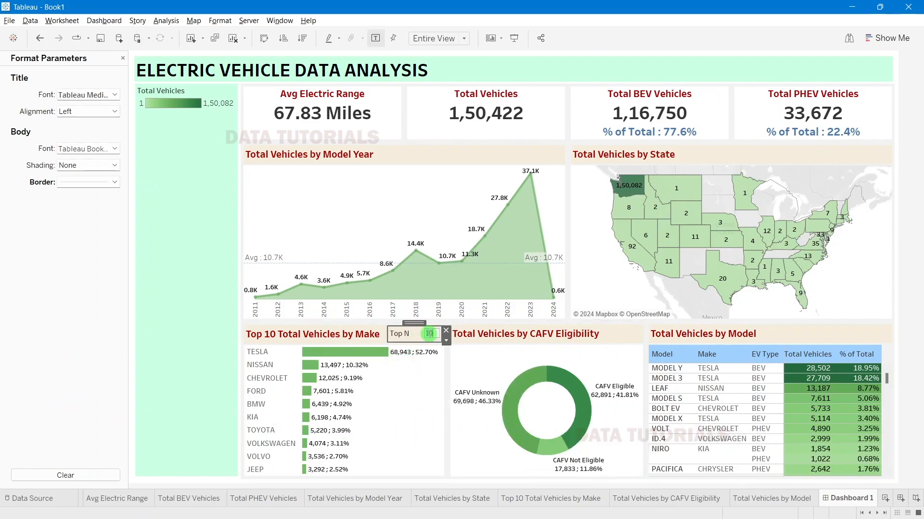
pyautogui.press('Return')
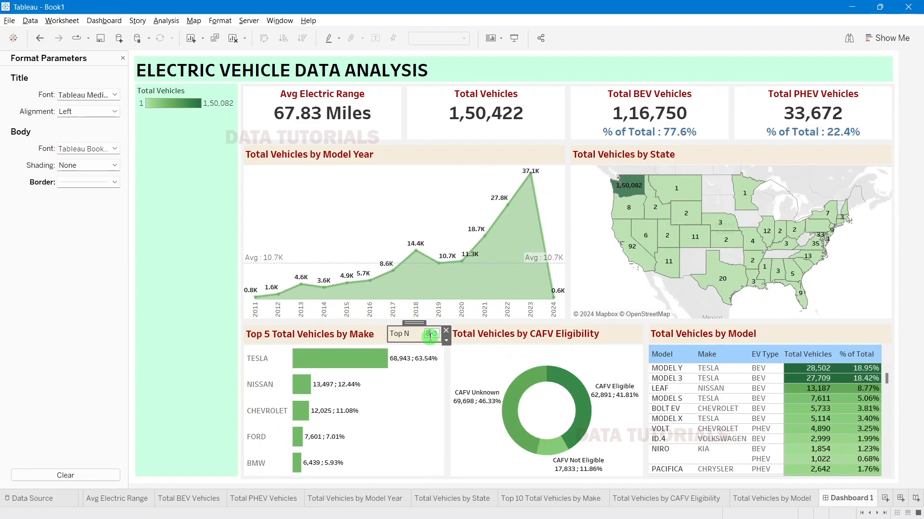
pyautogui.press('Return')
pyautogui.click(273, 332)
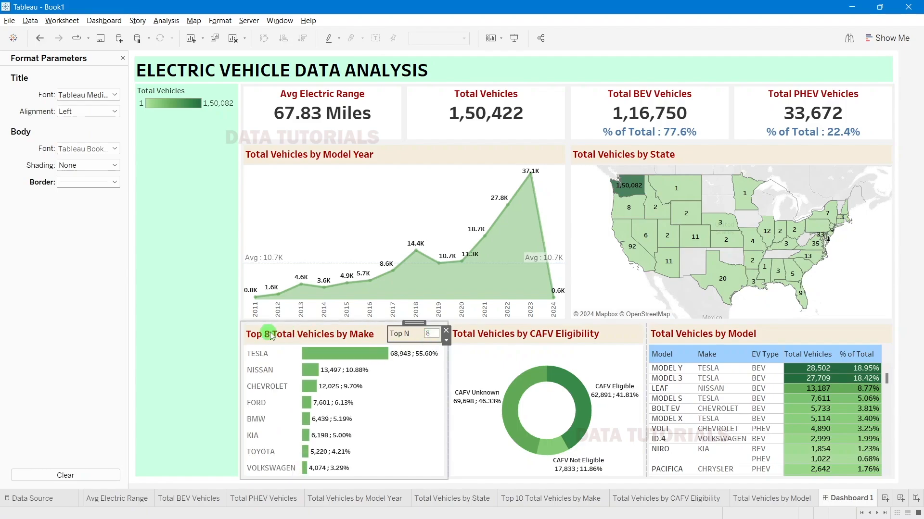
pyautogui.click(101, 288)
pyautogui.click(123, 58)
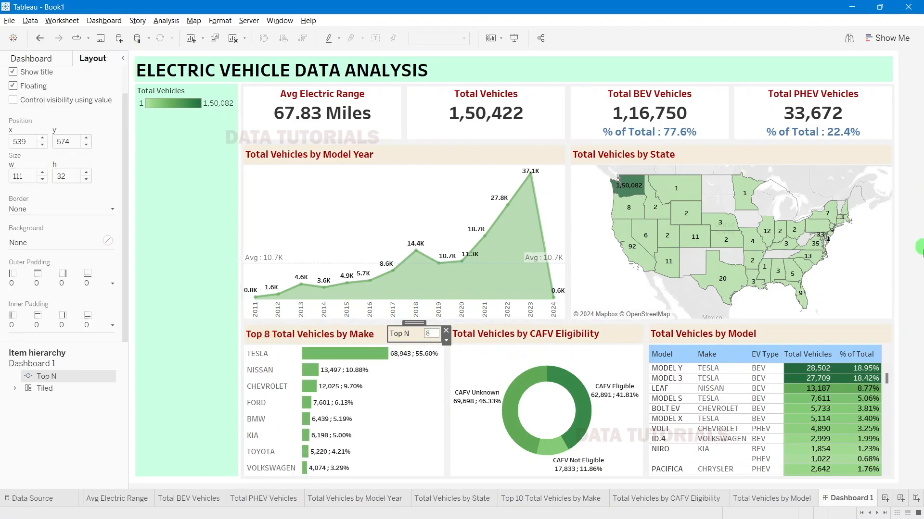
# Step: Open the worksheet behind the Total Vehicles by Make chart from the dashboard
pyautogui.click(173, 176)
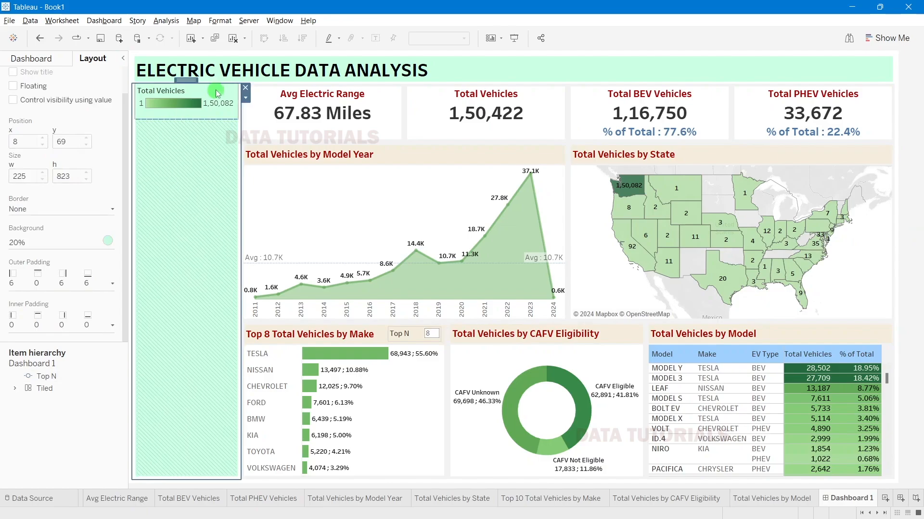
pyautogui.click(182, 246)
pyautogui.click(31, 59)
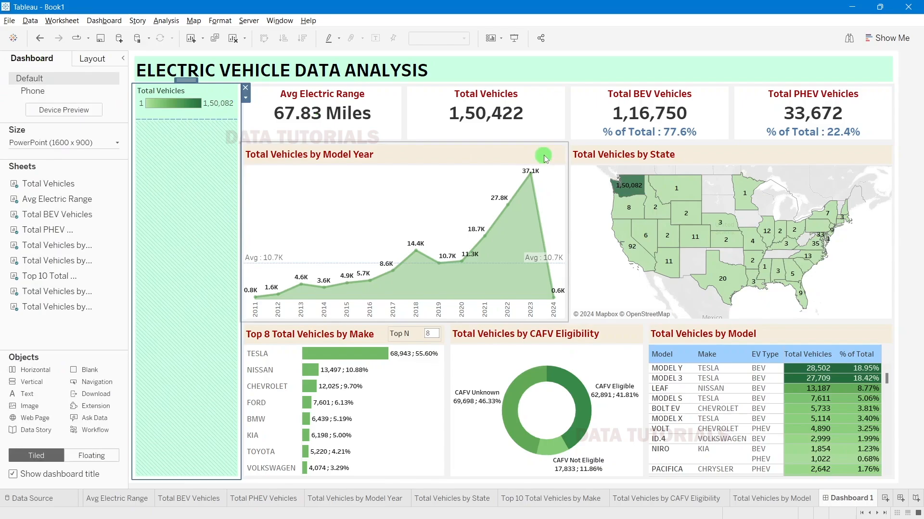
pyautogui.click(451, 188)
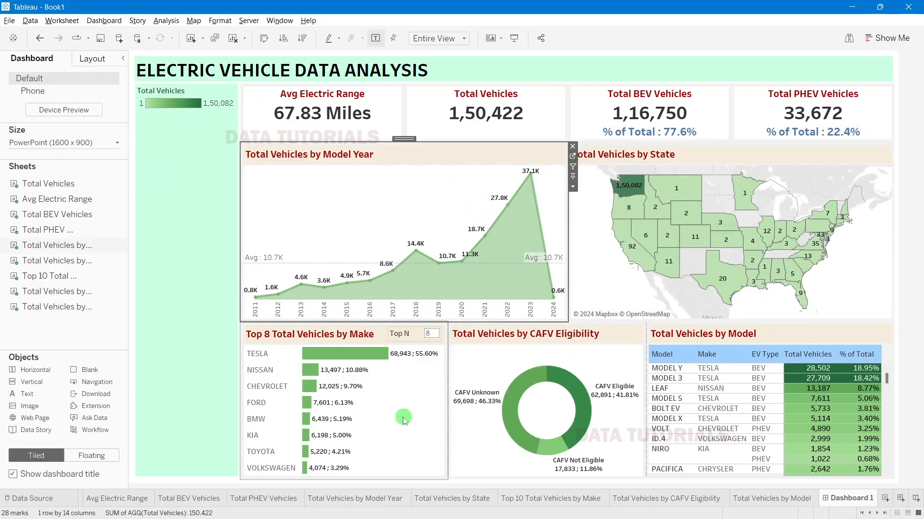
pyautogui.click(453, 345)
pyautogui.click(434, 364)
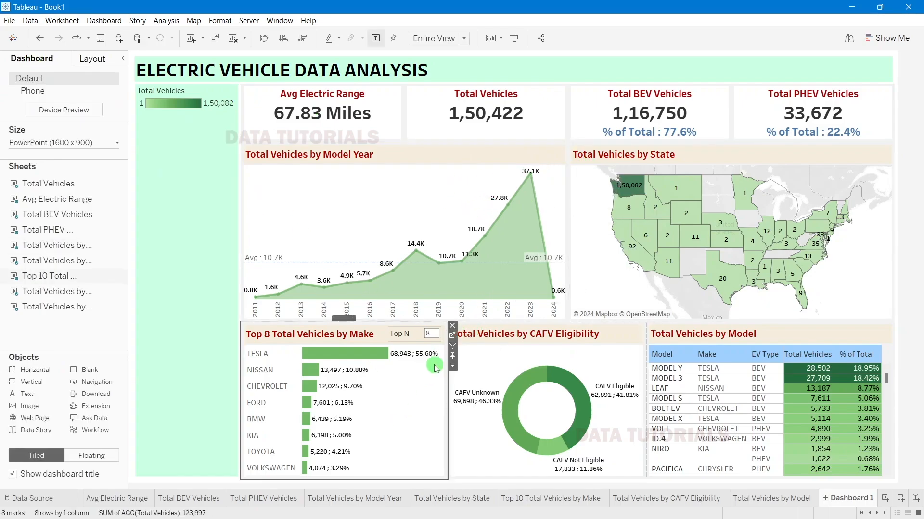
pyautogui.click(452, 335)
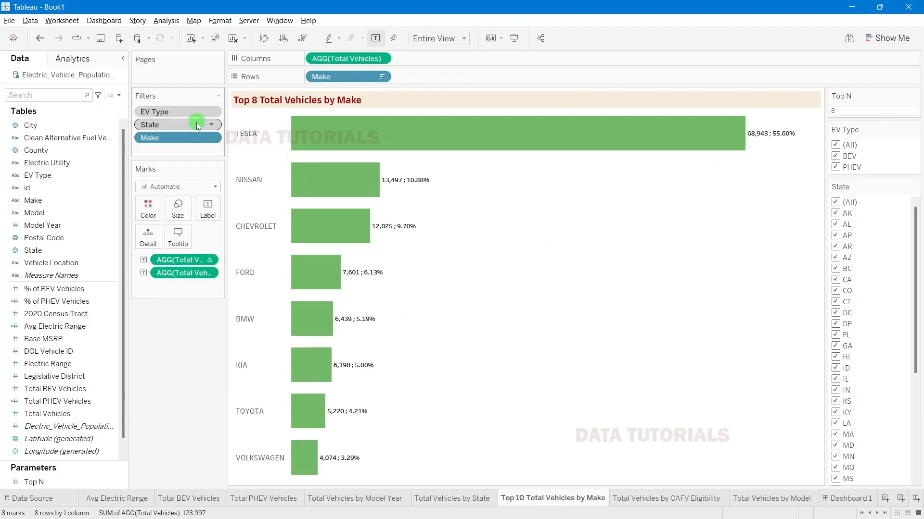
# Step: Check the filters offered in the reference Electric Vehicle Population Data Analysis workbook and return to Book1
pyautogui.hotkey('alt', 'Tab')
pyautogui.hotkey('alt', 'Tab')
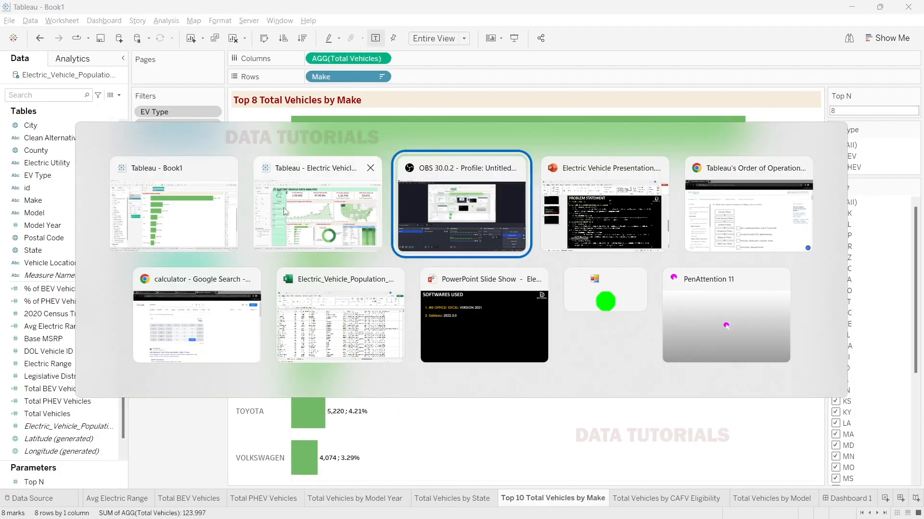
pyautogui.click(302, 208)
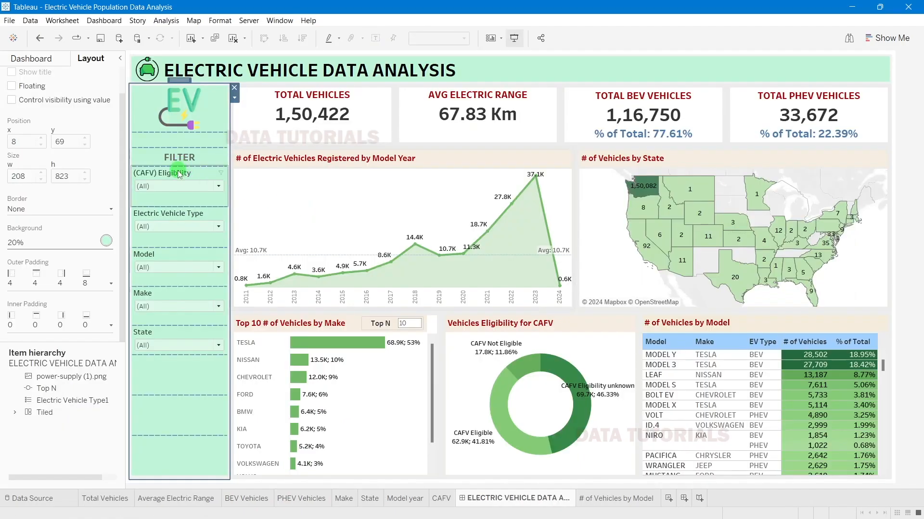
pyautogui.hotkey('alt', 'Tab')
# Step: Try to shorten the Clean Alternative Fuel Vehicle (CAFV) Eligibility field name to (CAFV) Eligibility
pyautogui.click(72, 143)
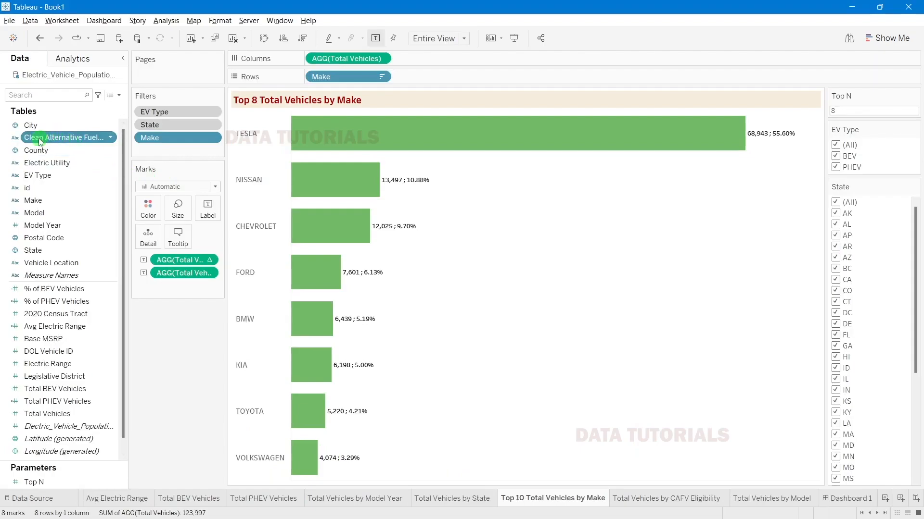
pyautogui.click(60, 138)
pyautogui.click(59, 137)
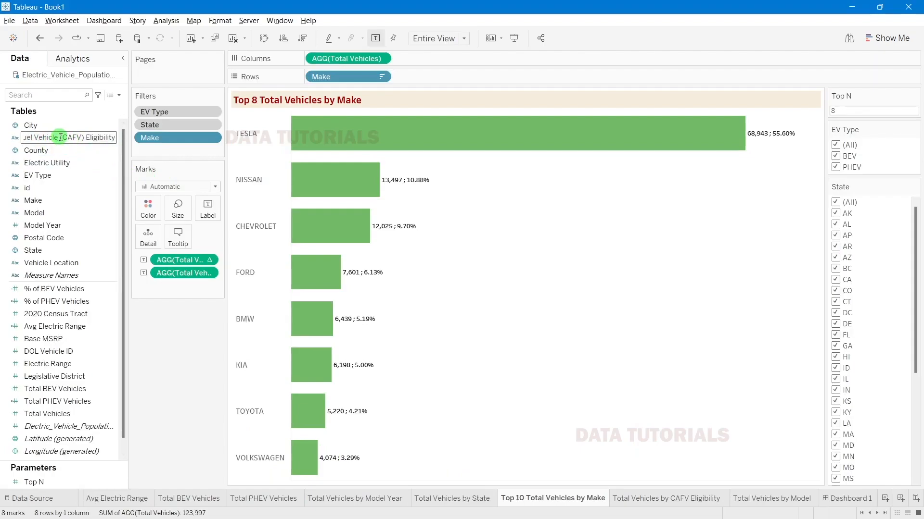
pyautogui.hotkey('shift', 'Home')
pyautogui.press('BackSpace')
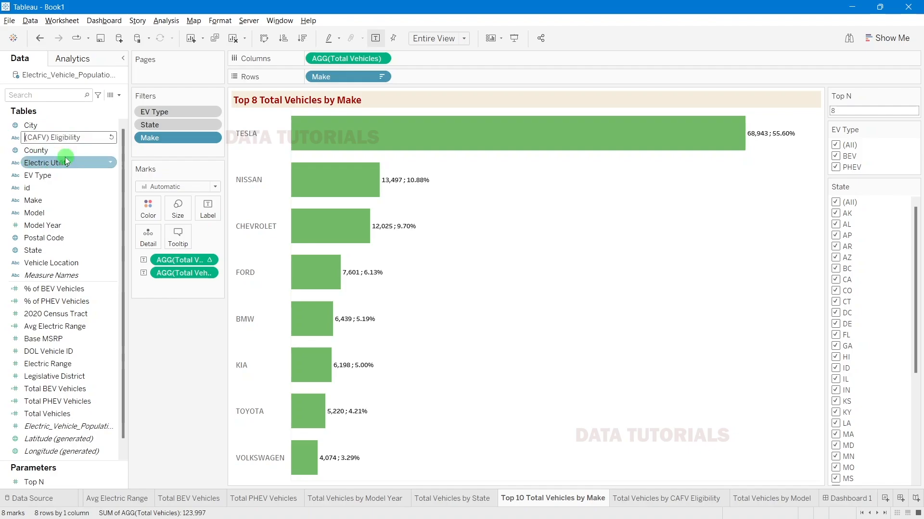
pyautogui.press('Return')
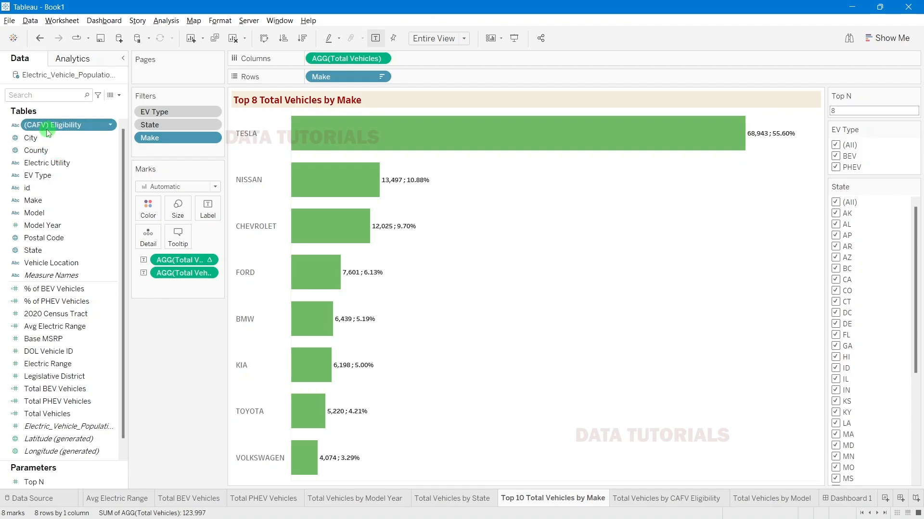
# Step: Add a Clean Alternative Fuel Vehicle (CAFV) Eligibility filter to the Make worksheet, using all values
pyautogui.moveTo(61, 127); pyautogui.dragTo(174, 151)
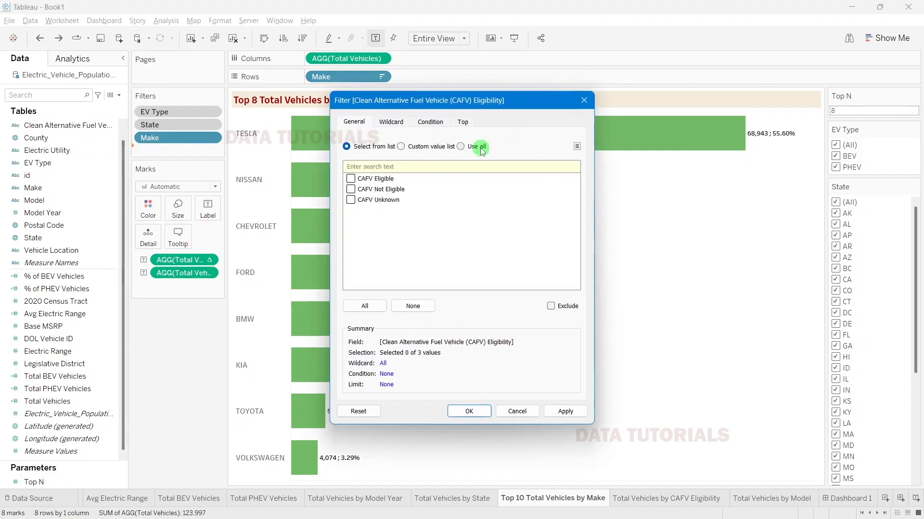
pyautogui.click(481, 149)
pyautogui.click(469, 411)
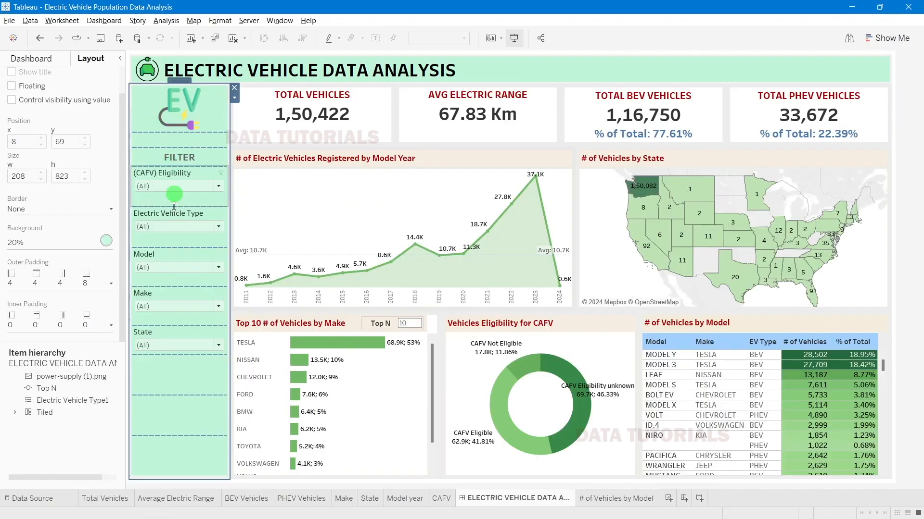
# Step: Add a Model filter to the Make worksheet, using all values
pyautogui.click(89, 161)
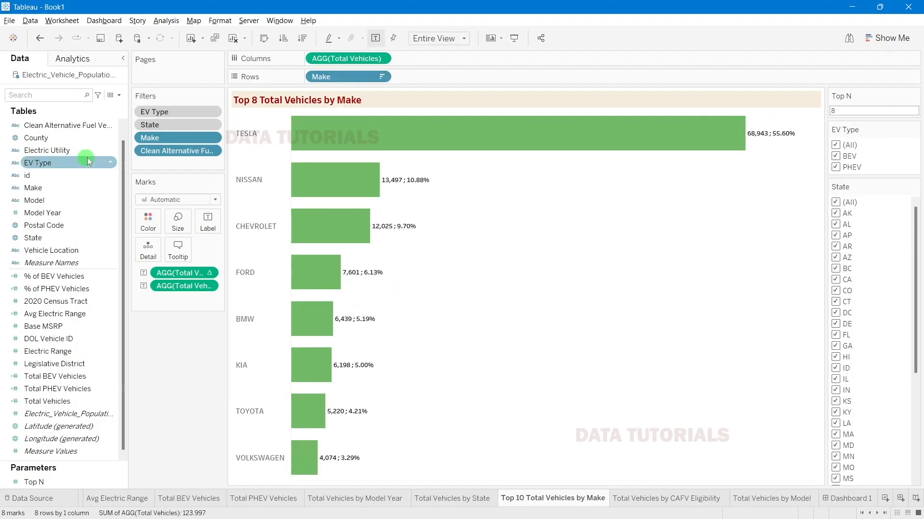
pyautogui.moveTo(58, 200); pyautogui.dragTo(177, 159)
pyautogui.click(491, 147)
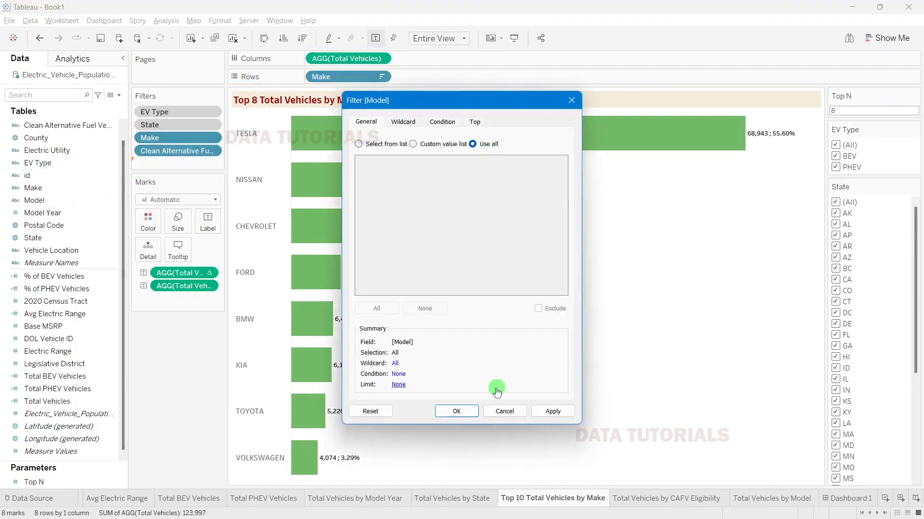
pyautogui.click(455, 413)
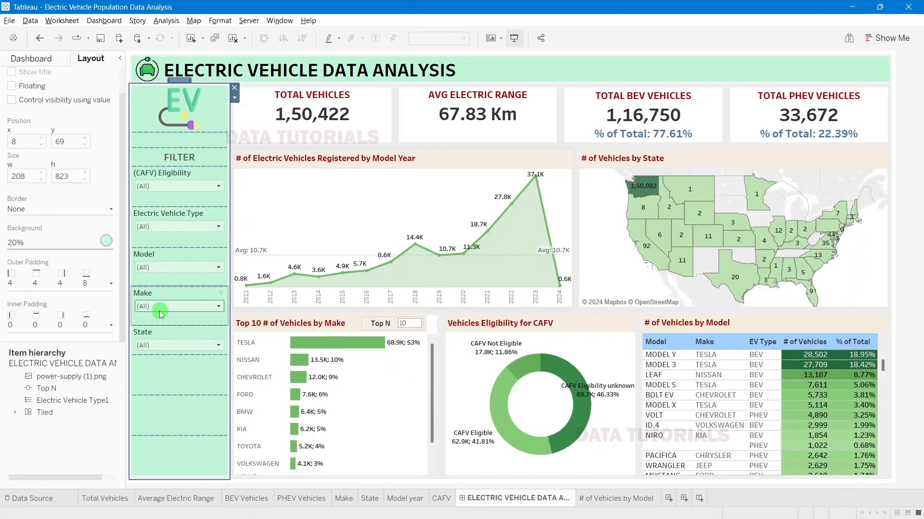
# Step: Add the Clean Alternative Fuel Vehicle (CAFV) Eligibility and Model filters to the context of the Make worksheet
pyautogui.click(53, 187)
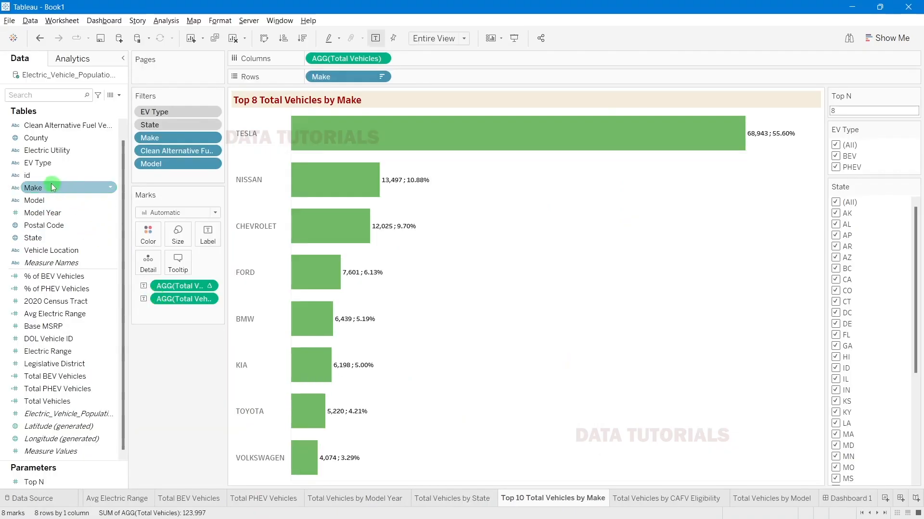
pyautogui.moveTo(51, 188); pyautogui.dragTo(34, 155)
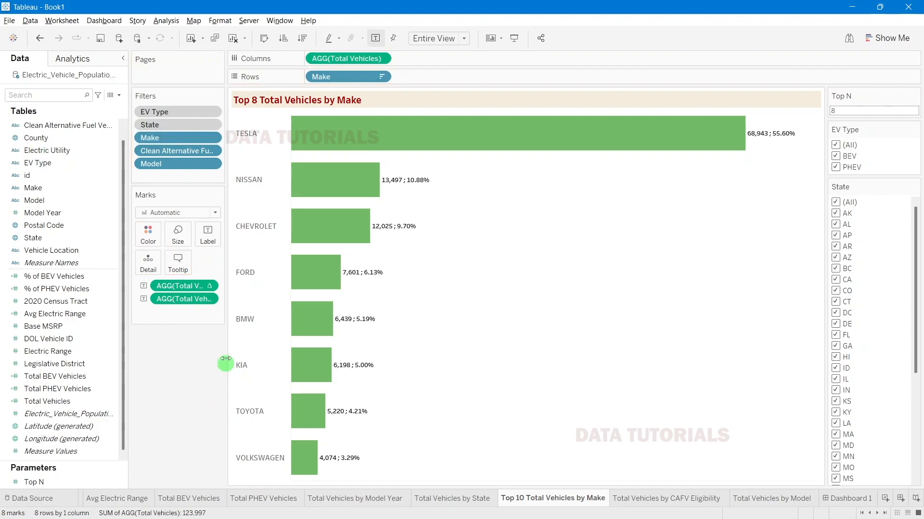
pyautogui.rightClick(158, 151)
pyautogui.click(200, 199)
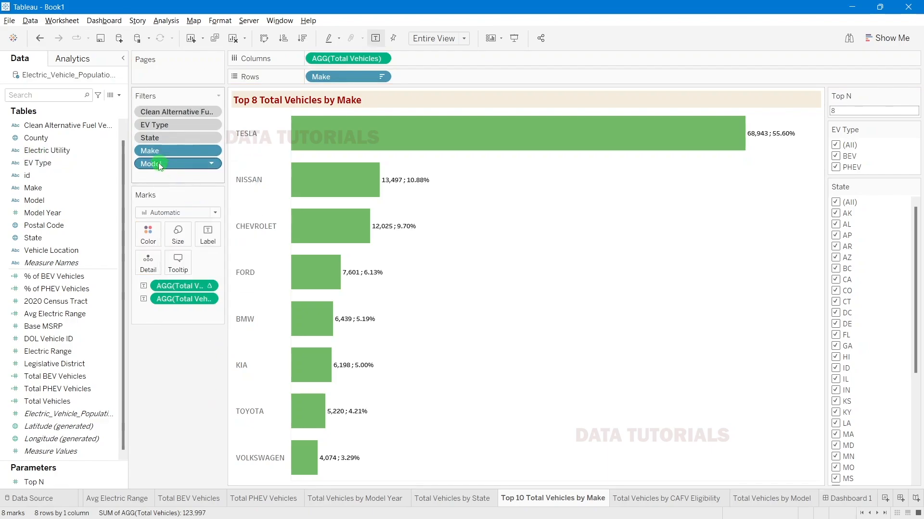
pyautogui.rightClick(158, 163)
pyautogui.click(197, 209)
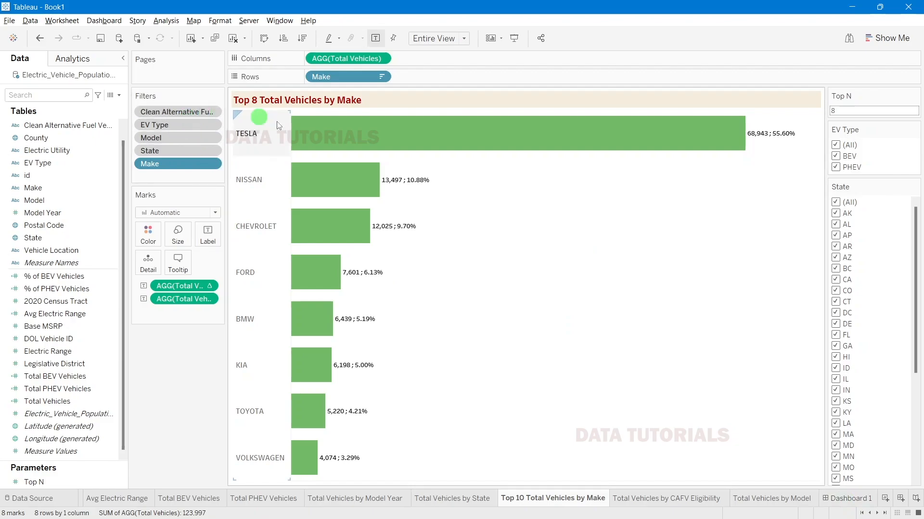
# Step: Check the worksheet scope options of the Clean Alternative Fuel Vehicle filter and the filters used on the Total Vehicles by State worksheet
pyautogui.rightClick(178, 118)
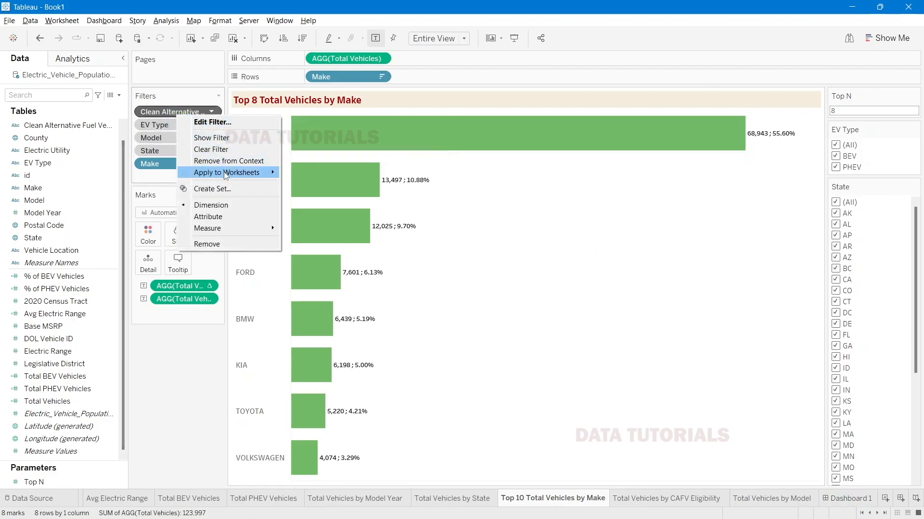
pyautogui.moveTo(226, 175)
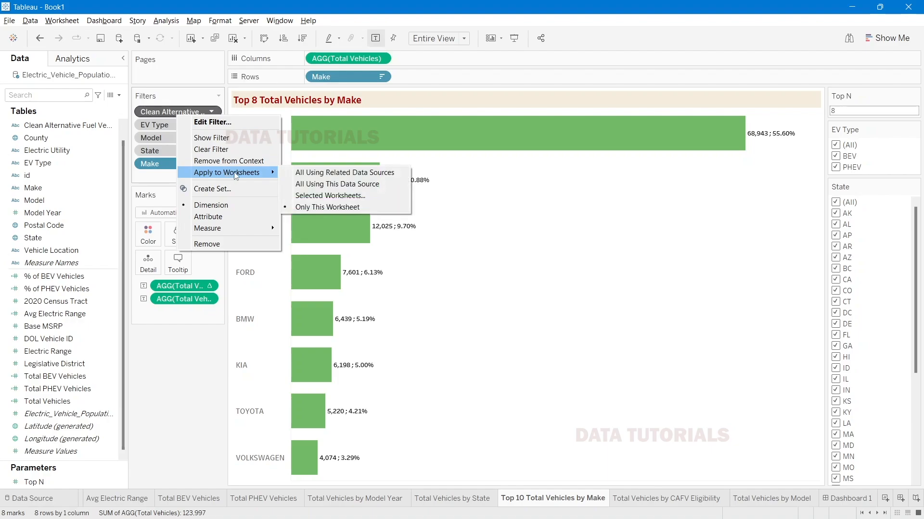
pyautogui.click(340, 183)
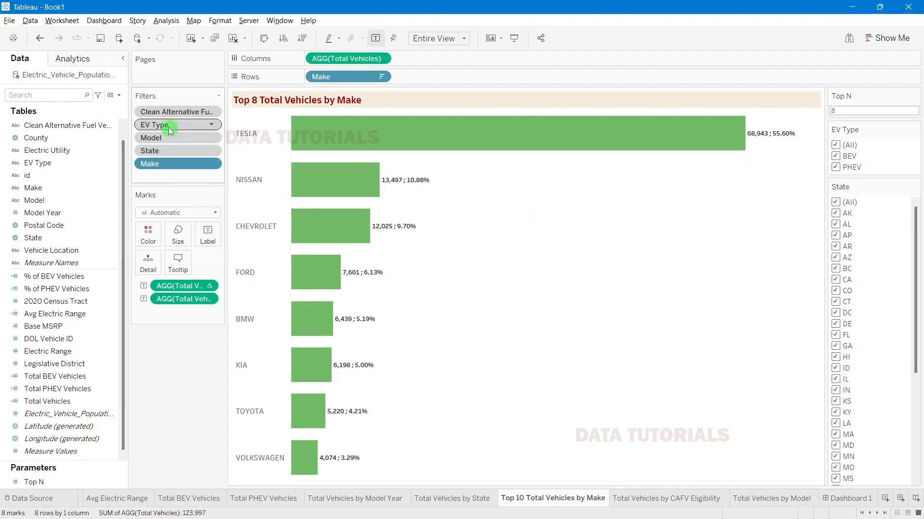
pyautogui.click(454, 498)
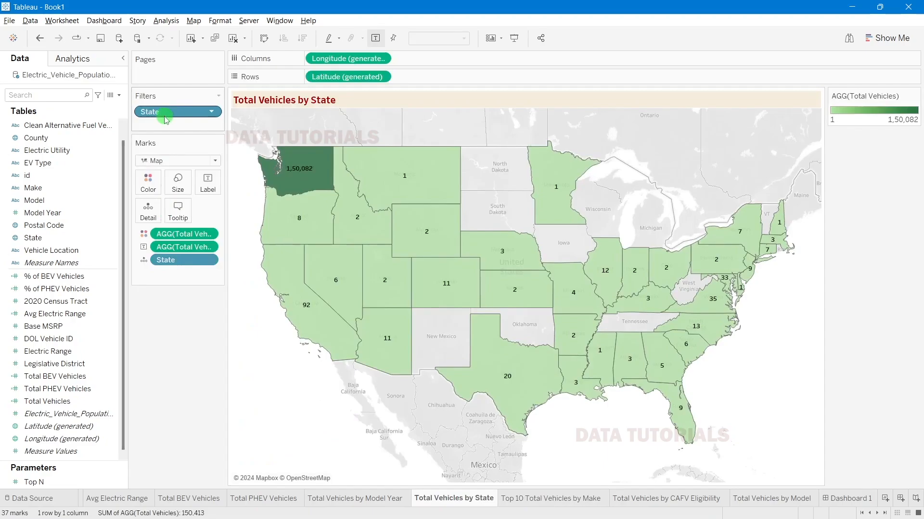
pyautogui.click(512, 498)
# Step: Apply the Clean Alternative Fuel Vehicle (CAFV) Eligibility and EV Type filters of the Make worksheet to all worksheets using this data source
pyautogui.rightClick(181, 108)
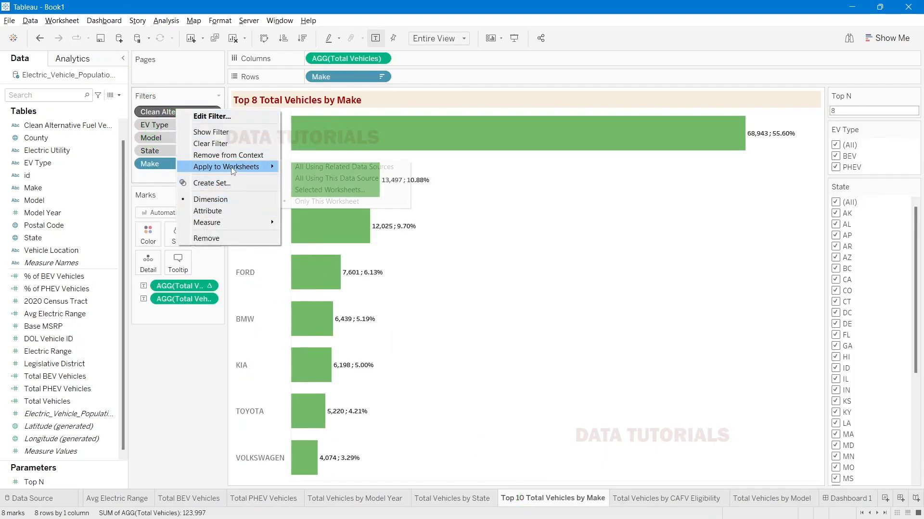
pyautogui.moveTo(257, 168)
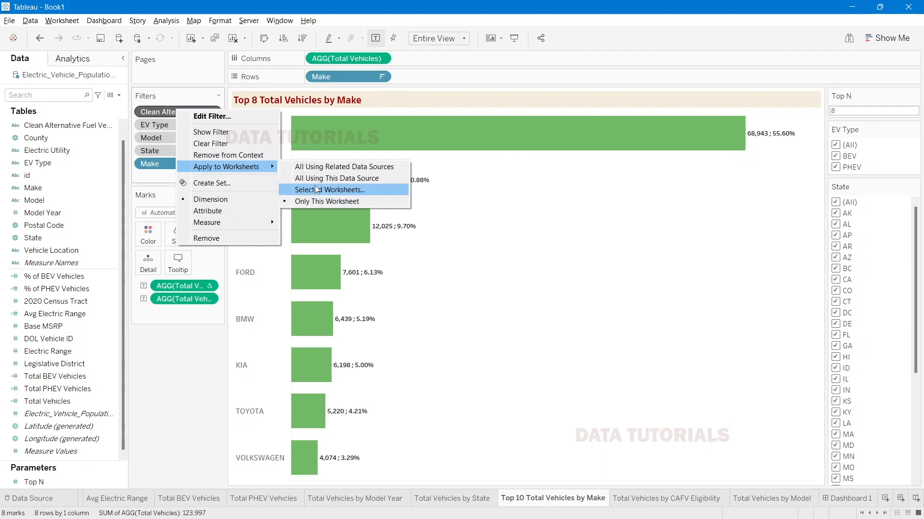
pyautogui.click(315, 179)
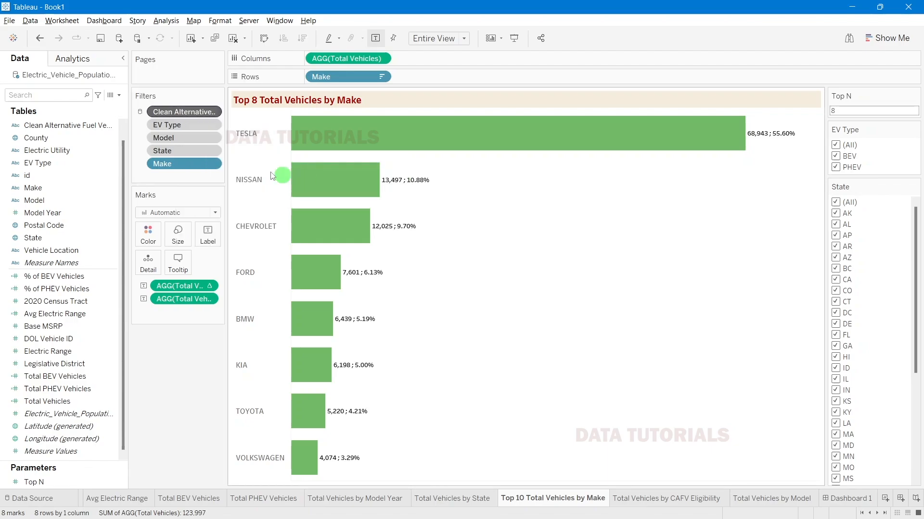
pyautogui.rightClick(179, 126)
pyautogui.moveTo(243, 188)
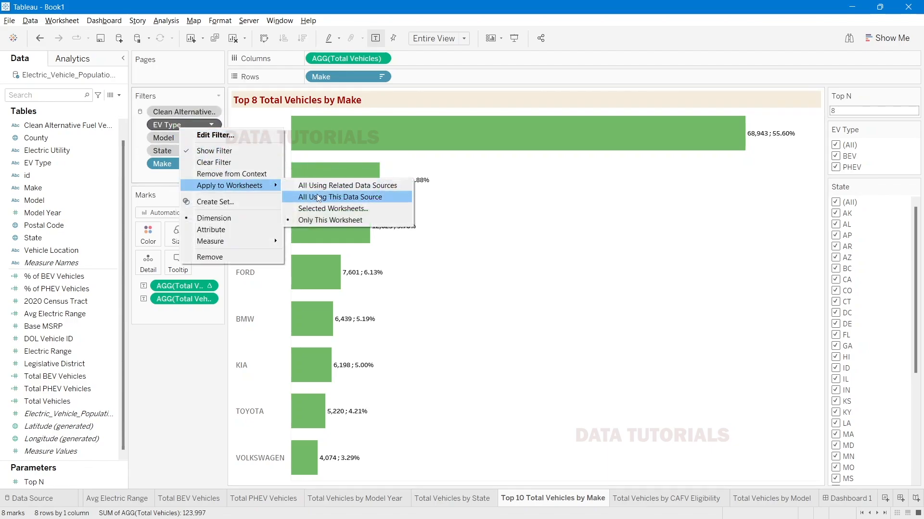
pyautogui.click(317, 196)
# Step: Apply the Model and State filters to all worksheets using this data source, and check the Model Year and PHEV worksheets and the dashboard
pyautogui.rightClick(182, 141)
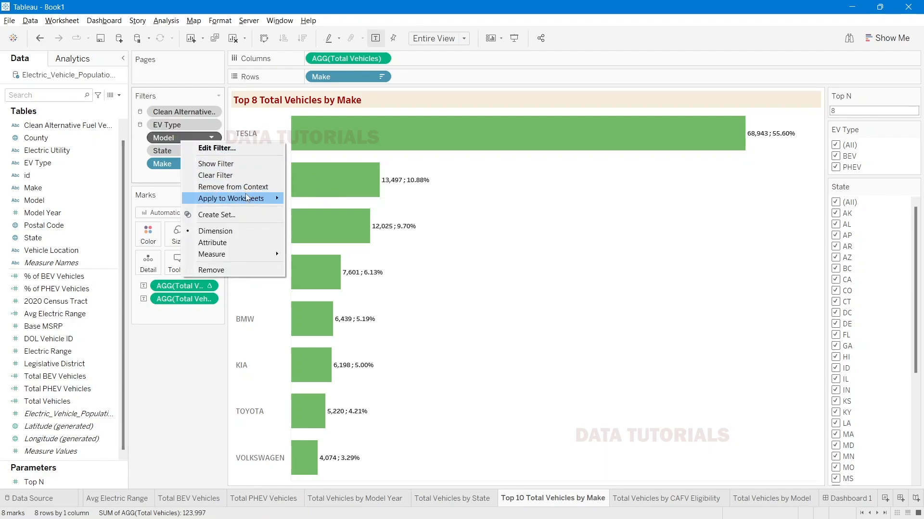
pyautogui.moveTo(231, 198)
pyautogui.click(333, 209)
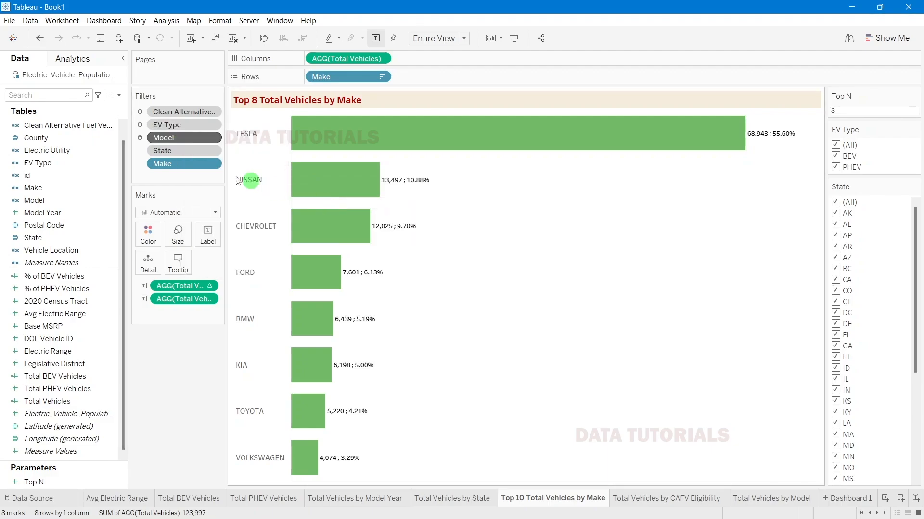
pyautogui.rightClick(177, 152)
pyautogui.moveTo(236, 209)
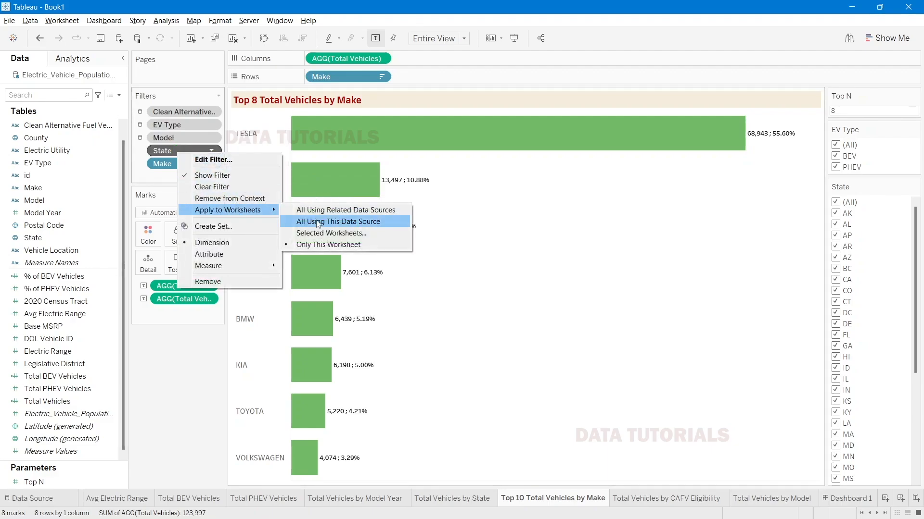
pyautogui.click(319, 221)
pyautogui.click(358, 498)
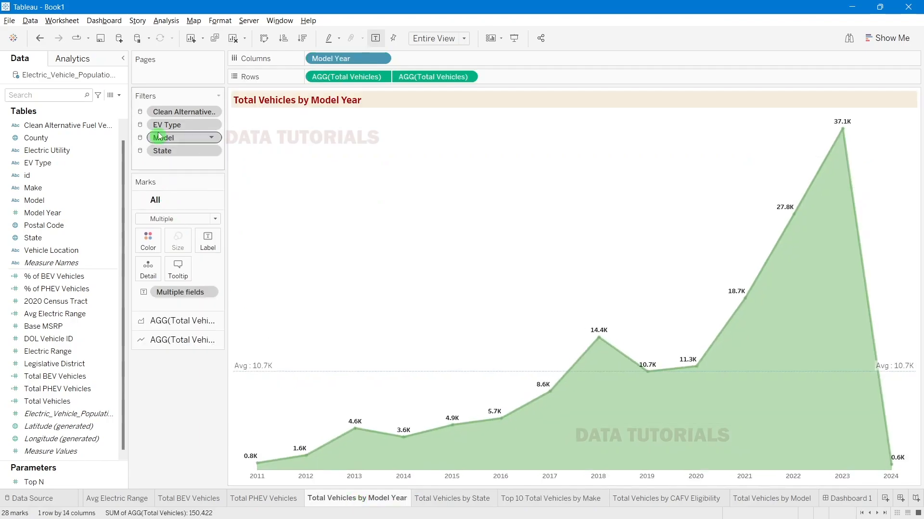
pyautogui.click(240, 498)
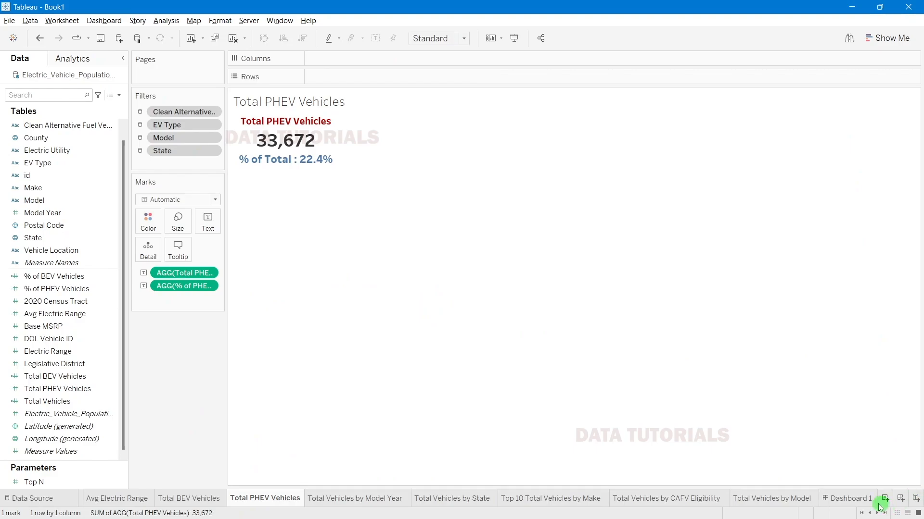
pyautogui.click(863, 500)
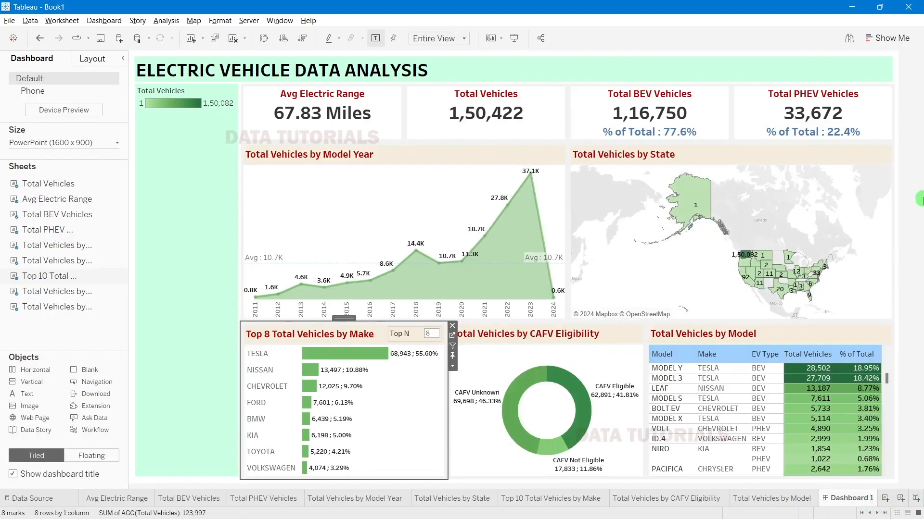
# Step: Deselect AK and HI in the State filter of the Total Vehicles by State worksheet, selecting from the list
pyautogui.hotkey('ctrl', 'z')
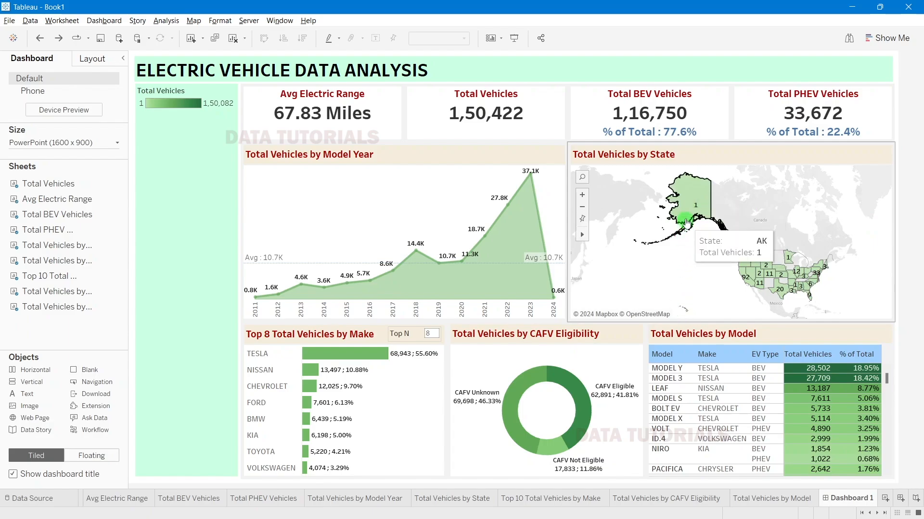
pyautogui.click(863, 162)
pyautogui.click(899, 156)
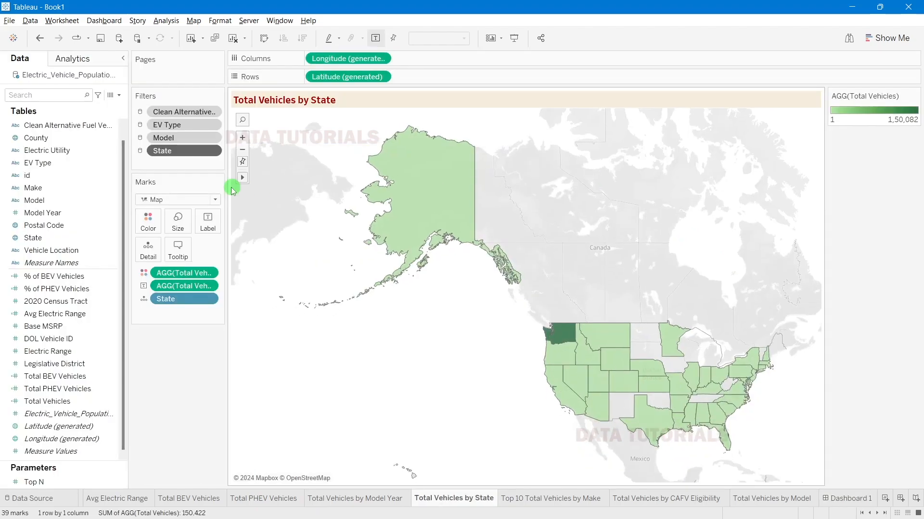
pyautogui.rightClick(162, 154)
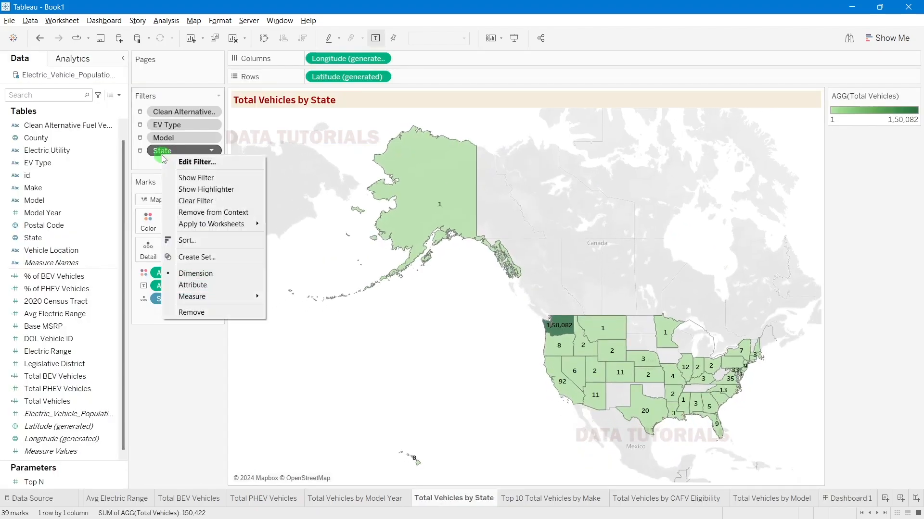
pyautogui.click(192, 162)
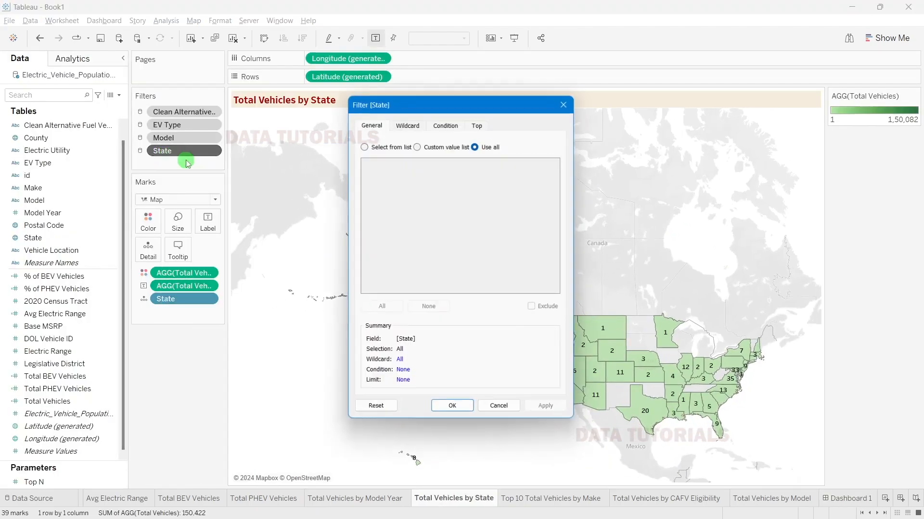
pyautogui.click(386, 144)
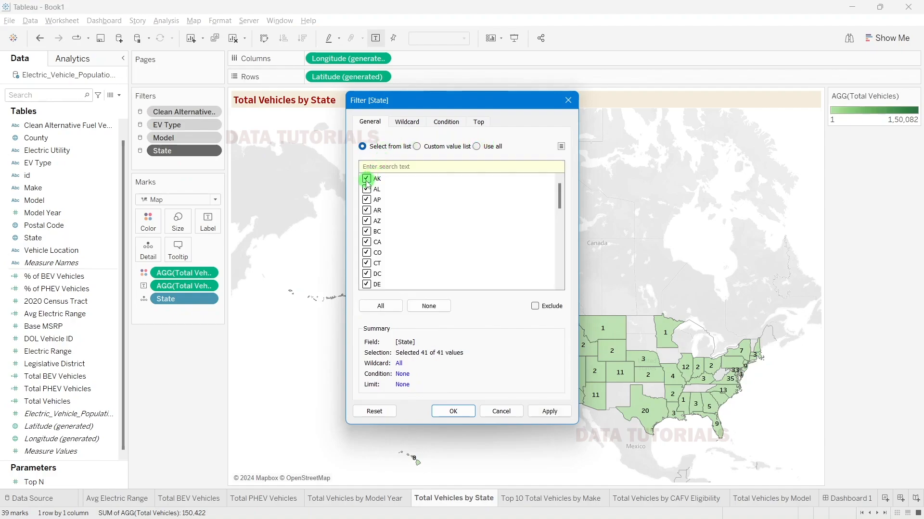
pyautogui.scroll(-4, 457, 219)
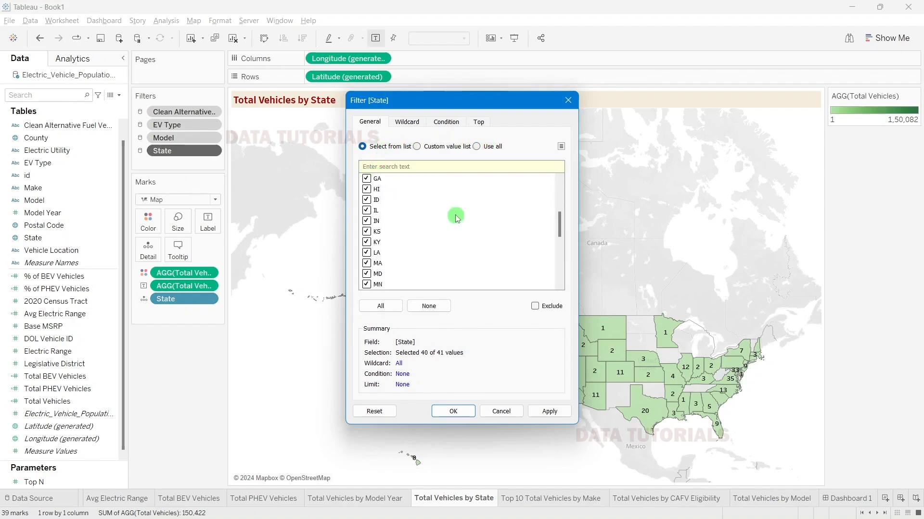
pyautogui.scroll(-4, 457, 217)
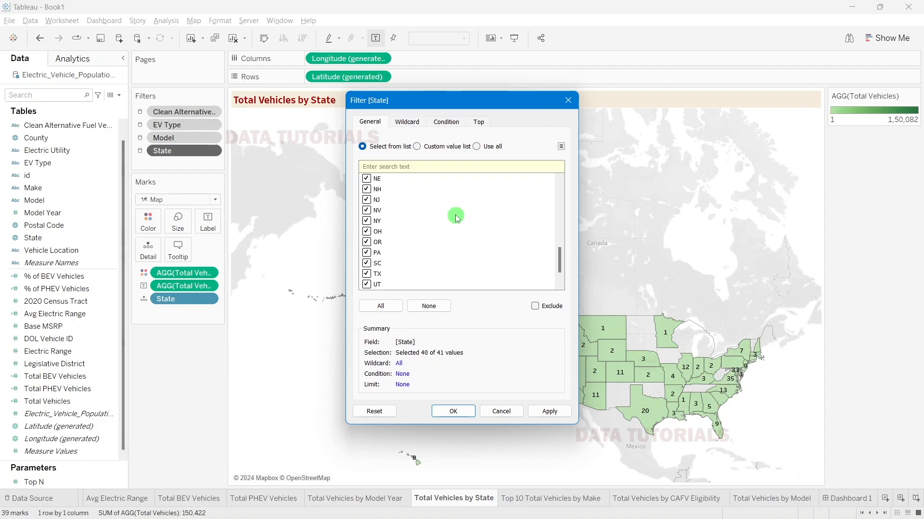
pyautogui.scroll(8, 457, 217)
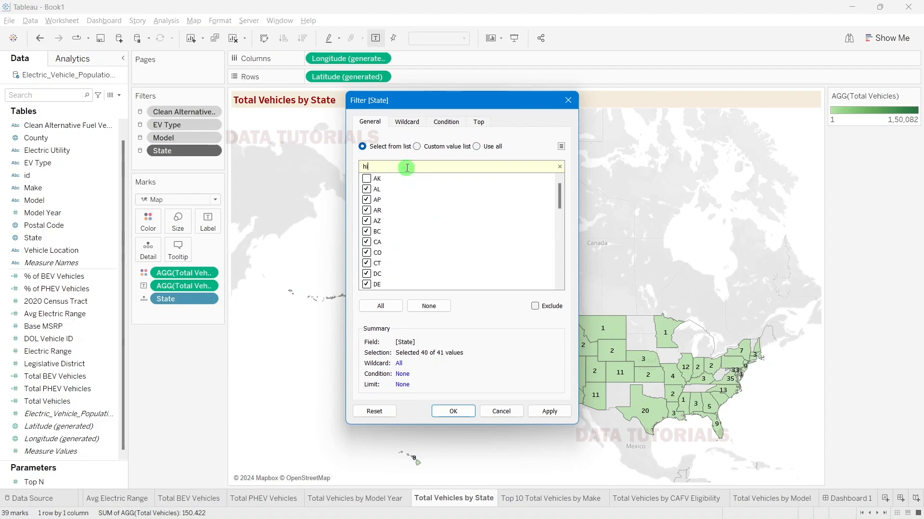
pyautogui.click(366, 180)
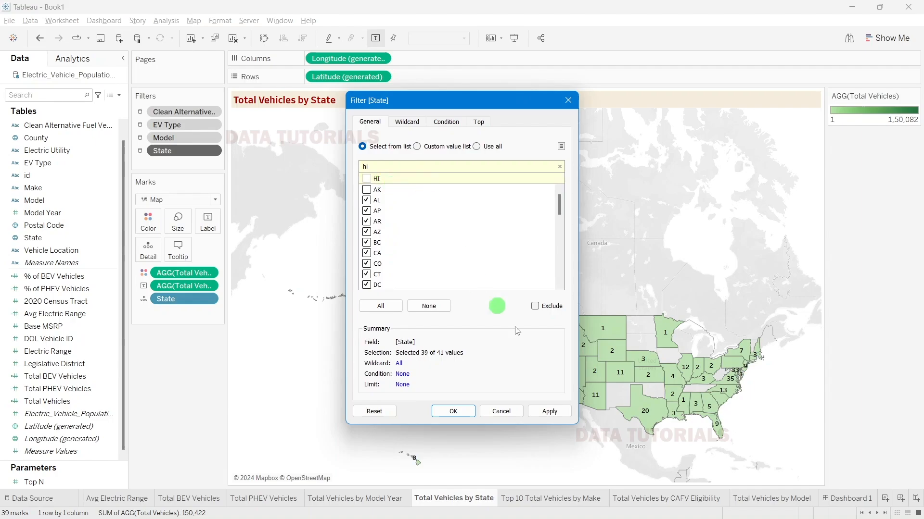
pyautogui.click(549, 412)
pyautogui.click(453, 412)
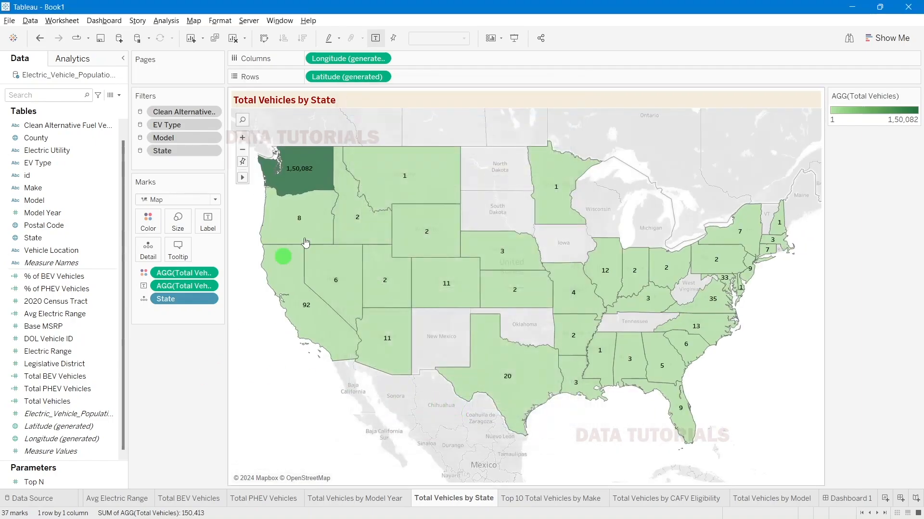
# Step: Show the Clean Alternative Fuel Vehicle (CAFV) Eligibility filter on Dashboard 1 from the Total Vehicles by Model Year chart
pyautogui.click(847, 498)
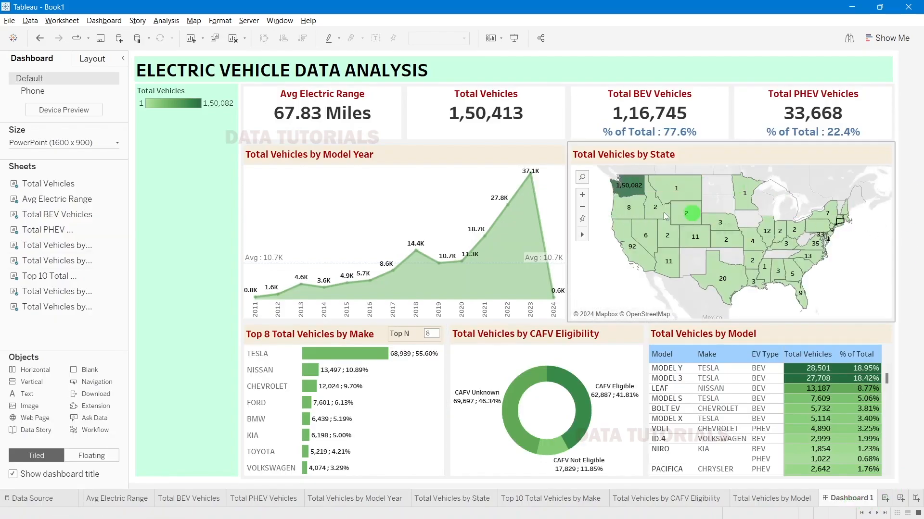
pyautogui.moveTo(111, 236)
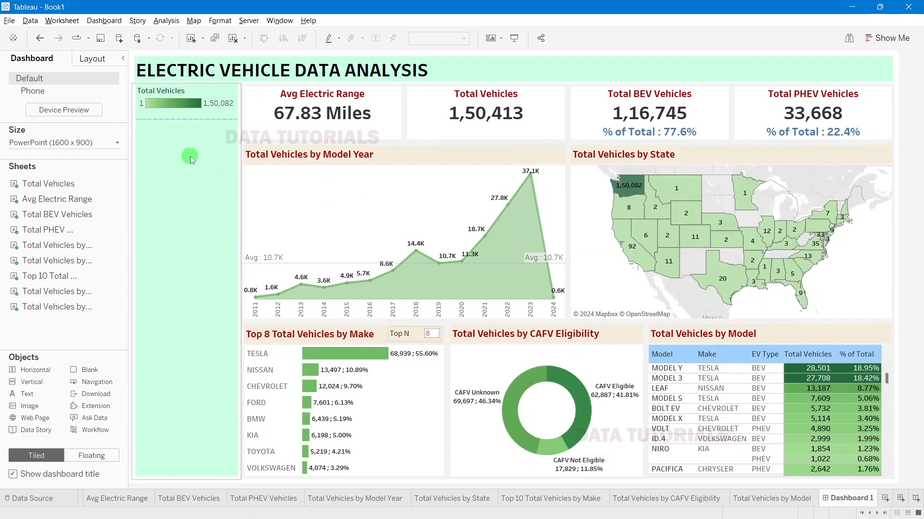
pyautogui.click(491, 207)
pyautogui.click(469, 174)
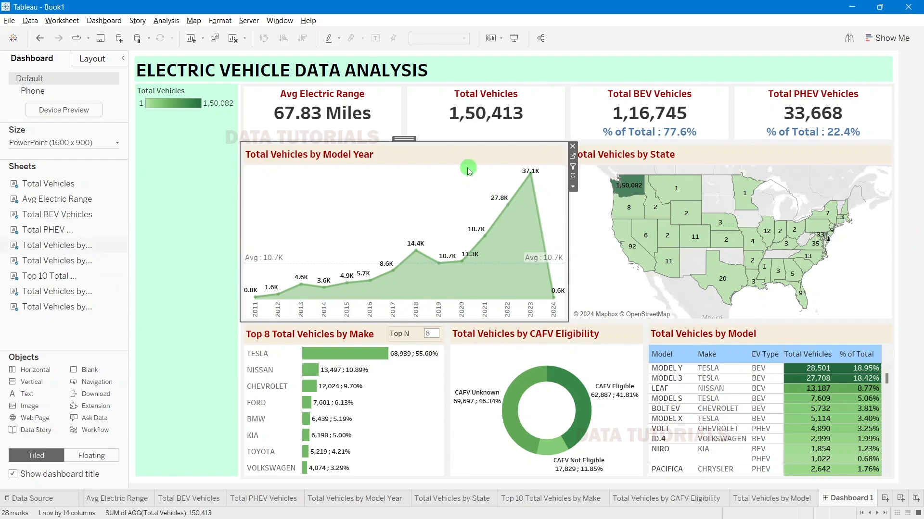
pyautogui.click(573, 187)
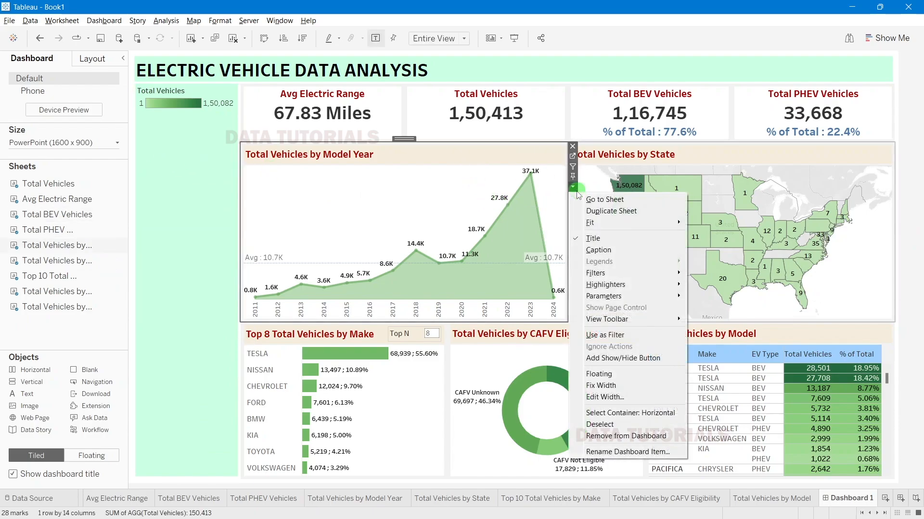
pyautogui.moveTo(597, 276)
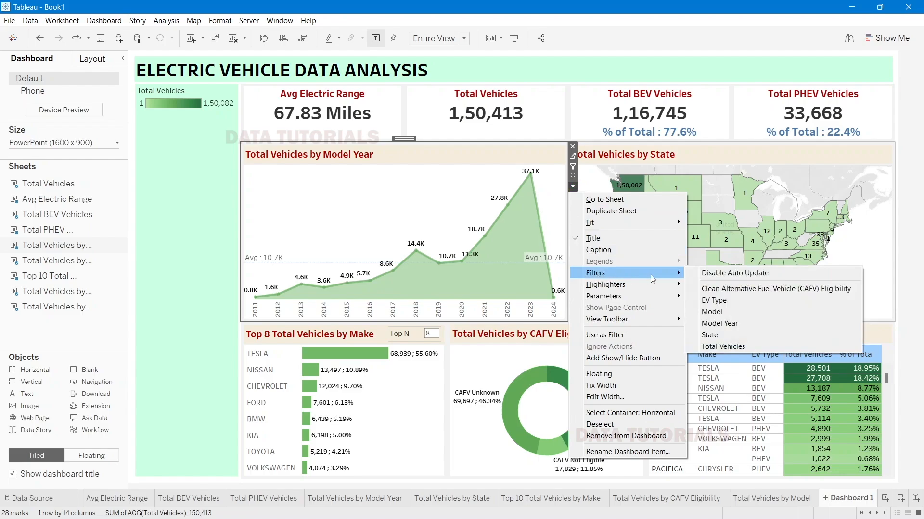
pyautogui.click(722, 289)
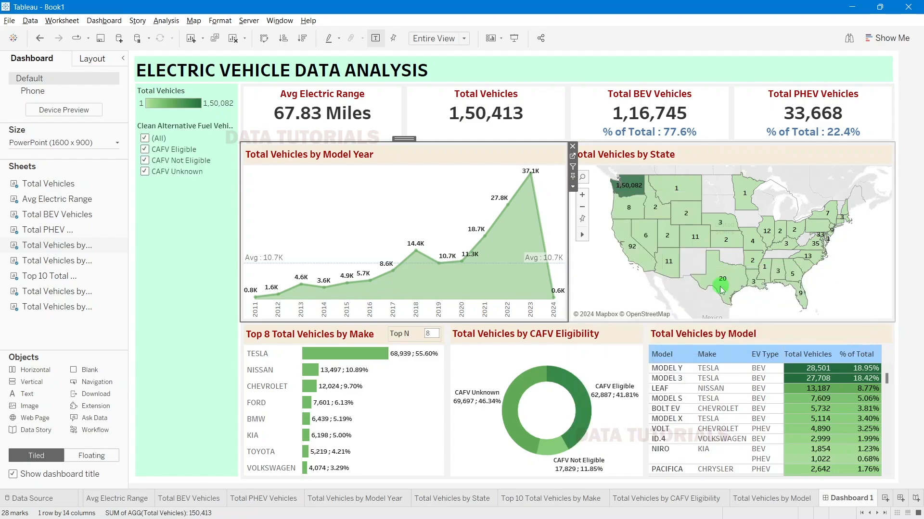
# Step: Show the EV Type and Model filters on the dashboard from the Total Vehicles by Model Year chart
pyautogui.click(572, 186)
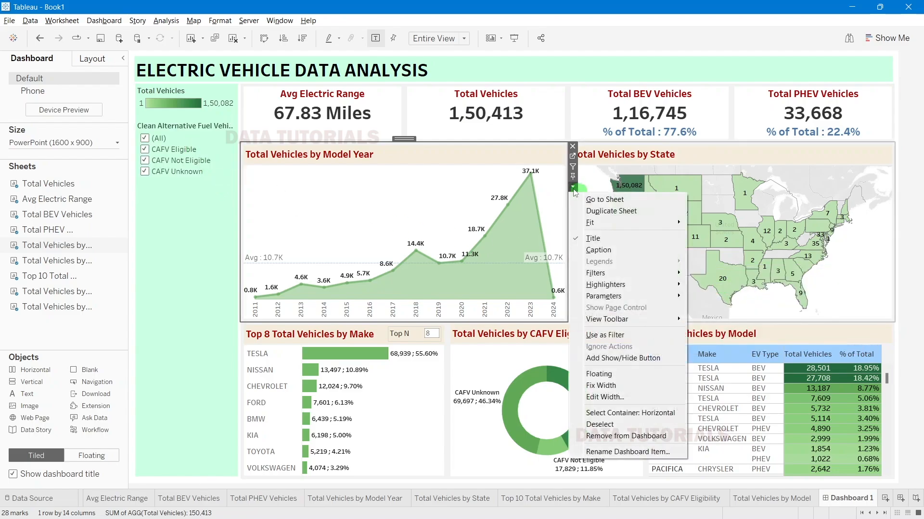
pyautogui.moveTo(615, 273)
pyautogui.click(713, 300)
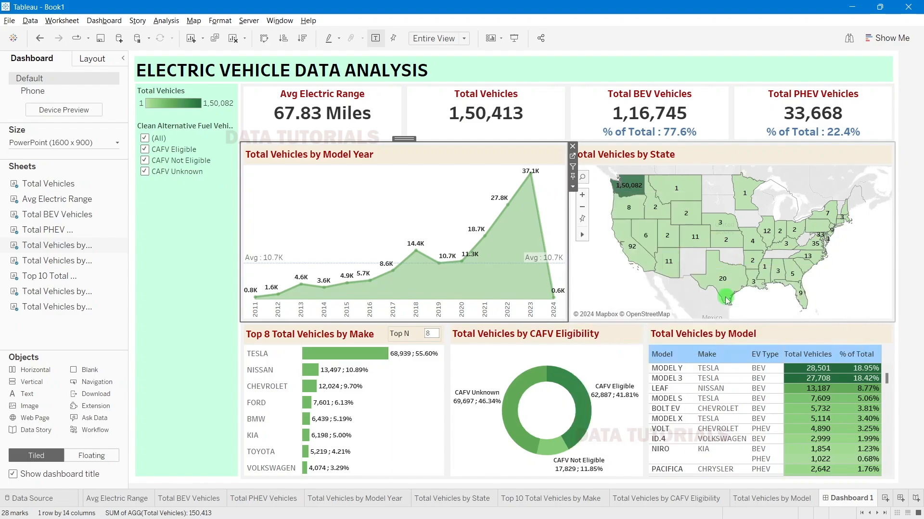
pyautogui.click(573, 188)
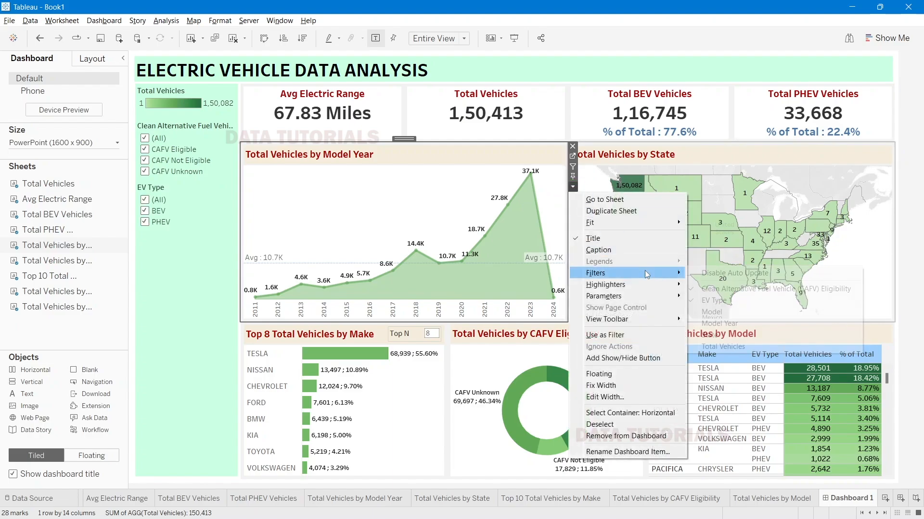
pyautogui.moveTo(678, 273)
pyautogui.click(720, 312)
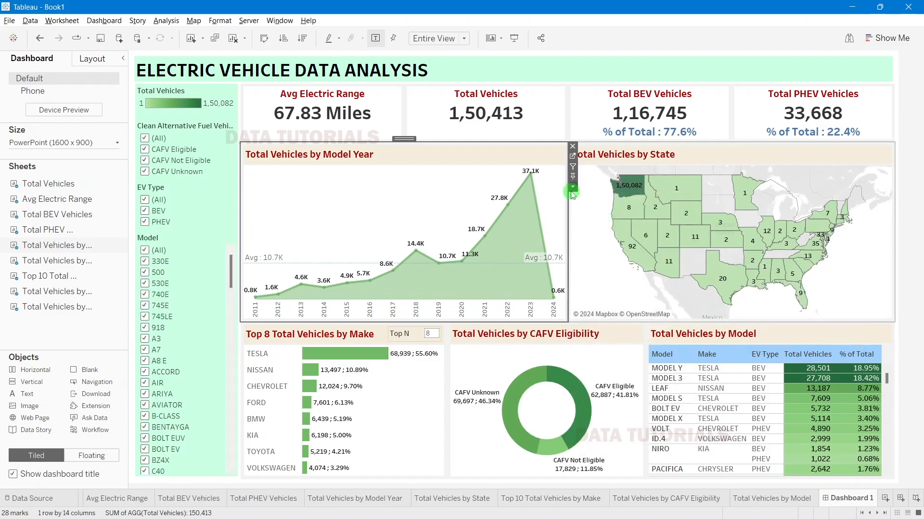
# Step: Show the State filter on the dashboard from the Total Vehicles by Model Year chart
pyautogui.click(572, 186)
pyautogui.moveTo(631, 275)
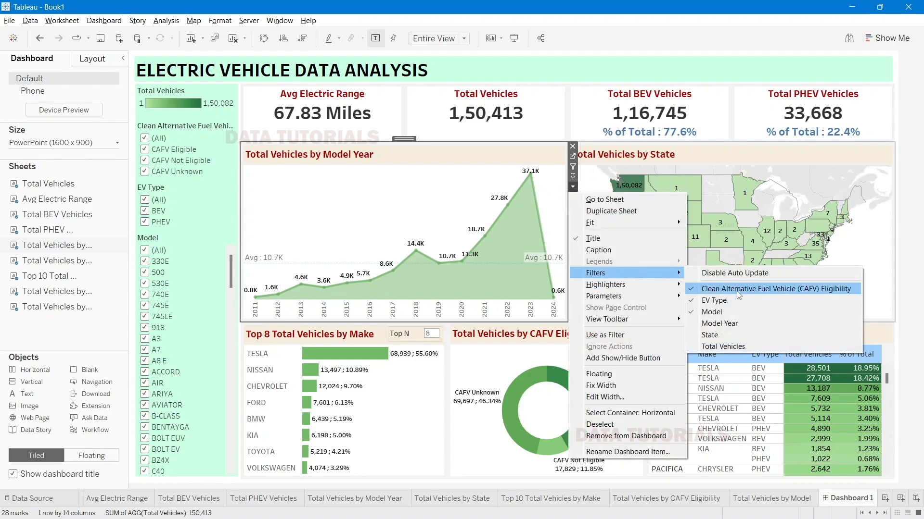
pyautogui.click(719, 335)
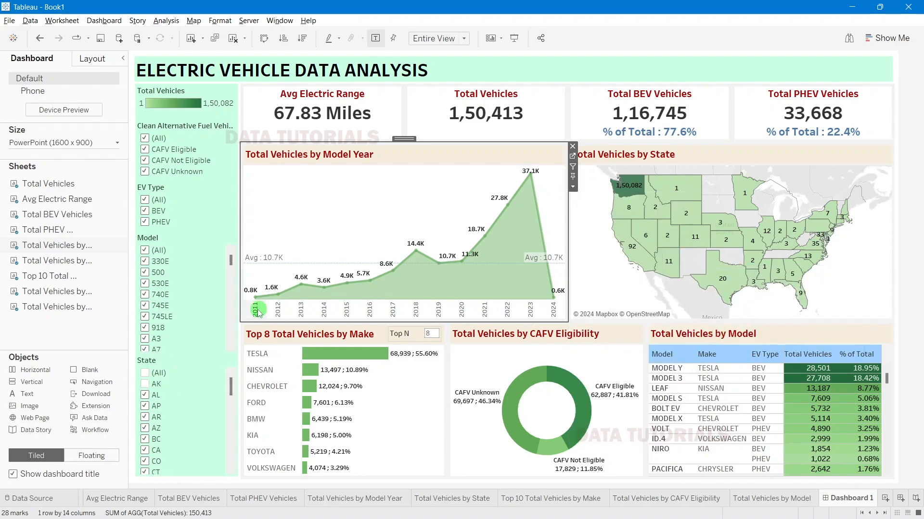
pyautogui.click(224, 174)
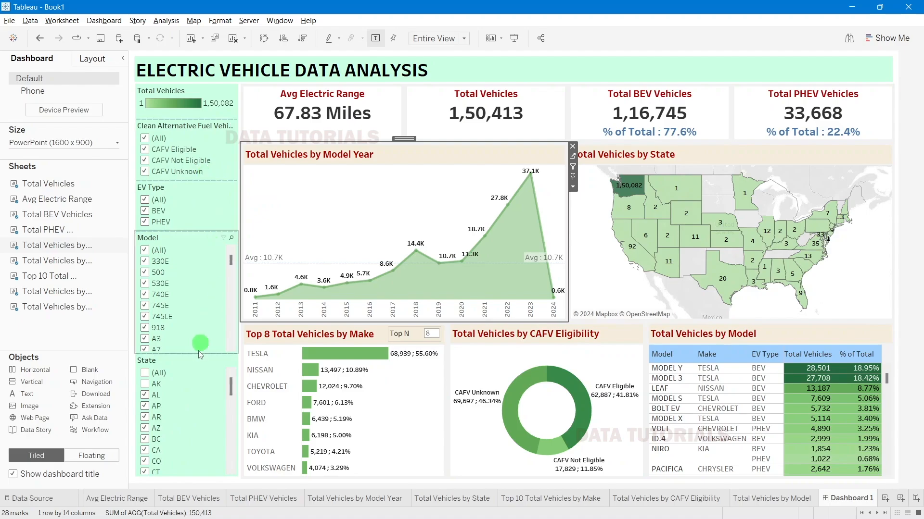
pyautogui.click(191, 383)
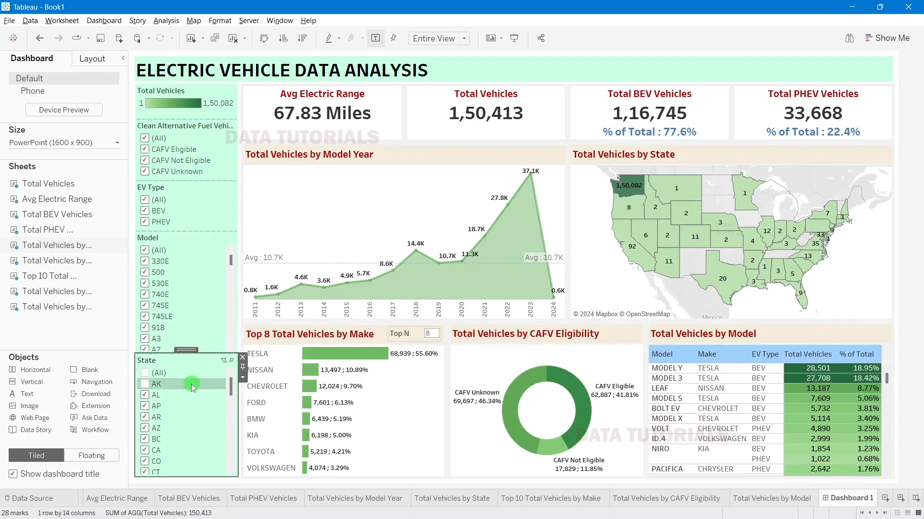
pyautogui.click(553, 163)
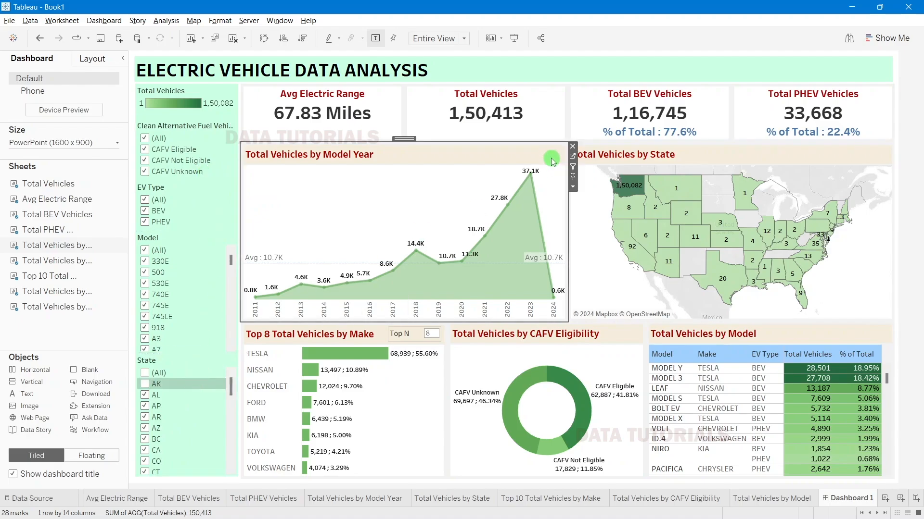
# Step: Add a data source filter on State that excludes AK and HI, starting from the Total Vehicles by Model Year worksheet
pyautogui.click(572, 157)
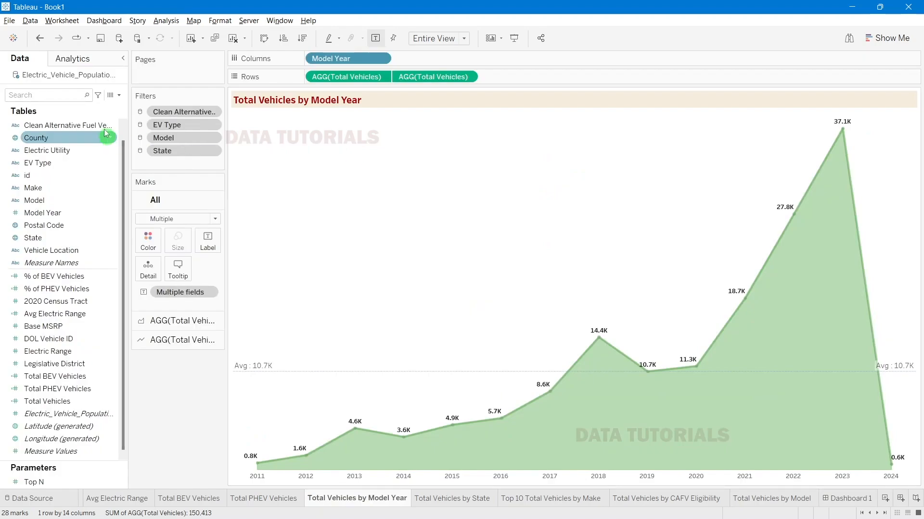
pyautogui.rightClick(84, 81)
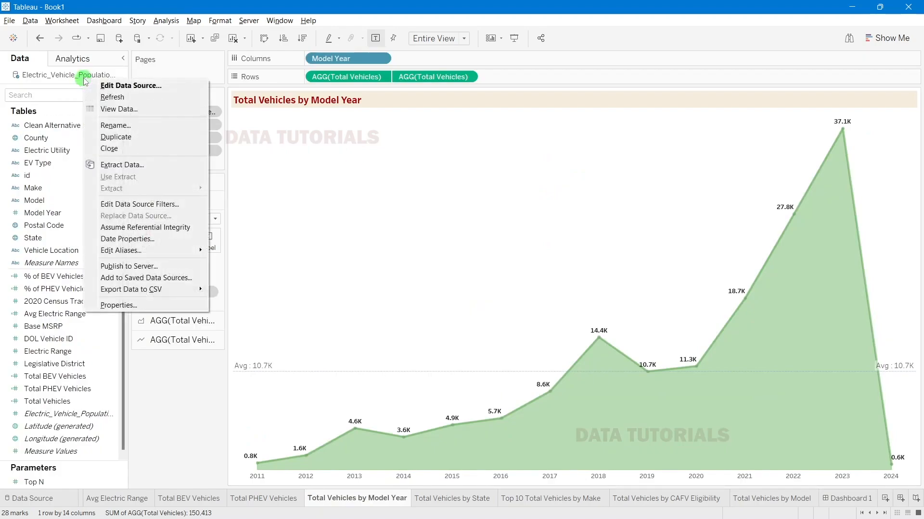
pyautogui.click(138, 204)
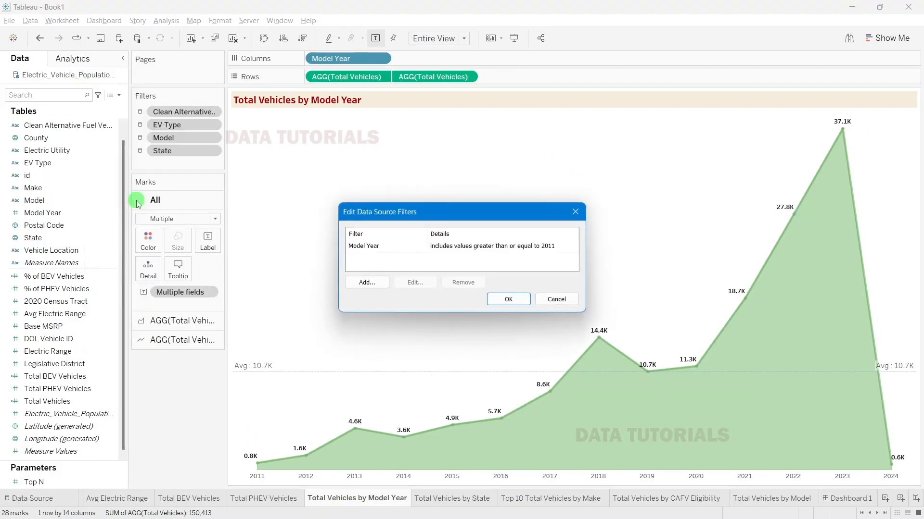
pyautogui.click(375, 282)
pyautogui.write('sta')
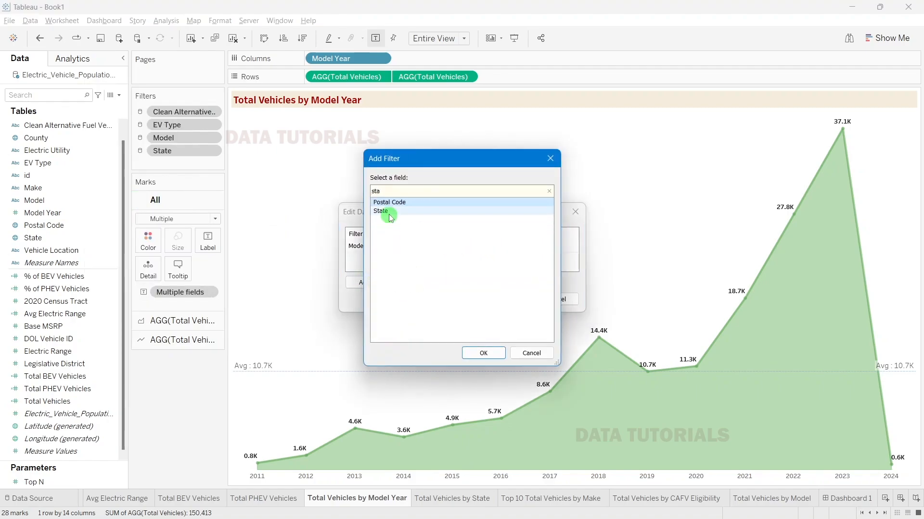
pyautogui.doubleClick(388, 211)
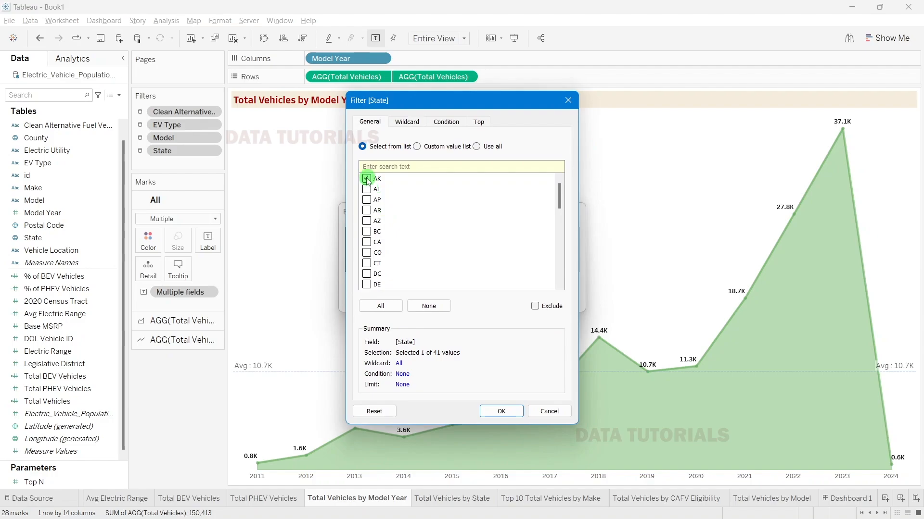
pyautogui.scroll(-3, 385, 229)
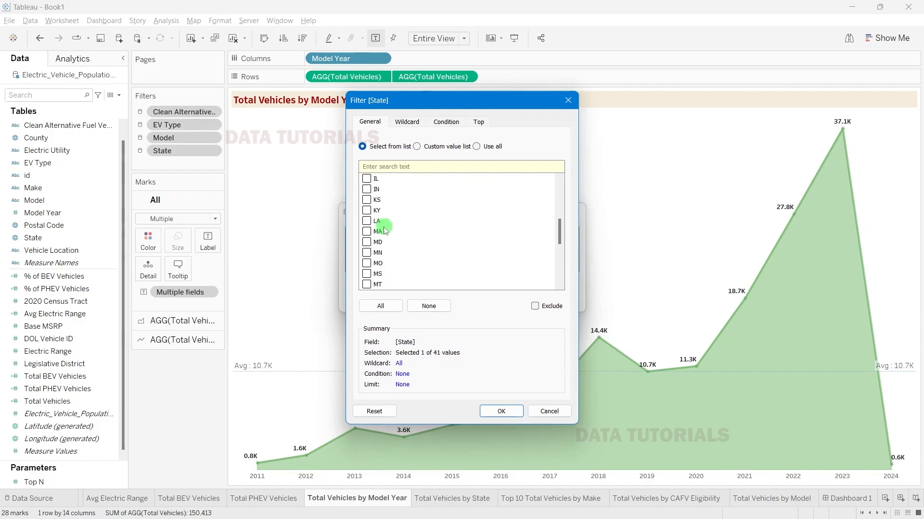
pyautogui.scroll(-2, 385, 230)
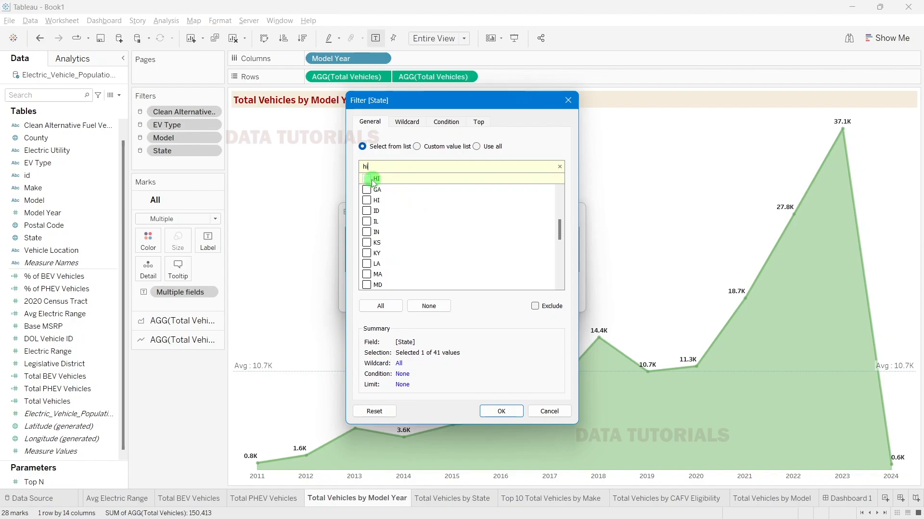
pyautogui.moveTo(559, 232); pyautogui.dragTo(558, 207)
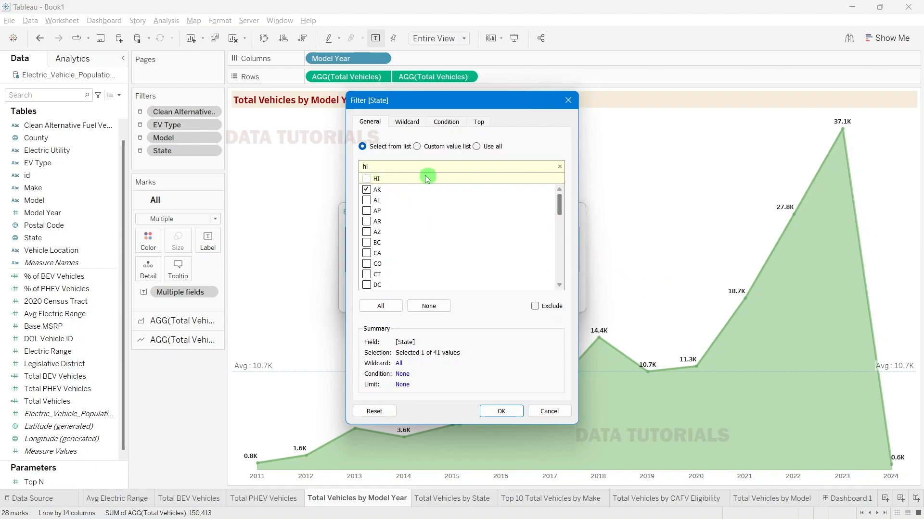
pyautogui.click(367, 178)
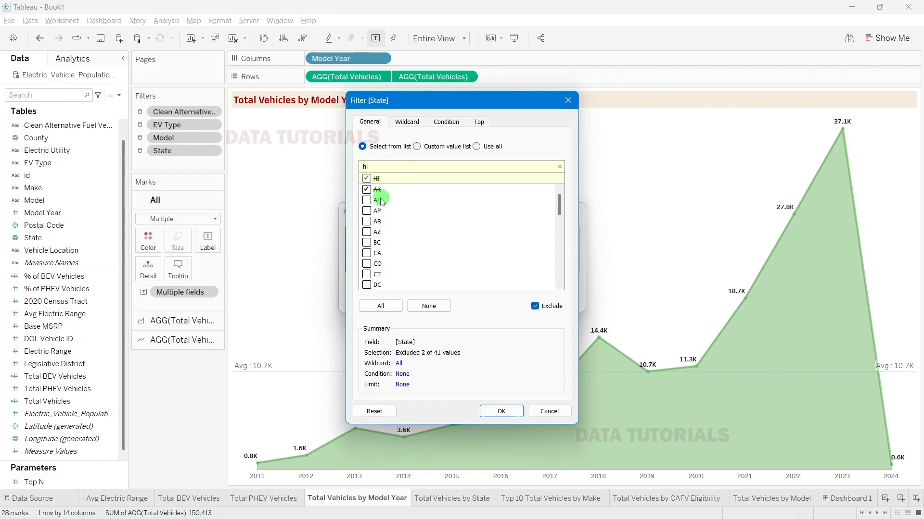
pyautogui.click(501, 411)
pyautogui.click(506, 300)
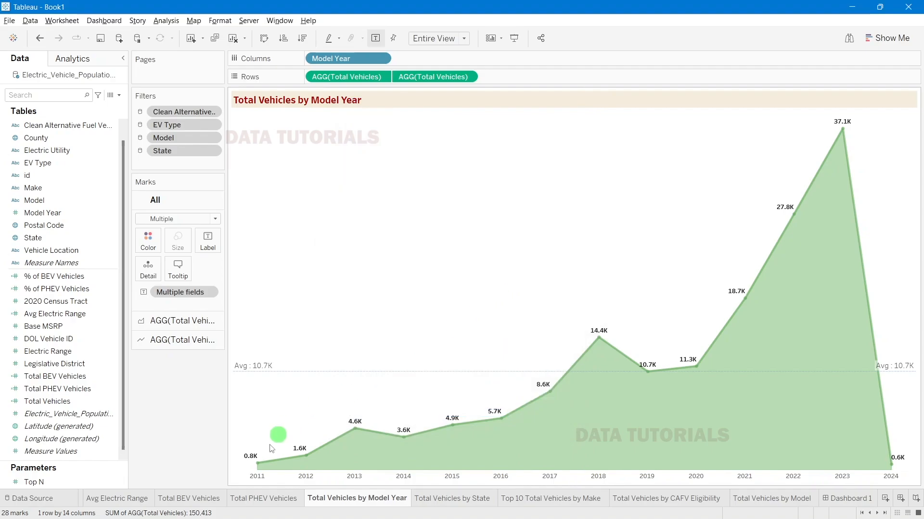
# Step: On Dashboard 1, change the Clean Alternative Fuel Vehicle Eligibility and EV Type filters to Multiple Values (dropdown)
pyautogui.click(847, 499)
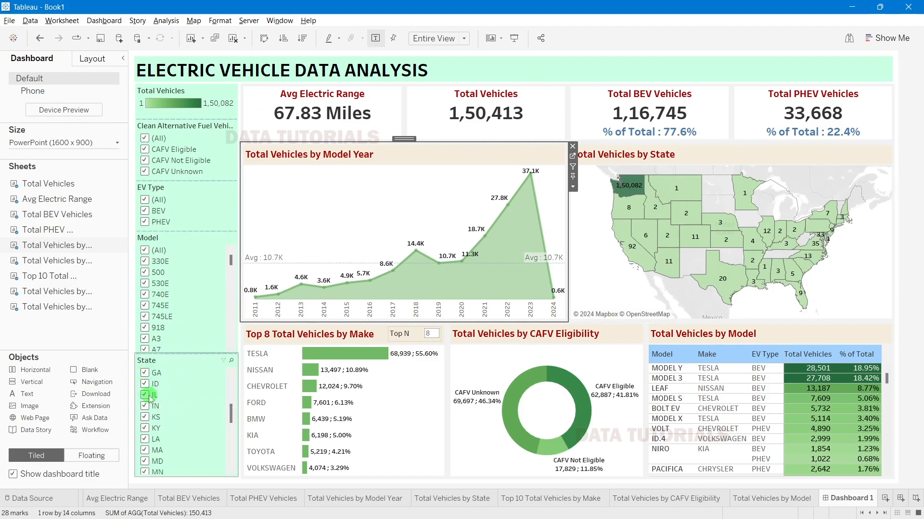
pyautogui.click(215, 141)
pyautogui.click(243, 143)
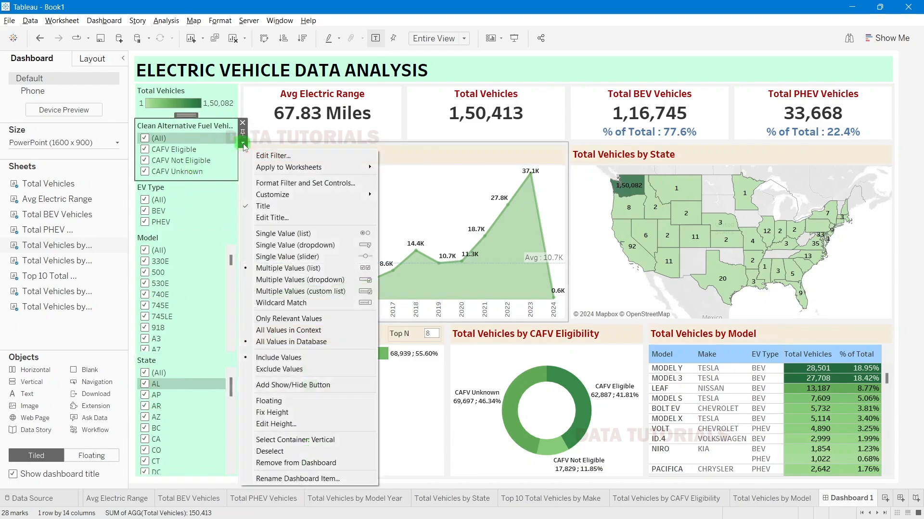
pyautogui.click(303, 282)
pyautogui.click(217, 179)
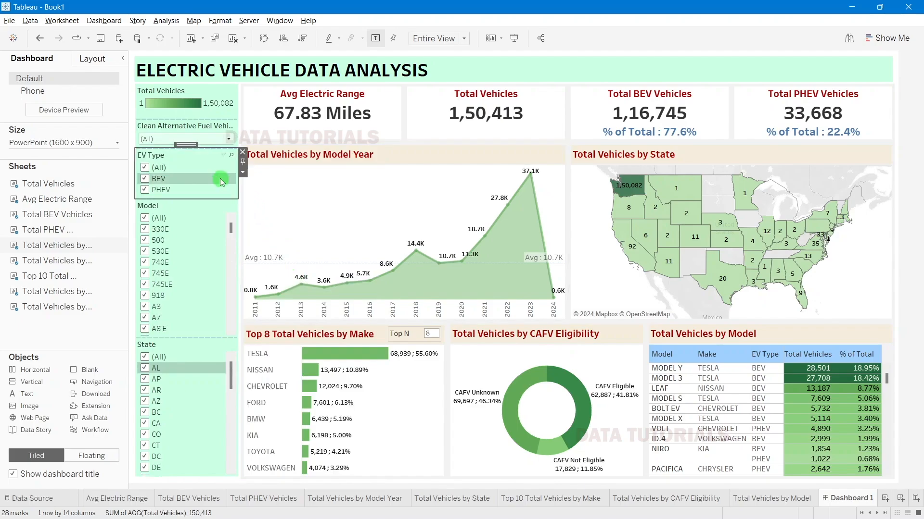
pyautogui.click(243, 173)
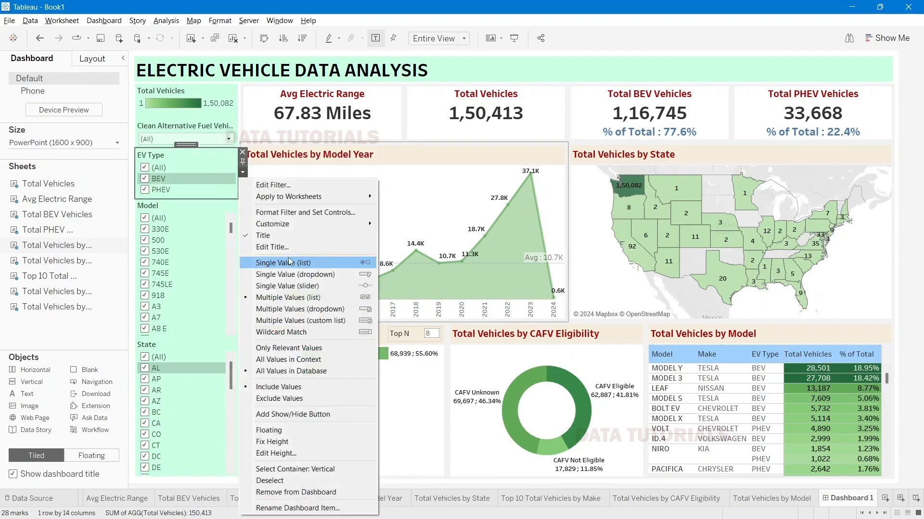
pyautogui.click(298, 309)
# Step: Change the Model and State filters on the dashboard to Multiple Values (dropdown)
pyautogui.click(243, 202)
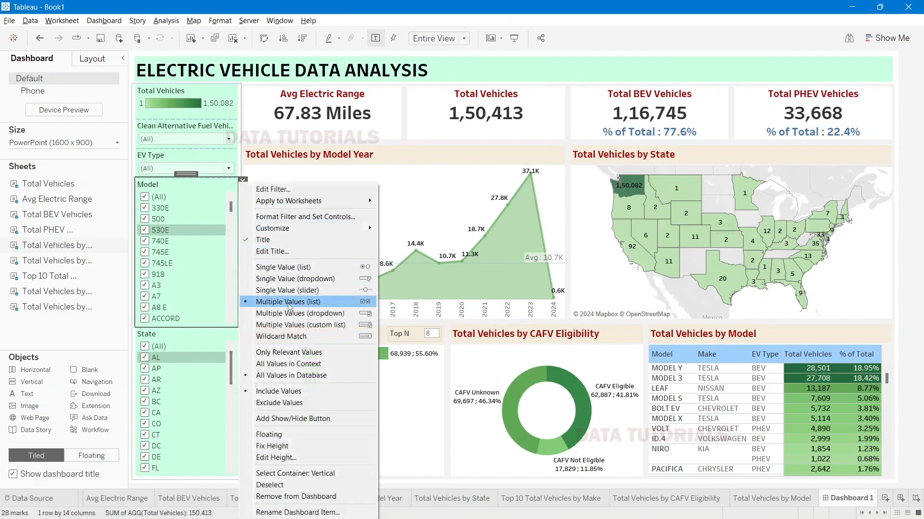
pyautogui.click(288, 311)
pyautogui.click(217, 275)
pyautogui.click(243, 232)
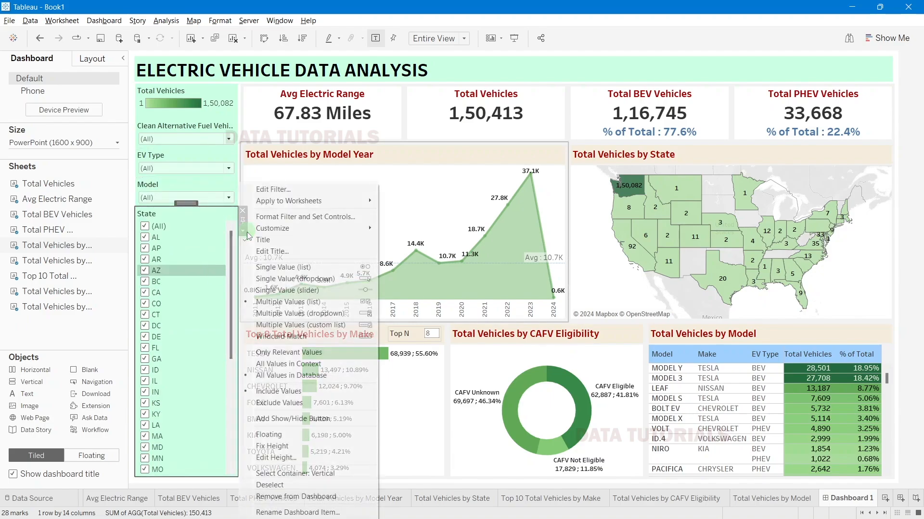
pyautogui.click(289, 315)
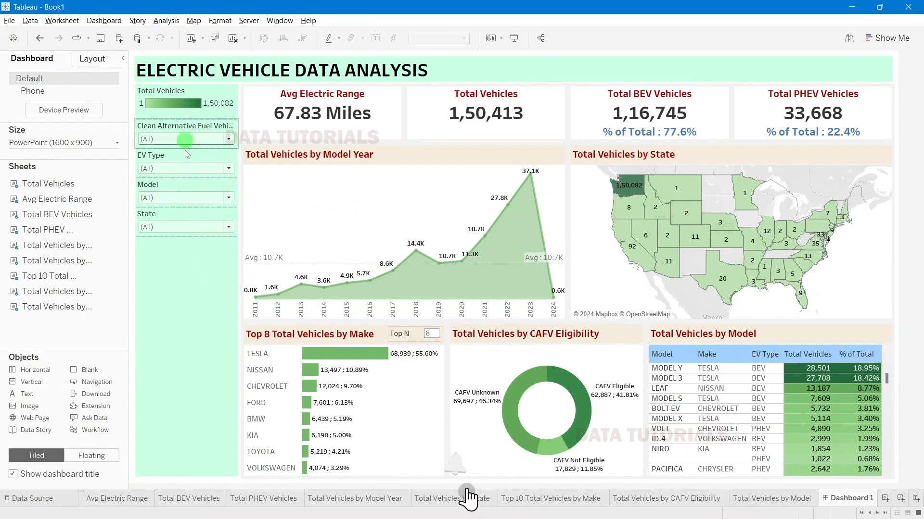
# Step: Add six blank objects beneath the State filter inside the dashboard's vertical filter container
pyautogui.click(177, 273)
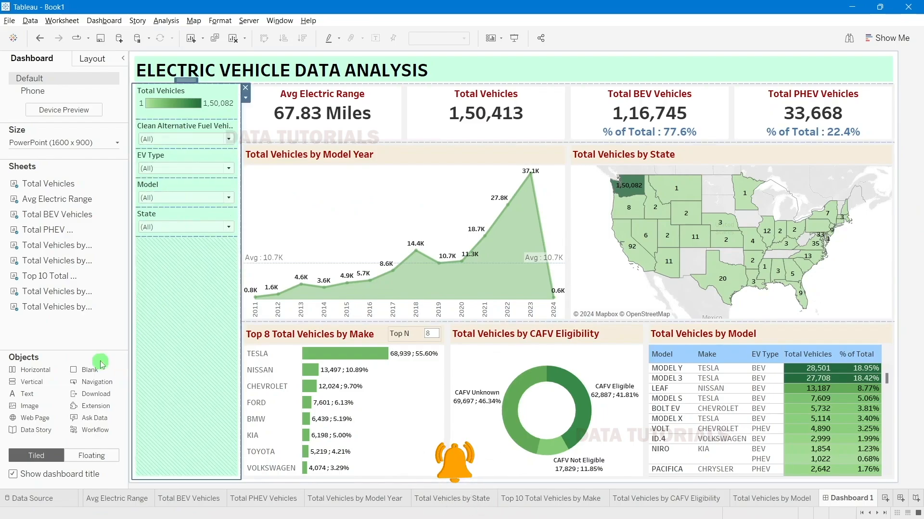
pyautogui.moveTo(85, 374); pyautogui.dragTo(180, 262)
pyautogui.moveTo(93, 370); pyautogui.dragTo(193, 324)
pyautogui.moveTo(89, 370); pyautogui.dragTo(158, 291)
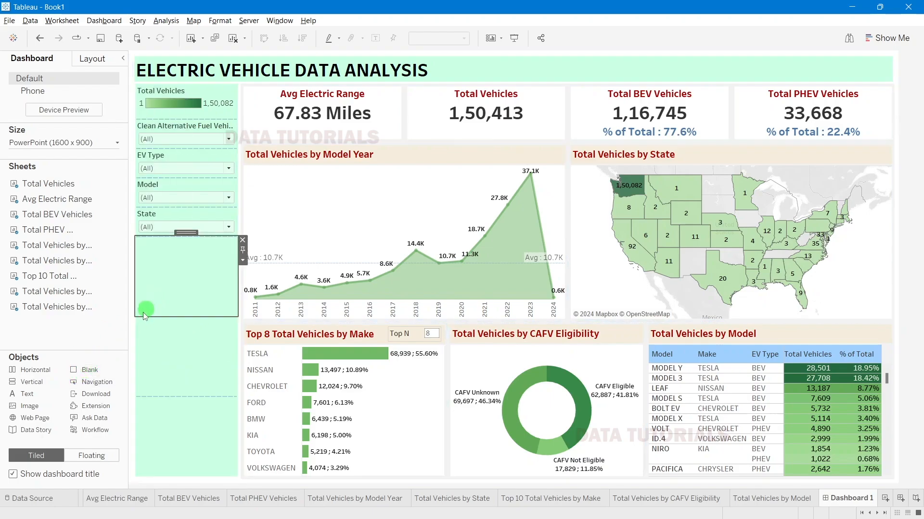
pyautogui.moveTo(94, 370); pyautogui.dragTo(183, 314)
pyautogui.moveTo(91, 370); pyautogui.dragTo(202, 305)
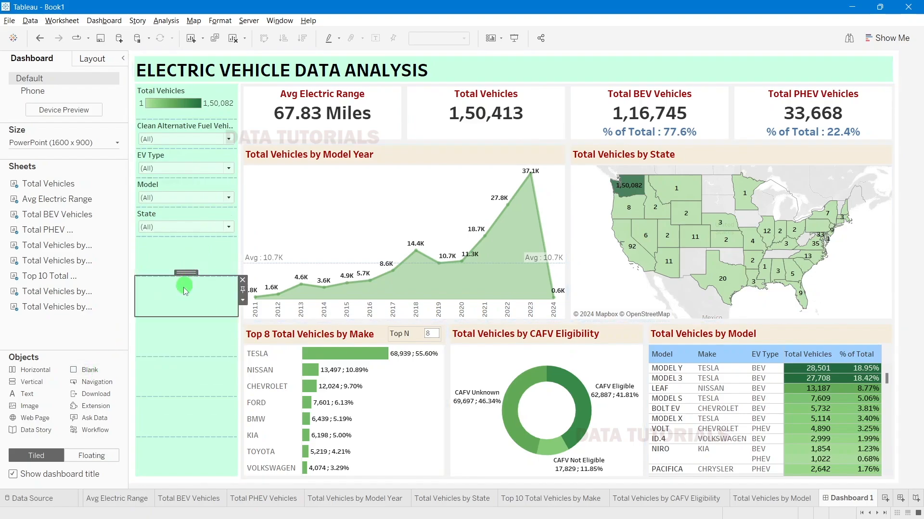
# Step: Distribute the contents of the vertical filter container evenly
pyautogui.doubleClick(188, 273)
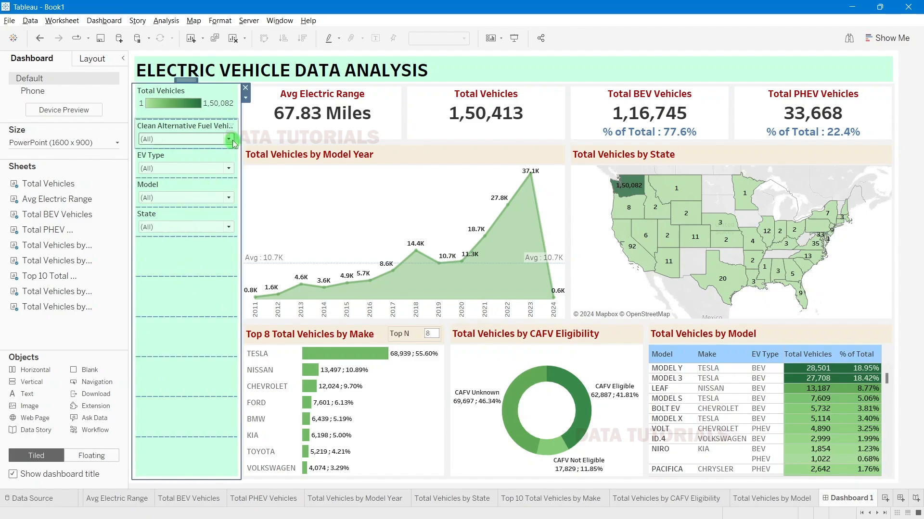
pyautogui.click(247, 104)
pyautogui.click(191, 251)
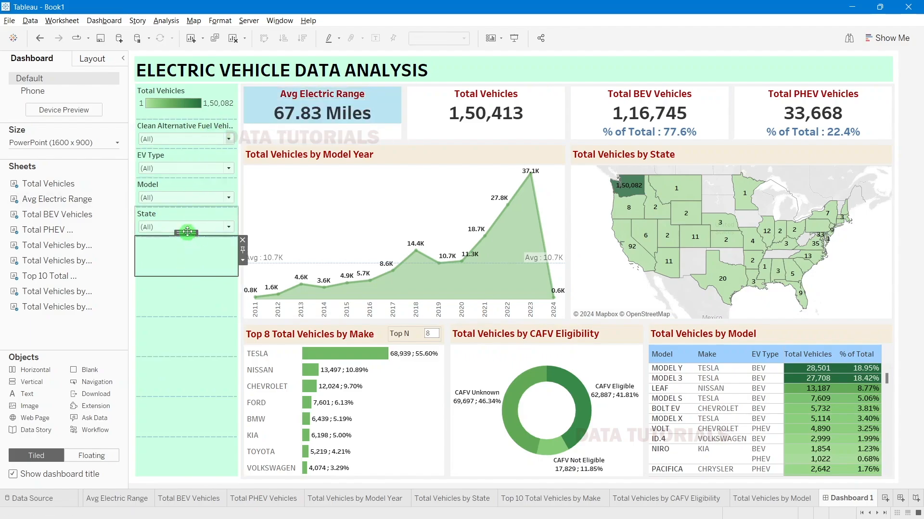
pyautogui.doubleClick(187, 232)
pyautogui.click(246, 101)
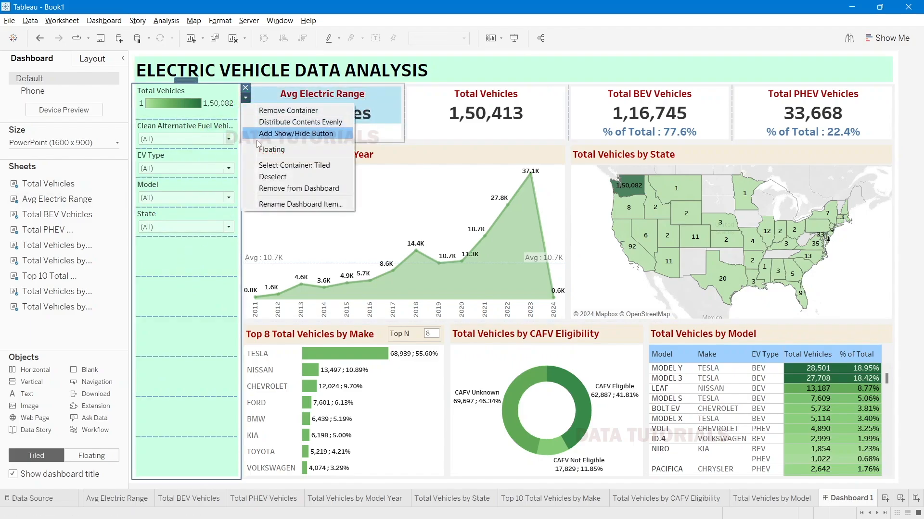
pyautogui.click(296, 121)
pyautogui.click(922, 174)
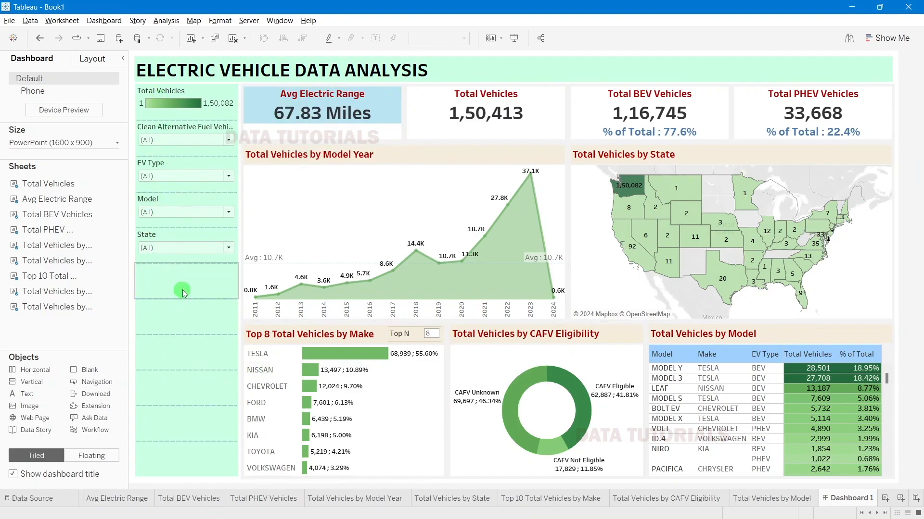
# Step: Remove two blank objects below the State filter and the Total Vehicles color legend from the filter container
pyautogui.click(182, 289)
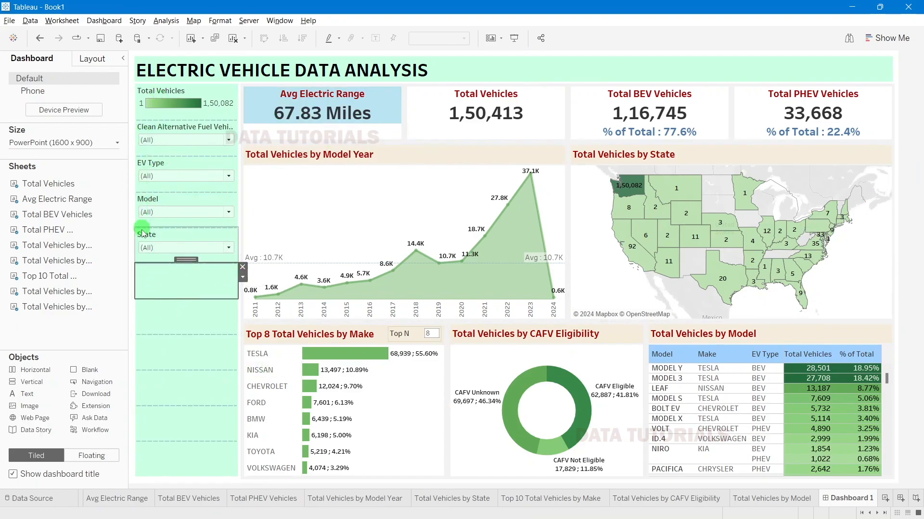
pyautogui.click(244, 266)
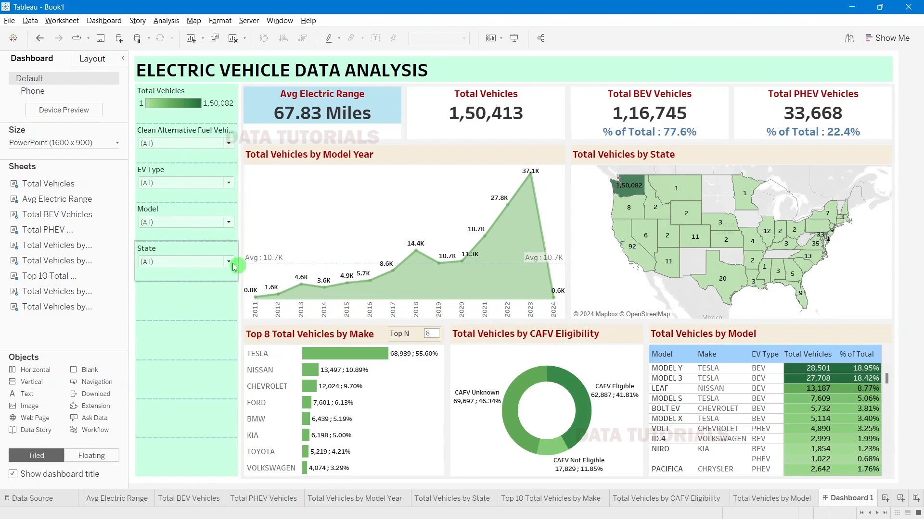
pyautogui.click(175, 286)
pyautogui.click(242, 286)
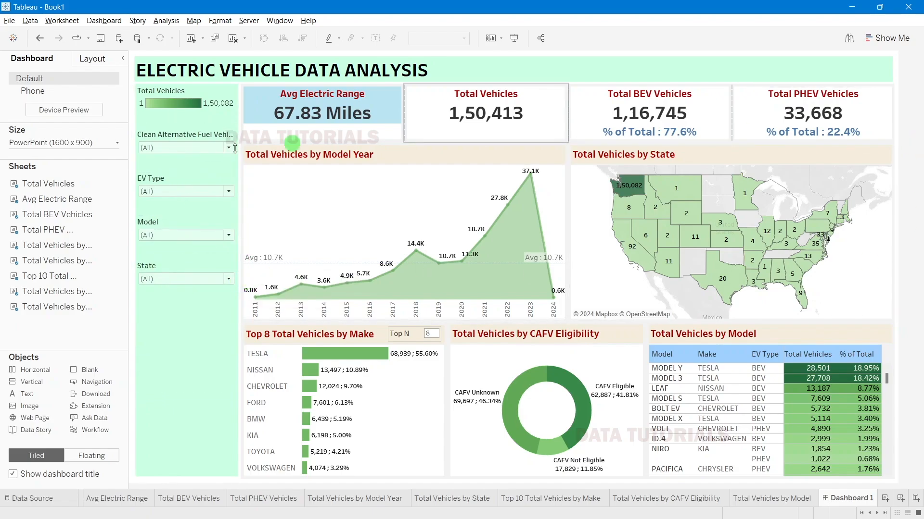
pyautogui.click(182, 118)
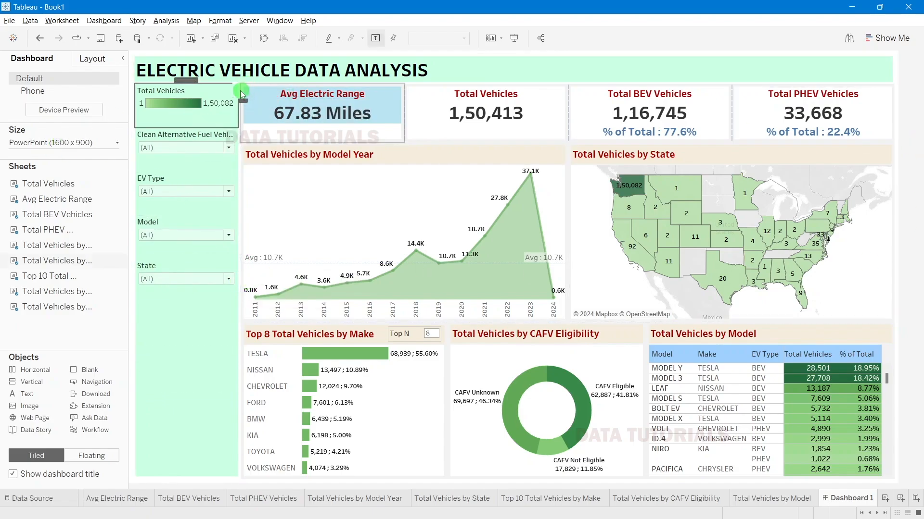
pyautogui.click(243, 88)
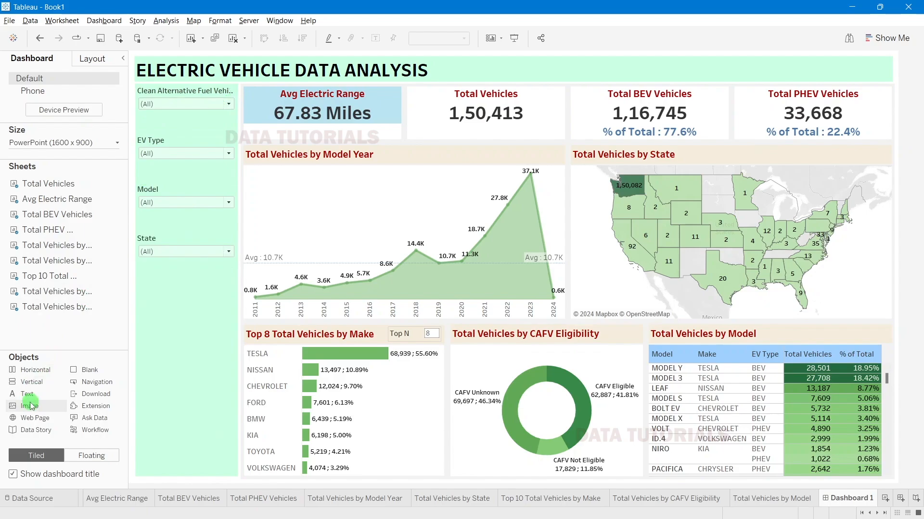
pyautogui.moveTo(30, 406); pyautogui.dragTo(175, 100)
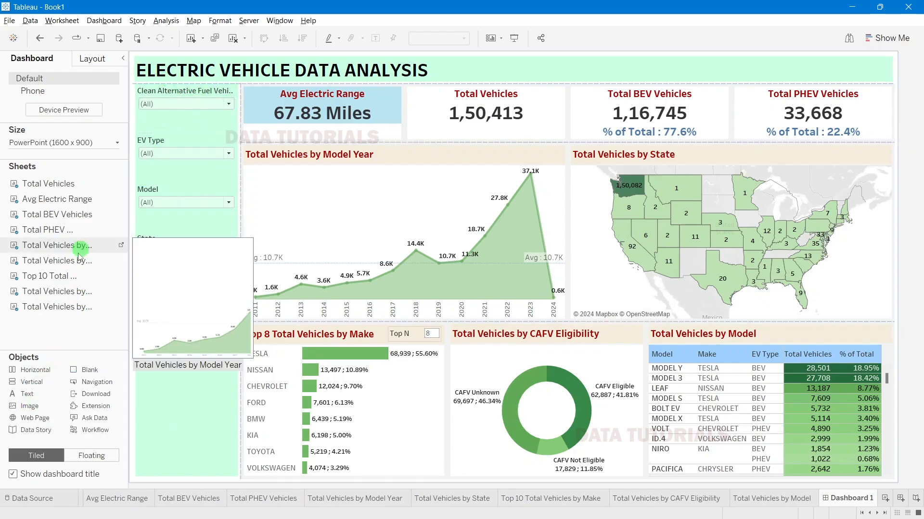
pyautogui.moveTo(154, 187); pyautogui.dragTo(174, 130)
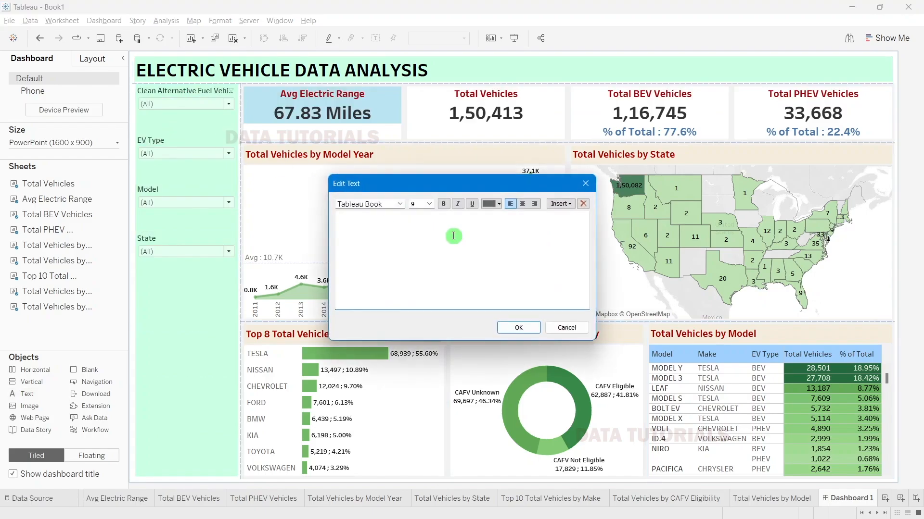
pyautogui.click(586, 184)
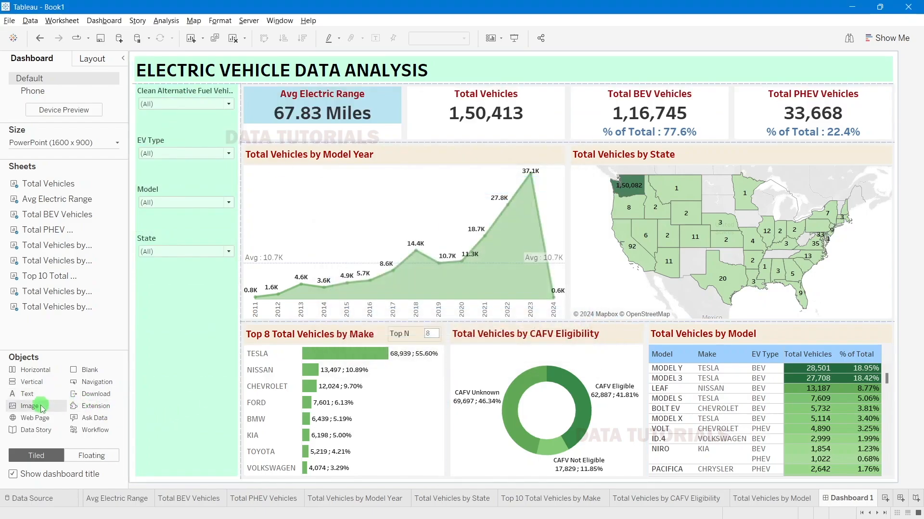
# Step: Insert the ev.png image, fitted and centered, into the filter container and place it above the CAFV eligibility filter
pyautogui.moveTo(29, 406); pyautogui.dragTo(181, 276)
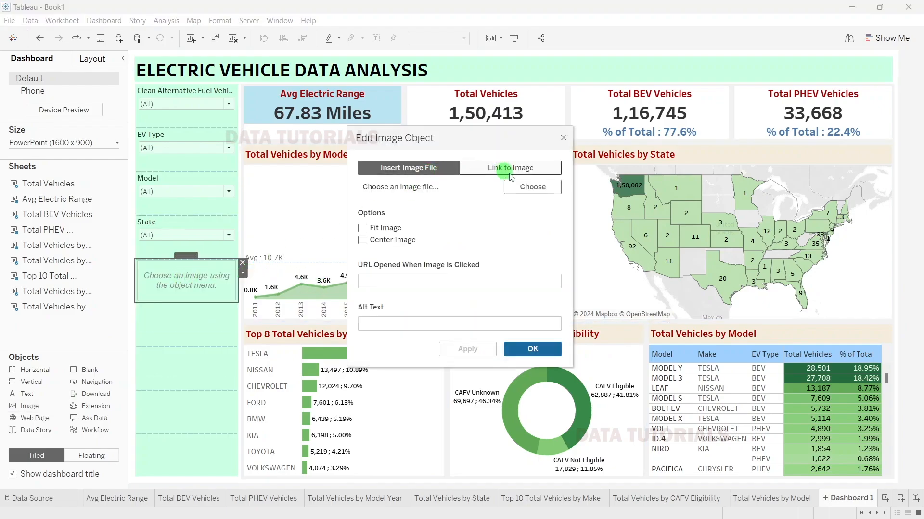
pyautogui.click(532, 185)
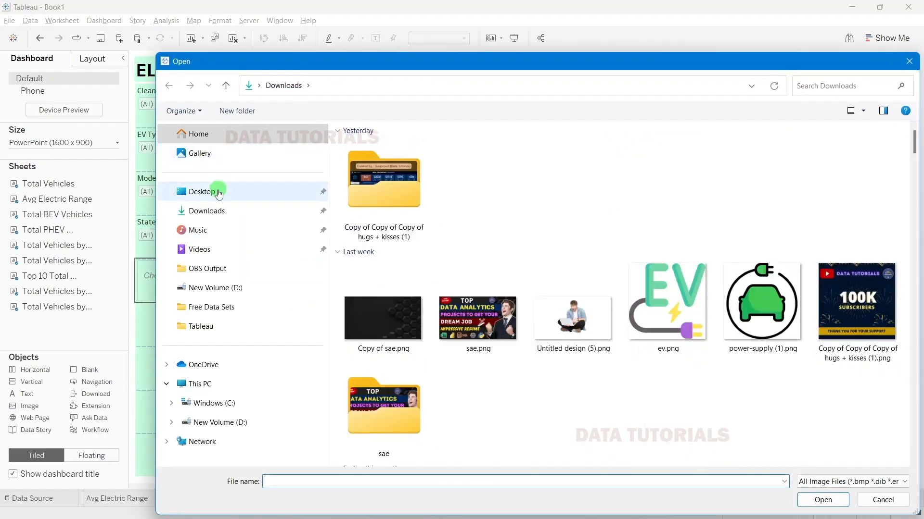
pyautogui.click(206, 211)
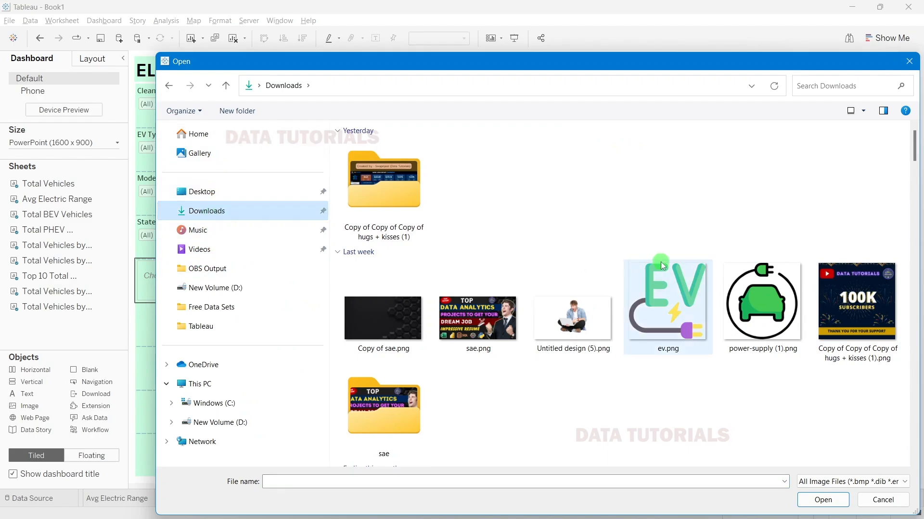
pyautogui.doubleClick(681, 325)
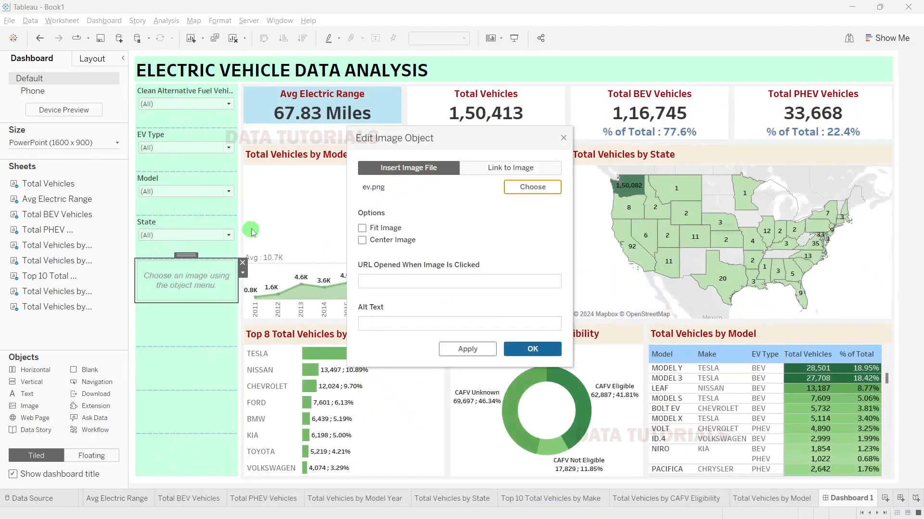
pyautogui.click(381, 240)
pyautogui.click(476, 350)
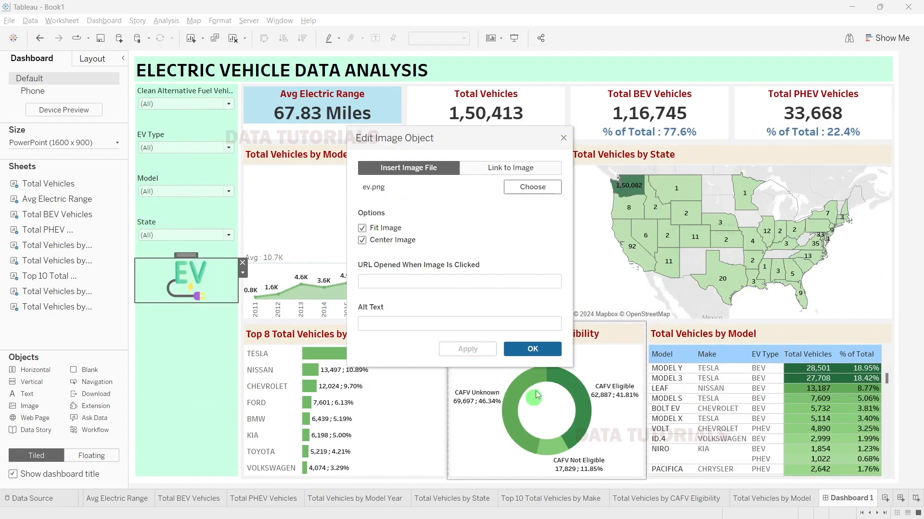
pyautogui.click(532, 349)
pyautogui.moveTo(186, 256); pyautogui.dragTo(186, 106)
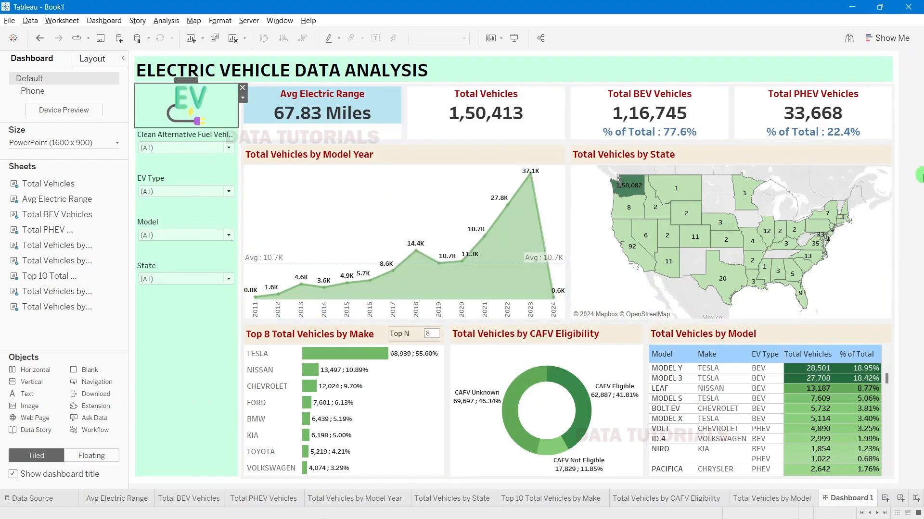
pyautogui.click(913, 176)
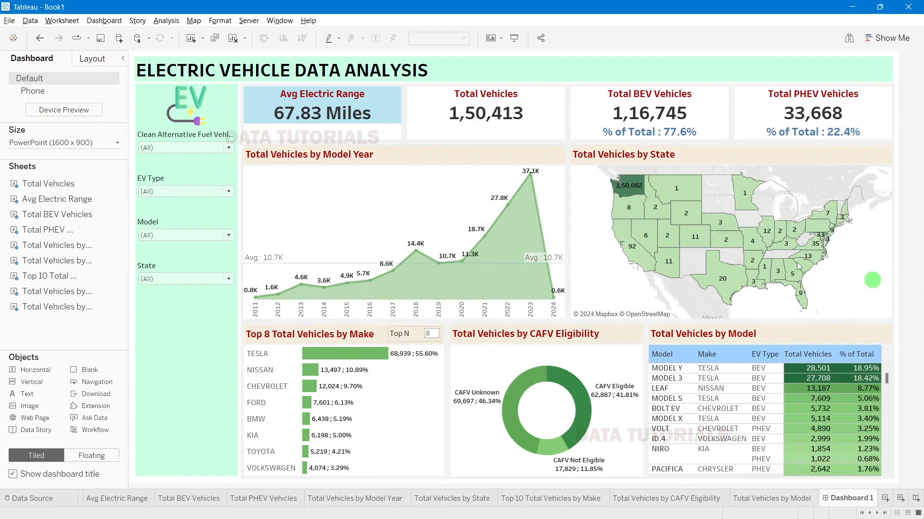
# Step: Try to indent the dashboard title with leading spaces
pyautogui.click(153, 73)
pyautogui.doubleClick(153, 73)
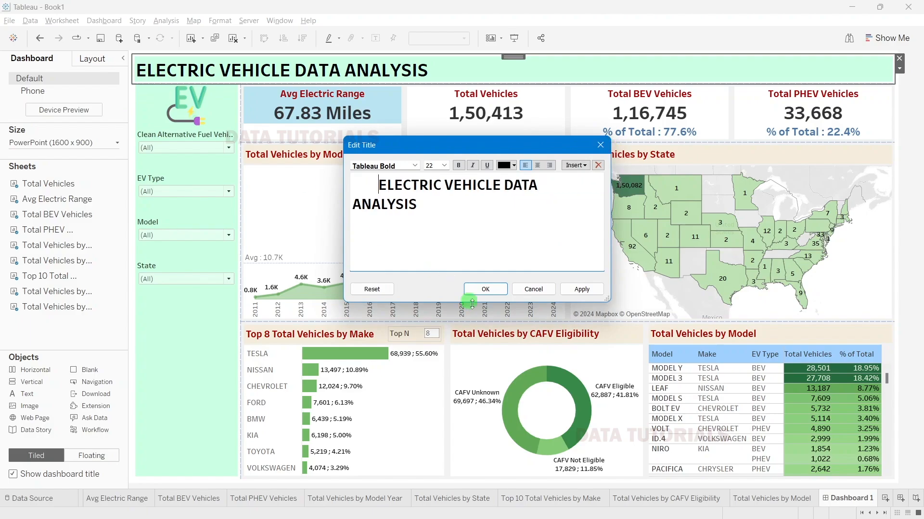
pyautogui.click(484, 289)
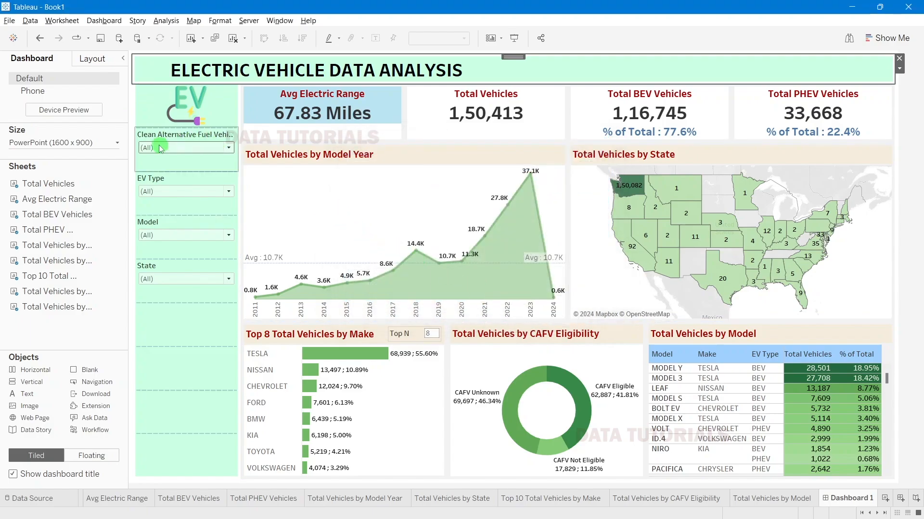
# Step: Remove the leading spaces from the dashboard title
pyautogui.click(155, 78)
pyautogui.doubleClick(161, 74)
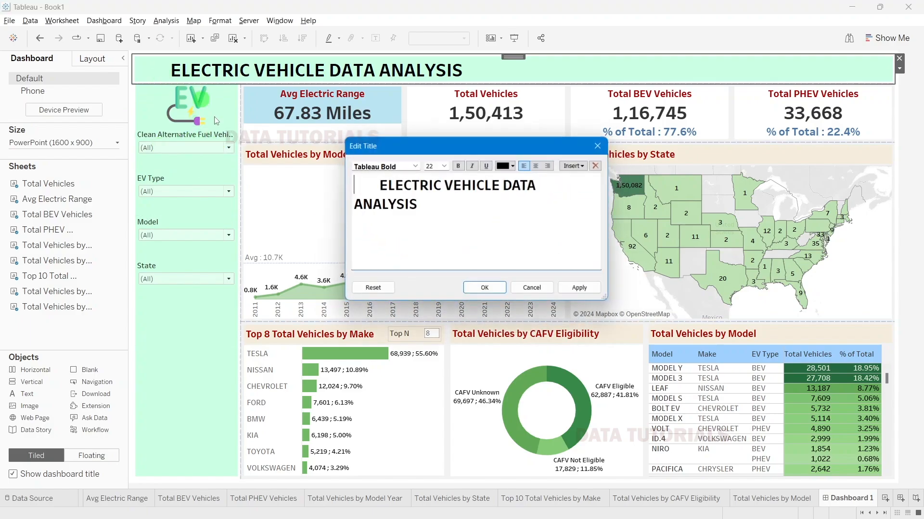
pyautogui.click(372, 182)
pyautogui.moveTo(379, 183); pyautogui.dragTo(327, 184)
pyautogui.press('BackSpace')
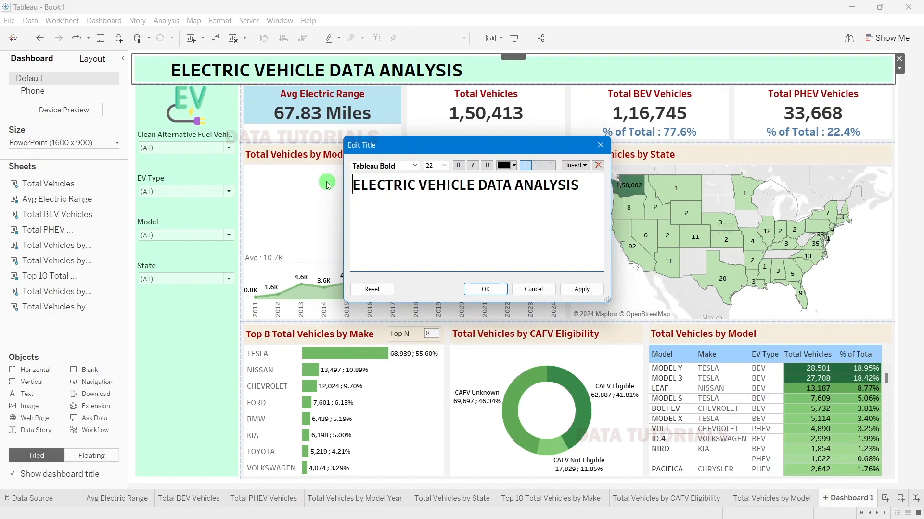
pyautogui.click(517, 283)
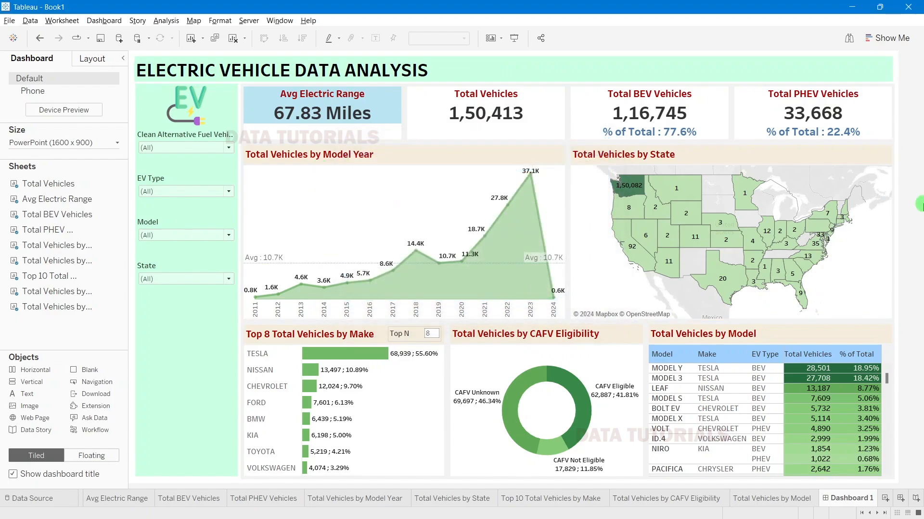
# Step: Deselect the Avg Electric Range value and shorten the Clean Alternative Fuel Vehicle filter's title to "(CAFV) Eligibility"
pyautogui.click(320, 105)
pyautogui.click(919, 136)
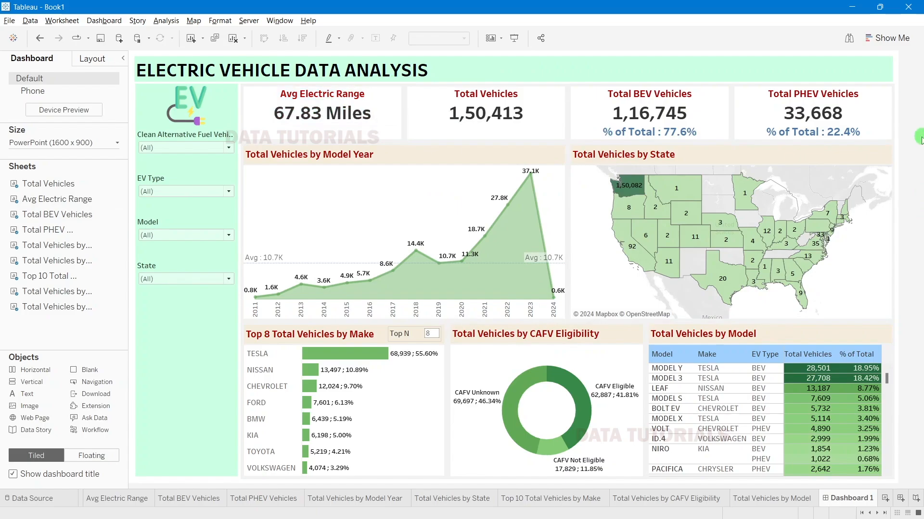
pyautogui.click(142, 168)
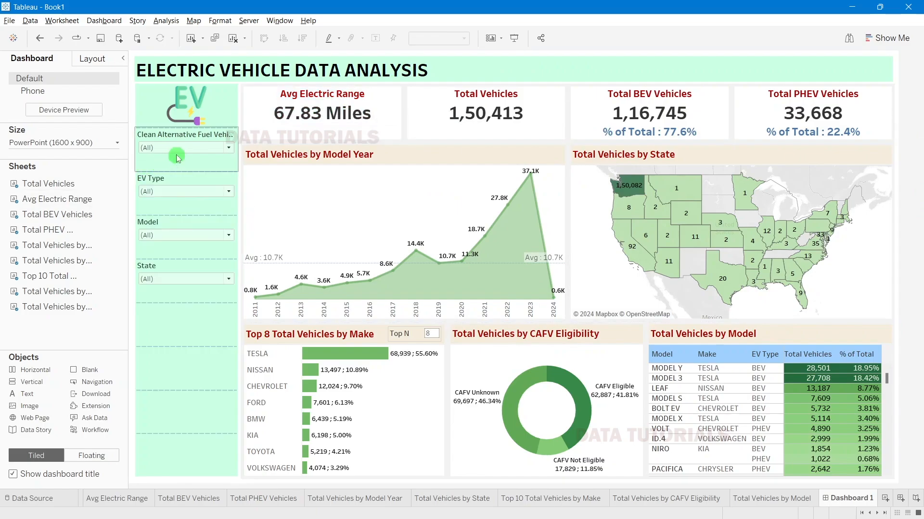
pyautogui.doubleClick(182, 139)
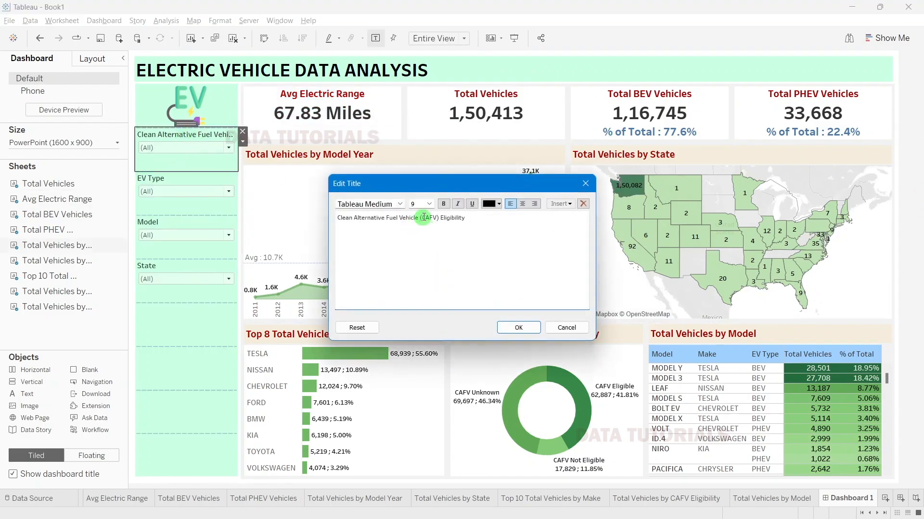
pyautogui.moveTo(420, 217); pyautogui.dragTo(335, 217)
pyautogui.press('BackSpace')
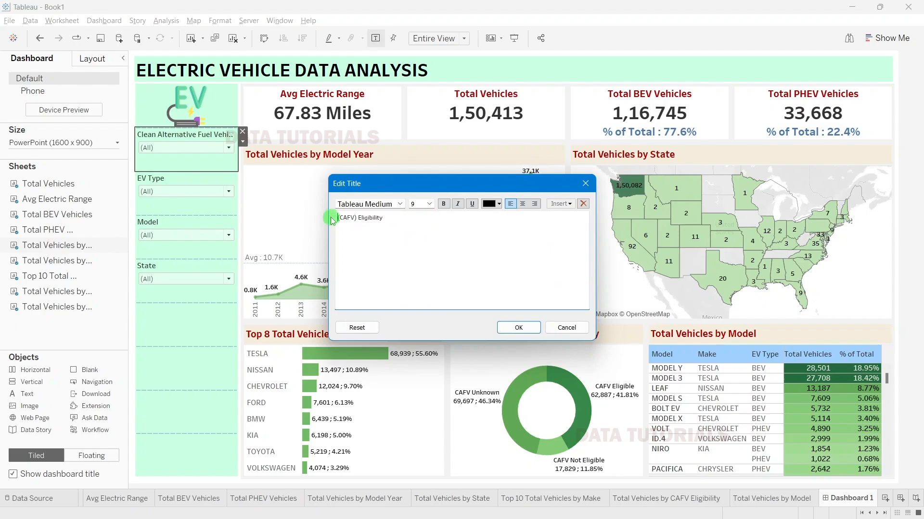
pyautogui.click(533, 329)
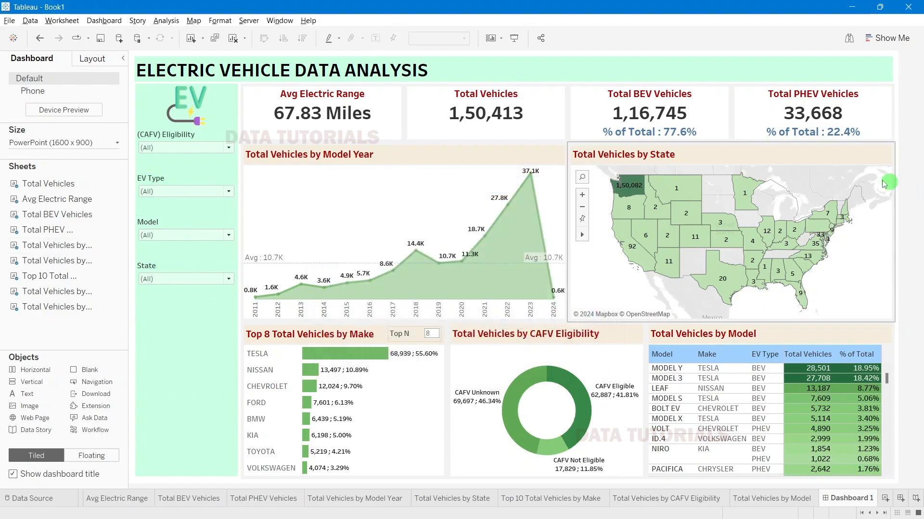
# Step: Select and deselect the TESLA bar and Washington on the map to check whether they filter the other charts
pyautogui.click(341, 363)
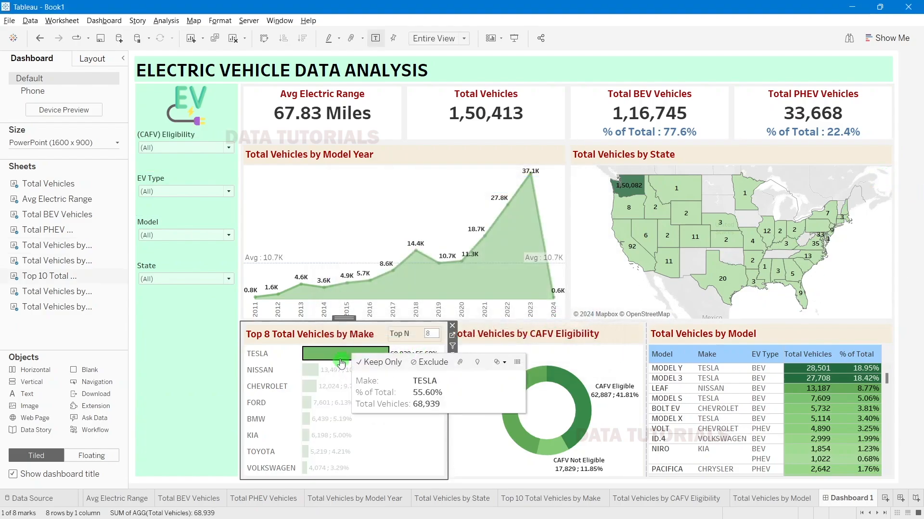
pyautogui.click(341, 362)
pyautogui.click(630, 187)
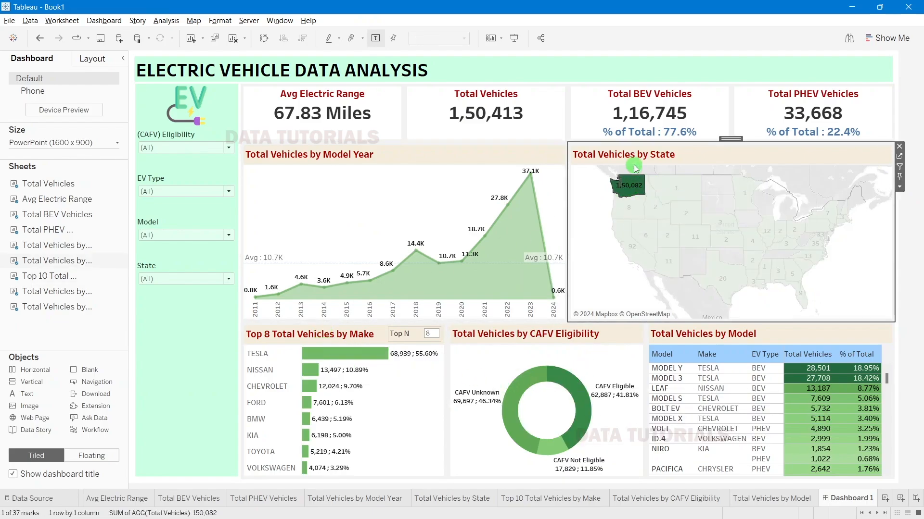
pyautogui.click(635, 195)
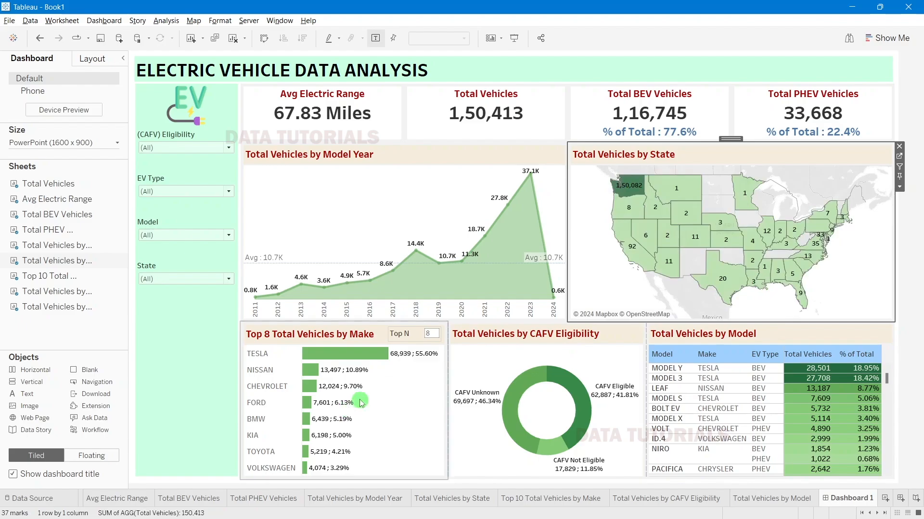
# Step: Use the Top 8 Total Vehicles by Make chart as a dashboard filter and filter the dashboard by TESLA
pyautogui.click(392, 431)
pyautogui.click(452, 347)
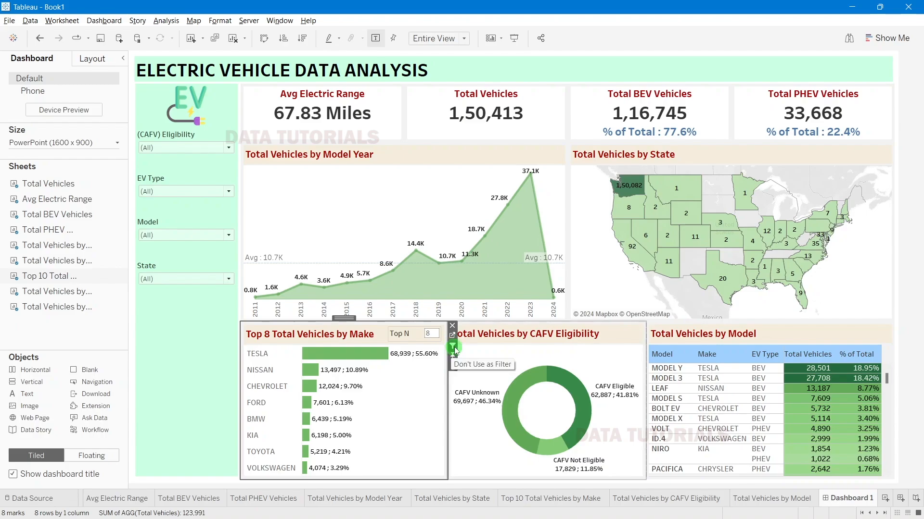
pyautogui.moveTo(366, 361)
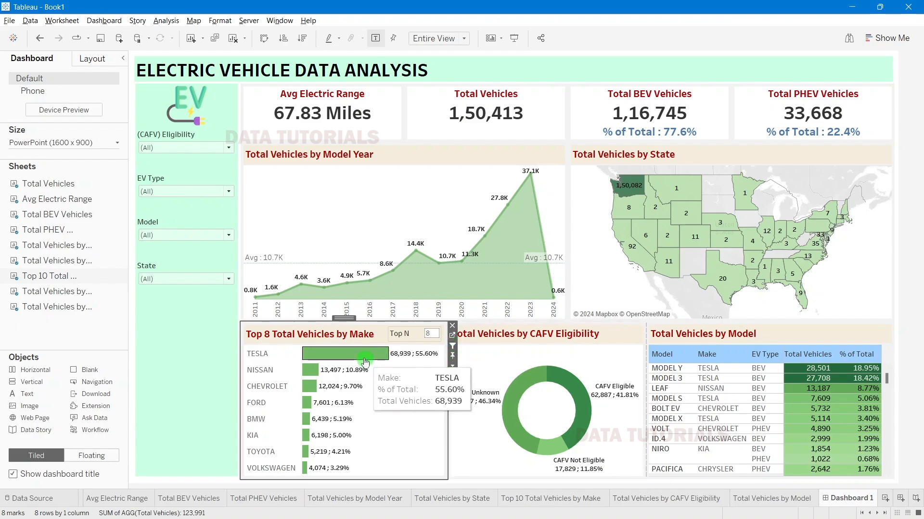
pyautogui.click(365, 361)
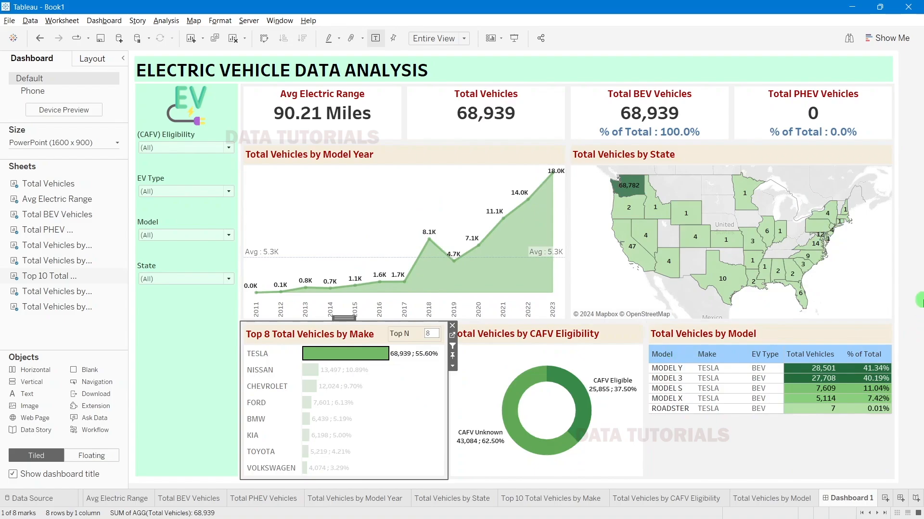
# Step: Examine the TESLA figures in the KPI cards, model year trend, state map, CAFV eligibility donut and model table
pyautogui.click(343, 270)
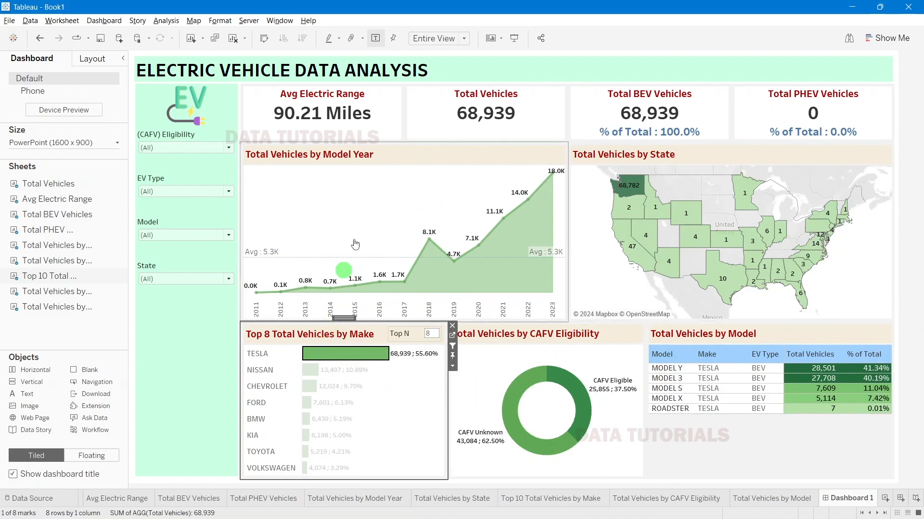
pyautogui.click(914, 267)
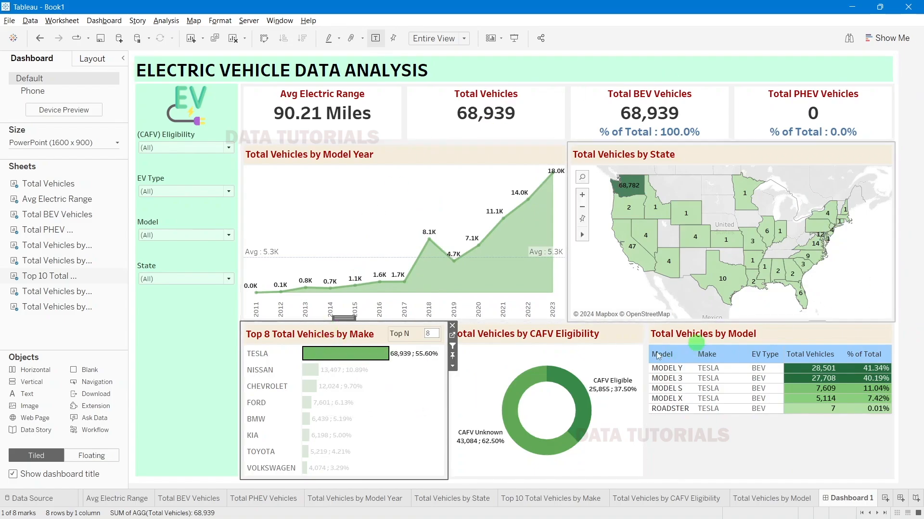
pyautogui.moveTo(337, 358)
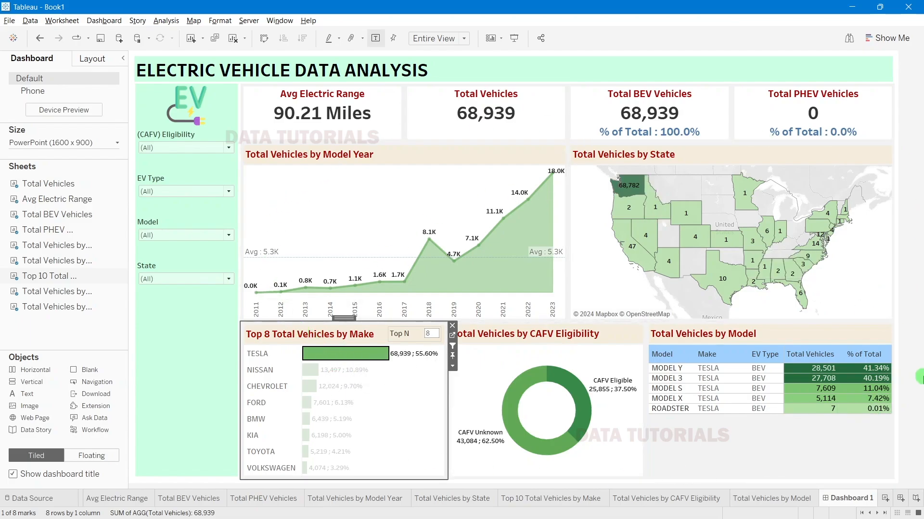
pyautogui.click(497, 165)
pyautogui.click(326, 106)
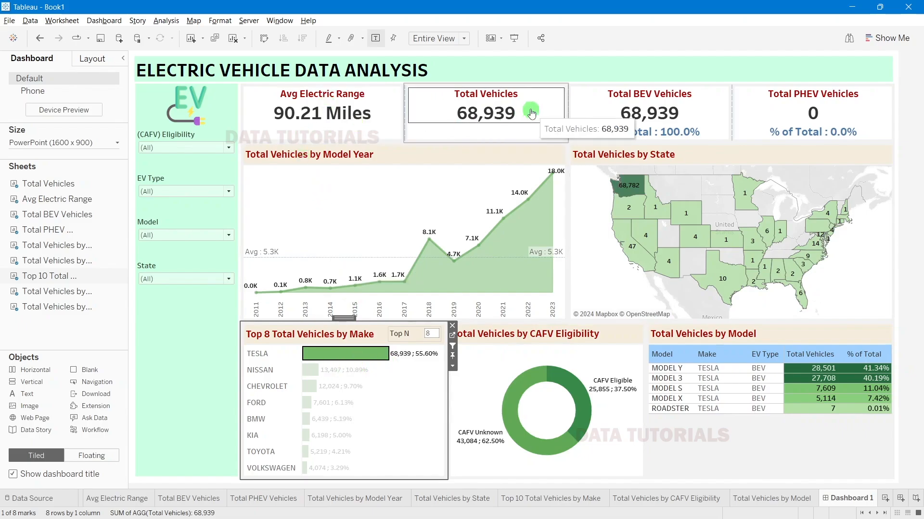
pyautogui.moveTo(403, 354)
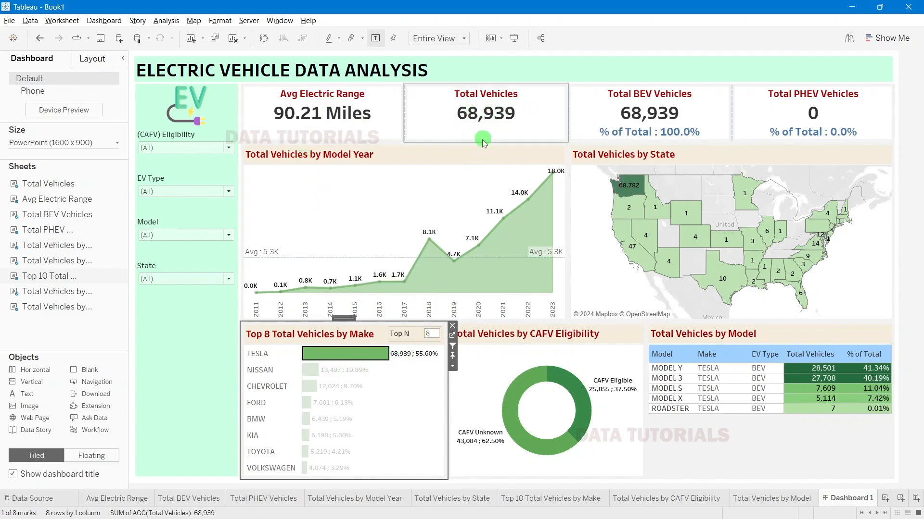
pyautogui.moveTo(654, 117)
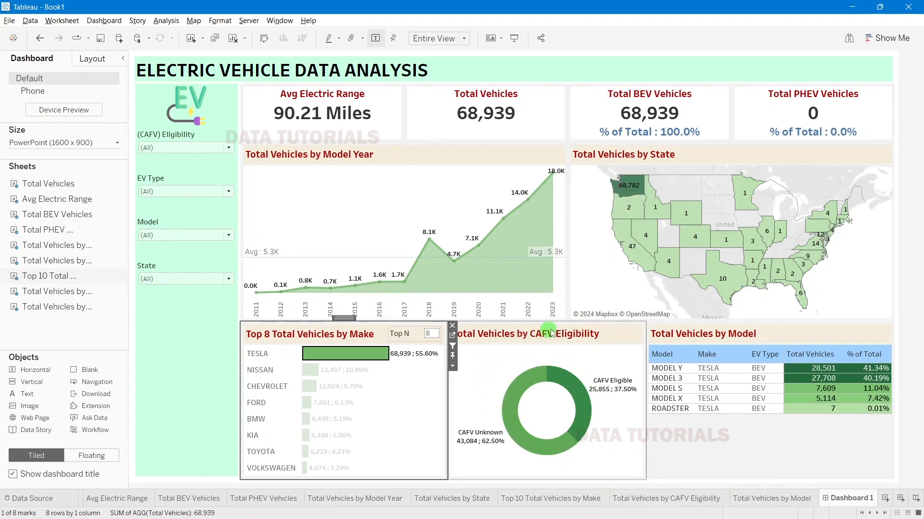
pyautogui.moveTo(484, 446)
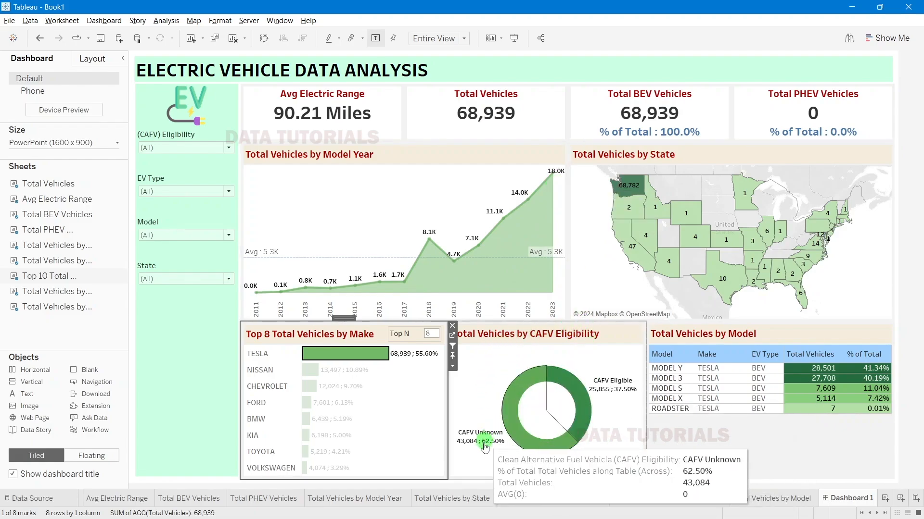
pyautogui.moveTo(612, 397)
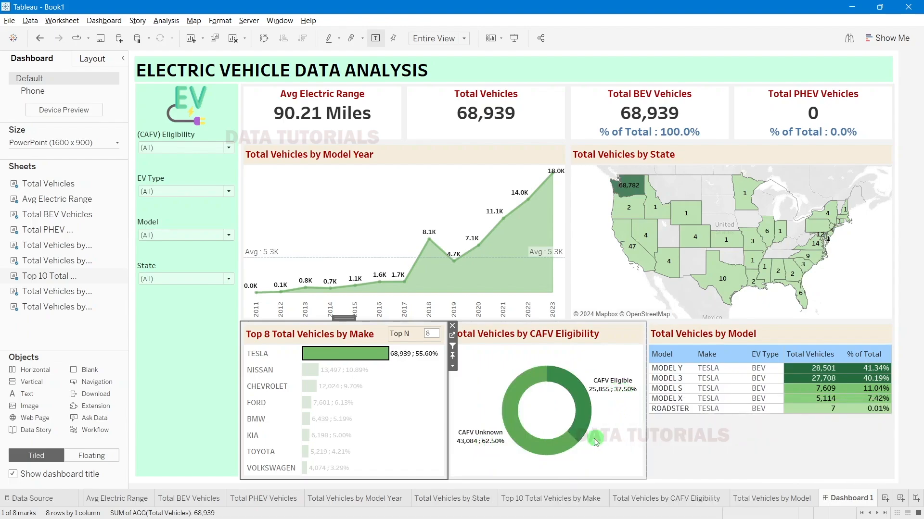
pyautogui.moveTo(595, 441)
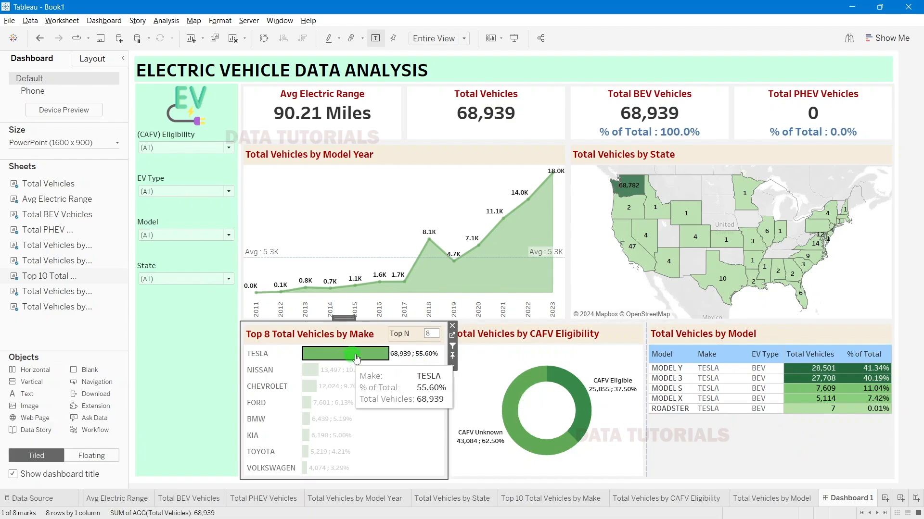
# Step: Clear the TESLA selection and filter the dashboard by NISSAN, followed by CHEVROLET, to review each make's figures
pyautogui.click(304, 387)
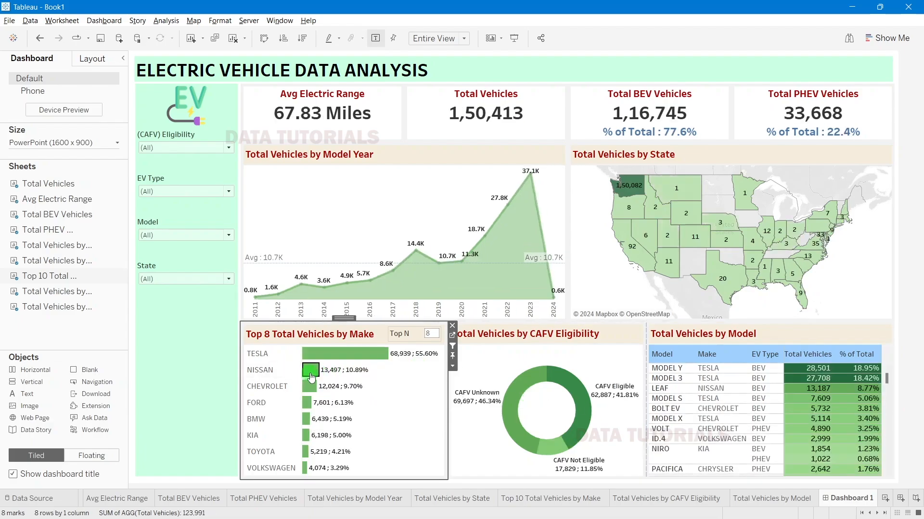
pyautogui.click(310, 370)
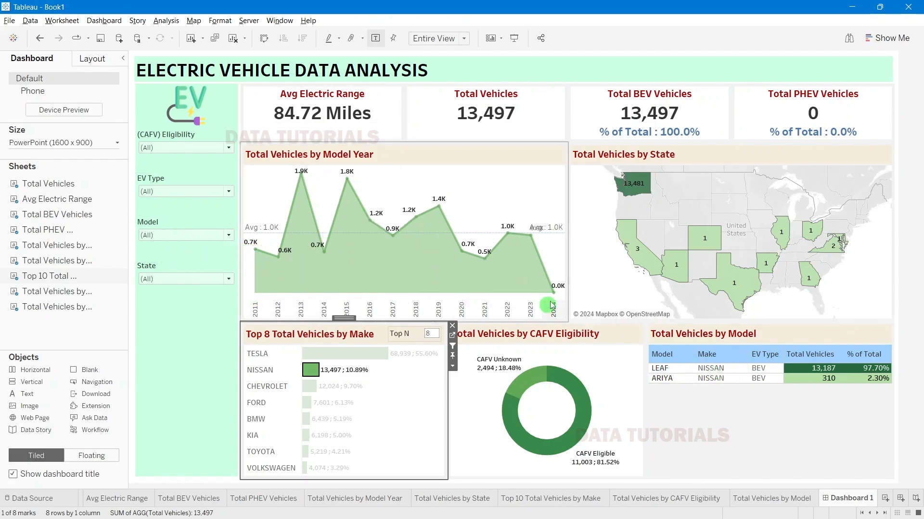
pyautogui.click(311, 393)
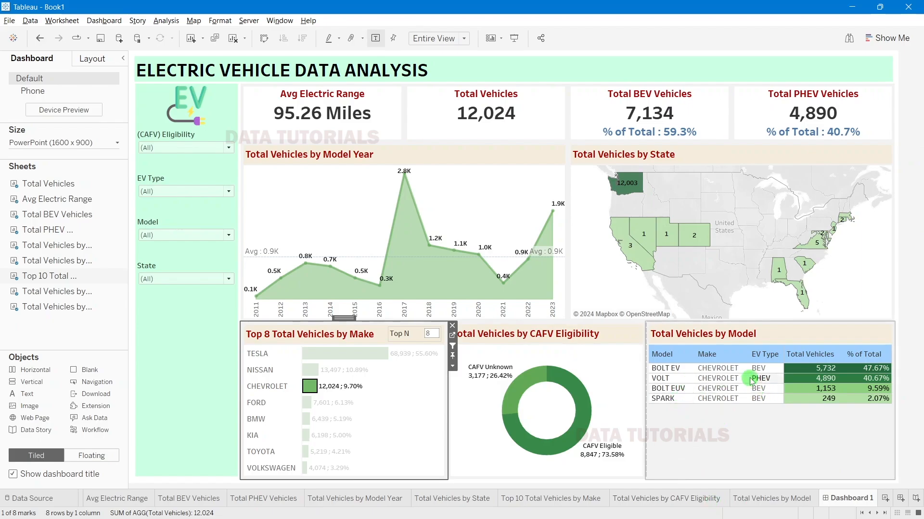
# Step: Review CHEVROLET's models, clear that selection, and filter the dashboard by VOLKSWAGEN before clearing it as well
pyautogui.click(714, 380)
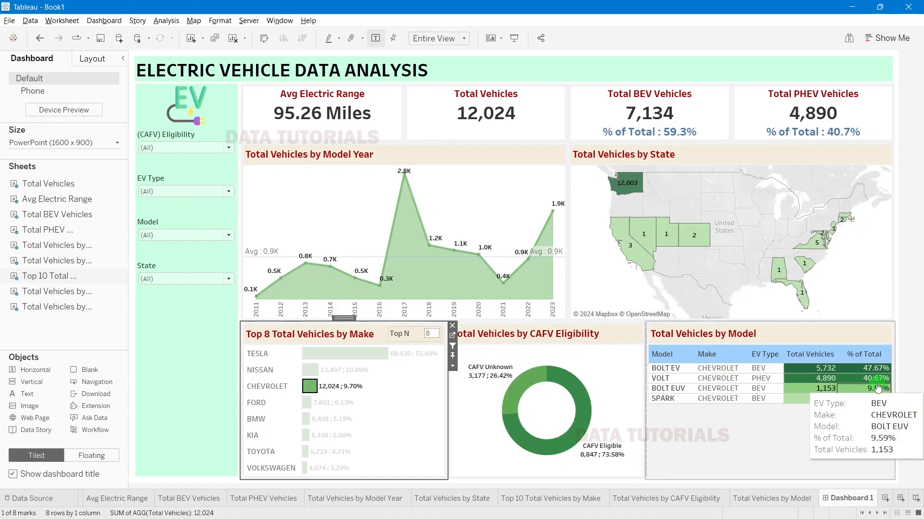
pyautogui.moveTo(867, 381)
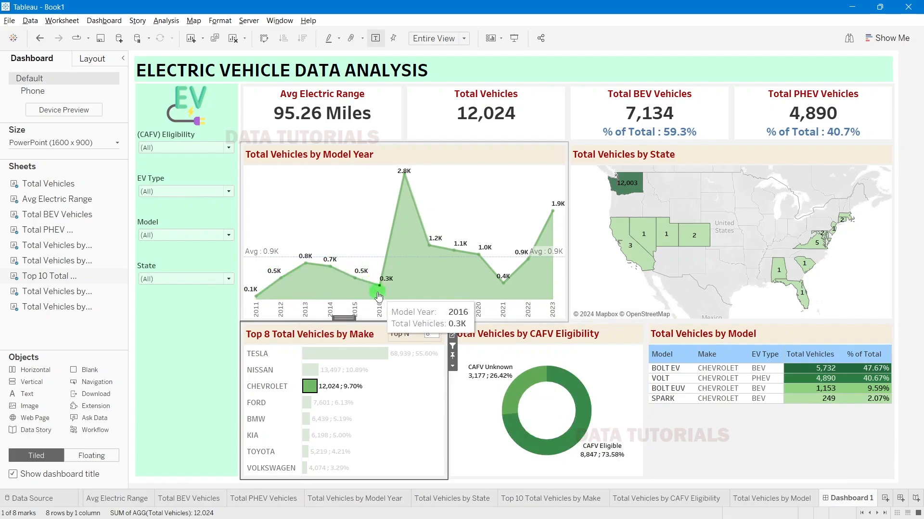
pyautogui.moveTo(317, 355)
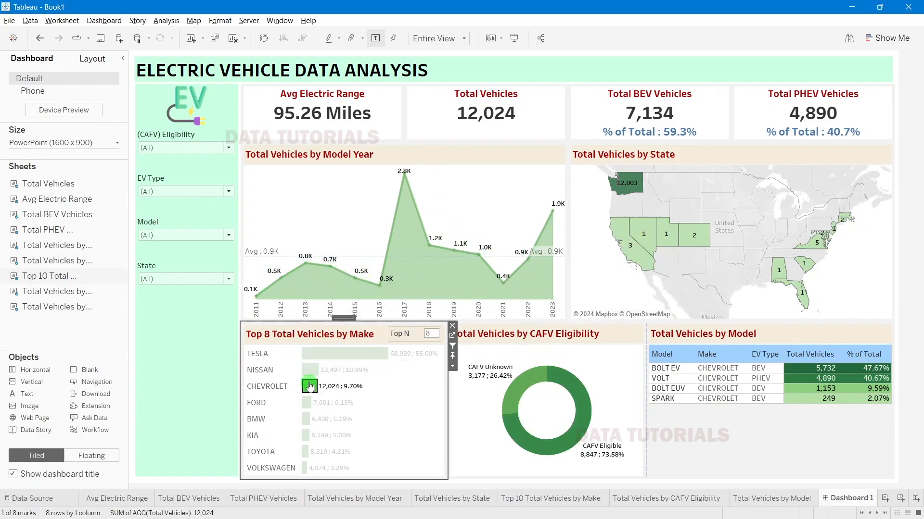
pyautogui.click(309, 386)
pyautogui.moveTo(305, 474)
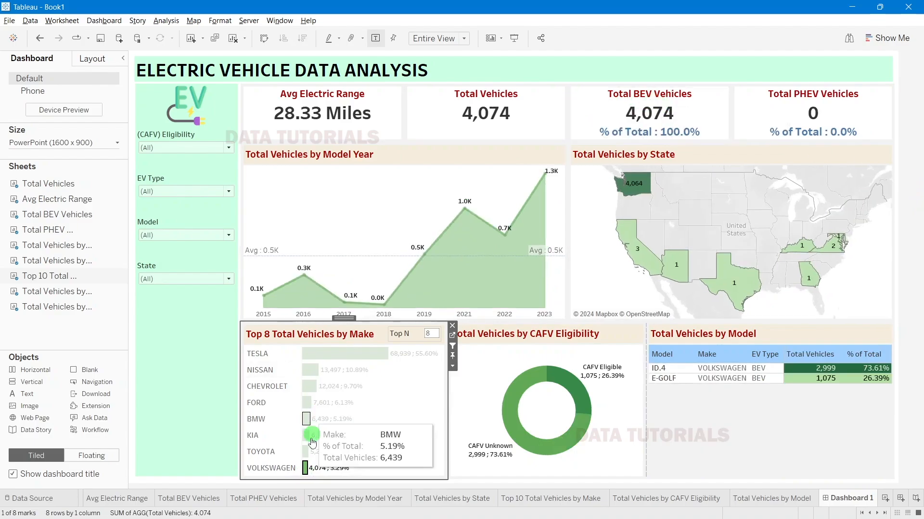
pyautogui.click(305, 474)
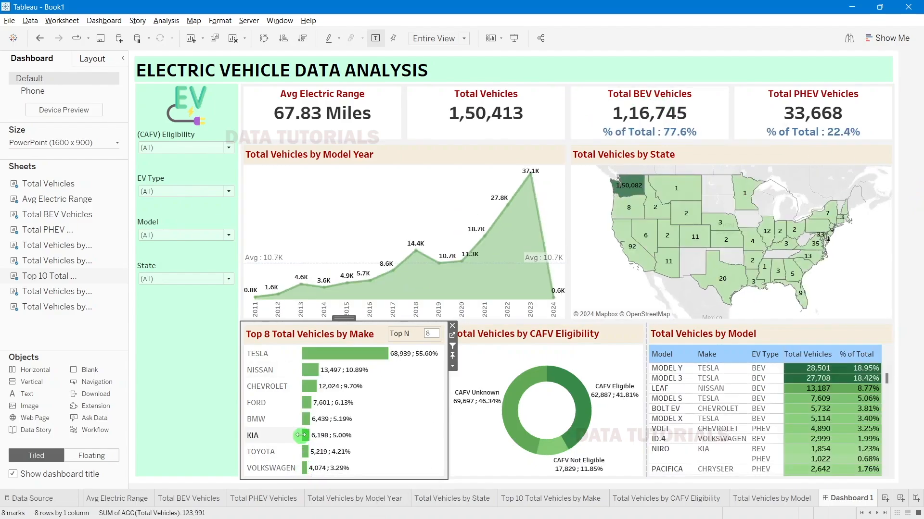
# Step: Filter the dashboard by BMW, review its KPI figures and full model list, and clear the selection
pyautogui.click(305, 419)
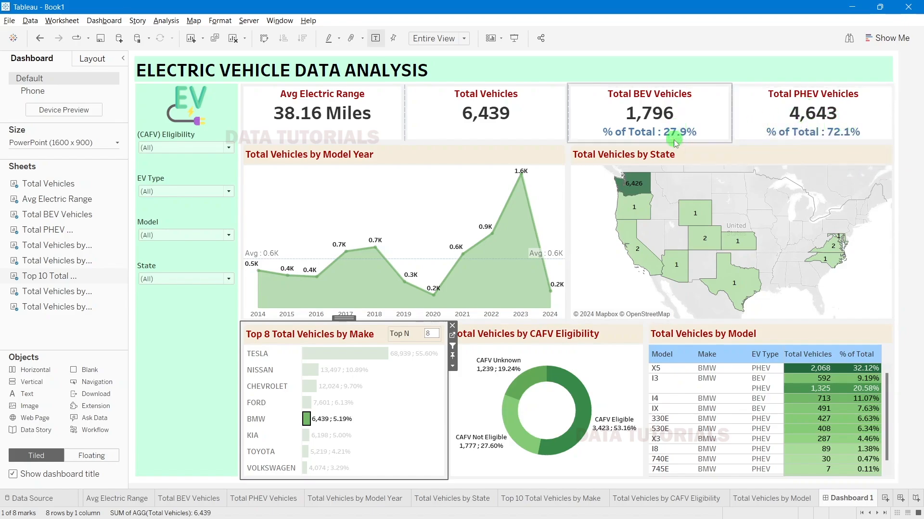
pyautogui.scroll(-1, 732, 410)
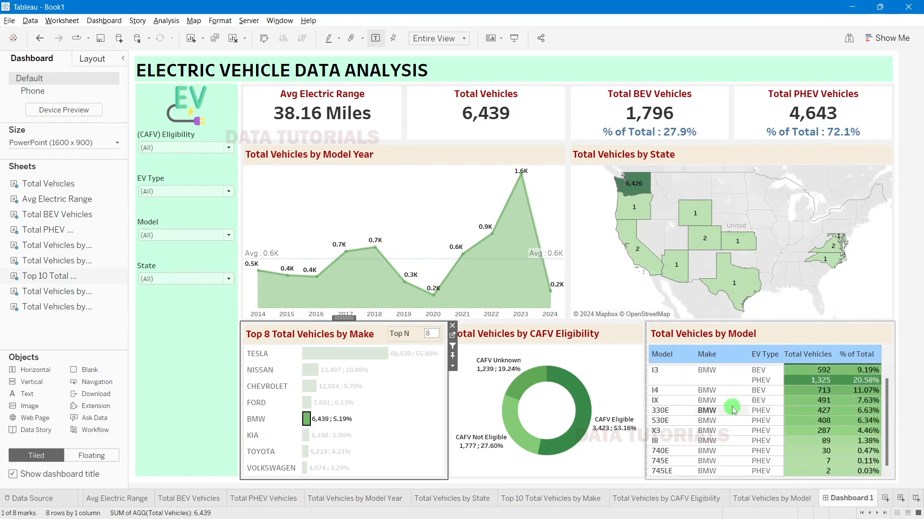
pyautogui.scroll(1, 732, 409)
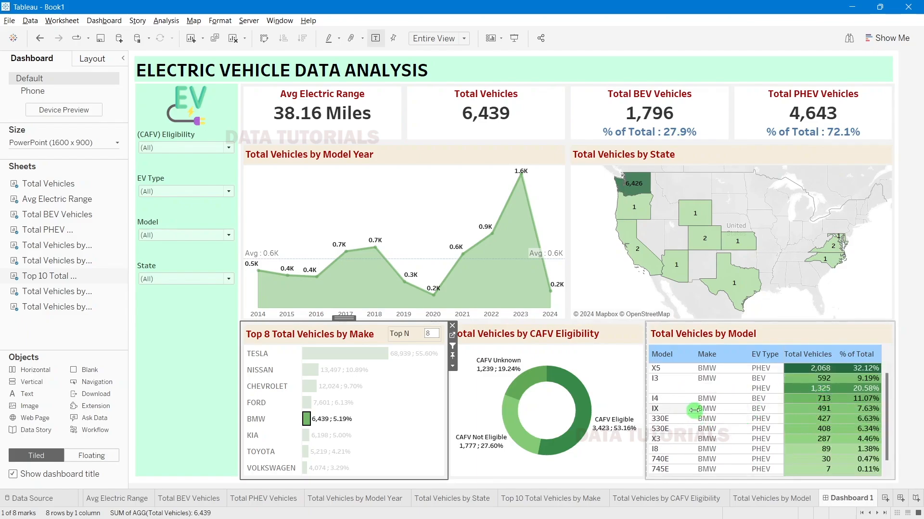
pyautogui.scroll(-1, 671, 433)
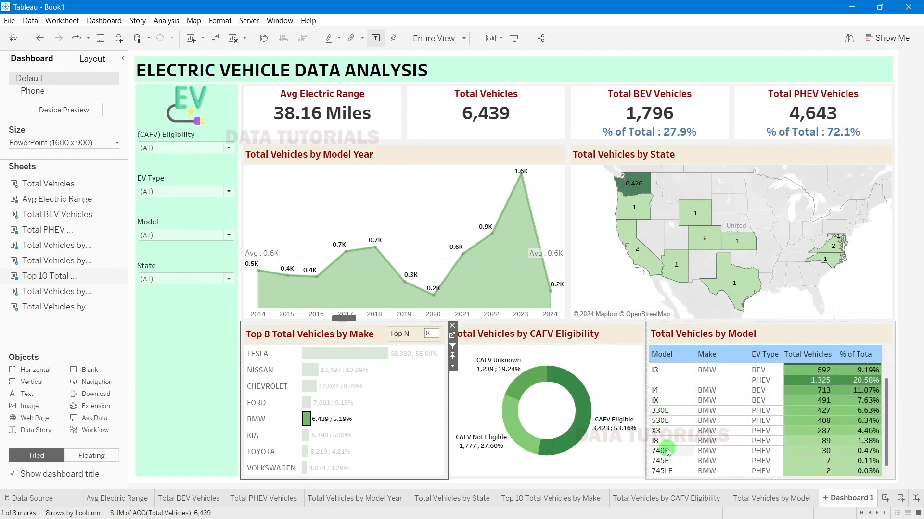
pyautogui.scroll(1, 668, 452)
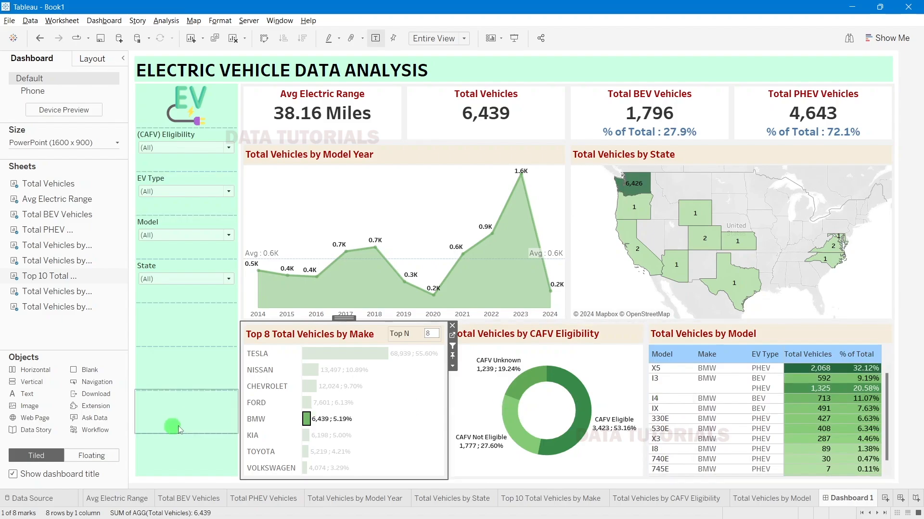
pyautogui.click(921, 199)
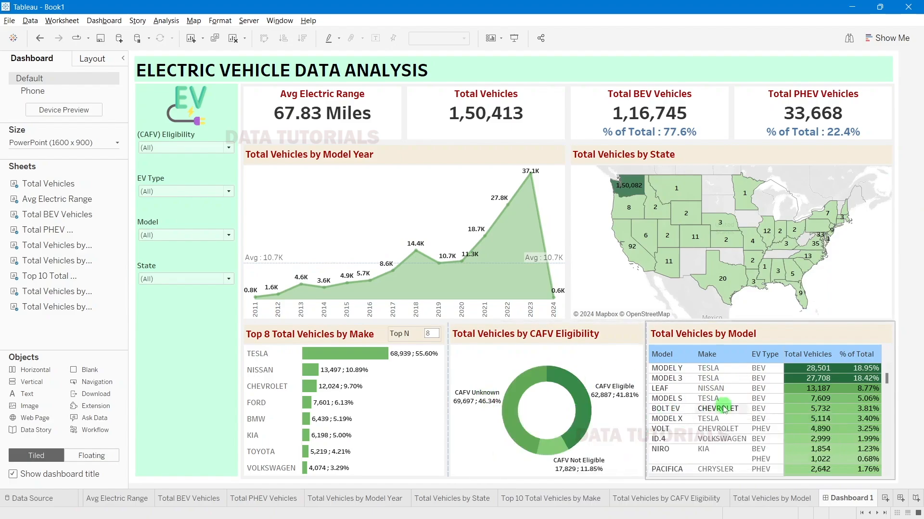
# Step: Use the Total Vehicles by CAFV Eligibility donut as a dashboard filter and filter by CAFV Eligible to review the model table
pyautogui.click(595, 412)
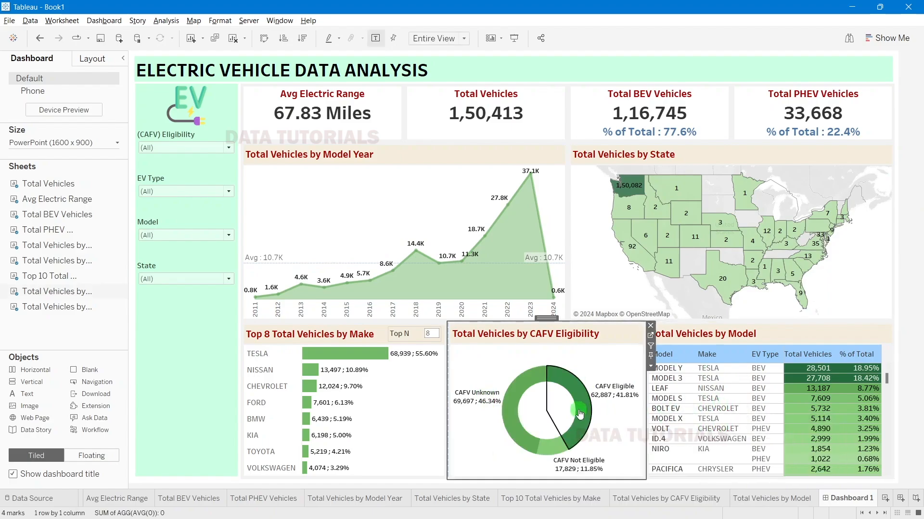
pyautogui.click(610, 355)
pyautogui.click(650, 347)
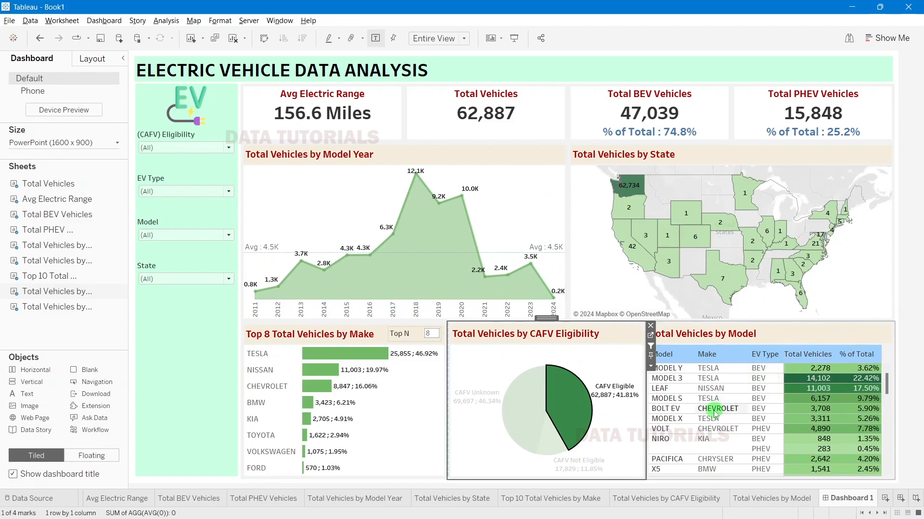
pyautogui.scroll(-5, 714, 412)
pyautogui.scroll(5, 714, 411)
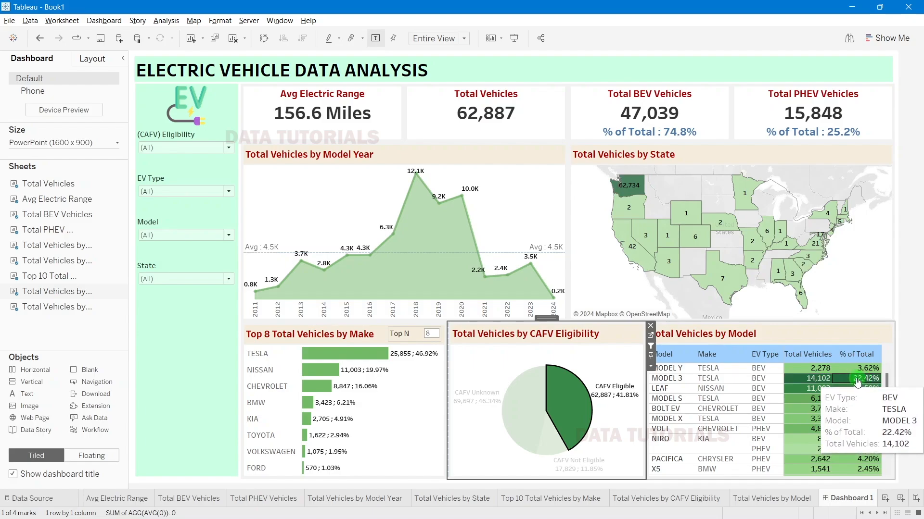
# Step: Toggle the CAFV Eligible slice off and on to compare the other charts, and clear the selection
pyautogui.moveTo(574, 406)
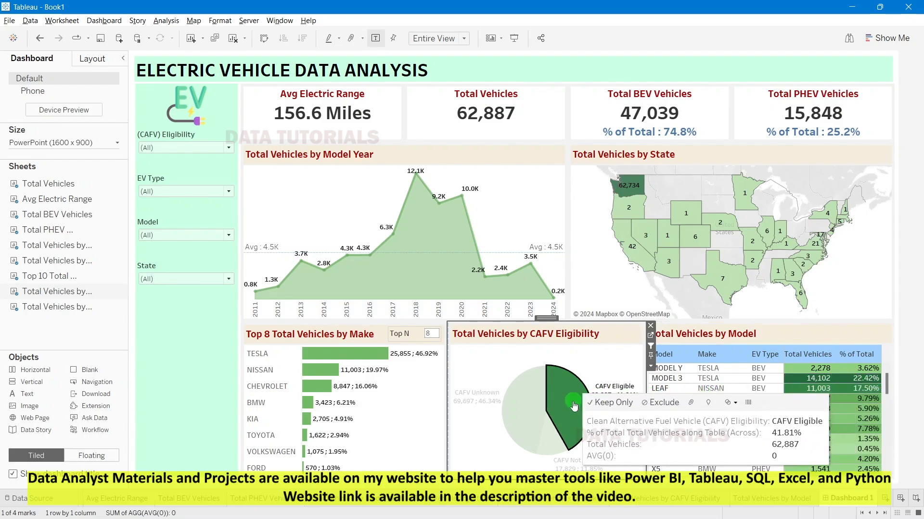
pyautogui.click(573, 407)
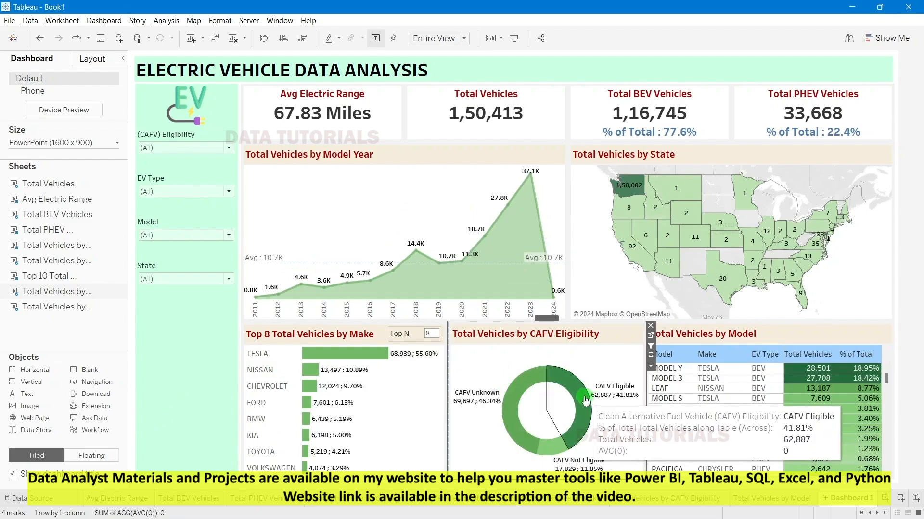
pyautogui.moveTo(323, 363)
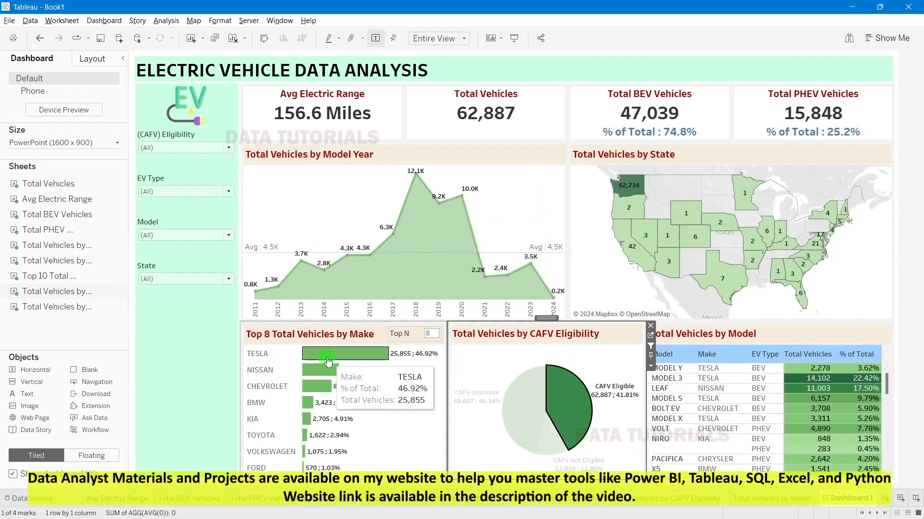
pyautogui.click(569, 406)
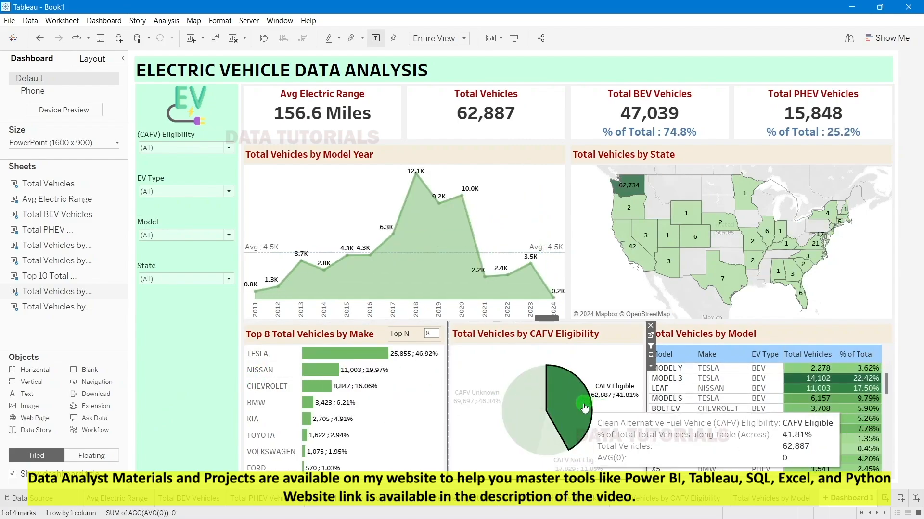
pyautogui.click(900, 201)
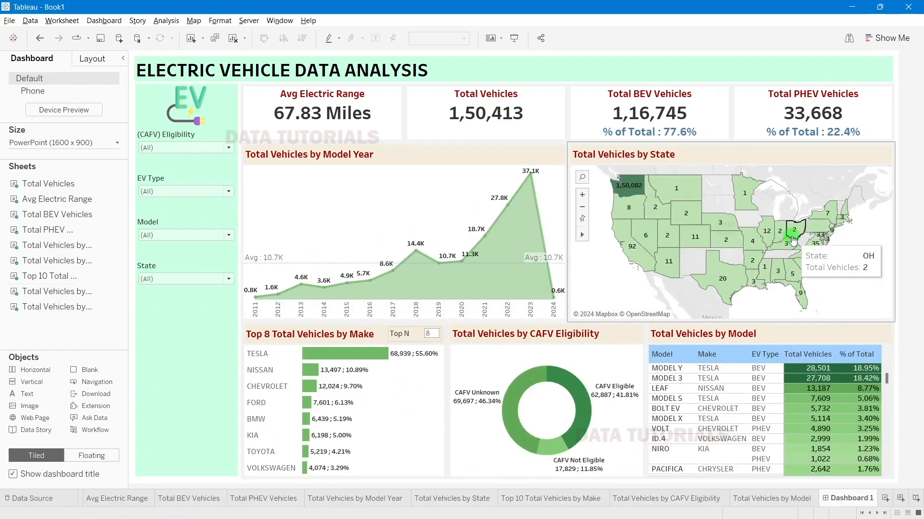
# Step: Use the Total Vehicles by State map as a dashboard filter and filter the dashboard by Washington (WA)
pyautogui.click(884, 154)
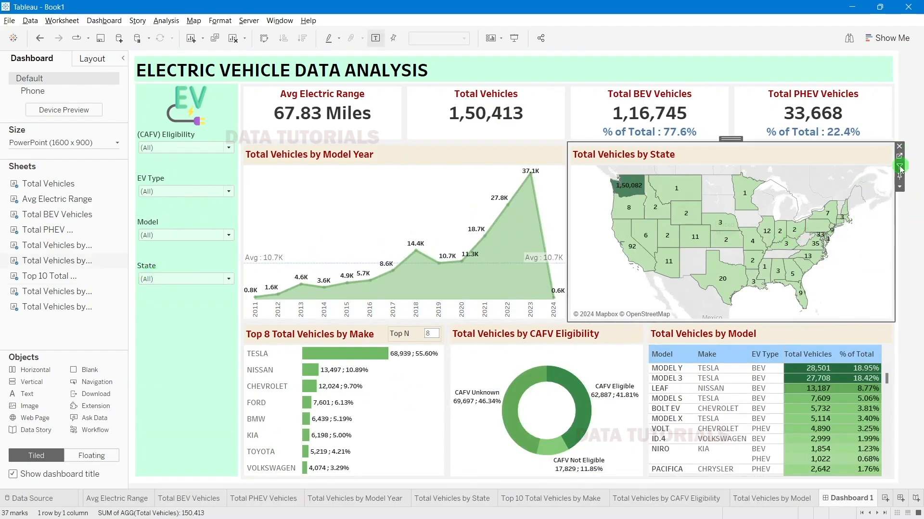
pyautogui.click(634, 185)
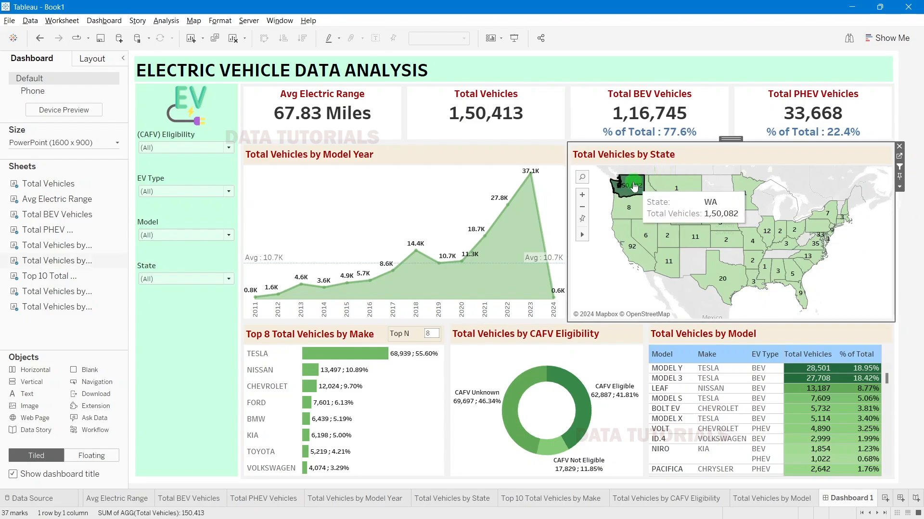
pyautogui.click(632, 182)
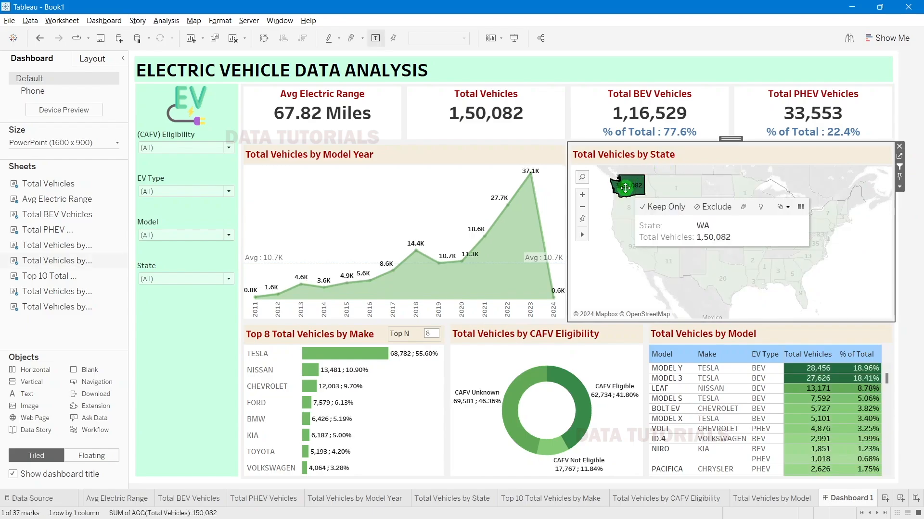
# Step: Use the Total Vehicles by Model Year chart as a dashboard filter and filter the dashboard by 2022, followed by 2023
pyautogui.click(556, 193)
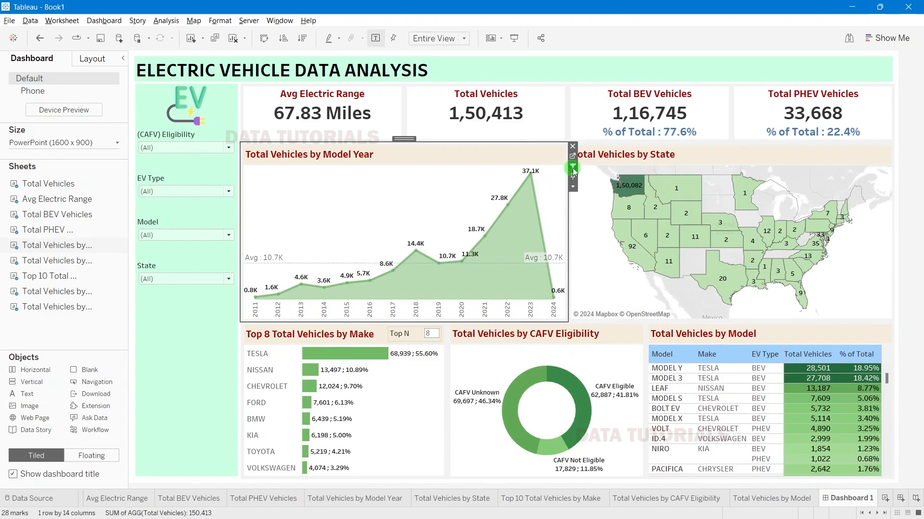
pyautogui.click(508, 315)
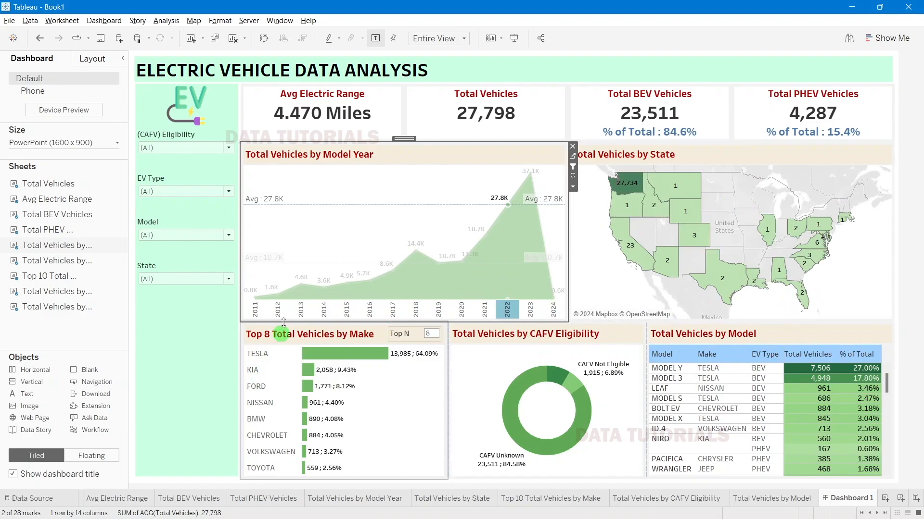
pyautogui.click(529, 311)
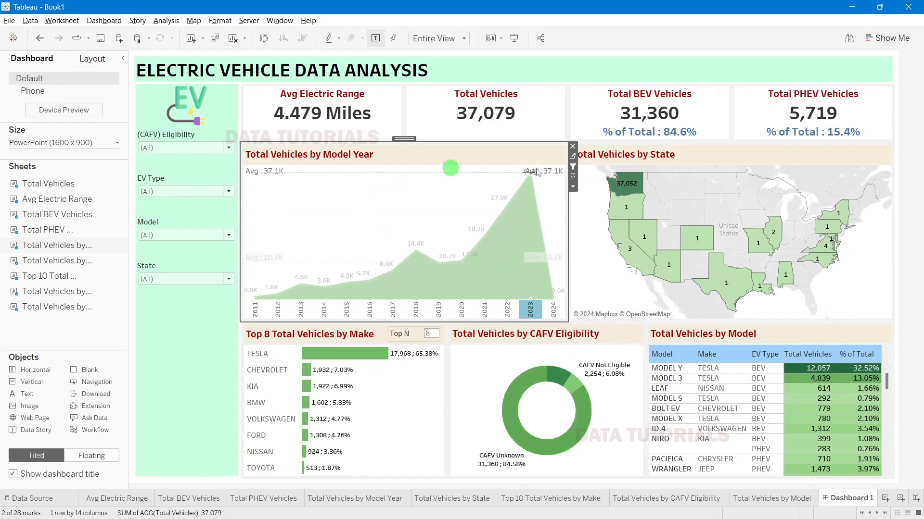
# Step: Move the Avg Electric Range card between the Total Vehicles and Total BEV Vehicles cards, and clear the 2023 model year filter
pyautogui.click(400, 106)
pyautogui.moveTo(319, 83); pyautogui.dragTo(533, 116)
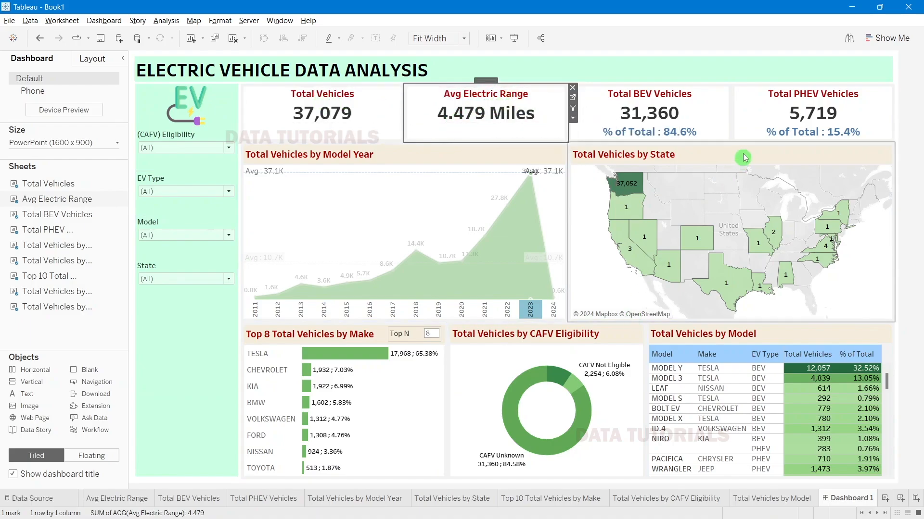
pyautogui.click(919, 120)
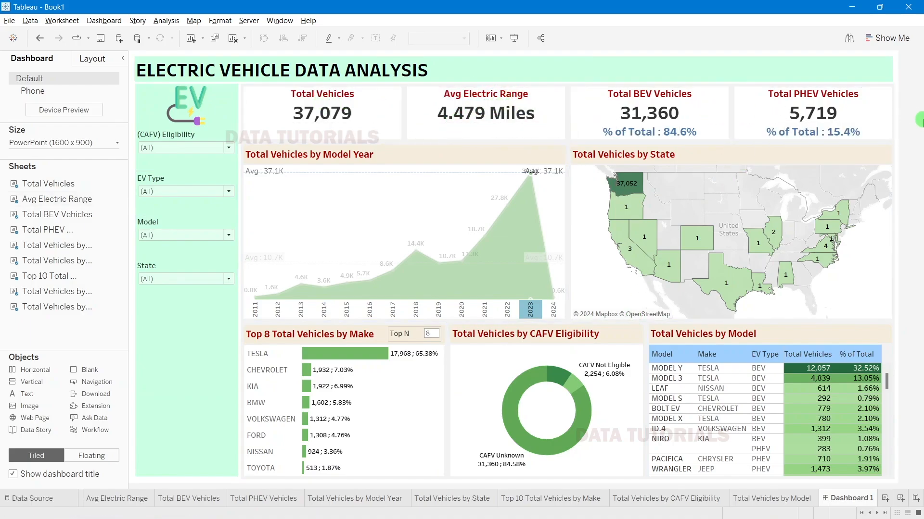
pyautogui.click(531, 312)
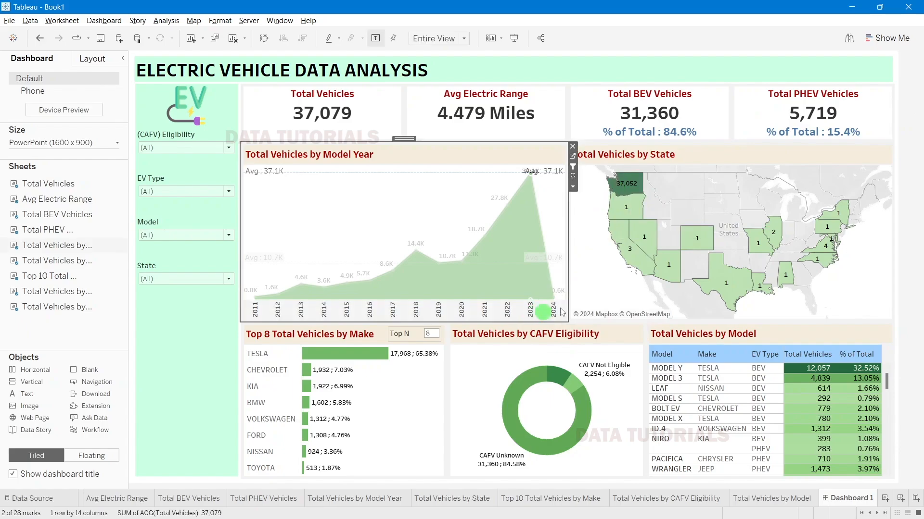
pyautogui.click(919, 117)
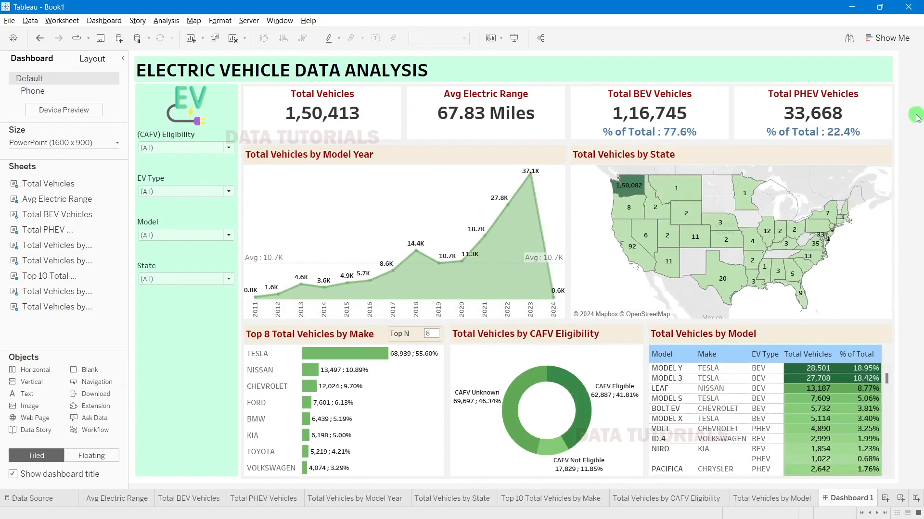